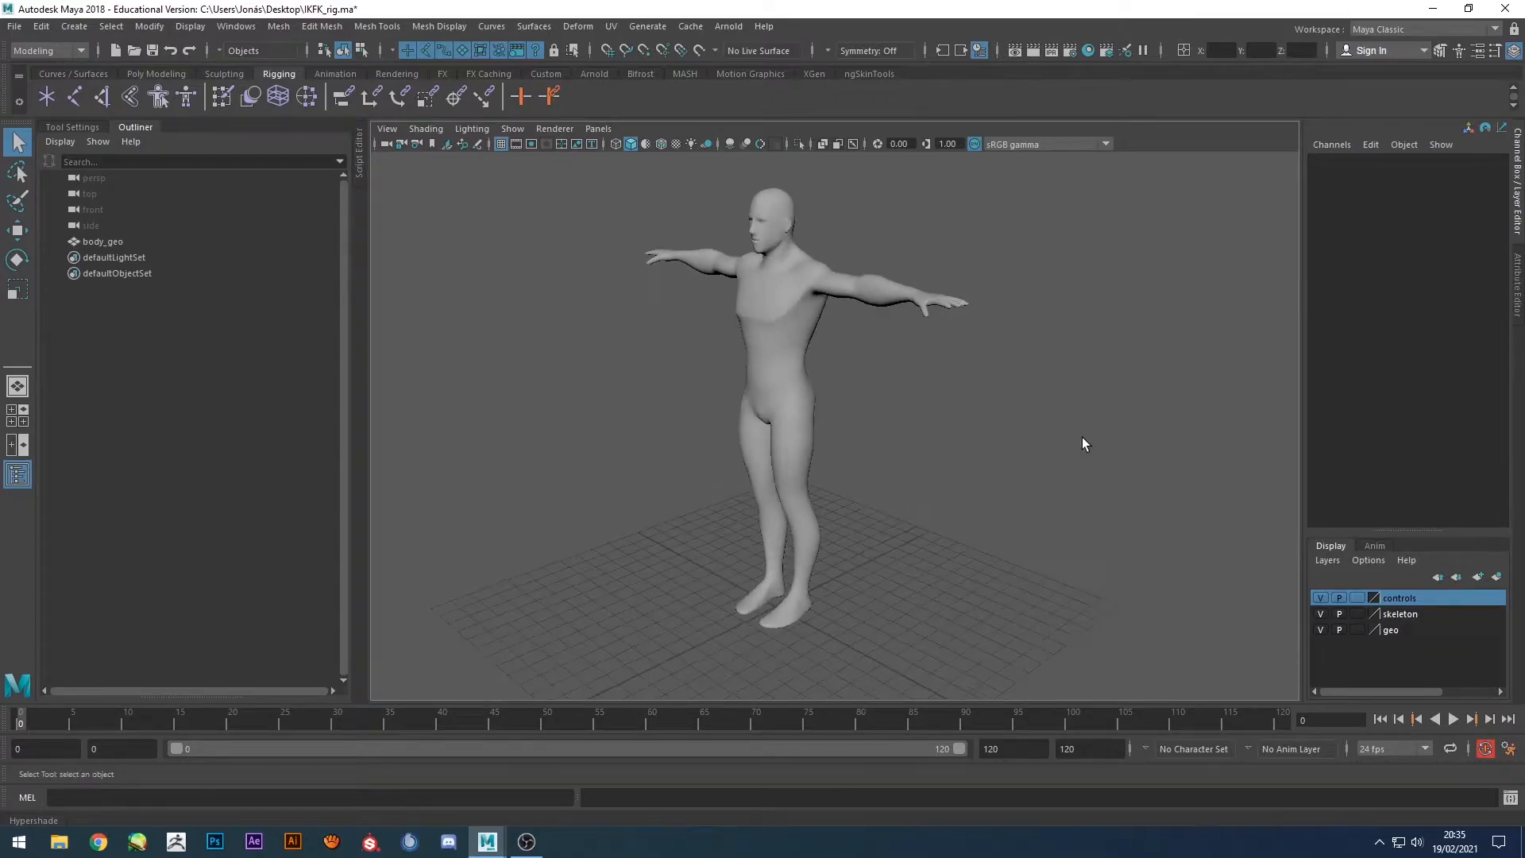
Switch to the side view of the body and show the wireframe over the shaded mesh.
key("space")
key("space")
scroll(877, 302, "down", 4)
middle_click_drag(876, 301, 878, 553, "alt")
left_click(662, 144)
mouse_move(893, 425)
right_mouse_down("alt")
mouse_move(883, 473)
mouse_move(897, 508)
mouse_move(851, 422)
right_mouse_up("alt")
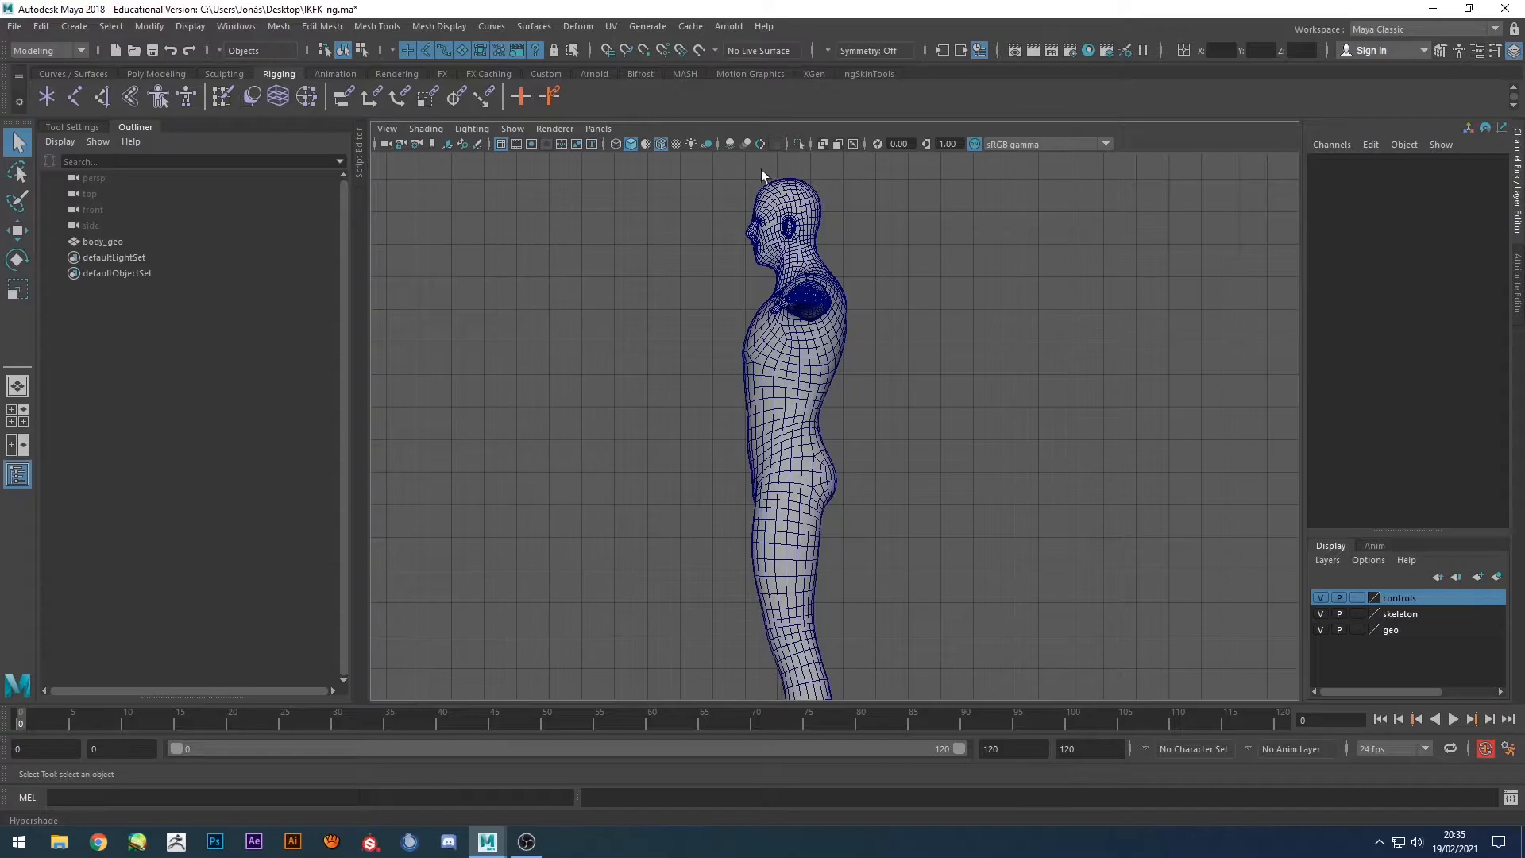
Activate the Joint tool and display its settings, ready for placing joints at the body's hips.
left_click(71, 95)
left_click(75, 124)
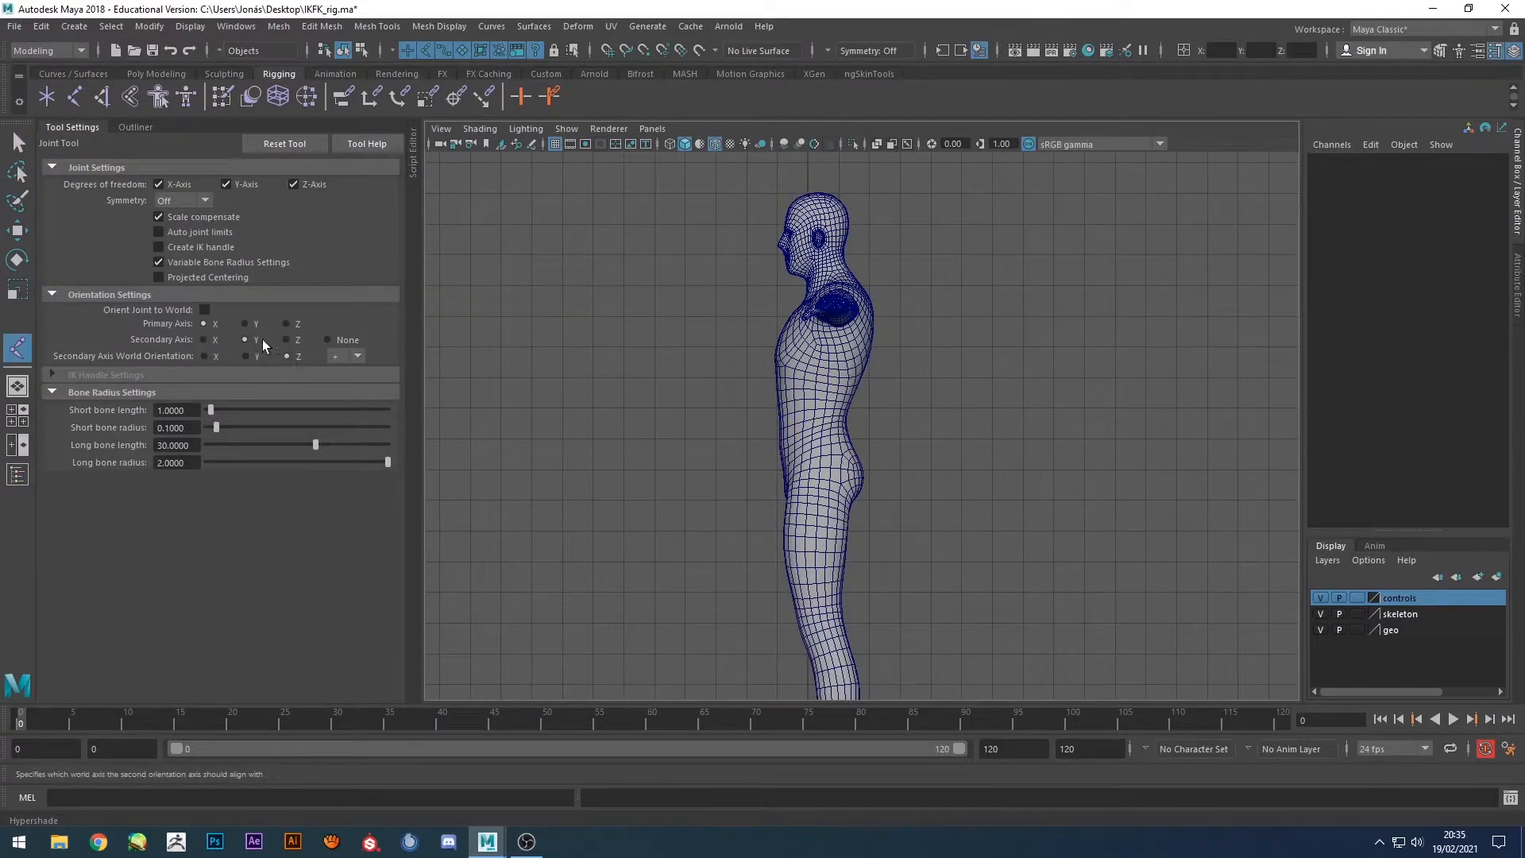
middle_click_drag(863, 505, 822, 475, "alt")
scroll(823, 475, "up", 1)
scroll(762, 421, "up", 1)
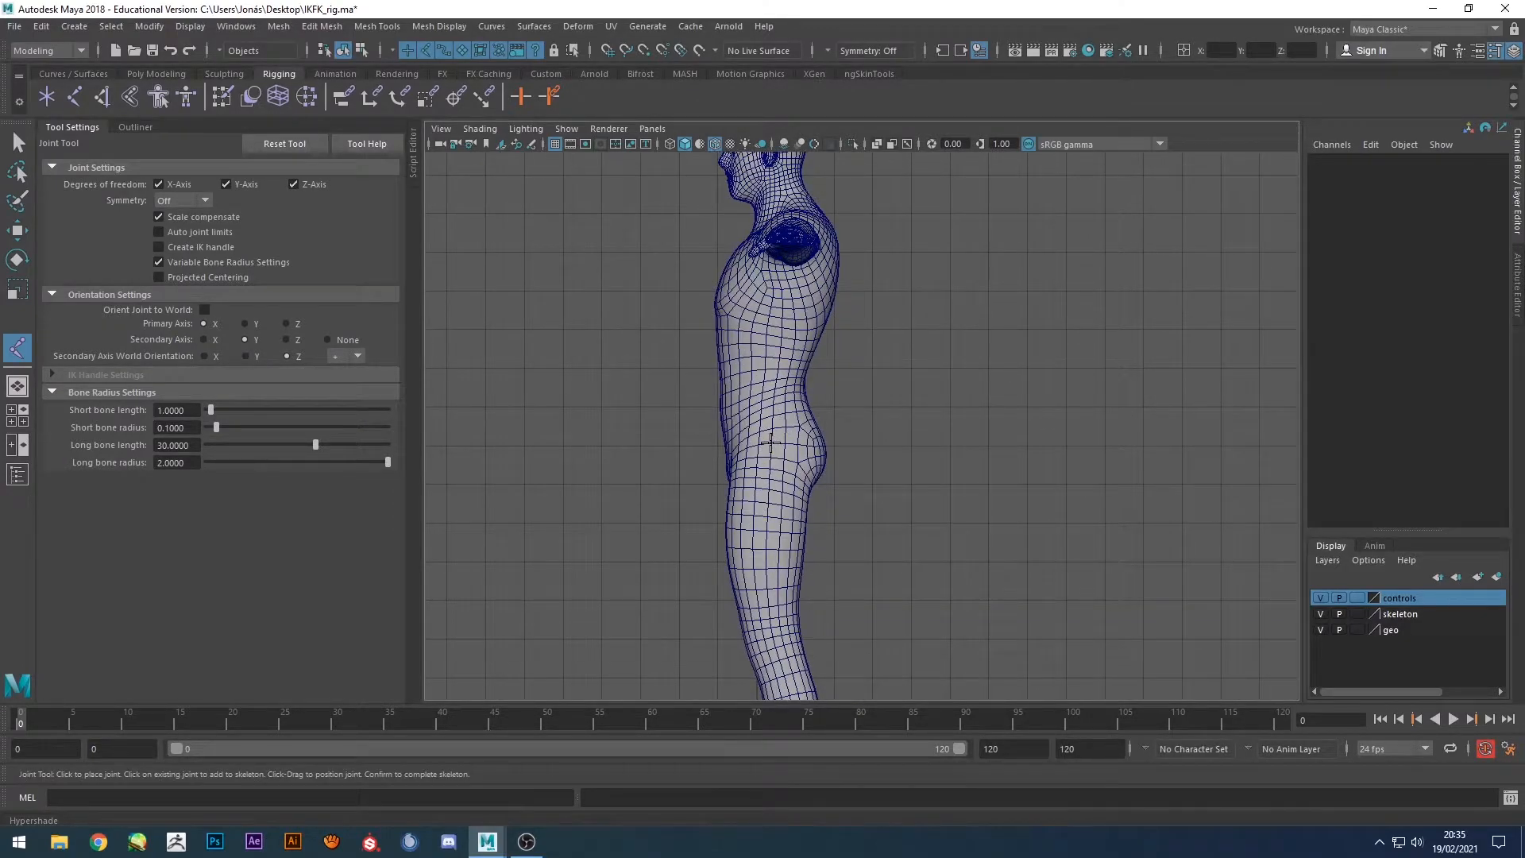
left_click(771, 442)
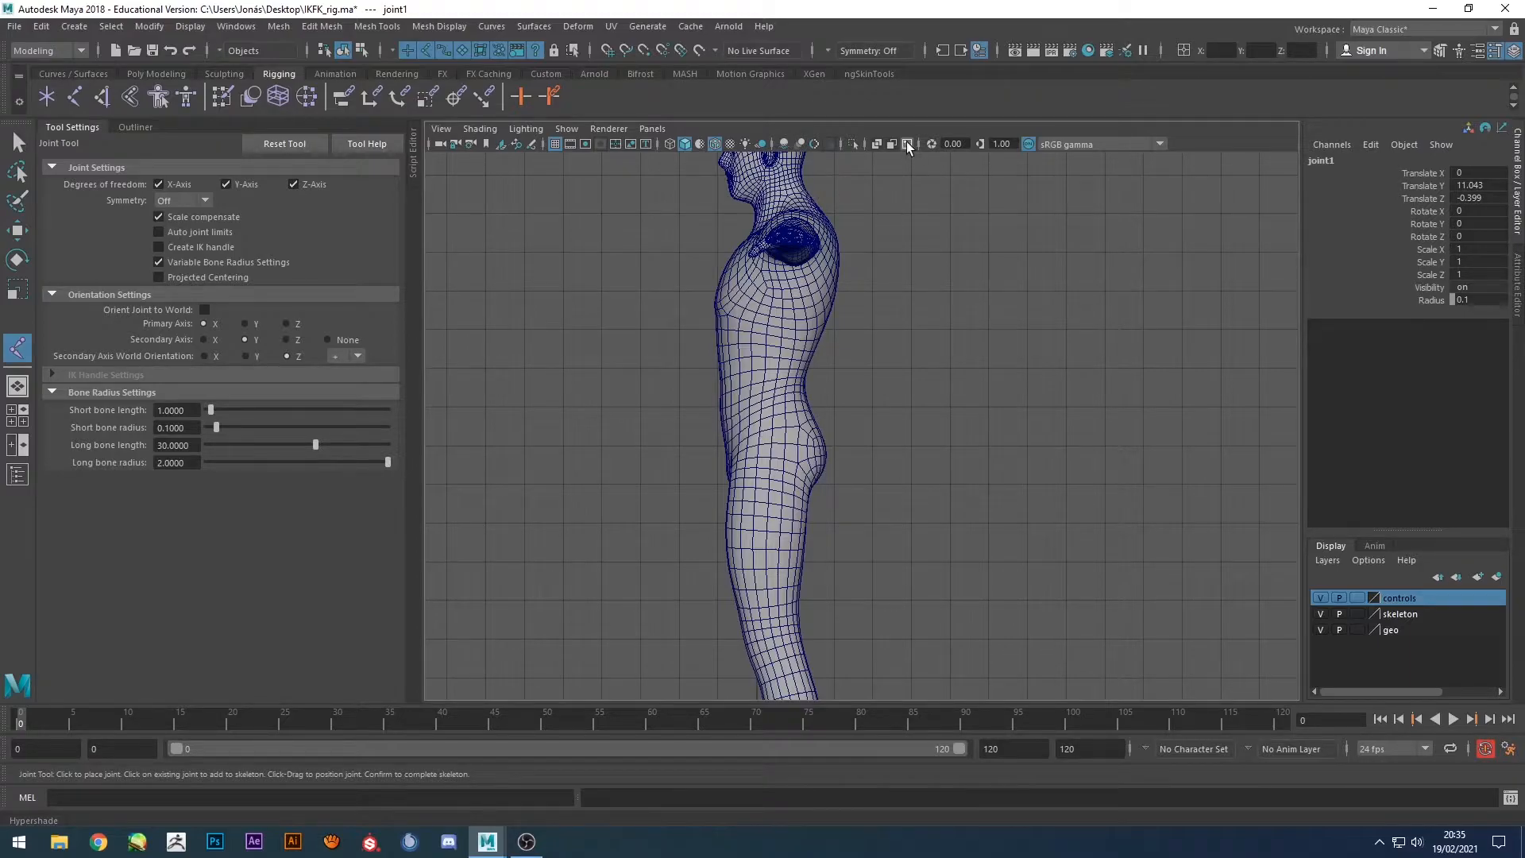
scroll(789, 465, "up", 1)
scroll(725, 452, "up", 1)
middle_click_drag(725, 452, 879, 433, "alt")
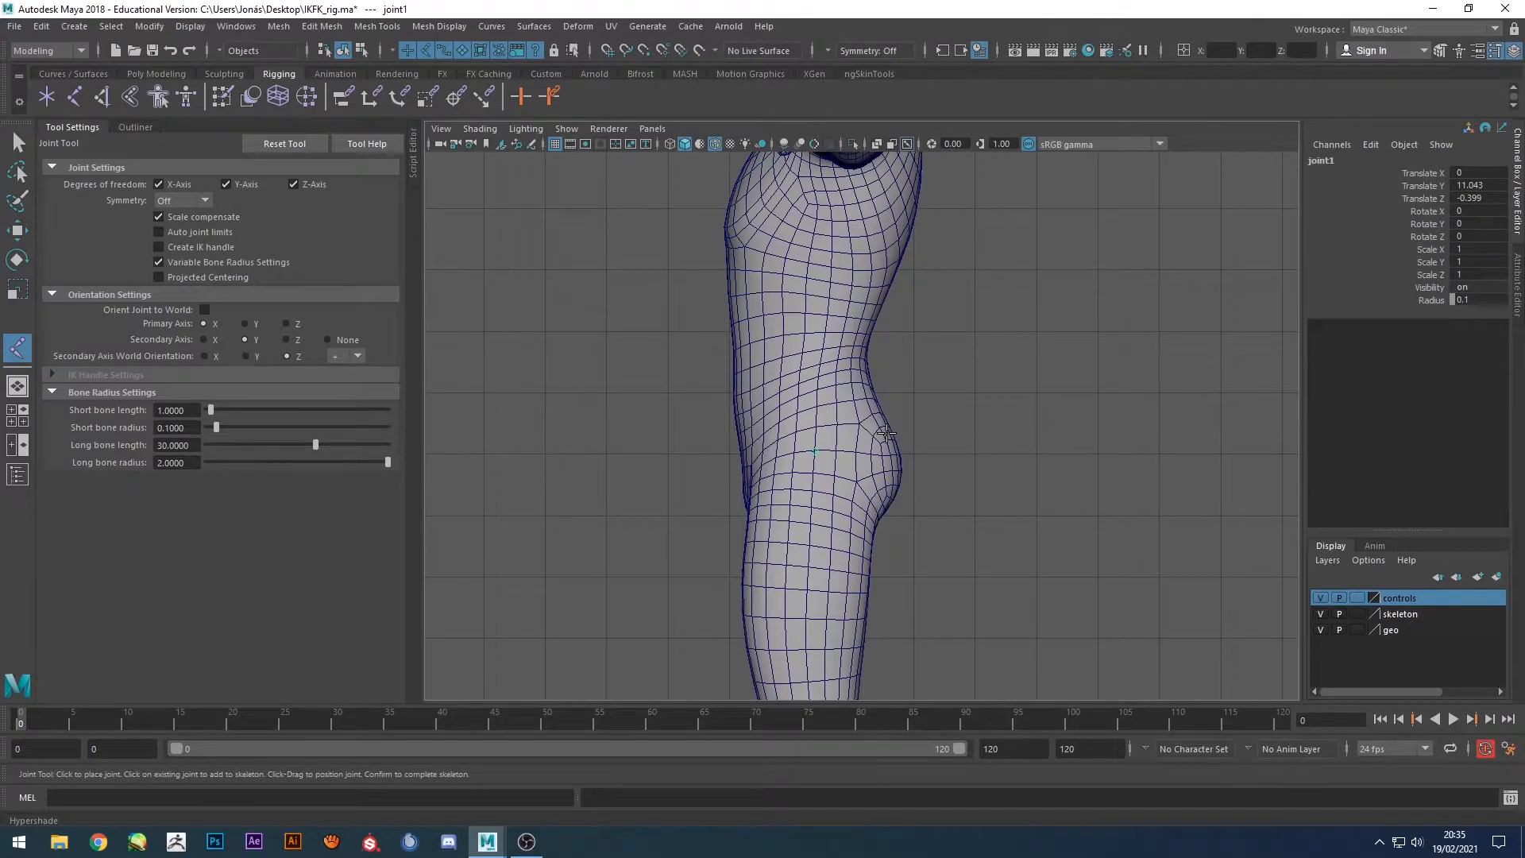
key("ctrl+z")
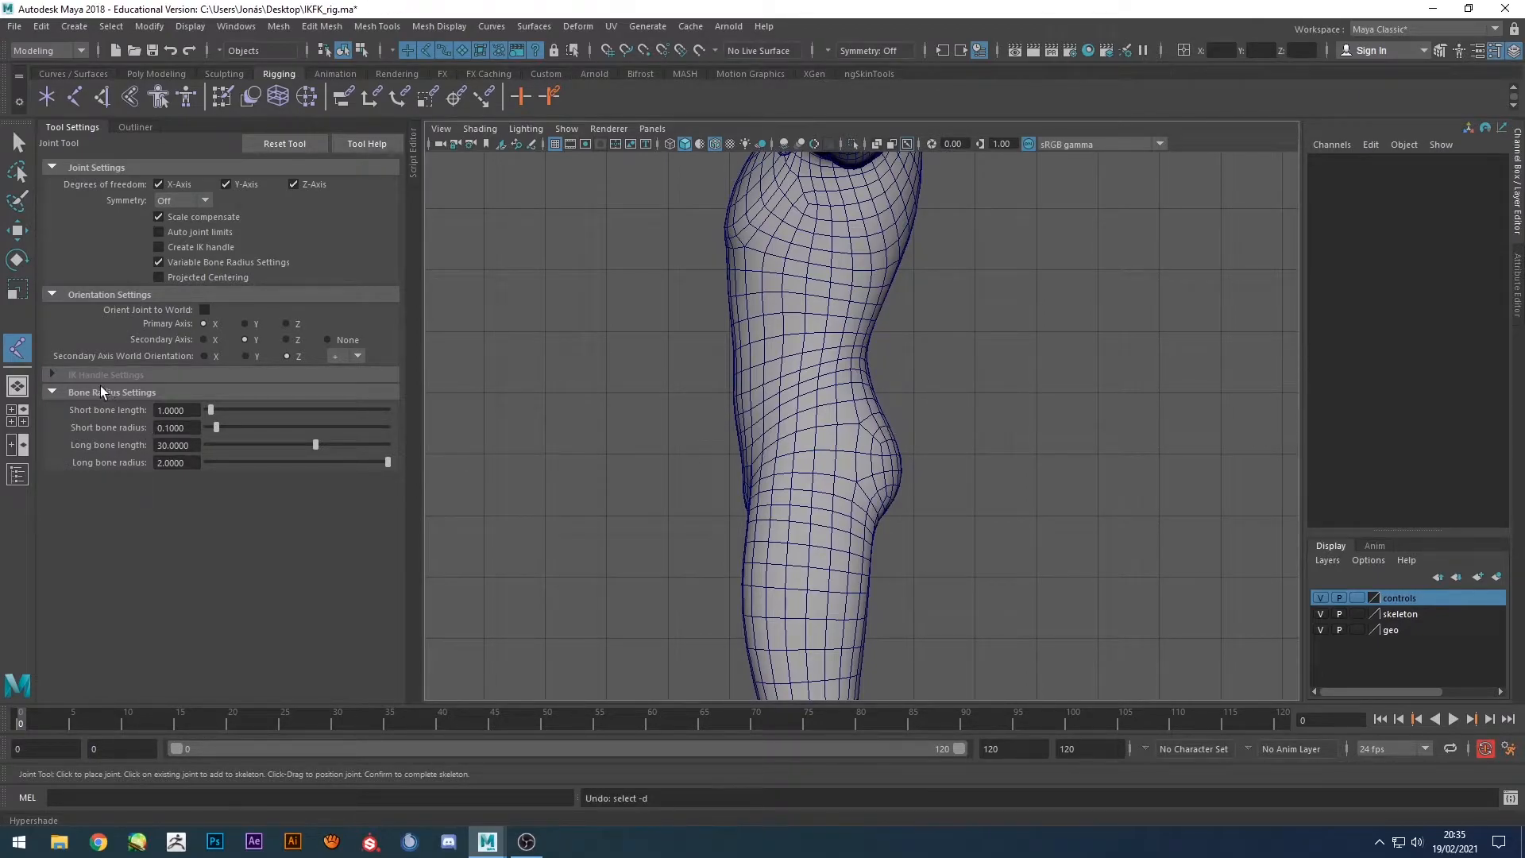
Set the Joint tool's short bone radius to 0.5 and check it with a trial joint at the hips, undoing that joint.
left_click_drag(195, 430, 129, 416)
type("0.5")
key("Return")
left_click(812, 453)
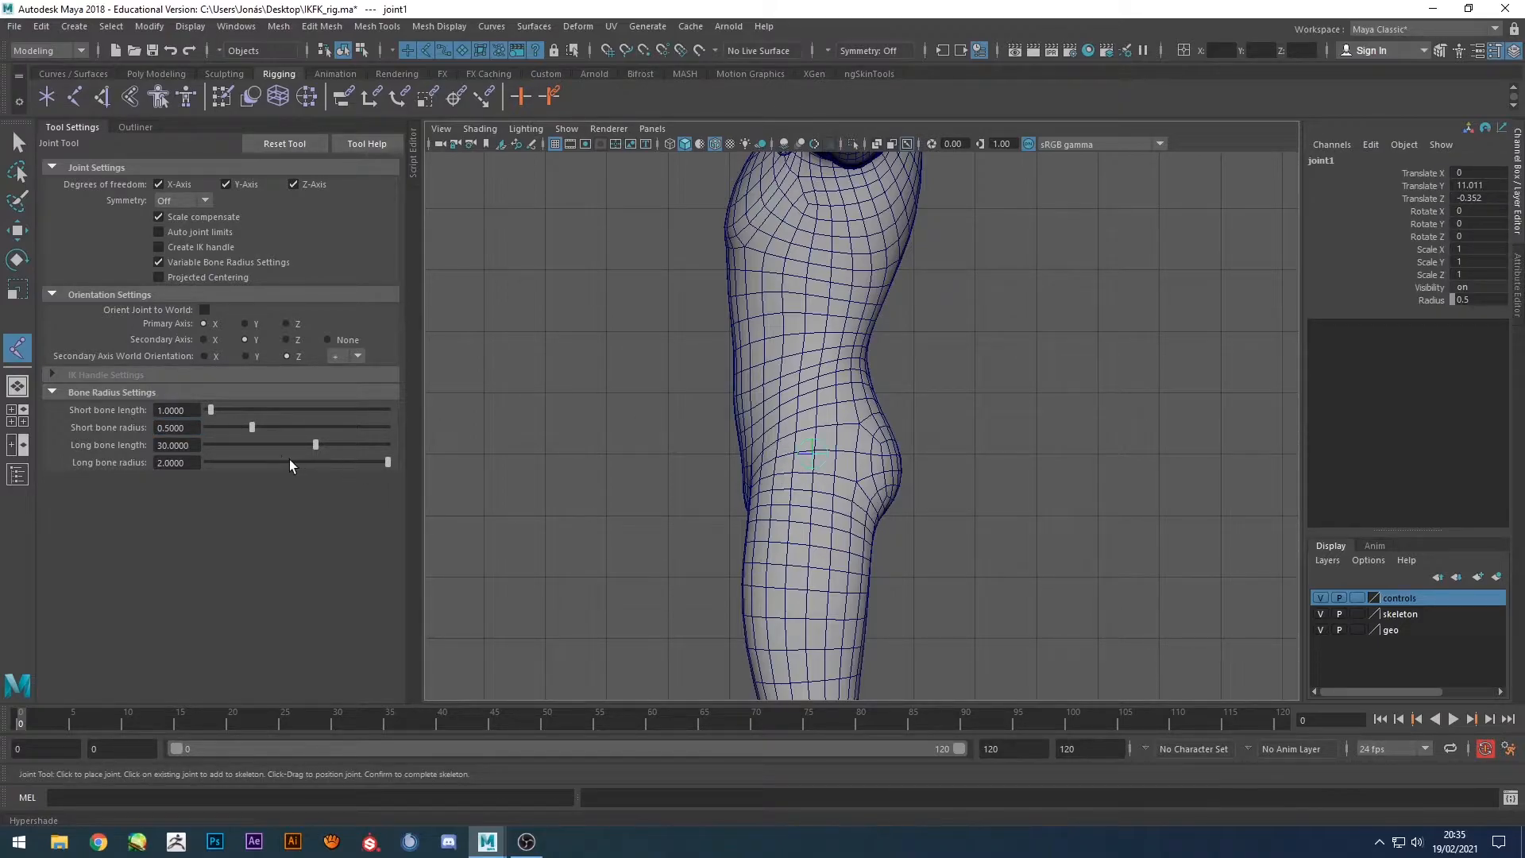
key("ctrl+z")
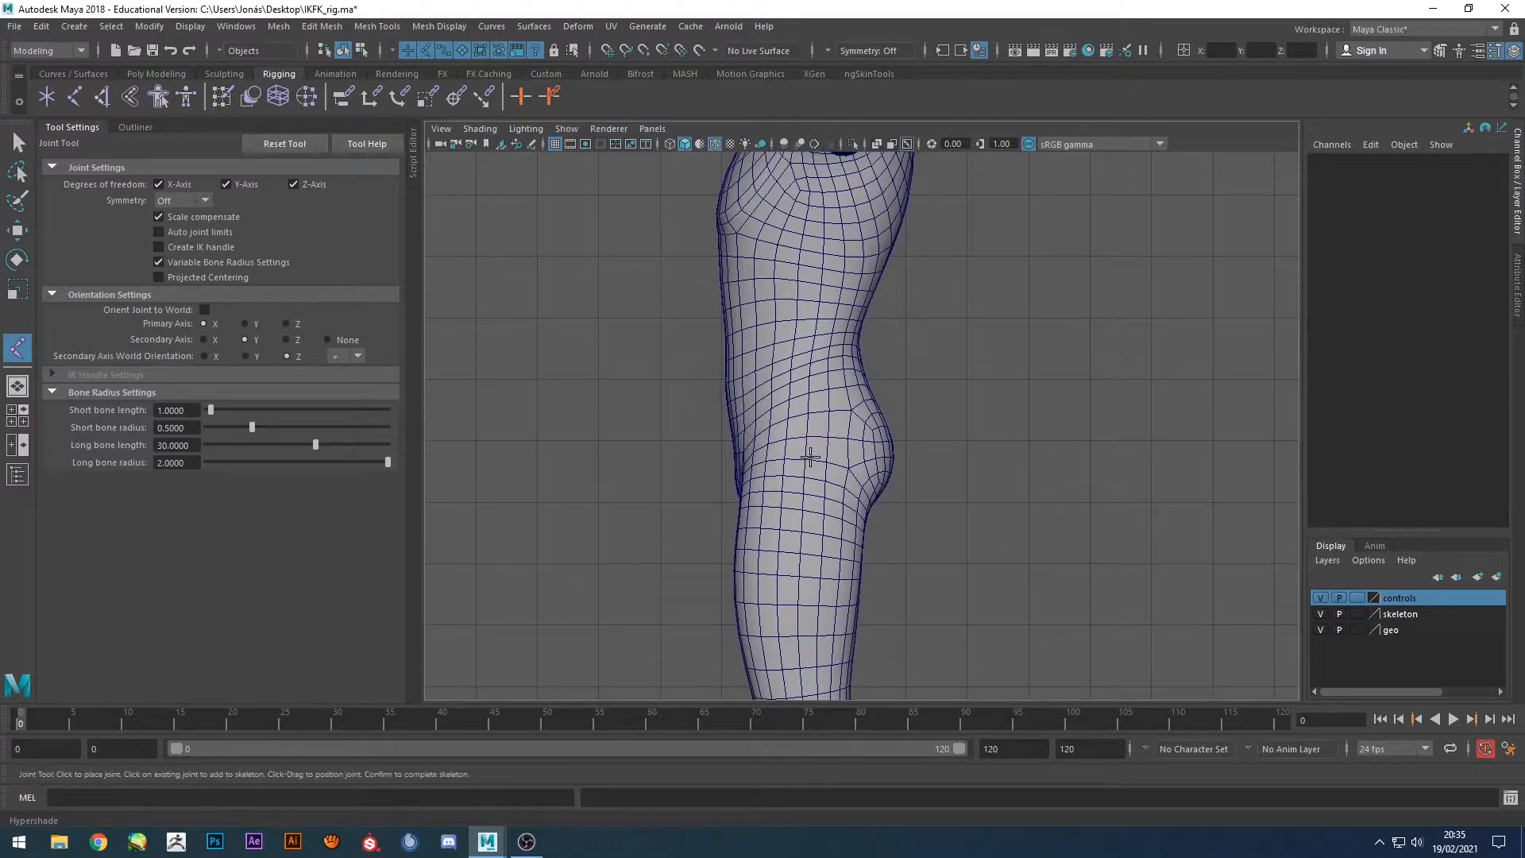
Place the root joint at the hips and three further joints up the spine to the lower chest.
left_click(803, 433)
middle_click_drag(803, 433, 789, 425, "alt")
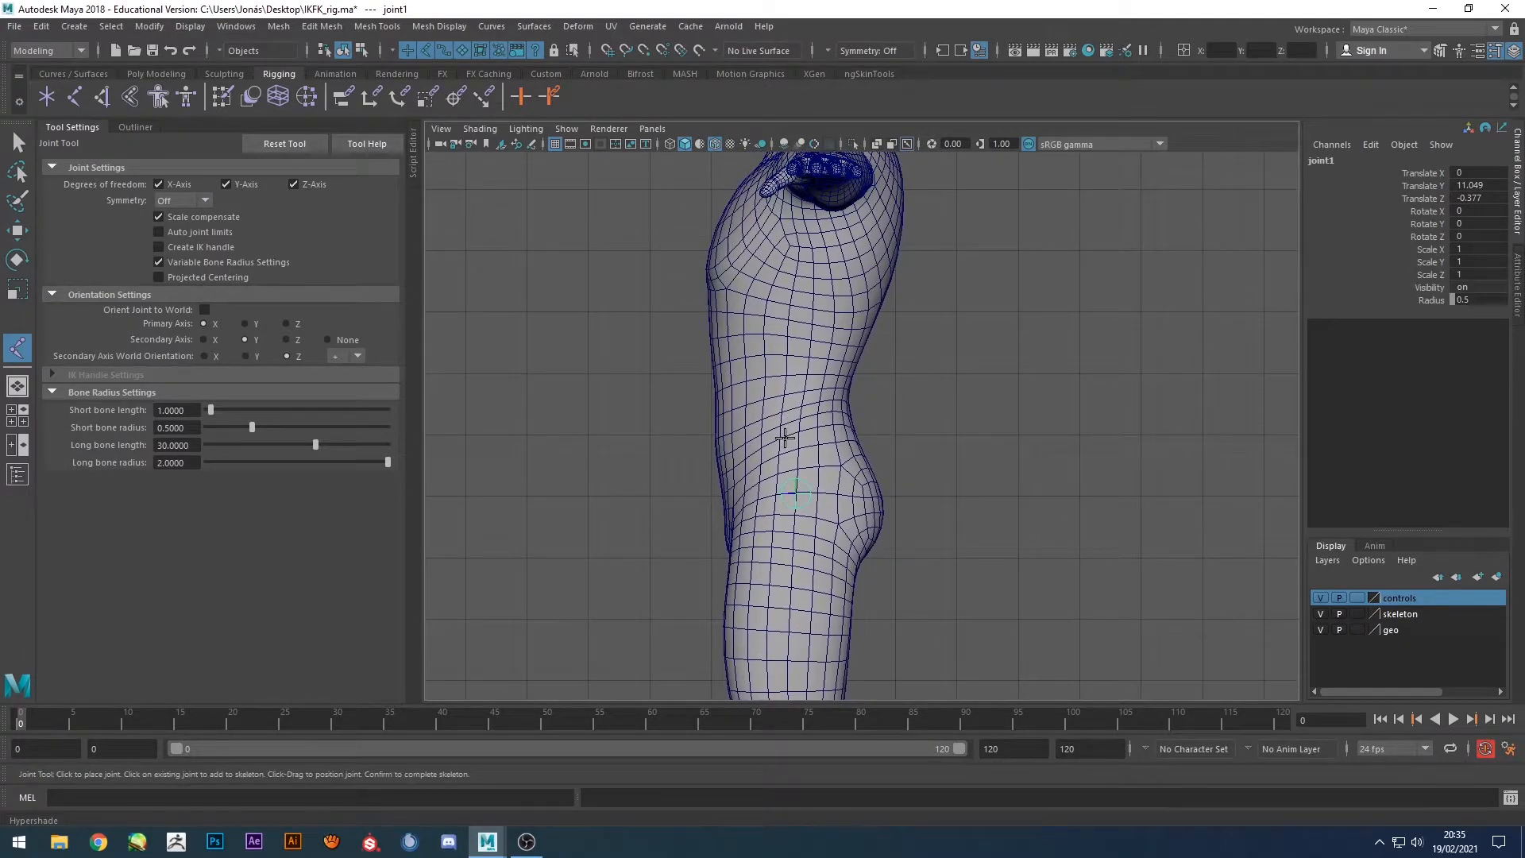
left_click(784, 433)
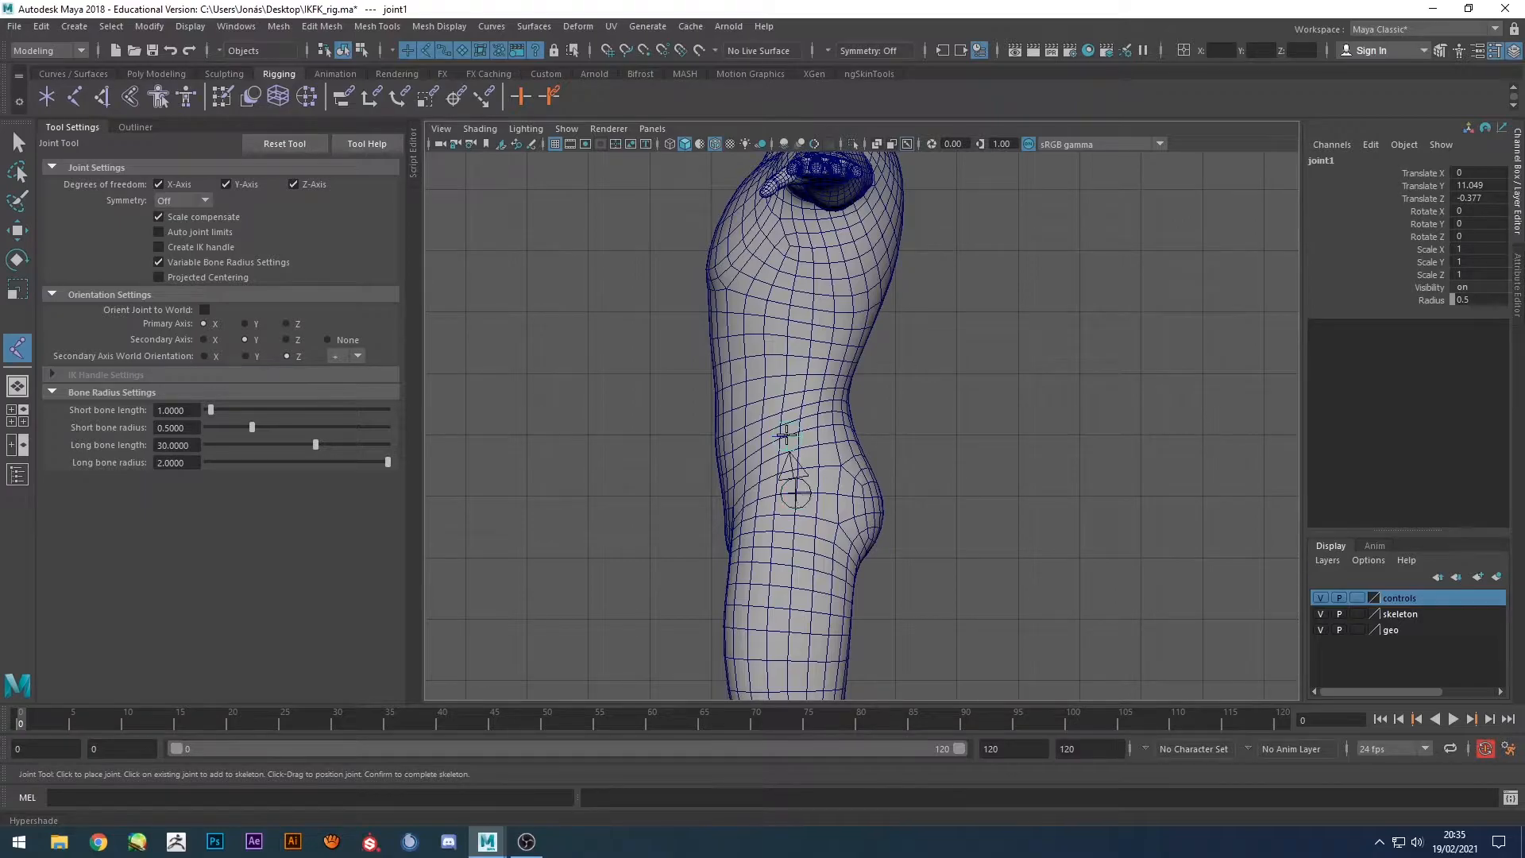
left_click(783, 377)
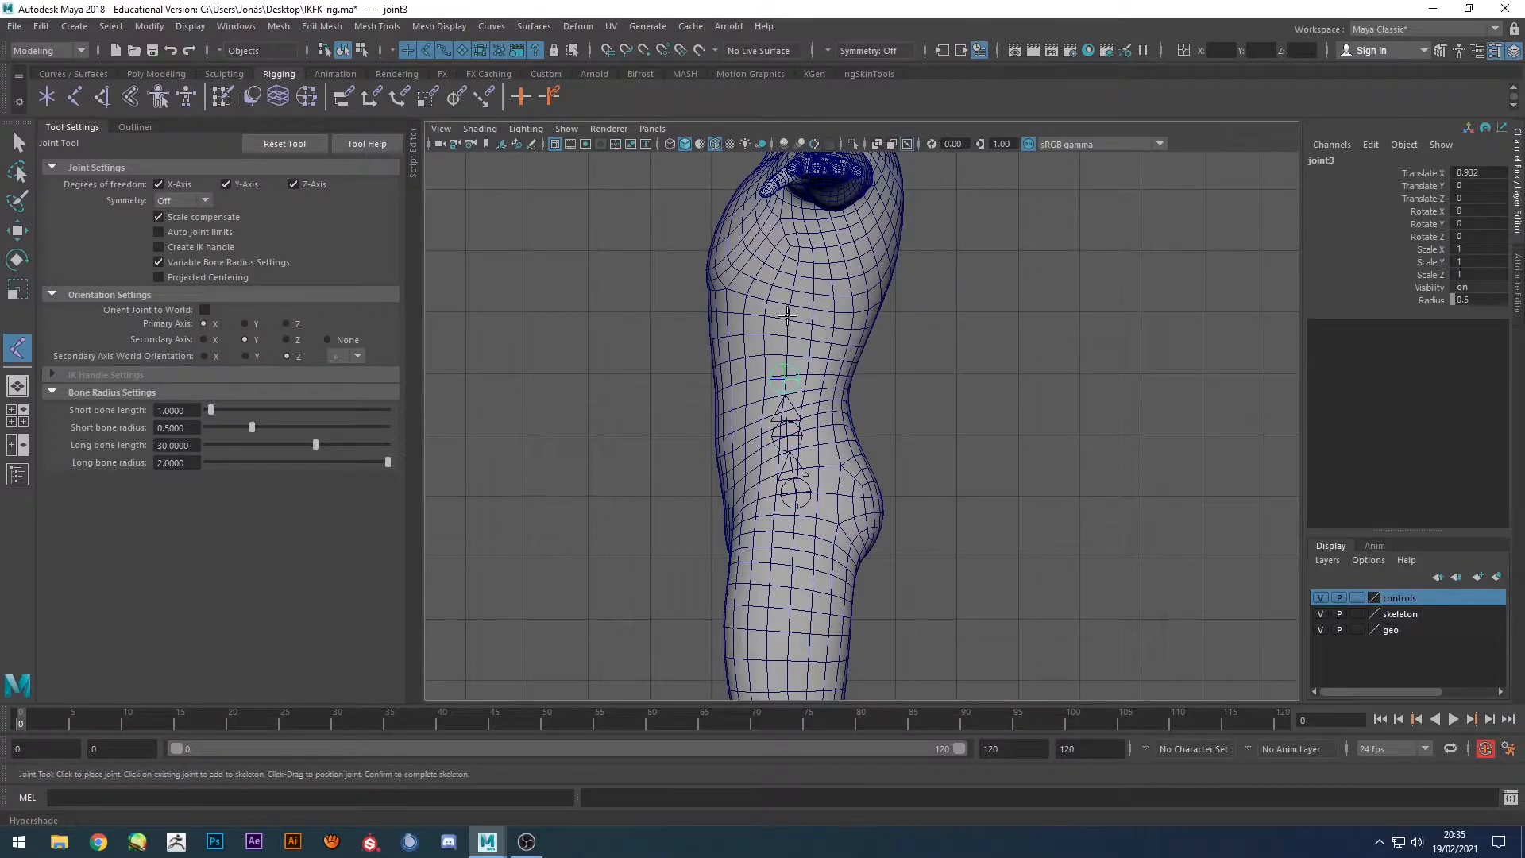
left_click(789, 307)
Continue the chain with joints at shoulder height, the neck, the base of the head and the top of the head, and finish it.
middle_click_drag(813, 251, 787, 416, "alt")
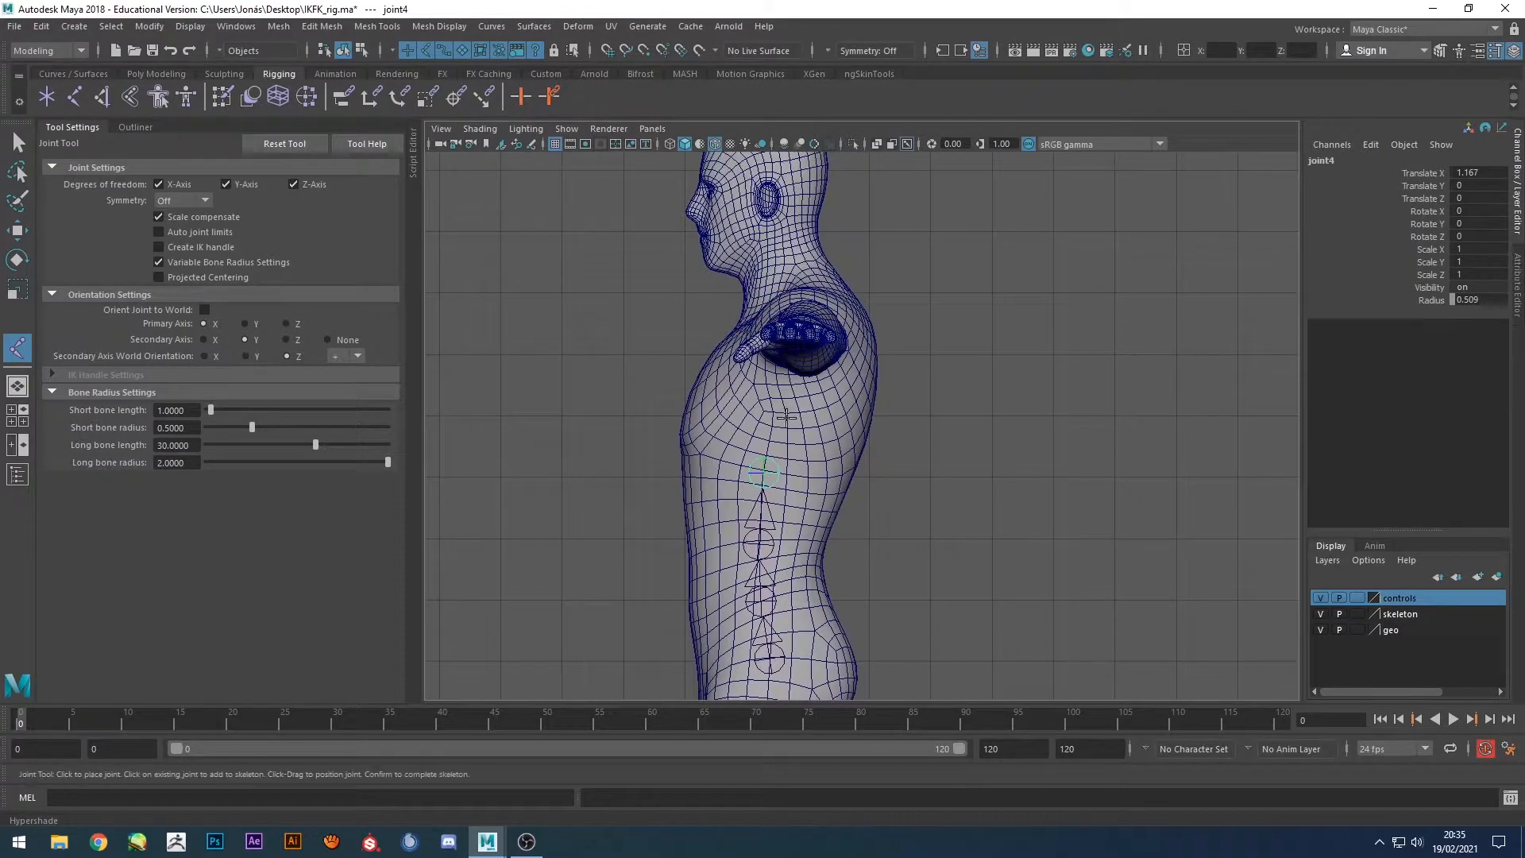
left_click(791, 343)
middle_click_drag(791, 343, 783, 419, "alt")
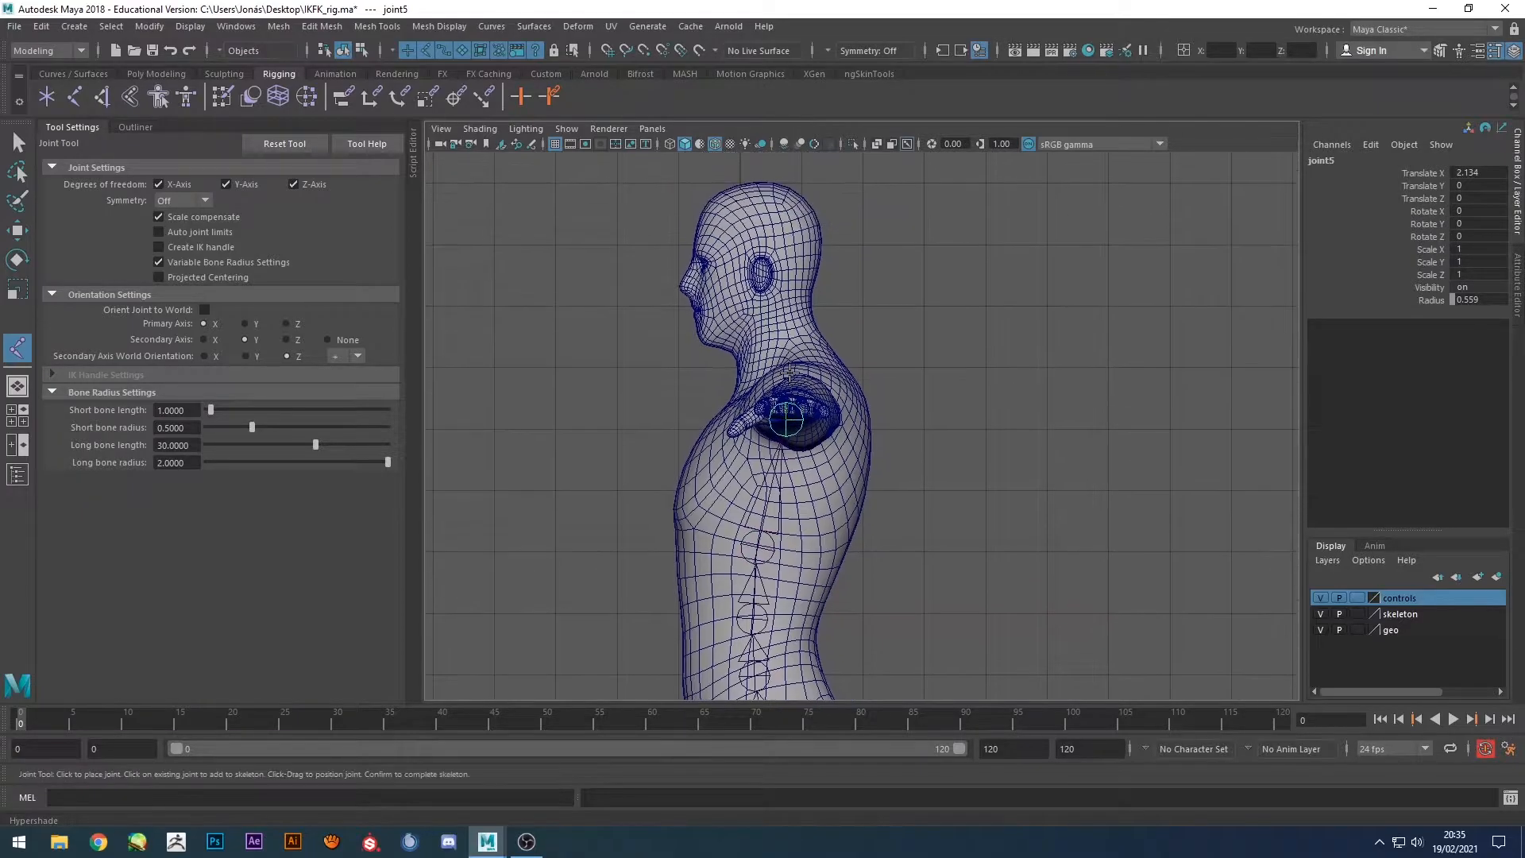
left_click(790, 366)
left_click(762, 298)
middle_click_drag(762, 298, 798, 421, "alt")
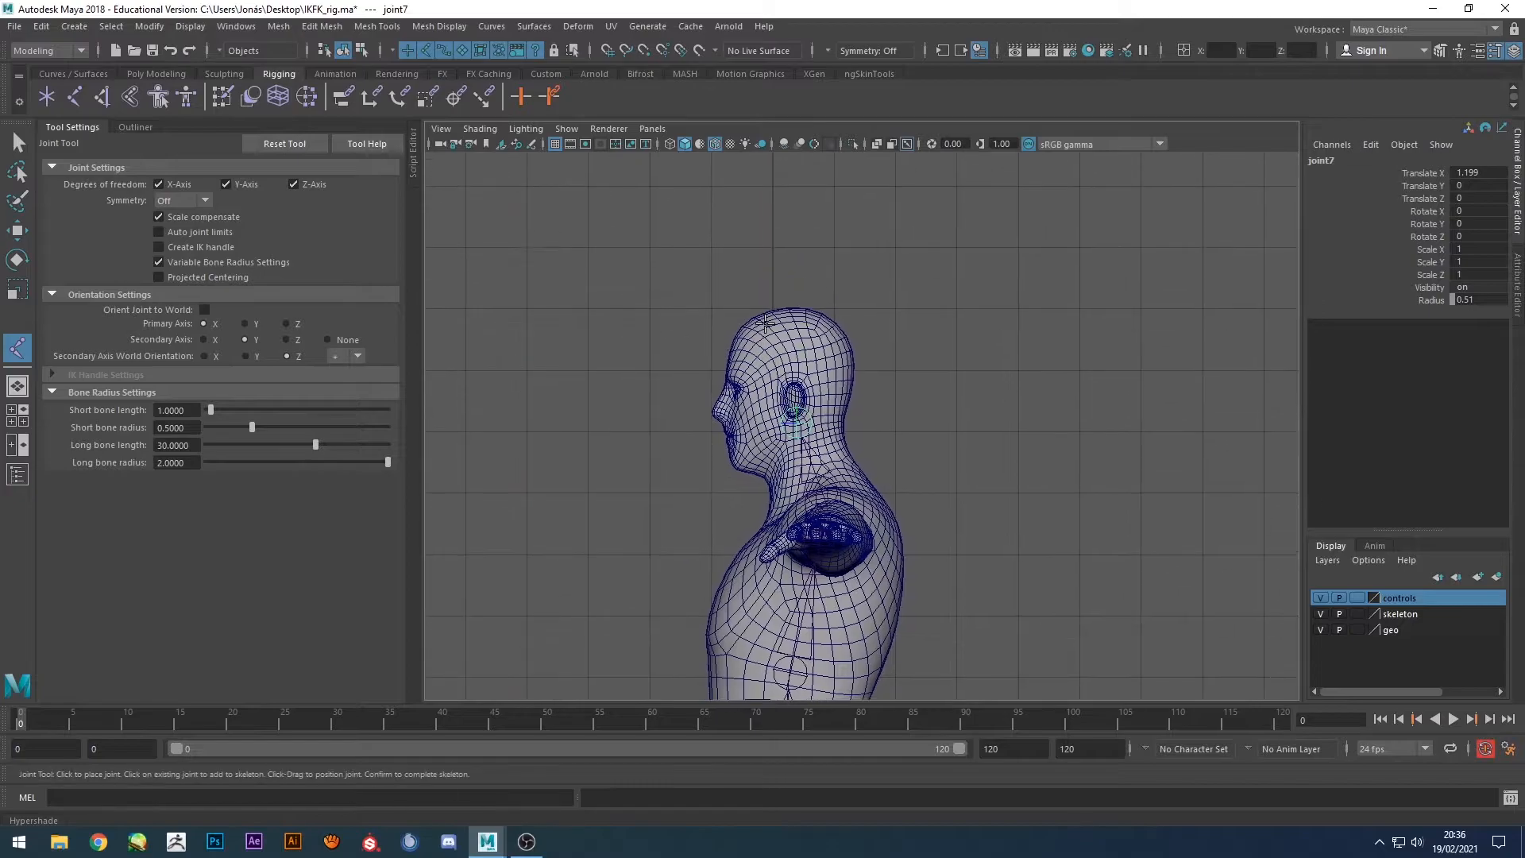
left_click(763, 315)
left_click(730, 217)
key("Return")
key("q")
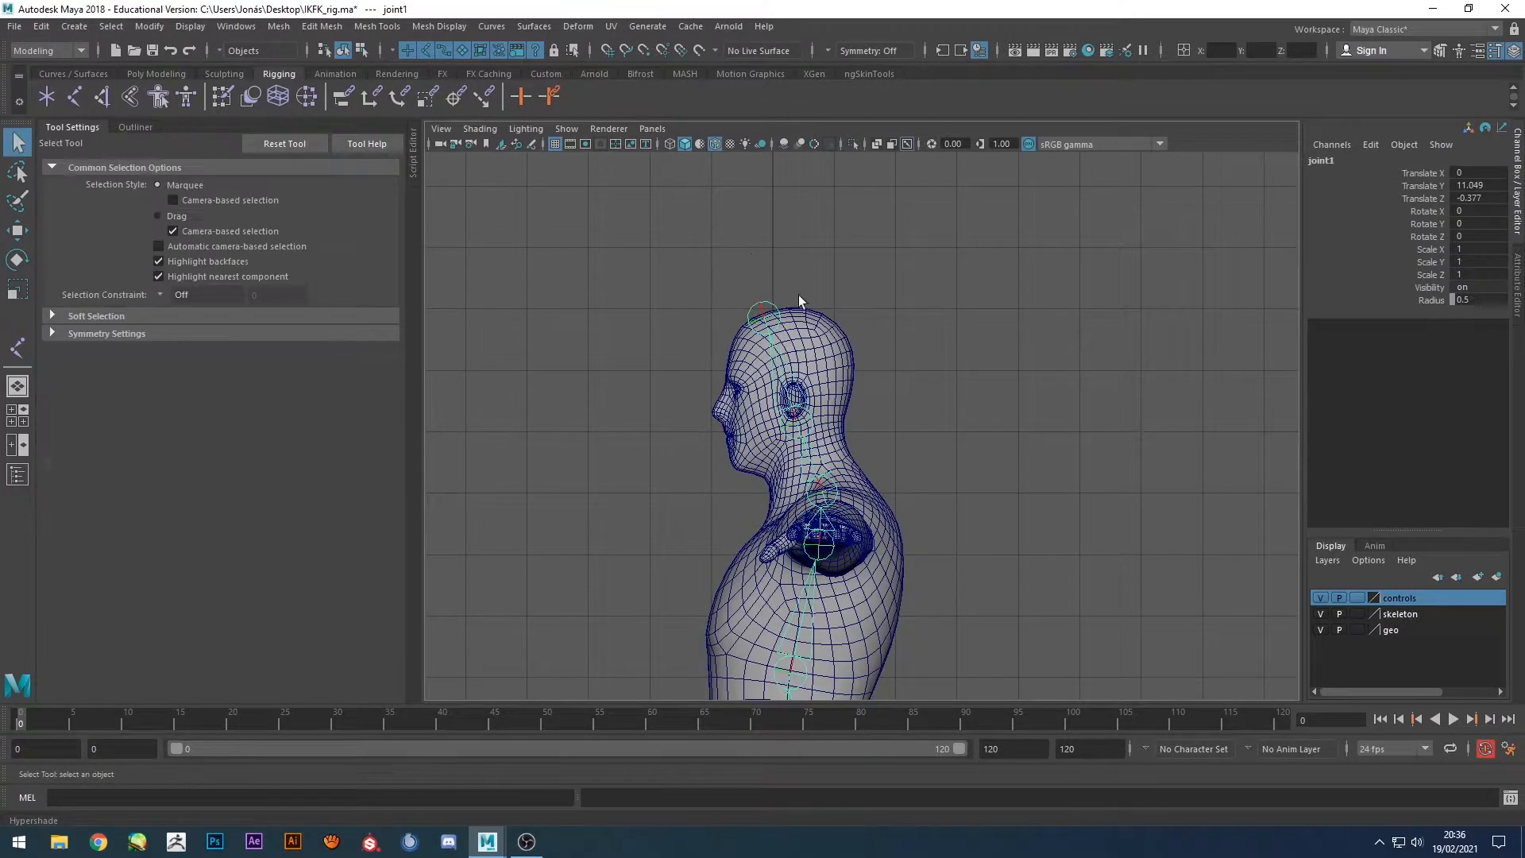
Return to the perspective view and enable X-ray joint display so the chain is drawn through the body.
middle_click_drag(780, 274, 918, 196, "alt")
middle_click_drag(897, 332, 854, 403, "alt")
left_click_drag(854, 402, 873, 419, "alt")
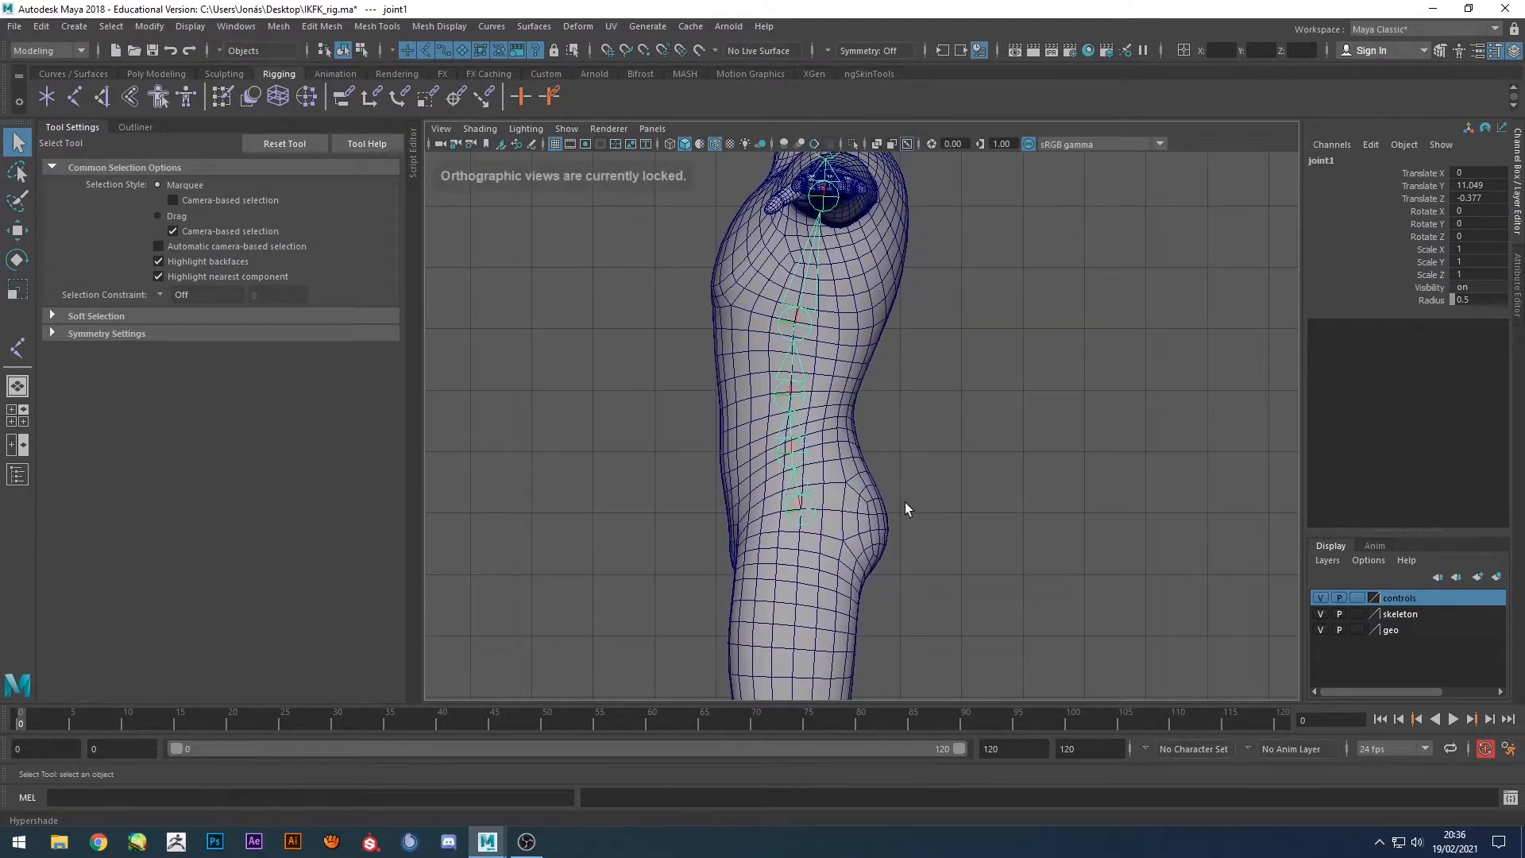
key("space")
key("space")
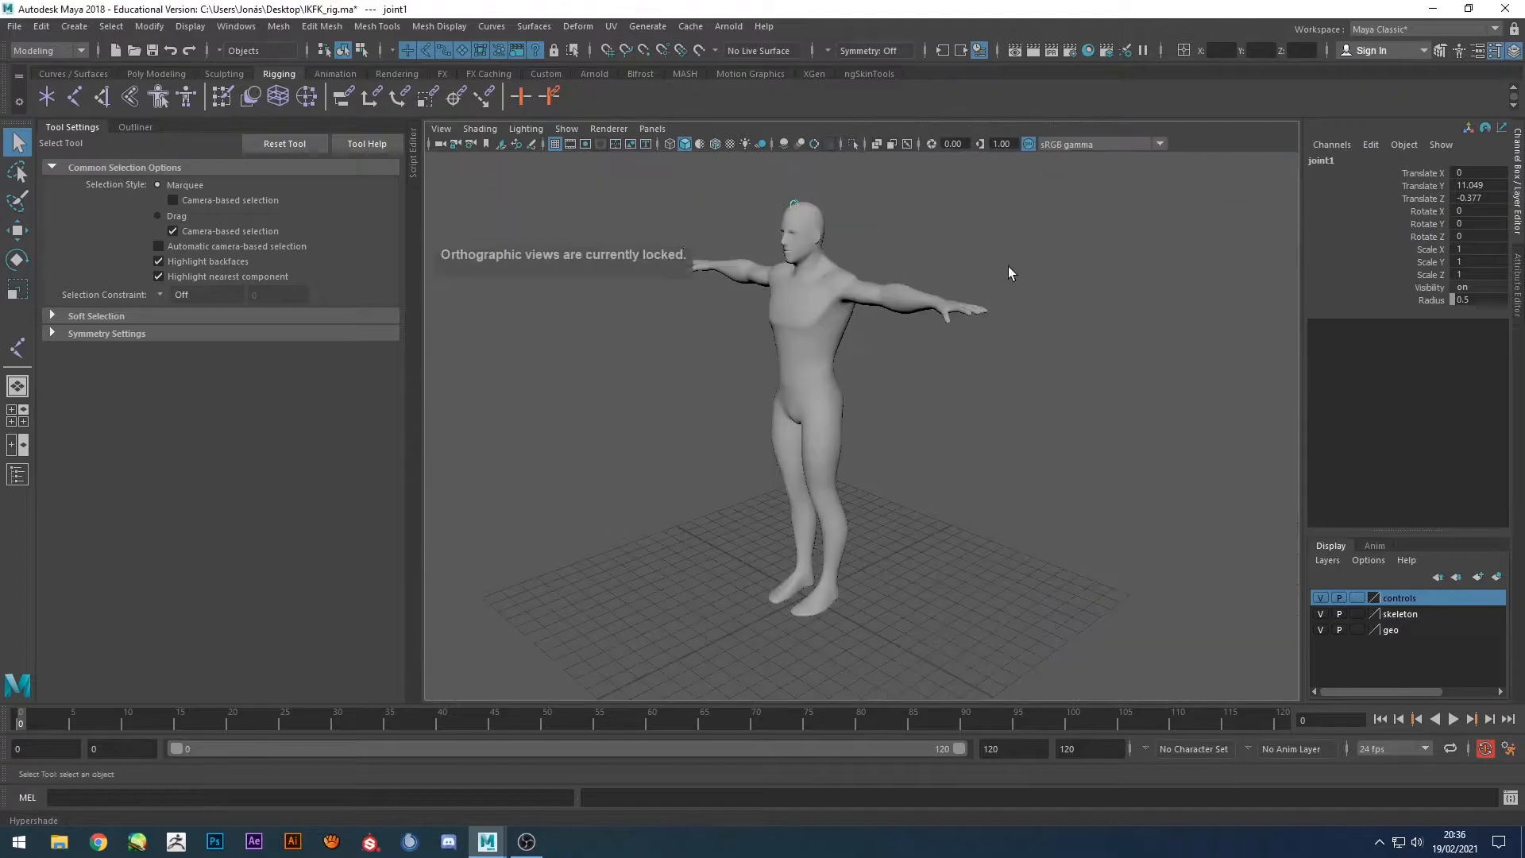
left_click(906, 144)
left_click_drag(834, 440, 785, 372, "alt")
scroll(783, 370, "up", 5)
scroll(783, 370, "down", 5)
Select the whole joint hierarchy from the root and try rotating all joints together to test the bend.
key("w")
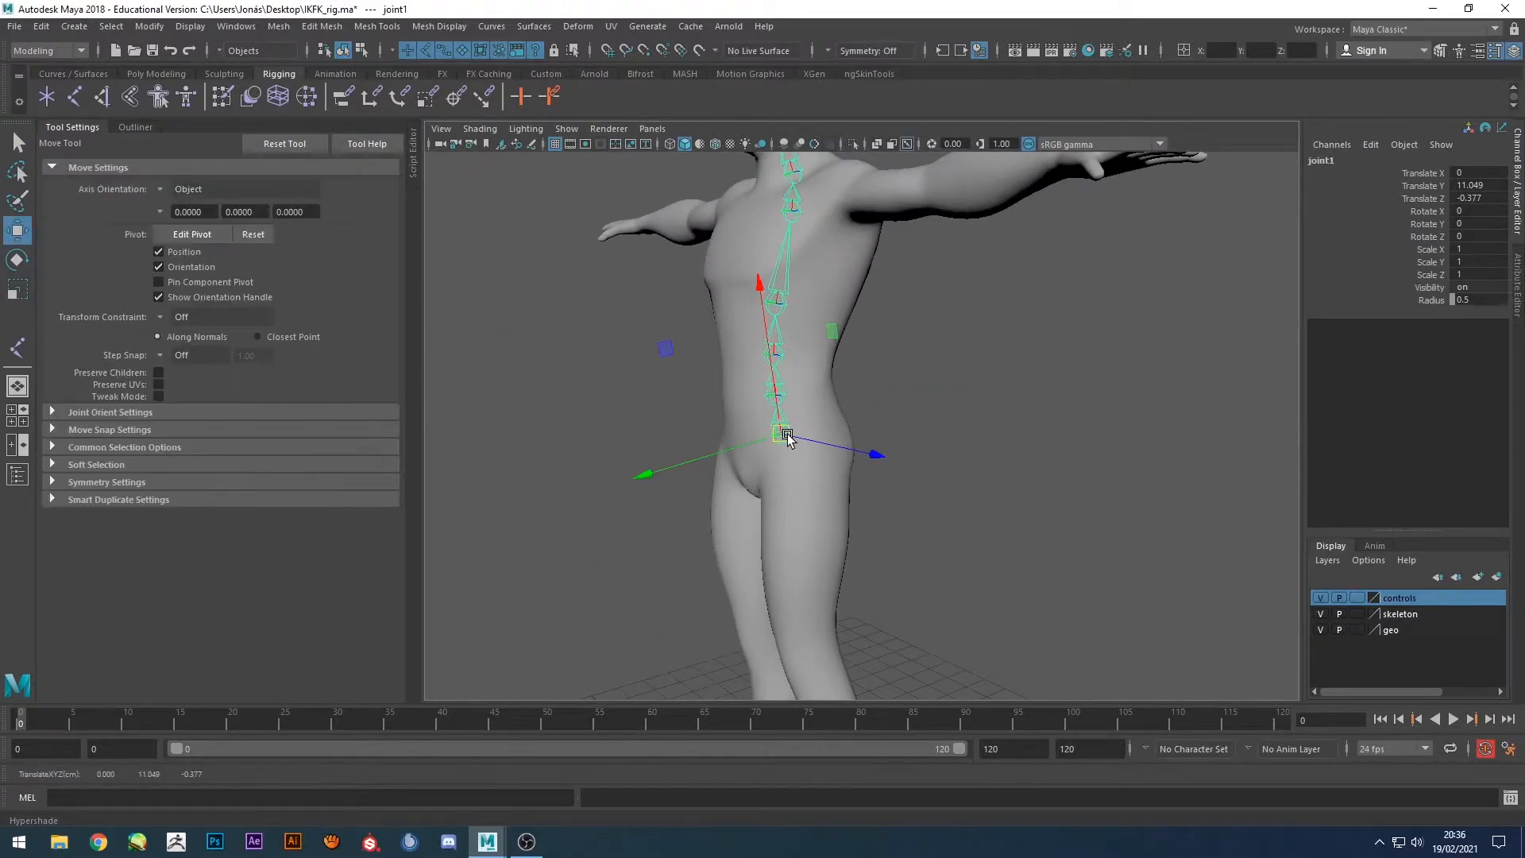
right_click(786, 435)
left_click(772, 580)
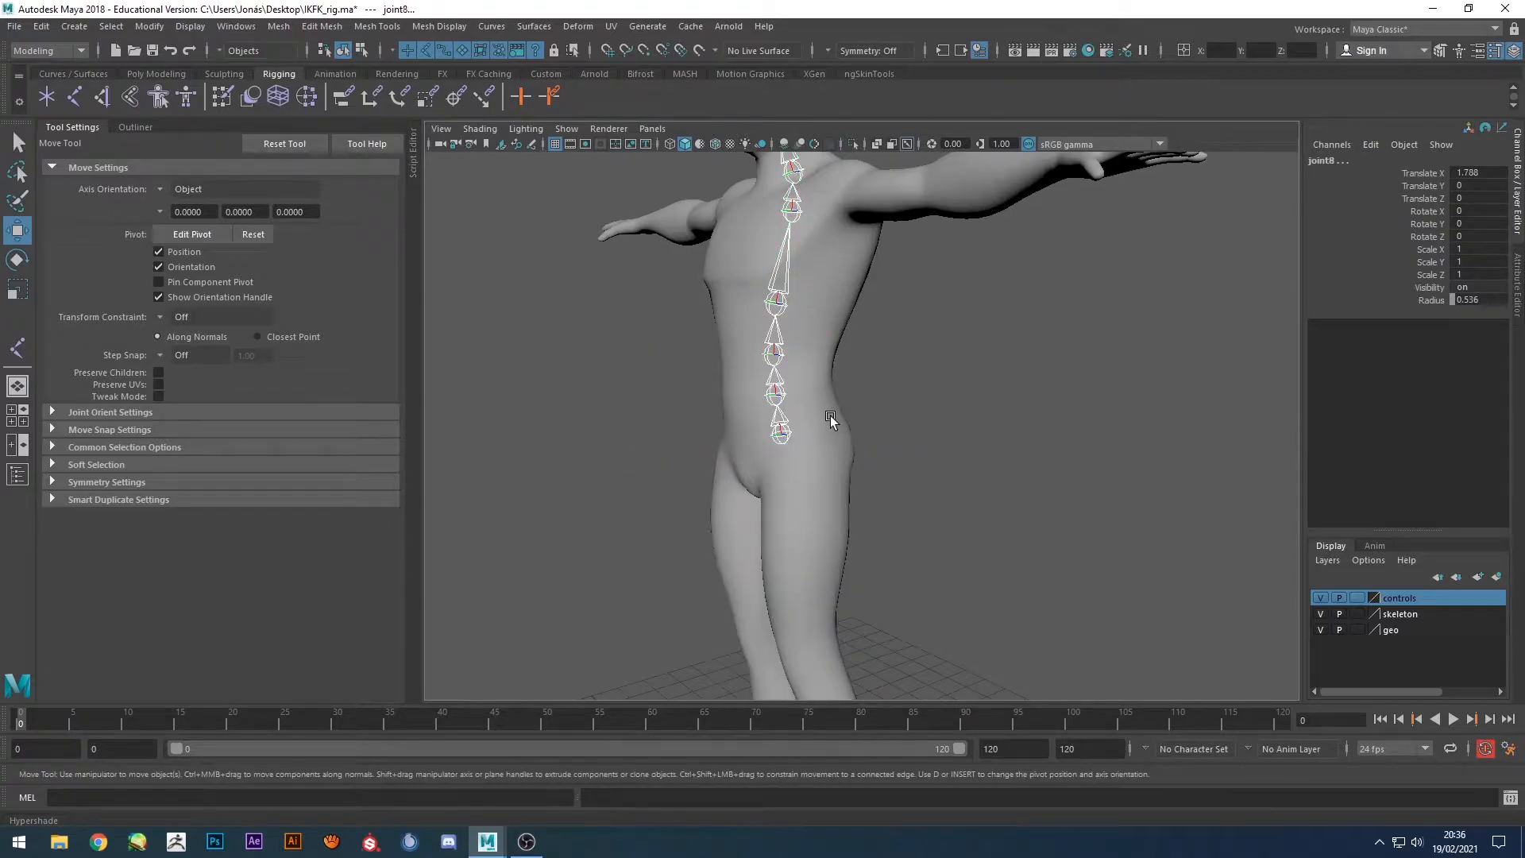
key("e")
scroll(831, 416, "down", 5)
left_click_drag(671, 205, 731, 187)
left_click(926, 464)
left_click_drag(926, 464, 892, 453, "alt")
Expand the joint hierarchy in the Outliner and rename its first joint root_jnt.
key("space")
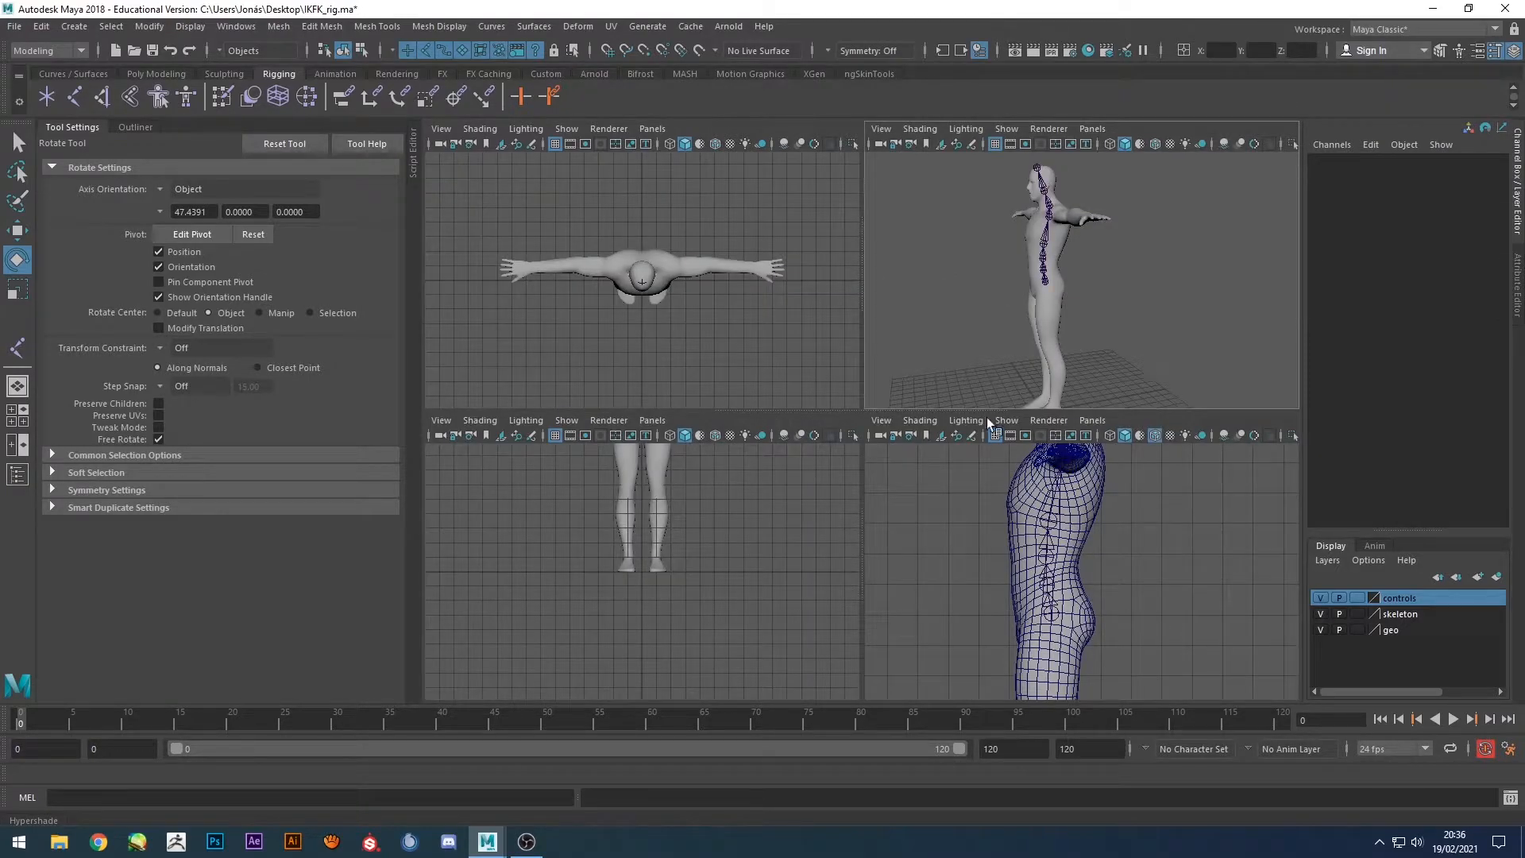
key("space")
left_click_drag(994, 313, 800, 489, "alt")
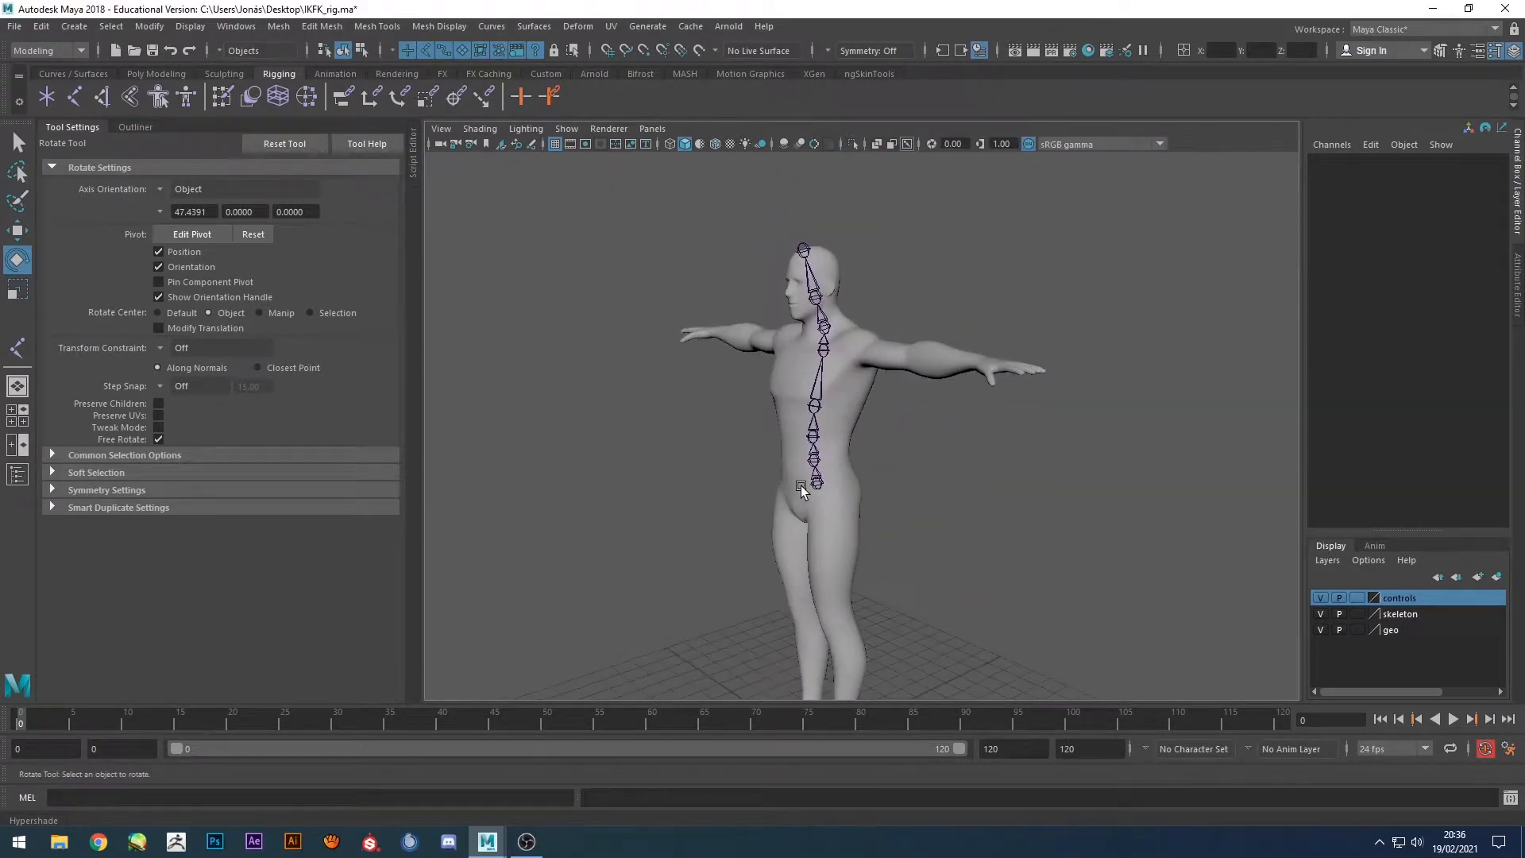
left_click(139, 126)
left_click(59, 258, "shift")
double_click(96, 258)
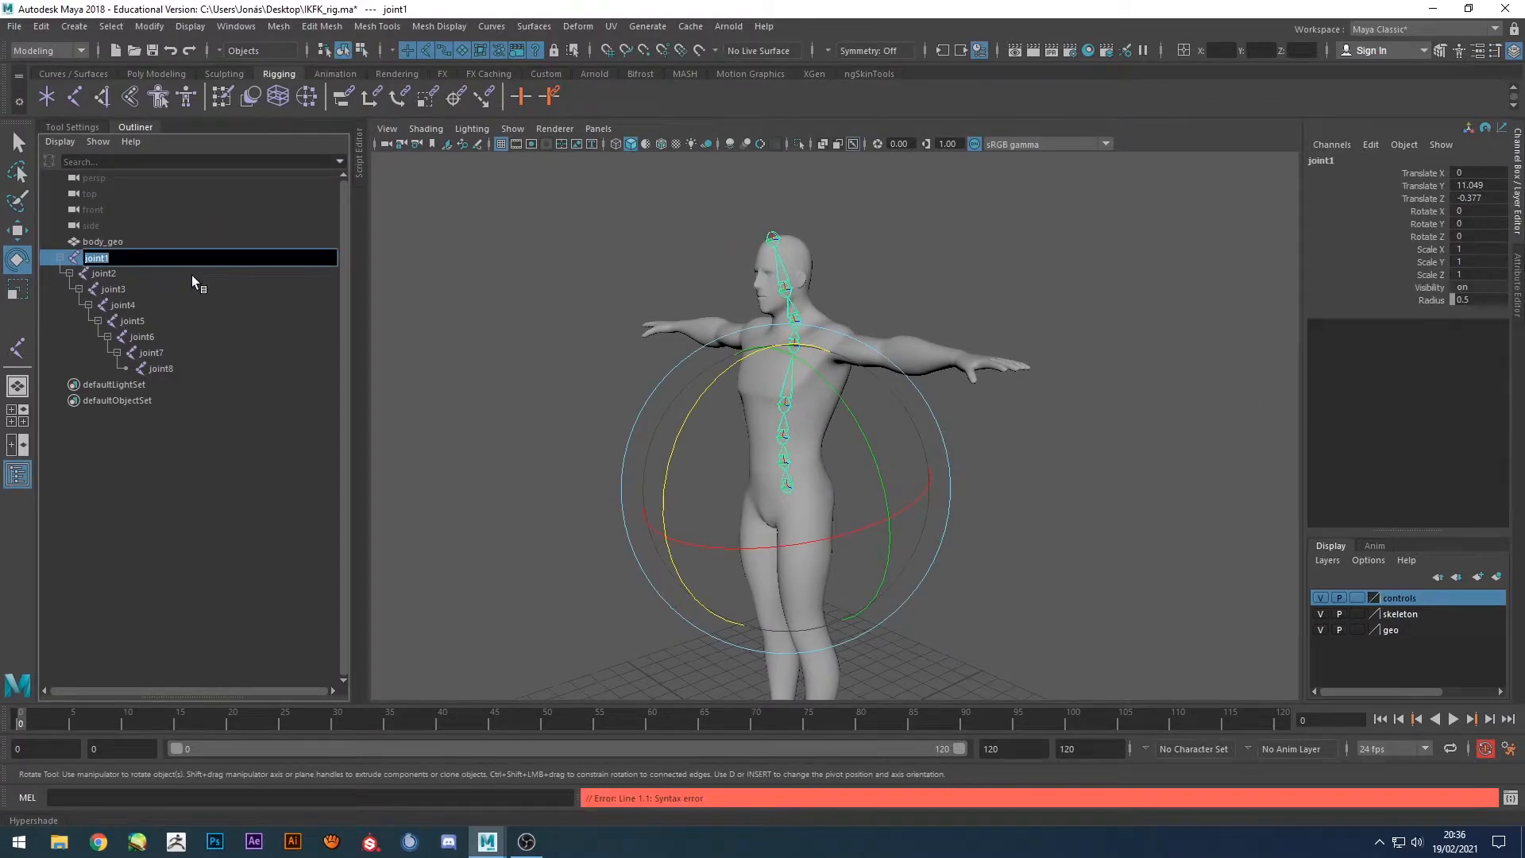
type("root_jnt")
key("Return")
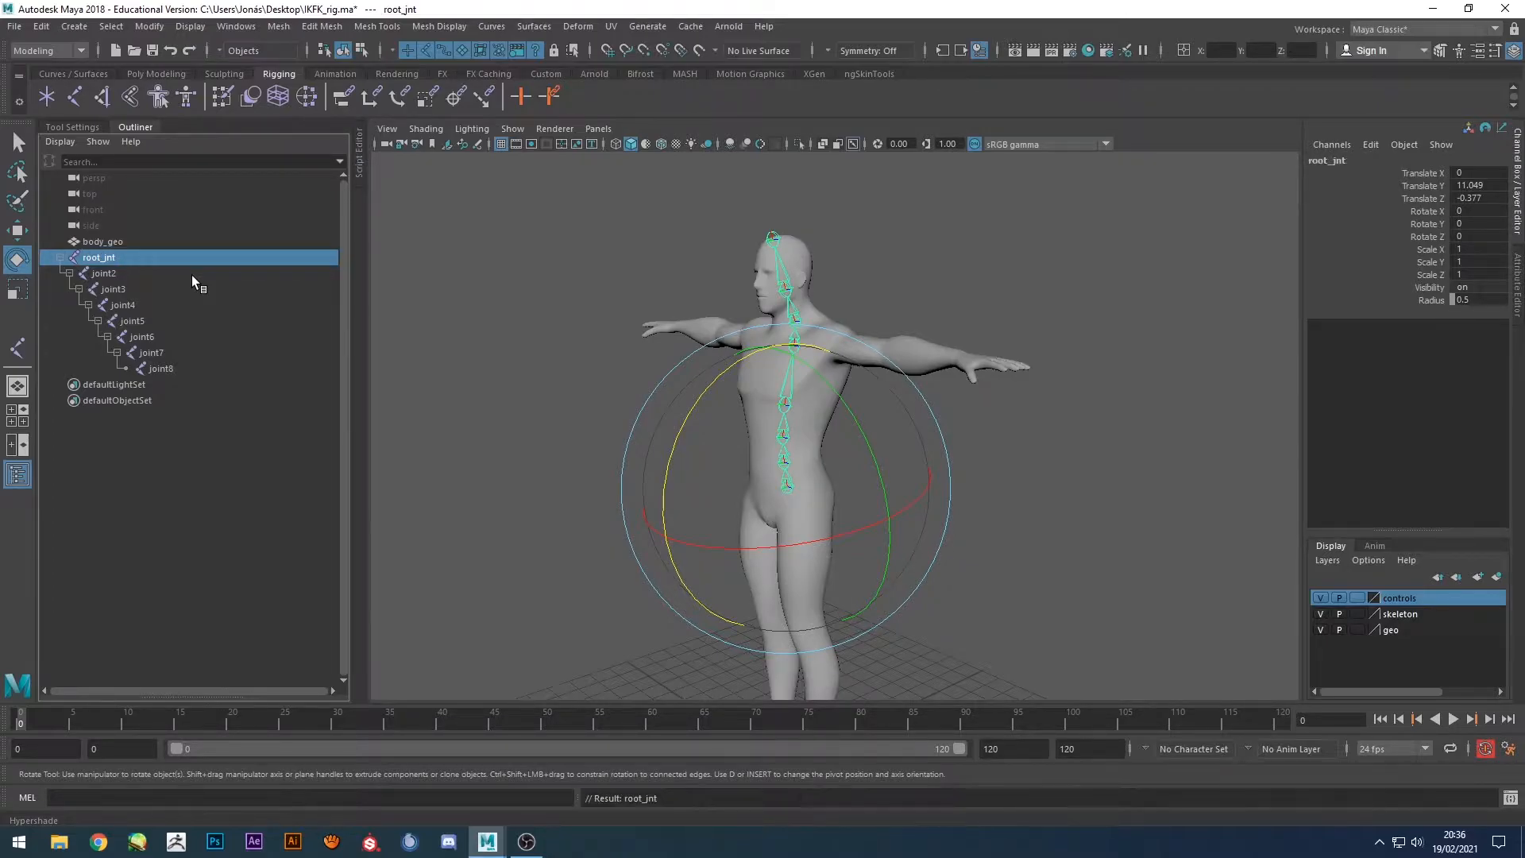
Rename the two joints directly below root_jnt as spine1 and spine2.
left_click(192, 275)
double_click(192, 274)
type("spine1")
key("Tab")
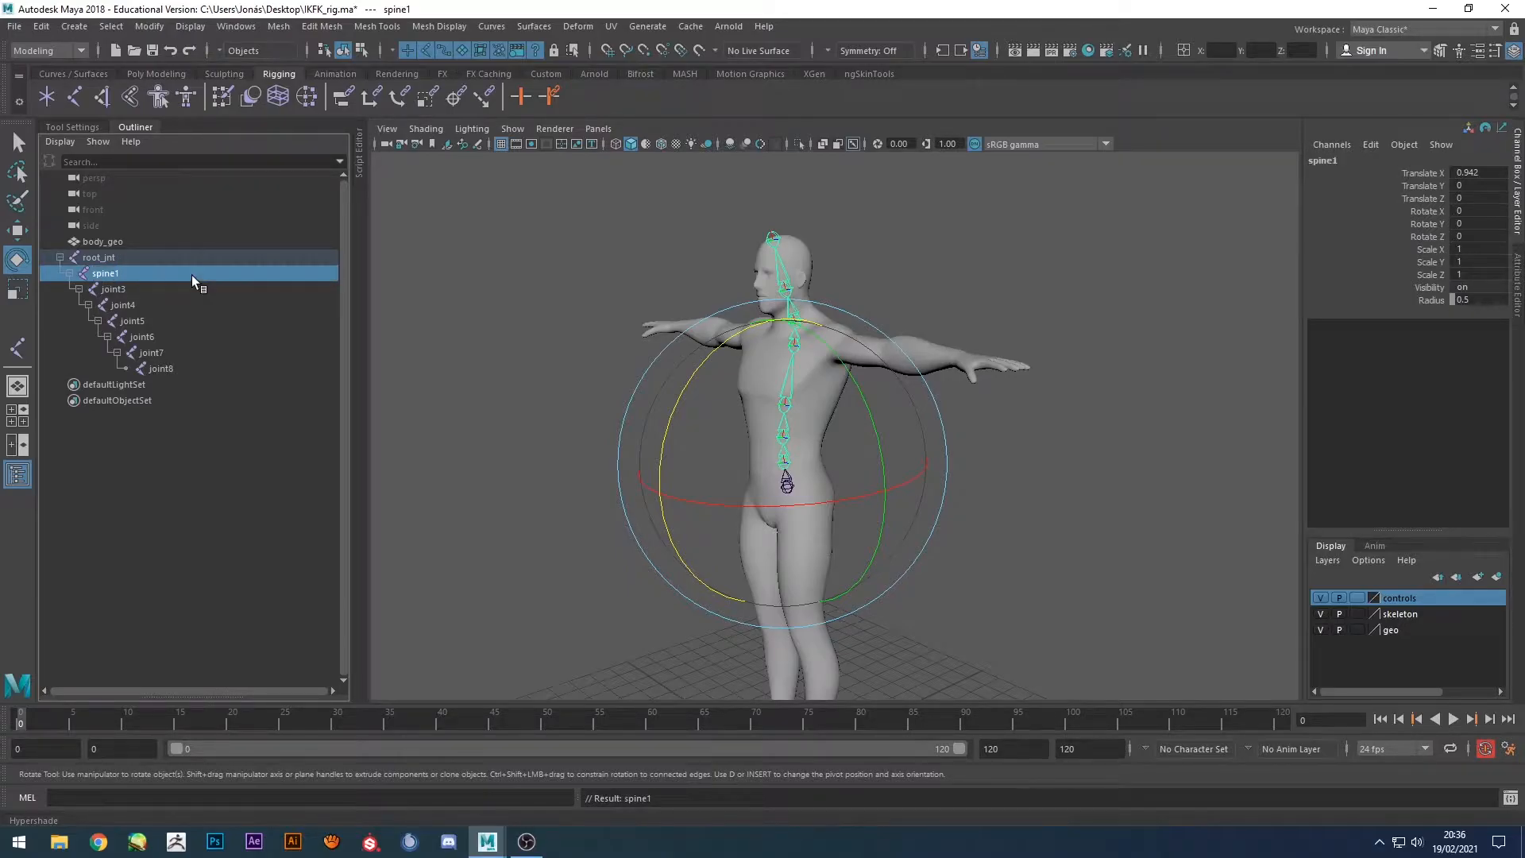
type("spine2")
key("Tab")
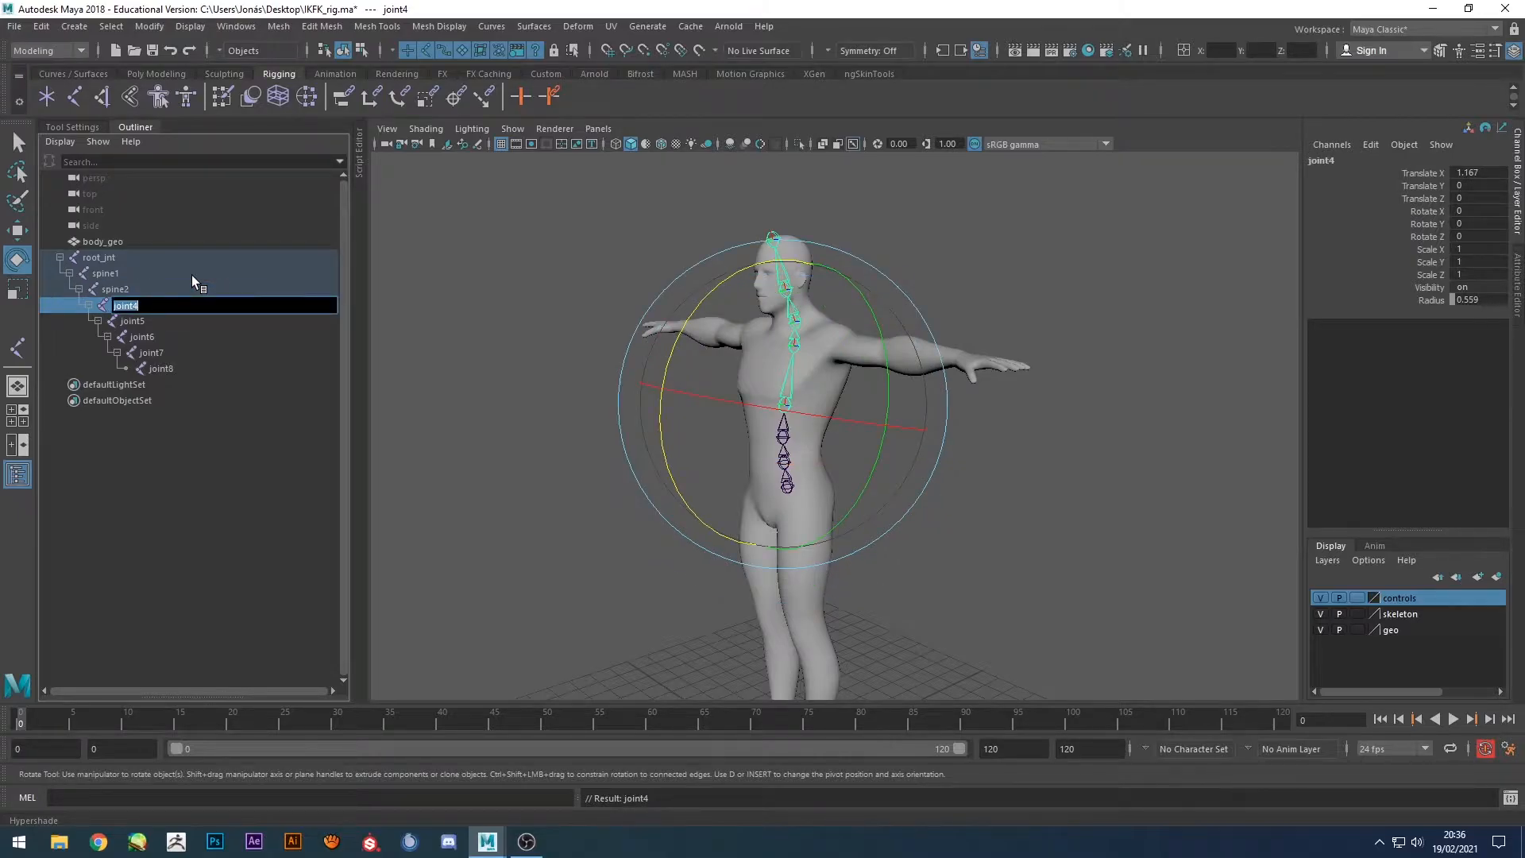
Rename the next two joints below spine2 as chest and sternon.
type("chets")
key("Return")
key("Return")
type("chest")
key("Return")
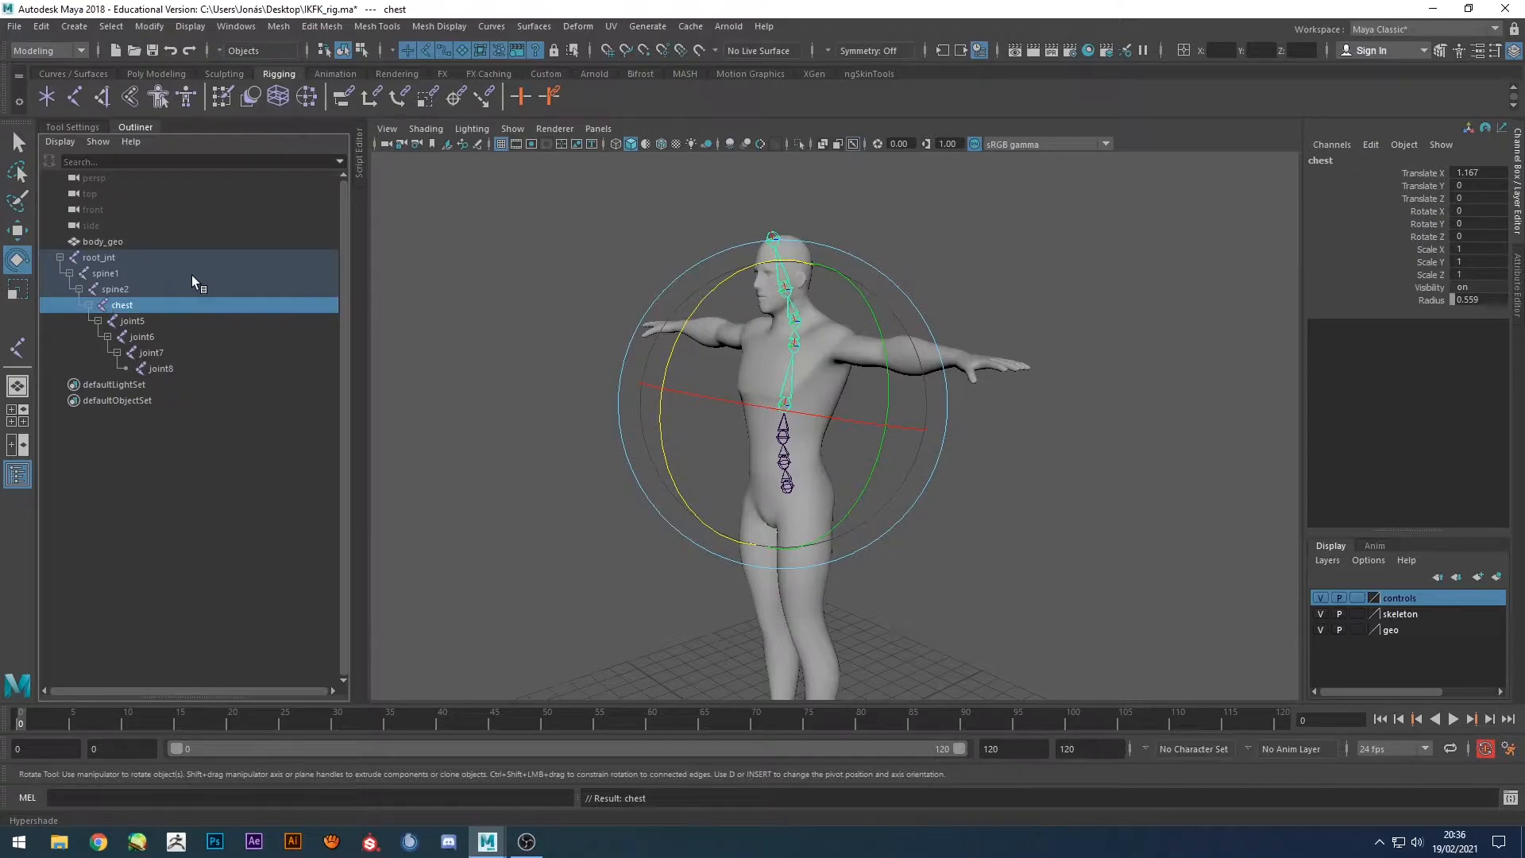
key("Down")
key("Return")
type("sternon")
key("Return")
Rename the last three joints of the chain, in order, as neck, head and hair.
key("Down")
key("Return")
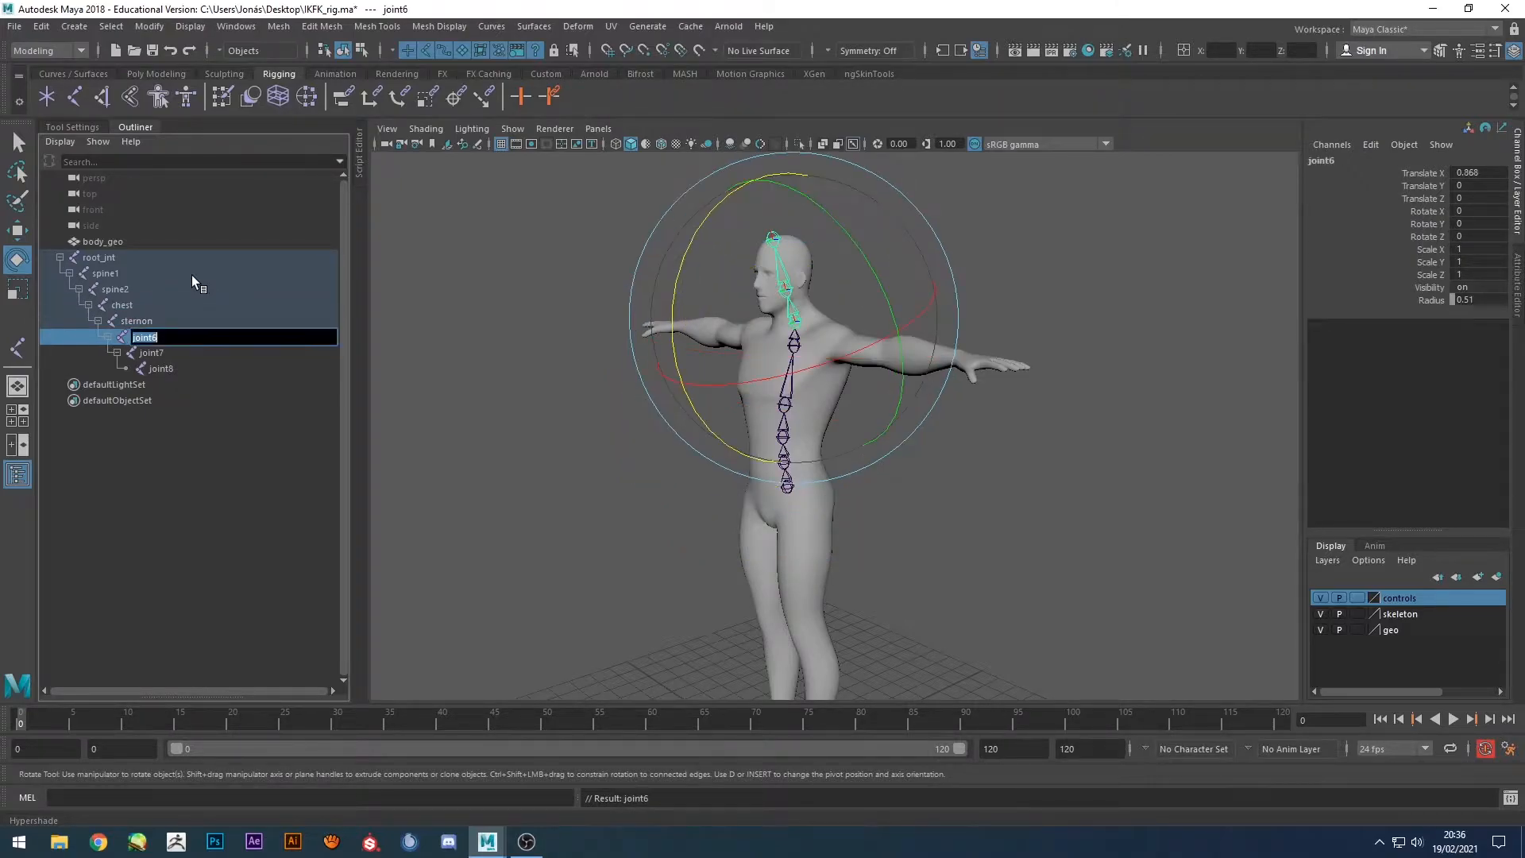
type("neck")
key("Return")
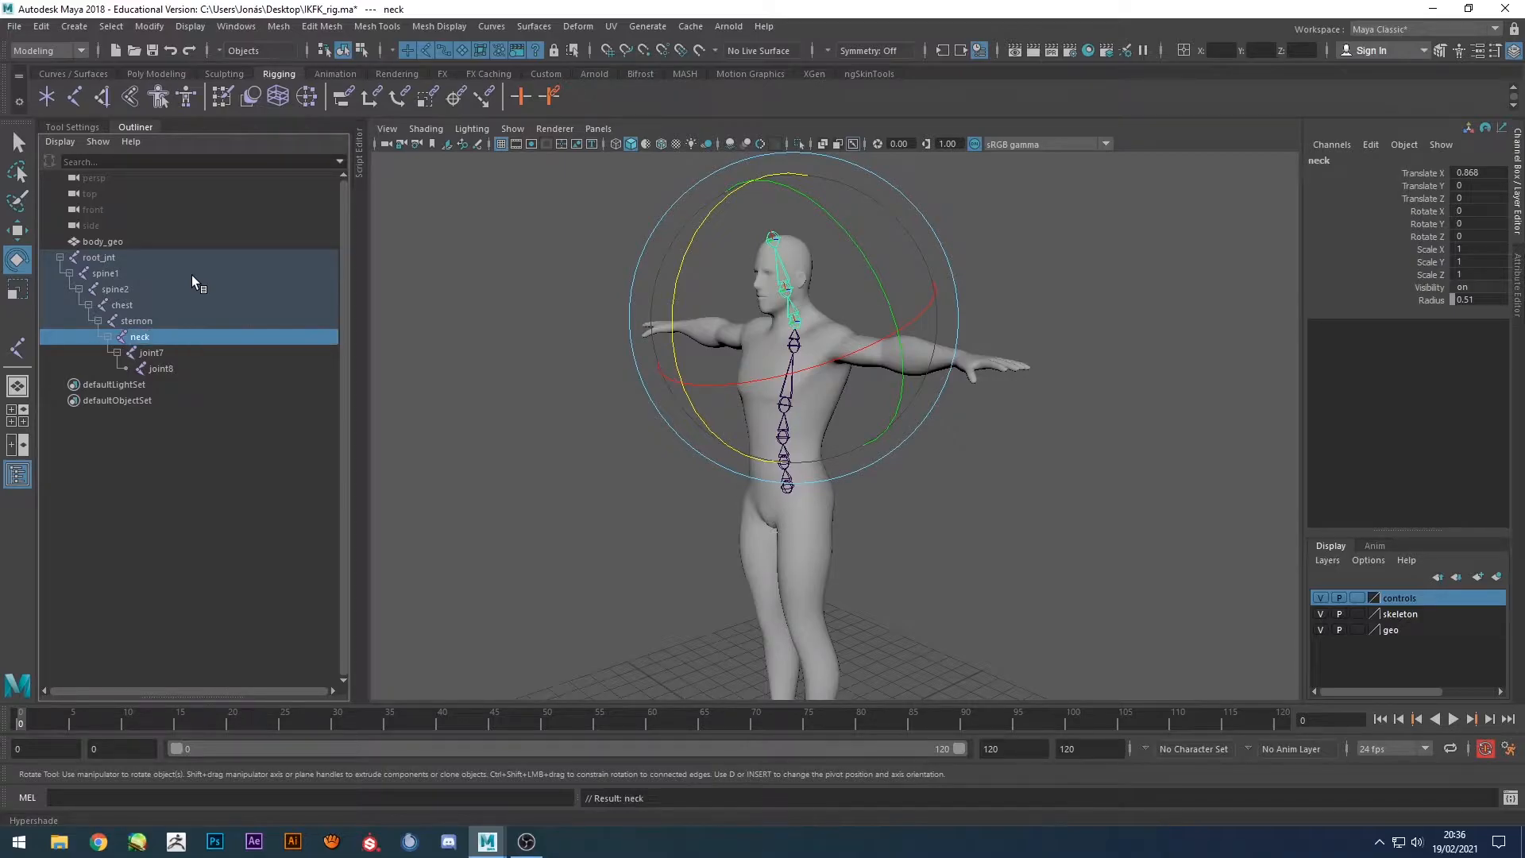
key("Down")
key("Return")
type("head")
key("Return")
key("Down")
key("Return")
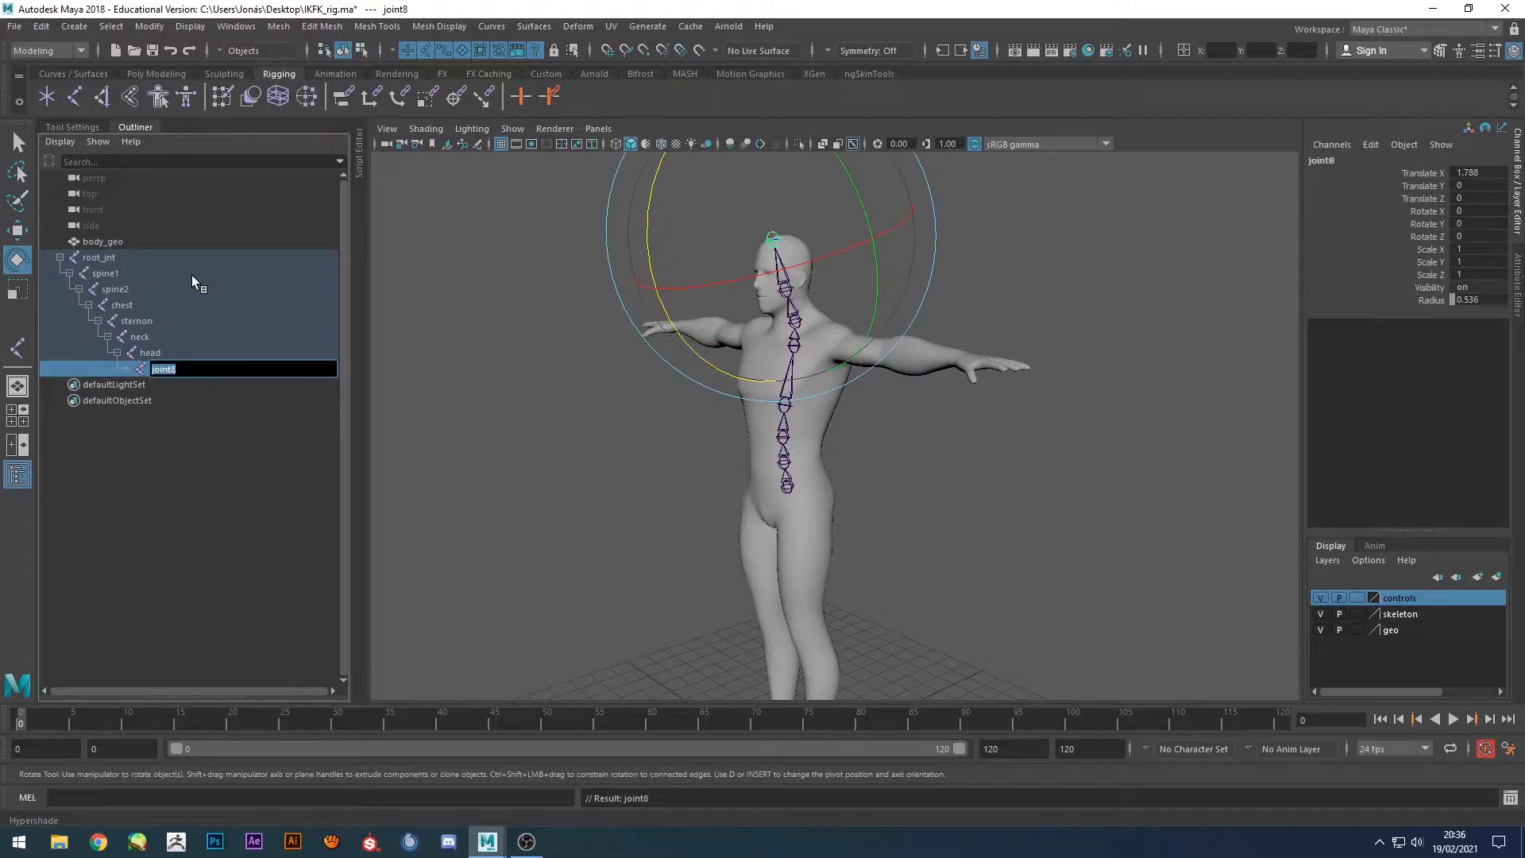
type("hair")
key("Return")
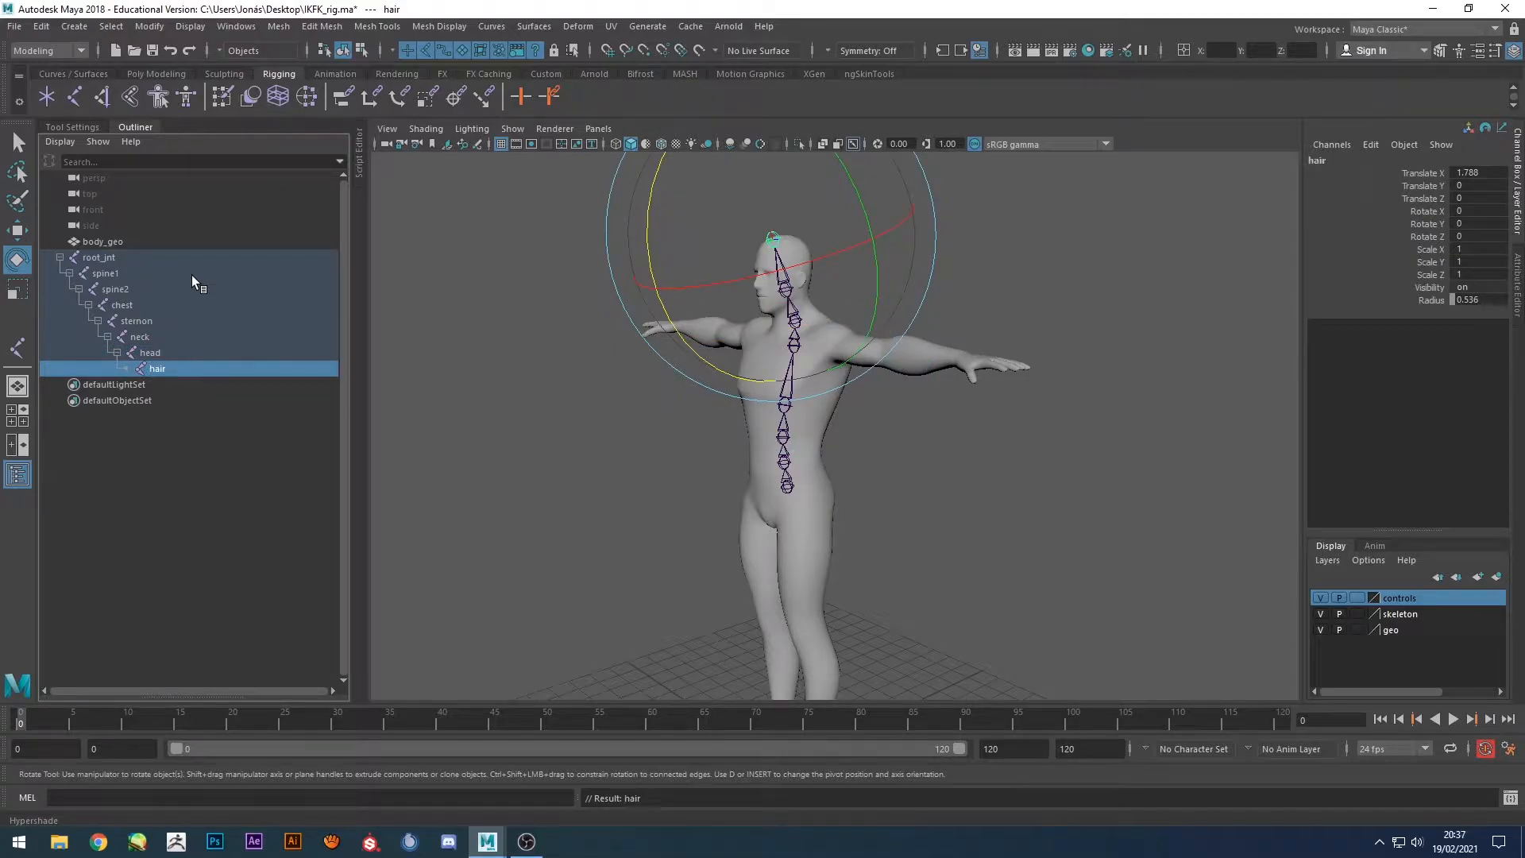
Append the suffix _jnt to the joints spine1 through hair by searching for $ and replacing it with _jnt on the selection.
left_click(127, 273, "shift")
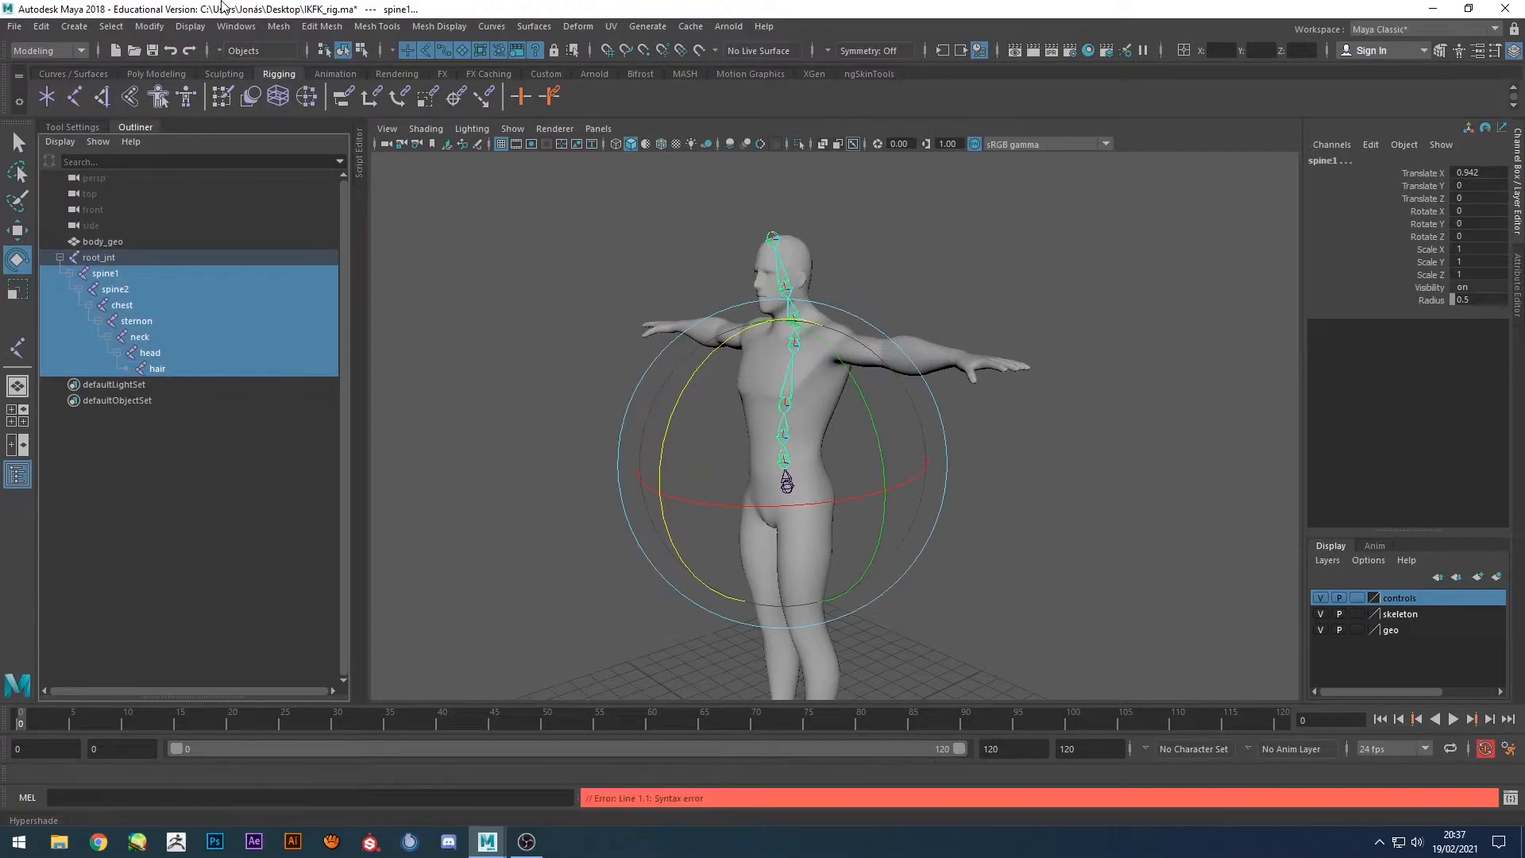
left_click(198, 29)
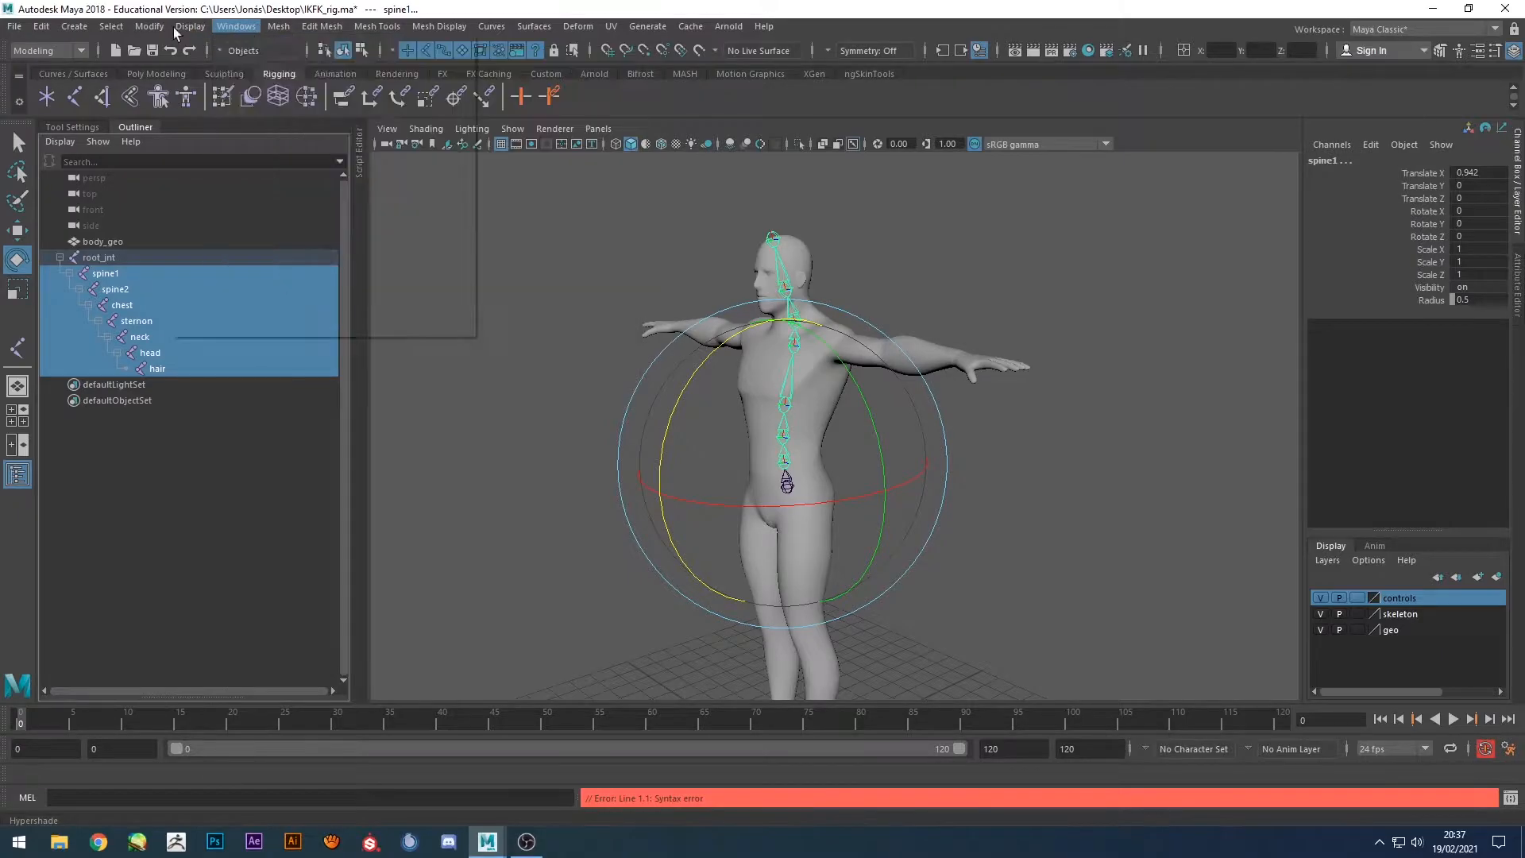
left_click(215, 288)
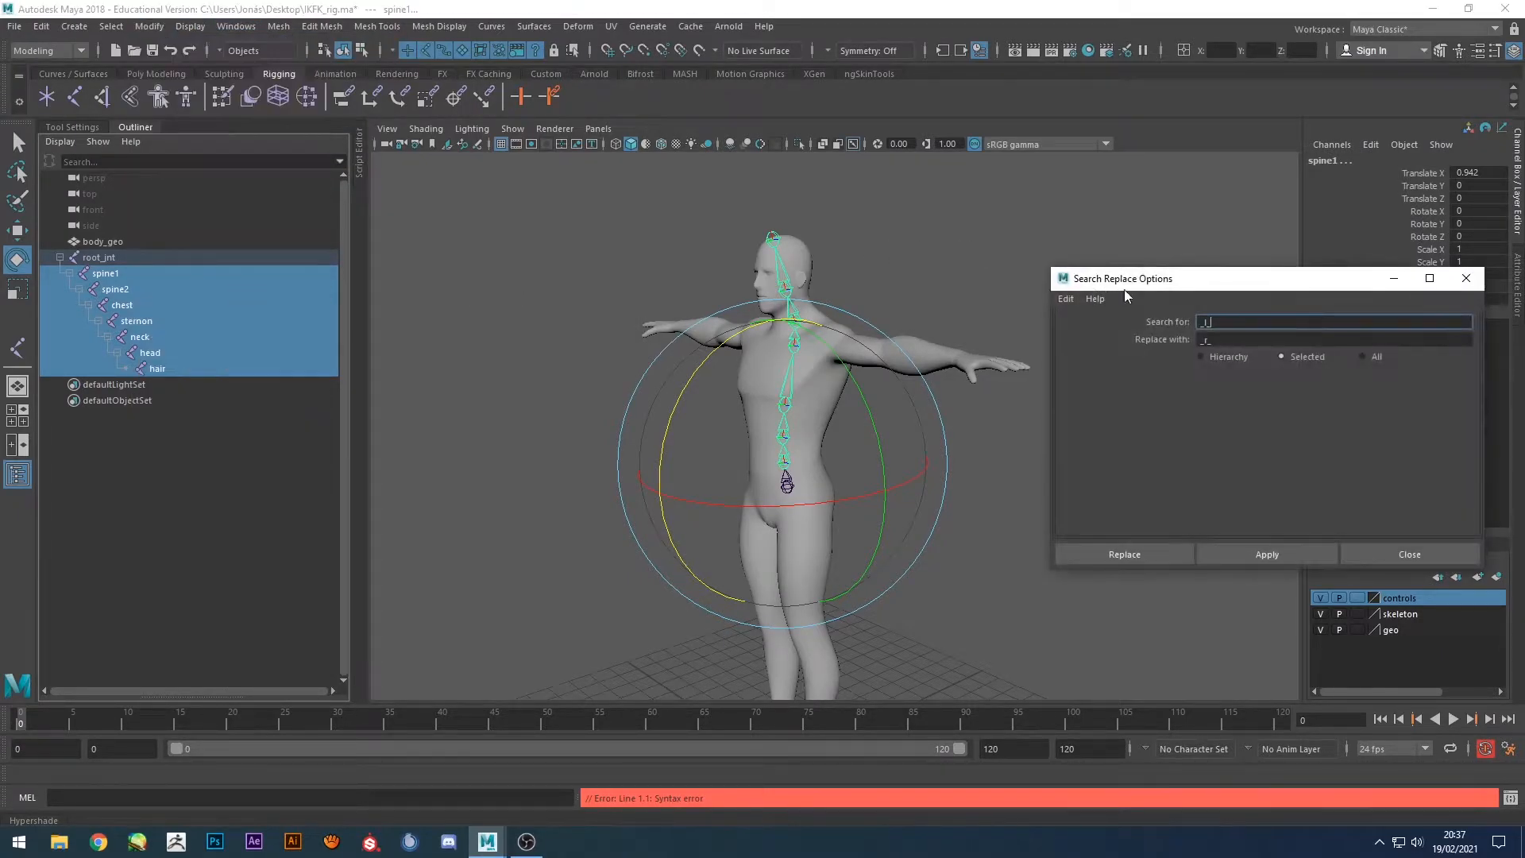
double_click(1225, 324)
type("s")
double_click(1236, 340)
type("_")
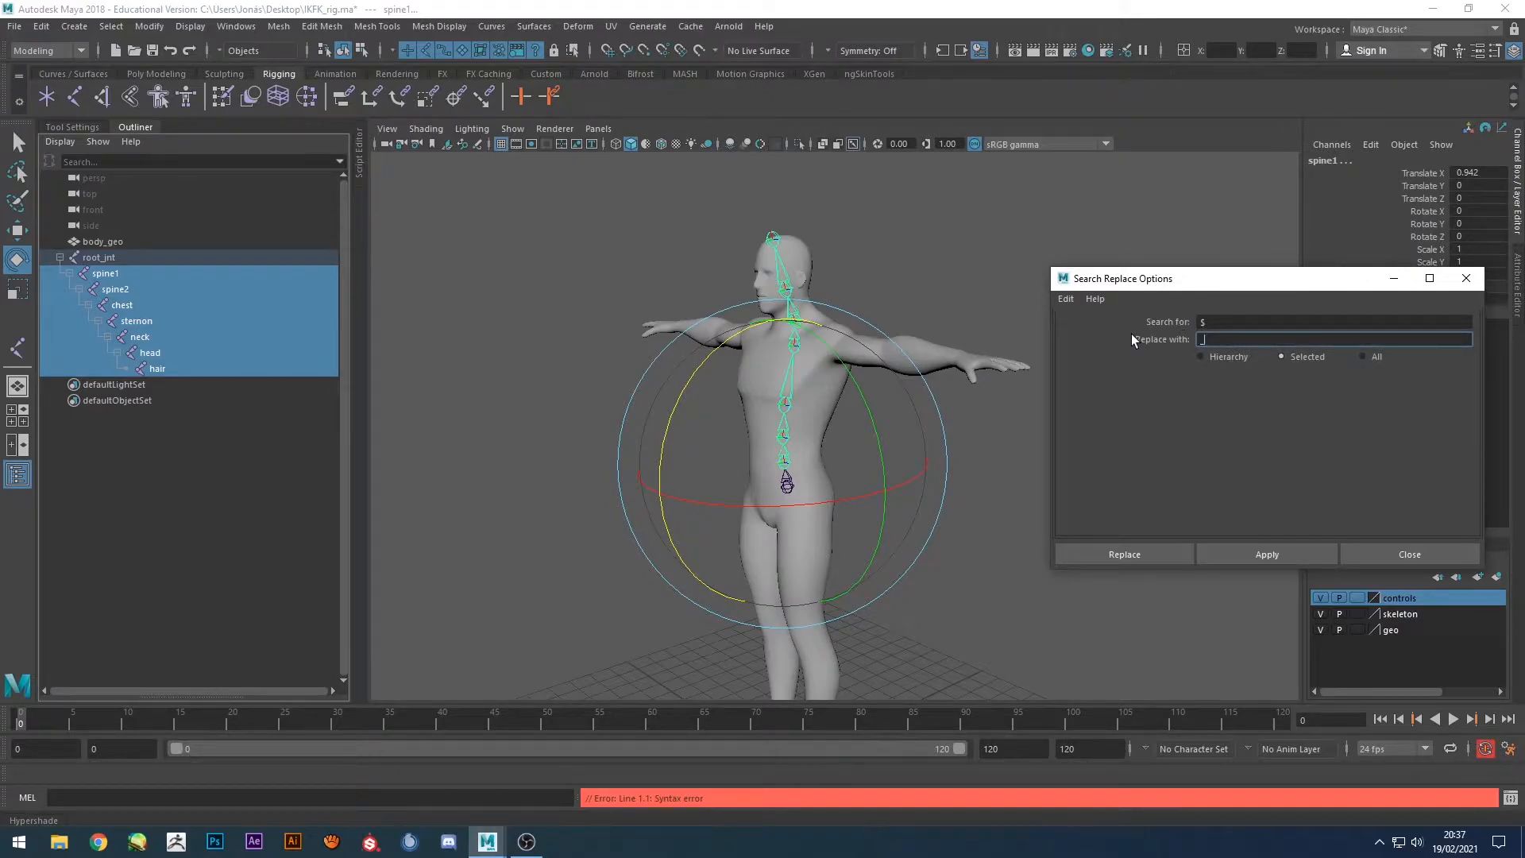
type("jnt")
left_click(1128, 560)
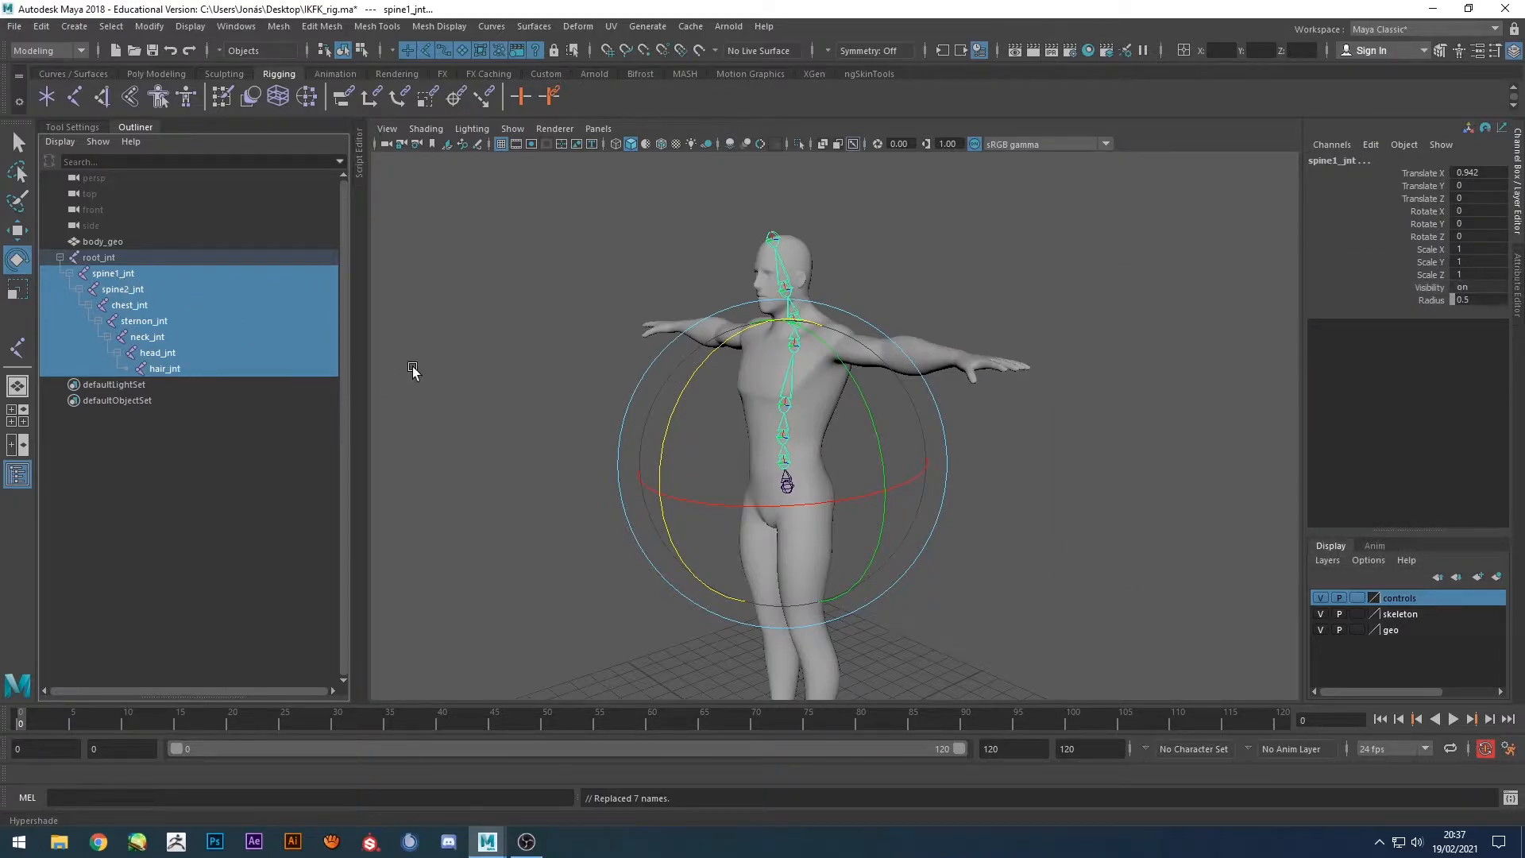
Switch to the Rigging menu set and create an IK spline handle from root_jnt to neck_jnt.
left_click(469, 346)
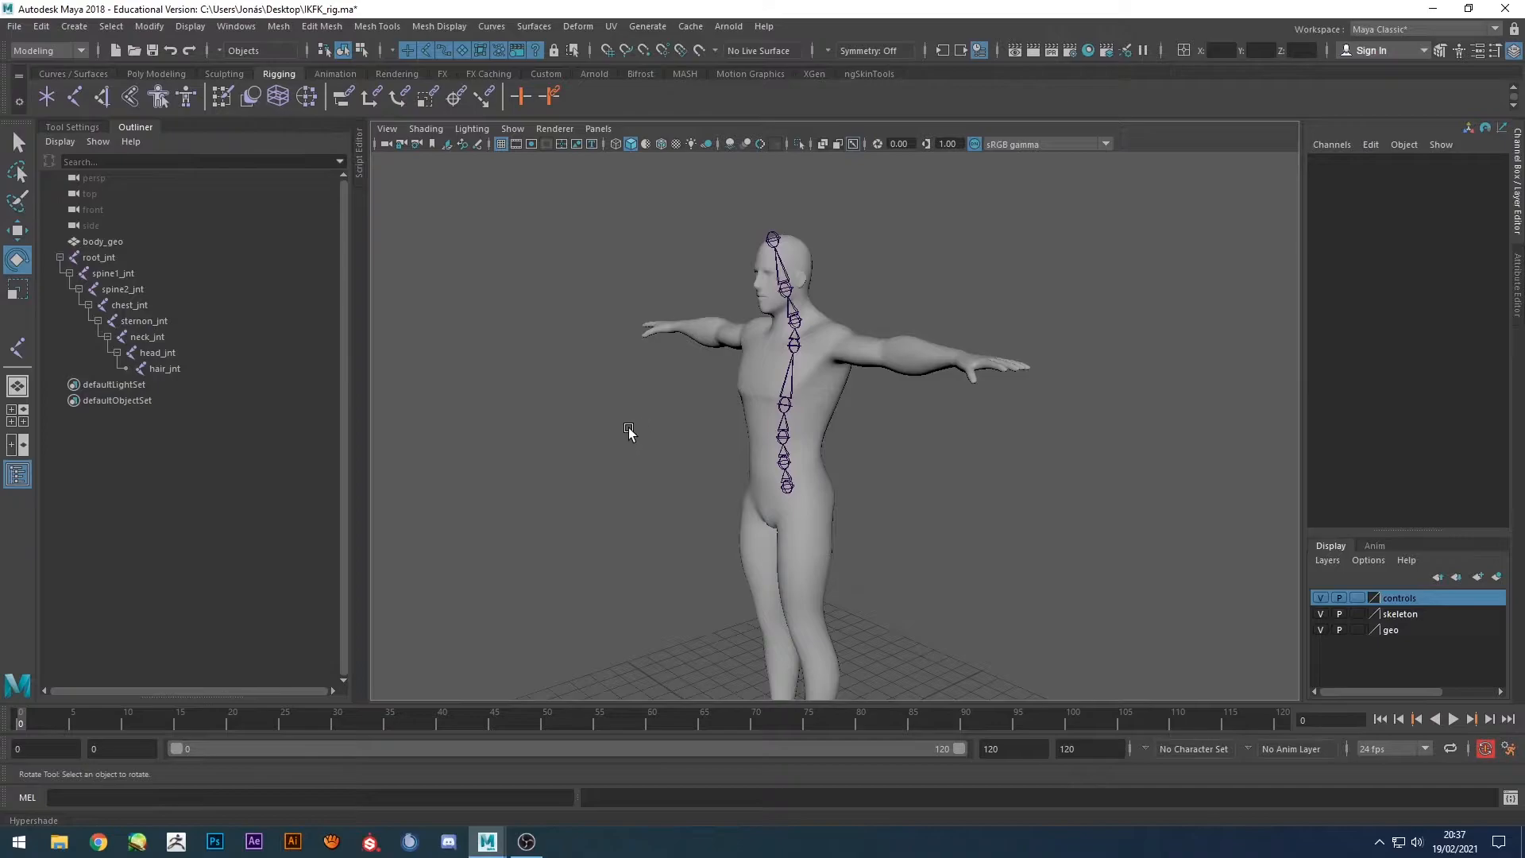
left_click_drag(846, 483, 886, 498, "alt")
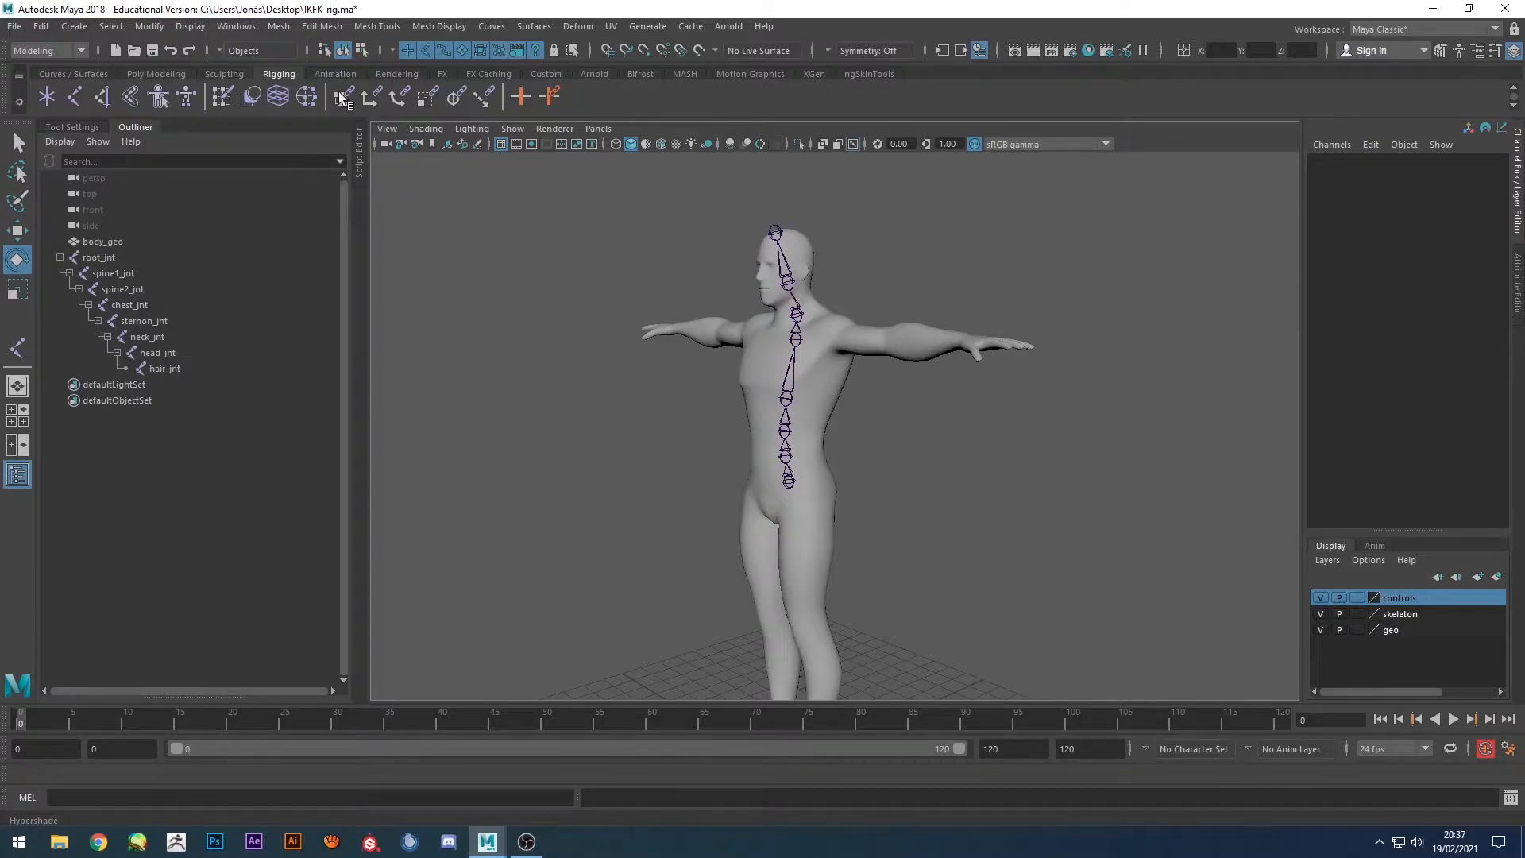
left_click(26, 50)
left_click(50, 84)
left_click(292, 28)
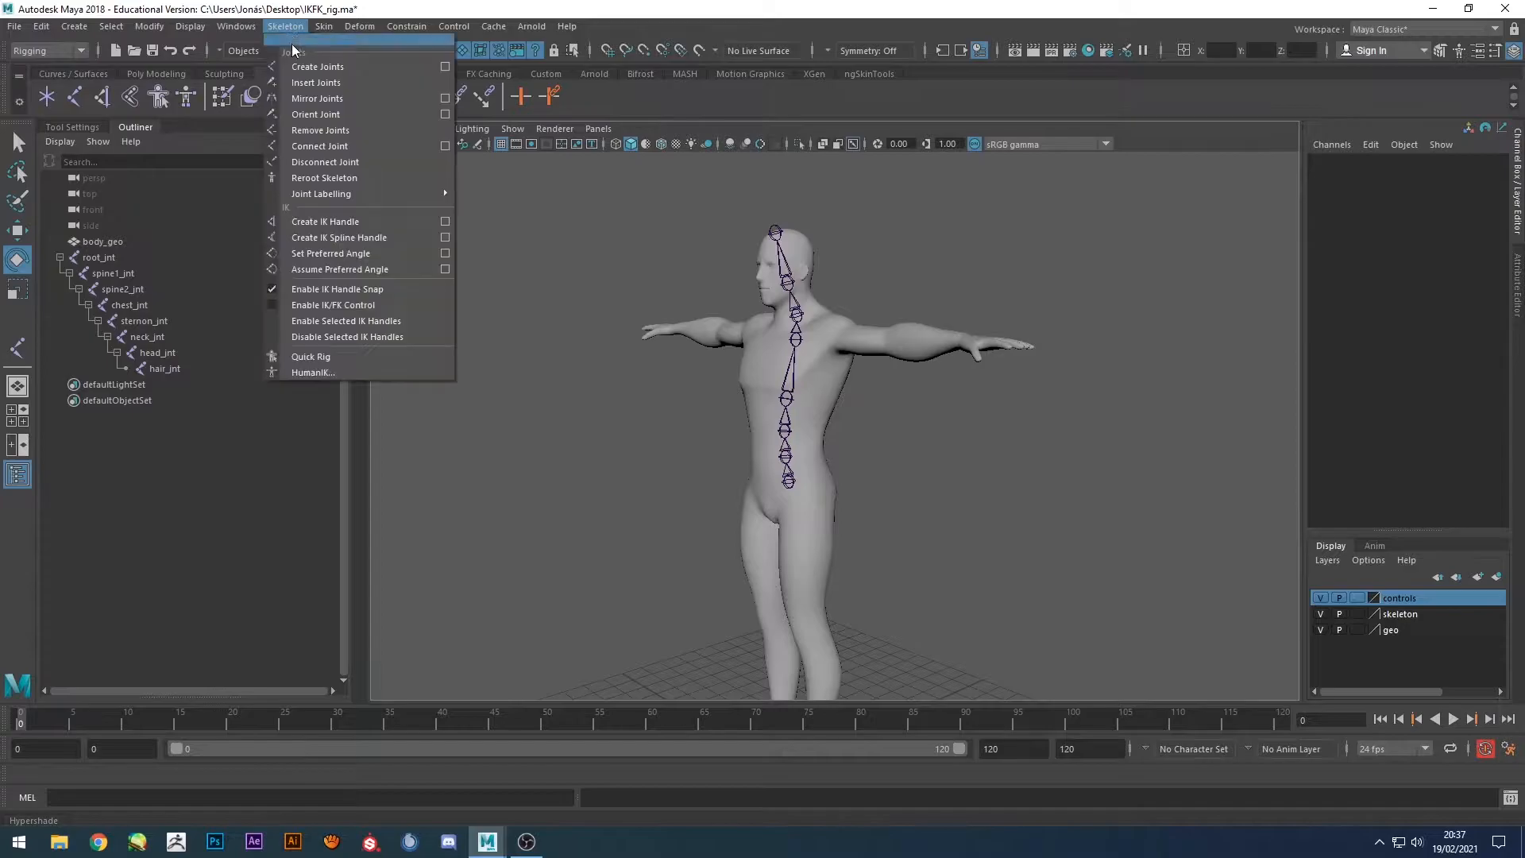
left_click(340, 239)
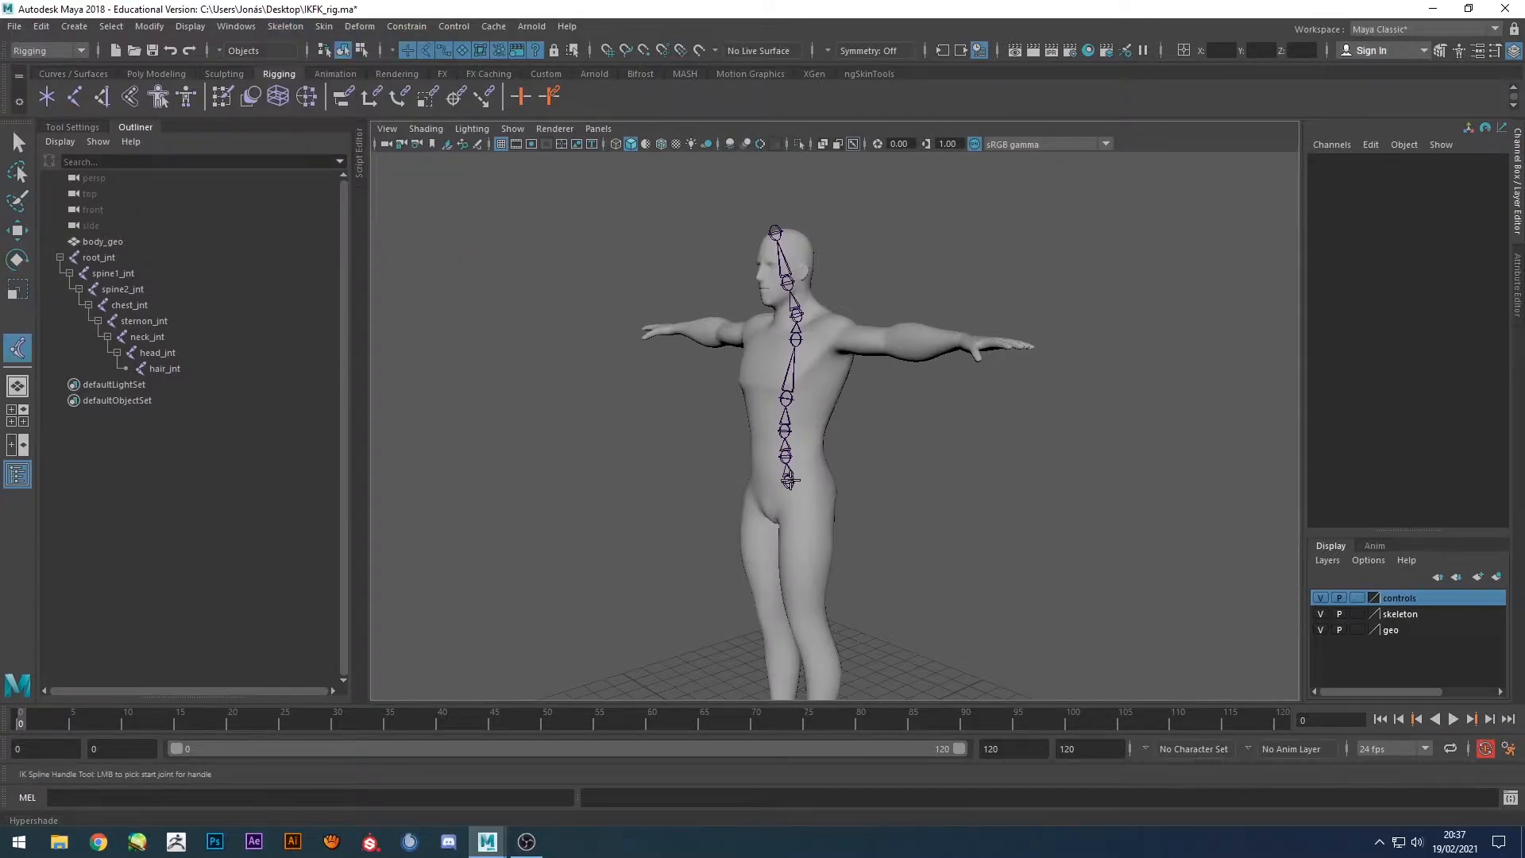
left_click(788, 480)
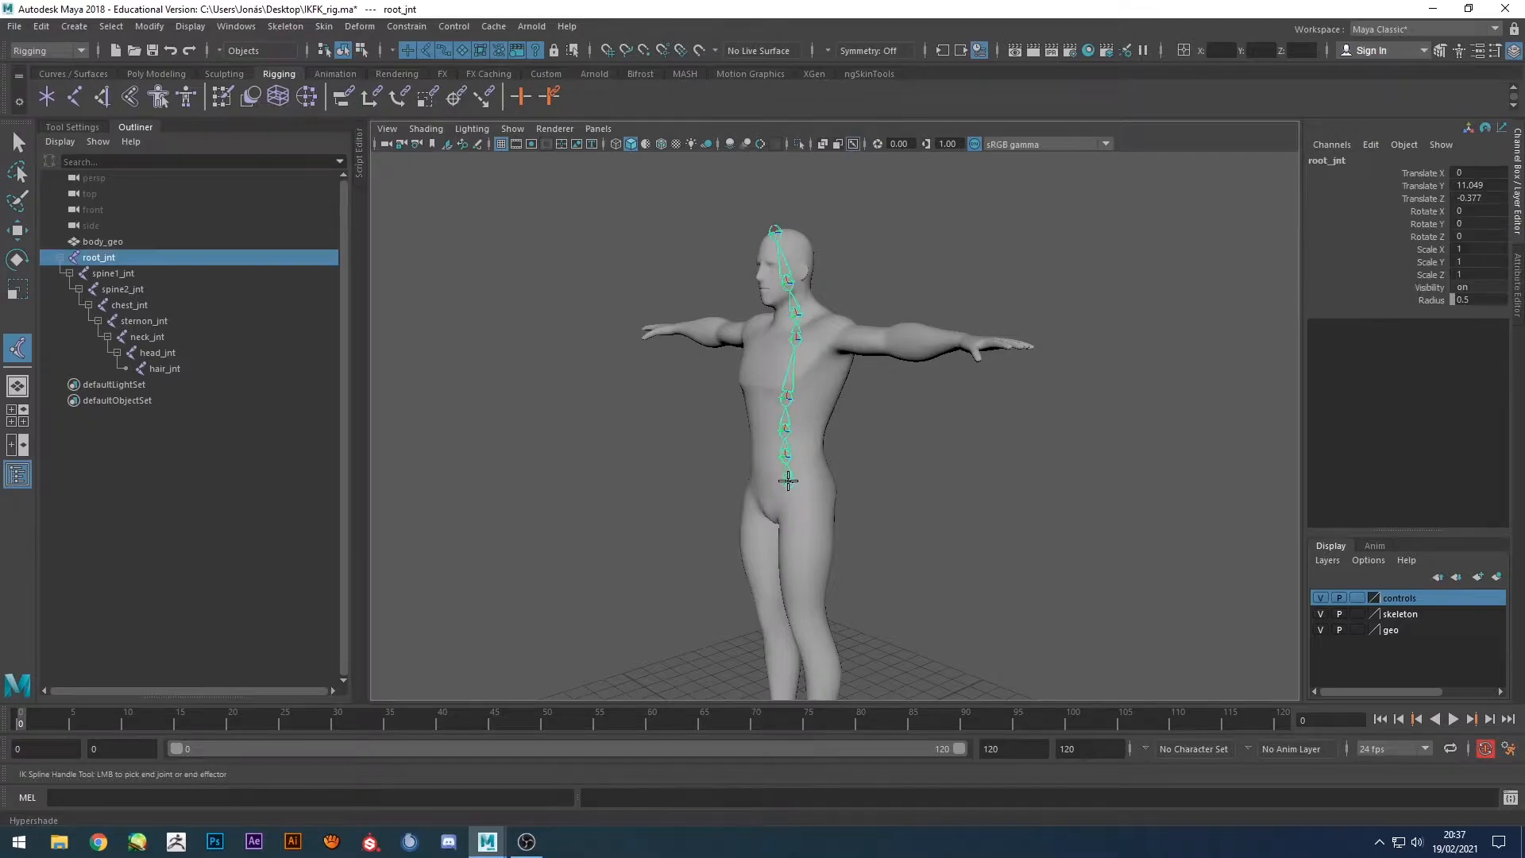
left_click(798, 314)
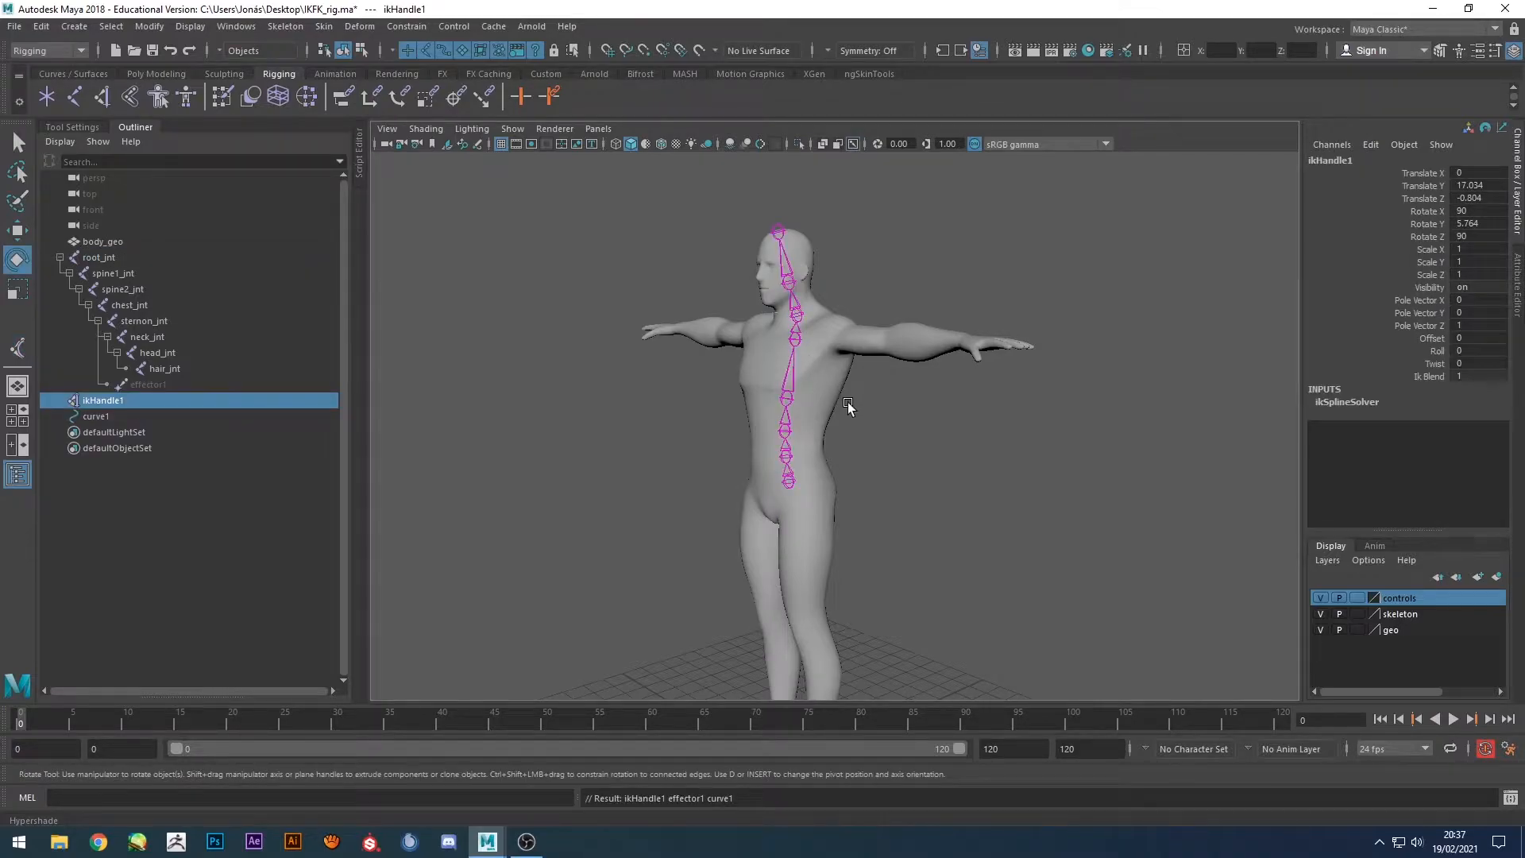
Hide the geo layer and add root_jnt to the skeleton layer.
left_click_drag(859, 407, 722, 354, "alt")
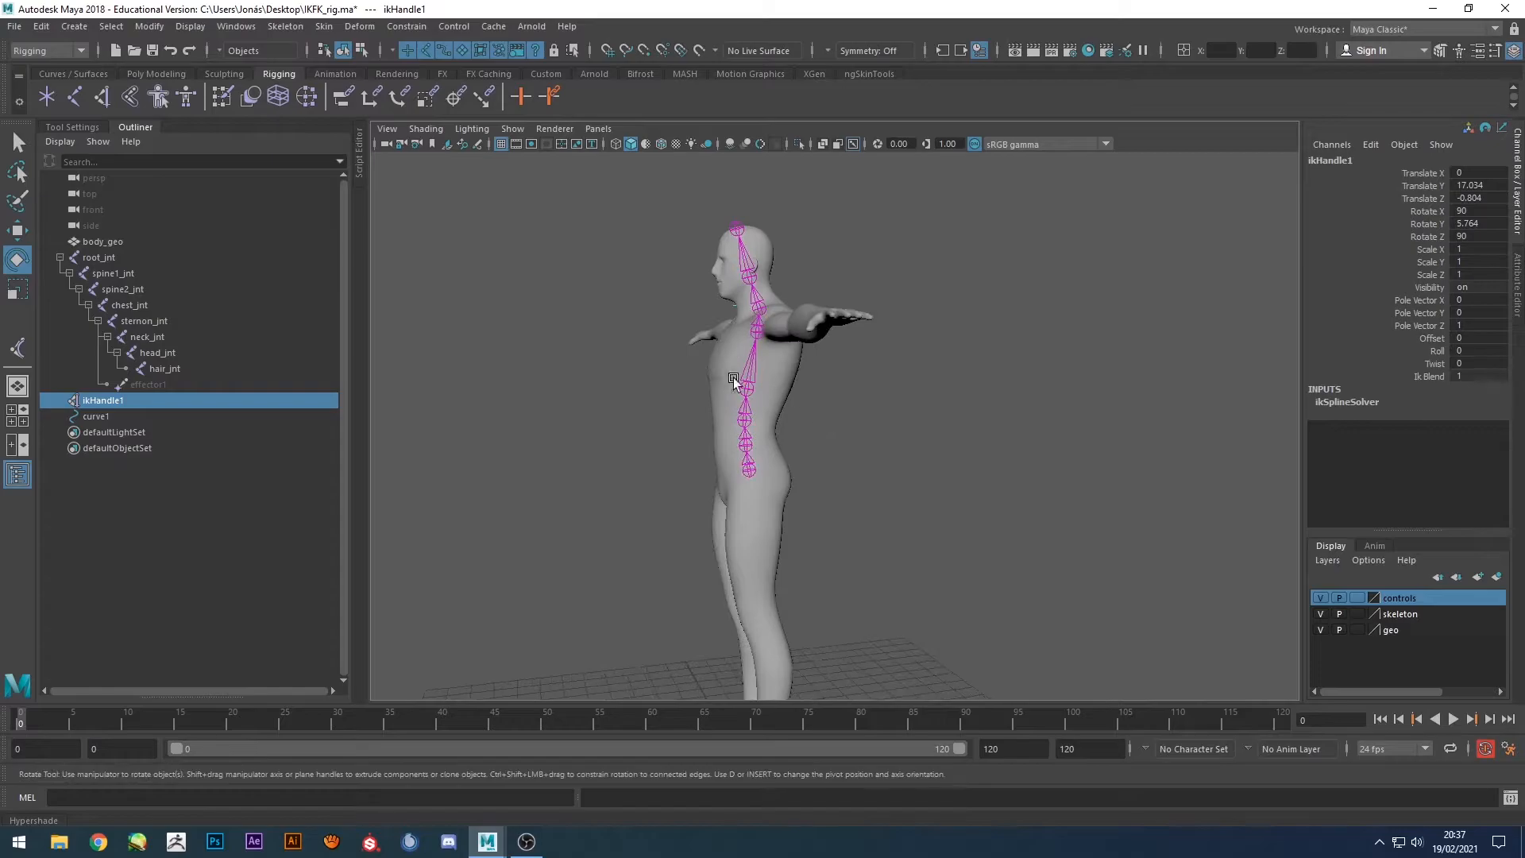
left_click_drag(838, 460, 868, 470, "alt")
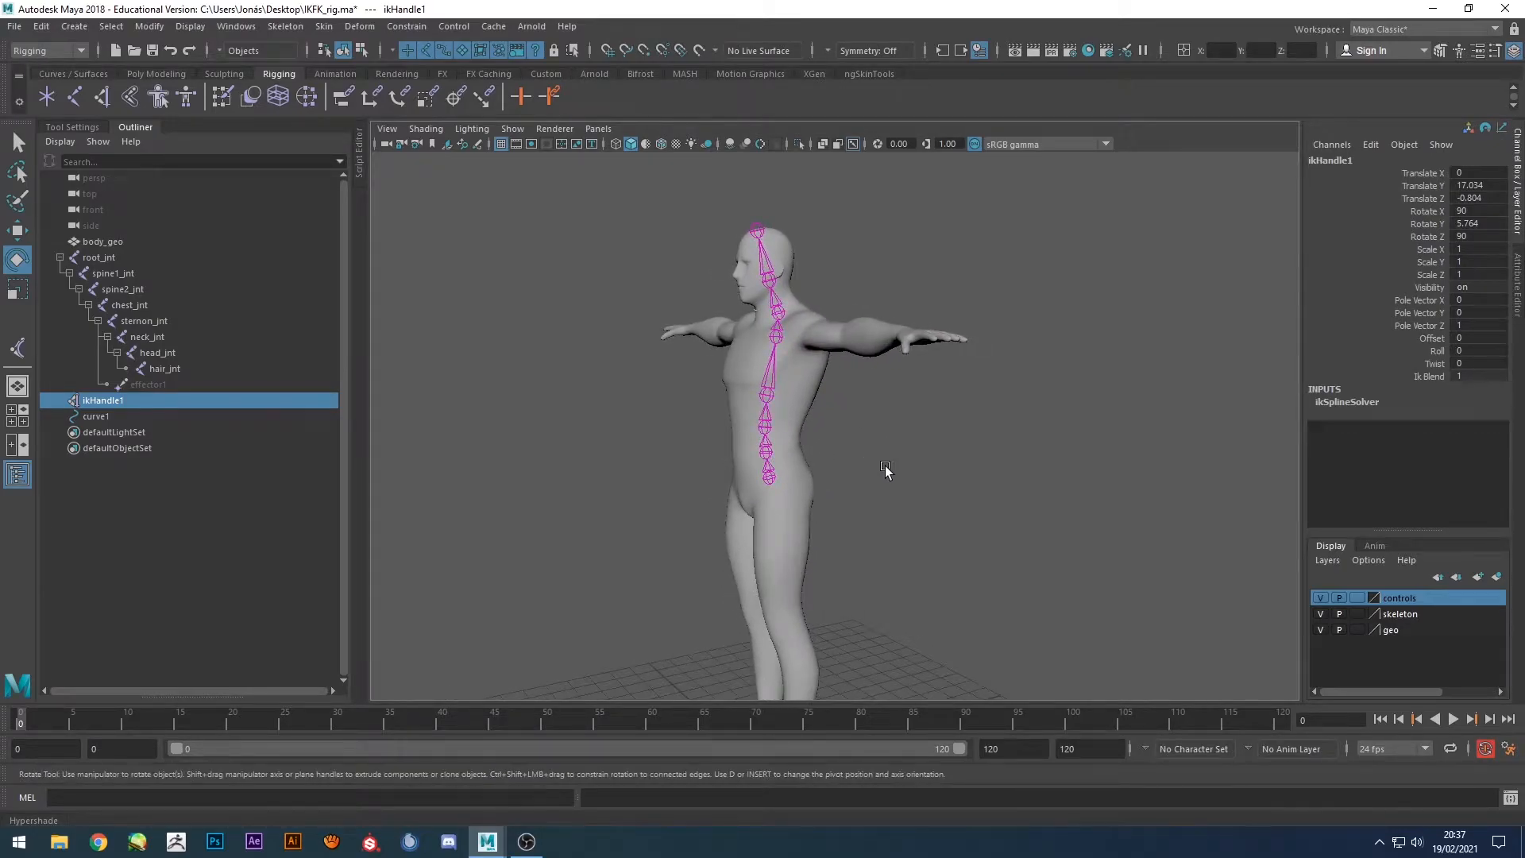
left_click(1320, 630)
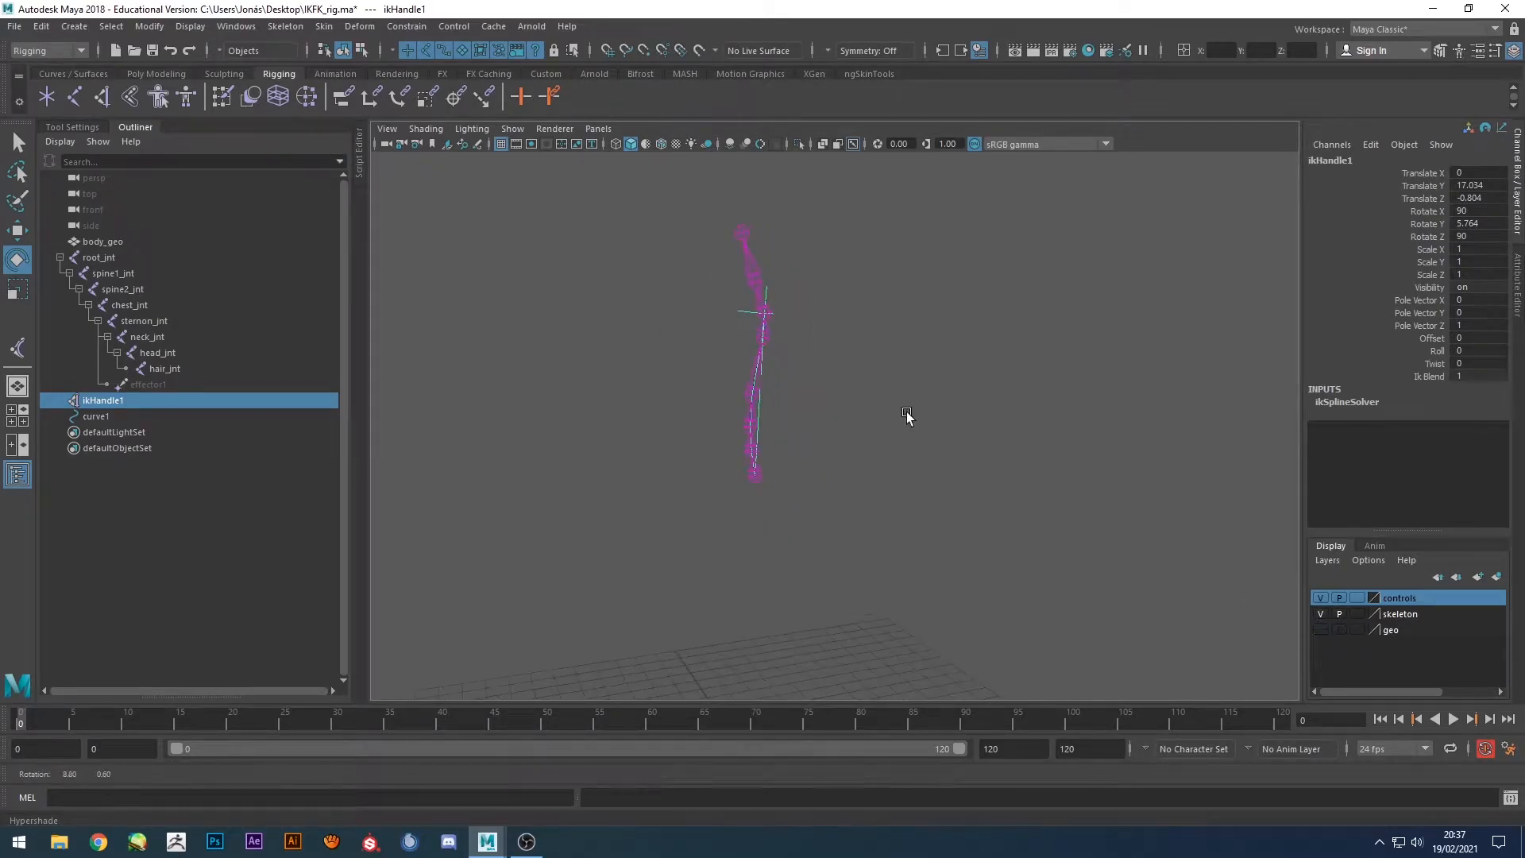
key("w")
left_click(756, 477)
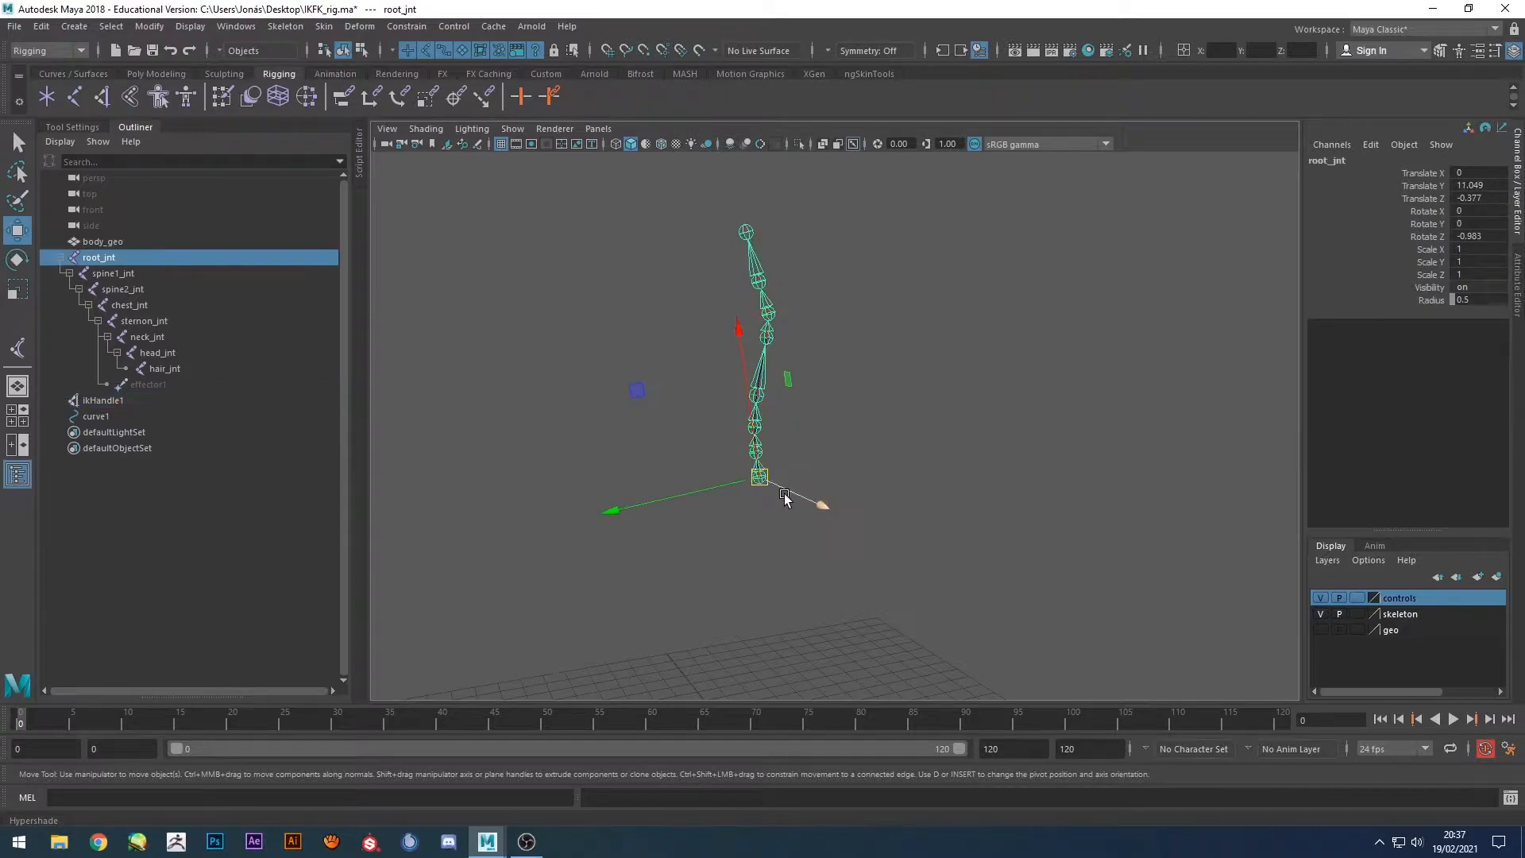
right_click(1409, 620)
left_click(1421, 650)
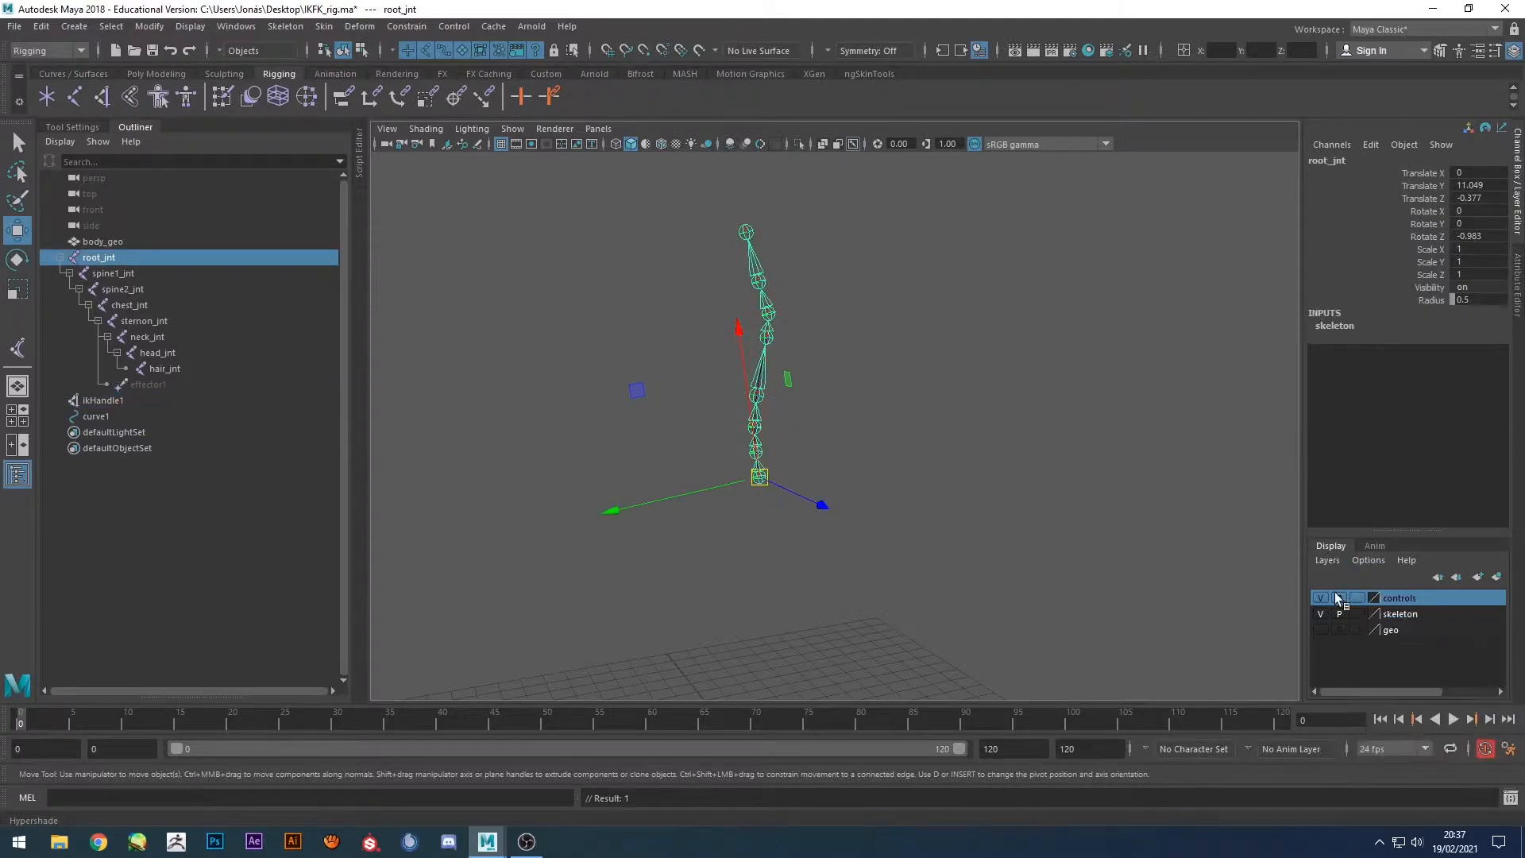
Hide the skeleton layer and the spine's IK handle so only the spline curve stays in view.
left_click(863, 426)
left_click(1320, 613)
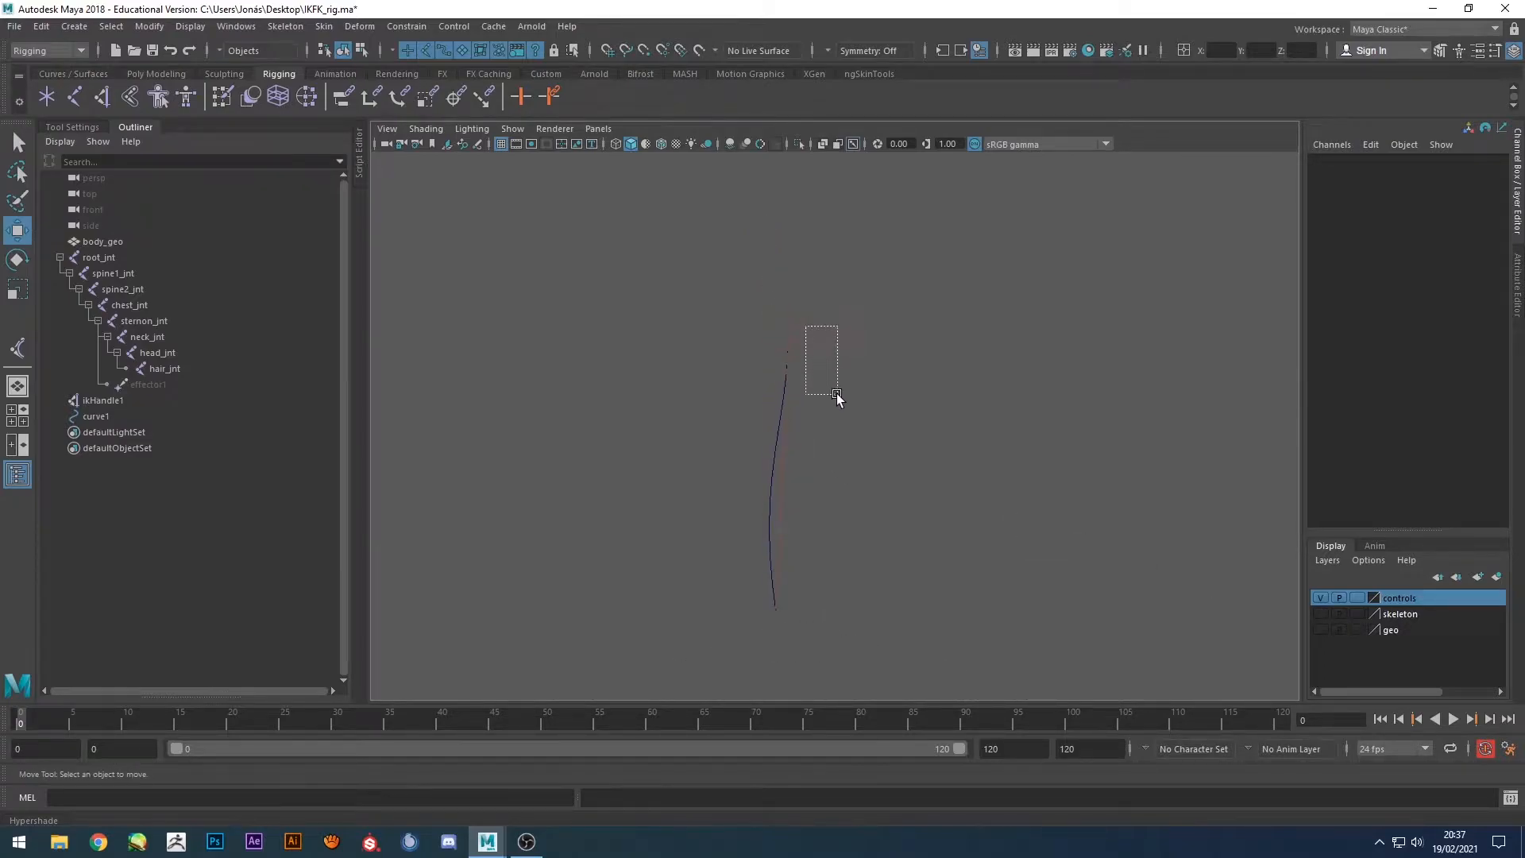
left_click_drag(836, 393, 826, 392)
key("ctrl+h")
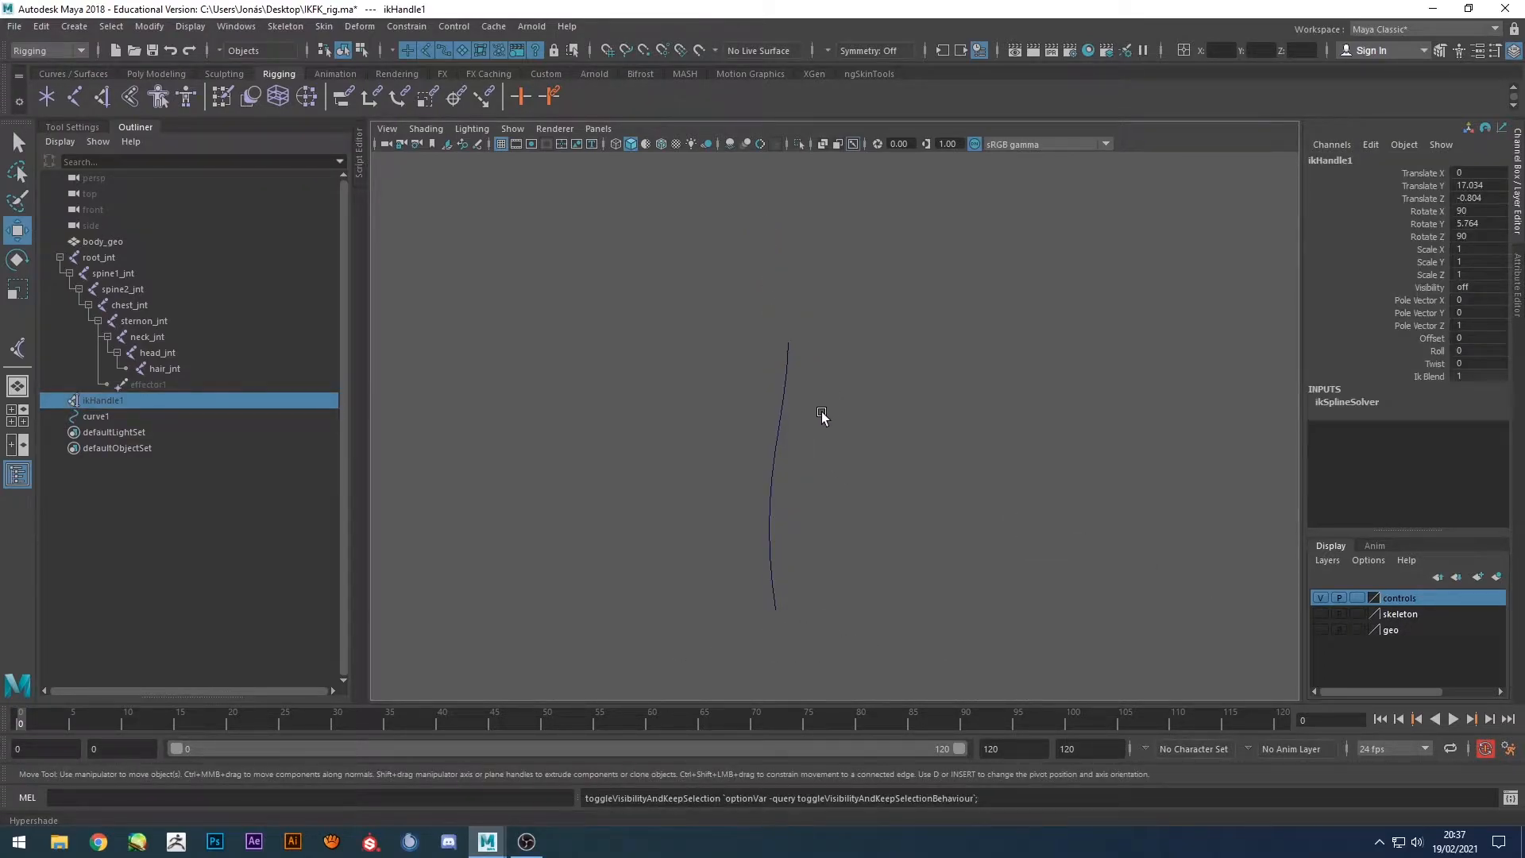
Rename the spline IK curve as spine_crv.
left_click(775, 449)
key("Return")
type("spine")
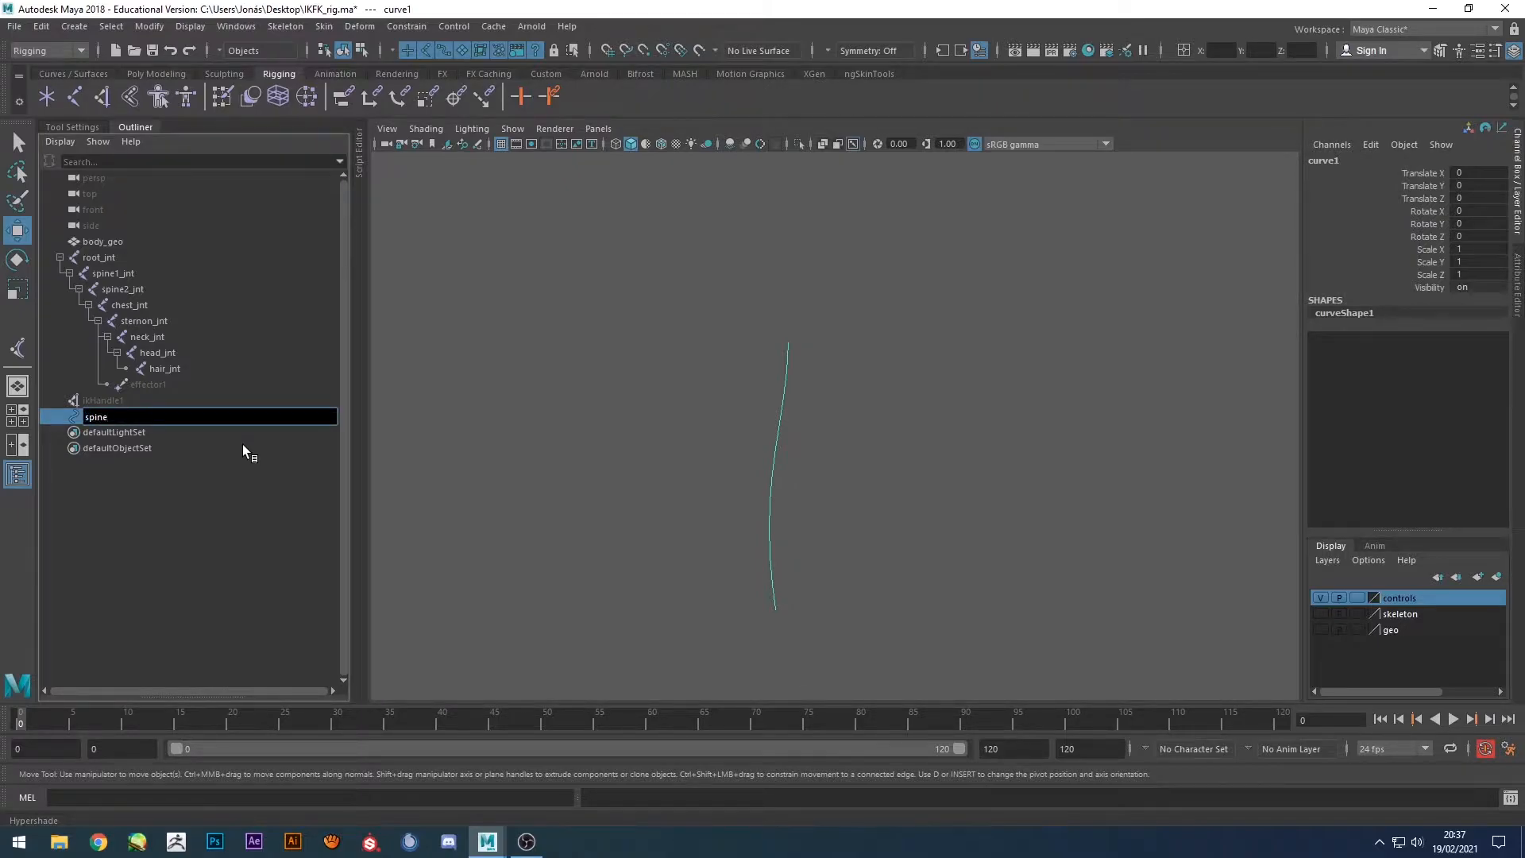
type("_crv")
key("Return")
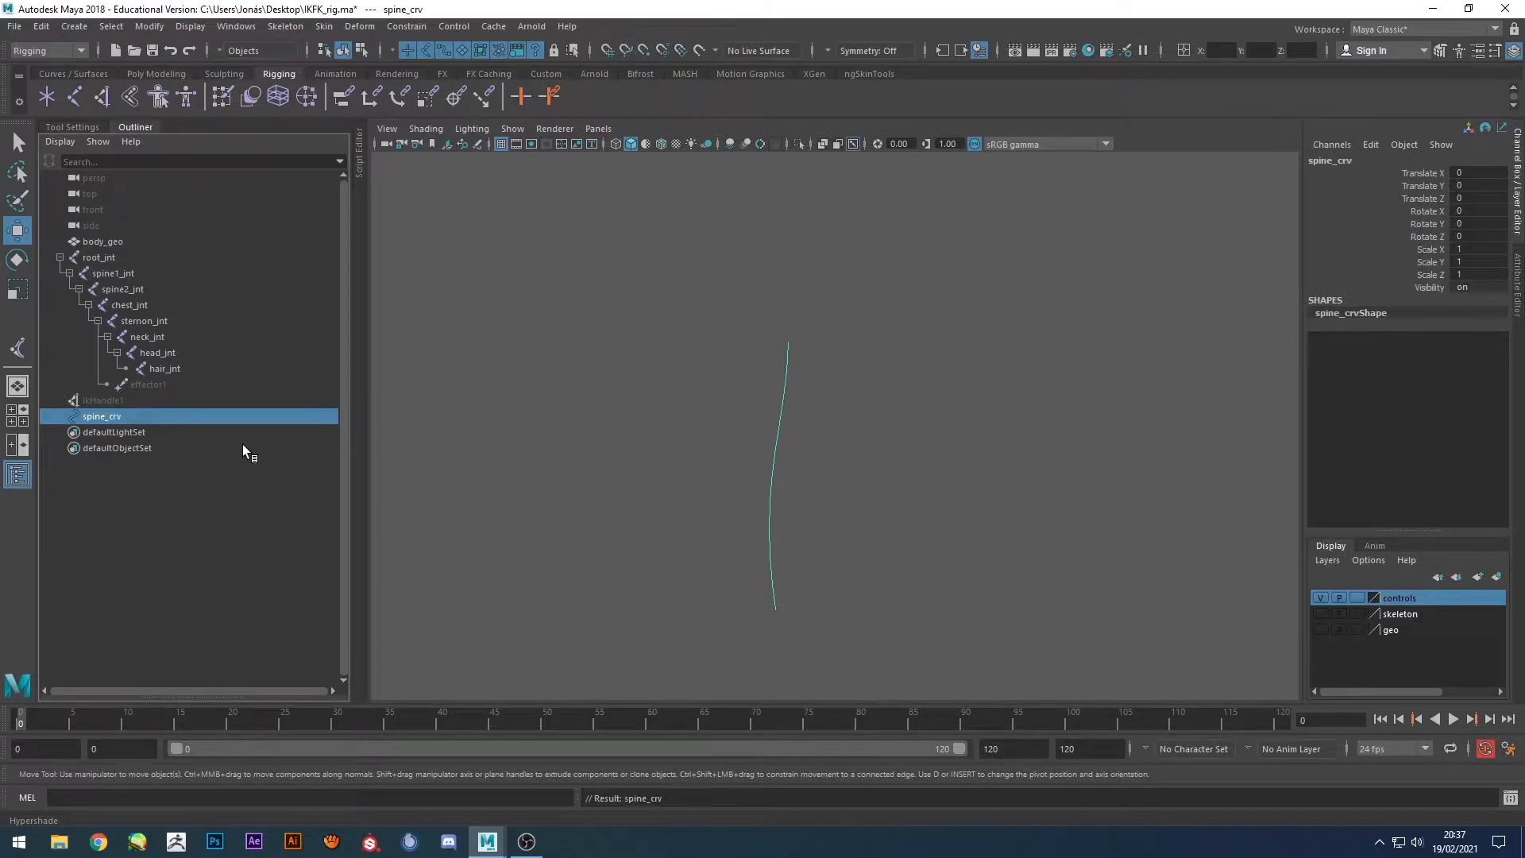
Rename the IK handle as spine_hndl.
left_click(112, 394)
double_click(111, 395)
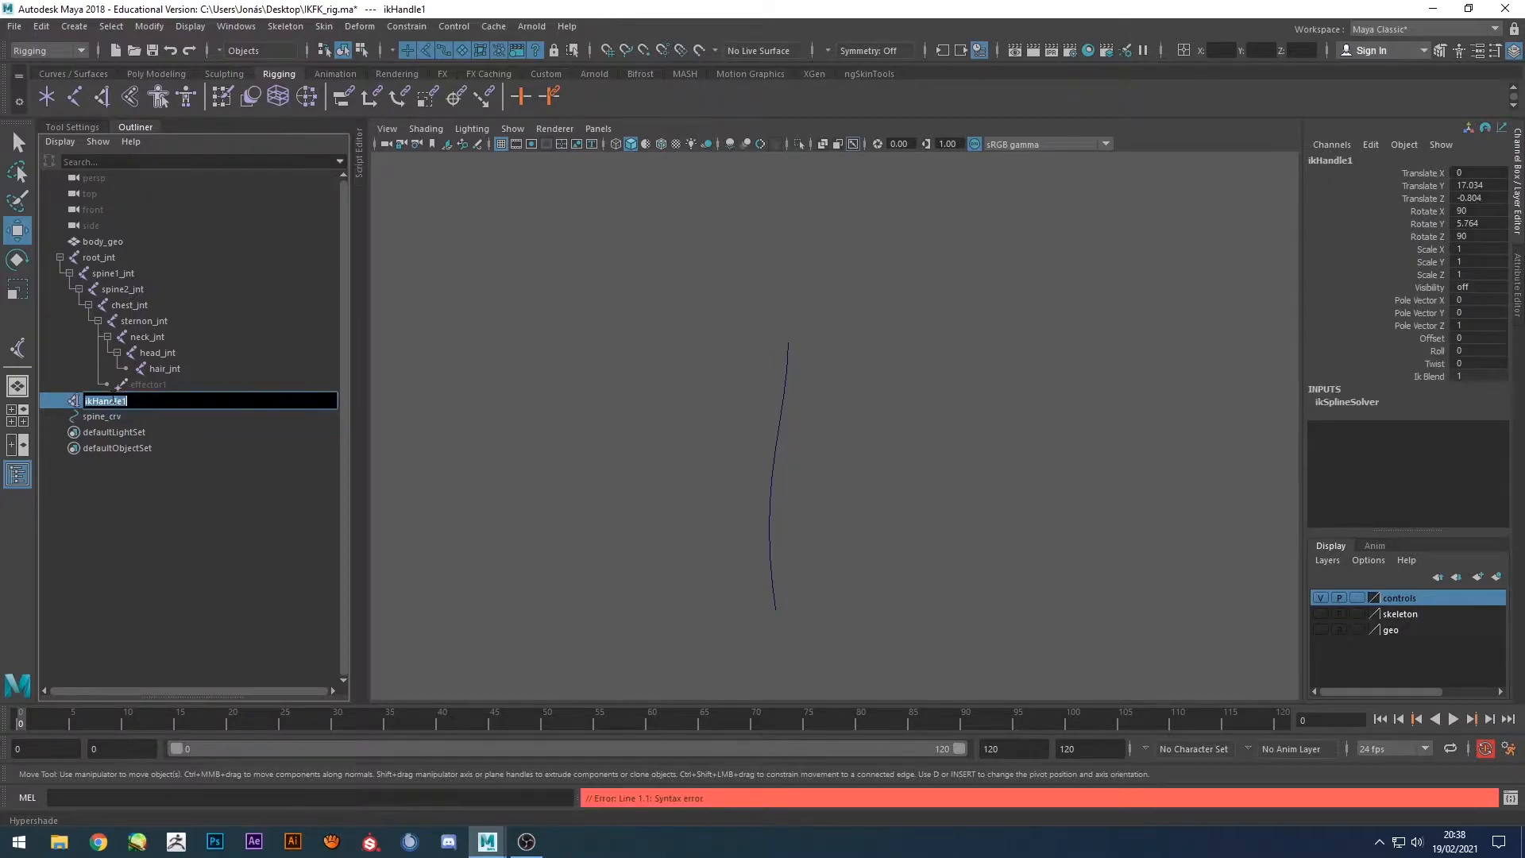
type("spine_hndl")
key("Return")
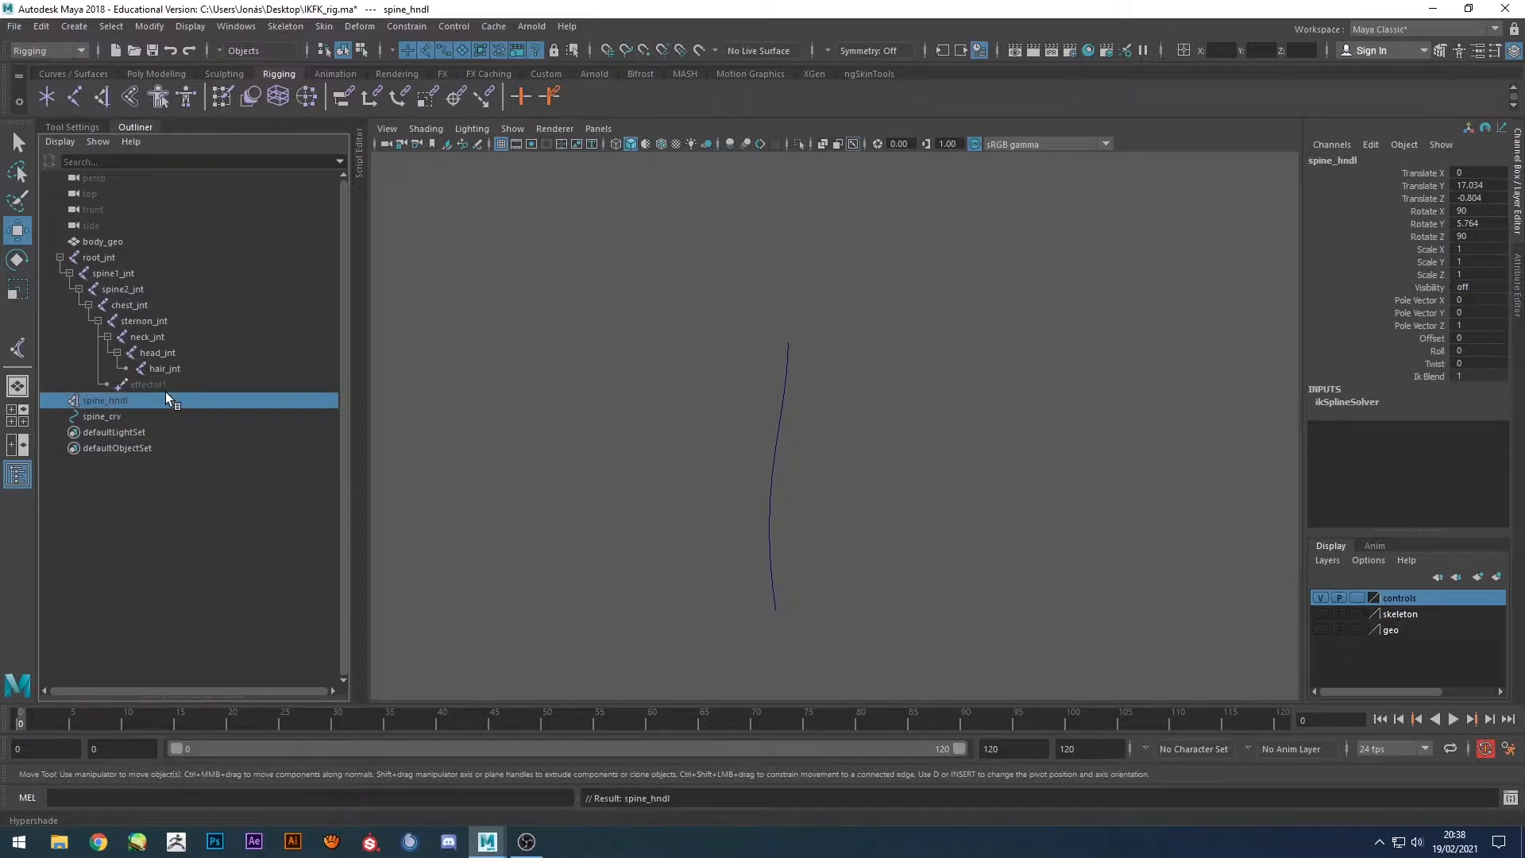
Rename the effector under sternon_jnt as spine_eff.
left_click(143, 386)
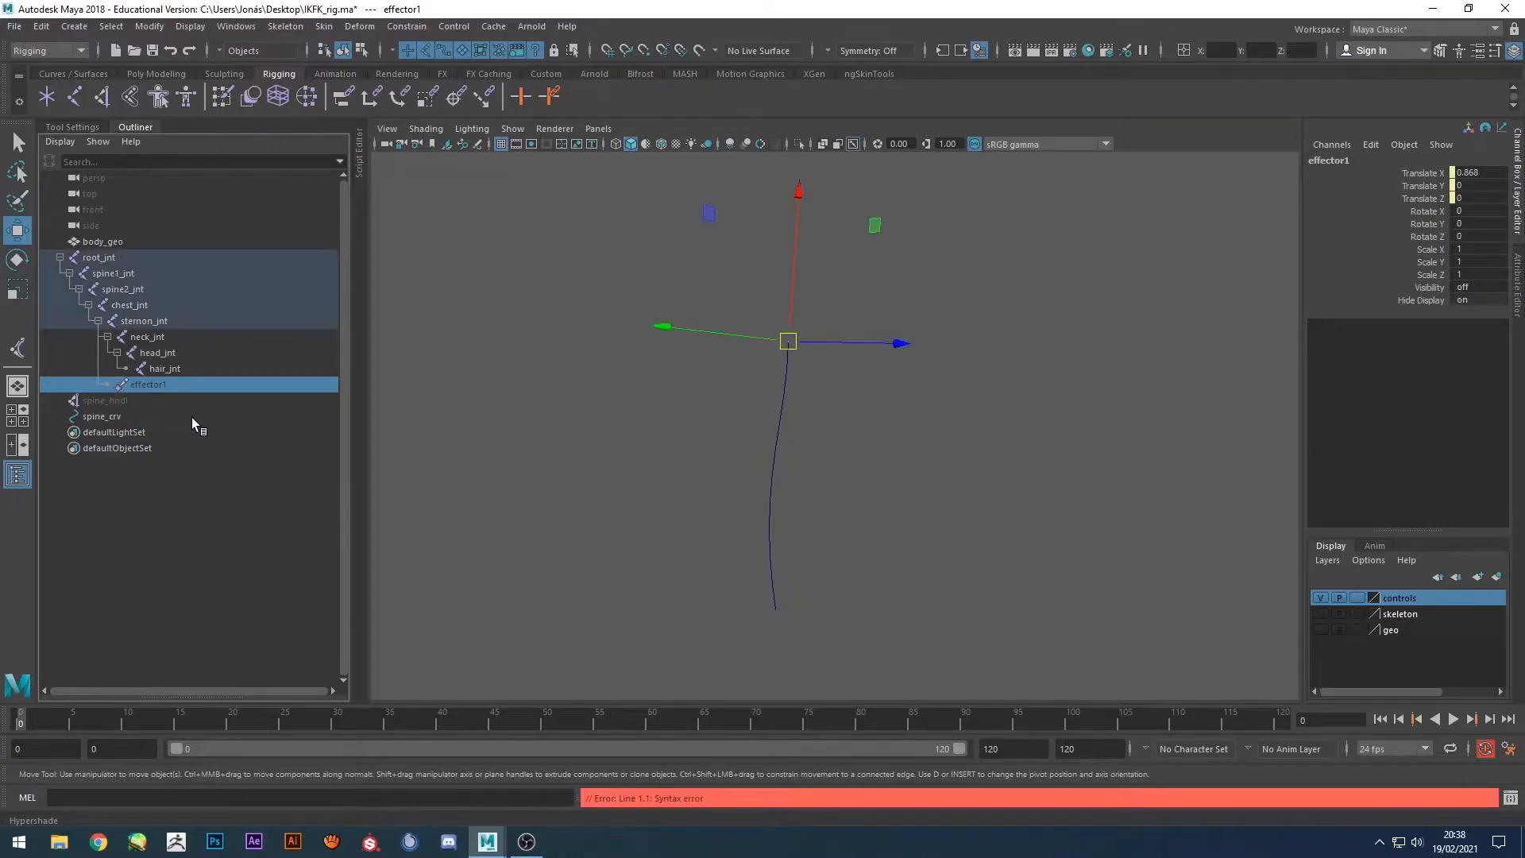
type("spine")
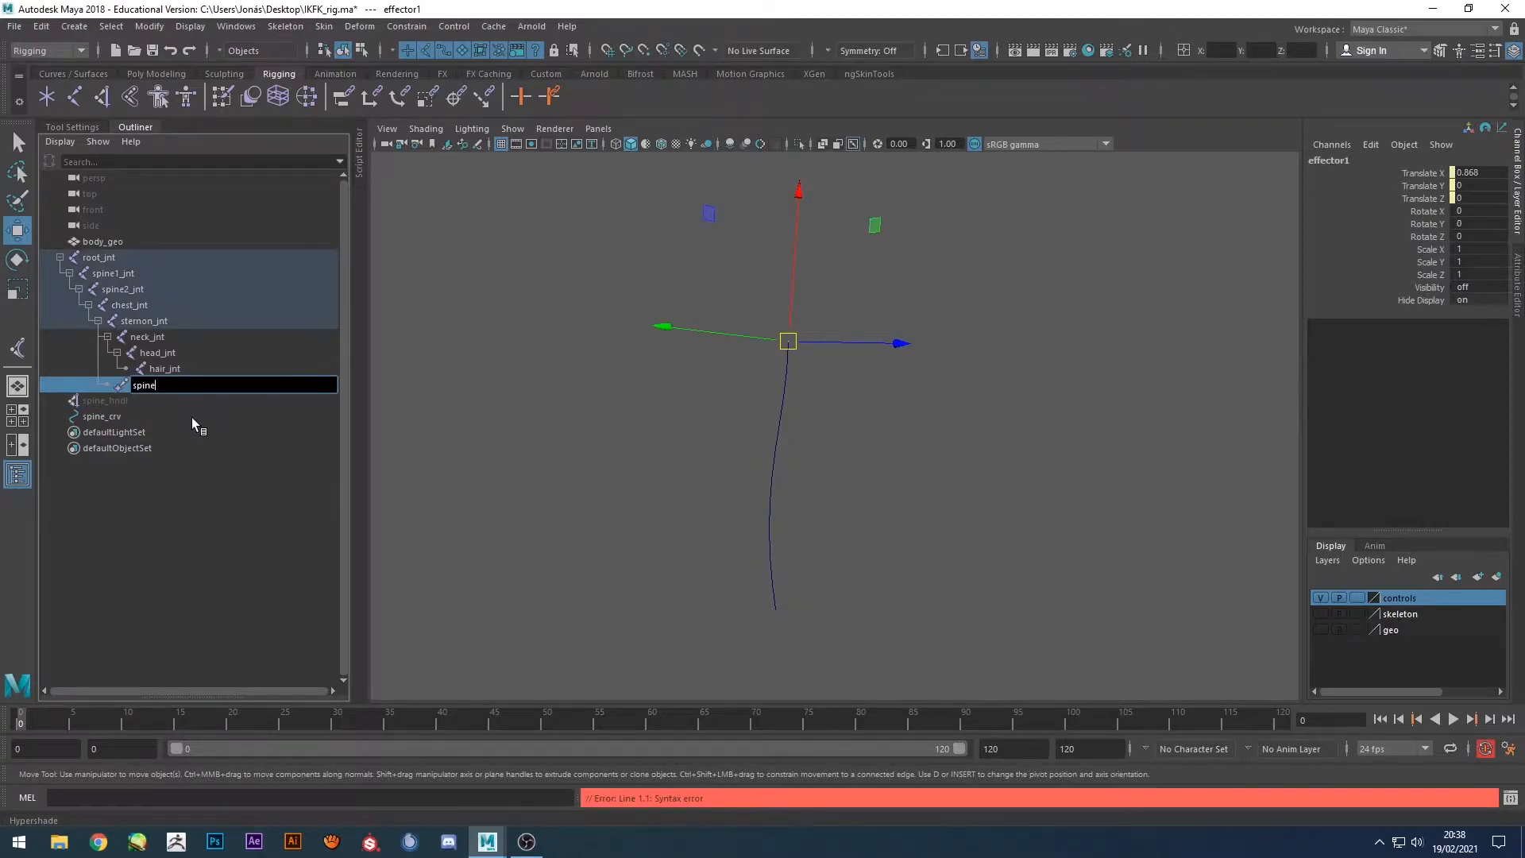
type("_eff")
key("Return")
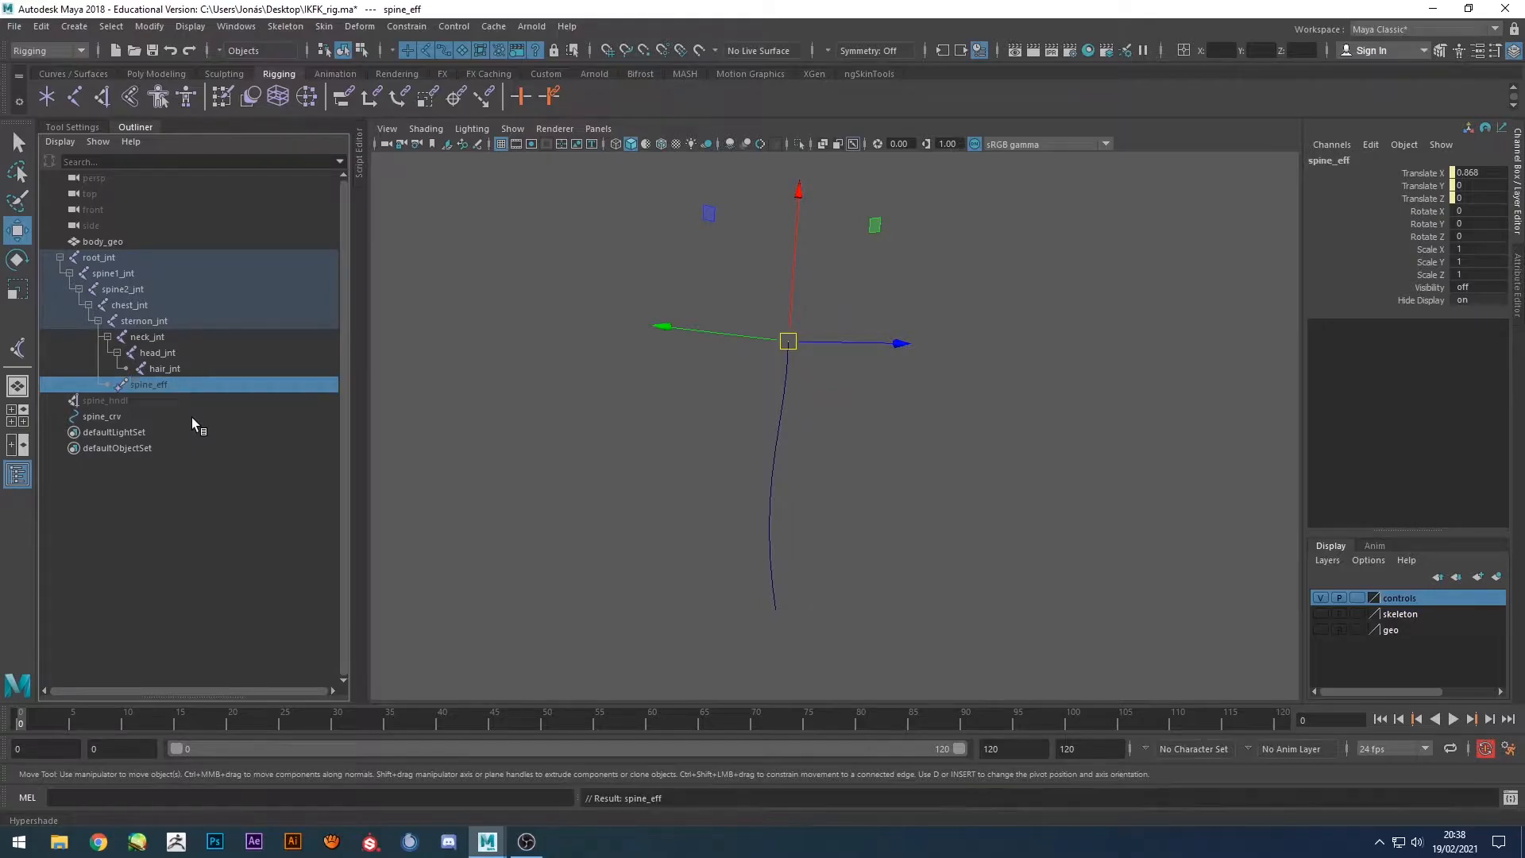
Show the skeleton layer and switch spine_crv to control vertex selection.
left_click(625, 442)
left_click_drag(625, 442, 666, 432, "alt")
left_click_drag(901, 382, 780, 389)
left_click(1320, 613)
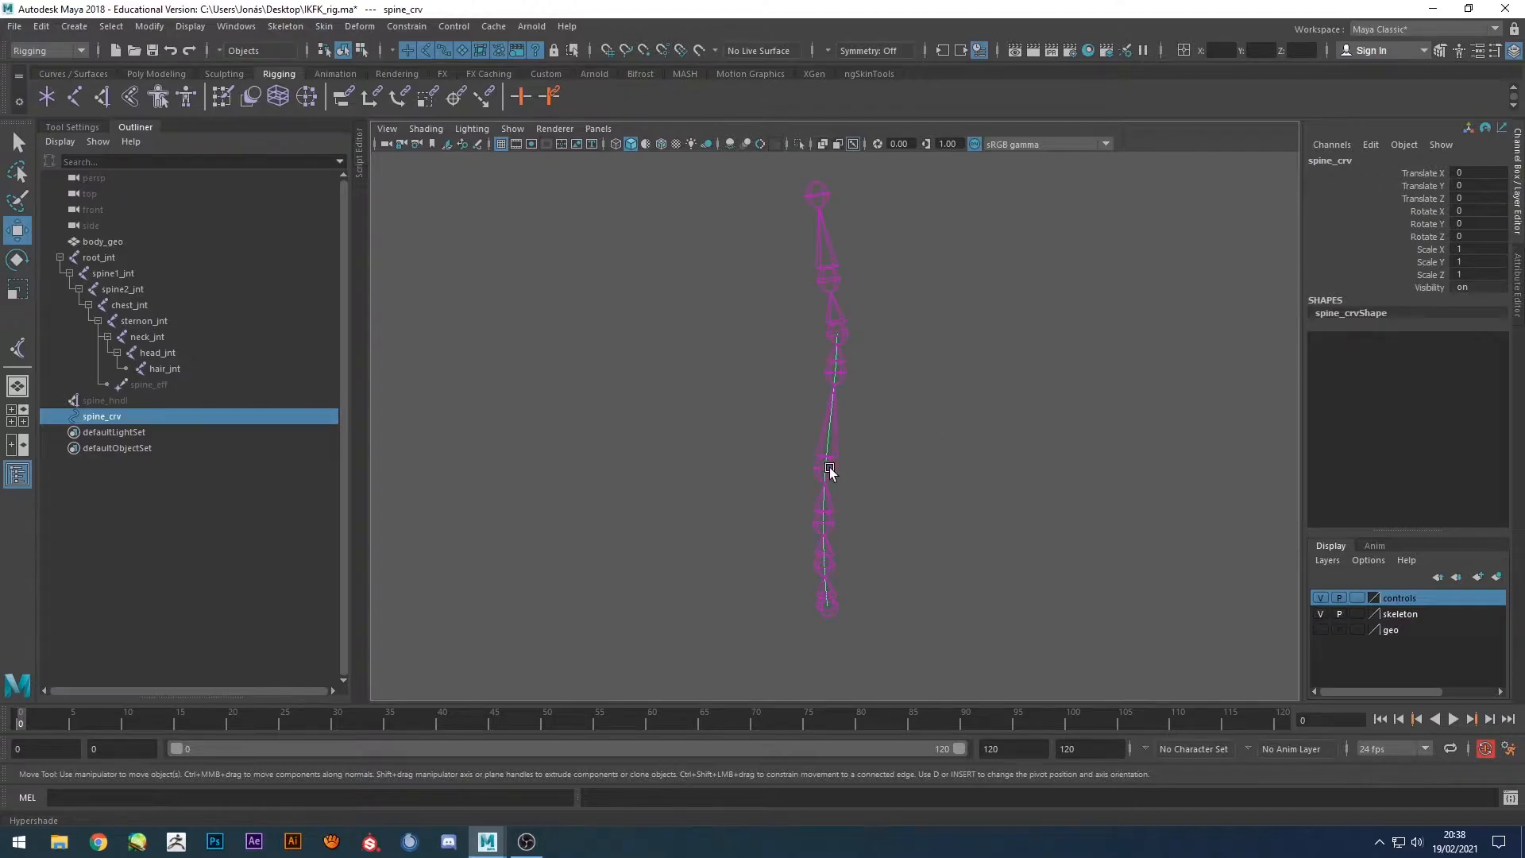
right_click_drag(846, 418, 834, 342)
Try bending the spine by moving the second-highest control vertex of spine_crv, and undo the move.
left_click_drag(793, 312, 828, 395)
left_click(1320, 614)
left_click_drag(838, 379, 794, 402)
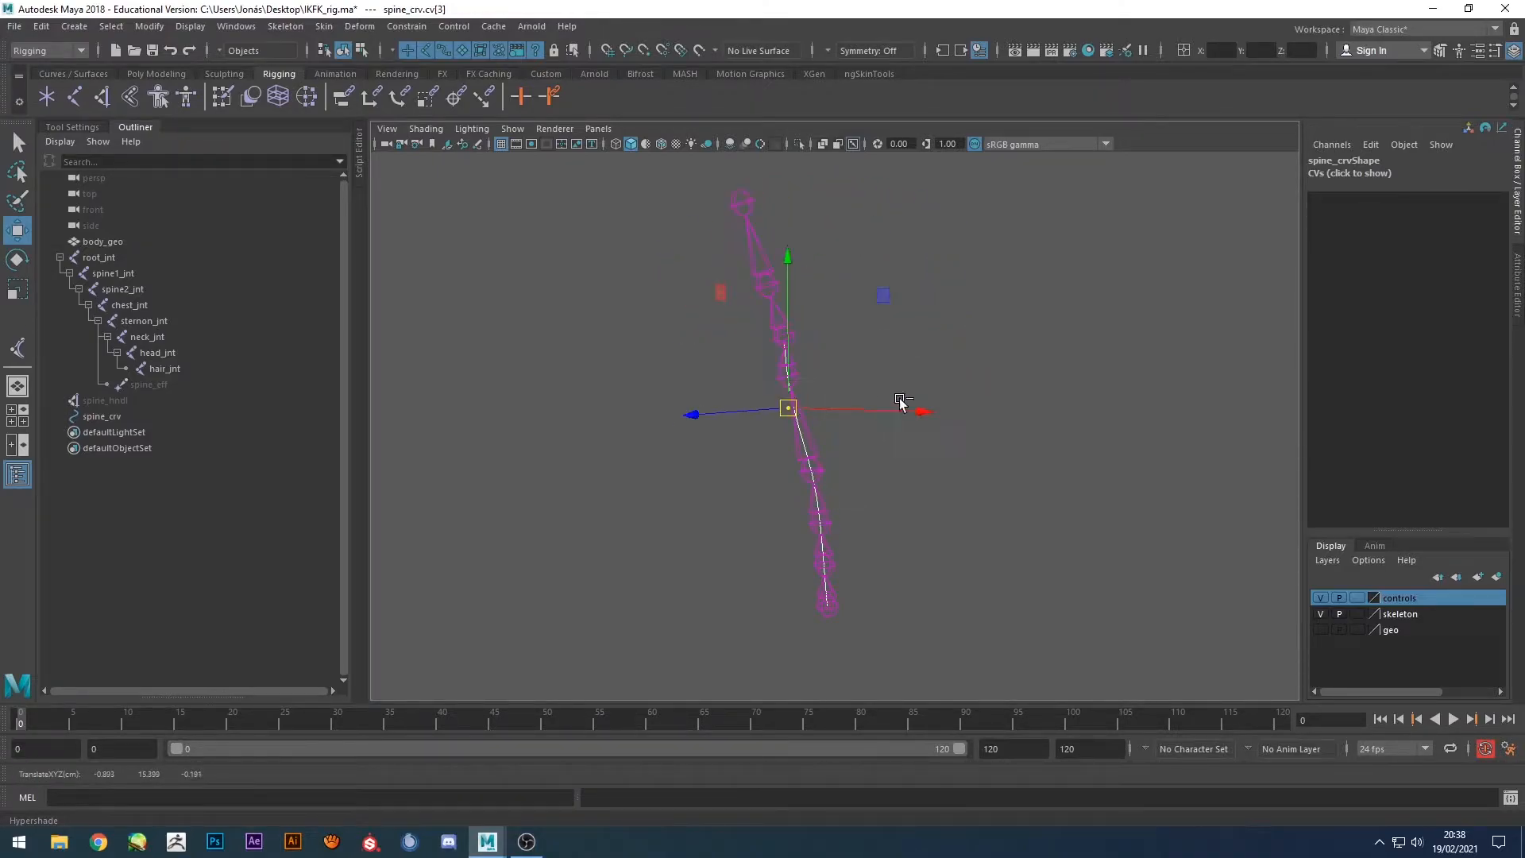
key("ctrl+z")
key("ctrl+z")
key("ctrl+z")
left_click(940, 401)
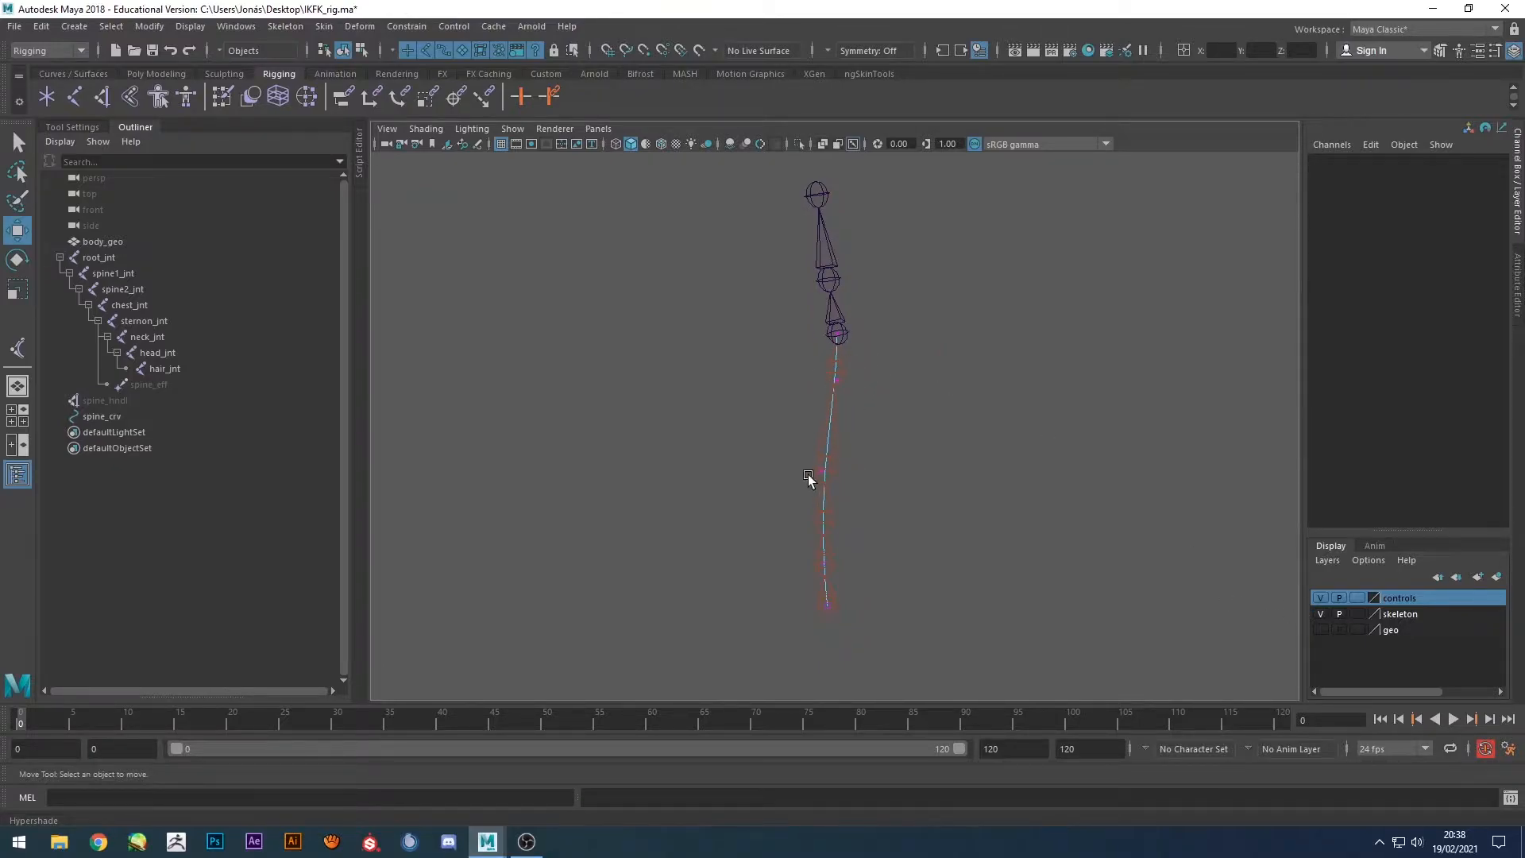
Hide the skeleton layer and create a cluster deformer on the lowest control vertex of spine_crv.
left_click(1319, 615)
left_click_drag(890, 372, 865, 363, "alt")
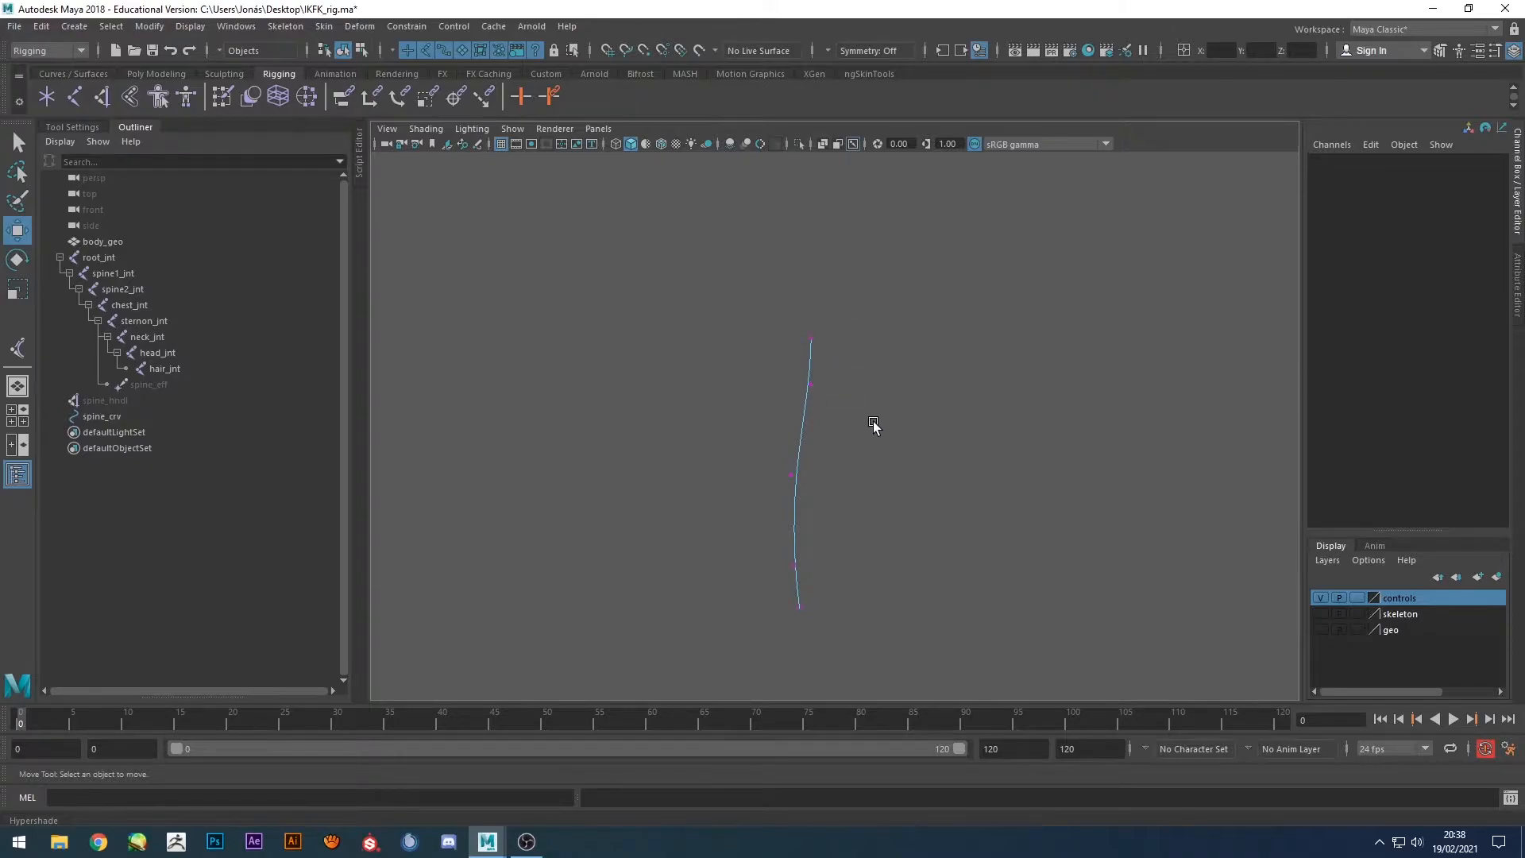
left_click_drag(799, 317, 858, 393)
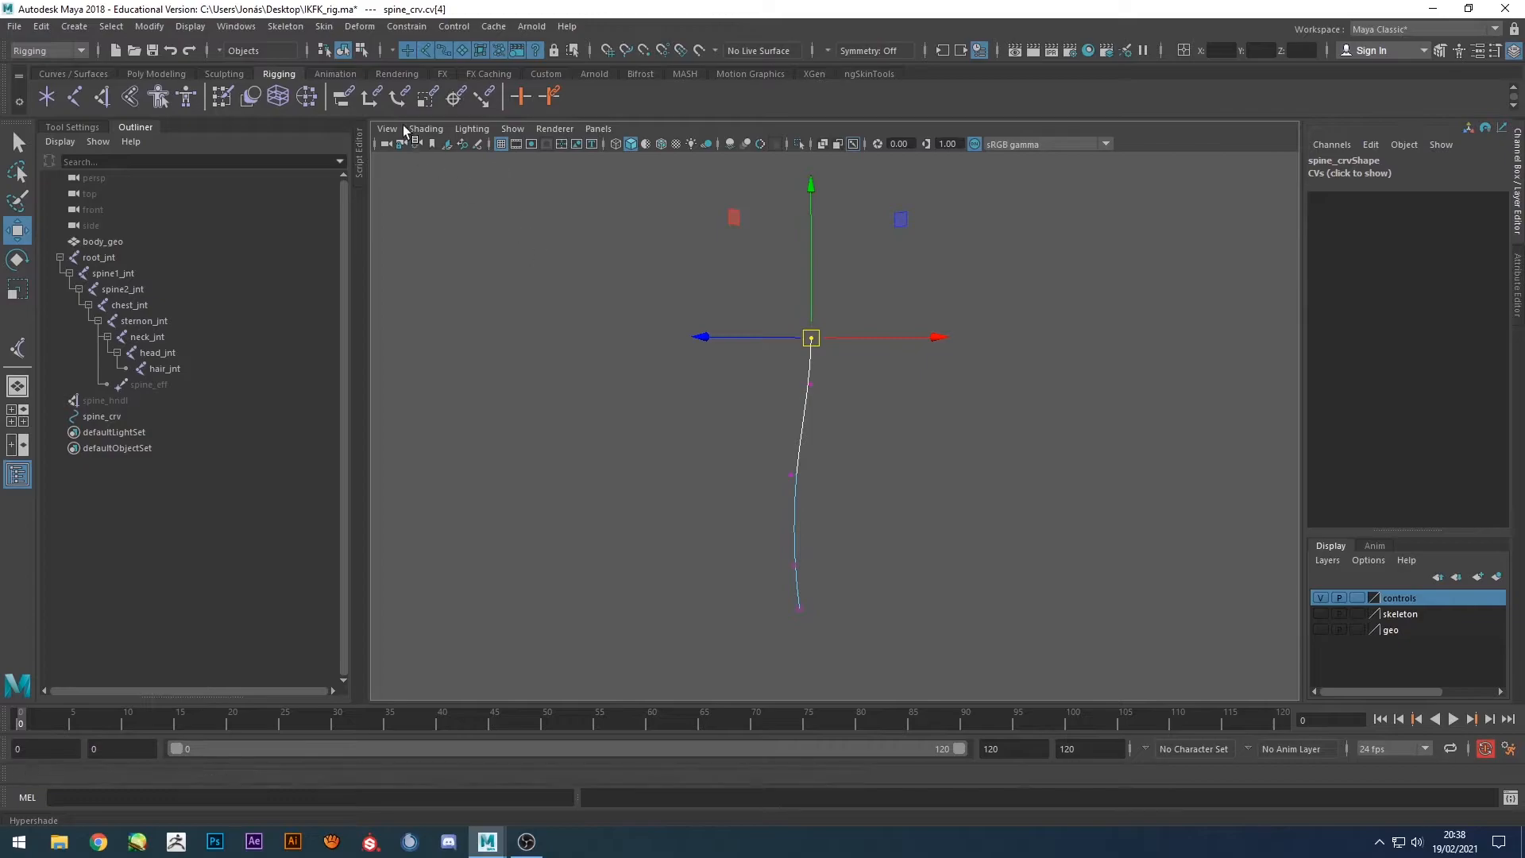
left_click(817, 317)
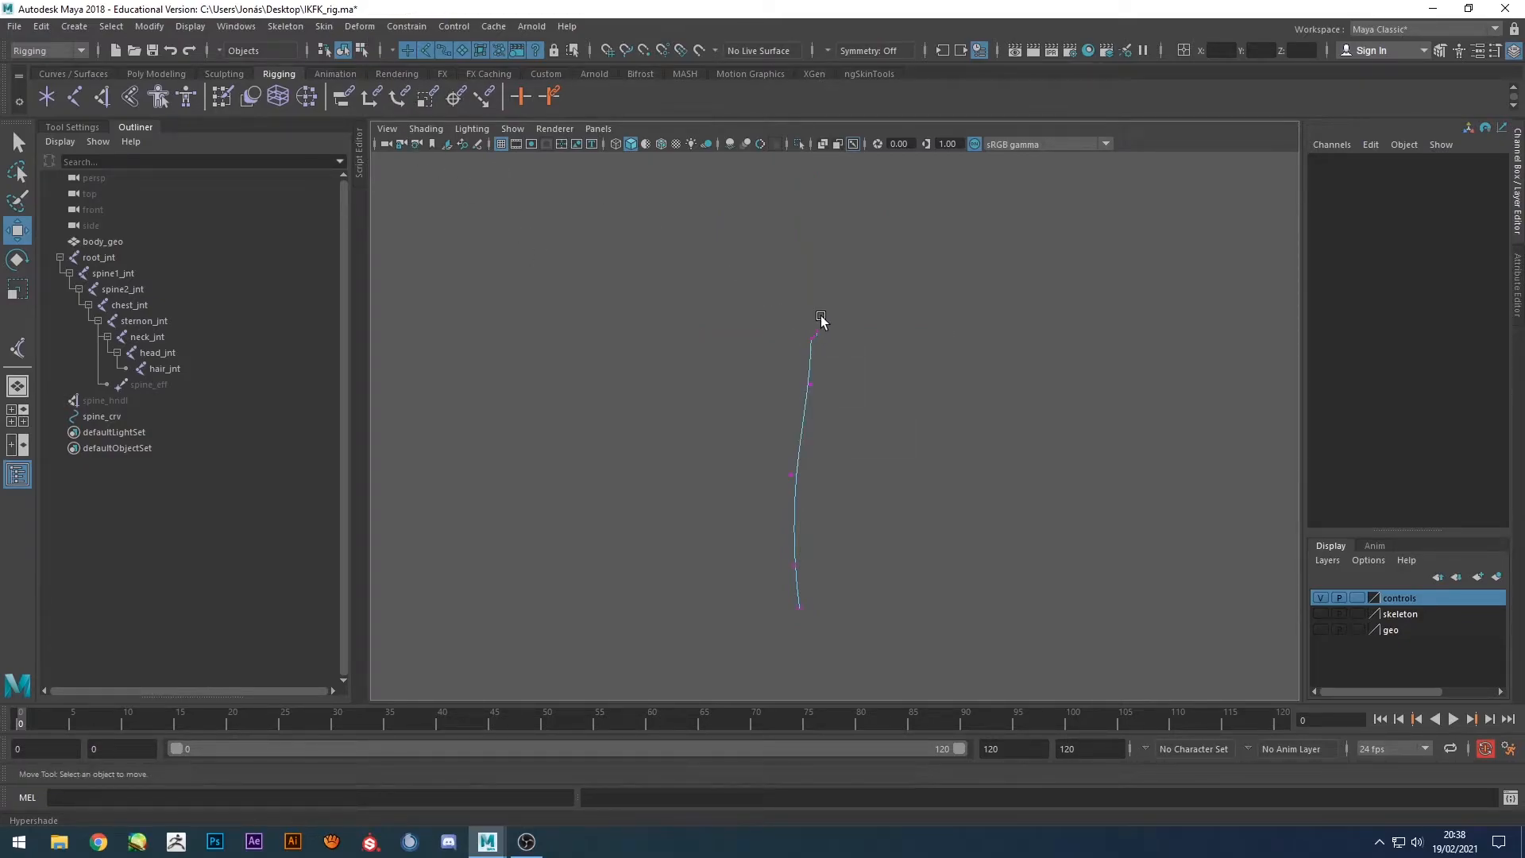
left_click_drag(791, 348, 840, 321)
left_click_drag(834, 589, 760, 645)
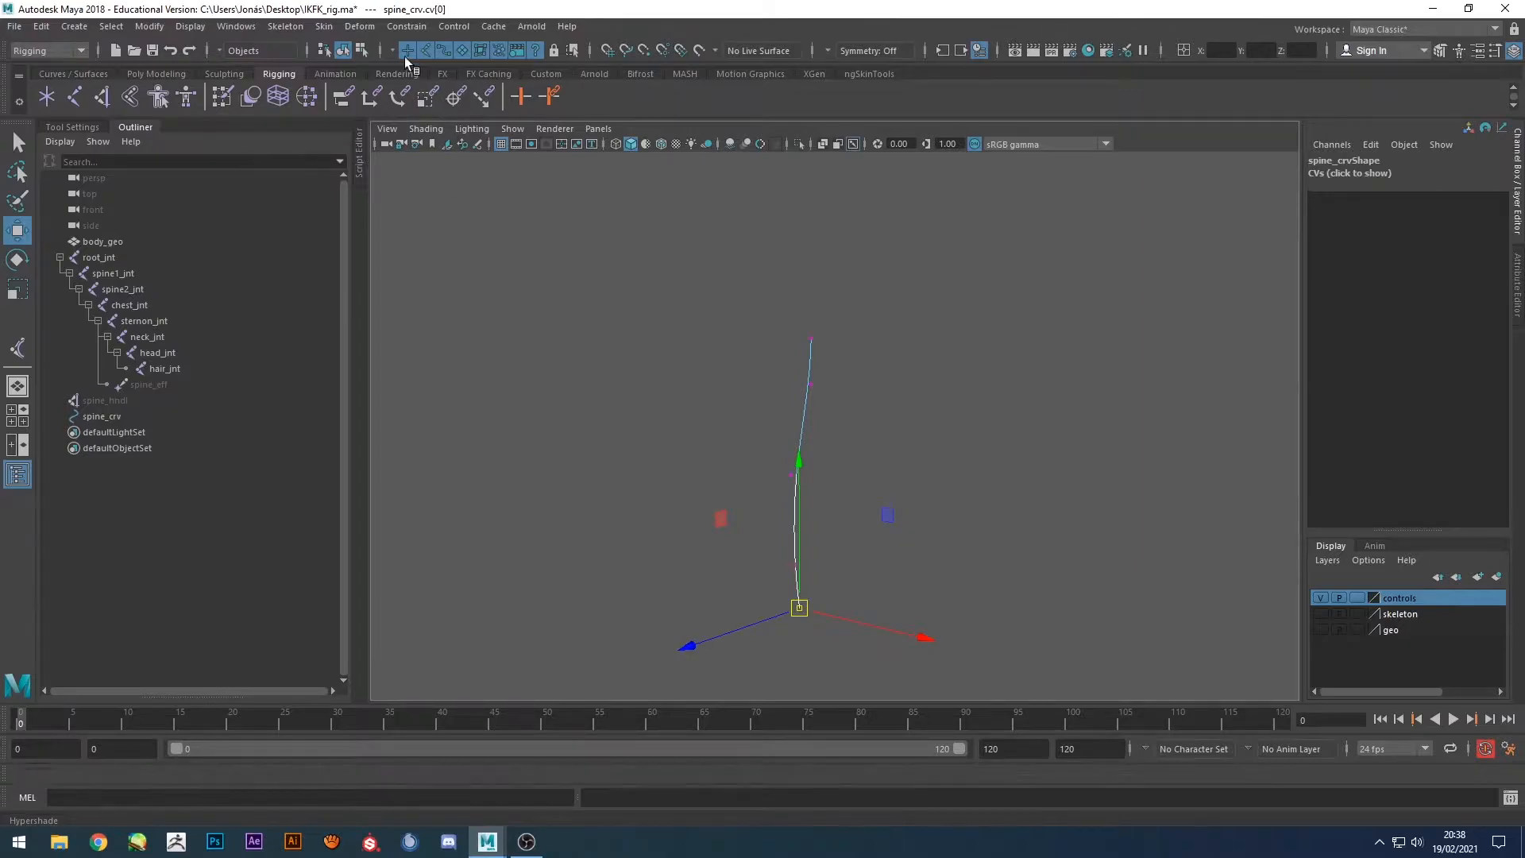
left_click(359, 26)
left_click(398, 83)
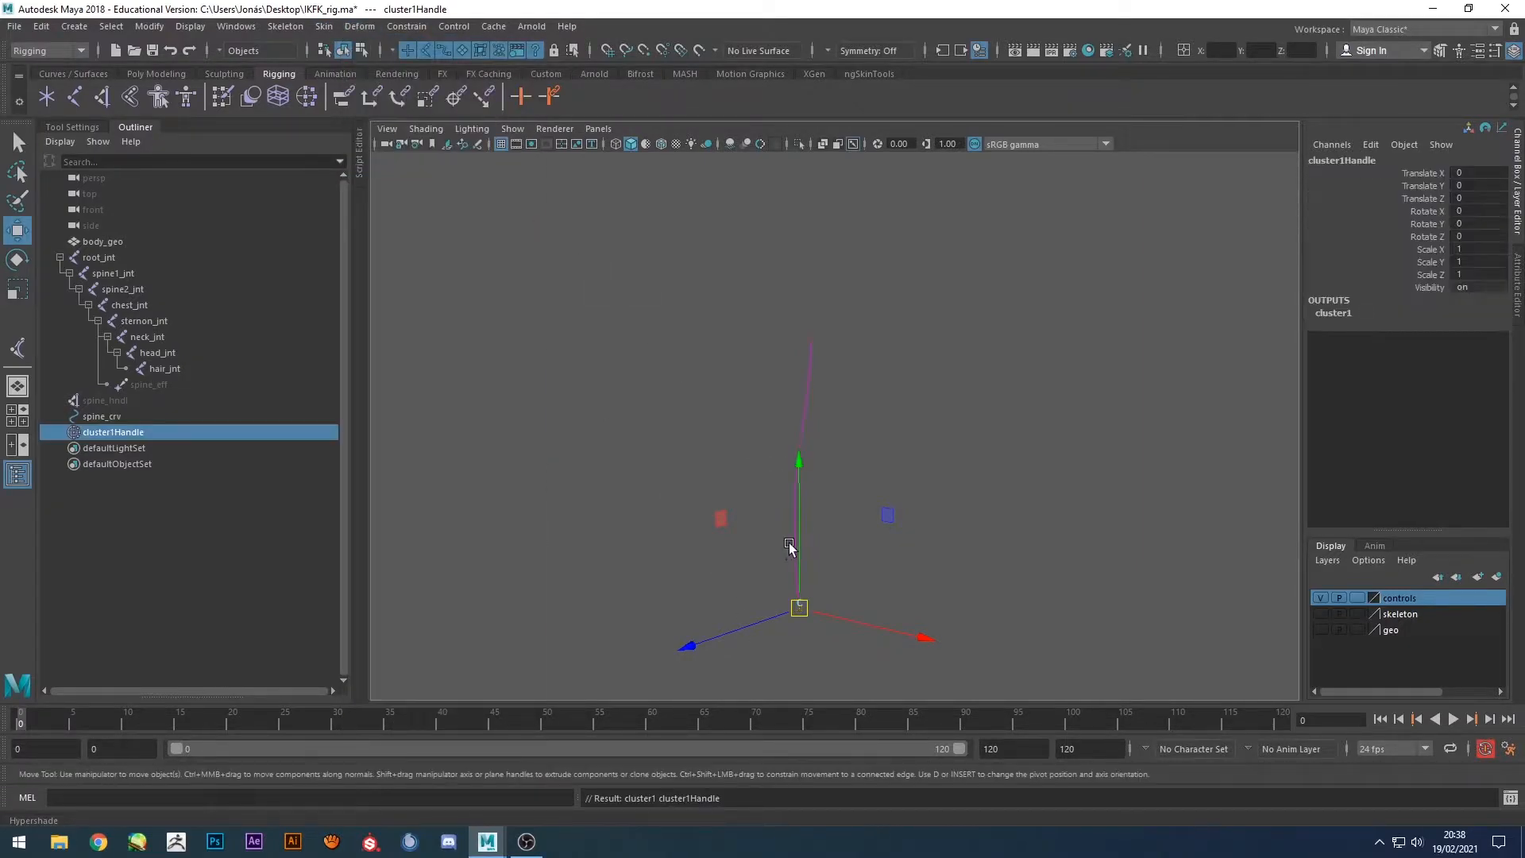
Switch spine_crv to component mode and create a cluster on its second-lowest control vertex.
left_click(816, 416)
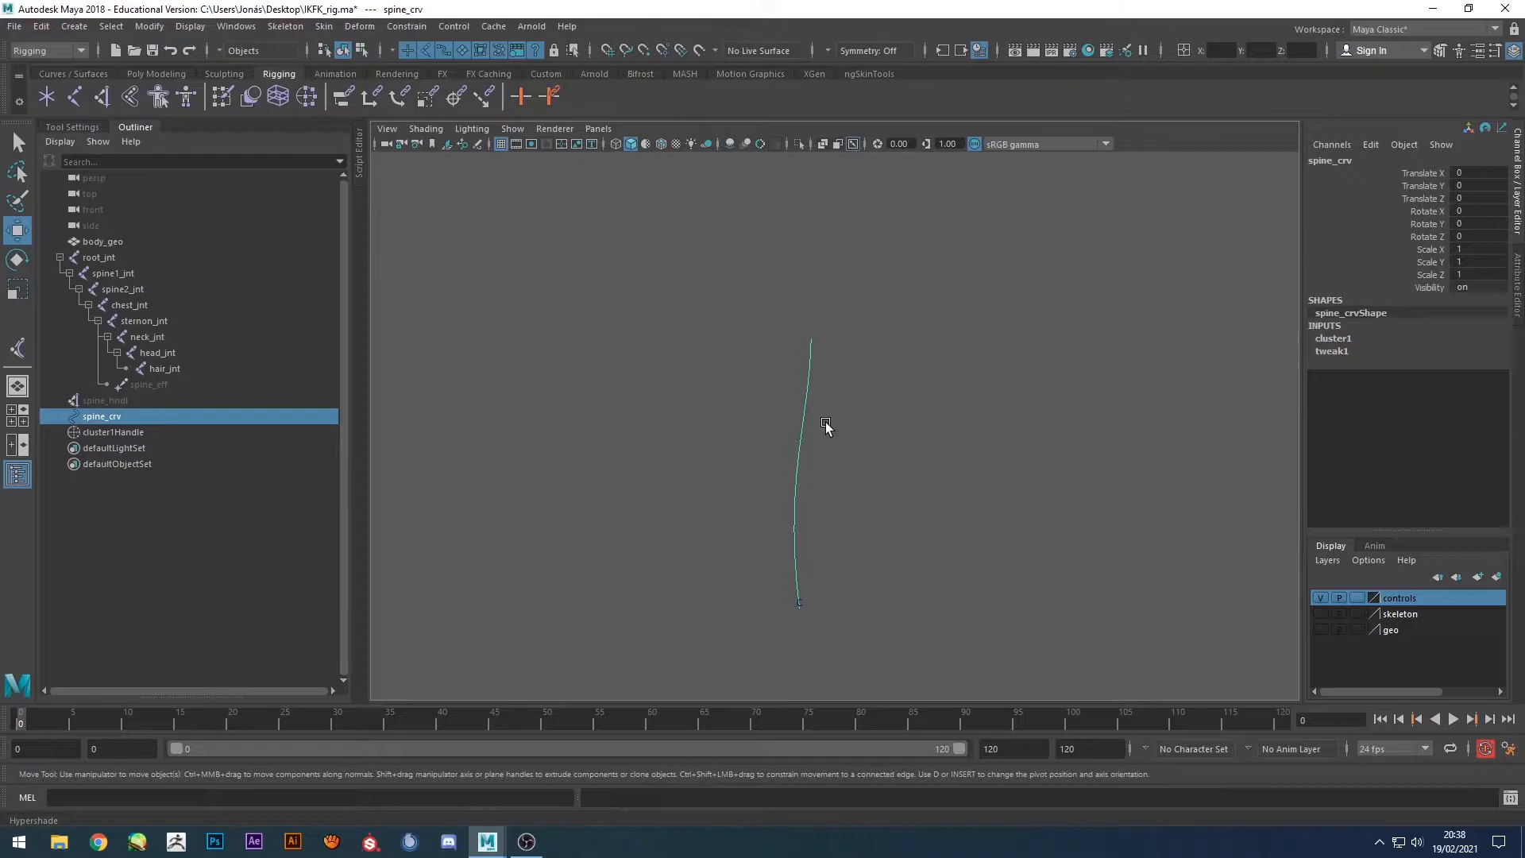
key("F8")
left_click_drag(764, 545, 797, 589)
left_click(355, 30)
left_click(398, 83)
Create a separate cluster on each of the three remaining upper control vertices of spine_crv, working upward.
left_click_drag(854, 386, 778, 332)
left_click_drag(769, 469, 805, 492)
key("g")
left_click_drag(830, 397, 772, 400)
key("g")
left_click_drag(766, 331, 841, 361)
key("g")
left_click(854, 436)
left_click_drag(855, 436, 851, 455, "alt")
Try moving cluster1Handle, undo the move, and show the skeleton layer.
left_click_drag(113, 432, 112, 494)
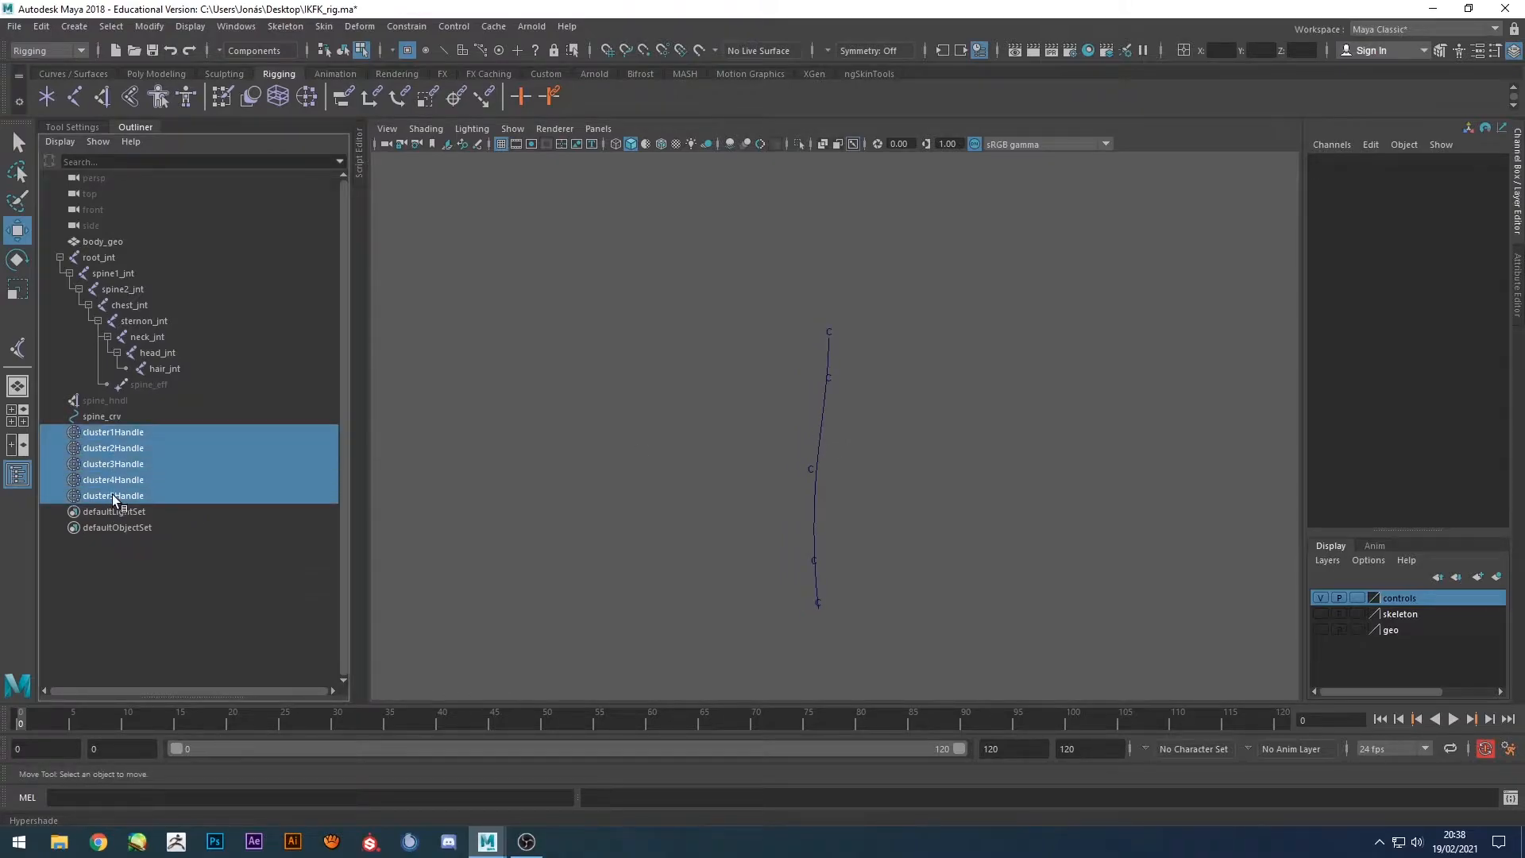
left_click(509, 430)
left_click(139, 432)
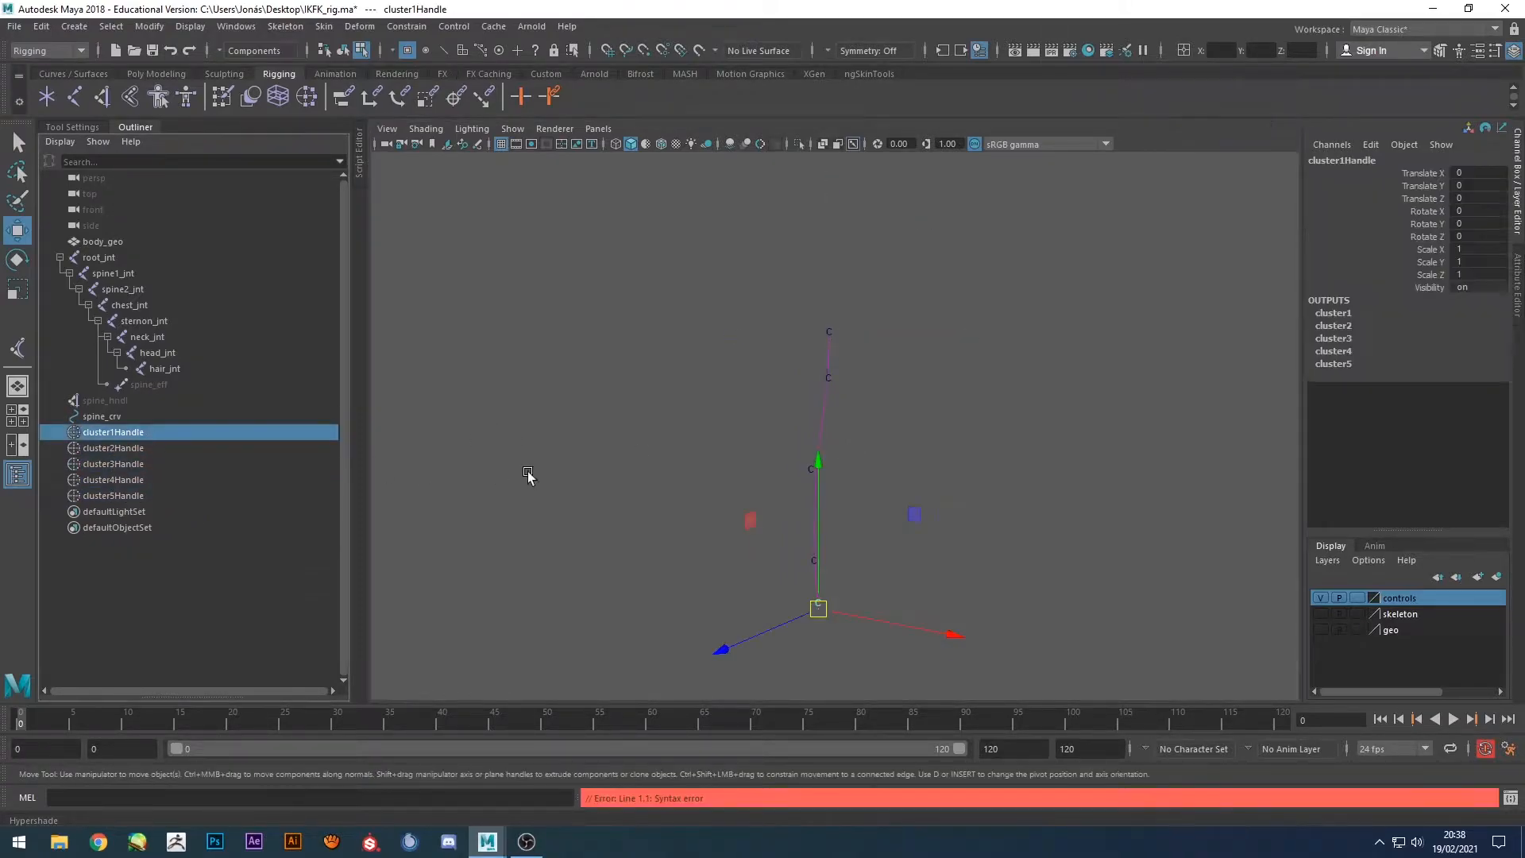
mouse_move(808, 603)
left_mouse_down()
mouse_move(834, 579)
mouse_move(827, 620)
mouse_move(768, 631)
mouse_move(833, 586)
mouse_move(817, 601)
left_mouse_up()
key("ctrl+z")
left_click(1315, 613)
key("ctrl+z")
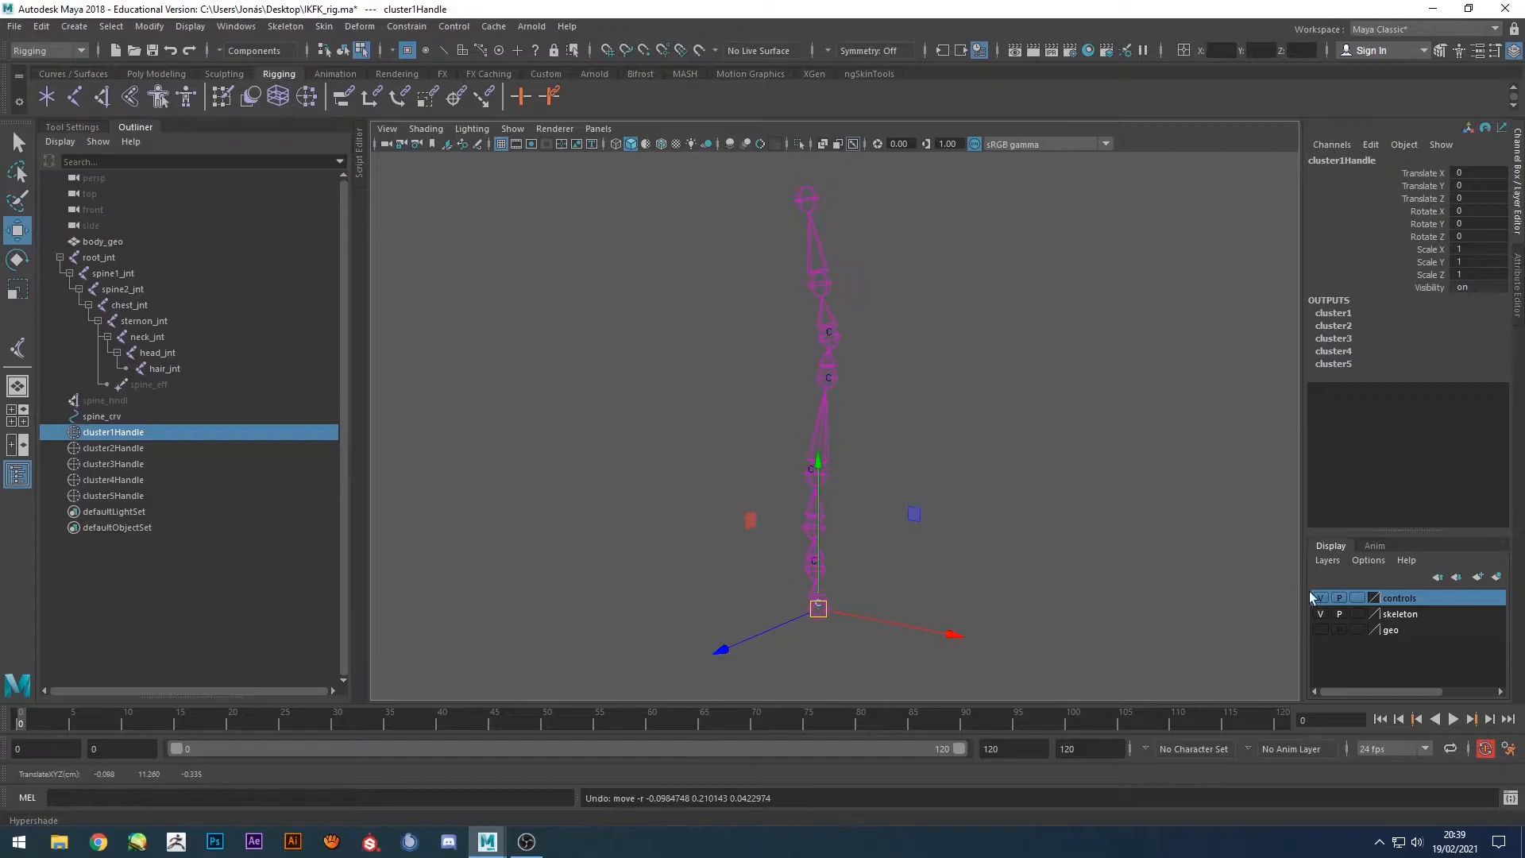
Return to object selection mode, check the selection of cluster1Handle at the spine's base, and clear the selection.
left_click(782, 623)
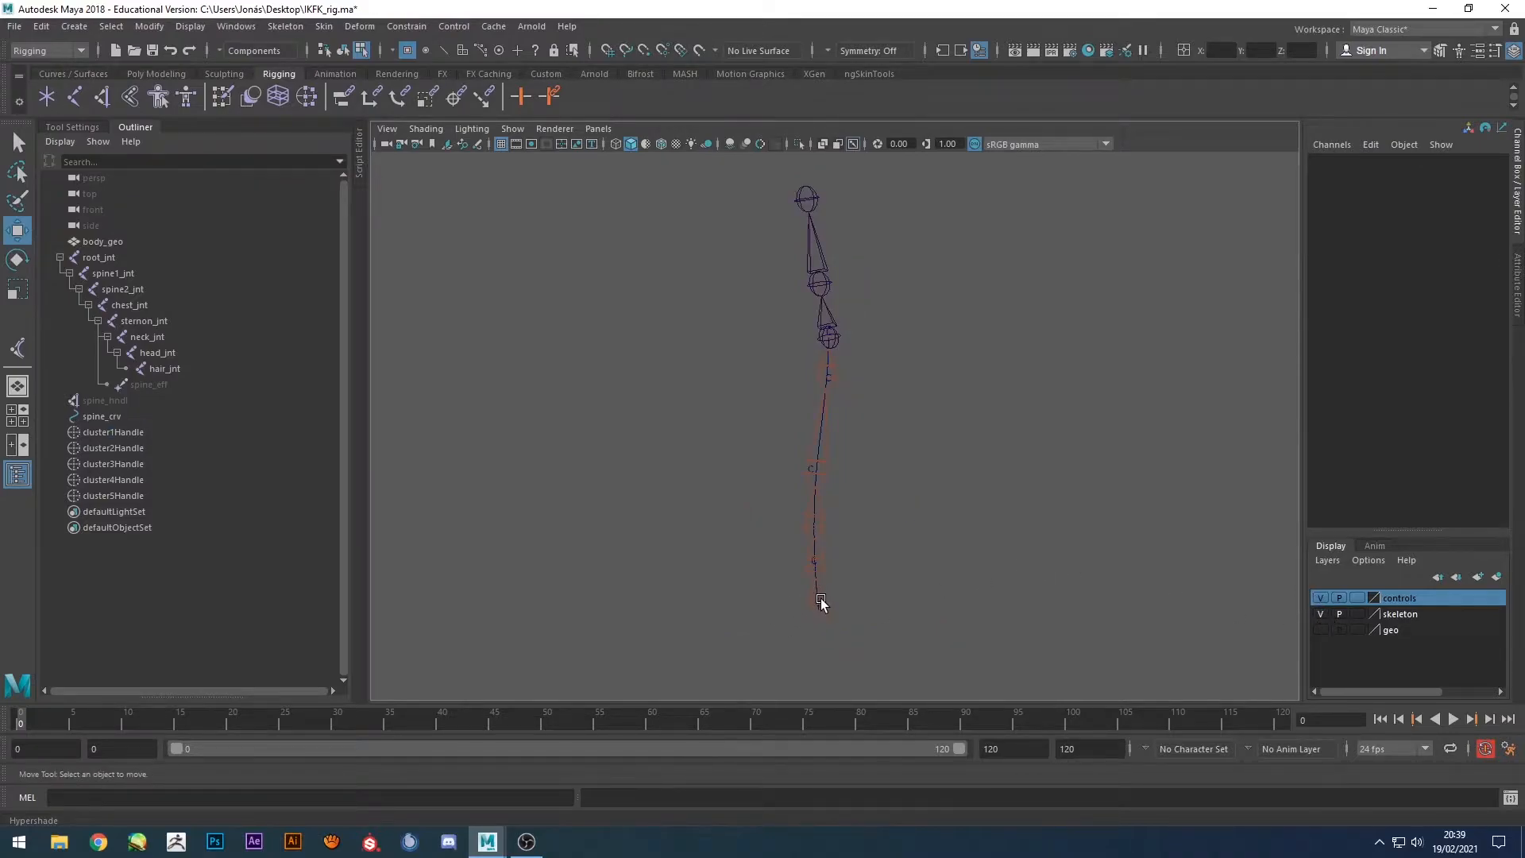
left_click(823, 421)
key("F8")
left_click(786, 607)
left_click(819, 607)
left_click(717, 577)
left_click(113, 431)
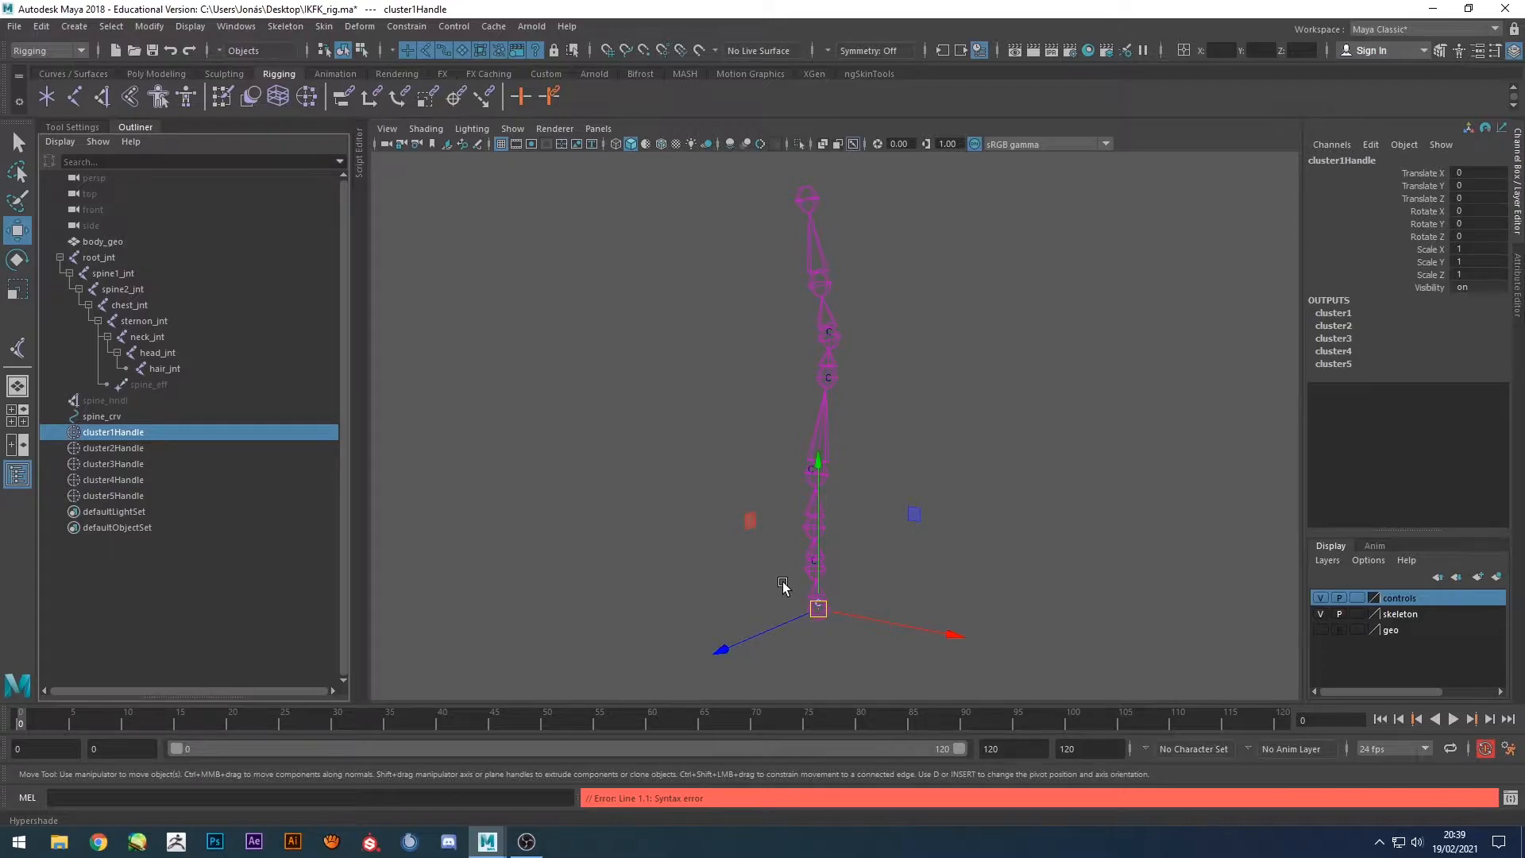
left_click(1026, 520)
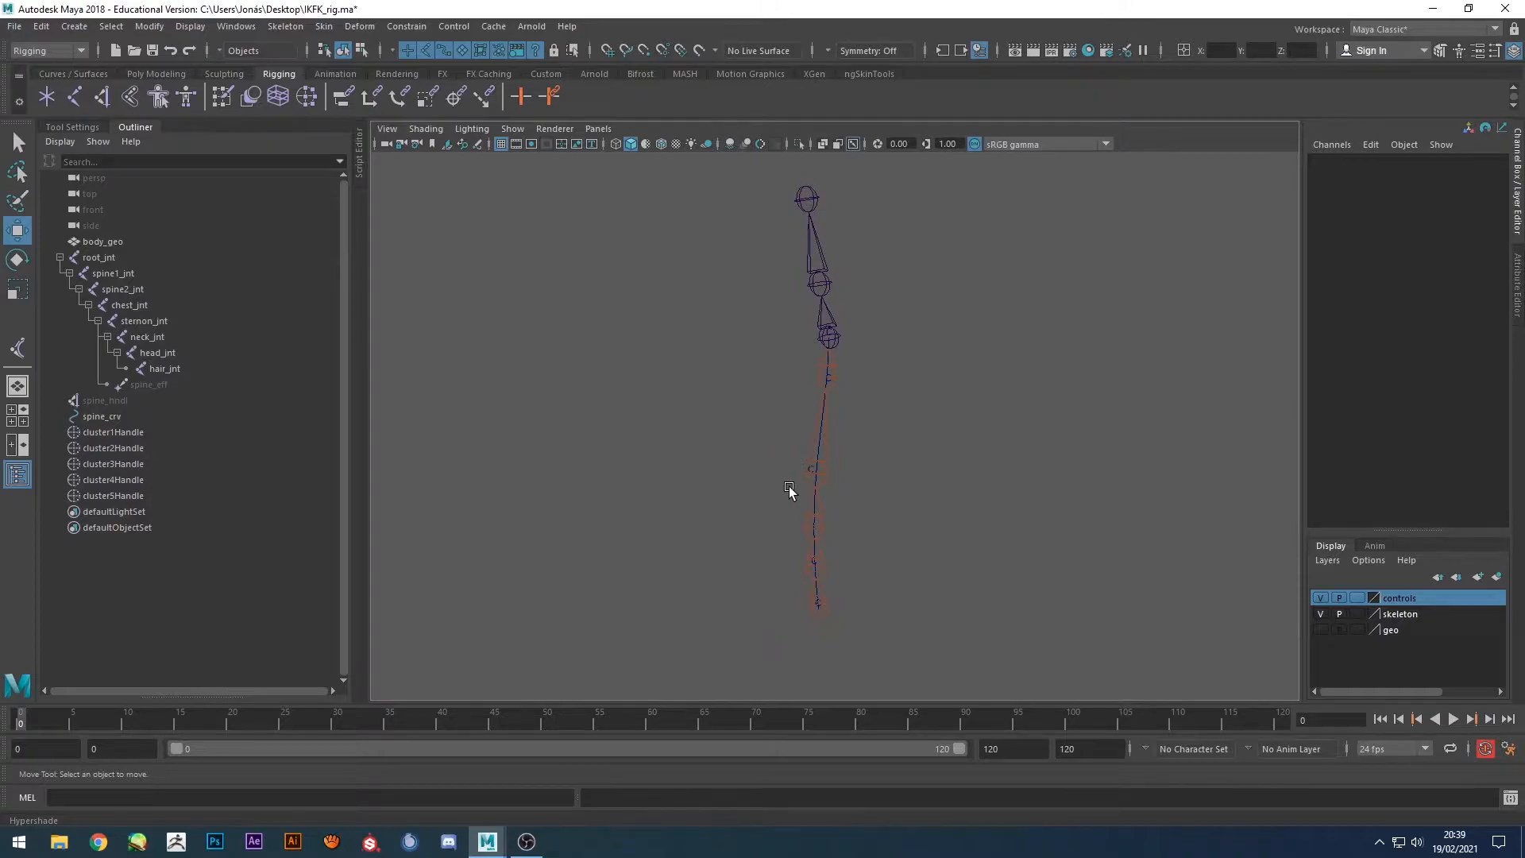
Hide the skeleton layer and spine_crv so that only the cluster handles remain in the viewport.
left_click(1322, 613)
left_click_drag(996, 499, 921, 475, "alt")
left_click_drag(735, 414, 828, 449)
left_click_drag(772, 395, 798, 421)
key("h")
left_click(628, 467)
left_click_drag(617, 477, 664, 479, "alt")
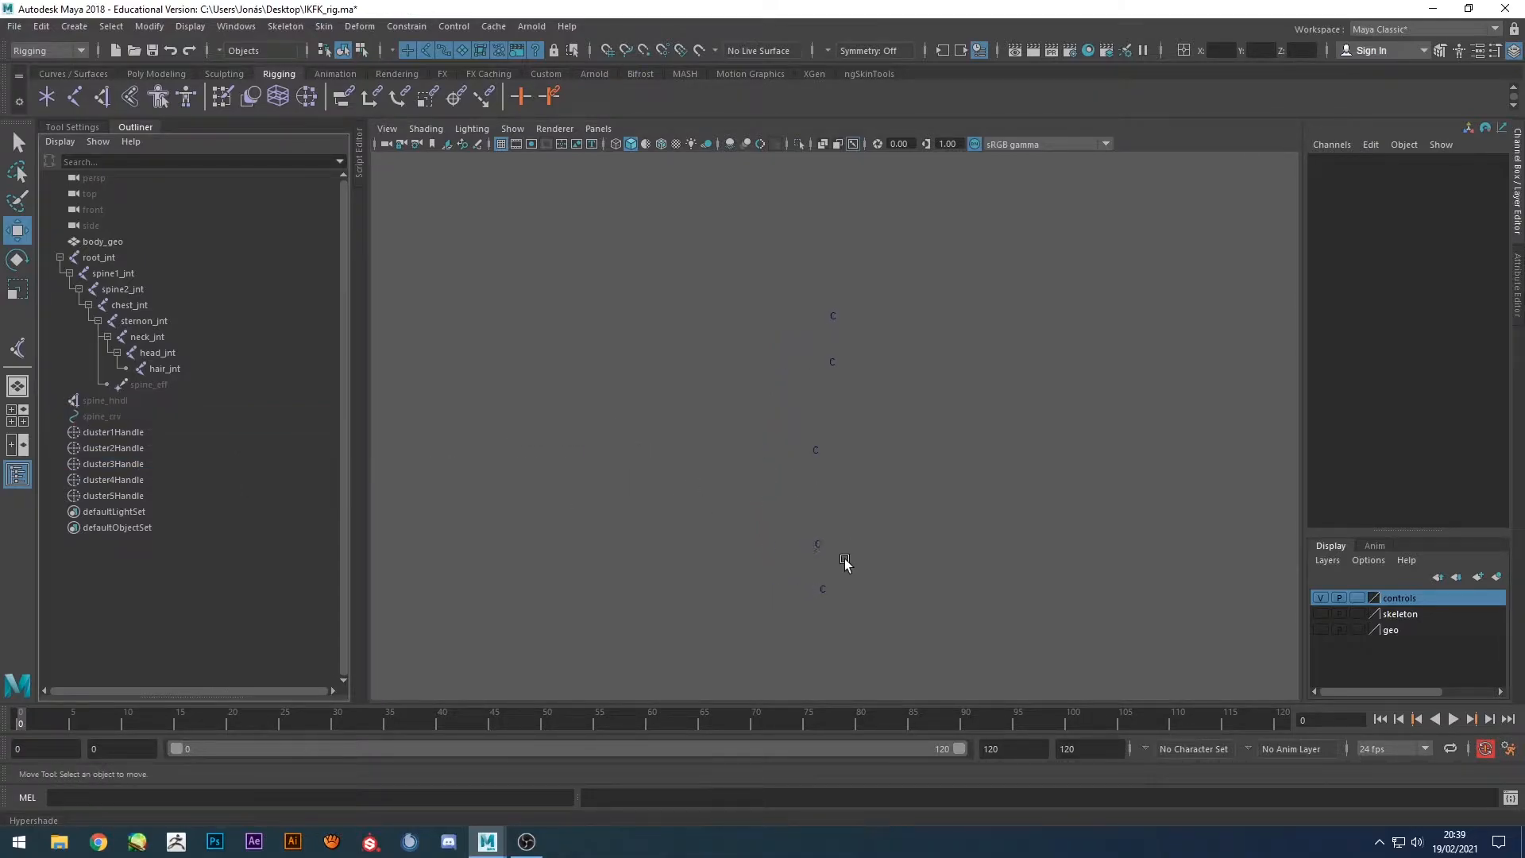
Check the five cluster handles by selecting each one separately, from the base of the spine upward.
left_click_drag(846, 554, 793, 609)
middle_click_drag(870, 535, 866, 477, "alt")
left_click_drag(865, 473, 800, 493)
left_click_drag(853, 380, 802, 412)
left_click_drag(865, 294, 818, 324)
left_click_drag(857, 246, 811, 275)
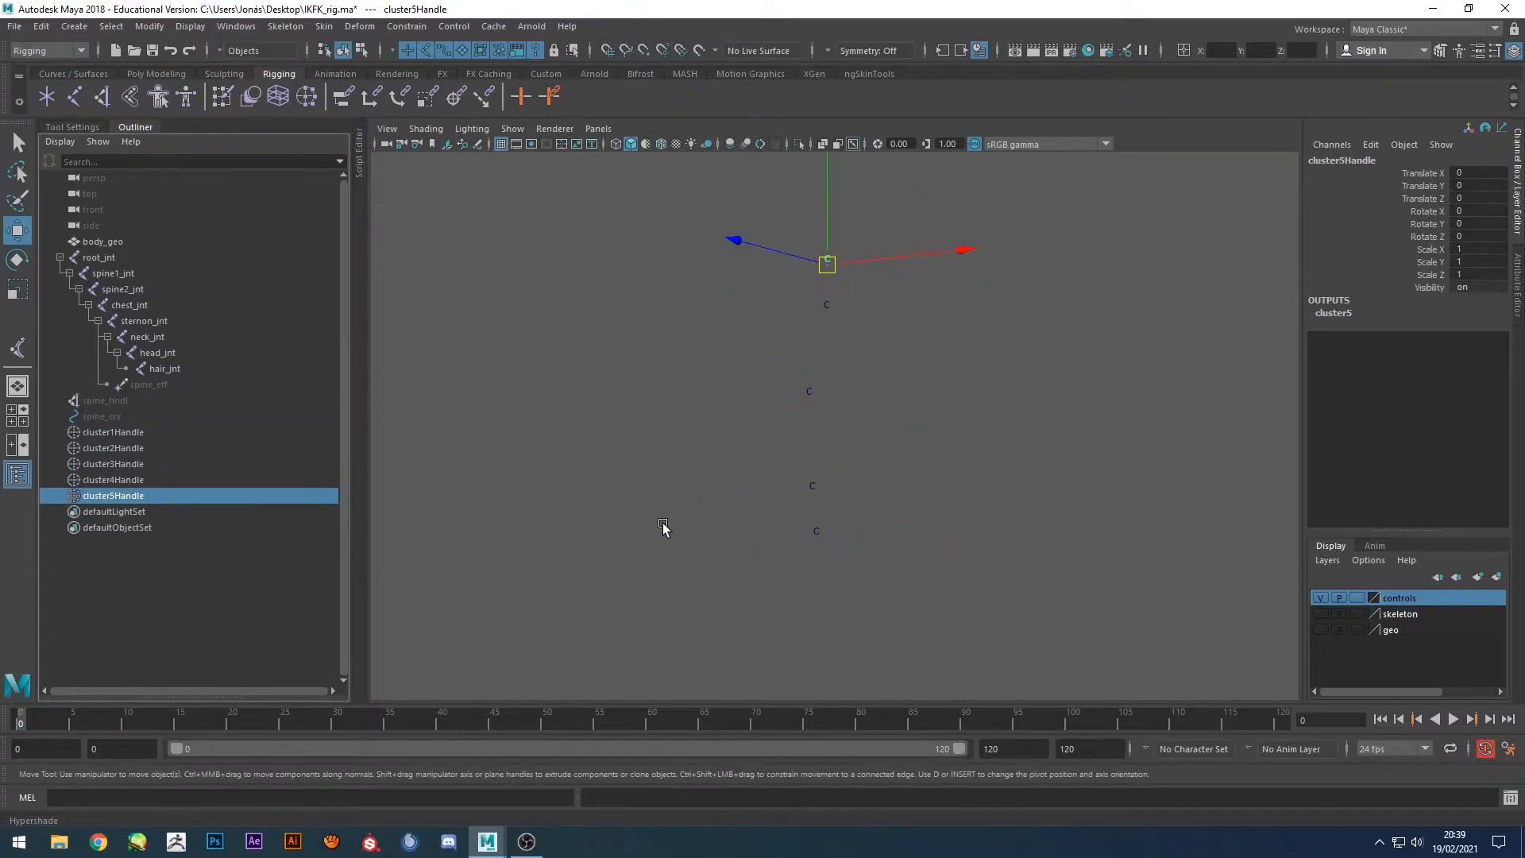
Create a NURBS circle and duplicate it four times, one circle for each spine cluster.
left_click(73, 74)
left_click(47, 97)
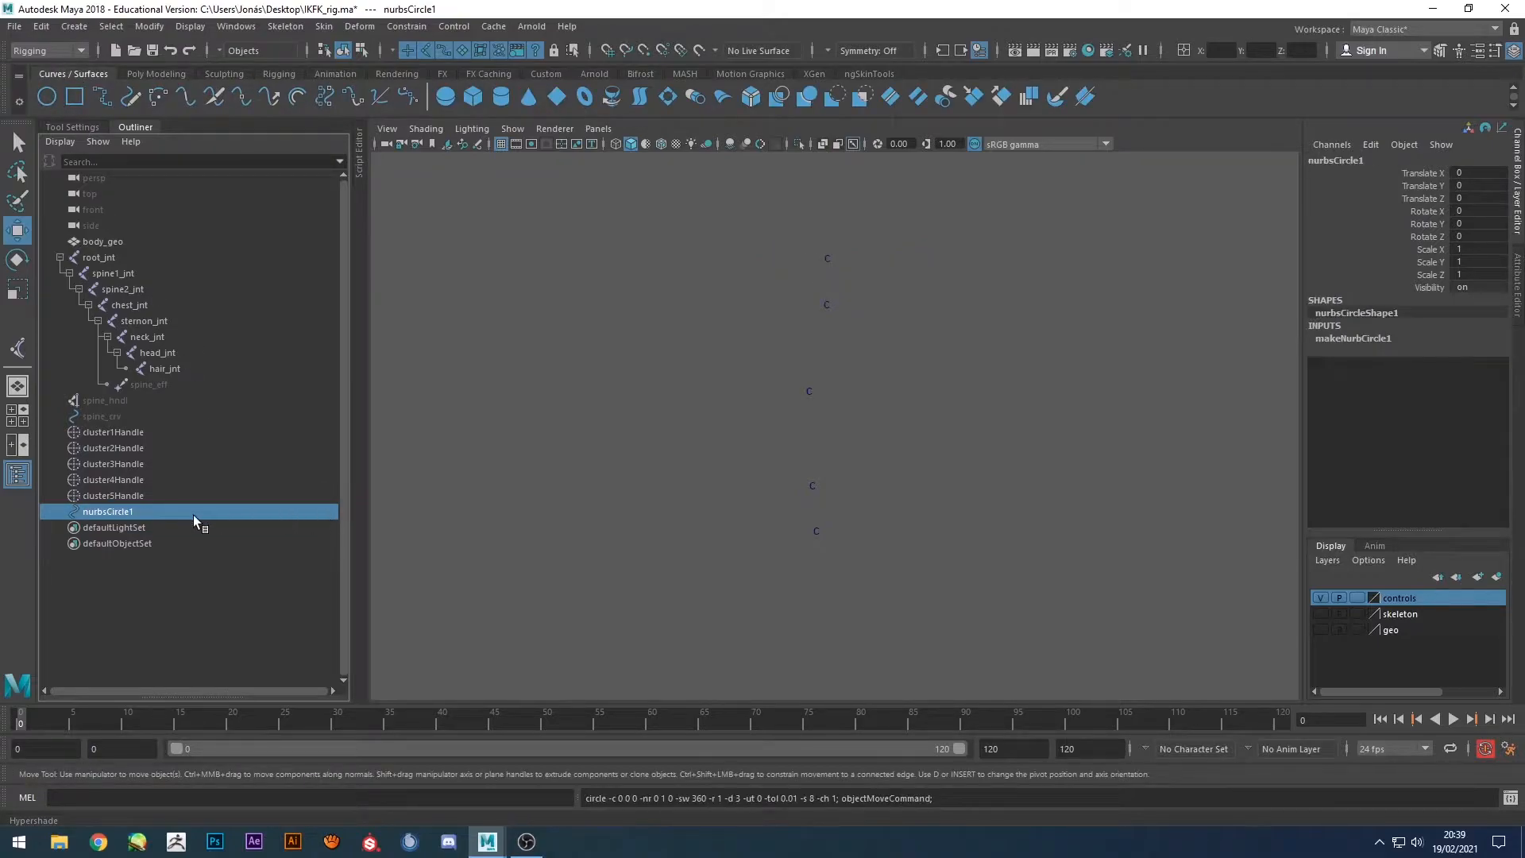
key("ctrl+d")
key("ctrl+d")
key("ctrl+d")
key("ctrl+d")
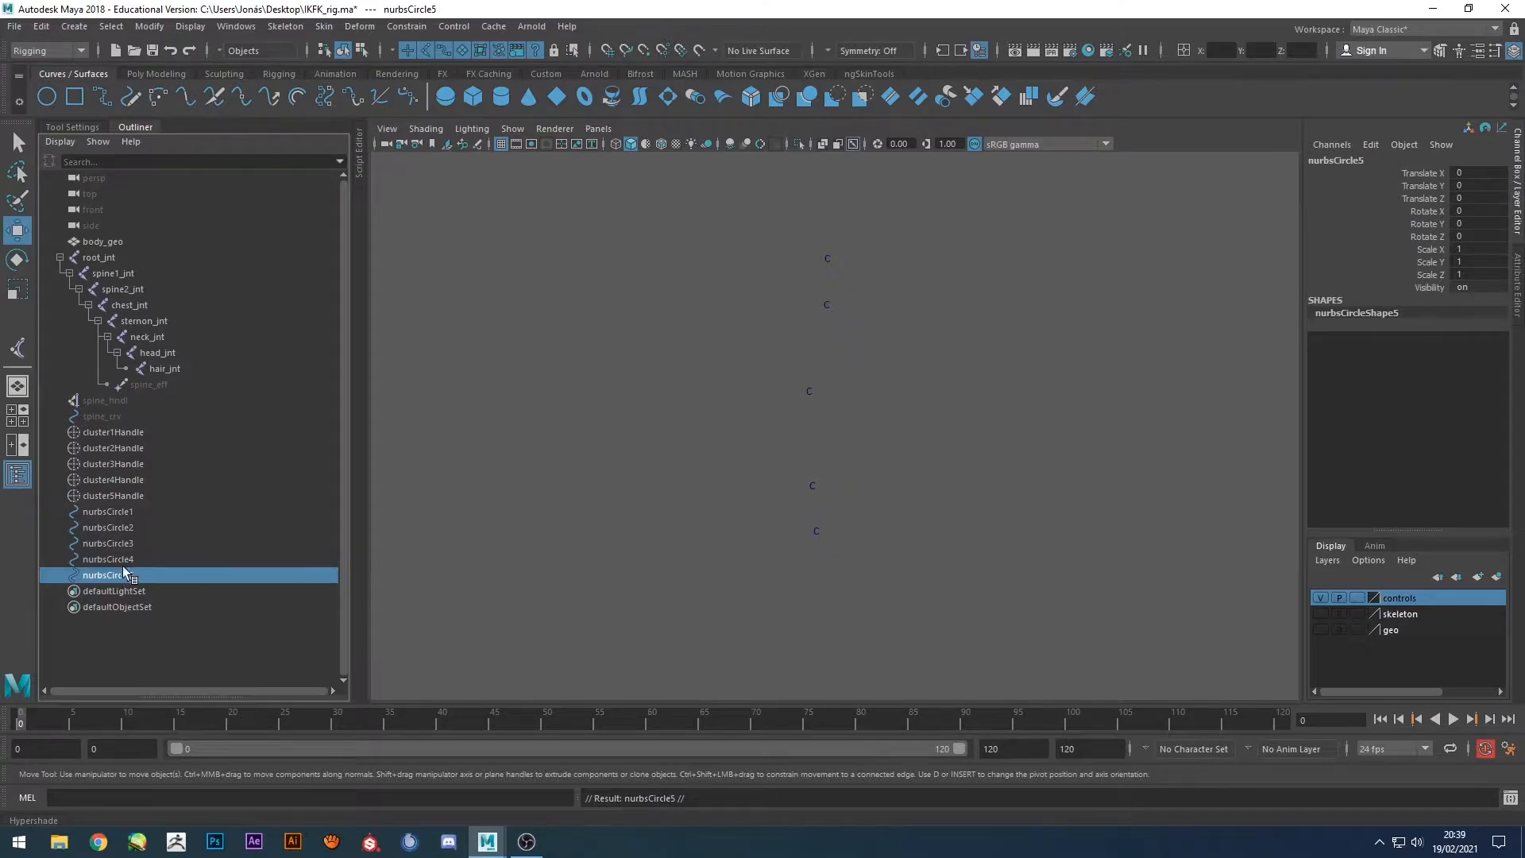
Move nurbsCircle5 onto cluster5Handle using Match Transformations.
left_click(119, 496, "ctrl")
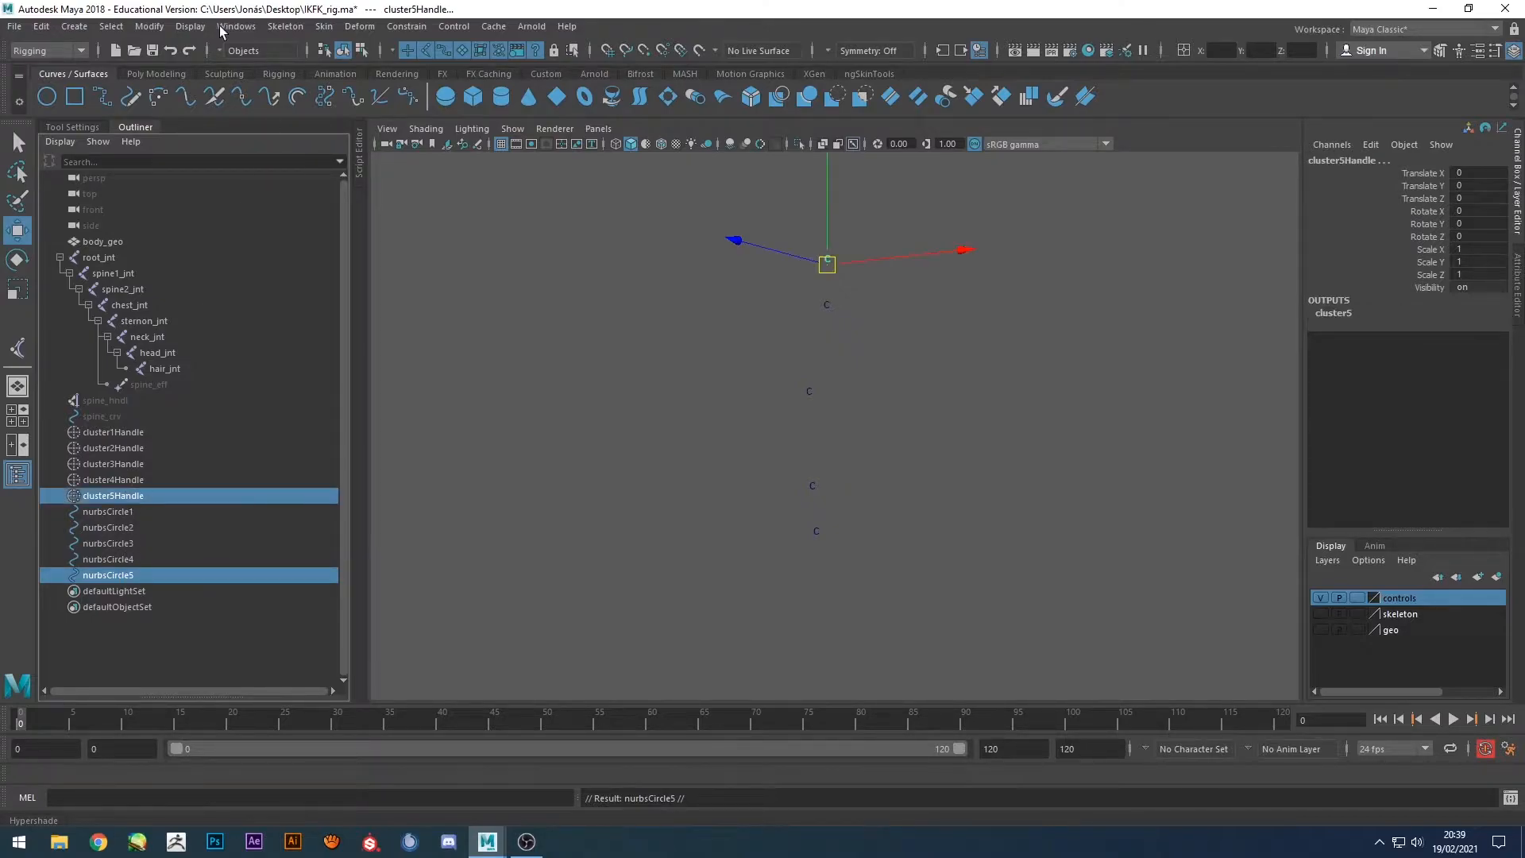
left_click(149, 26)
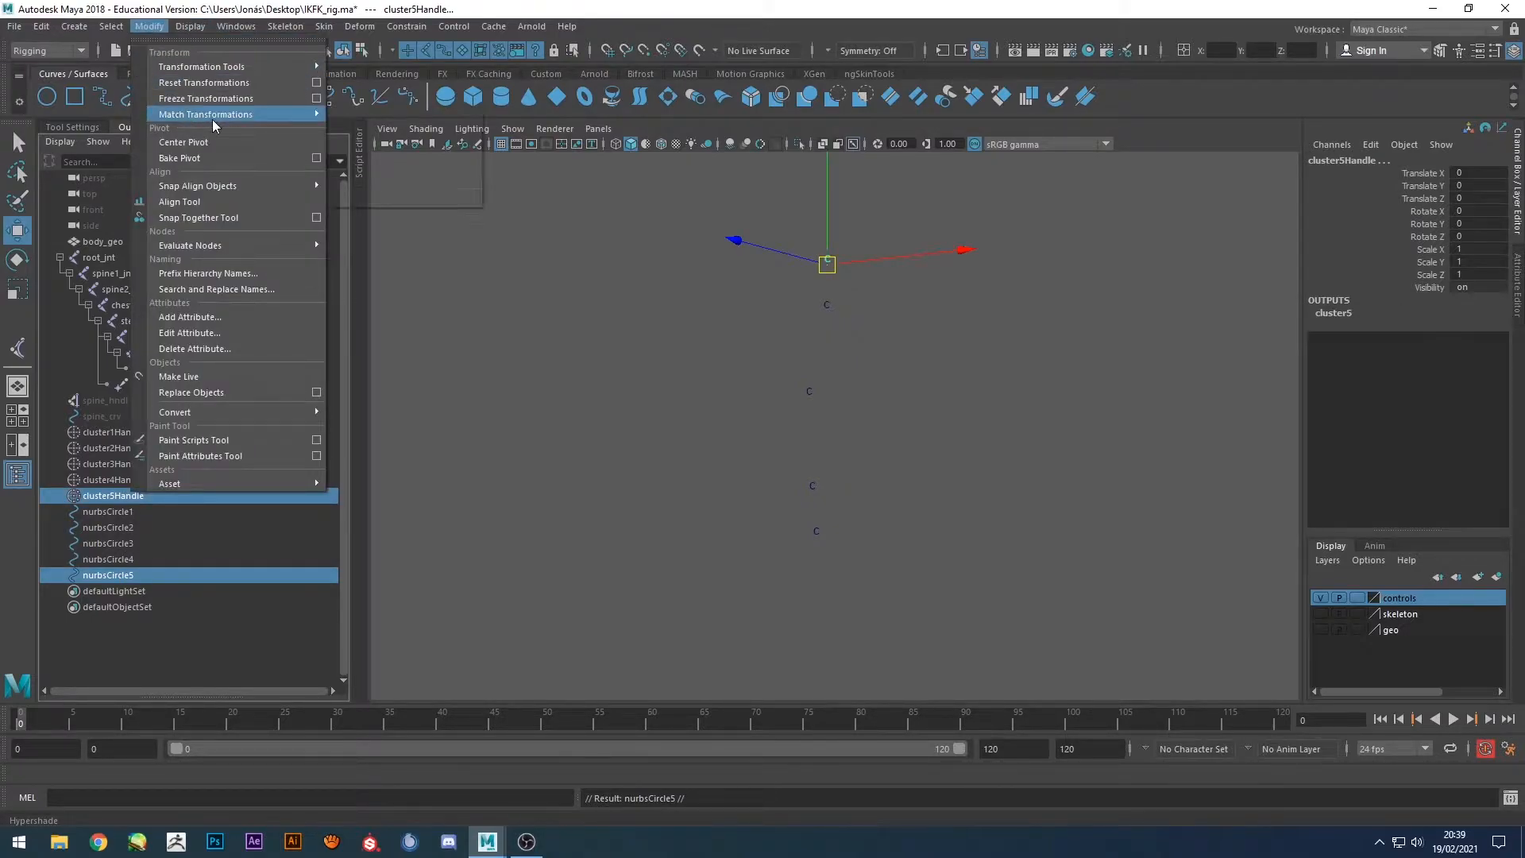
mouse_move(238, 113)
left_click(371, 148)
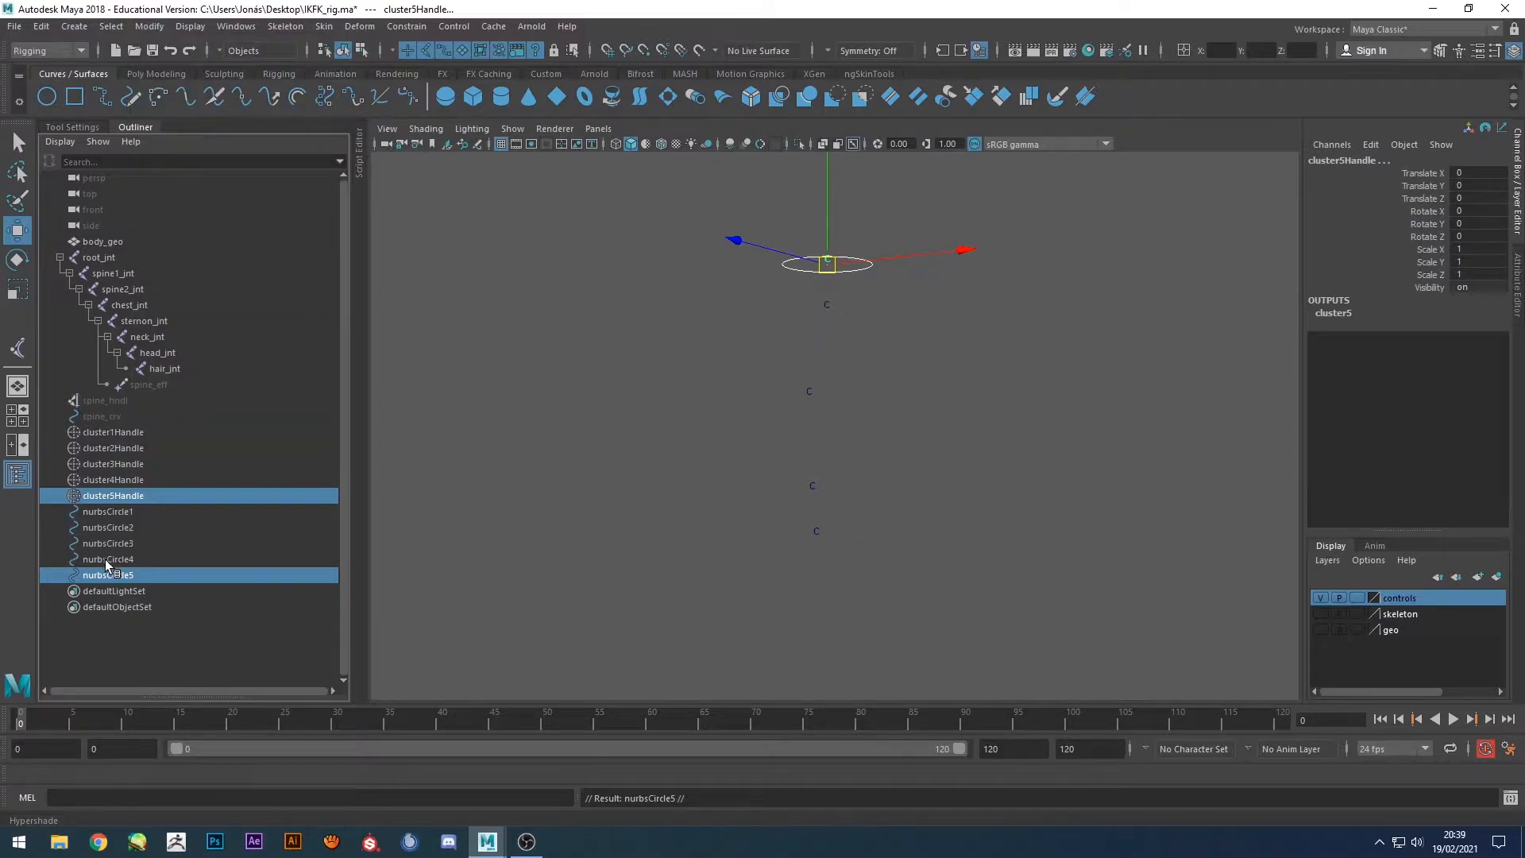
Repeat the match to place nurbsCircle4 on cluster4Handle and nurbsCircle3 on cluster3Handle.
left_click(106, 560)
left_click(119, 480, "ctrl")
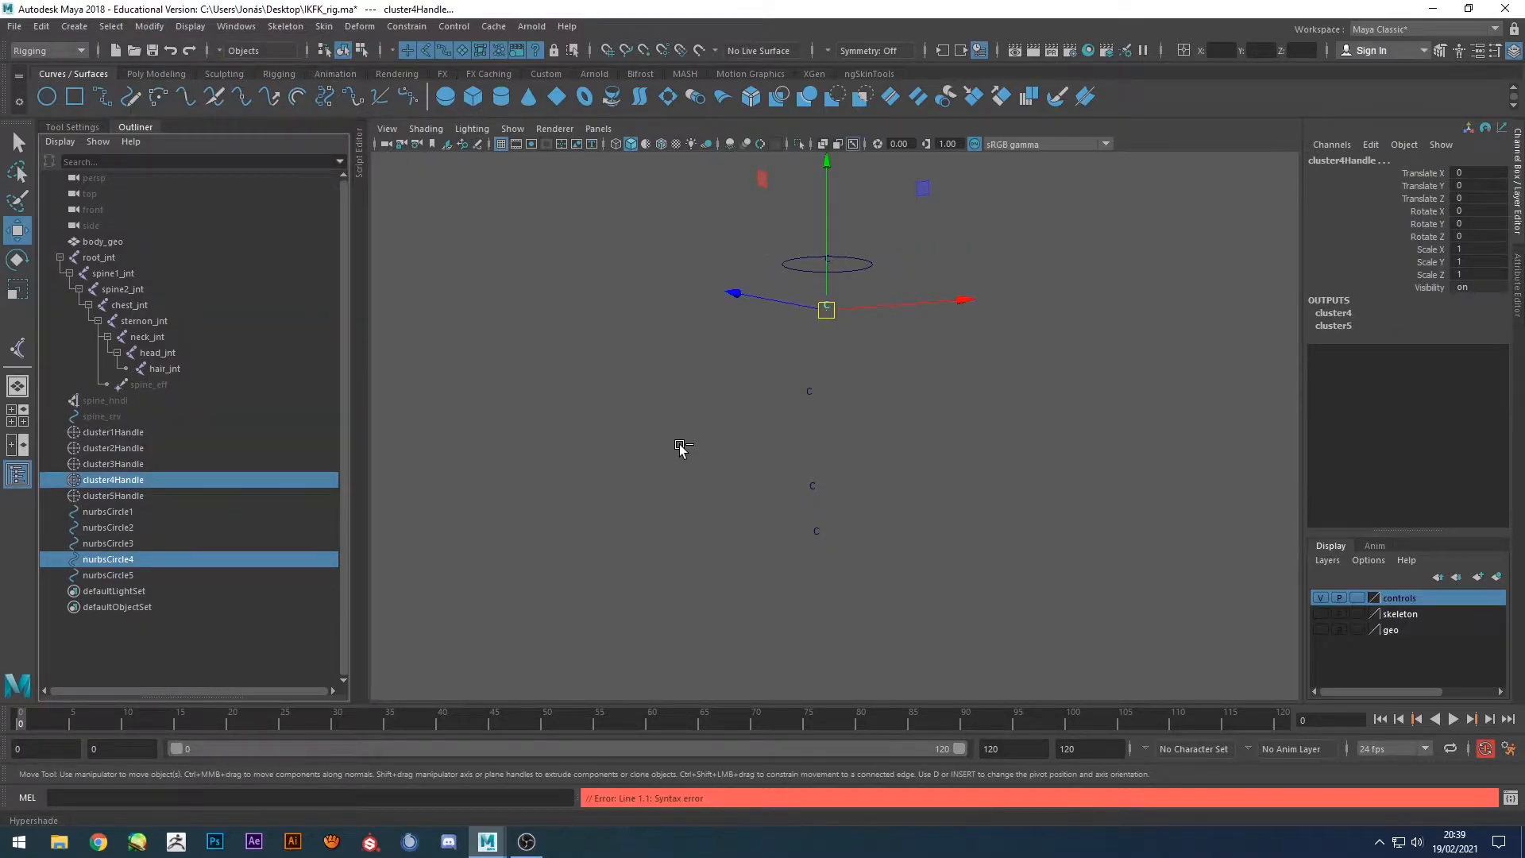
key("g")
left_click(107, 542)
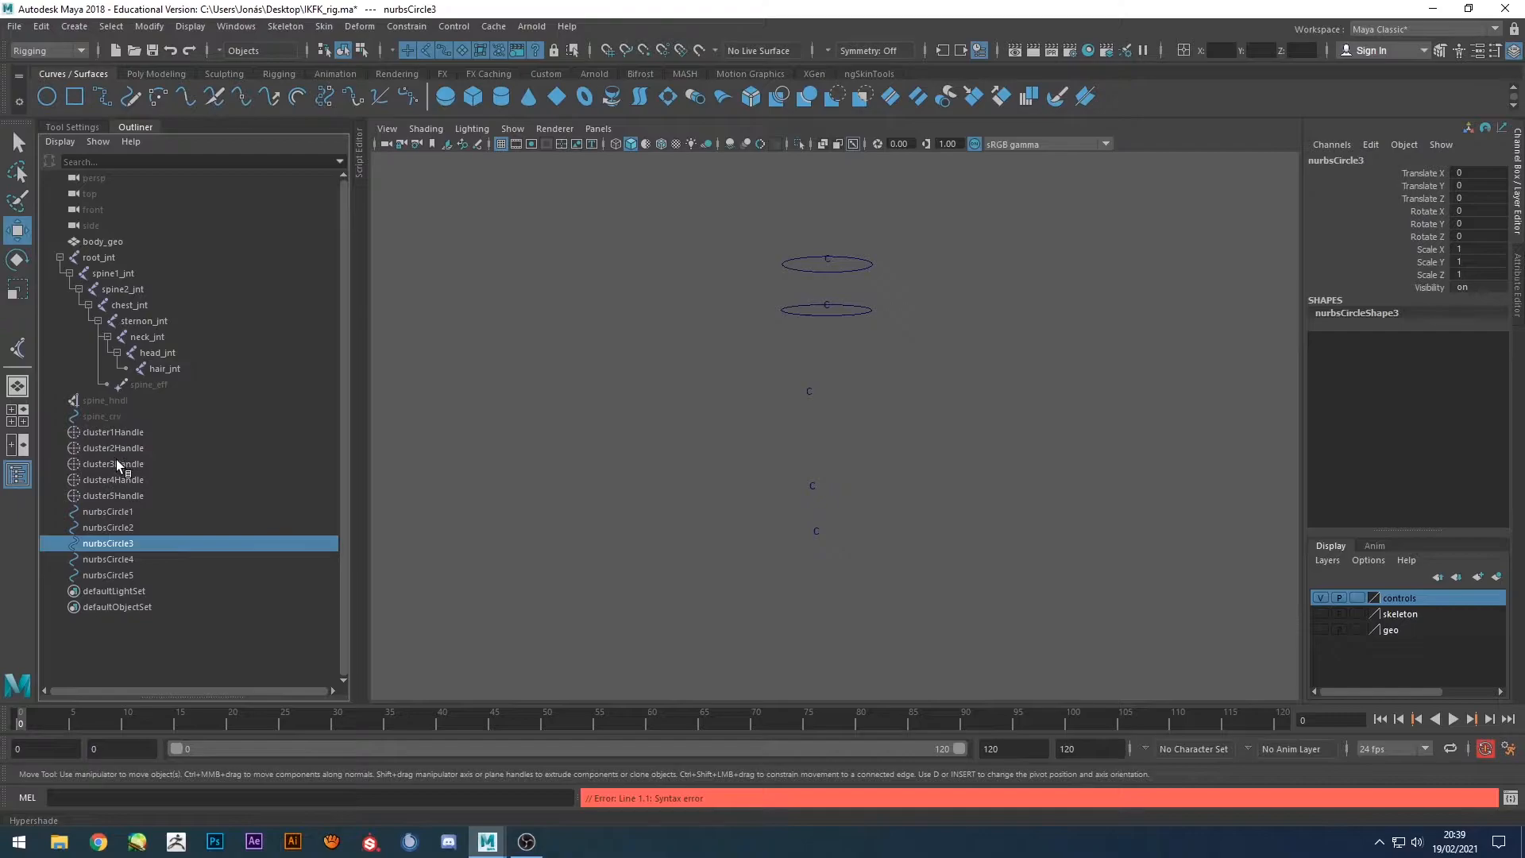
left_click(116, 464, "ctrl")
key("g")
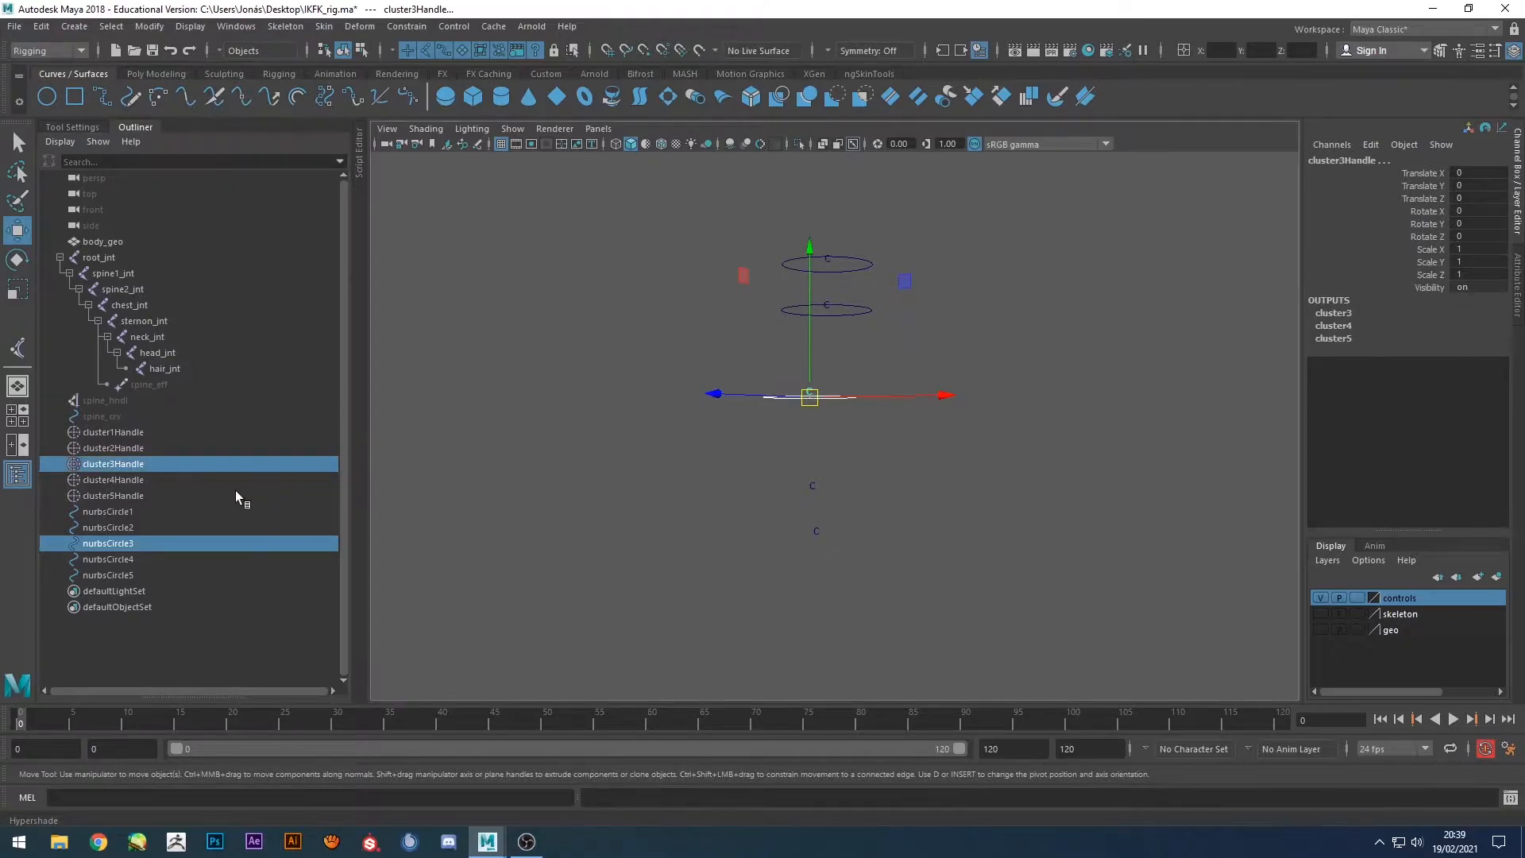
Match nurbsCircle2 to cluster2Handle and nurbsCircle1 to cluster1Handle in the same way.
left_click(108, 527)
left_click(165, 447, "ctrl")
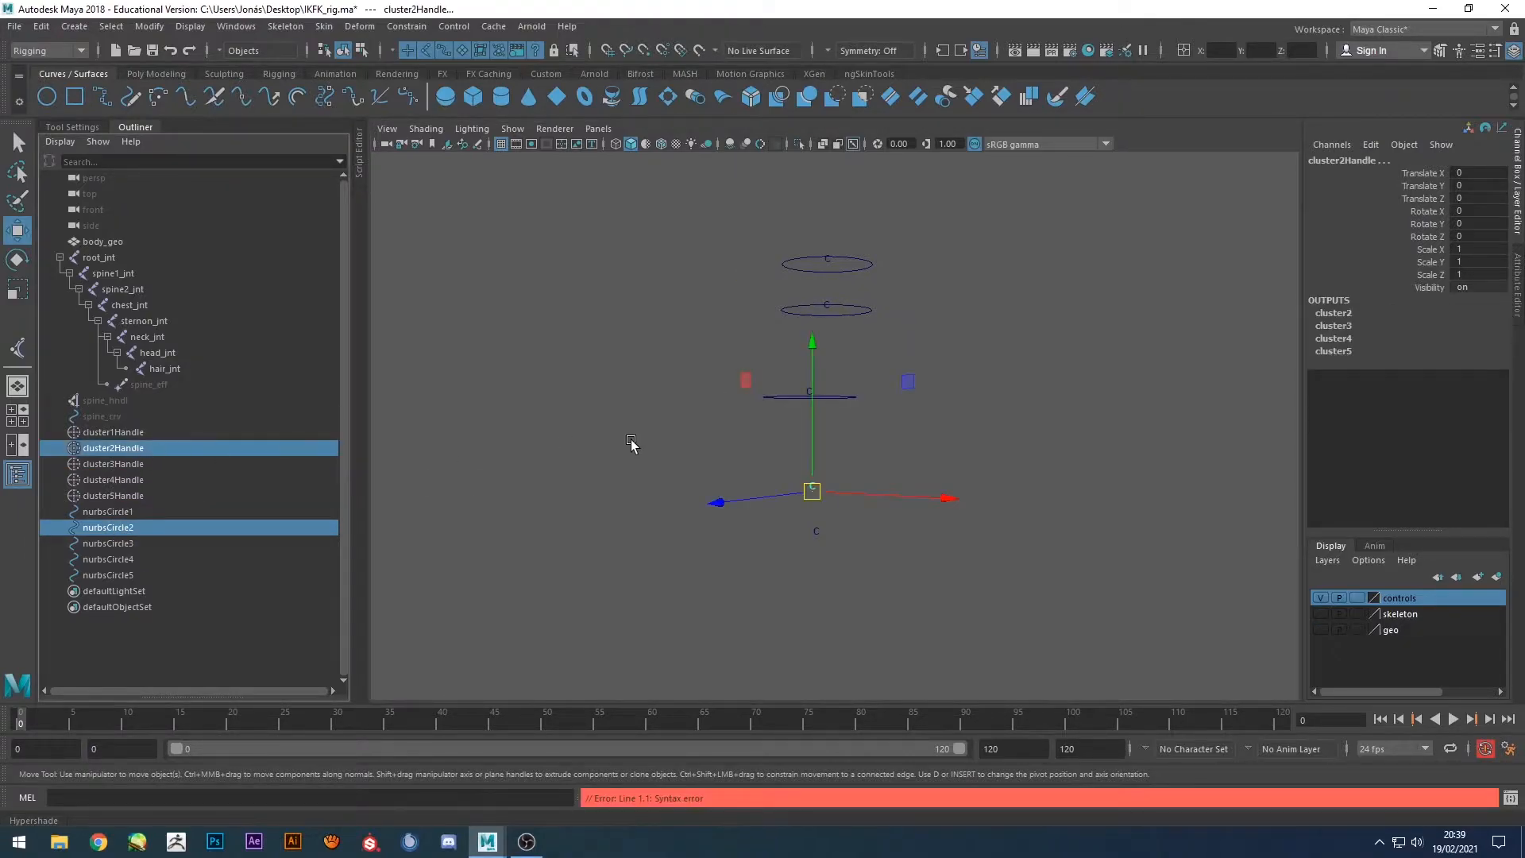
key("g")
left_click(106, 512)
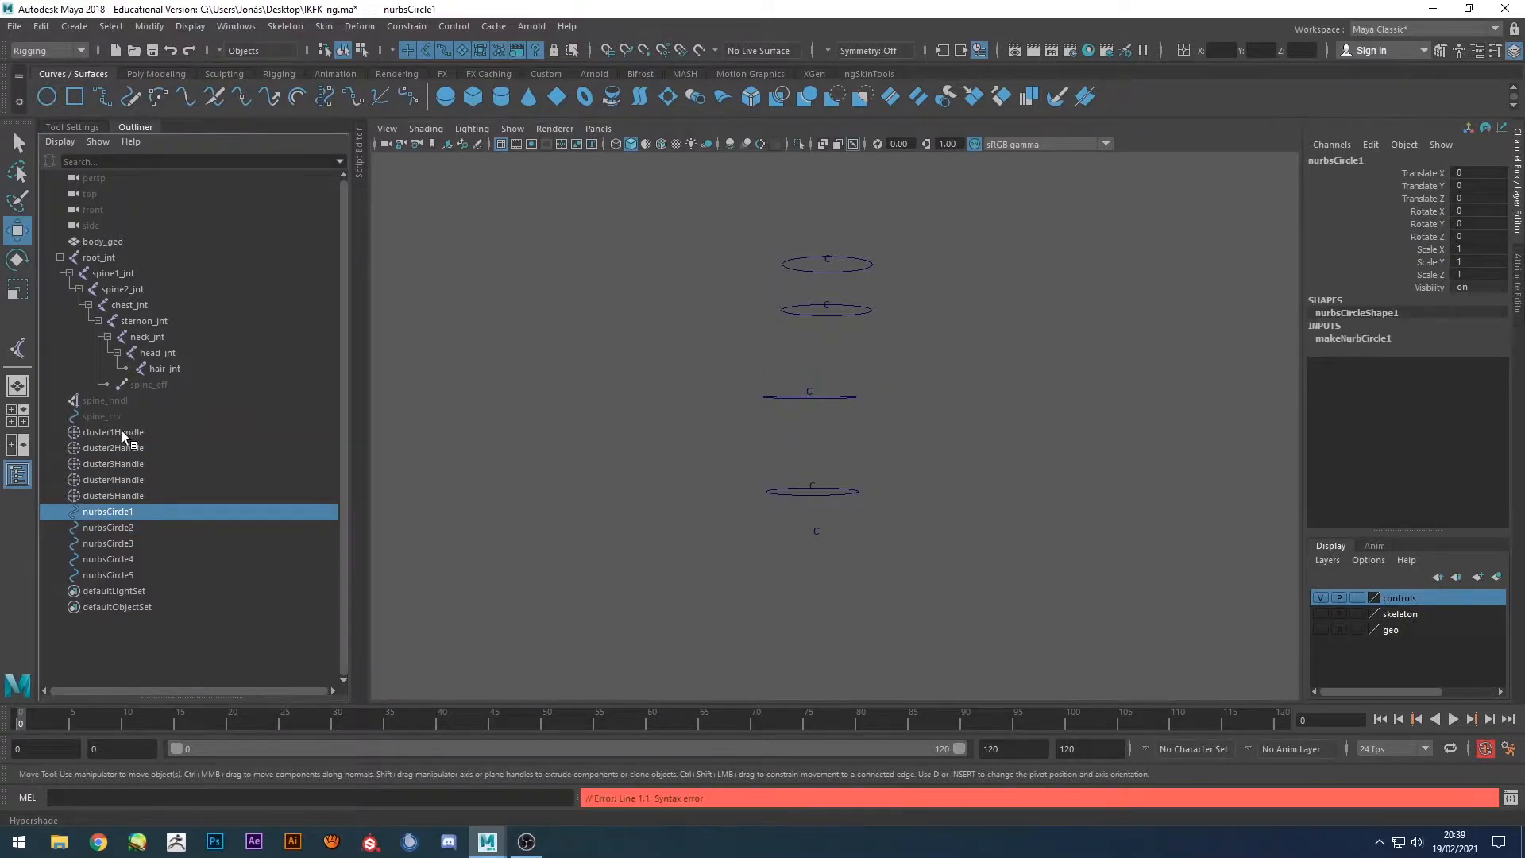
left_click(123, 432, "ctrl")
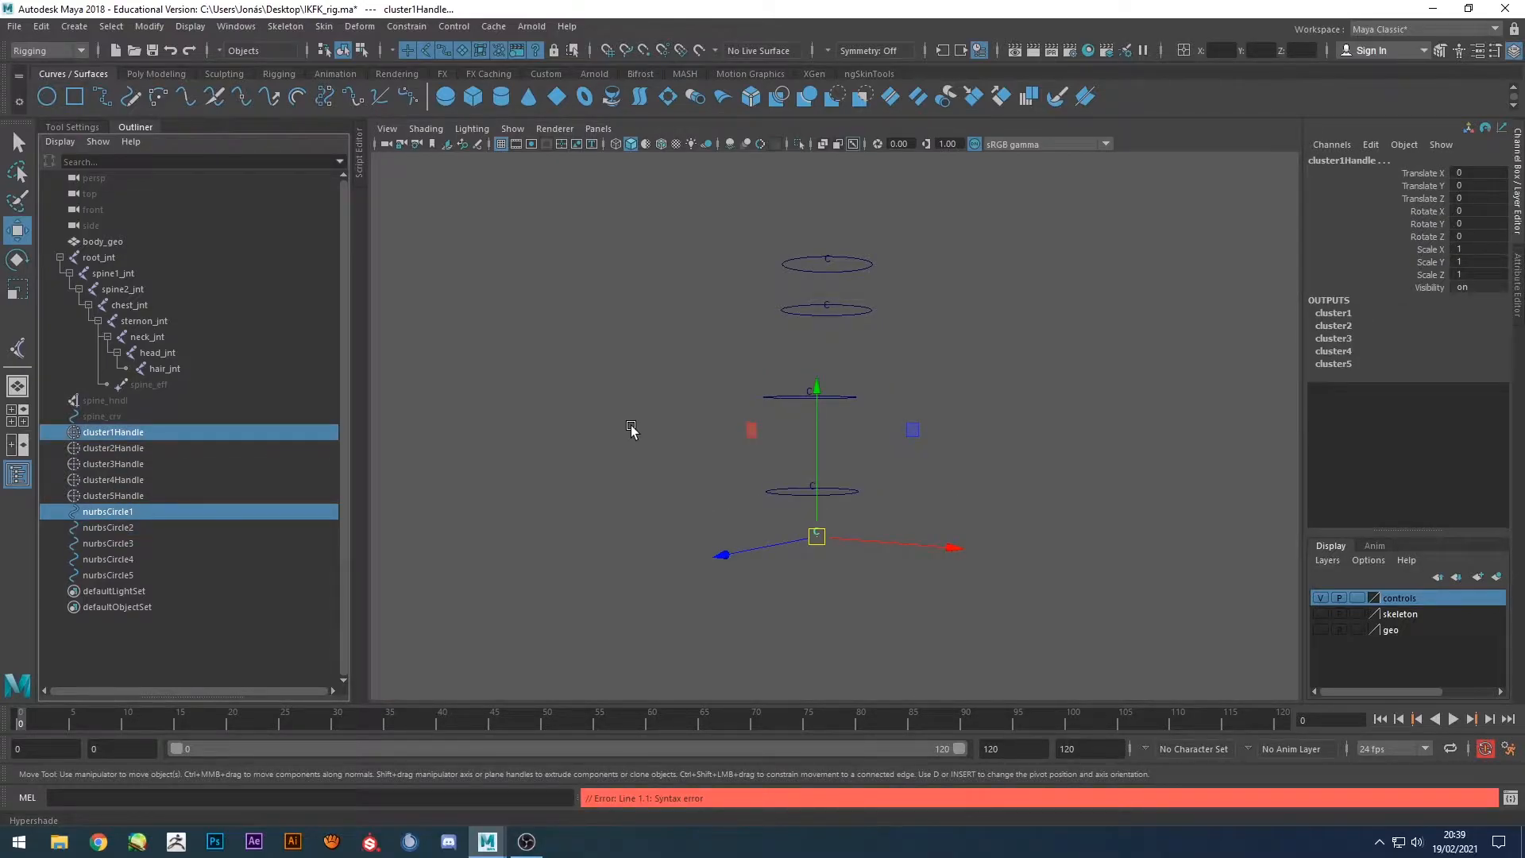
key("g")
left_click(595, 438)
middle_click_drag(596, 442, 732, 470, "alt")
left_click_drag(731, 470, 724, 502, "alt")
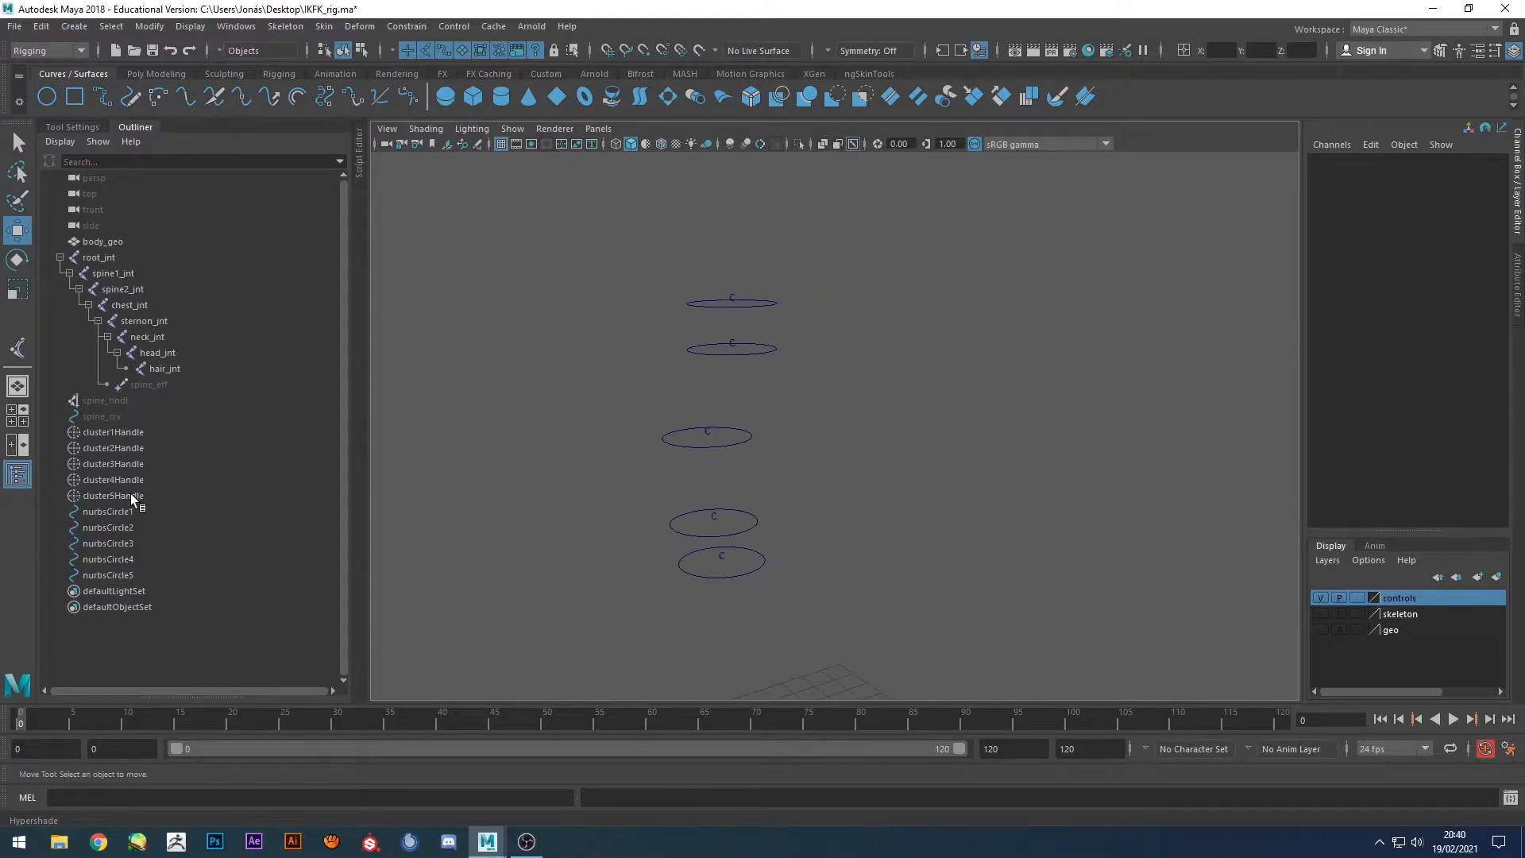
Hide all five cluster handles, cluster1Handle through cluster5Handle.
left_click_drag(131, 496, 129, 435)
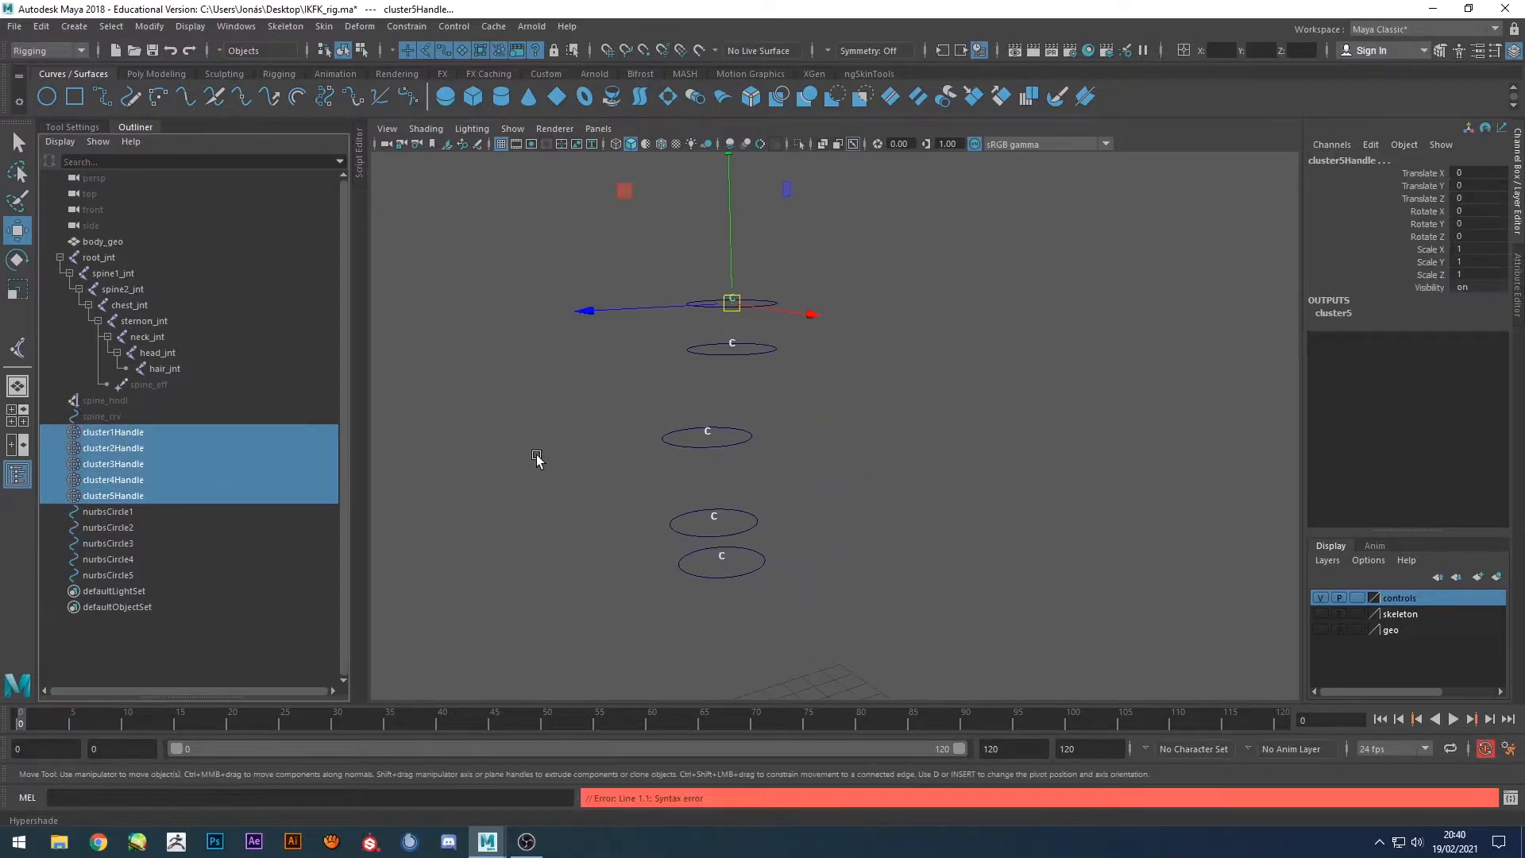
key("ctrl+h")
left_click_drag(609, 402, 611, 508, "alt")
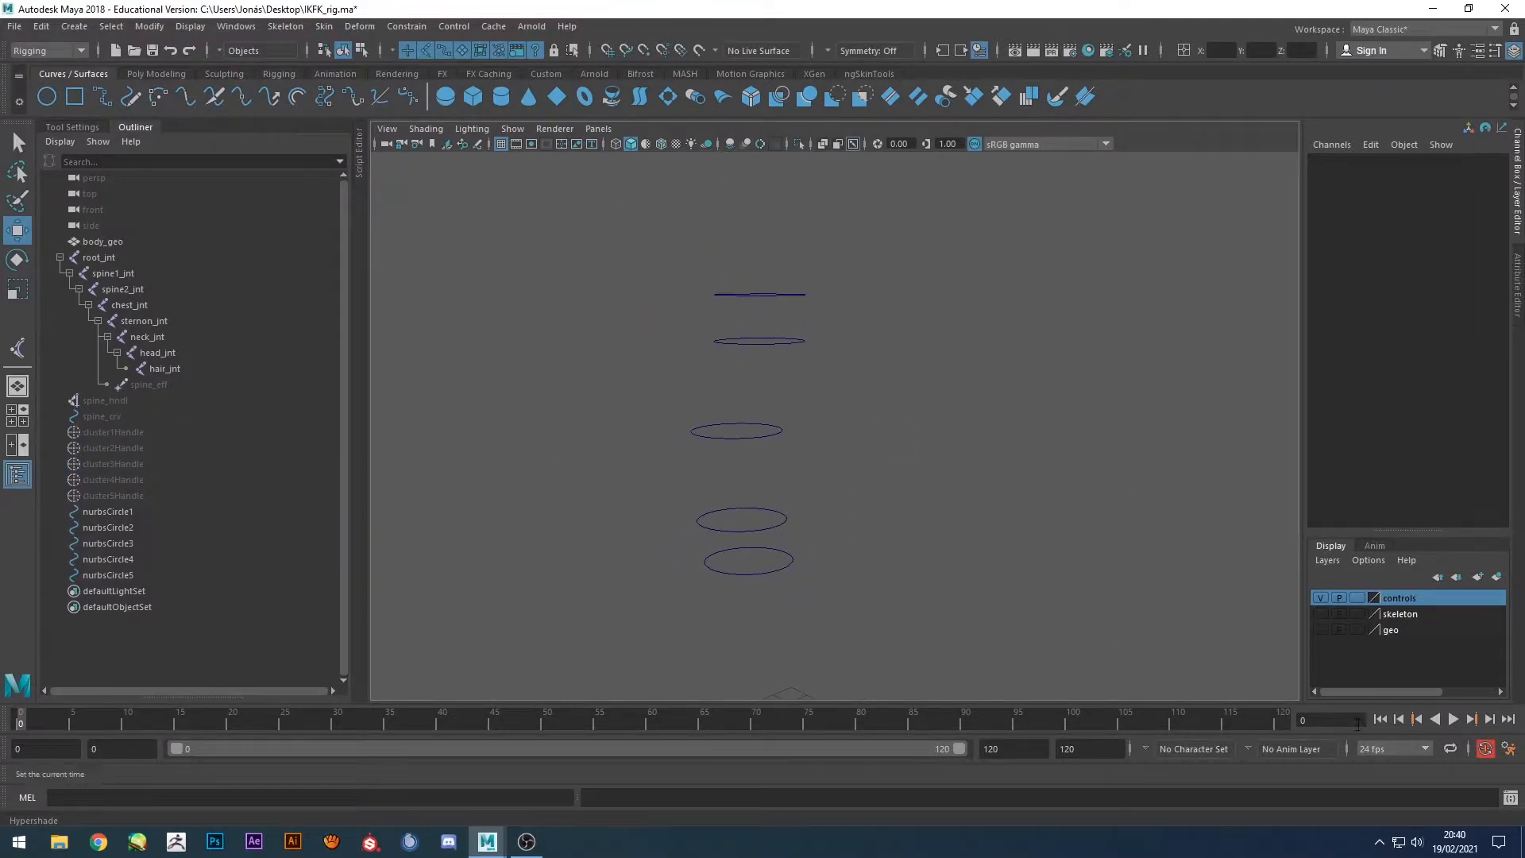
Show the geo layer briefly to compare the circles' size with the body, and hide it again.
left_click(1321, 630)
left_click_drag(908, 455, 926, 463, "alt")
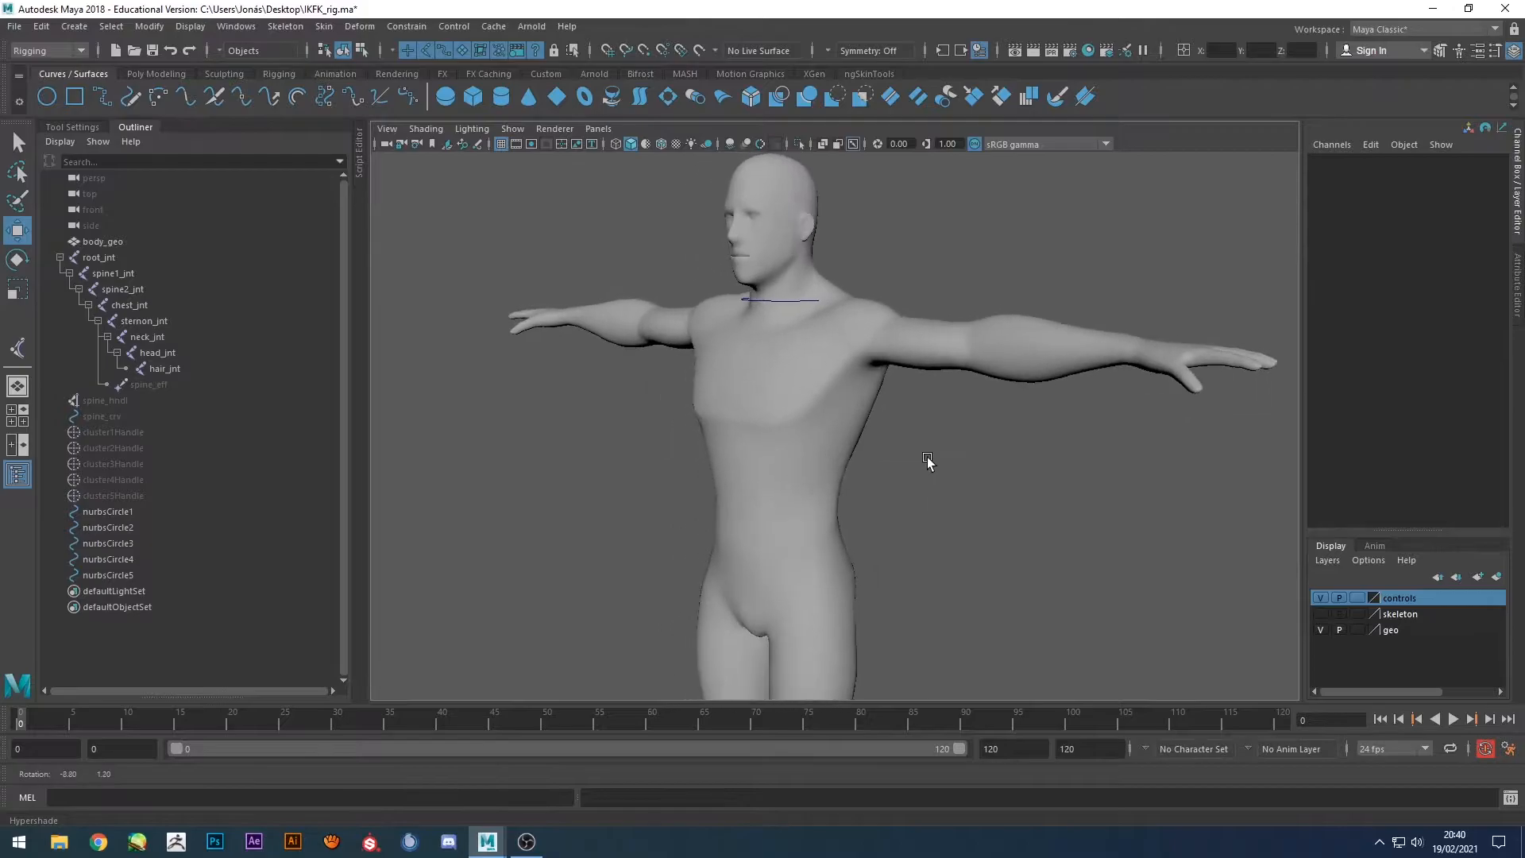
left_click(1320, 630)
left_click_drag(940, 517, 871, 500, "alt")
Switch all five circles to component mode, show the geo layer as reference, and select all the circles' control vertices.
left_click_drag(918, 636, 603, 194)
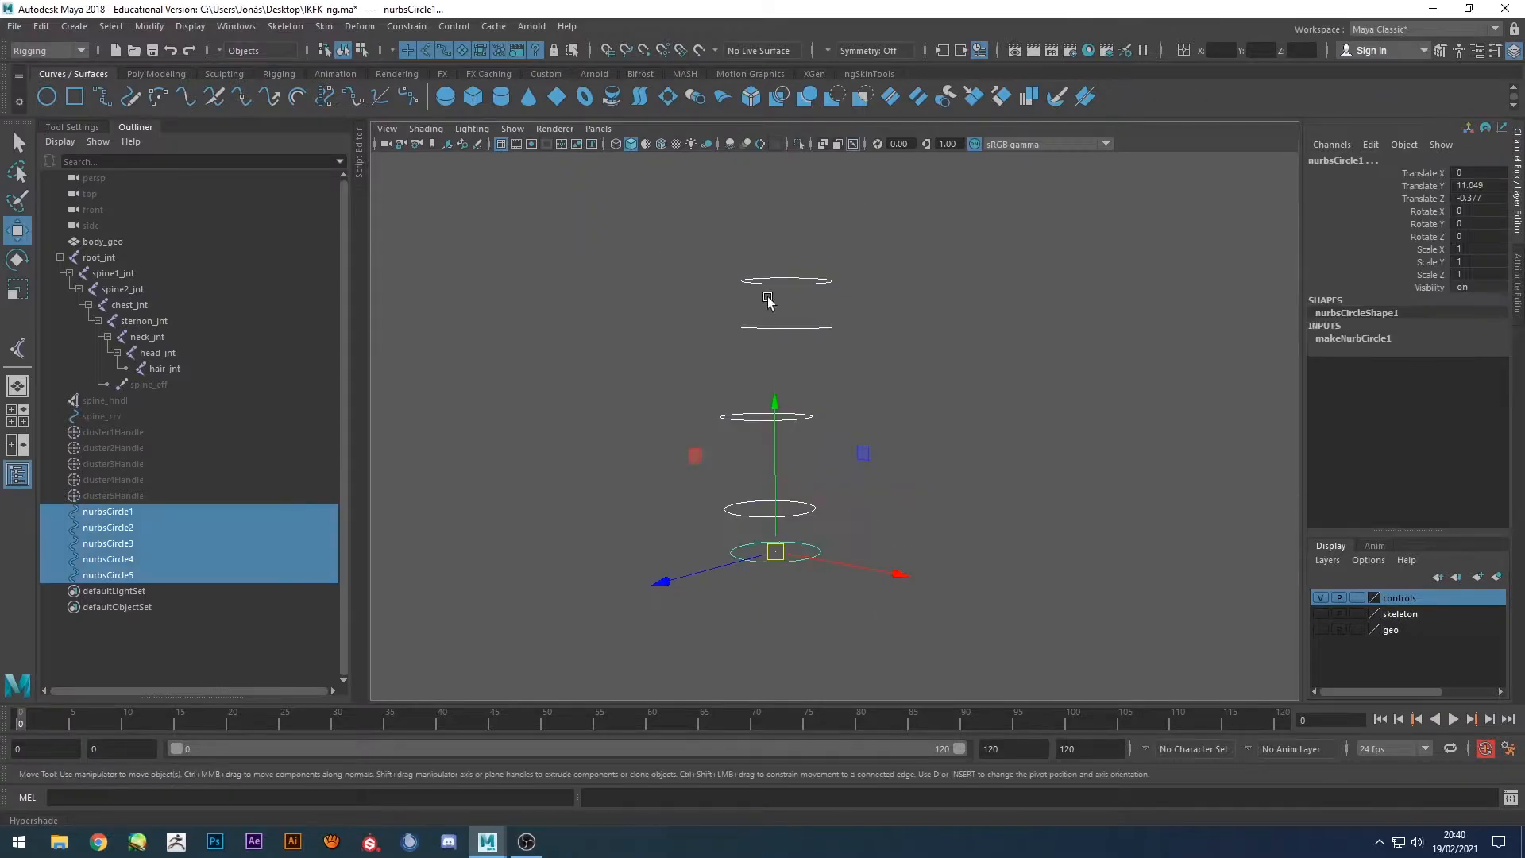
key("F8")
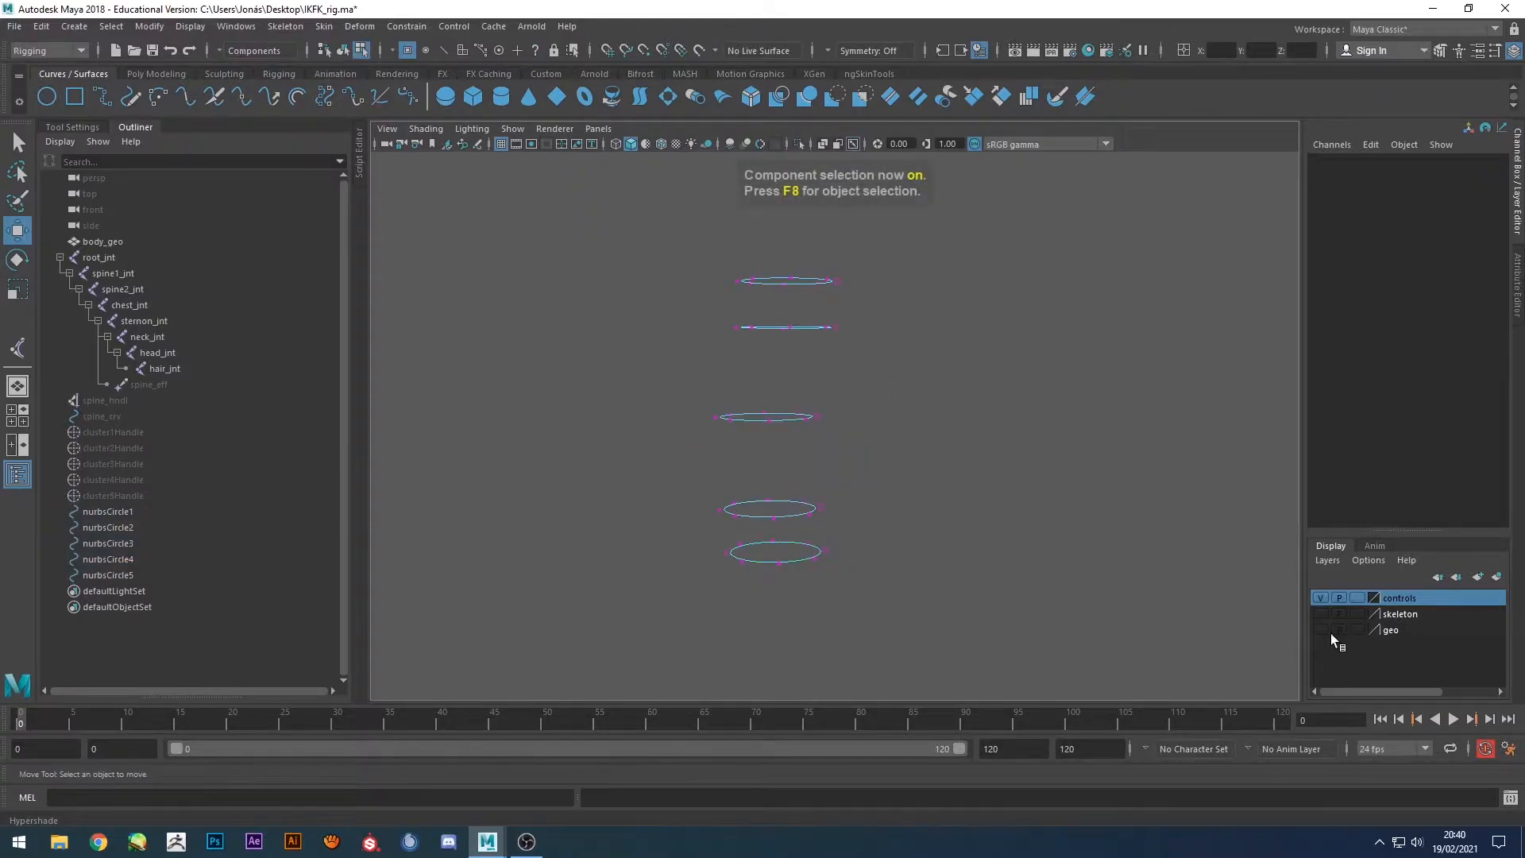
left_click(1320, 630)
left_click(1357, 629)
left_click(1357, 630)
left_click_drag(989, 647, 556, 224)
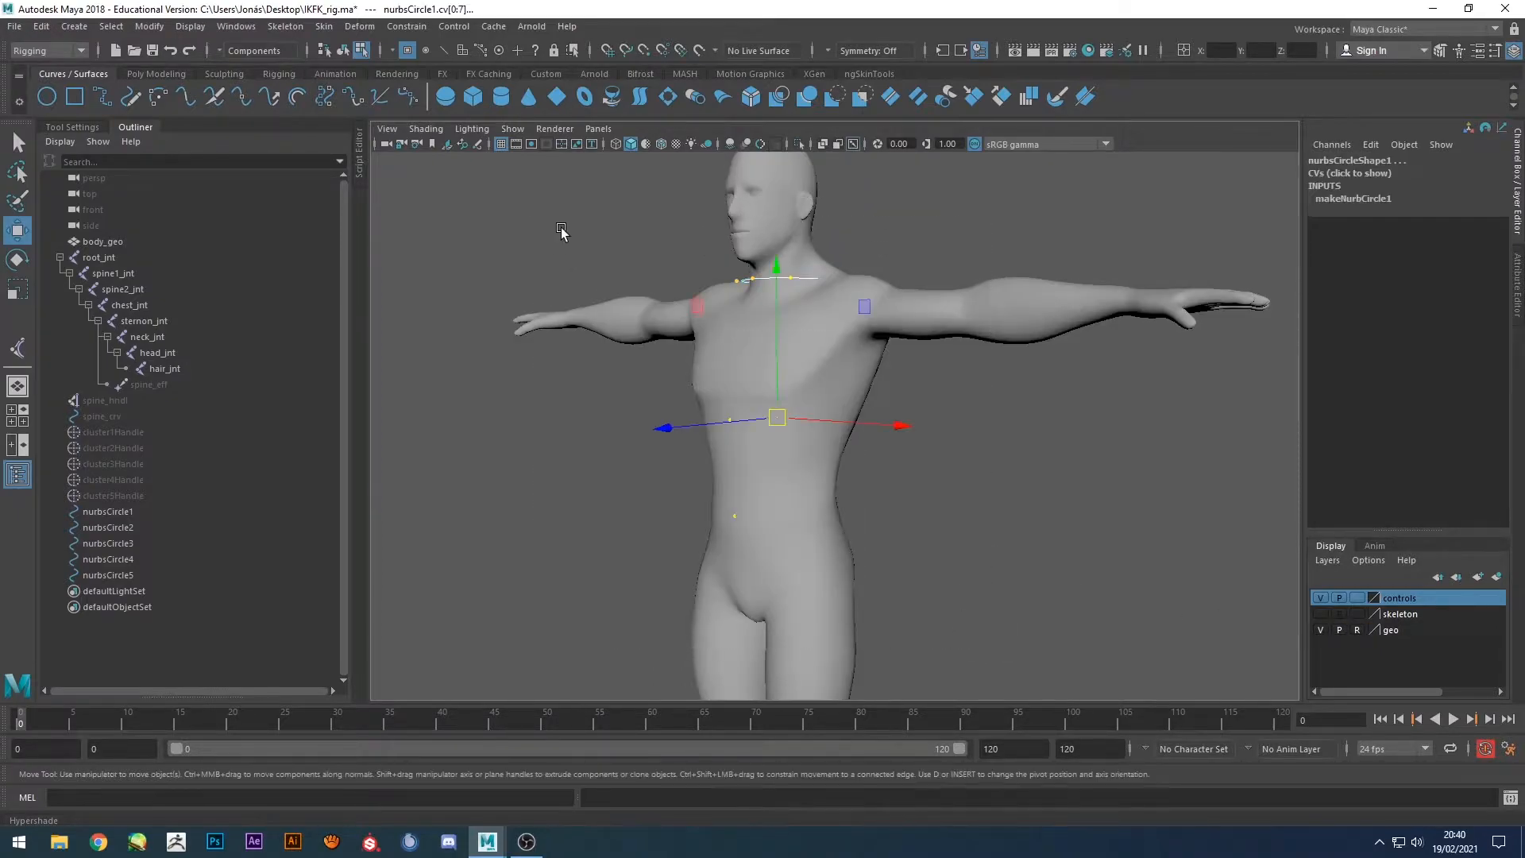
Try scaling all the selected control vertices uniformly, and undo the scaling.
left_click_drag(630, 412, 640, 425, "alt")
key("r")
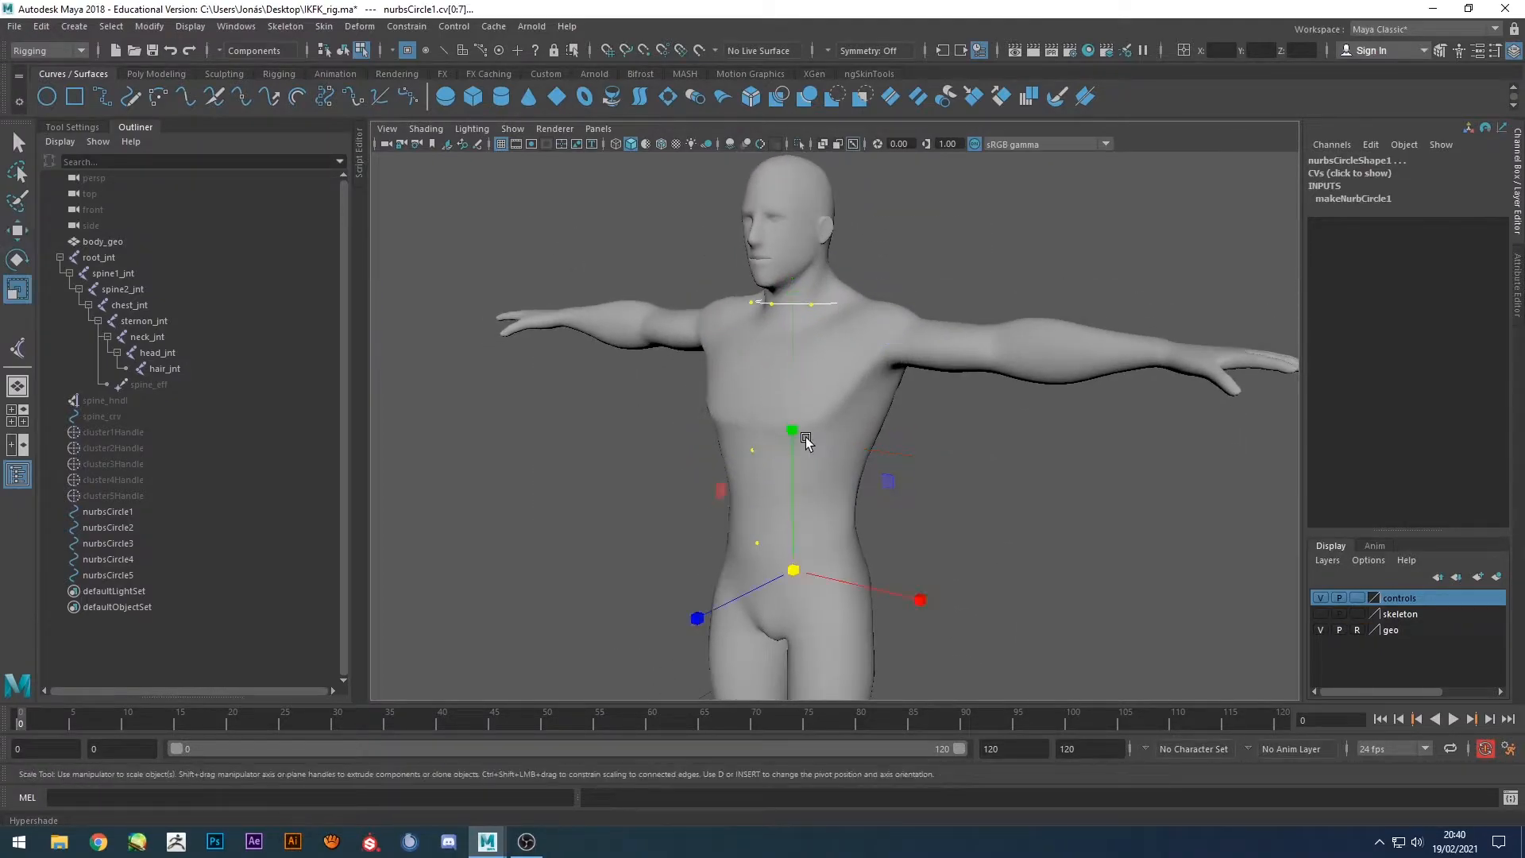
left_click_drag(794, 570, 955, 563)
key("ctrl+z")
Set the Scale tool's Scale Center to Object, try enlarging each circle about its own centre, and undo the scaling.
left_click(92, 128)
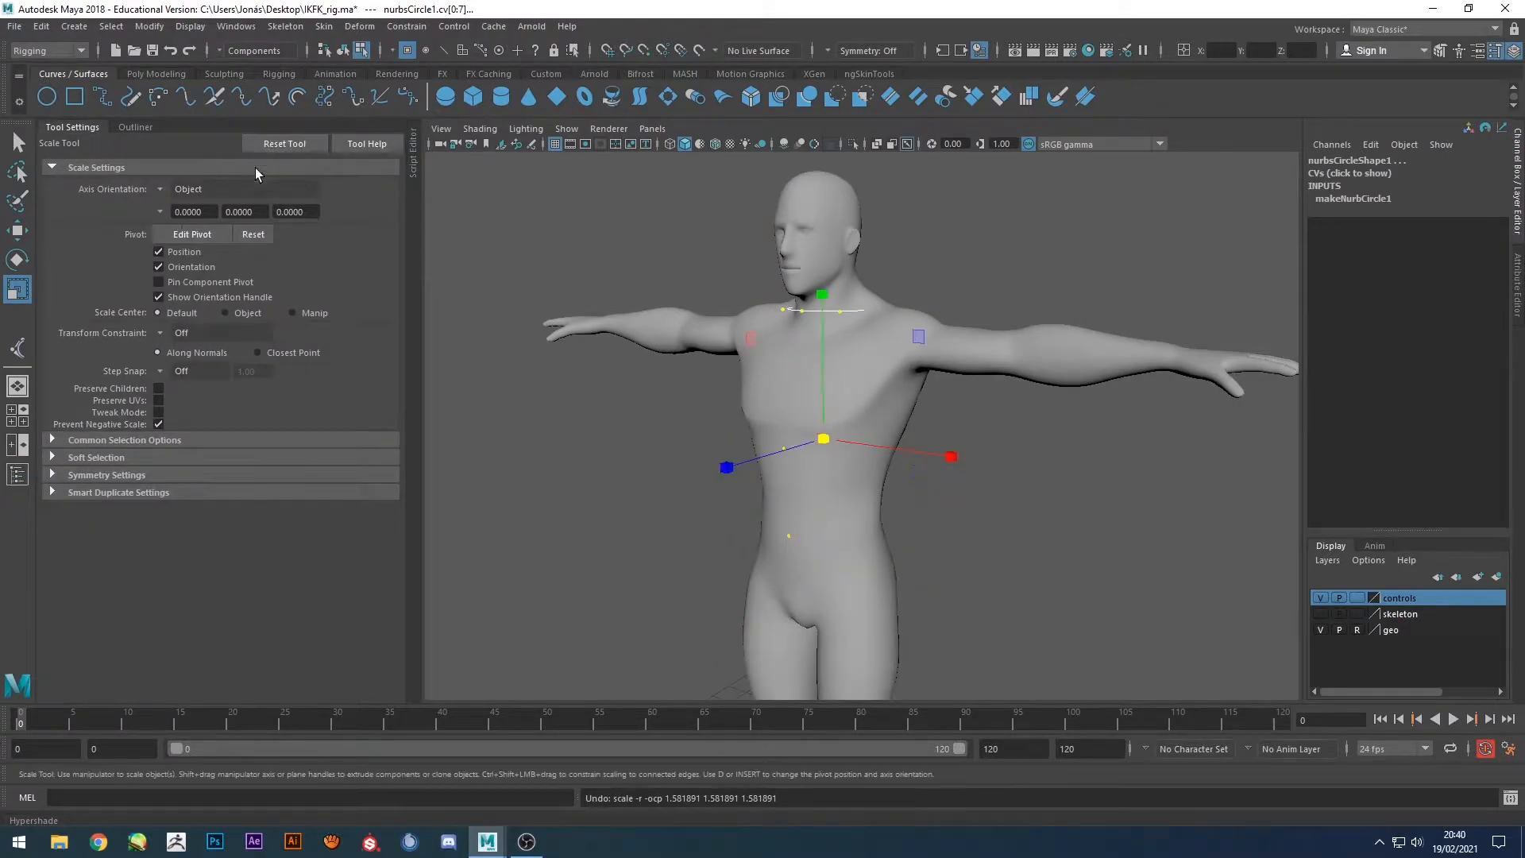
left_click_drag(842, 438, 945, 436)
key("ctrl+z")
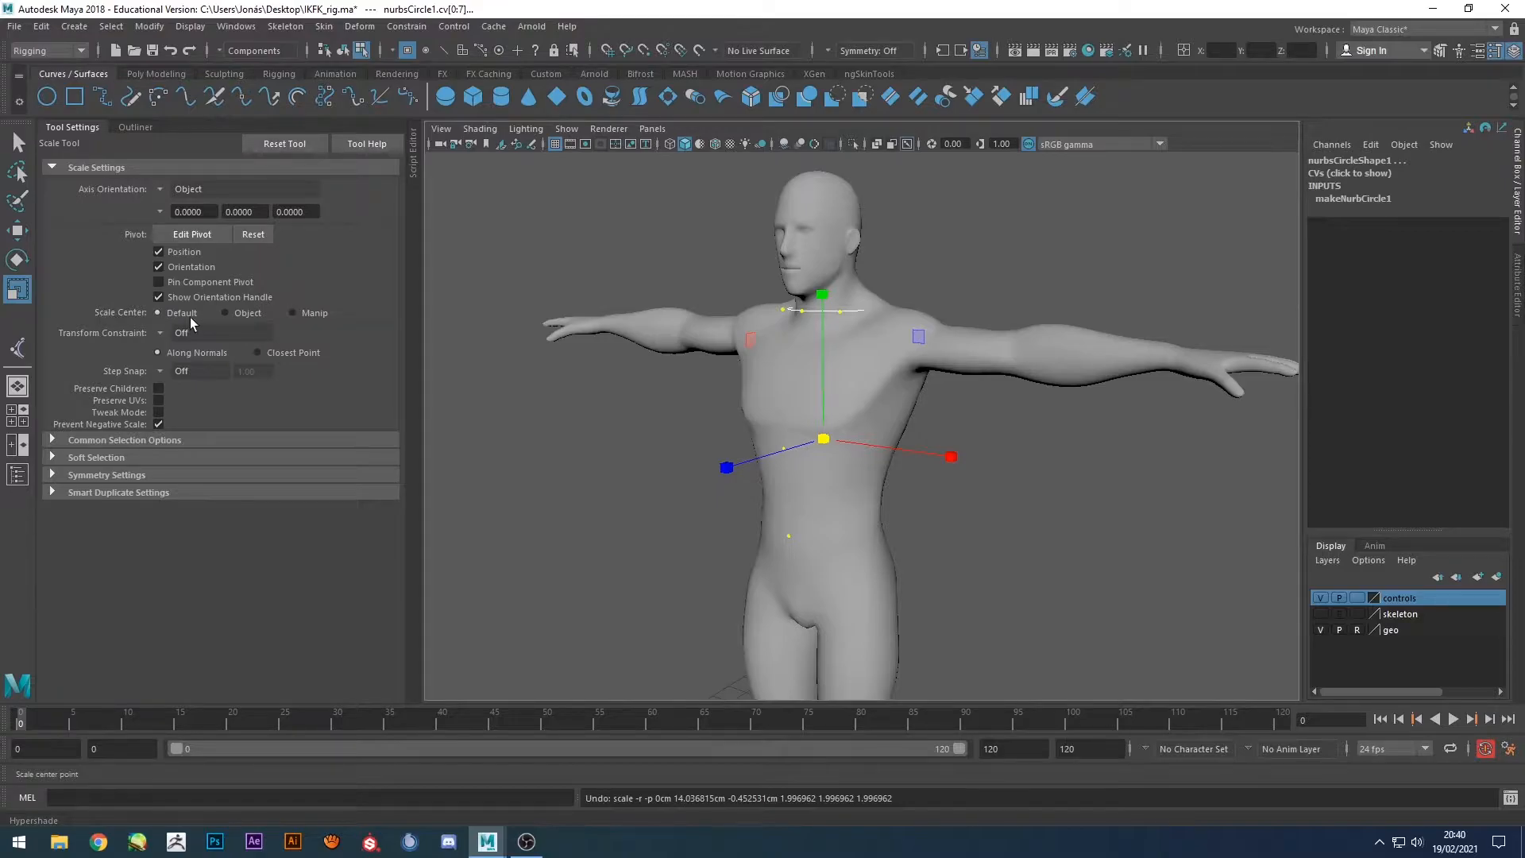
left_click(246, 314)
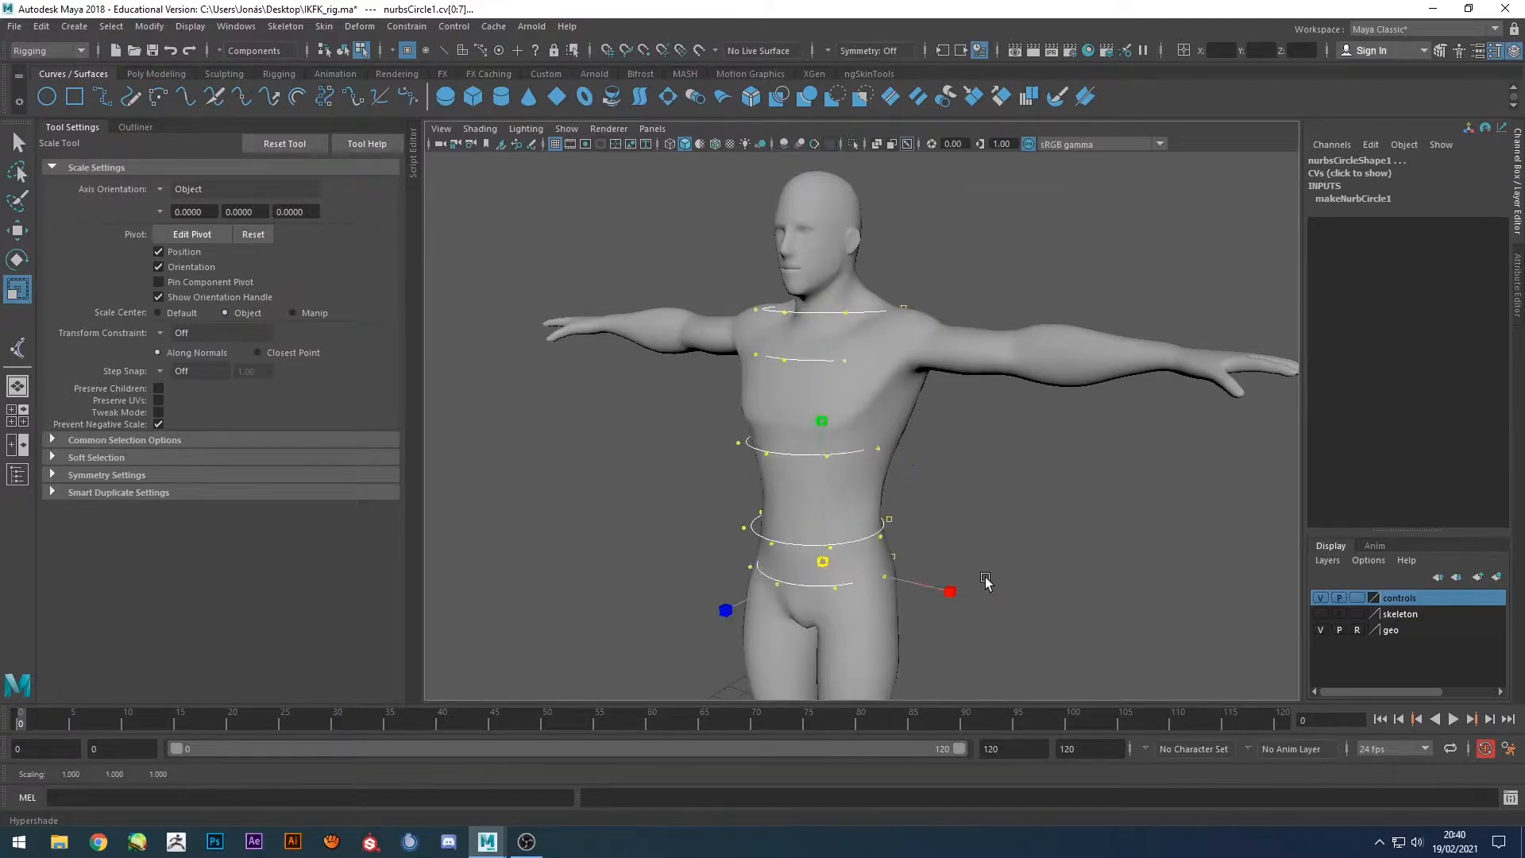
mouse_move(1221, 582)
middle_mouse_down()
mouse_move(1208, 564)
mouse_move(1062, 582)
mouse_move(1199, 590)
middle_mouse_up()
left_click_drag(1055, 528, 1065, 397, "alt")
key("ctrl+z")
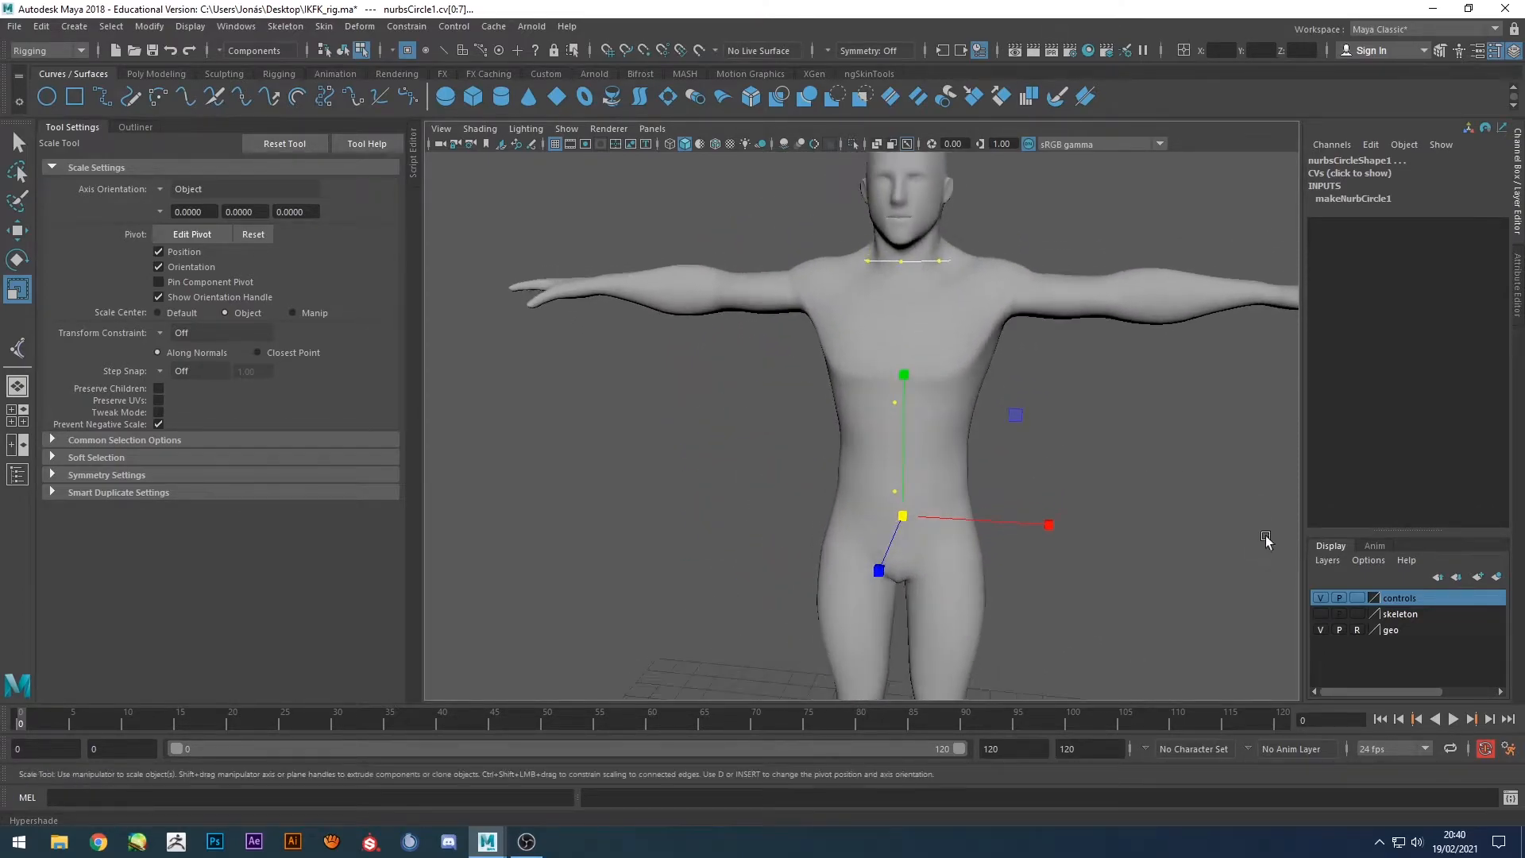
Hide the geo layer and limit the selection to the control vertices of the topmost and lowest circles.
left_click(1320, 631)
left_click_drag(1023, 522, 1066, 481, "alt")
middle_click_drag(1086, 321, 1080, 372, "alt")
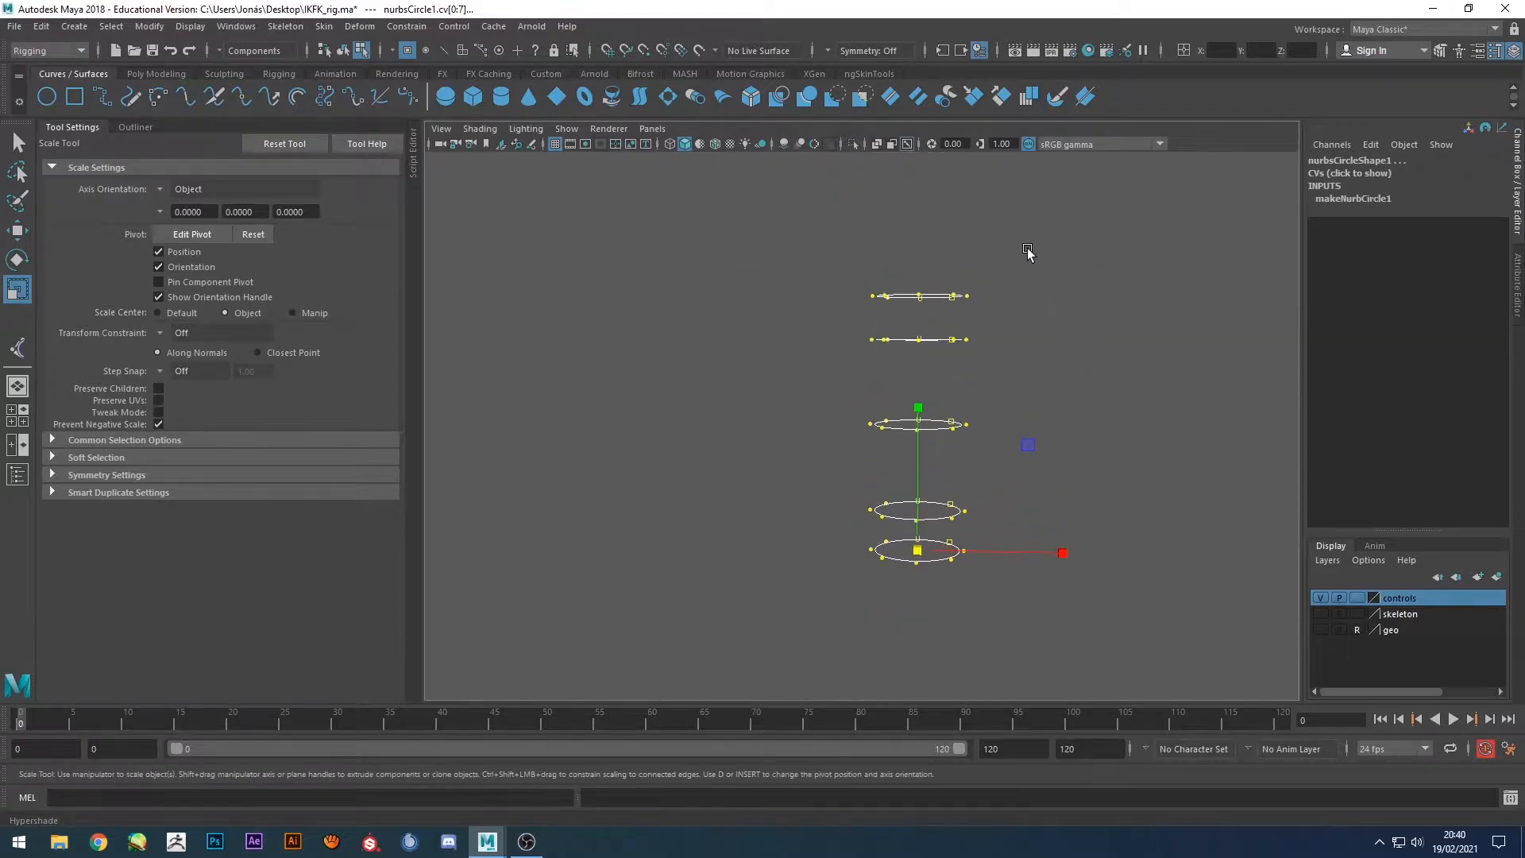
left_click_drag(1026, 245, 809, 312)
left_click_drag(1005, 605, 798, 518)
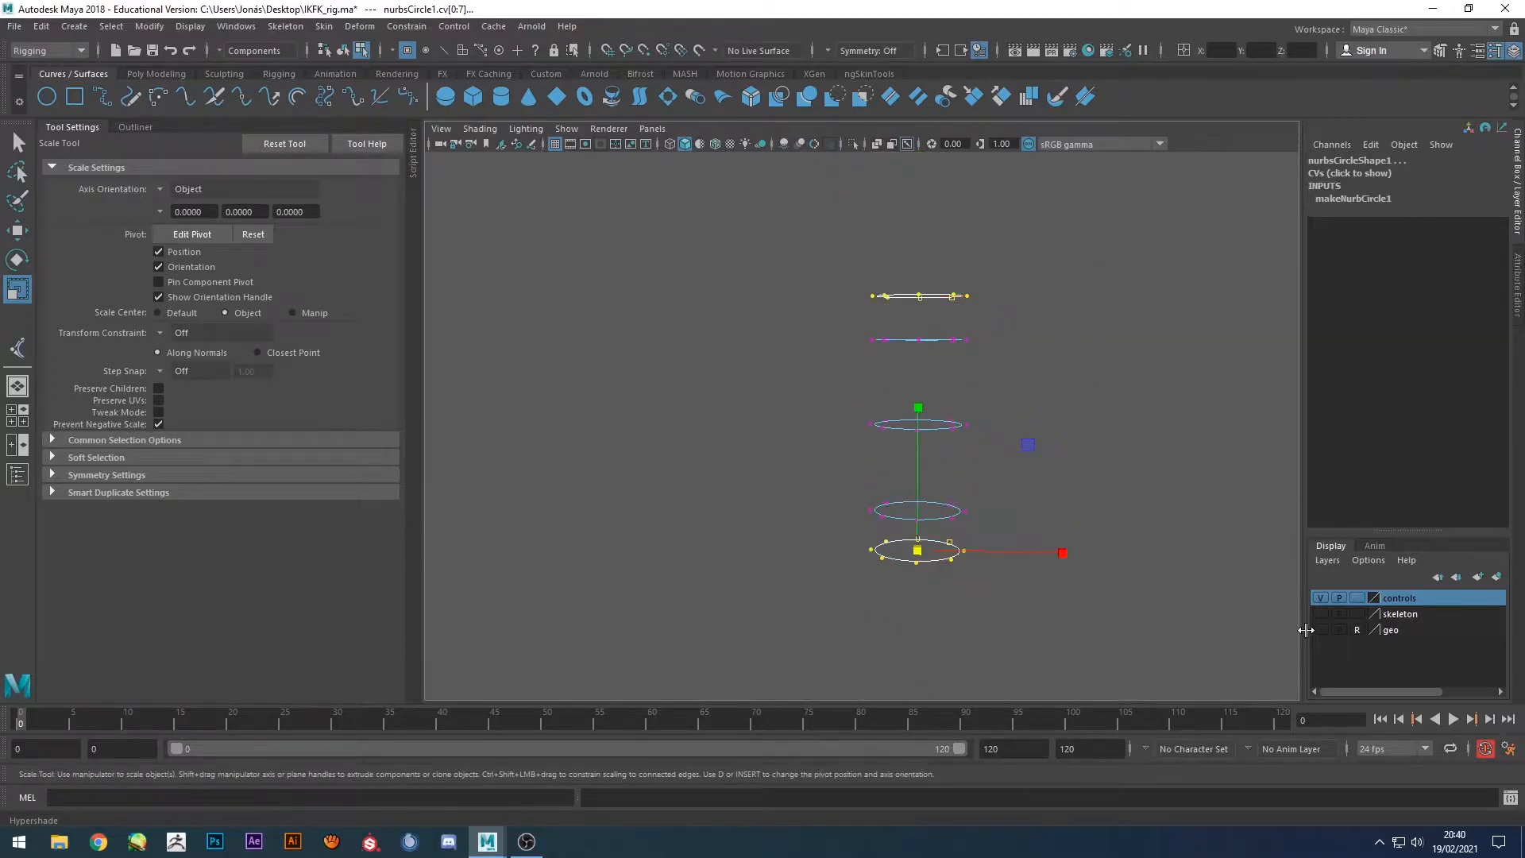
Show the geo layer and enlarge the topmost and lowest circles until they surround the body, then clear the selection.
left_click(1320, 632)
left_click_drag(1072, 540, 952, 535, "alt")
left_click(823, 555)
middle_click_drag(926, 550, 1133, 534)
left_click_drag(1133, 534, 1096, 549, "alt")
left_click(1122, 600)
scroll(1045, 605, "up", 3)
middle_click_drag(1045, 606, 1051, 584, "alt")
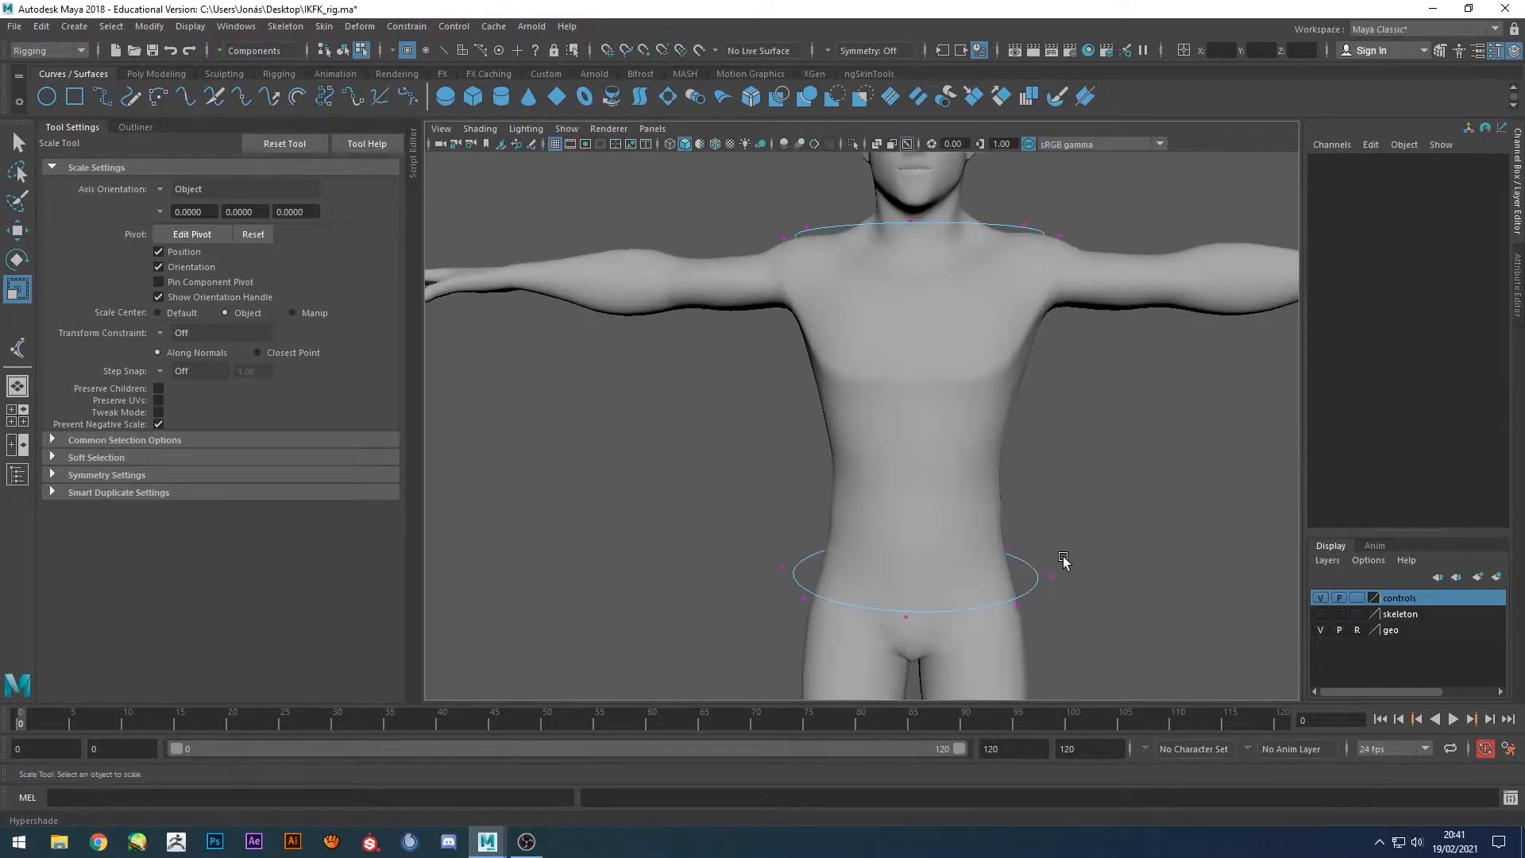
Bend the hip circle with soft selection, raising its side control vertices and lowering the front and back ones.
key("q")
left_click(1052, 572)
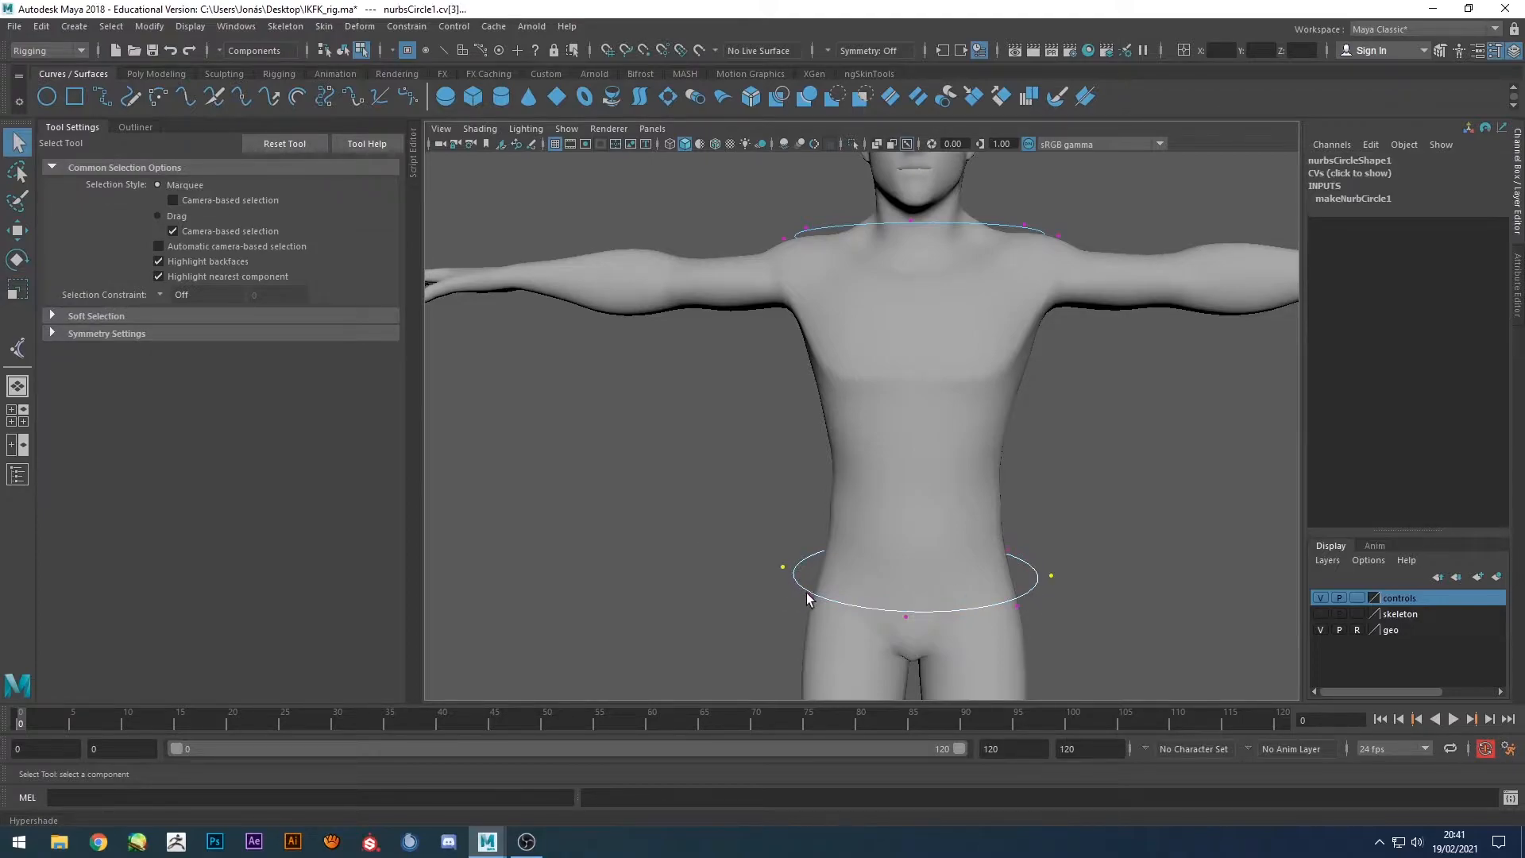
key("b")
left_click_drag(859, 559, 920, 565)
key("w")
left_click_drag(912, 502, 912, 475)
left_click_drag(947, 644, 919, 486)
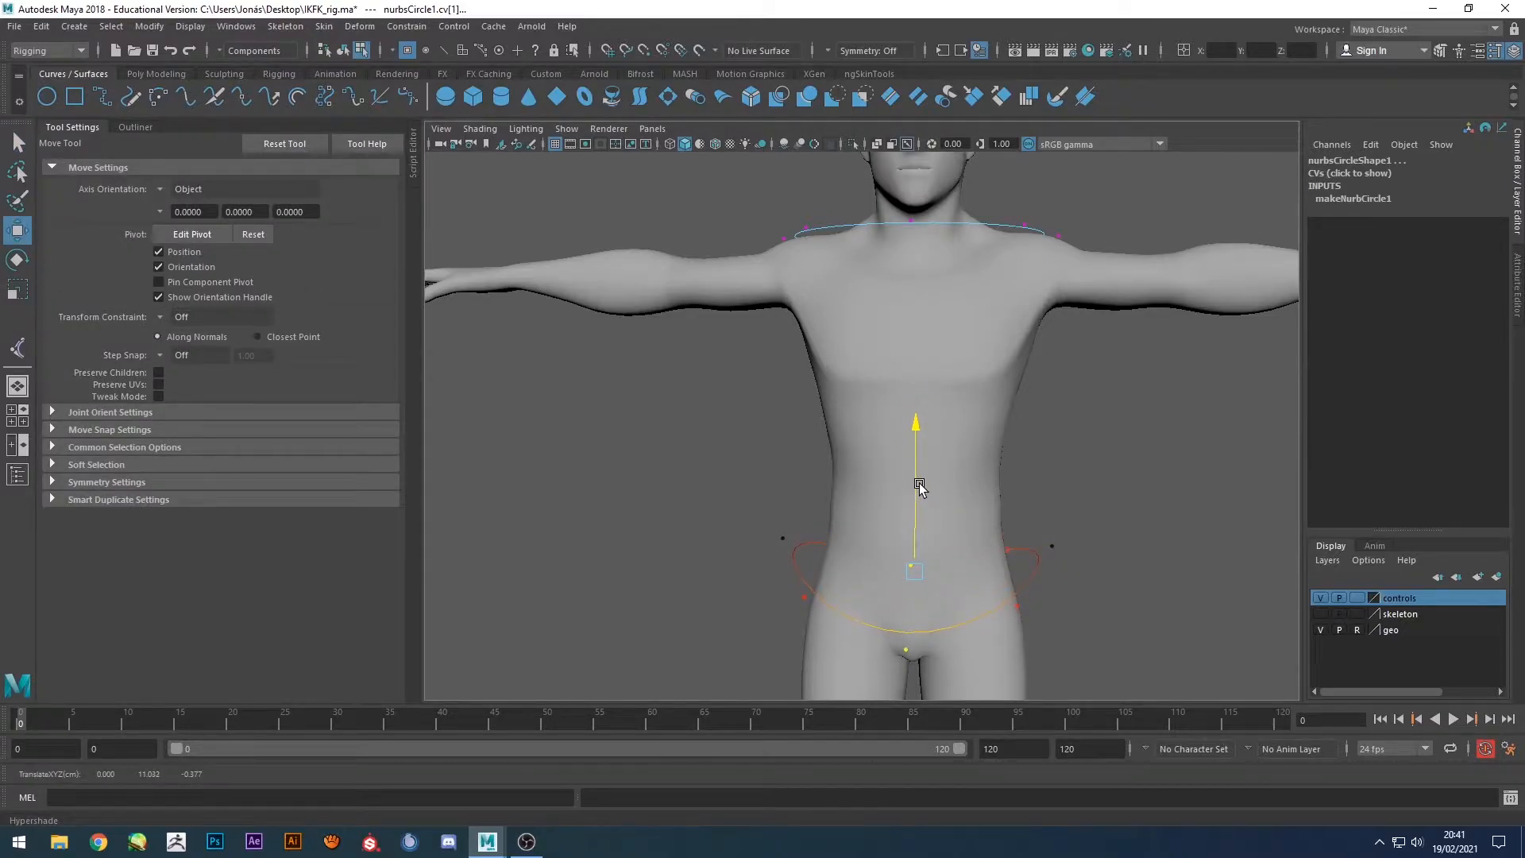
Turn on wireframe on shaded and bend the shoulder circle, raising its side control vertices and lowering the front and back ones.
left_click_drag(1100, 544, 1045, 527, "alt")
left_click(714, 145)
middle_click_drag(1025, 478, 1025, 445, "alt")
mouse_move(1024, 447)
left_mouse_down("alt")
mouse_move(939, 436)
mouse_move(1044, 435)
left_mouse_up("alt")
middle_click_drag(1044, 436, 1009, 550, "alt")
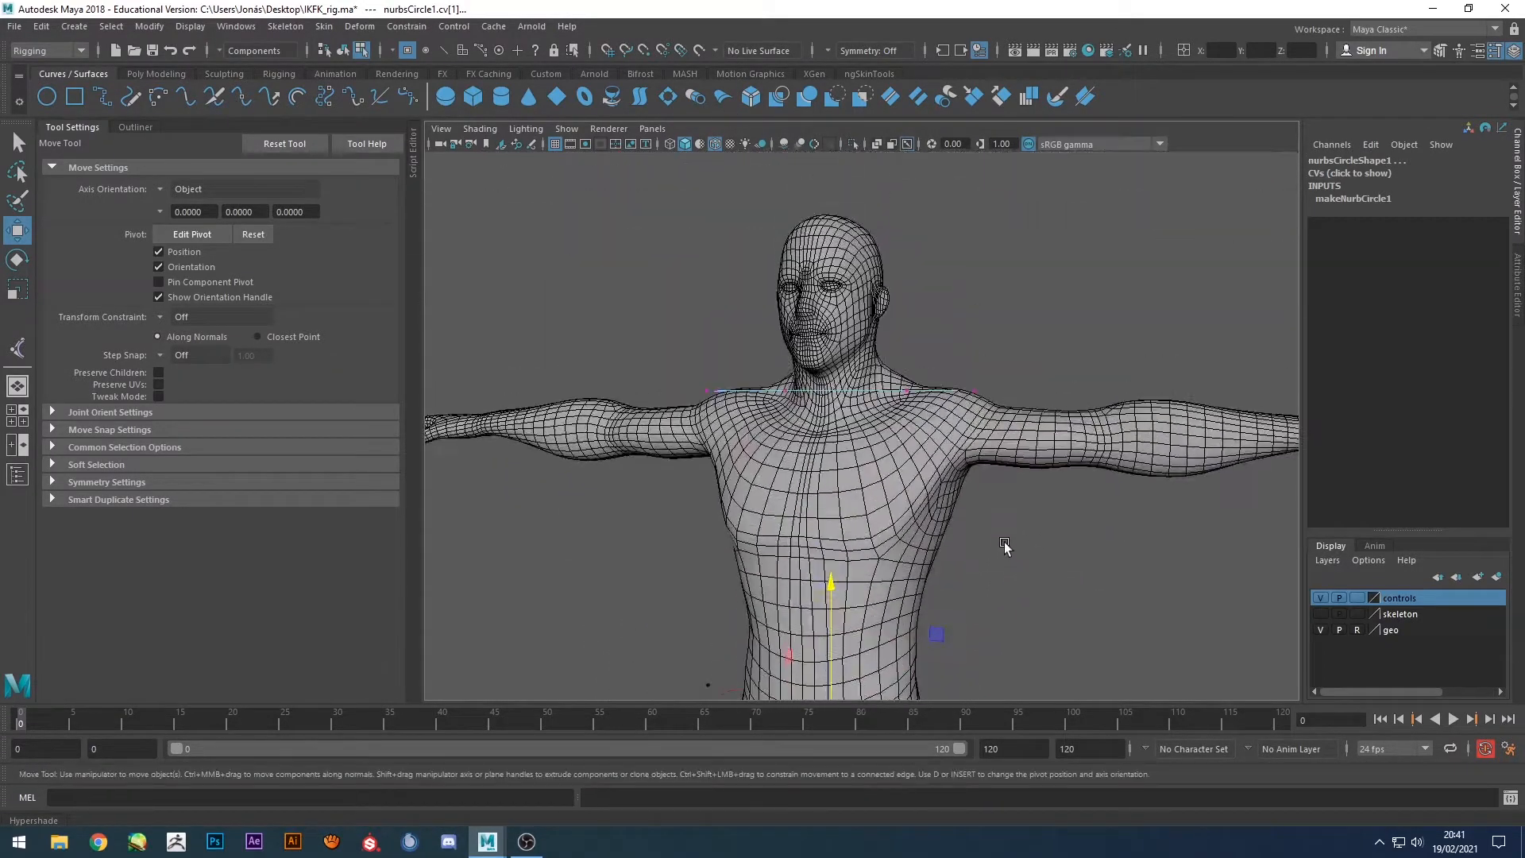
left_click_drag(1009, 549, 1036, 564, "alt")
left_click_drag(1042, 431, 1009, 464)
left_click_drag(743, 414, 764, 458, "shift")
left_click_drag(891, 347, 893, 319)
left_click_drag(907, 513, 885, 383)
Refine the shoulder circle's fit around the body by scaling its opposite control vertices, including the front and back pair in depth.
left_click_drag(1067, 392, 1017, 425)
left_click_drag(740, 389, 775, 431, "shift")
key("r")
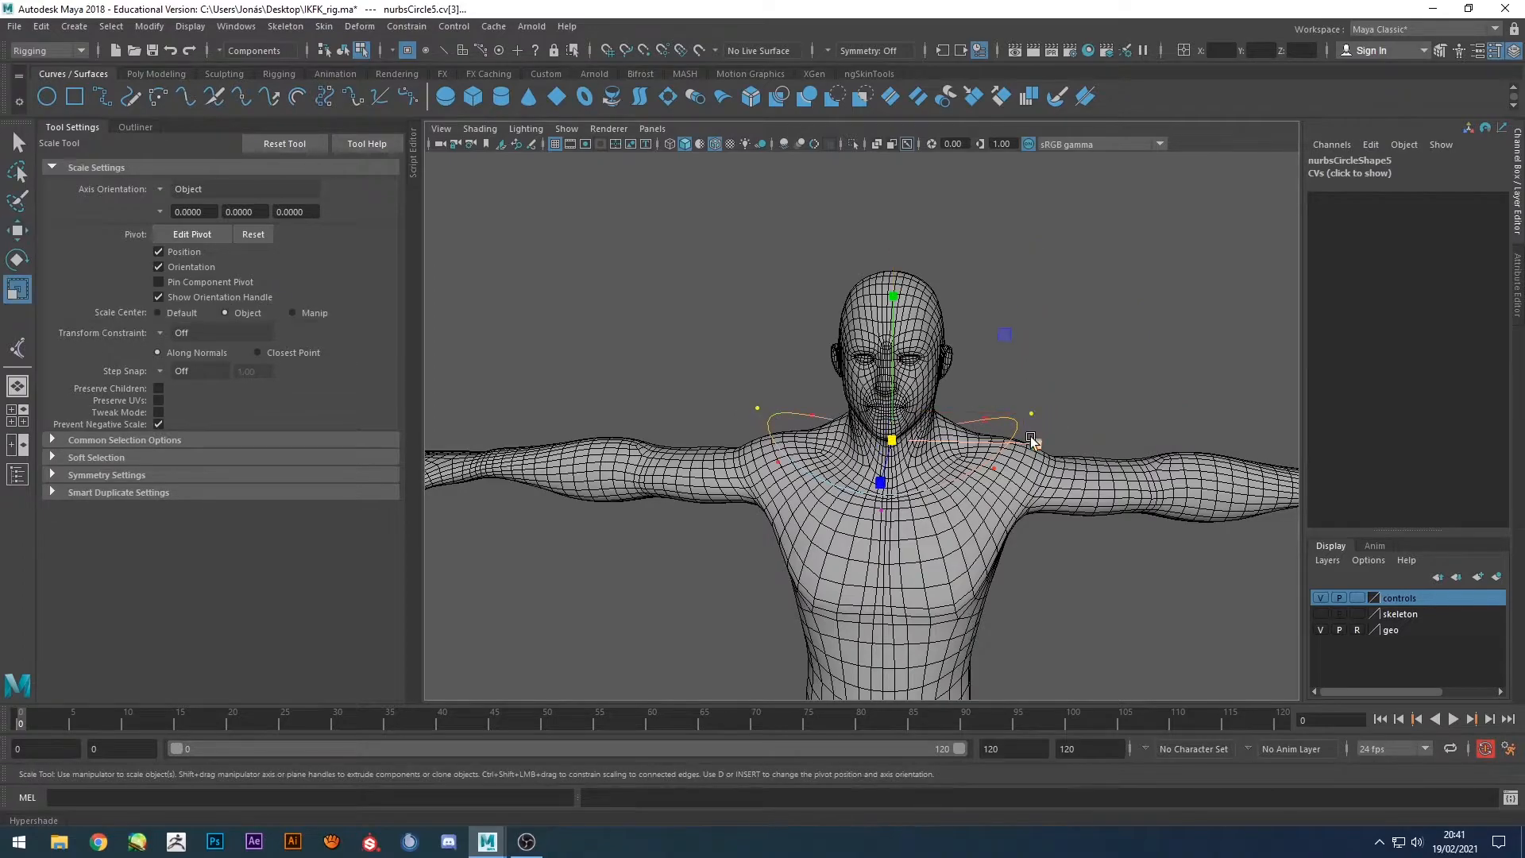
left_click_drag(1010, 445, 814, 438, "alt")
left_click_drag(778, 423, 776, 424)
left_click_drag(530, 396, 565, 396, "shift")
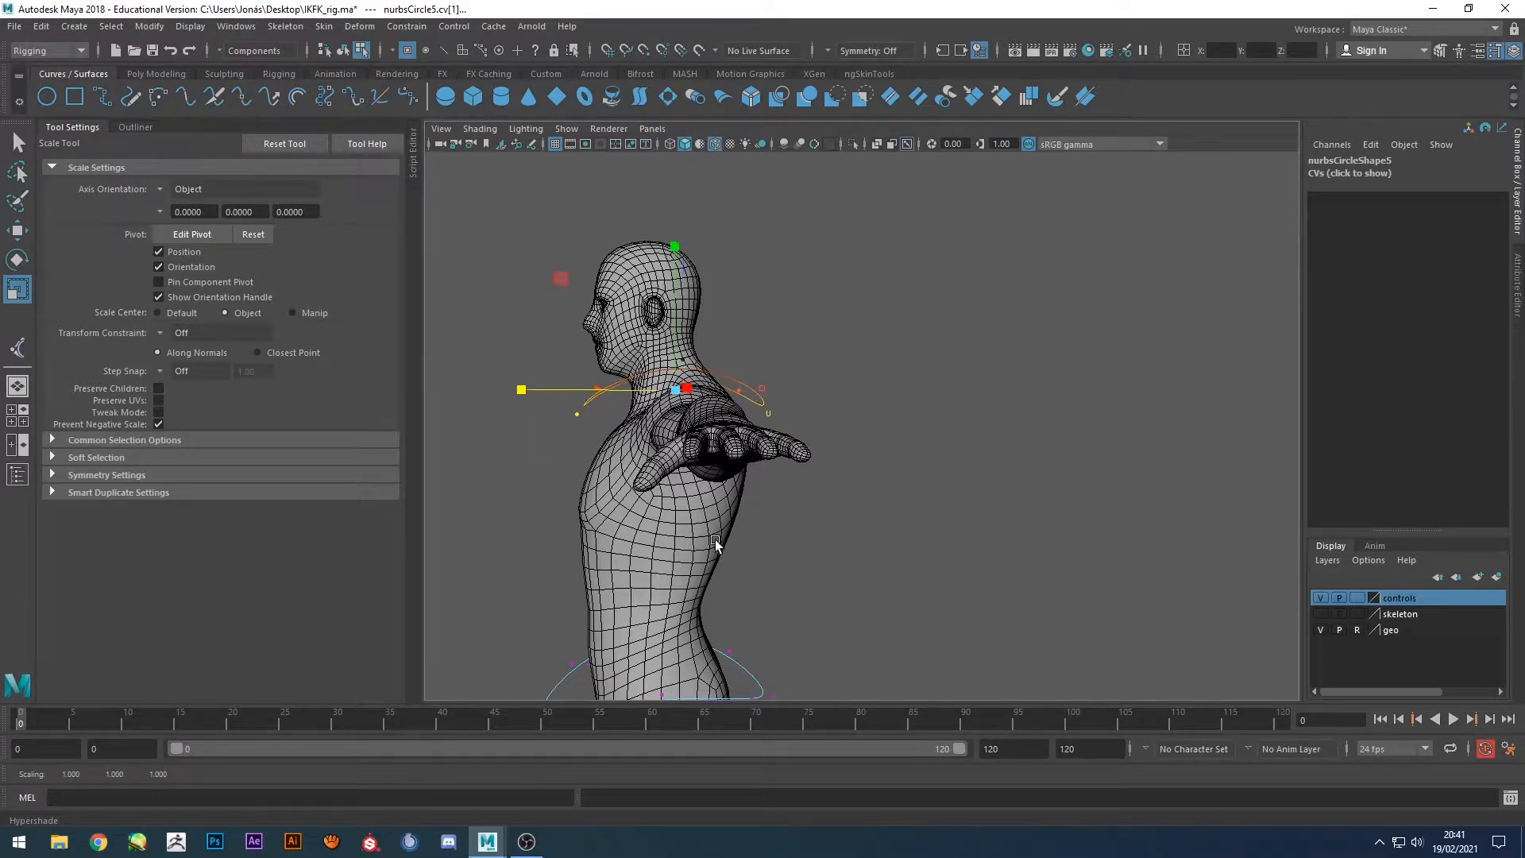
Scale the hip circle's front and back control vertices in depth, return to object selection mode, and clear the selection.
middle_click_drag(710, 537, 707, 431, "alt")
left_click_drag(707, 431, 675, 434, "alt")
left_click_drag(505, 473, 577, 530)
left_click_drag(769, 502, 748, 525, "shift")
left_click_drag(548, 491, 861, 492)
key("F8")
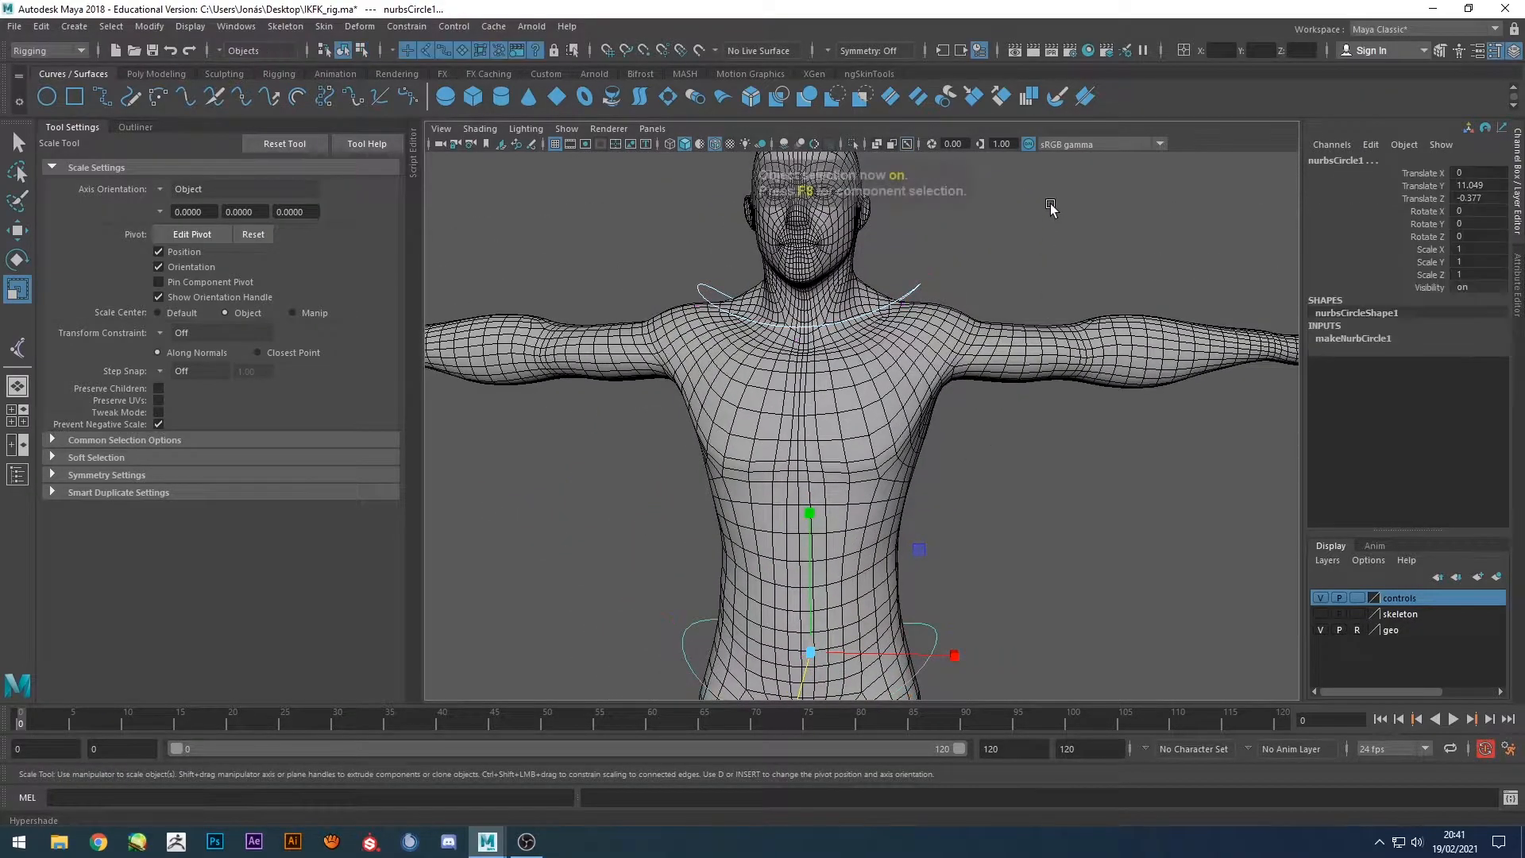
left_click(988, 442)
mouse_move(989, 442)
left_mouse_down("alt")
mouse_move(912, 412)
mouse_move(1002, 464)
left_mouse_up("alt")
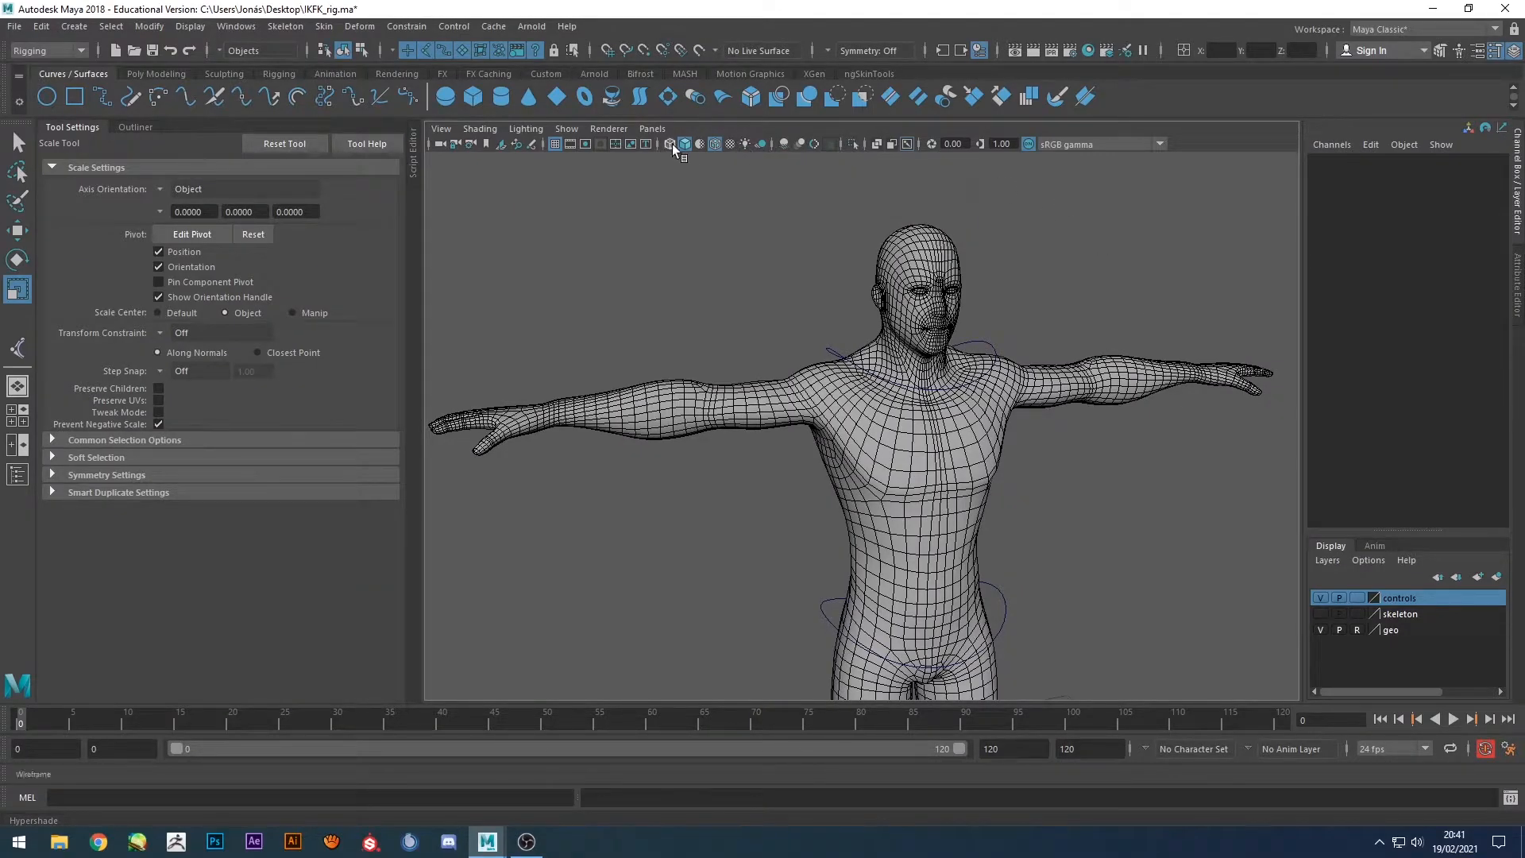
Hide the geo layer and delete the circles directly below the shoulder circle and directly above the hip circle, nurbsCircle4 and nurbsCircle2.
left_click(811, 143)
left_click_drag(1142, 595, 1271, 610, "alt")
left_click(1319, 629)
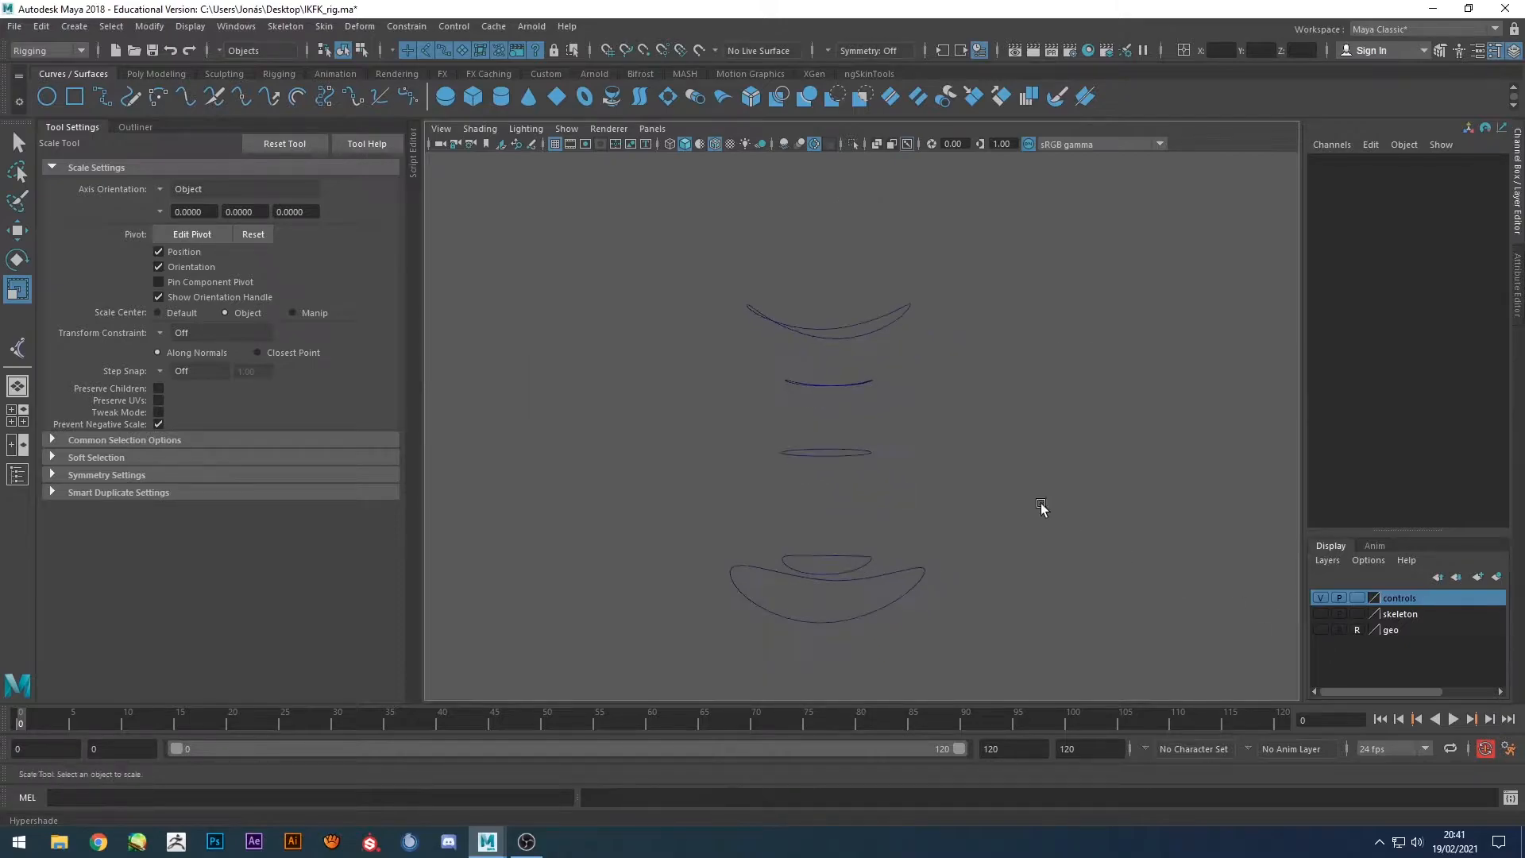
left_click_drag(896, 369, 715, 494)
left_click(709, 381)
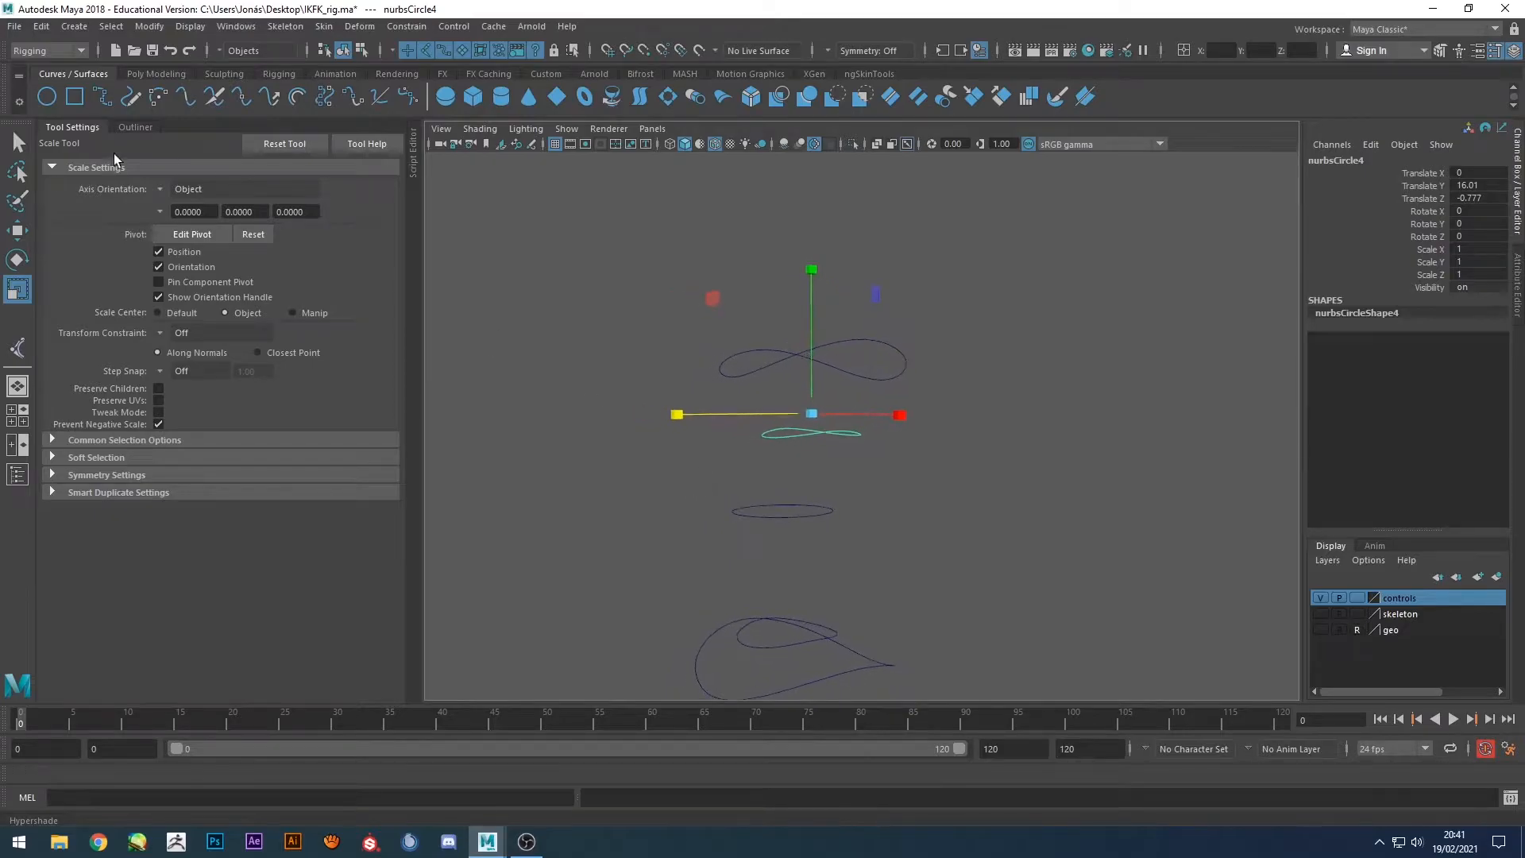
left_click(134, 127)
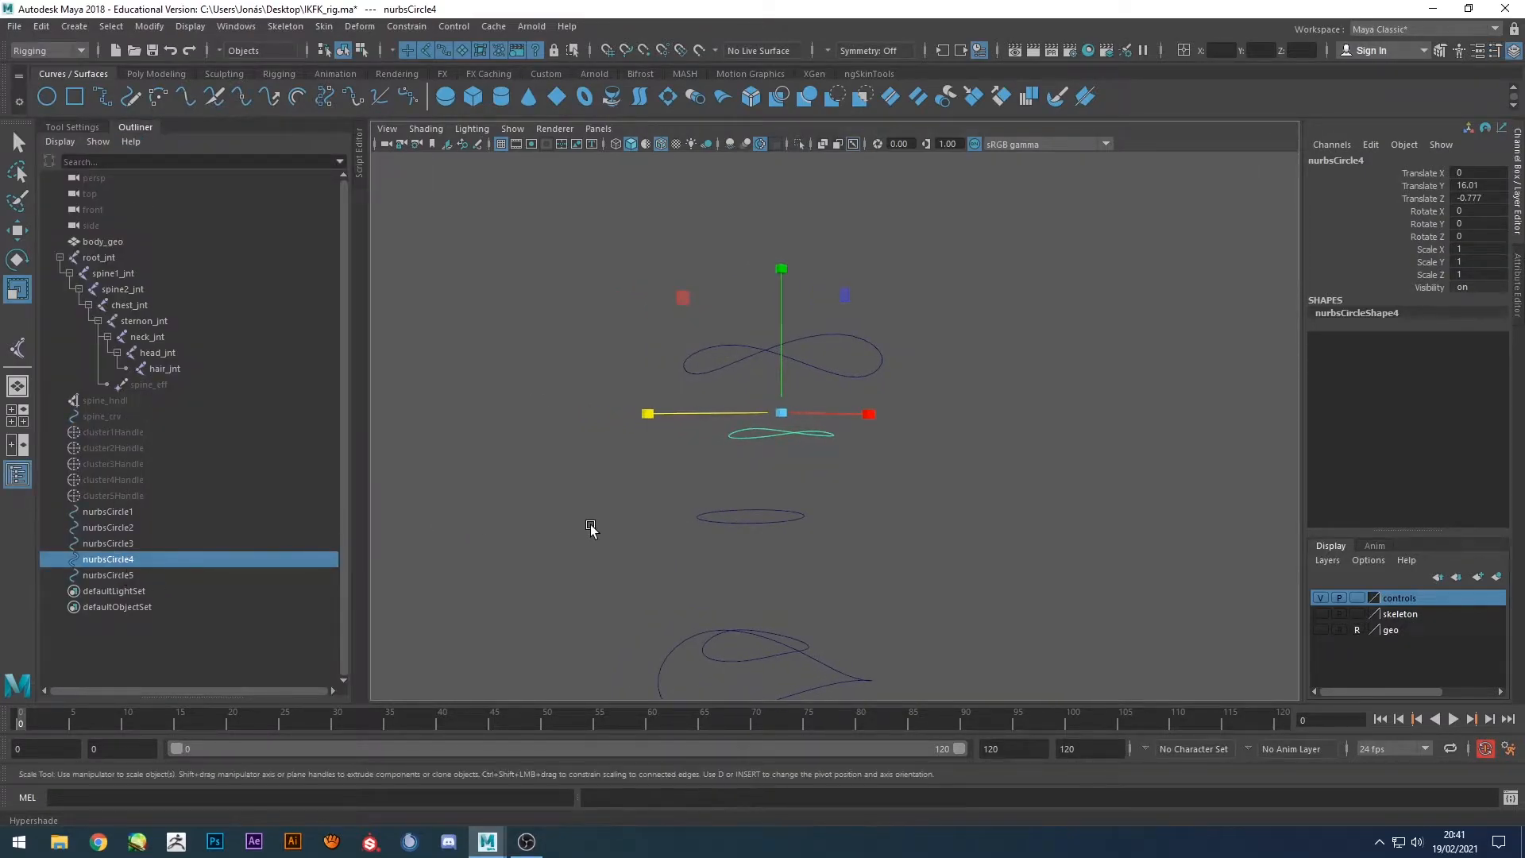
key("Delete")
left_click(794, 635)
key("Delete")
Duplicate the middle circle, nurbsCircle3, twice in place.
left_click(763, 508)
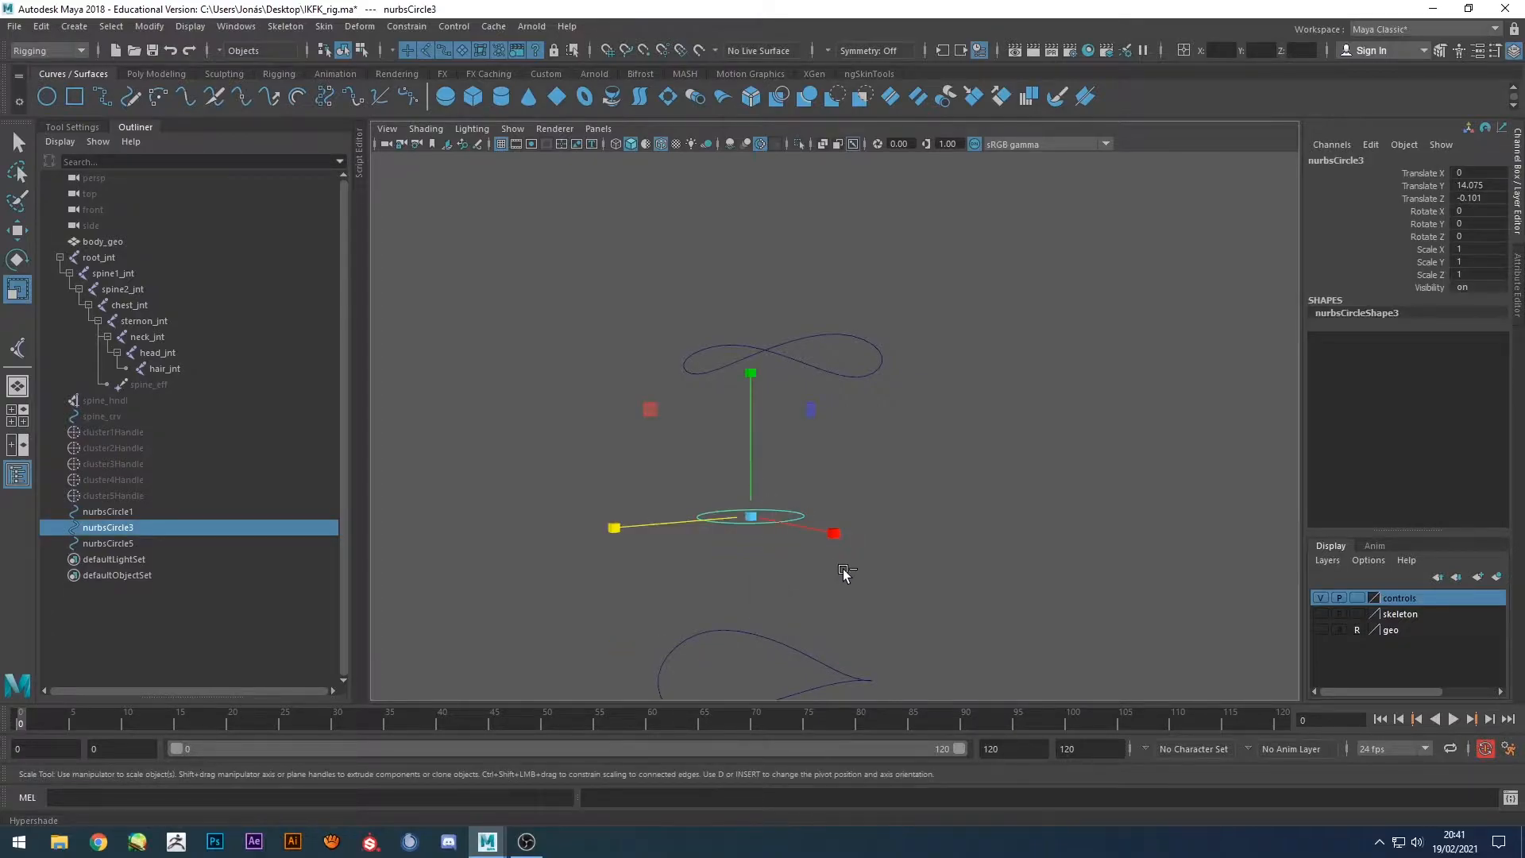
key("ctrl+d")
key("ctrl+d")
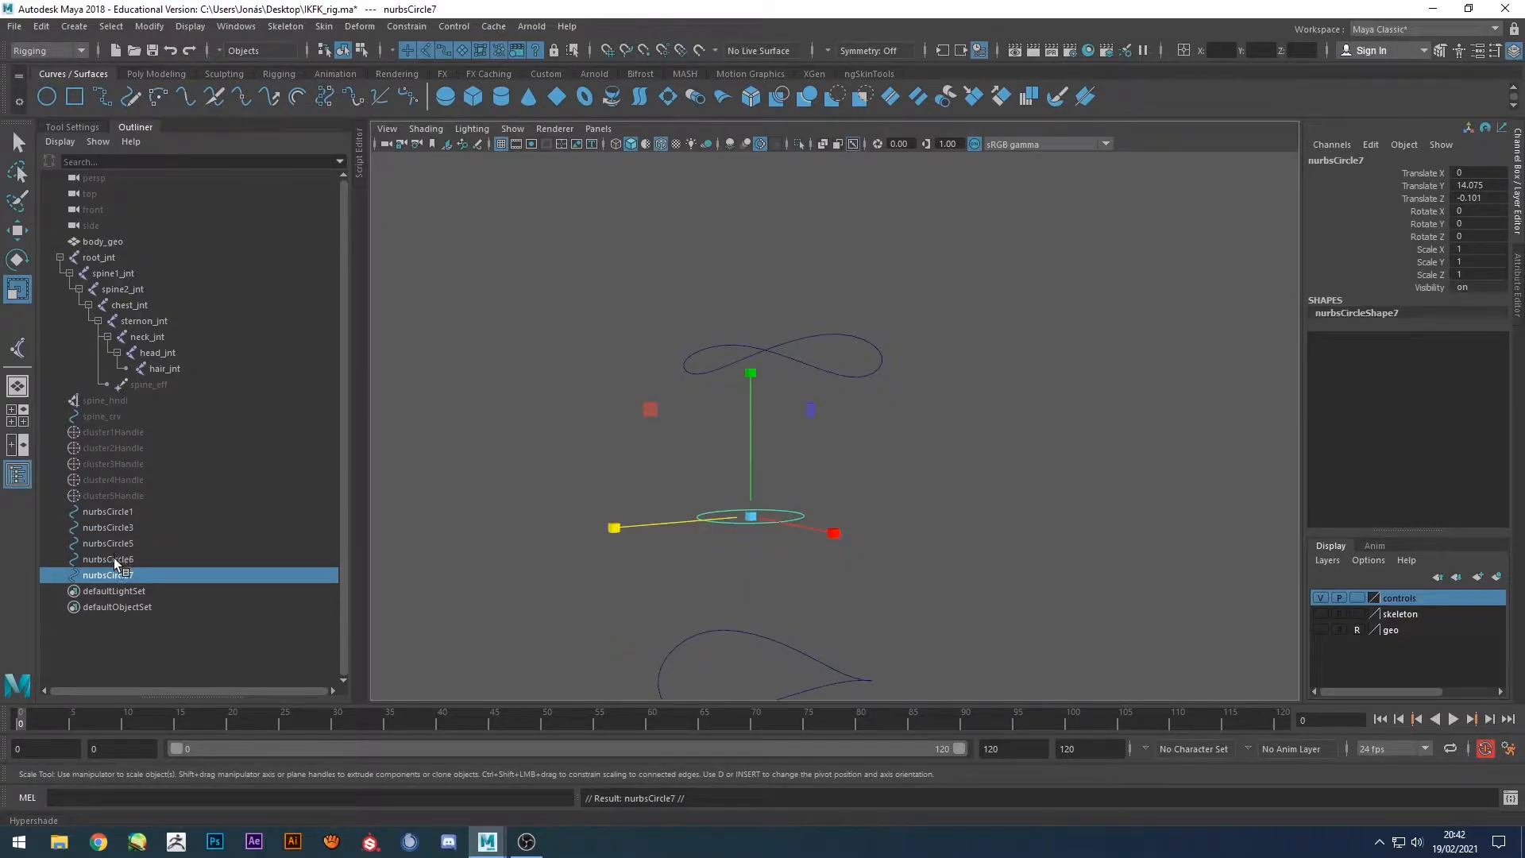
Match the translation of the duplicate nurbsCircle6 to cluster2Handle.
left_click(126, 450)
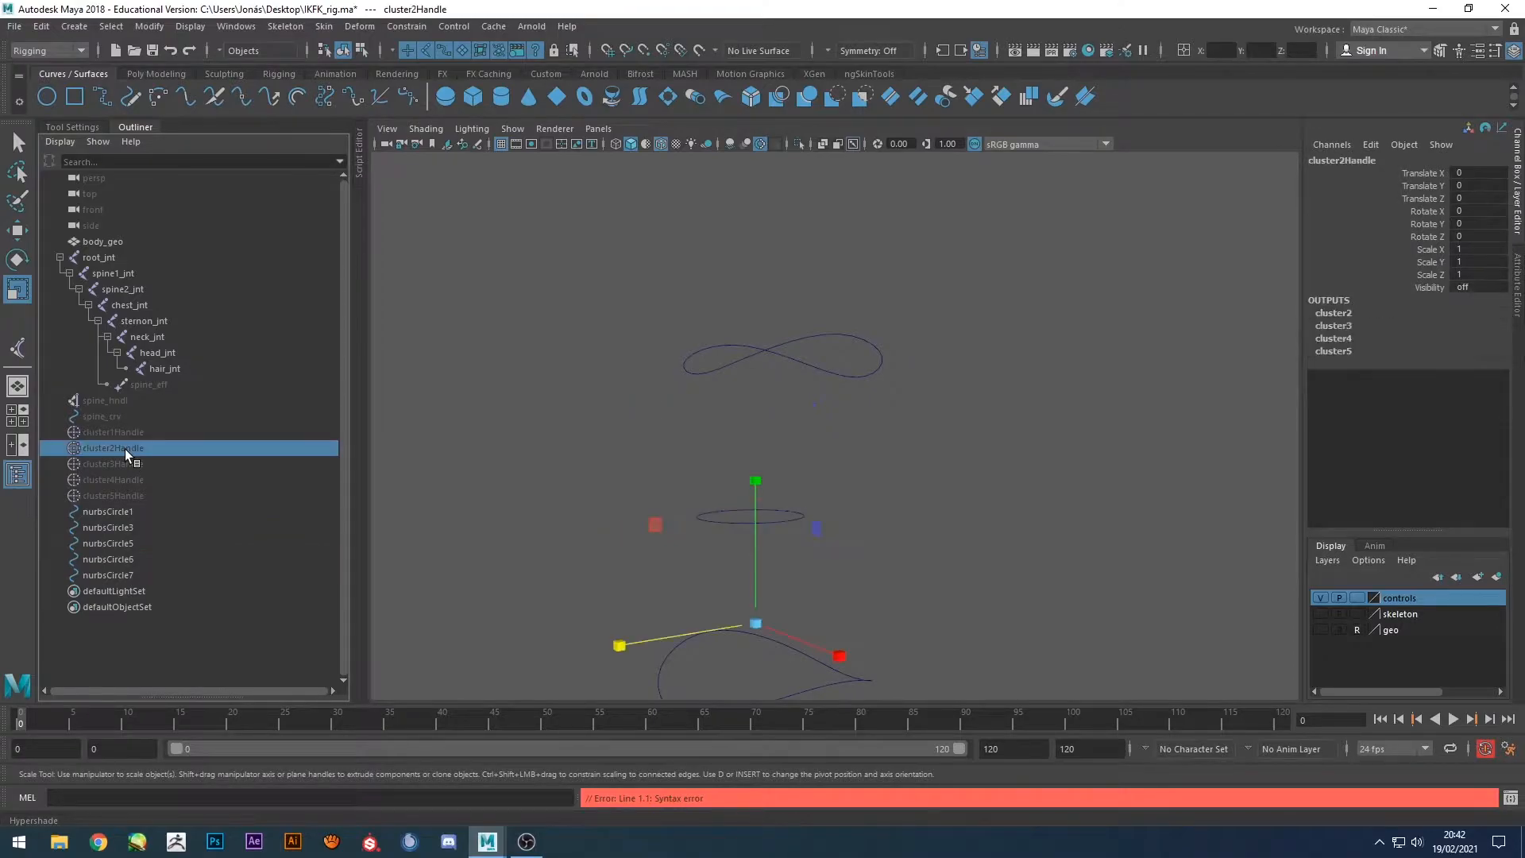
left_click(119, 560)
left_click(122, 449, "ctrl")
left_click(149, 25)
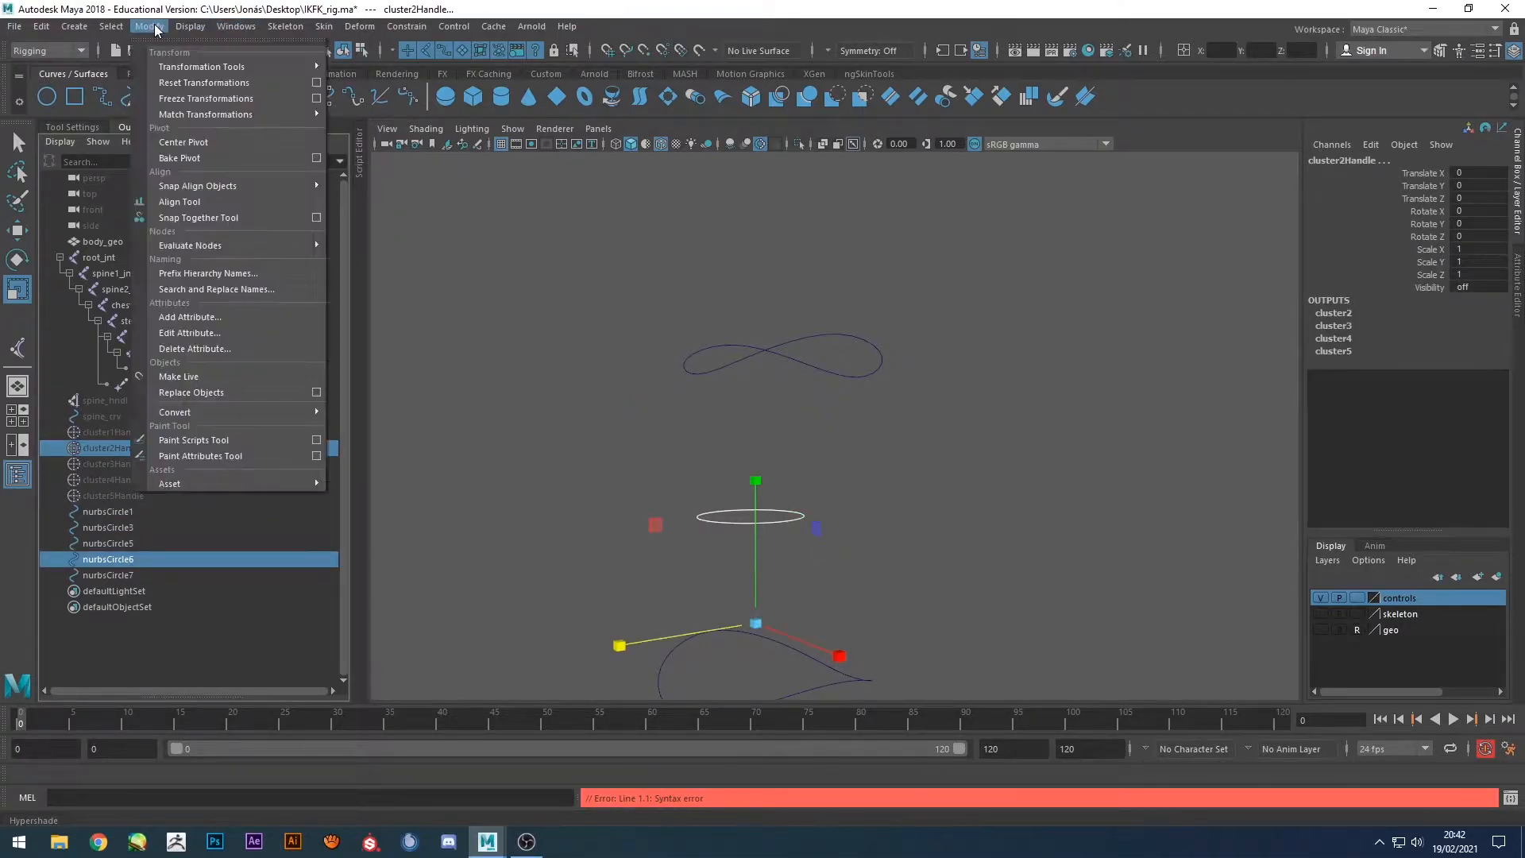
mouse_move(223, 113)
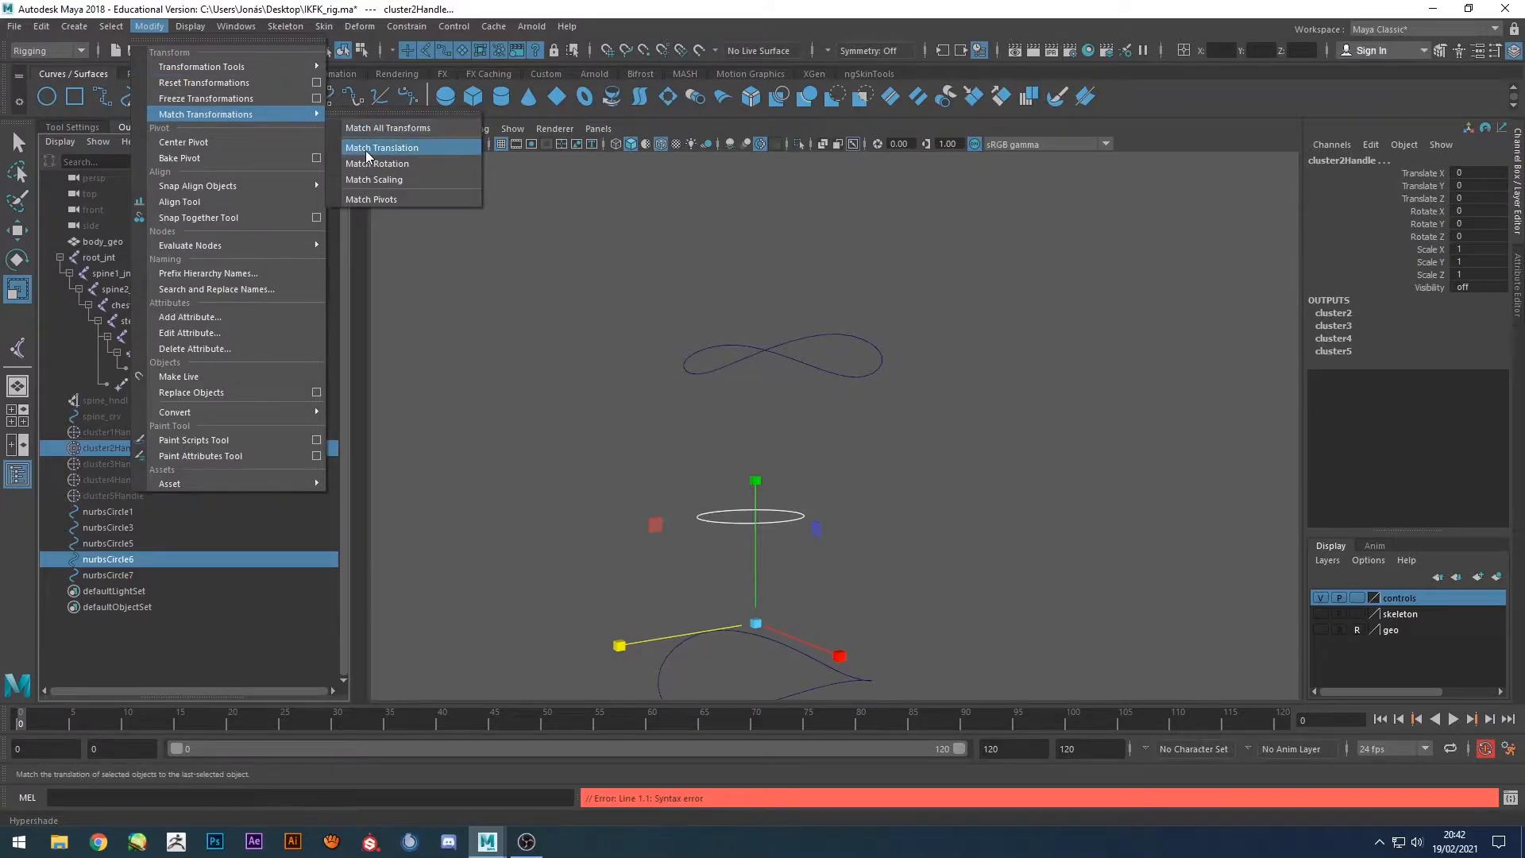
left_click(358, 148)
Match the translation of the duplicate nurbsCircle7 to cluster4Handle.
left_click(115, 575)
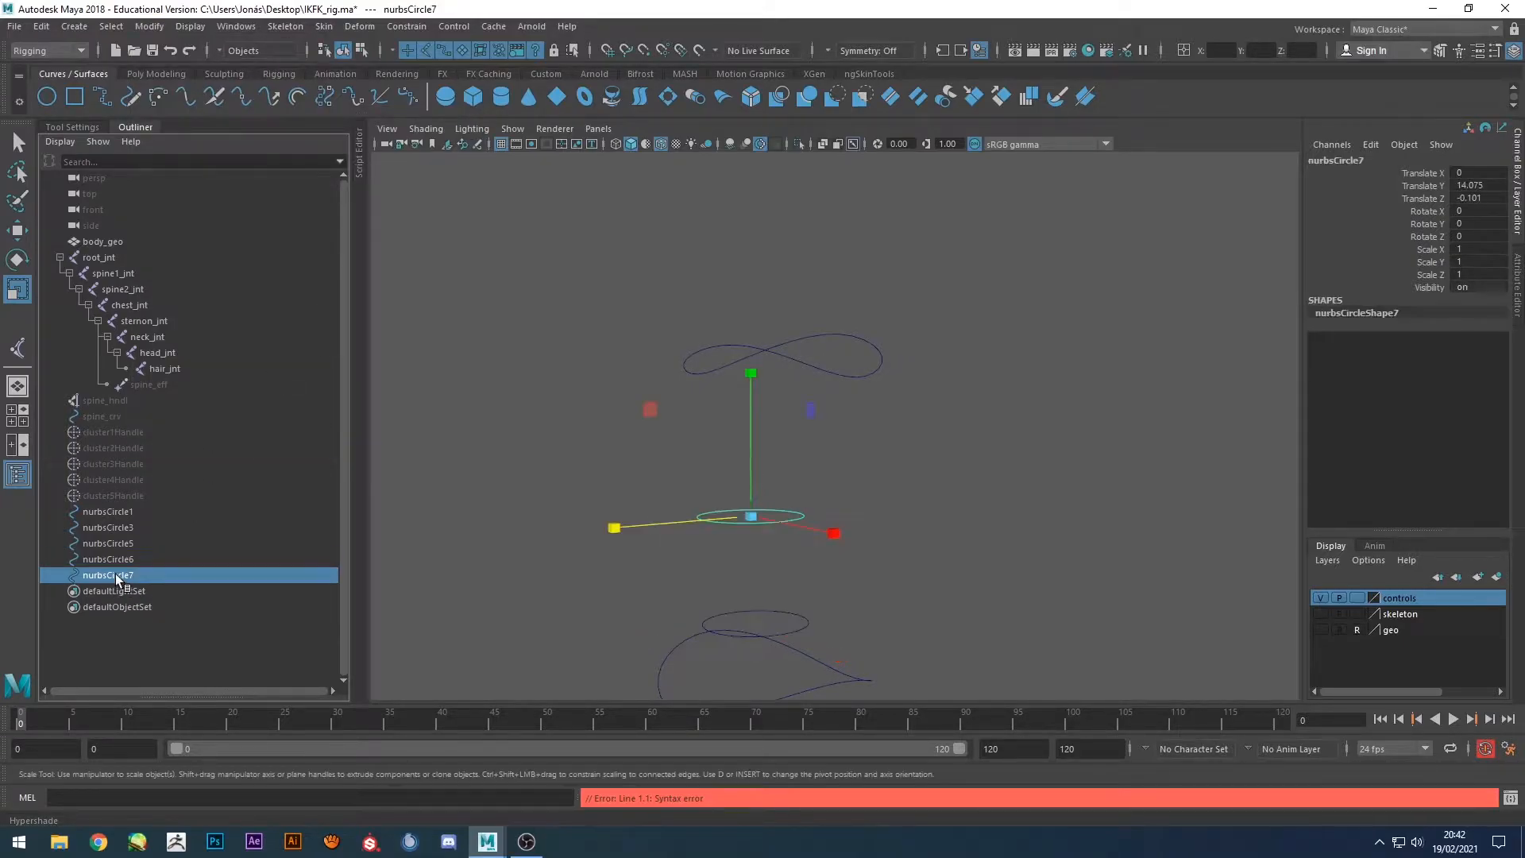
left_click(117, 479, "ctrl")
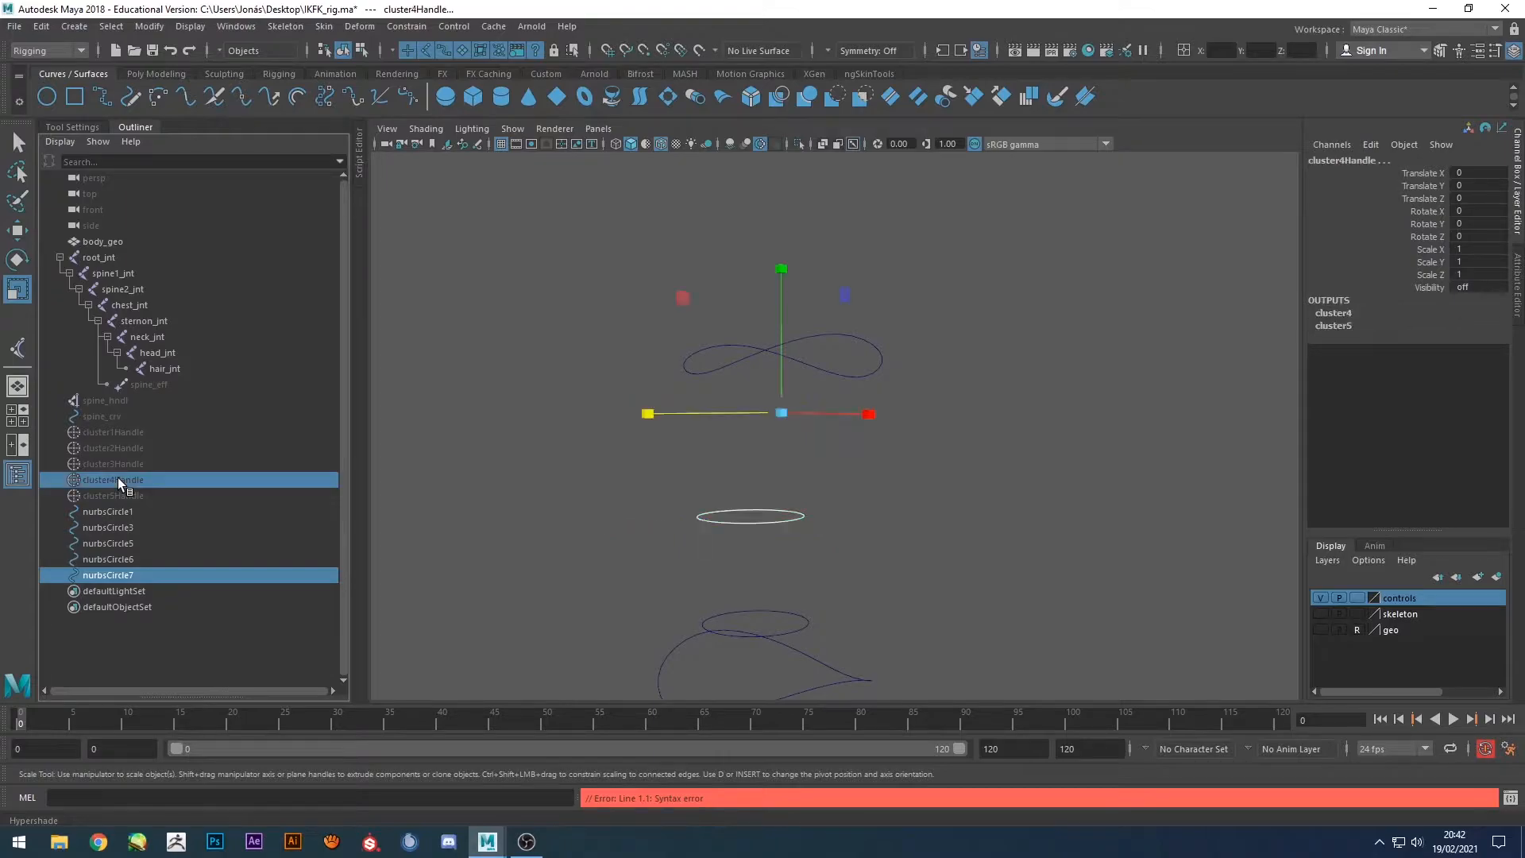
left_click_drag(855, 455, 970, 528, "alt")
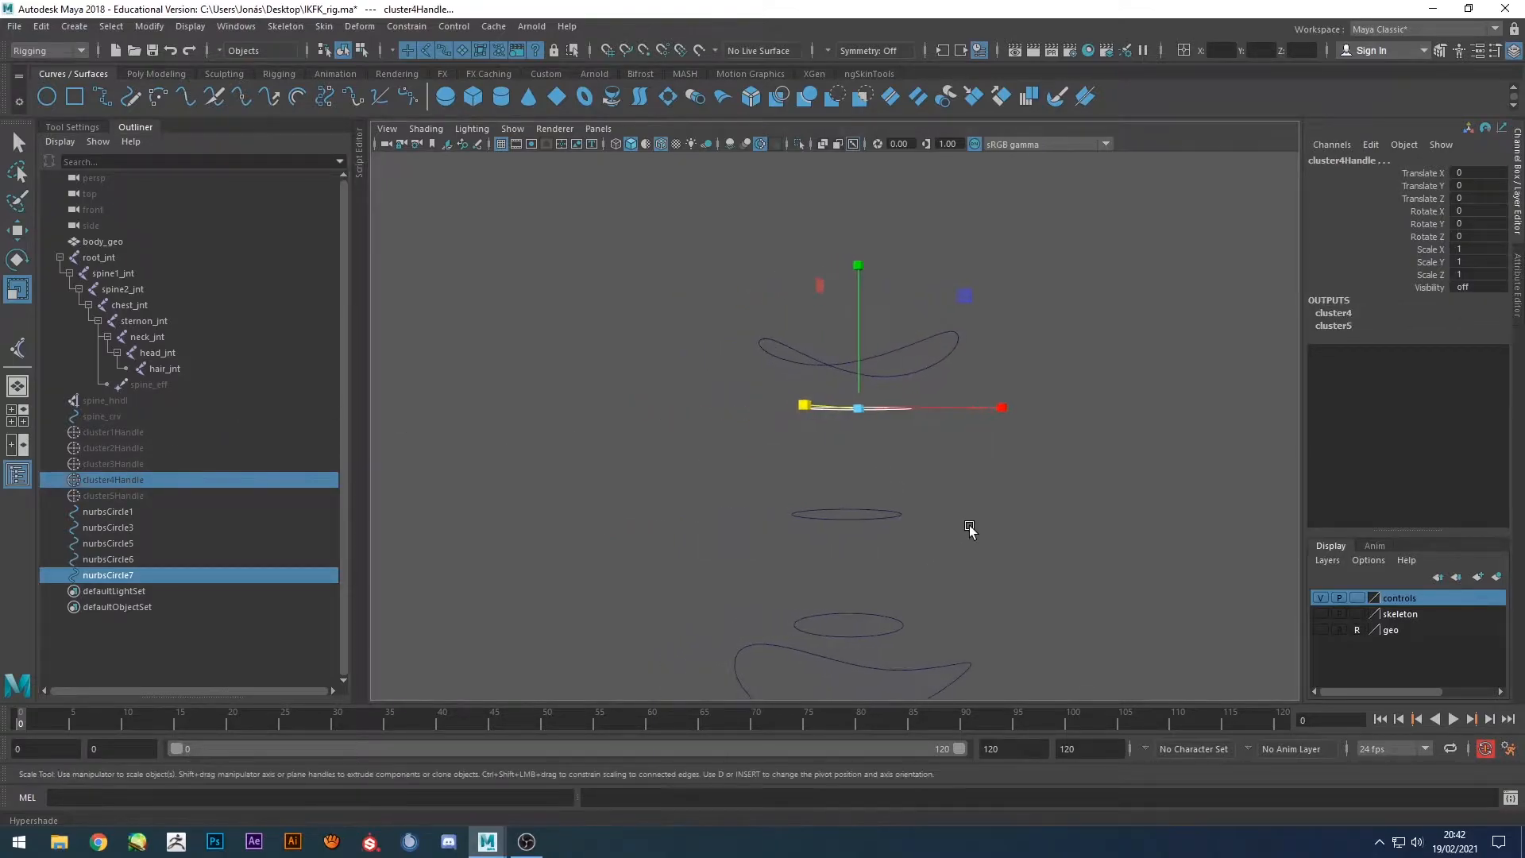
left_click(865, 537)
left_click_drag(865, 534, 865, 523, "alt")
Select the three middle circles, show the geo layer again, and select all the circles' control vertices in component mode.
left_click_drag(643, 383, 804, 618)
left_click_drag(725, 579, 755, 585, "alt")
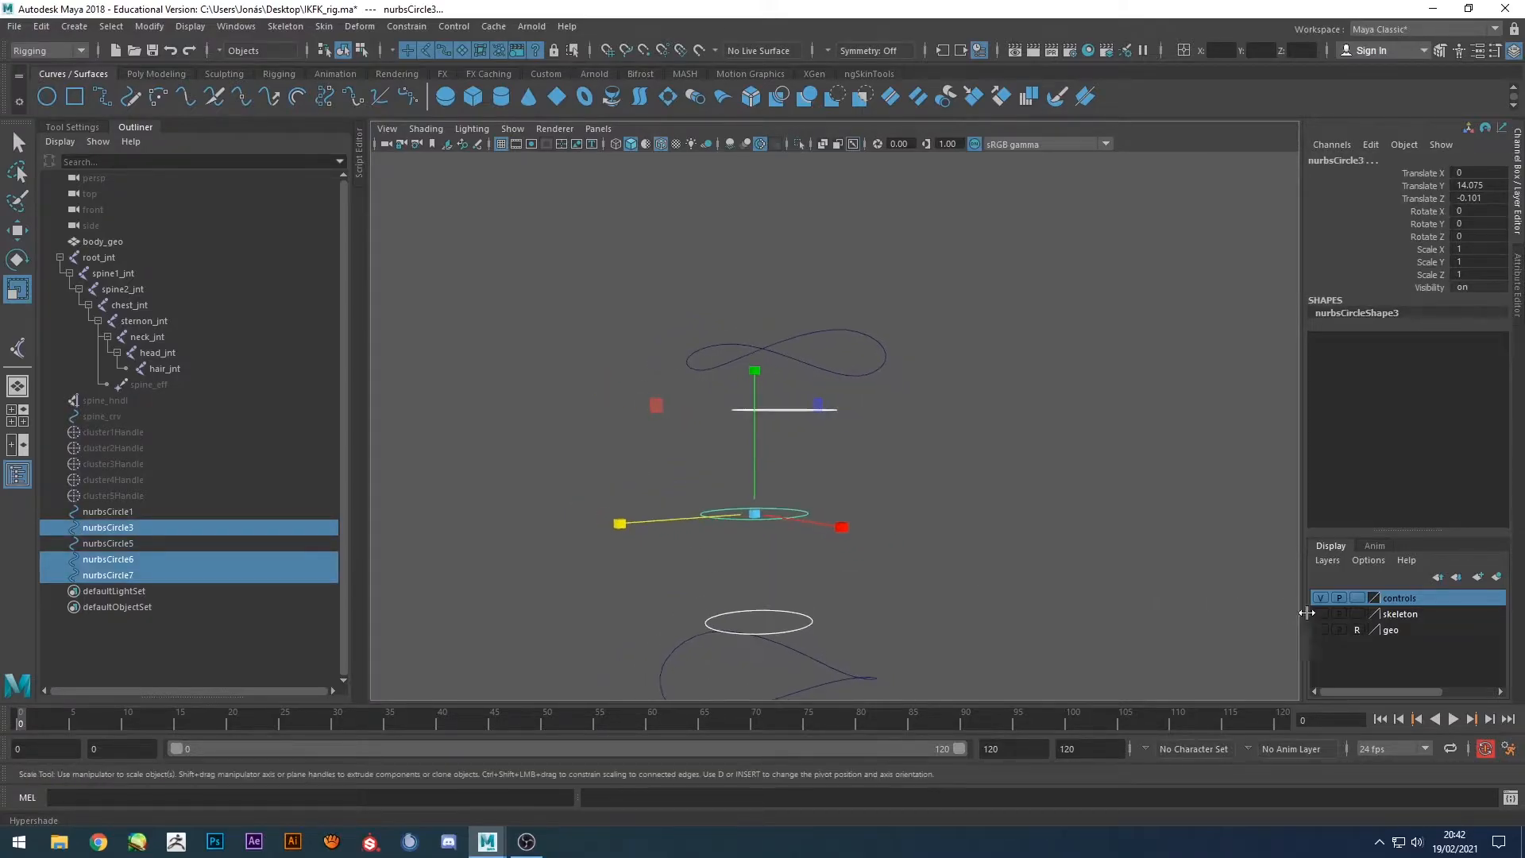
left_click(1320, 630)
left_click_drag(1048, 538, 970, 551, "alt")
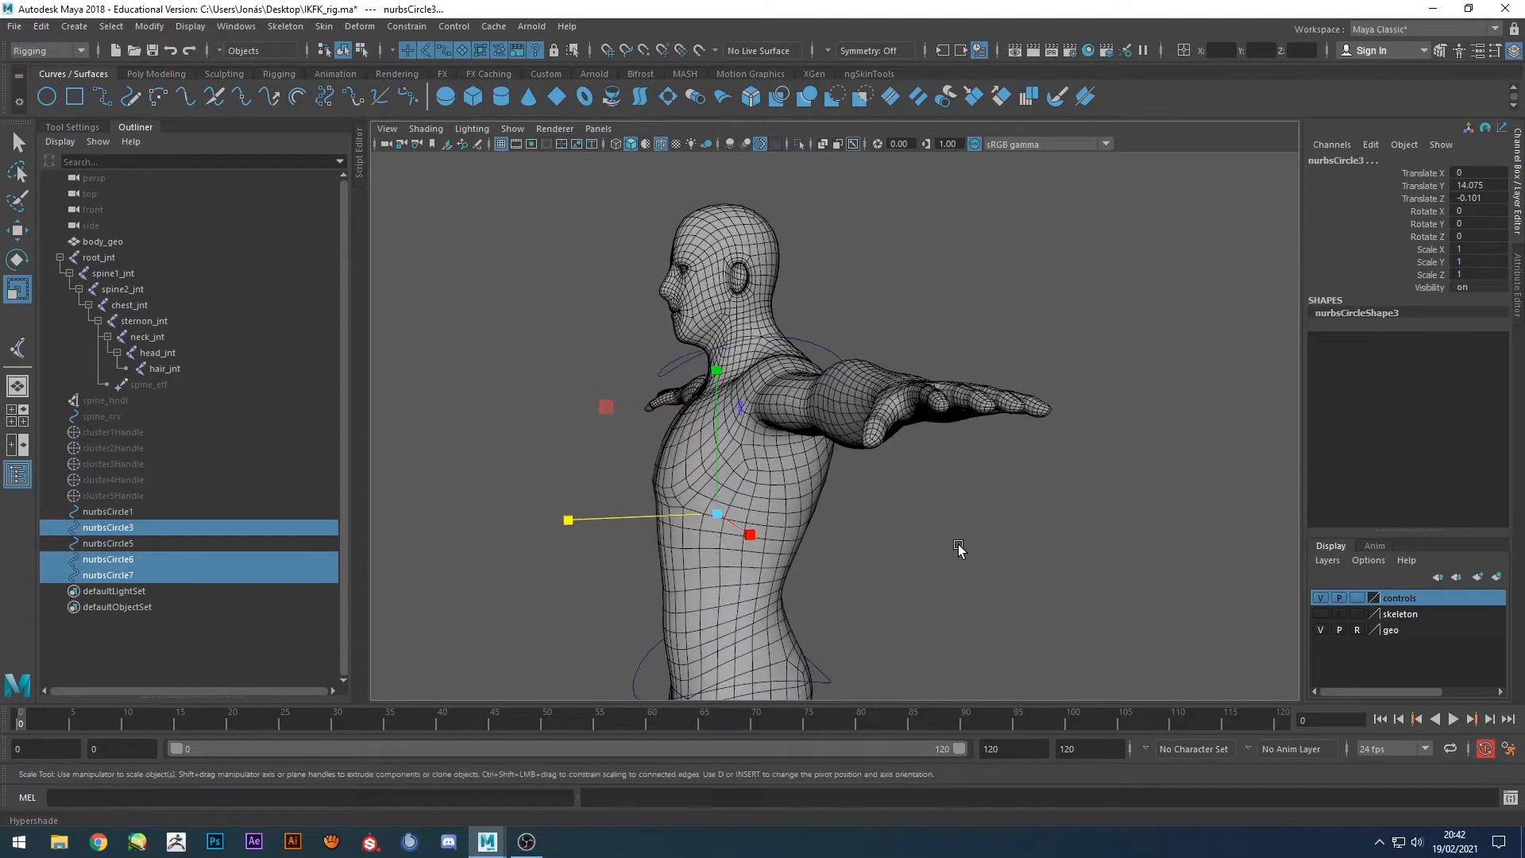
key("F8")
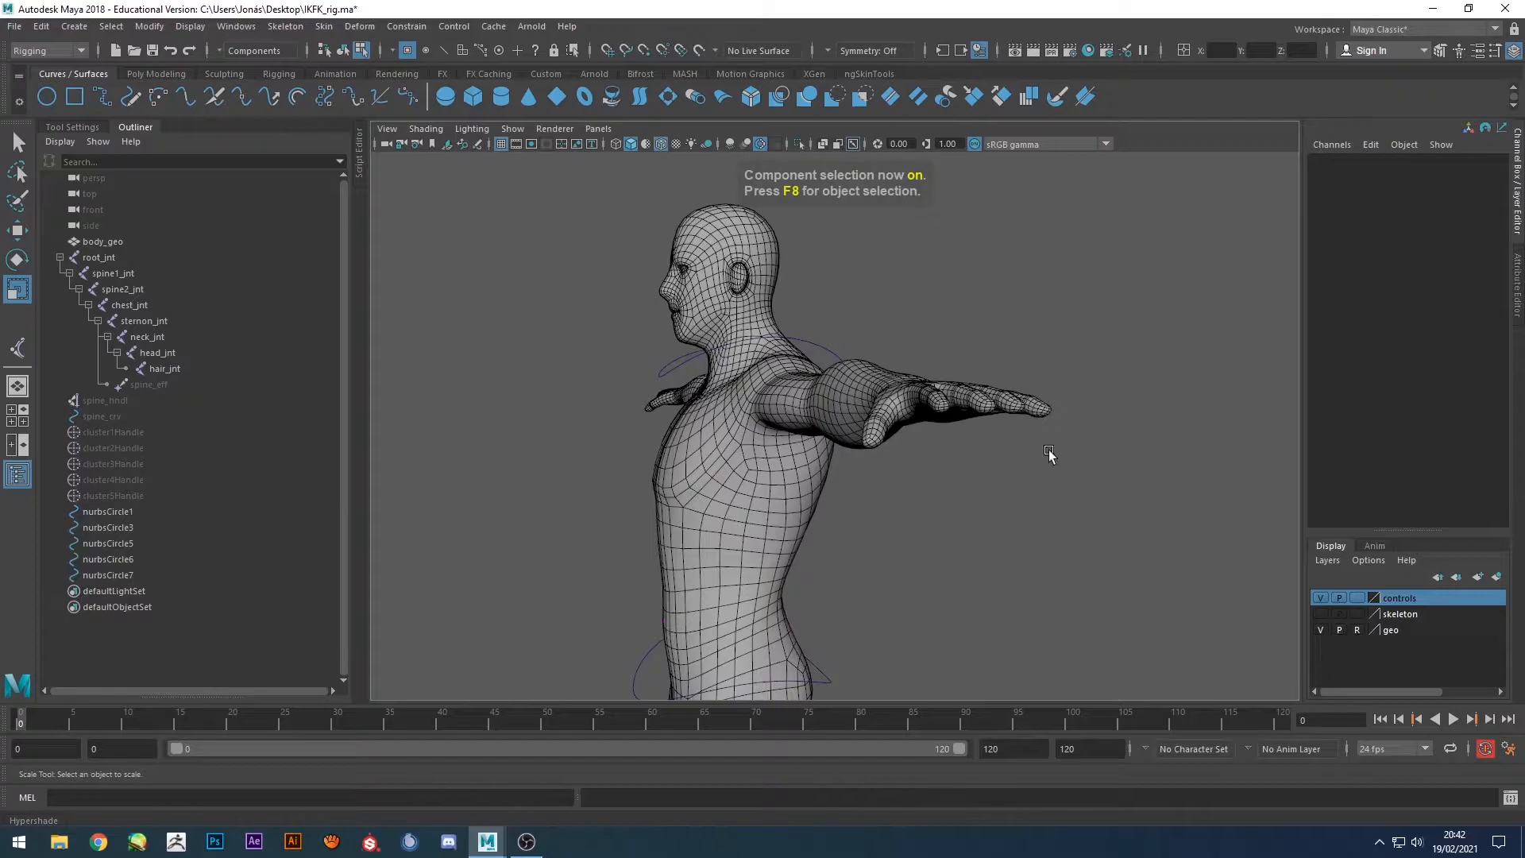
left_click(822, 144)
left_click_drag(732, 494, 847, 562, "alt")
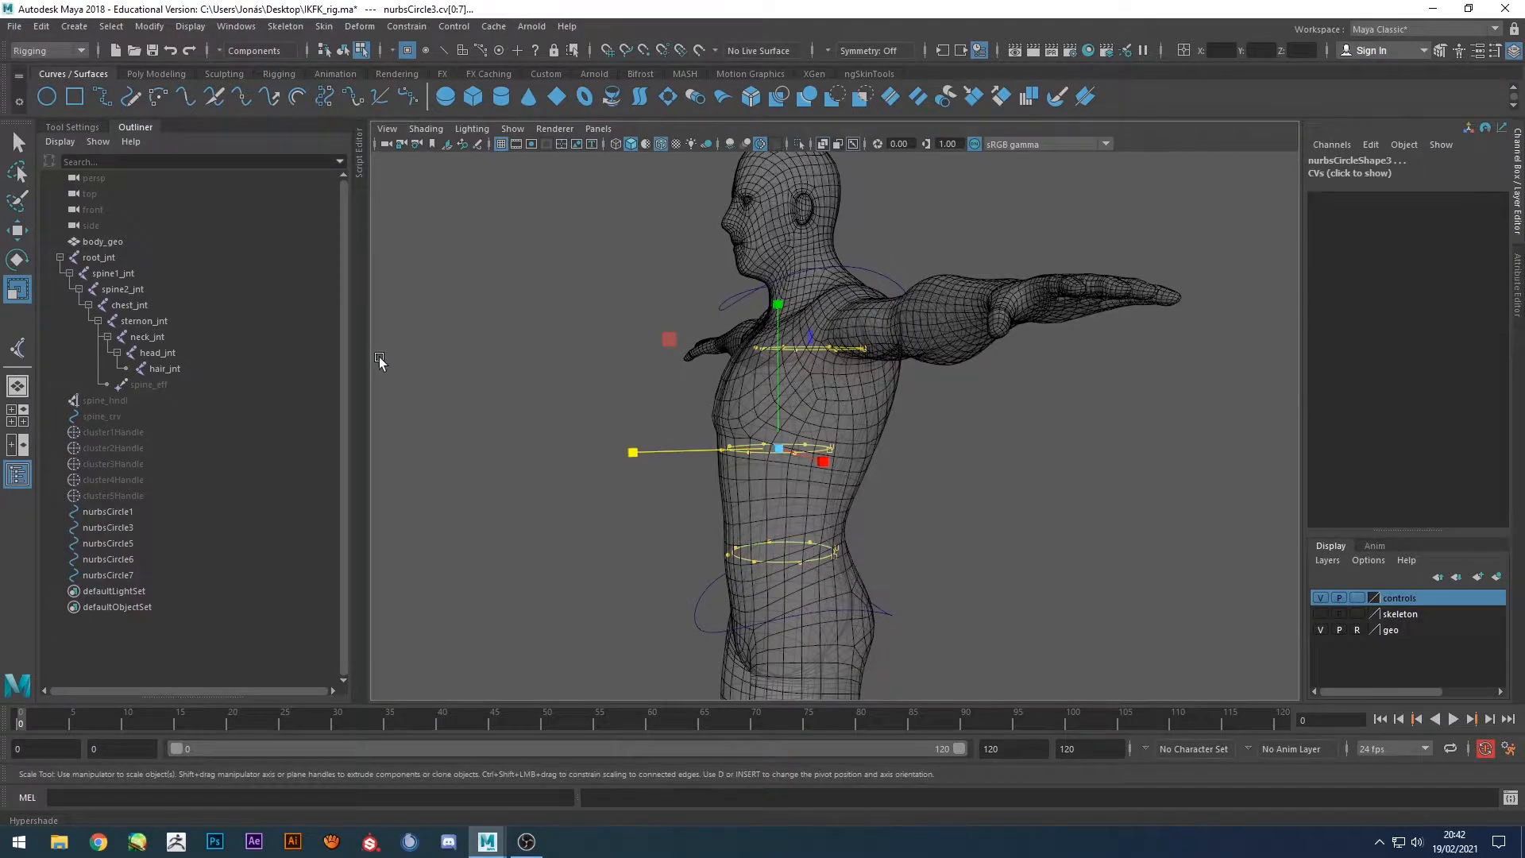
Rotate the three circles' control vertices upright and move them out in front of the torso.
left_click(89, 127)
key("e")
left_click_drag(713, 336, 737, 525)
left_click_drag(737, 526, 687, 451, "alt")
key("r")
key("w")
left_click_drag(789, 475, 766, 470, "alt")
Select only the upper chest circle's control vertices in the side view and move them farther forward from the chest.
key("space")
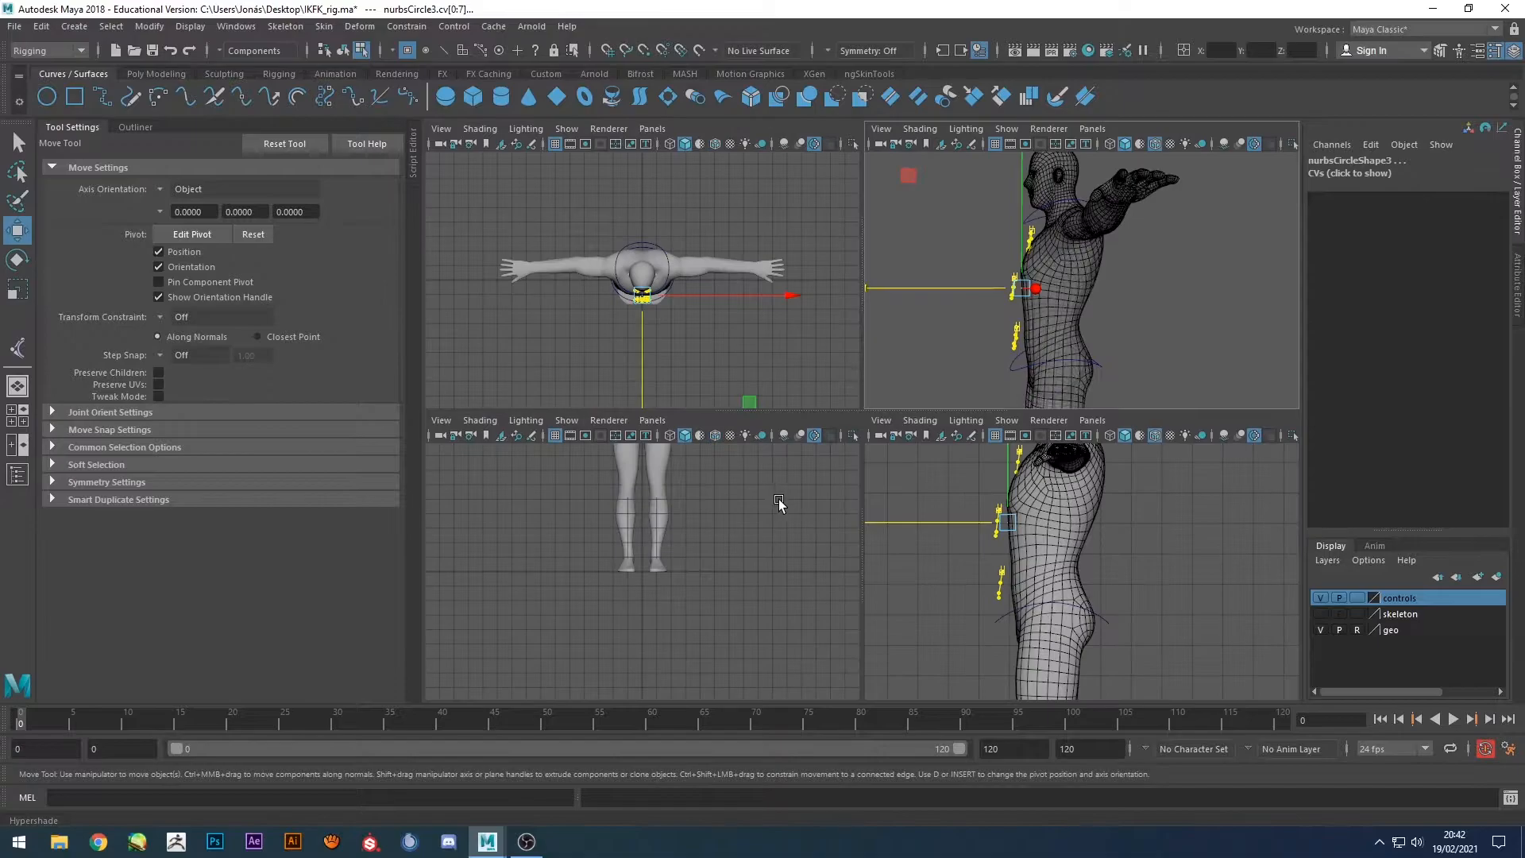
key("space")
right_click_drag(919, 549, 965, 560, "alt")
middle_click_drag(640, 205, 674, 381, "alt")
middle_click_drag(718, 331, 735, 453, "alt")
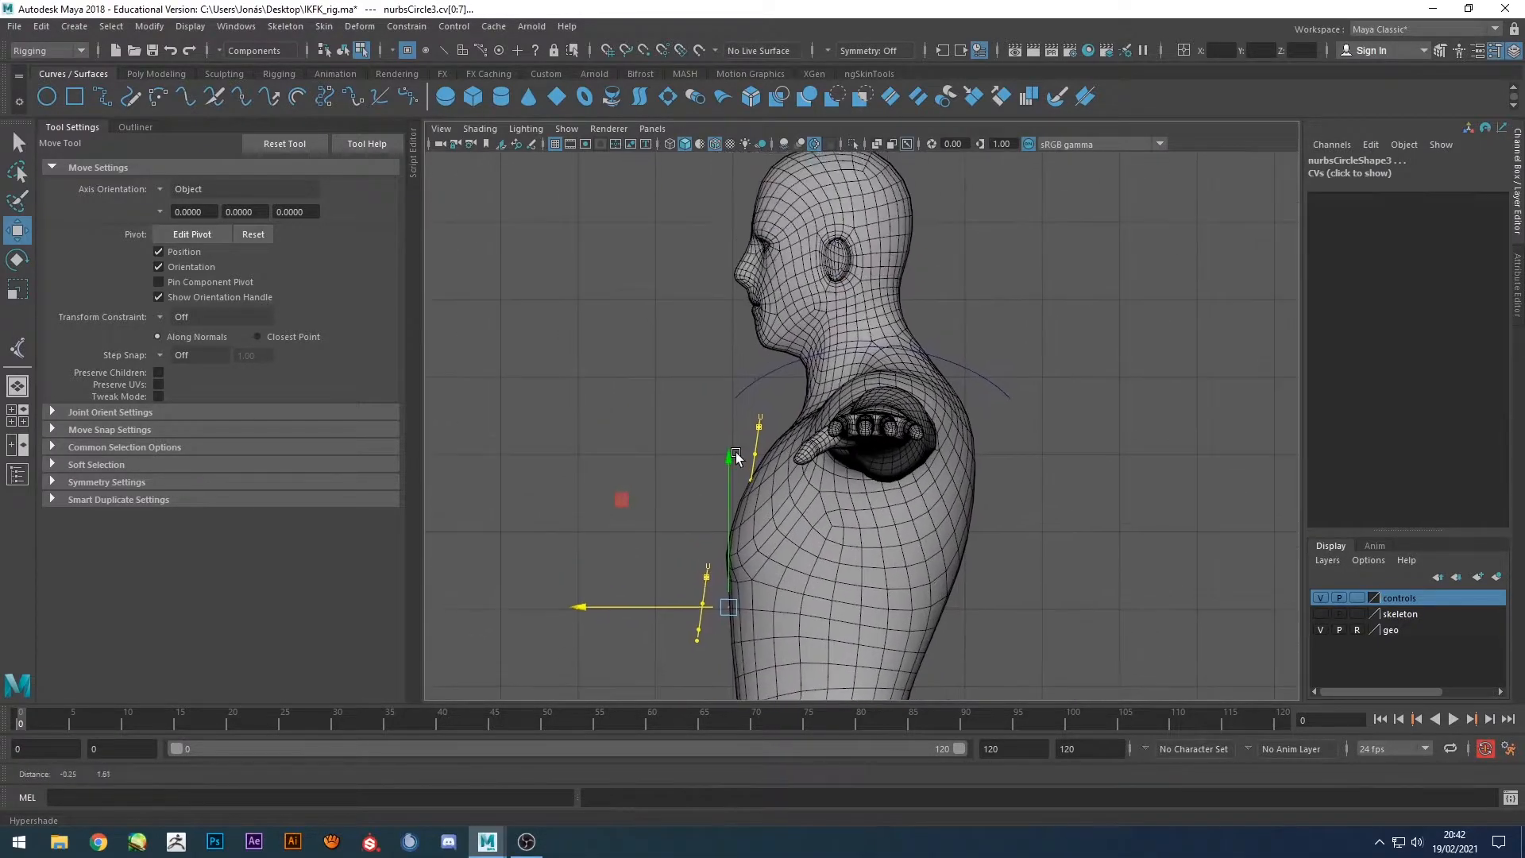
left_click_drag(699, 405, 777, 510)
left_click_drag(694, 453, 658, 452)
Set the Rotate Center to Default, tilt the upper chest circle's control vertices along the chest slope, and adjust their position.
key("e")
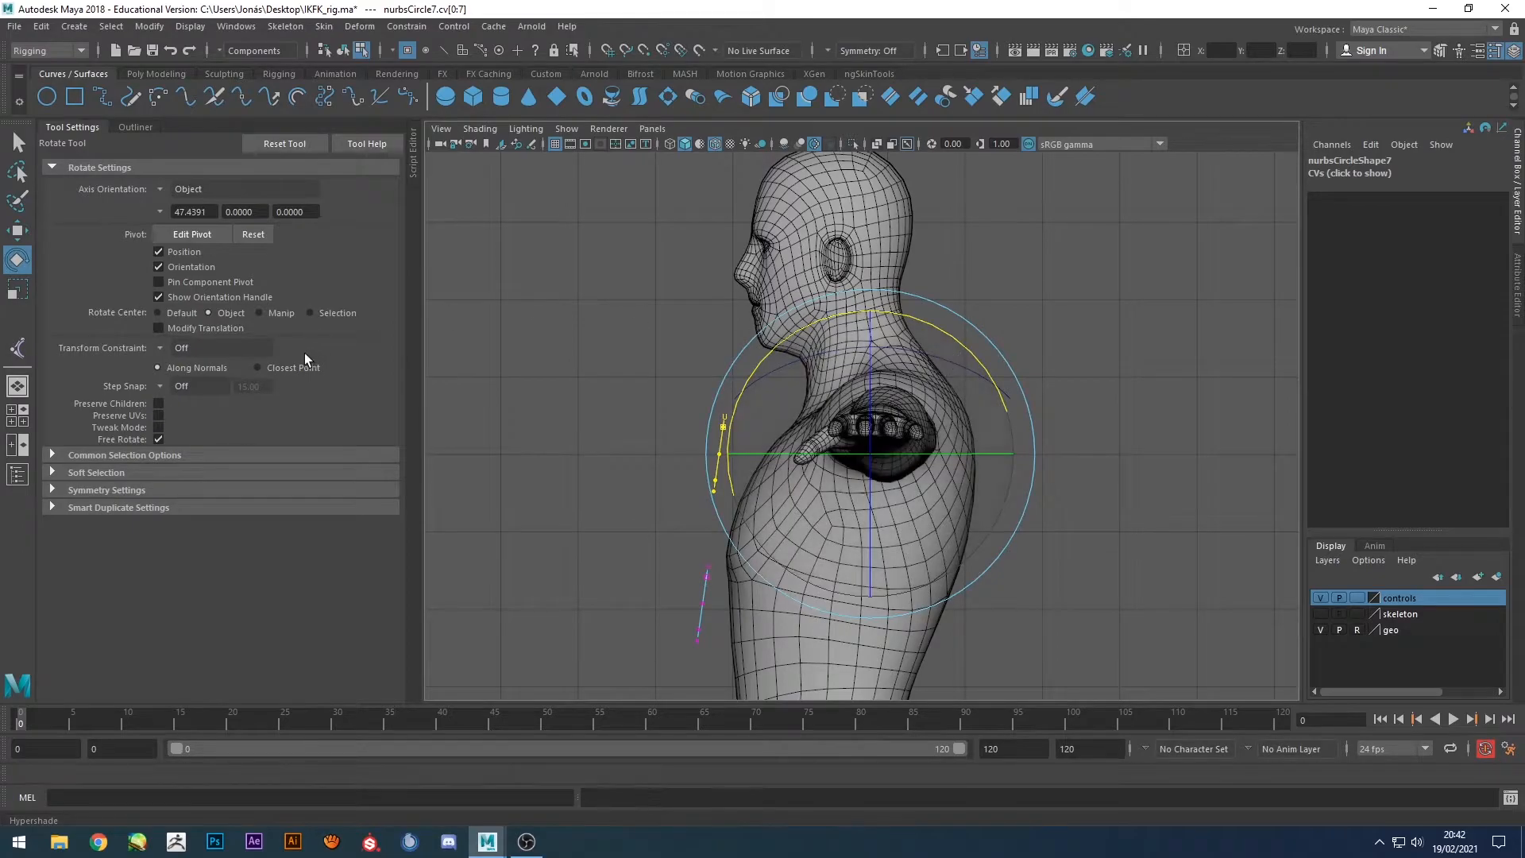
left_click(175, 312)
middle_click_drag(1062, 302, 1074, 351)
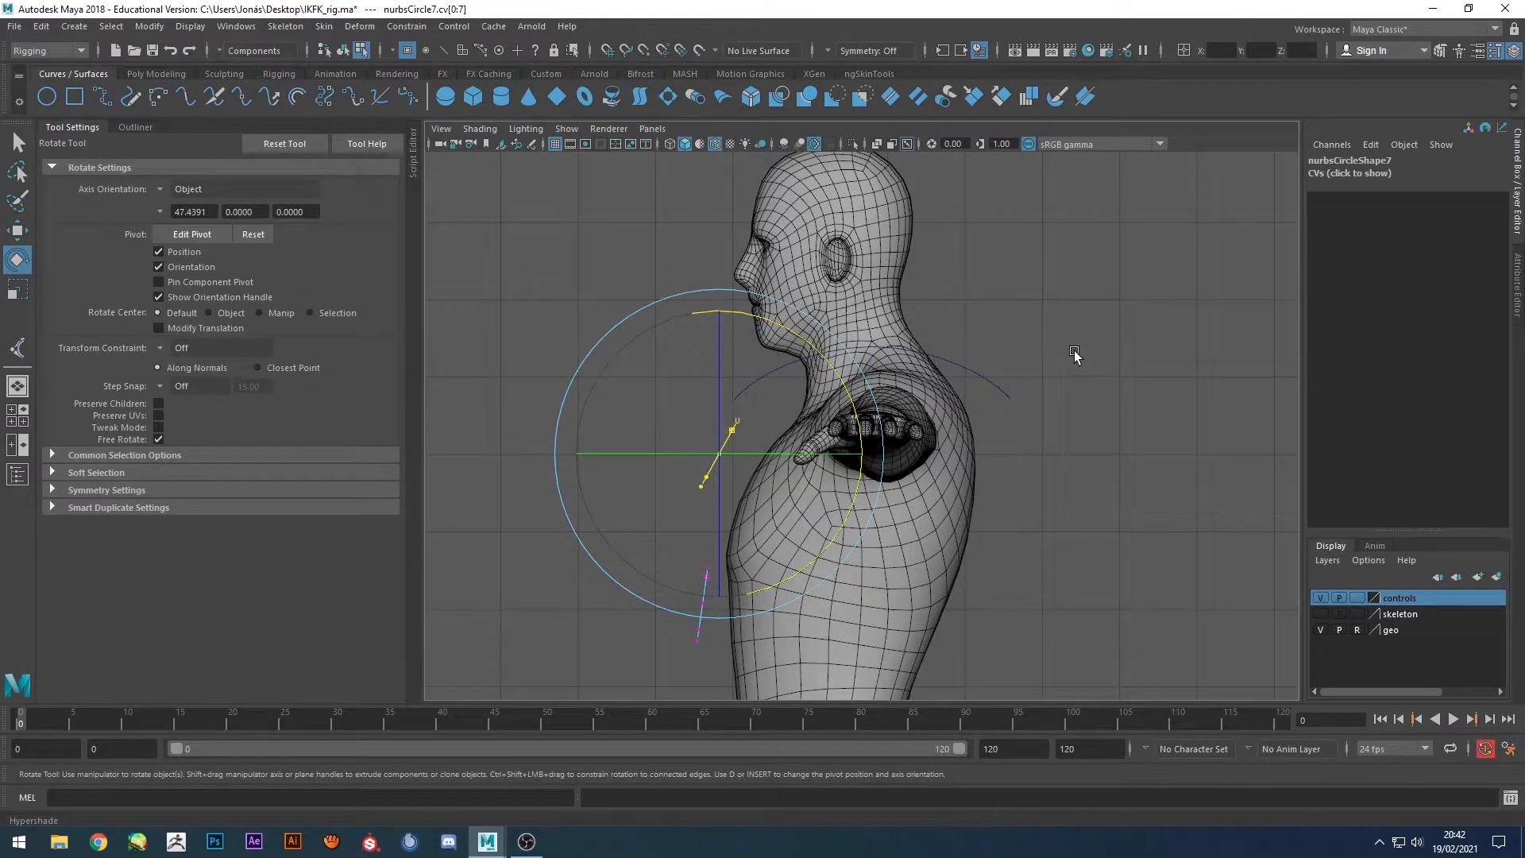
key("w")
middle_click_drag(609, 349, 612, 363)
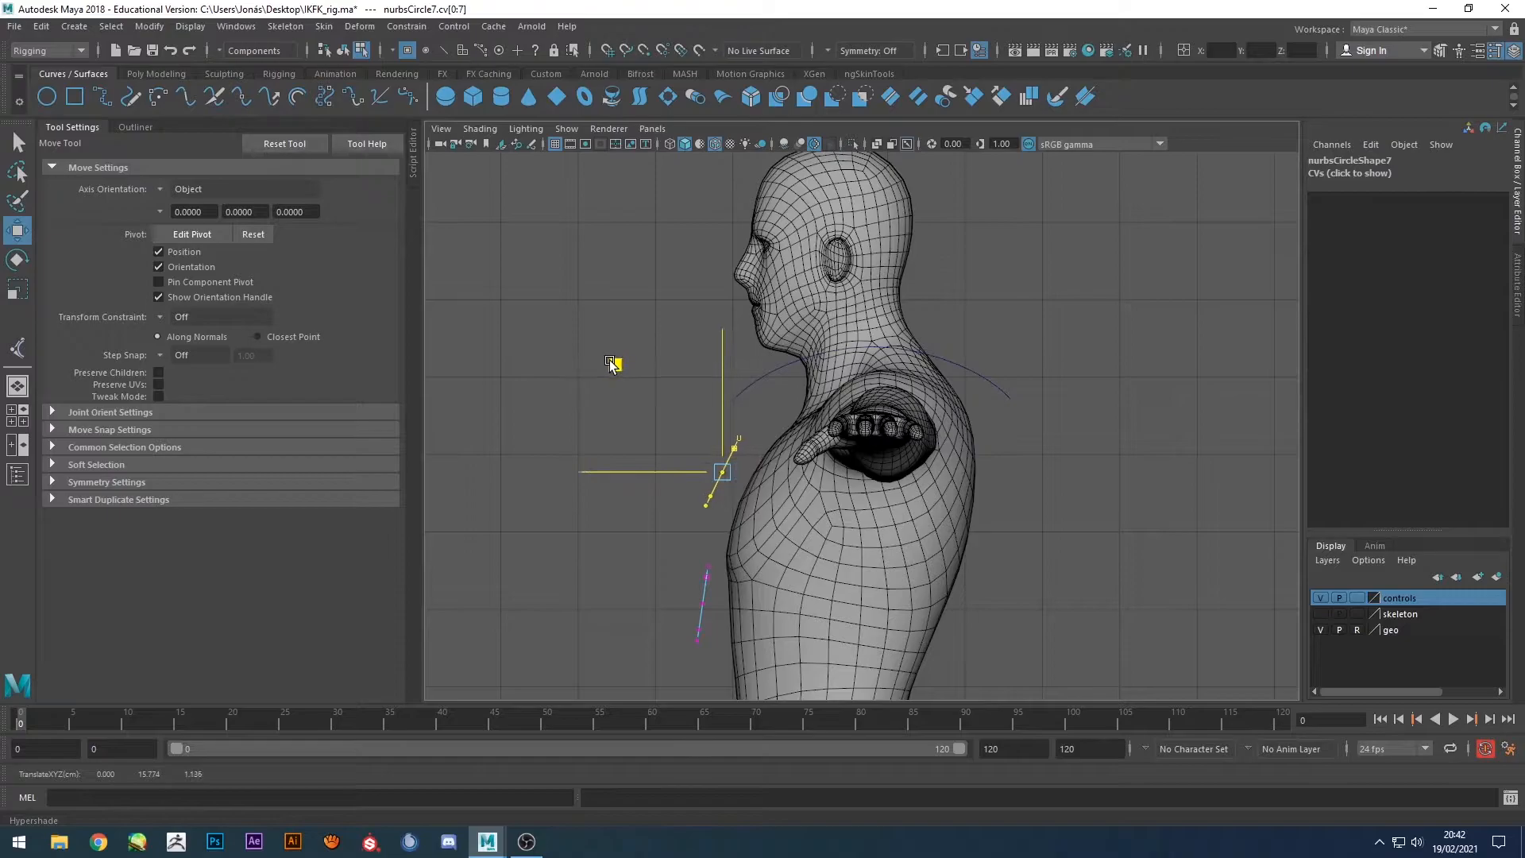
Move the middle circle's control vertices slightly down and tilt them to follow the front of the torso.
left_click_drag(640, 526, 734, 659)
middle_click_drag(655, 572, 688, 421, "alt")
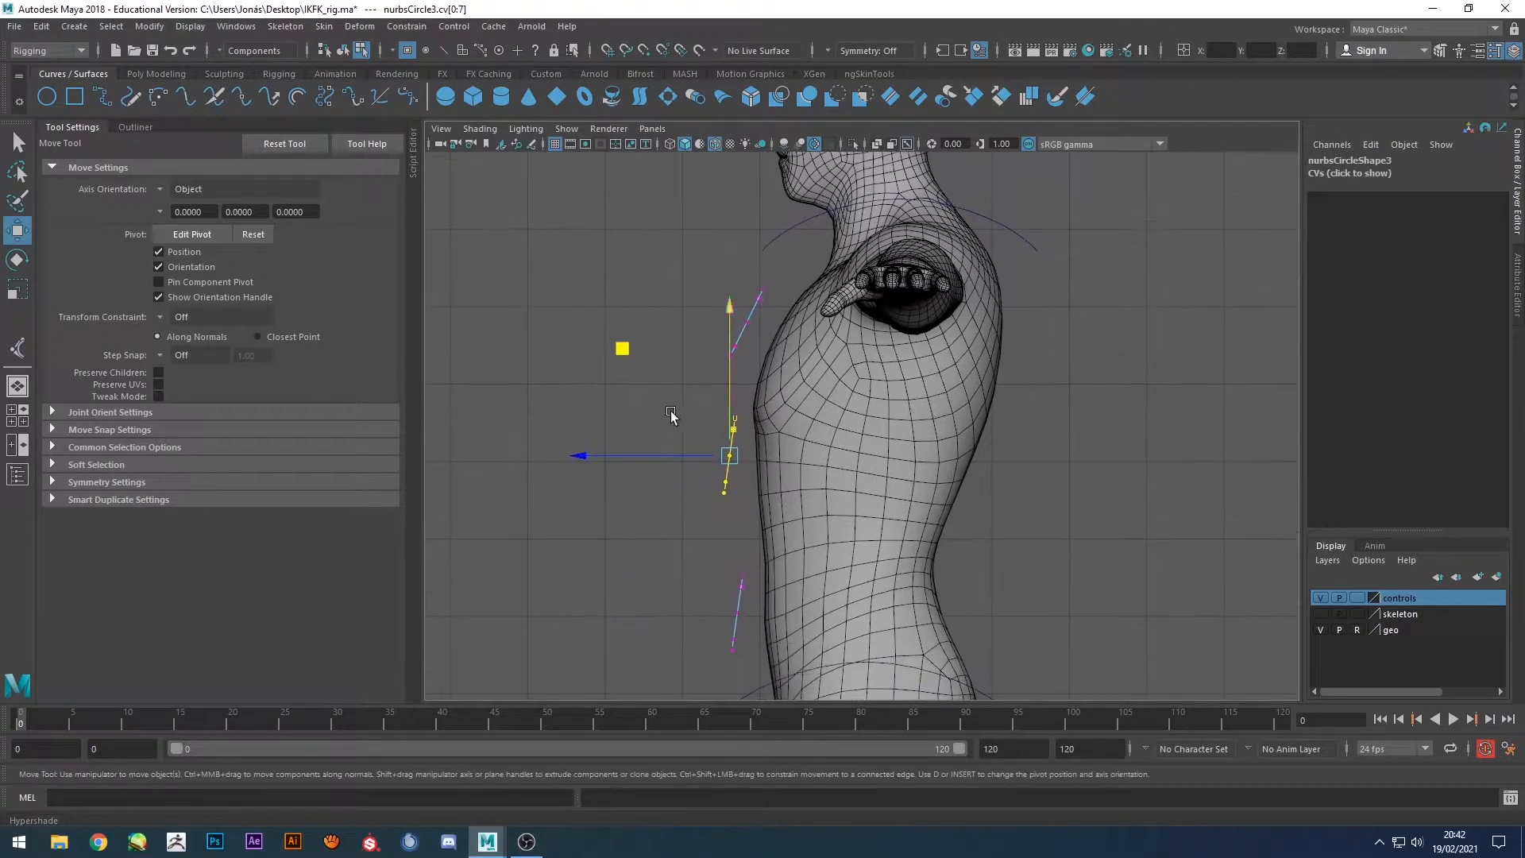
middle_click_drag(624, 350, 620, 374)
key("e")
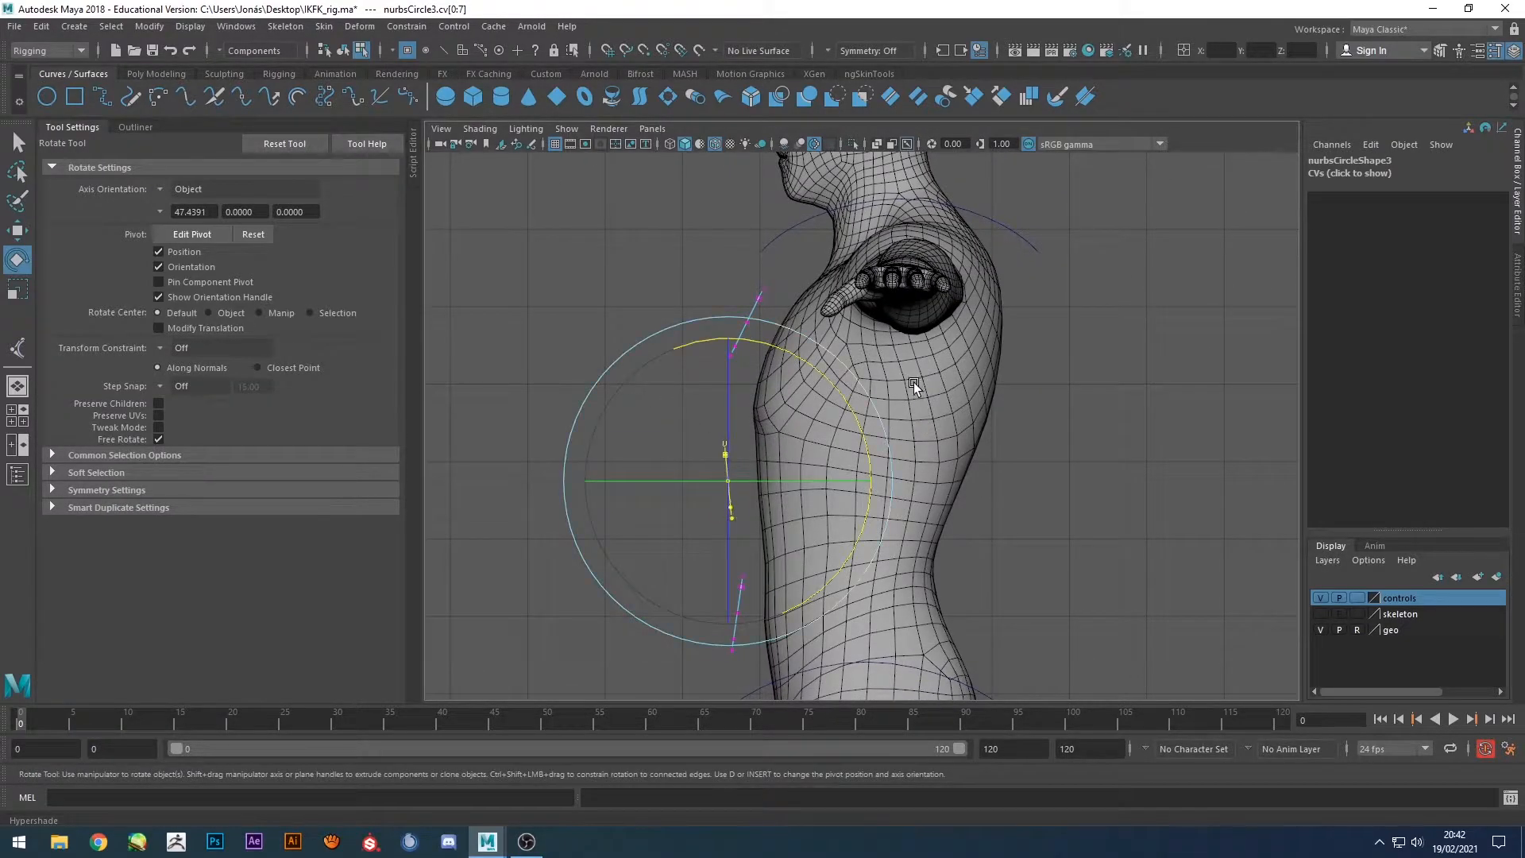
Select the lower circle's control vertices and tilt them to follow the slope of the abdomen.
middle_click_drag(895, 425, 923, 306, "alt")
left_click_drag(674, 556, 794, 417)
left_click_drag(852, 487, 853, 394)
Move the middle circle's control vertices slightly up and forward, then return to object selection mode and clear the selection.
left_click_drag(818, 274, 669, 413)
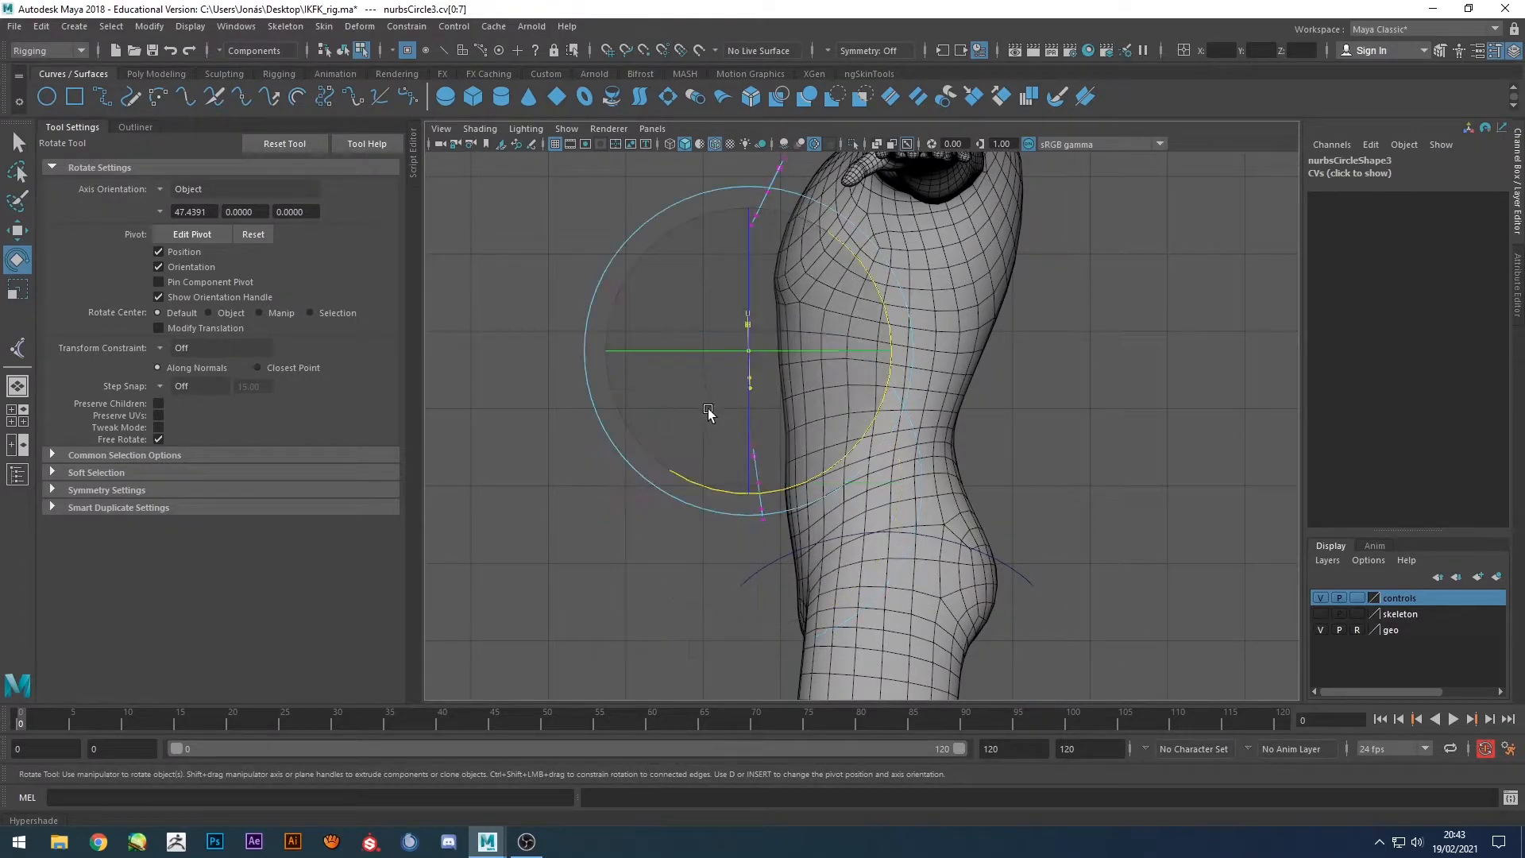
key("w")
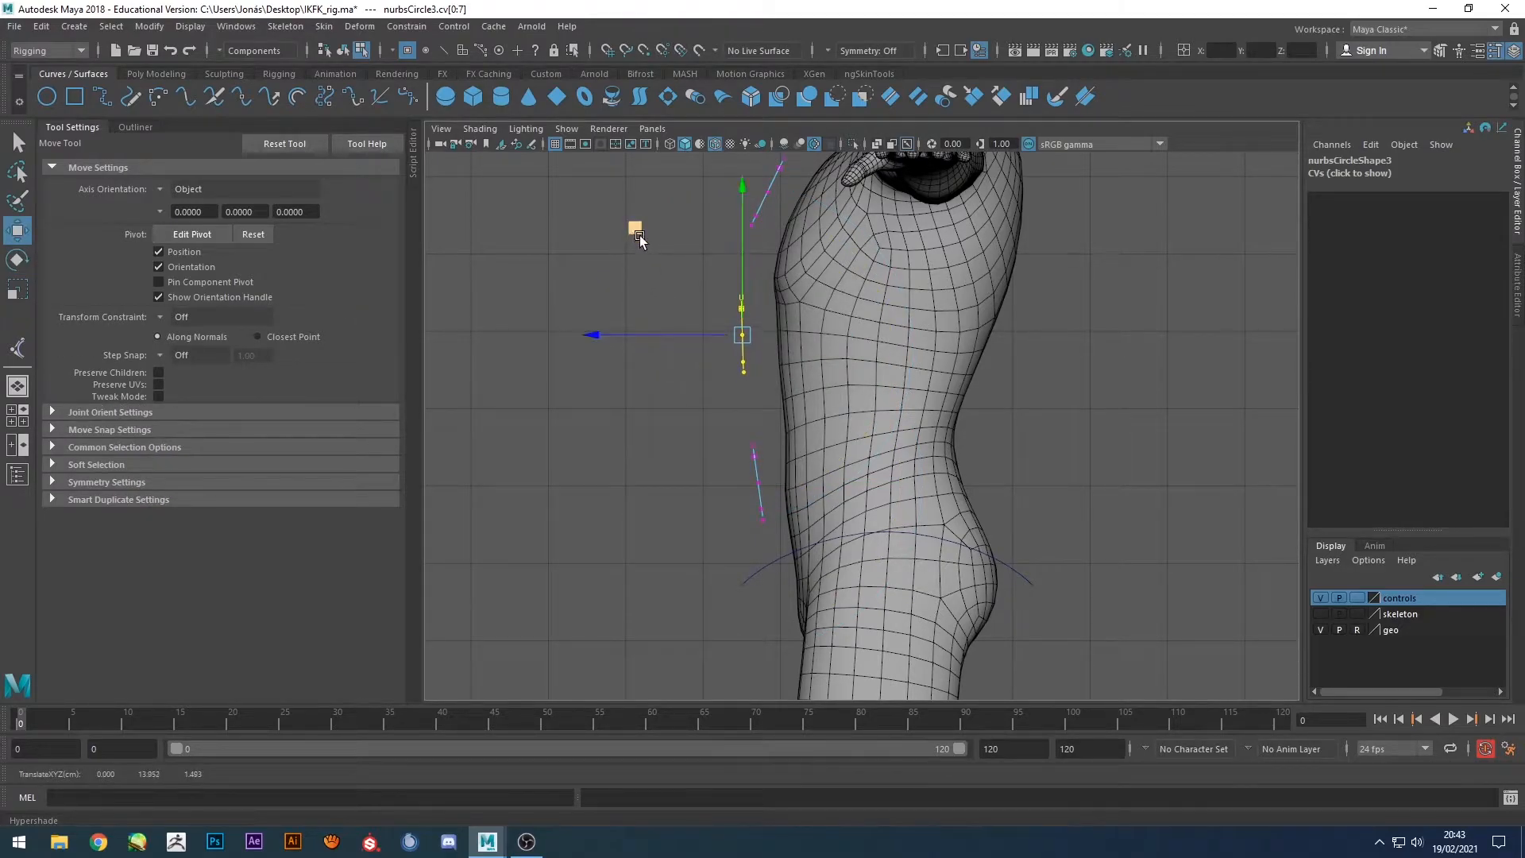
middle_click_drag(709, 376, 695, 437, "alt")
key("F8")
left_click(664, 393)
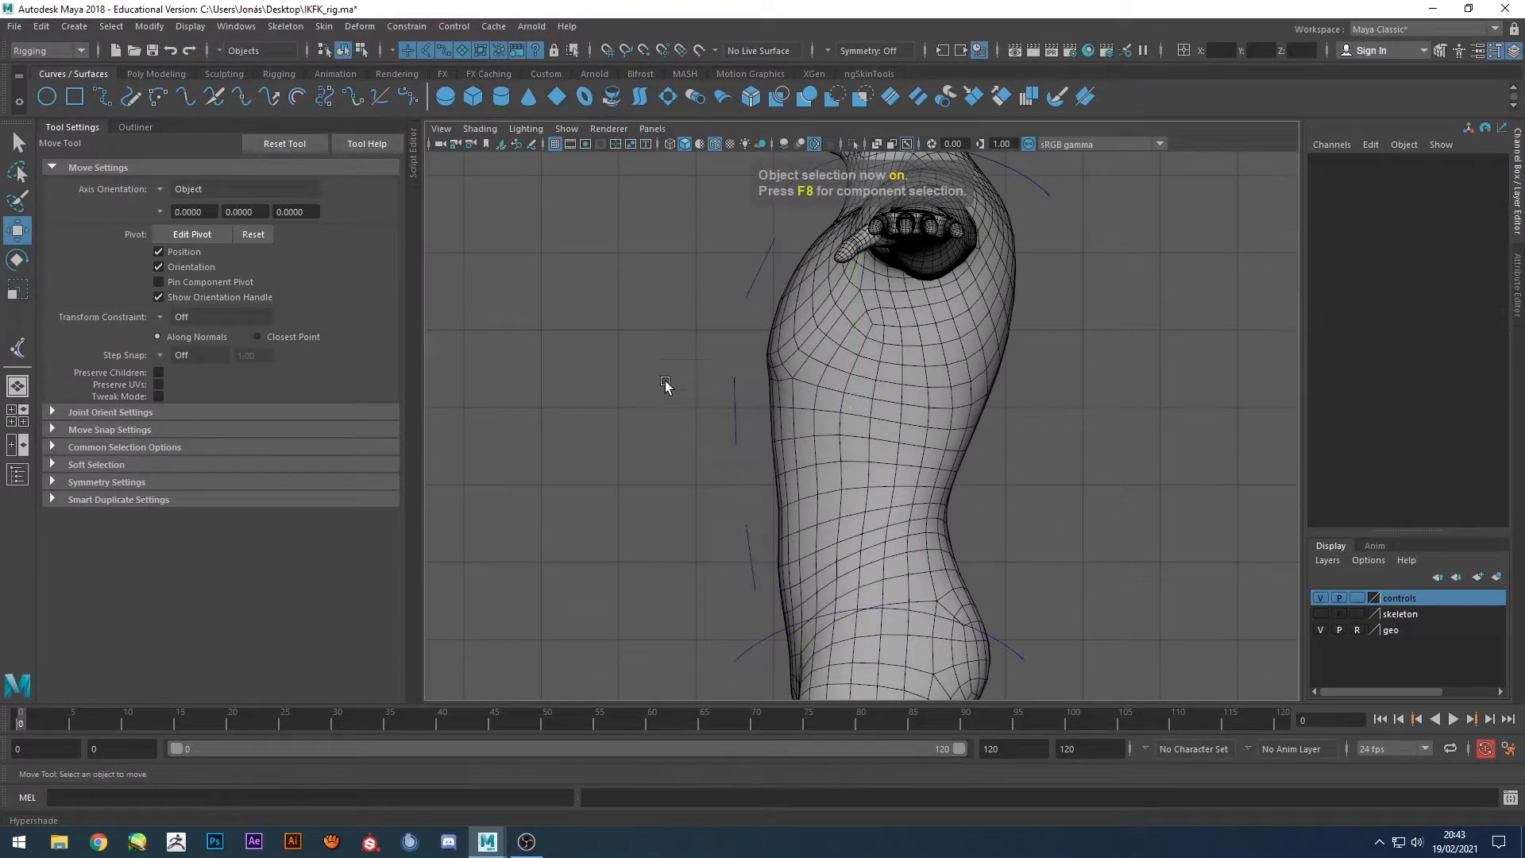
Select the upper chest circle to check its pivot, and inspect the front circles in the perspective view.
left_click_drag(771, 437, 770, 436)
left_click(753, 286)
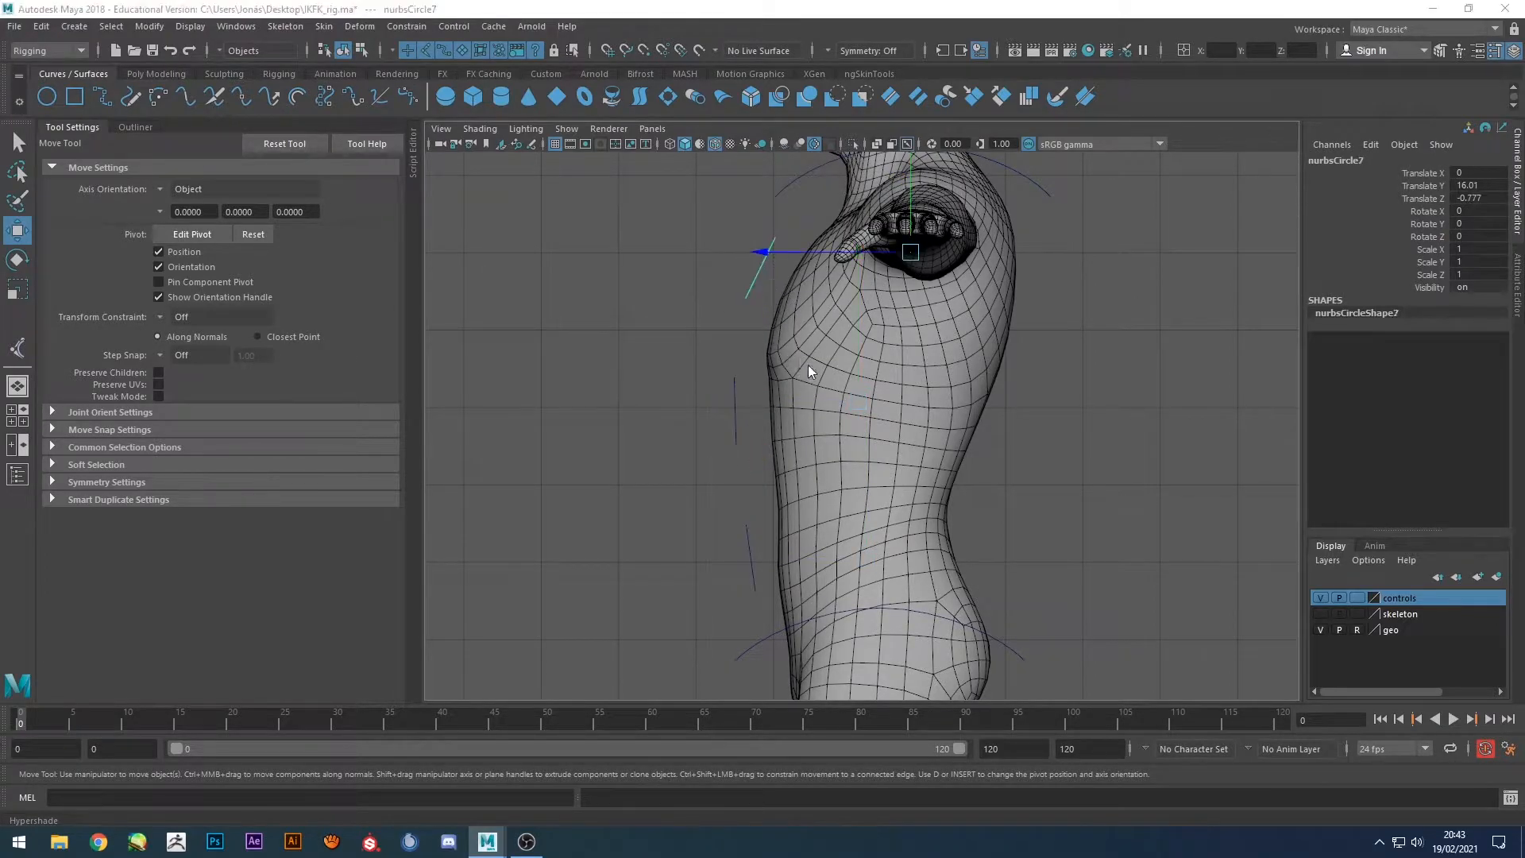
key("space")
key("space")
left_click_drag(804, 363, 956, 413, "alt")
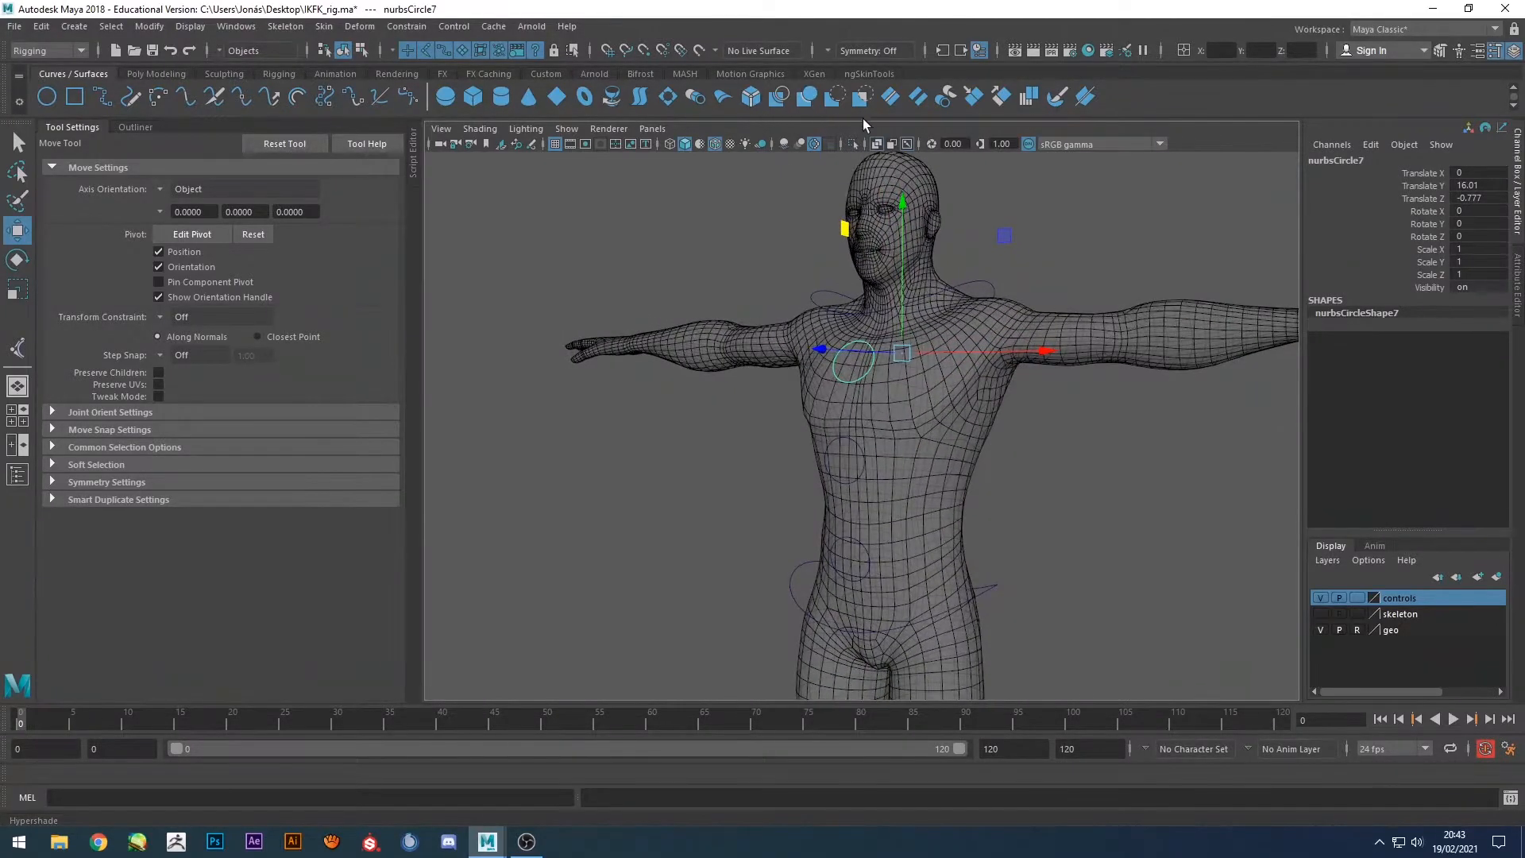
left_click_drag(870, 508, 977, 436, "alt")
left_click(977, 436)
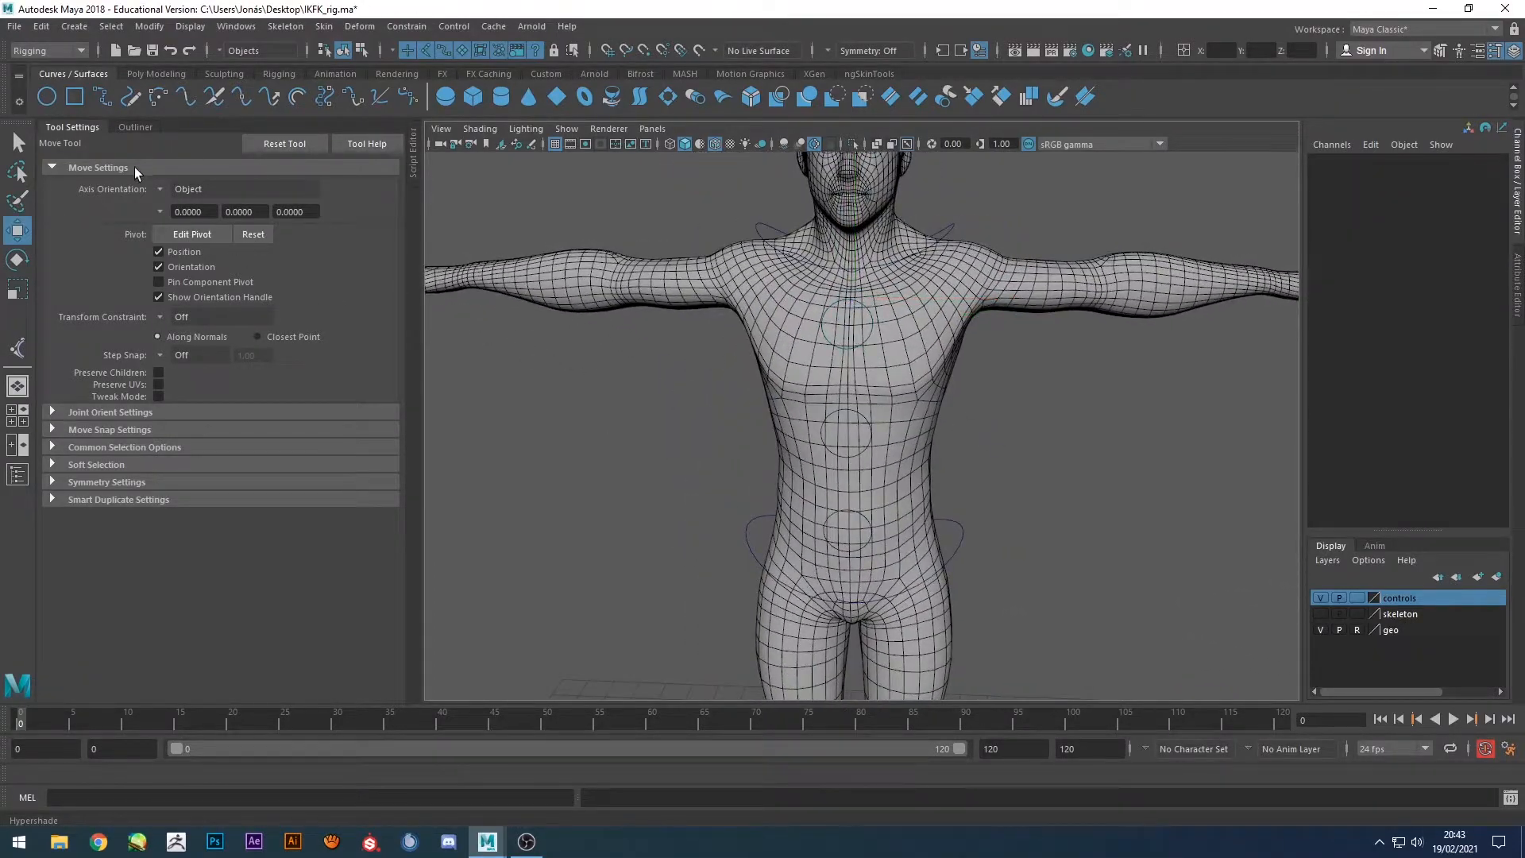
Rename the hip circle, nurbsCircle1, as spine1.
left_click(135, 127)
left_click(111, 511)
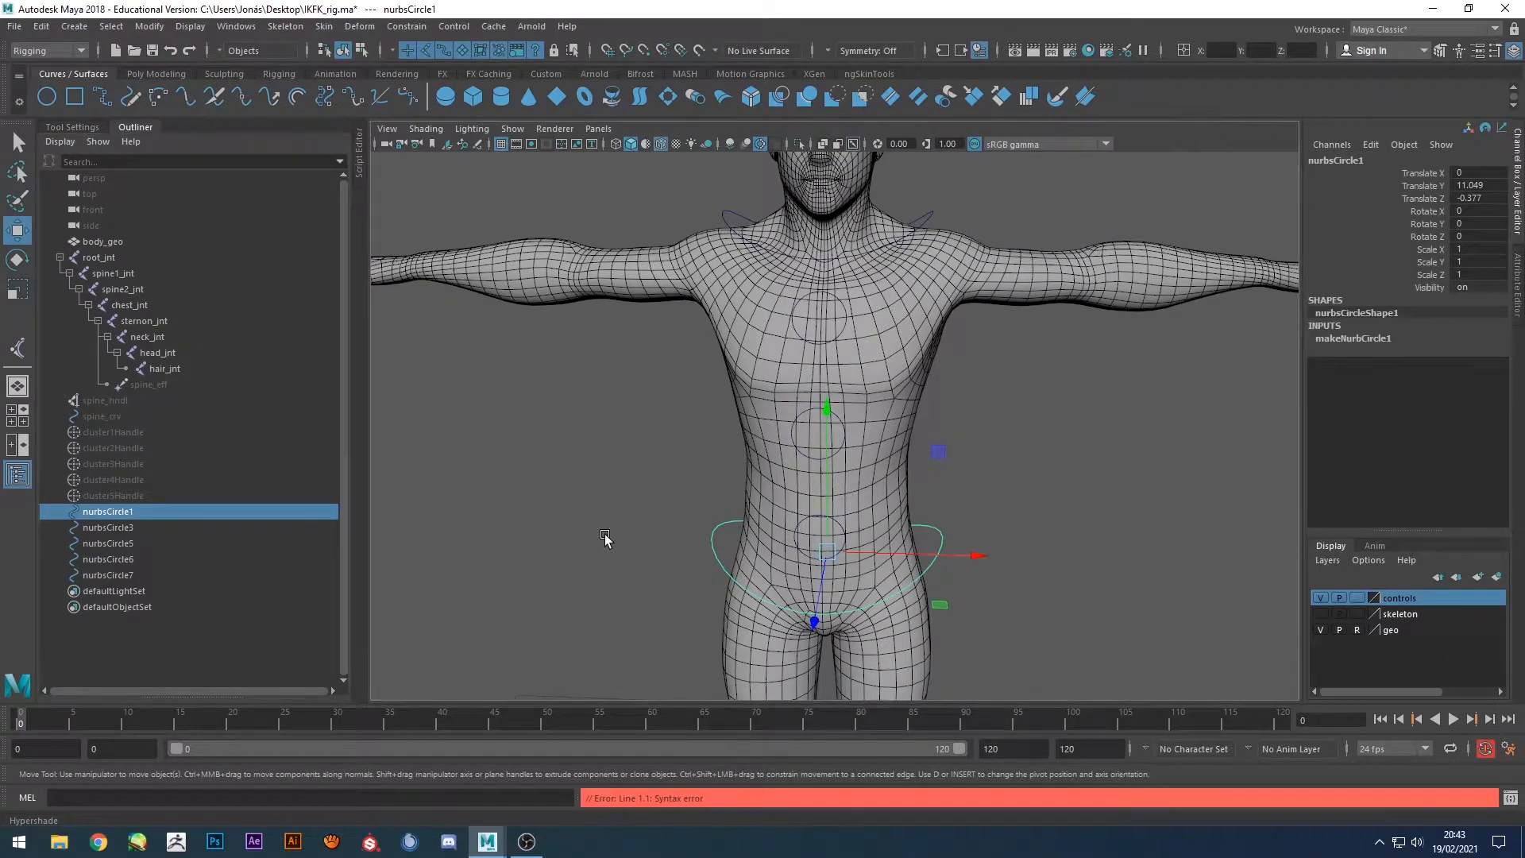
double_click(116, 512)
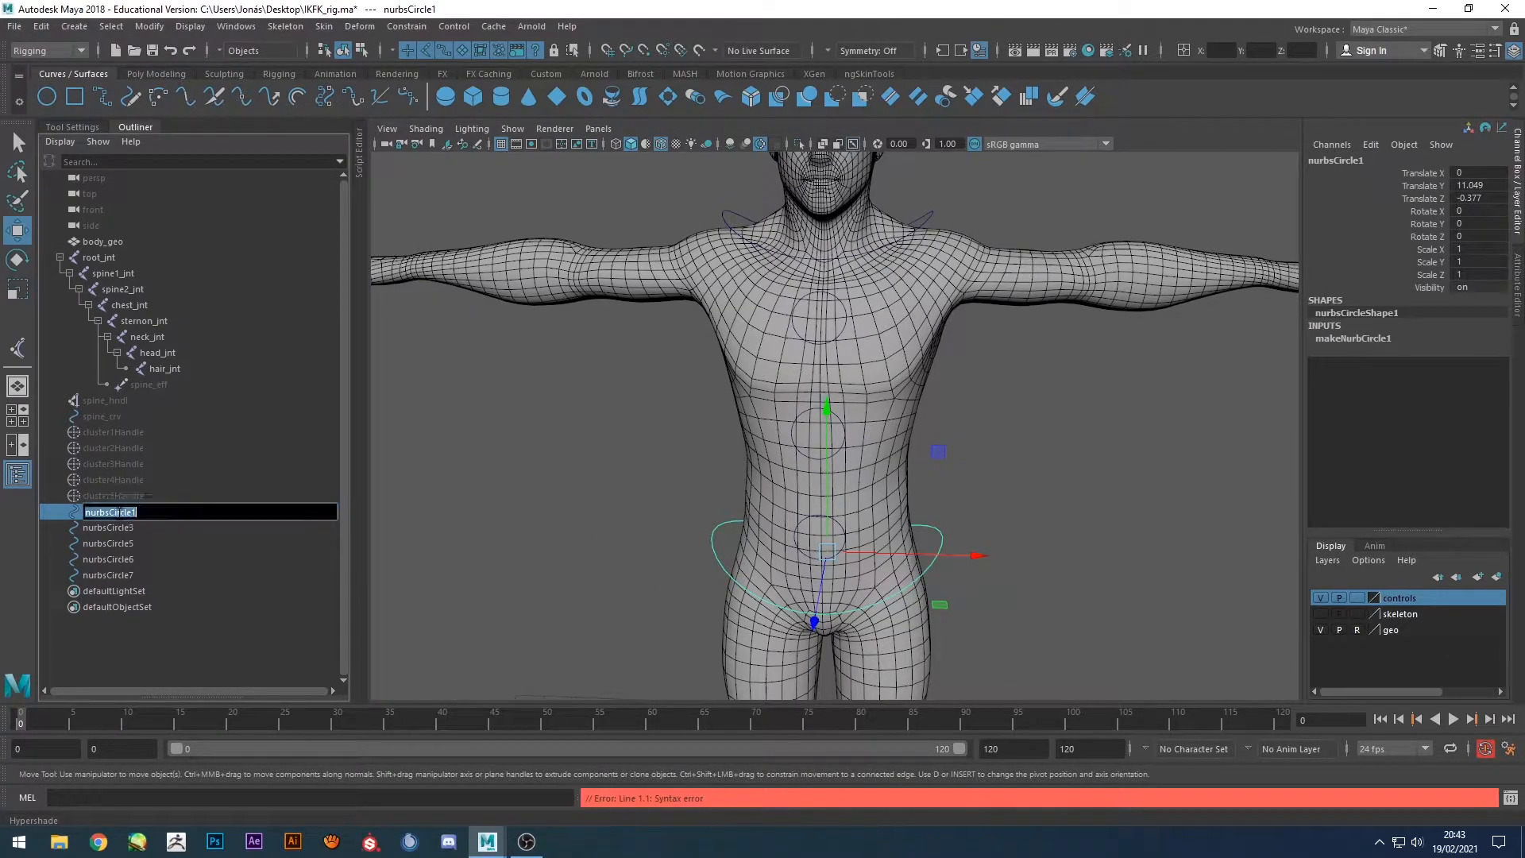
type("spin")
key("Return")
Rename the circle in front of the lower abdomen, nurbsCircle6, as spine2.
left_click(117, 528)
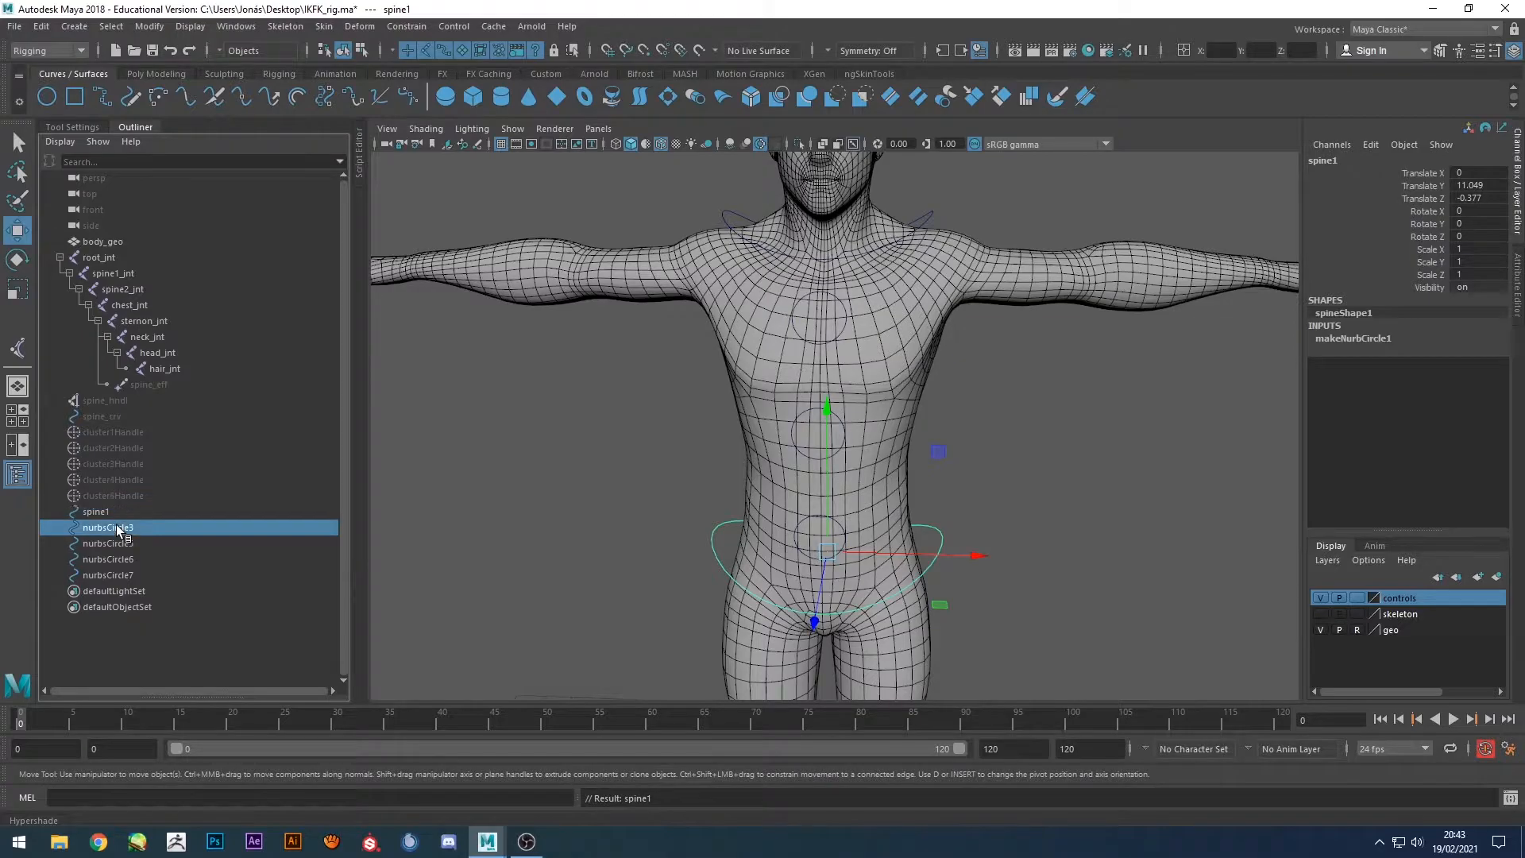
left_click(804, 516)
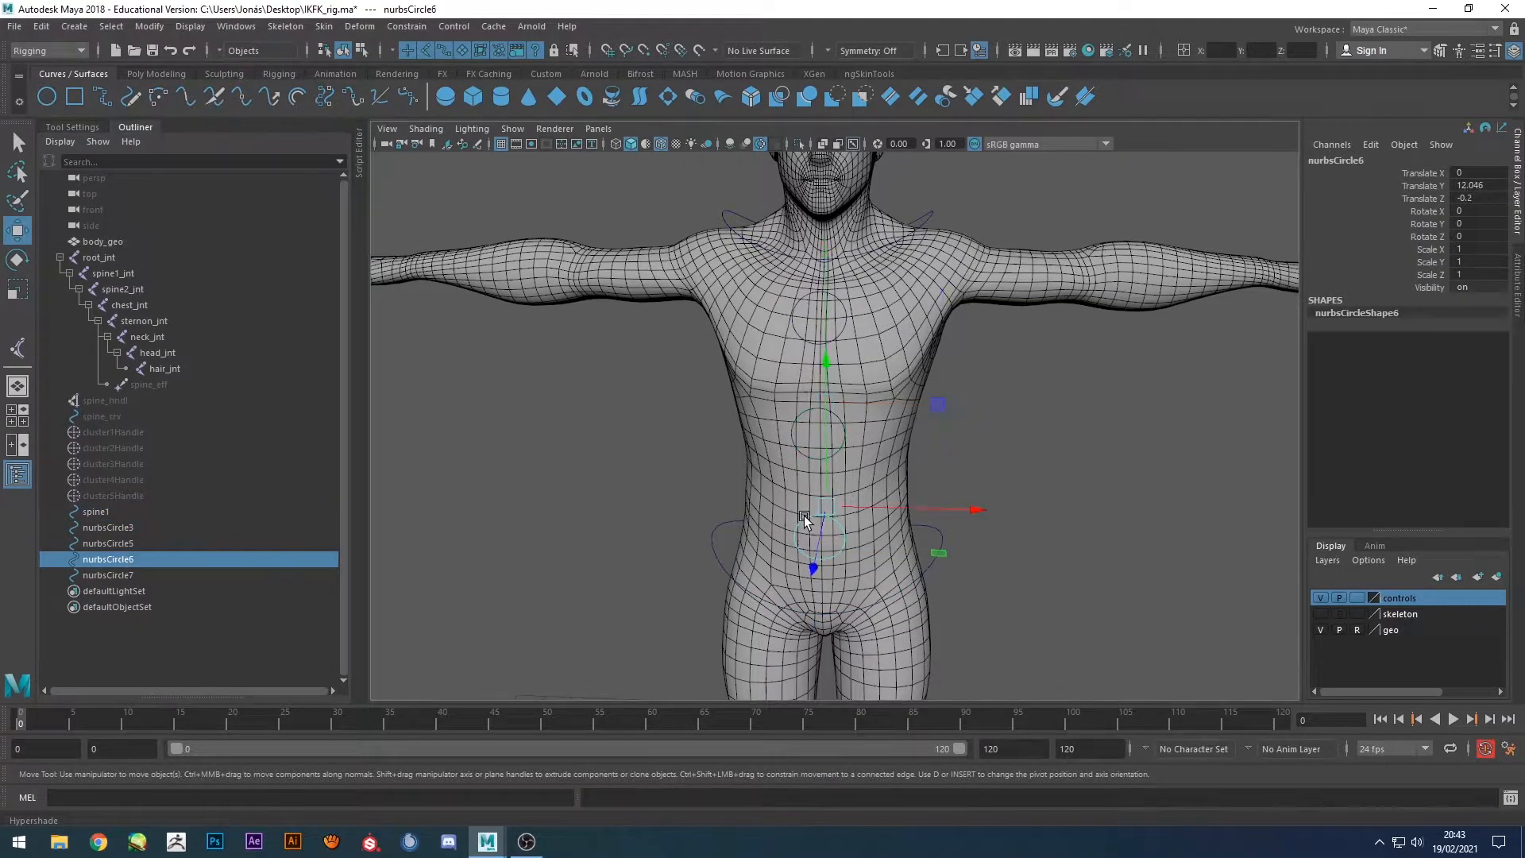
double_click(164, 559)
type("spine2")
key("Return")
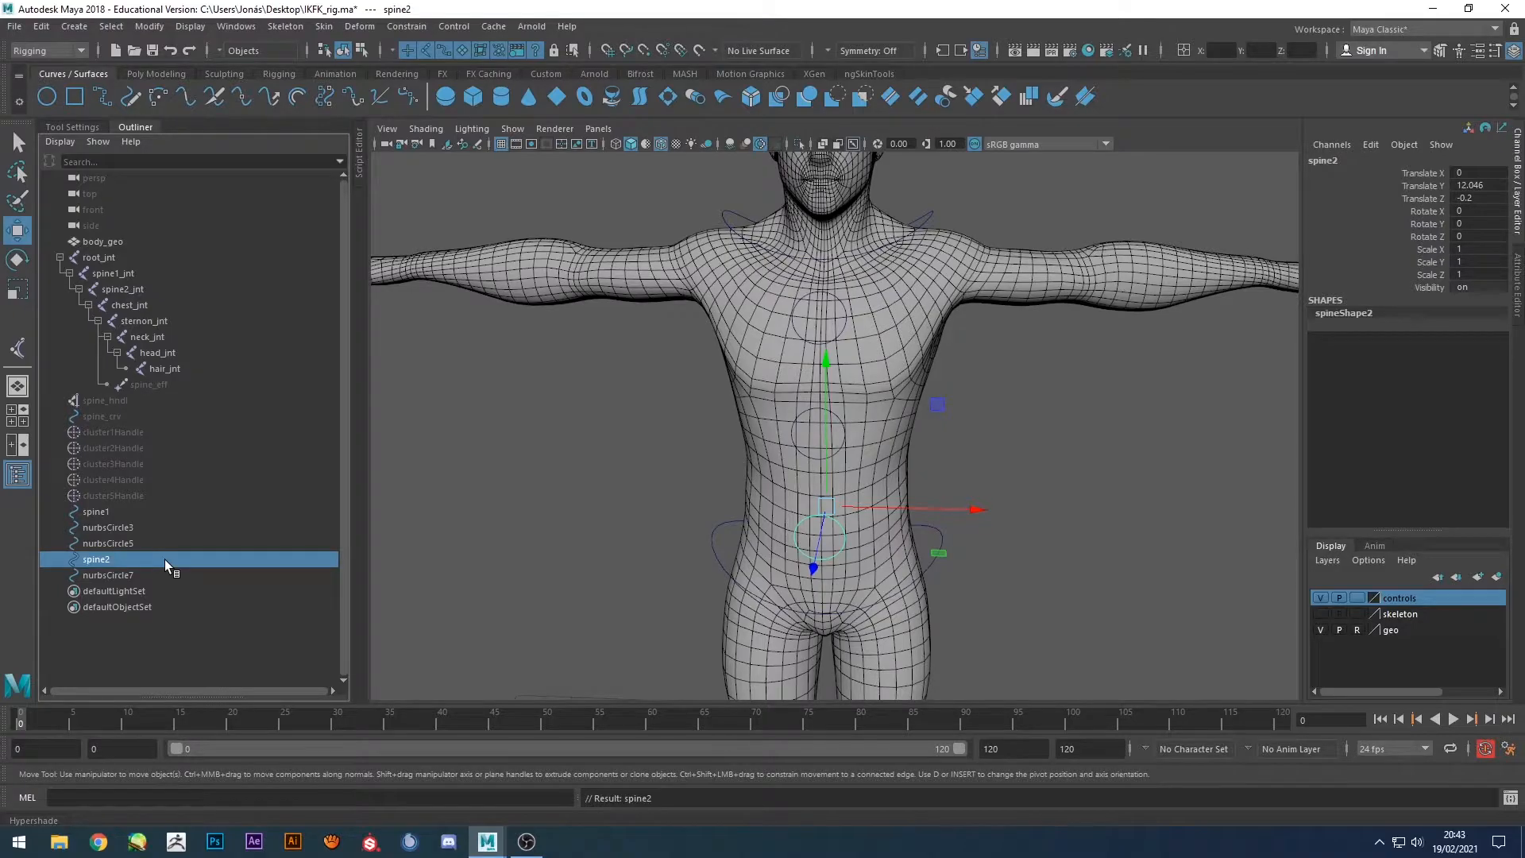
Rename the circle in front of the mid torso, nurbsCircle3, as spine3.
left_click(112, 575)
left_click(113, 542)
left_click(113, 528)
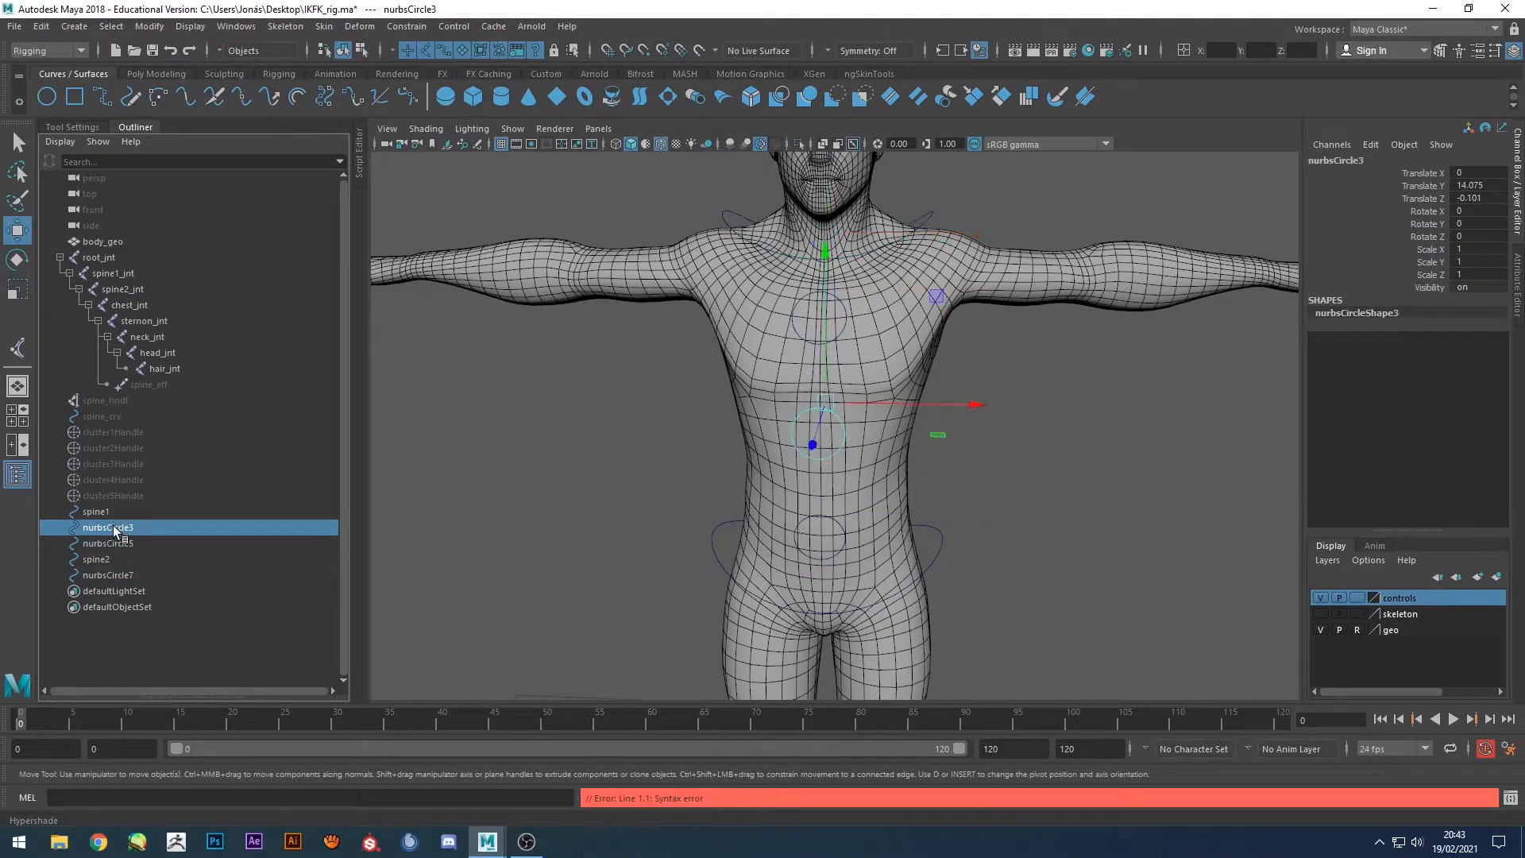
double_click(108, 527)
type("spine3")
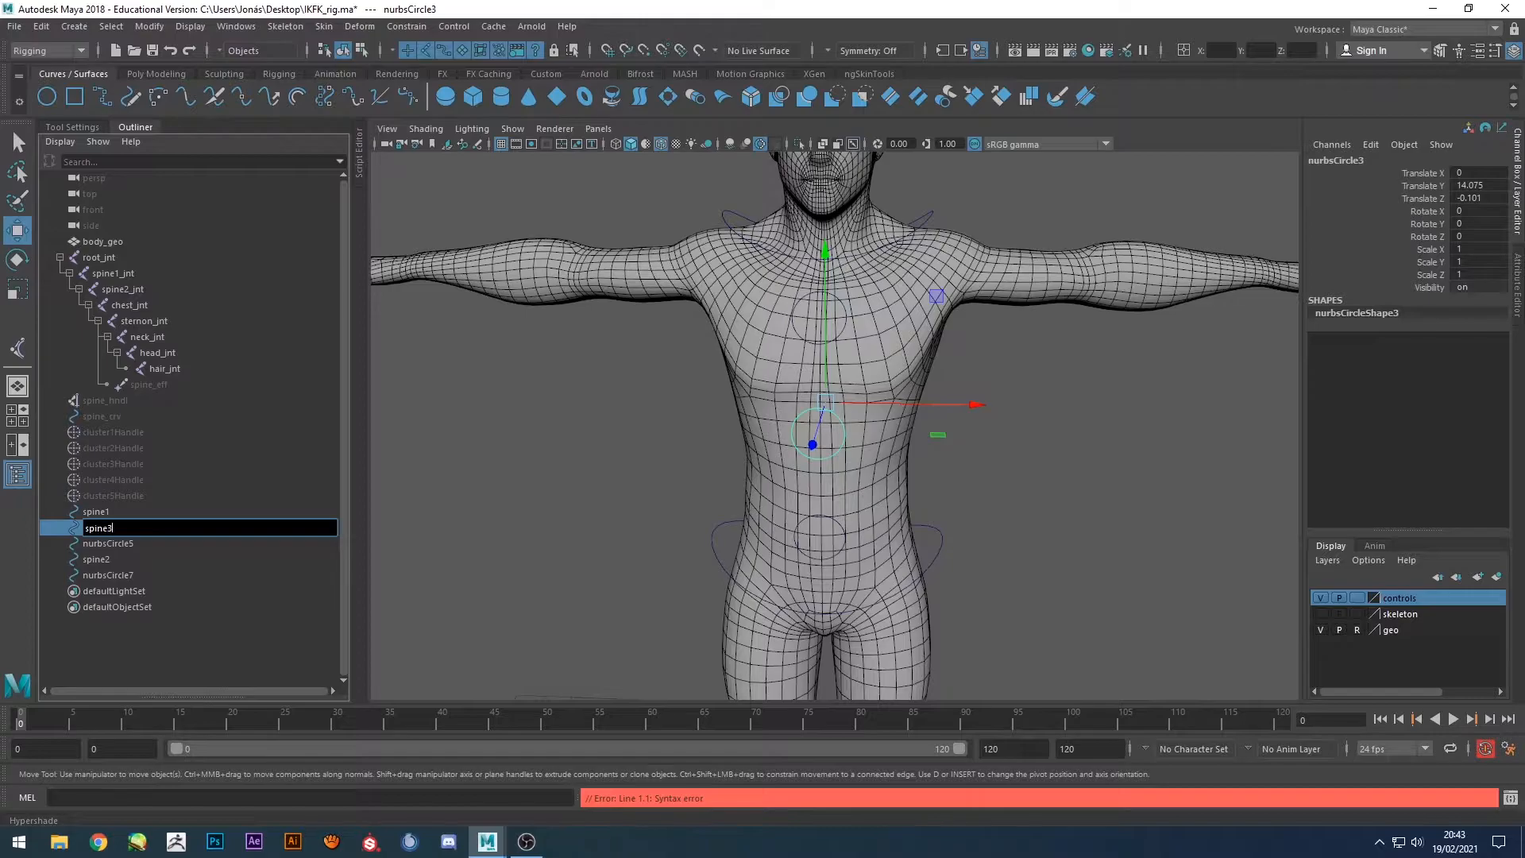
key("Return")
Rename the circle in front of the chest, nurbsCircle7, as spine4.
left_click(97, 543)
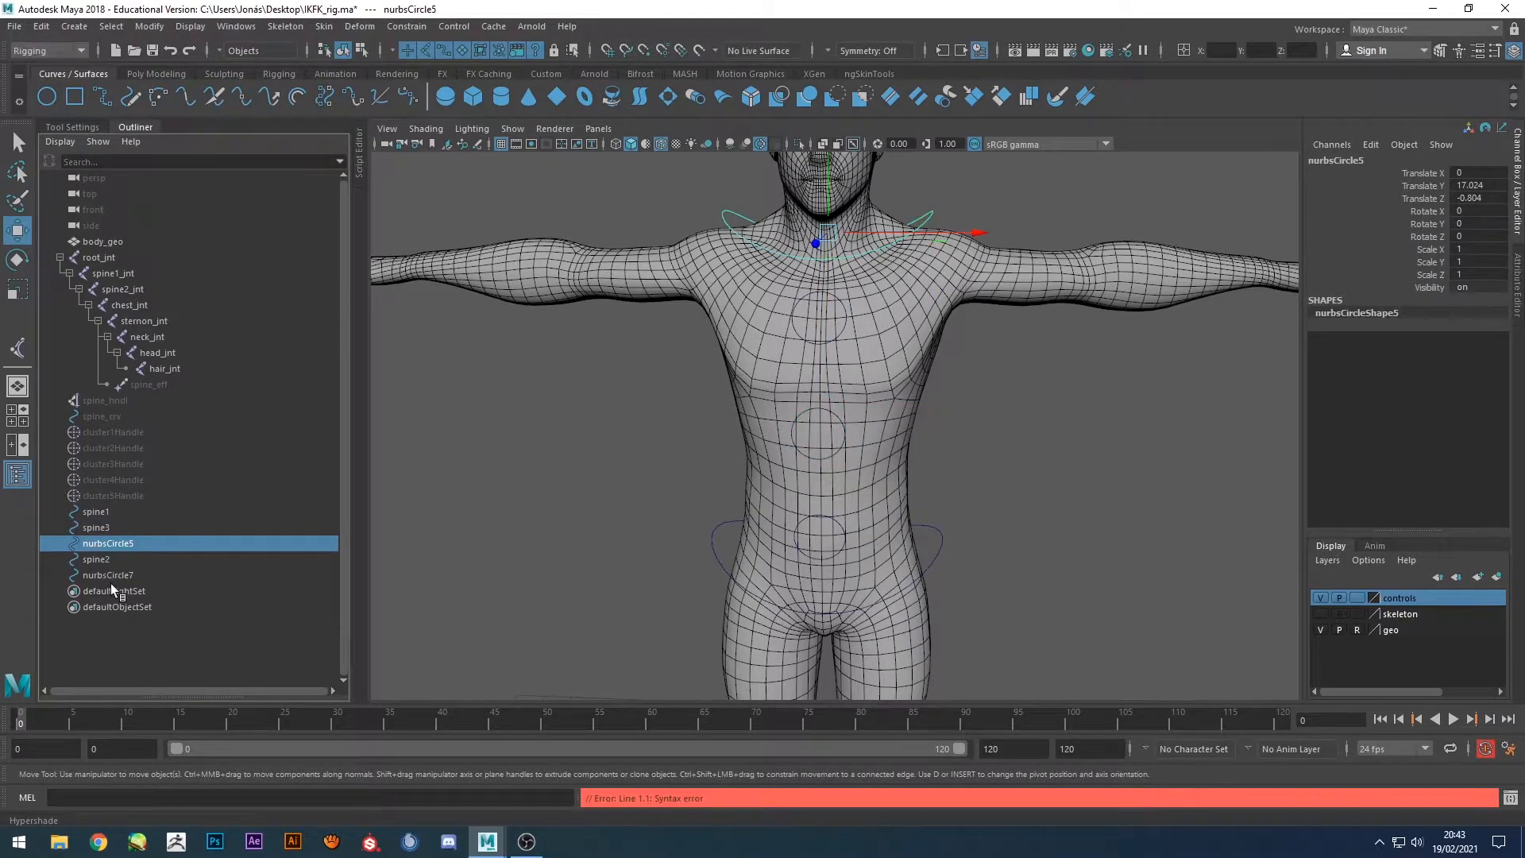
left_click(108, 574)
double_click(108, 574)
type("spine")
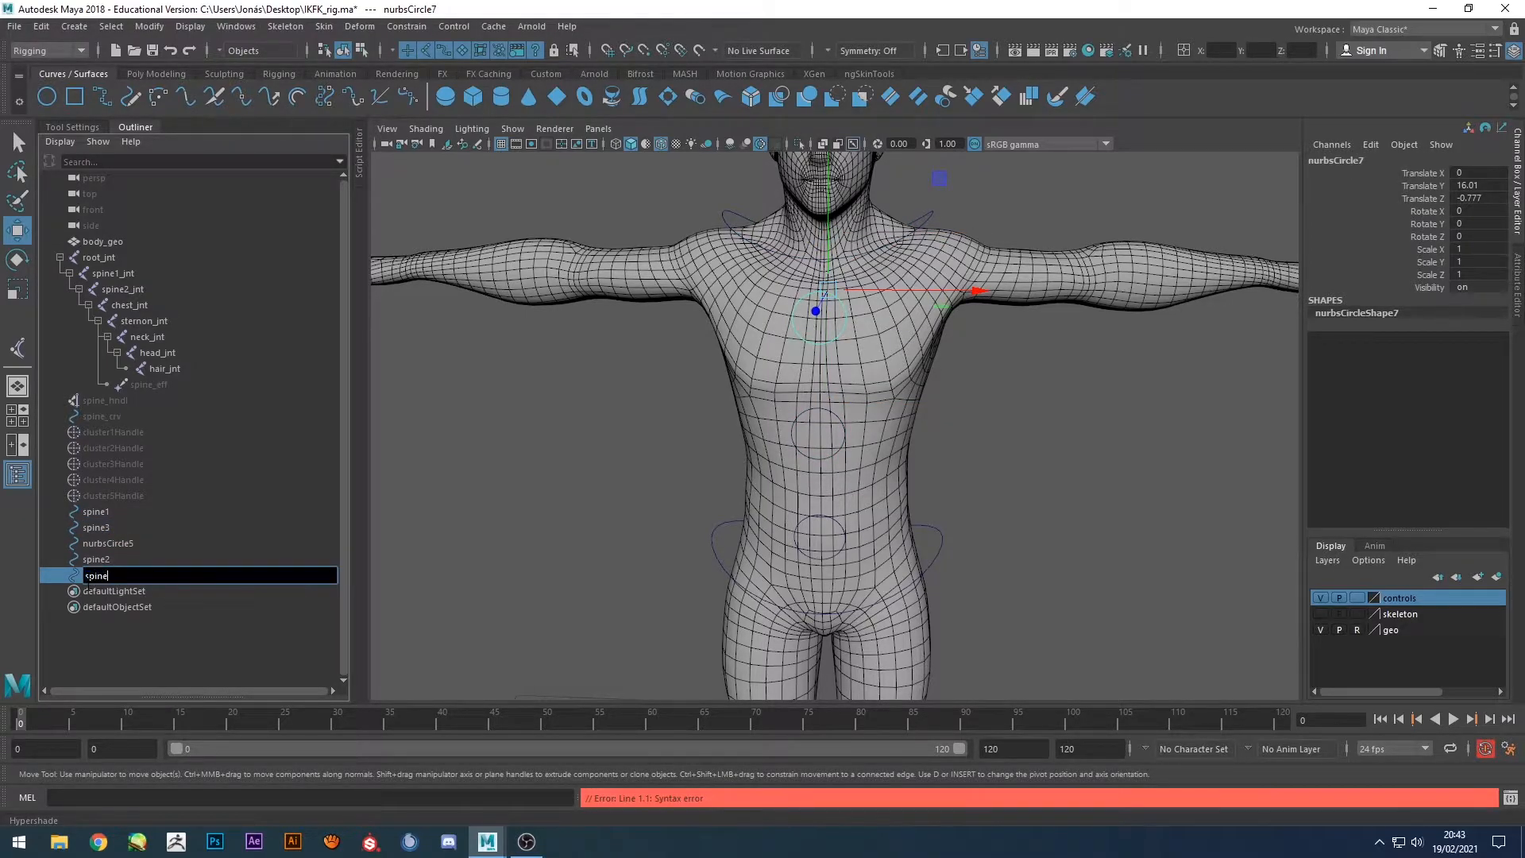
type("4")
key("Return")
Rename the collar circle, nurbsCircle5, as spine5 and reorder the circles in the Outliner from spine1 to spine5.
left_click(102, 544)
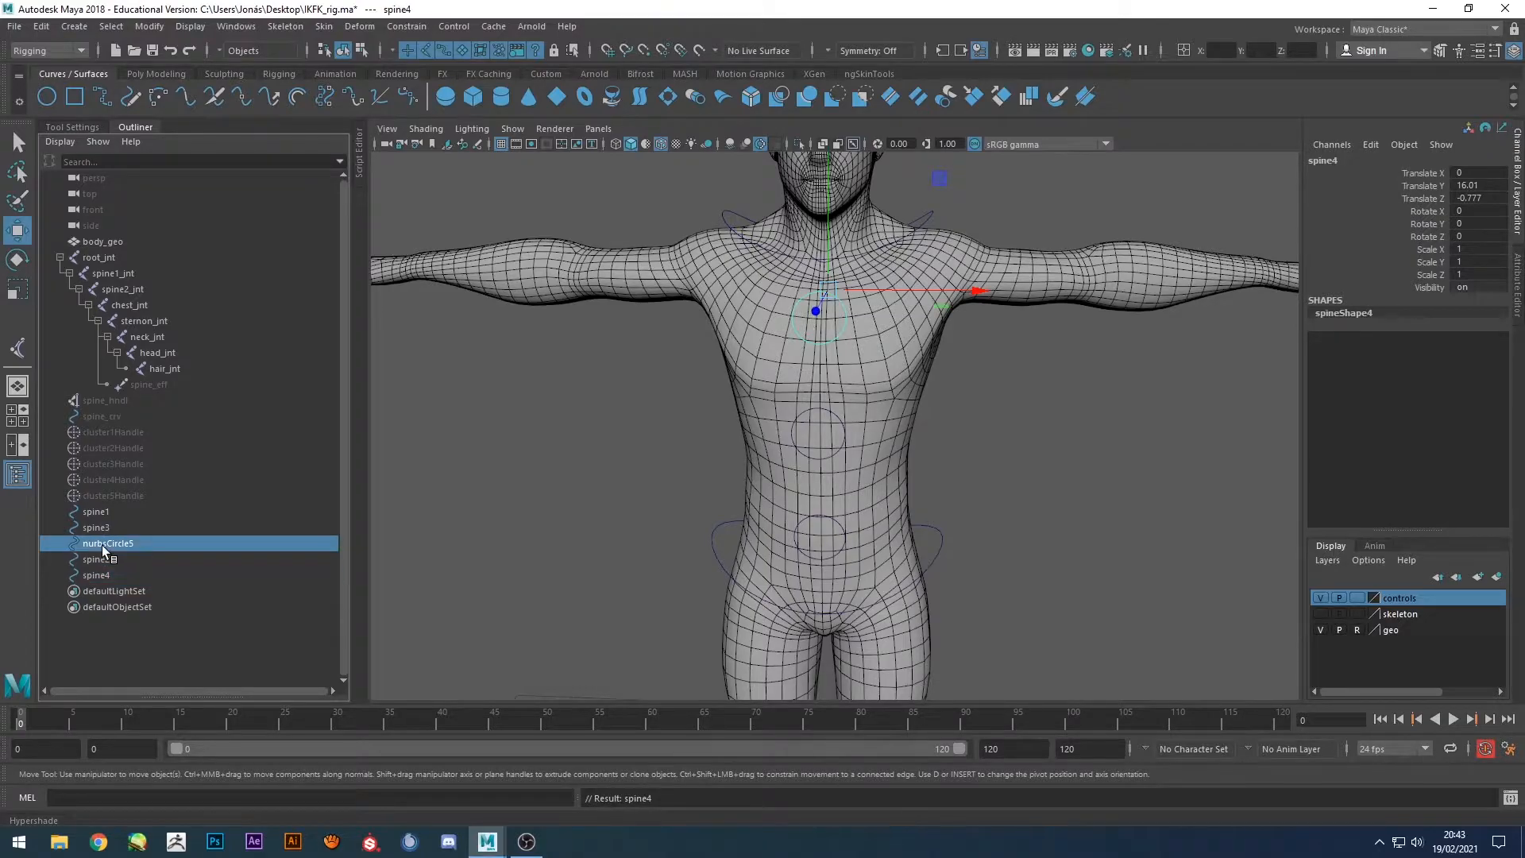
double_click(102, 545)
type("spine")
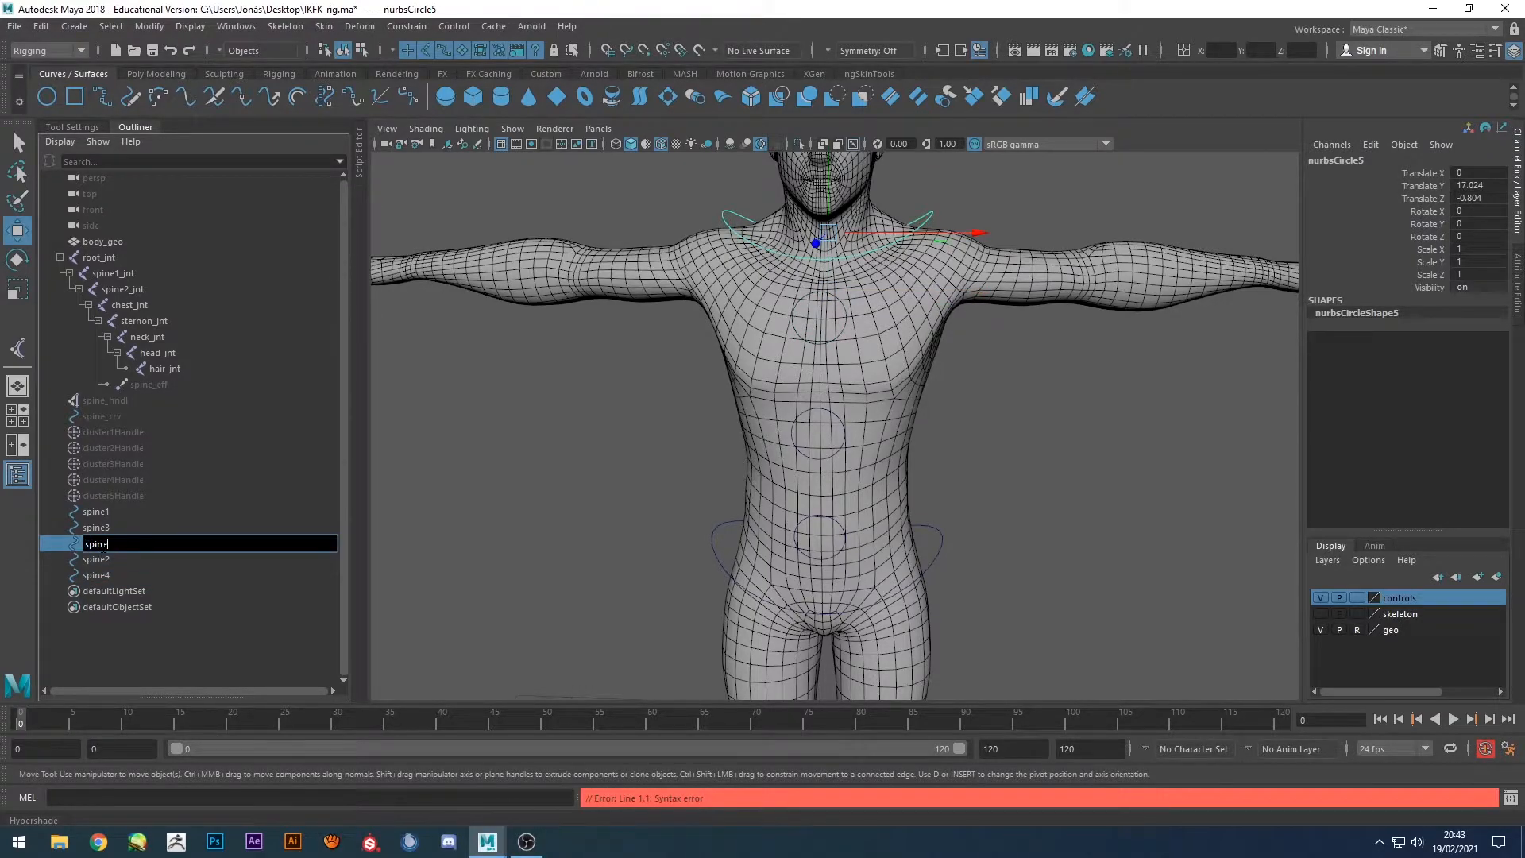
type("5")
key("Return")
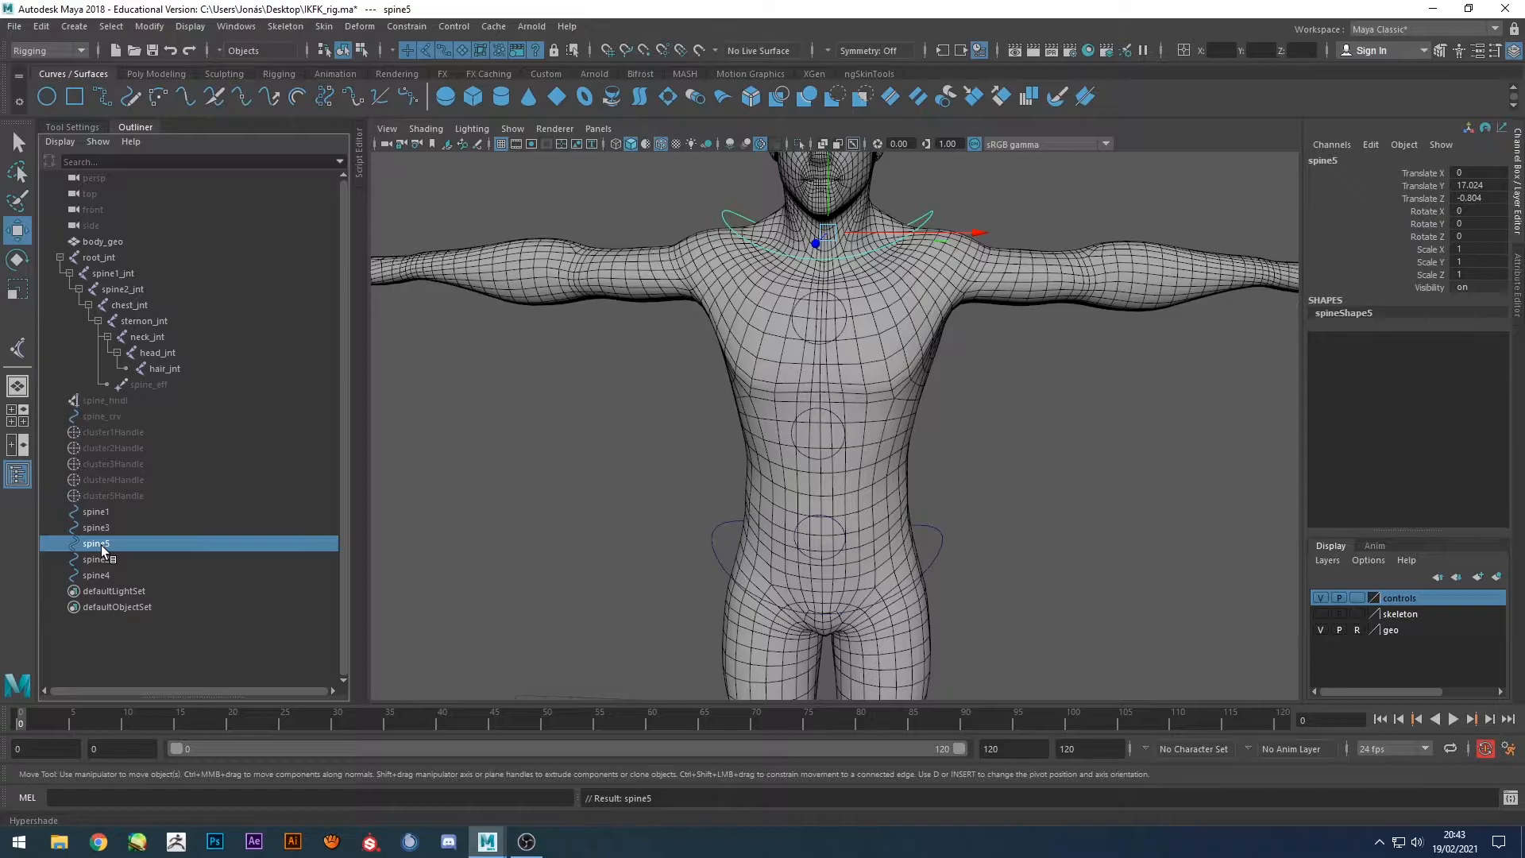
mouse_move(102, 545)
middle_mouse_down()
mouse_move(108, 580)
mouse_move(107, 550)
middle_mouse_up()
left_click(104, 527)
Append _IK_ctrl to the names spine1 through spine5 by replacing $ with _IK_ctrl on the selected circles.
left_click(102, 512)
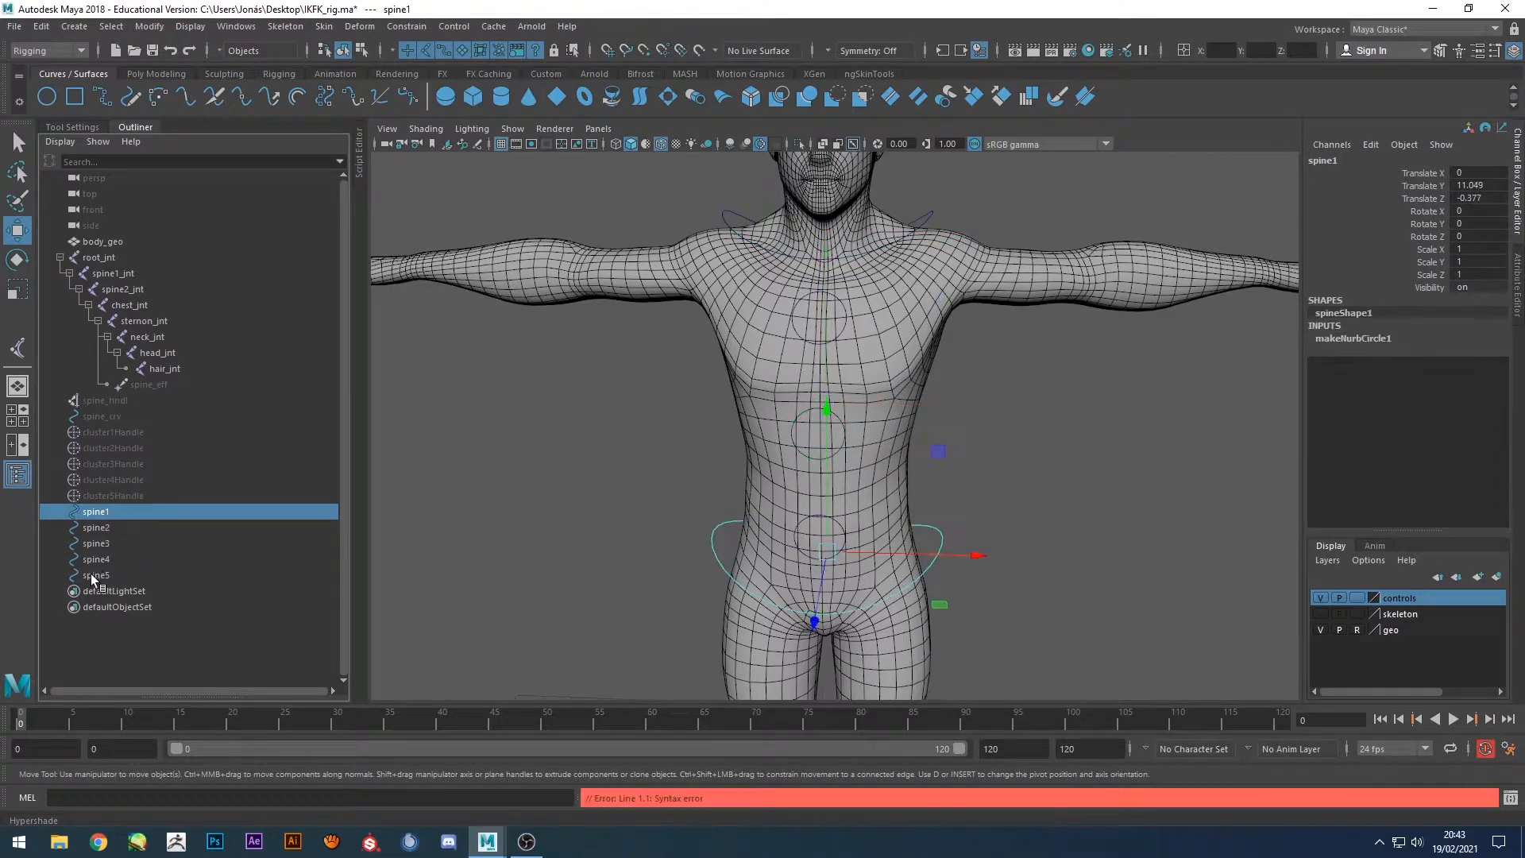
left_click(93, 575, "shift")
left_click(150, 26)
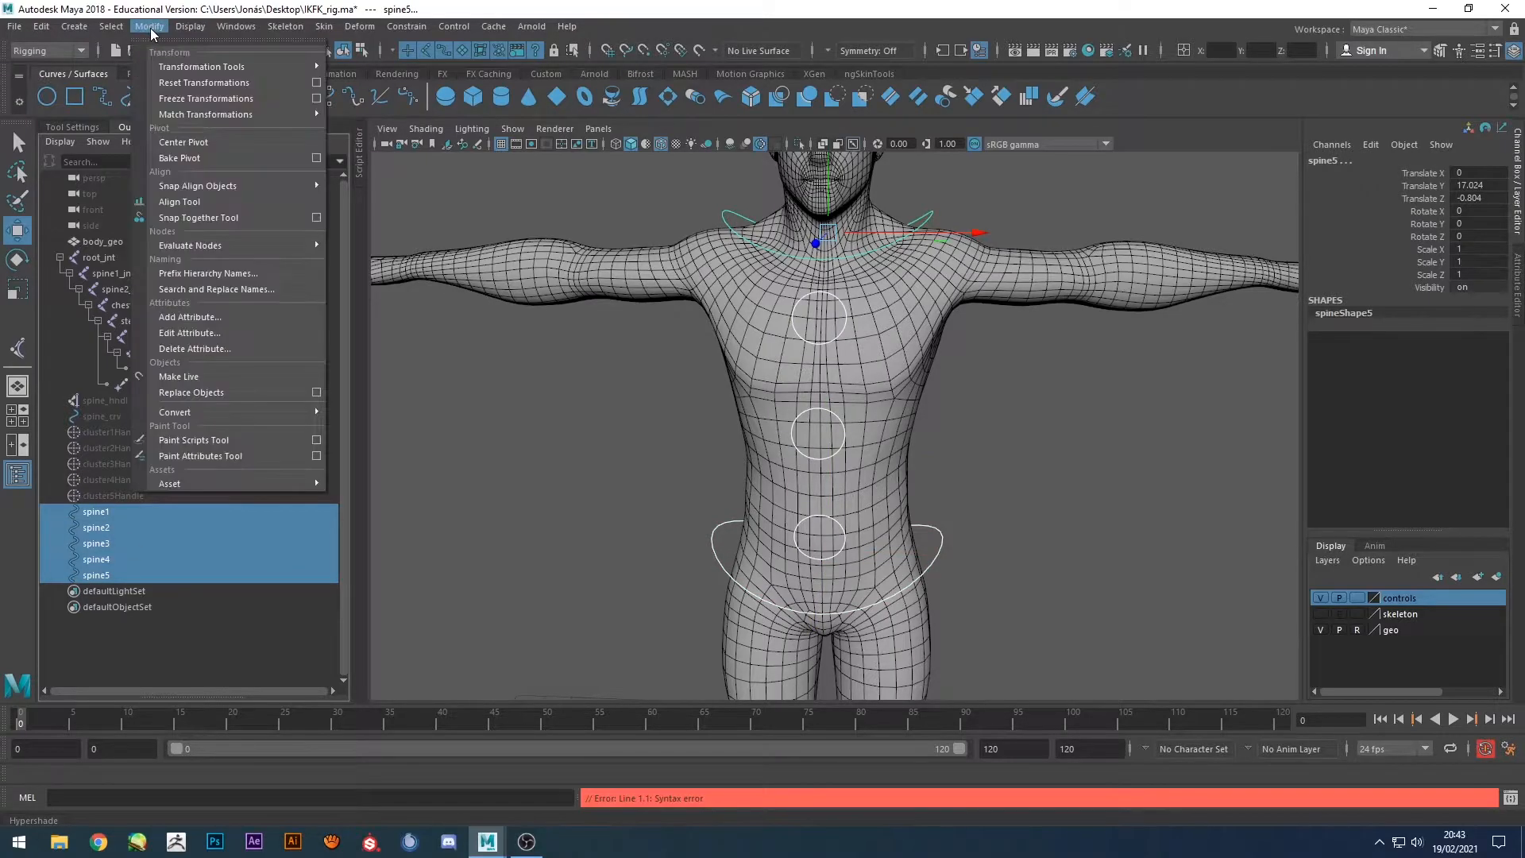
left_click(216, 289)
type("S")
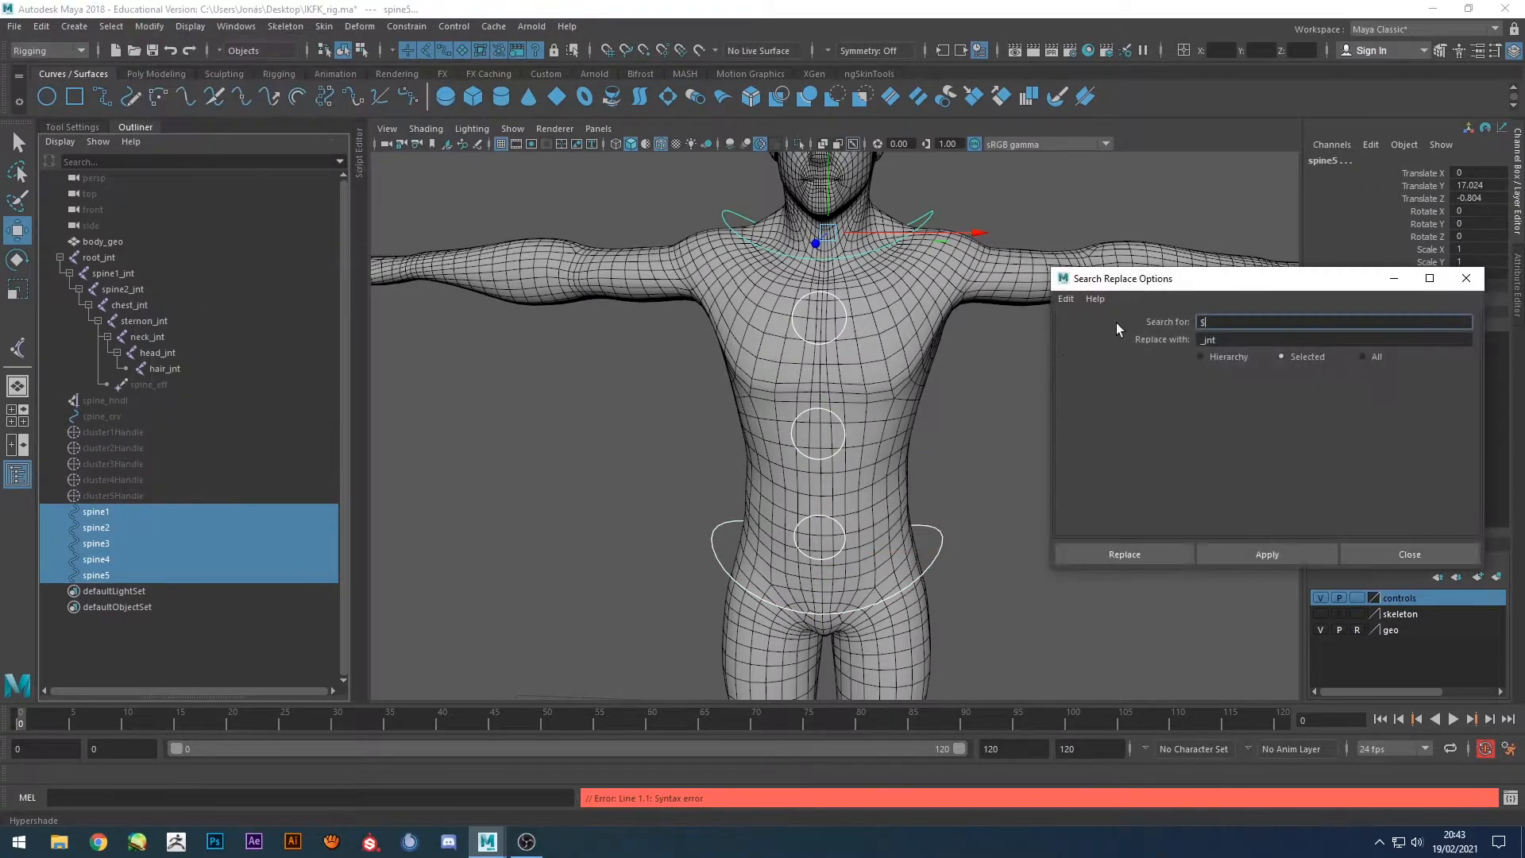
key("Tab")
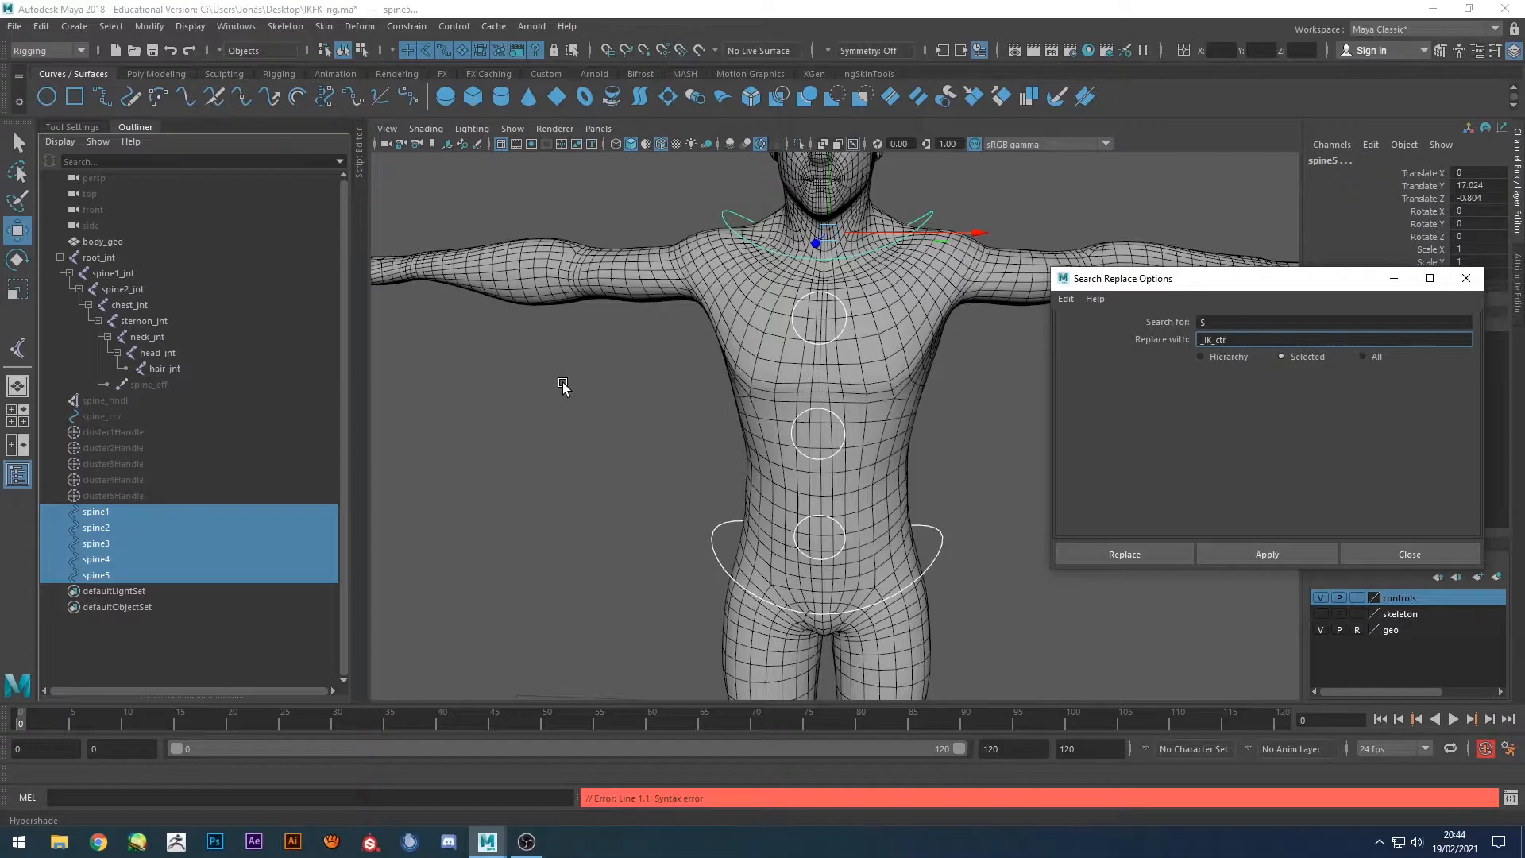
left_click(1137, 554)
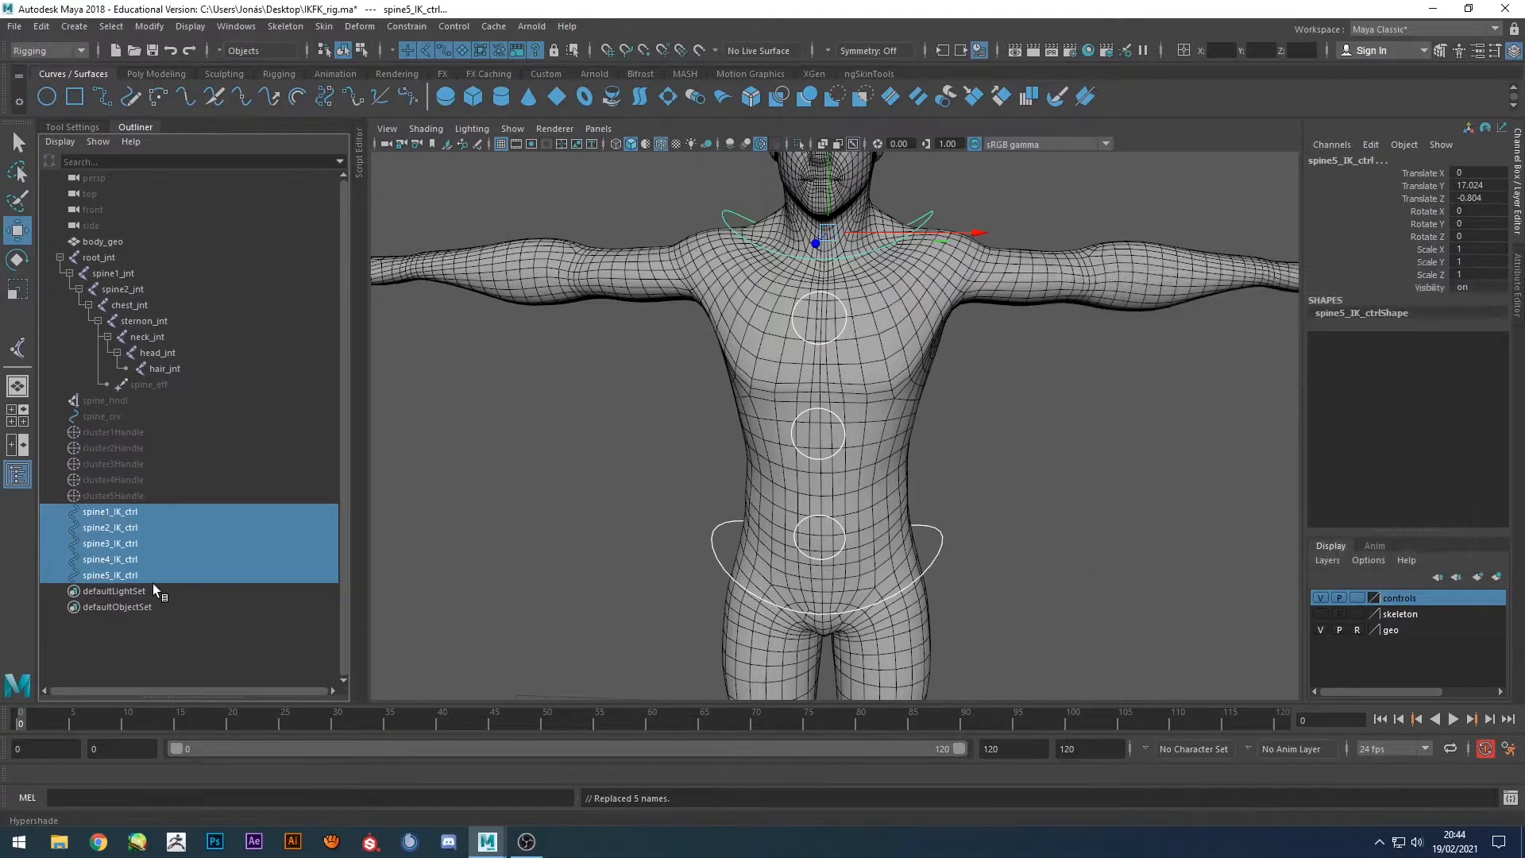
left_click(570, 539)
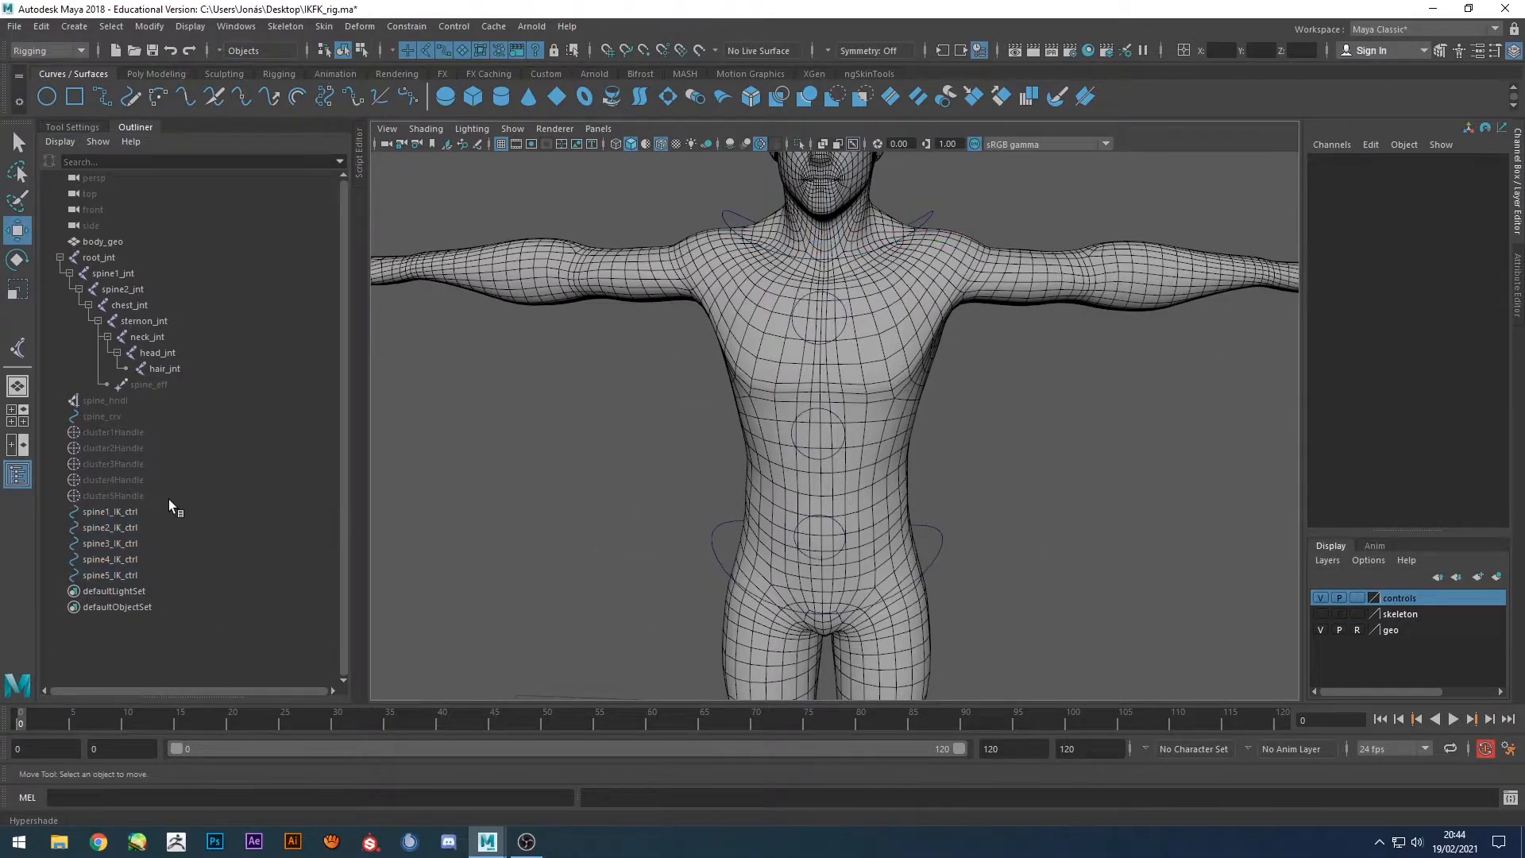
Parent cluster1Handle under spine1_IK_ctrl in the Outliner.
left_click(120, 513)
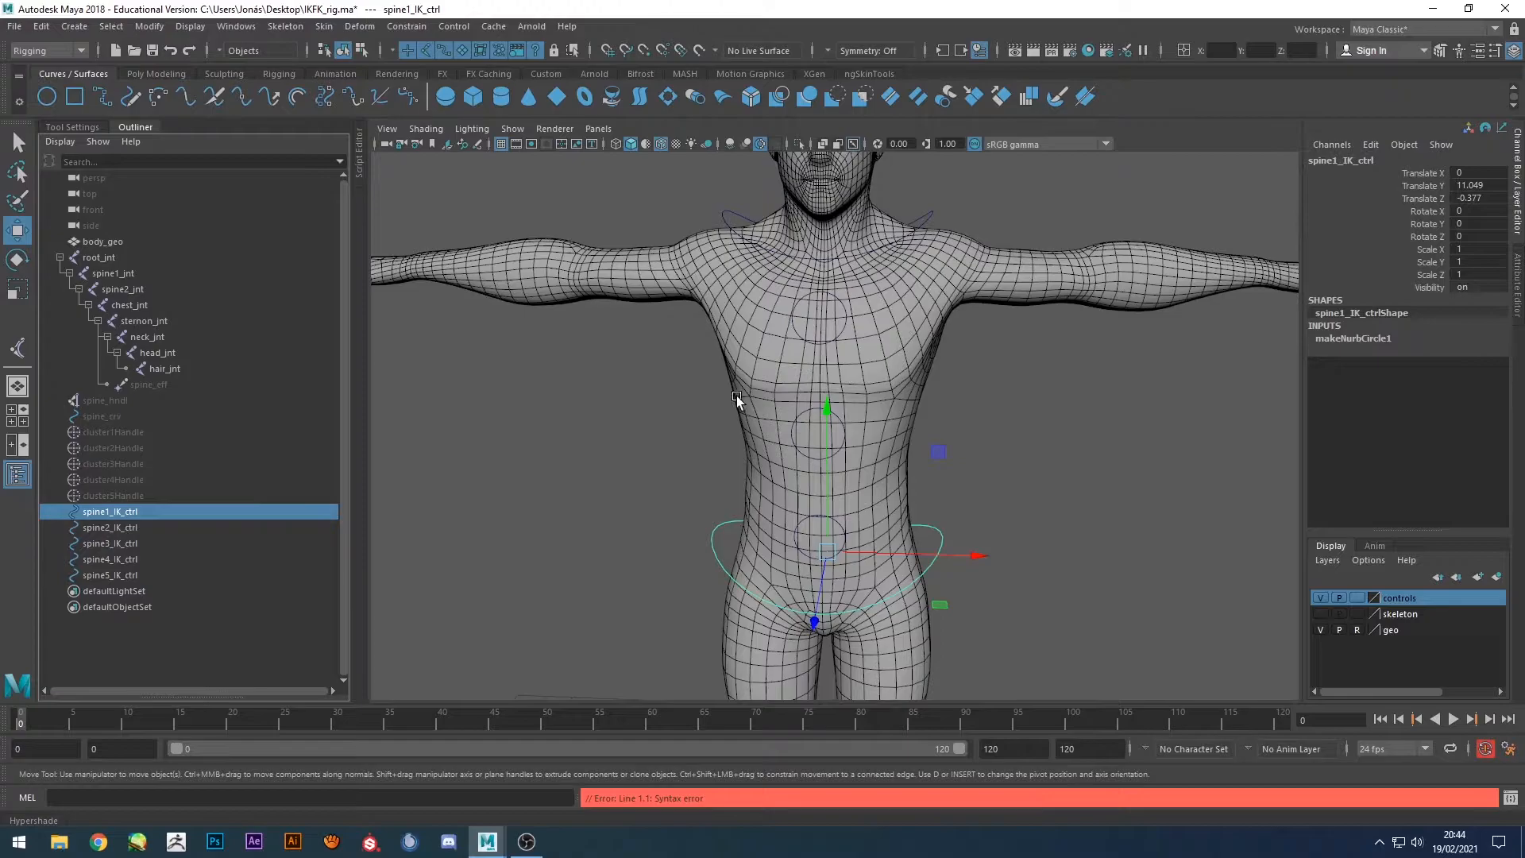
left_click(135, 495)
left_click(125, 513)
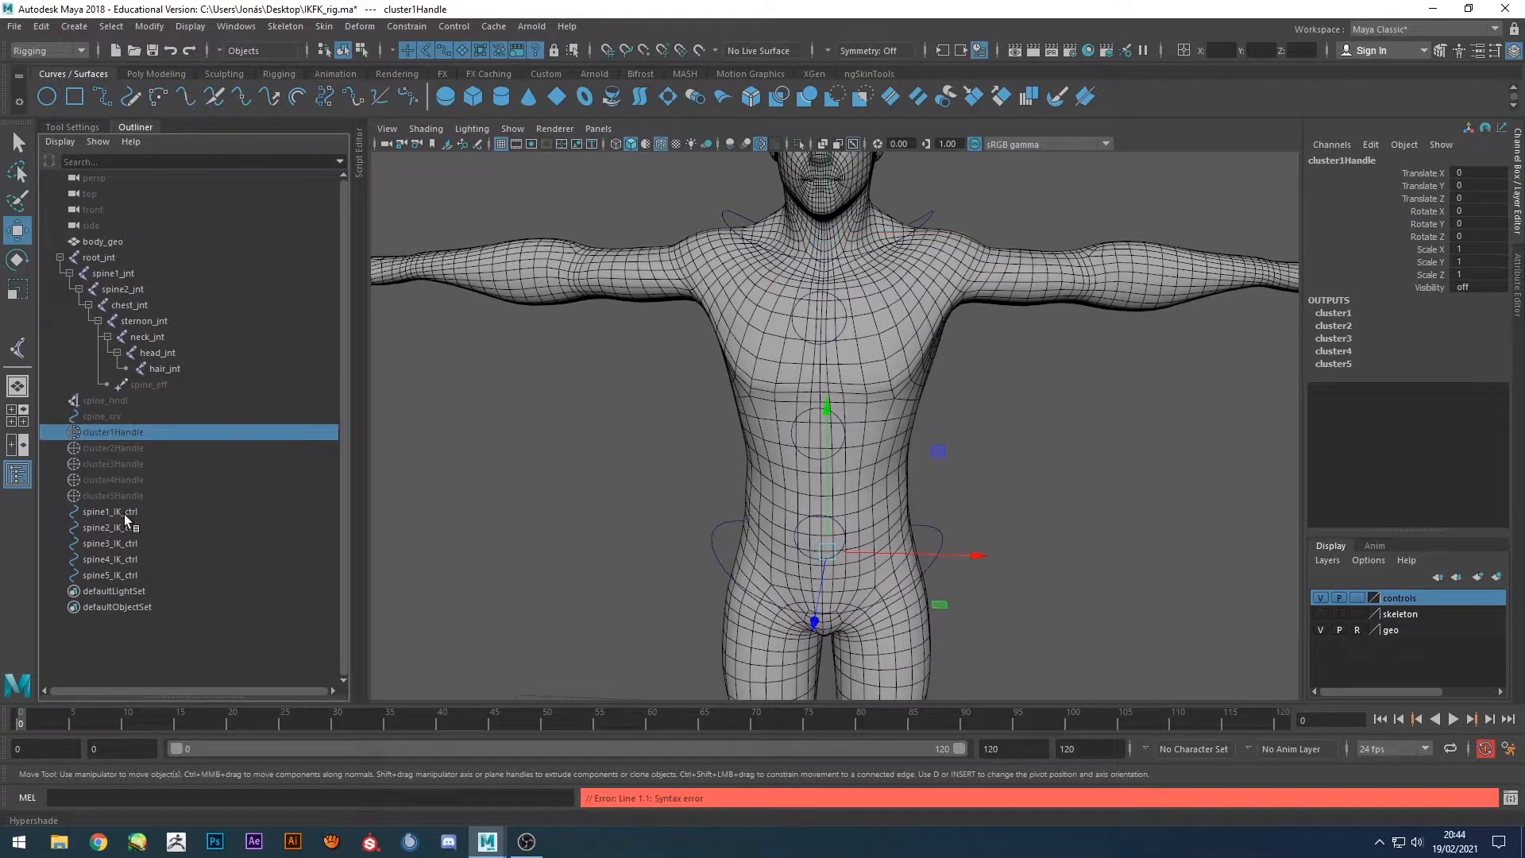
left_click(106, 432)
middle_click_drag(106, 435, 119, 518)
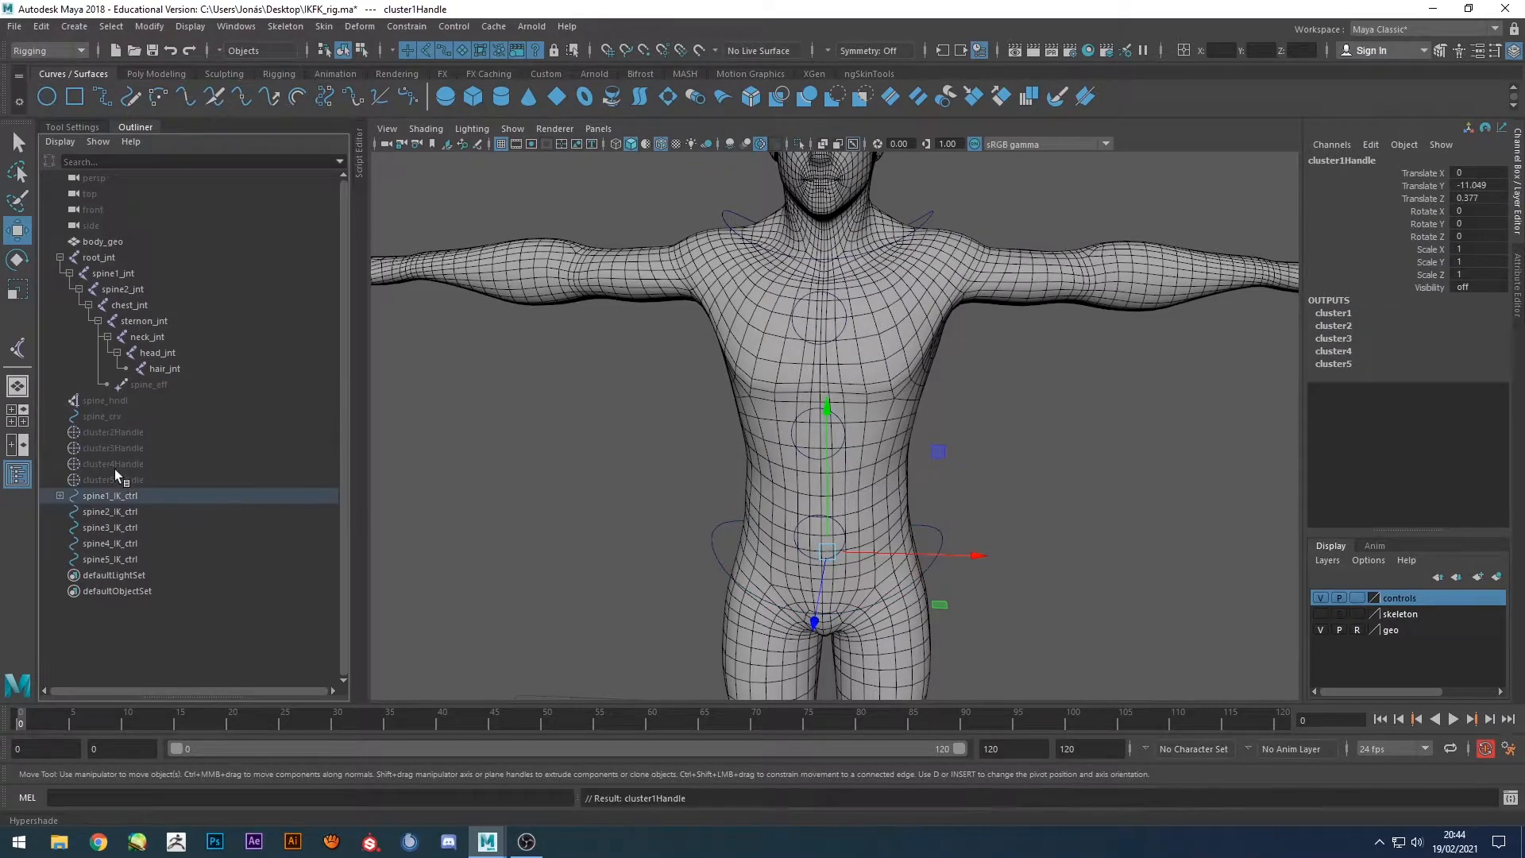
Parent cluster2Handle through cluster5Handle under the matching spine2_IK_ctrl to spine5_IK_ctrl controls.
left_click(116, 431)
middle_click_drag(115, 431, 118, 510)
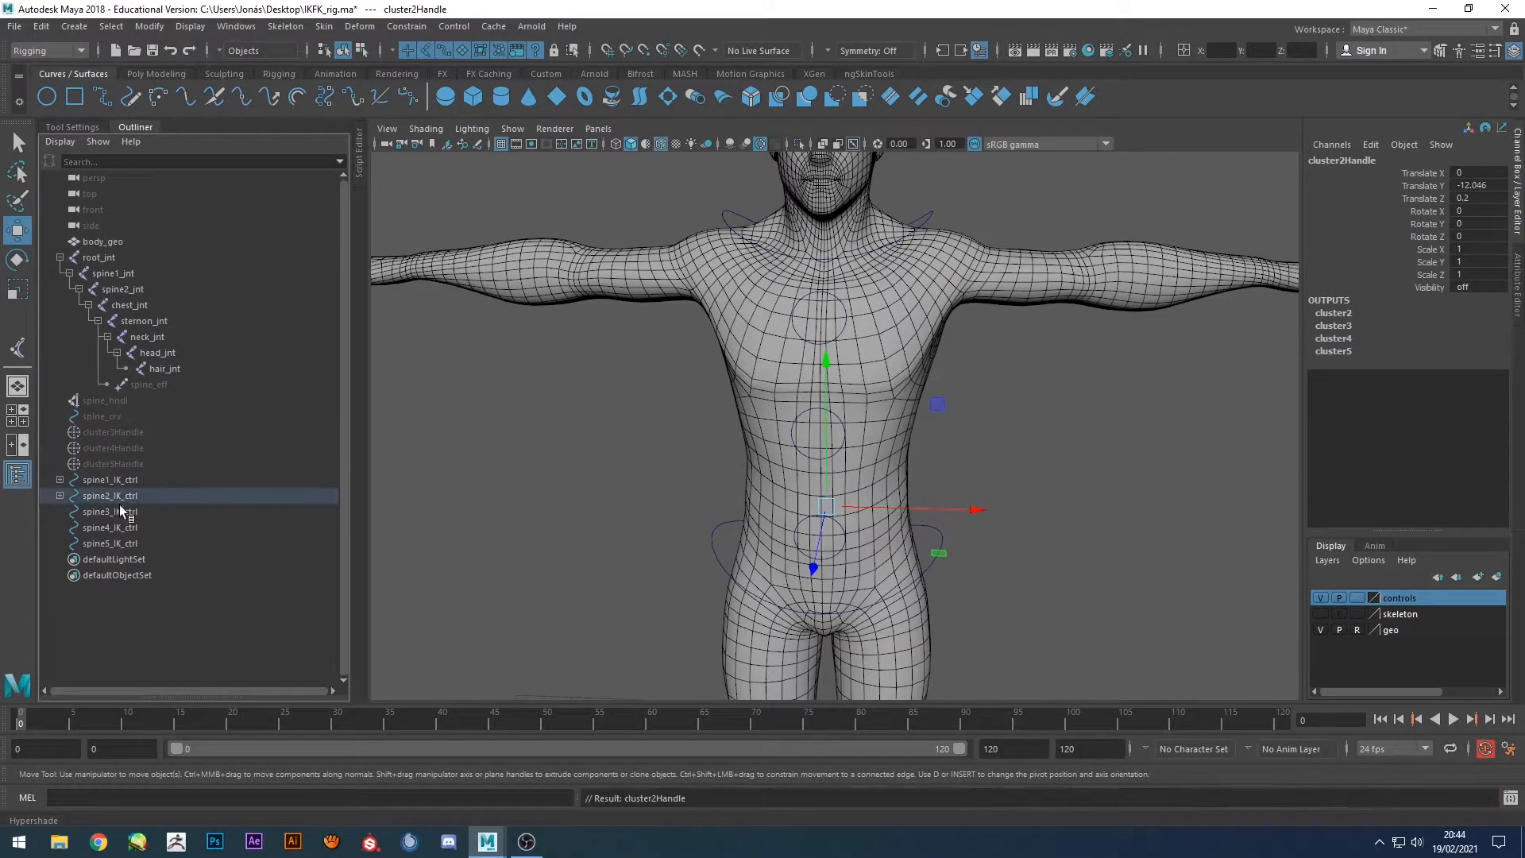
left_click(116, 433)
middle_click_drag(113, 430, 117, 514)
left_click(116, 436)
middle_click_drag(117, 435, 119, 512)
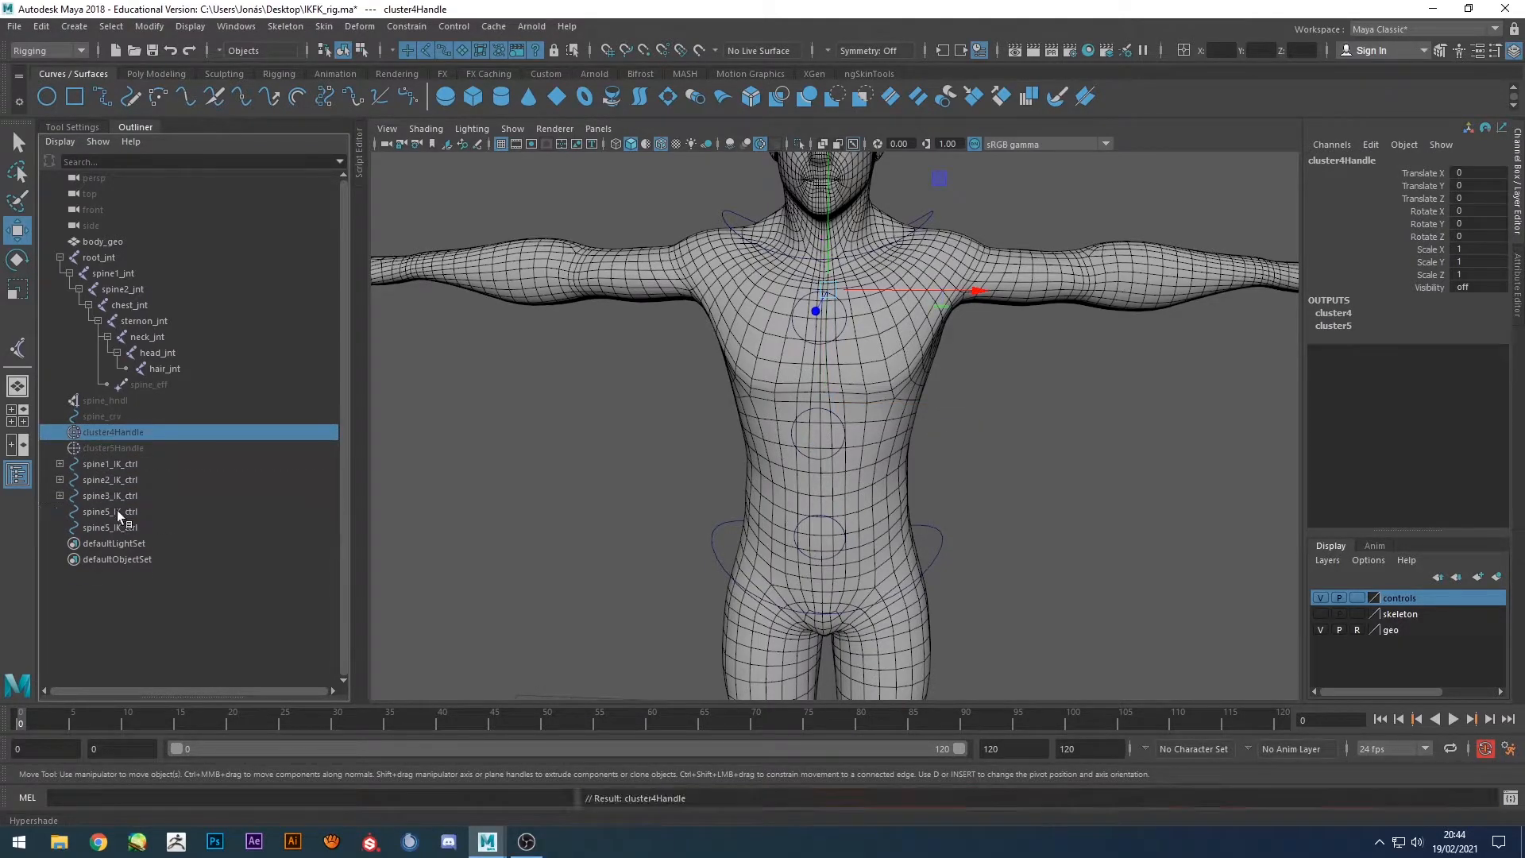
left_click(117, 432)
middle_click_drag(116, 432, 117, 512)
Hide the geo layer and show the skeleton layer.
left_click(1320, 630)
left_click(1320, 614)
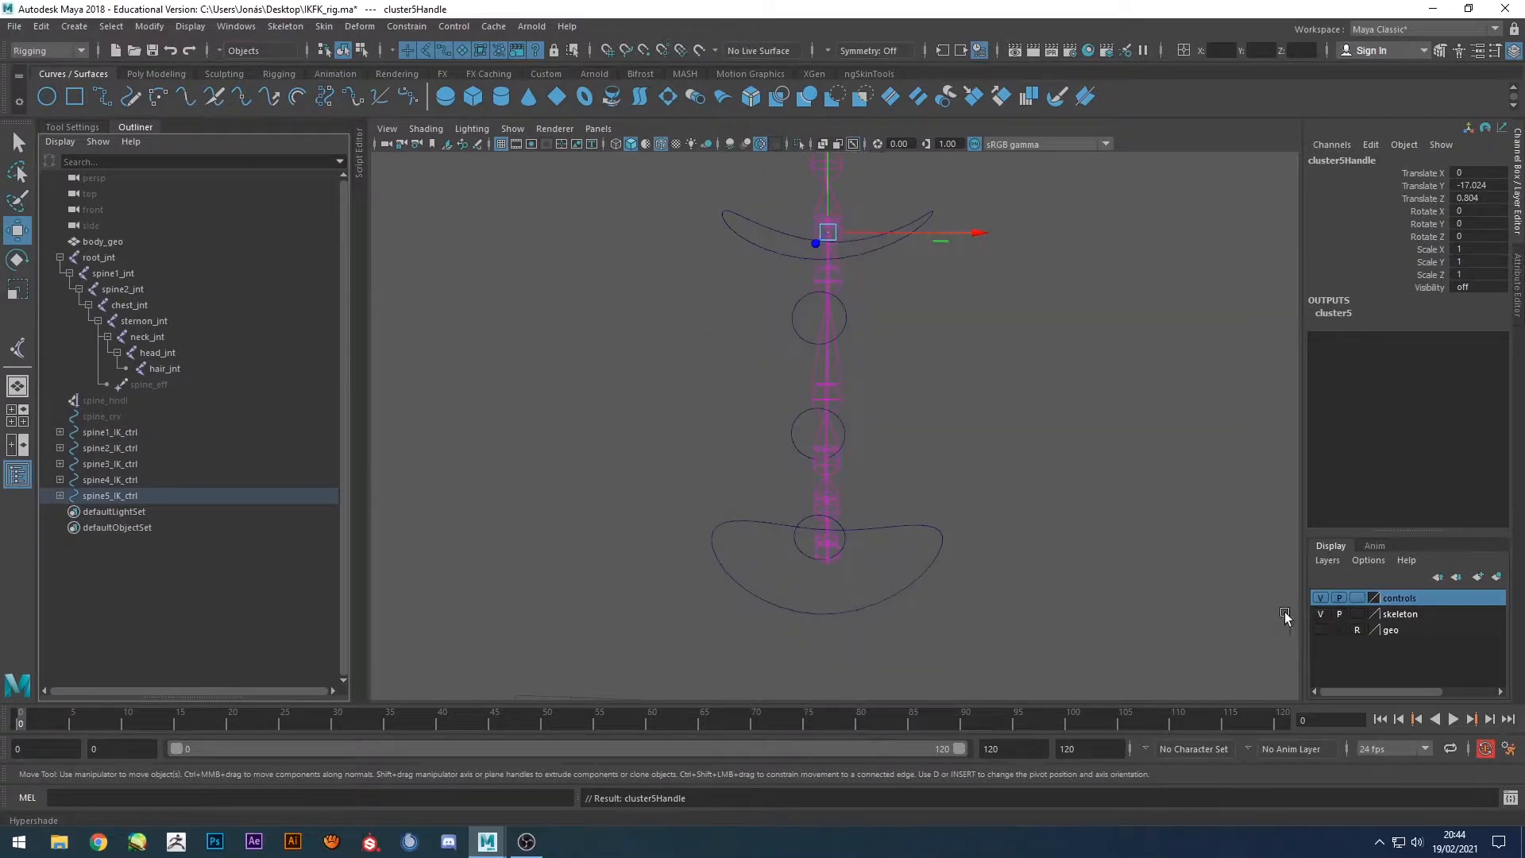
middle_click_drag(871, 277, 898, 374, "alt")
Test-move several spine controls to check the joint deformation, undoing each move.
left_click(900, 357)
left_click_drag(855, 330, 822, 385)
key("ctrl+z")
left_click(874, 422)
key("ctrl+z")
left_click_drag(888, 513, 916, 500)
key("ctrl+z")
left_click(873, 640)
left_click_drag(861, 608, 834, 588)
key("ctrl+z")
Parent spine2_IK_ctrl under spine1_IK_ctrl.
middle_click_drag(1018, 586, 1069, 421, "alt")
left_click(937, 461)
left_click_drag(904, 467, 828, 470)
middle_click_drag(1051, 313, 1096, 415, "alt")
left_click(1096, 418)
left_click_drag(1094, 420, 952, 431, "alt")
middle_click_drag(860, 360, 871, 412, "alt")
left_click_drag(871, 413, 875, 439, "alt")
key("q")
middle_click_drag(779, 565, 733, 525, "alt")
left_click(764, 576)
left_click_drag(724, 617, 727, 622, "shift")
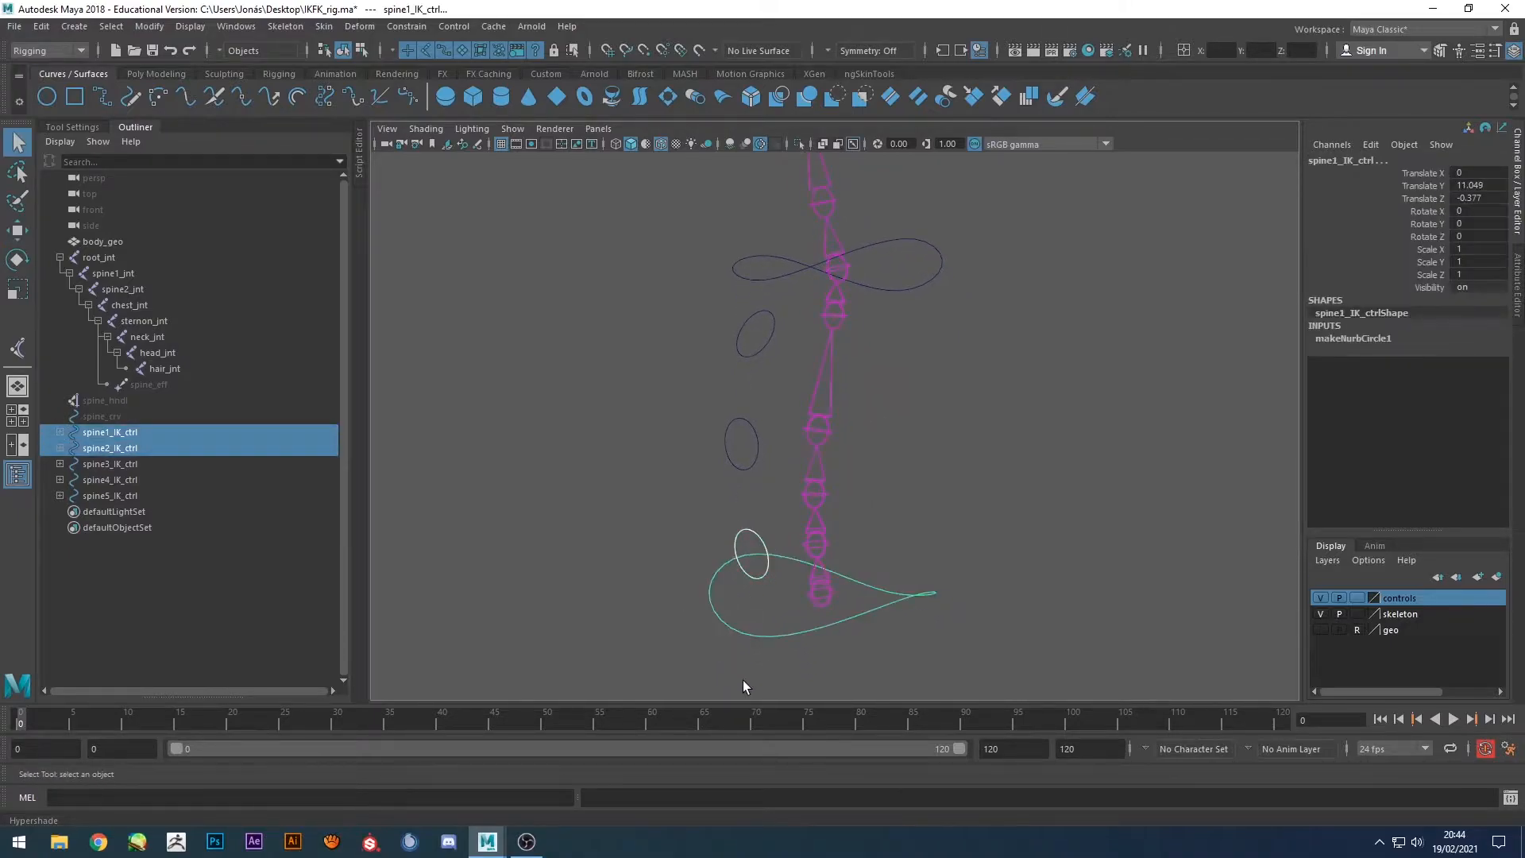
key("p")
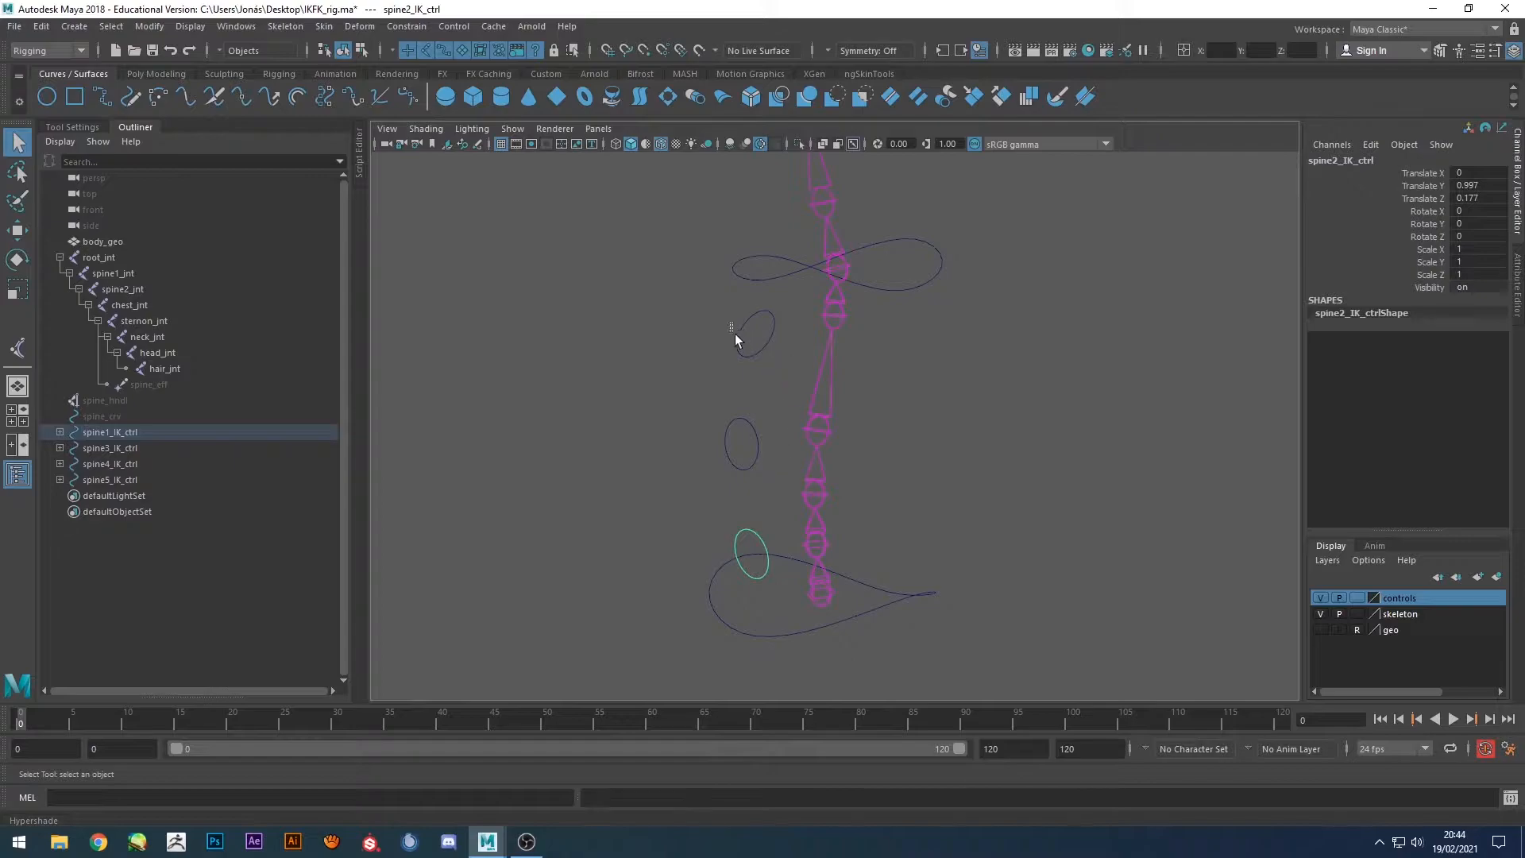
Parent spine4_IK_ctrl under spine5_IK_ctrl.
left_click(733, 330)
left_click(735, 256, "shift")
key("p")
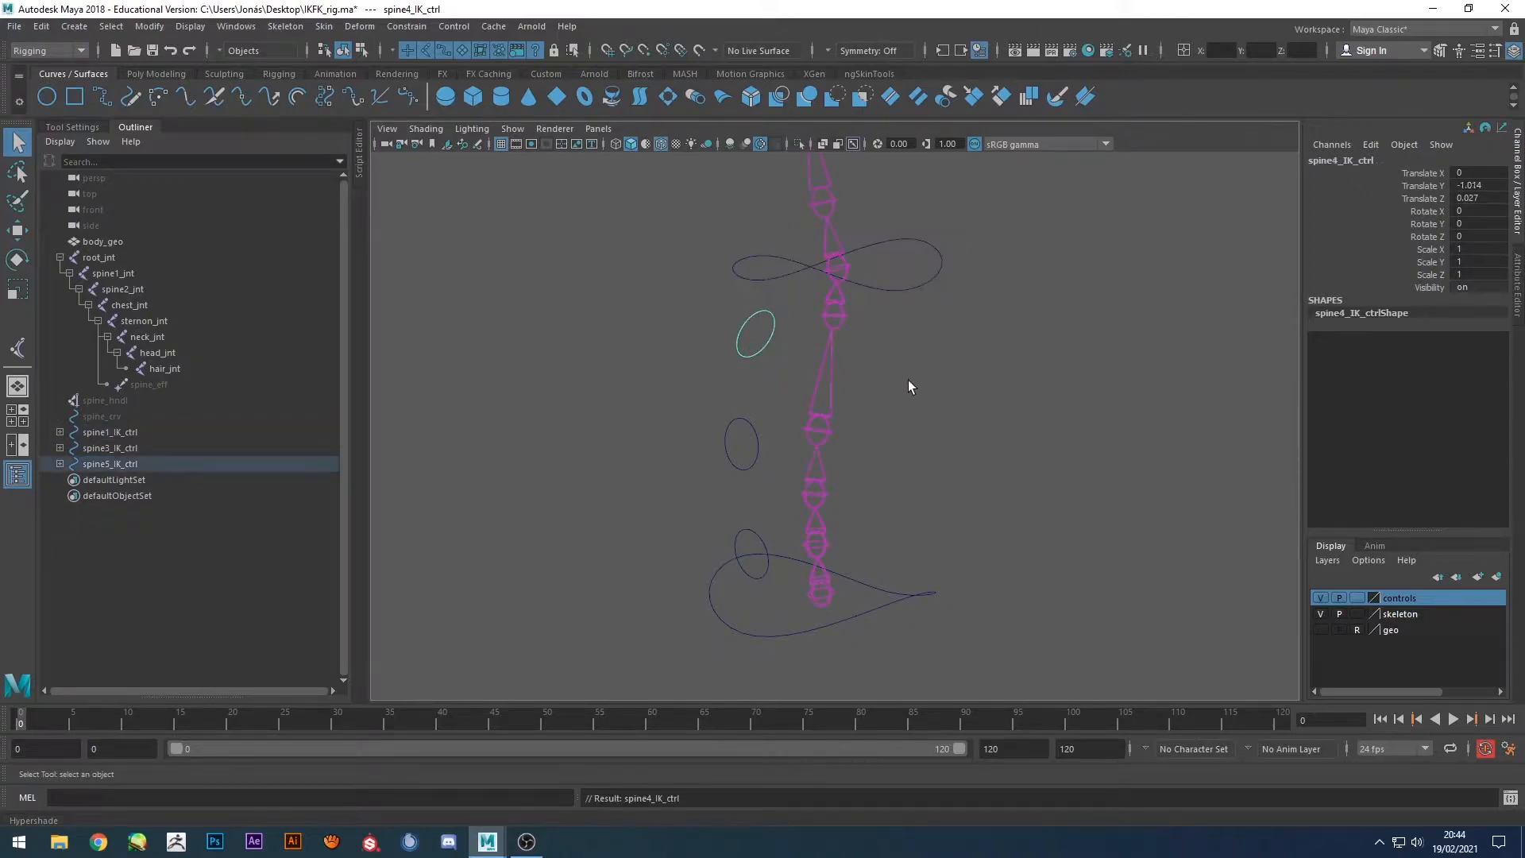
Test-rotate spine5_IK_ctrl, and undo the rotation together with both control parentings.
left_click(852, 429)
left_click_drag(851, 429, 974, 341, "alt")
left_click(953, 319)
key("e")
key("ctrl+z")
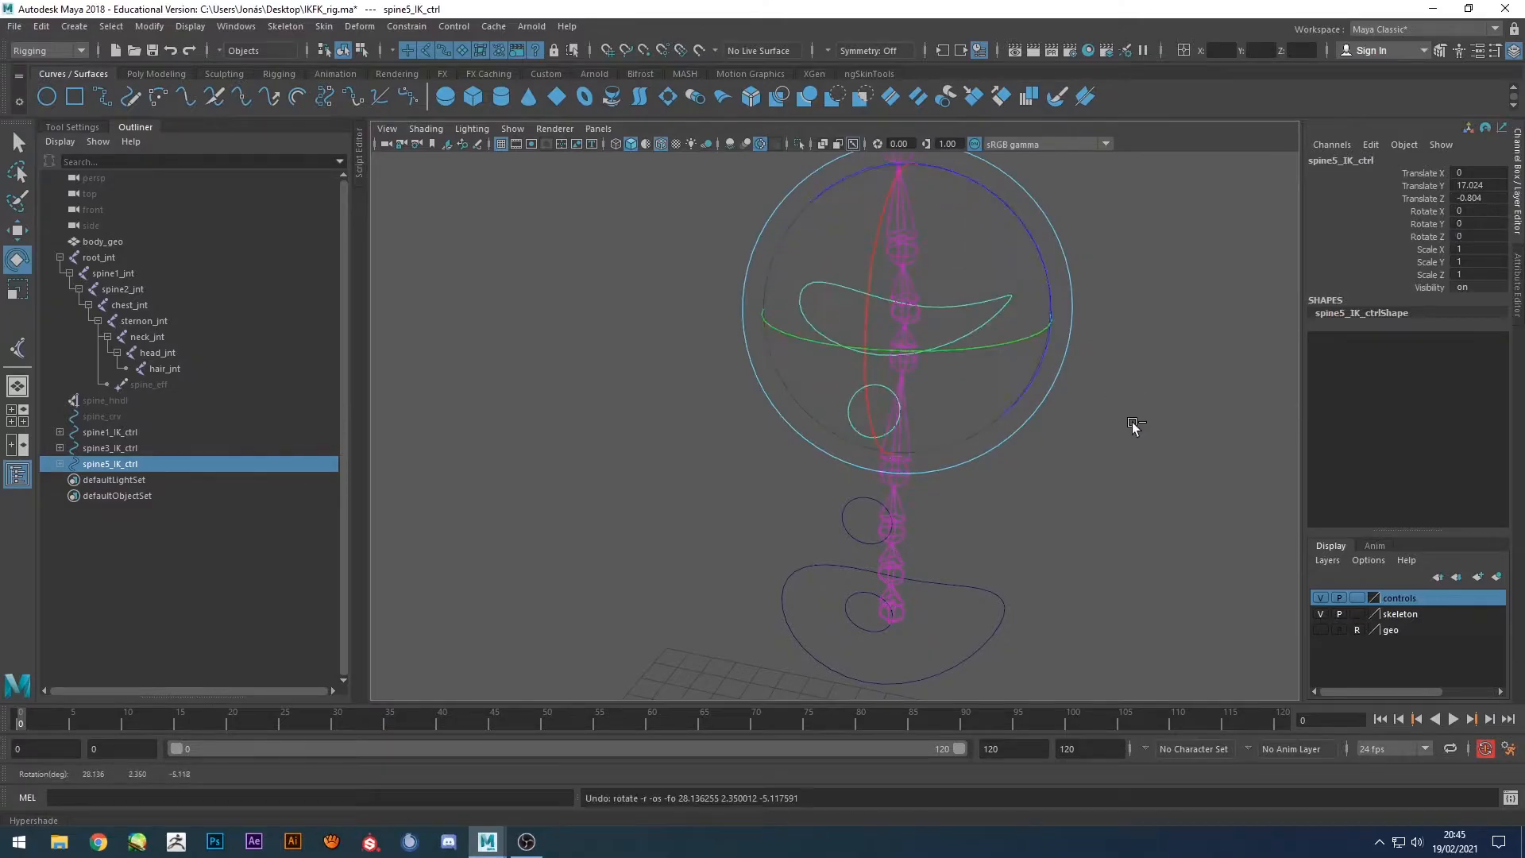
key("ctrl+z")
key("ctrl+z")
key("ctrl+z")
key("ctrl+z")
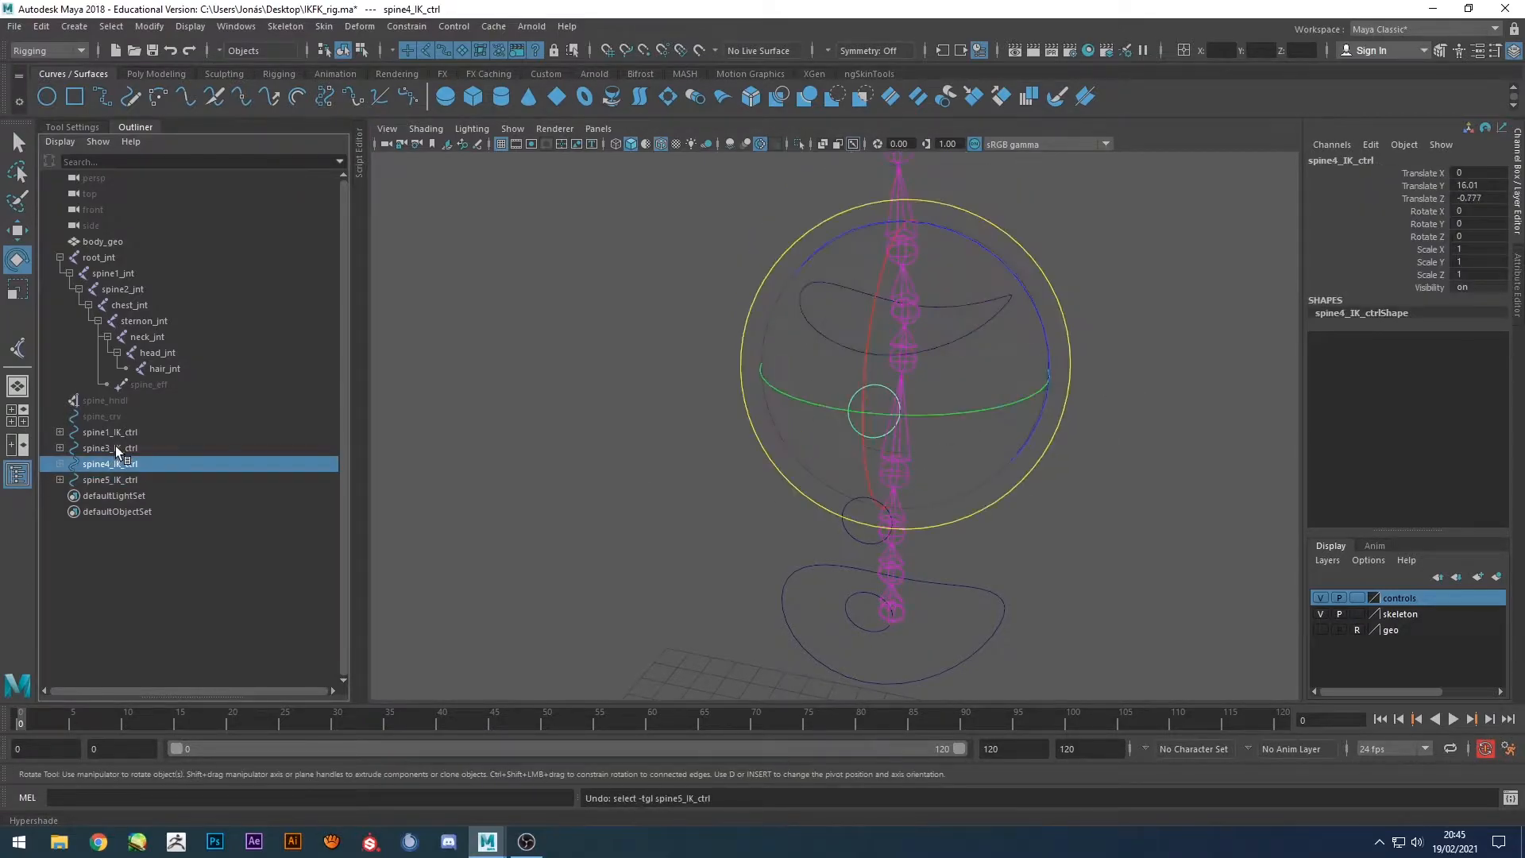
key("ctrl+z")
Test-rotate the hip control, spine1_IK_ctrl, without any child control and undo the rotation.
left_click(1021, 473)
middle_click_drag(1021, 475, 999, 314, "alt")
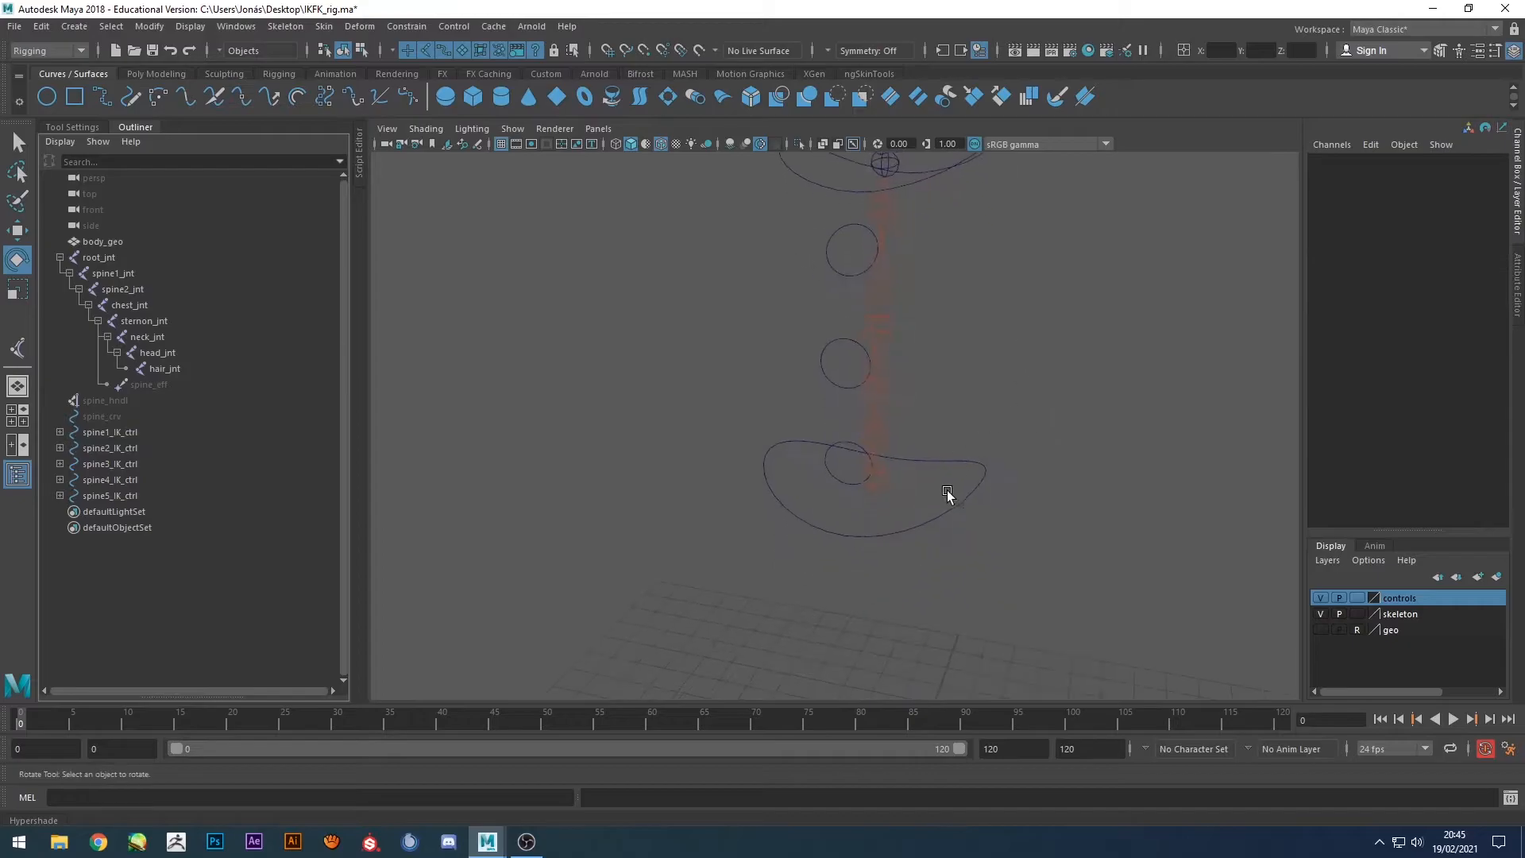
left_click(916, 528)
left_click_drag(915, 528, 915, 493)
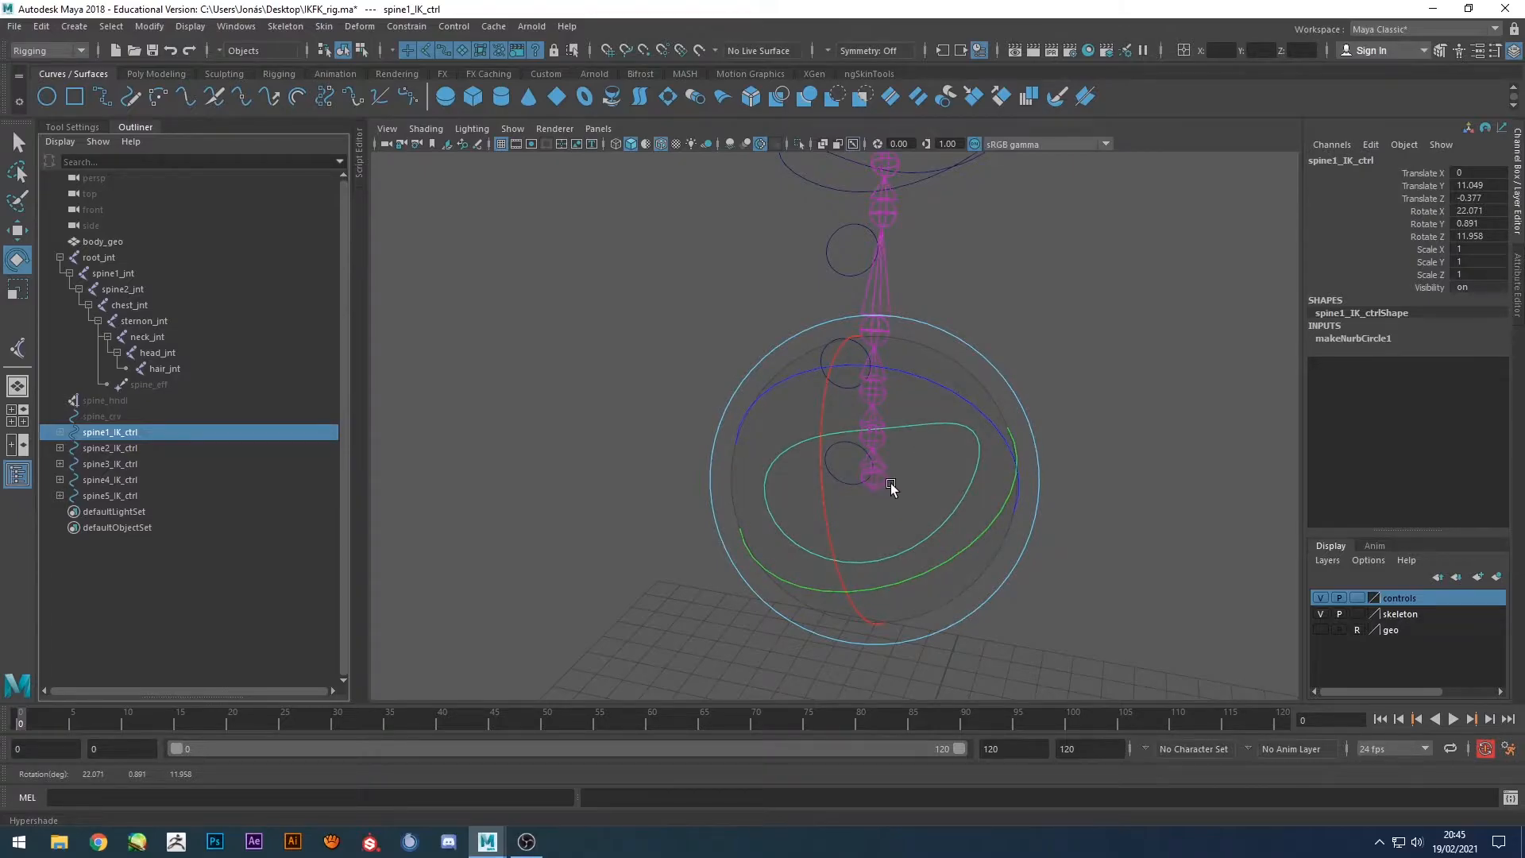
key("ctrl+z")
Parent the chest circle, spine4_IK_ctrl, under the collar control, spine5_IK_ctrl.
middle_click_drag(1003, 240, 1010, 329, "alt")
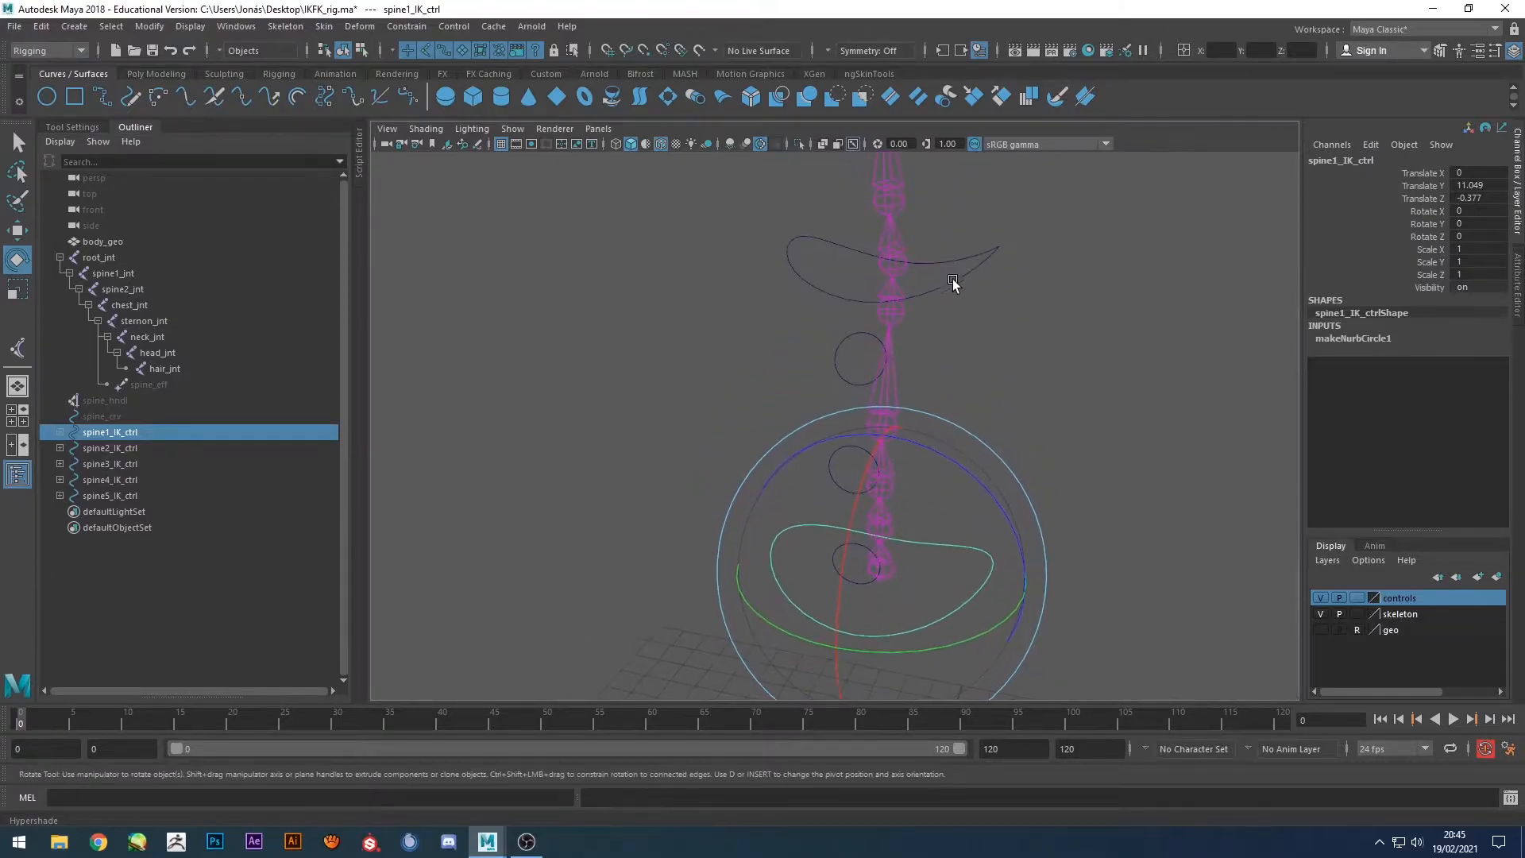
left_click(966, 310)
left_click(930, 264)
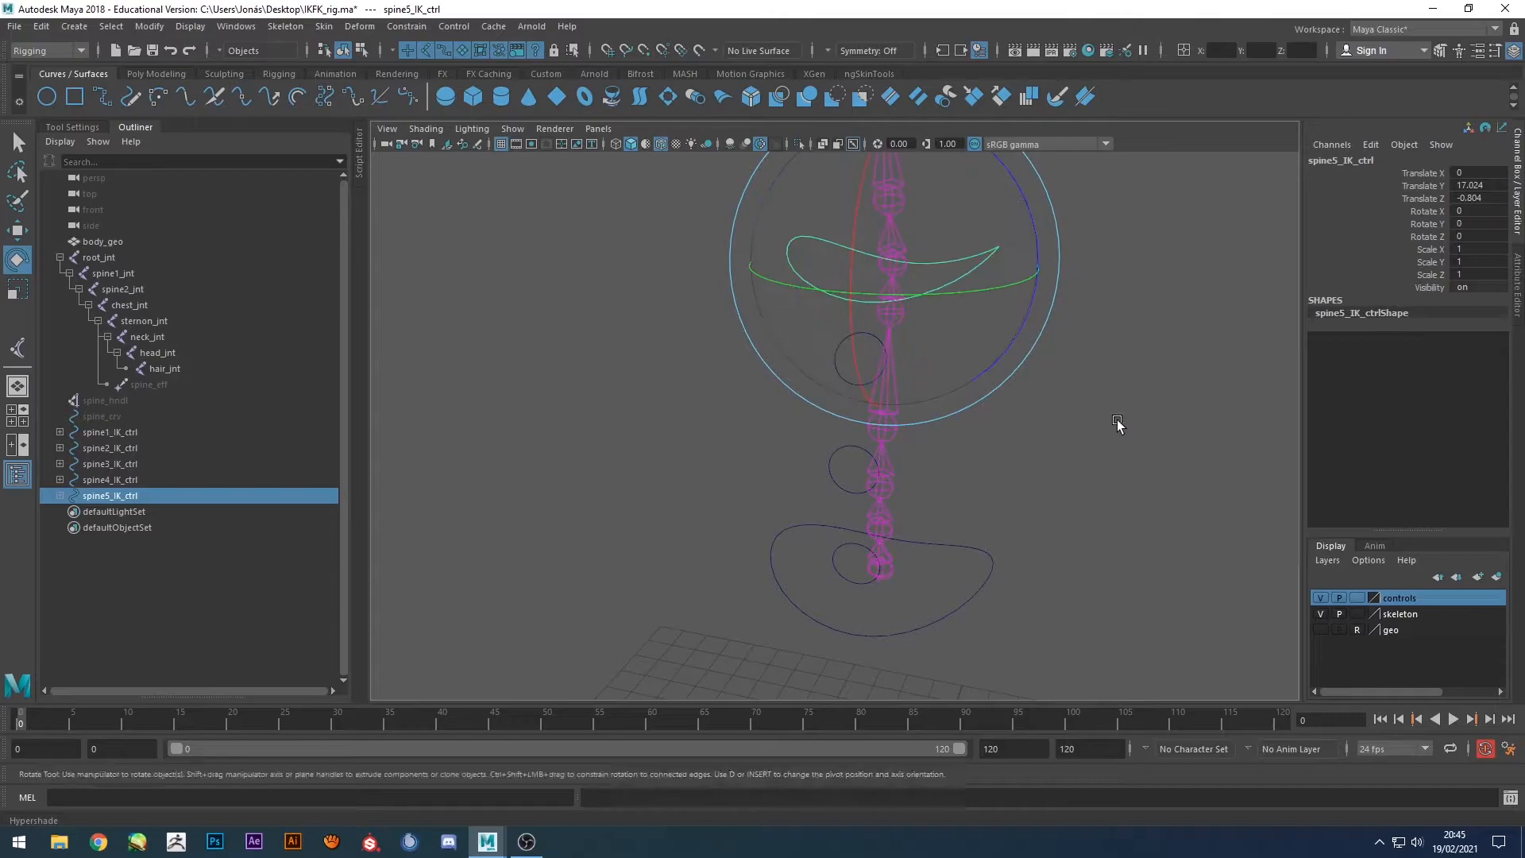
left_click(838, 339)
key("q")
left_click(795, 270, "shift")
key("p")
Test-rotate spine5_IK_ctrl with its child control and undo the rotation.
left_click(1012, 318)
left_click(970, 267)
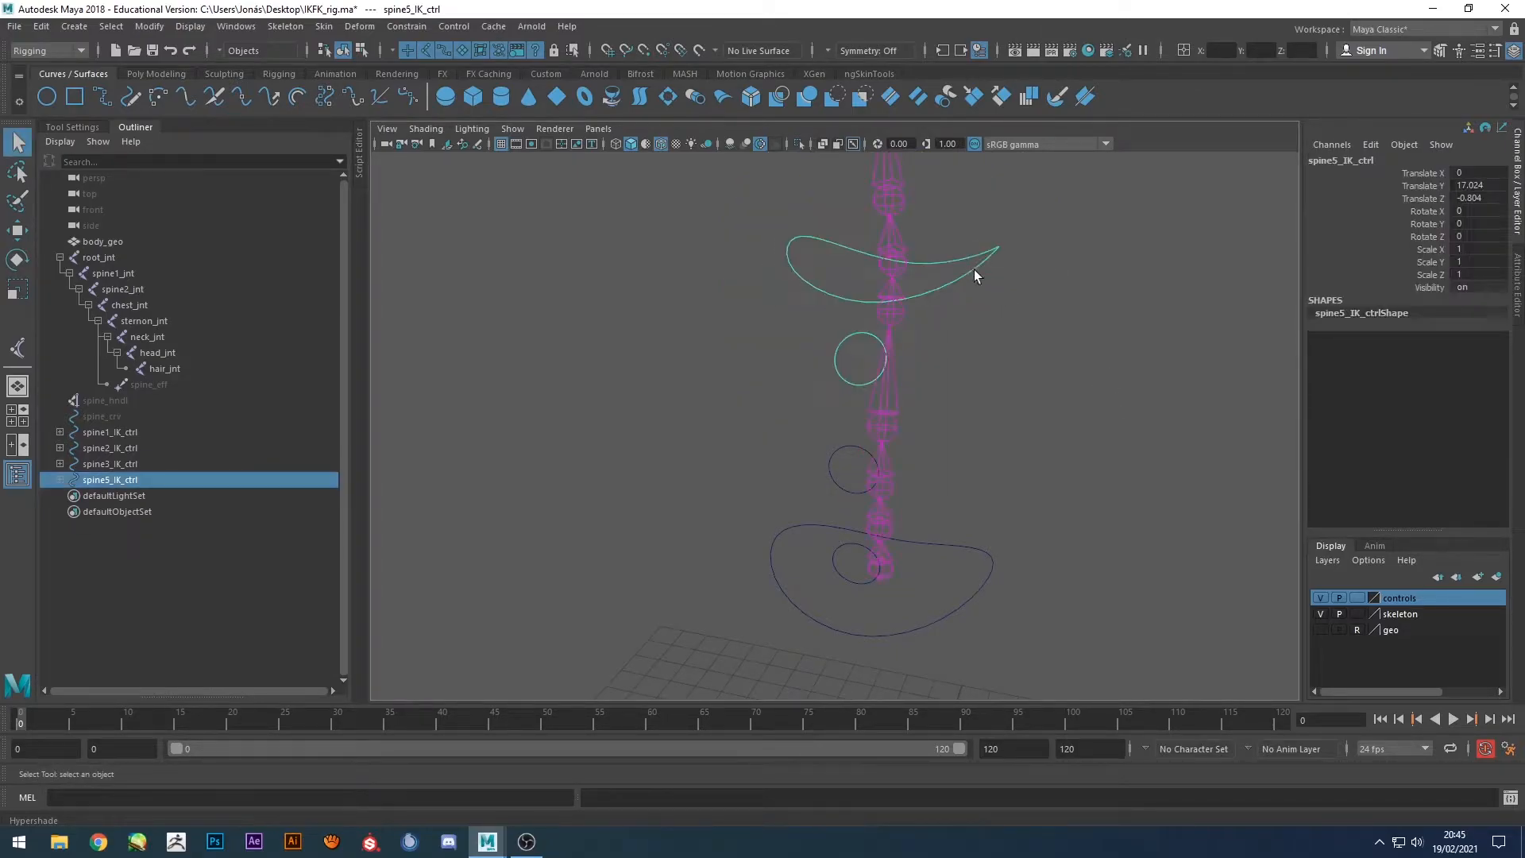
key("e")
mouse_move(971, 213)
left_mouse_down()
mouse_move(998, 286)
mouse_move(919, 249)
mouse_move(945, 262)
mouse_move(921, 227)
mouse_move(987, 307)
mouse_move(976, 238)
left_mouse_up()
key("ctrl+z")
Test-rotate spine1_IK_ctrl and undo its rotation.
left_click(972, 556)
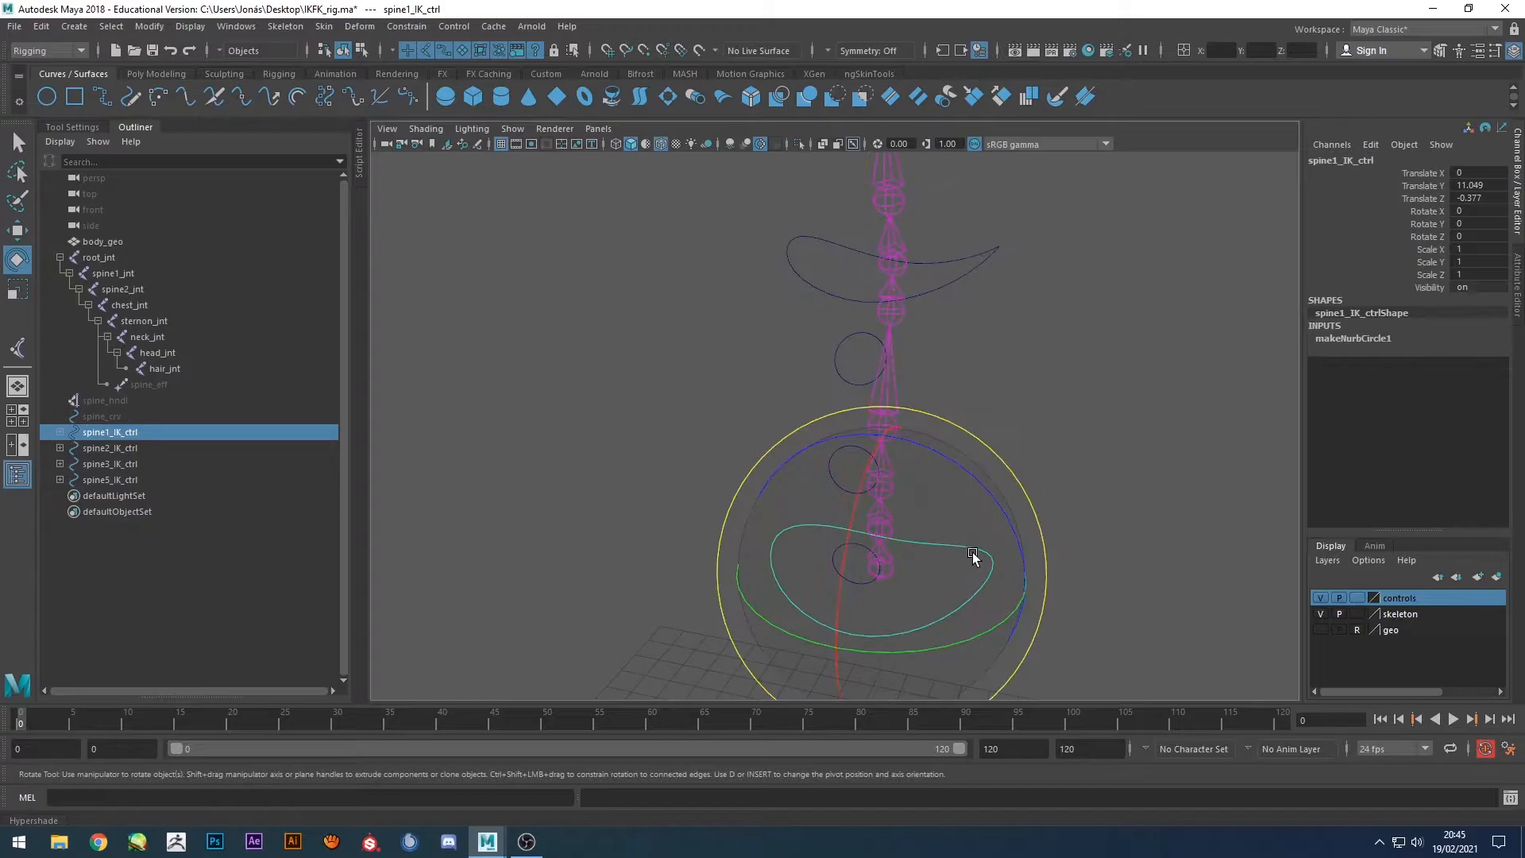
left_click_drag(1079, 492, 1078, 480)
left_click(1079, 481)
key("ctrl+z")
key("ctrl+z")
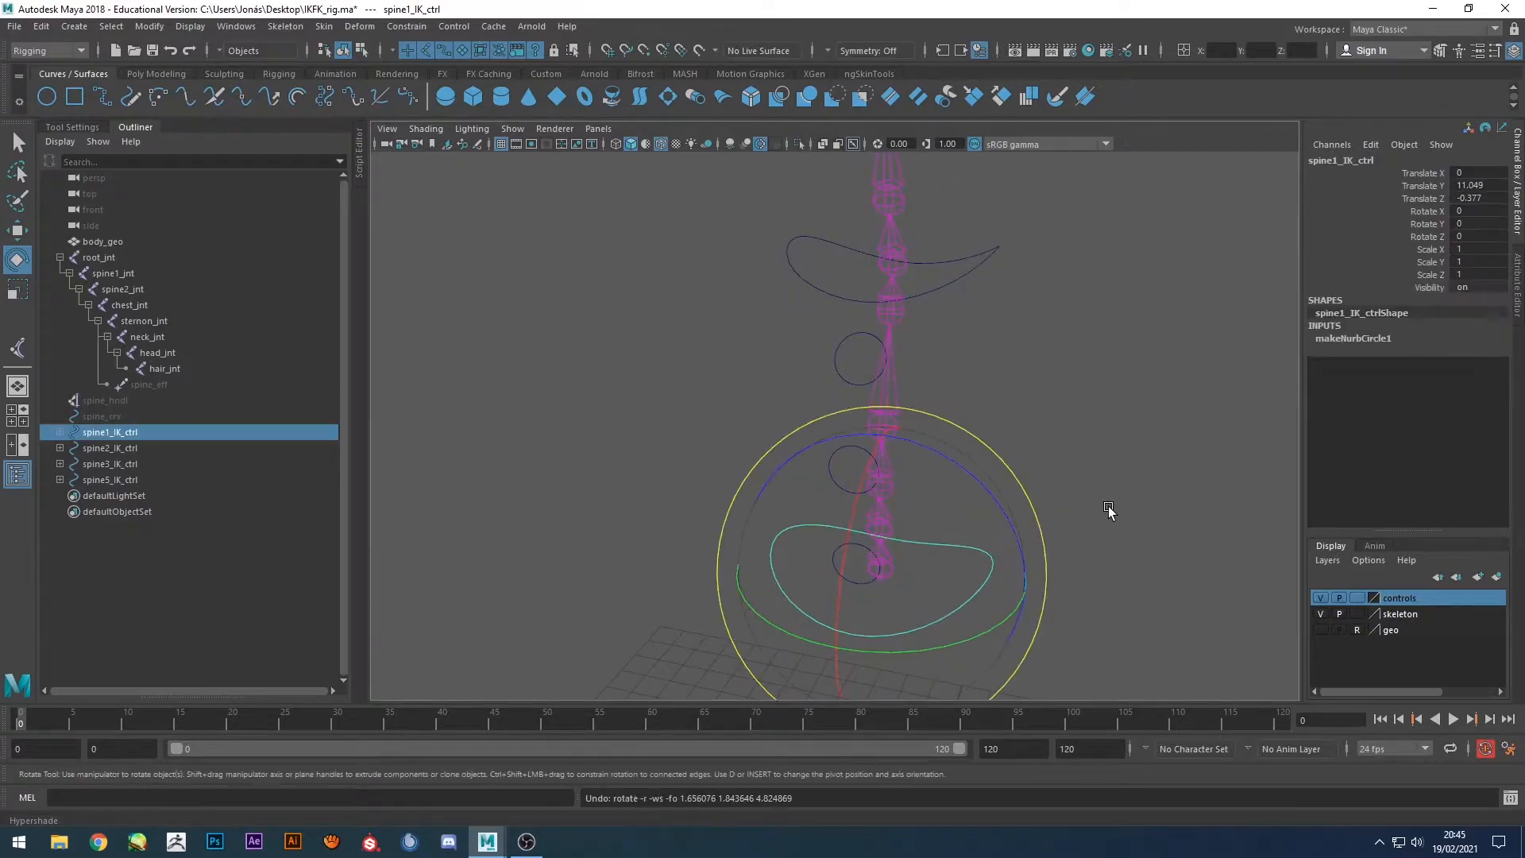
Parent the lower abdomen circle, spine2_IK_ctrl, under the hip control, spine1_IK_ctrl.
left_click(1108, 510)
left_click_drag(799, 563, 851, 562)
key("q")
left_click_drag(975, 624, 937, 574, "shift")
left_click(937, 574)
Test-rotate spine1_IK_ctrl with its child control, undo the rotation and clear the selection.
left_click(941, 547)
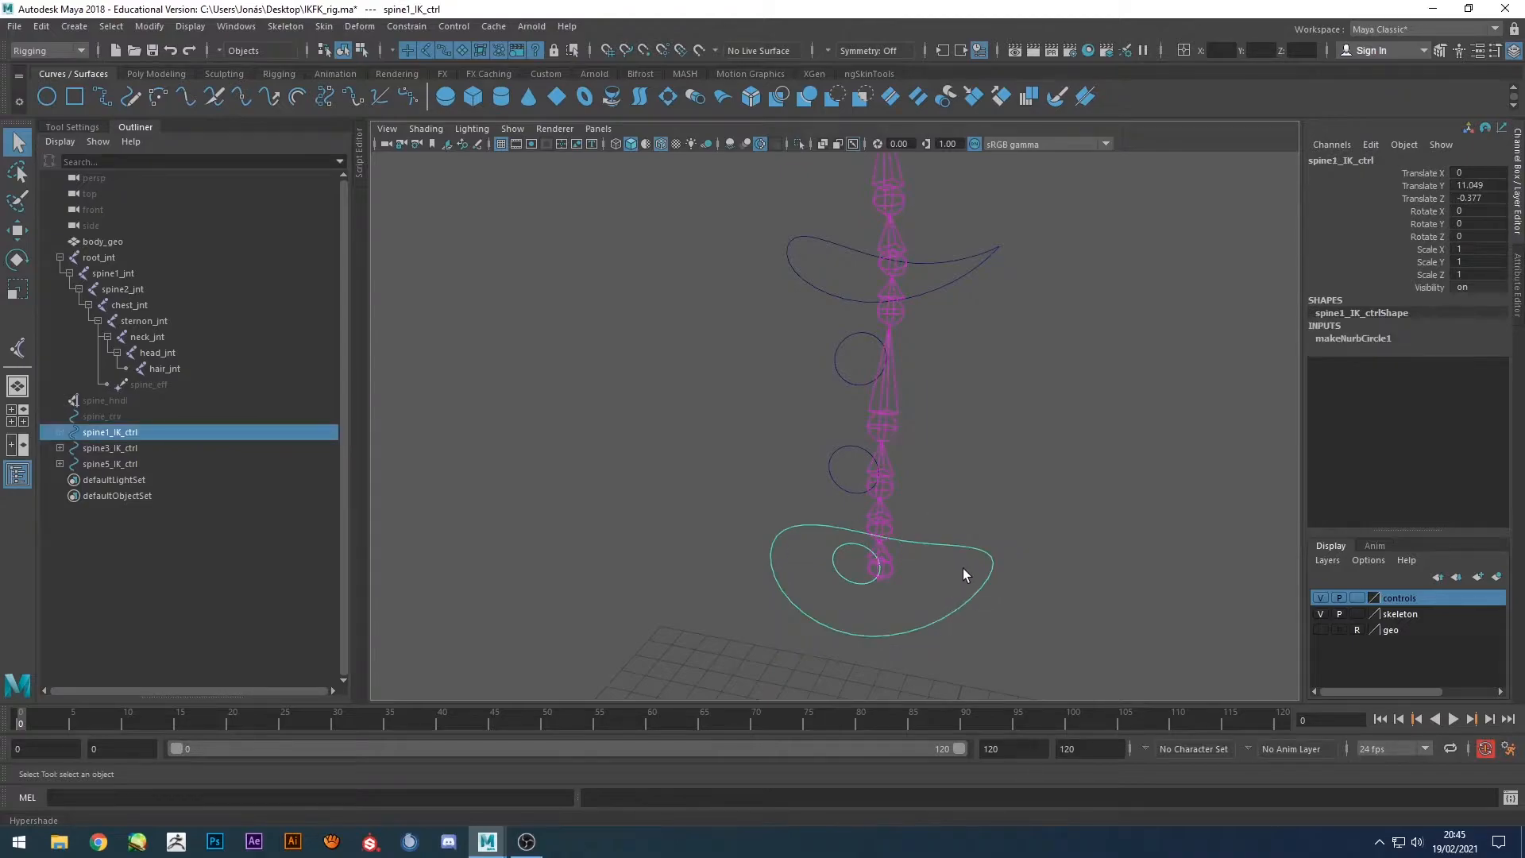
key("e")
mouse_move(938, 481)
left_mouse_down()
mouse_move(898, 538)
mouse_move(963, 463)
mouse_move(936, 477)
left_mouse_up()
key("ctrl+z")
left_click_drag(949, 263, 967, 311)
left_click_drag(987, 526, 946, 599)
left_click(1018, 433)
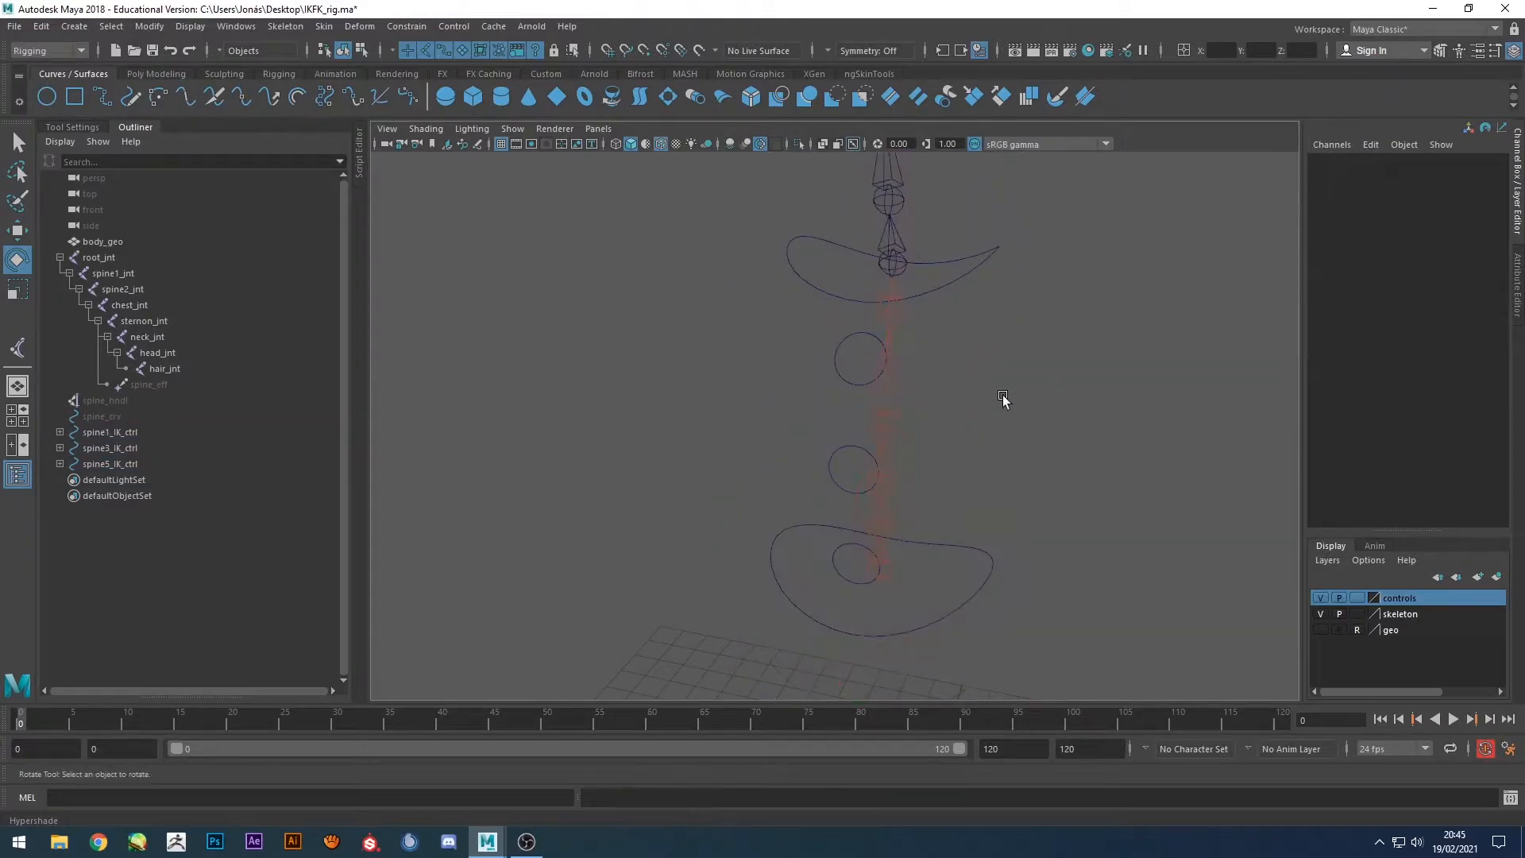
Test-move the middle control, spine3_IK_ctrl, and undo the move.
key("w")
left_click(855, 459)
mouse_move(858, 465)
left_mouse_down()
mouse_move(940, 367)
mouse_move(868, 440)
mouse_move(851, 316)
mouse_move(827, 486)
mouse_move(806, 302)
mouse_move(851, 453)
left_mouse_up()
key("ctrl+z")
key("ctrl+z")
Set up the EP Curve tool with curve degree 1 Linear and show the geo layer.
left_click_drag(1117, 341, 922, 414, "alt")
left_click_drag(712, 525, 847, 469, "alt")
left_click_drag(1039, 477, 945, 459, "alt")
left_click_drag(939, 517, 798, 353, "alt")
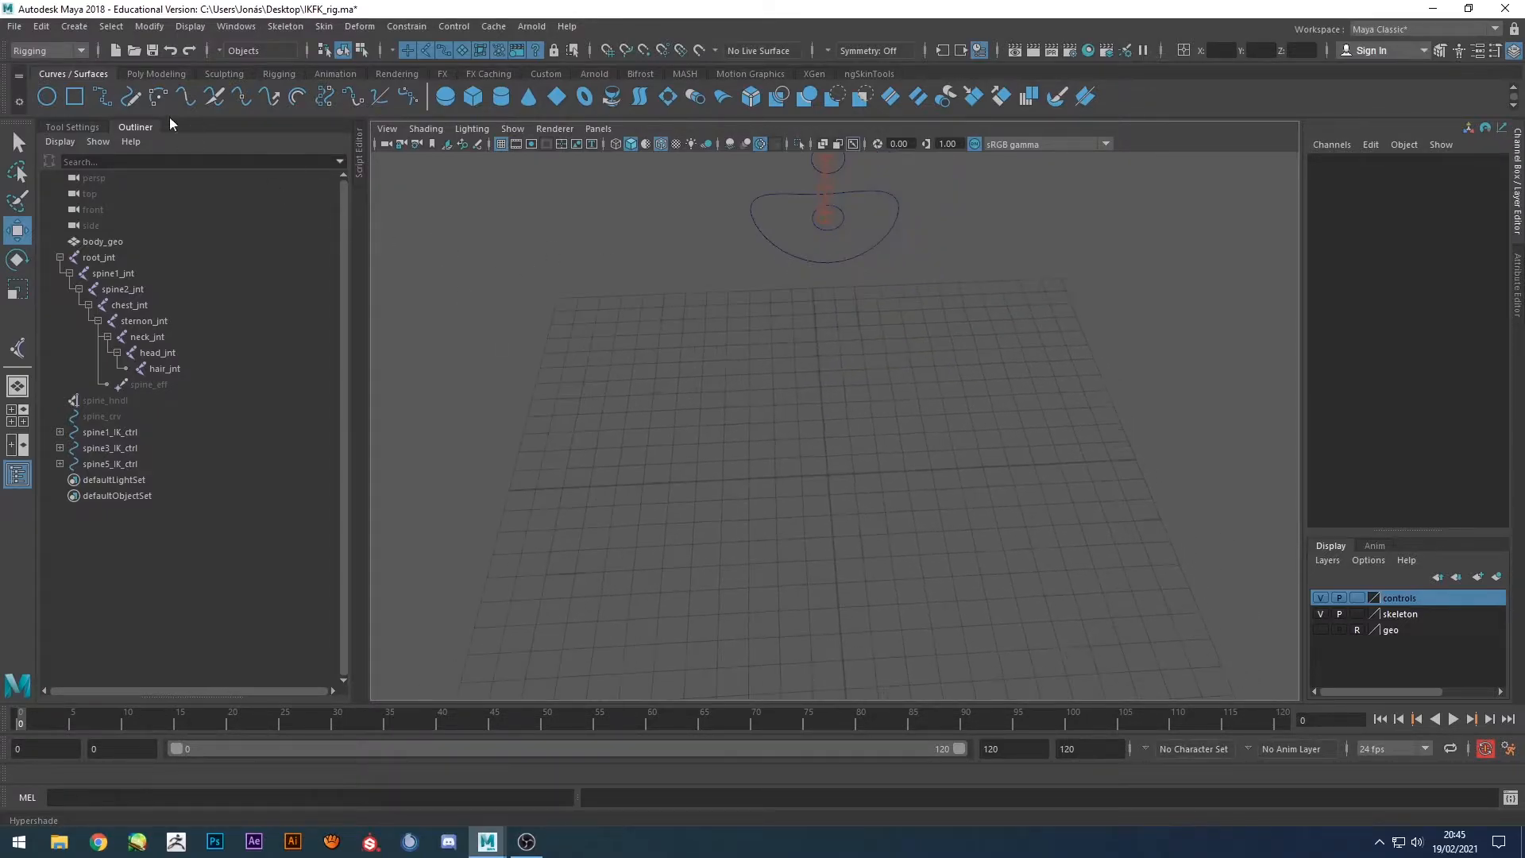
double_click(102, 96)
left_click(174, 203)
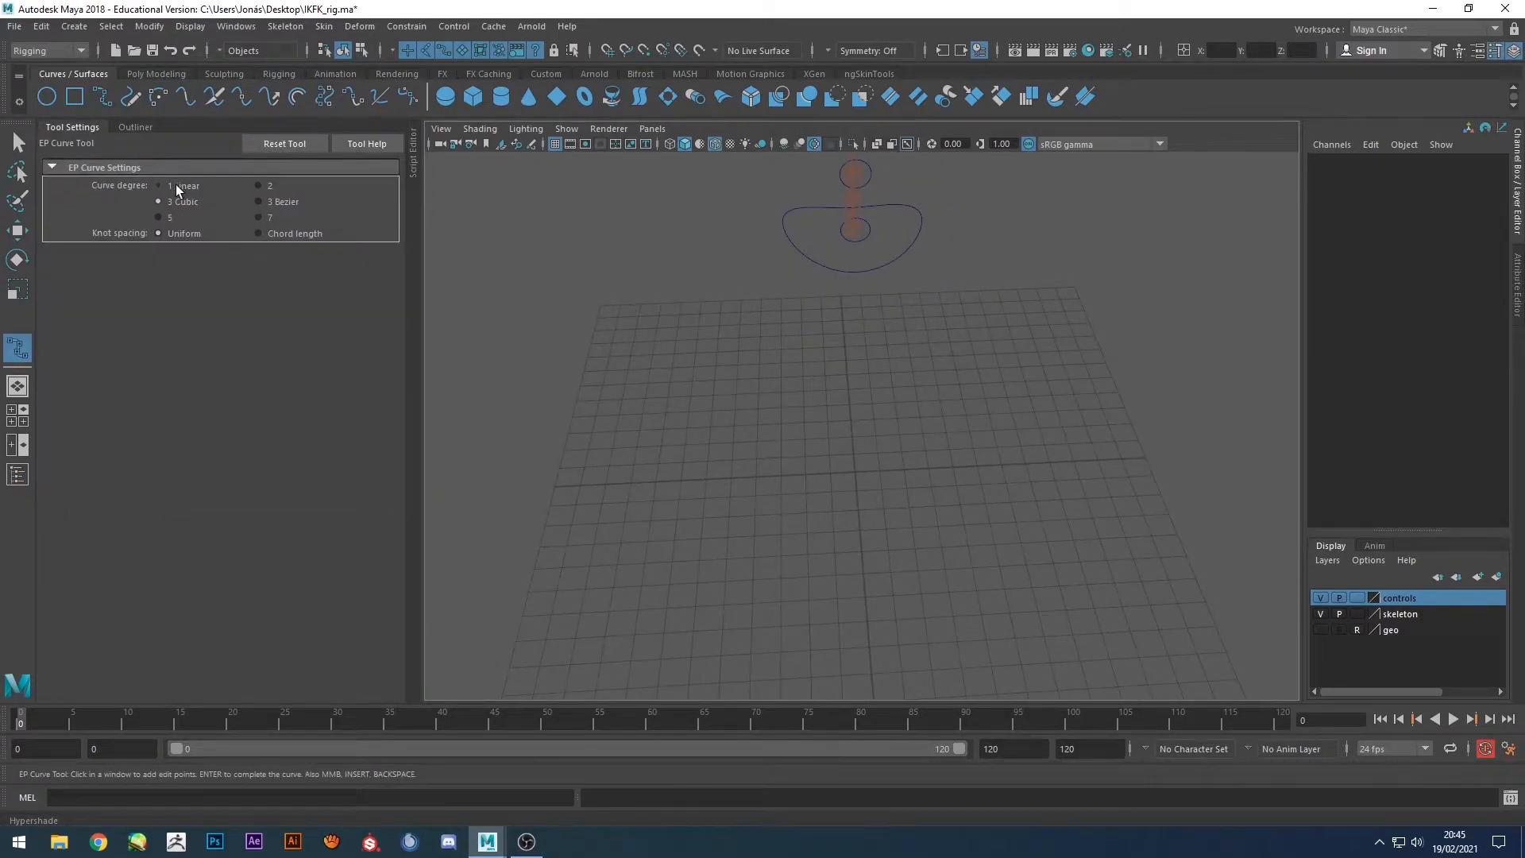
left_click_drag(864, 483, 849, 487, "alt")
left_click(1320, 630)
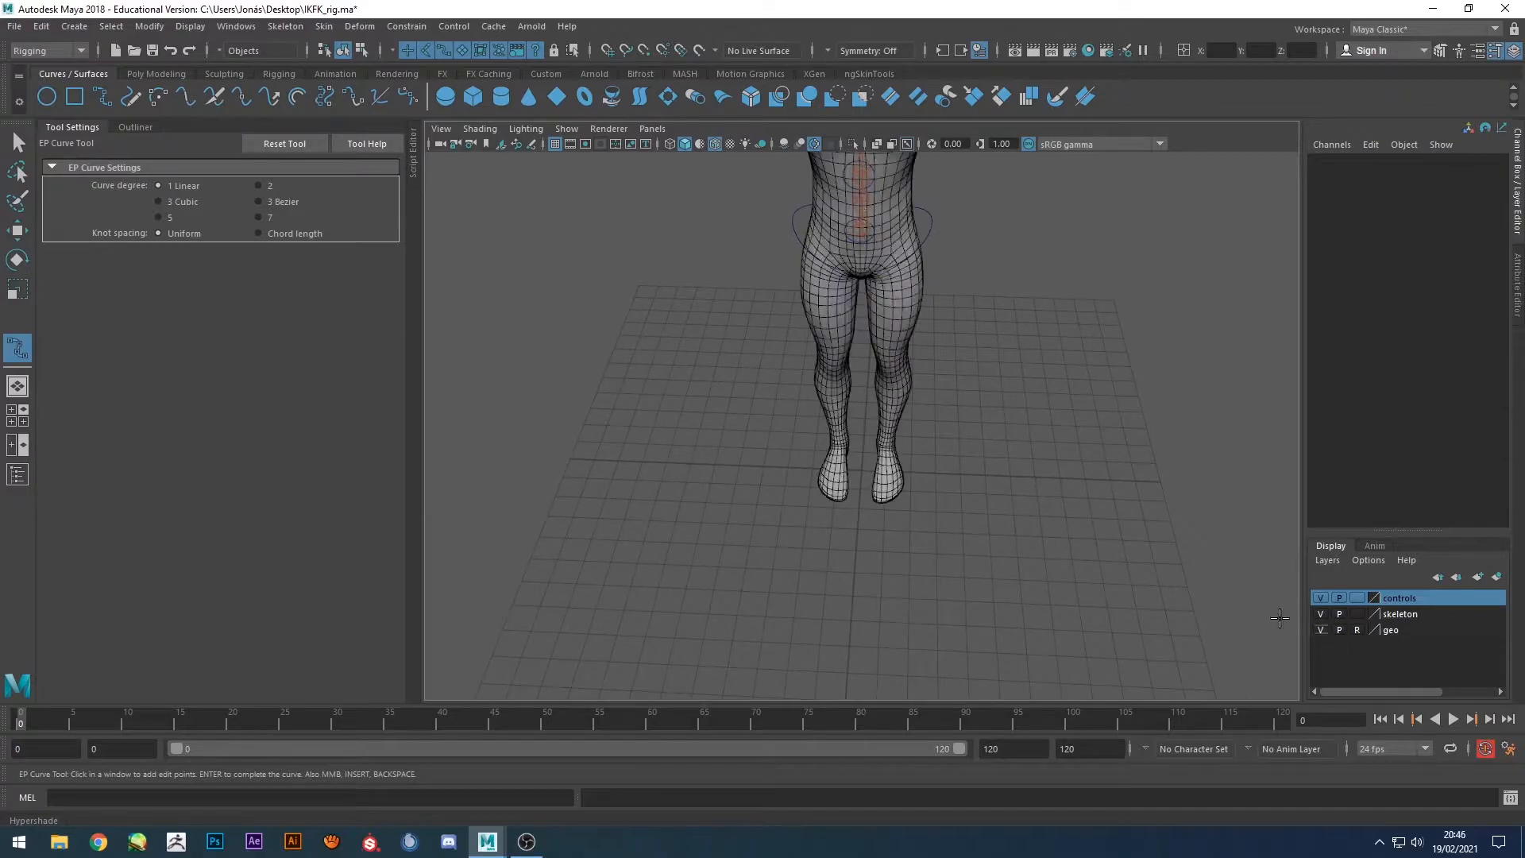
Draw a closed, grid-snapped square curve on the floor around the character's feet.
key("x")
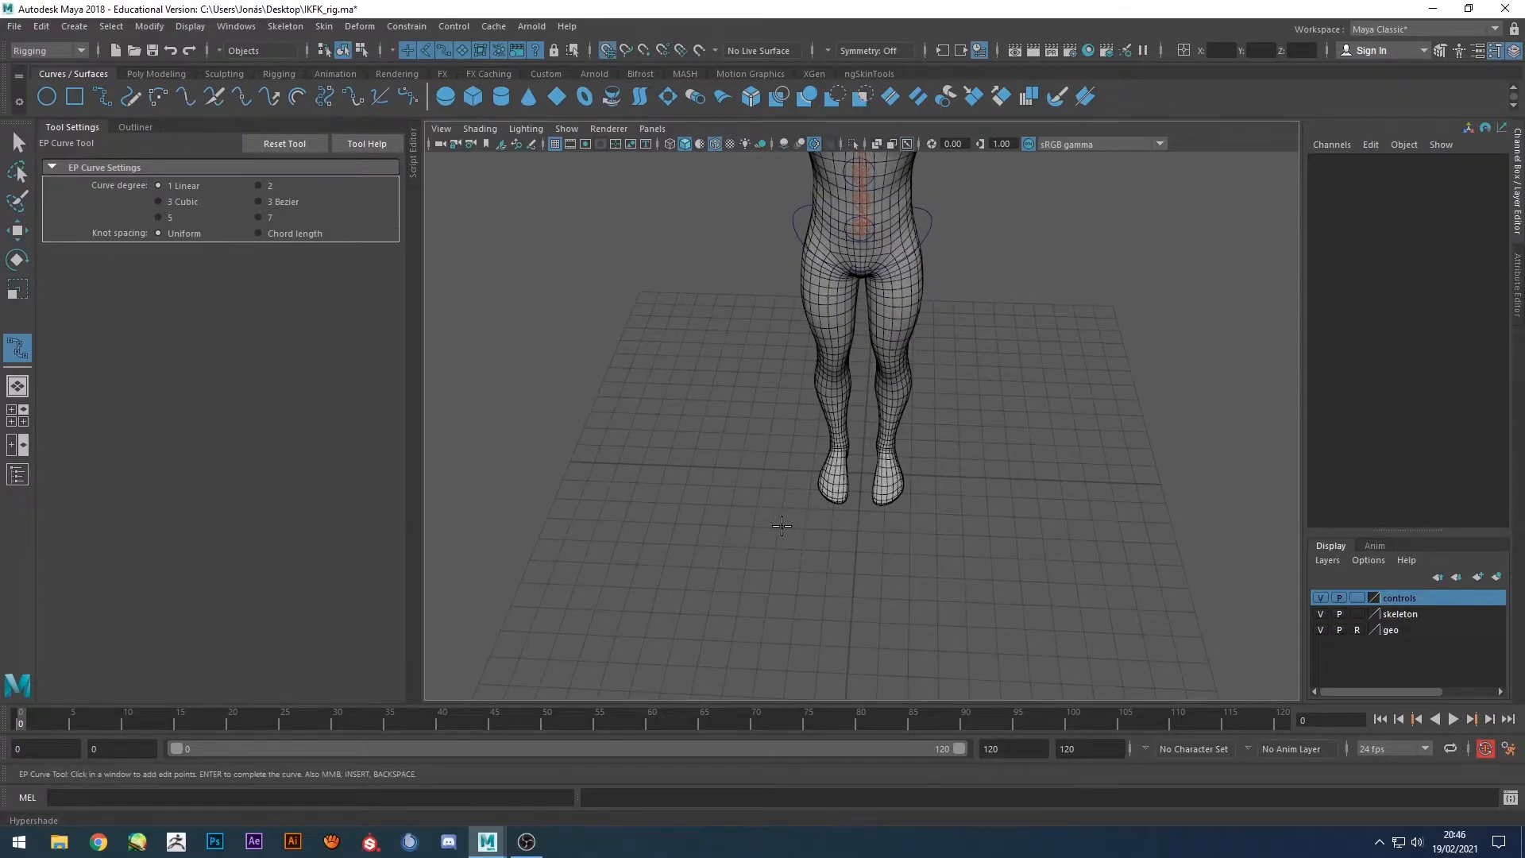
left_click(780, 520)
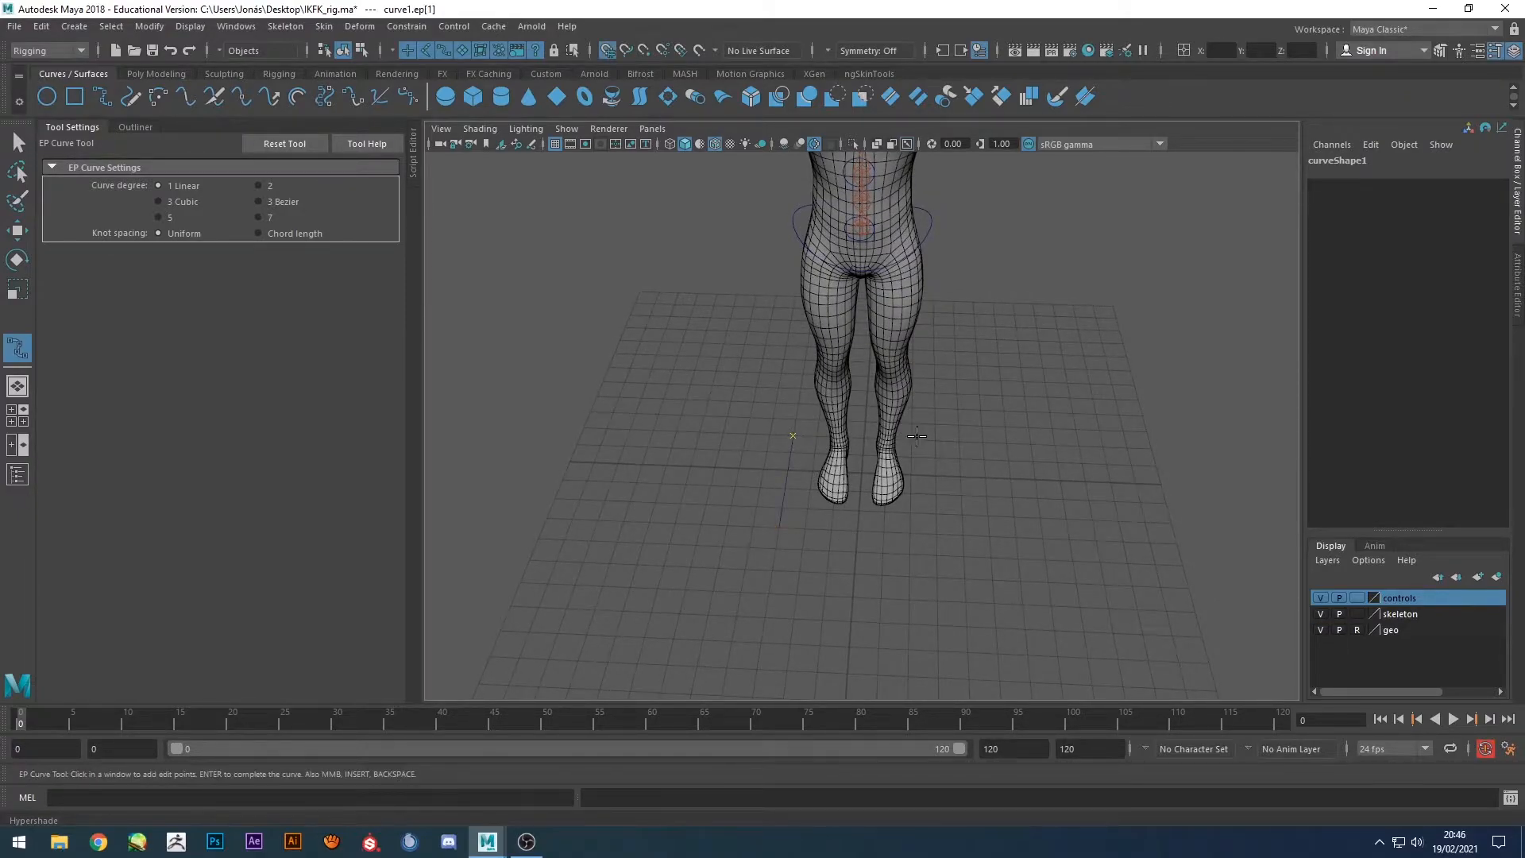
left_click(932, 533)
left_click(779, 523)
key("Return")
key("w")
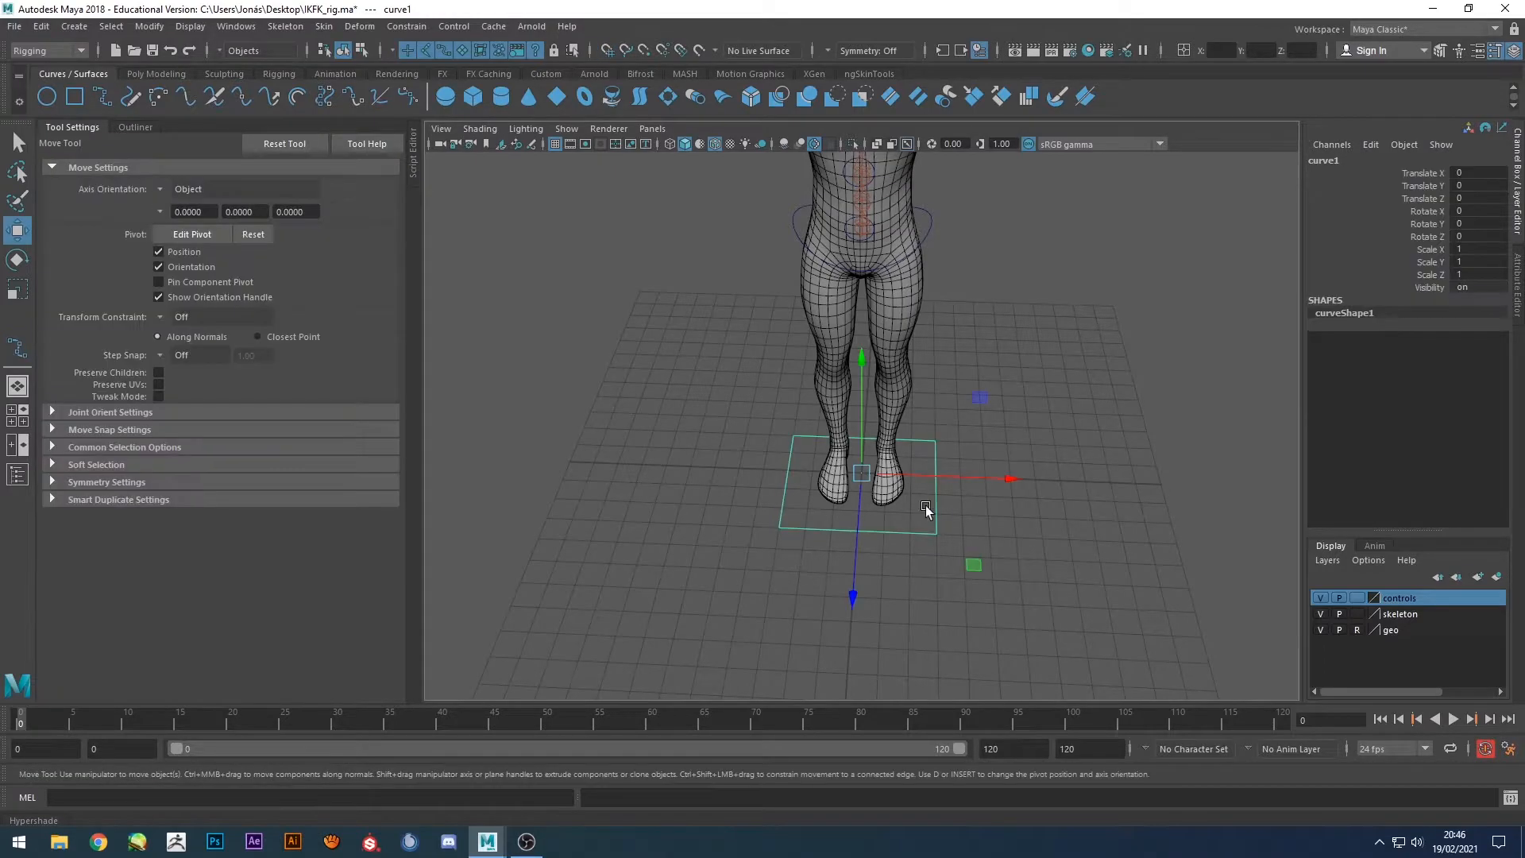
Hide the geo layer and snap the square up to the root joint, at Translate Y 11.049 and Z -0.377.
left_click_drag(908, 511, 842, 453, "alt")
left_click(1320, 629)
left_click_drag(1110, 385, 957, 512, "alt")
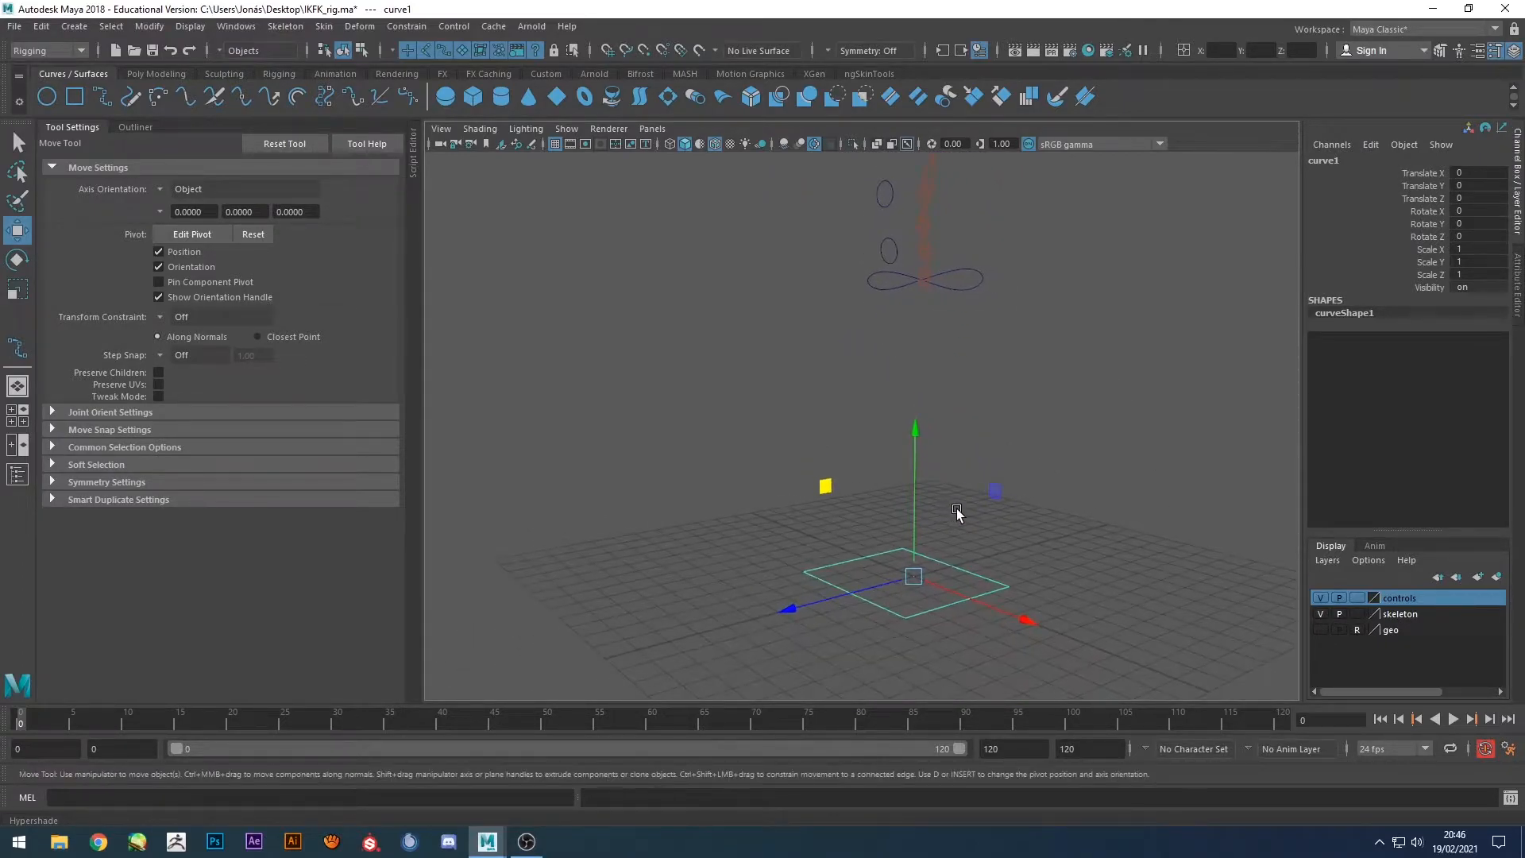
left_click_drag(915, 576, 860, 373)
Duplicate the square twice and place the two copies at different heights above the original along the spine.
key("ctrl+d")
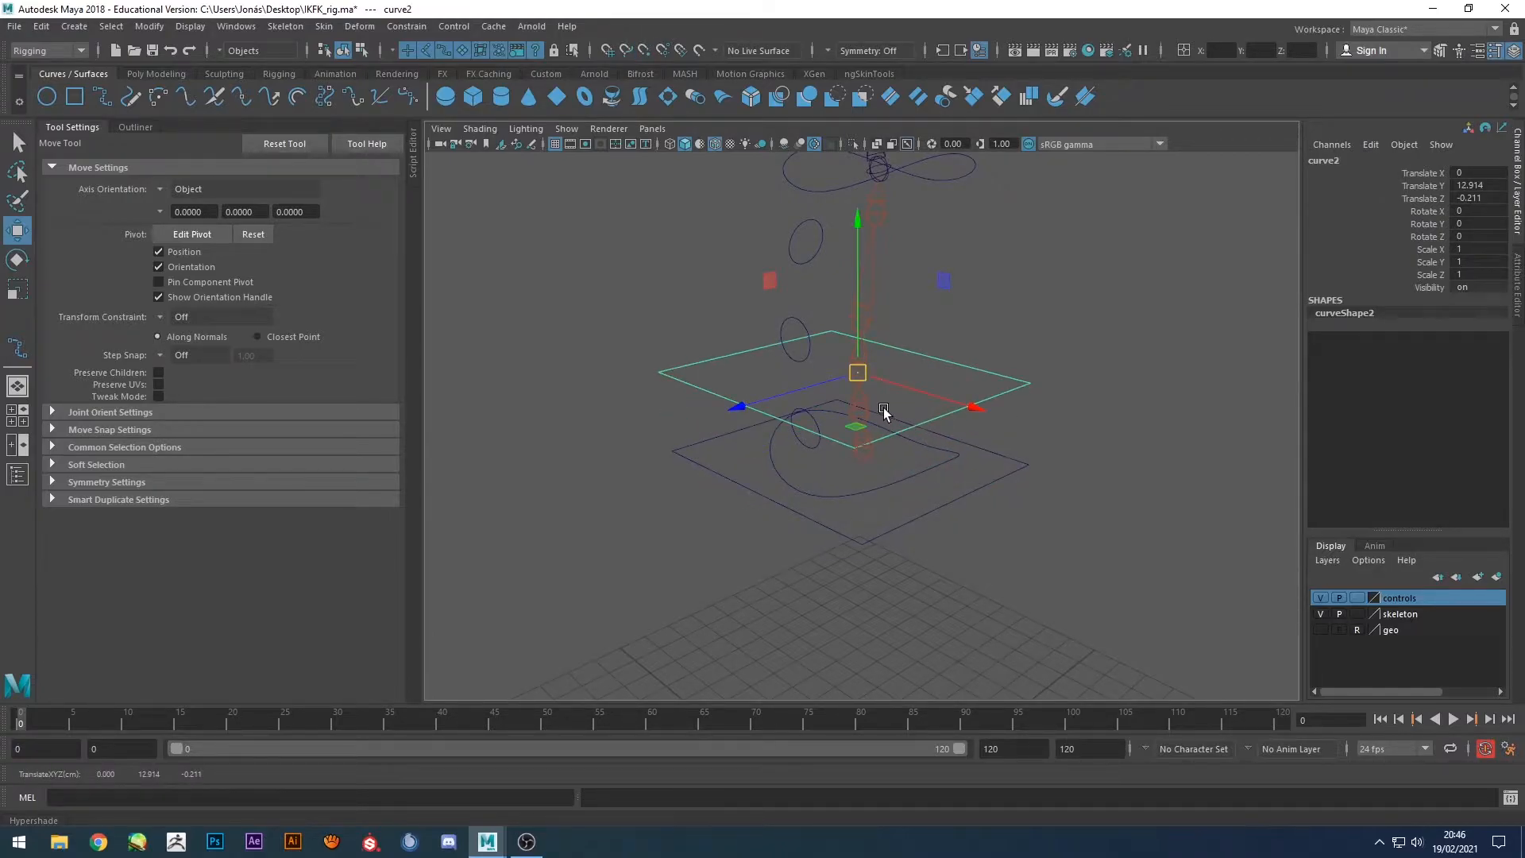
mouse_move(867, 328)
left_mouse_down()
mouse_move(868, 348)
mouse_move(861, 316)
left_mouse_up()
key("ctrl+d")
mouse_move(967, 372)
left_mouse_down("alt")
mouse_move(911, 384)
mouse_move(1000, 397)
mouse_move(977, 397)
left_mouse_up("alt")
left_click(977, 382)
left_click_drag(872, 344, 921, 403)
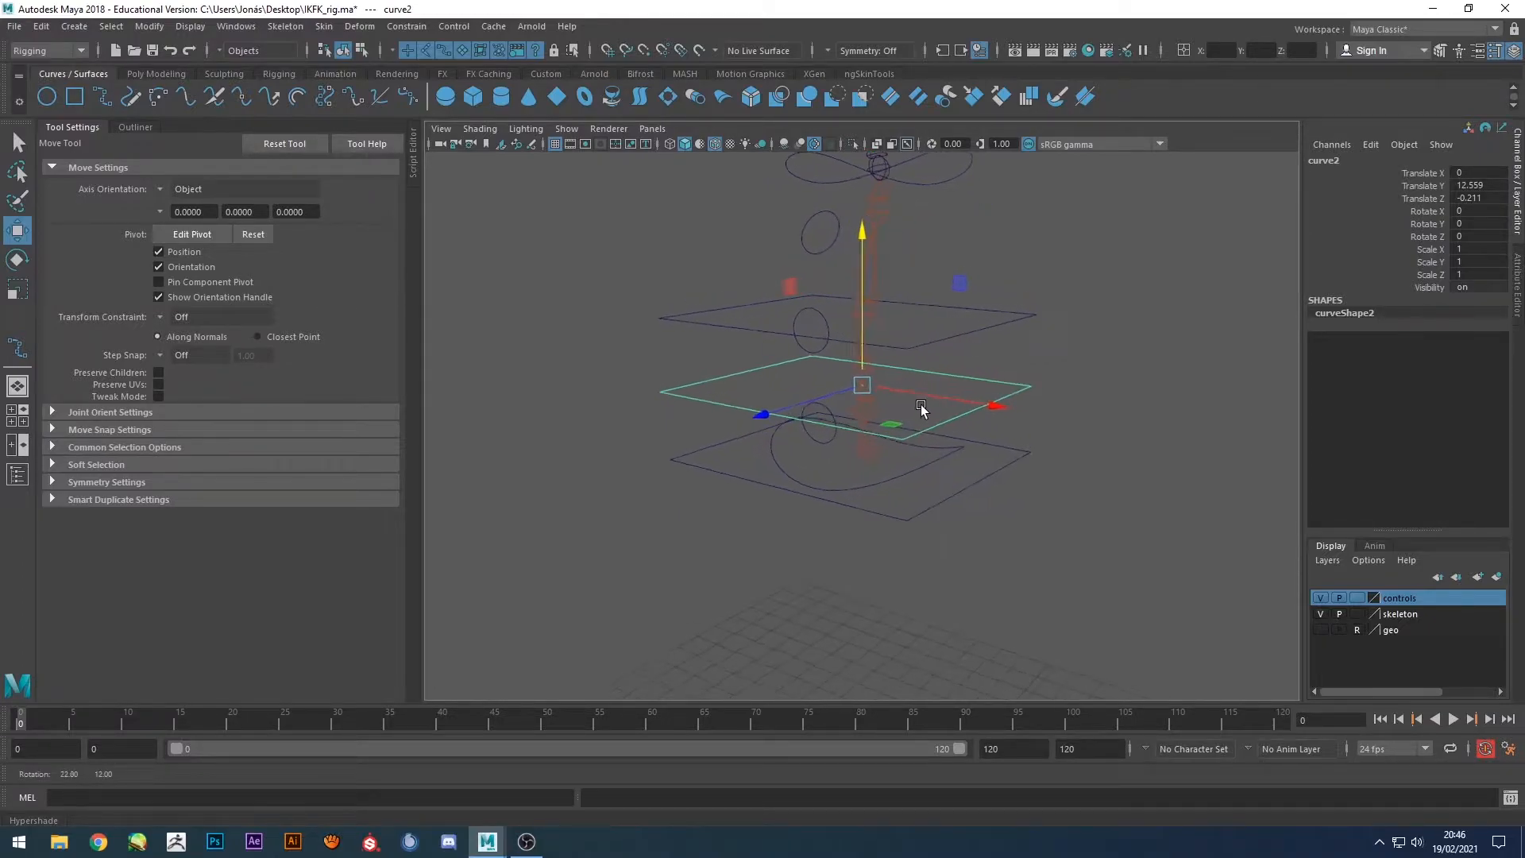
Snap the upper square to the spine at Translate Y 14.582, Z -0.386 and the middle square at Y 12.914, Z -0.211.
left_click(821, 294)
left_click_drag(865, 311, 744, 321, "alt")
middle_click_drag(731, 208, 741, 181)
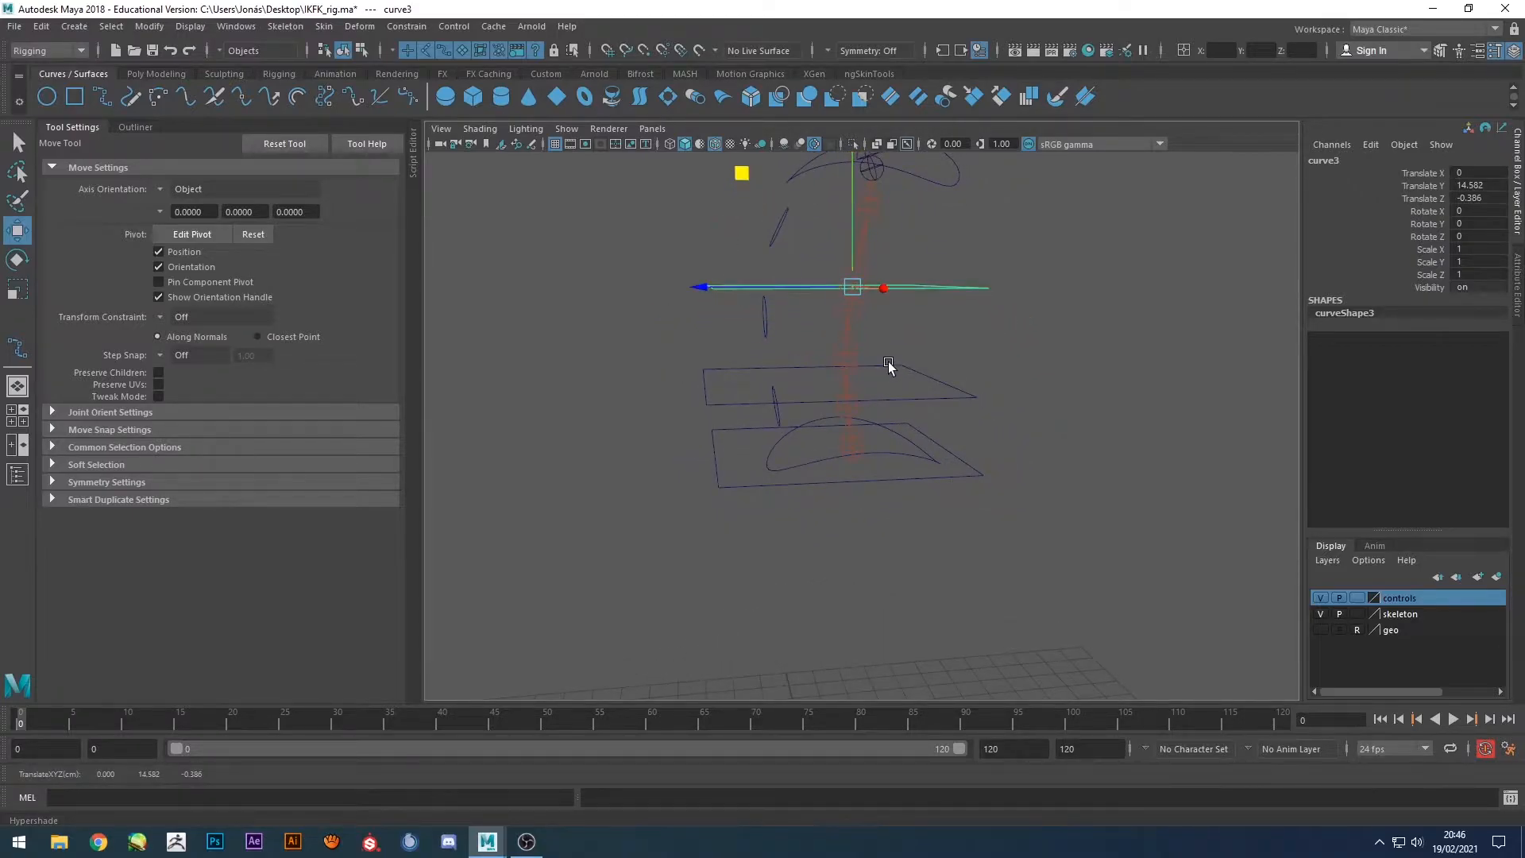
left_click(908, 399)
middle_click_drag(734, 272, 731, 254)
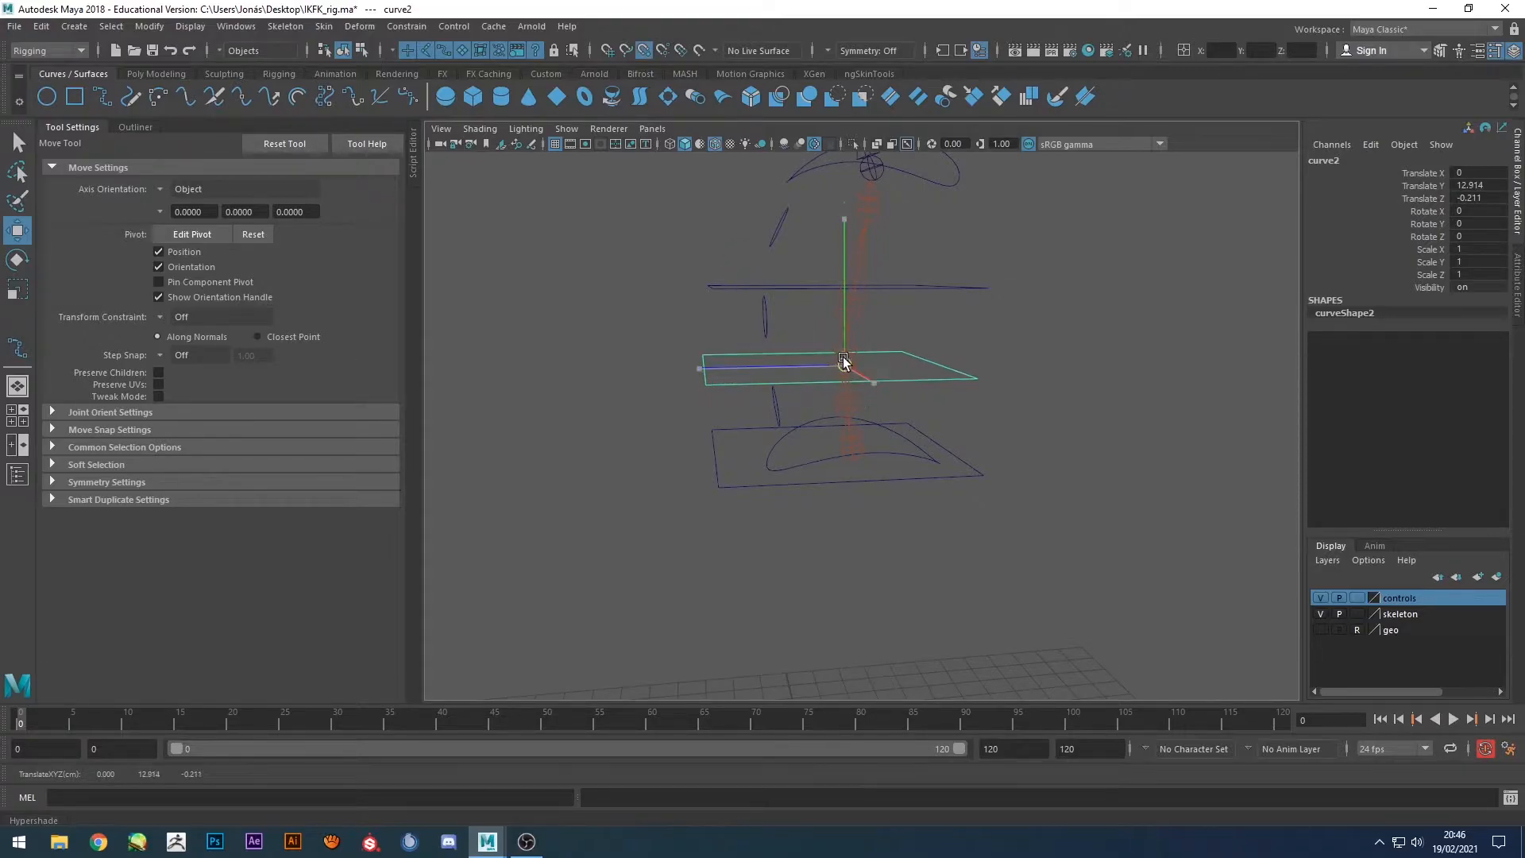
Select all three square curves and show the geo layer to compare them with the torso.
left_click_drag(807, 413, 1020, 452, "alt")
left_click(935, 440)
left_click_drag(999, 520, 1038, 477, "alt")
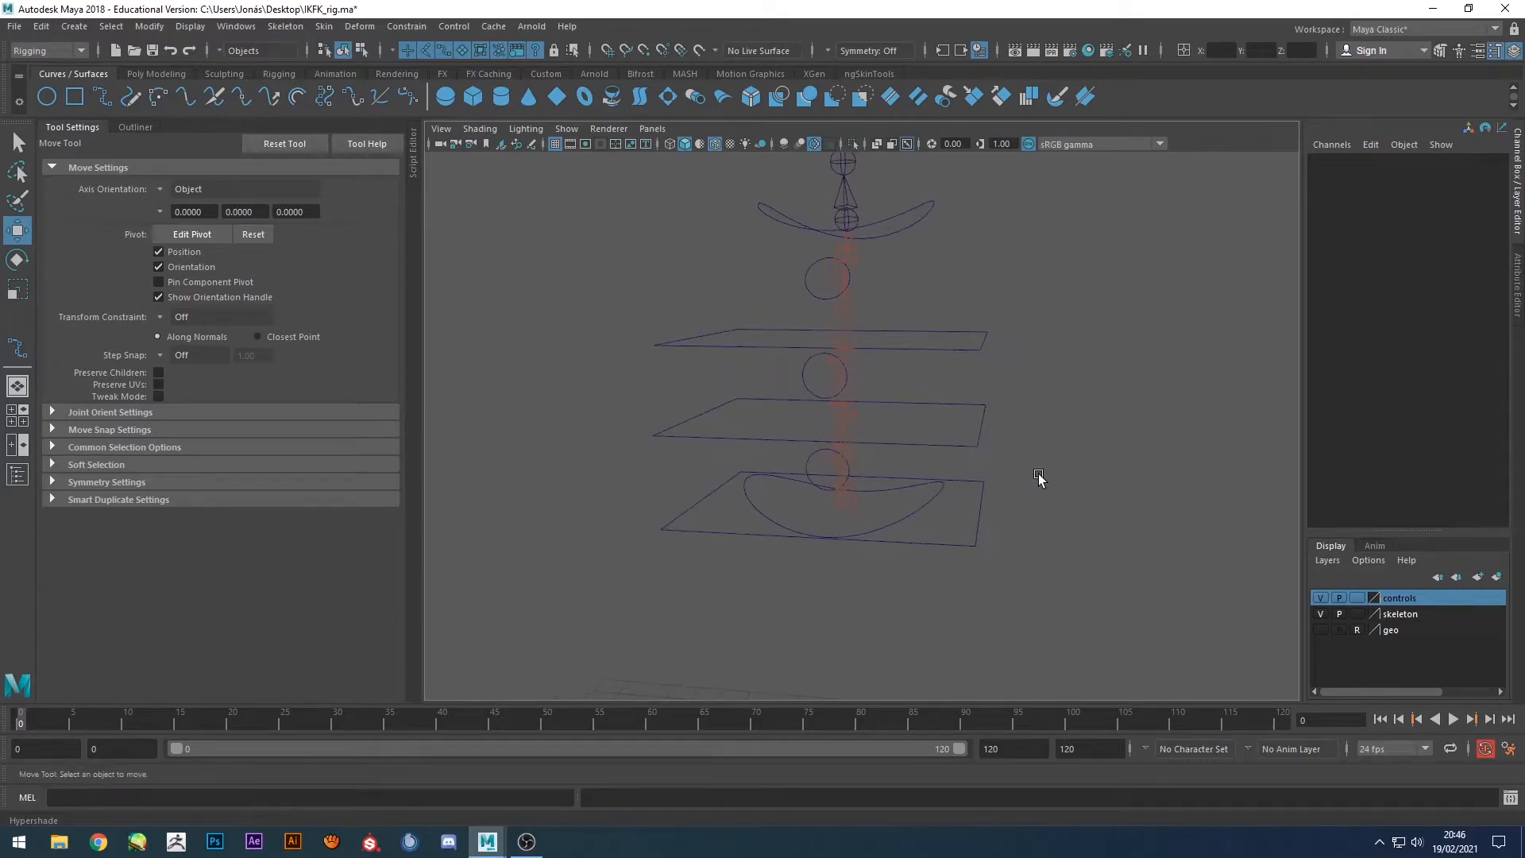
left_click(984, 419)
left_click_drag(993, 314, 970, 381)
left_click_drag(1029, 577, 969, 330, "shift")
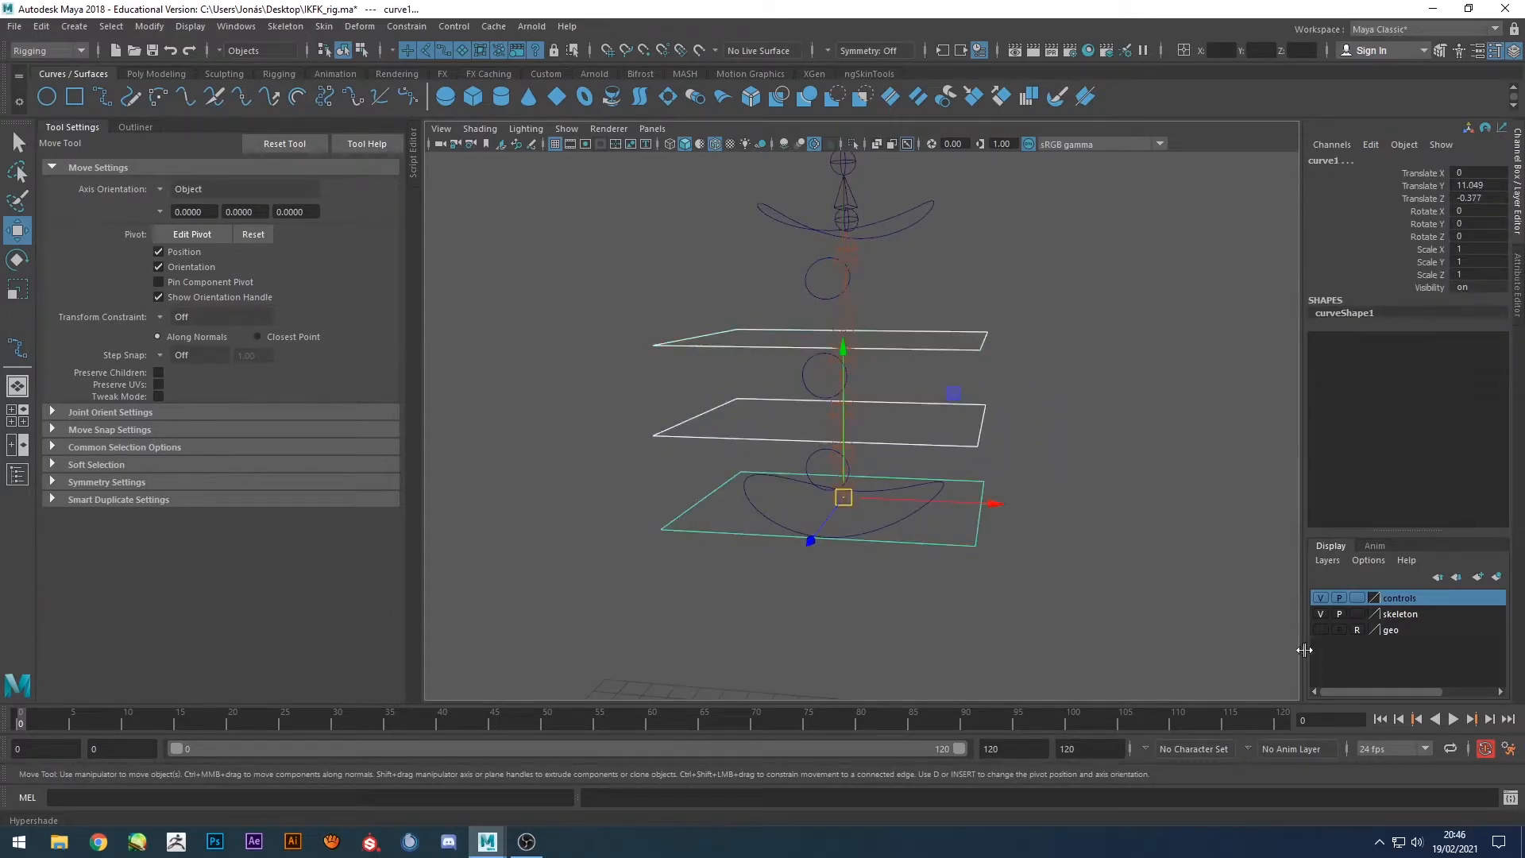
left_click(1320, 630)
left_click_drag(1055, 477, 917, 364, "alt")
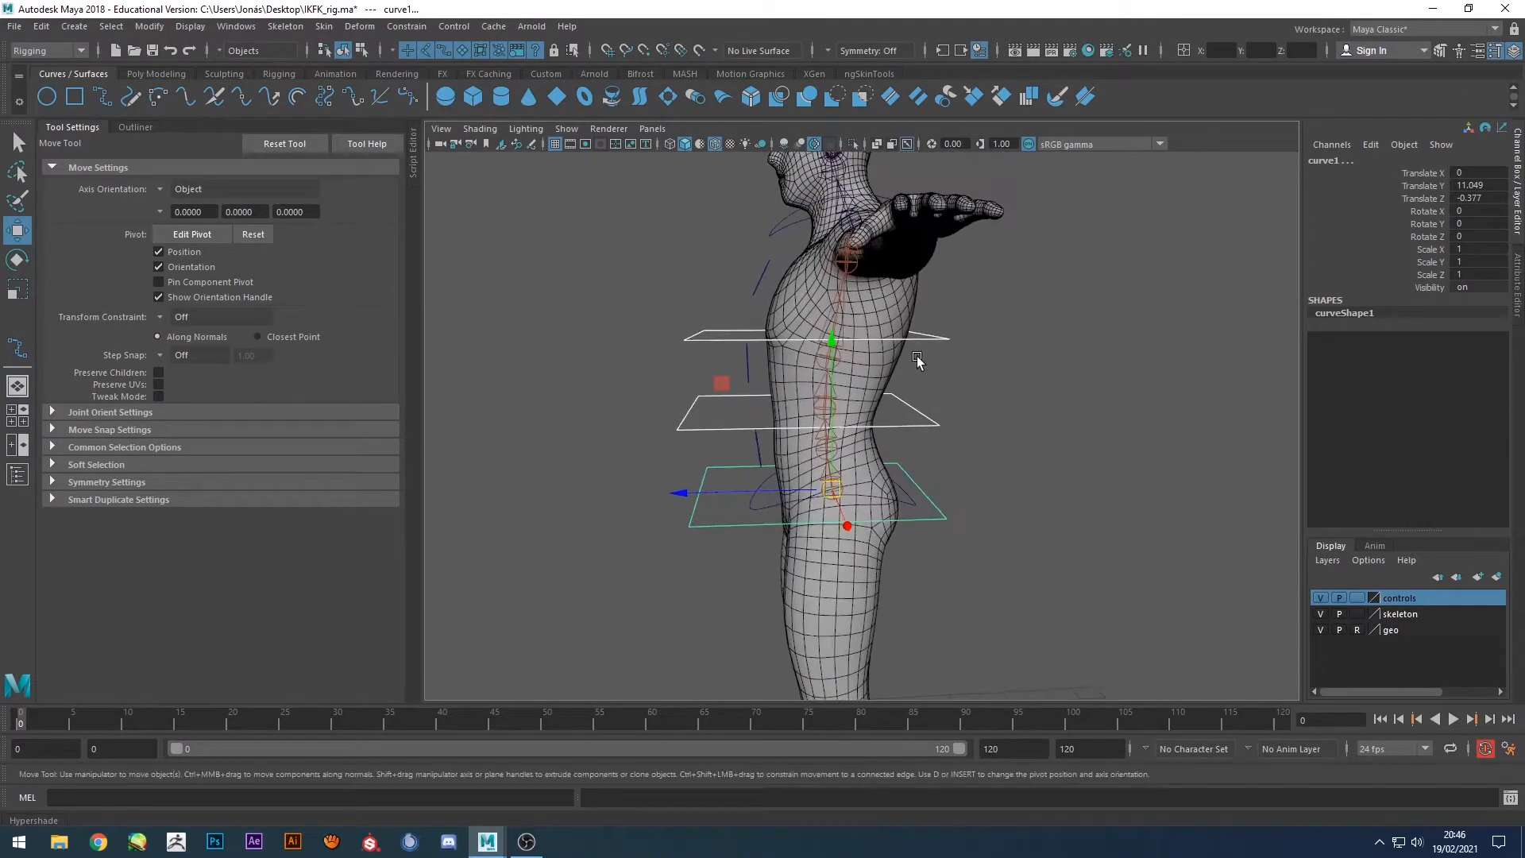
Shift the upper square's control vertices backward around the torso and select the middle square's vertices.
left_click(923, 338)
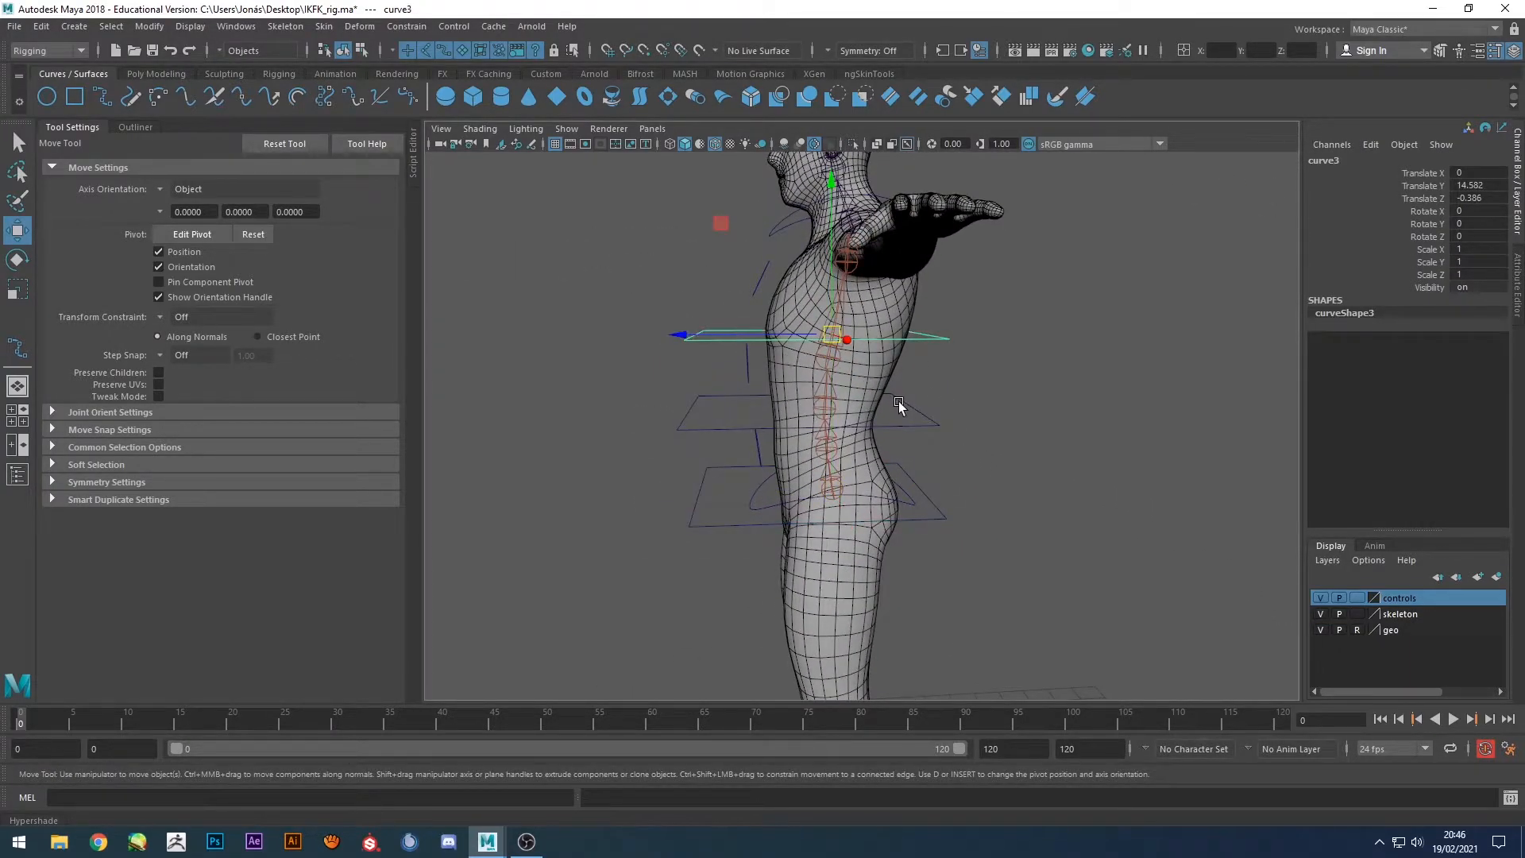
key("F8")
left_click_drag(997, 391, 748, 337)
left_click_drag(943, 450, 636, 367)
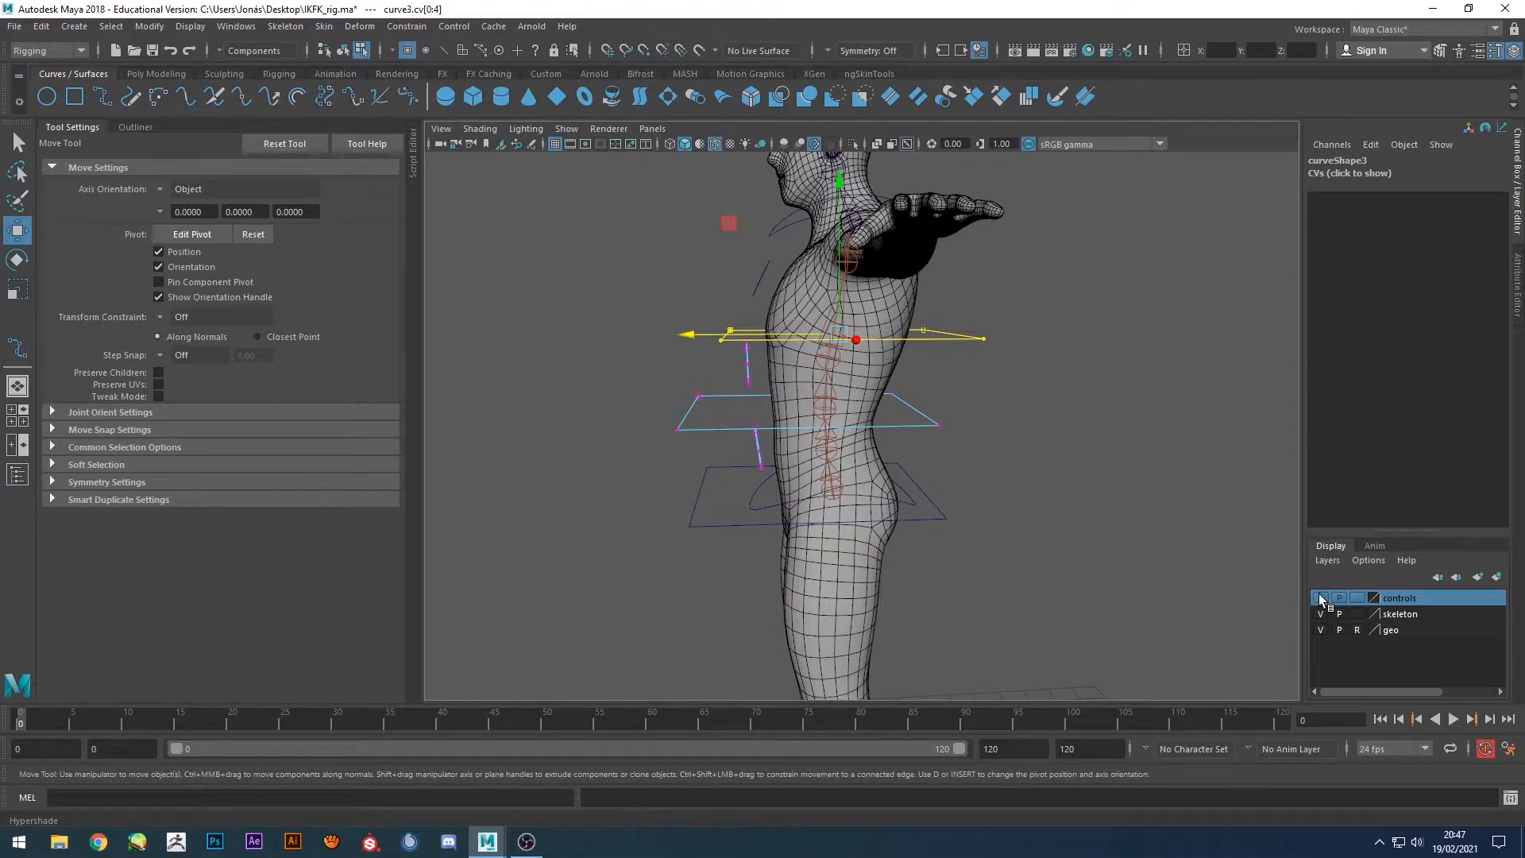
Enlarge the lowest square around the hips by its control vertices, and return to object selection with nothing selected.
left_click_drag(969, 438, 689, 419, "alt")
left_click_drag(726, 526, 724, 530, "alt")
left_click_drag(665, 481, 1038, 508)
mouse_move(895, 528)
left_mouse_down("alt")
mouse_move(701, 498)
mouse_move(800, 530)
mouse_move(835, 489)
mouse_move(894, 522)
mouse_move(870, 525)
left_mouse_up("alt")
key("r")
key("F8")
left_click(1084, 426)
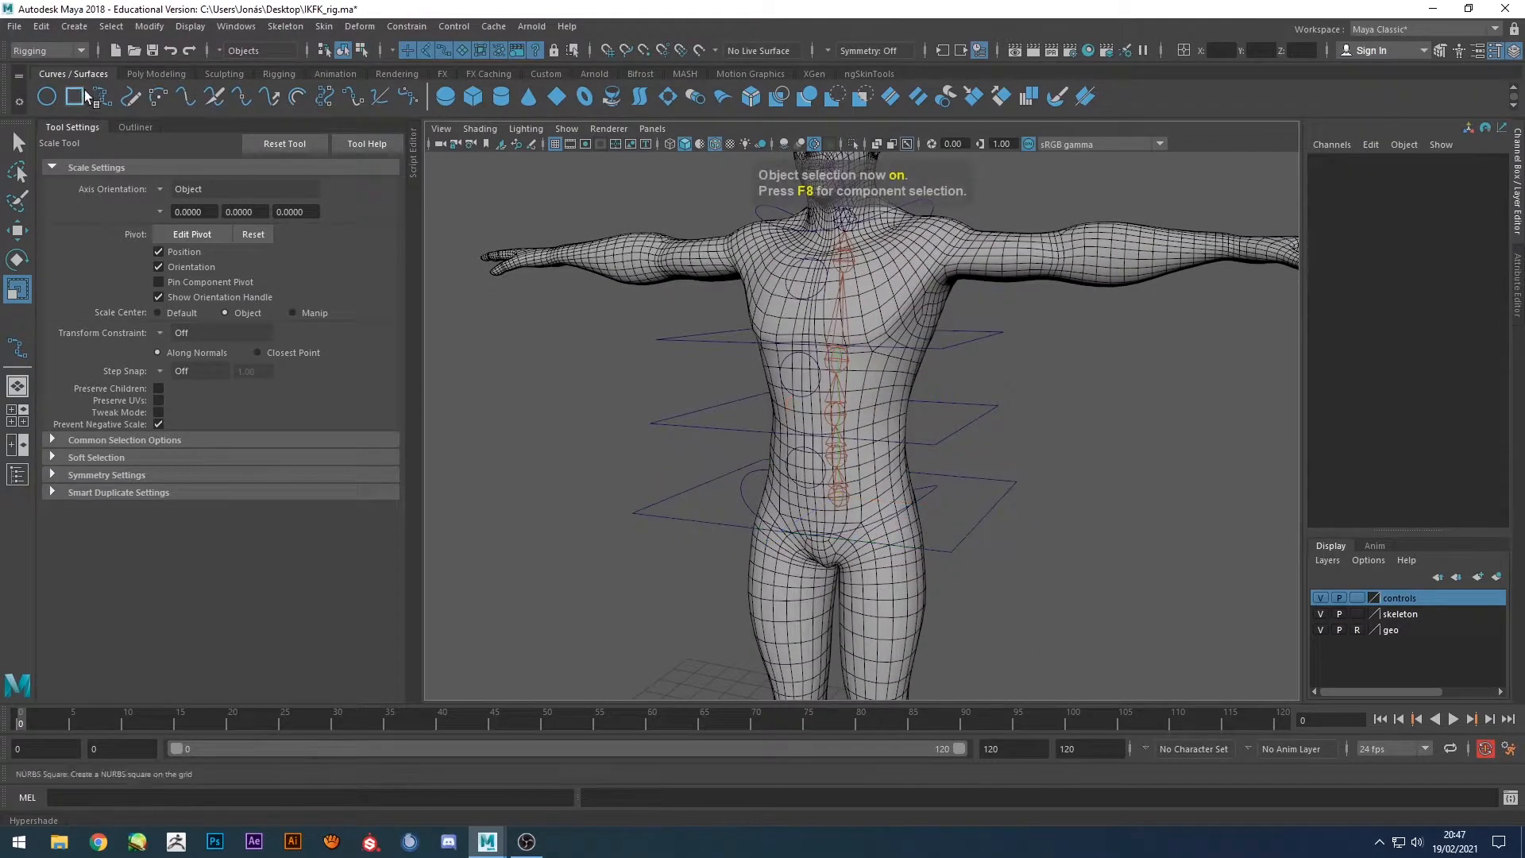
Rename the lowest square, curve1, as COG_ctrl.
left_click(127, 126)
left_click(108, 479)
middle_click_drag(542, 510, 543, 476, "alt")
double_click(98, 477)
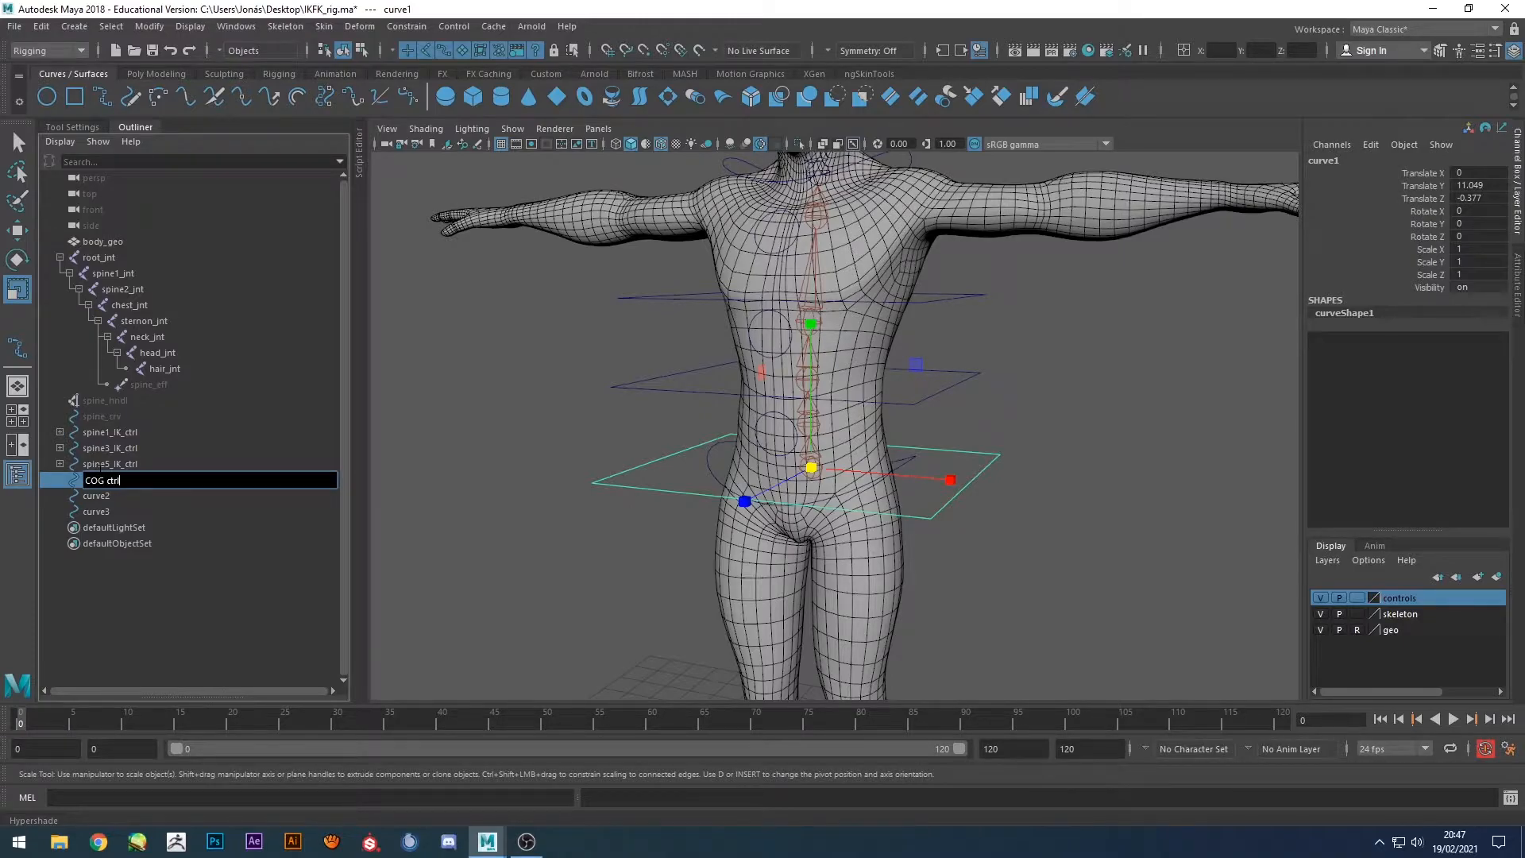
key("Return")
Rename the middle square, curve2, as spine1_FK_ctrl.
left_click(93, 498)
double_click(94, 497)
type("spine")
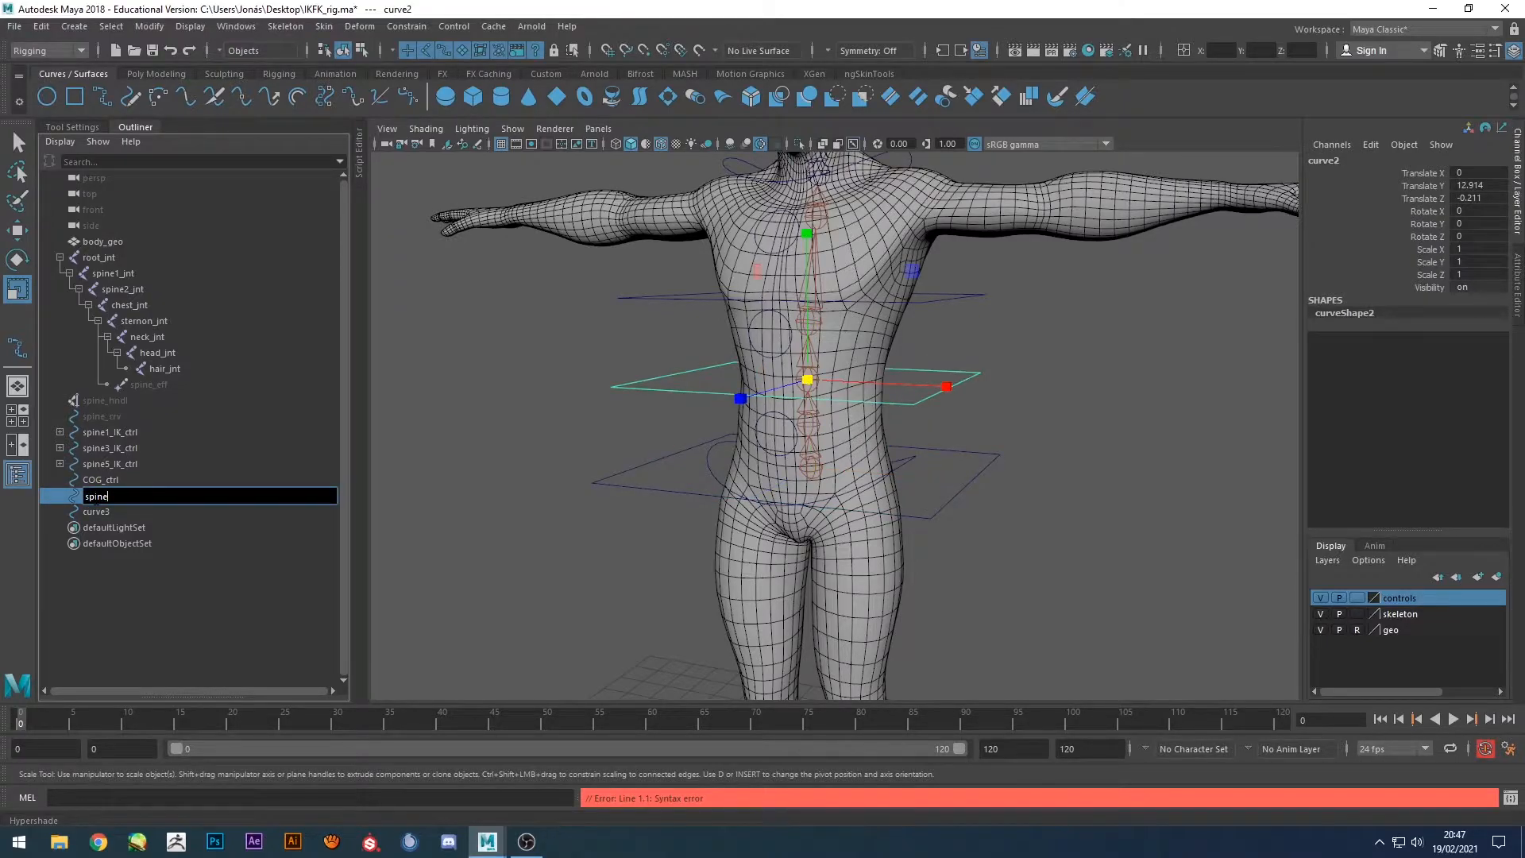
type("1_FK_ctrl")
key("Return")
Rename the upper square, curve3, as spine2_FK_ctrl.
left_click(105, 513)
double_click(106, 513)
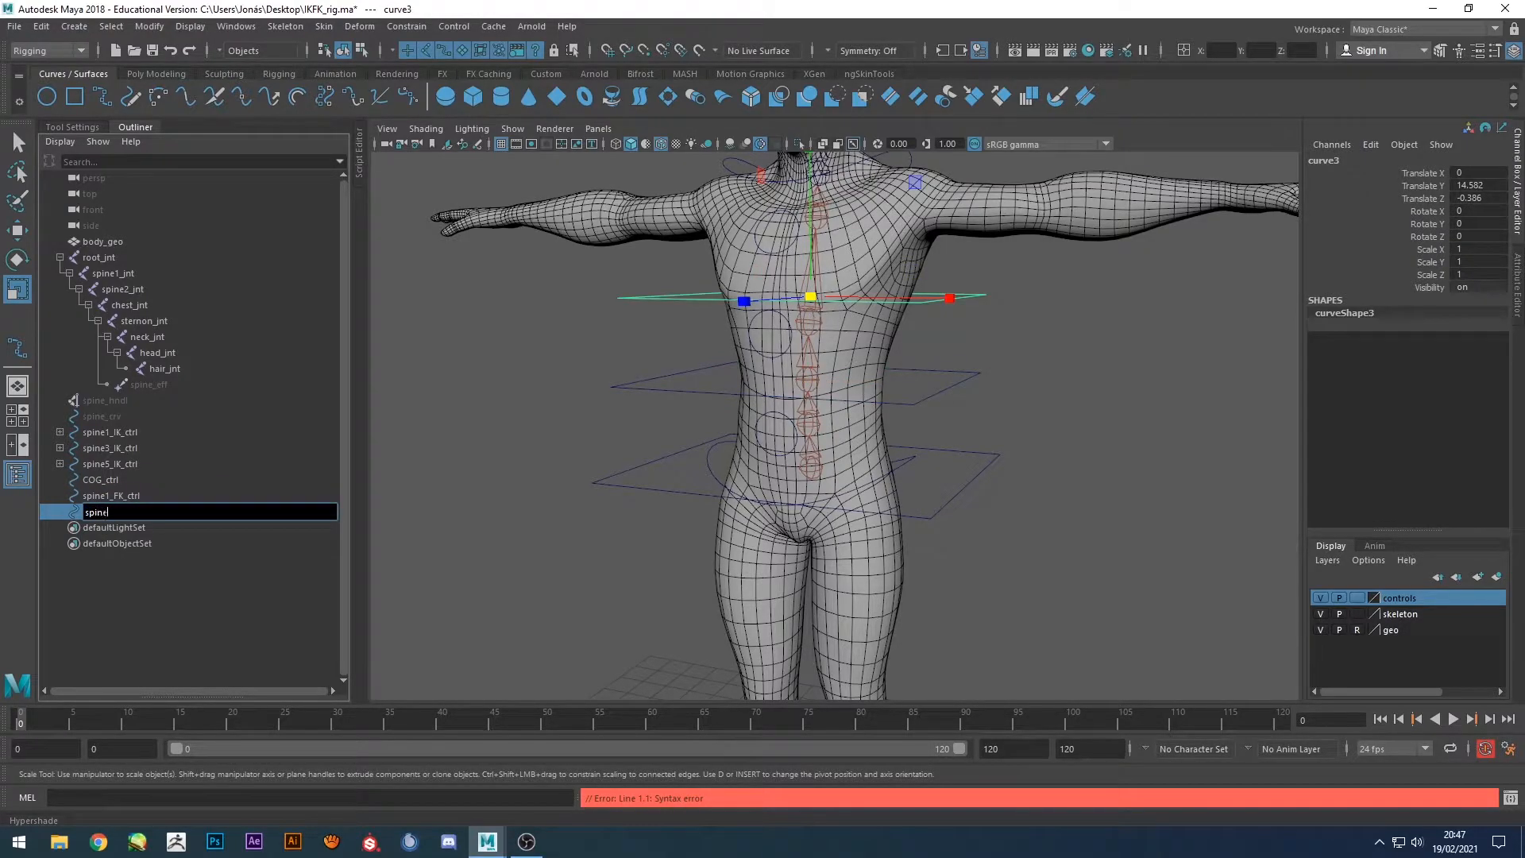
type("spine2_FK_ctrl")
key("Return")
Parent the upper square, spine2_FK_ctrl, under the middle square, spine1_FK_ctrl.
mouse_move(1032, 413)
left_mouse_down("alt")
mouse_move(1072, 380)
mouse_move(1035, 413)
left_mouse_up("alt")
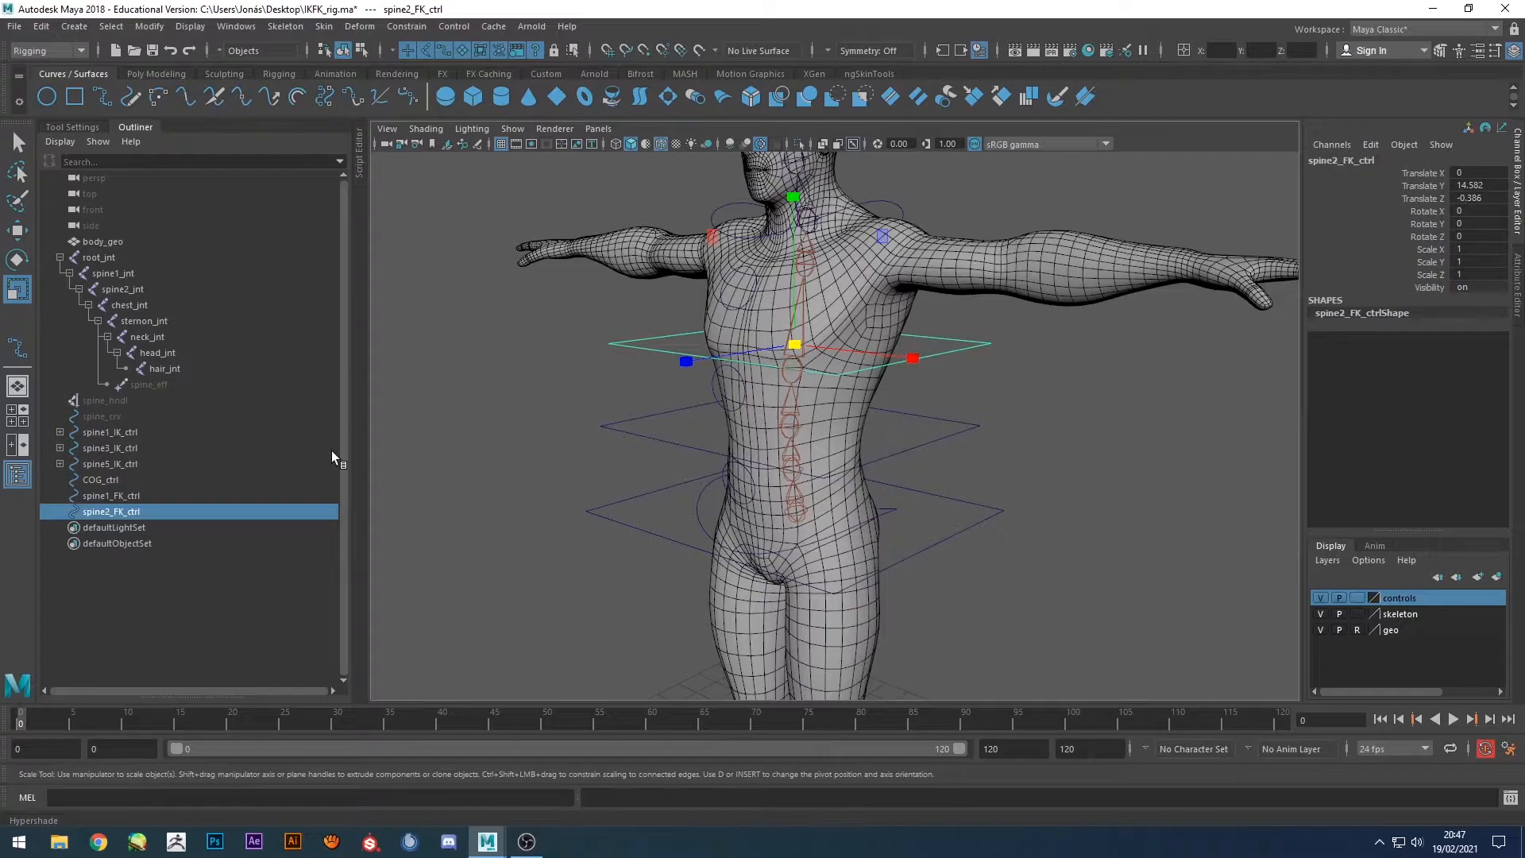
key("q")
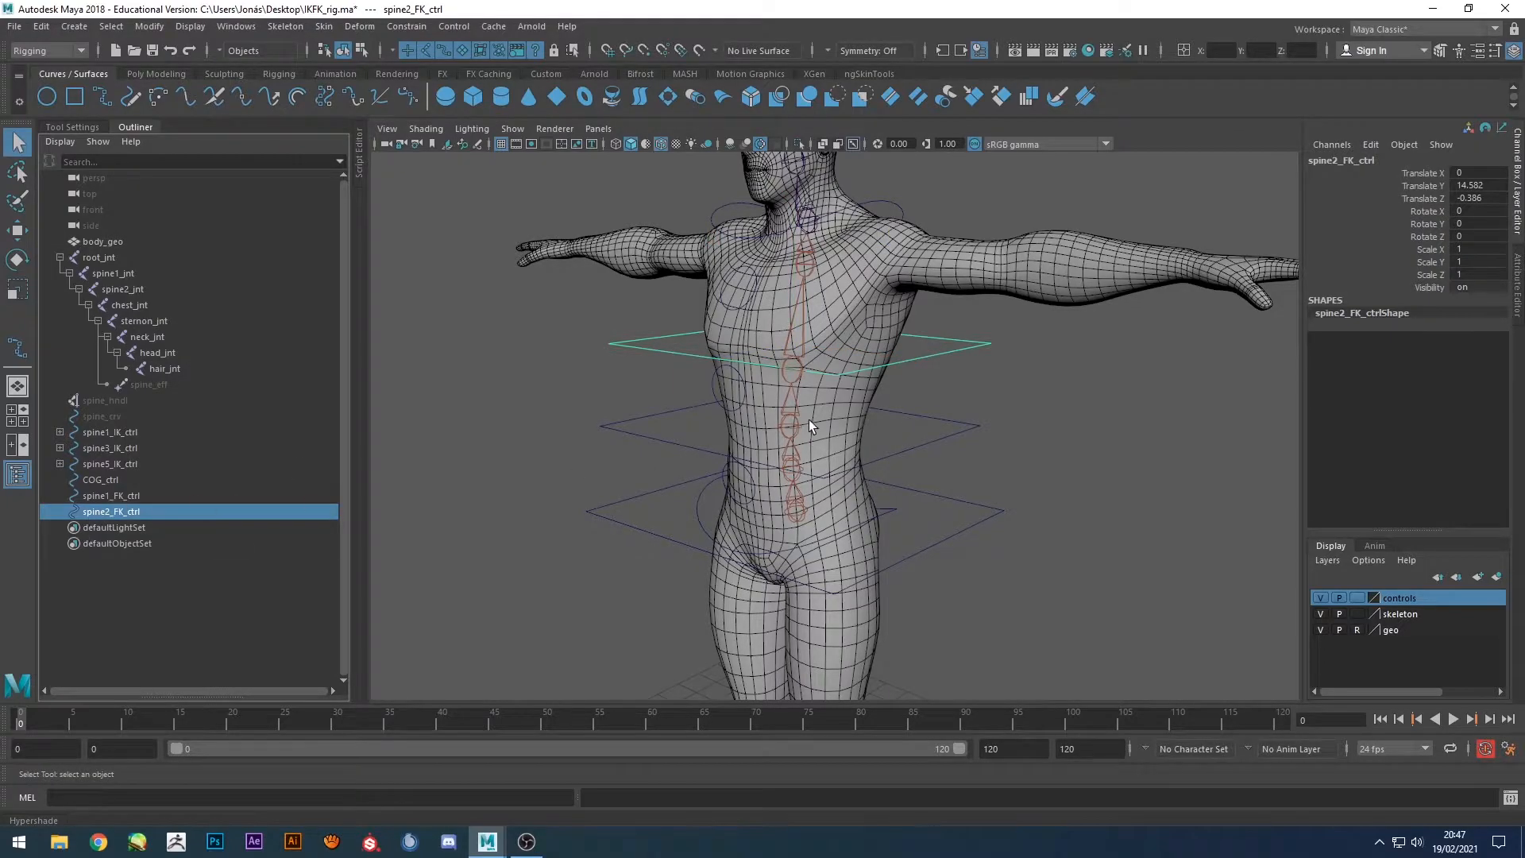
left_click_drag(964, 413, 967, 457, "shift")
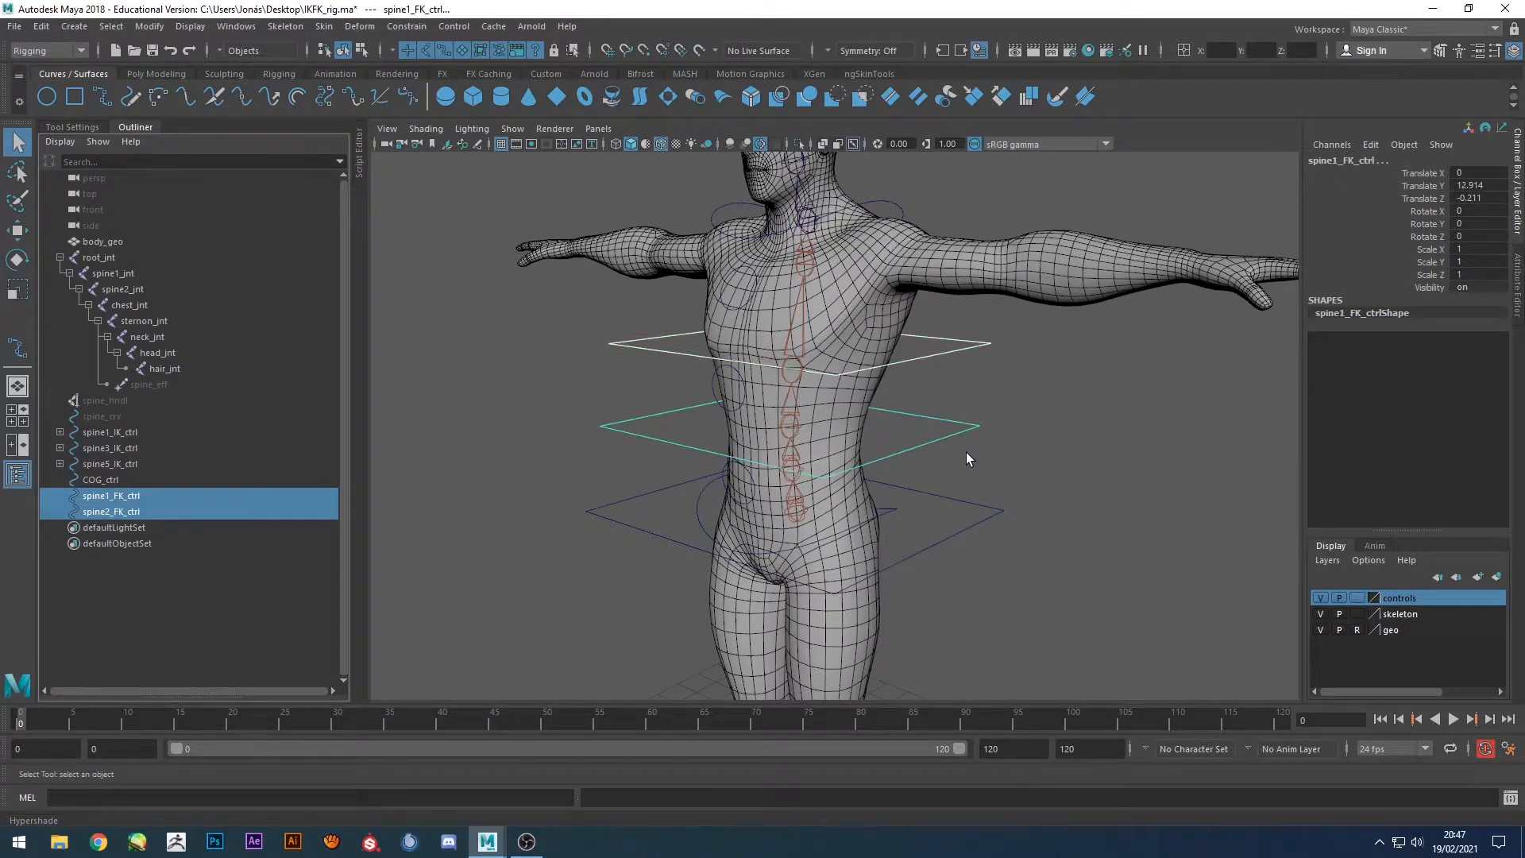
key("p")
Parent spine1_FK_ctrl under the lowest square, COG_ctrl, and clear the selection.
left_click(960, 429)
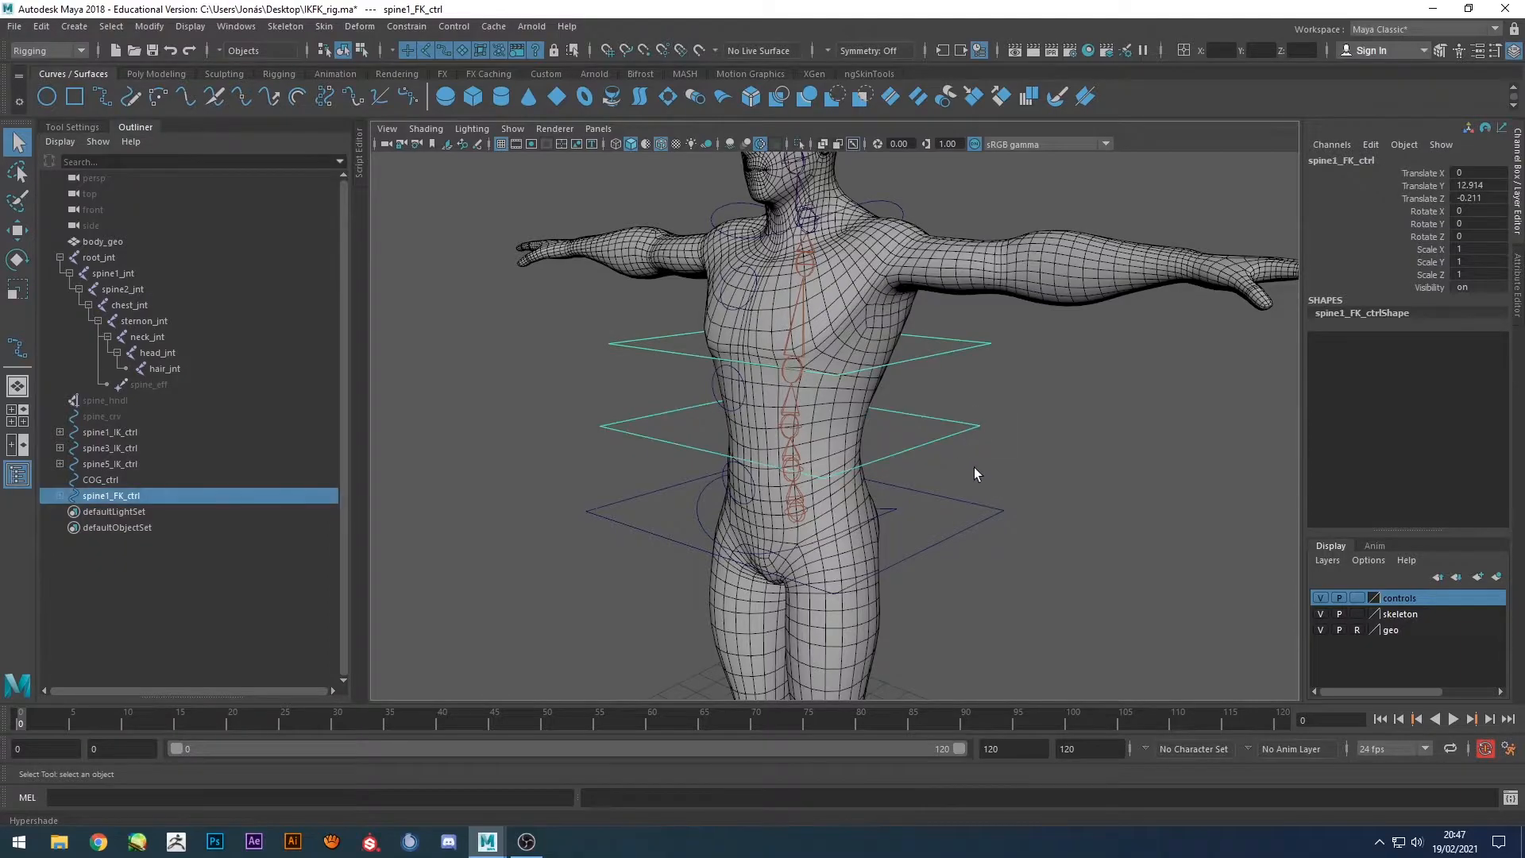
left_click(975, 524, "shift")
key("p")
left_click(1060, 468)
Test-rotate COG_ctrl with its FK child controls and undo the rotation.
left_click_drag(1024, 496, 1071, 486, "alt")
left_click_drag(970, 505, 998, 533)
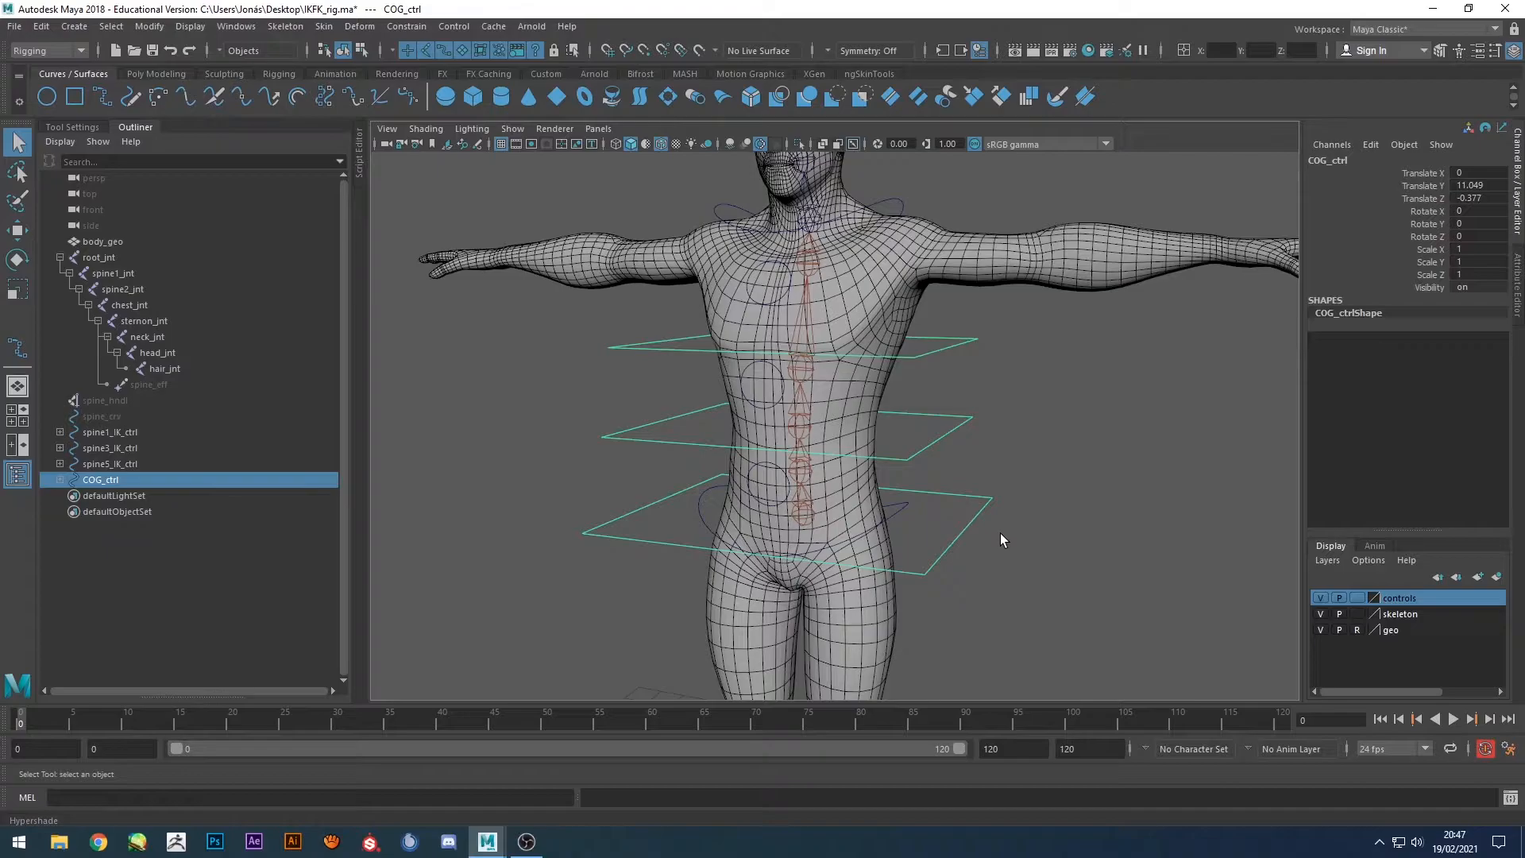
key("e")
left_click_drag(942, 482, 915, 550)
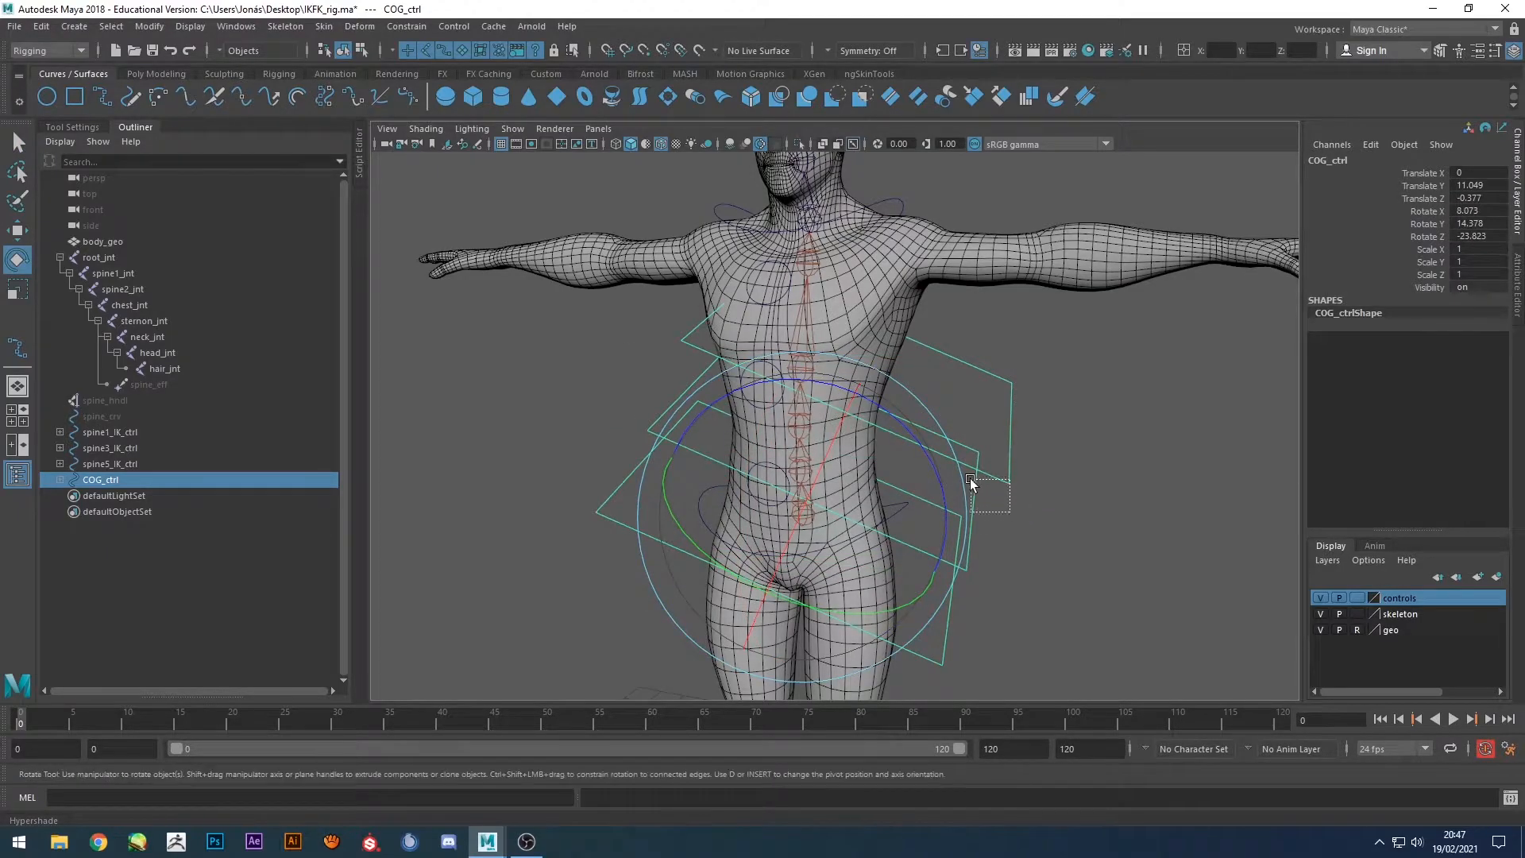
left_click_drag(972, 481, 967, 475)
left_click_drag(953, 357, 987, 418)
key("ctrl+z")
key("ctrl+z")
key("ctrl+z")
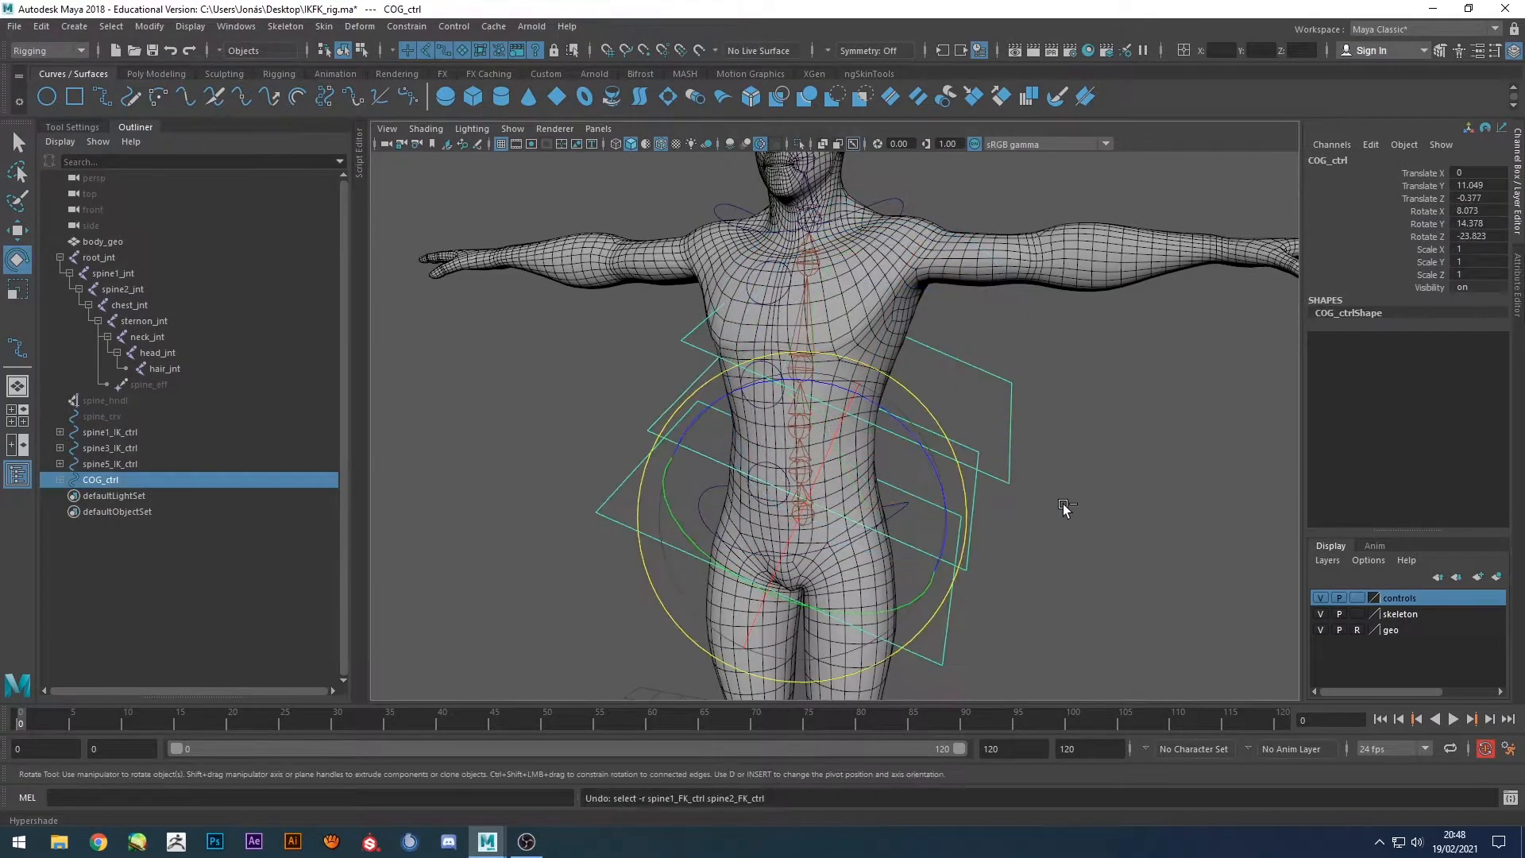
Expand the whole COG_ctrl hierarchy and clear the selection to check the FK controls' nesting.
left_click_drag(1086, 484, 946, 476, "alt")
left_click(60, 479, "shift")
left_click(1059, 437)
left_click_drag(1060, 436, 916, 367, "alt")
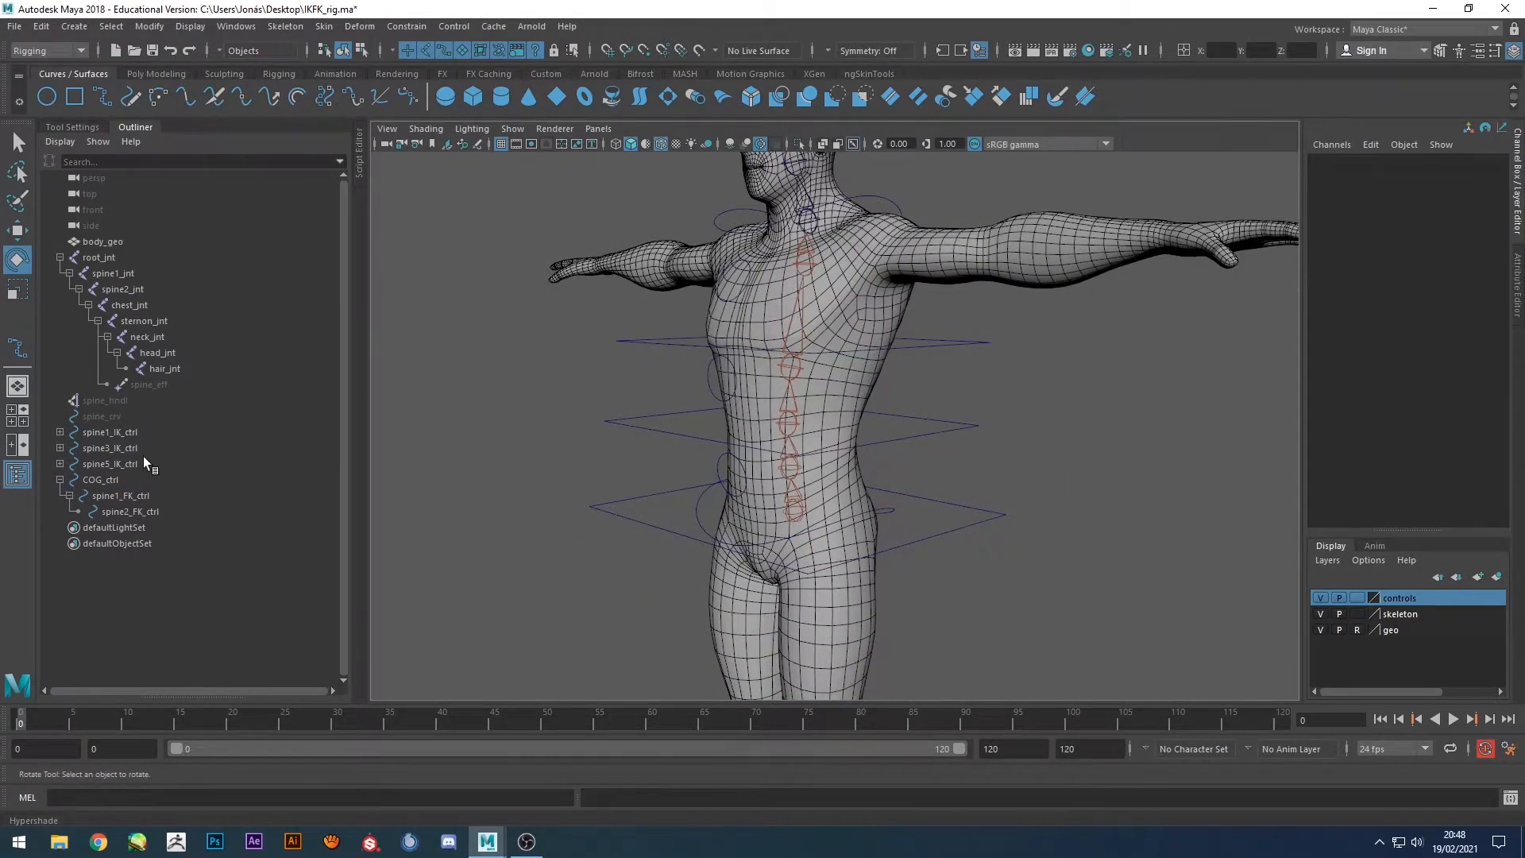
left_click_drag(480, 432, 562, 452, "alt")
Hide the geo and skeleton layers and parent the chest control, spine5_IK_ctrl, under spine2_FK_ctrl.
key("q")
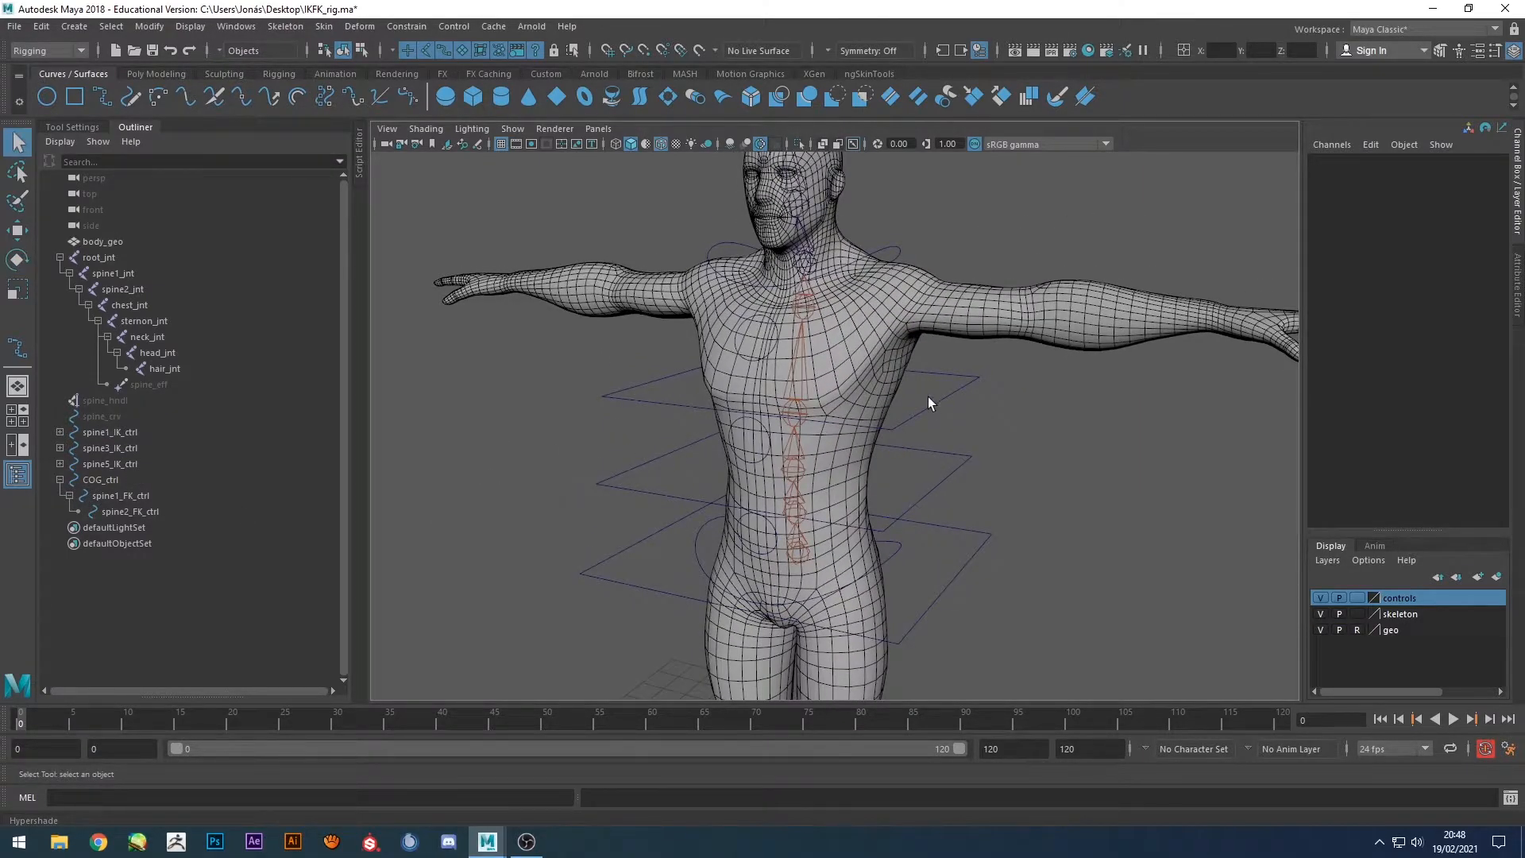
left_click_drag(899, 364, 903, 253, "alt")
left_click(898, 246)
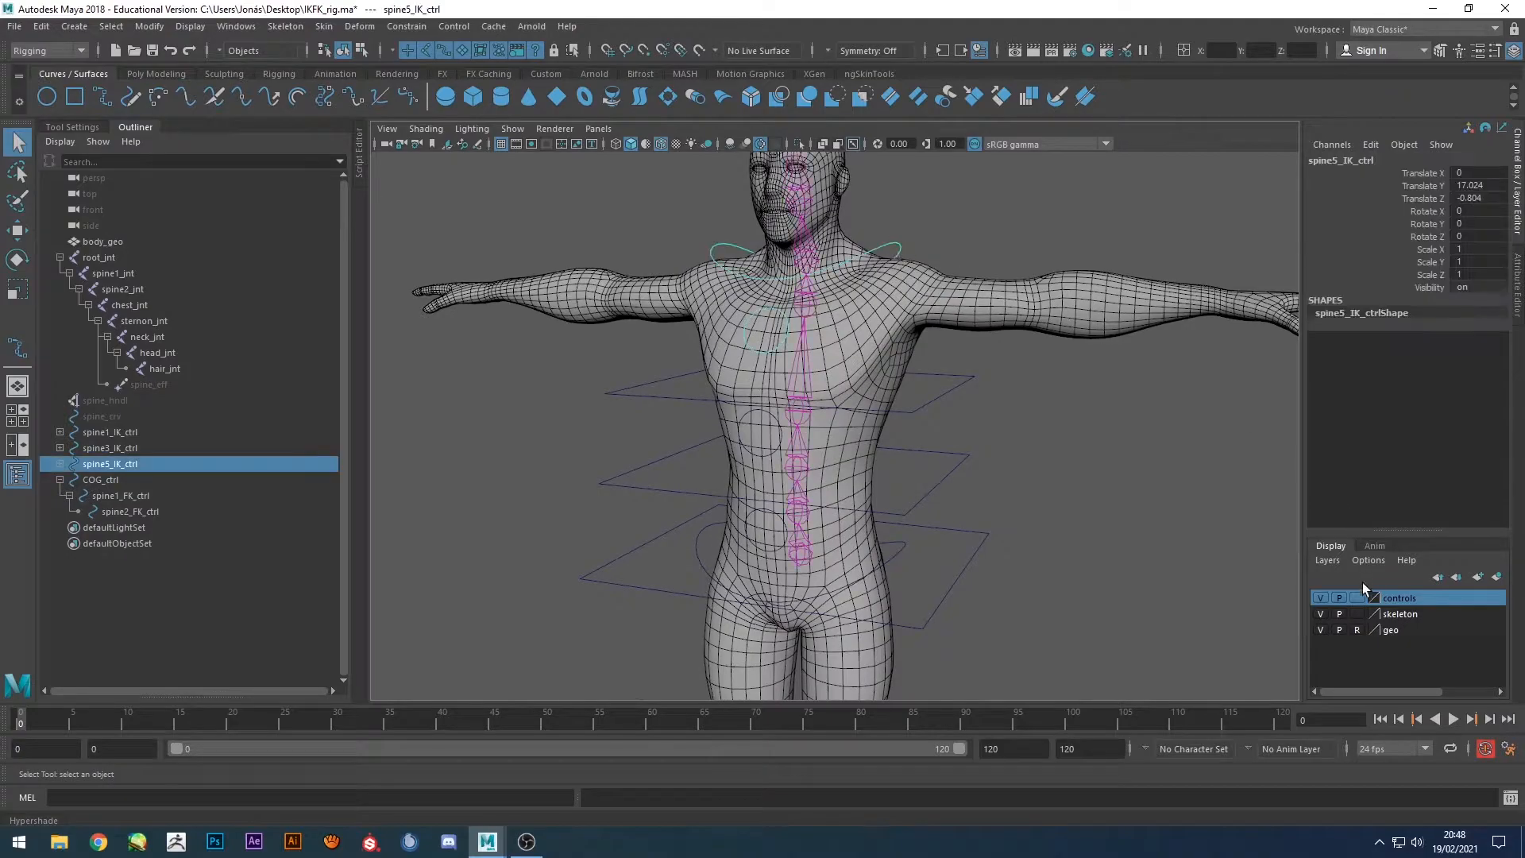
left_click(1320, 630)
left_click(1320, 613)
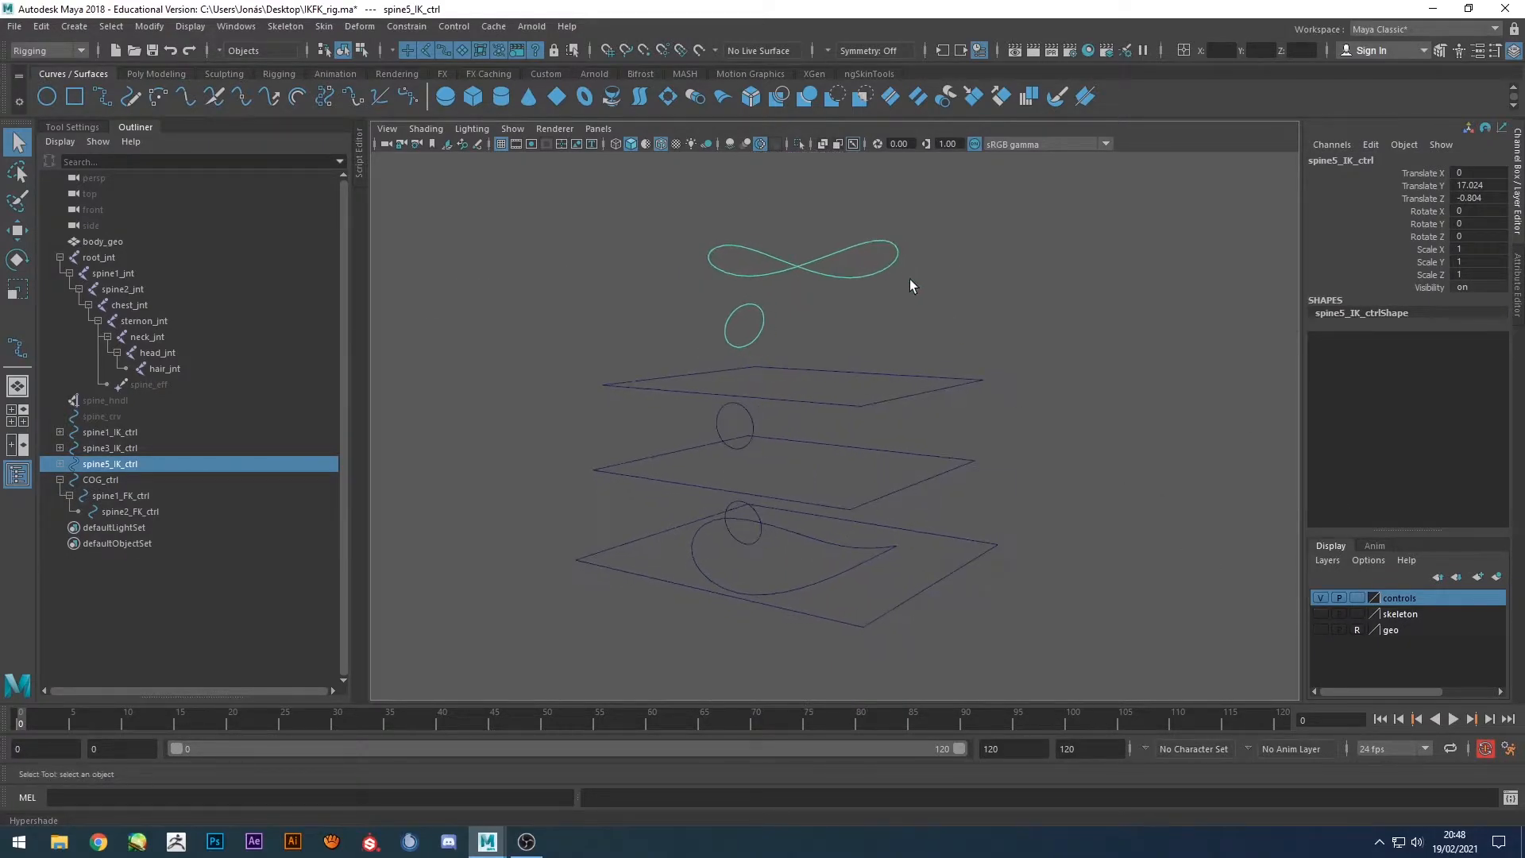
left_click(963, 393, "shift")
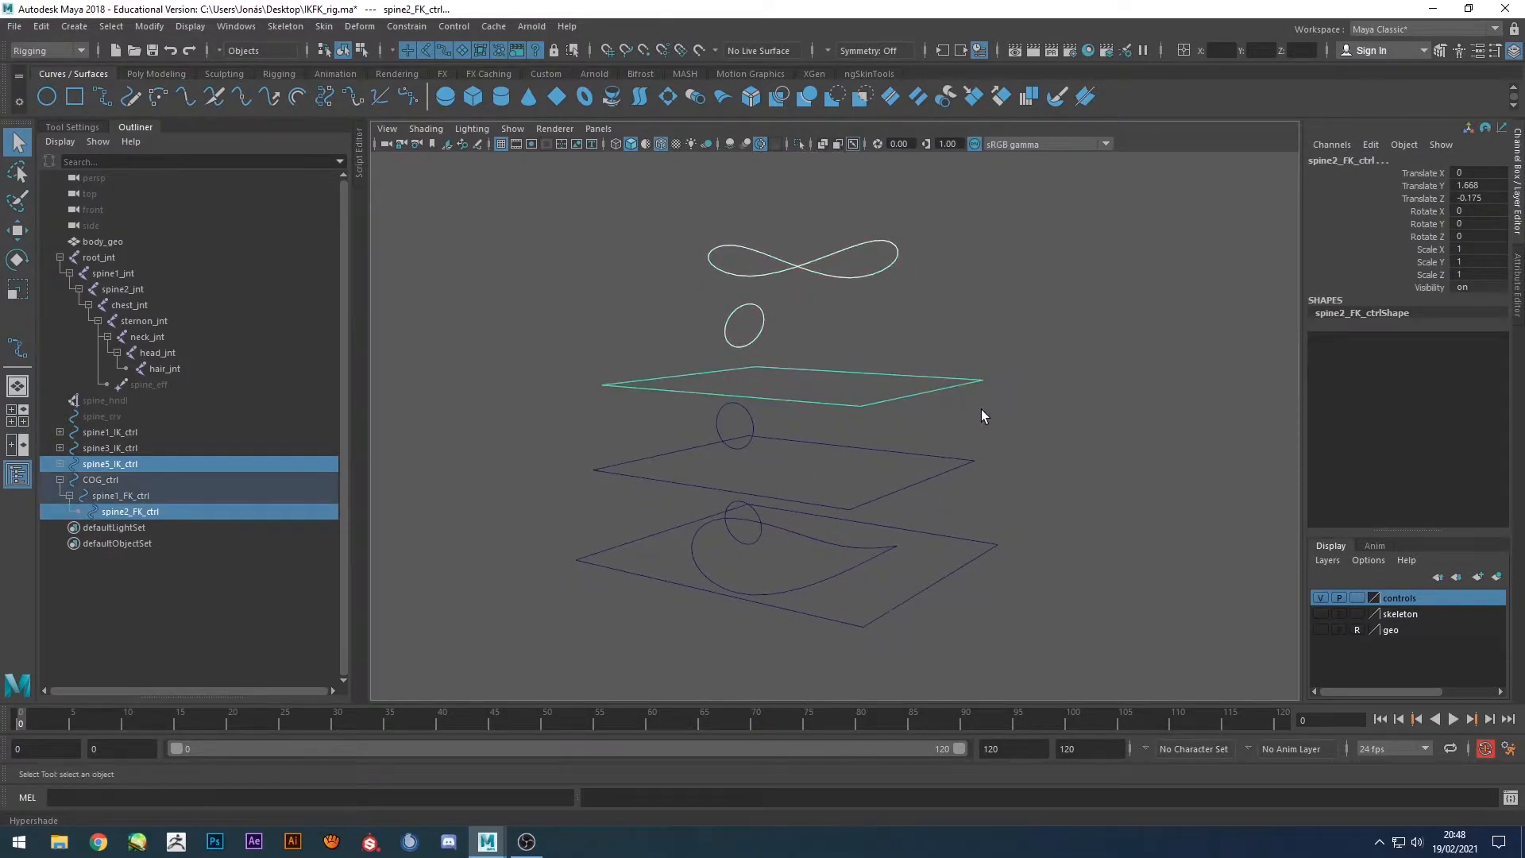
key("p")
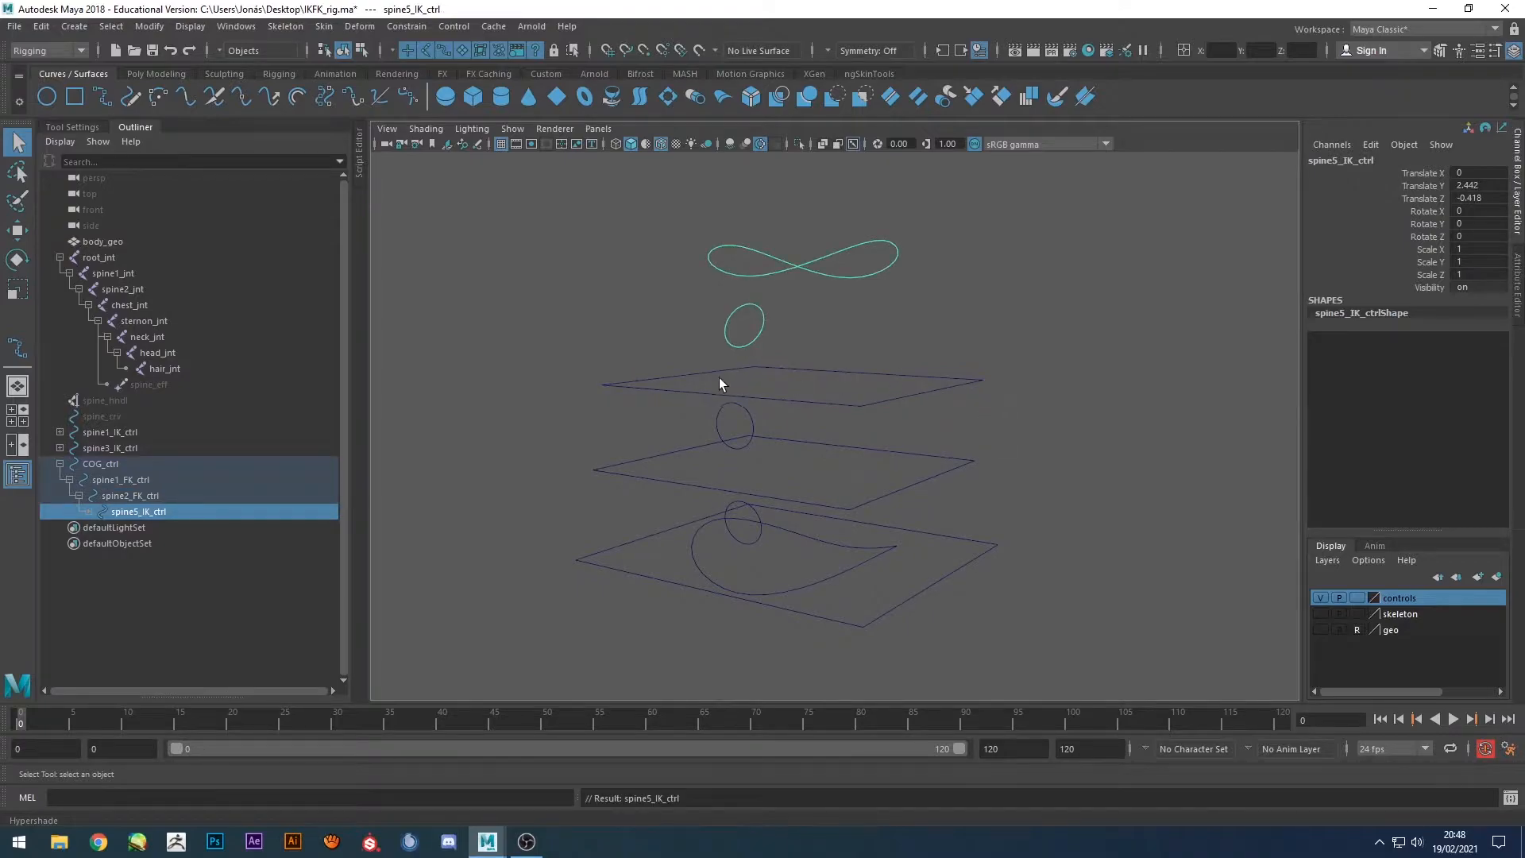
Parent the middle circle, spine3_IK_ctrl, under spine1_FK_ctrl.
left_click(718, 421)
left_click(963, 474, "shift")
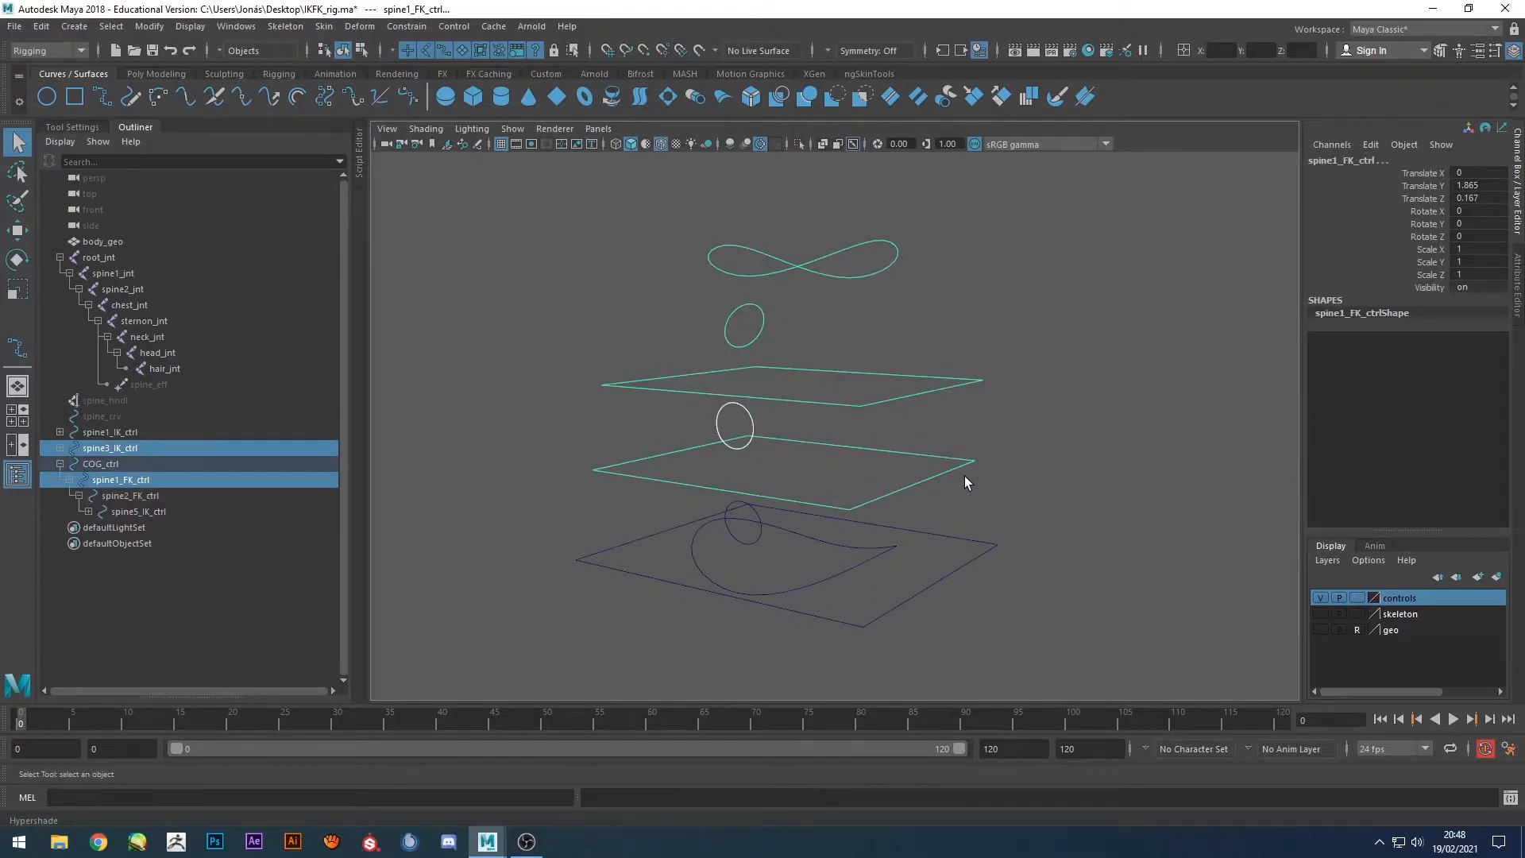
key("p")
Parent the hip control, spine1_IK_ctrl, under COG_ctrl and clear the selection.
left_click(875, 545)
left_click_drag(989, 572, 989, 573, "shift")
key("p")
left_click(1034, 486)
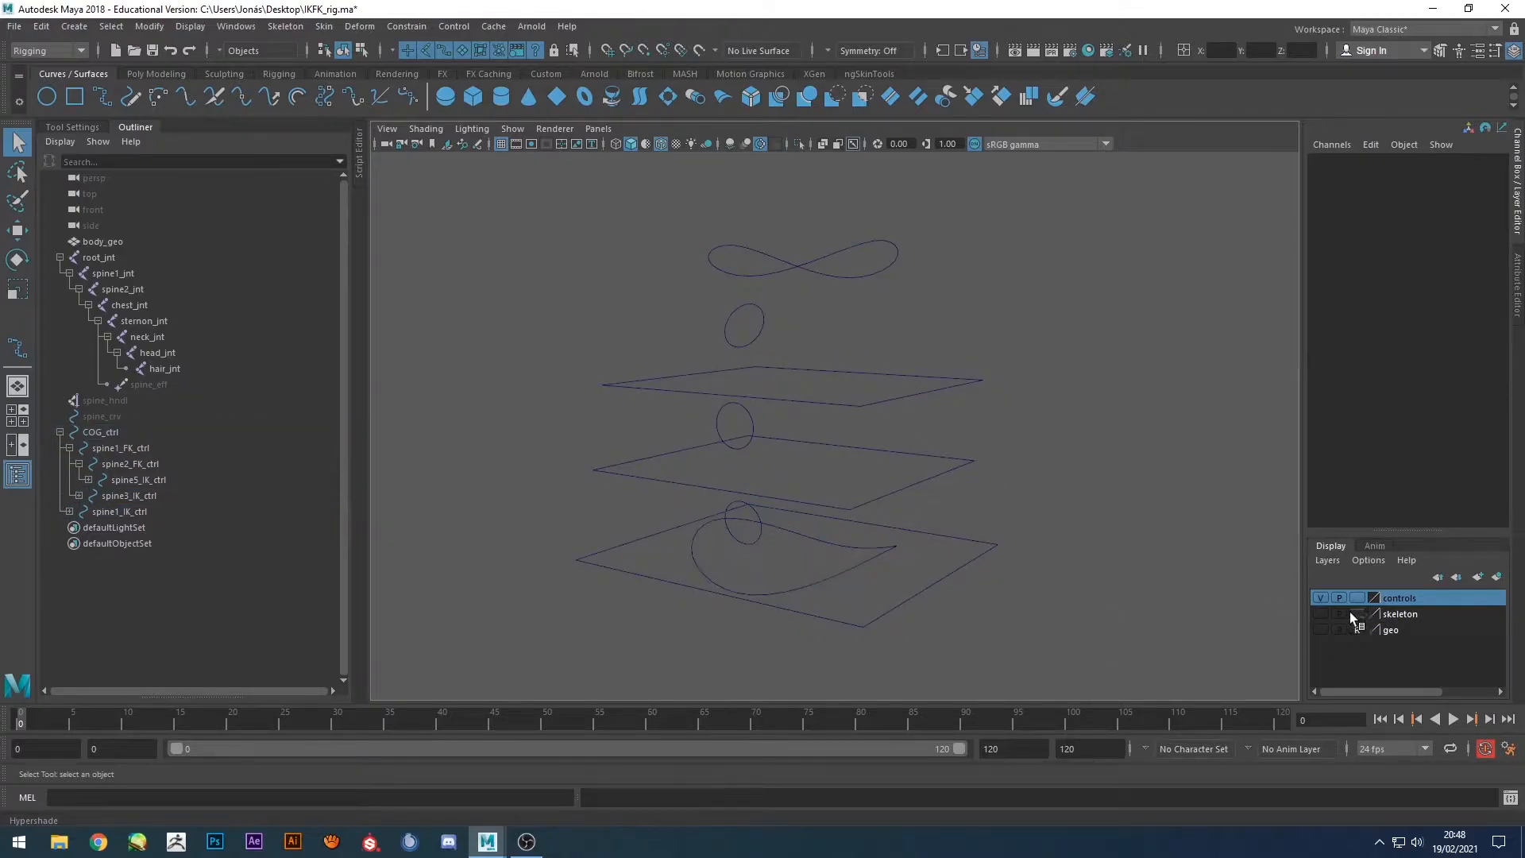
Show the skeleton layer, test-rotate the upper FK square spine2_FK_ctrl and undo the rotation.
left_click(1320, 614)
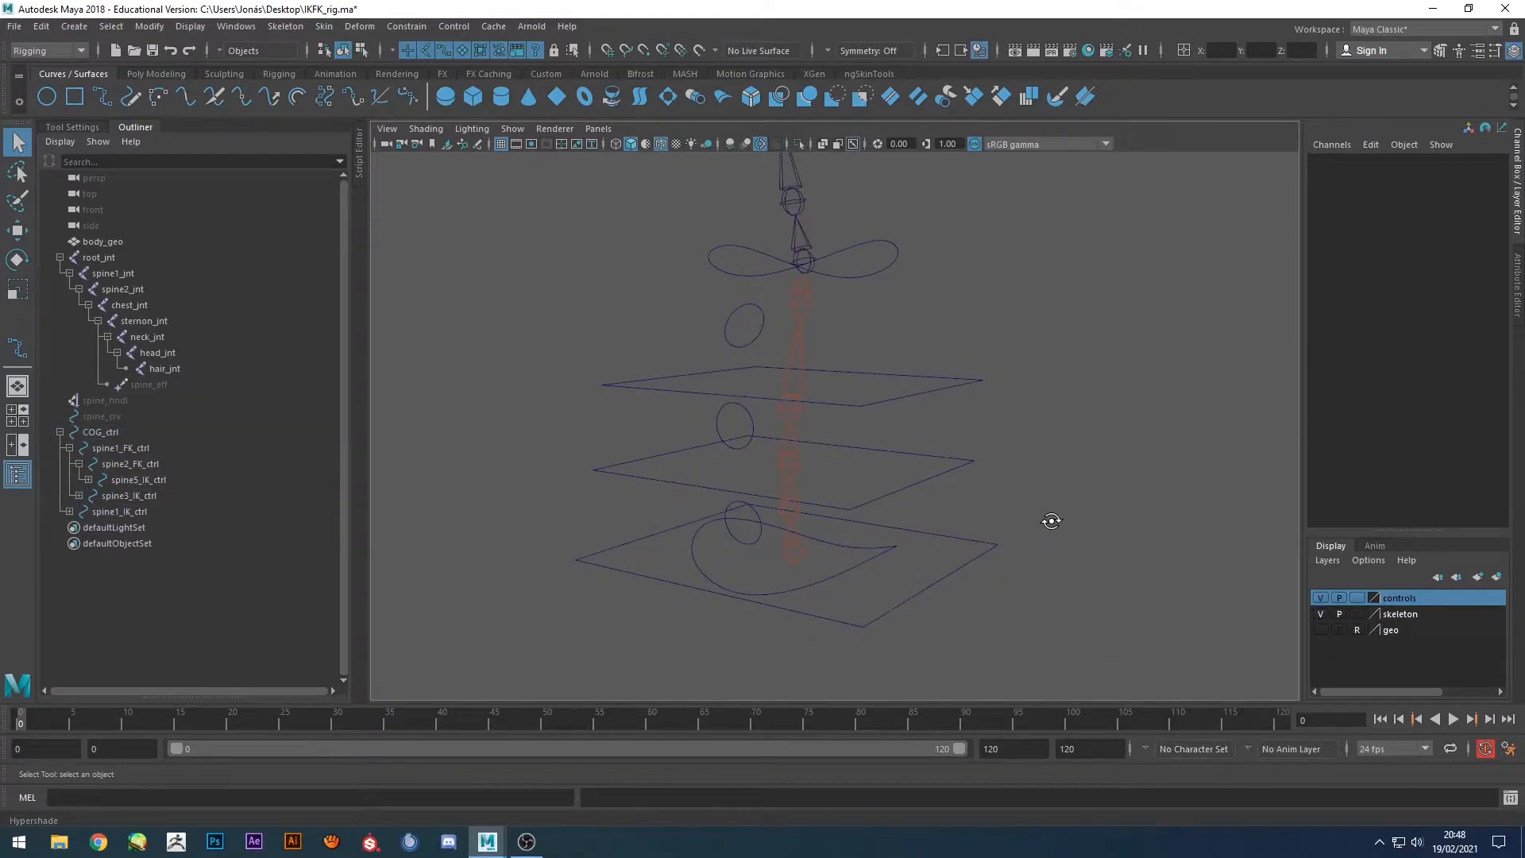
left_click(939, 394)
key("e")
left_click_drag(911, 398, 949, 445)
key("ctrl+z")
key("ctrl+z")
key("ctrl+z")
key("ctrl+z")
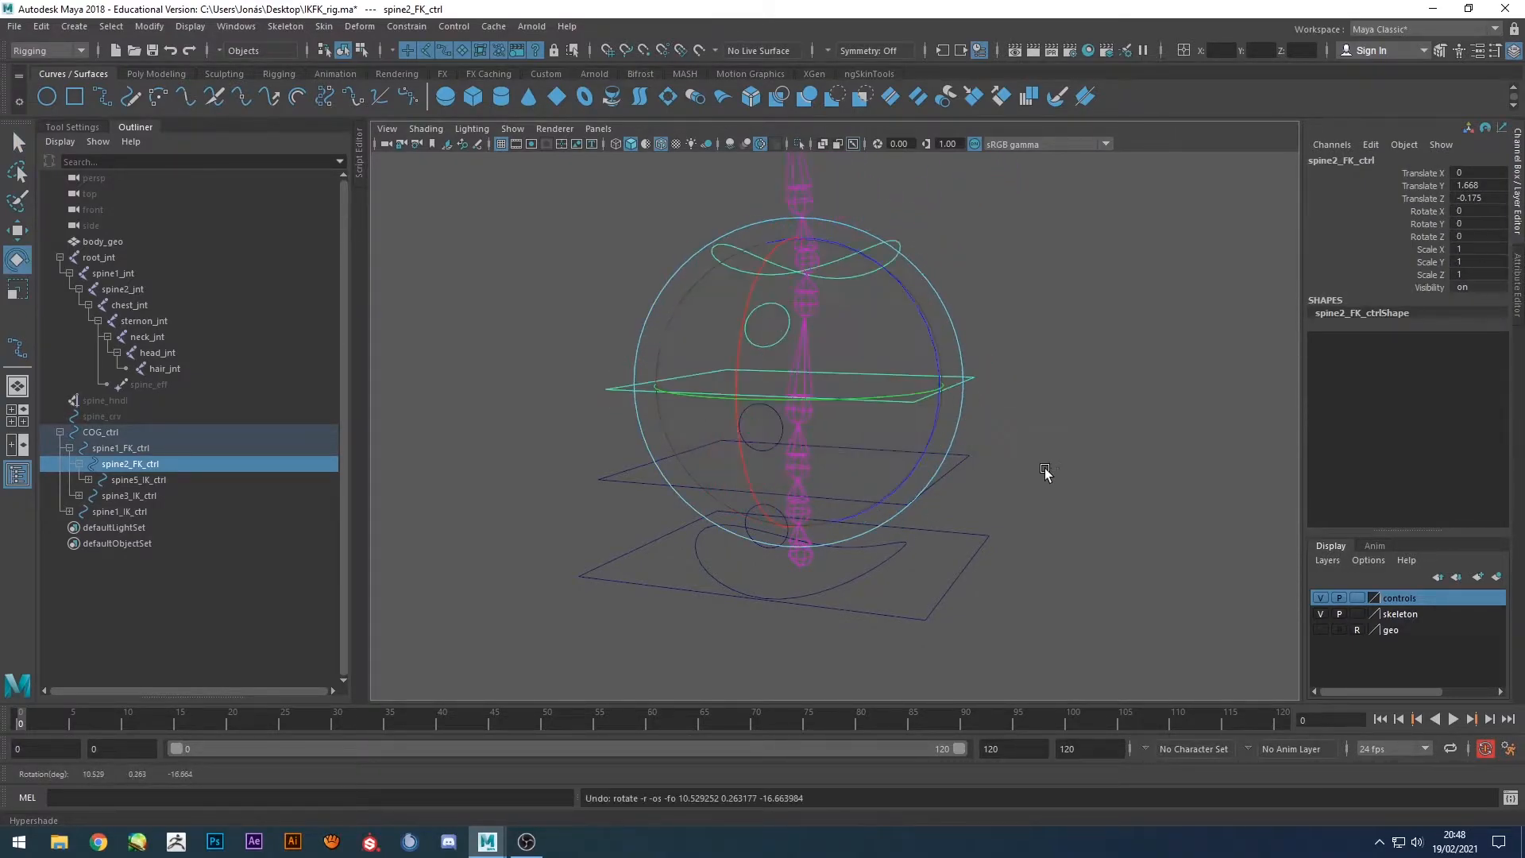
Test-rotate the middle FK square spine1_FK_ctrl, undo the change and clear the selection.
left_click(969, 443)
left_click(926, 452)
left_click_drag(926, 453, 797, 477)
key("ctrl+z")
key("ctrl+z")
left_click(963, 557)
key("ctrl+z")
left_click(1026, 413)
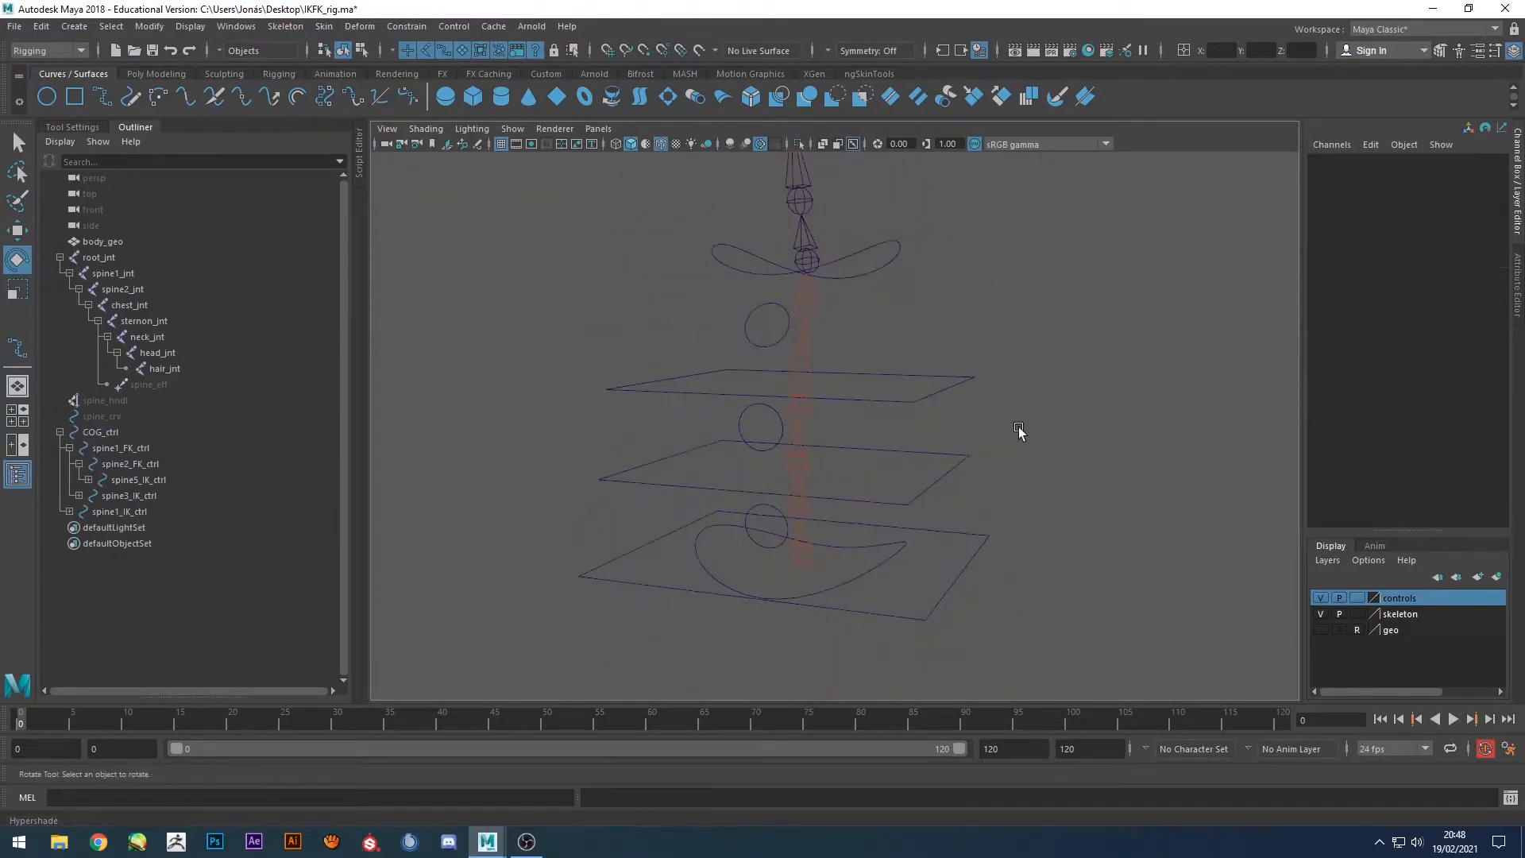
Show the geo layer and view the body mesh together with the controls.
left_click(1320, 629)
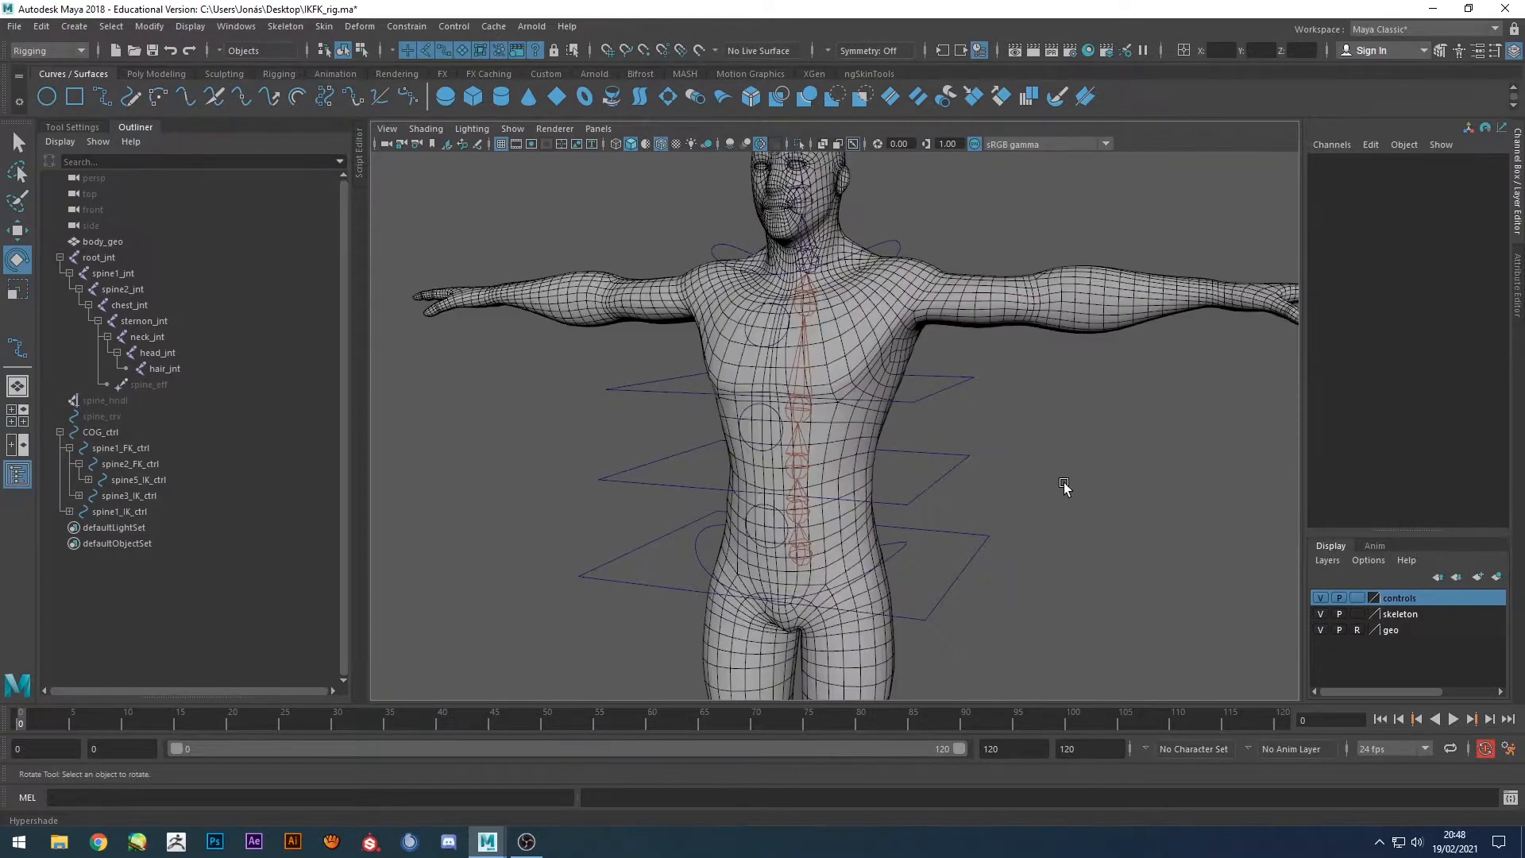
left_click_drag(893, 245, 915, 265)
left_click(1047, 241)
left_click_drag(1072, 459, 1277, 559, "alt")
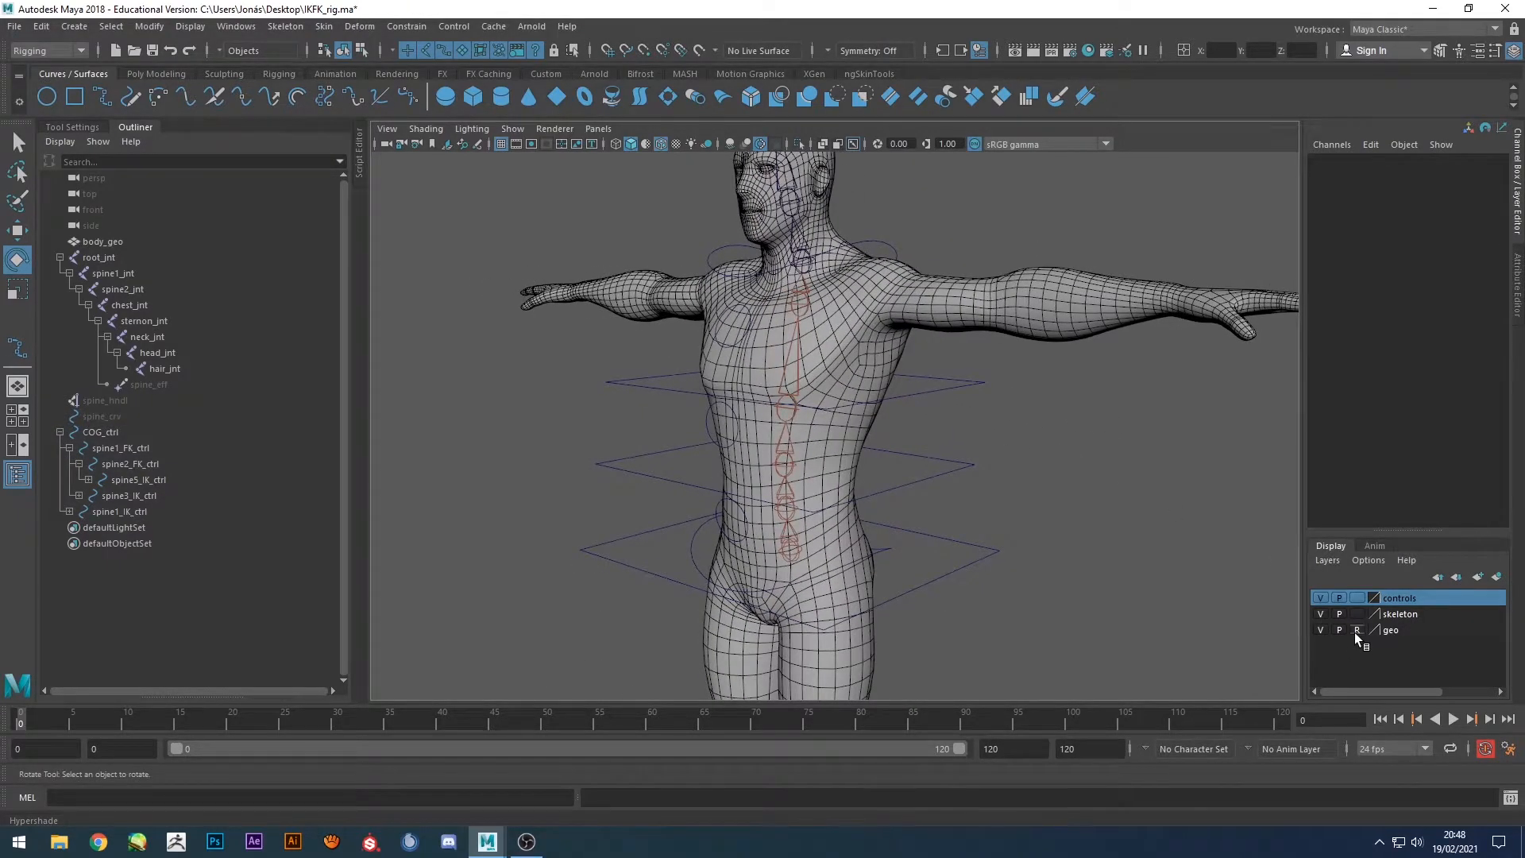
Add COG_ctrl to the controls layer, clear the selection and hide the controls layer.
left_click(938, 590)
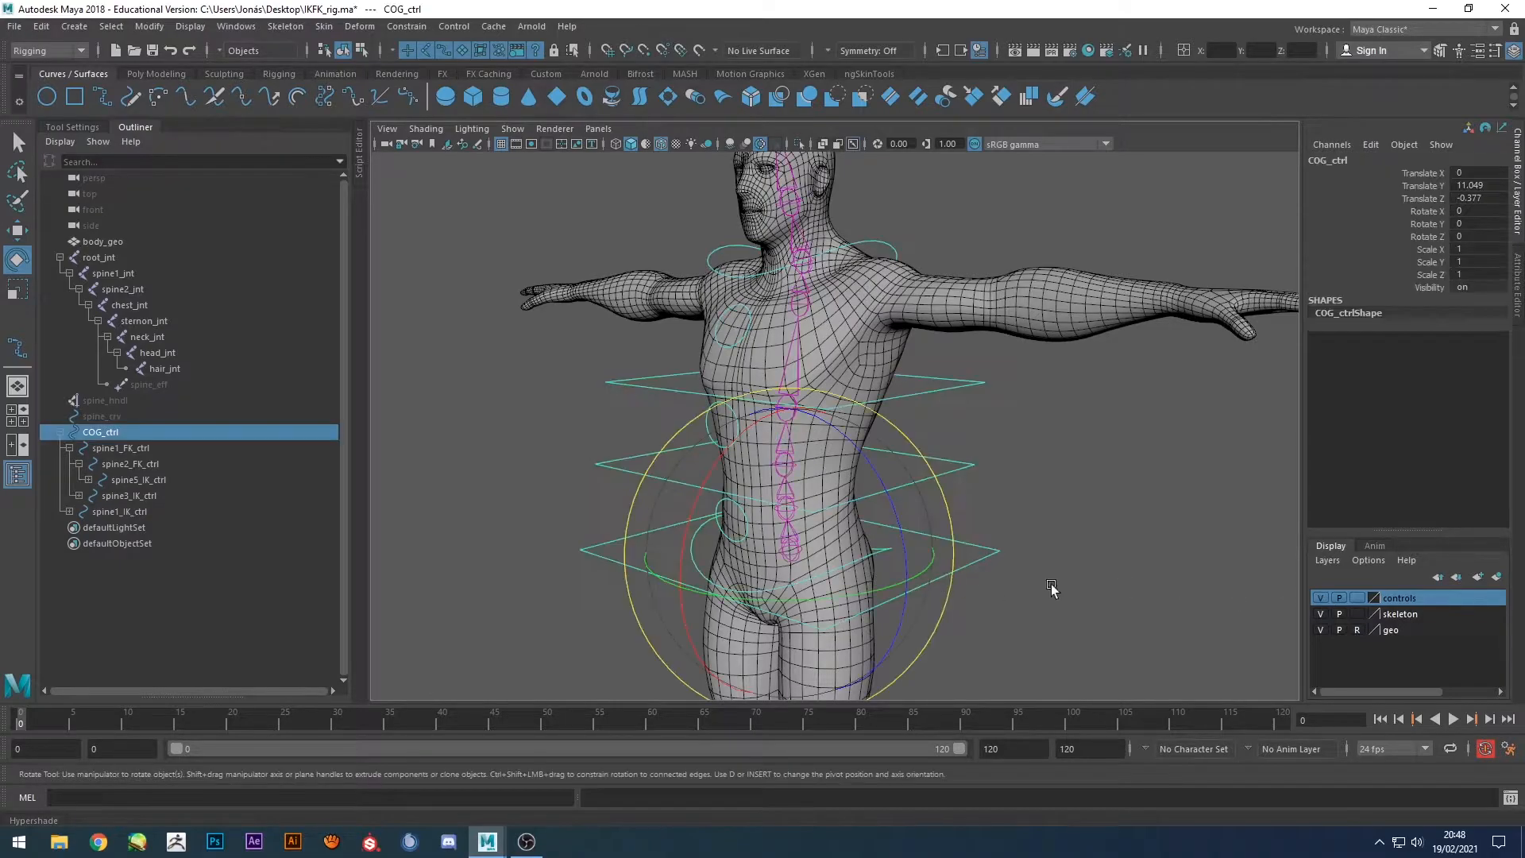
right_click(1455, 598)
left_click(1443, 635)
left_click(1026, 550)
left_click(1320, 597)
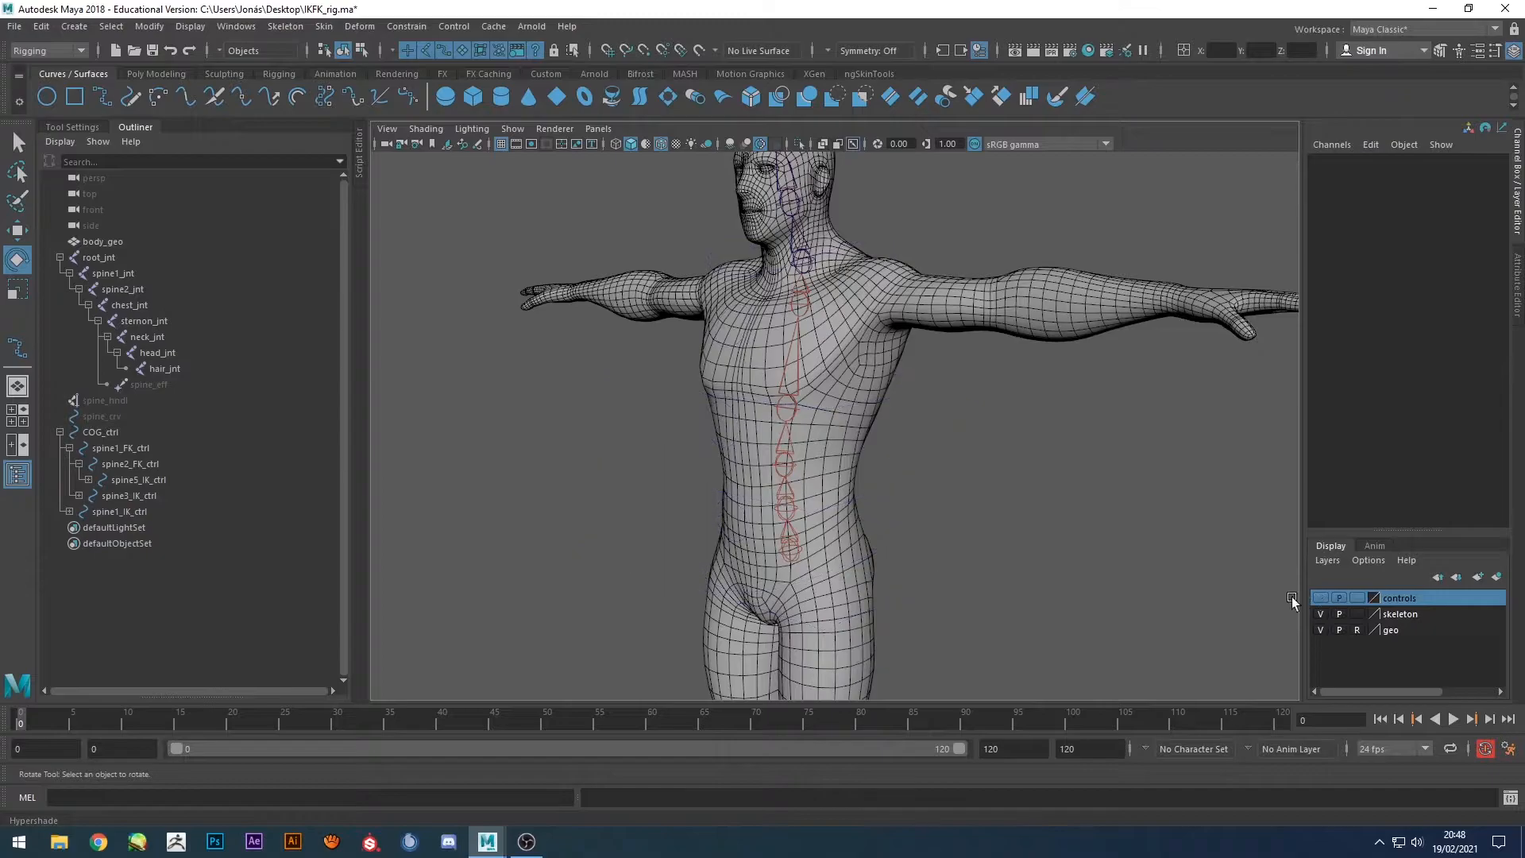
Make the geo layer selectable and bind body_geo to root_jnt with the Bind Skin options reset to their defaults.
left_click(803, 536)
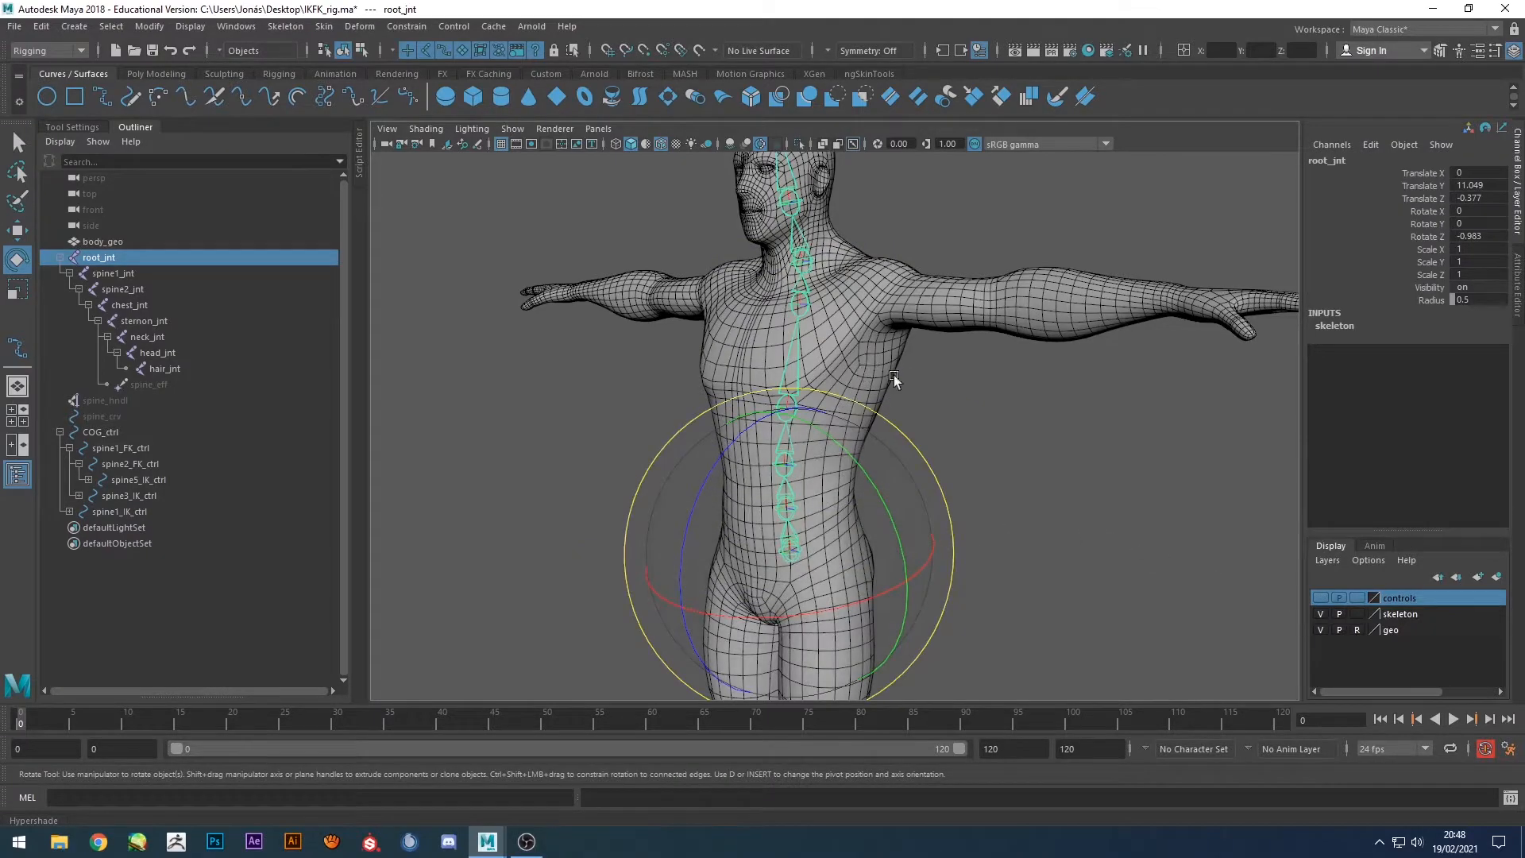
left_click(861, 330, "shift")
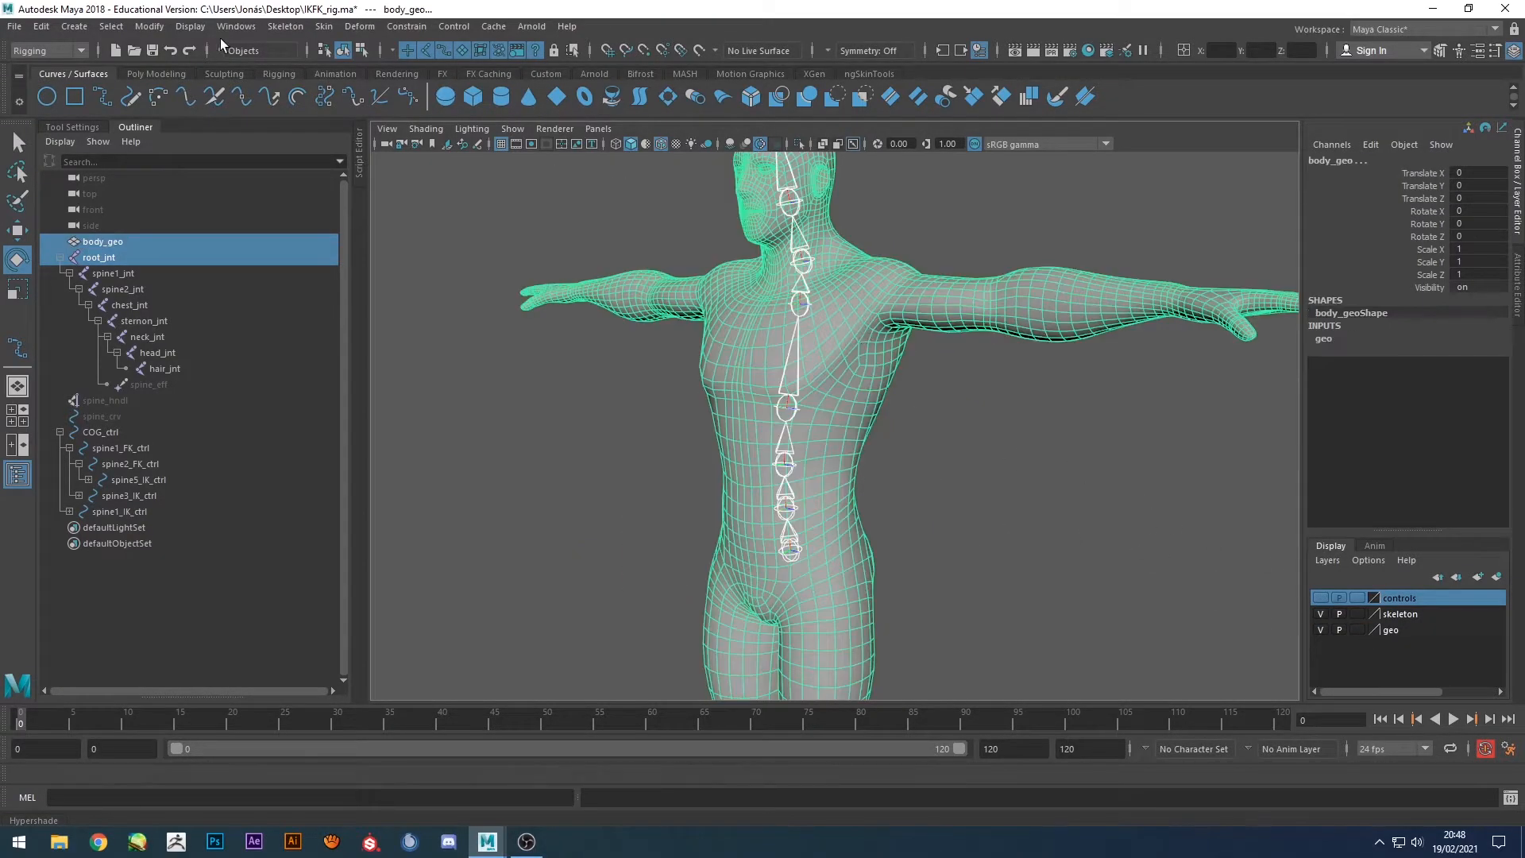
left_click(324, 26)
left_click(524, 68)
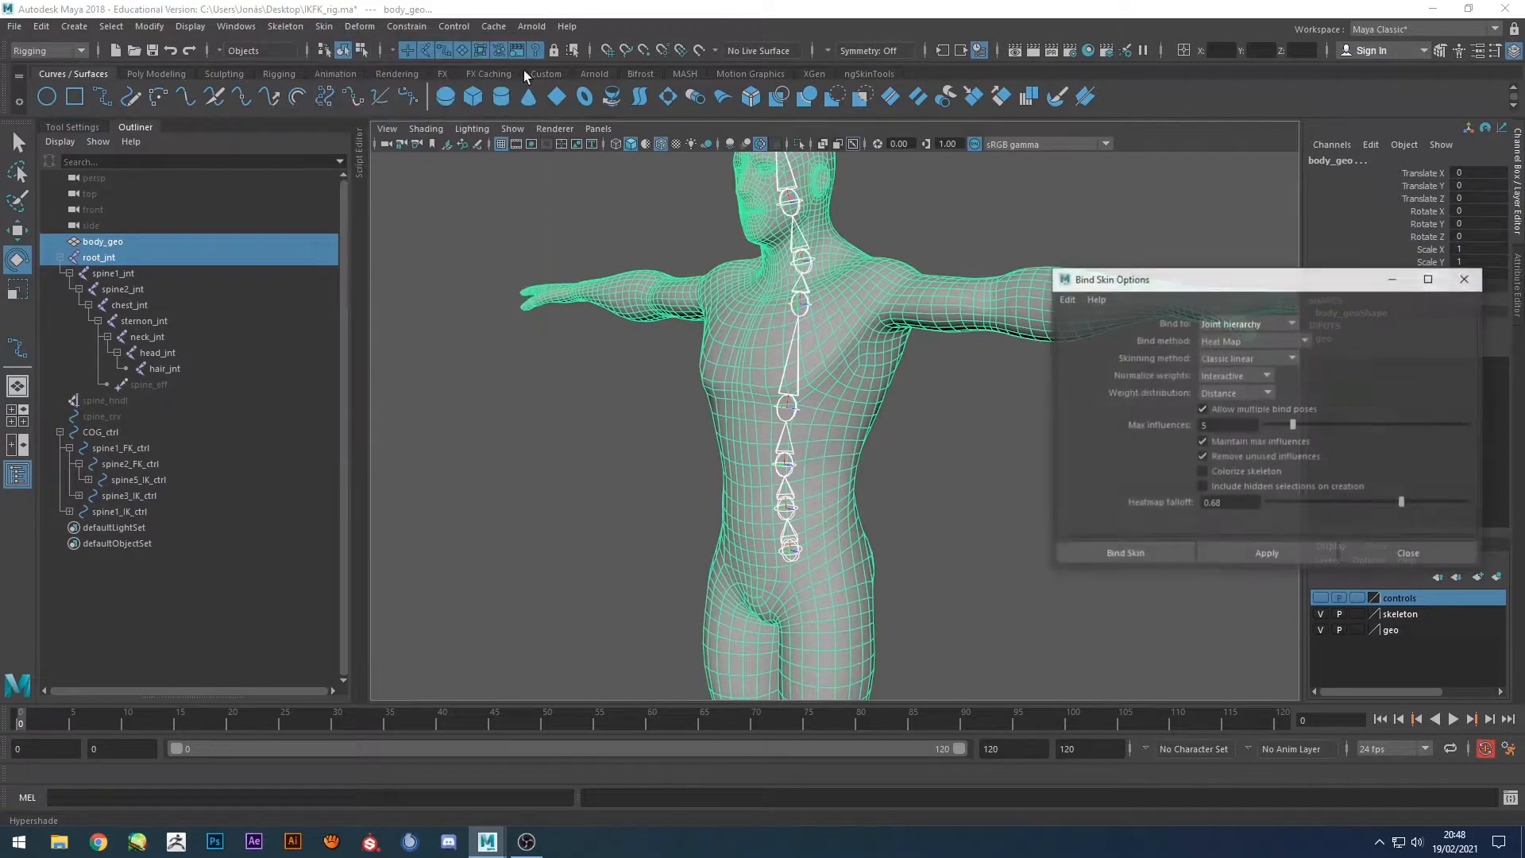
left_click(1068, 299)
left_click(1080, 331)
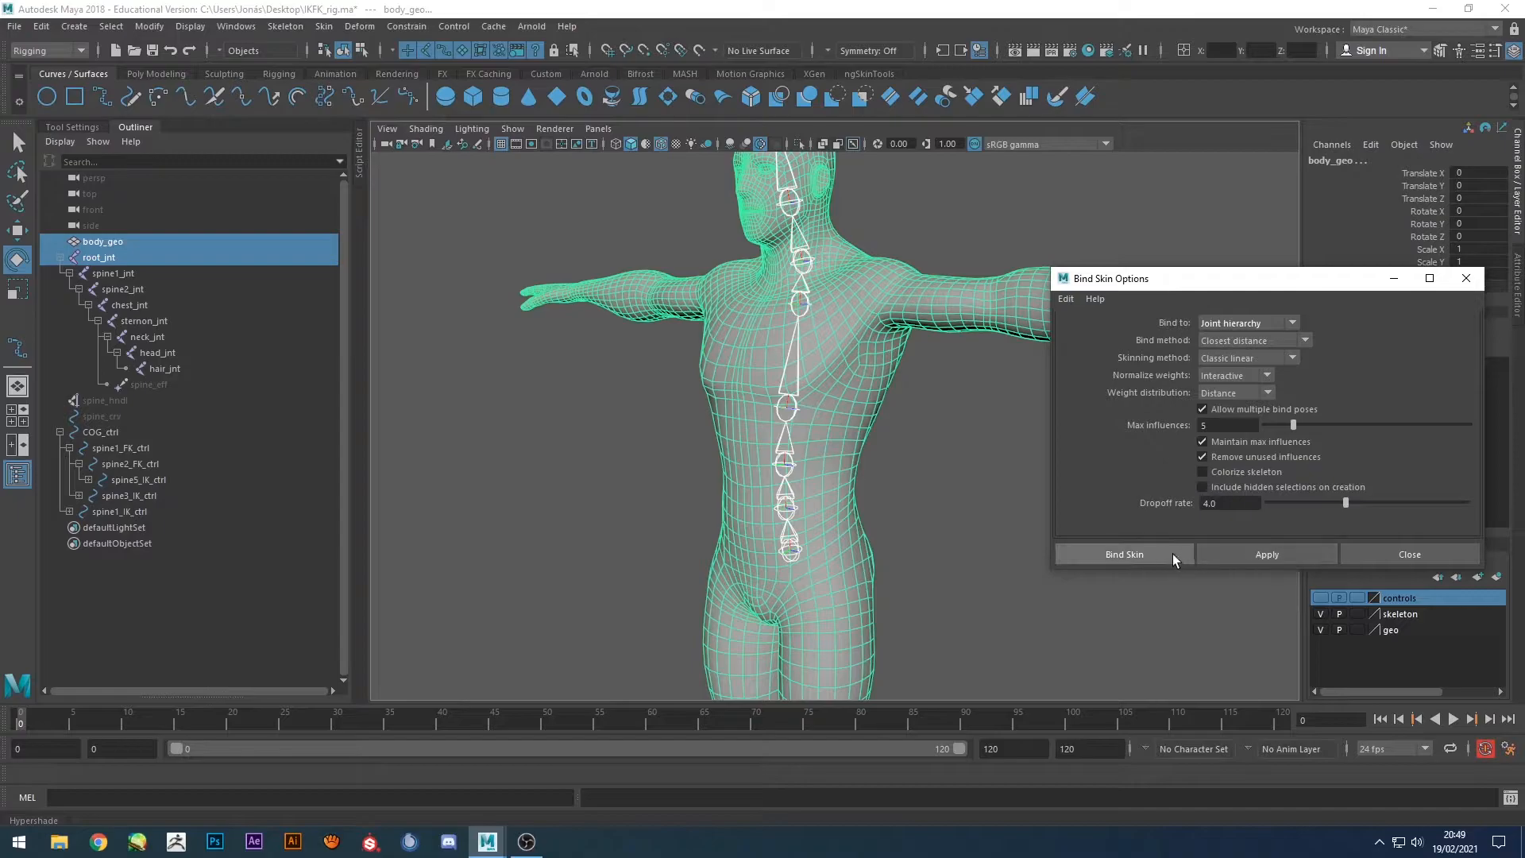
left_click(1147, 554)
left_click(968, 492)
left_click_drag(950, 460, 1020, 473, "alt")
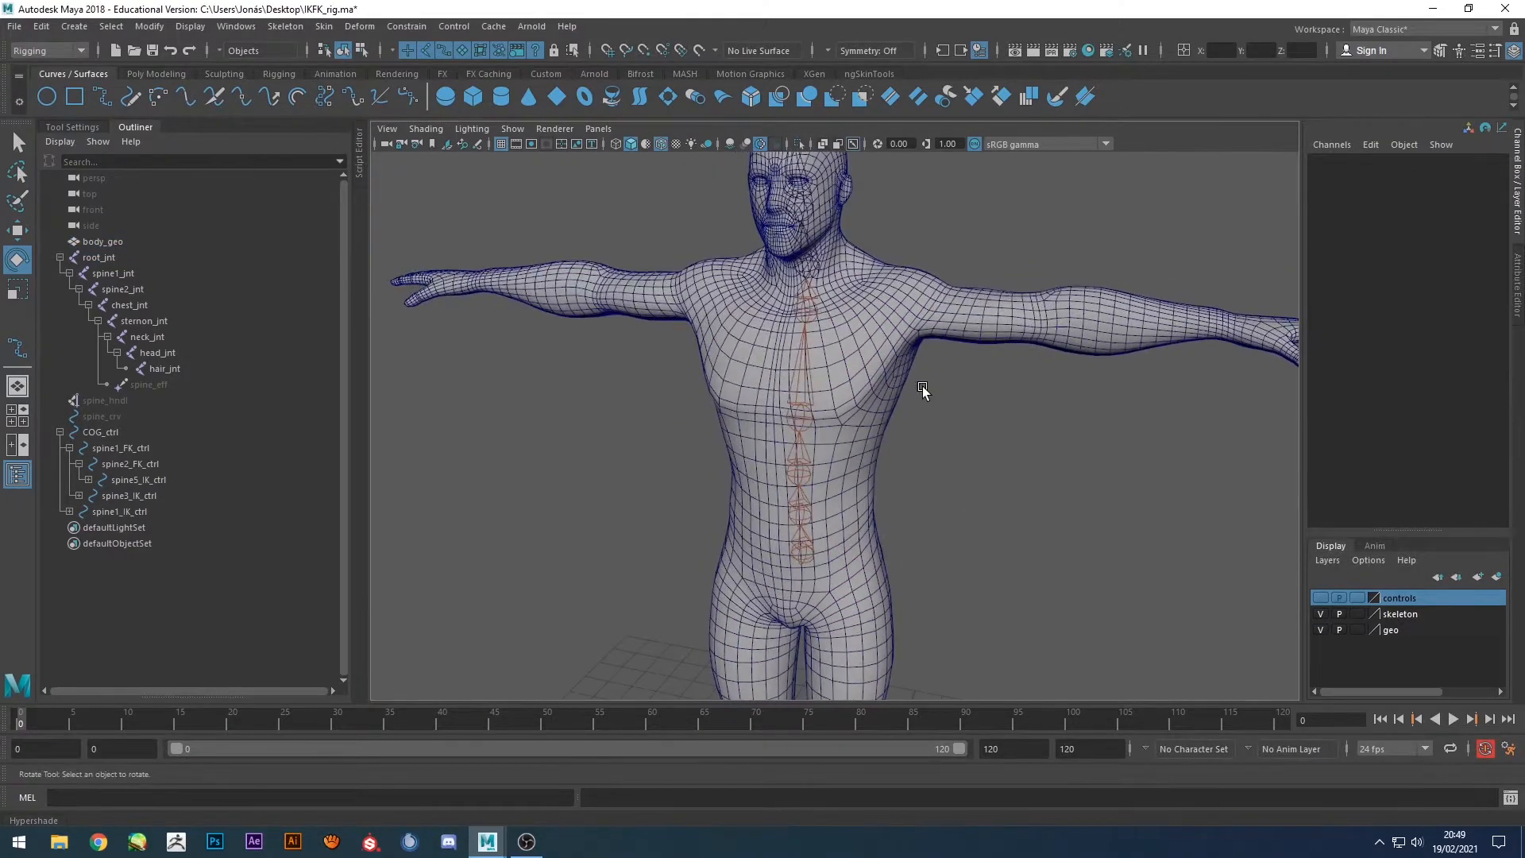
Show the controls layer, hide the skeleton layer, and test-rotate the chest control before undoing the rotation.
left_click(1320, 597)
left_click(1319, 613)
scroll(1157, 534, "up", 3)
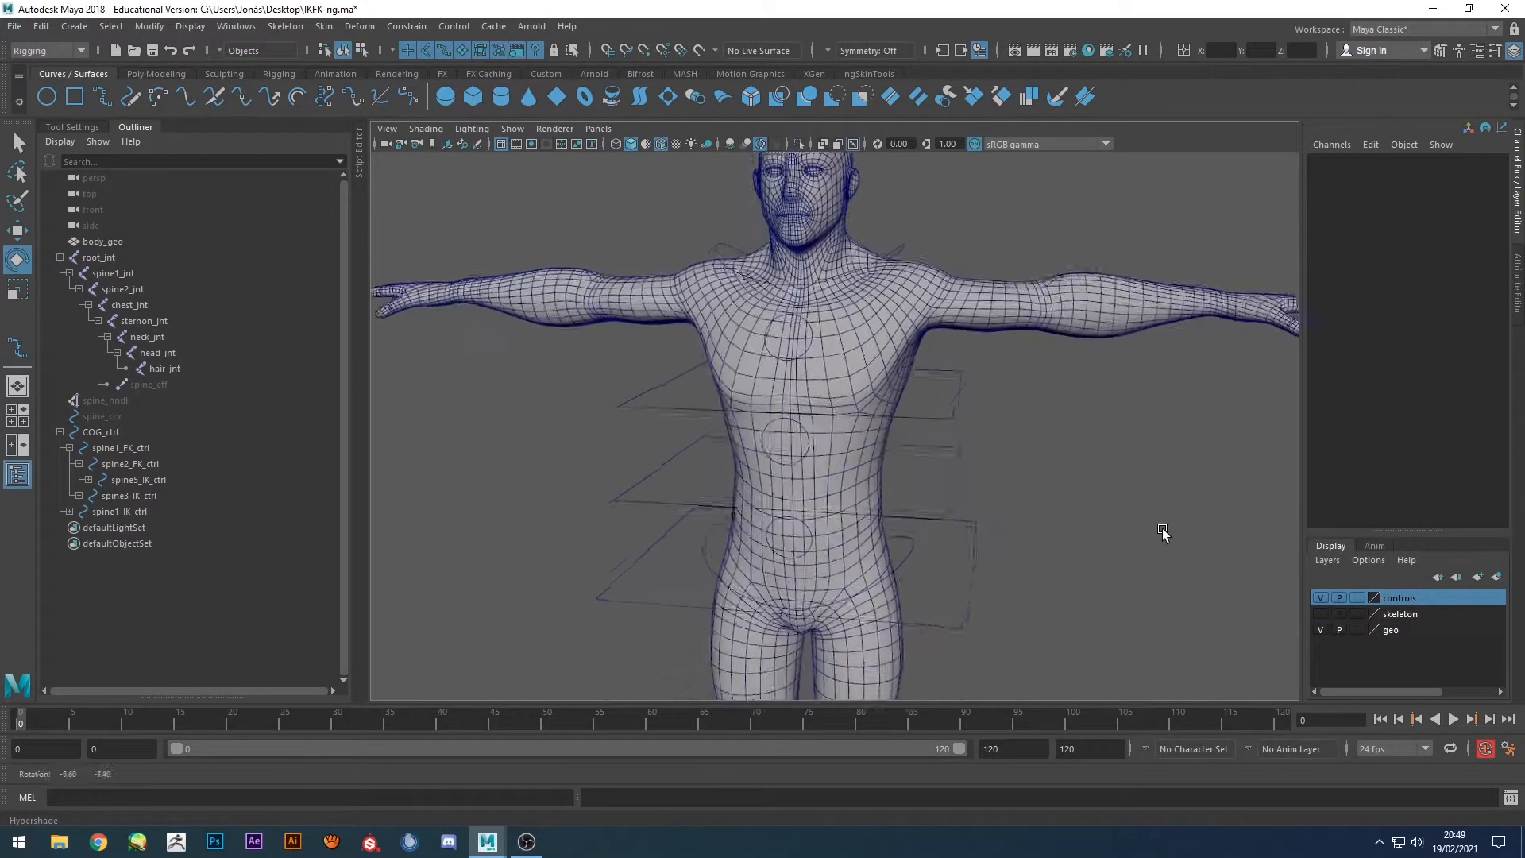
left_click(899, 249)
left_click_drag(898, 249, 861, 321)
key("ctrl+z")
Test the skinned body by rotating spine2_FK_ctrl and spine1_FK_ctrl, undoing each rotation.
left_click(951, 391)
left_click_drag(969, 340, 936, 385)
key("ctrl+z")
left_click_drag(983, 492, 861, 288)
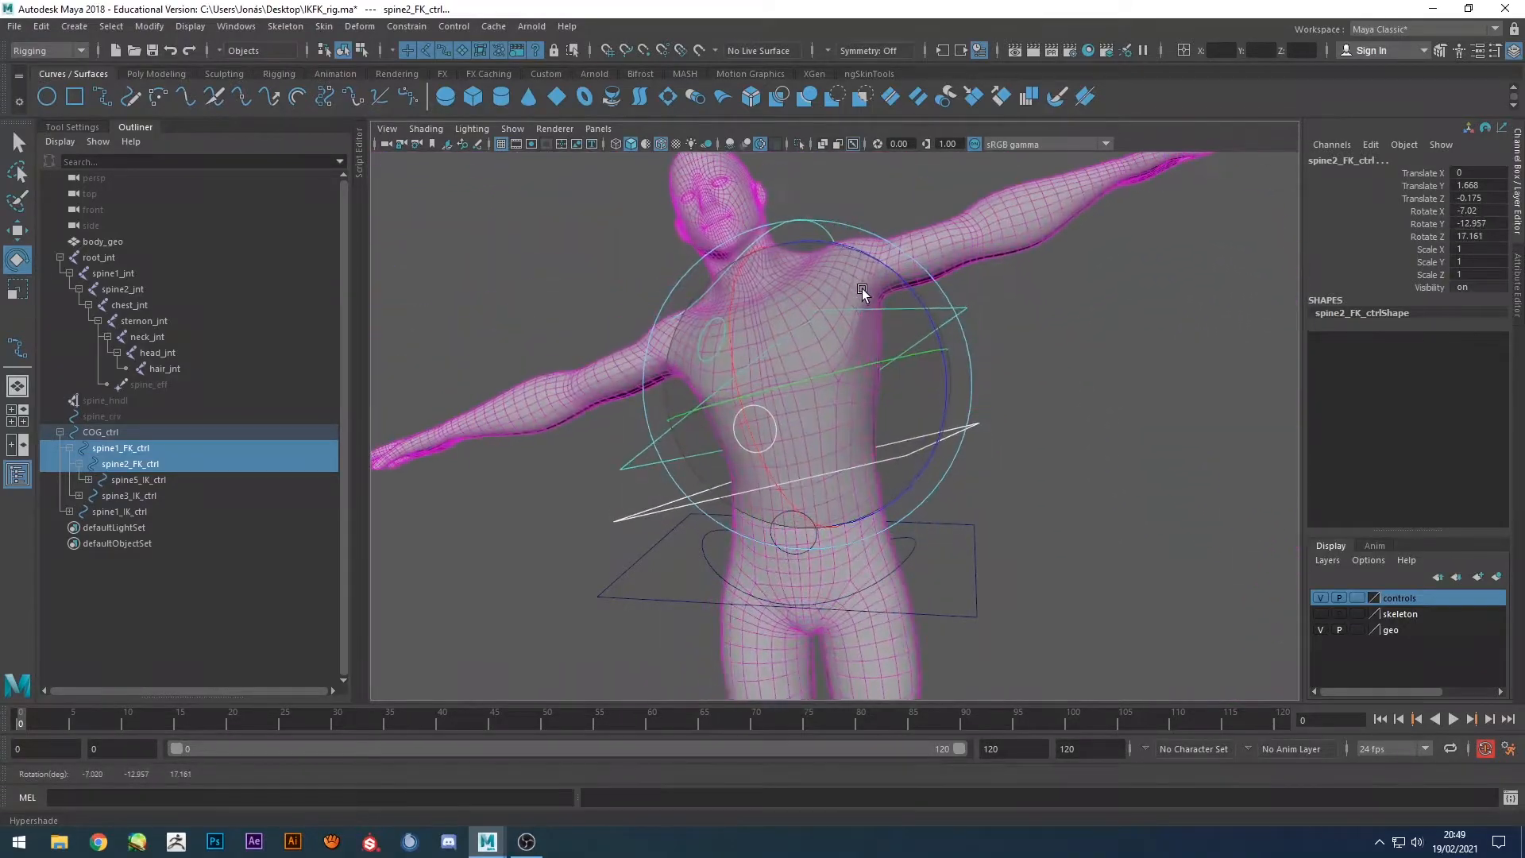
key("ctrl+z")
left_click(1046, 451)
left_click_drag(1046, 451, 972, 293, "alt")
key("ctrl+z")
Test-rotate the hip control spine1_IK_ctrl, undo the rotation and clear the selection.
middle_click_drag(969, 584, 994, 361, "alt")
left_click(934, 349)
mouse_move(934, 350)
left_mouse_down("alt")
mouse_move(920, 382)
mouse_move(983, 378)
mouse_move(934, 379)
left_mouse_up("alt")
key("ctrl+z")
middle_click_drag(1135, 258, 1122, 391, "alt")
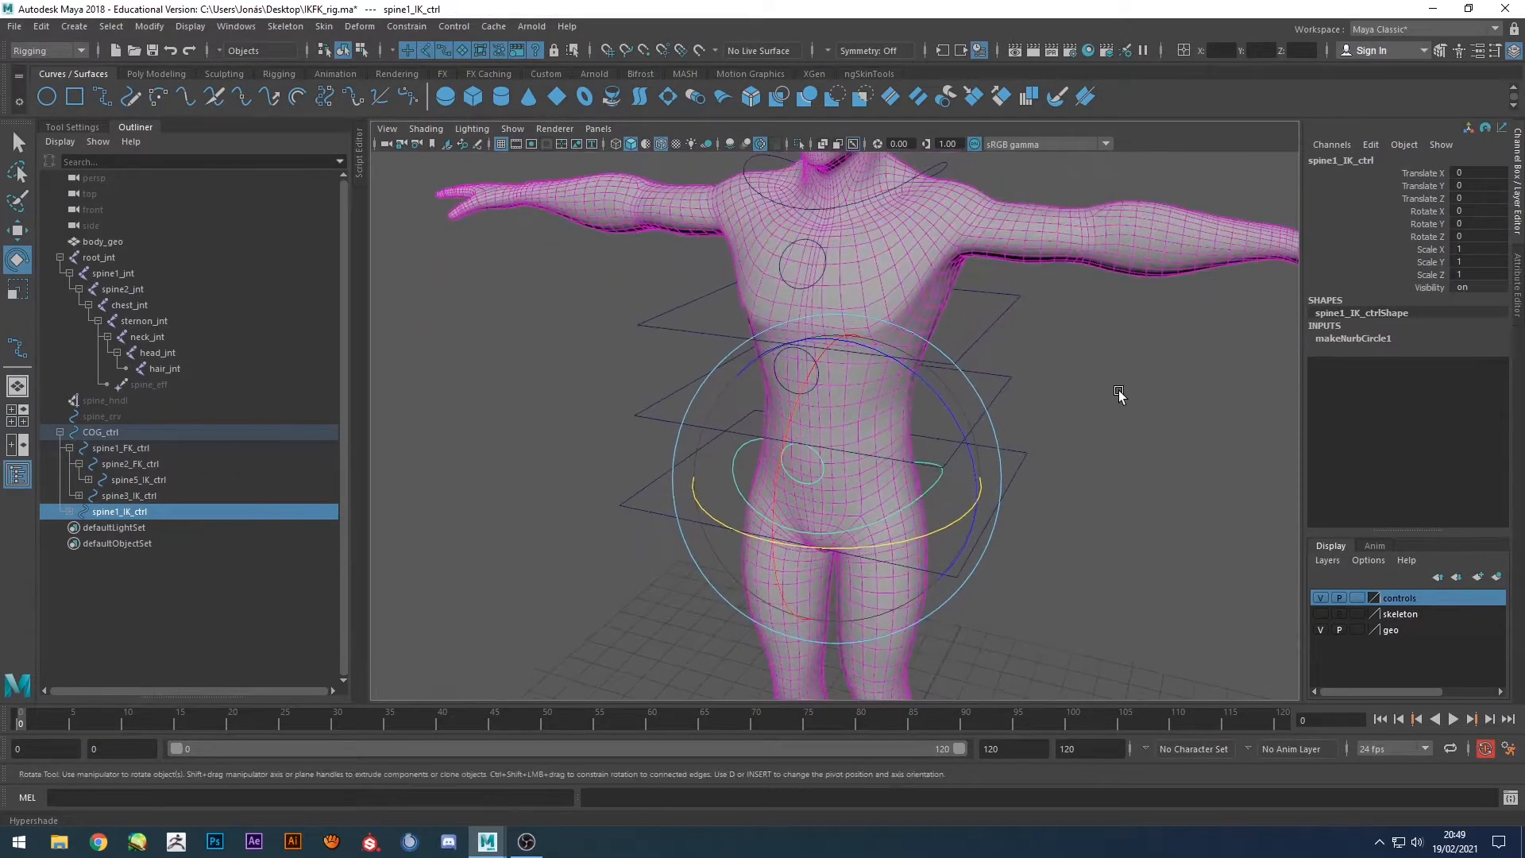
left_click(1122, 390)
middle_click_drag(1069, 340, 1087, 413, "alt")
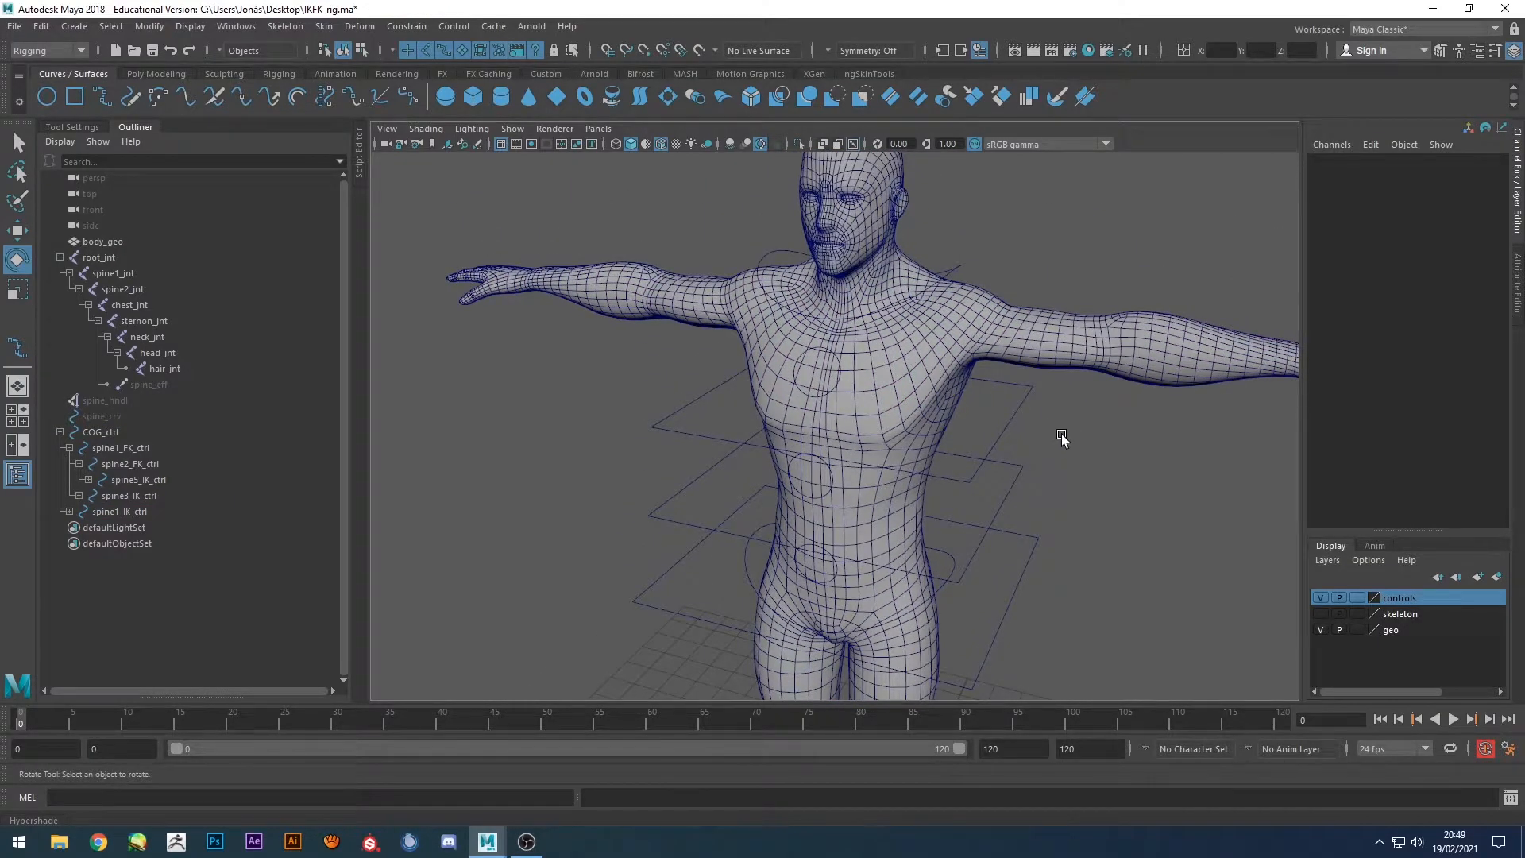
left_click(1321, 626)
left_click(1321, 626)
mouse_move(1172, 454)
left_mouse_down("alt")
mouse_move(1074, 444)
mouse_move(1167, 469)
left_mouse_up("alt")
left_click_drag(1019, 451, 907, 457, "alt")
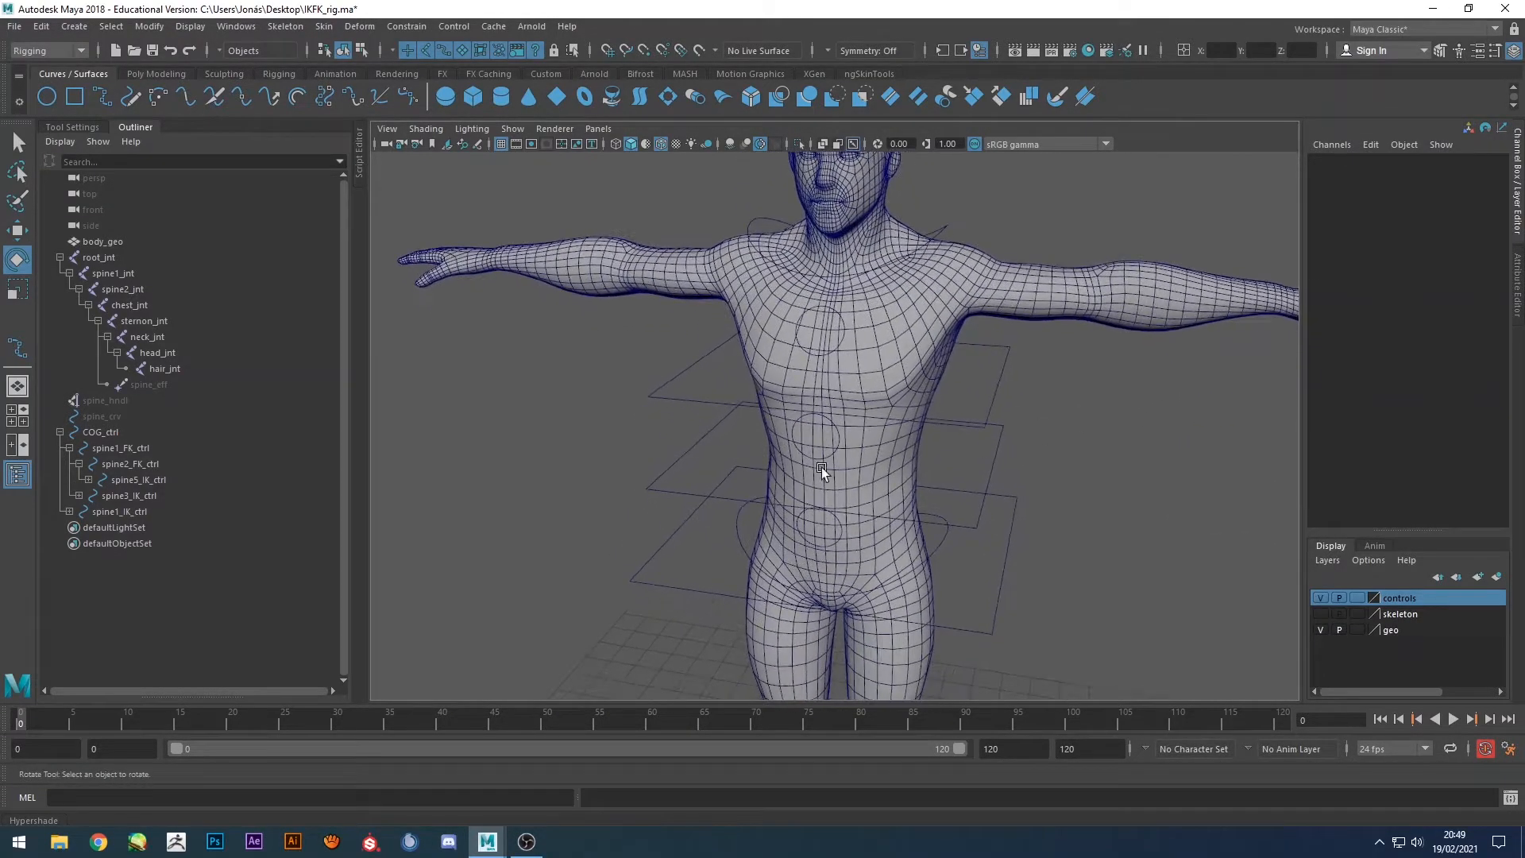
Enable the advanced twist controls in the IK solver attributes of spine_hndl.
left_click(100, 400)
left_click(1517, 271)
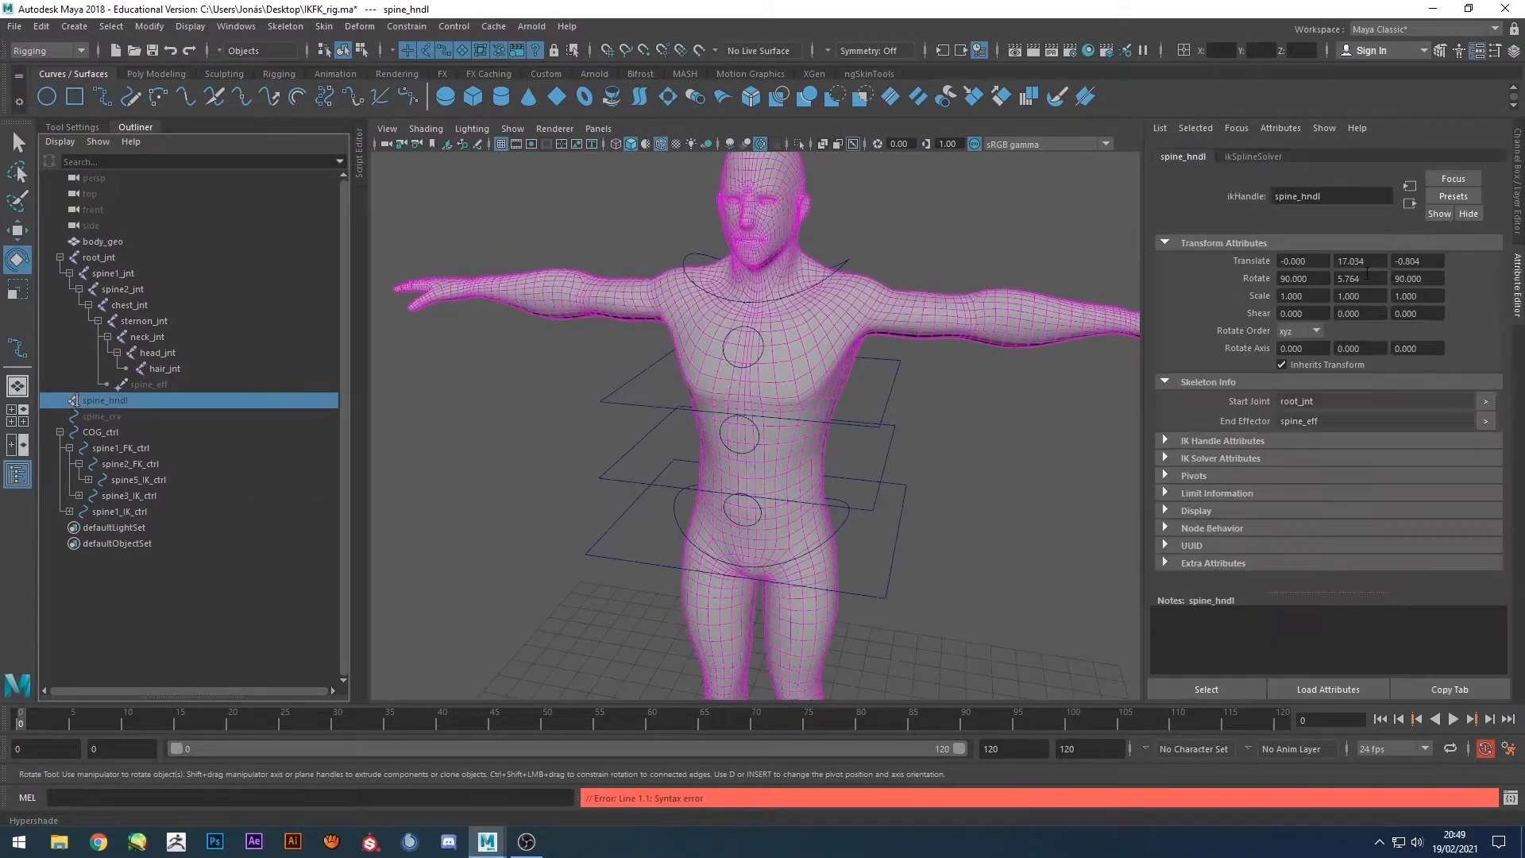
left_click(1164, 459)
scroll(1231, 405, "down", 4)
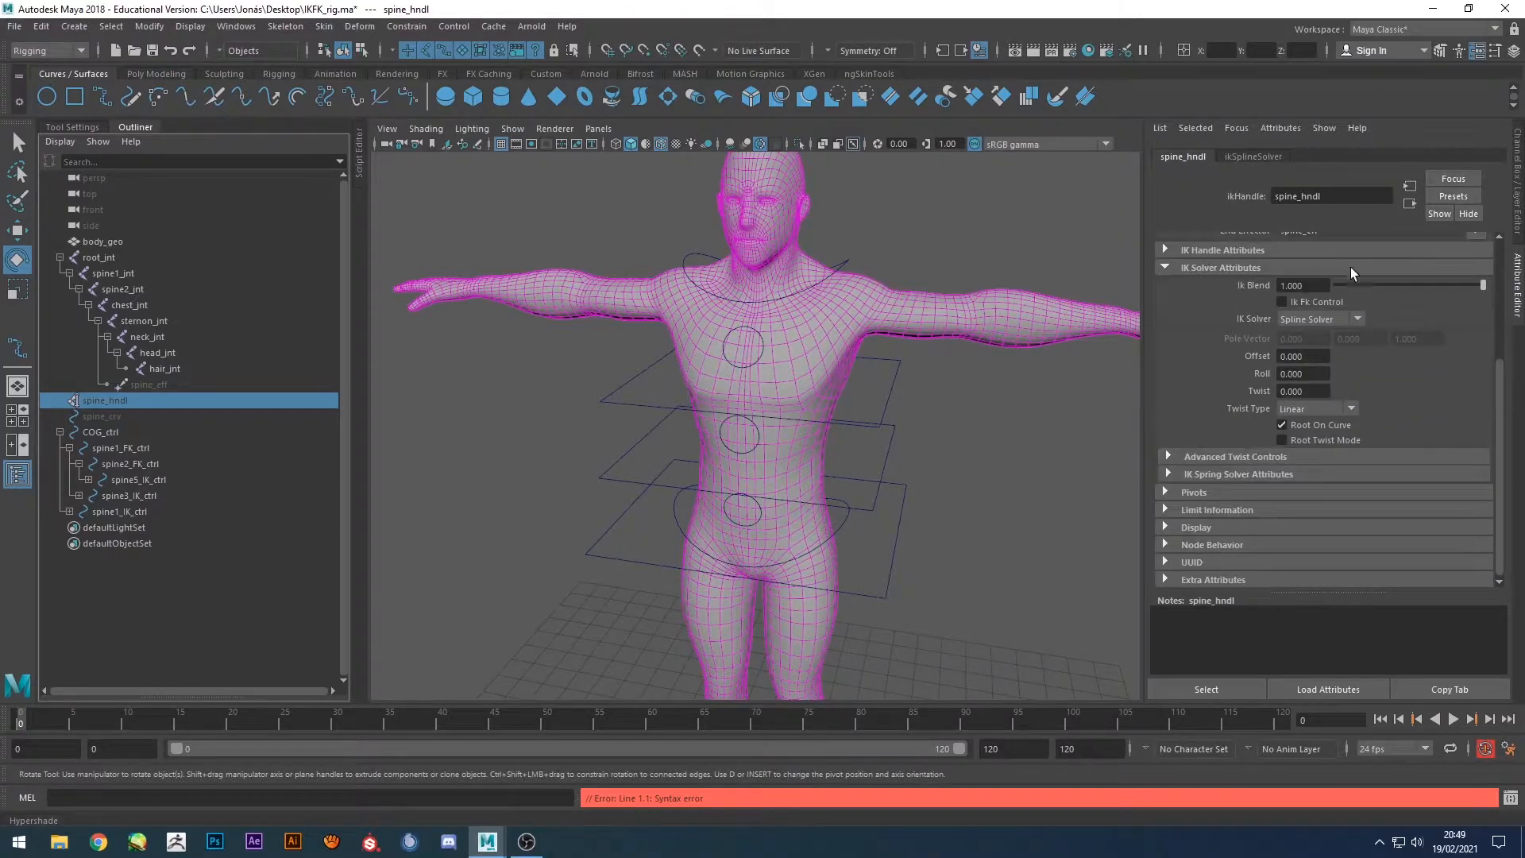
left_click(1167, 456)
scroll(1285, 341, "down", 3)
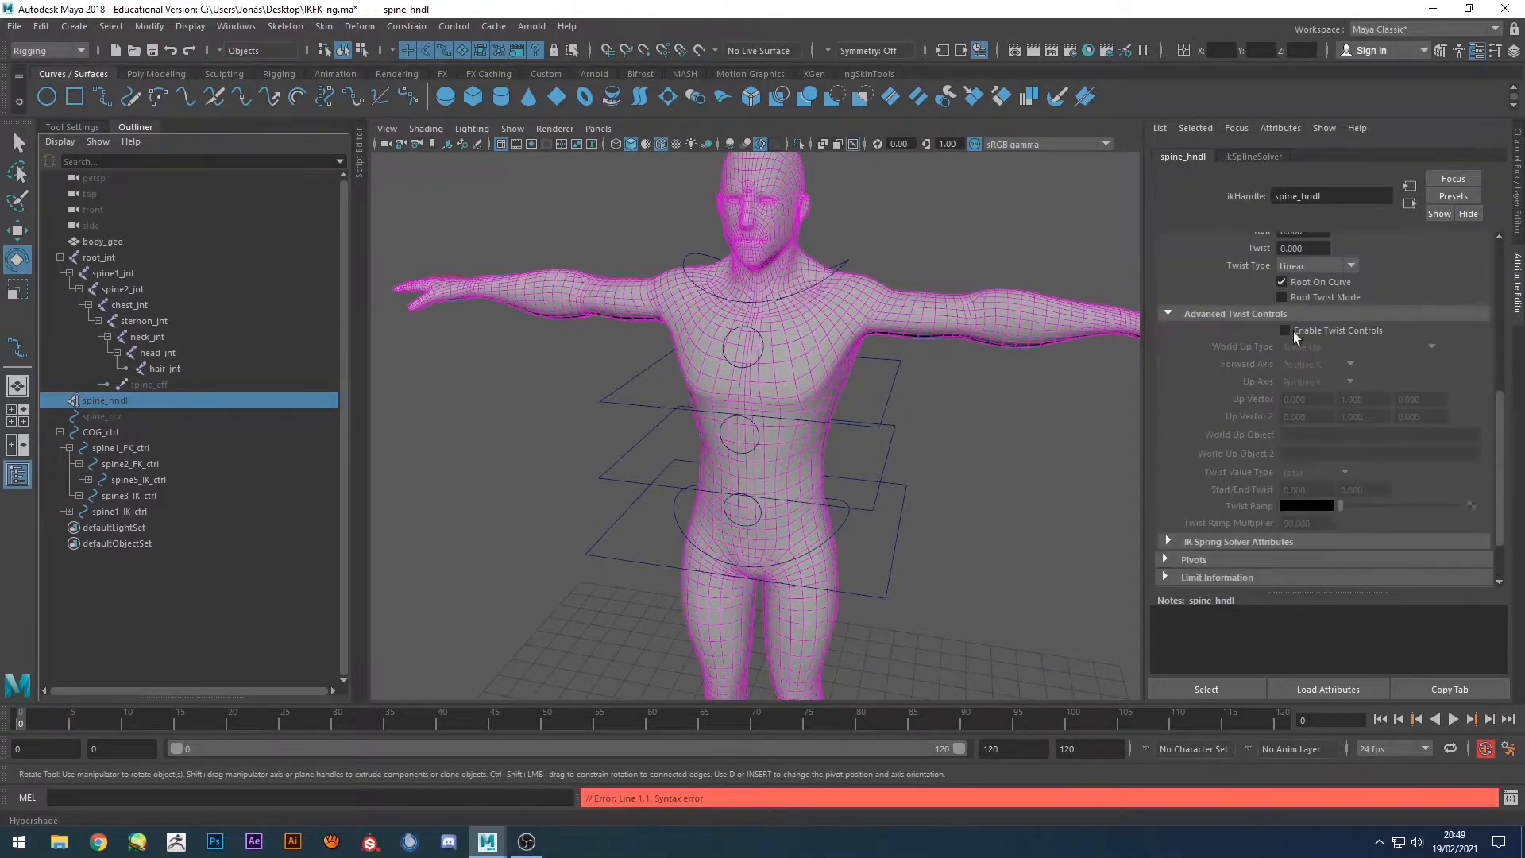
left_click(1323, 328)
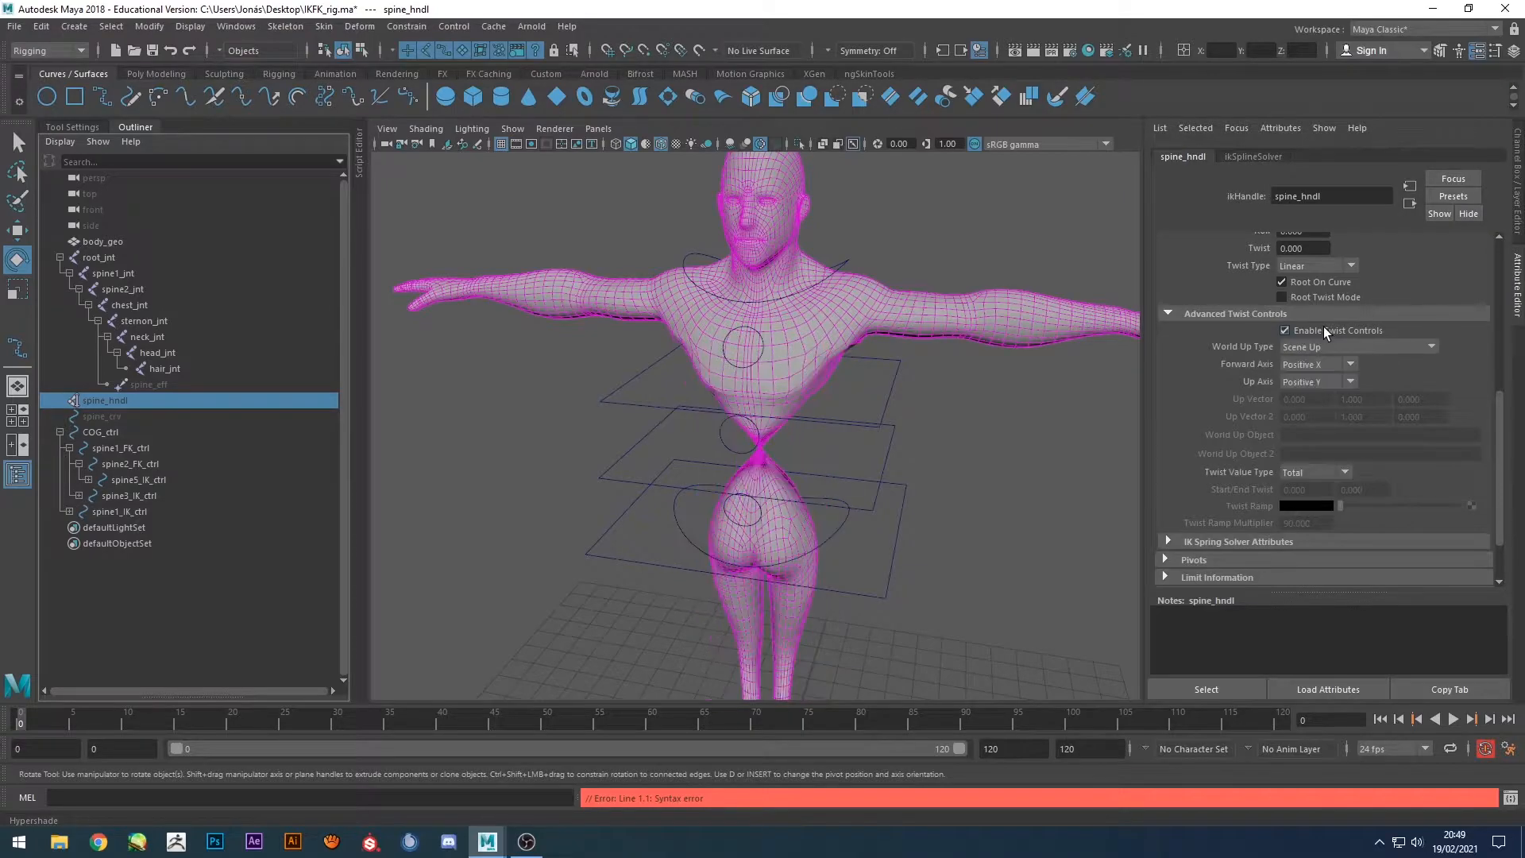
Set the World Up Type of spine_hndl to Object Rotation Up (Start/End).
left_click_drag(969, 510, 931, 508, "alt")
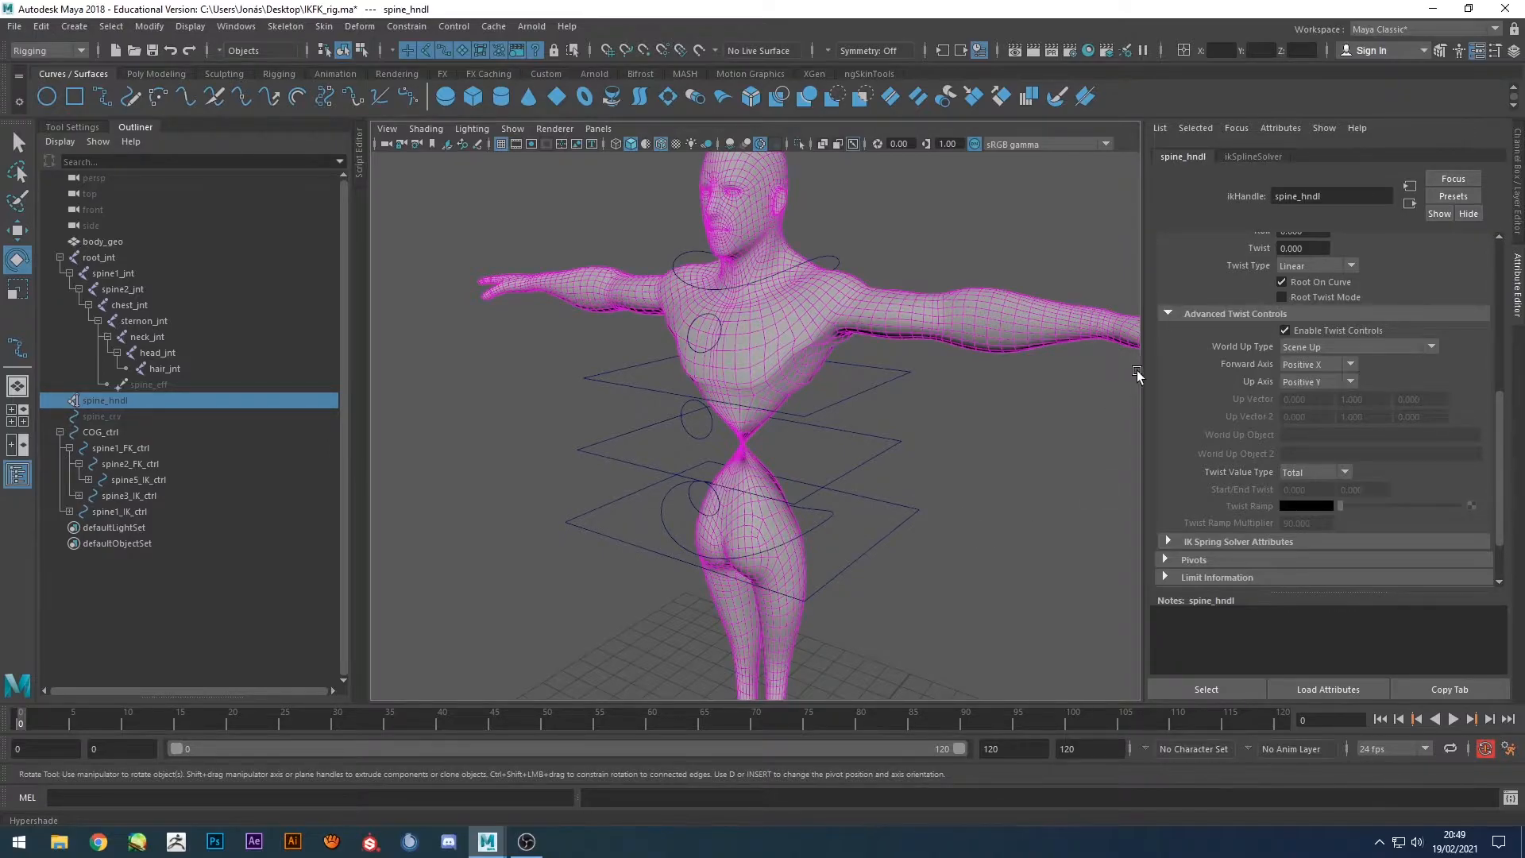
left_click(1318, 349)
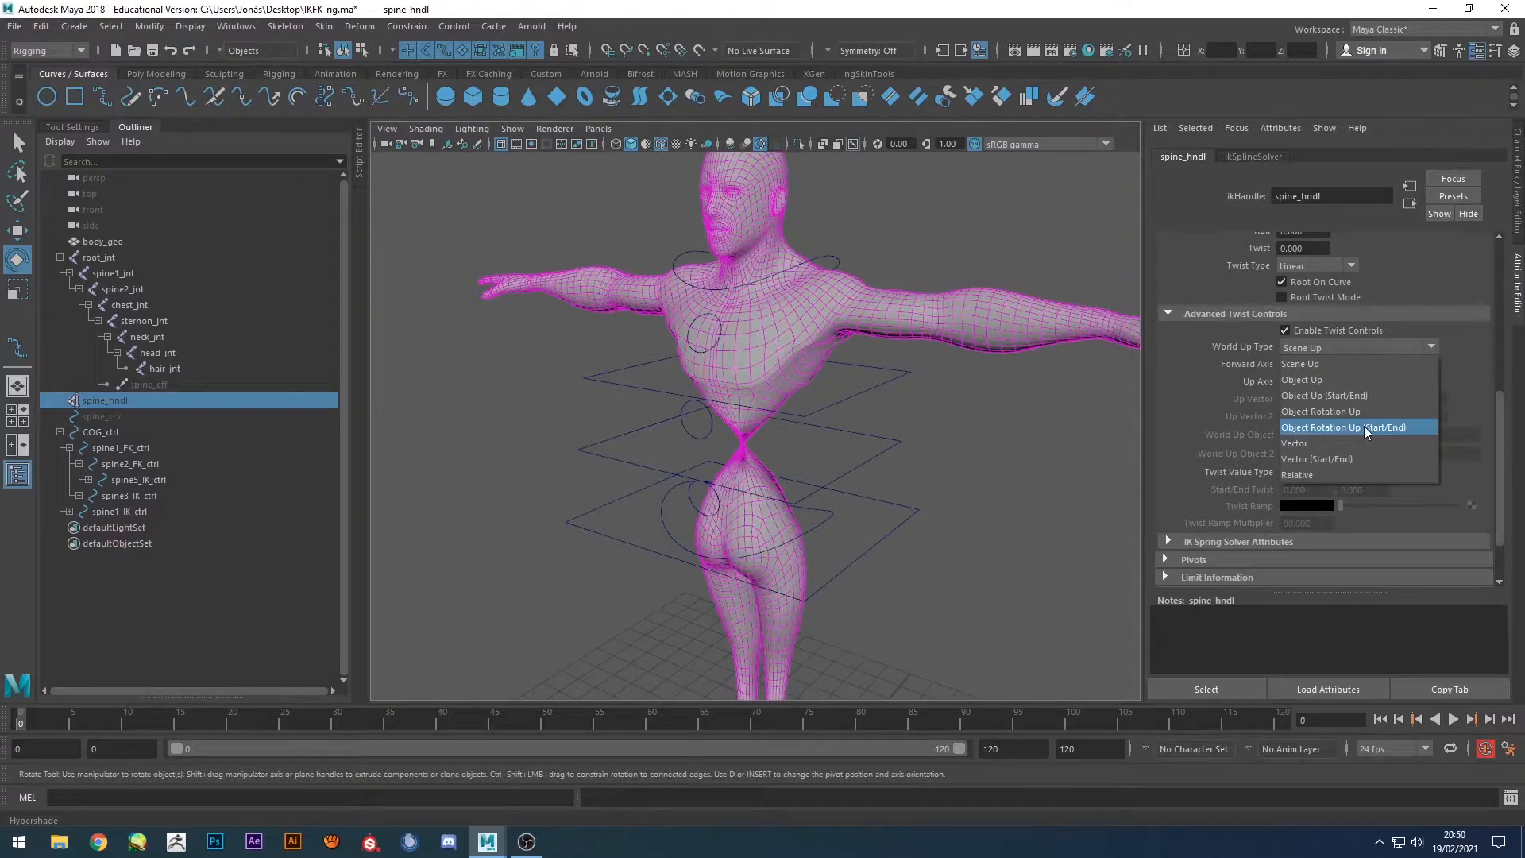
left_click(1364, 427)
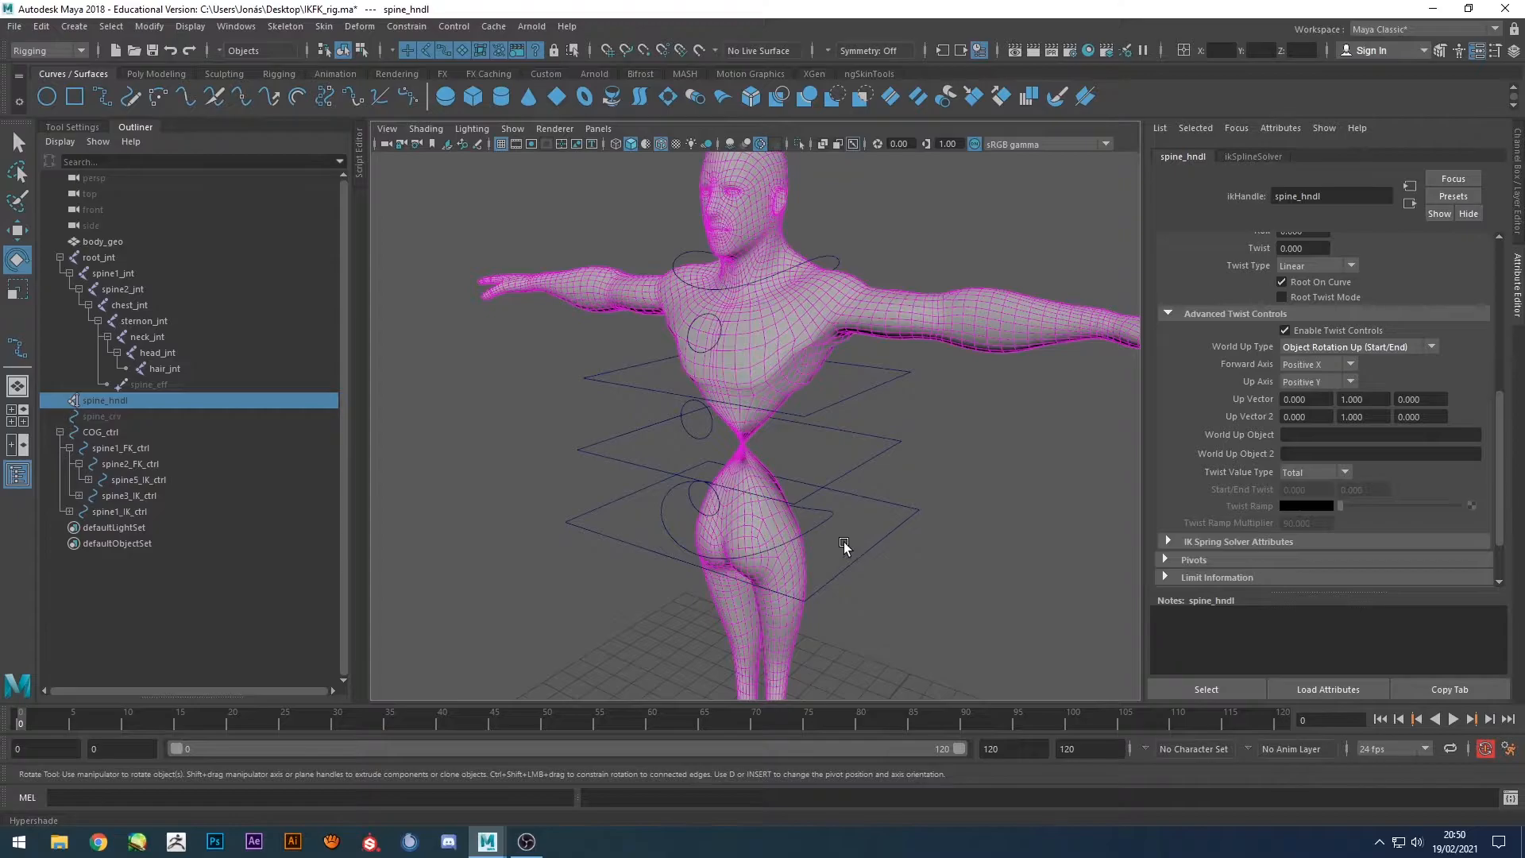
Check the hip and chest IK controls as start and end up objects and reselect spine_hndl.
left_click(830, 515)
left_click_drag(941, 536, 913, 507)
left_click(814, 518)
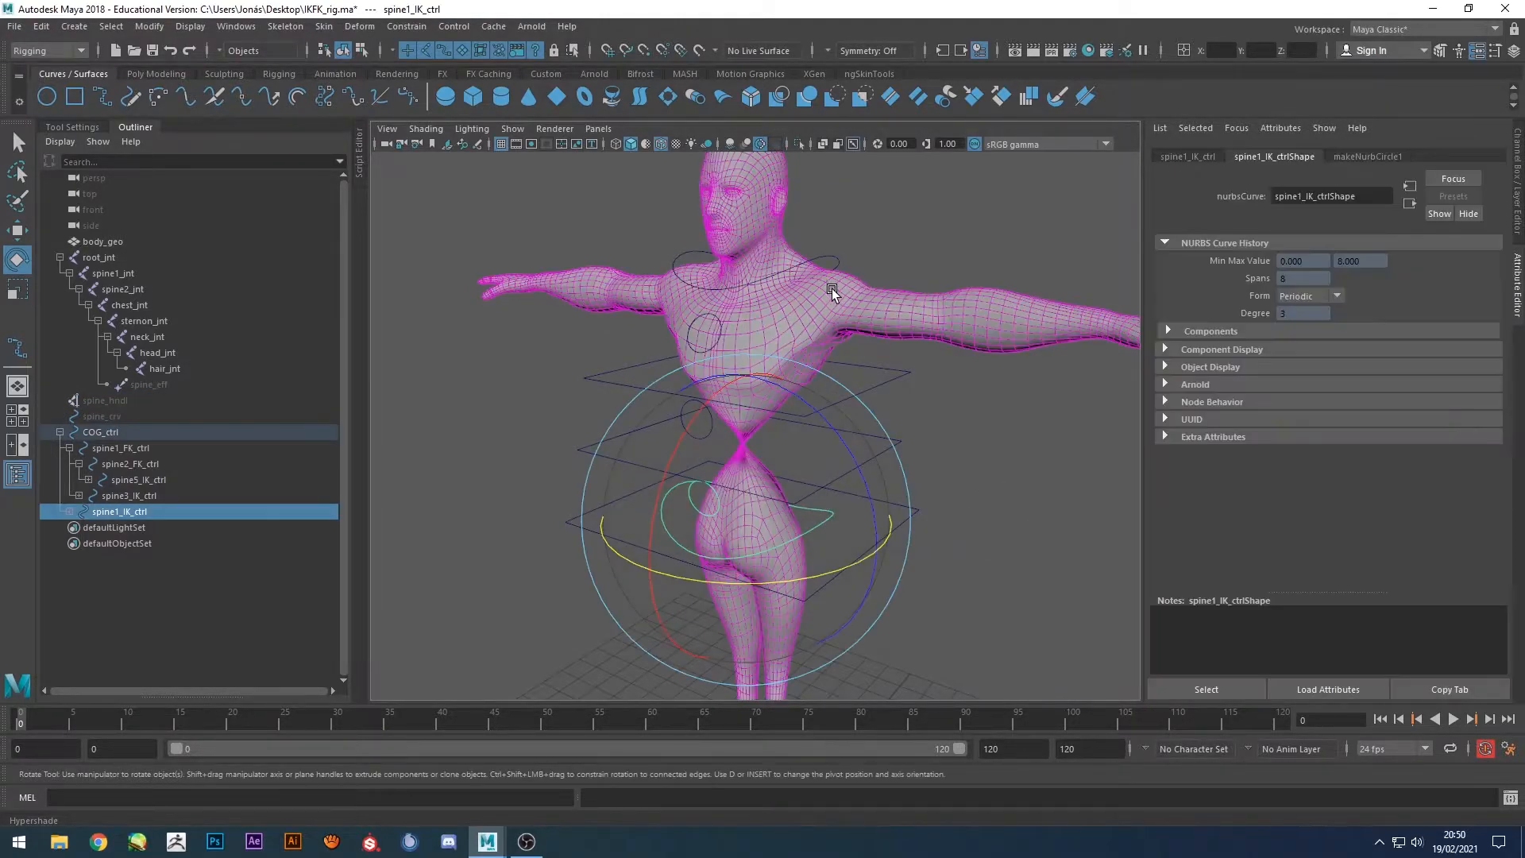
left_click(831, 256)
left_click(980, 470)
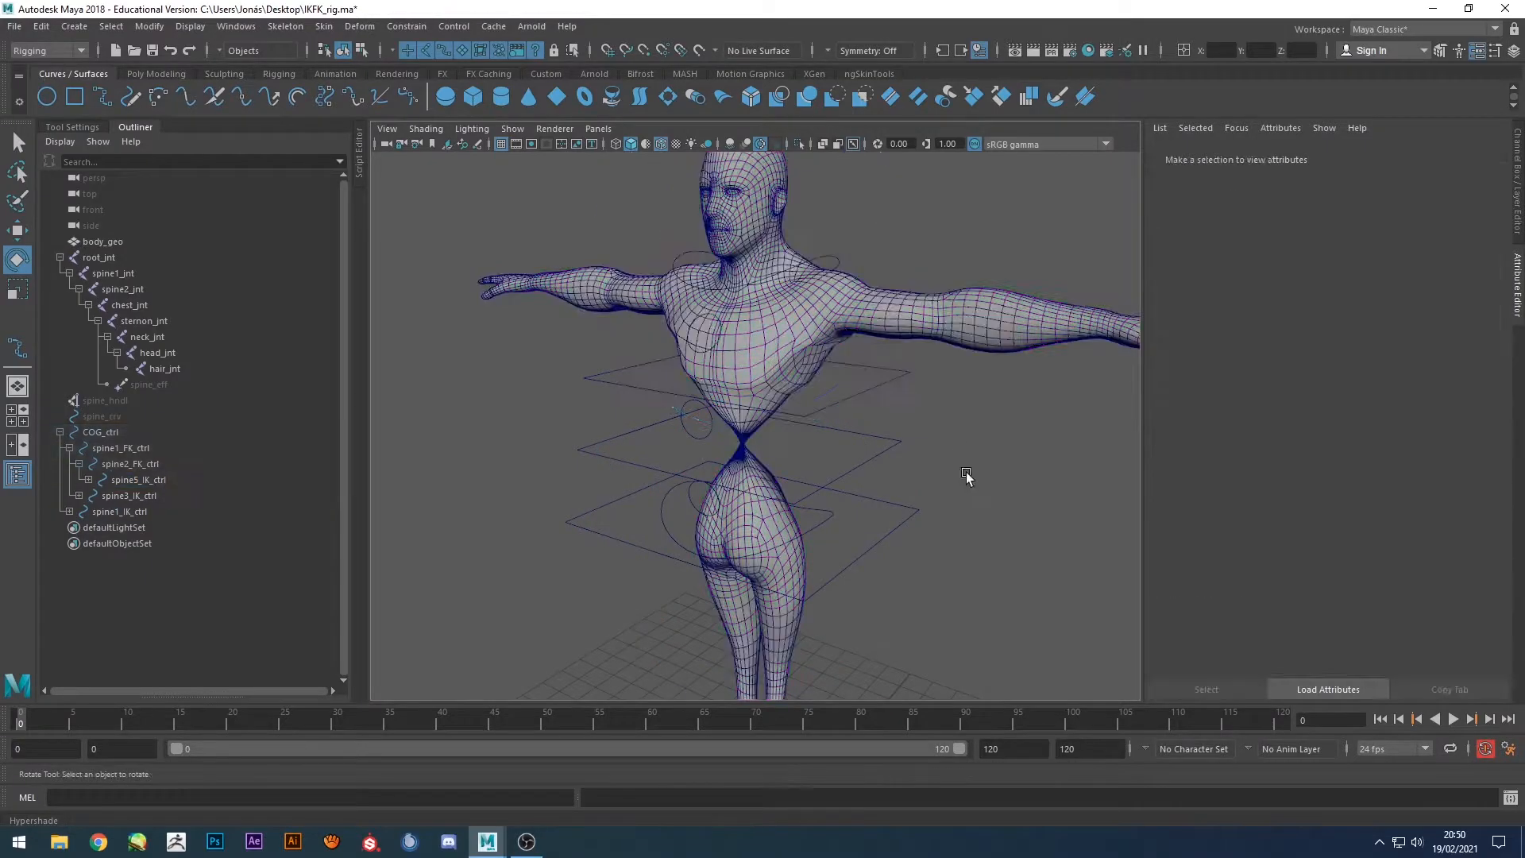
left_click(817, 516)
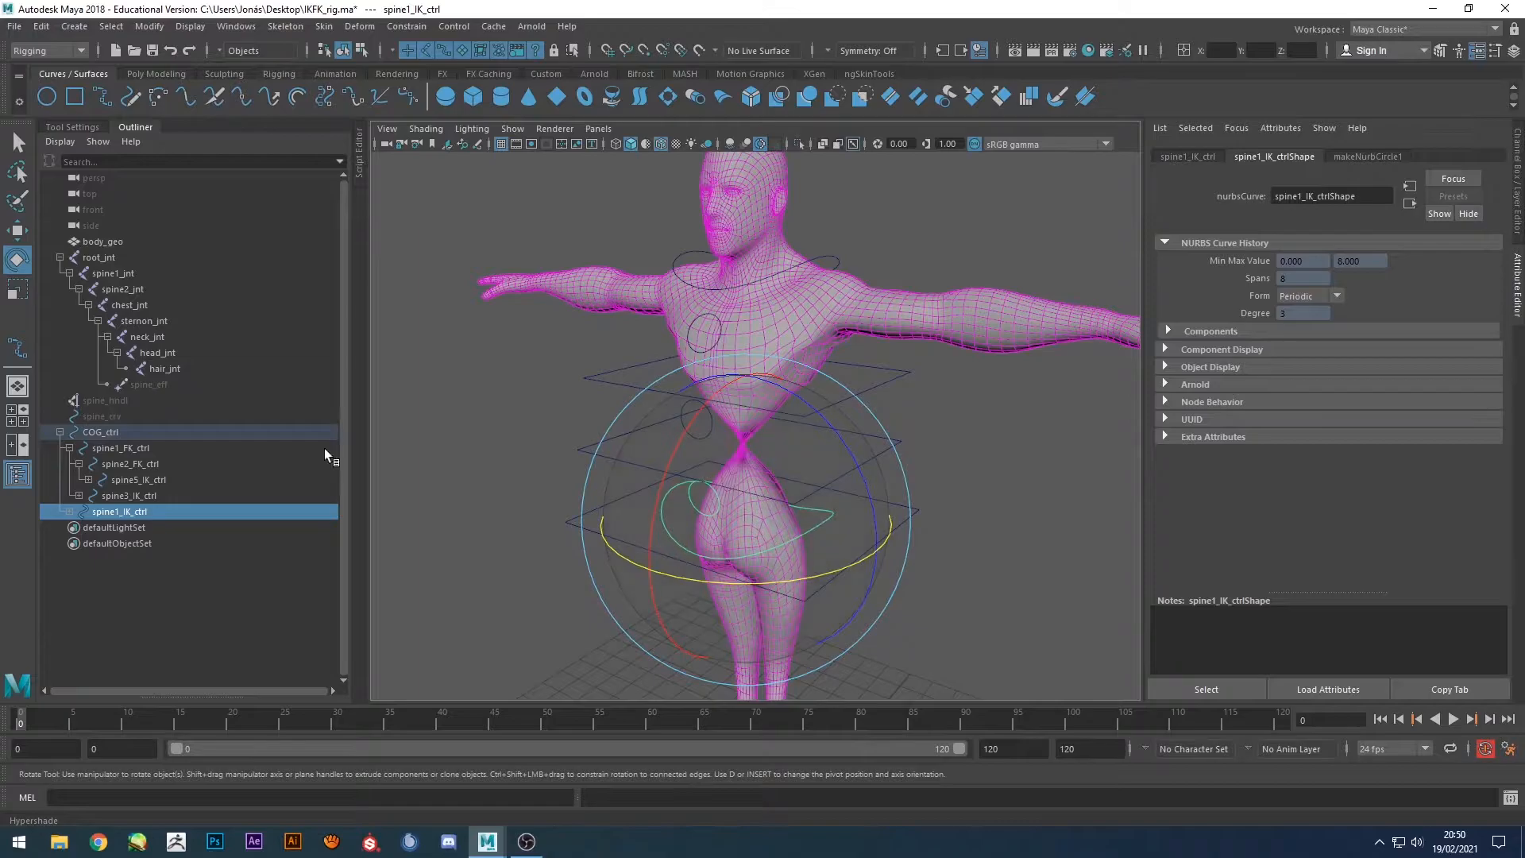
left_click(107, 402)
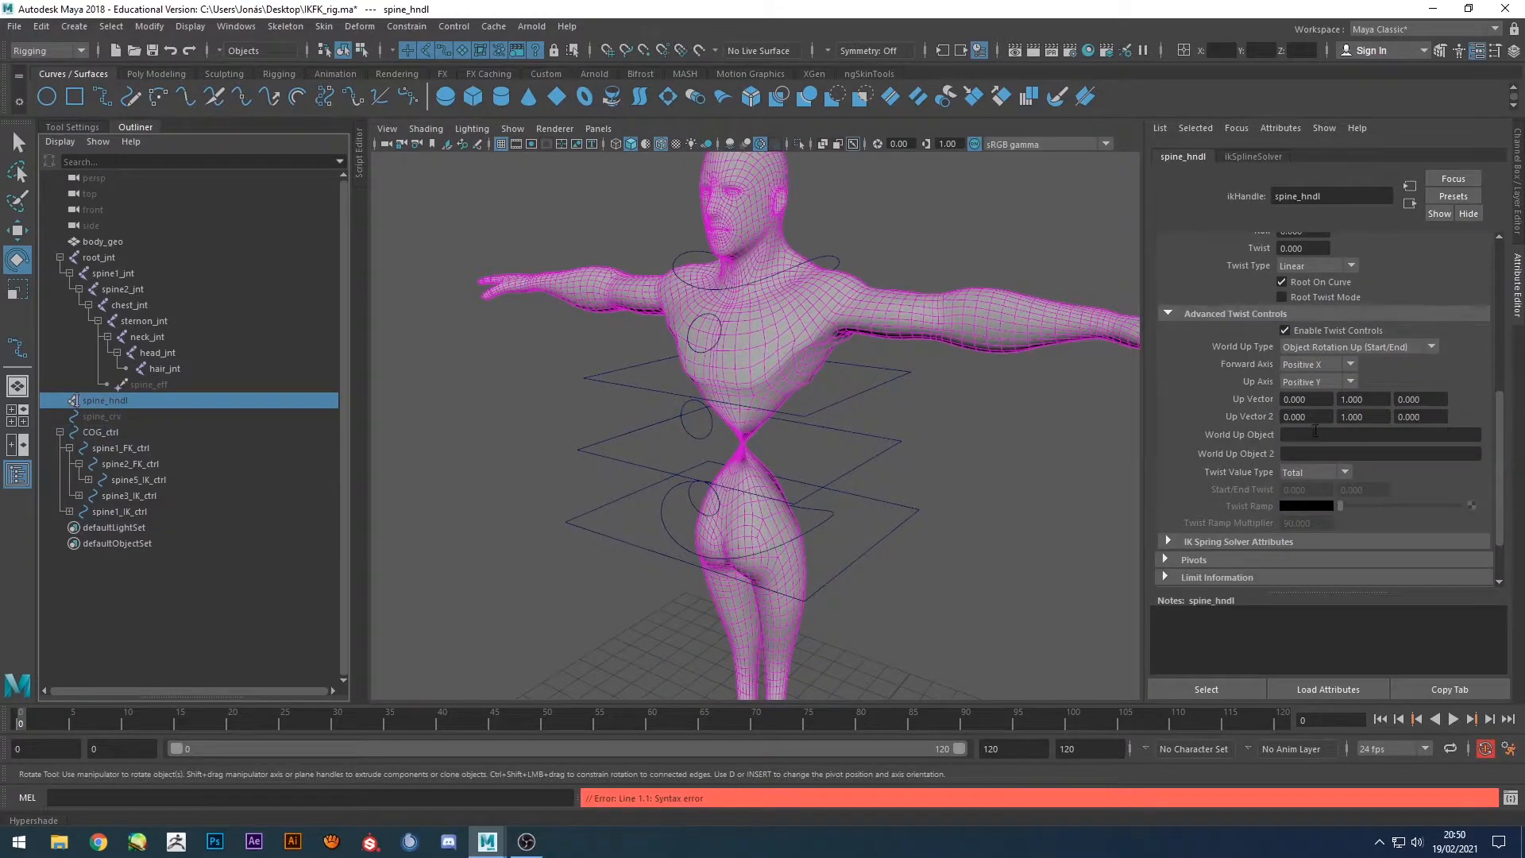
Copy the hip control's name and set it, spine1_IK_ctrl, as the World Up Object of spine_hndl.
left_click(822, 524)
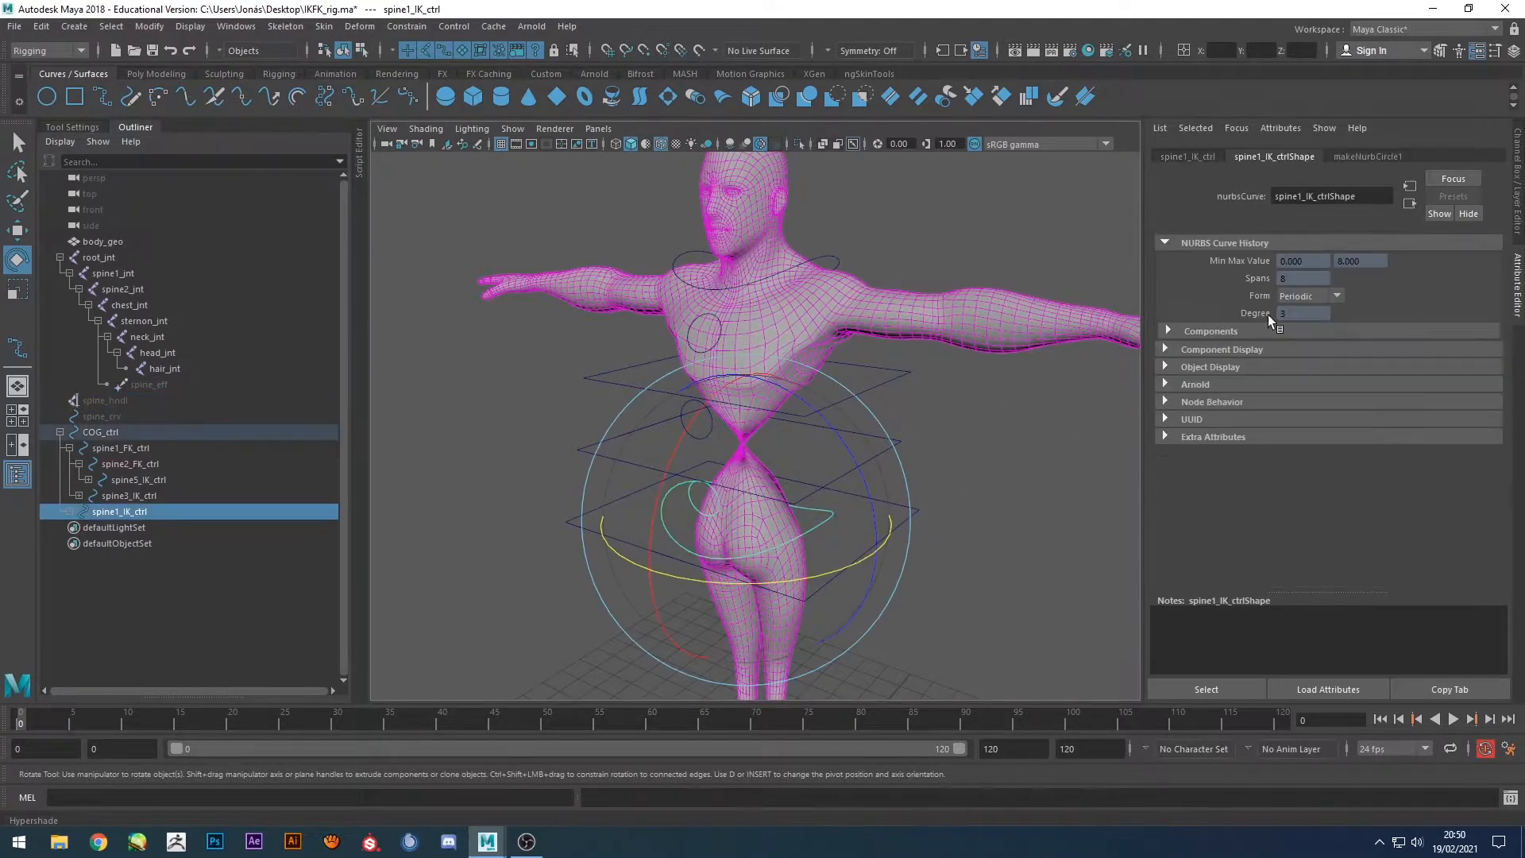
left_click(1517, 147)
left_click(1519, 254)
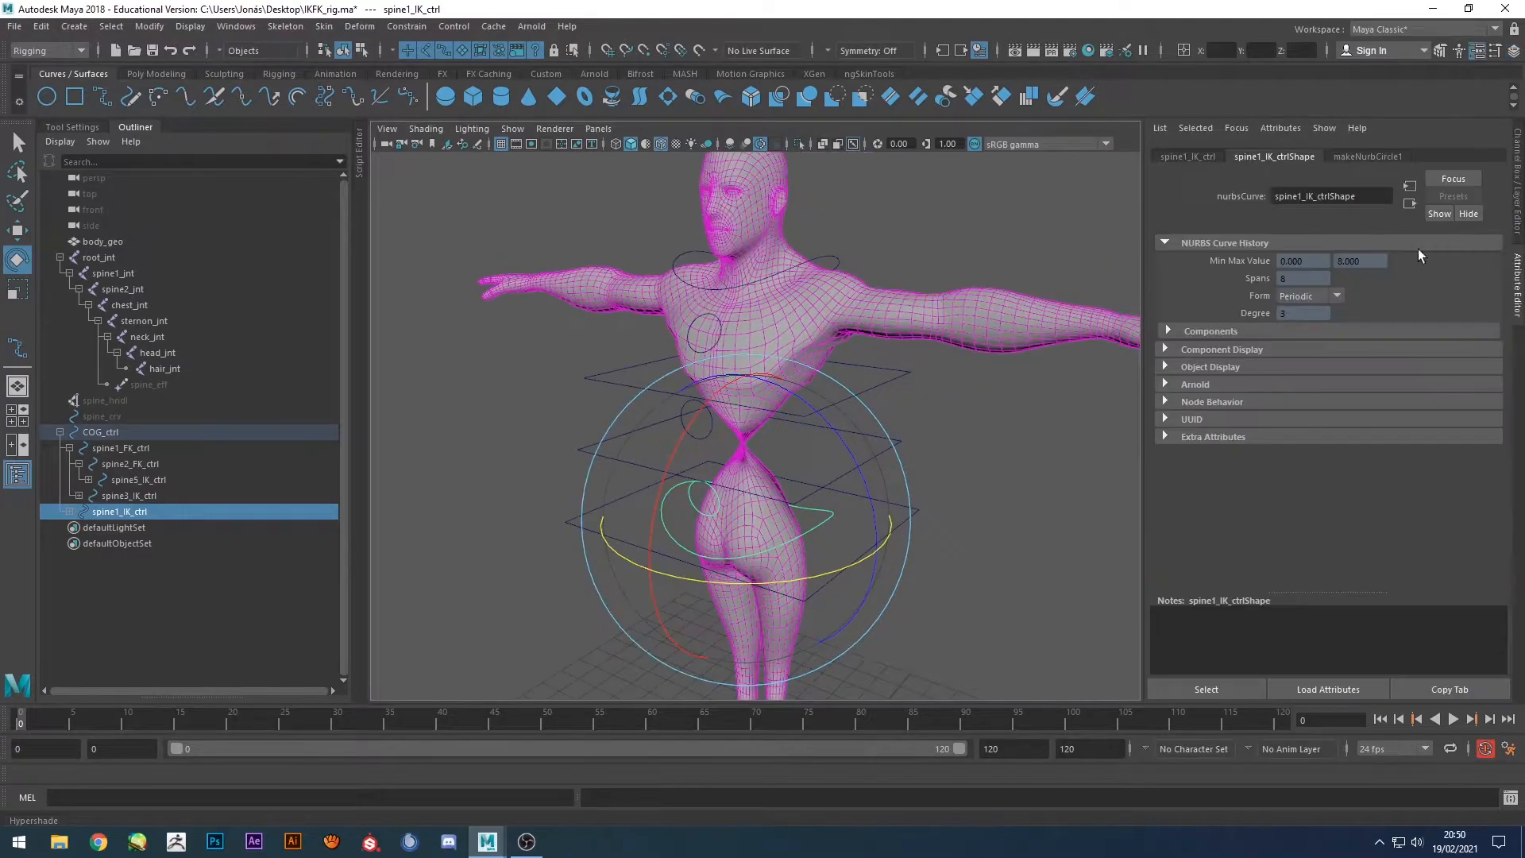
left_click(1205, 158)
left_click_drag(1331, 200, 1213, 194)
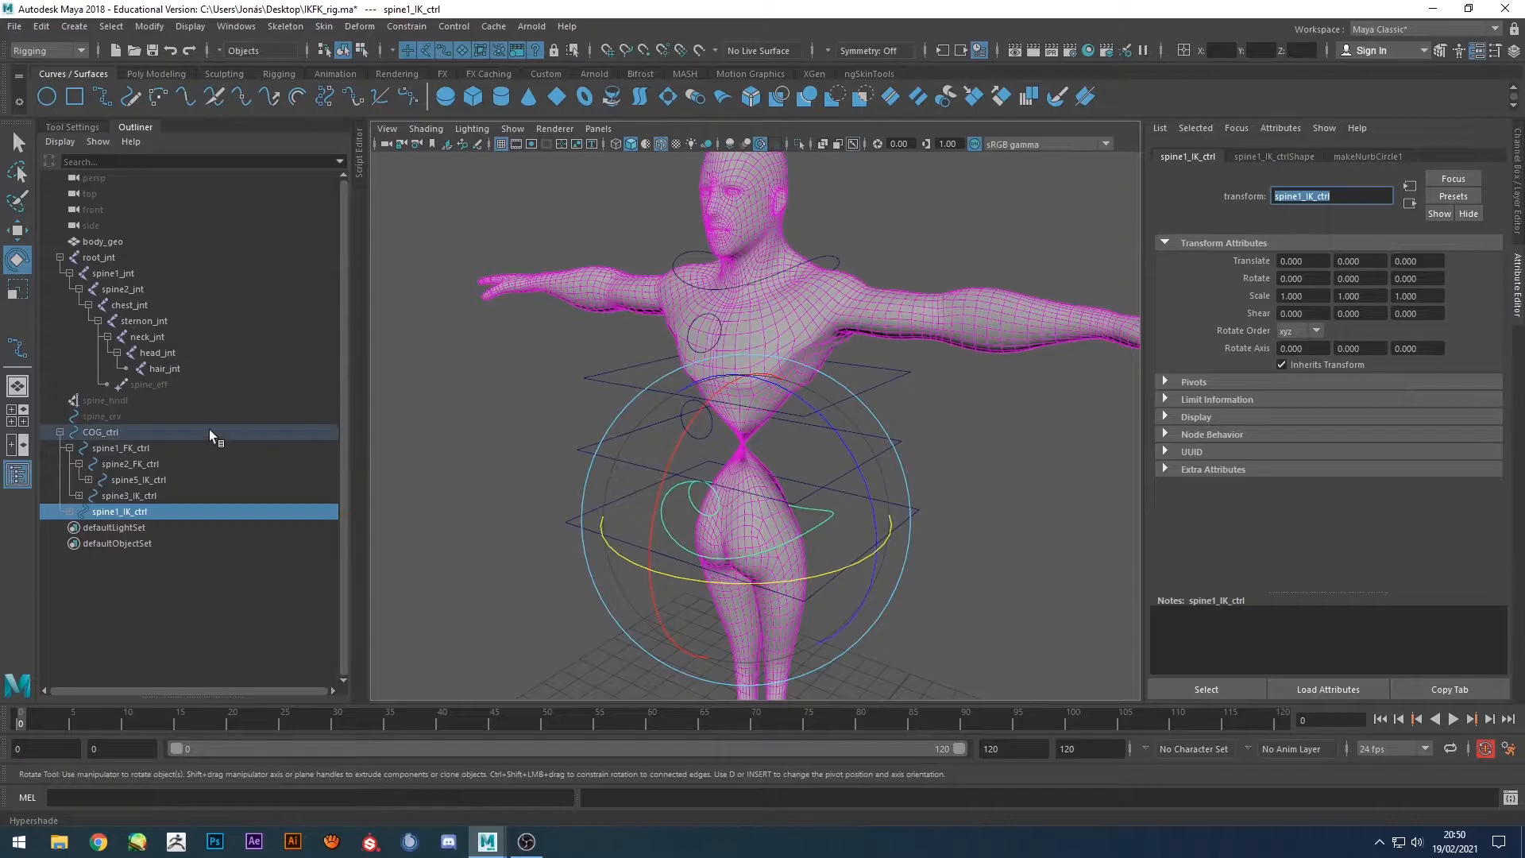
left_click(105, 401)
left_click(1337, 434)
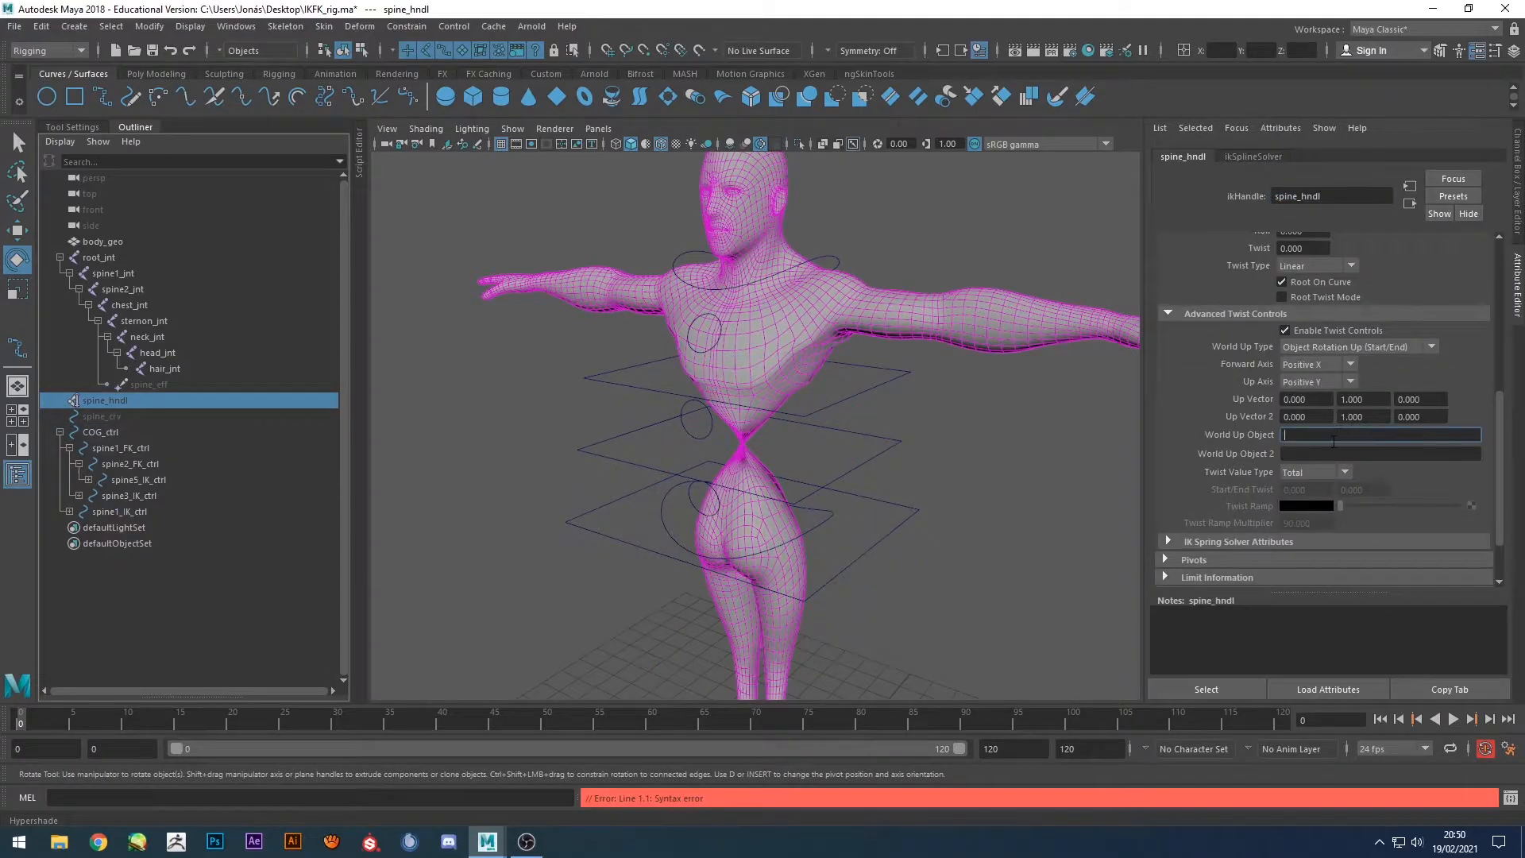
key("Tab")
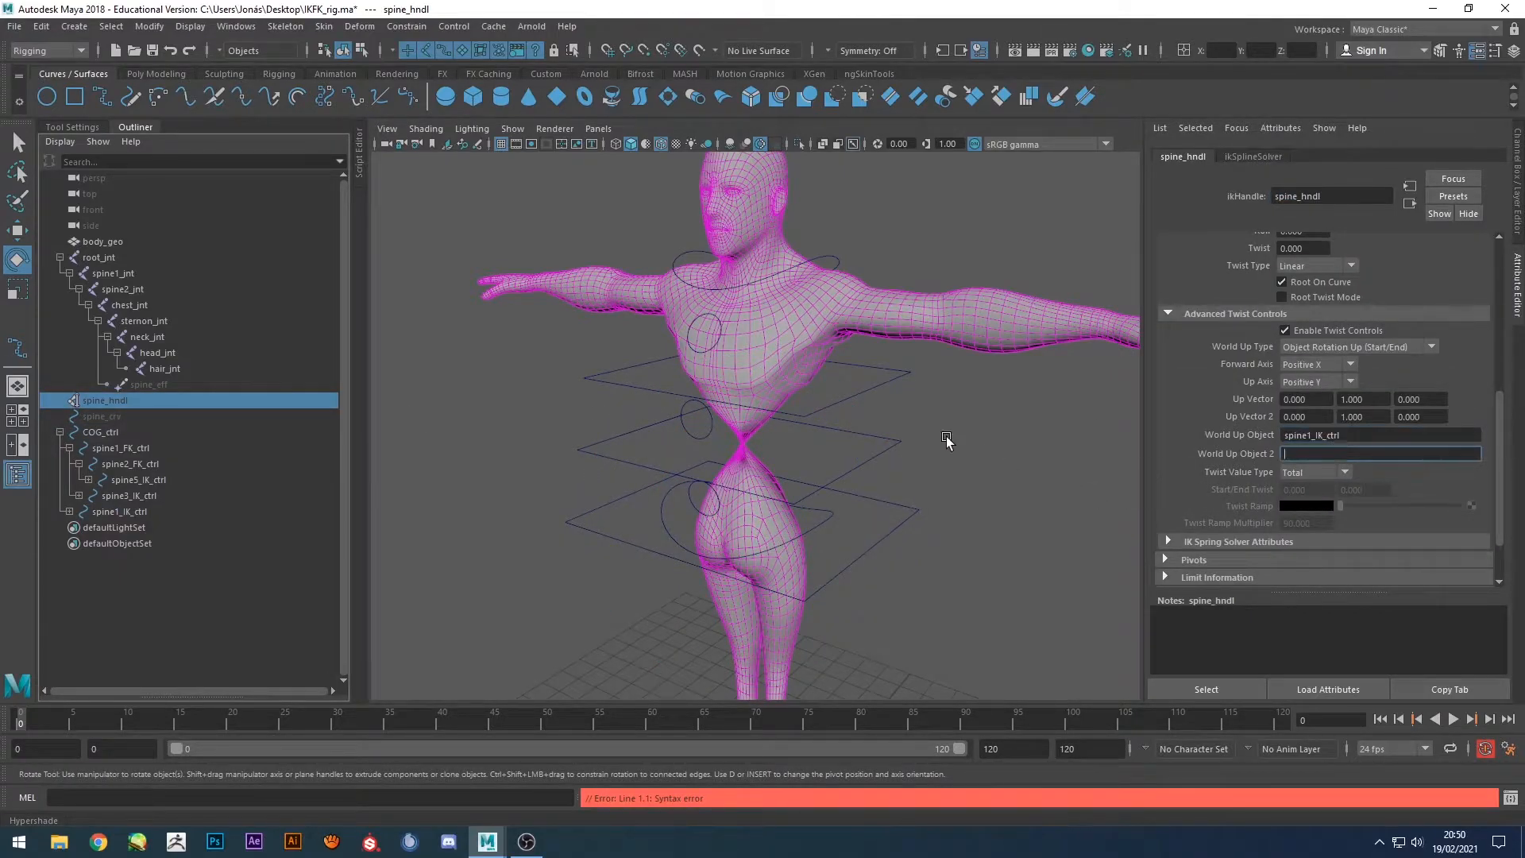
Copy the chest control's name and set it, spine5_IK_ctrl, as the World Up Object 2 of spine_hndl.
left_click(834, 259)
left_click_drag(1350, 197, 1227, 195)
key("ctrl+c")
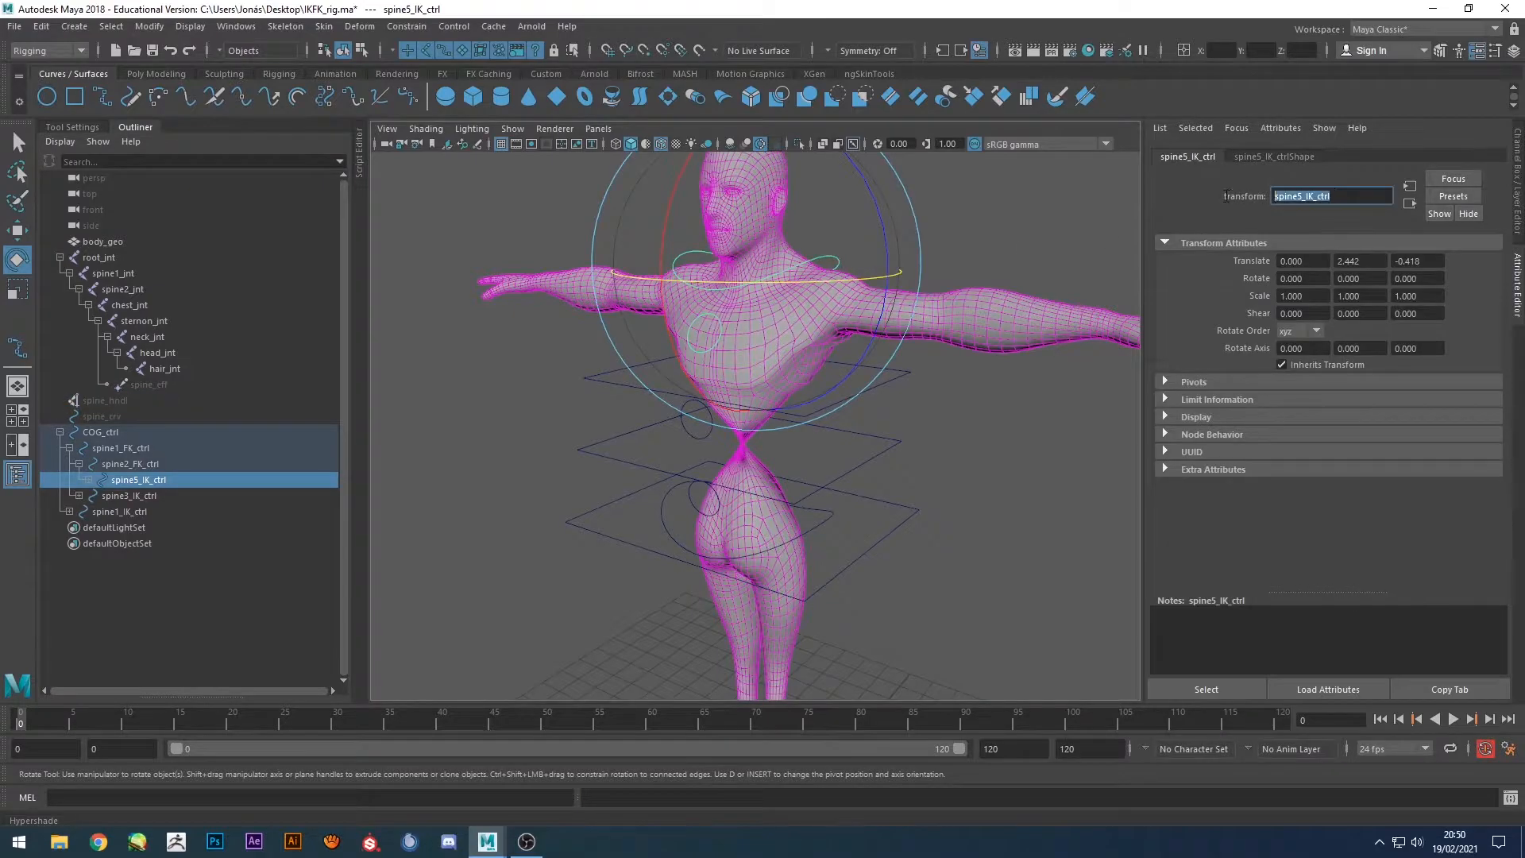
left_click(106, 401)
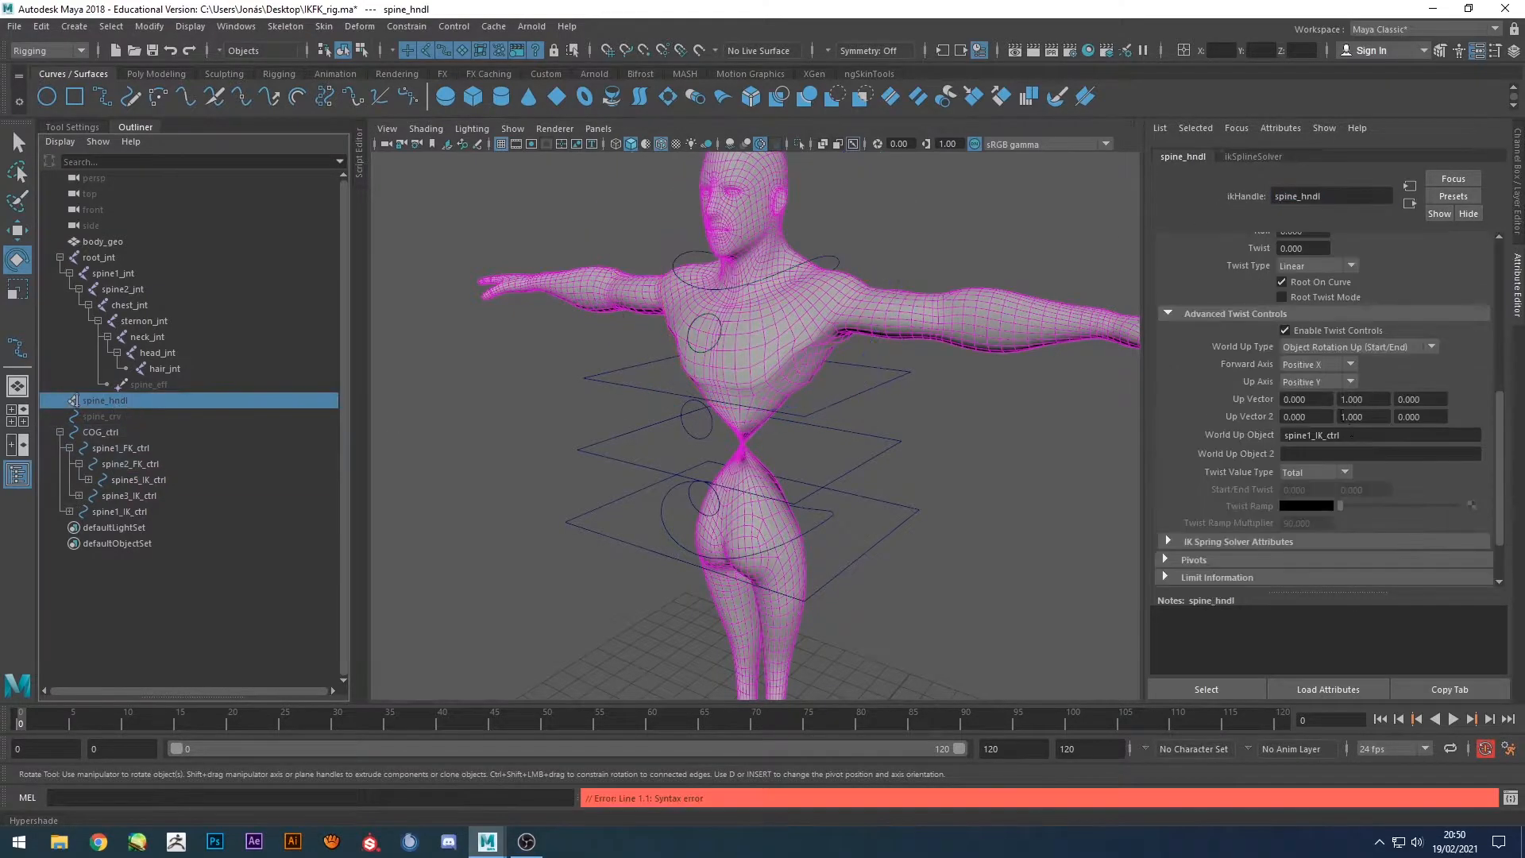
left_click(1359, 450)
key("ctrl+v")
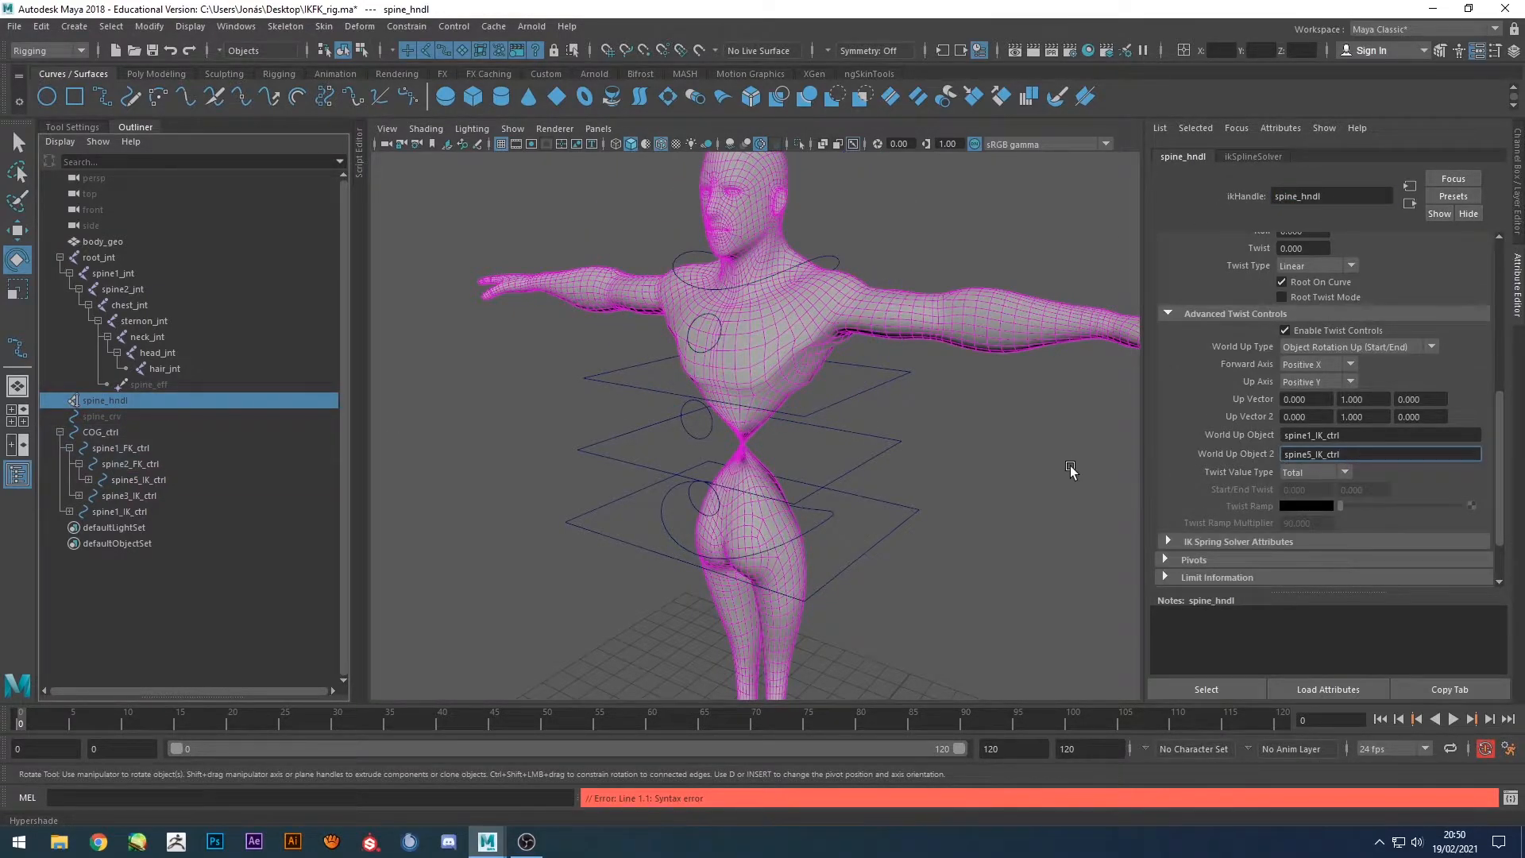
key("Return")
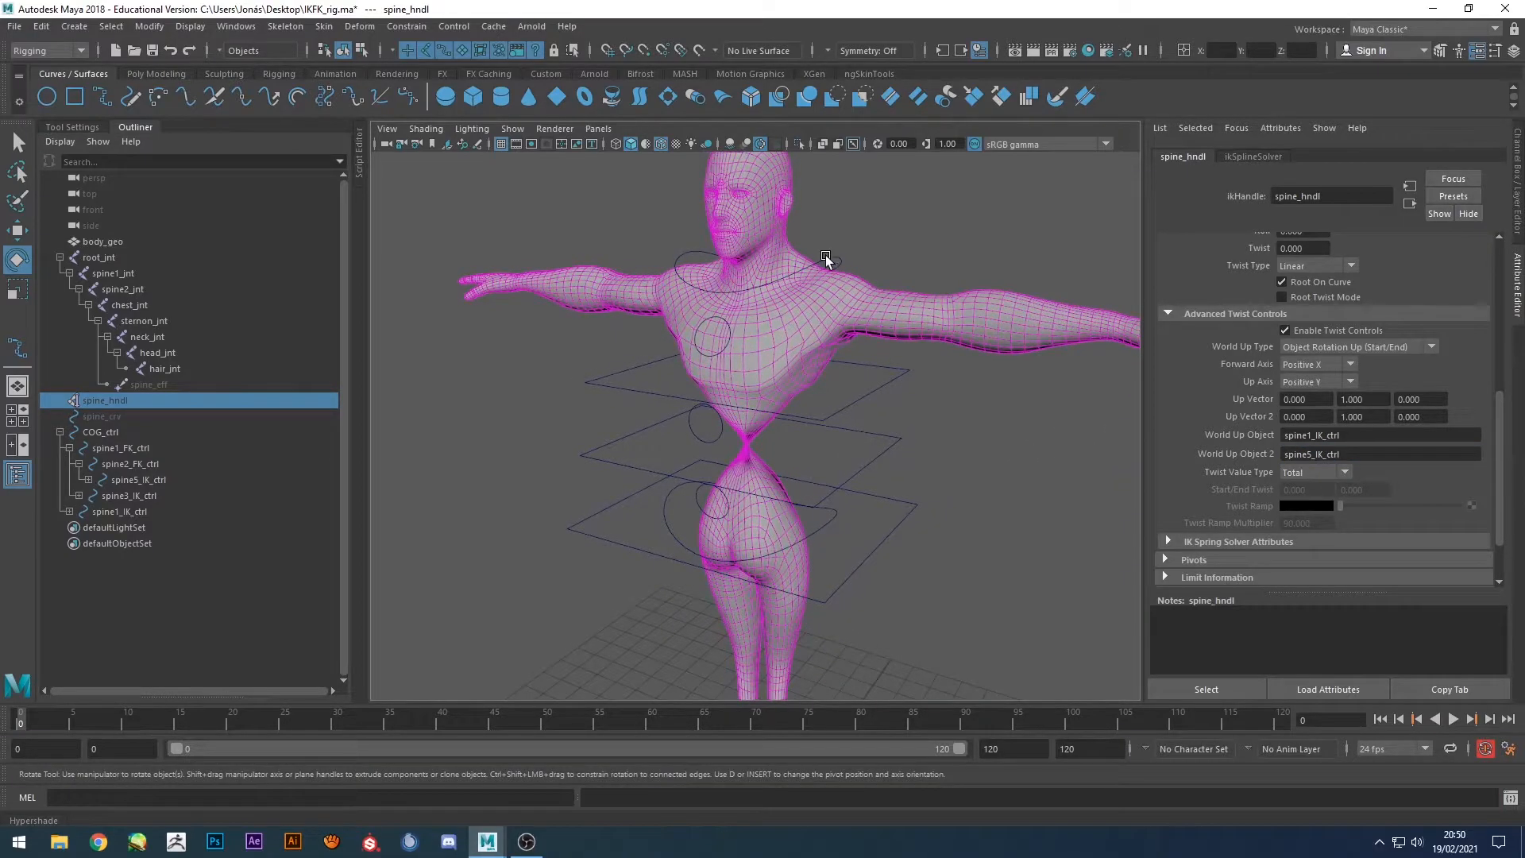
Test the advanced twist by rotating the chest and hip IK controls, undoing the rotations.
left_click(826, 259)
left_click_drag(774, 288, 850, 366)
key("ctrl+z")
left_click(804, 544)
left_click_drag(804, 544, 883, 550)
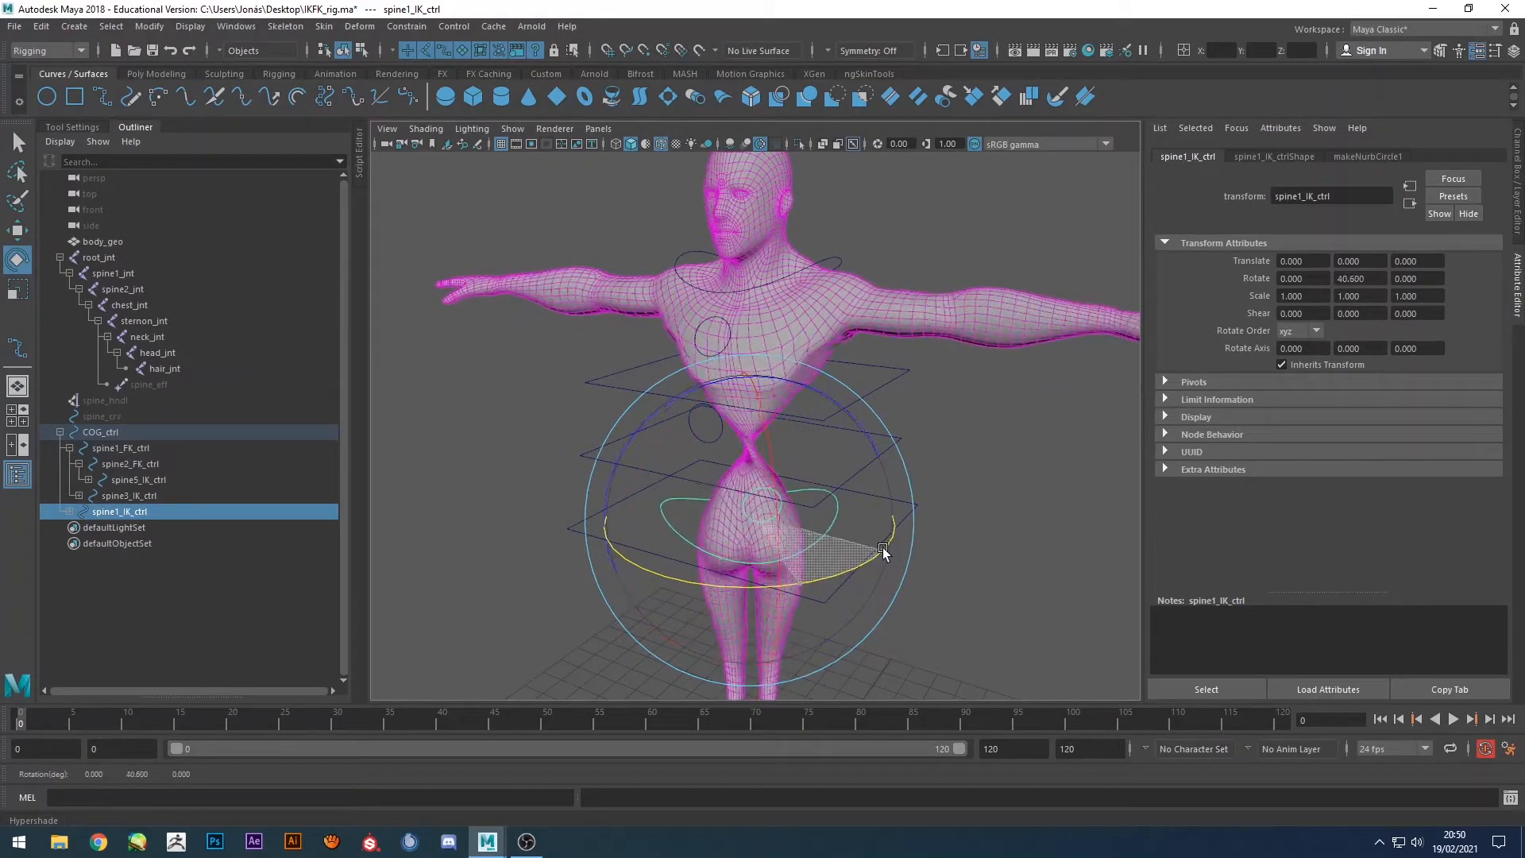
left_click(983, 497)
Inspect the move axes of the chest and hip IK controls to determine which axis the up vector should follow.
left_click(823, 263)
mouse_move(807, 330)
left_mouse_down("alt")
mouse_move(840, 347)
mouse_move(824, 342)
left_mouse_up("alt")
key("w")
mouse_move(843, 421)
left_mouse_down("alt")
mouse_move(851, 432)
mouse_move(861, 416)
left_mouse_up("alt")
left_click(860, 542)
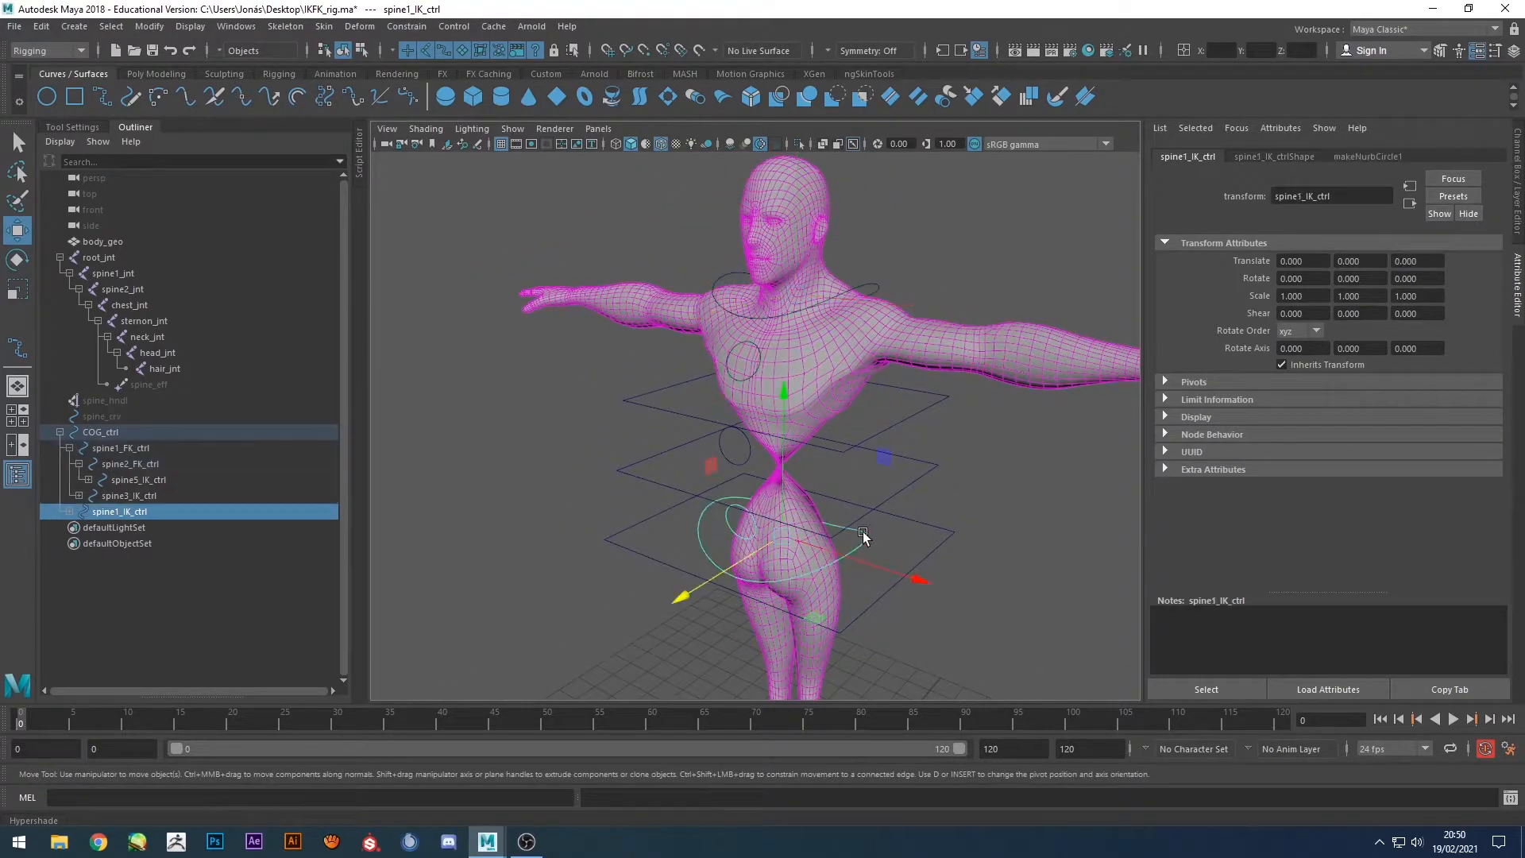
left_click(884, 544)
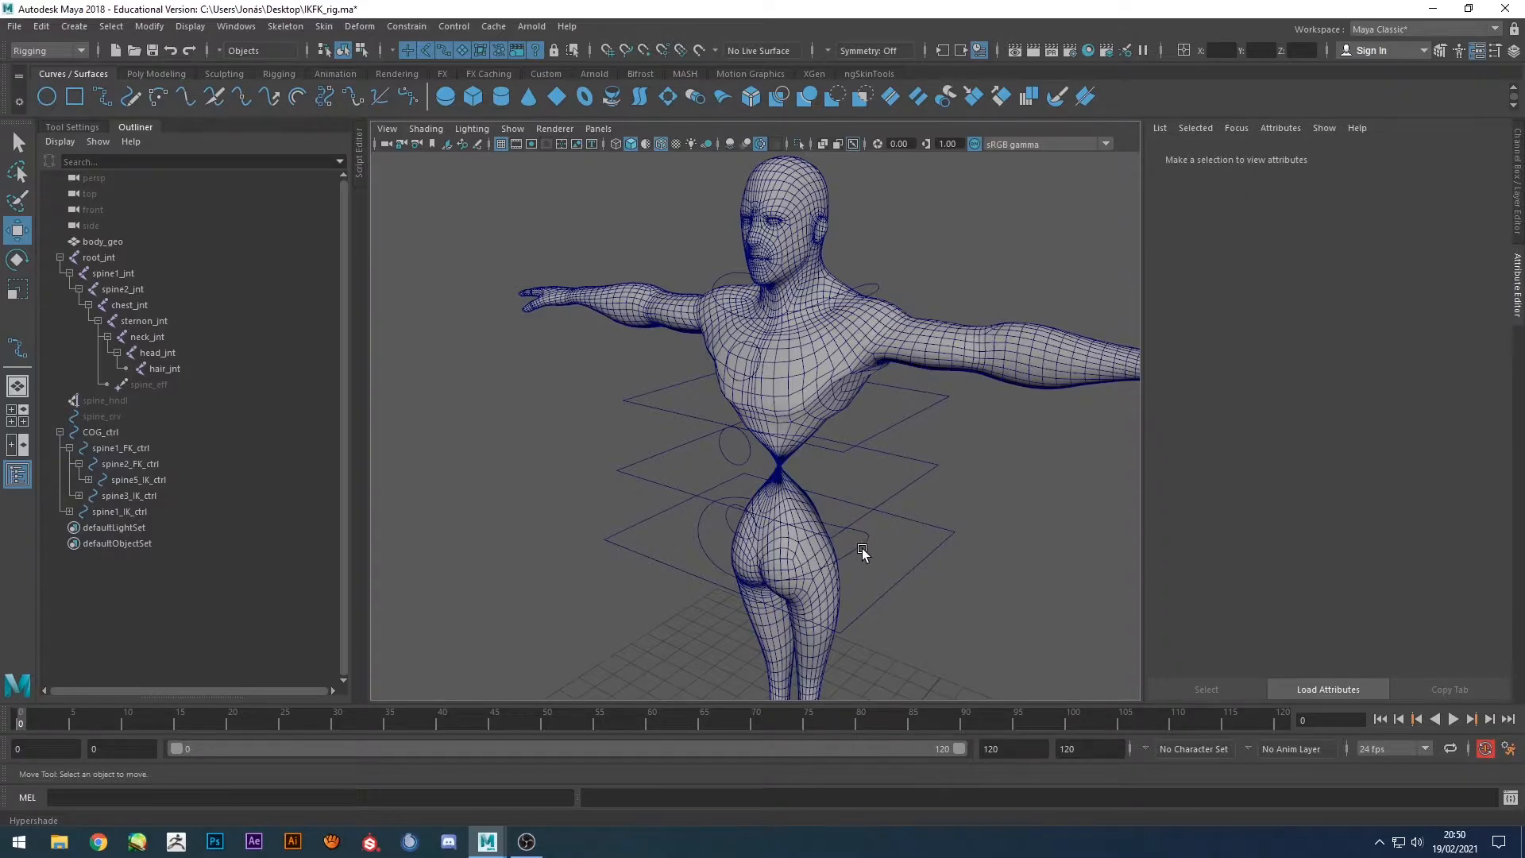
left_click(861, 548)
left_click_drag(789, 555, 789, 503, "alt")
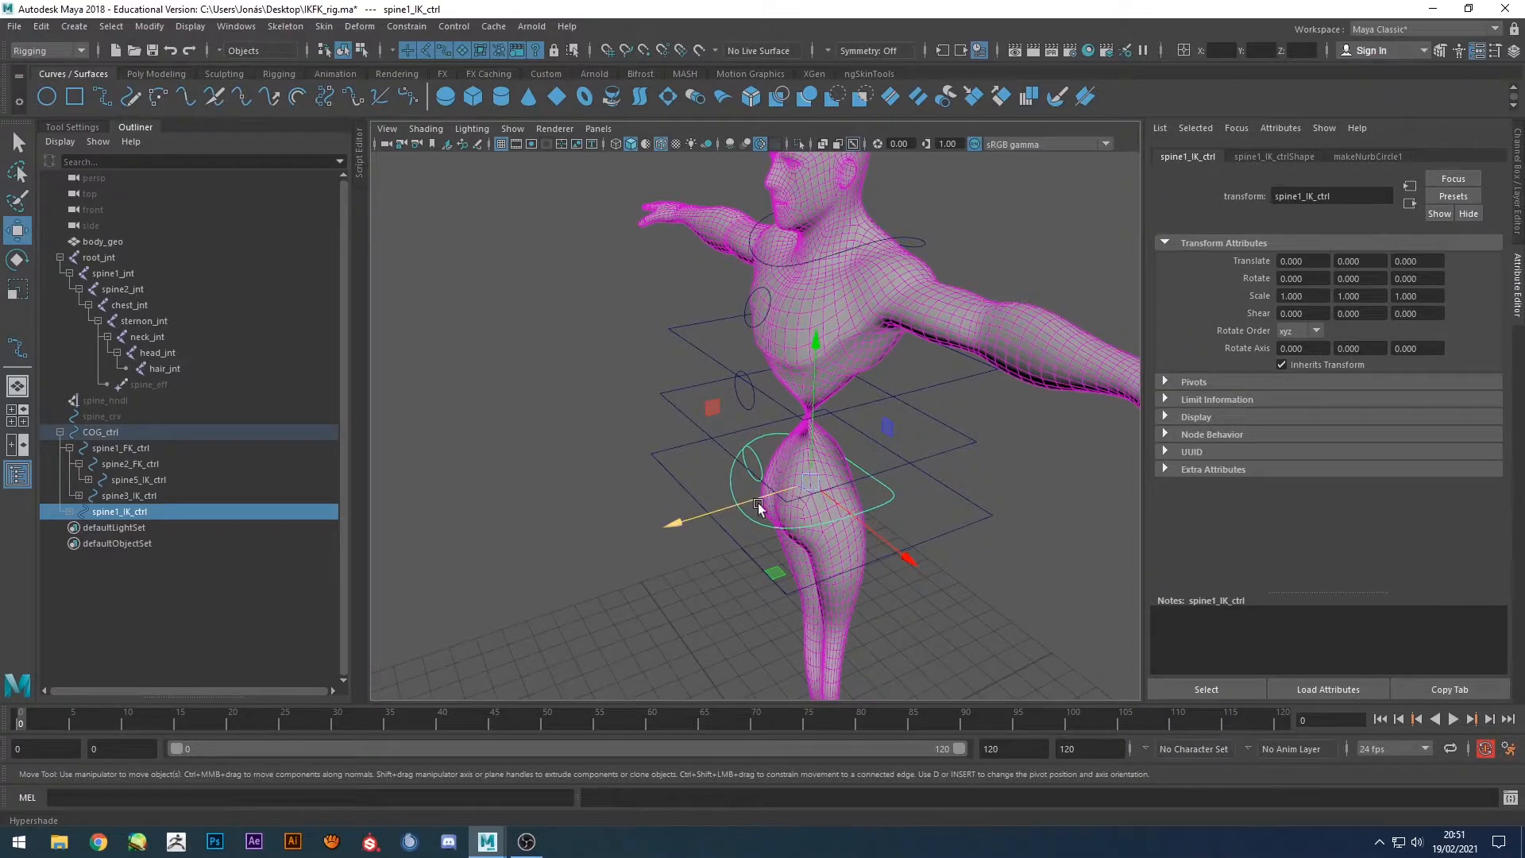
left_click_drag(734, 520, 794, 516, "alt")
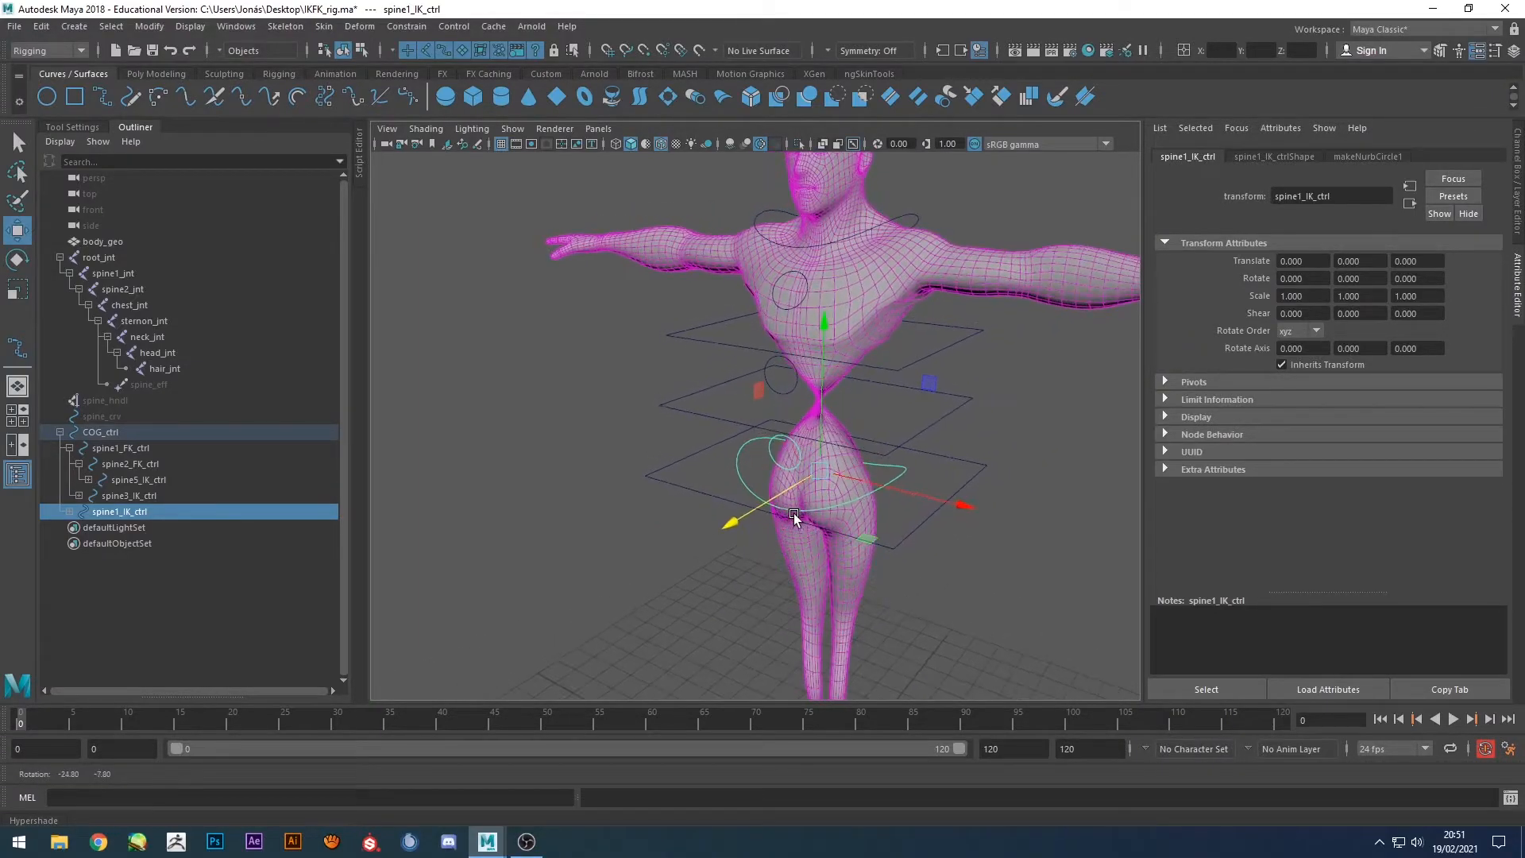
Set the Up Vector of spine_hndl to 0, 0, 1.
left_click(112, 400)
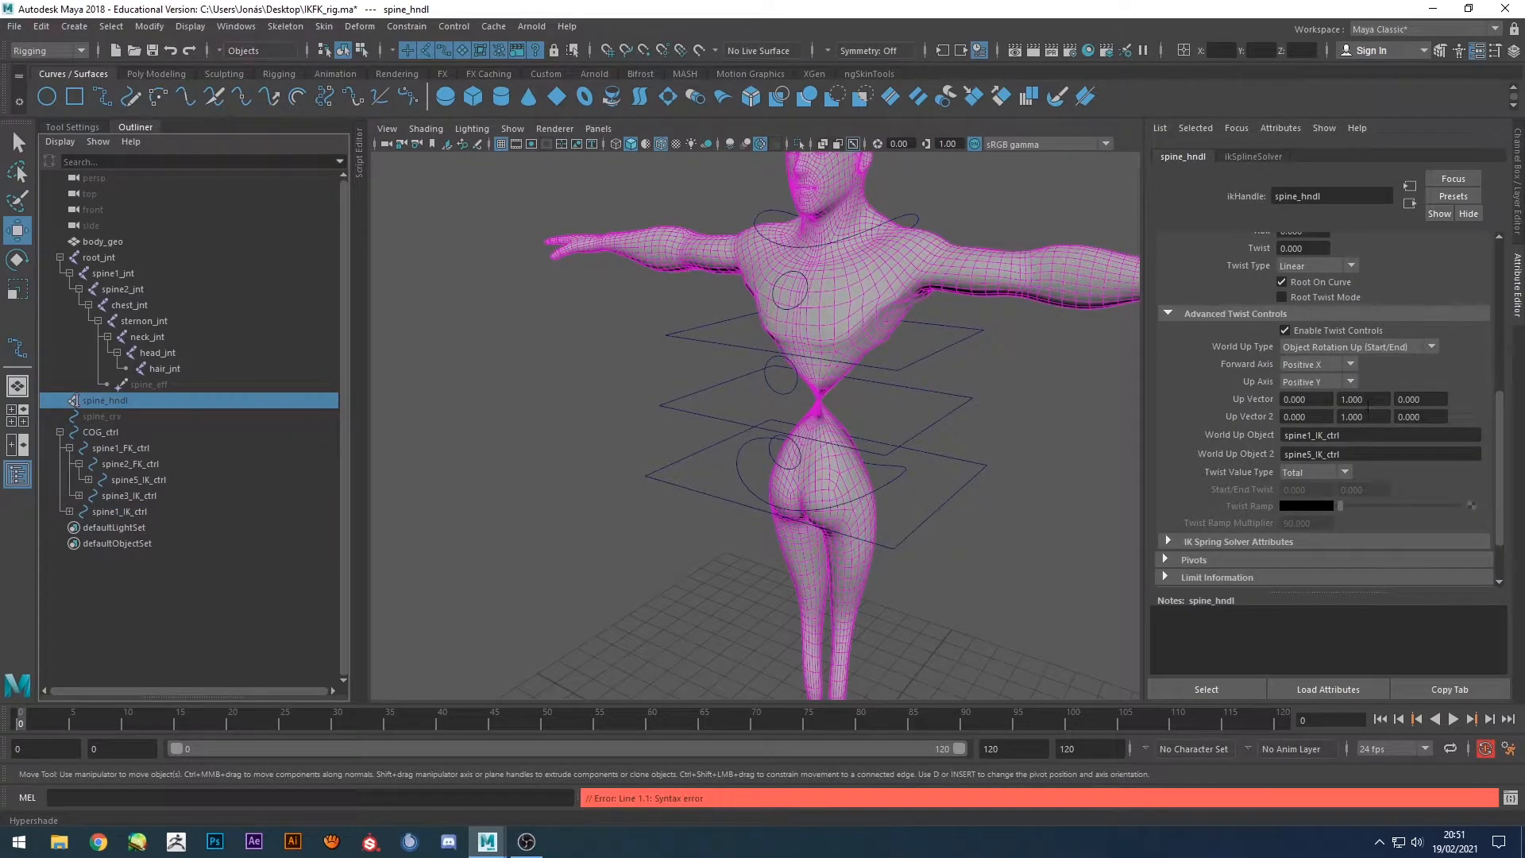
left_click(1305, 400)
key("Tab")
key("Tab")
left_click(1359, 399)
left_click_drag(889, 409, 804, 412, "alt")
left_click_drag(947, 397, 821, 405, "alt")
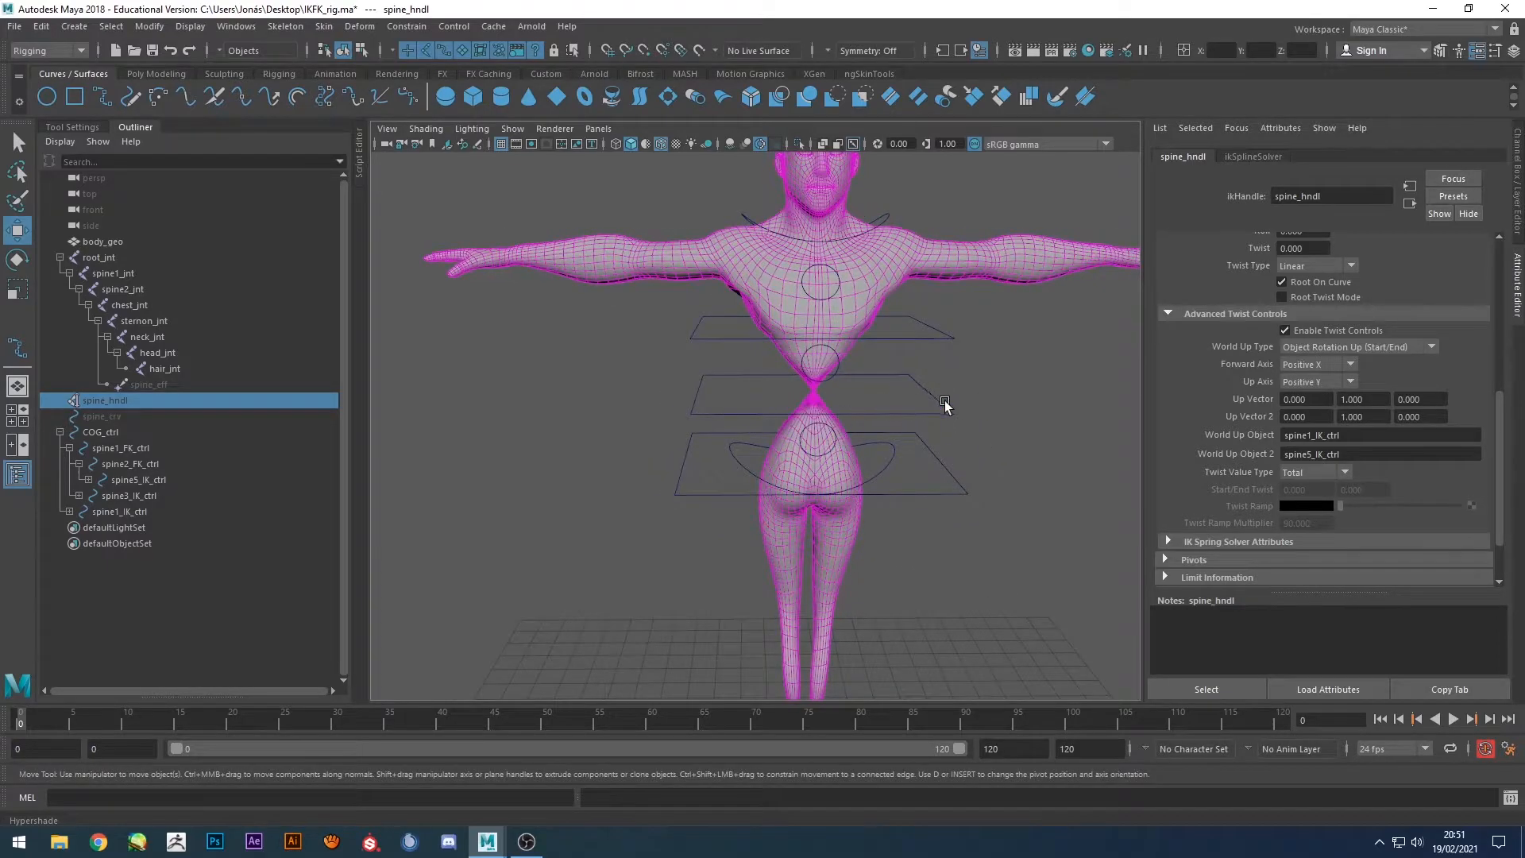
left_click_drag(957, 446, 919, 445, "alt")
left_click_drag(1040, 435, 933, 449, "alt")
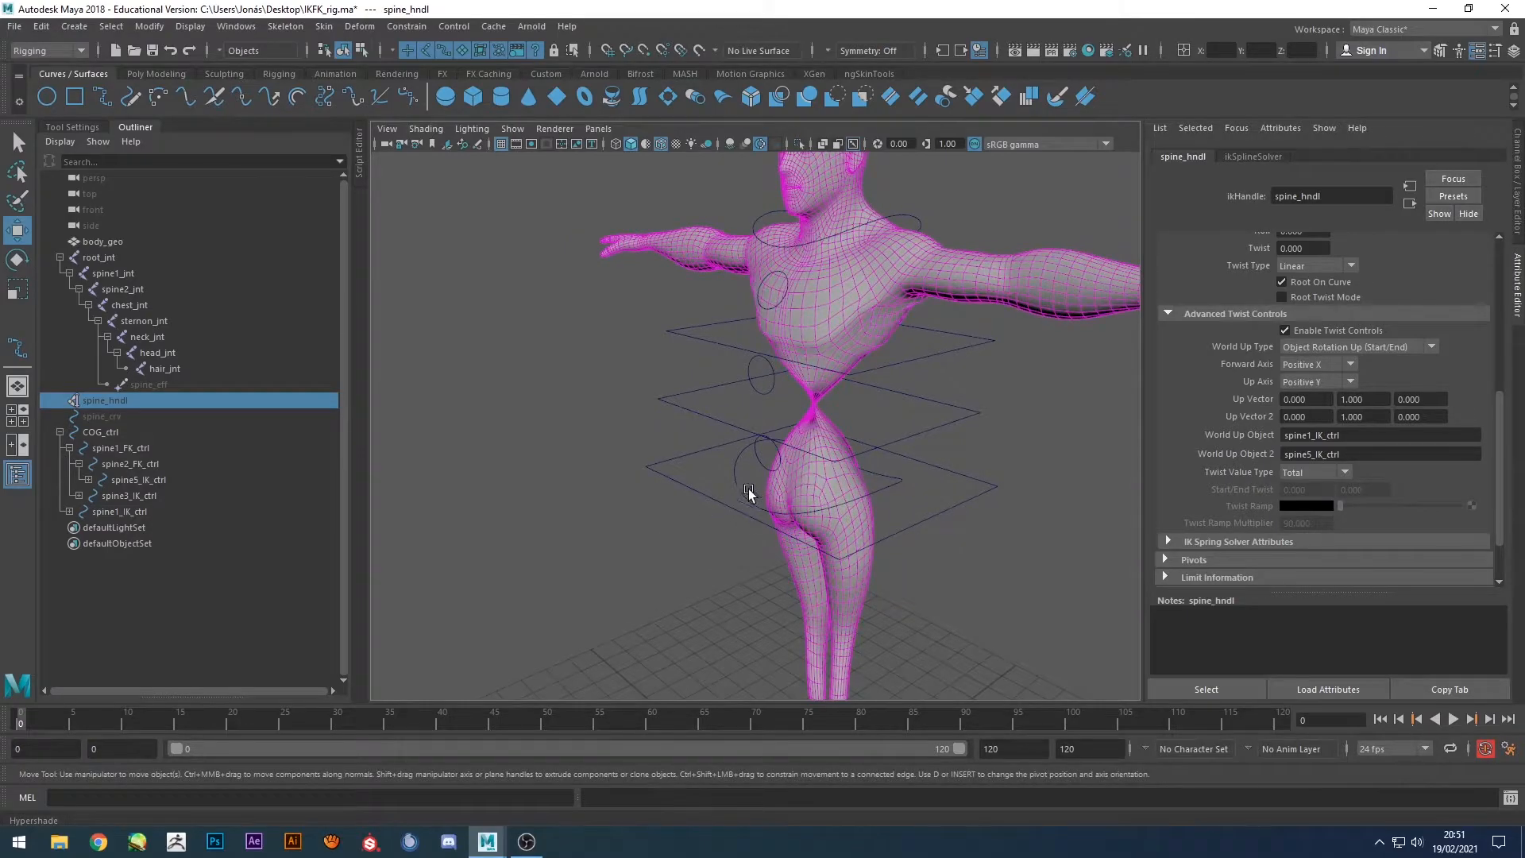
left_click_drag(1377, 401, 1321, 401)
key("Tab")
type("1")
key("Tab")
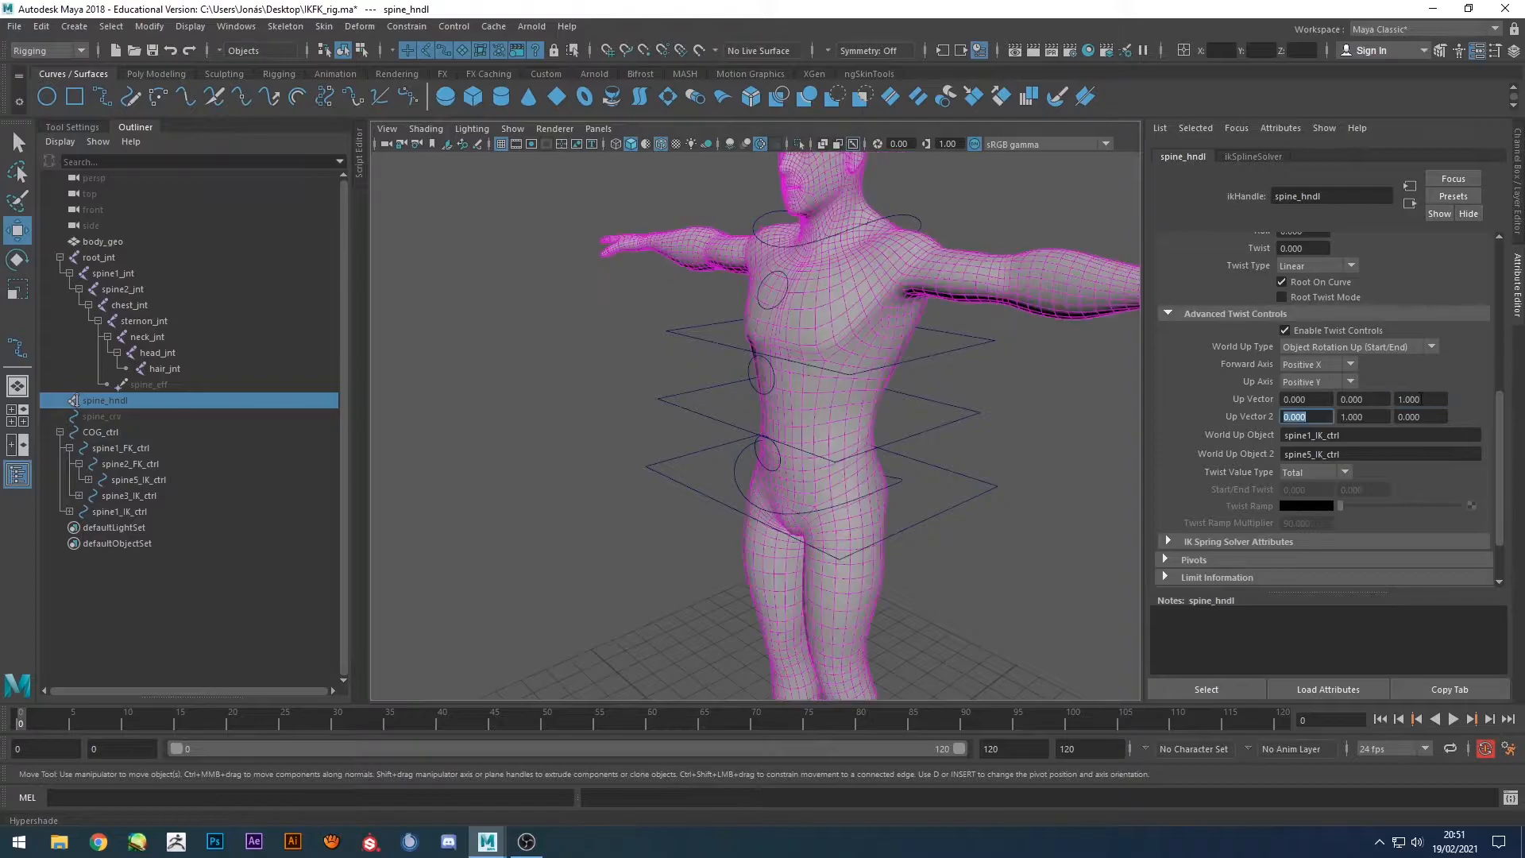
Set the Up Vector 2 of spine_hndl to 0, 0, 1 and deselect the handle.
type("0")
key("Tab")
type("1")
left_click(985, 440)
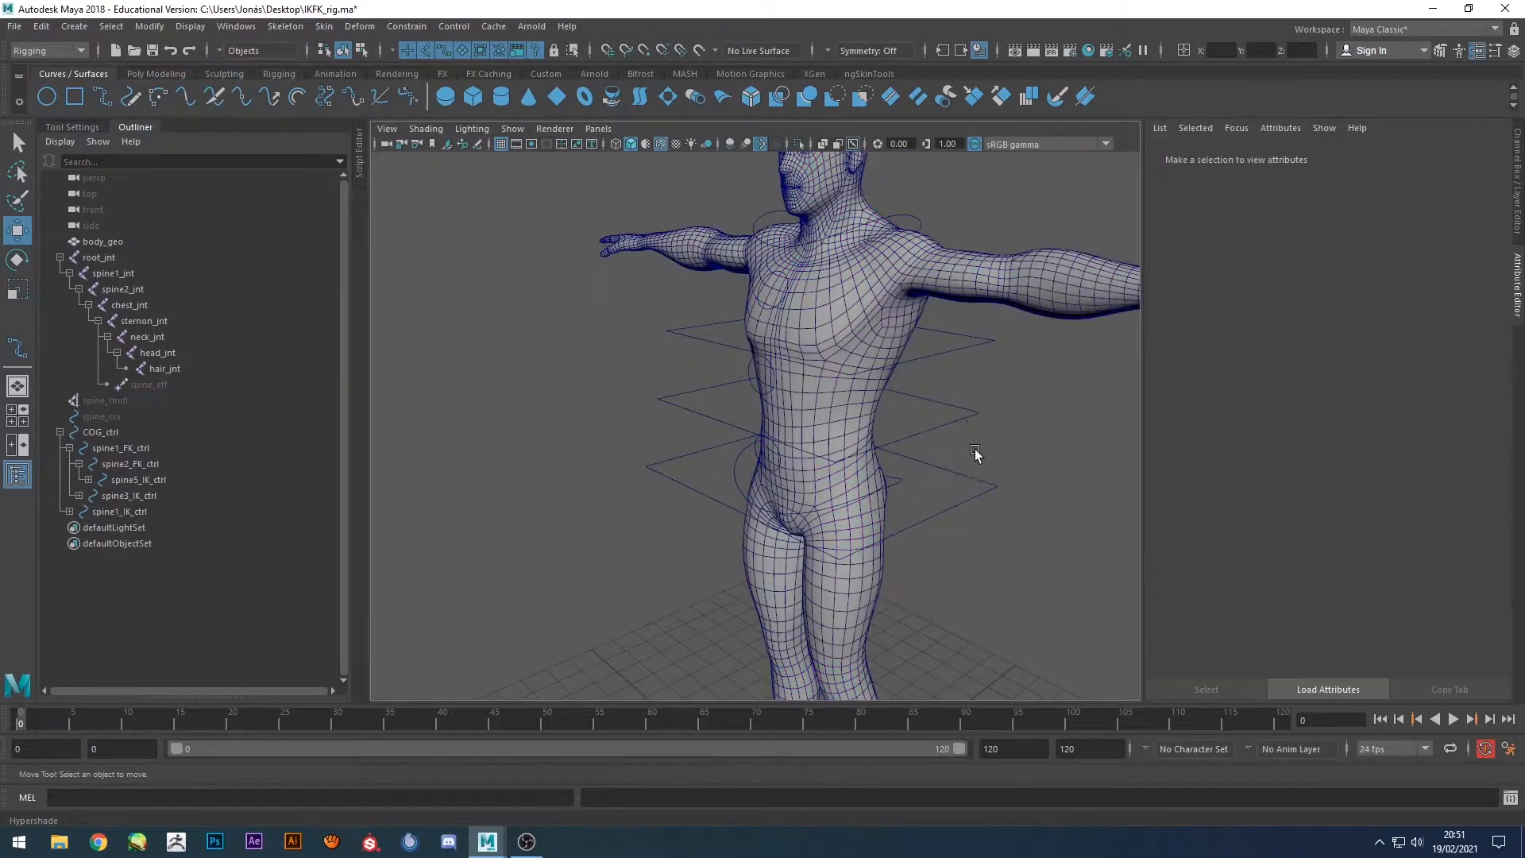
Test the corrected spine twist by rotating the chest and hip IK controls, undoing each rotation.
left_click_drag(917, 463, 802, 300, "alt")
left_click(862, 269)
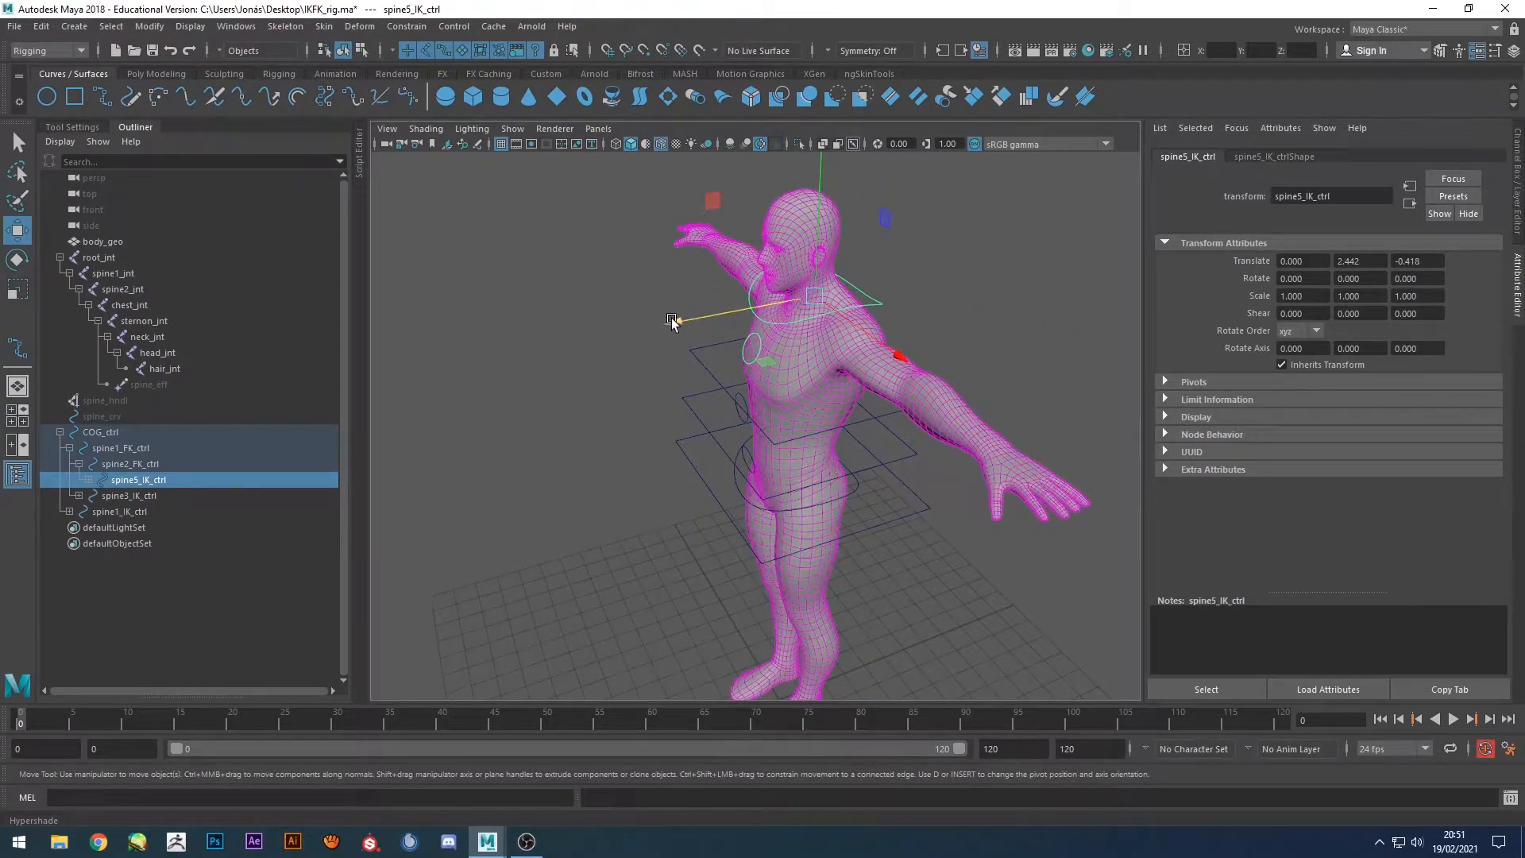
left_click_drag(673, 320, 755, 340, "alt")
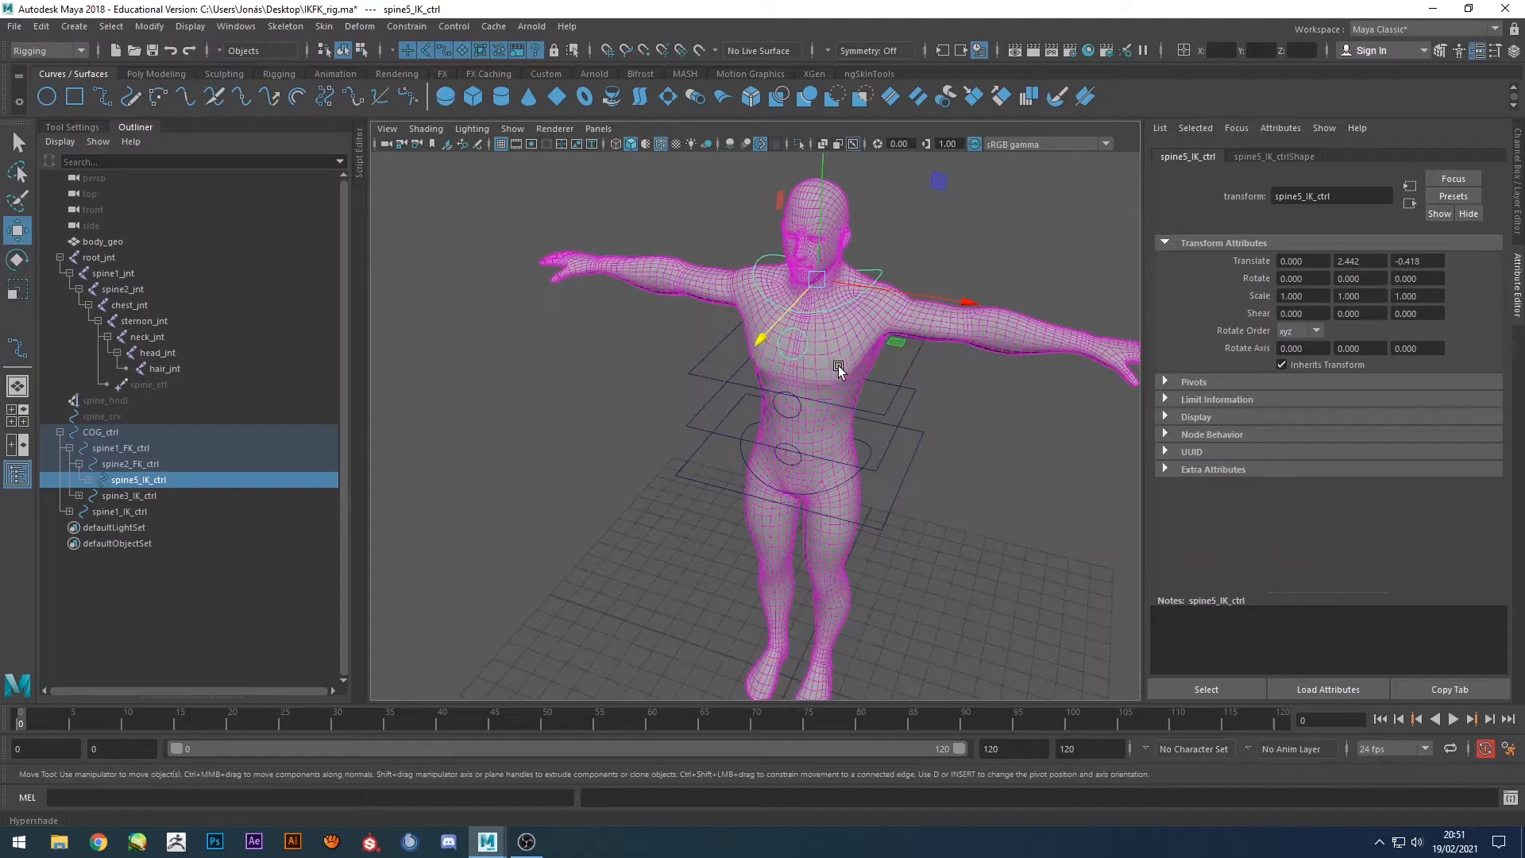
key("e")
left_click_drag(877, 340, 823, 349)
key("ctrl+z")
left_click(854, 482)
left_click_drag(834, 548, 794, 521)
key("ctrl+z")
left_click(947, 198)
Test-rotate the remaining spine controls to check how the body deforms, undoing the rotations.
left_click_drag(898, 337, 857, 317, "alt")
left_click(868, 262)
left_click(860, 469)
left_click_drag(842, 415, 790, 432)
left_click(955, 397)
left_click(903, 356)
mouse_move(878, 402)
left_mouse_down()
mouse_move(844, 432)
mouse_move(816, 399)
mouse_move(850, 399)
left_mouse_up()
key("ctrl+z")
left_click(1003, 455)
left_click_drag(909, 334, 904, 427)
key("ctrl+z")
left_click(1027, 439)
Check the transform values of spine2_FK_ctrl in the Channel Box and deselect it.
left_click_drag(1027, 439, 898, 462, "alt")
left_click_drag(919, 410, 1017, 399, "alt")
left_click(1517, 141)
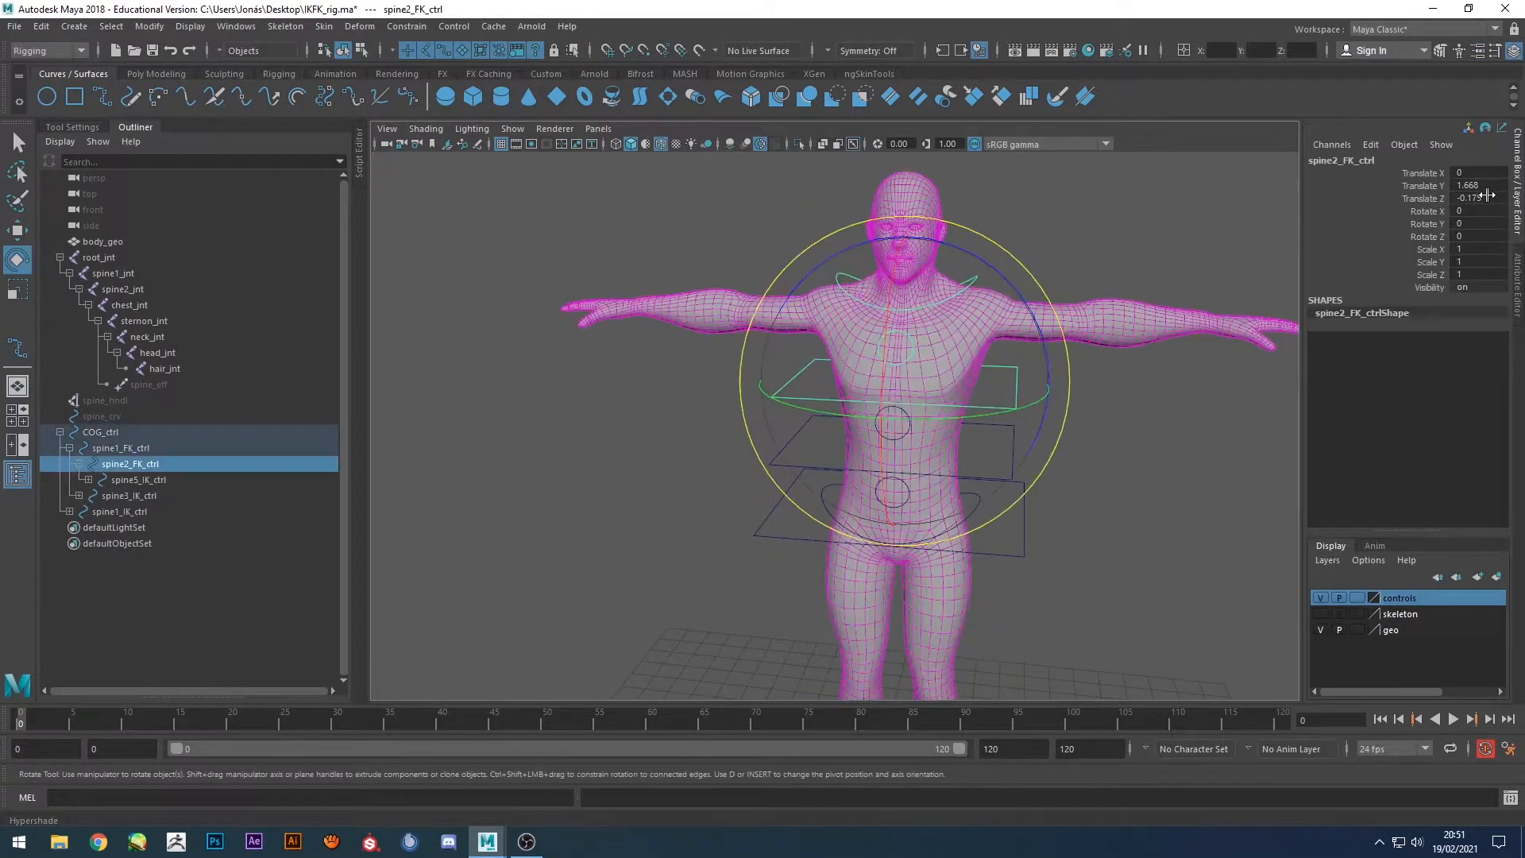
left_click(1091, 571)
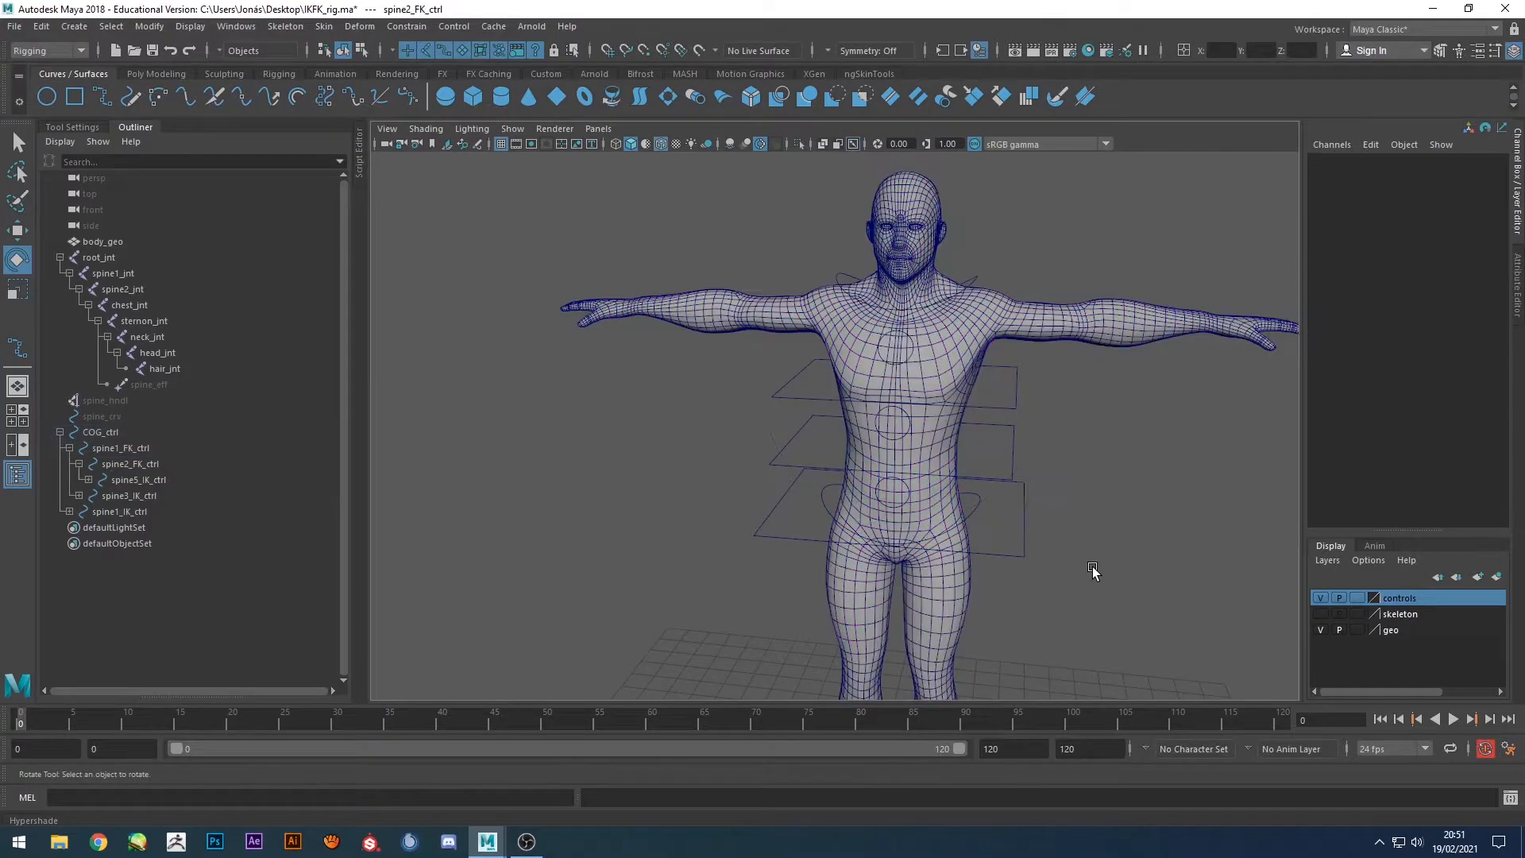
Test the side bend by rotating spine1_FK_ctrl about Z, then undo the rotation.
left_click(1013, 432)
left_click_drag(1031, 354, 1070, 464)
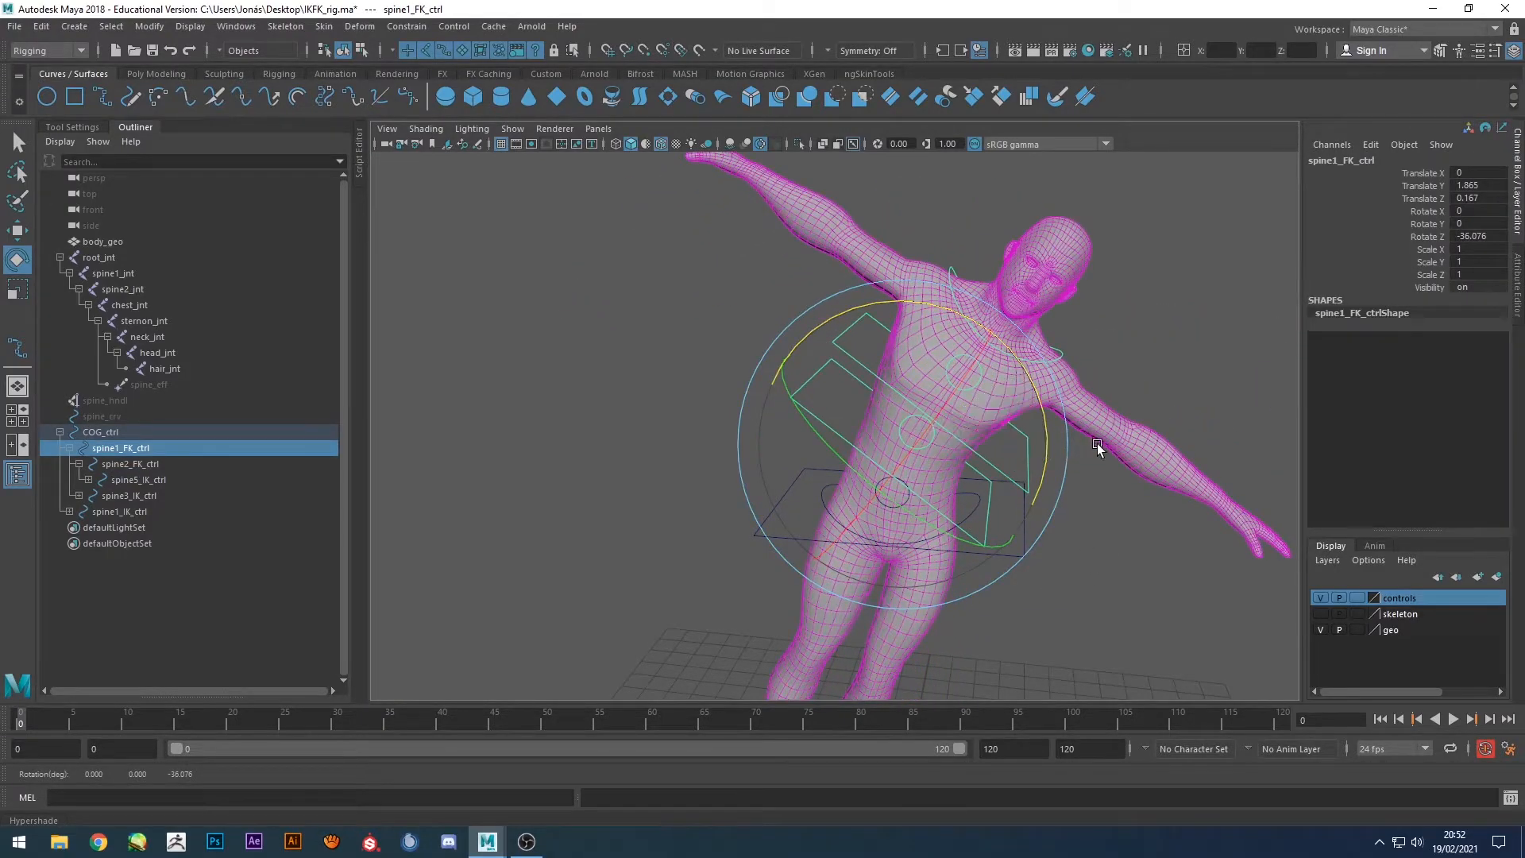
key("ctrl+z")
left_click(1117, 421)
Check the translate values of spine4_IK_ctrl, spine5_IK_ctrl and spine2_FK_ctrl for controls that are not zeroed out.
left_click(912, 359)
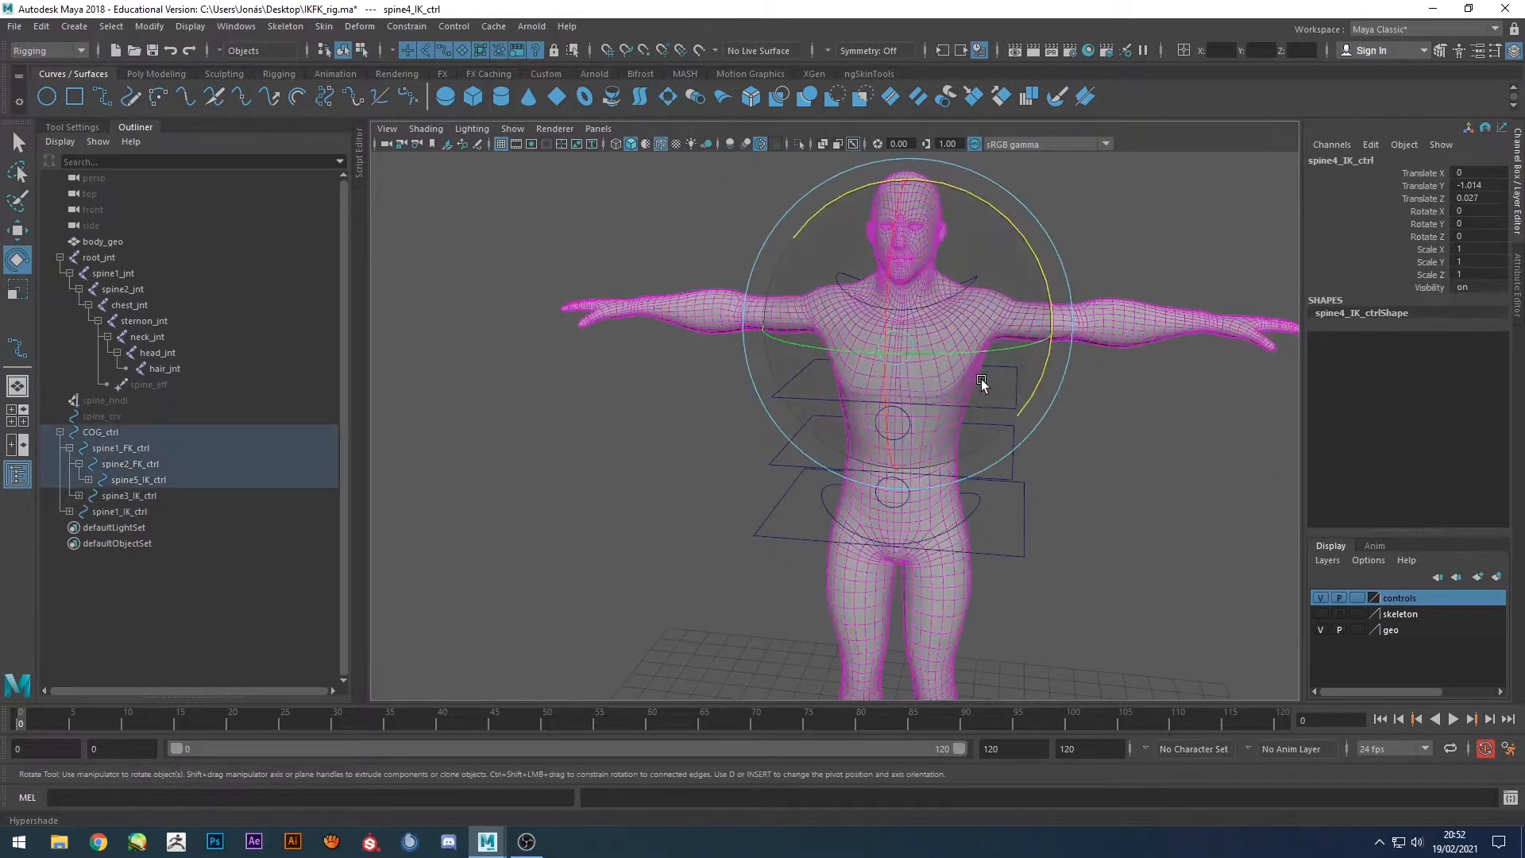
key("q")
left_click(1097, 565)
left_click(983, 283)
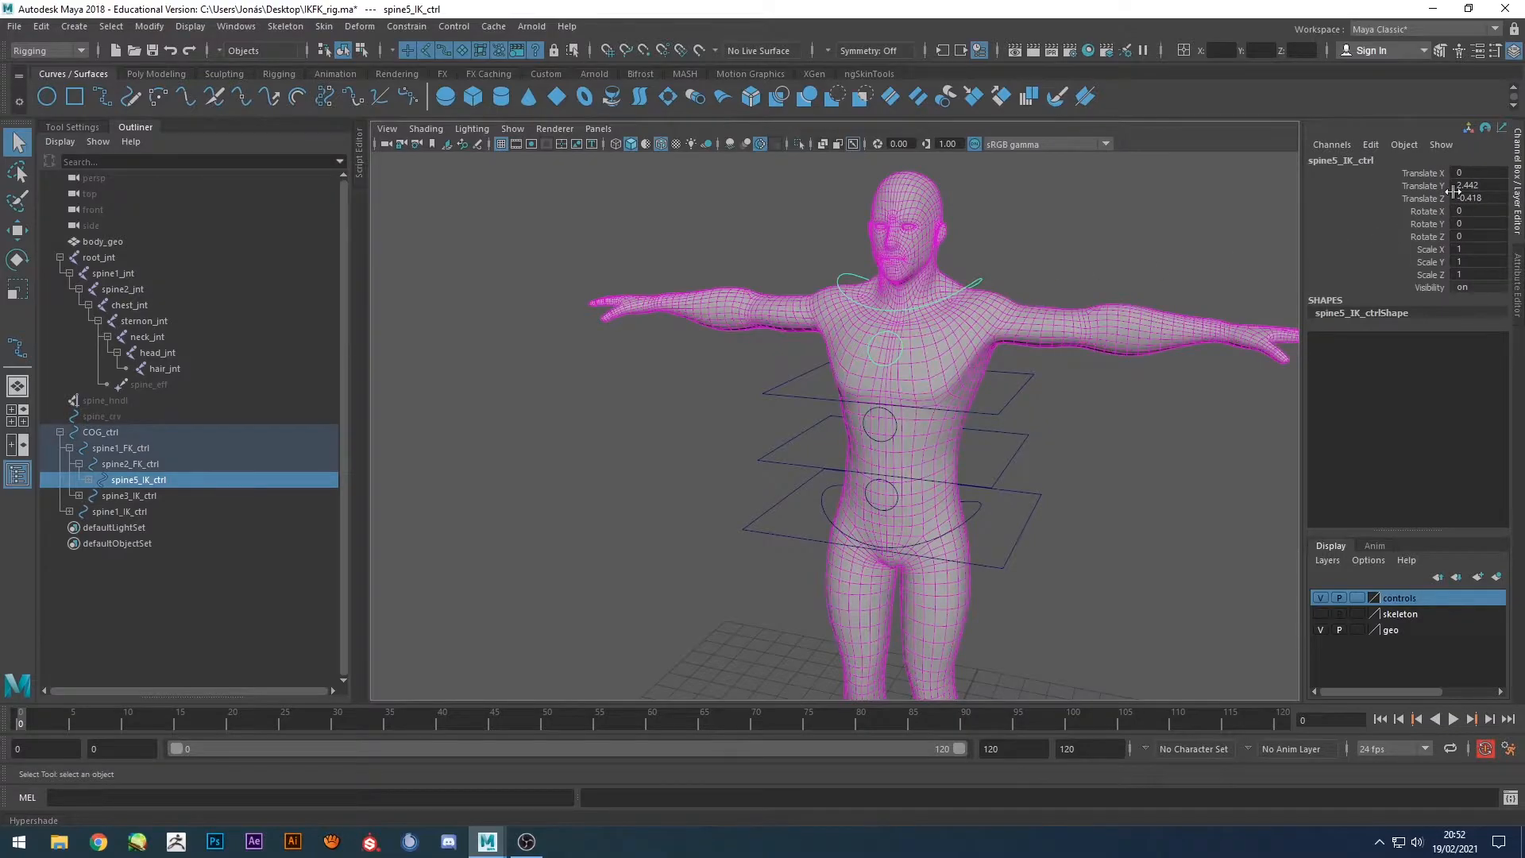
left_click(149, 26)
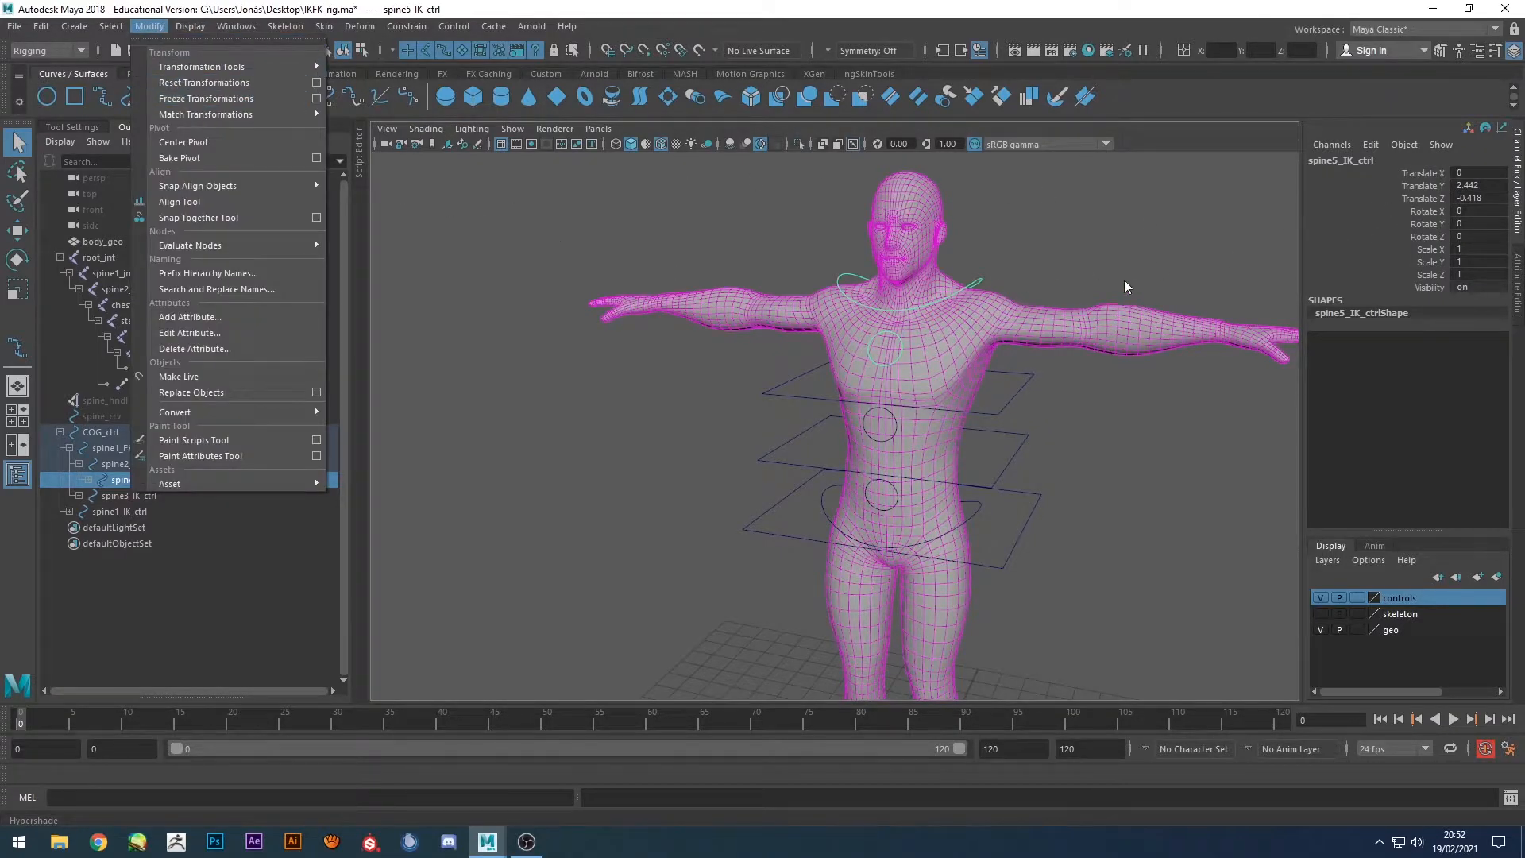
left_click(1112, 255)
left_click_drag(1026, 399, 1041, 439, "alt")
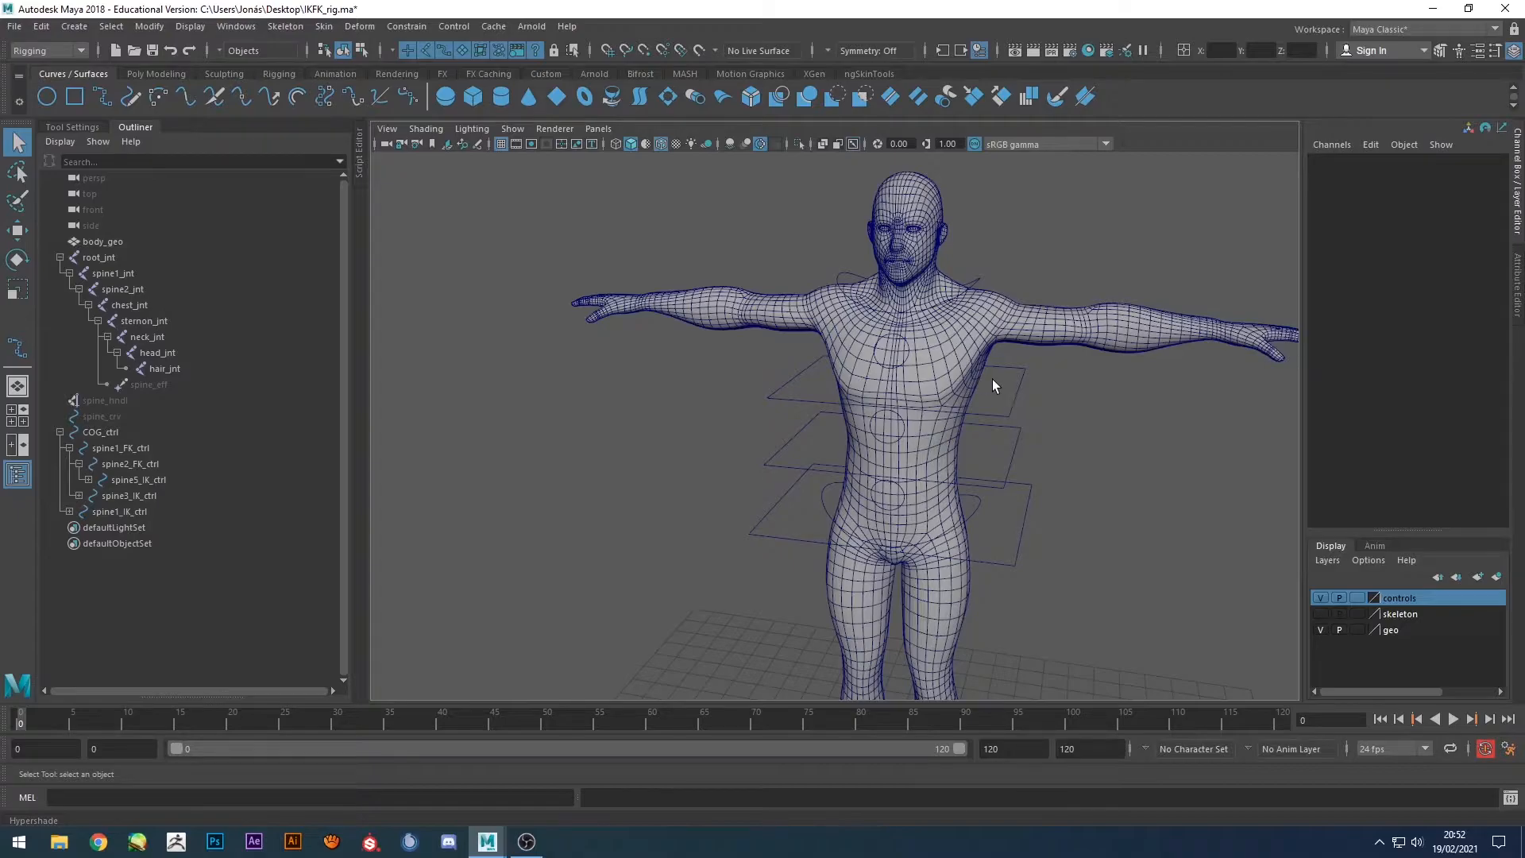
left_click_drag(989, 379, 1032, 406)
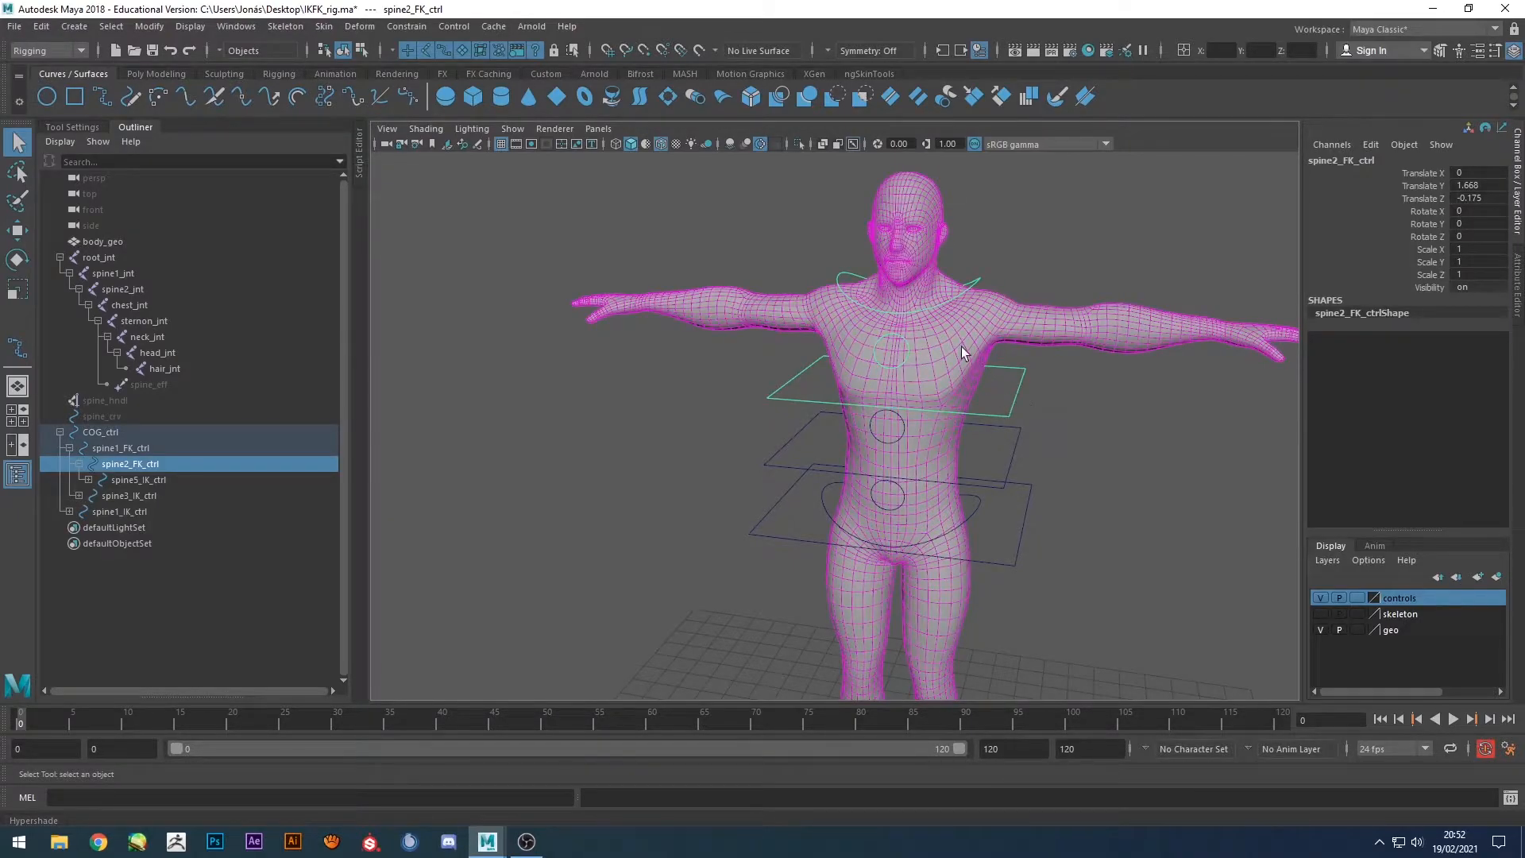
middle_click_drag(144, 484, 115, 467)
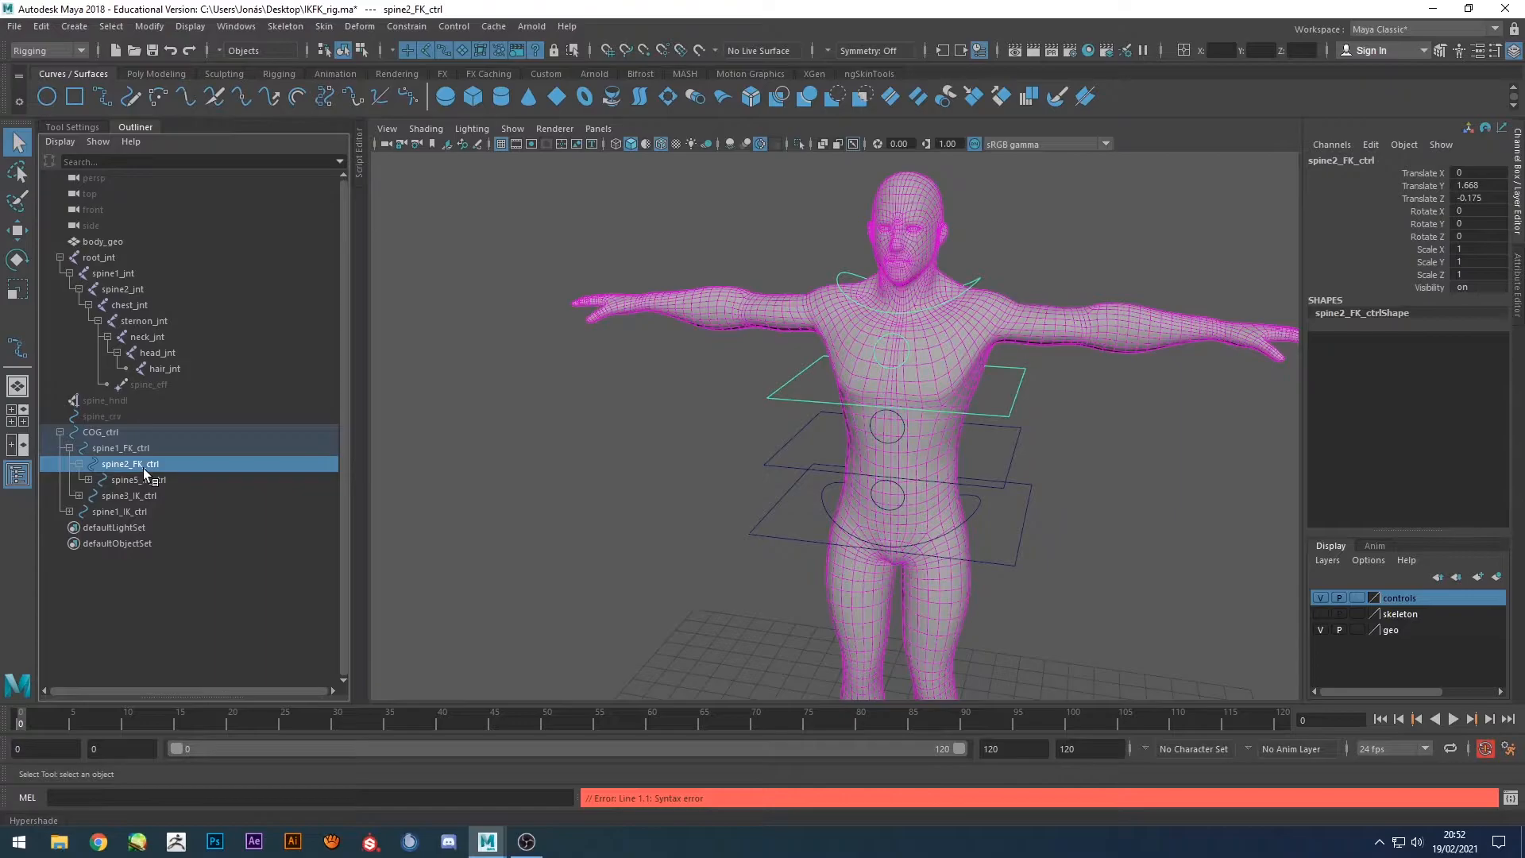
left_click(1199, 386)
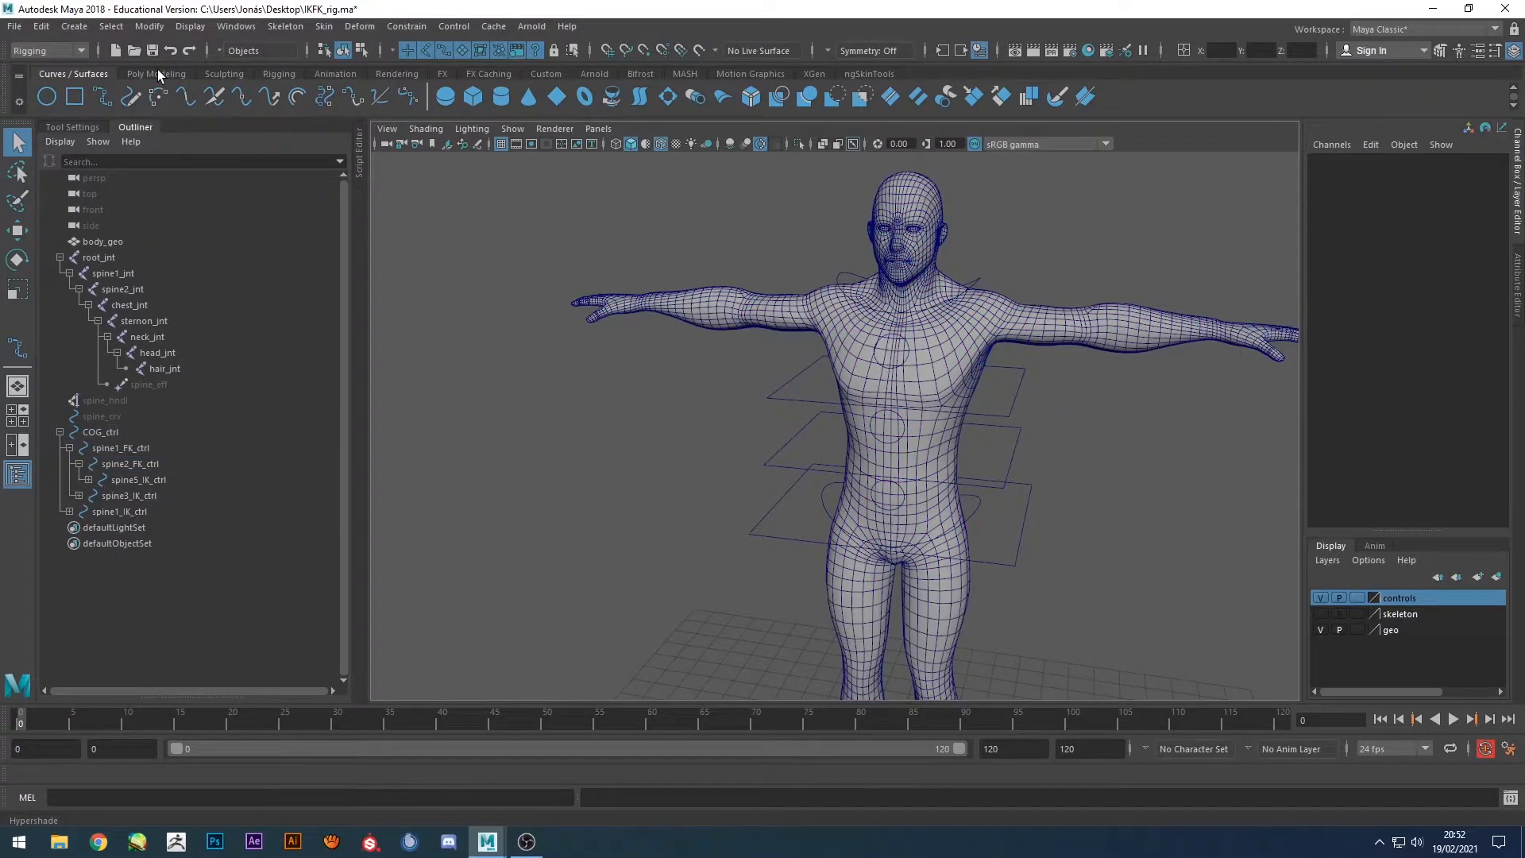
Expand the complete COG_ctrl hierarchy so every nested spine control is listed.
left_click(157, 70)
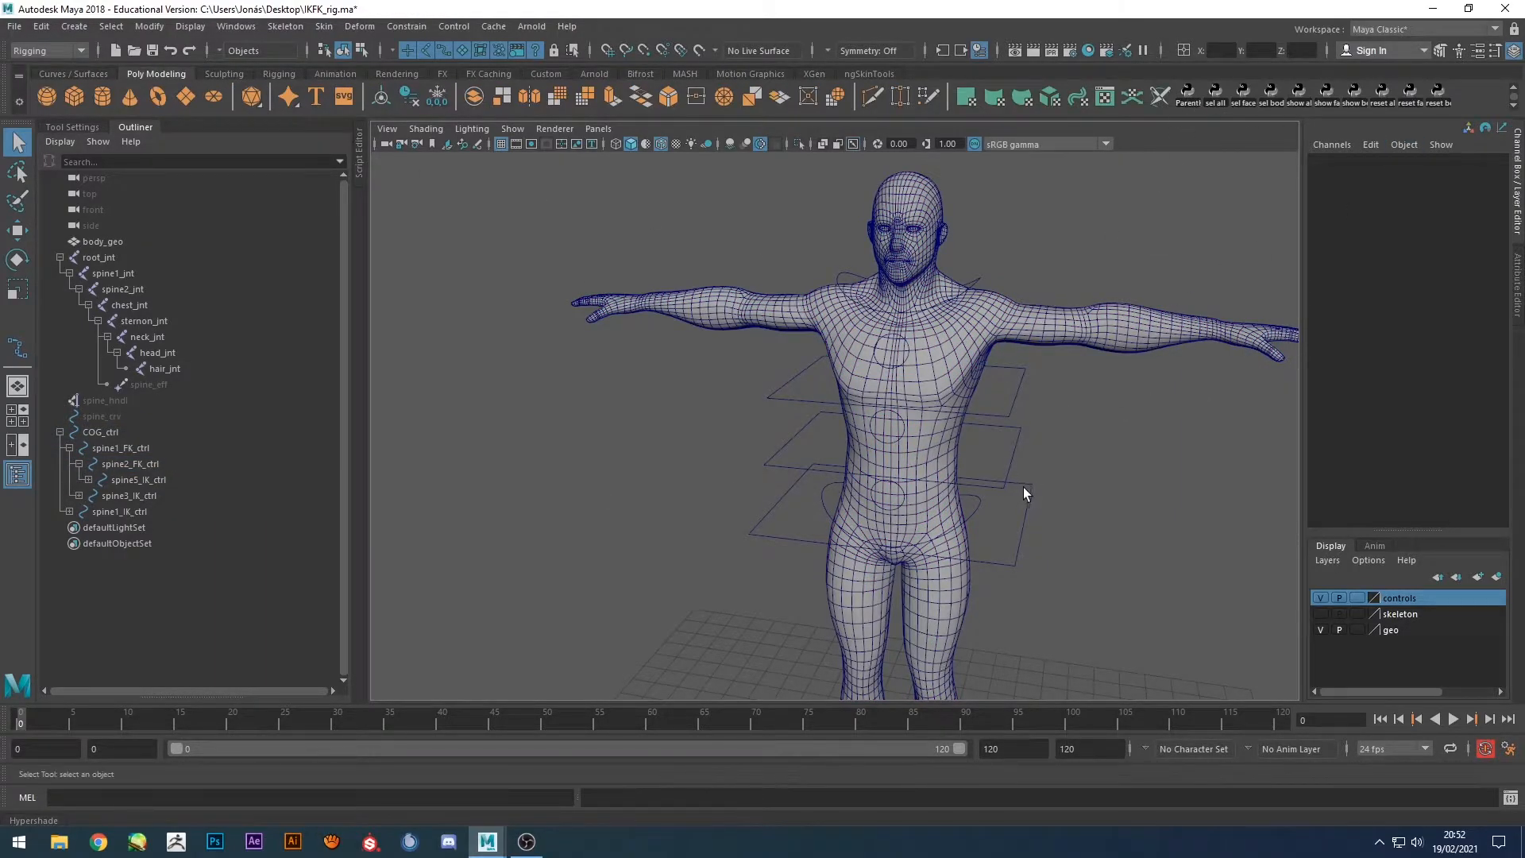
left_click_drag(1021, 488, 678, 483, "alt")
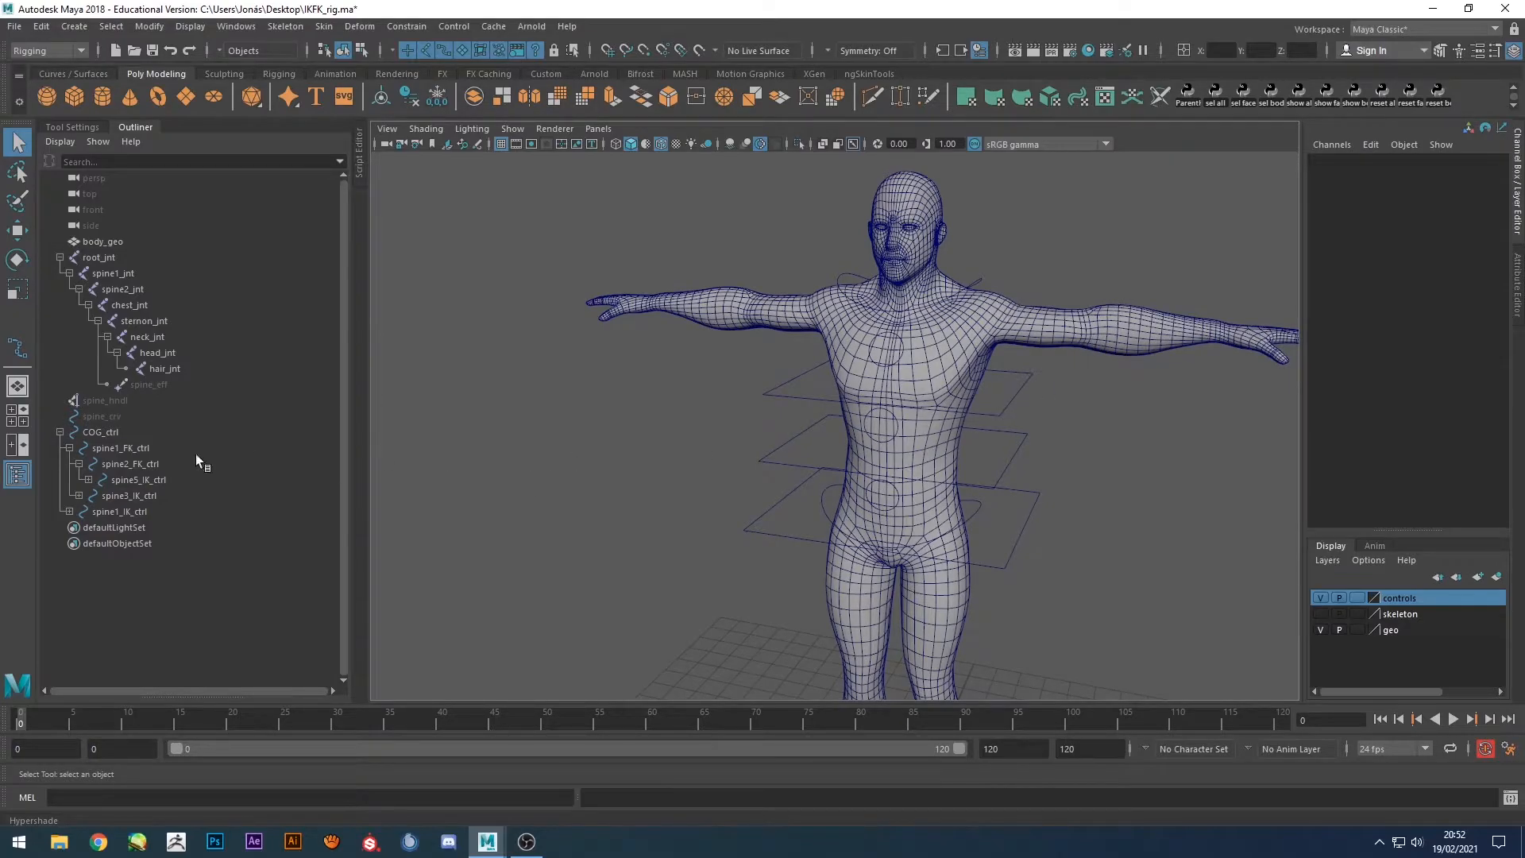
left_click(59, 432)
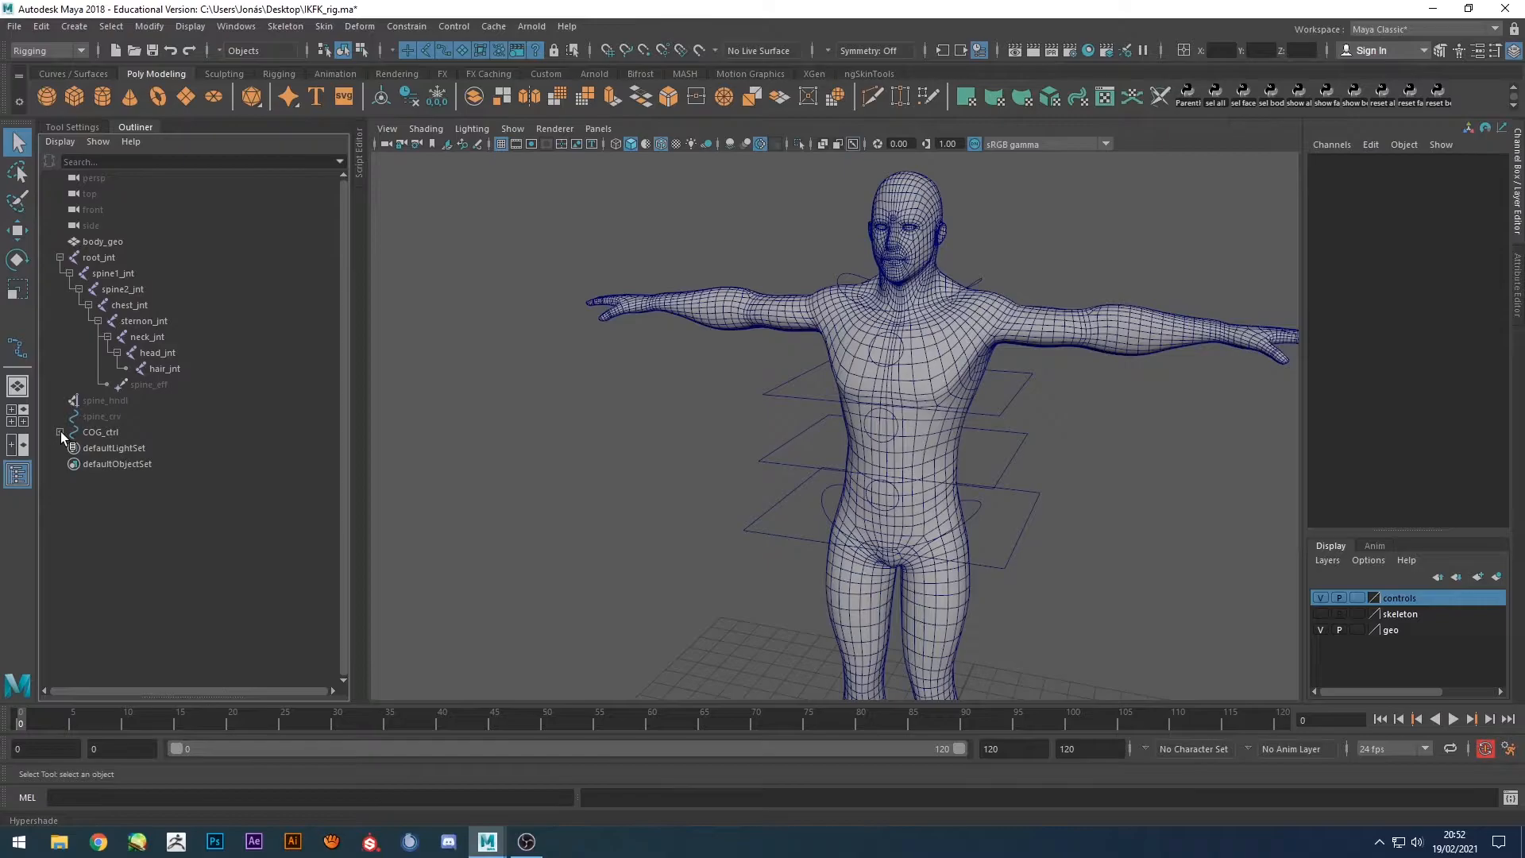
left_click(60, 432)
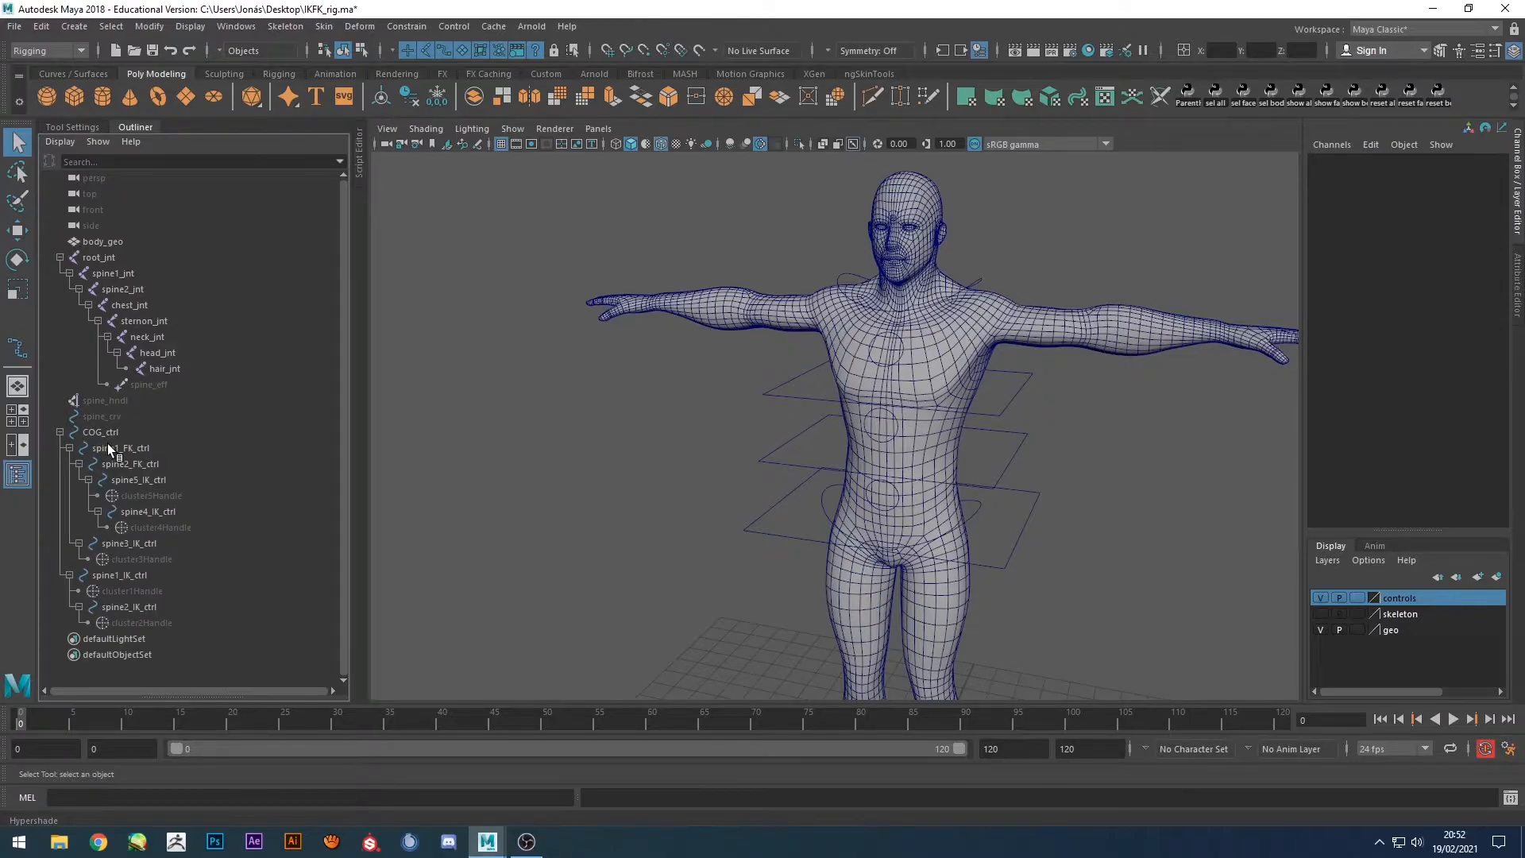
Zero out COG_ctrl and all spine IK and FK controls by giving each its own _root parent group, and expand the COG_root hierarchy.
left_click(145, 608)
left_click(130, 575, "ctrl")
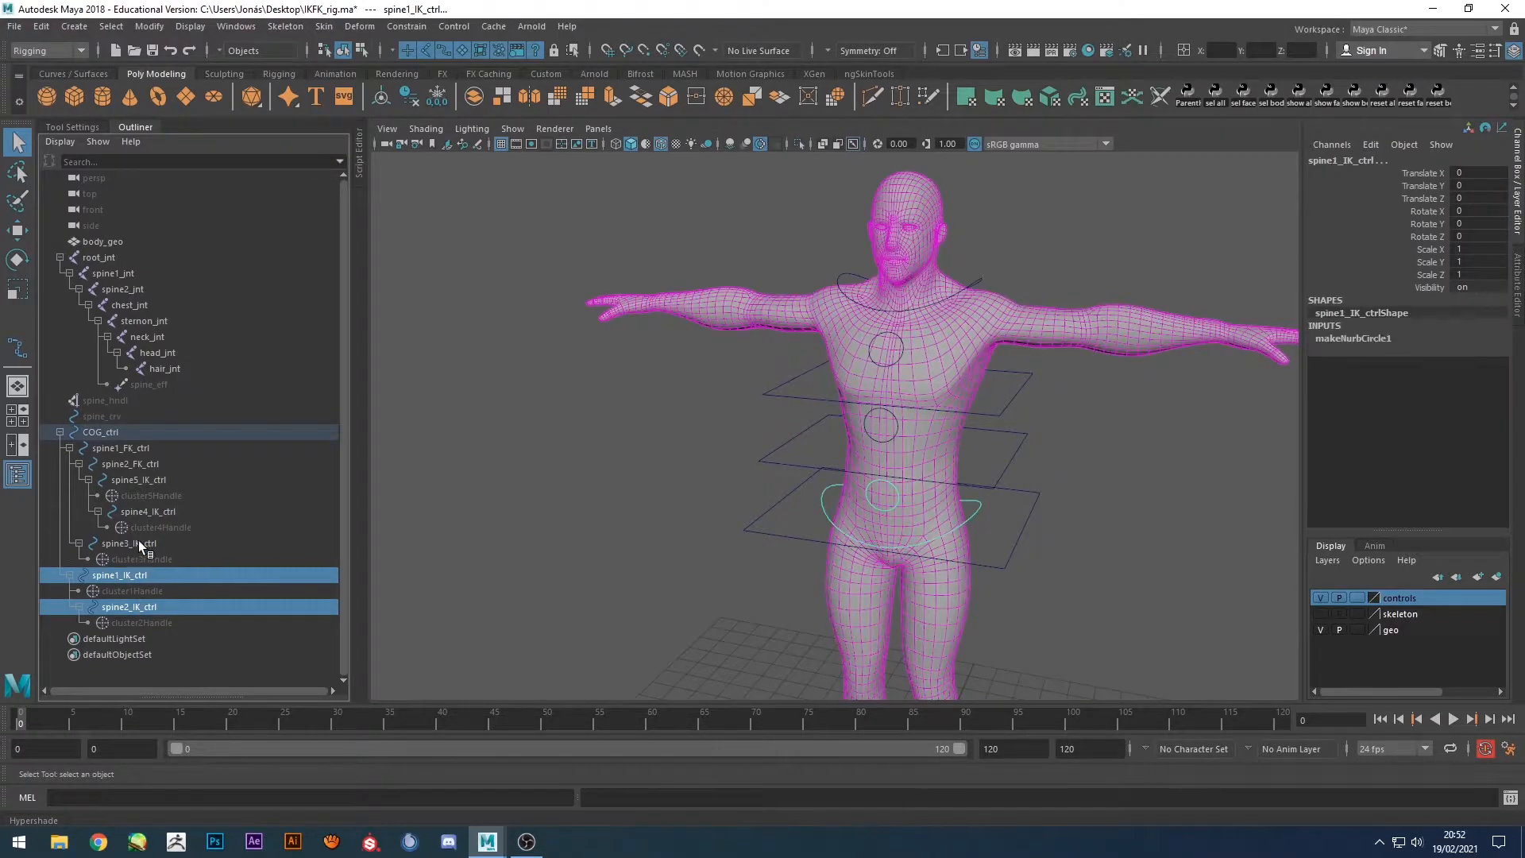
left_click(138, 543, "ctrl")
left_click(149, 509, "ctrl")
left_click(145, 478, "ctrl")
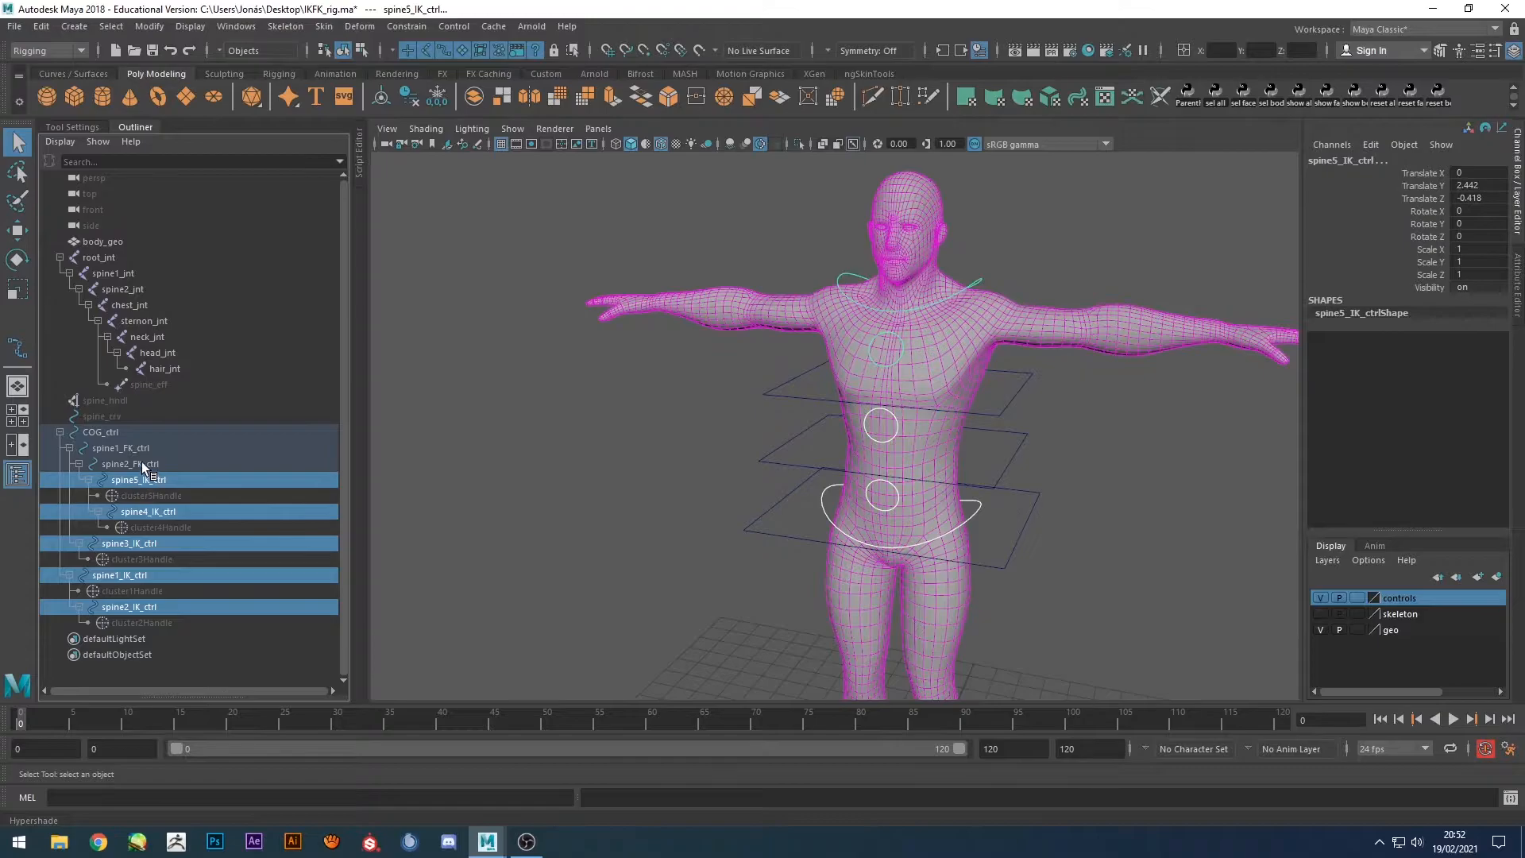
left_click(141, 463, "ctrl")
left_click(139, 449, "ctrl")
left_click(120, 431, "ctrl")
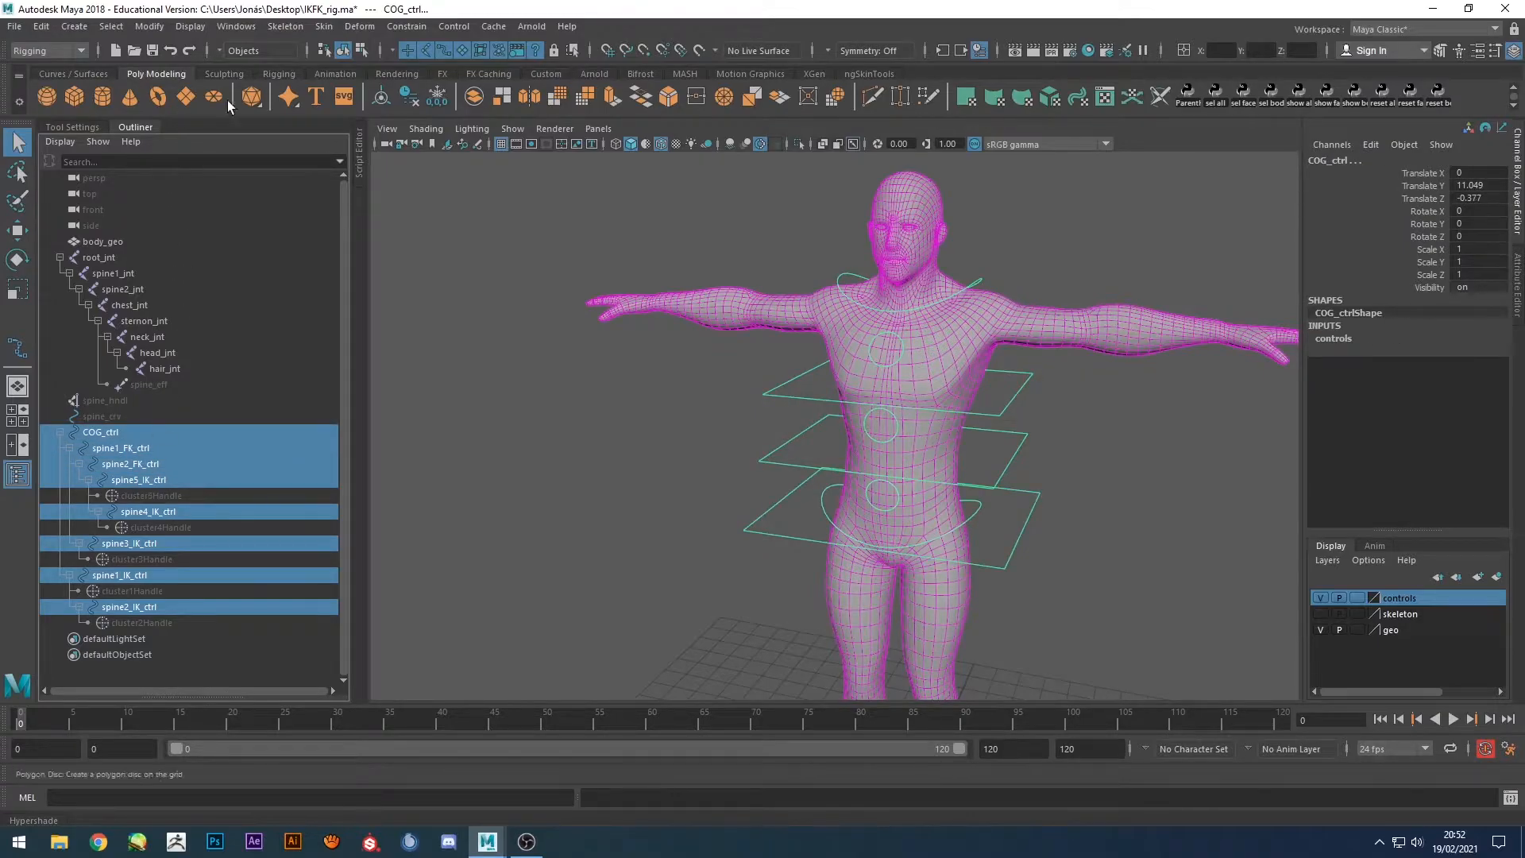
left_click(1161, 95)
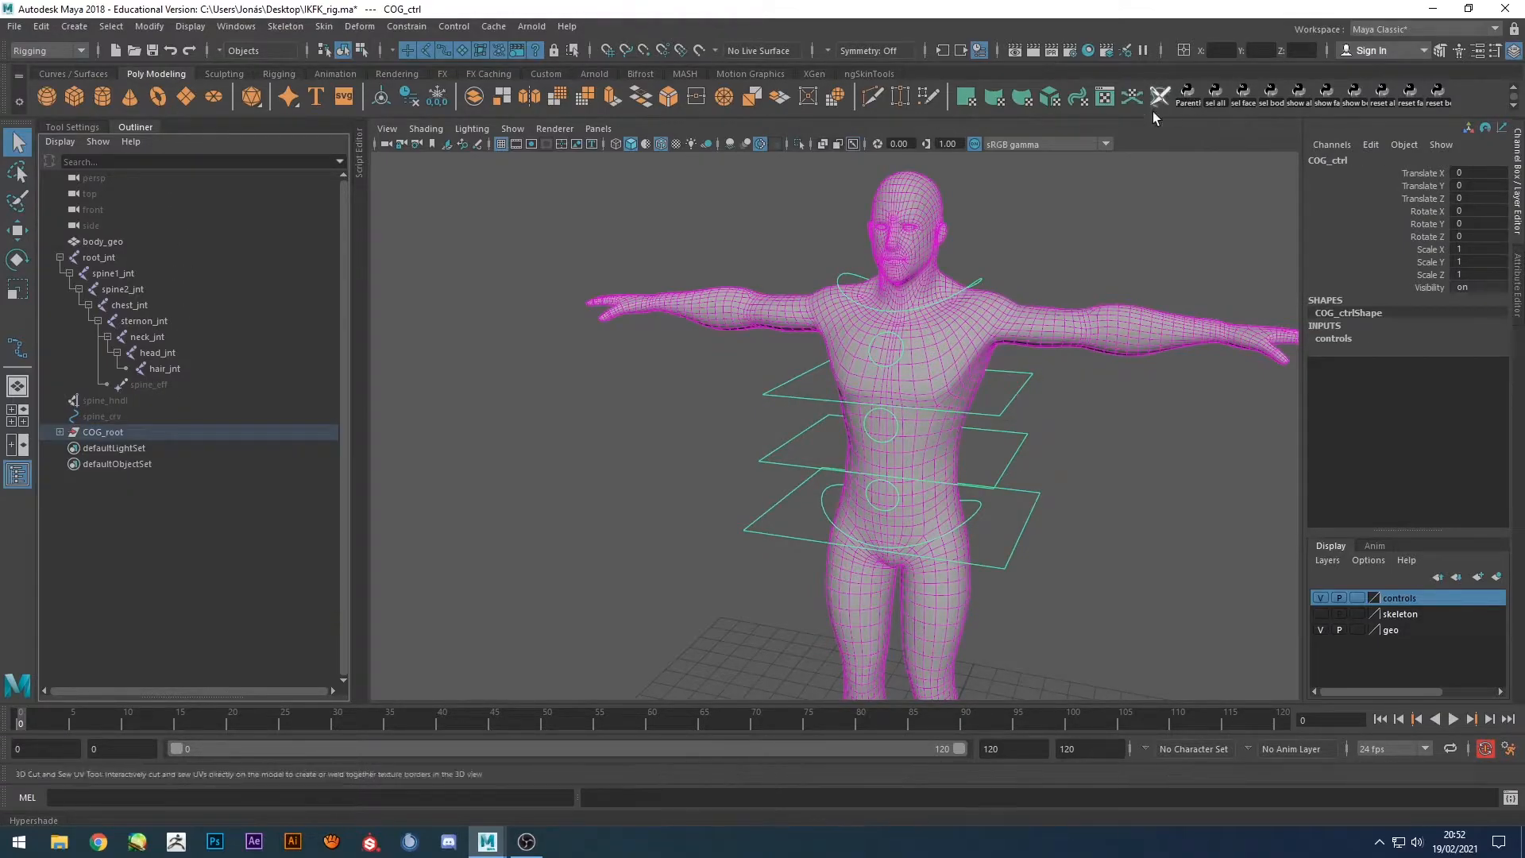
left_click(59, 432)
scroll(139, 444, "down", 3)
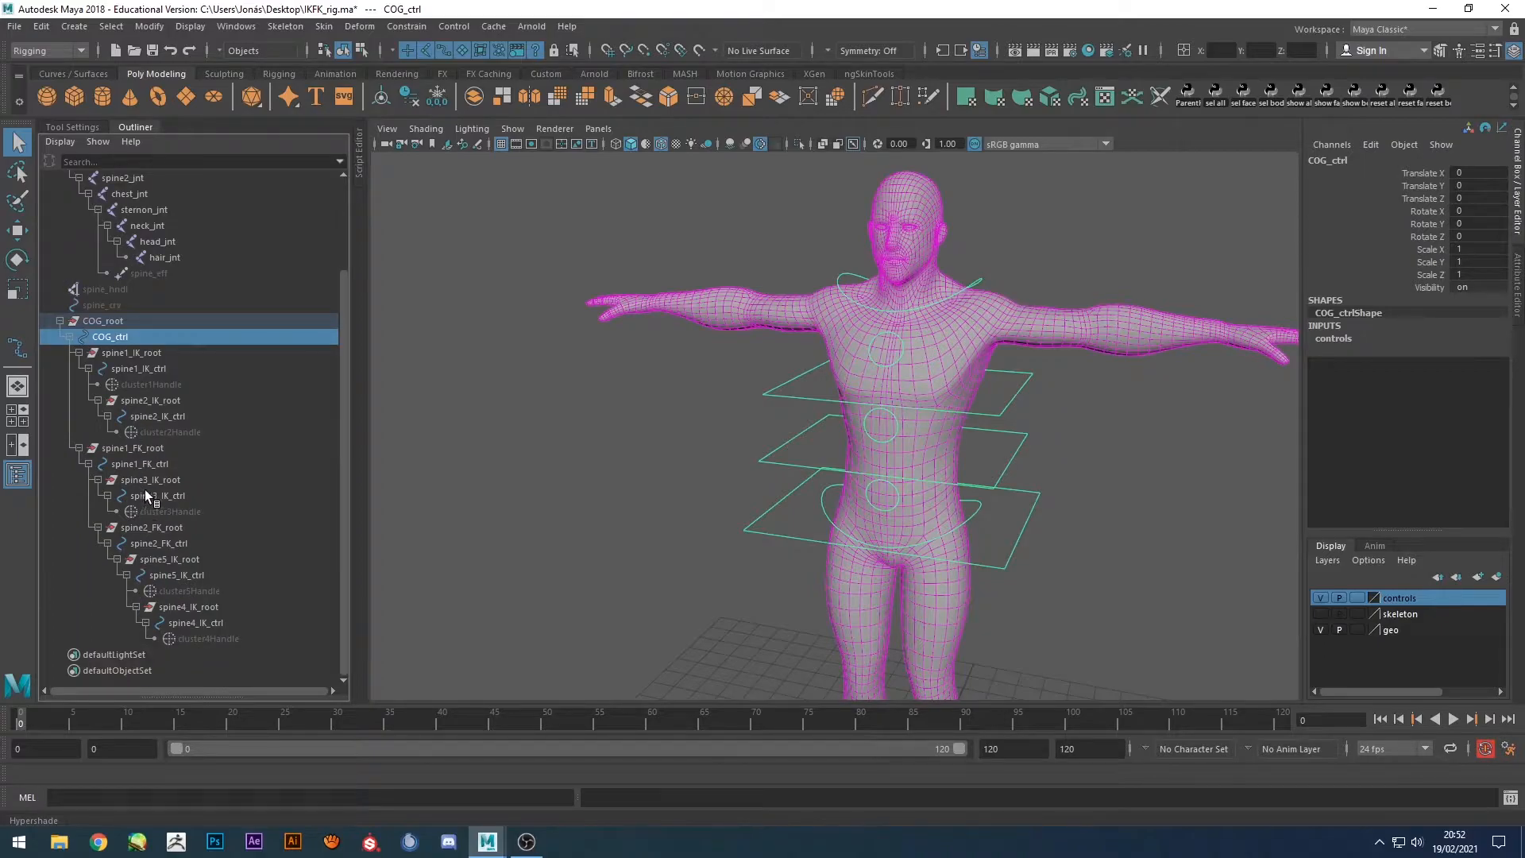
Examine the transform values of COG_root, spine1_IK_root and the COG, IK and FK controls to verify the zeroing.
left_click(124, 367)
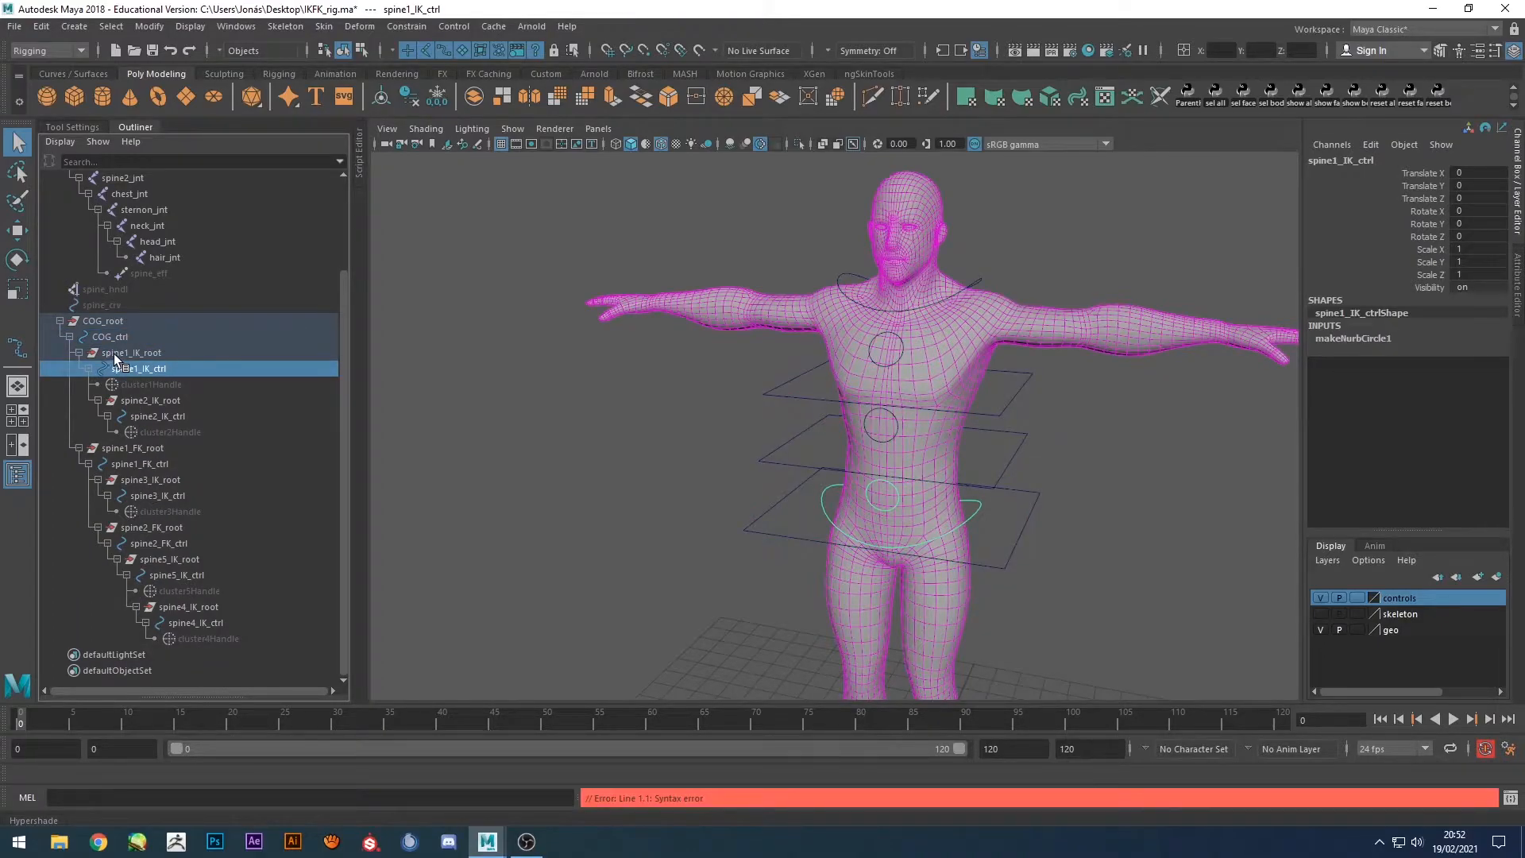
left_click(113, 353)
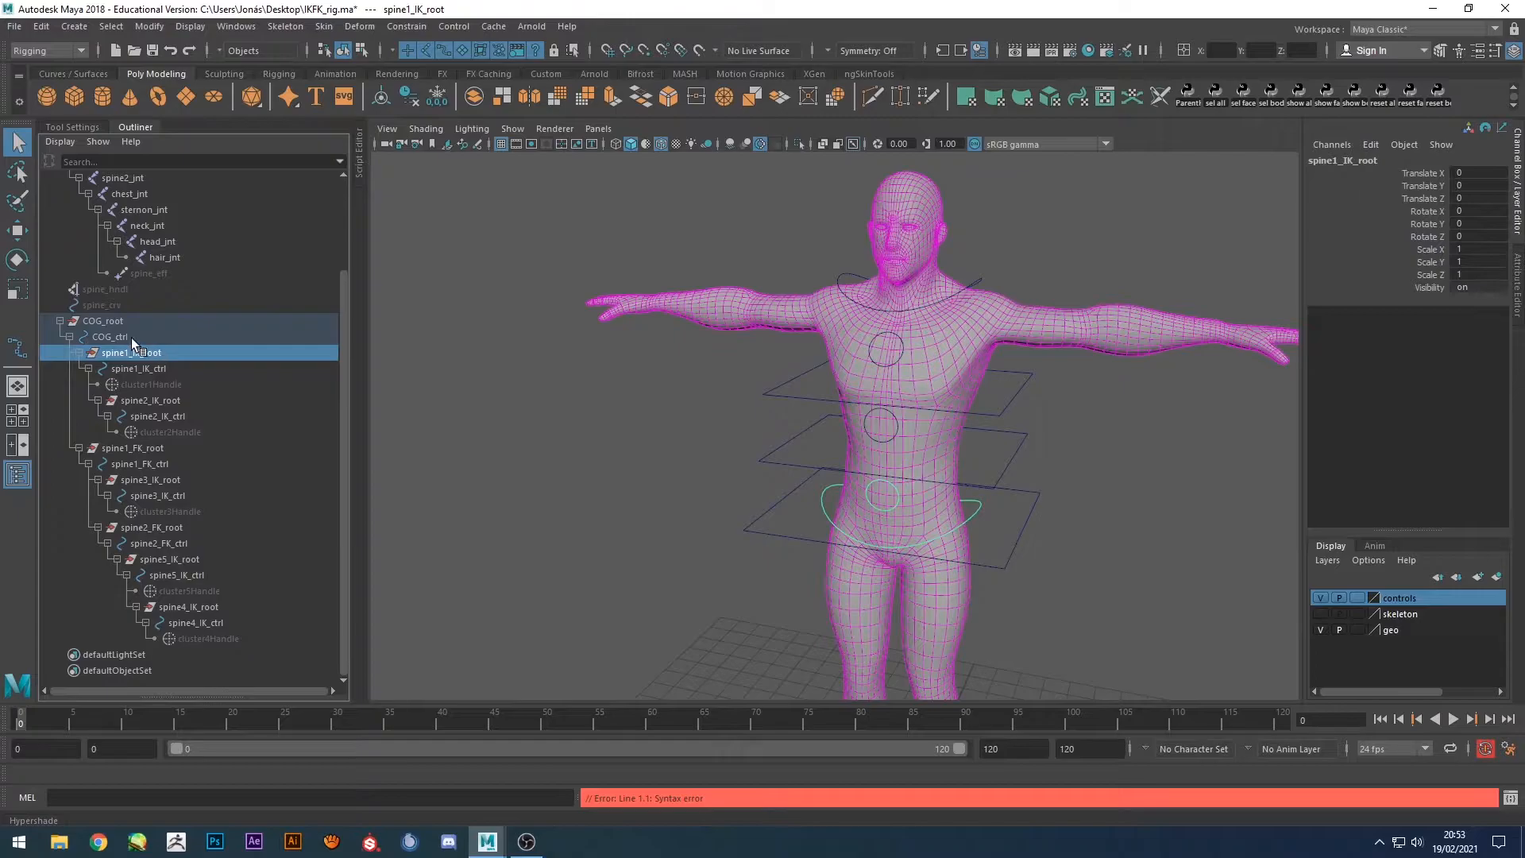
left_click(113, 321)
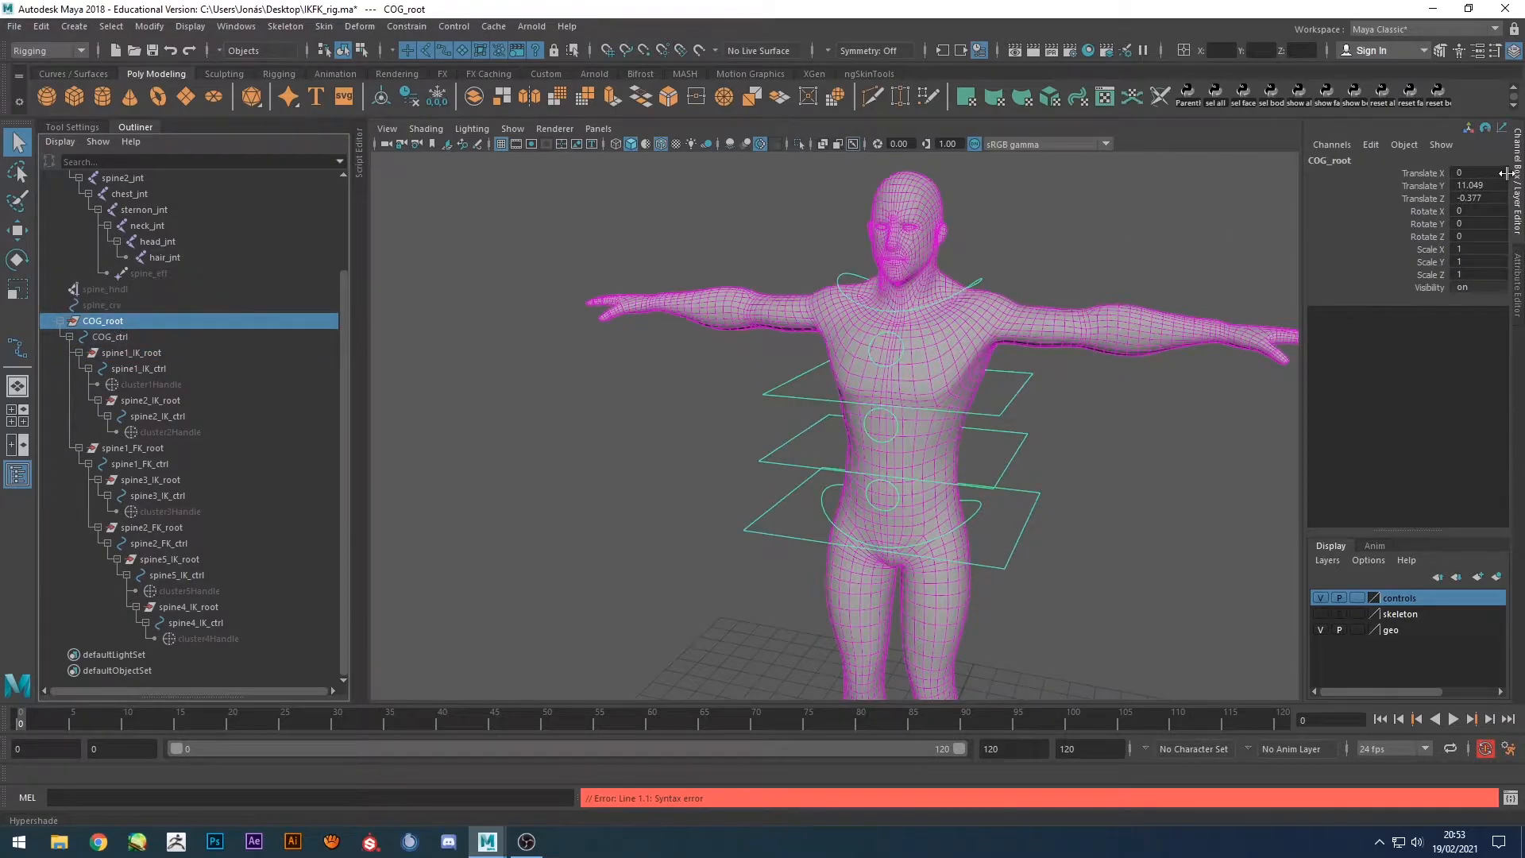
left_click(111, 338)
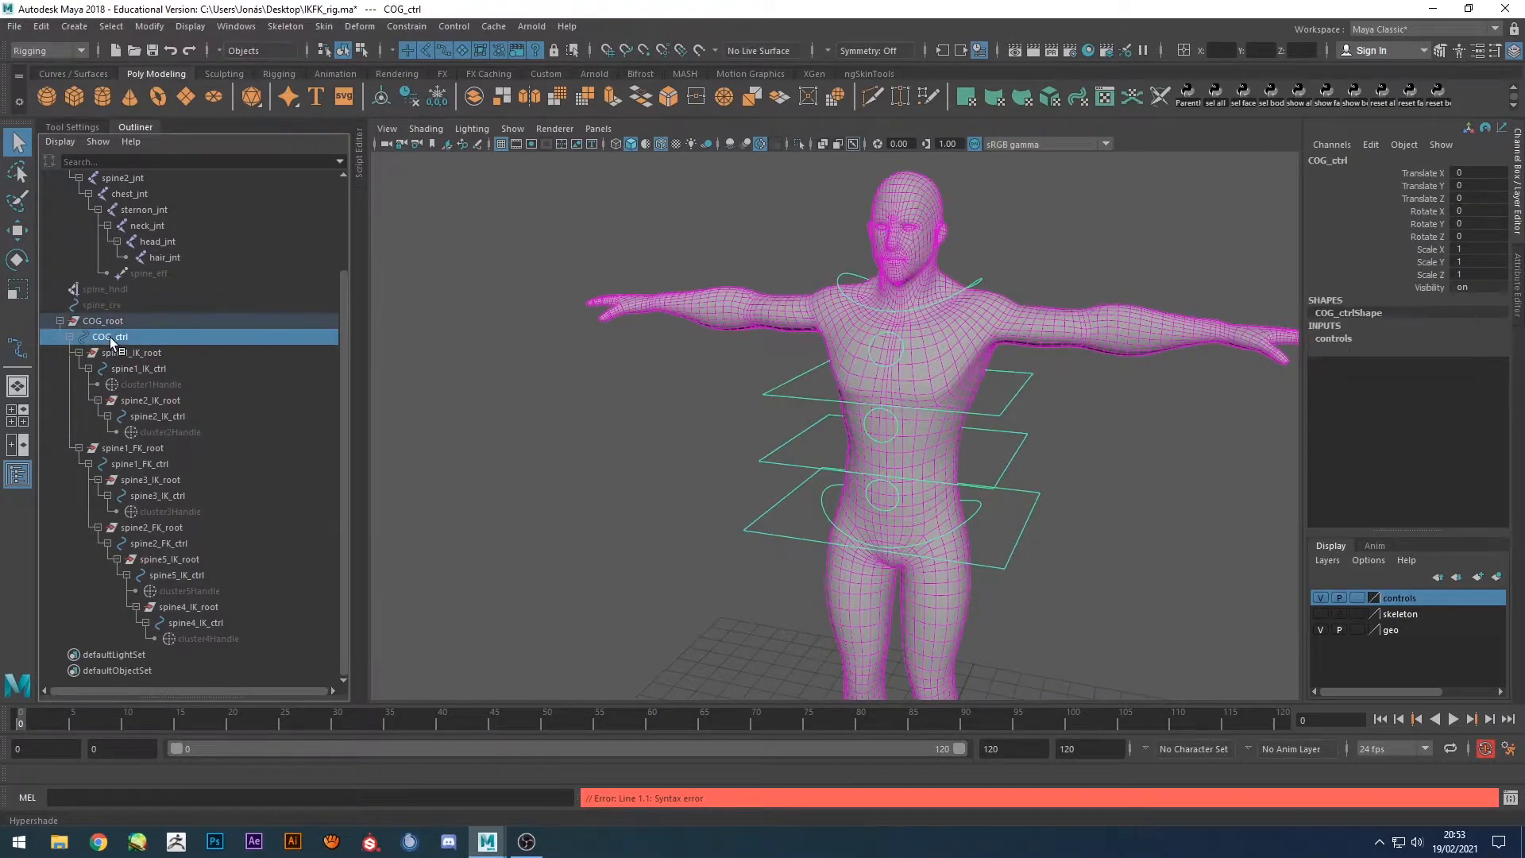
left_click(1026, 421)
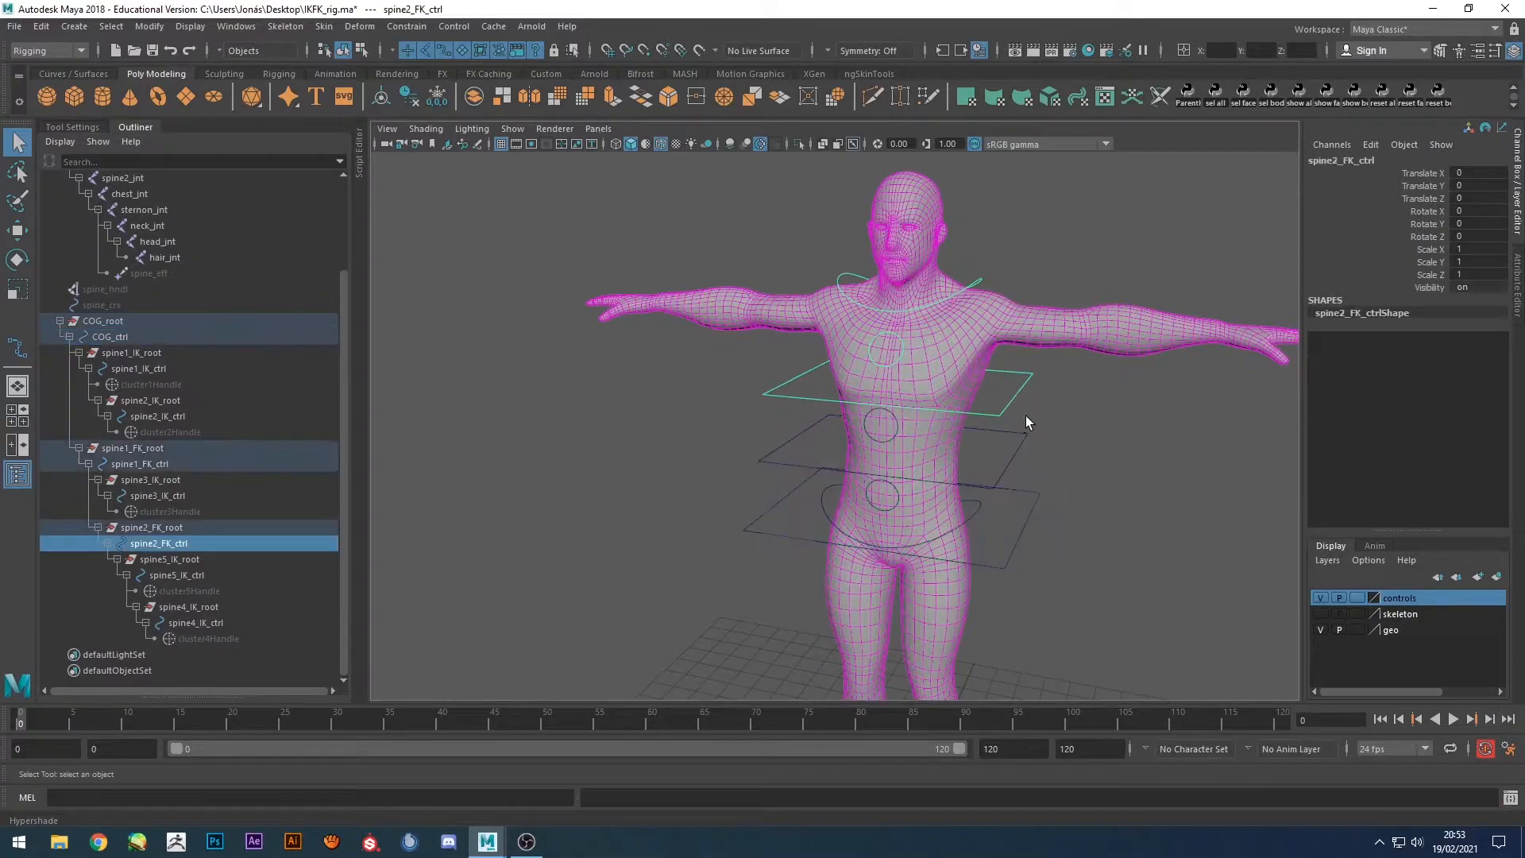
left_click(1010, 457)
left_click_drag(1024, 518, 1025, 516)
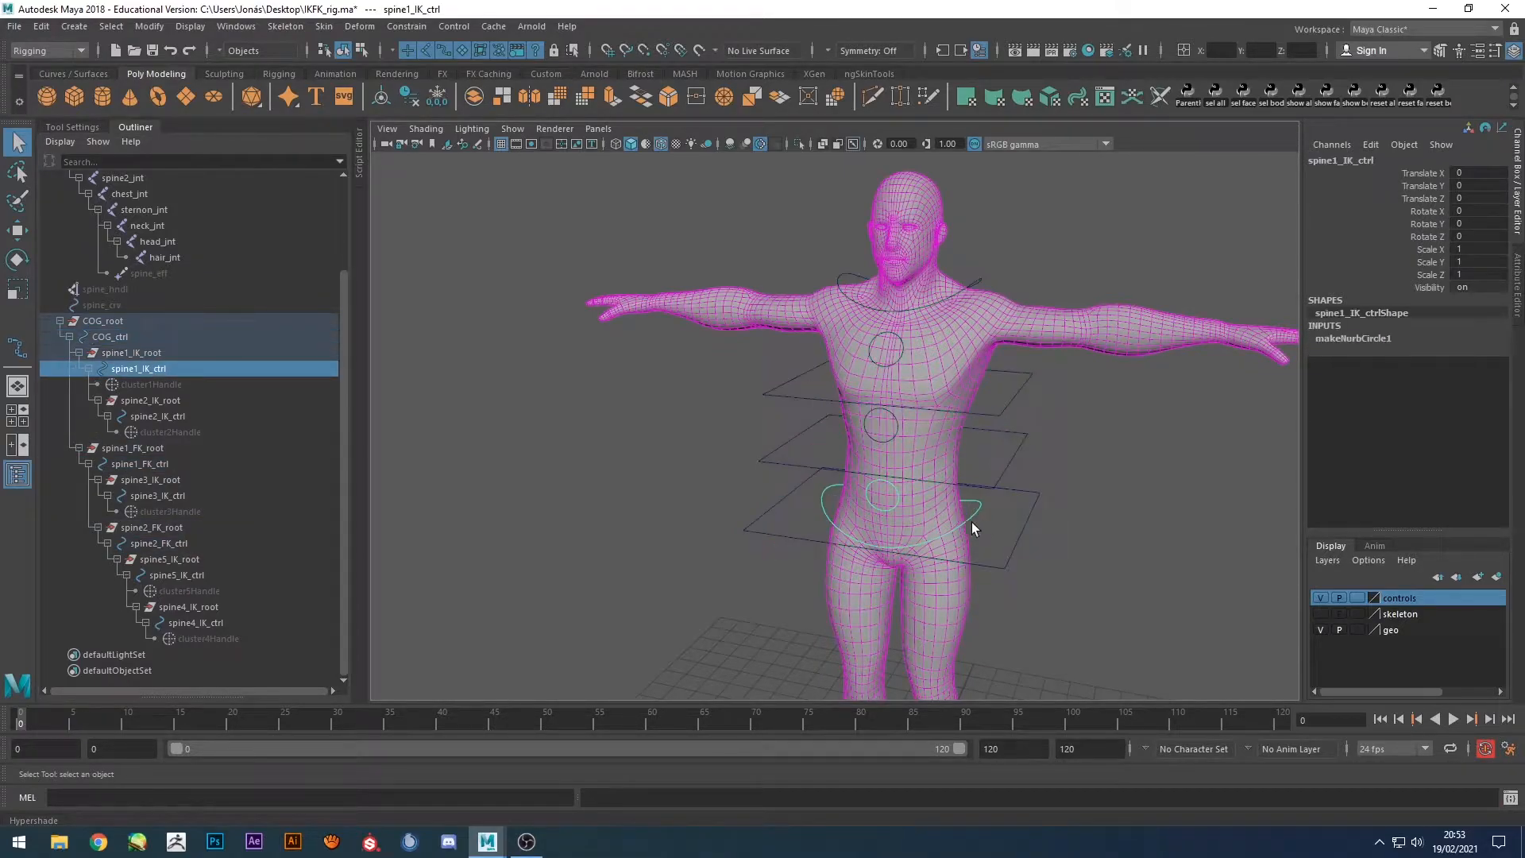
left_click(889, 484)
left_click(884, 440)
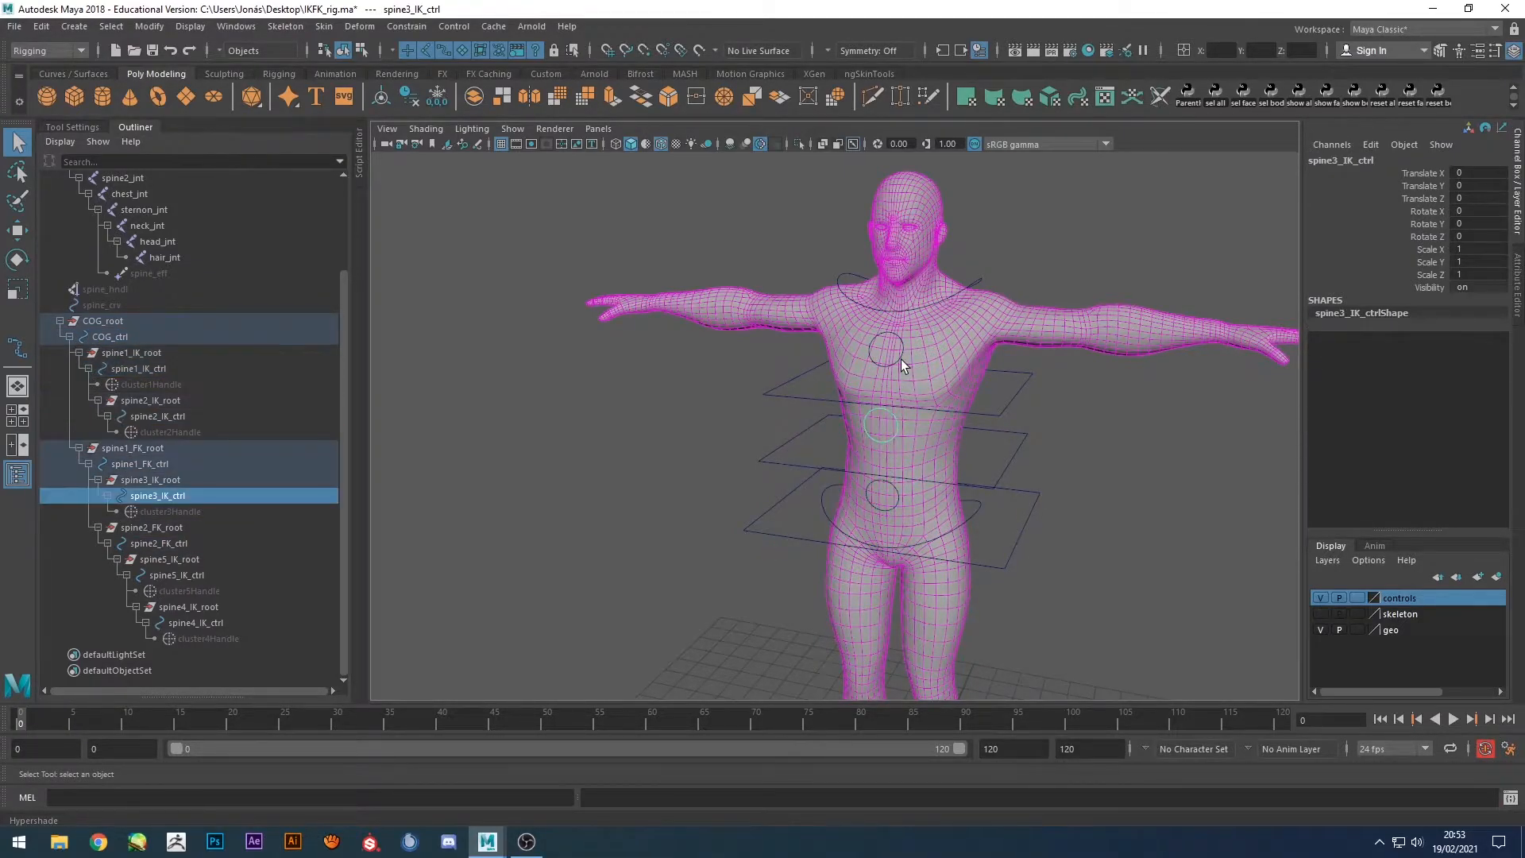
left_click(900, 359)
left_click(932, 306)
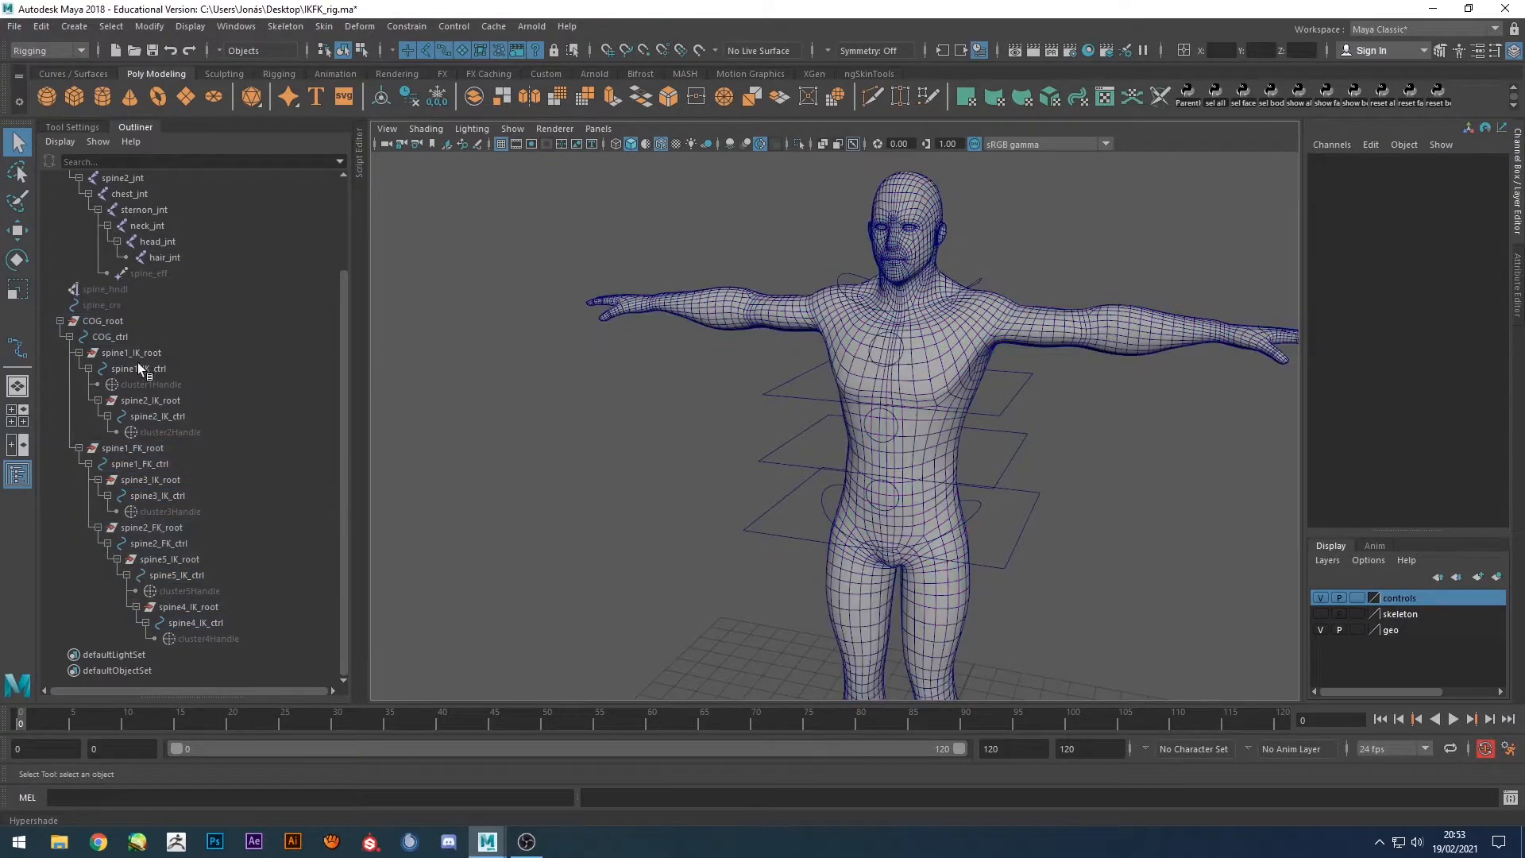
Collapse the COG_root hierarchy, then display the skeleton layer and hide the geo layer around the neck and head joints.
left_click(60, 321)
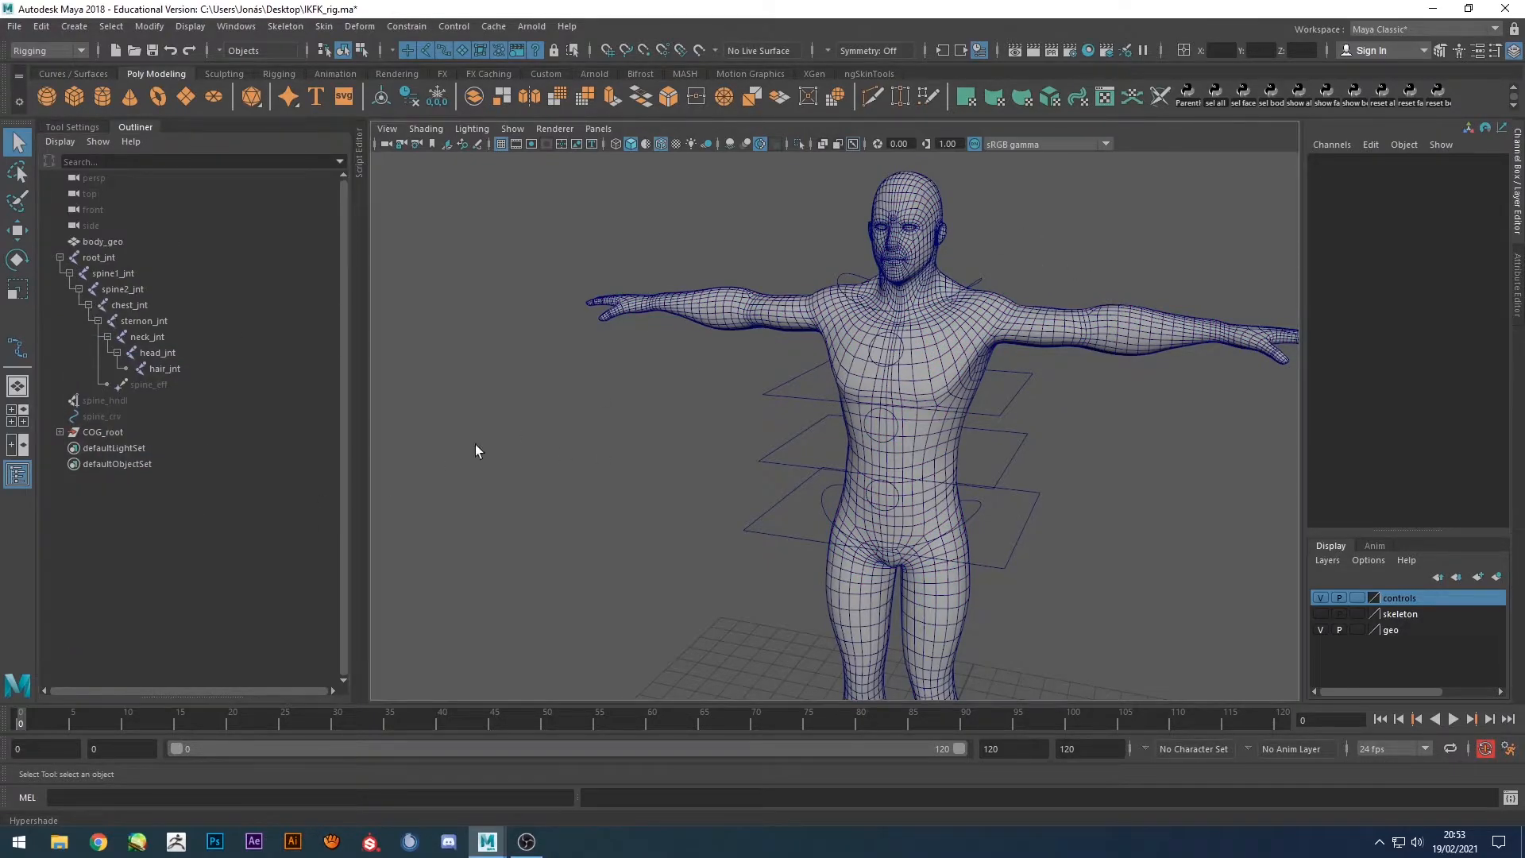
left_click(1321, 614)
left_click_drag(1140, 469, 1227, 541, "alt")
left_click(1321, 630)
left_click_drag(1004, 327, 918, 467, "alt")
middle_click_drag(918, 466, 875, 479, "alt")
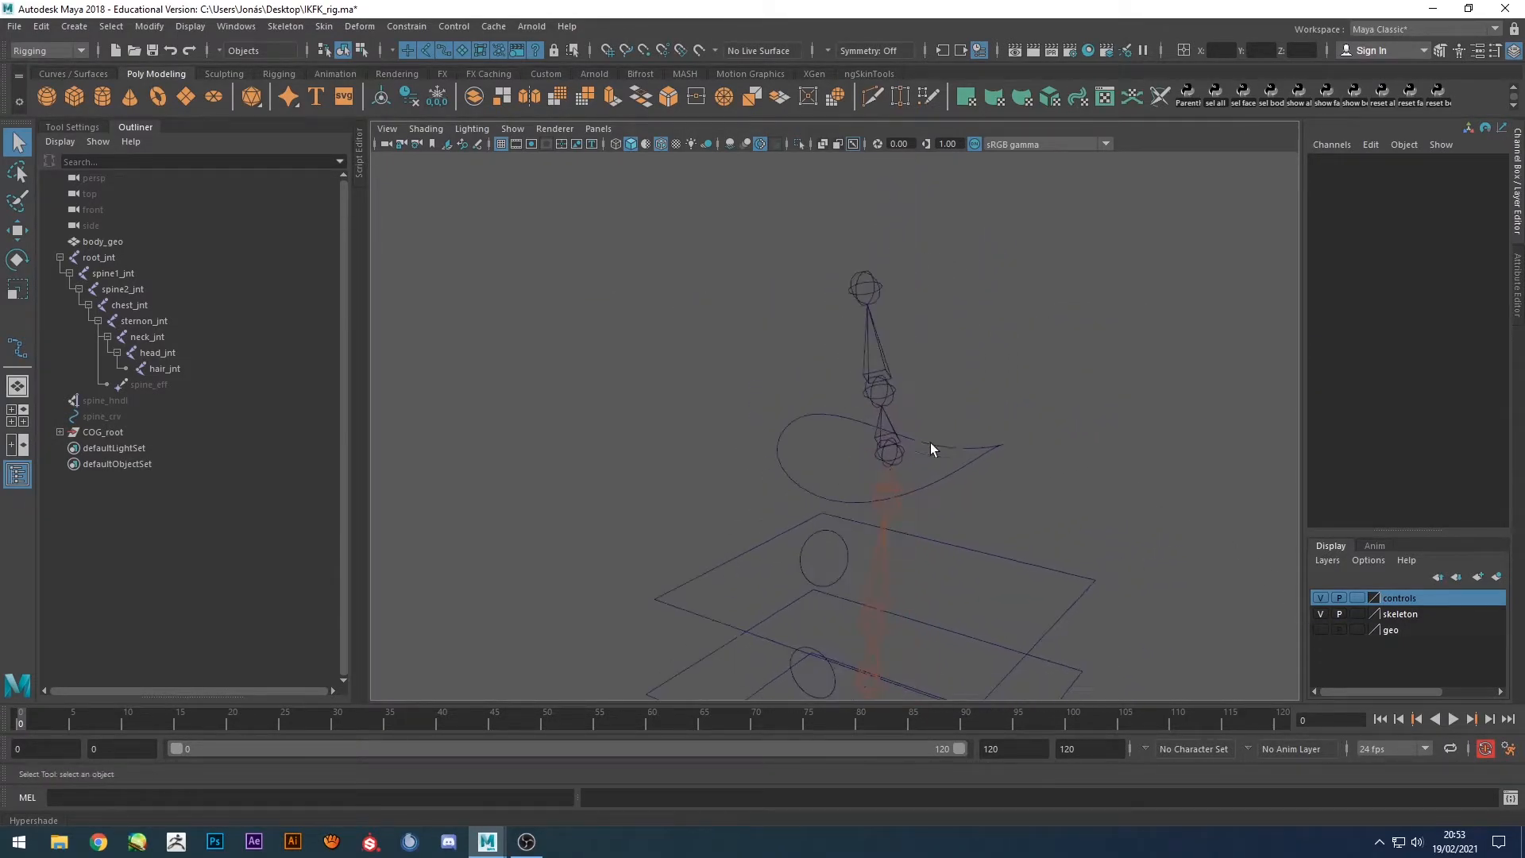
left_click_drag(972, 420, 937, 429, "alt")
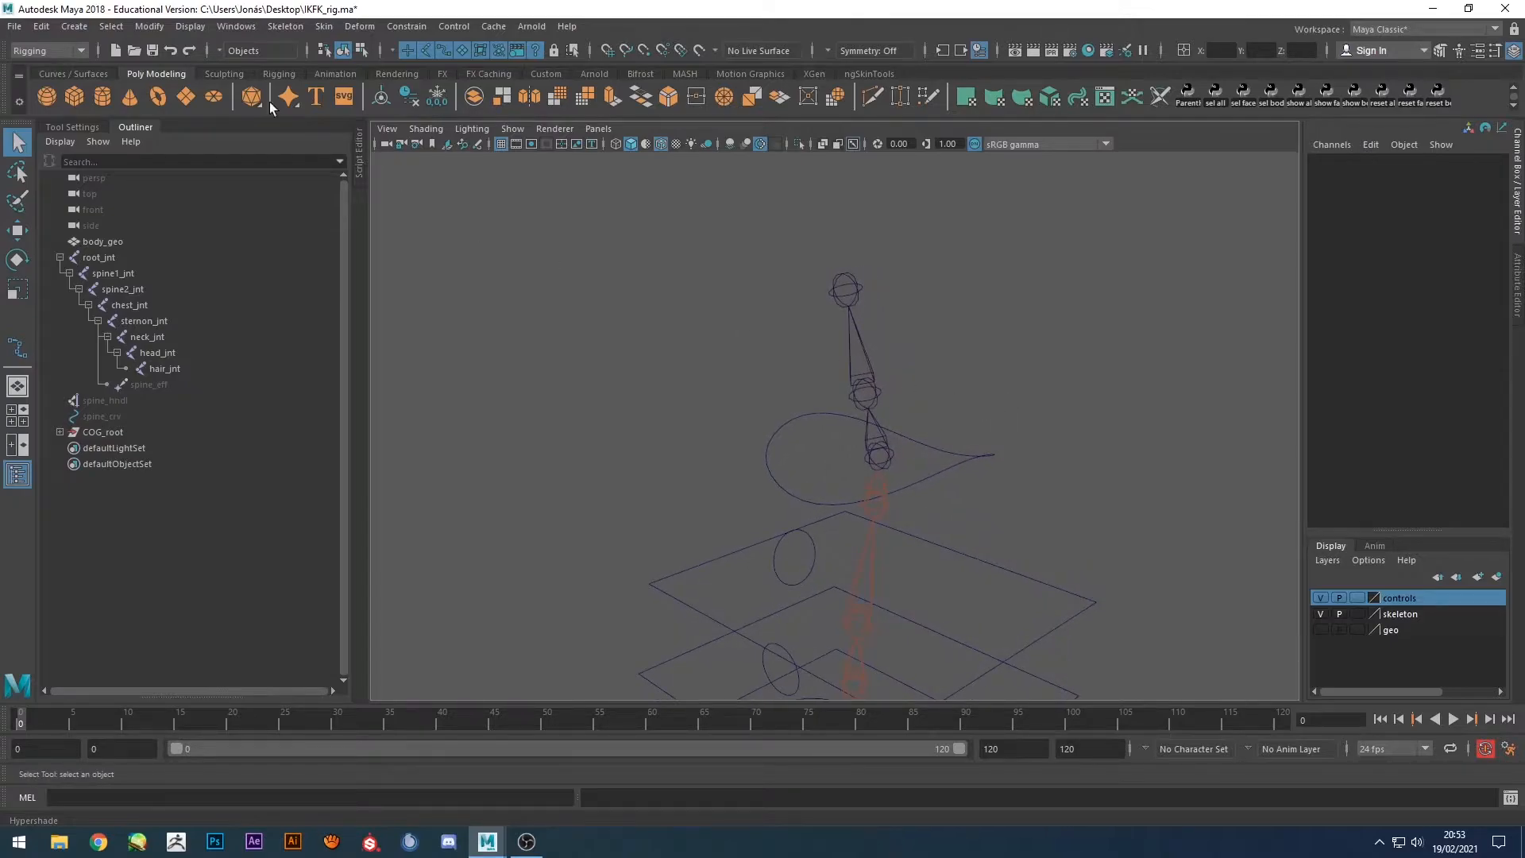
Create a NURBS circle at the origin and duplicate it to have one control shape each for neck and head.
left_click(76, 74)
left_click(48, 96)
scroll(922, 524, "down", 5)
left_click_drag(921, 524, 932, 365, "alt")
scroll(917, 324, "up", 3)
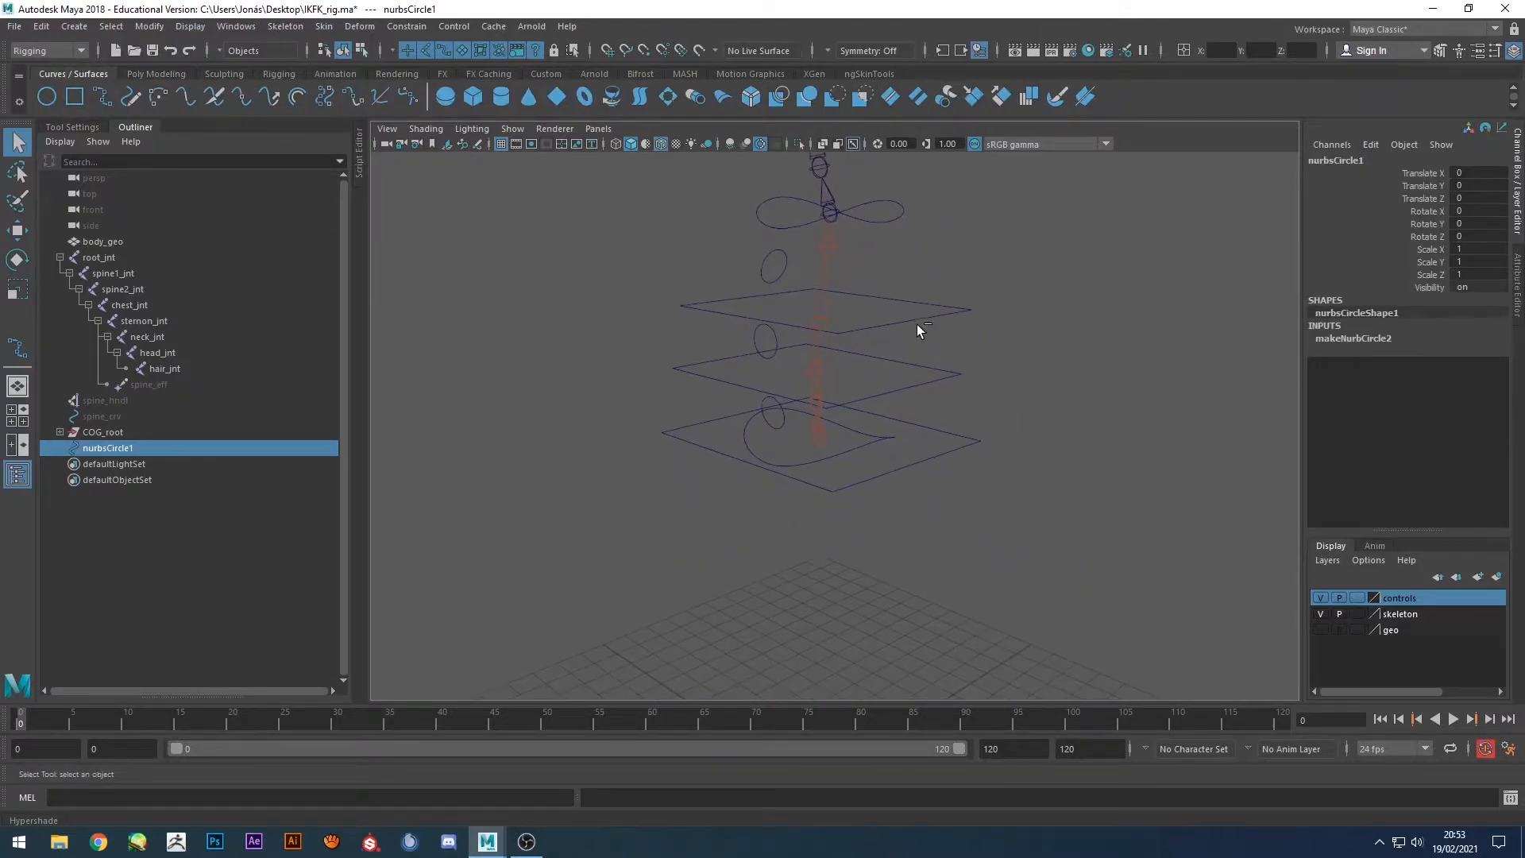
key("ctrl+d")
Match all transforms of nurbsCircle1 to neck_jnt.
left_click_drag(761, 330, 466, 436, "alt")
left_click(129, 445)
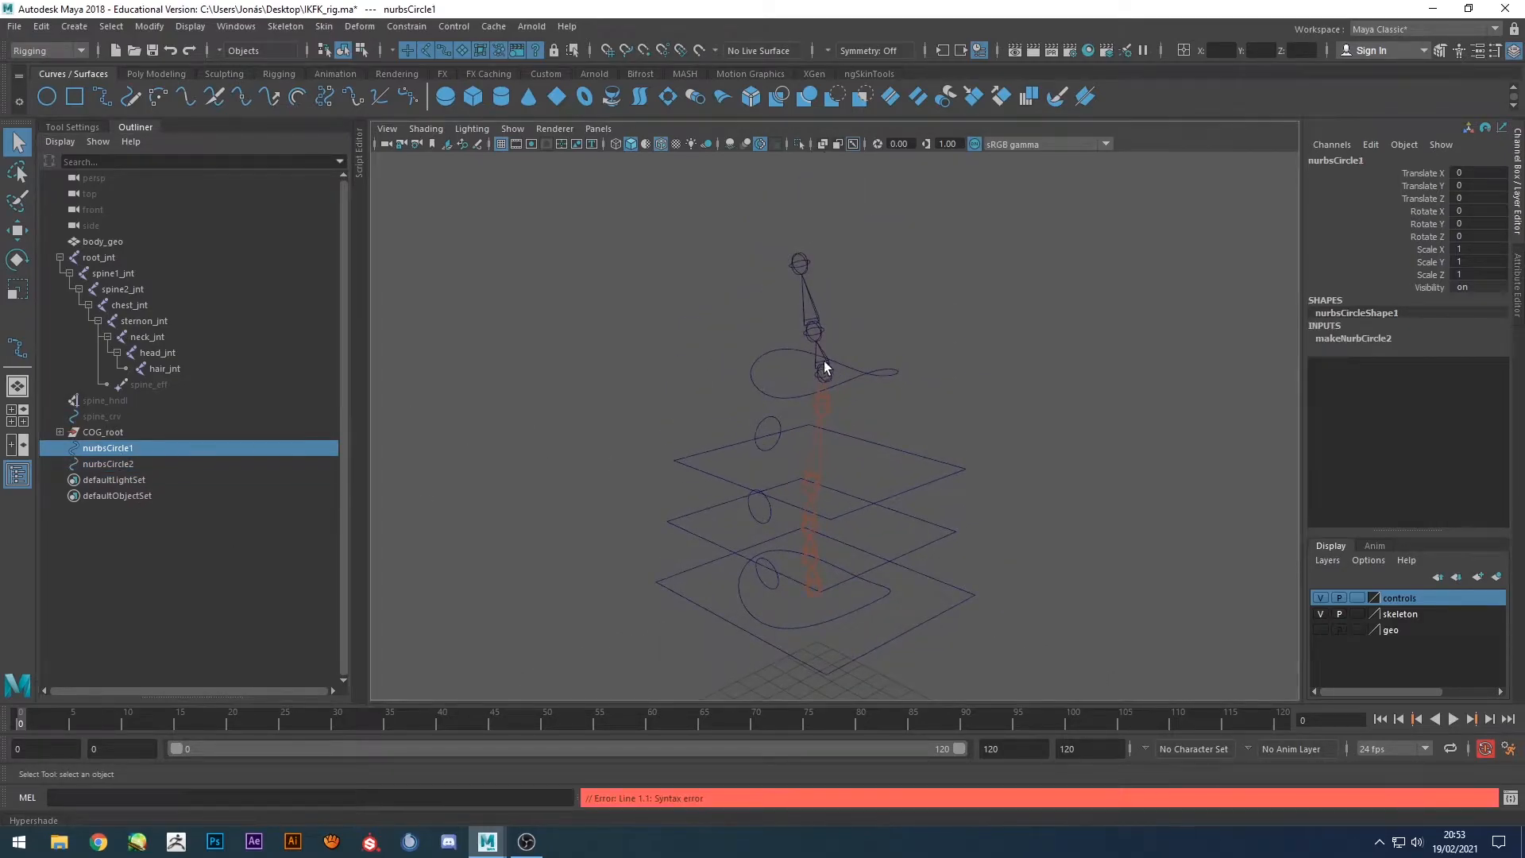
left_click(821, 369, "shift")
left_click(150, 26)
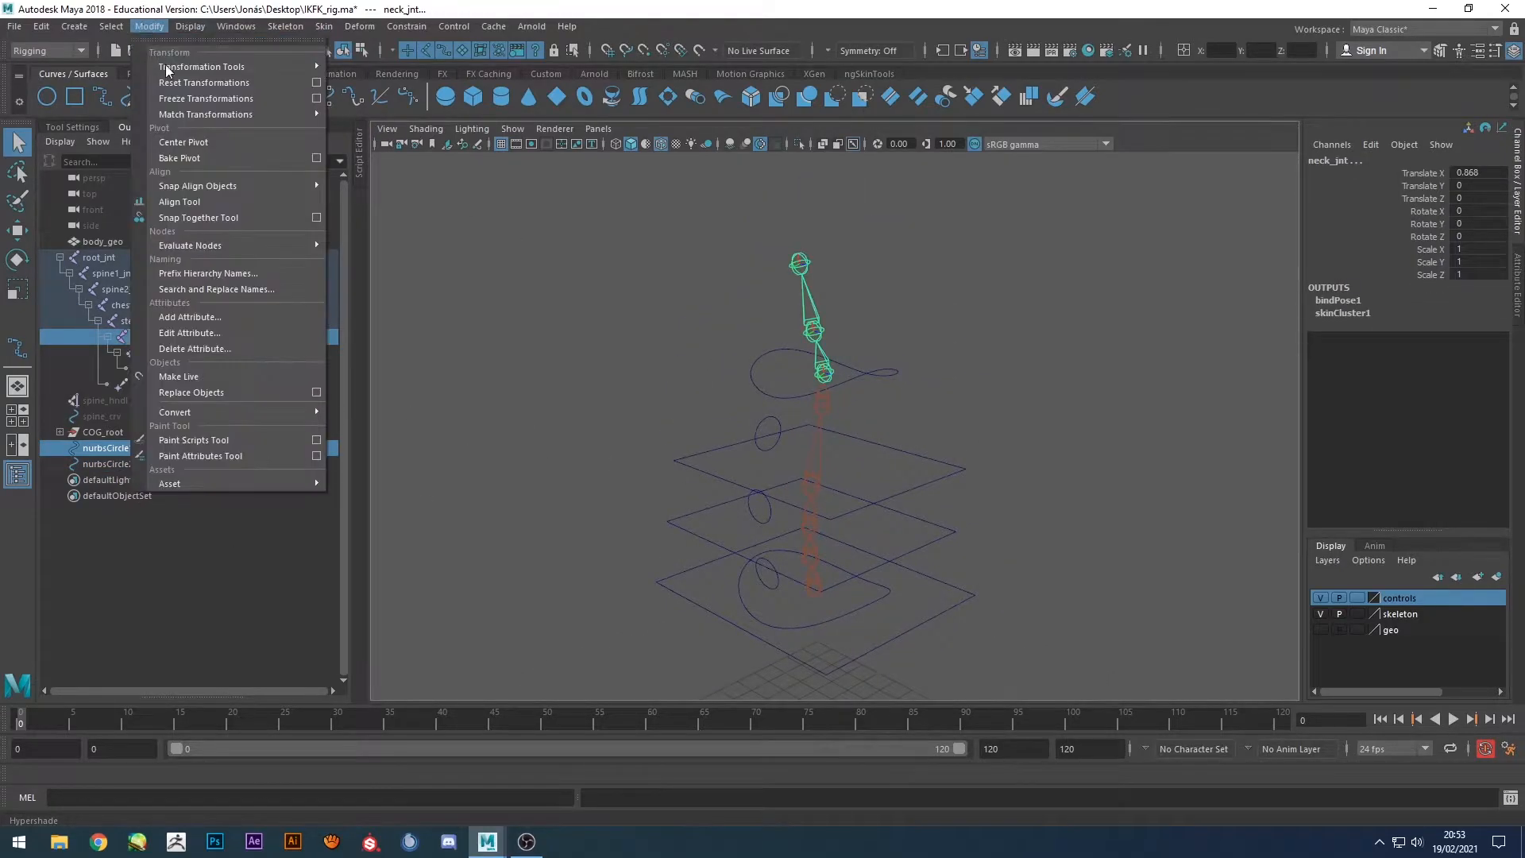
mouse_move(197, 116)
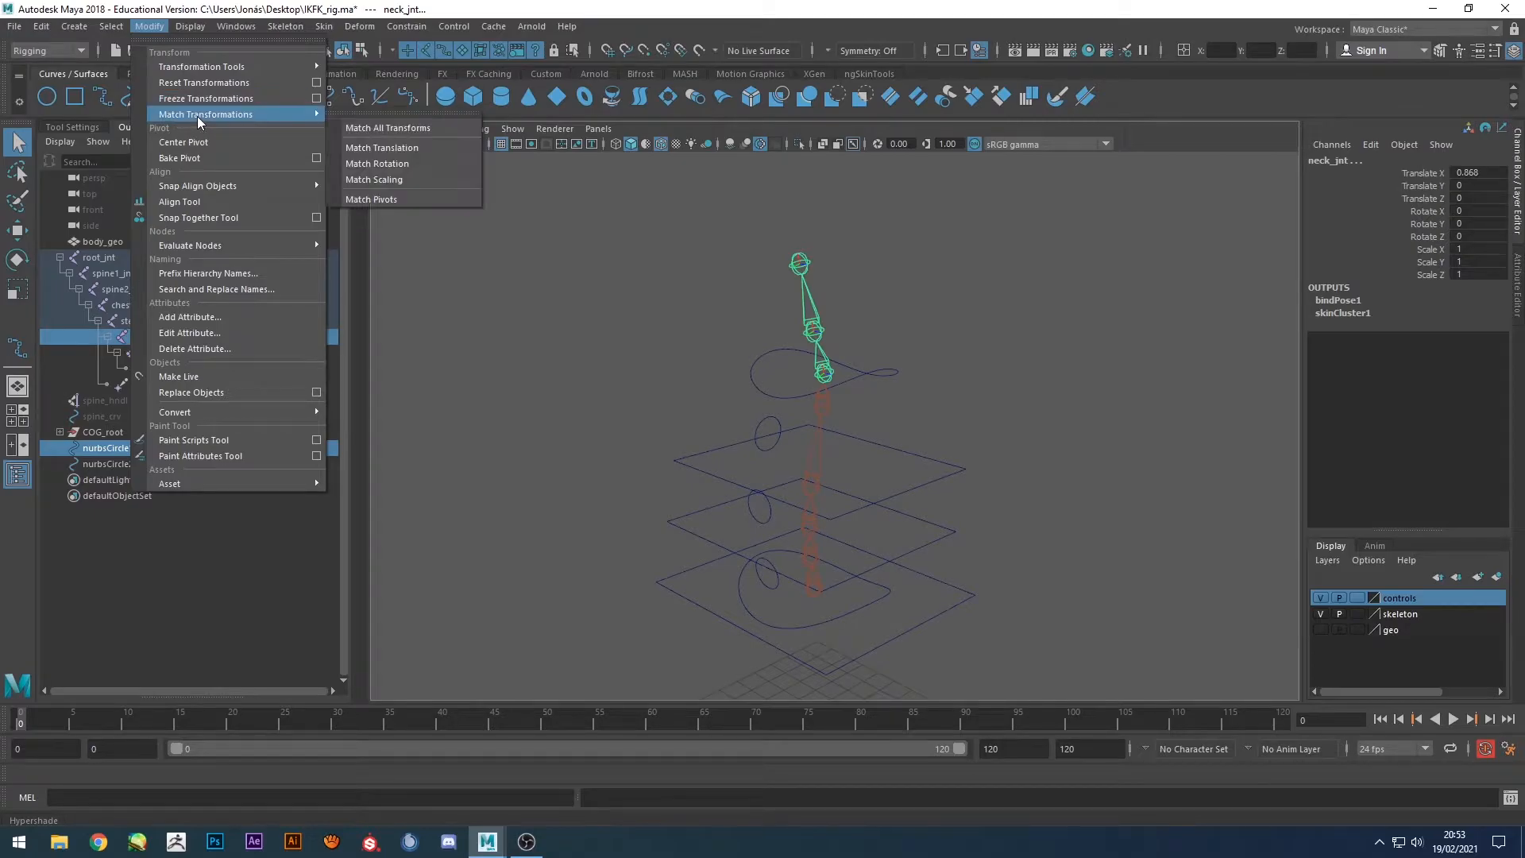
left_click(407, 127)
Match all transforms of nurbsCircle2 to head_jnt.
left_click(111, 464)
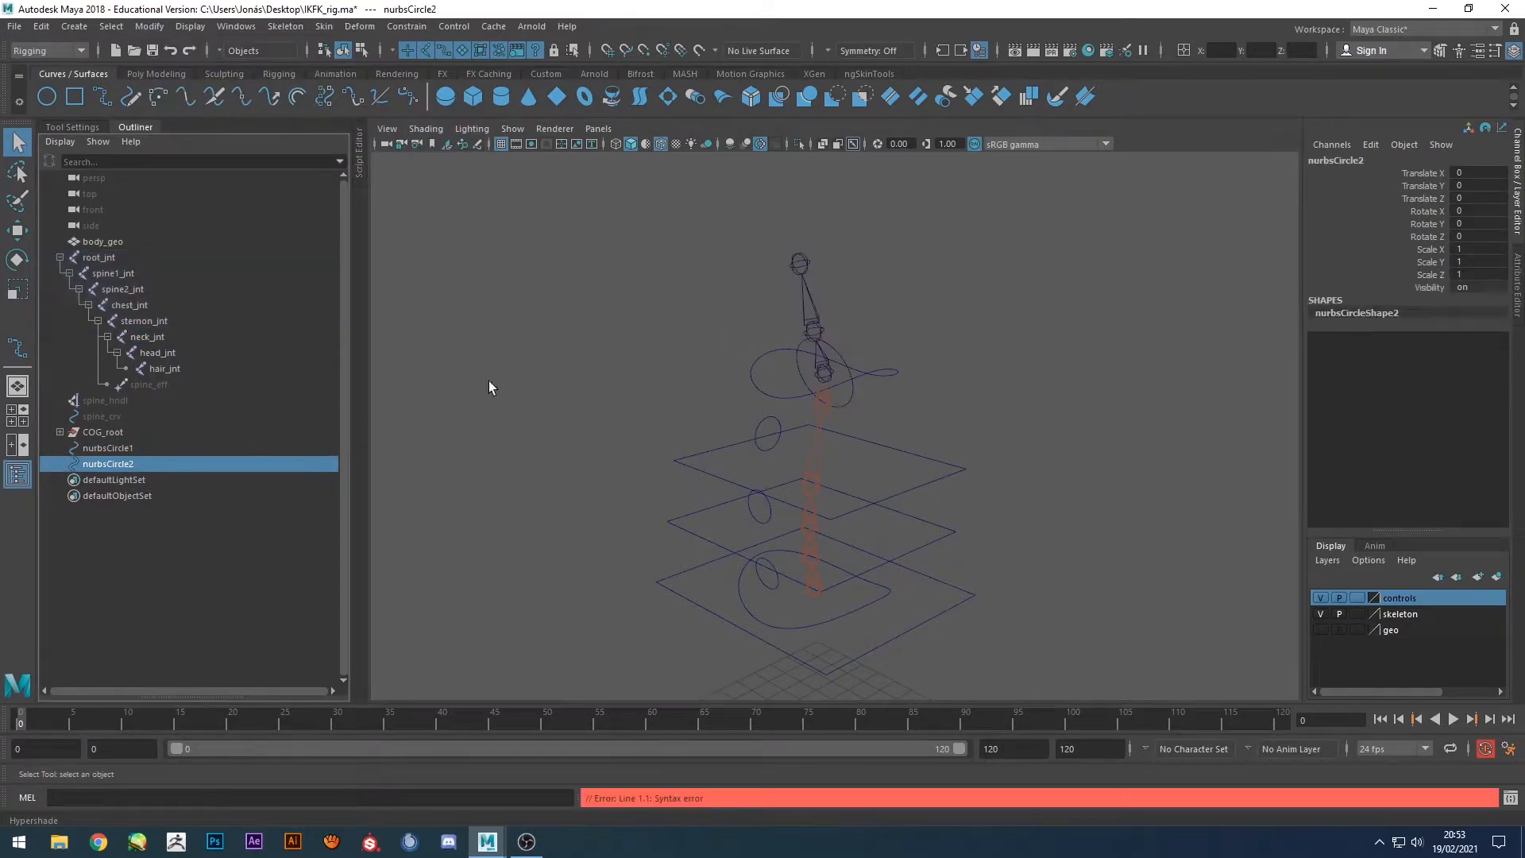
left_click(827, 321, "shift")
key("g")
scroll(921, 310, "up", 3)
middle_click_drag(899, 308, 879, 399, "alt")
Compare the position and axis orientation of the neck circle with those of neck_jnt.
key("w")
left_click(861, 426)
left_click_drag(861, 426, 832, 413, "alt")
left_click(833, 414)
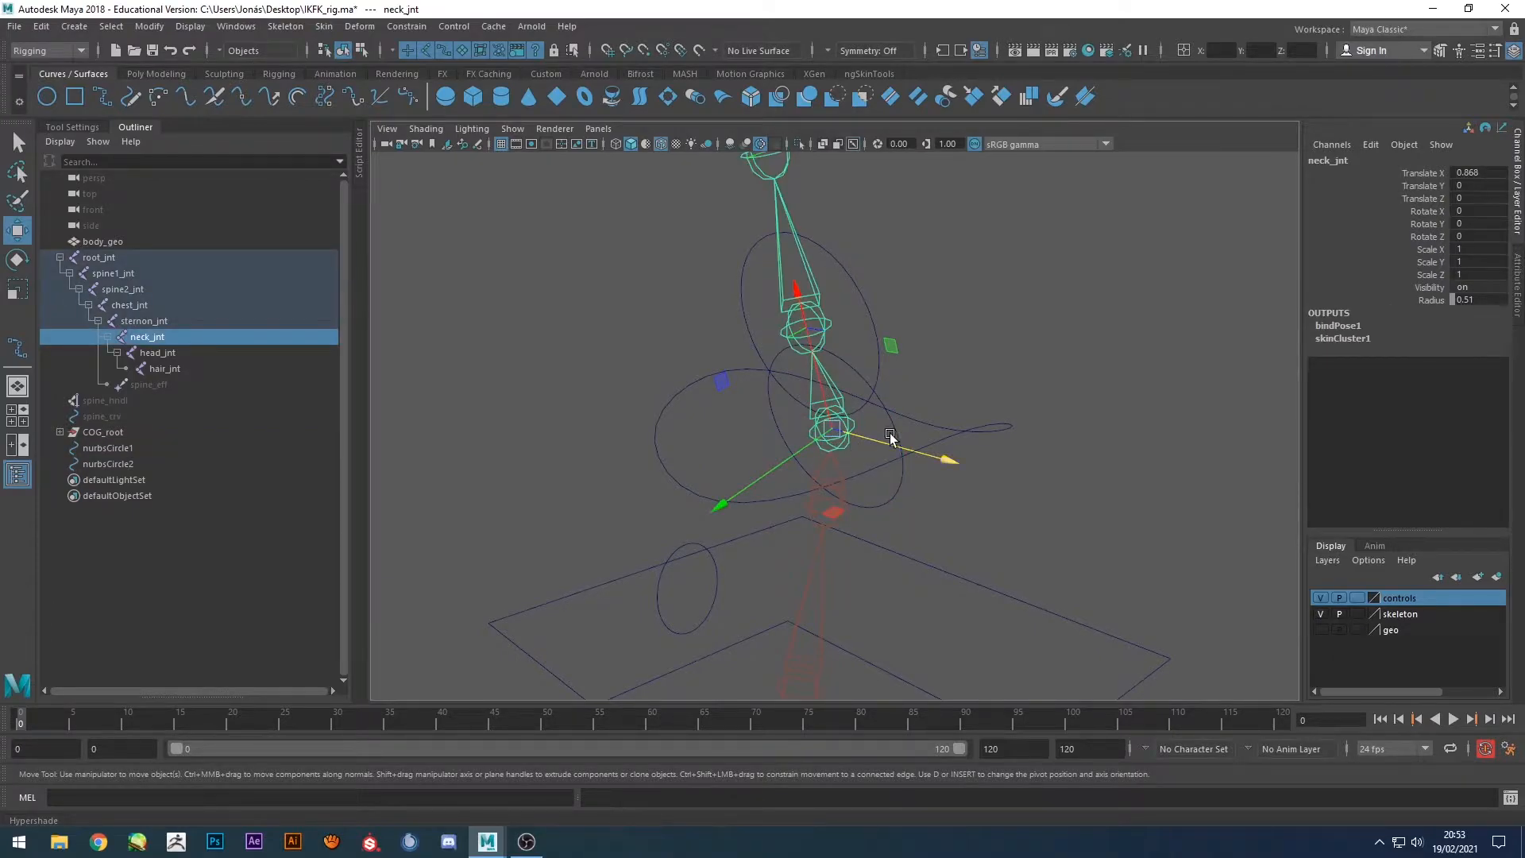
left_click(915, 404)
left_click(894, 428)
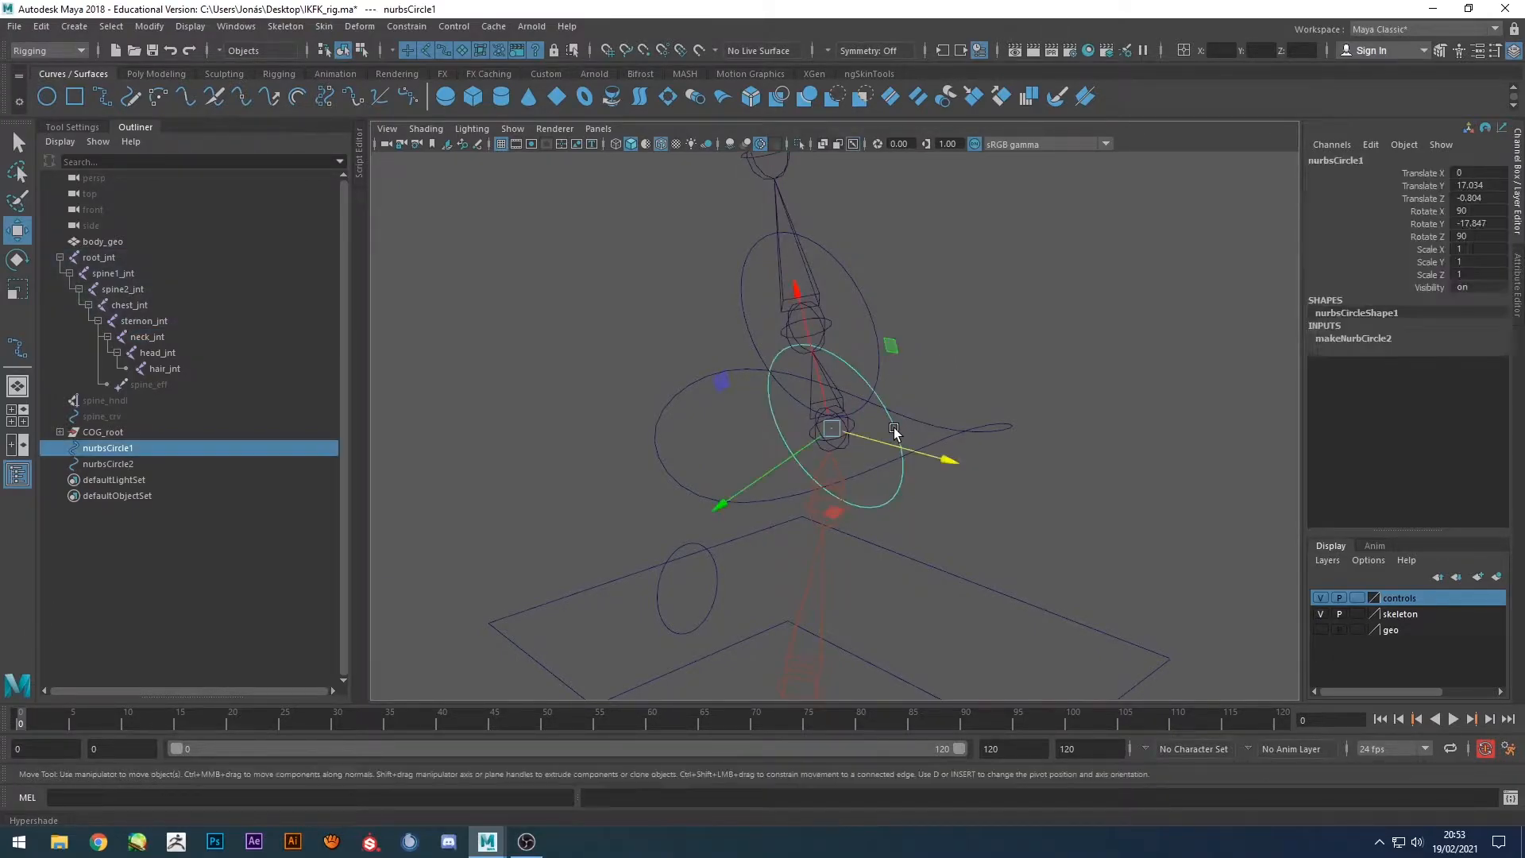
key("q")
left_click(851, 422, "shift")
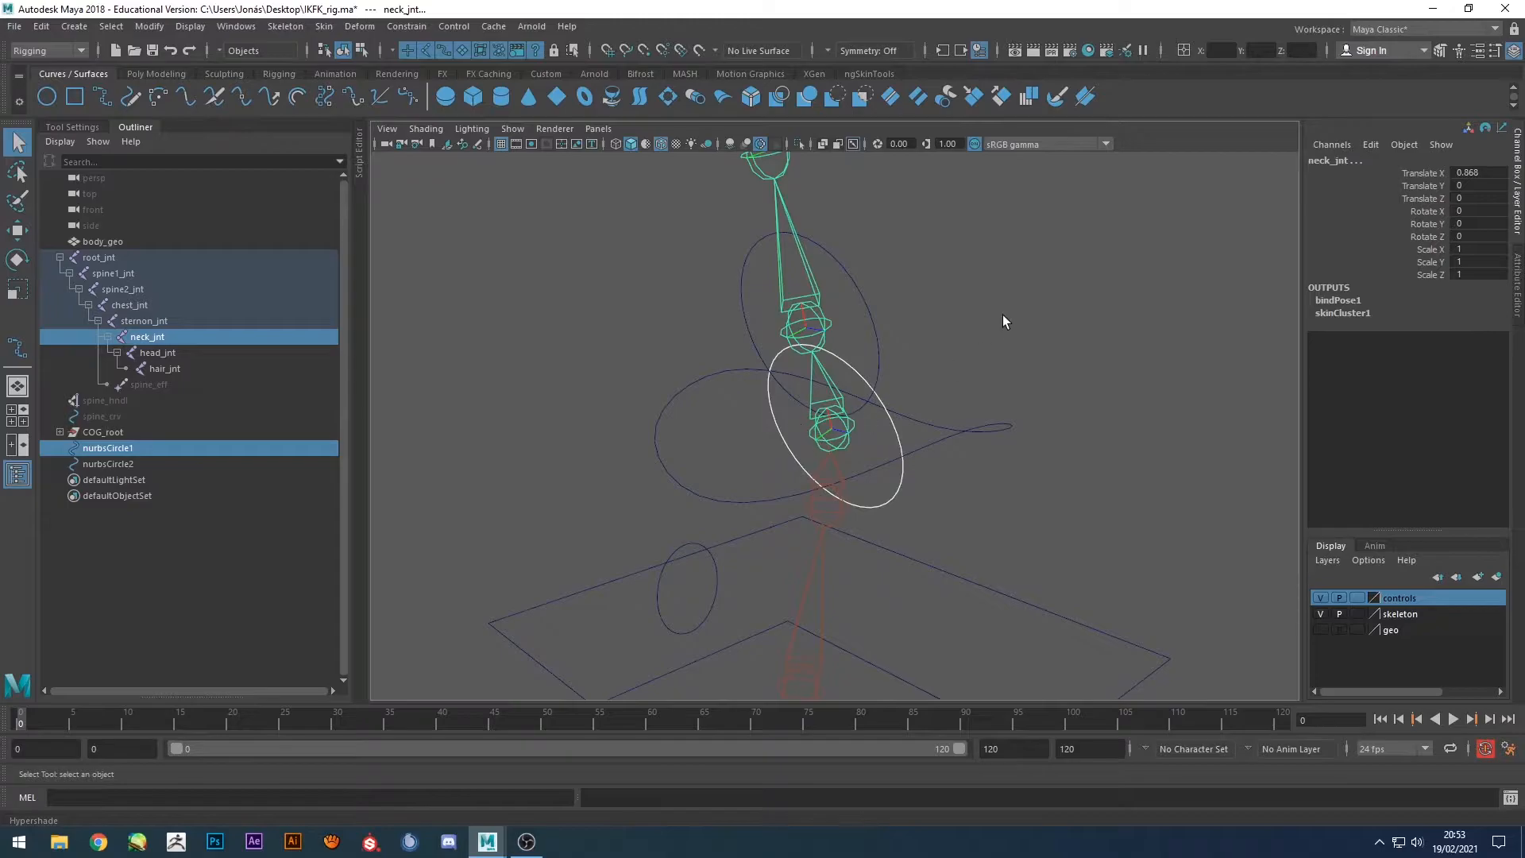
left_click(863, 434)
left_click(883, 435)
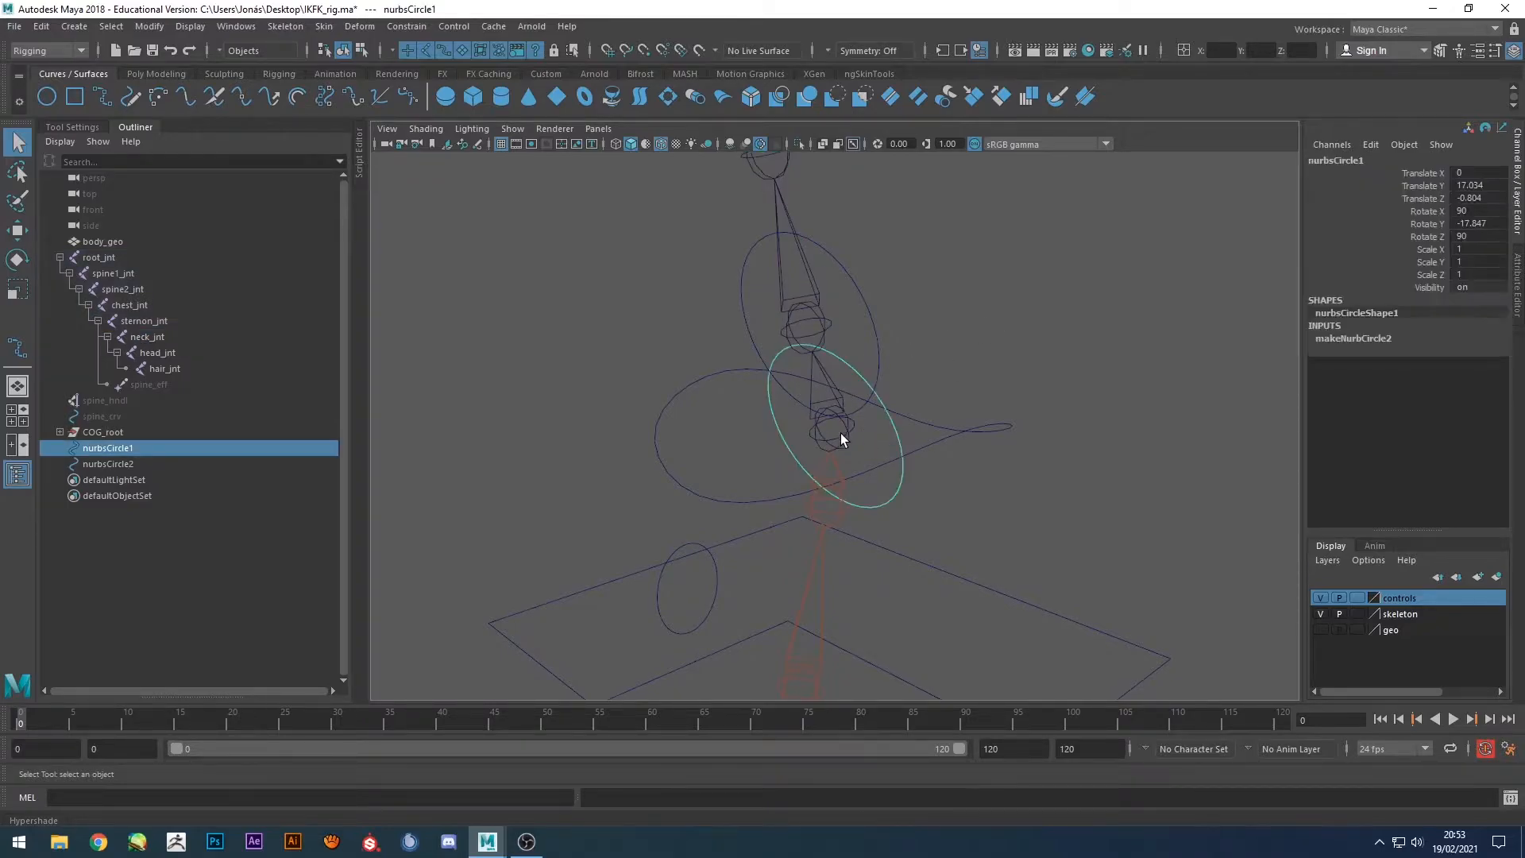
Rename nurbsCircle1 to neck_ctrl and nurbsCircle2 to head_ctrl.
double_click(113, 447)
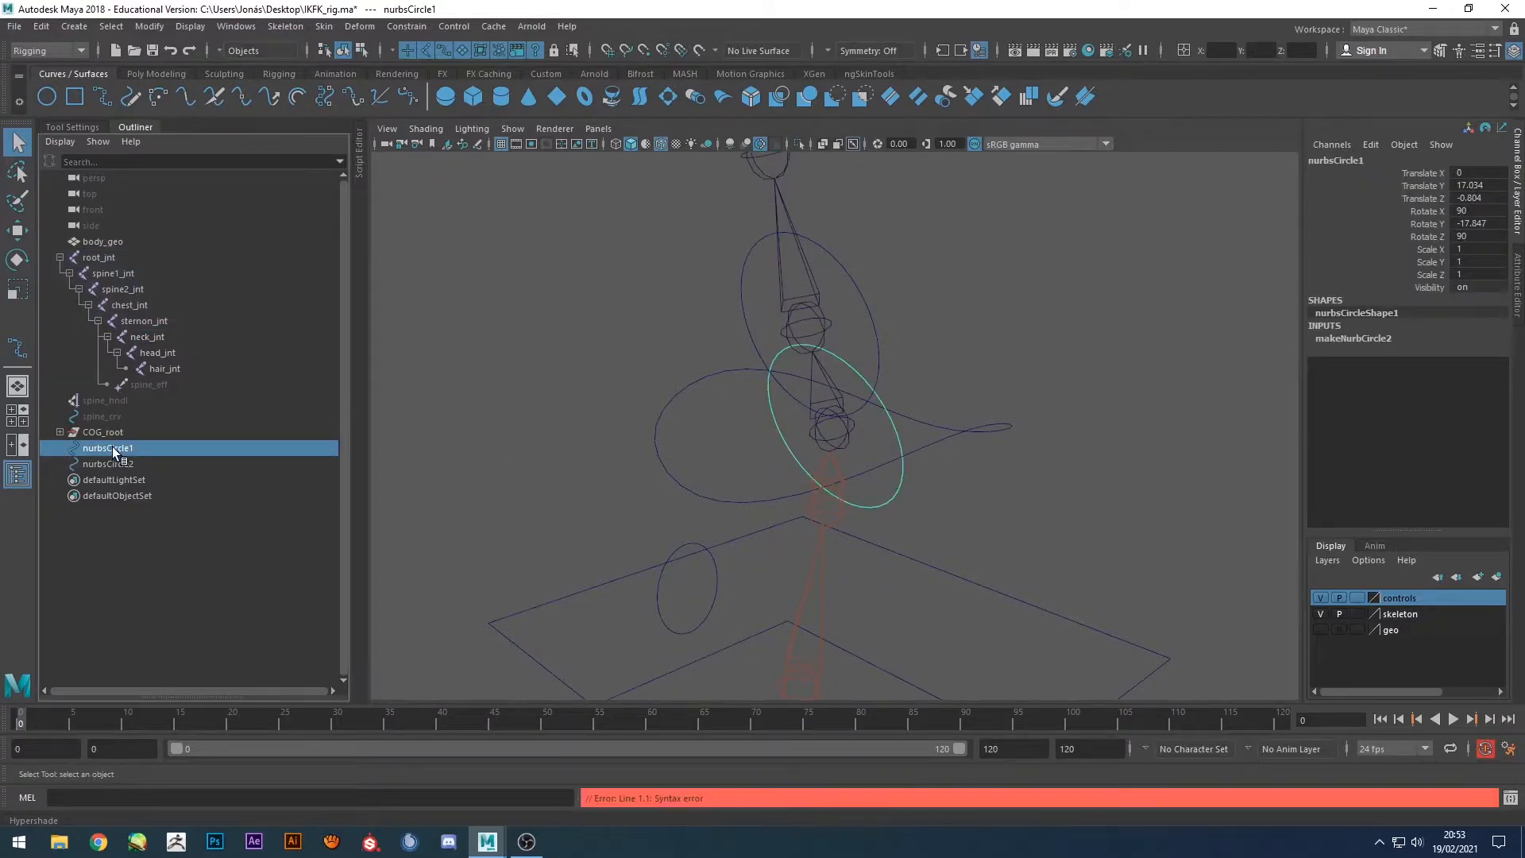
double_click(135, 448)
type("neck ctrl")
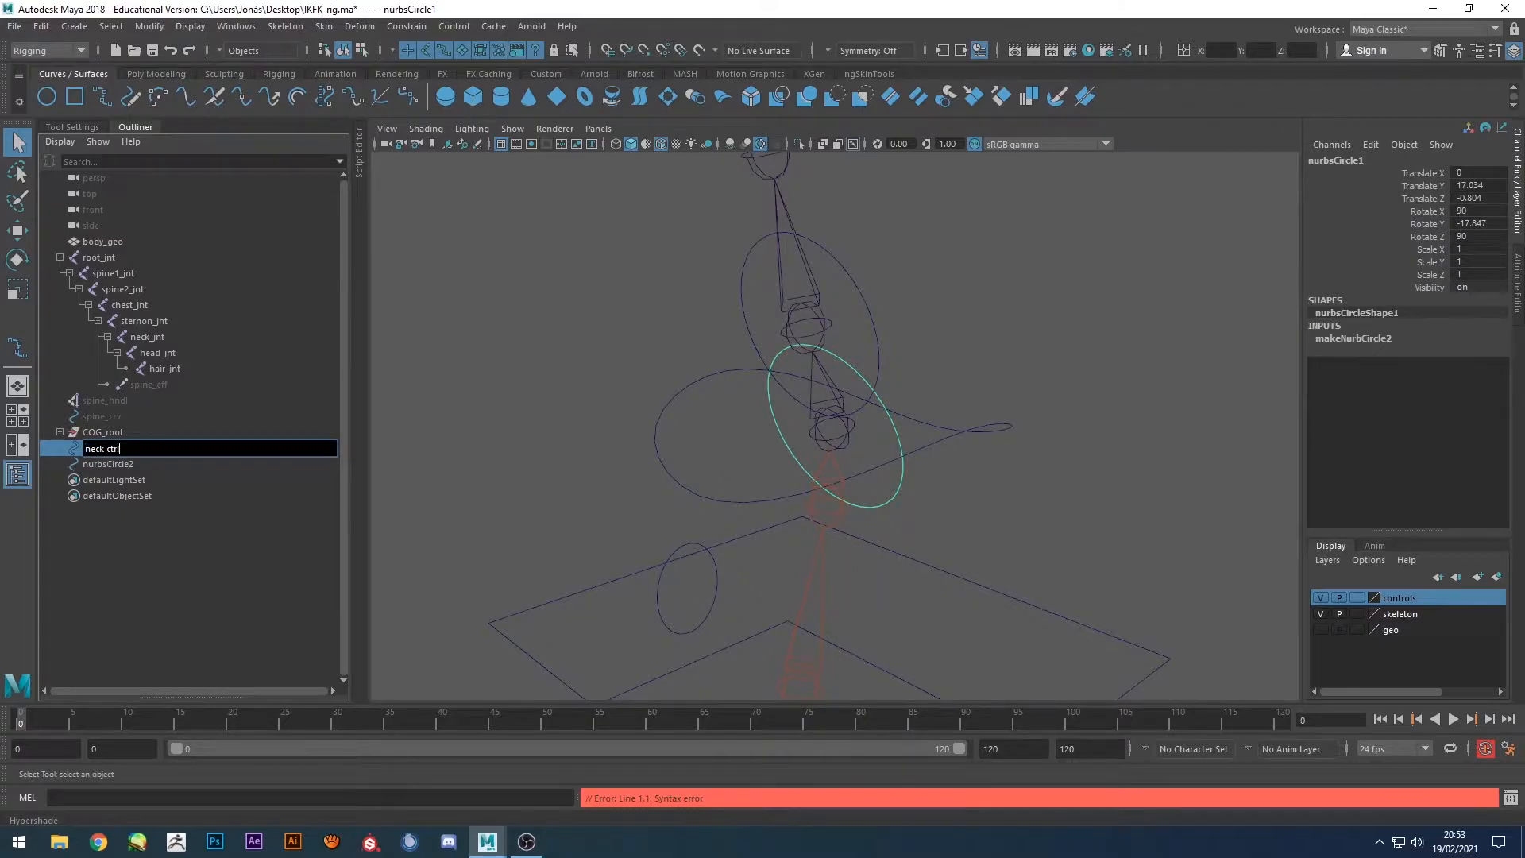
key("Return")
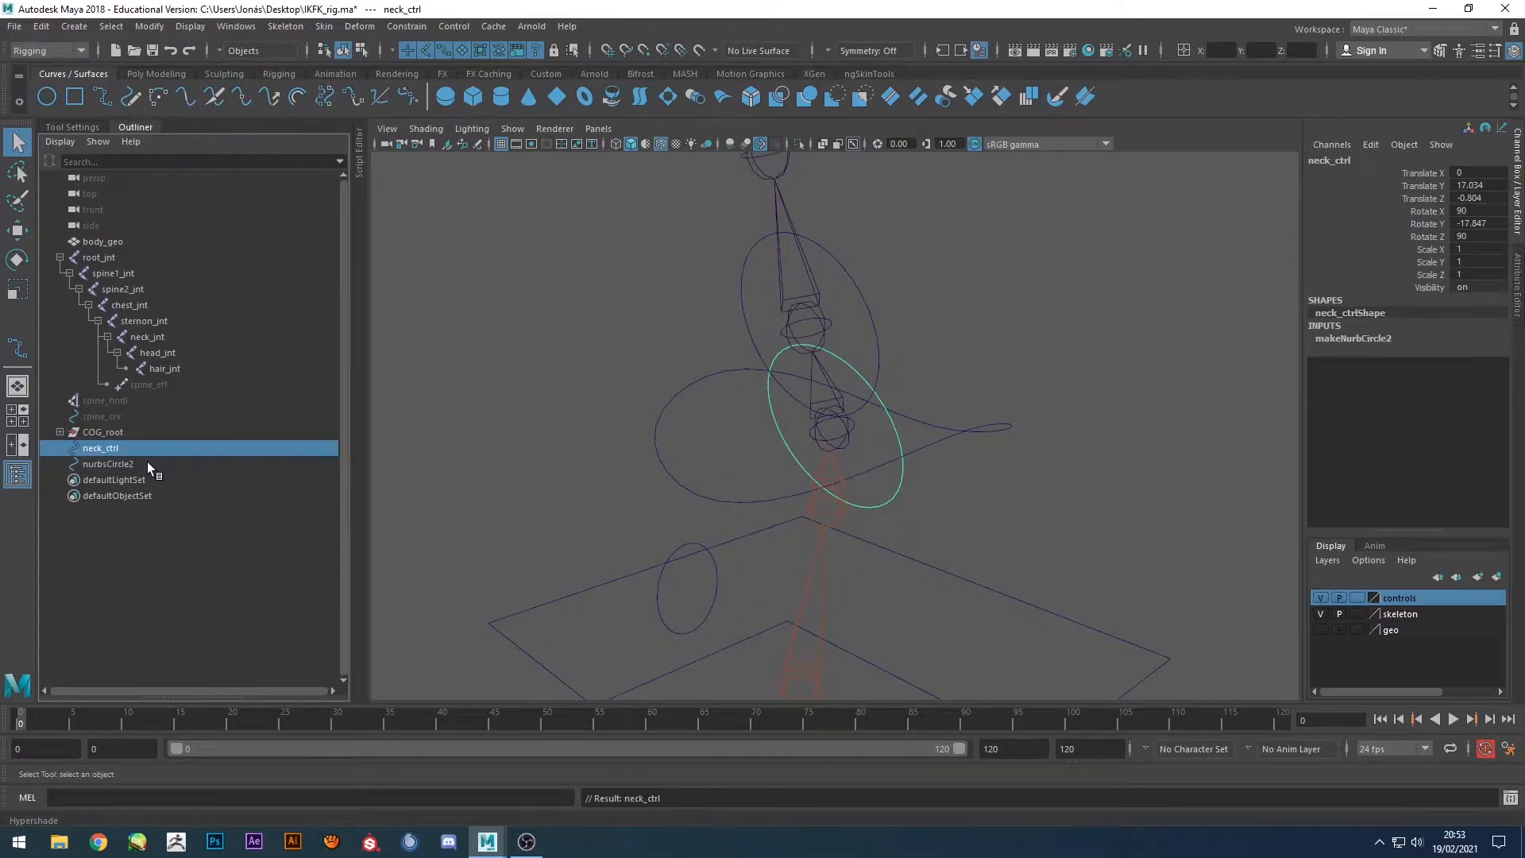
left_click(114, 464)
double_click(114, 465)
type("head_ctrl")
key("Return")
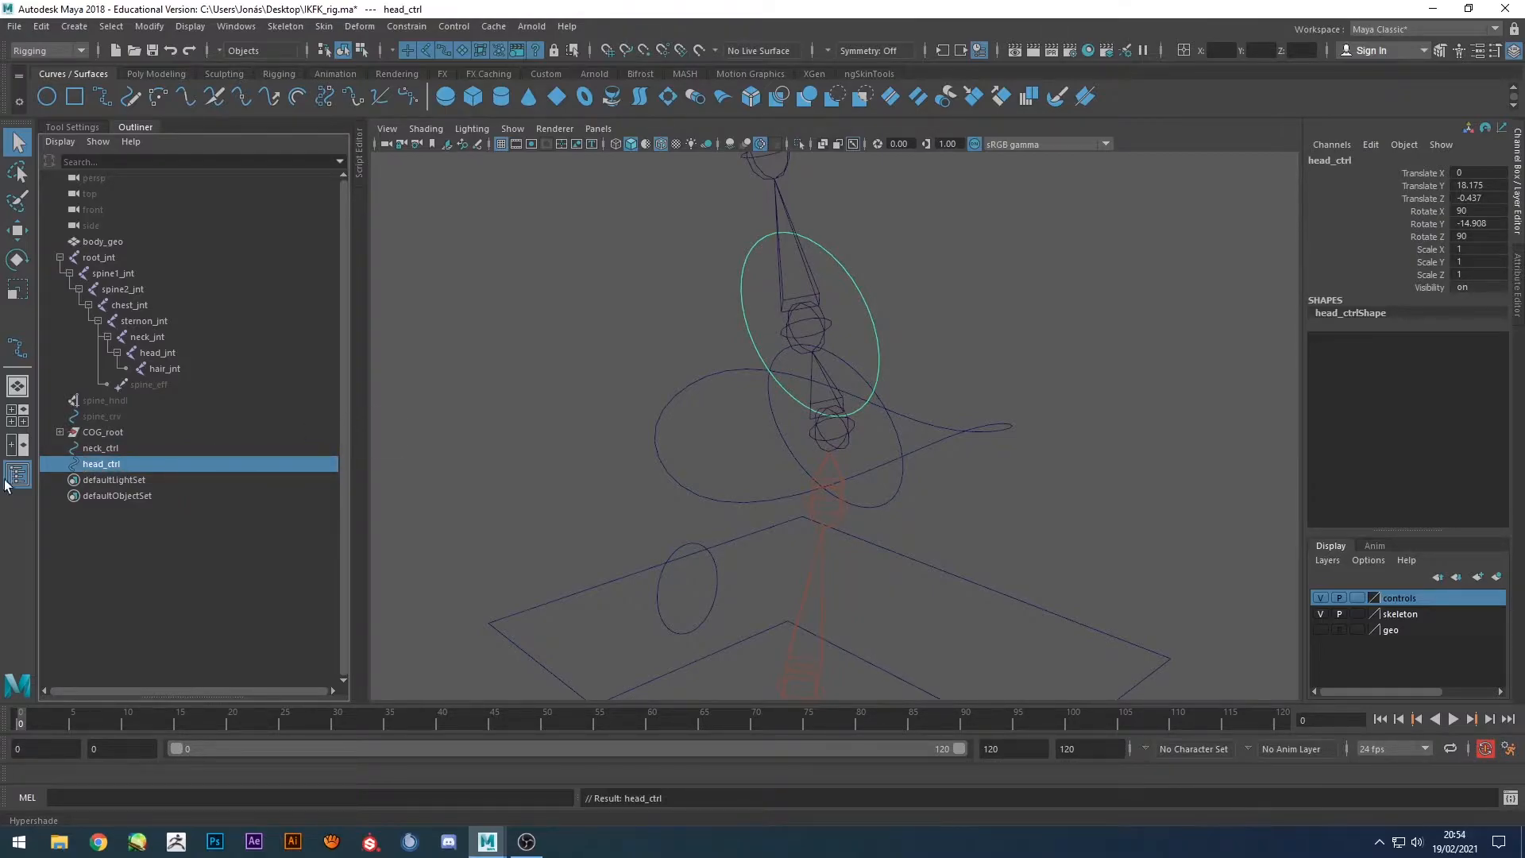
Orient-constrain neck_jnt to neck_ctrl with Maintain offset off and all axes constrained.
left_click(101, 448)
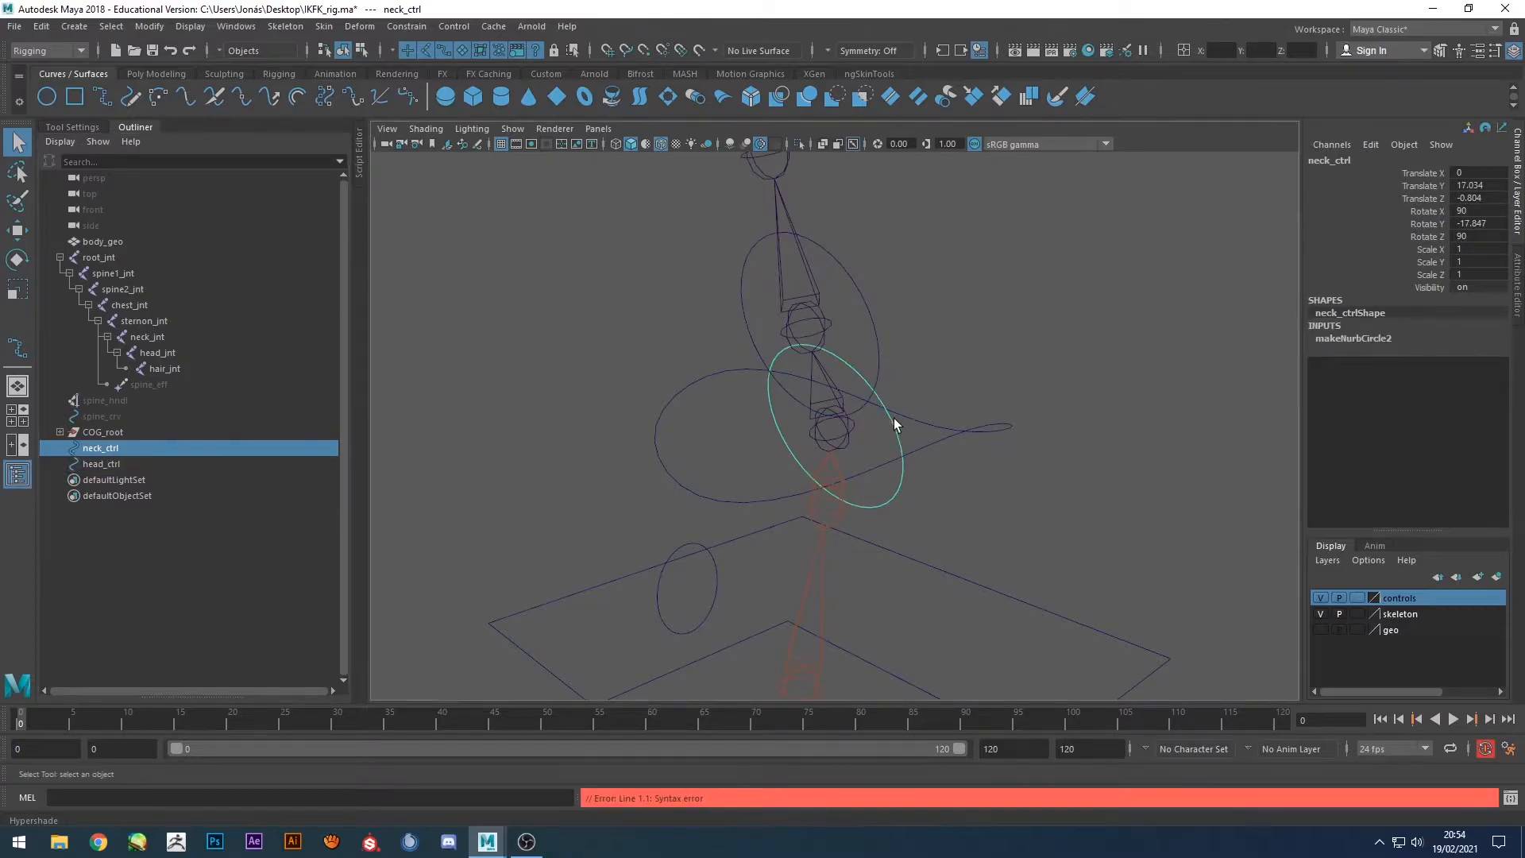
left_click(850, 427, "shift")
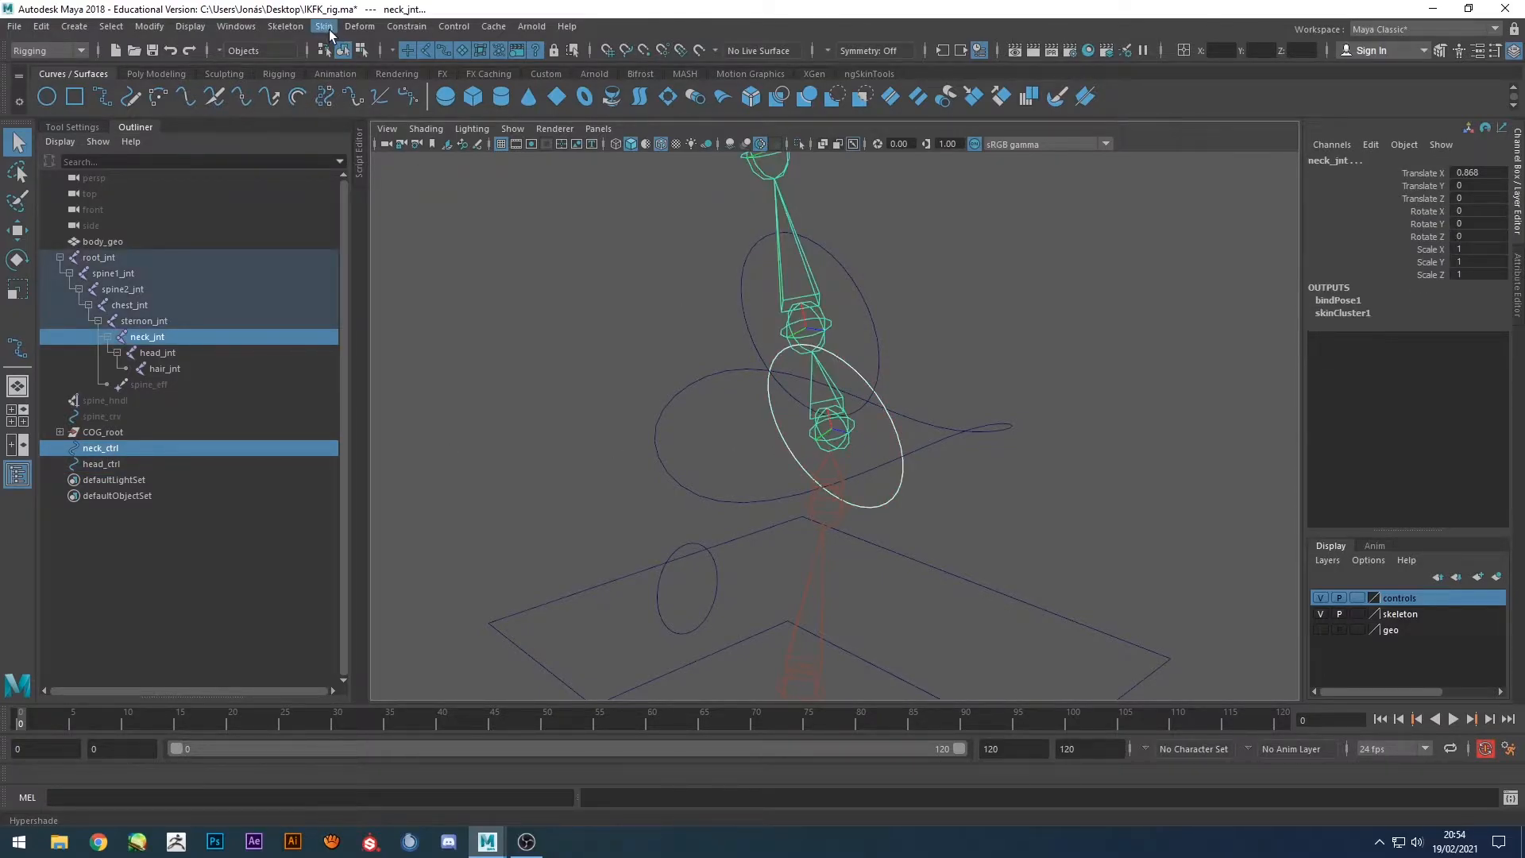
left_click(421, 29)
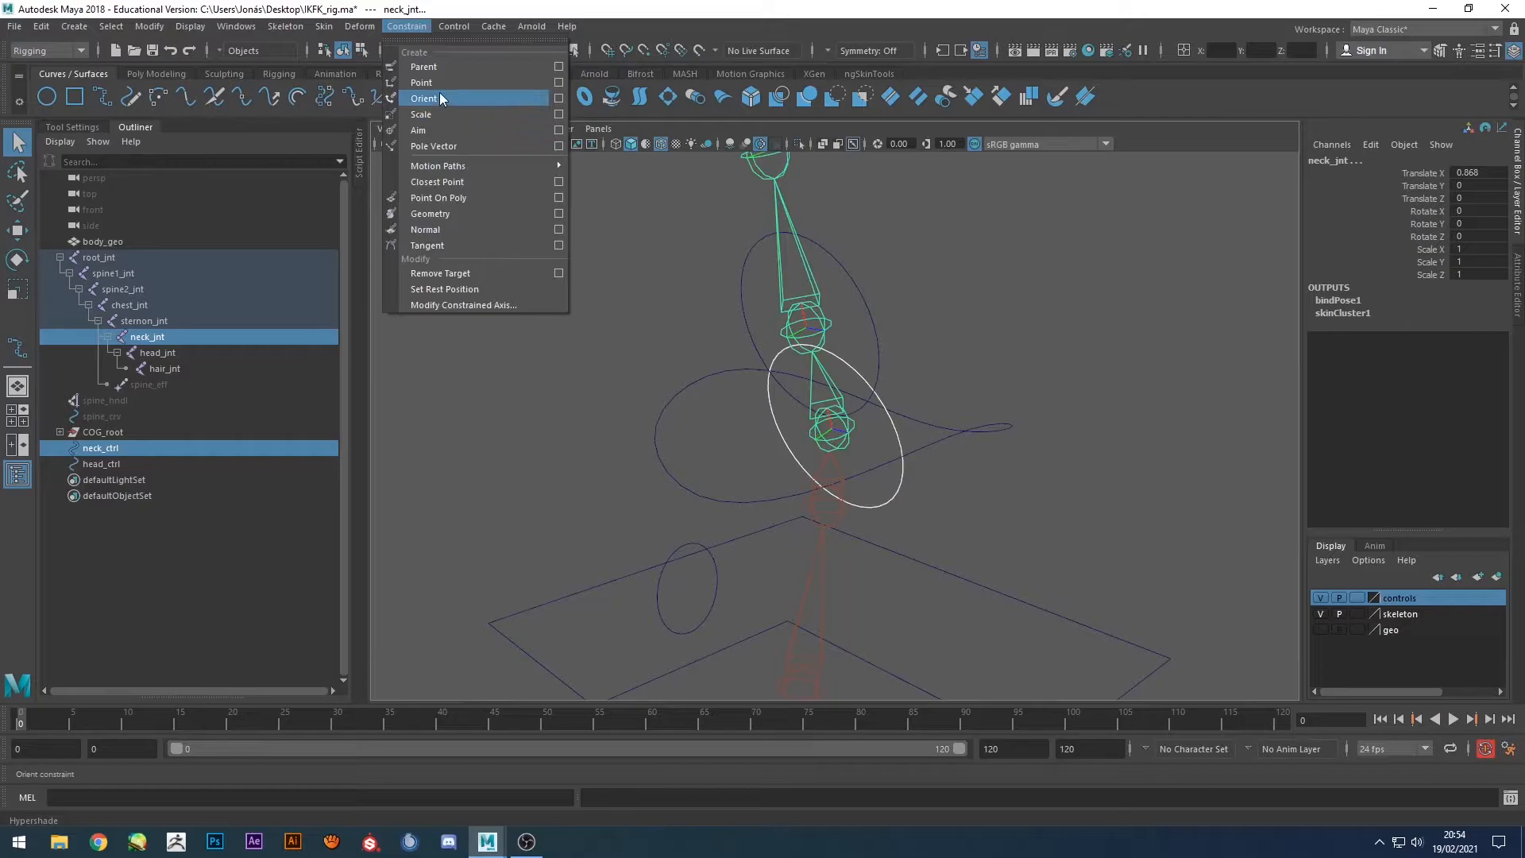
left_click(559, 99)
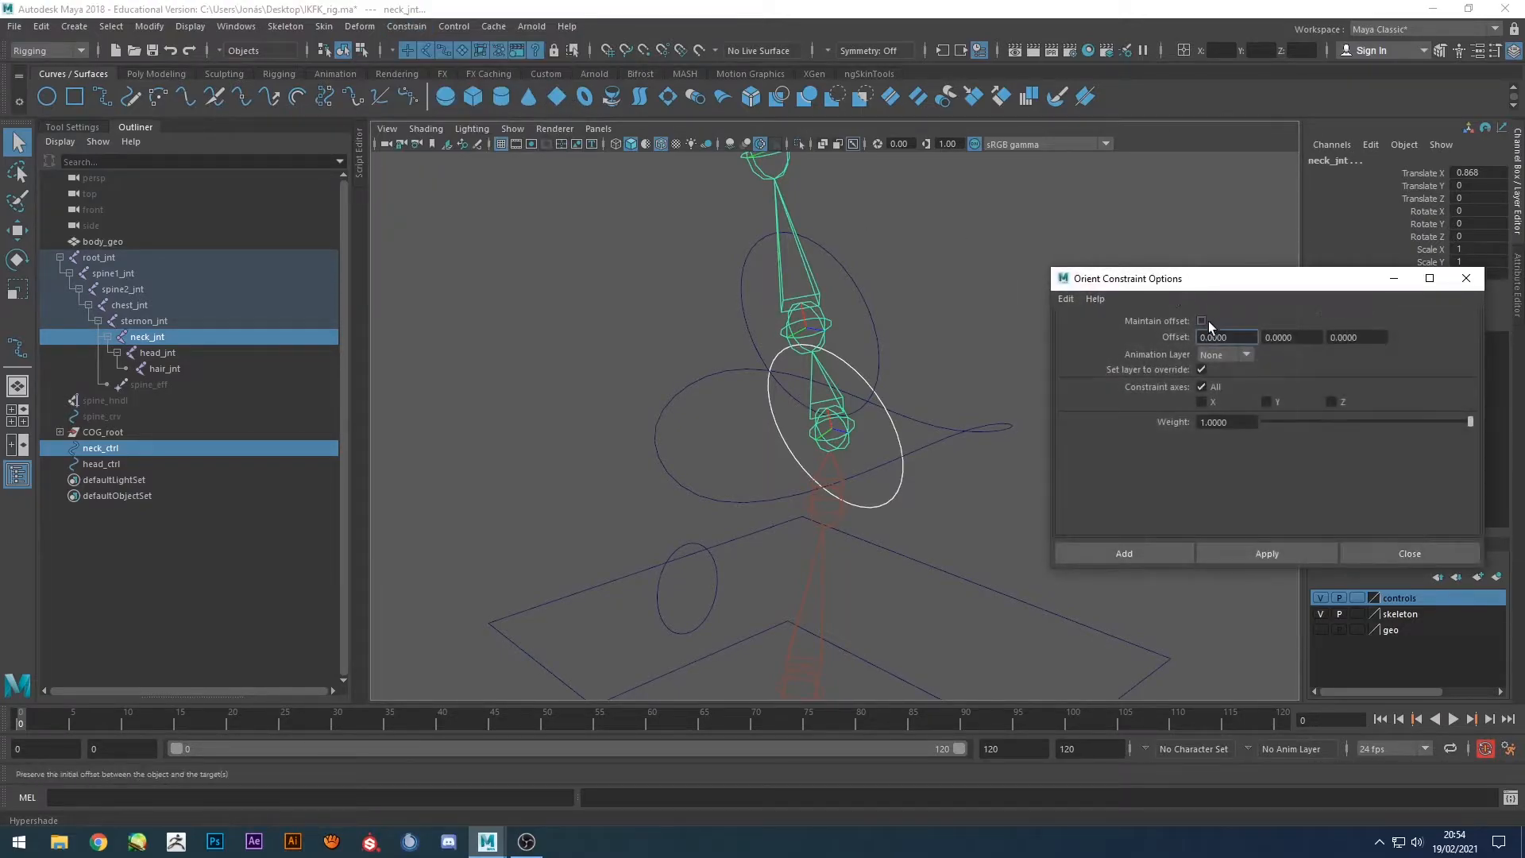
left_click(1280, 556)
Orient-constrain head_jnt to head_ctrl with the same options and close the constraint settings.
left_click(870, 298)
left_click(818, 328, "shift")
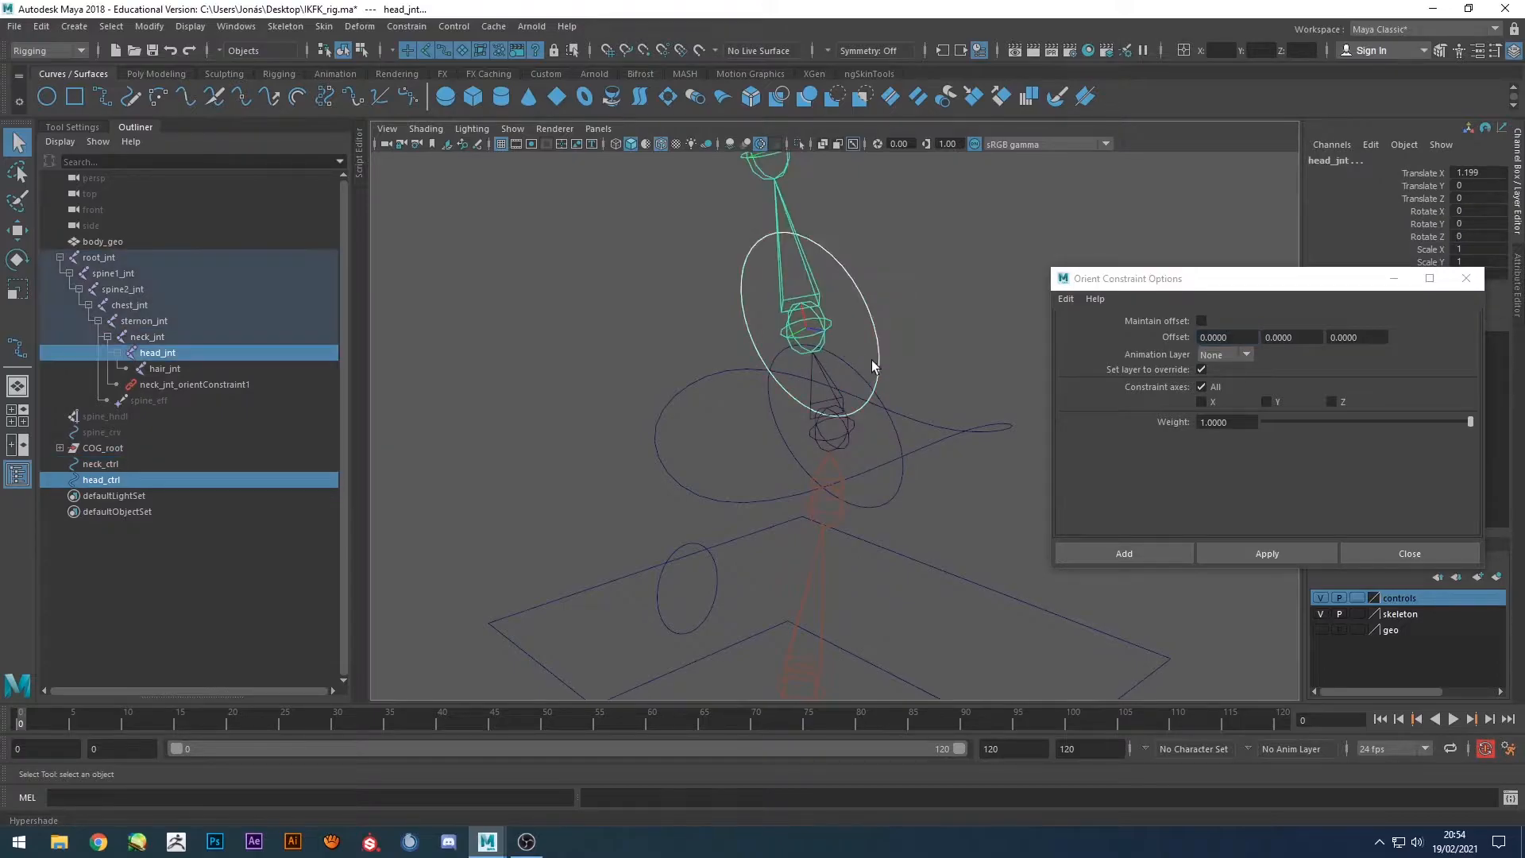
left_click(1267, 553)
left_click(1465, 278)
Test the orient constraints by rotating the head and neck controls with only the skeleton and controls displayed.
left_click_drag(879, 273, 841, 317)
key("e")
left_click(1109, 303)
left_click(847, 394)
left_click_drag(847, 394, 897, 370)
left_click(1084, 379)
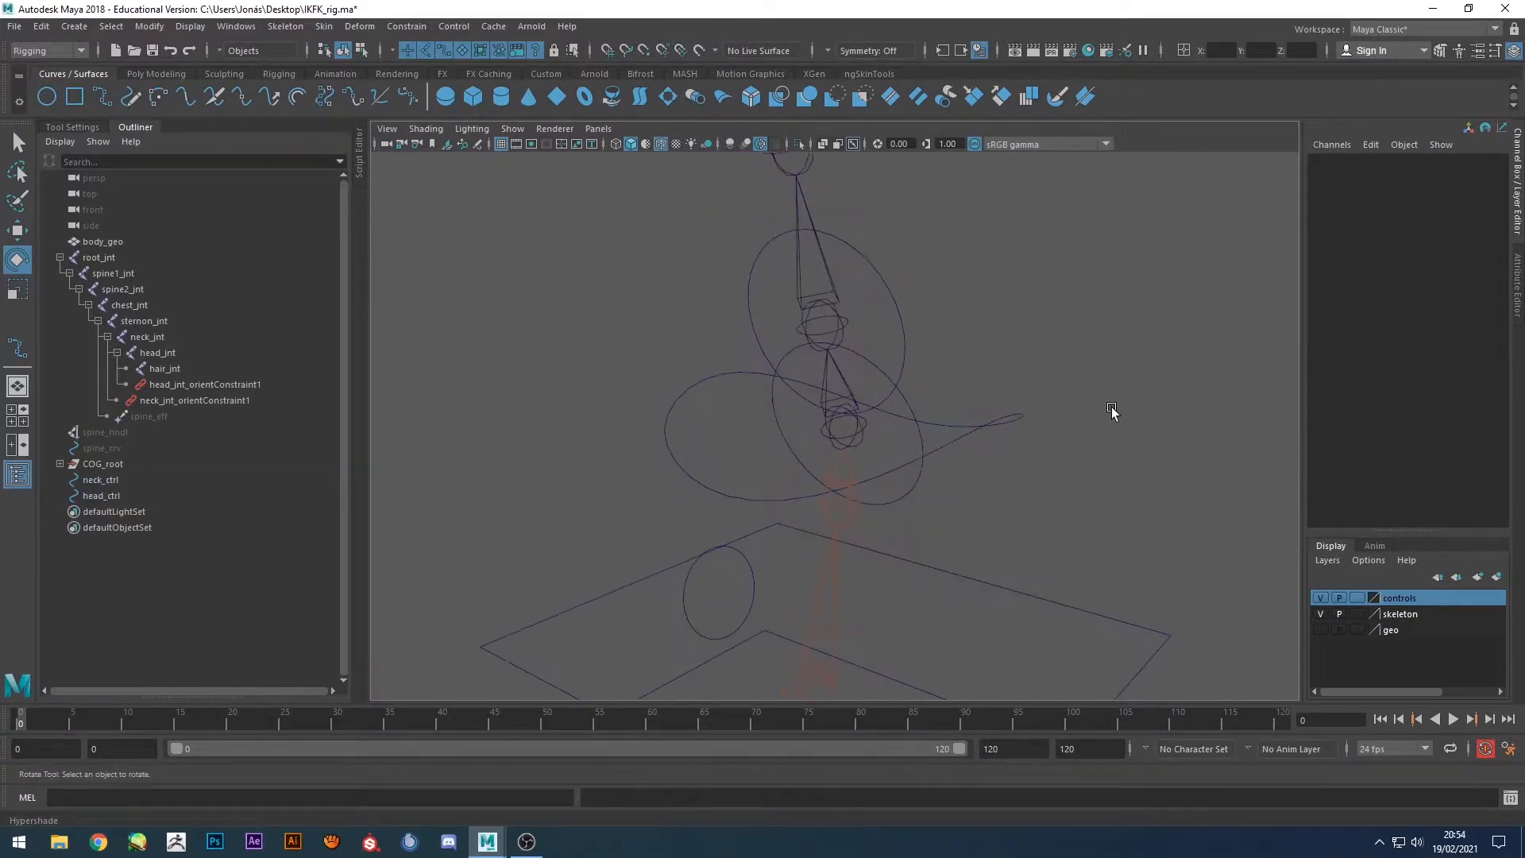
Preview neck_ctrl and head_ctrl rotations on the body mesh, undo the rotation, and return to the skeleton-only display.
left_click(1320, 629)
left_click(1320, 613)
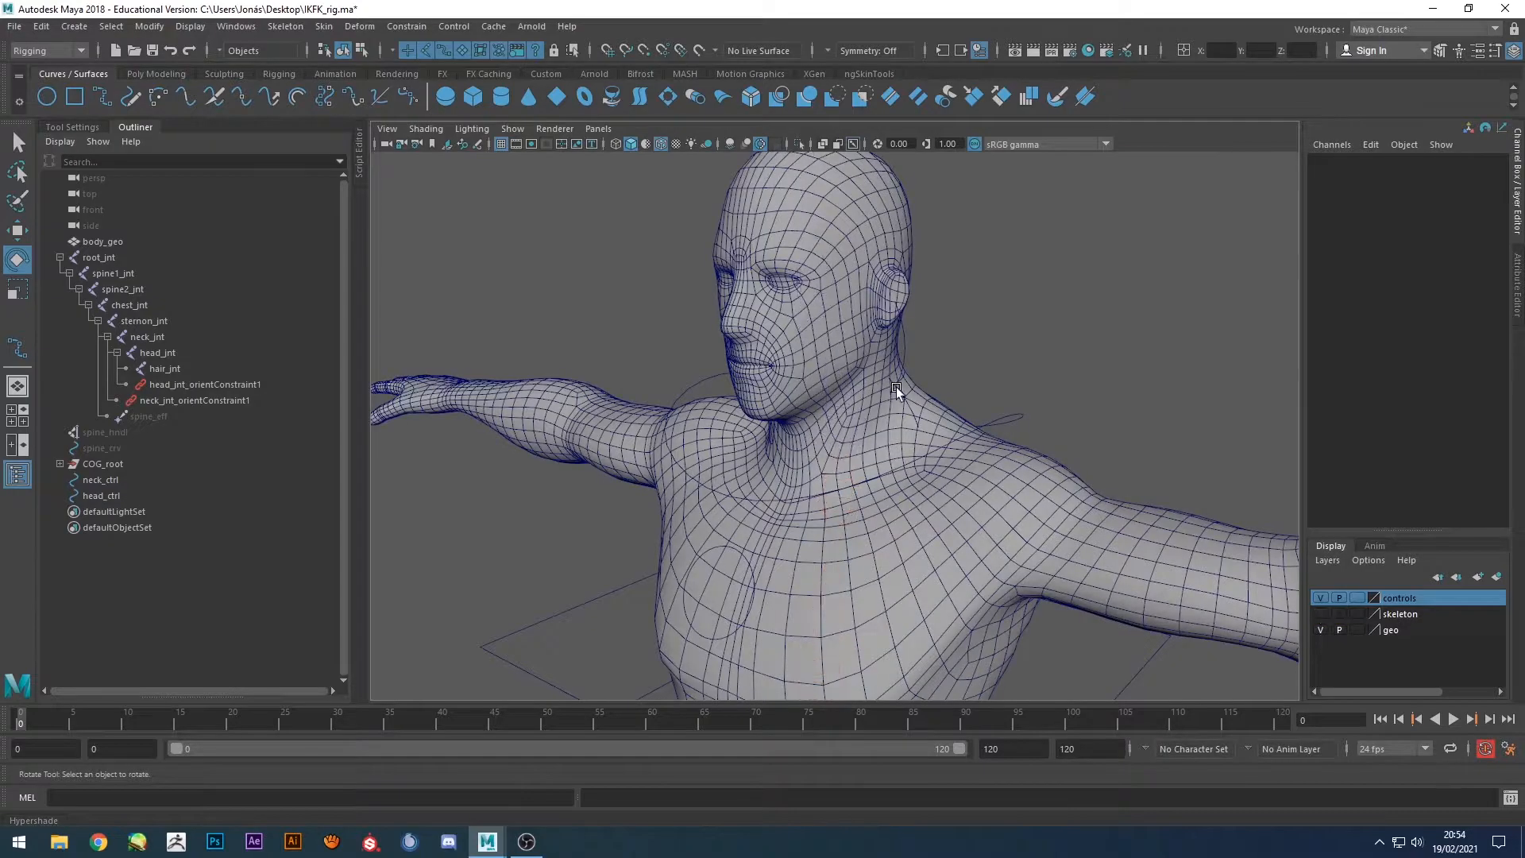
left_click(892, 402)
left_click_drag(893, 402, 1043, 245)
left_click(1042, 244)
left_click(884, 337)
left_click_drag(789, 337, 796, 284)
key("ctrl+z")
left_click(1320, 613)
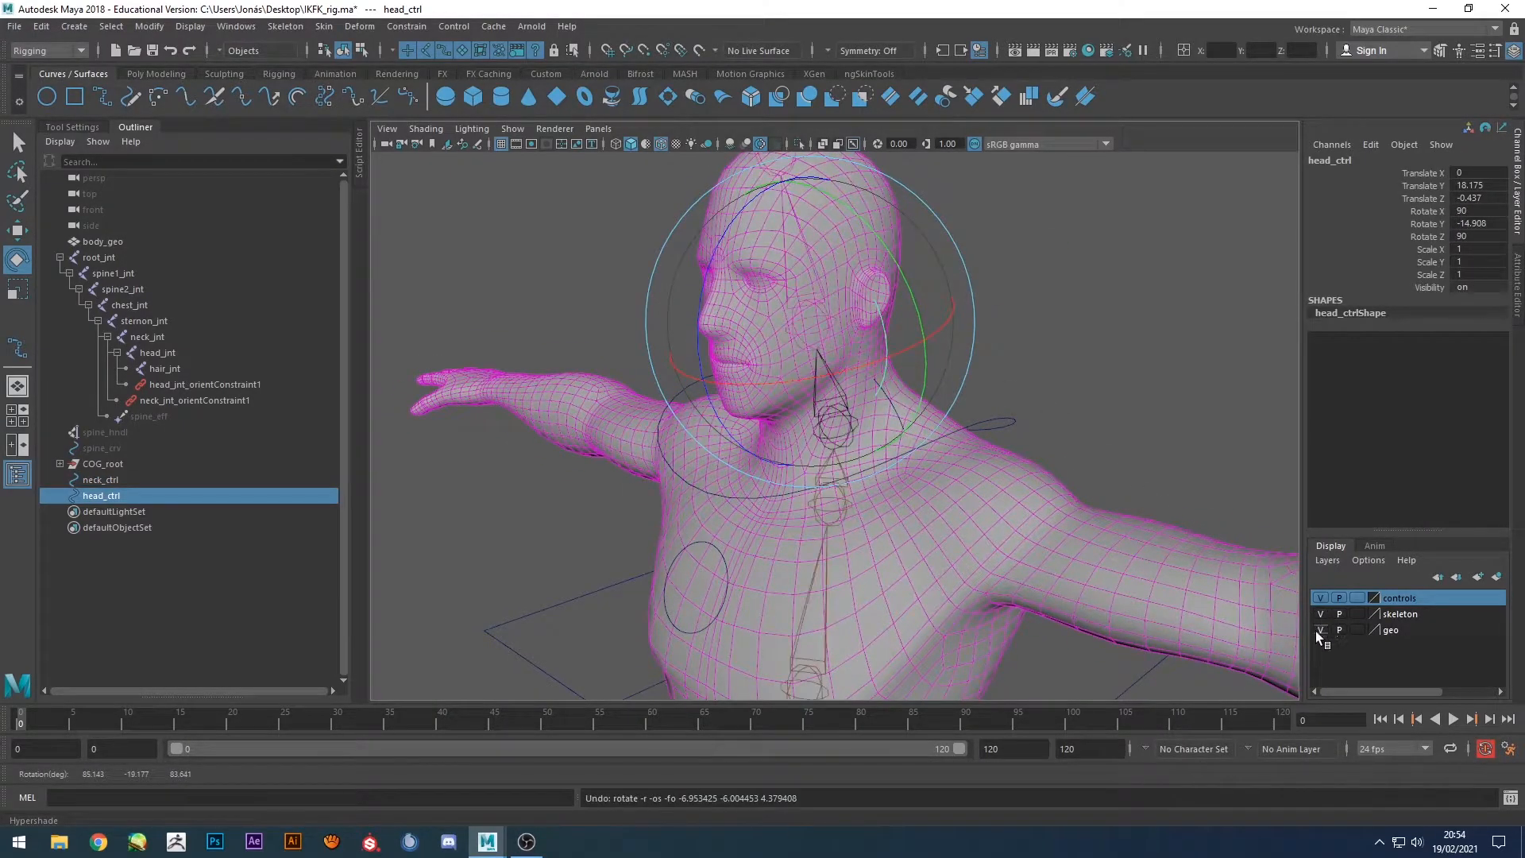
left_click(1320, 629)
Rotate neck_ctrl to check whether head_ctrl follows it, and select head_ctrl once the neck is back in place.
left_click(945, 411)
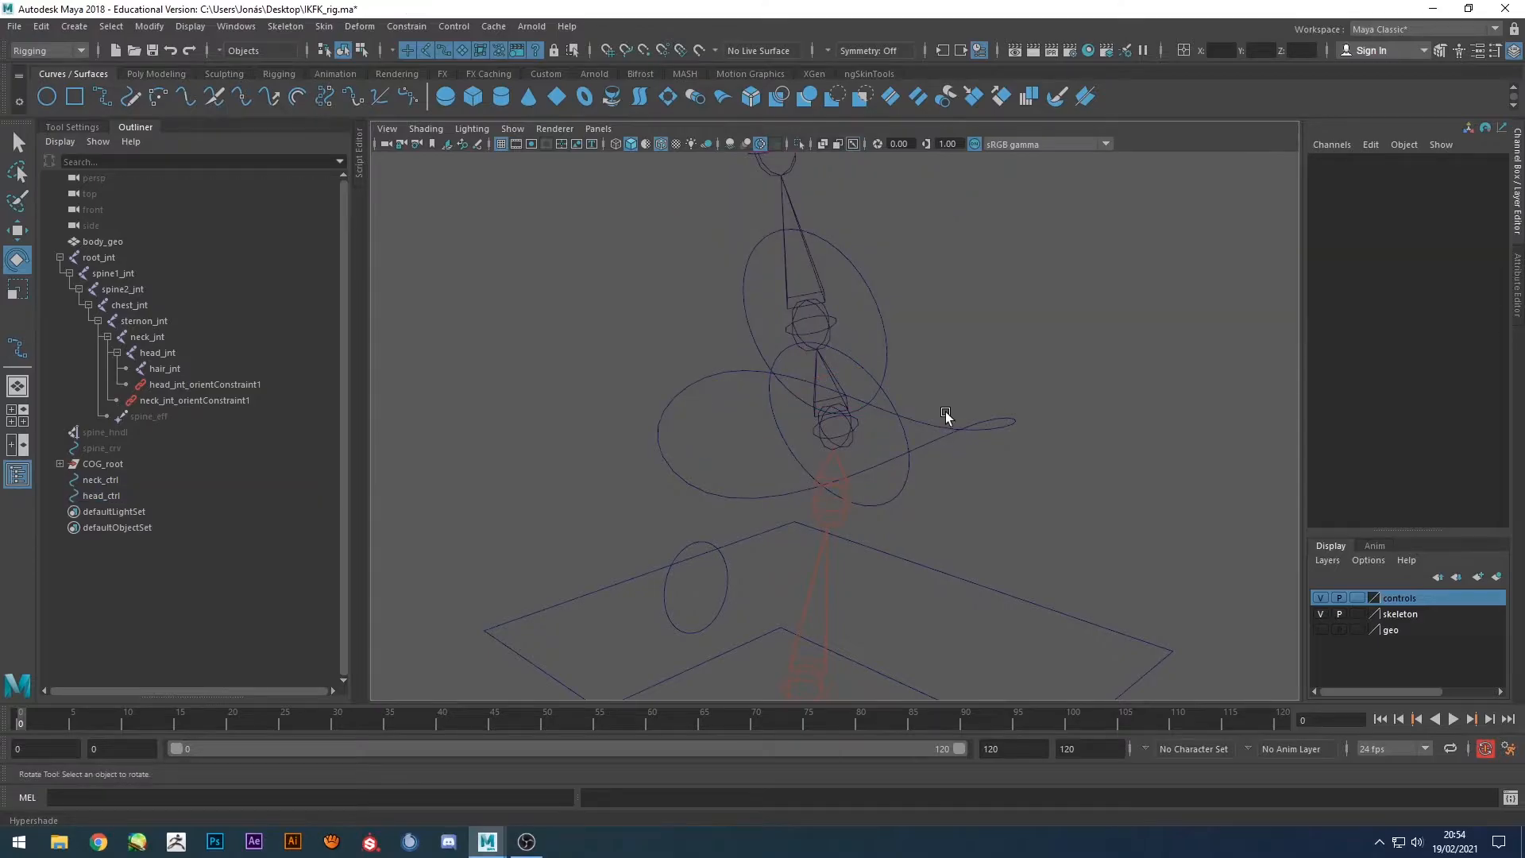
left_click(884, 398)
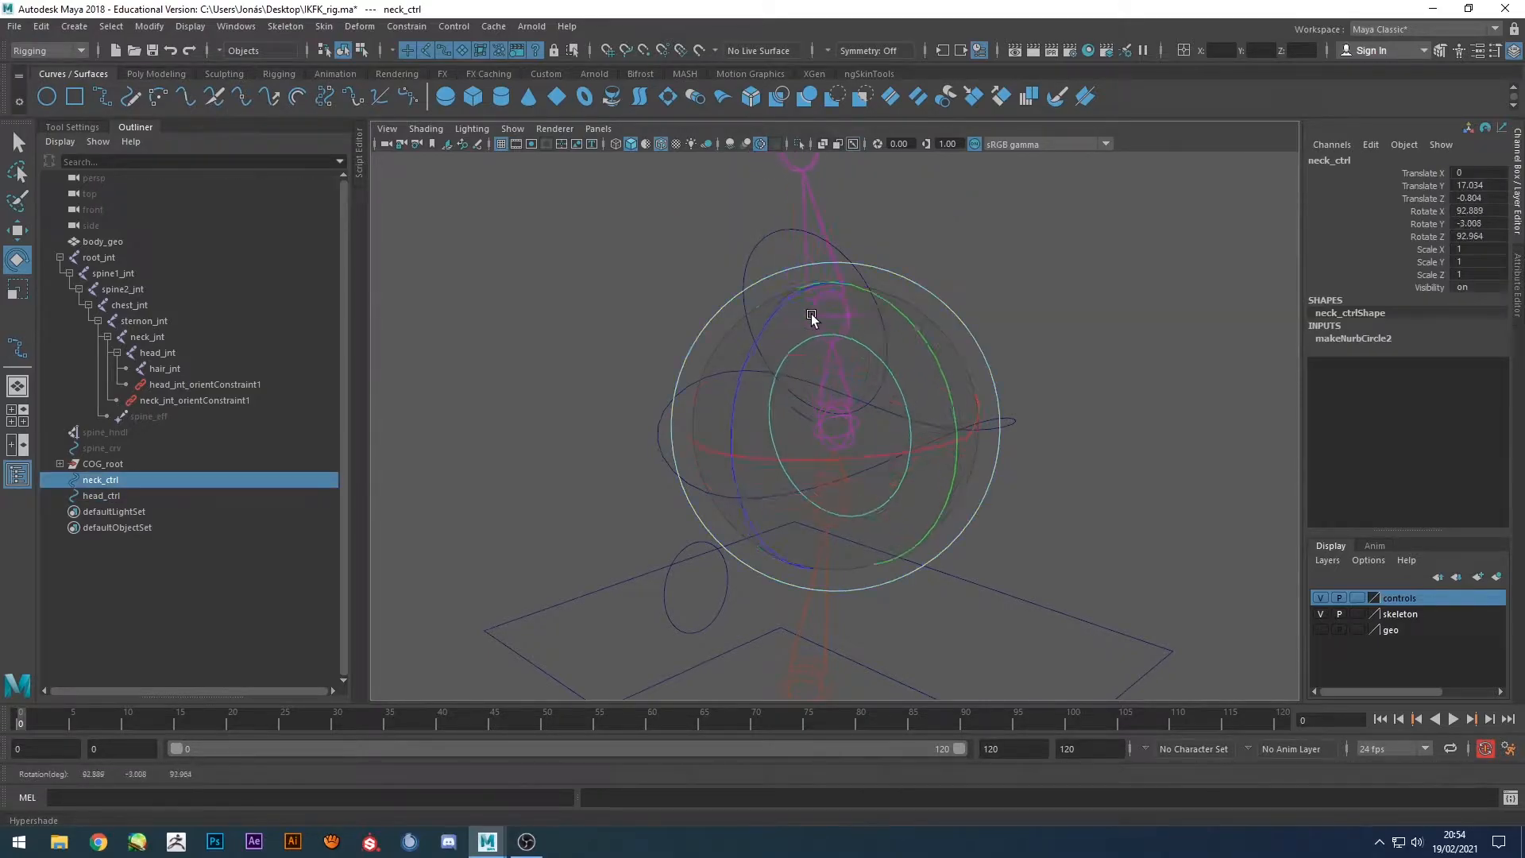
left_click(1058, 247)
key("q")
left_click(875, 325)
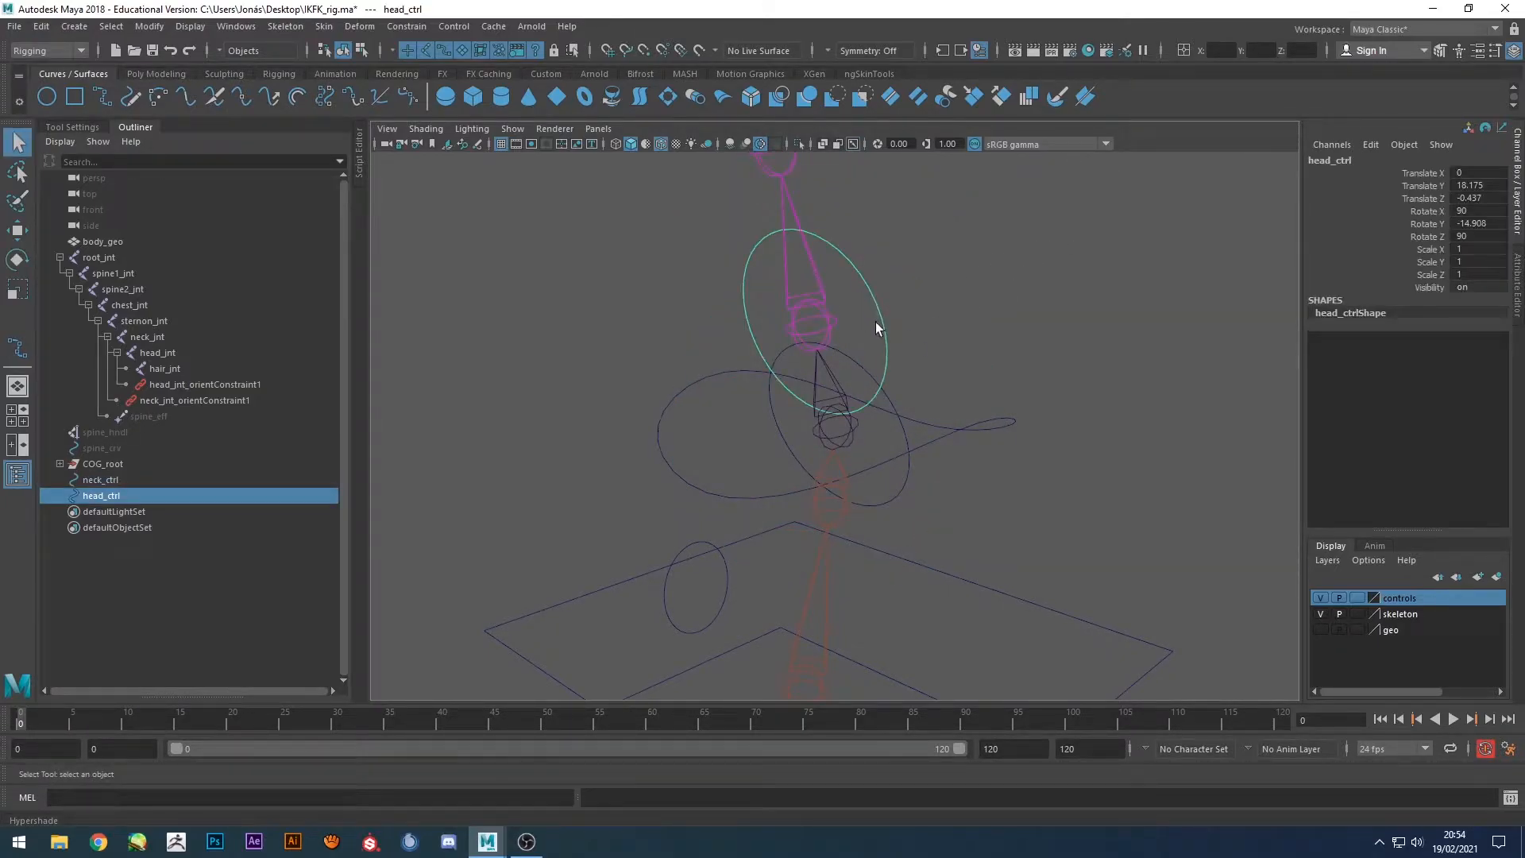
Parent head_ctrl under neck_ctrl and clear the selection.
left_click(886, 394, "shift")
key("p")
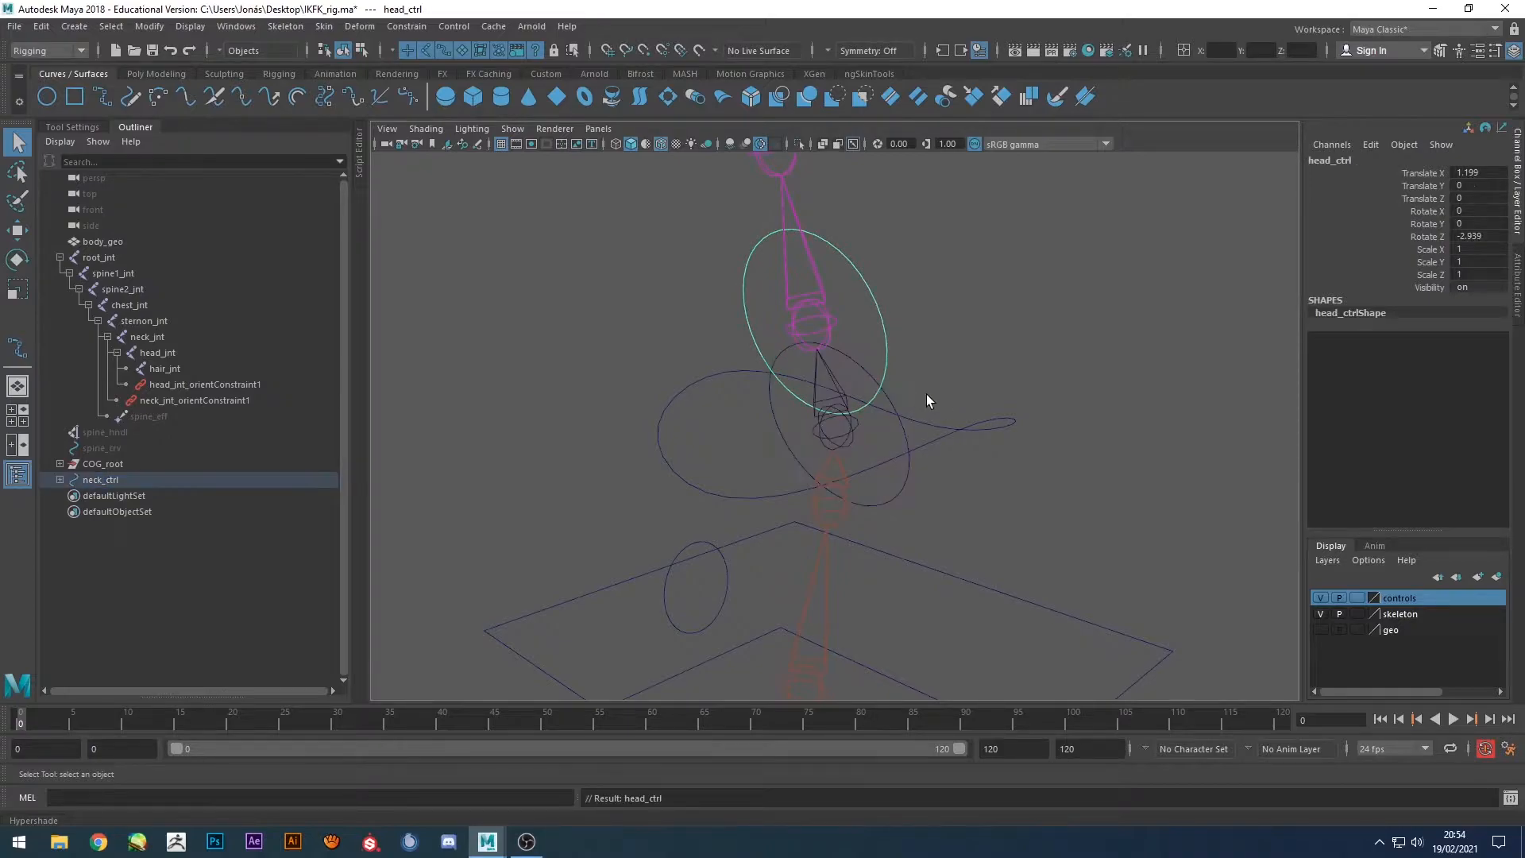
left_click(955, 341)
Test the new hierarchy by rotating the neck and head controls, and undo the rotations.
left_click(886, 398)
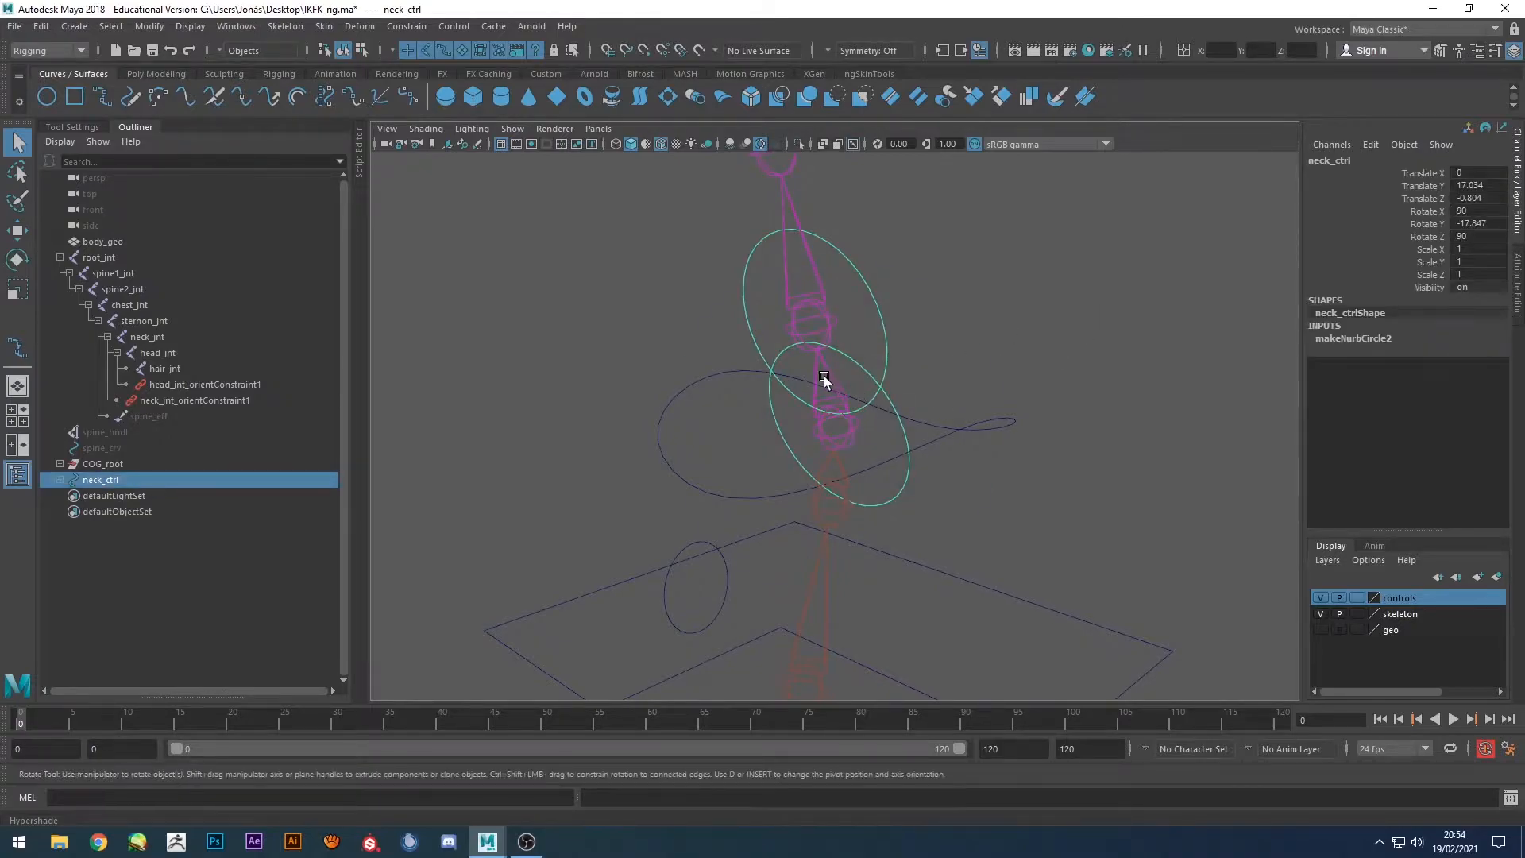
key("e")
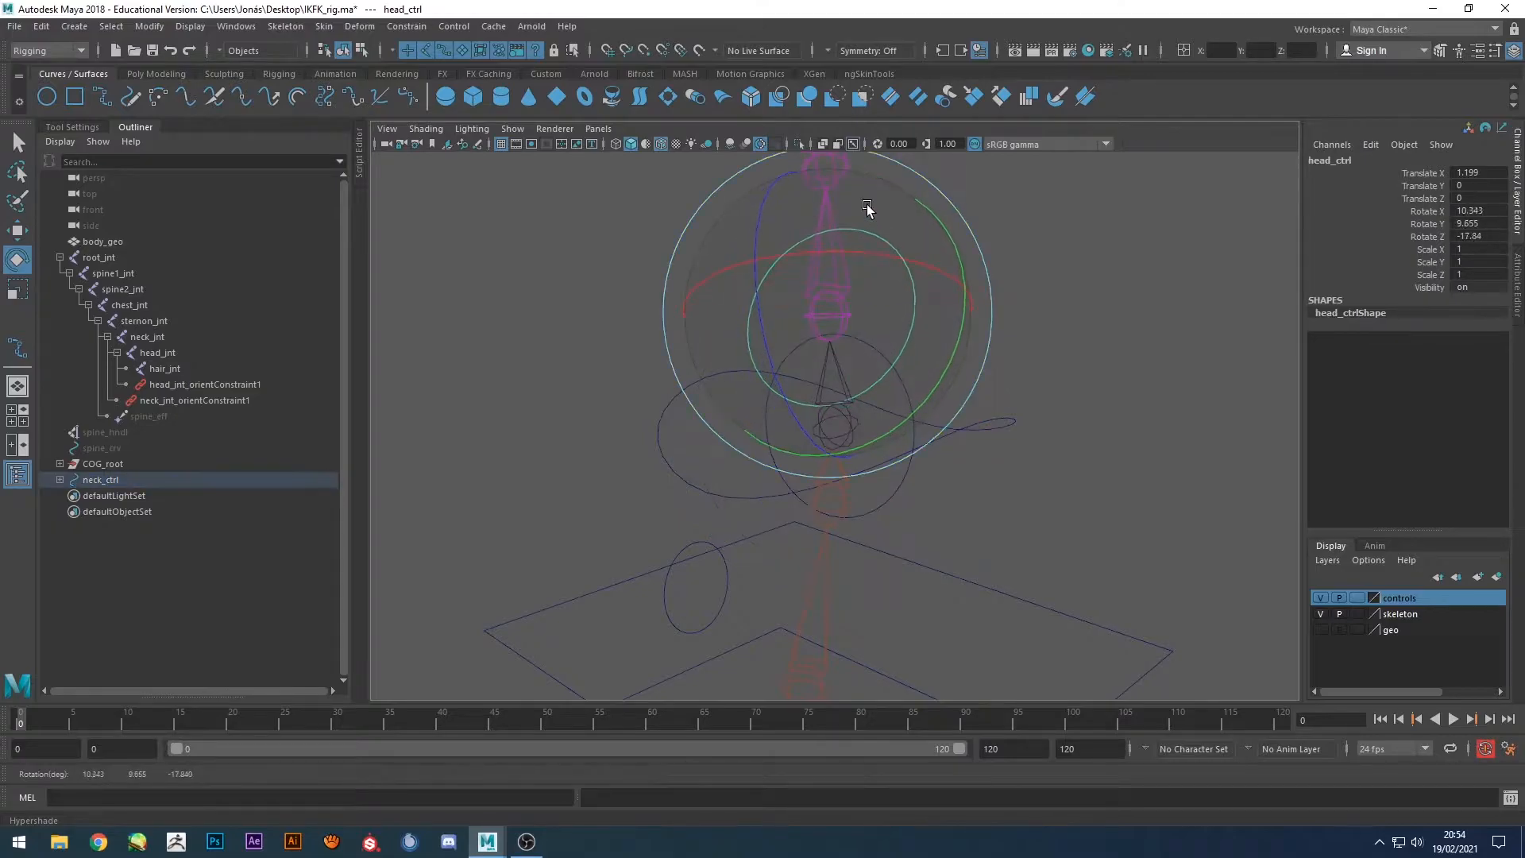
key("ctrl+z")
left_click(1100, 317)
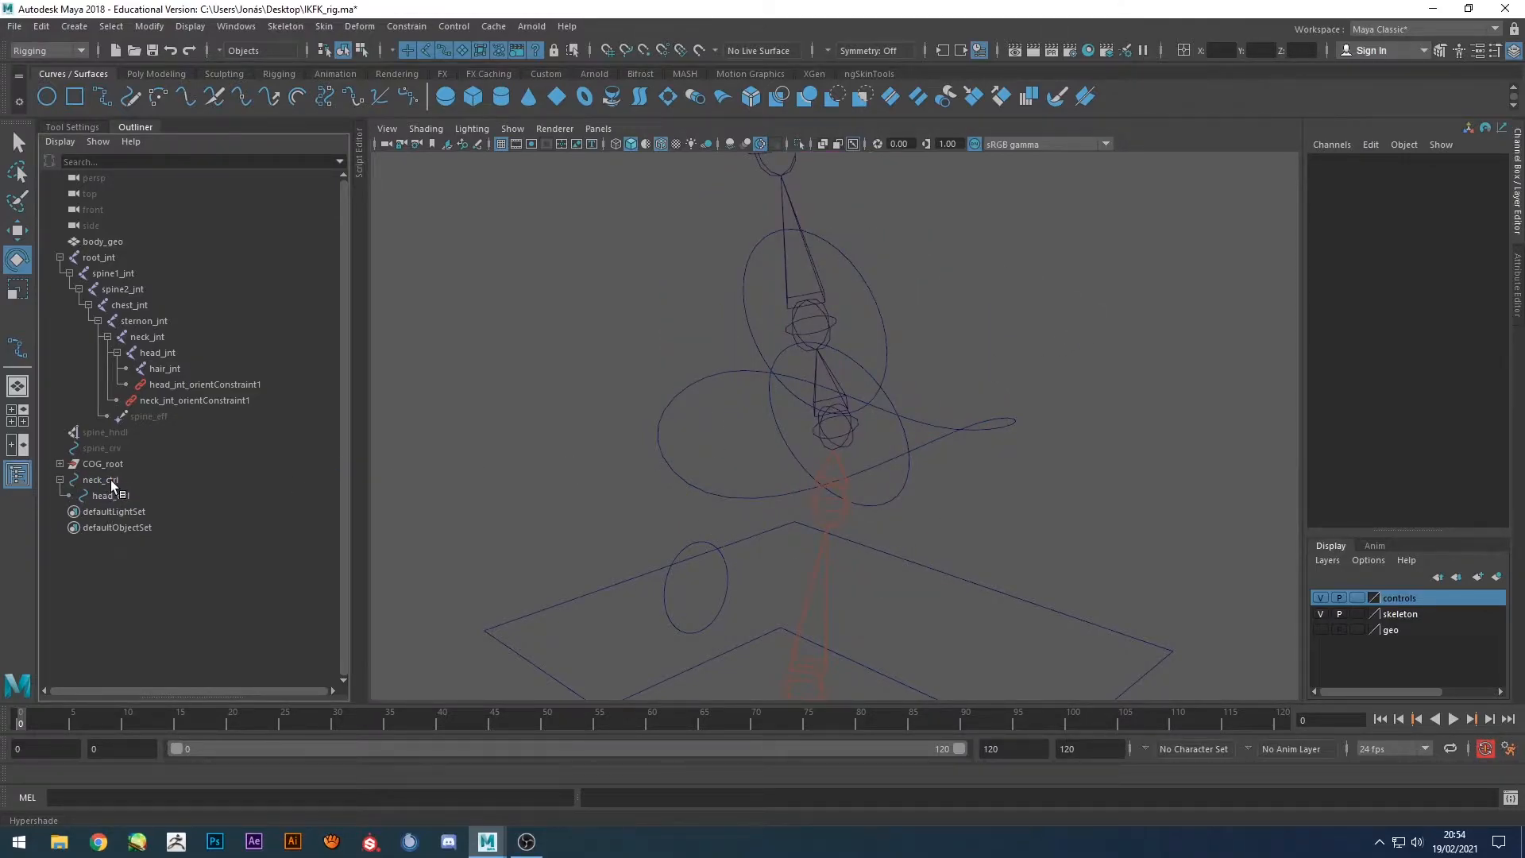
Zero out neck_ctrl and head_ctrl together with the root-group script and check neck_root and head_root in the expanded hierarchy.
left_click_drag(109, 479, 110, 496)
left_click(146, 74)
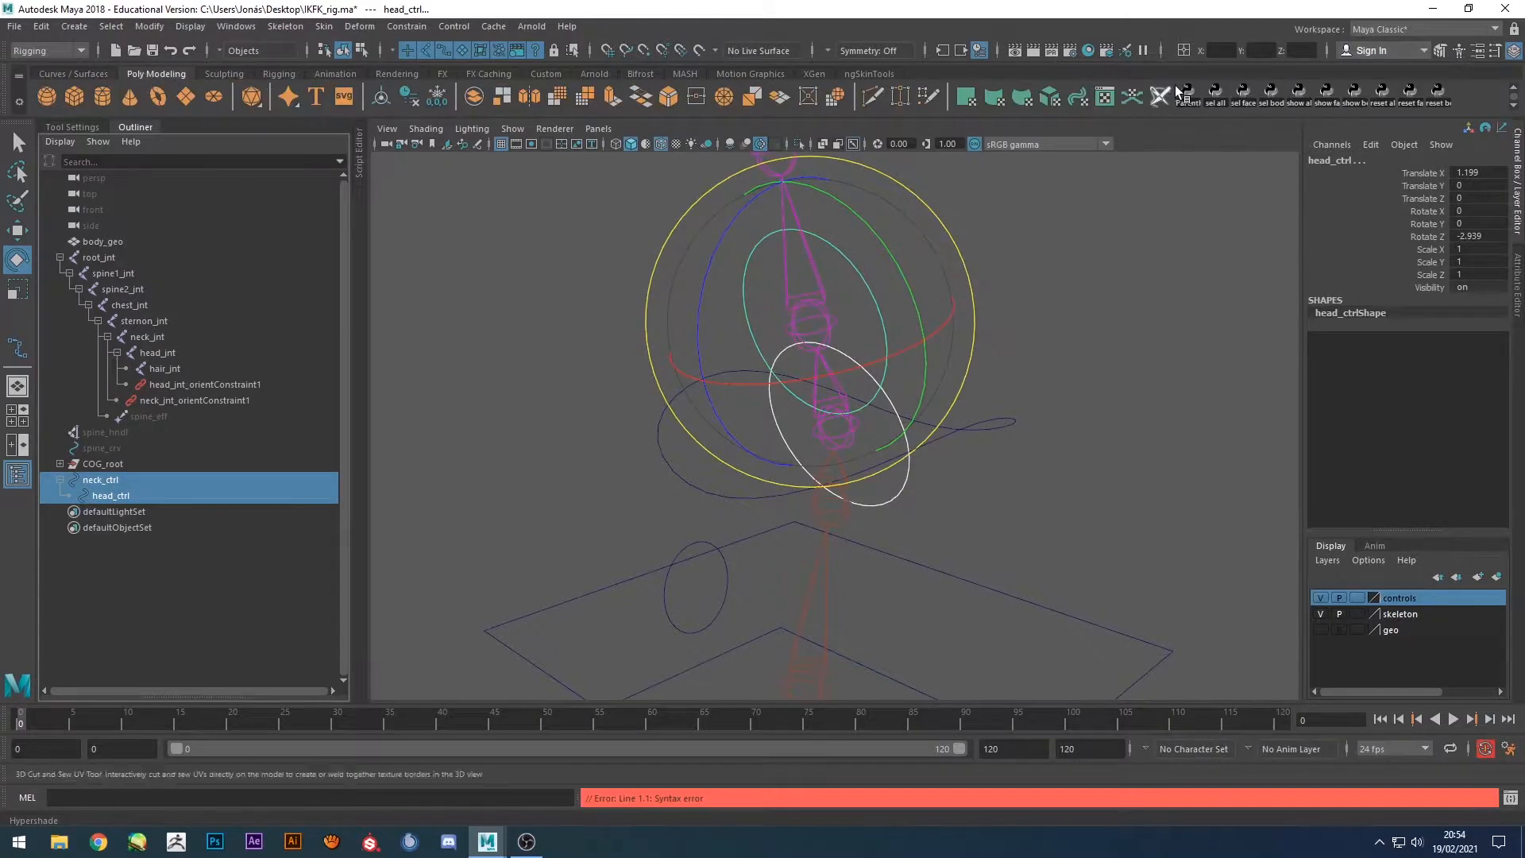
key("ctrl+z")
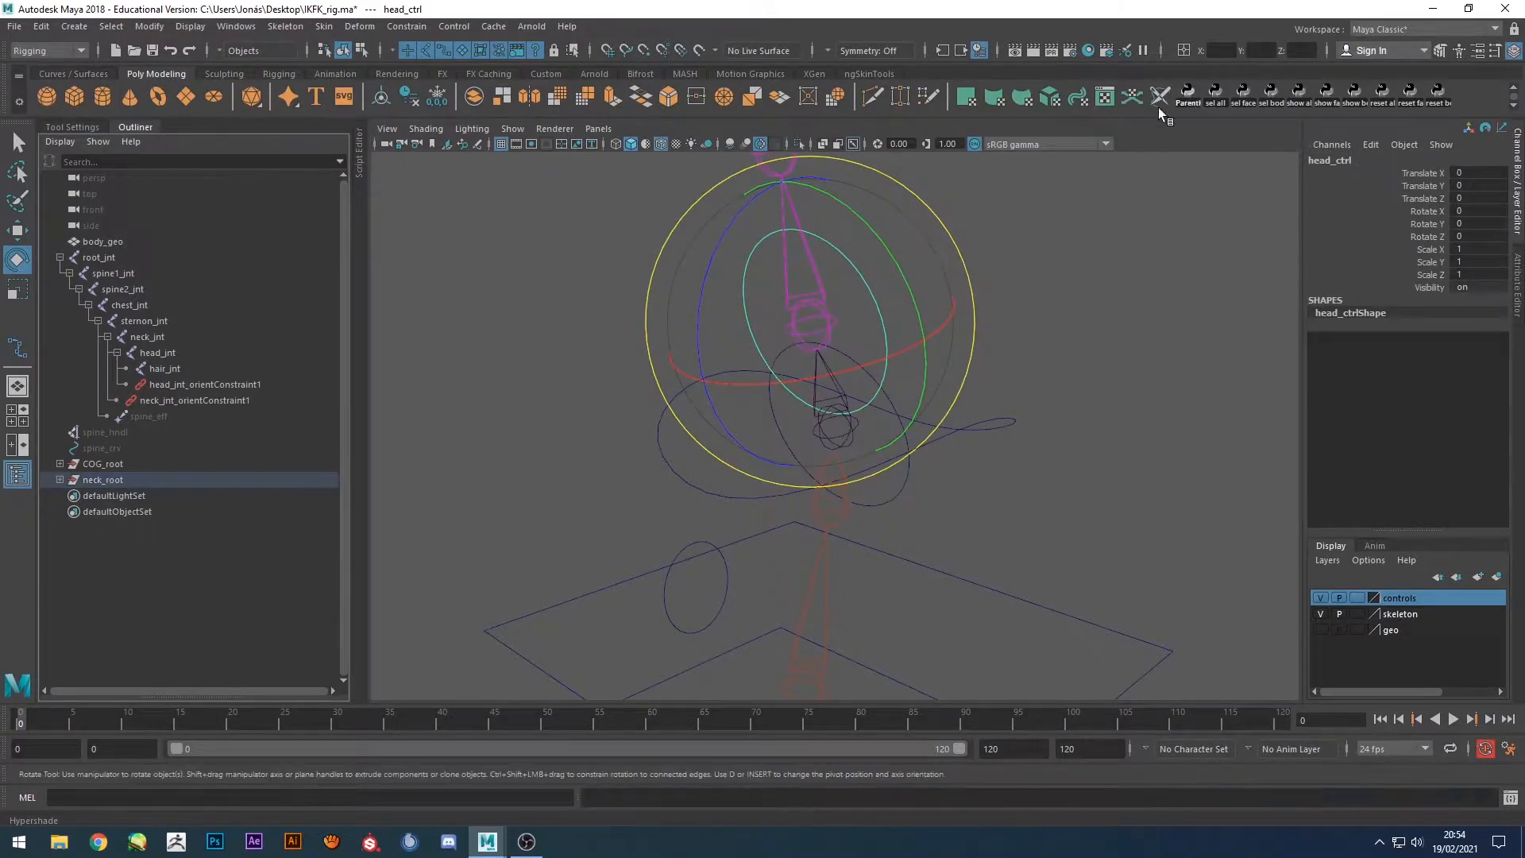
left_click(60, 480)
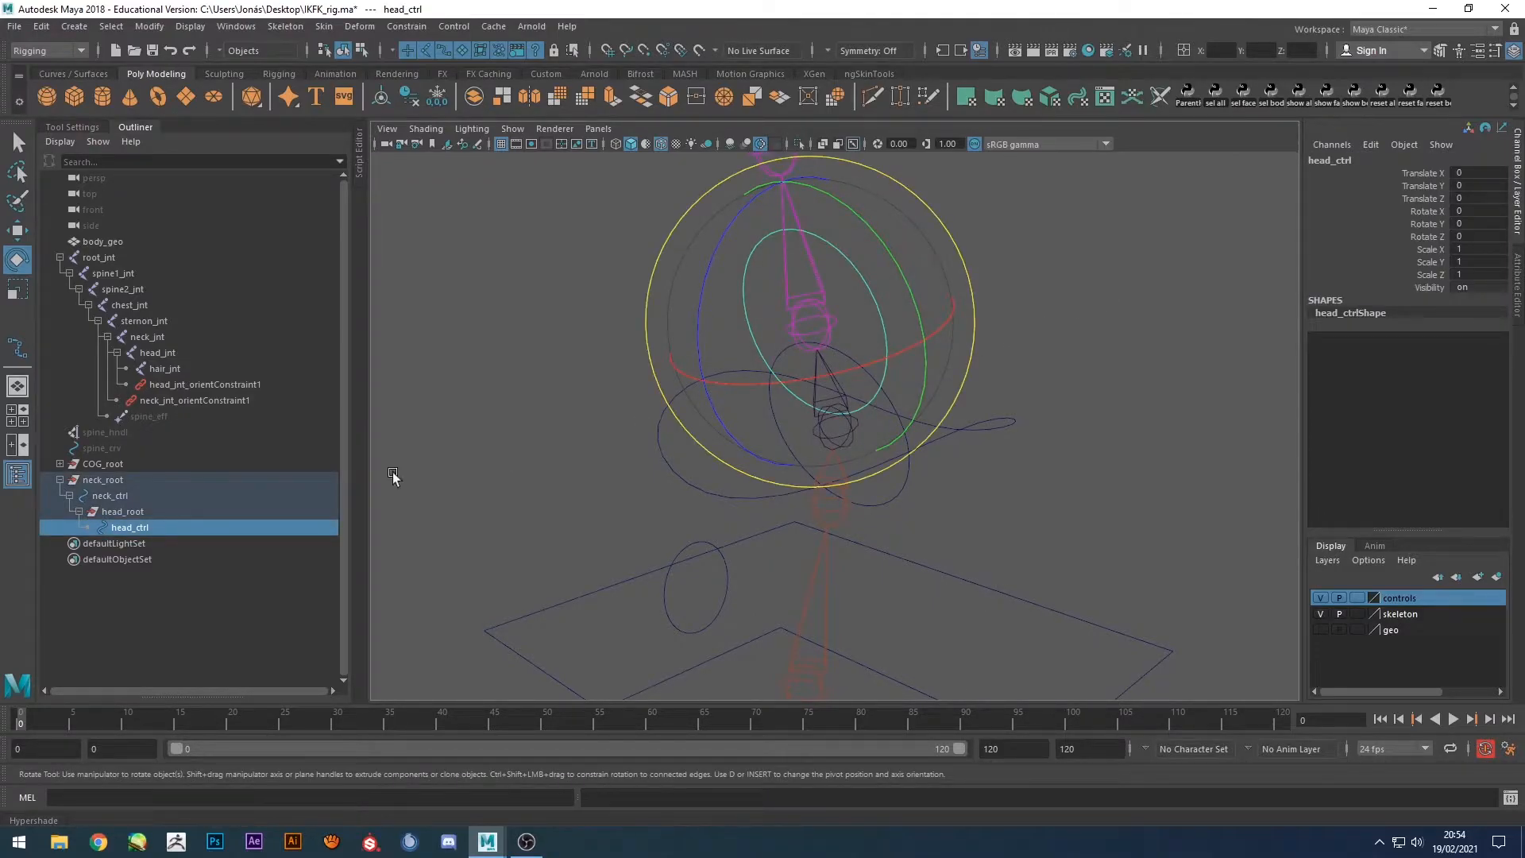
key("Up")
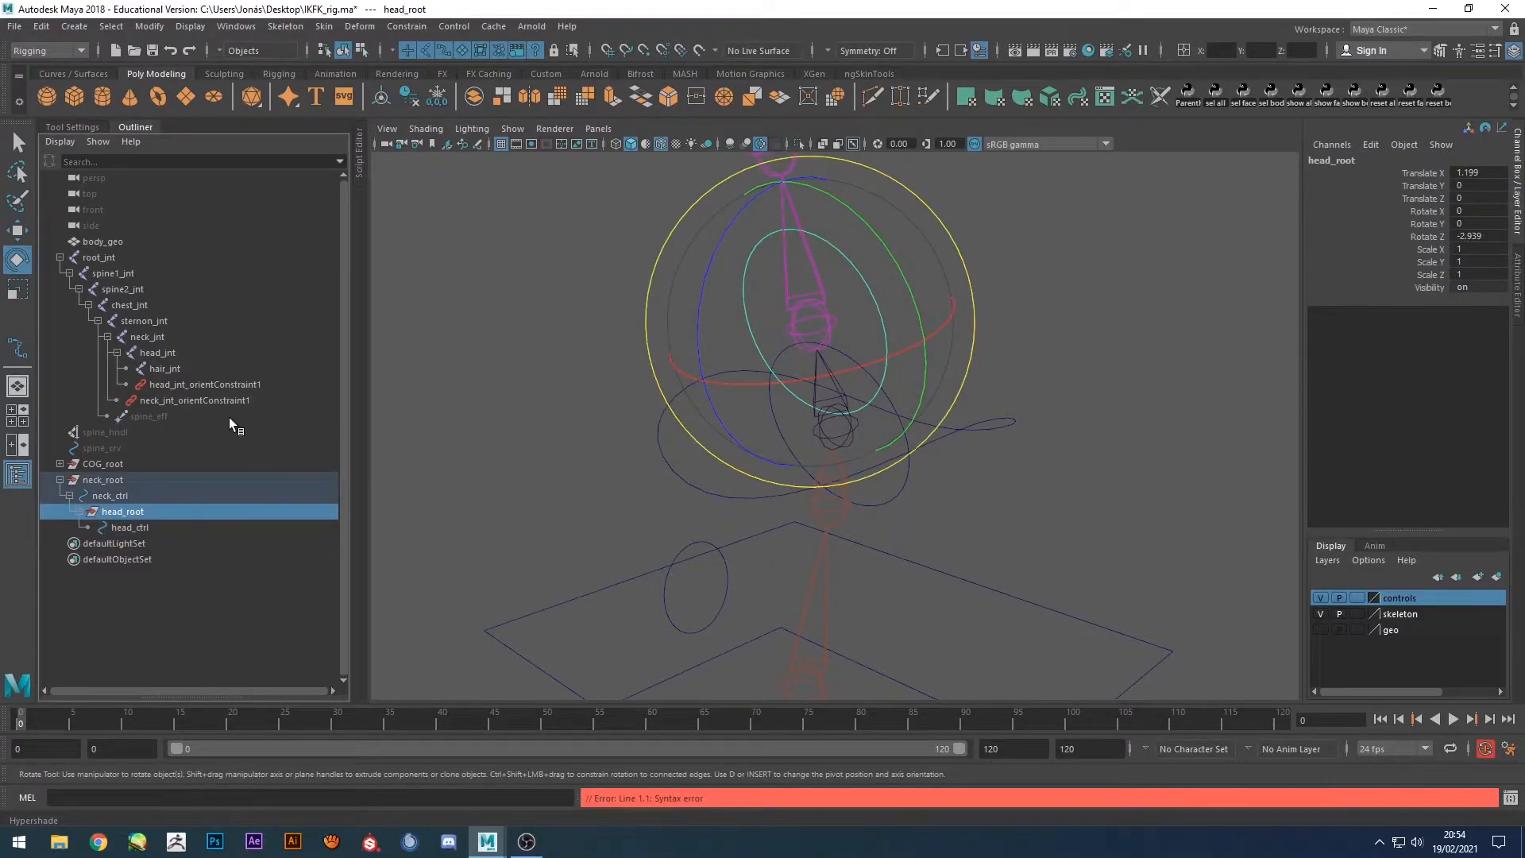
left_click(101, 474)
Parent neck_root under spine5_IK_ctrl and expand the COG_root hierarchy to check where it sits.
left_click(1049, 242)
left_click_drag(1048, 242, 818, 425, "alt")
left_click(871, 398)
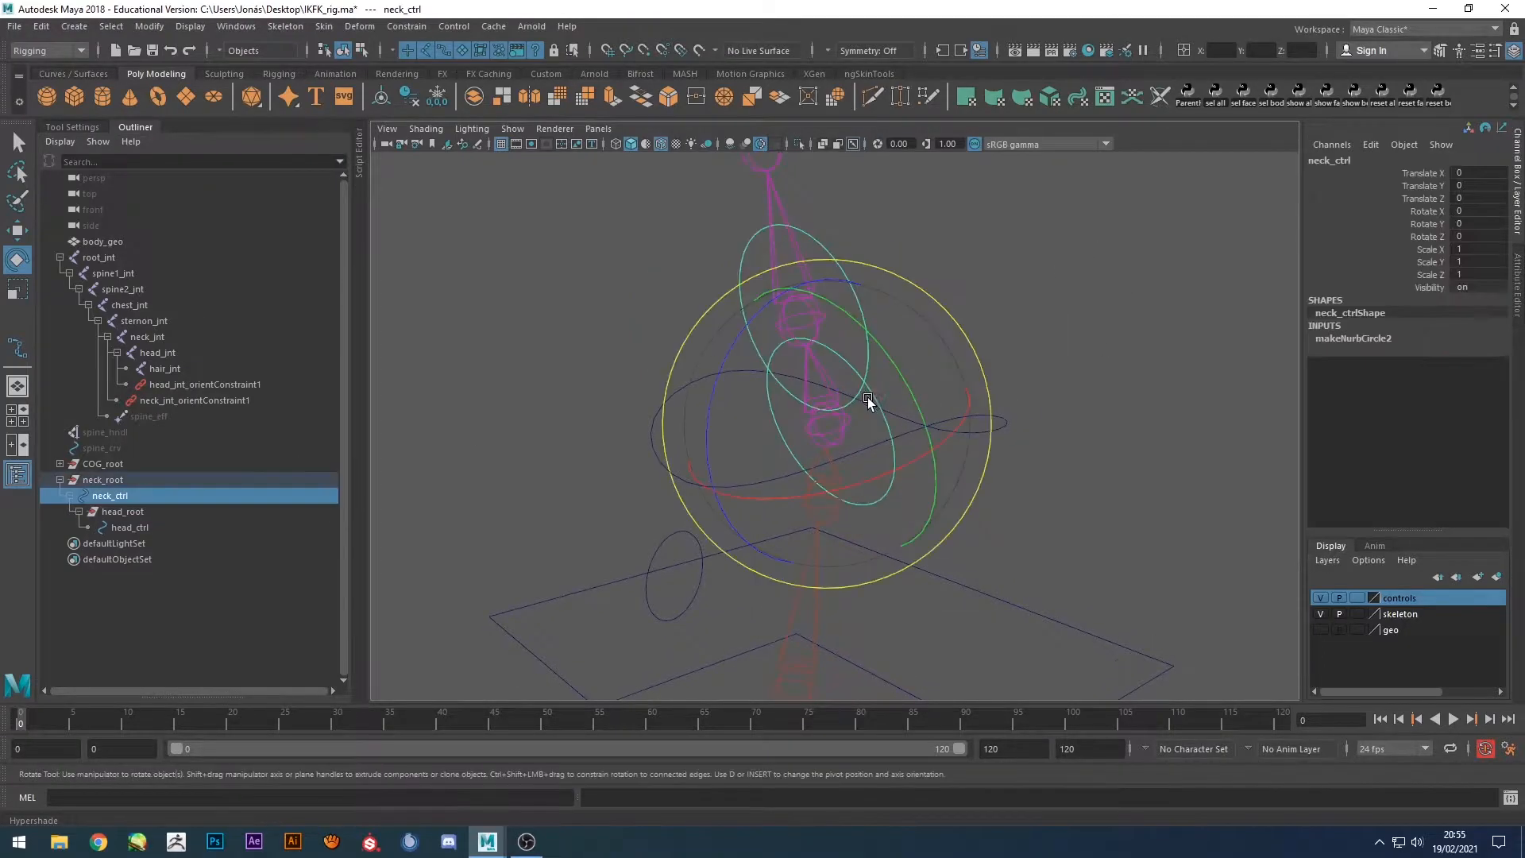
key("Up")
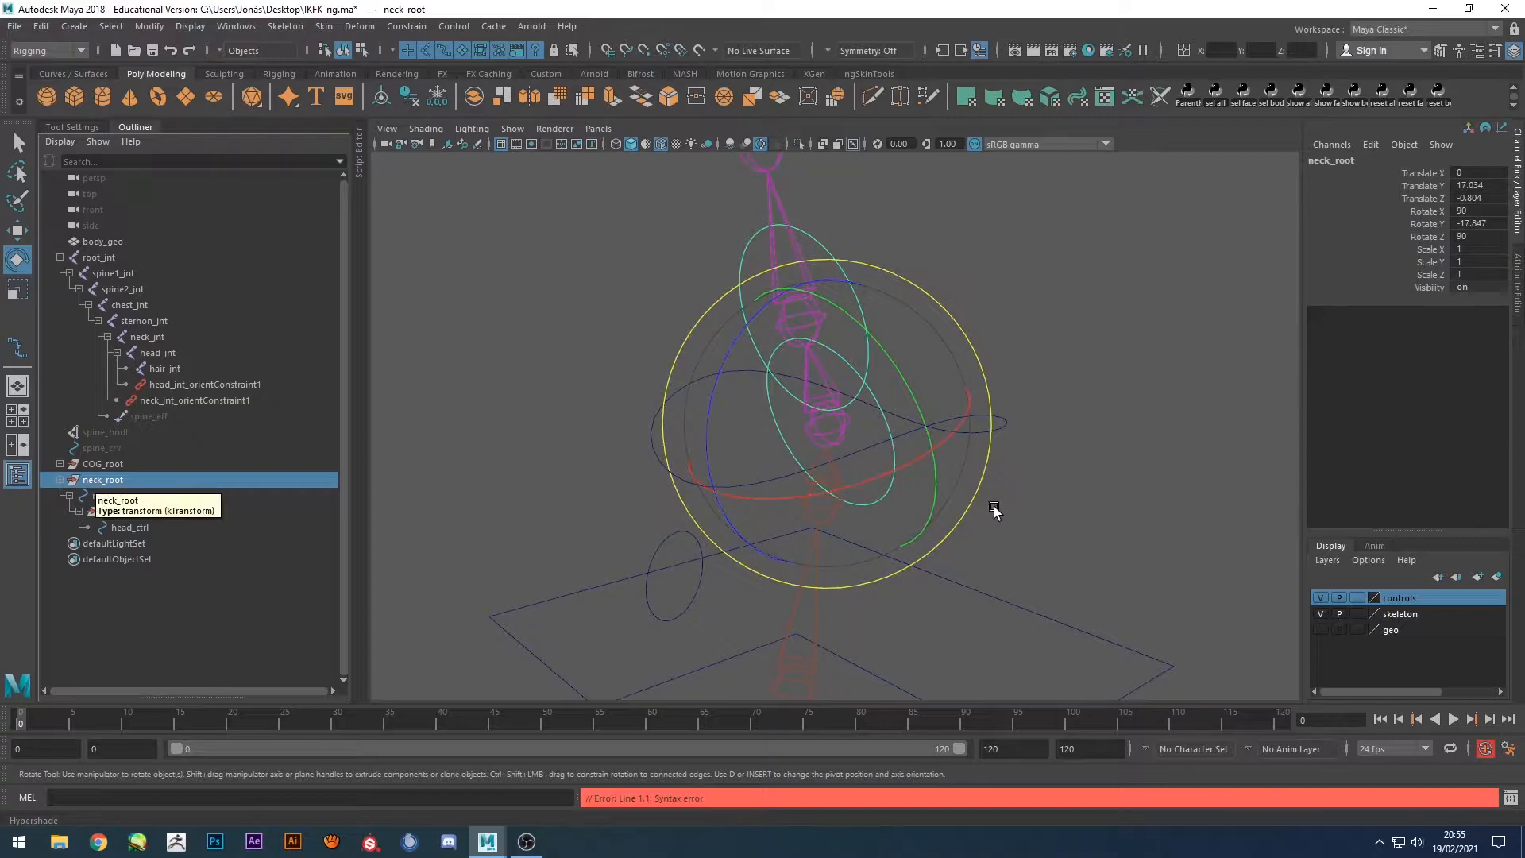
left_click(1002, 437)
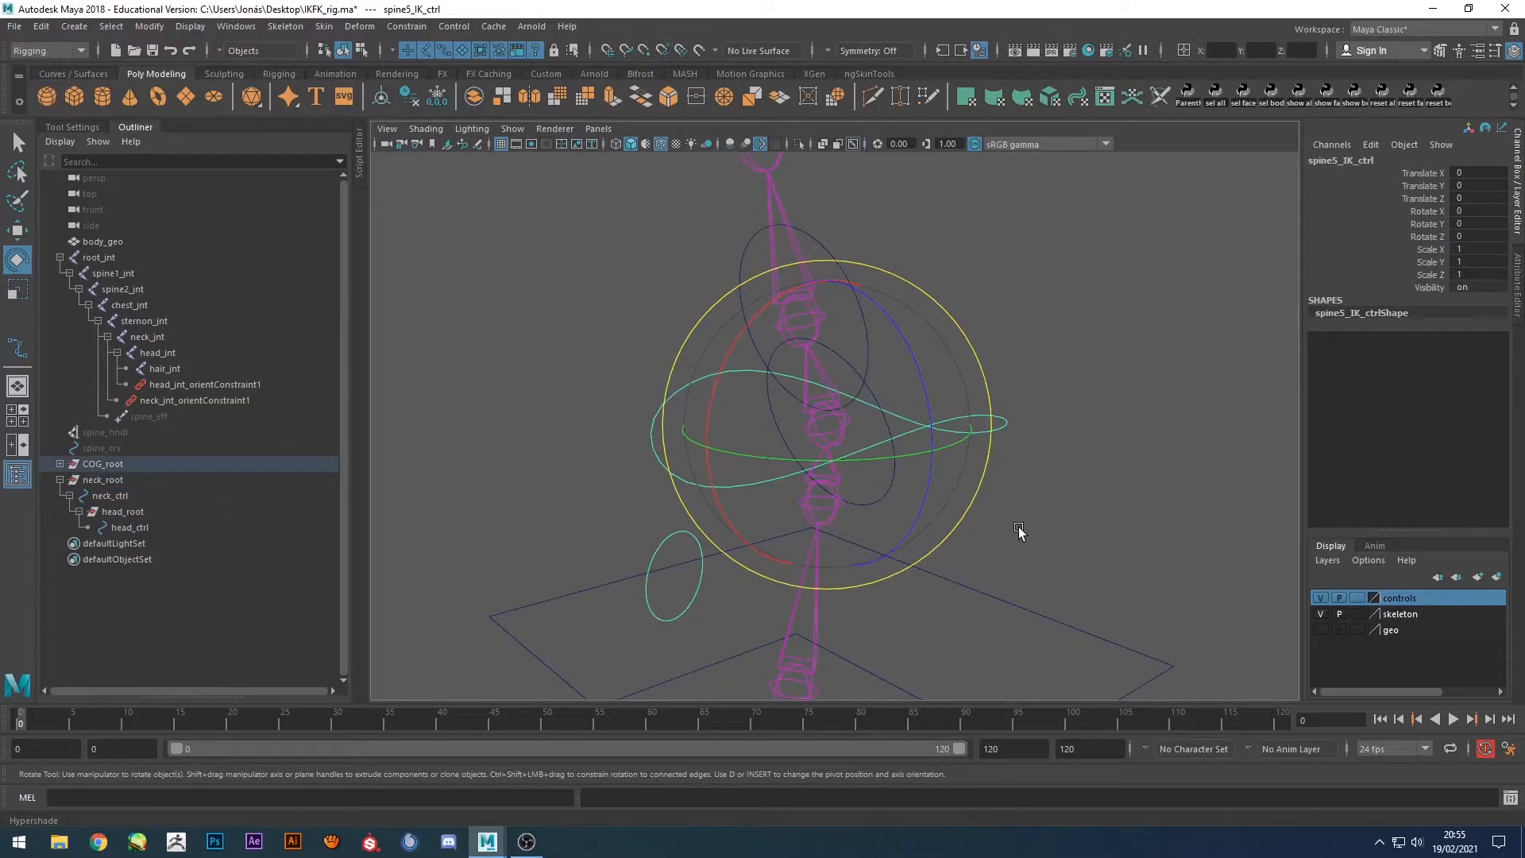
left_click(84, 480)
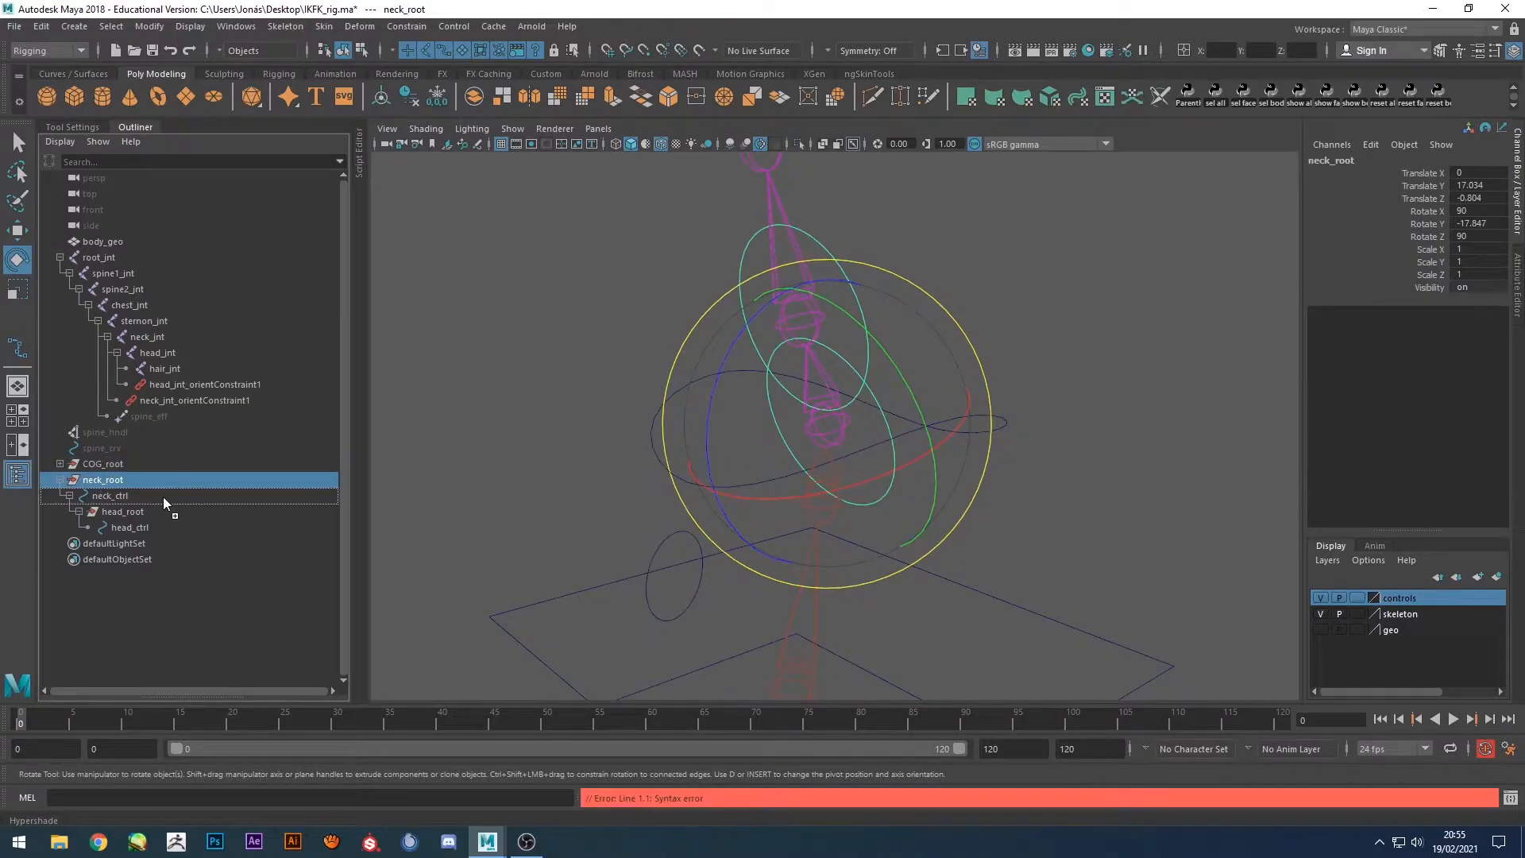
left_click(1010, 424)
key("p")
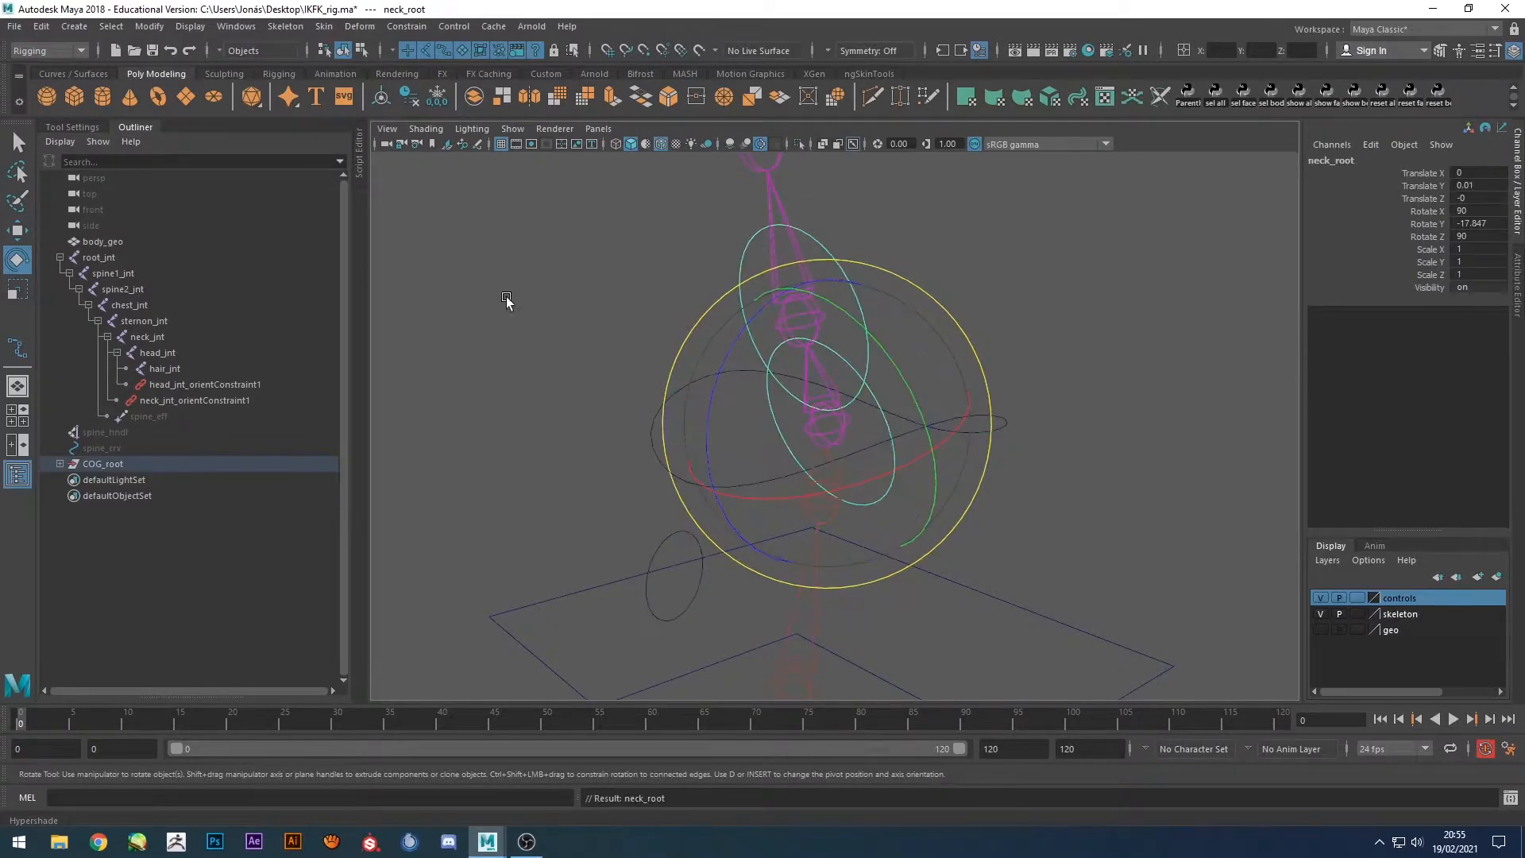
left_click(59, 463)
scroll(224, 527, "down", 4)
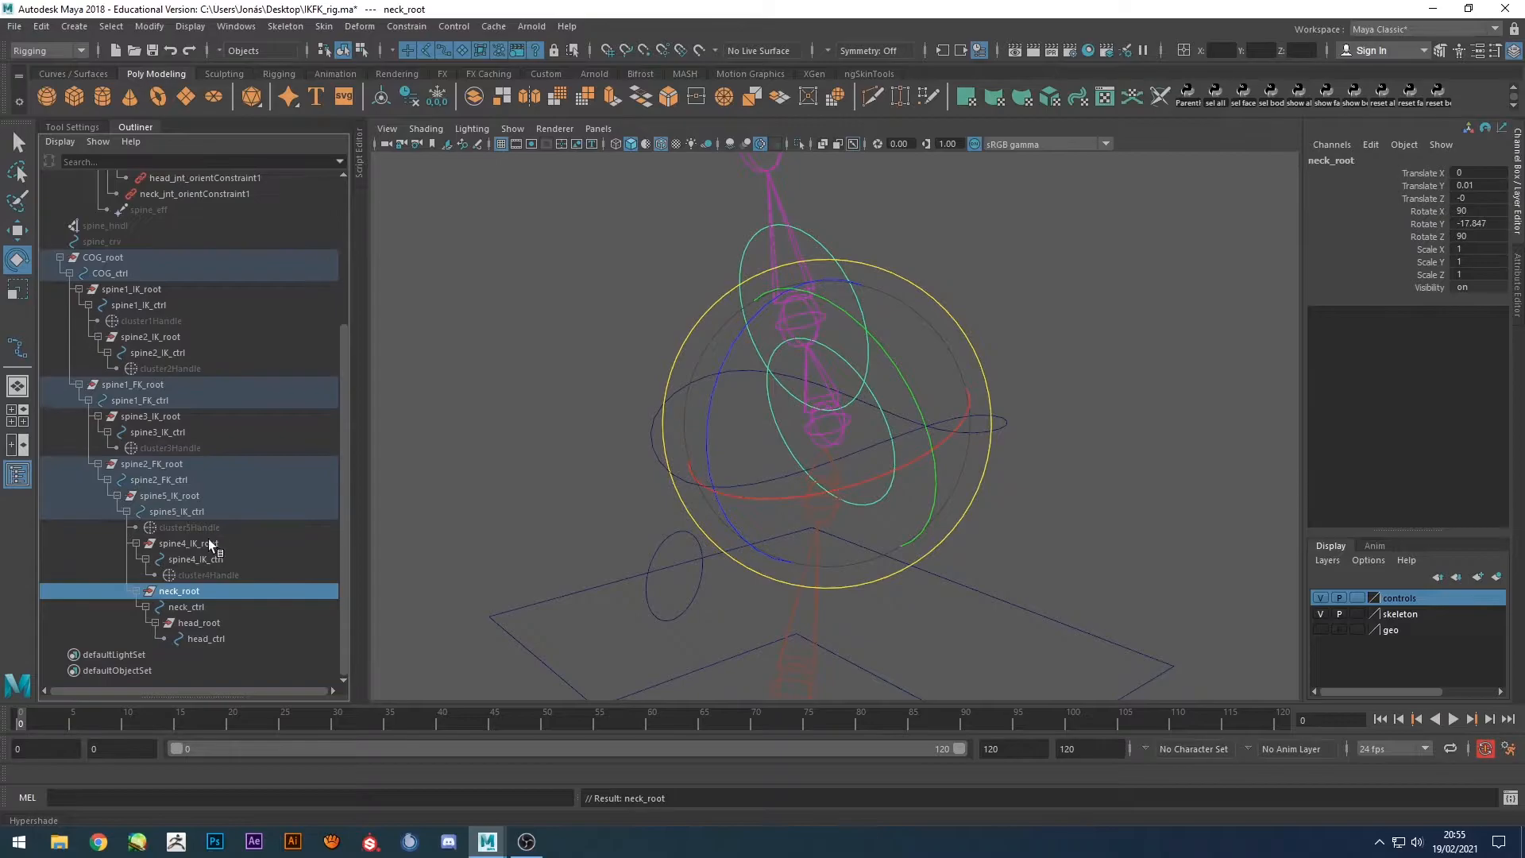
left_click(165, 543)
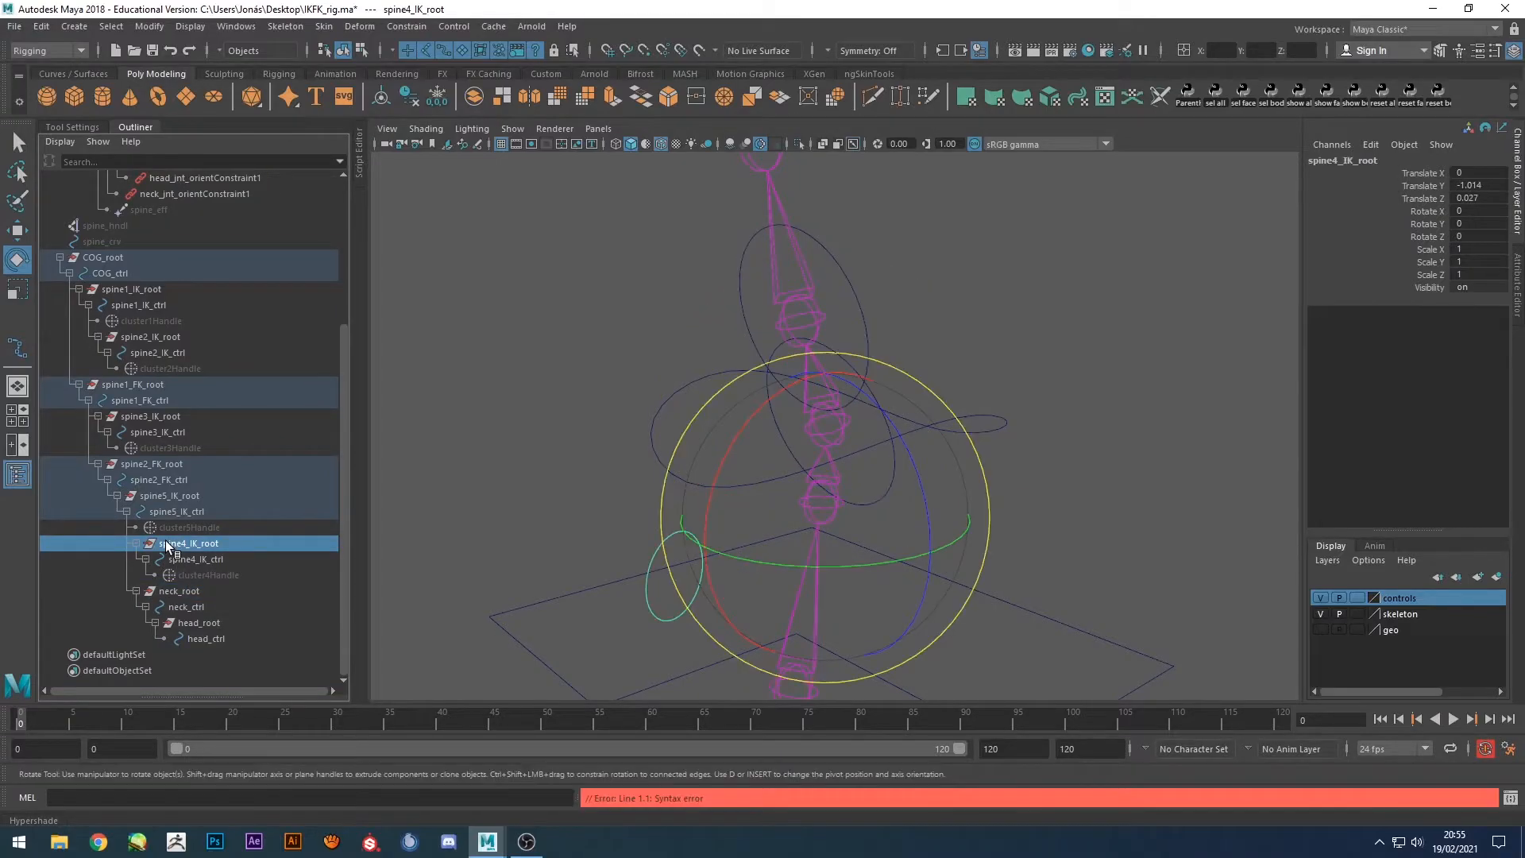
left_click(168, 592)
left_click(198, 622)
Test the connected rig by rotating spine5_IK_ctrl and neck_ctrl, undoing each rotation.
left_click(1011, 261)
left_click(998, 418)
key("f")
left_click_drag(1026, 447, 951, 386)
key("ctrl+z")
left_click(1097, 254)
left_click(949, 389)
key("ctrl+z")
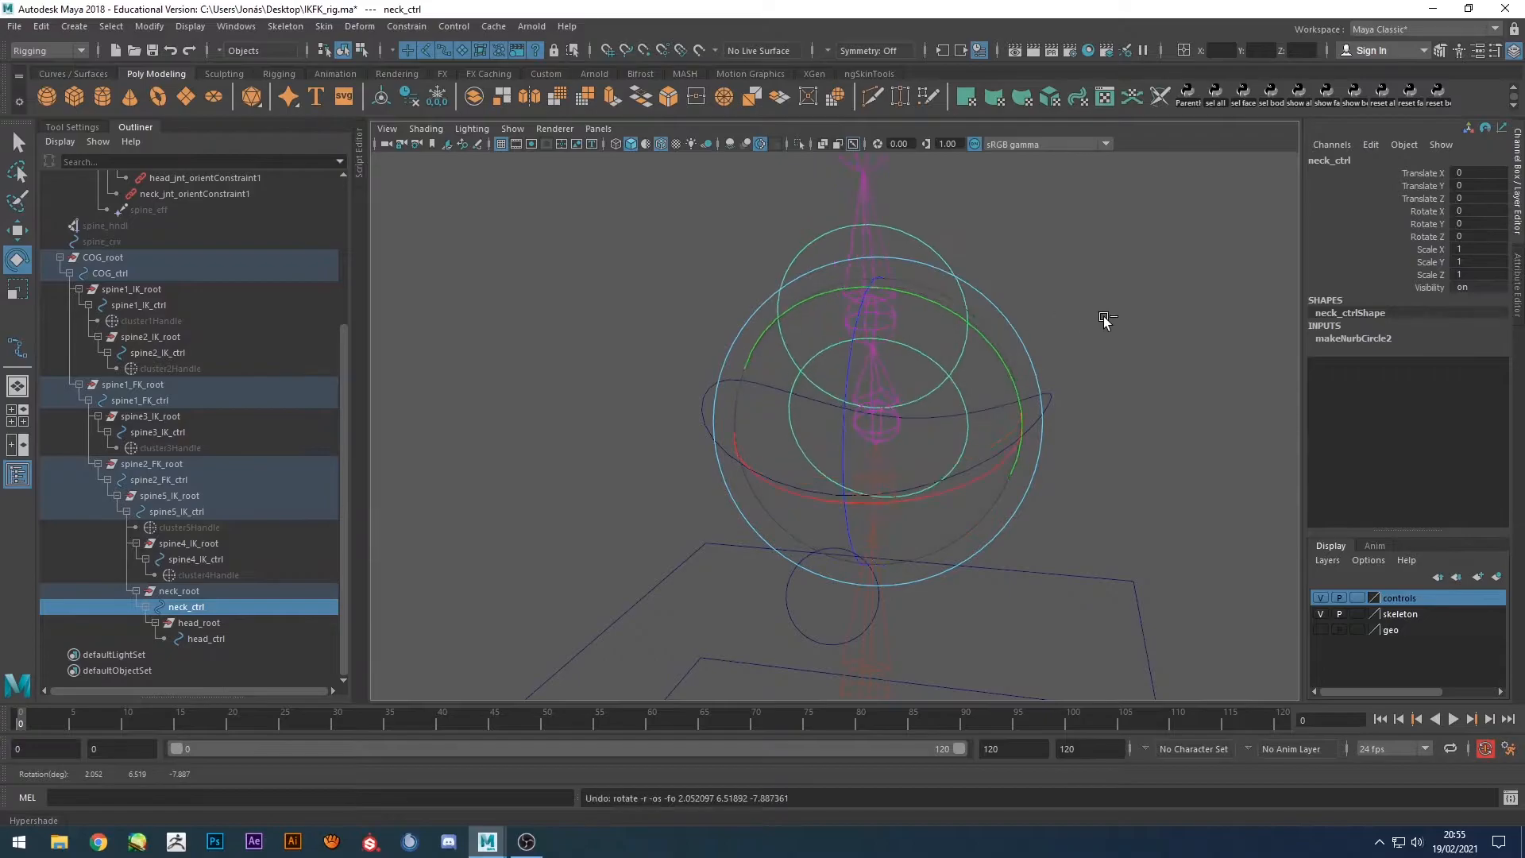
left_click(1104, 318)
Hide the skeleton layer, show the geo layer and set the geo layer to reference display.
left_click(1319, 614)
left_click(1319, 630)
left_click_drag(1080, 402, 1002, 239, "alt")
left_click(899, 399)
left_click(1356, 630)
left_click(1076, 354)
Select all CVs of head_ctrl and move them up until the circle sits above the top of the head.
left_click(846, 394)
left_click(902, 279)
left_click(959, 292)
left_click_drag(959, 293, 1074, 280, "alt")
left_click(902, 300)
key("F8")
left_click_drag(1108, 155, 723, 462)
left_click_drag(964, 335, 785, 437, "alt")
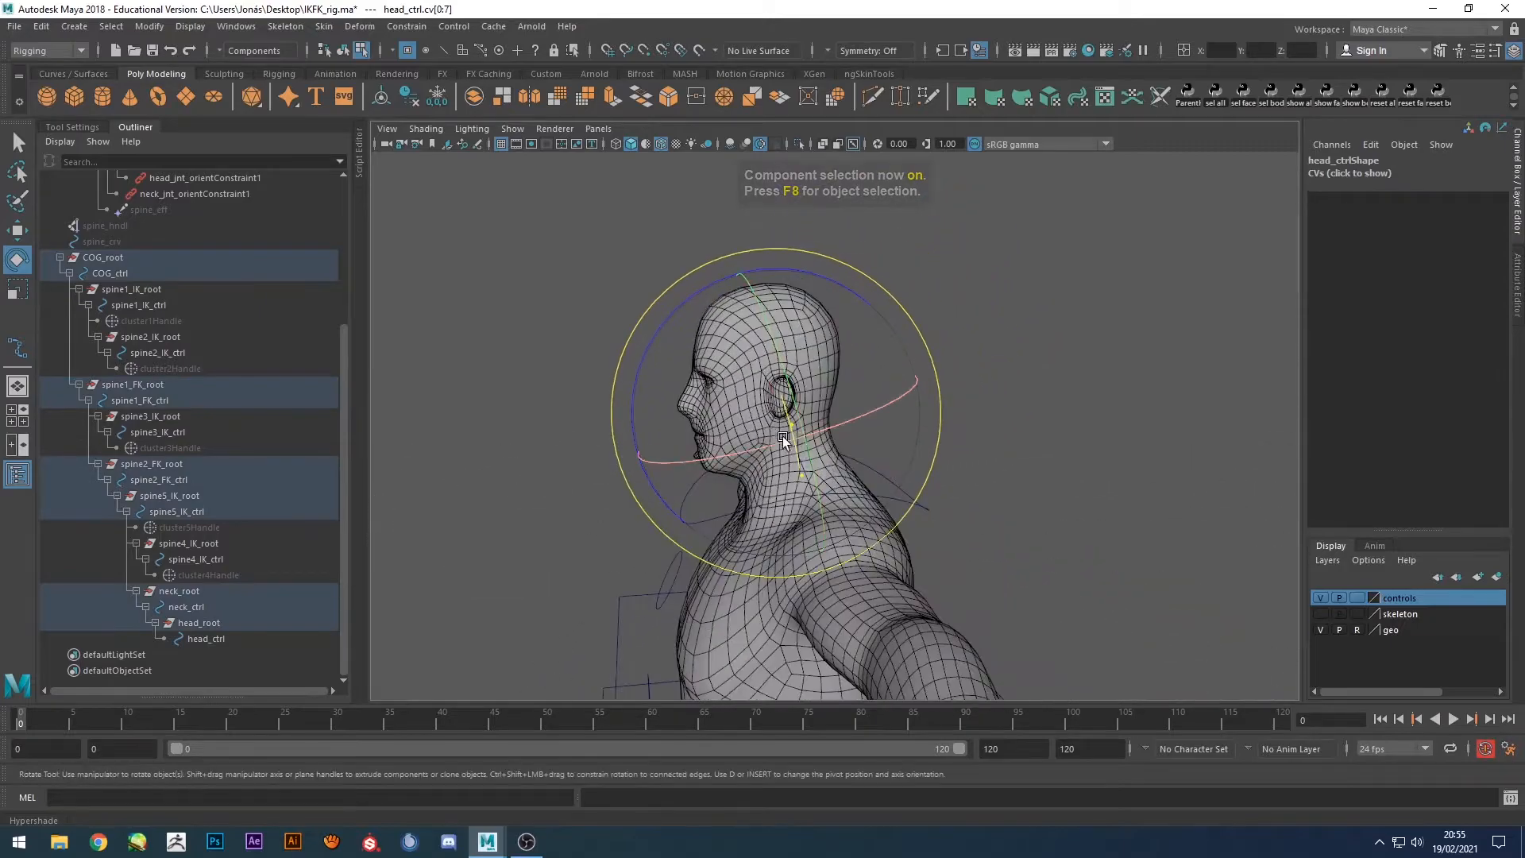
key("w")
left_click_drag(767, 340, 715, 186)
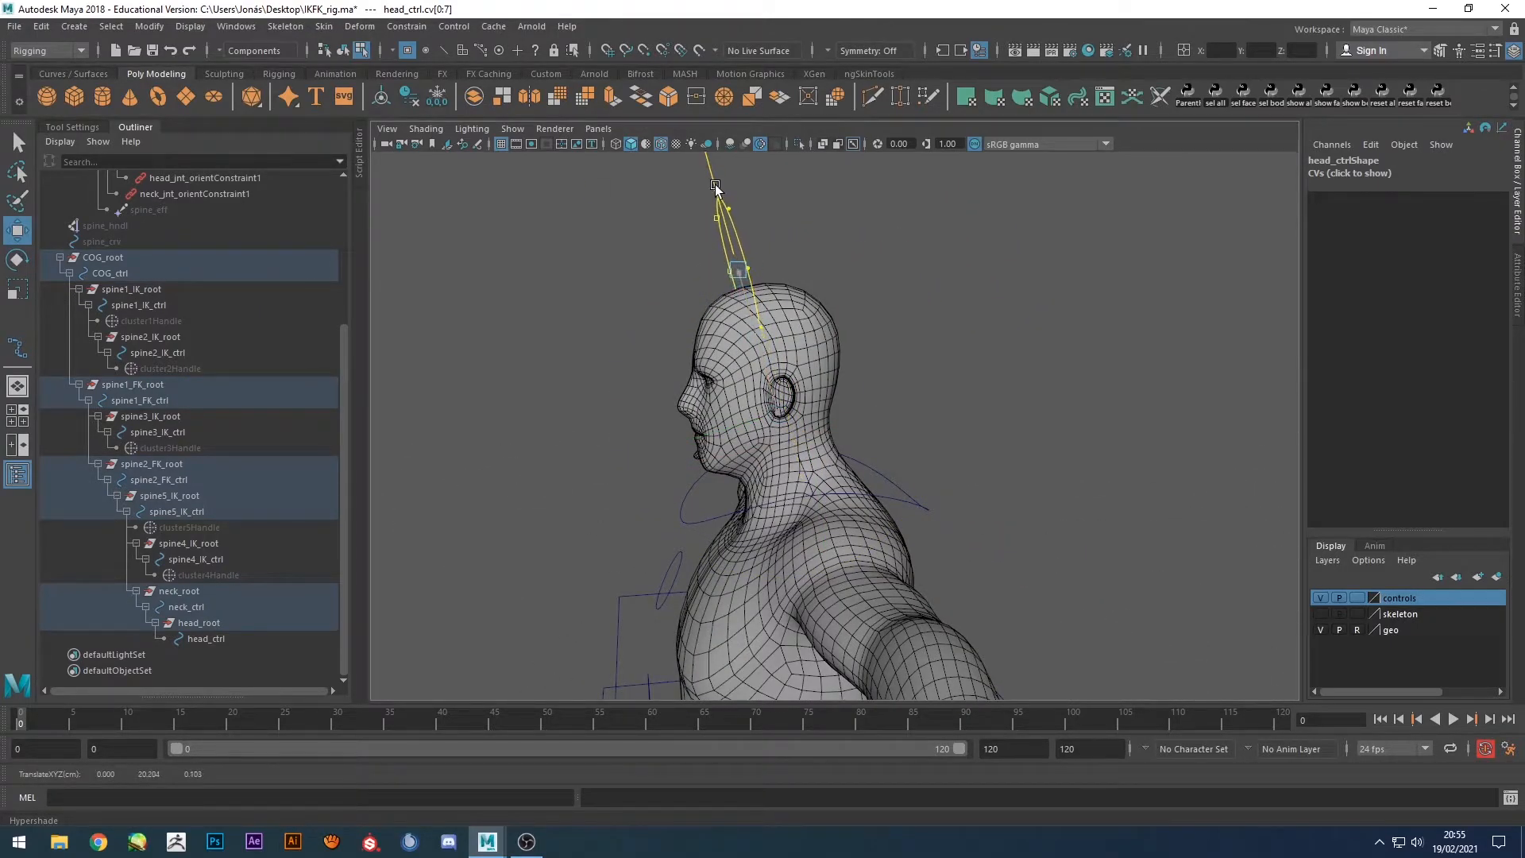
Rotate the head_ctrl CVs so the circle lies nearly flat over the head like a halo, and deselect them.
key("e")
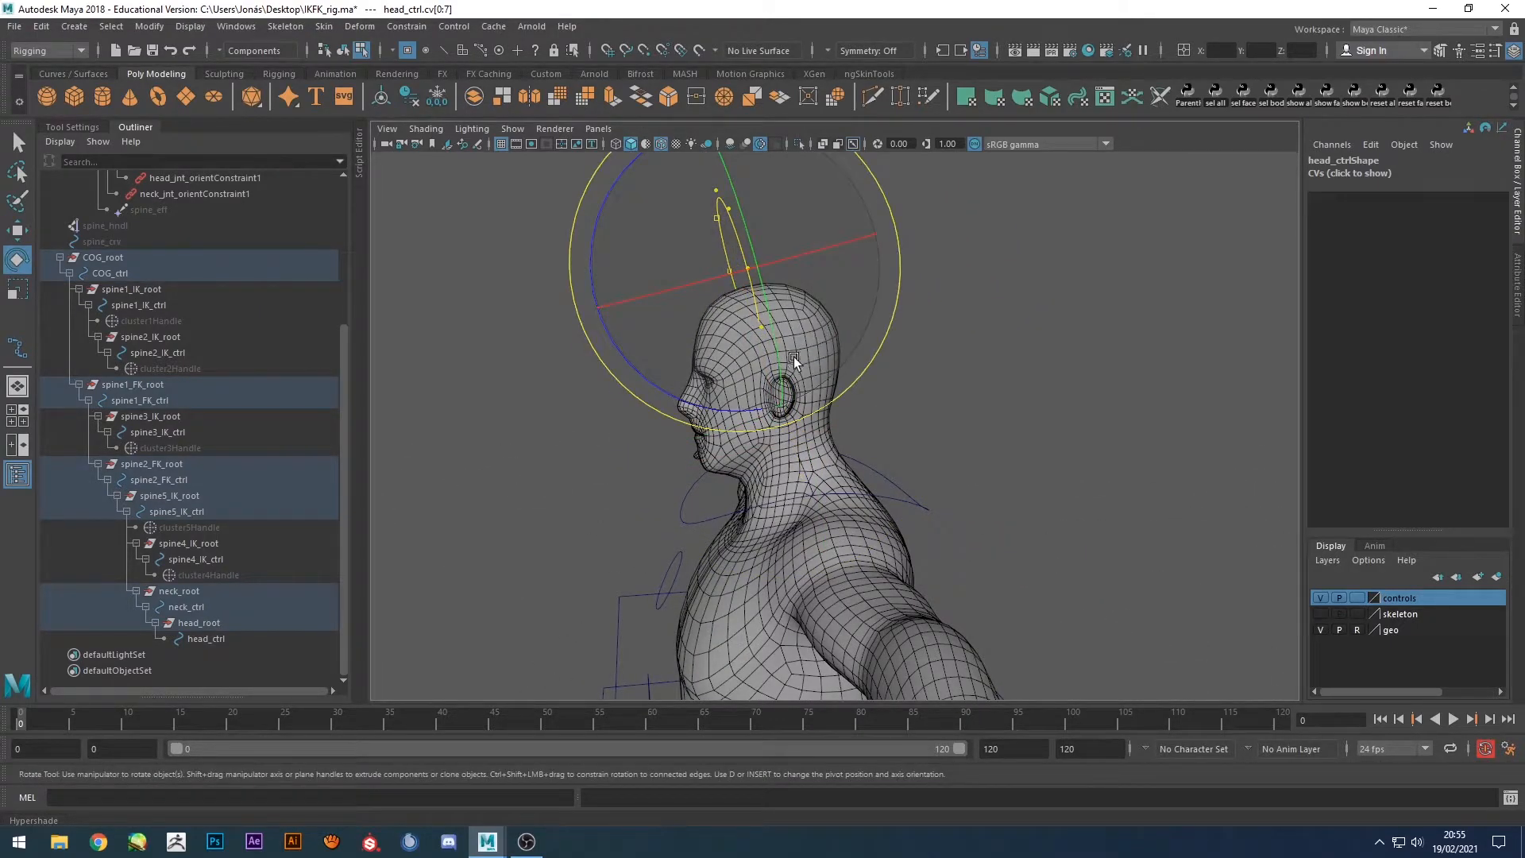
left_click_drag(620, 350, 632, 315)
left_click(1063, 341)
left_click_drag(1062, 340, 861, 488, "alt")
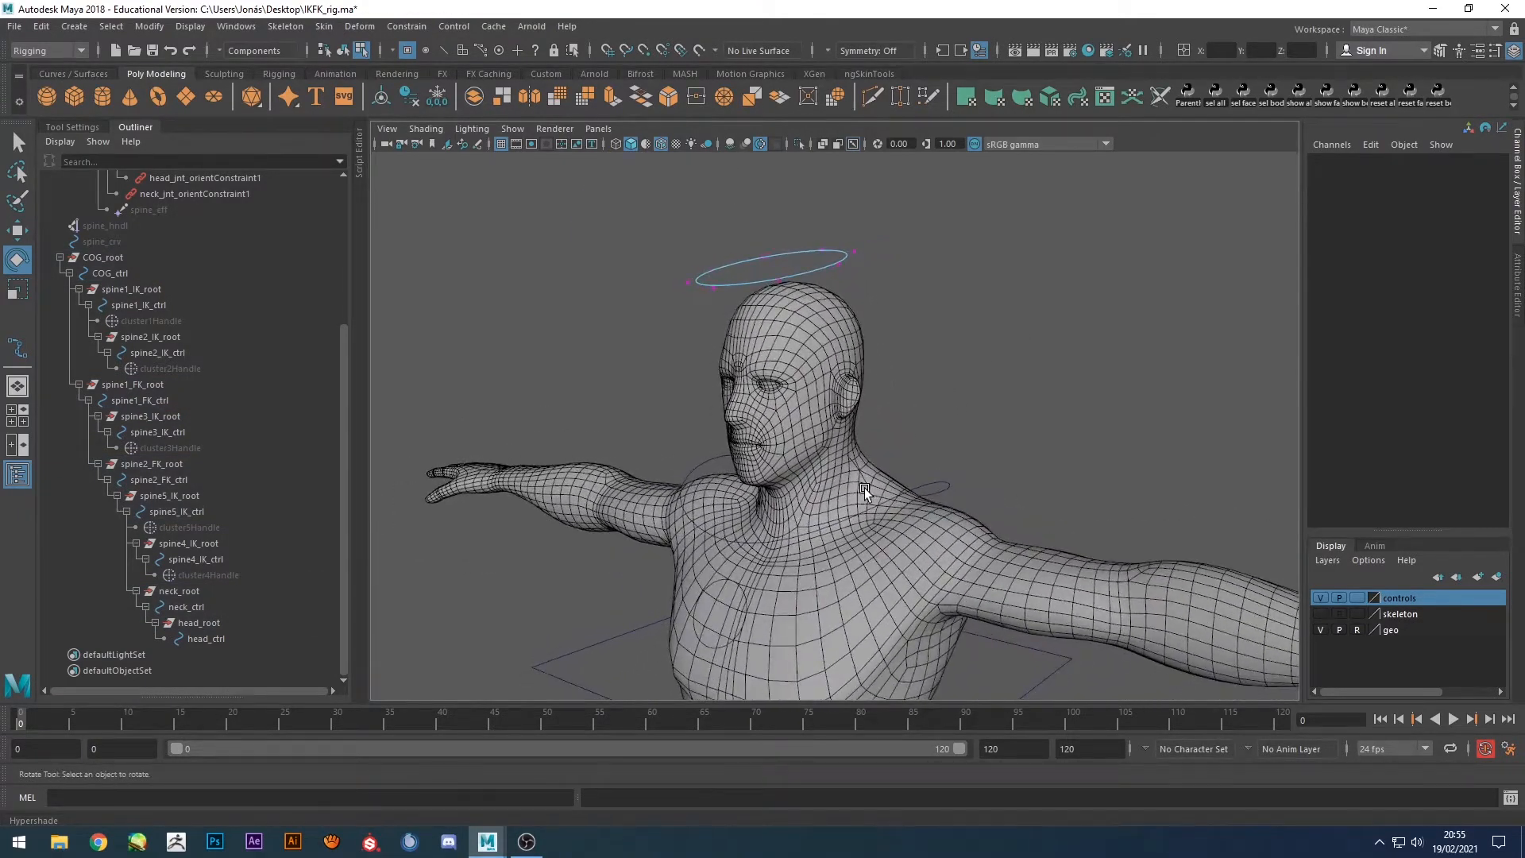
Reshape the neck_ctrl curve around the neck by moving its front and back control vertices, and return to object selection.
left_click_drag(960, 370, 785, 484)
left_click_drag(727, 428, 774, 478)
key("w")
key("r")
key("w")
key("r")
left_click_drag(892, 432, 870, 448)
left_click_drag(699, 504, 694, 538, "shift")
mouse_move(767, 465)
left_mouse_down("alt")
mouse_move(774, 493)
mouse_move(772, 478)
left_mouse_up("alt")
key("w")
left_click_drag(774, 382, 780, 399)
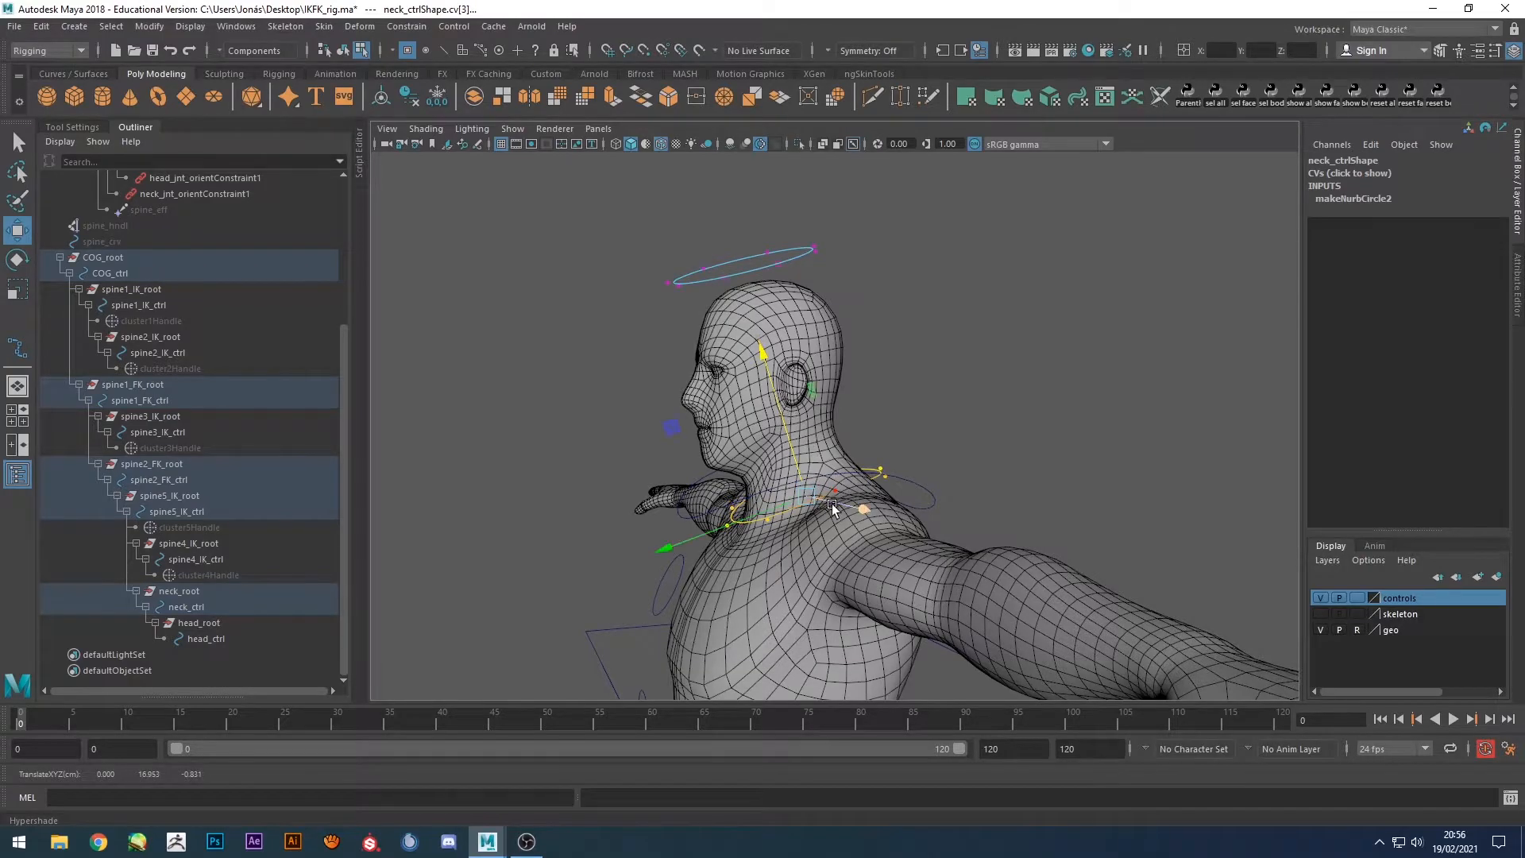
mouse_move(824, 506)
left_mouse_down("alt")
mouse_move(792, 500)
mouse_move(905, 505)
mouse_move(825, 482)
left_mouse_up("alt")
key("F8")
Turn off the wireframe overlay on the shaded body.
left_click_drag(997, 421, 910, 311, "alt")
left_click(660, 144)
mouse_move(902, 374)
left_mouse_down("alt")
mouse_move(1003, 420)
mouse_move(939, 430)
left_mouse_up("alt")
scroll(939, 431, "down", 5)
Test-rotate neck_ctrl and spine5_IK_ctrl to see how the head and chest follow, undoing each rotation.
left_click(870, 455)
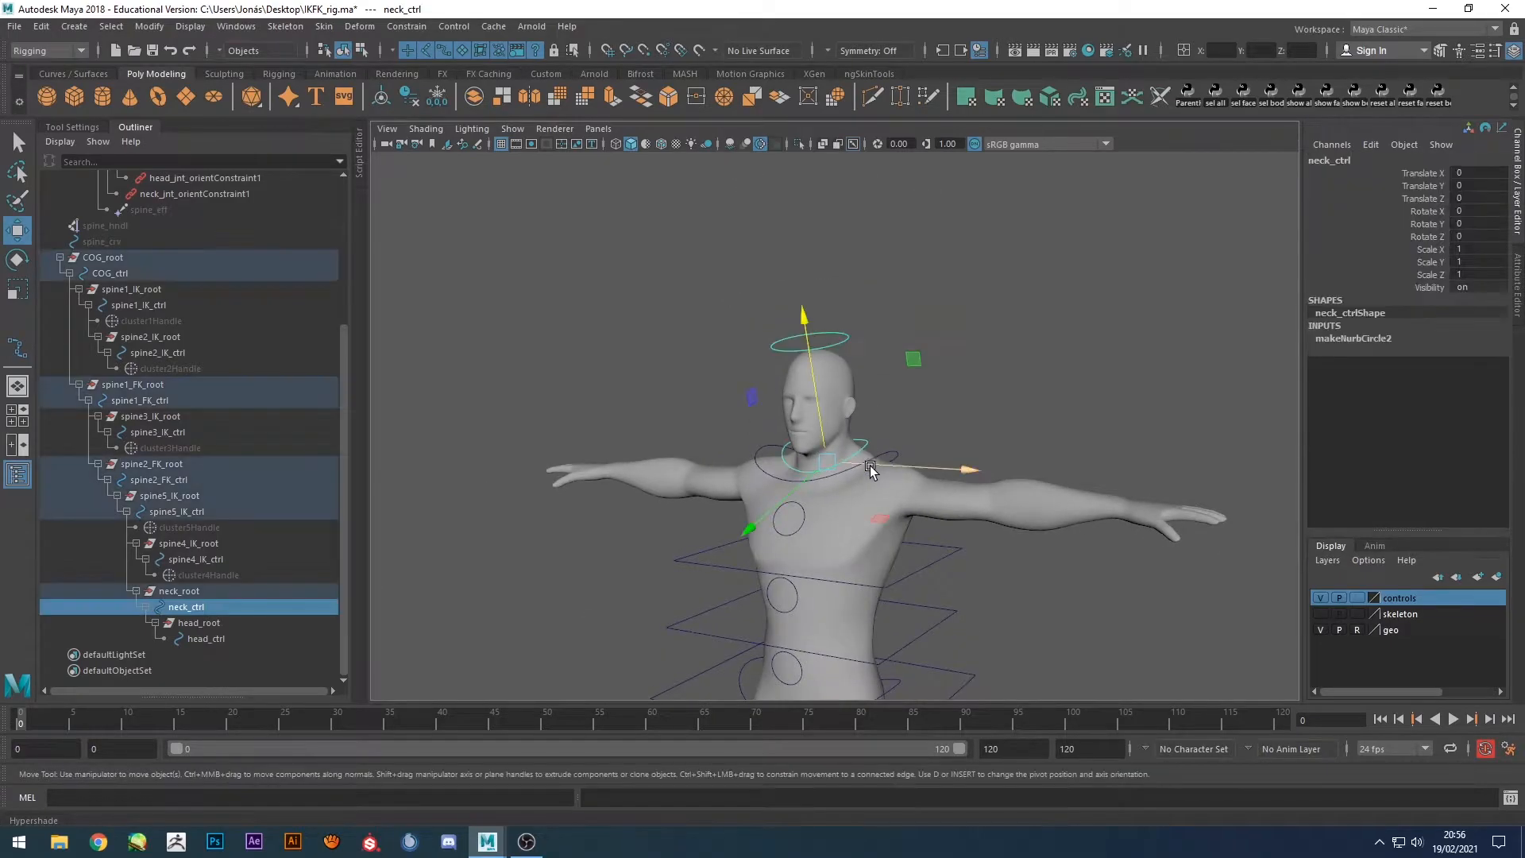
key("e")
left_click_drag(847, 408, 870, 441)
key("ctrl+z")
left_click(1062, 277)
left_click(836, 340)
key("ctrl+z")
left_click(898, 459)
left_click(887, 451)
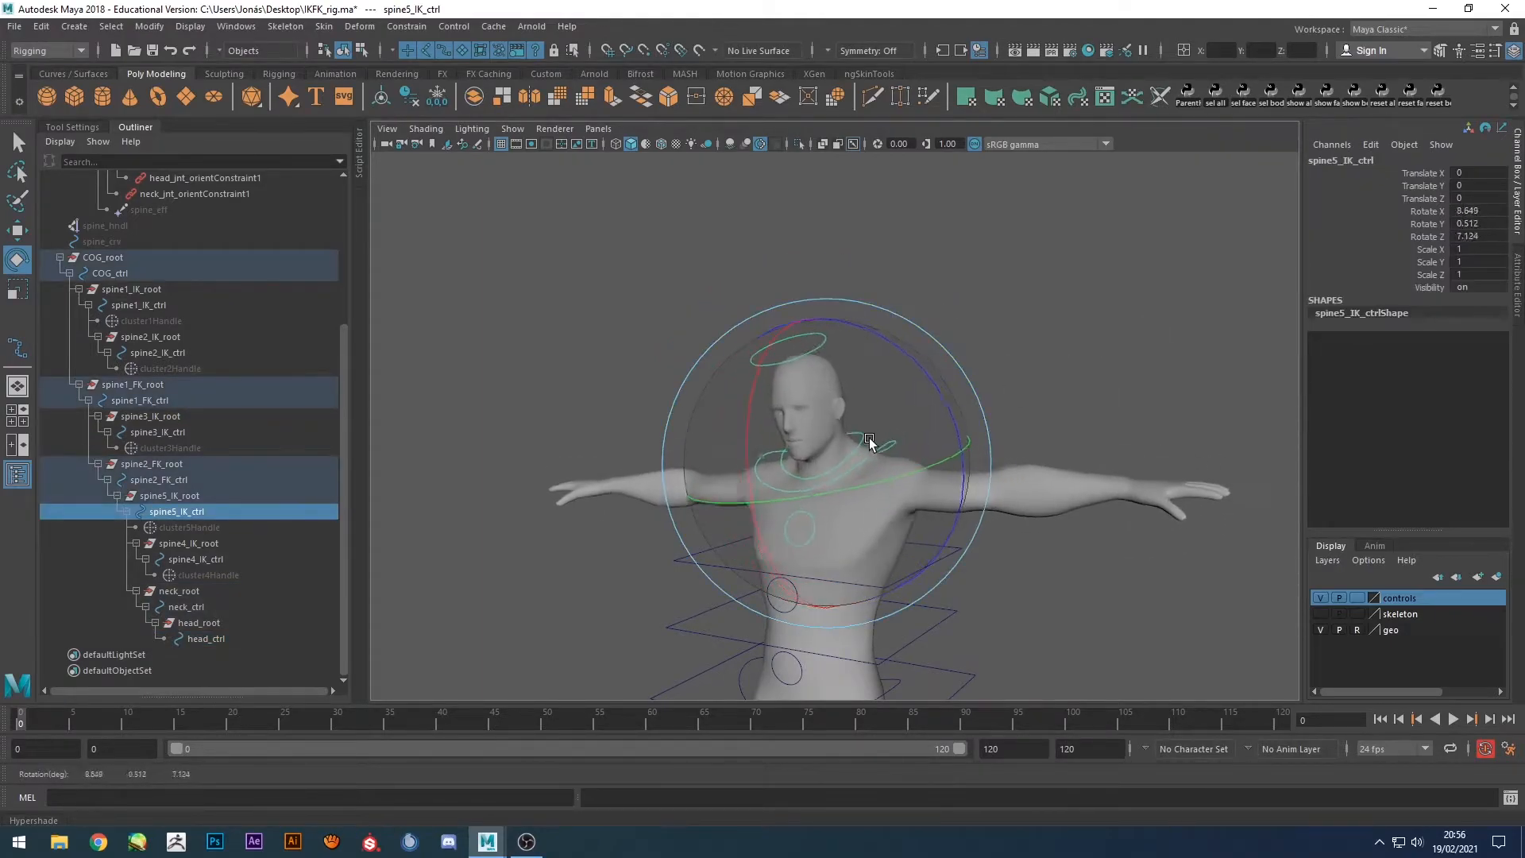
key("ctrl+z")
left_click(1053, 310)
key("f")
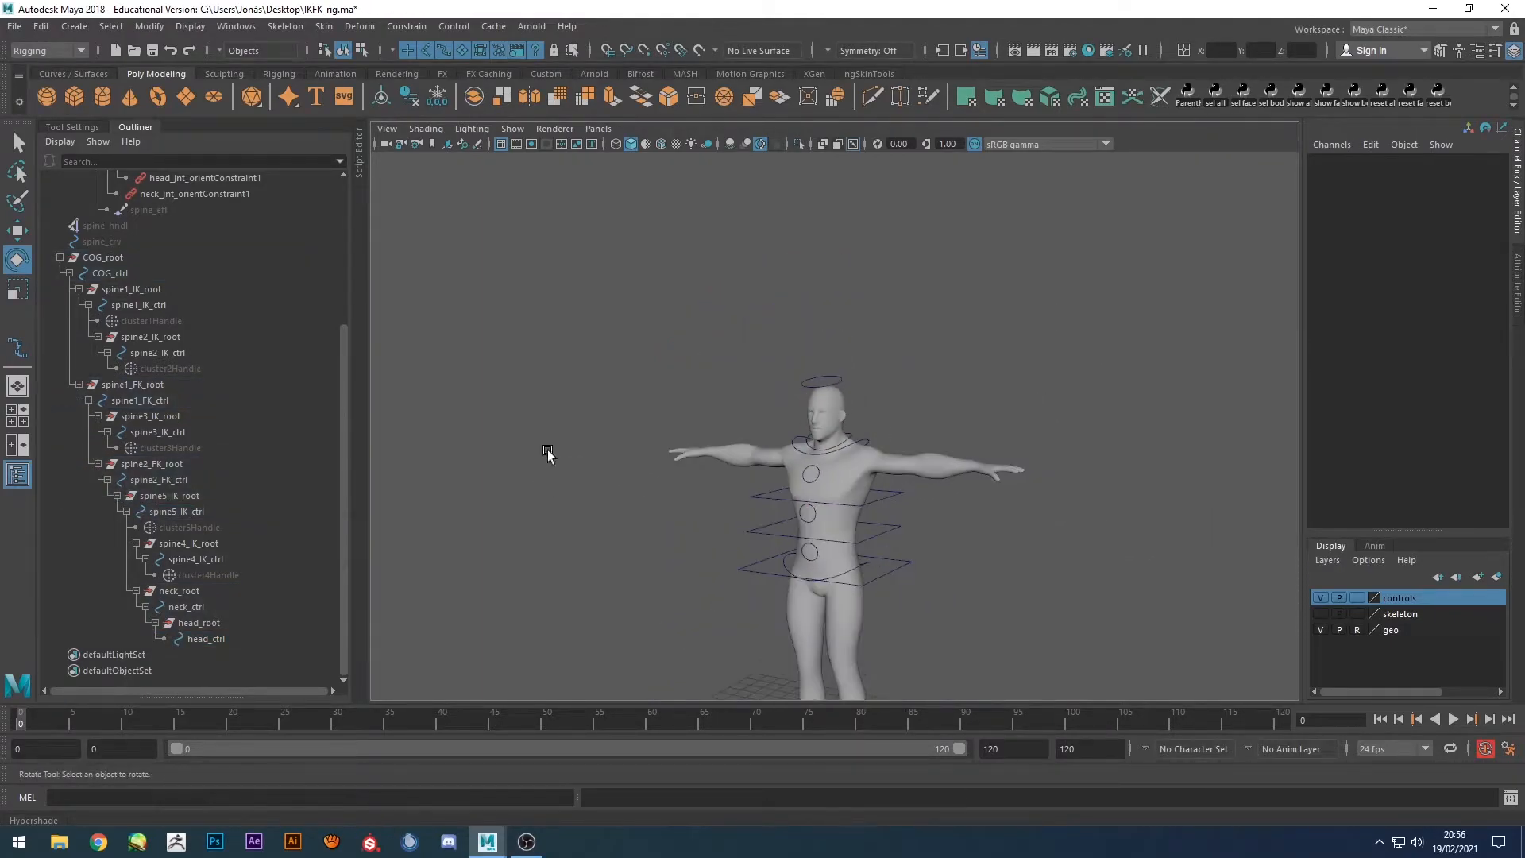
Collapse the outliner hierarchies, group body_geo and name the group geo_grp.
left_click(59, 255)
left_click(60, 258)
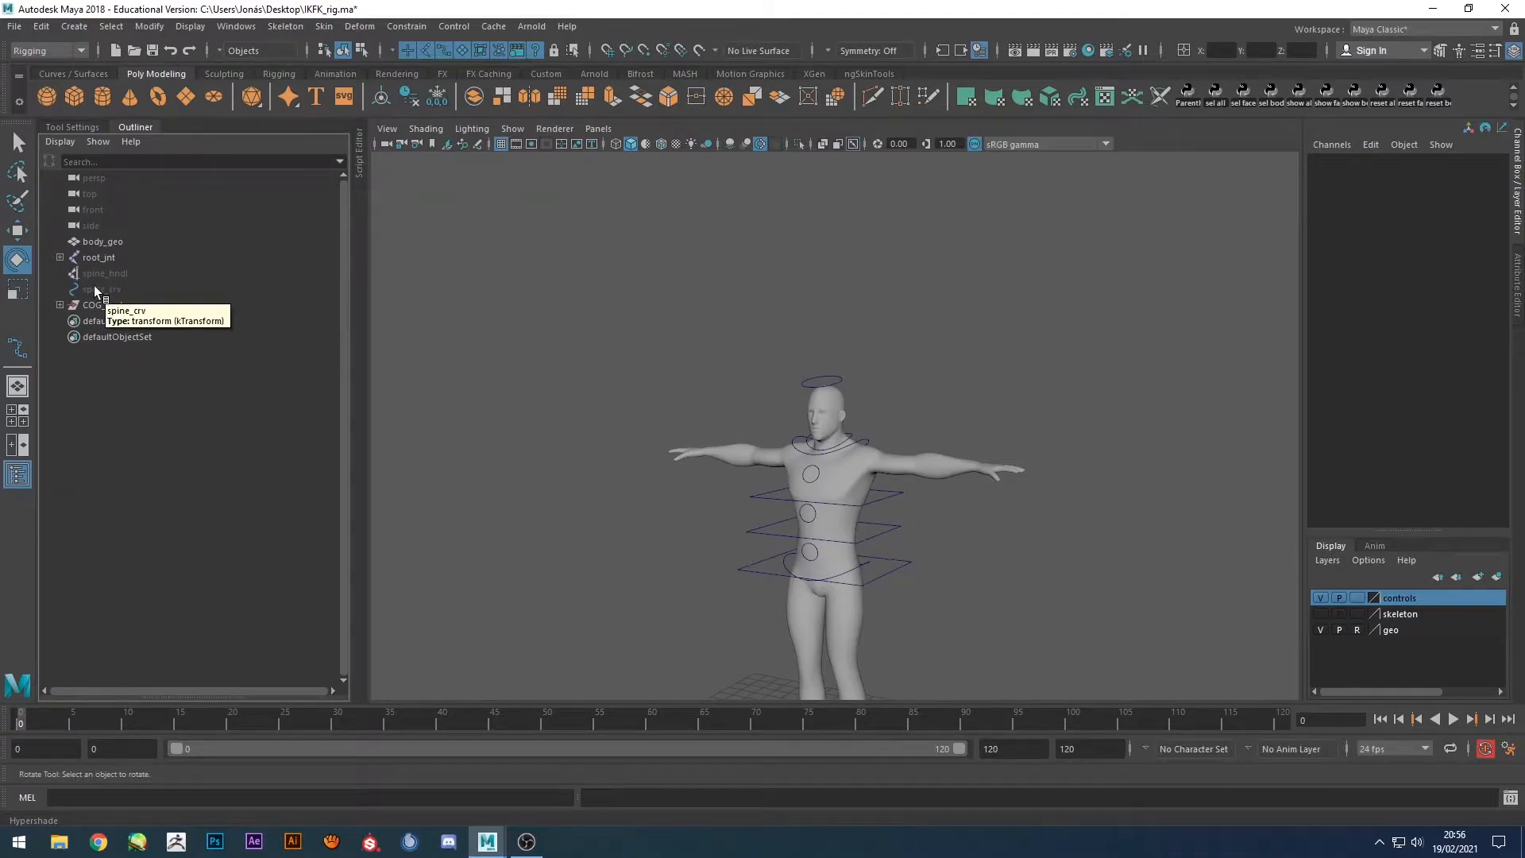
left_click(110, 244)
key("ctrl+g")
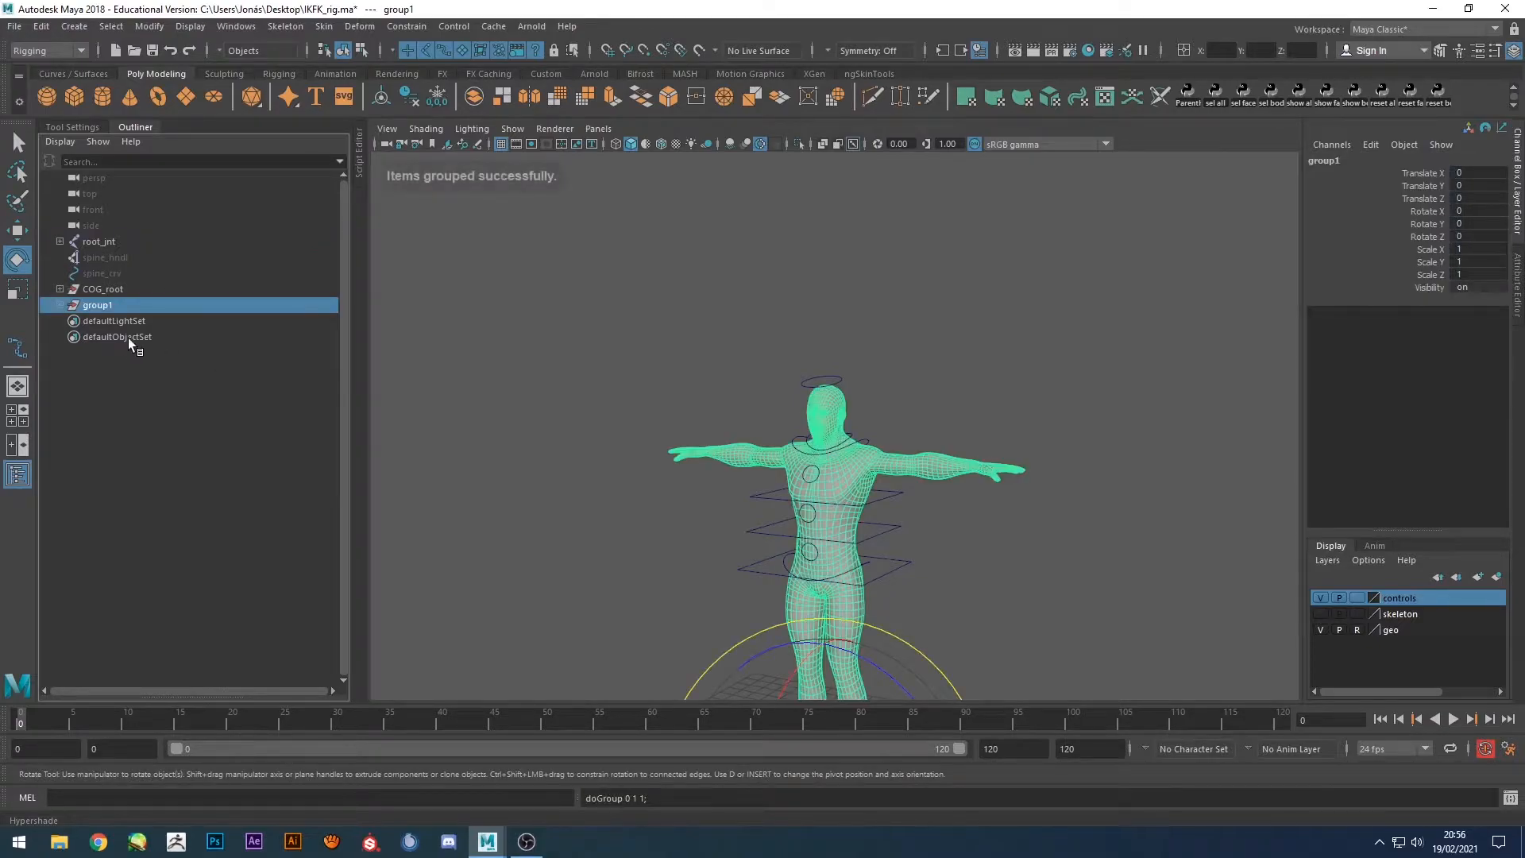
key("Return")
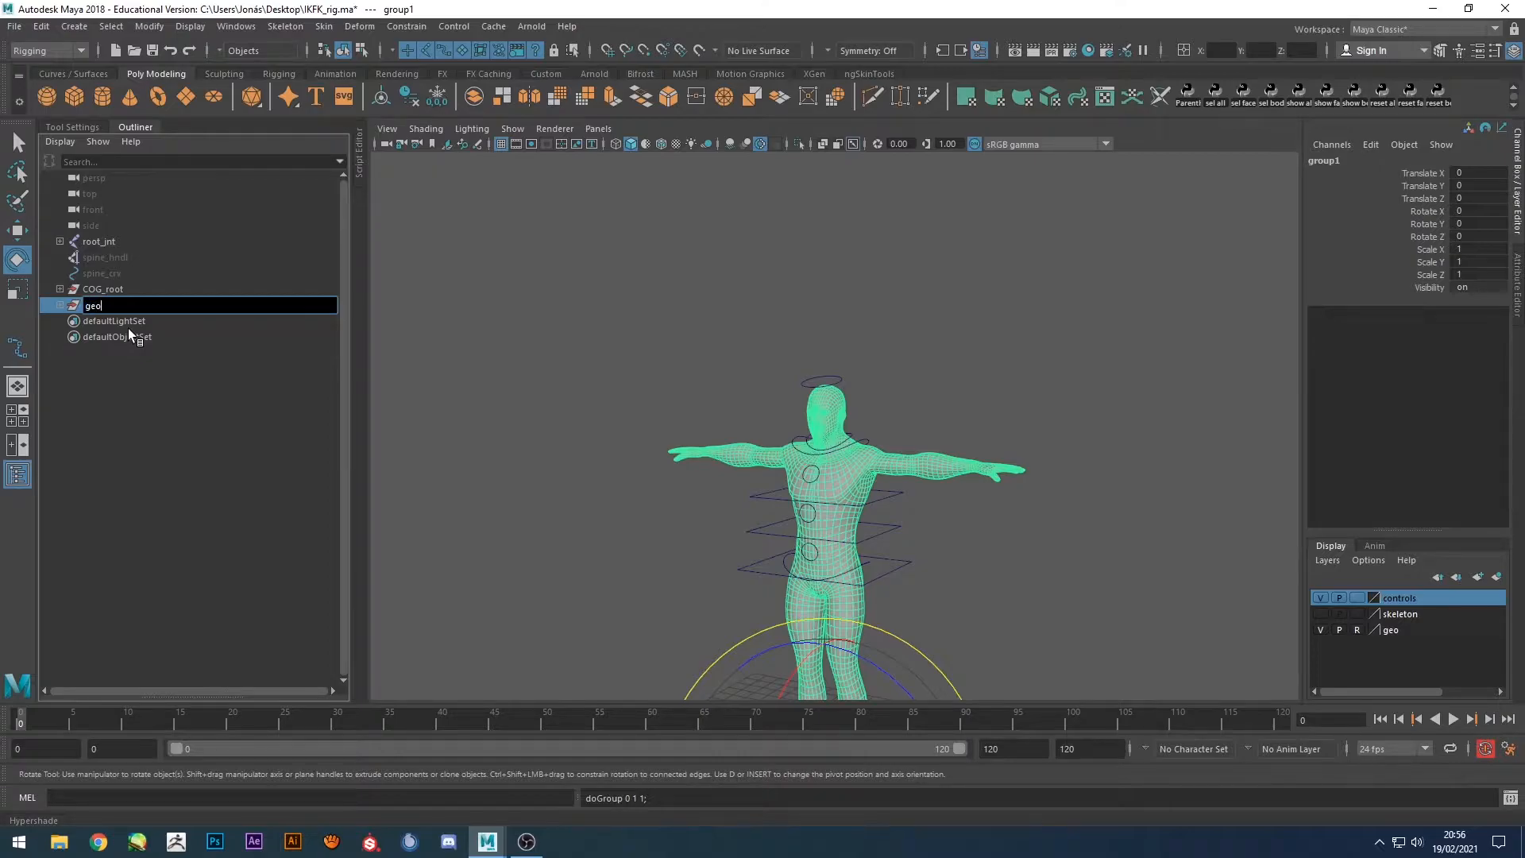
key("Return")
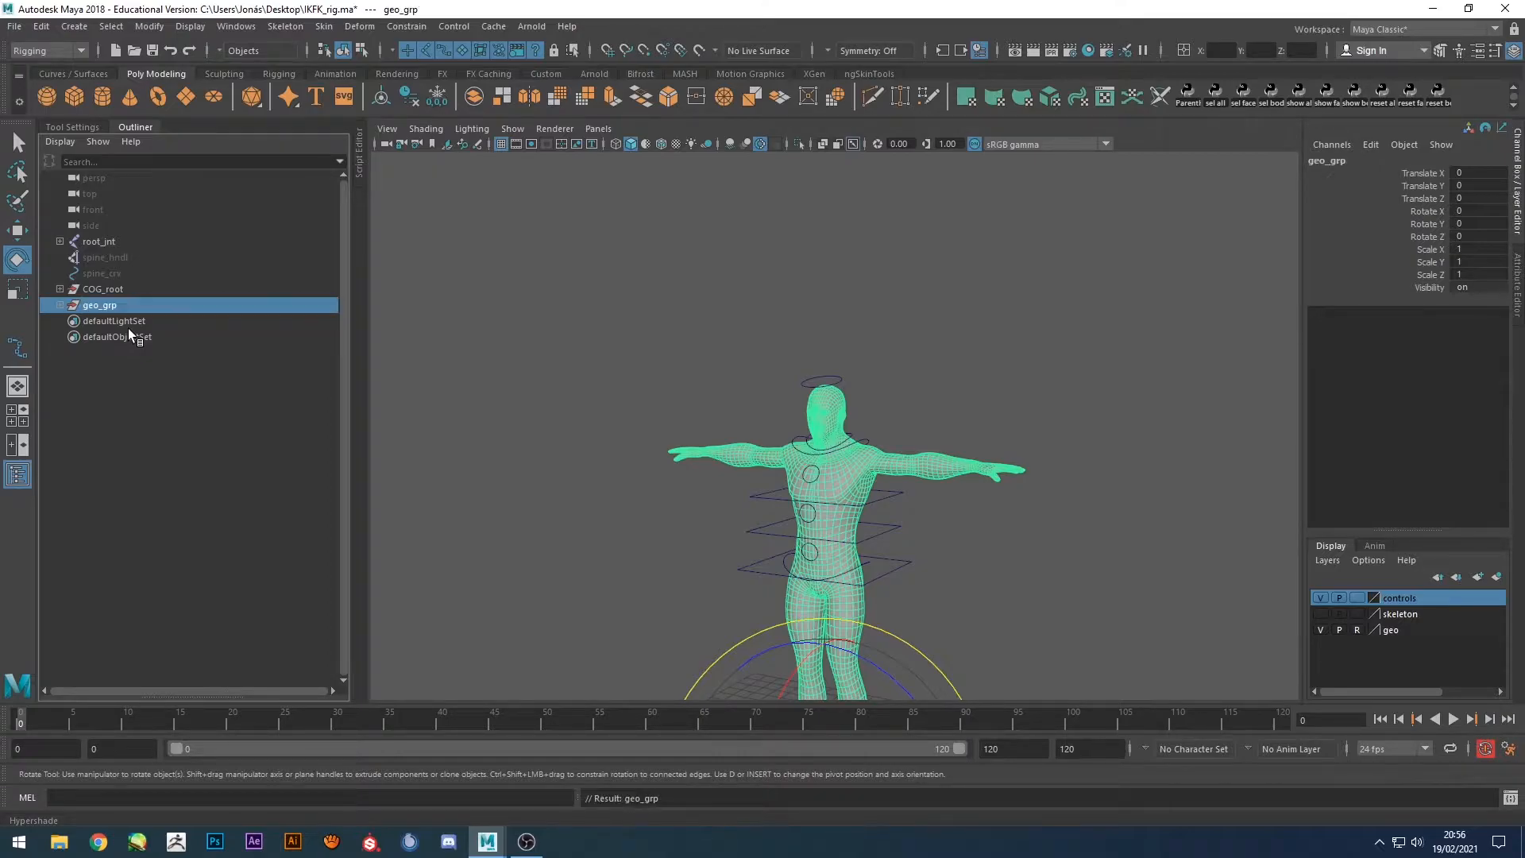
Group root_jnt and name the new group joints_grp.
left_click(92, 240)
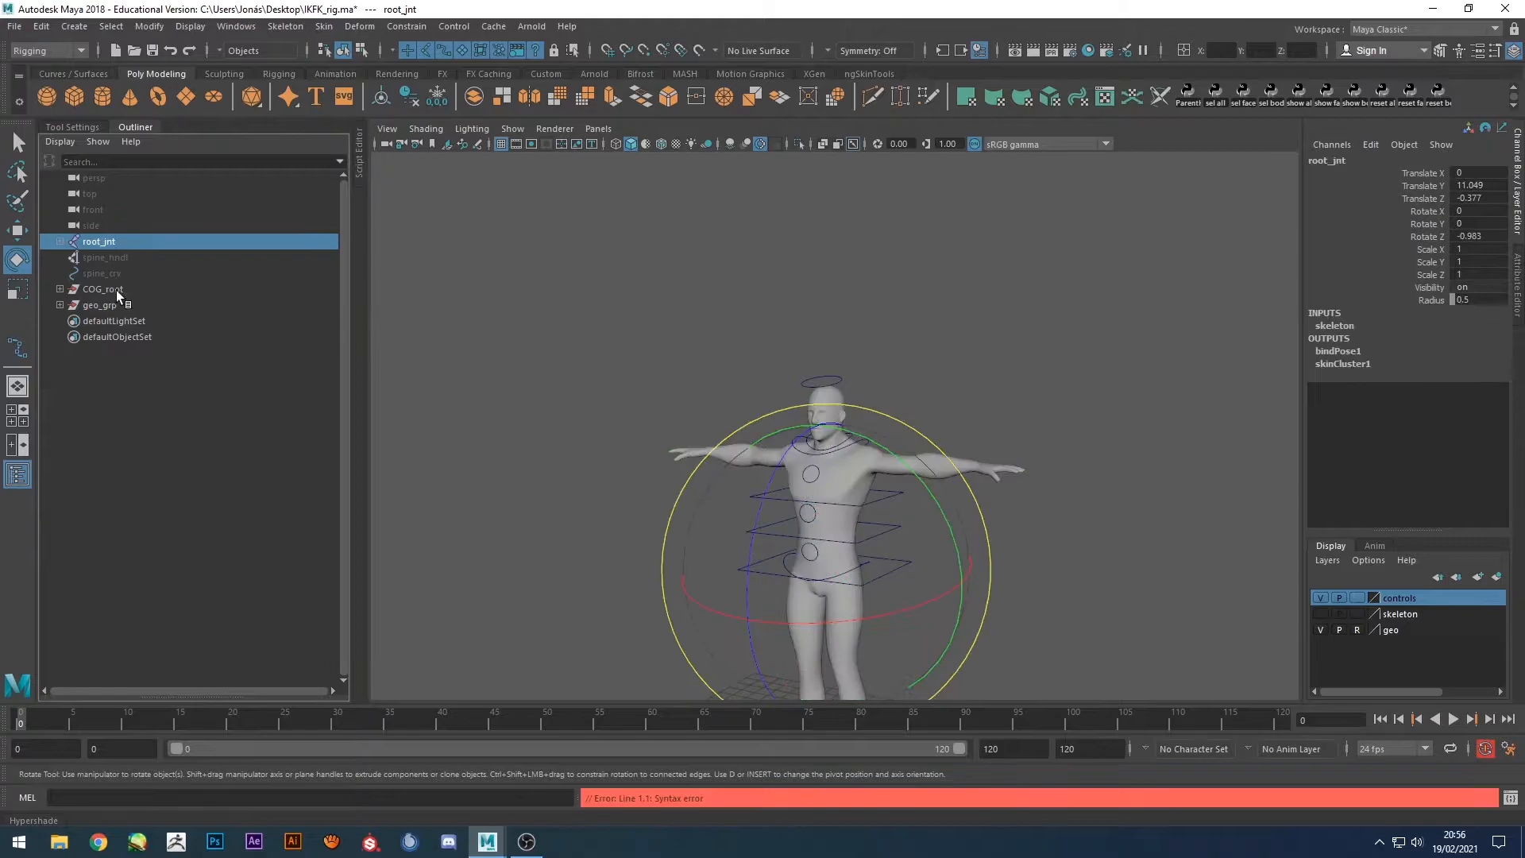
key("ctrl+g")
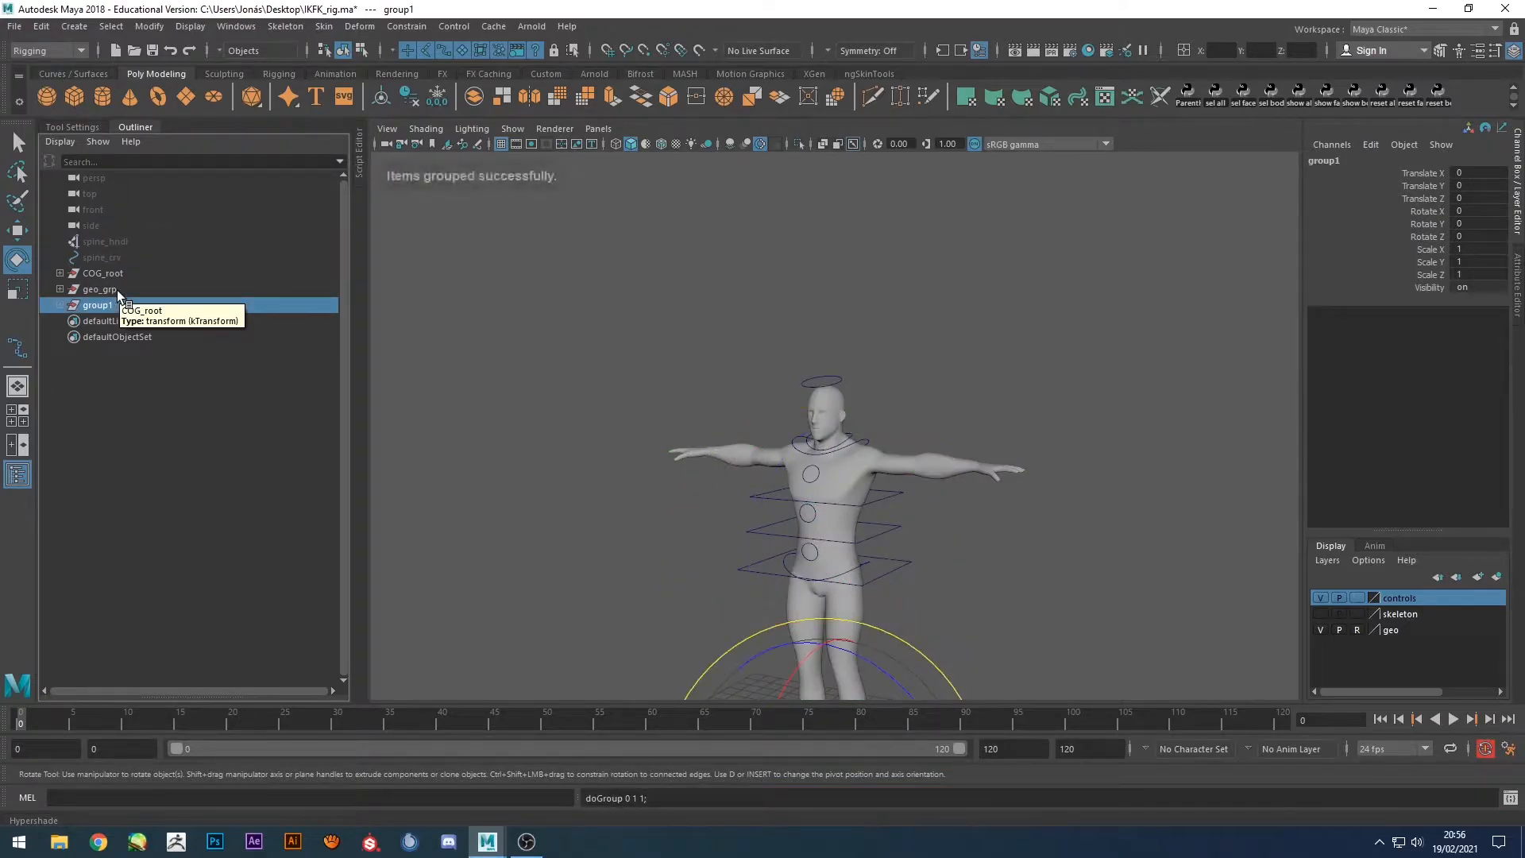
type("joints_grp")
key("Return")
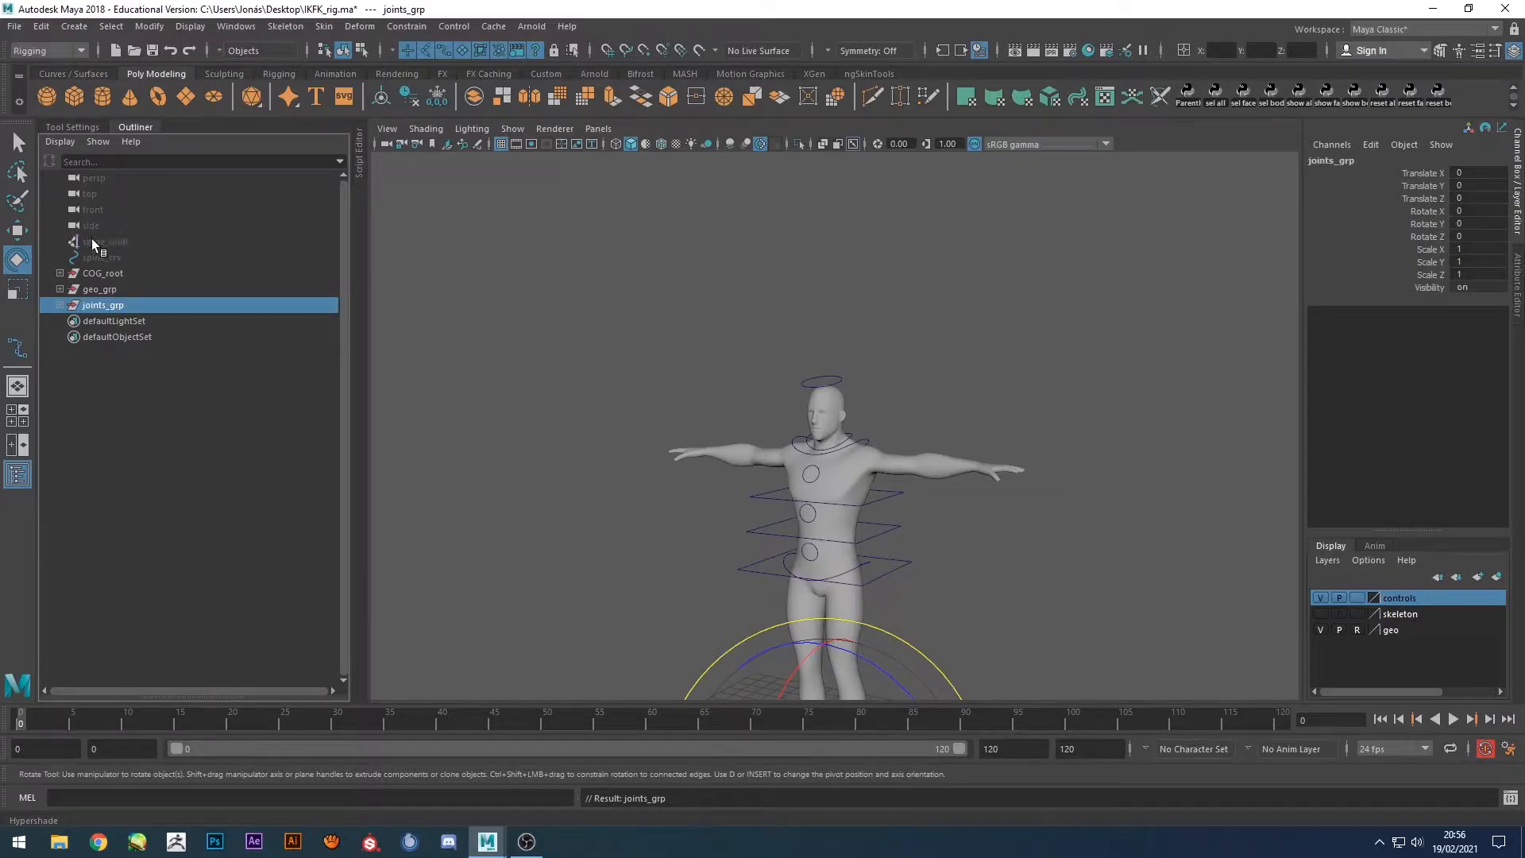
Group the spine IK handle and spine_crv, name the group noXform, and check its contents.
left_click_drag(92, 240, 94, 255)
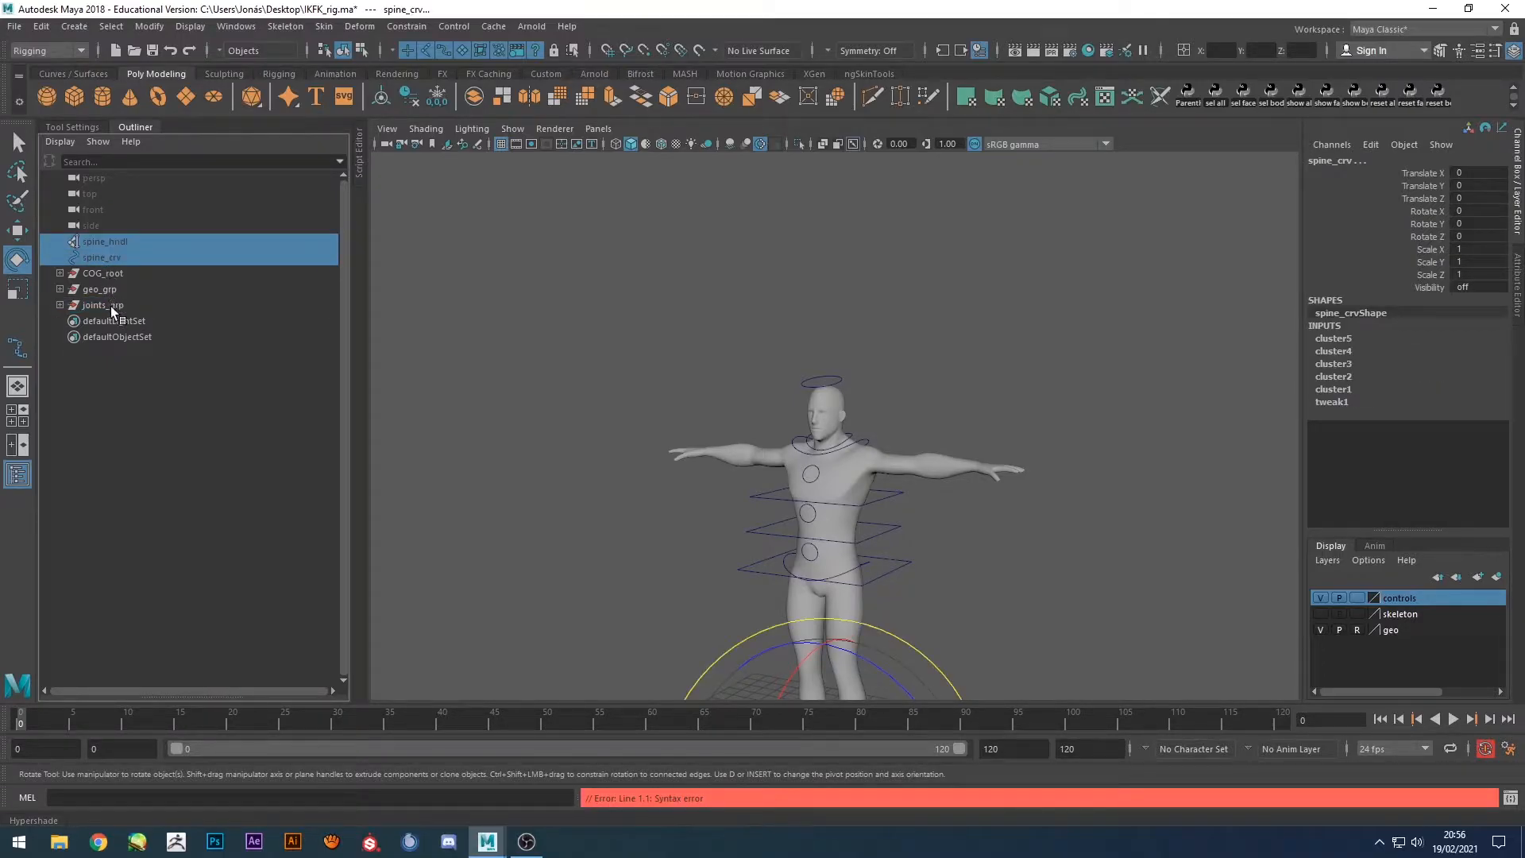
key("ctrl+g")
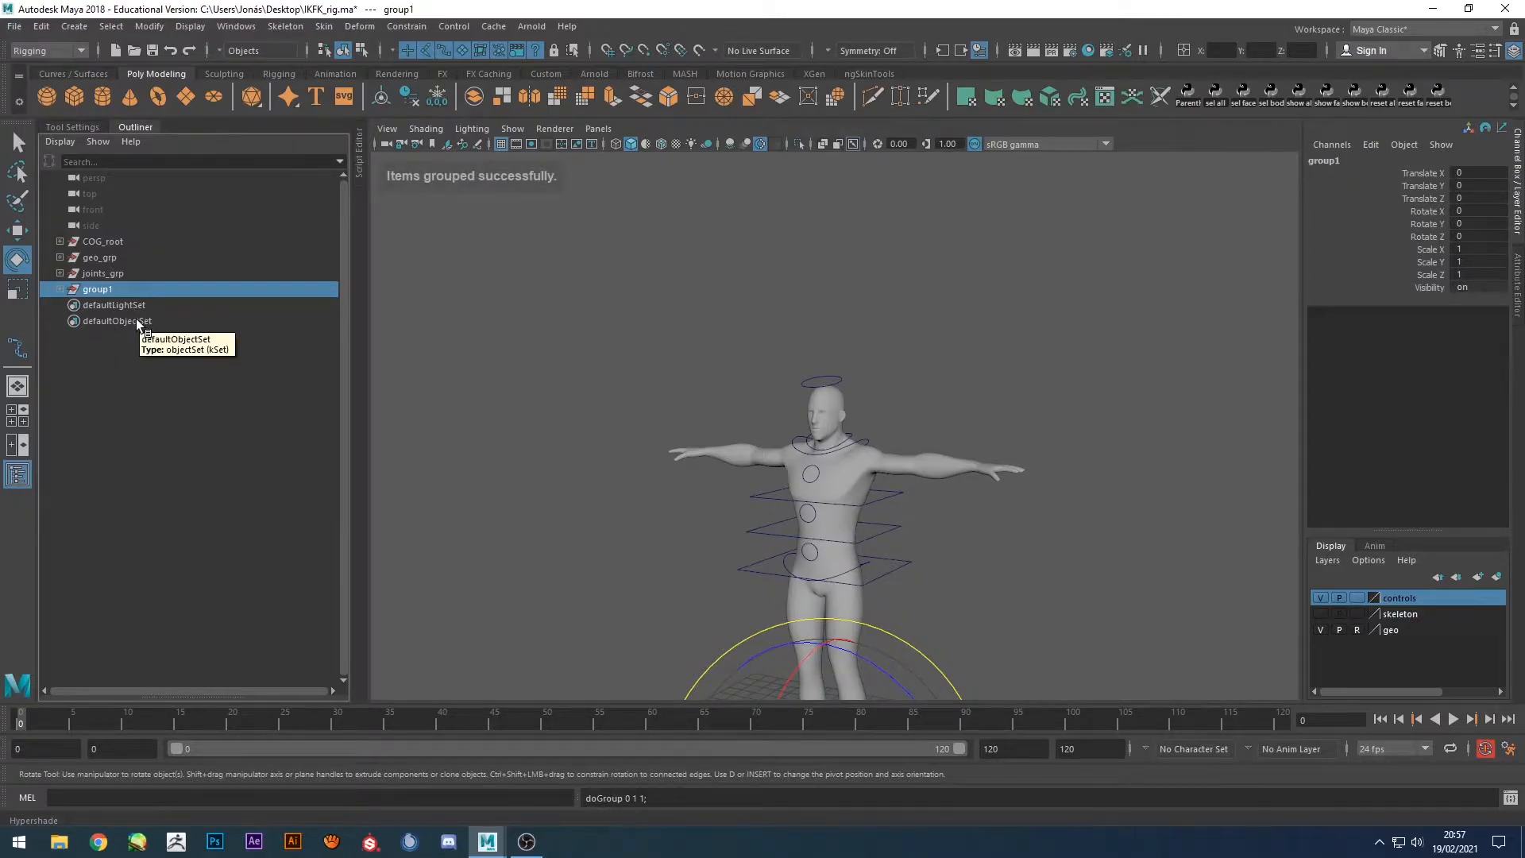
key("Return")
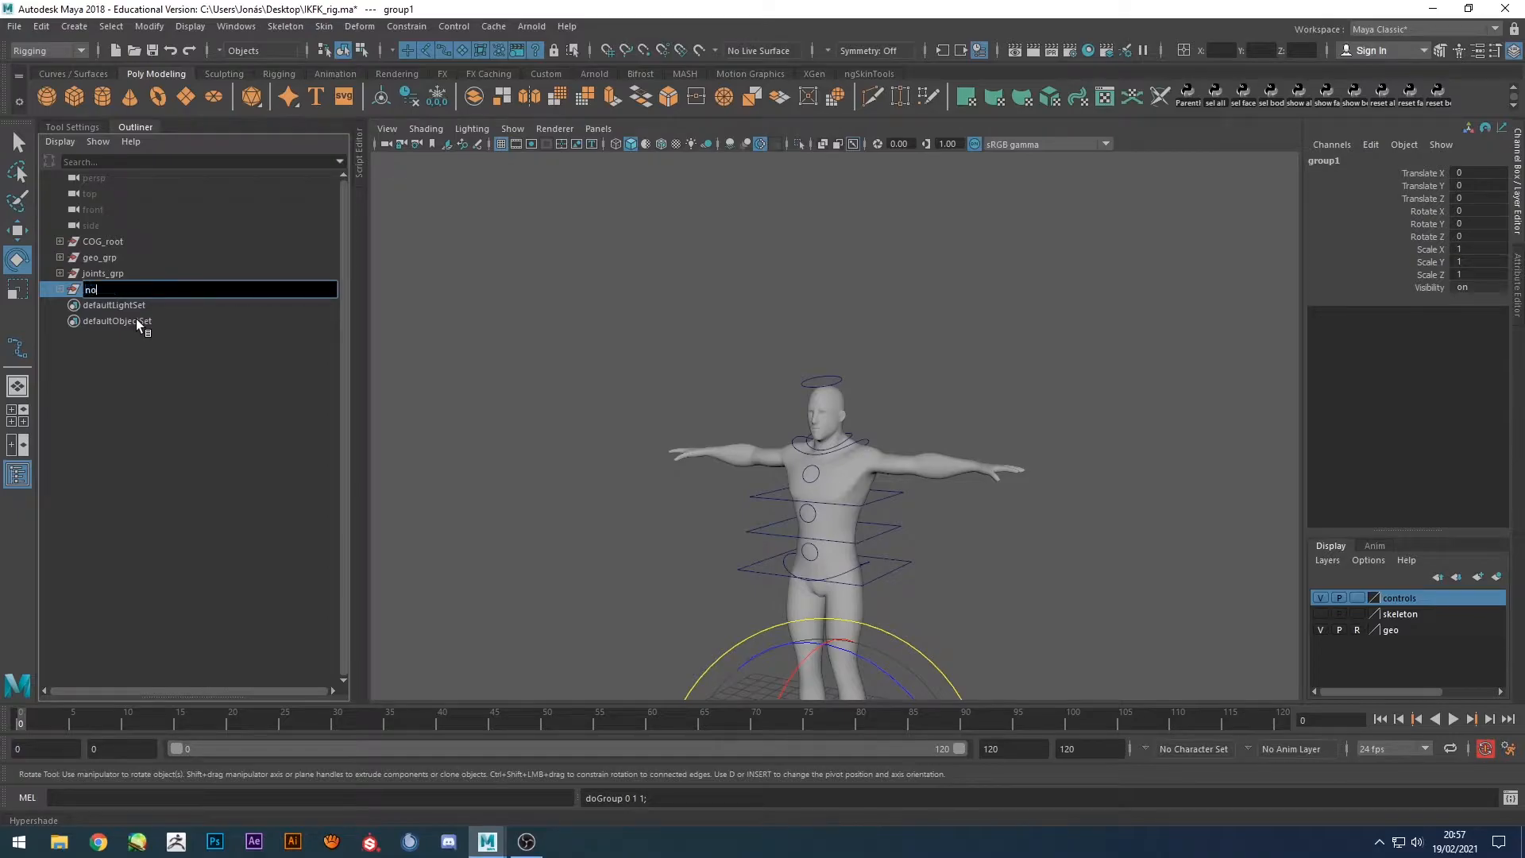
key("Return")
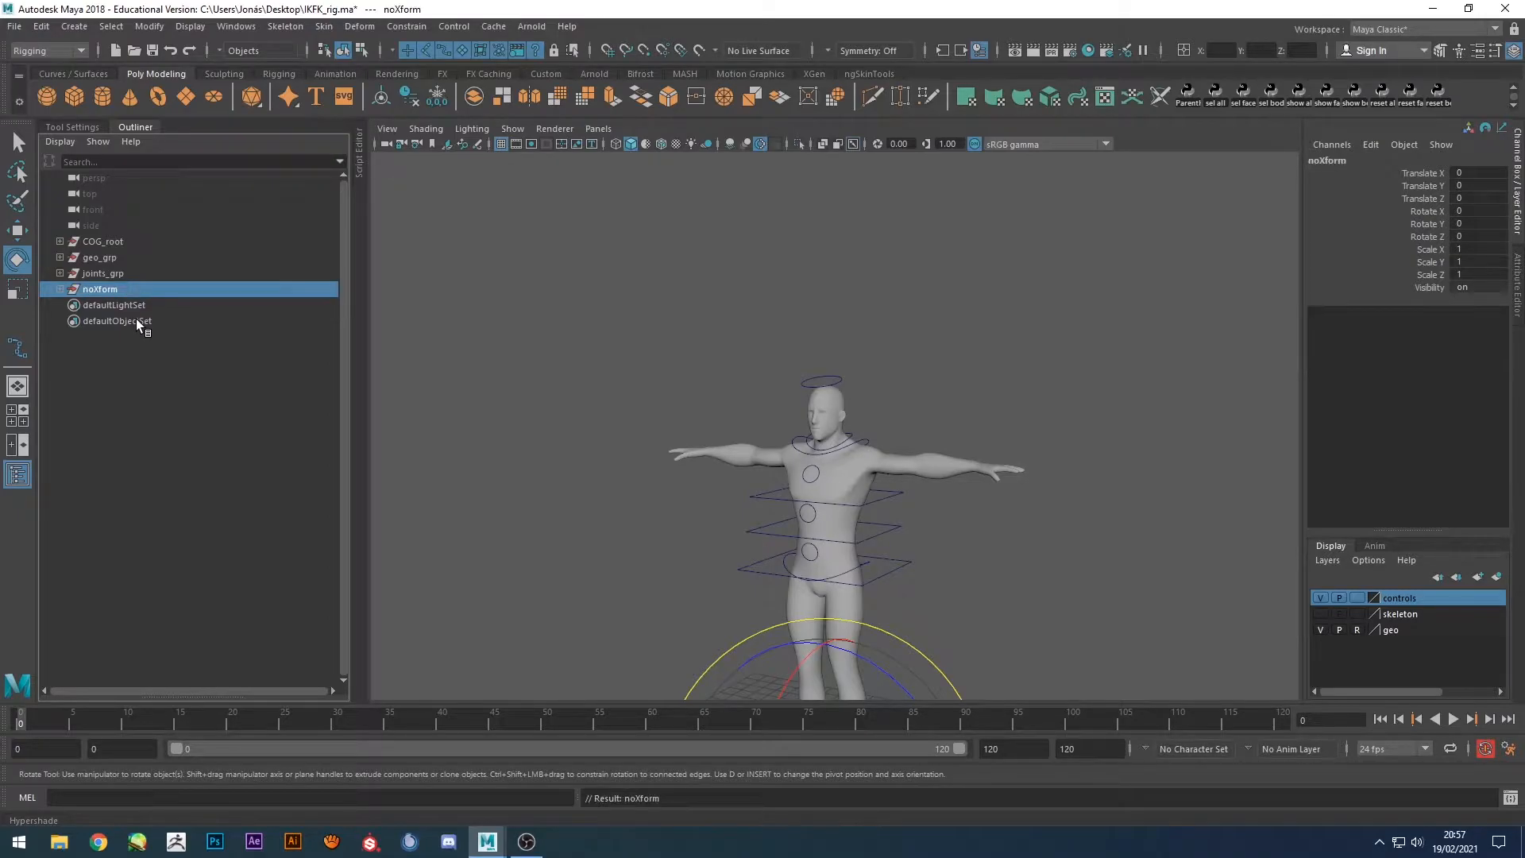
left_click_drag(1036, 447, 1055, 349, "alt")
left_click(534, 334)
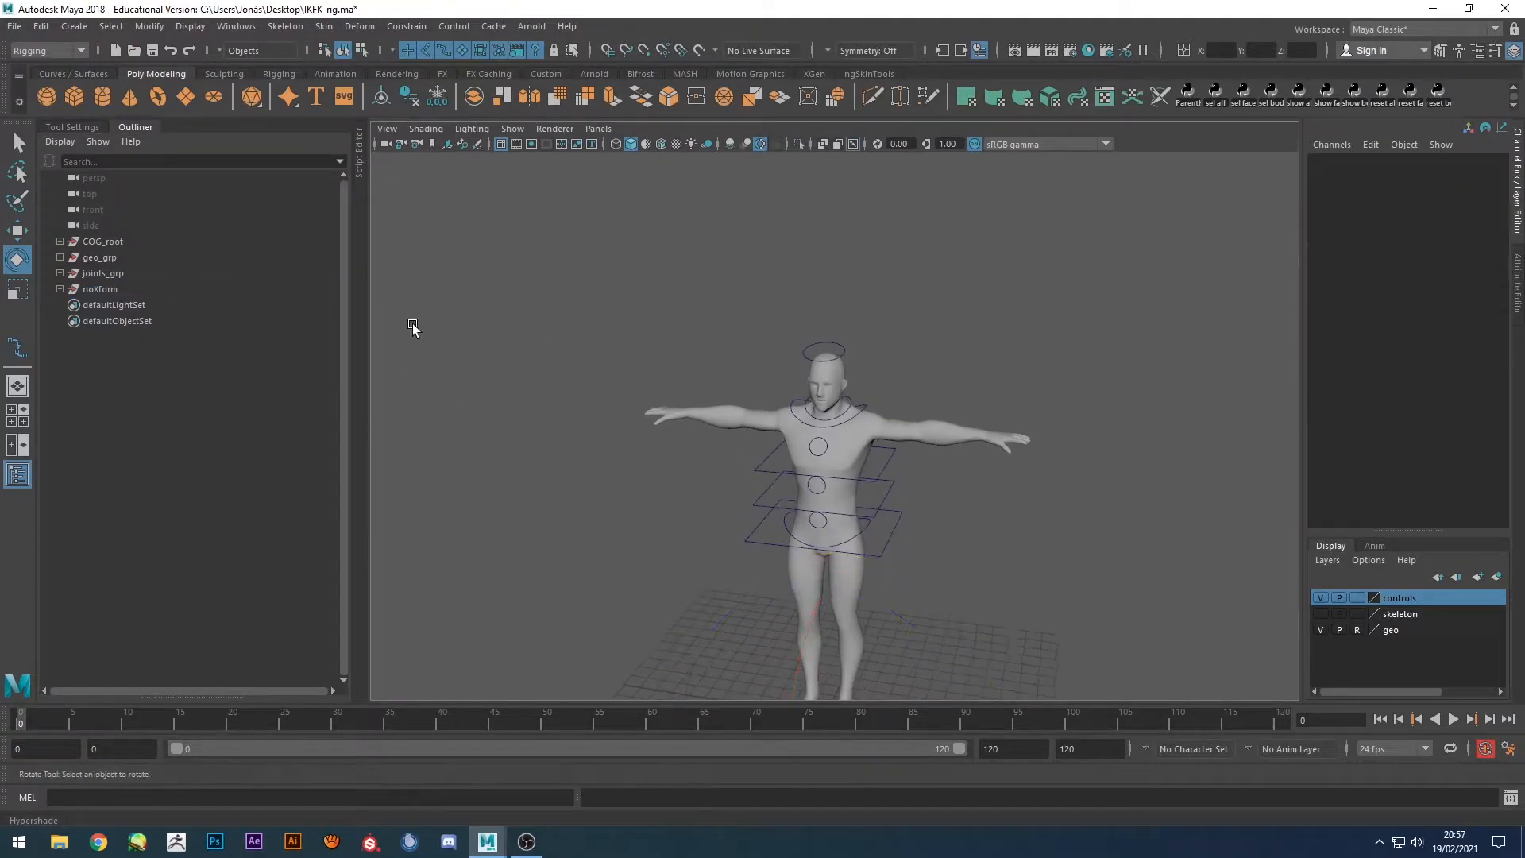
left_click(59, 289)
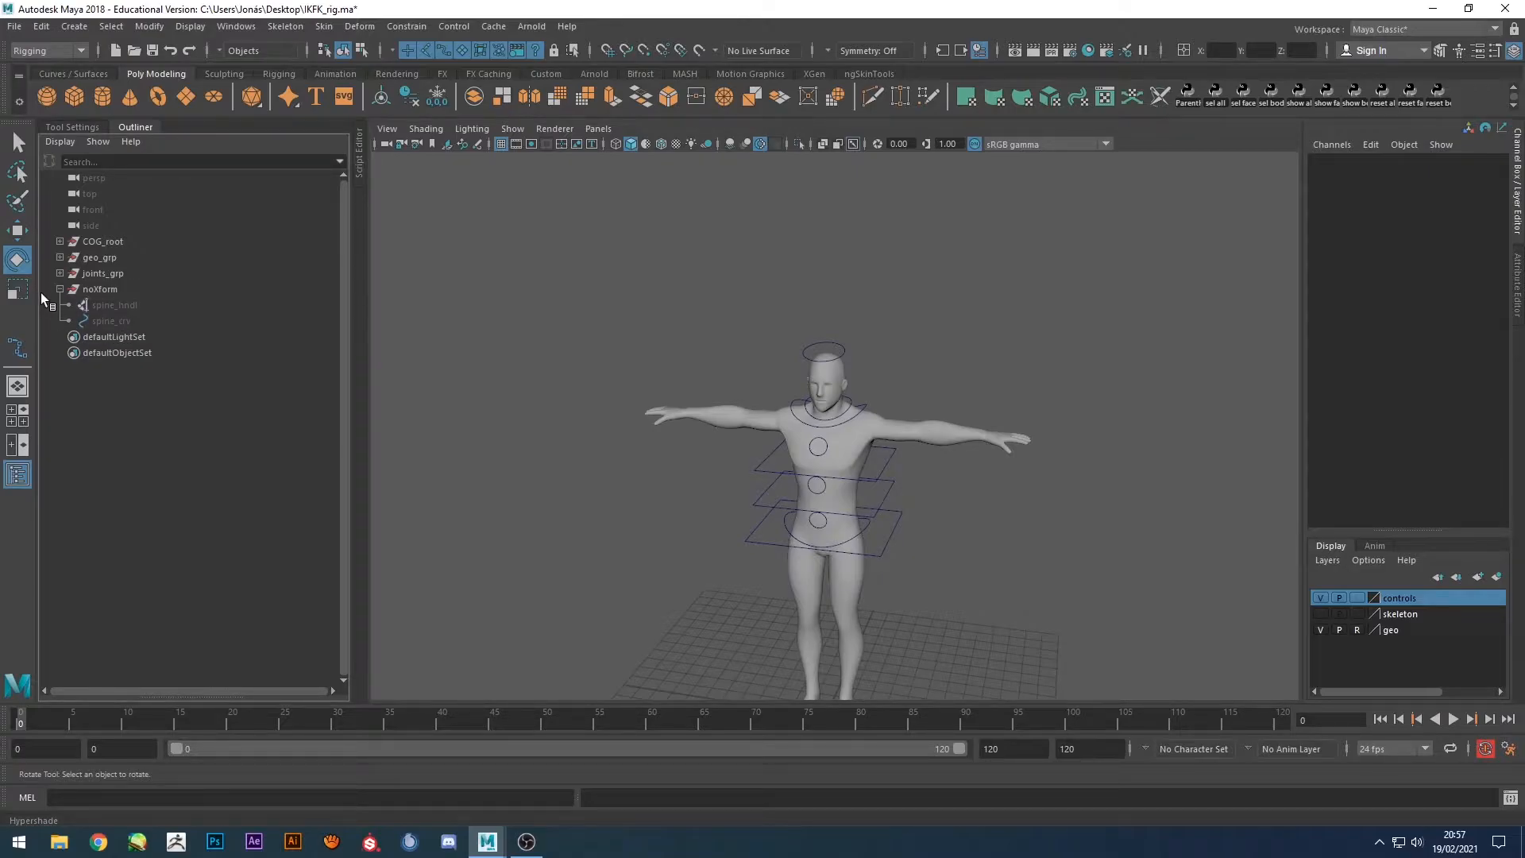
left_click(60, 289)
Group COG_root and name the new group rig_grp.
left_click(108, 240)
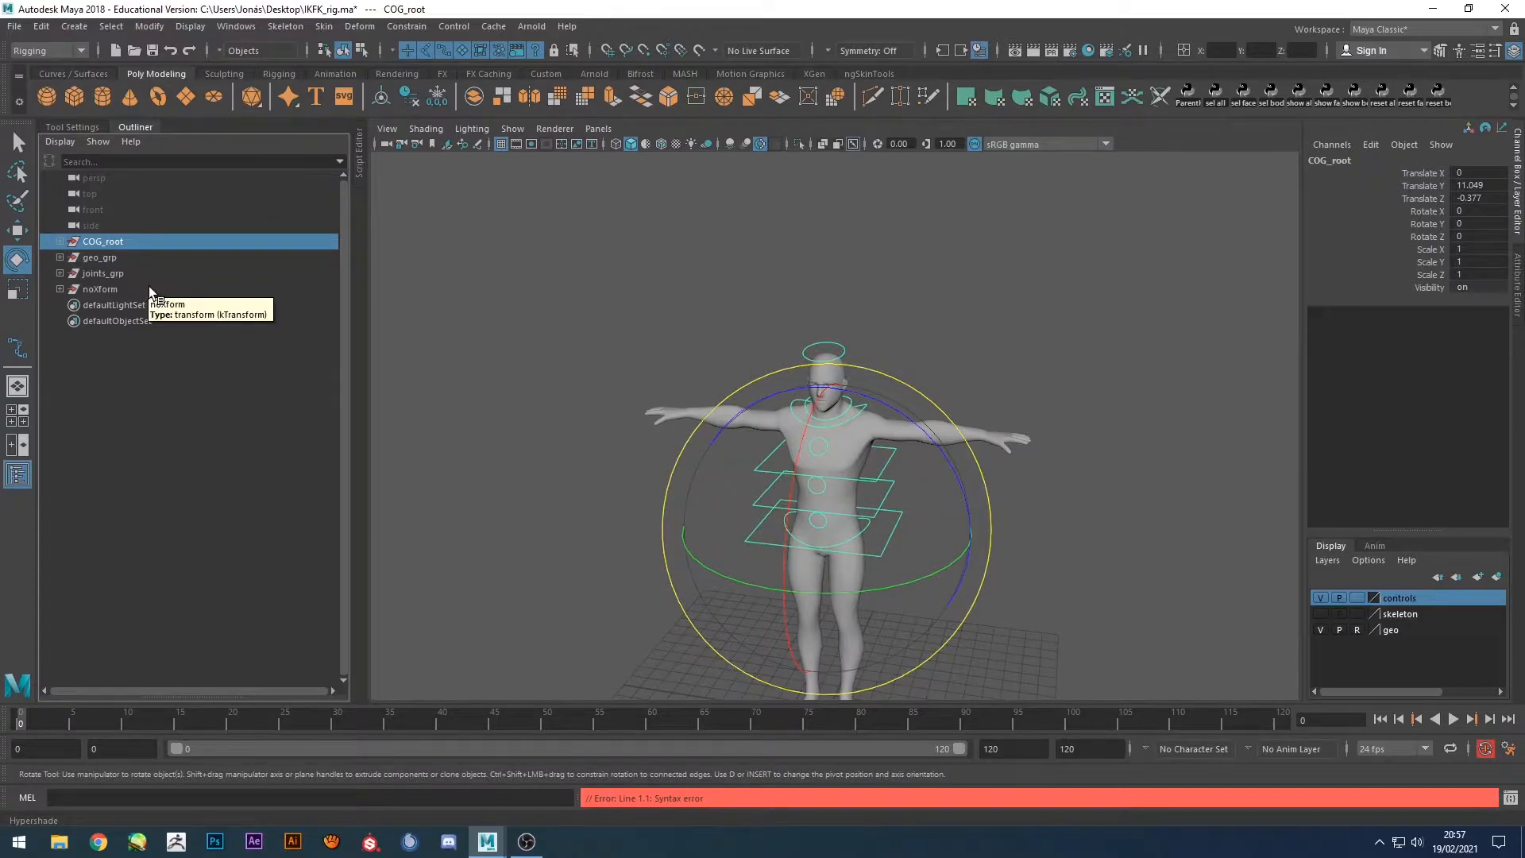
key("ctrl+g")
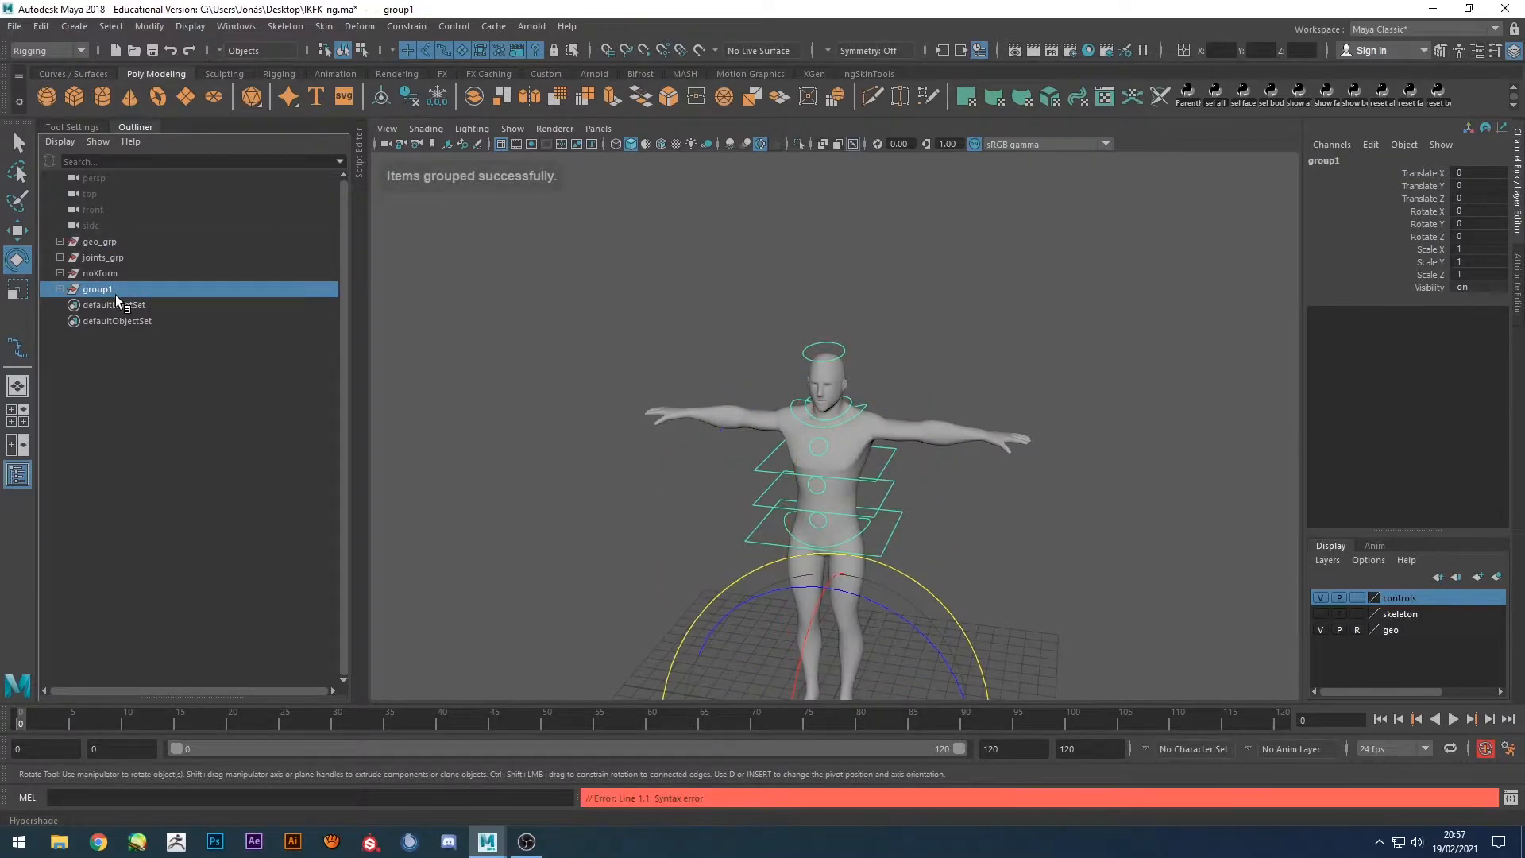
double_click(116, 290)
key("BackSpace")
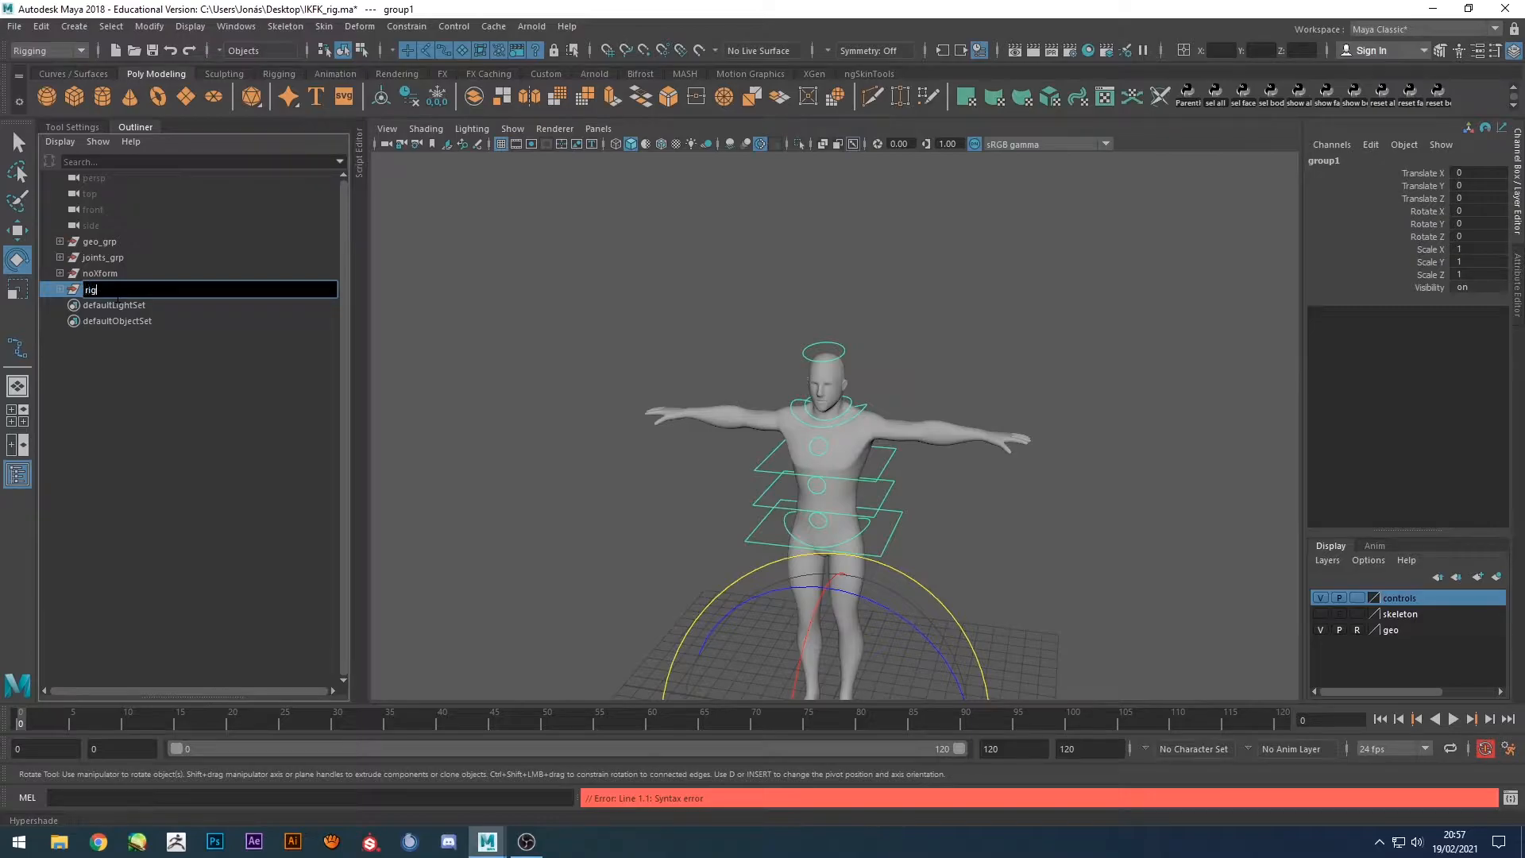
type("rig_grp")
key("Return")
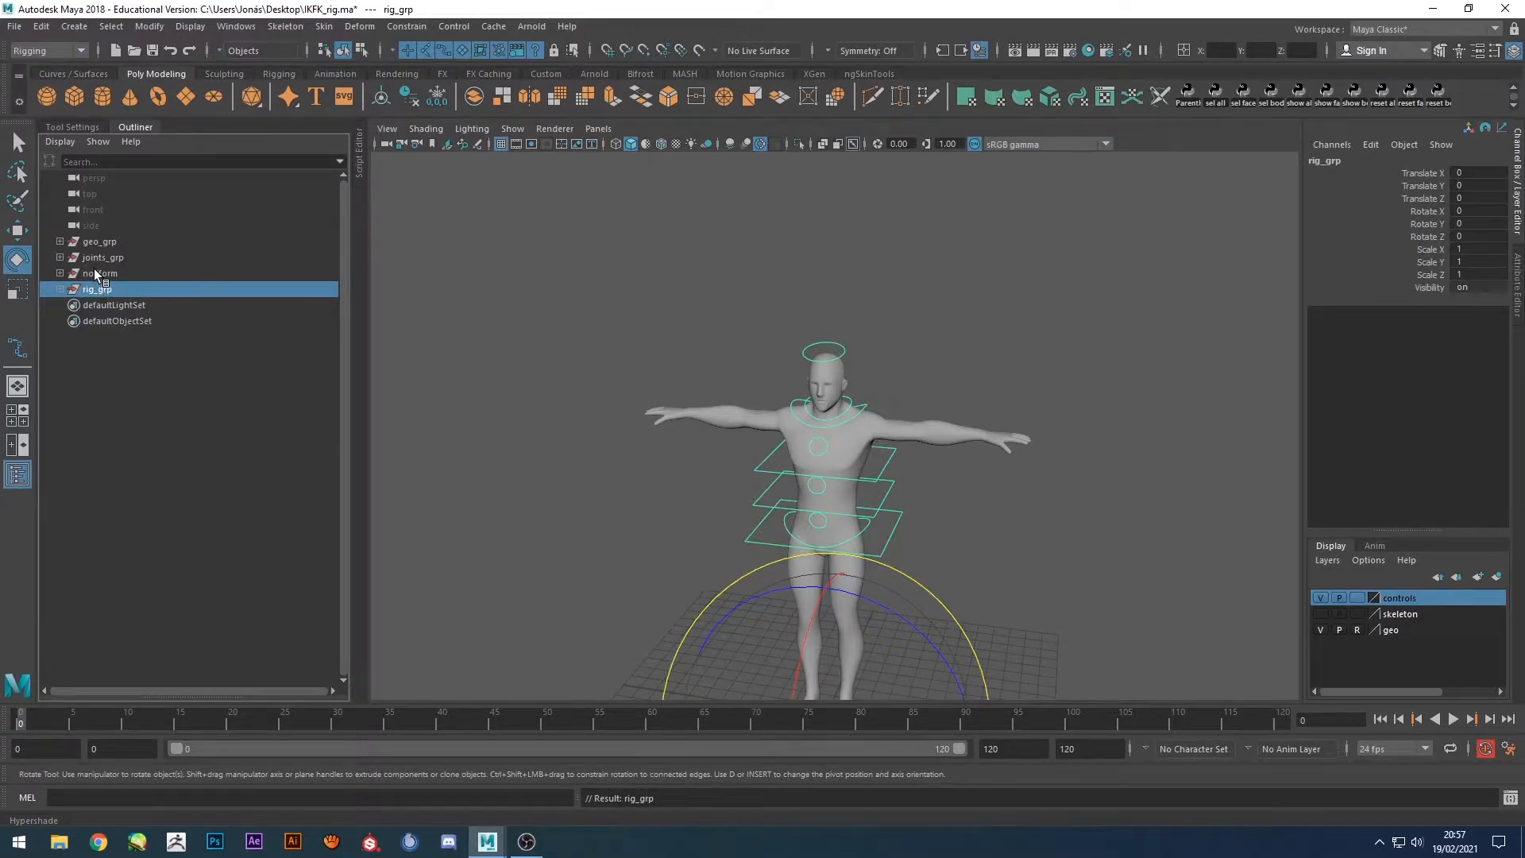
Parent the noXform group under rig_grp.
left_click_drag(997, 404, 1005, 394, "alt")
middle_click_drag(1005, 394, 1028, 370, "alt")
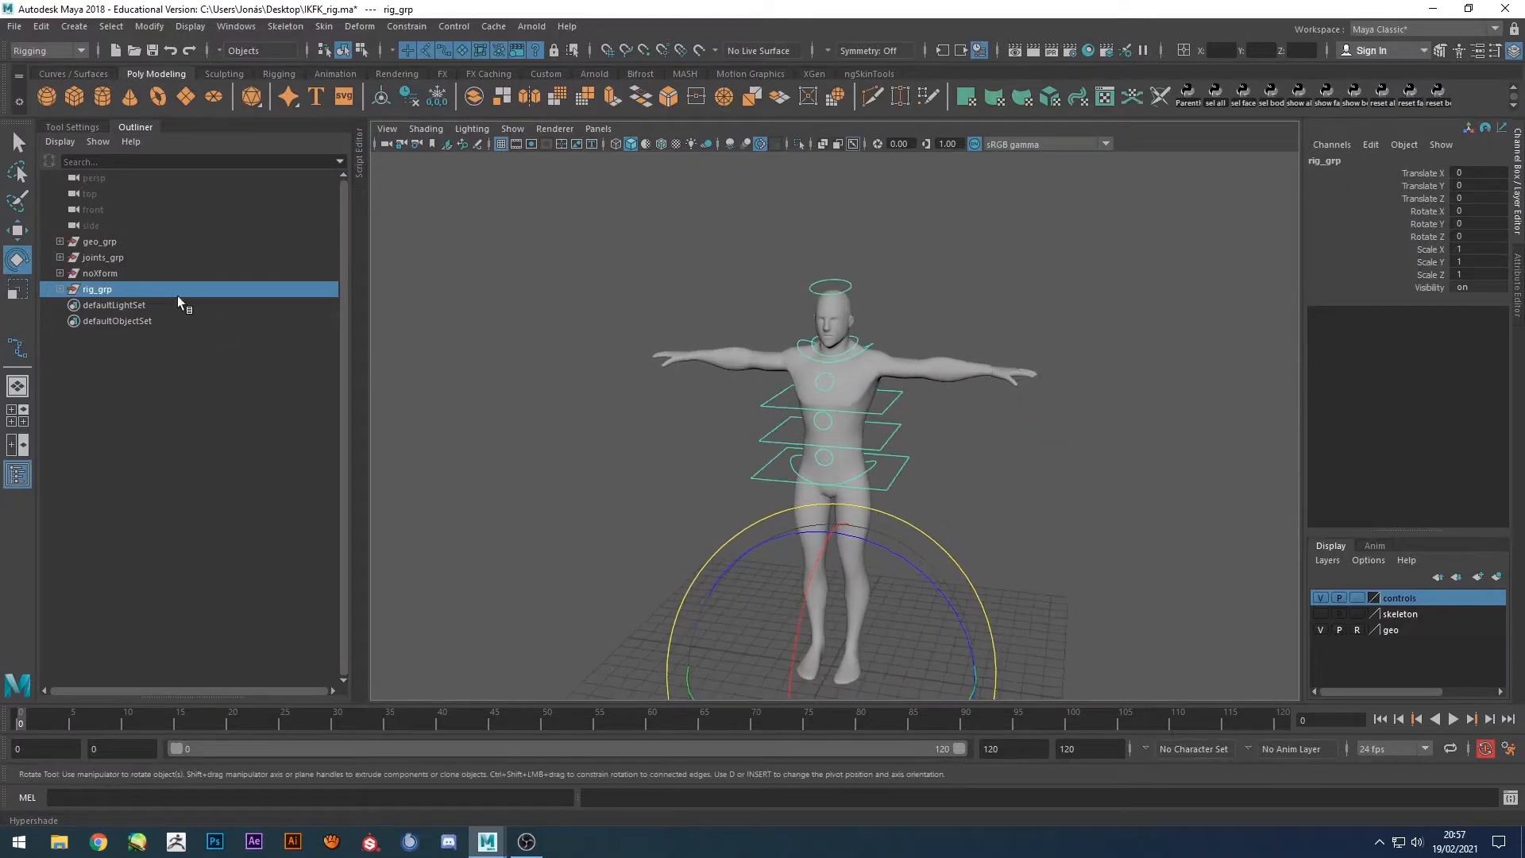
left_click_drag(97, 271, 99, 289)
middle_click_drag(99, 289, 99, 288)
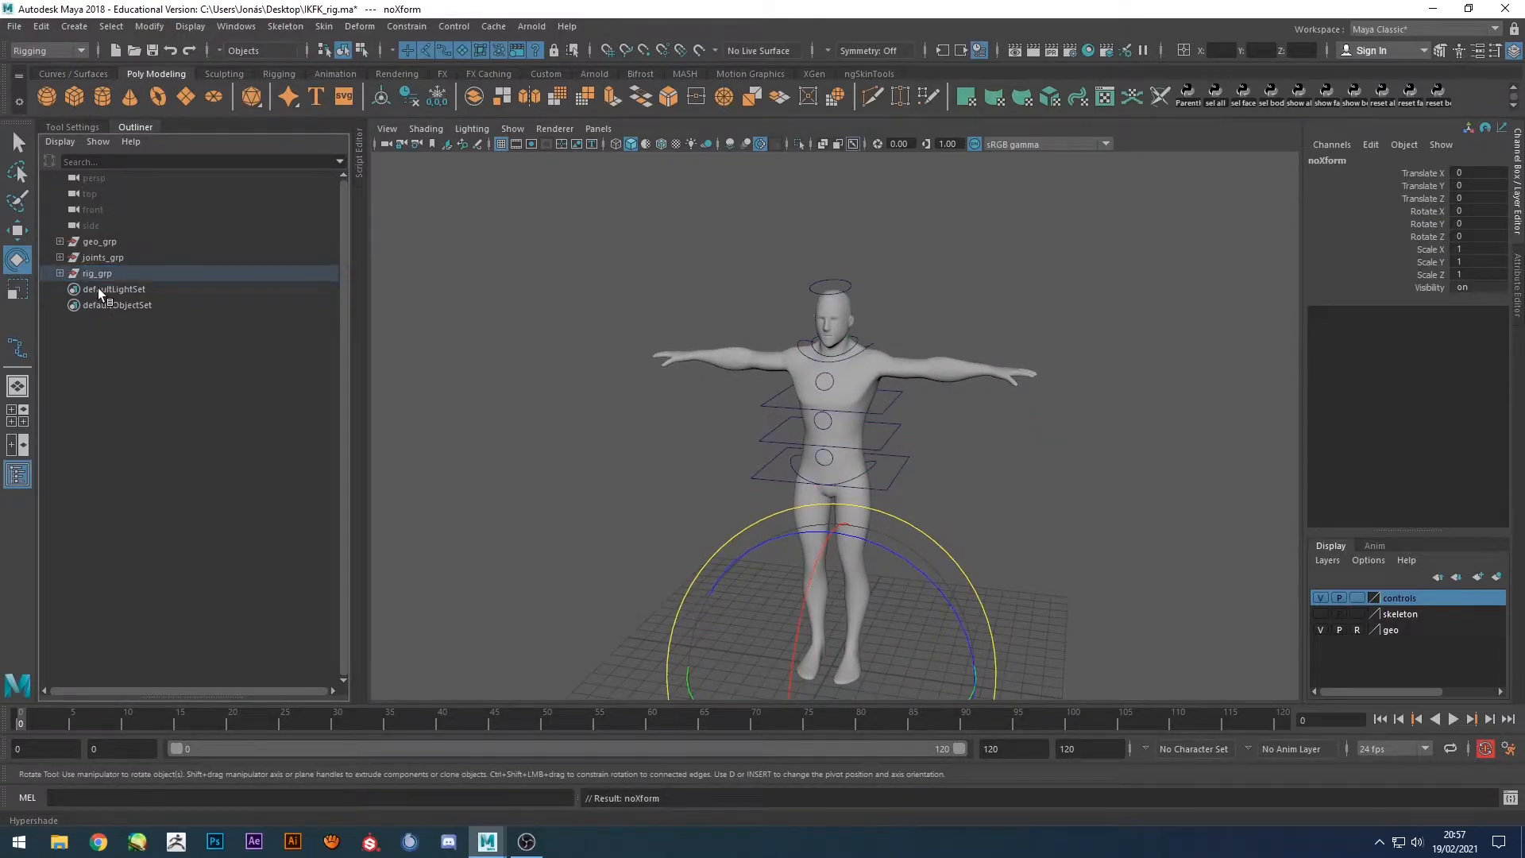
left_click(529, 251)
left_click_drag(560, 413, 650, 429, "alt")
scroll(881, 476, "up", 3)
Review the three top-level groups and check what the controls, skeleton and geo display layers contain by toggling their visibility.
left_click(103, 243)
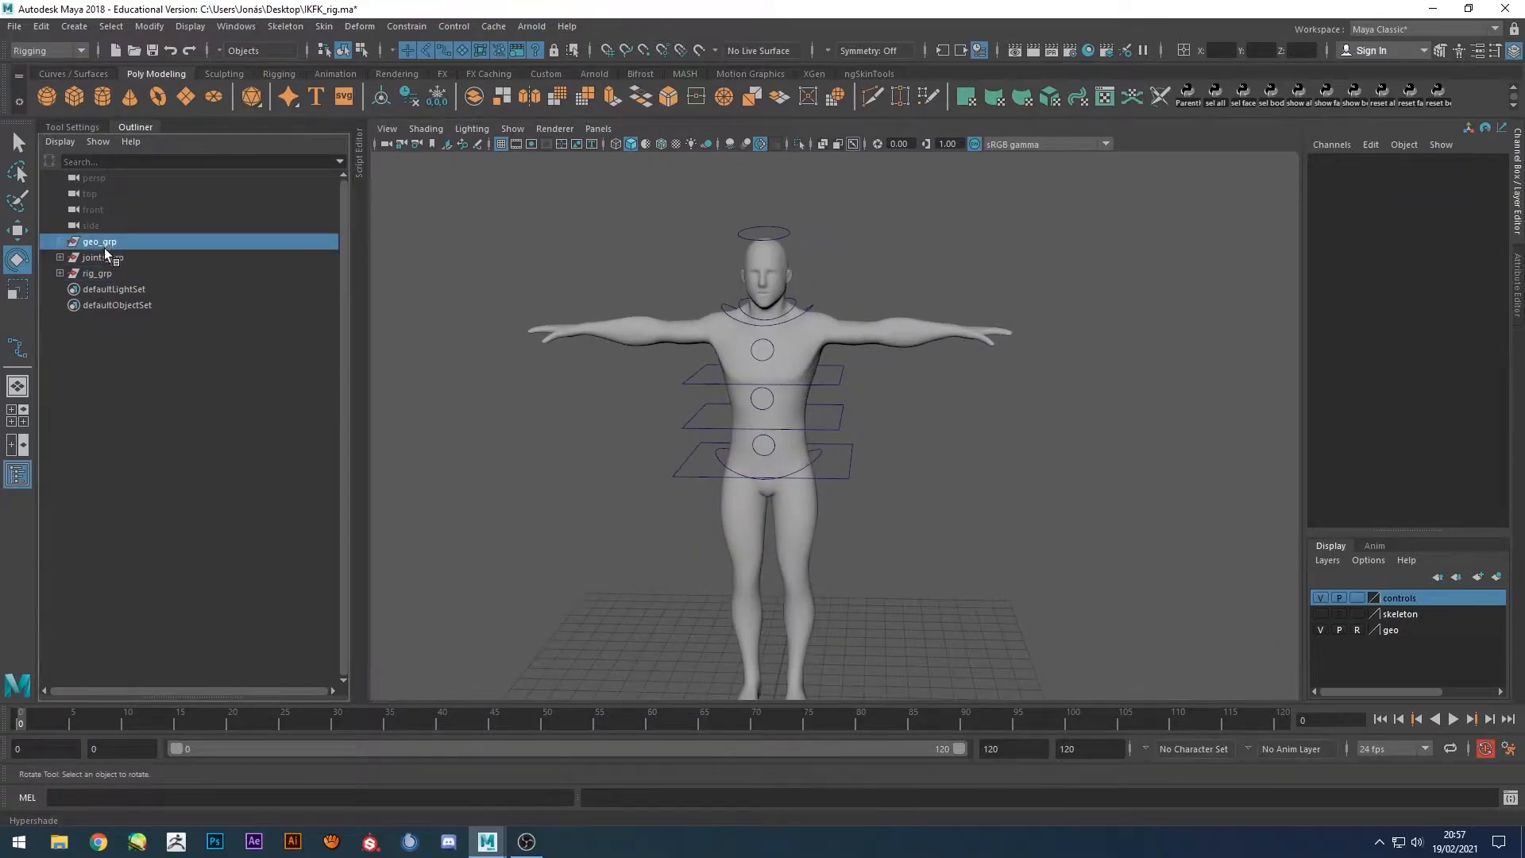
left_click(103, 273, "shift")
left_click(551, 427)
left_click_drag(1195, 554, 1144, 560, "alt")
left_click(1320, 597)
left_click(1321, 597)
left_click(1318, 613)
left_click(1318, 613)
left_click(1320, 632)
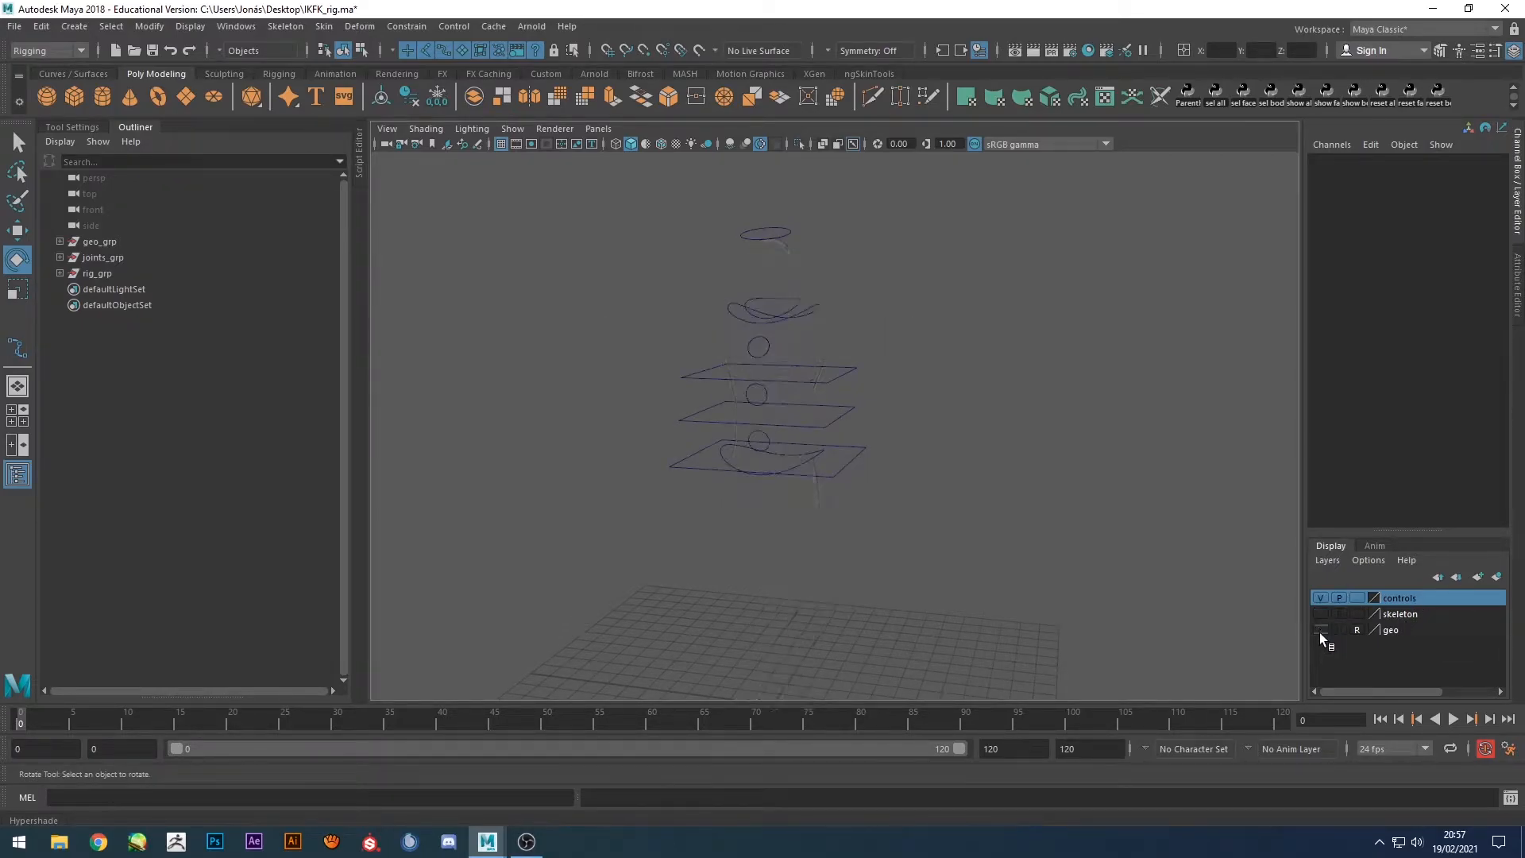
left_click(1320, 629)
left_click(1321, 613)
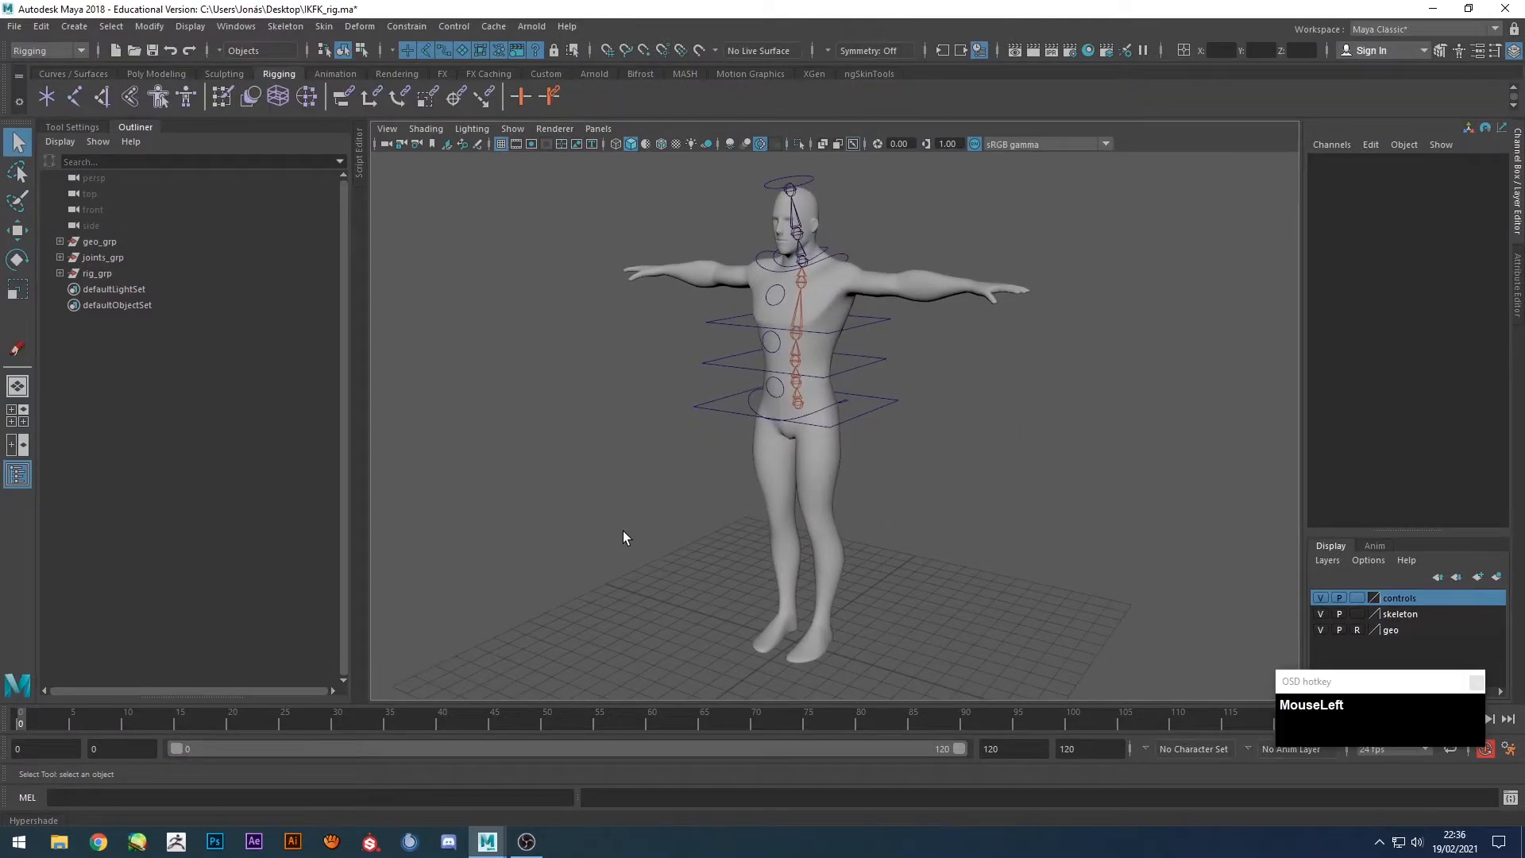
left_click_drag(919, 521, 902, 401, "alt")
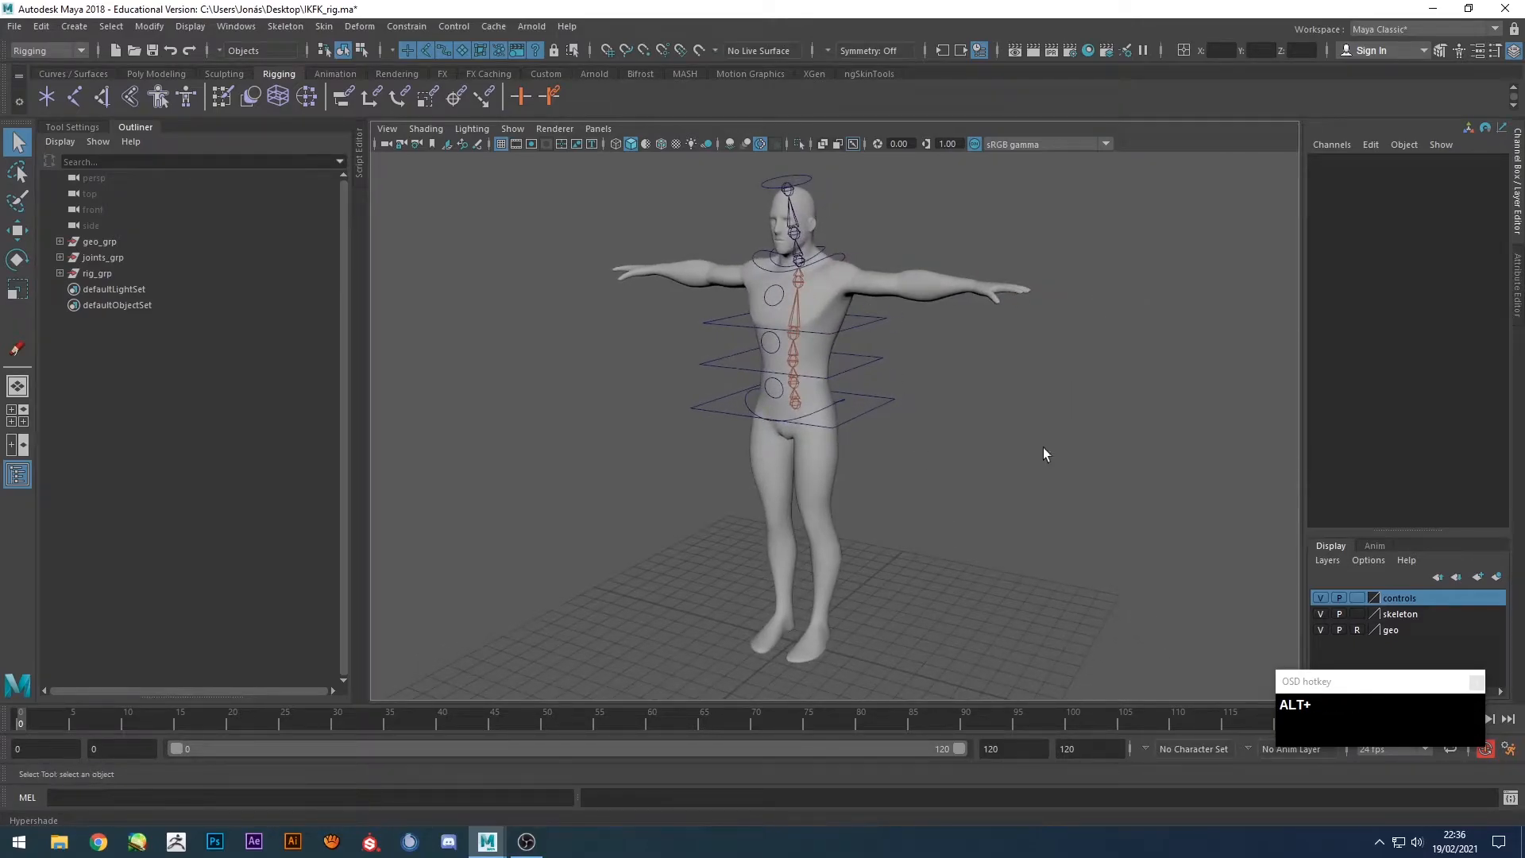
left_click_drag(1050, 426, 930, 517, "alt")
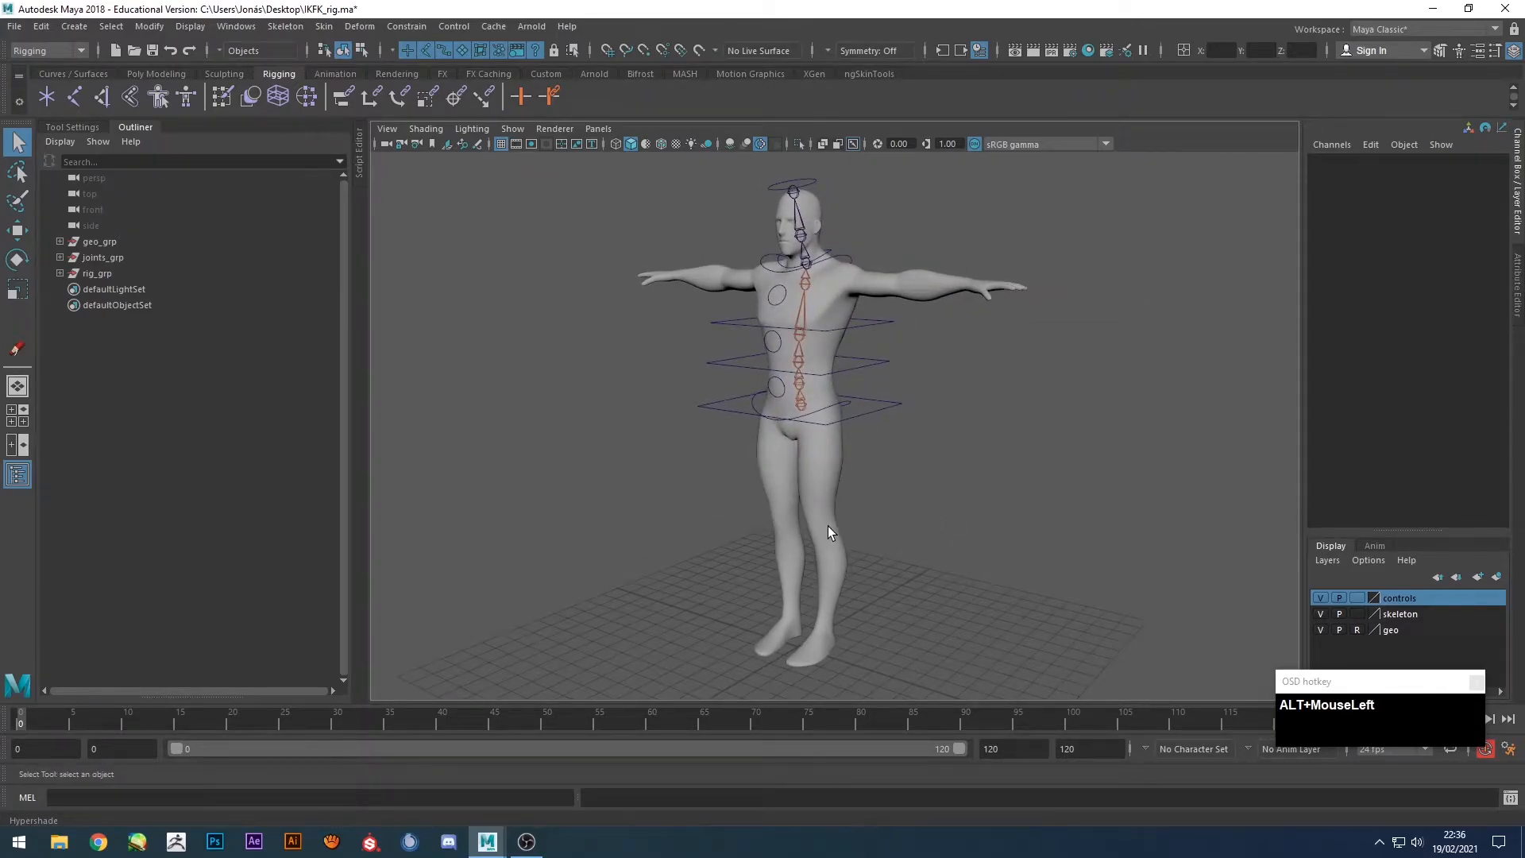
left_click_drag(927, 516, 923, 518, "alt")
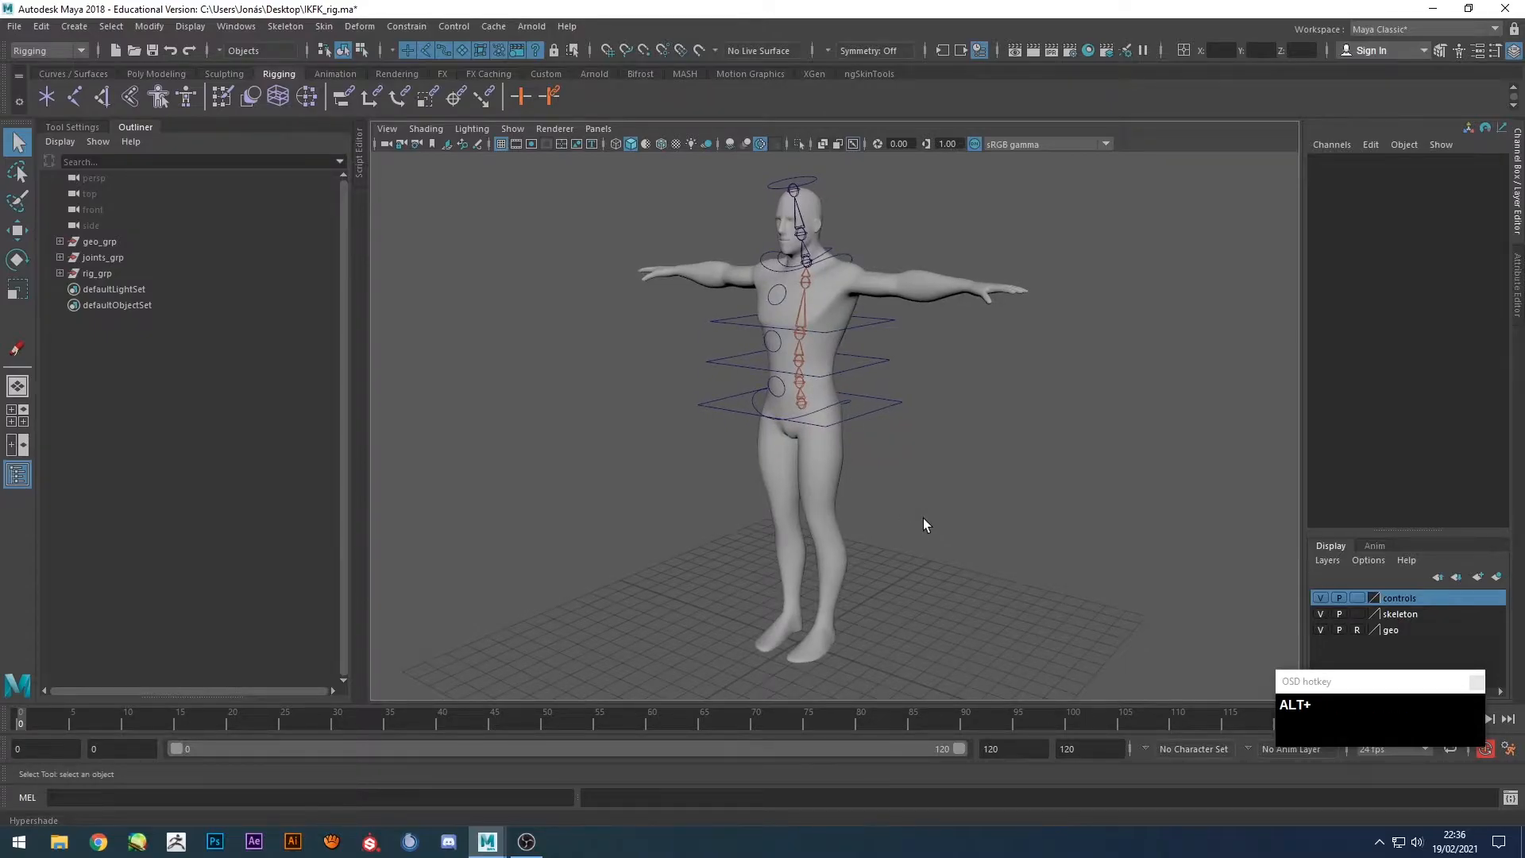
left_click_drag(873, 533, 898, 537, "alt")
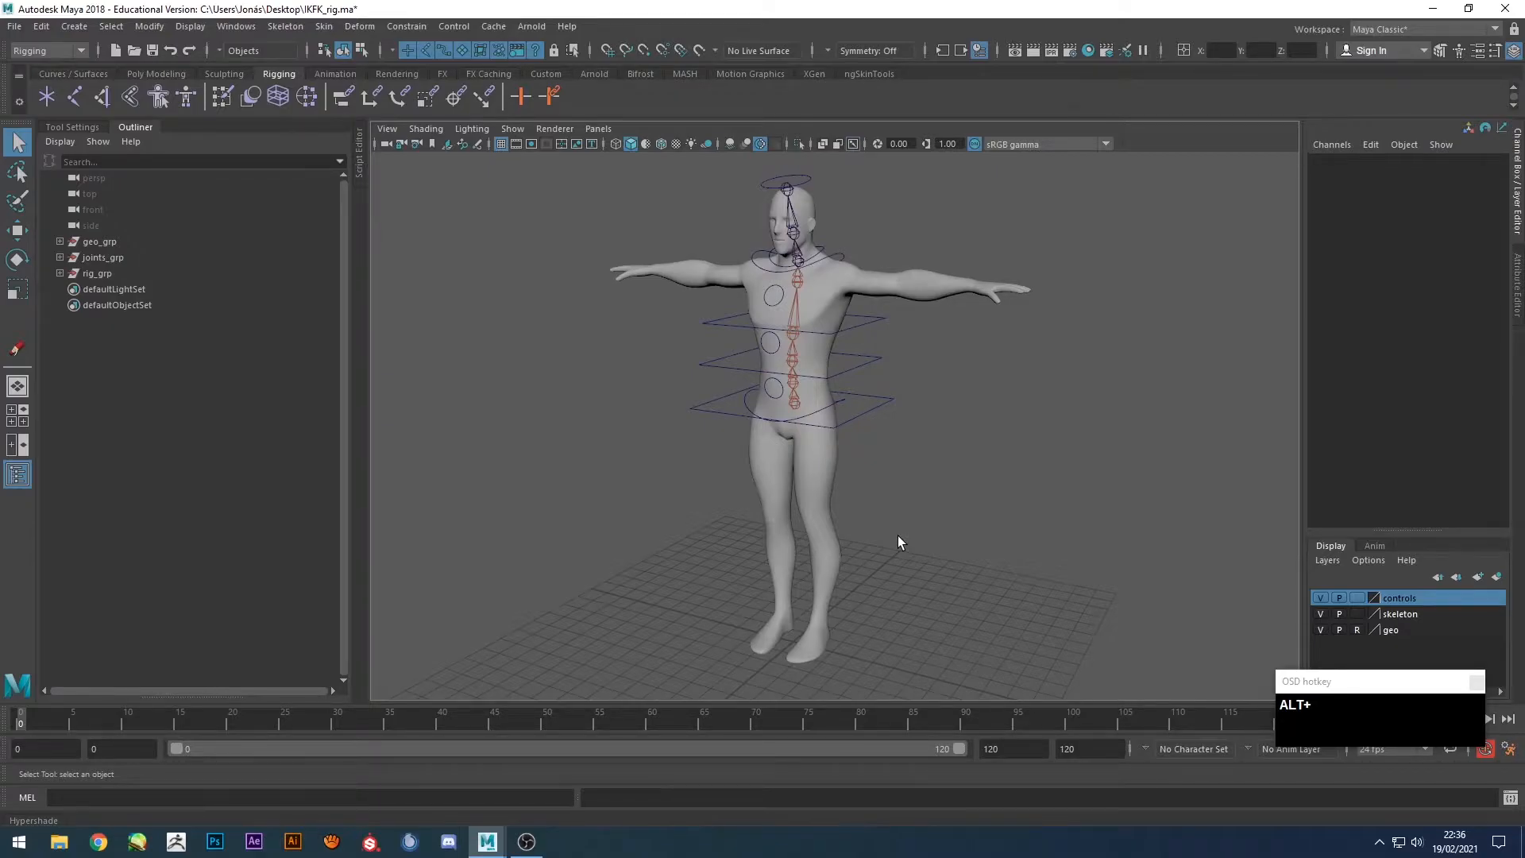
left_click_drag(894, 556, 913, 561, "alt")
left_click_drag(1004, 503, 871, 527, "alt")
Switch to the maximised side view and frame the whole body.
key("space")
key("space")
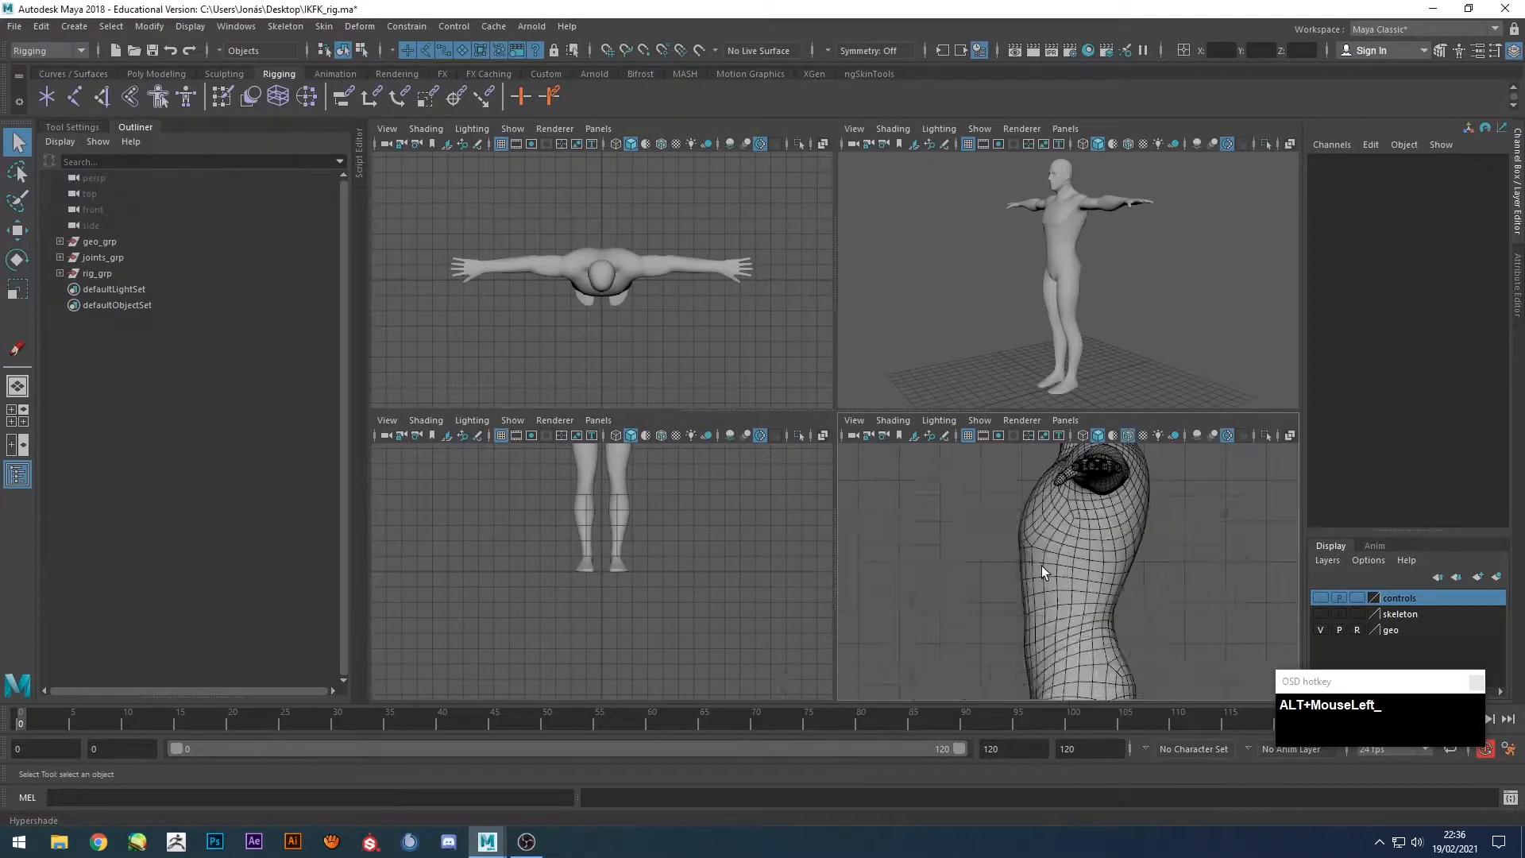
scroll(925, 544, "down", 7)
middle_click_drag(917, 548, 891, 469, "alt")
scroll(905, 445, "up", 1)
Activate the Joint tool with its settings displayed and set the secondary axis to Y.
left_click(68, 127)
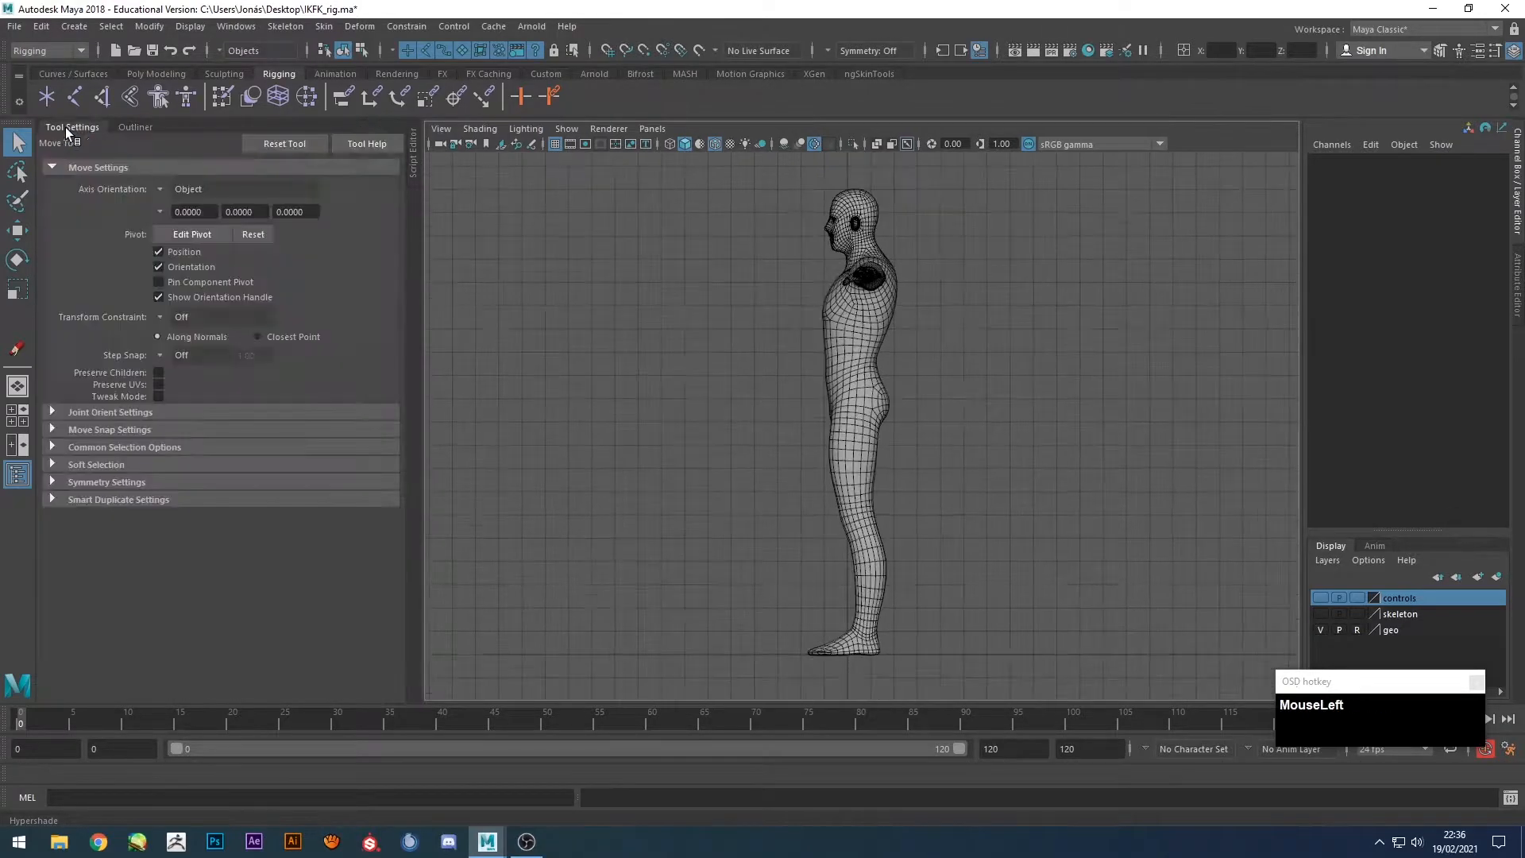
left_click(74, 96)
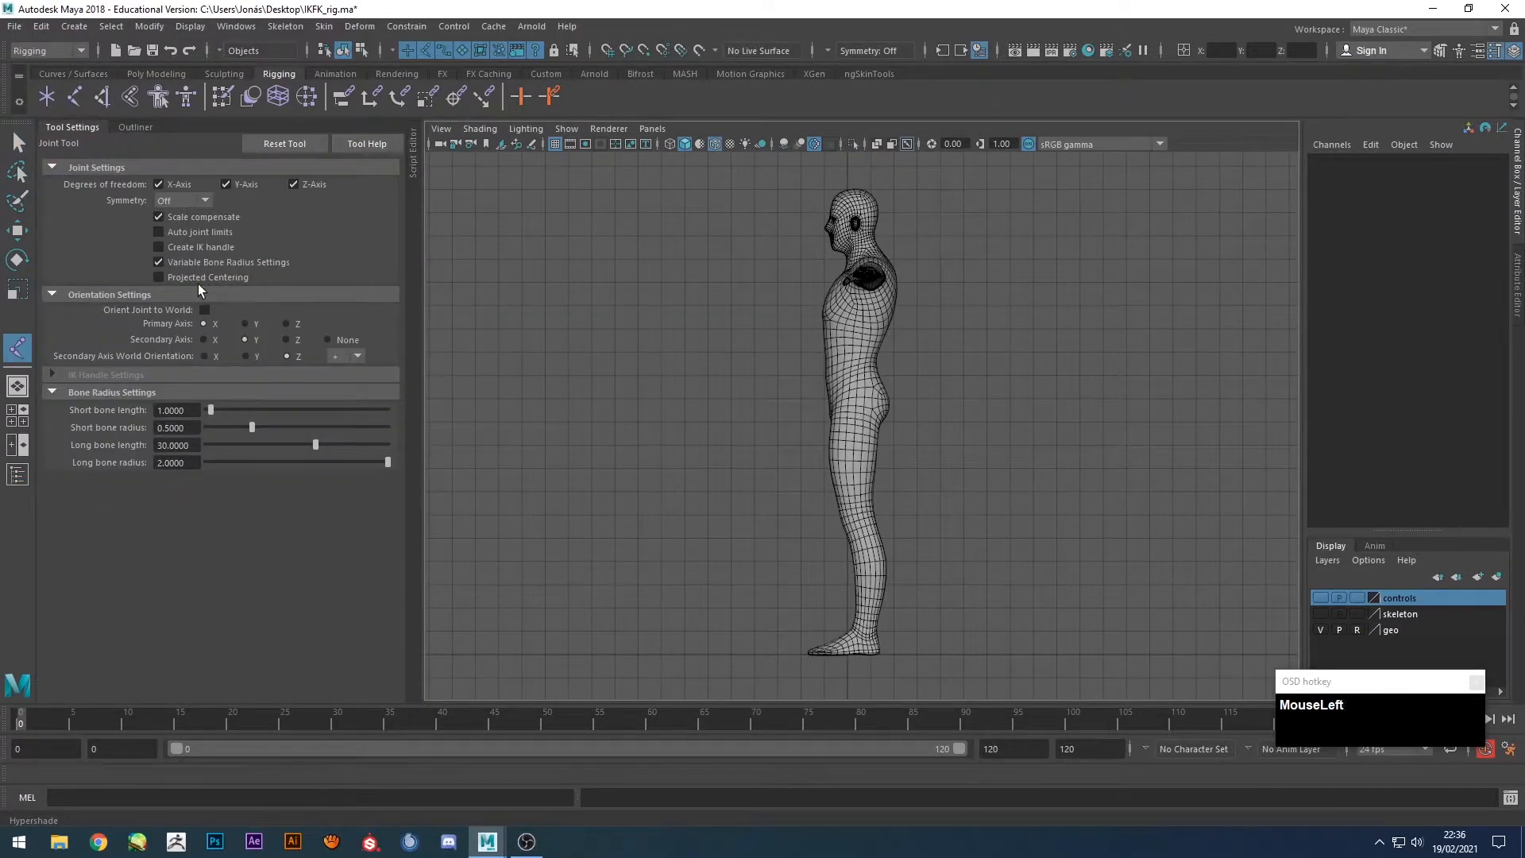
left_click(245, 339)
Show the skeleton display layer and place the hip and knee joints inside the leg.
scroll(887, 464, "up", 3)
middle_click_drag(887, 464, 890, 401, "alt")
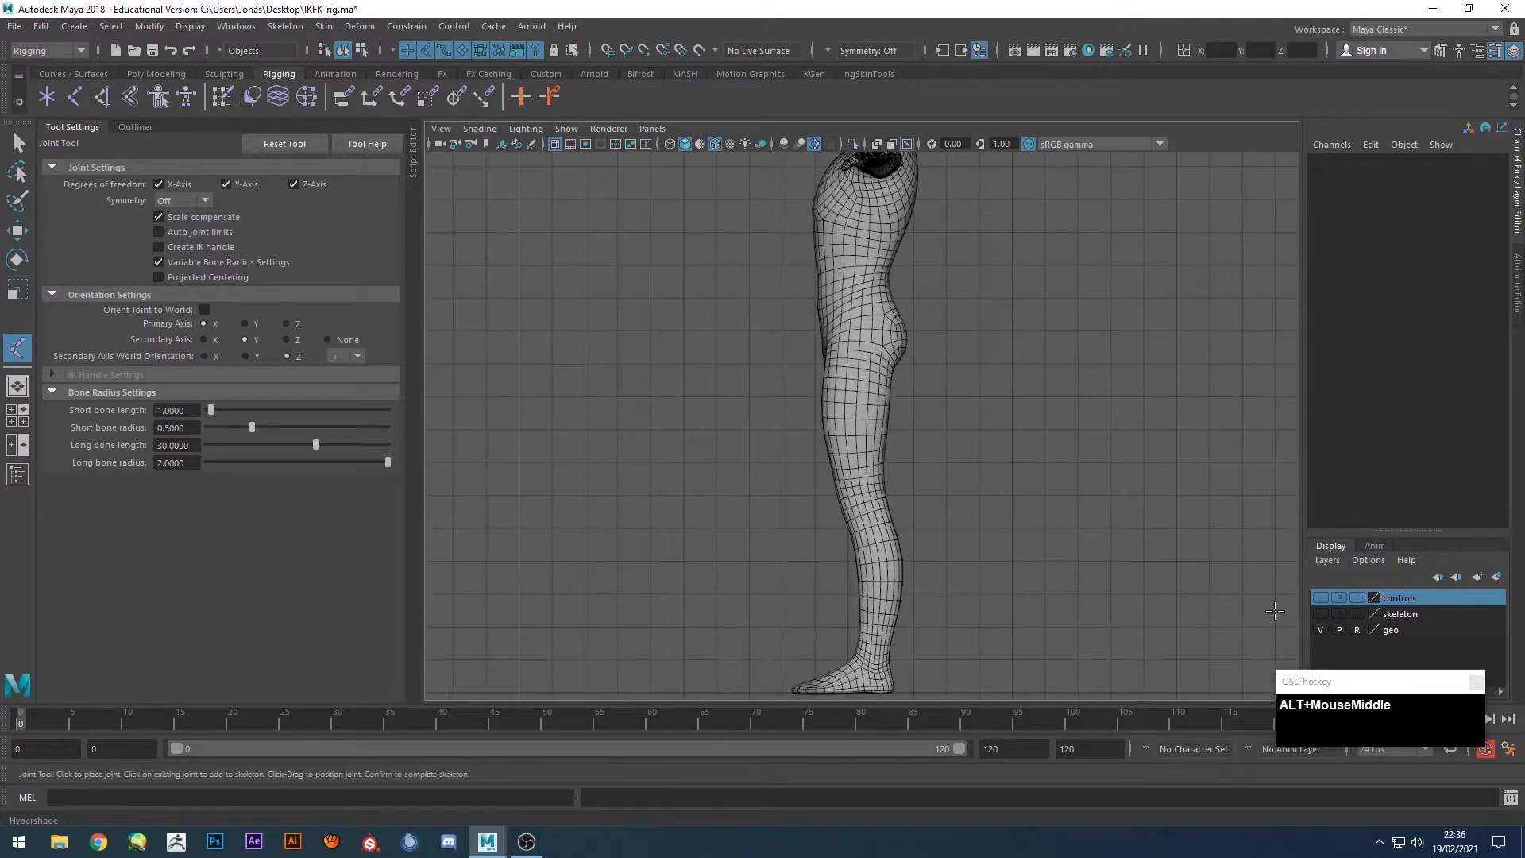
left_click(1320, 613)
scroll(927, 371, "up", 2)
left_click_drag(874, 344, 858, 319)
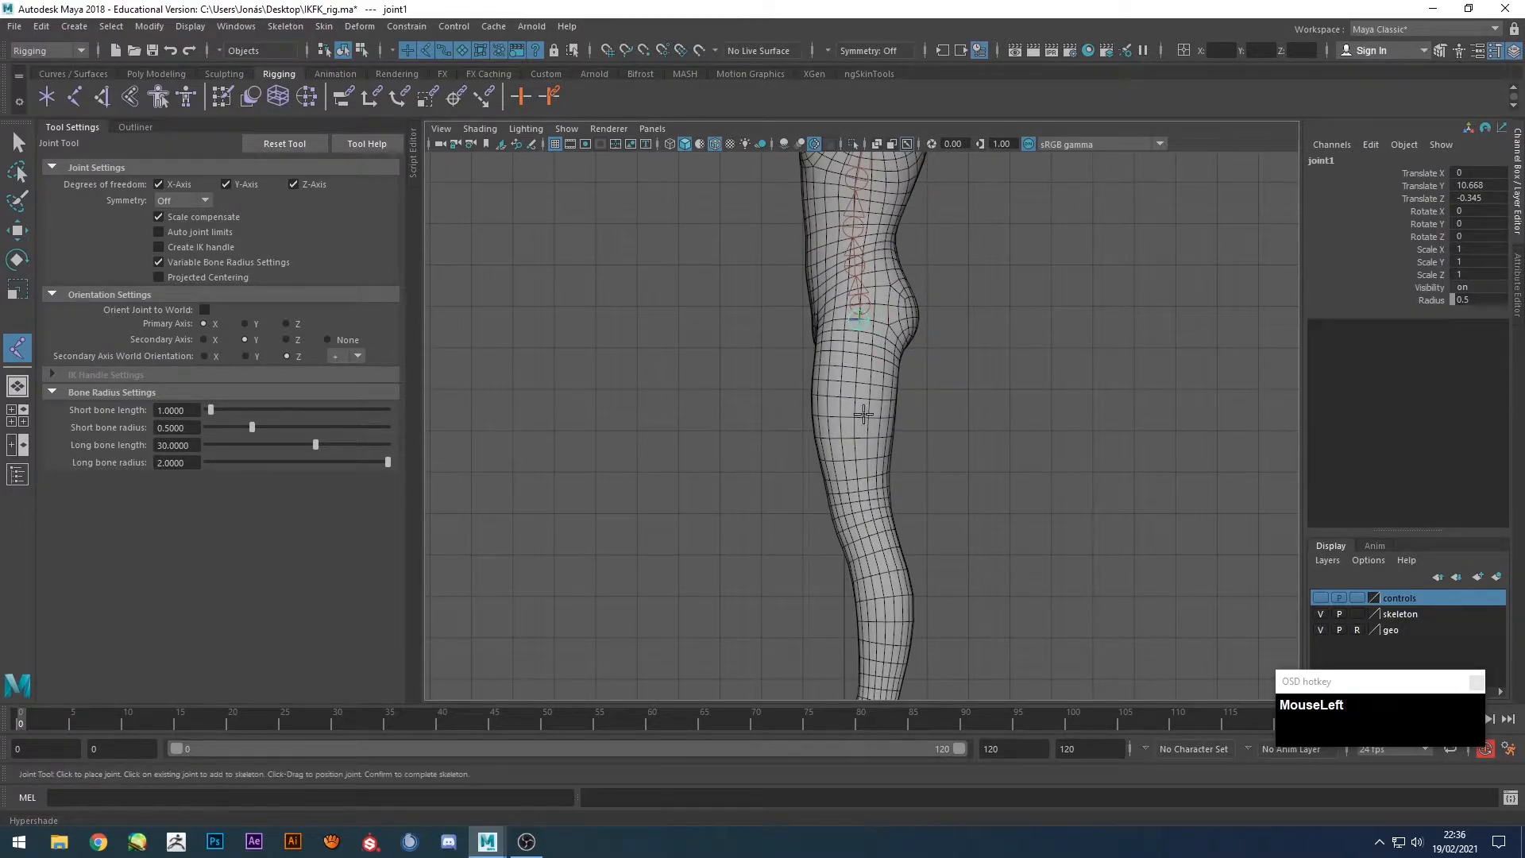
middle_click_drag(858, 537, 859, 488, "alt")
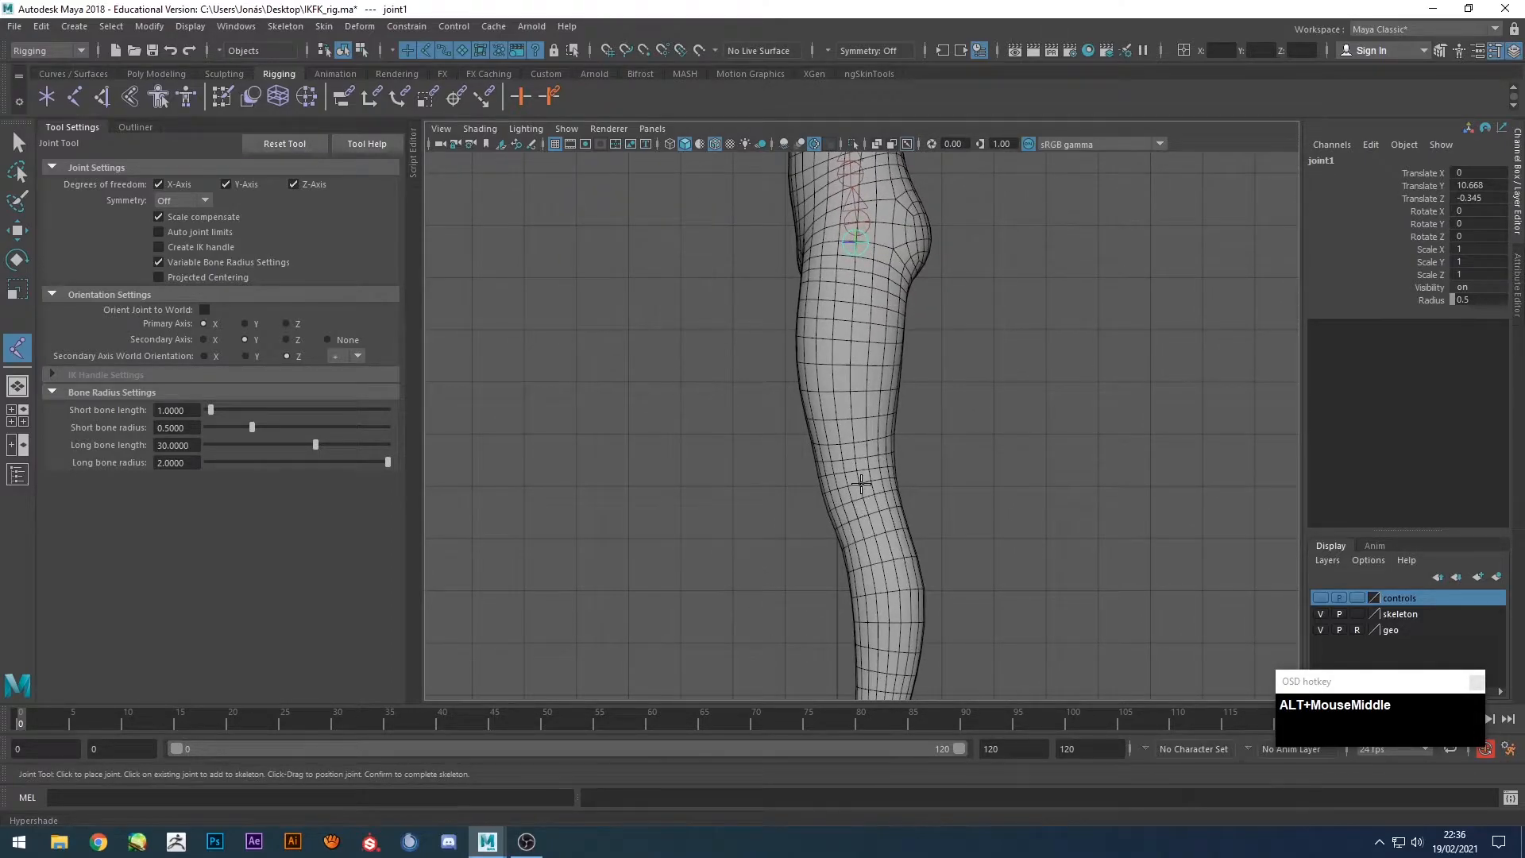
left_click(858, 482)
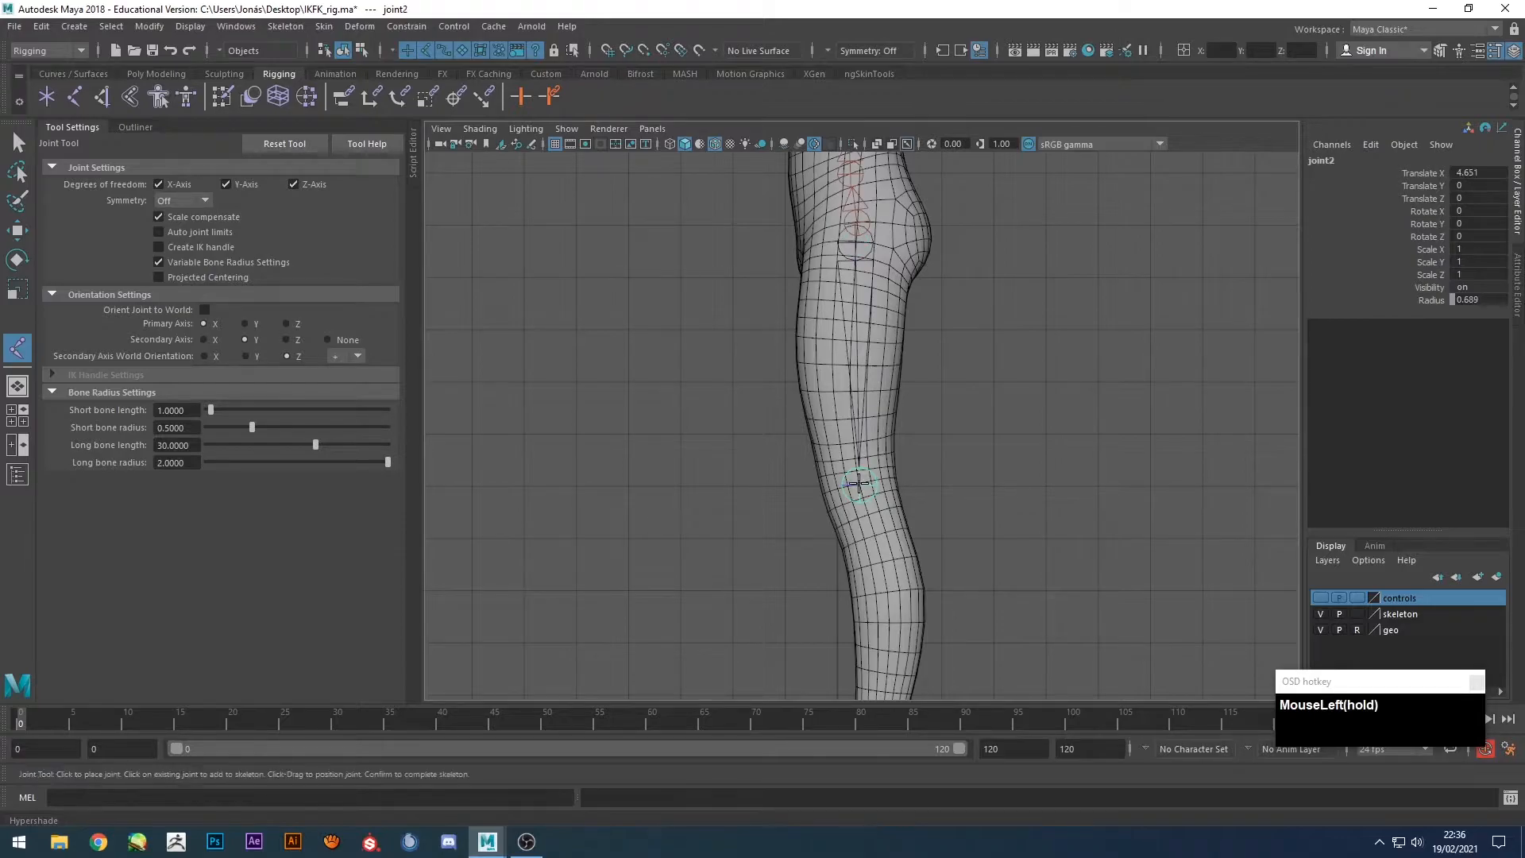
Continue the leg chain with ankle, ball and toe joints along the foot, and finish the chain.
middle_click_drag(859, 482, 887, 401, "alt")
left_click(892, 414)
left_click(826, 446)
left_click(773, 456)
left_click(696, 453)
key("Return")
key("f")
scroll(775, 694, "down", 2)
scroll(764, 606, "down", 1)
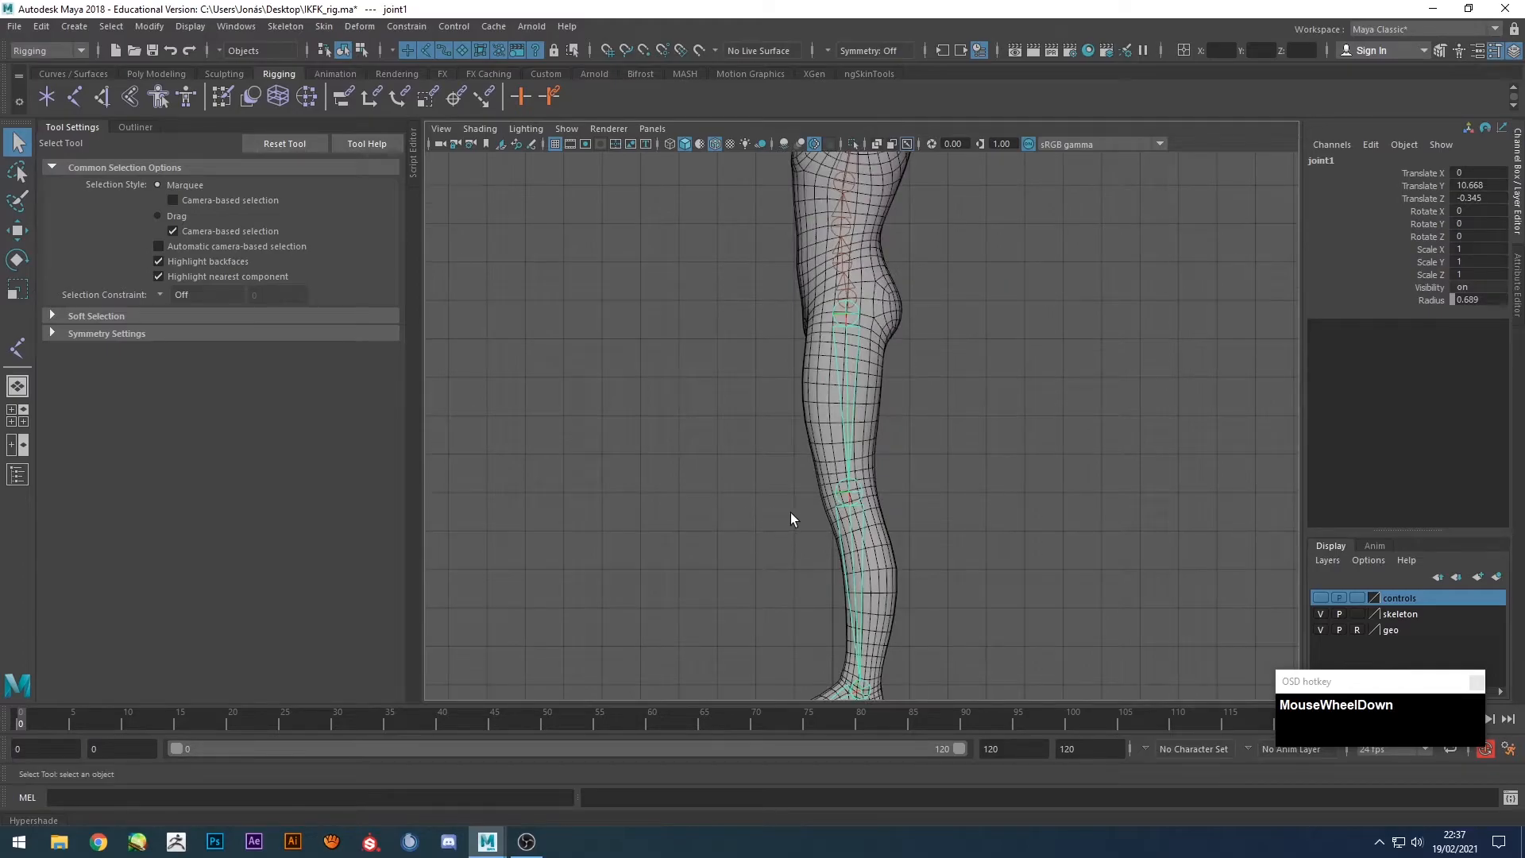
Select the entire leg joint hierarchy and set the radius of its joints to 0.5.
right_click_drag(848, 321, 838, 431)
left_click(1461, 300)
type("0.5")
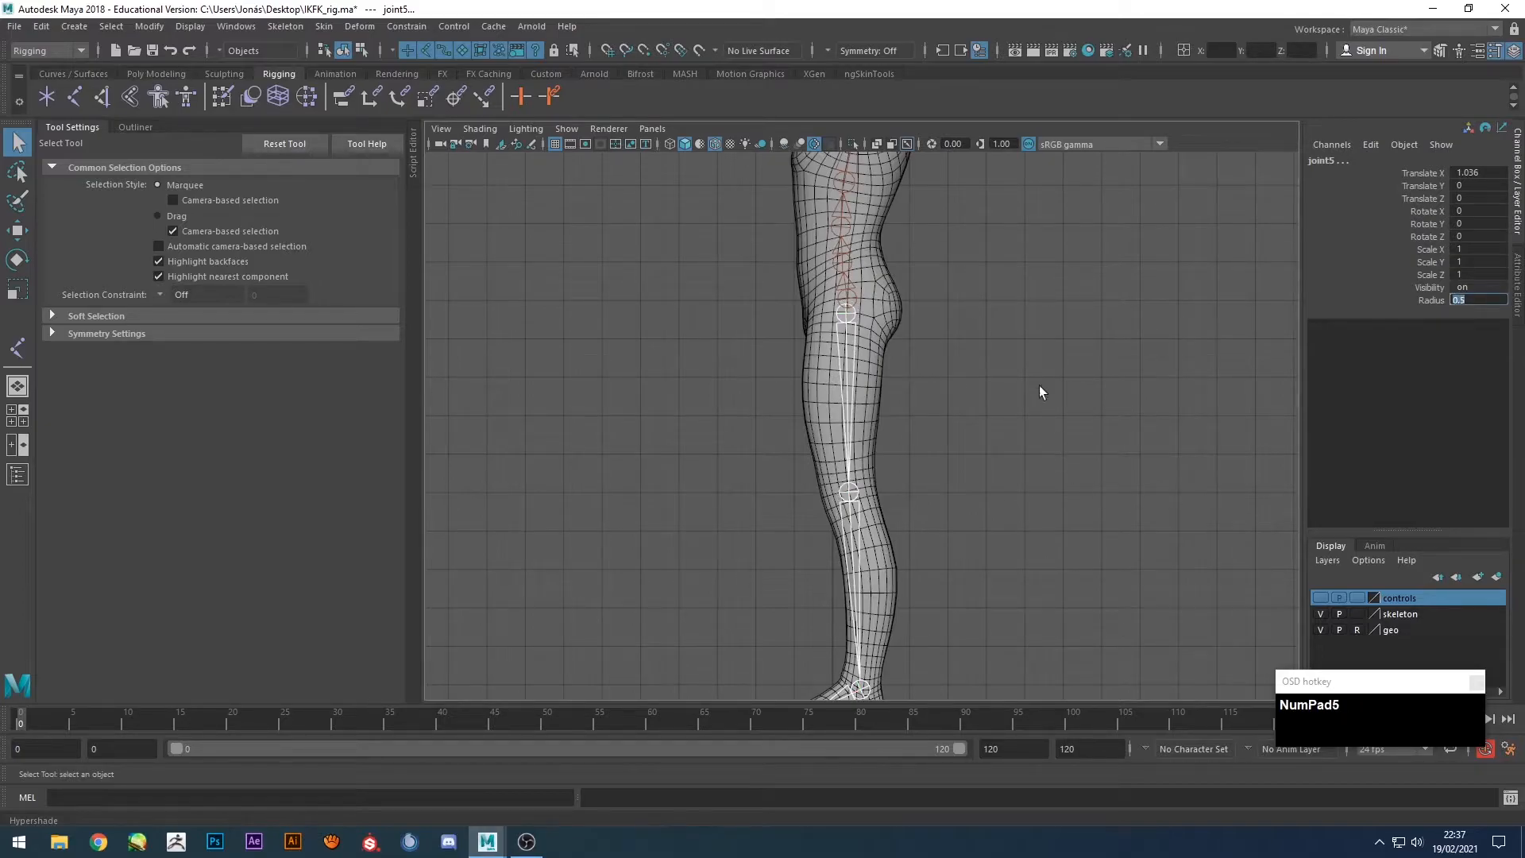
left_click(929, 389)
Switch to the maximised front view, select the leg's root joint and show the body's wireframe over the shading.
key("space")
key("space")
middle_click_drag(850, 437, 797, 612, "alt")
left_click(911, 145)
middle_click_drag(930, 366, 916, 417, "alt")
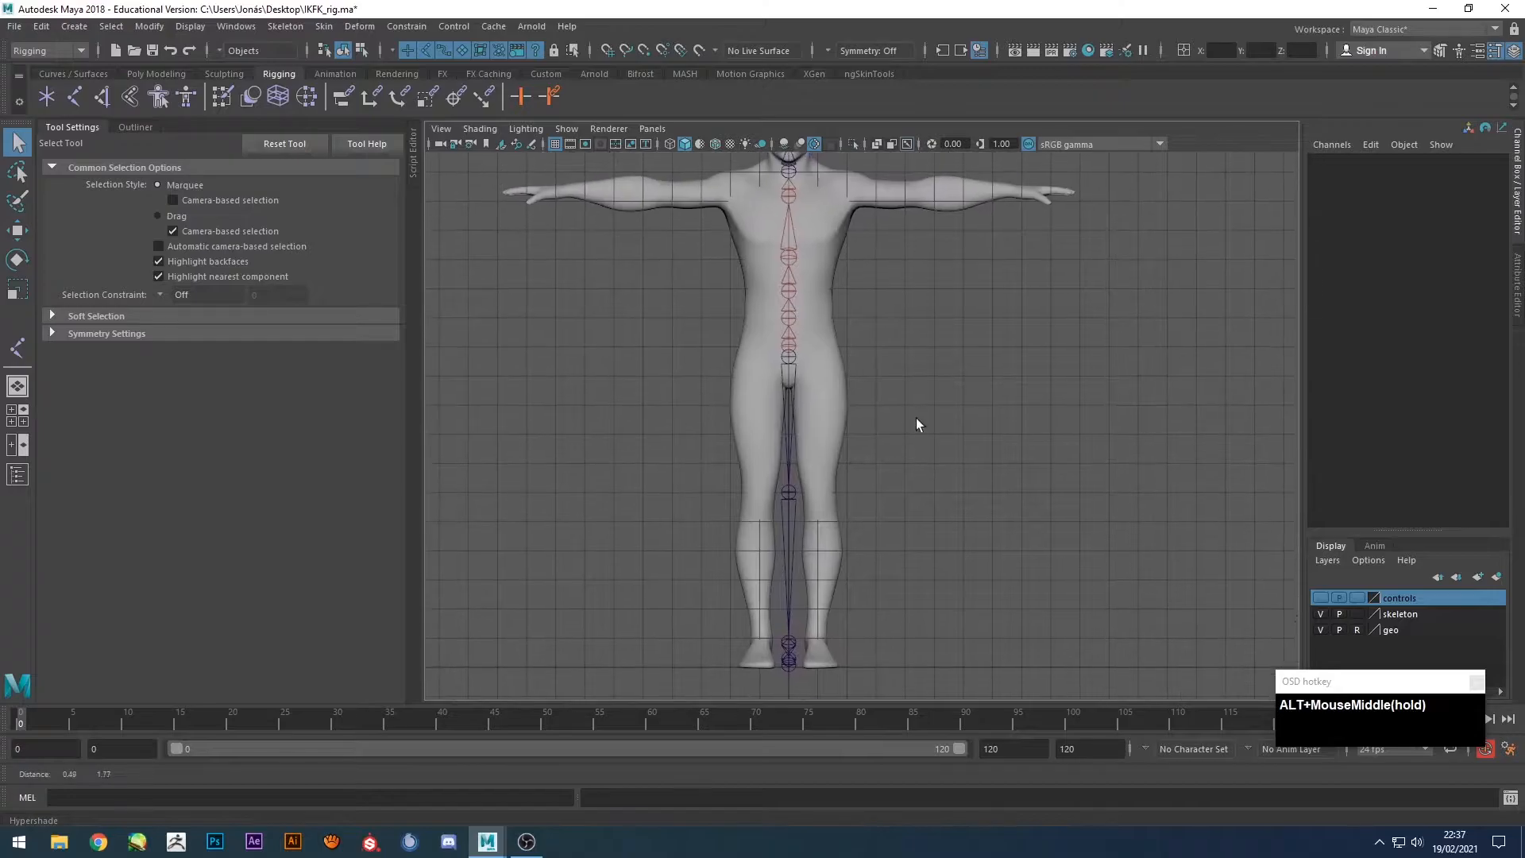
left_click(794, 381)
left_click(714, 146)
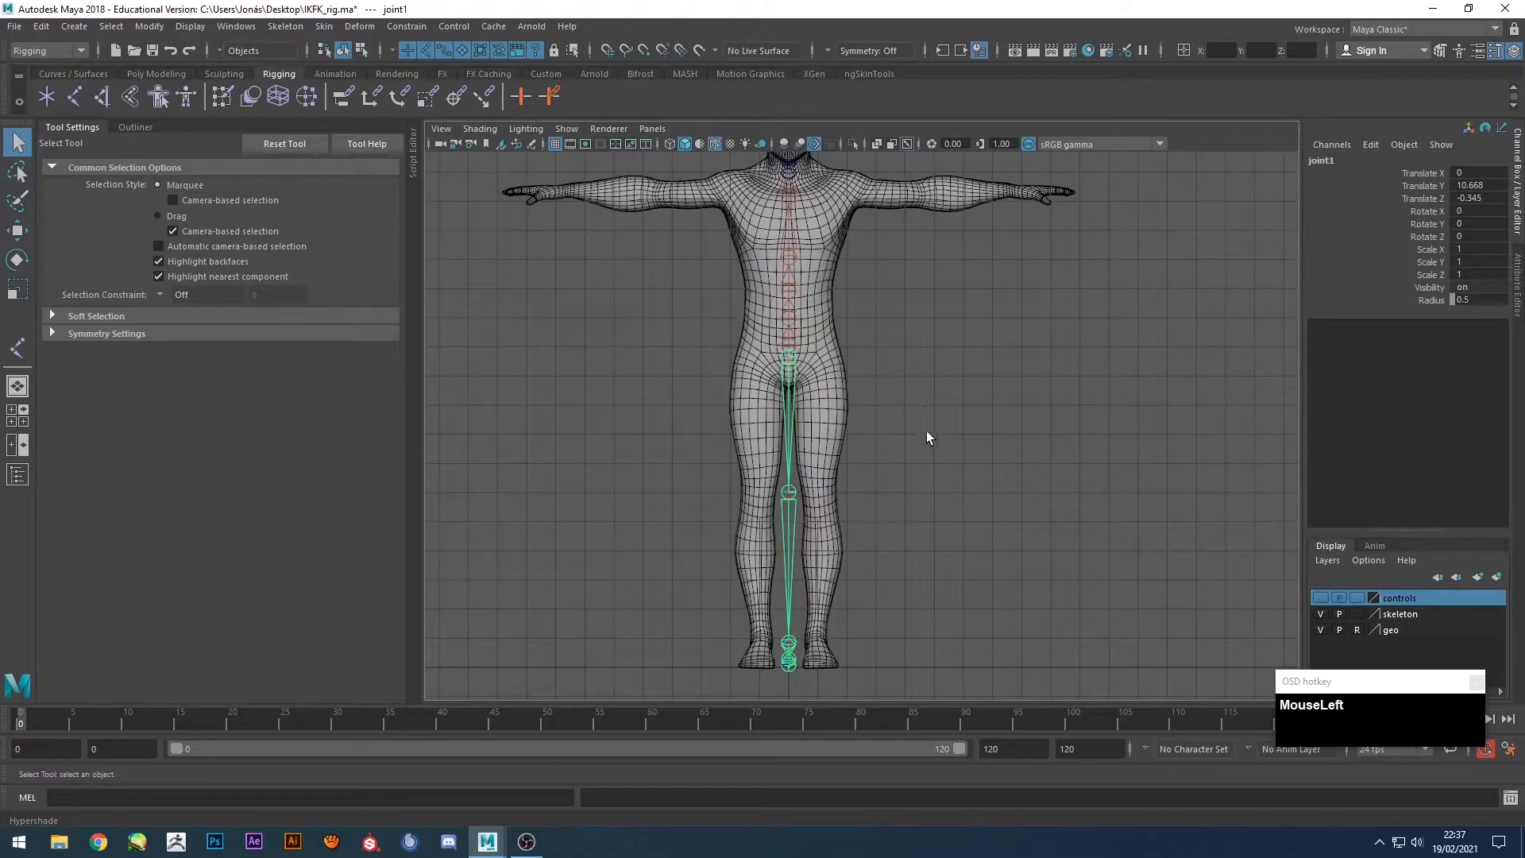
Move the leg chain sideways into the centre of the character's left leg, to a Translate X of about 0.965.
scroll(927, 427, "up", 3)
key("w")
middle_click_drag(861, 537, 837, 365, "alt")
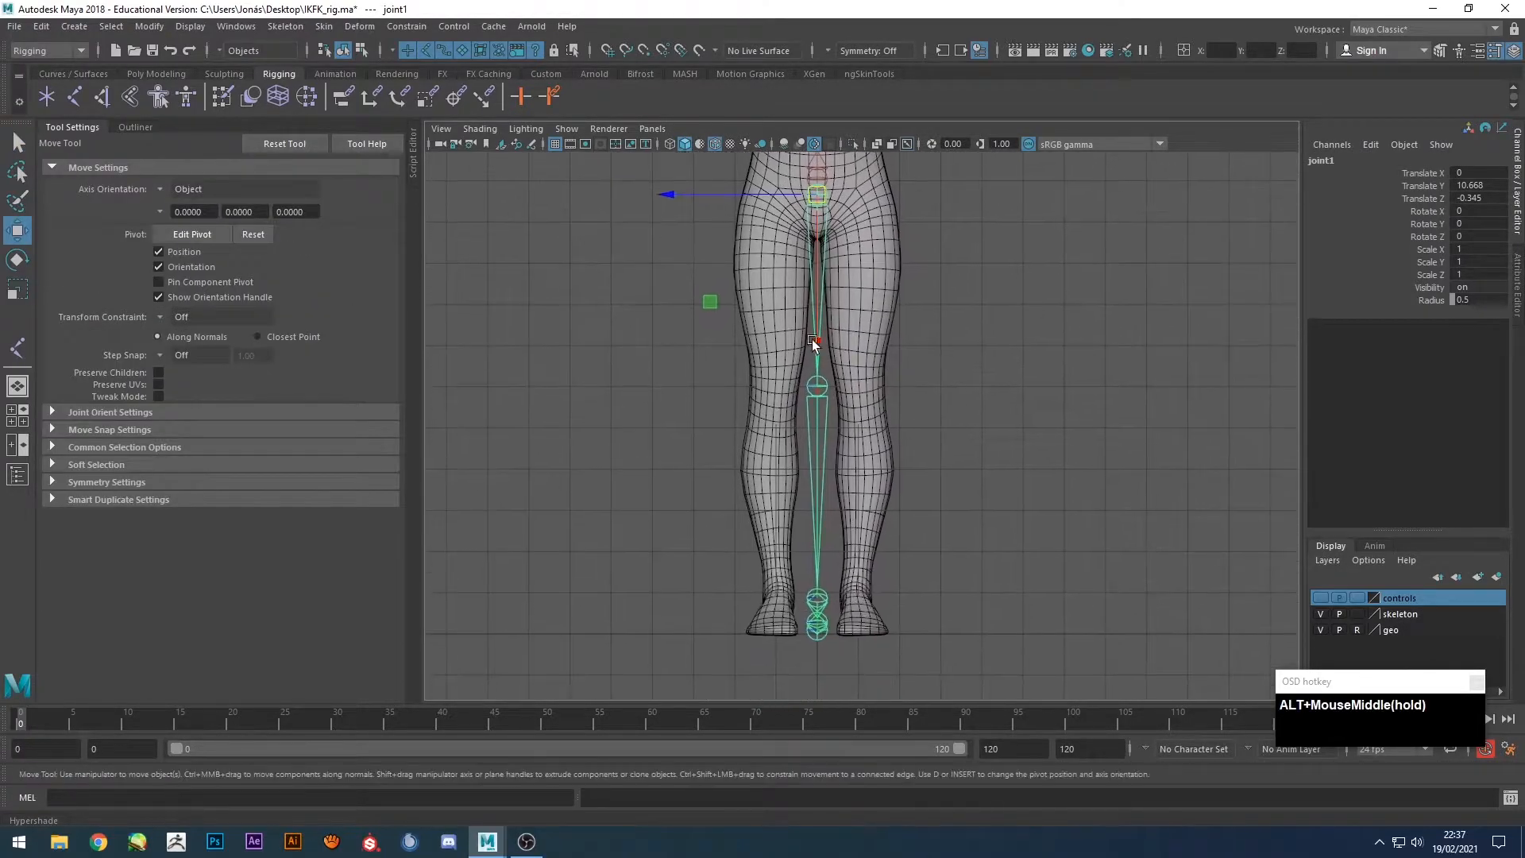
left_click_drag(707, 193, 738, 193)
scroll(959, 383, "up", 3)
mouse_move(959, 383)
middle_mouse_down("alt")
mouse_move(935, 387)
mouse_move(951, 368)
mouse_move(967, 376)
middle_mouse_up("alt")
scroll(976, 503, "down", 3)
middle_click_drag(975, 502, 967, 360, "alt")
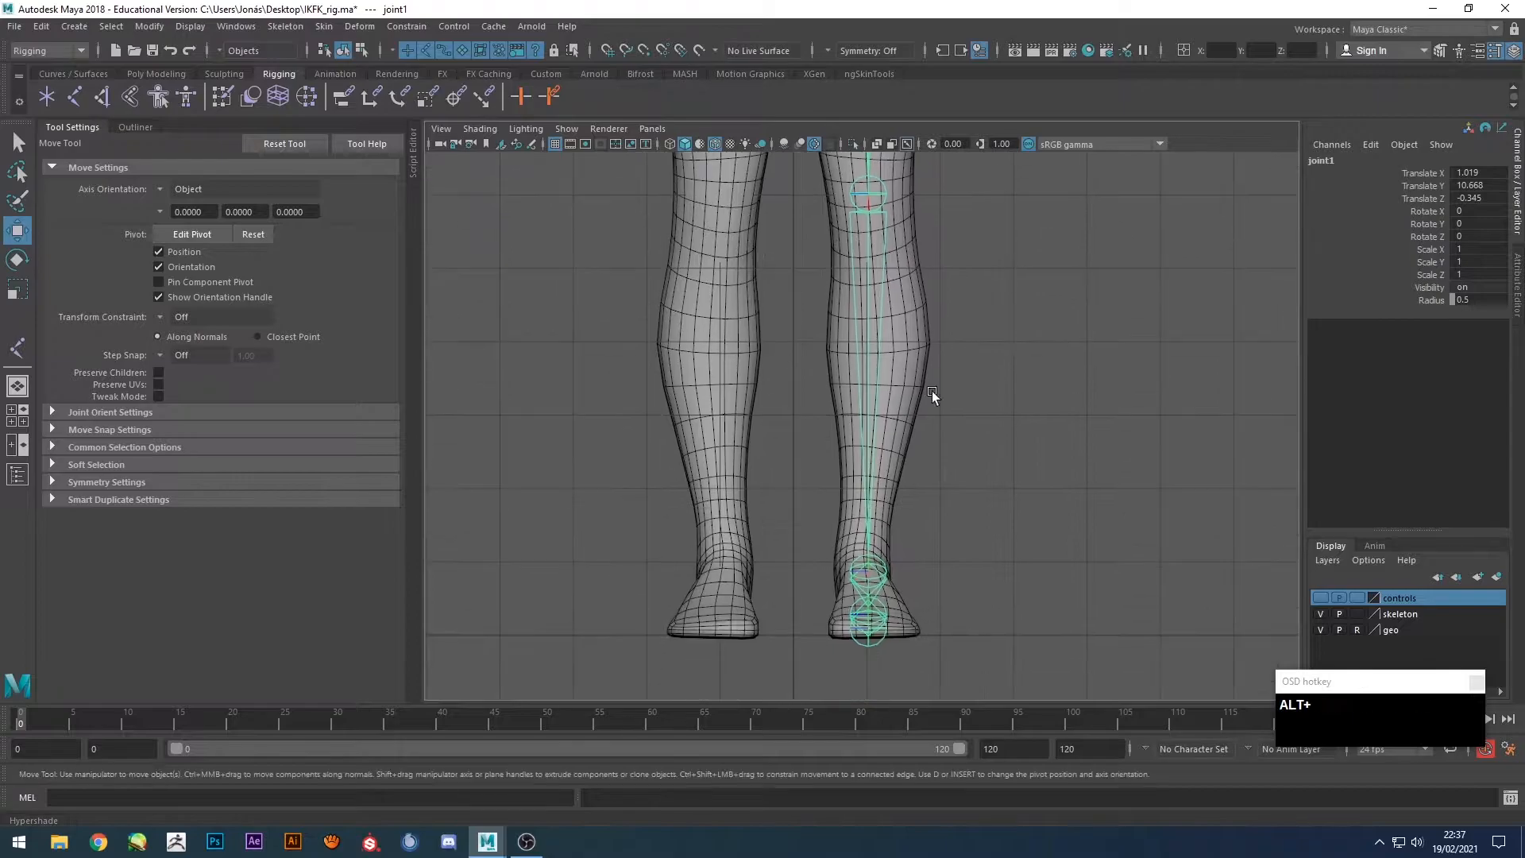
middle_click_drag(1004, 517, 1034, 465)
middle_click_drag(1040, 305, 1014, 512, "alt")
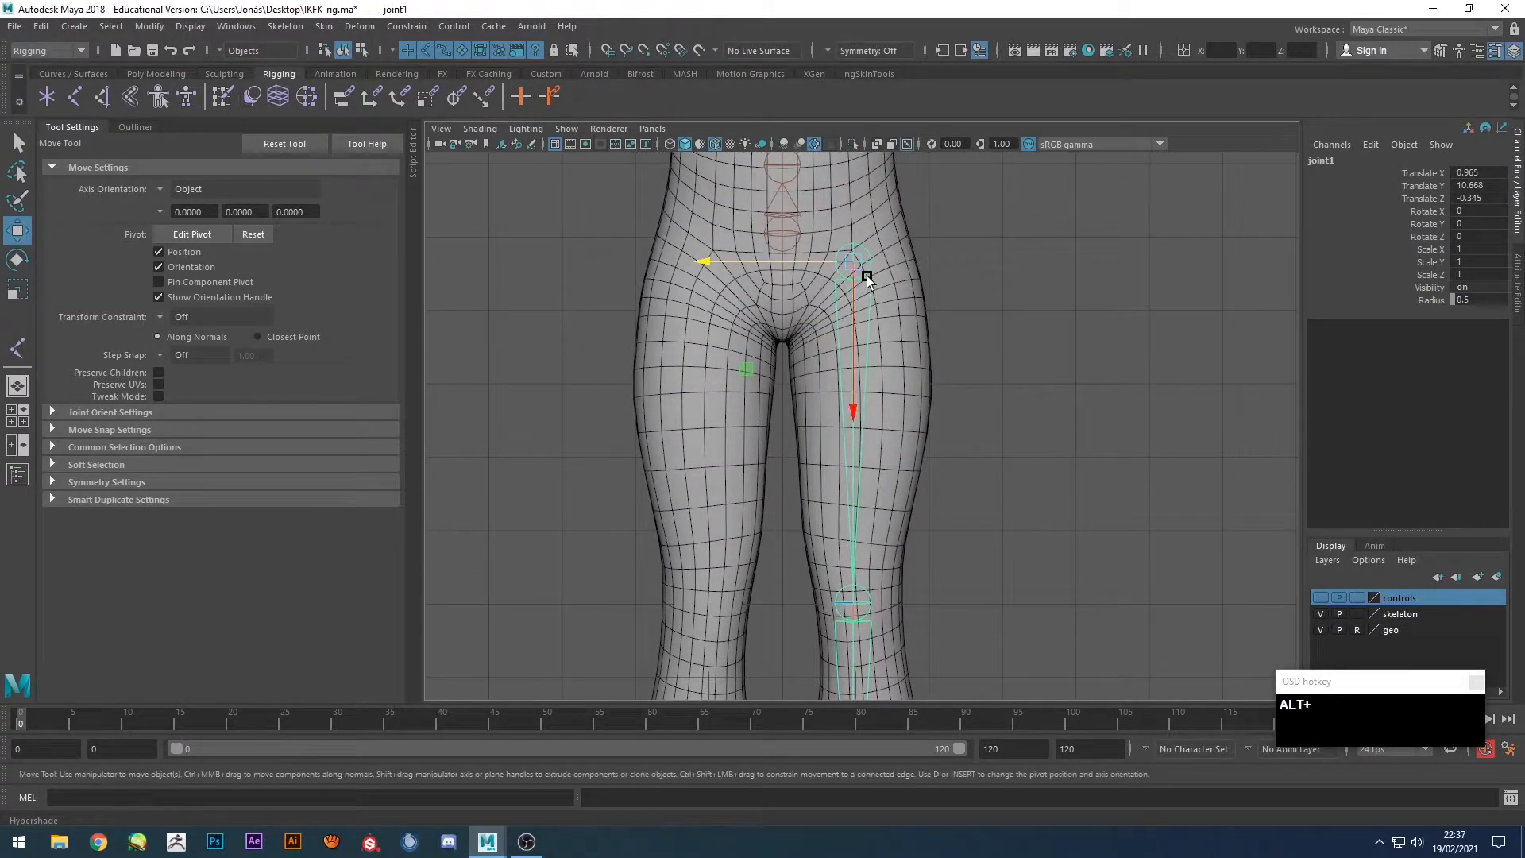
left_click(535, 142)
left_click_drag(785, 344, 938, 239)
key("ctrl+z")
key("ctrl+z")
Lower only the hip joint with pivot editing to a Translate Y of about 10.343, keeping its child joints in place.
key("w")
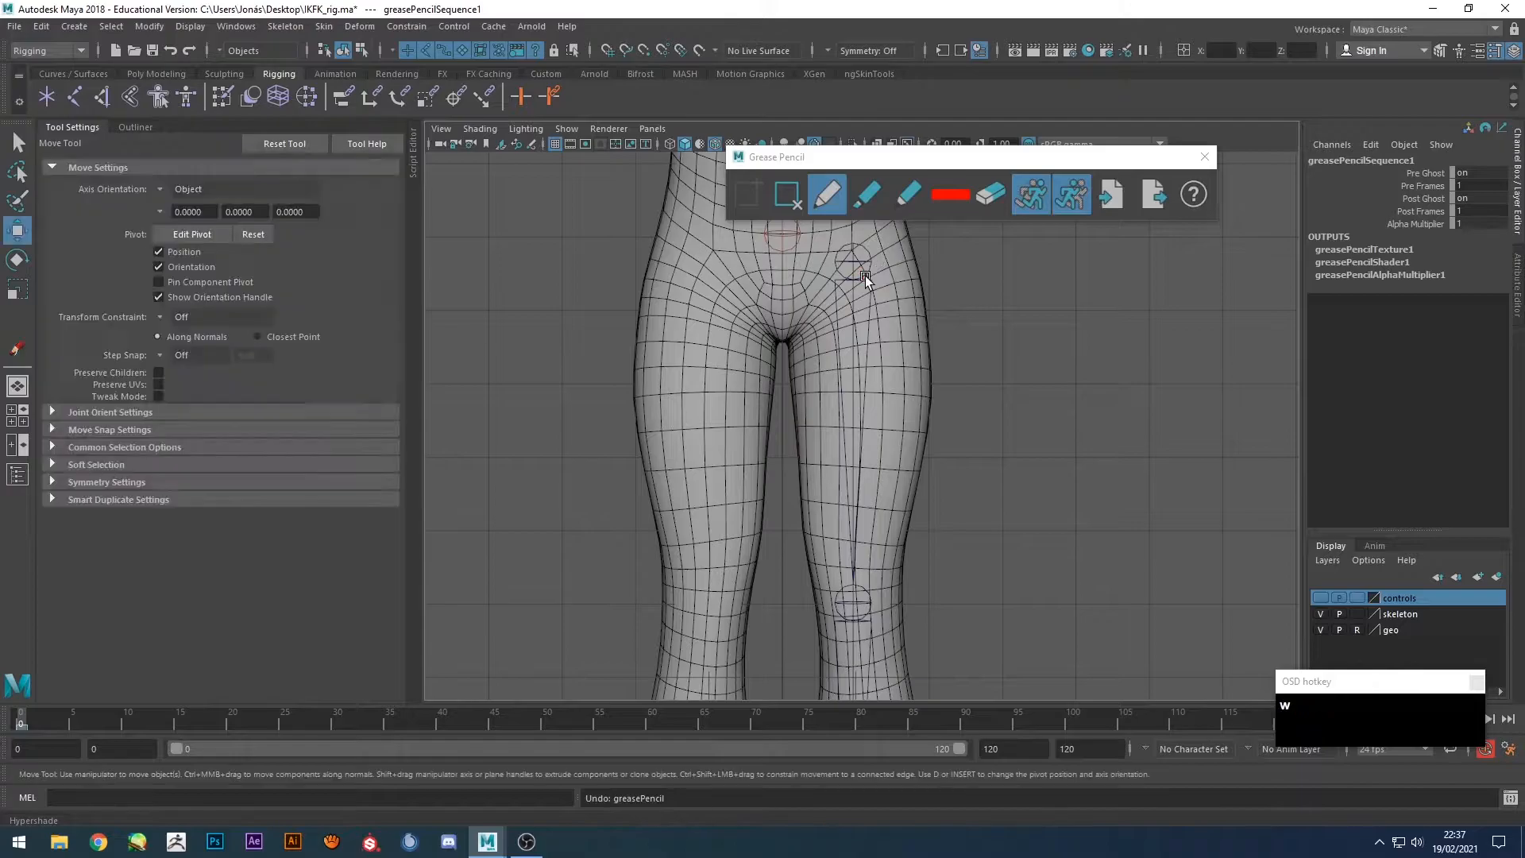
left_click(864, 281)
key("d")
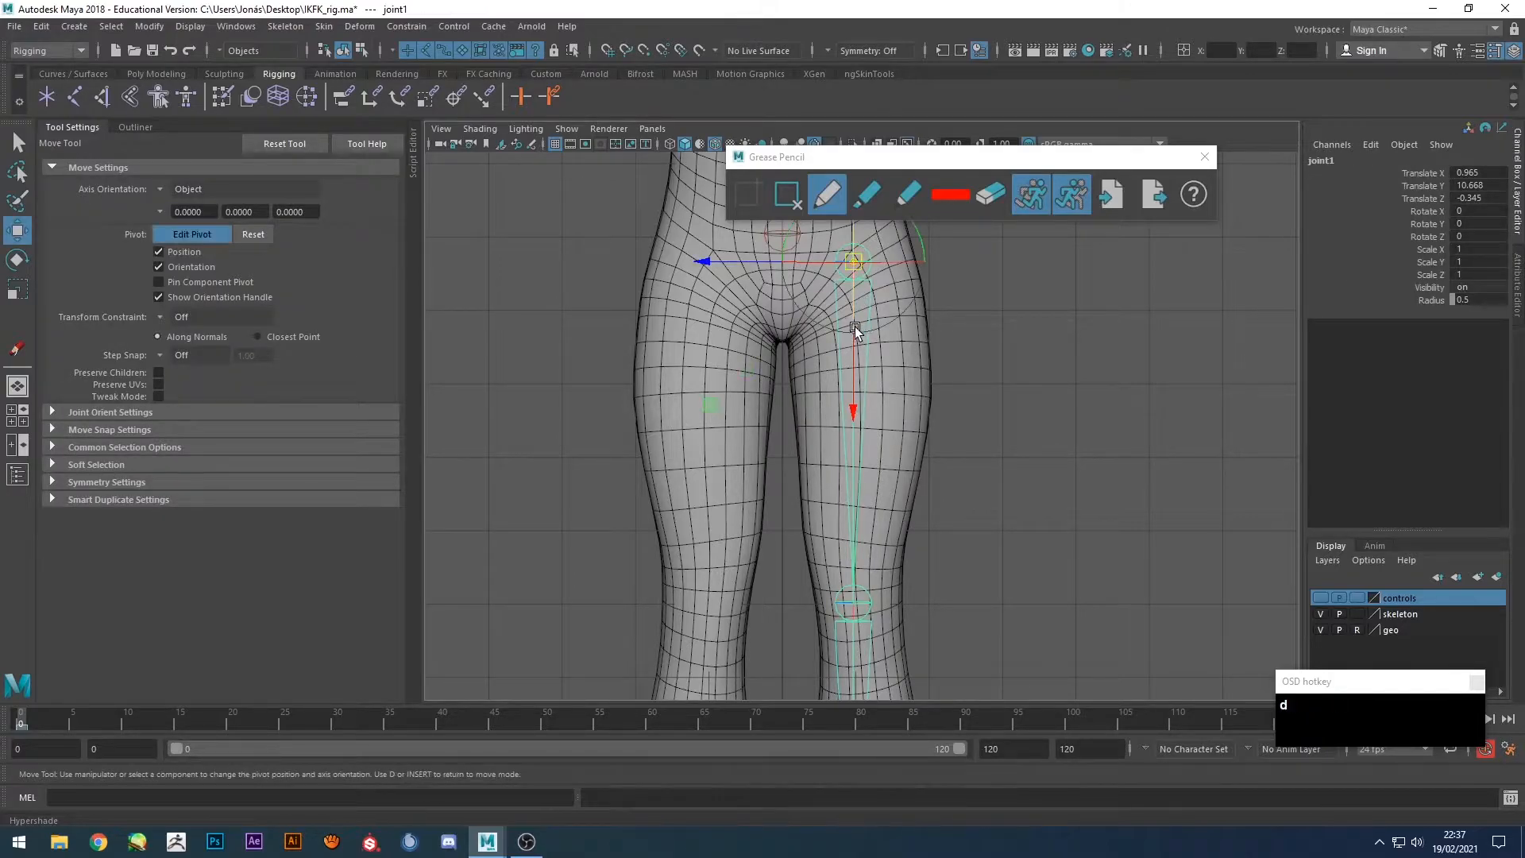
left_click_drag(850, 357, 856, 384)
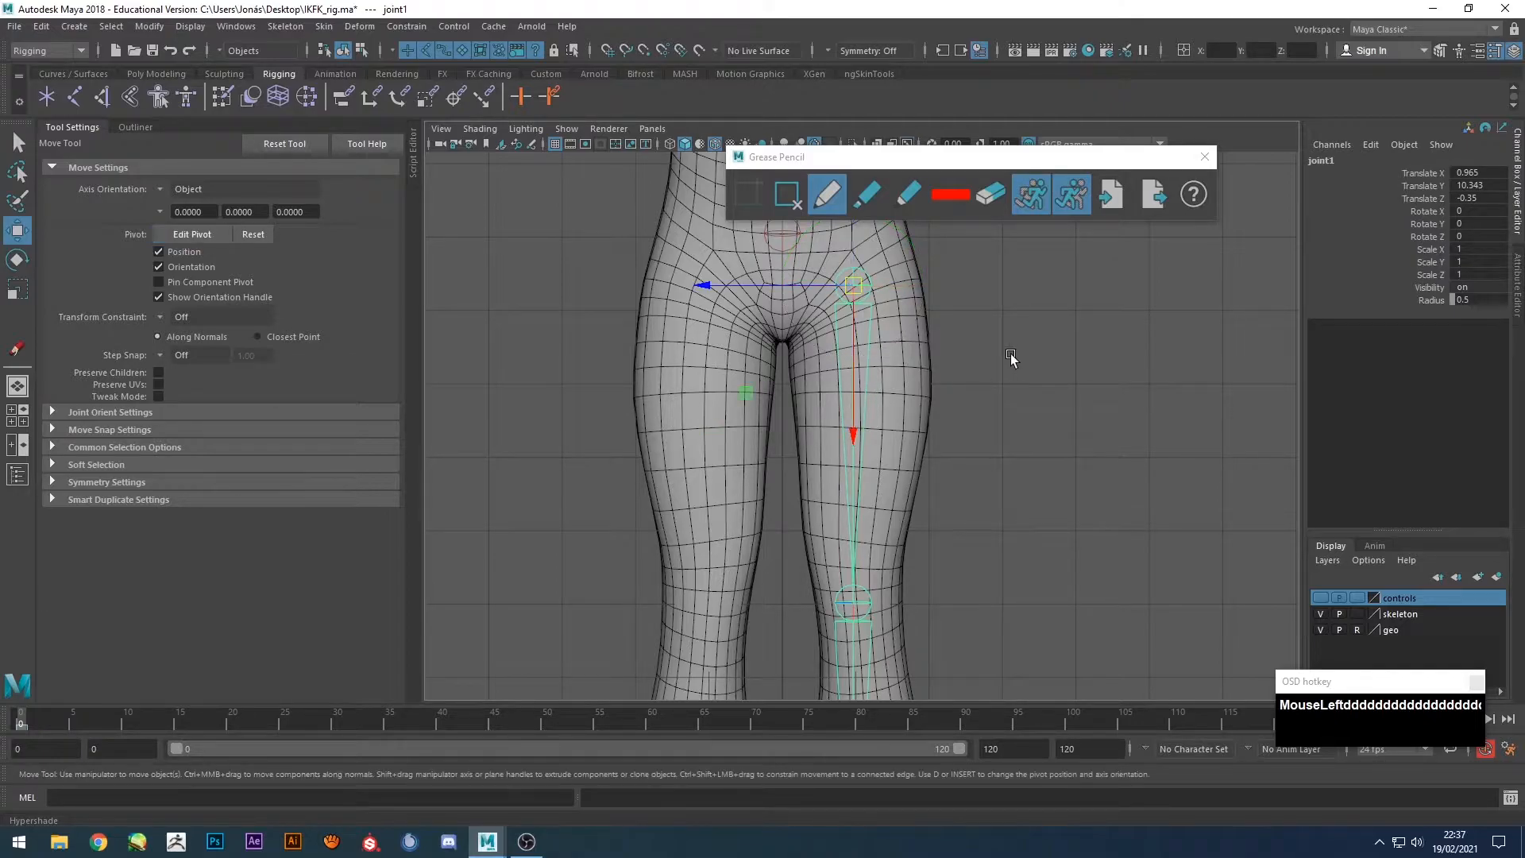
left_click(1012, 357)
Close the Grease Pencil window and switch to the maximised perspective view of the character.
key("space")
left_click(1205, 157)
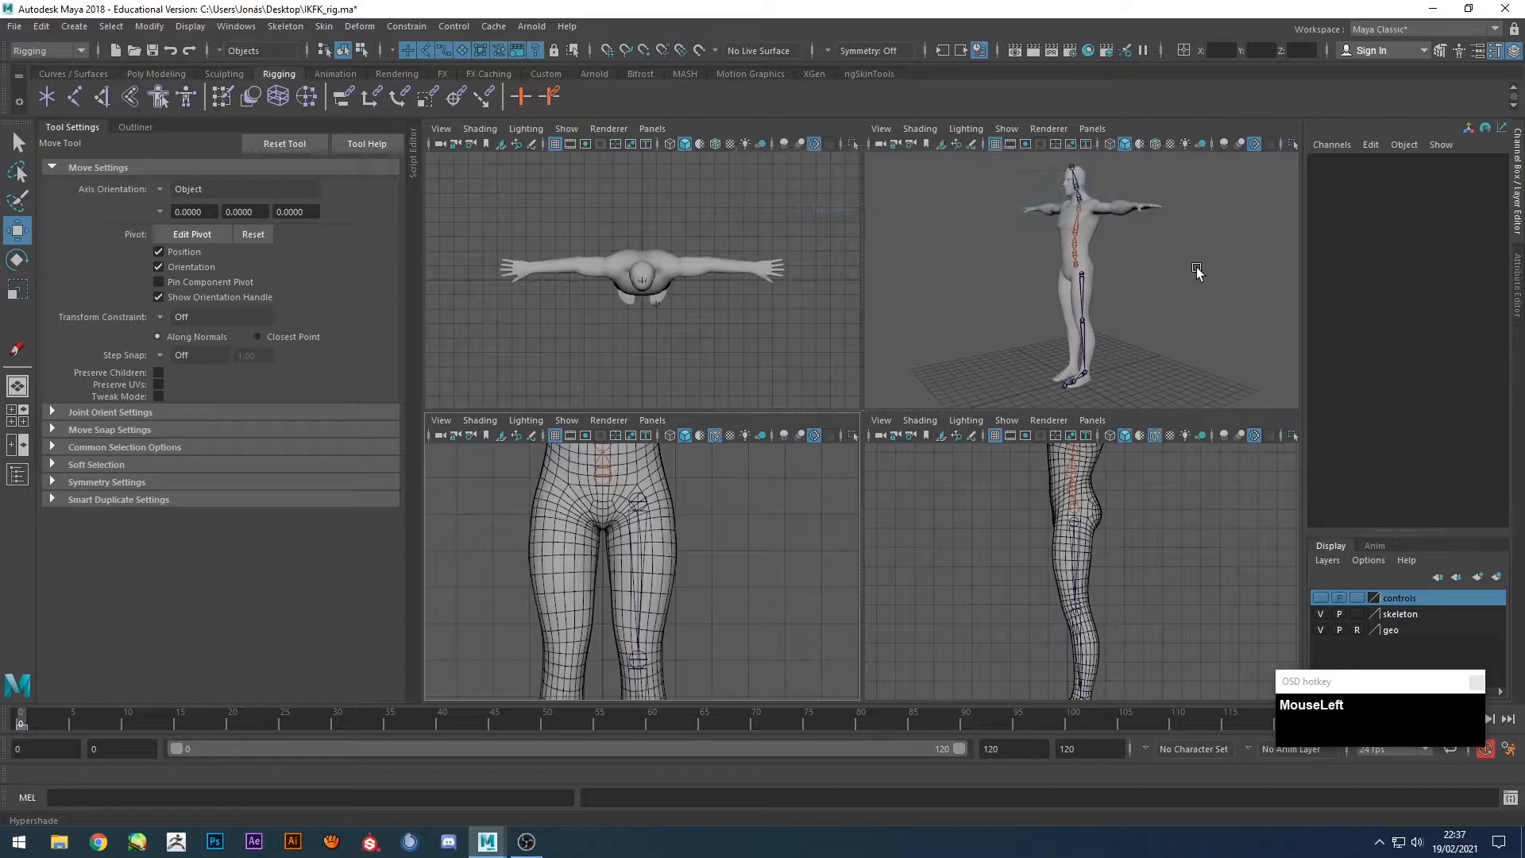
key("space")
mouse_move(1199, 259)
left_mouse_down("alt")
mouse_move(793, 449)
mouse_move(1029, 460)
mouse_move(904, 451)
left_mouse_up("alt")
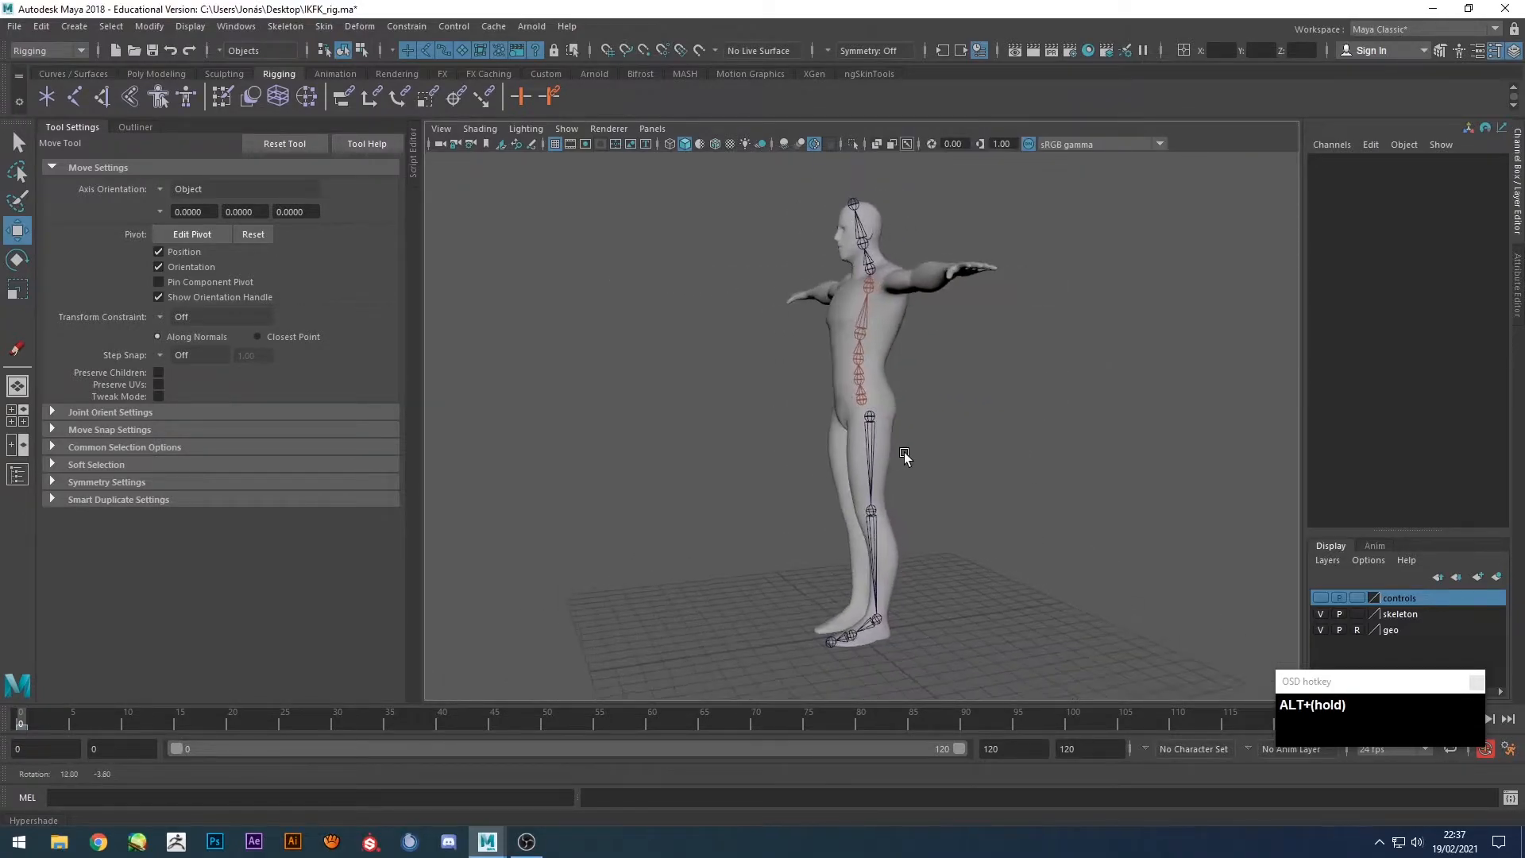
Display the Outliner with the full joint1 hierarchy expanded, and hide the geo layer to expose the leg joints.
left_click(132, 127)
left_click(89, 290)
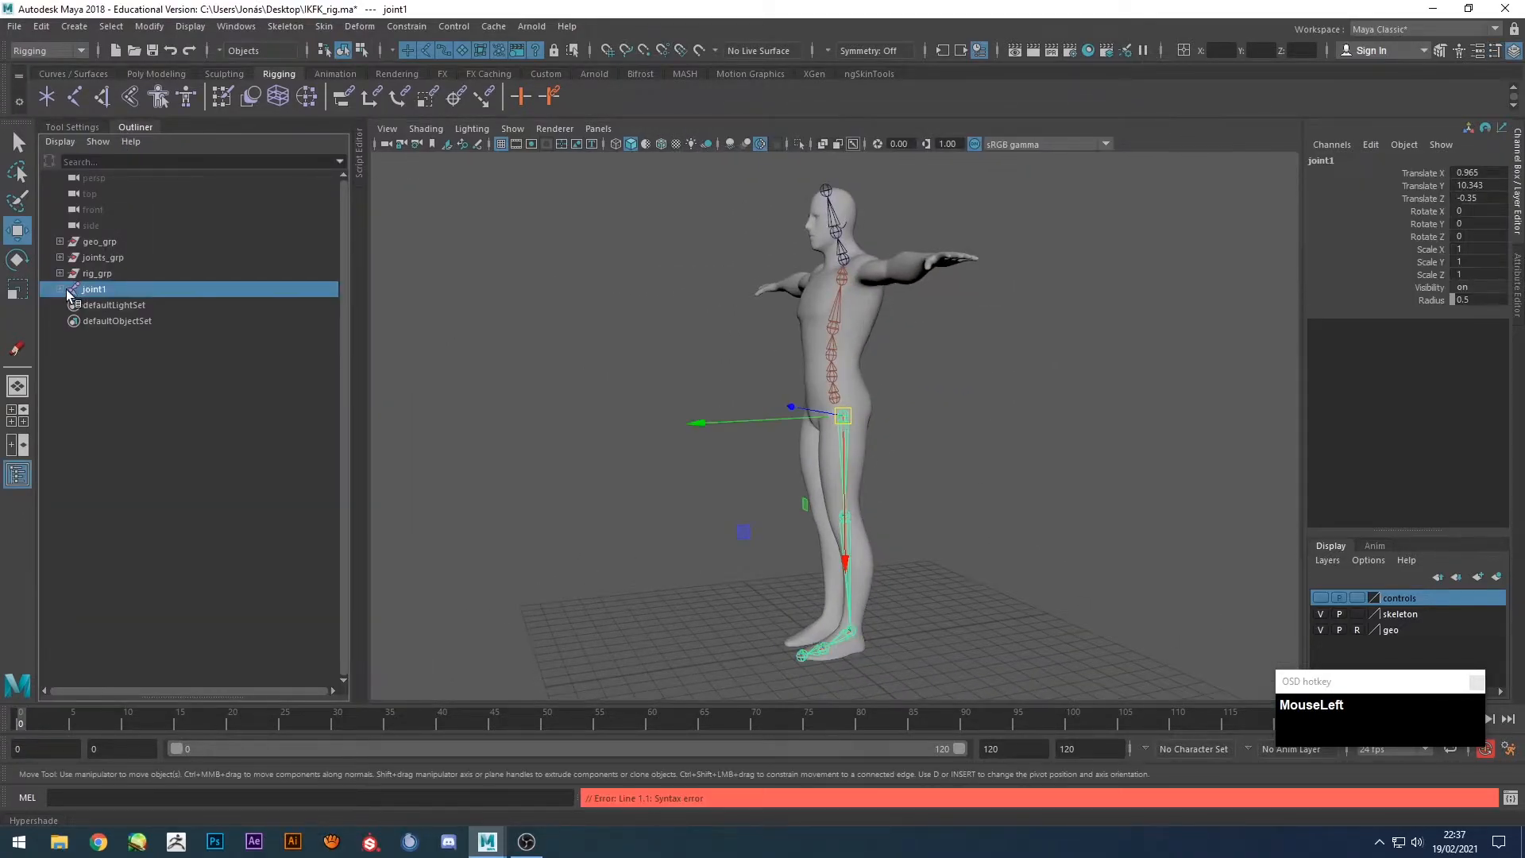
left_click(60, 289, "shift")
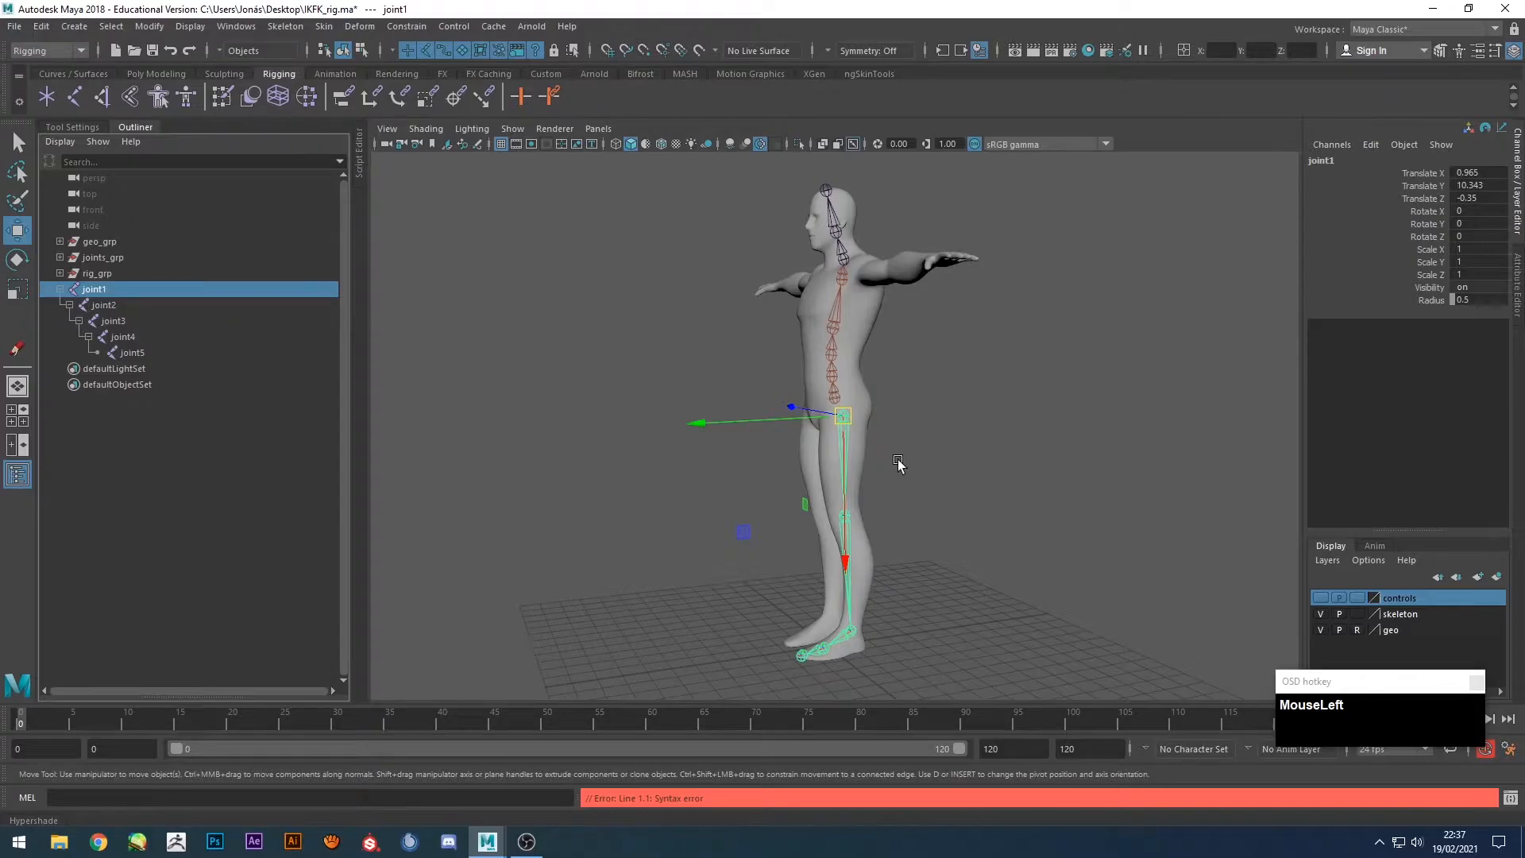
left_click(1318, 630)
left_click_drag(939, 460, 993, 477, "alt")
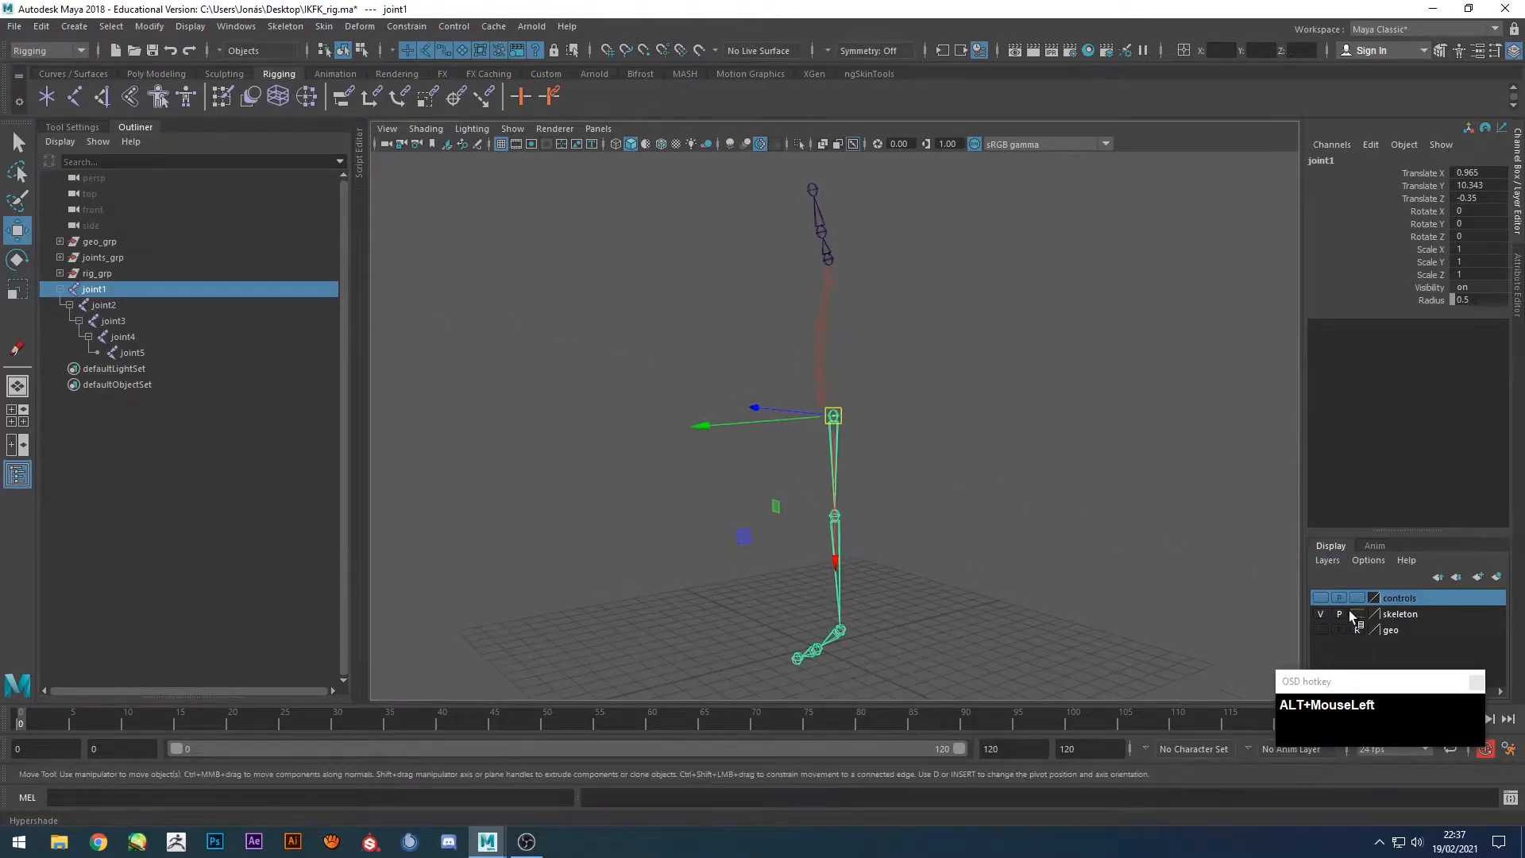
scroll(999, 488, "up", 3)
scroll(999, 488, "up", 2)
middle_click_drag(999, 488, 1089, 213, "alt")
Rename joint1 as upperleg and joint2 as lowerleg.
double_click(120, 289)
key("Return")
type("upperleg")
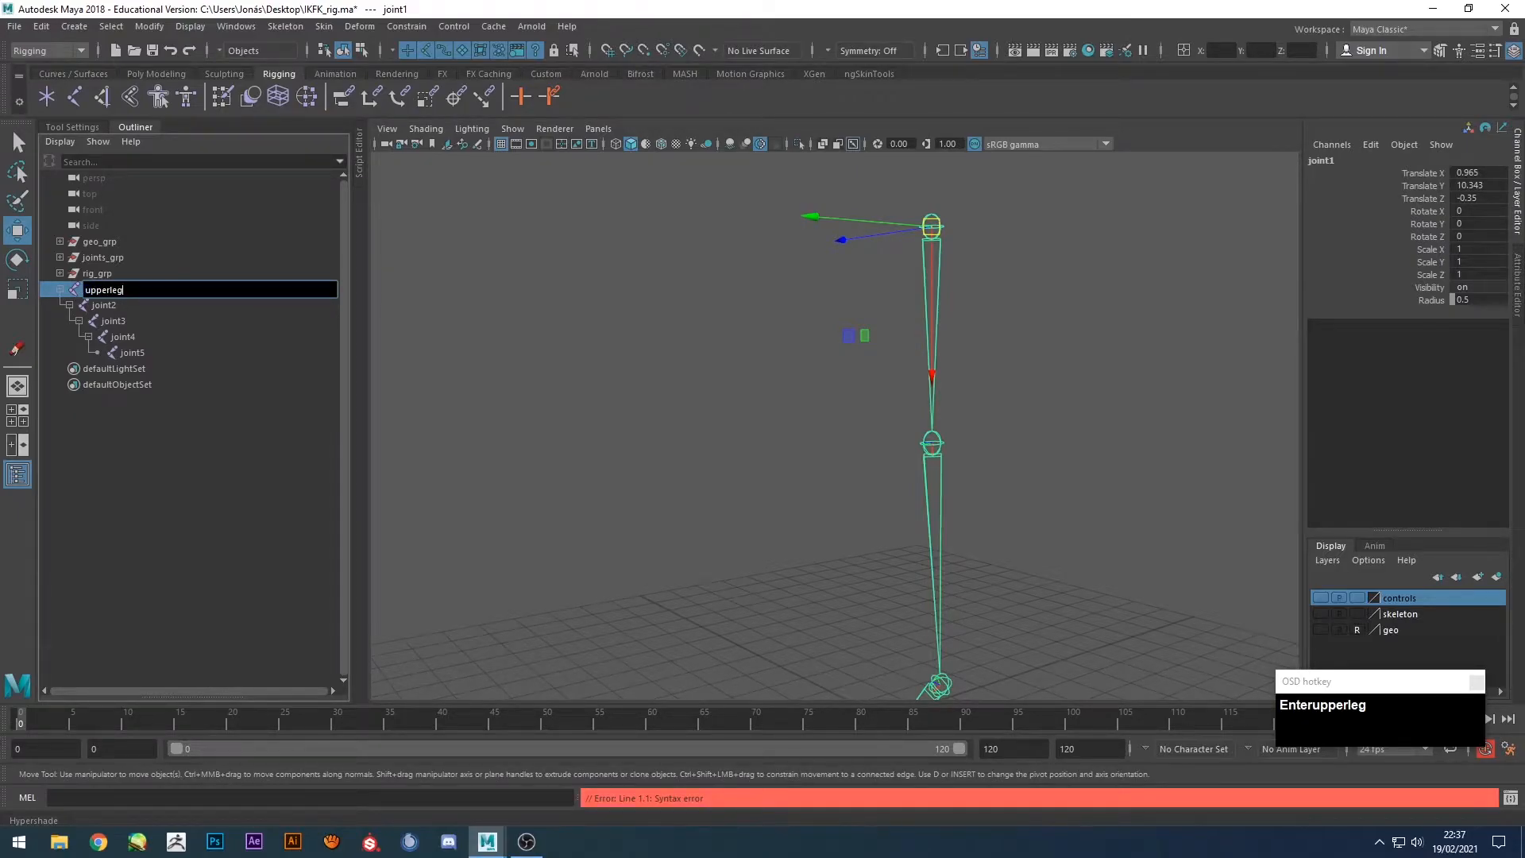
key("Return")
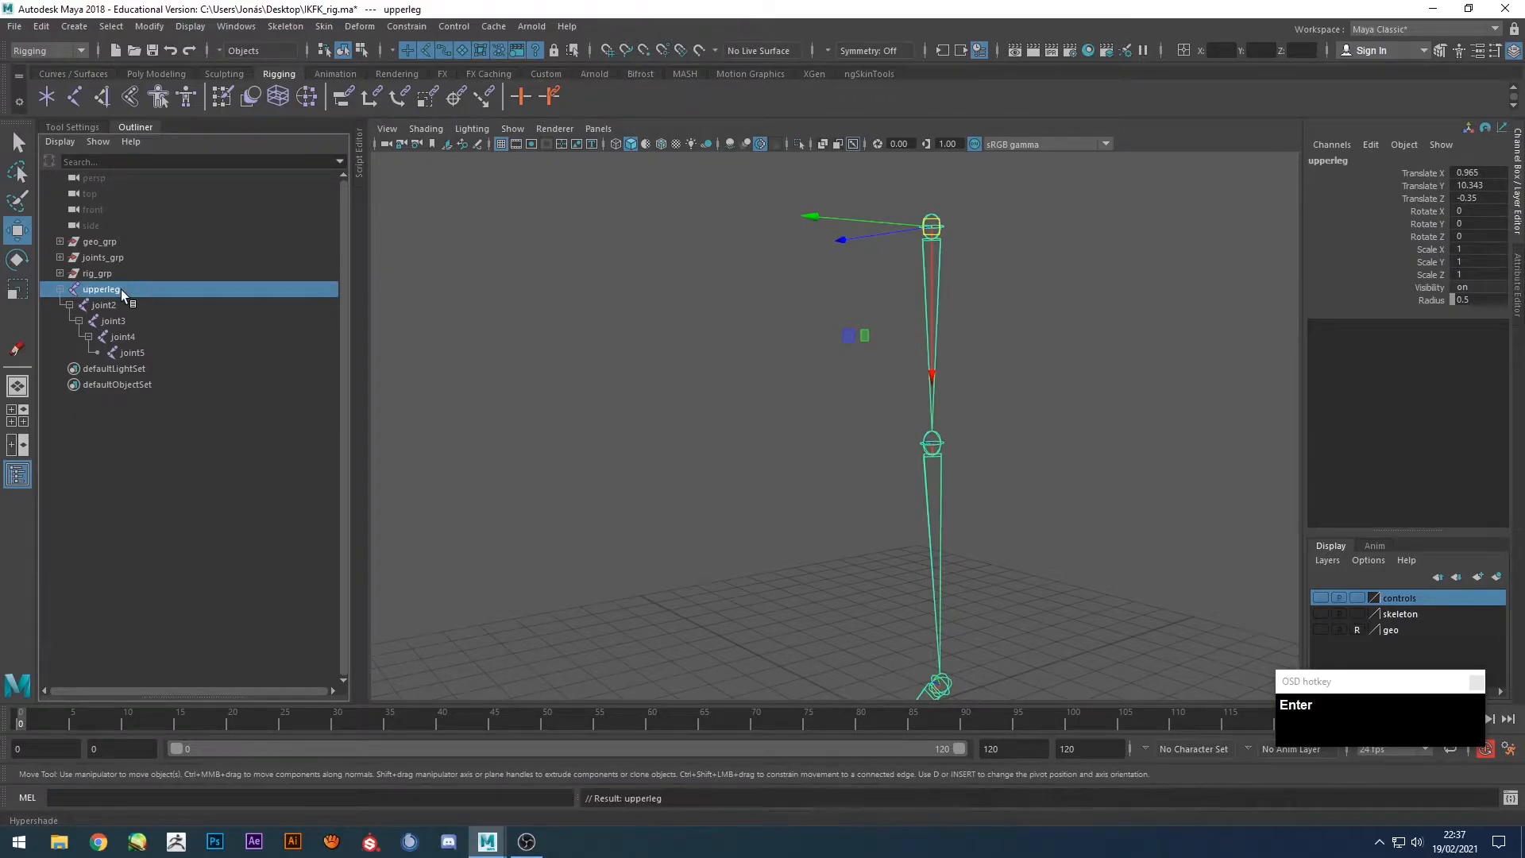
left_click(97, 308)
key("Return")
type("lo")
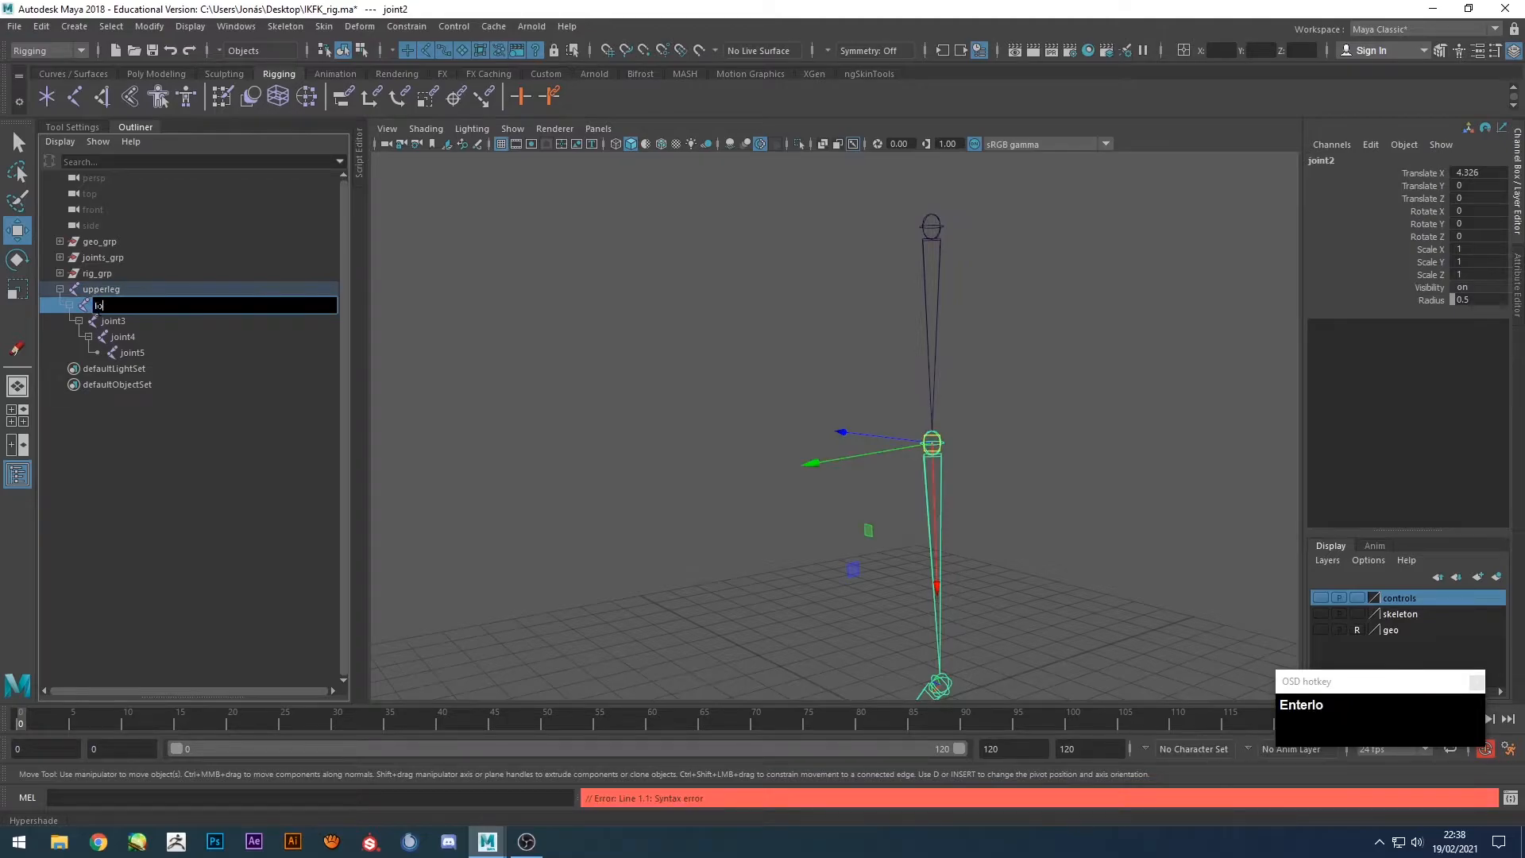
type("werleg")
key("Return")
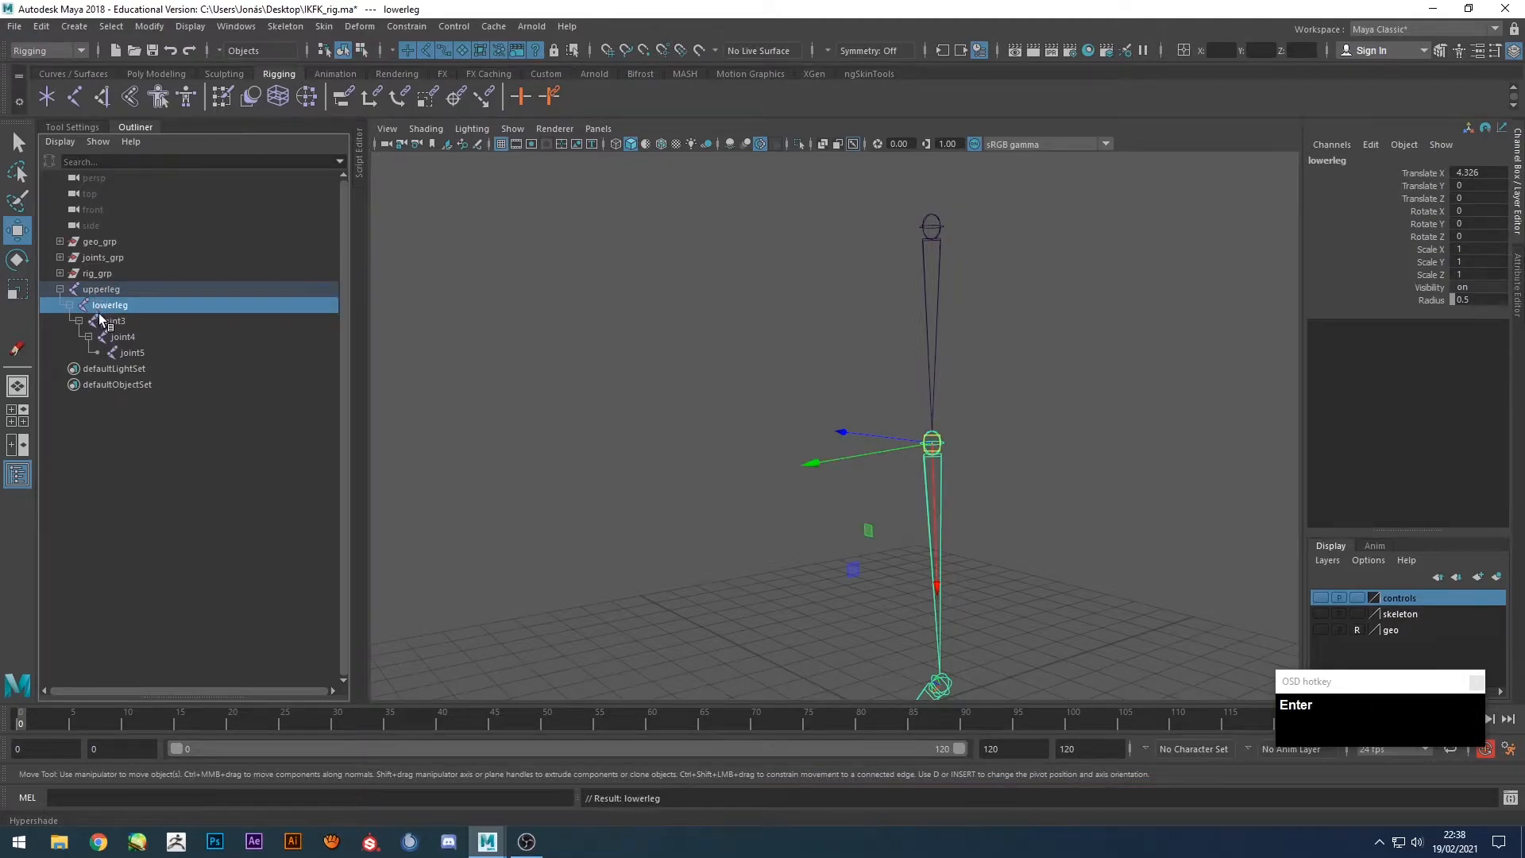
Rename the ankle joint, joint3, as foot.
left_click(117, 321)
key("Return")
type("foot")
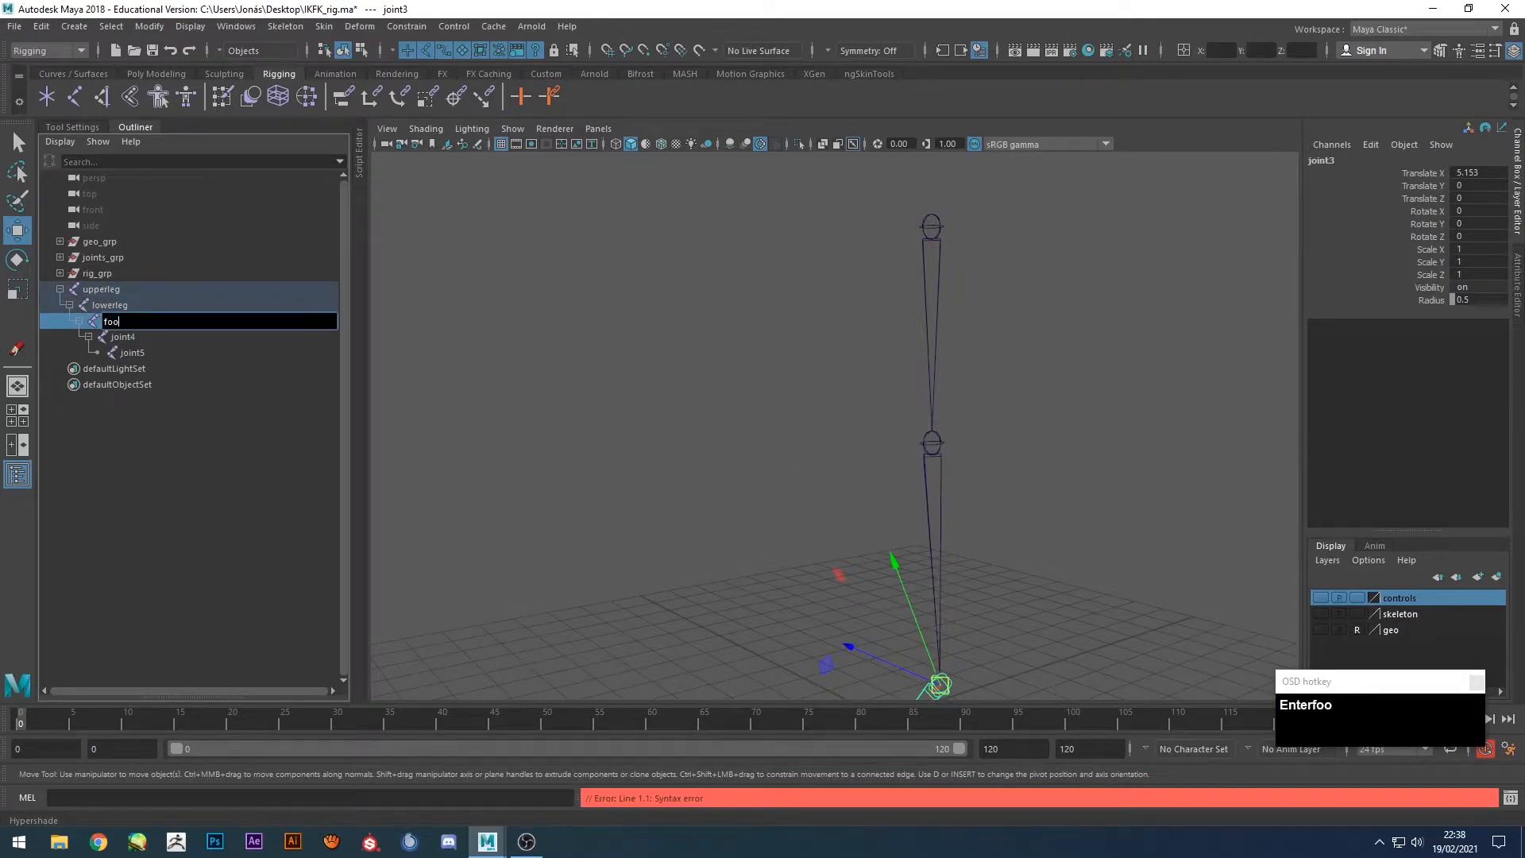
key("Return")
middle_click_drag(649, 444, 421, 325, "alt")
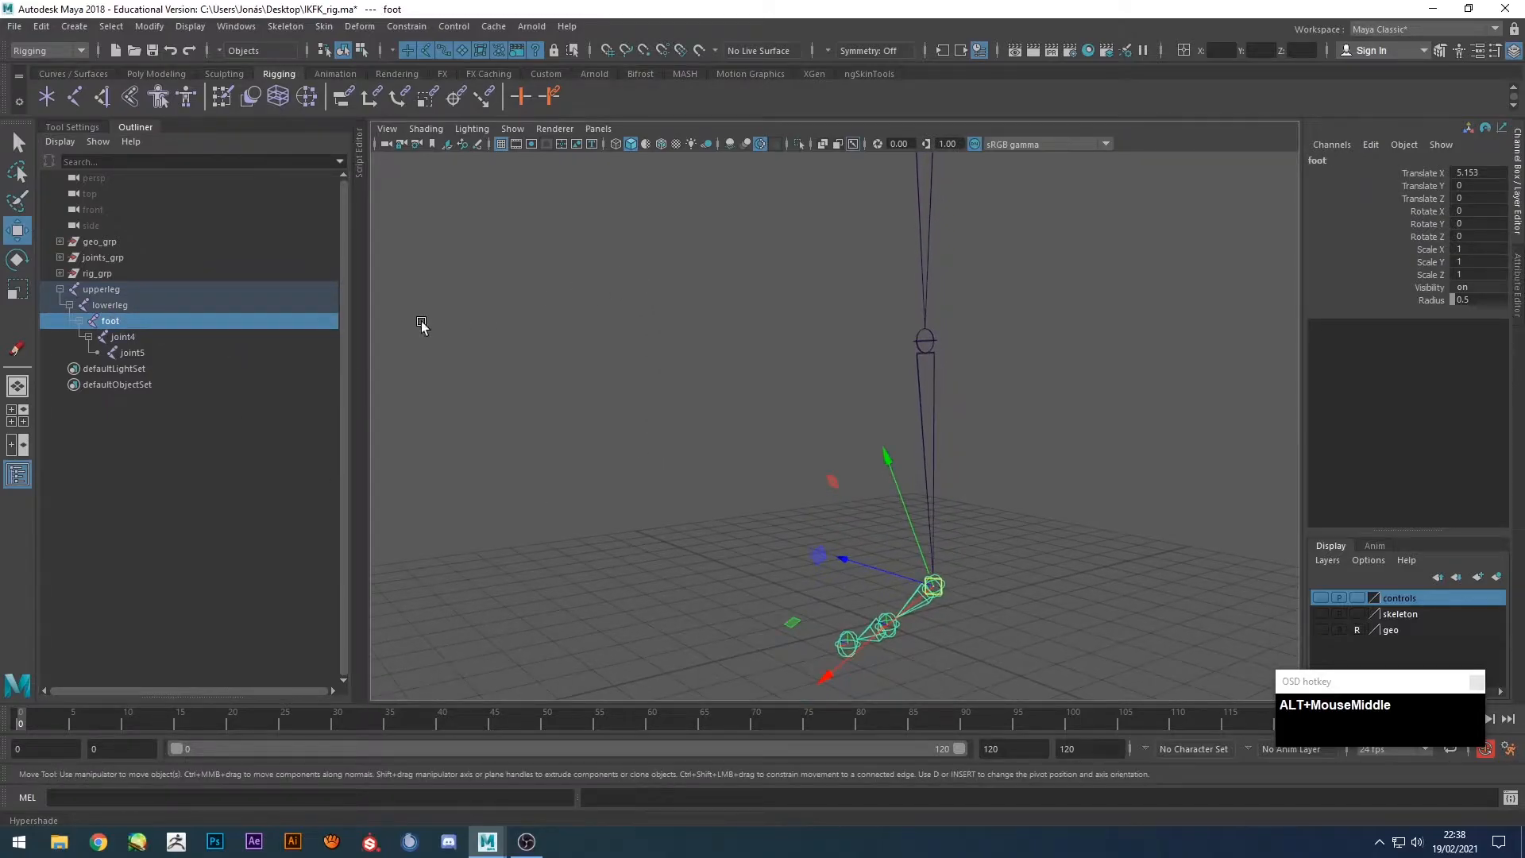
Rename joint4 as ball and joint5 as toes.
left_click(129, 336)
key("Return")
type("ball")
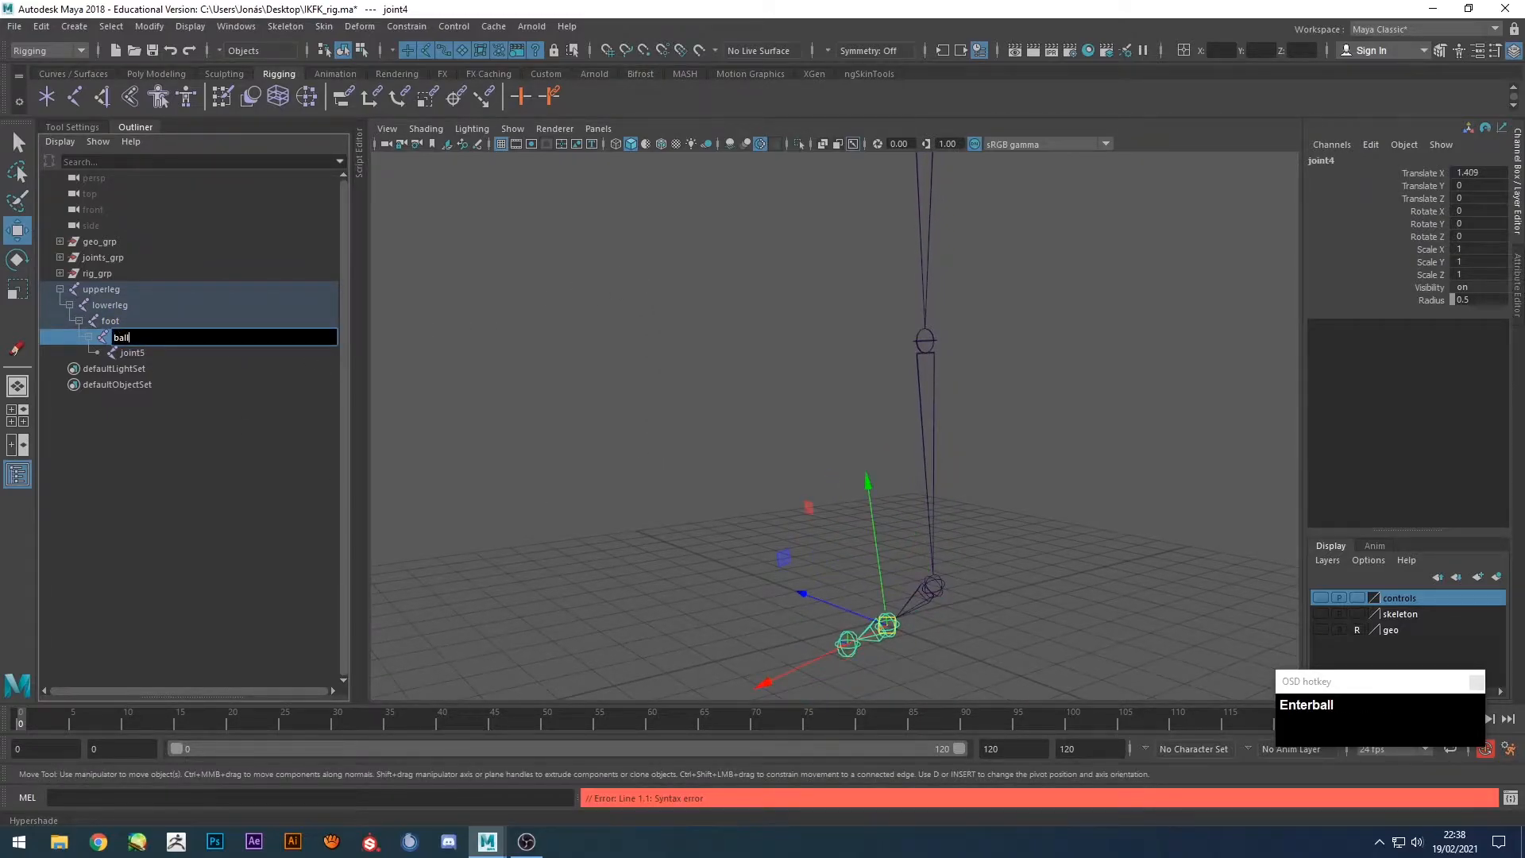
key("Return")
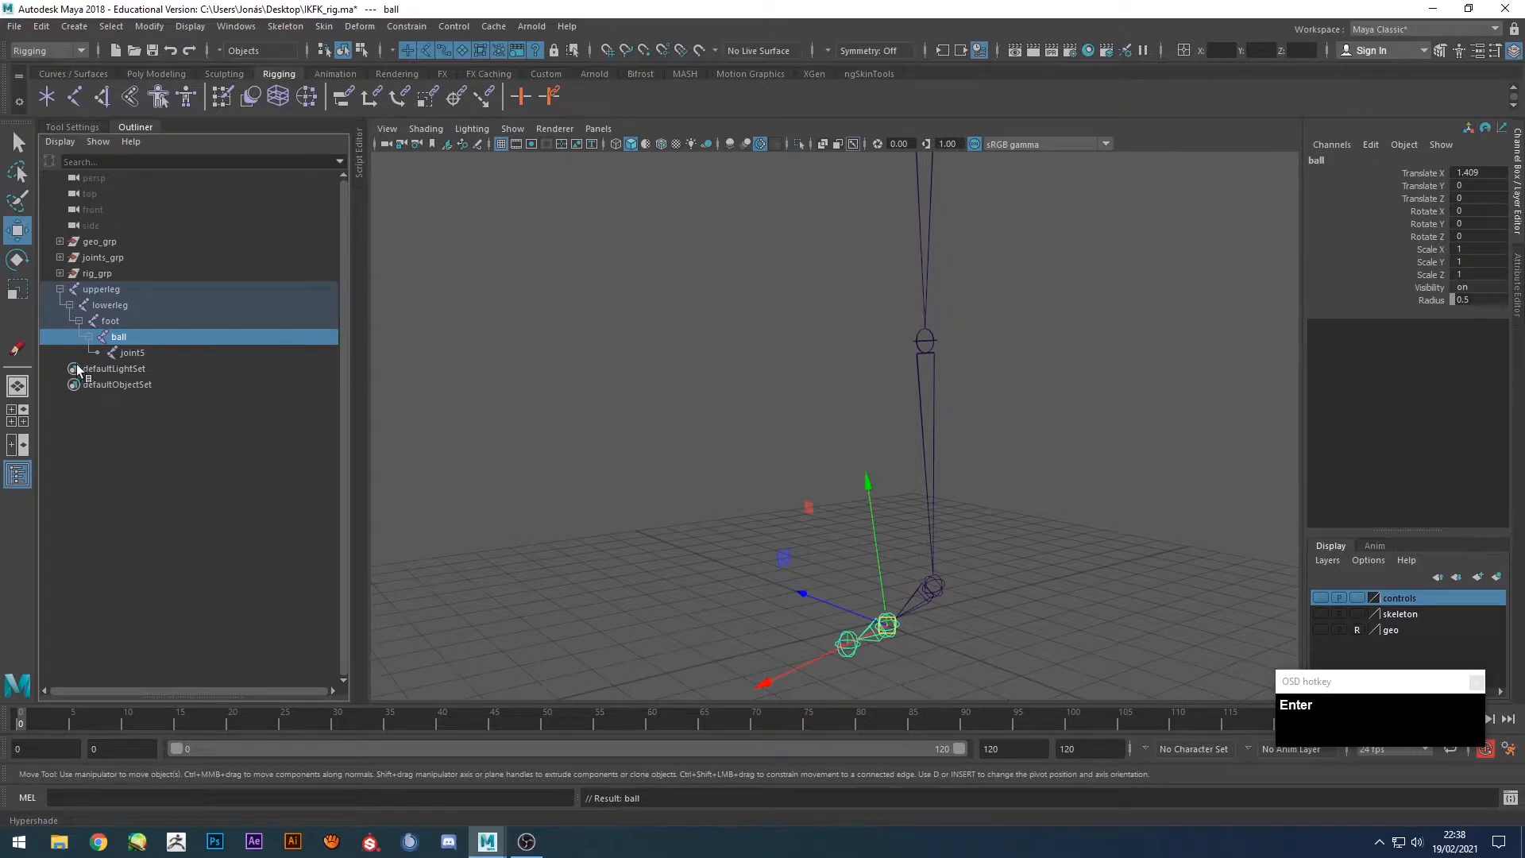
left_click(137, 349)
key("Return")
type("toes")
key("Return")
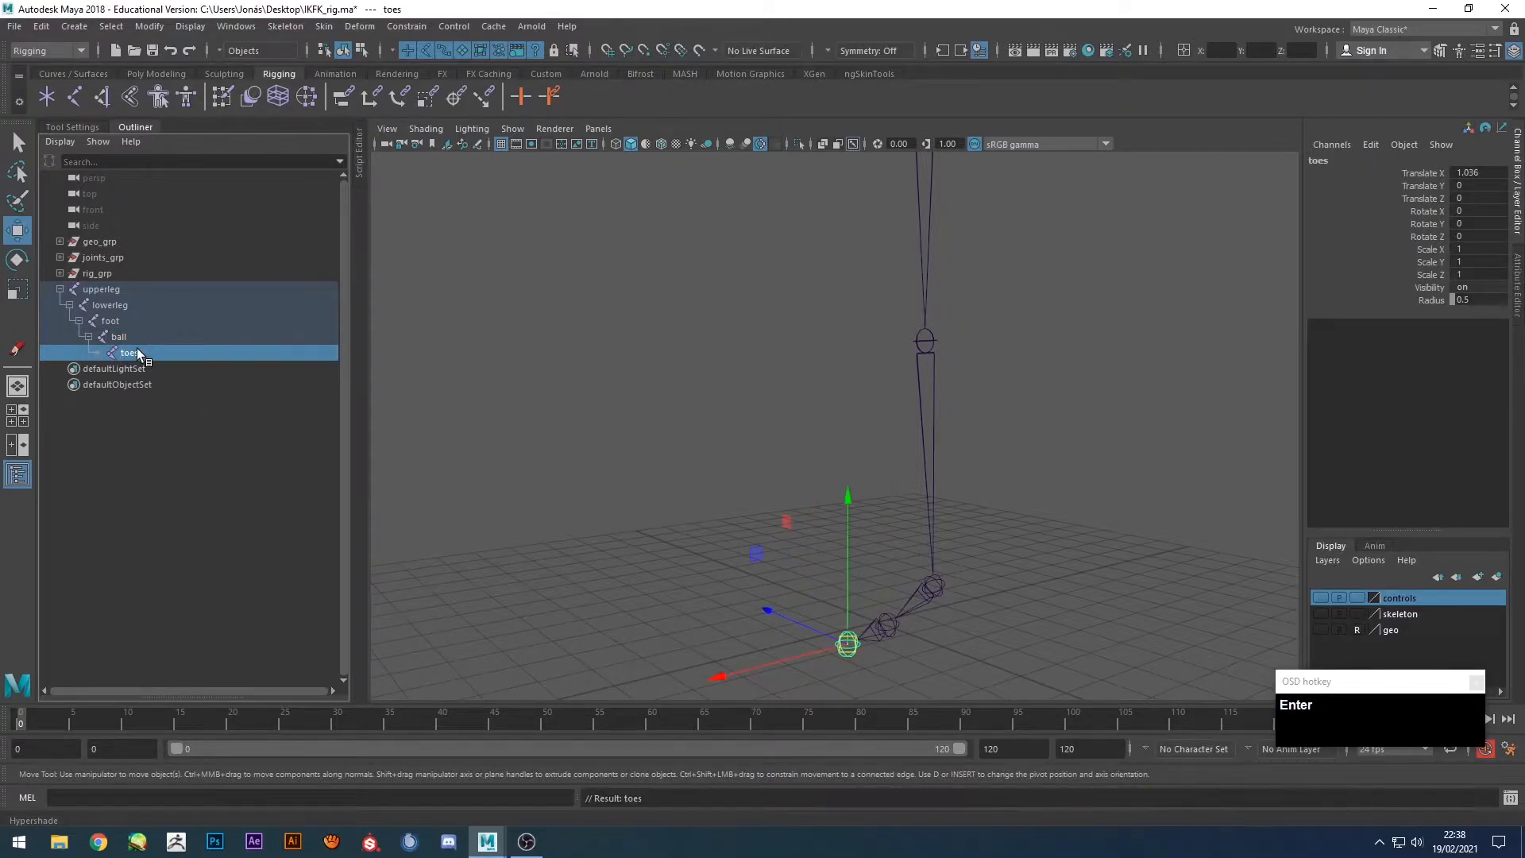
Append the suffix _l_jnt to all leg joints from upperleg to toes using Search and Replace Names, replacing $ on the selected objects.
scroll(618, 373, "down", 2)
scroll(618, 374, "down", 1)
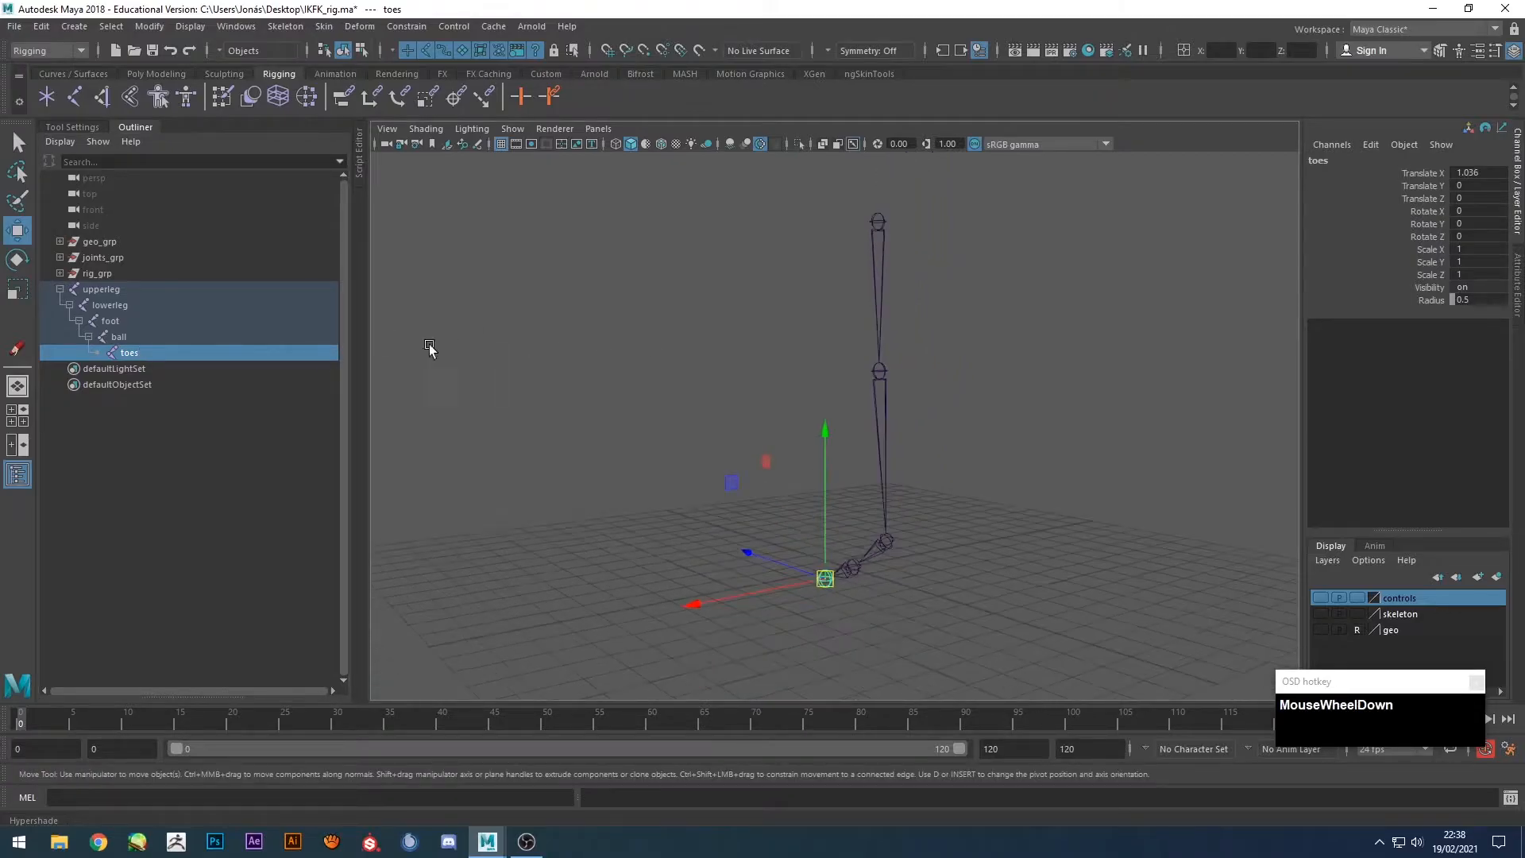
left_click(102, 289, "shift")
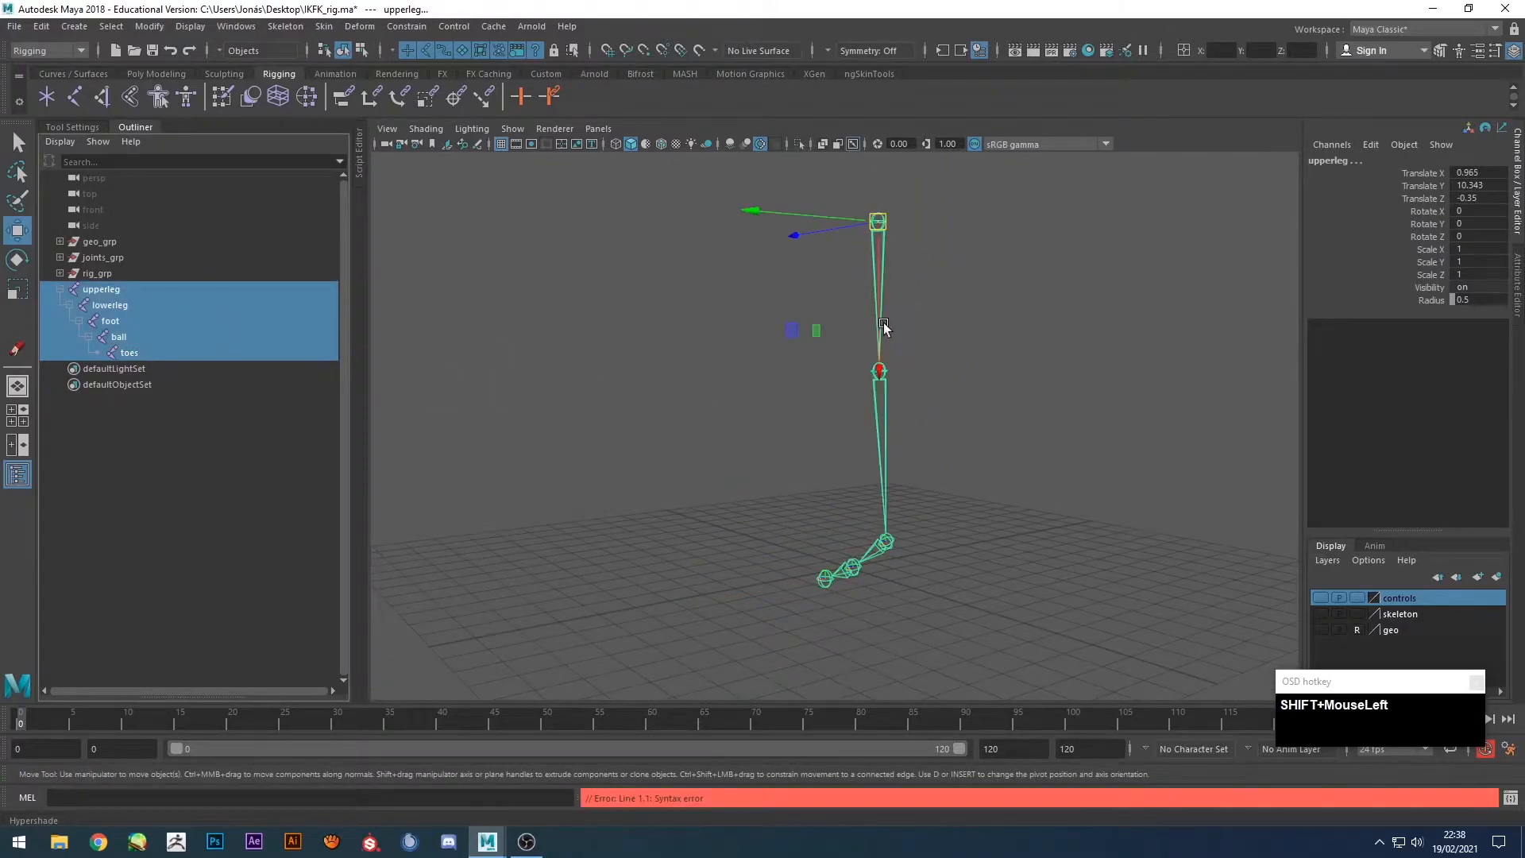
left_click(149, 26)
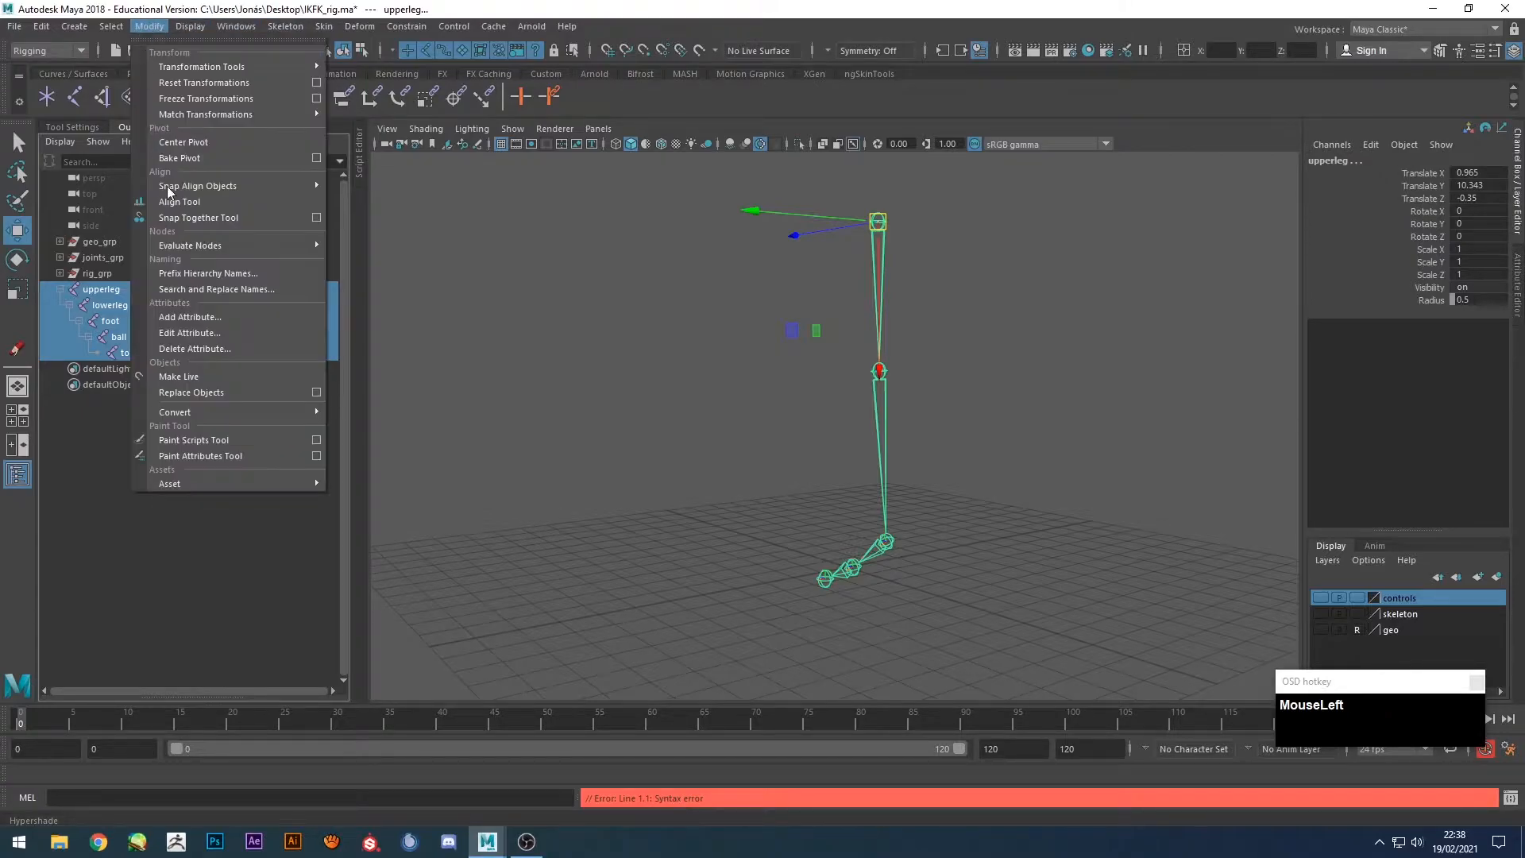
left_click(193, 293)
left_click_drag(1053, 427, 1084, 327)
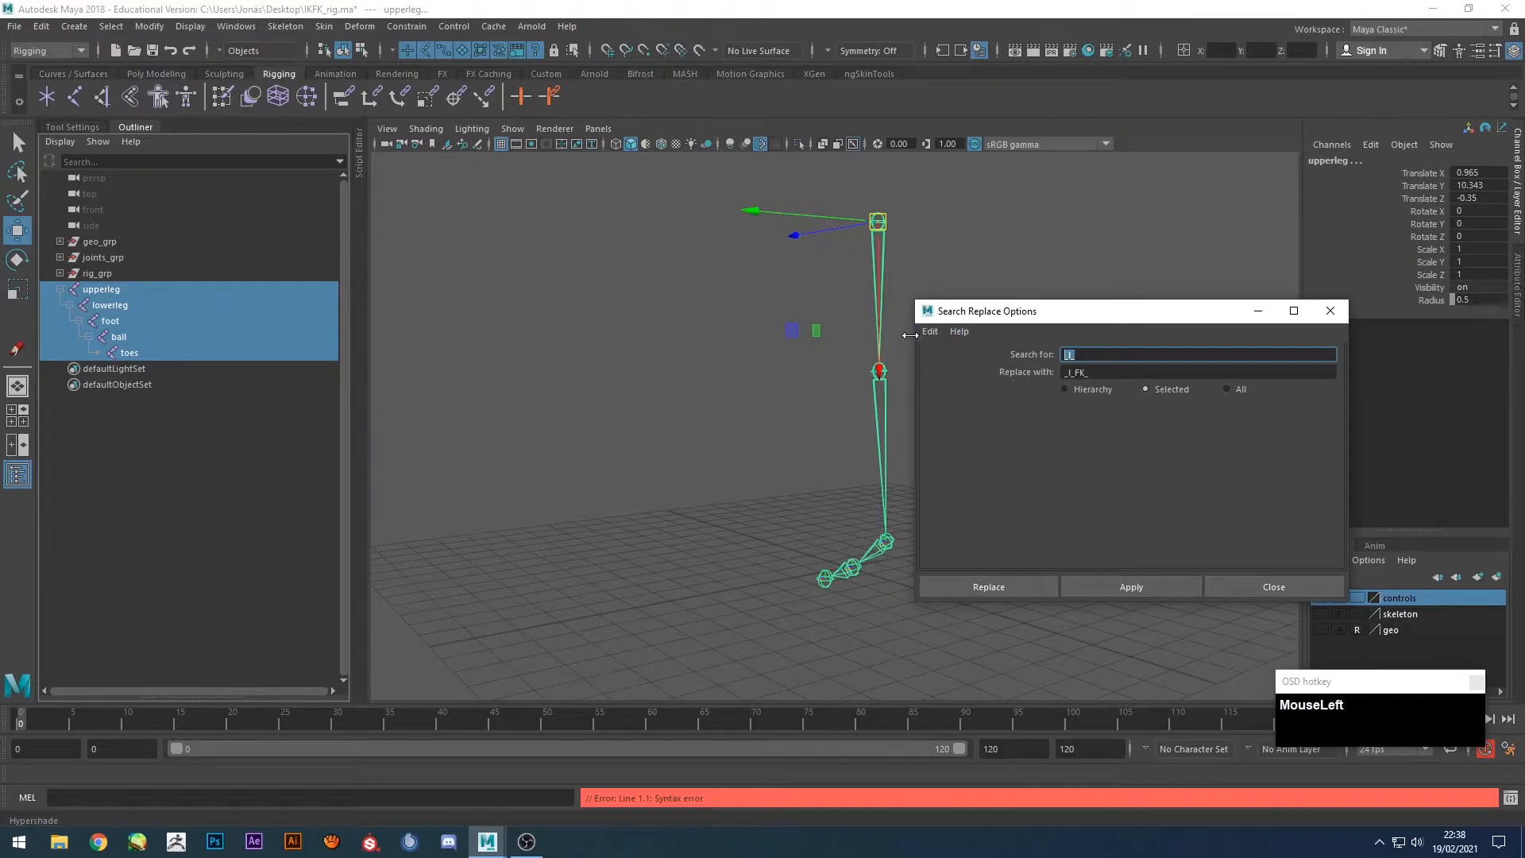
type("$")
double_click(1085, 373)
type("_")
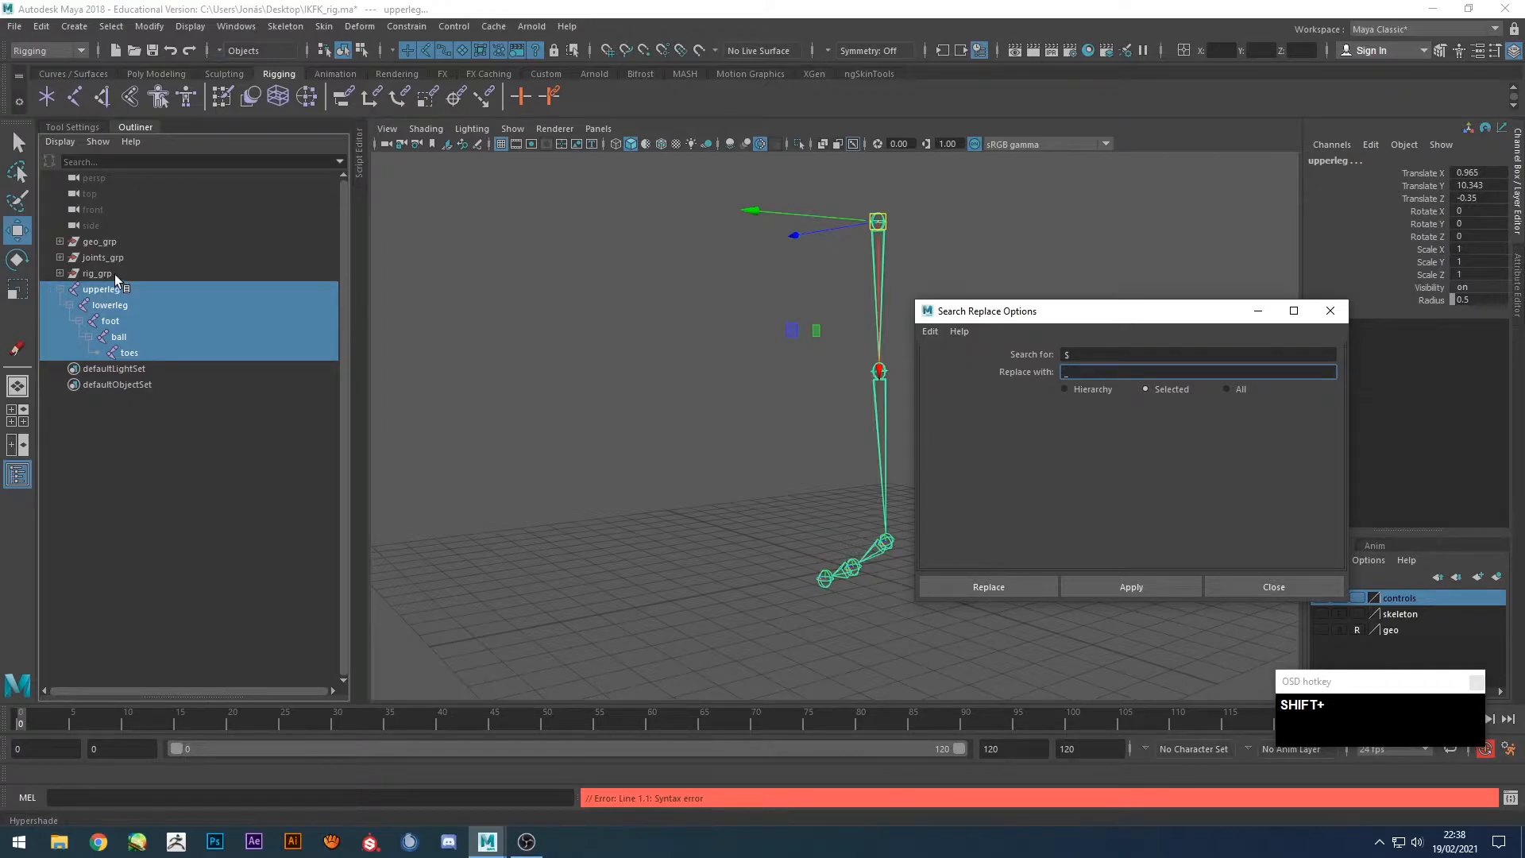
type("l_jnt")
key("Return")
left_click(1132, 586)
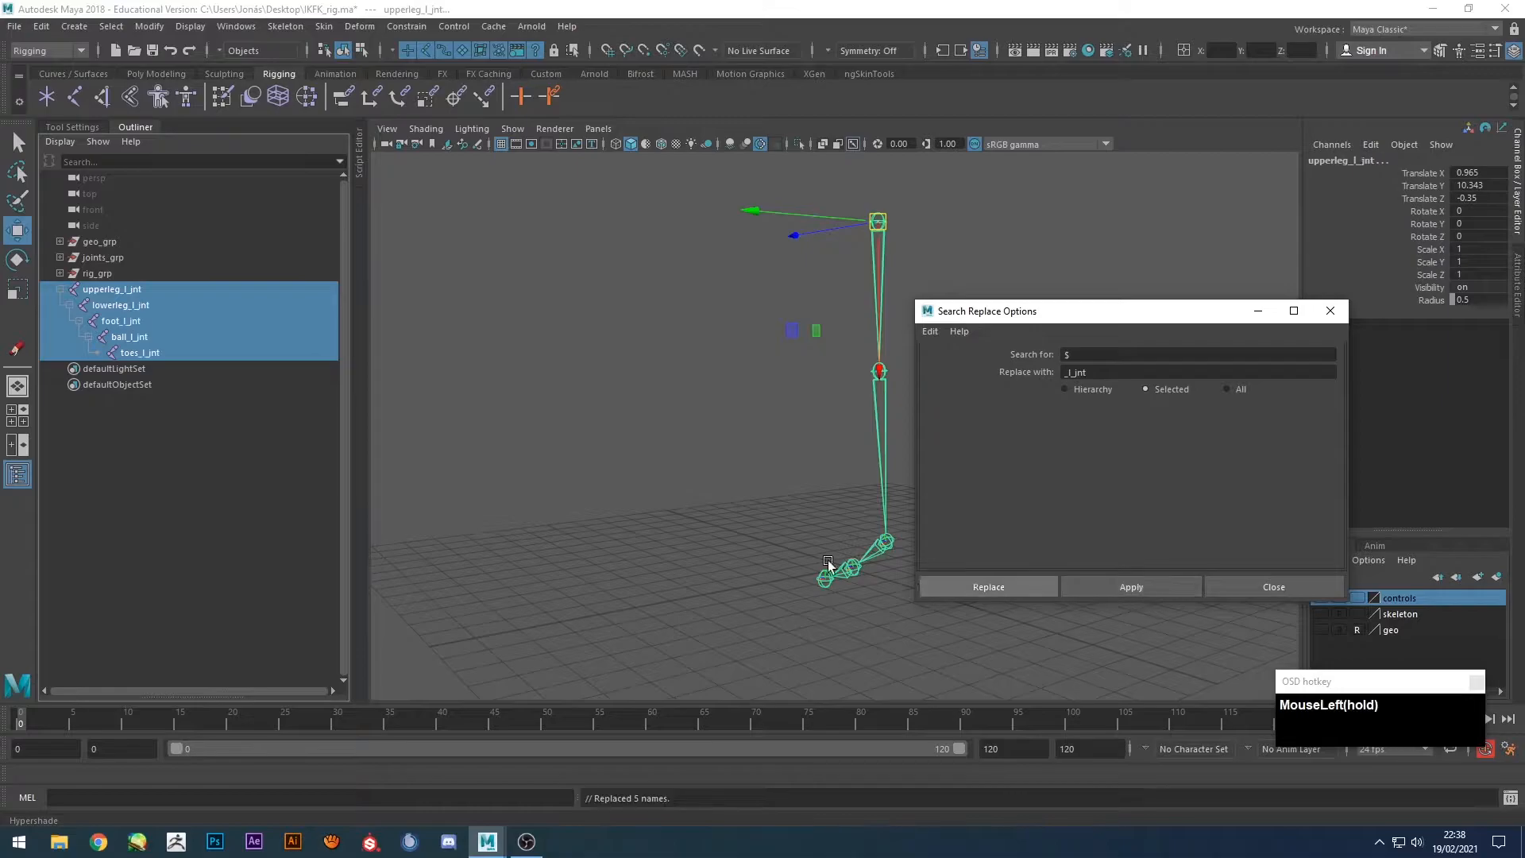
left_click(636, 341)
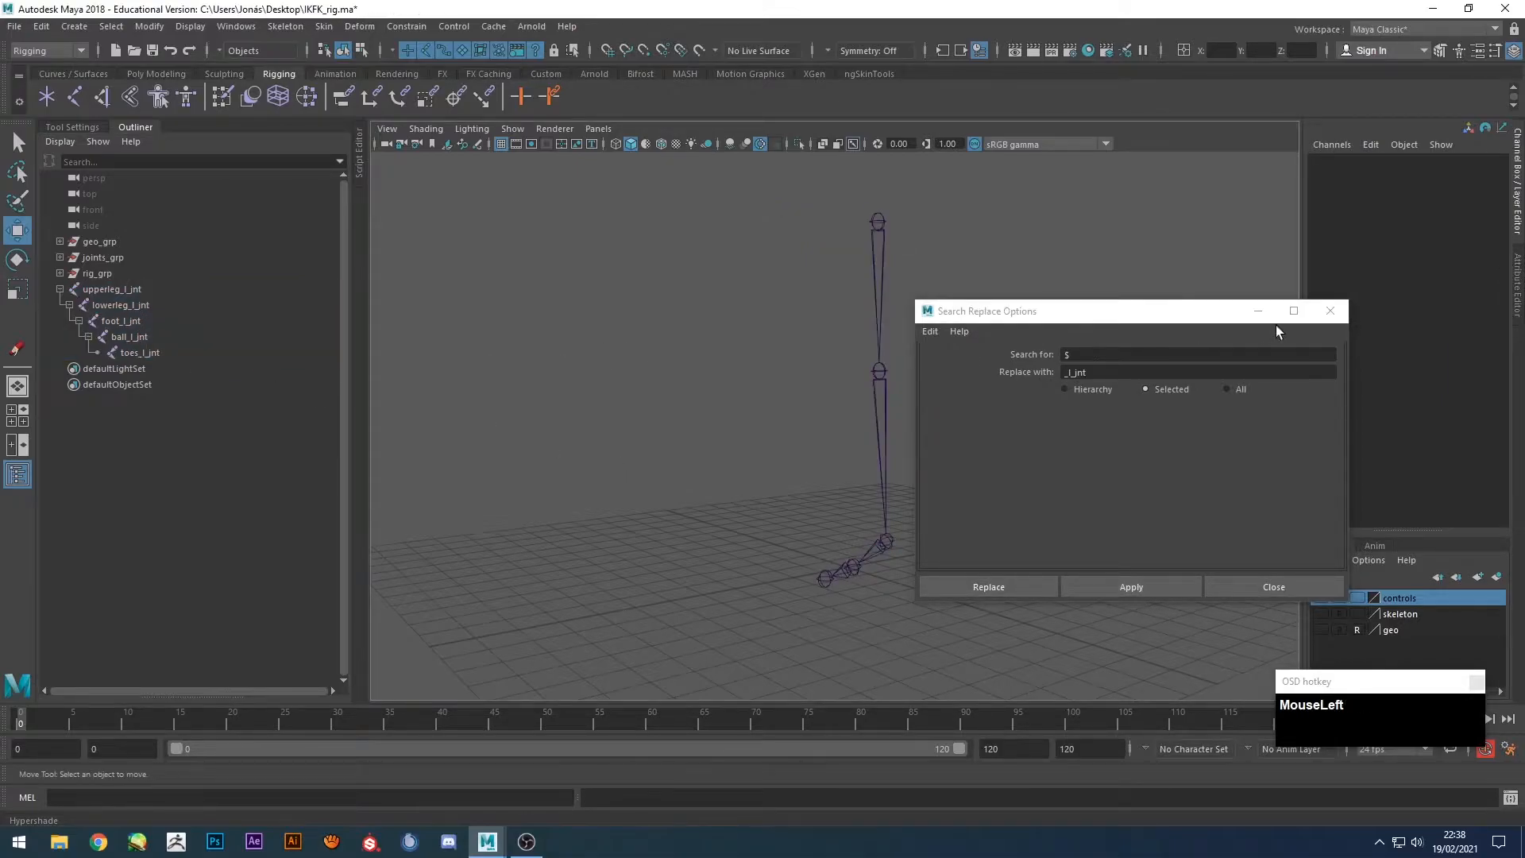
Close the Search Replace Options dialog and examine the axis orientation of the upper leg joint.
left_click(1332, 312)
left_click_drag(669, 402, 885, 264, "alt")
left_click(850, 286)
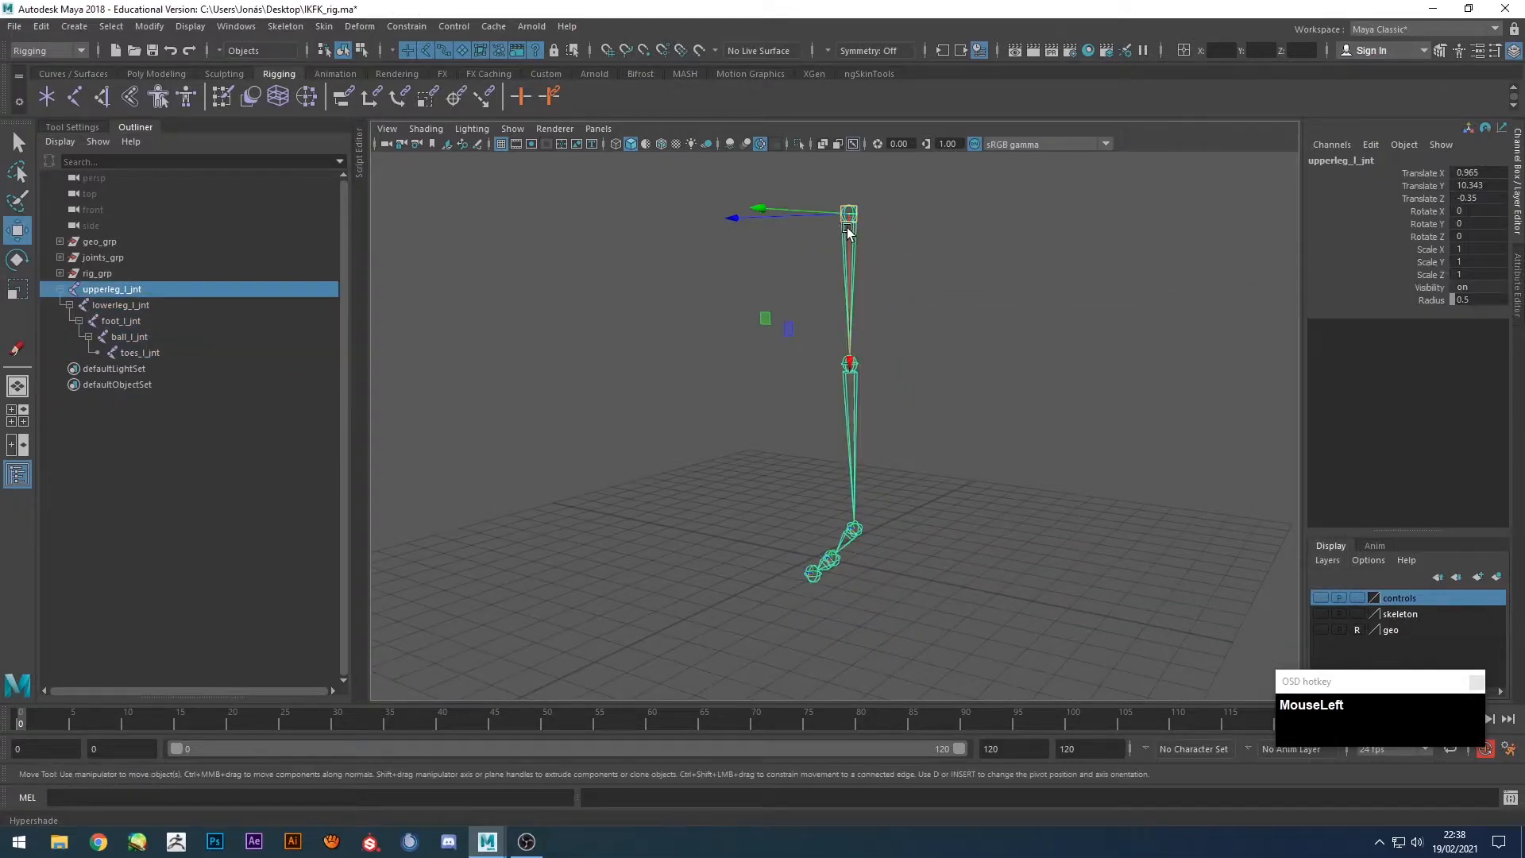
left_click(888, 397)
left_click_drag(966, 378, 946, 412, "alt")
mouse_move(952, 400)
middle_mouse_down("alt")
mouse_move(910, 433)
mouse_move(953, 436)
mouse_move(958, 418)
middle_mouse_up("alt")
key("alt+q")
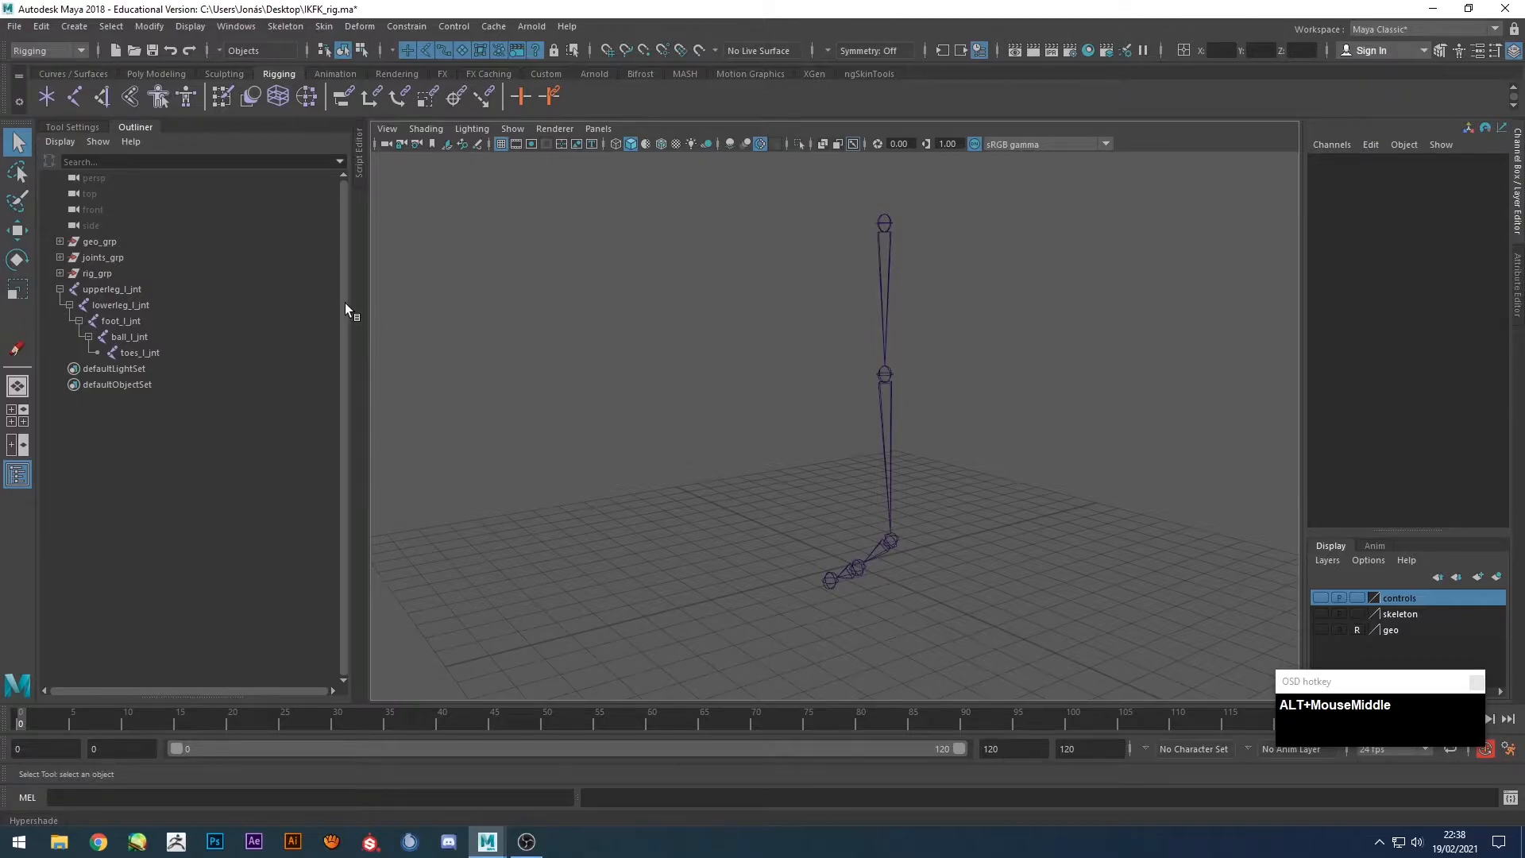
Create a NURBS circle at the origin as the base for the leg's FK controls.
left_click(80, 72)
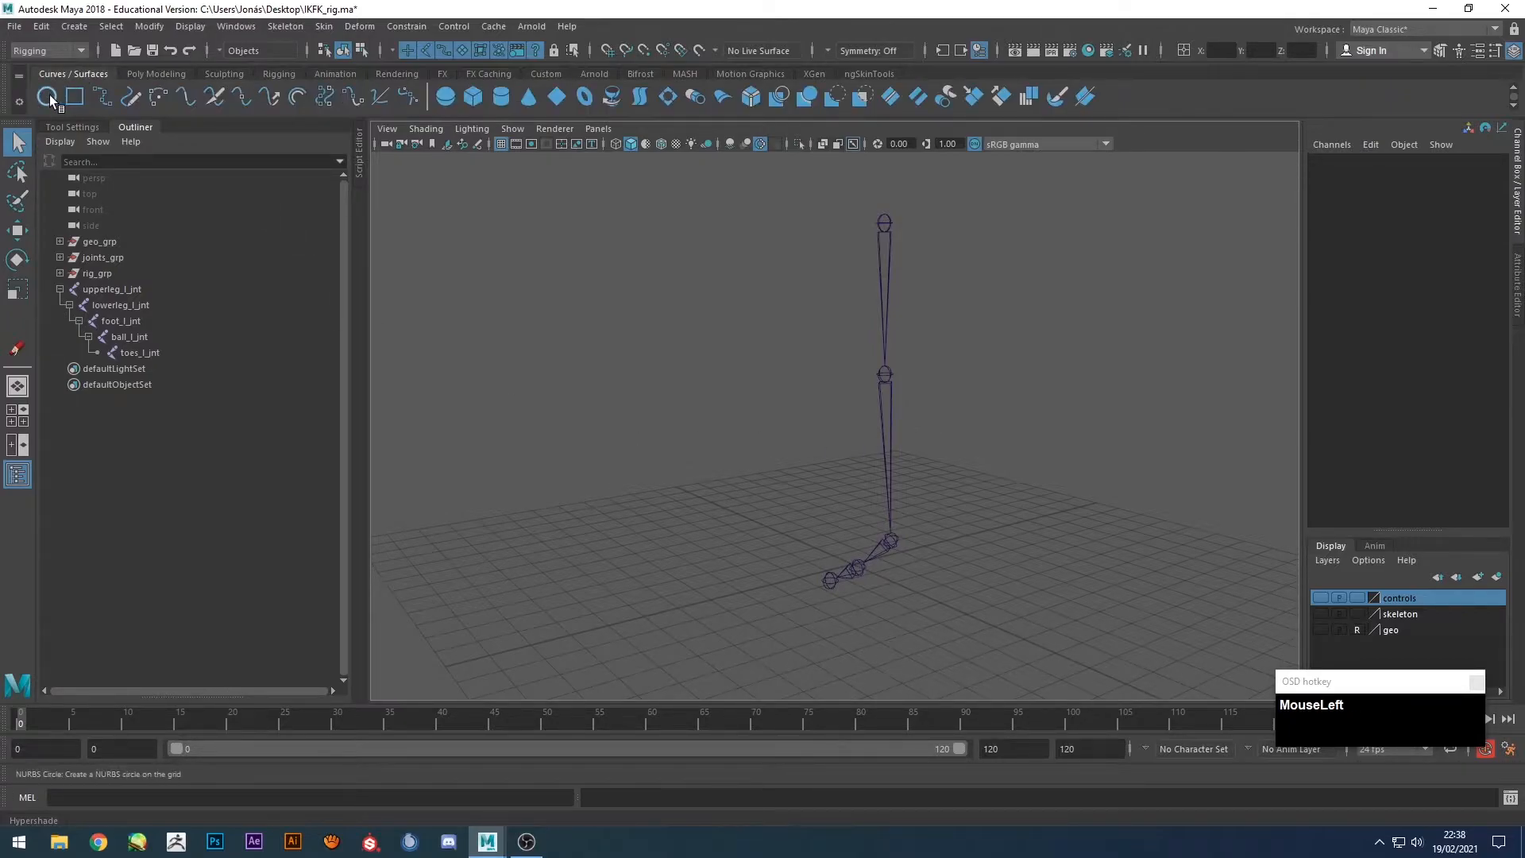
left_click(49, 94)
middle_click_drag(769, 608, 683, 476, "alt")
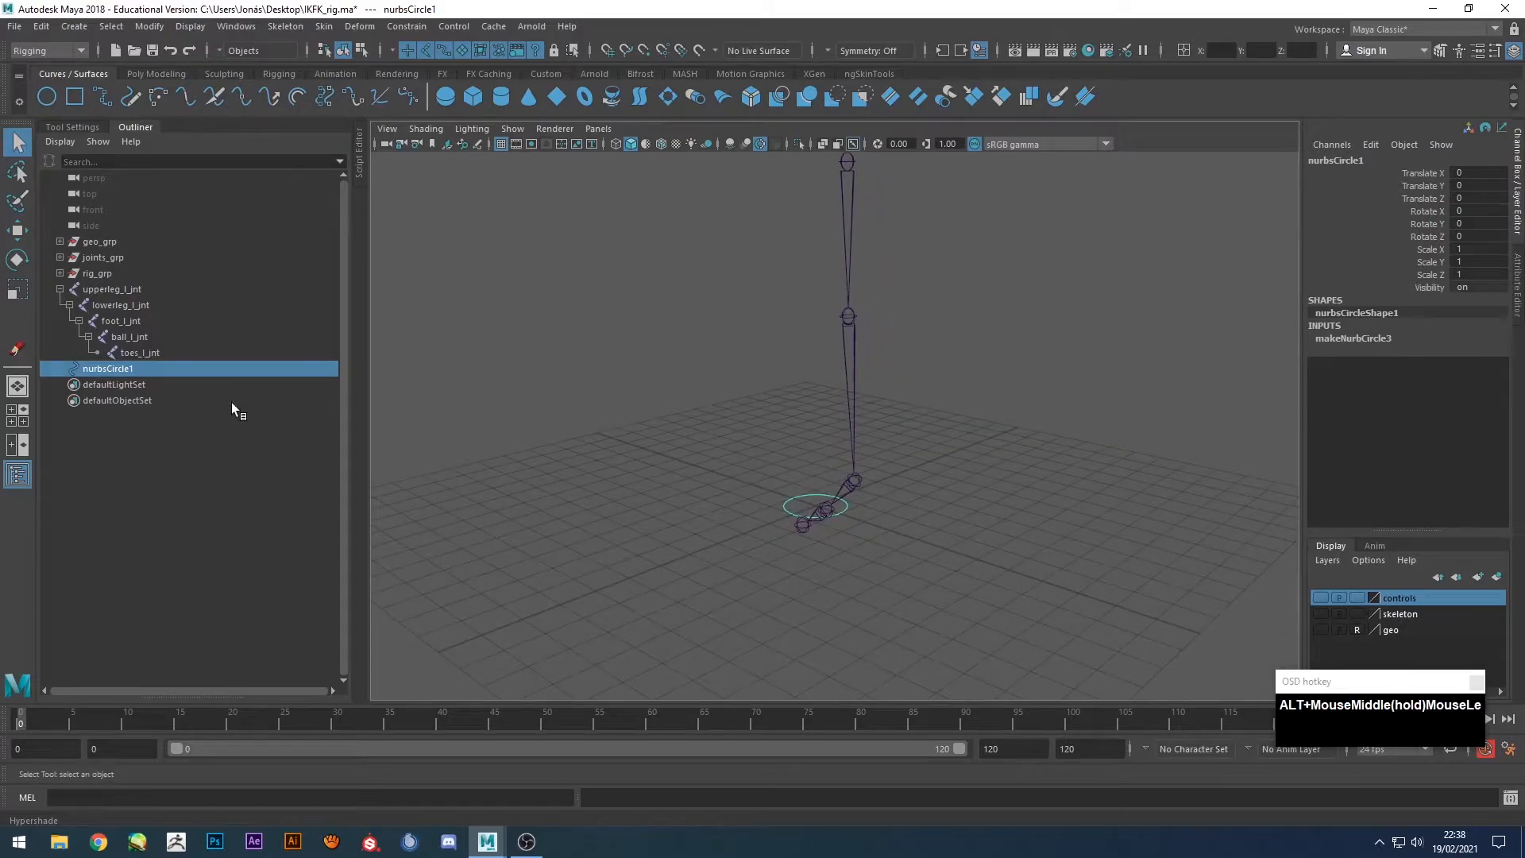
Go through the leg joints from upperleg_l_jnt down to toes_l_jnt to see which ones need a control.
left_click(102, 288)
left_click(111, 307)
left_click(116, 321)
left_click(125, 336)
left_click(140, 354)
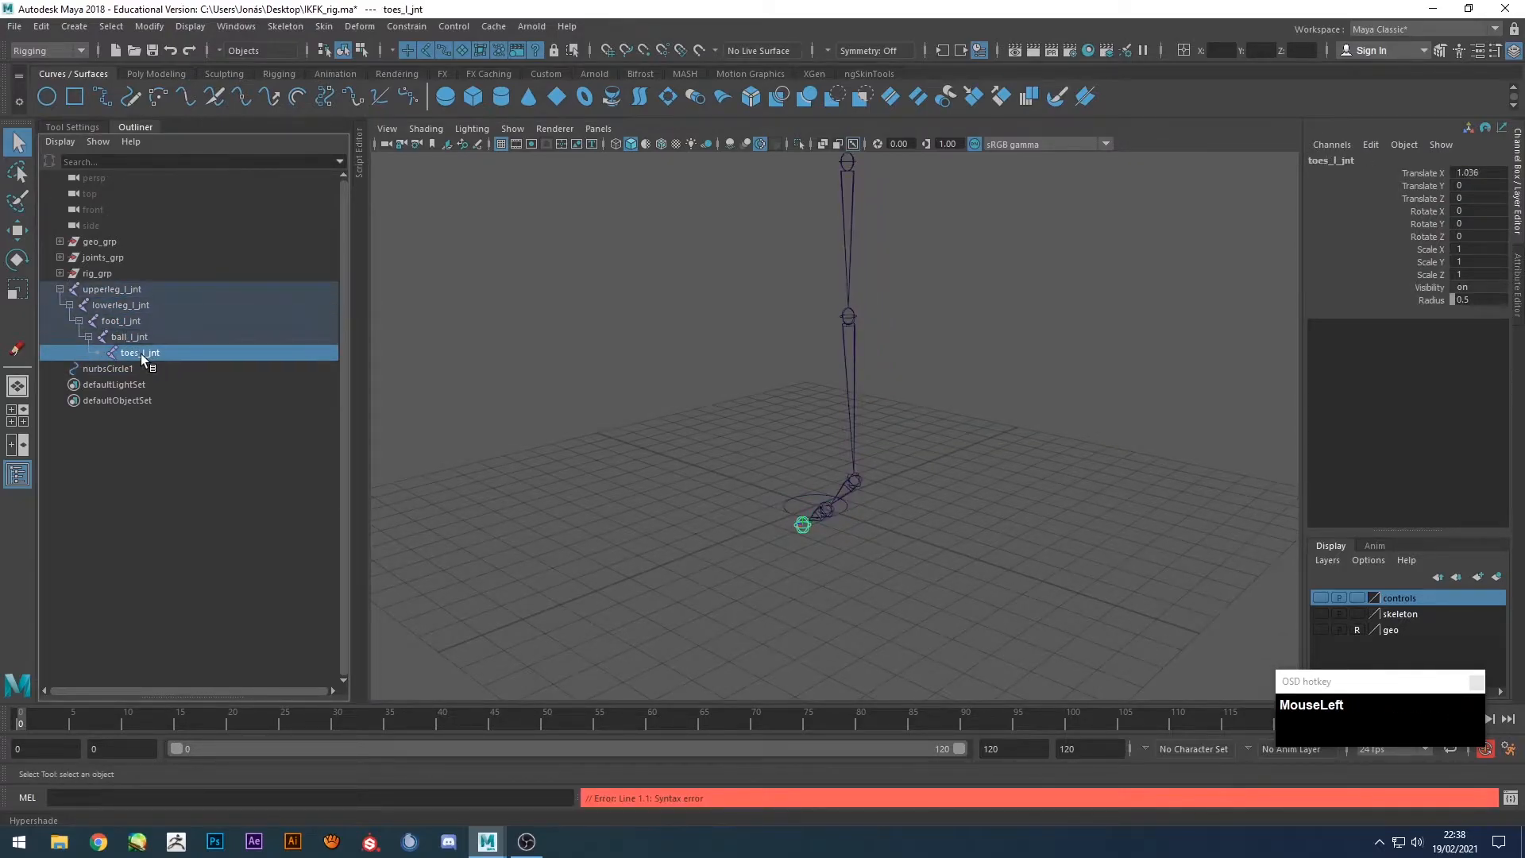
left_click_drag(831, 572, 846, 527, "alt")
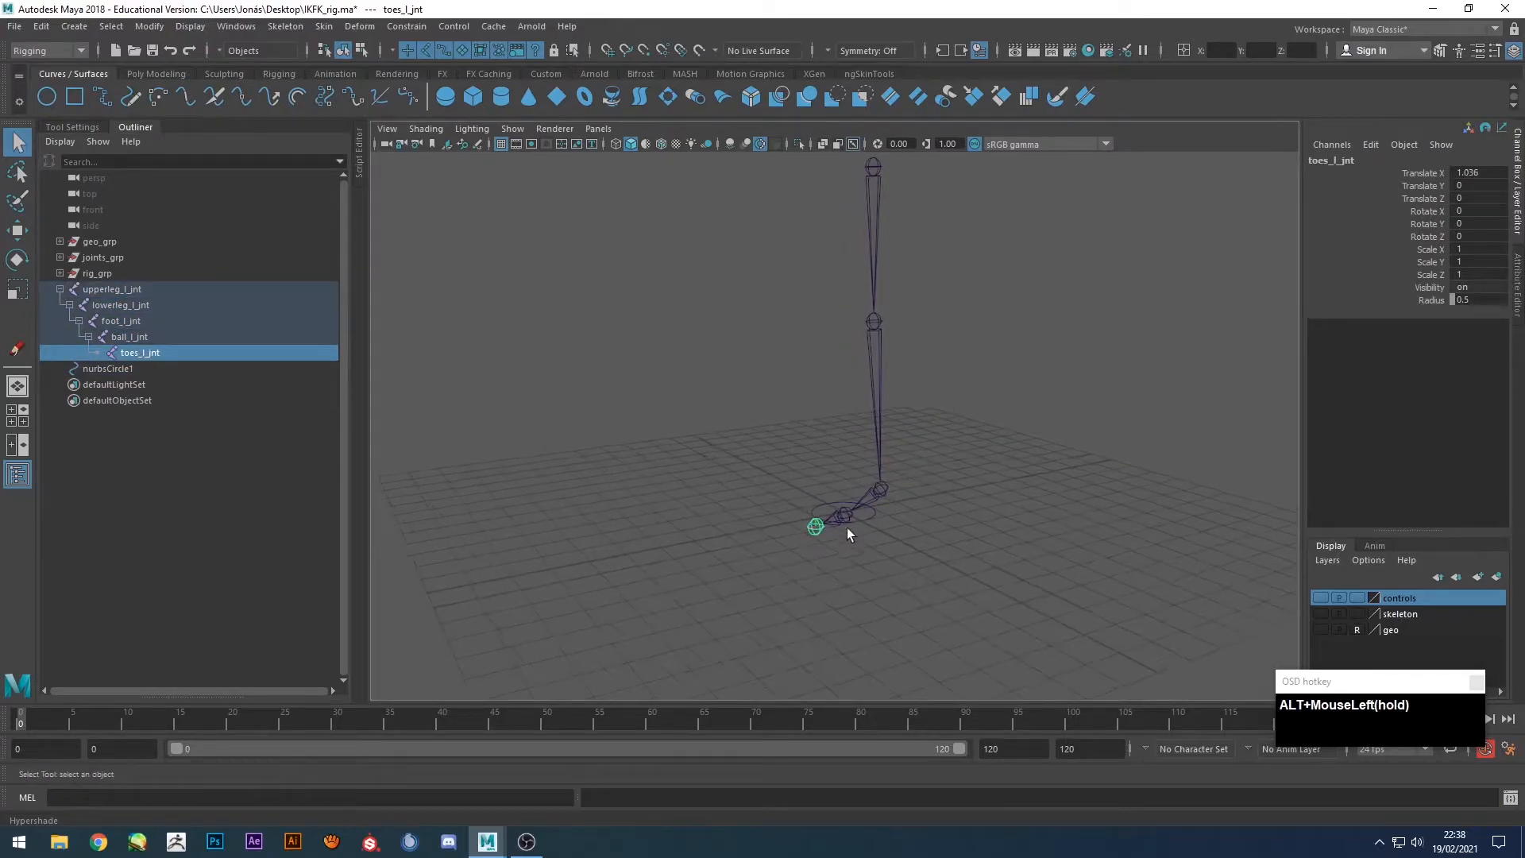
Duplicate the NURBS circle three times.
left_click(127, 368)
key("ctrl+d")
key("ctrl+d")
key("ctrl+d")
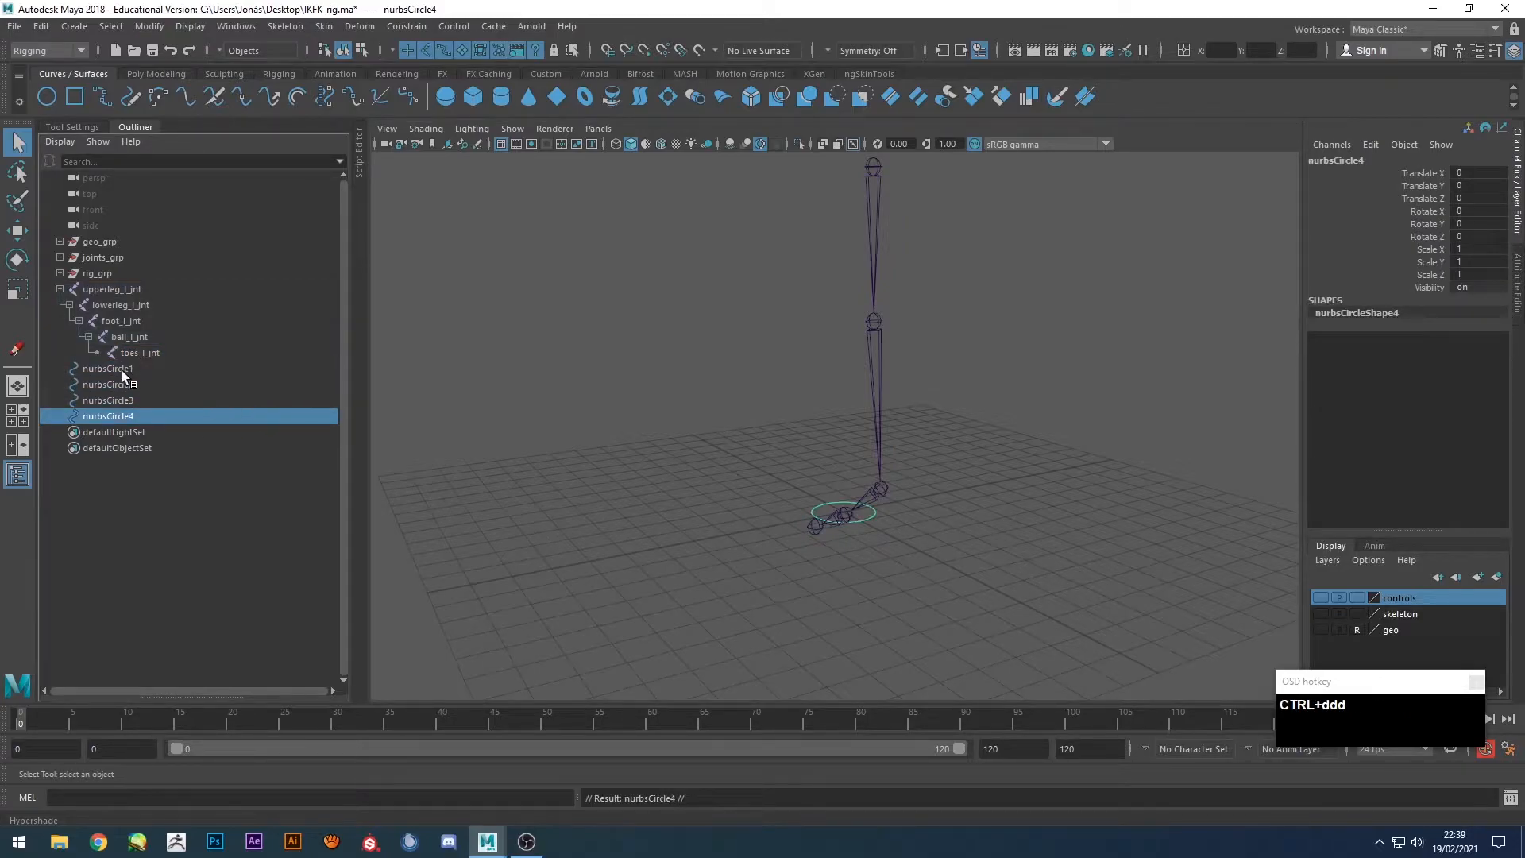
Rename nurbsCircle1 as upperleg and nurbsCircle2 as lowerleg.
left_click(122, 370)
key("Return")
type("upperle")
key("Return")
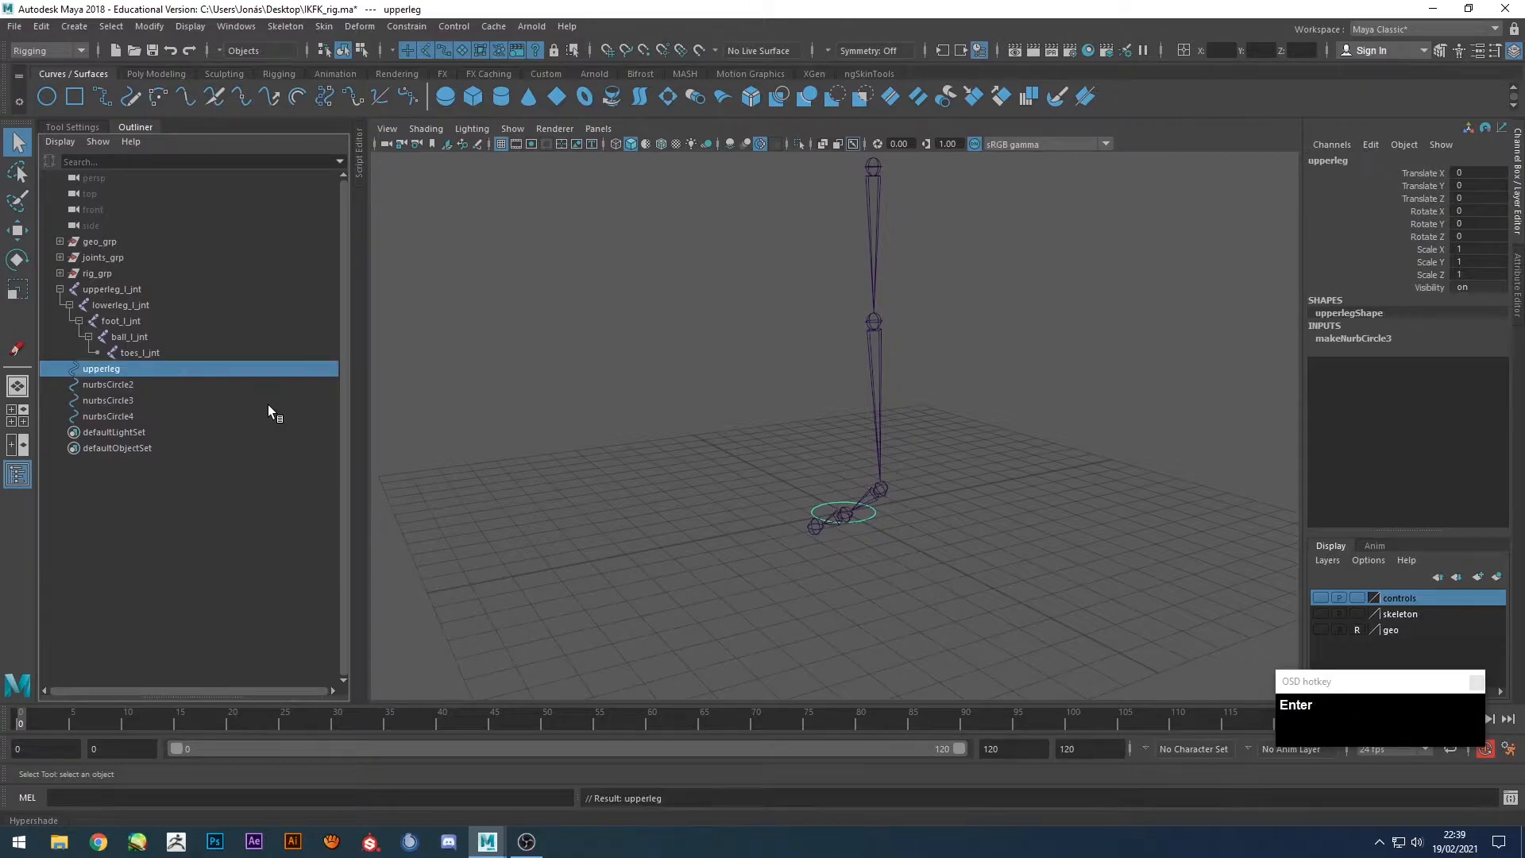
left_click(117, 381)
key("Return")
type("lowerleg")
key("Return")
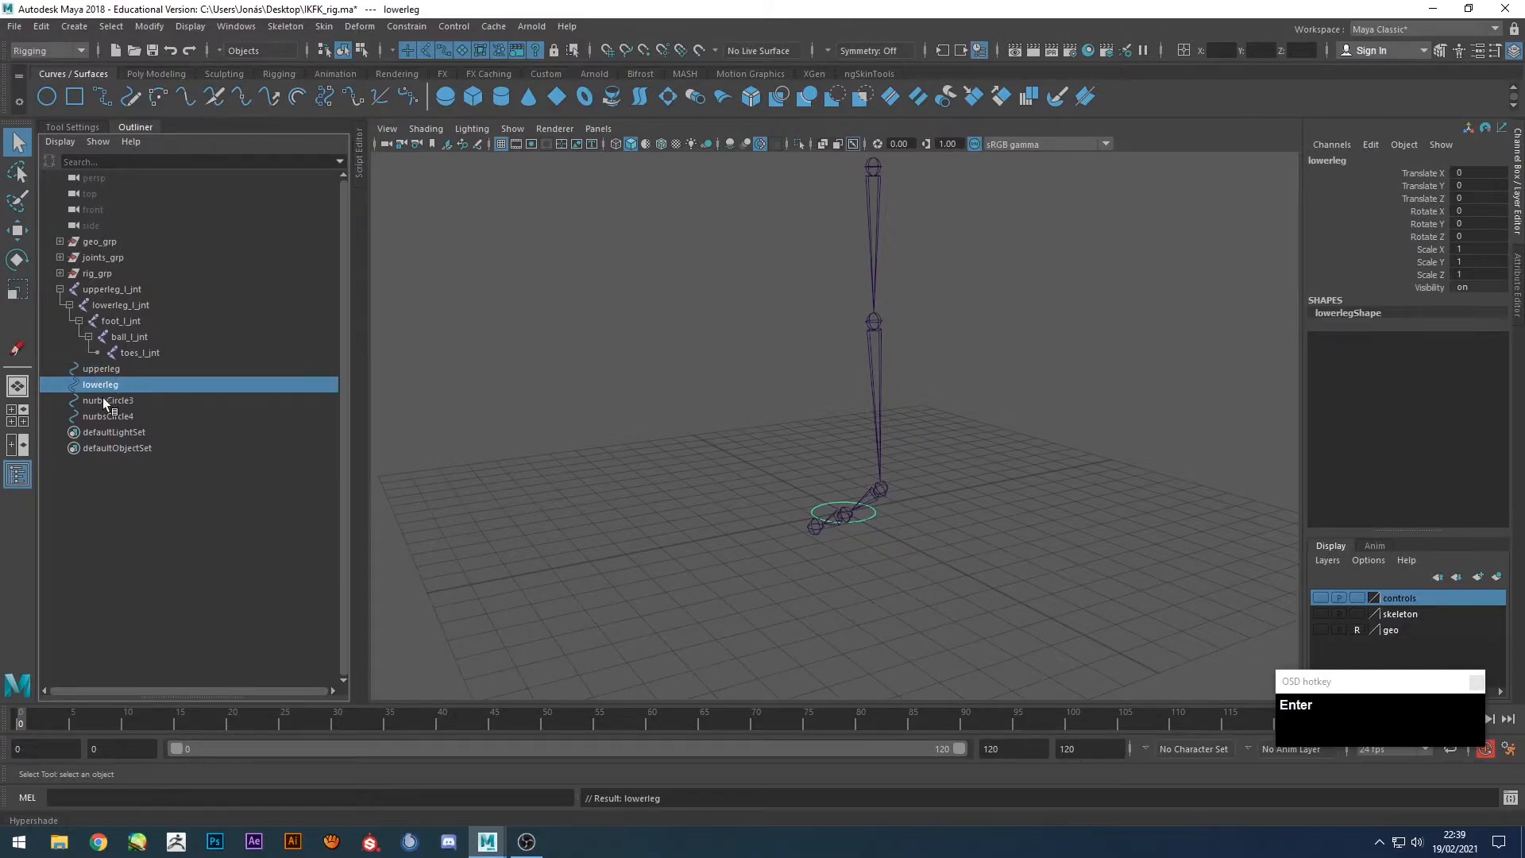
Rename nurbsCircle3 as foot and nurbsCircle4 as ball.
left_click(104, 400)
key("Return")
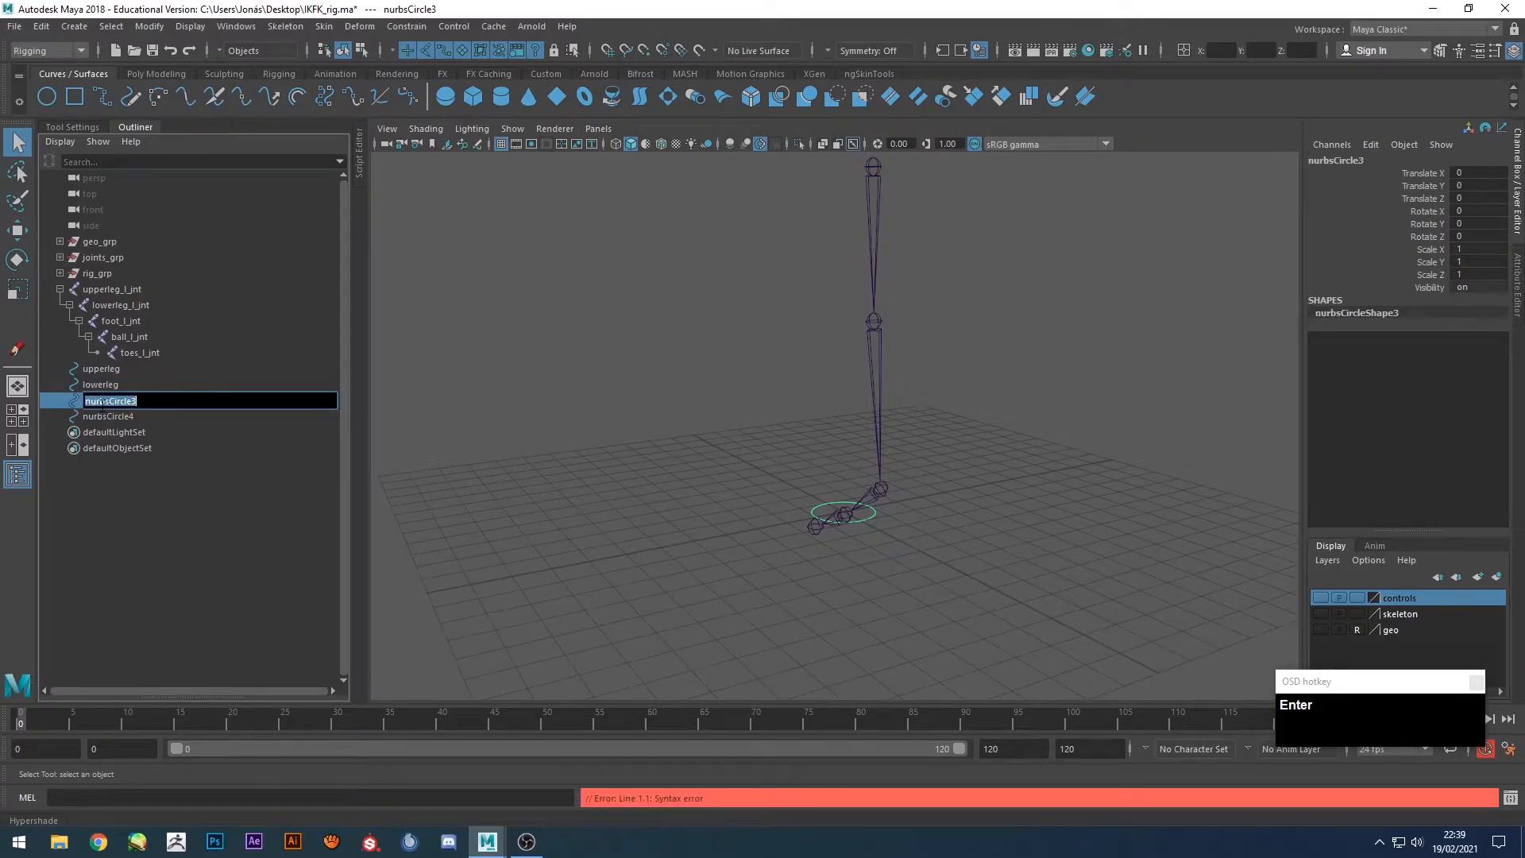
type("foot")
key("Return")
left_click(92, 418)
key("Return")
type("ball")
key("Return")
Append the suffix _l_FK_ctrl to the four control circles using Search and Replace Names, replacing $ on the selected objects.
left_click(99, 371, "shift")
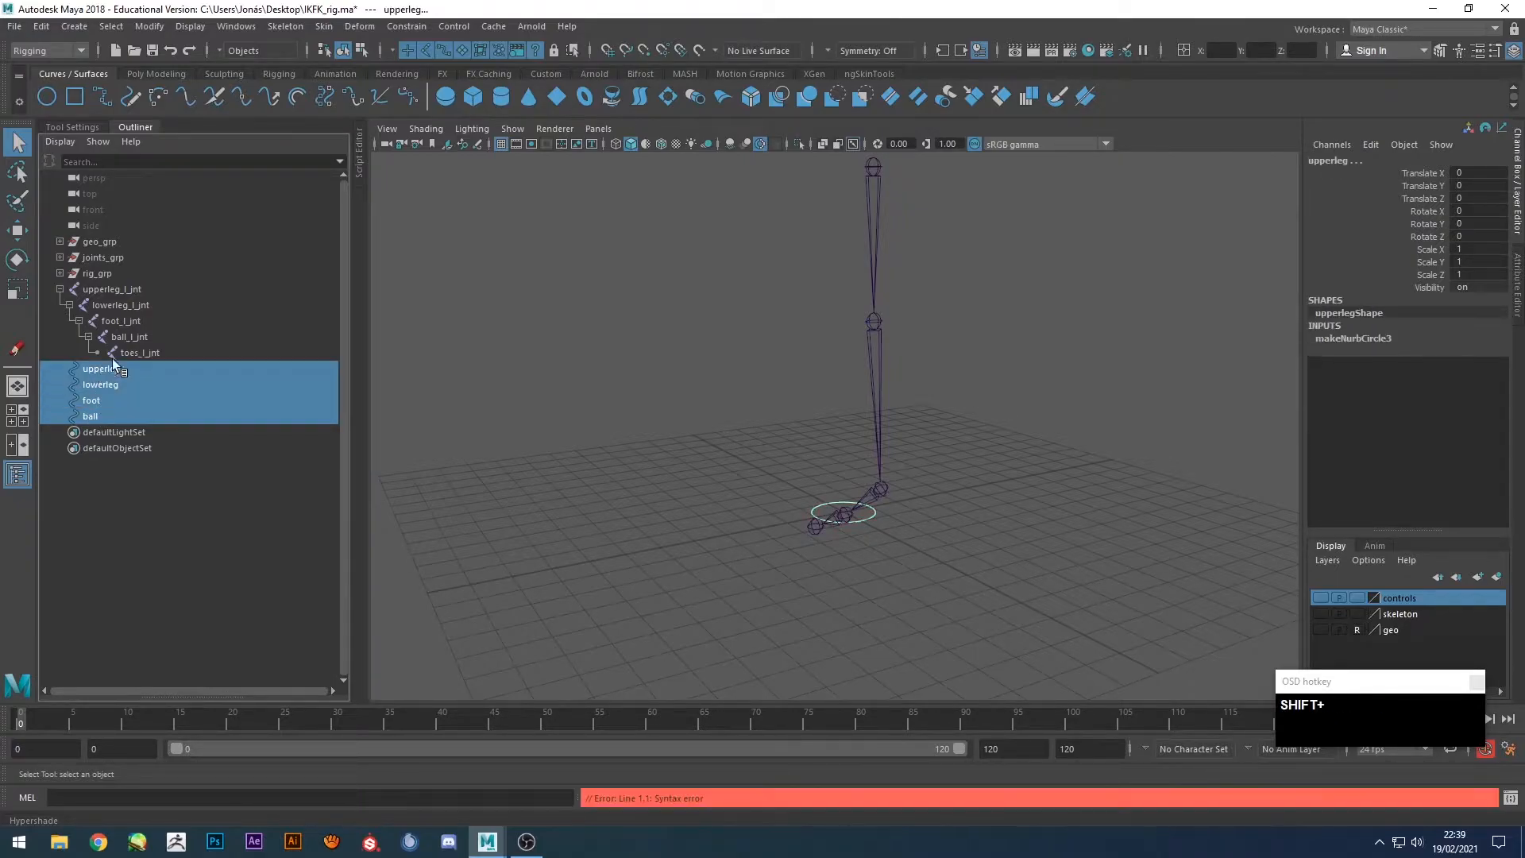
left_click(149, 26)
left_click(233, 287)
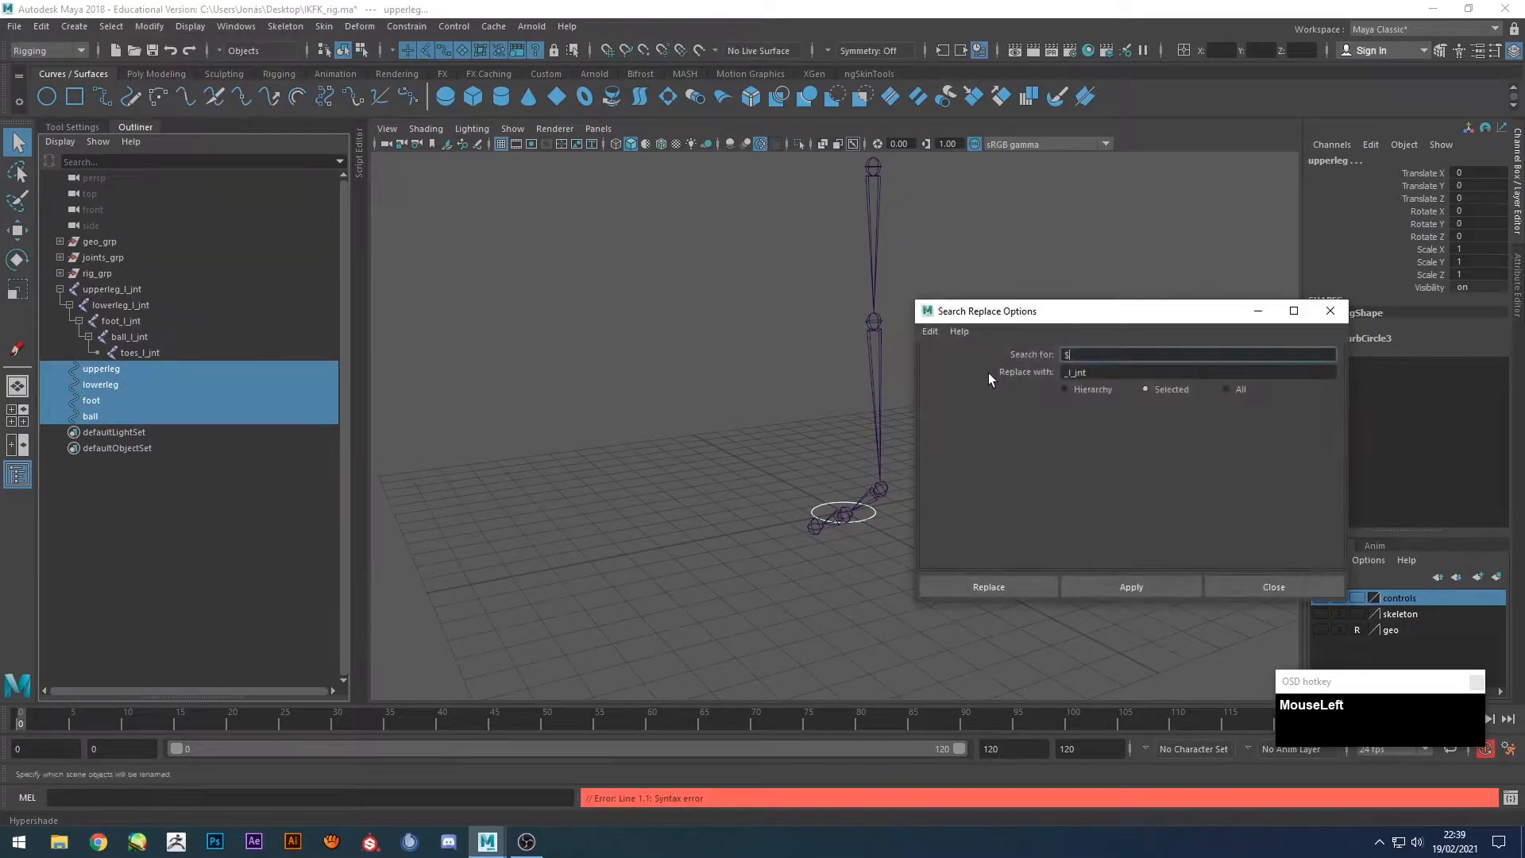
left_click(1112, 372)
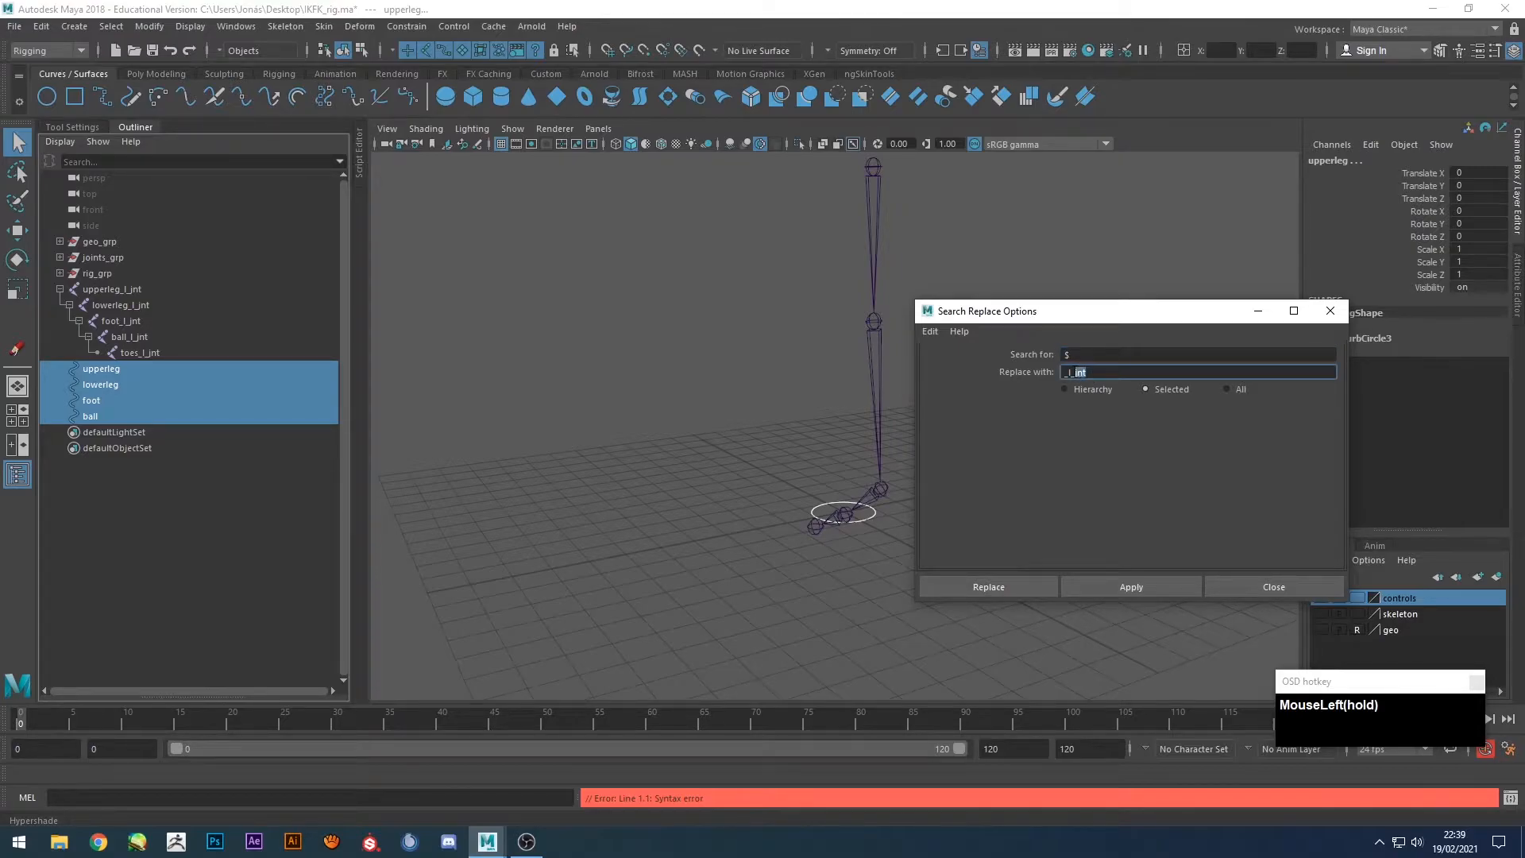
type("FK_ctrl")
key("Return")
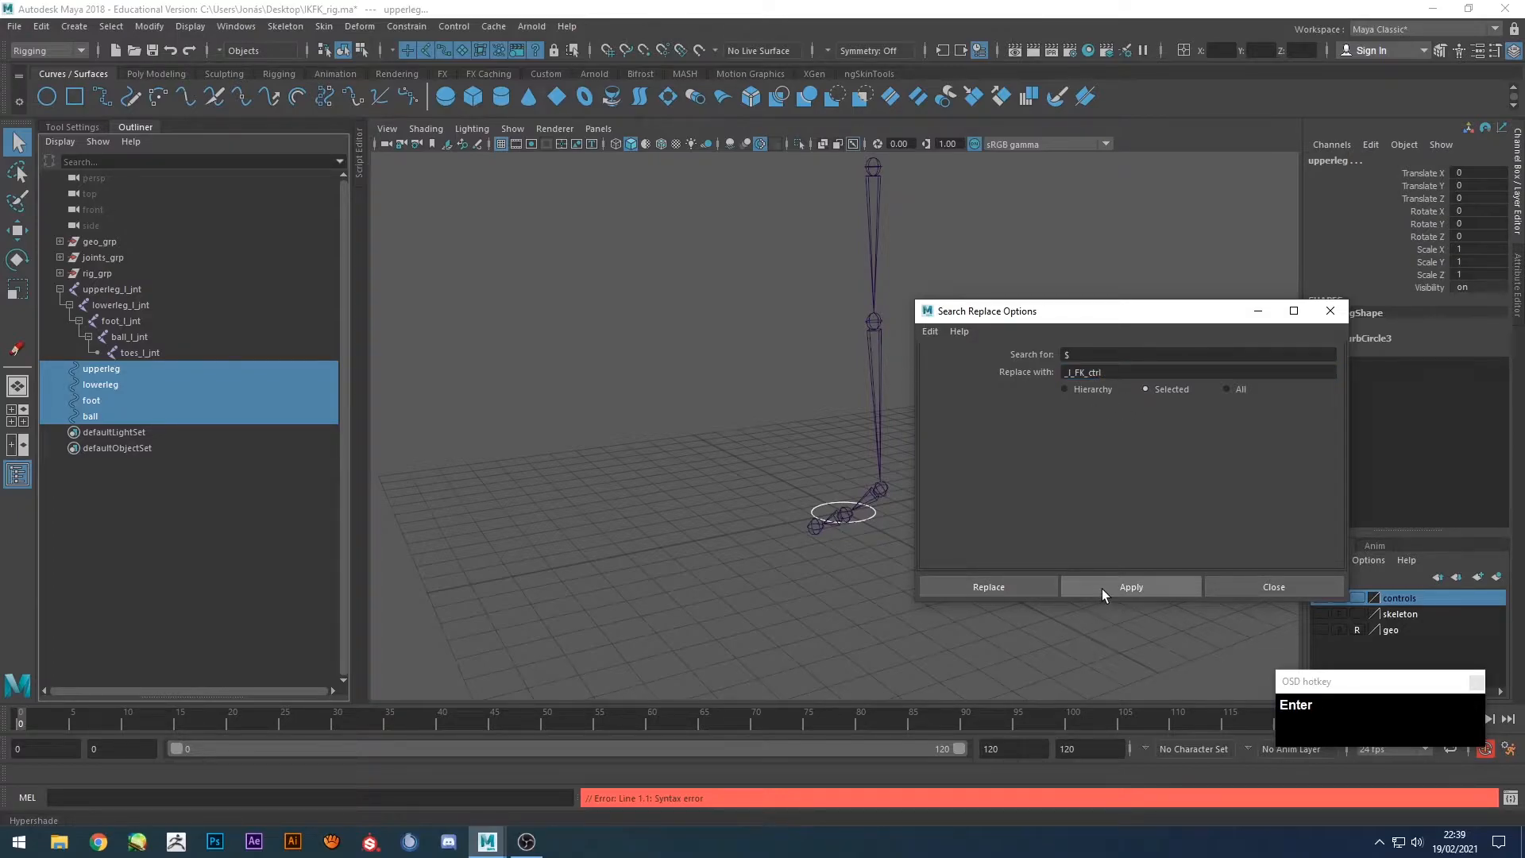
left_click(1125, 586)
left_click(1264, 586)
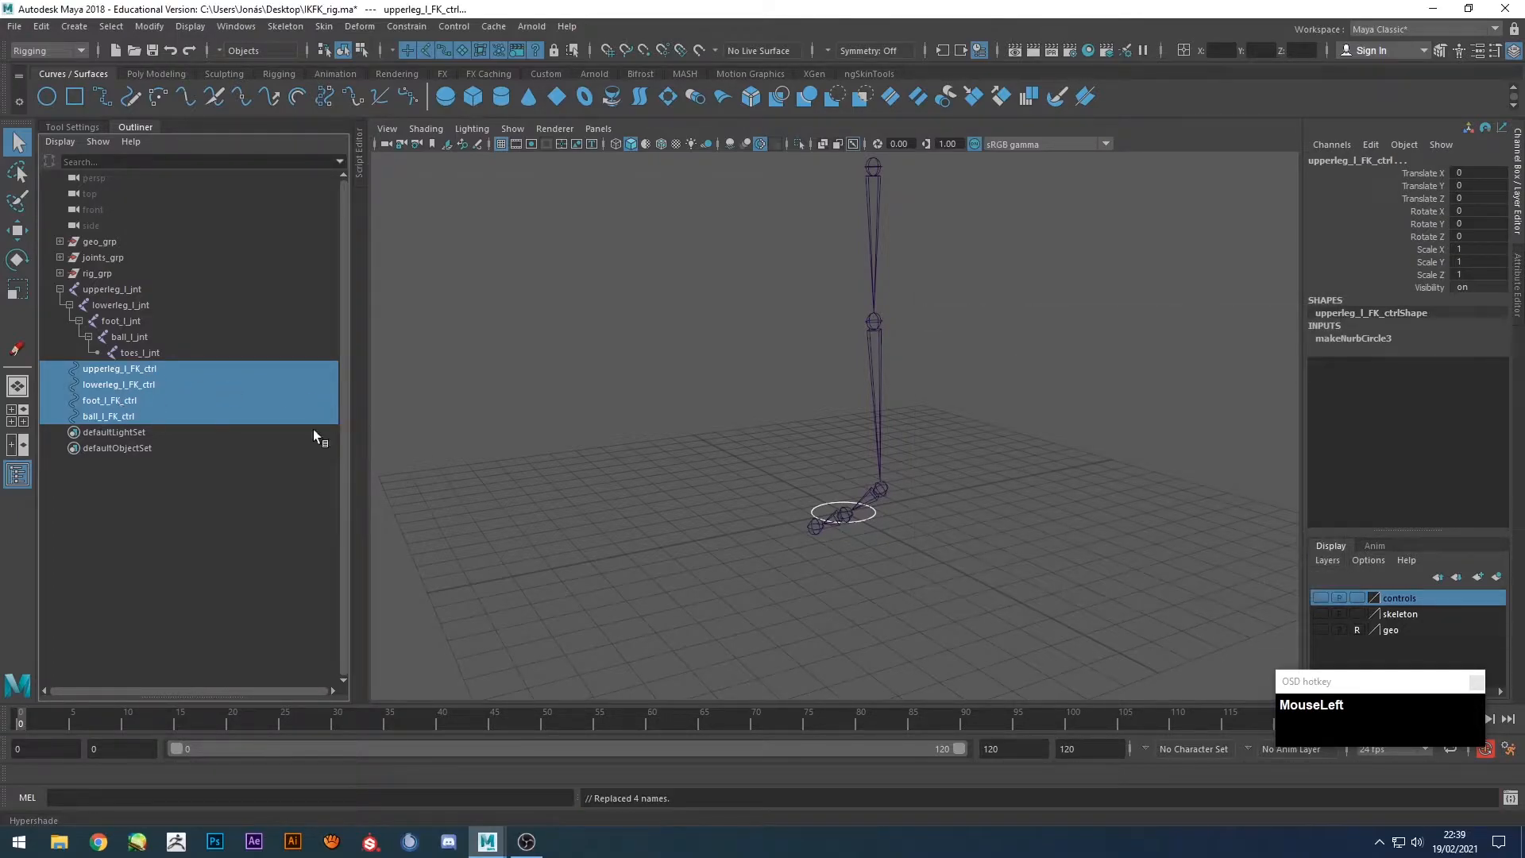
middle_click_drag(978, 333, 960, 370, "alt")
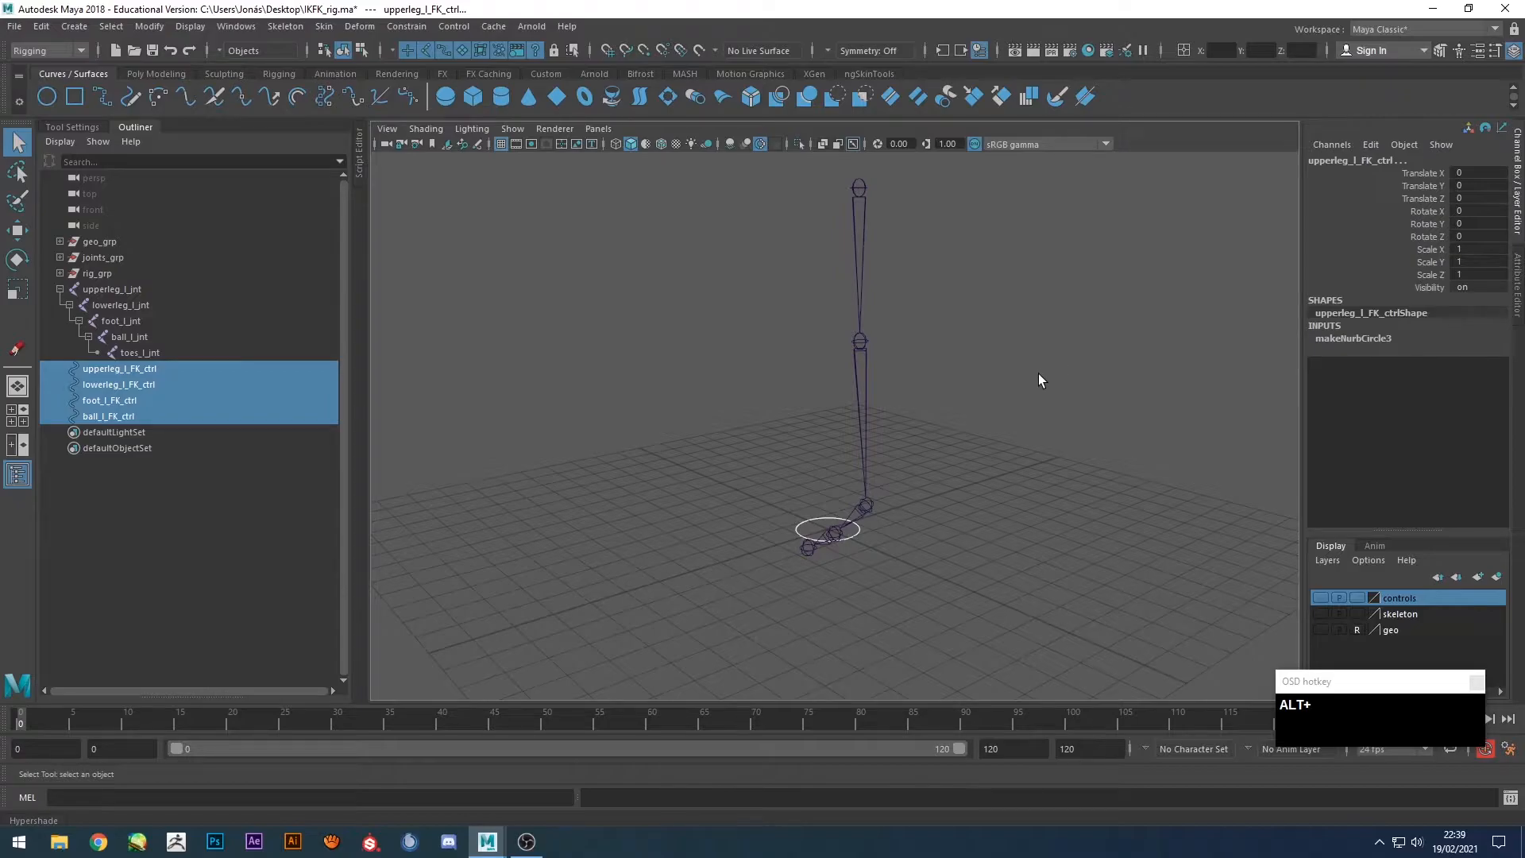
Match all transforms of upperleg_l_FK_ctrl and lowerleg_l_FK_ctrl to upperleg_l_jnt and lowerleg_l_jnt respectively.
left_click(113, 367)
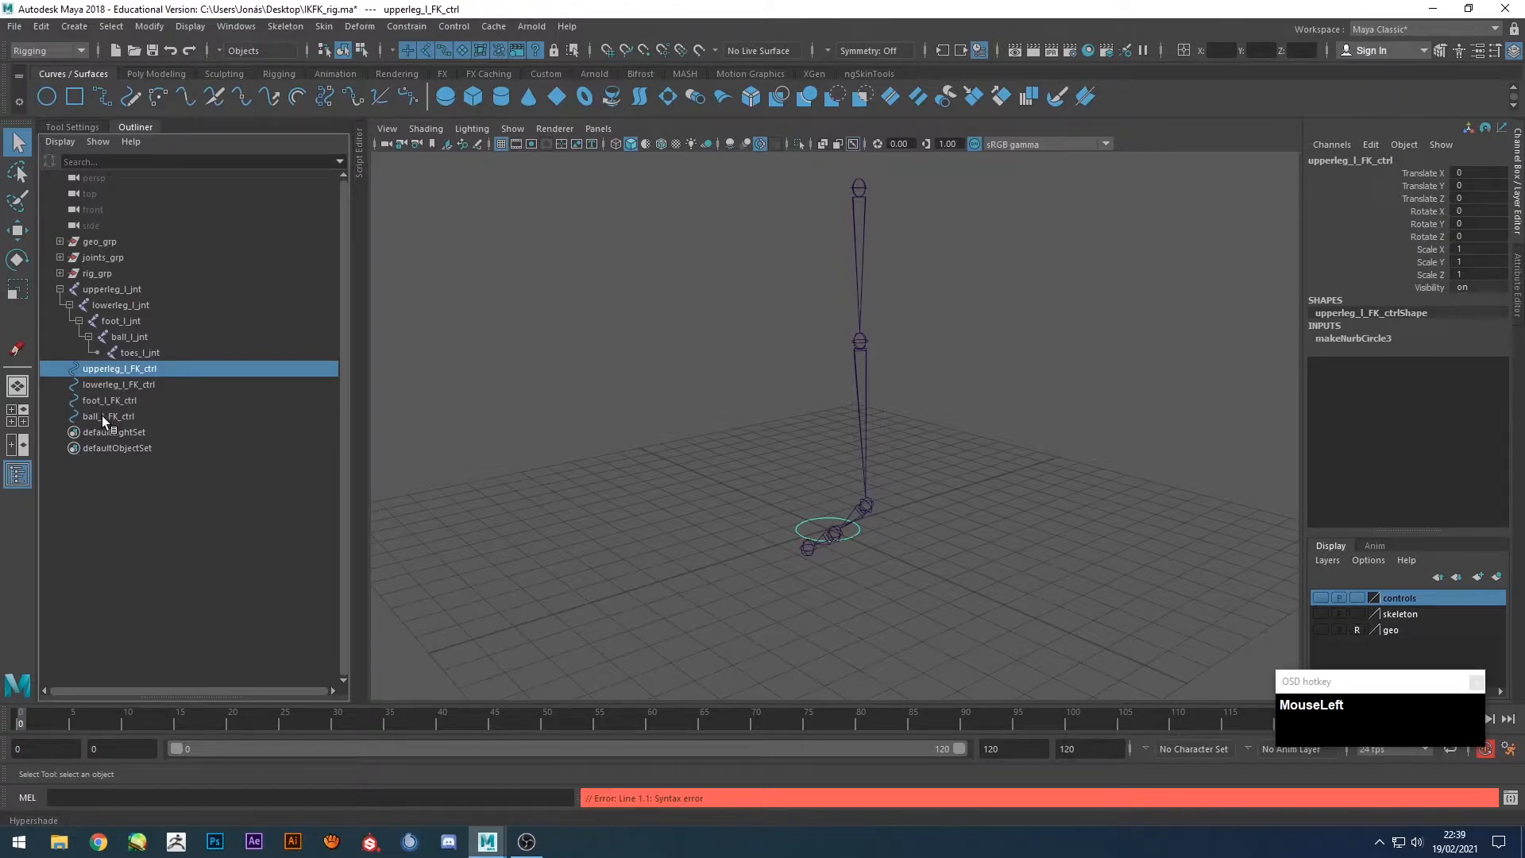
left_click(116, 291, "ctrl")
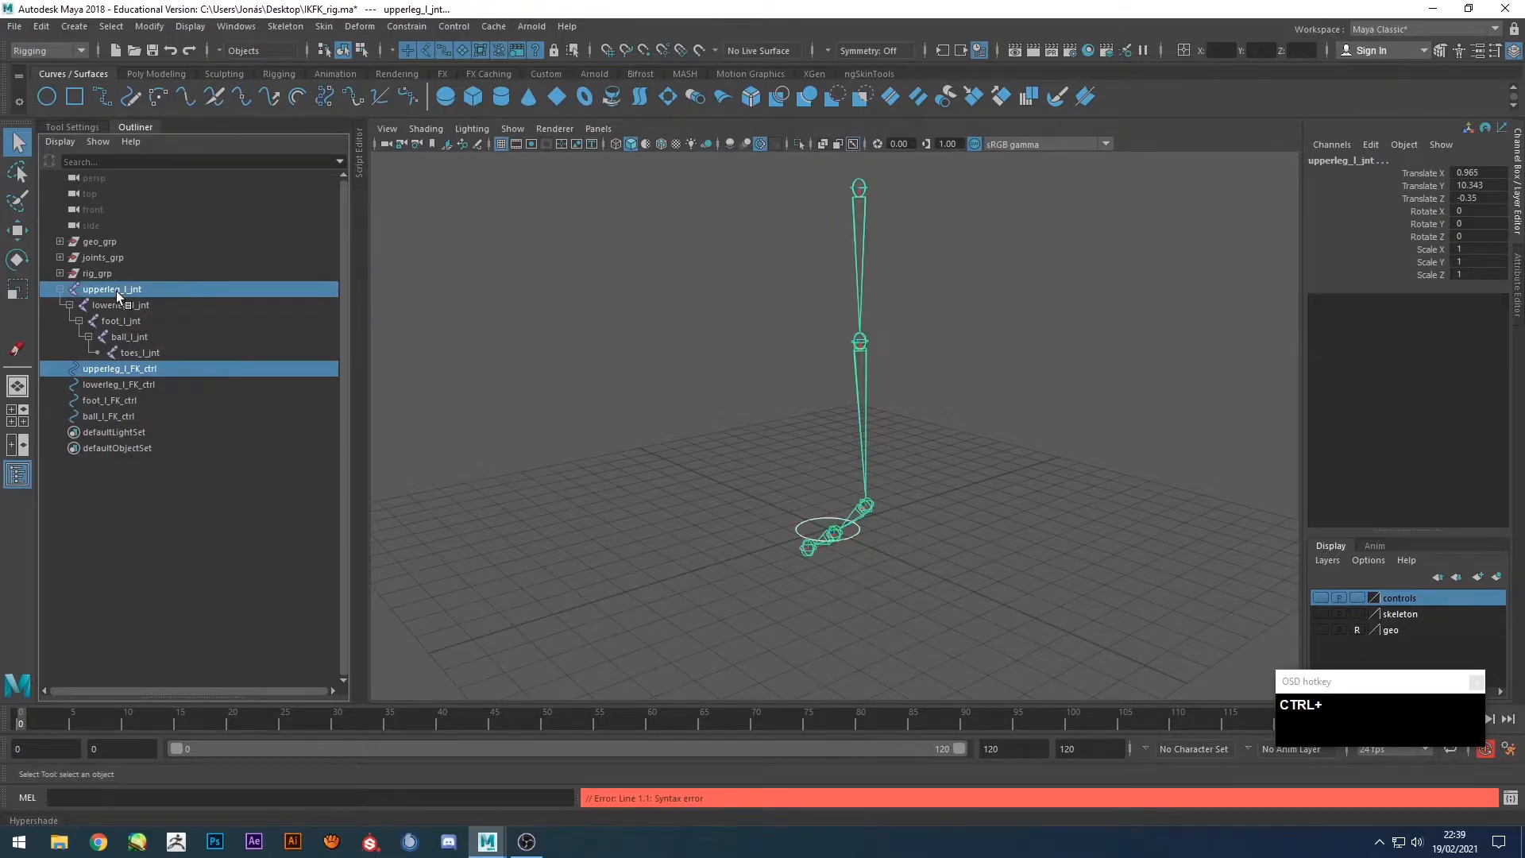
left_click(161, 27)
mouse_move(194, 119)
left_click(374, 121)
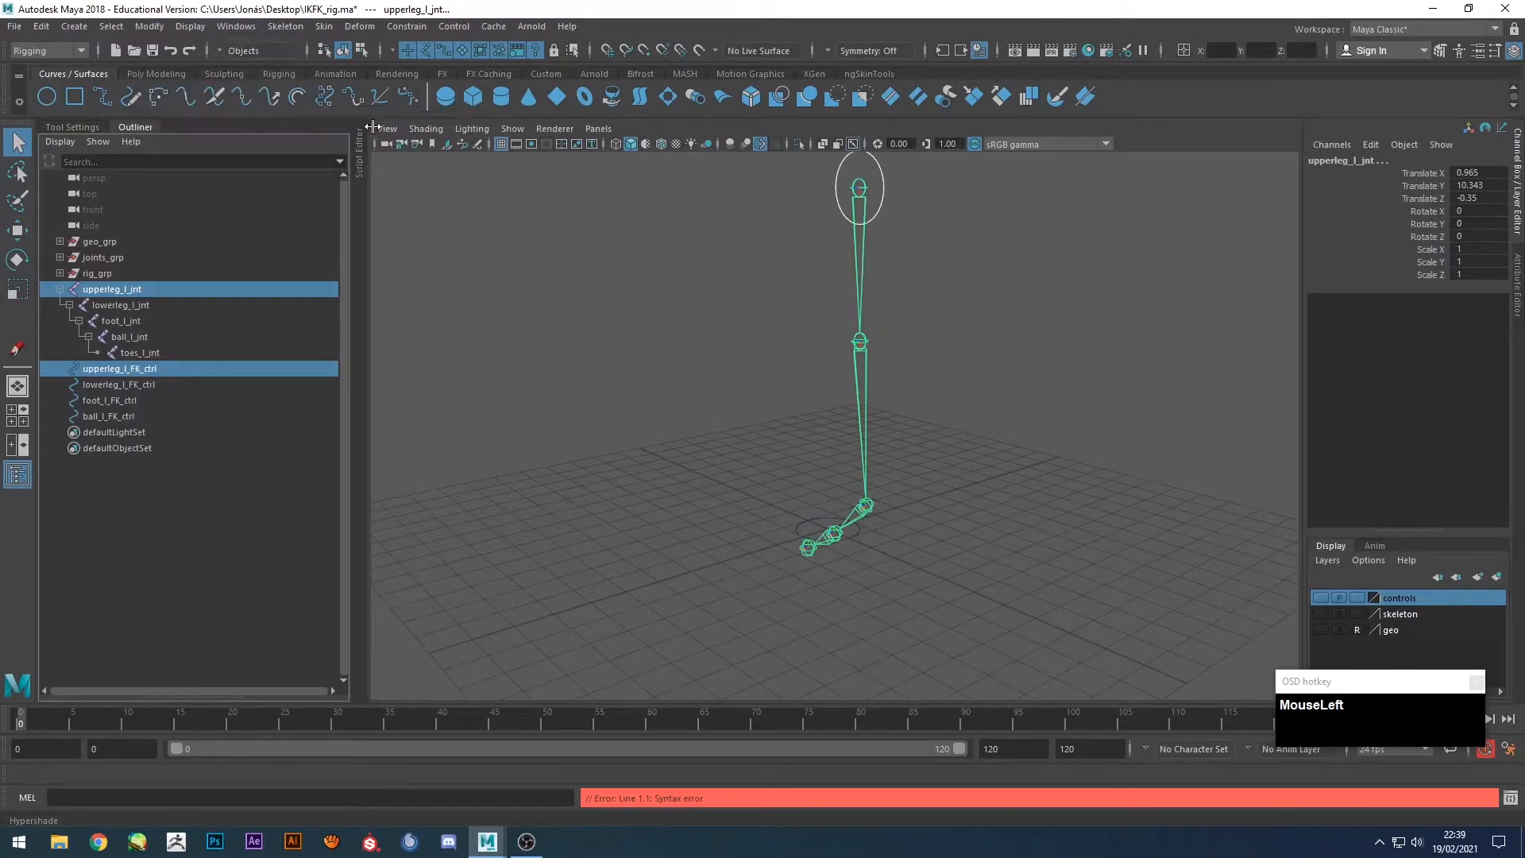
left_click(130, 306, "ctrl")
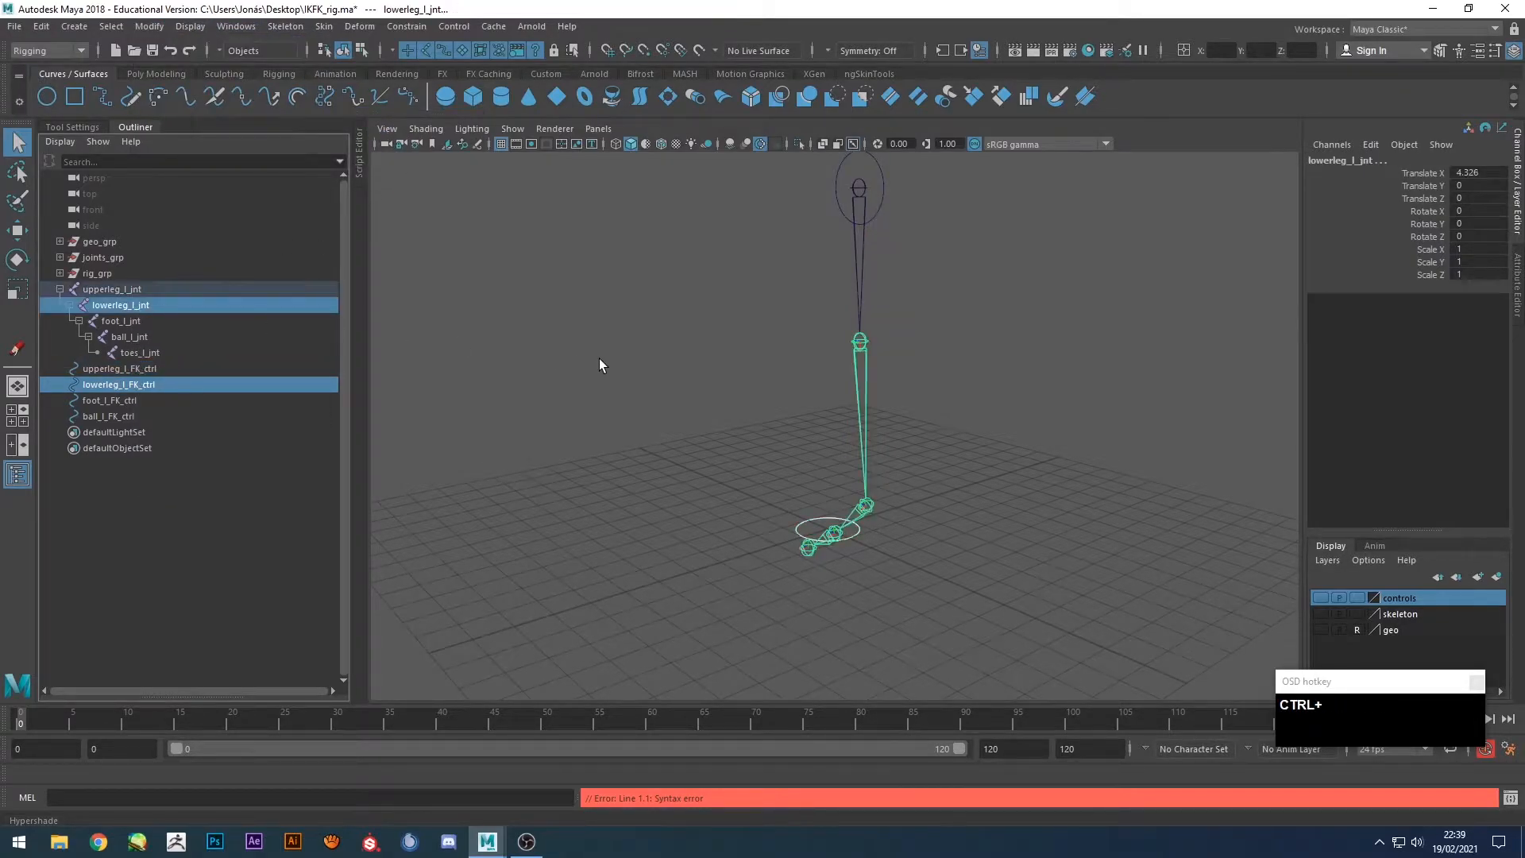
Match all transforms of foot_l_FK_ctrl and ball_l_FK_ctrl to foot_l_jnt and ball_l_jnt respectively.
left_click(114, 399)
left_click(123, 321, "ctrl")
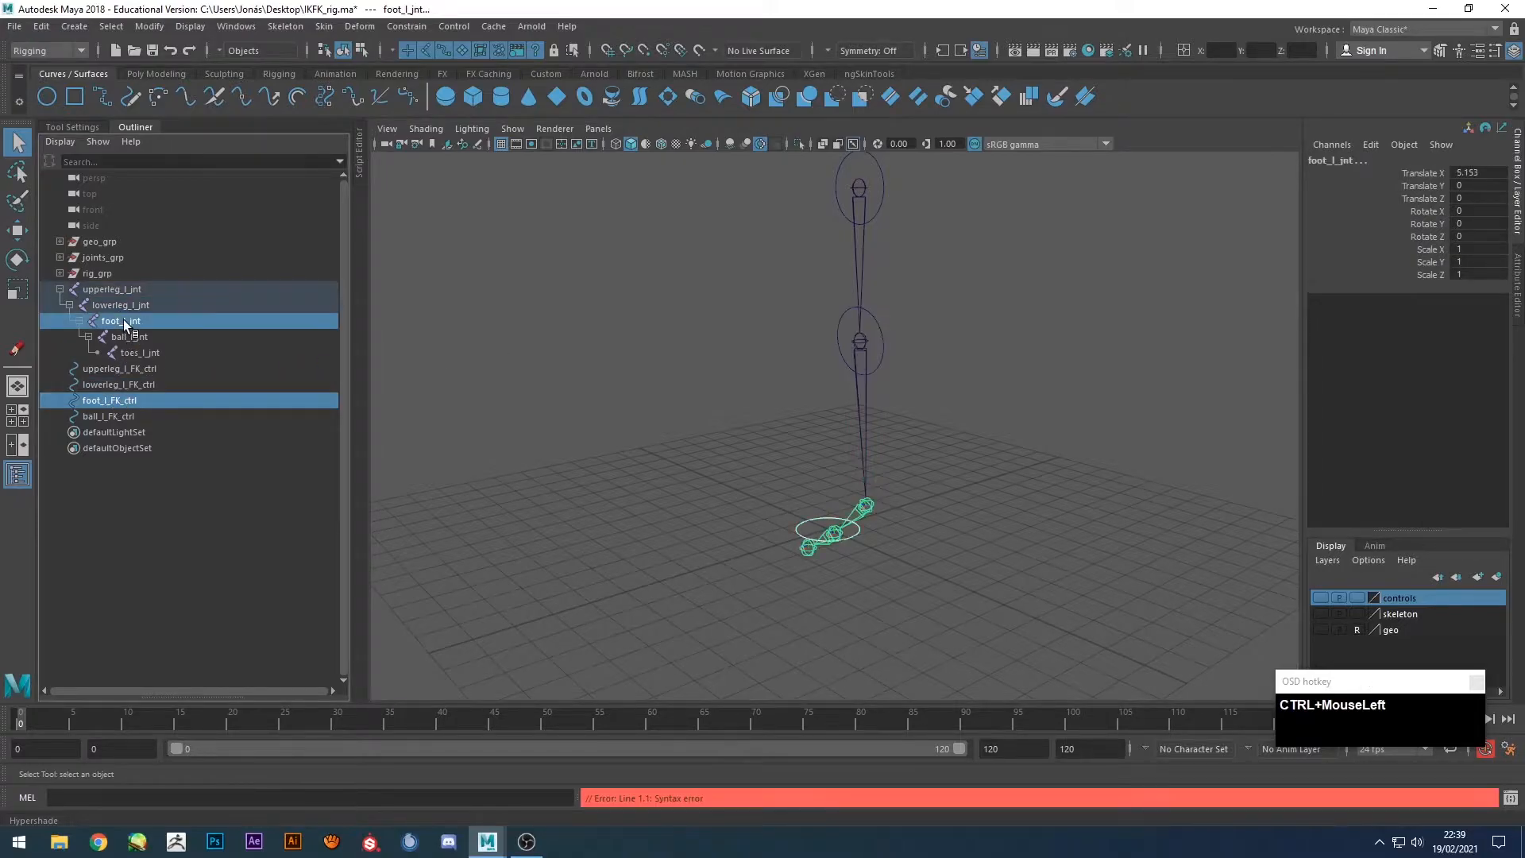
key("ctrl+g")
left_click(110, 416)
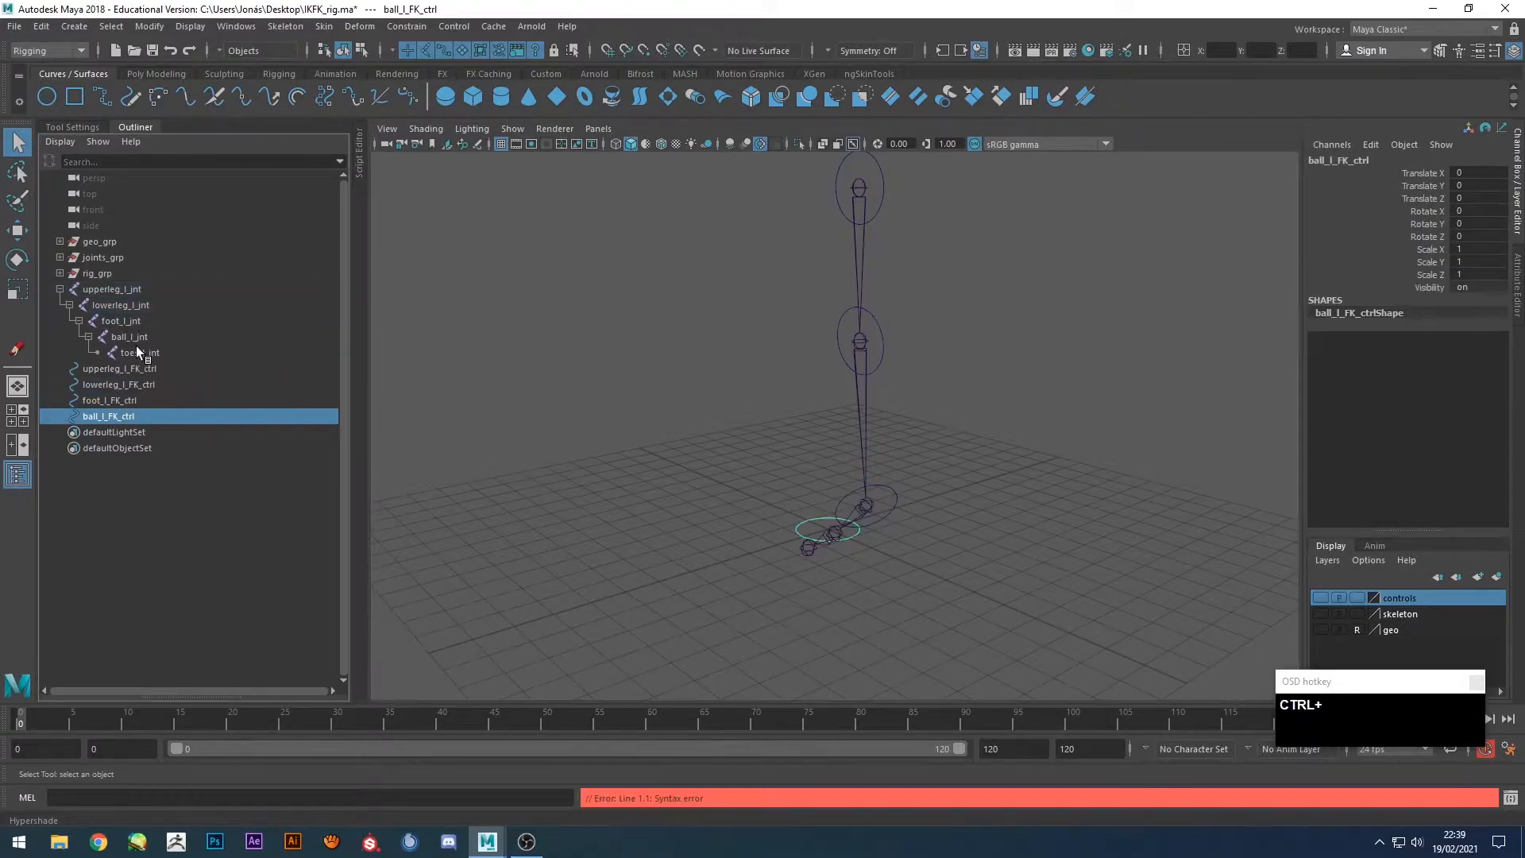
left_click(131, 337, "ctrl")
key("ctrl+g")
Compare the local axes of the upper leg FK control with those of the upper leg joint.
left_click(975, 434)
middle_click_drag(959, 314, 953, 378, "alt")
left_click(875, 268)
right_click_drag(865, 266, 897, 279, "alt")
middle_click_drag(898, 280, 892, 371, "alt")
key("w")
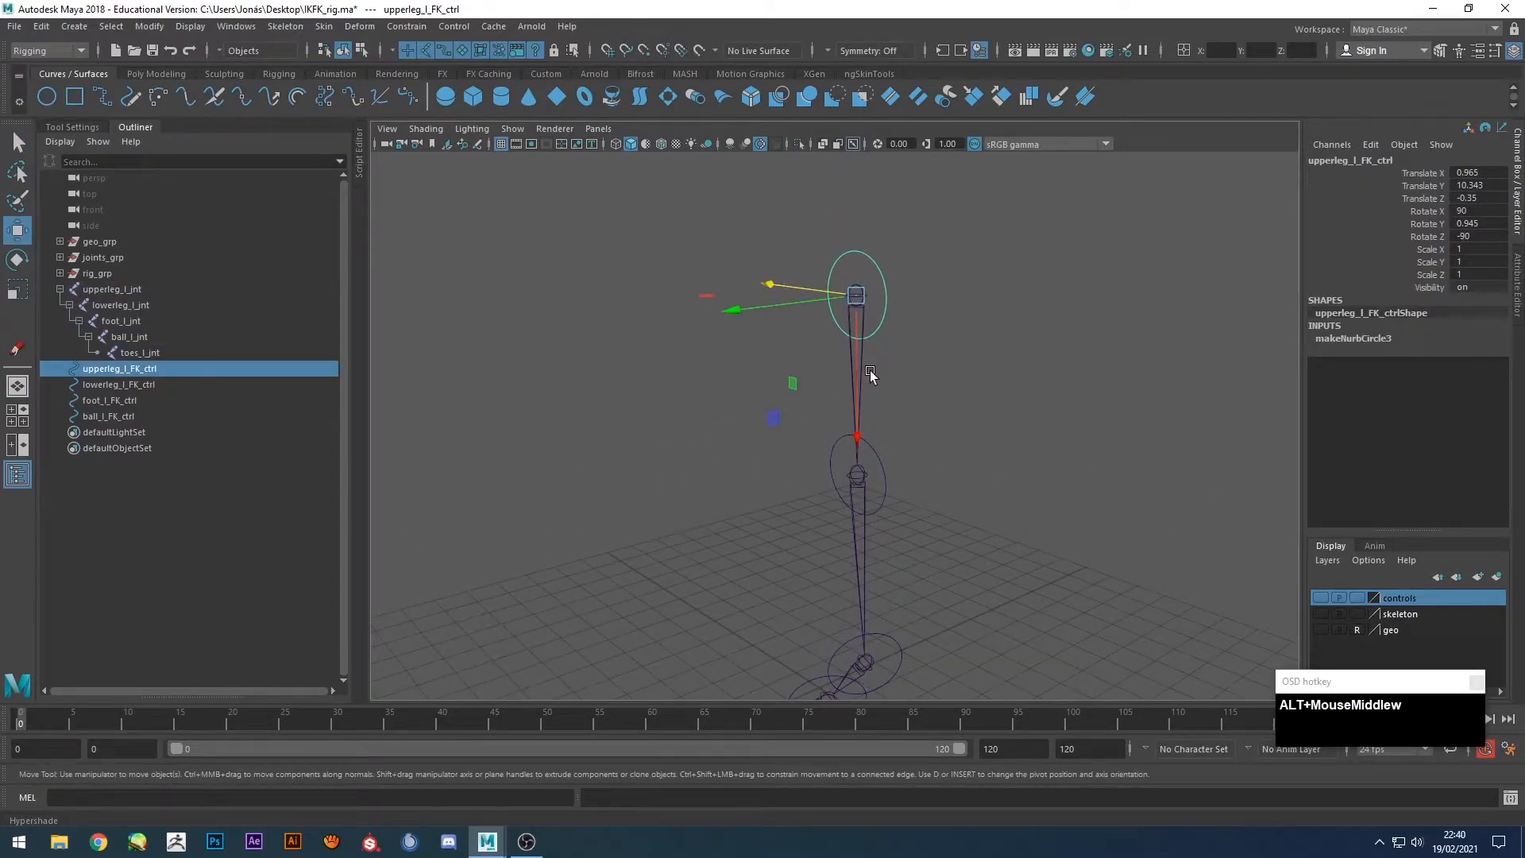
left_click(870, 375)
left_click(878, 306)
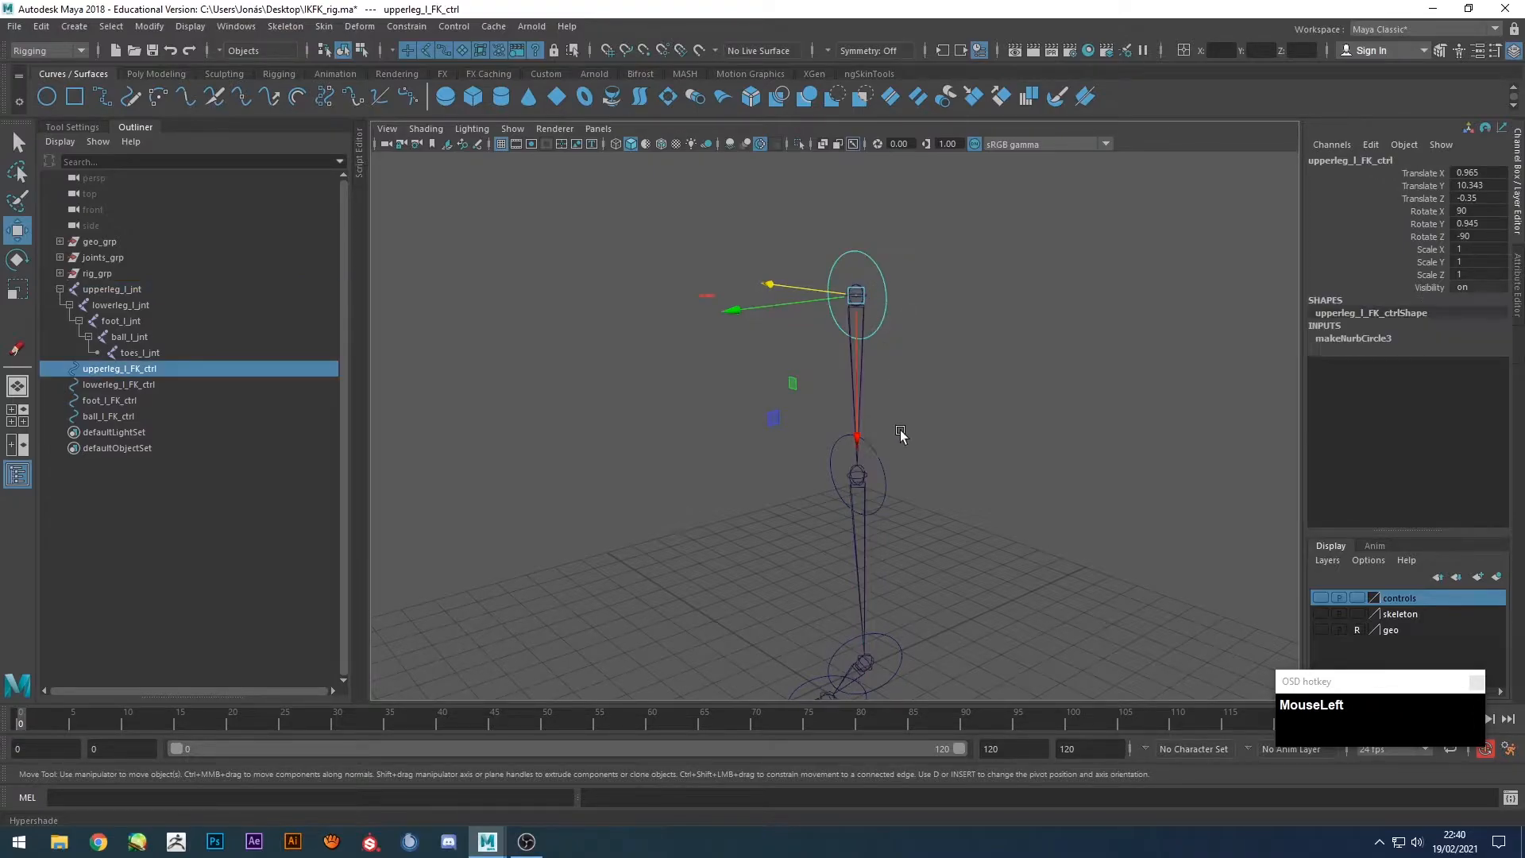
Check the local axes of the lower leg, foot and ball FK controls against the joint chain.
left_click(882, 475)
left_click(874, 556)
middle_click_drag(937, 567, 936, 416, "alt")
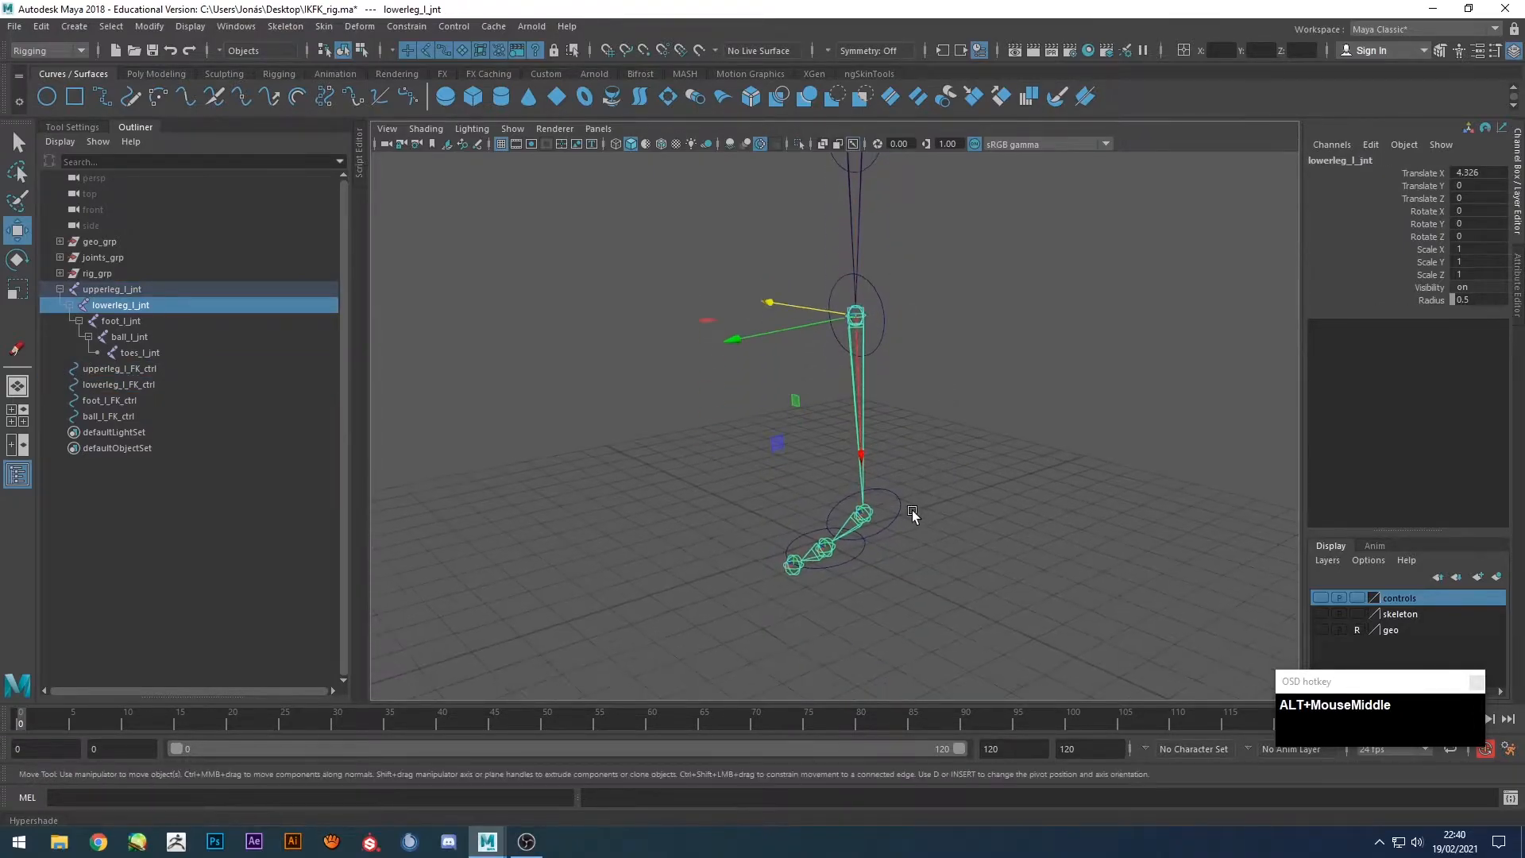
left_click(888, 517)
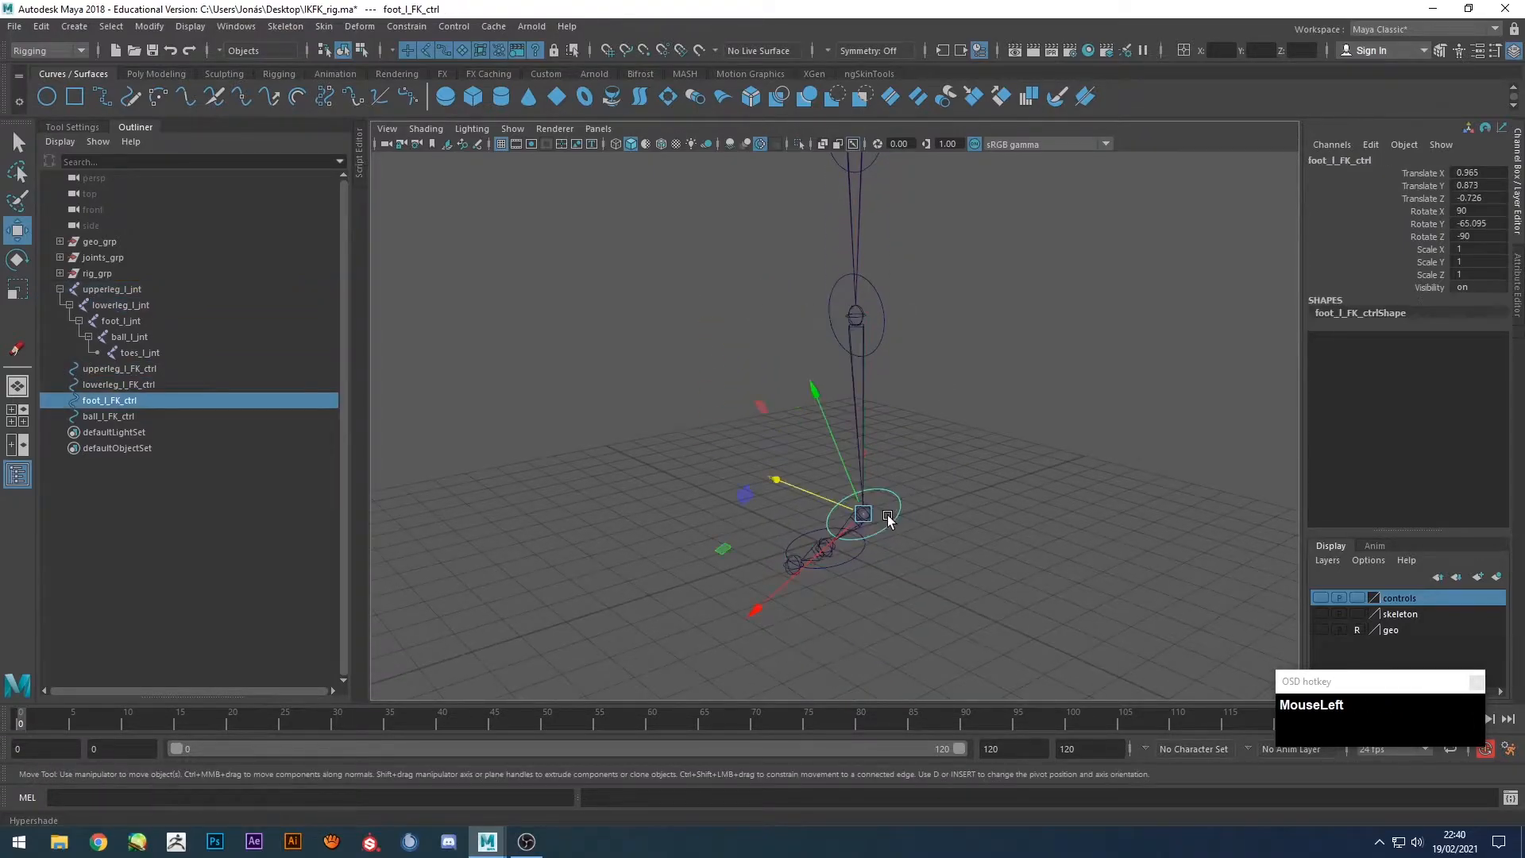
left_click(820, 562)
left_click(968, 553)
left_click_drag(967, 554, 865, 453, "alt")
middle_click_drag(865, 452, 903, 311, "alt")
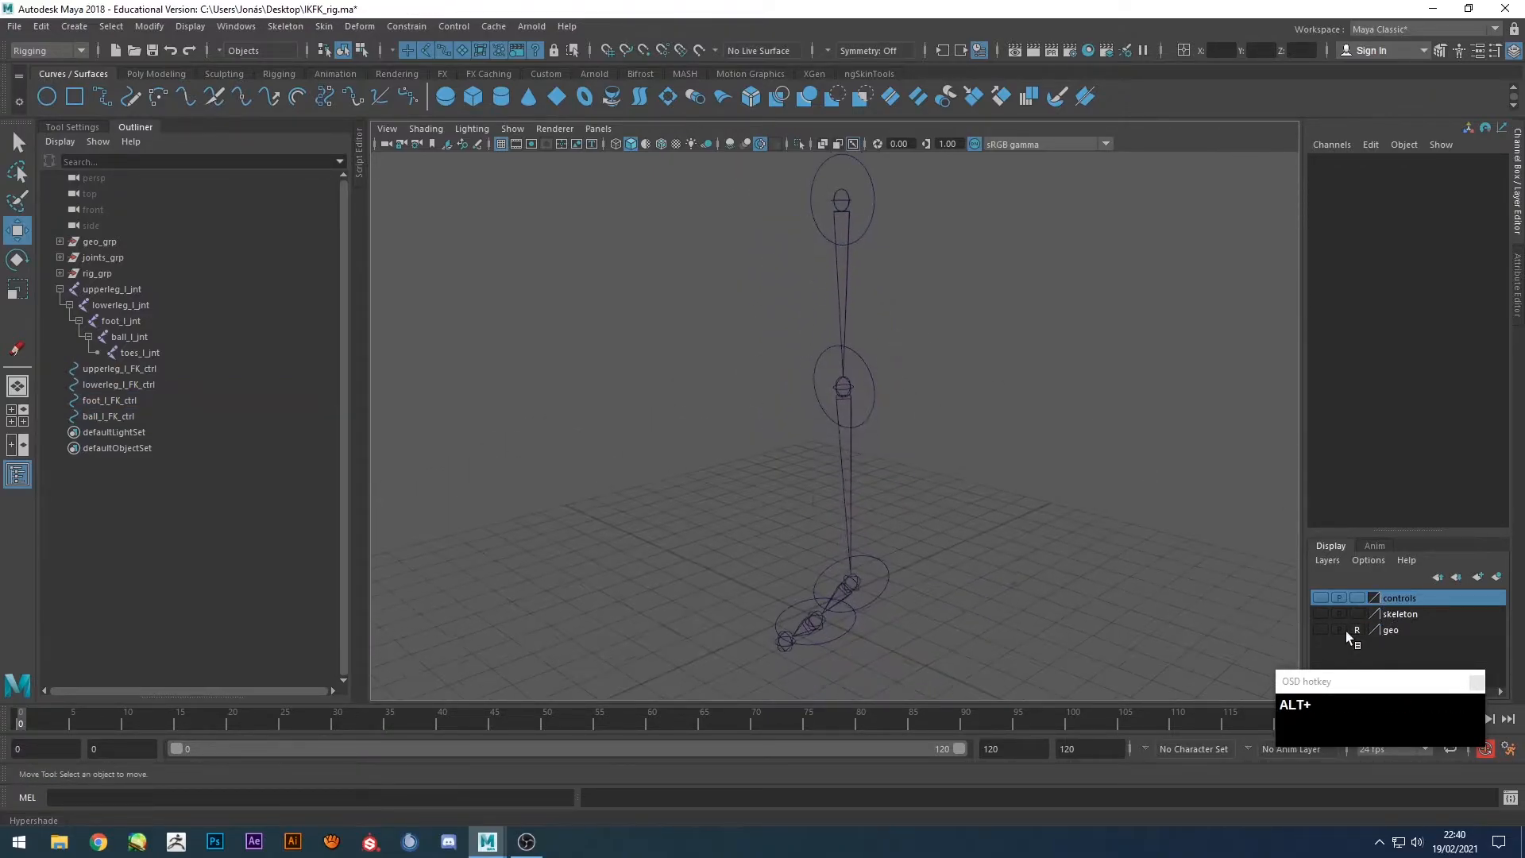
Add the left leg joint chain to the skeleton display layer.
left_click(845, 202)
right_click(1417, 616)
left_click(1443, 654)
left_click(1045, 444)
left_click_drag(1045, 450, 1068, 454, "alt")
Select the control vertices of all four FK leg controls and make the geo layer visible.
left_click(1320, 629)
scroll(1032, 485, "down", 2)
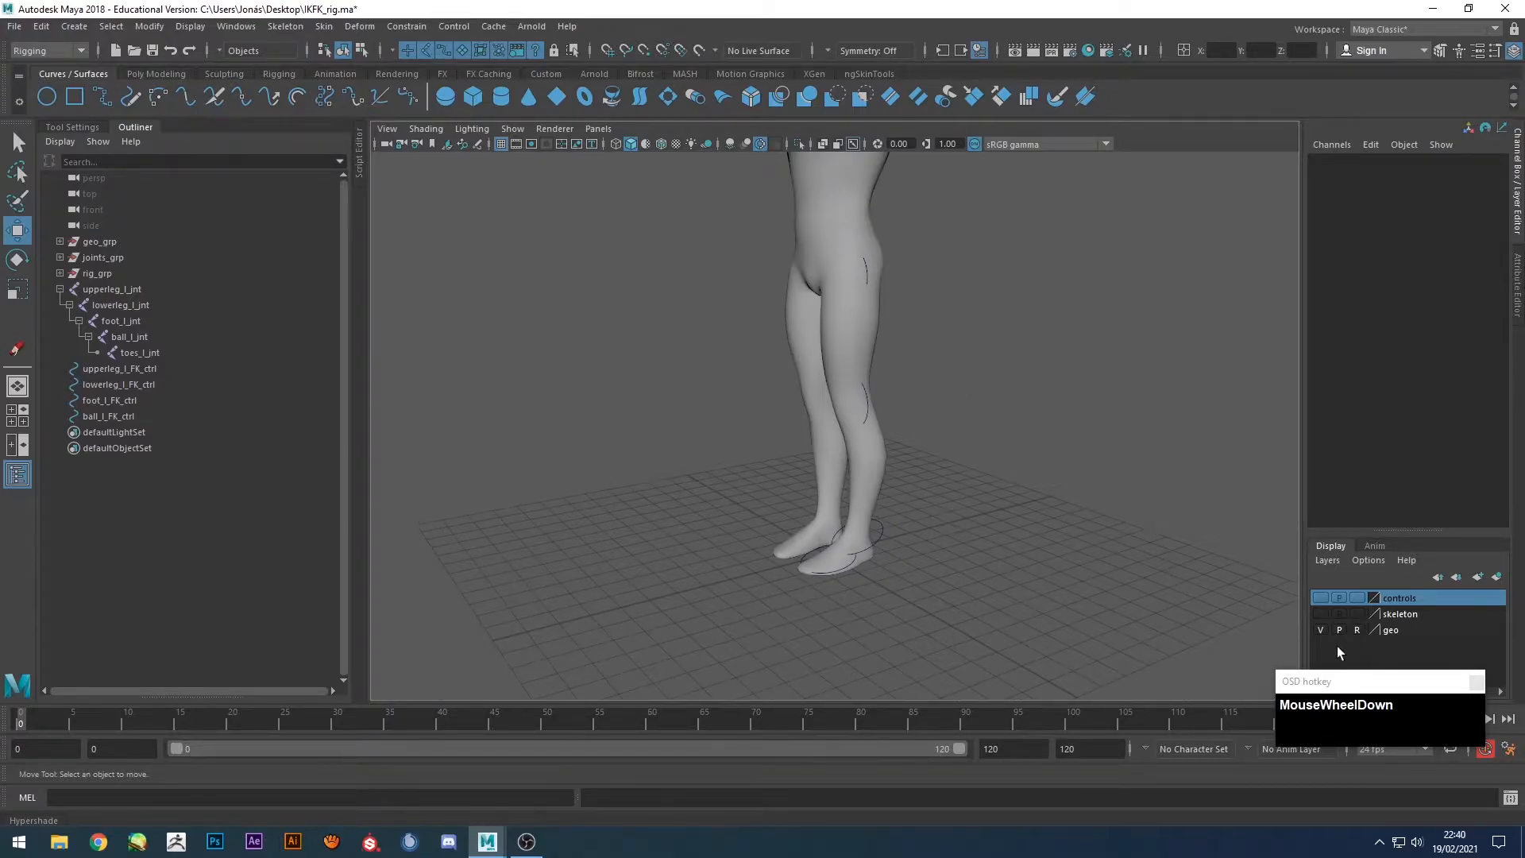
left_click(1322, 630)
left_click_drag(914, 508, 968, 517, "alt")
left_click_drag(712, 207, 1015, 527)
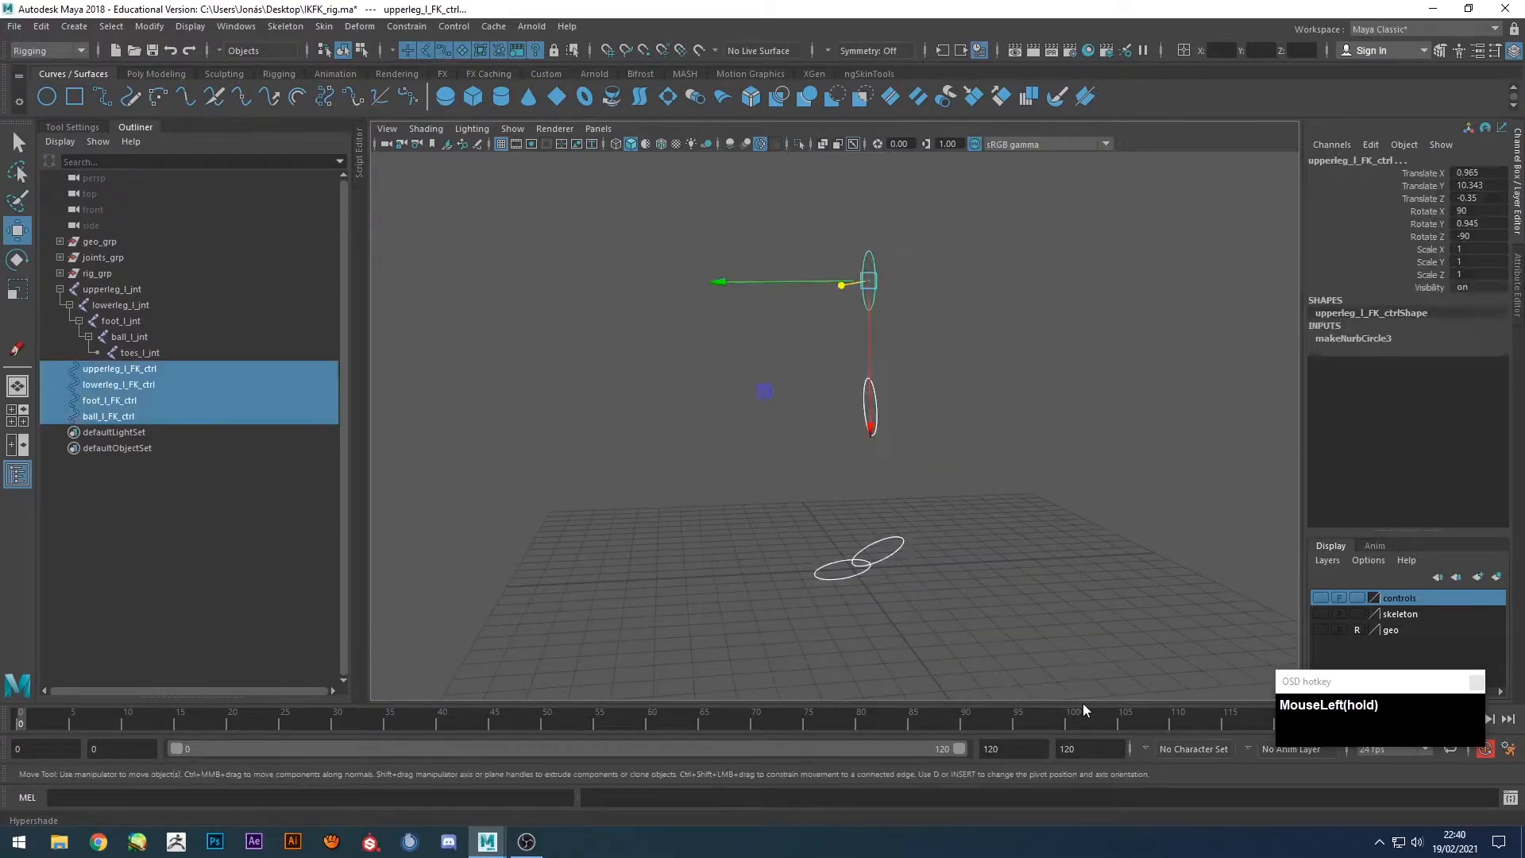
key("F9")
left_click_drag(868, 456, 918, 480, "alt")
left_click_drag(963, 218, 704, 706)
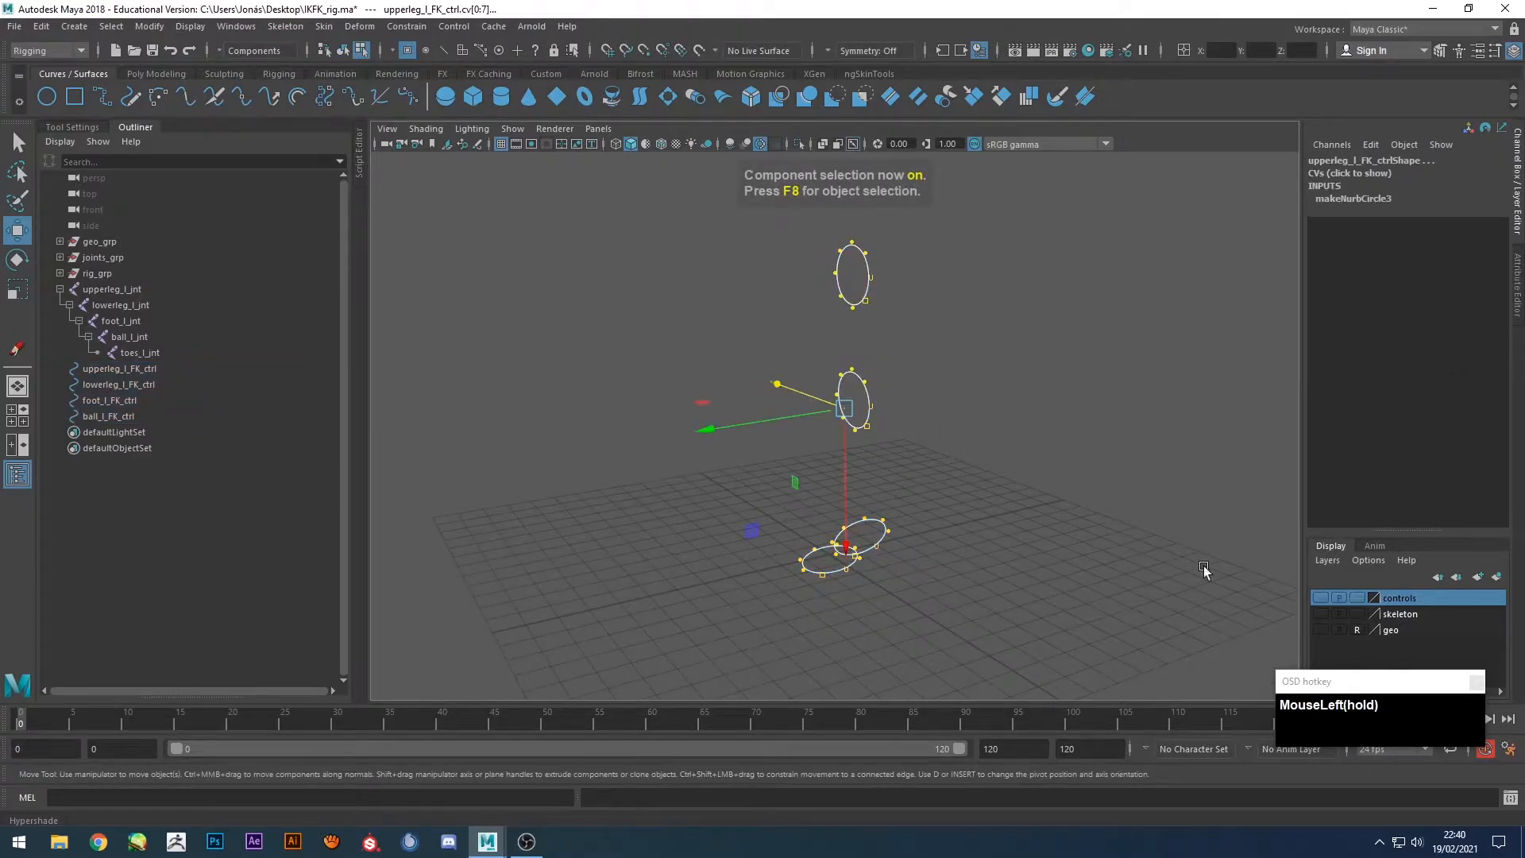
left_click(1320, 630)
Try to scale the vertices of all four FK controls together with the Scale tool's default center.
left_click_drag(937, 488, 970, 498, "alt")
key("alt+r")
left_click_drag(851, 414, 1001, 411)
key("ctrl+z")
Set the Scale tool's Scale Center to Object and enlarge the vertices of all four FK controls.
left_click(94, 128)
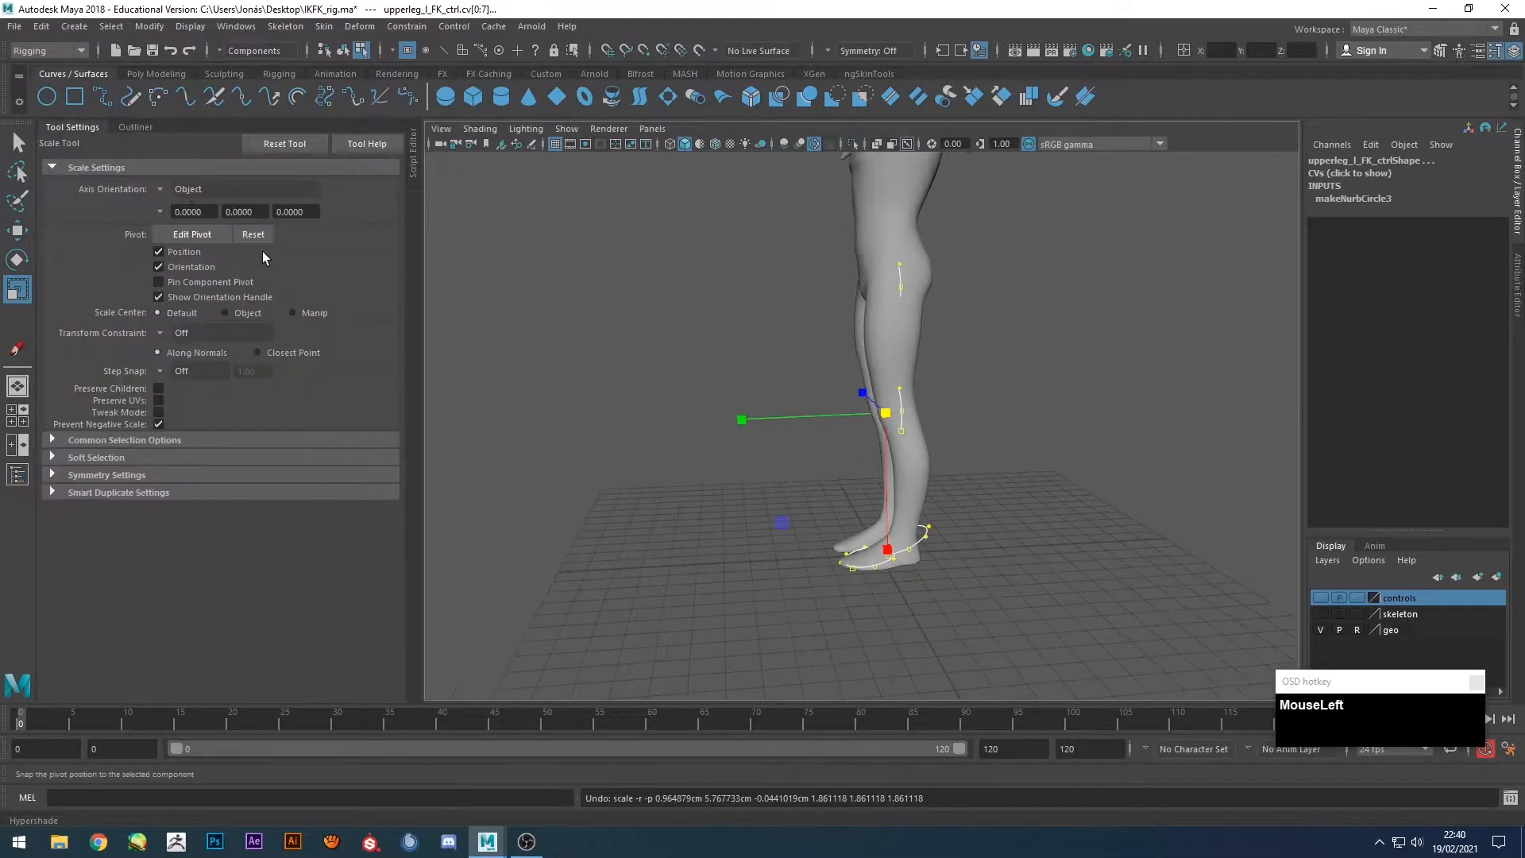
left_click(251, 315)
middle_click_drag(731, 350, 750, 383, "alt")
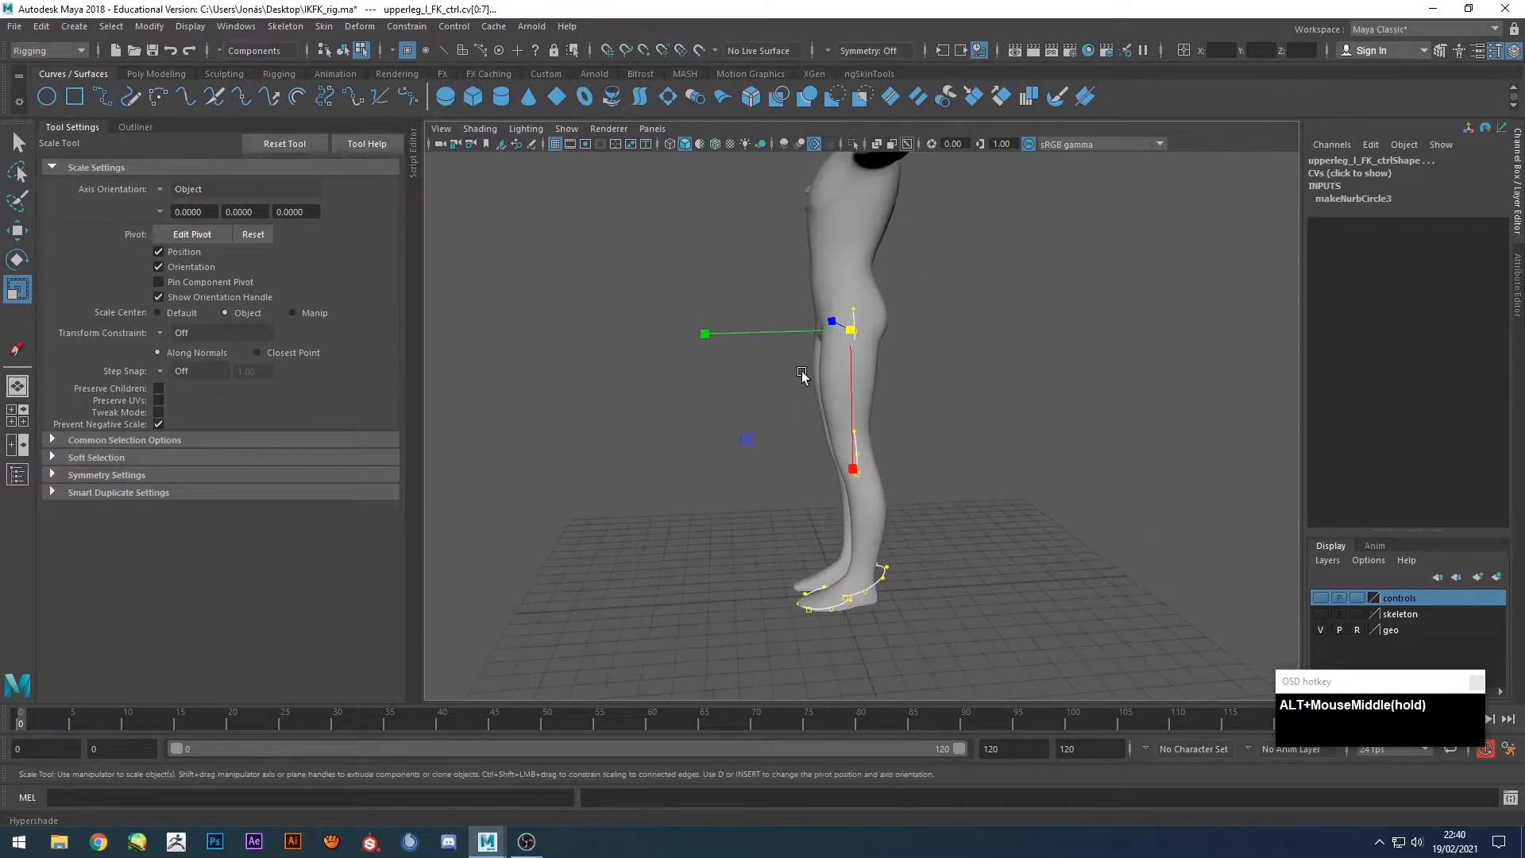
left_click_drag(859, 332, 862, 331)
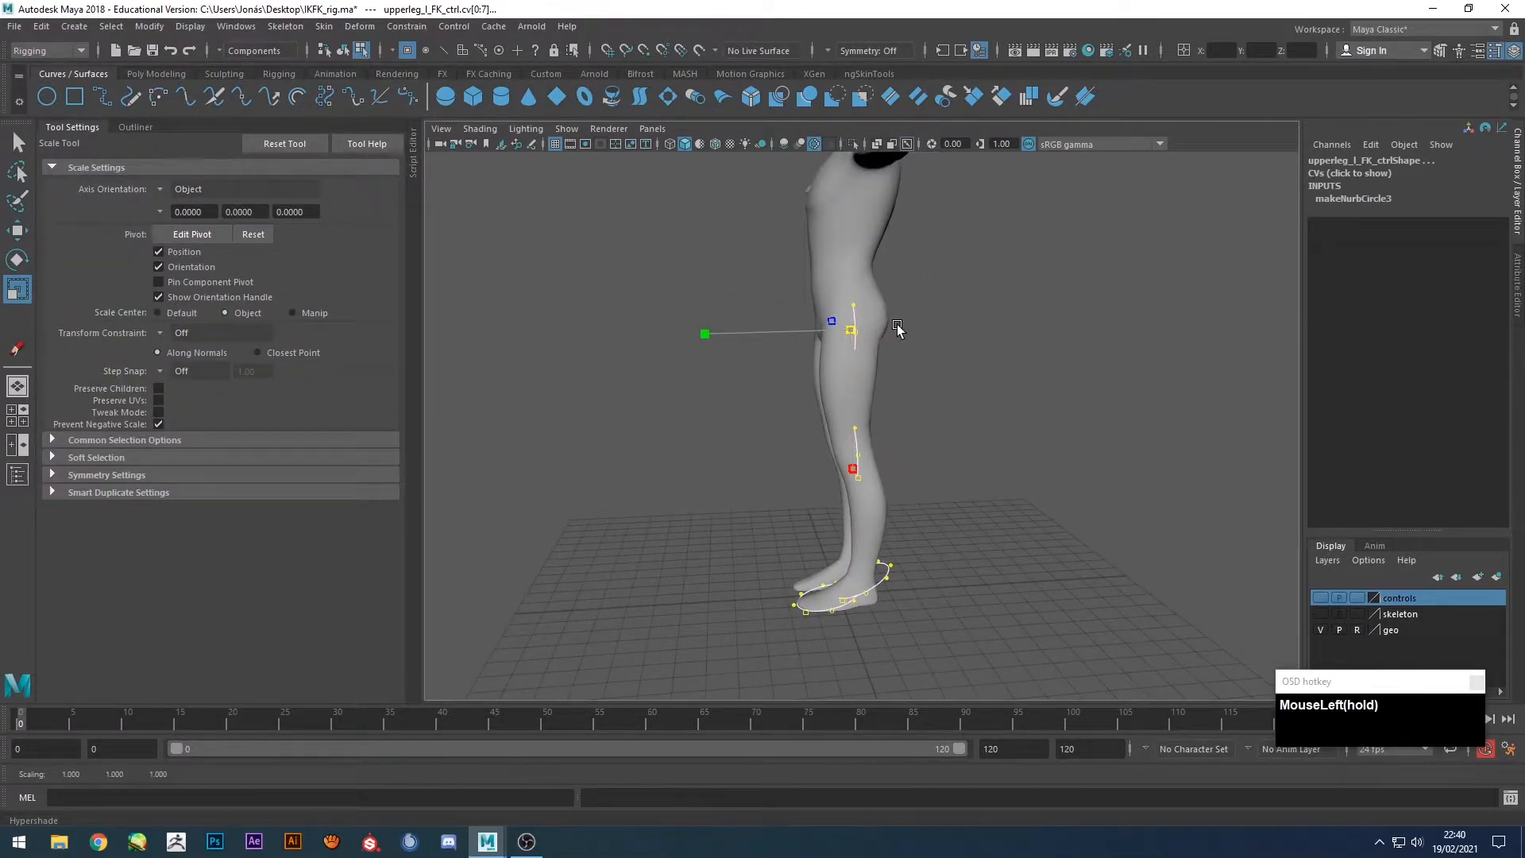
Rotate the vertices of all four FK controls about their own object centers so the circles wrap around the leg.
key("e")
left_click(222, 313)
left_click_drag(810, 190, 822, 551)
Scale down the foot FK control's vertices to fit around the ankle and display the wireframe on the shaded mesh.
middle_click_drag(855, 563, 824, 497, "alt")
right_click_drag(824, 497, 858, 551, "alt")
middle_click_drag(858, 551, 878, 371, "alt")
left_click_drag(921, 574, 772, 360)
left_click_drag(876, 354, 769, 352)
key("r")
left_click_drag(827, 470, 804, 464)
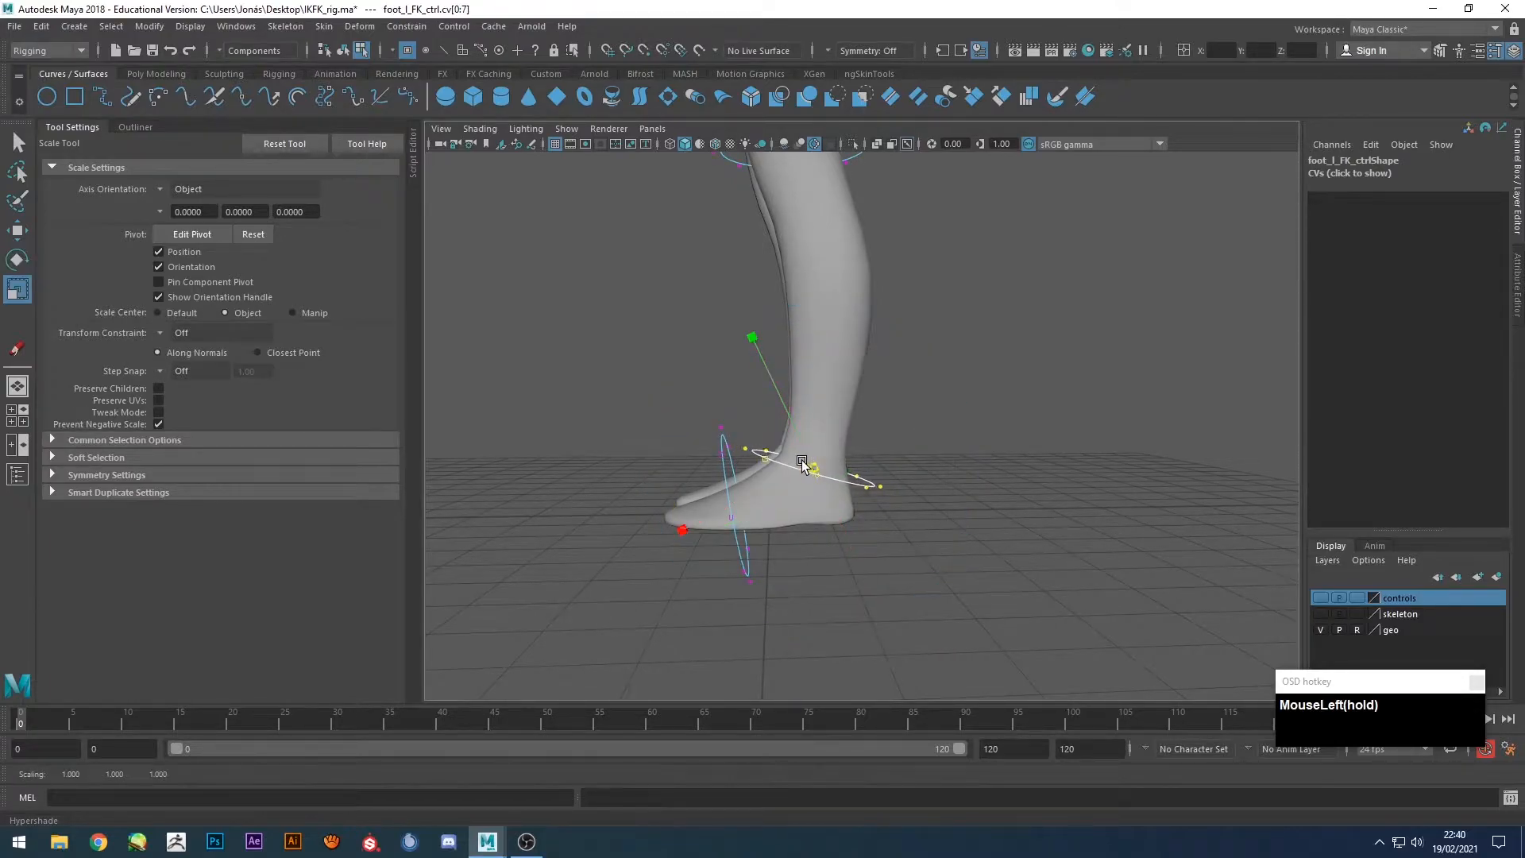
left_click(716, 146)
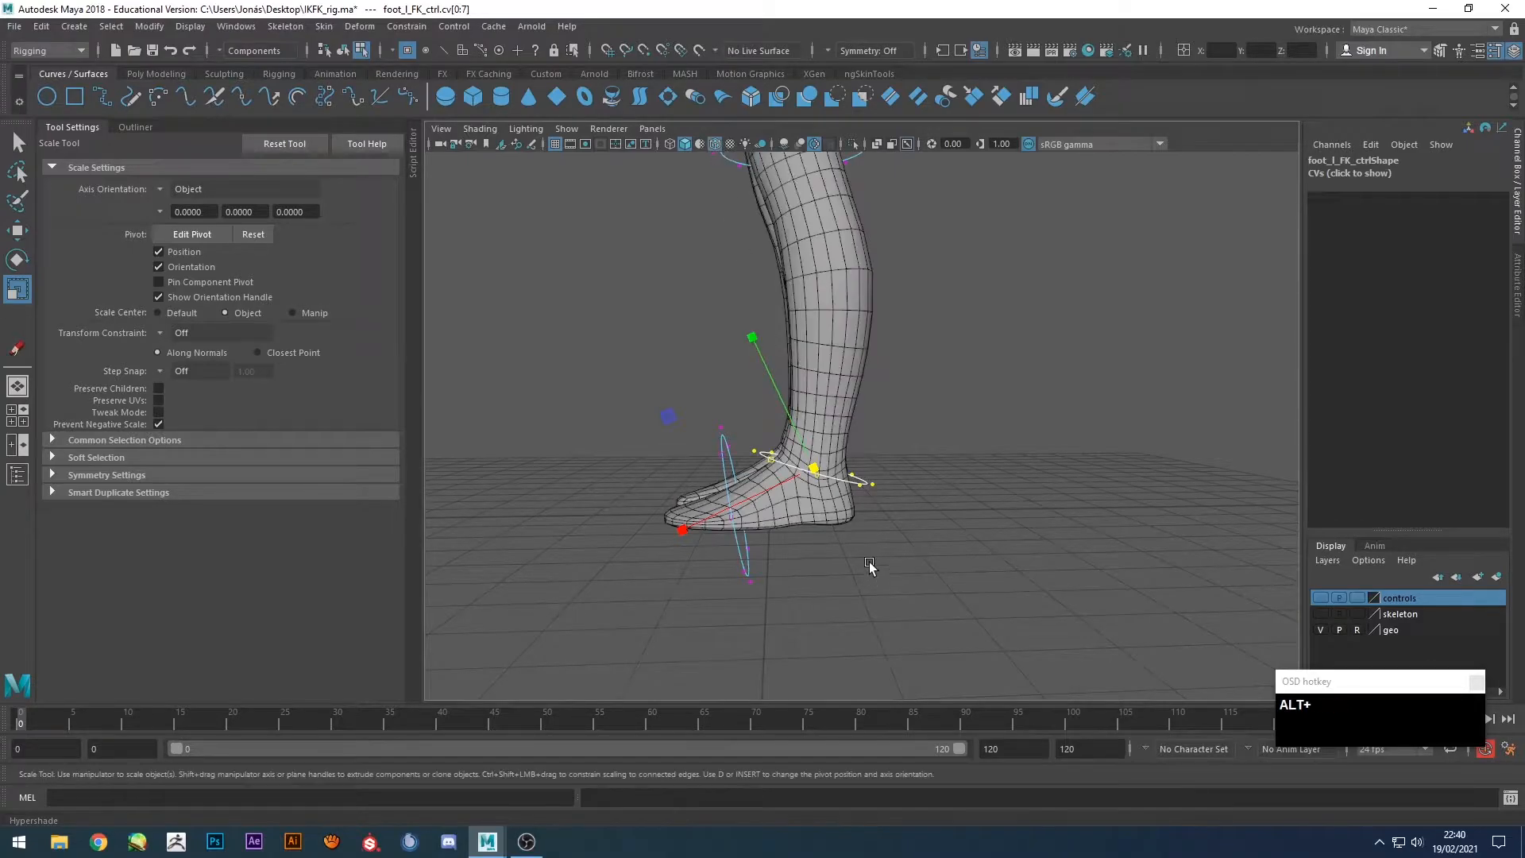
Move and rescale the foot FK control's vertices so the ring sits around the ankle.
scroll(840, 503, "up", 4)
key("w")
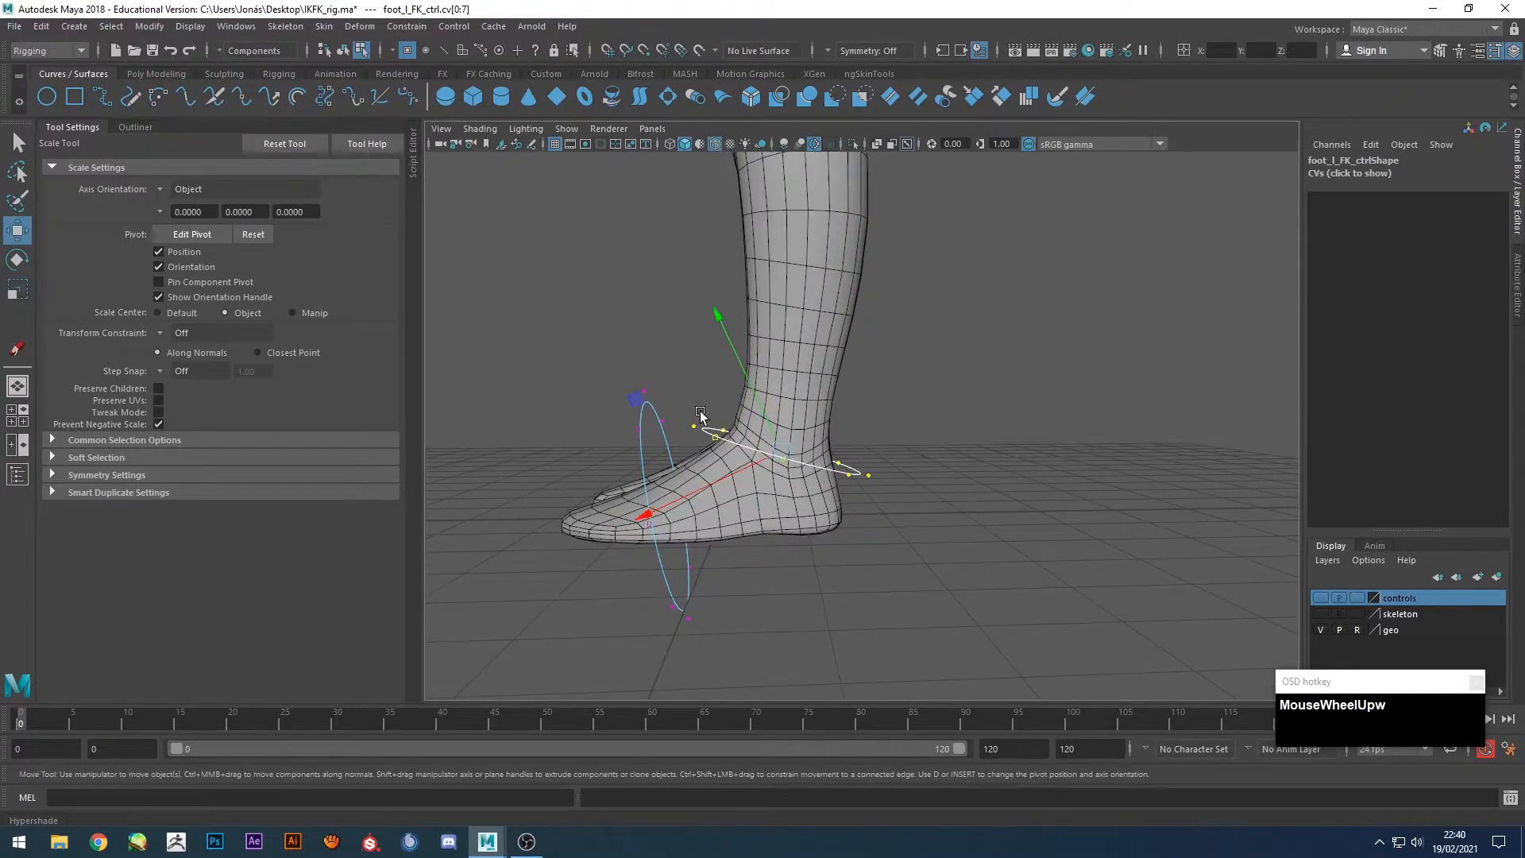
left_click_drag(636, 397, 810, 503)
key("alt+r")
left_click_drag(560, 470, 857, 575)
middle_click_drag(858, 576, 882, 627, "alt")
Rotate and scale the lower leg FK control's vertices so the ring fits around the knee.
left_click_drag(635, 364, 893, 474)
key("e")
left_click_drag(908, 350, 897, 459)
key("alt+r")
left_click_drag(552, 462, 574, 467)
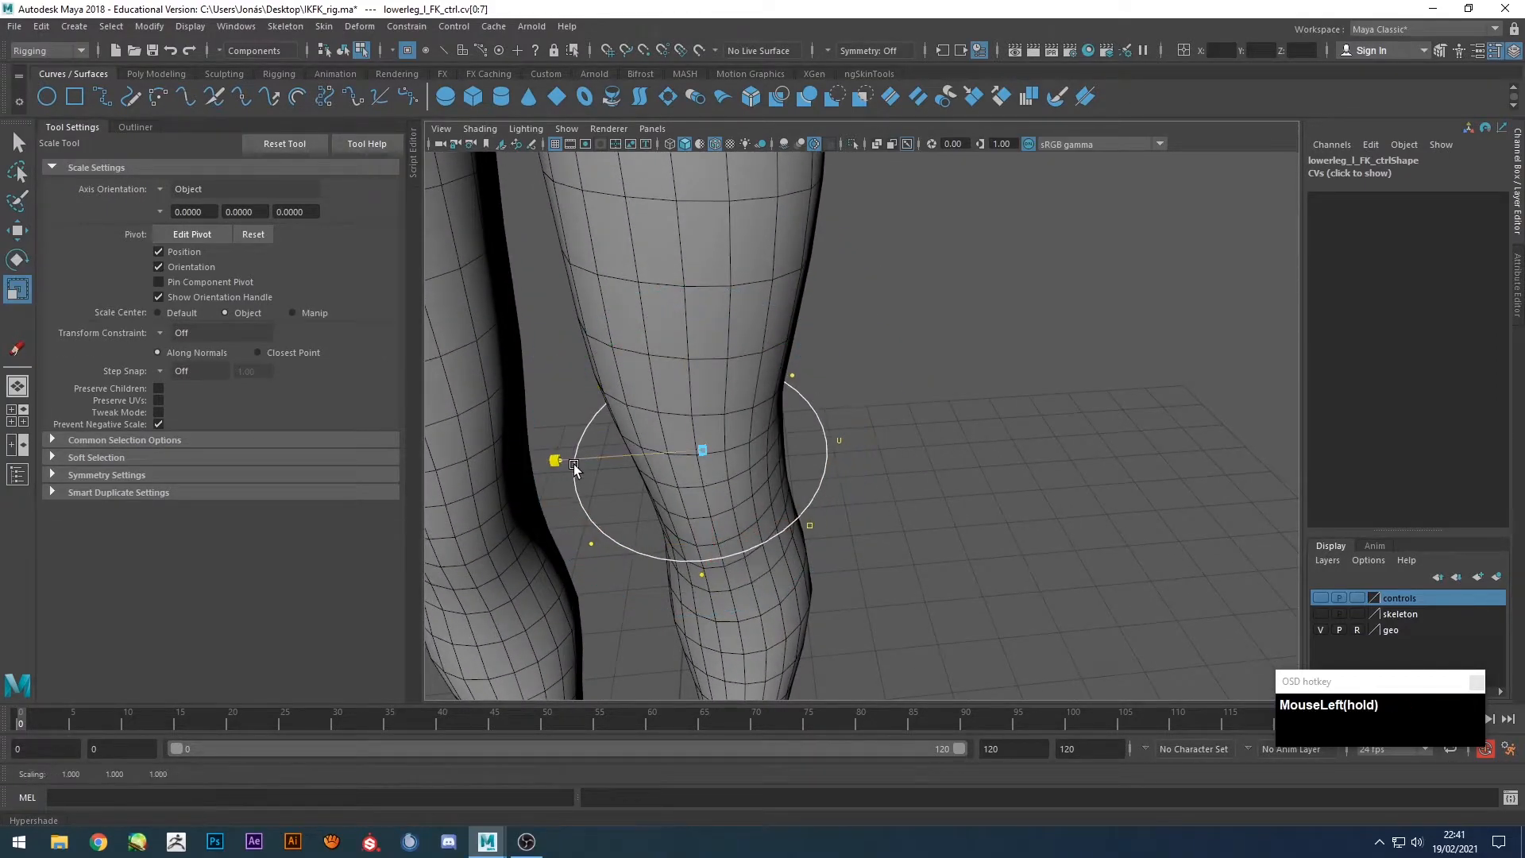
Enlarge the upper leg FK control's vertices around the top of the thigh.
scroll(823, 342, "down", 3)
middle_click_drag(872, 551, 936, 388, "alt")
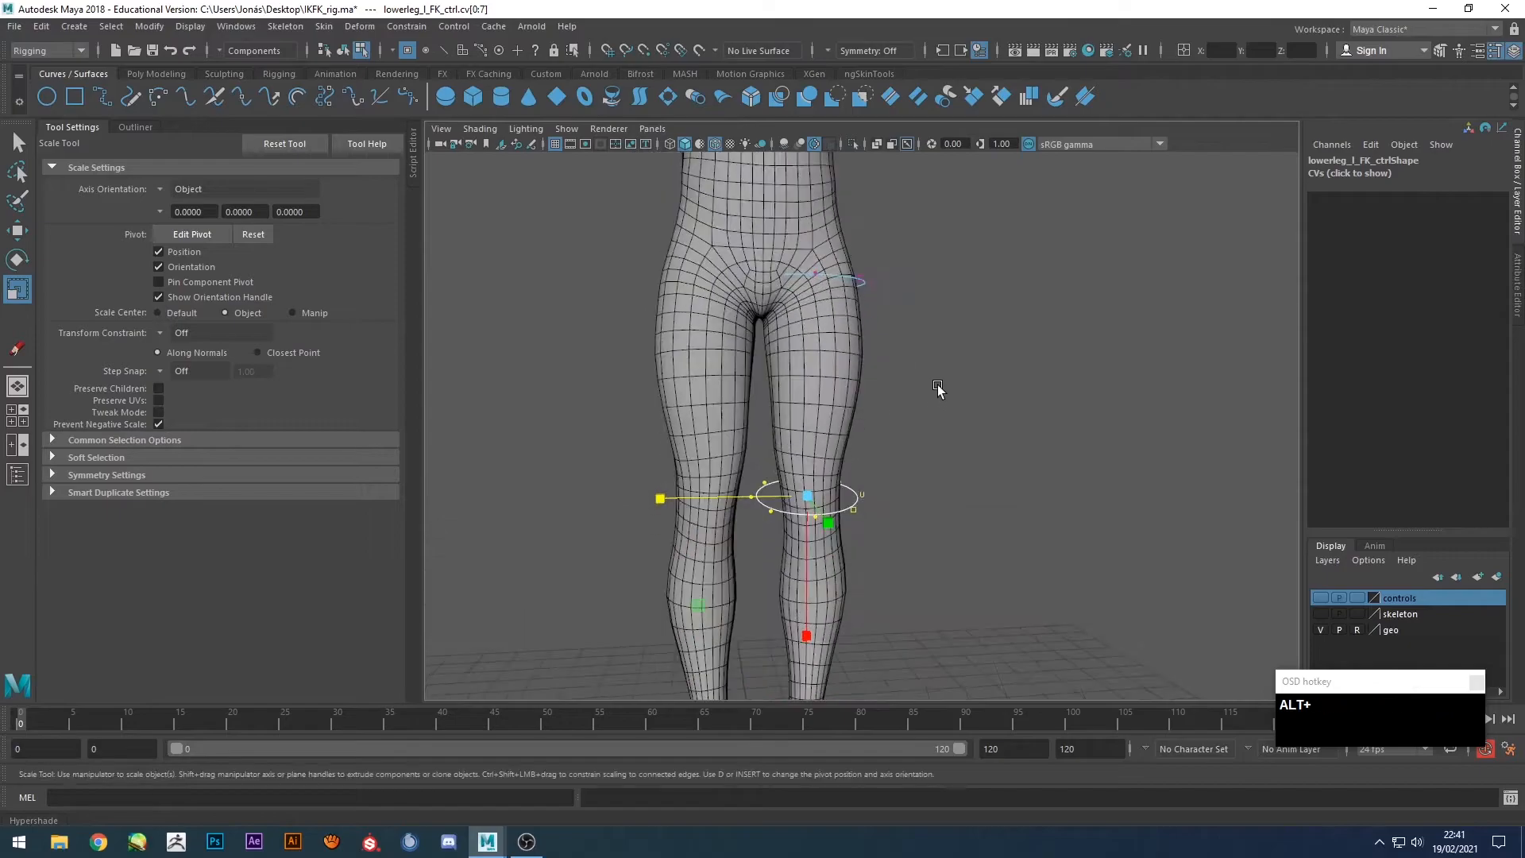
left_click(744, 283)
left_click_drag(814, 283, 826, 286)
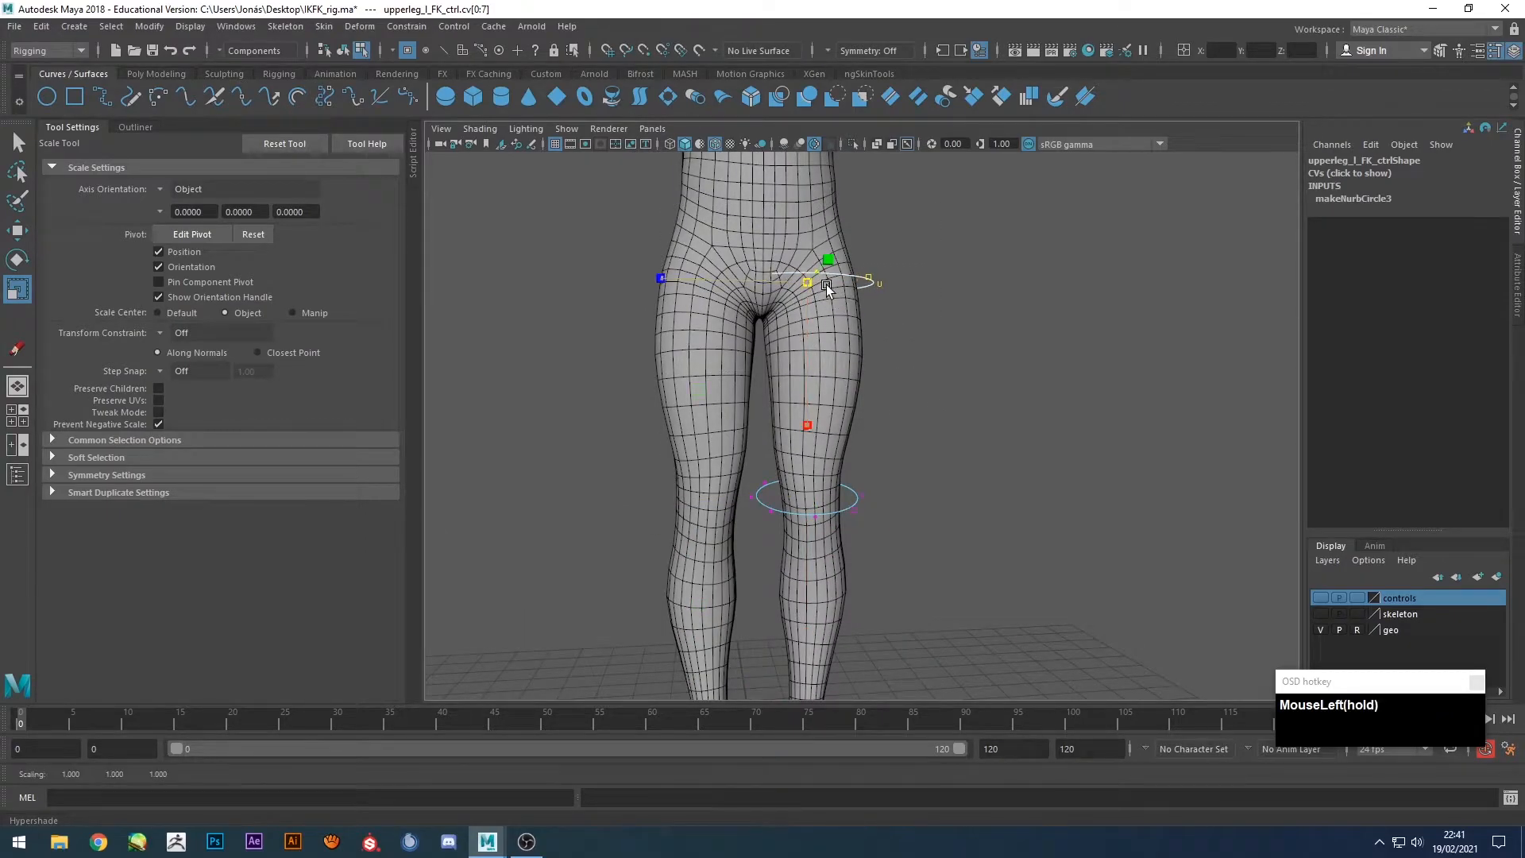
Move the upper leg FK control's inner vertices down between the thighs and rotate them with the Rotate tool's default center.
left_click_drag(701, 215, 746, 332)
key("w")
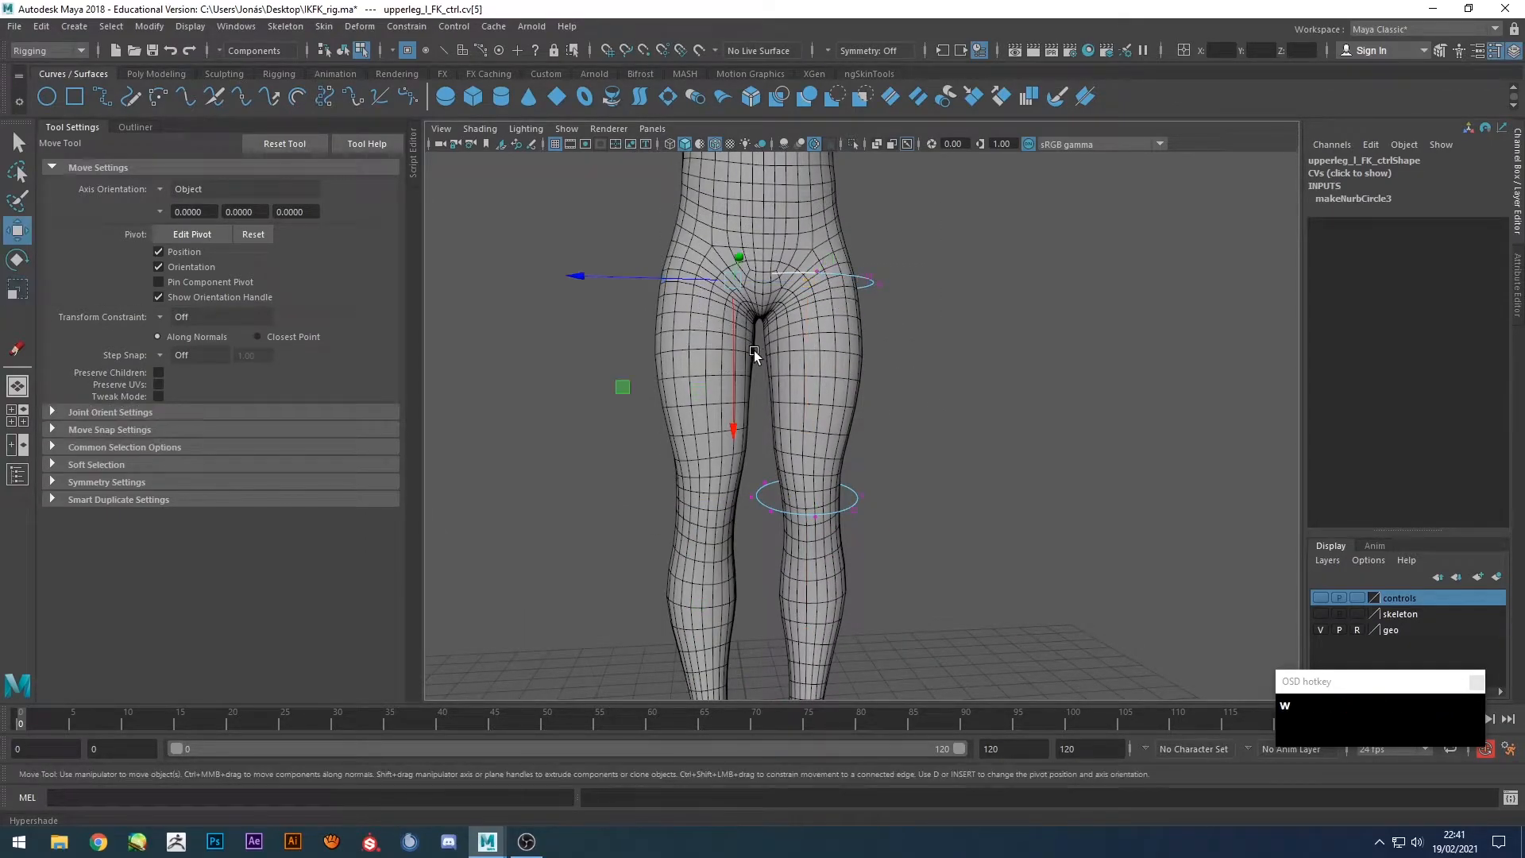
key("b")
left_click_drag(733, 349, 734, 425)
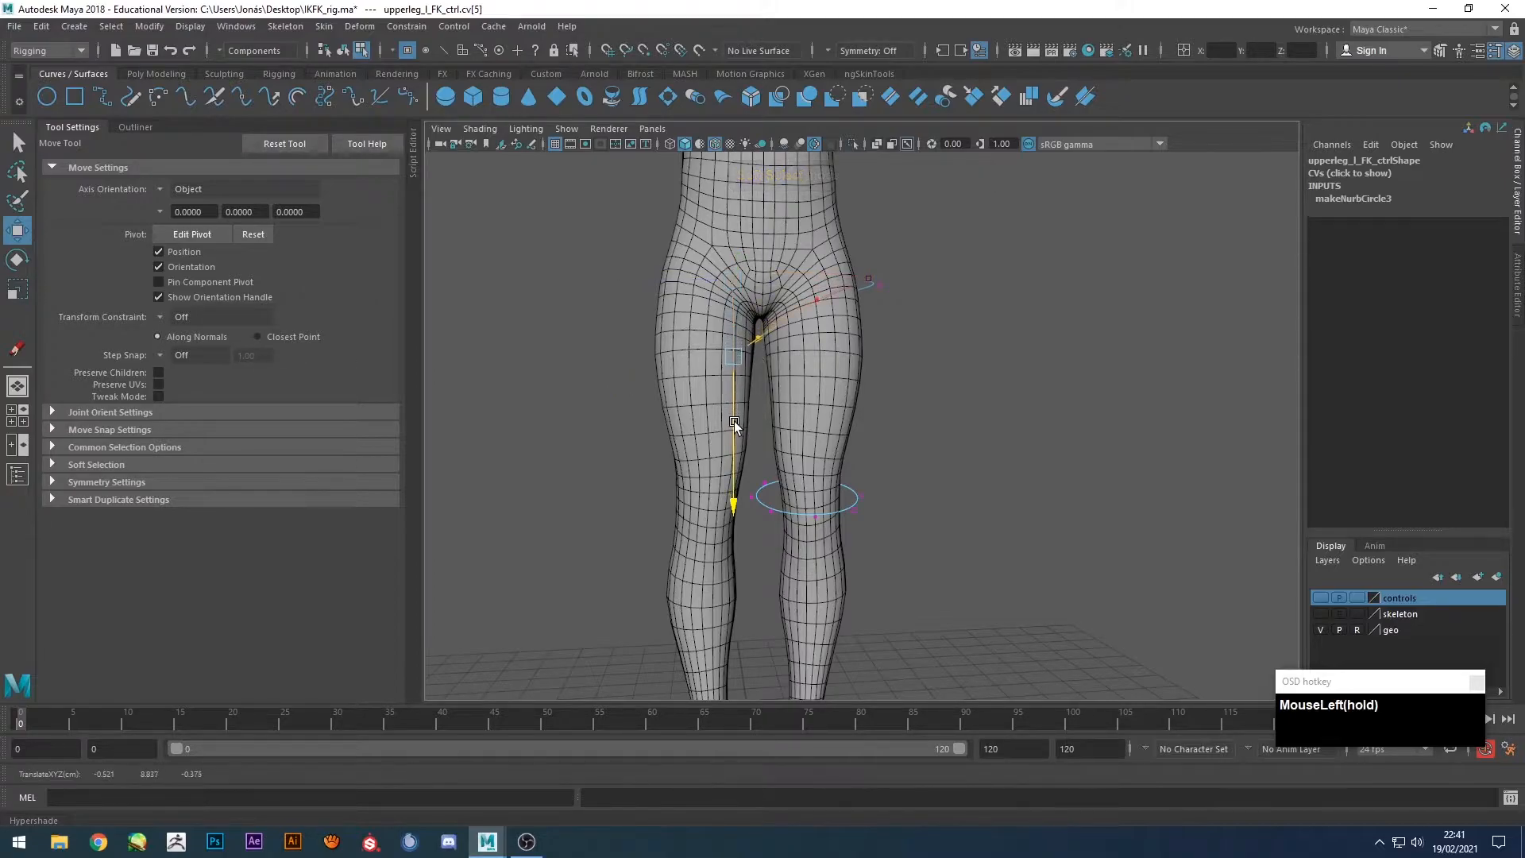
left_click_drag(675, 354, 700, 359)
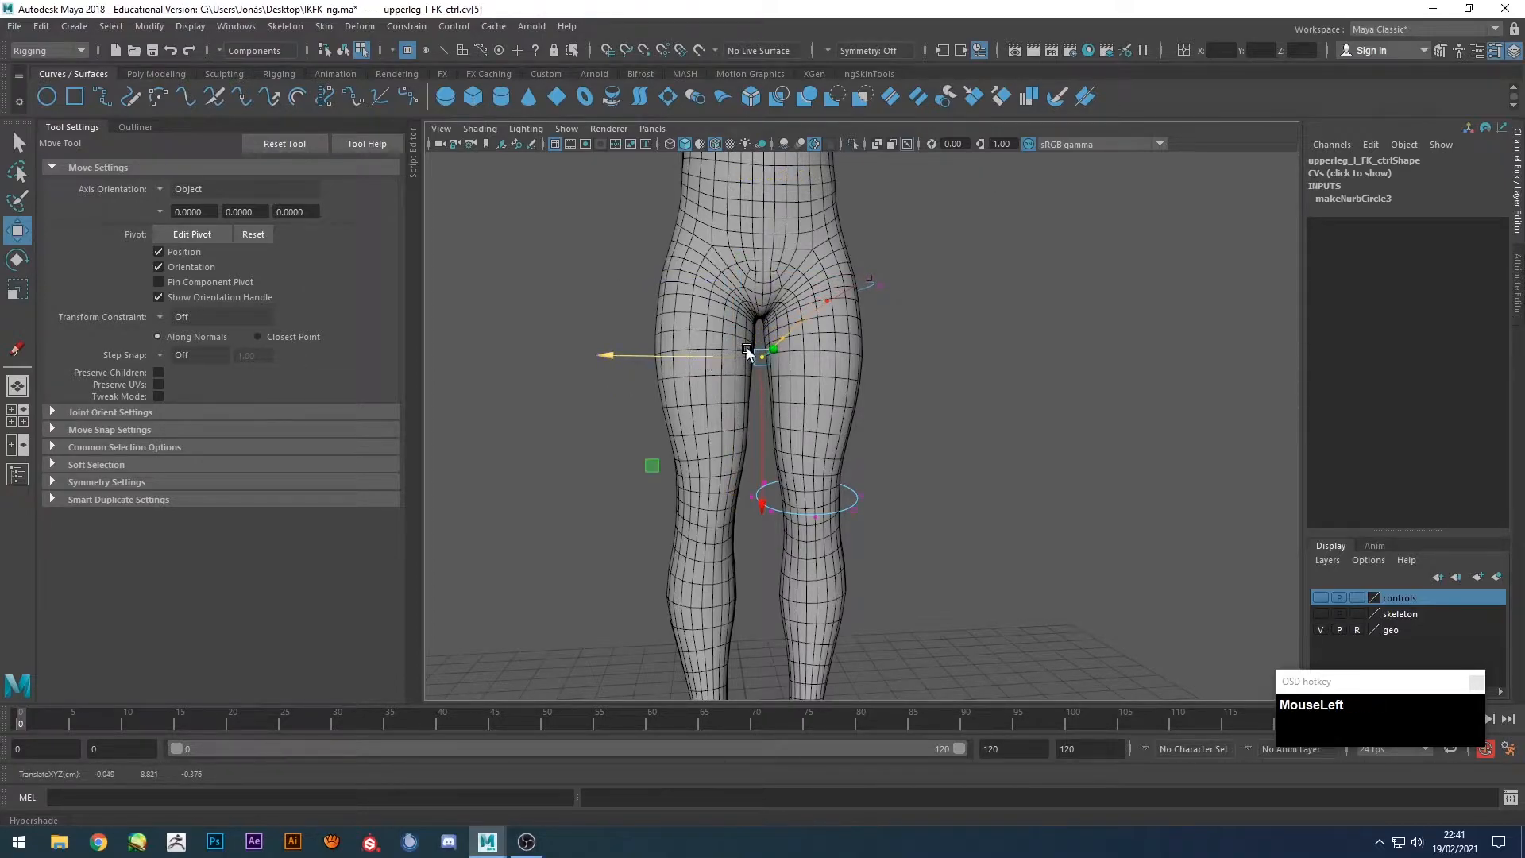
key("e")
left_click(181, 312)
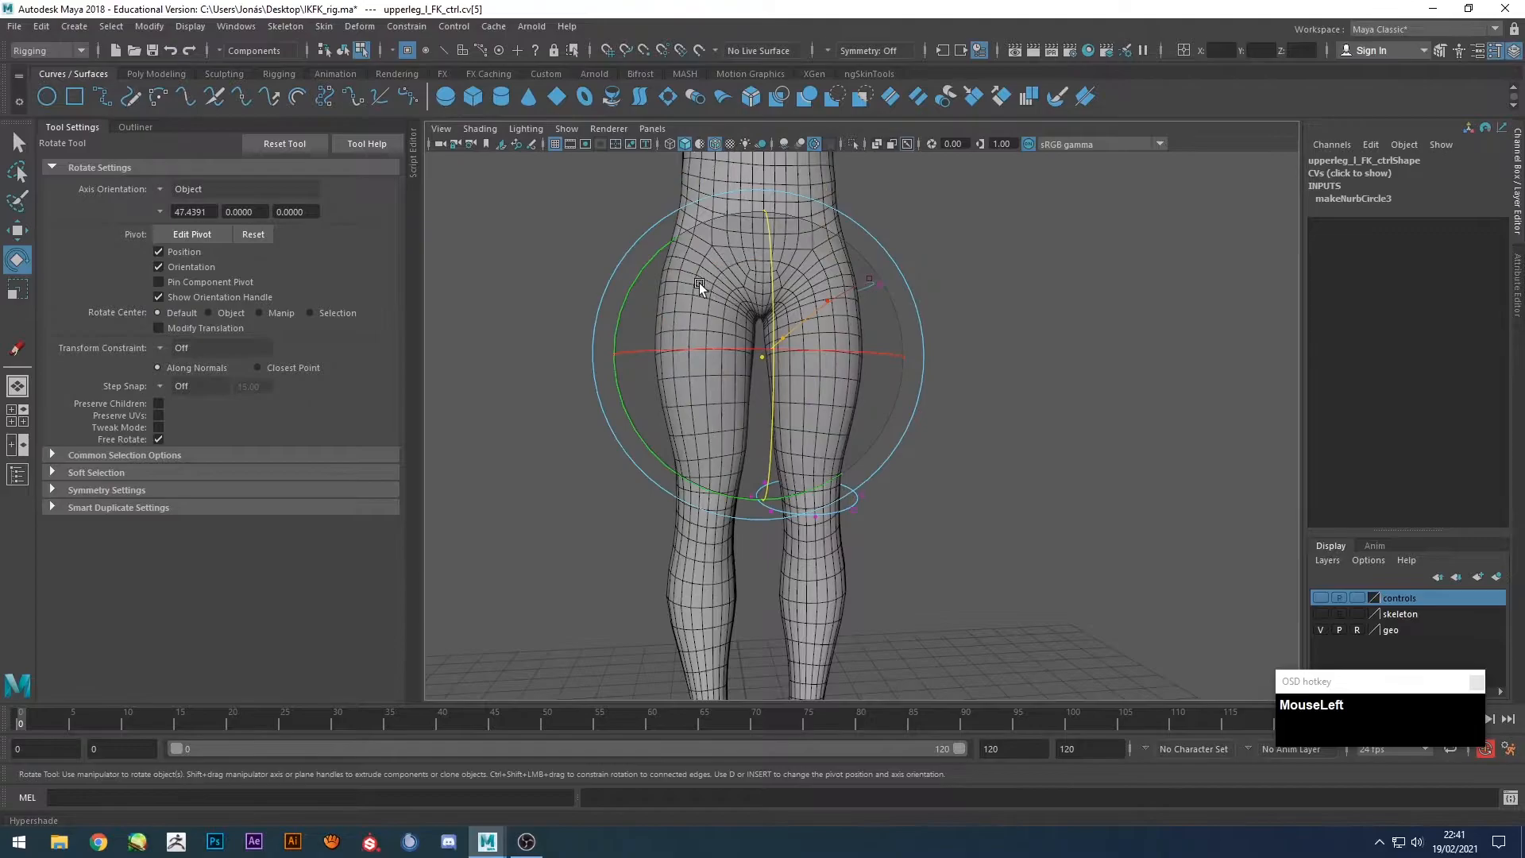
left_click_drag(640, 273, 627, 364)
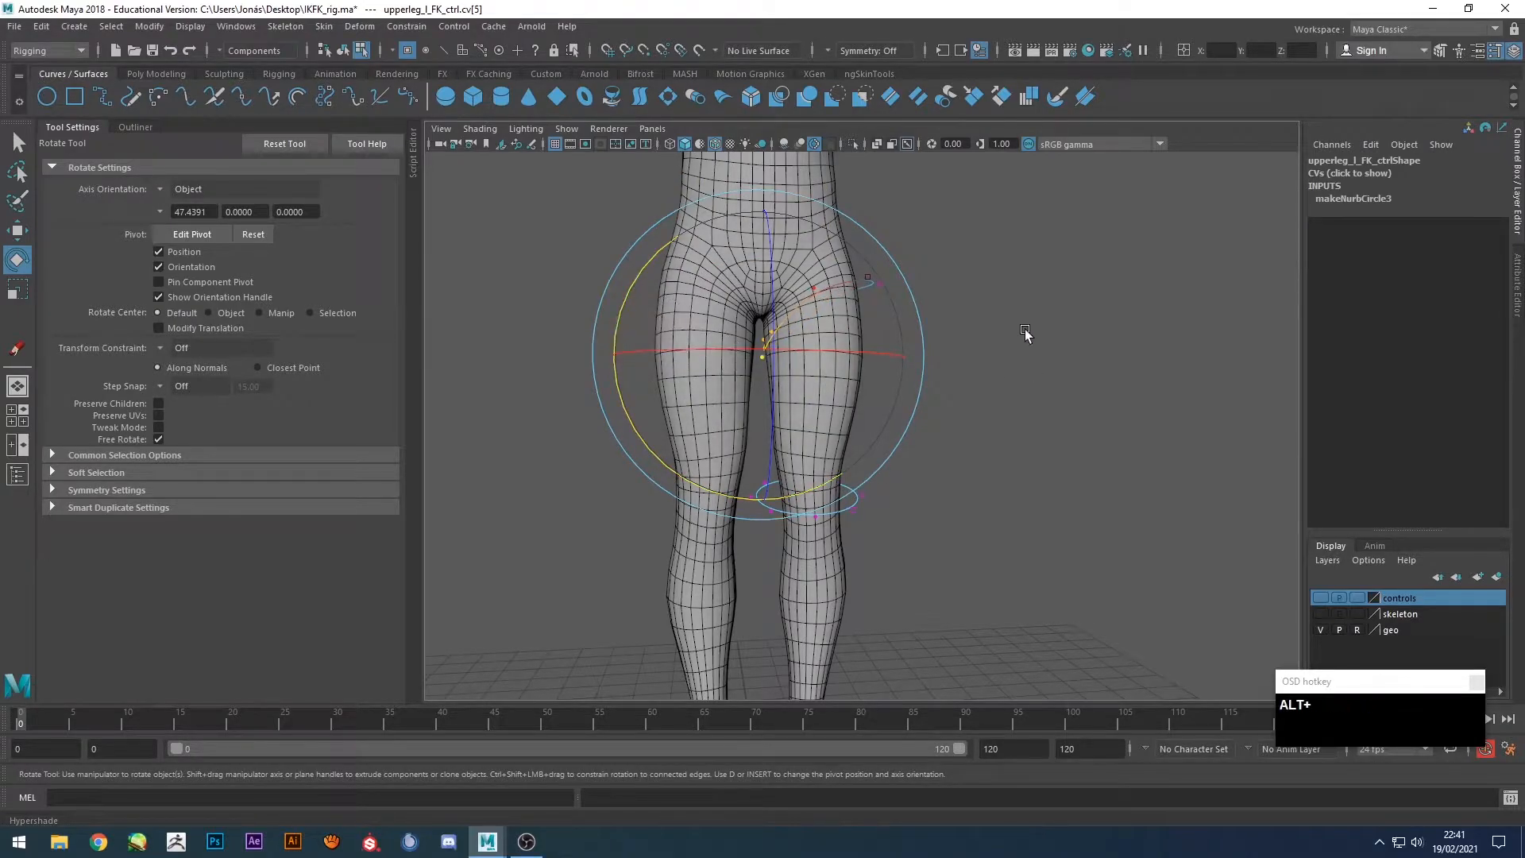
Select and reposition the outer vertices of the upper leg FK control beside the hip.
left_click_drag(1027, 333, 966, 307, "alt")
left_click(966, 306)
left_click(850, 303)
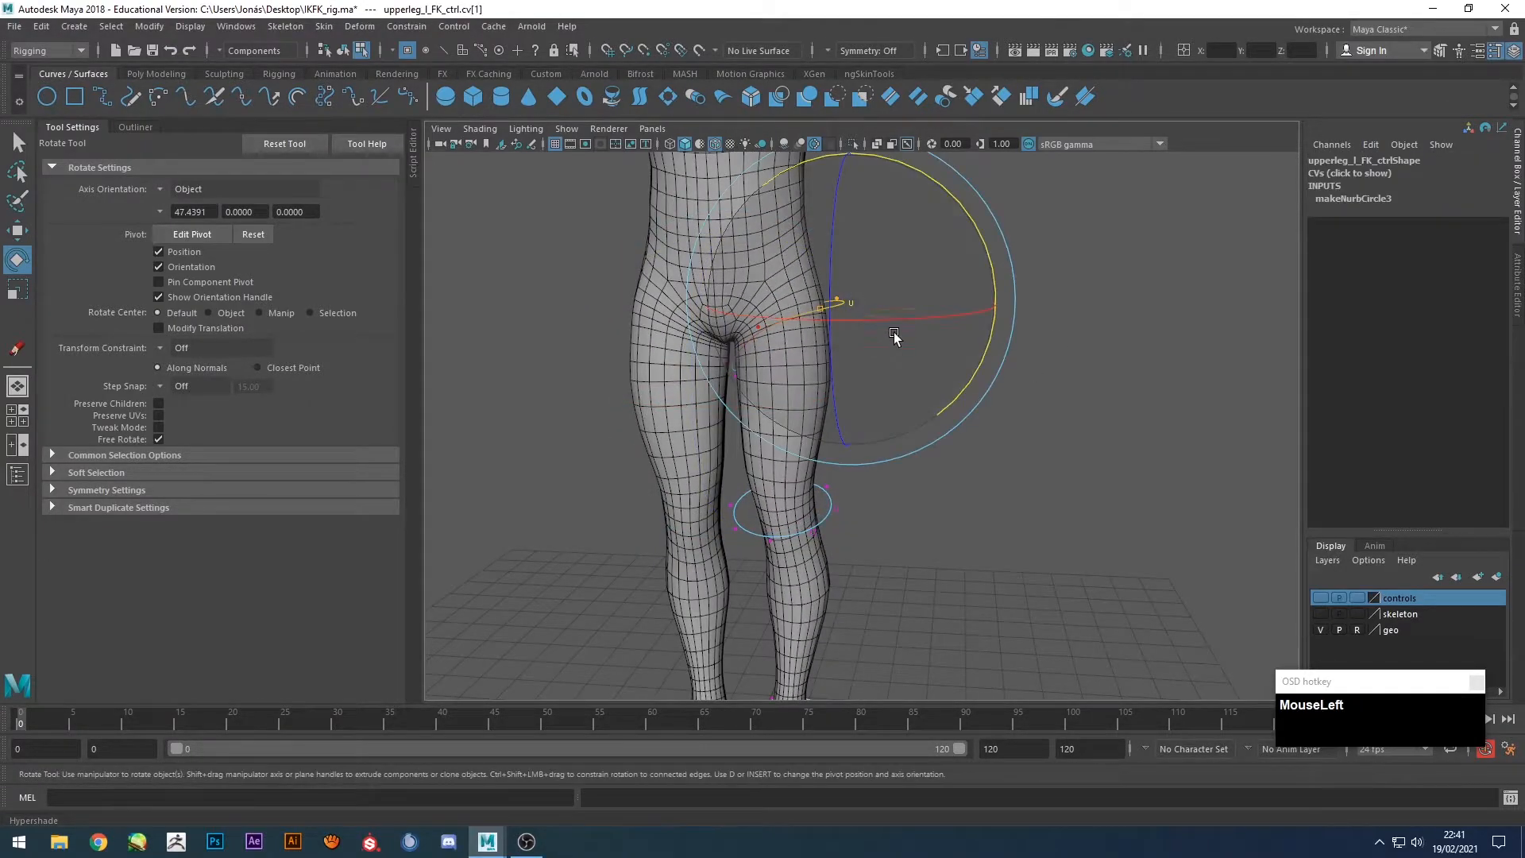
key("w")
left_click_drag(760, 301, 913, 429)
middle_click_drag(912, 429, 902, 344, "alt")
Select the ball FK control's vertices and scale the ring down to fit around the front of the foot.
left_click_drag(903, 344, 786, 415, "alt")
left_click_drag(797, 359, 953, 490)
scroll(822, 486, "up", 3)
middle_click_drag(822, 486, 929, 473, "alt")
key("alt+r")
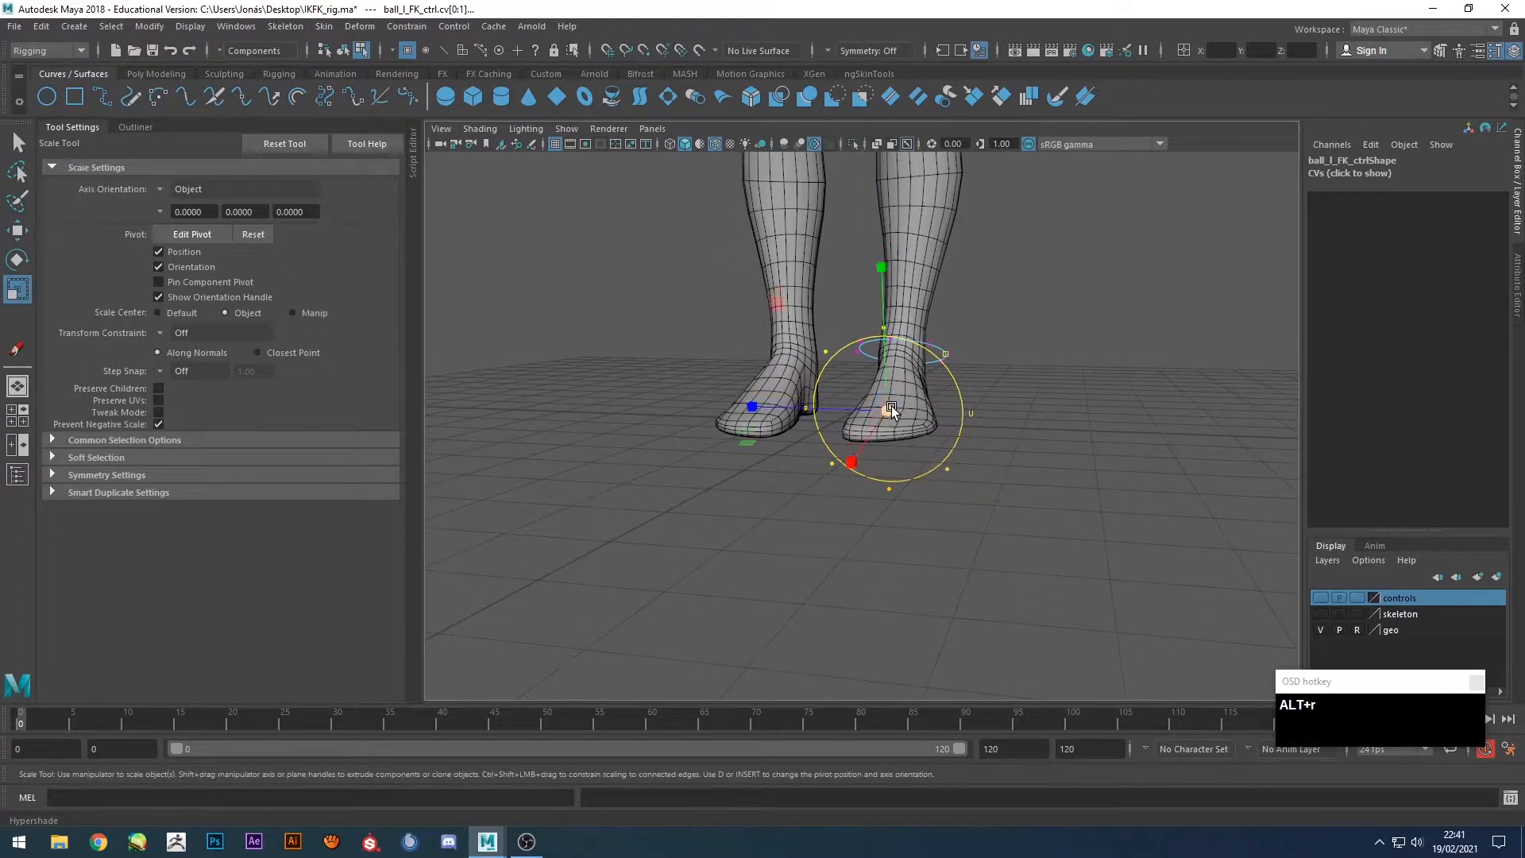
left_click_drag(891, 409, 855, 411)
left_click_drag(861, 406, 897, 498, "alt")
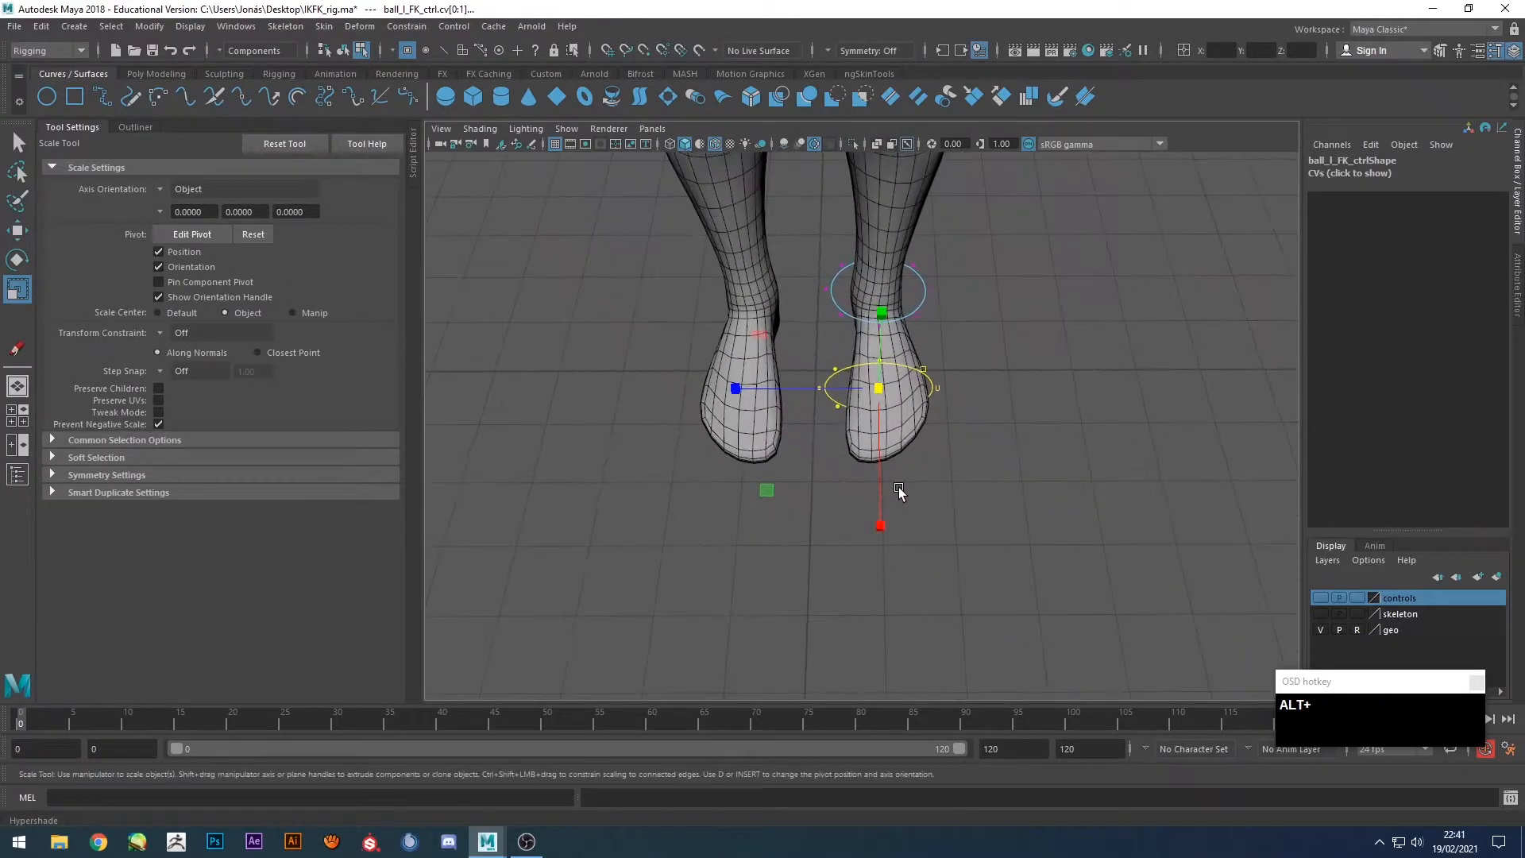
Shift the ball FK control's vertices to line the ring up with the left foot.
key("alt+w")
left_click_drag(829, 386, 834, 389)
left_click_drag(833, 389, 741, 445, "alt")
scroll(908, 436, "up", 5)
scroll(878, 442, "down", 2)
left_click_drag(878, 442, 940, 530, "alt")
left_click_drag(836, 512, 837, 512)
Set the Scale Center to Default and flatten the ball FK control's lower vertices under the foot.
left_click_drag(836, 512, 922, 439, "alt")
key("r")
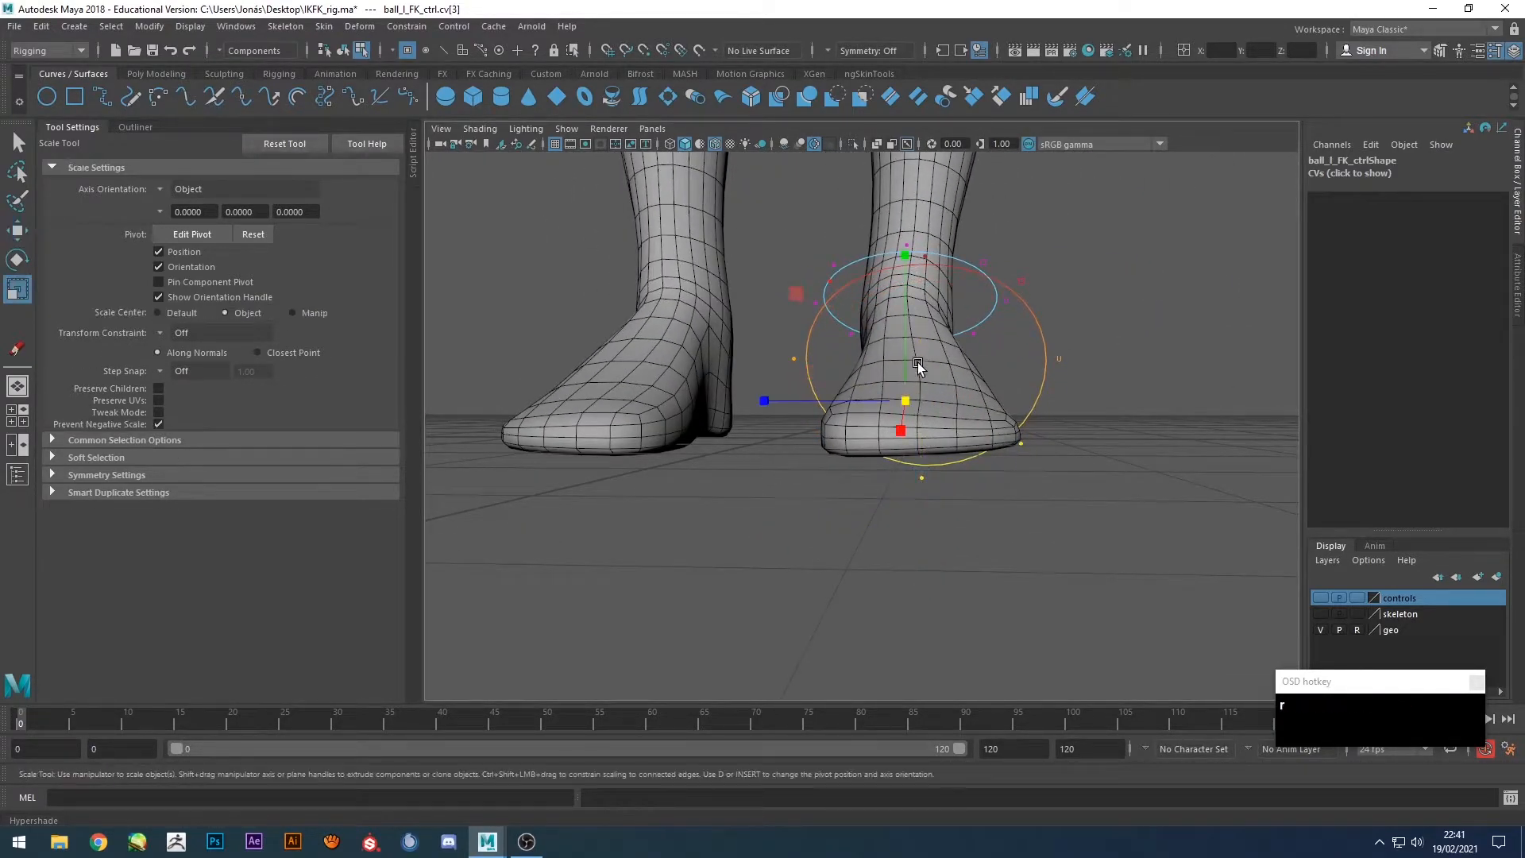
left_click(191, 313)
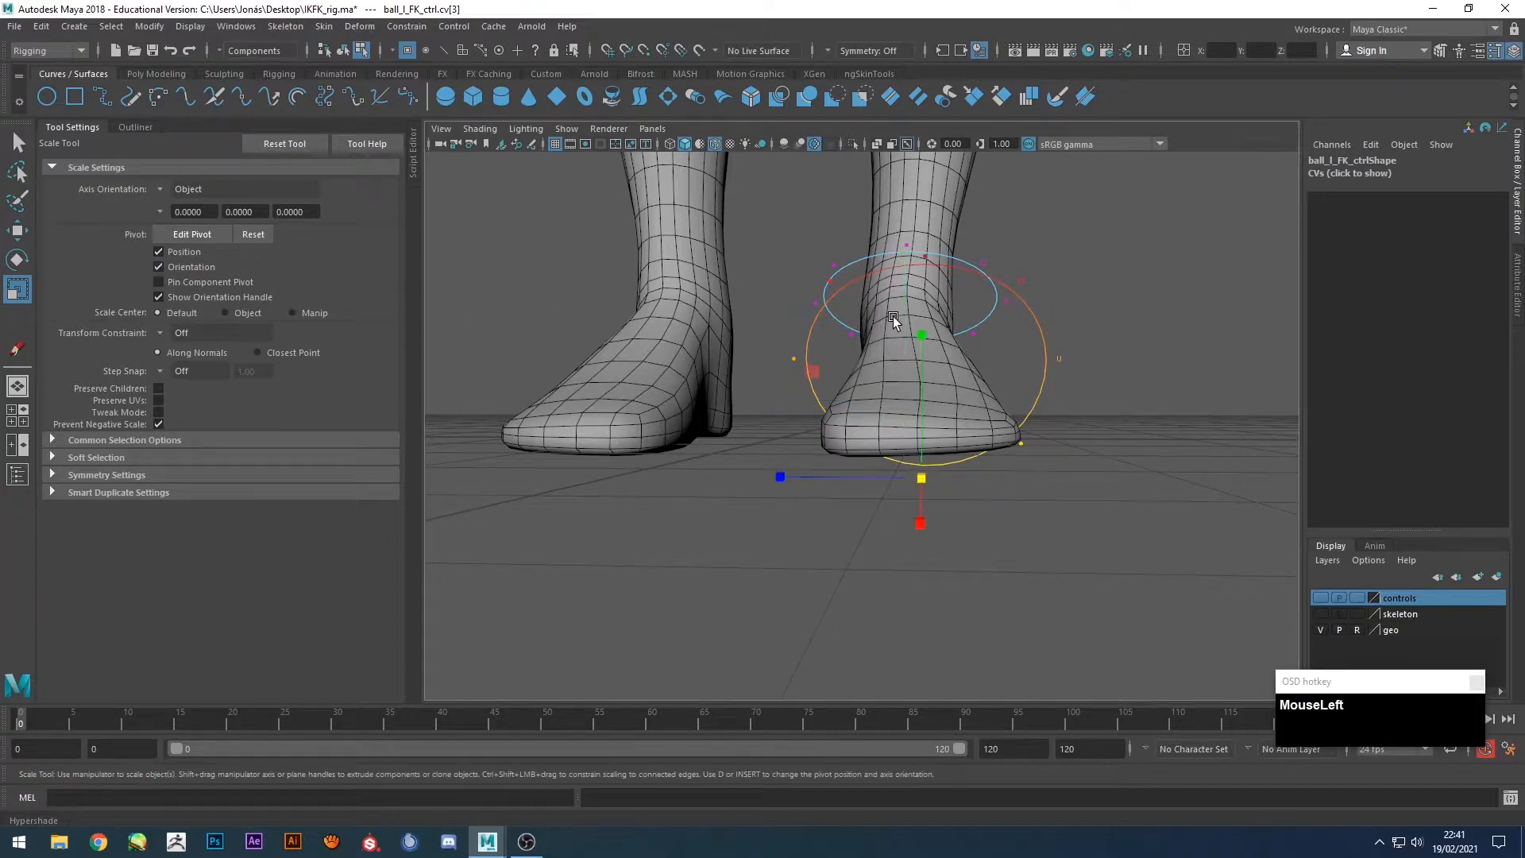
left_click_drag(918, 327, 891, 394)
Return to object selection mode, clear the selection and turn off the wireframe on the shaded mesh.
key("alt+w")
key("F8")
left_click(1100, 433)
scroll(964, 442, "down", 5)
middle_click_drag(963, 442, 932, 551, "alt")
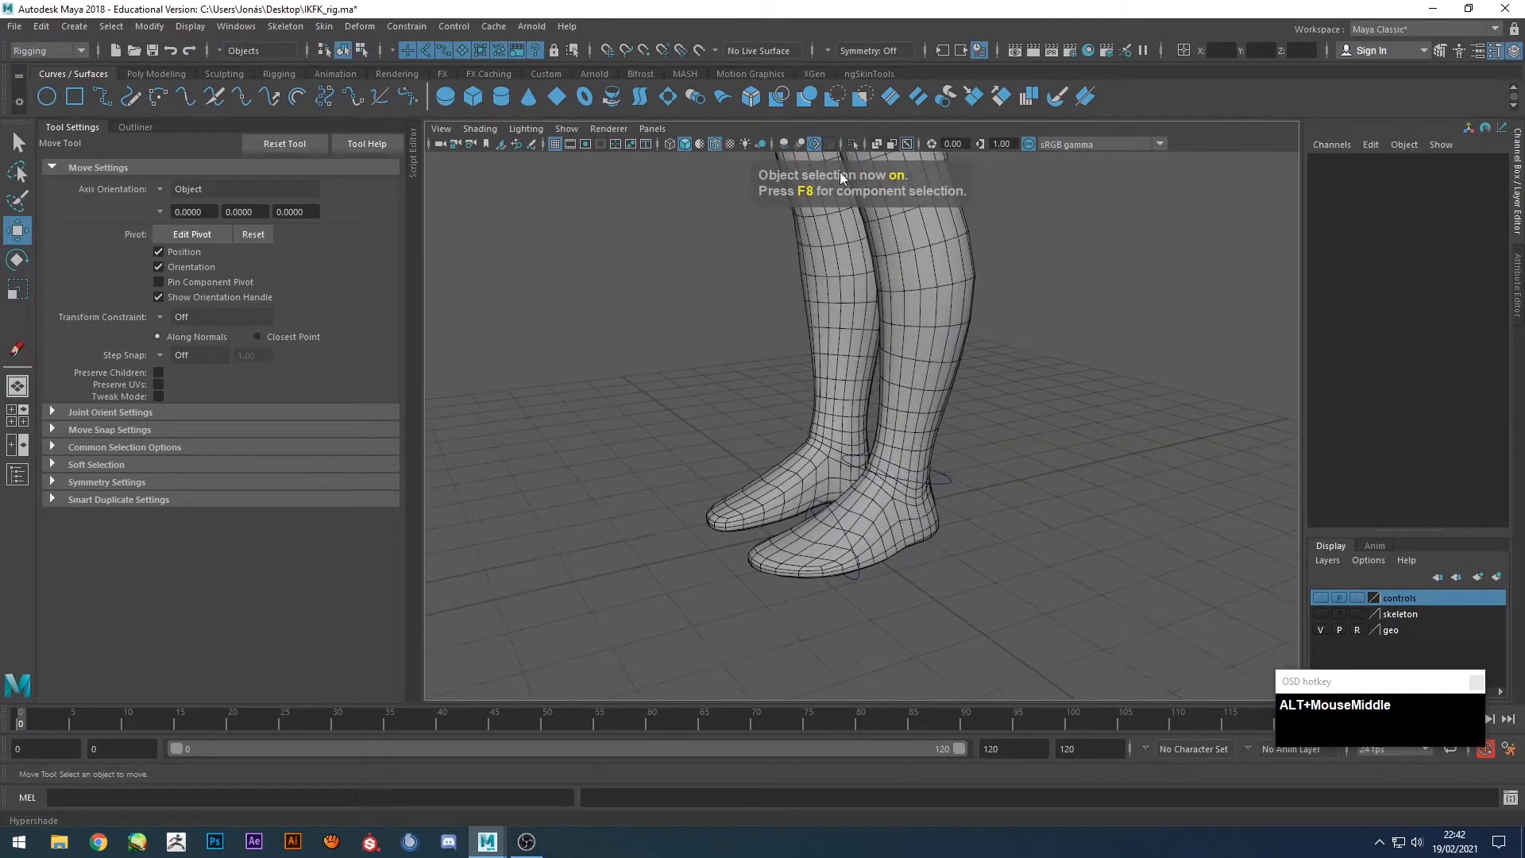
left_click(716, 144)
scroll(884, 498, "down", 5)
middle_click_drag(923, 440, 931, 529, "alt")
mouse_move(931, 529)
left_mouse_down("alt")
mouse_move(994, 502)
mouse_move(892, 479)
mouse_move(892, 503)
mouse_move(733, 437)
left_mouse_up("alt")
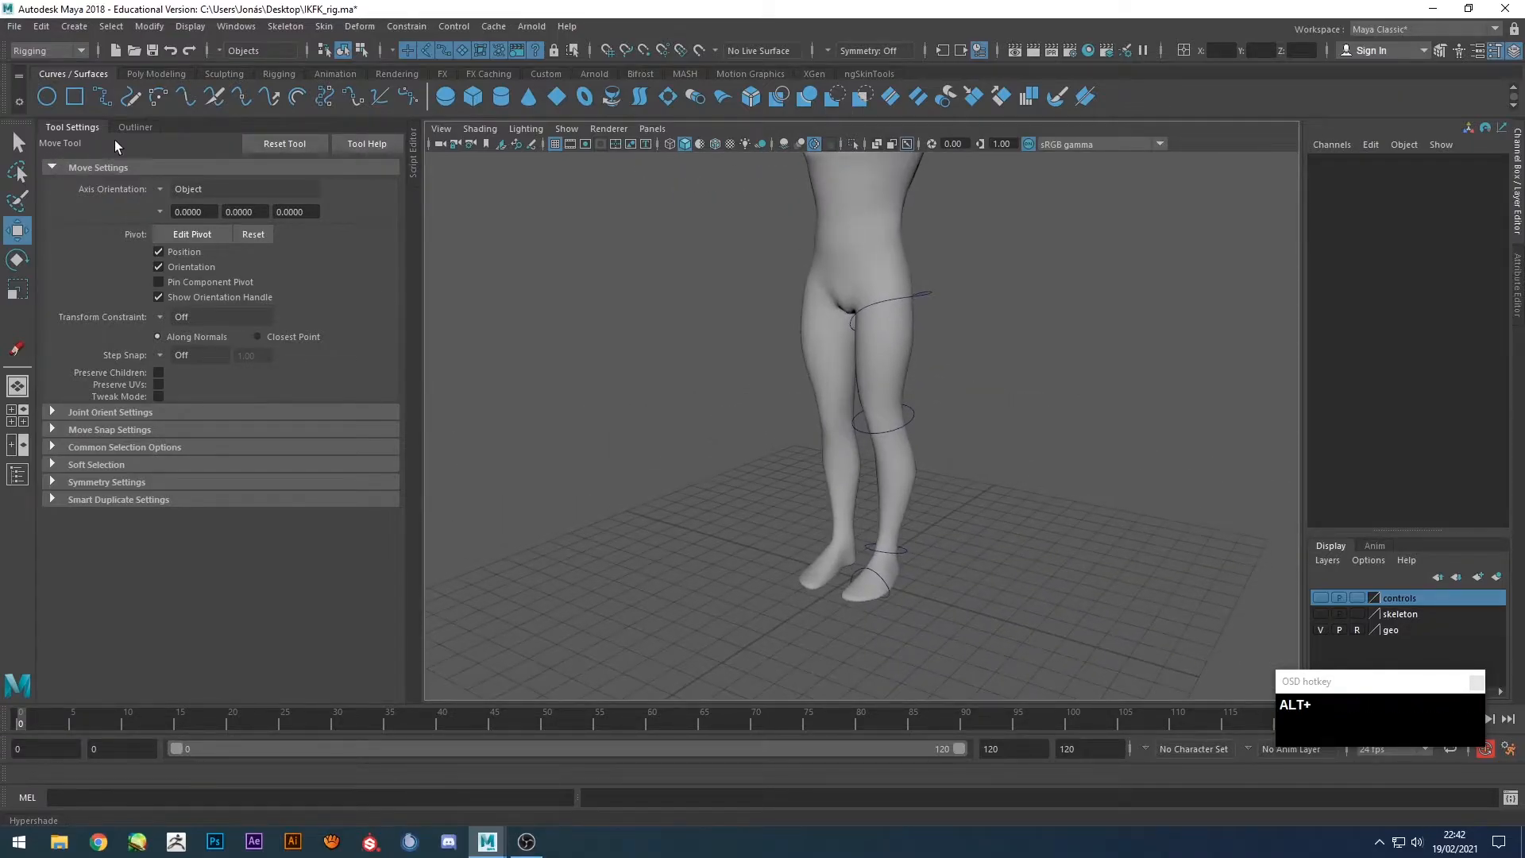
Parent the FK controls into a hierarchy: ball under foot, foot under lower leg, lower leg under upper leg.
left_click(135, 127)
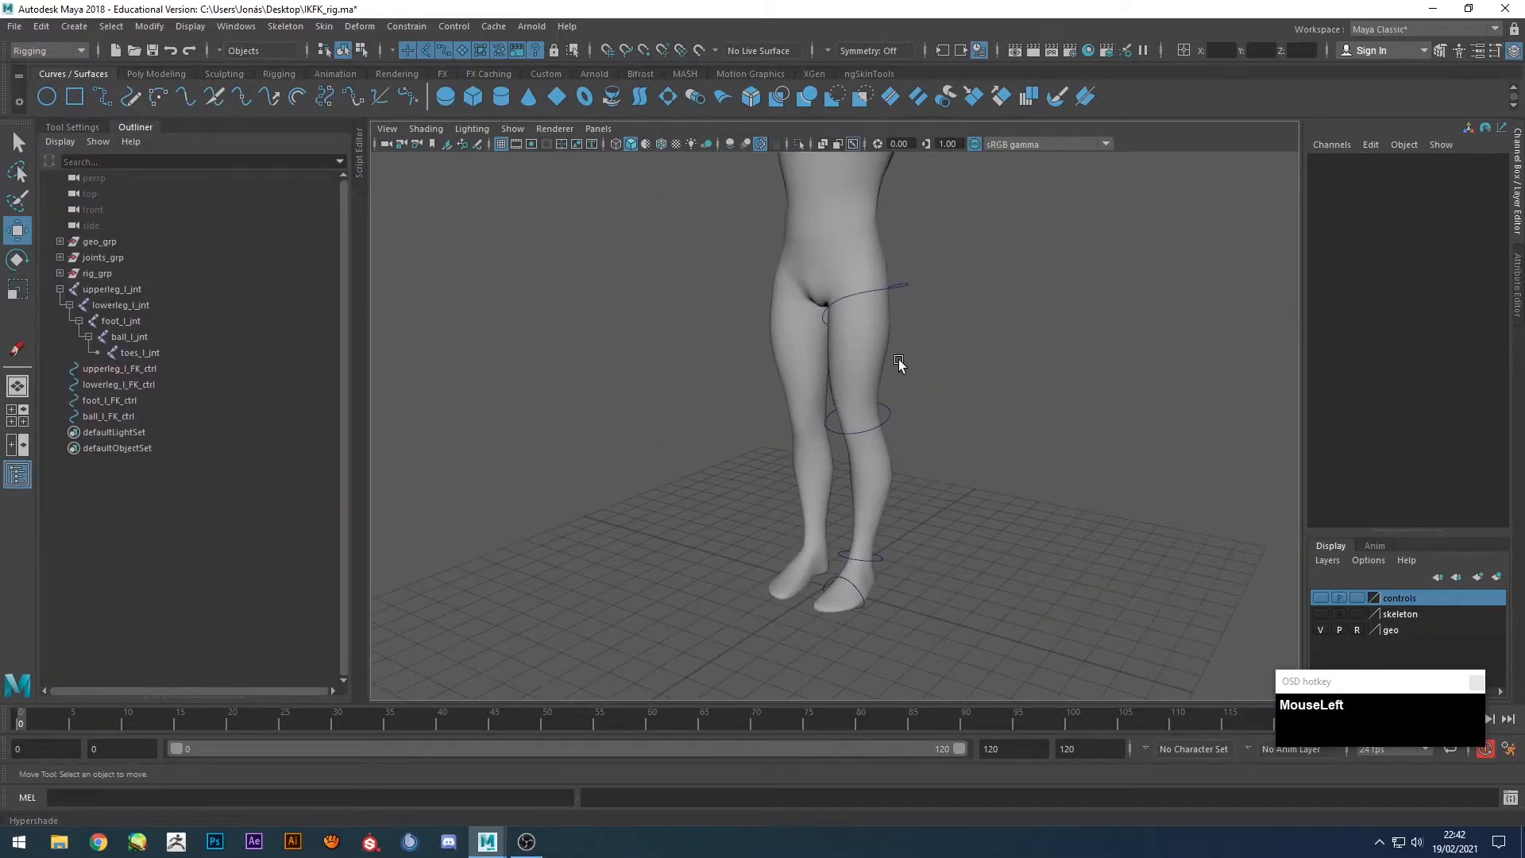
left_click_drag(912, 579, 838, 576, "alt")
left_click(881, 293)
left_click(874, 413)
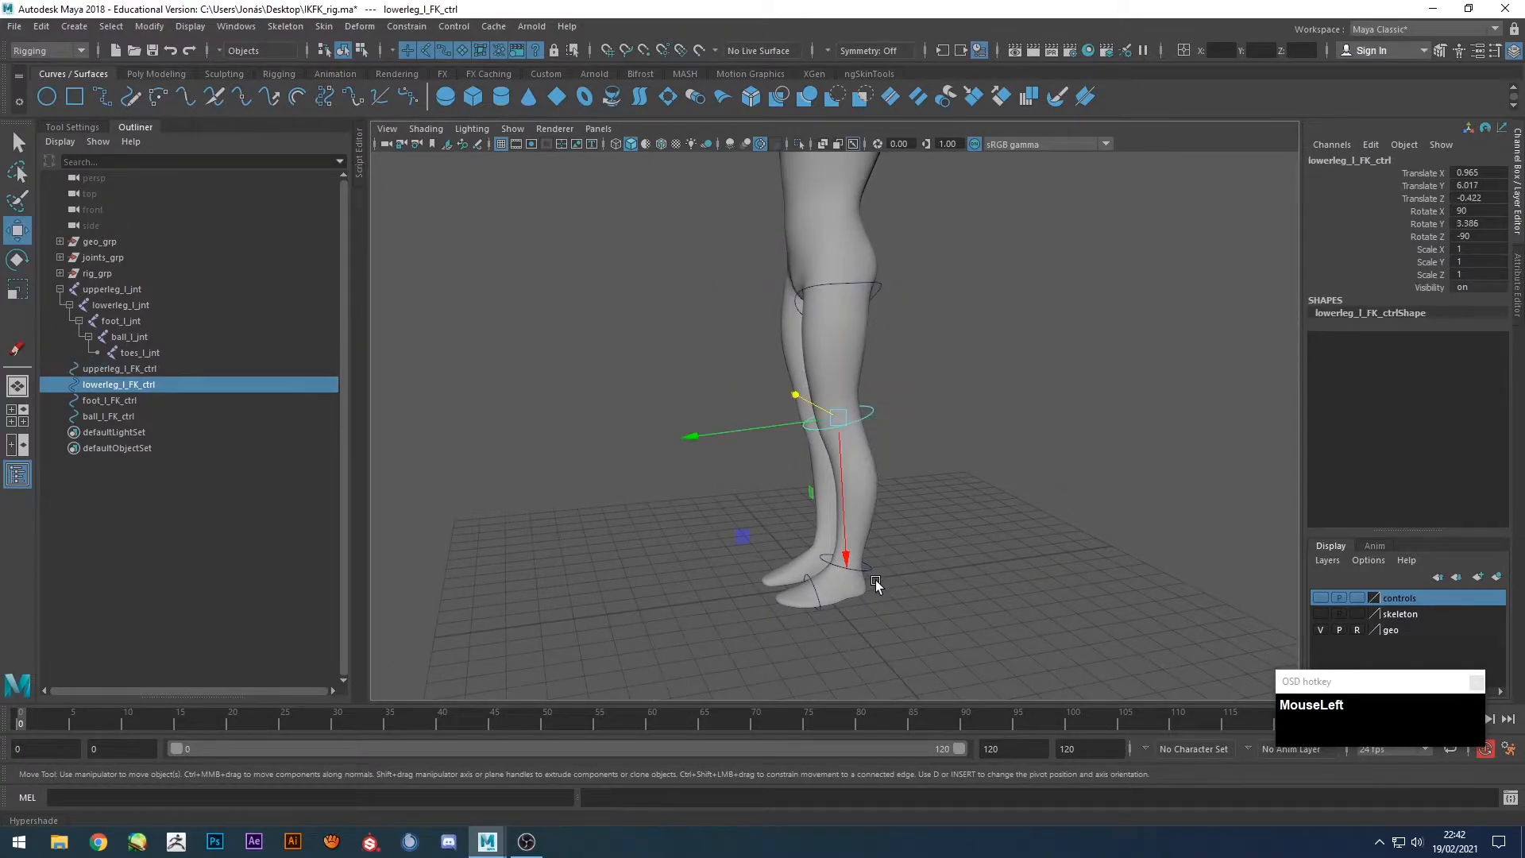
left_click(873, 575)
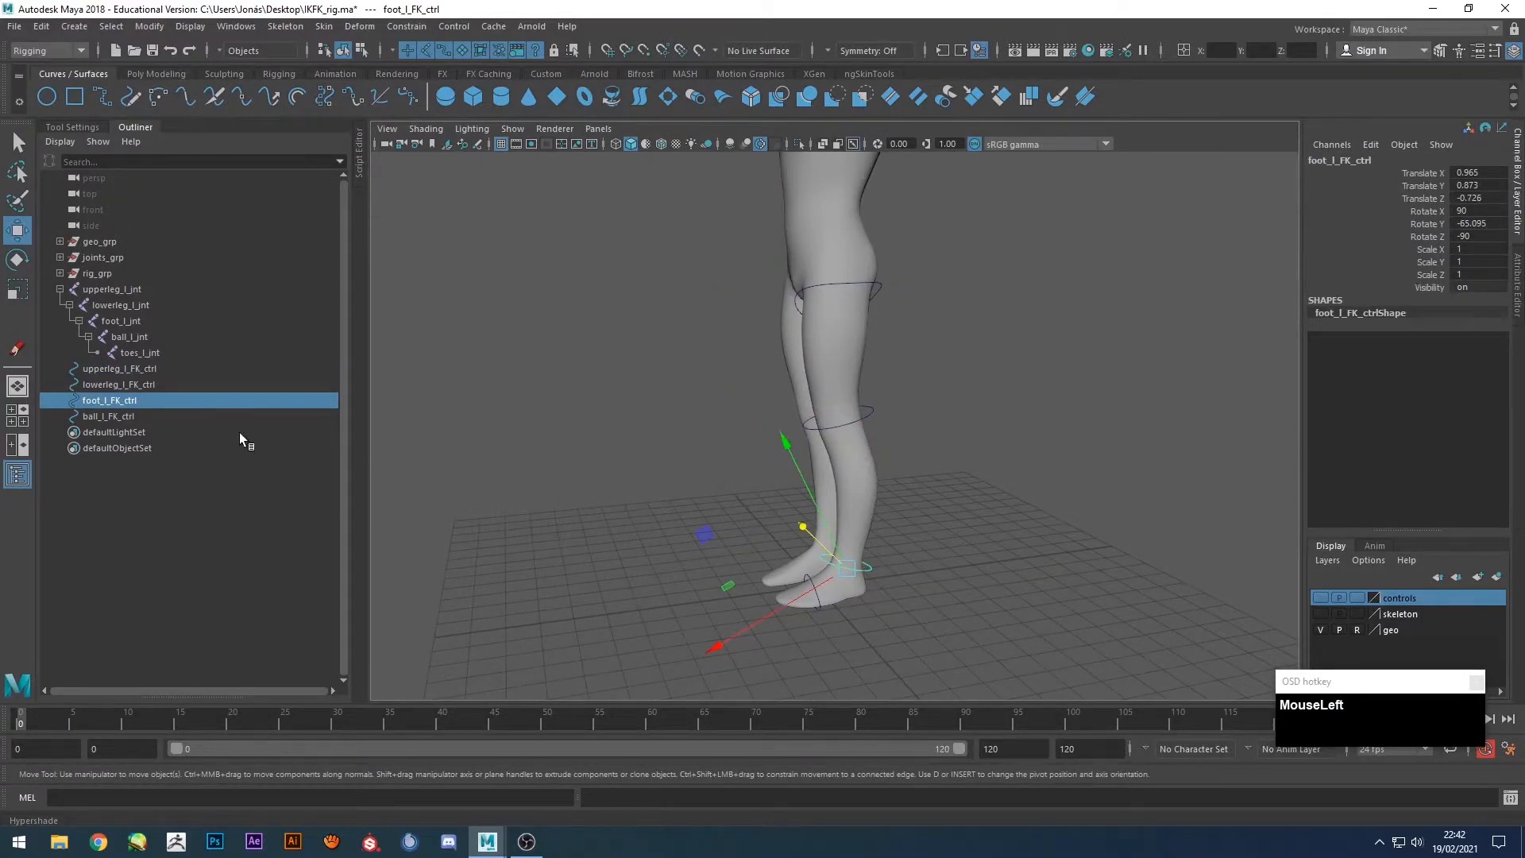
left_click(128, 416)
middle_click_drag(132, 403, 102, 371)
left_click(127, 400)
left_click(135, 386)
left_click(94, 367)
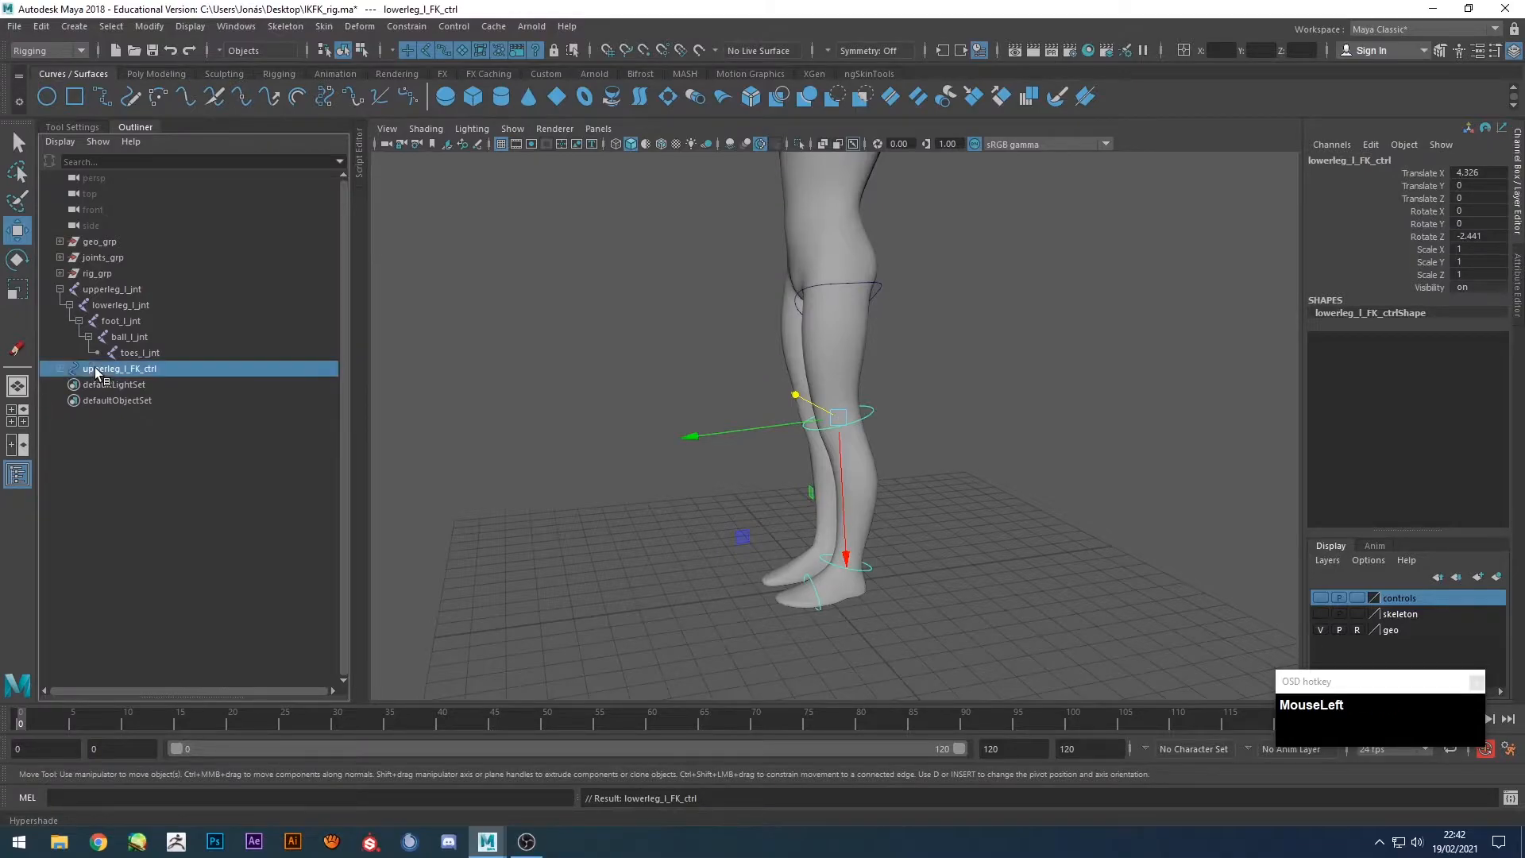
Hide the geo layer and show the skeleton layer.
left_click(930, 373)
left_click(1320, 613)
left_click(1320, 629)
left_click_drag(987, 446, 906, 350, "alt")
Try rotating the upper leg FK control to test the control hierarchy.
left_click(910, 287)
key("e")
key("ctrl+z")
left_click_drag(1135, 487, 1075, 487, "alt")
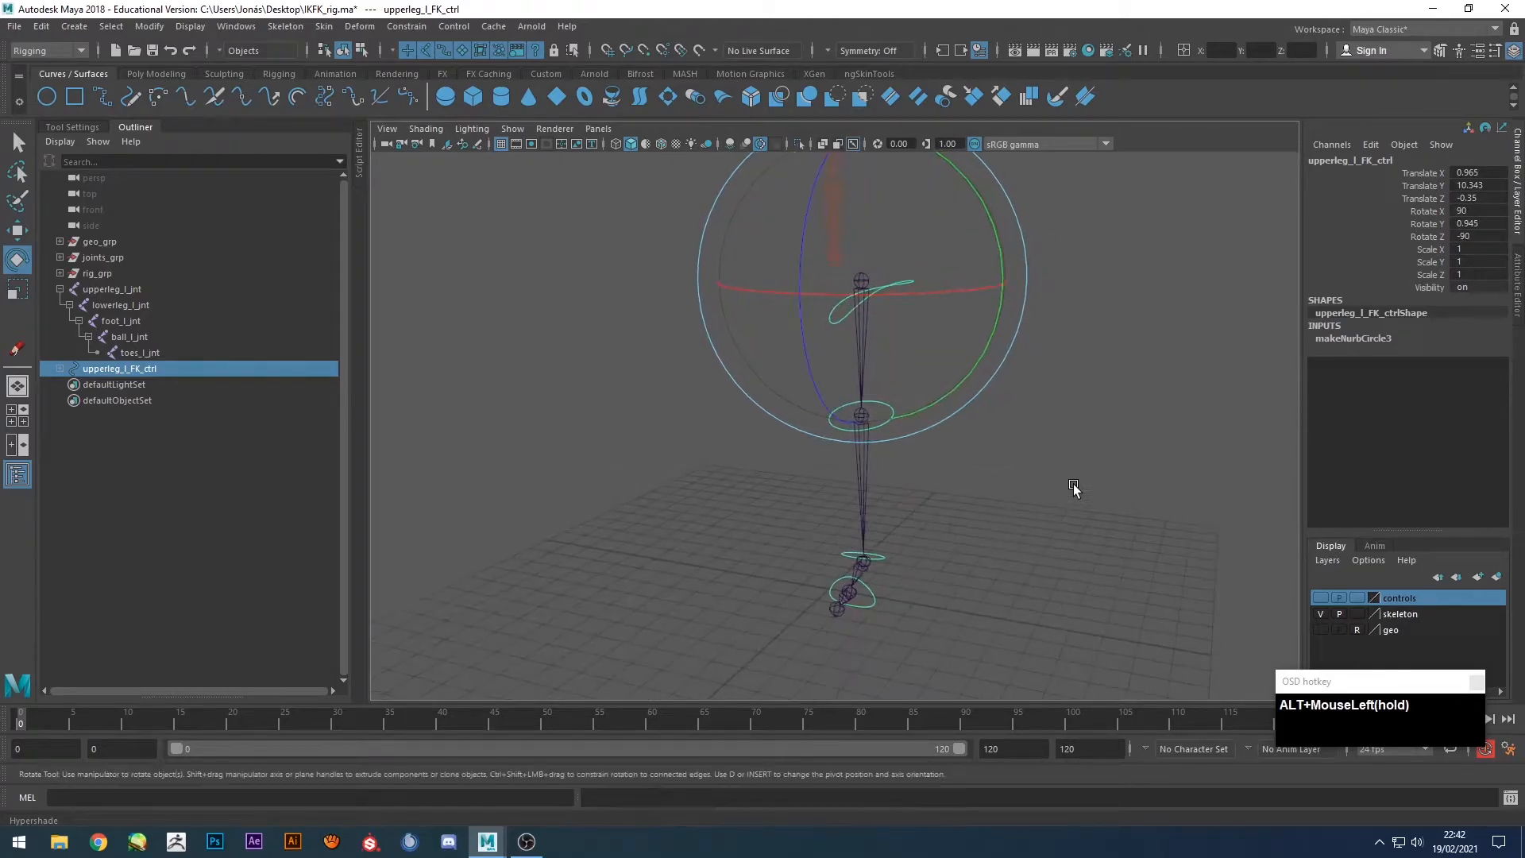
Orient-constrain the upperleg_l_jnt joint to the upperleg_l_FK_ctrl control.
left_click(960, 426)
middle_click_drag(960, 426, 976, 385, "alt")
key("q")
left_click(905, 353)
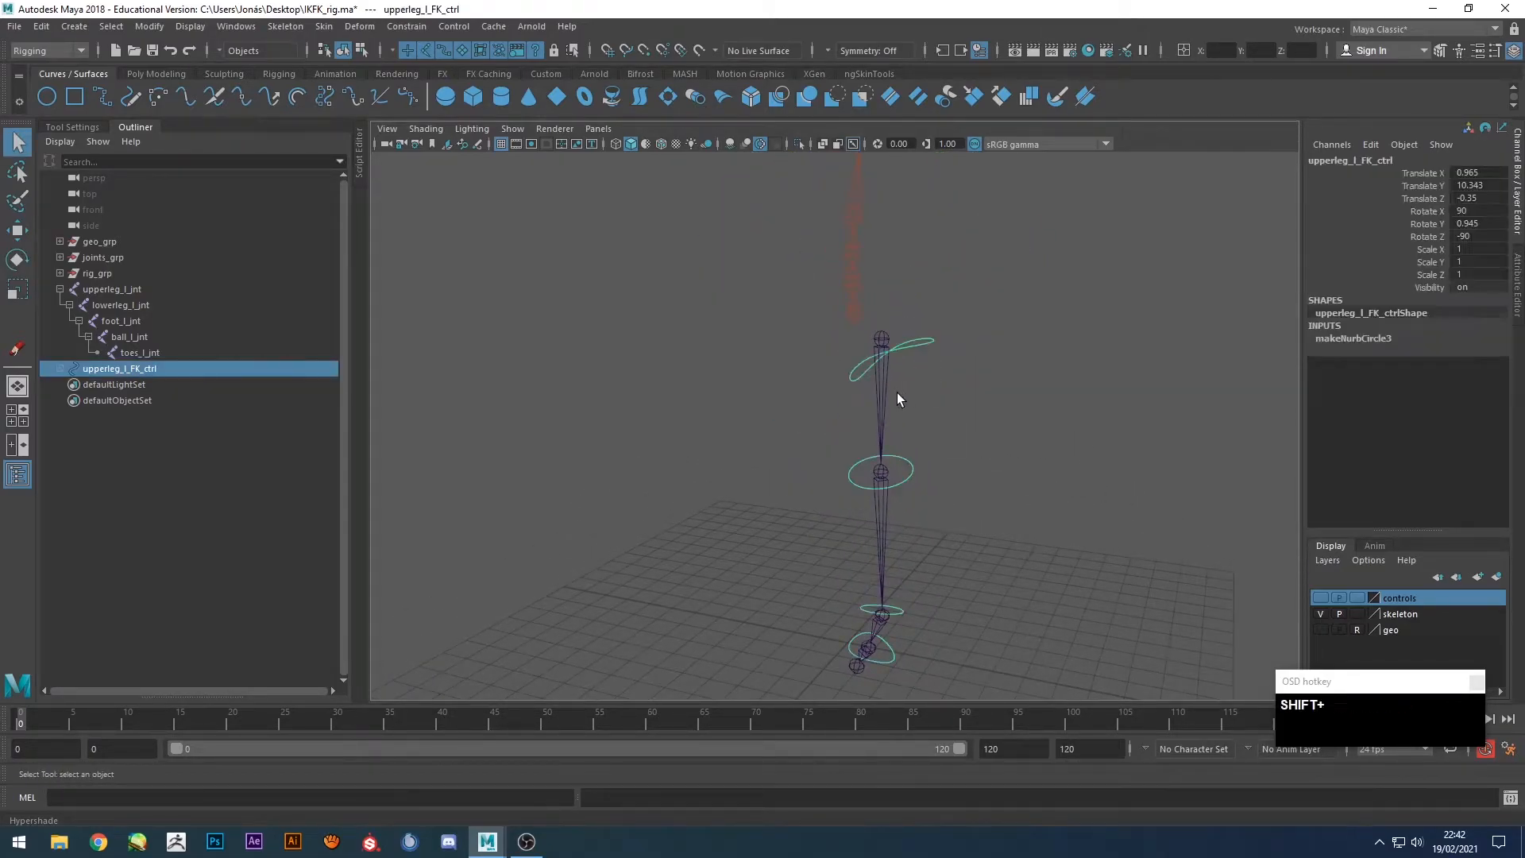
left_click(905, 441, "shift")
left_click(906, 353)
left_click(877, 397, "shift")
left_click(406, 26)
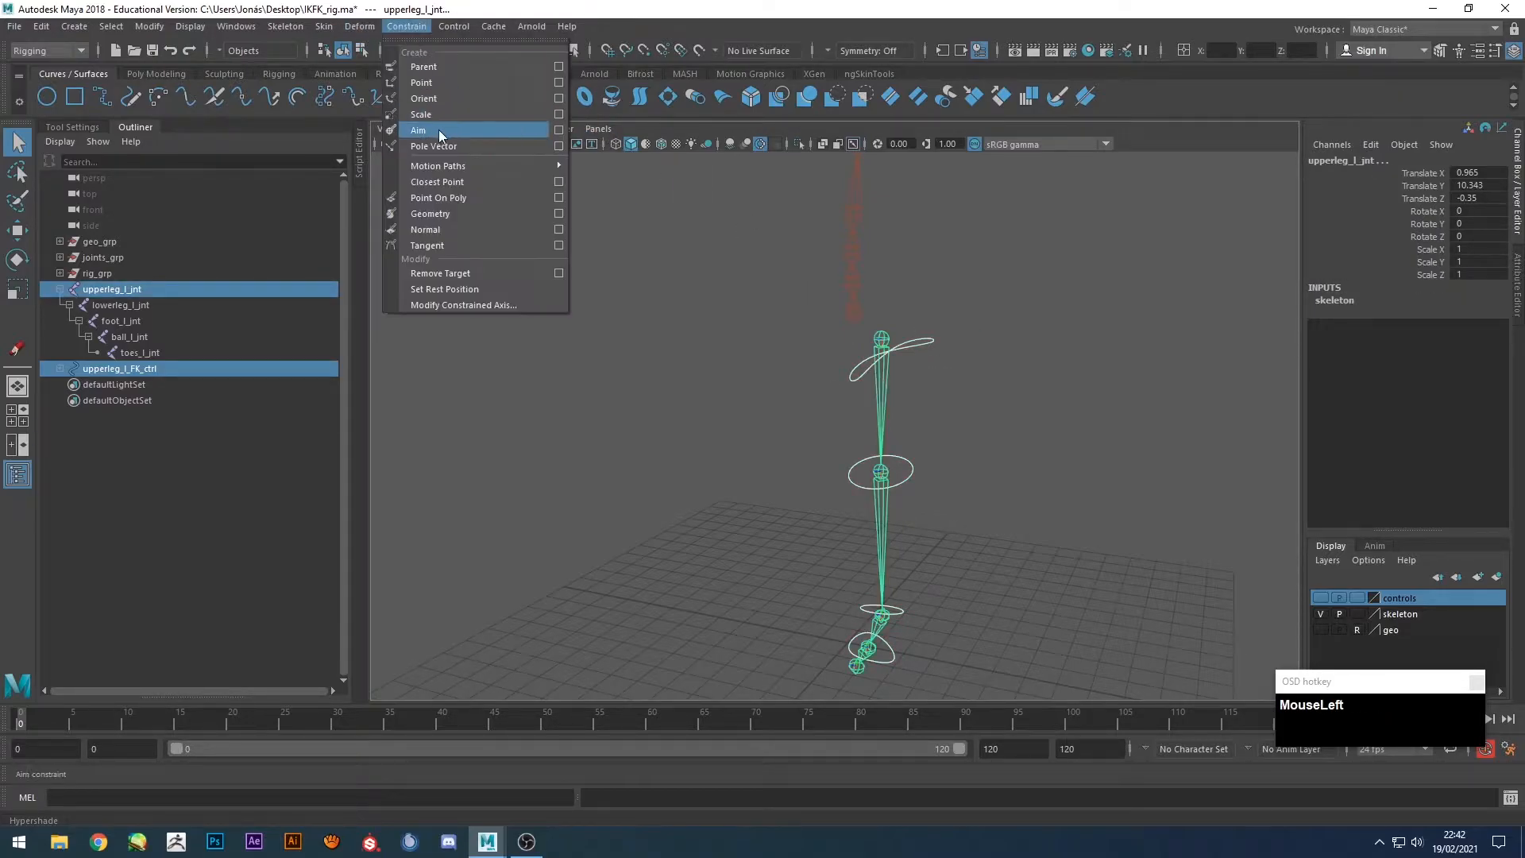
left_click(433, 99)
Orient-constrain the lower leg and foot joints to their matching FK controls.
left_click_drag(906, 485, 903, 488)
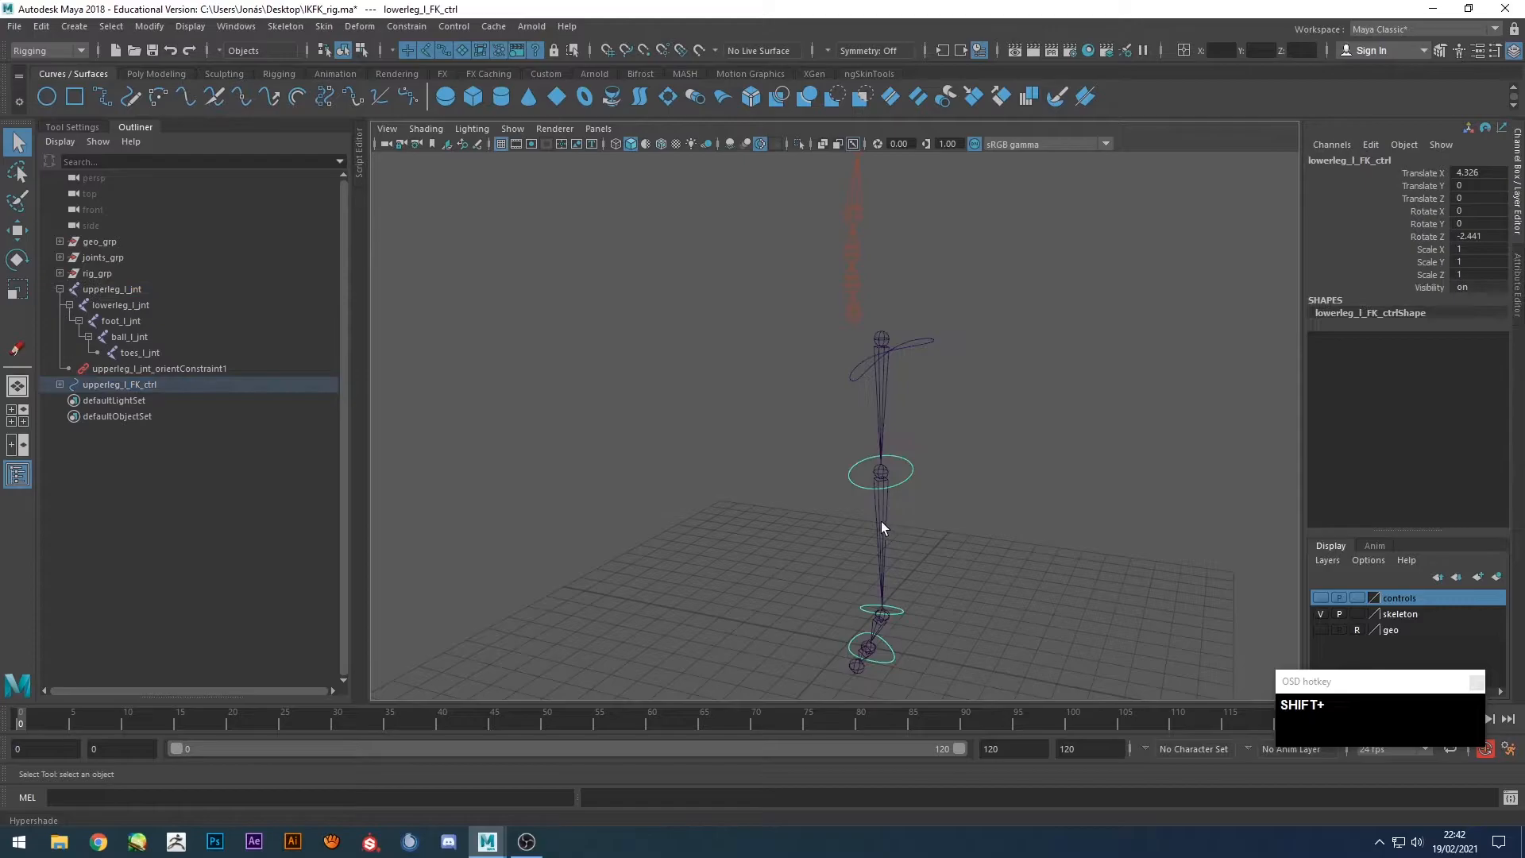
left_click(884, 520, "shift")
key("g")
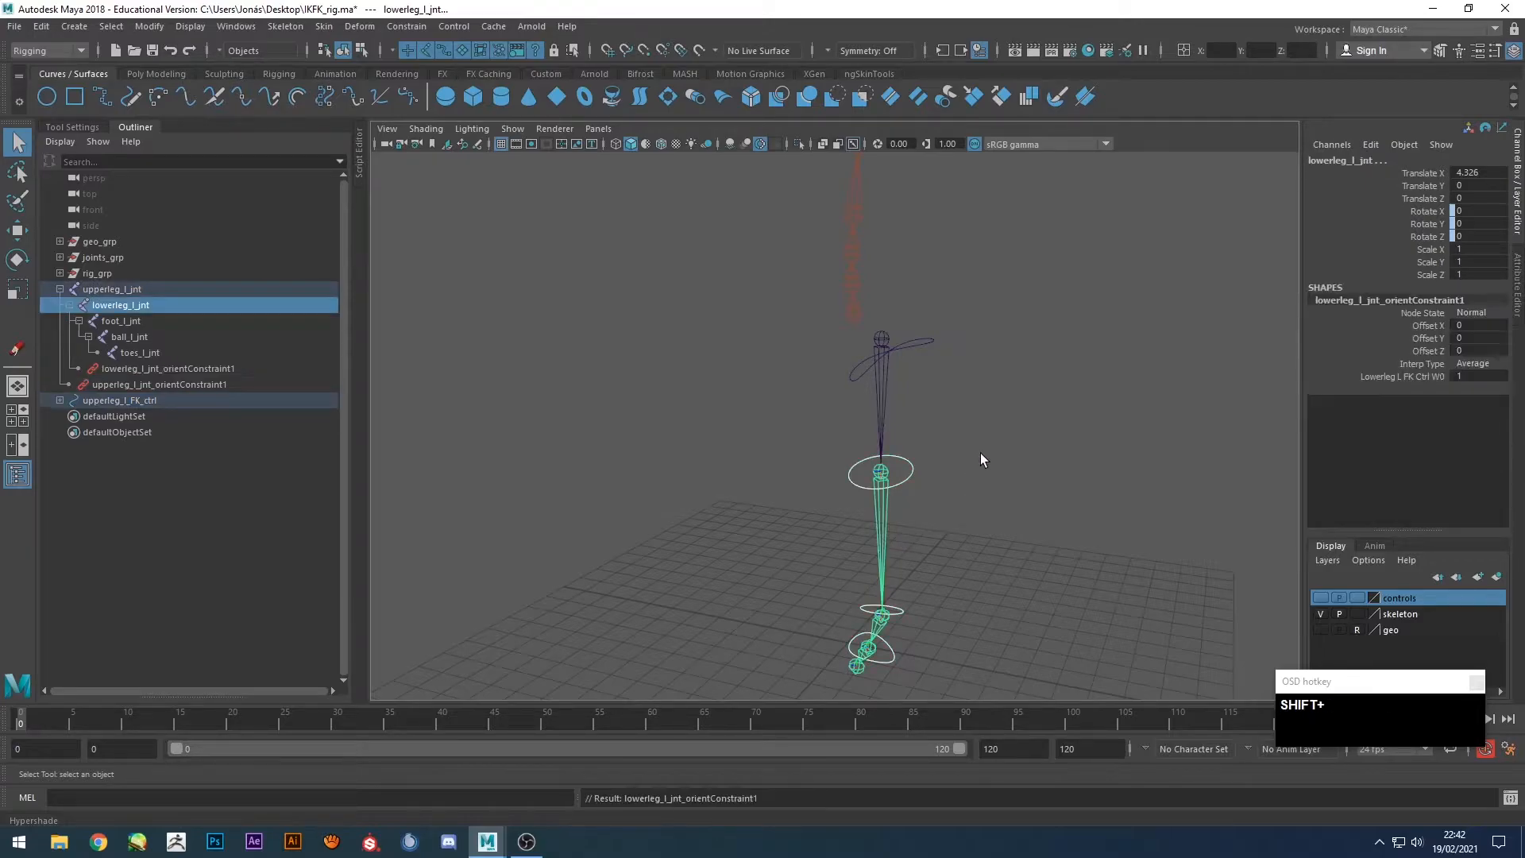
left_click(897, 610)
left_click(880, 624, "shift")
key("g")
Orient-constrain the ball_l_jnt joint to the ball_l_FK_ctrl control and clear the selection.
middle_click_drag(976, 576, 957, 436, "alt")
left_click(926, 450)
left_click_drag(926, 449, 910, 473, "alt")
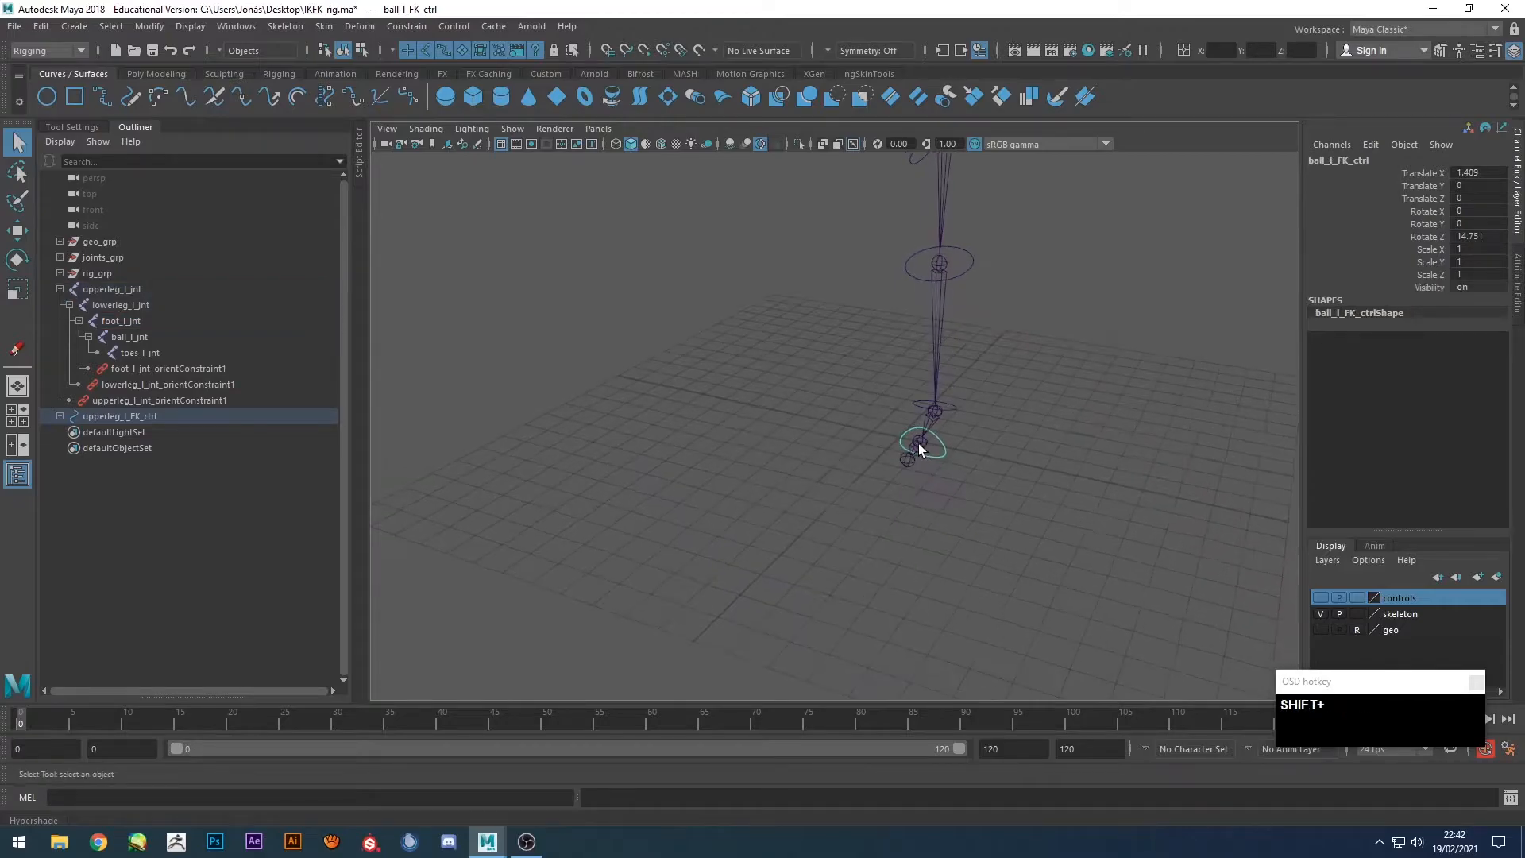
left_click(918, 443, "shift")
key("shift+g")
middle_click_drag(954, 478, 991, 423, "alt")
left_click(990, 423)
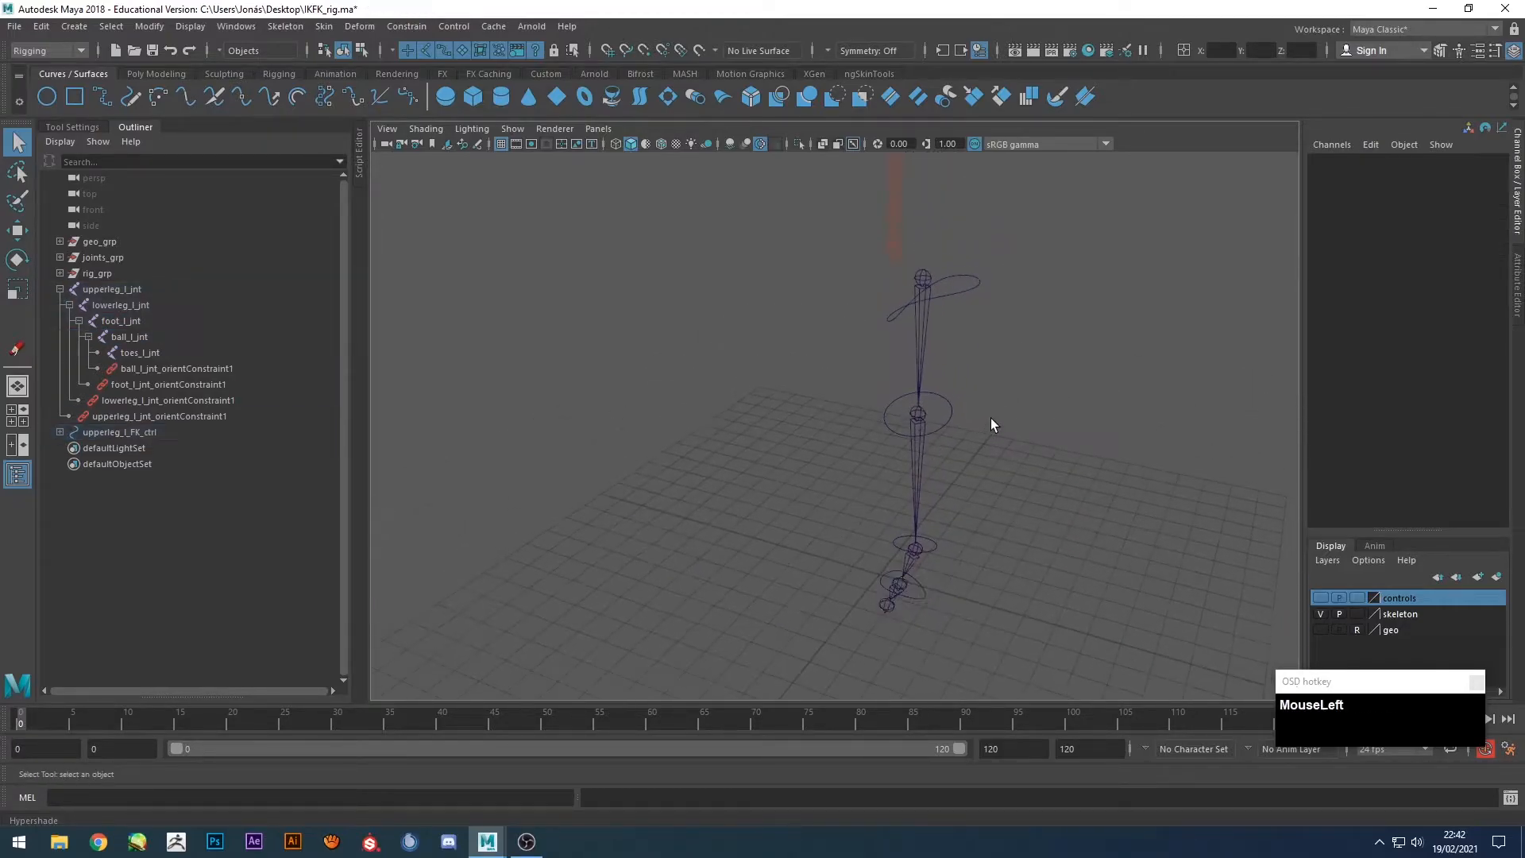
Test-rotate the upper leg FK control to check that the joints follow, and undo the rotation.
left_click_drag(968, 301, 998, 352)
key("e")
key("ctrl+z")
left_click_drag(1036, 467, 973, 441, "alt")
Try to reset the rotation values of the leg's FK control and undo the changes.
left_click(926, 423)
left_click(952, 373)
left_click_drag(957, 378, 1481, 210)
key("z")
key("Return")
left_click_drag(1041, 382, 874, 425, "alt")
key("ctrl+z")
key("ctrl+z")
Examine the rotate values of the lower leg and upper leg FK controls.
left_click(1058, 376)
left_click_drag(1058, 379, 1086, 436, "alt")
left_click(877, 412)
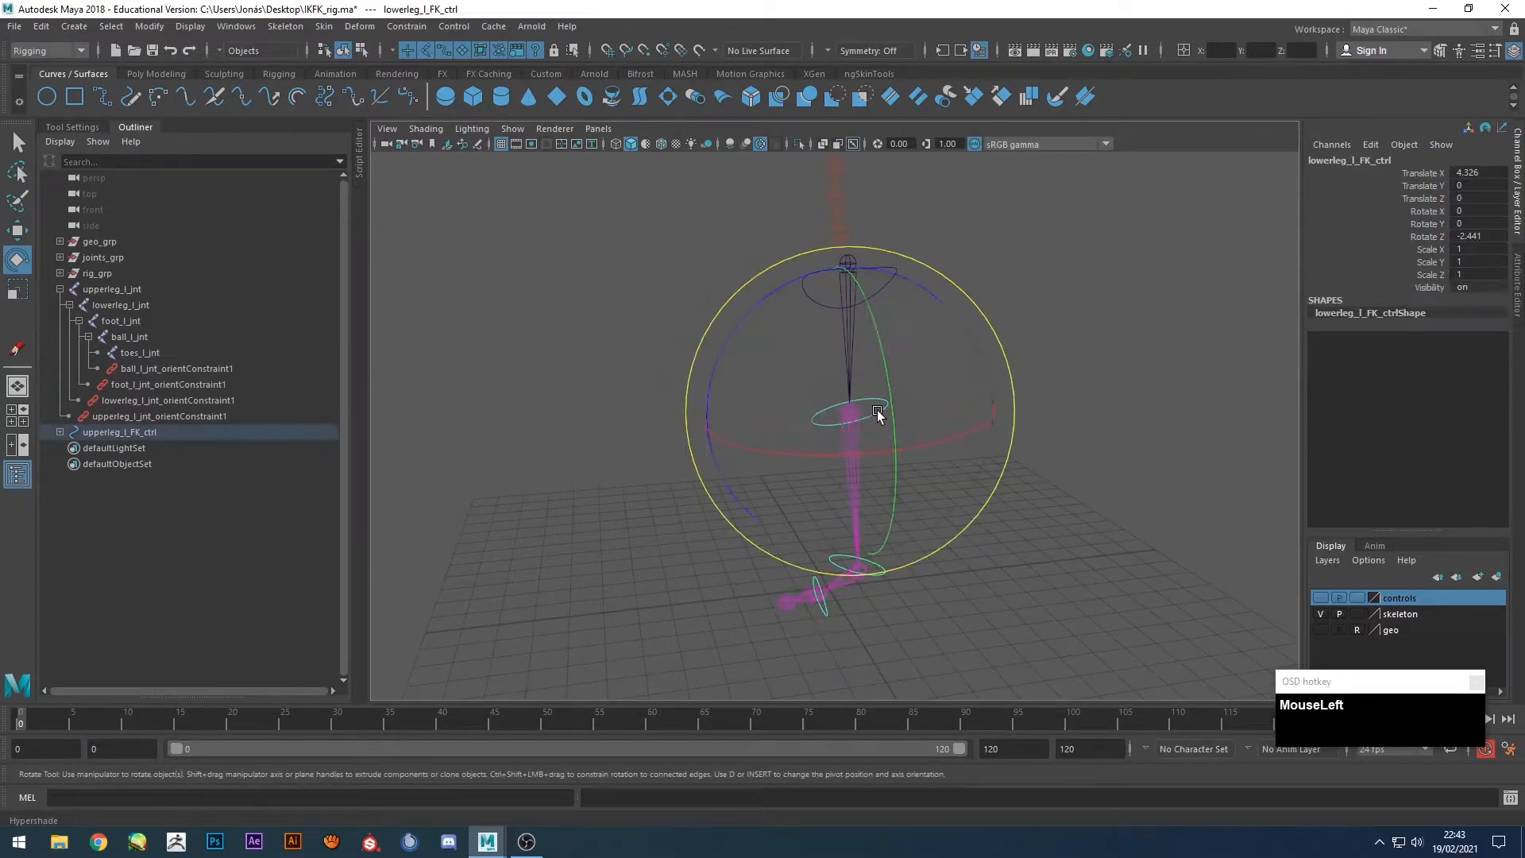
left_click(1023, 233)
left_click(884, 285)
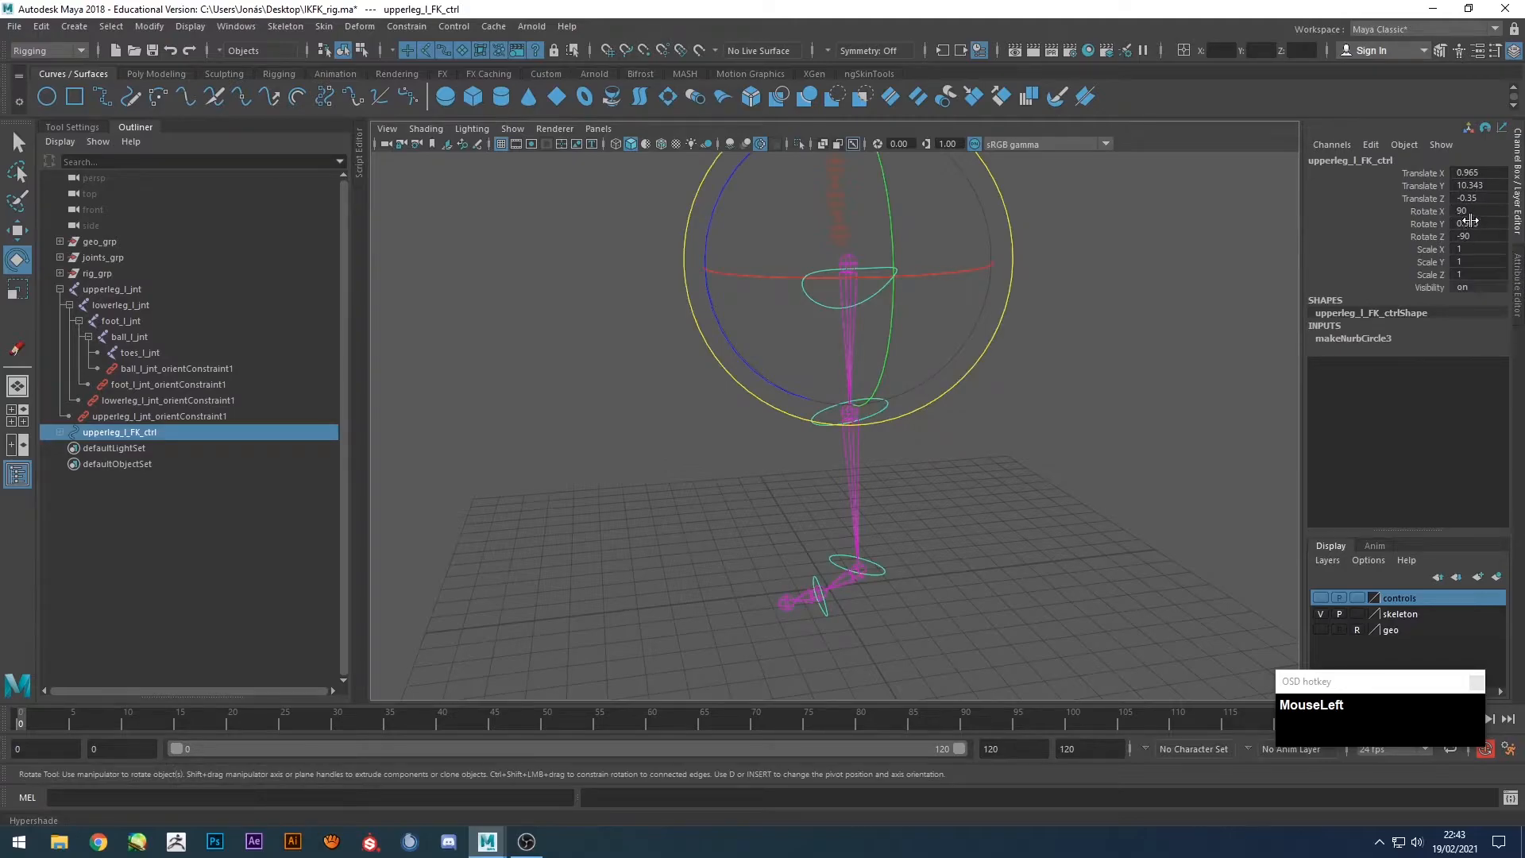
Try setting the upper leg FK control's Rotate X, Y and Z to 0.
left_click_drag(1064, 348, 1217, 346, "alt")
key("KP_0")
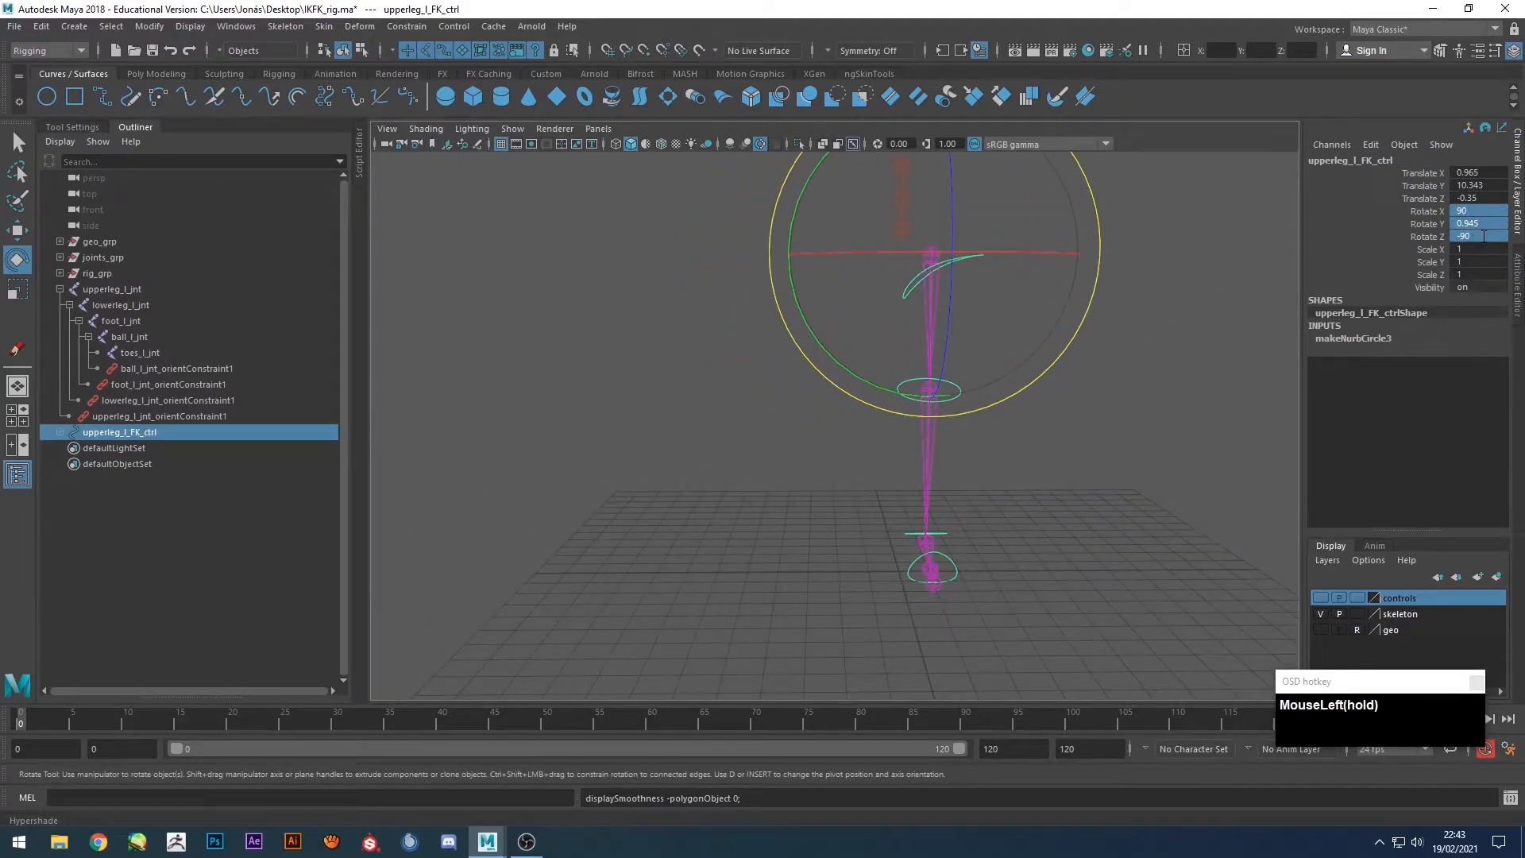
type("0")
key("Return")
left_click_drag(1238, 474, 1216, 449, "alt")
middle_click_drag(1215, 411, 1195, 430, "alt")
key("ctrl+z")
left_click(1181, 346)
Expand the upper leg FK control's full hierarchy and select all four FK controls.
left_click_drag(1028, 429, 1049, 427, "alt")
left_click_drag(949, 294, 947, 393, "alt")
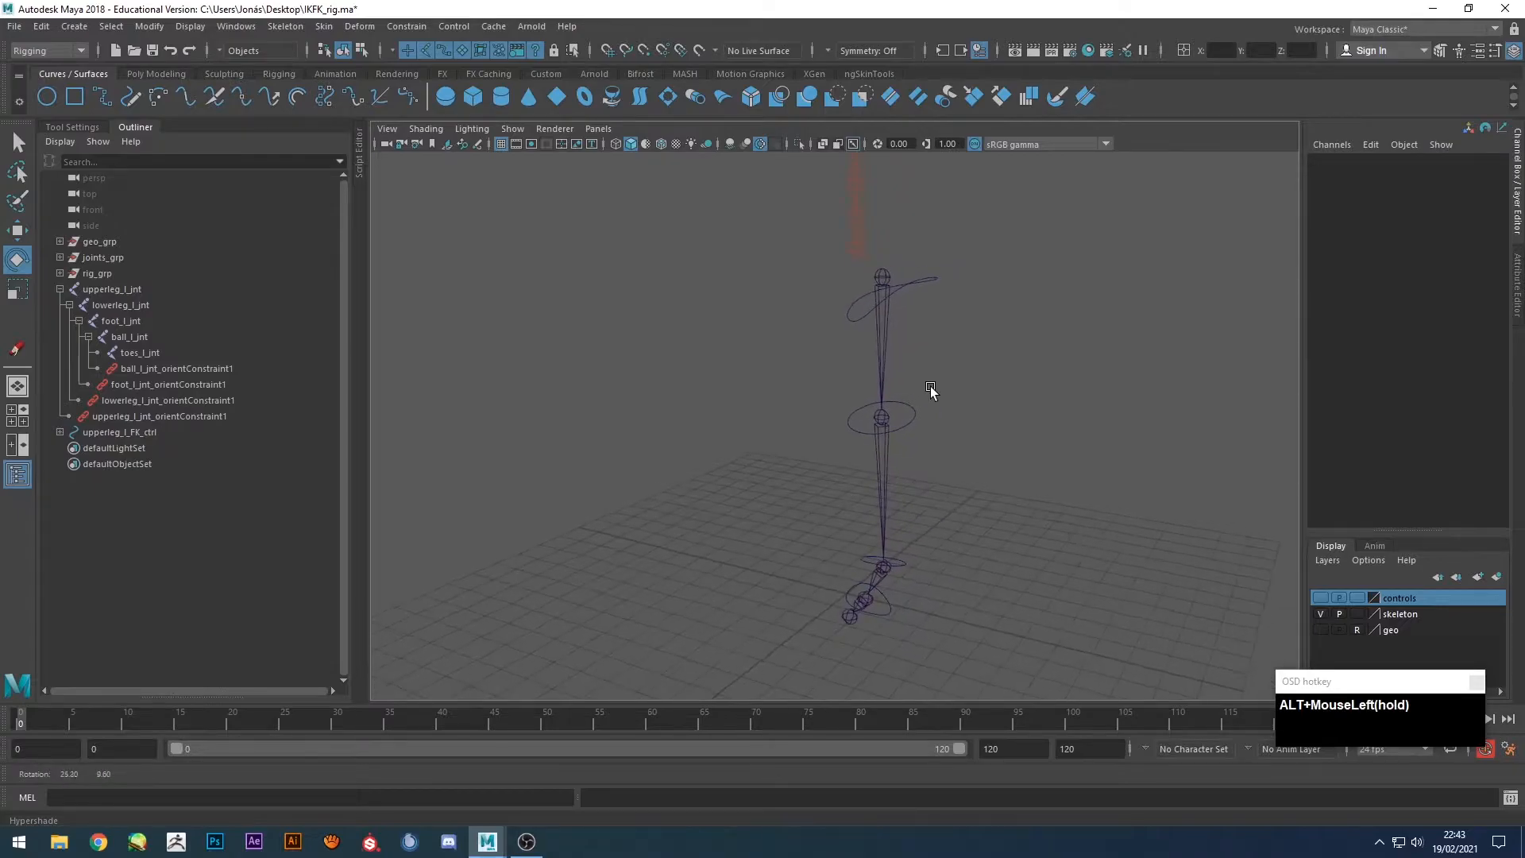
key("alt+q")
left_click(921, 284)
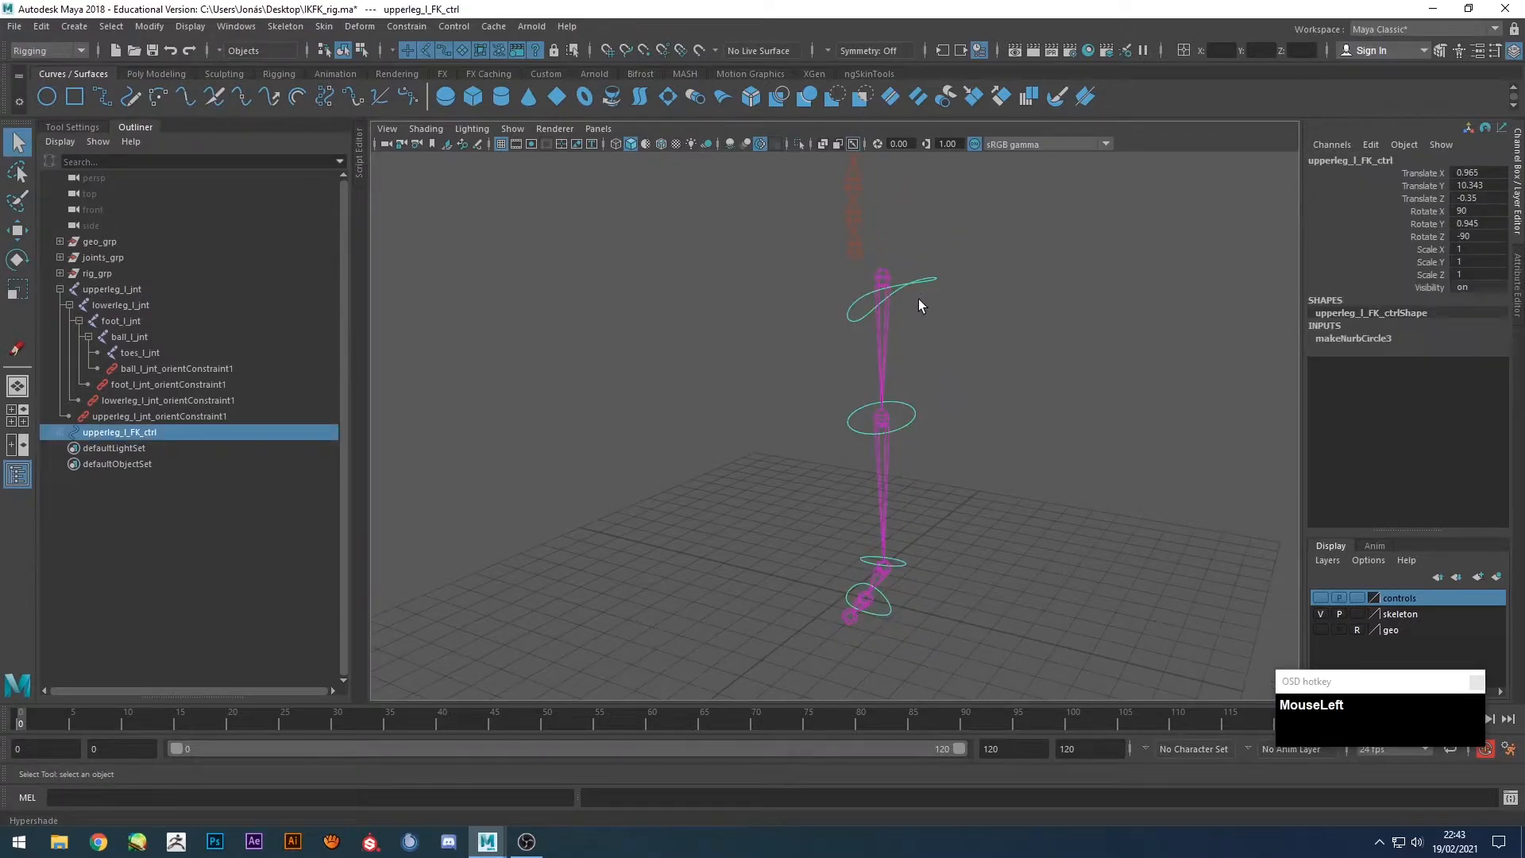
left_click(60, 432, "shift")
left_click_drag(127, 479, 135, 435)
left_click_drag(135, 325, 151, 73)
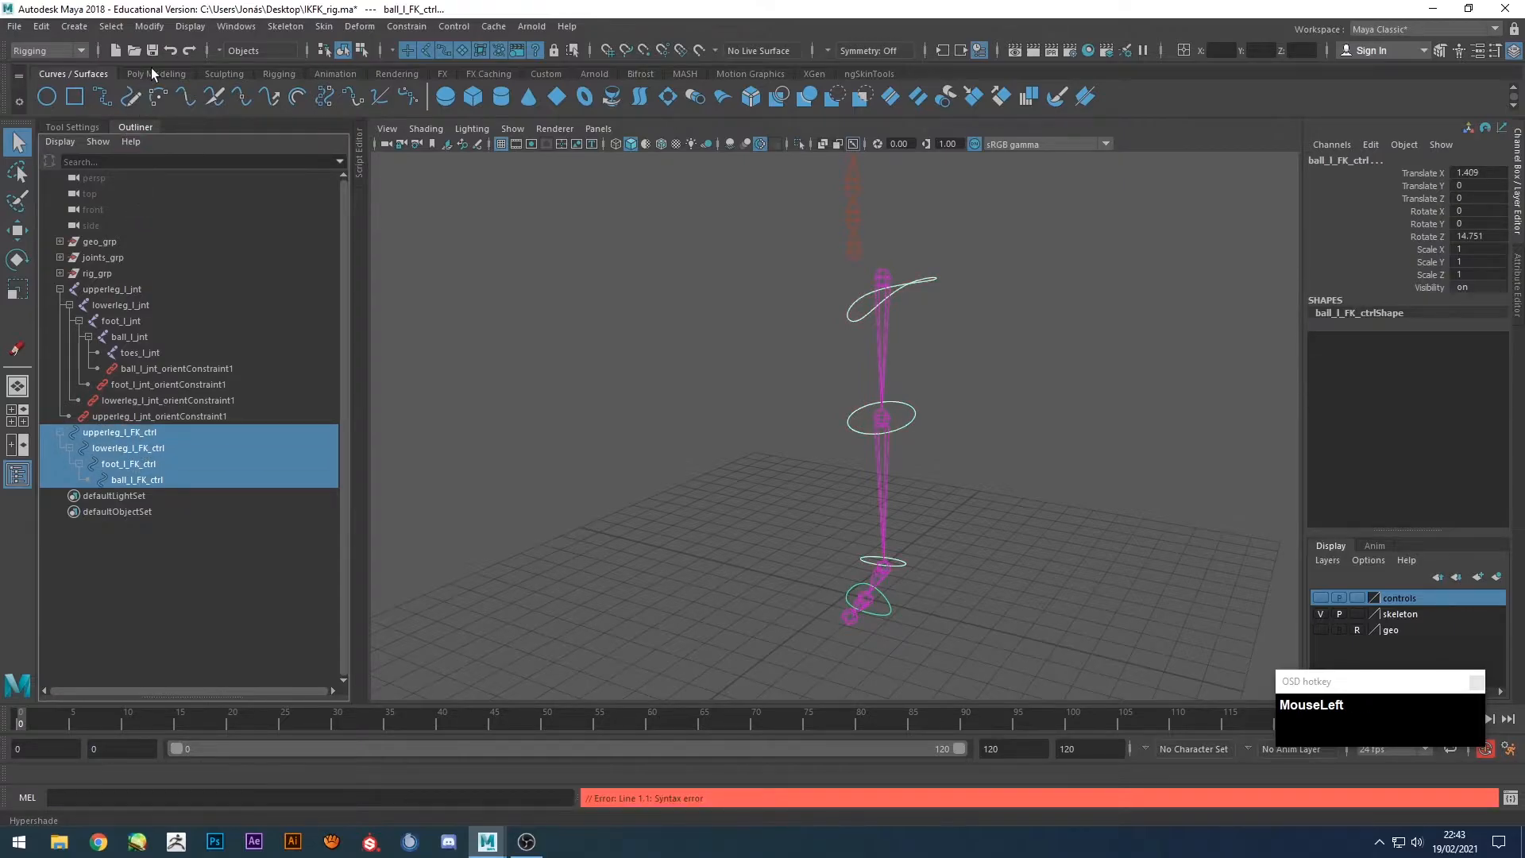
Add a root parent group above each of the four selected leg FK controls and expand the upper leg root's full hierarchy.
left_click(156, 74)
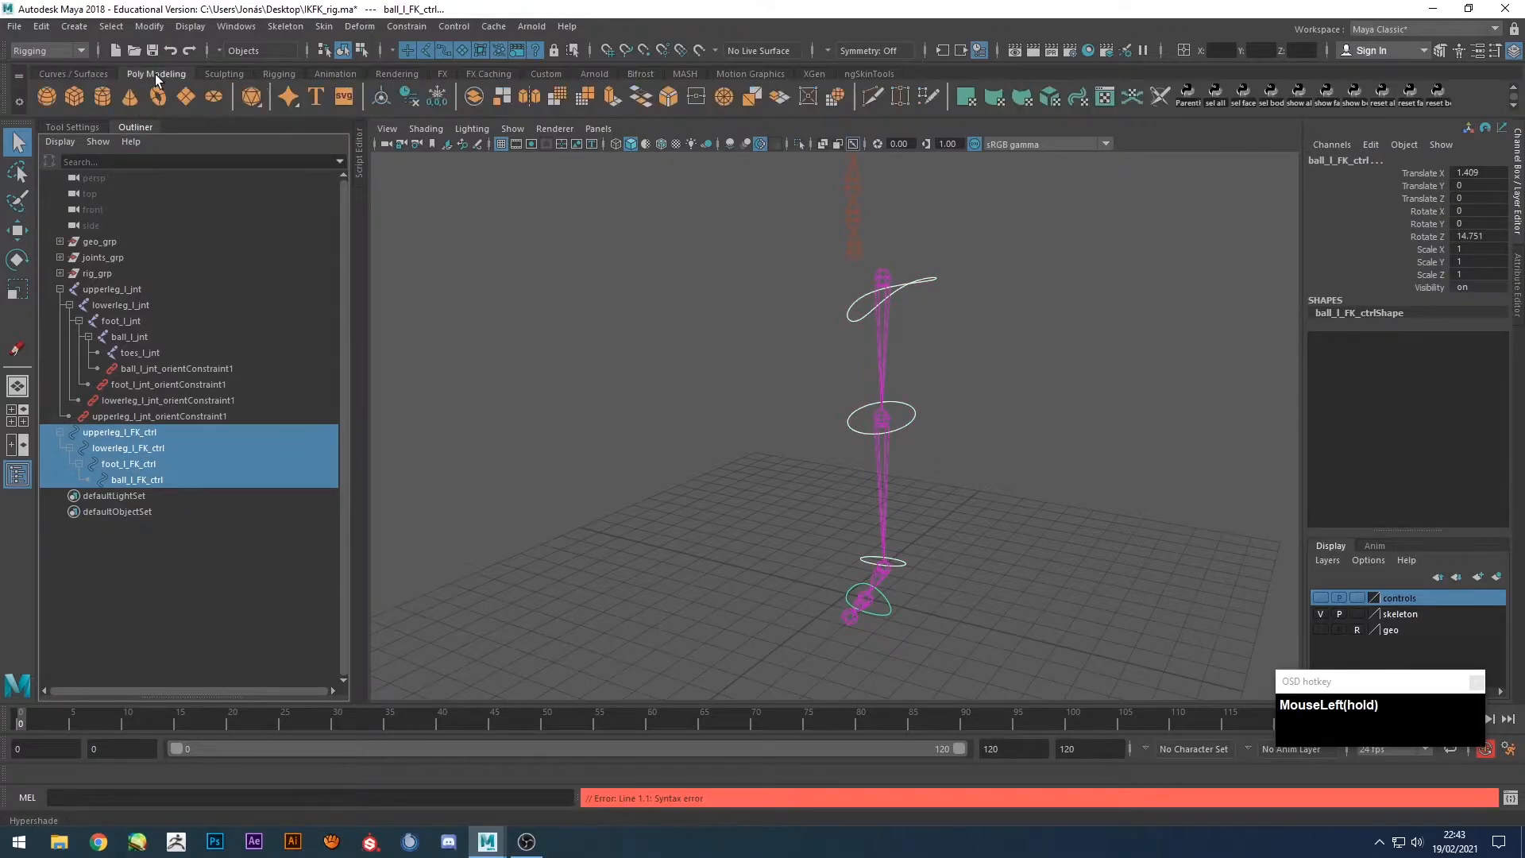
left_click(1186, 94)
left_click(61, 432, "shift")
left_click(912, 343)
Test the FK chain by freely rotating the leg controls from the upper leg down to the foot.
left_click_drag(926, 301, 928, 302)
left_click_drag(927, 303, 1021, 362, "alt")
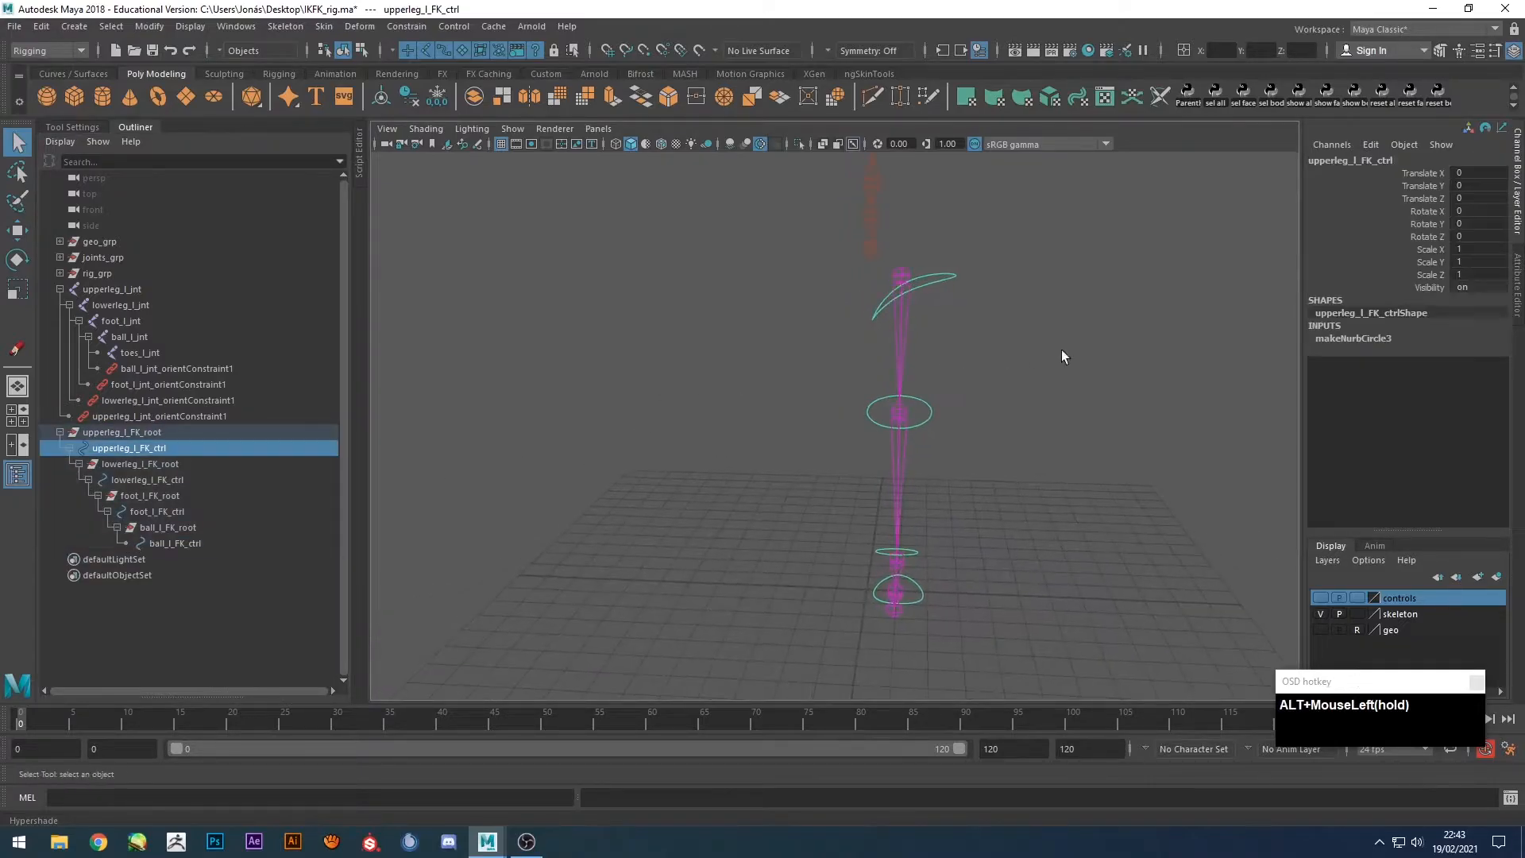
key("e")
left_click_drag(961, 422, 1075, 436)
left_click(1030, 403)
left_click(1003, 389)
left_click(1028, 564)
left_click(1007, 547)
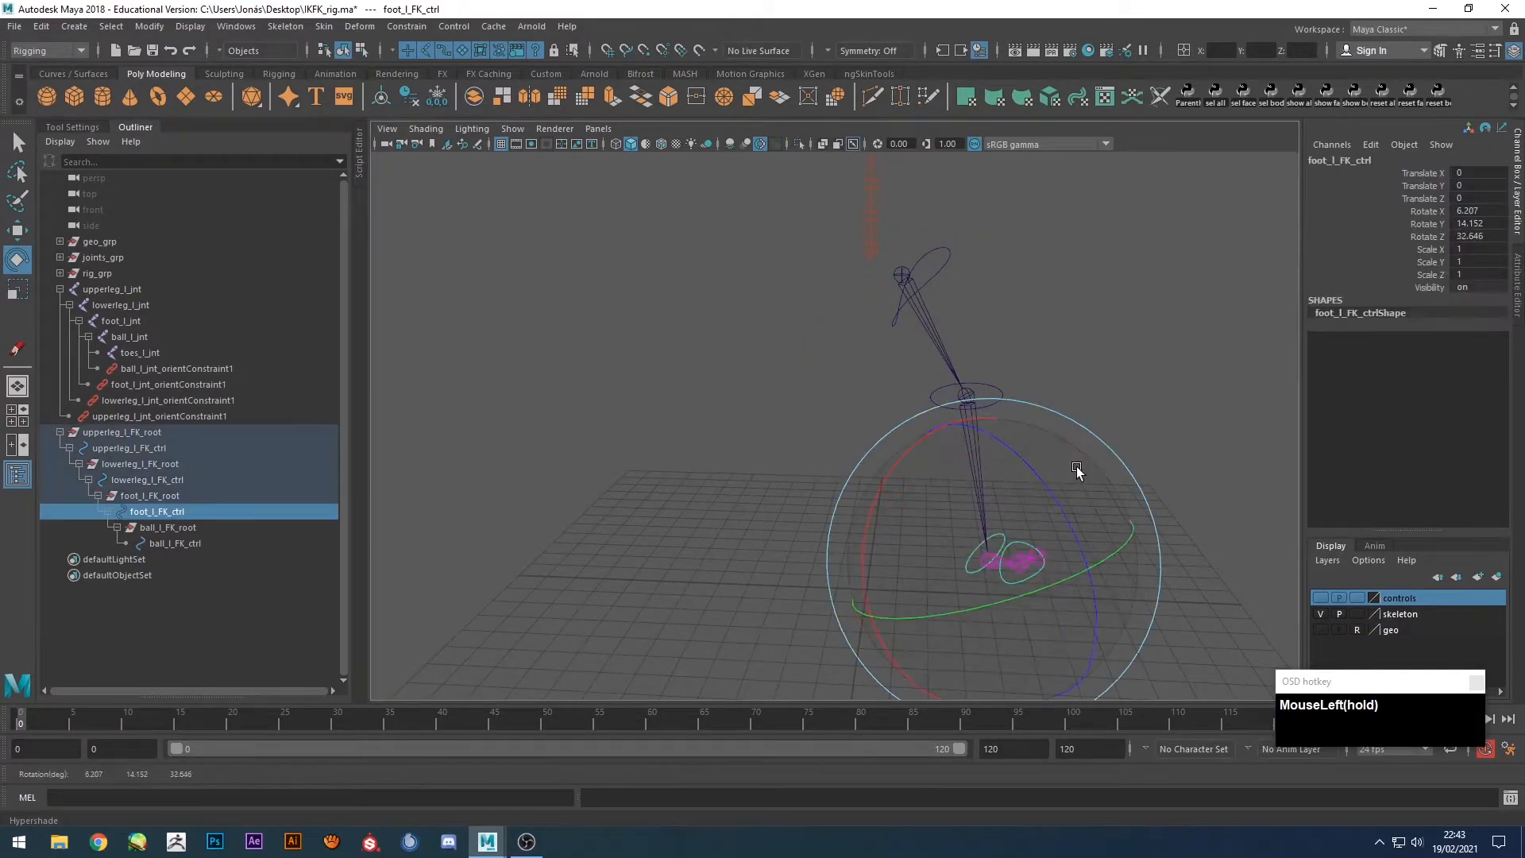
left_click(1208, 449)
left_click(1012, 583)
left_click_drag(1073, 517, 1263, 465)
left_click(1074, 380)
Set Rotate X, Y and Z to 0 on all four leg FK controls, hiding the skeleton layer while selecting them.
left_click(1319, 613)
left_click_drag(796, 211, 1088, 598)
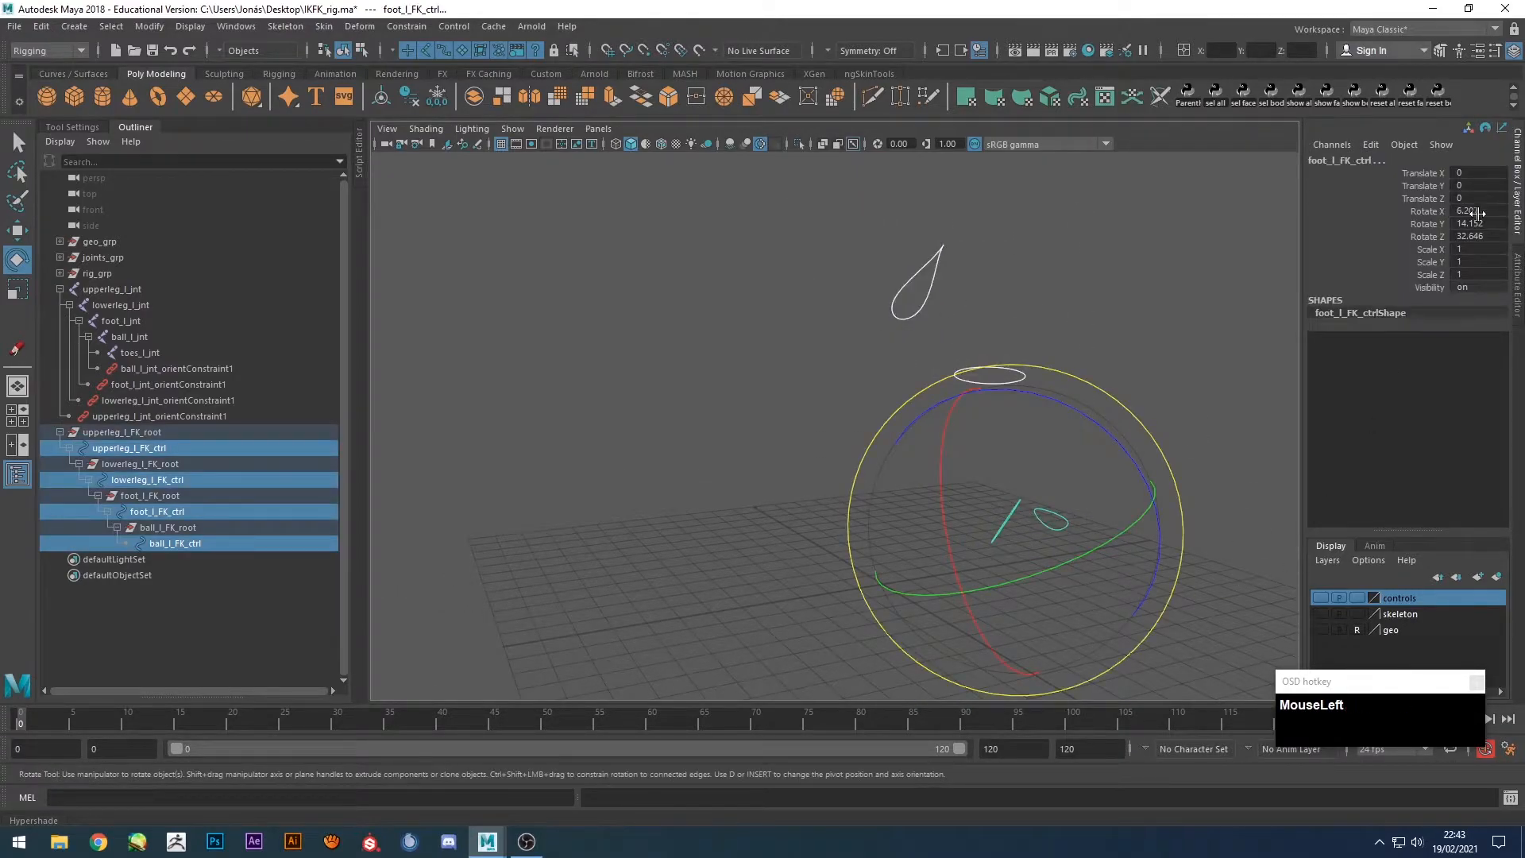
left_click_drag(1476, 213, 1476, 237)
type("0")
key("Return")
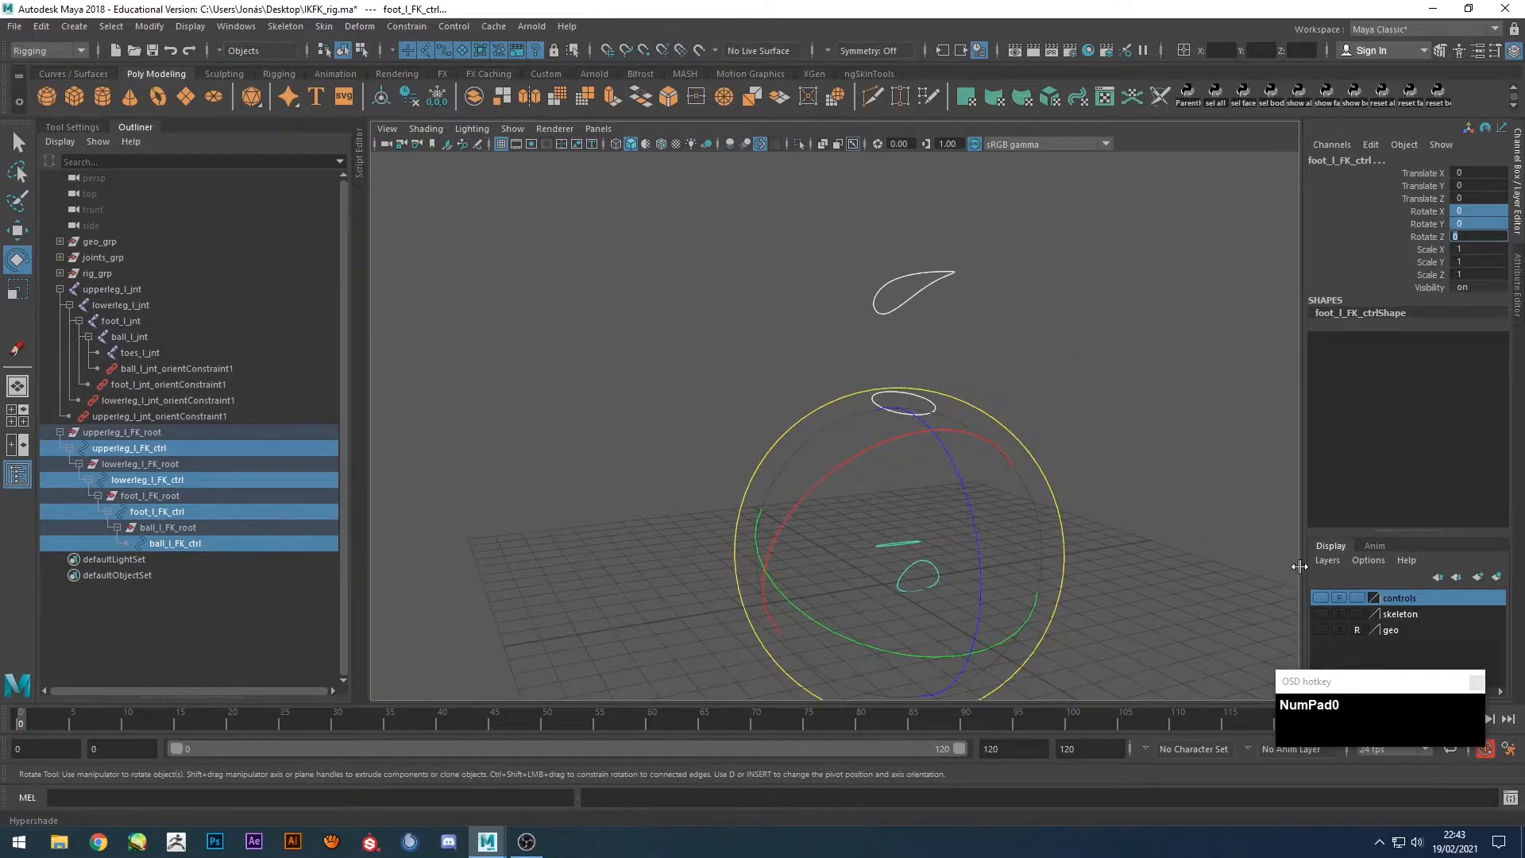
left_click(1324, 610)
left_click(1144, 490)
left_click_drag(1144, 490, 1029, 489, "alt")
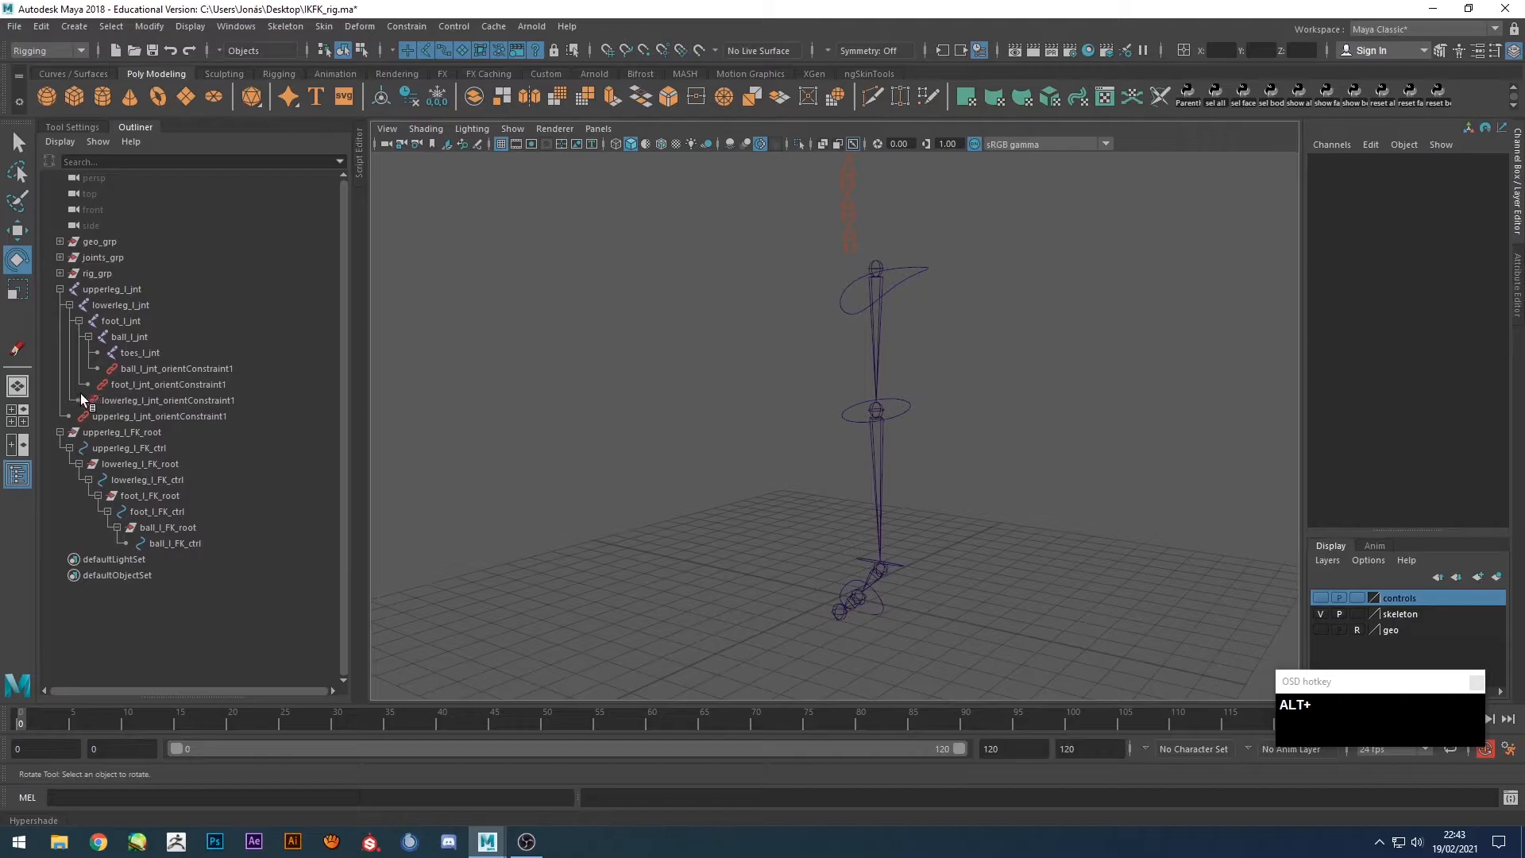
Collapse the leg hierarchies, add upperleg_l_FK_root to the controls layer and hide that layer.
left_click(60, 289, "shift")
left_click(60, 305, "shift")
left_click_drag(663, 390, 878, 305, "alt")
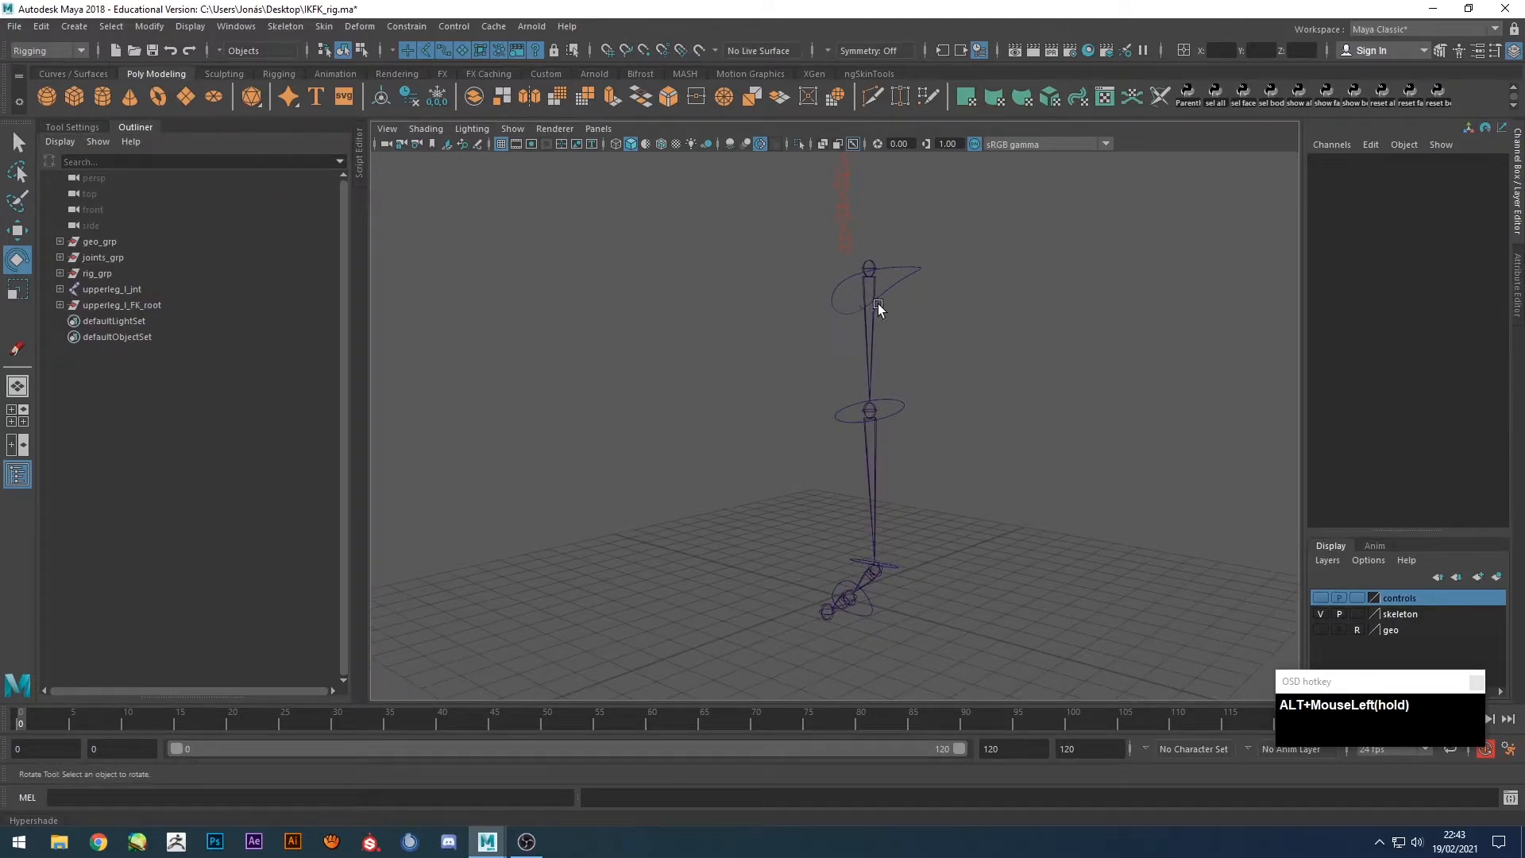
left_click(98, 306)
right_click(1399, 604)
left_click(1398, 631)
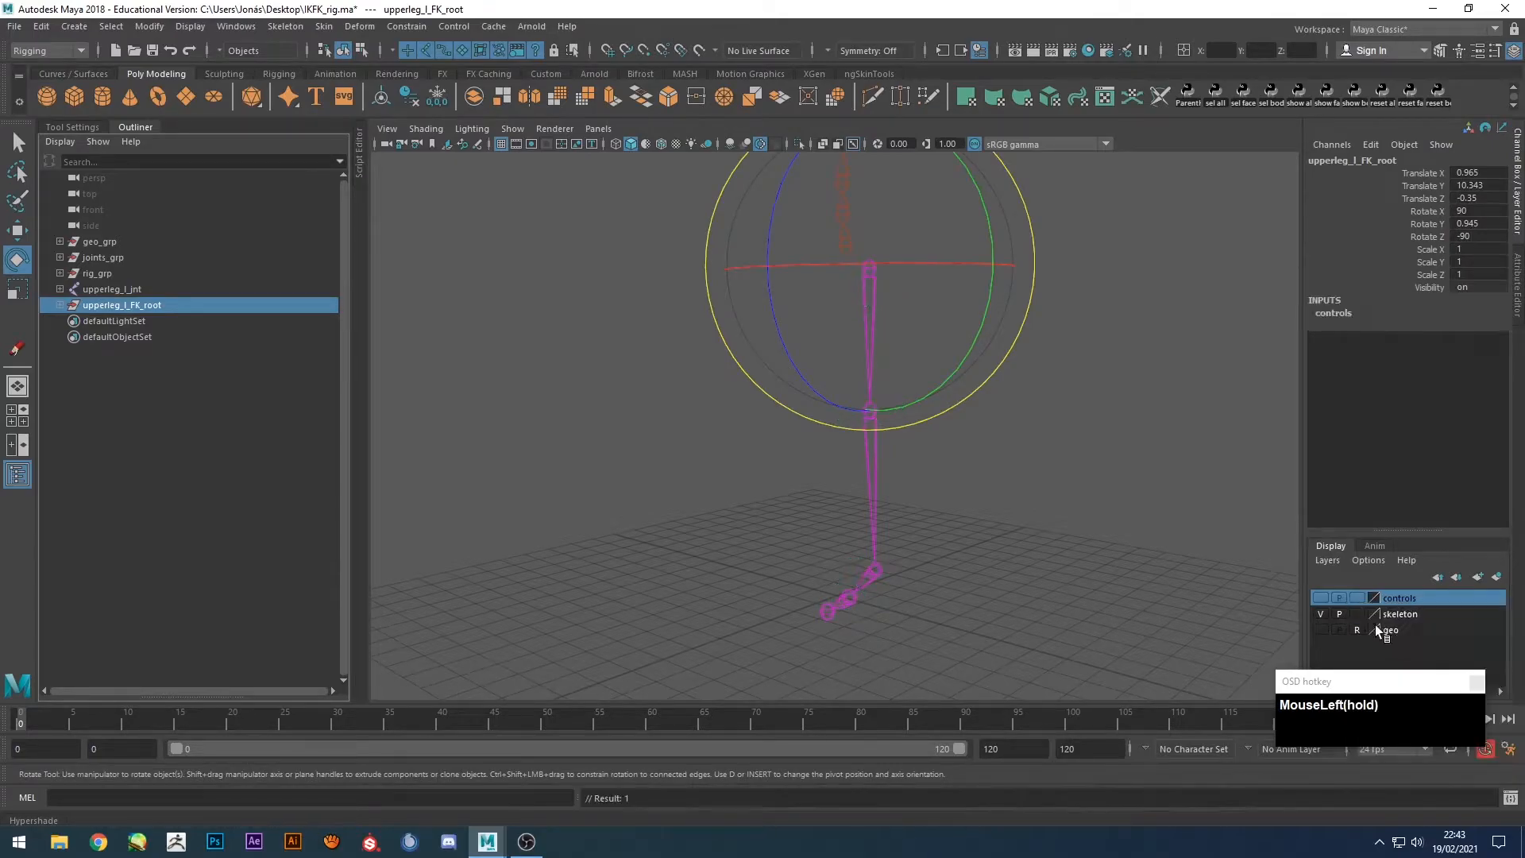
left_click(1320, 598)
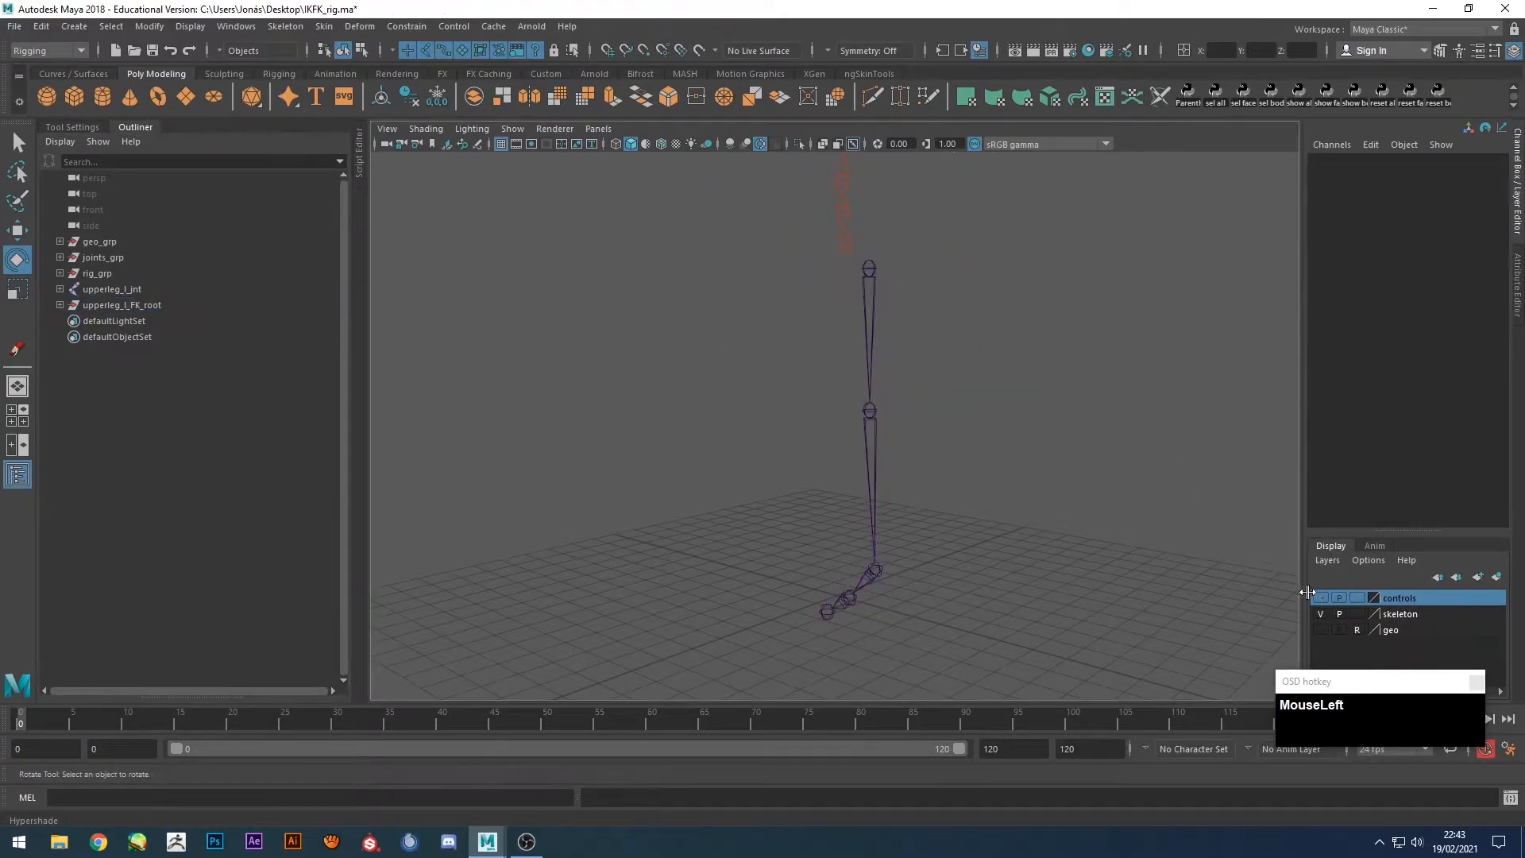
left_click(1320, 613)
left_click(1320, 613)
Activate the IK Handle tool and set its current solver to Rotate-Plane Solver.
left_click_drag(908, 412, 984, 389, "alt")
left_click(72, 126)
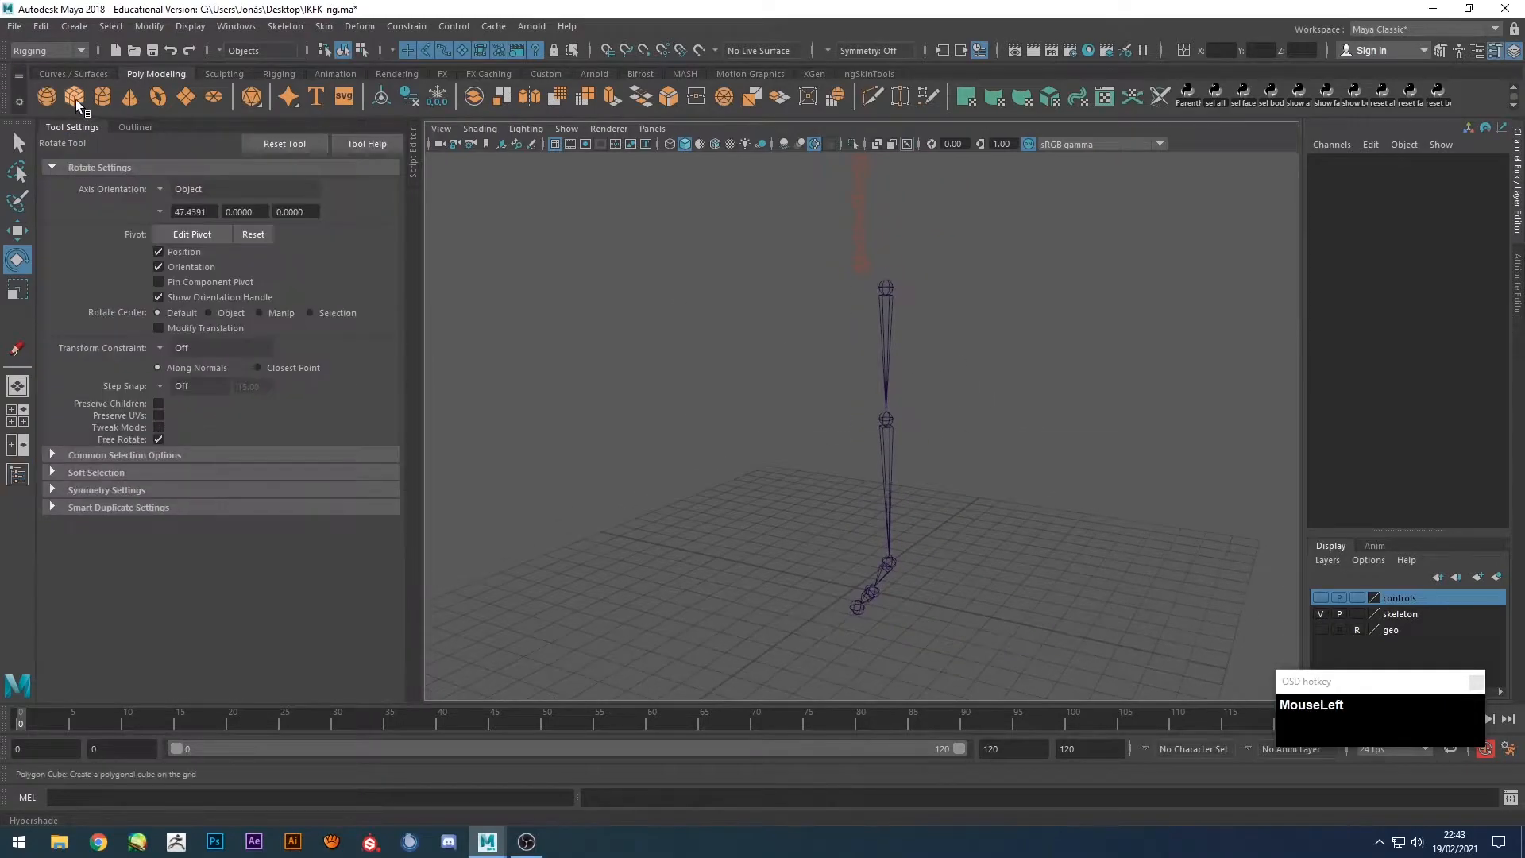
left_click(271, 72)
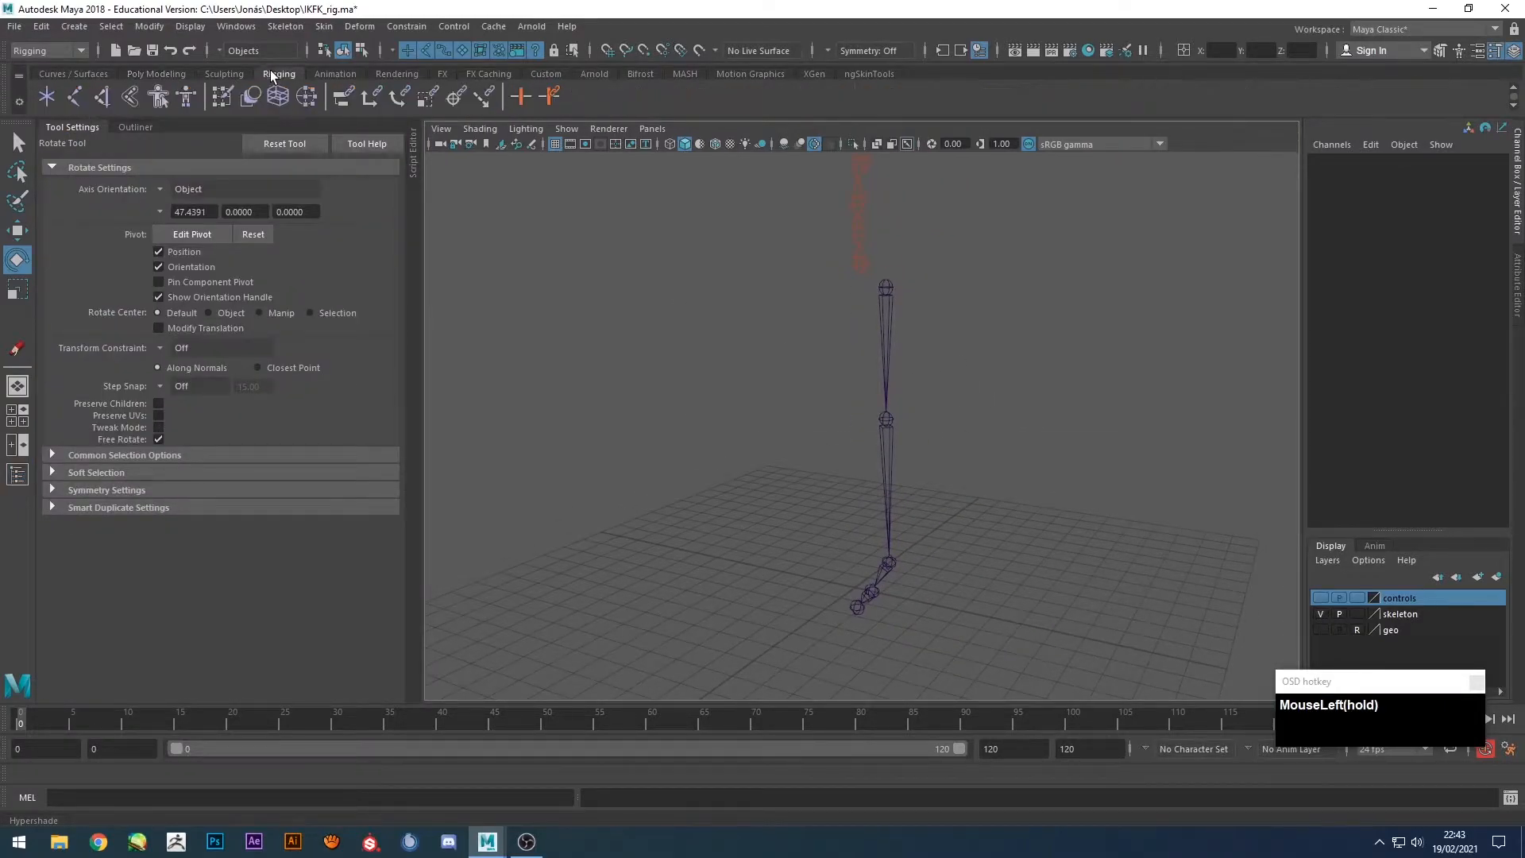
left_click(103, 93)
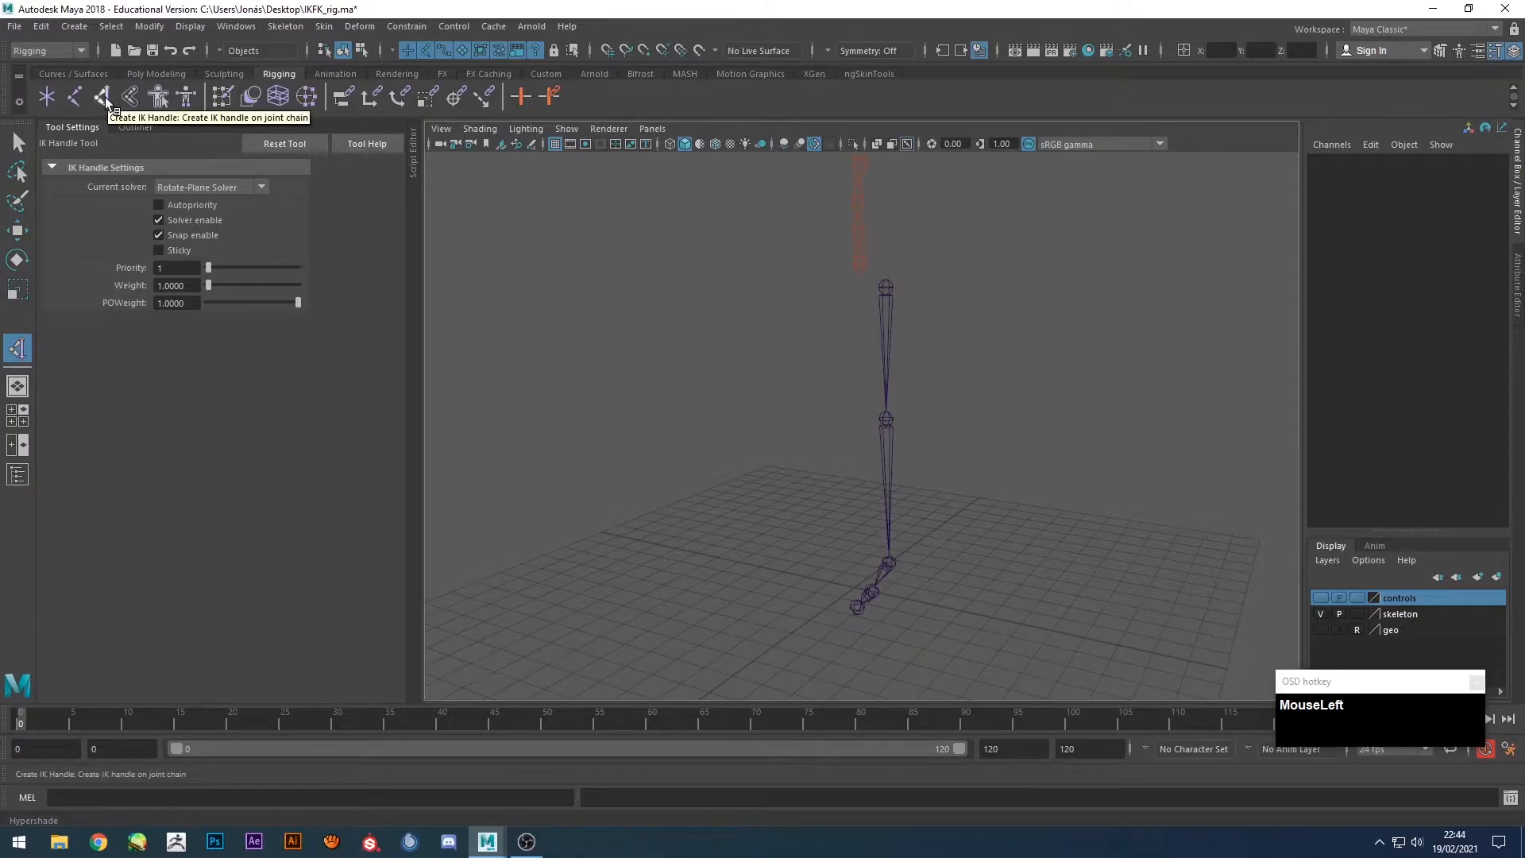
left_click(285, 27)
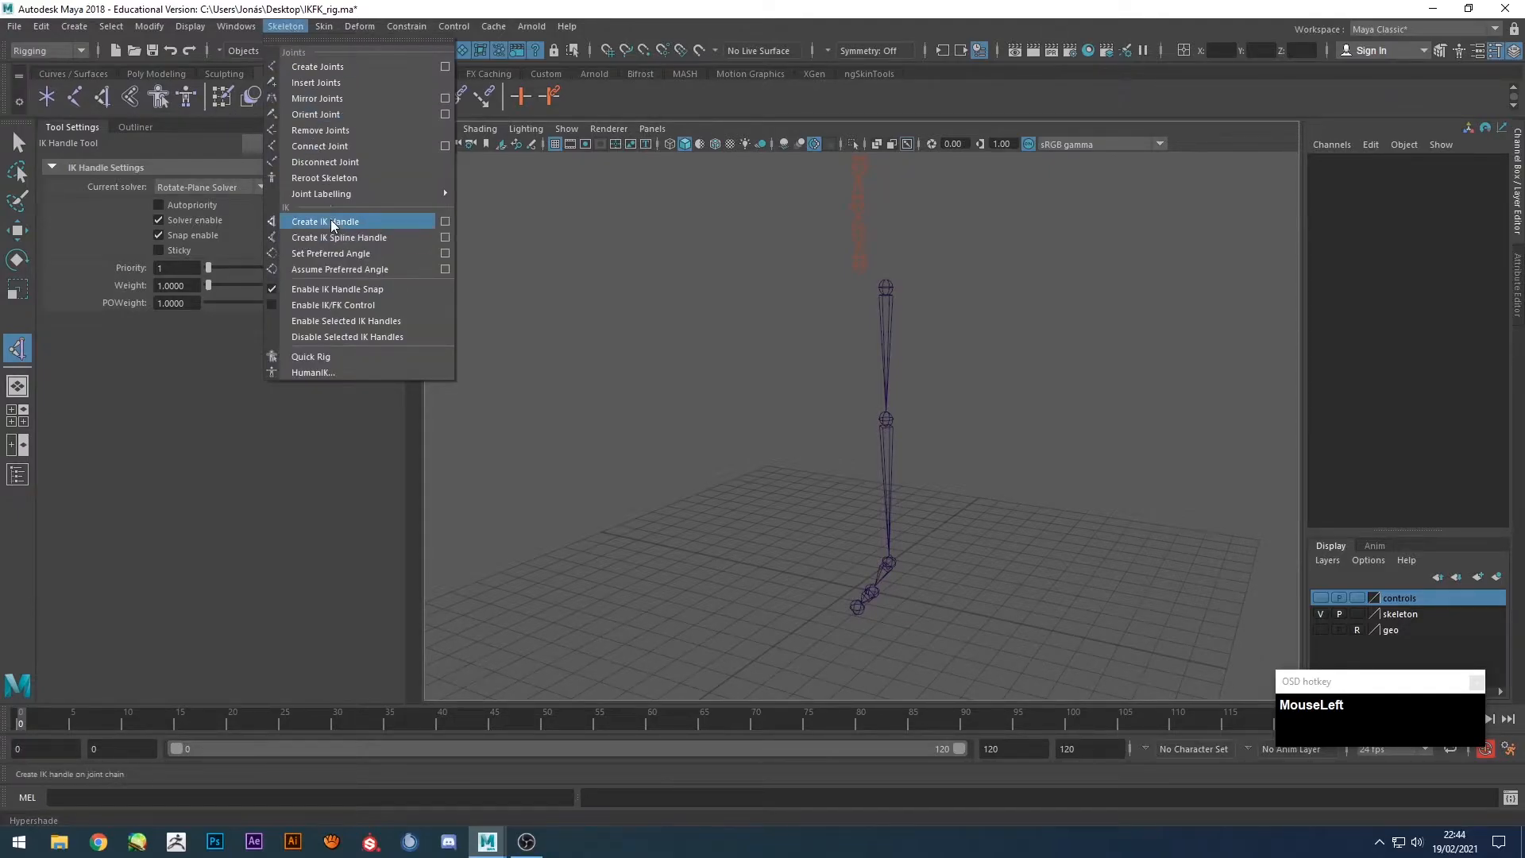
mouse_move(236, 26)
left_click(155, 183)
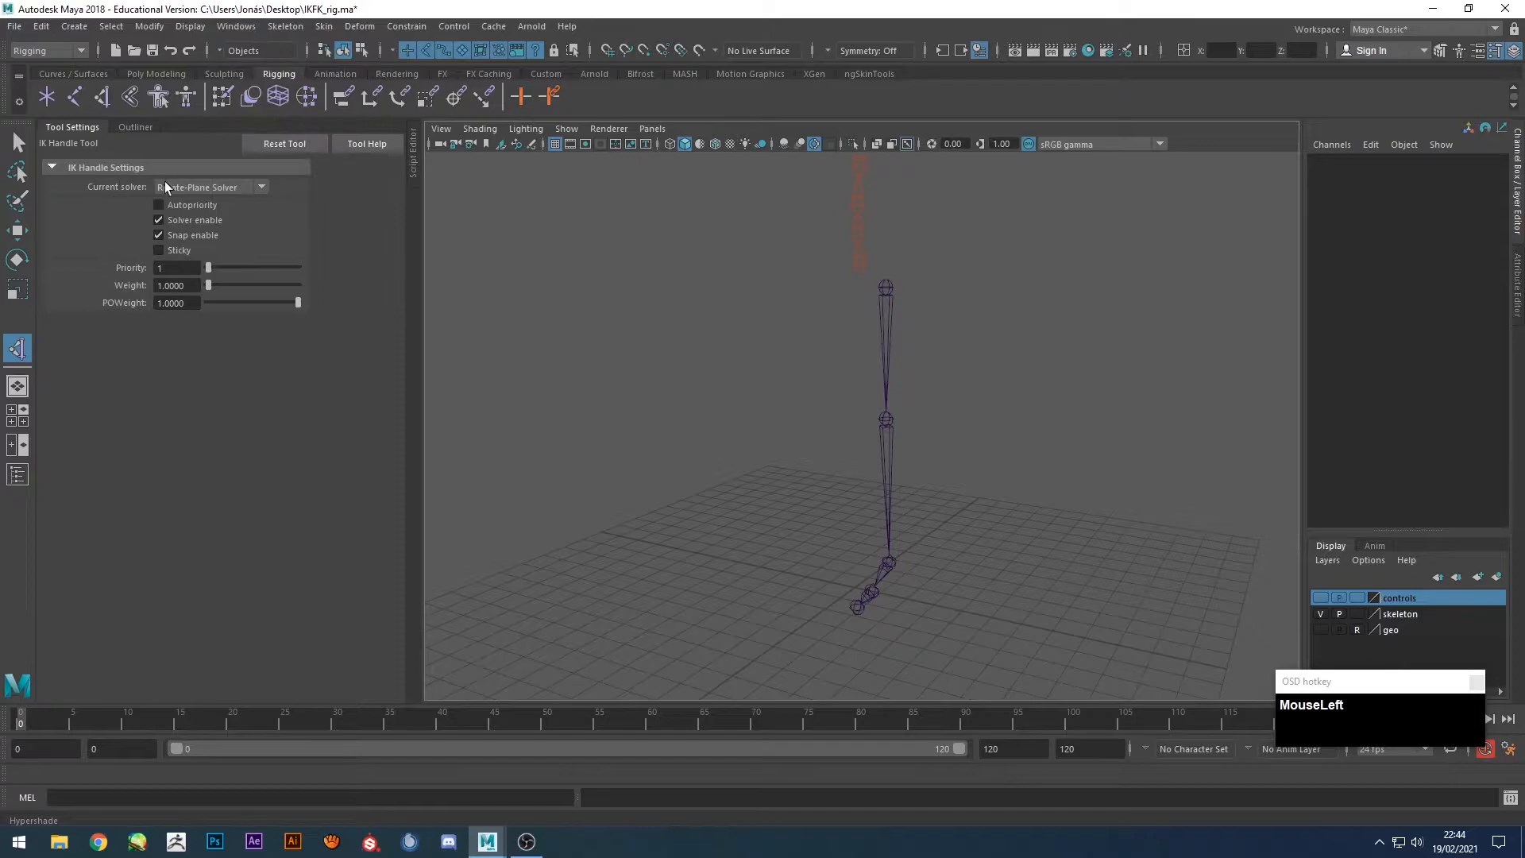
left_click(192, 189)
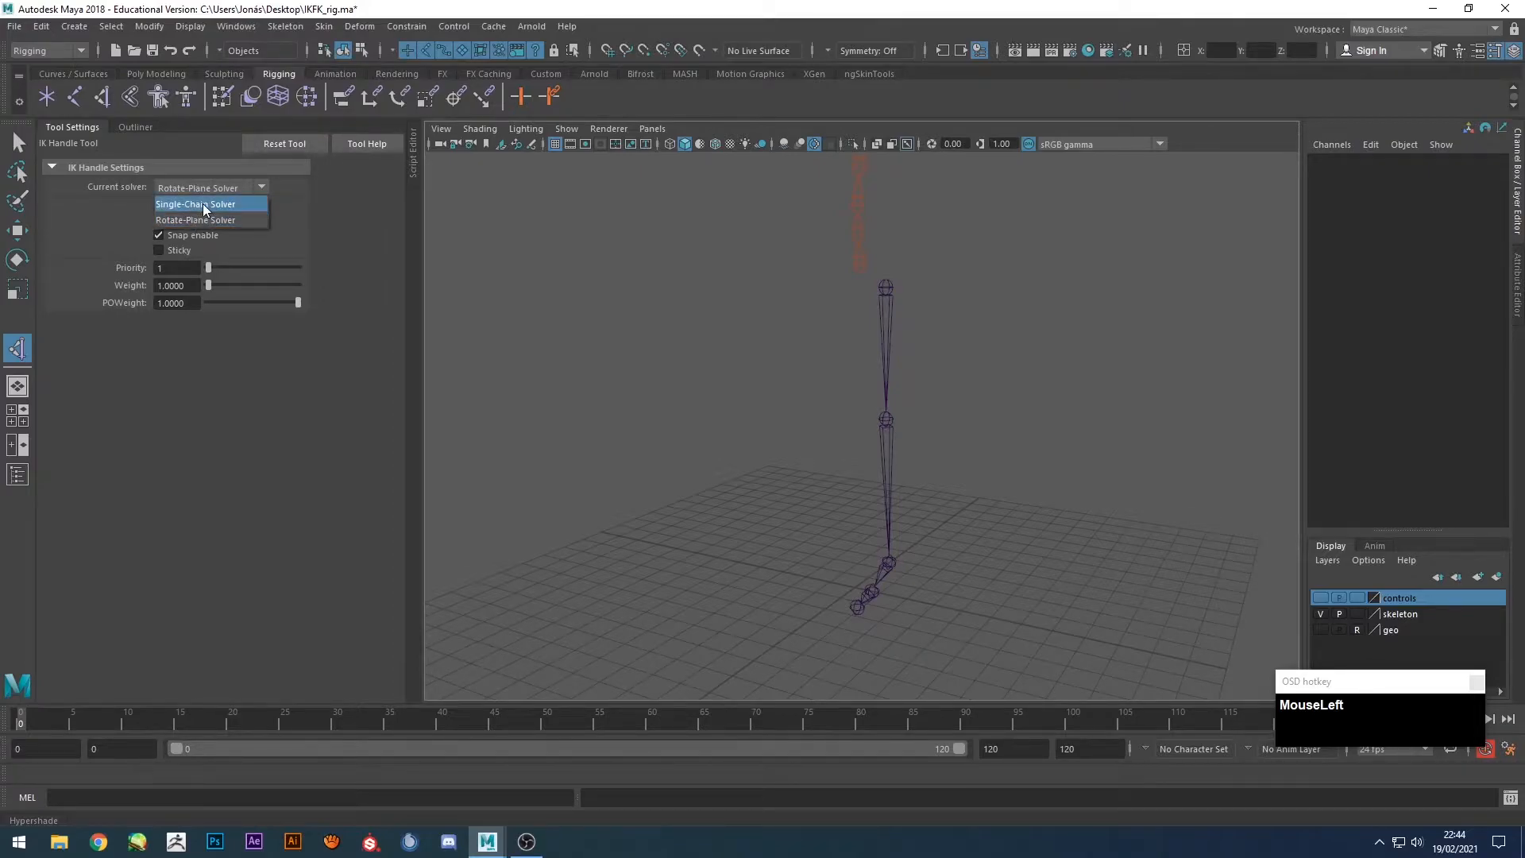
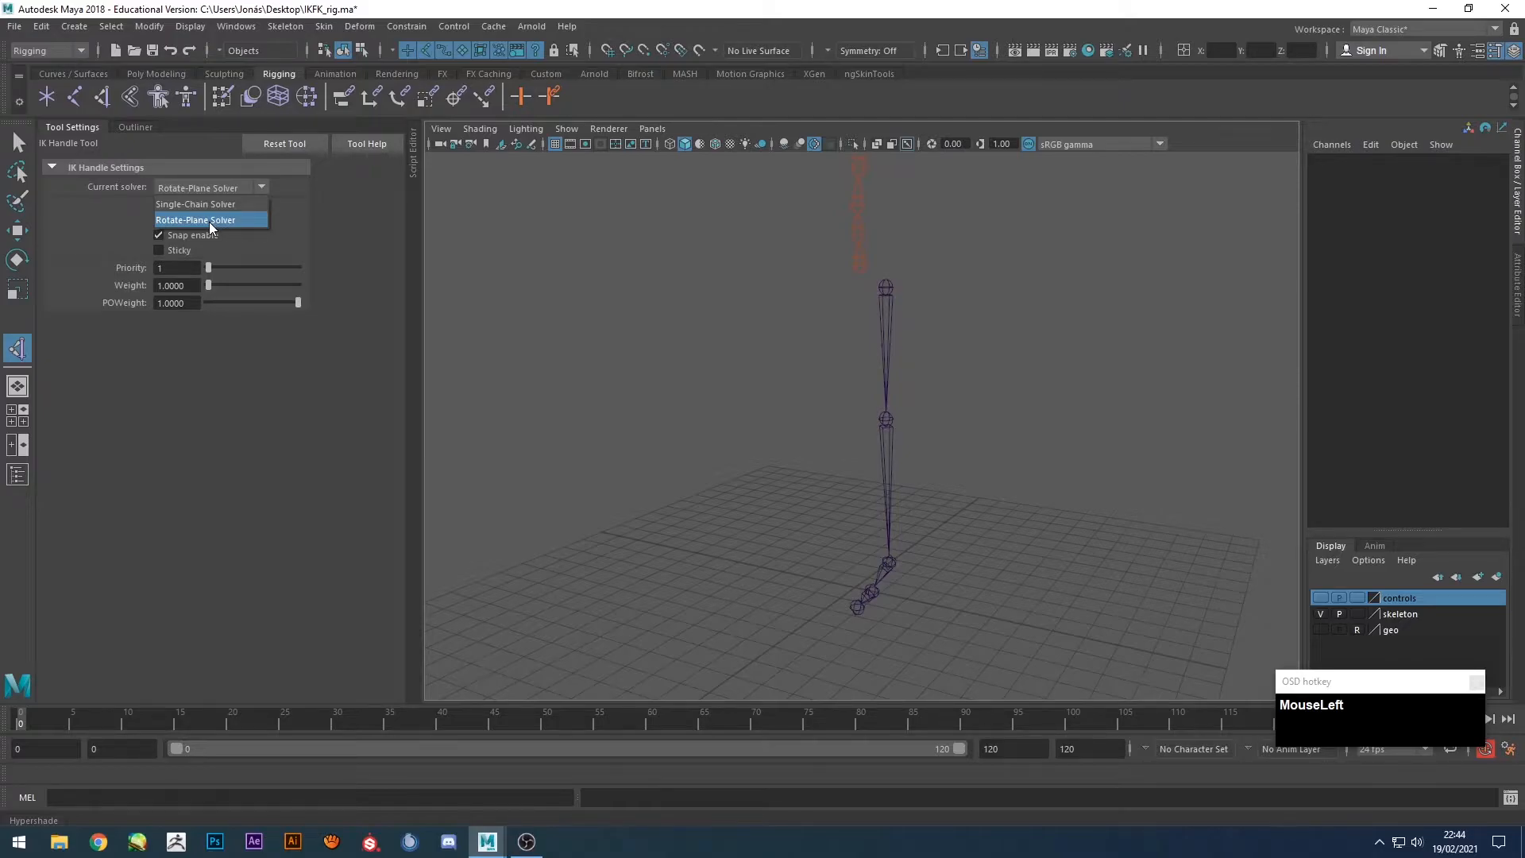
left_click(209, 223)
Create an IK handle from the left upper leg joint to the foot joint.
left_click_drag(597, 361, 664, 374, "alt")
middle_click_drag(667, 380, 650, 373, "alt")
left_click_drag(650, 373, 678, 371, "alt")
left_click(839, 421)
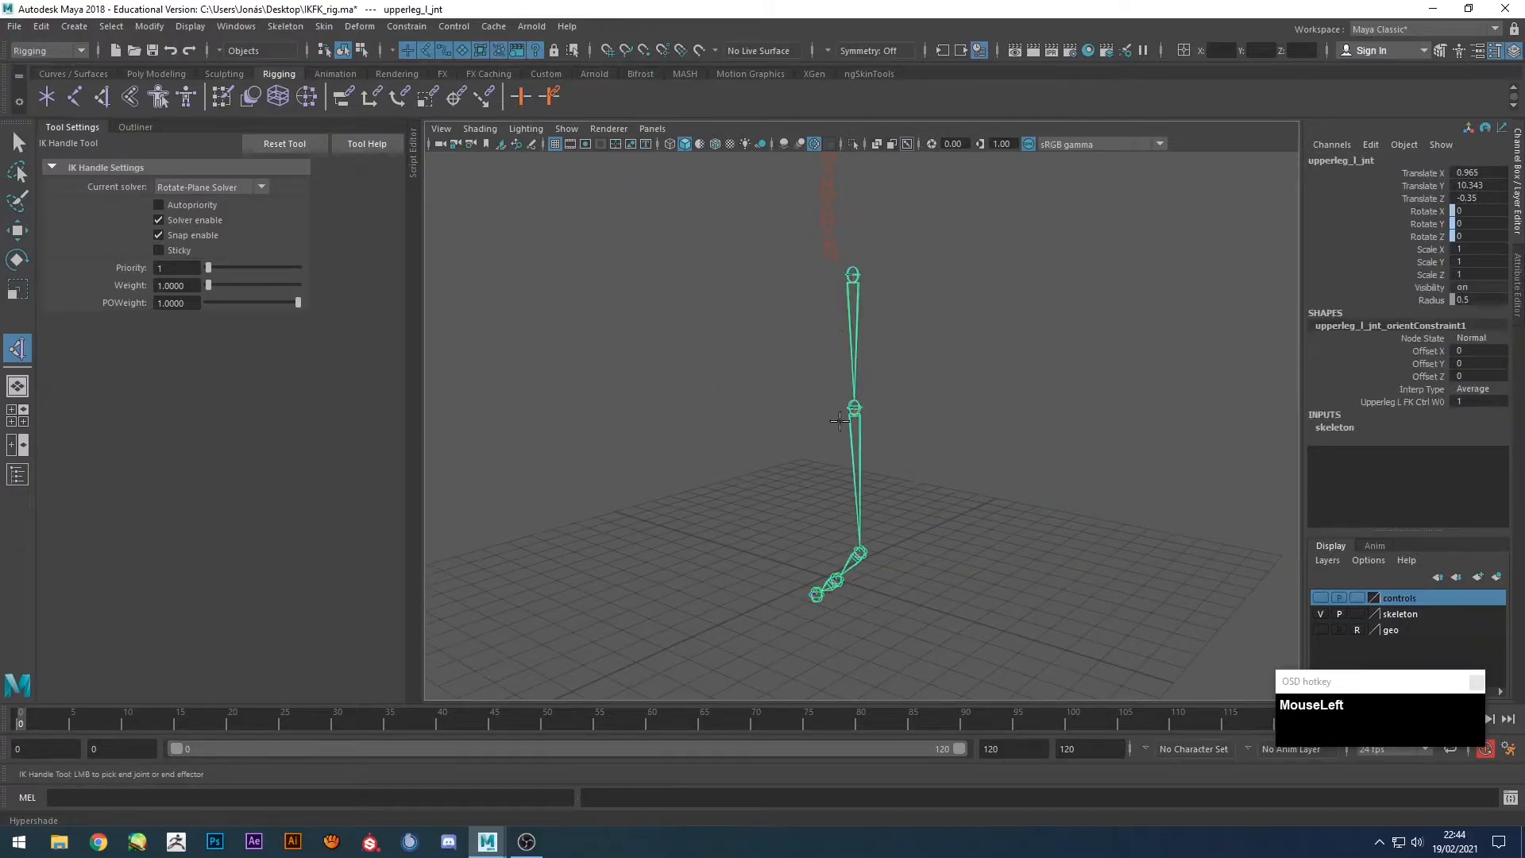
left_click(860, 552)
left_click_drag(855, 555, 749, 337, "alt")
key("alt+w")
key("ctrl+z")
left_click_drag(629, 435, 742, 460, "alt")
left_click(1032, 402)
left_click_drag(1031, 403, 950, 450, "alt")
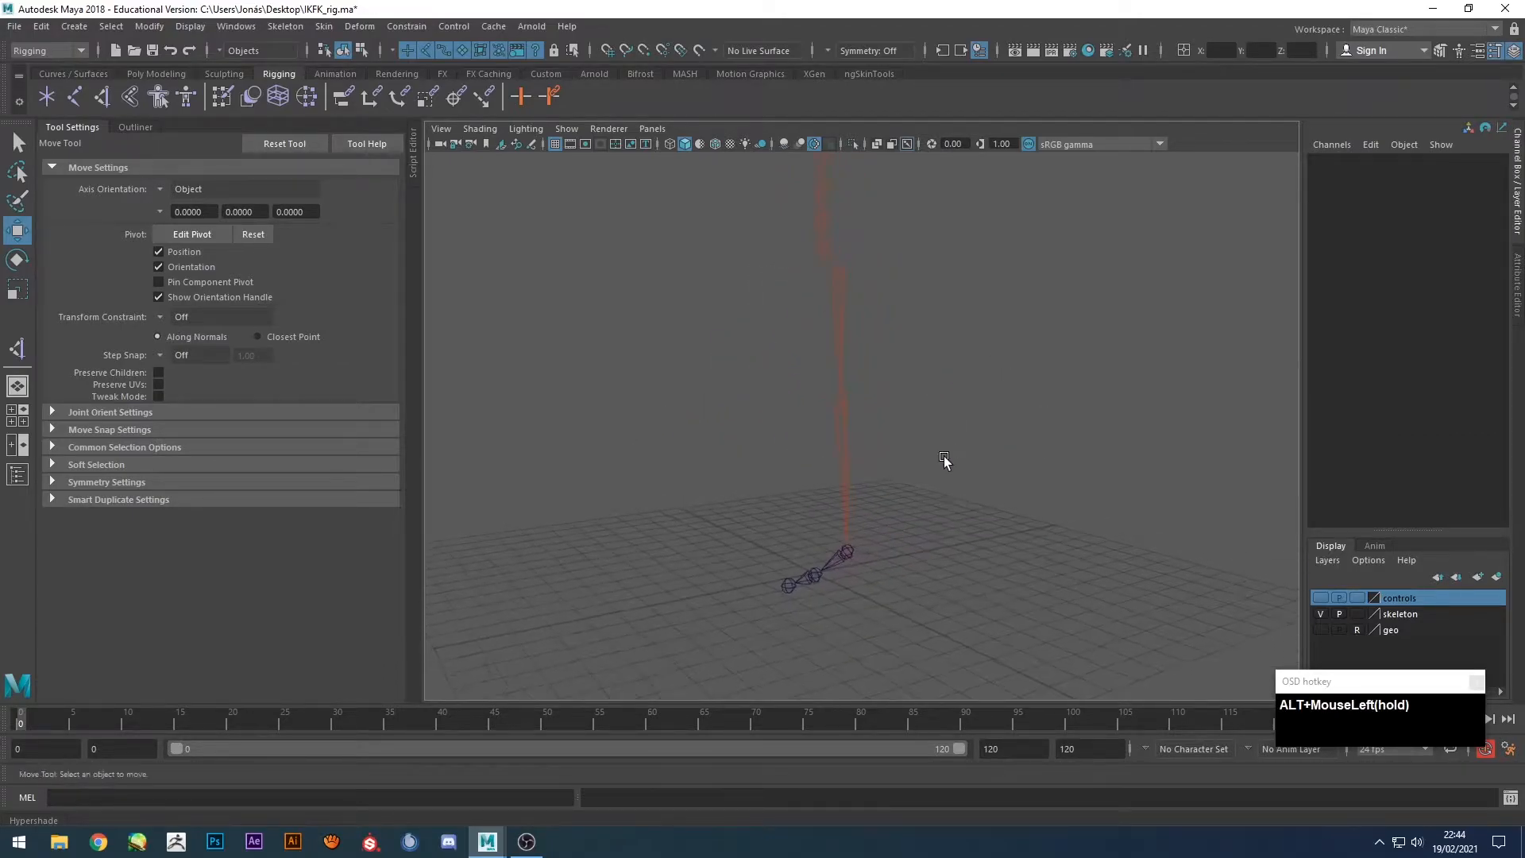
left_click(859, 557)
left_click_drag(869, 528, 899, 502, "alt")
left_click(933, 404)
left_click_drag(932, 407, 947, 407, "alt")
Create a NURBS circle and match all its transforms to the left lower leg joint.
left_click(73, 73)
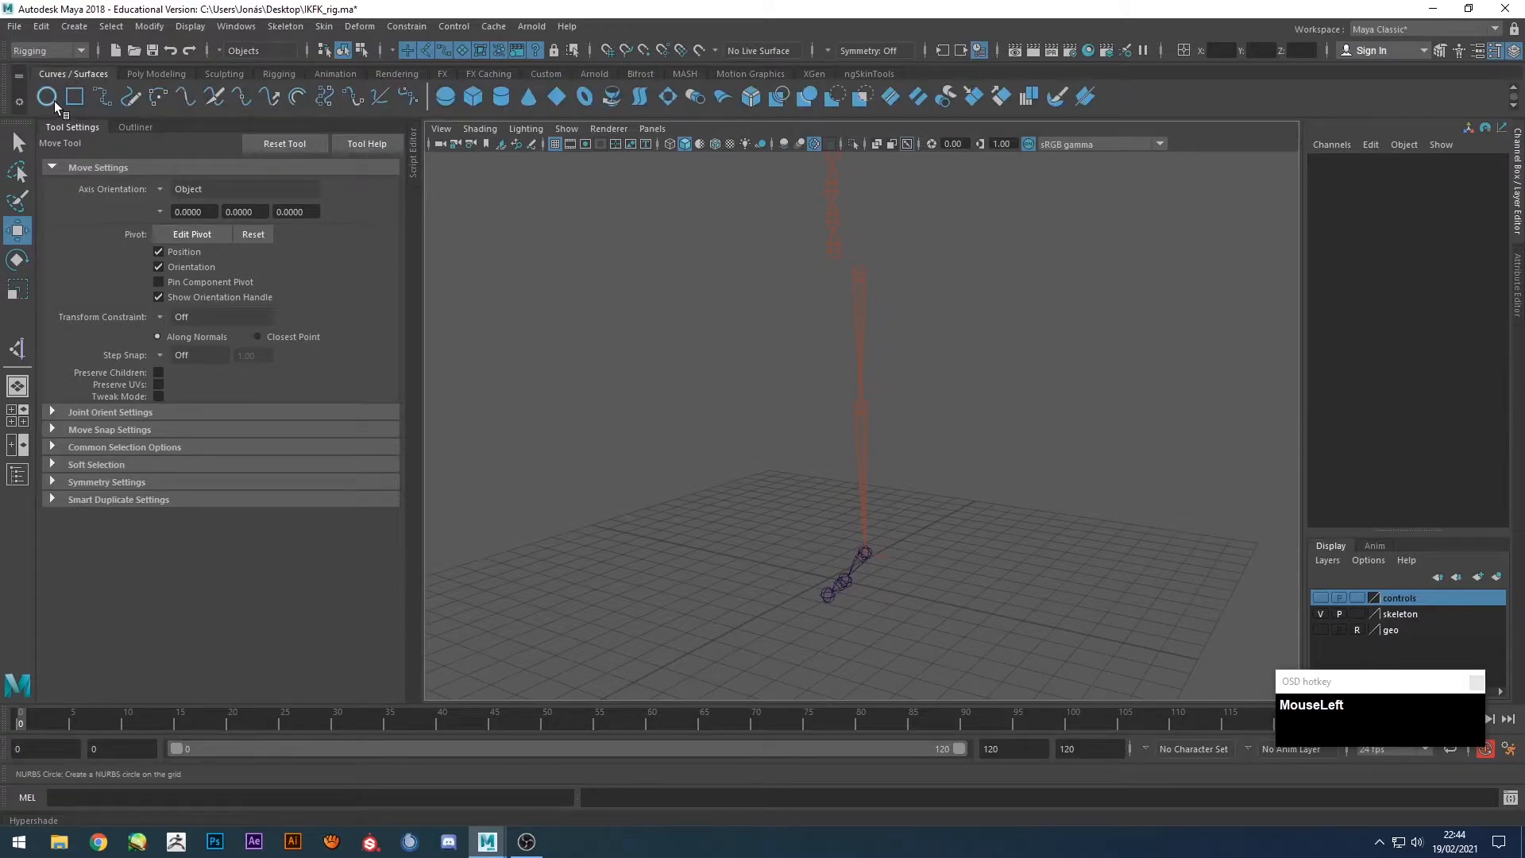
left_click(52, 100)
left_click_drag(818, 516, 801, 527, "alt")
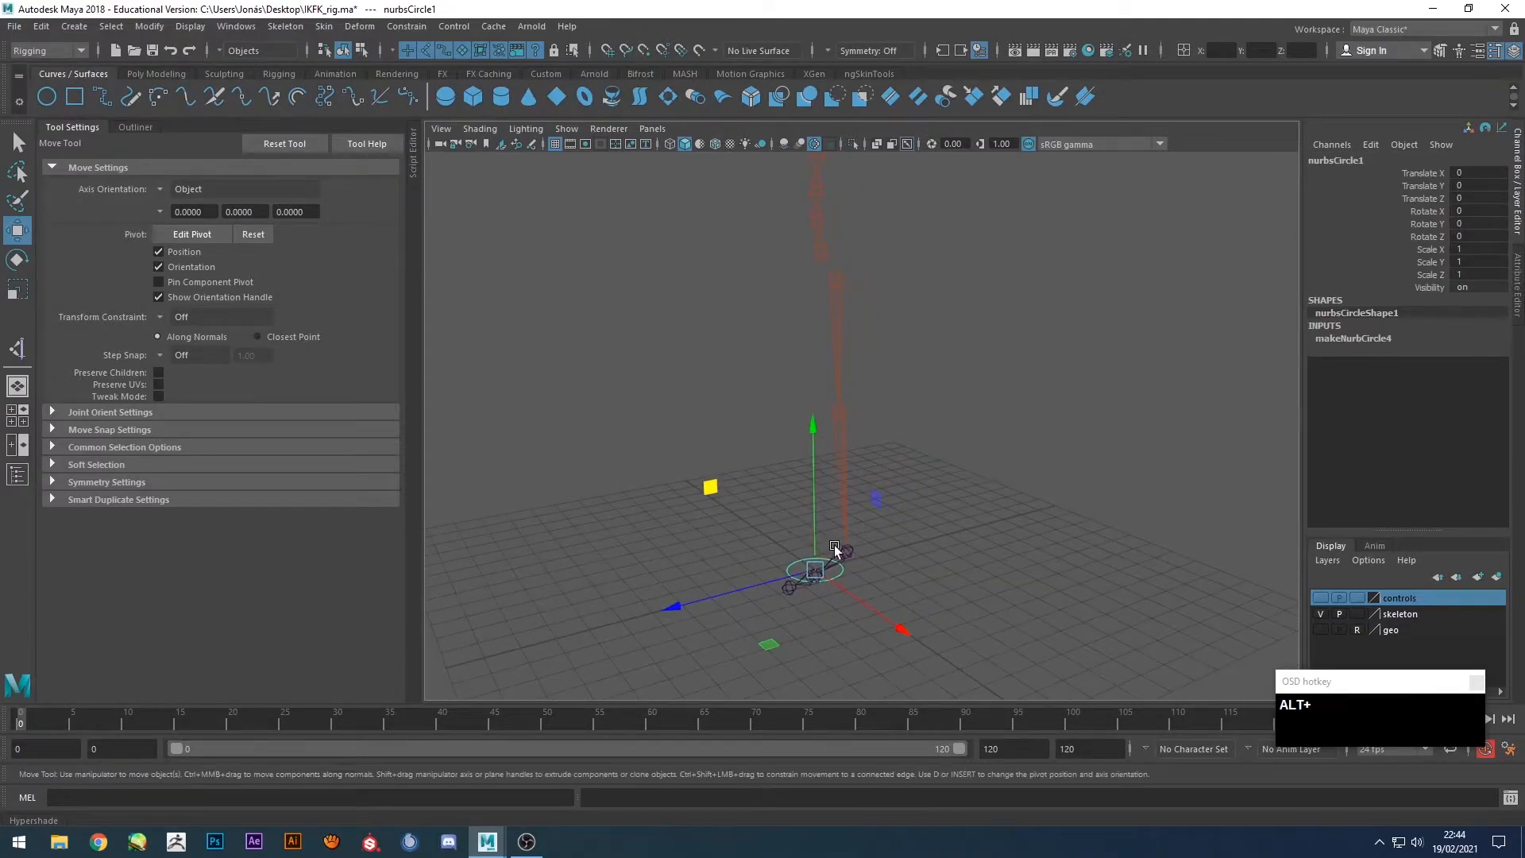
key("q")
left_click(840, 413, "shift")
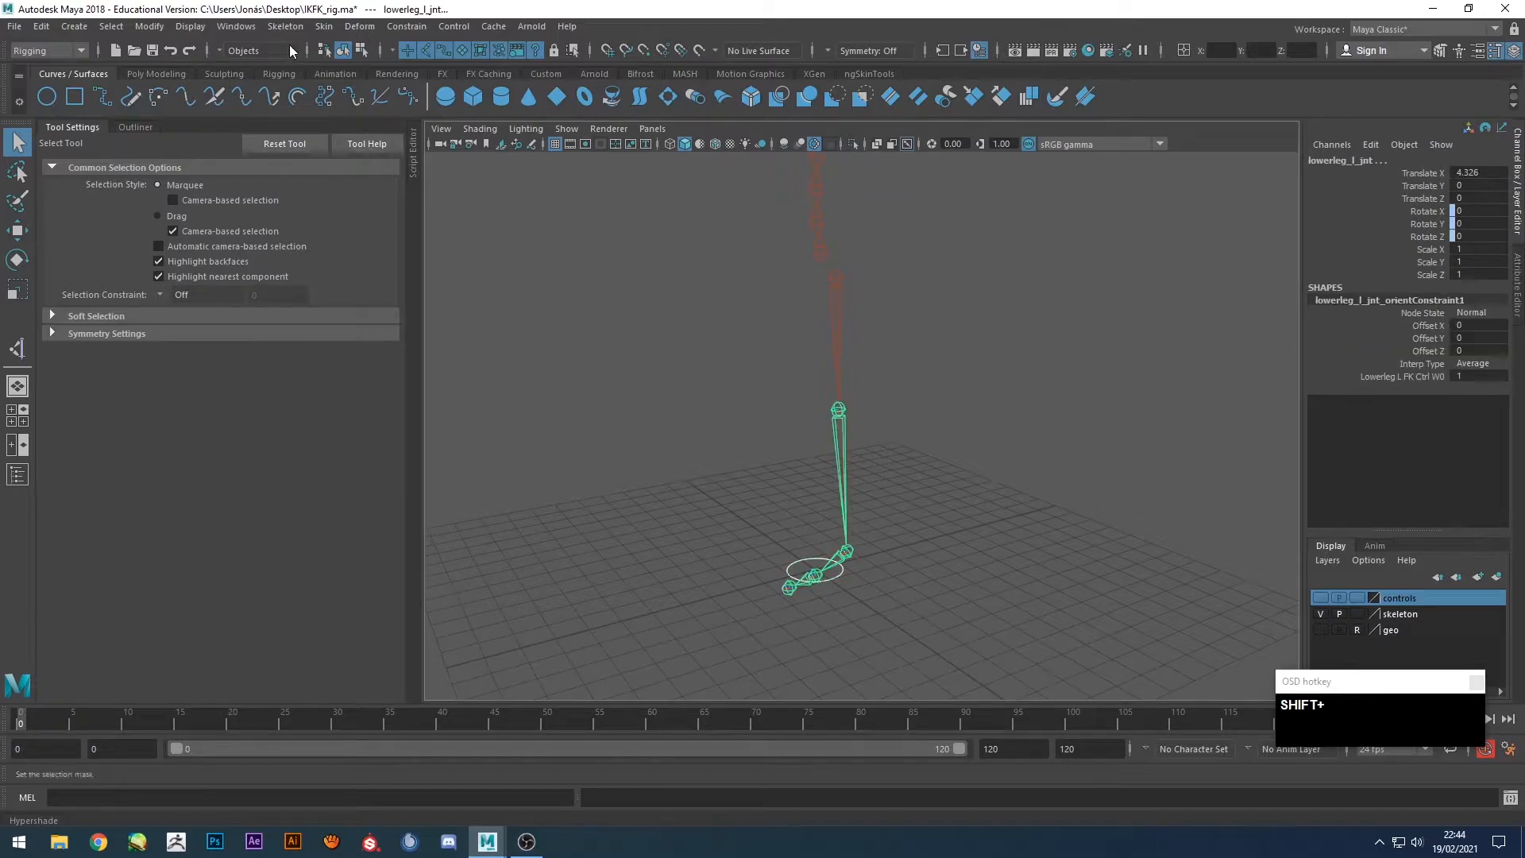
left_click(156, 30)
mouse_move(184, 114)
left_click(347, 133)
left_click(874, 429)
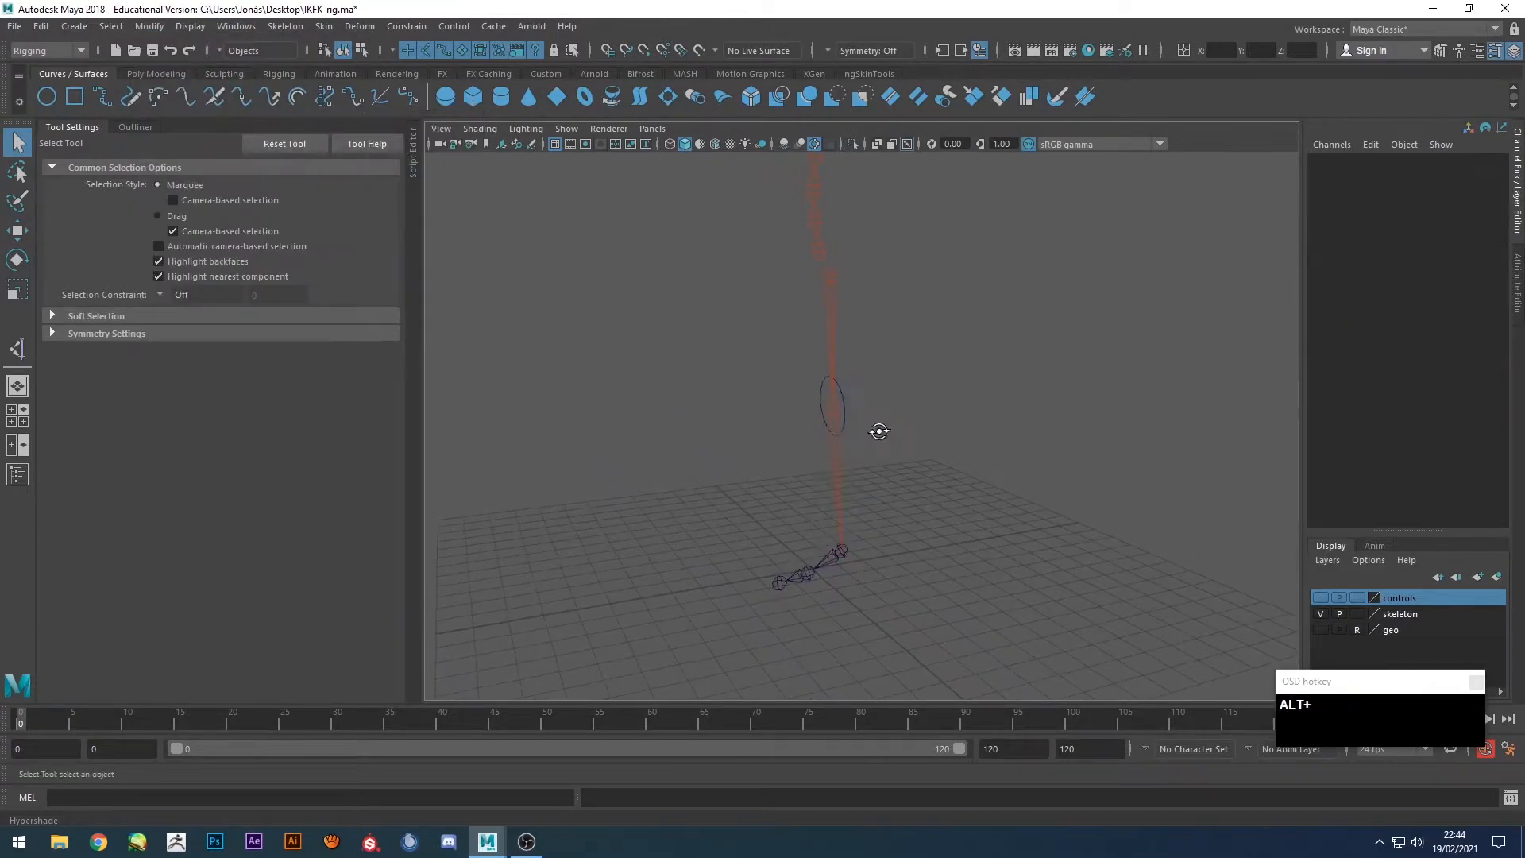
Move the circle along its own Y axis to in front of the knee, at about Translate Z 4.905.
left_click(854, 401)
left_click_drag(855, 401, 879, 447, "alt")
key("w")
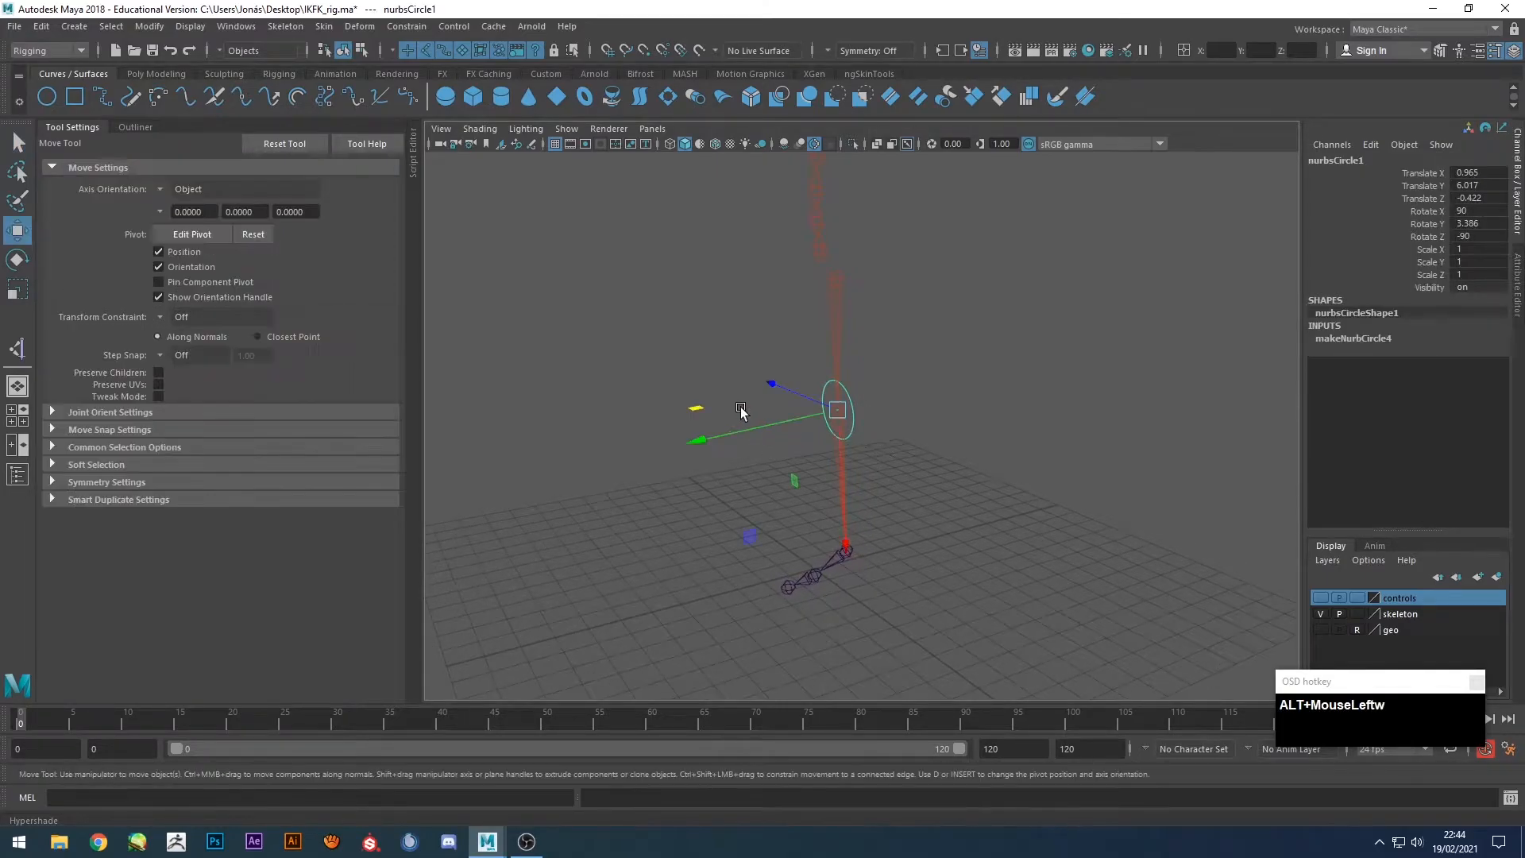
left_click_drag(762, 428, 782, 465)
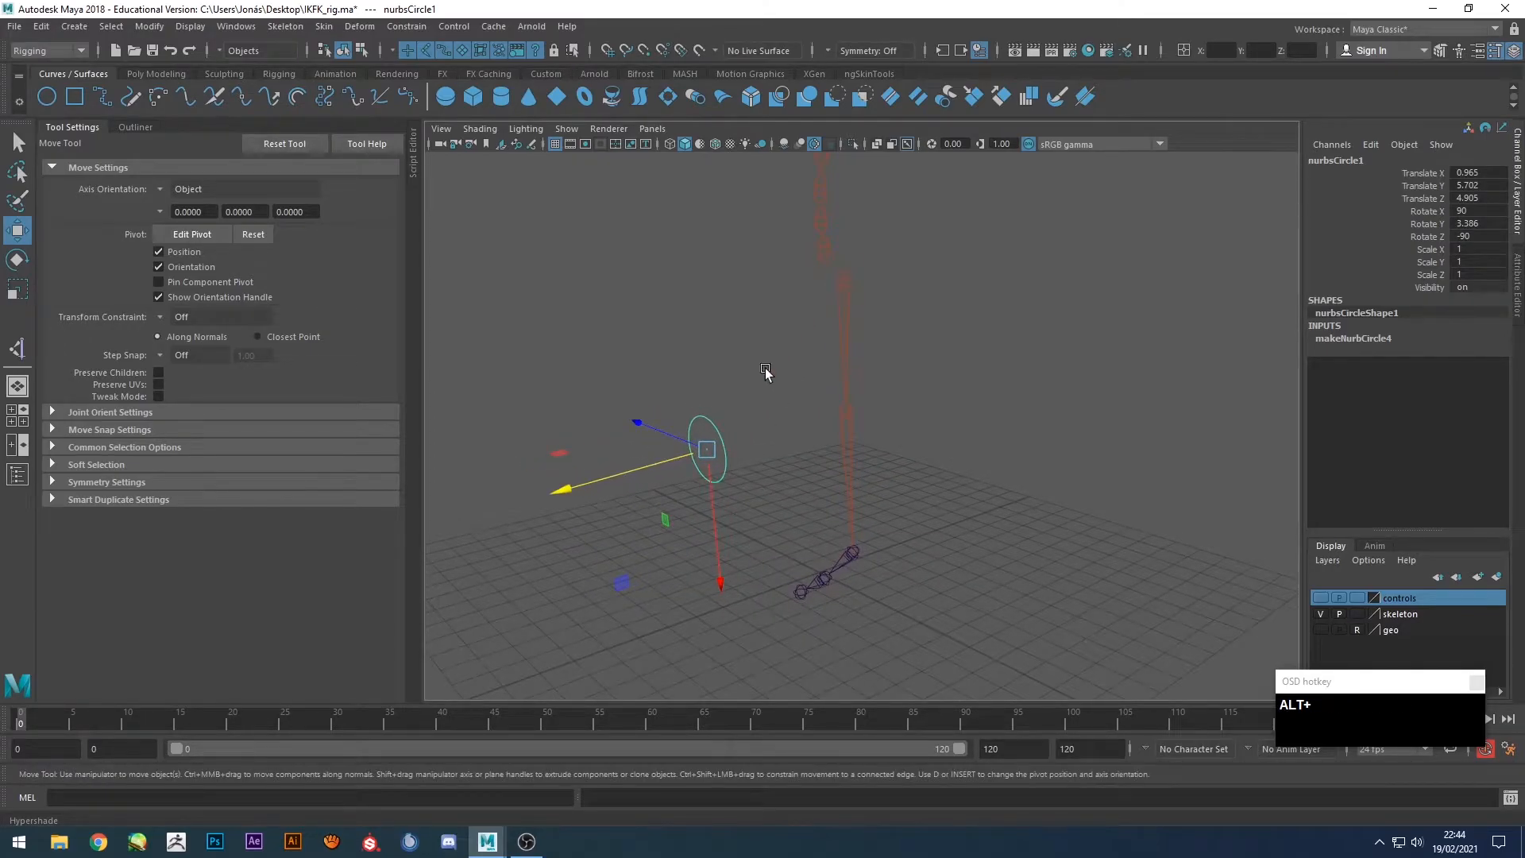
left_click_drag(793, 358, 825, 387, "alt")
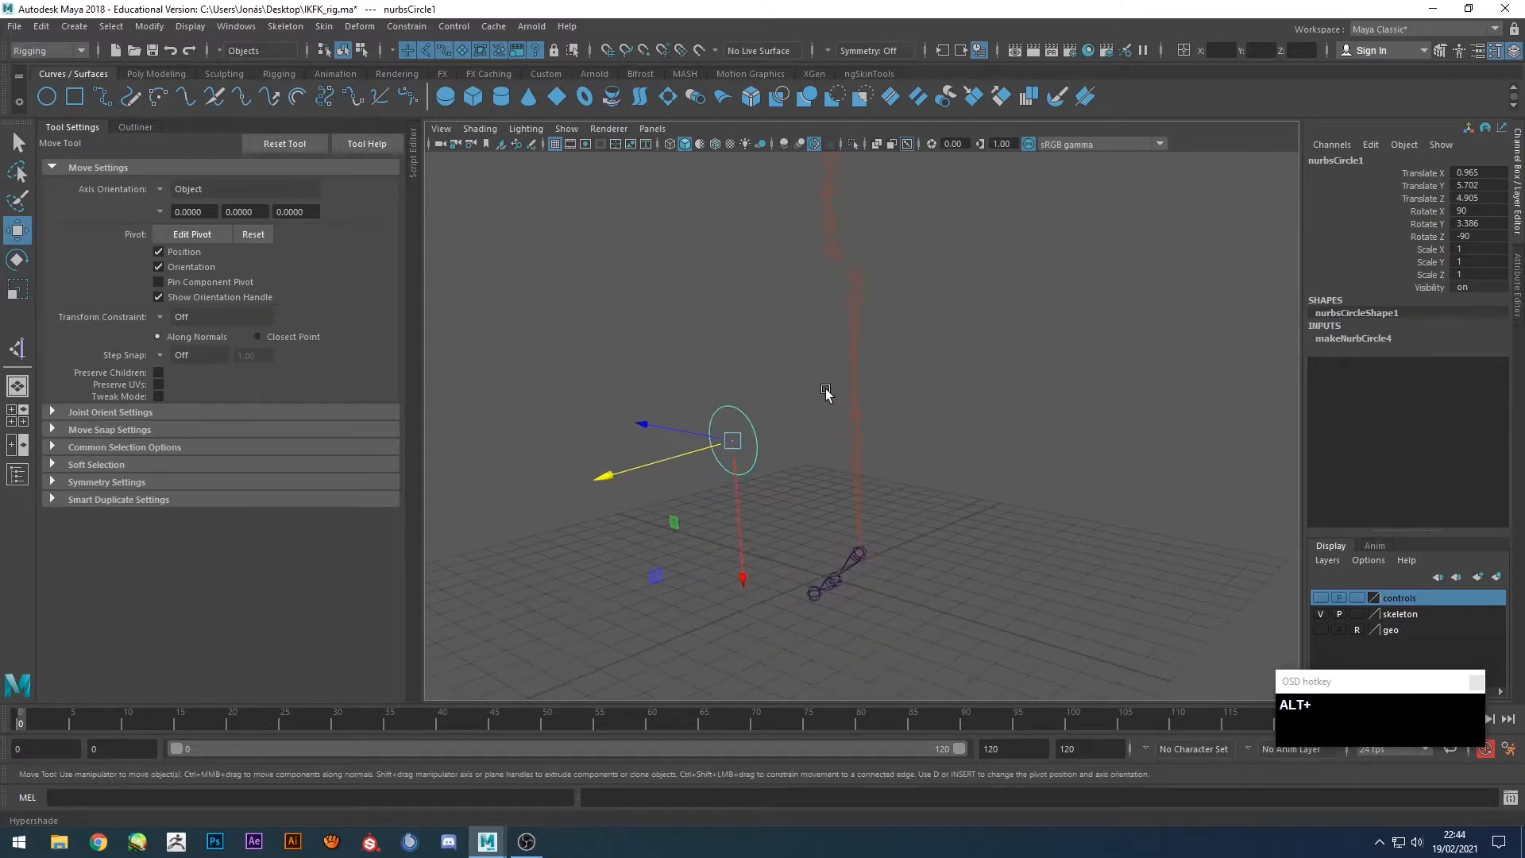
Rename the NURBS circle as lowerleg_l_IK_ctrl.
left_click(138, 126)
left_click(116, 335)
key("Return")
type("i")
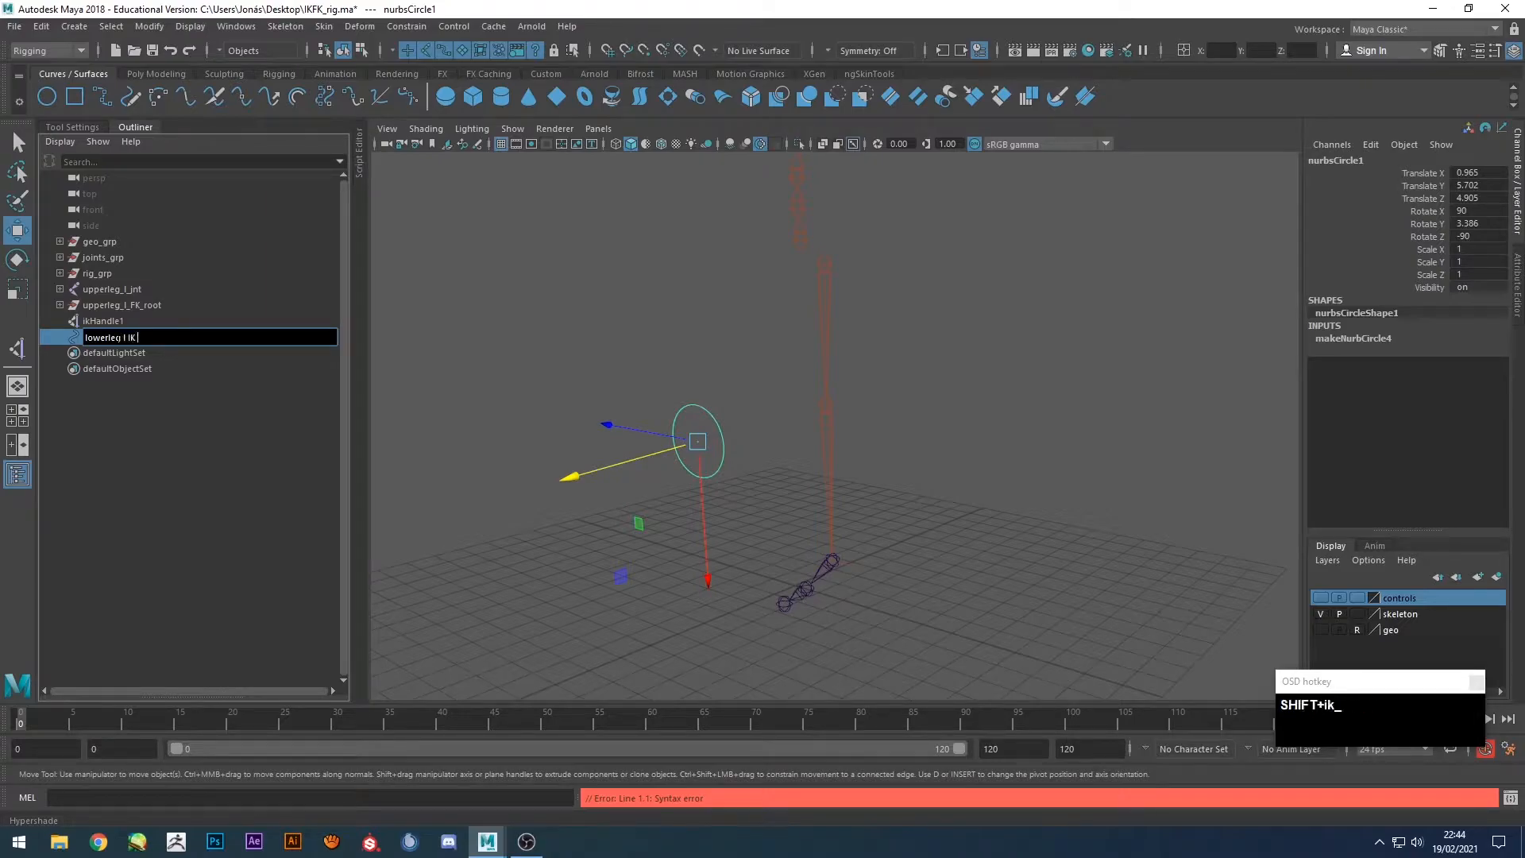
type("_IK_ctrl")
key("Return")
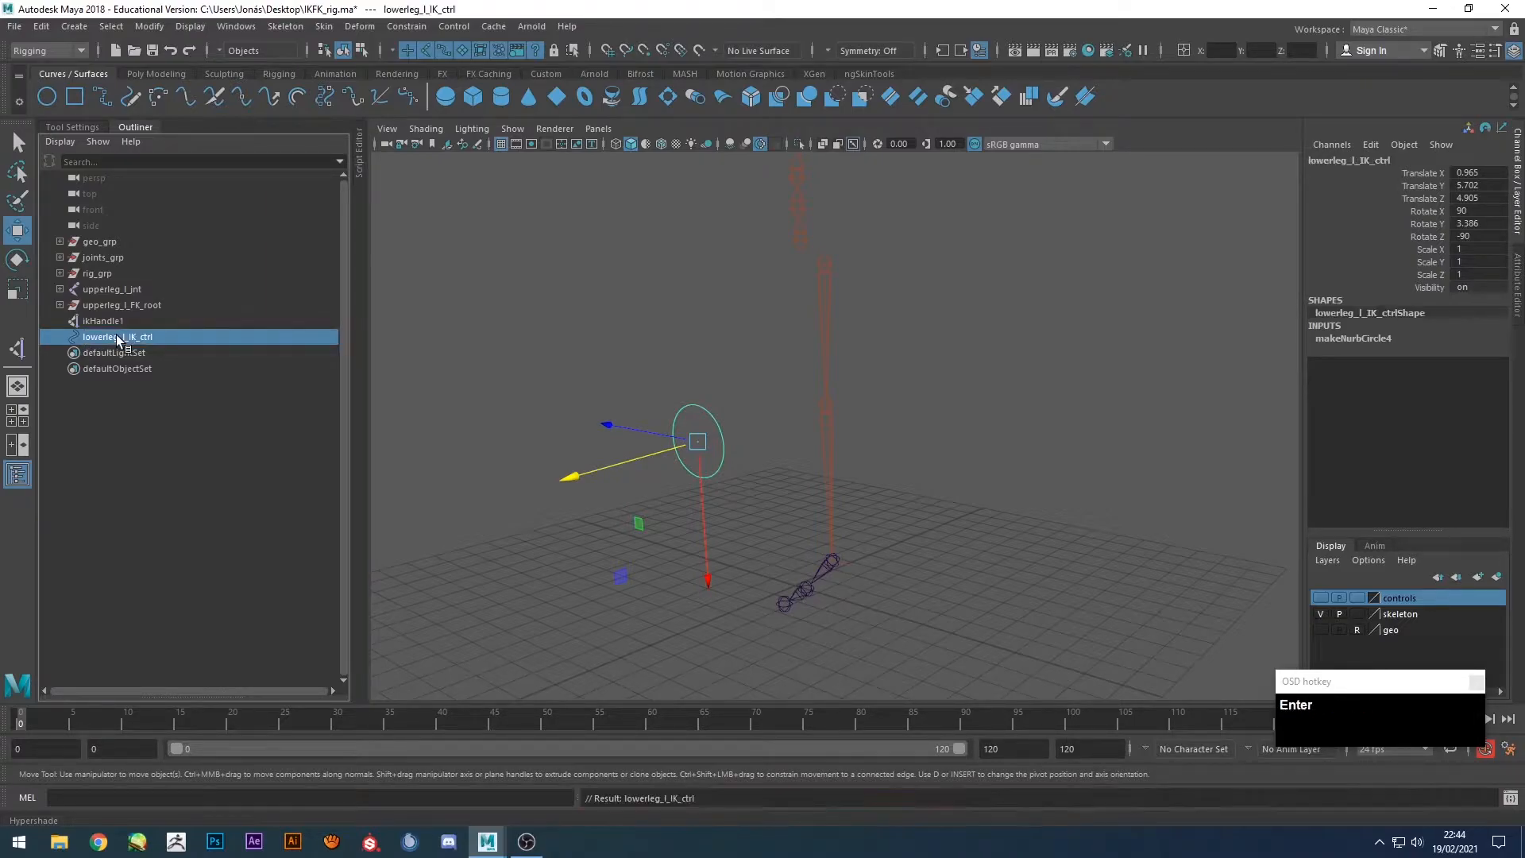
Reshape lowerleg_l_IK_ctrl into a diamond by scaling its four diagonal control vertices inward.
left_click_drag(534, 482, 538, 478, "alt")
left_click_drag(720, 393, 842, 412)
key("F8")
left_click_drag(898, 364, 822, 428)
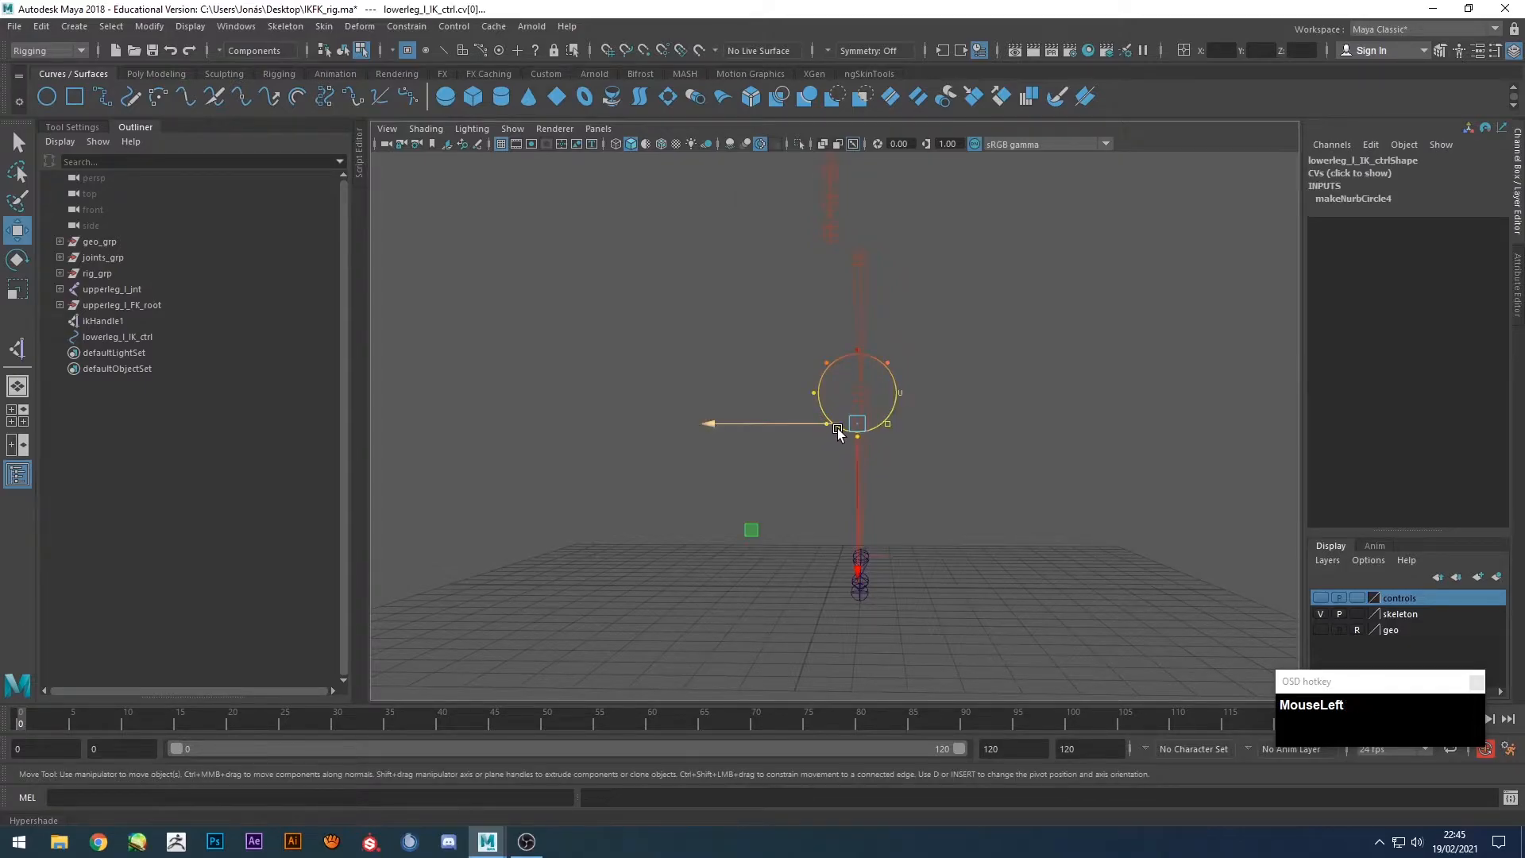
left_click_drag(902, 361, 862, 431, "shift")
key("r")
key("F8")
left_click(959, 433)
left_click_drag(959, 433, 742, 517, "alt")
key("q")
left_click(708, 409)
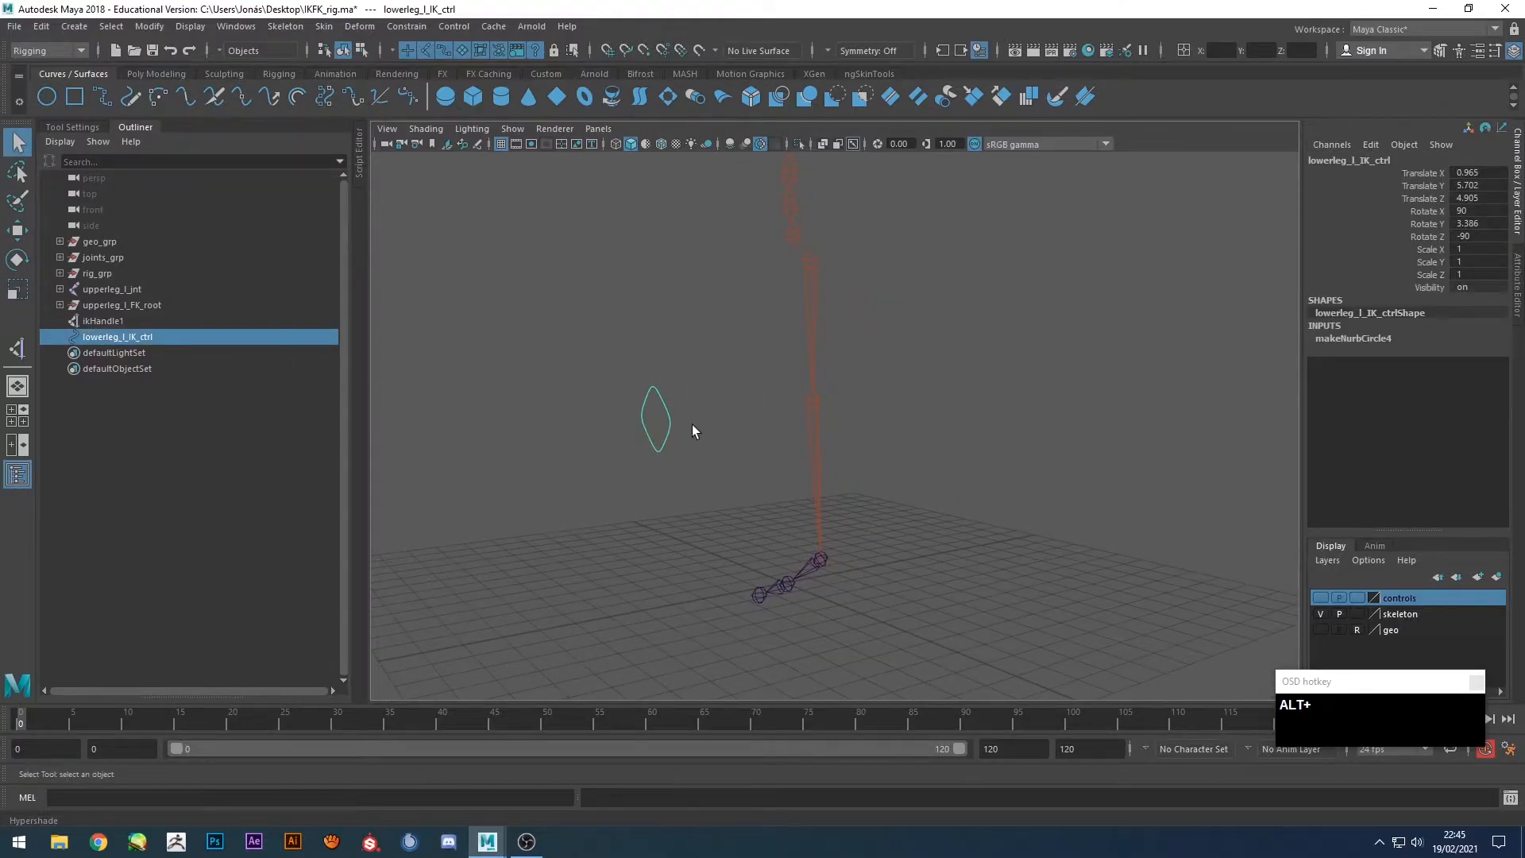
Rename the leg's IK handle as leg_l_IK_hndl.
left_click(103, 320)
key("Return")
type("leg_l_")
key("shift")
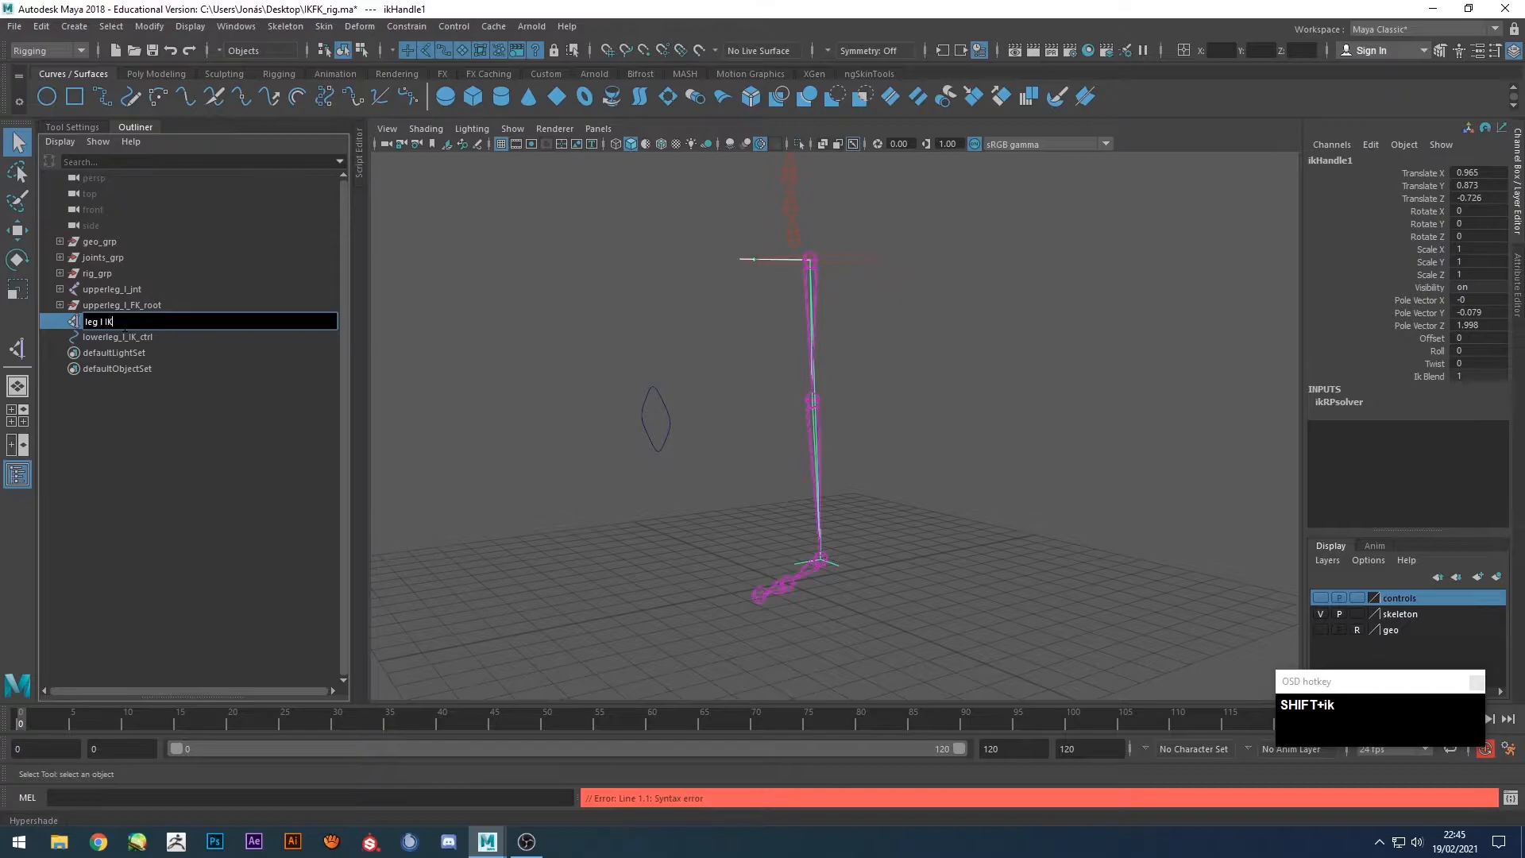
type("g_l_IK_ht")
key("BackSpace")
type("ndl")
key("Return")
Apply a pole vector constraint from lowerleg_l_IK_ctrl to leg_l_IK_hndl.
left_click_drag(485, 405, 509, 454, "alt")
left_click_drag(642, 385, 701, 459)
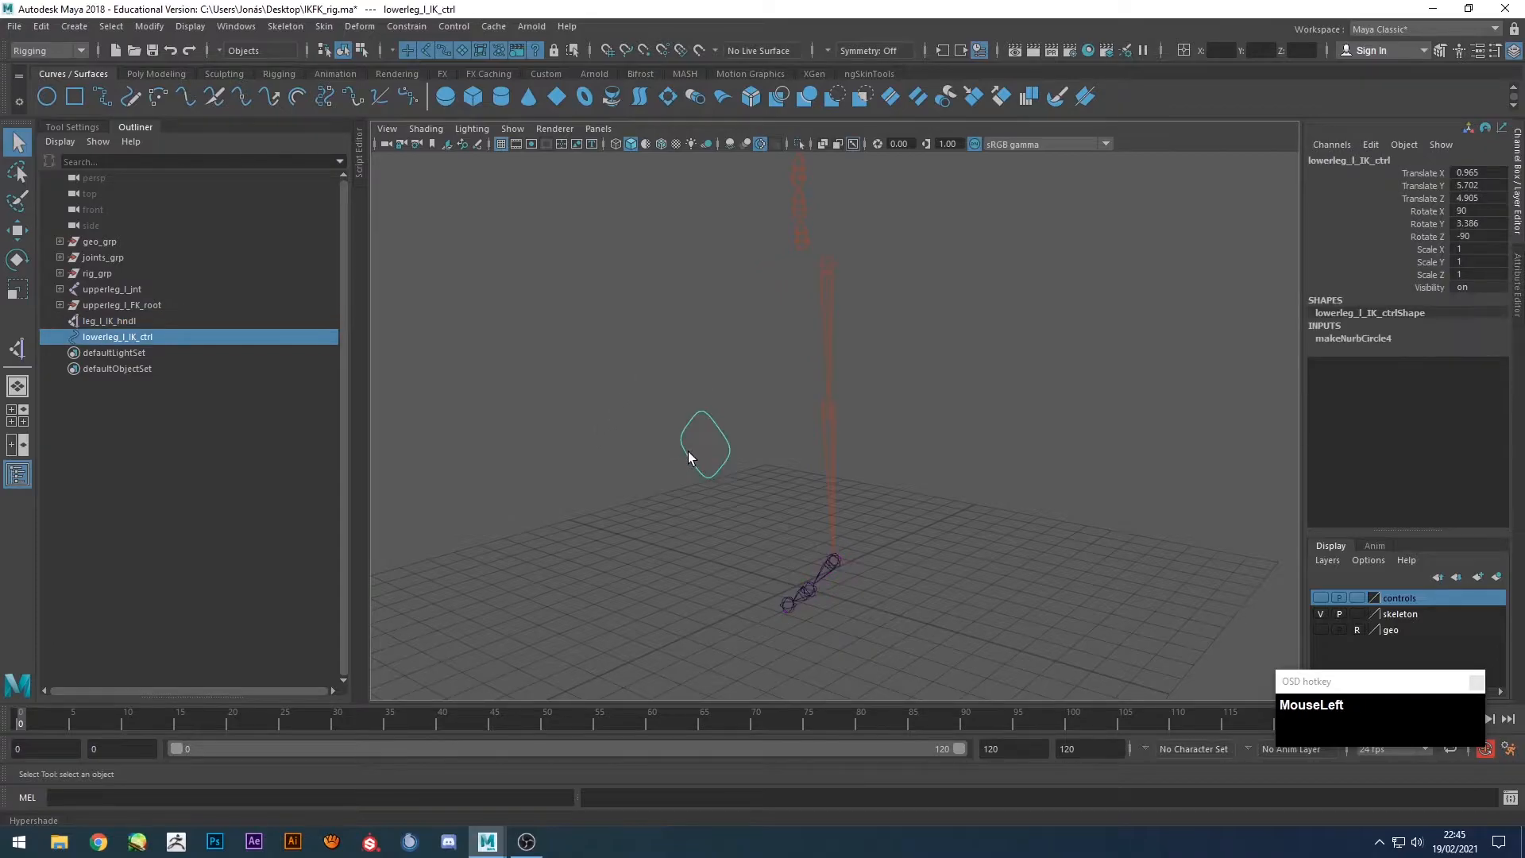
left_click(125, 321, "ctrl")
left_click(407, 26)
left_click(440, 149)
Test the pole vector by moving lowerleg_l_IK_ctrl sideways, check the IK handle, and undo the moves.
left_click_drag(547, 363, 783, 488, "alt")
left_click_drag(783, 488, 813, 525, "alt")
key("w")
mouse_move(688, 450)
left_mouse_down()
mouse_move(562, 415)
mouse_move(822, 475)
mouse_move(582, 451)
mouse_move(486, 421)
mouse_move(667, 429)
left_mouse_up()
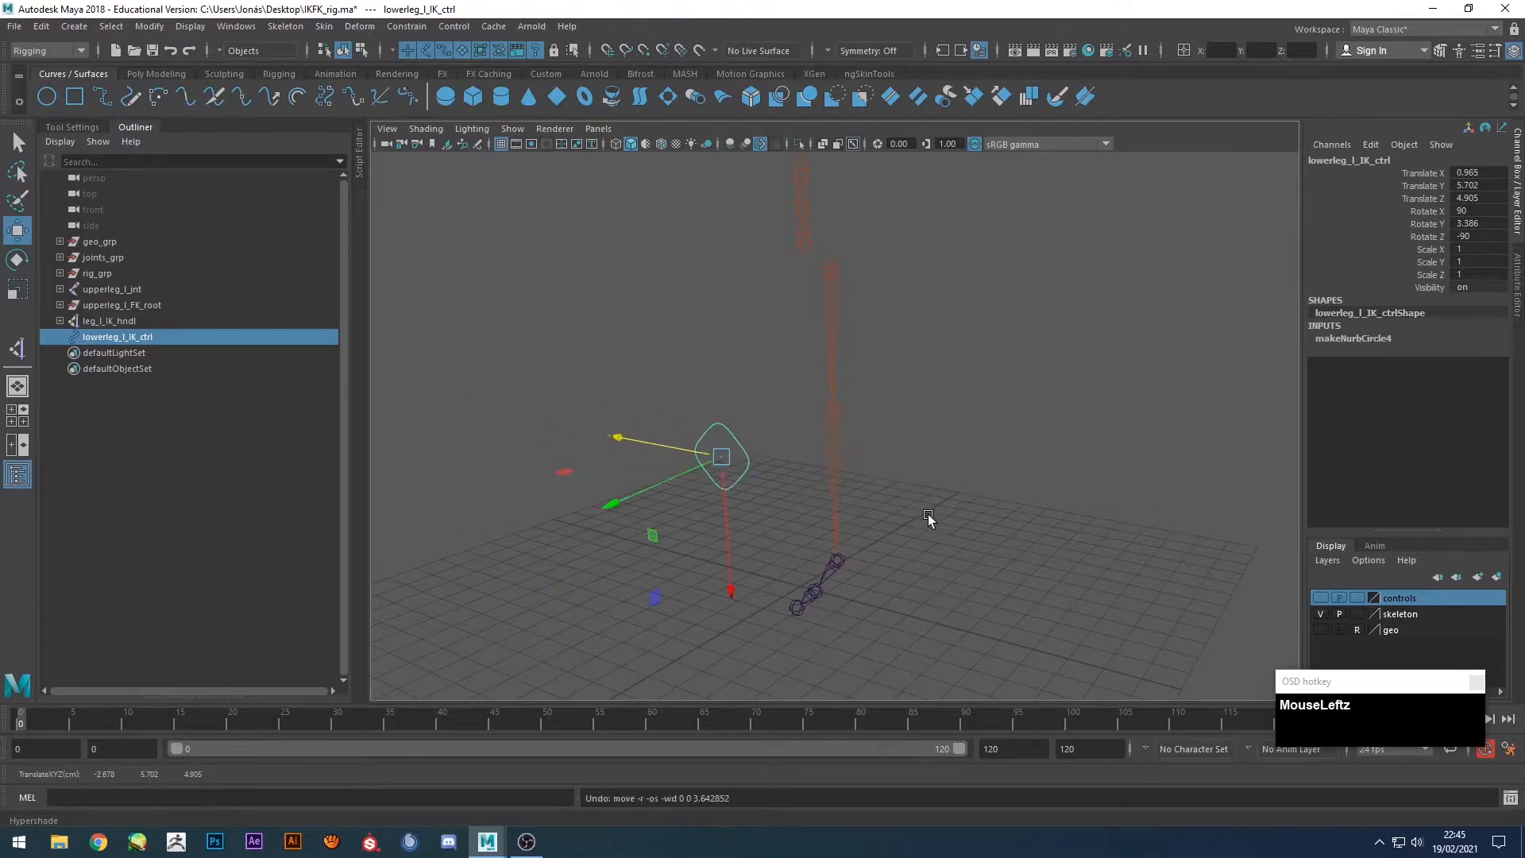
left_click_drag(929, 517, 875, 534, "alt")
left_click(836, 566)
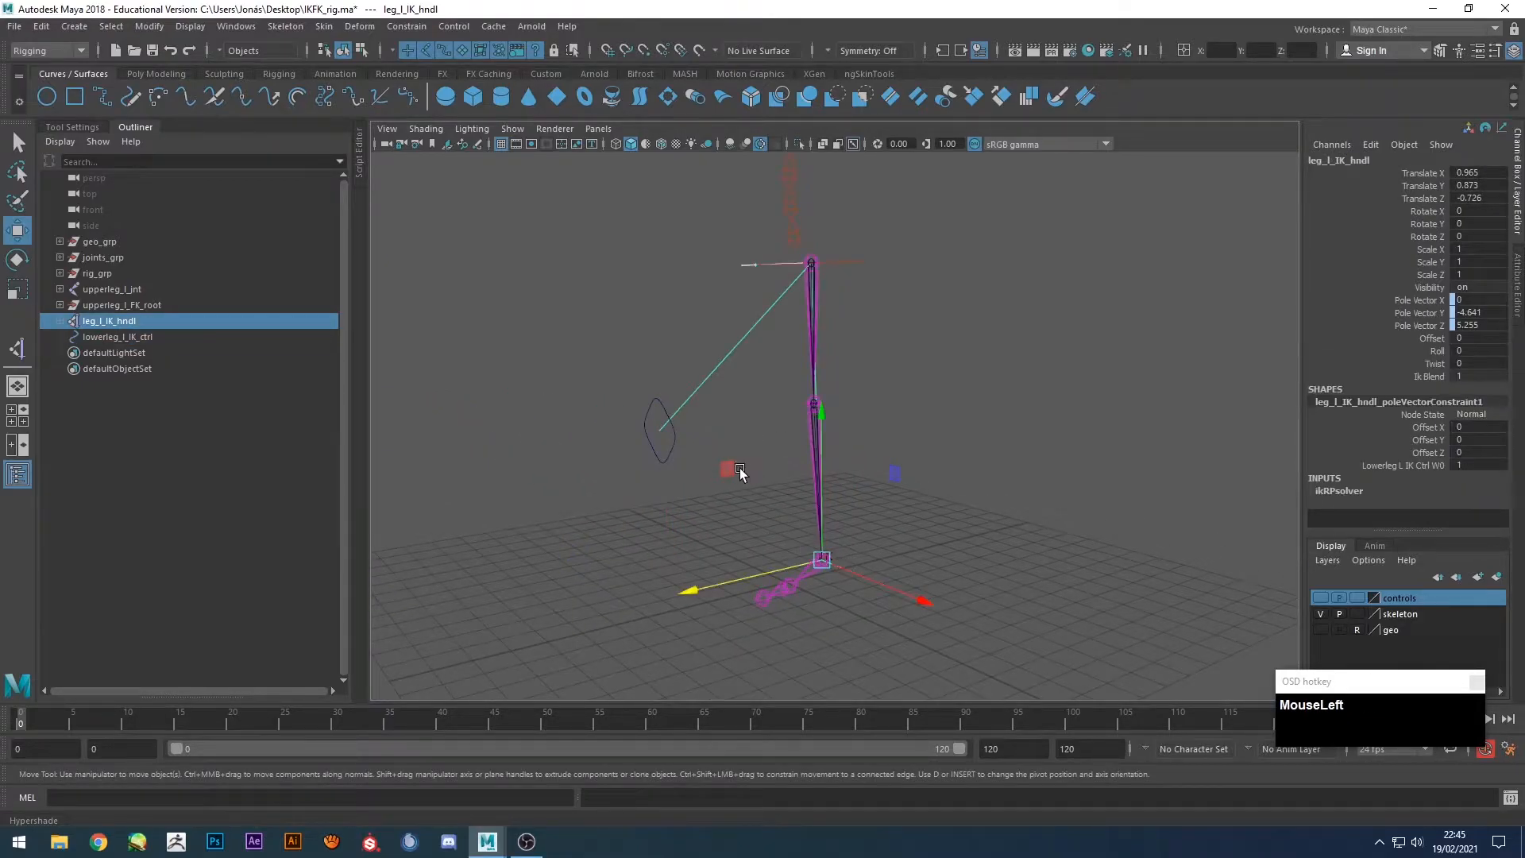
left_click_drag(632, 393, 664, 439)
left_click_drag(665, 442, 742, 480, "alt")
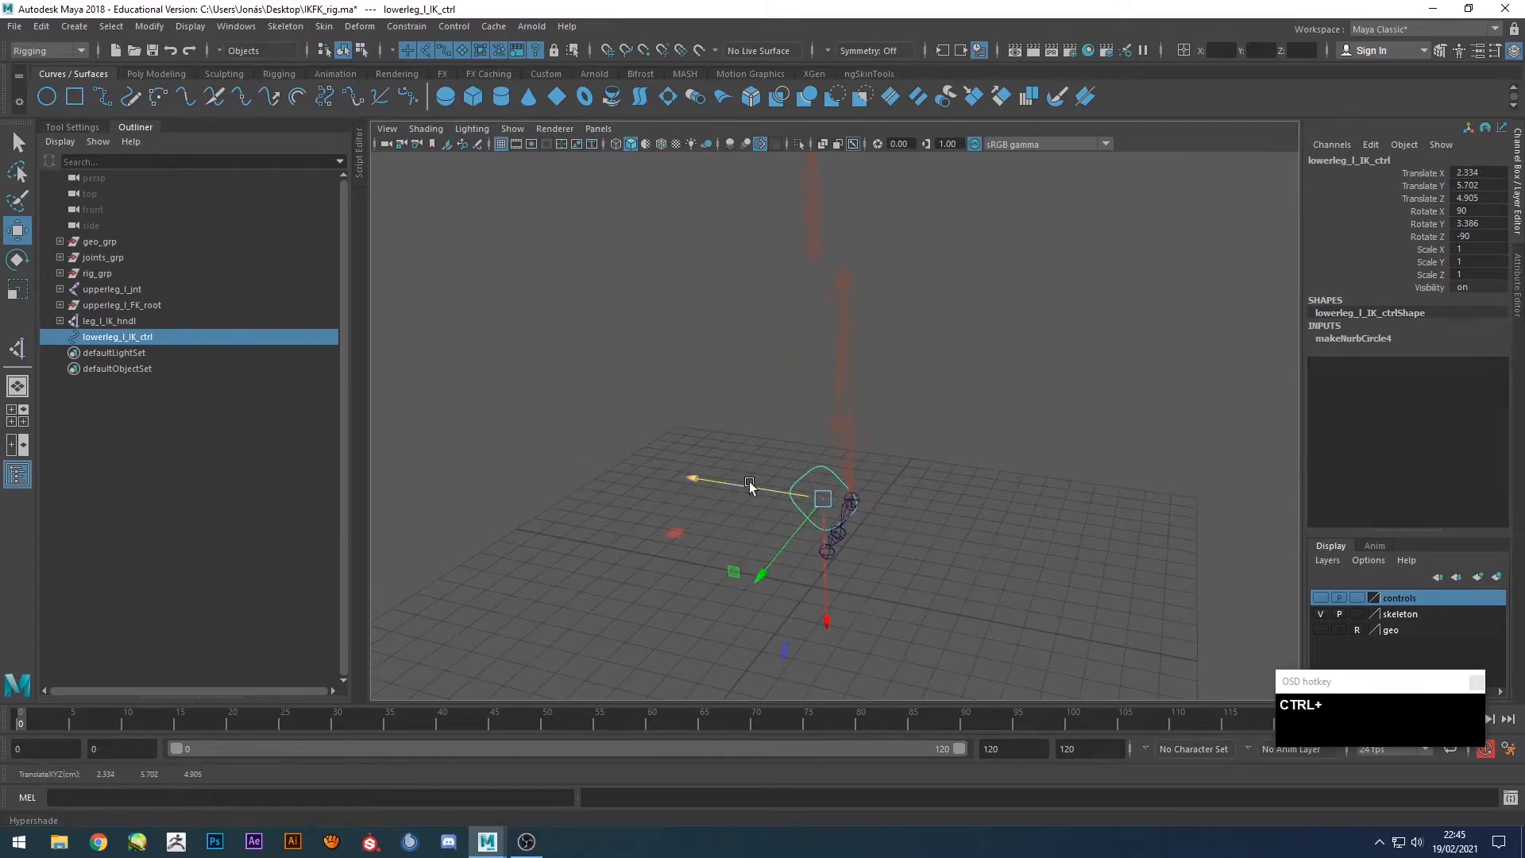
key("ctrl+z")
key("ctrl+z")
left_click_drag(1042, 492, 861, 525, "alt")
left_click(931, 478)
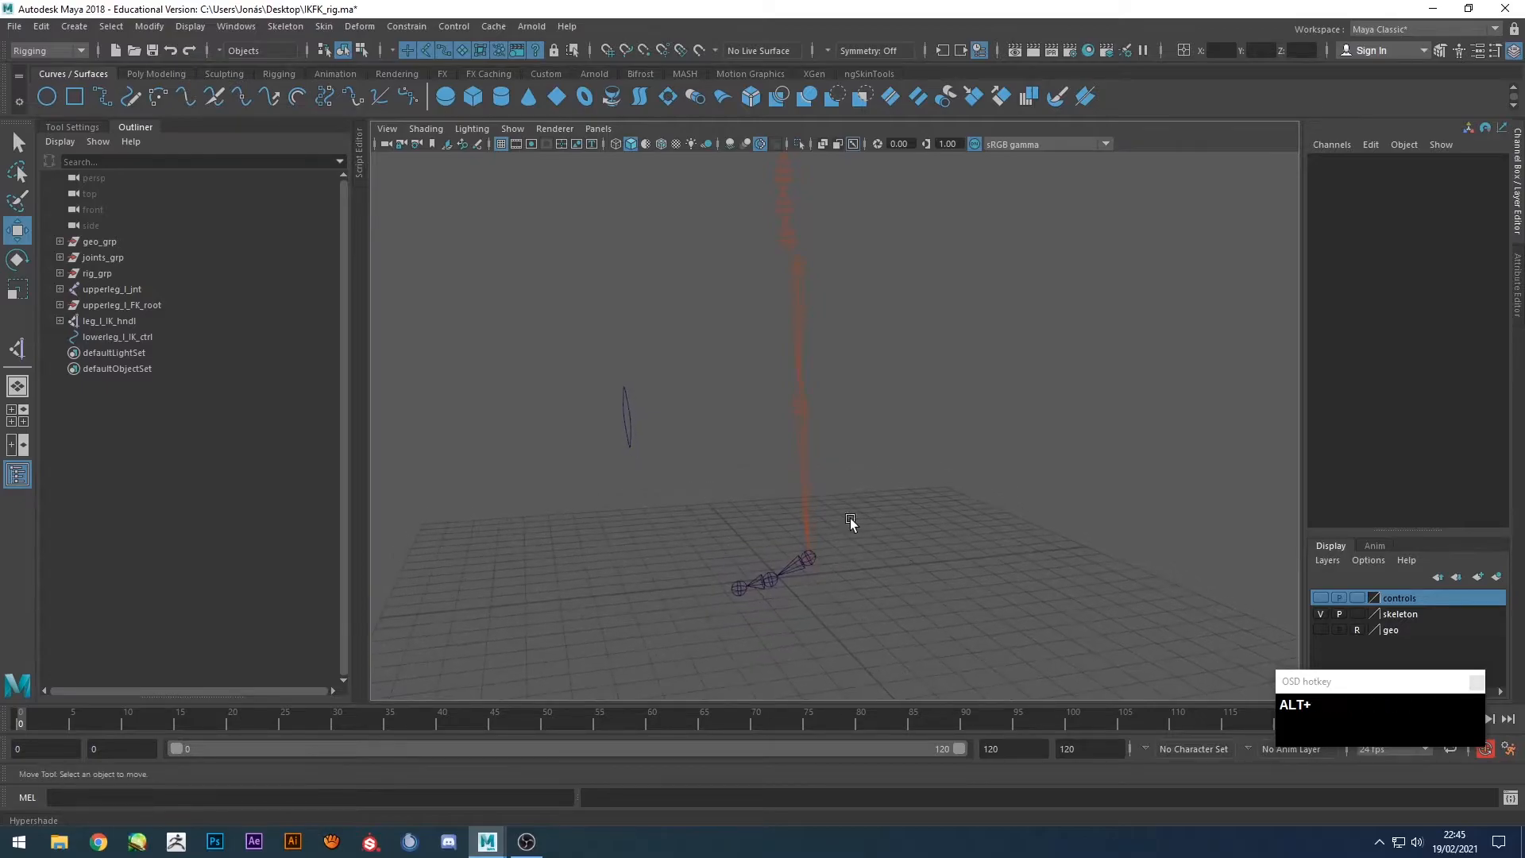
Set the FK control weight of the orient constraints on upperleg_l_jnt and lowerleg_l_jnt to 0.
key("q")
left_click_drag(836, 469, 820, 318, "alt")
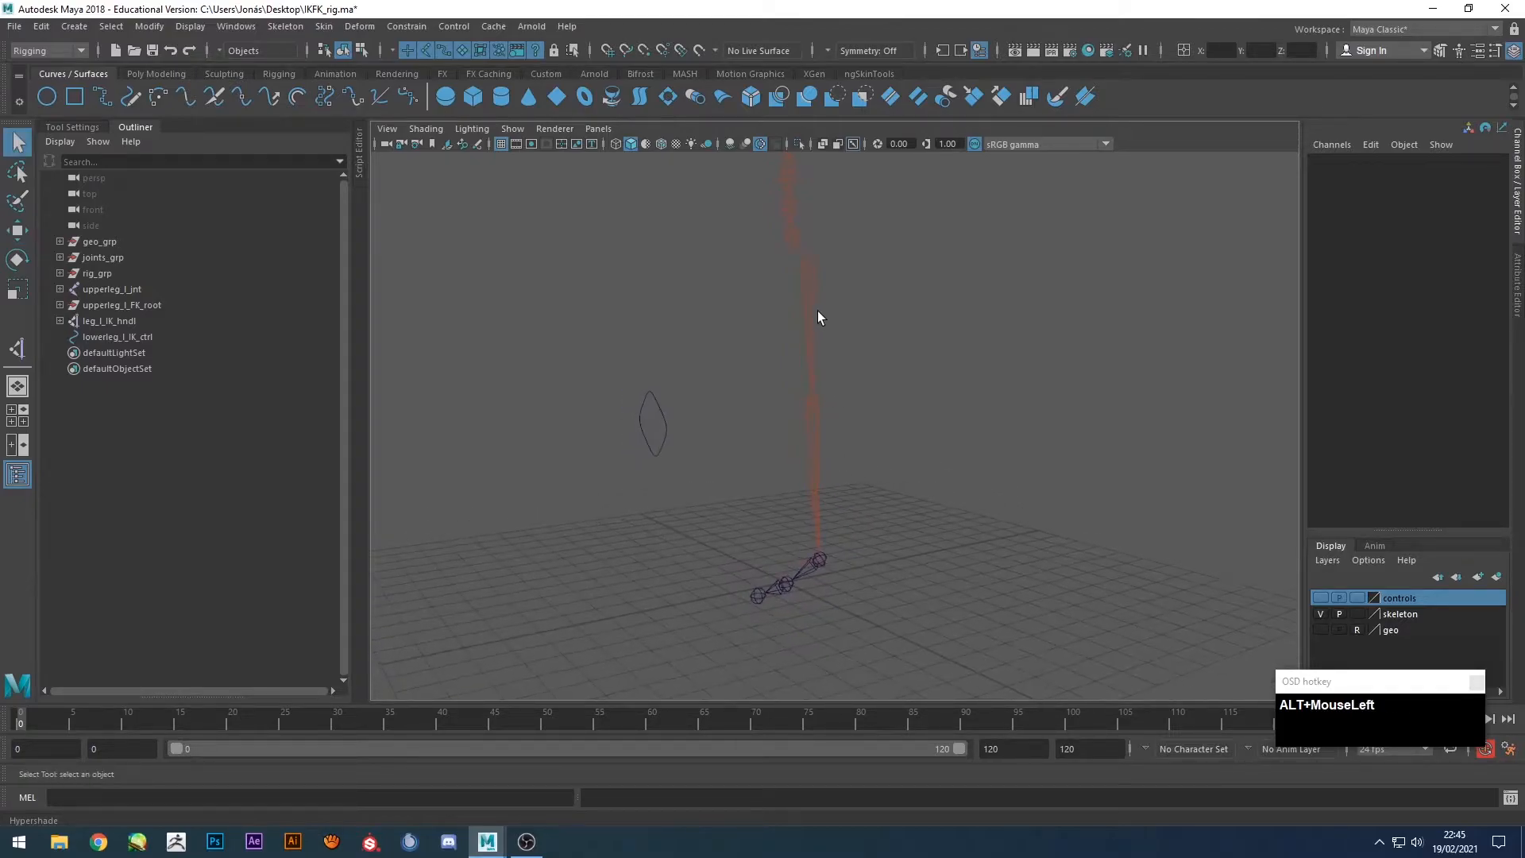
left_click(813, 305)
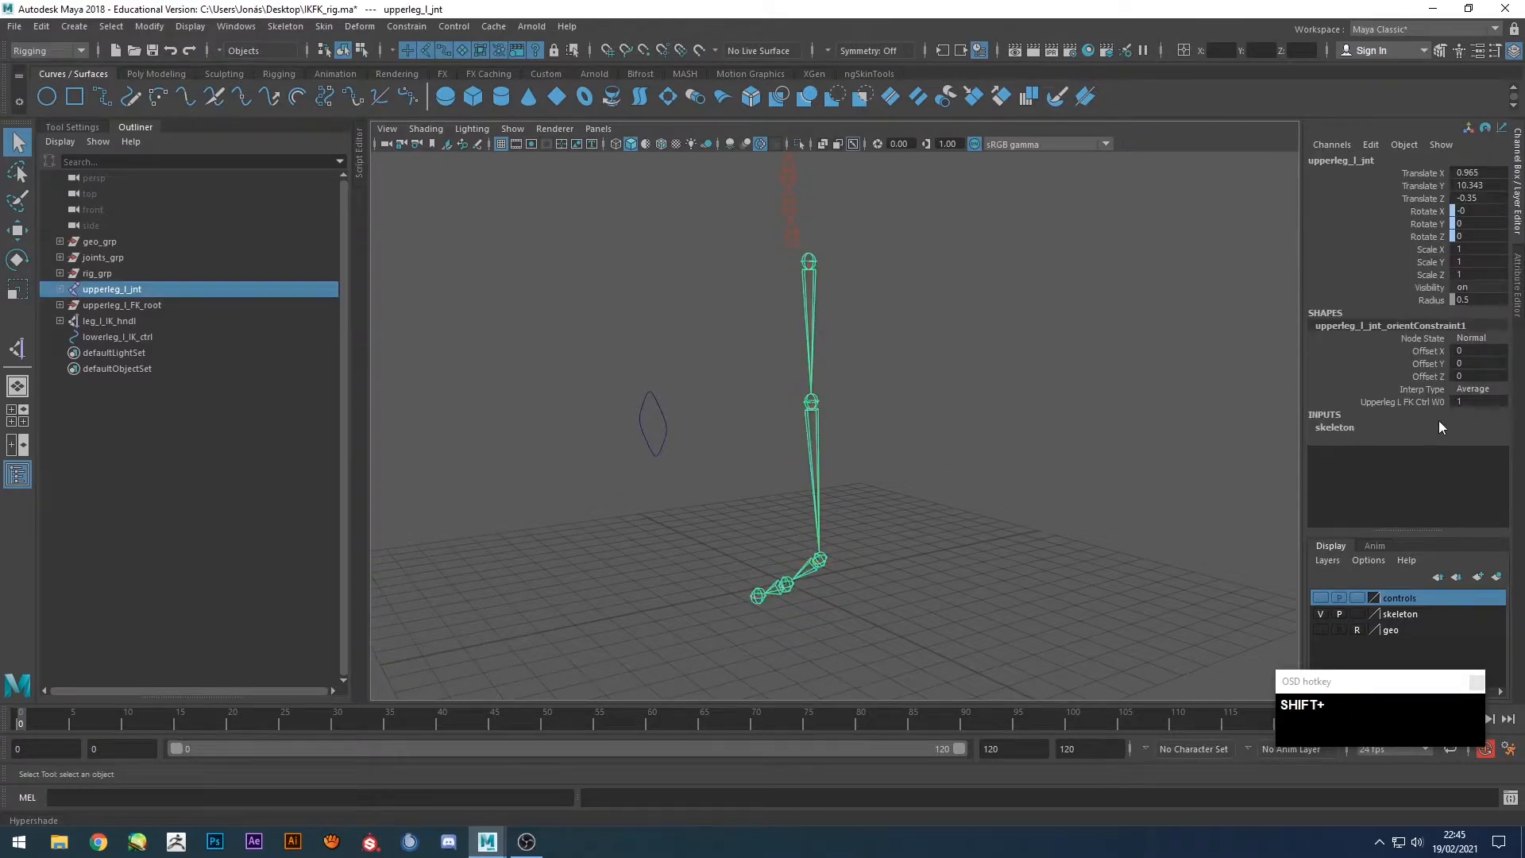
left_click(1460, 399)
type("0")
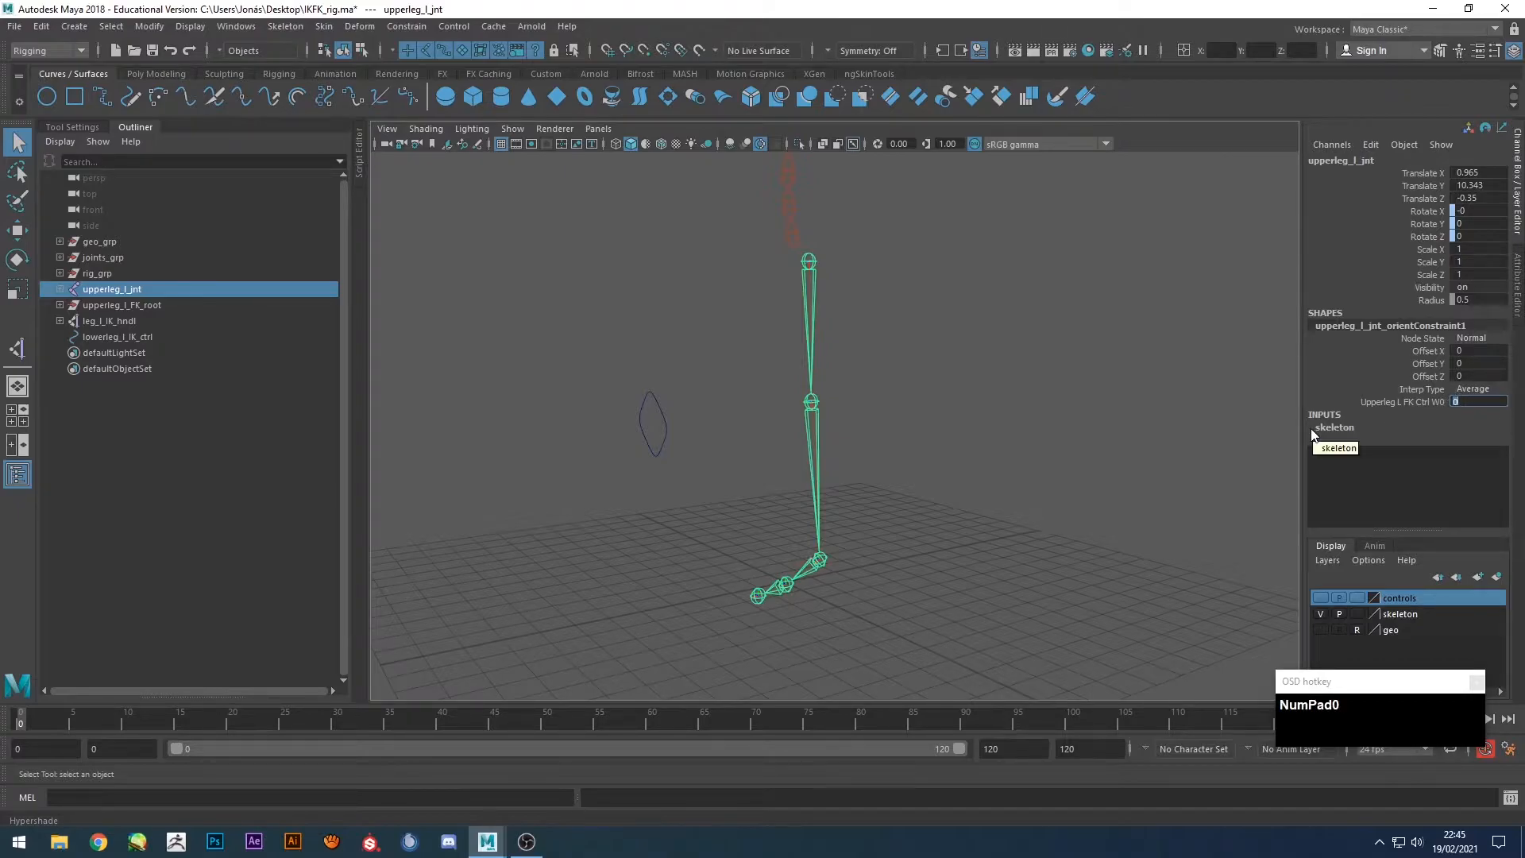
left_click(810, 426)
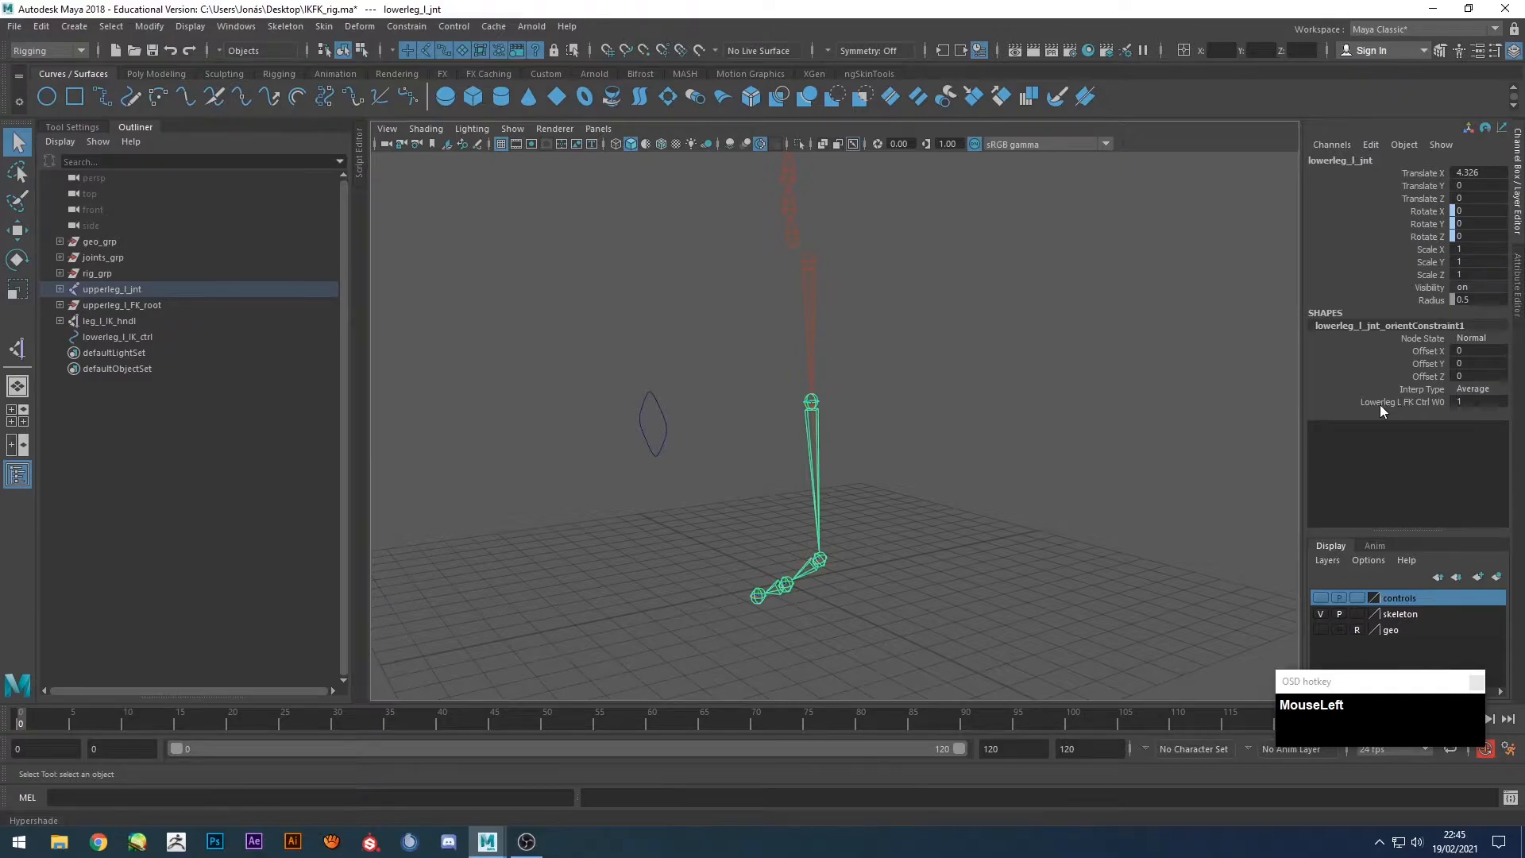
double_click(1475, 402)
type("0")
Set the FK control weight of the orient constraints on foot_l_jnt and the joint in front of it to 0.
left_click(813, 571)
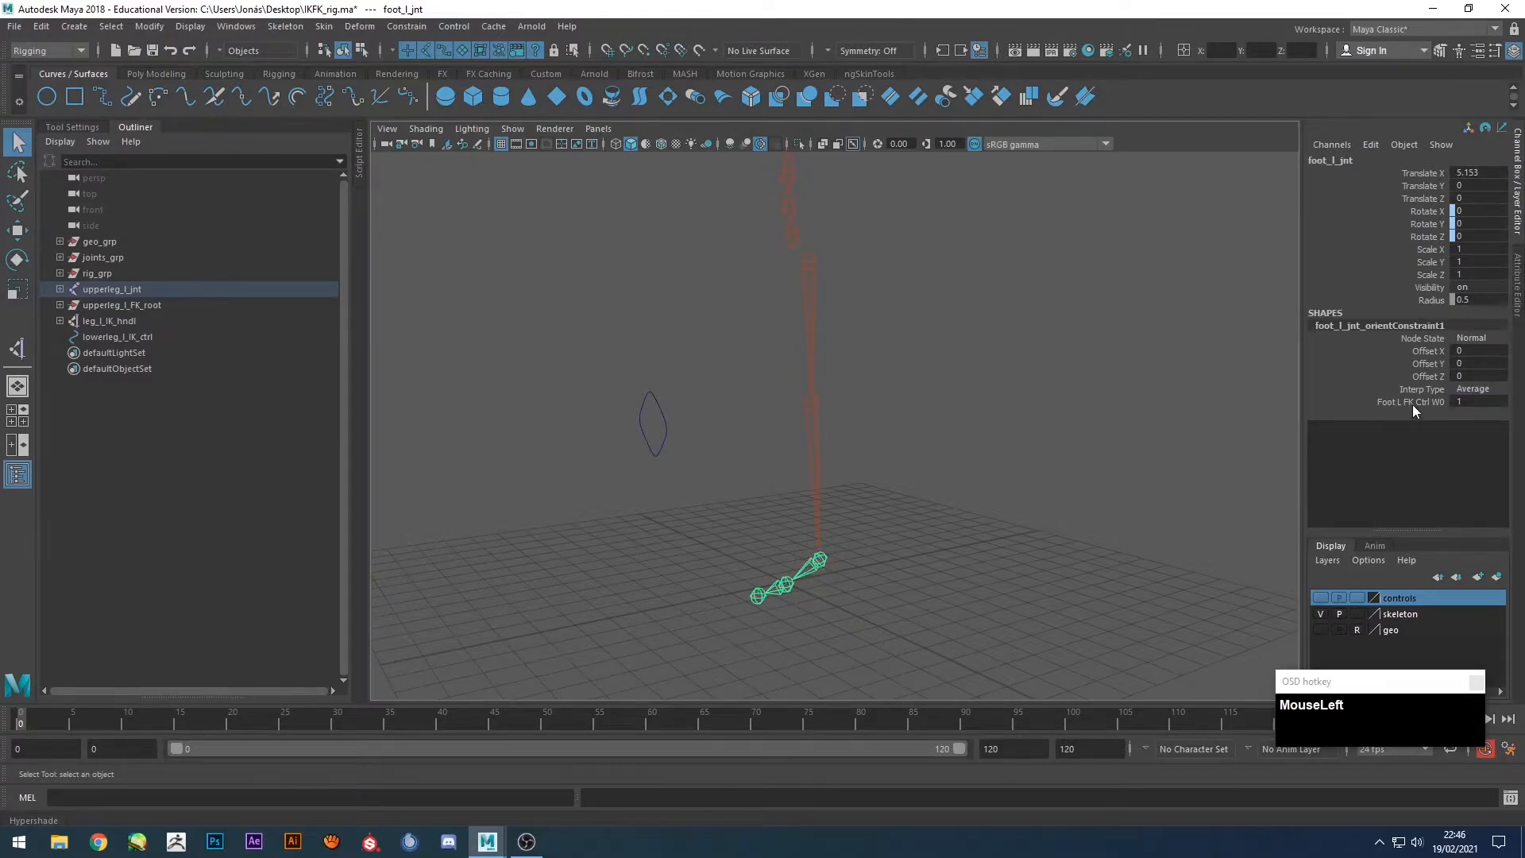
double_click(1458, 401)
type("0")
left_click(777, 597)
double_click(1465, 401)
type("0")
Create a NURBS circle and snap it to the left ankle joint.
left_click(884, 420)
left_click_drag(883, 419, 960, 501, "alt")
middle_click_drag(993, 503, 911, 410, "alt")
left_click_drag(889, 470, 945, 445, "alt")
left_click(47, 96)
scroll(895, 522, "up", 2)
middle_click_drag(895, 523, 932, 425, "alt")
left_click_drag(932, 426, 884, 436, "alt")
key("alt+w")
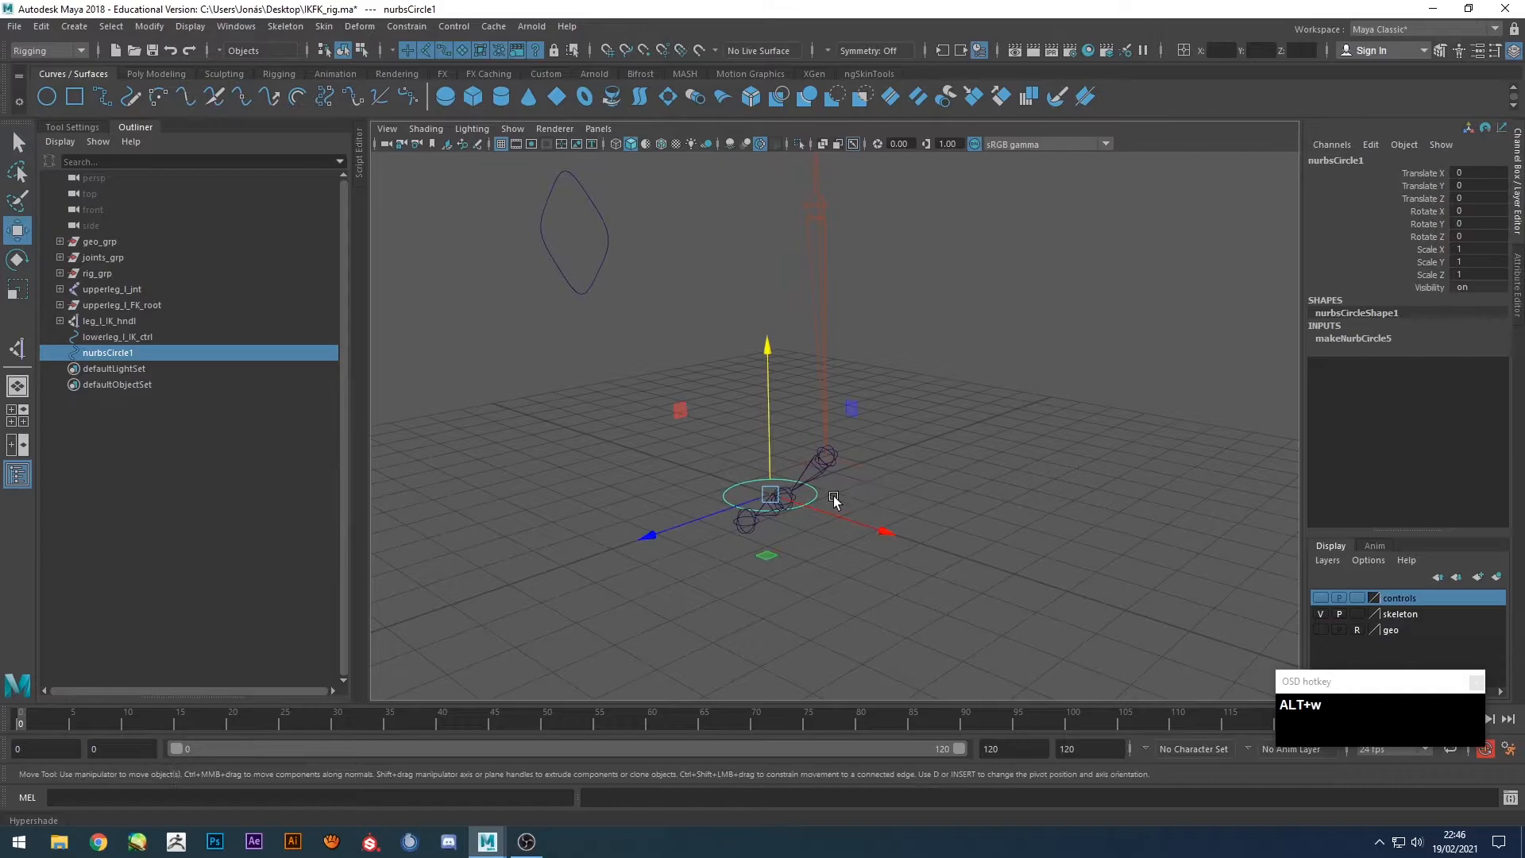
left_click_drag(768, 495, 823, 479)
left_click(826, 467)
Lower all control vertices of the new circle to floor level while leaving its pivot at the ankle.
key("F8")
left_click_drag(917, 394, 706, 517)
left_click_drag(776, 558, 784, 537, "alt")
left_click_drag(801, 414, 795, 458)
key("F8")
key("F8")
left_click_drag(725, 469, 726, 470)
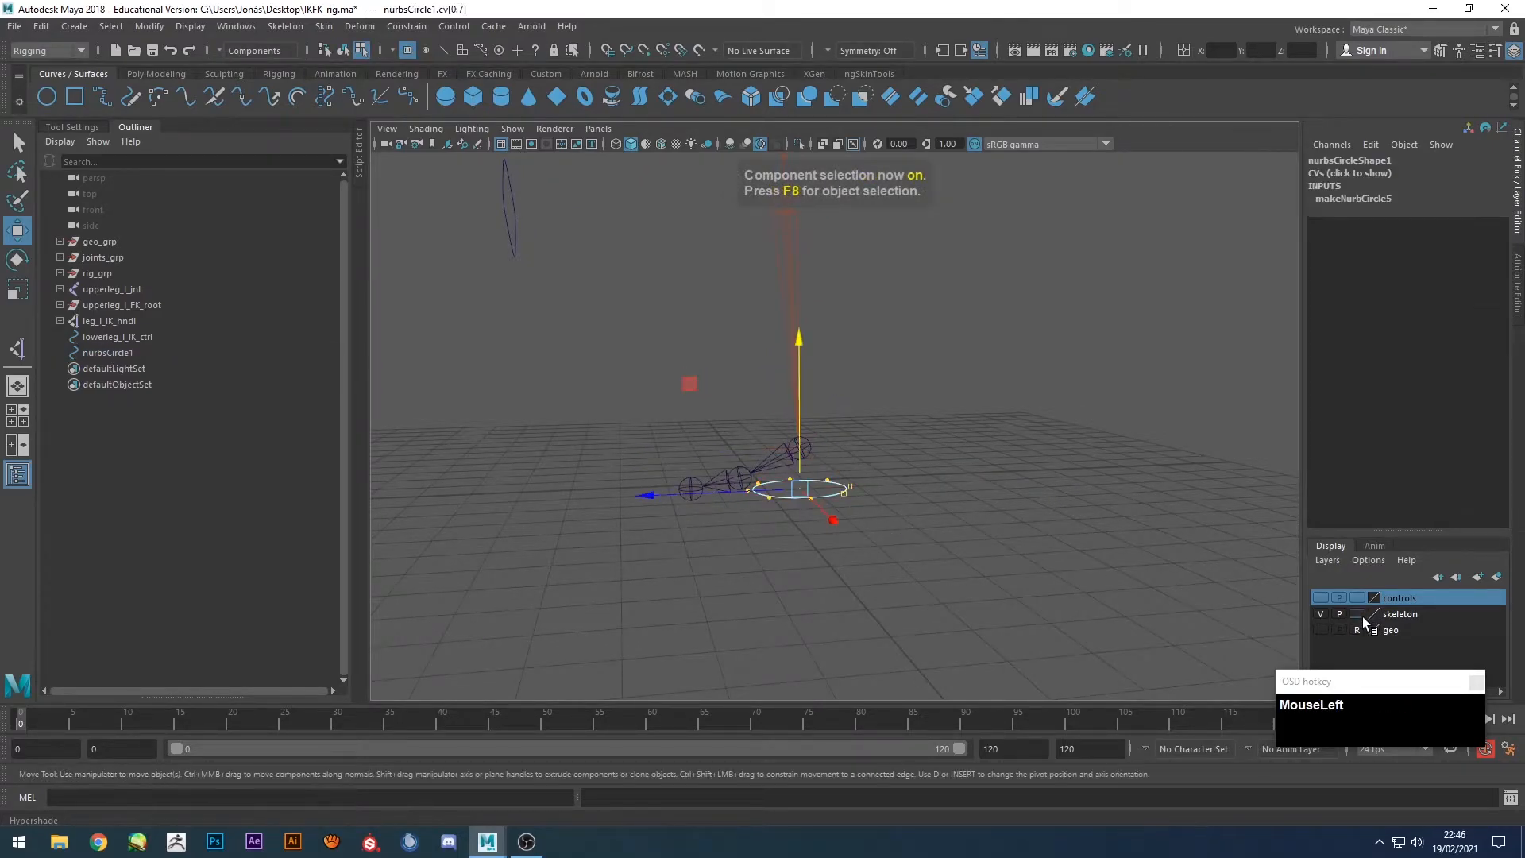
Display the geo layer instead of the skeleton layer, then centre and lengthen the circle's control vertices under the left foot.
left_click(1316, 630)
left_click(1318, 614)
left_click_drag(770, 627, 936, 434, "alt")
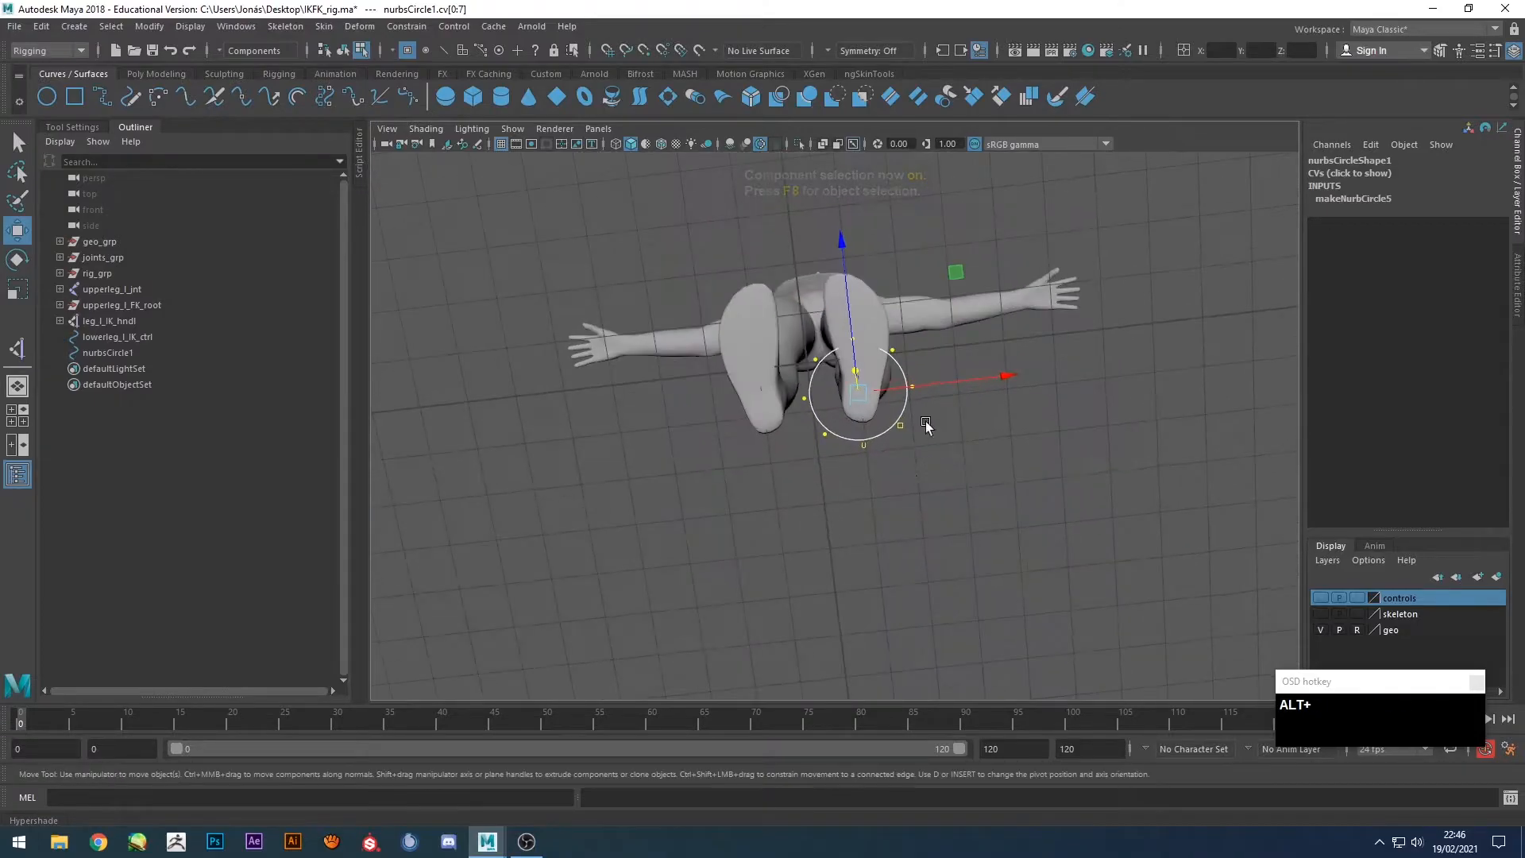
middle_click_drag(935, 433, 913, 483, "alt")
scroll(913, 483, "up", 2)
middle_click_drag(924, 547, 876, 540, "alt")
left_click_drag(811, 423, 803, 345)
left_click_drag(859, 418, 864, 418)
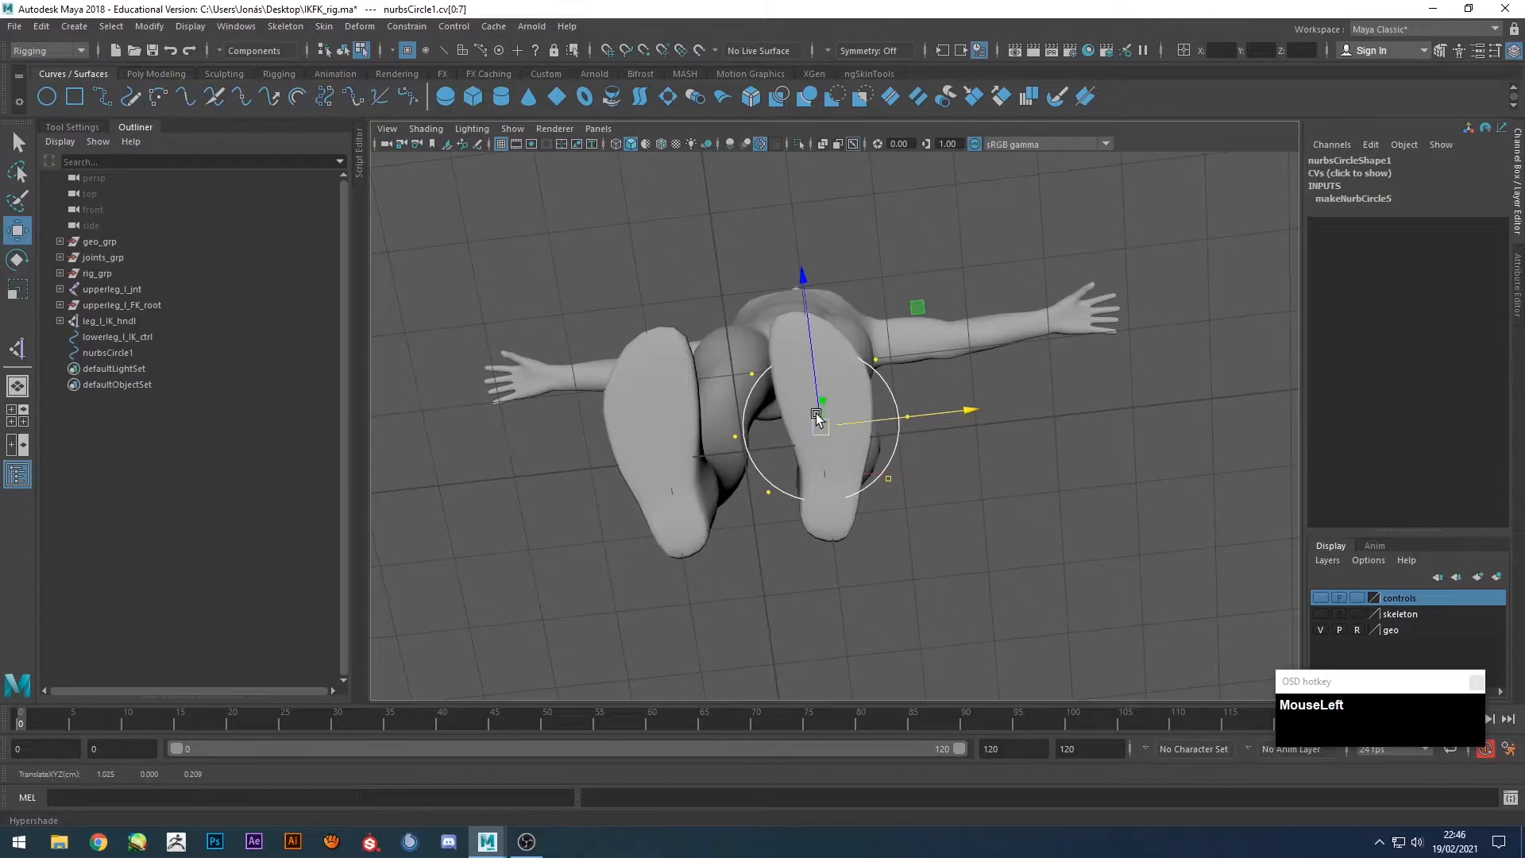
key("r")
left_click_drag(806, 355, 813, 227)
Narrow the circle's heel end and reposition its front control vertices around the left toes.
left_click_drag(945, 641, 743, 518)
left_click_drag(839, 553, 821, 548)
key("w")
left_click_drag(931, 438, 940, 464)
key("e")
left_click(946, 408)
left_click_drag(790, 248, 828, 276)
key("w")
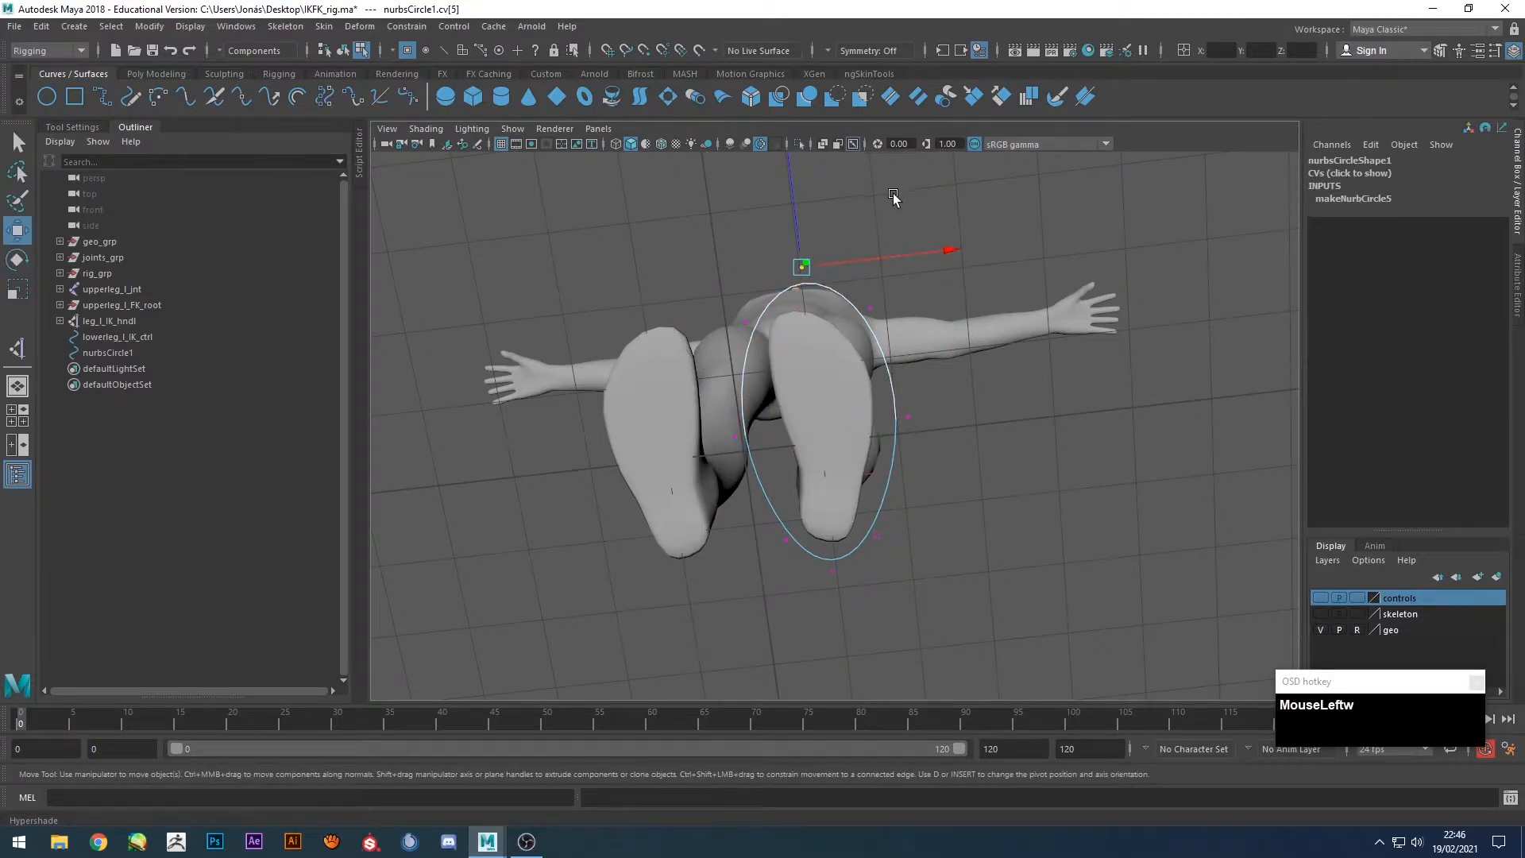
middle_click_drag(892, 204, 891, 230, "alt")
left_click_drag(896, 171, 872, 172)
left_click_drag(907, 299, 859, 340)
middle_click_drag(949, 281, 962, 301)
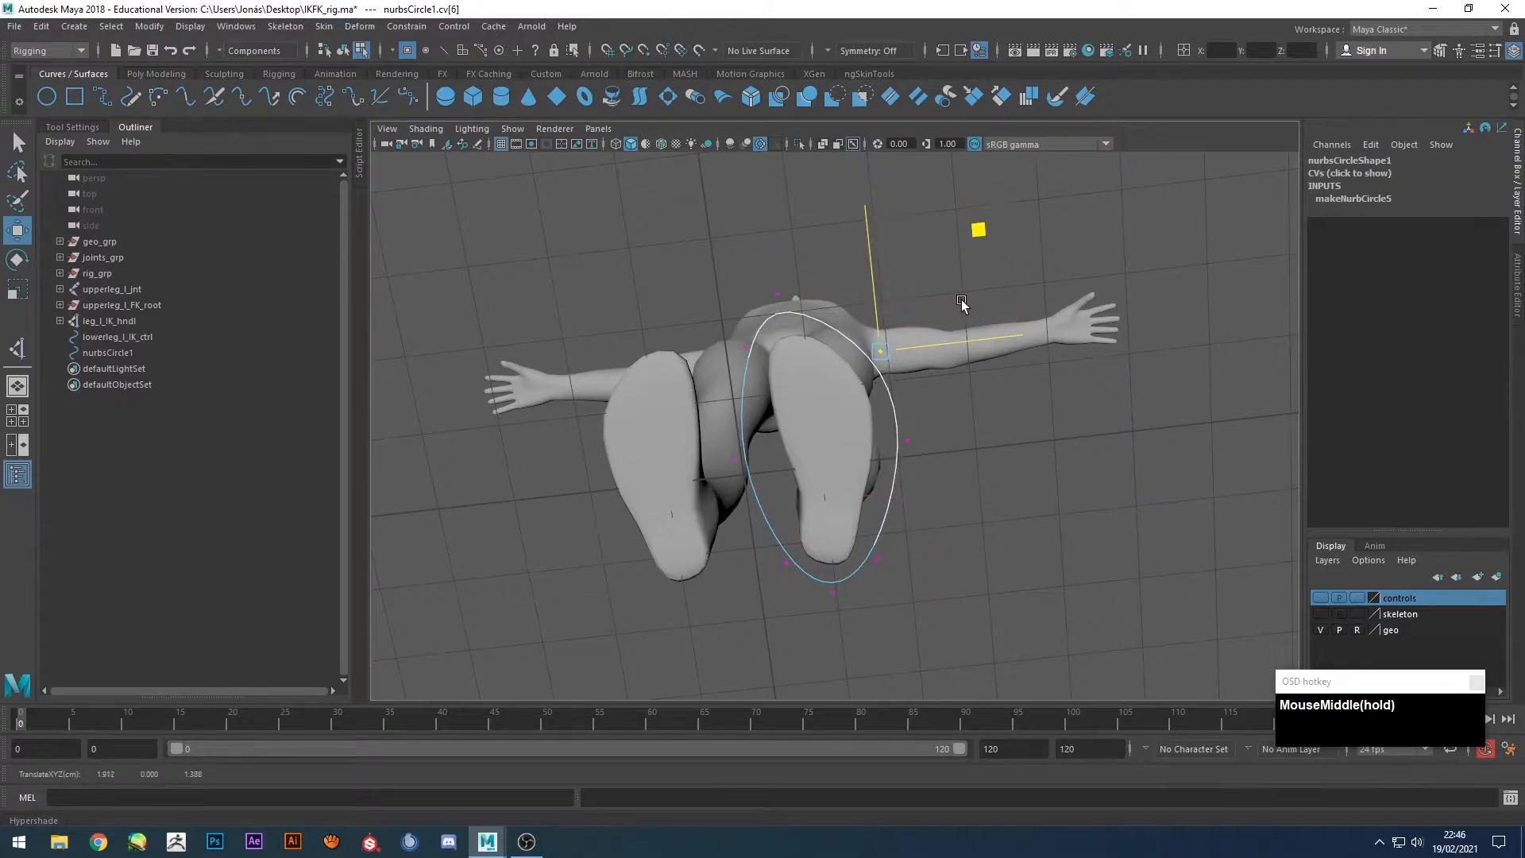
Adjust the circle's remaining control vertices to follow the left foot's outline, finishing in object selection mode.
left_click(745, 347)
middle_click_drag(765, 355, 671, 398)
left_click(734, 459)
middle_click_drag(694, 536, 735, 555)
left_click(907, 440)
middle_click_drag(969, 504, 964, 556)
left_click(881, 350)
middle_click_drag(914, 381, 905, 395)
left_click(732, 355)
middle_click_drag(703, 427, 741, 441)
left_click_drag(751, 473, 794, 511)
middle_click_drag(697, 506, 714, 513)
left_click_drag(749, 542, 873, 597)
mouse_move(916, 622)
middle_mouse_down()
mouse_move(940, 630)
mouse_move(916, 620)
middle_mouse_up()
key("r")
left_click_drag(821, 578, 825, 579)
key("F8")
Rename the foot-shaped circle as foot_l_IK_ctrl.
left_click(1020, 439)
left_click_drag(1008, 449, 913, 468, "alt")
left_click(877, 537)
key("w")
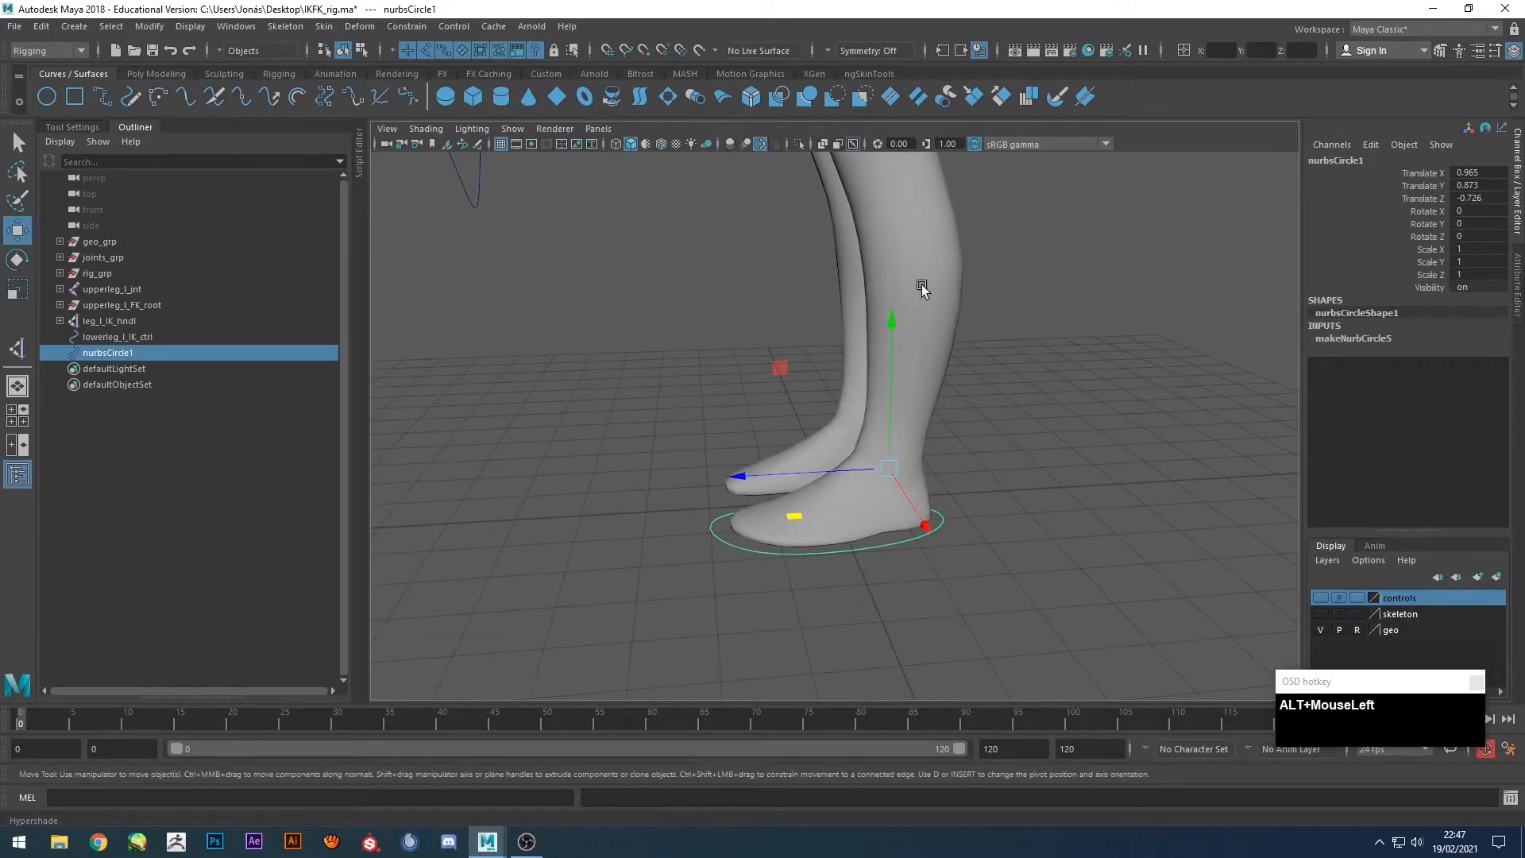
left_click_drag(673, 562, 711, 563, "alt")
left_click_drag(983, 538, 929, 576, "alt")
left_click(107, 337)
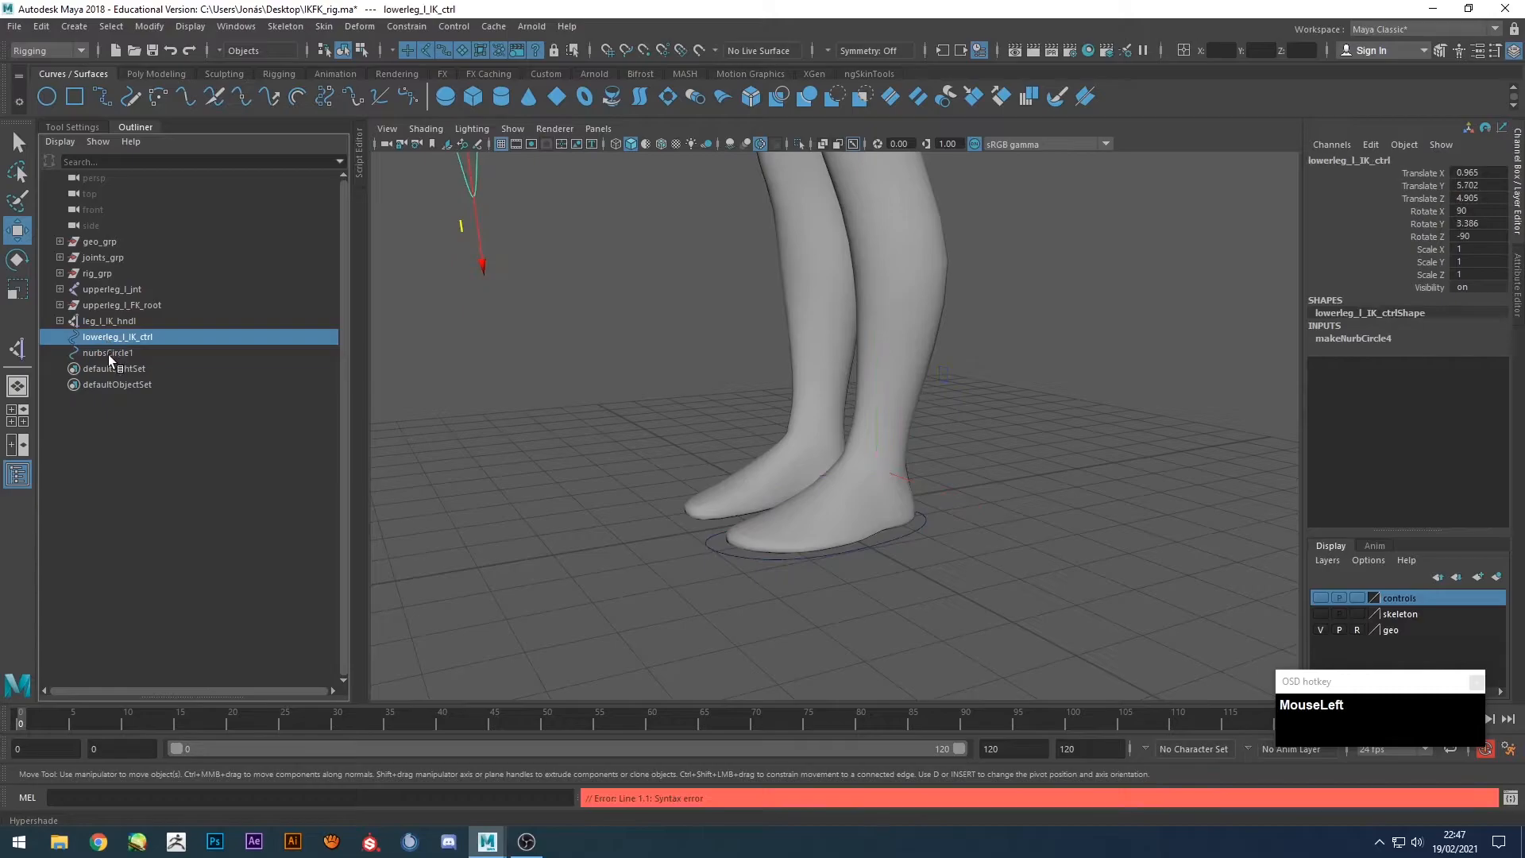
left_click(108, 354)
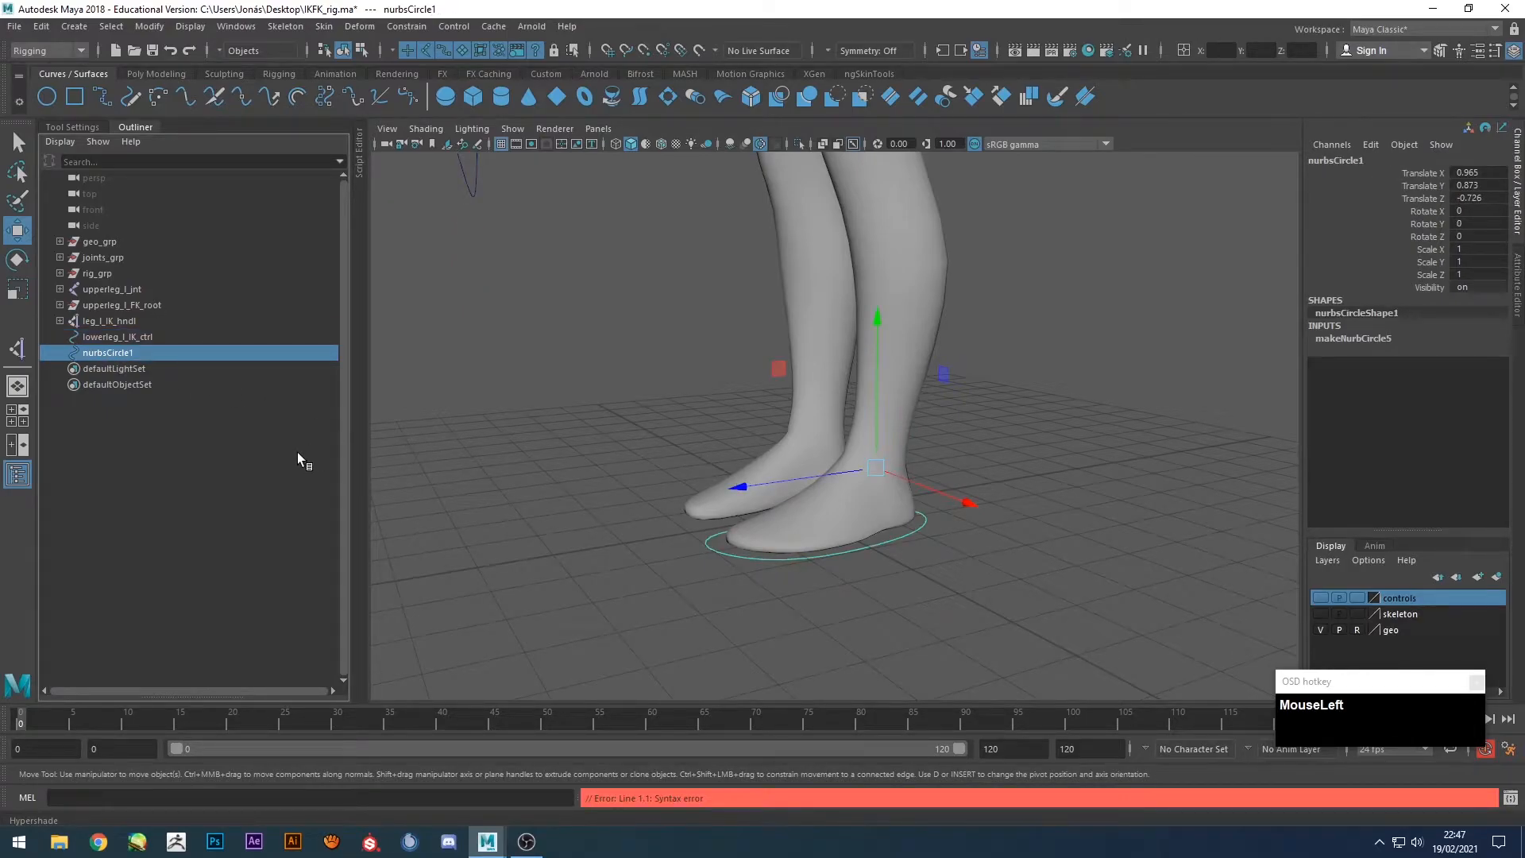
key("Return")
type("foot")
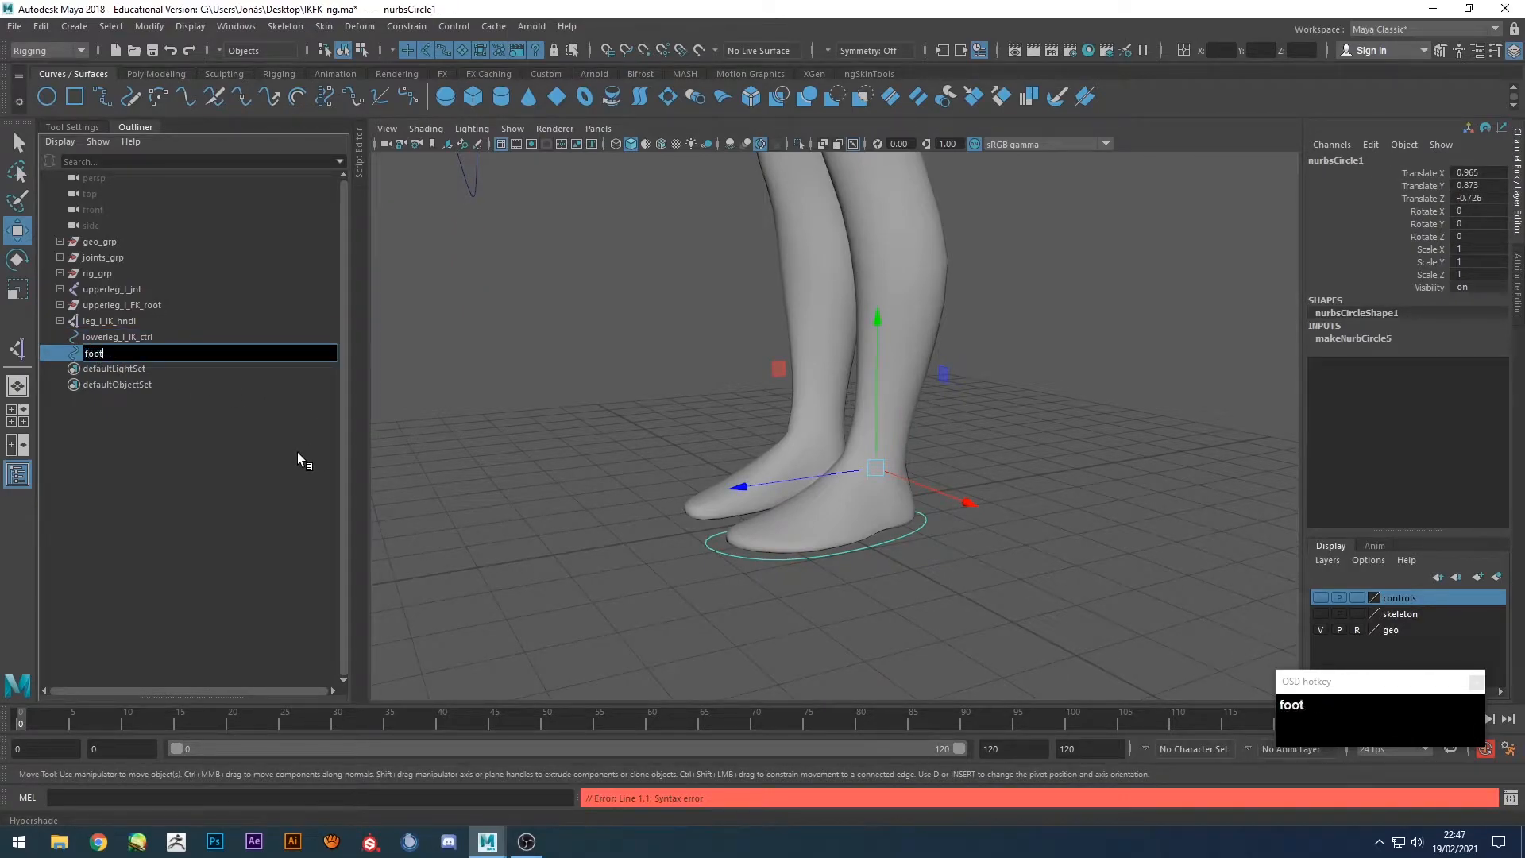
type("_l_IK_ctrl")
key("Return")
Parent leg_l_IK_hndl under foot_l_IK_ctrl.
left_click_drag(628, 429, 886, 459, "alt")
left_click(924, 416)
scroll(767, 462, "down", 2)
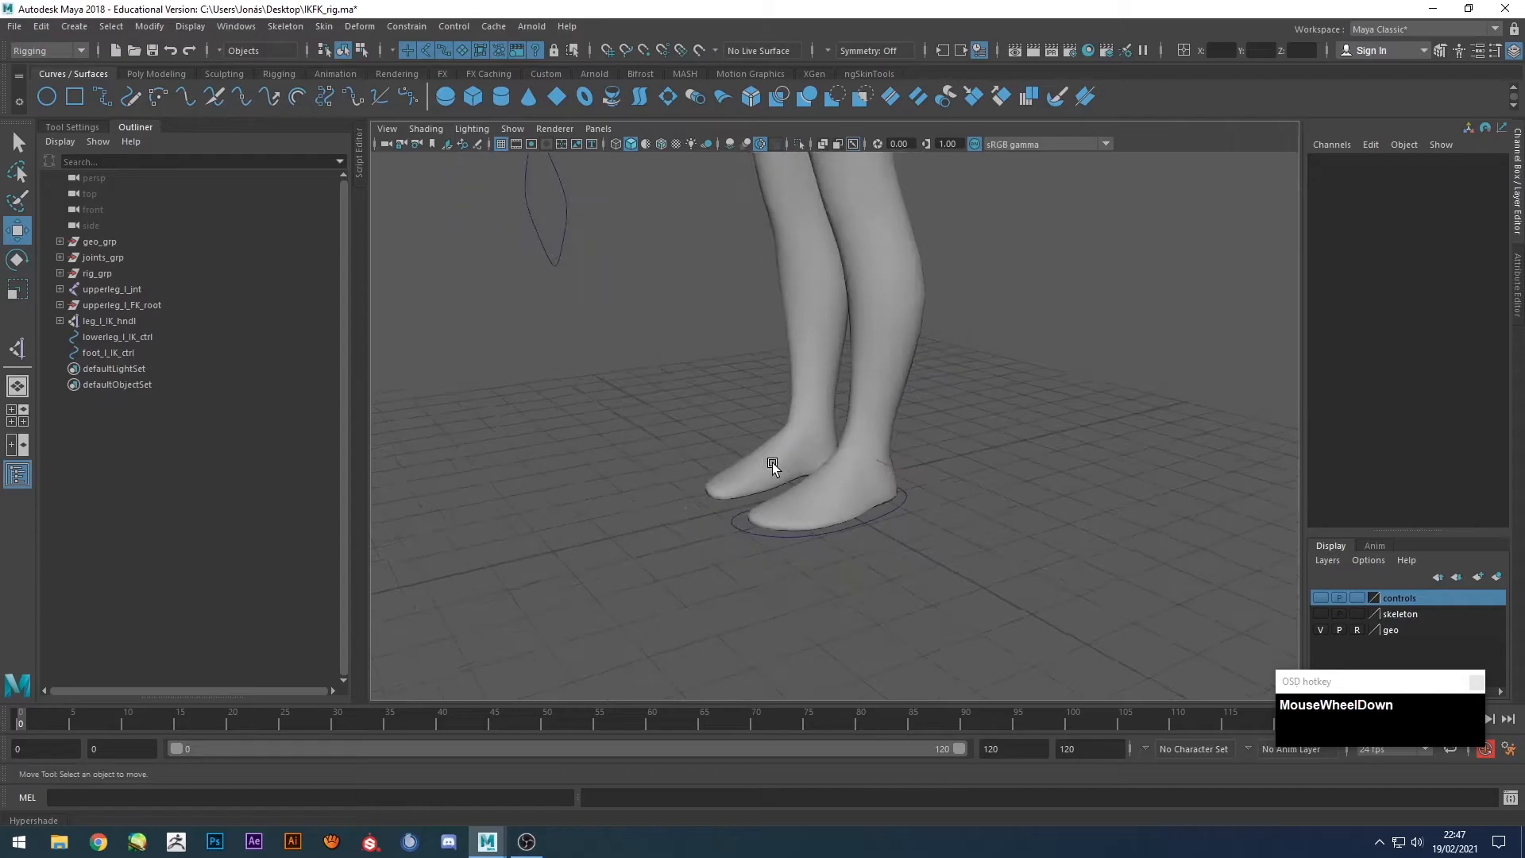
key("q")
left_click(893, 466)
left_click(889, 513, "shift")
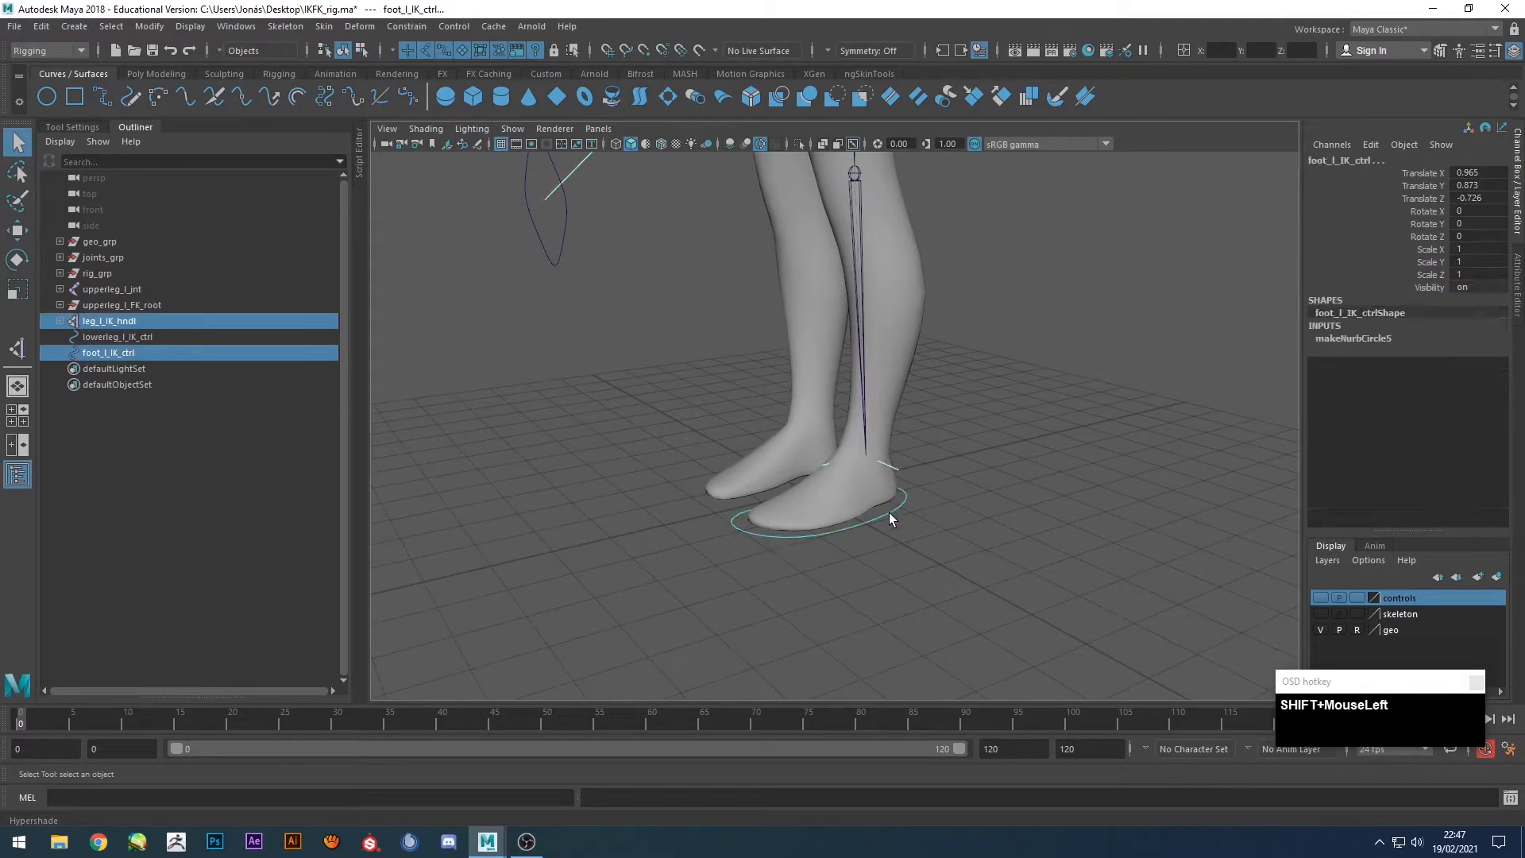
key("p")
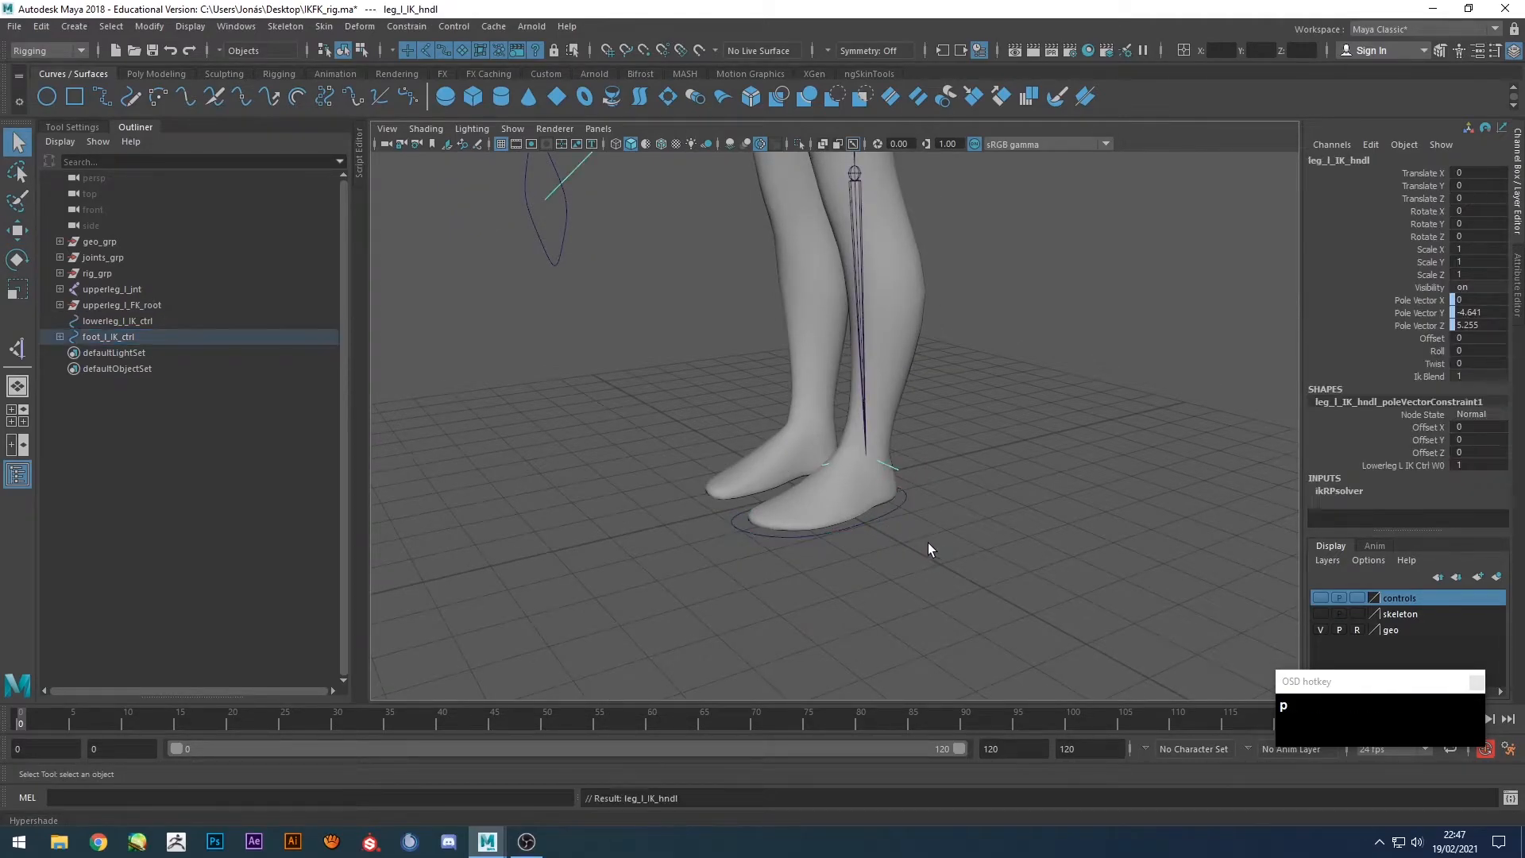
Test foot_l_IK_ctrl by moving it with the leg geometry visible, and undo the move.
left_click(882, 521)
scroll(891, 544, "down", 2)
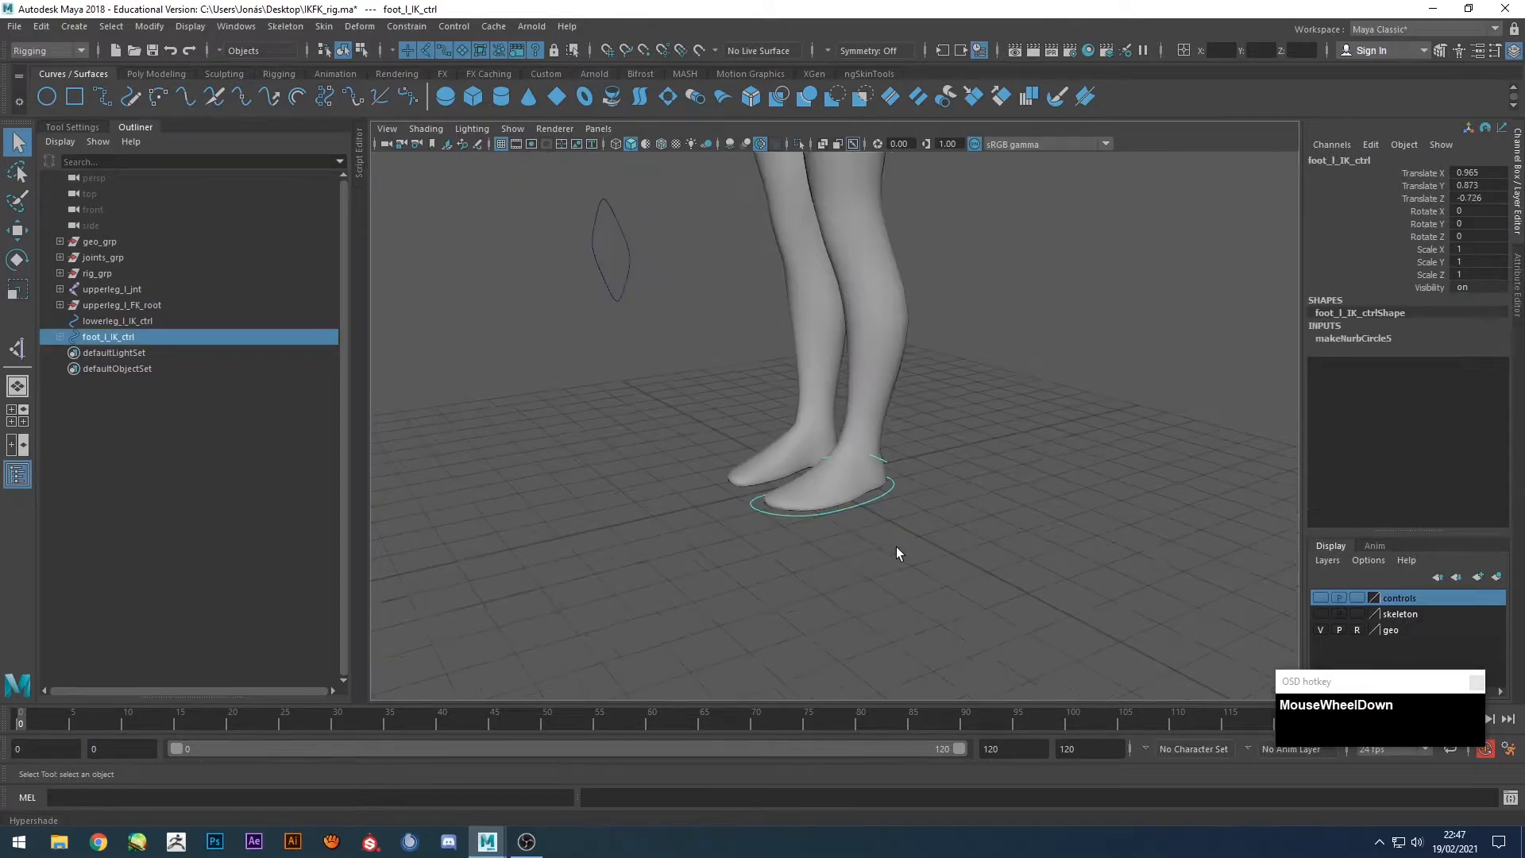
left_click_drag(891, 545, 858, 555, "alt")
key("w")
left_click_drag(763, 347, 722, 330)
key("ctrl+z")
left_click_drag(674, 432, 716, 427, "alt")
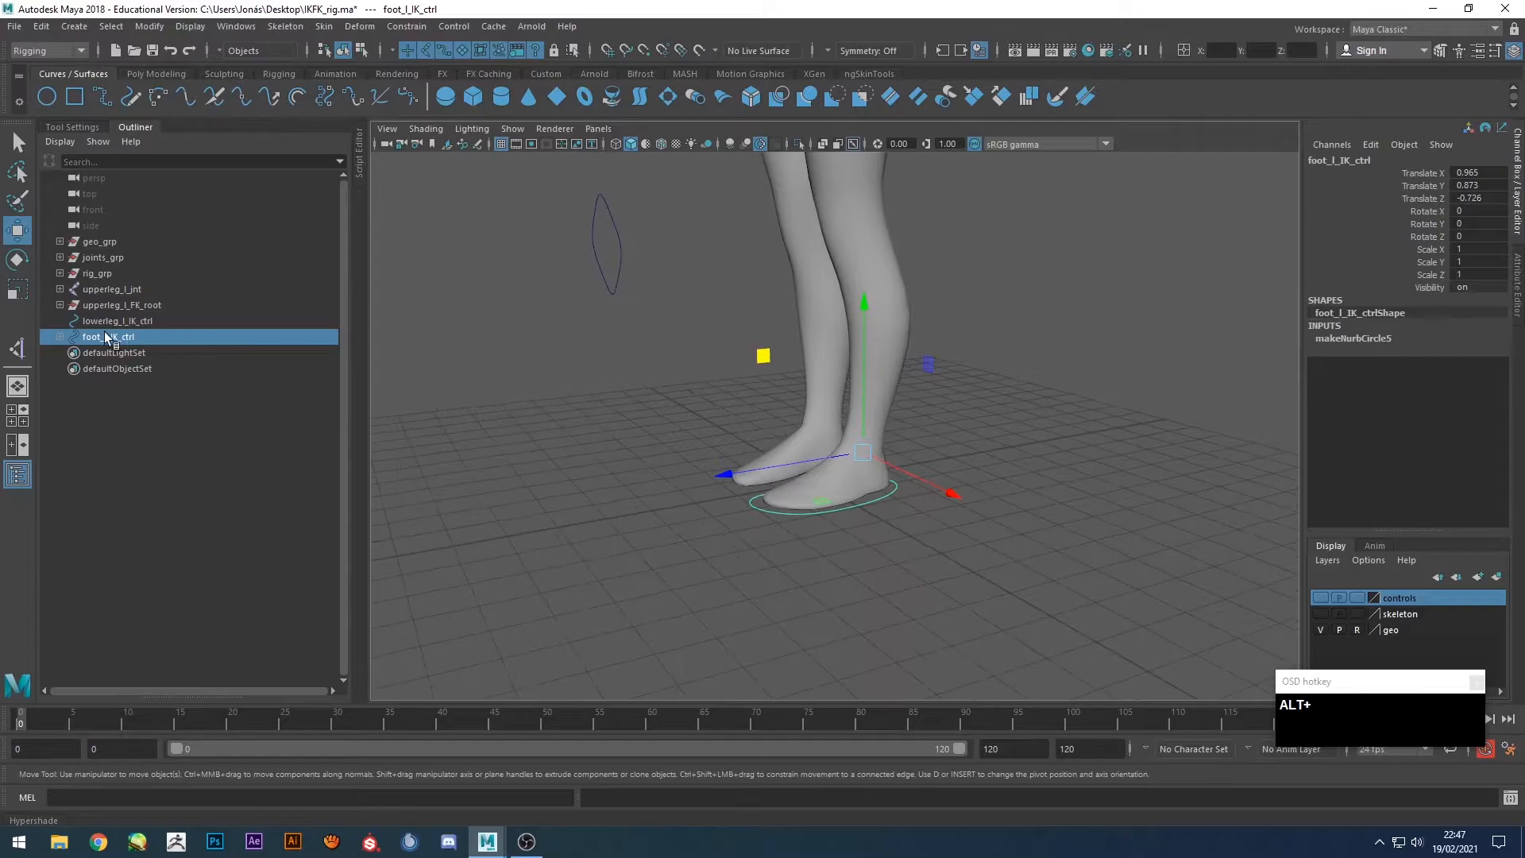
Display the skeleton instead of the geometry, test the IK leg by moving its controls, and undo the moves.
left_click(60, 337)
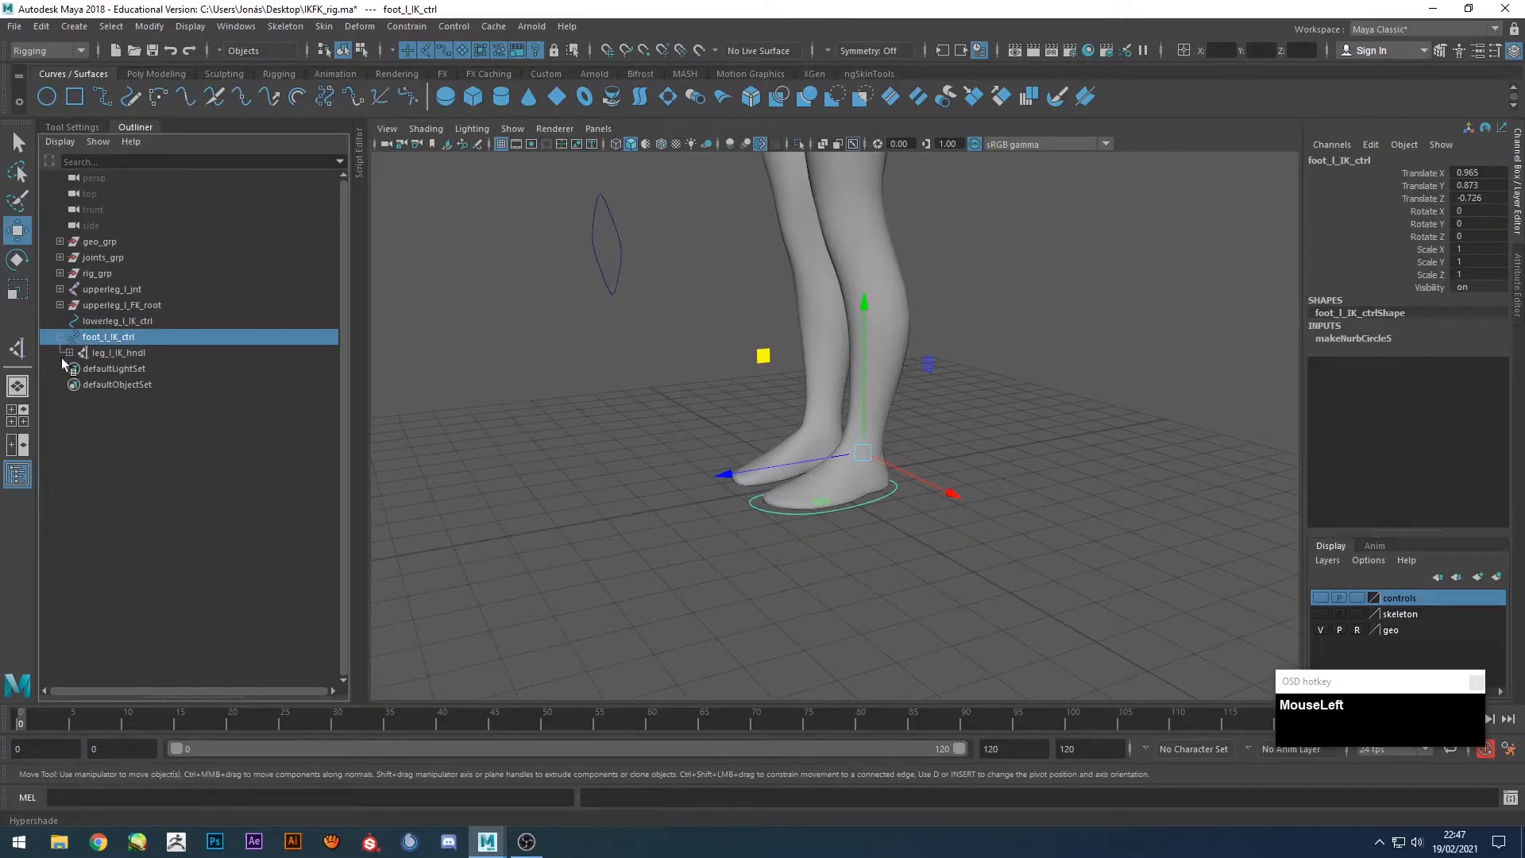
left_click(108, 350)
left_click(112, 341)
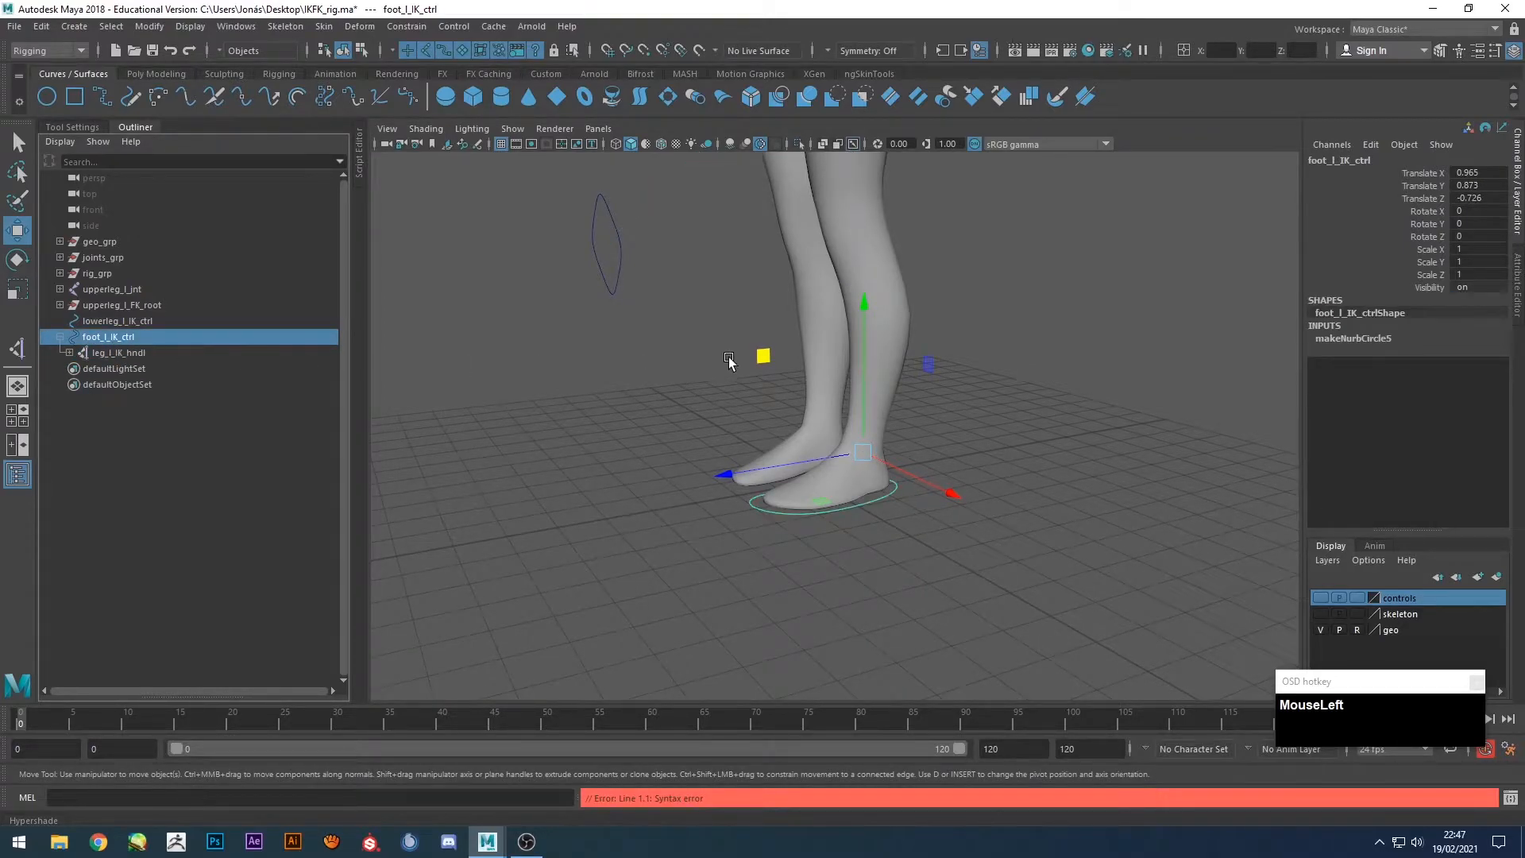
left_click(1321, 629)
left_click(1320, 614)
left_click_drag(763, 355, 782, 397)
scroll(754, 357, "down", 4)
left_click(710, 322)
mouse_move(694, 327)
left_mouse_down()
mouse_move(745, 327)
mouse_move(714, 331)
left_mouse_up()
key("ctrl+z")
key("ctrl+z")
key("ctrl+z")
key("ctrl+z")
Unparent leg_l_IK_hndl from foot_l_IK_ctrl.
left_click_drag(910, 478, 875, 511, "alt")
scroll(874, 505, "up", 4)
left_click(888, 524)
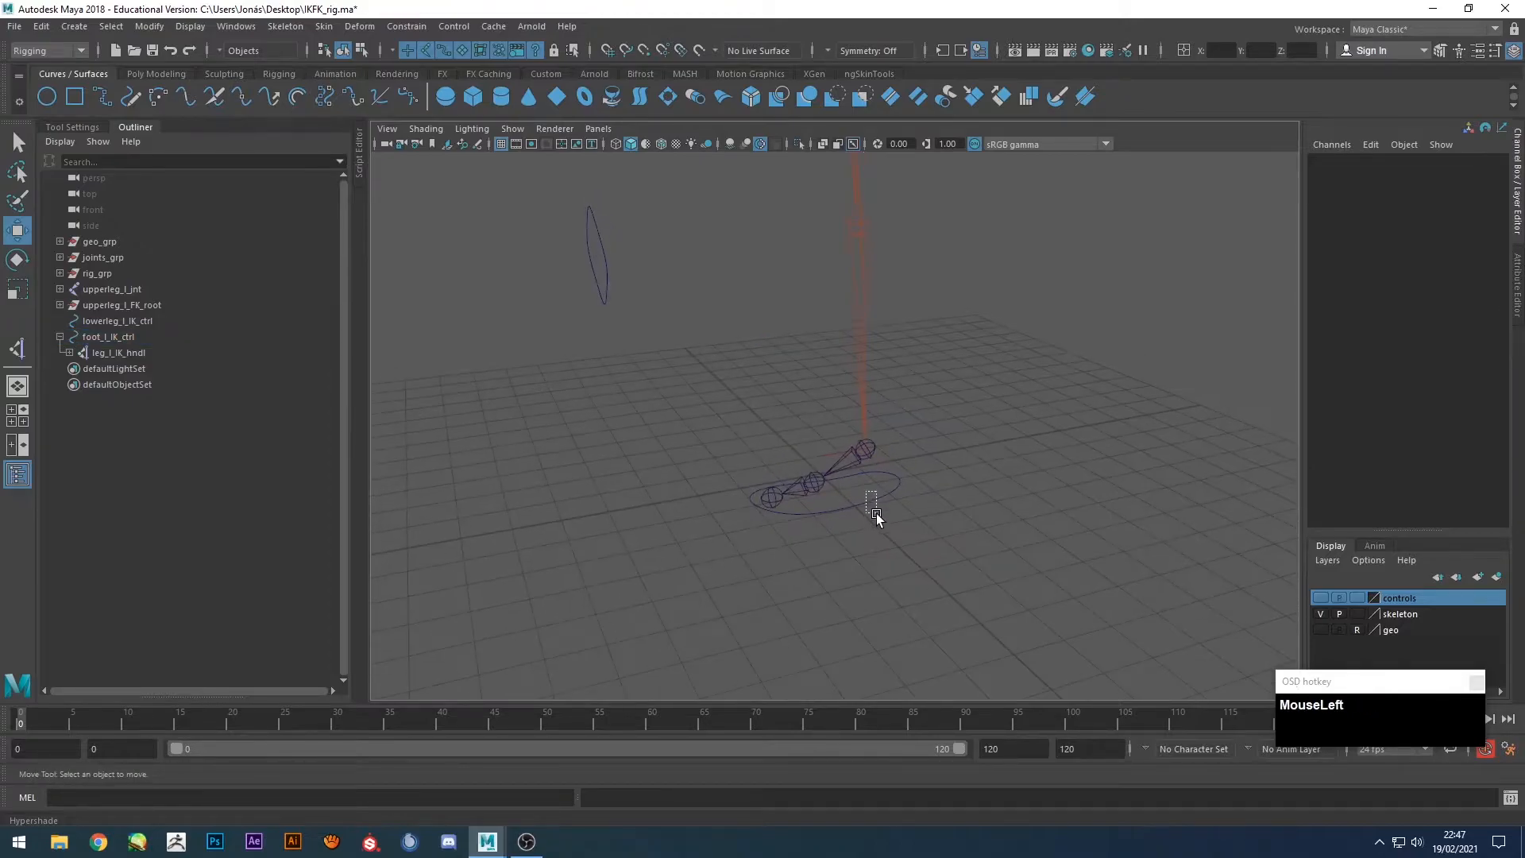
left_click(108, 334)
left_click(99, 354)
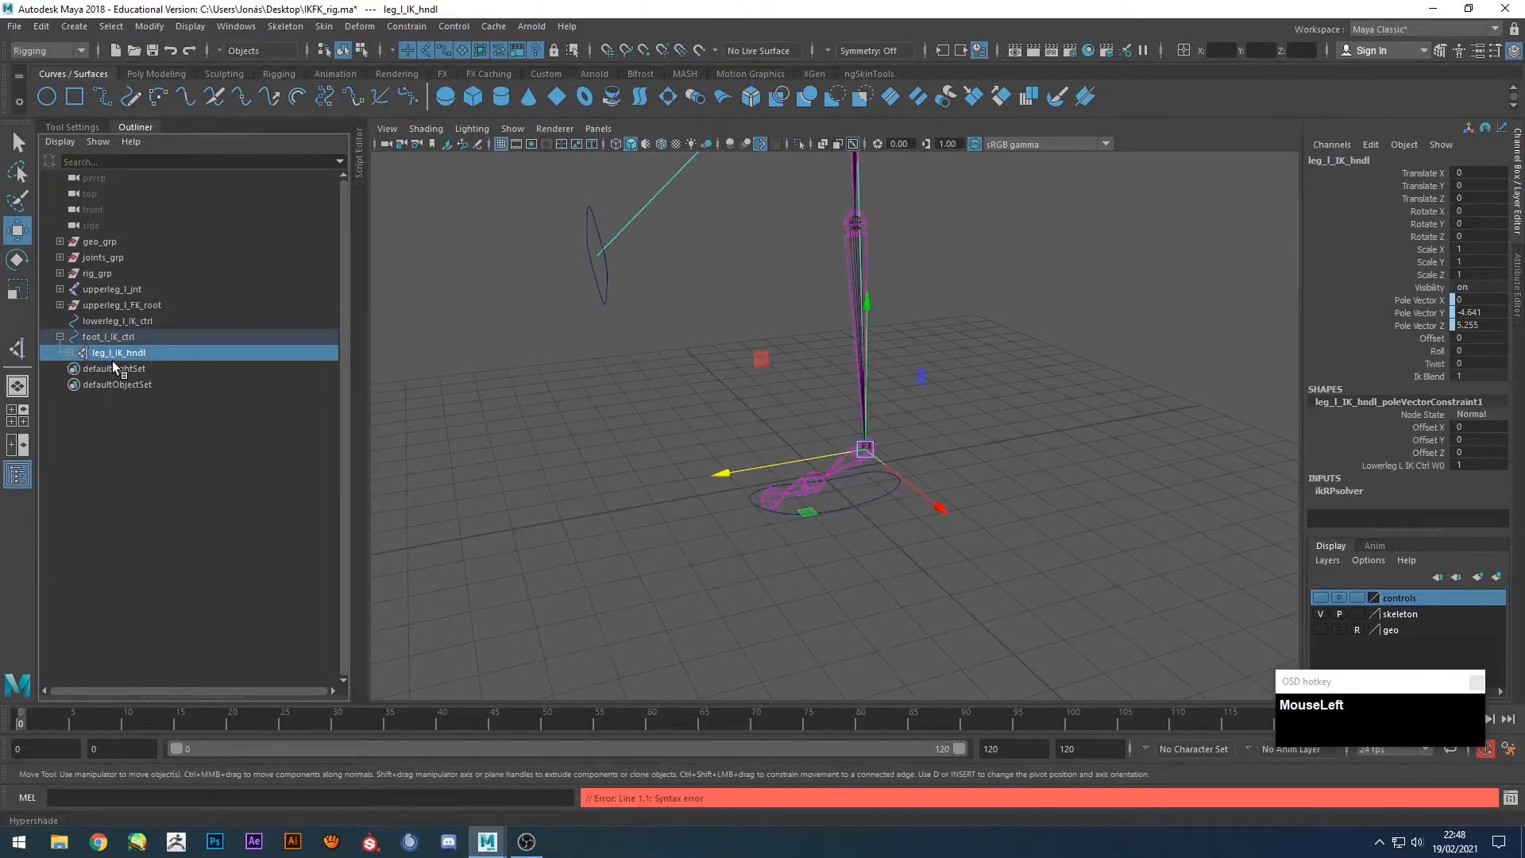
key("shift+p")
left_click(665, 370)
left_click_drag(665, 370, 904, 474, "alt")
scroll(903, 474, "up", 1)
Show the geo layer in place of the skeleton layer and hide leg_l_IK_hndl.
left_click(1320, 630)
left_click(1320, 614)
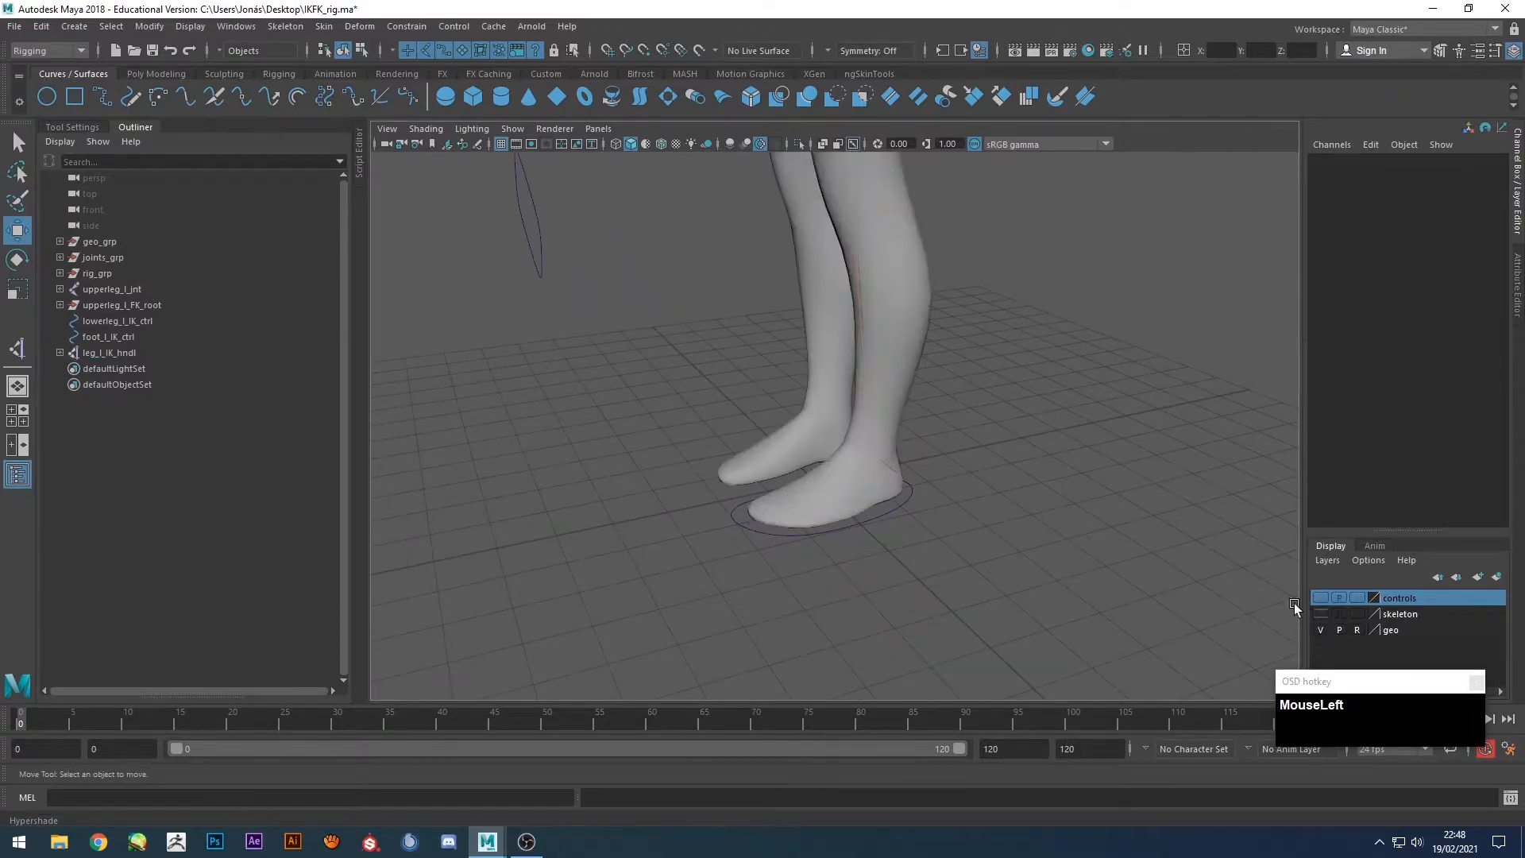
left_click_drag(1191, 477, 1085, 488, "alt")
scroll(958, 465, "up", 2)
middle_click_drag(958, 464, 943, 397, "alt")
left_click_drag(943, 397, 1041, 480, "alt")
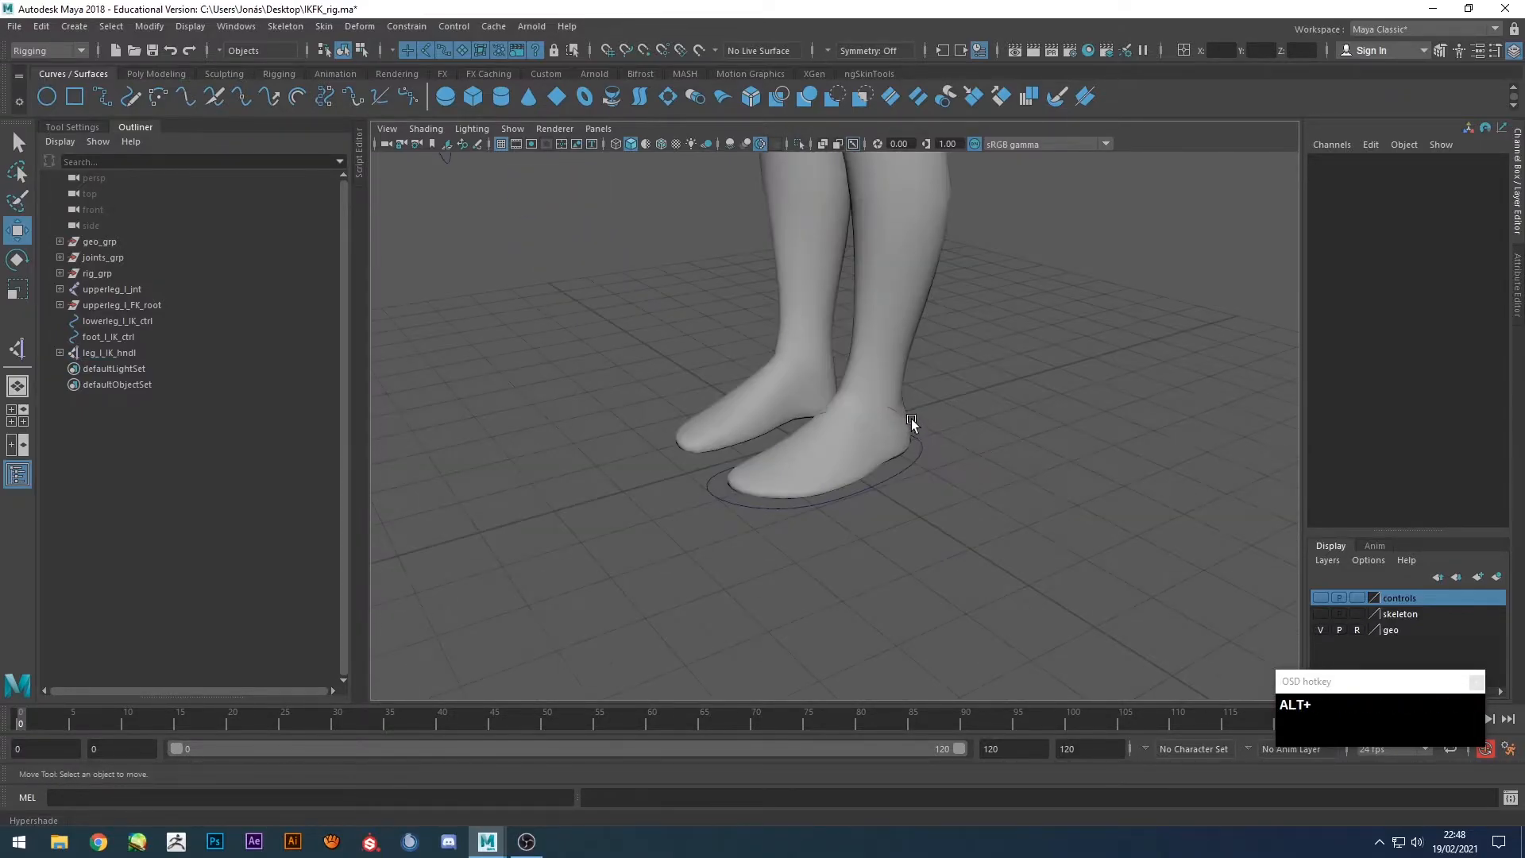
left_click_drag(912, 419, 846, 377)
key("h")
Open the Grease Pencil on a side view of the left foot and add a drawing frame.
left_click_drag(1060, 476, 1021, 413, "alt")
left_click(1015, 428)
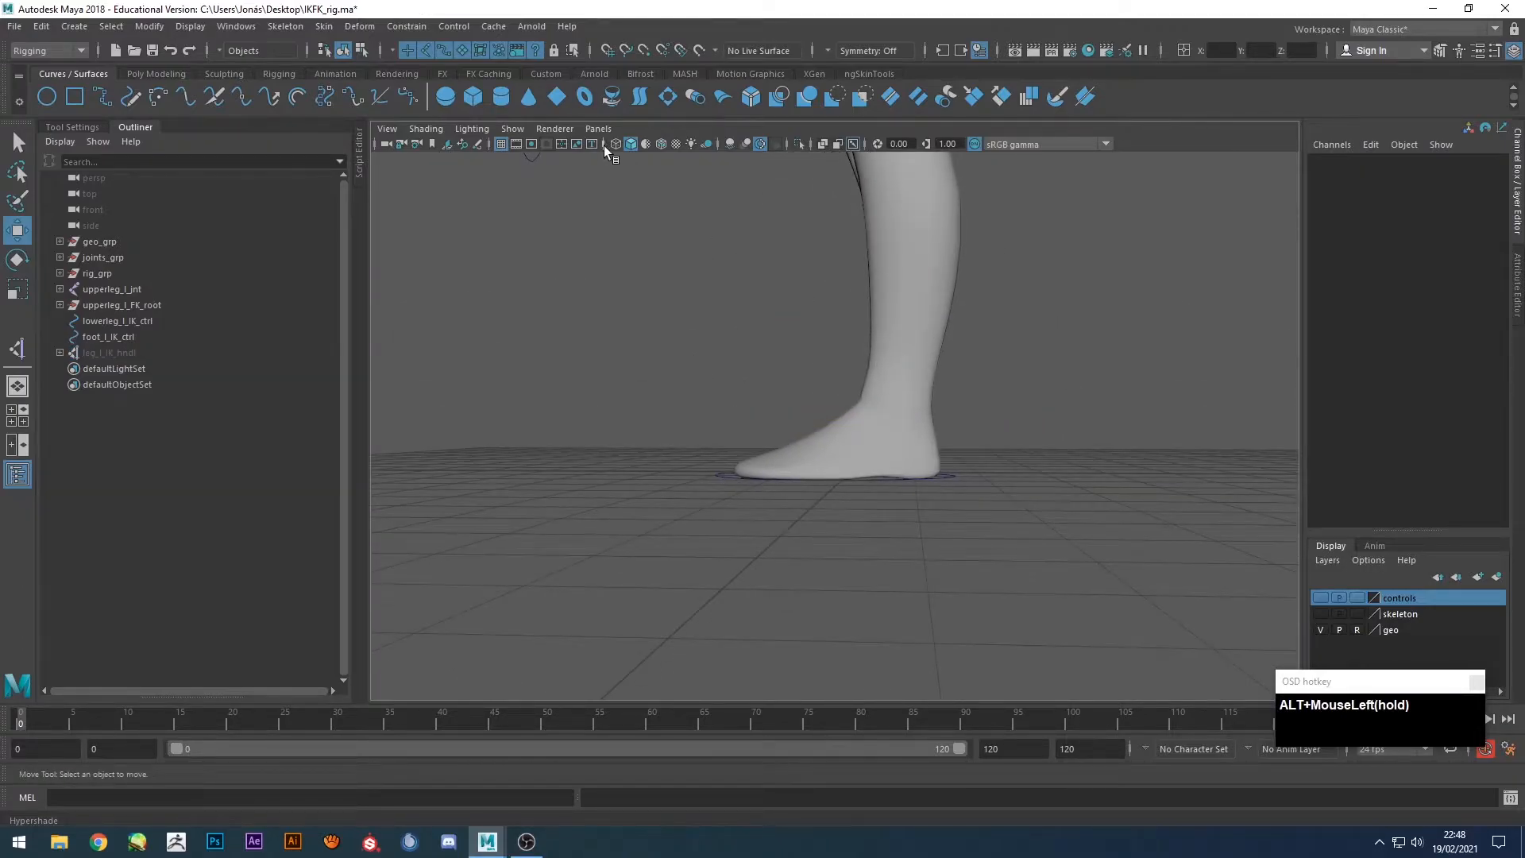
left_click(476, 145)
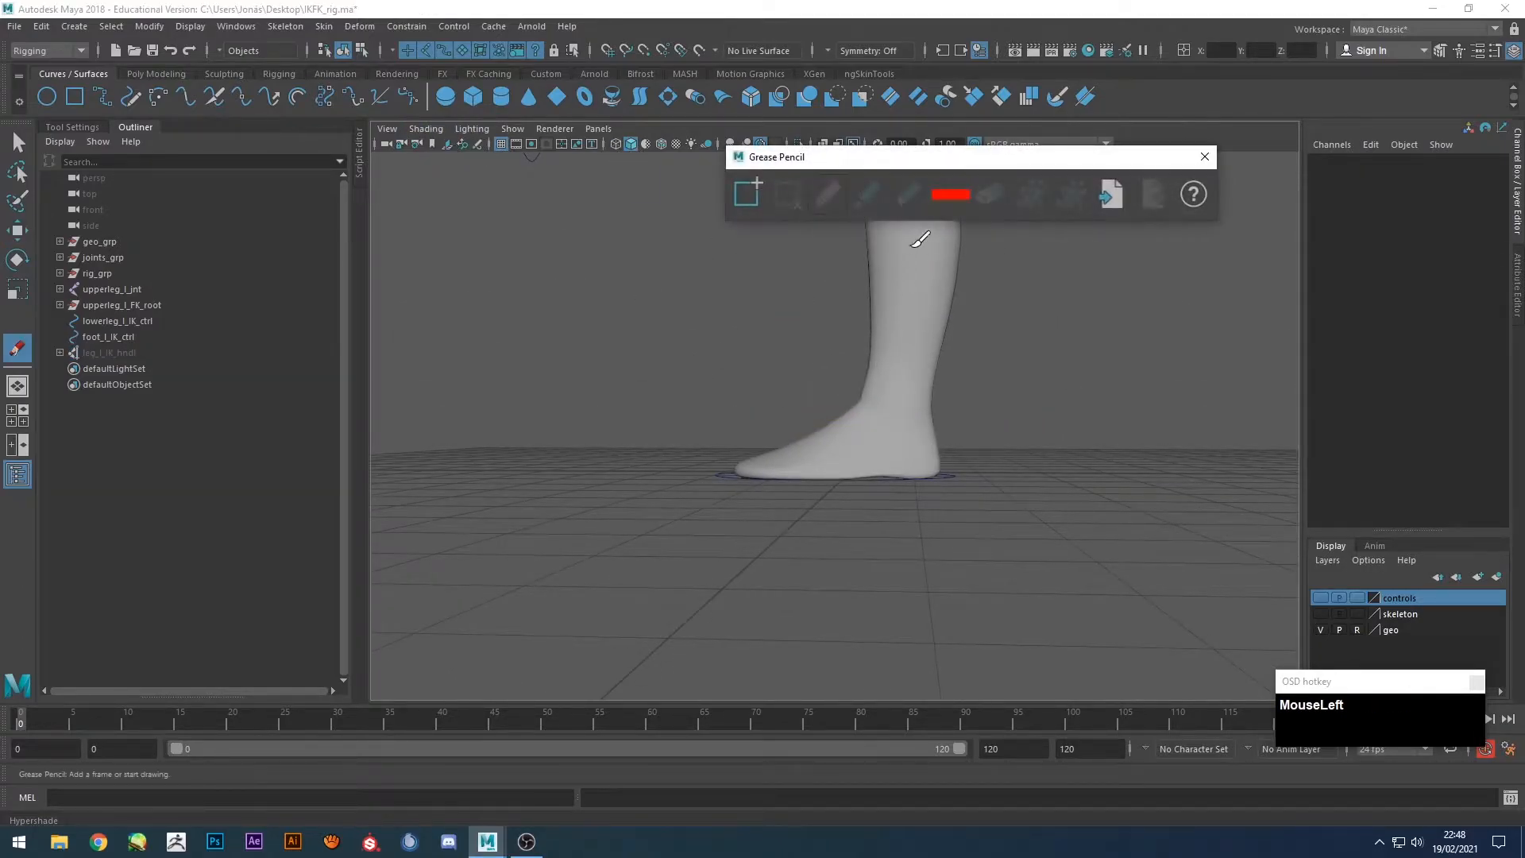
left_click(746, 194)
Sketch trial annotation strokes around the left foot and ankle, and undo them.
mouse_move(834, 378)
left_mouse_down("alt")
mouse_move(826, 445)
mouse_move(923, 484)
left_mouse_up("alt")
key("ctrl+z")
mouse_move(908, 640)
left_mouse_down()
mouse_move(863, 464)
mouse_move(761, 422)
mouse_move(901, 537)
left_mouse_up()
key("ctrl+z")
left_click_drag(903, 462, 905, 464)
key("ctrl+z")
Sketch the foot pivoting on its heel with the toes raised, and undo the strokes.
mouse_move(945, 530)
left_mouse_down("alt")
mouse_move(860, 500)
mouse_move(891, 535)
mouse_move(918, 543)
mouse_move(771, 458)
left_mouse_up("alt")
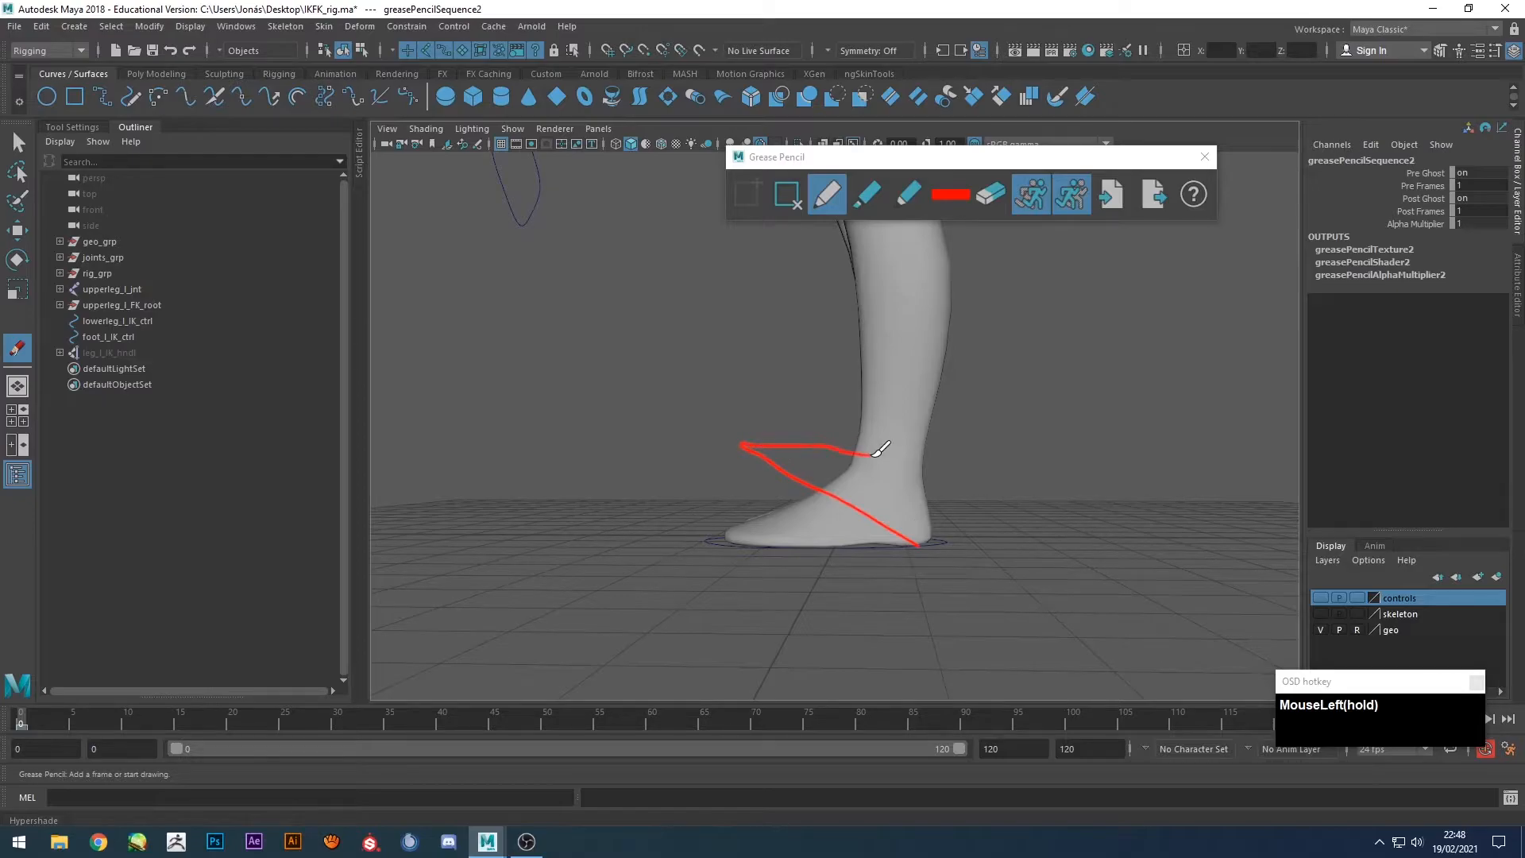
left_click_drag(877, 409, 877, 409)
mouse_move(919, 459)
left_mouse_down()
mouse_move(929, 486)
mouse_move(887, 560)
left_mouse_up()
key("ctrl+z")
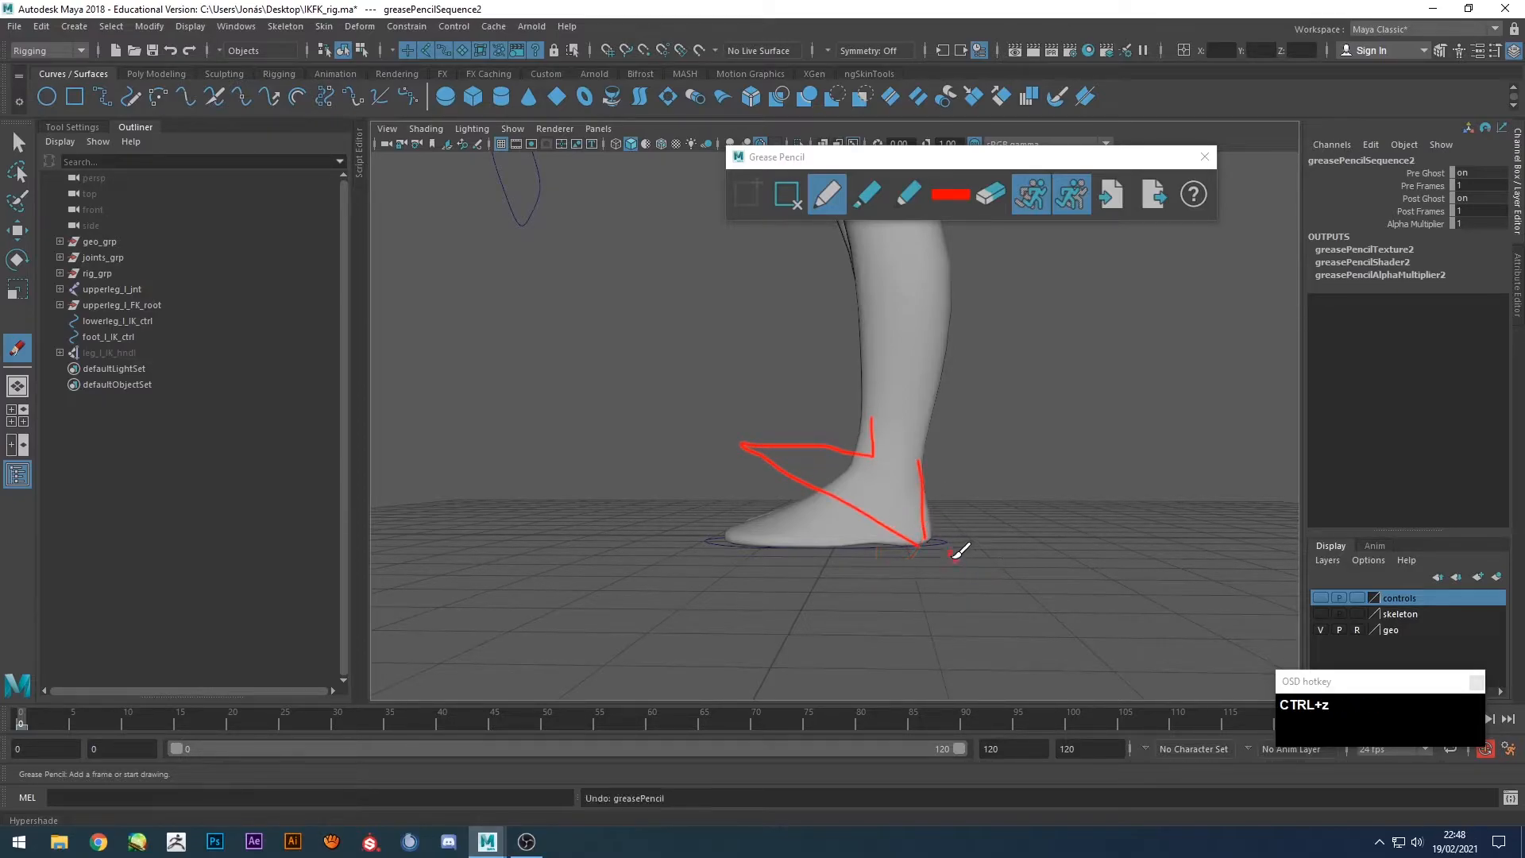
key("ctrl+z")
left_click_drag(945, 544, 895, 539)
key("ctrl+z")
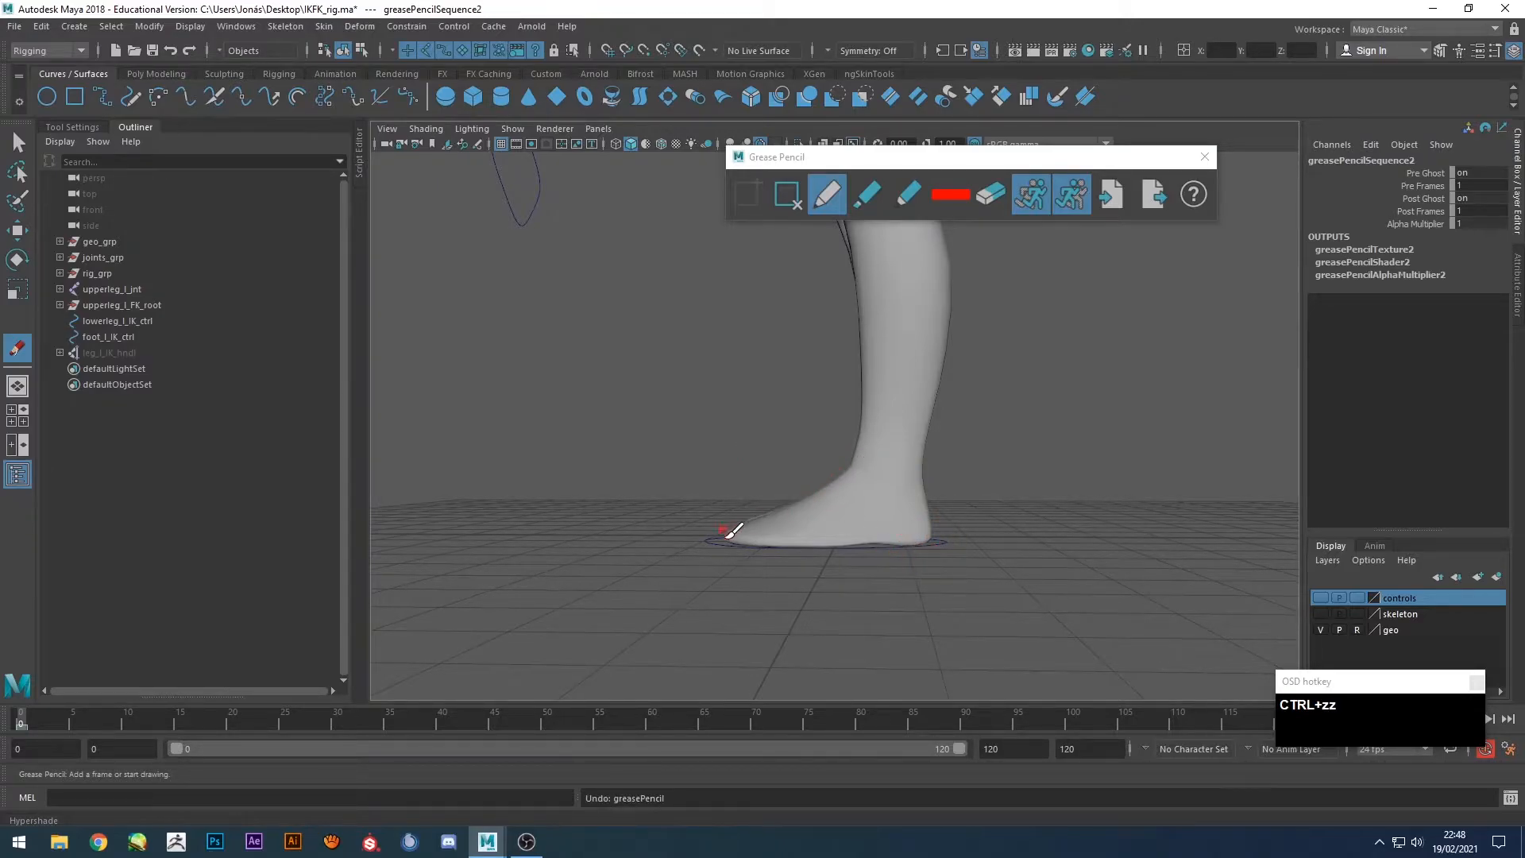
Sketch the foot and lower leg pivoting on the toe tip, circle that pivot, and undo the strokes.
left_click_drag(726, 536, 761, 487)
mouse_move(738, 542)
left_mouse_down()
mouse_move(891, 422)
mouse_move(841, 301)
left_mouse_up()
left_click_drag(782, 394, 775, 288)
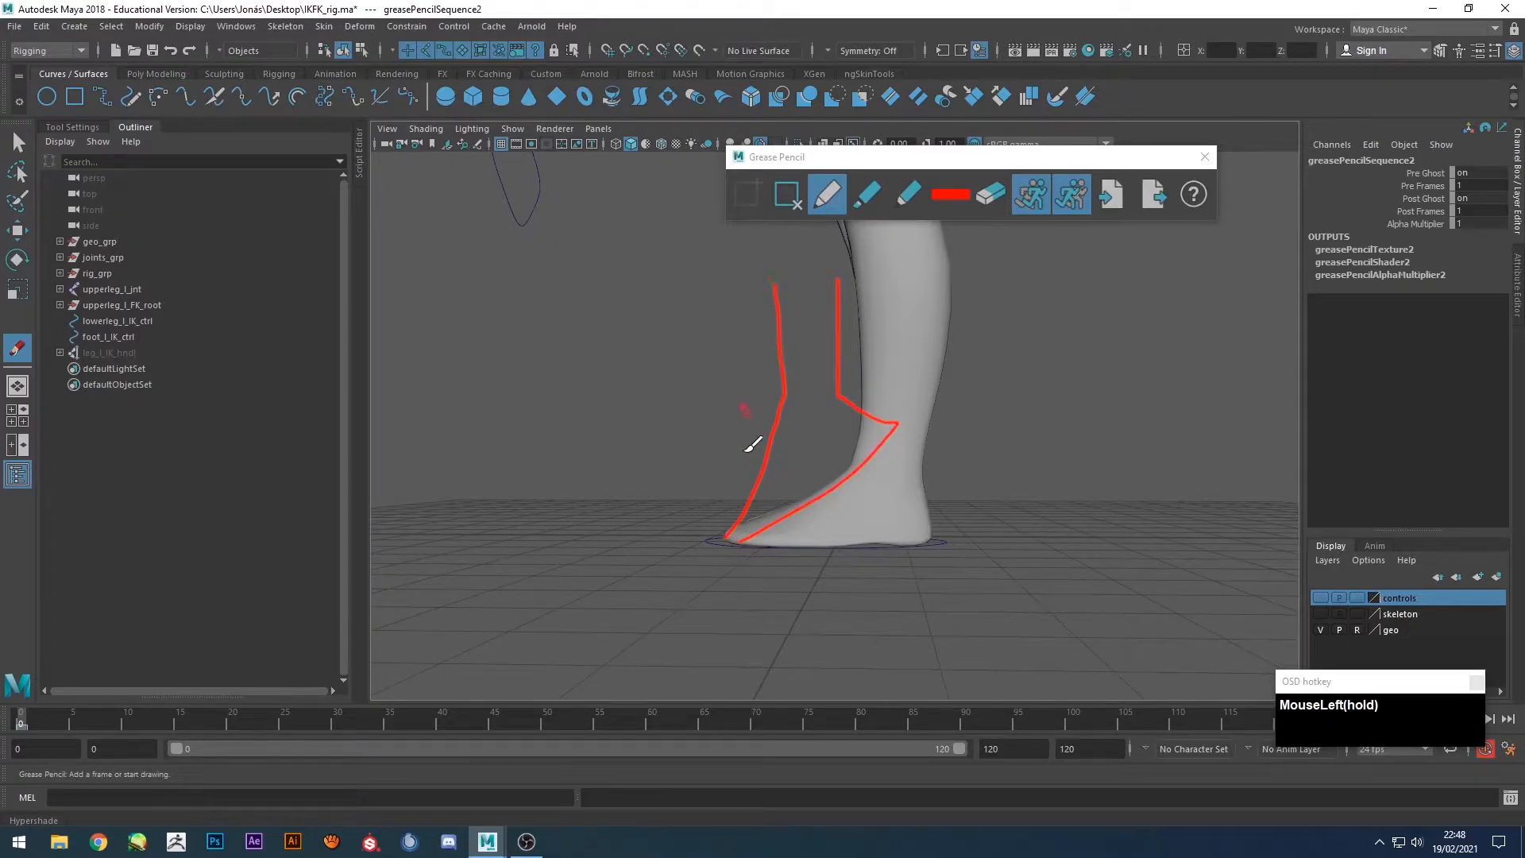
mouse_move(704, 528)
left_mouse_down()
mouse_move(732, 509)
mouse_move(759, 577)
left_mouse_up()
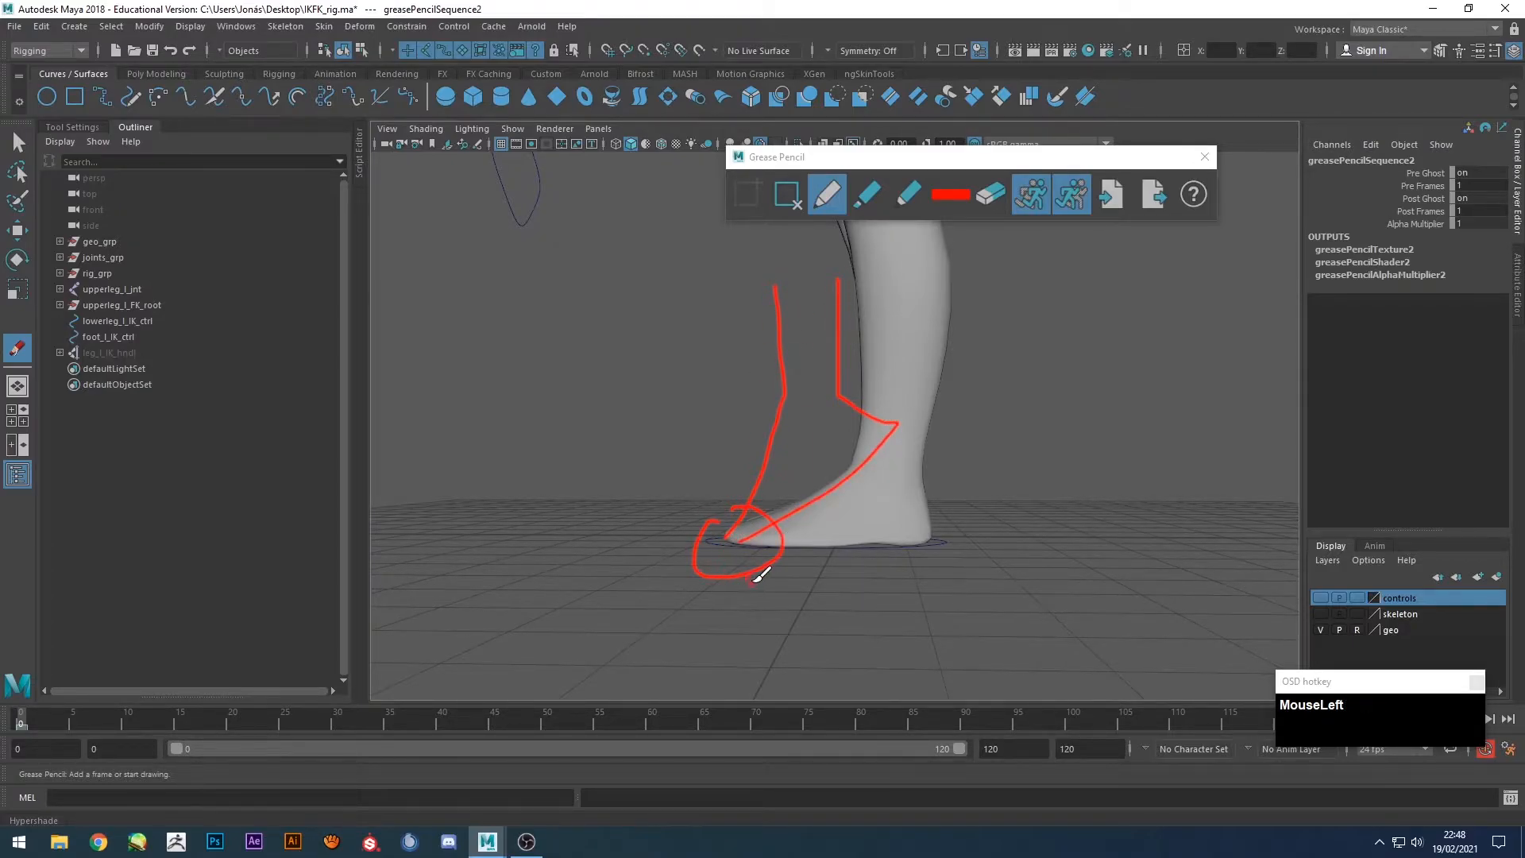
key("ctrl+z")
key("ctrl+z")
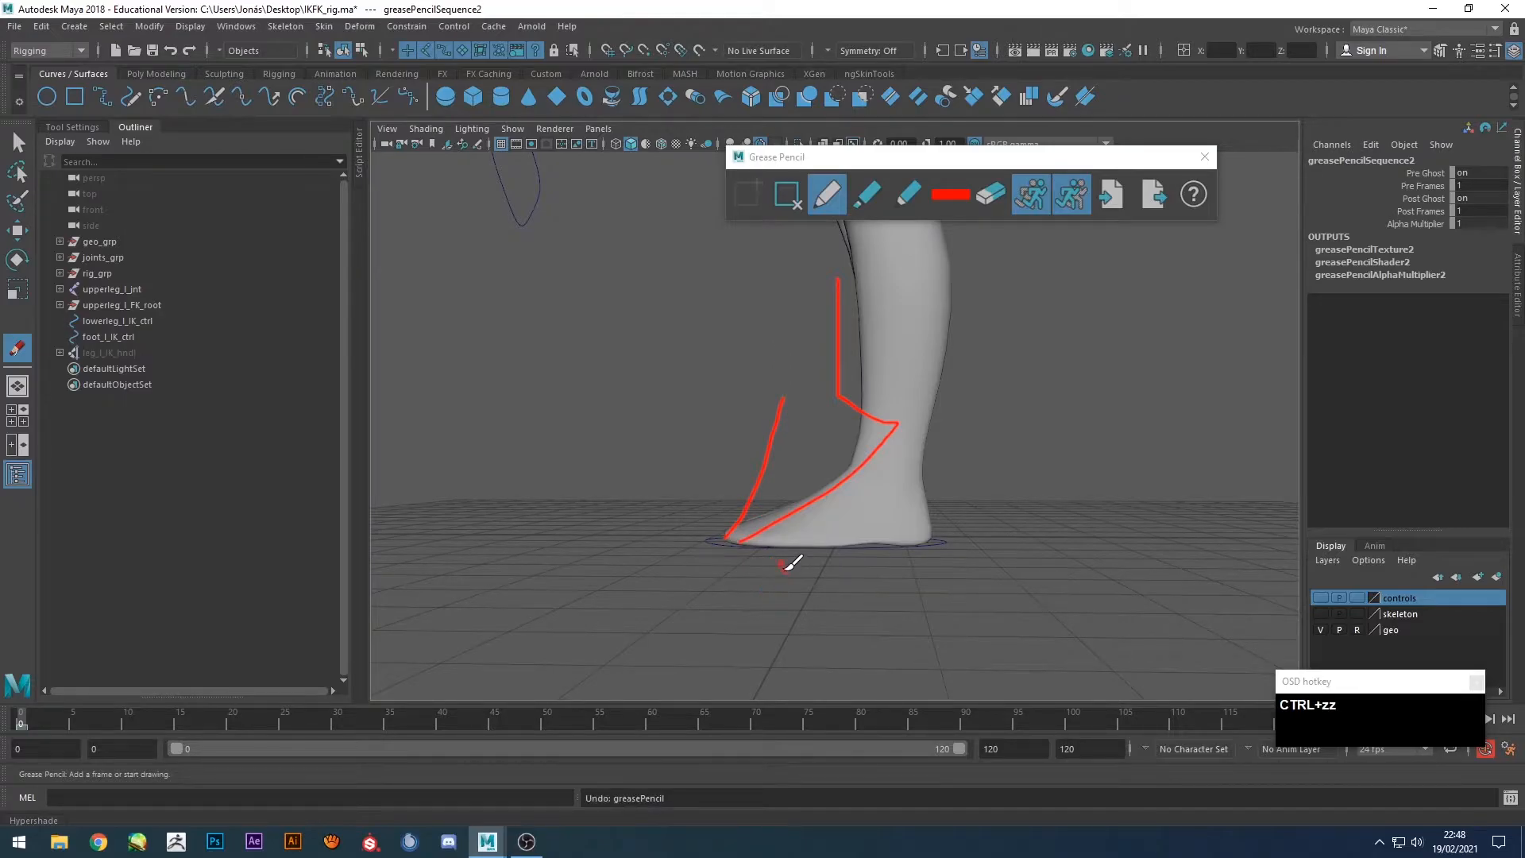
key("ctrl+z")
Sketch the left foot pivoting on the ball with the heel raised, circle that pivot, and undo the strokes.
left_click_drag(732, 540, 810, 539)
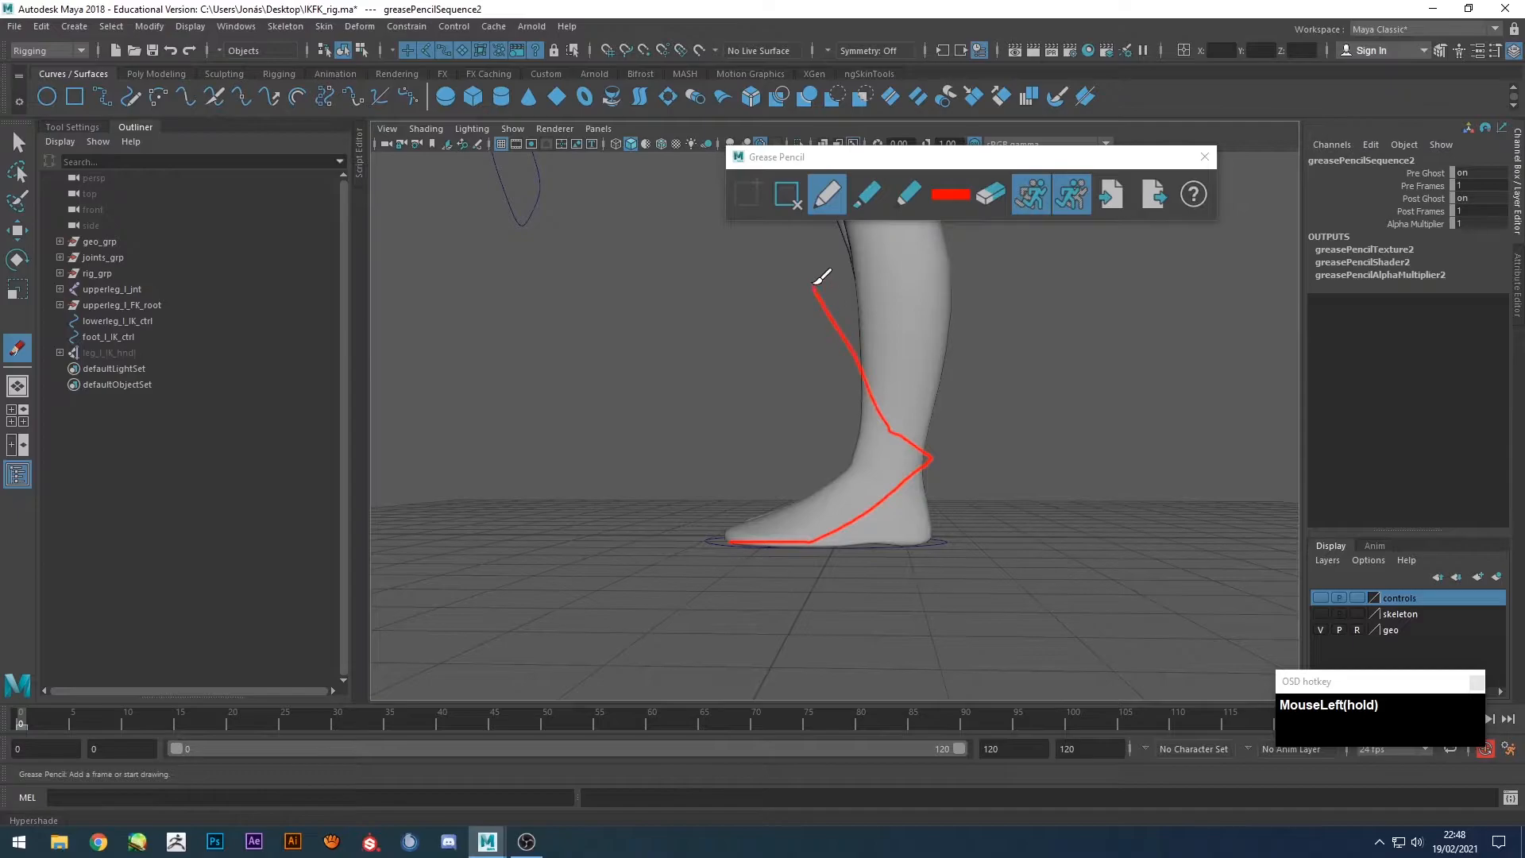
left_click_drag(716, 535, 761, 518)
left_click_drag(831, 464, 732, 325)
left_click_drag(813, 505, 810, 513)
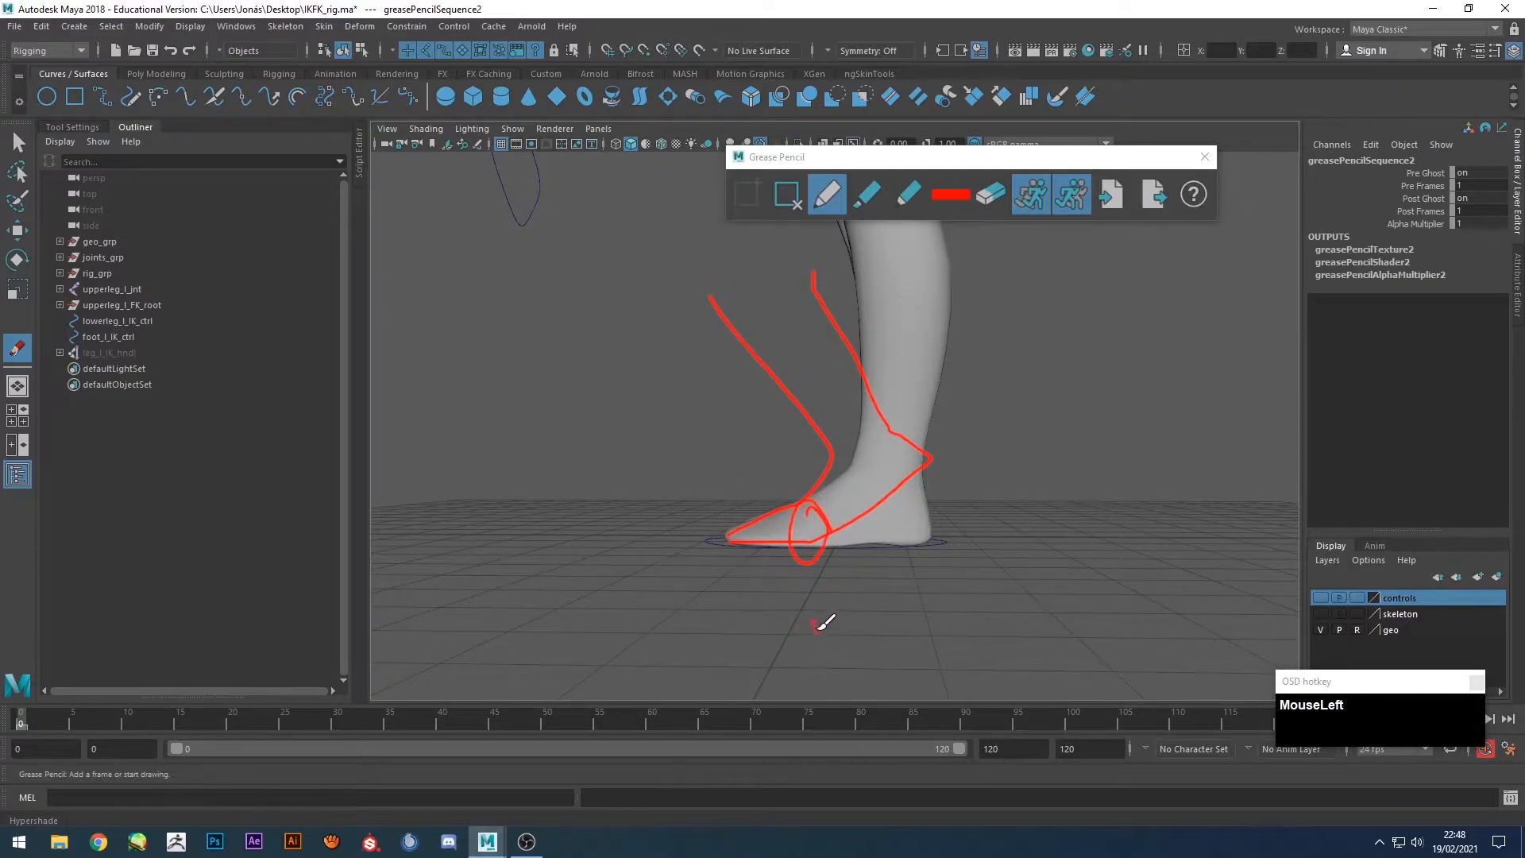
key("ctrl+z")
key("ctrl+z")
Sketch the toes bending up at the ball with the heel planted, circle the ball, and undo the strokes.
left_click_drag(858, 454, 817, 494)
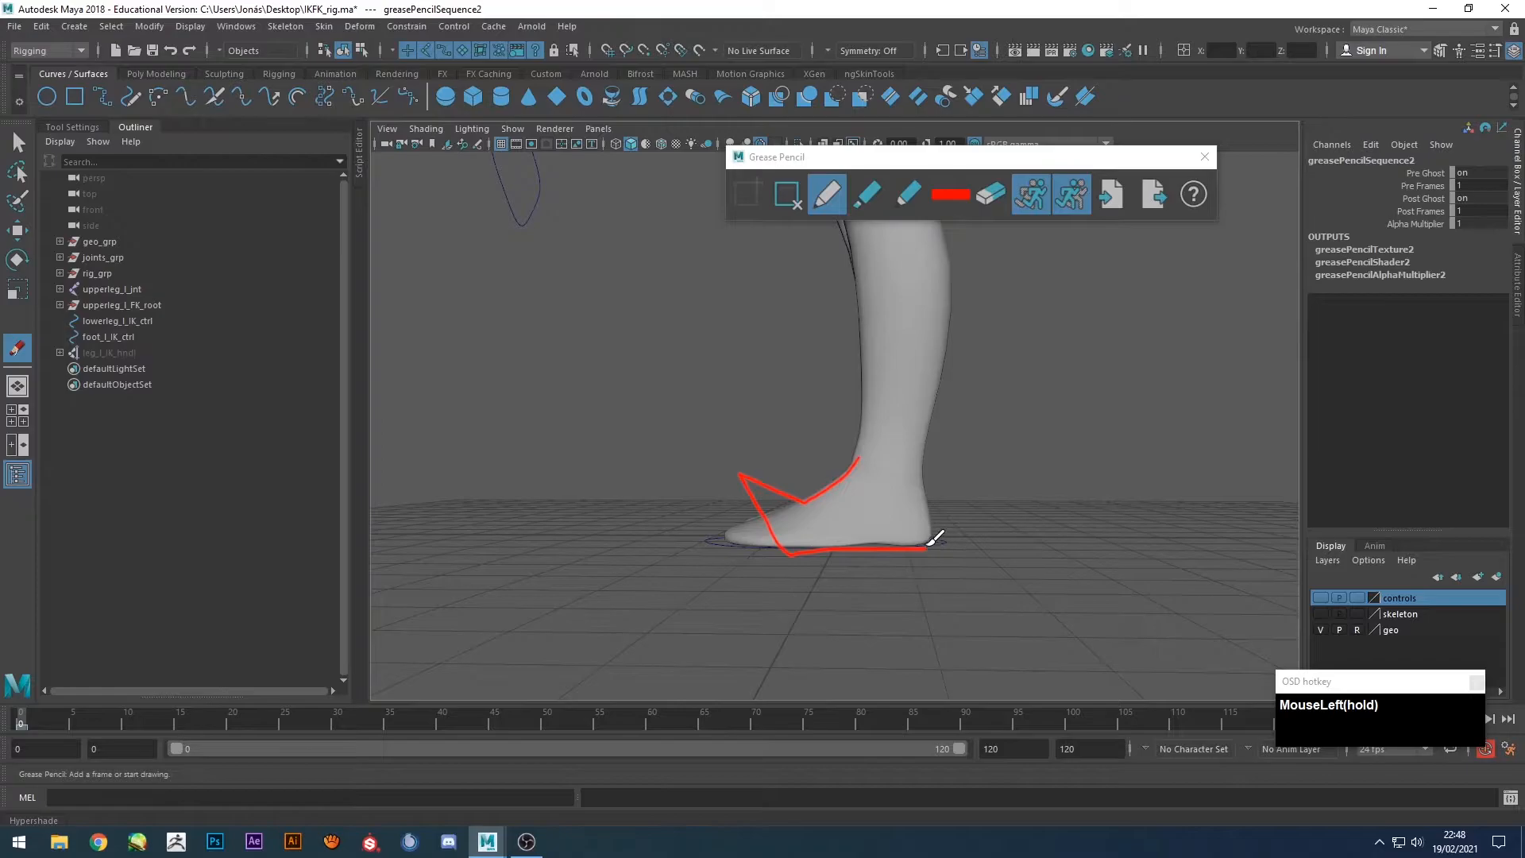
left_click_drag(824, 520, 819, 500)
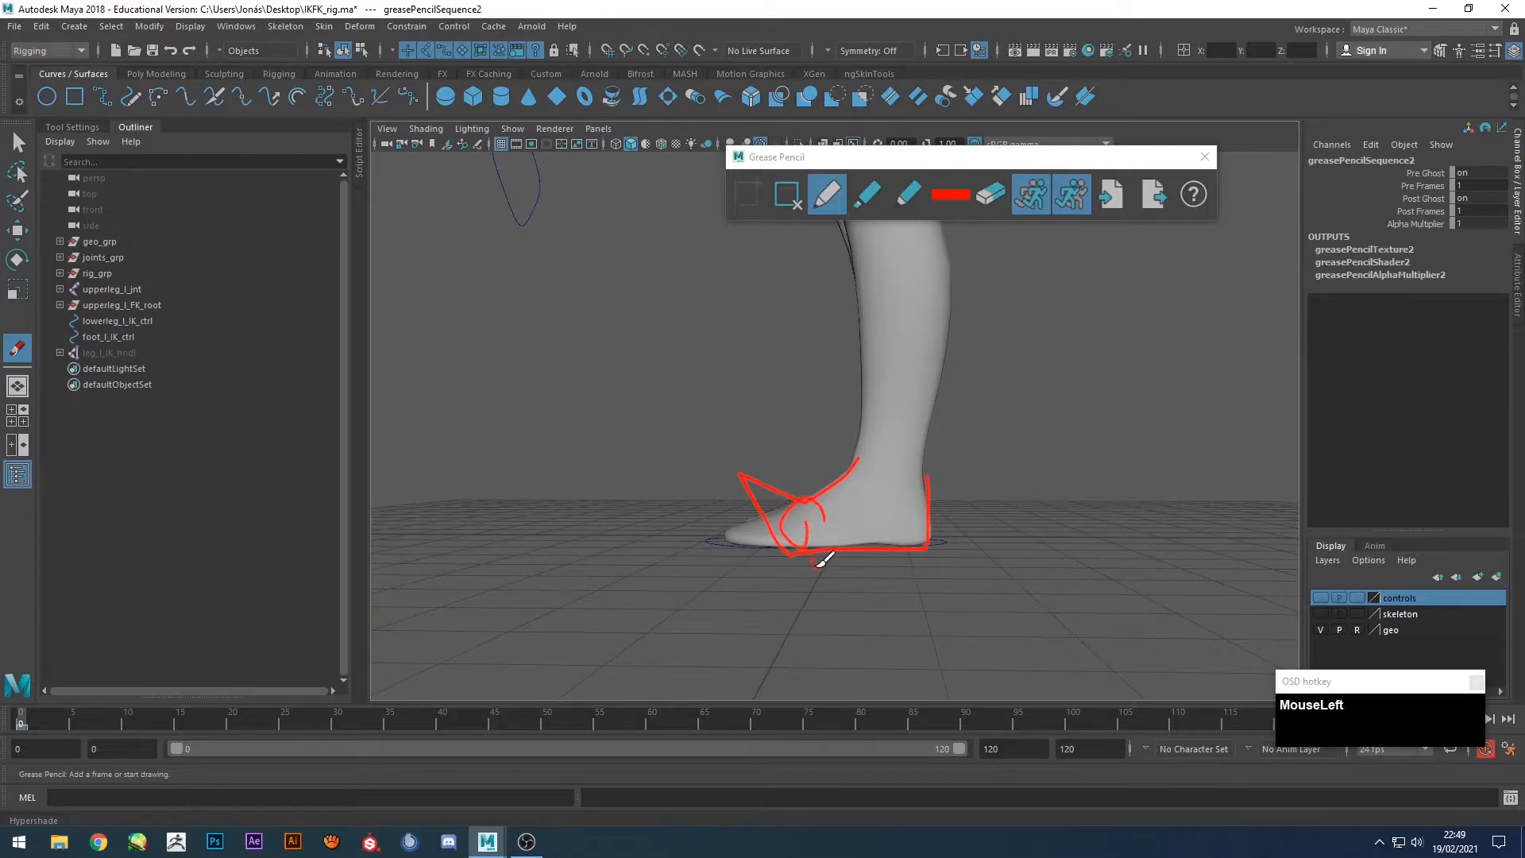
key("ctrl+z")
key("ctrl+z")
key("ctrl+z")
key("ctrl+z")
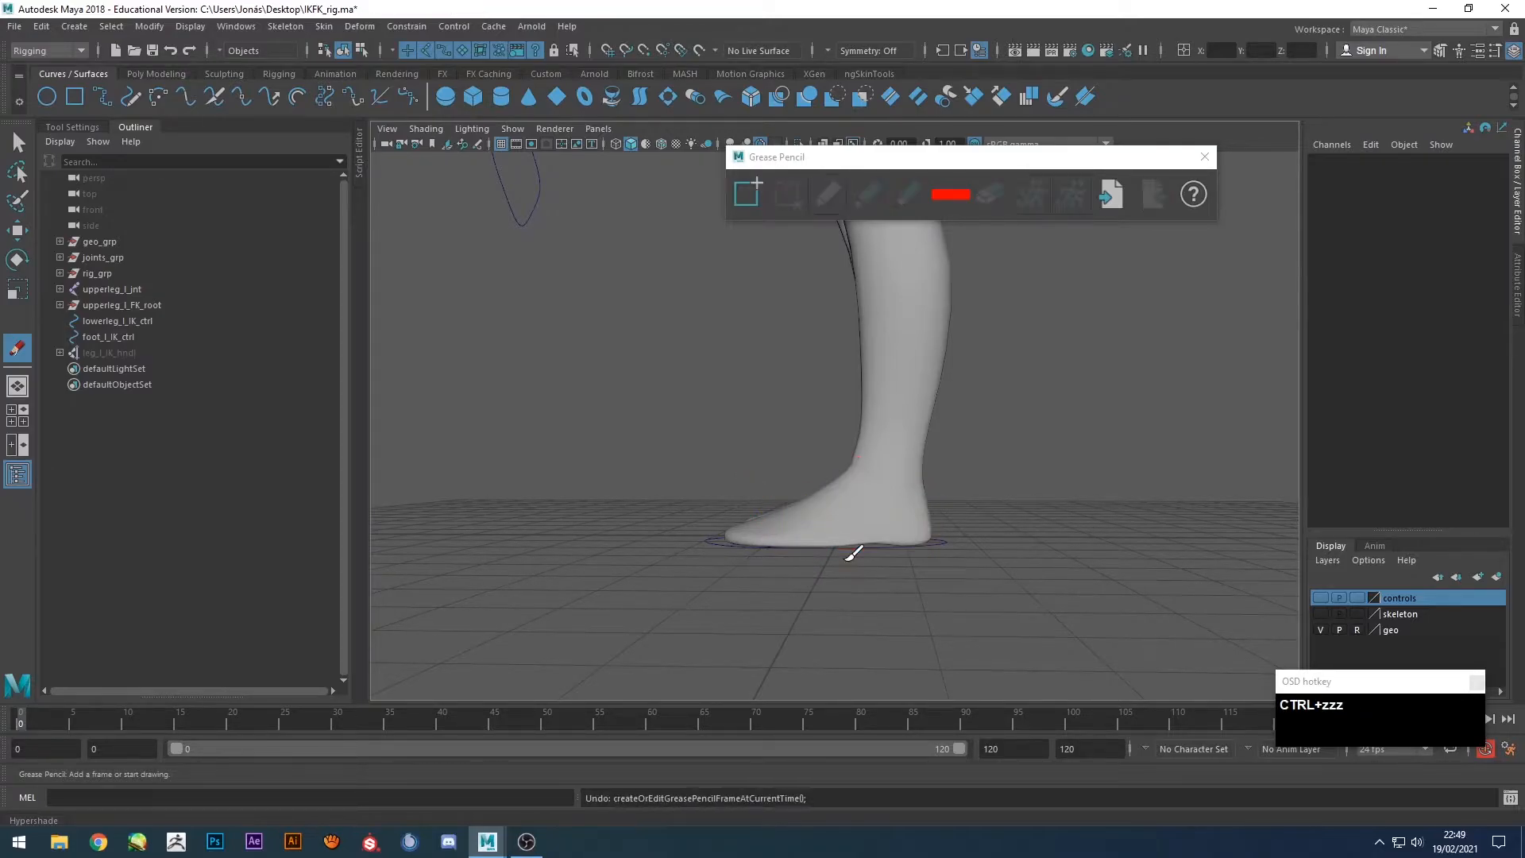
Add a new Grease Pencil frame, sketch the left foot banking onto its outer edge from the front, and undo the strokes.
left_click(746, 193)
left_click_drag(768, 402, 980, 443, "alt")
left_click_drag(851, 547, 795, 498)
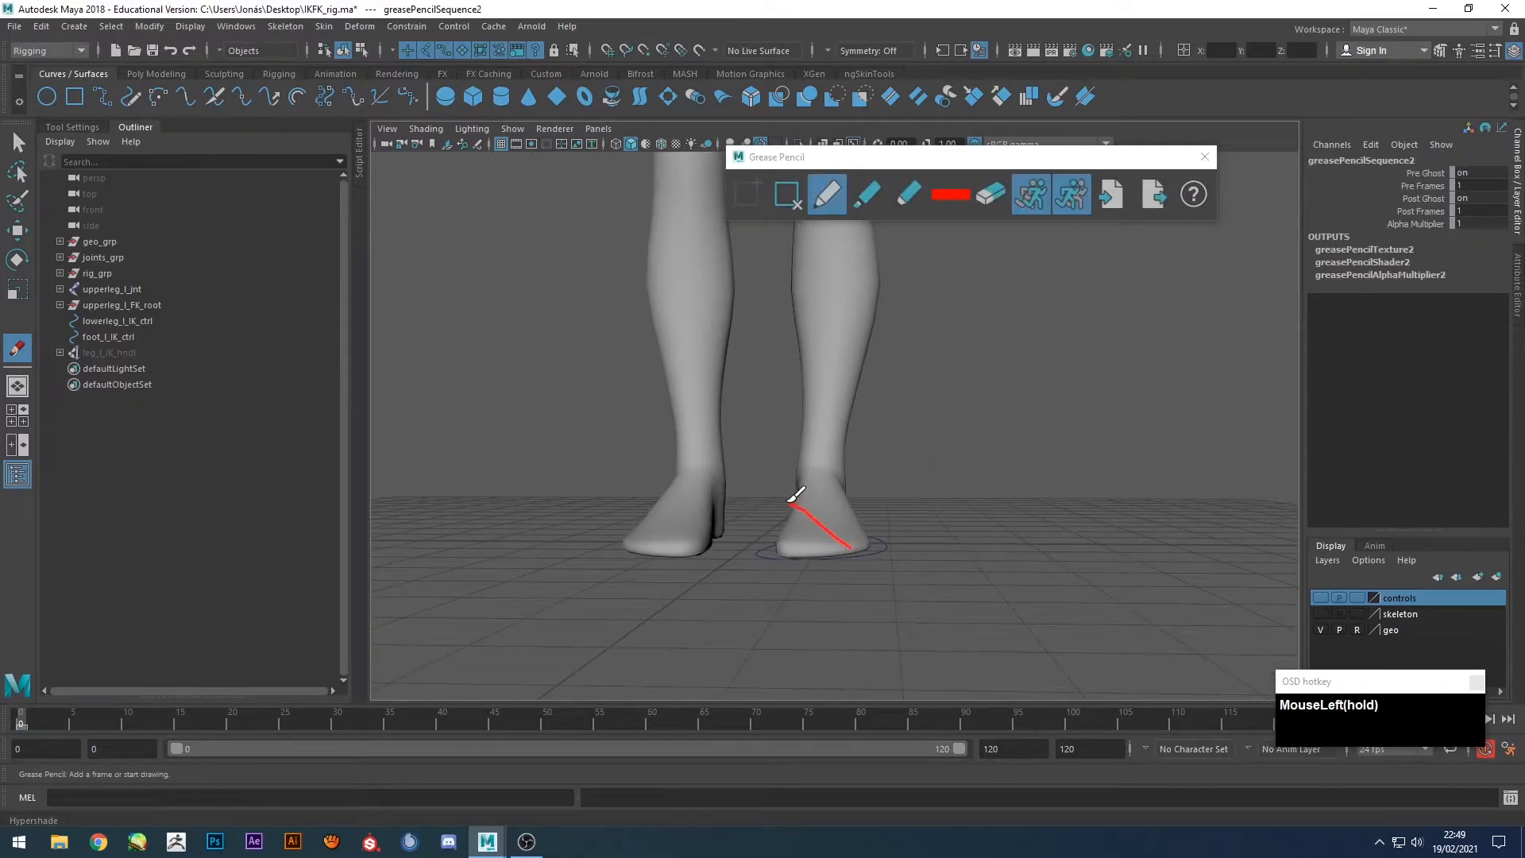
left_click_drag(855, 540, 859, 546)
left_click_drag(841, 455, 832, 361)
key("ctrl+z")
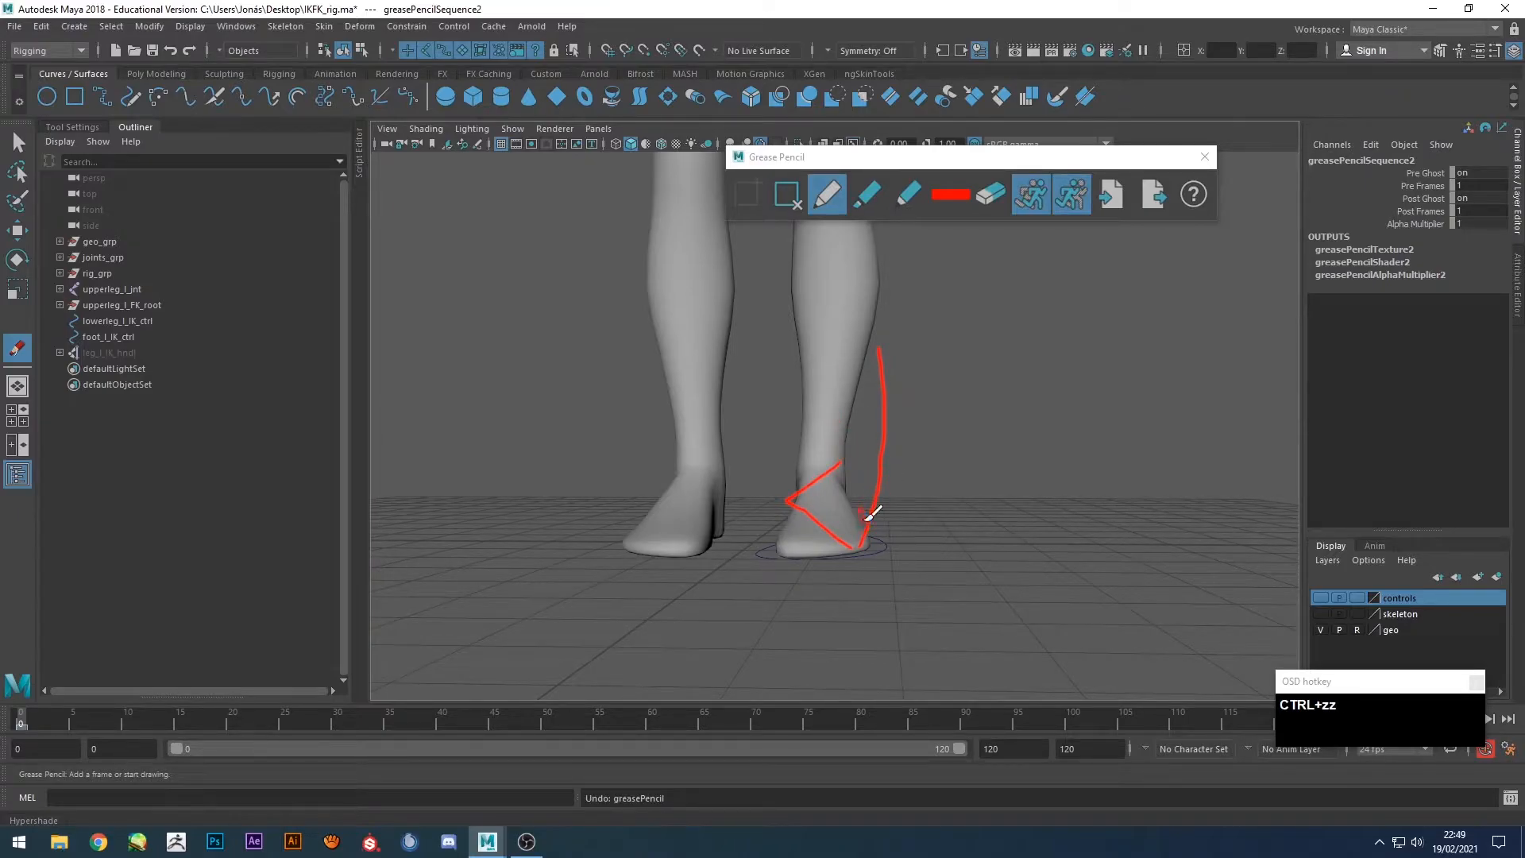
key("ctrl+z")
Sketch the left foot banking onto its inner edge, and undo the strokes.
left_click_drag(851, 501, 794, 548)
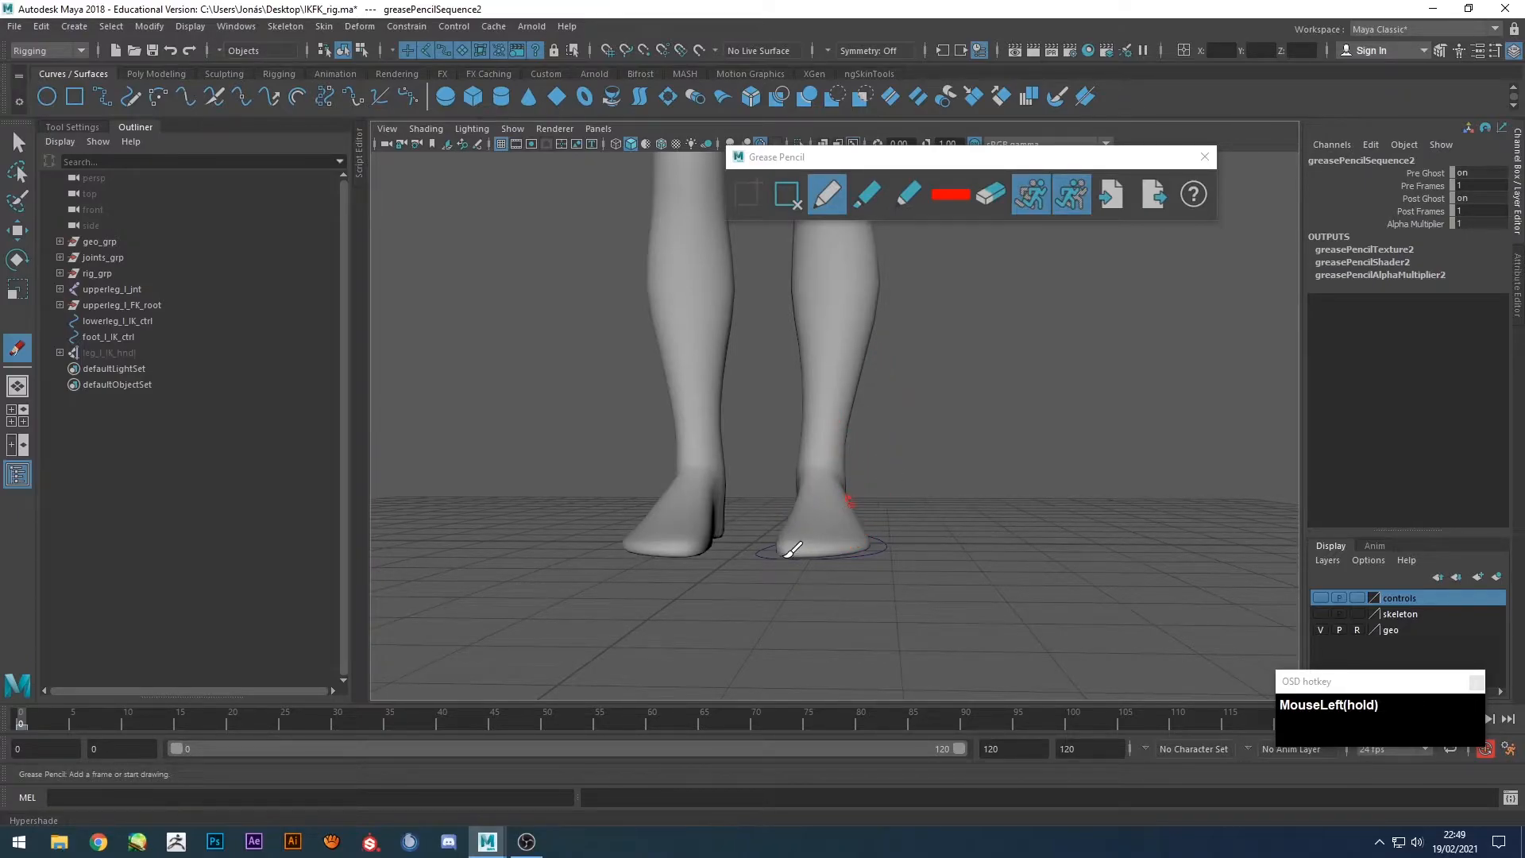
left_click_drag(806, 448, 845, 330)
left_click_drag(796, 549, 753, 451)
key("ctrl+z")
key("ctrl+z")
left_click_drag(877, 529, 868, 512)
key("ctrl+z")
Circle the left ankle pivot from the side and undo the stroke.
mouse_move(918, 550)
left_mouse_down("alt")
mouse_move(834, 504)
mouse_move(908, 473)
mouse_move(867, 471)
left_mouse_up("alt")
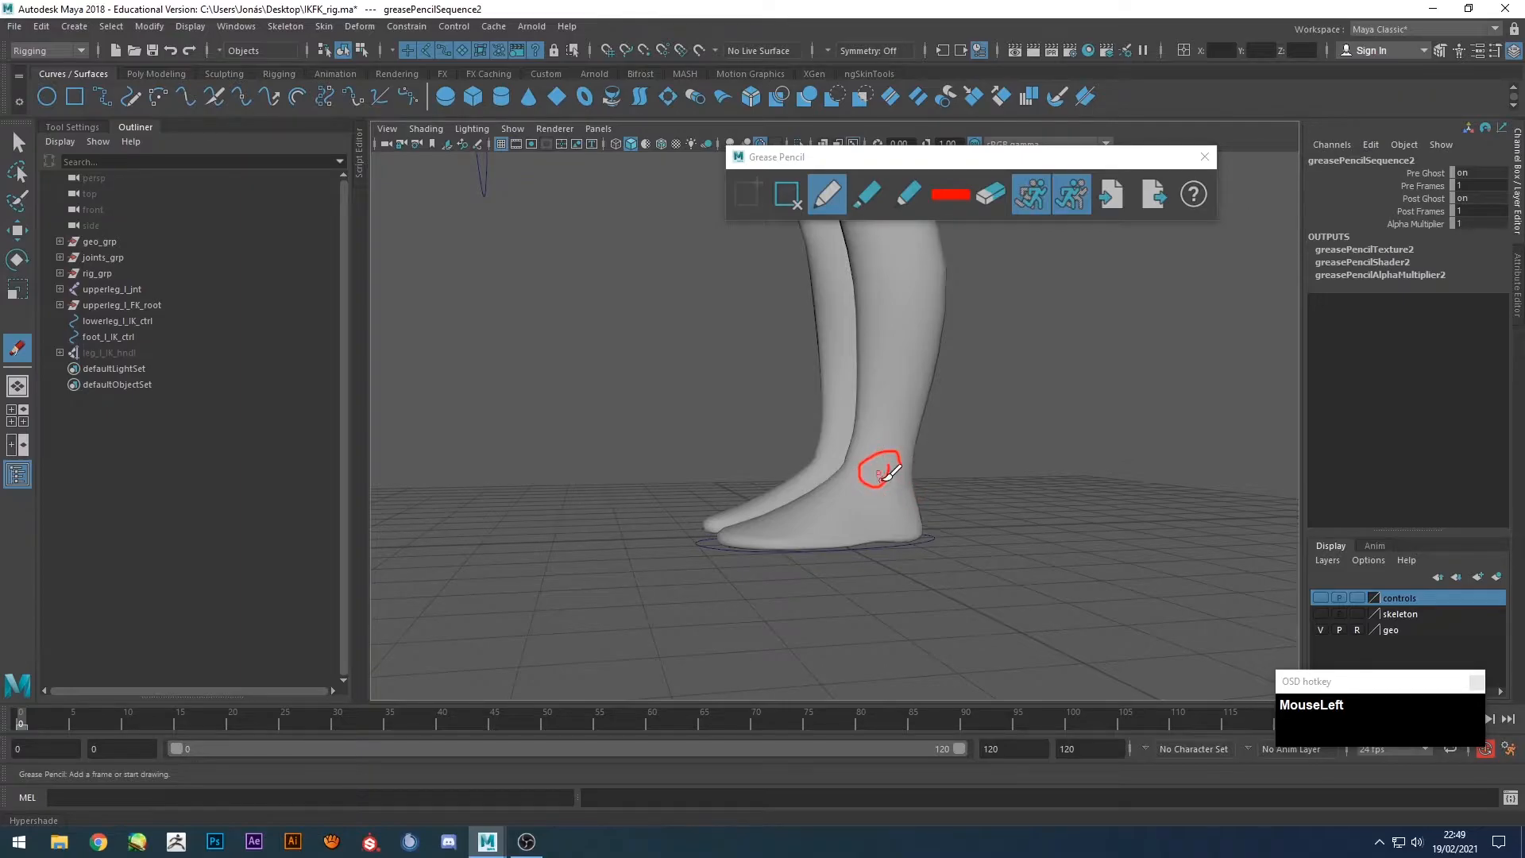
key("ctrl+z")
mouse_move(905, 452)
left_mouse_down("alt")
mouse_move(943, 532)
mouse_move(1011, 532)
mouse_move(895, 544)
mouse_move(861, 493)
mouse_move(924, 528)
left_mouse_up("alt")
key("alt+w")
left_click(919, 544)
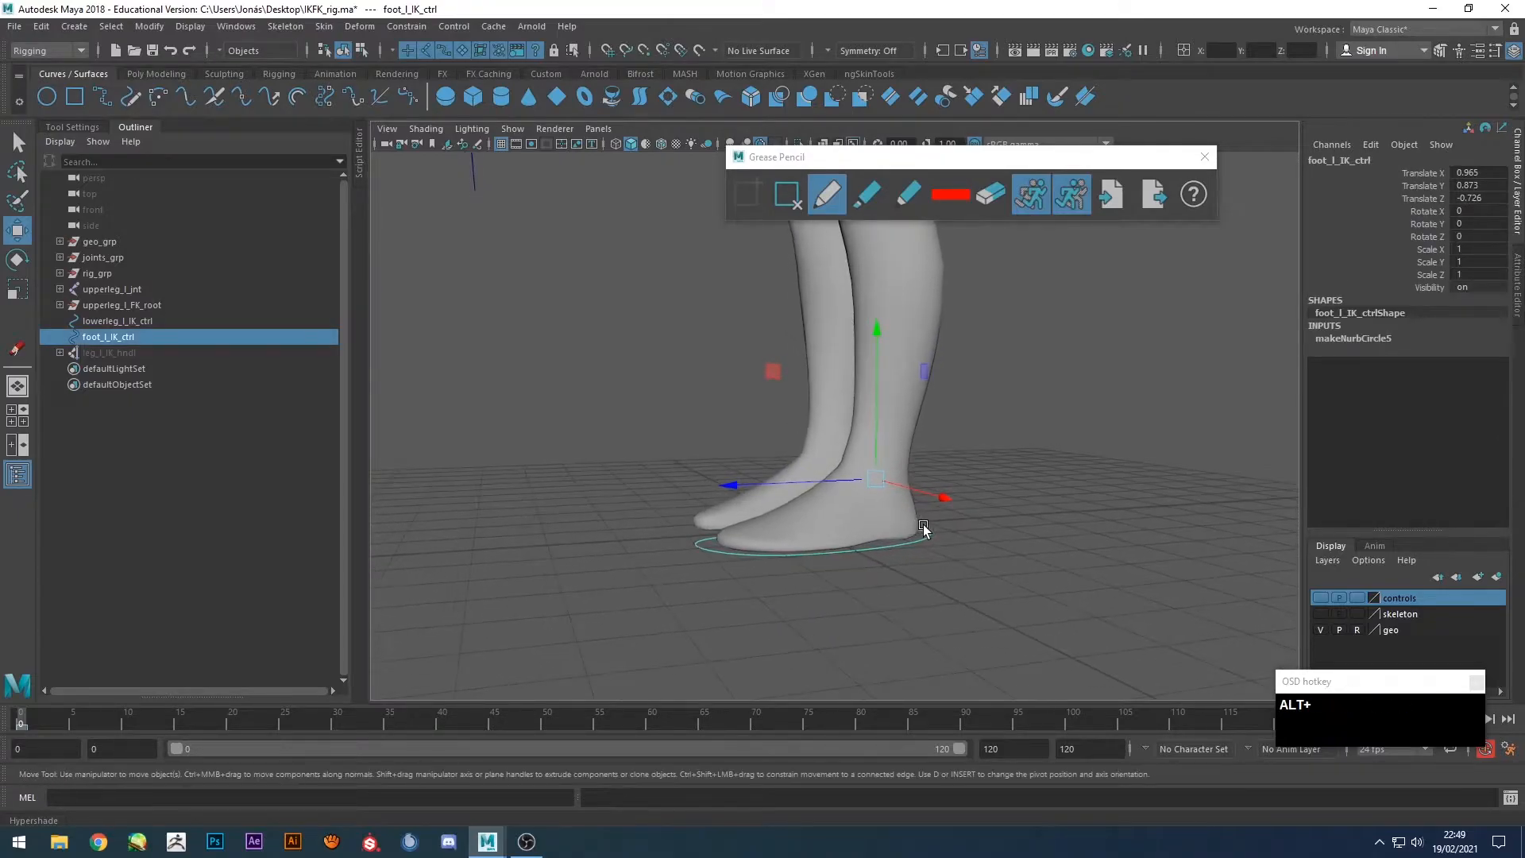
mouse_move(847, 562)
left_mouse_down("alt")
mouse_move(854, 582)
mouse_move(830, 585)
left_mouse_up("alt")
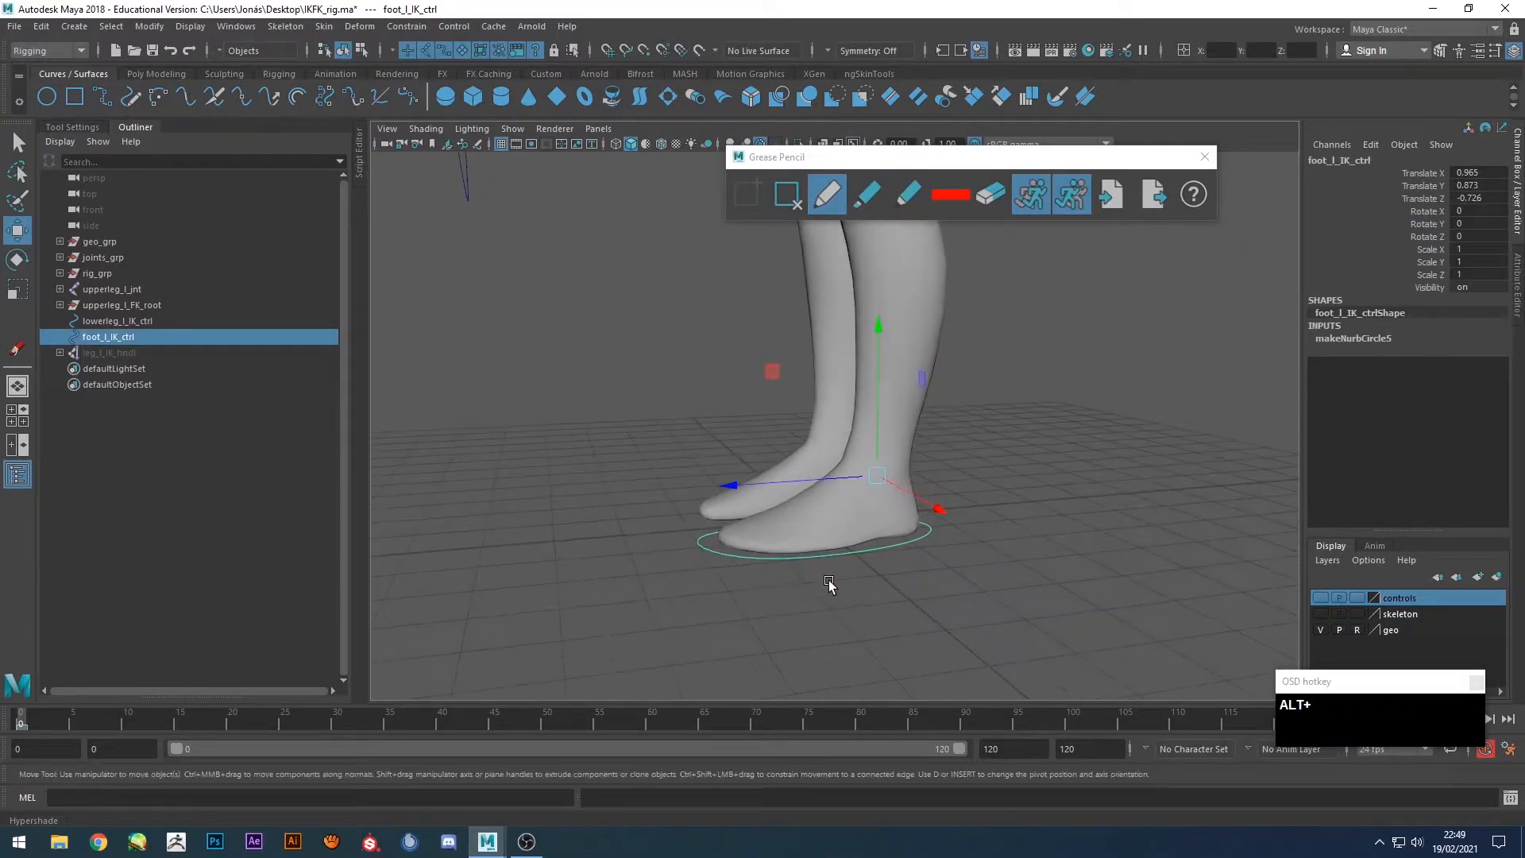
left_click(977, 561)
left_click_drag(976, 562, 682, 391, "alt")
Create a NURBS circle and move it to the back of the left heel, at about X 0.917, Z -1.371.
left_click(47, 96)
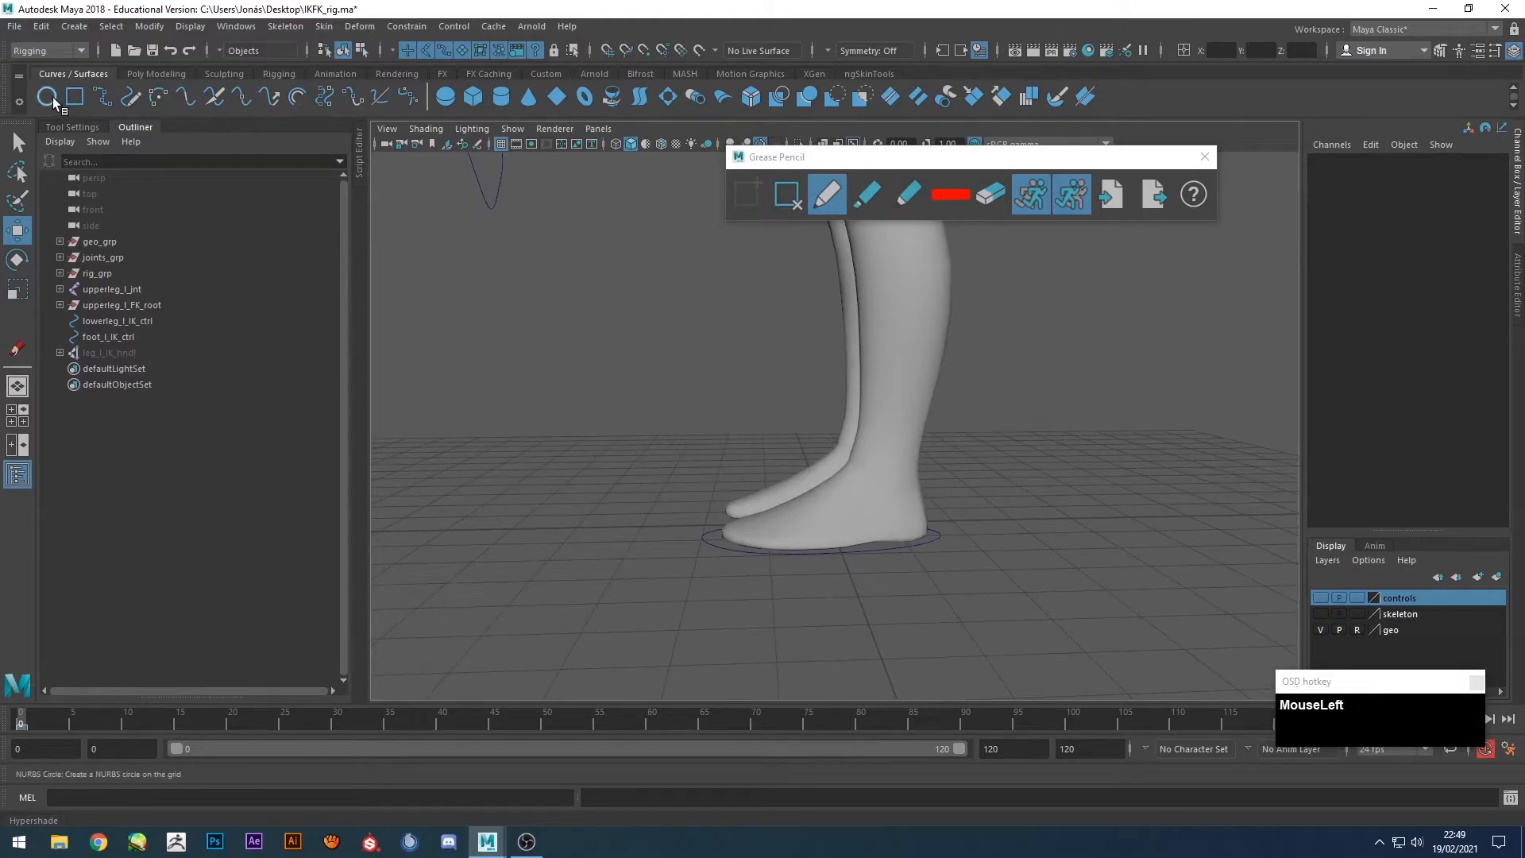
left_click_drag(707, 487, 546, 526, "alt")
left_click_drag(914, 531, 999, 580)
left_click_drag(931, 470, 926, 555)
mouse_move(928, 555)
left_mouse_down("alt")
mouse_move(970, 585)
mouse_move(832, 614)
mouse_move(787, 601)
left_mouse_up("alt")
scroll(849, 614, "up", 4)
middle_click_drag(840, 524, 875, 402, "alt")
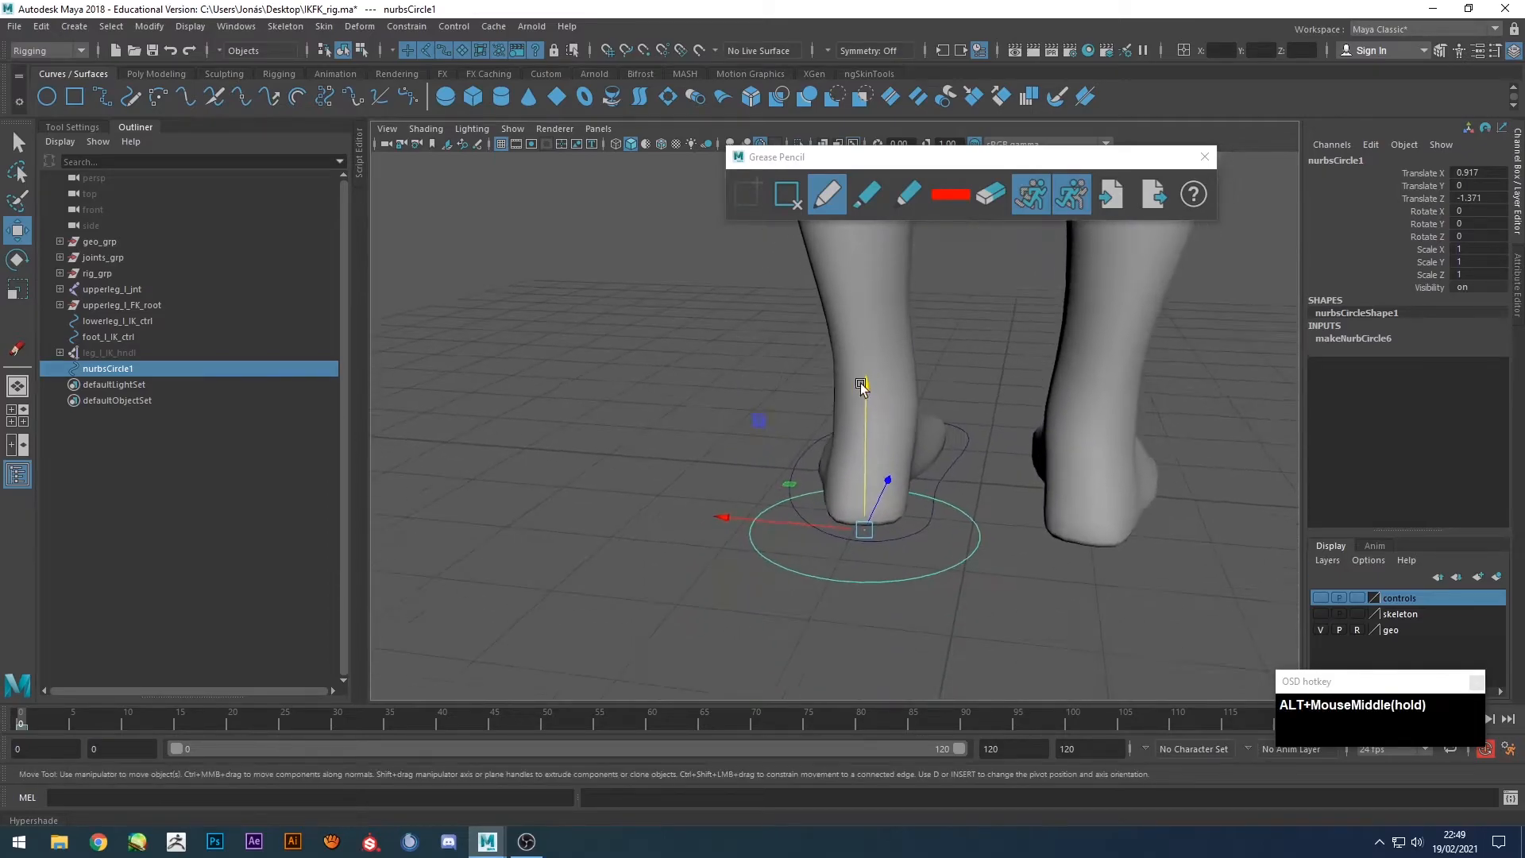
Close the Grease Pencil and turn on wireframe on shaded for the viewport.
left_click(1201, 161)
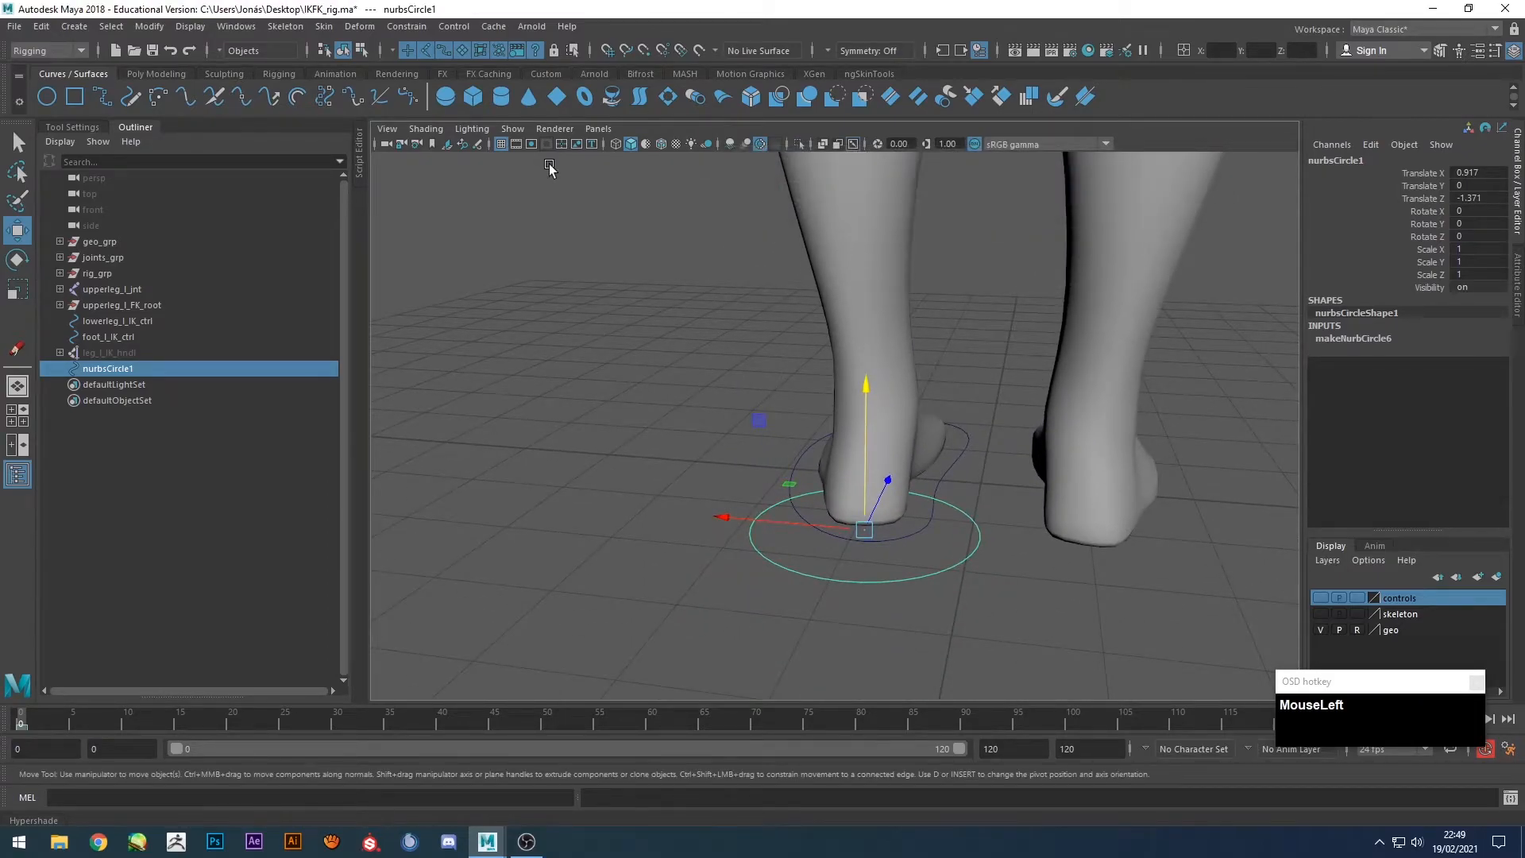
left_click(664, 142)
left_click_drag(746, 398, 731, 426, "alt")
scroll(732, 426, "up", 2)
middle_click_drag(731, 425, 852, 450, "alt")
mouse_move(851, 451)
left_mouse_down("alt")
mouse_move(956, 467)
mouse_move(874, 456)
left_mouse_up("alt")
Rotate the heel circle to -90 in Z and scale all its control vertices down to a small ring around the heel.
key("alt+e")
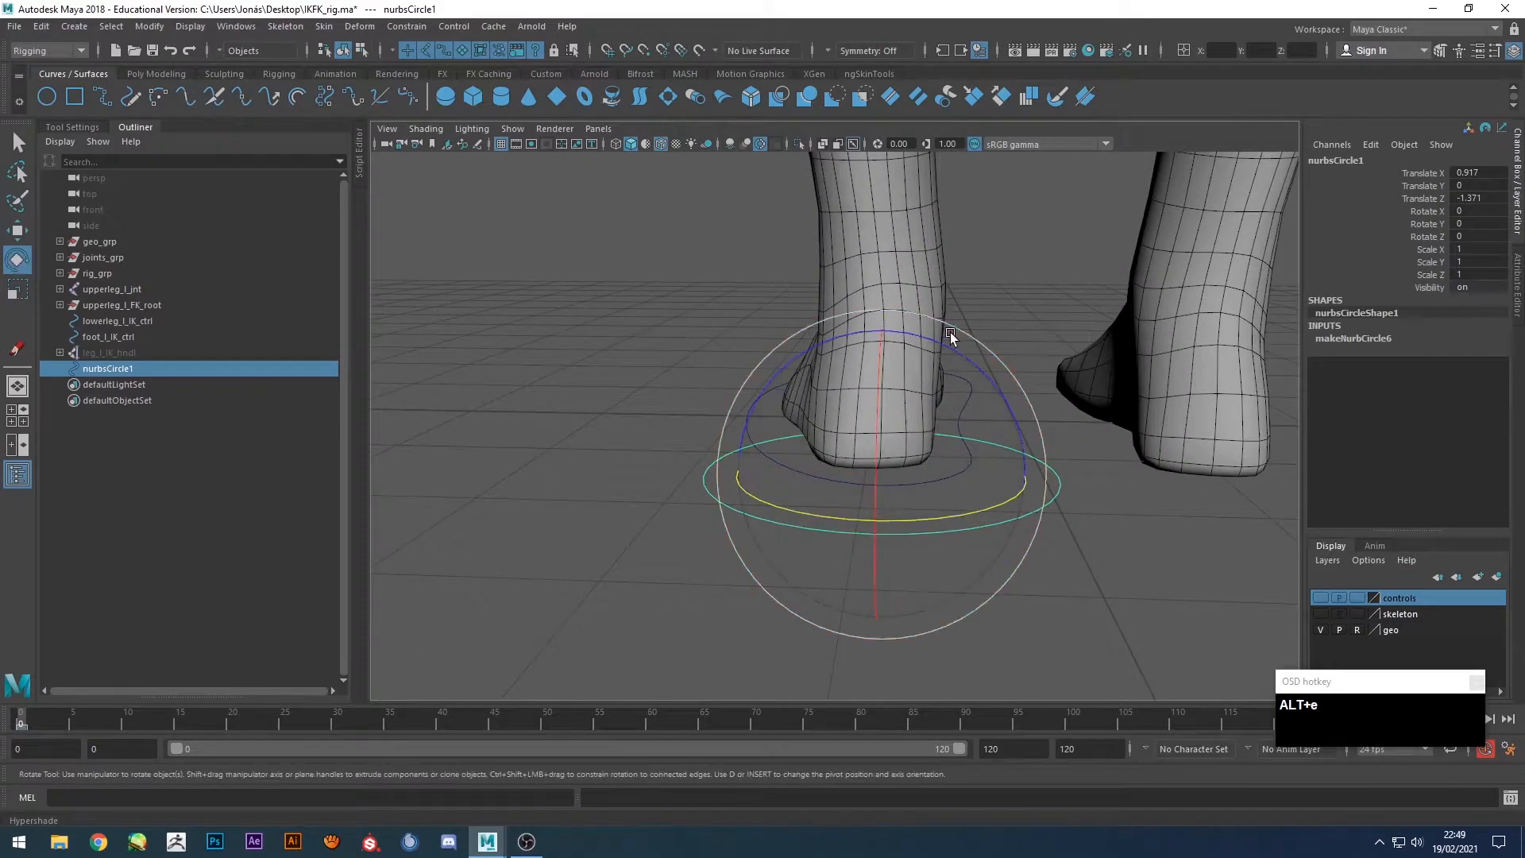
left_click_drag(947, 348, 932, 499)
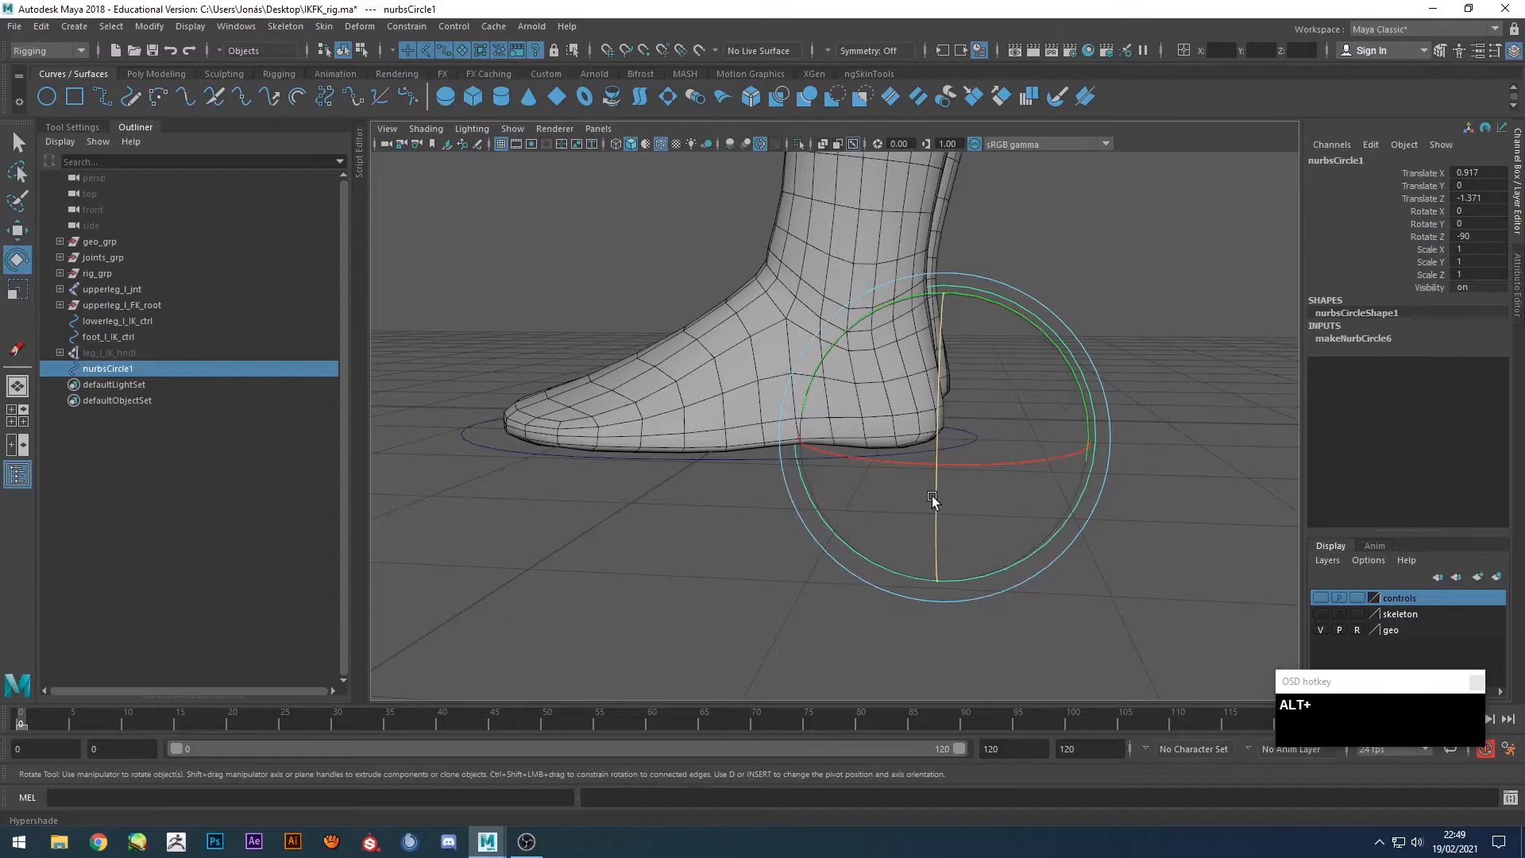
key("F8")
left_click_drag(1164, 217, 689, 654)
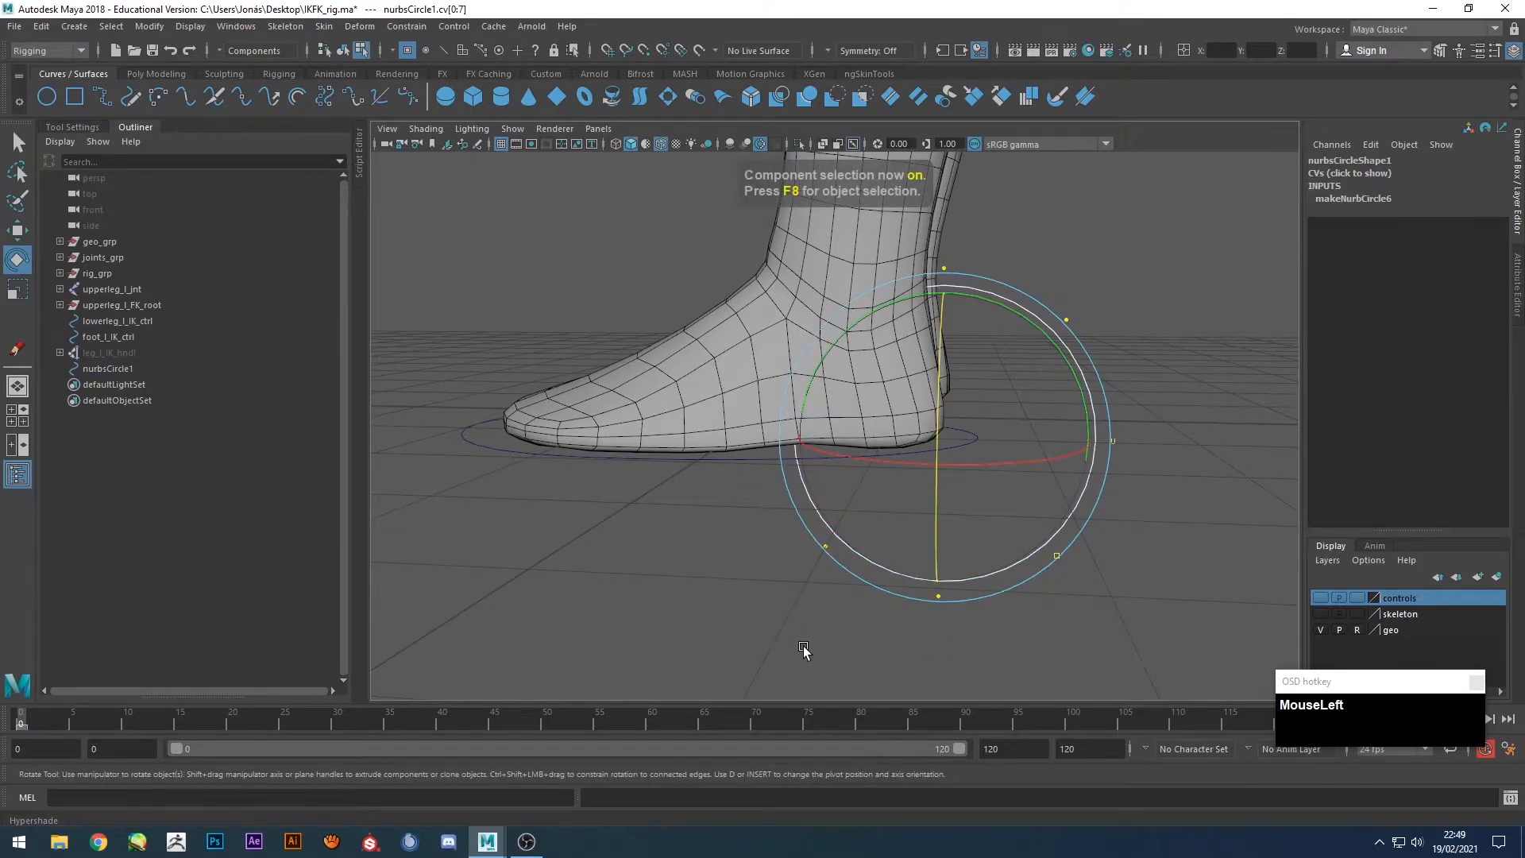
key("r")
left_click_drag(944, 439, 778, 457)
left_click_drag(1053, 523, 993, 453, "alt")
left_click_drag(1021, 522, 1022, 561, "alt")
key("F8")
Rename the heel circle as heel_l_IK_ctrl.
left_click(124, 369)
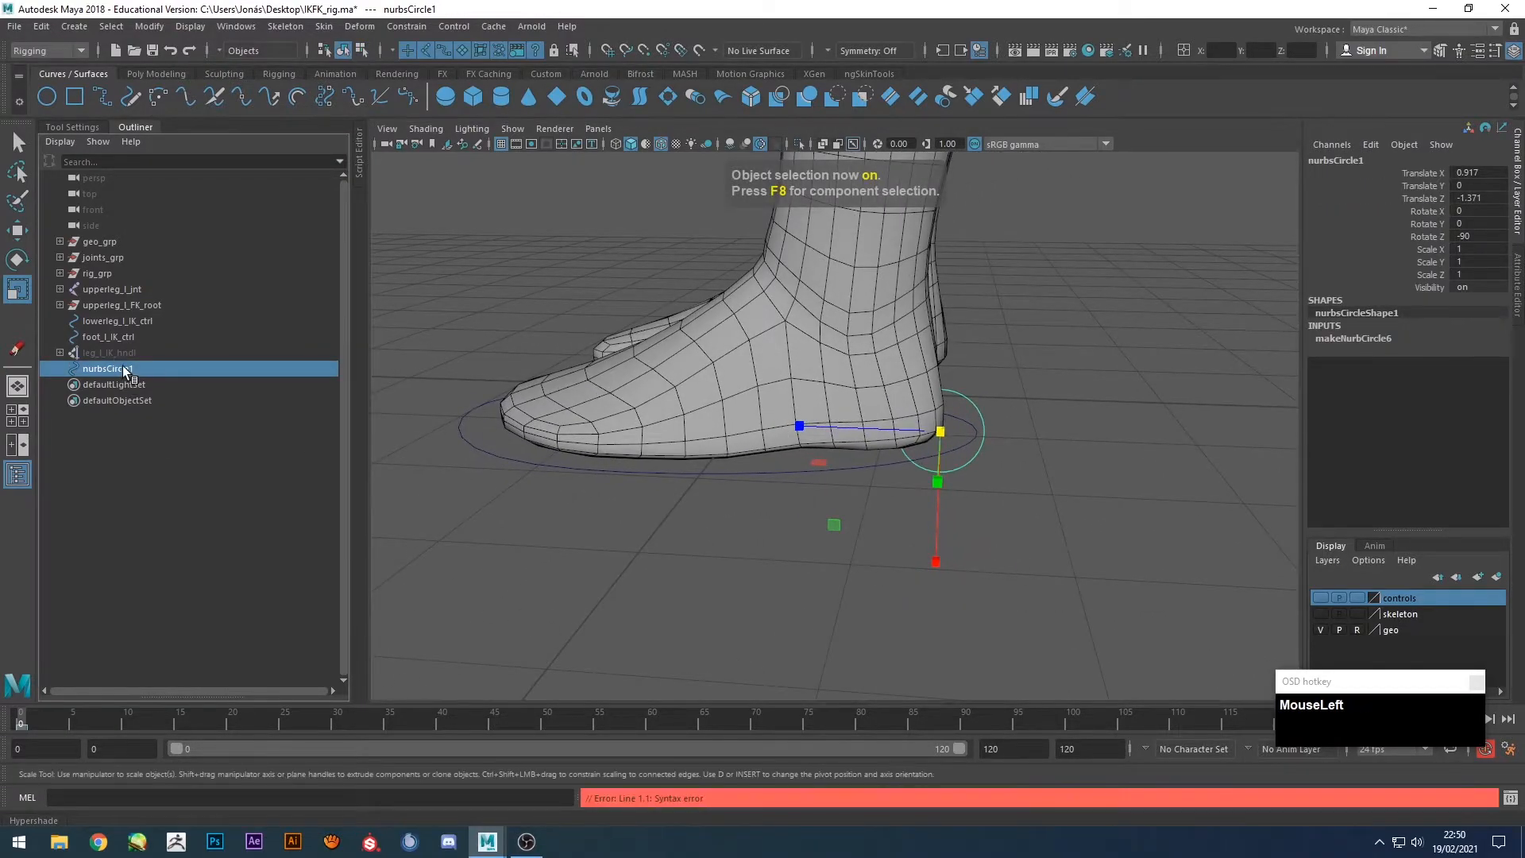
key("Return")
type("heel_l_IK")
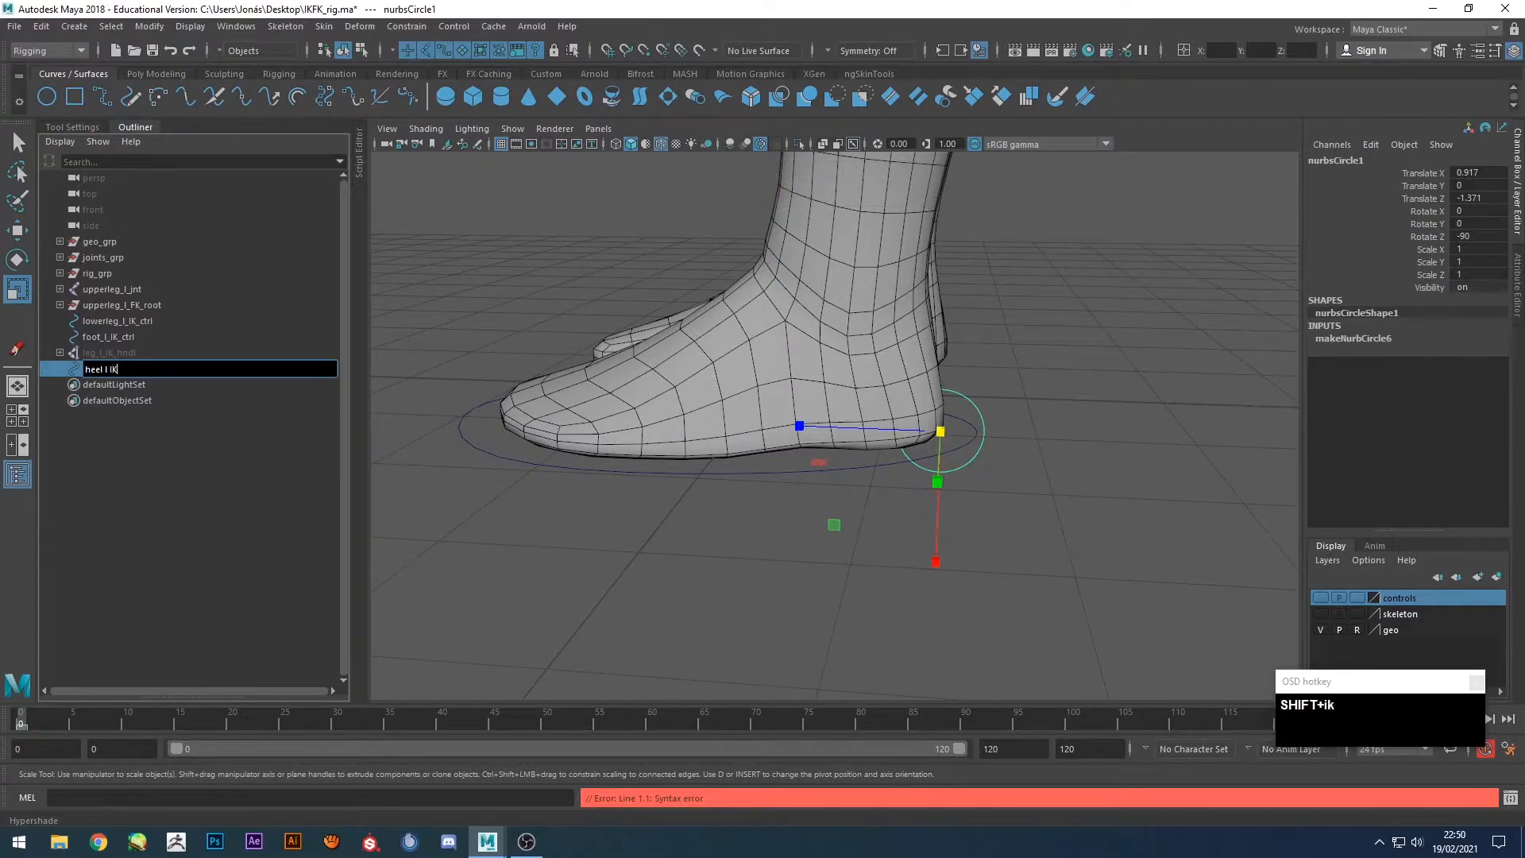
type("_ctrl")
key("Return")
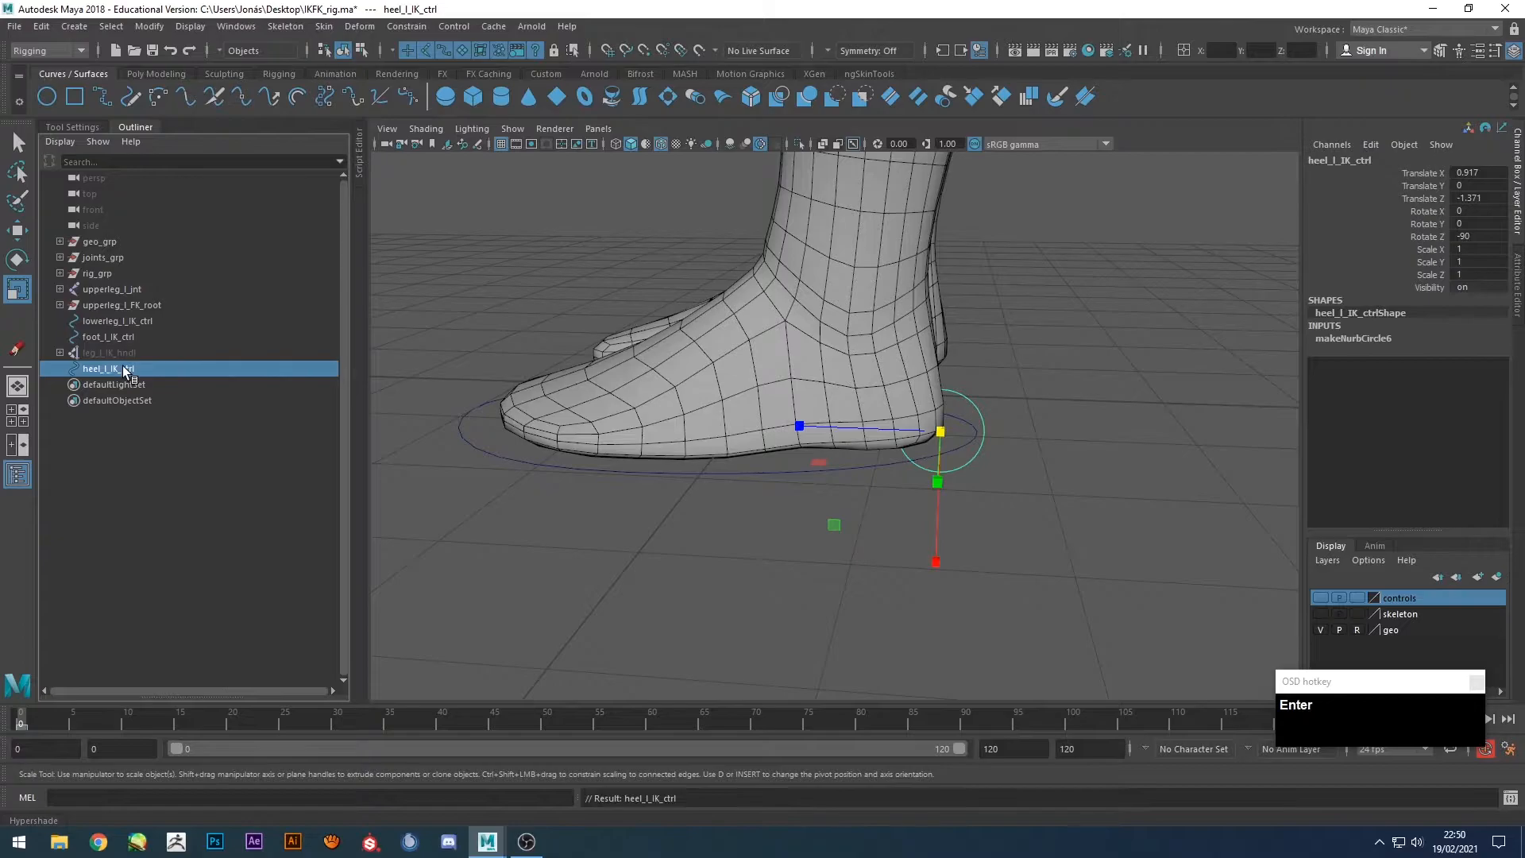
Duplicate the heel control and move the copy to the tip of the left toes, at about X 0.853, Z 1.699.
left_click(992, 416)
left_click(978, 410)
middle_click_drag(1000, 545, 874, 569, "alt")
key("ctrl+d")
key("w")
left_click_drag(889, 444, 822, 520)
middle_click_drag(822, 521, 840, 340, "alt")
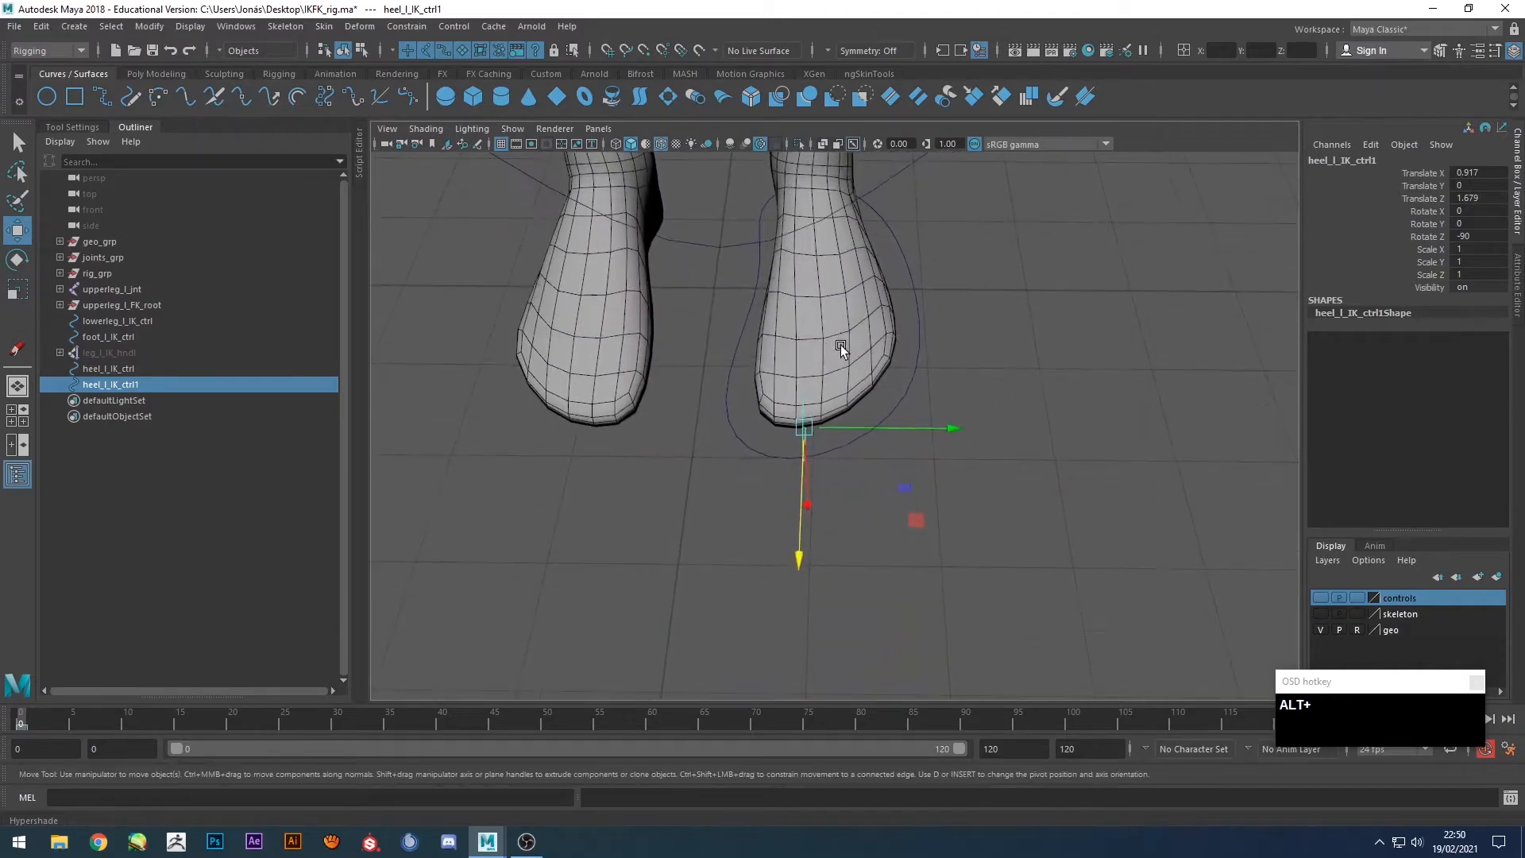
right_click_drag(840, 340, 846, 455, "alt")
left_click_drag(899, 430, 810, 551)
Rename the control at the toe tip as toesTip_l_IK_ctrl.
left_click(140, 384)
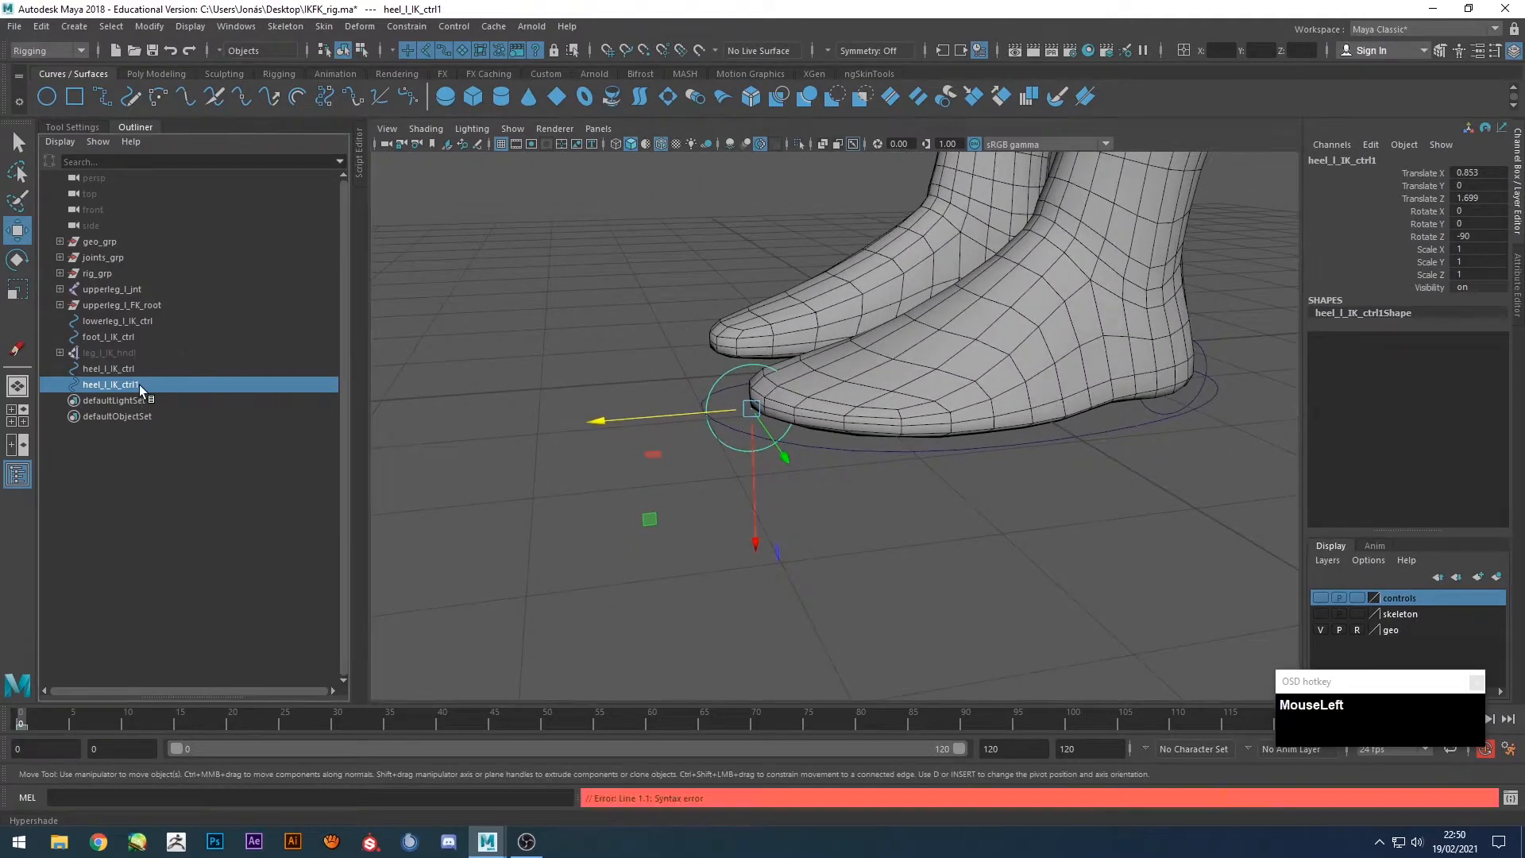
key("Return")
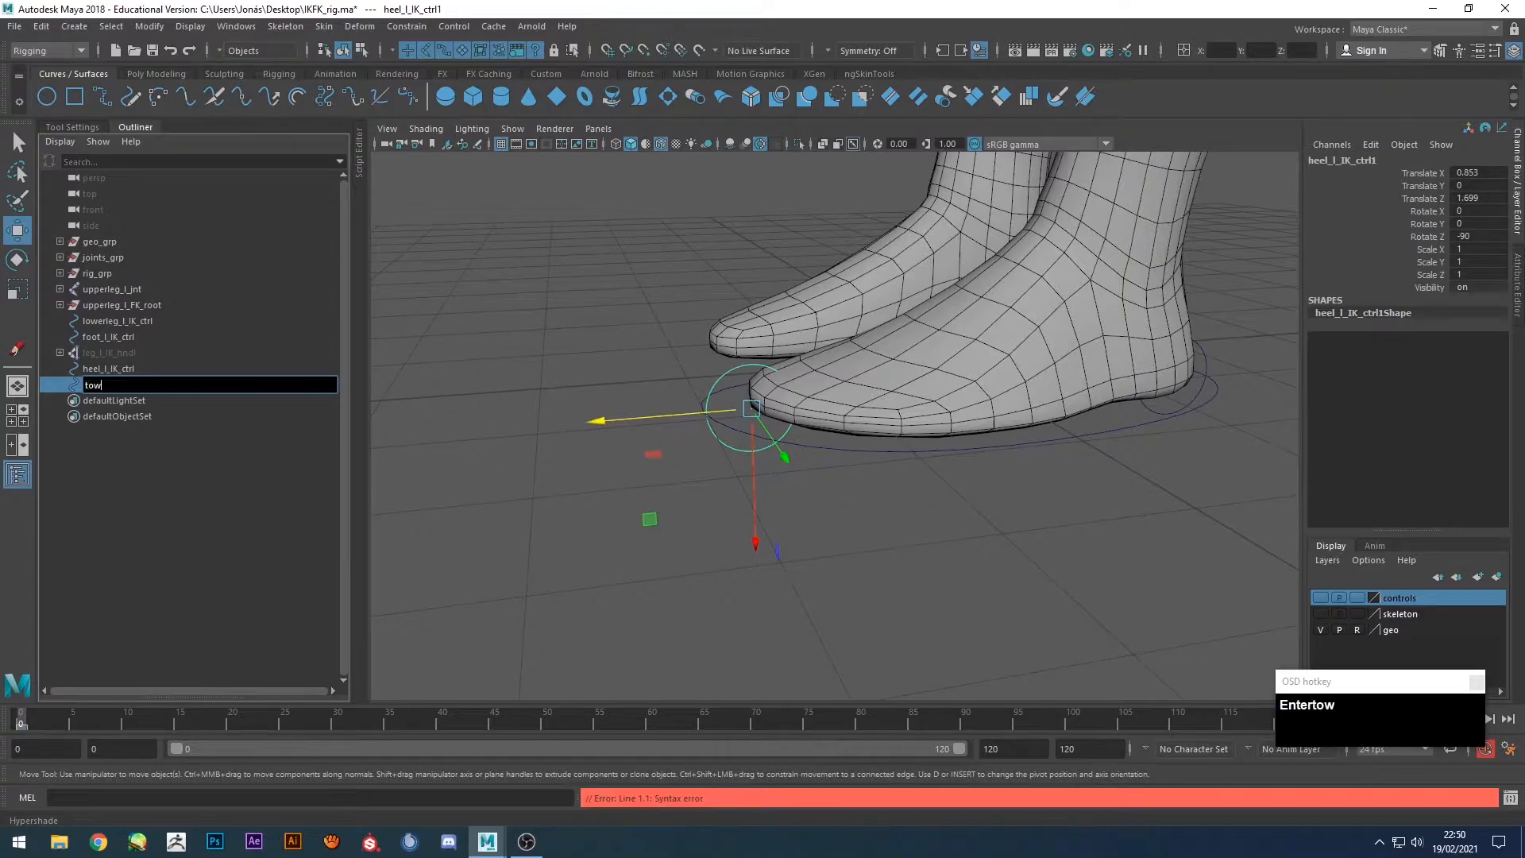
type("toesTi")
key("Return")
left_click_drag(600, 490, 817, 493, "alt")
left_click(849, 483)
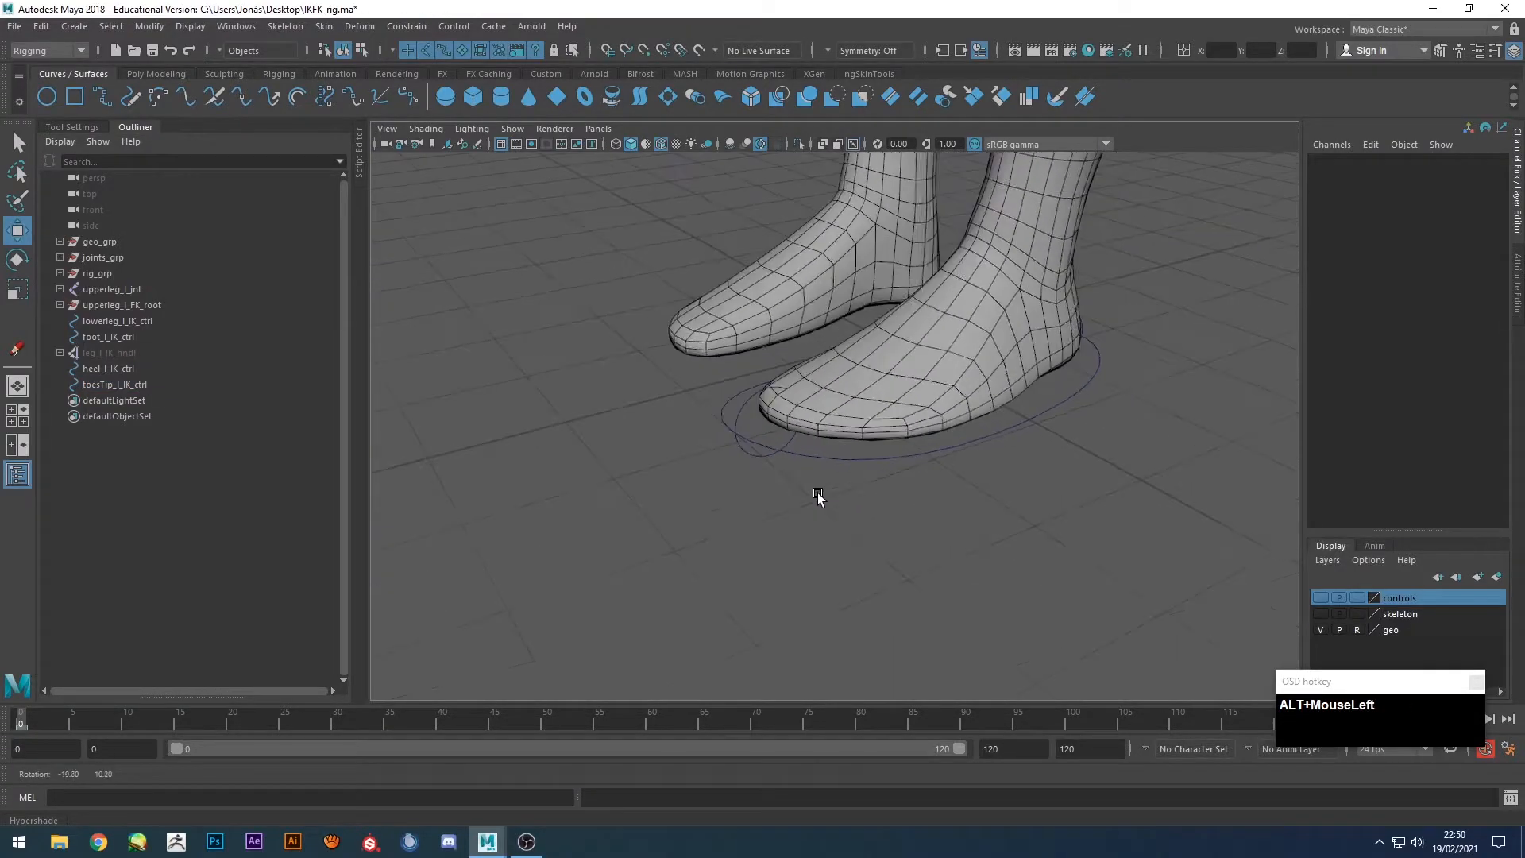
Duplicate the toe tip control and move the copy to the left foot's outer edge, at about X 1.474, Z -0.402.
left_click(744, 403)
left_click_drag(744, 403, 823, 476, "alt")
key("ctrl+d")
left_click_drag(889, 535, 959, 375, "alt")
left_click_drag(808, 359, 1007, 517)
middle_click_drag(994, 510, 978, 337, "alt")
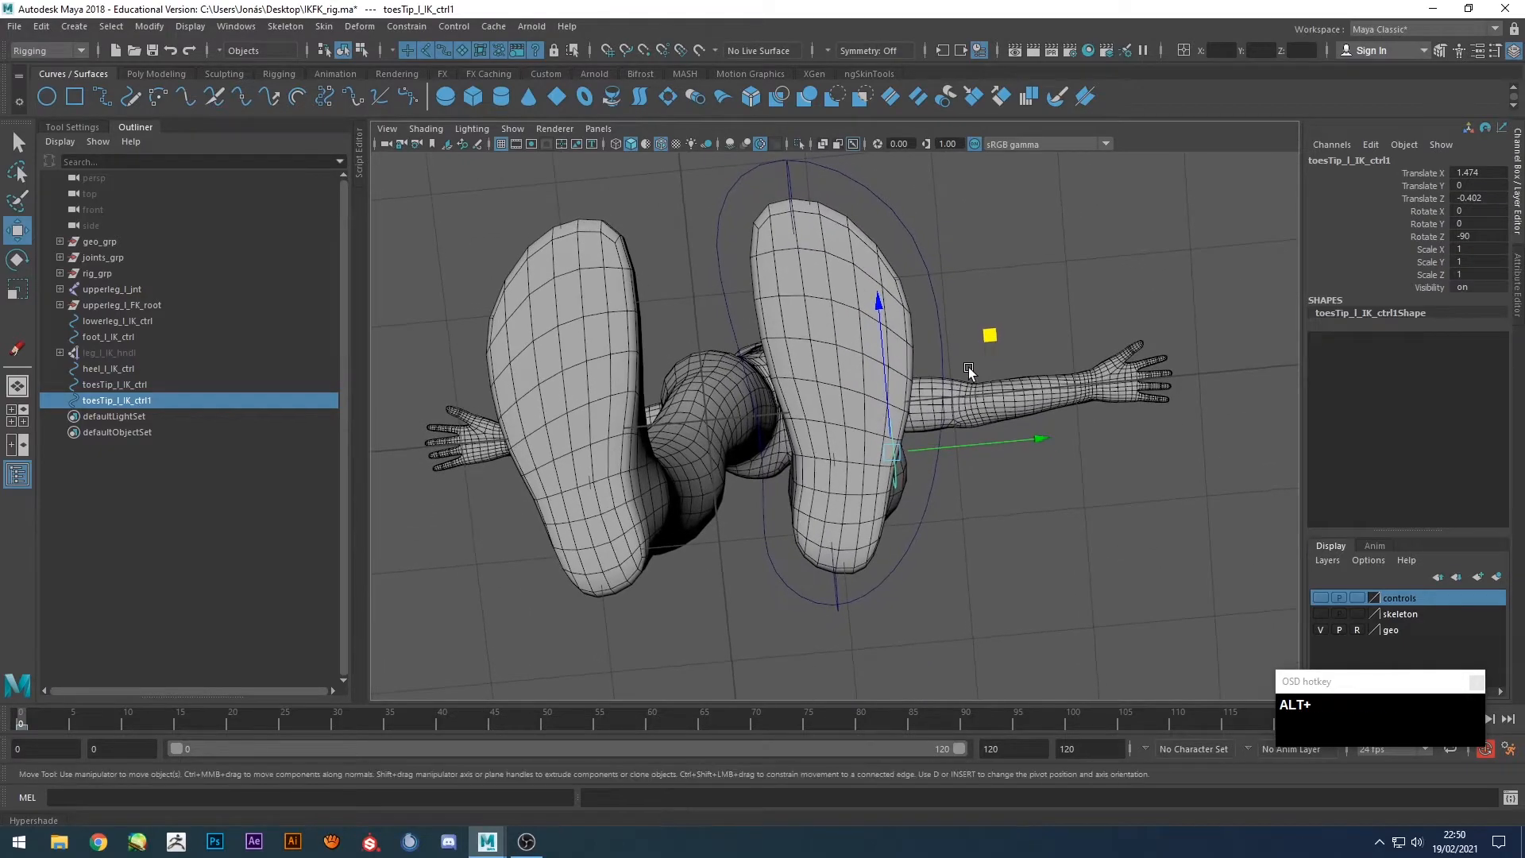
Align the outer-edge control with the sole, rotating it to about 71.664 in X and moving it to about X 1.546, Z -0.425.
key("e")
left_click_drag(945, 318, 934, 447)
key("w")
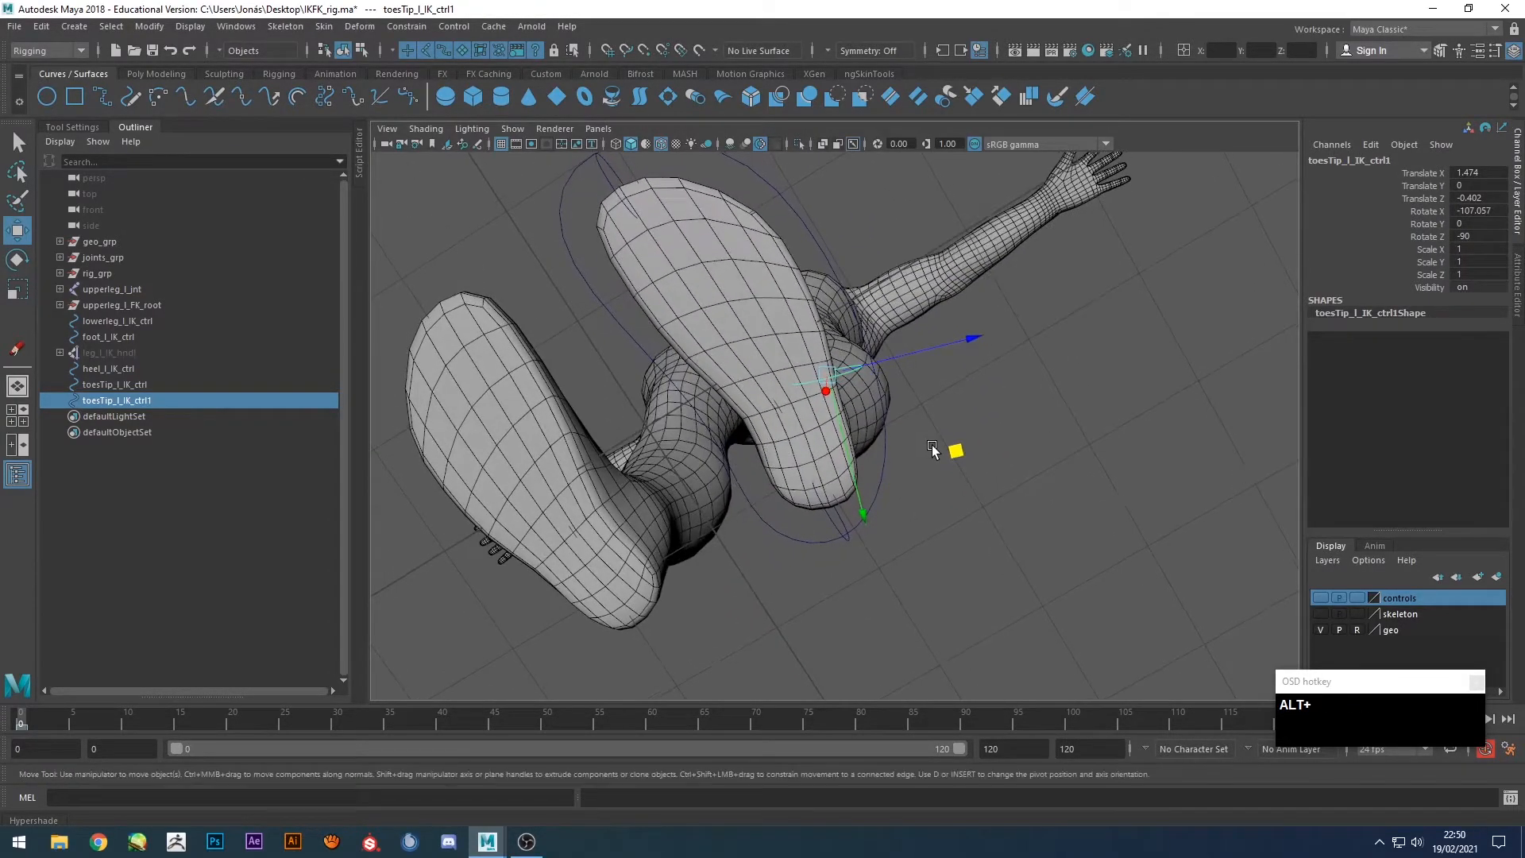
key("e")
left_click_drag(959, 315, 844, 429)
key("w")
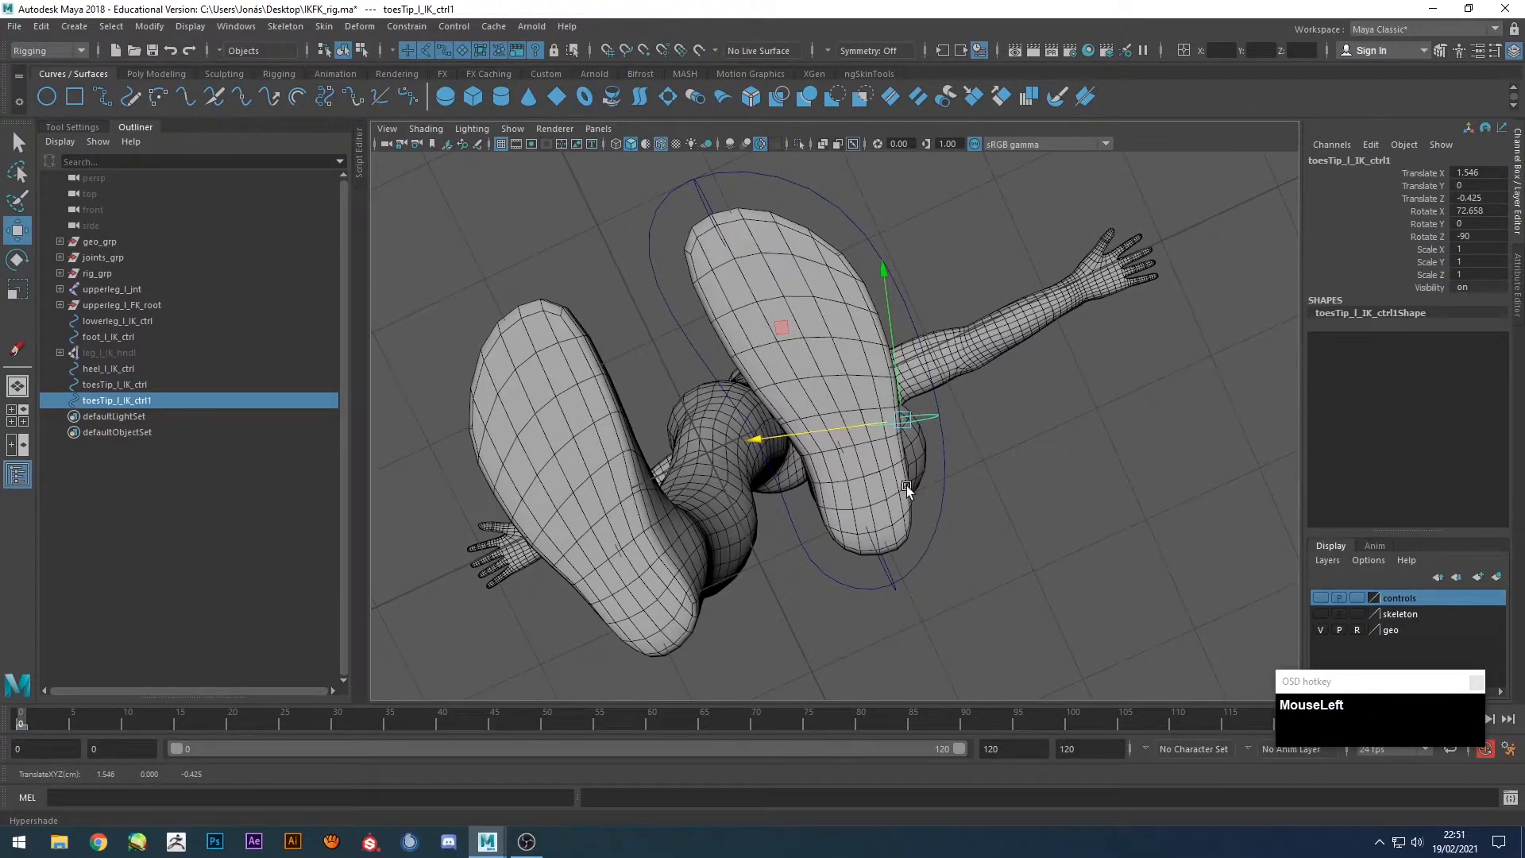
key("e")
left_click_drag(934, 279, 934, 280)
left_click(989, 223)
Duplicate the outer-edge control and move the copy to the left foot's inner edge, at about X 0.567, Z -0.36.
left_click(926, 426)
left_click_drag(926, 427, 919, 450, "alt")
key("ctrl+d")
key("w")
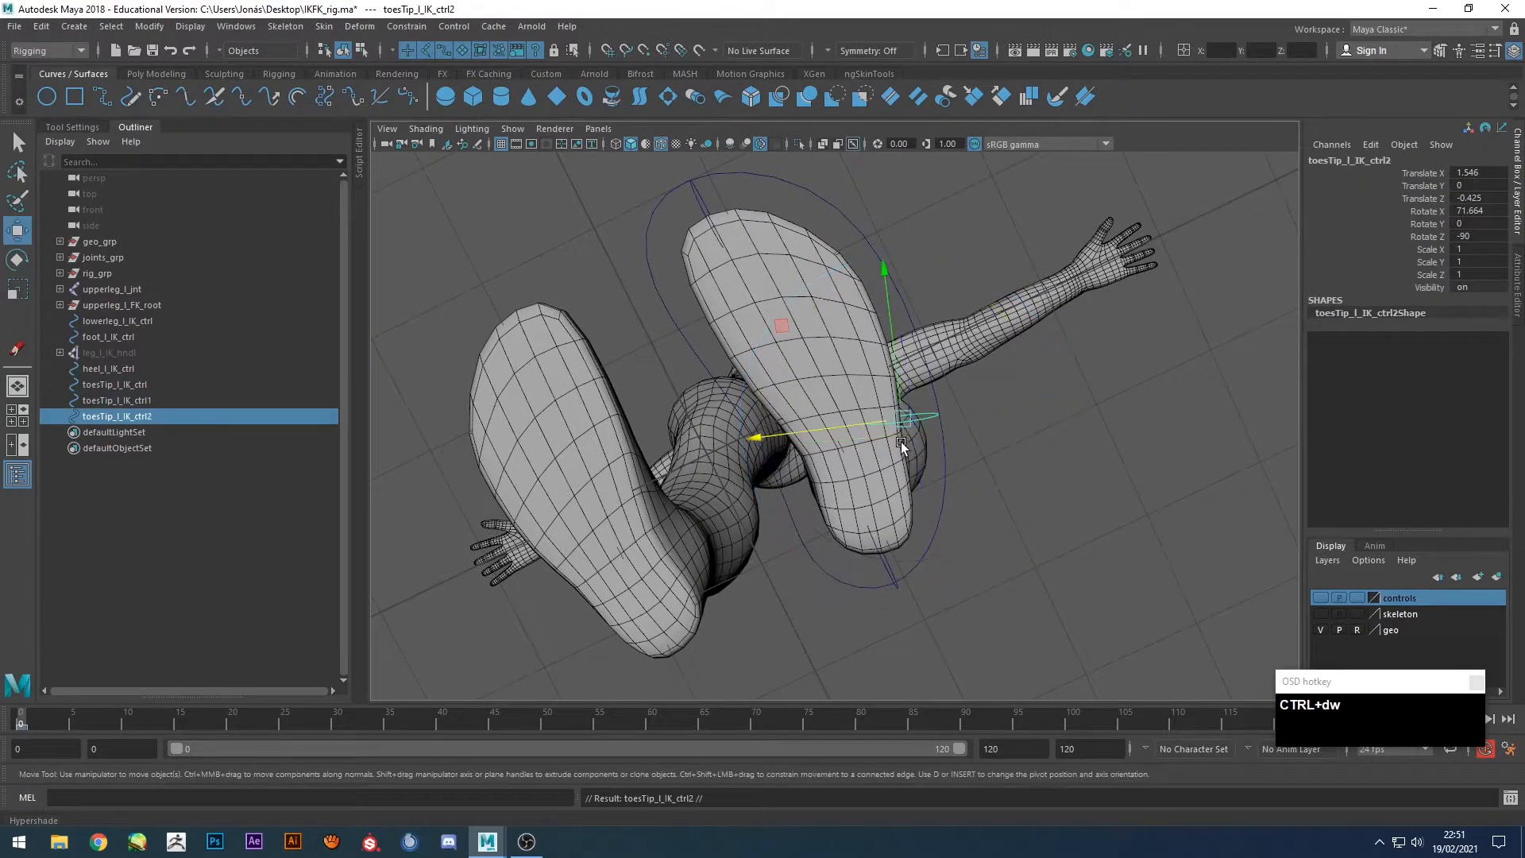
left_click_drag(775, 320, 663, 367)
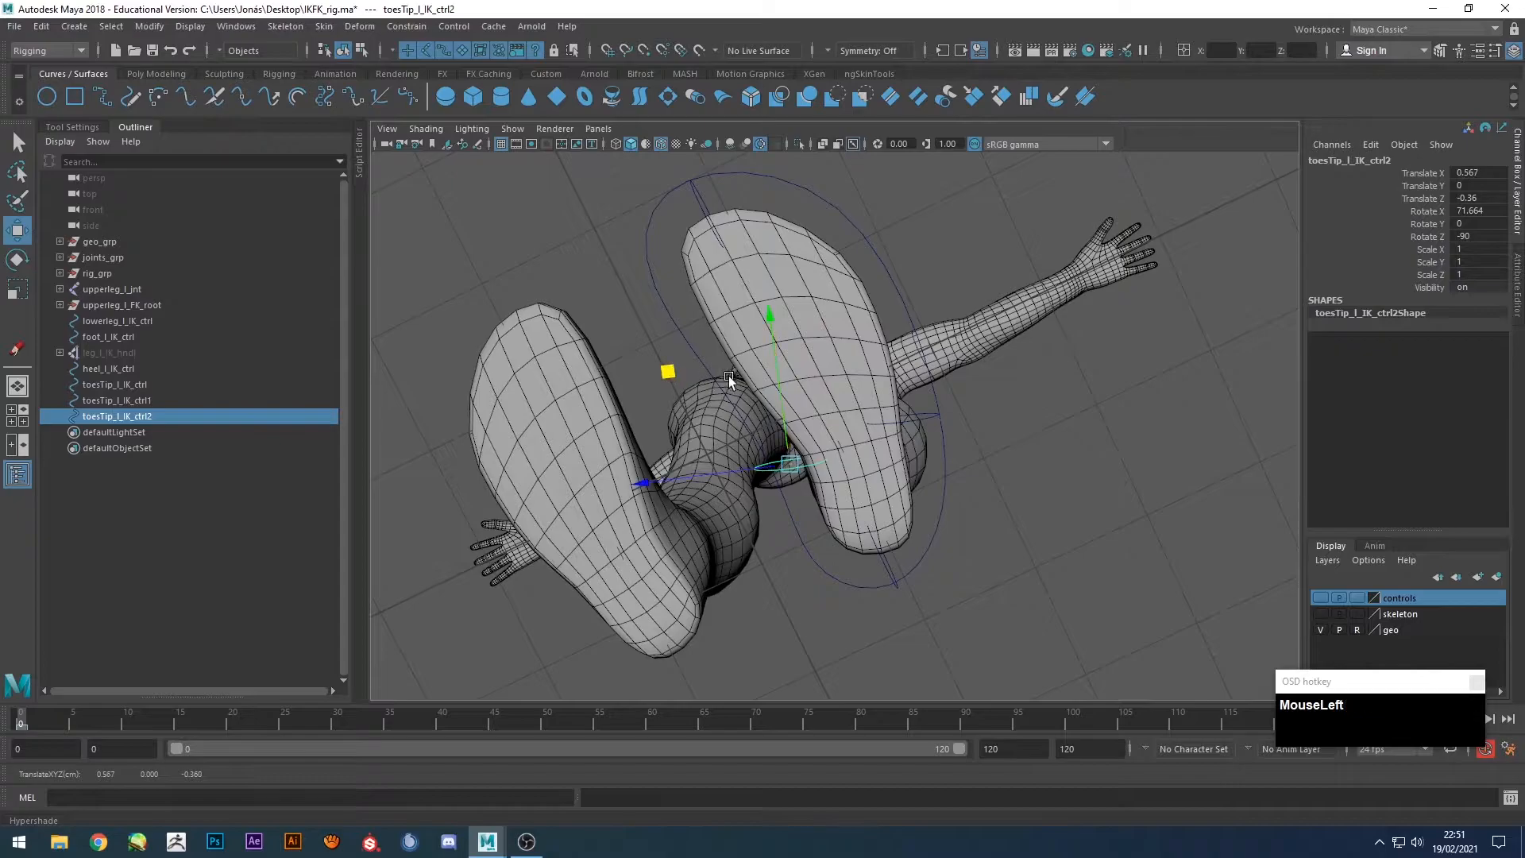
Rotate the inner-edge control to about 94.271 in X and shift it to about X 0.561, Z -0.28.
key("e")
left_click_drag(789, 353, 770, 318, "alt")
key("w")
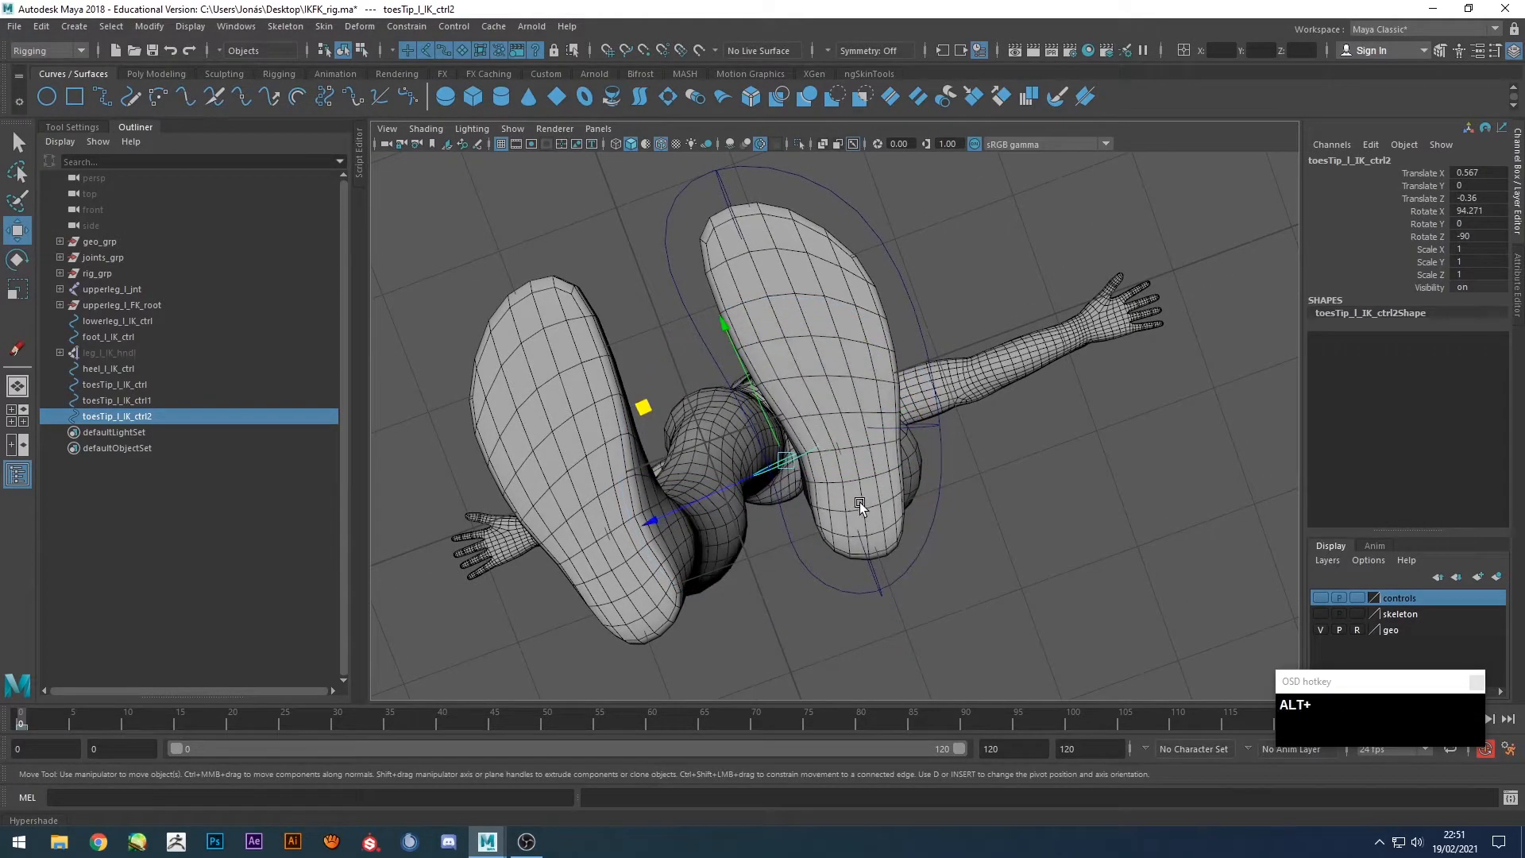
left_click_drag(750, 402, 966, 462)
scroll(789, 413, "down", 2)
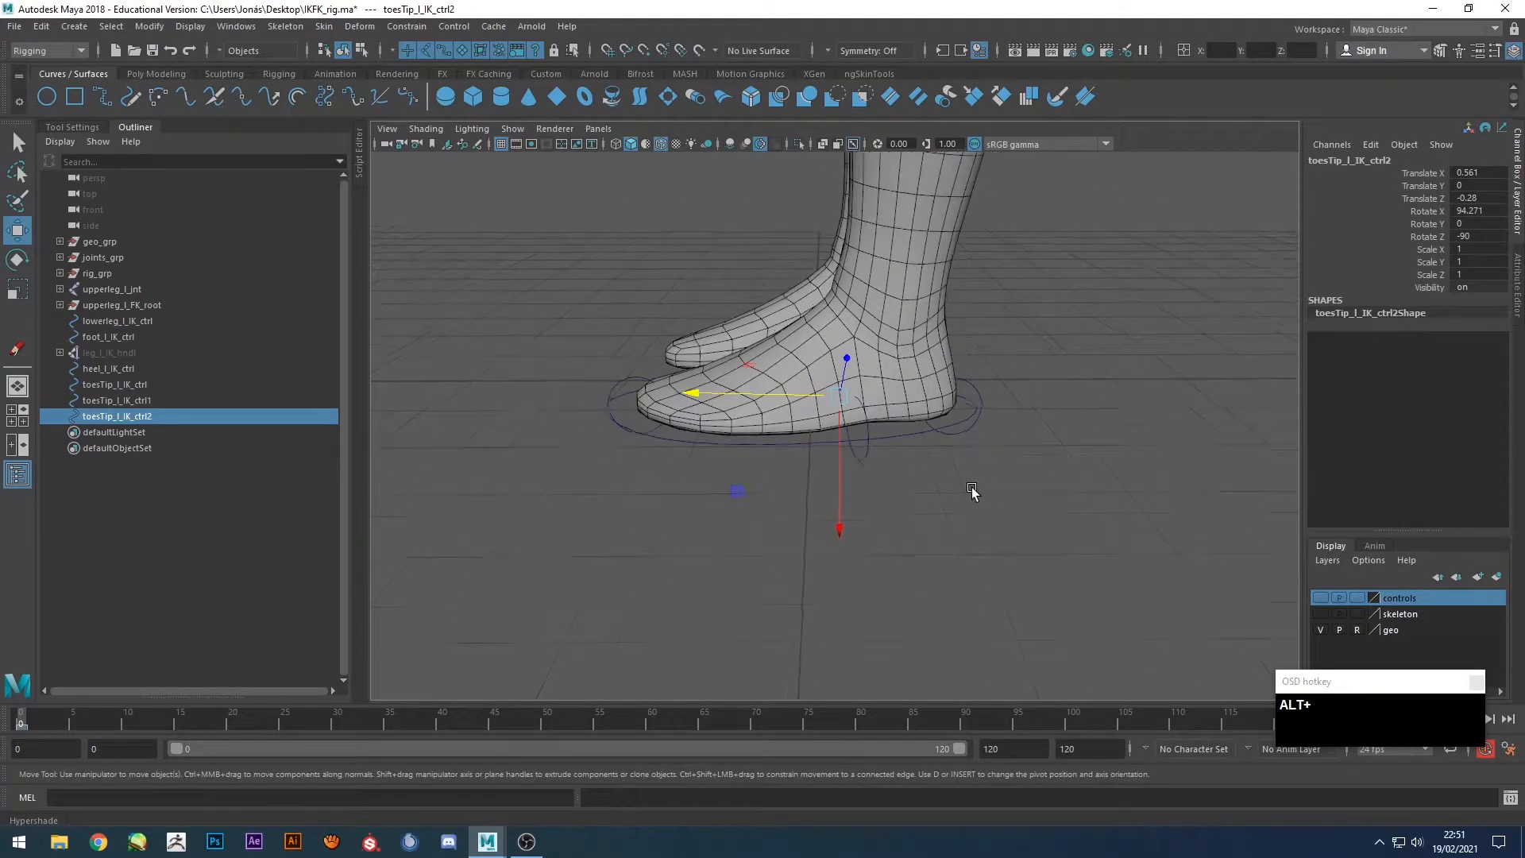
left_click_drag(745, 470, 789, 466, "alt")
left_click(834, 534)
Show the controls layer to select ball_l_FK_ctrl, hide the layer again, and duplicate that control.
left_click_drag(834, 534, 705, 399, "alt")
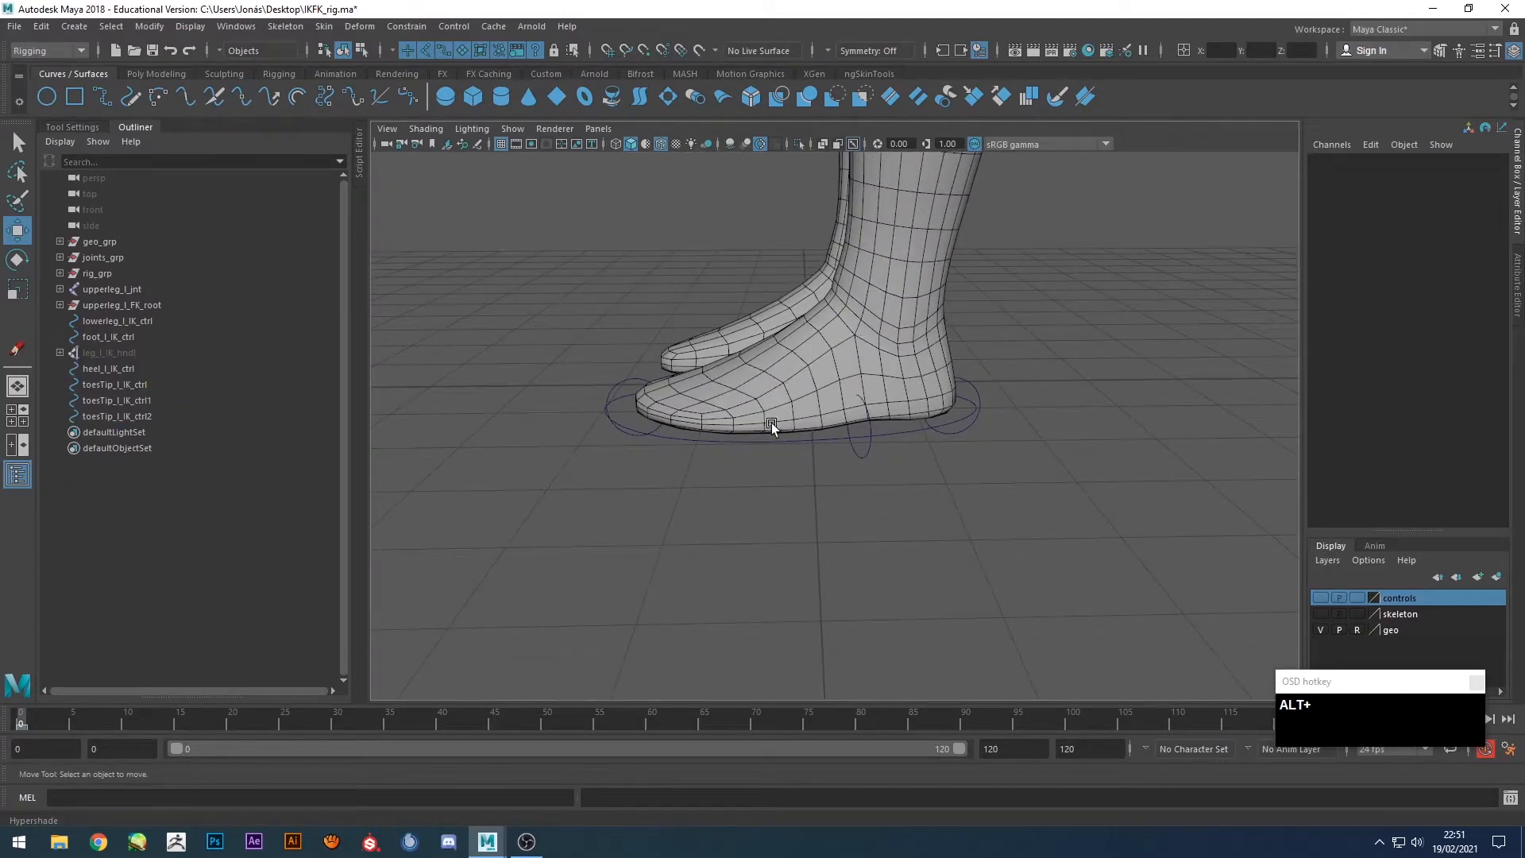
left_click_drag(737, 400, 759, 416, "alt")
middle_click_drag(795, 476, 782, 527, "alt")
left_click_drag(755, 526, 1033, 524, "alt")
left_click(1320, 597)
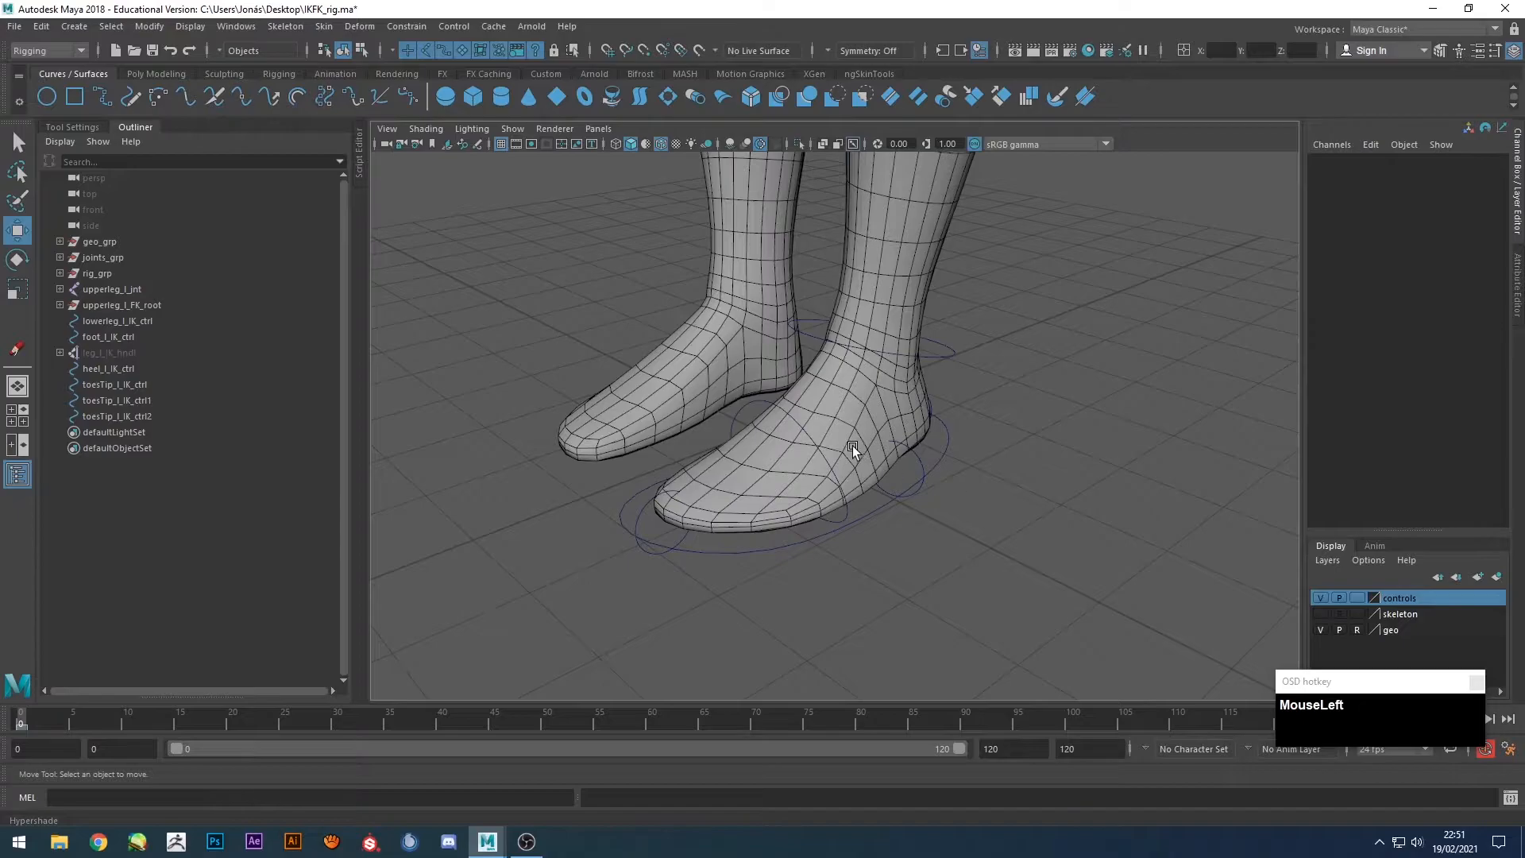
left_click(821, 440)
left_click_drag(995, 549, 926, 527, "alt")
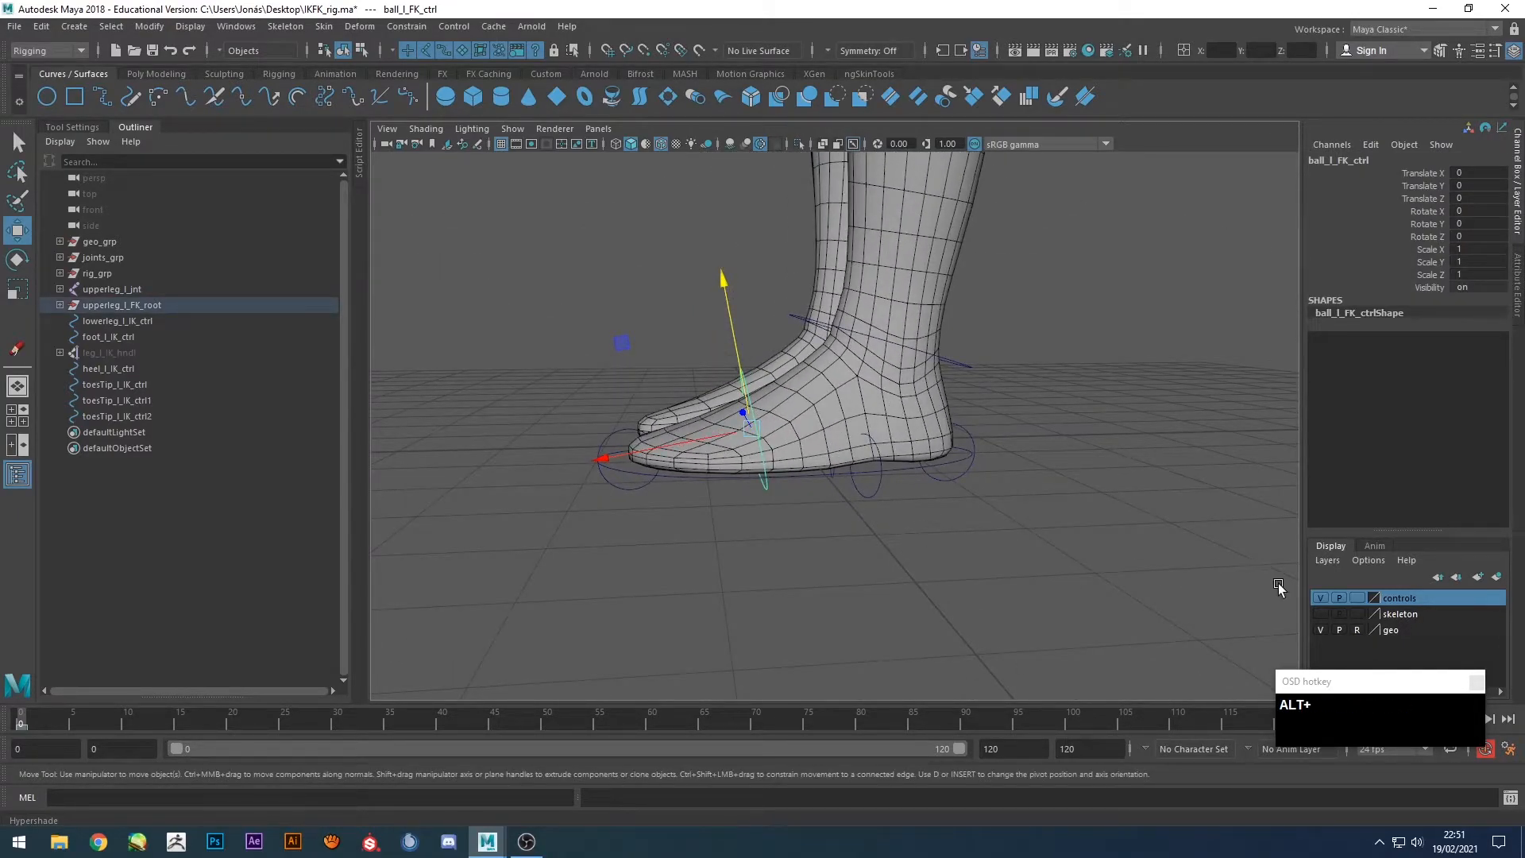
left_click(1319, 597)
key("ctrl+d")
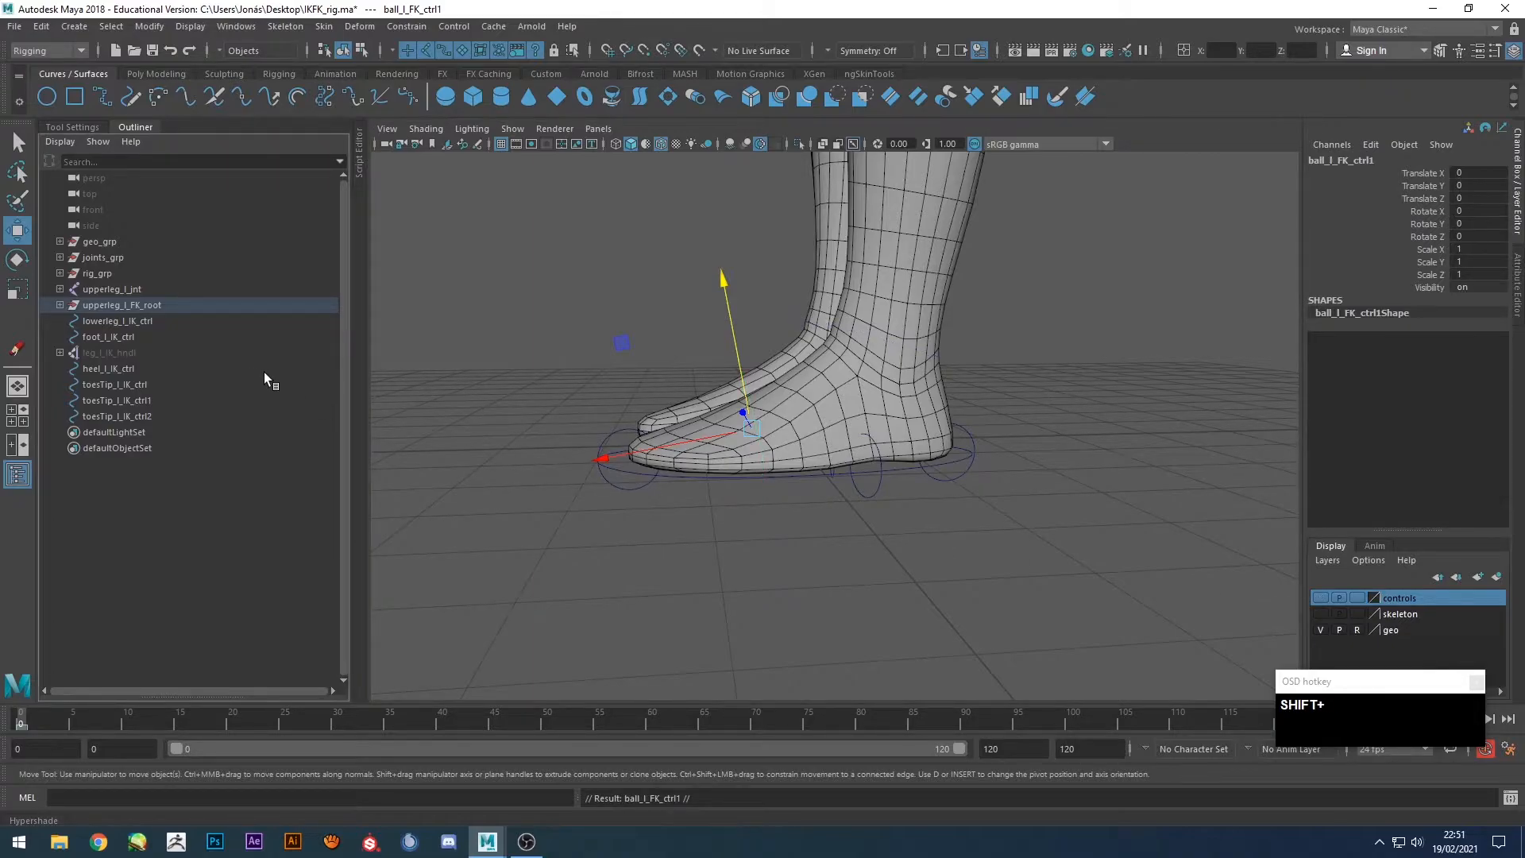
Unparent the duplicated ball control to the scene's top level and rename it toes_l_IK_ctrl.
key("shift+p")
left_click_drag(791, 545, 770, 396, "alt")
left_click_drag(771, 499, 738, 493, "alt")
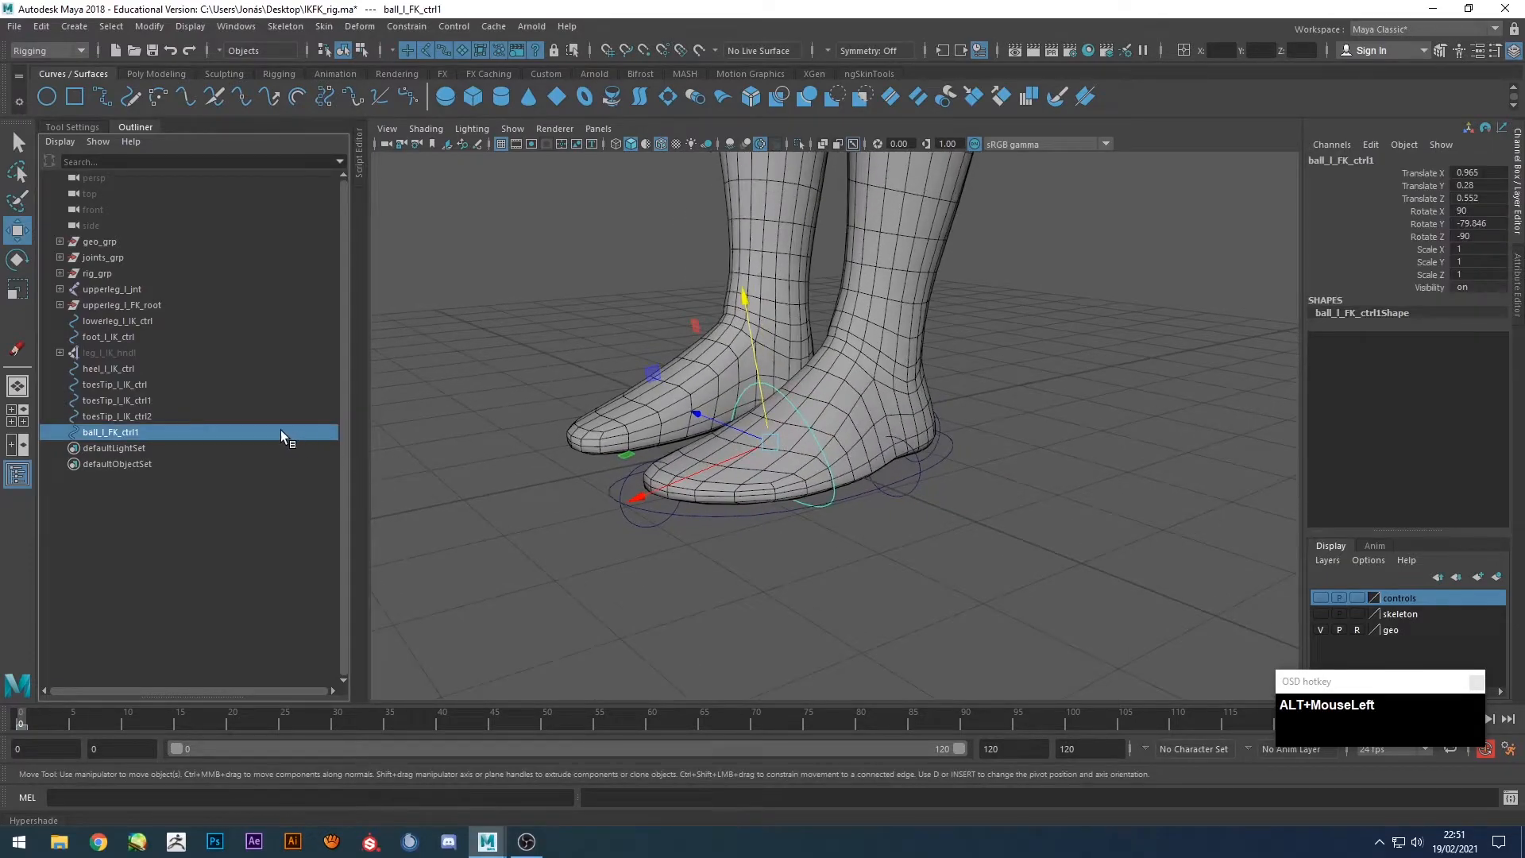
left_click(128, 432)
key("Return")
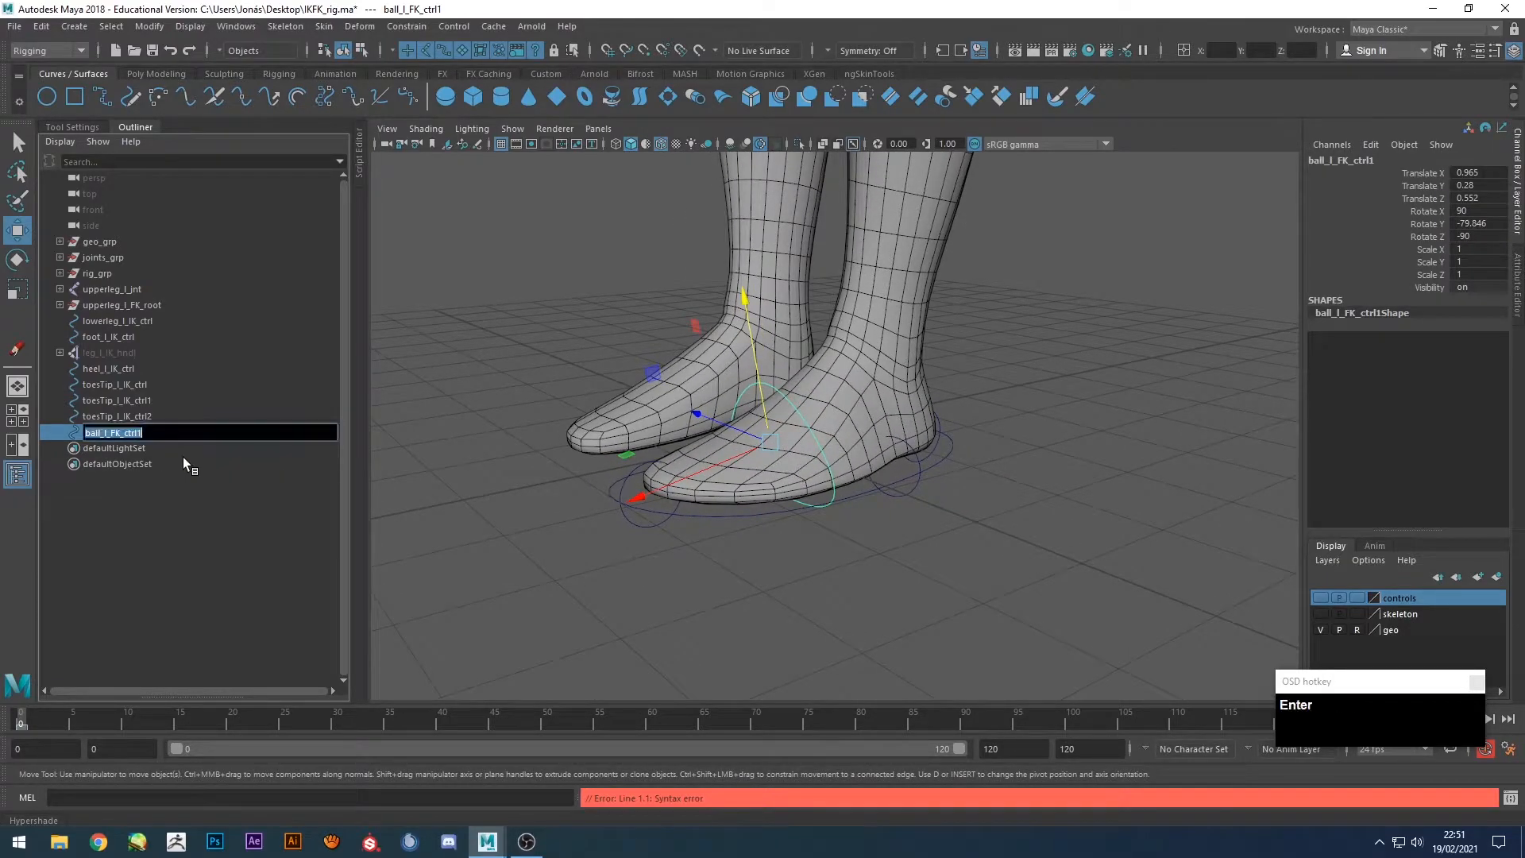
type("toes_l_IK_ctrl")
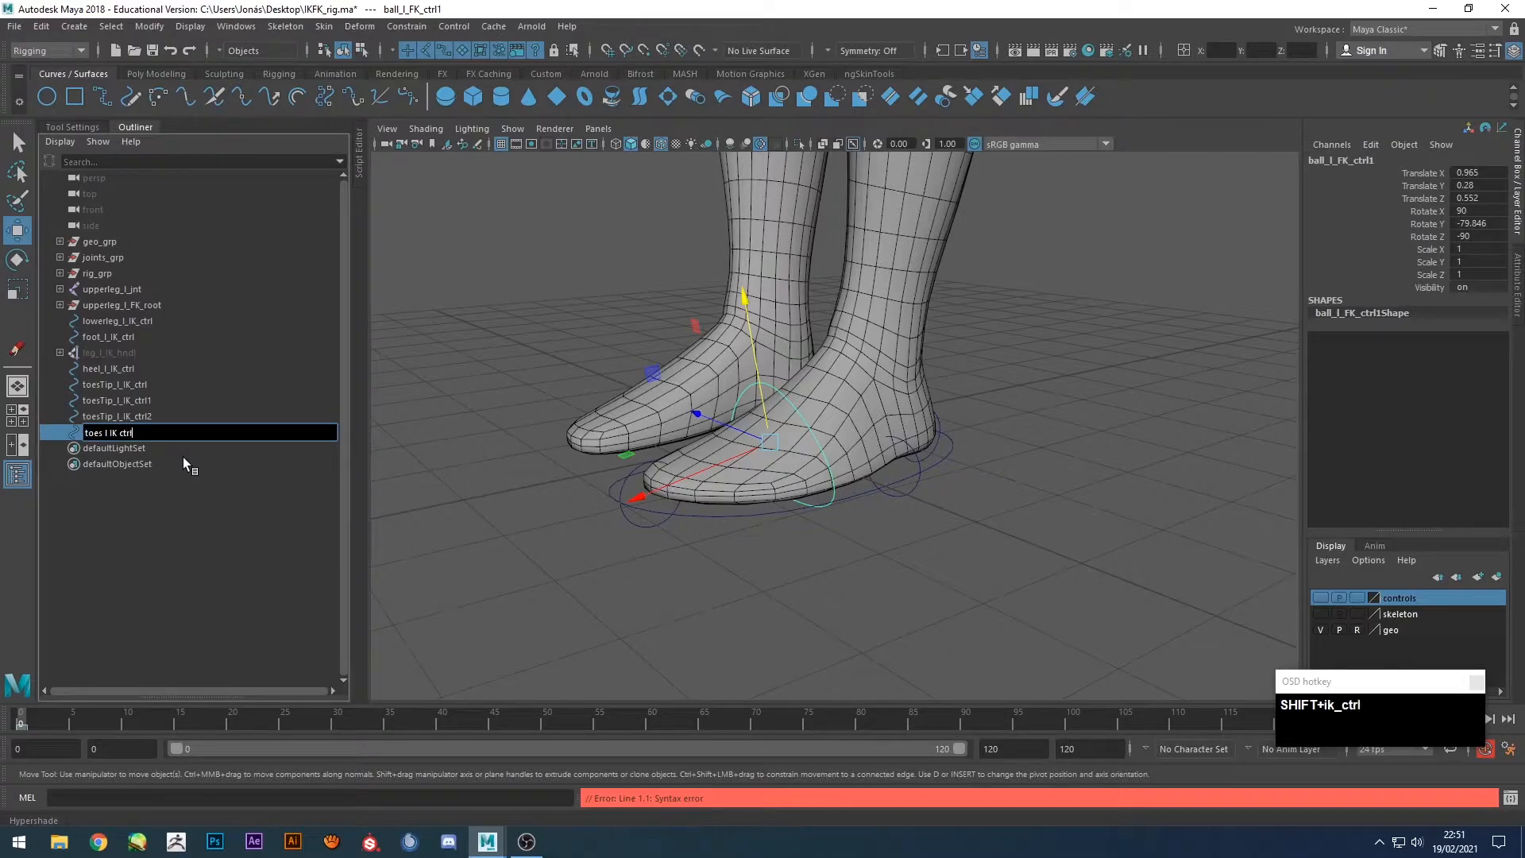
key("Return")
Rename the left foot's outer-edge control, toesTip_l_IK_ctrl1, as tiltOut_l_IK_ctrl.
left_click(115, 401)
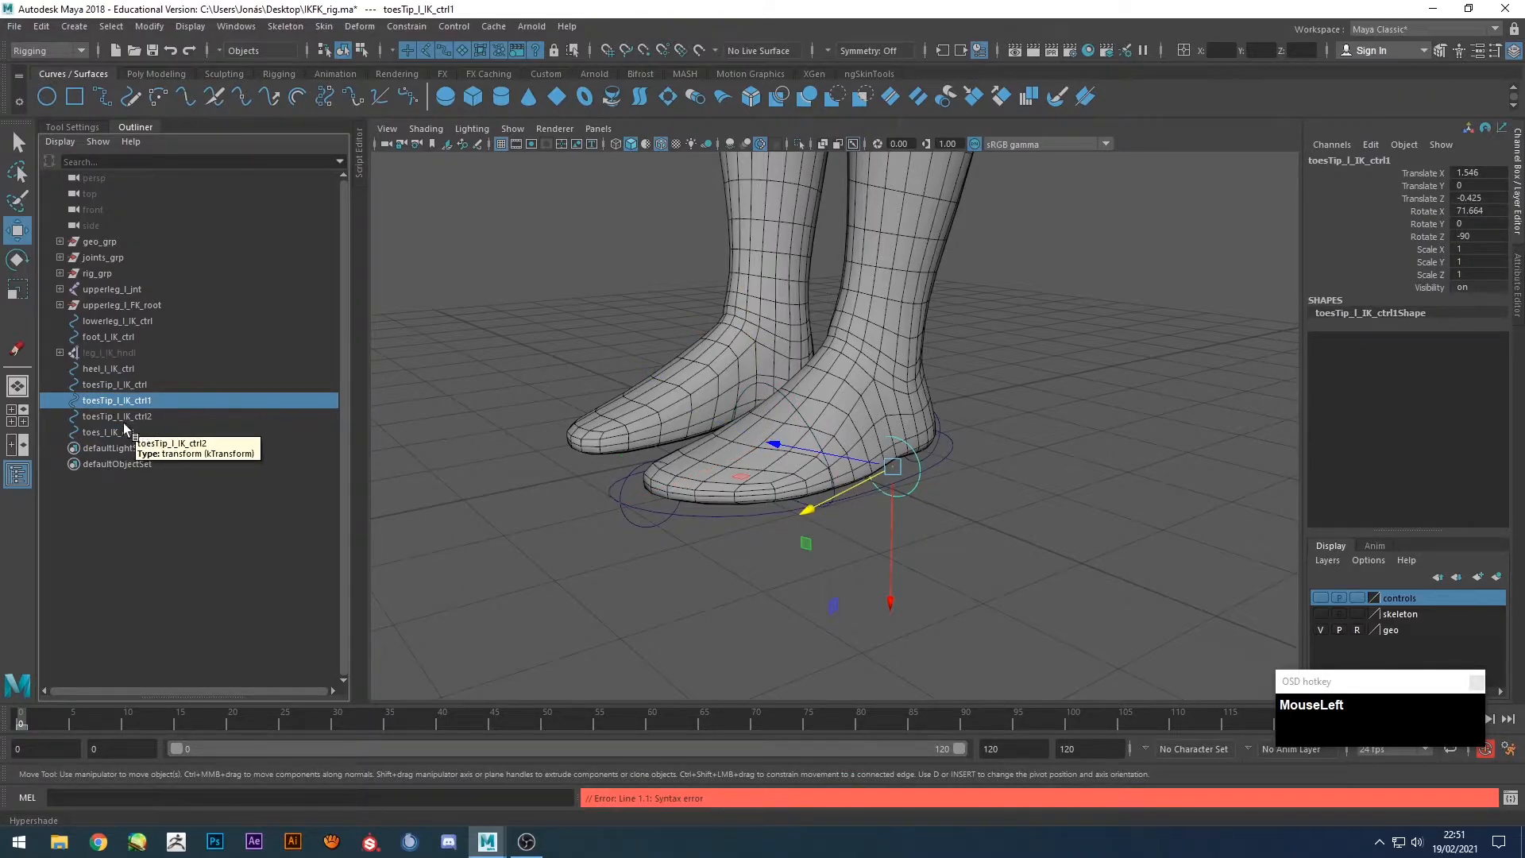
left_click_drag(763, 504, 873, 464, "alt")
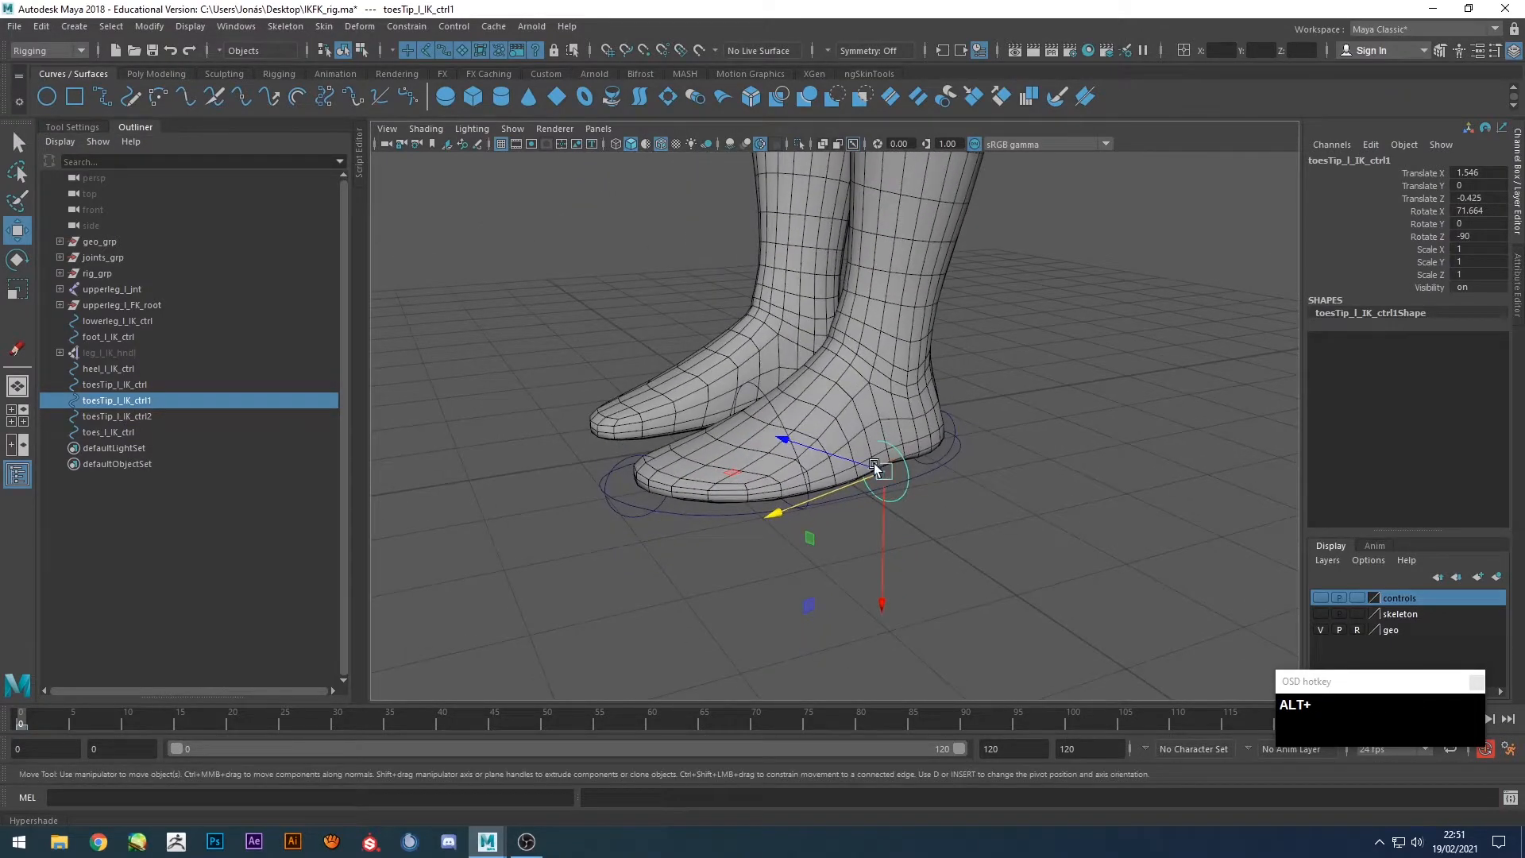
left_click(133, 400)
key("Return")
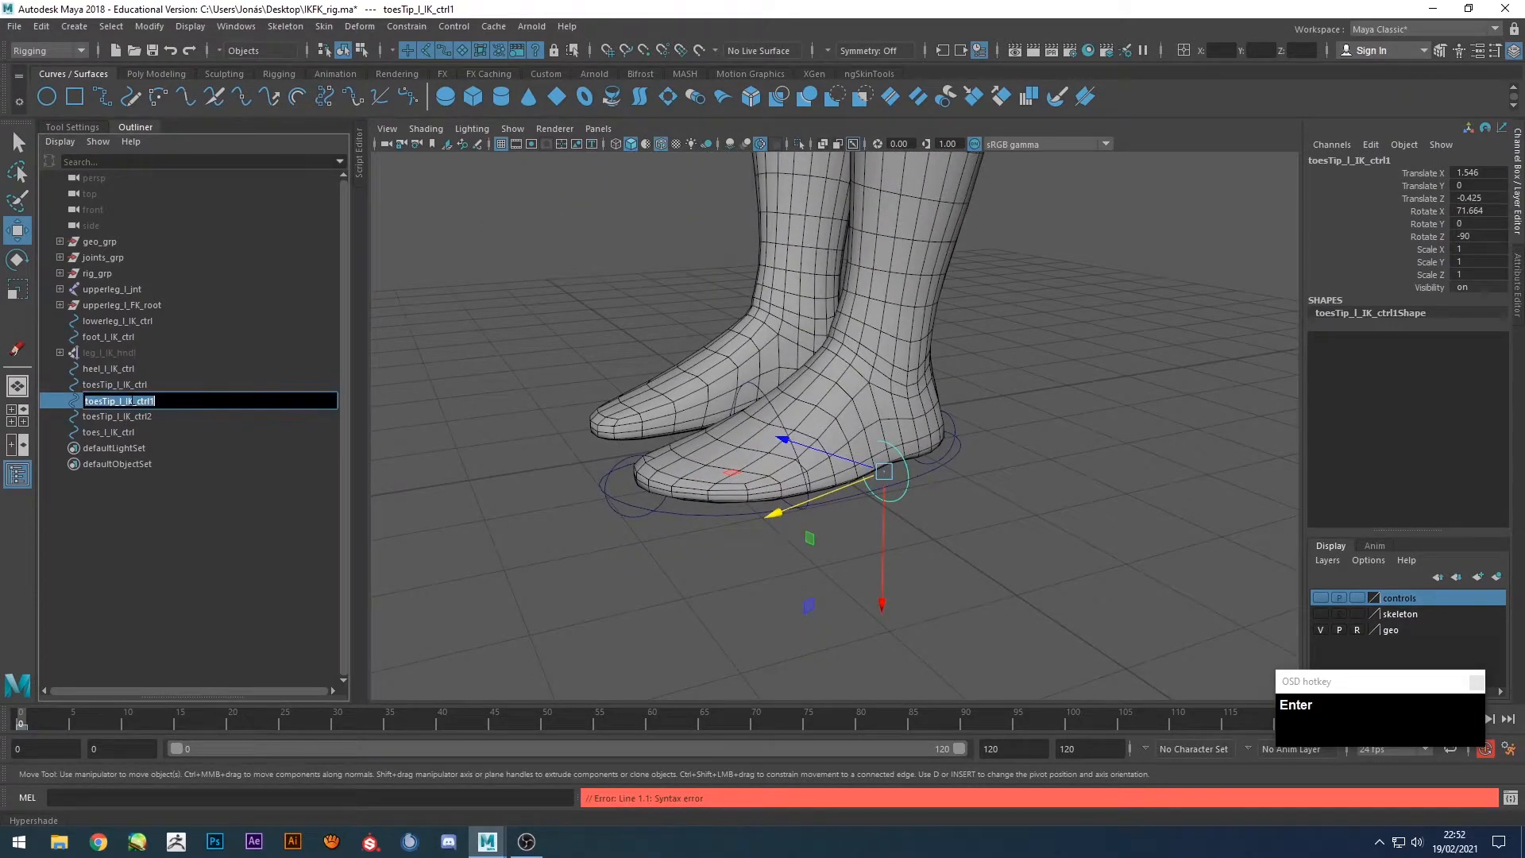
type("tl")
type("iltO")
type("ut_l_IK_ctrl")
key("Return")
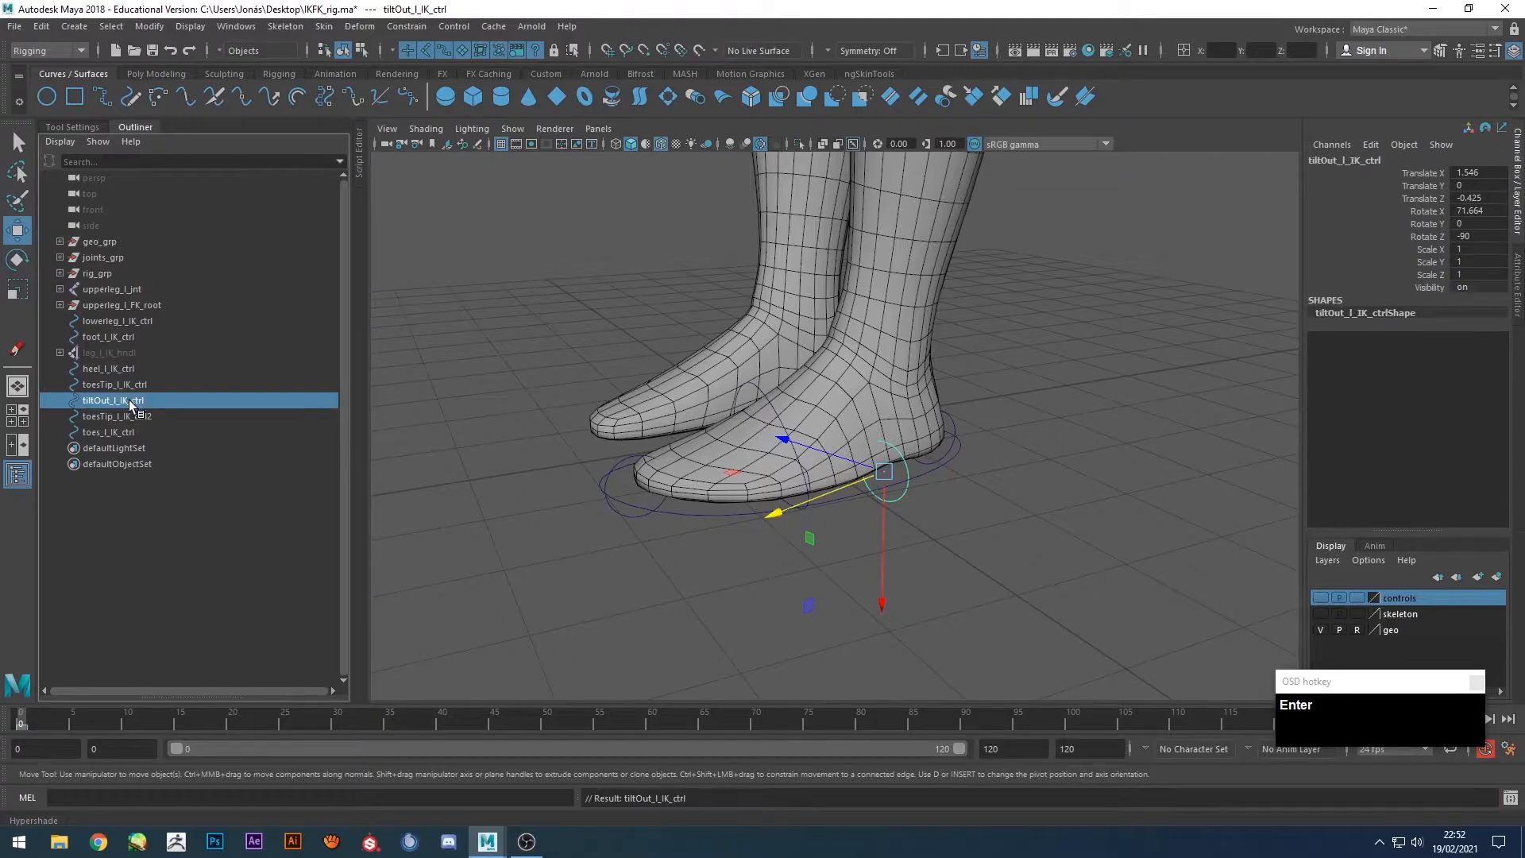
Rename the left foot's inner-edge control, toesTip_l_IK_ctrl2, as tiltIn_l_IK_ctrl.
left_click(119, 418)
left_click_drag(873, 476, 742, 449, "alt")
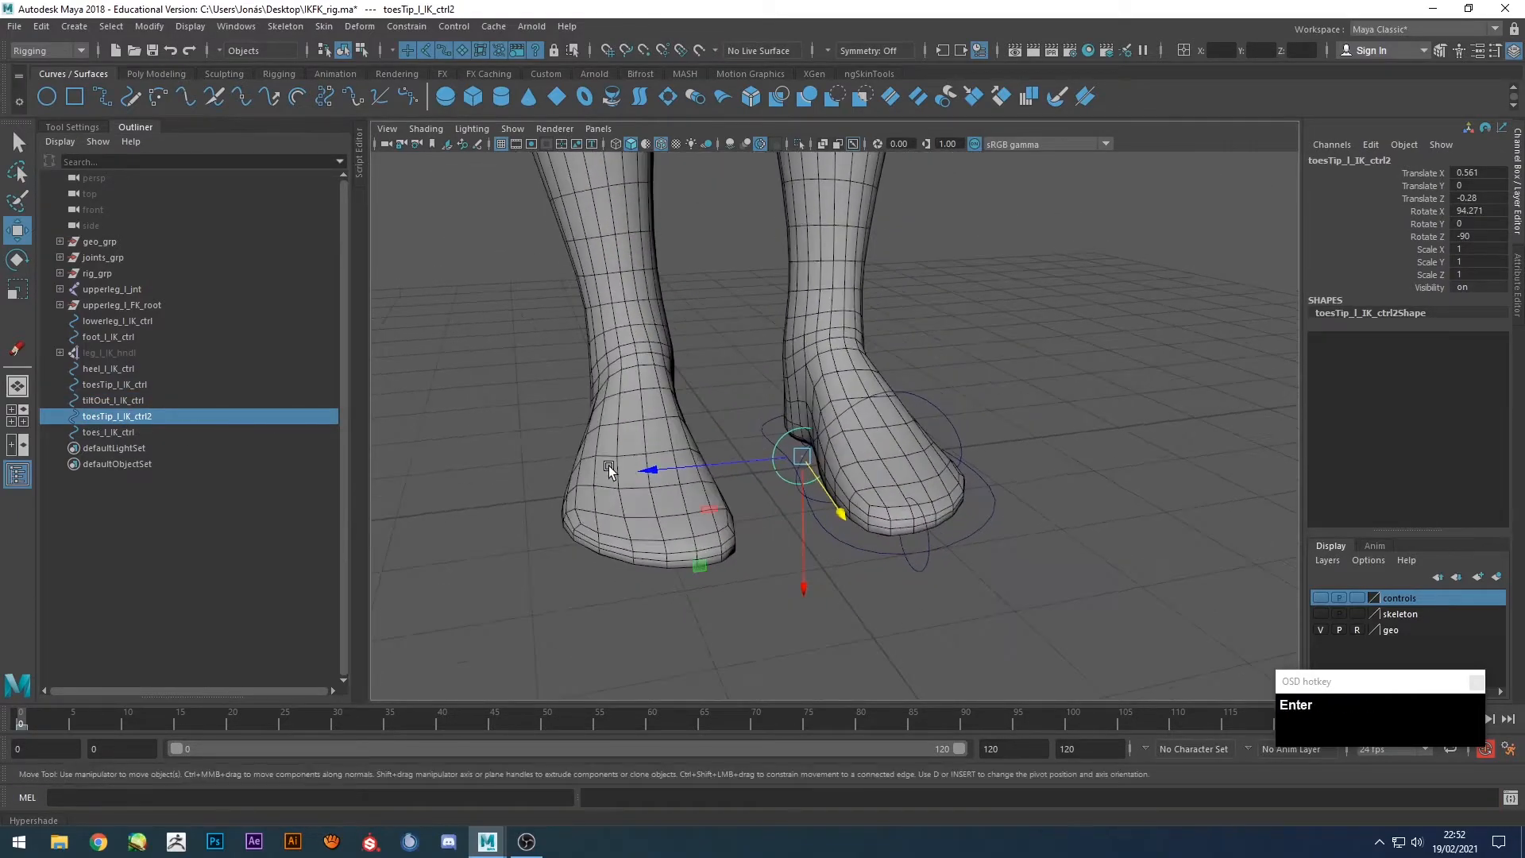
double_click(153, 416)
type("tiltIn_l_I")
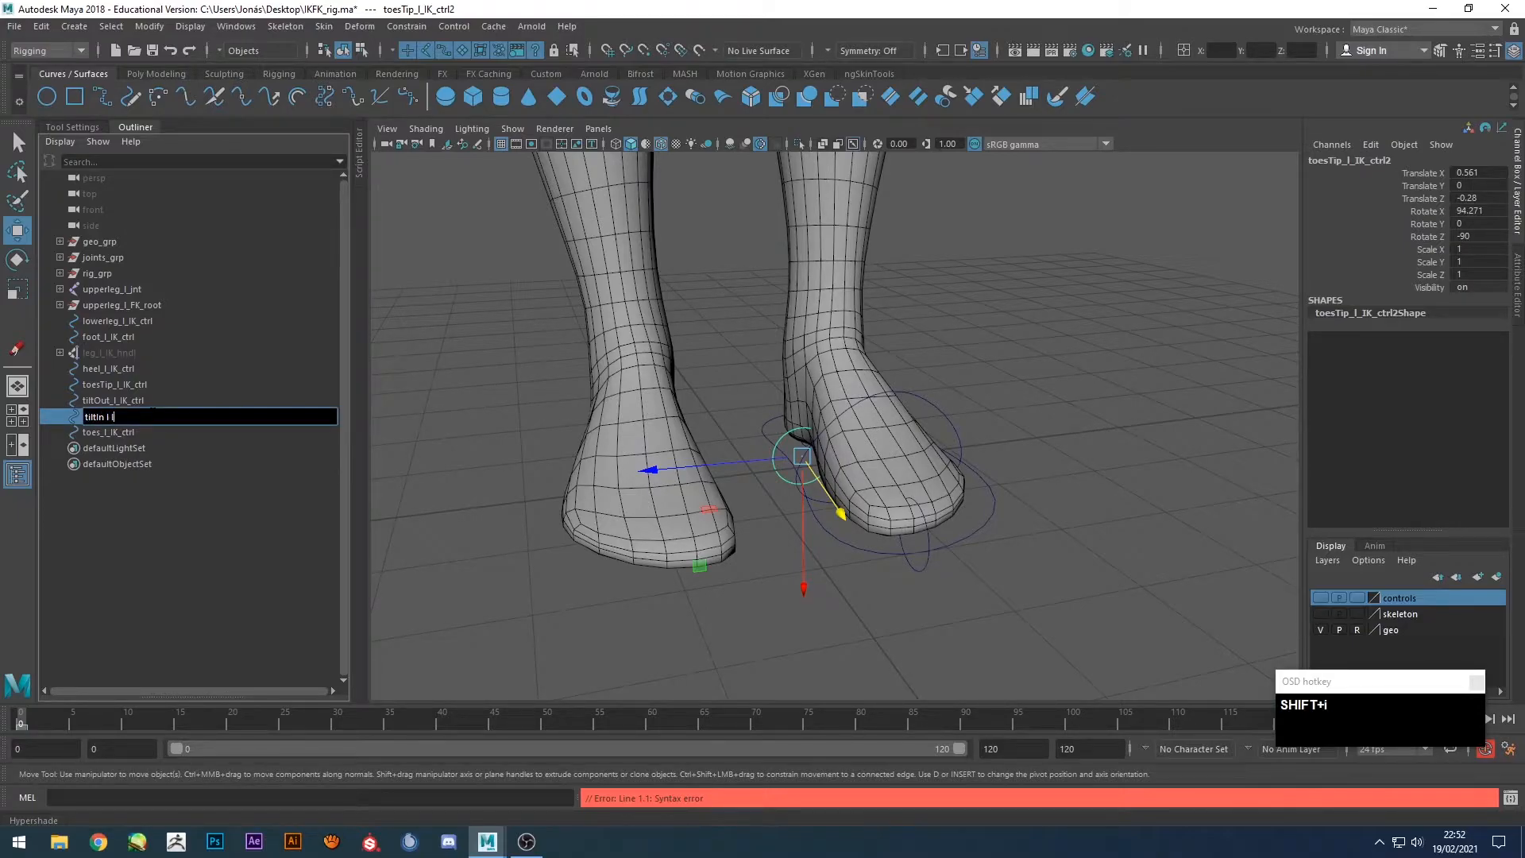
key("Return")
left_click_drag(743, 437, 599, 435, "alt")
Show the skeleton layer and hide the geo layer to expose the left foot's joints around toes_l_IK_ctrl.
left_click(126, 432)
left_click_drag(888, 490, 766, 425, "alt")
left_click(1320, 613)
left_click(1320, 629)
left_click_drag(985, 536, 922, 507, "alt")
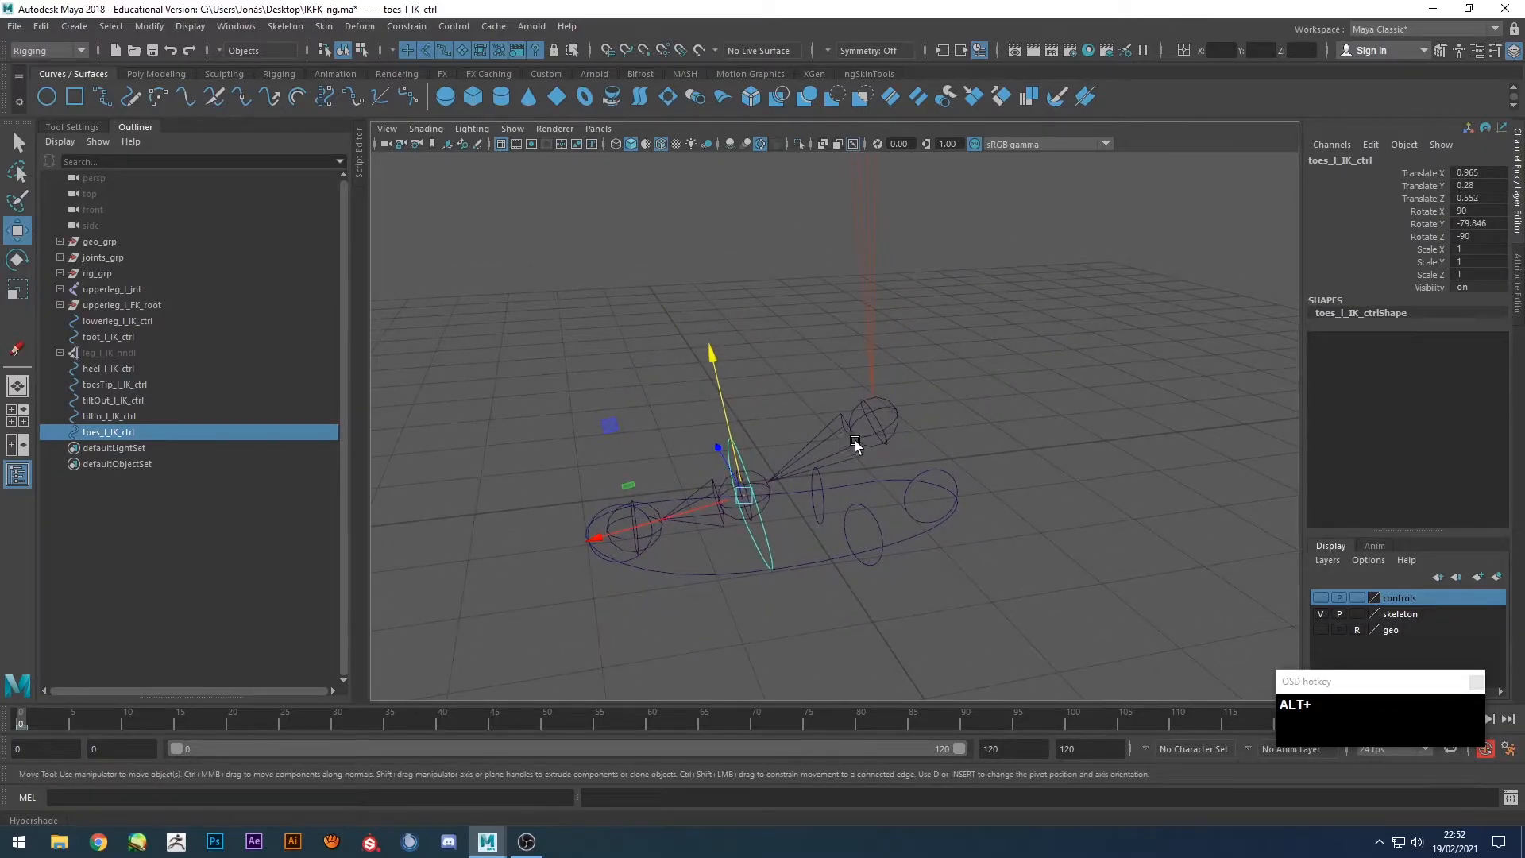
left_click_drag(912, 569, 896, 574, "alt")
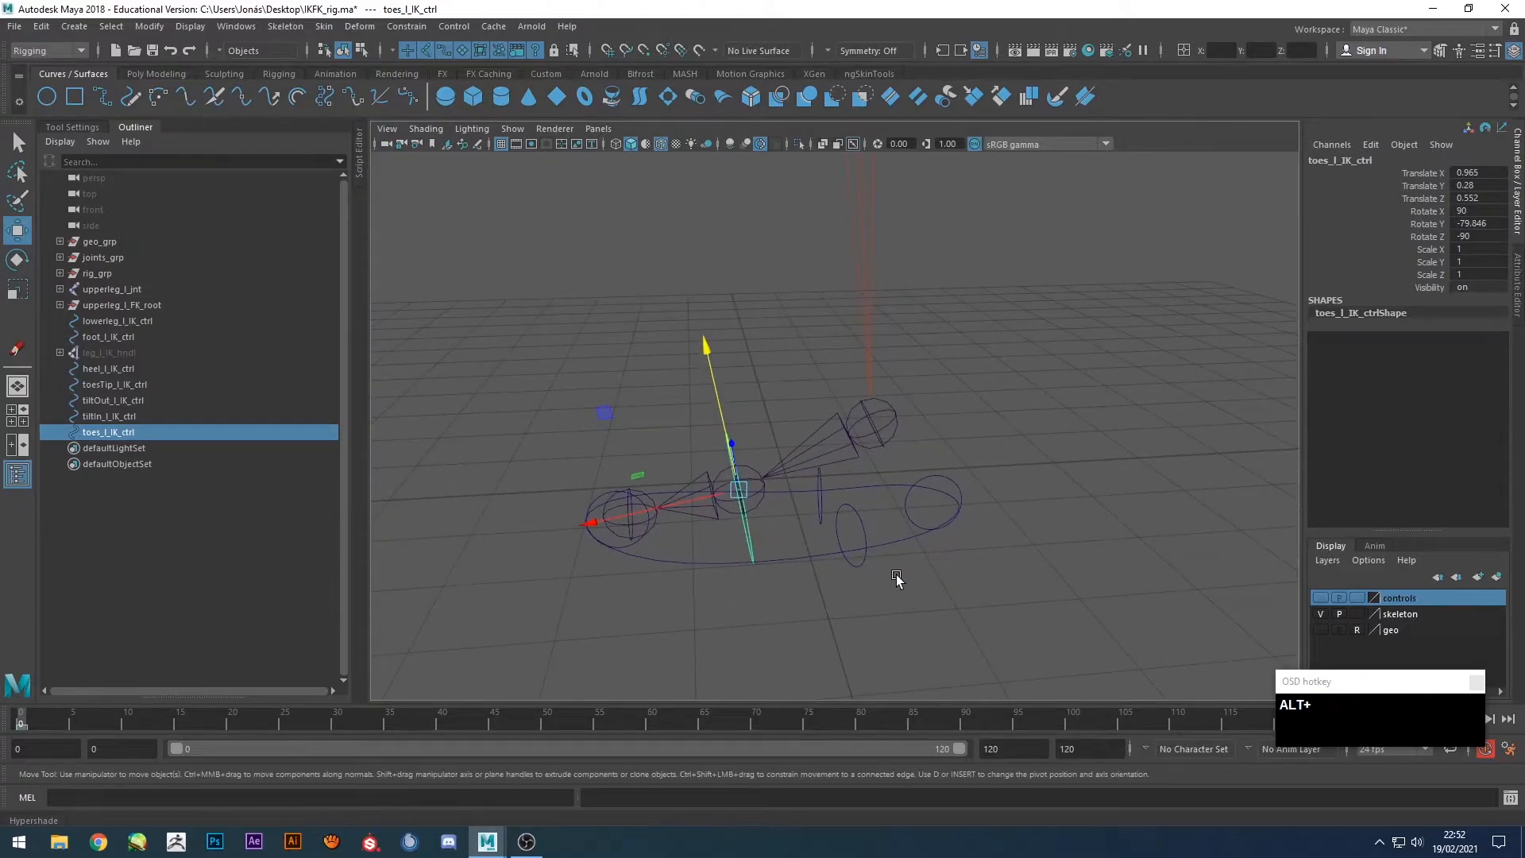
Create a NURBS circle and match its transformation to the left foot joint, foot_l_jnt.
left_click(47, 96)
left_click_drag(749, 540, 821, 613, "alt")
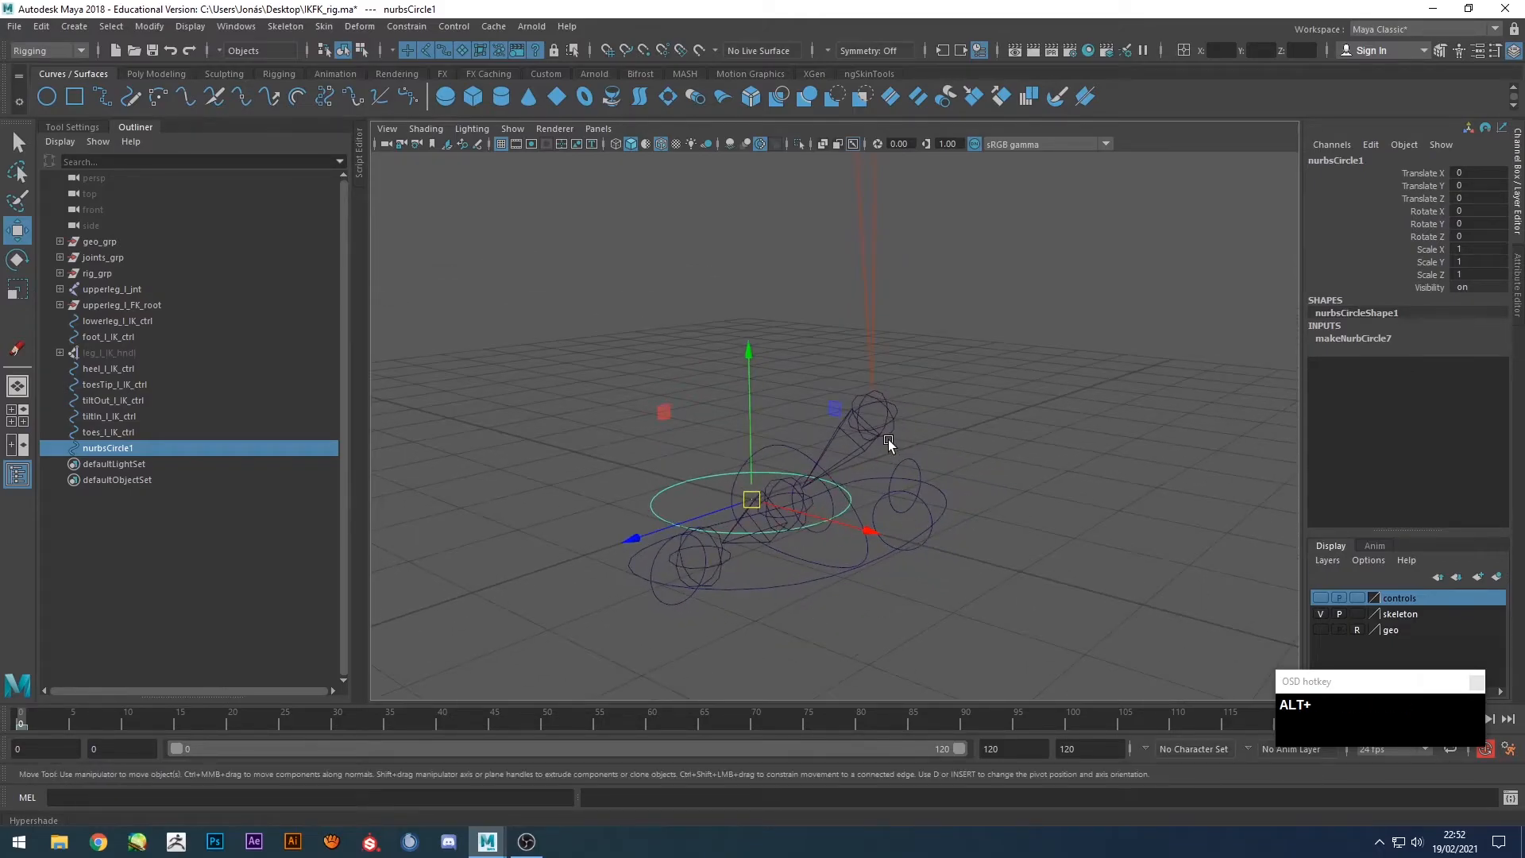
left_click_drag(892, 476, 871, 413, "alt")
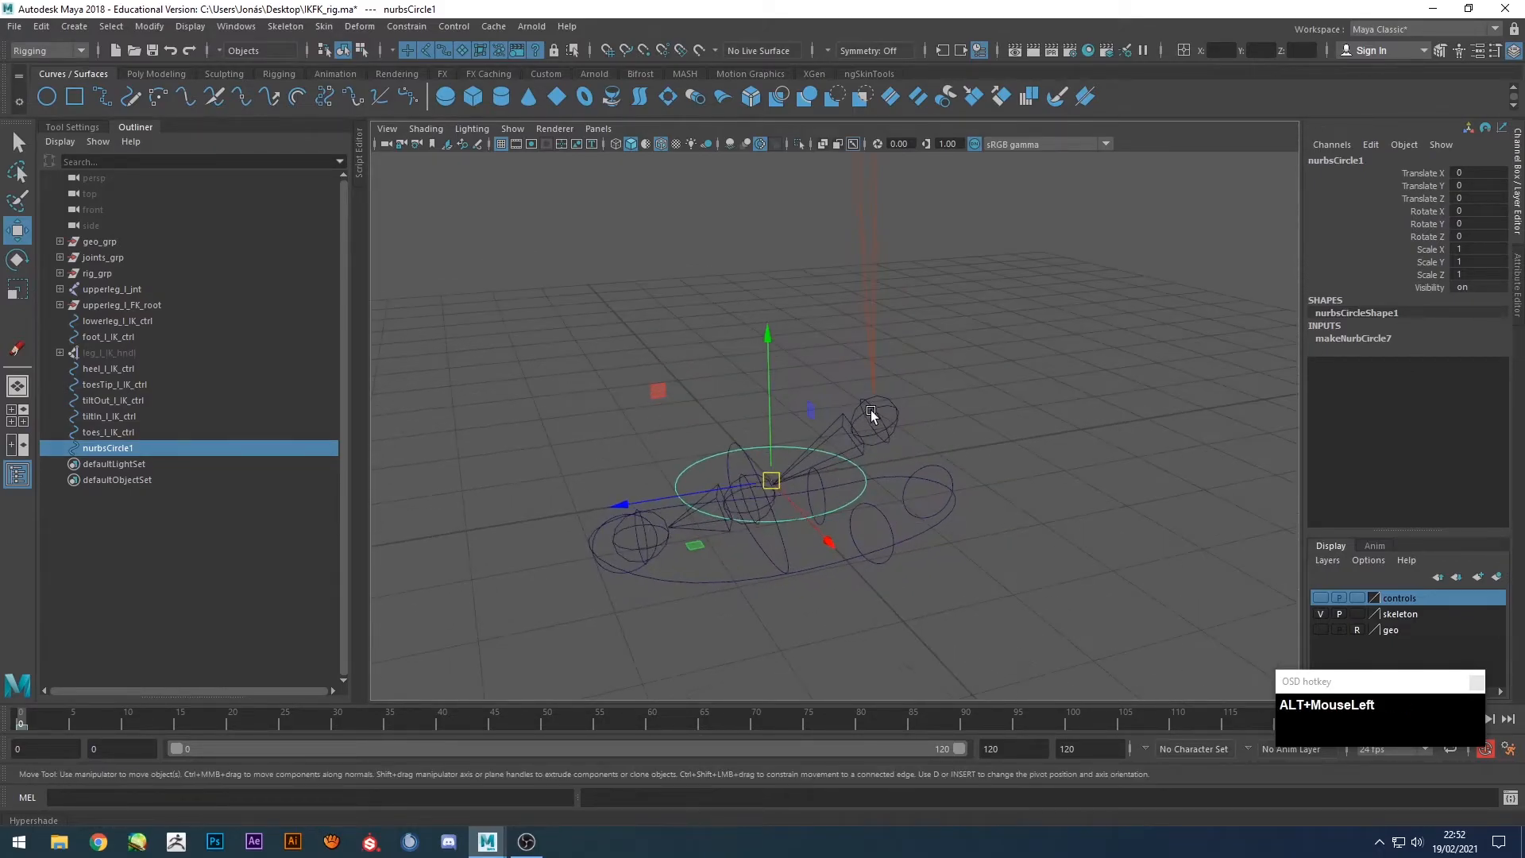
left_click_drag(808, 474, 859, 469, "alt")
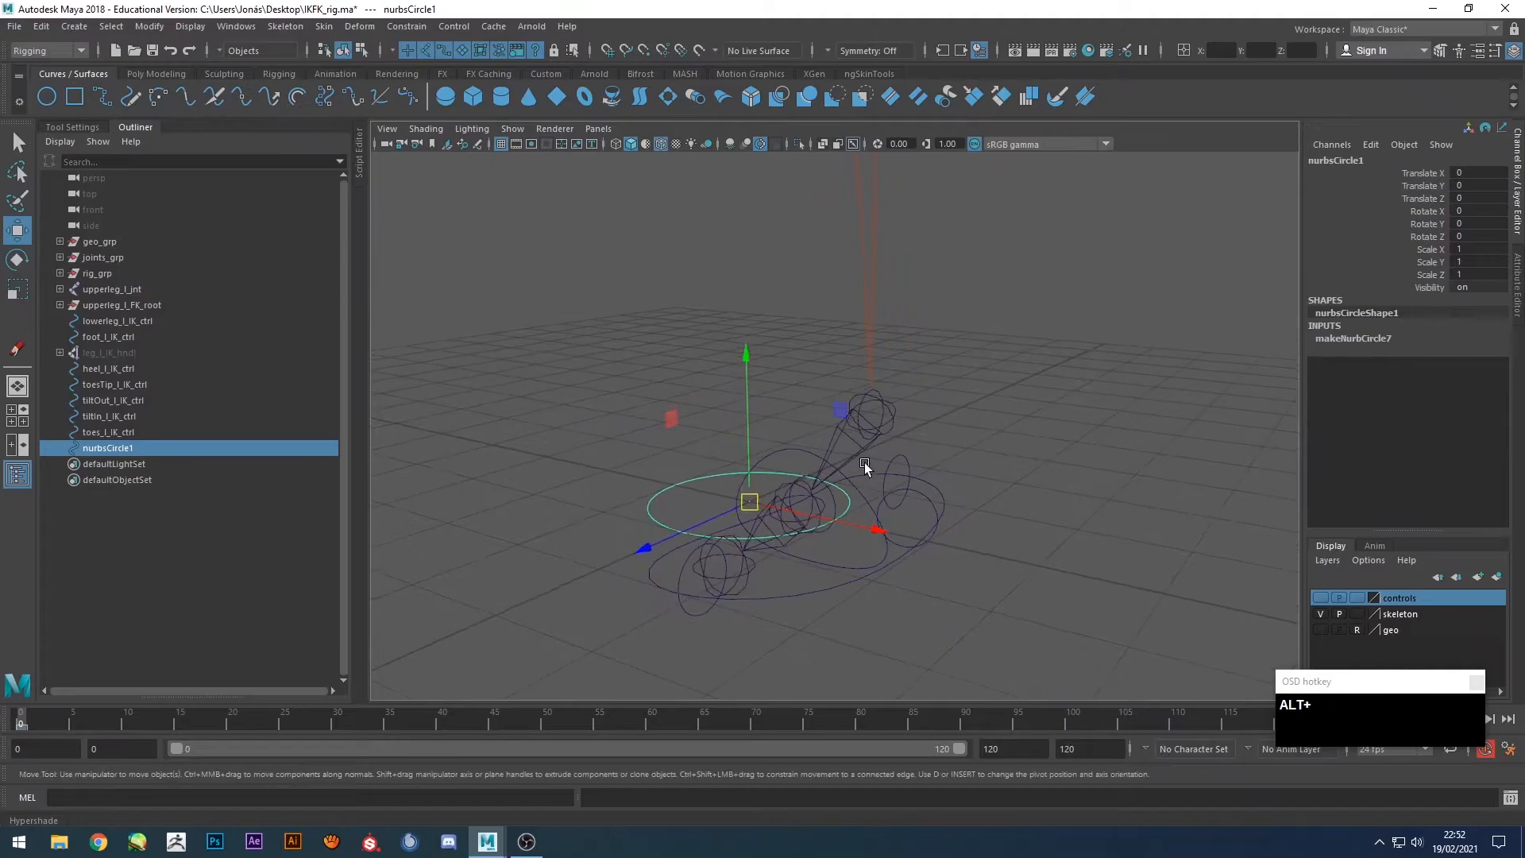
left_click(854, 413, "shift")
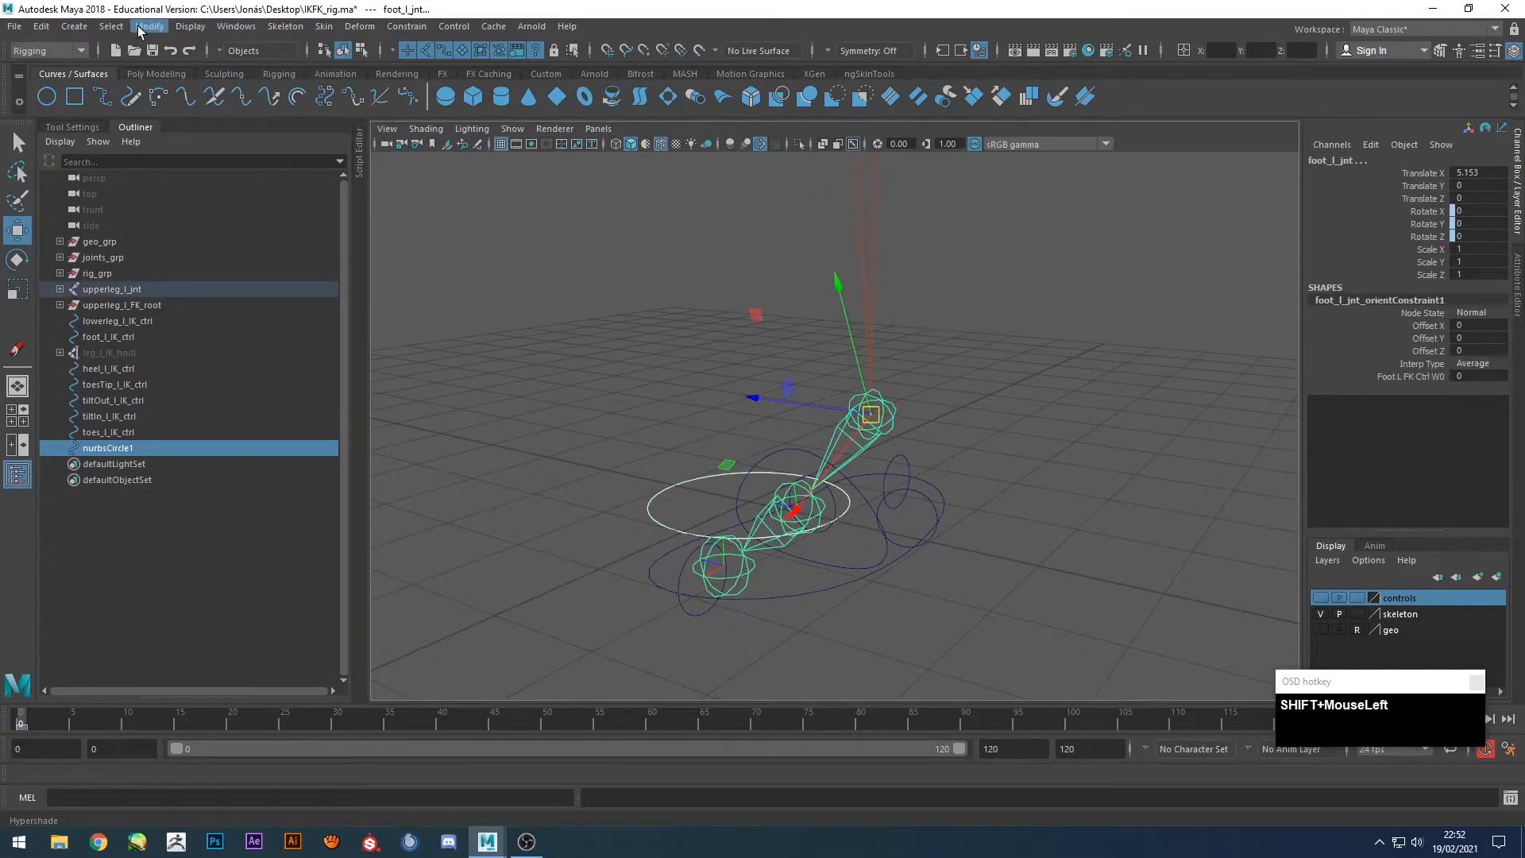
left_click(139, 30)
mouse_move(262, 117)
left_click(391, 161)
Place the circle at the left ball joint, at X 0.965, Y 0.28, Z 0.552, keeping the foot joint's orientation.
left_click_drag(694, 407, 718, 416, "alt")
left_click(670, 455)
left_click(693, 460)
left_click(864, 421)
left_click_drag(864, 421, 860, 463, "alt")
left_click(700, 461)
left_click_drag(700, 461, 768, 555, "alt")
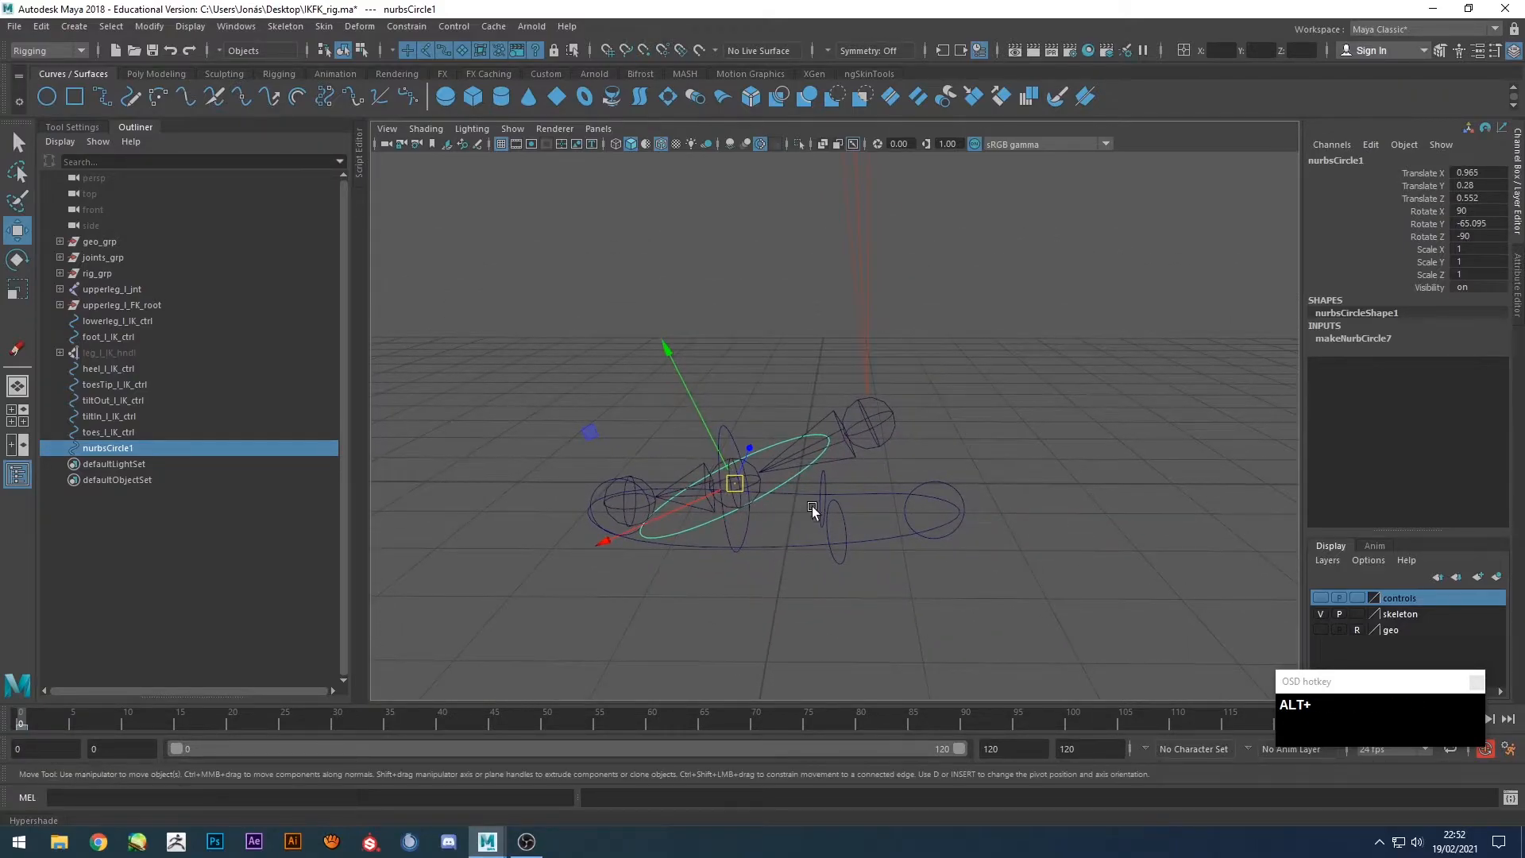
Hide the skeleton layer, show the geo layer, and scale the circle's control vertices into a small rounded square at the instep.
left_click(1320, 614)
left_click(1320, 629)
left_click_drag(941, 573, 920, 569, "alt")
key("F8")
left_click_drag(936, 634, 765, 447)
key("r")
middle_click_drag(799, 465, 802, 520, "alt")
left_click_drag(802, 521, 824, 527, "alt")
left_click_drag(850, 405, 874, 565)
left_click_drag(935, 486, 889, 509, "shift")
left_click_drag(782, 486, 842, 502, "shift")
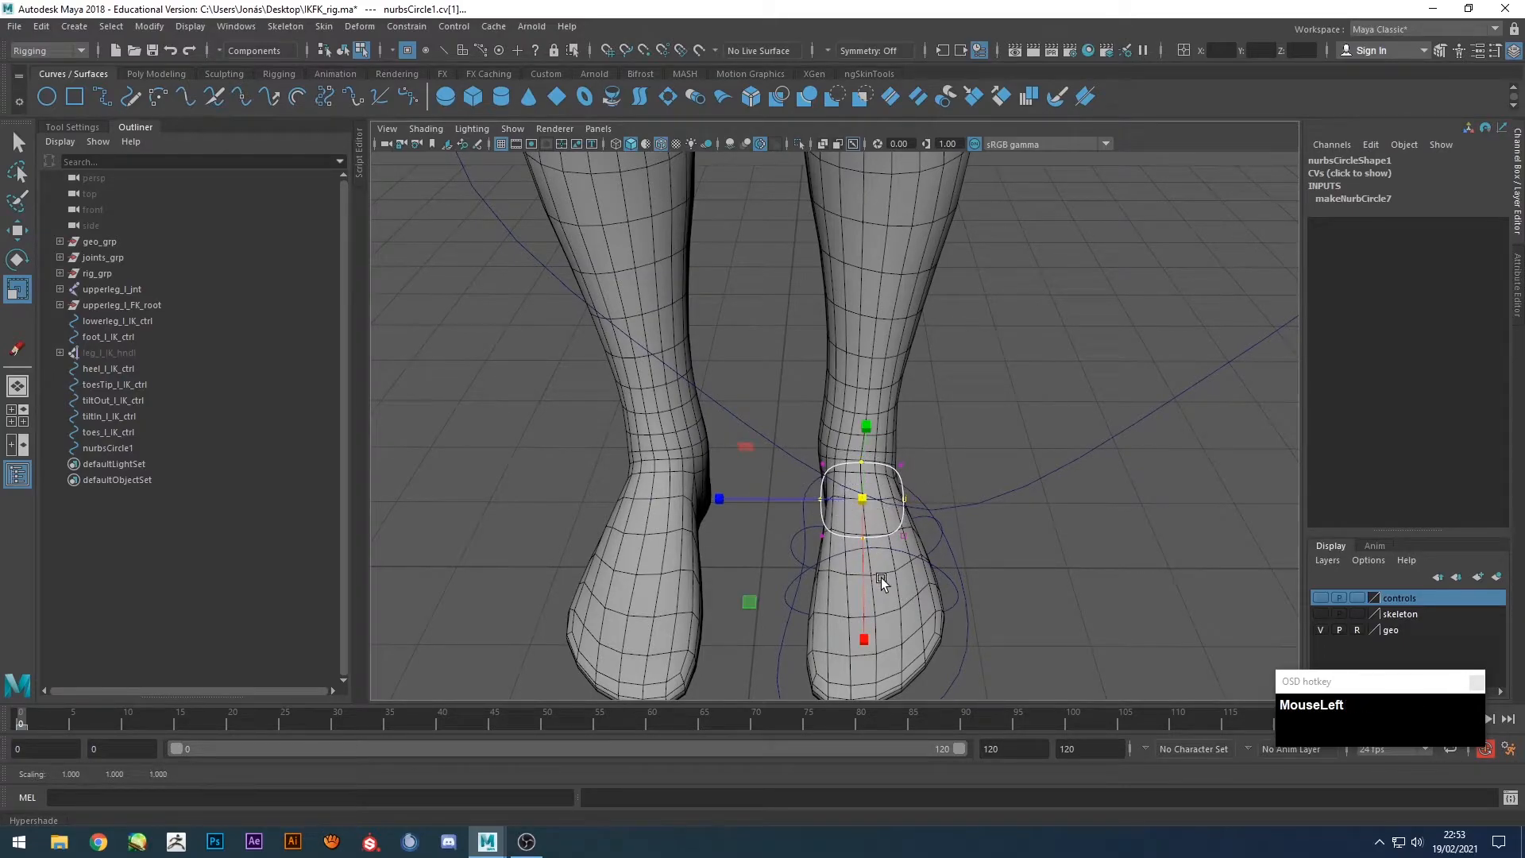
Move the circle's control vertices to sit just above the left foot's instep.
left_click_drag(878, 579, 691, 486, "alt")
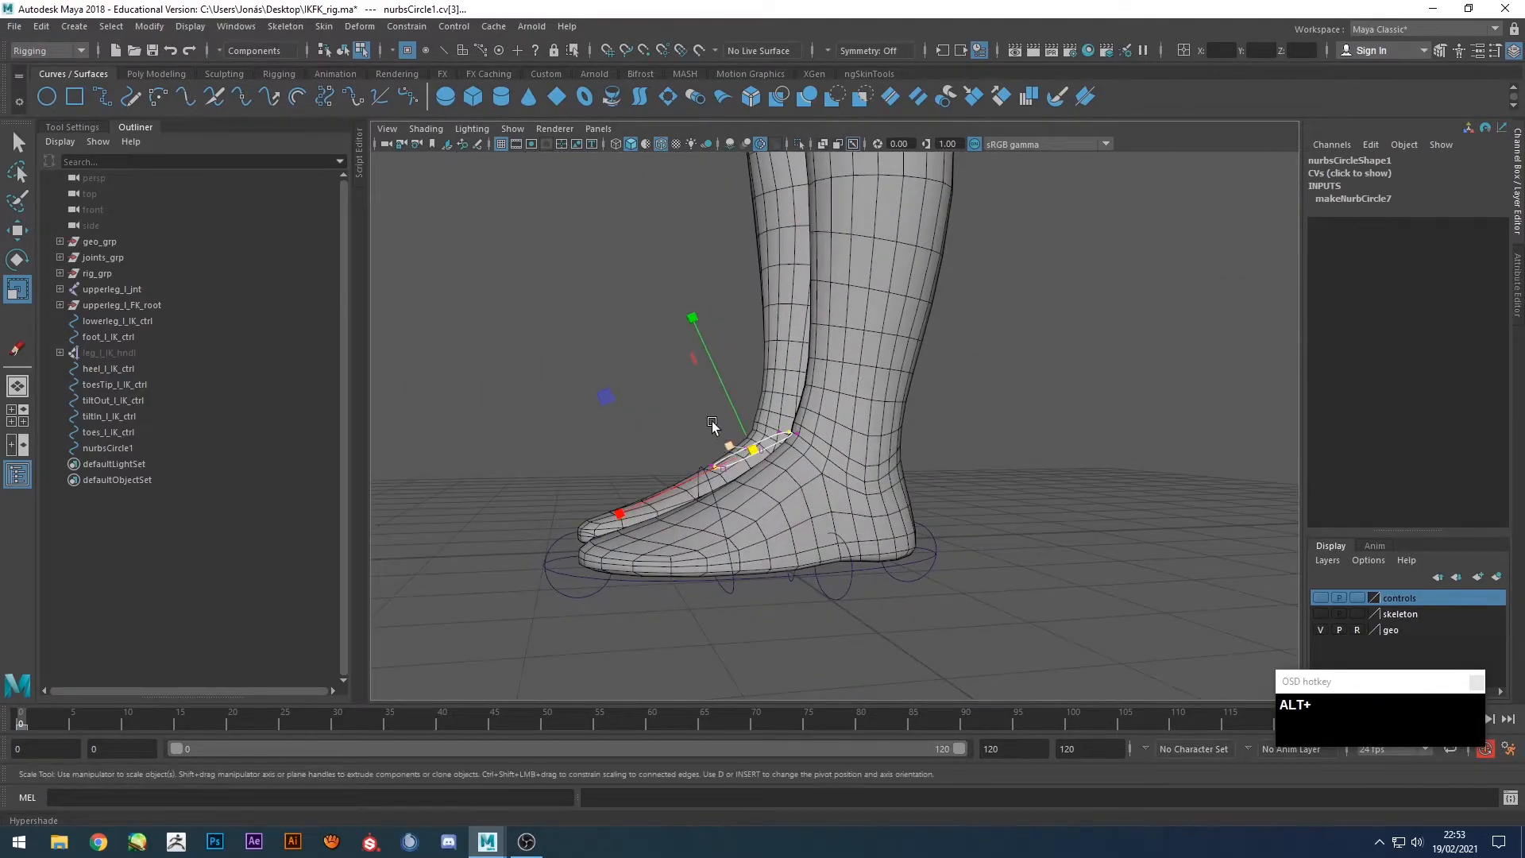
key("w")
left_click_drag(715, 435, 929, 535, "alt")
left_click_drag(769, 503, 769, 502)
left_click_drag(854, 556, 945, 444, "alt")
Adjust the circle's control vertices into a curved shape around the instep and return to object selection.
left_click_drag(935, 421, 763, 567)
left_click_drag(763, 567, 869, 562, "alt")
key("alt+e")
left_click(923, 619)
left_click_drag(917, 608, 736, 498, "alt")
key("alt+w")
left_click_drag(599, 389, 814, 505)
left_click(1022, 495)
left_click_drag(1020, 532, 711, 520, "alt")
key("F8")
left_click(984, 494)
left_click(760, 459)
left_click_drag(841, 446, 794, 560, "alt")
scroll(944, 543, "down", 2)
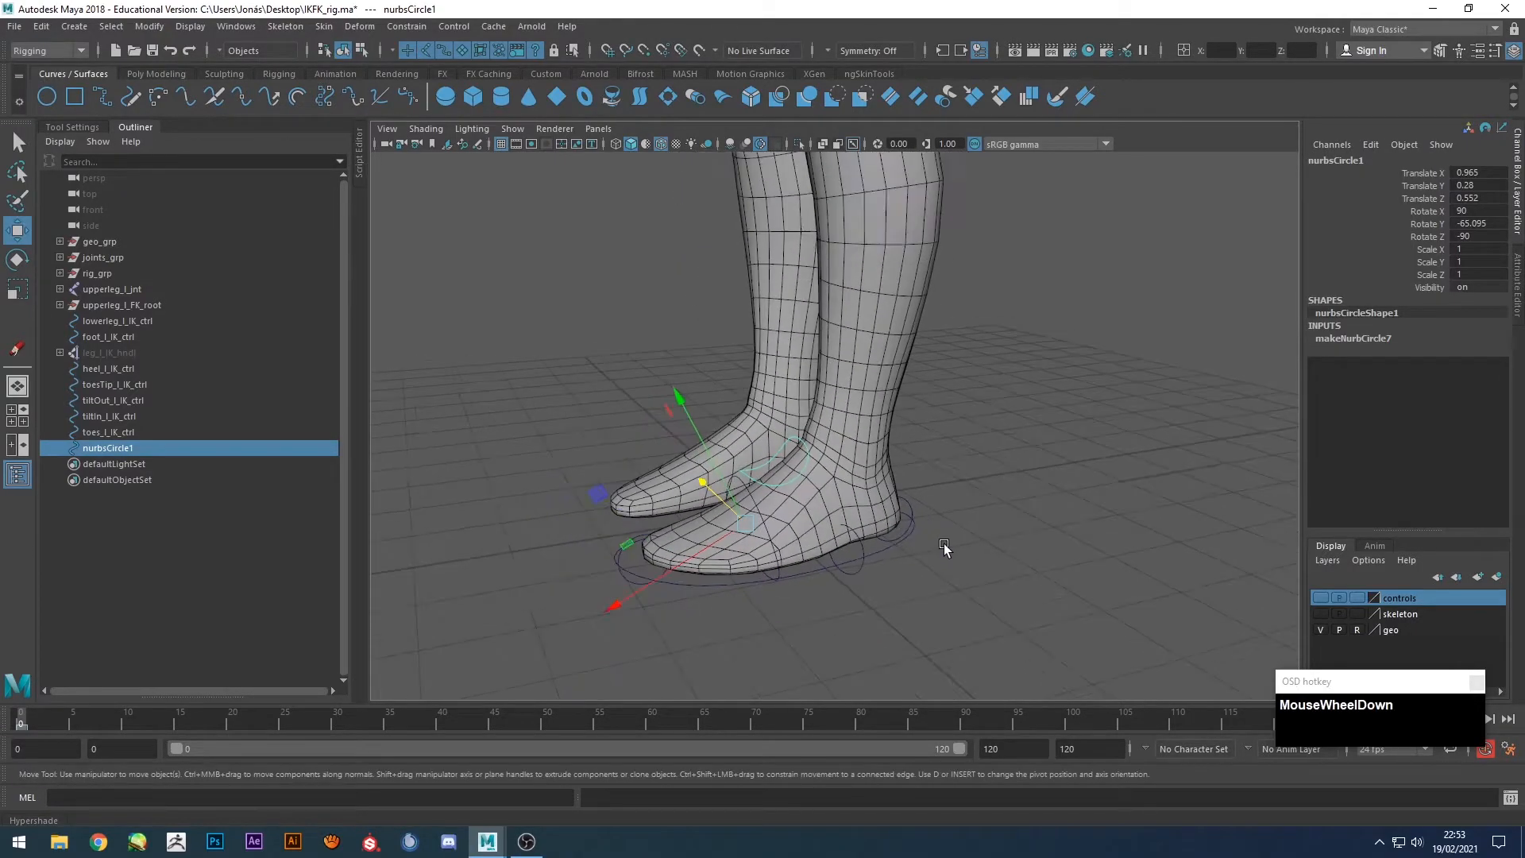
Rename nurbsCircle1 as ball_l_IK_ctrl.
left_click(114, 434)
left_click(115, 447)
key("Return")
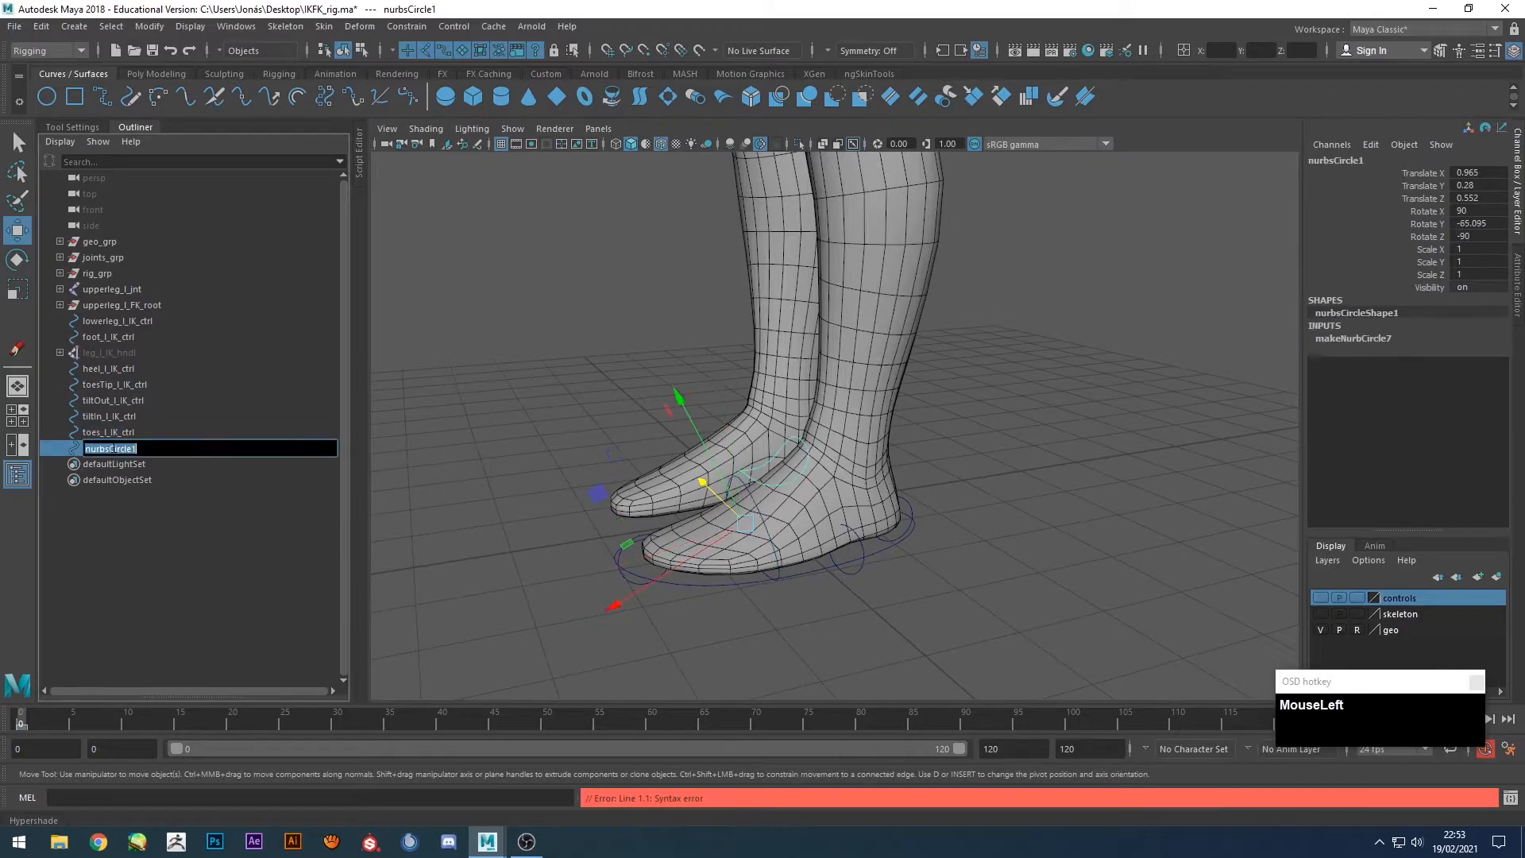
type("bva")
key("BackSpace")
key("BackSpace")
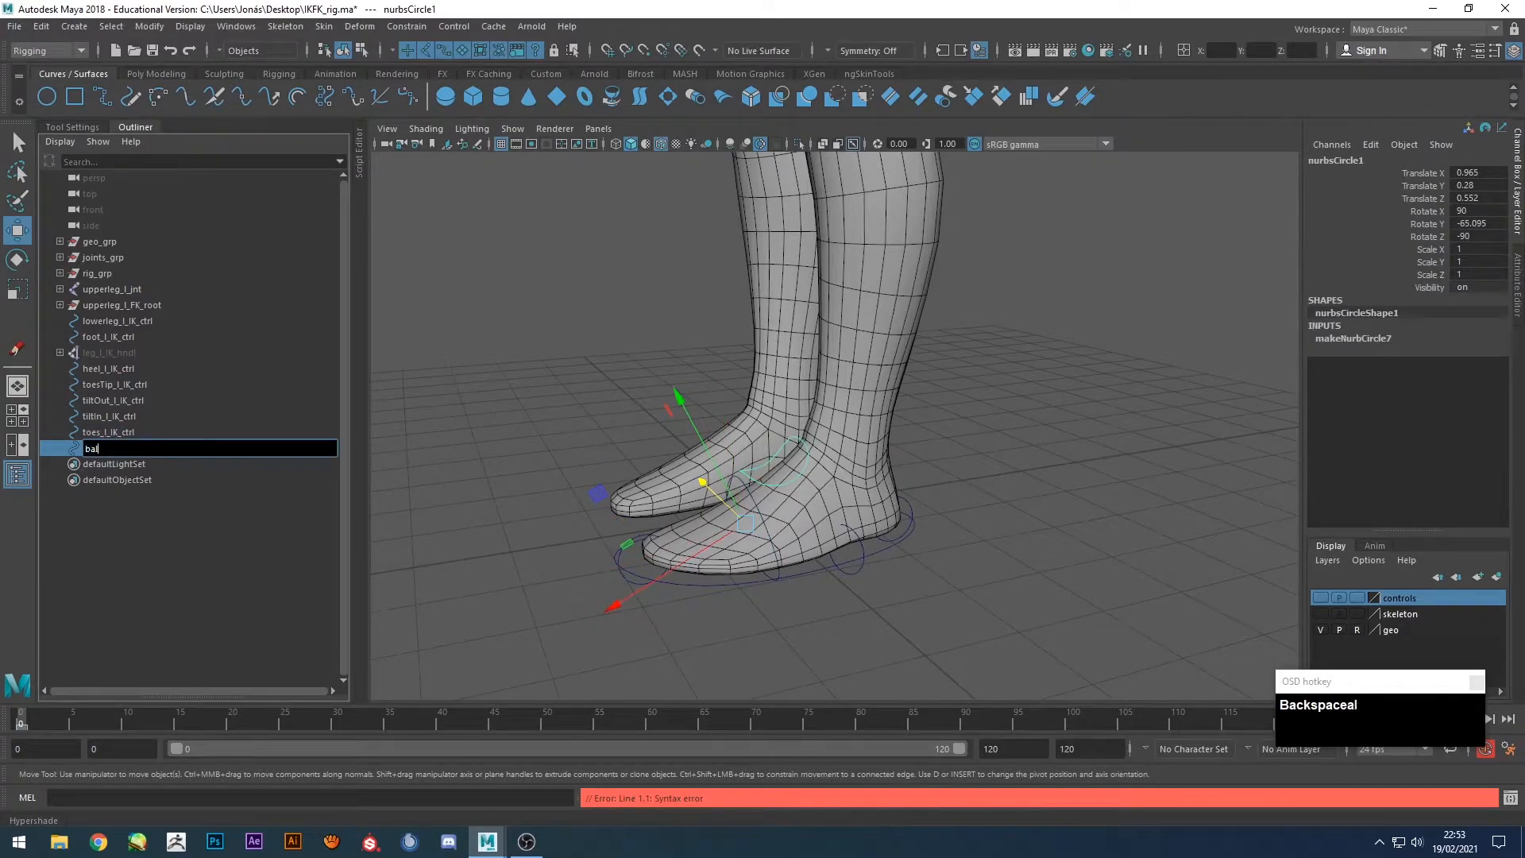
type("all_l_IK_ctrl")
key("Return")
Examine the left foot's IK controls with the geo layer temporarily hidden, and show the layer again.
left_click(480, 350)
left_click_drag(484, 357, 1266, 603, "alt")
left_click(1320, 630)
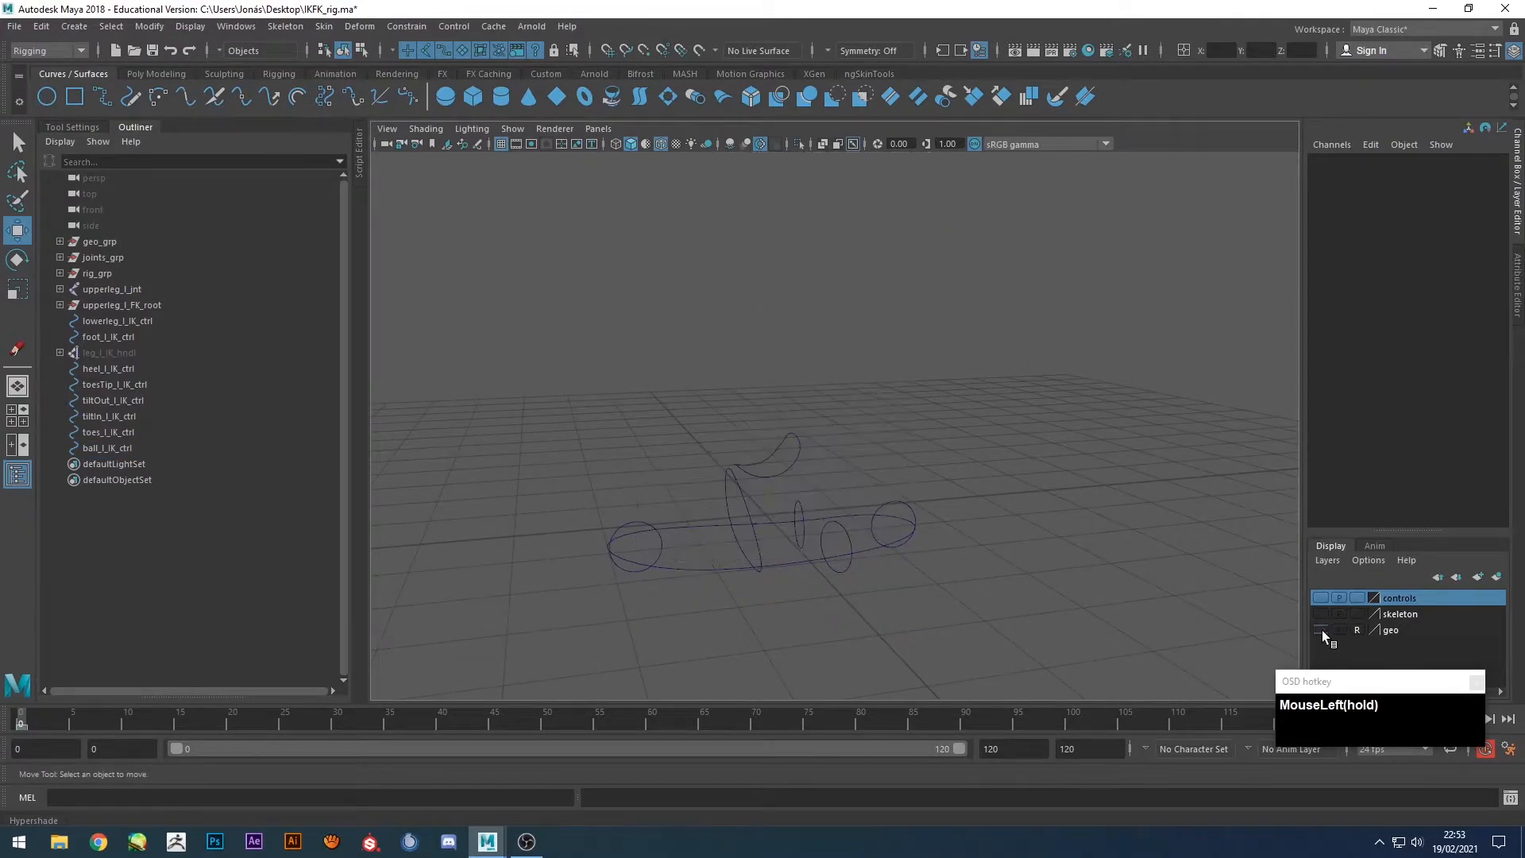
left_click_drag(1084, 518, 907, 544, "alt")
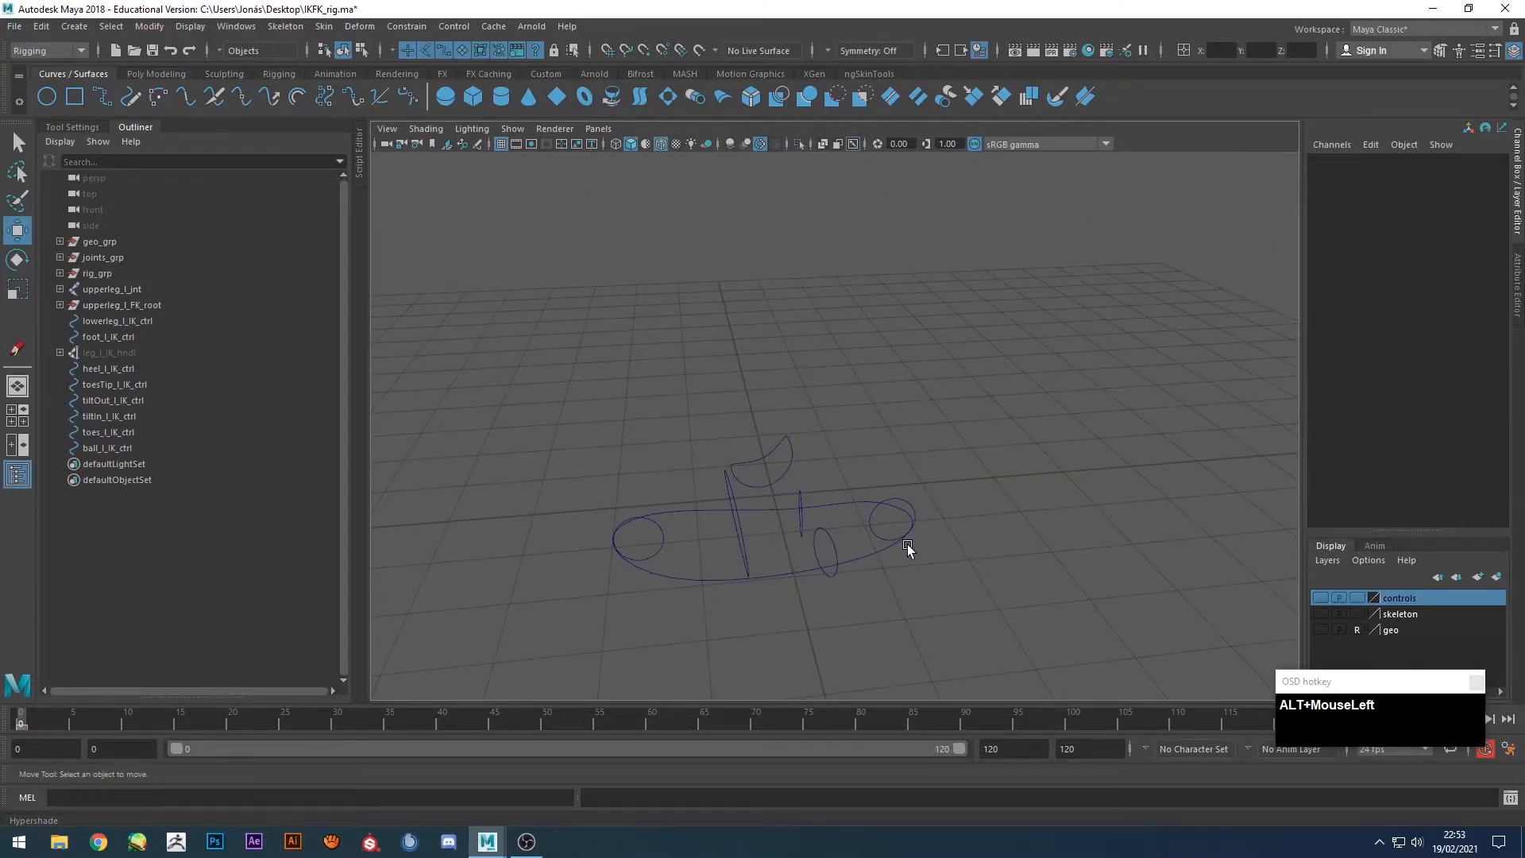
left_click_drag(687, 469, 747, 477, "alt")
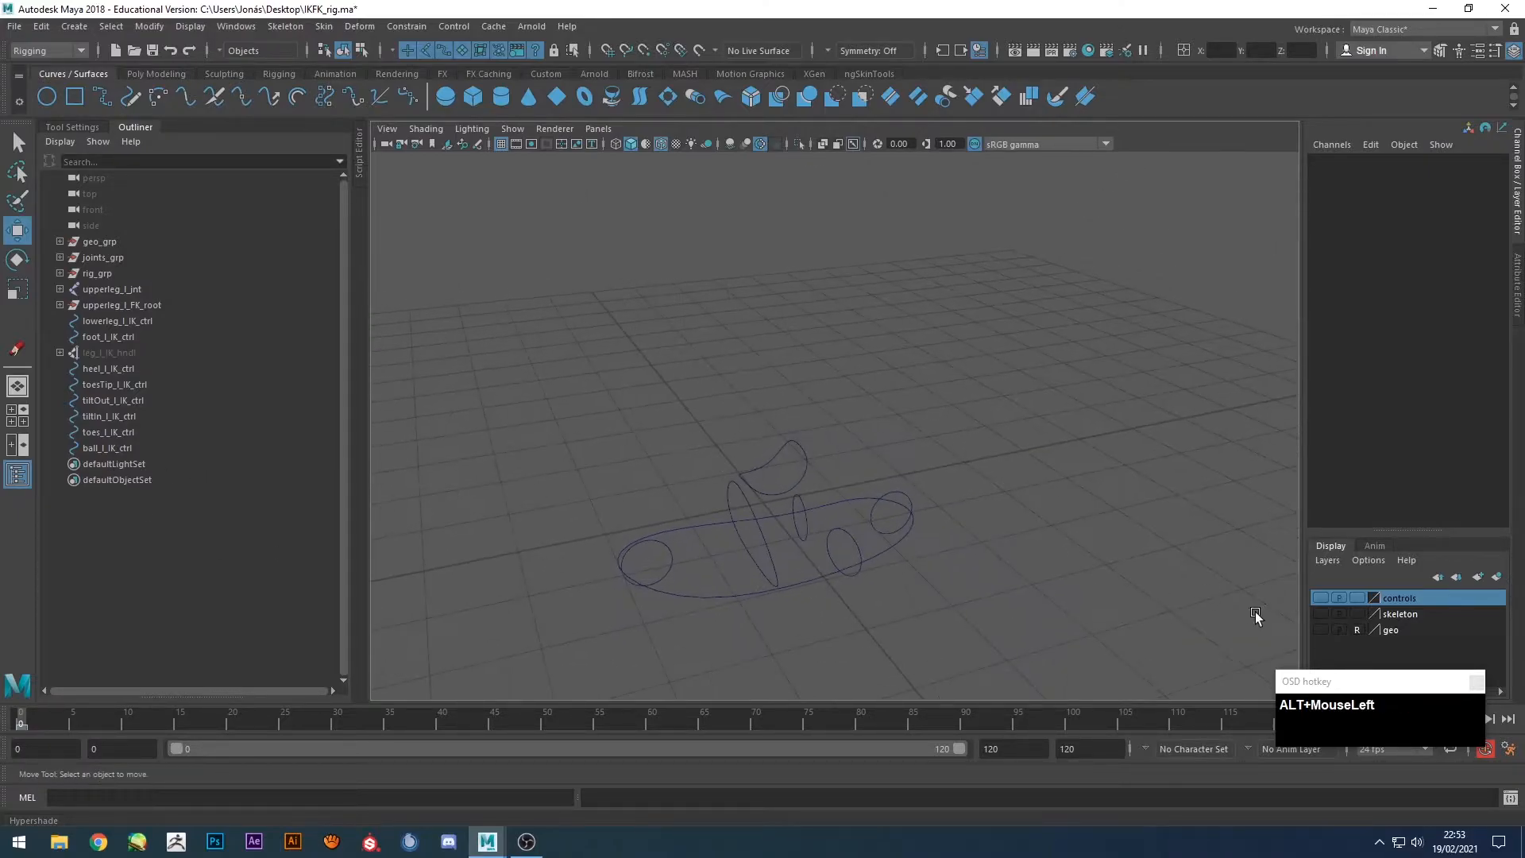
left_click(1319, 629)
left_click_drag(997, 507, 990, 493, "alt")
key("alt+q")
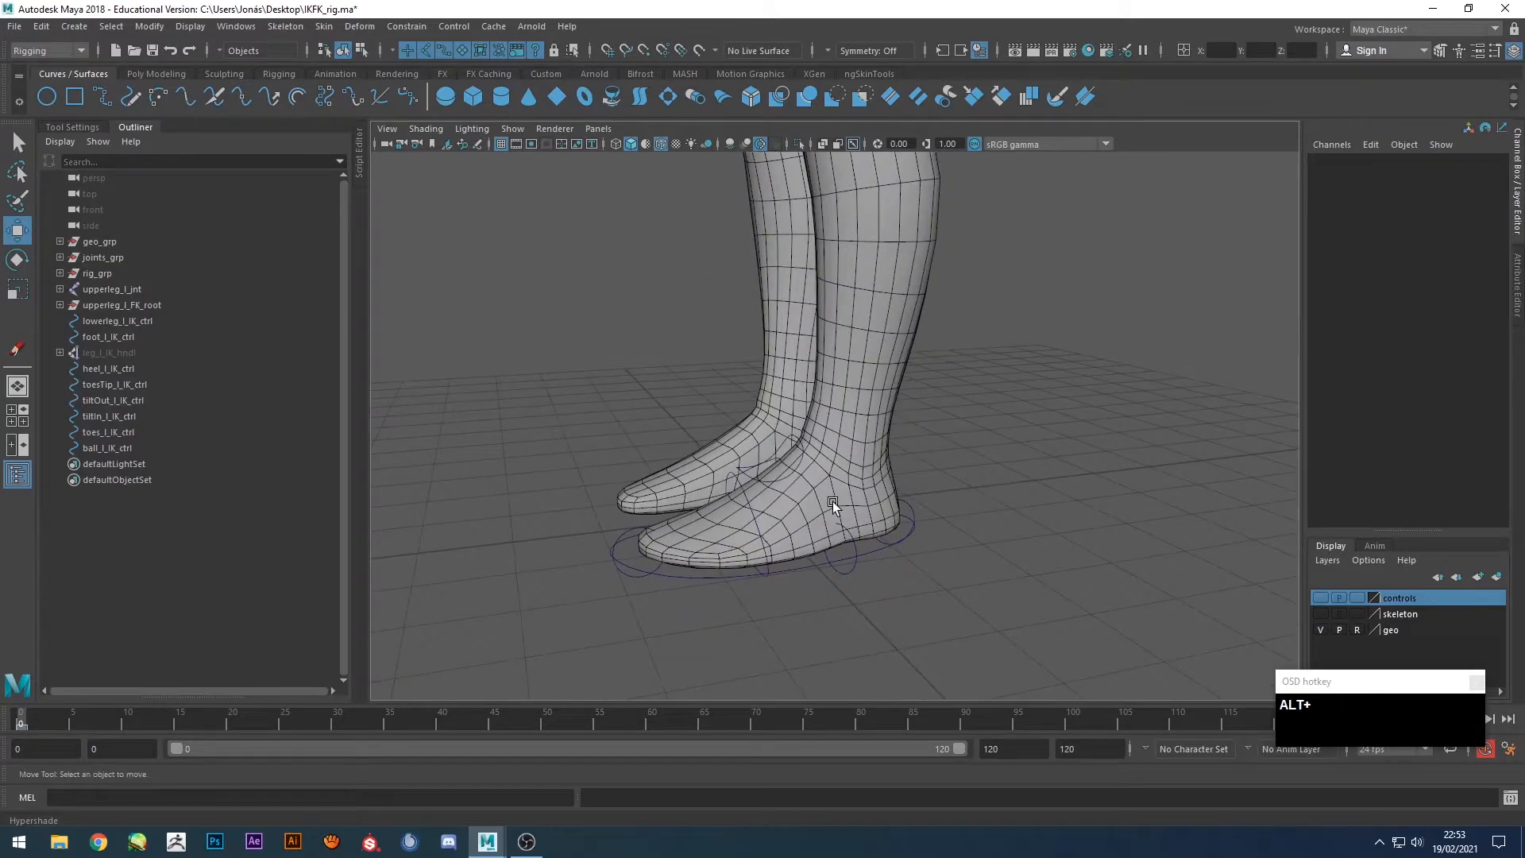
Parent ball_l_IK_ctrl and toes_l_IK_ctrl under toesTip_l_IK_ctrl, and parent toesTip_l_IK_ctrl under heel_l_IK_ctrl.
left_click(748, 505)
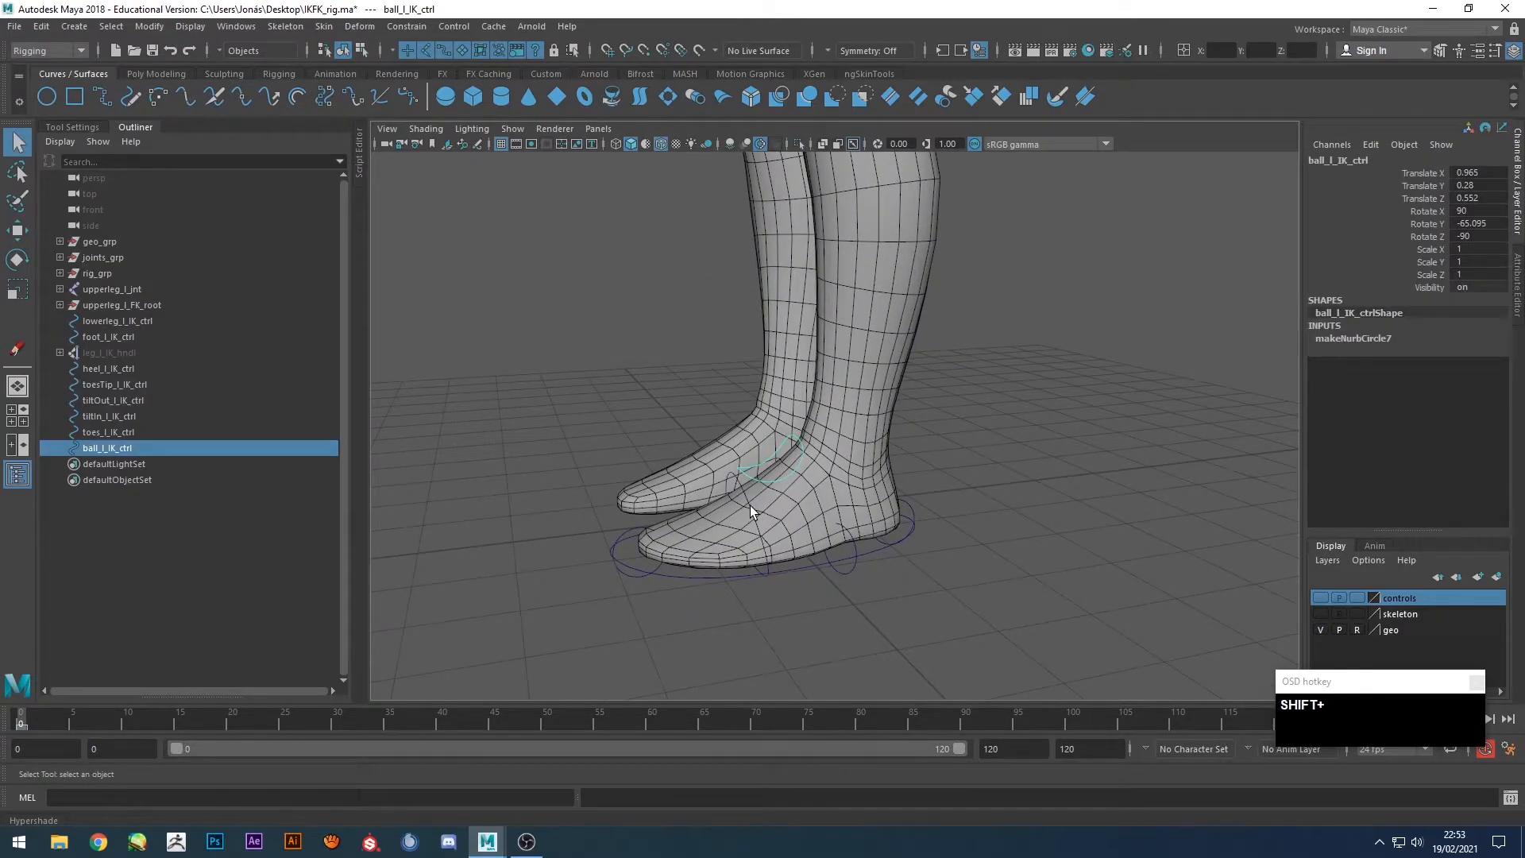
left_click(738, 508, "shift")
middle_click_drag(105, 439, 116, 382)
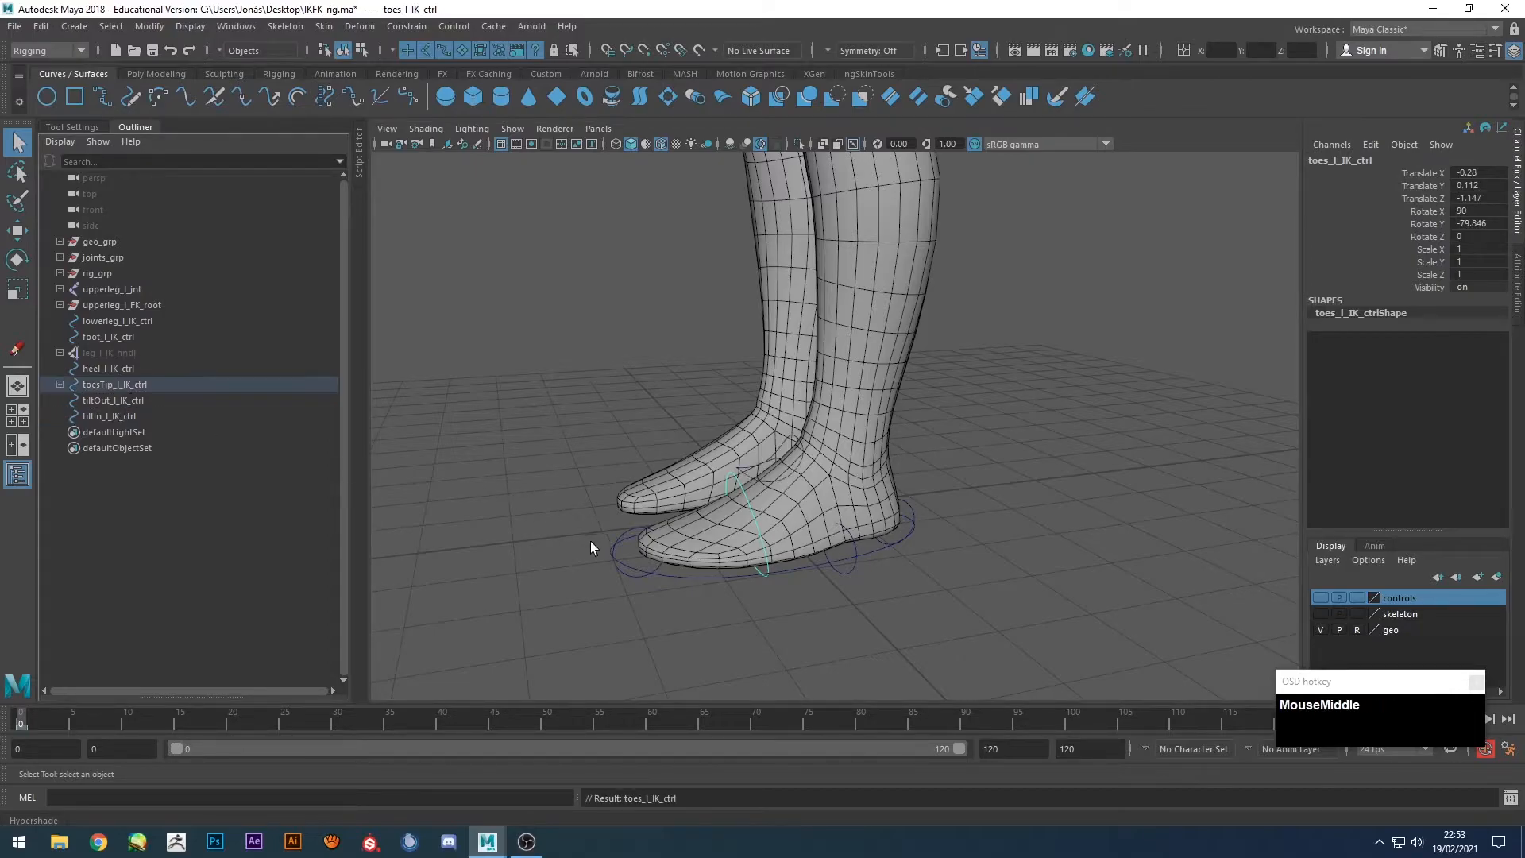
left_click(635, 534)
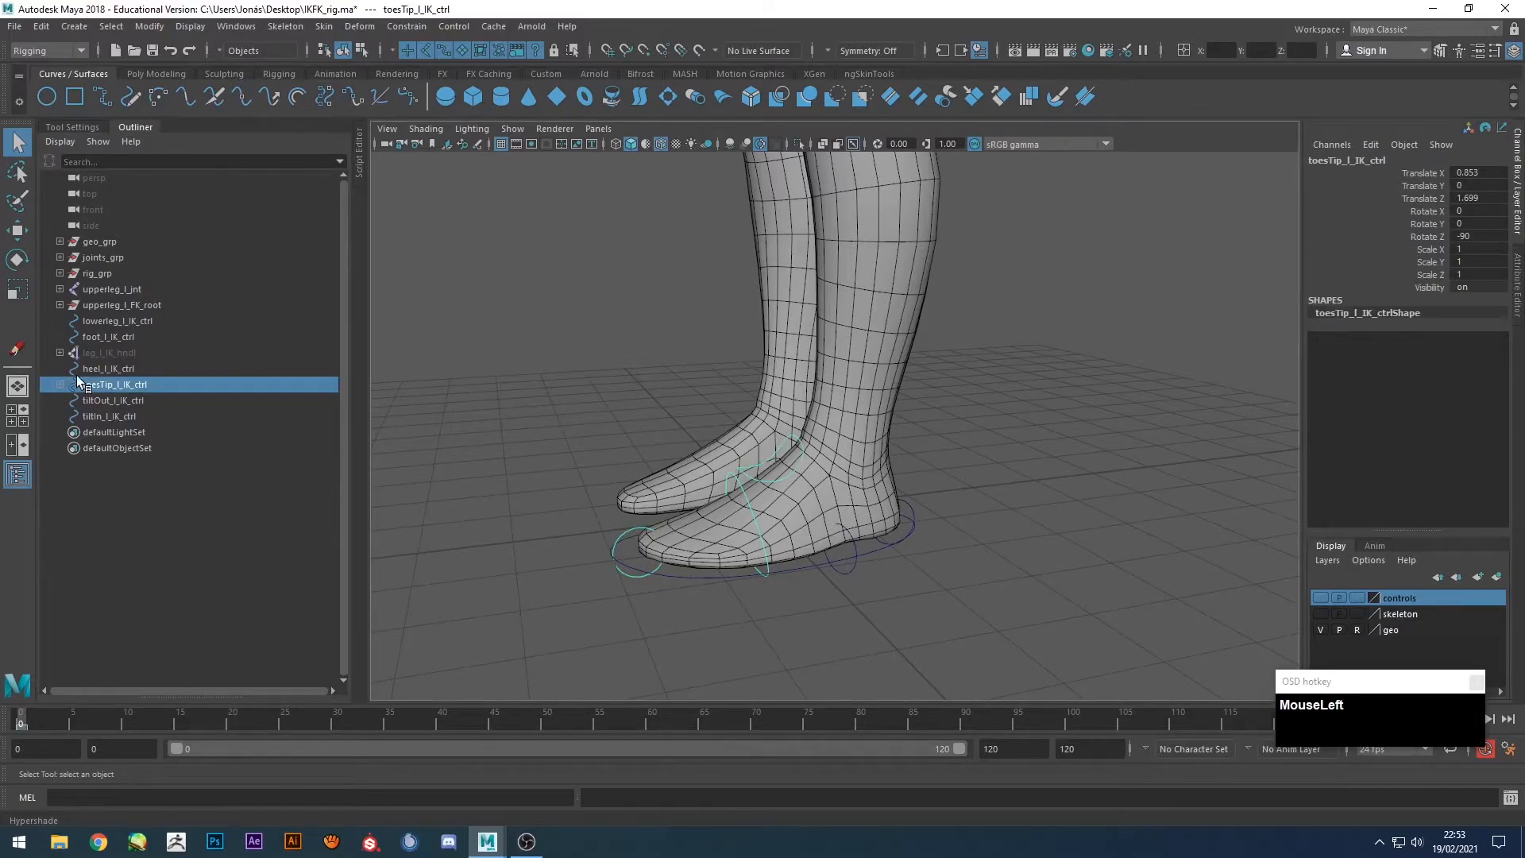
middle_click_drag(104, 385, 103, 368)
left_click(102, 369)
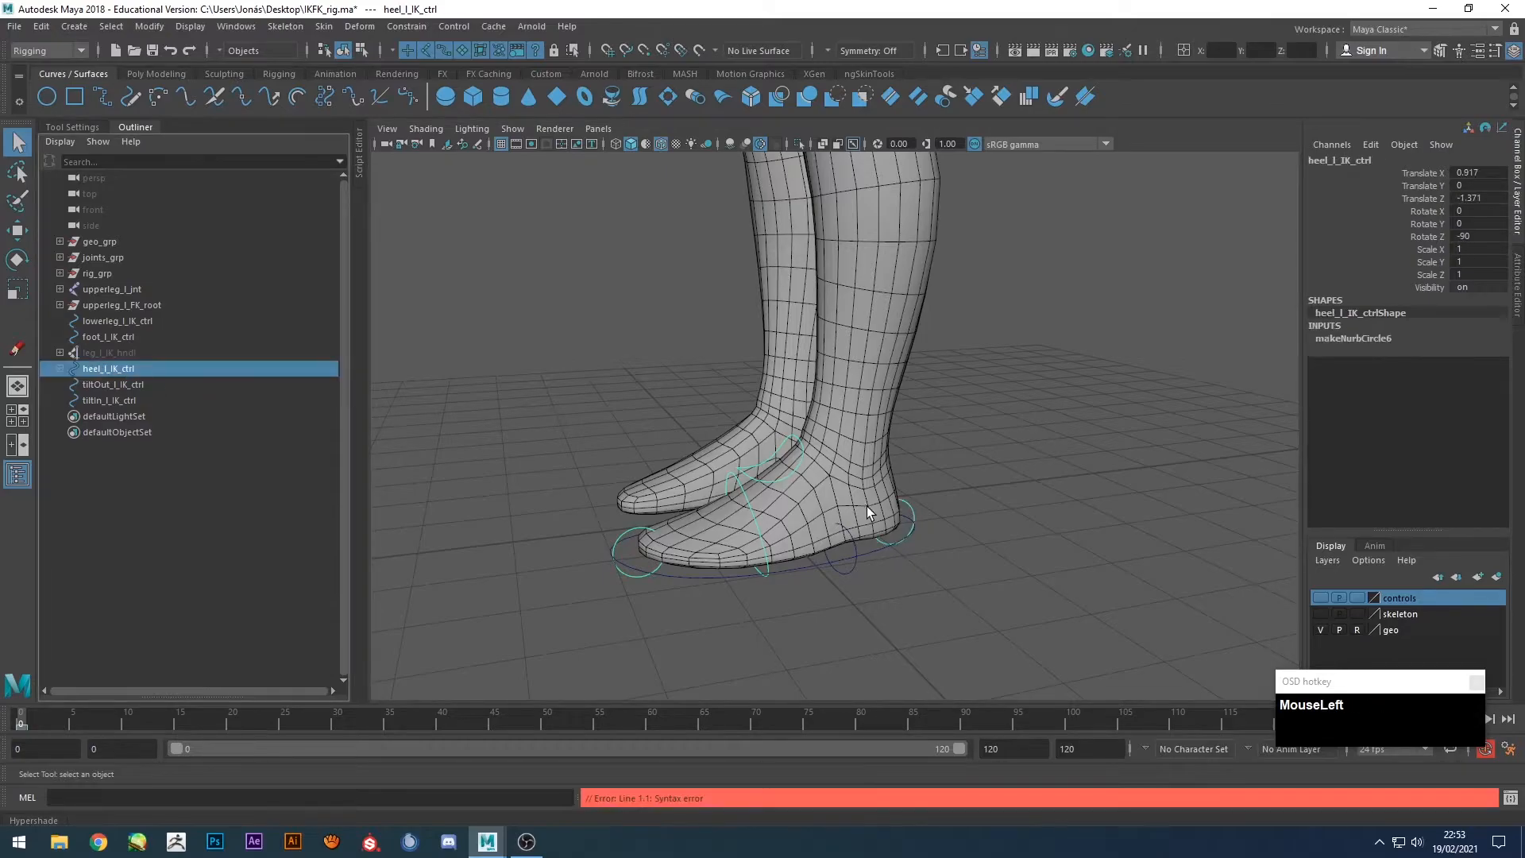
left_click_drag(865, 507, 913, 502, "alt")
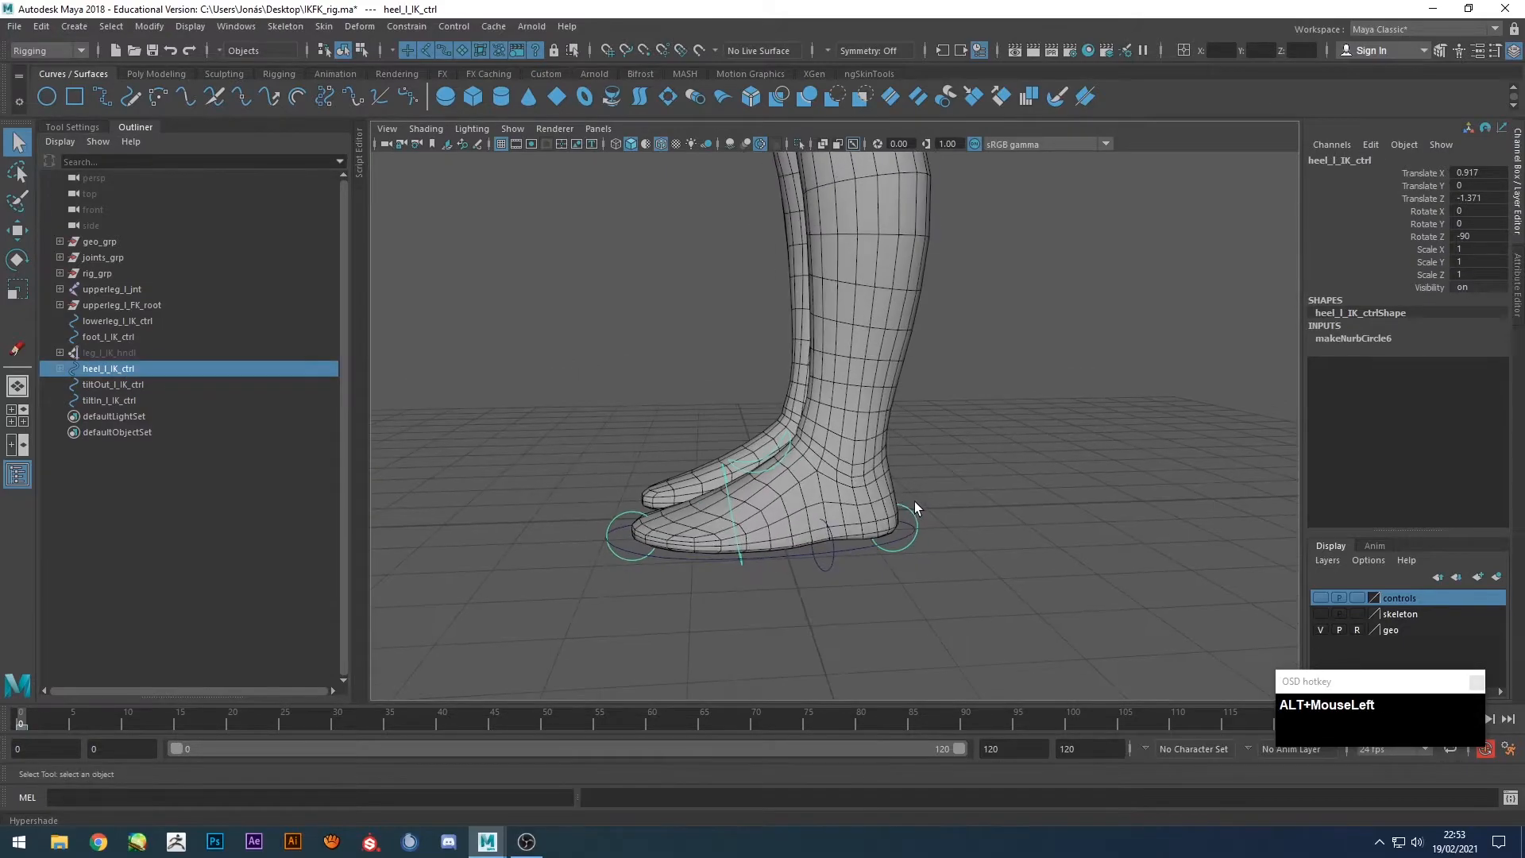
Nest heel_l_IK_ctrl under tiltOut_l_IK_ctrl, inside tiltIn_l_IK_ctrl, and parent that chain under foot_l_IK_ctrl.
middle_click_drag(114, 371, 116, 382)
left_click(116, 370)
left_click(116, 370)
left_click_drag(470, 436, 621, 475, "alt")
middle_click_drag(110, 369, 116, 336)
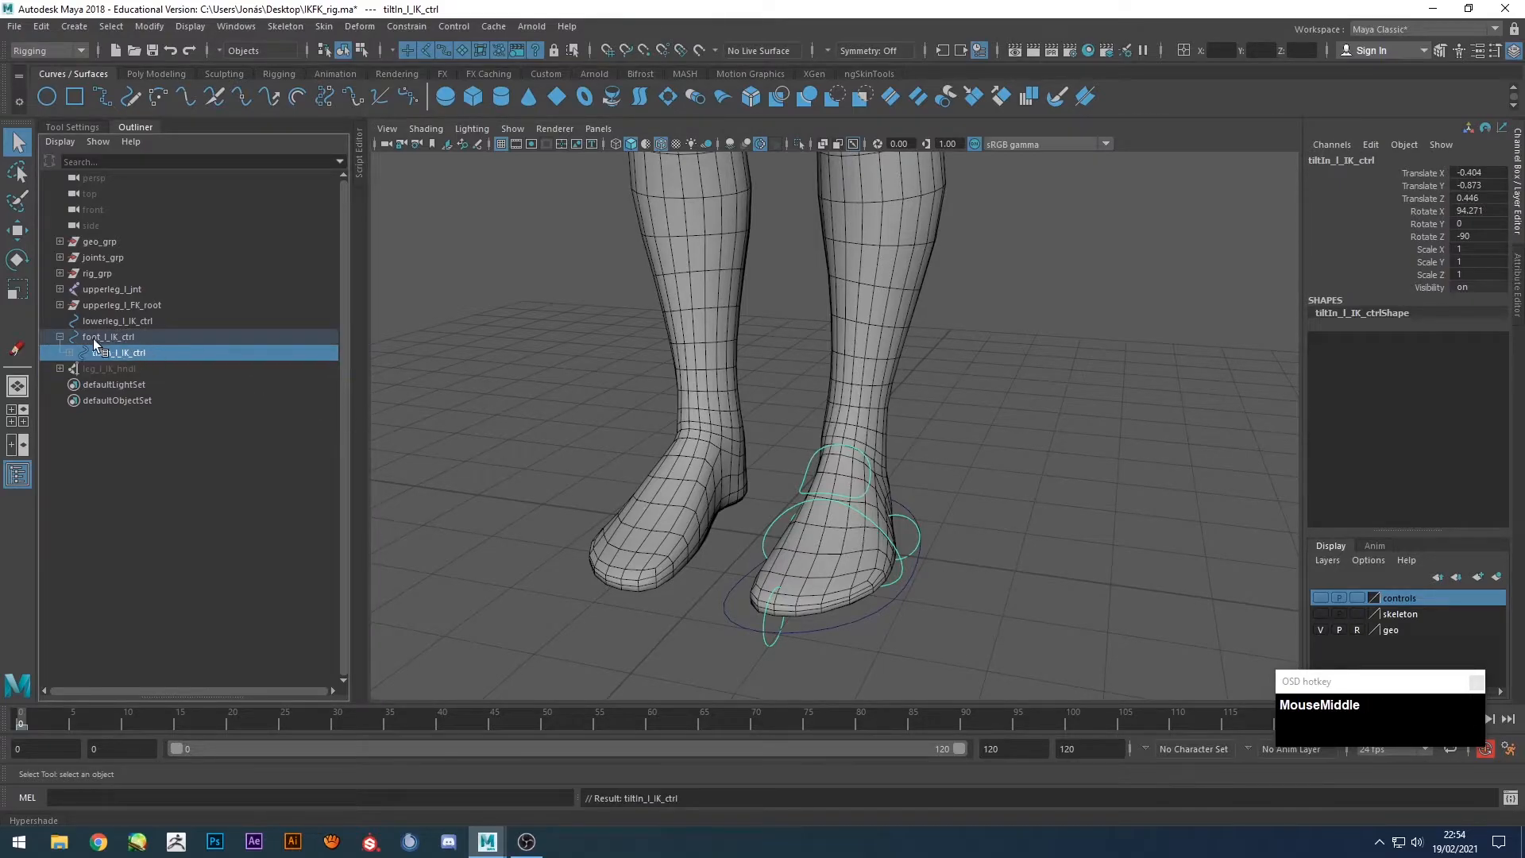
Expand the full foot_l_IK_ctrl hierarchy and unhide the leg_l_IK_hndl IK handle.
left_click(60, 336, "shift")
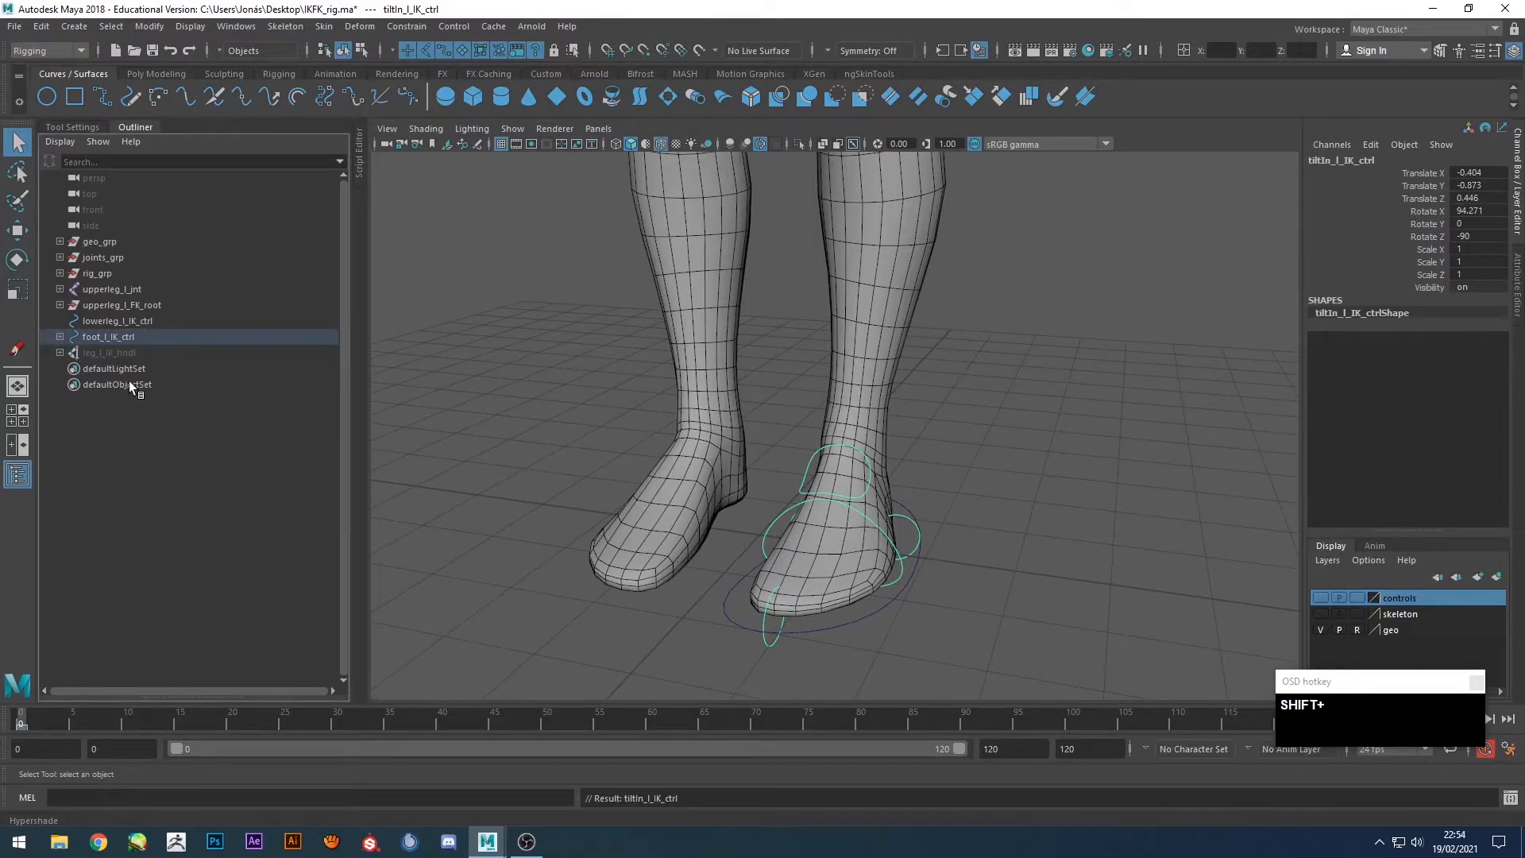
left_click(60, 336, "shift")
left_click_drag(157, 417, 159, 435)
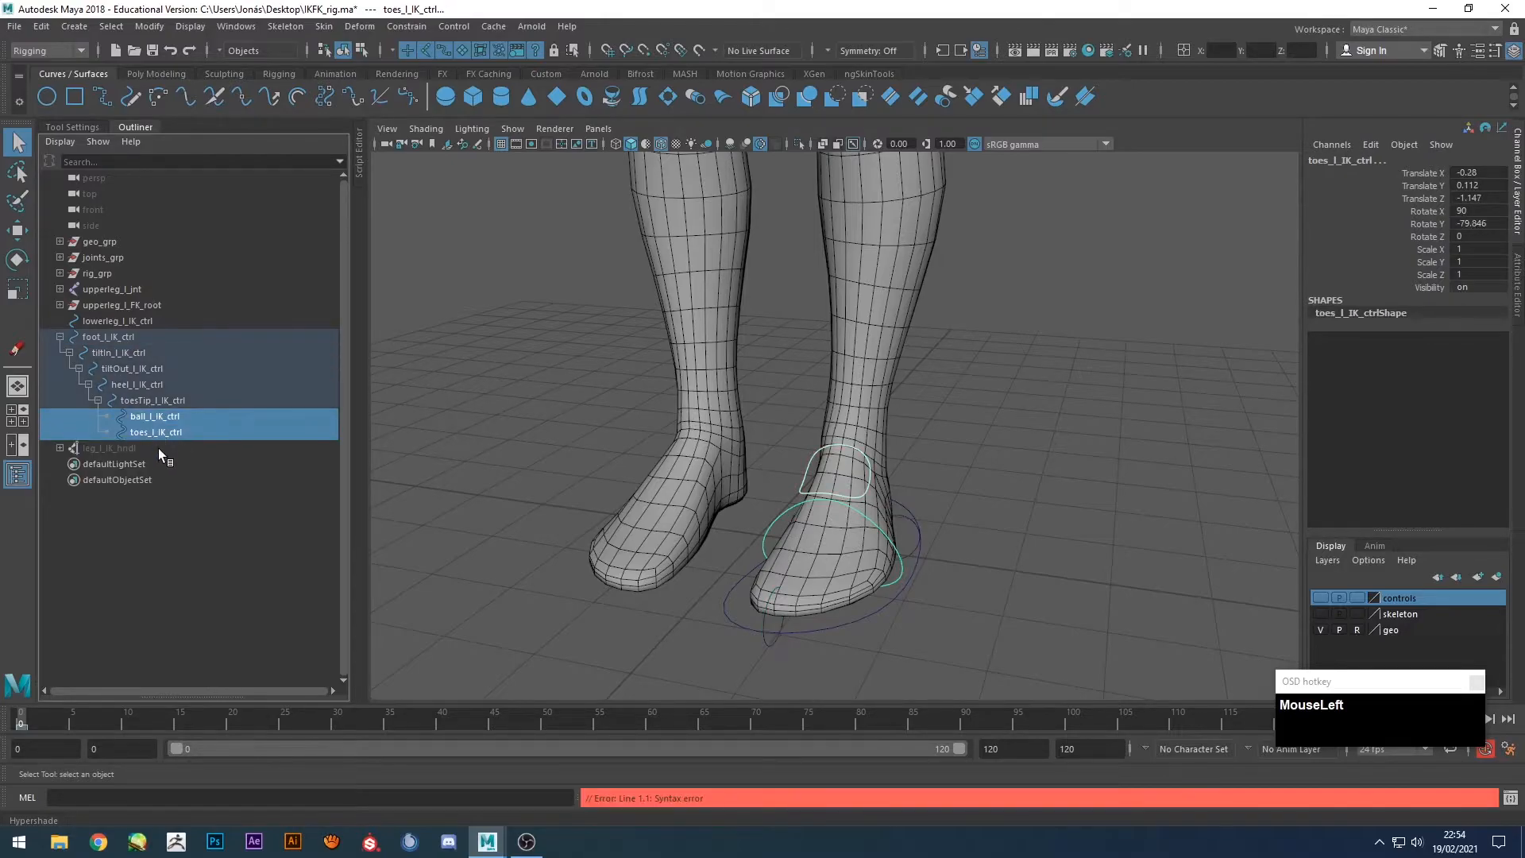
left_click_drag(794, 580, 590, 562, "alt")
left_click_drag(549, 474, 565, 517, "alt")
left_click(527, 467)
left_click_drag(818, 475, 784, 543, "alt")
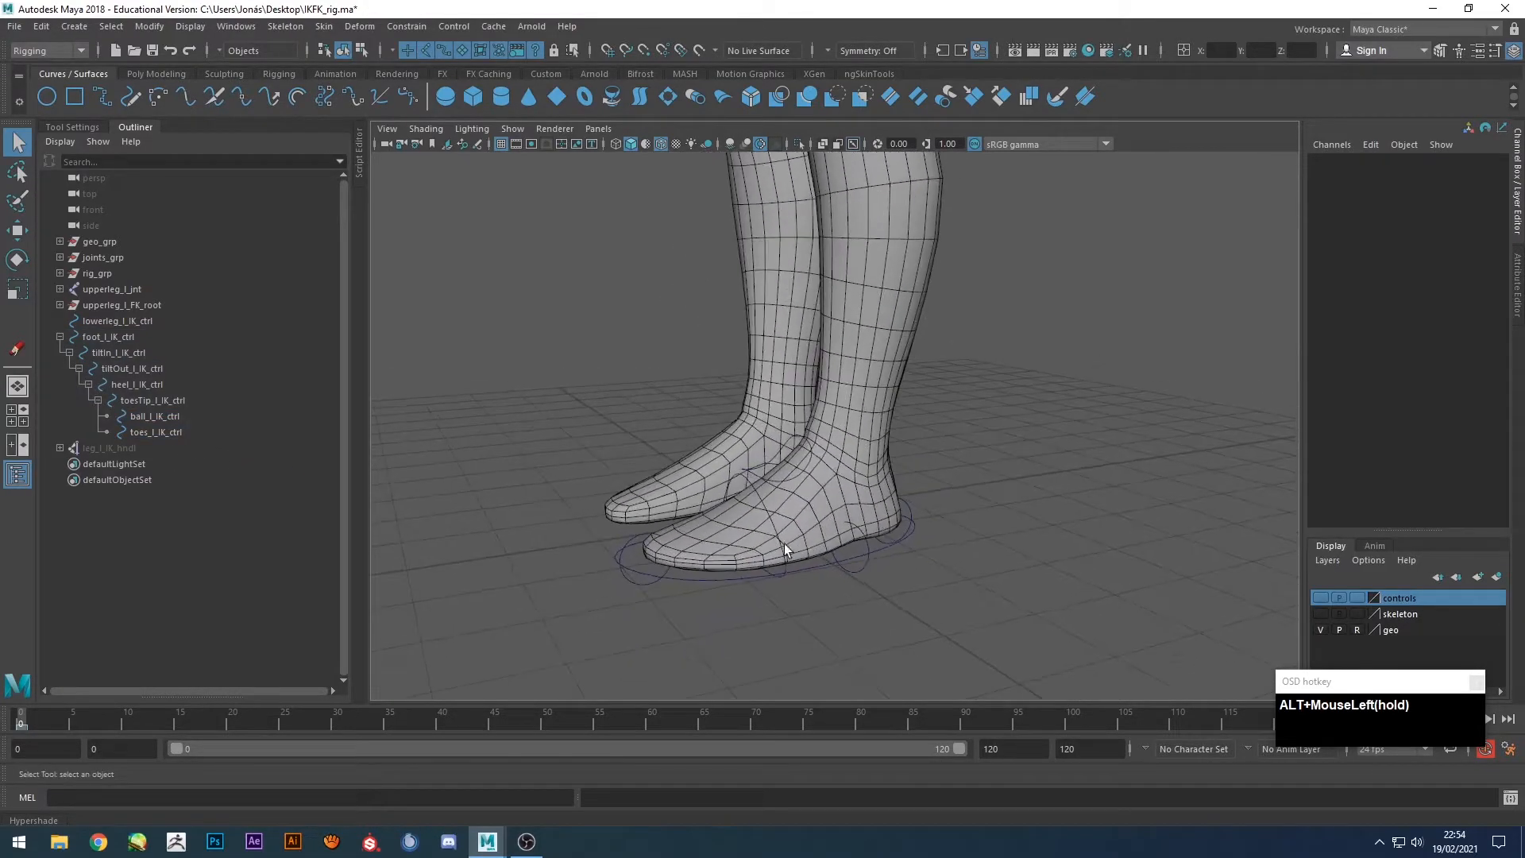
left_click(111, 449)
key("h")
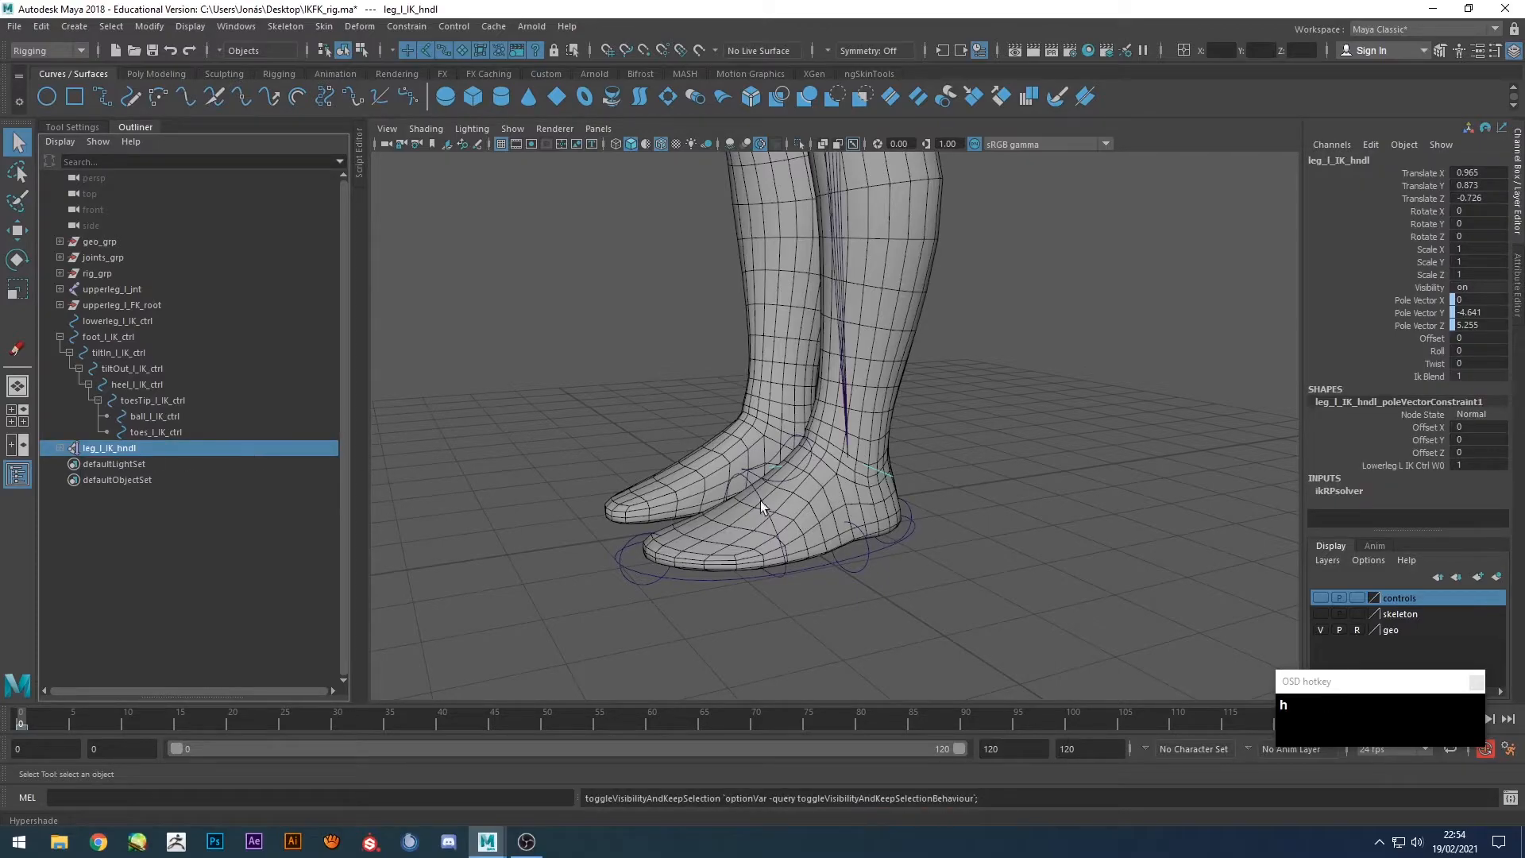
Hide the leg_l_IK_hndl IK handle and parent it under ball_l_IK_ctrl.
key("h")
middle_click_drag(127, 450, 159, 414)
left_click(158, 416)
left_click_drag(510, 473, 781, 472, "alt")
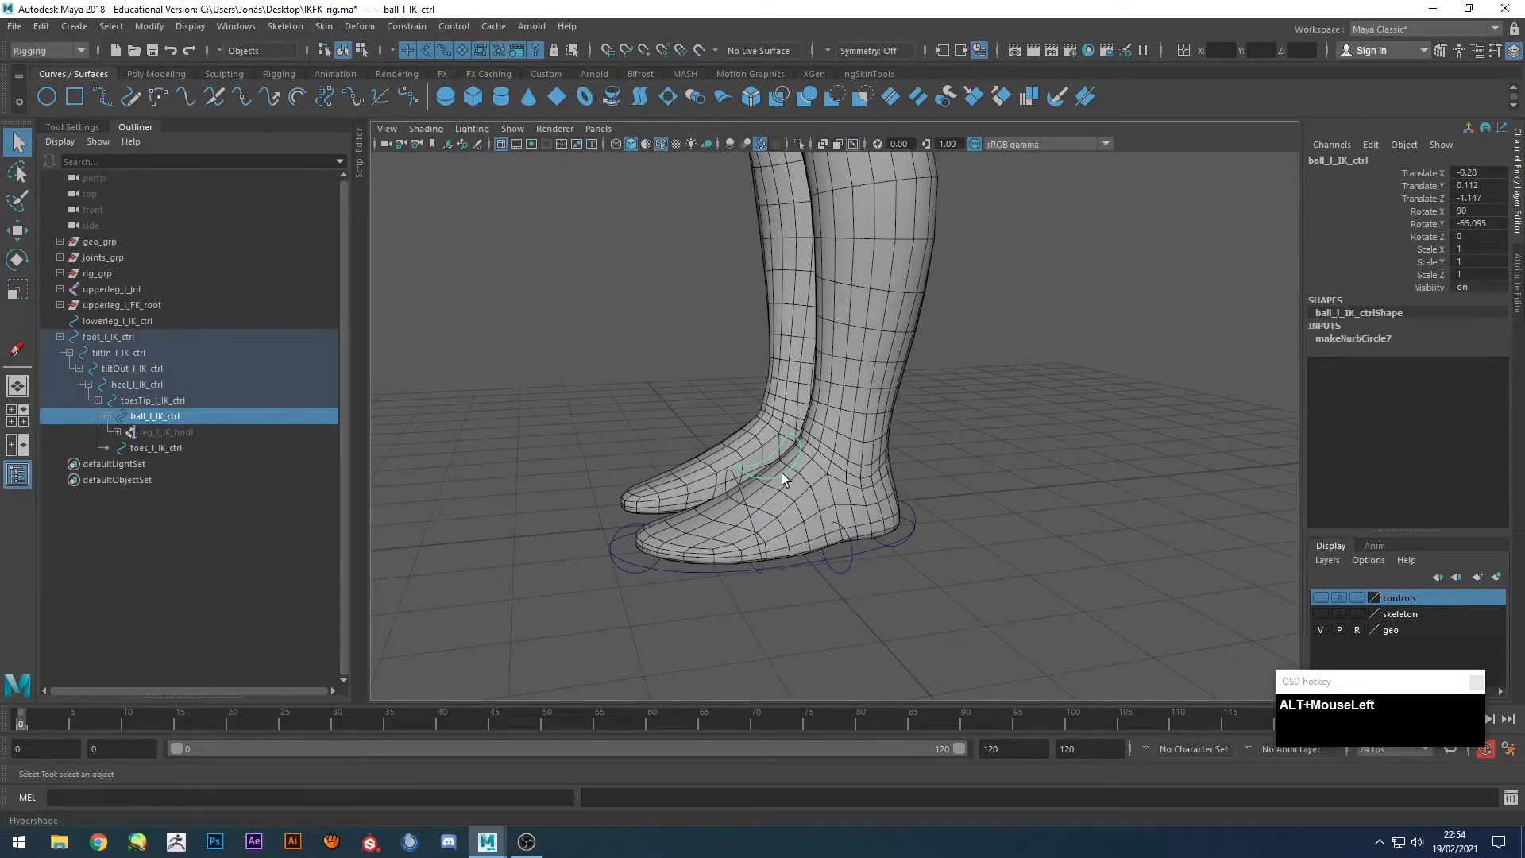
left_click_drag(466, 436, 566, 459, "alt")
left_click(636, 441)
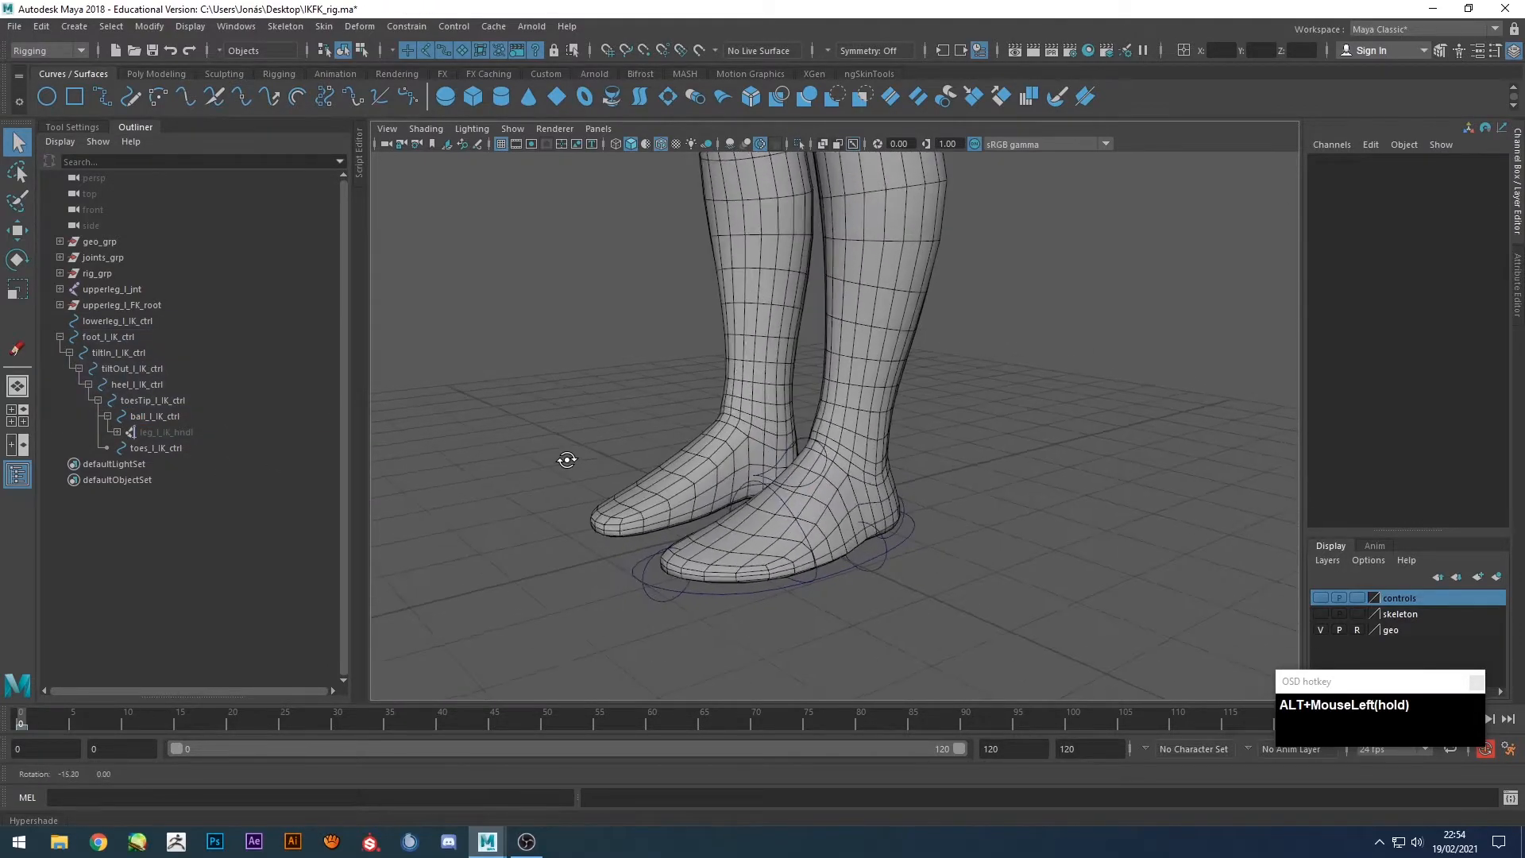
middle_click_drag(599, 479, 627, 453, "alt")
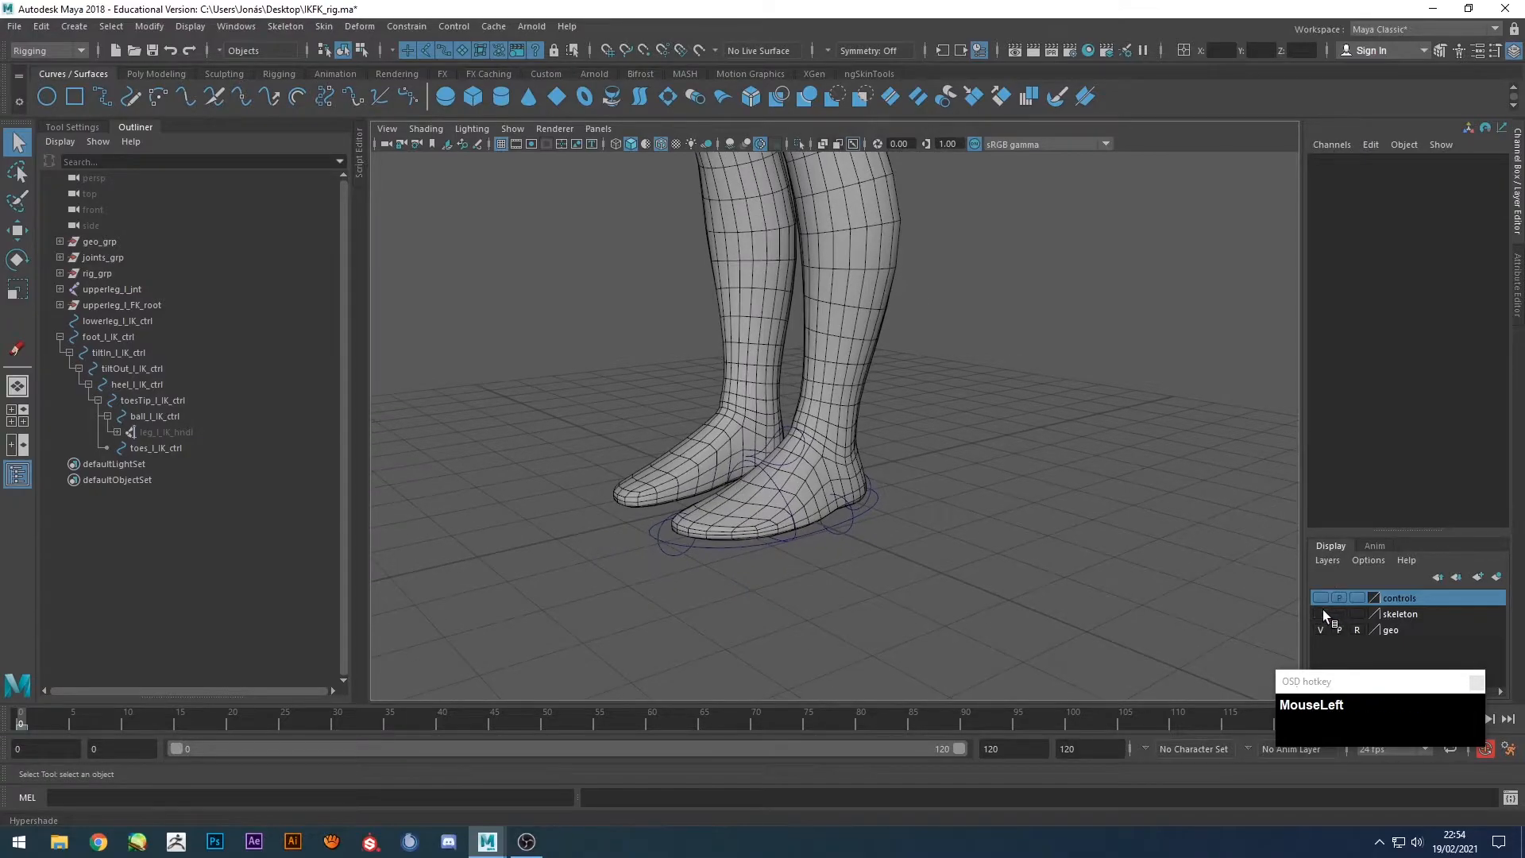
Make the skeleton layer visible and hide the geo layer.
left_click(1320, 614)
left_click(1320, 630)
left_click_drag(1150, 617, 926, 582, "alt")
scroll(770, 560, "up", 3)
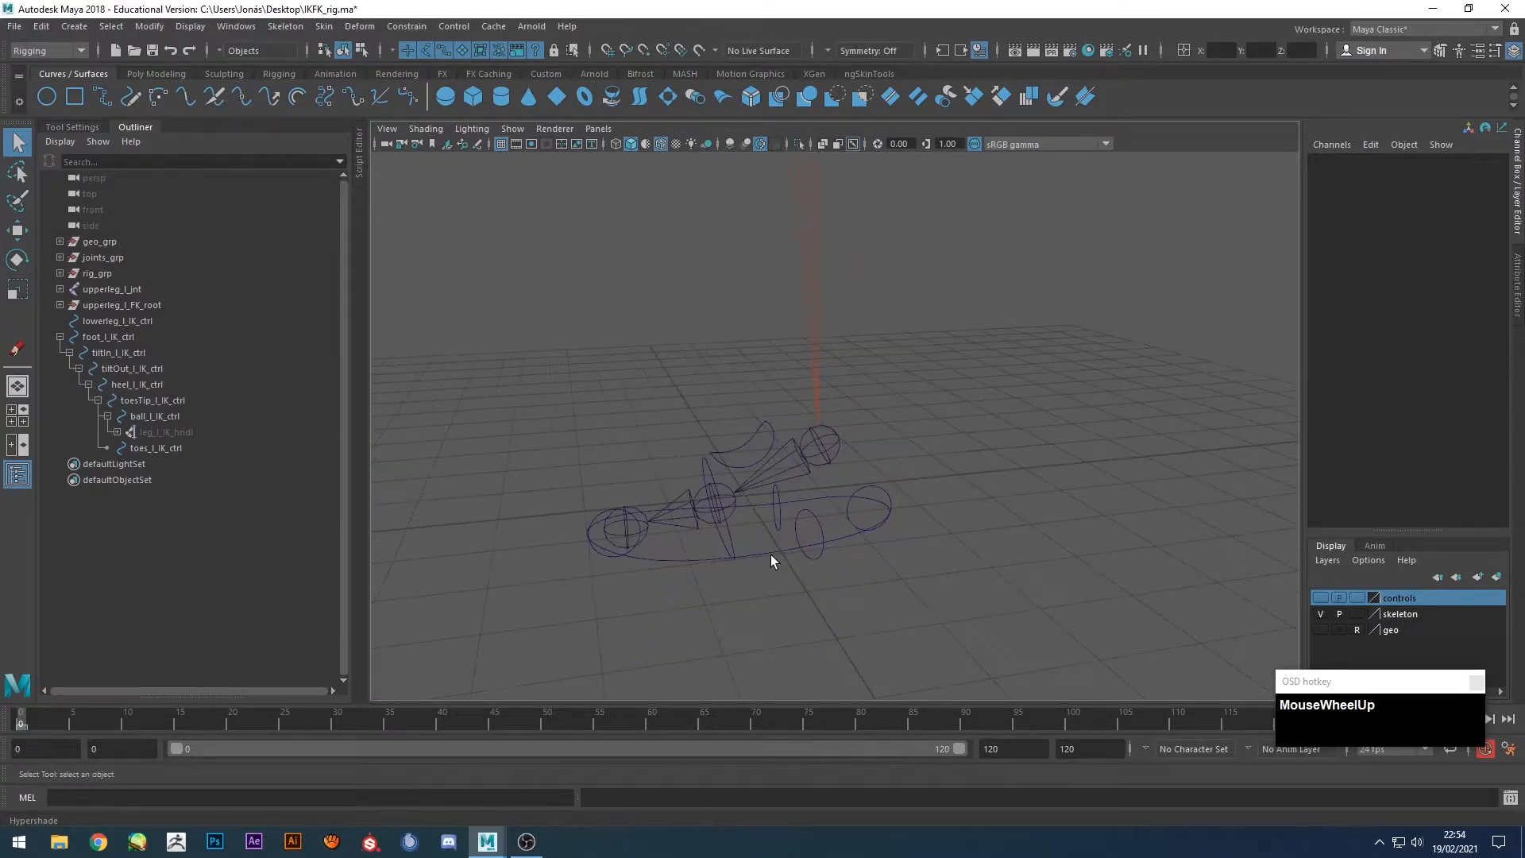
left_click_drag(751, 544, 798, 475, "alt")
Orient-constrain foot_l_jnt to ball_l_IK_ctrl.
left_click(798, 472)
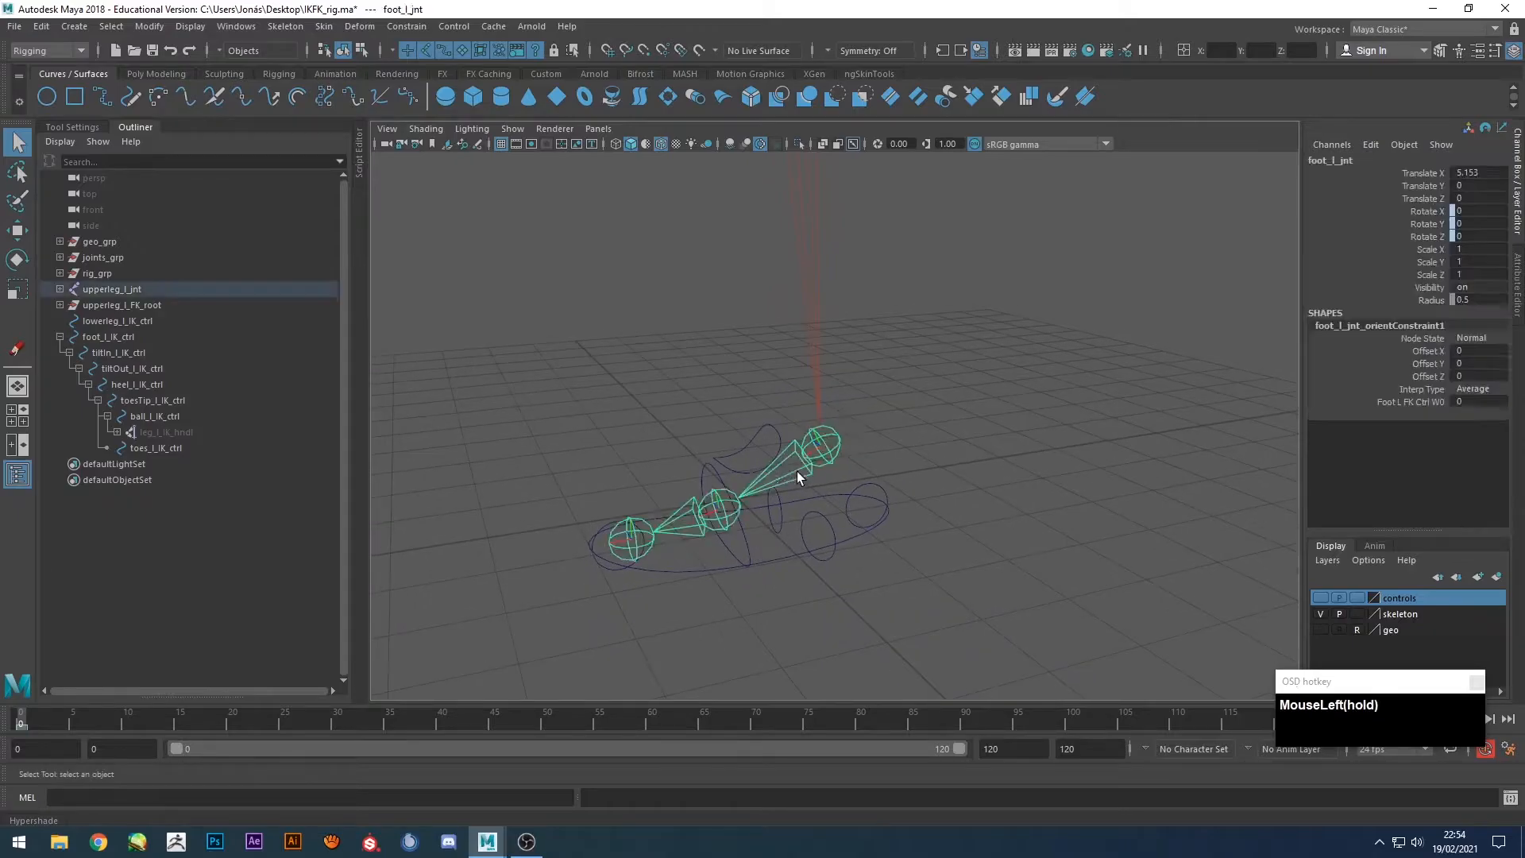
left_click(684, 515)
left_click(783, 479)
left_click(700, 518)
left_click(751, 437)
left_click_drag(742, 430, 761, 445)
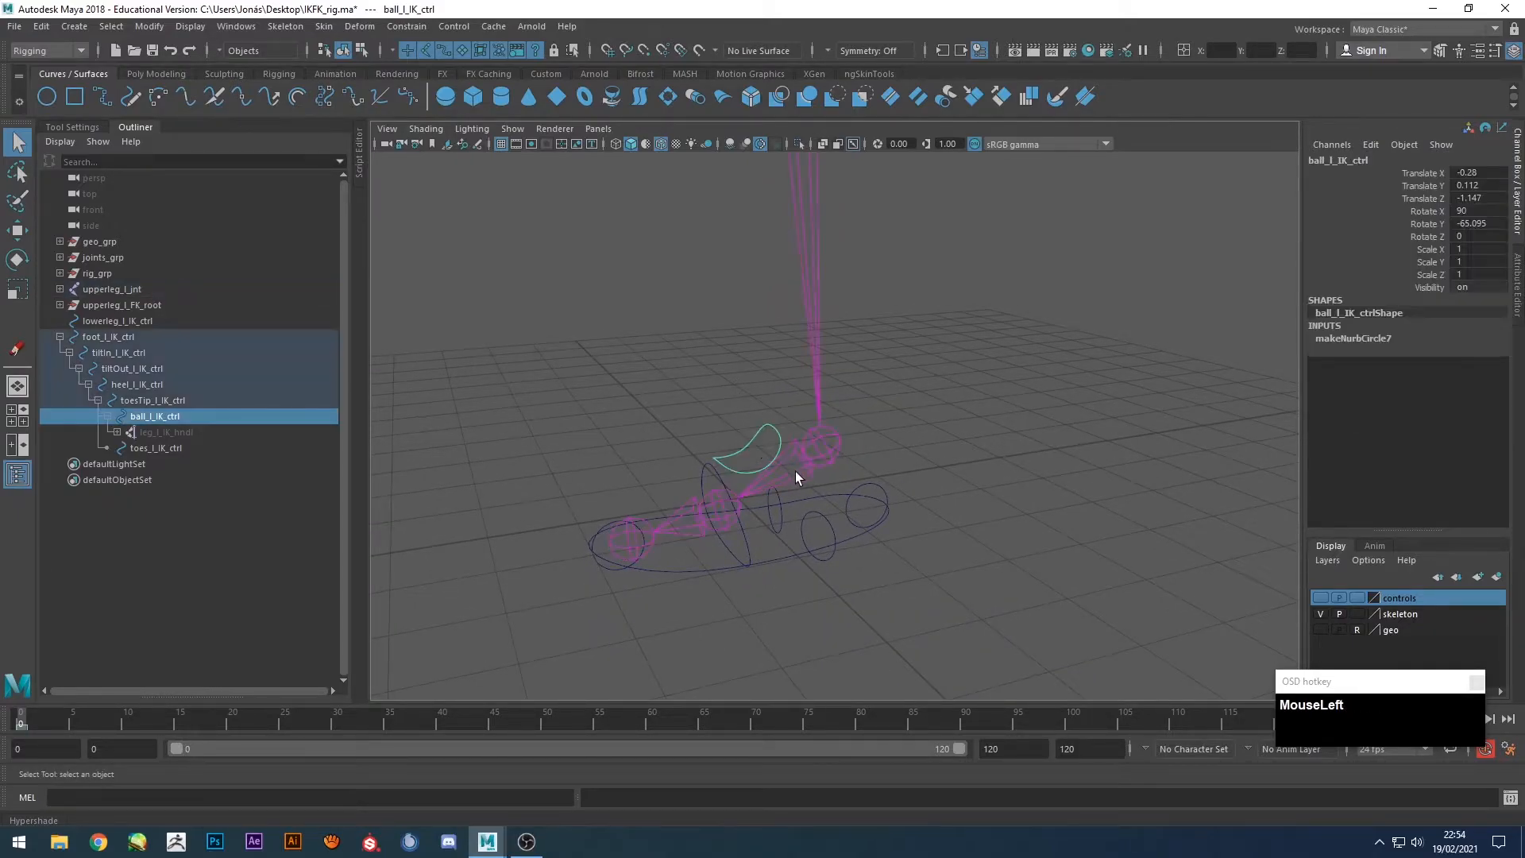
left_click(806, 468, "shift")
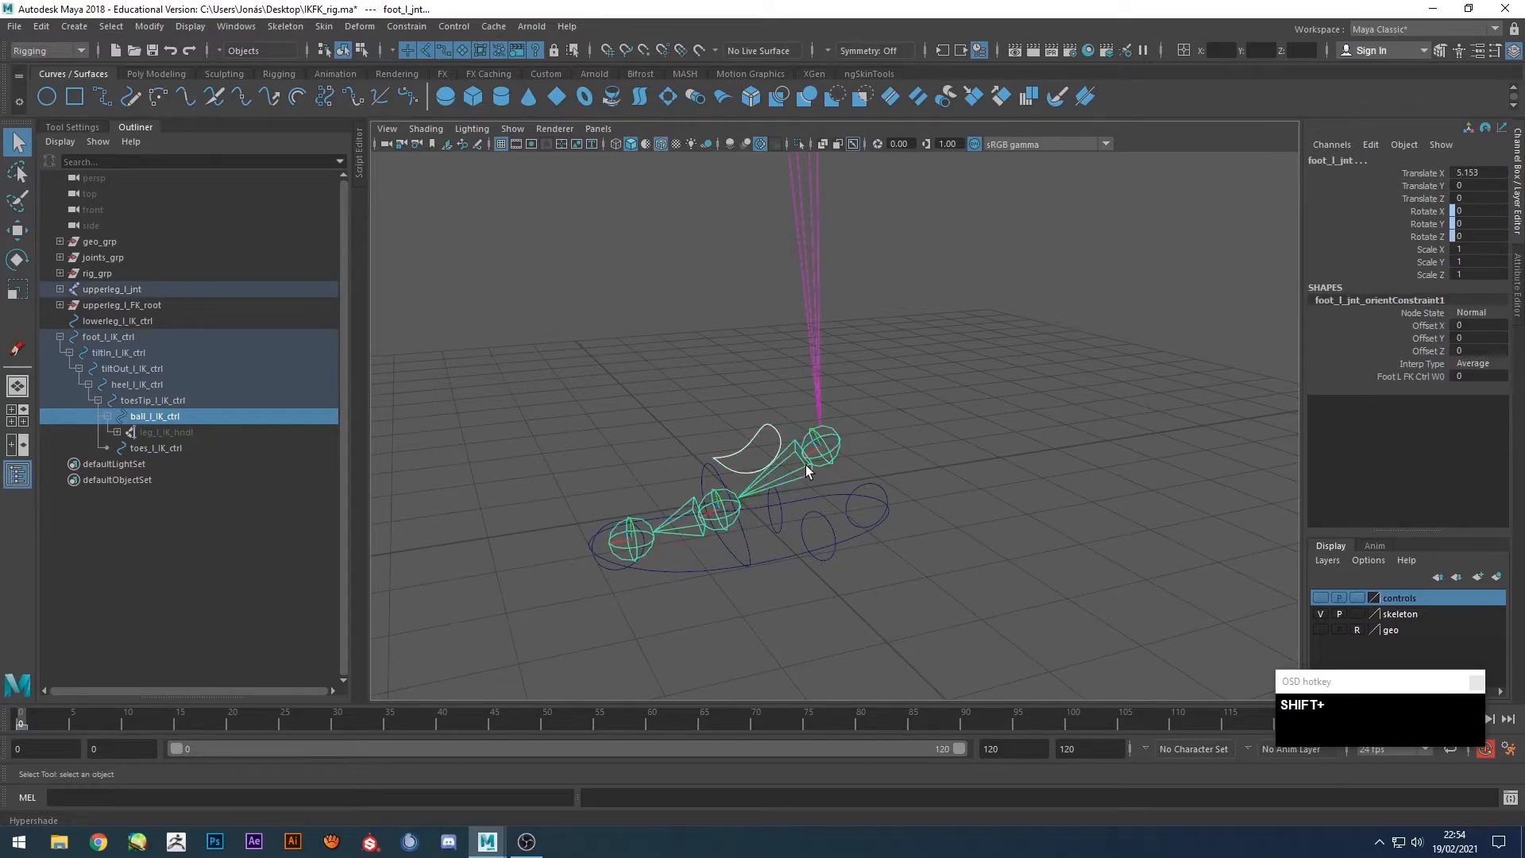
left_click(397, 27)
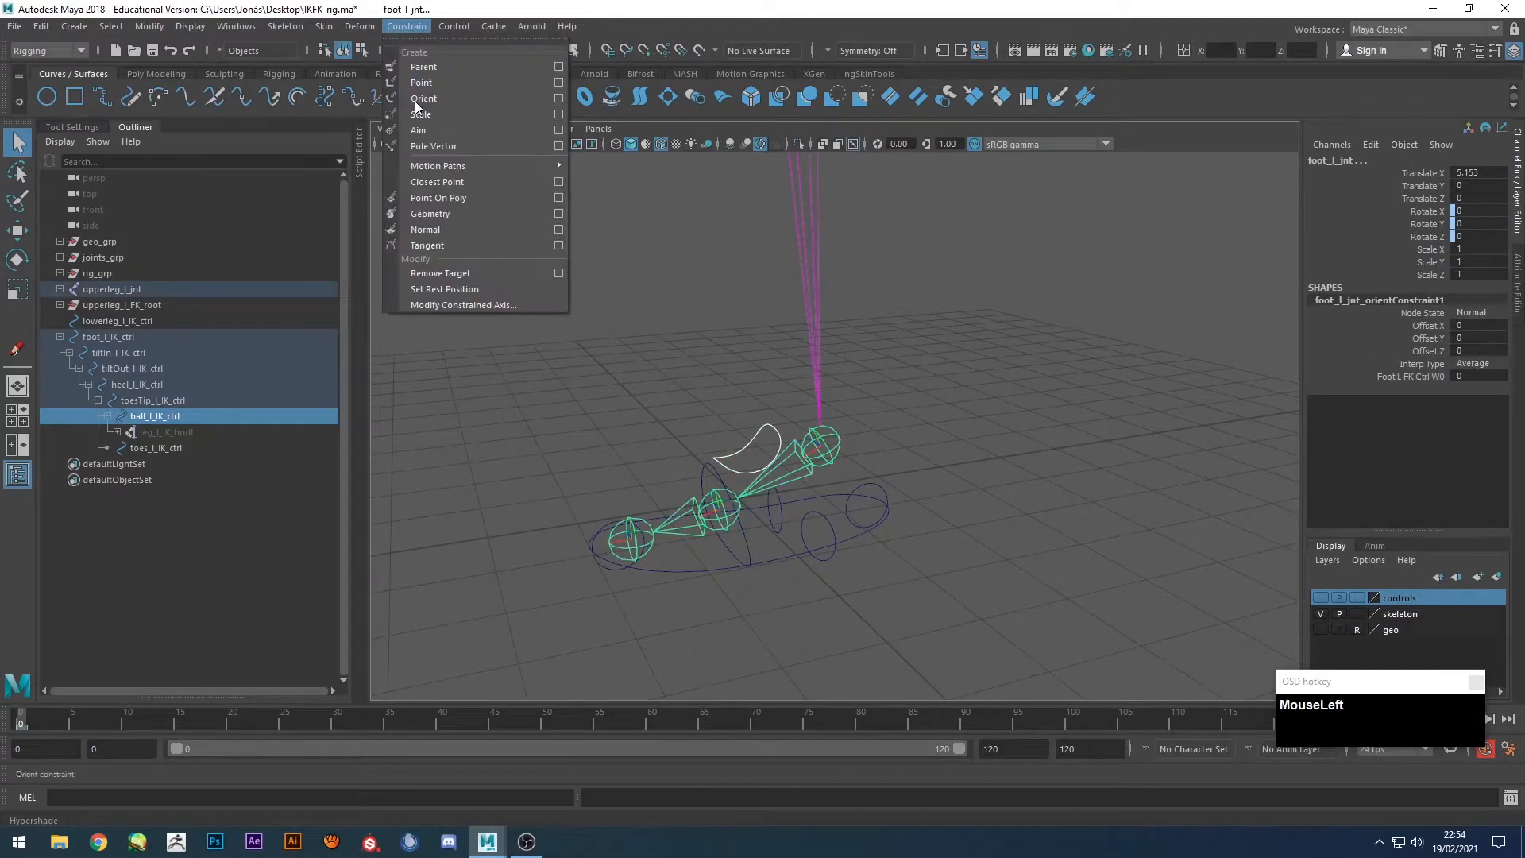
left_click(459, 102)
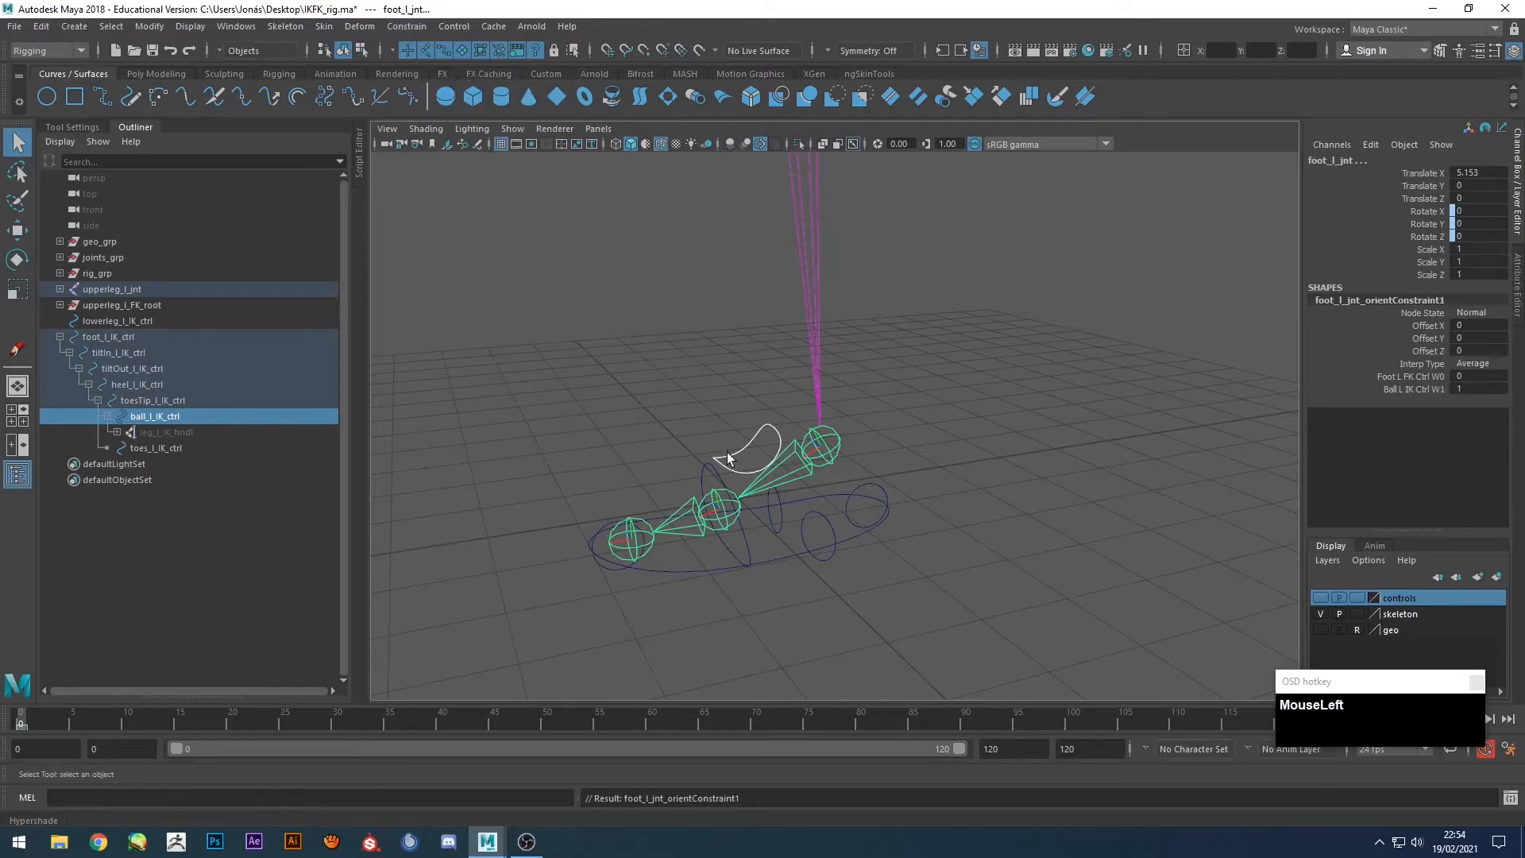
Orient-constrain ball_l_jnt to toes_l_IK_ctrl.
left_click(689, 507)
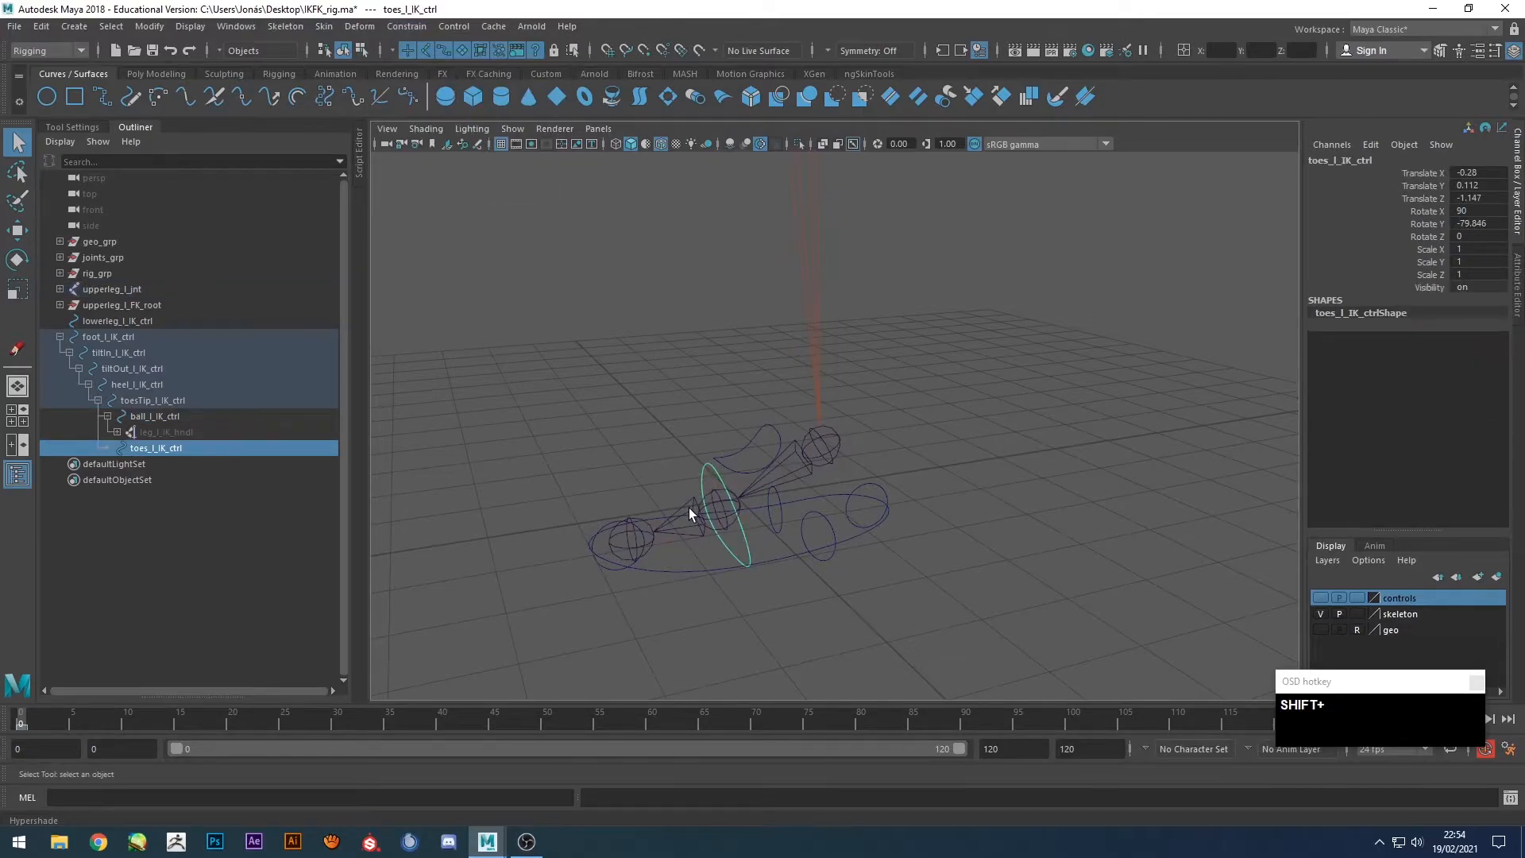
left_click(689, 507, "shift")
key("g")
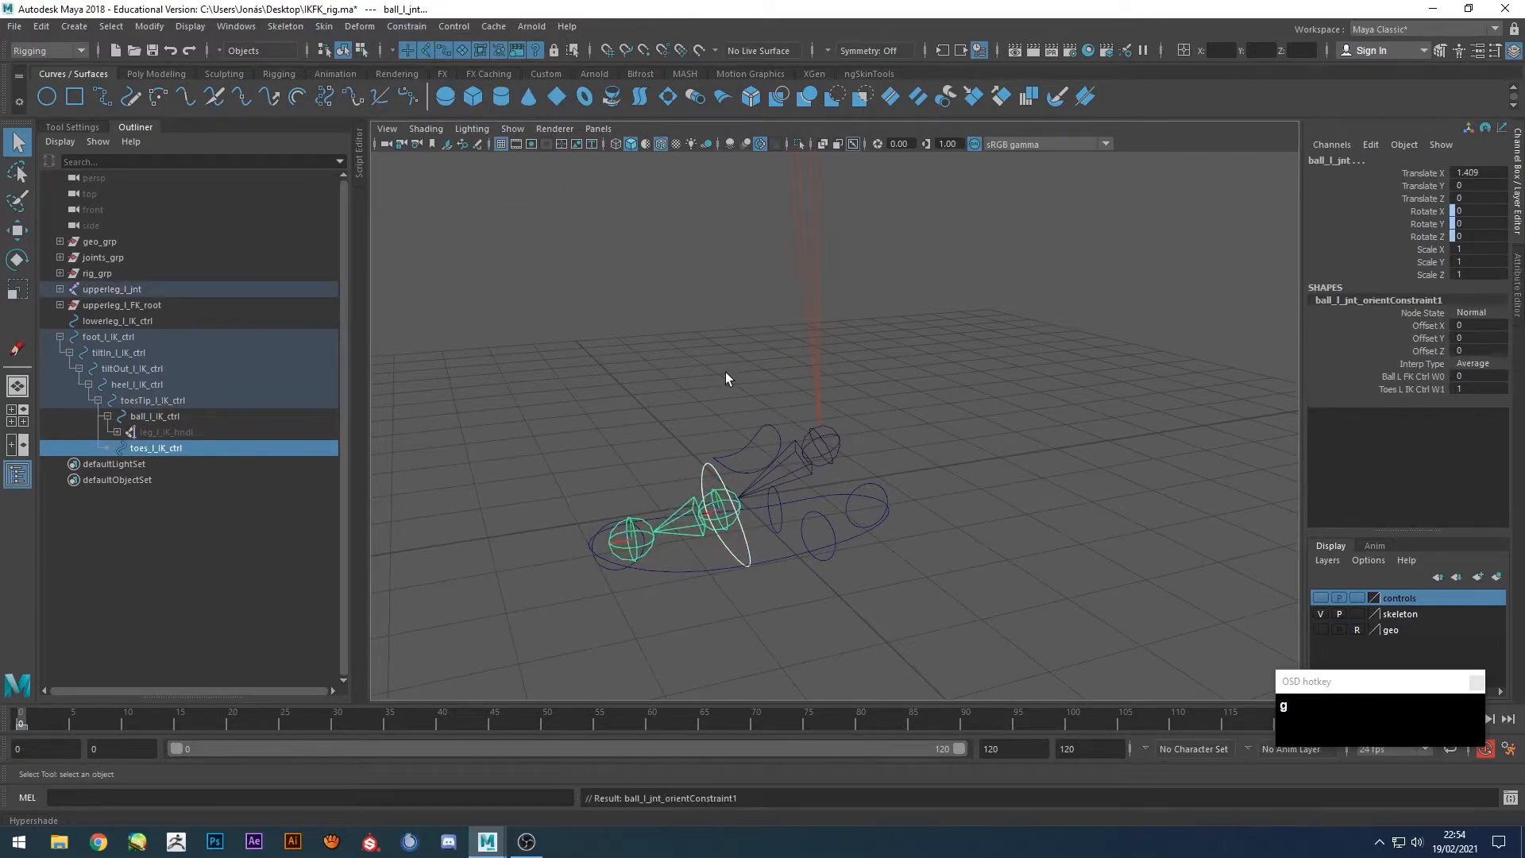
left_click(727, 378)
middle_click_drag(717, 388, 779, 384, "alt")
Check the FK and IK weight attributes of the orient constraints on foot_l_jnt and ball_l_jnt.
left_click(768, 392)
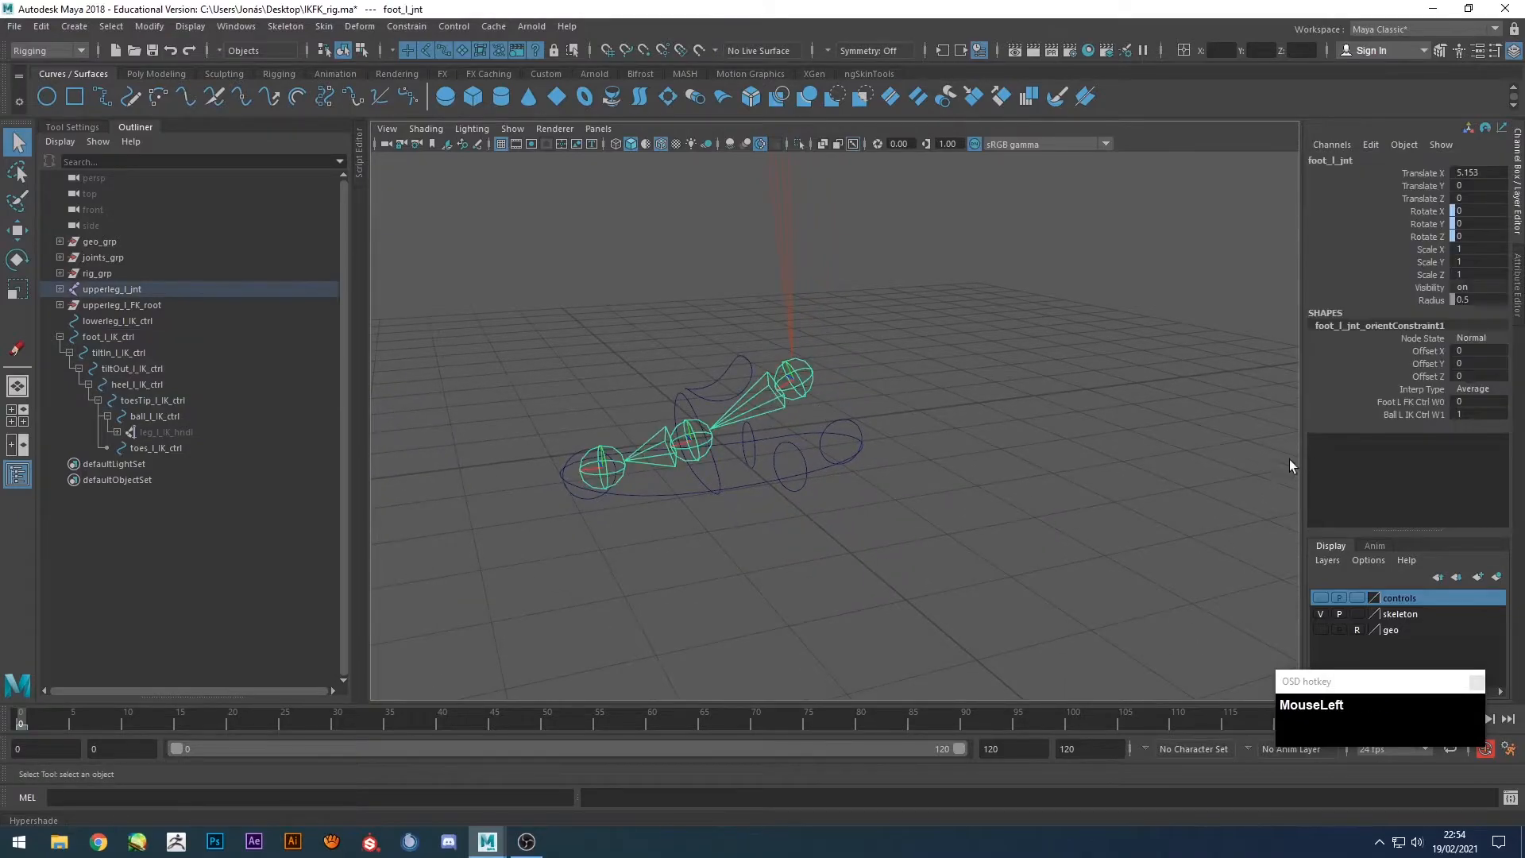
left_click(1392, 402)
left_click(1402, 414)
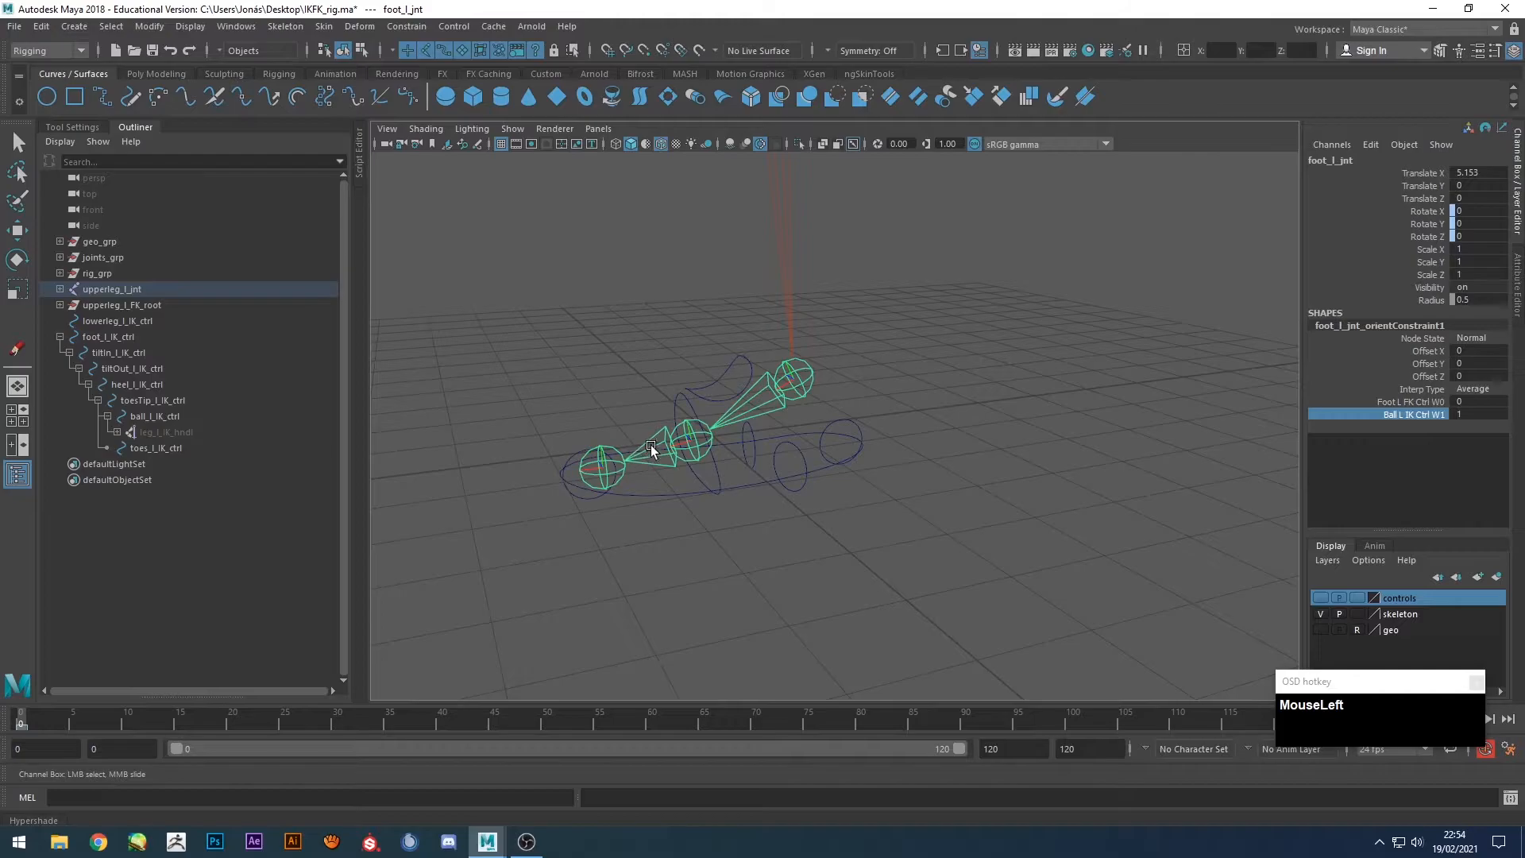
left_click(652, 445)
left_click(1408, 403)
left_click(1412, 415)
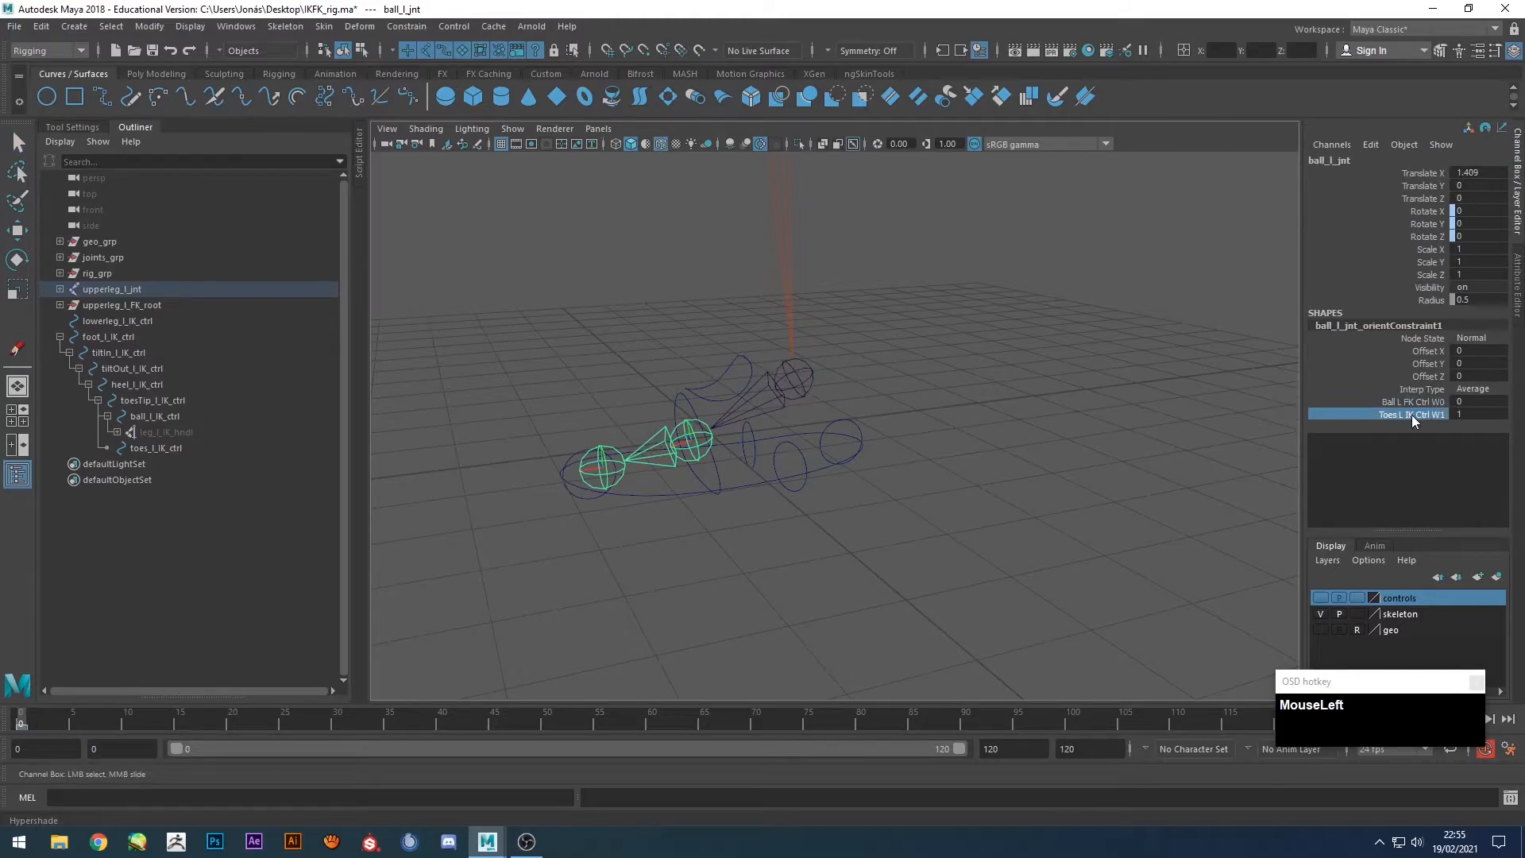
left_click(985, 432)
Examine the rig while toggling the controls and skeleton layers, and inspect the contents of upperleg_l_FK_root.
left_click_drag(969, 474, 1151, 548, "alt")
left_click(1321, 614)
scroll(983, 503, "down", 2)
left_click_drag(983, 502, 1016, 496, "alt")
left_click(1319, 596)
left_click_drag(1159, 516, 955, 470, "alt")
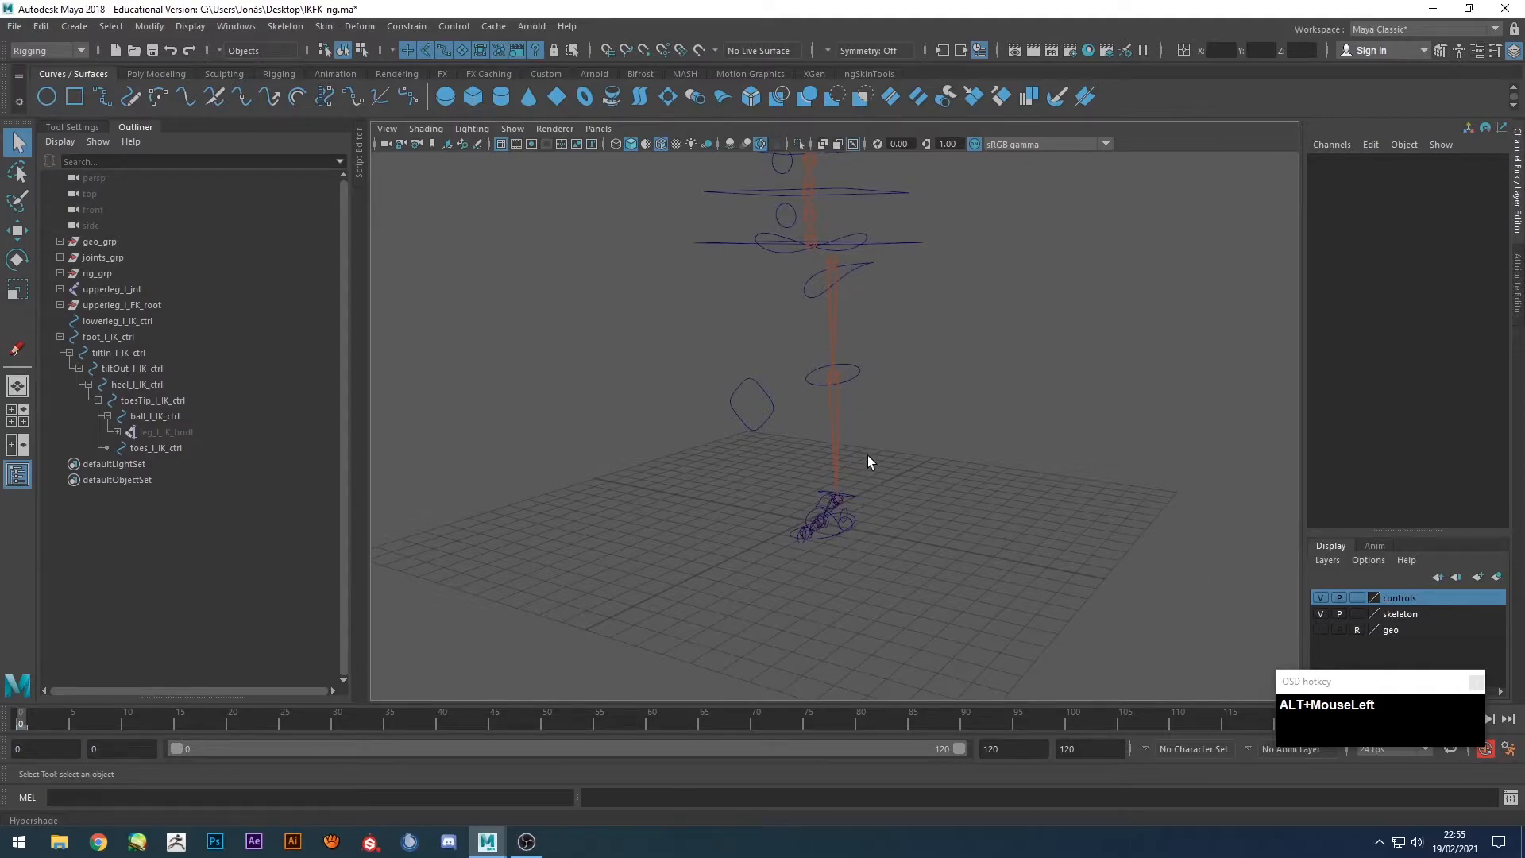
left_click_drag(943, 486, 890, 480, "alt")
left_click(1316, 597)
left_click(1320, 613)
left_click_drag(989, 480, 947, 503, "alt")
left_click(1320, 613)
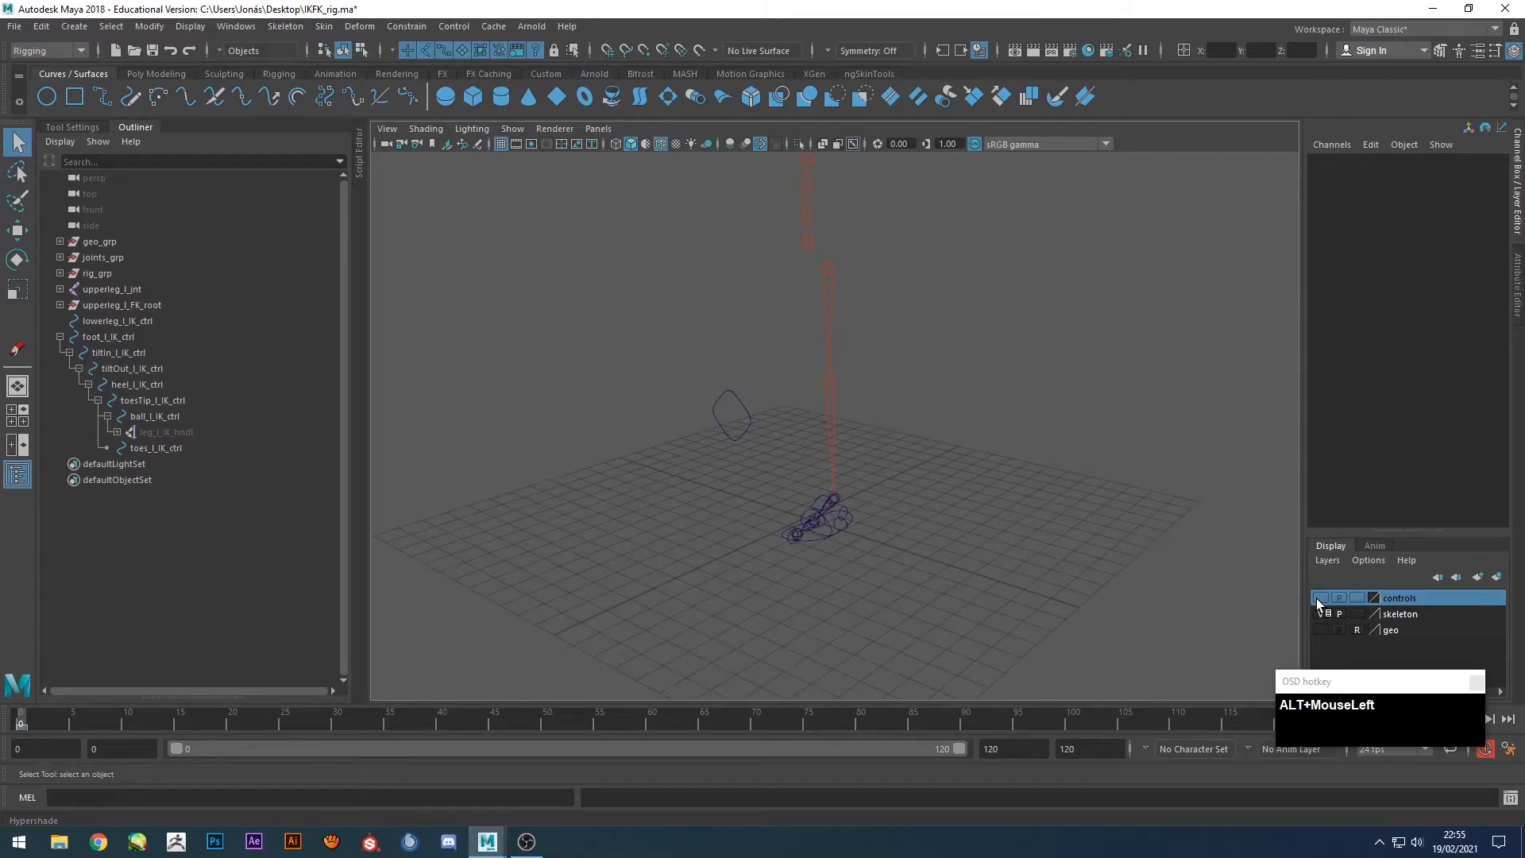
left_click_drag(980, 463, 989, 460, "alt")
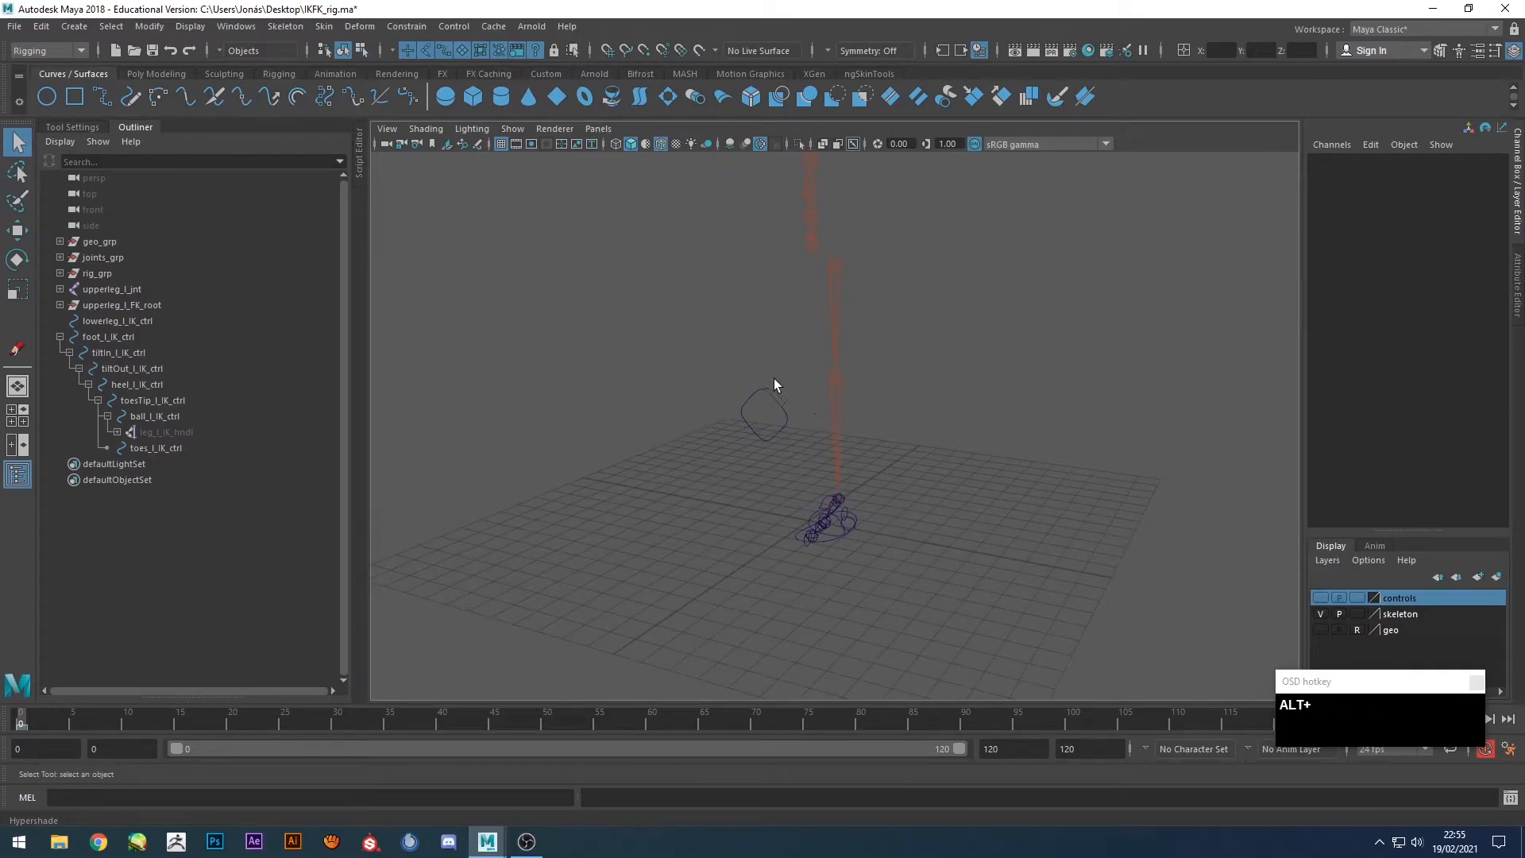
left_click_drag(854, 494, 589, 402, "alt")
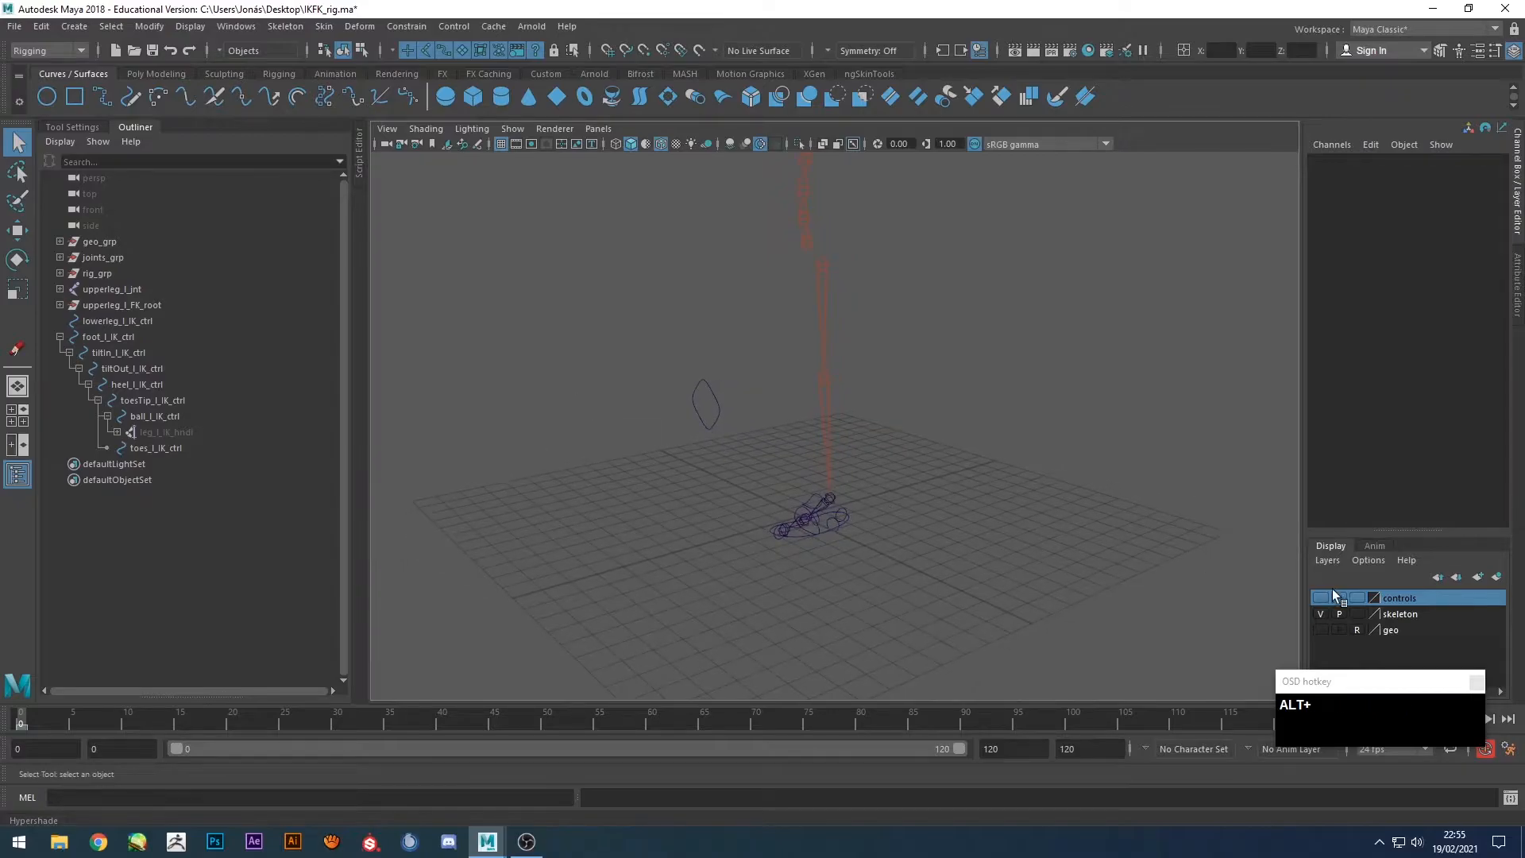
left_click(60, 305)
left_click(112, 321)
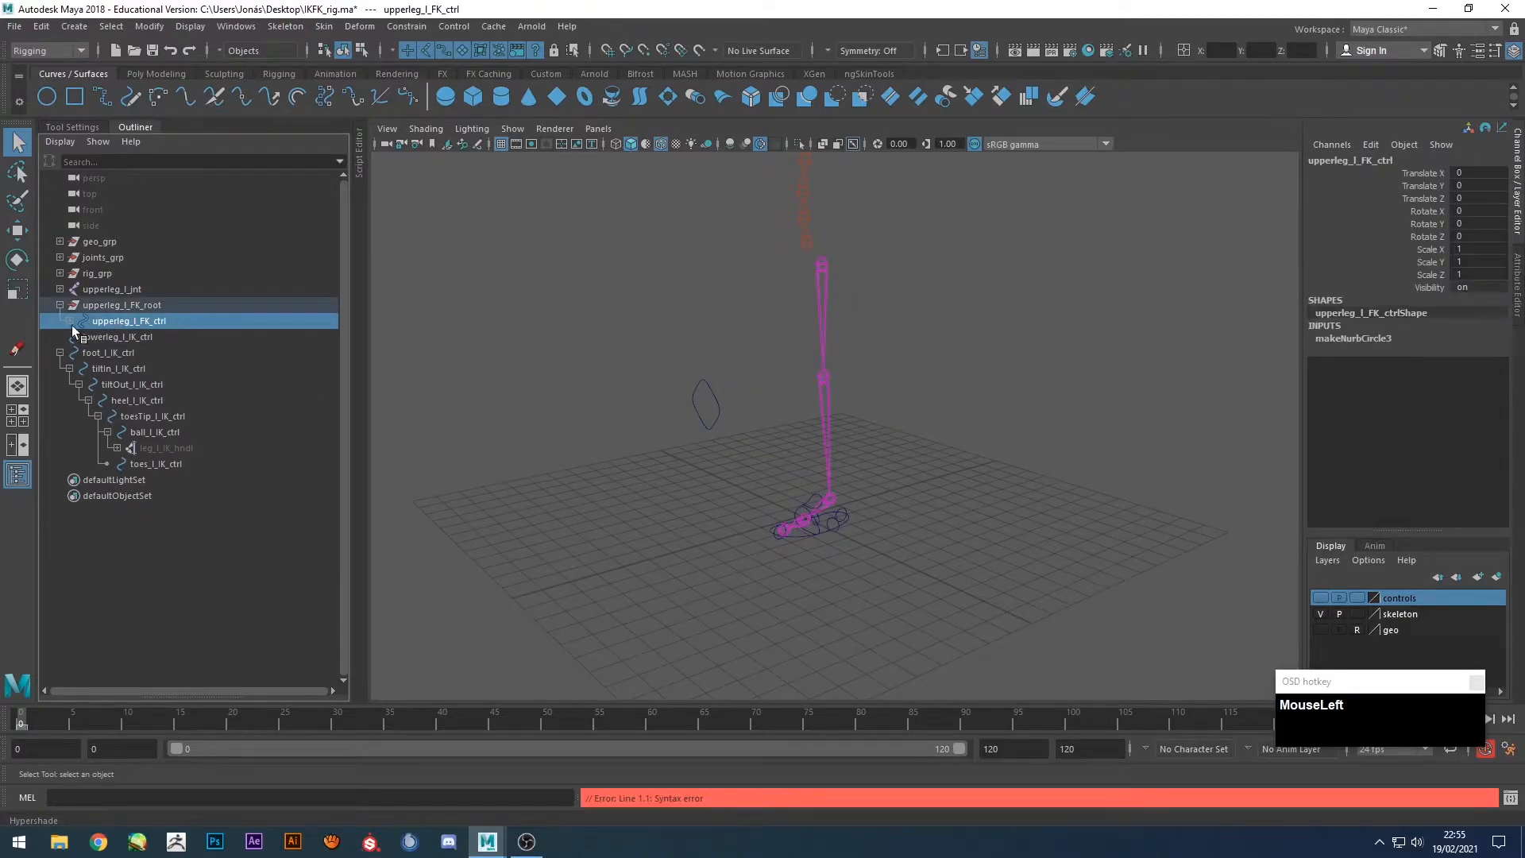
left_click(59, 304)
Rotate ball_l_IK_ctrl as a test, undo the rotation and deselect the control.
left_click_drag(628, 493, 671, 478, "alt")
scroll(779, 532, "up", 5)
middle_click_drag(847, 505, 847, 374, "alt")
left_click_drag(822, 456, 801, 466, "alt")
left_click(779, 478)
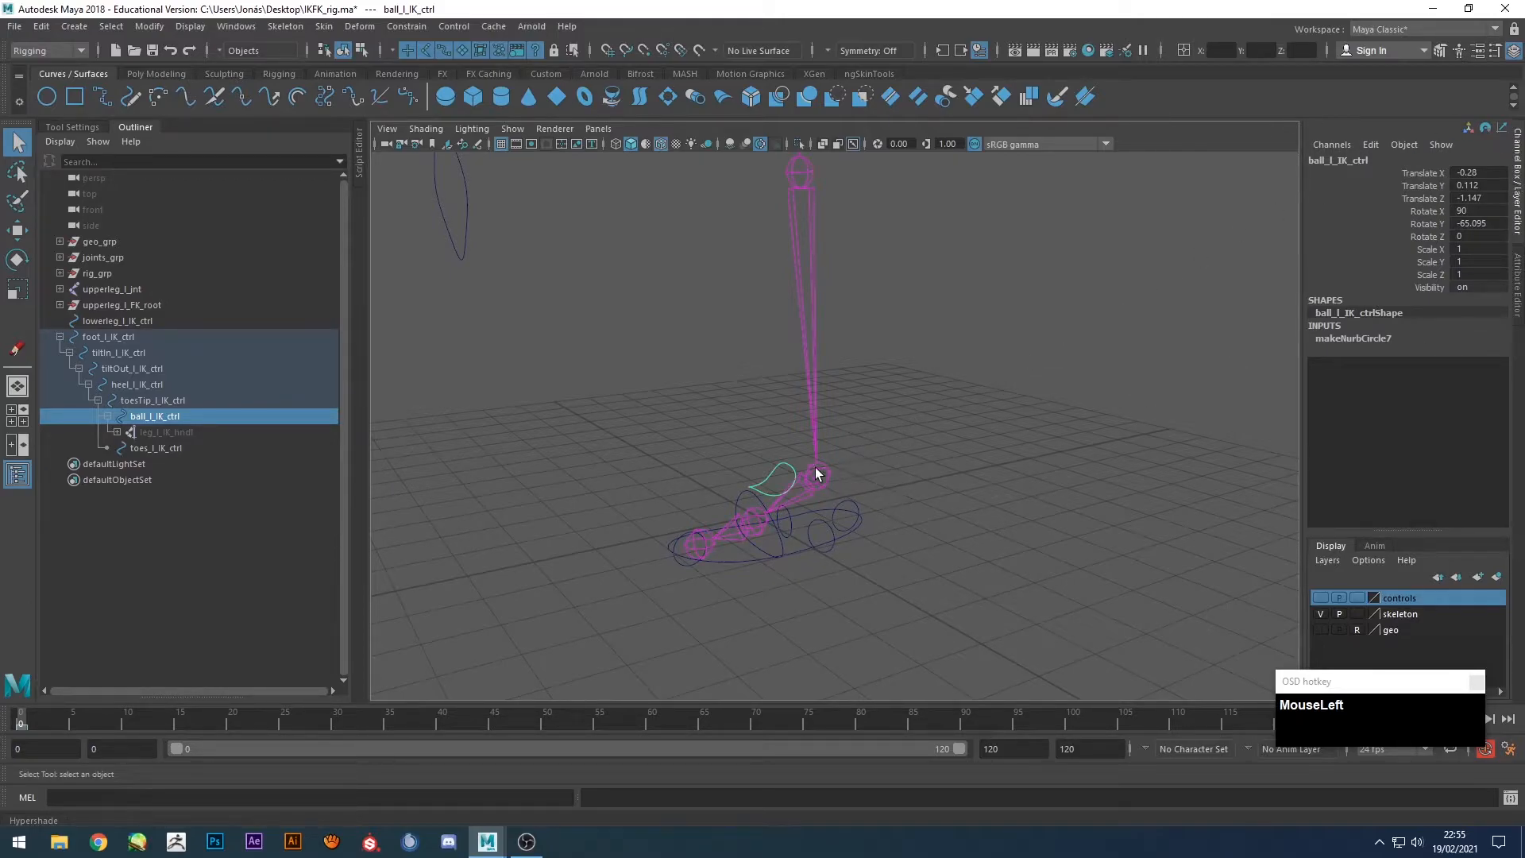
key("e")
left_click_drag(722, 384, 670, 416)
key("ctrl+z")
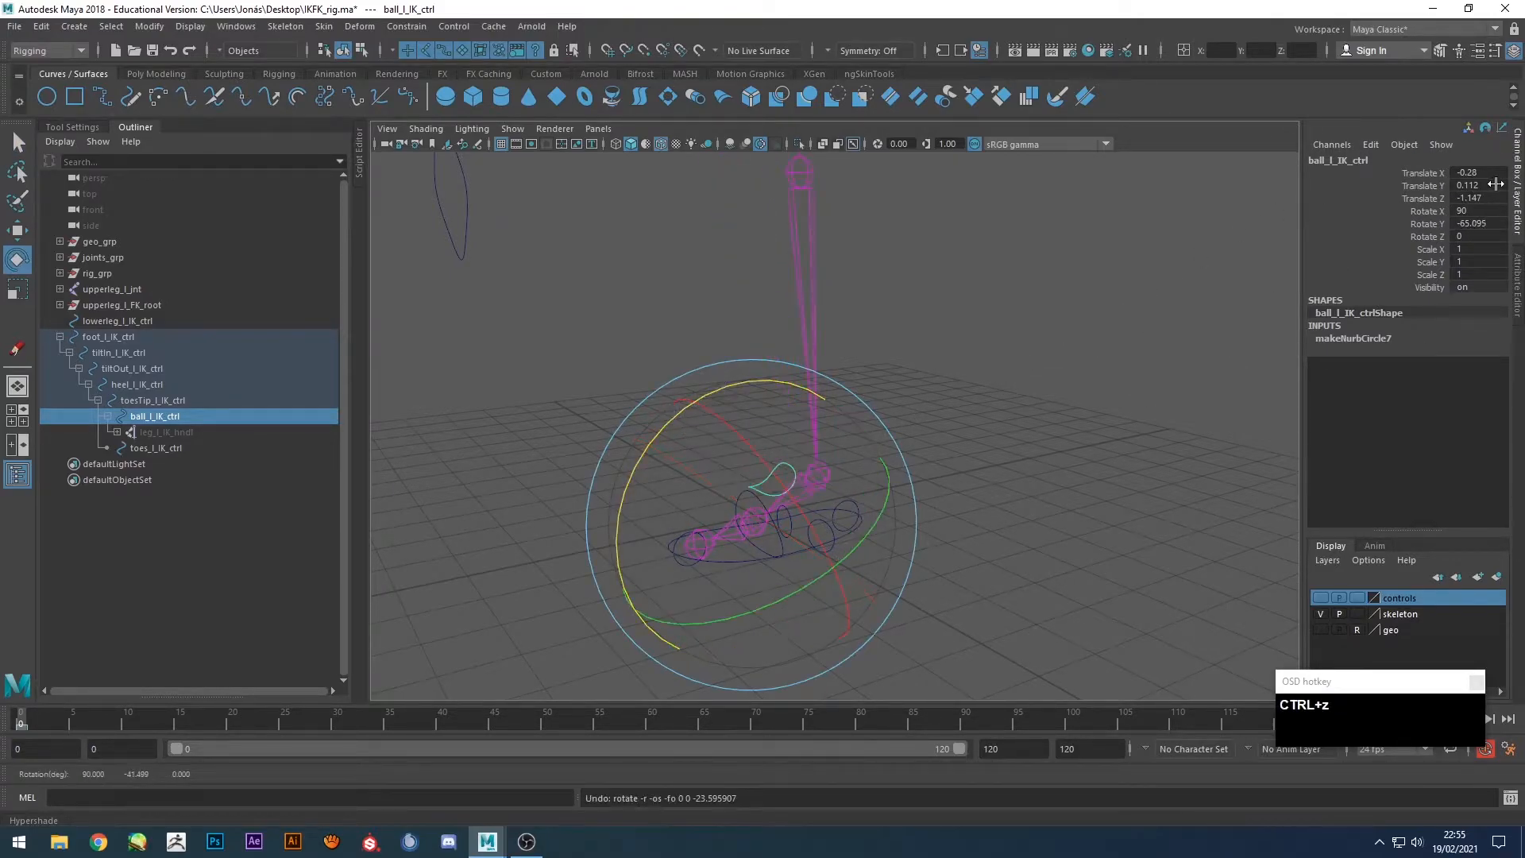
left_click_drag(1064, 413, 1015, 415, "alt")
left_click(740, 412)
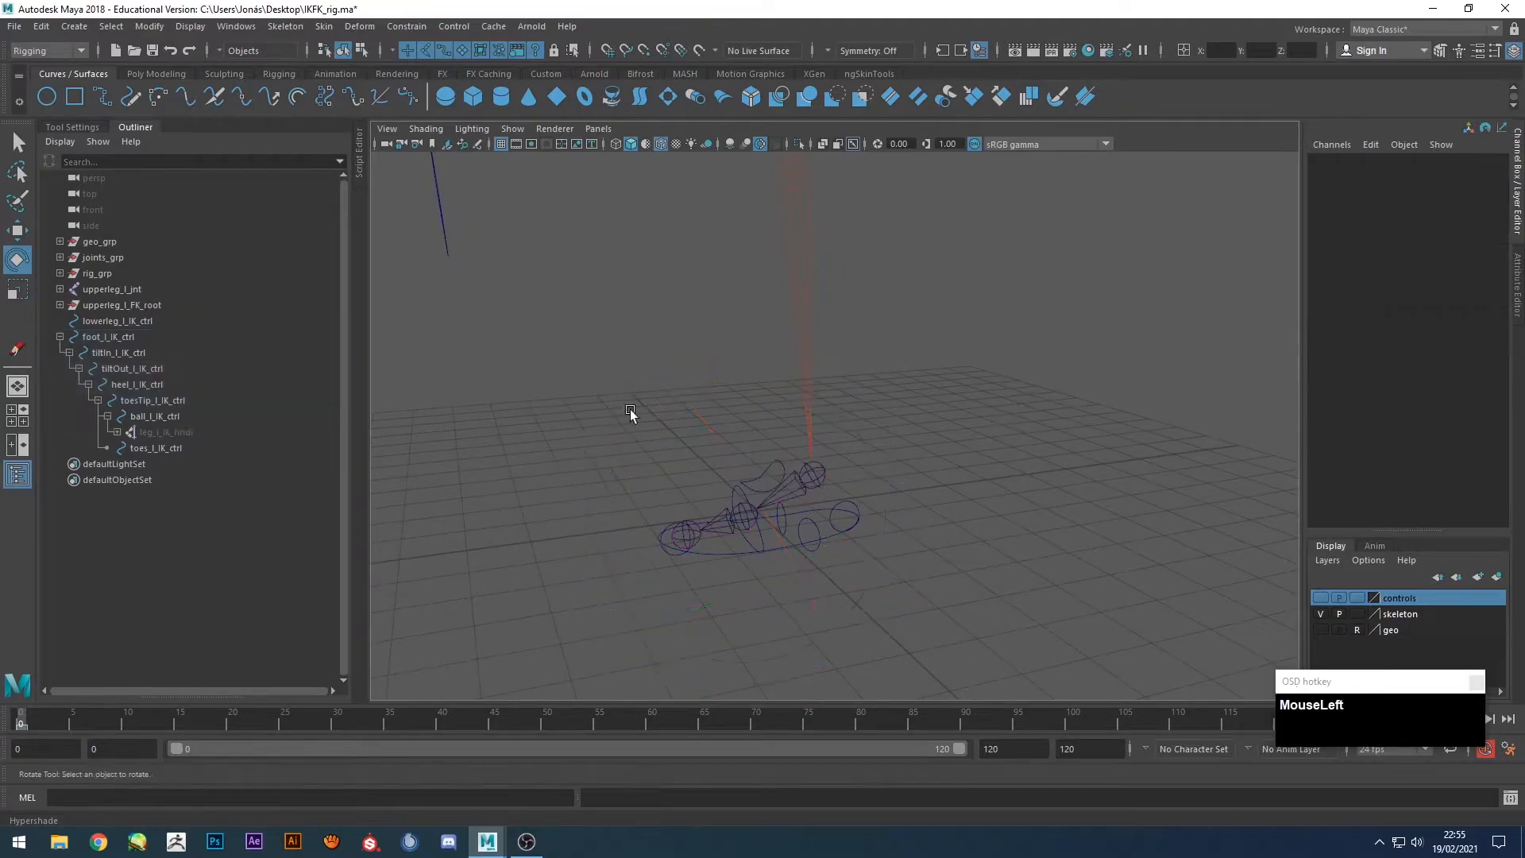
Create a root parent group for each left foot IK control: toes, ball, toesTip, heel, tiltOut, tiltIn and foot.
left_click(150, 447)
left_click(151, 416, "ctrl")
left_click(147, 400, "ctrl")
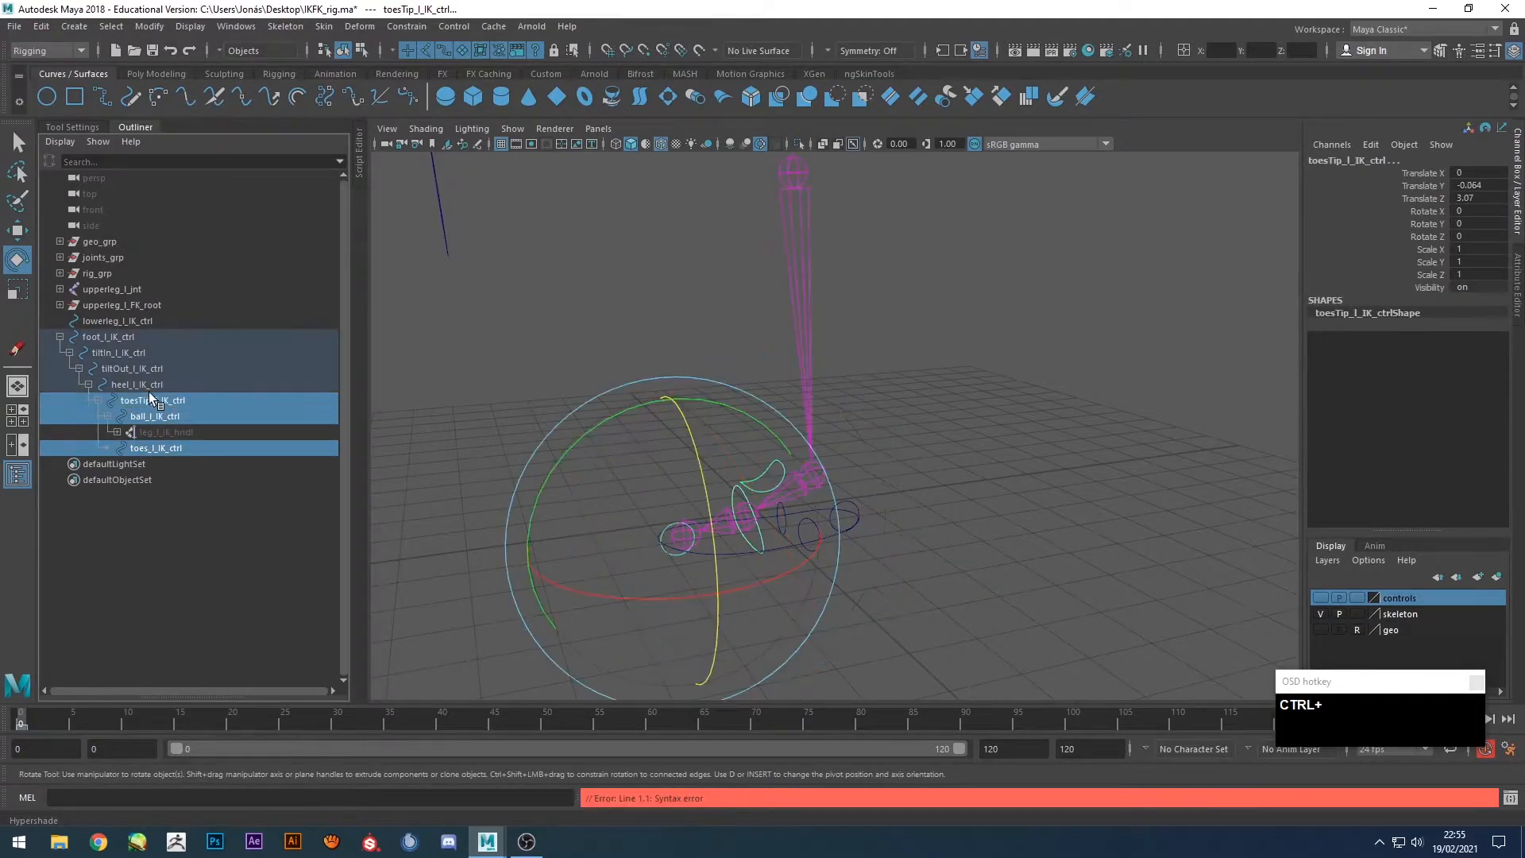
left_click(140, 385, "ctrl")
left_click(140, 368, "ctrl")
left_click(134, 353, "ctrl")
left_click(127, 337, "ctrl")
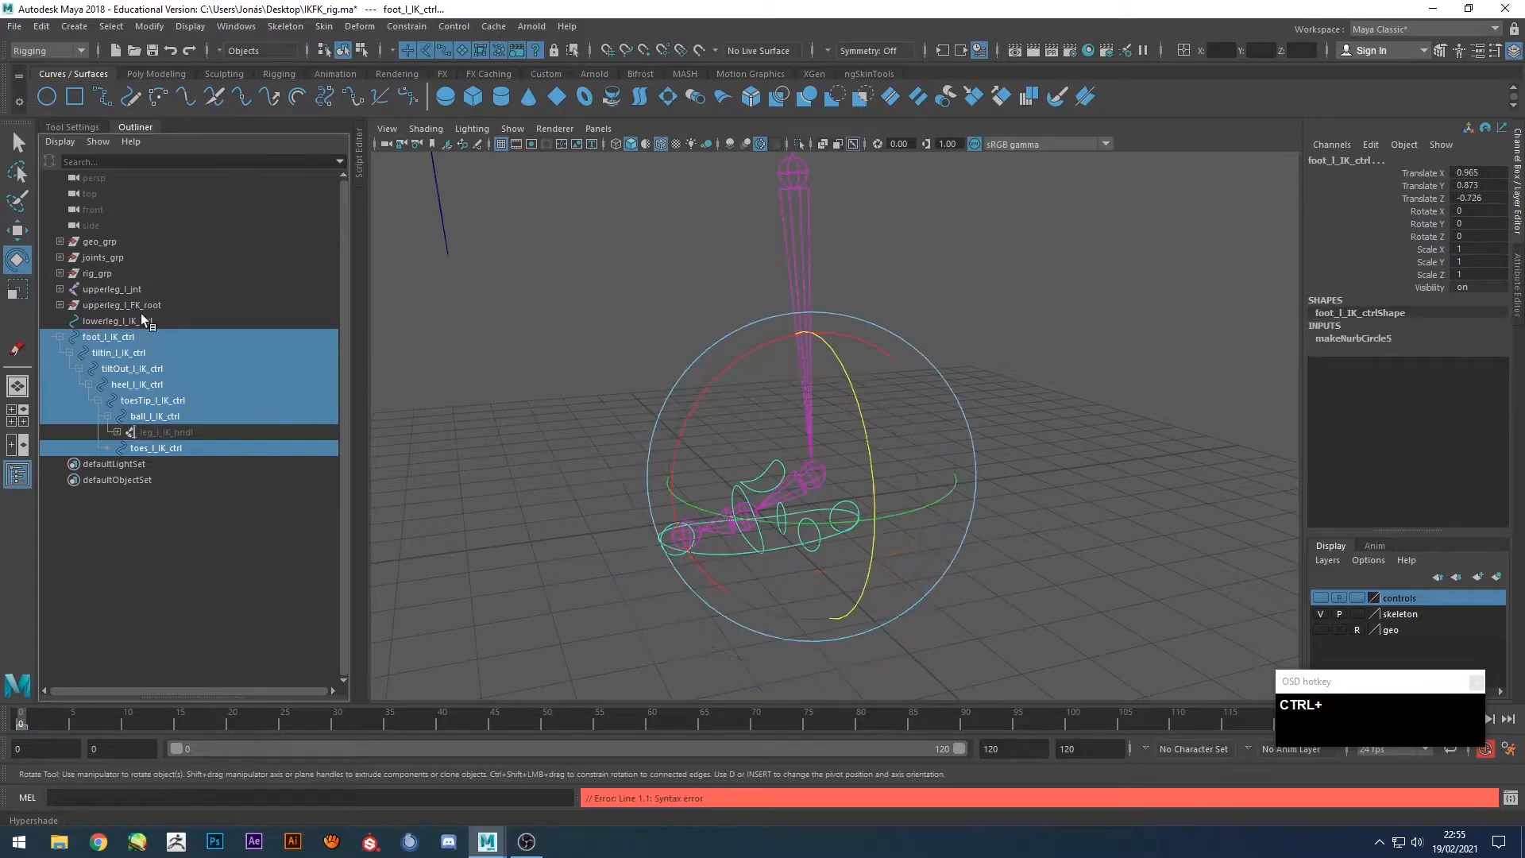
left_click(156, 73)
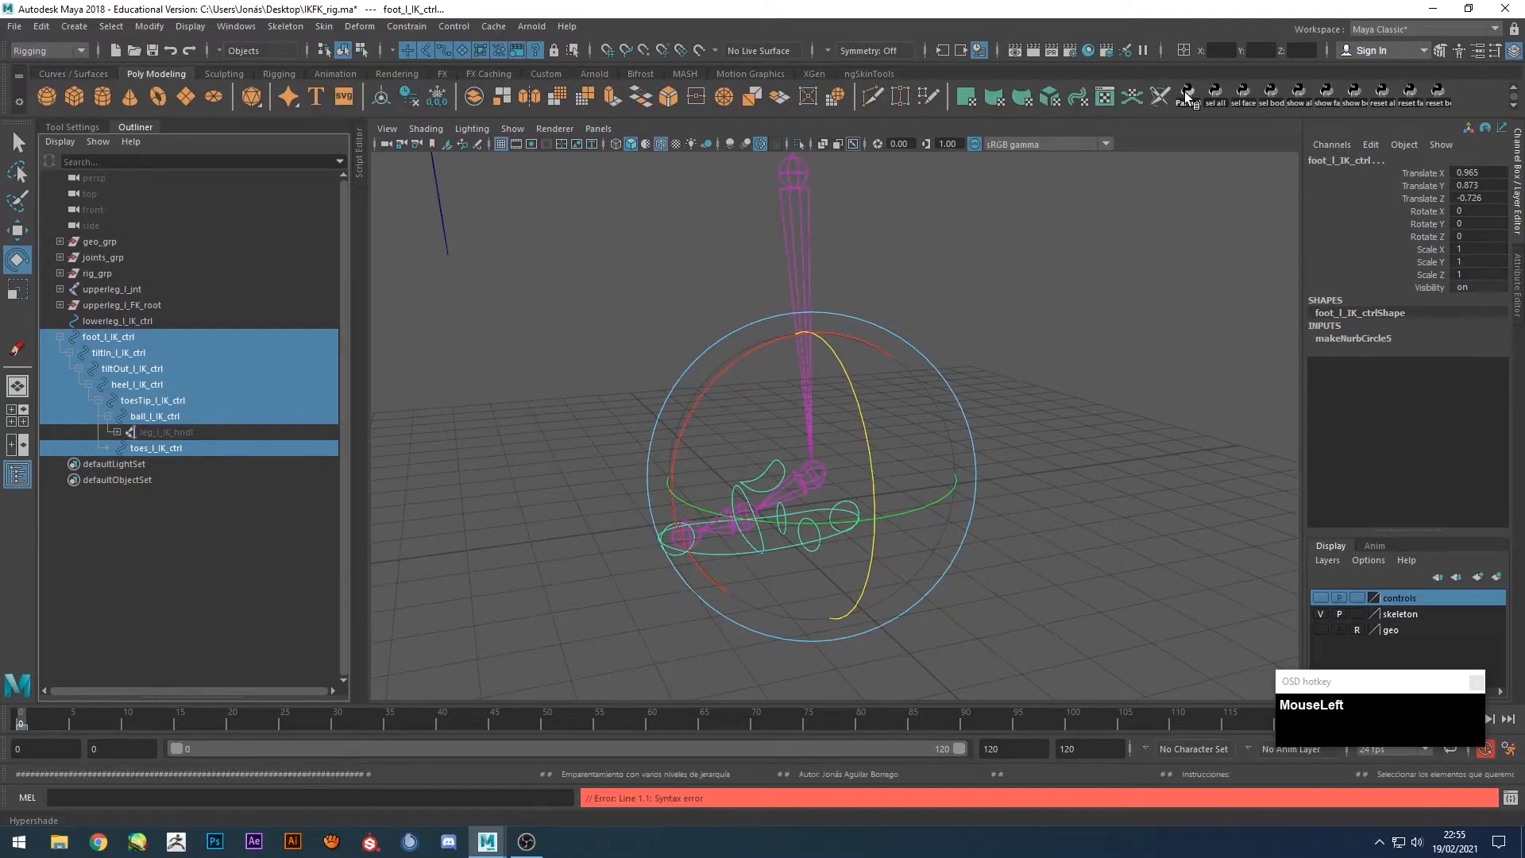
key("ctrl+g")
Examine the full foot_l_IK_root hierarchy of root groups and controls, and collapse it again.
left_click(60, 337, "shift")
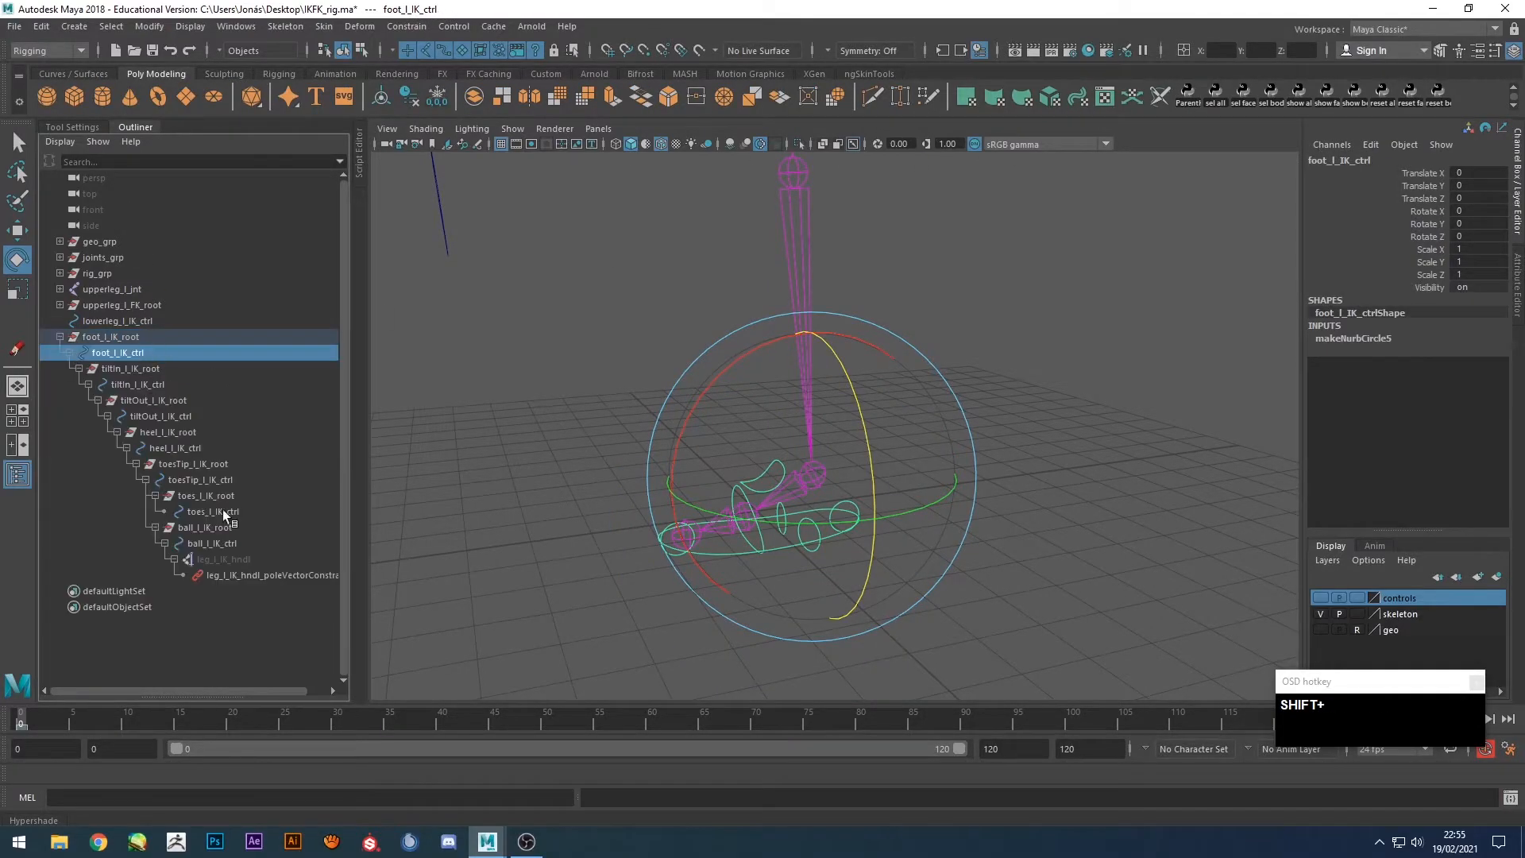
left_click(93, 334)
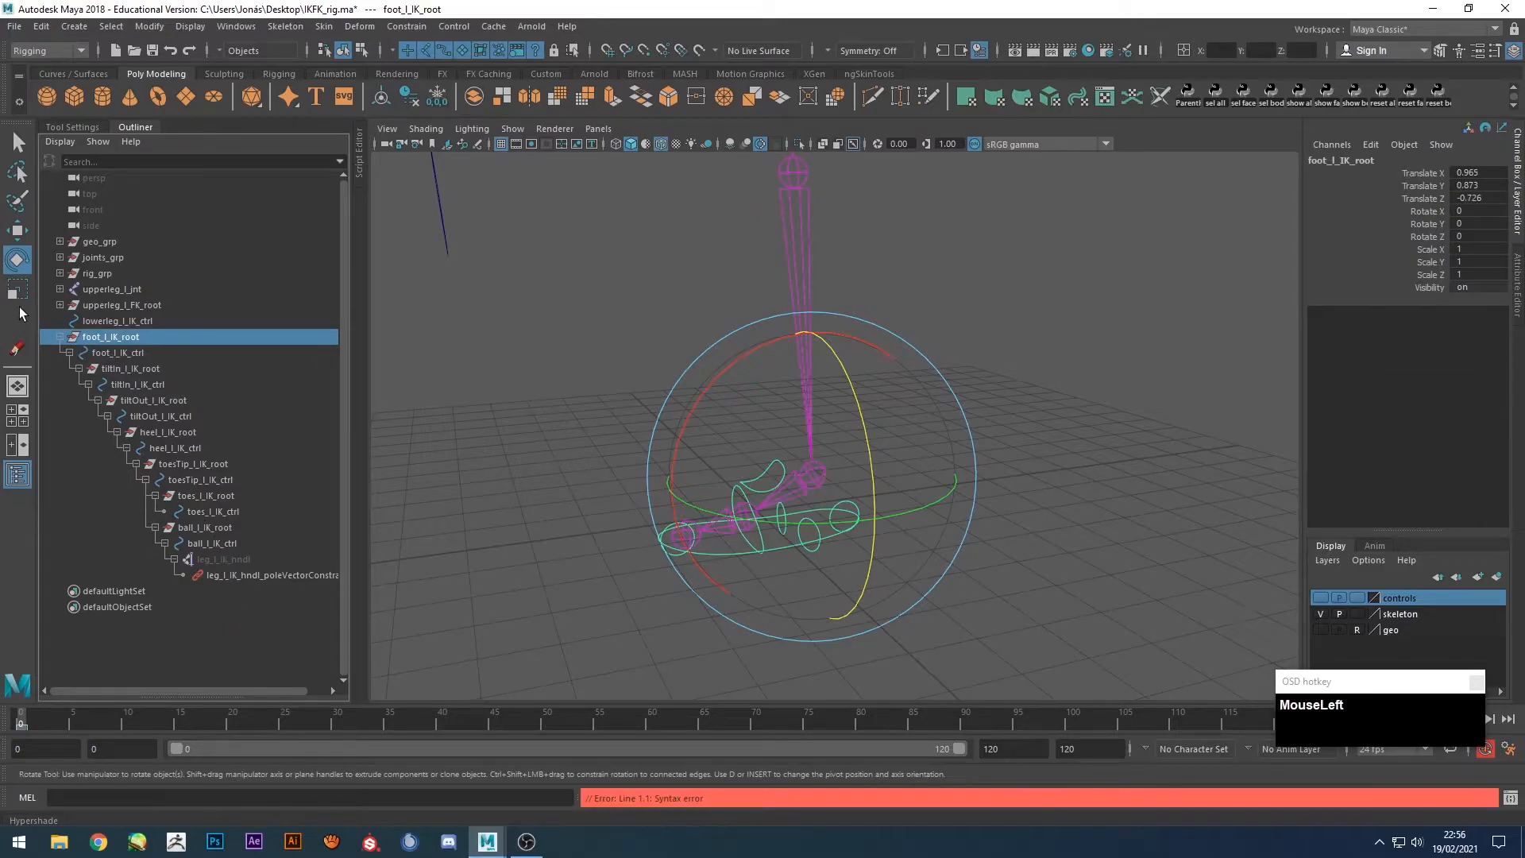
left_click(59, 337)
left_click(573, 460)
left_click_drag(573, 460, 578, 457, "alt")
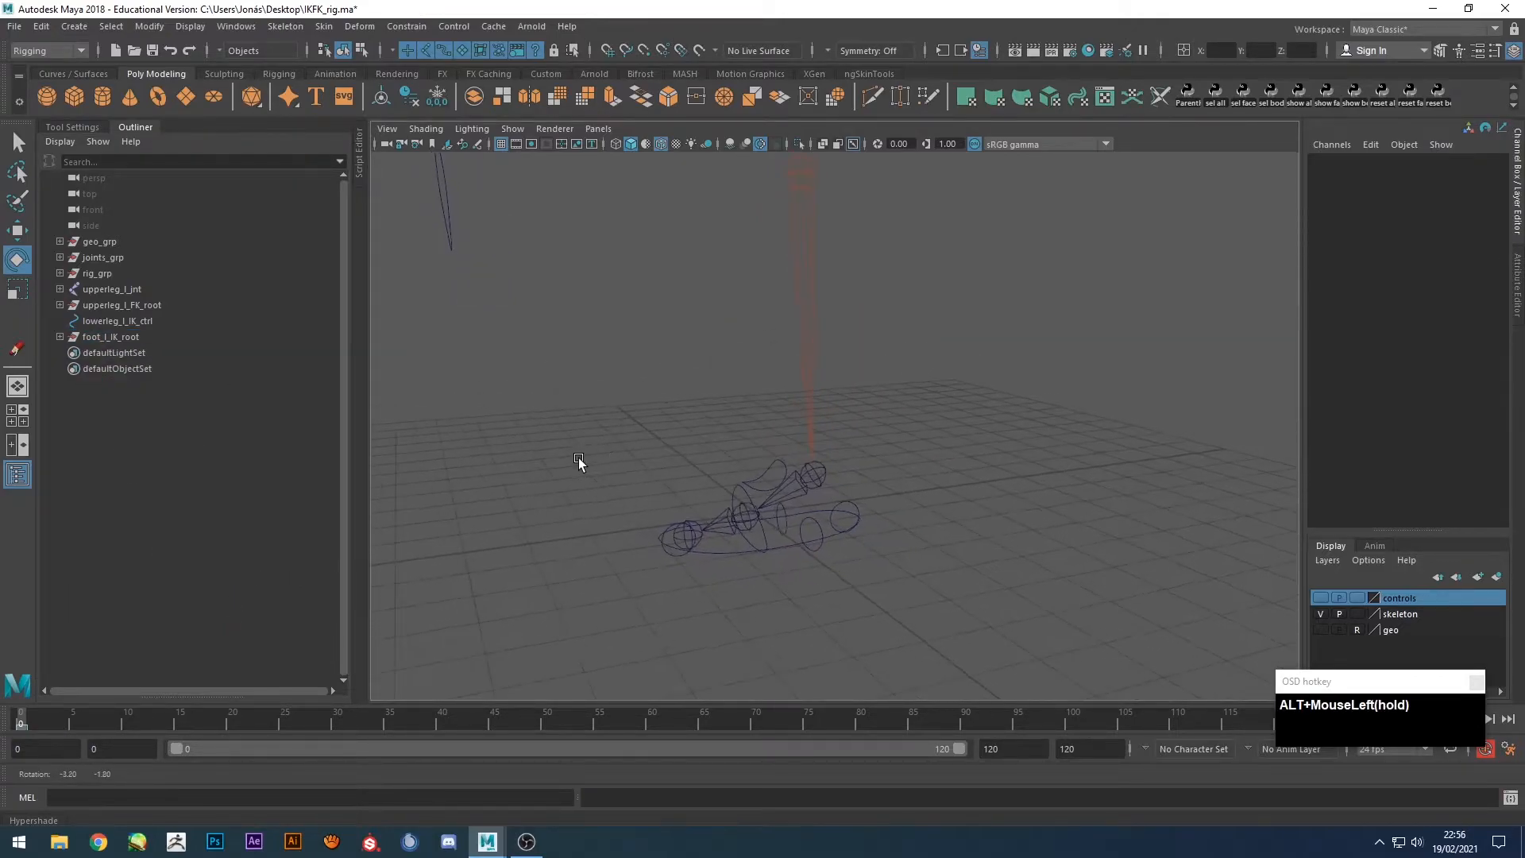
left_click_drag(736, 445, 771, 489, "alt")
middle_click_drag(770, 489, 761, 497, "alt")
left_click_drag(760, 497, 774, 496, "alt")
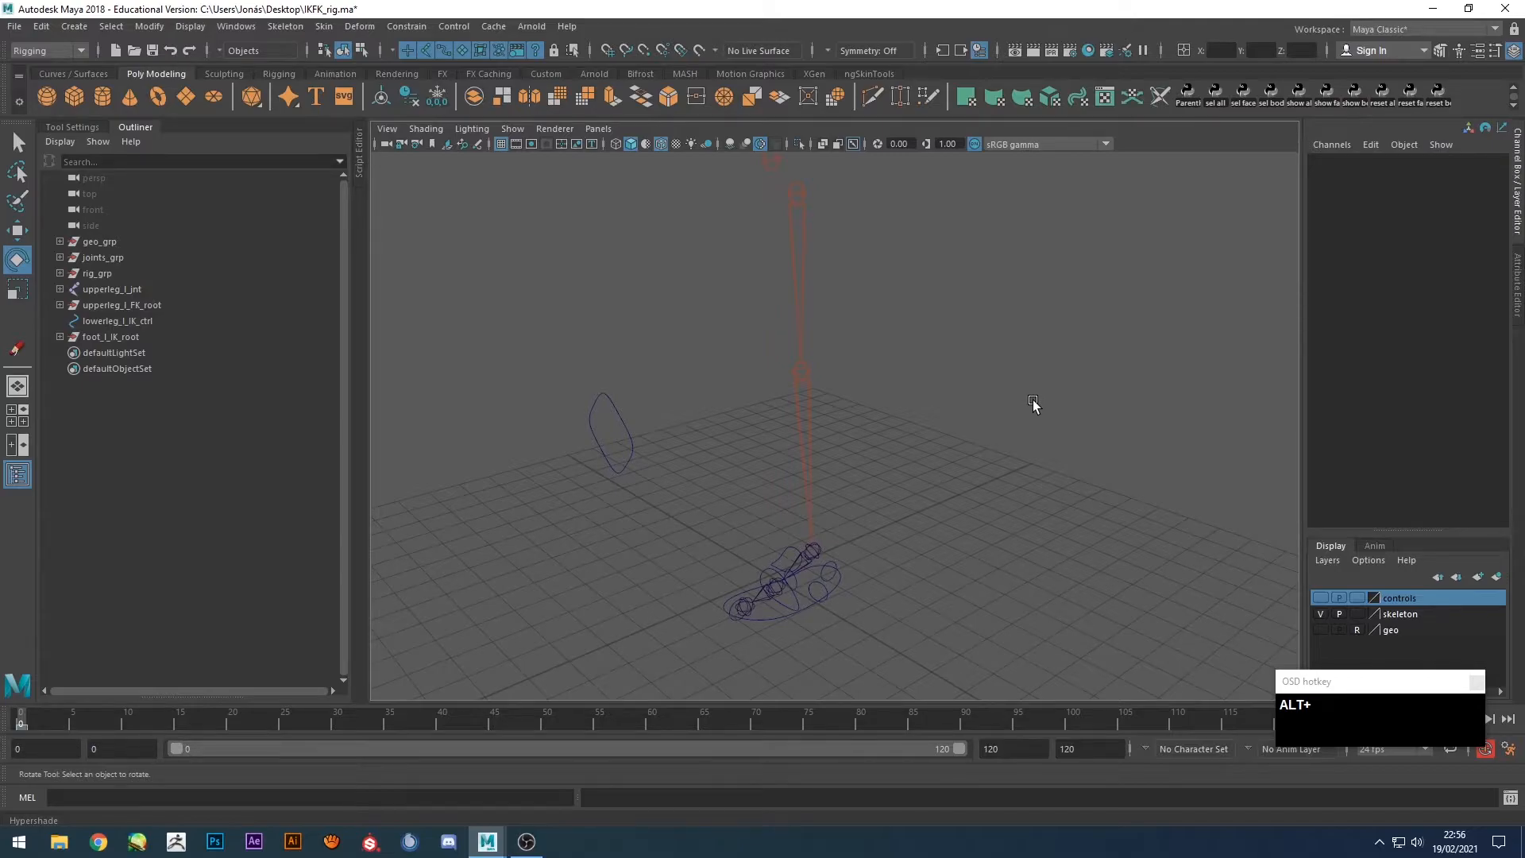
middle_click_drag(912, 485, 920, 450, "alt")
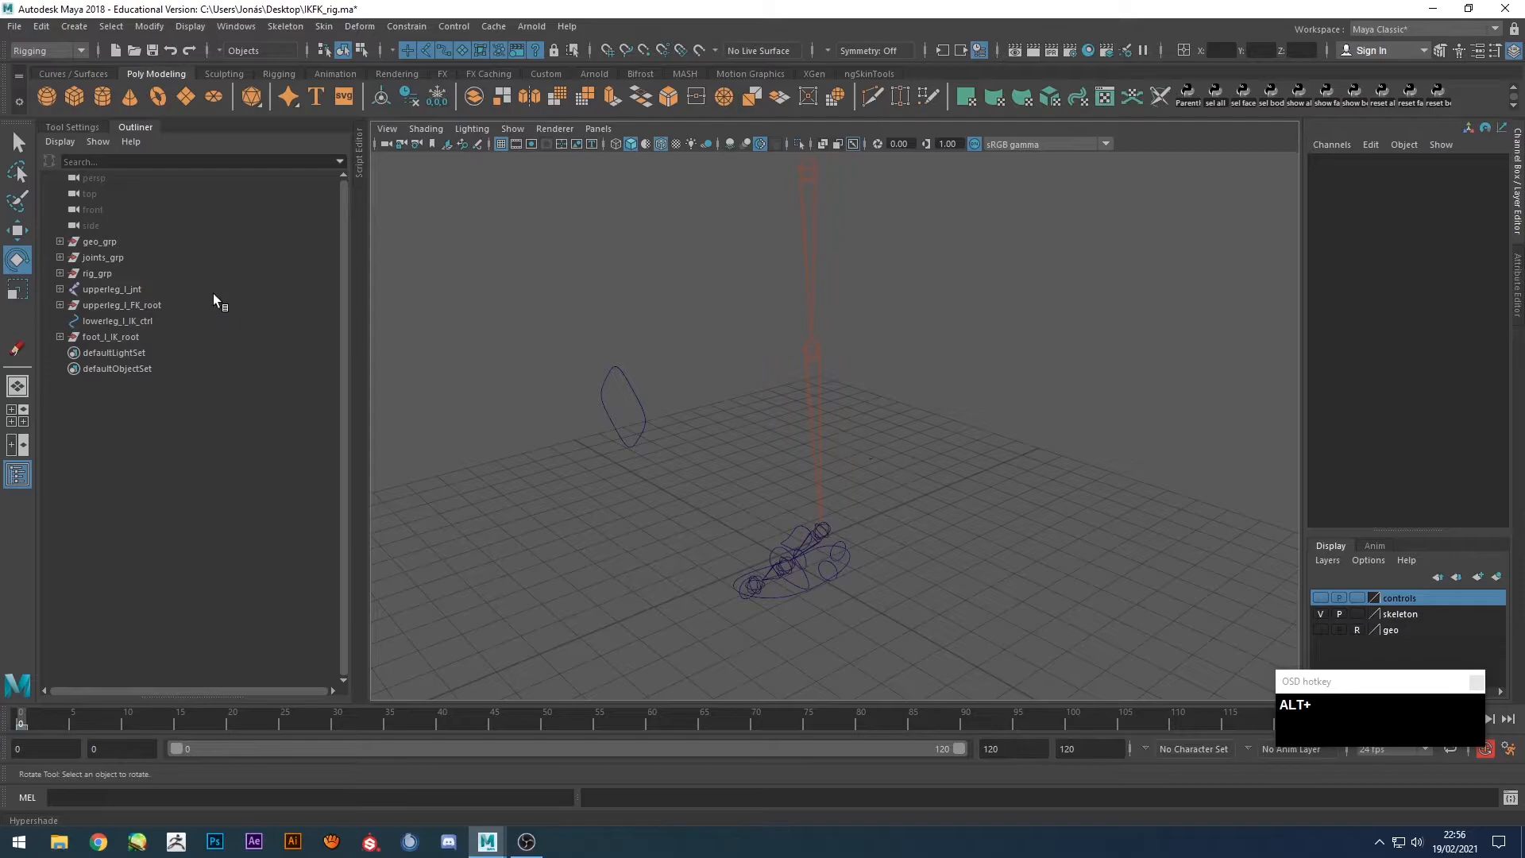
Create a locator and move it away from the leg to about X 5.333, Y 5.344, Z -8.799.
left_click(276, 73)
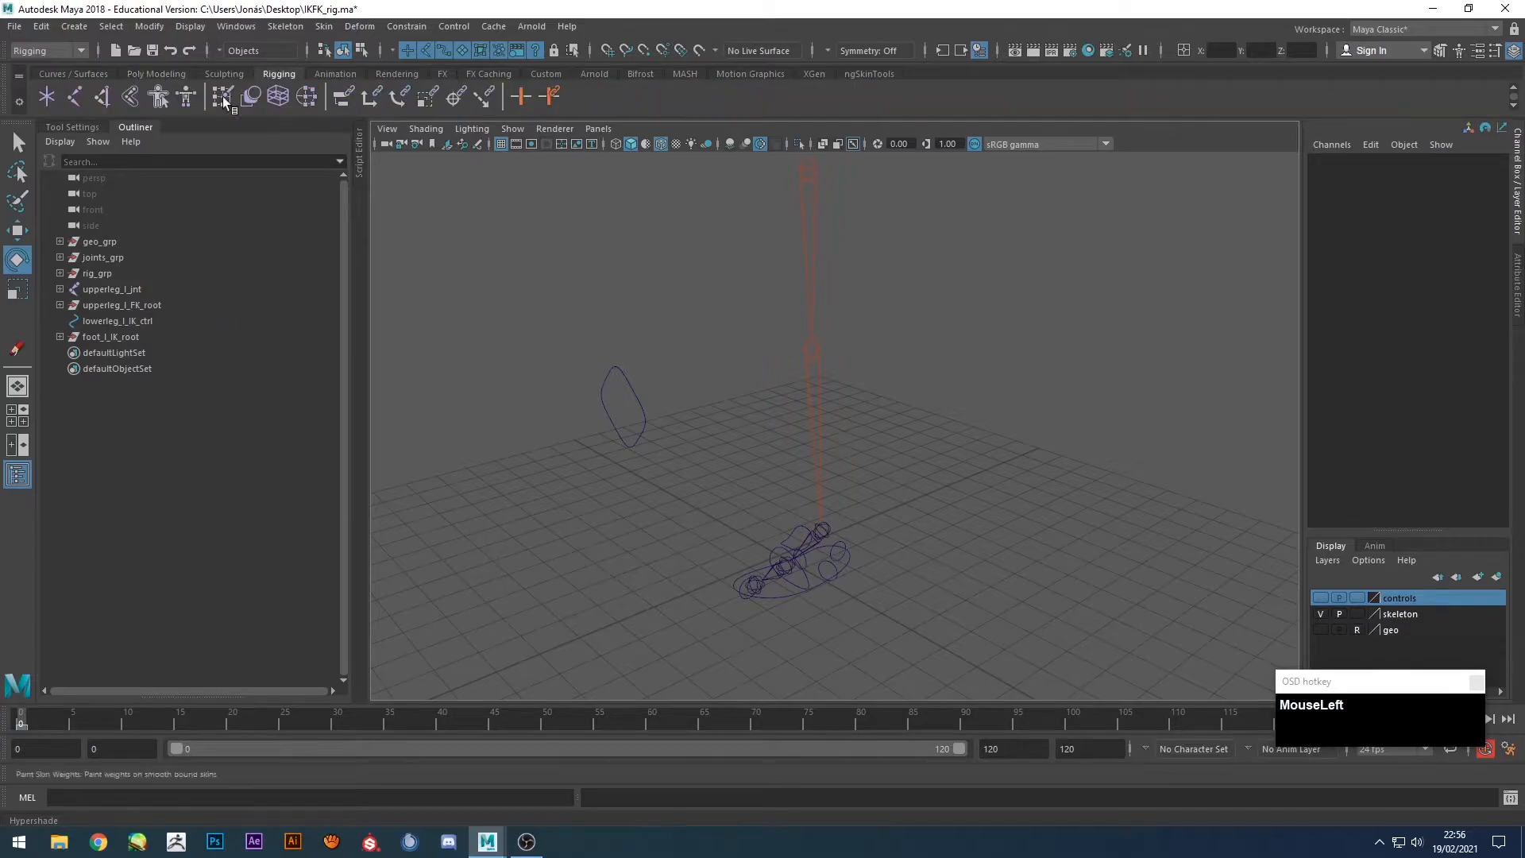
left_click(48, 99)
left_click_drag(1043, 559, 999, 521, "alt")
key("w")
left_click_drag(798, 517, 1052, 374)
left_click_drag(1062, 442, 1004, 420, "alt")
left_click(932, 460)
left_click_drag(933, 460, 960, 405, "alt")
left_click(955, 414)
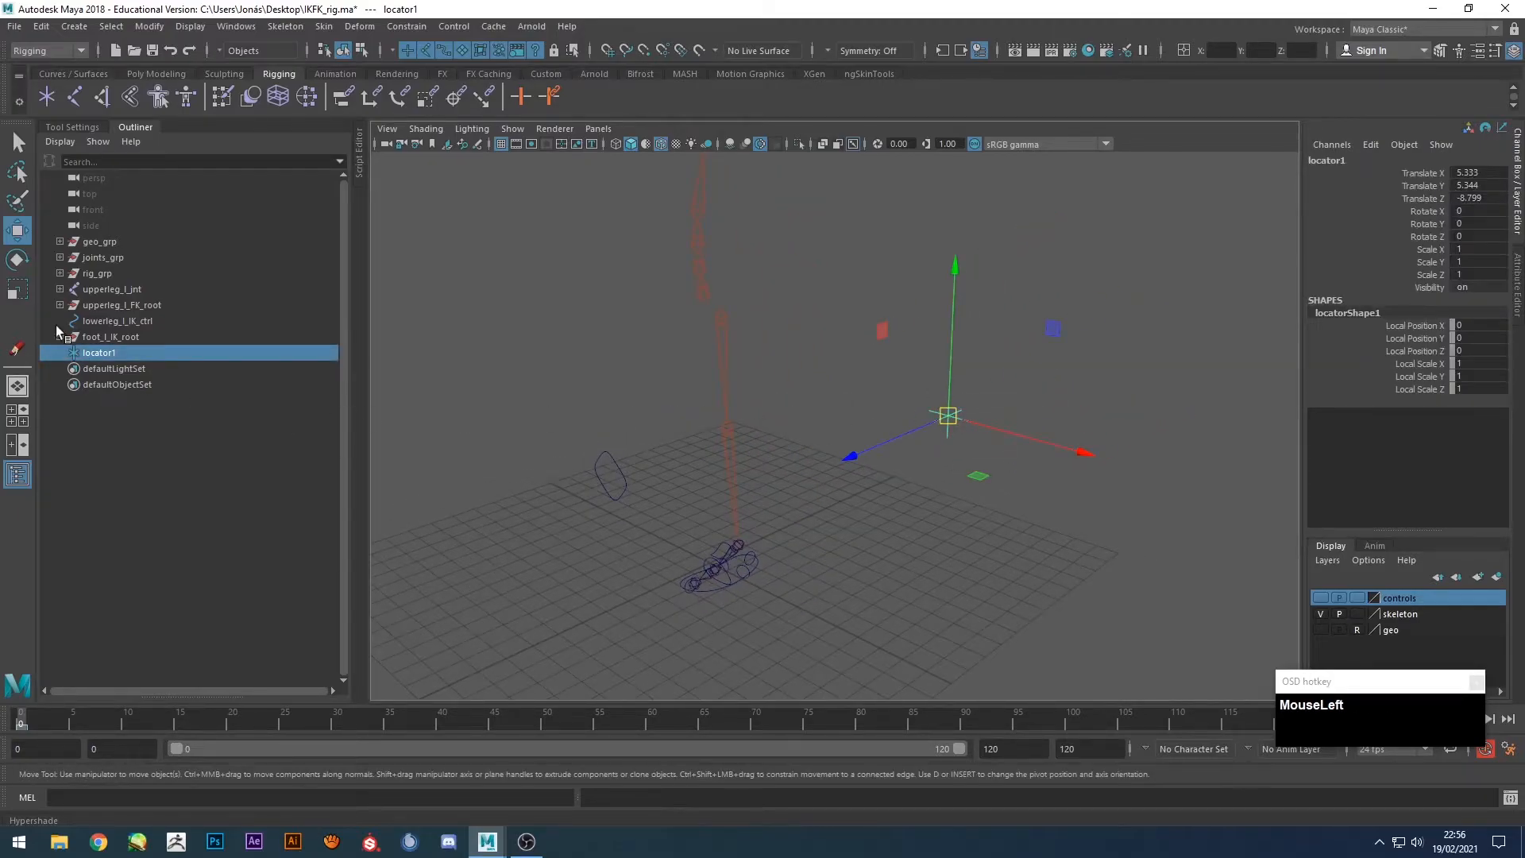
Show shape nodes in the Outliner and rename the locator's shape leg_l_IKFK_attribute.
left_click(63, 142)
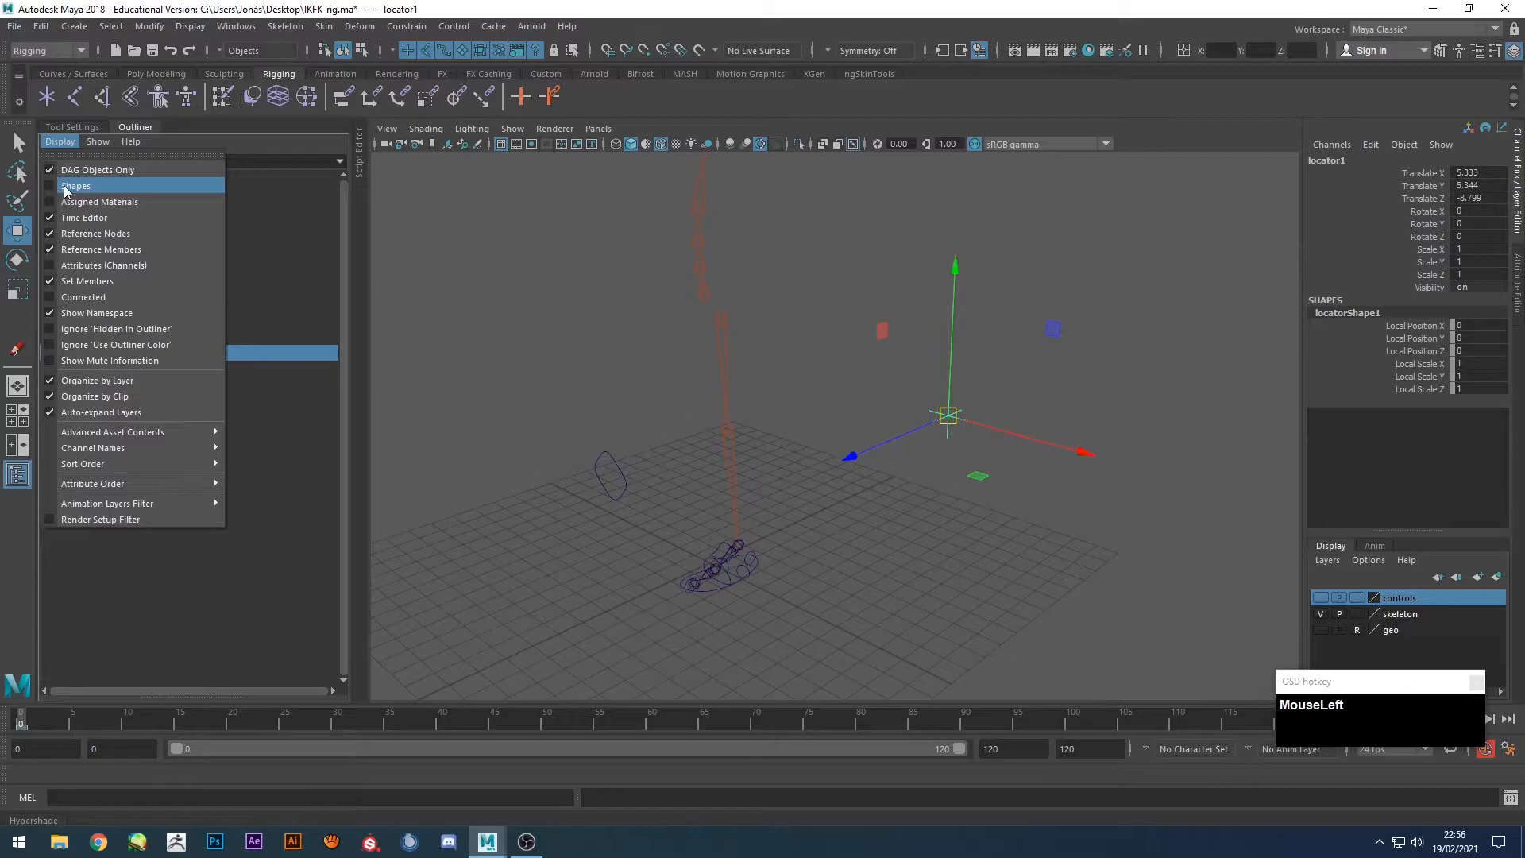
left_click(67, 187)
left_click(61, 353)
left_click(111, 369)
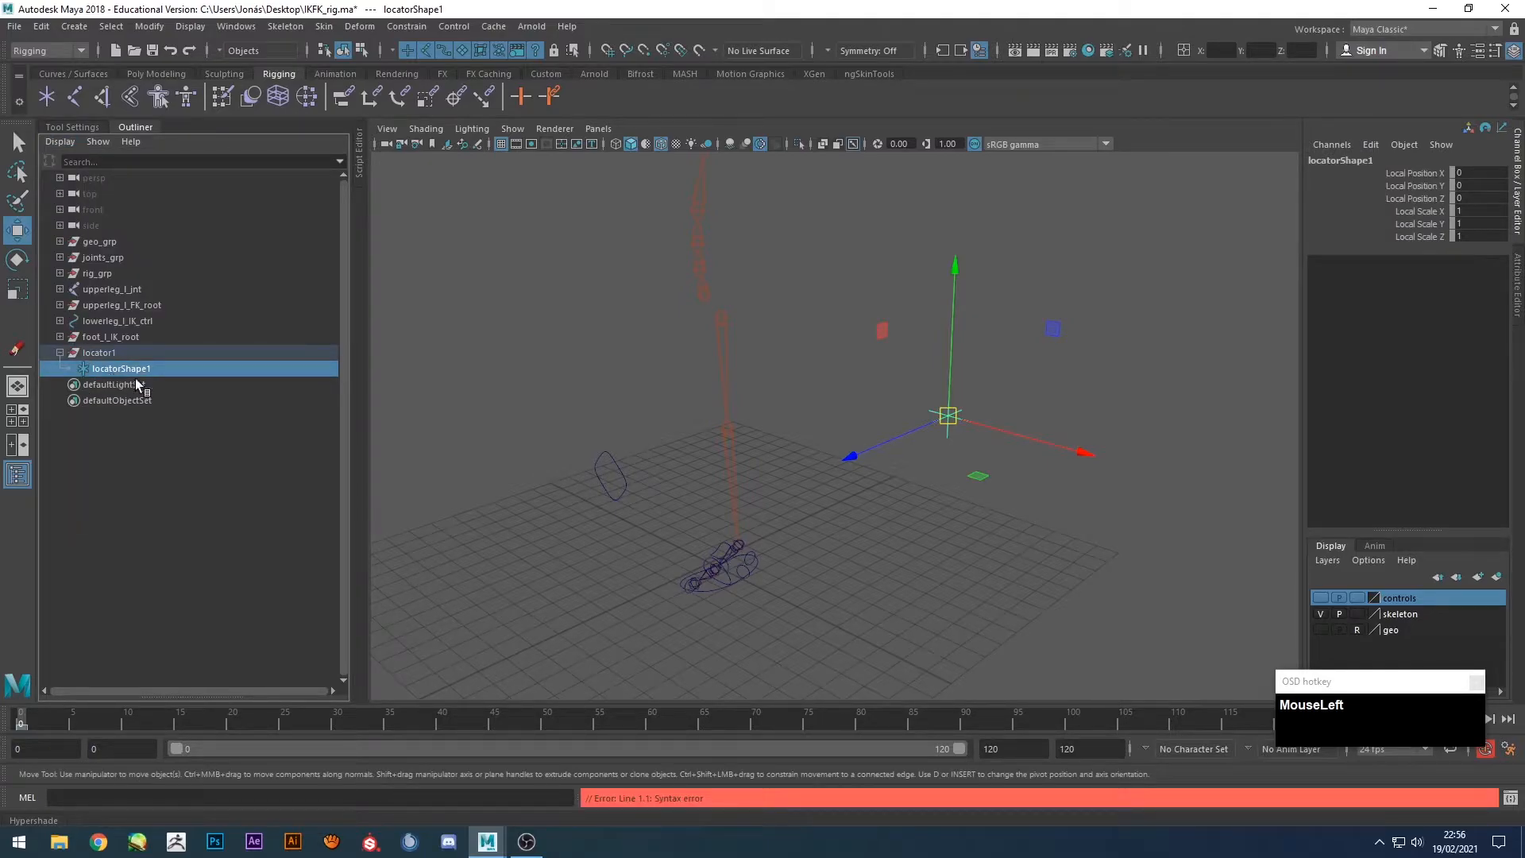
key("Return")
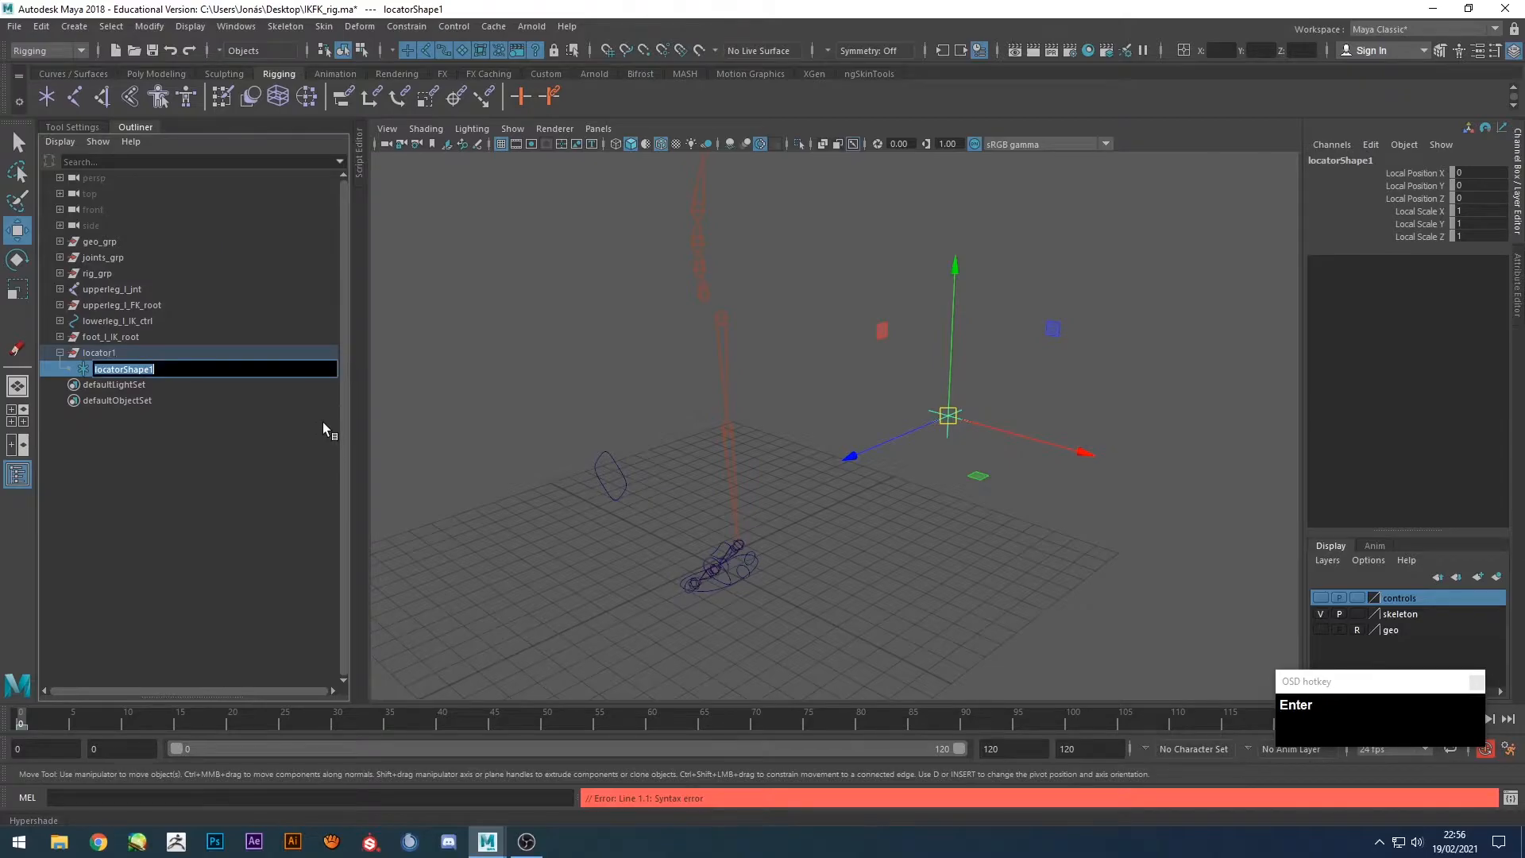
type("leg_l_I")
key("BackSpace")
type("IKFK")
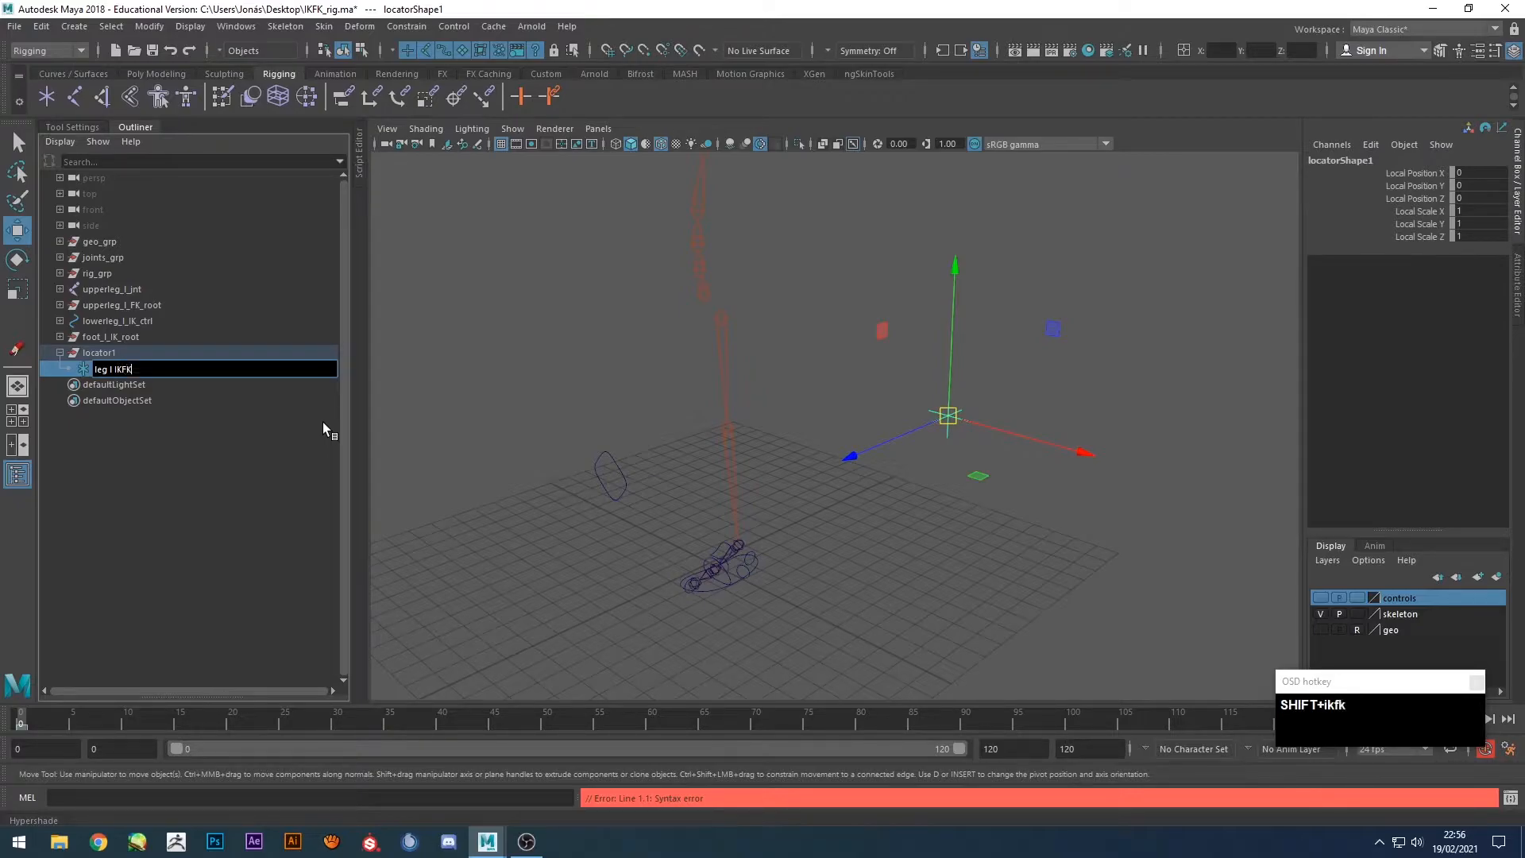
type("_attribute")
key("Return")
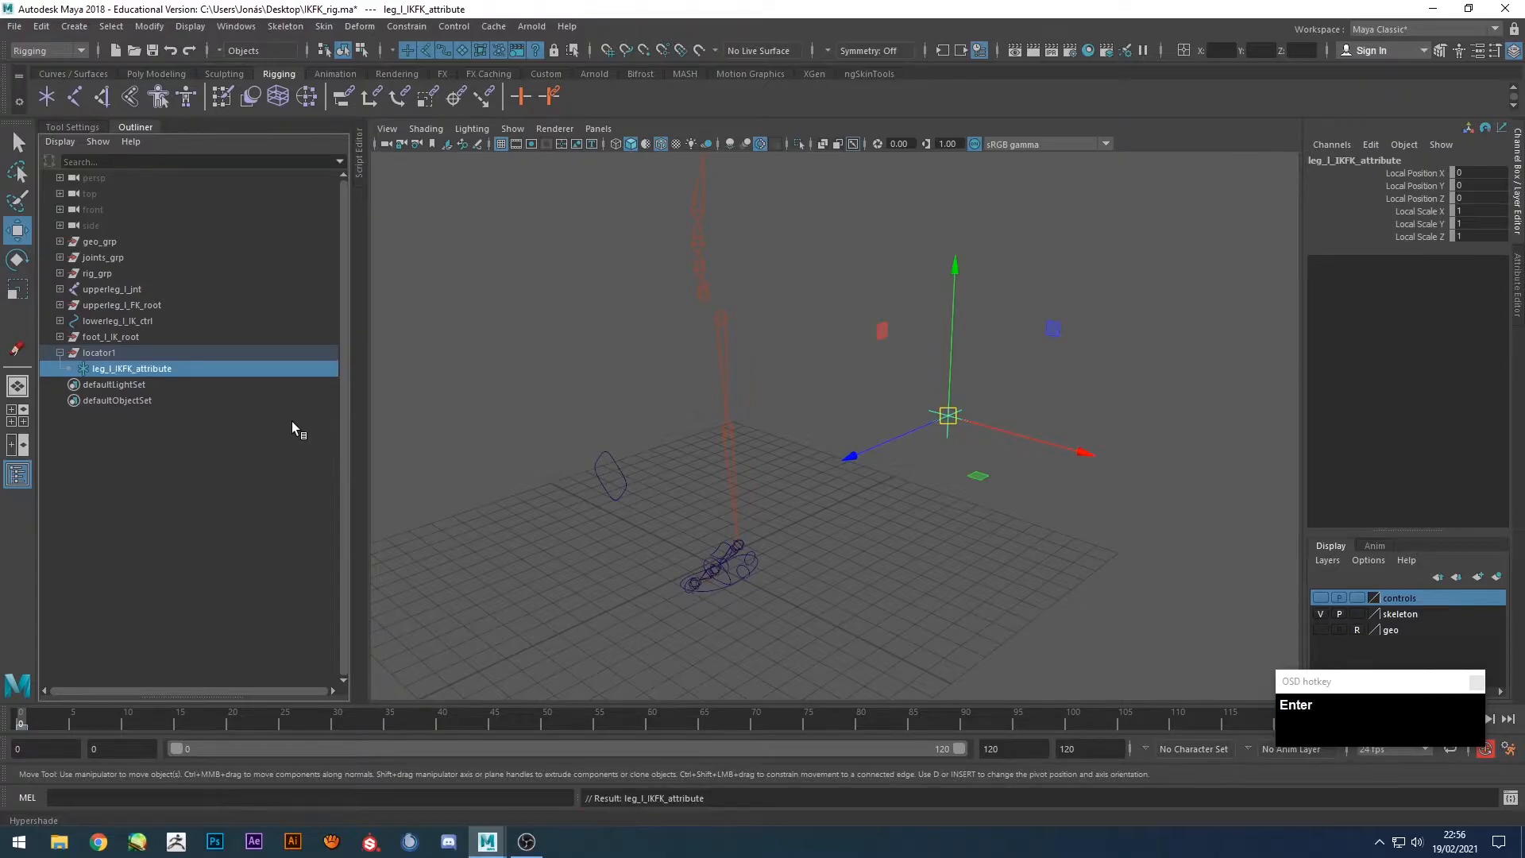
Add a keyable float attribute leg_l_IKFK_switch to the leg_l_IKFK_attribute shape, with minimum 0 and maximum 1.
left_click(149, 366)
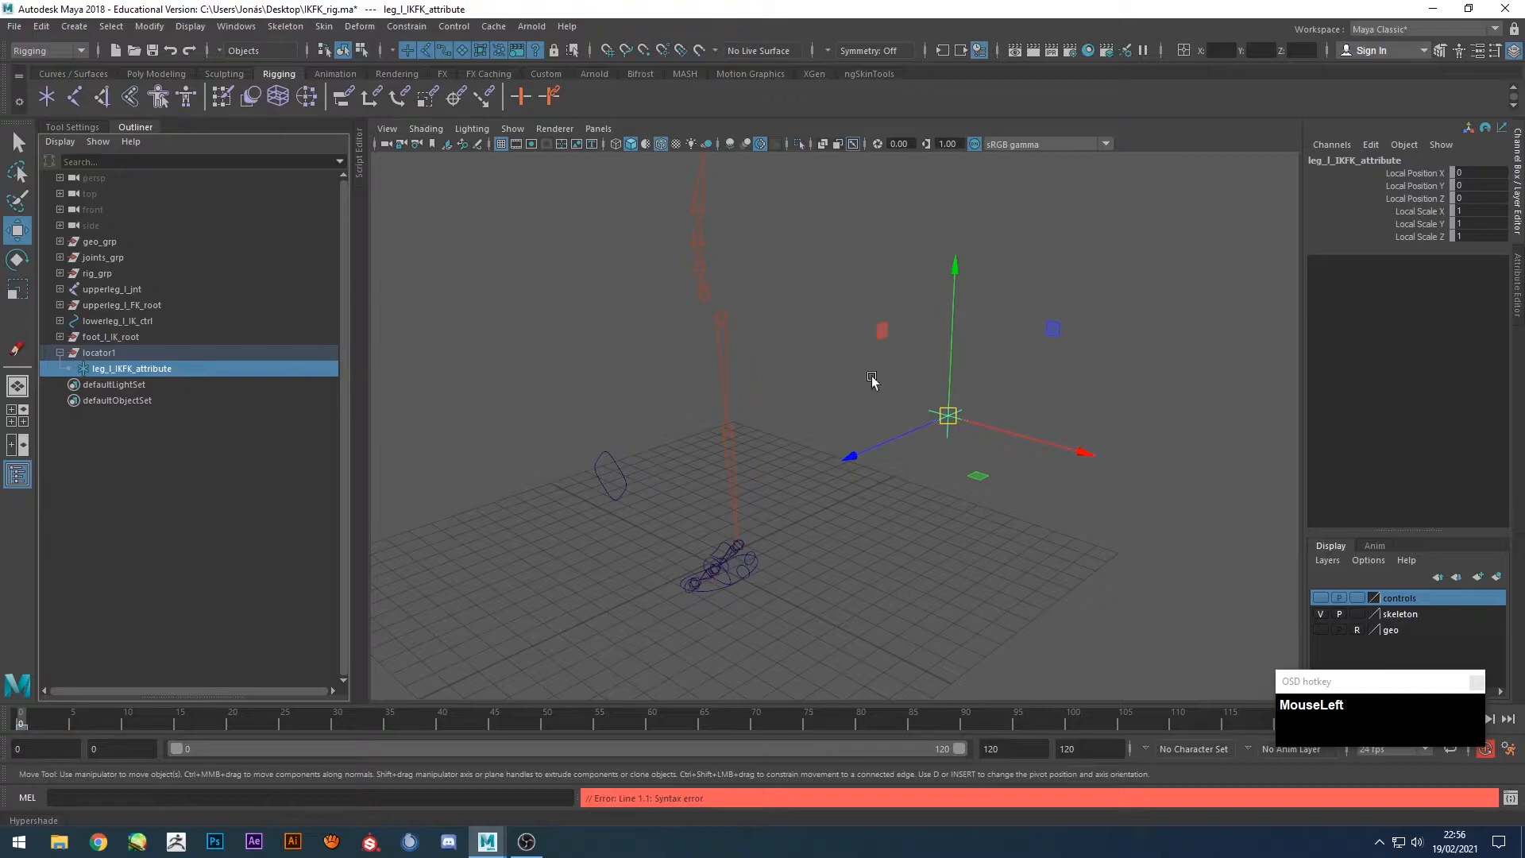
left_click(1515, 275)
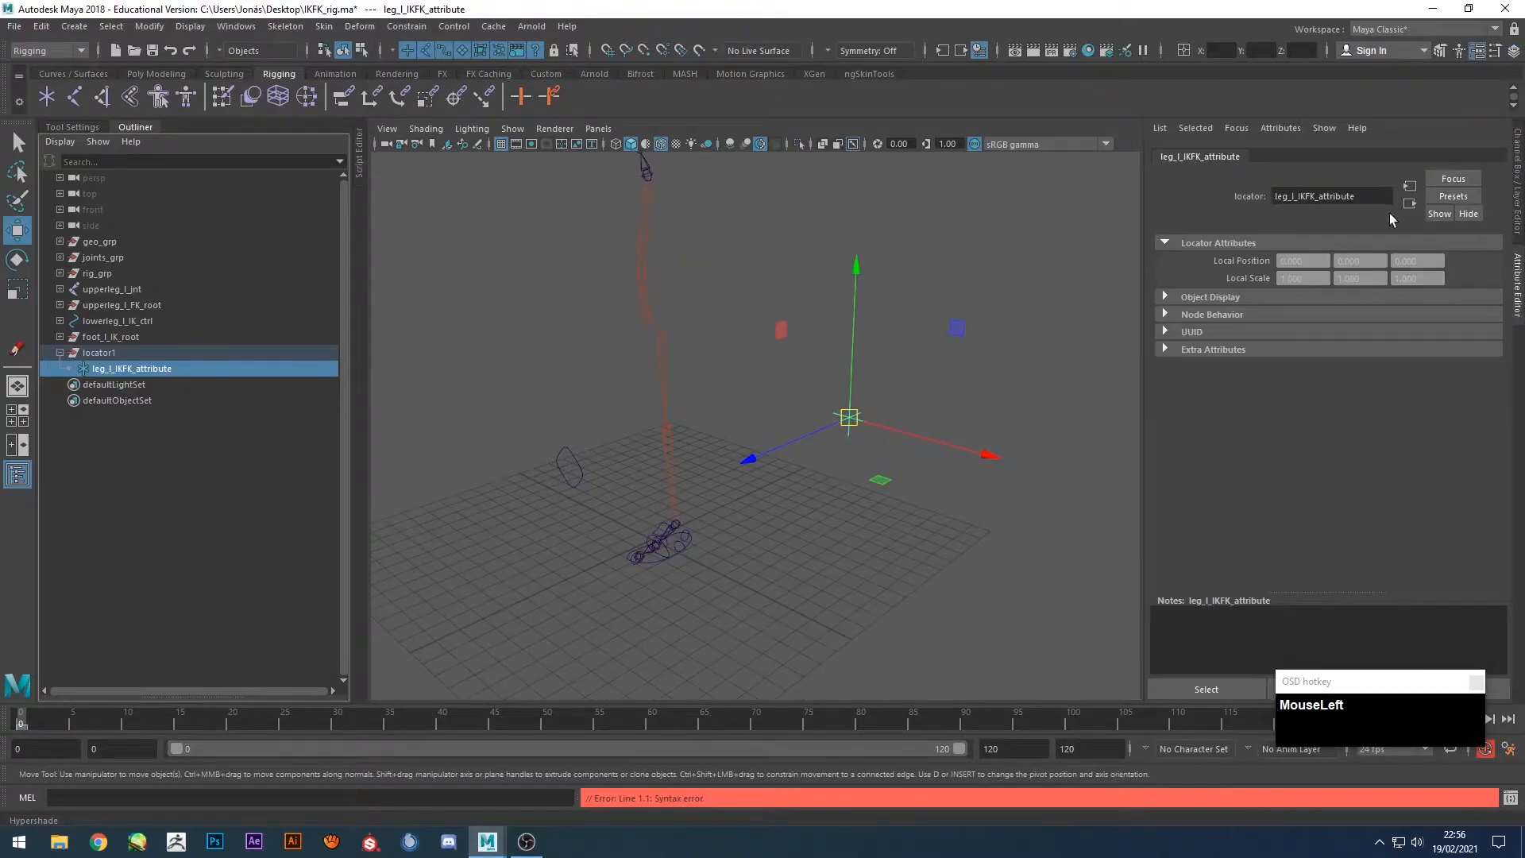
left_click(100, 353)
left_click(123, 368)
left_click(1262, 130)
left_click(1271, 151)
left_click(1022, 331)
type("leg_l_IKFK_switch")
left_click(953, 521)
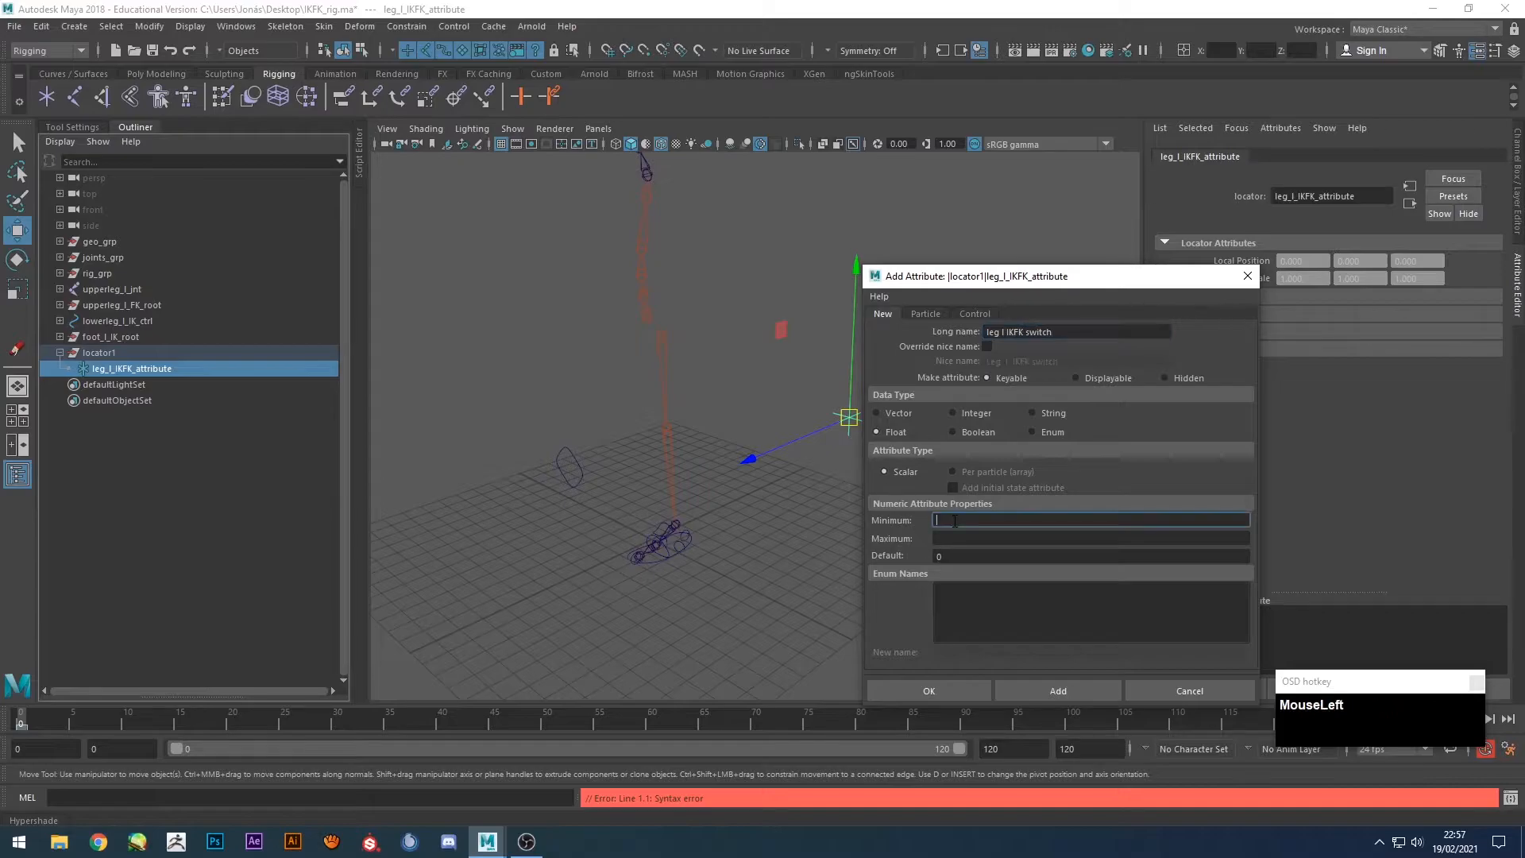
type("0")
key("Tab")
type("1")
left_click(925, 689)
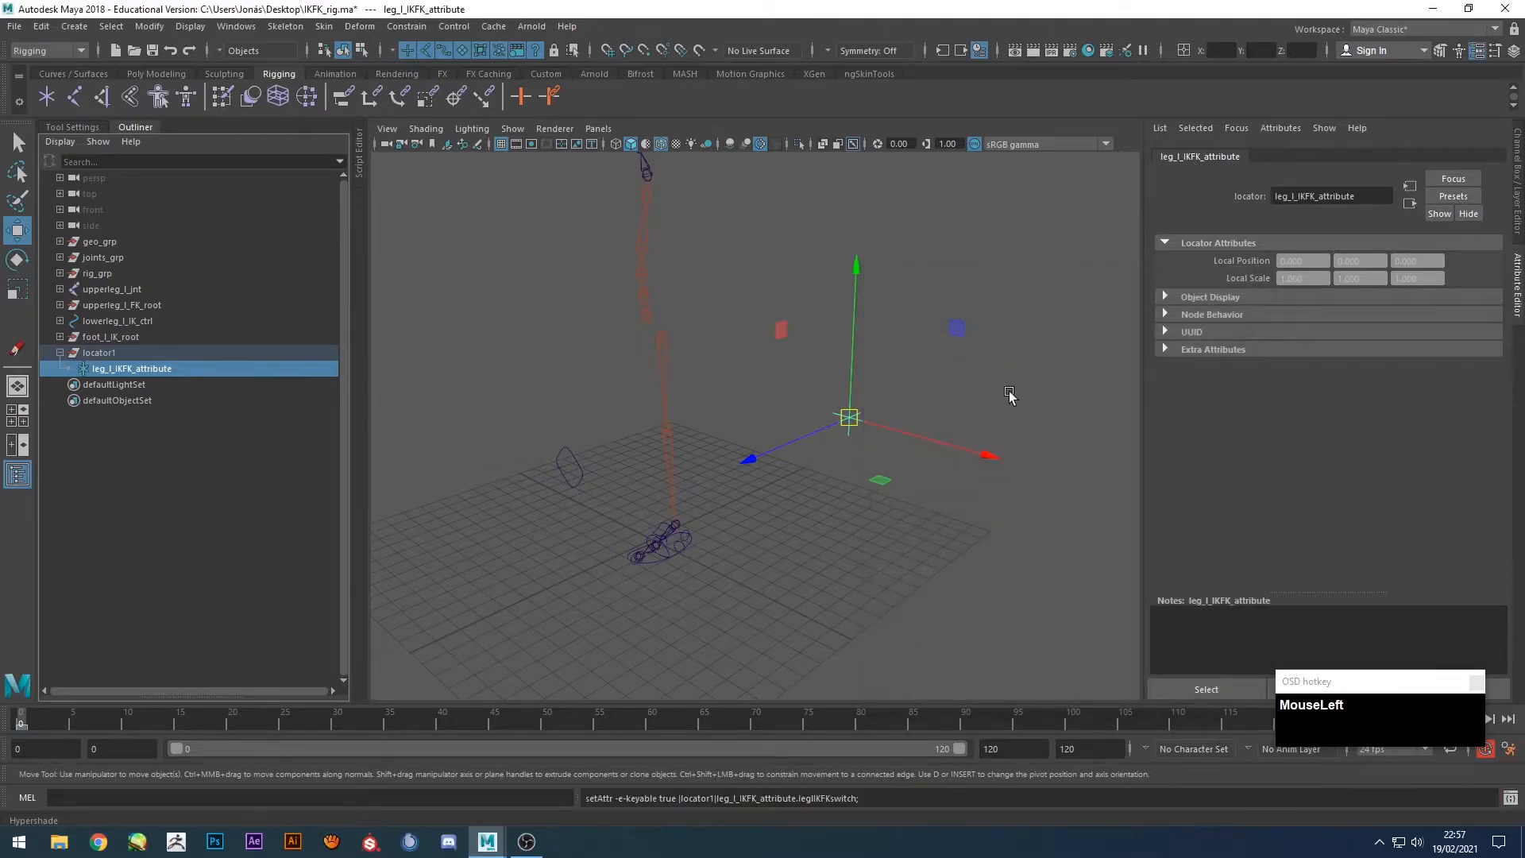
Hide the locator shape's Local Position and Local Scale channels.
left_click(1006, 399)
key("ctrl+a")
left_click_drag(1035, 353, 937, 475)
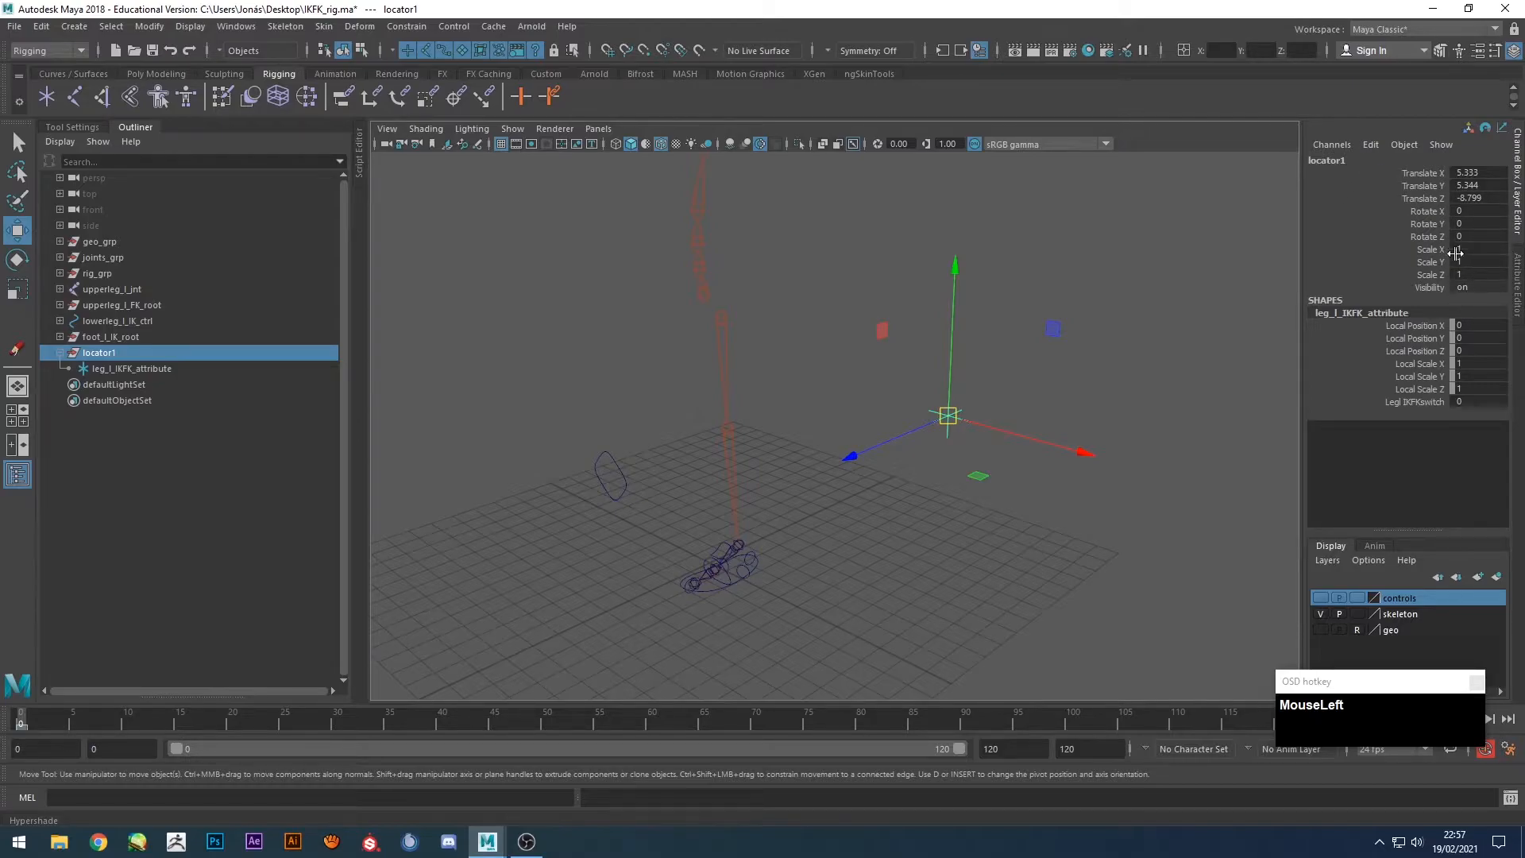
left_click_drag(1432, 331, 1427, 389)
right_click(1426, 389)
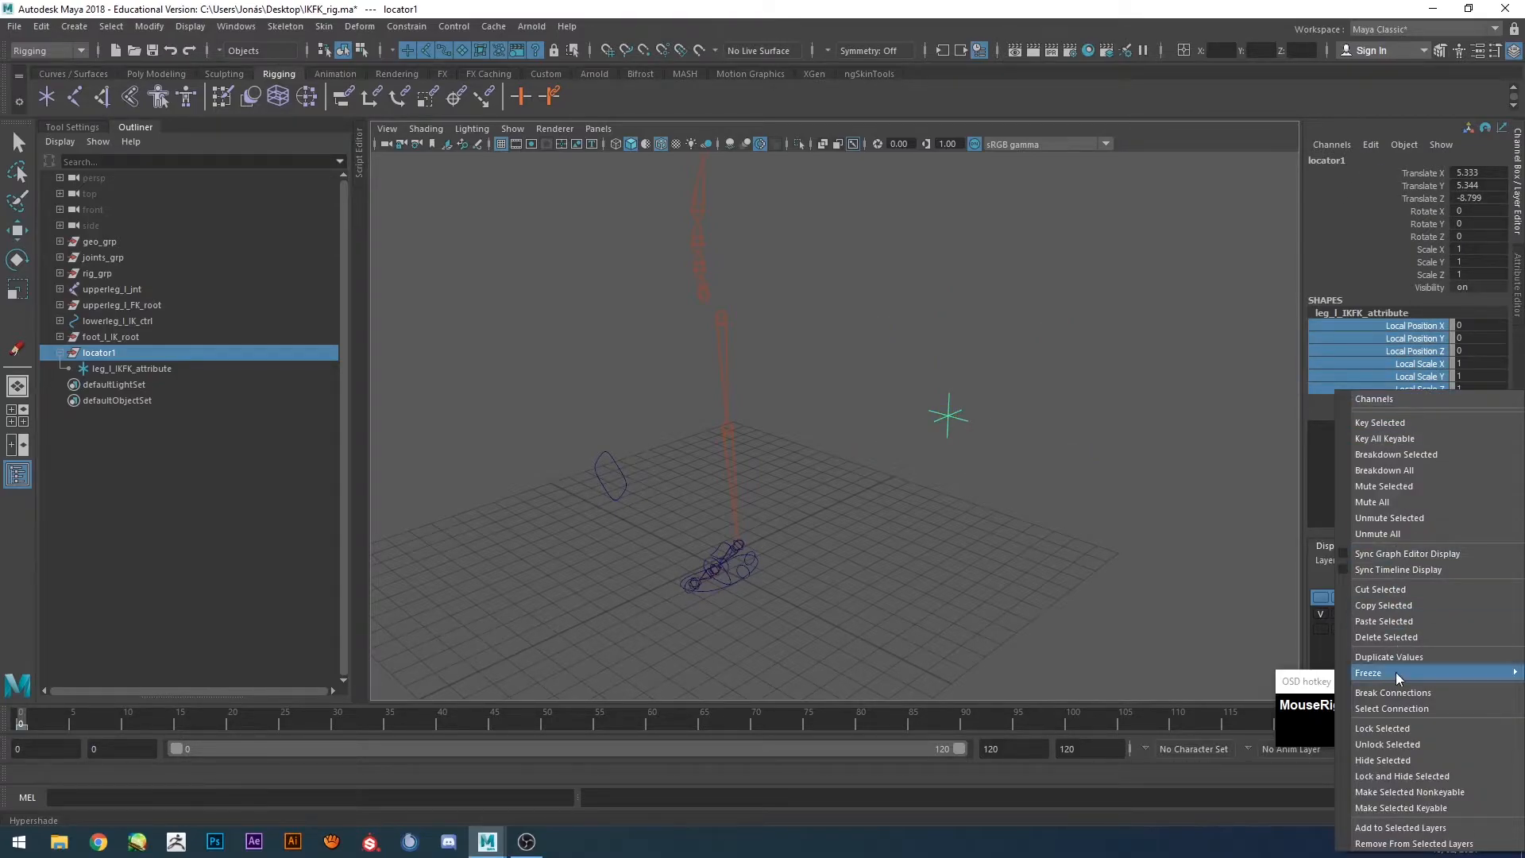
left_click(1393, 755)
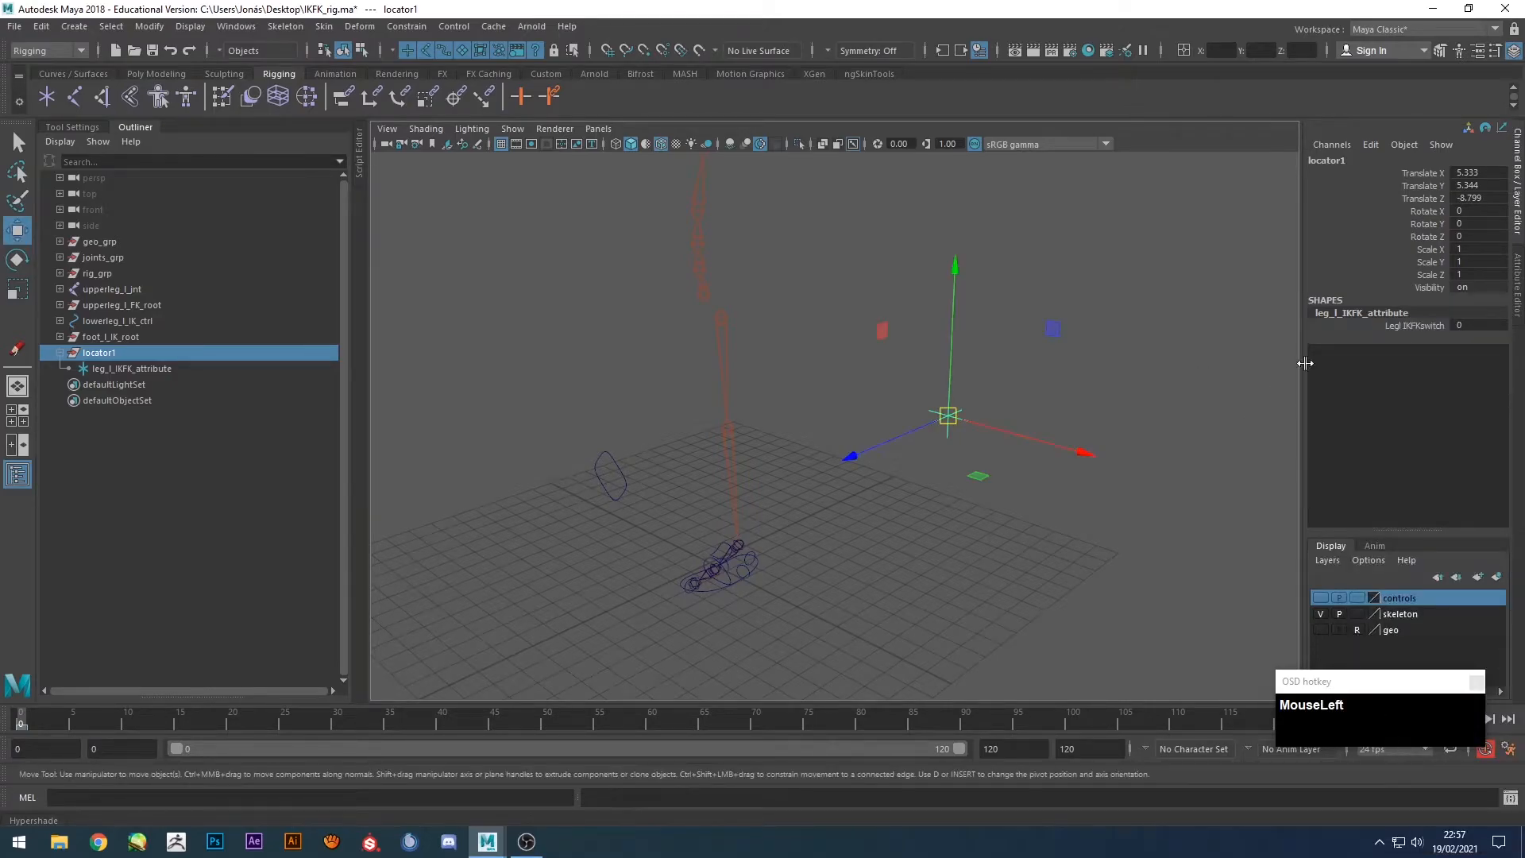
Test the IKFK switch attribute by sliding it up to 1 and back to 0.
left_click(1396, 326)
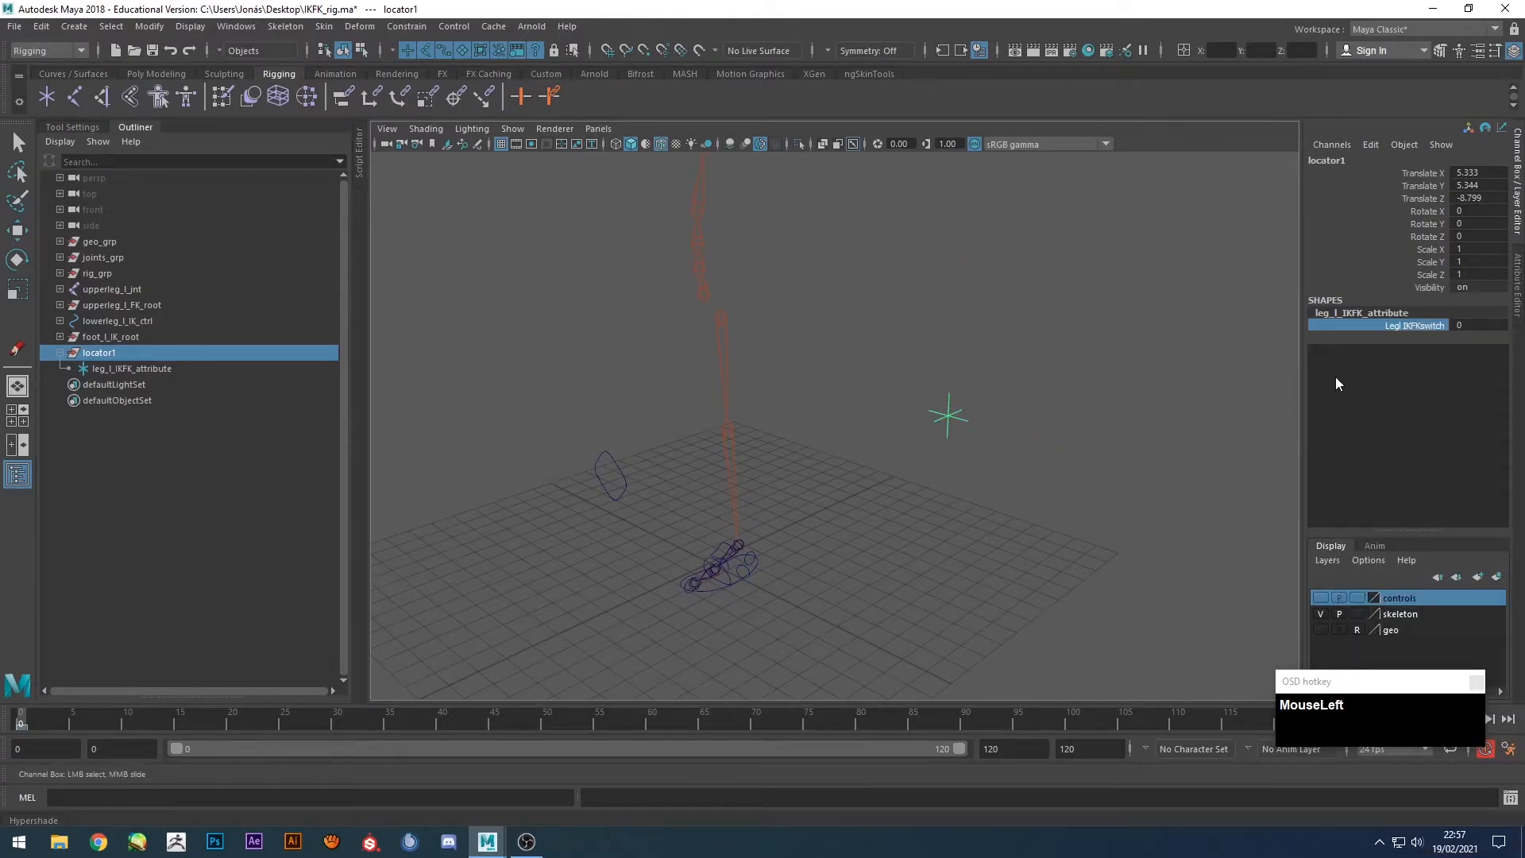
middle_click_drag(1005, 324, 1245, 357)
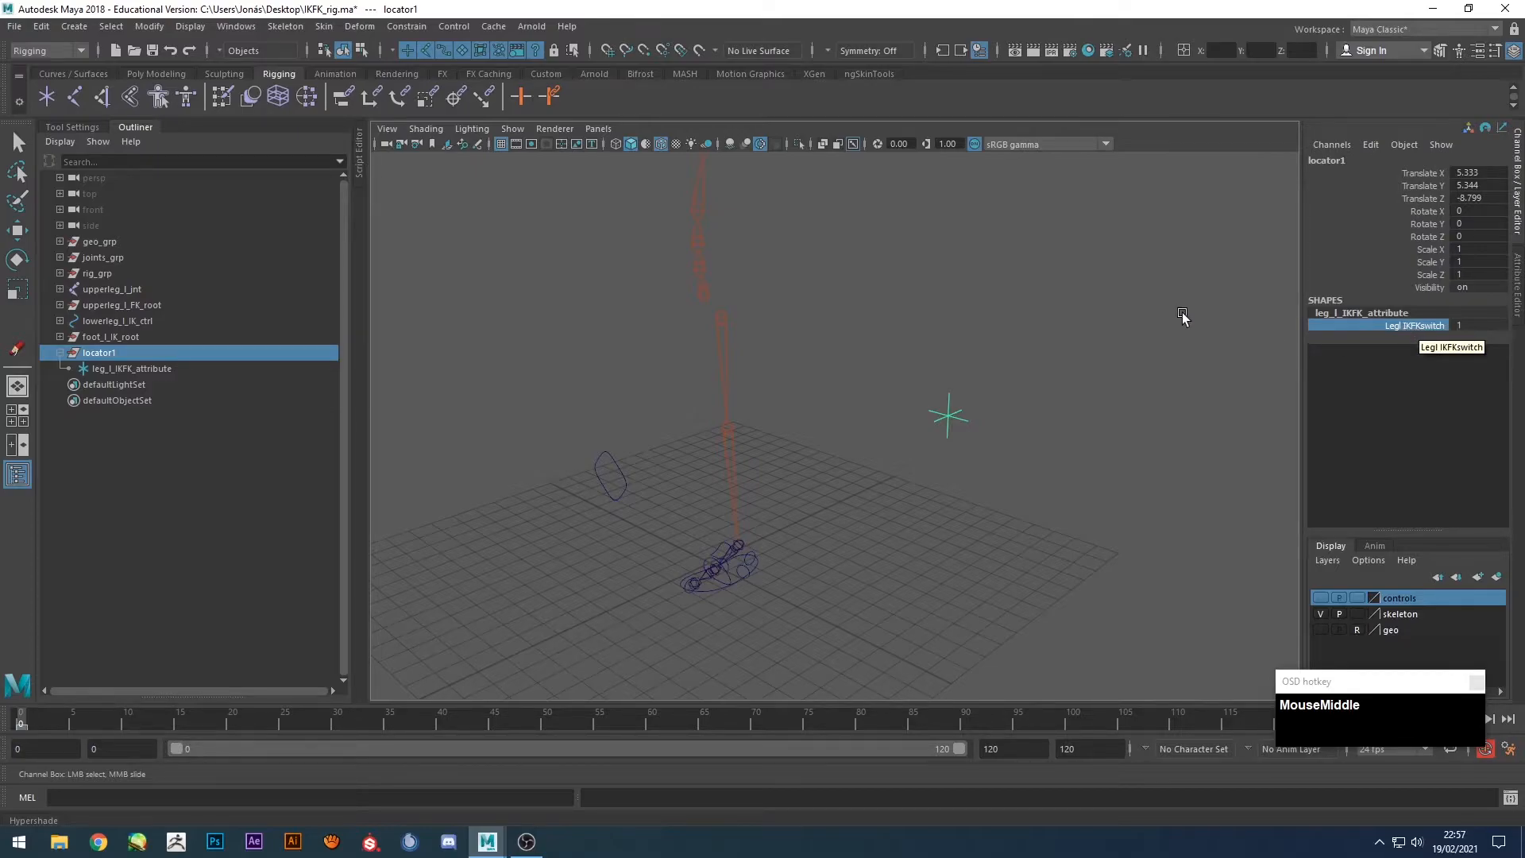
middle_click_drag(1184, 317, 1056, 322)
left_click(1512, 328)
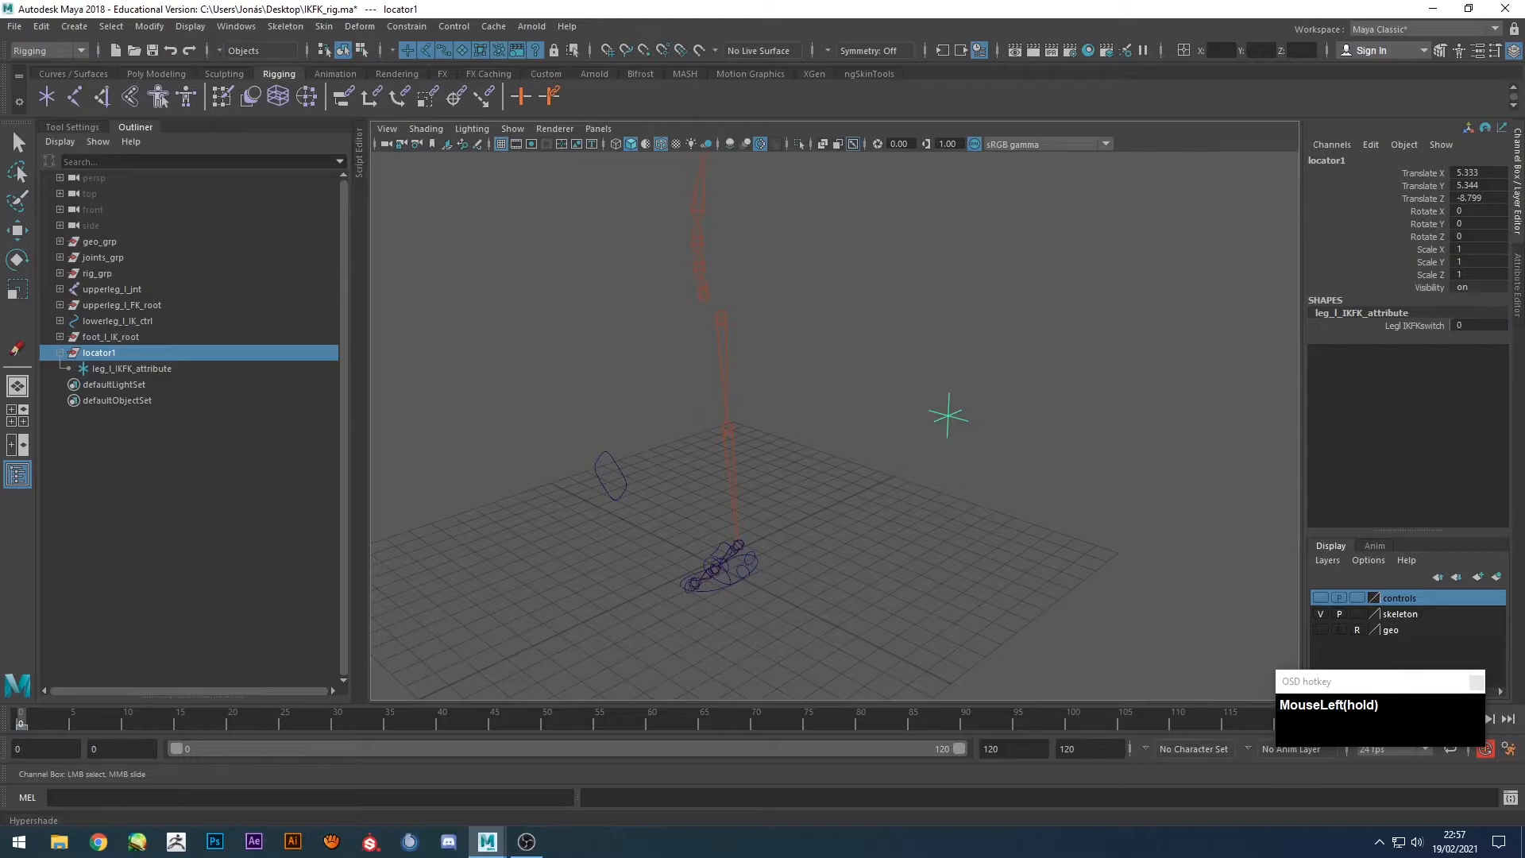
left_click(969, 389)
key("w")
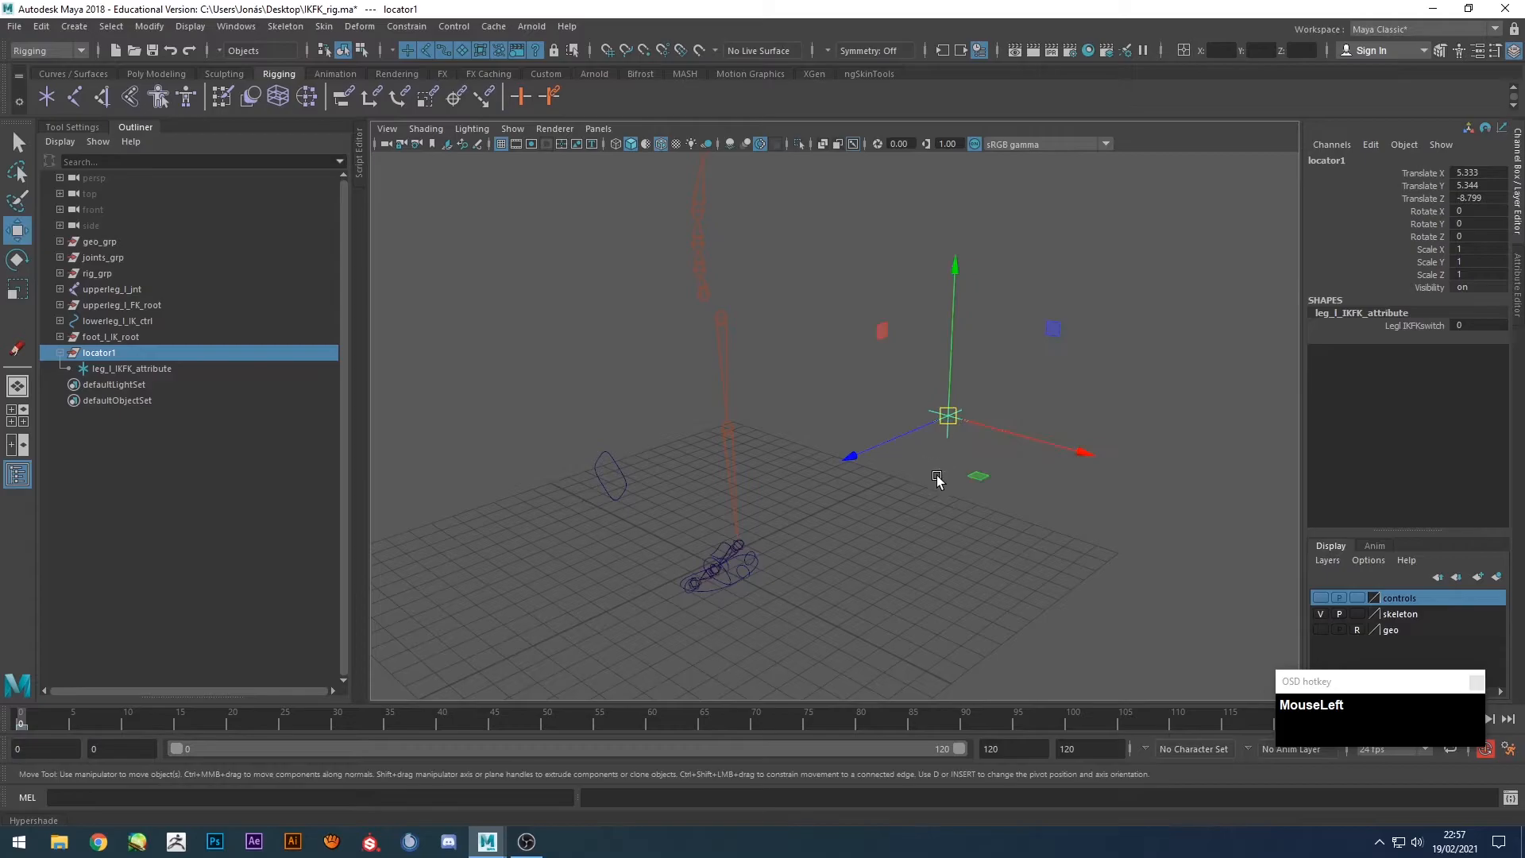
Move lowerleg_l_IK_ctrl as a test and undo the move.
left_click(116, 370)
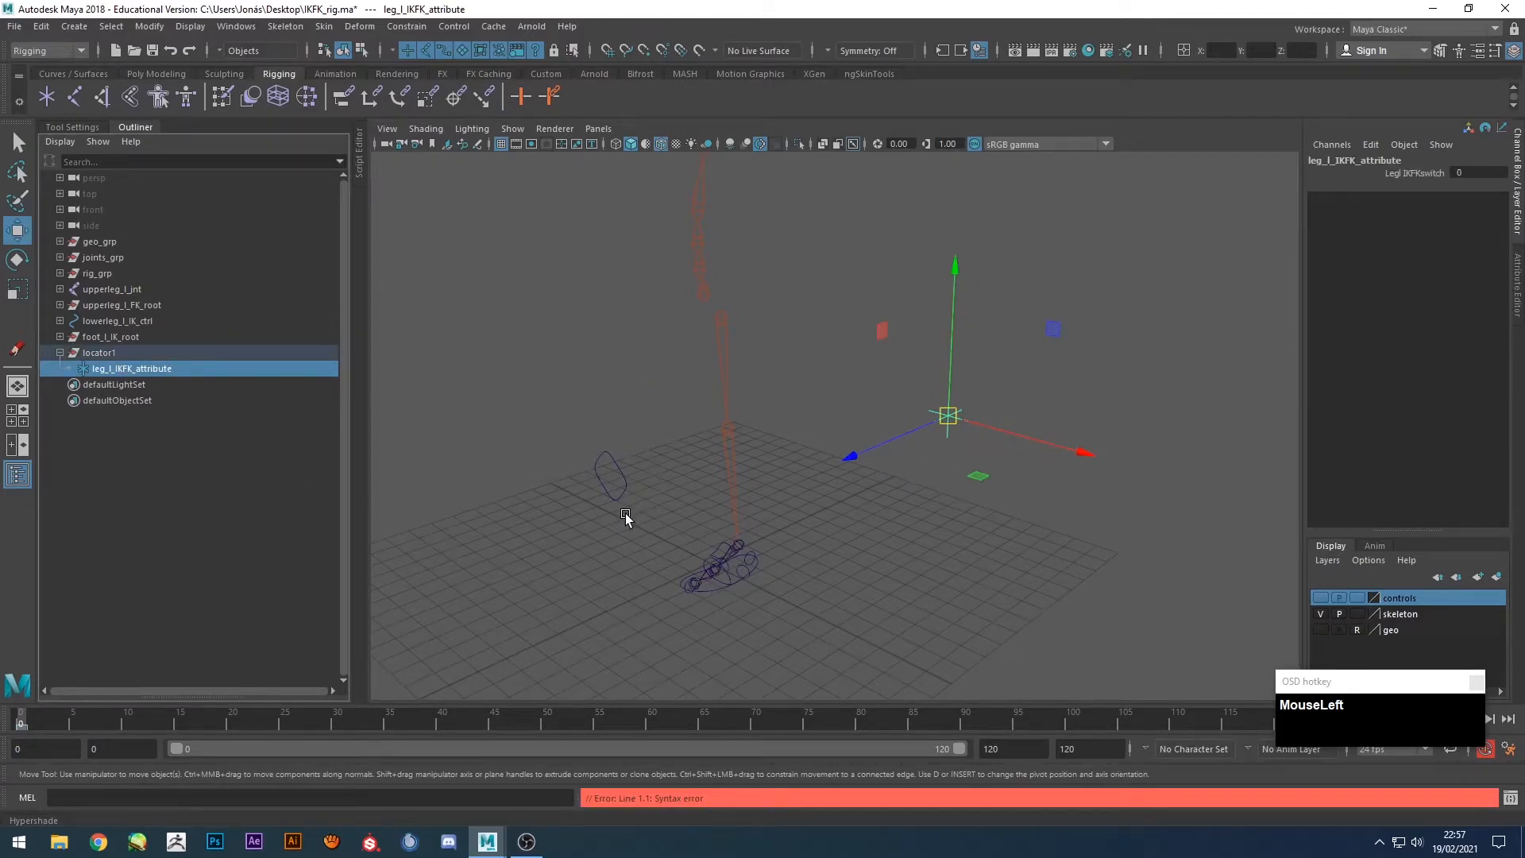
left_click(625, 481)
left_click_drag(585, 460, 624, 481)
key("ctrl+z")
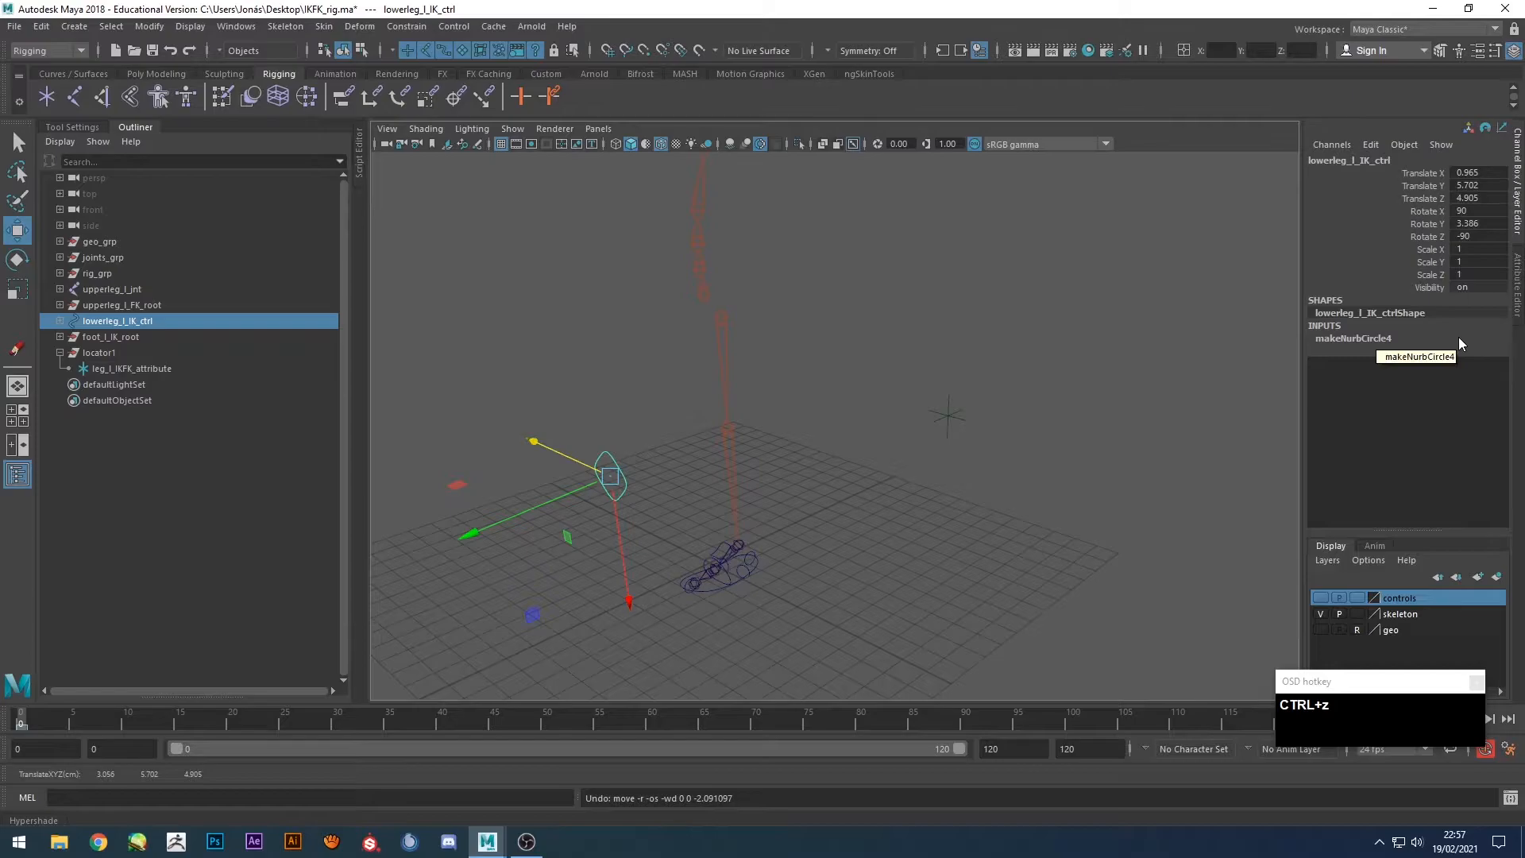
Select the leg_l_IKFK_attribute shape under locator1.
left_click(949, 415)
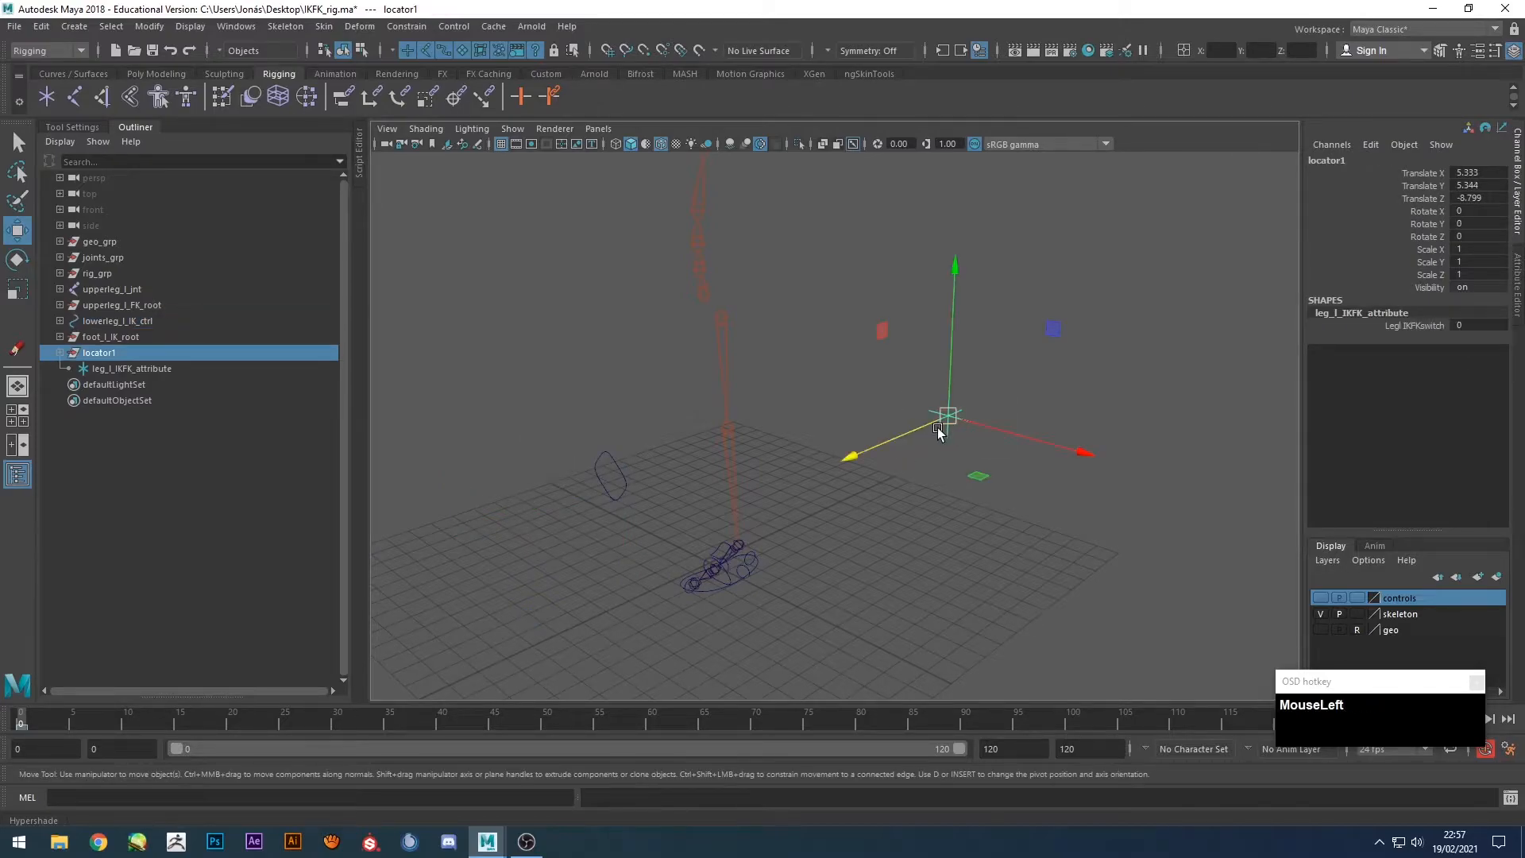
left_click_drag(953, 429, 881, 476, "alt")
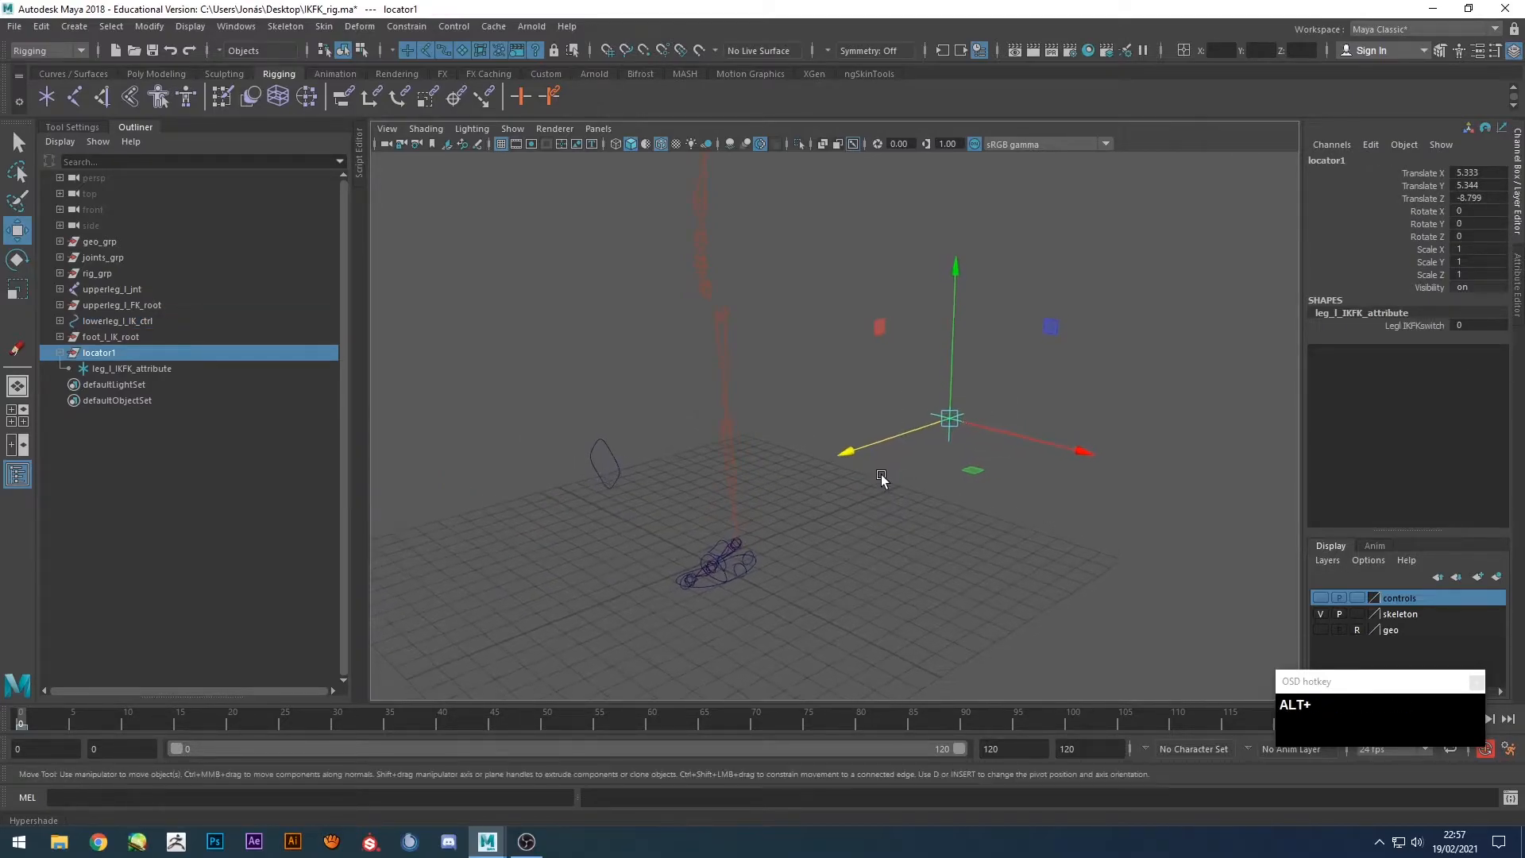
left_click(151, 366)
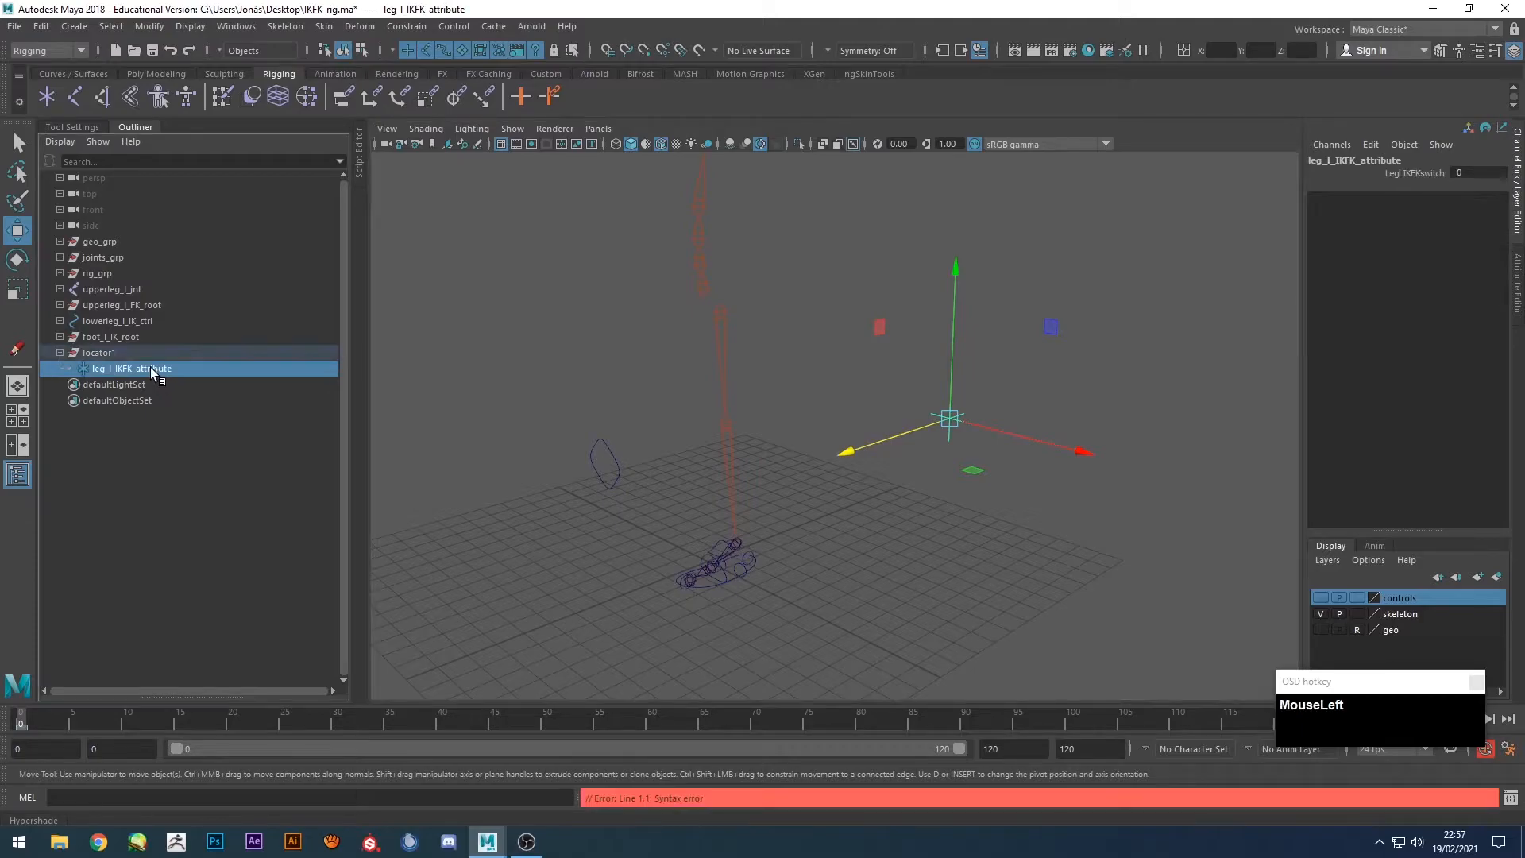
middle_click_drag(778, 604, 812, 468, "alt")
scroll(812, 469, "up", 2)
scroll(783, 486, "down", 2)
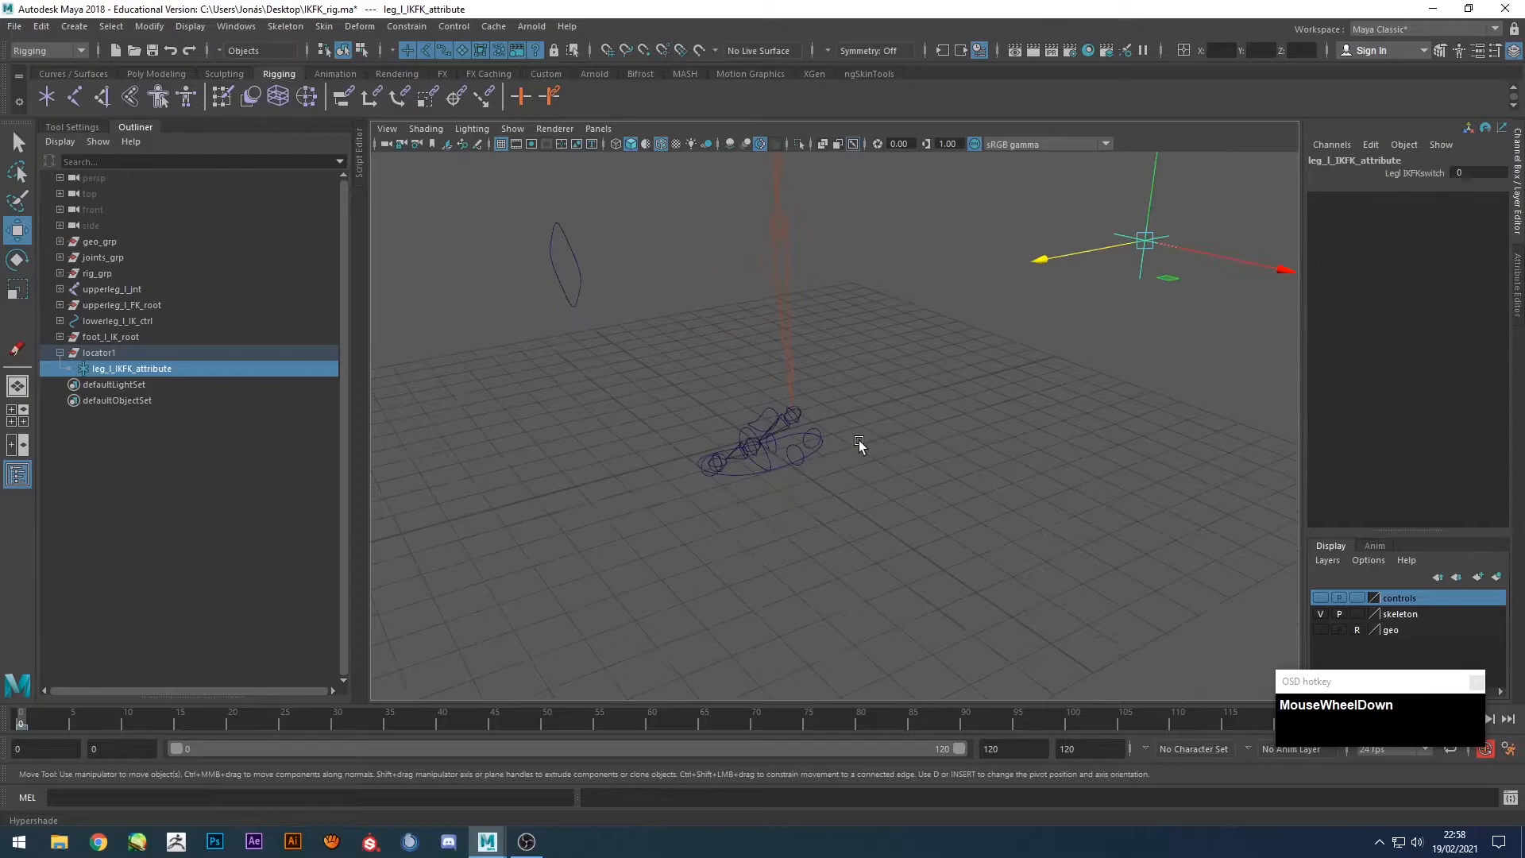
Examine the foot and lower leg IK controls and the leg's FK controls, temporarily showing the controls layer.
left_click(744, 479)
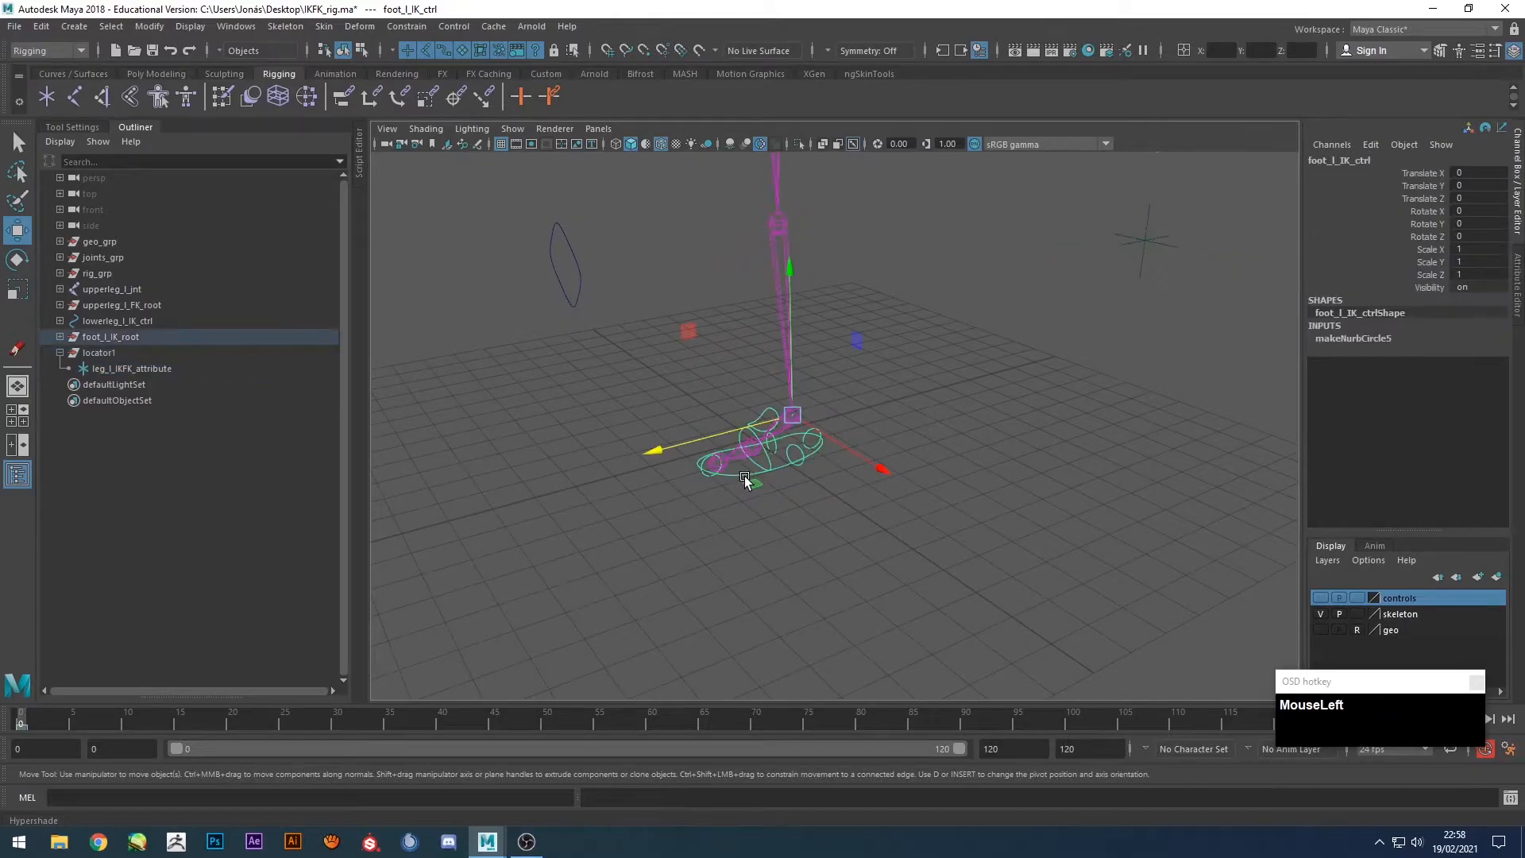
left_click(556, 288)
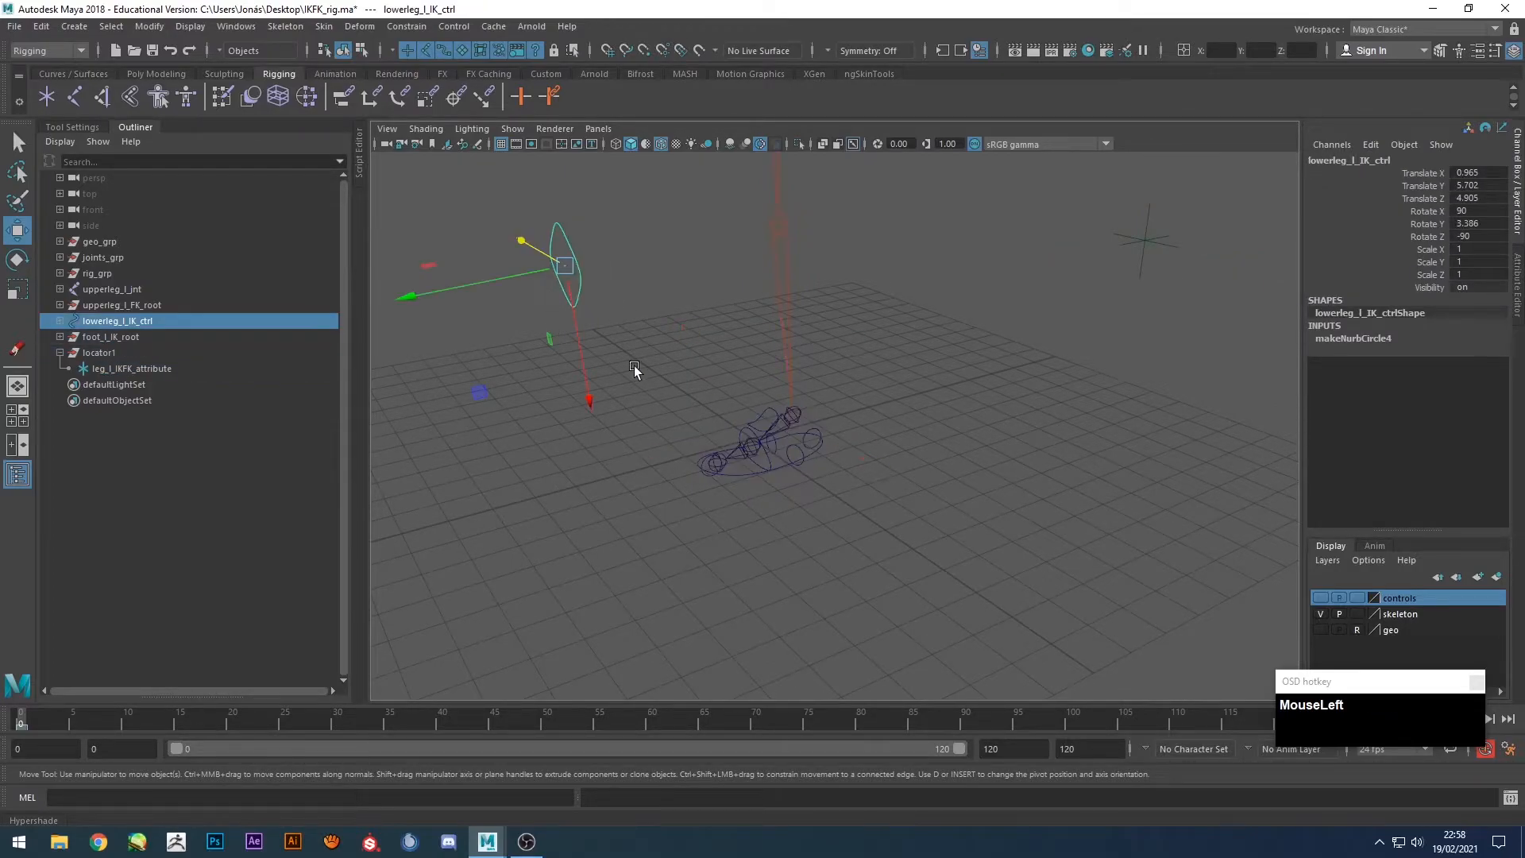
left_click(1322, 599)
middle_click_drag(837, 451, 841, 490, "alt")
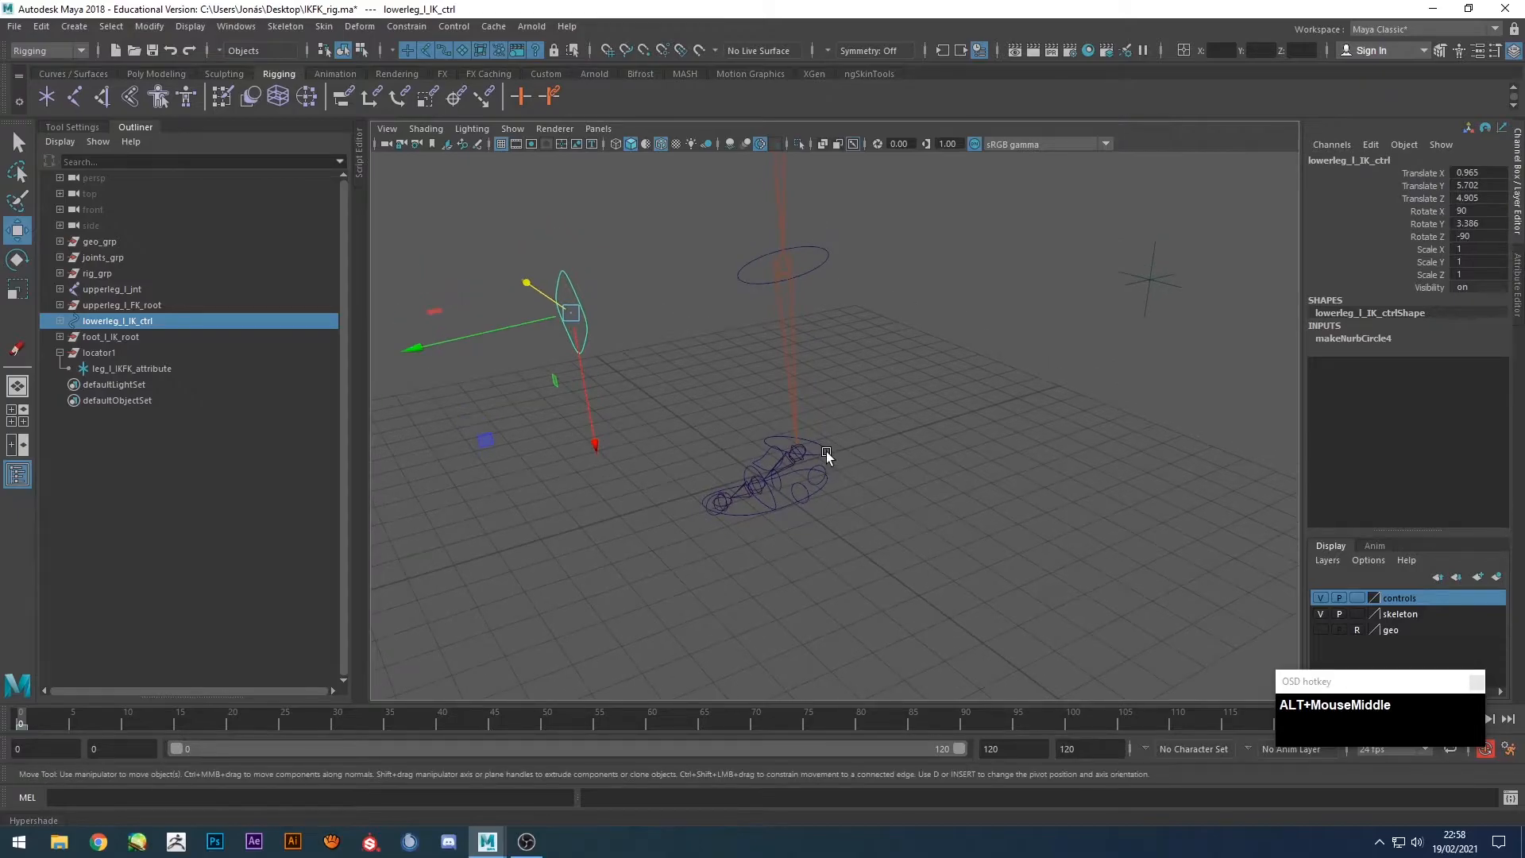
left_click(827, 451)
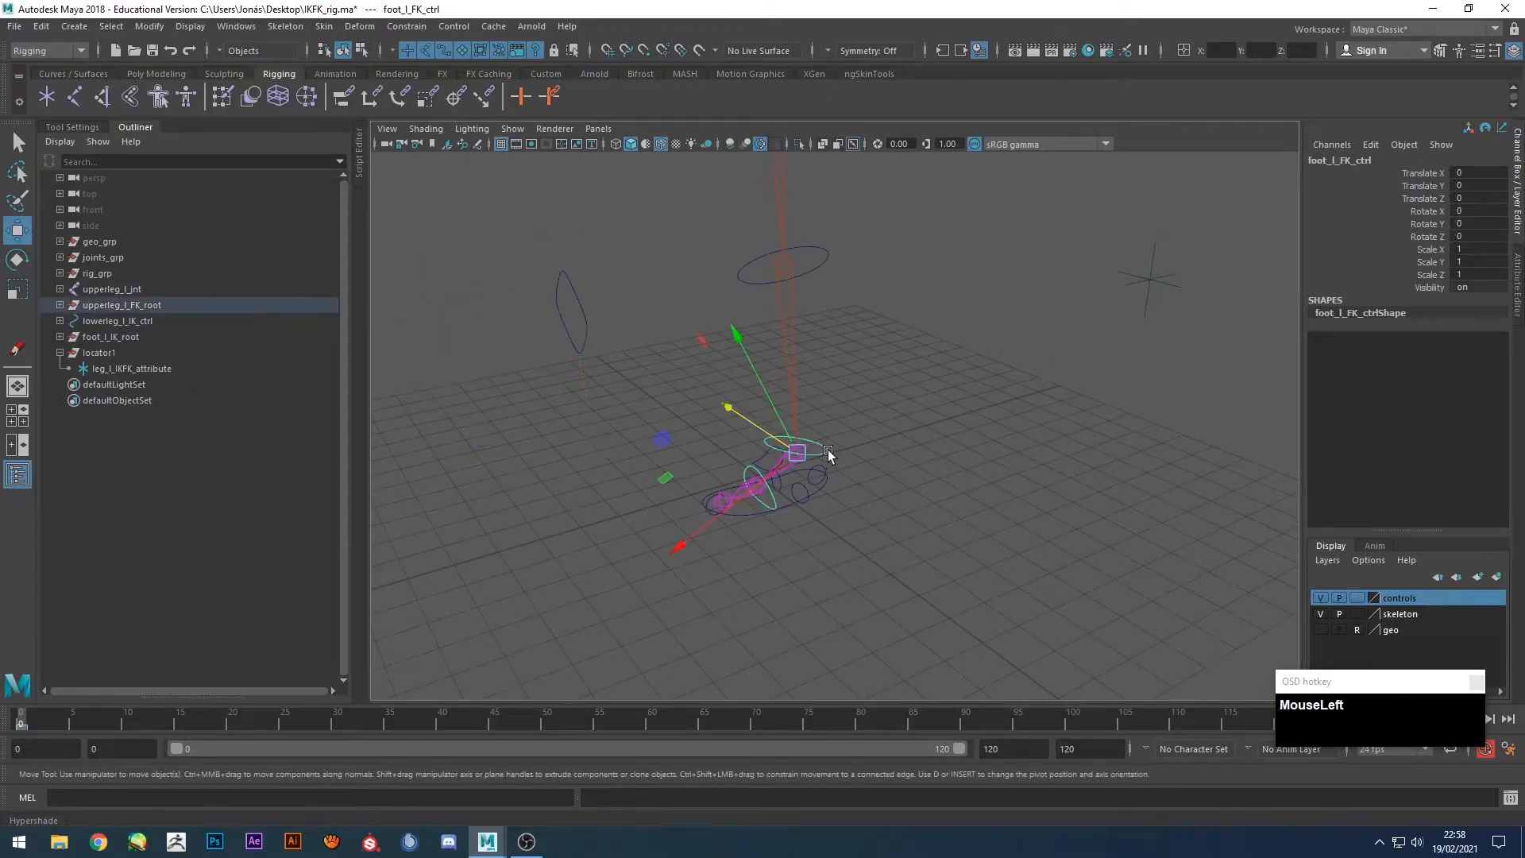
left_click(773, 502)
left_click(822, 443)
middle_click_drag(823, 361, 845, 466, "alt")
left_click_drag(852, 391, 845, 413)
middle_click_drag(844, 413, 823, 378, "alt")
left_click_drag(841, 367, 902, 445)
middle_click_drag(902, 446, 891, 389, "alt")
scroll(902, 435, "down", 2)
left_click(1322, 599)
Add the leg_l_IKFK_attribute shape as an instance under lowerleg_l_IK_ctrl with the MEL command parent -s -add.
left_click_drag(1128, 594, 532, 543, "alt")
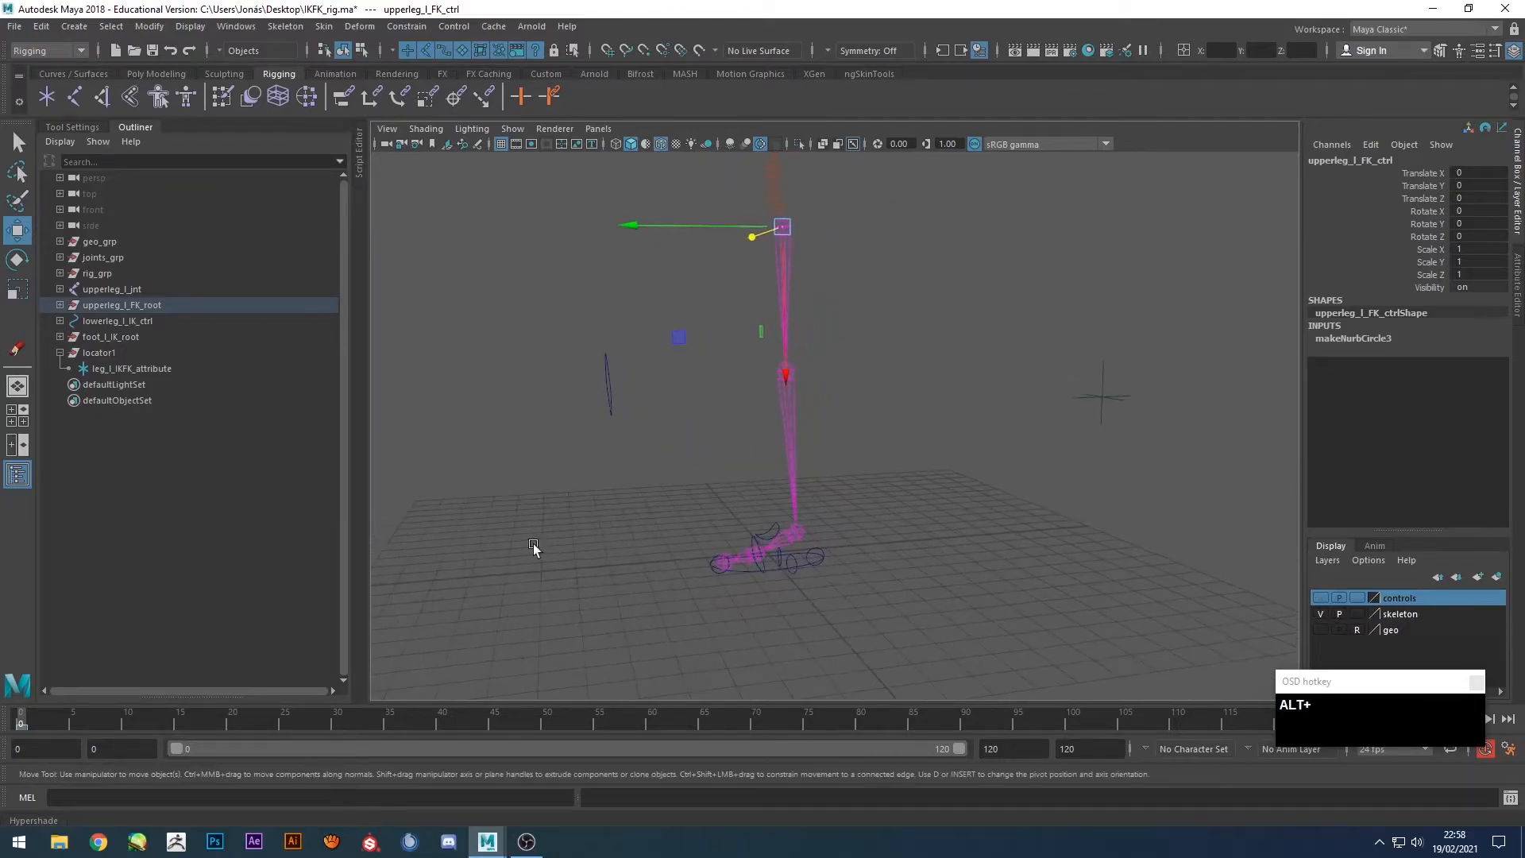
left_click(140, 369)
left_click_drag(745, 573, 678, 450, "alt")
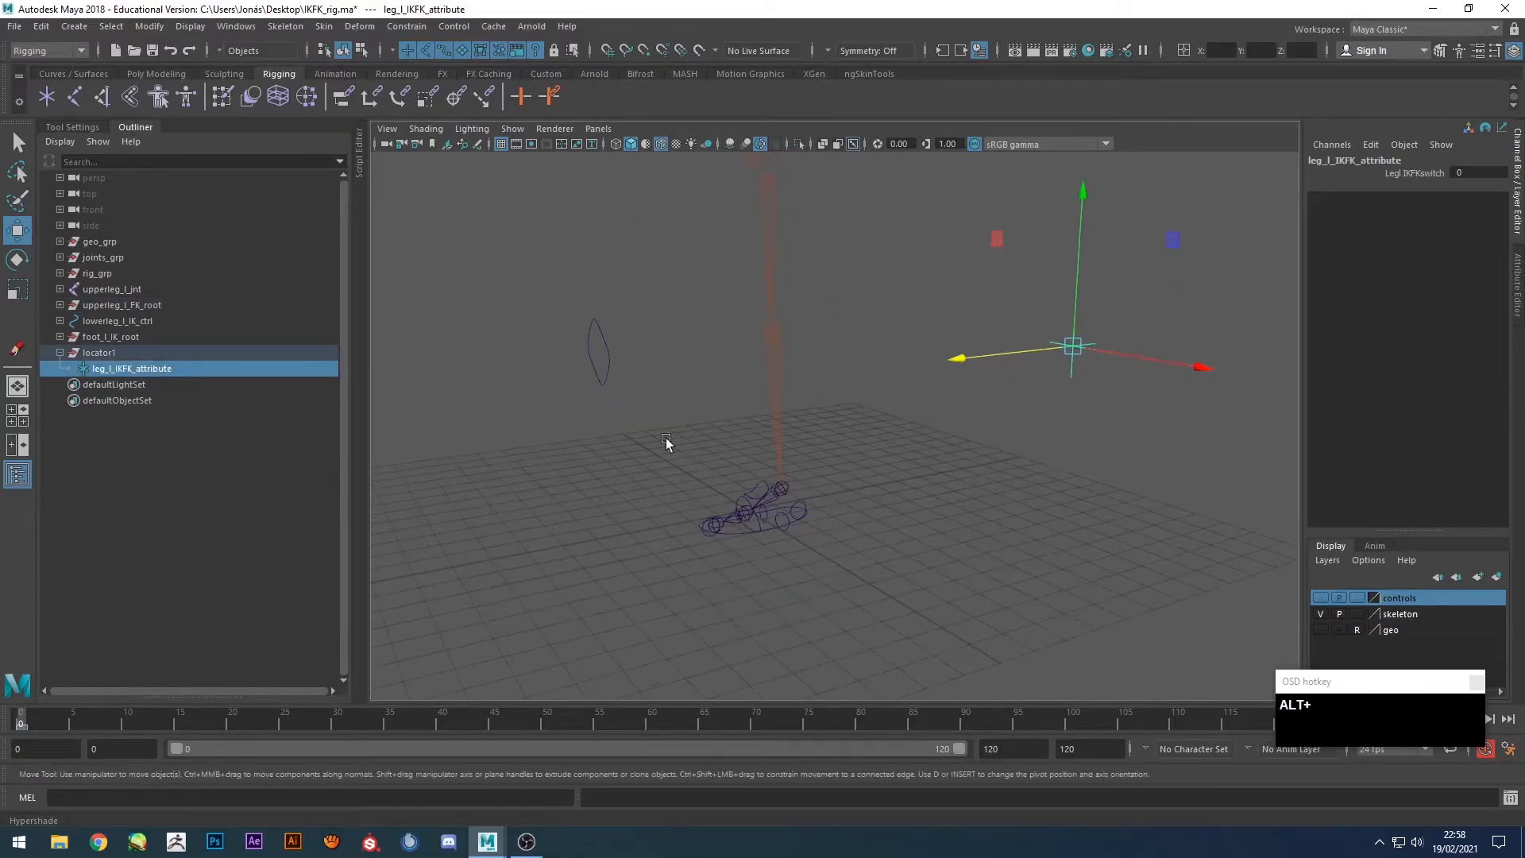
left_click(604, 347, "shift")
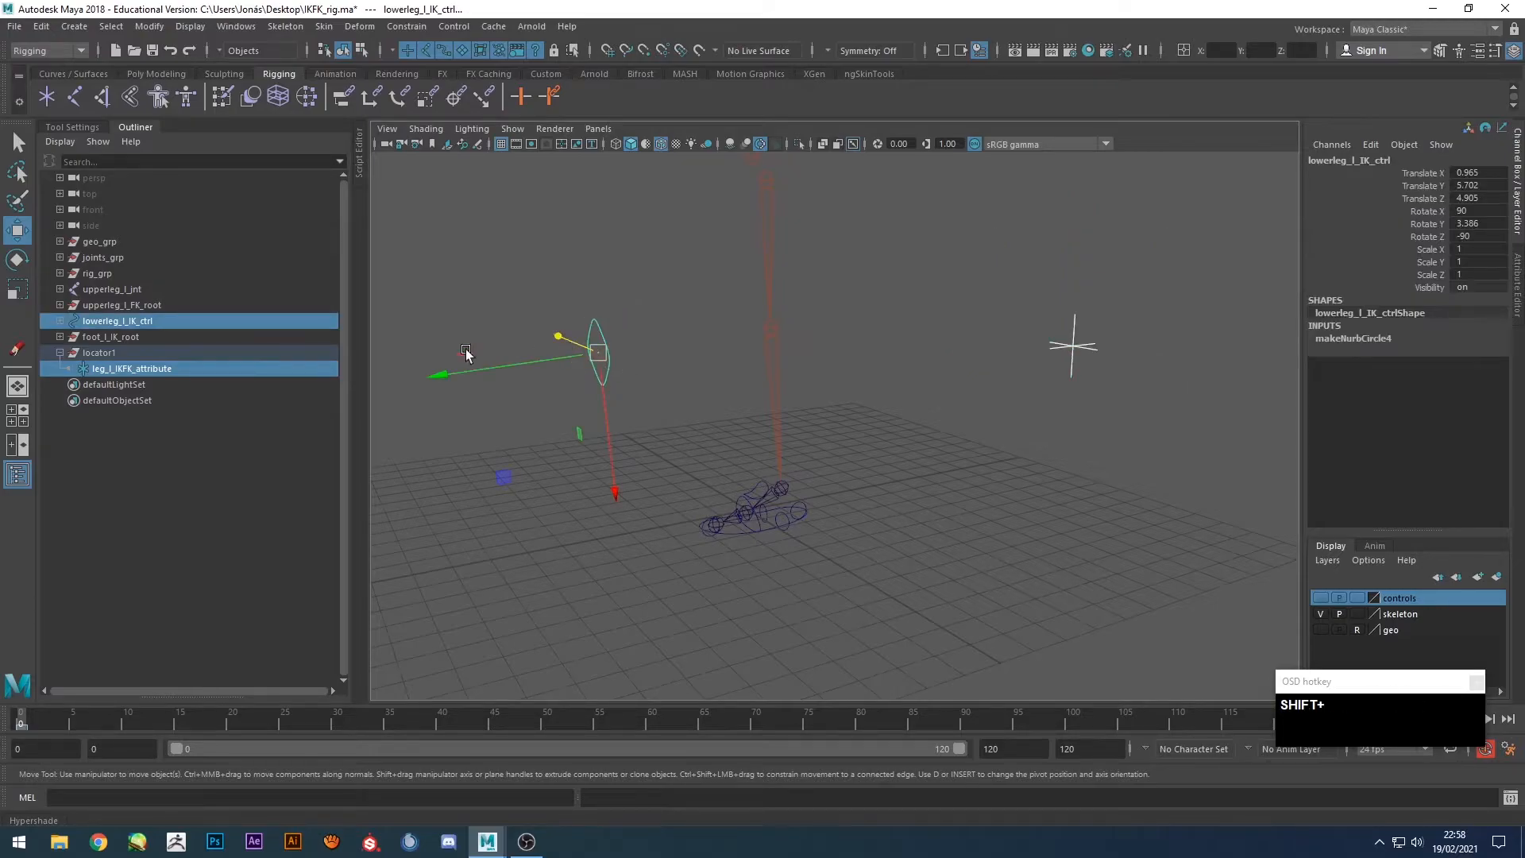
left_click(181, 797)
type("pare")
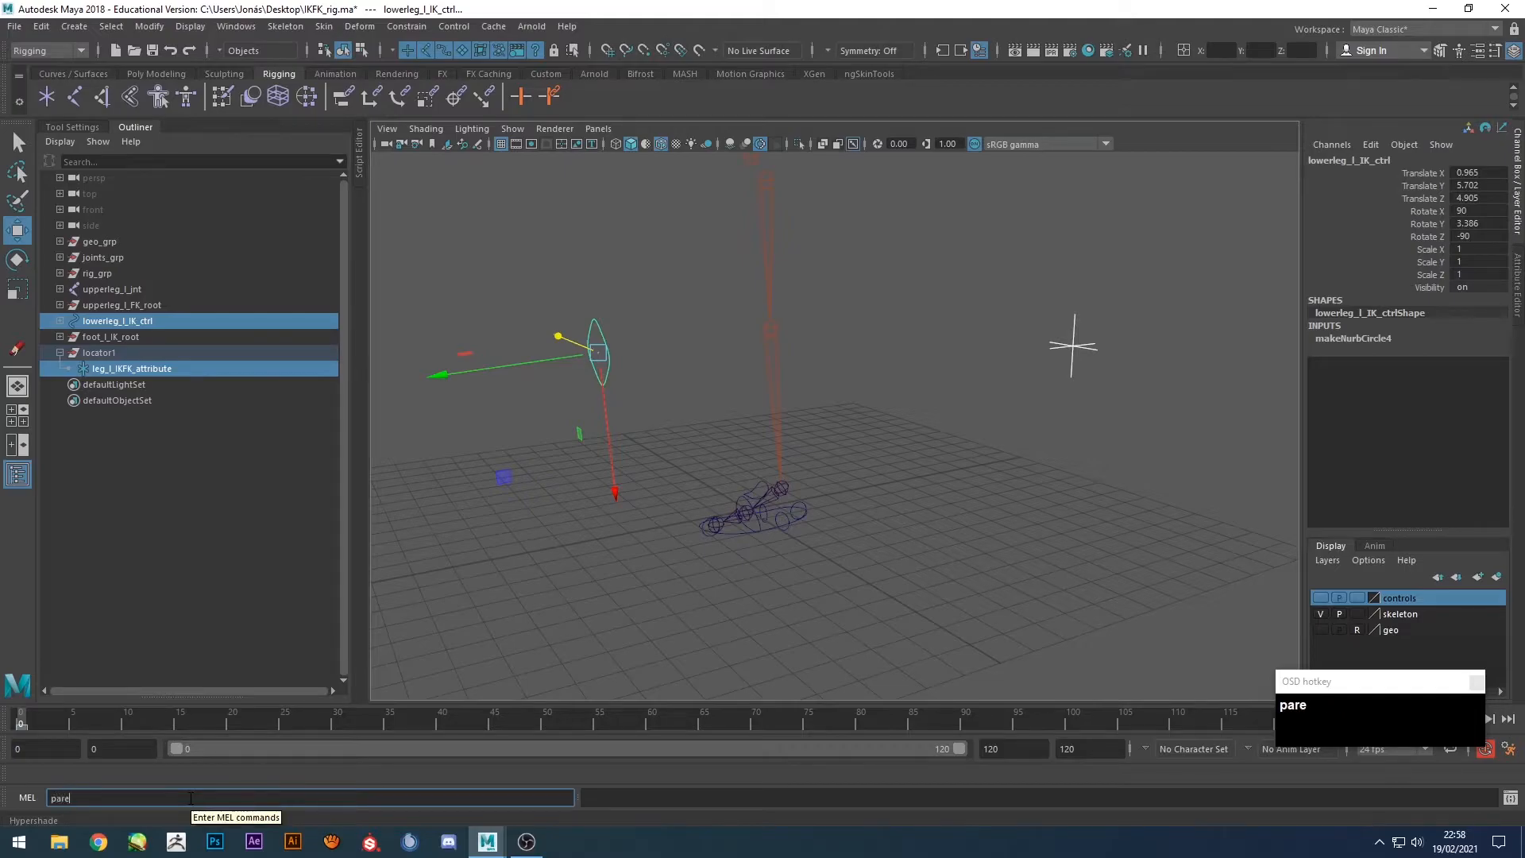
type("nt -s -ad")
key("Return")
Set Leg IKFKswitch to 1 on lowerleg_l_IK_ctrl and check the shared attribute on locator1.
left_click_drag(603, 381, 659, 406, "alt")
left_click(654, 428)
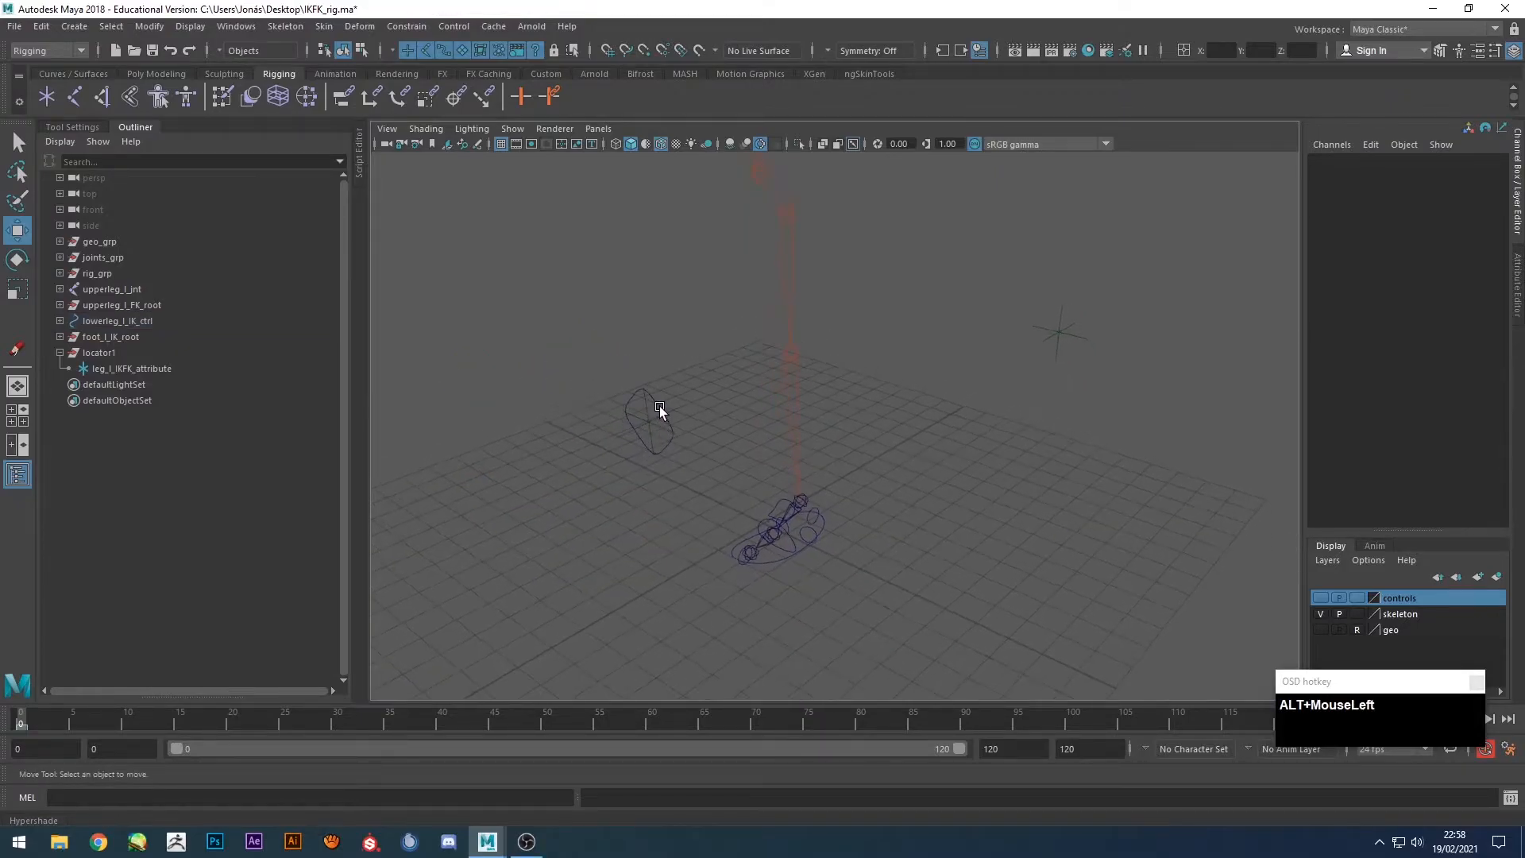
left_click(659, 407)
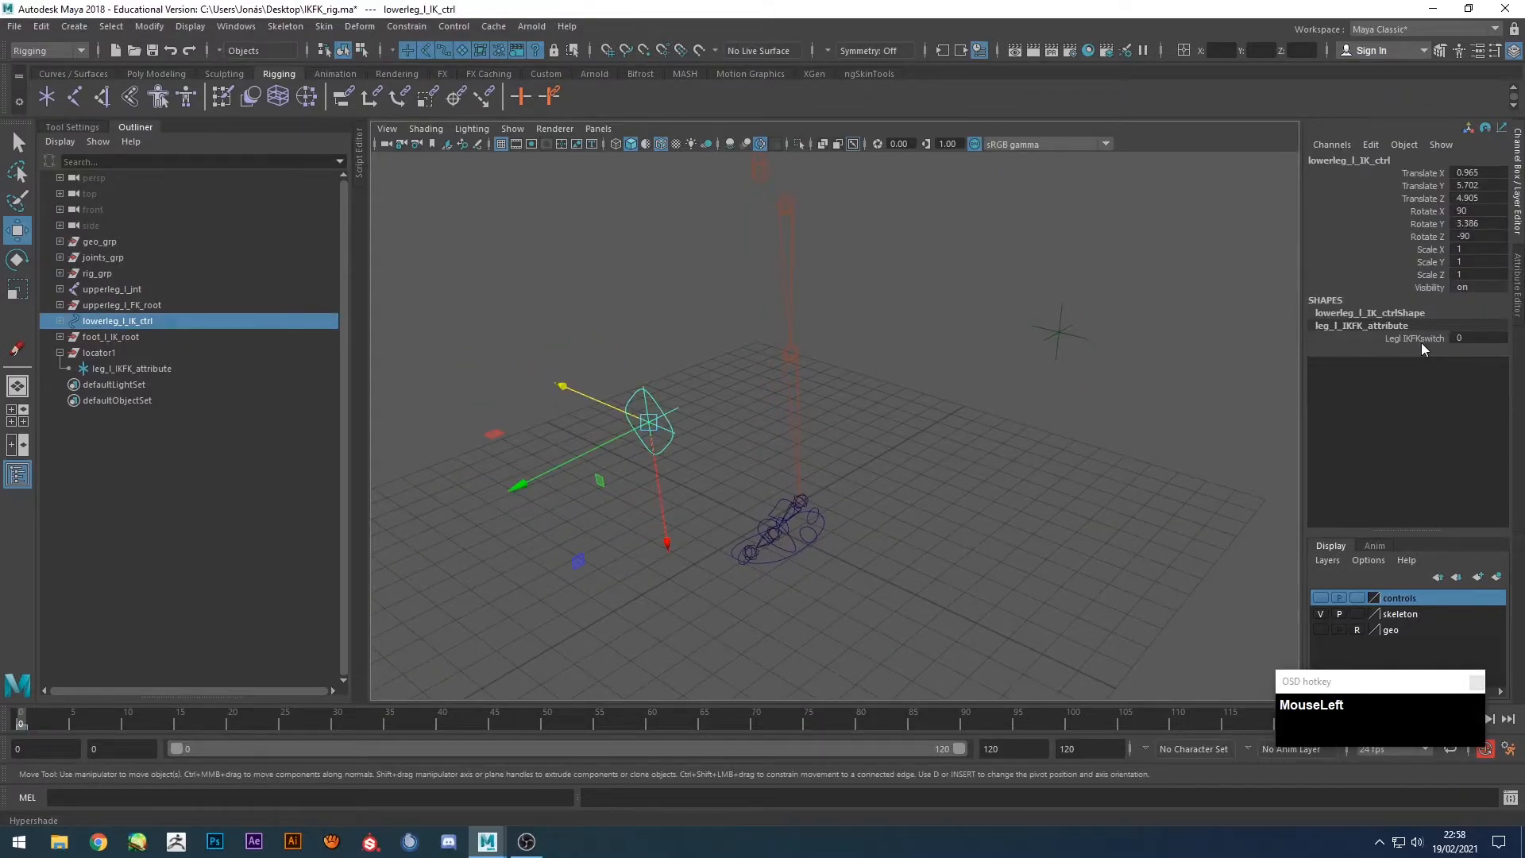
left_click_drag(807, 477, 636, 412, "alt")
left_click(667, 374)
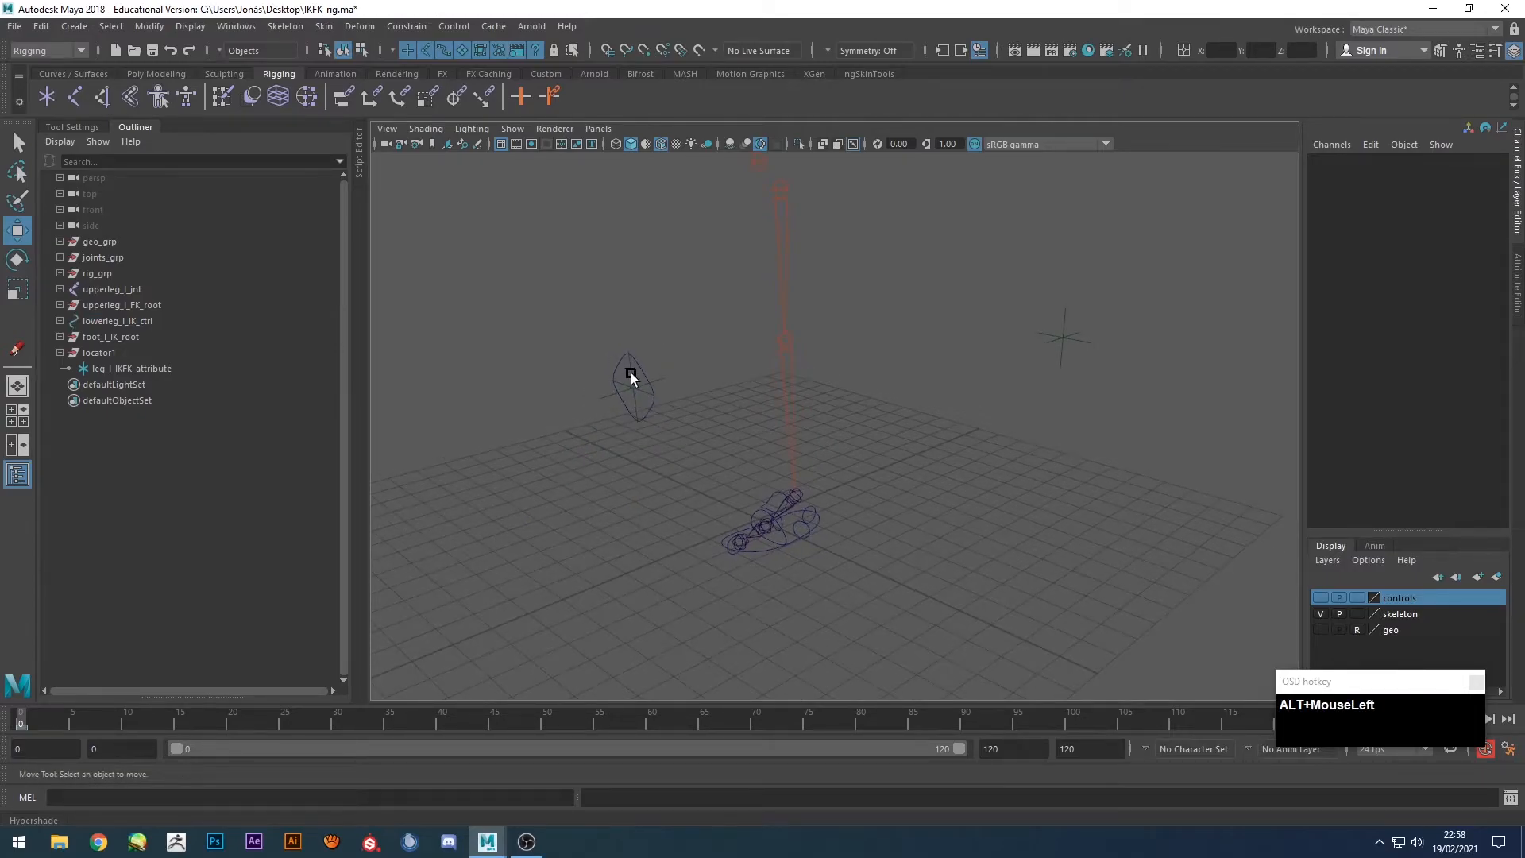
left_click_drag(694, 469, 653, 399, "alt")
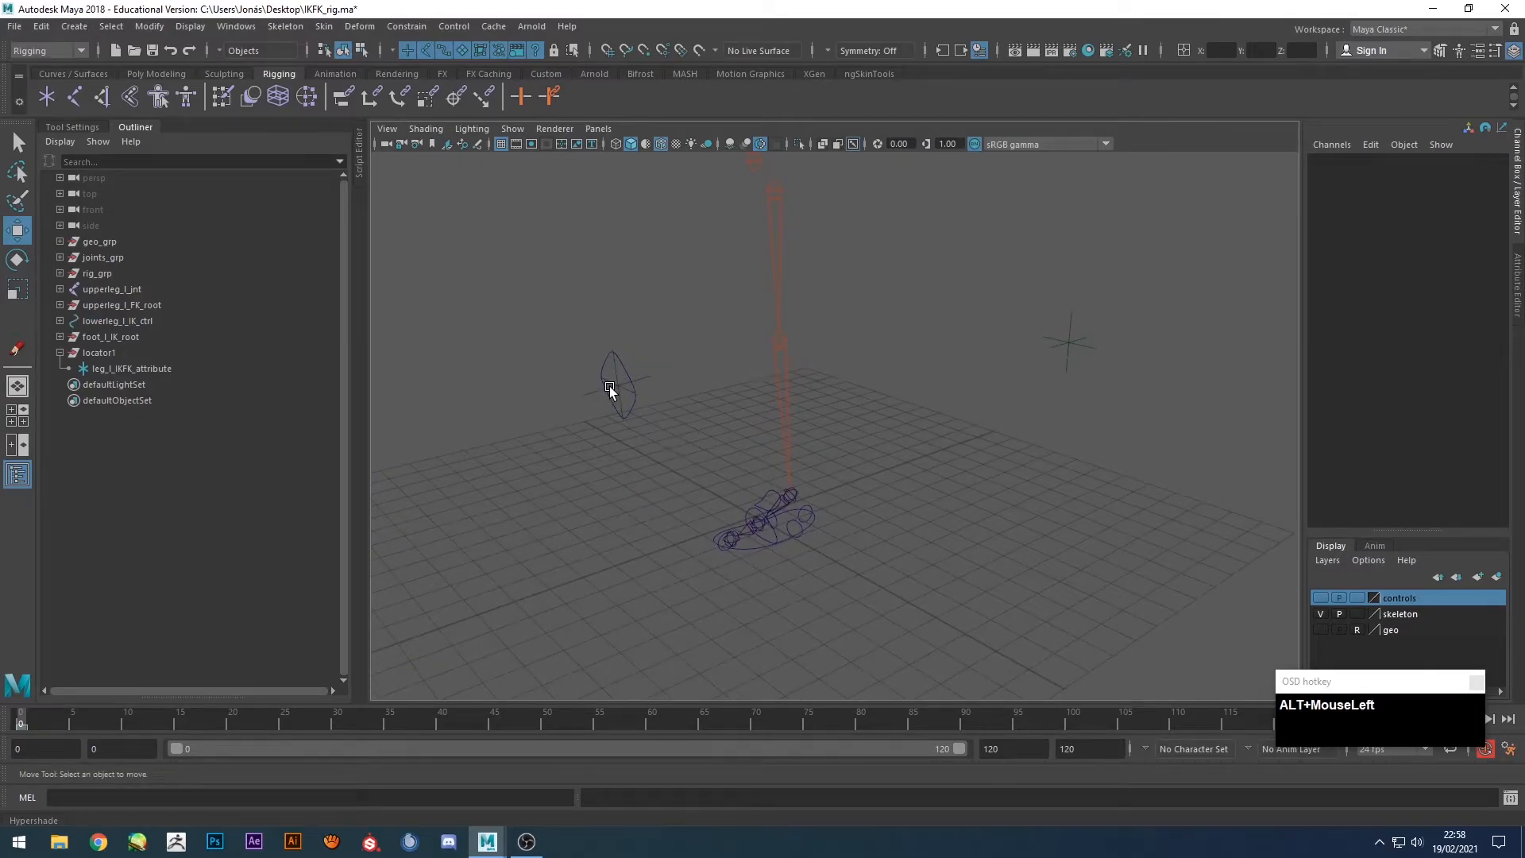
left_click(623, 371)
left_click(1431, 339)
middle_click_drag(1085, 435, 1186, 436)
left_click(1086, 442)
left_click_drag(1114, 317, 1027, 393)
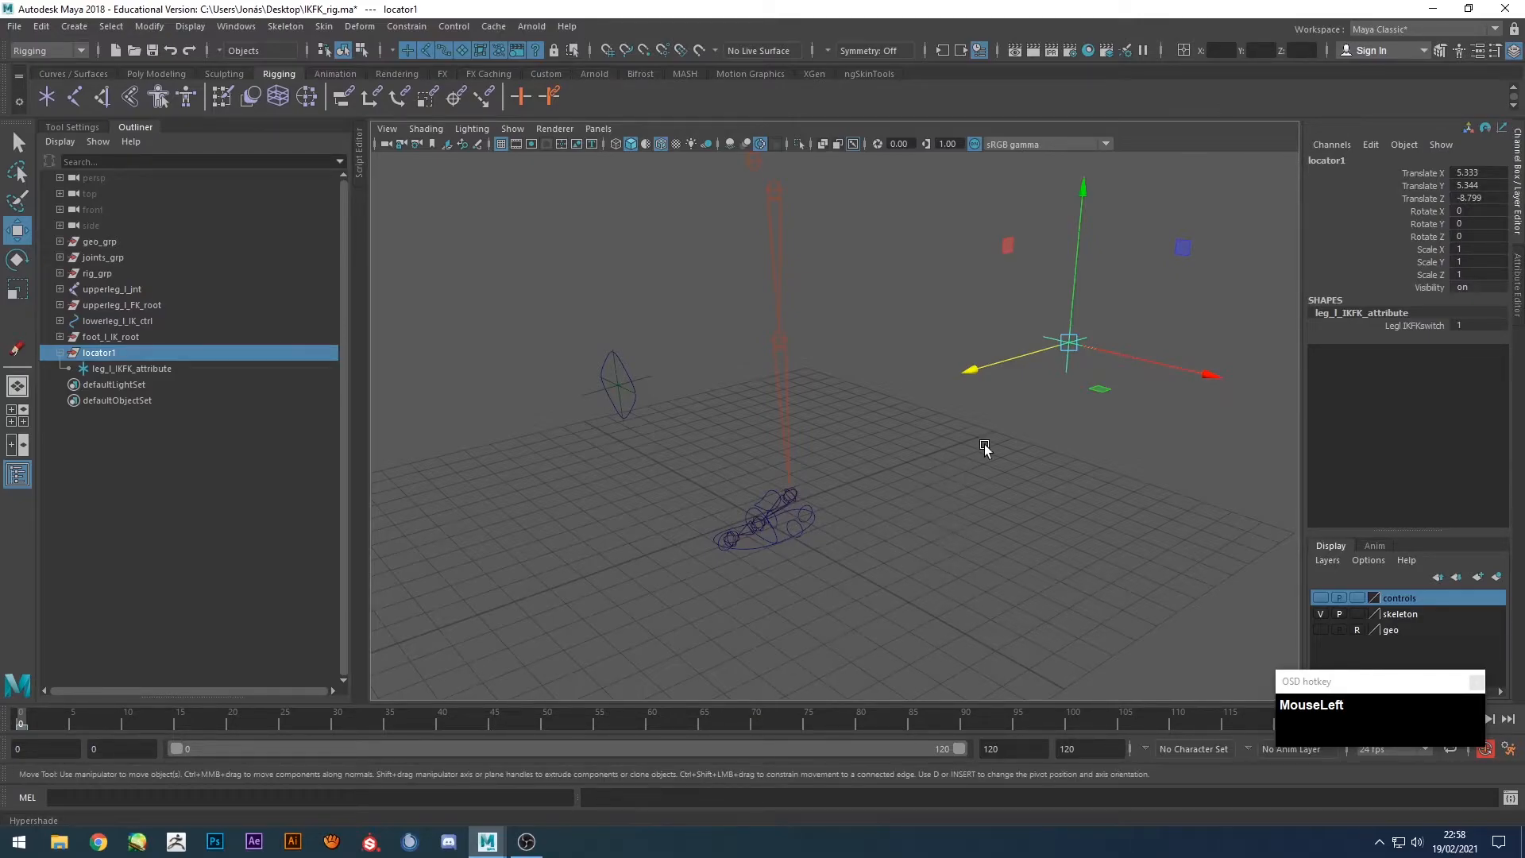
left_click_drag(1023, 454, 1036, 456, "alt")
Add the leg_l_IKFK_attribute shape as an instance under foot_l_IK_ctrl with the MEL command parent -s -add.
left_click(131, 369)
left_click_drag(761, 596, 770, 603, "alt")
scroll(843, 495, "up", 3)
middle_click_drag(843, 495, 805, 584, "alt")
scroll(803, 556, "down", 4)
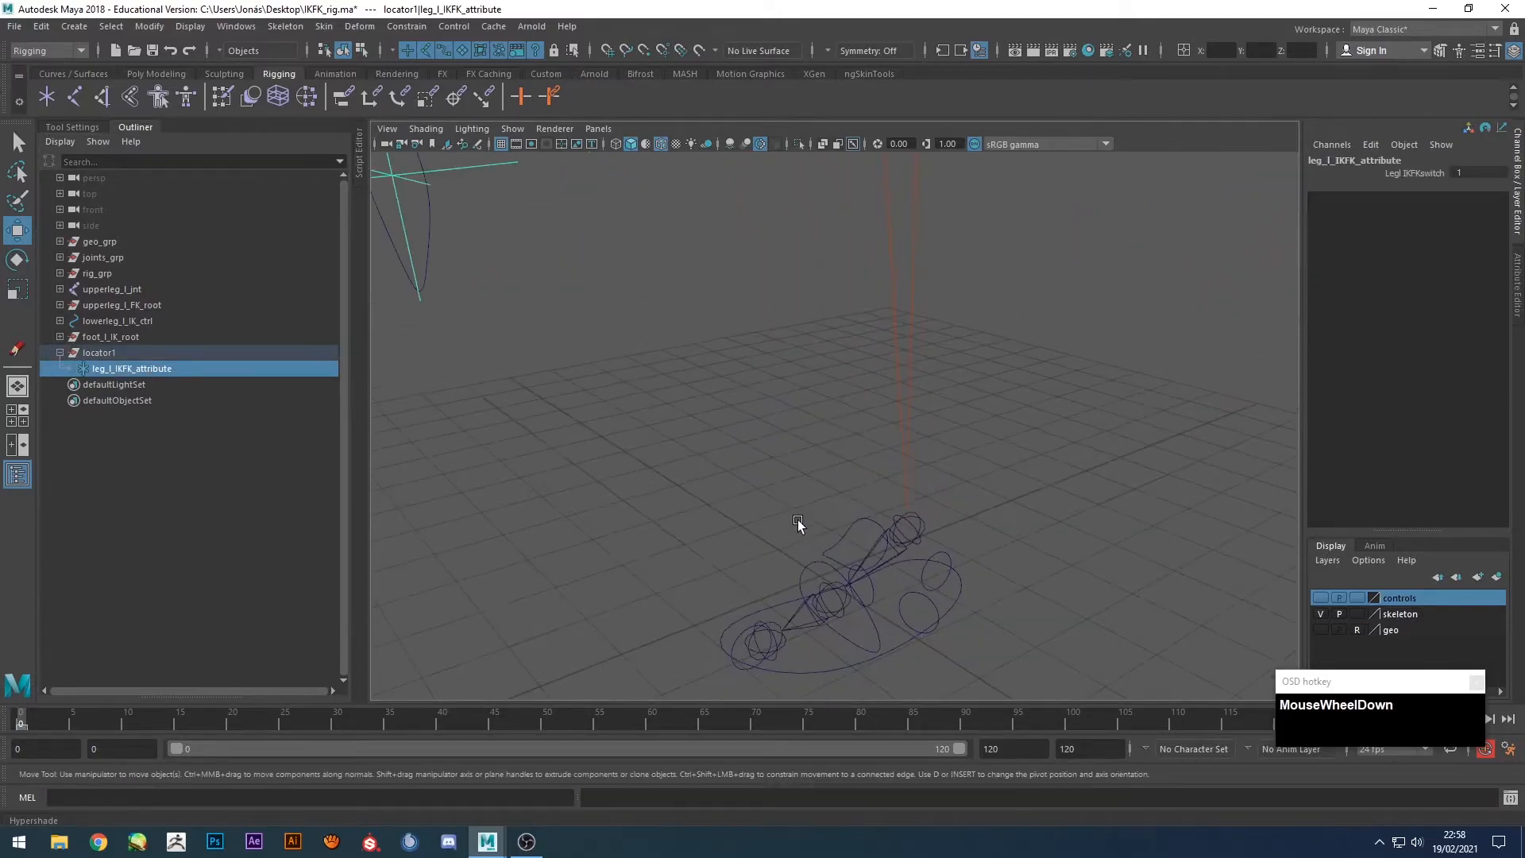
left_click(828, 618, "shift")
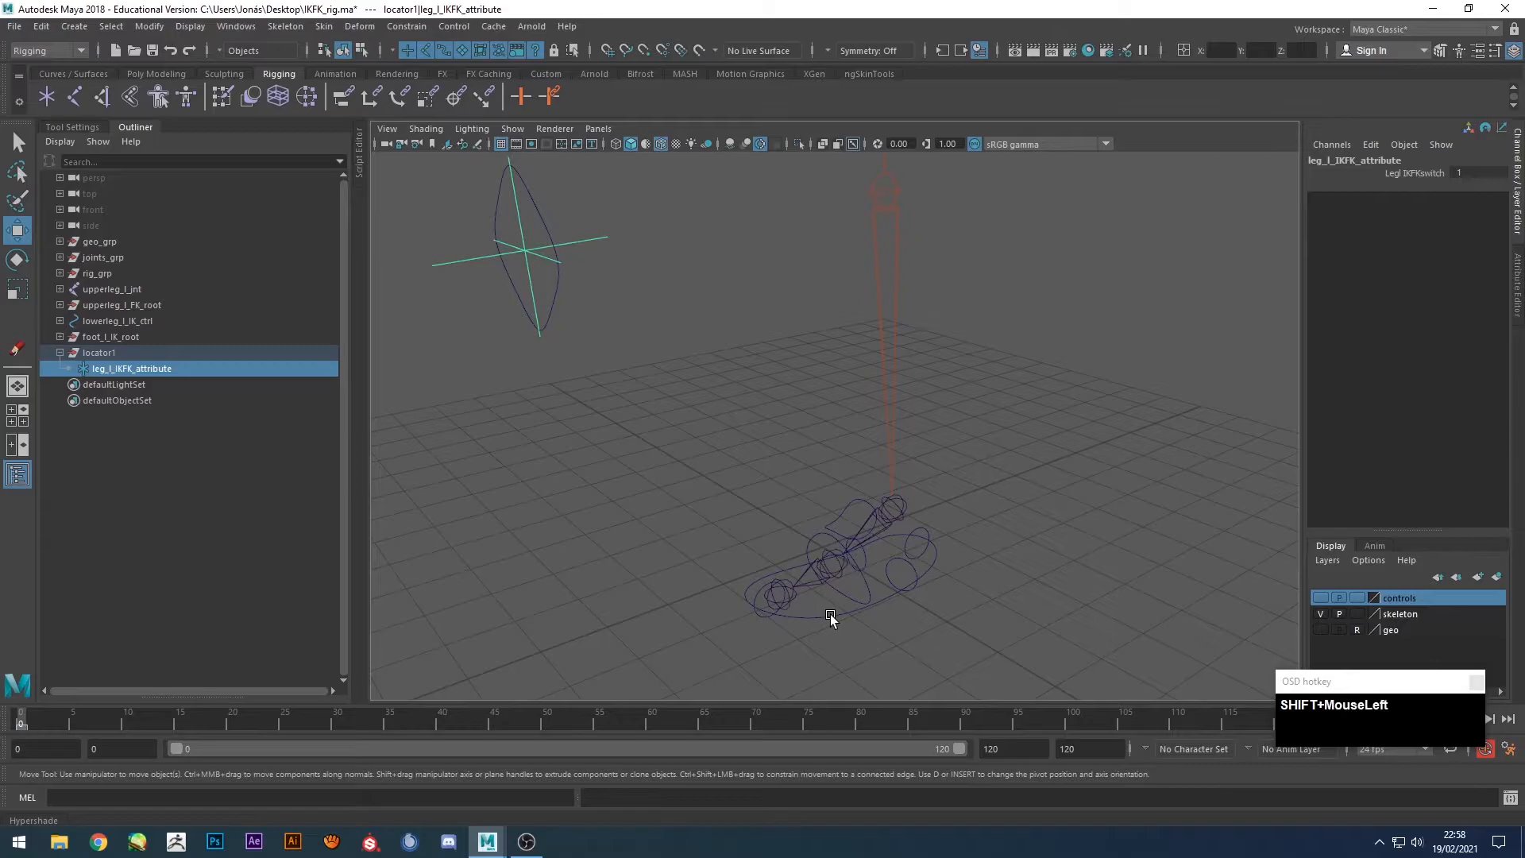
left_click(285, 798)
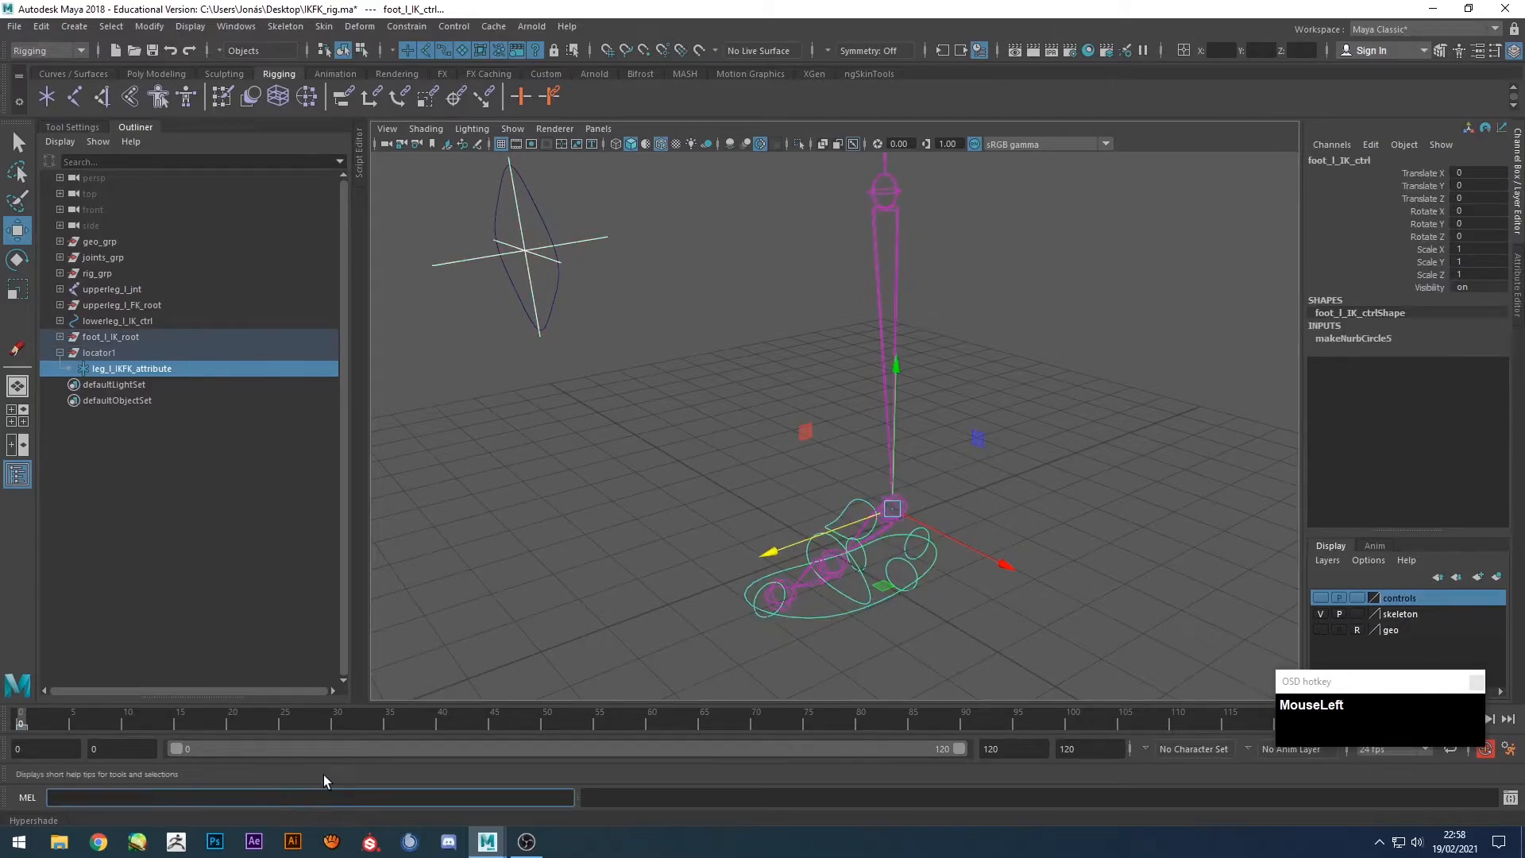
type("parent -s -add")
key("Return")
left_click(1101, 464)
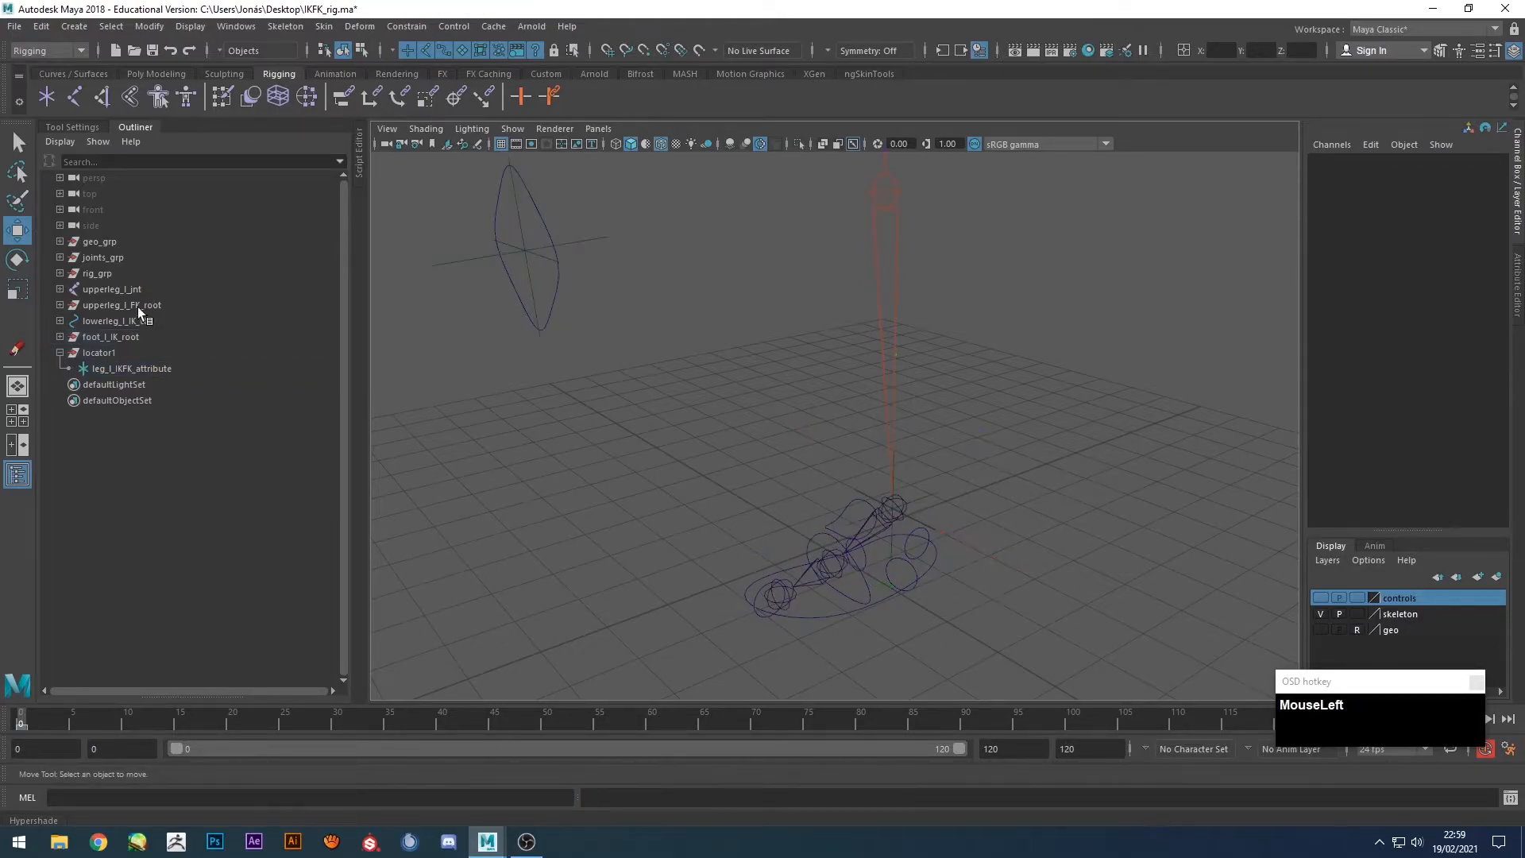
Expand the whole upperleg_l_FK_root hierarchy and instance the leg_l_IKFK_attribute shape under ball_l_FK_ctrl.
left_click(60, 305, "shift")
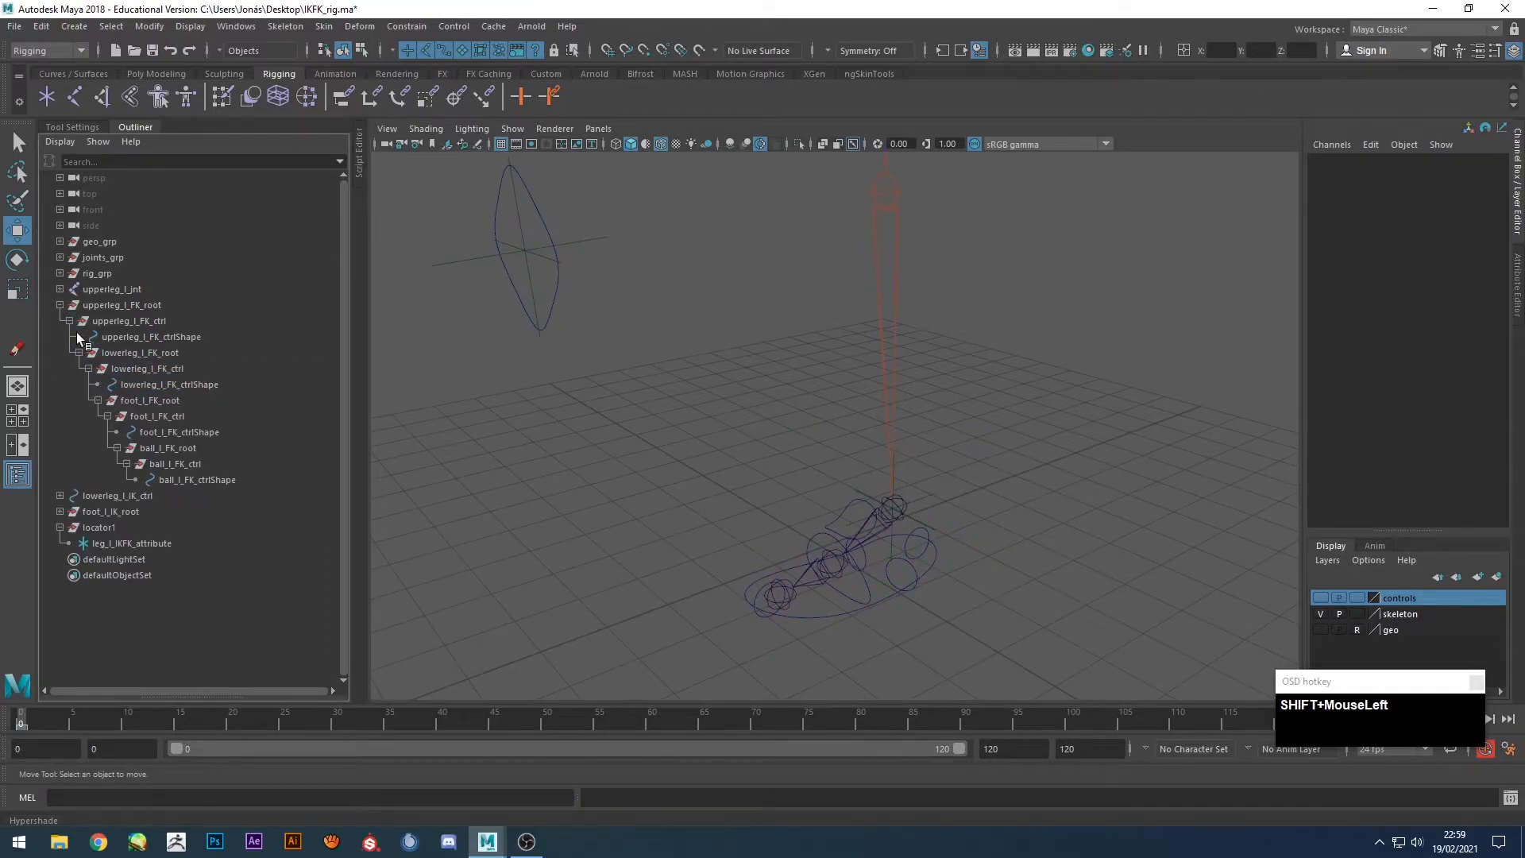
left_click(131, 545)
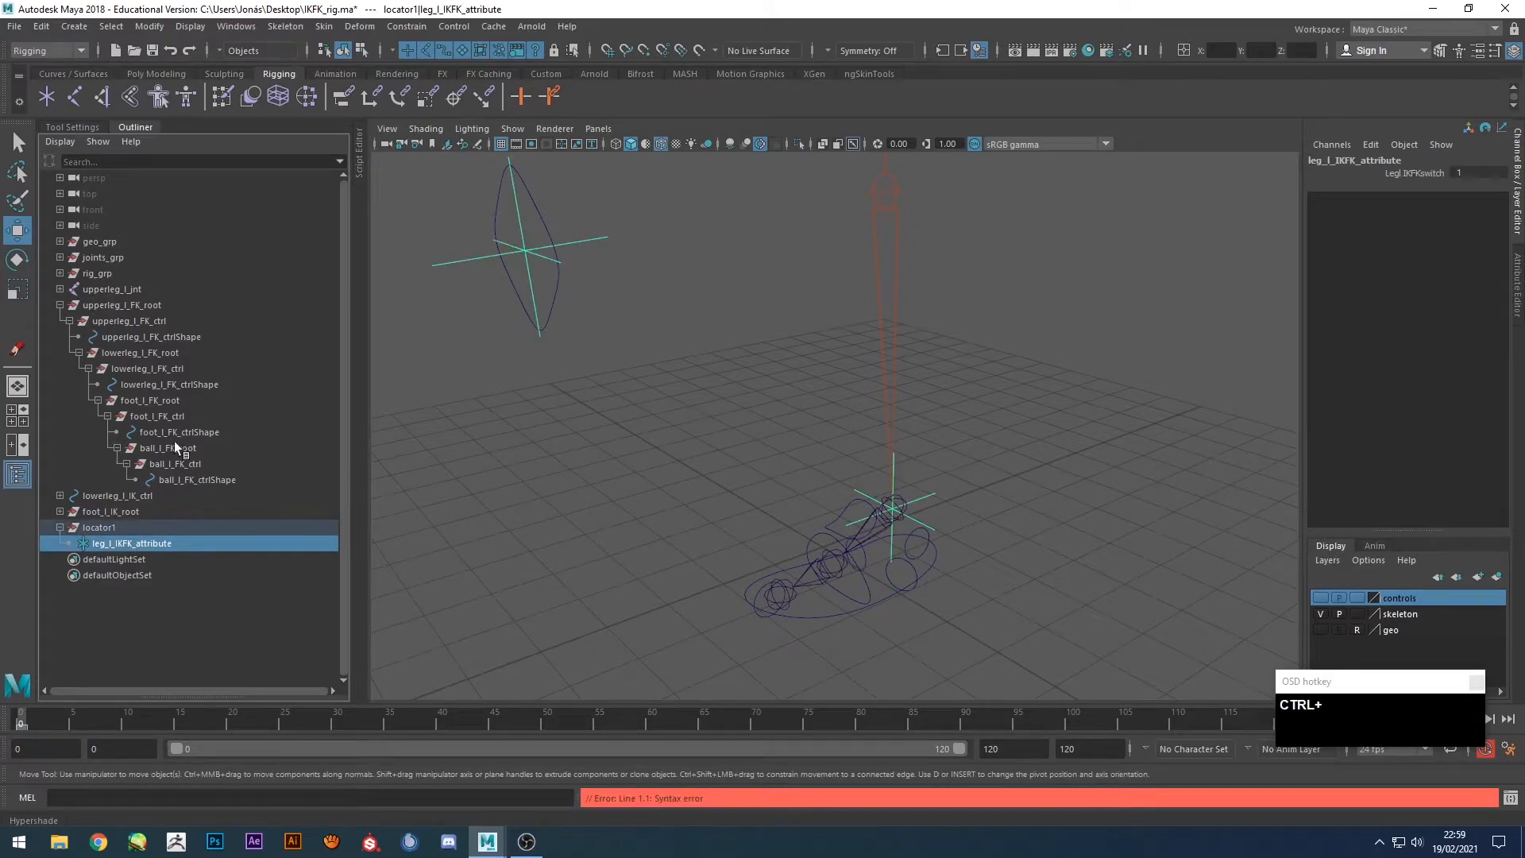
left_click(182, 463, "ctrl")
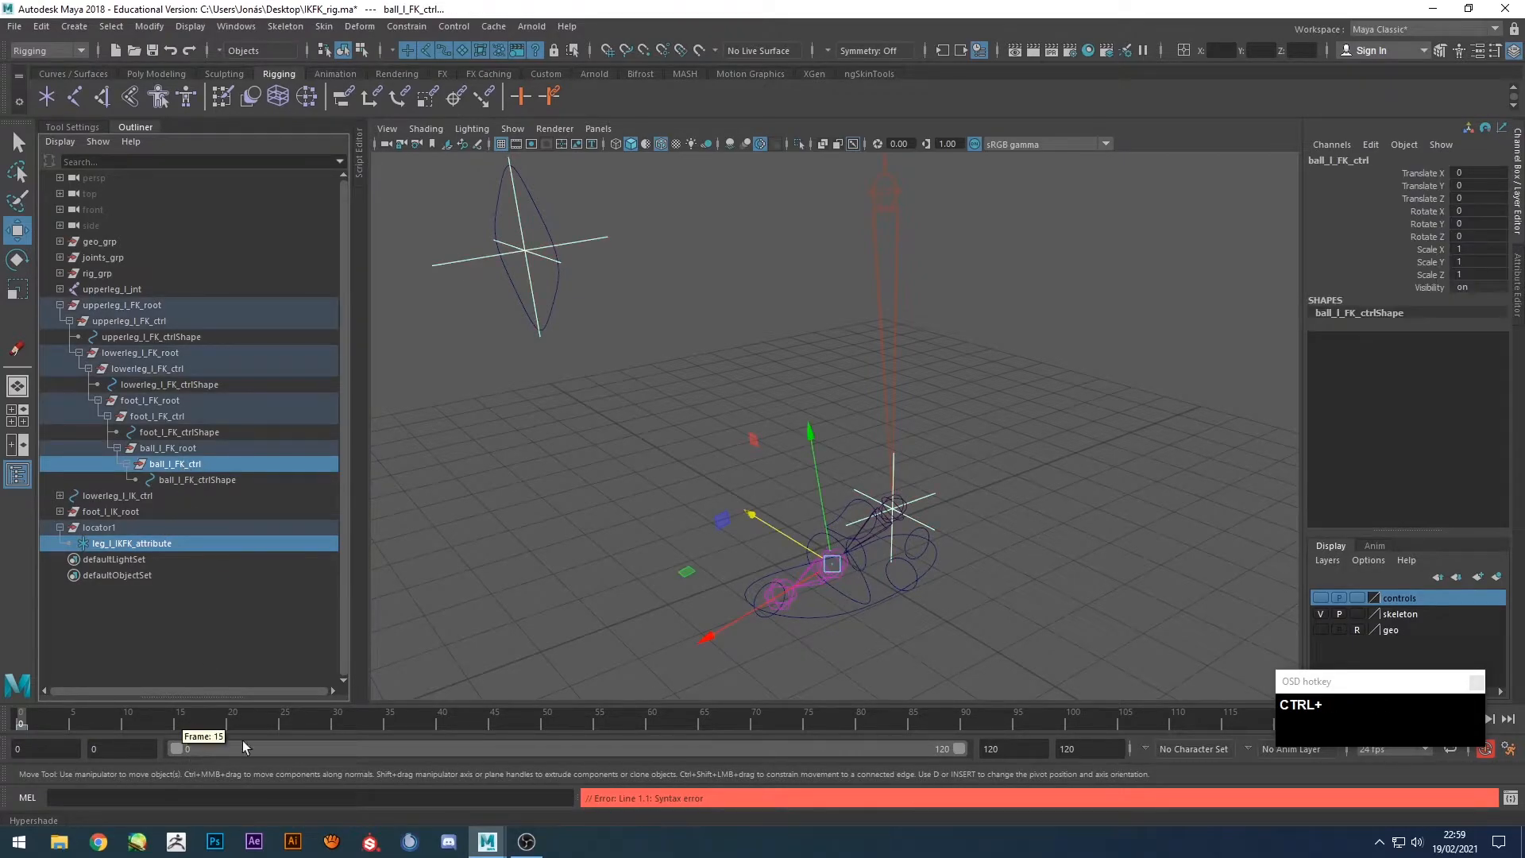
key("g")
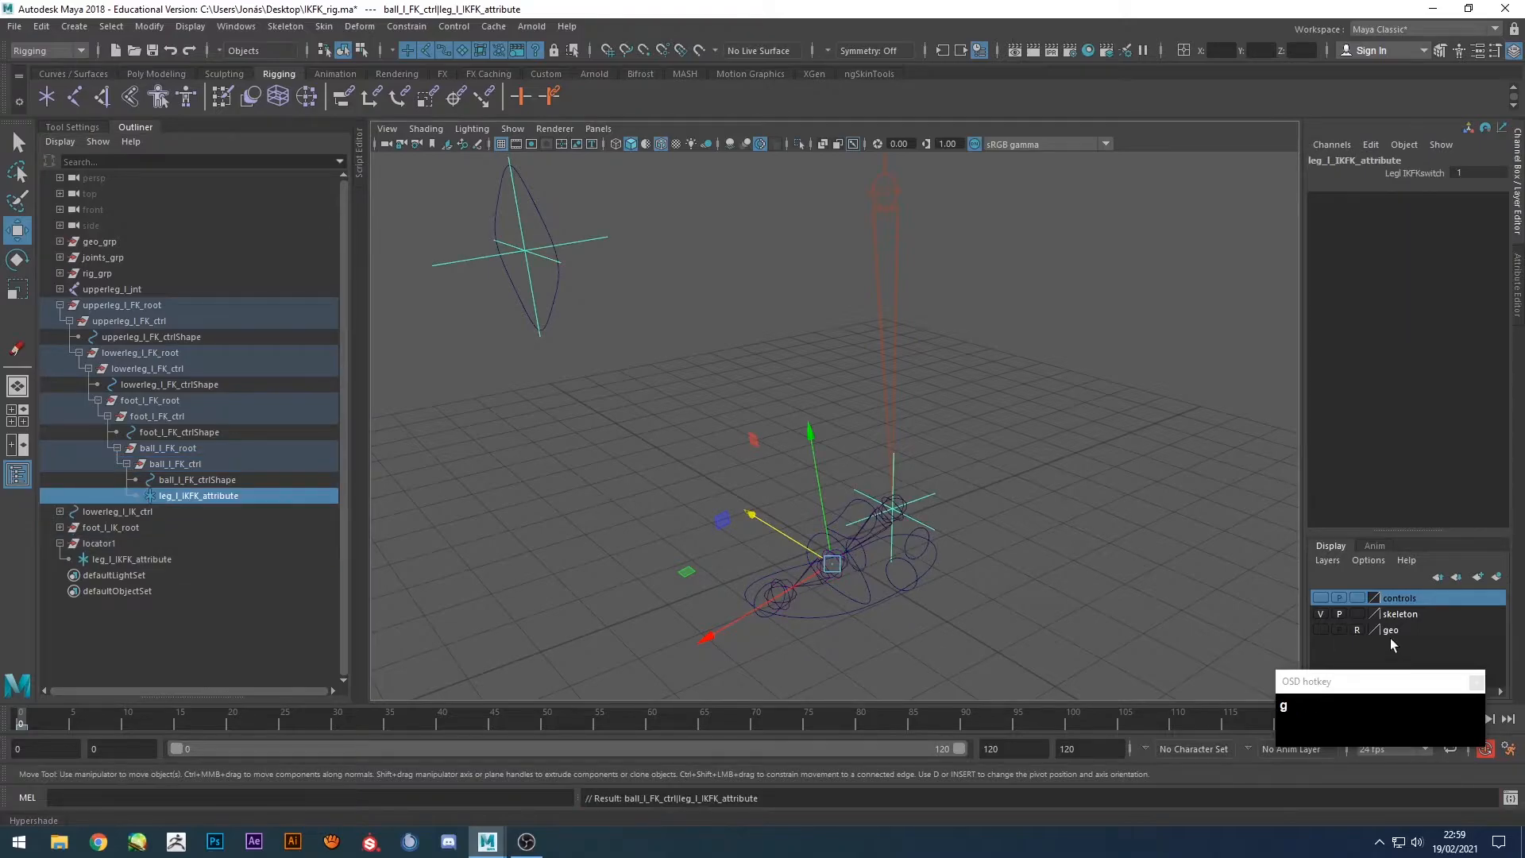
Show the controls layer and instance the leg_l_IKFK_attribute shape from locator1 under foot_l_FK_ctrl.
left_click(1321, 597)
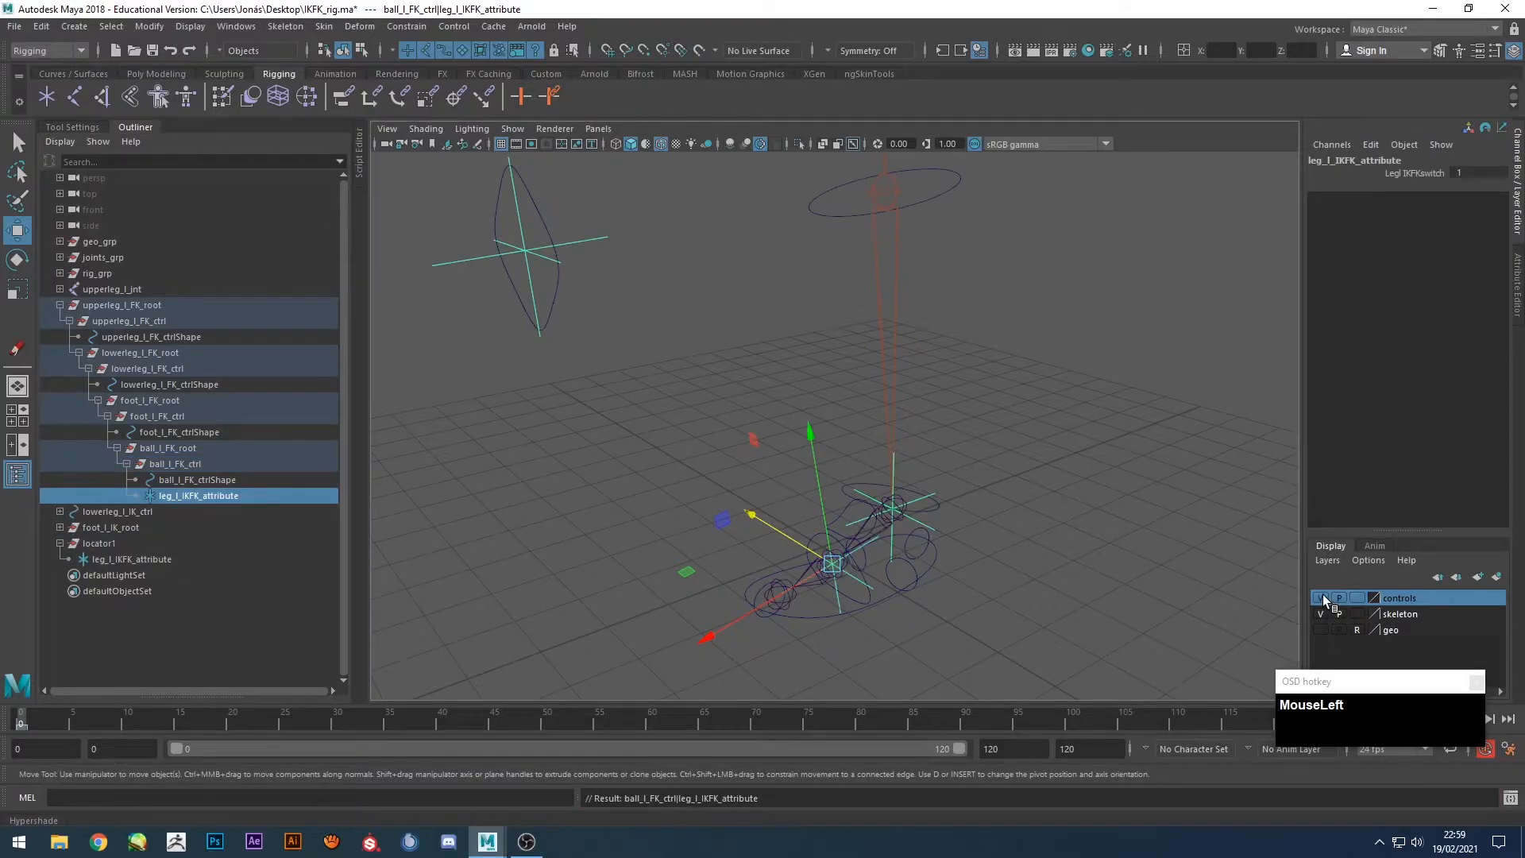
left_click(136, 556)
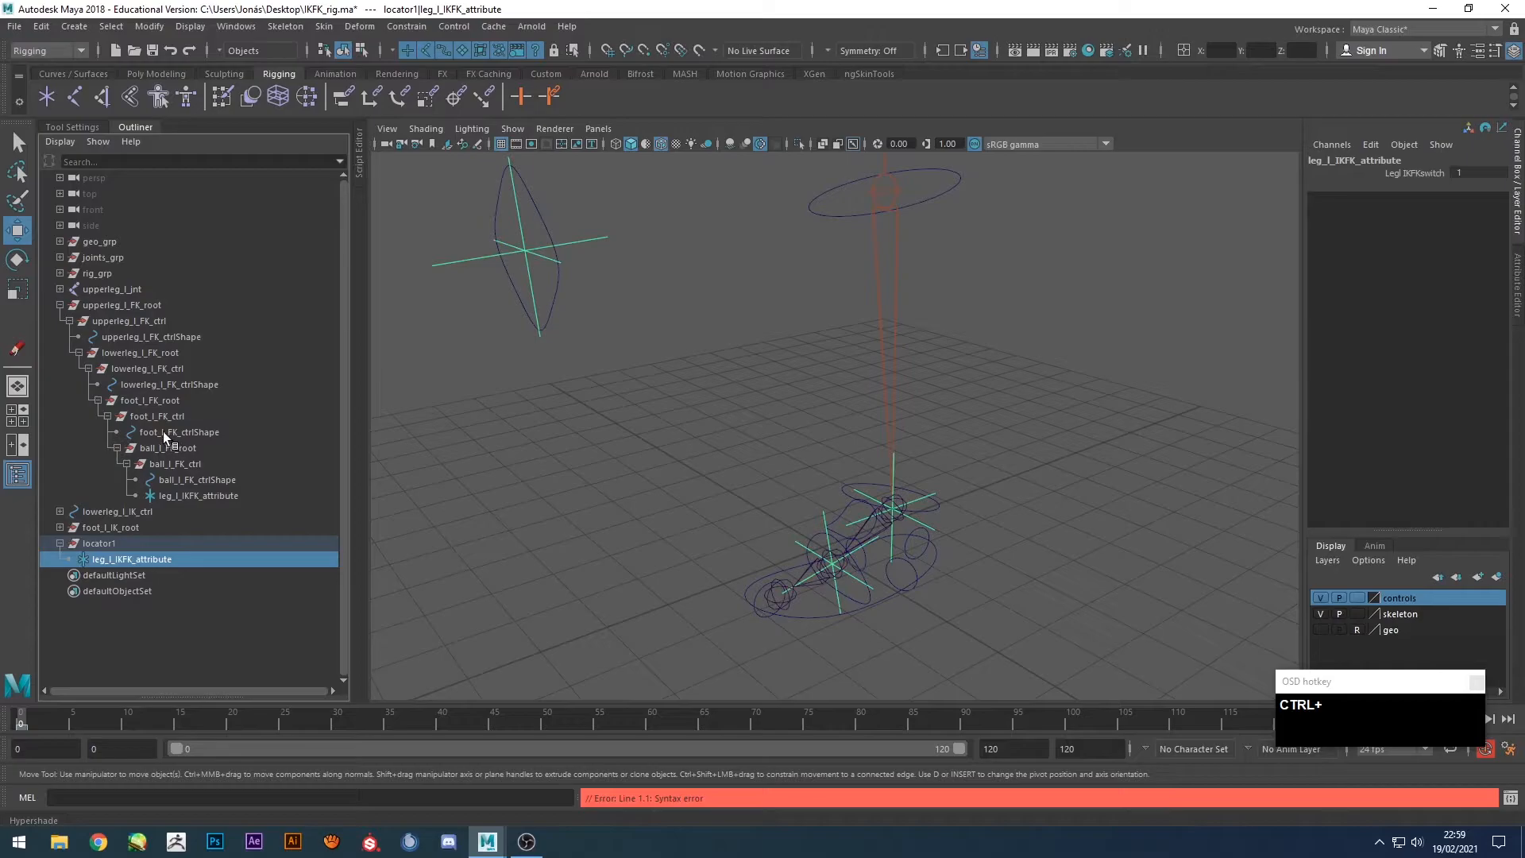
left_click(936, 507, "shift")
key("g")
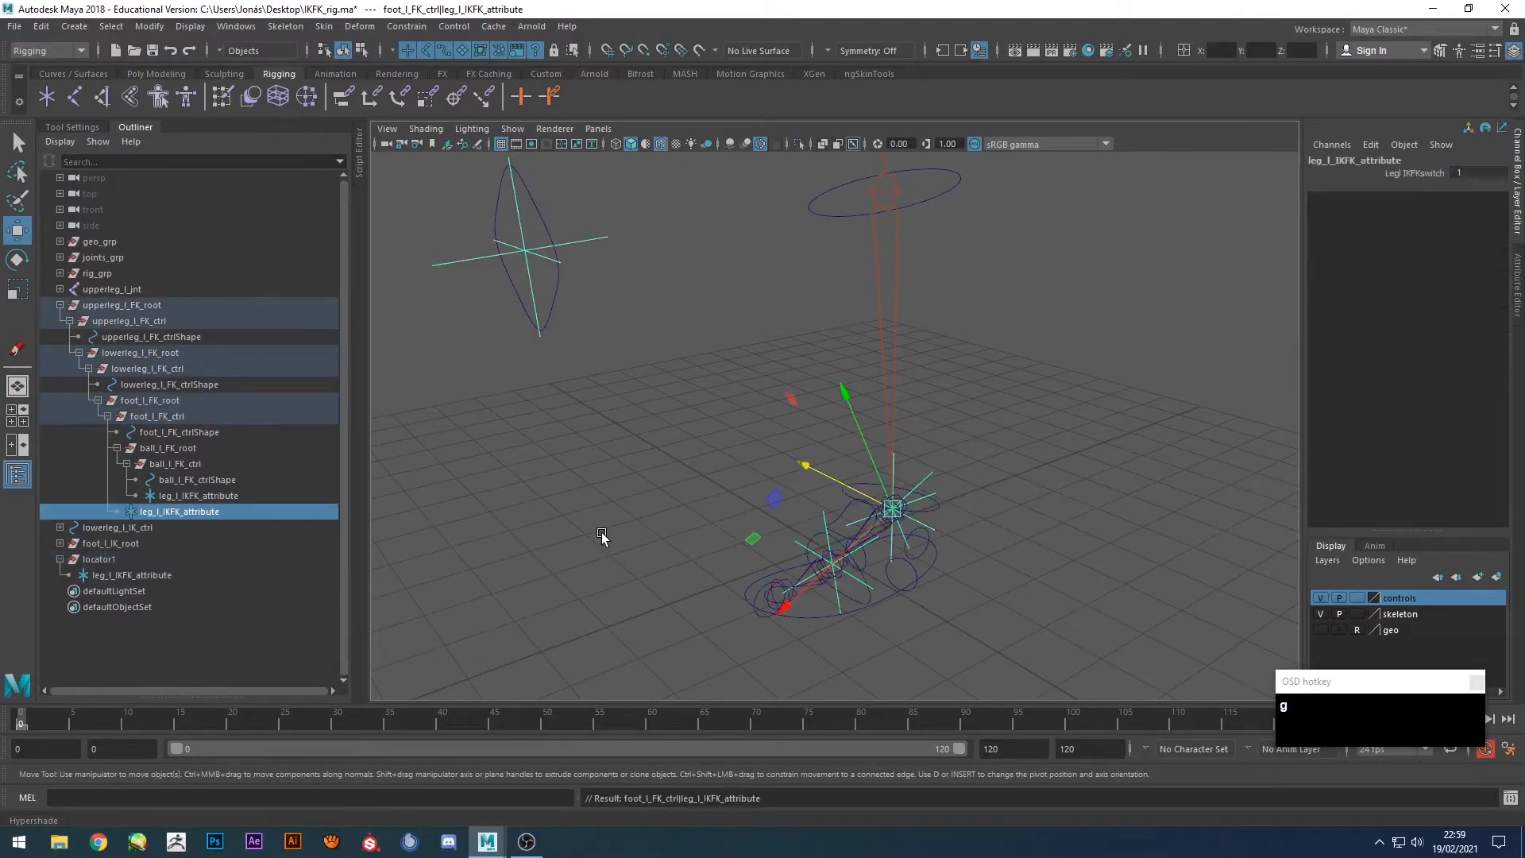
Instance the leg_l_IKFK_attribute shape from locator1 under lowerleg_l_FK_ctrl.
left_click(128, 573)
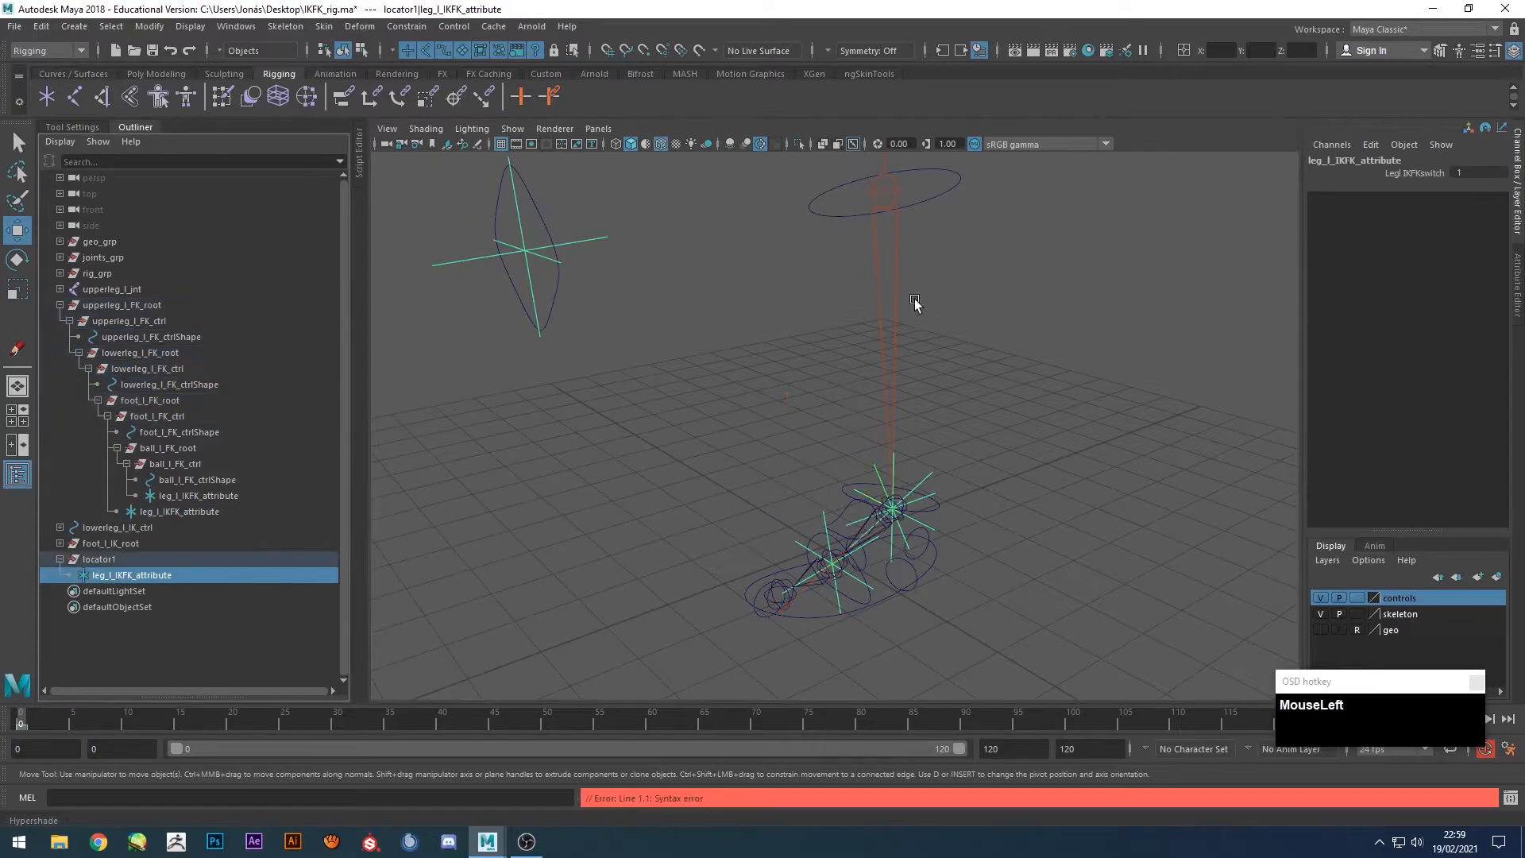
left_click(944, 205, "shift")
key("g")
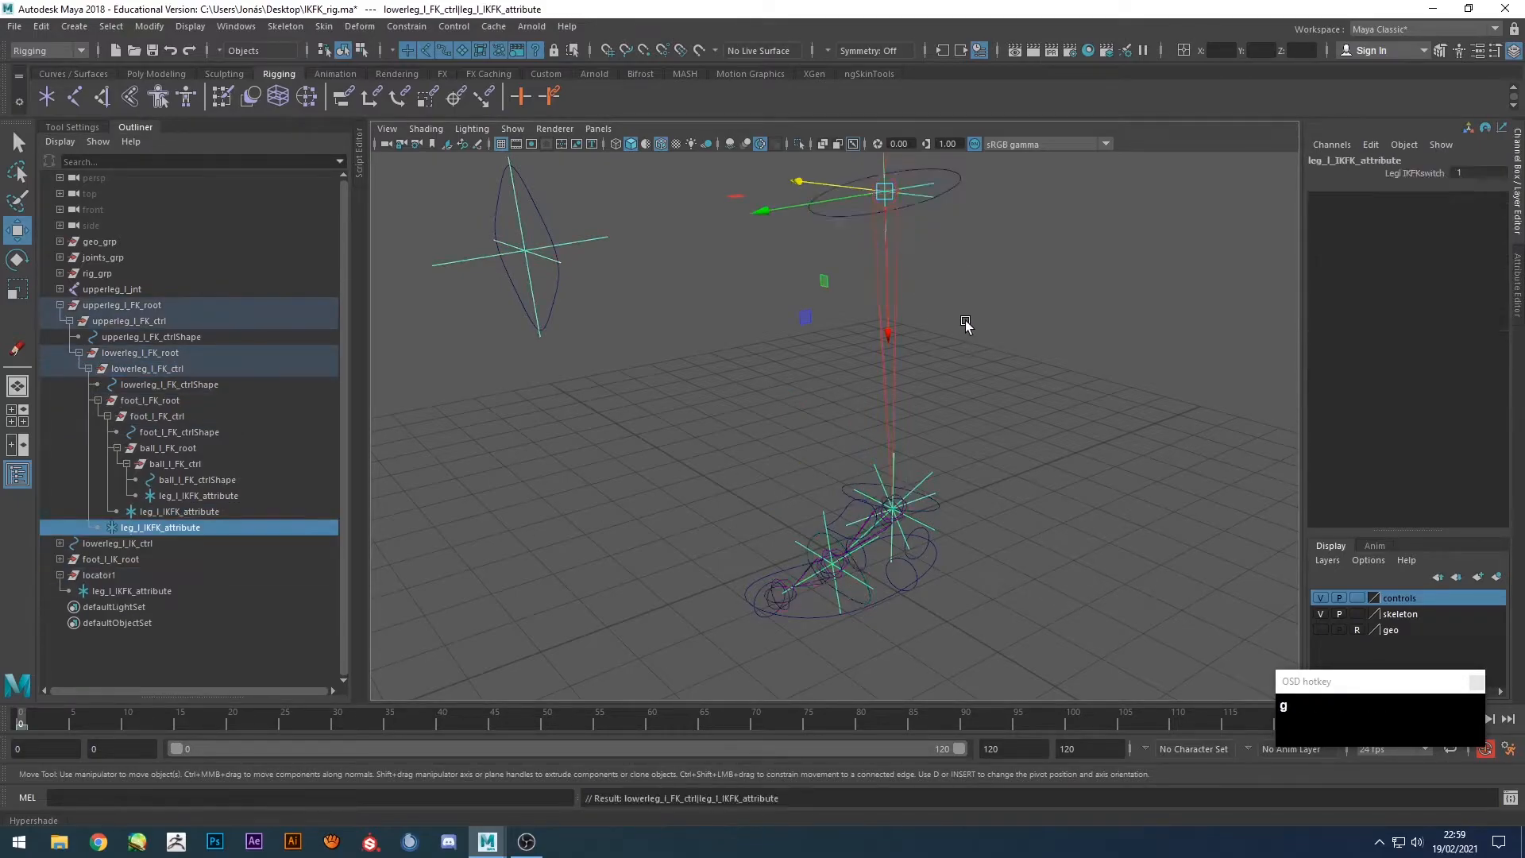
Instance the leg_l_IKFK_attribute shape from locator1 under upperleg_l_FK_ctrl.
middle_click_drag(998, 306, 905, 548, "alt")
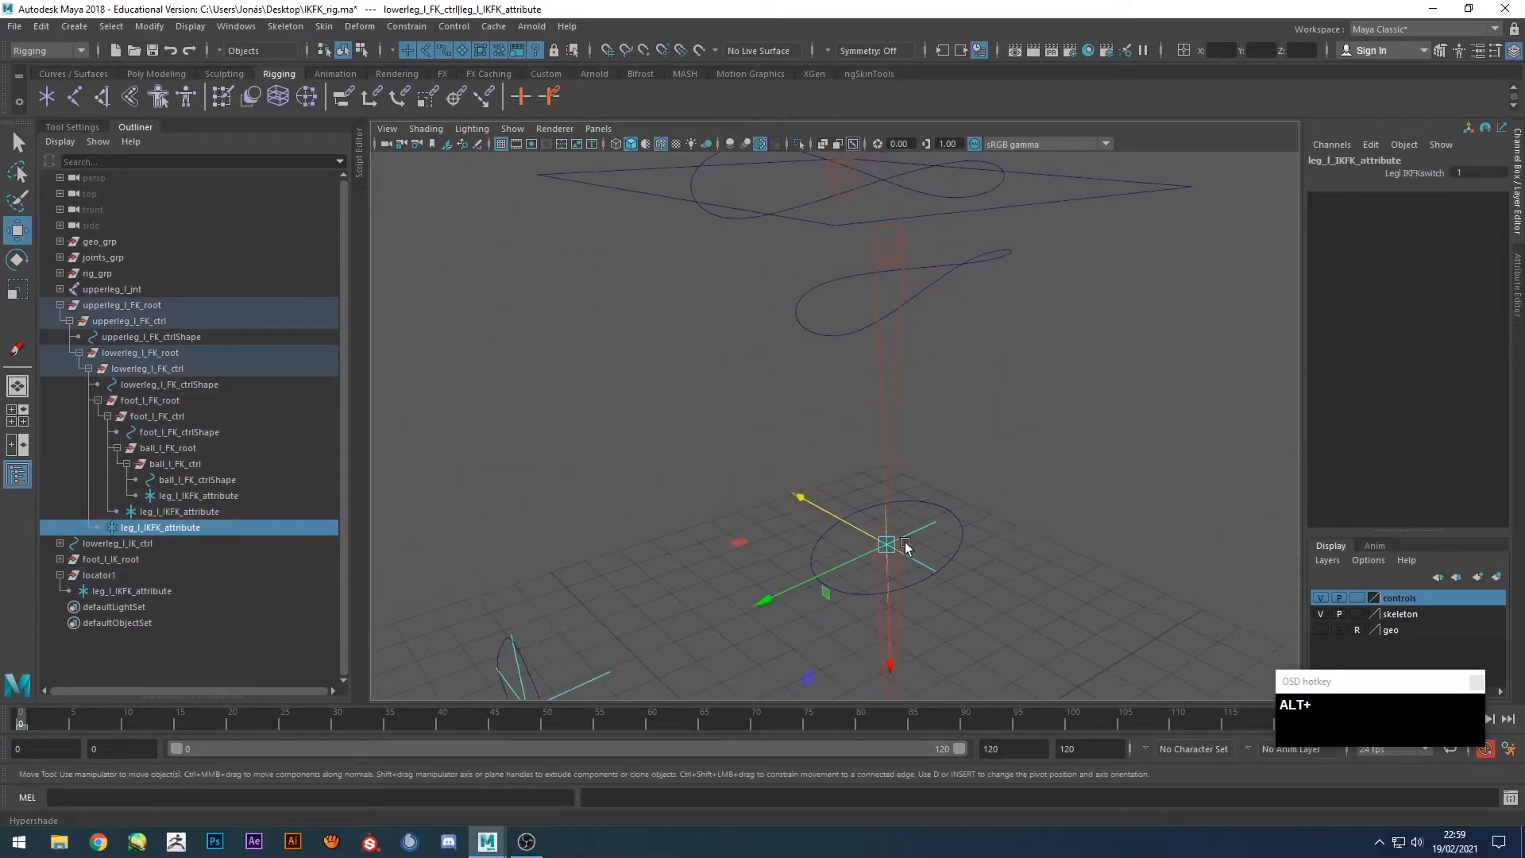
left_click(135, 588)
middle_click_drag(965, 346, 950, 412, "alt")
left_click(926, 349, "shift")
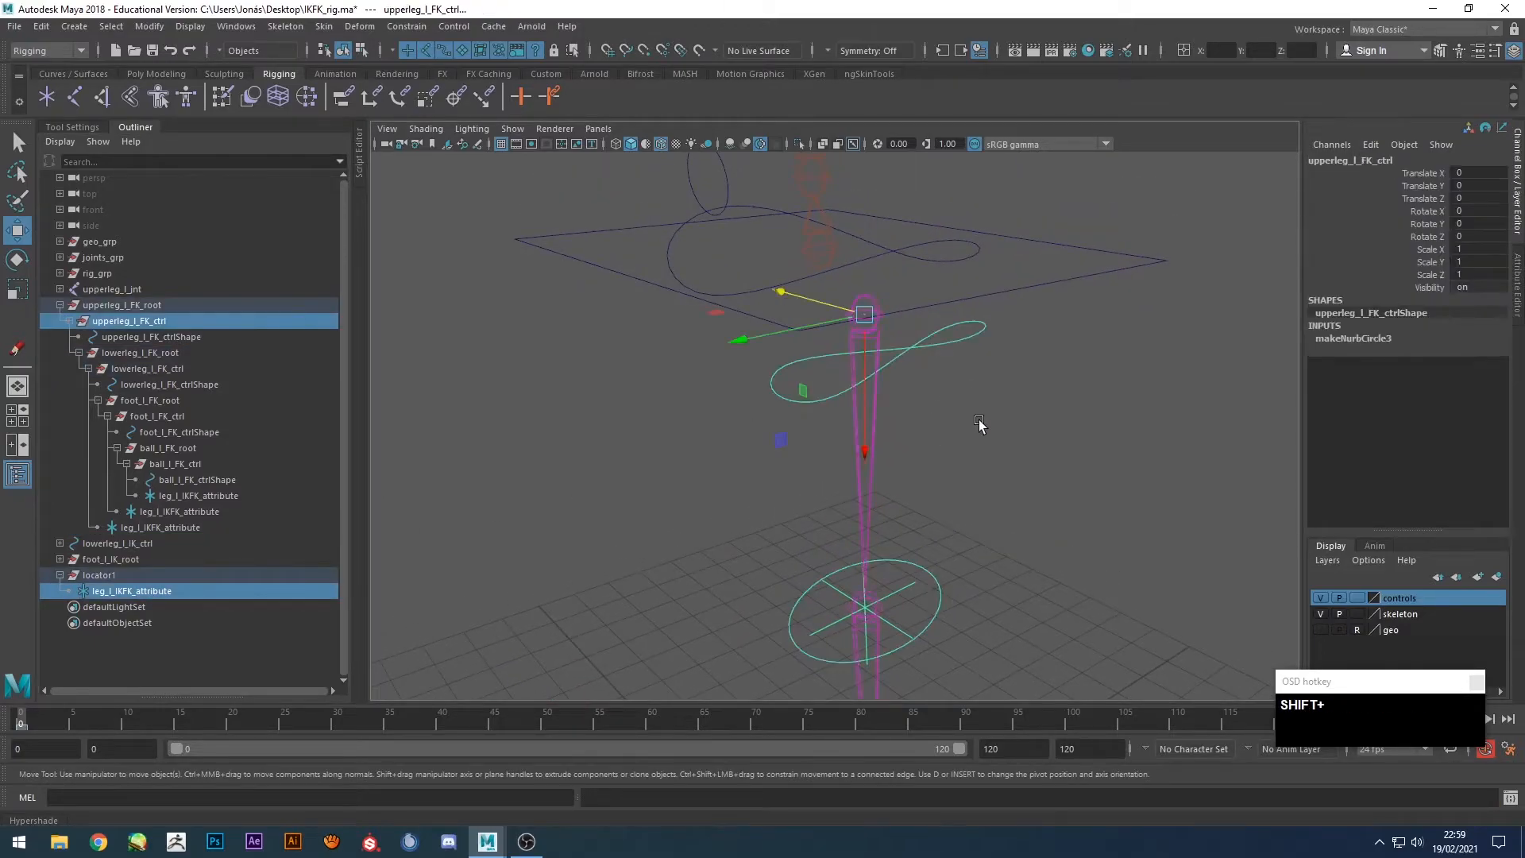
key("shift+h")
key("h")
key("g")
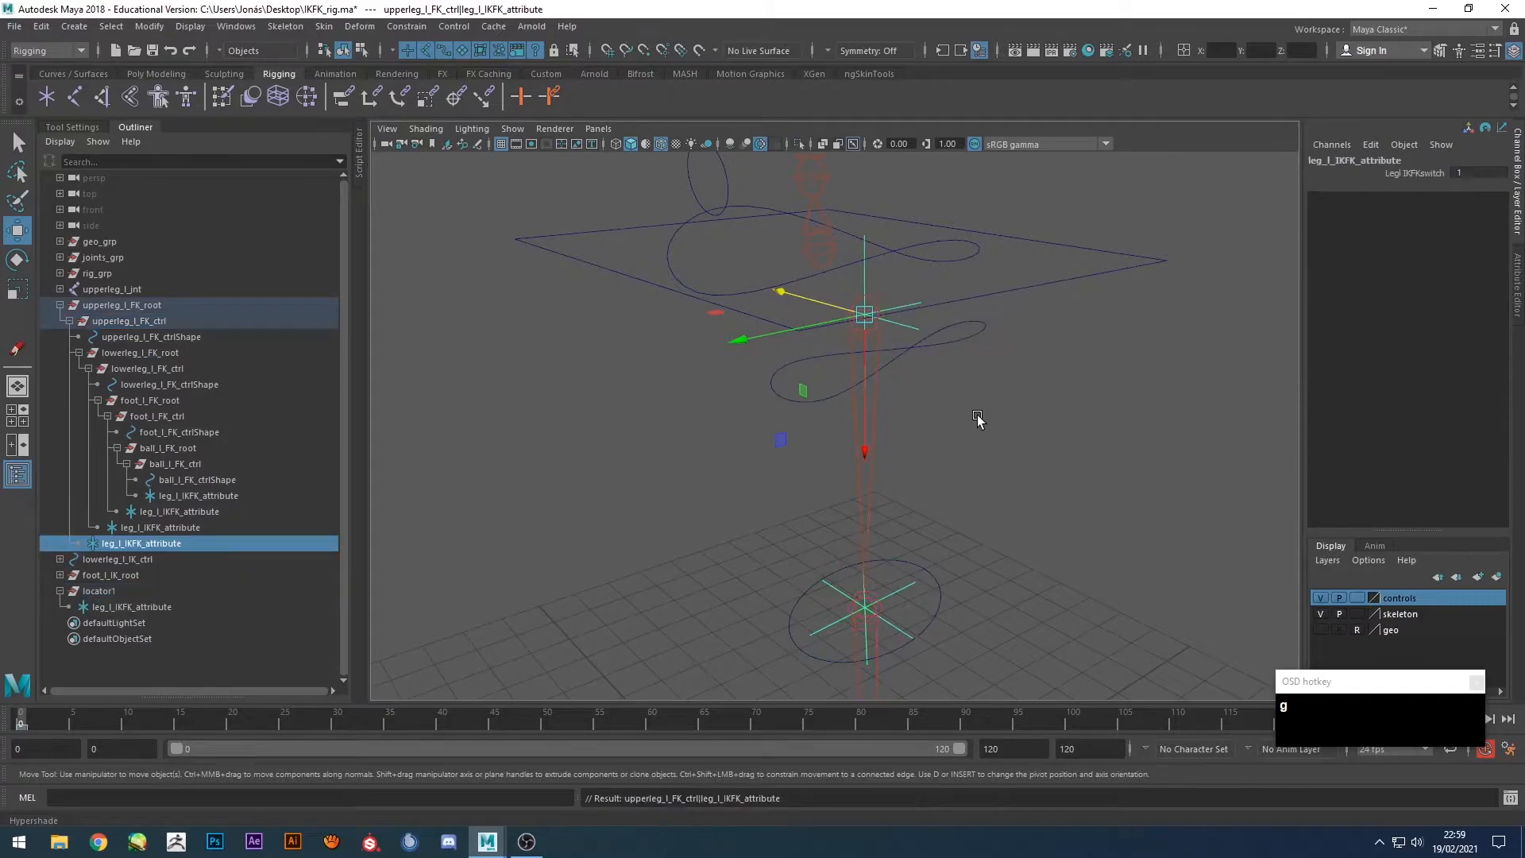
Clear the selection and hide the skeleton layer so only the leg controls are displayed.
left_click(977, 419)
left_click_drag(978, 418, 1086, 484, "alt")
scroll(1086, 484, "down", 4)
left_click(1321, 613)
middle_click_drag(1059, 520, 1081, 441, "alt")
left_click_drag(1077, 464, 1041, 426, "alt")
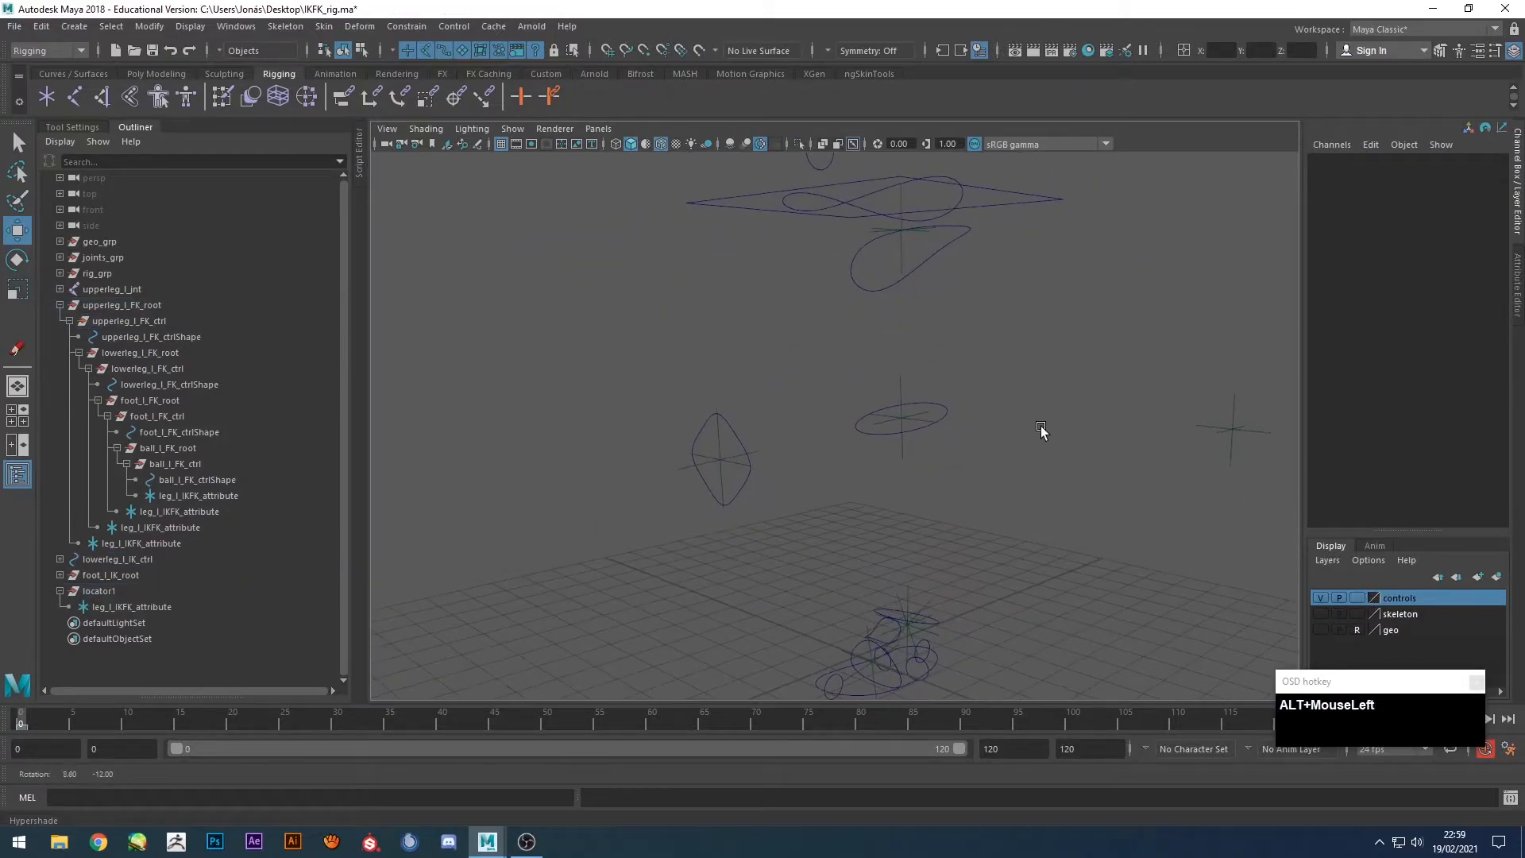
Check the Leg IKFKswitch attribute on the leg's FK controls, from the upper leg down to the foot.
left_click(853, 272)
middle_click_drag(936, 327, 945, 348, "alt")
key("q")
left_click_drag(896, 328, 946, 383, "alt")
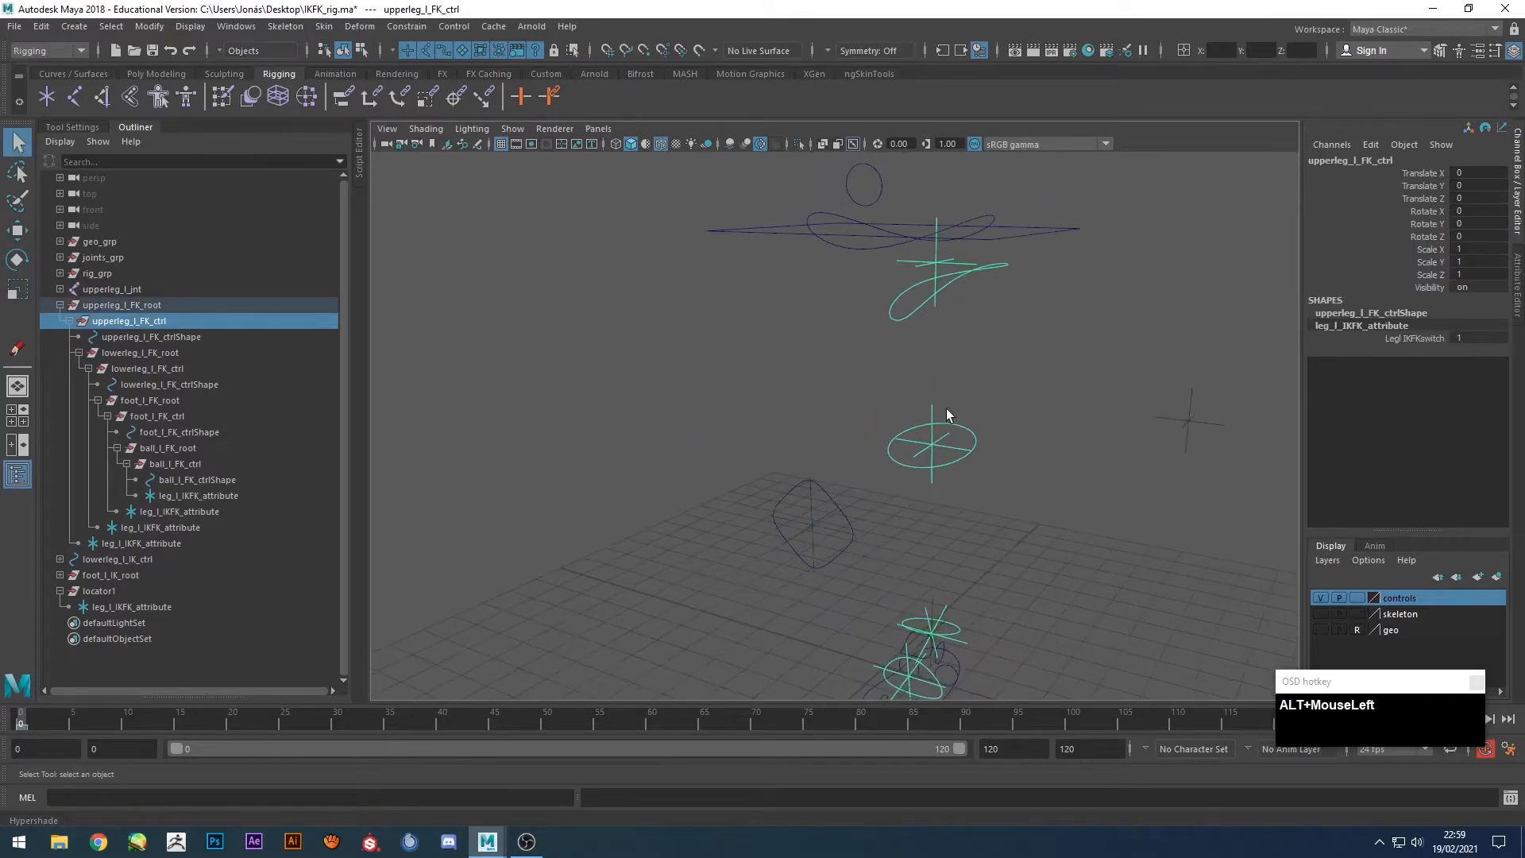
middle_click_drag(1028, 475, 979, 356, "alt")
left_click_drag(961, 365, 994, 380)
middle_click_drag(1012, 478, 1017, 388, "alt")
left_click(960, 475)
left_click_drag(1014, 506, 985, 507, "alt")
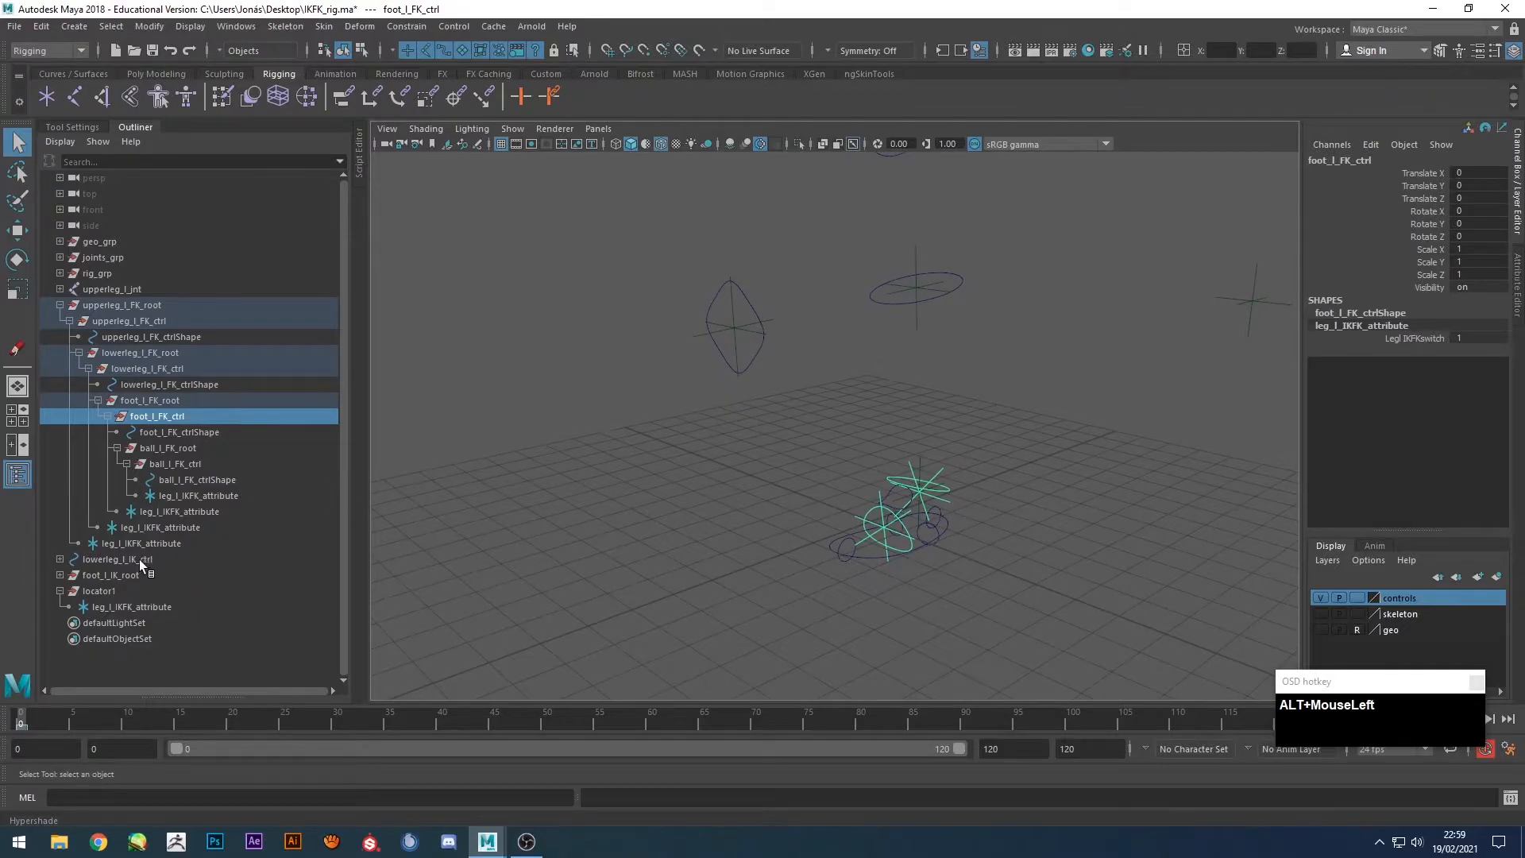
Hide the leg_l_IKFK_attribute locator shape under locator1 together with all its instances.
left_click(135, 607)
middle_click_drag(1120, 357, 922, 463, "alt")
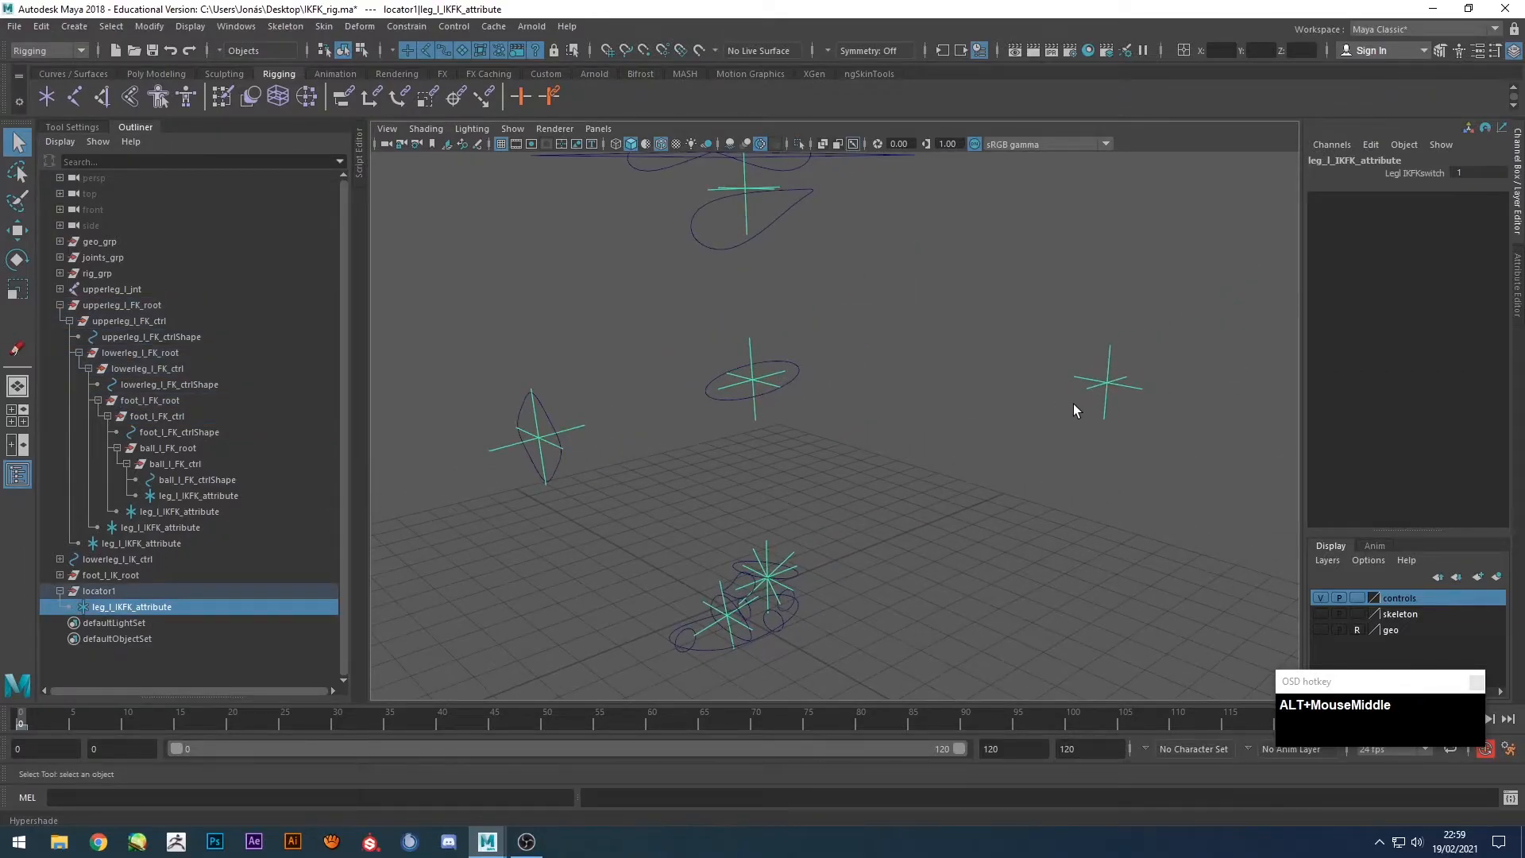
key("h")
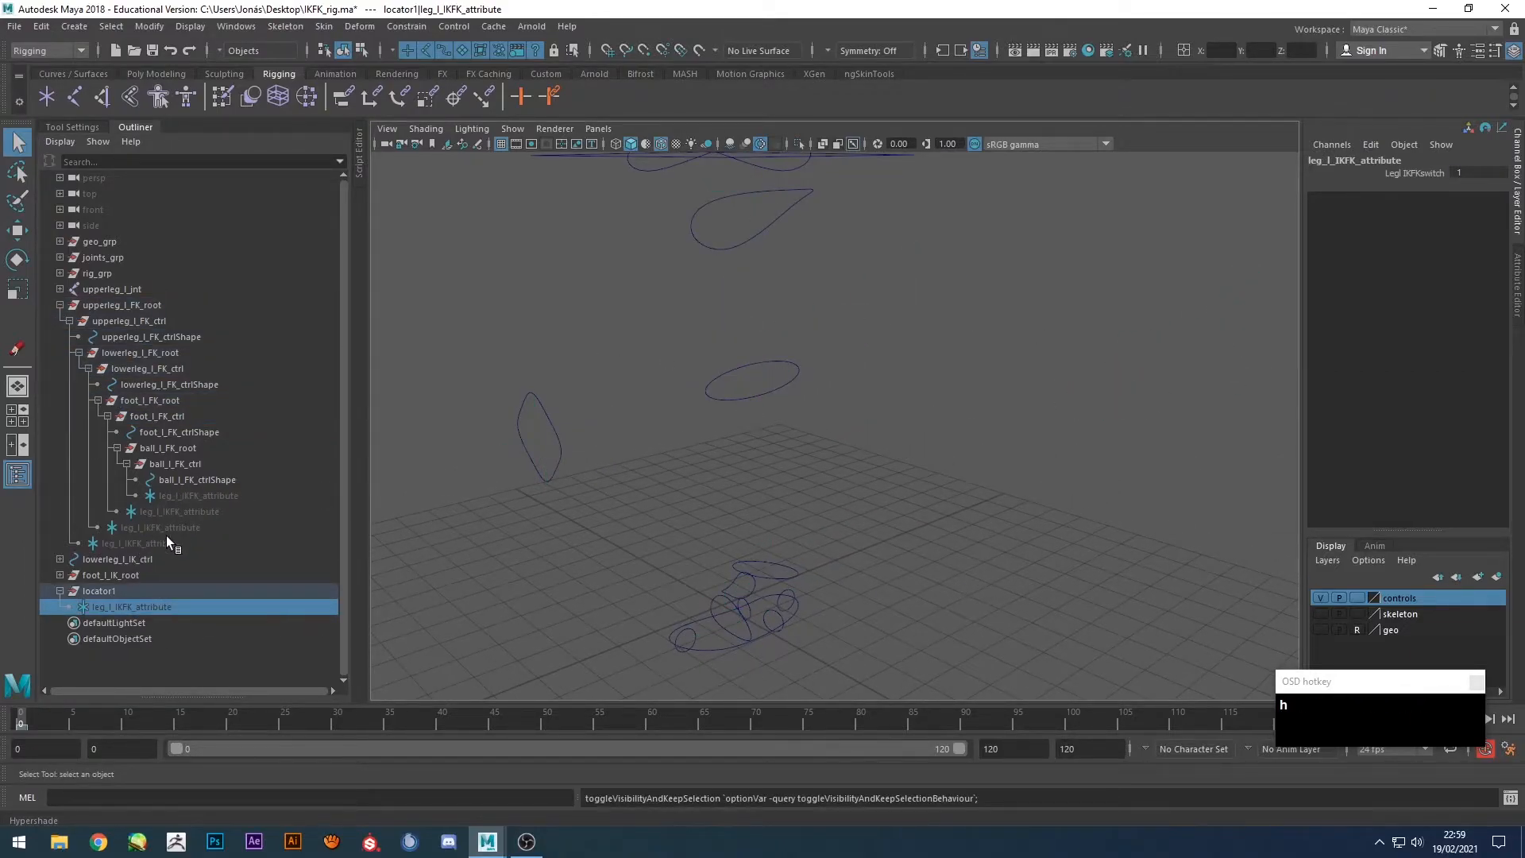
Inspect the hidden leg_l_IKFK_attribute instances under the upper leg, lower leg, foot and ball FK controls.
left_click(153, 543)
left_click(166, 527)
left_click(183, 511)
left_click(192, 496)
left_click(184, 513)
left_click(172, 529)
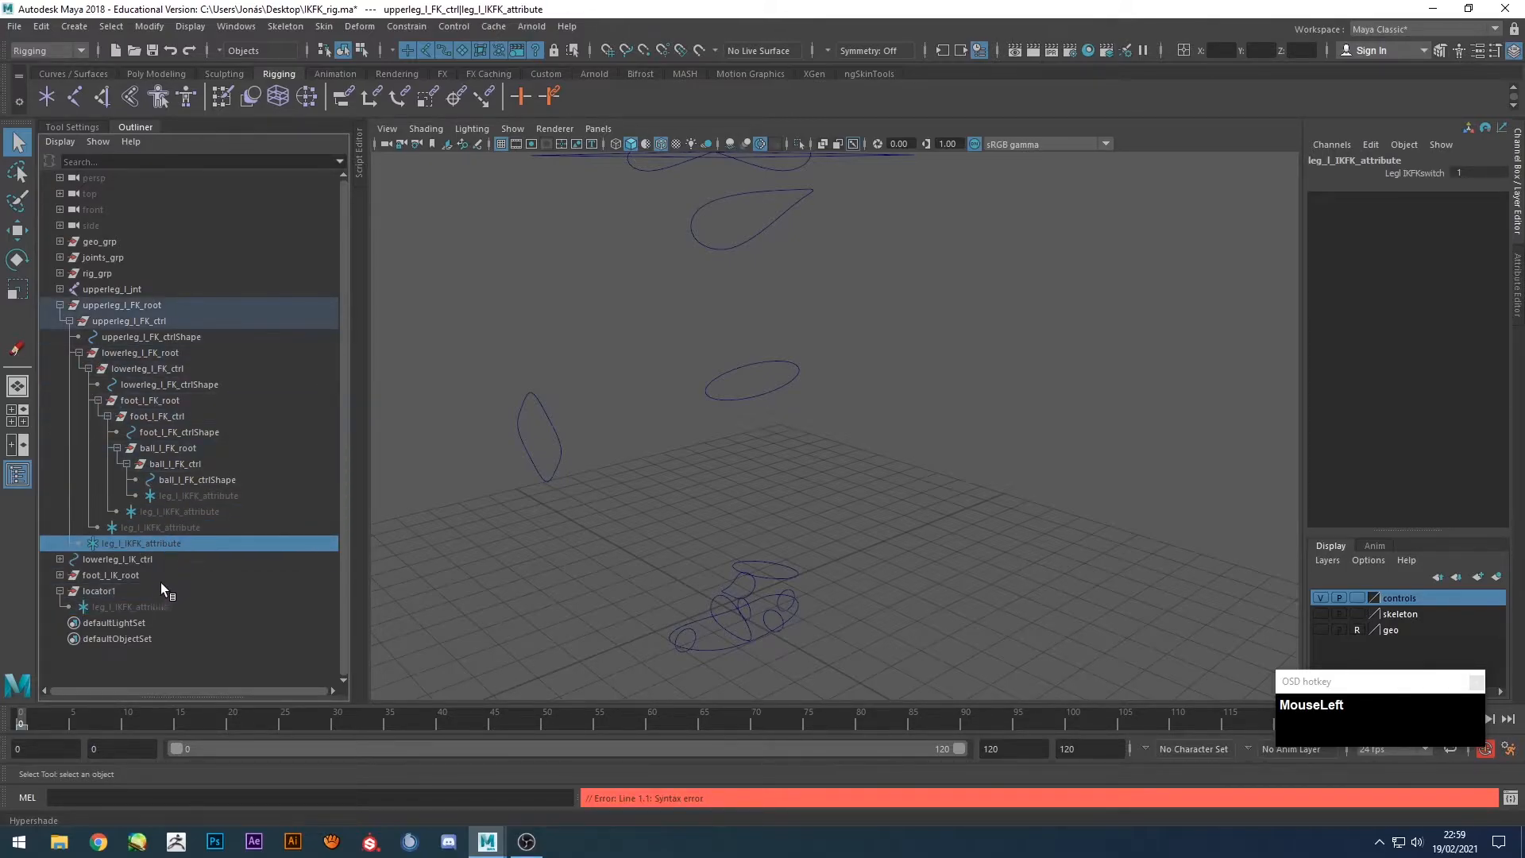
Set Legl IKFKswitch to 0 on the leg_l_IKFK_attribute shape under locator1.
left_click(150, 607)
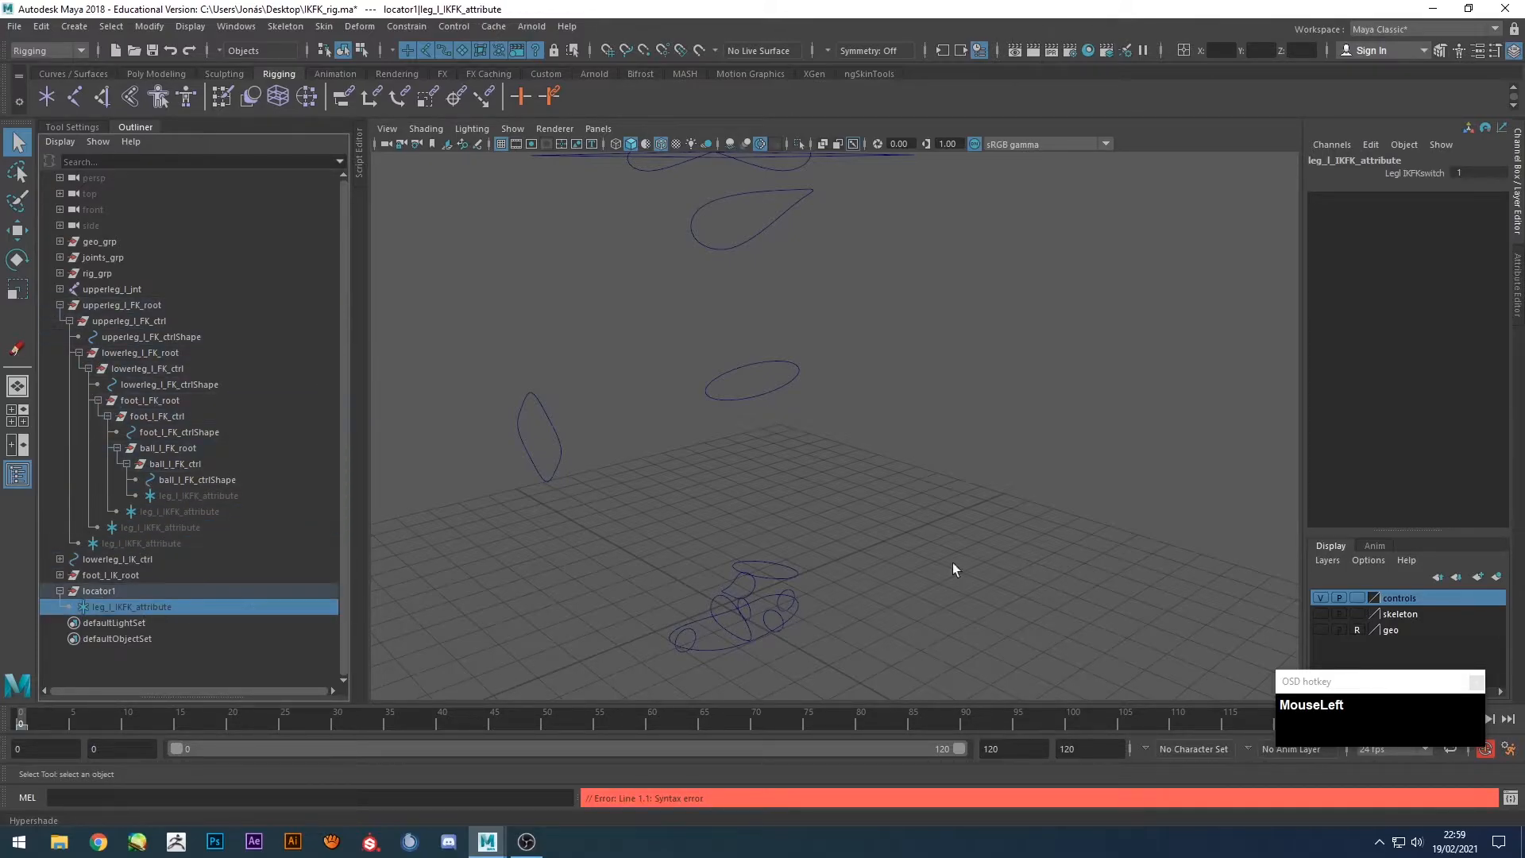
left_click(1437, 174)
middle_click_drag(1174, 283, 921, 332)
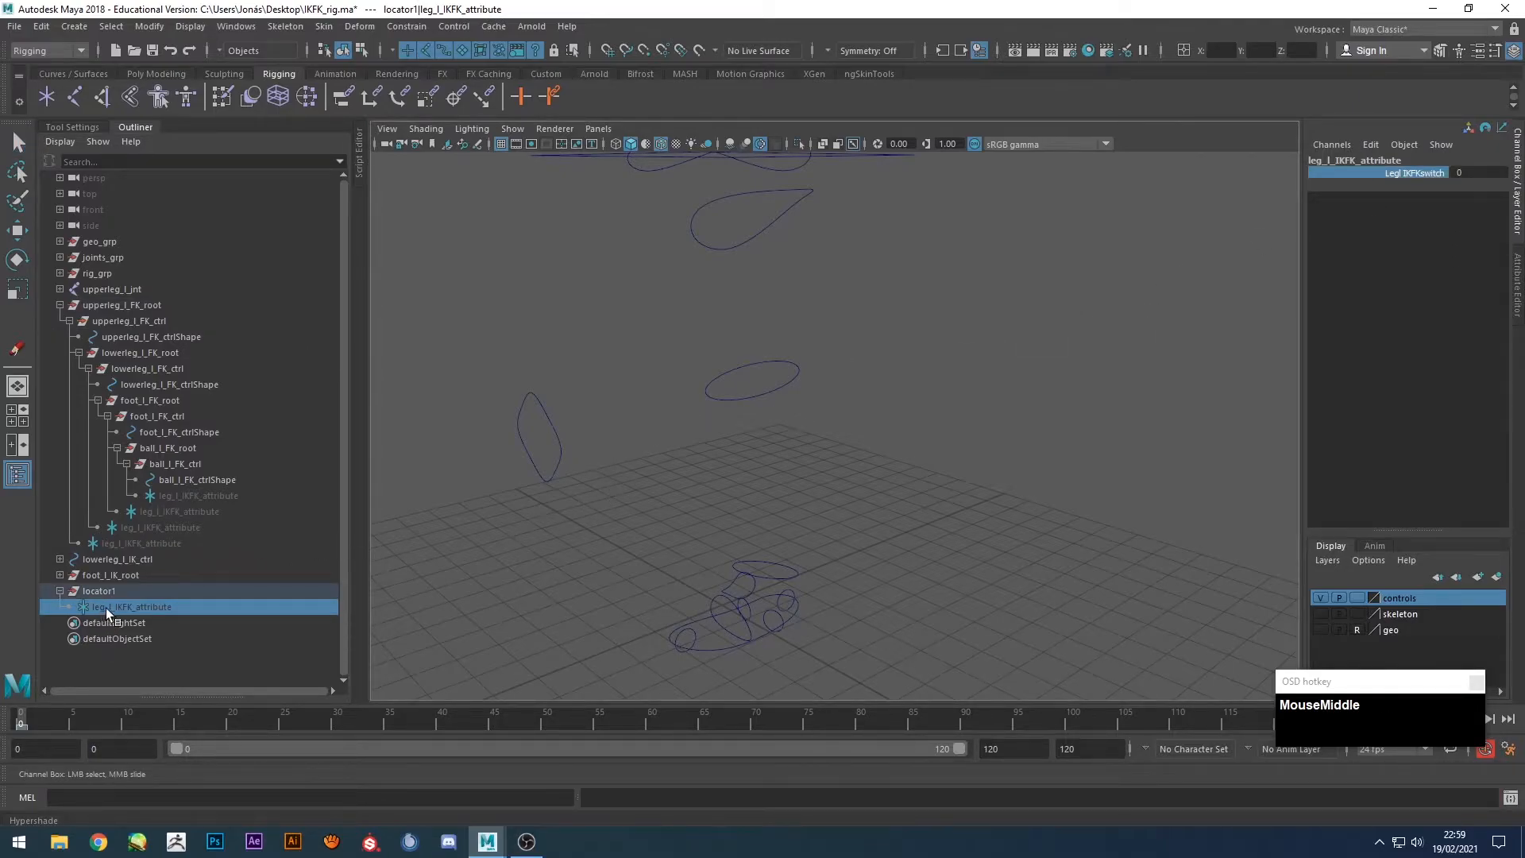
key("h")
key("h")
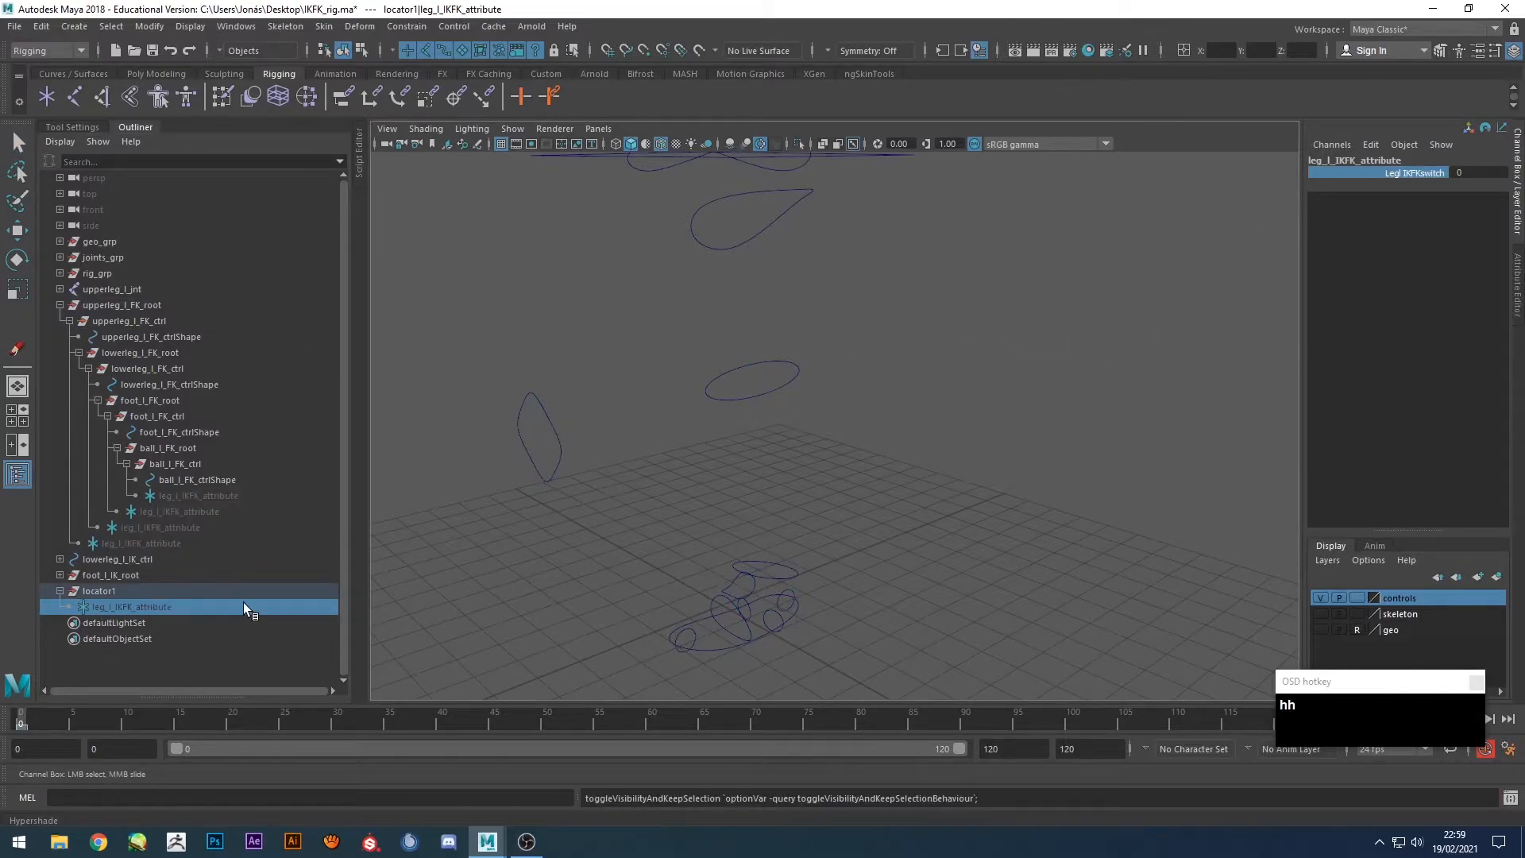
Delete locator1 and check the Legl IKFKswitch attribute on the lower leg FK control.
left_click(90, 590)
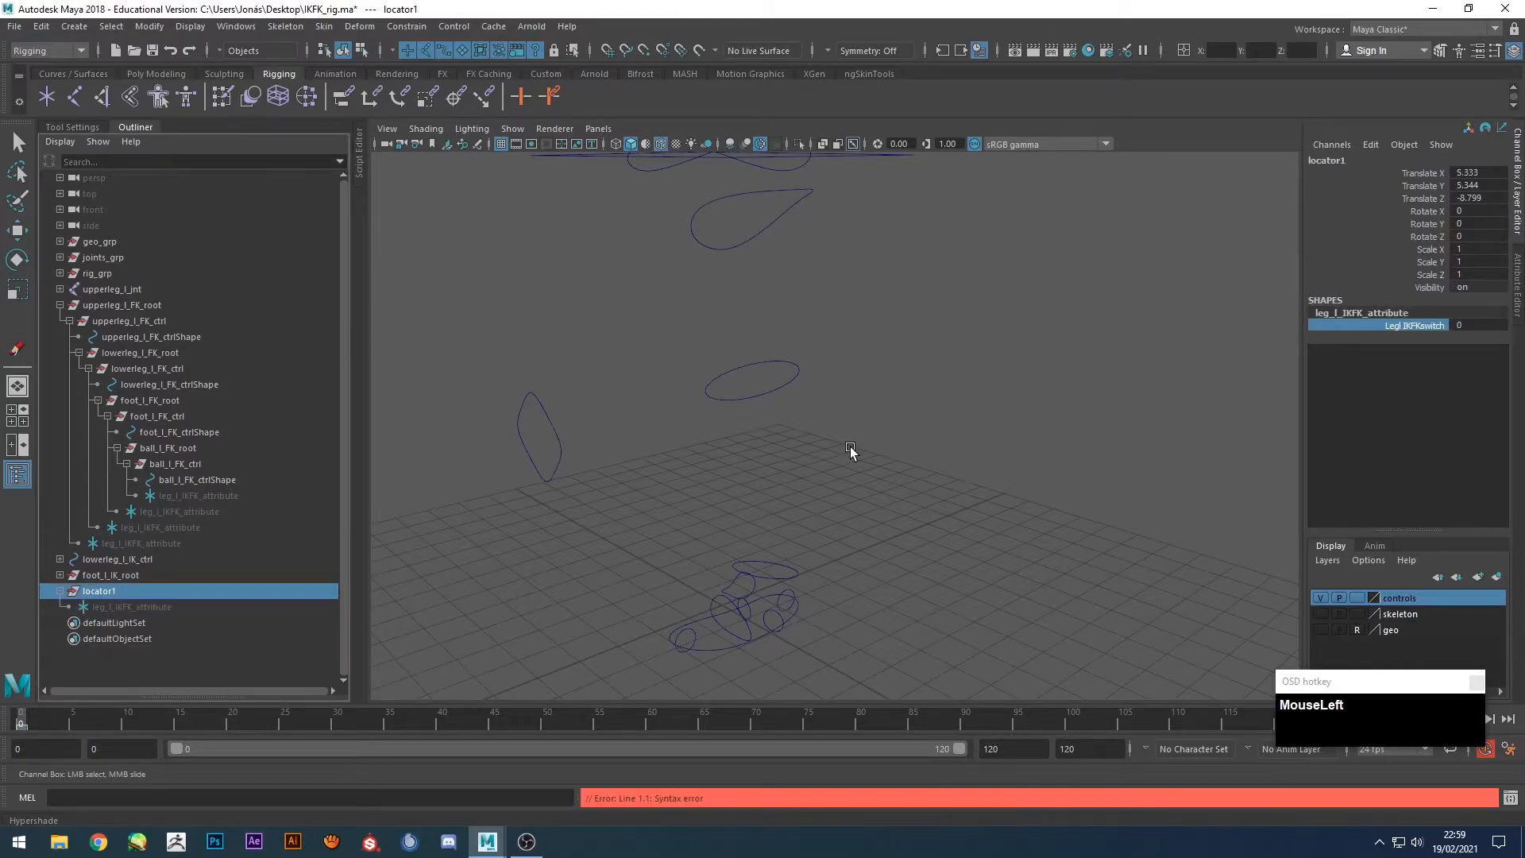
key("Delete")
left_click(758, 397)
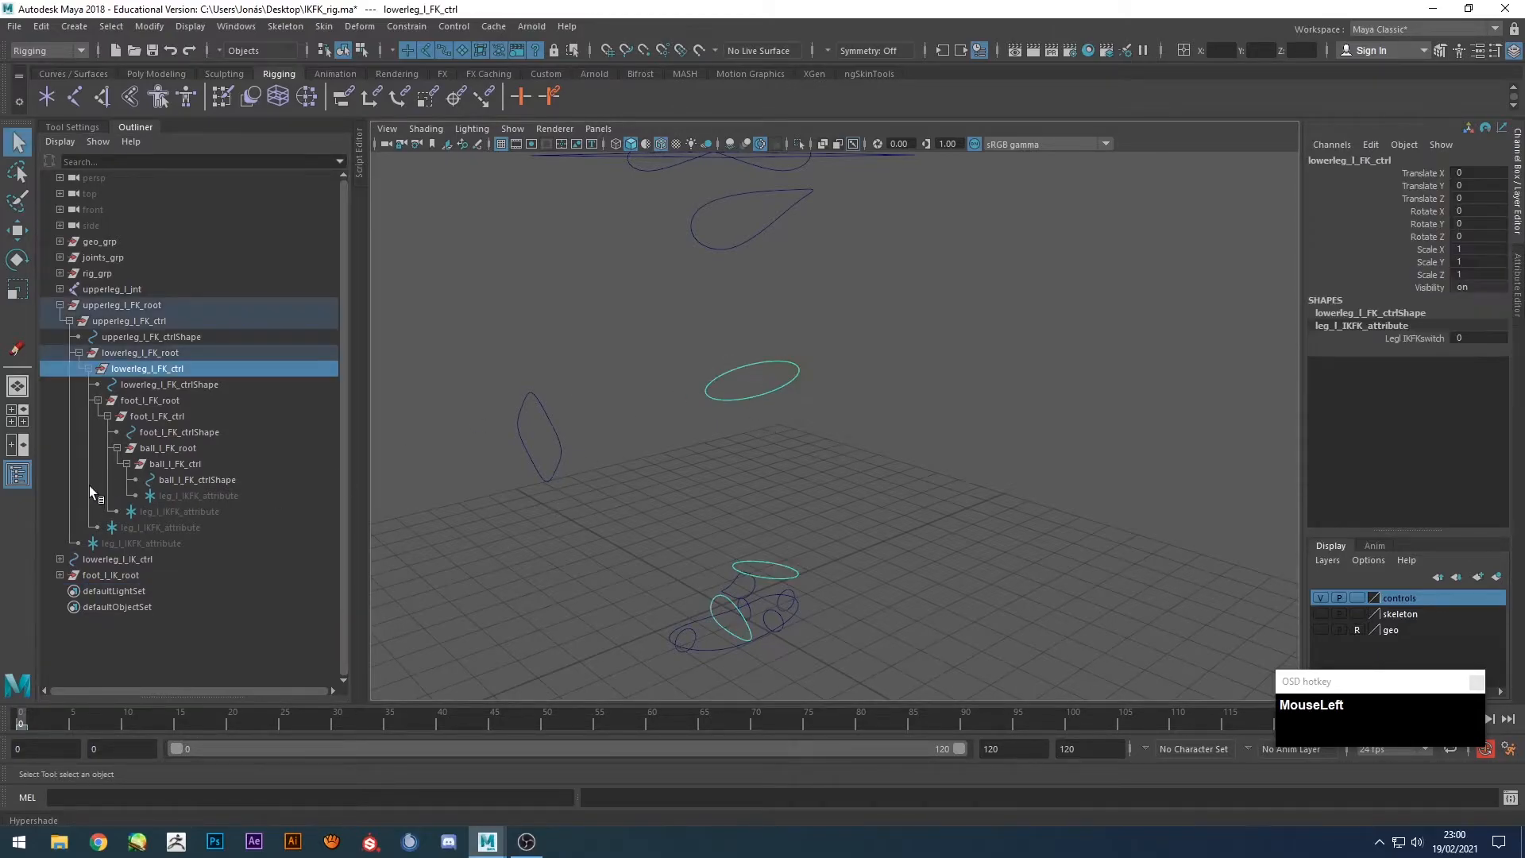
scroll(891, 487, "down", 2)
left_click_drag(891, 486, 833, 477, "alt")
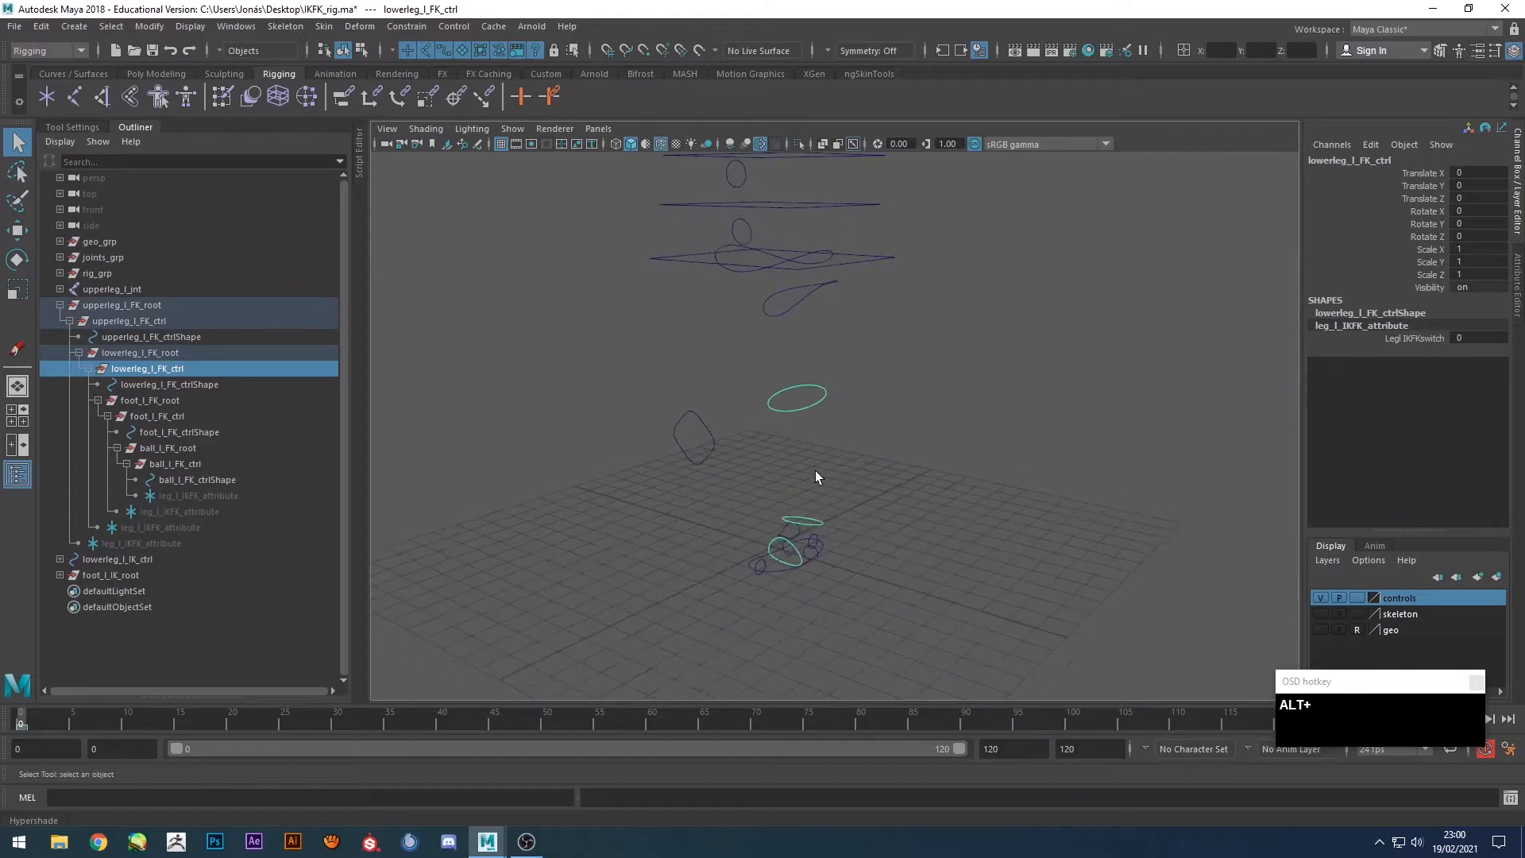
Collapse the whole upperleg_l_FK_root hierarchy and clear the selection.
left_click(78, 350, "shift")
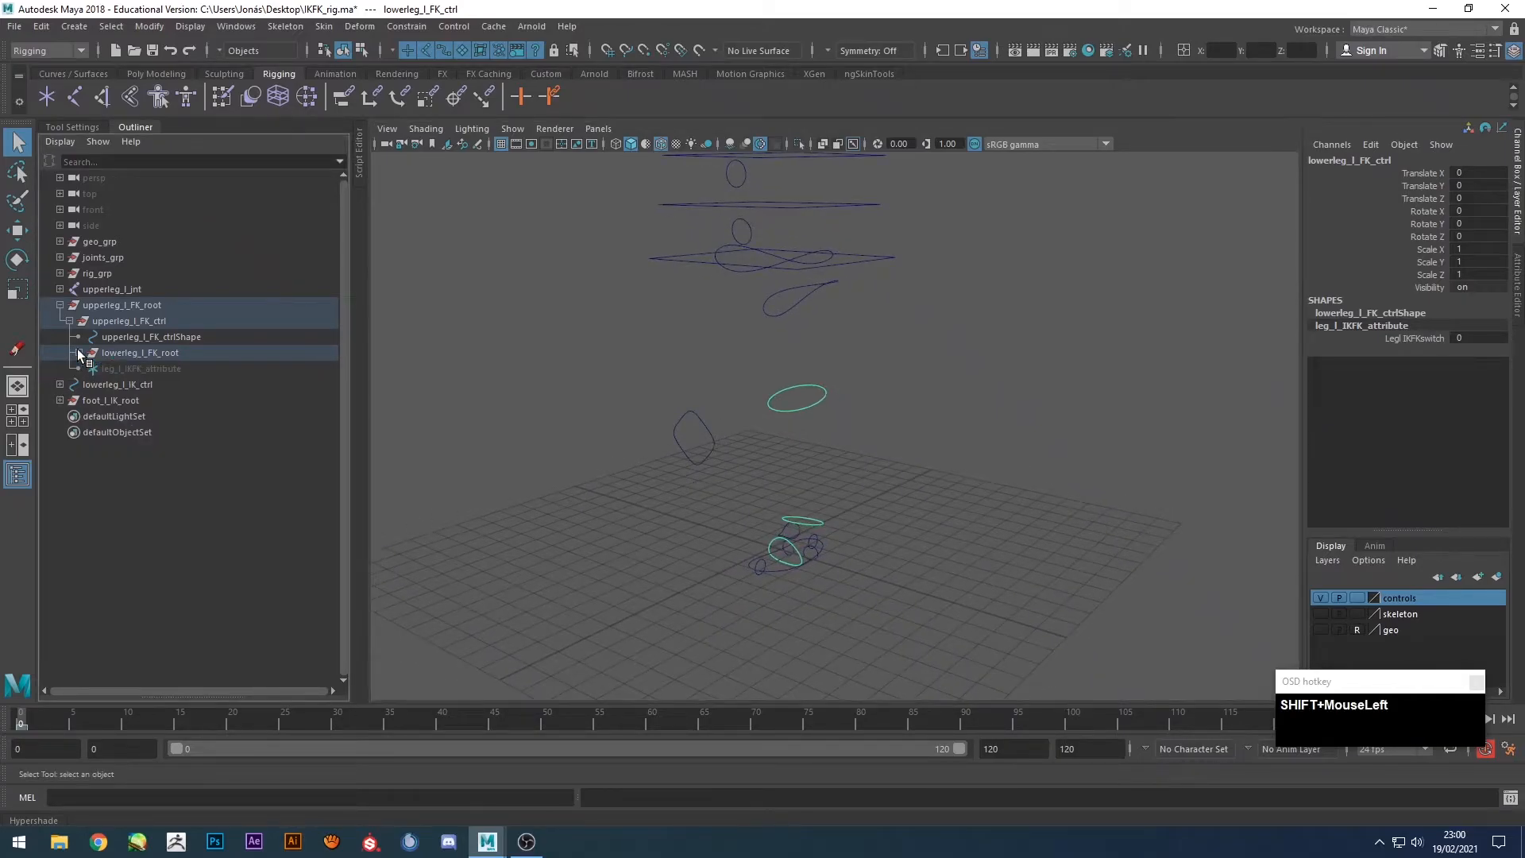
left_click(60, 304, "shift")
left_click(889, 402)
left_click_drag(890, 403, 850, 455, "alt")
left_click_drag(841, 517, 875, 521, "alt")
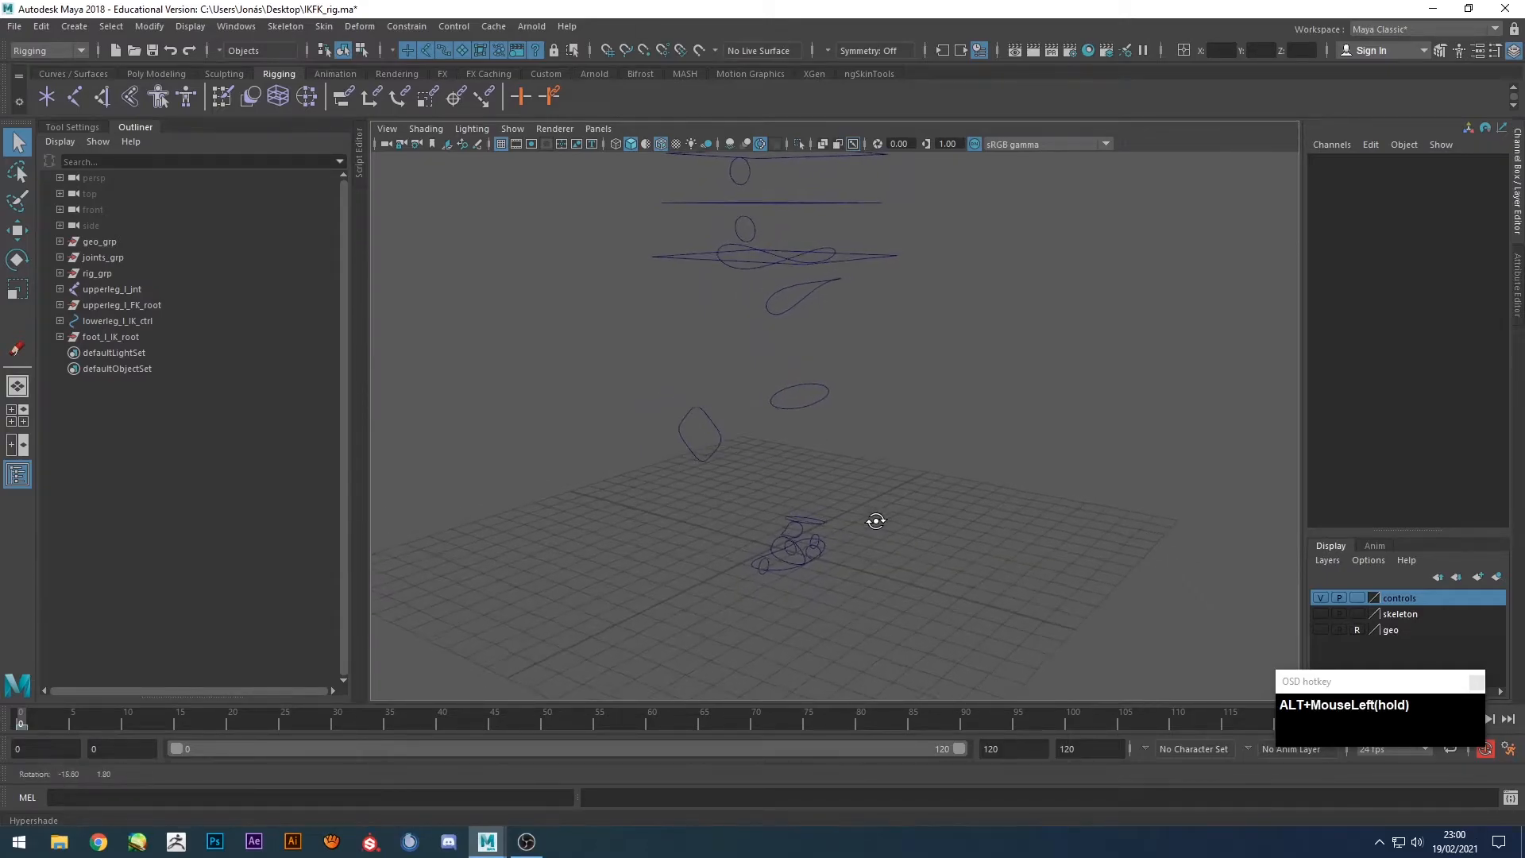
Examine the Legl IKFKswitch and Visibility attributes of the lower leg FK control.
left_click(816, 394)
left_click(1431, 334)
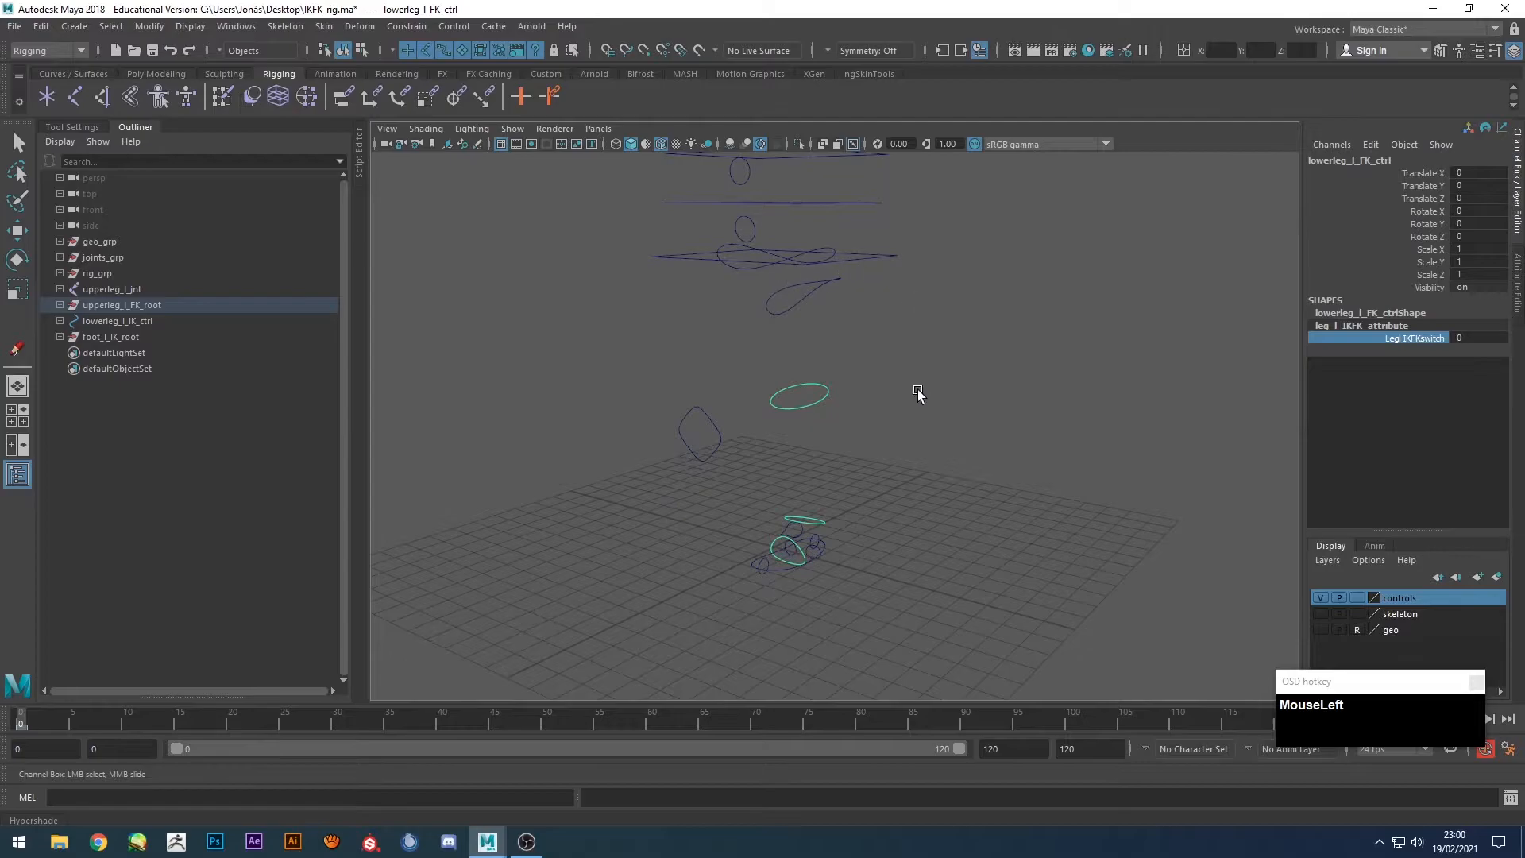
left_click(1430, 287)
middle_click_drag(1052, 354, 1407, 321)
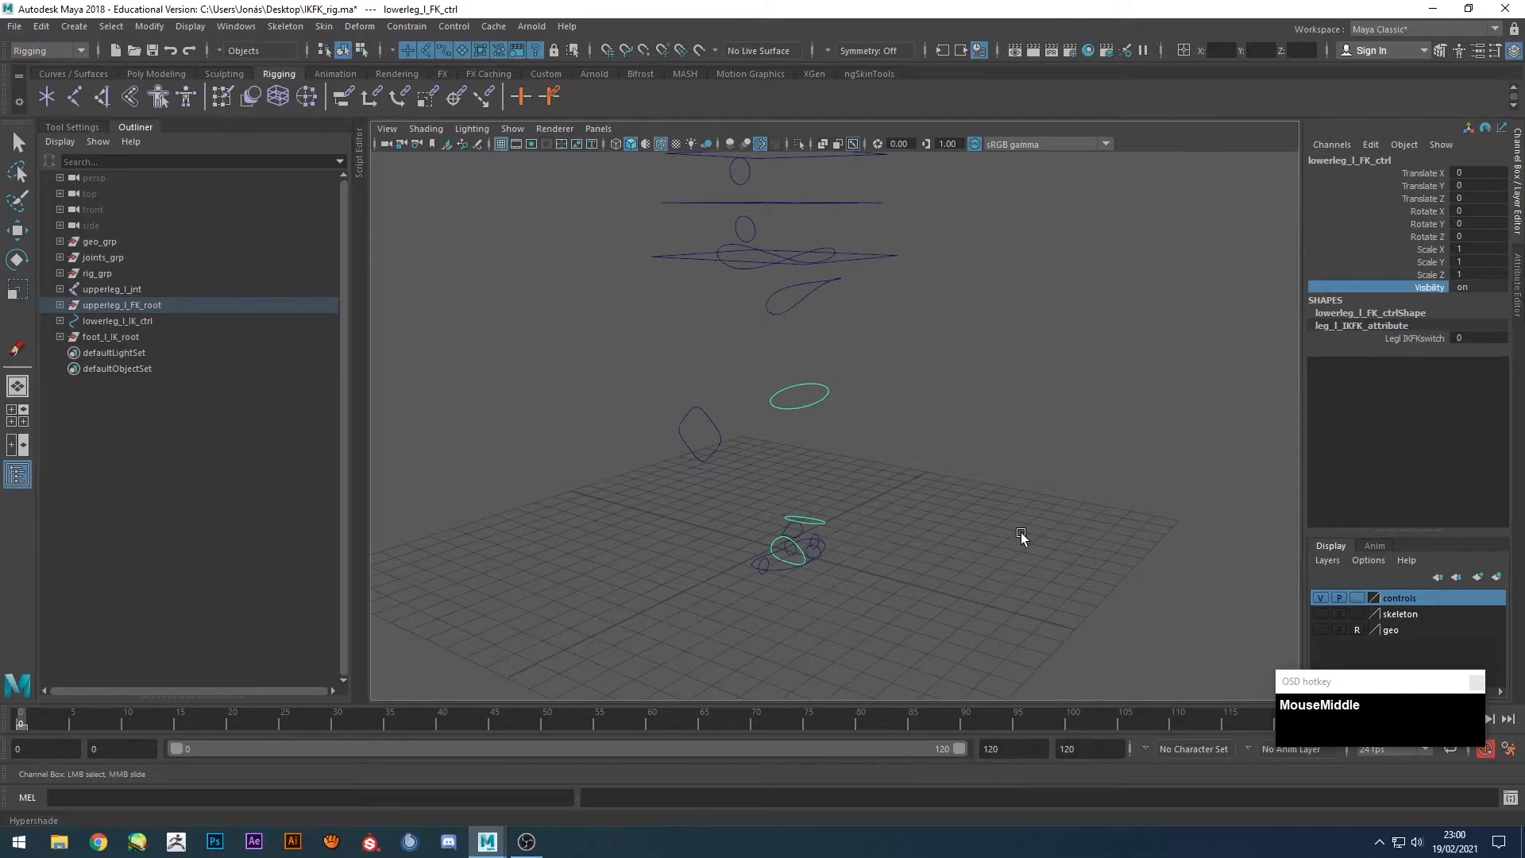
Display the skeleton layer and compare ball_l_jnt's FK and IK orient constraint weights with the Legl IKFKswitch on the lower leg FK control.
left_click(1319, 613)
left_click(776, 554)
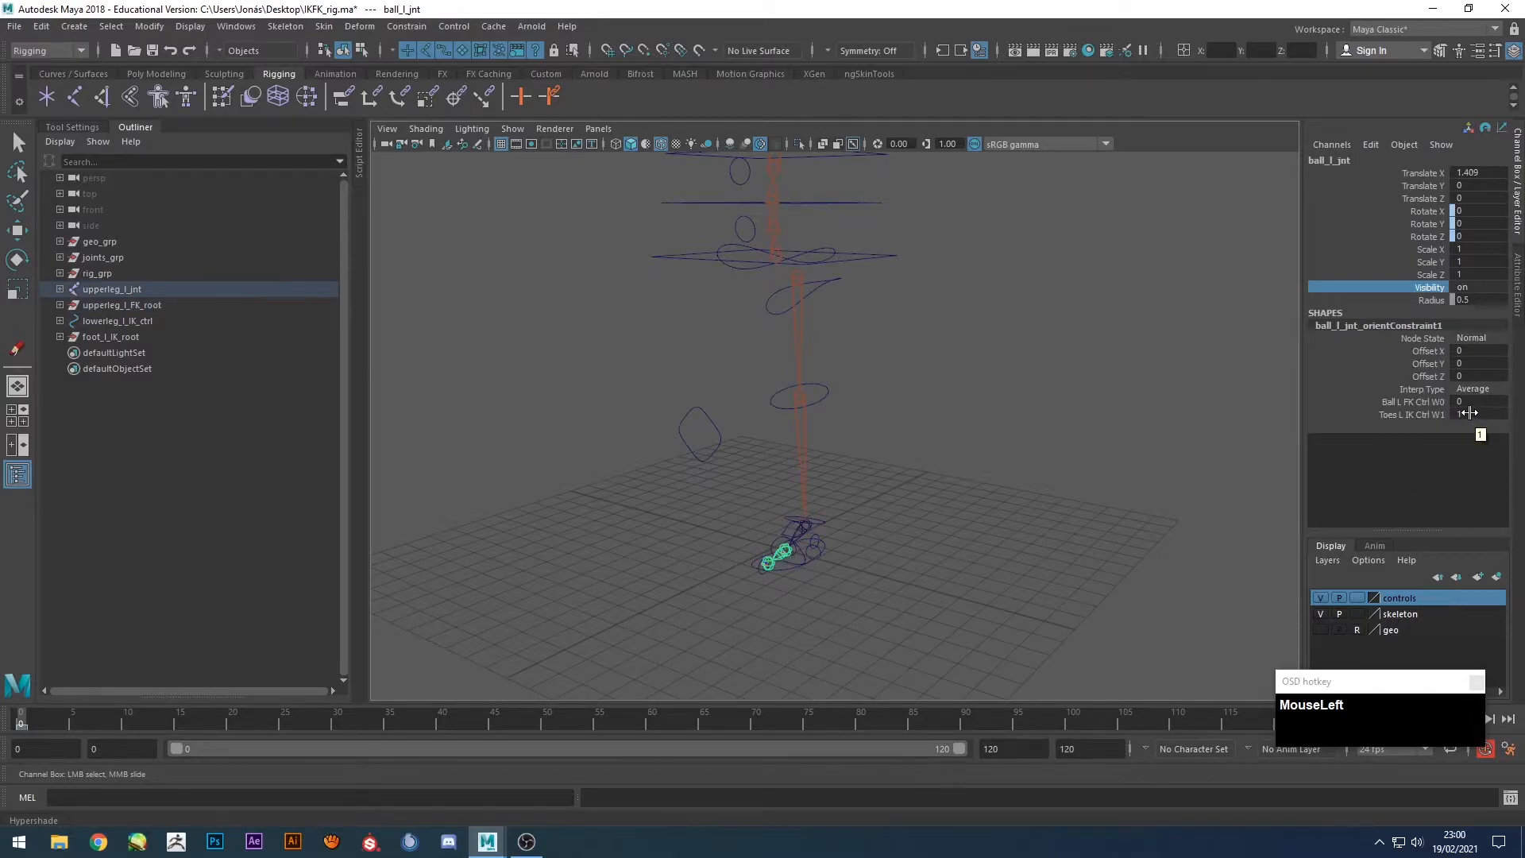
left_click(1415, 403)
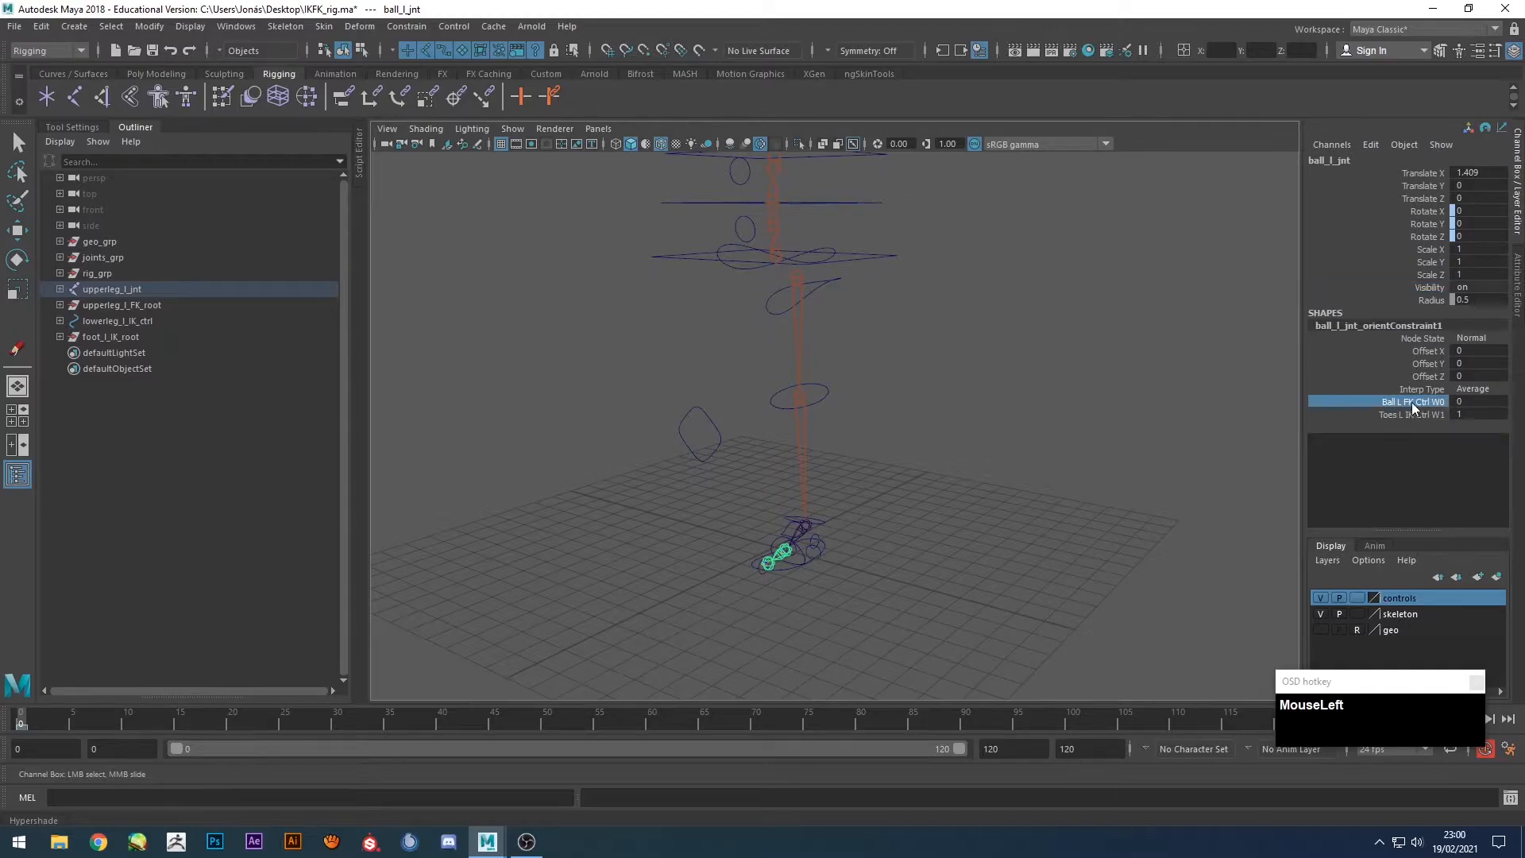
left_click(1411, 415)
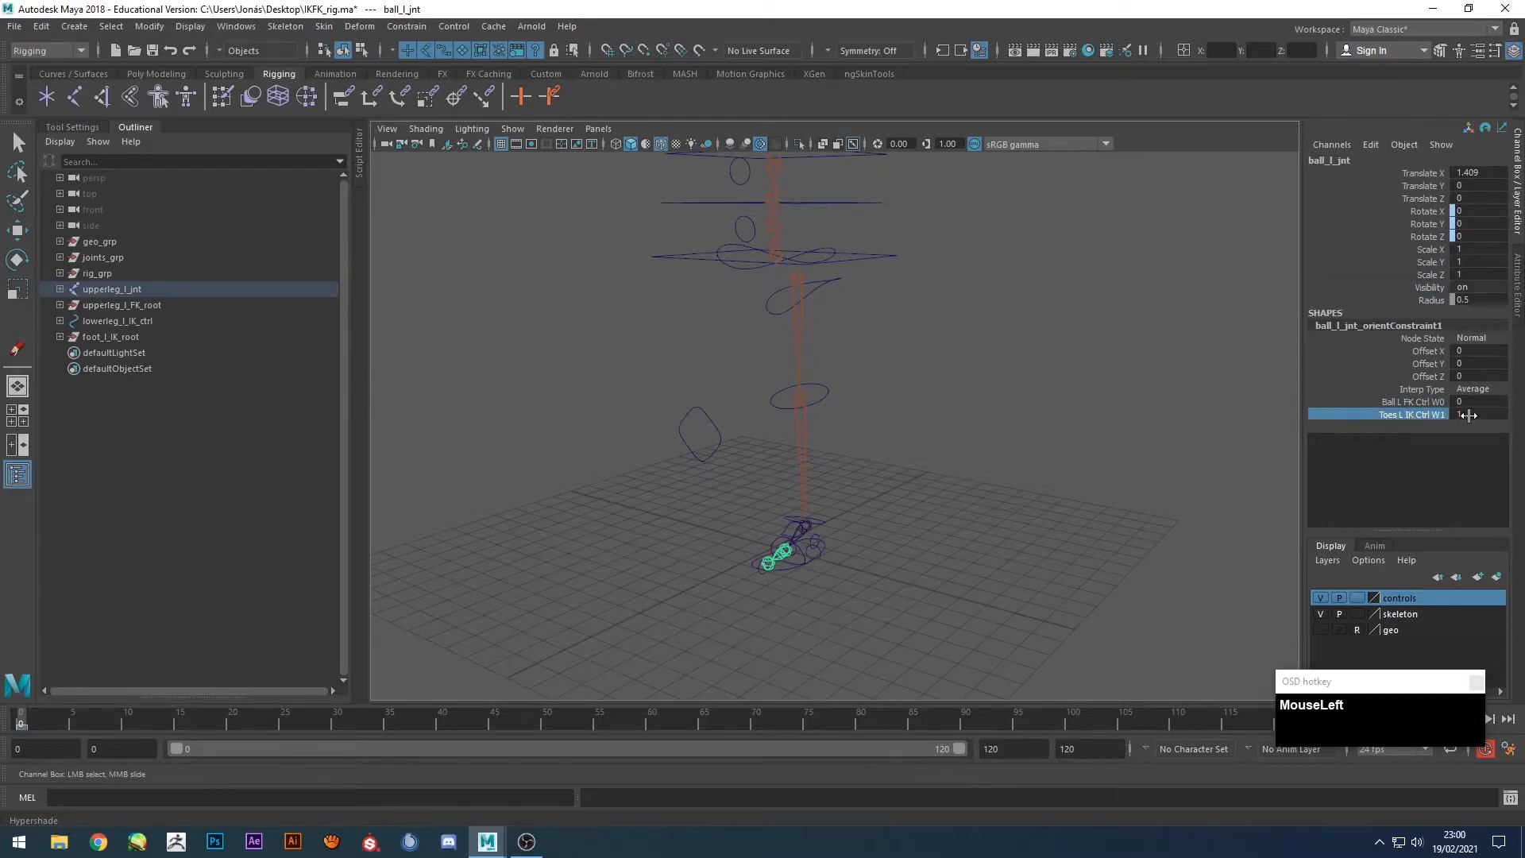
left_click(1421, 404)
left_click(1414, 415)
left_click(824, 387)
left_click(1468, 339)
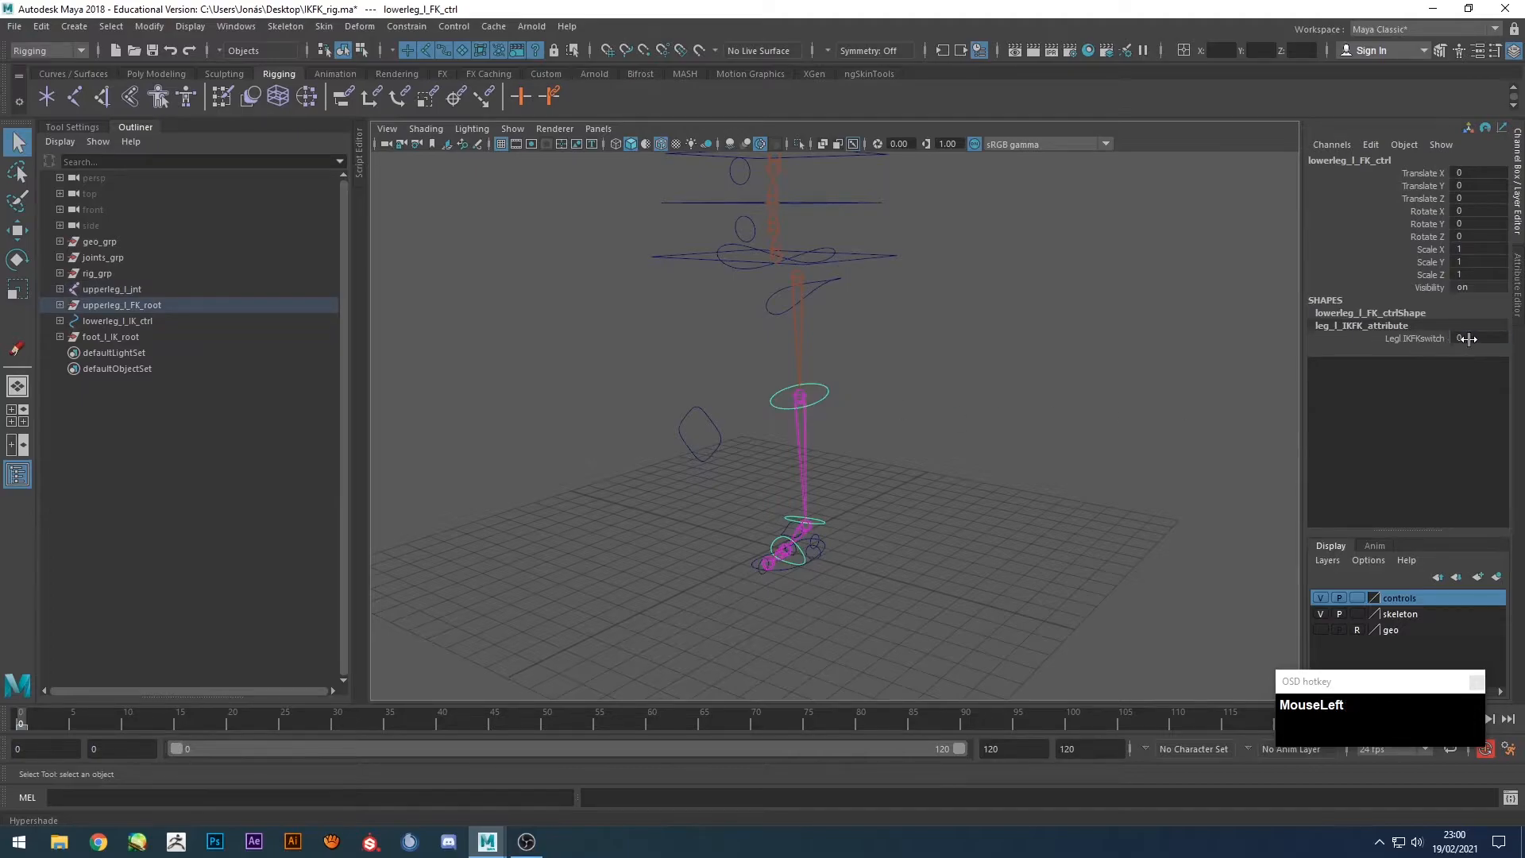
left_click(1061, 384)
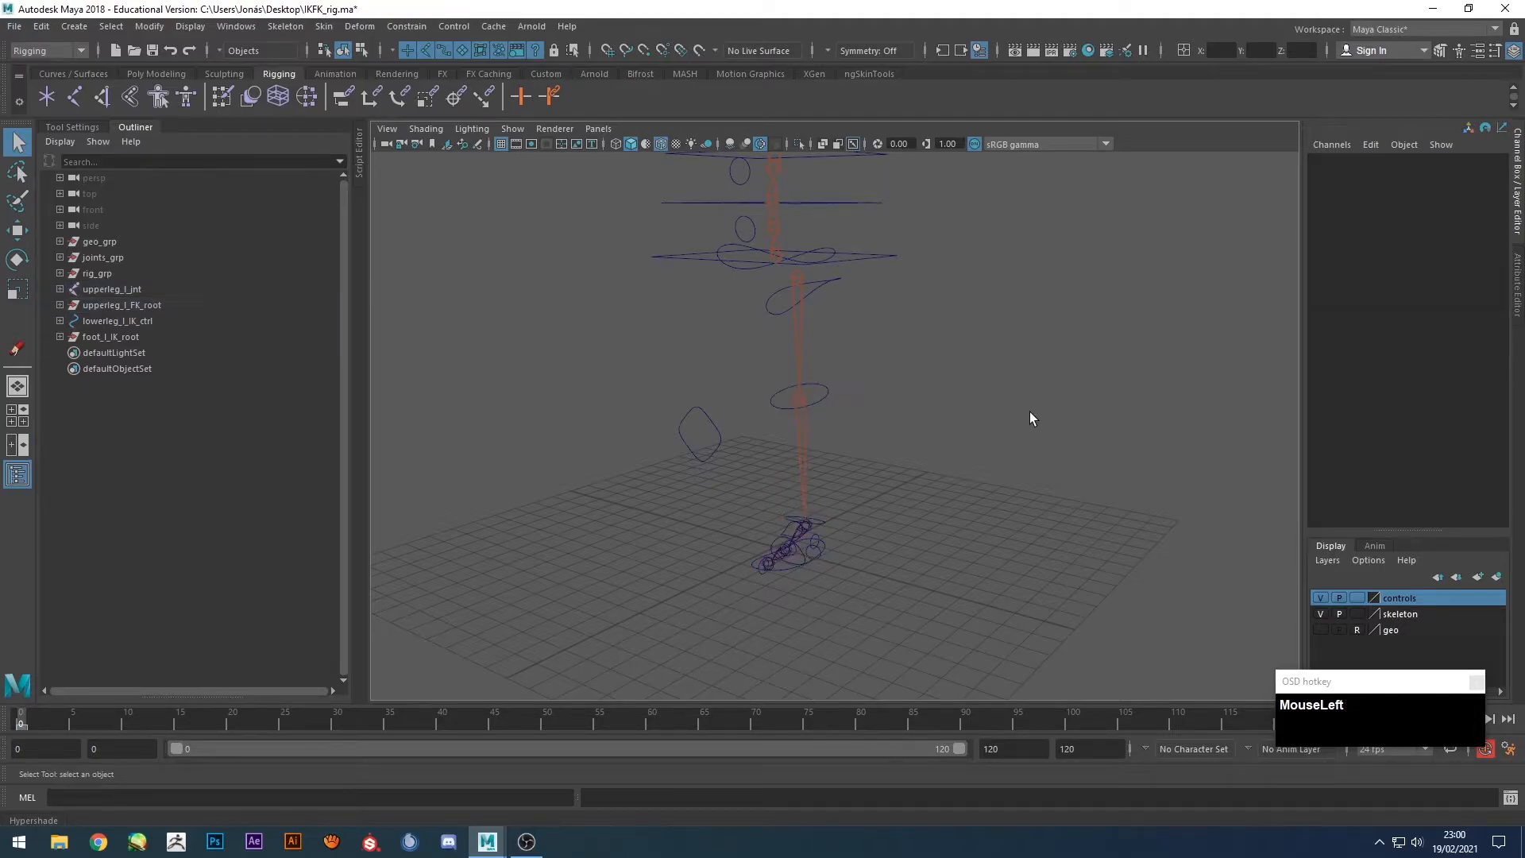
Open the Node Editor and place it beside the leg rig.
left_click(236, 27)
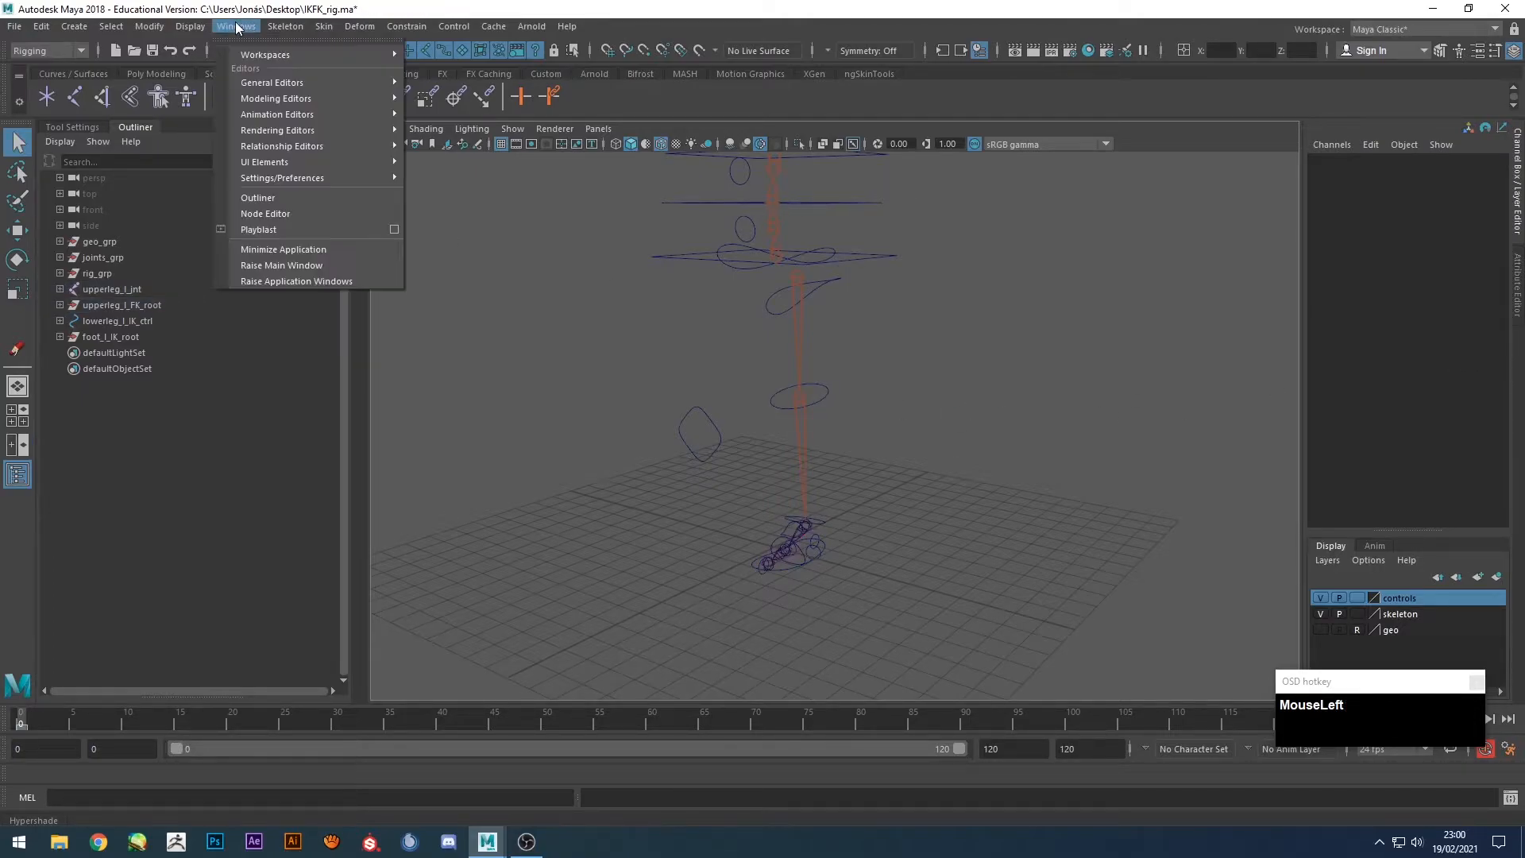
left_click(279, 213)
left_click_drag(898, 210, 1041, 225)
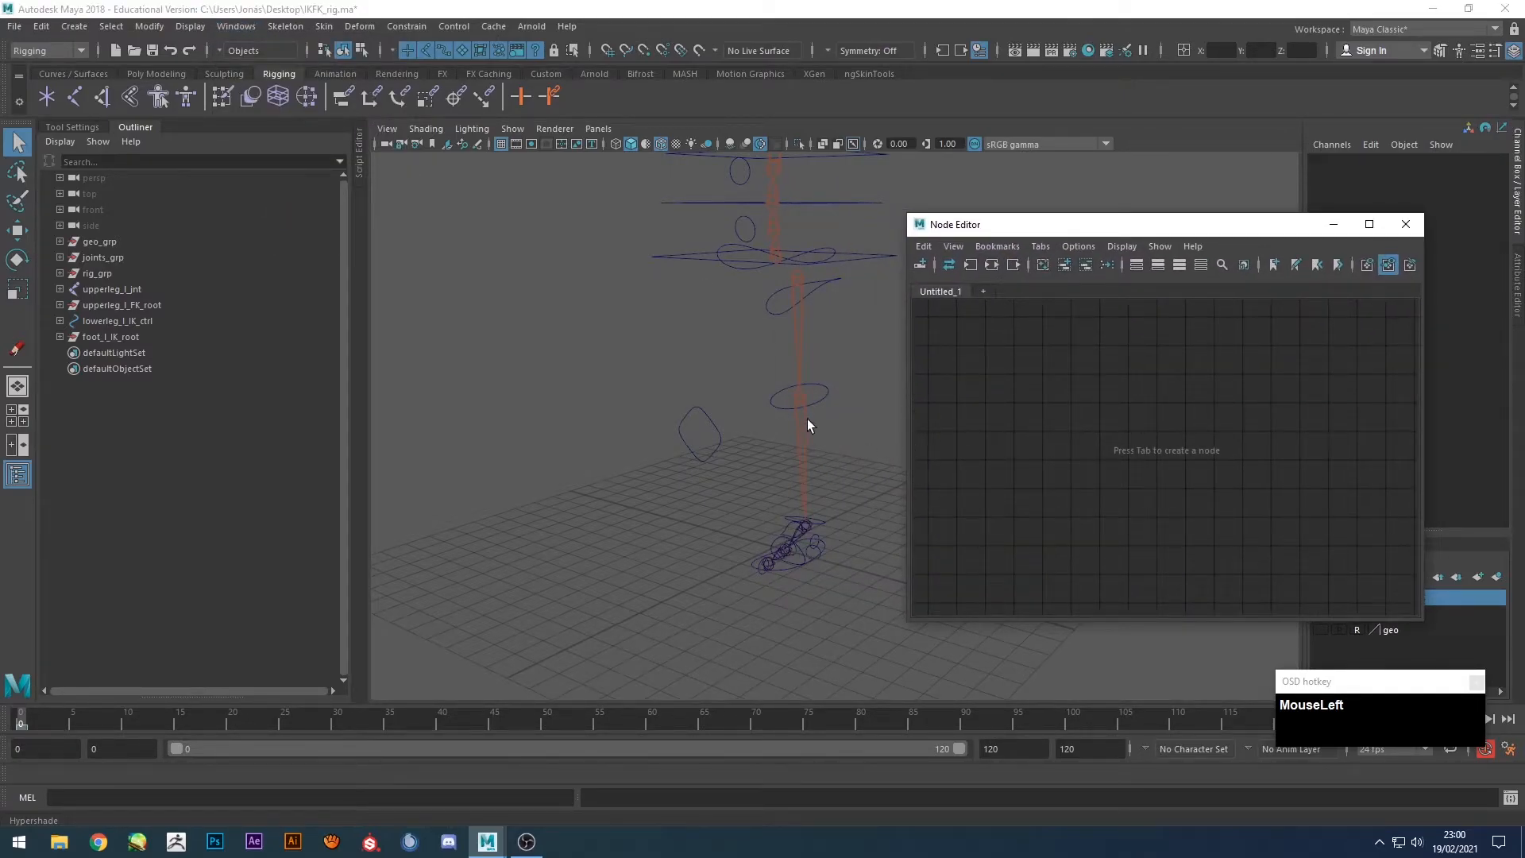
left_click_drag(1099, 230, 1092, 246)
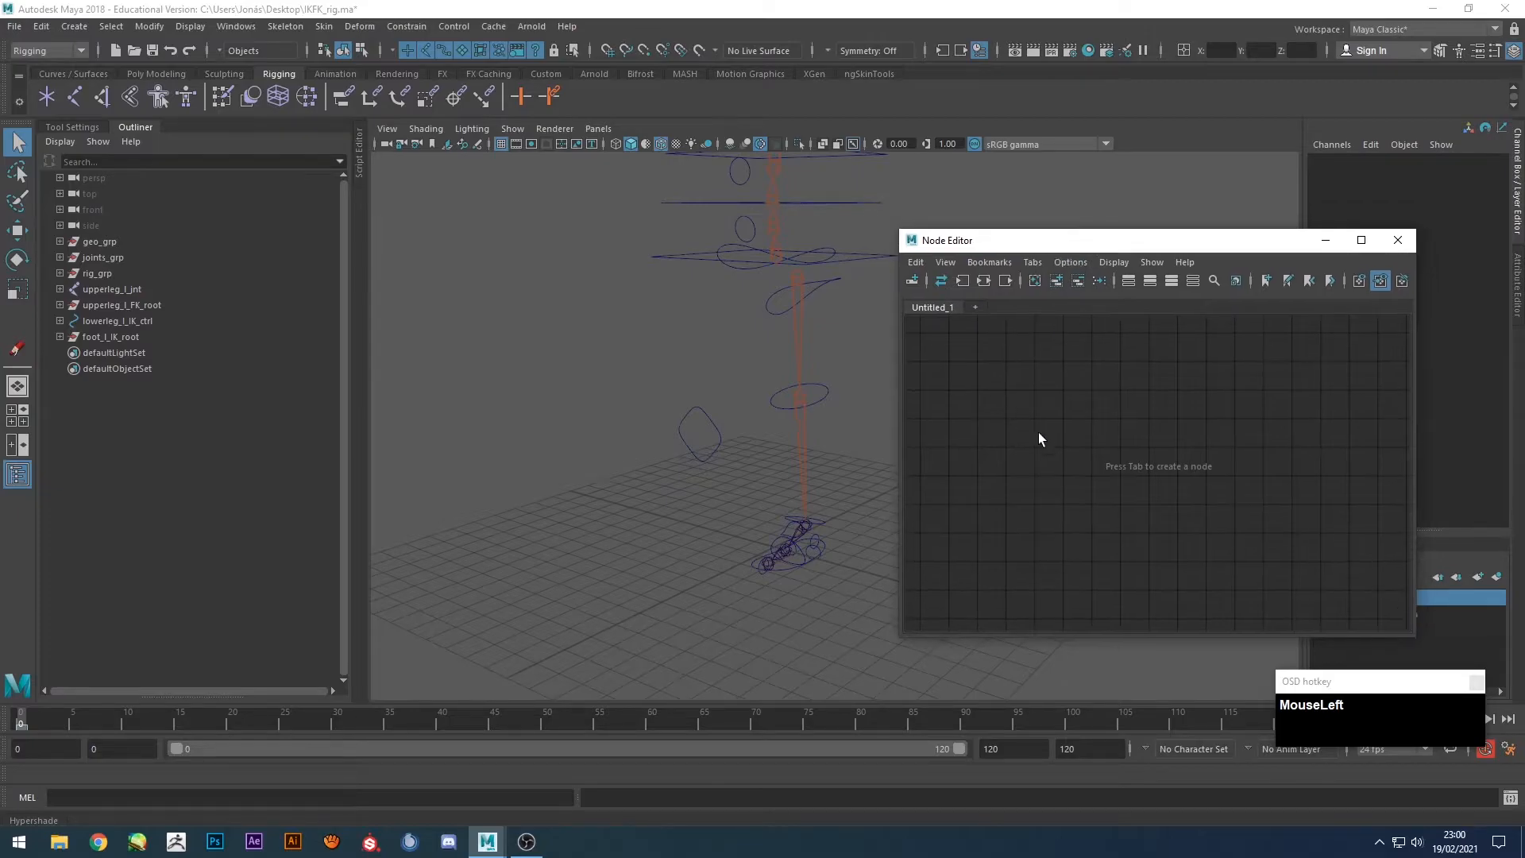
Add lowerleg_l_IK_ctrl to the node graph and spread out its transform, curve shape and leg_l_IKFK_attribute nodes.
left_click(804, 386)
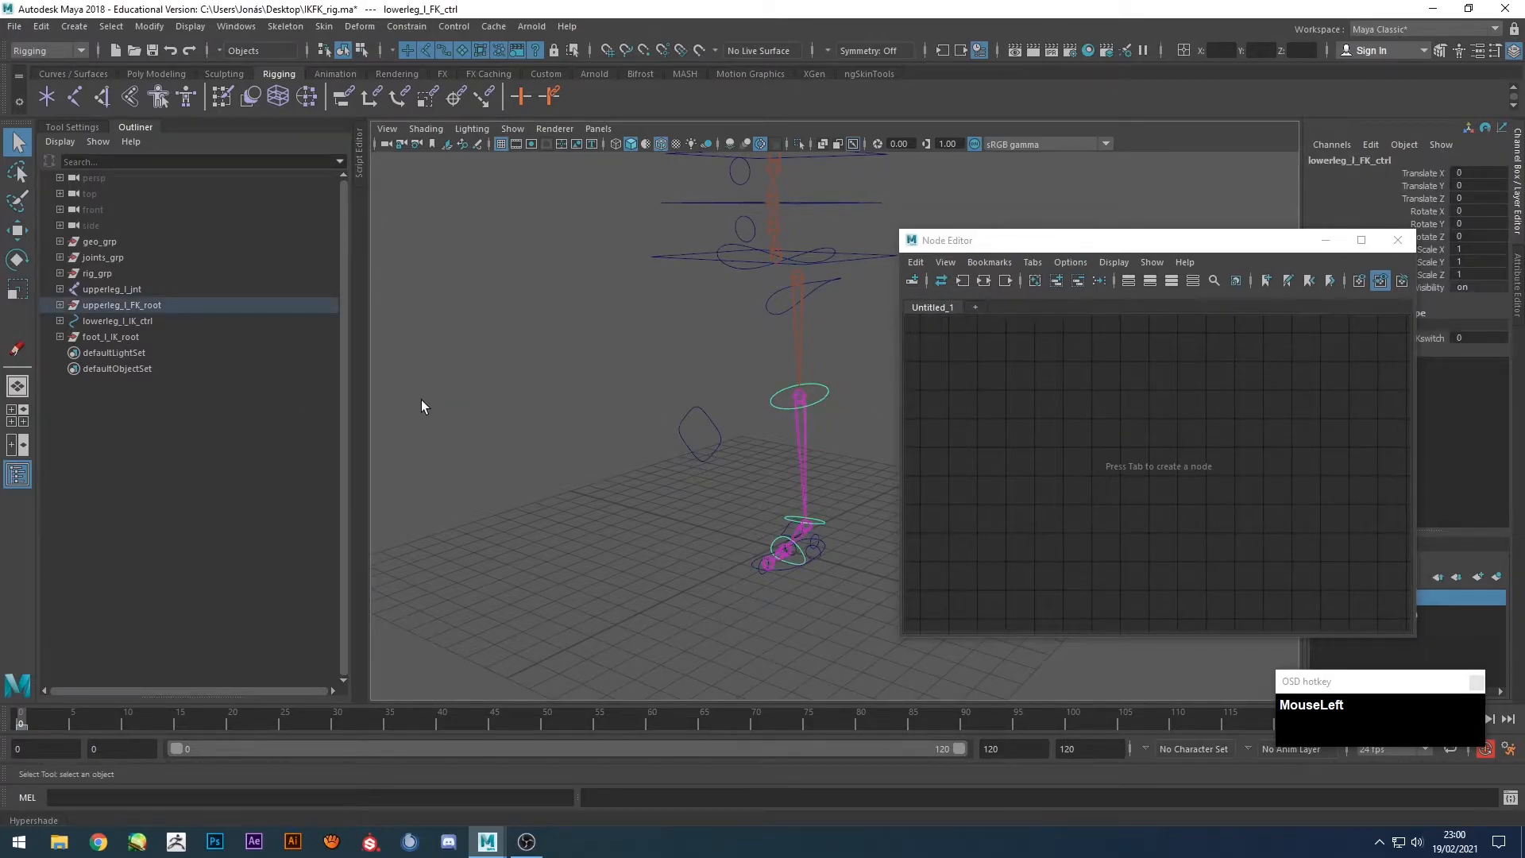
left_click(707, 408)
left_click_drag(1266, 244, 1194, 251)
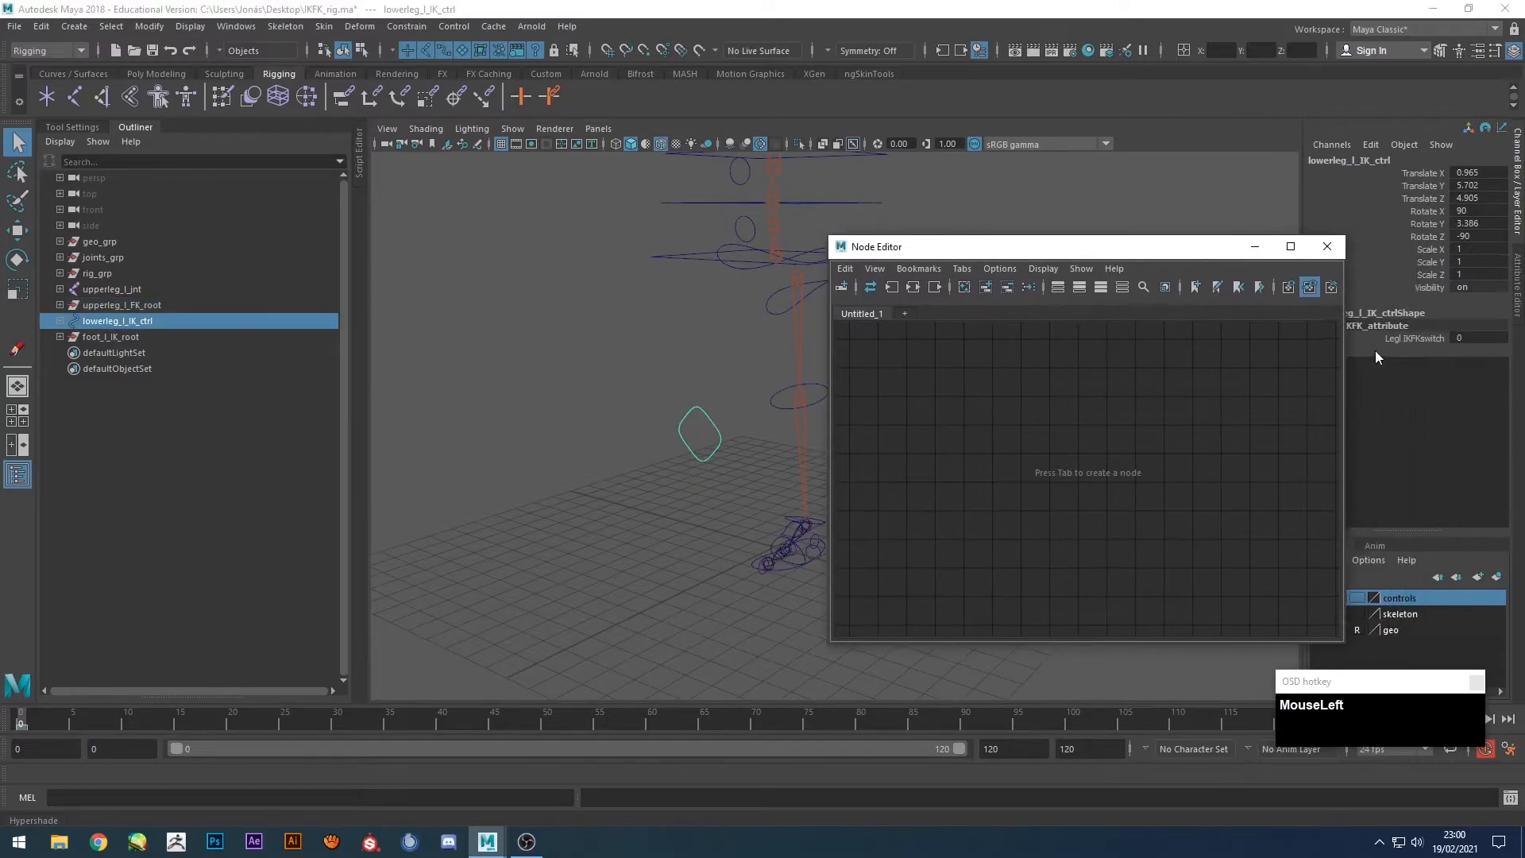
left_click(985, 286)
scroll(1095, 494, "down", 2)
scroll(1095, 476, "up", 2)
left_click_drag(1095, 399, 977, 387)
left_click_drag(1079, 482, 1146, 383)
left_click_drag(1084, 577, 1018, 477)
Compare the attributes of the leg_l_IKFK_attribute, lowerleg_l_IK_ctrlShape and lowerleg_l_IK_ctrl nodes.
left_click(1418, 174)
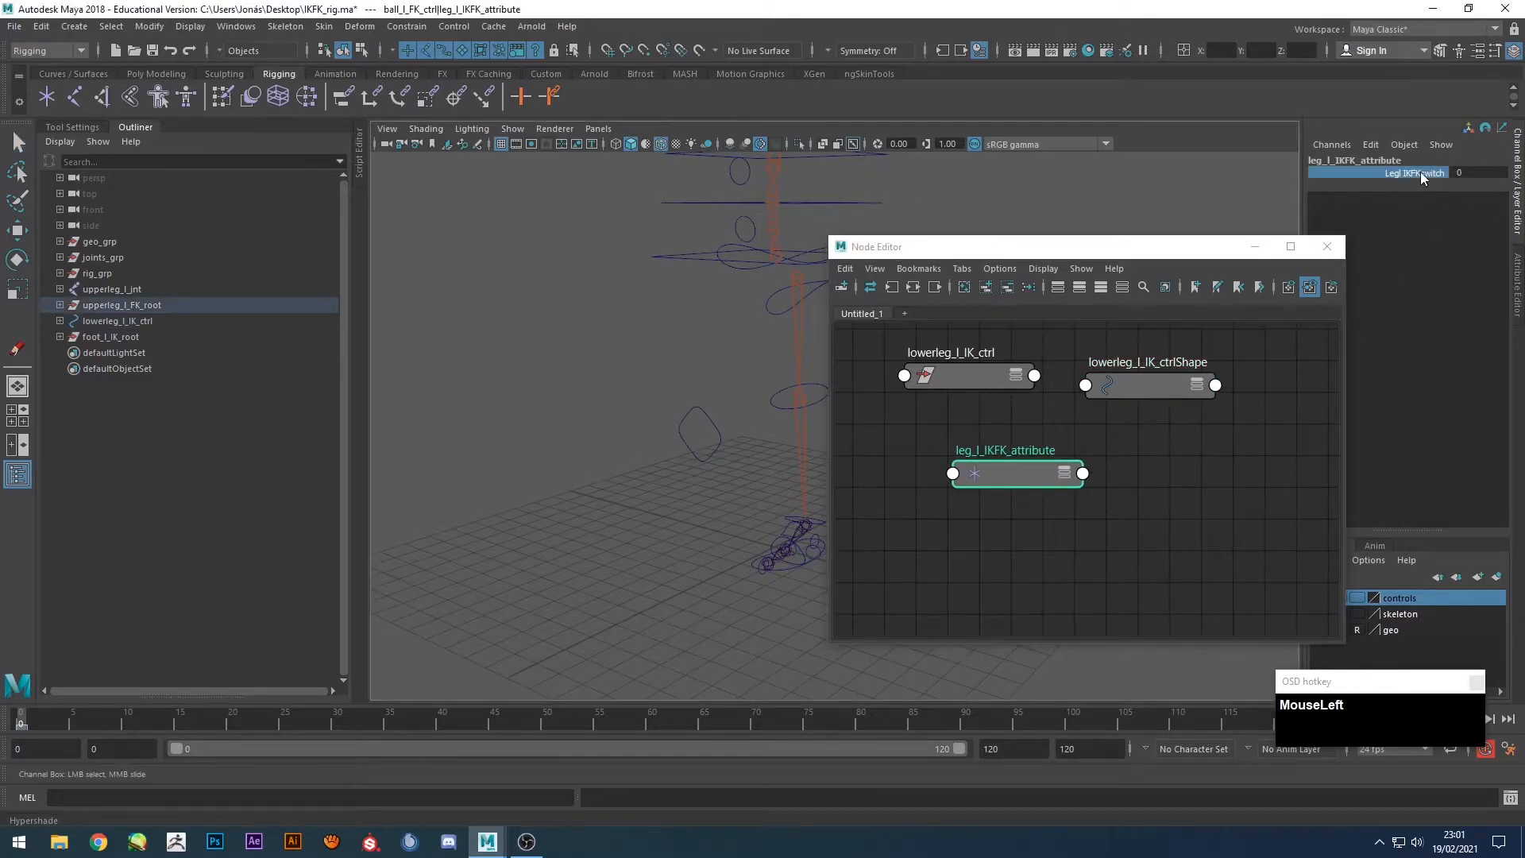
left_click(1147, 385)
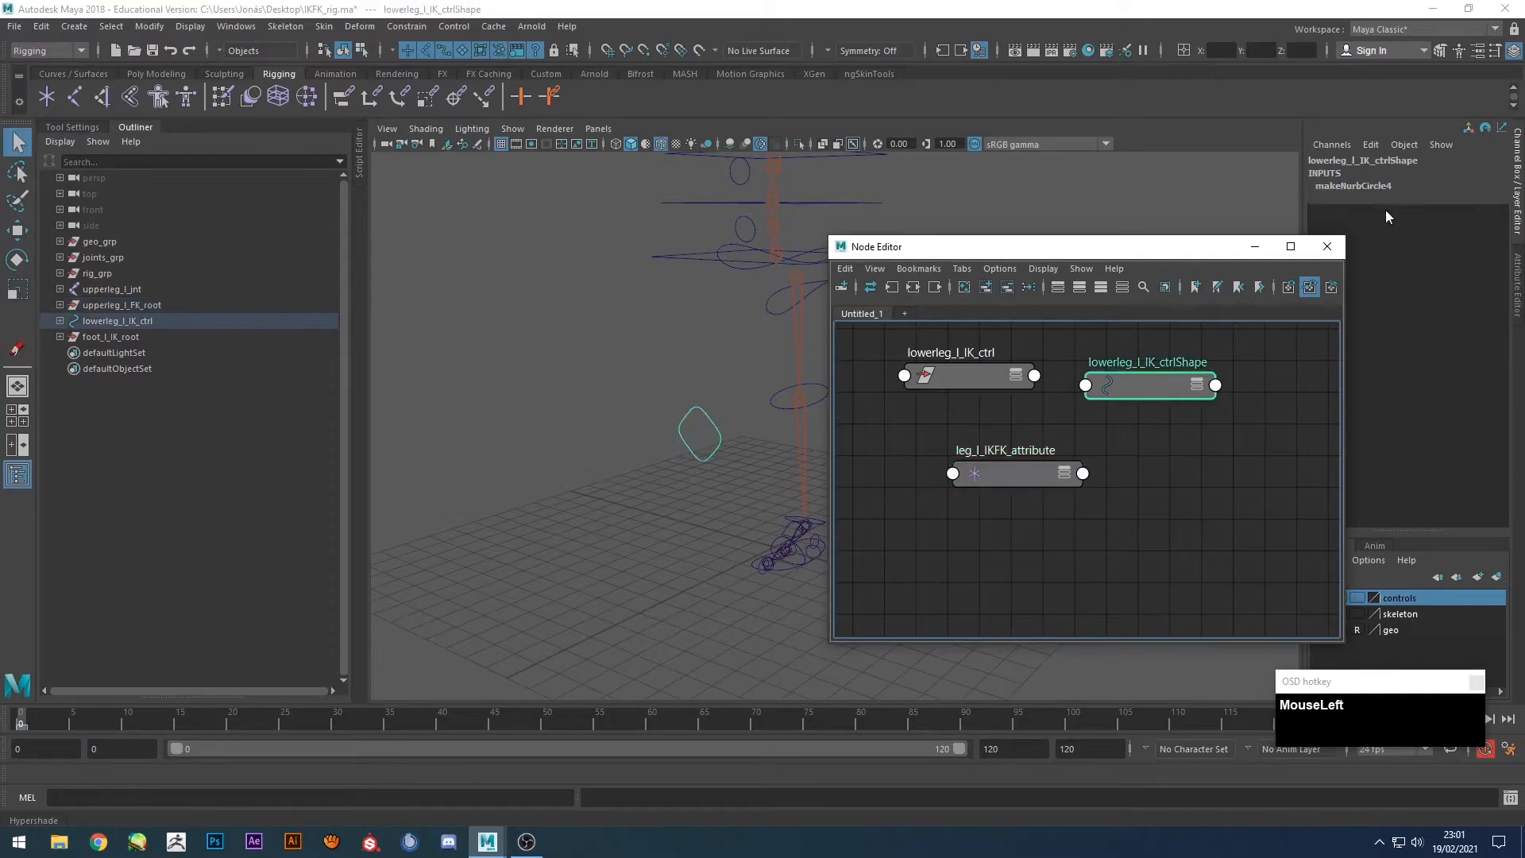
left_click(957, 380)
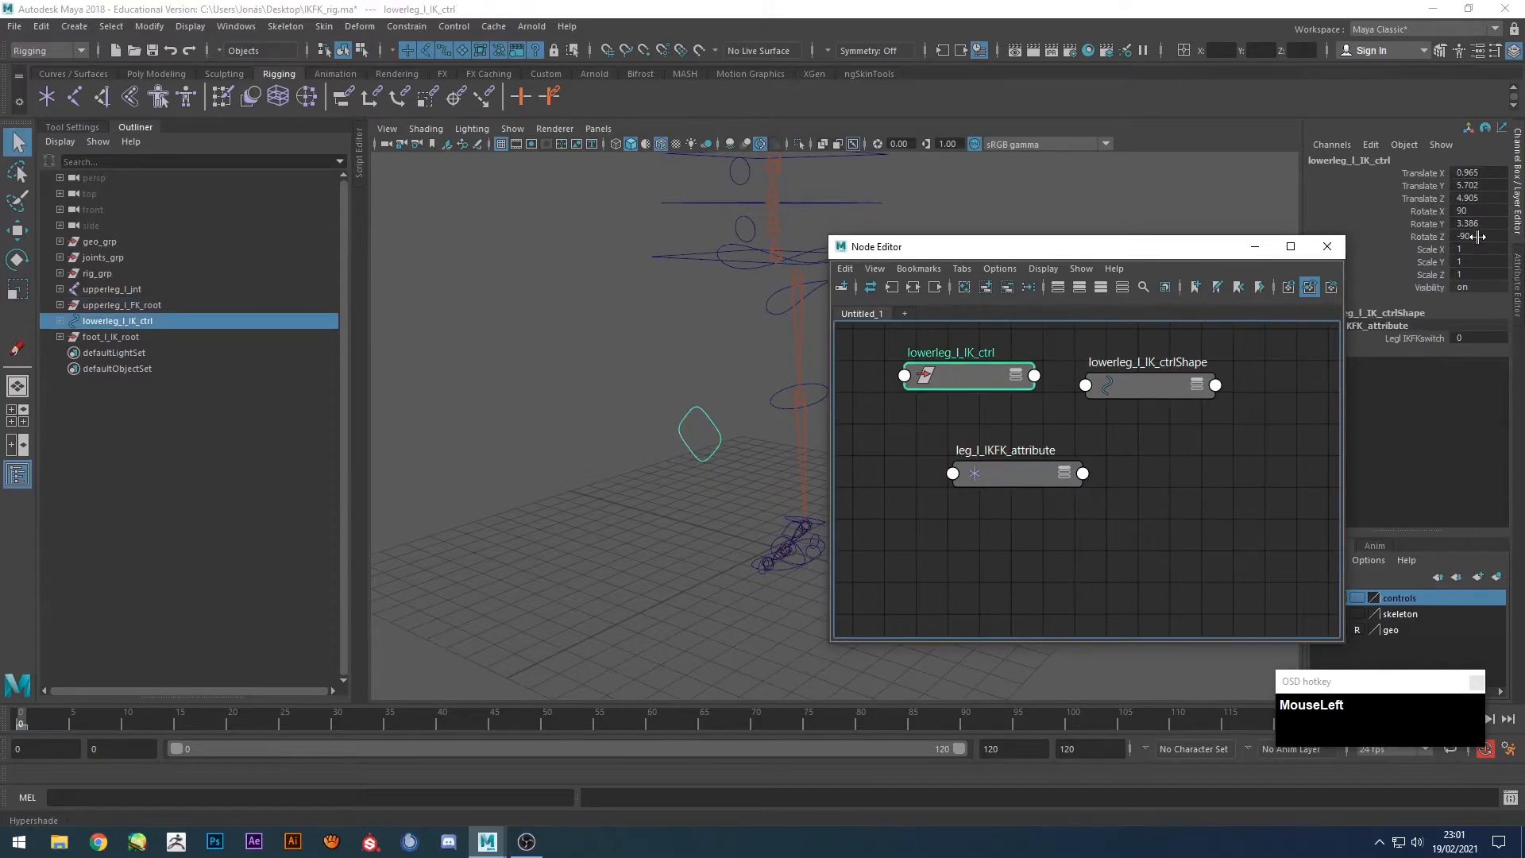
left_click(1012, 475)
Remove the lowerleg_l_IK_ctrl and lowerleg_l_IK_ctrlShape nodes from the graph, keeping only leg_l_IKFK_attribute.
left_click_drag(999, 475, 985, 517)
left_click_drag(958, 429, 1177, 347)
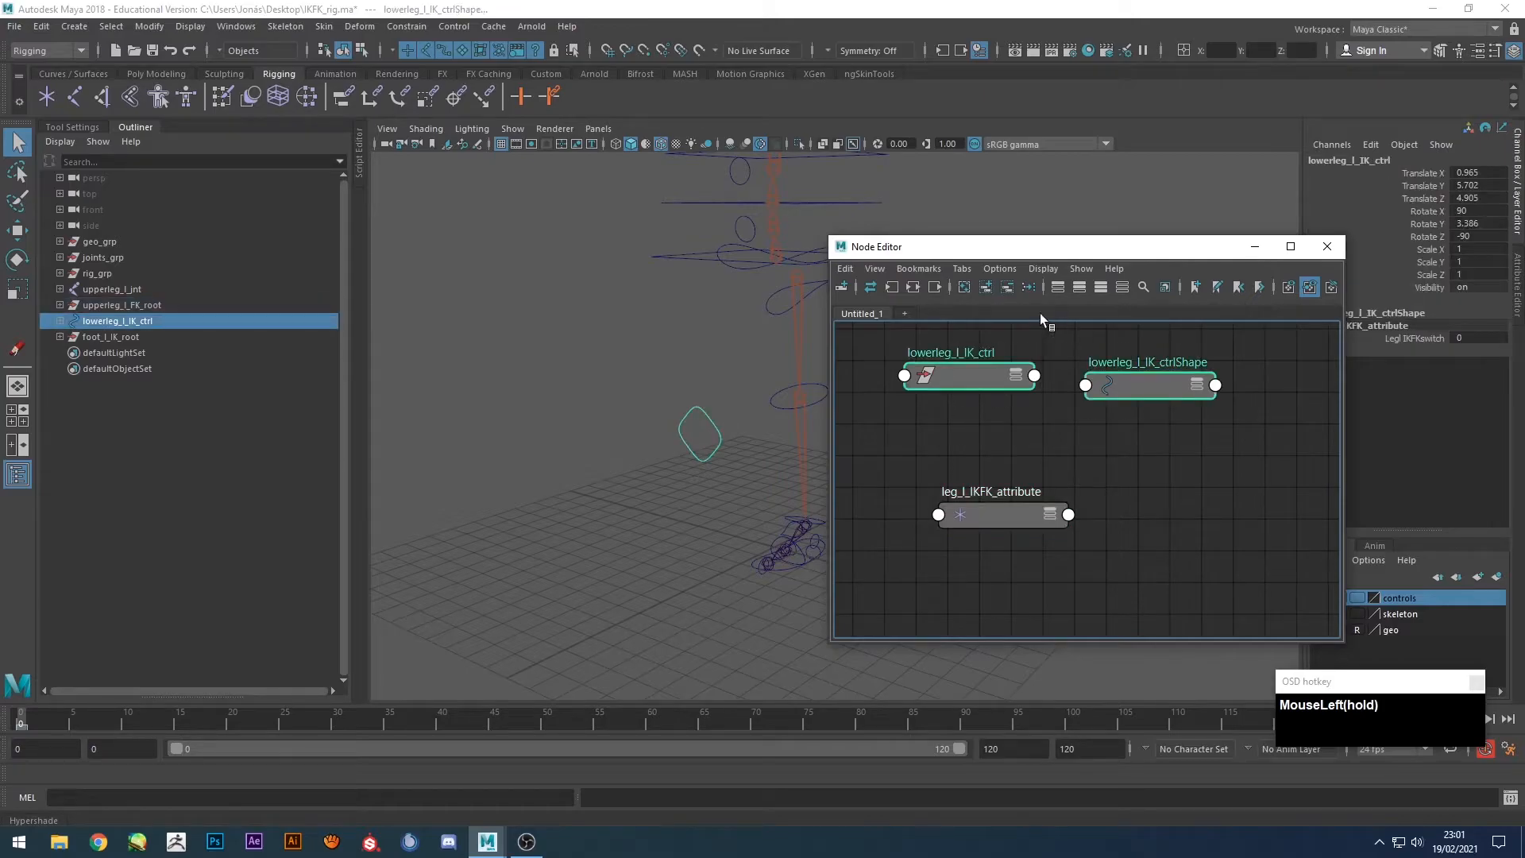
left_click(1007, 288)
left_click_drag(996, 518, 983, 362)
Expand the leg_l_IKFK_attribute node to list its attributes and try pulling a connection from its Legl IKFKswitch output.
left_click(1030, 457)
left_click(1030, 457)
left_click(953, 598)
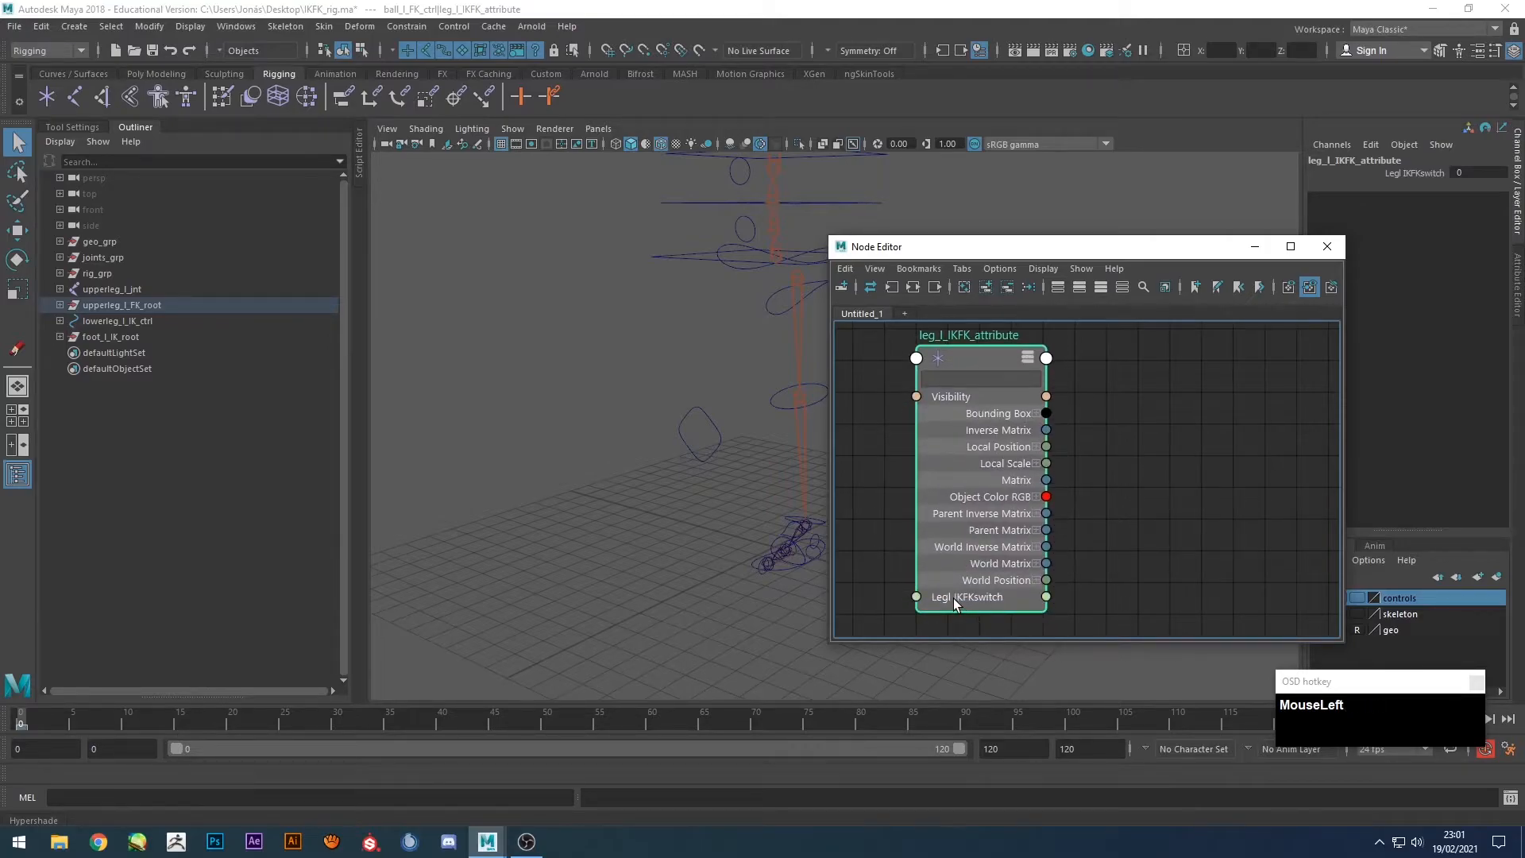
left_click_drag(1047, 598, 1189, 389)
left_click_drag(1046, 596, 1164, 412)
Add the orient constraints of the ball, foot, lower leg and upper leg joints to the node graph.
left_click(778, 556)
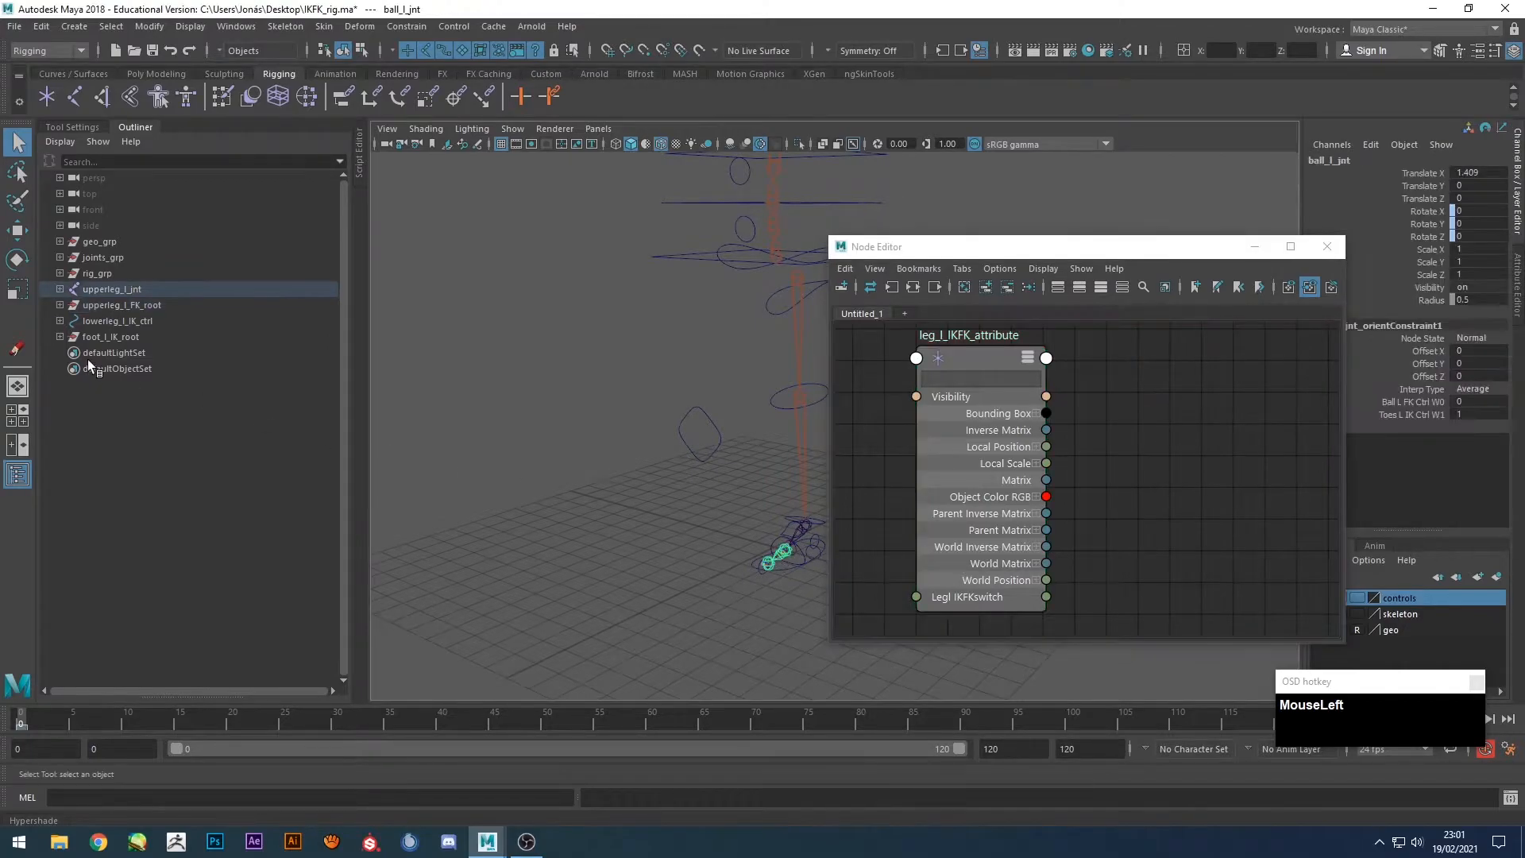
key("f")
left_click(89, 337)
left_click(138, 368)
left_click(141, 384, "ctrl")
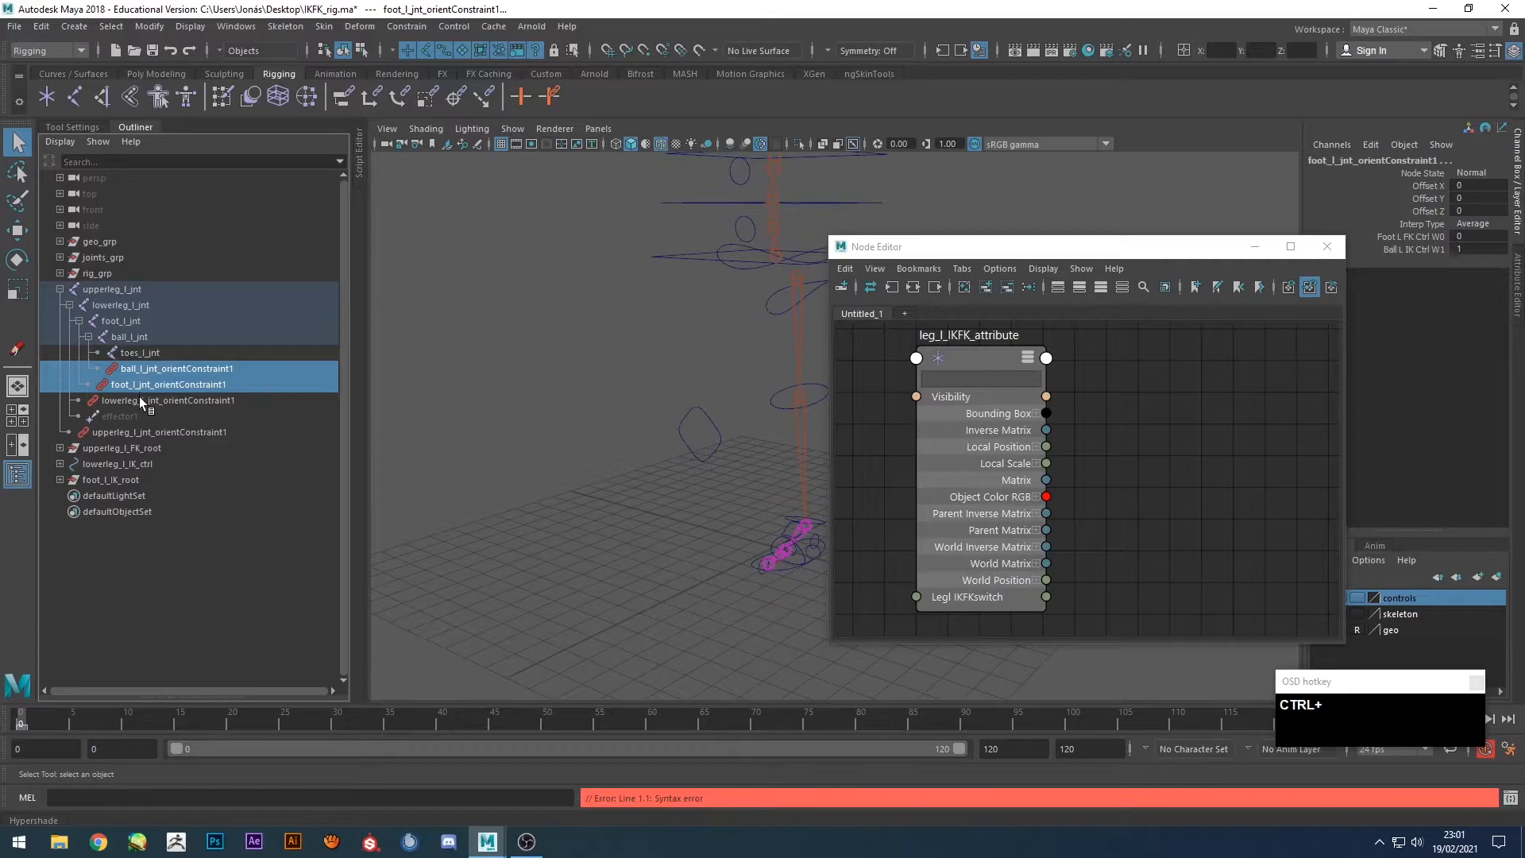
left_click(140, 400, "ctrl")
left_click(131, 431, "ctrl")
middle_click_drag(155, 368, 1085, 527)
Stack the four orient constraint nodes in one column beside leg_l_IKFK_attribute, ordered ball, foot, lower leg, upper leg.
scroll(1220, 485, "down", 3)
scroll(1046, 491, "up", 3)
mouse_move(1022, 455)
left_mouse_down()
mouse_move(1112, 470)
mouse_move(1101, 440)
mouse_move(1018, 481)
left_mouse_up()
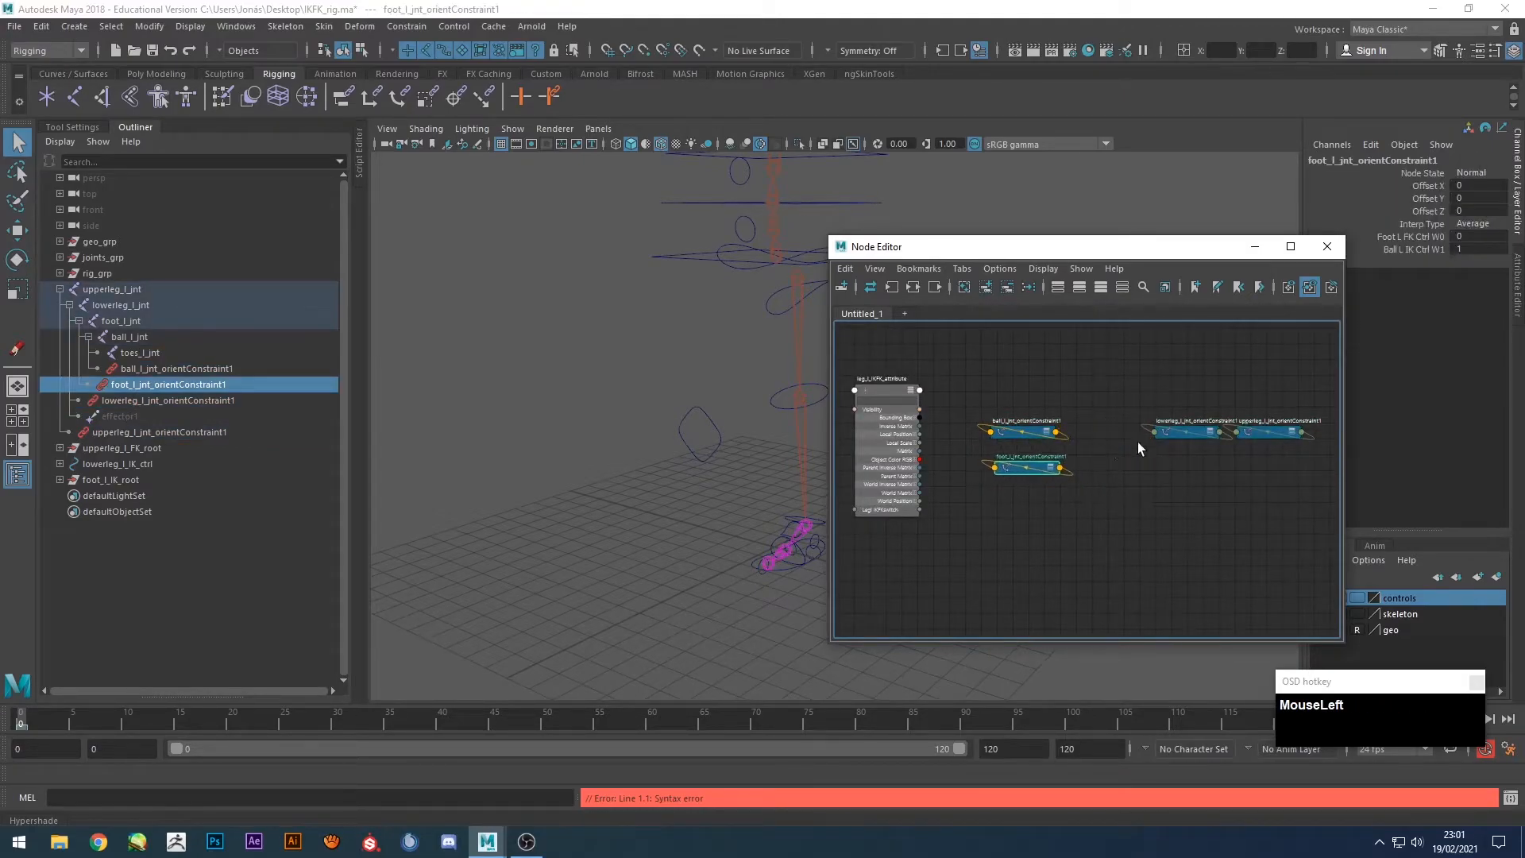
left_click(1174, 437)
left_click_drag(1174, 440, 1024, 503)
left_click_drag(1264, 434, 1026, 532)
left_click(1095, 397)
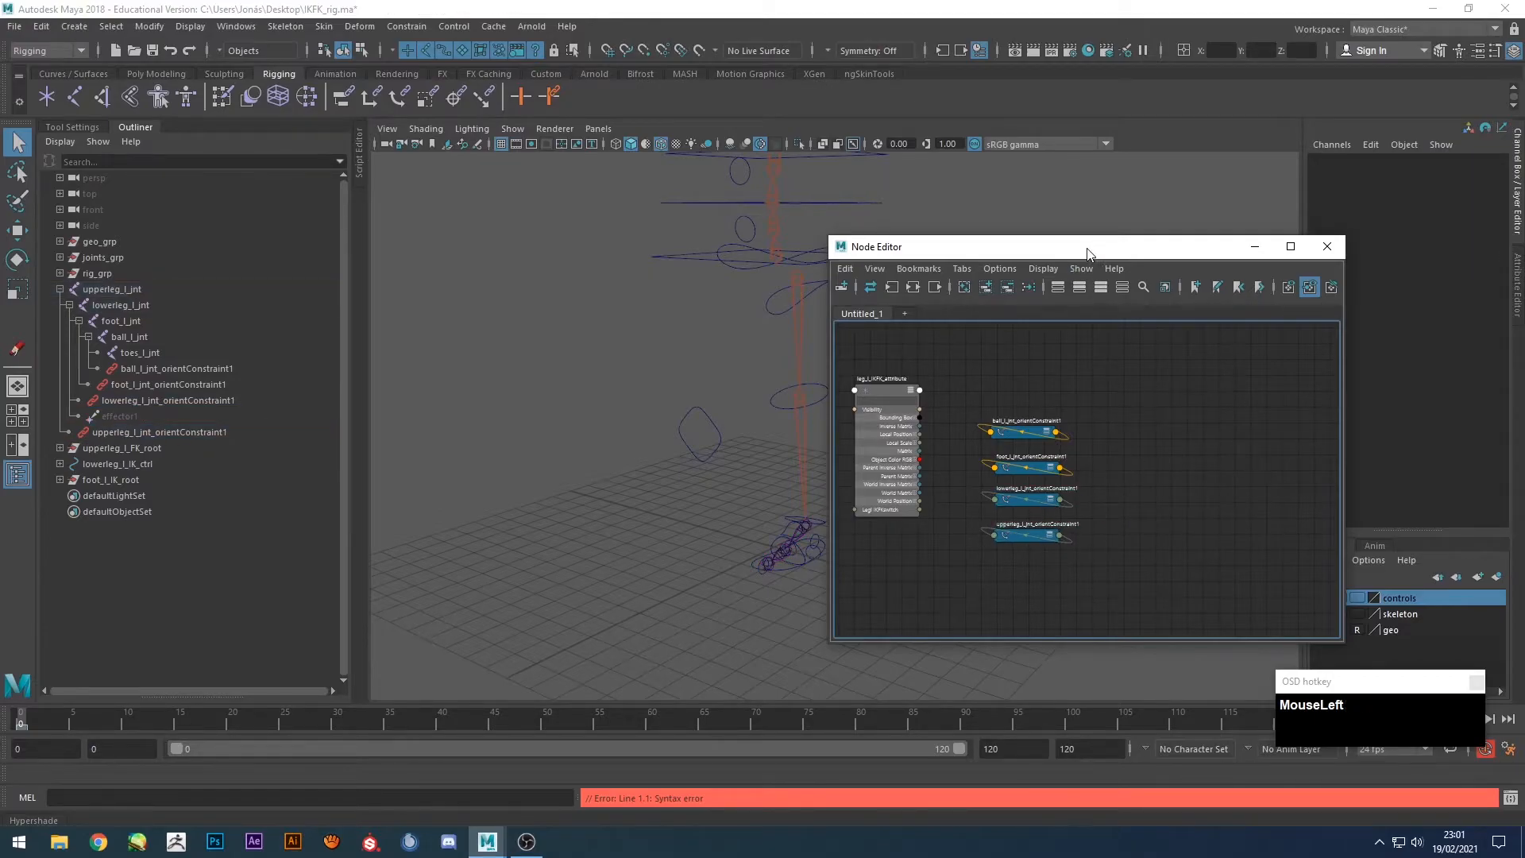
Enlarge the Node Editor and examine the control weights of the ball, foot, lower leg and upper leg orient constraints.
left_click_drag(830, 237, 685, 164)
scroll(952, 468, "up", 3)
middle_click_drag(952, 468, 1079, 477, "alt")
left_click(1066, 352)
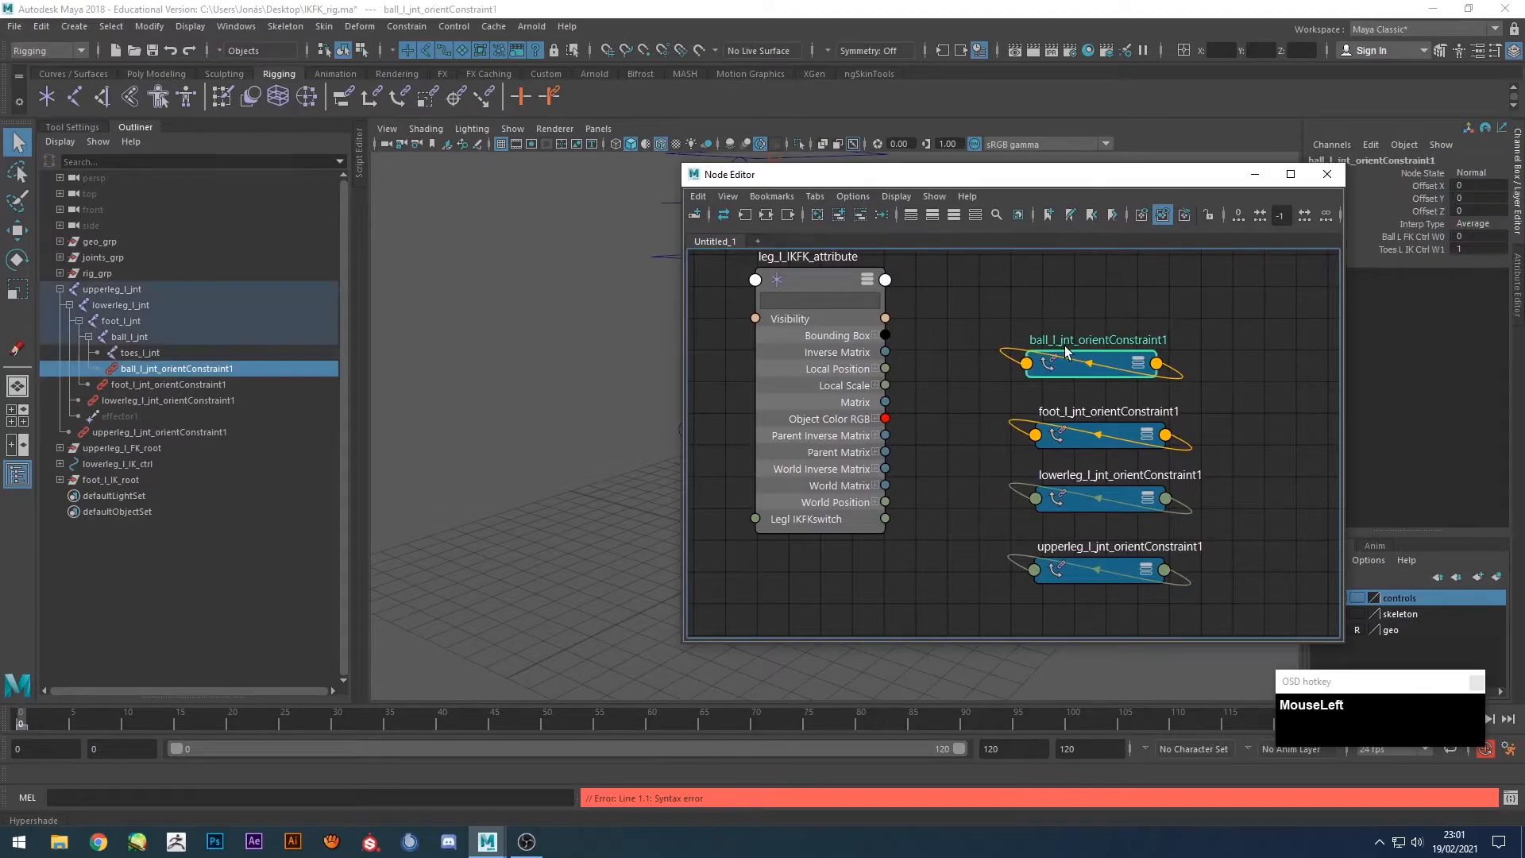
left_click(1413, 249)
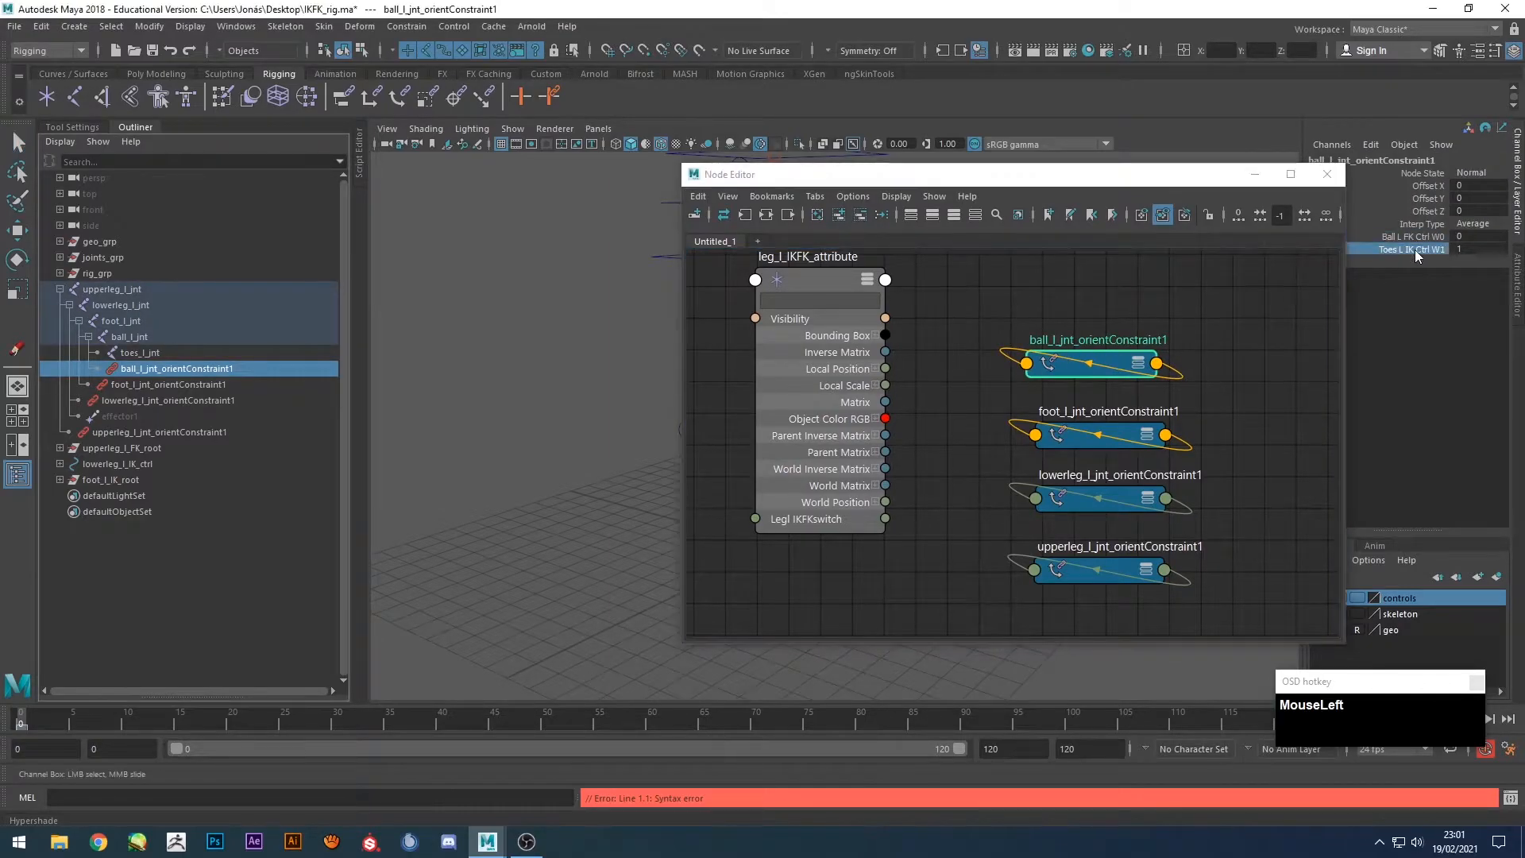
left_click(1120, 429)
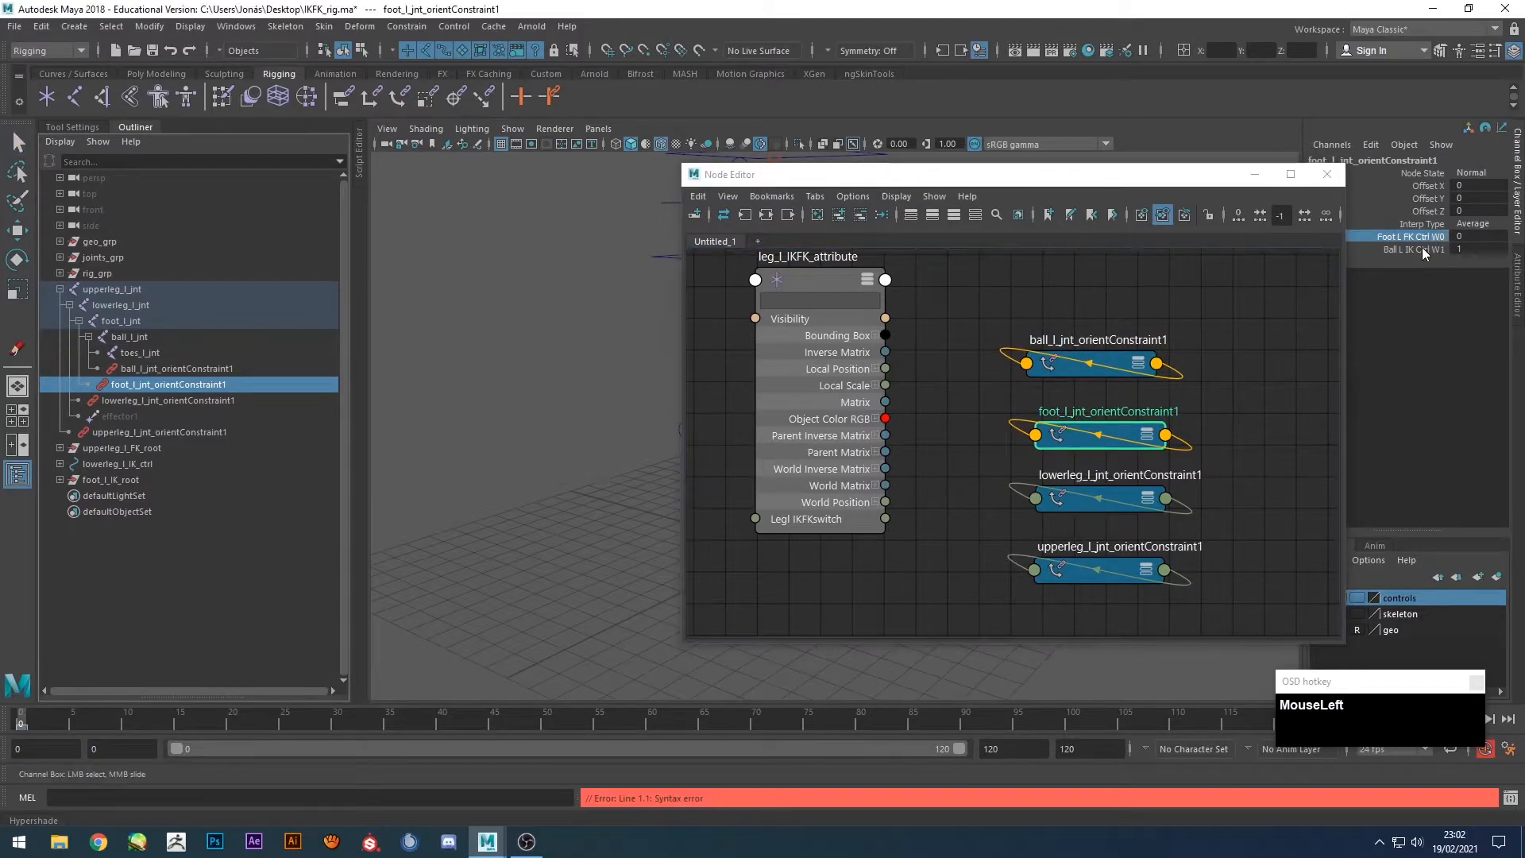
left_click(1111, 493)
left_click_drag(986, 186, 342, 281)
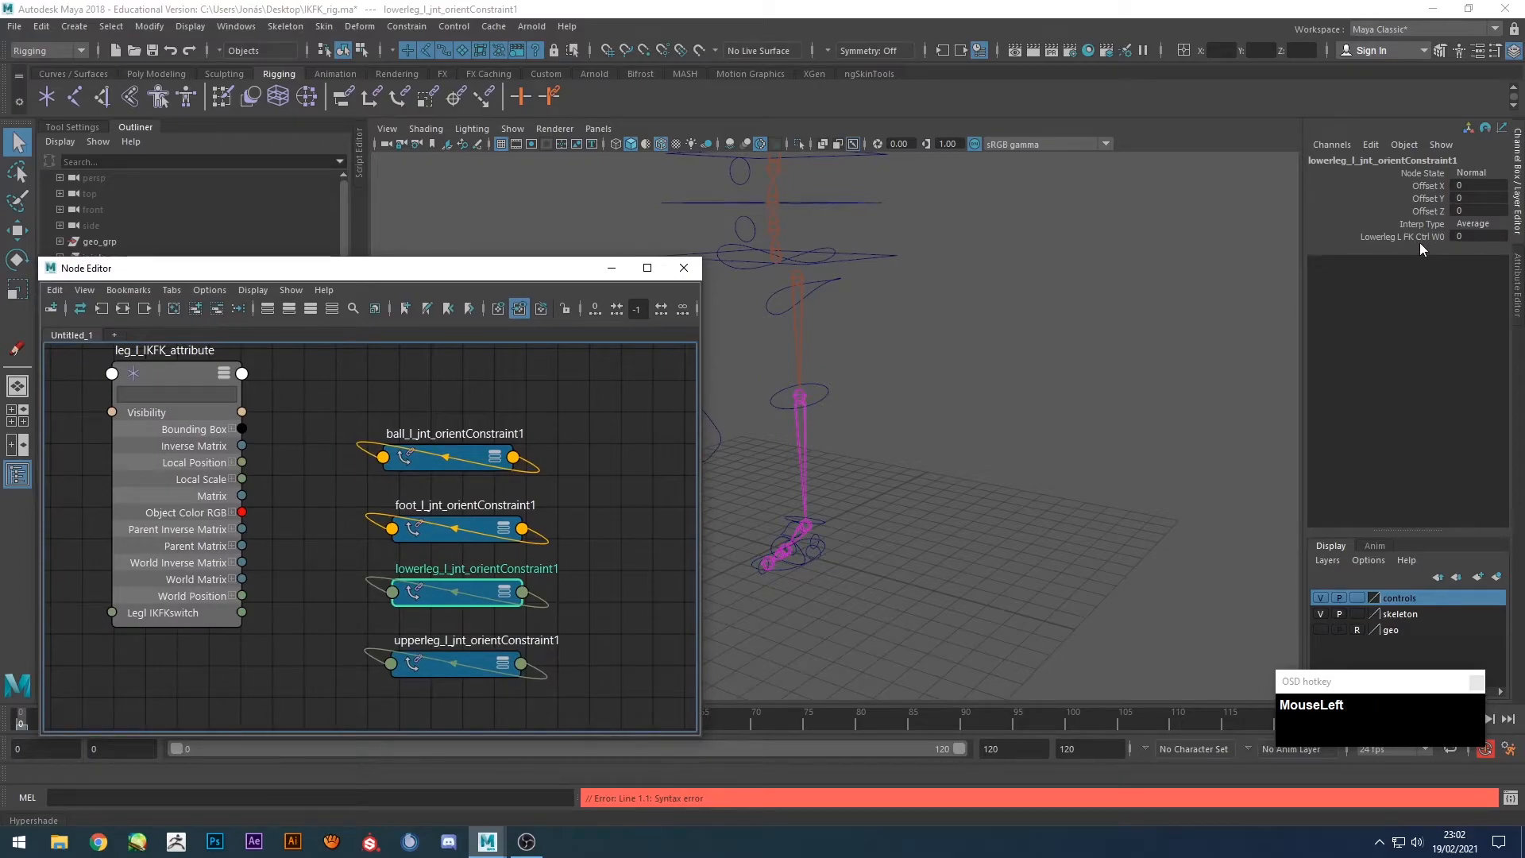
left_click(509, 659)
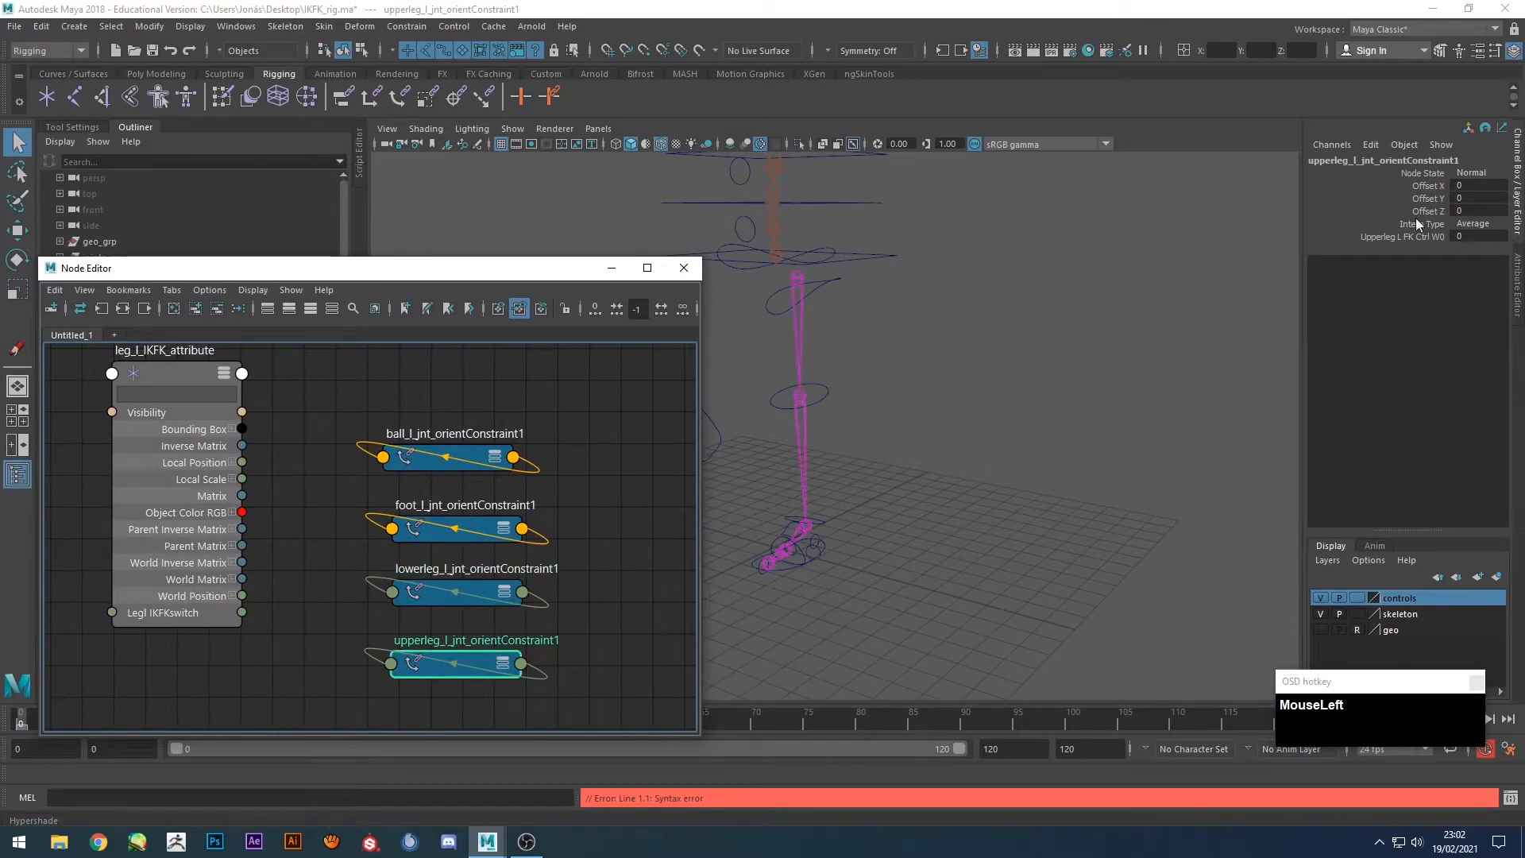
left_click_drag(505, 270, 1315, 230)
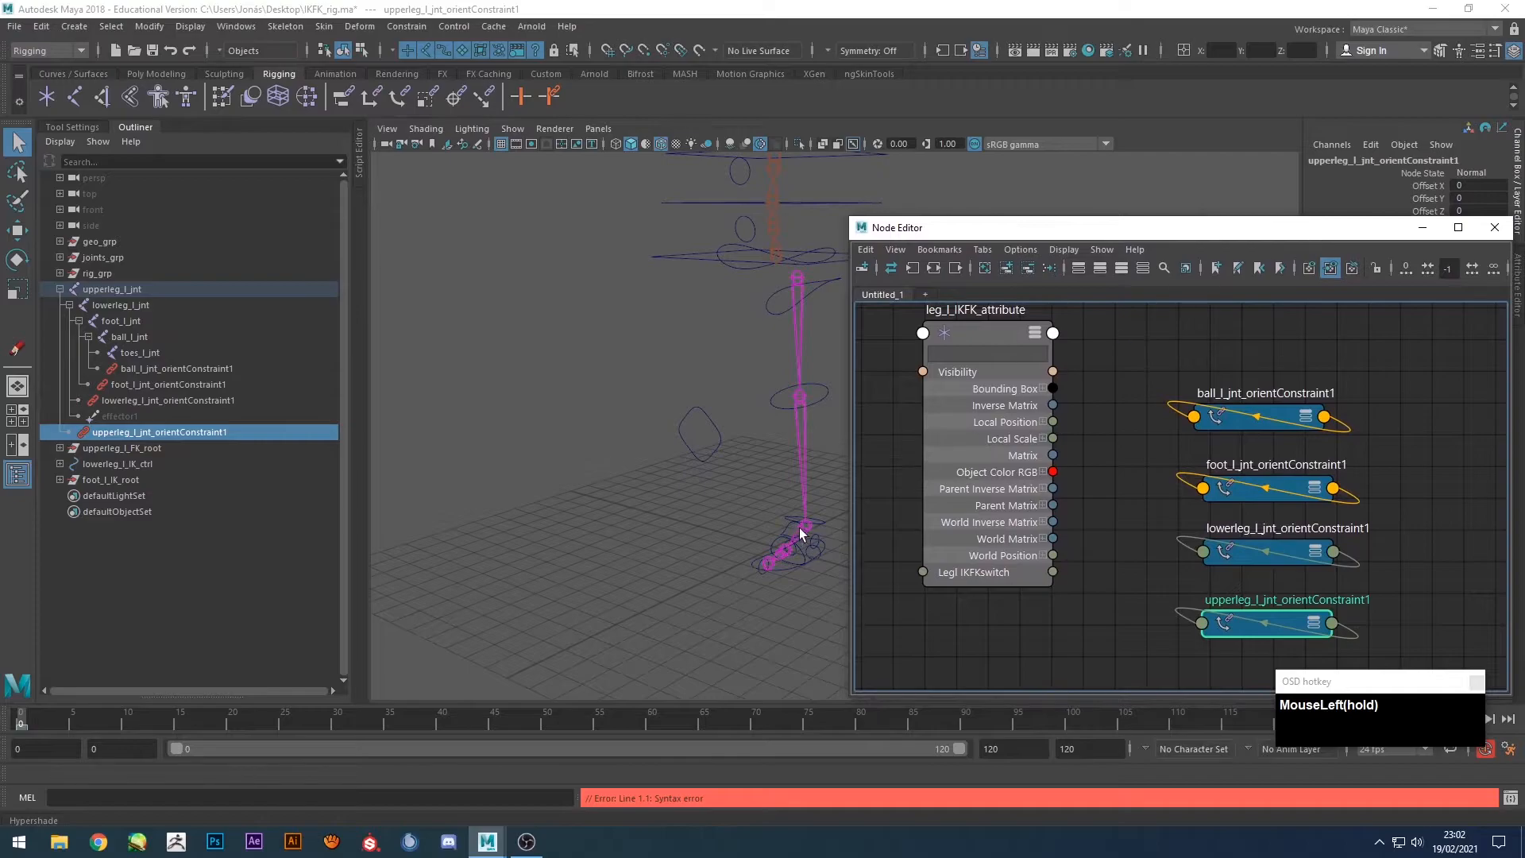
Inspect the ball and foot orient constraints, move the Node Editor clear of the Channel Box, and select leg_l_IKFK_attribute.
left_click(1274, 414)
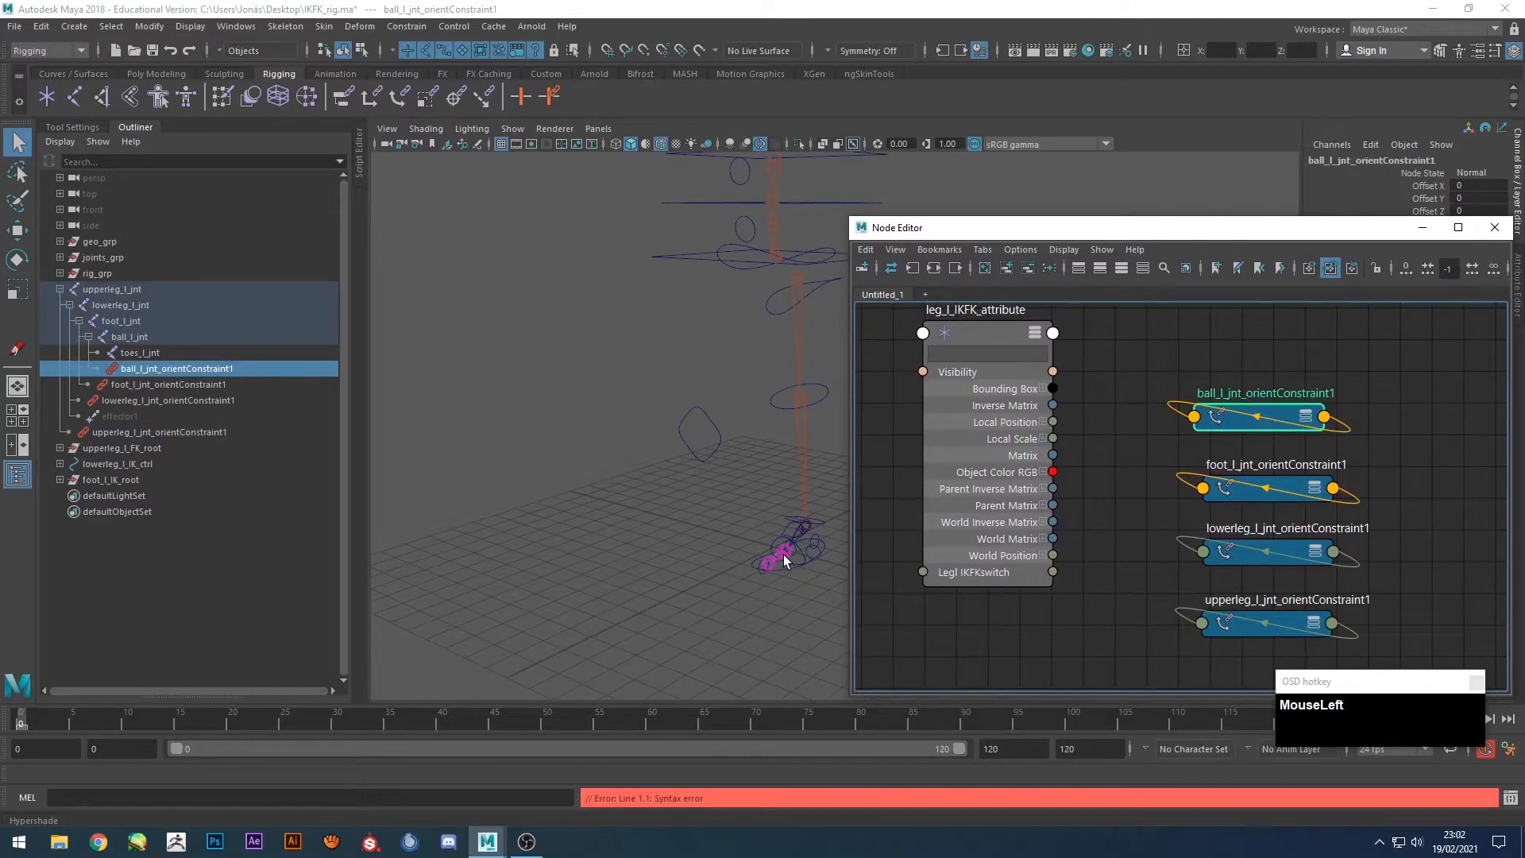
left_click(1283, 486)
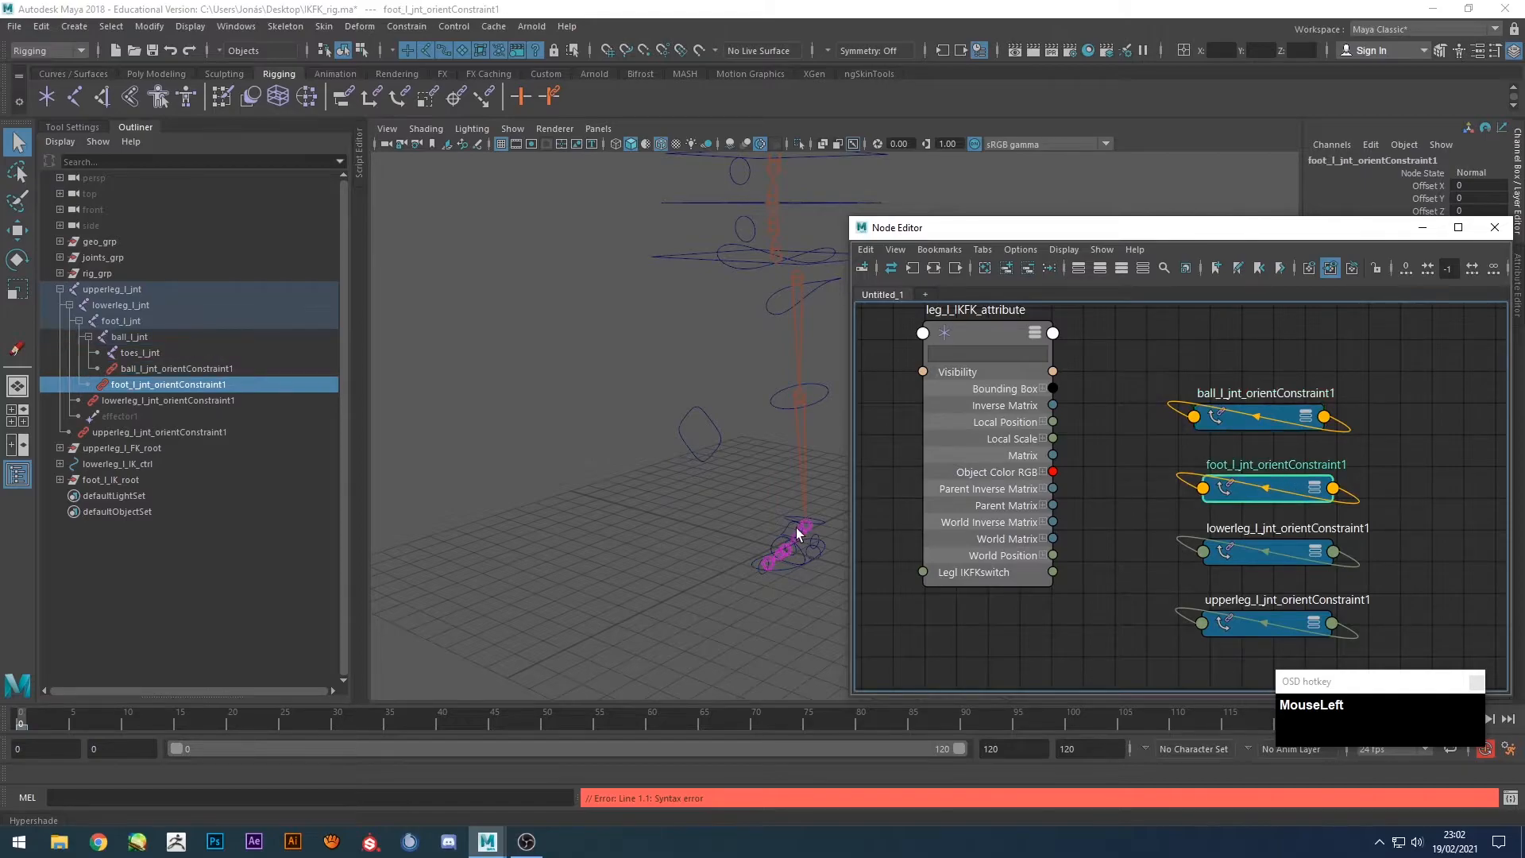
left_click_drag(1278, 229, 671, 167)
left_click_drag(473, 278, 477, 274)
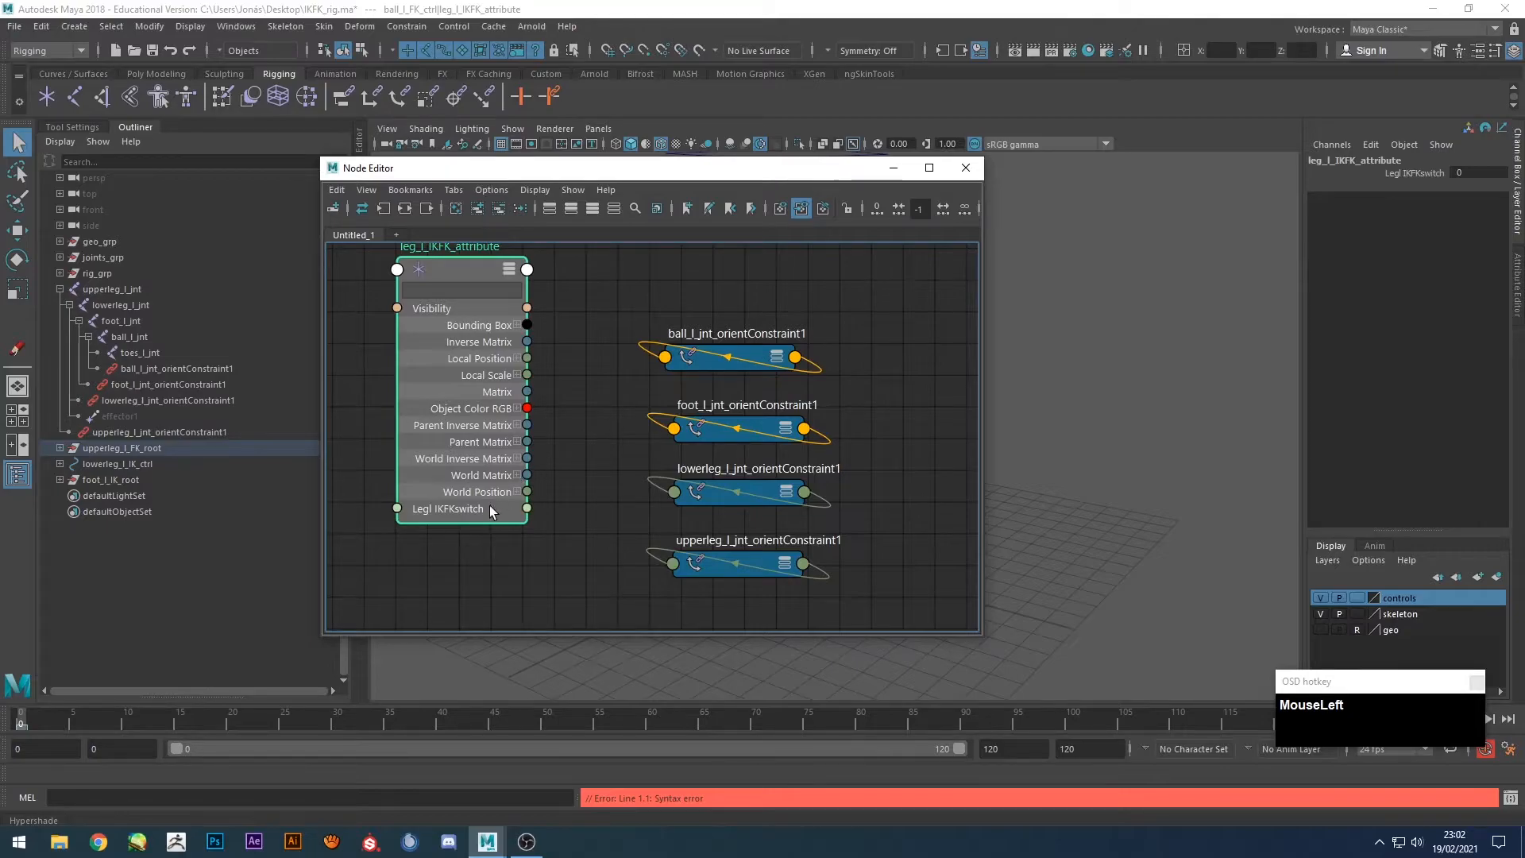
Connect the Legl IKFKswitch output to the Ball L FK Ctrl W0 weight of ball_l_jnt_orientConstraint1.
left_click(754, 354)
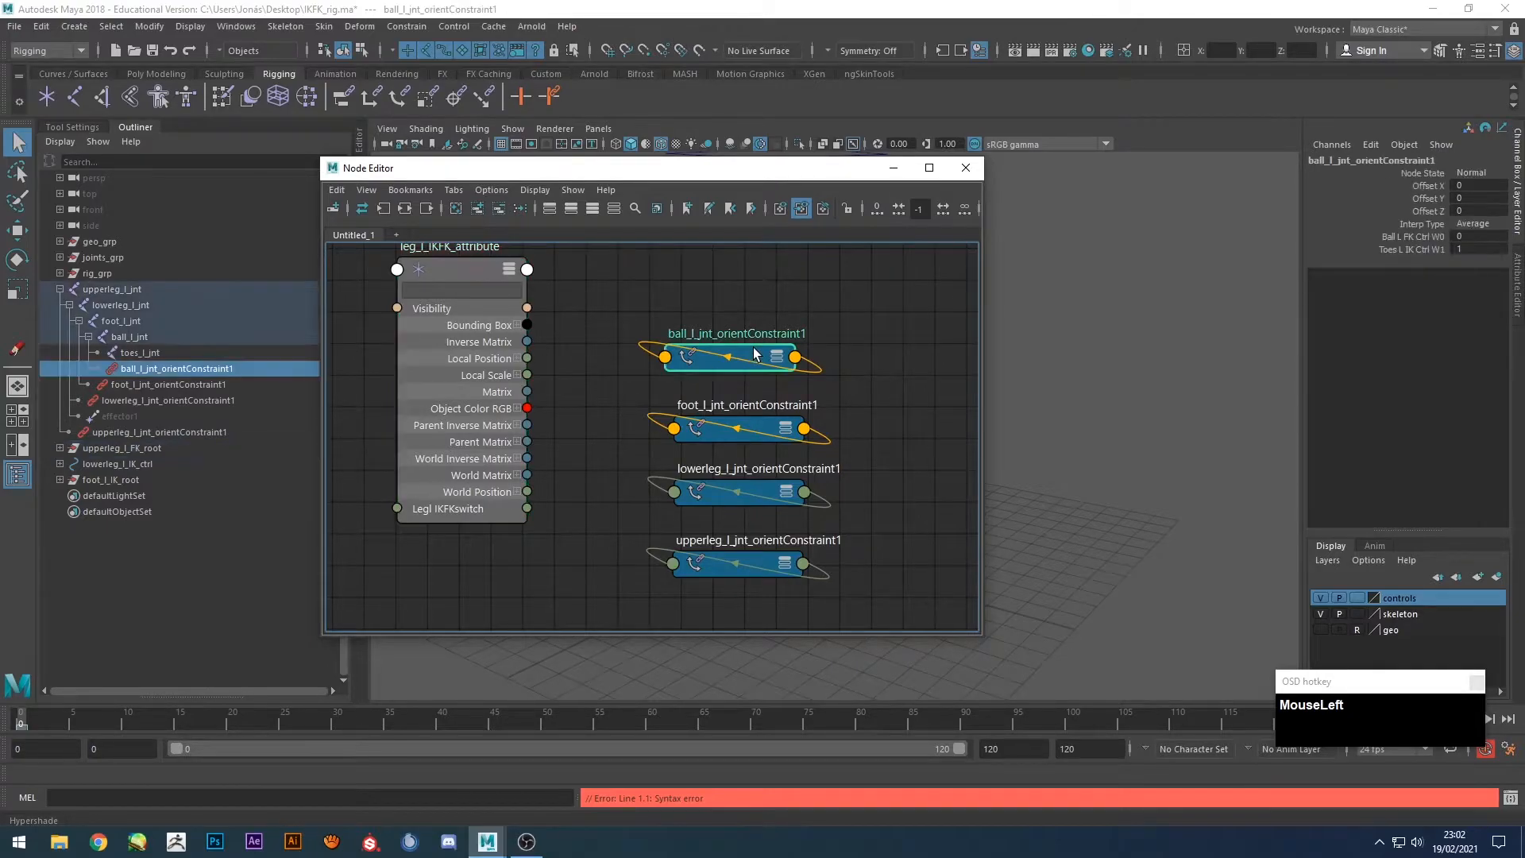
left_click(1416, 236)
left_click(1414, 250)
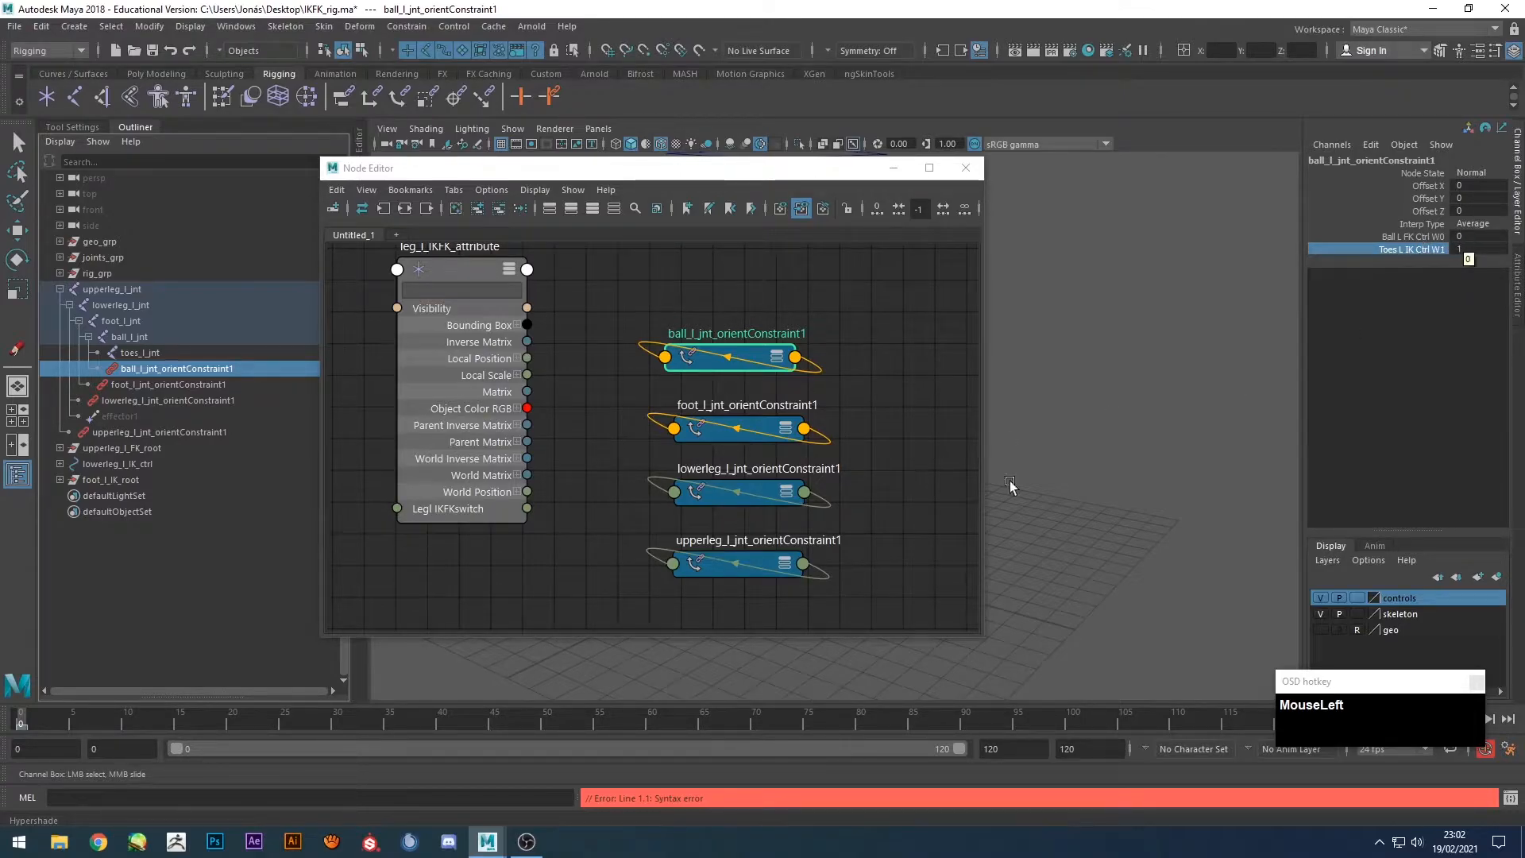
left_click_drag(526, 508, 671, 362)
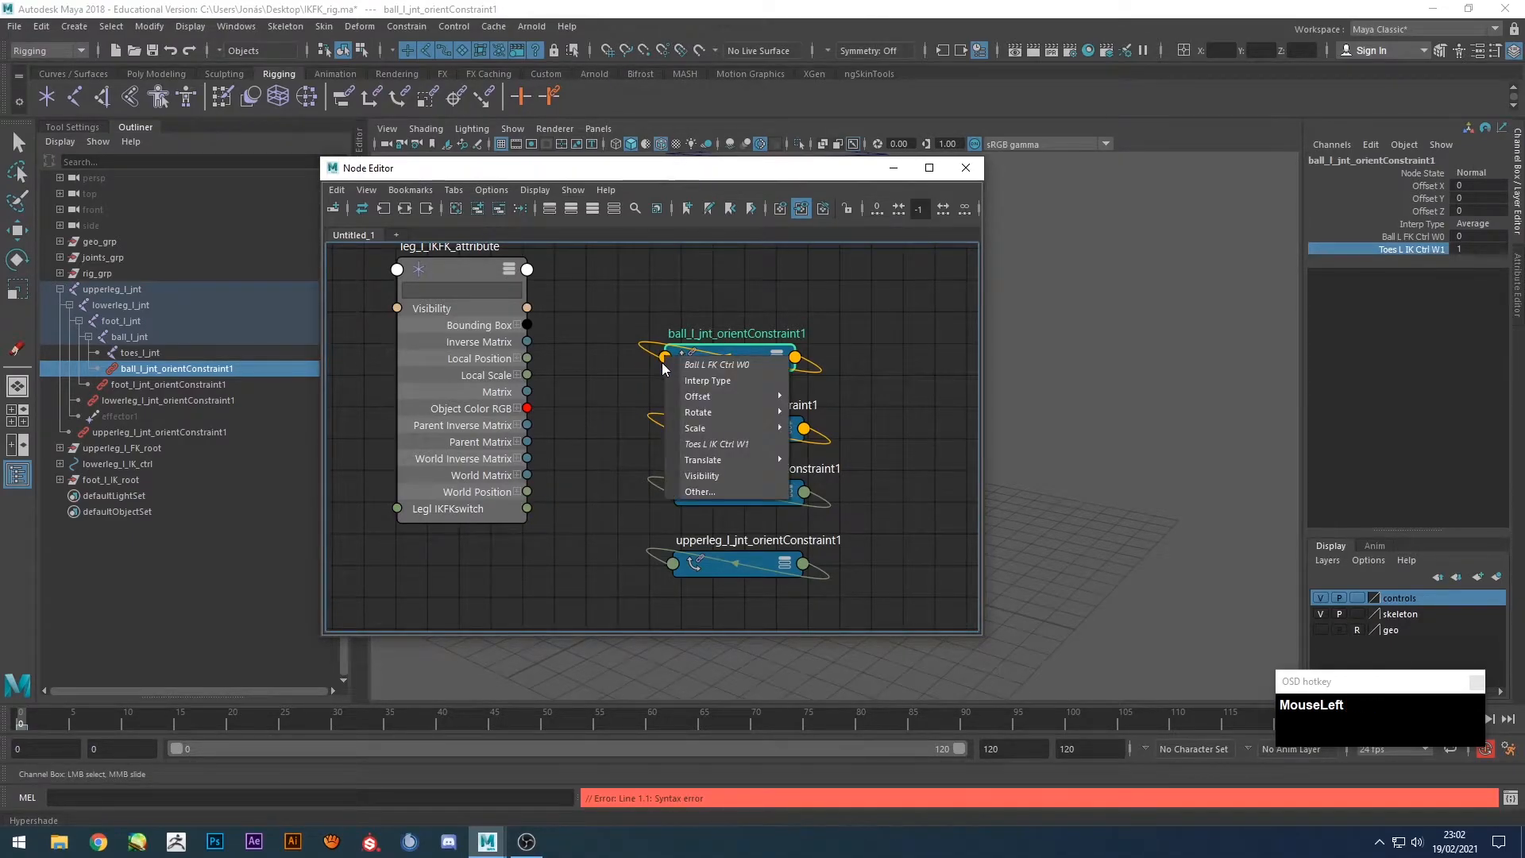
left_click(723, 367)
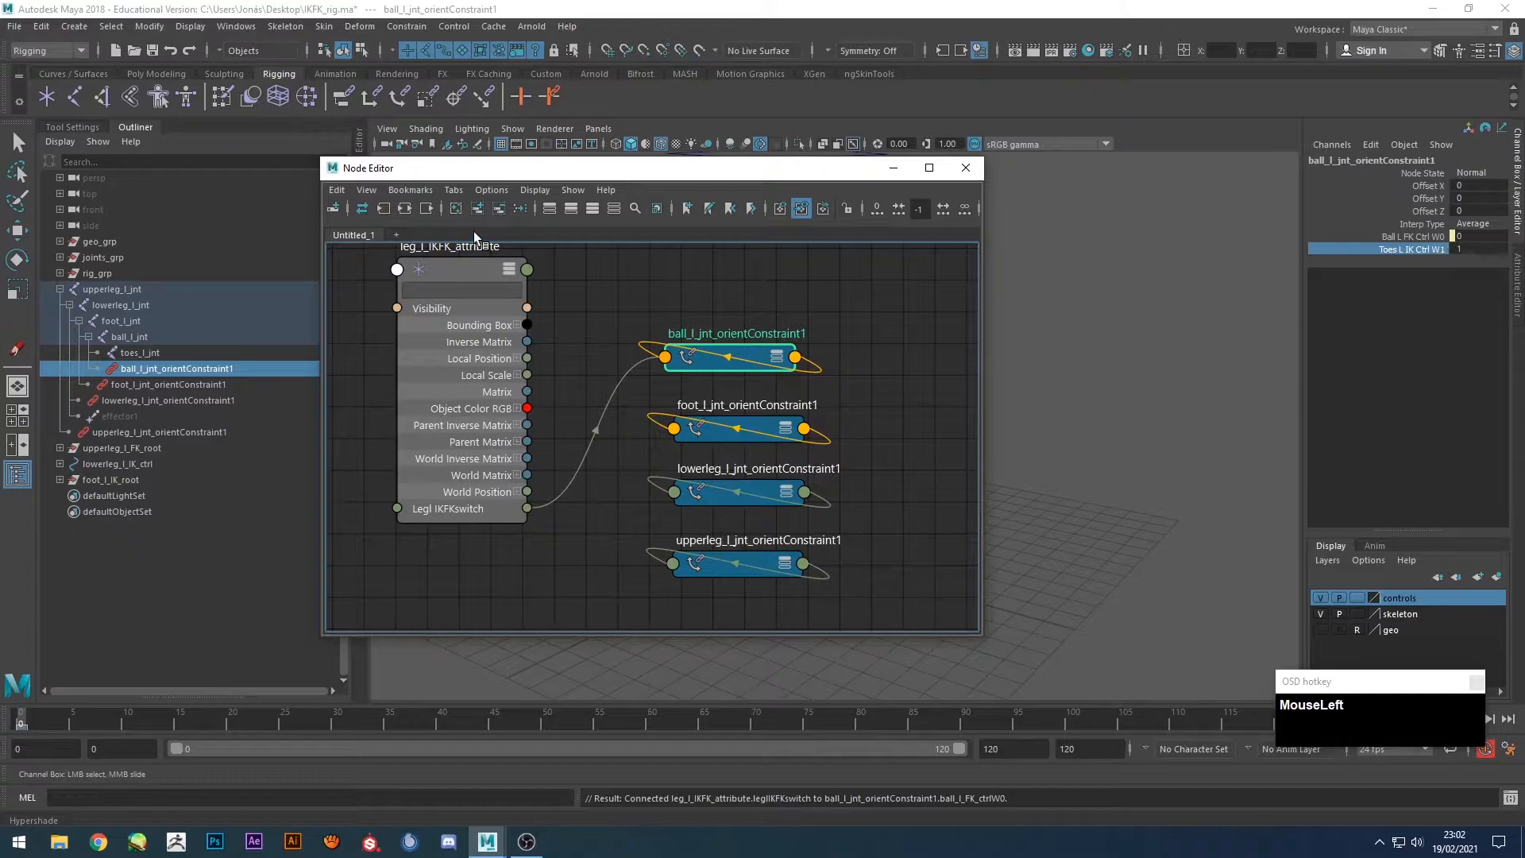
Test the ball connection by setting Legl IKFKswitch to 1 and back to 0, checking the constraint's FK weight each time.
left_click(465, 268)
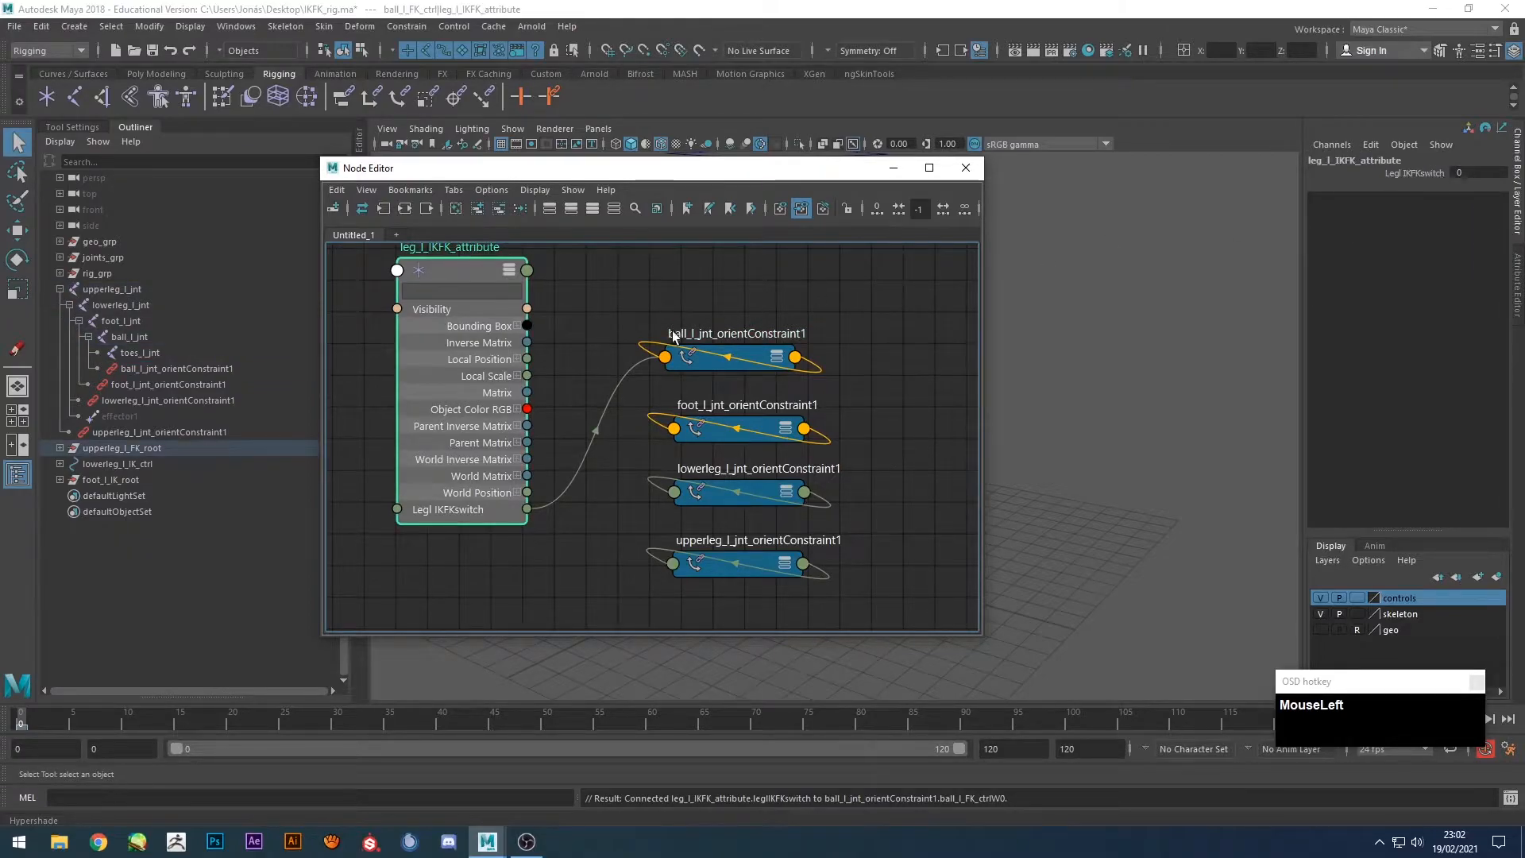
left_click(727, 355)
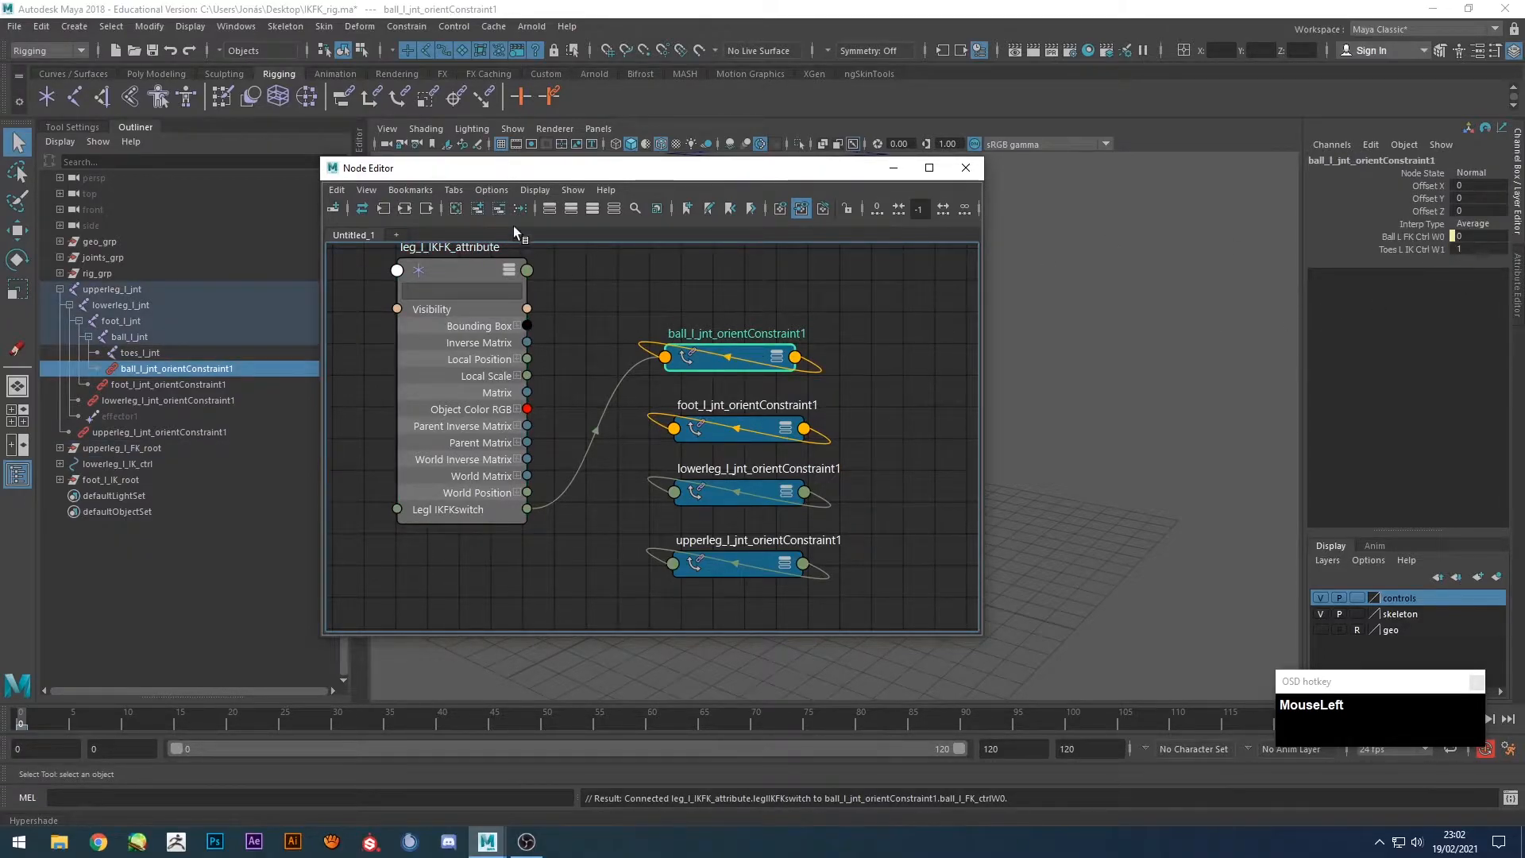
left_click(459, 268)
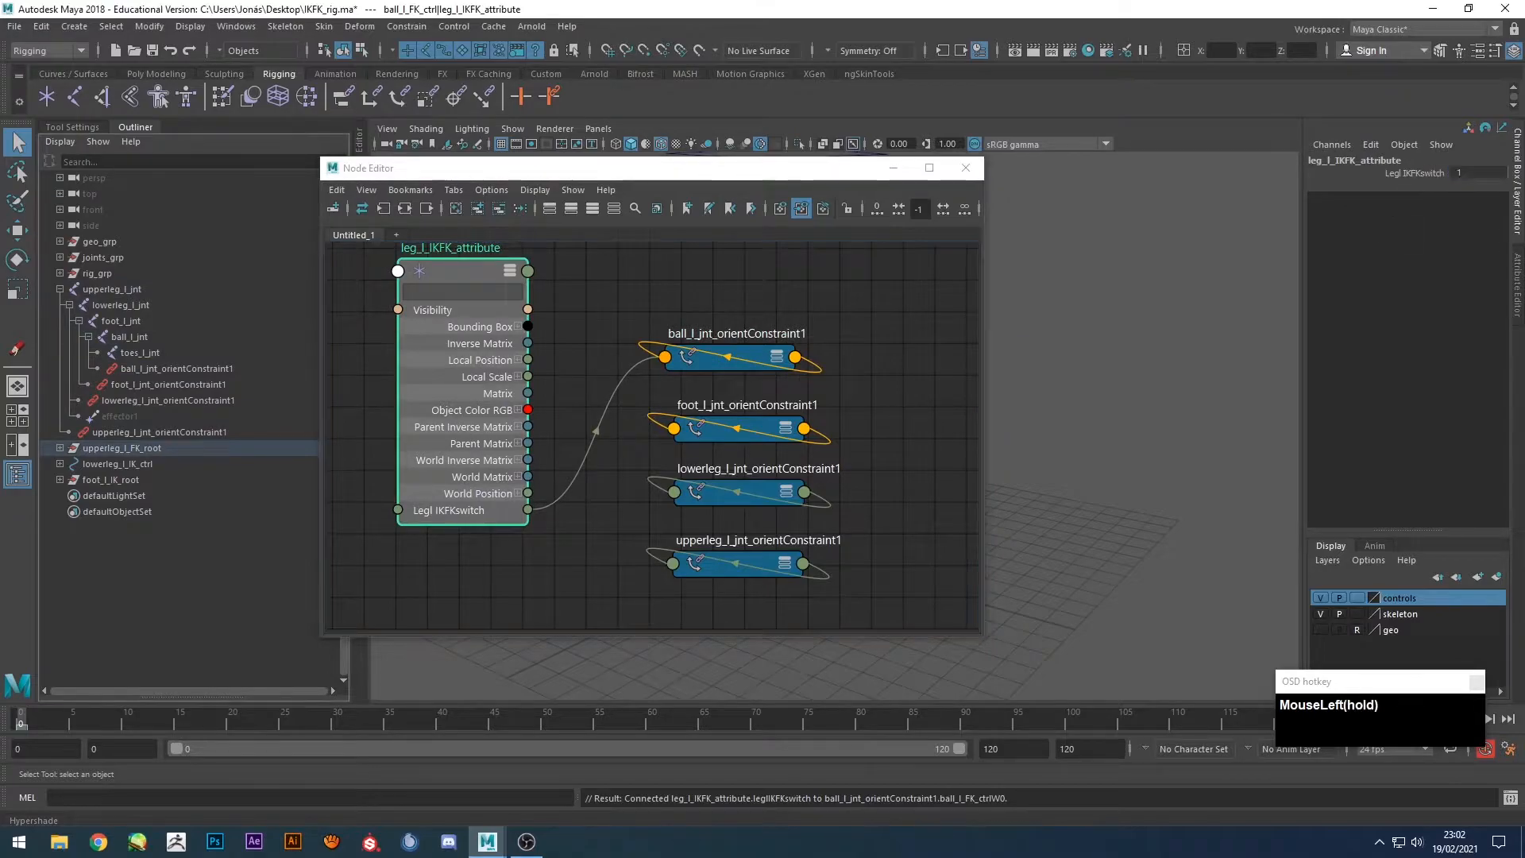
left_click(724, 355)
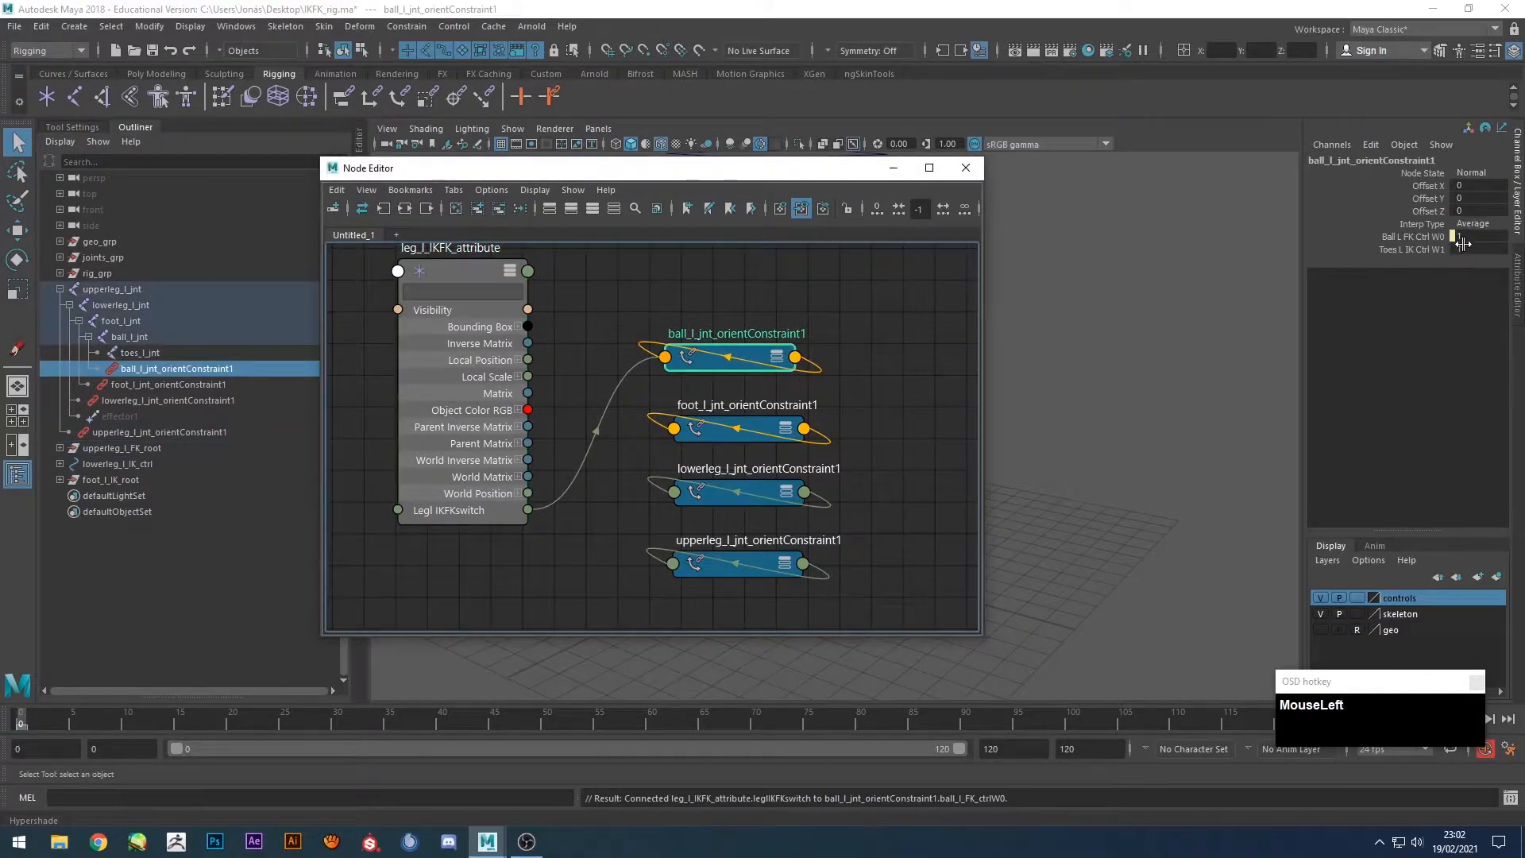
left_click(457, 272)
left_click(1493, 171)
type("0")
key("Return")
left_click(748, 354)
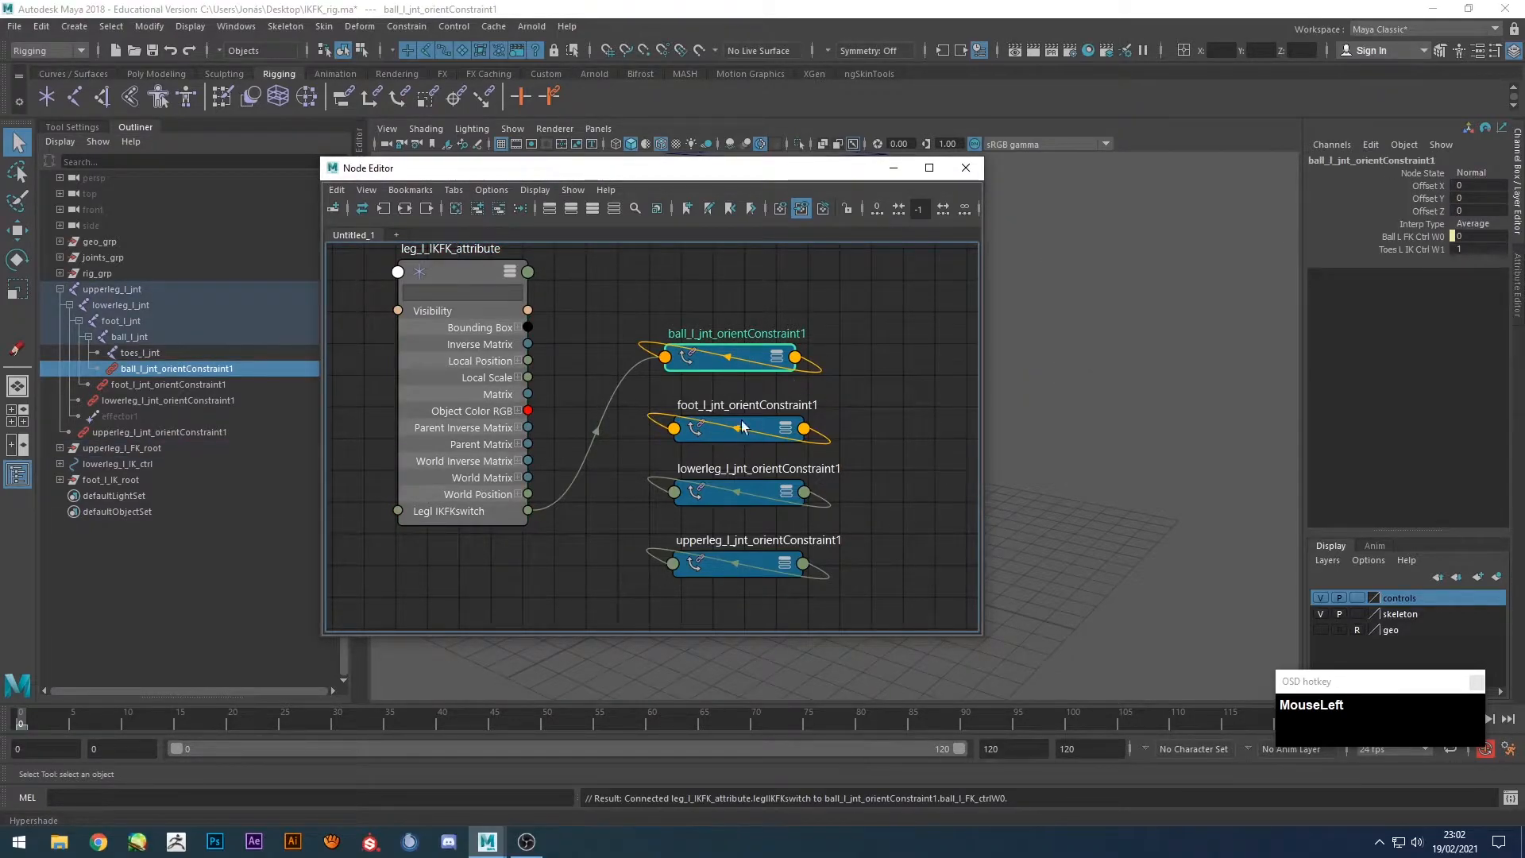
Connect Legl IKFKswitch to the FK control weights (W0) of the foot, lower leg and upper leg orient constraints.
left_click_drag(656, 429, 673, 429)
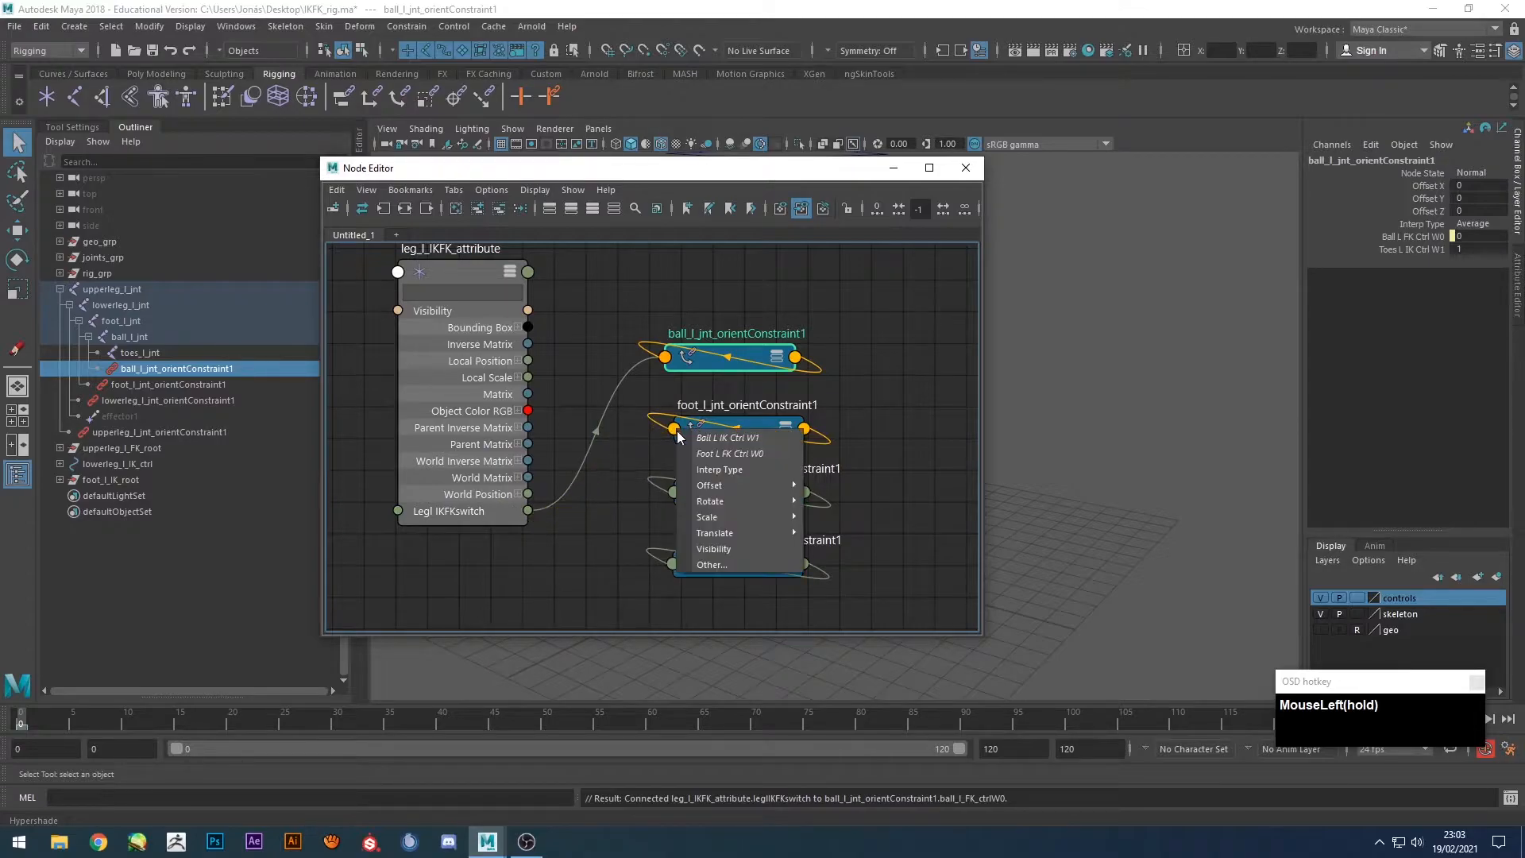
left_click(756, 455)
left_click_drag(528, 510, 674, 493)
left_click(680, 513)
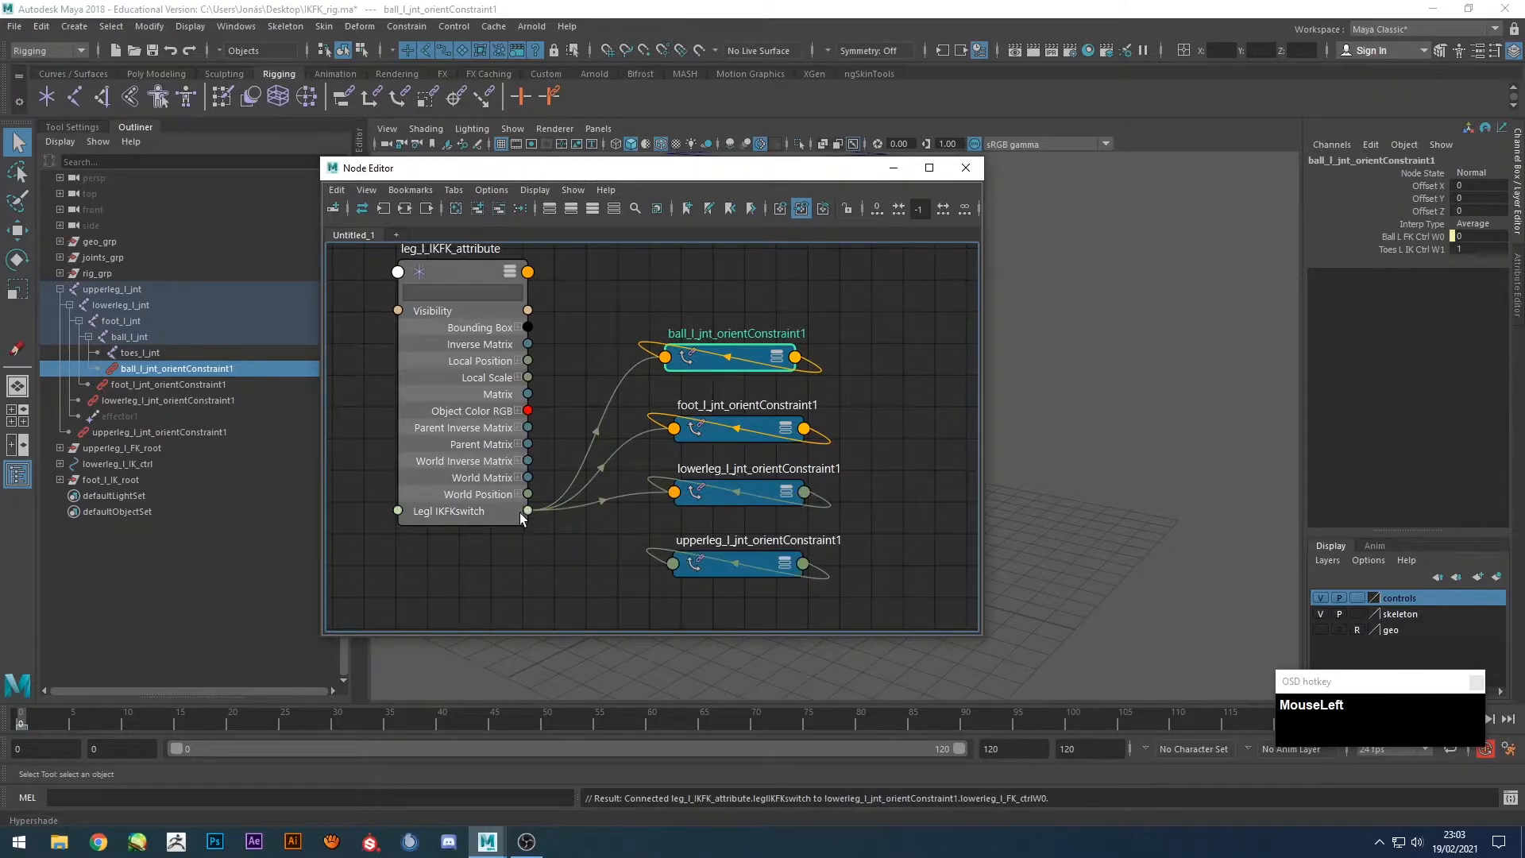
left_click_drag(533, 517, 674, 563)
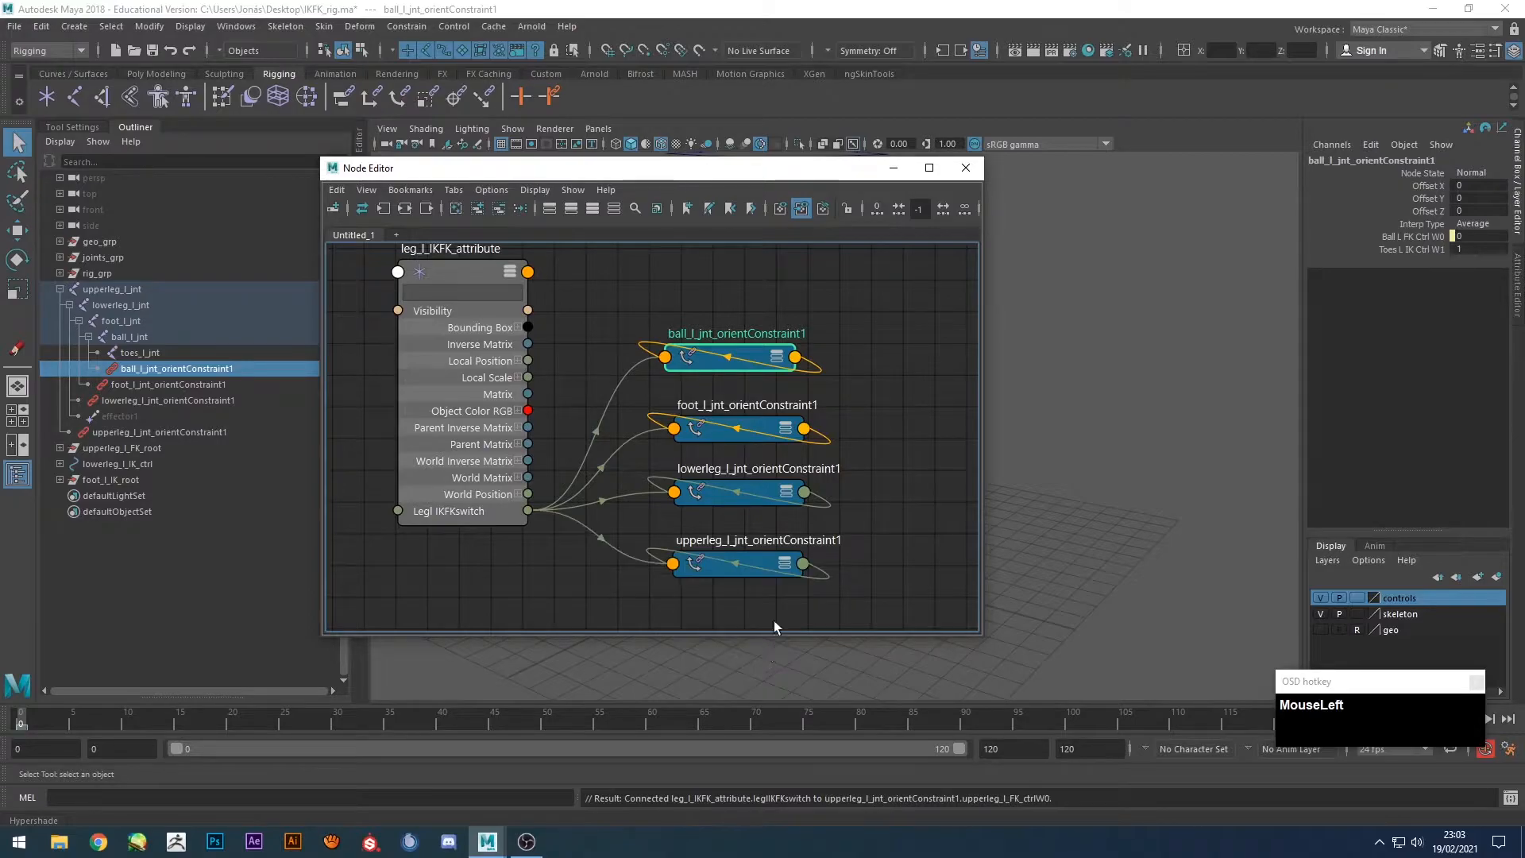
Inspect the FK and IK weights of the four orient constraints and compare the ball constraint's weights with Legl IKFKswitch.
left_click_drag(771, 169, 961, 220)
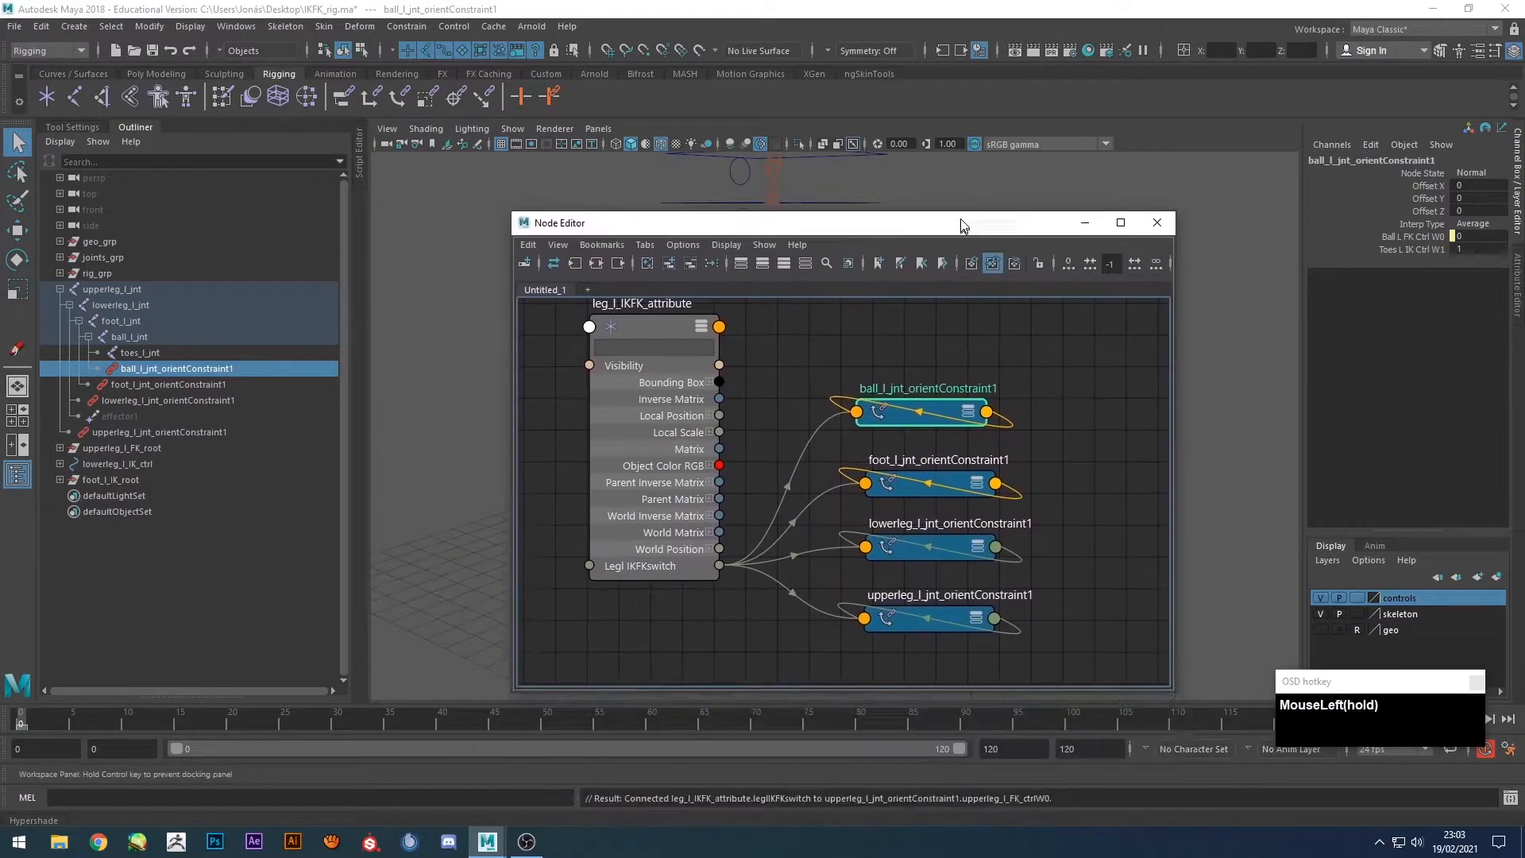
left_click(953, 477)
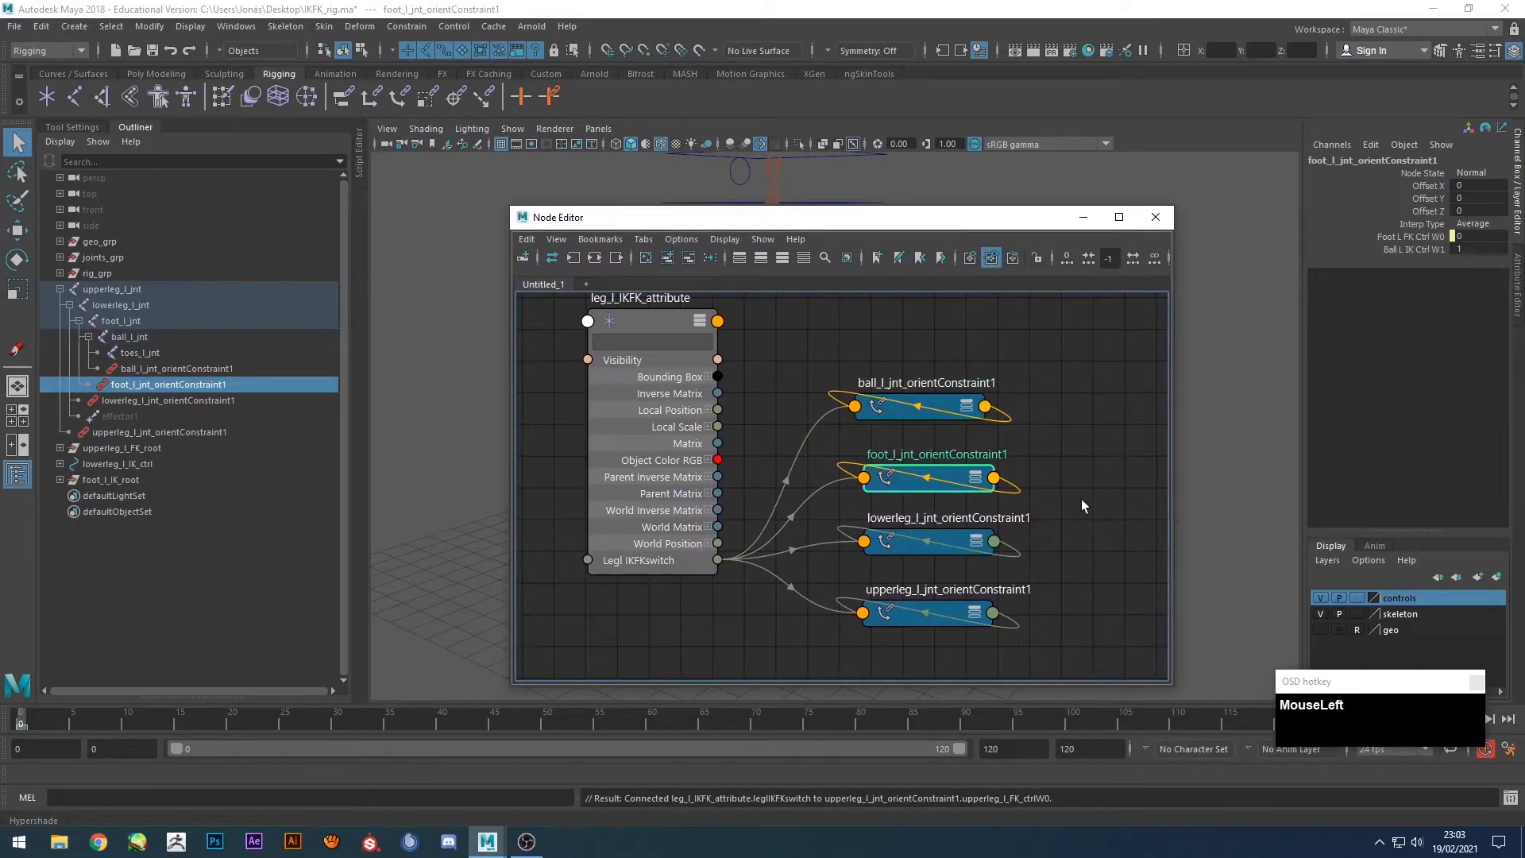
left_click(951, 538)
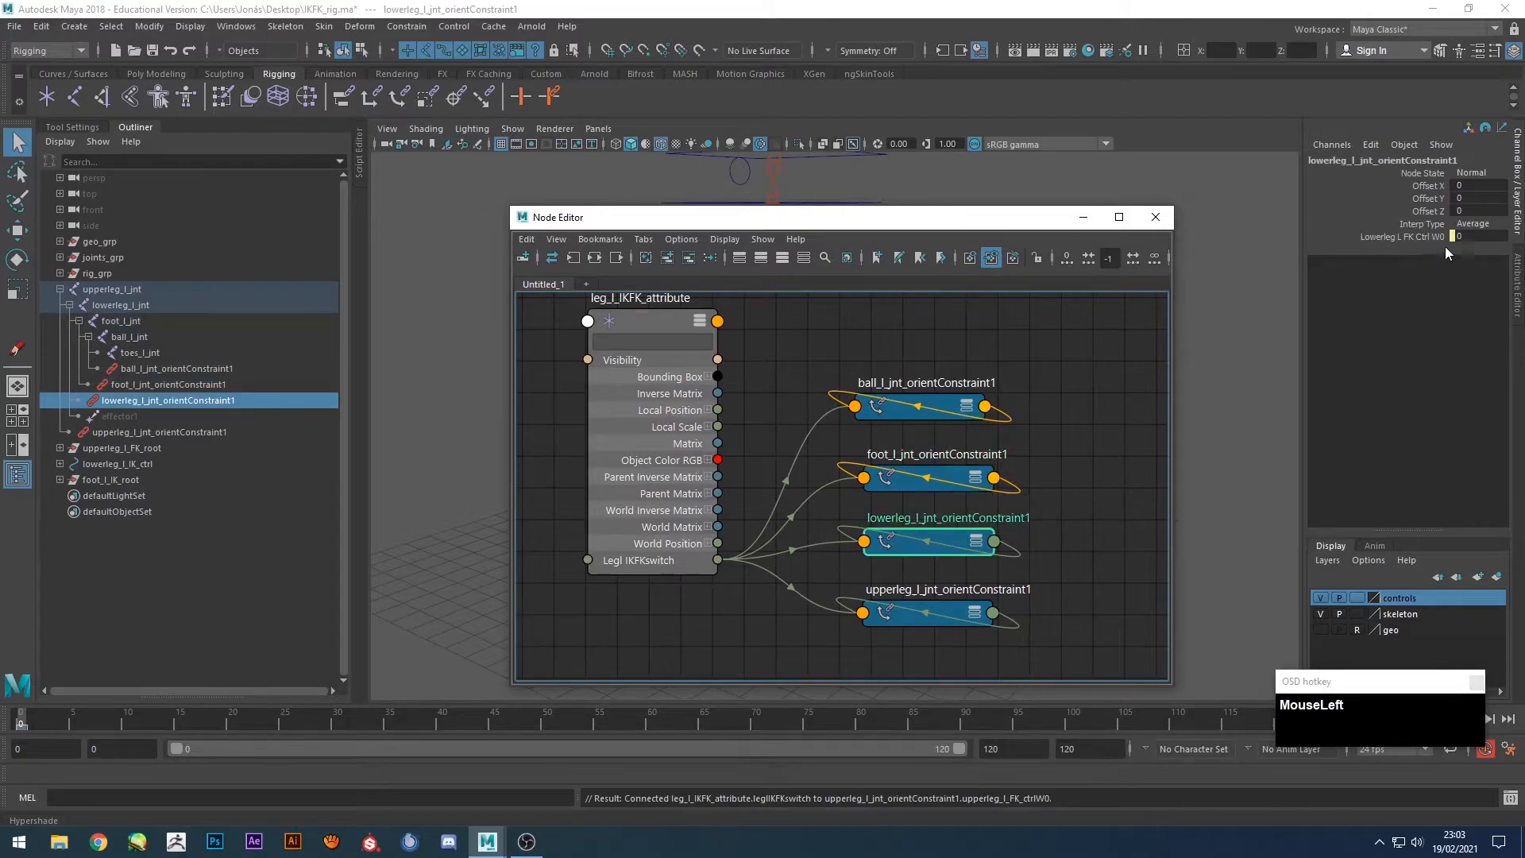
left_click(945, 610)
left_click(936, 411)
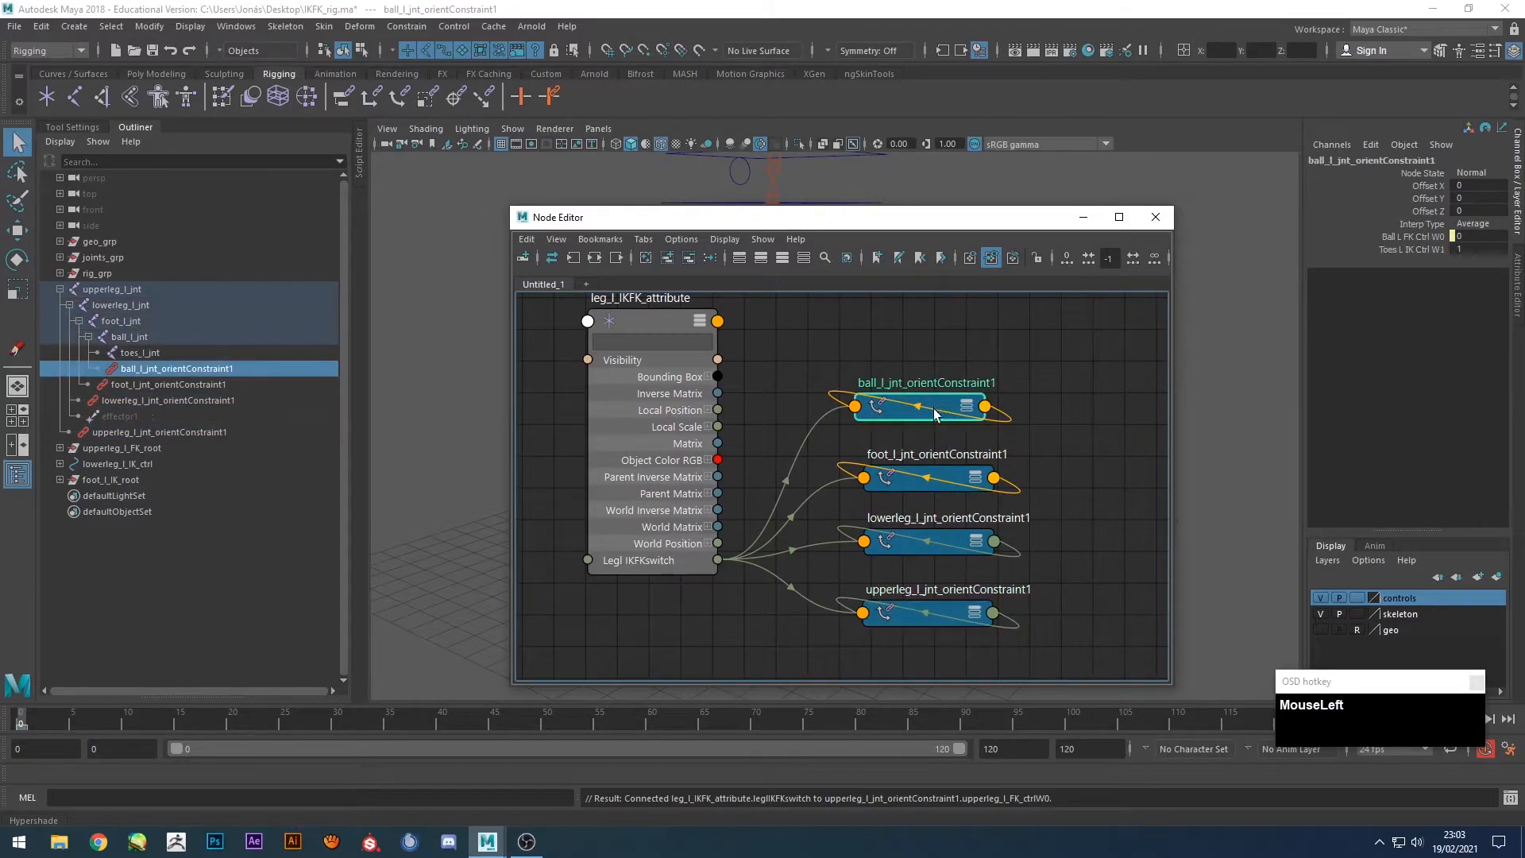
left_click(626, 322)
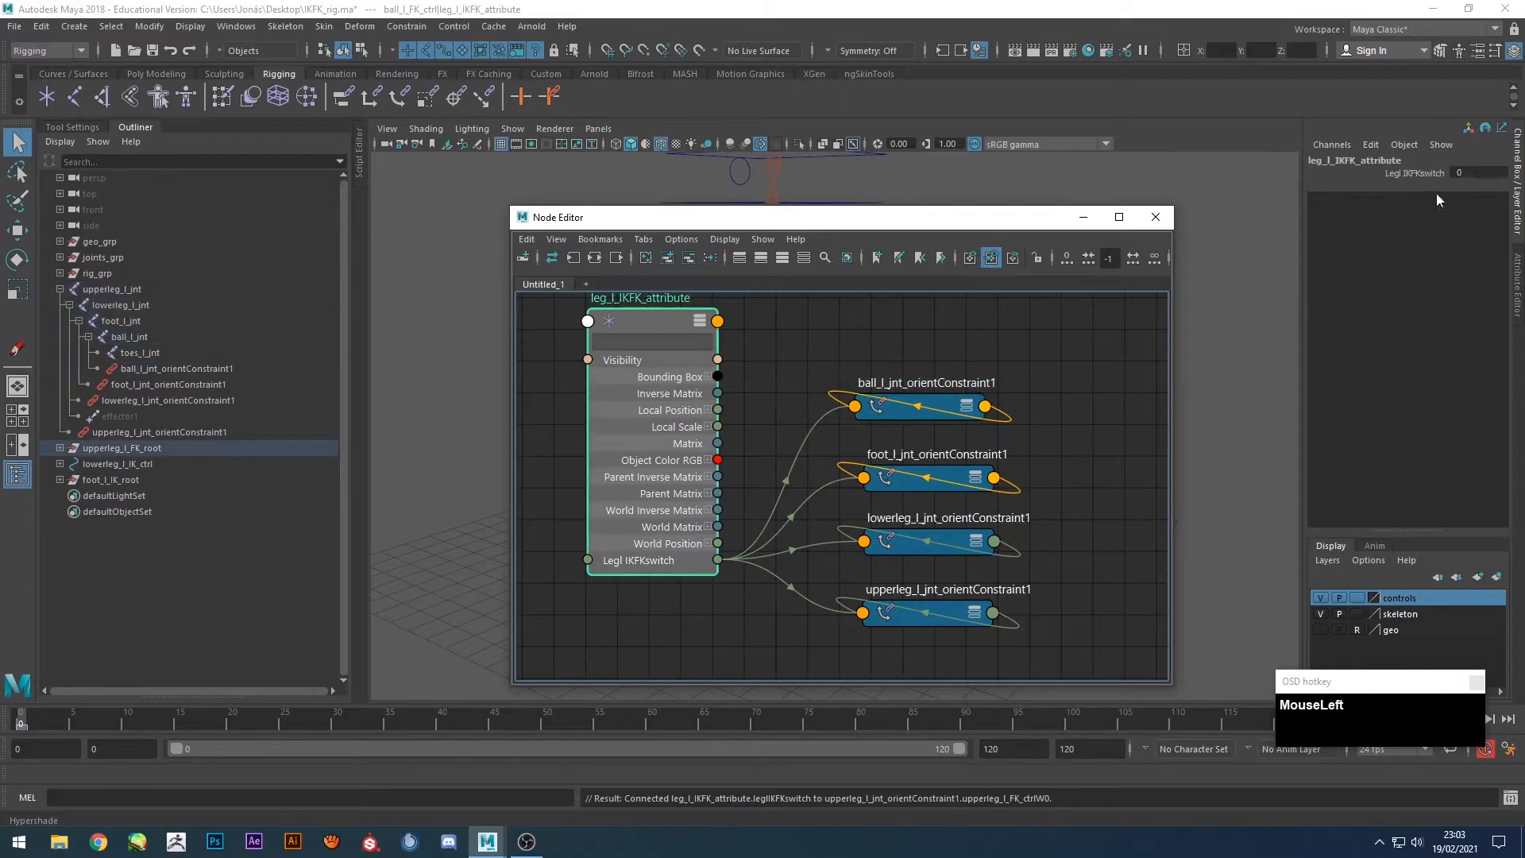
left_click(936, 407)
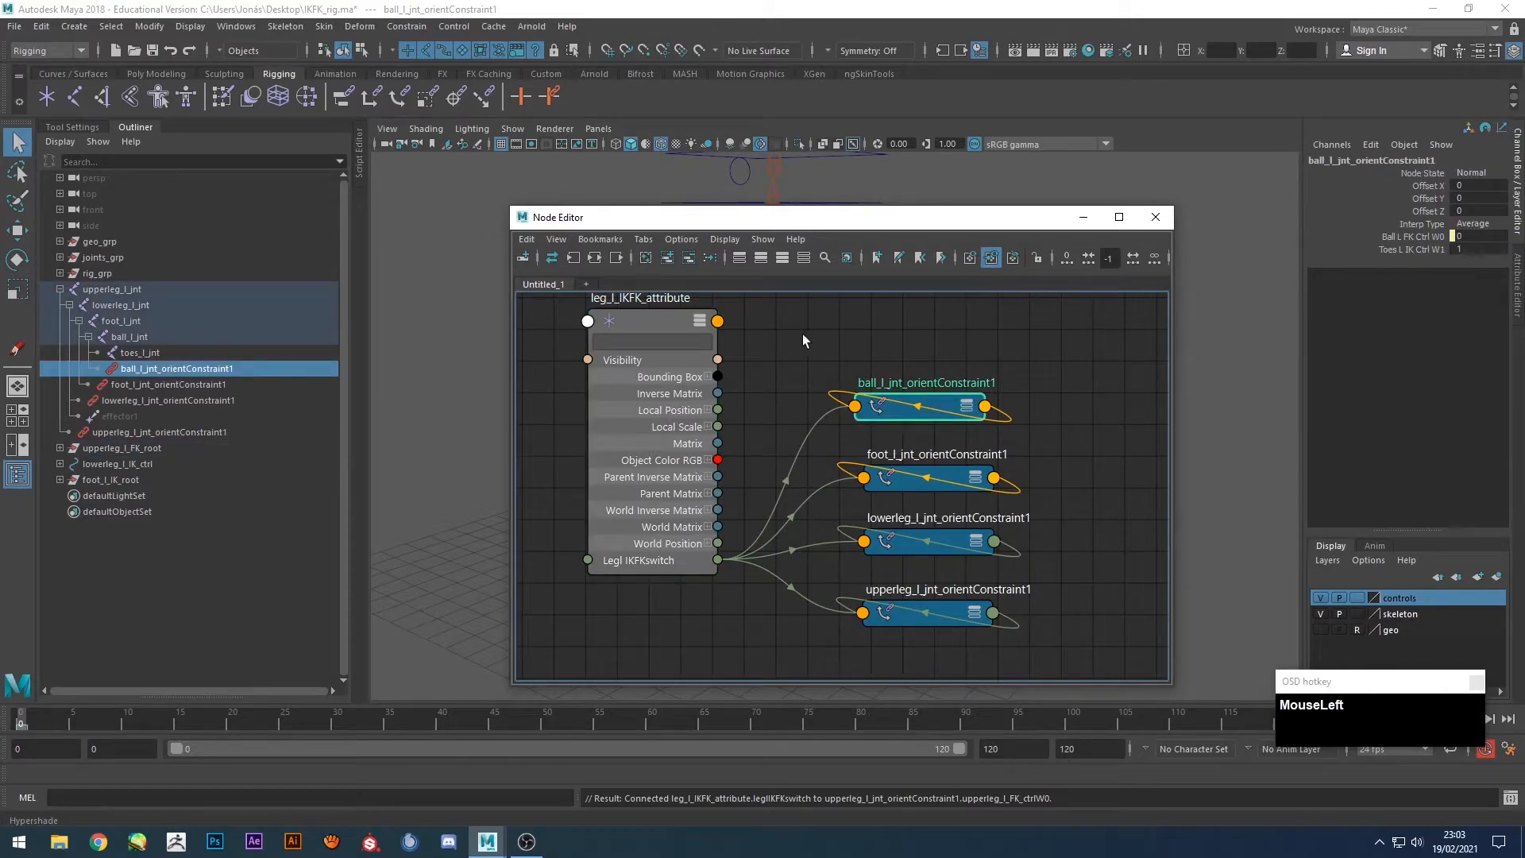
left_click(667, 326)
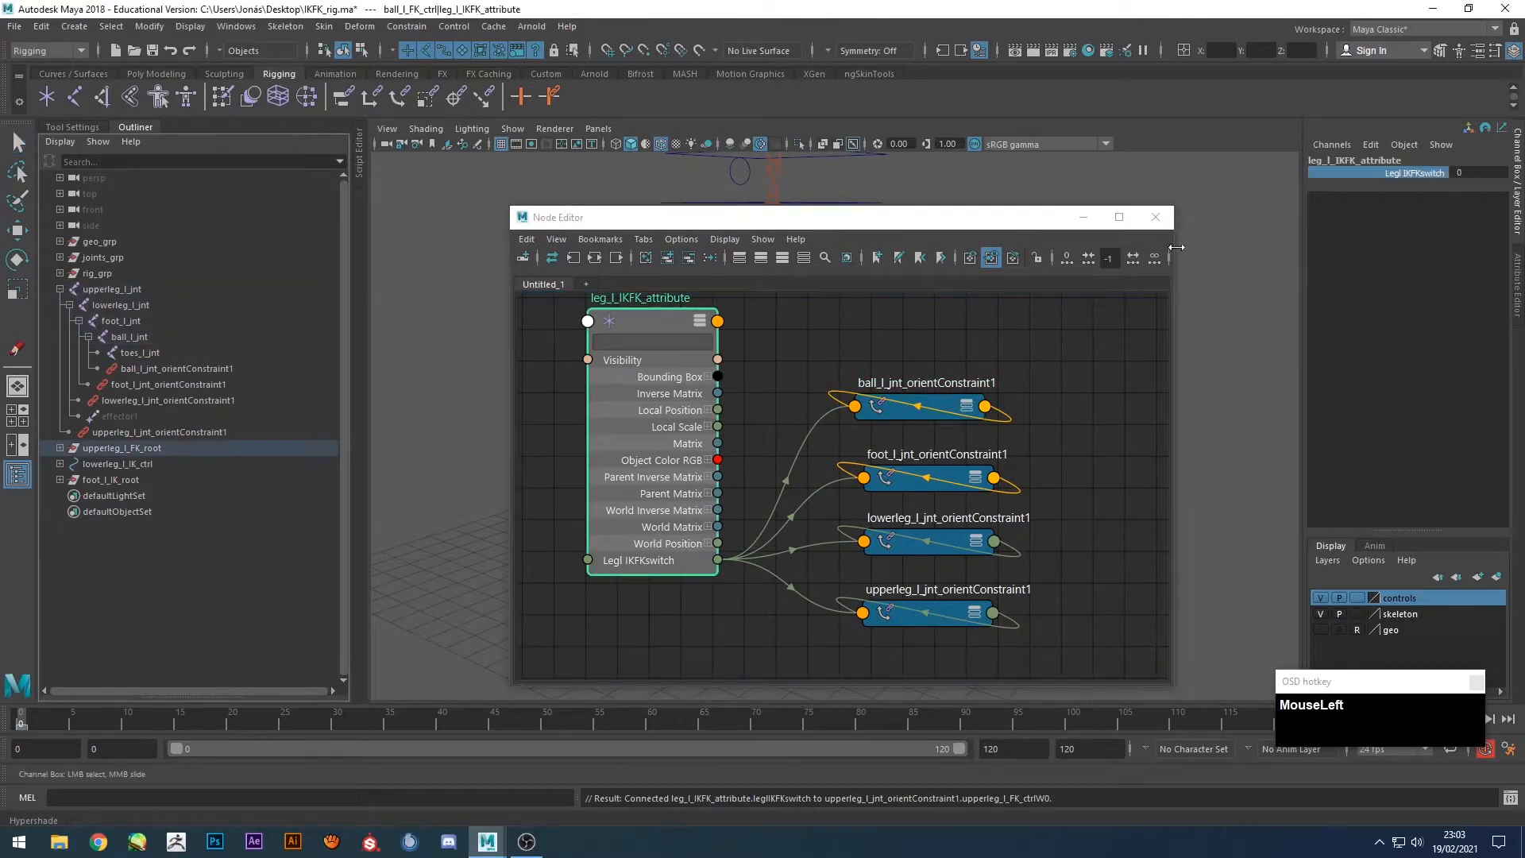
left_click(942, 405)
left_click(1413, 249)
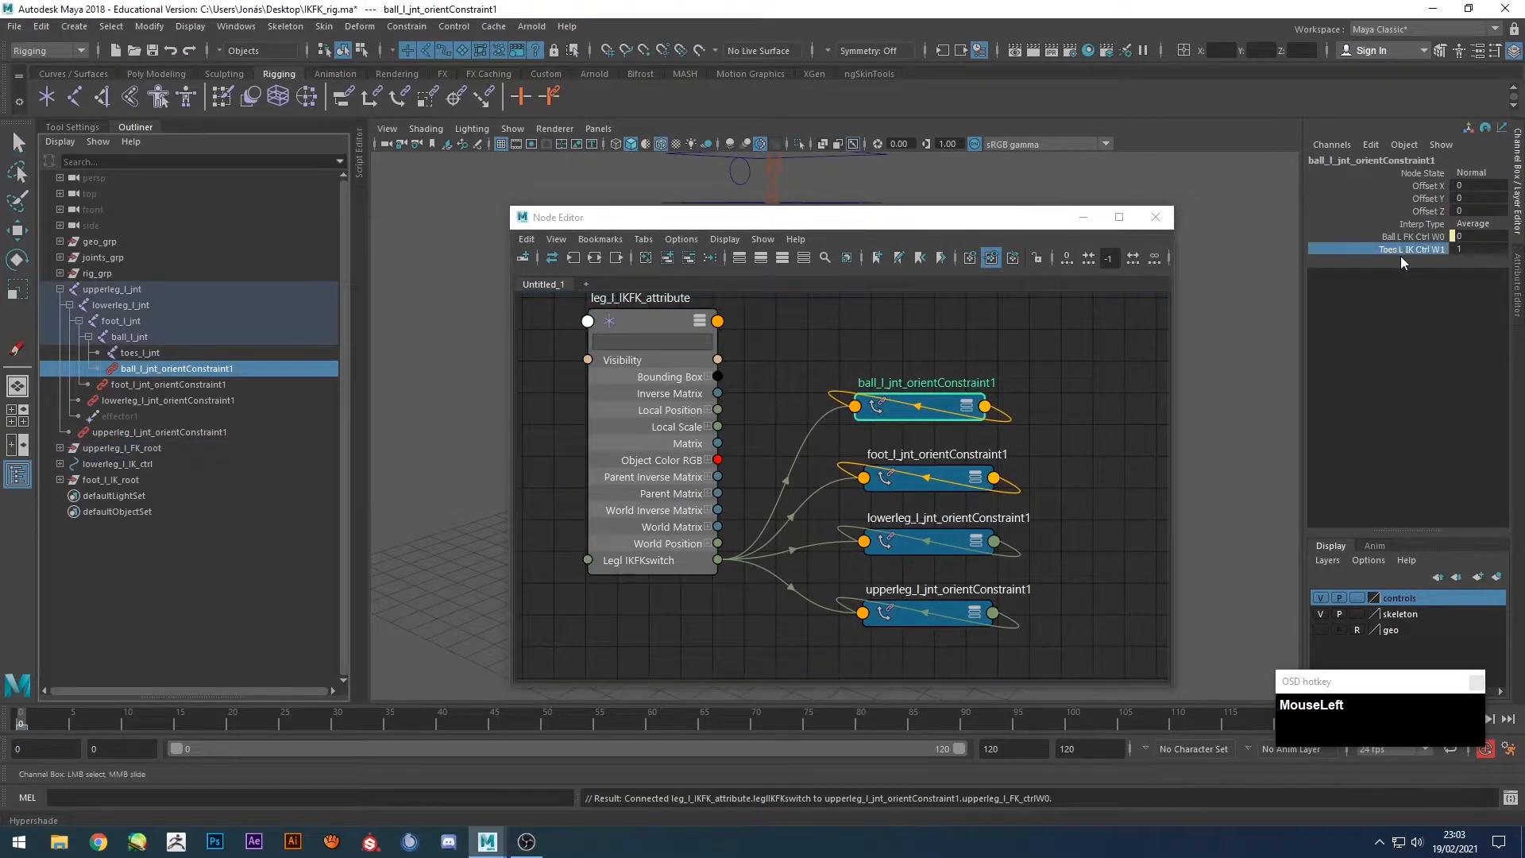
Move the leg_l_IKFK_attribute node farther from the constraint column to make room between them.
left_click_drag(1013, 356, 906, 622)
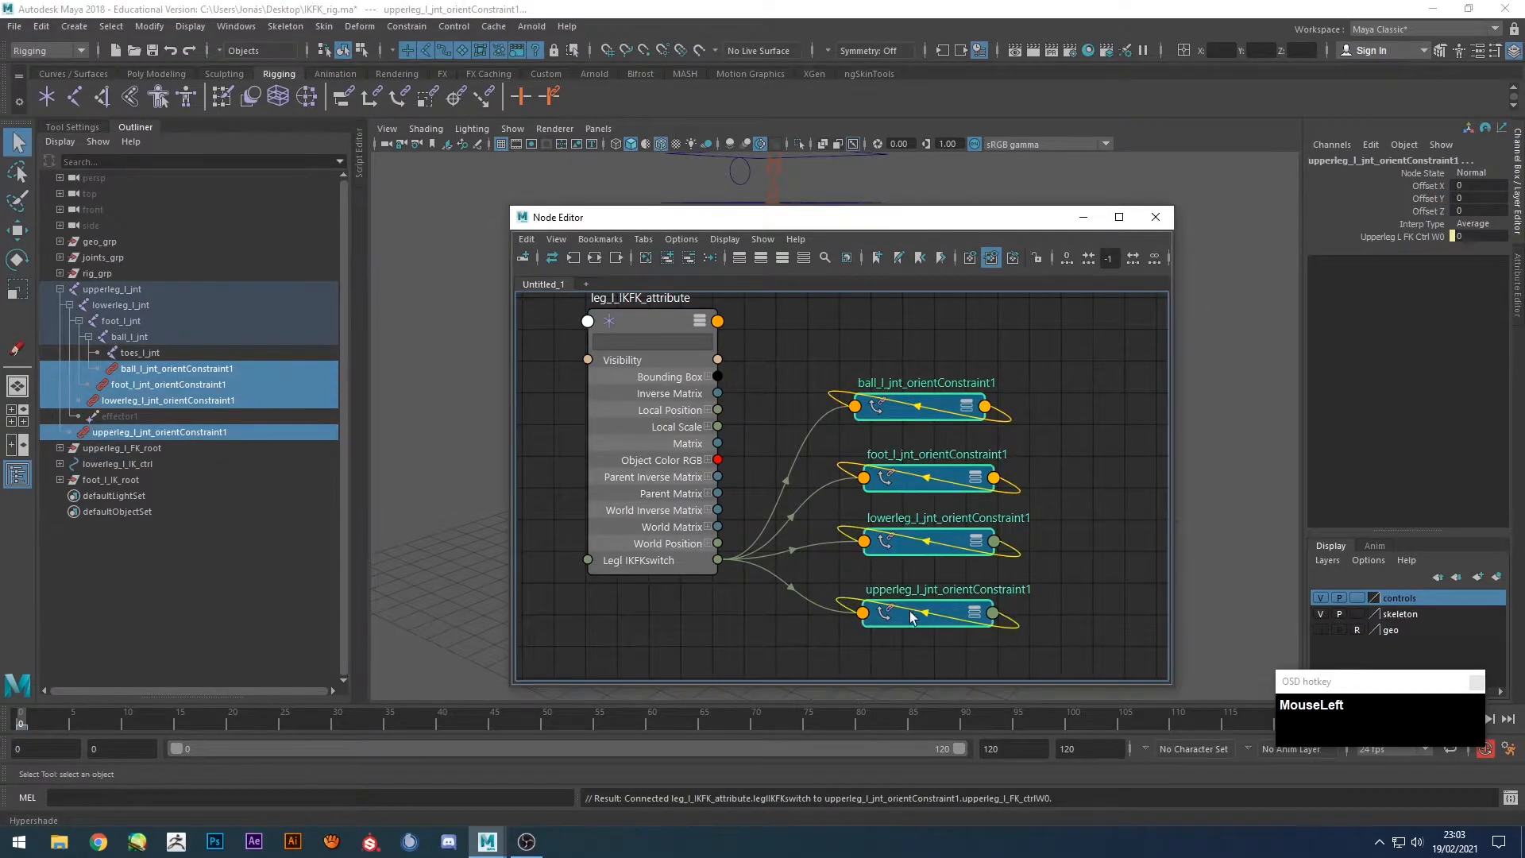
middle_click_drag(1056, 453, 1053, 485, "alt")
scroll(1051, 475, "down", 2)
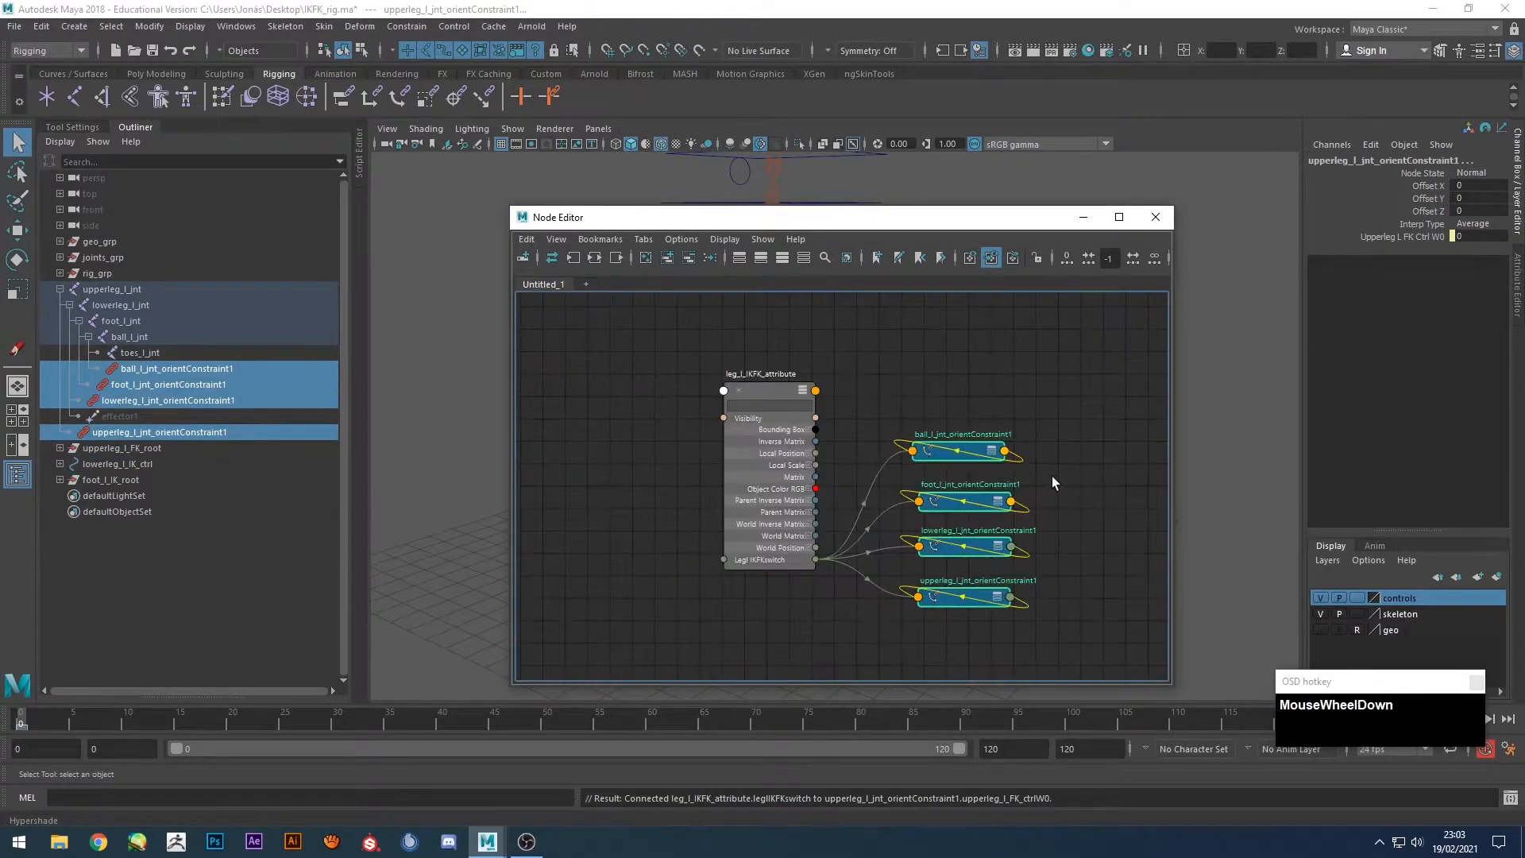
left_click(1051, 403)
left_click_drag(779, 392, 711, 373)
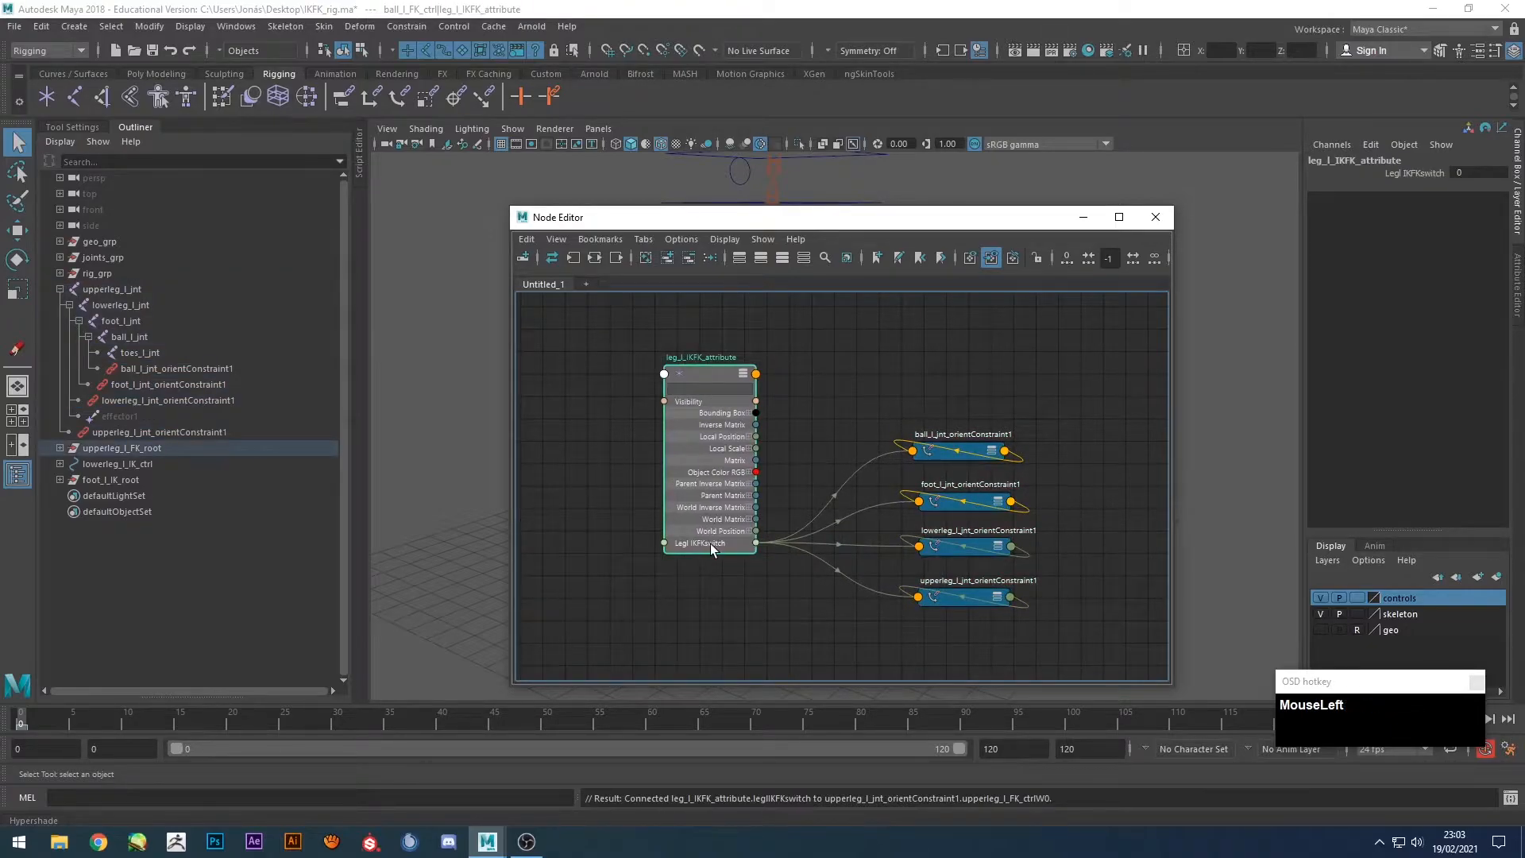
Create a reverse node in the node graph and place it above the constraint column.
left_click(880, 388)
key("Tab")
type("revere")
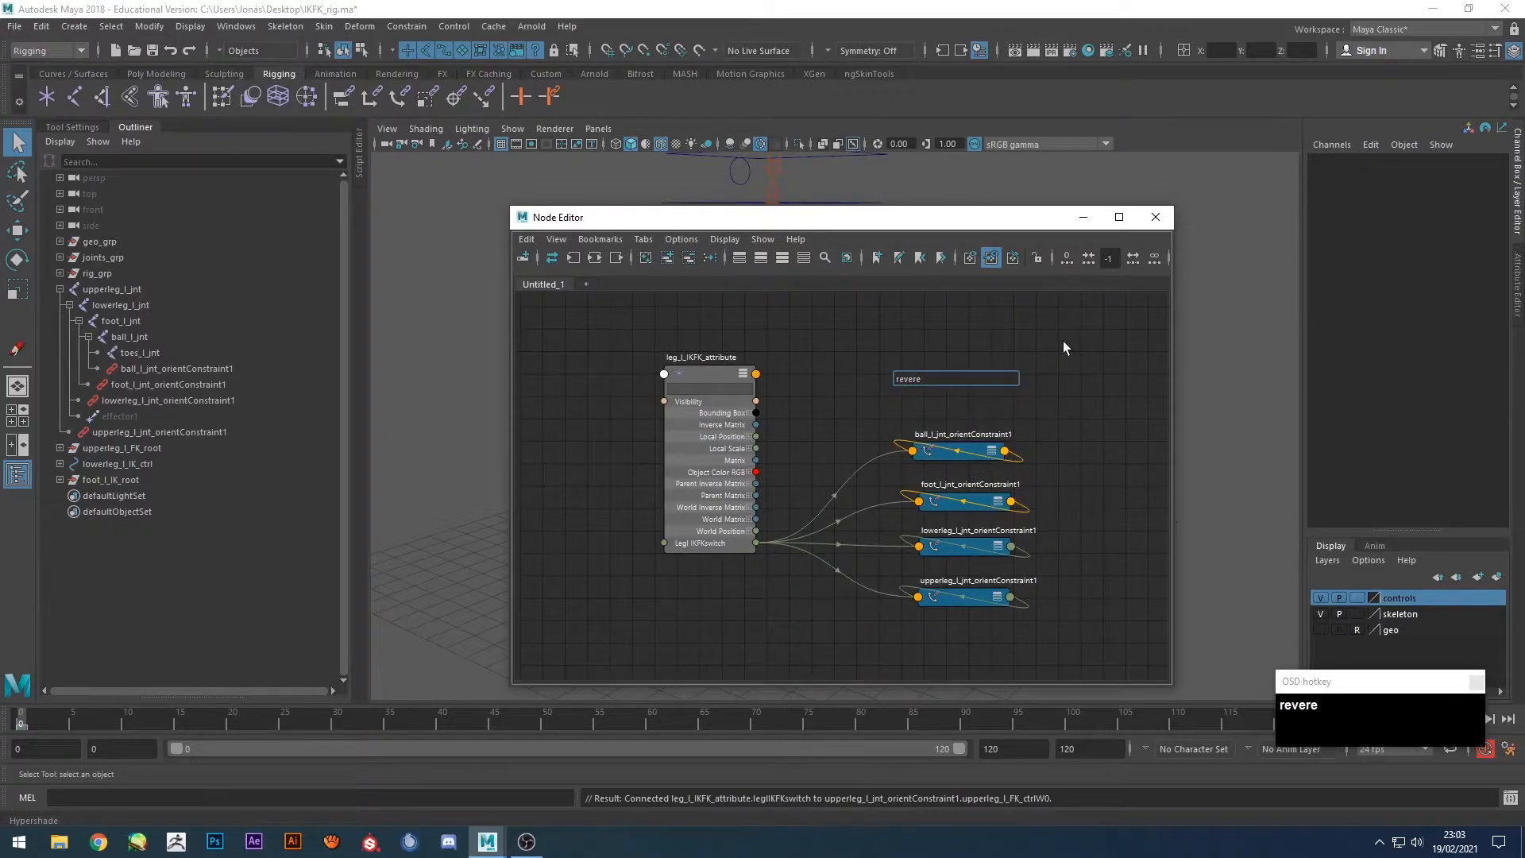
key("BackSpace")
left_click(949, 390)
left_click_drag(945, 387, 810, 405)
left_click(755, 542)
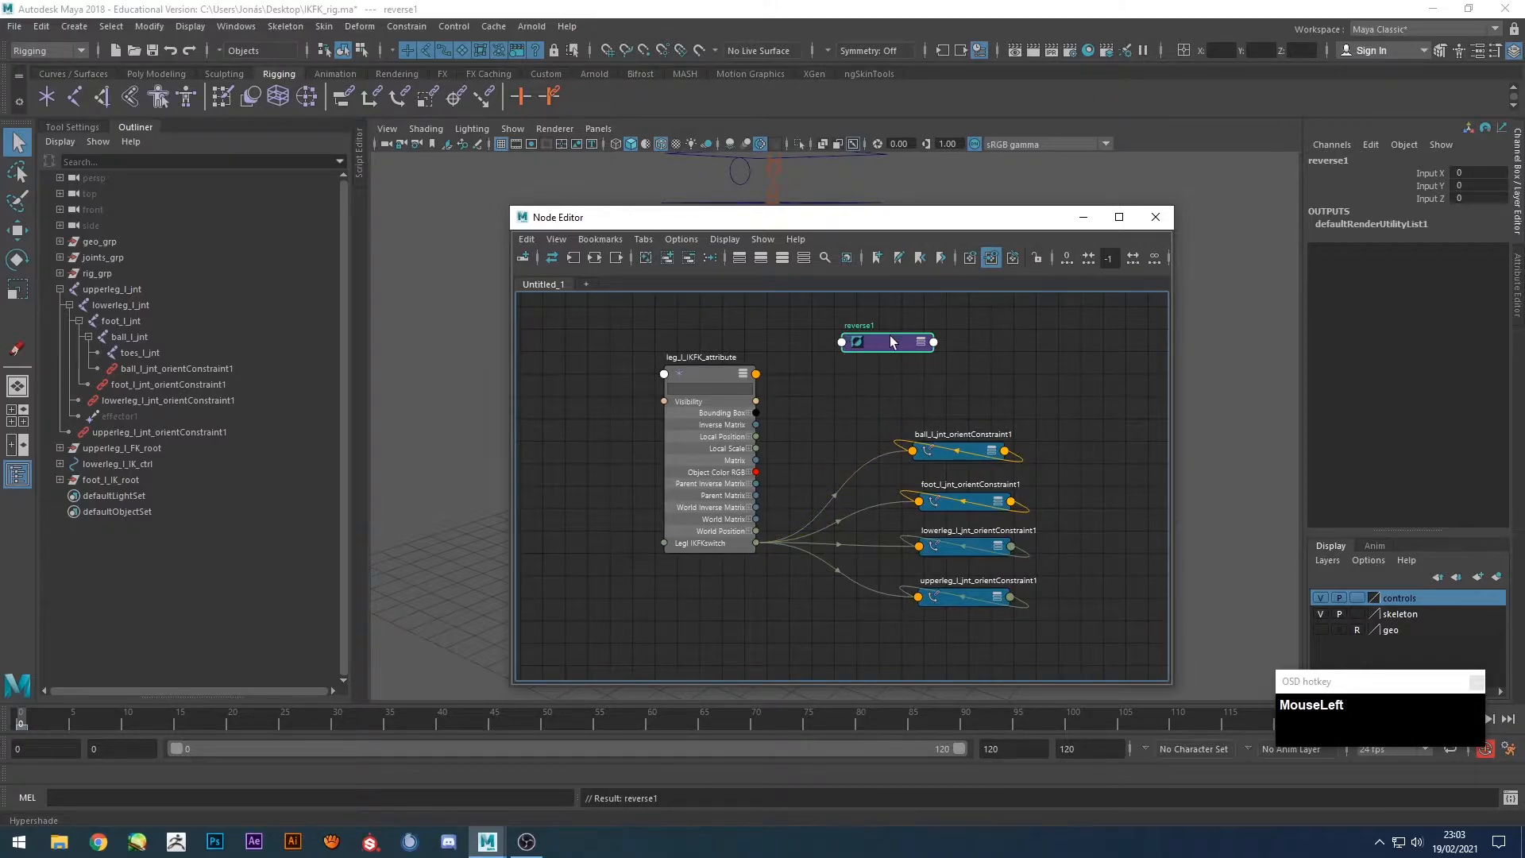
Expand the reverse node to list its individual Input and Output X, Y, Z attributes, and place it between the switch and constraints.
left_click(920, 342)
left_click(921, 342)
left_click_drag(896, 343, 846, 304)
left_click(845, 371)
left_click(925, 358)
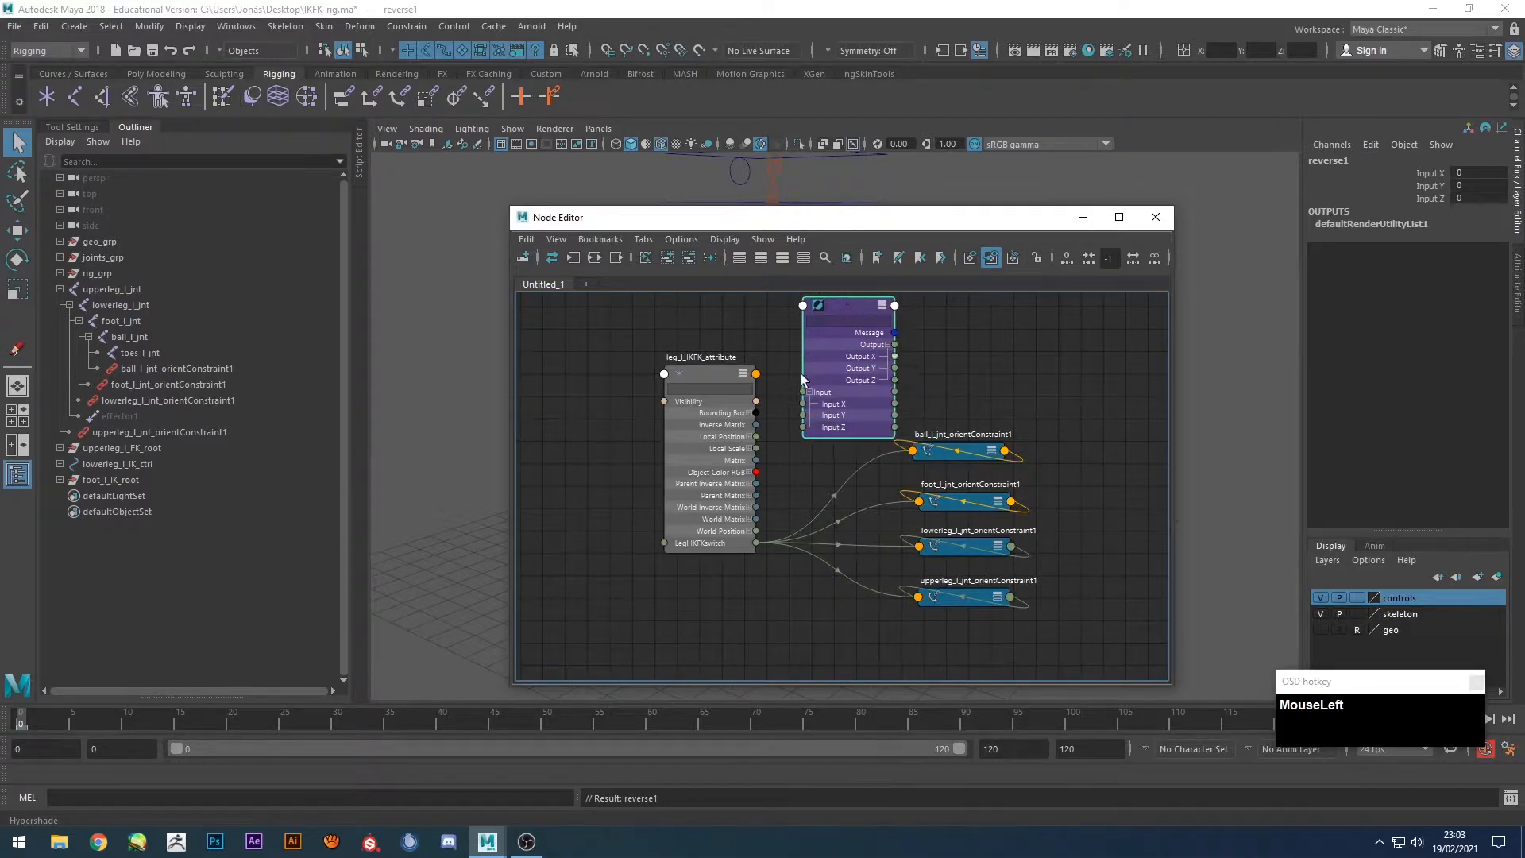
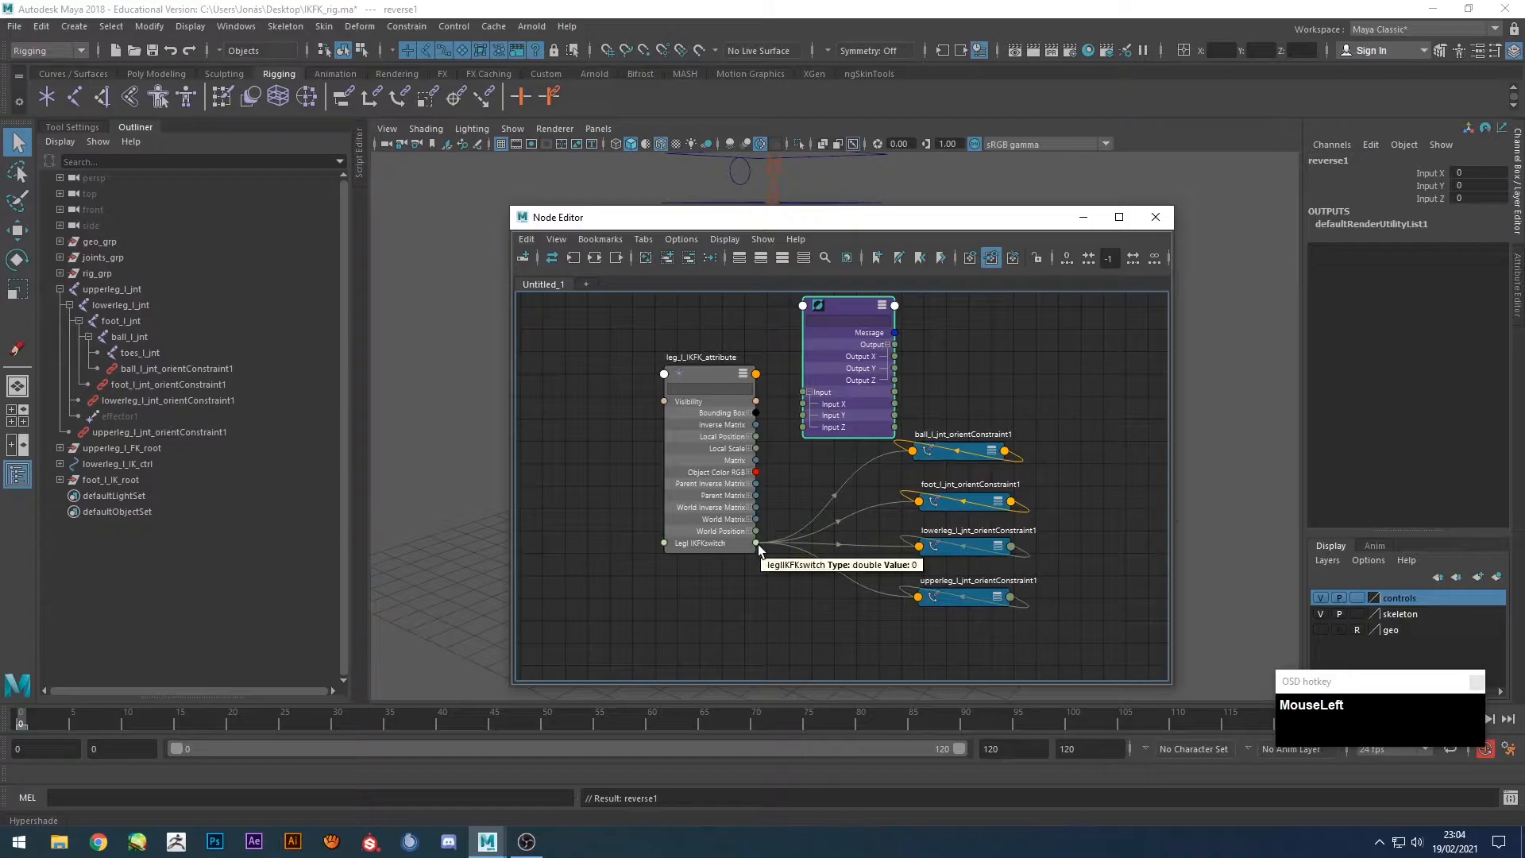
Connect Legl IKFKswitch to the reverse node's Input X, and its Output X to the ball constraint's Toes L IK Ctrl W1.
left_click_drag(755, 543, 804, 406)
left_click_drag(848, 316, 923, 373)
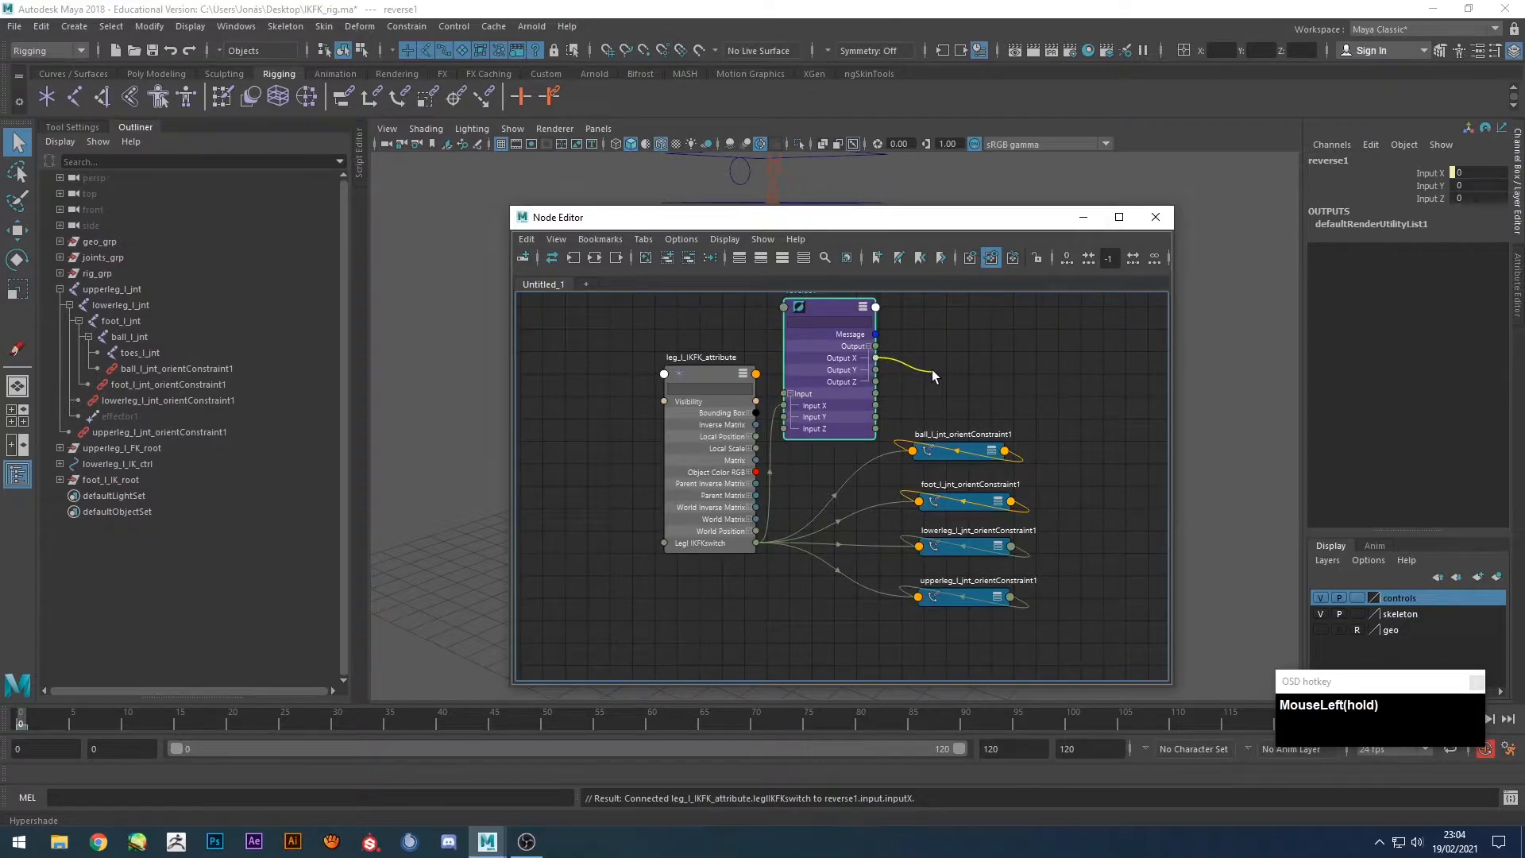
left_click_drag(931, 370, 913, 453)
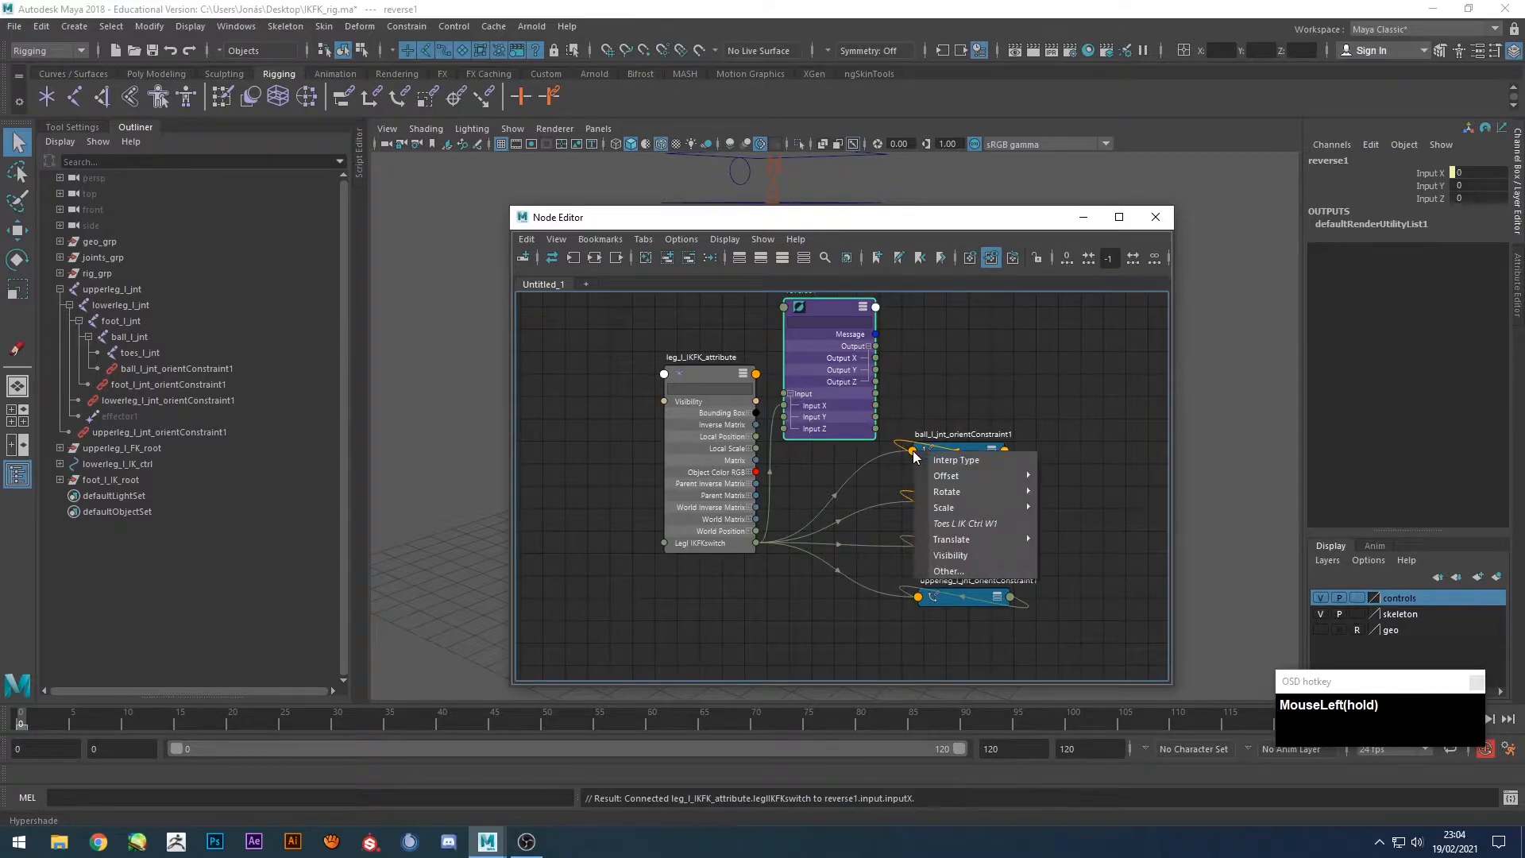
left_click(975, 523)
Set Legl IKFKswitch to 1 and check the FK and IK weights of the ball orient constraint.
left_click(970, 451)
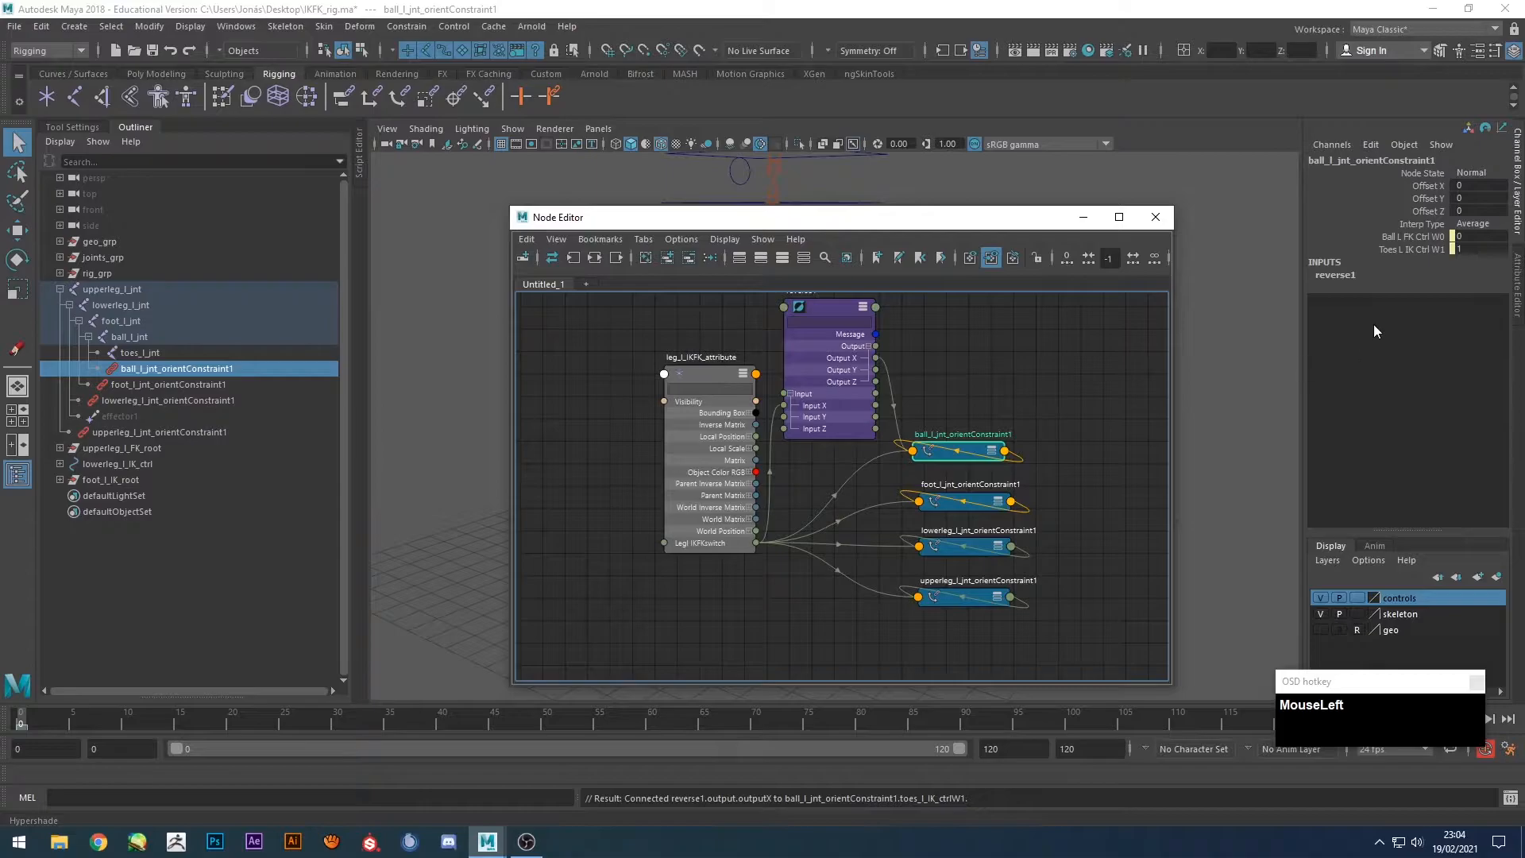
left_click(668, 386)
left_click(1436, 173)
middle_click_drag(1183, 199, 1238, 194)
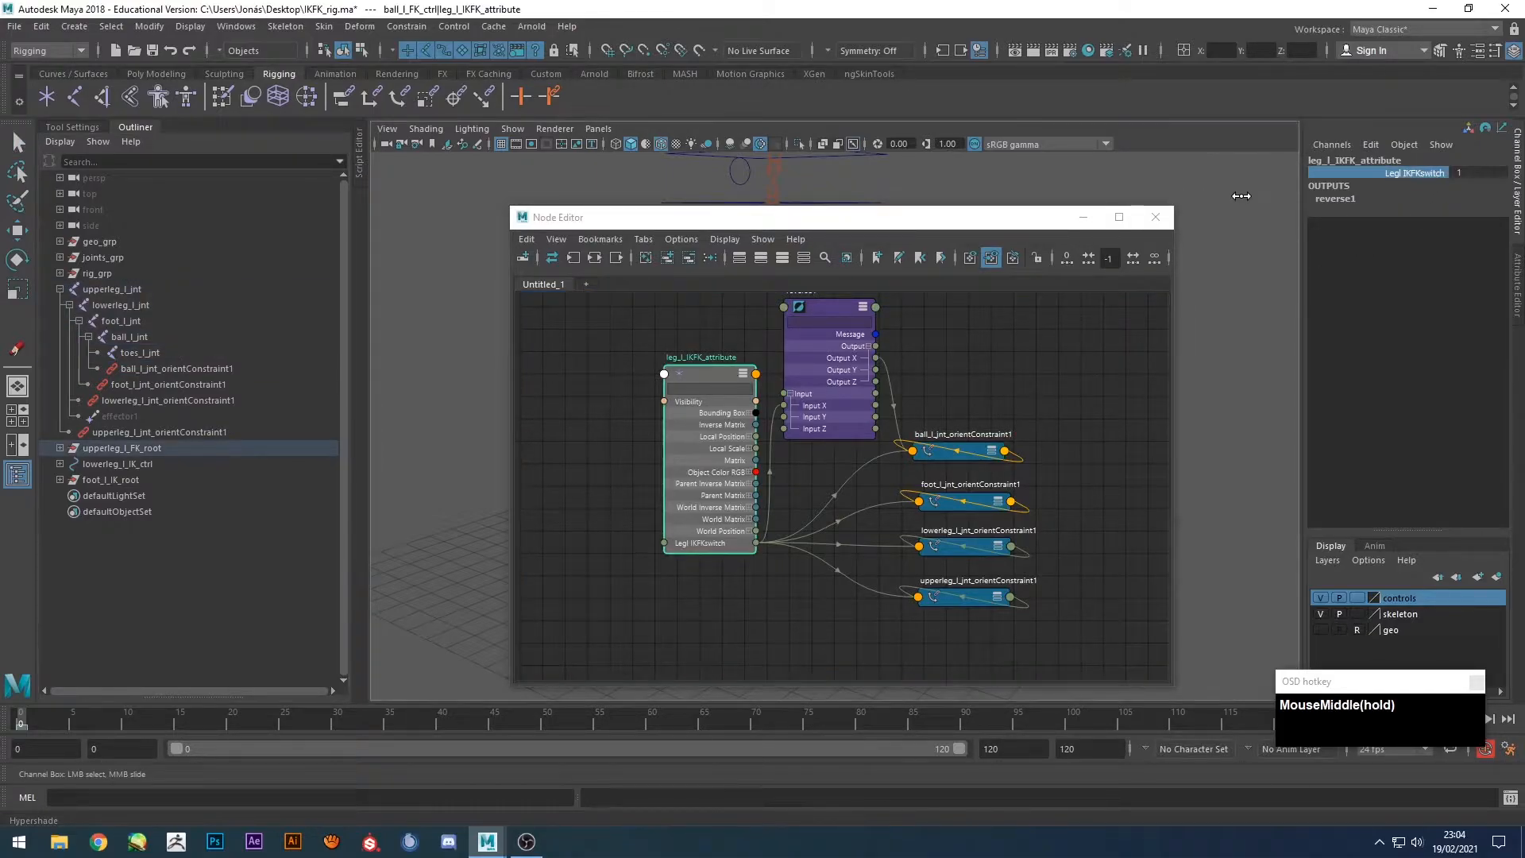
left_click(969, 449)
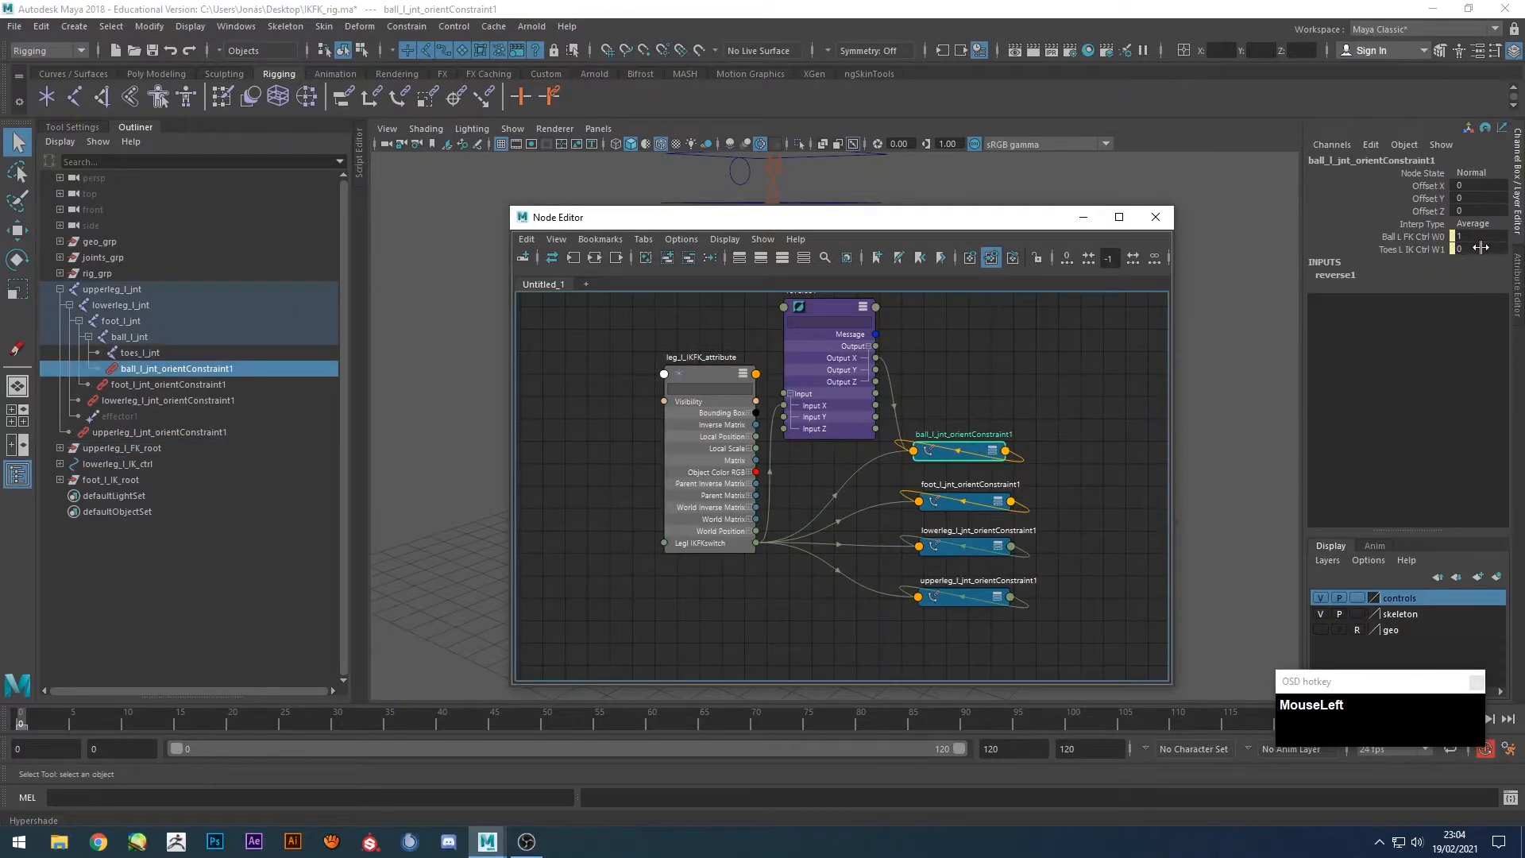
Connect the reverse node's Output X to the foot constraint's Ball L IK Ctrl W1, and check the ball and foot constraint weights.
left_click(836, 303)
left_click_drag(875, 358, 918, 501)
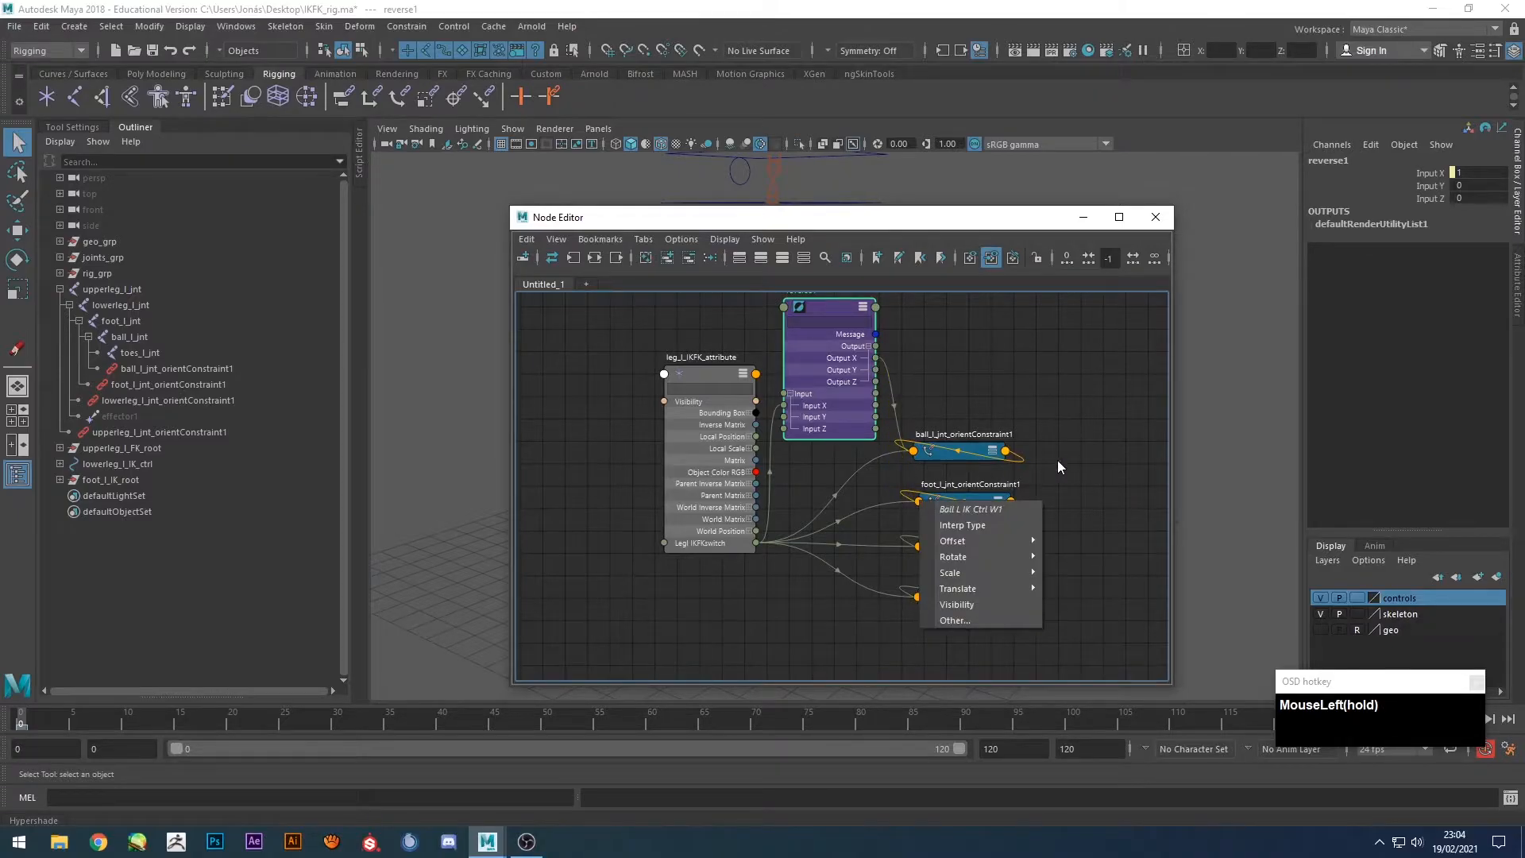
left_click(992, 511)
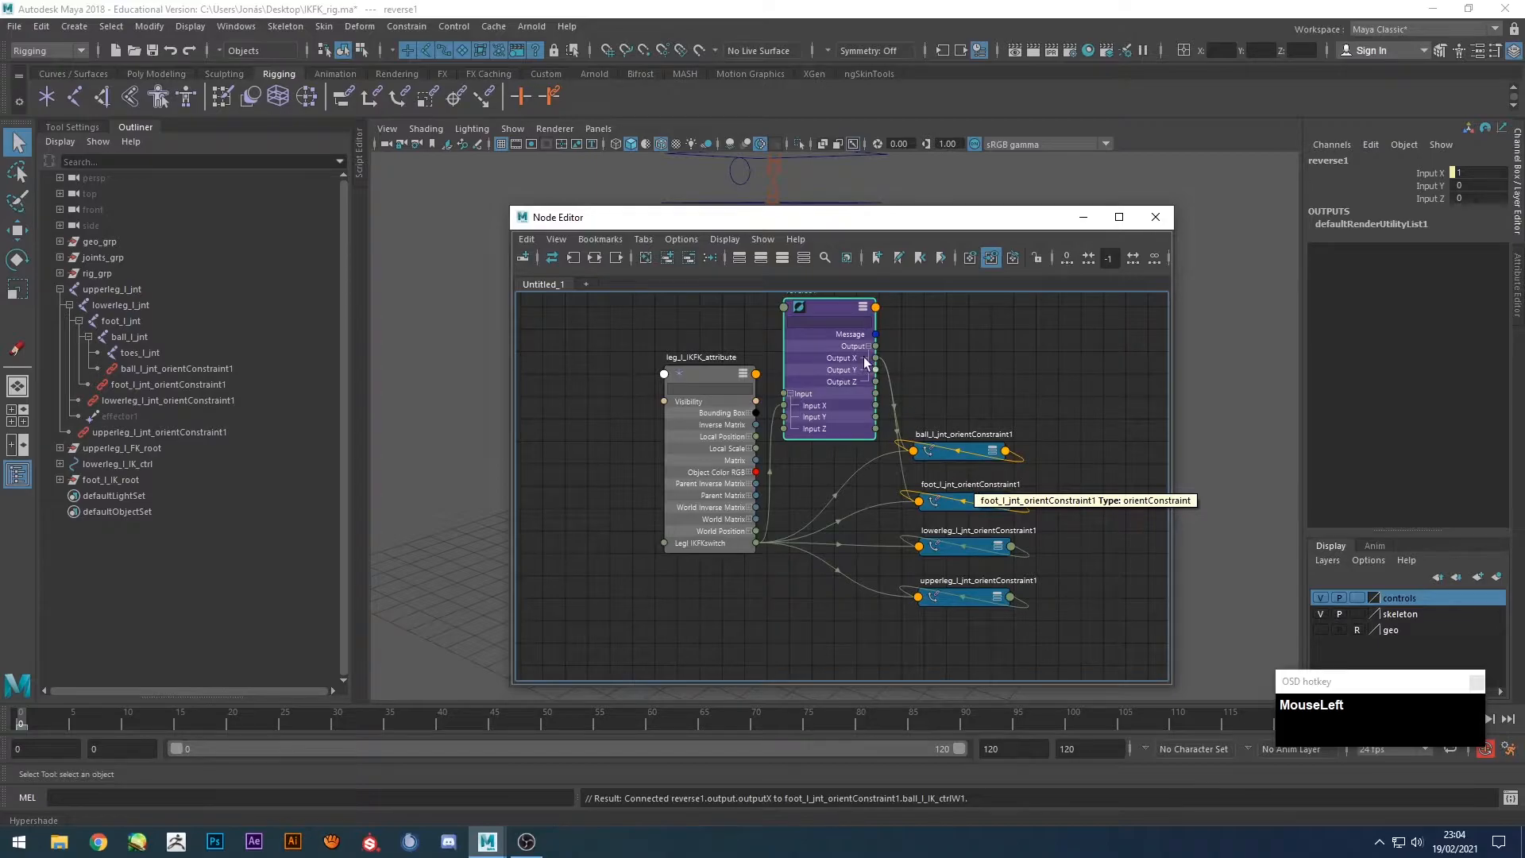
left_click(986, 452)
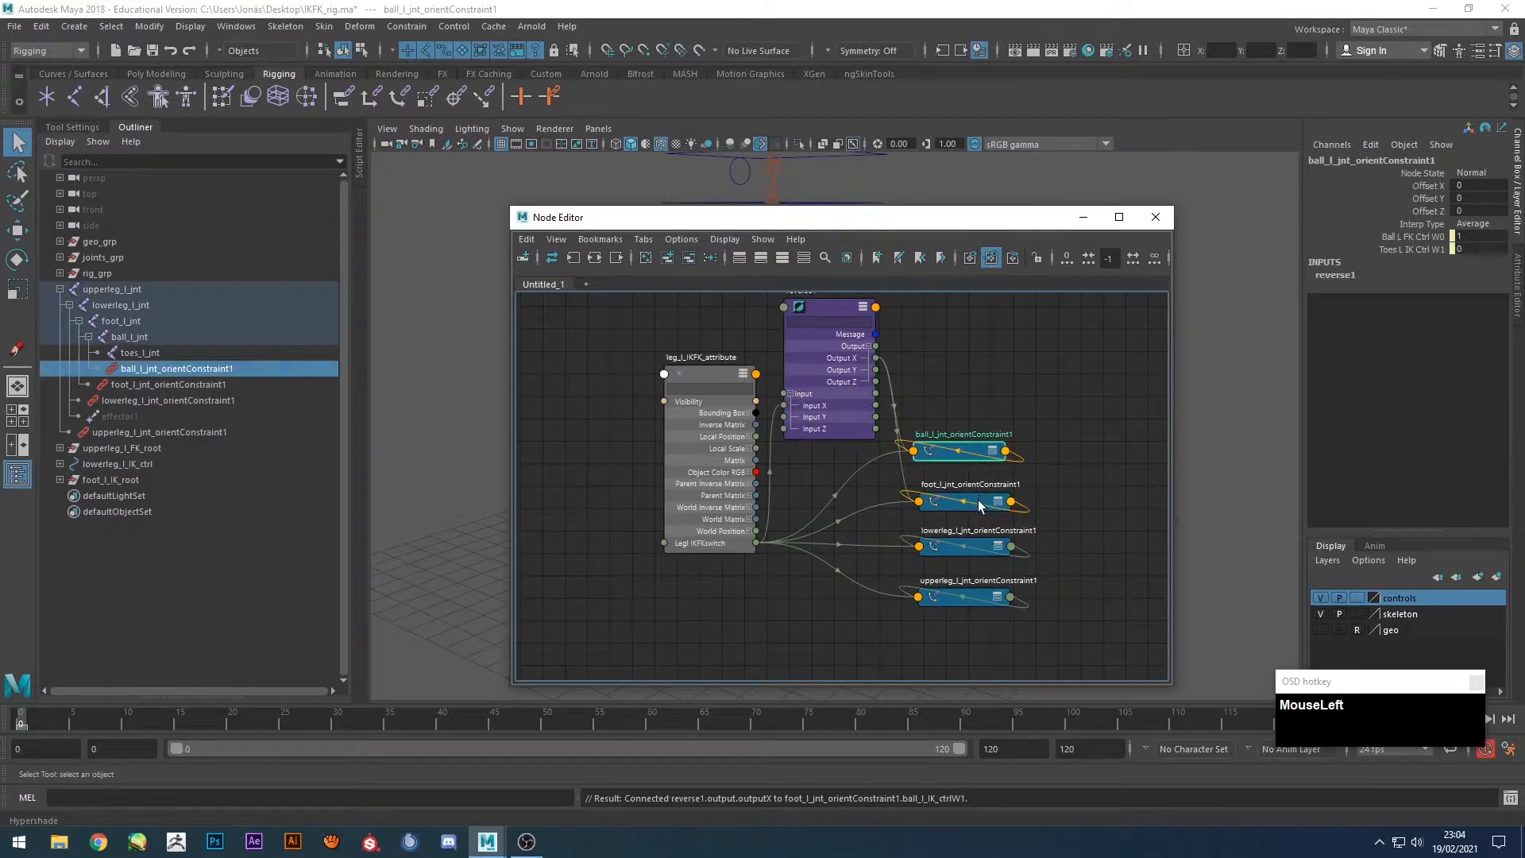
left_click(983, 502)
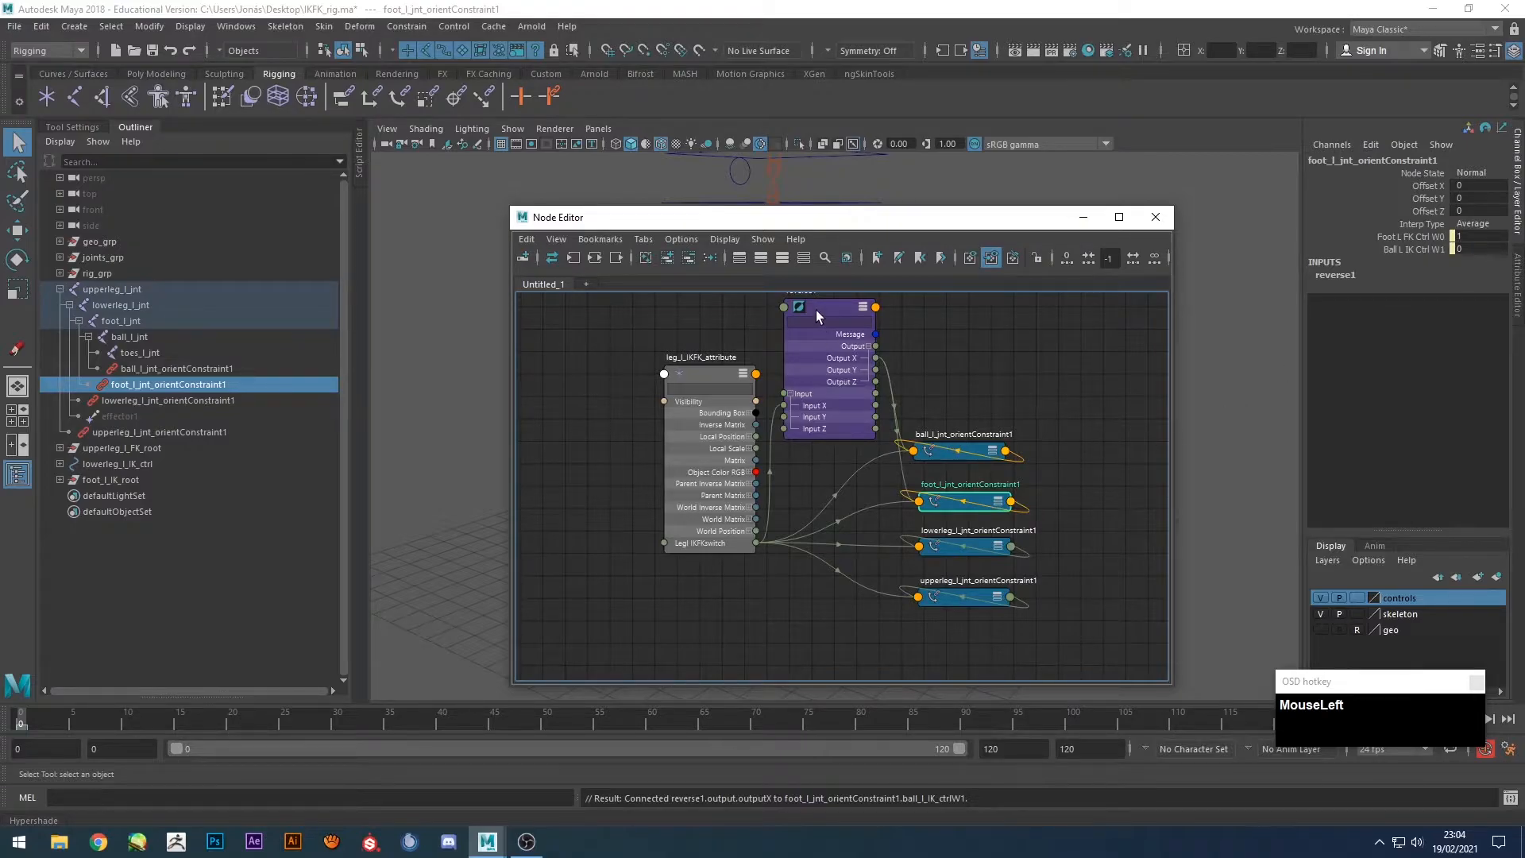
Rename the reverse node to leg_l_IKFK_reverse and reposition it between the switch node and the constraints.
left_click(818, 359)
left_click_drag(829, 313, 826, 370)
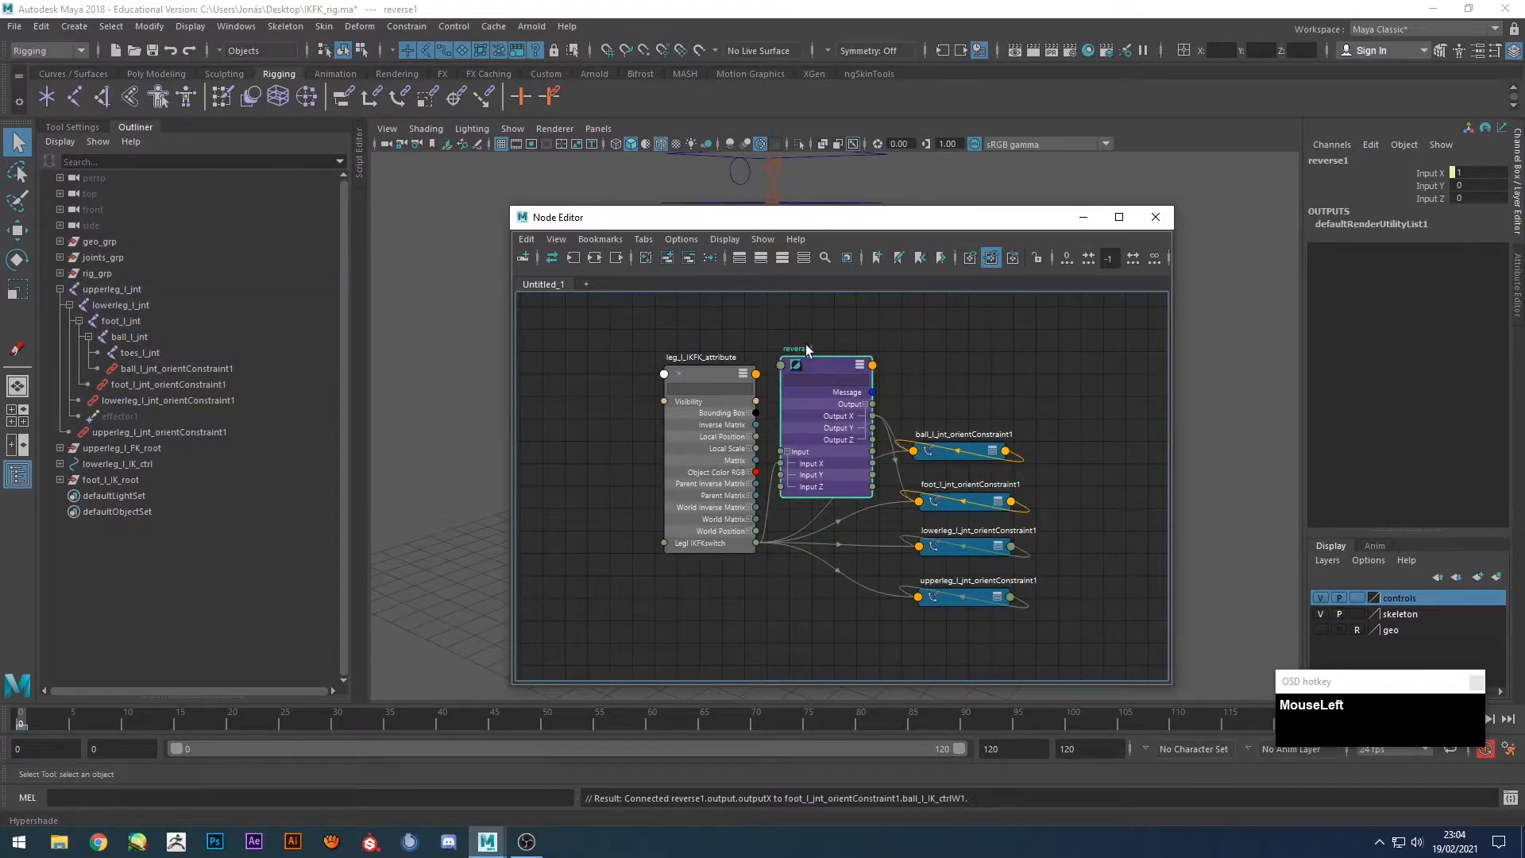
type("le")
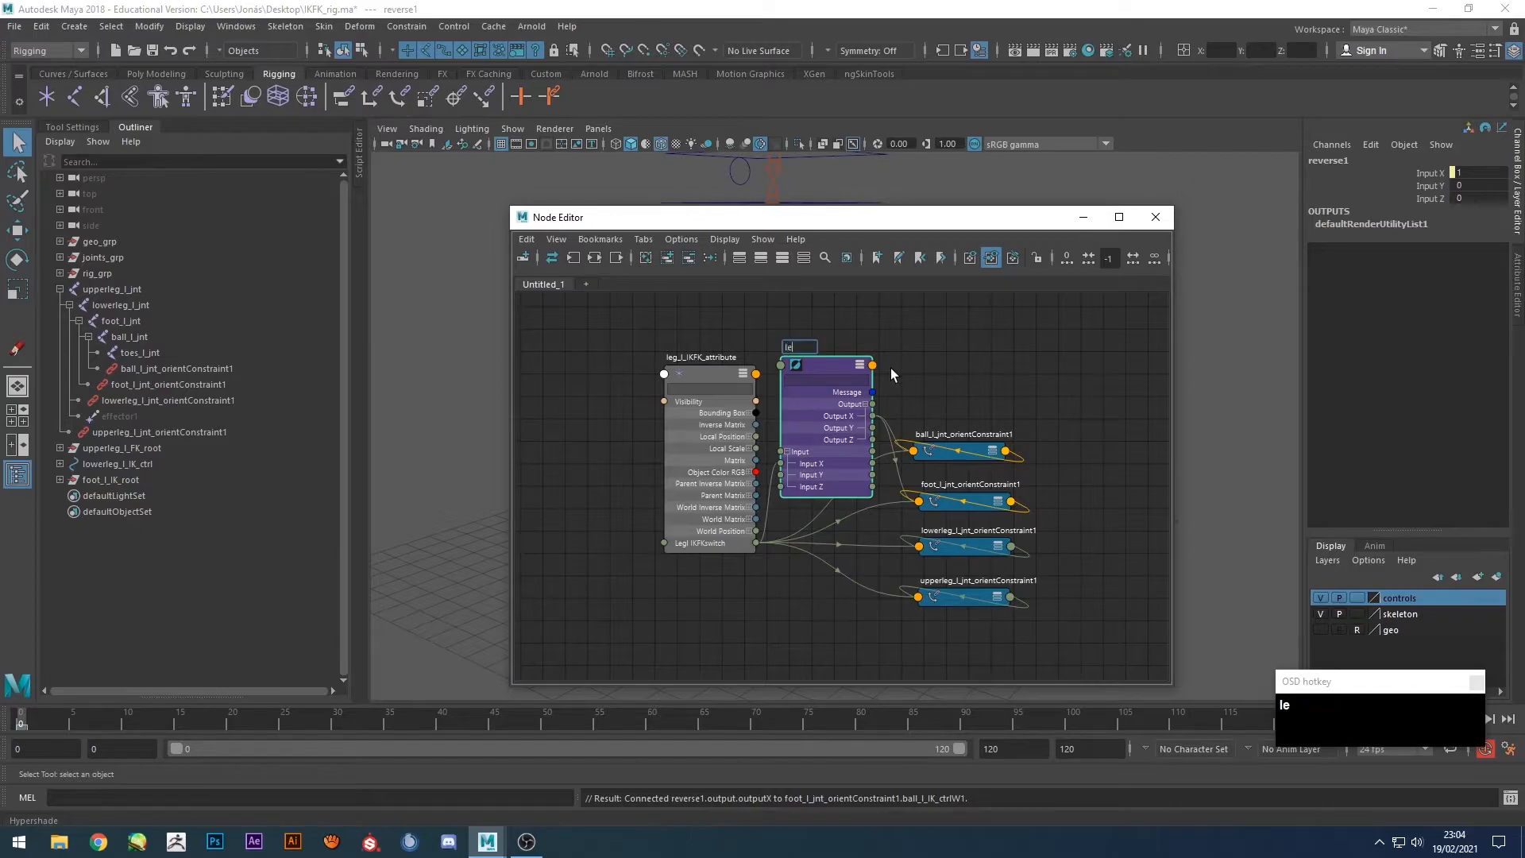
type("g_l_IKFK_reverse")
key("Return")
left_click_drag(817, 365, 826, 330)
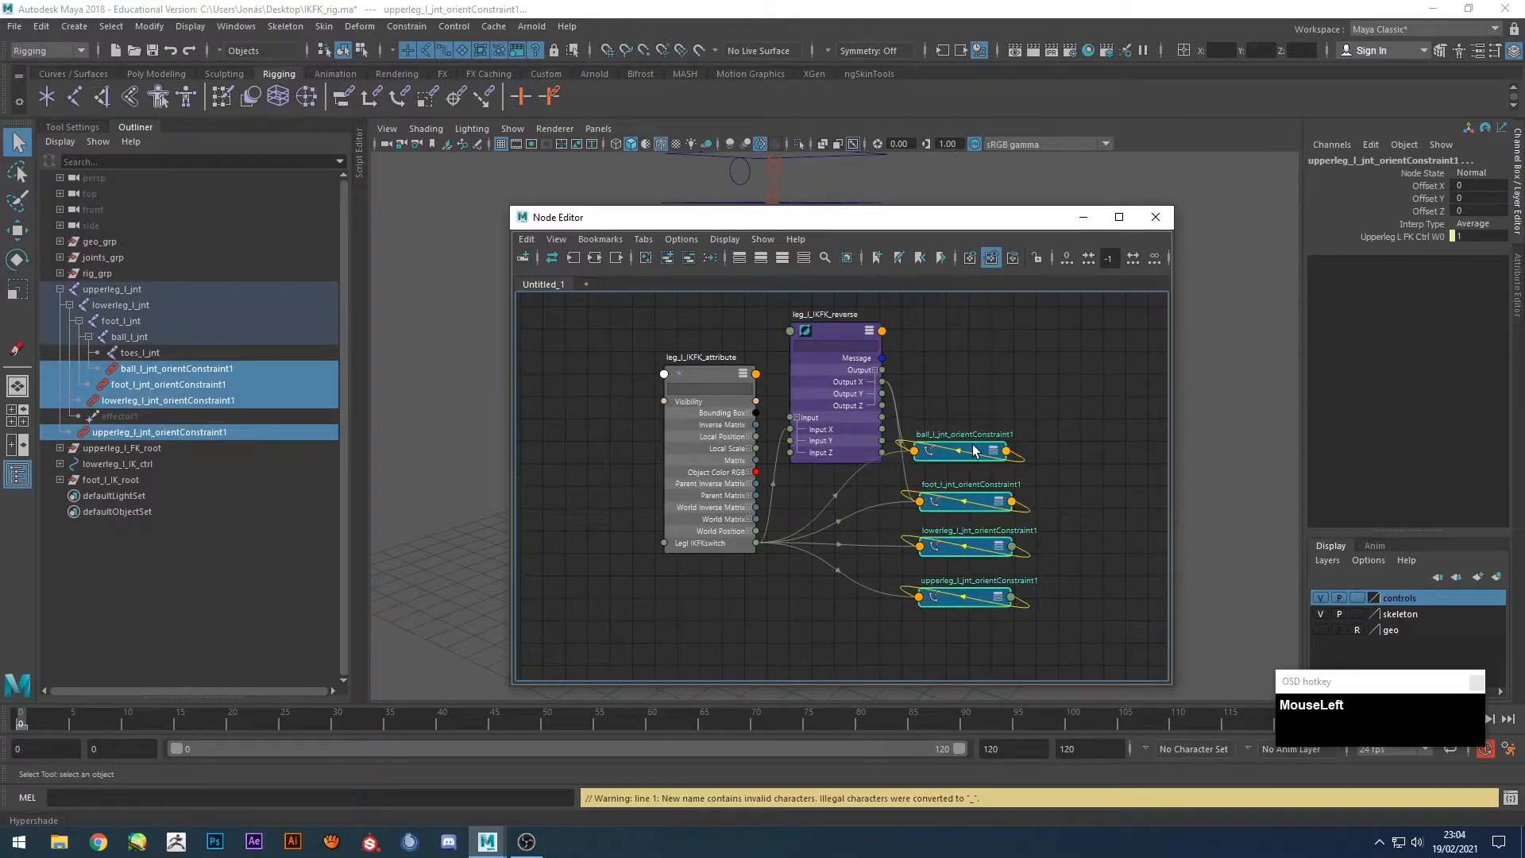
Remove the four left leg orient constraint nodes from the node graph and uncover the leg in the viewport.
left_click_drag(967, 453, 1035, 457)
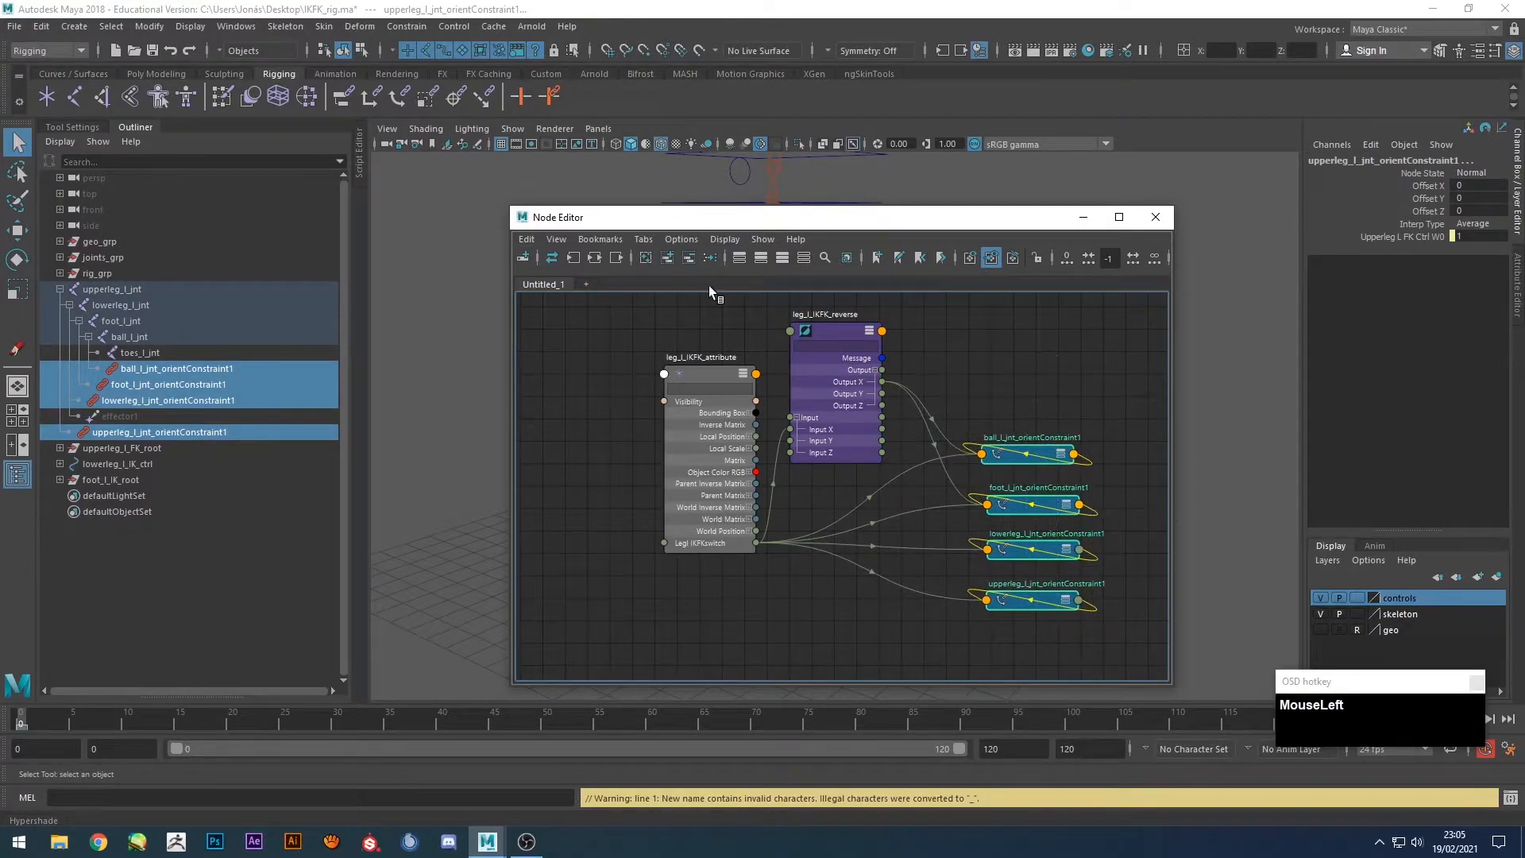
left_click(688, 257)
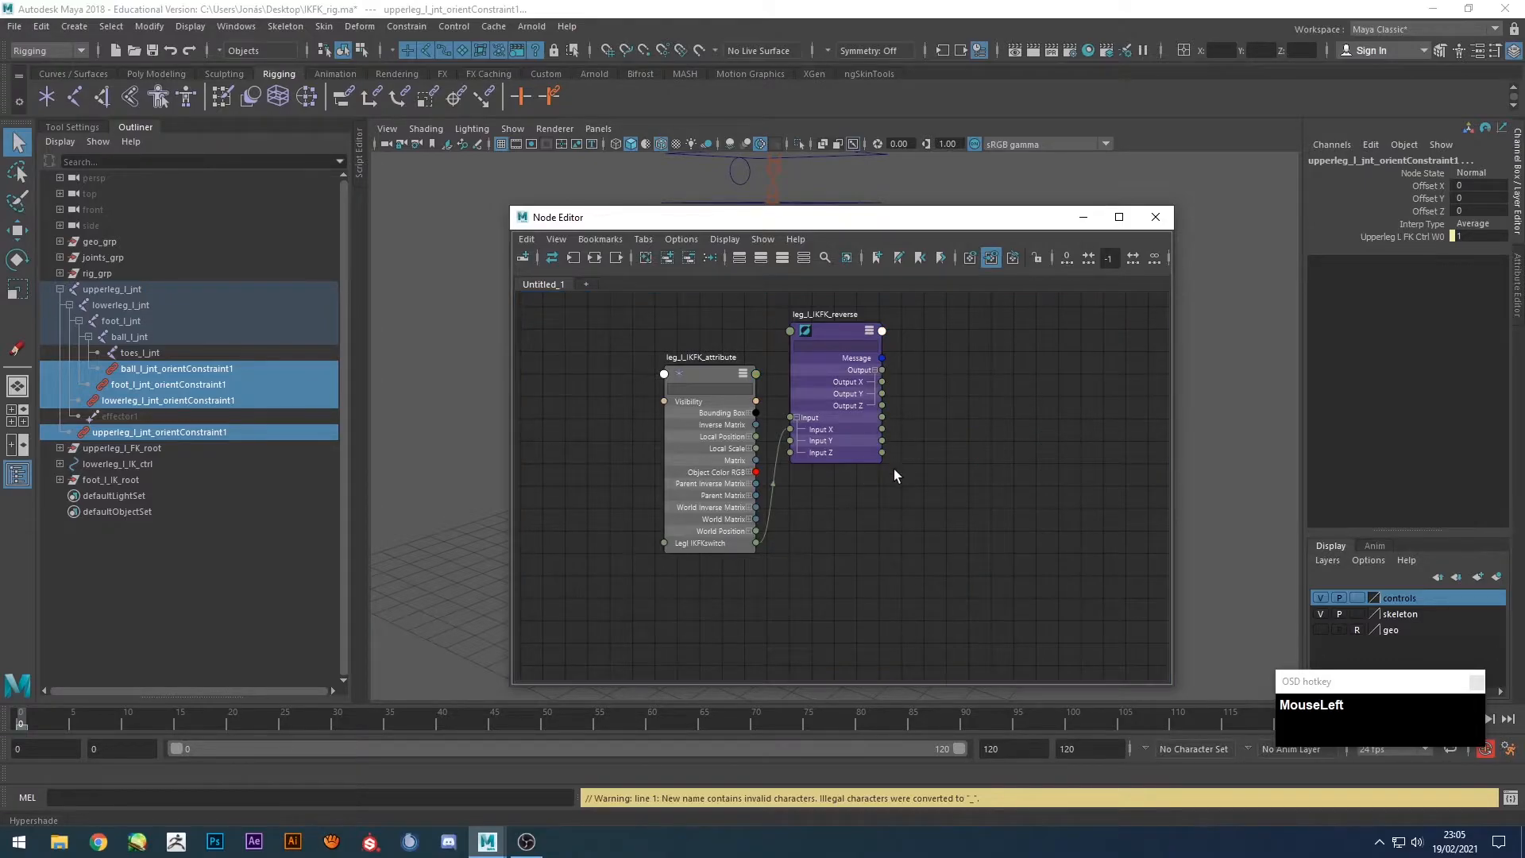
left_click_drag(902, 221, 1304, 222)
middle_click_drag(818, 496, 723, 480, "alt")
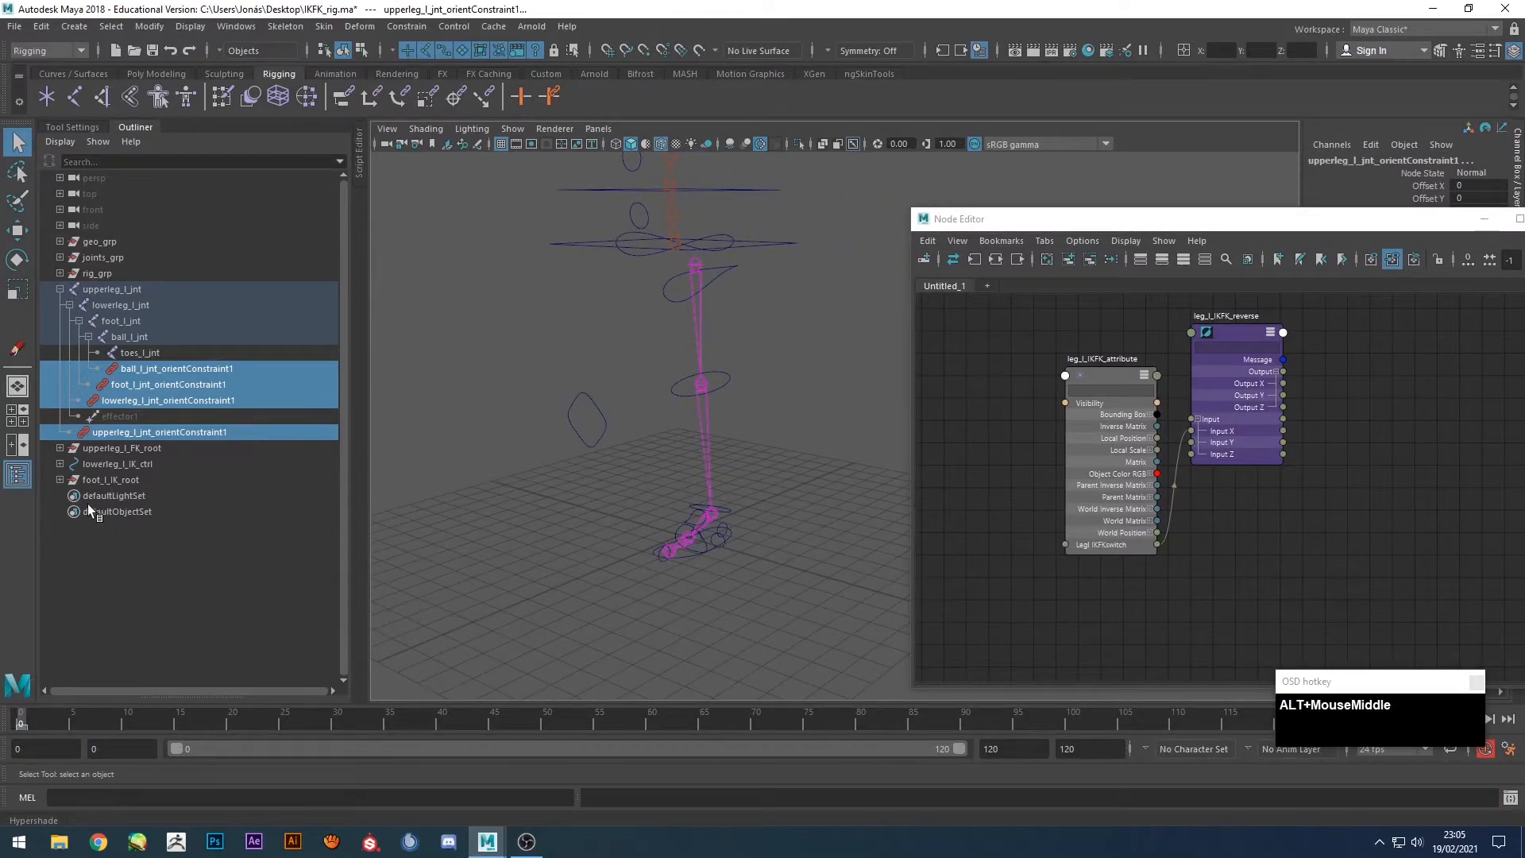
Expand the foot_l_IK_root hierarchy, select leg_l_IK_hndl and pick out its Ik Blend attribute.
left_click(59, 479, "shift")
scroll(182, 526, "down", 4)
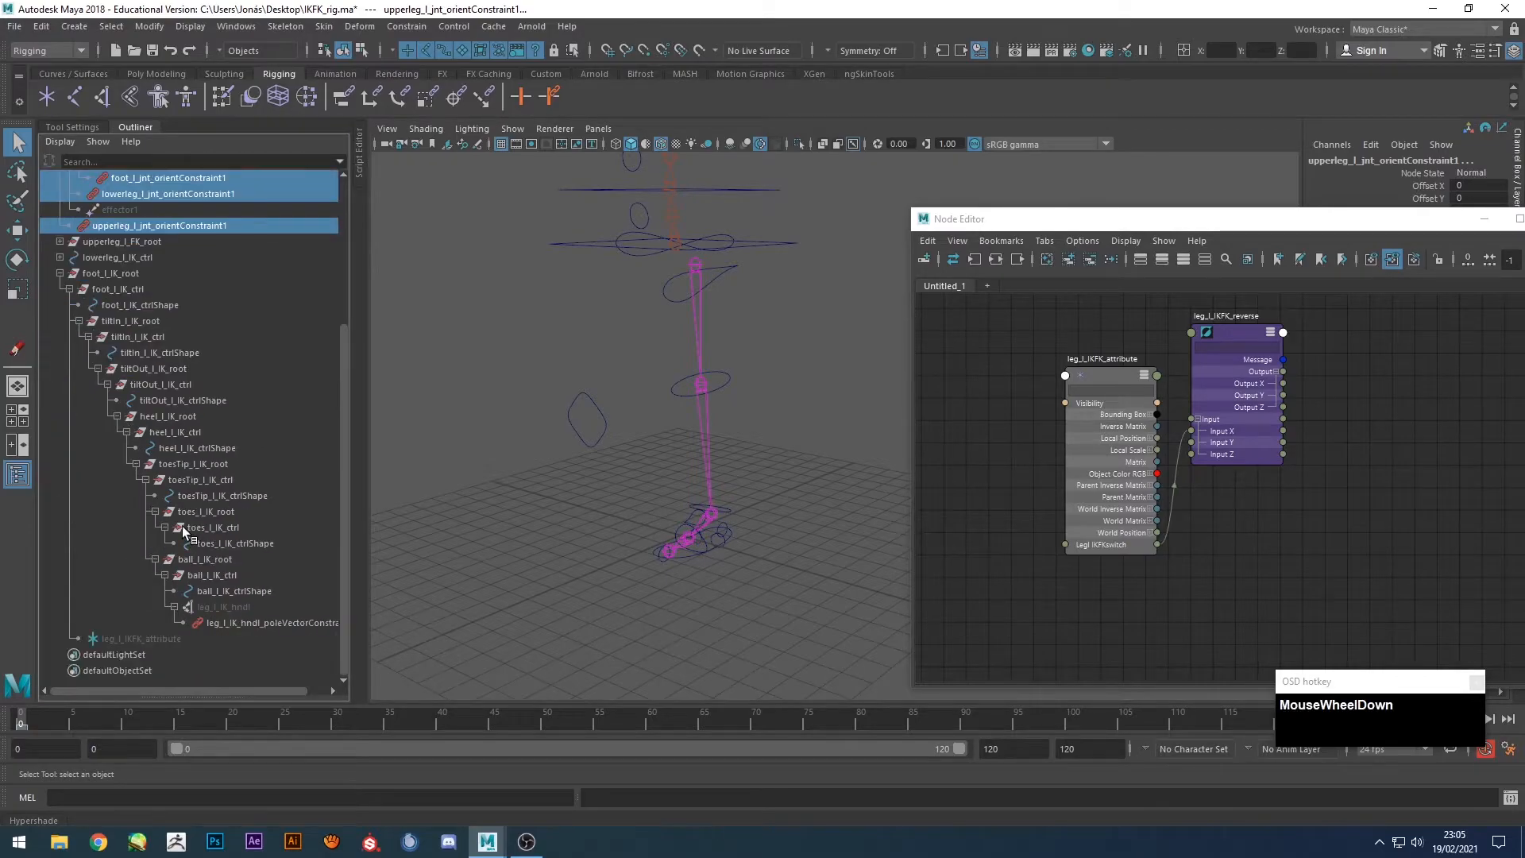
left_click(217, 606)
left_click_drag(1187, 224, 888, 171)
left_click(1436, 376)
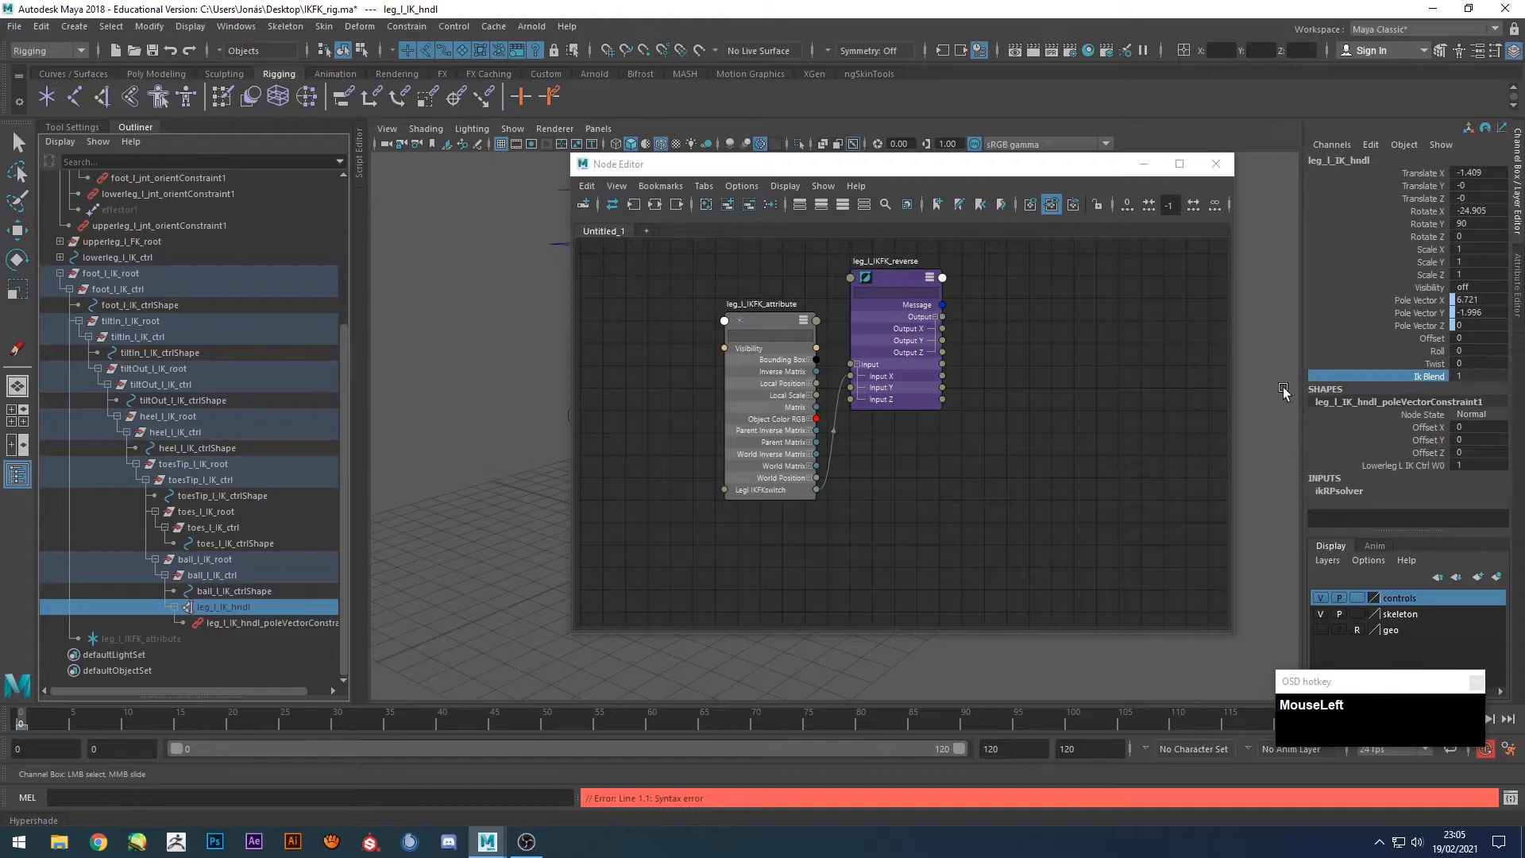
Add leg_l_IK_hndl to the node graph and connect leg_l_IKFK_reverse's Output X to its Ik Blend.
middle_click_drag(219, 607, 951, 475)
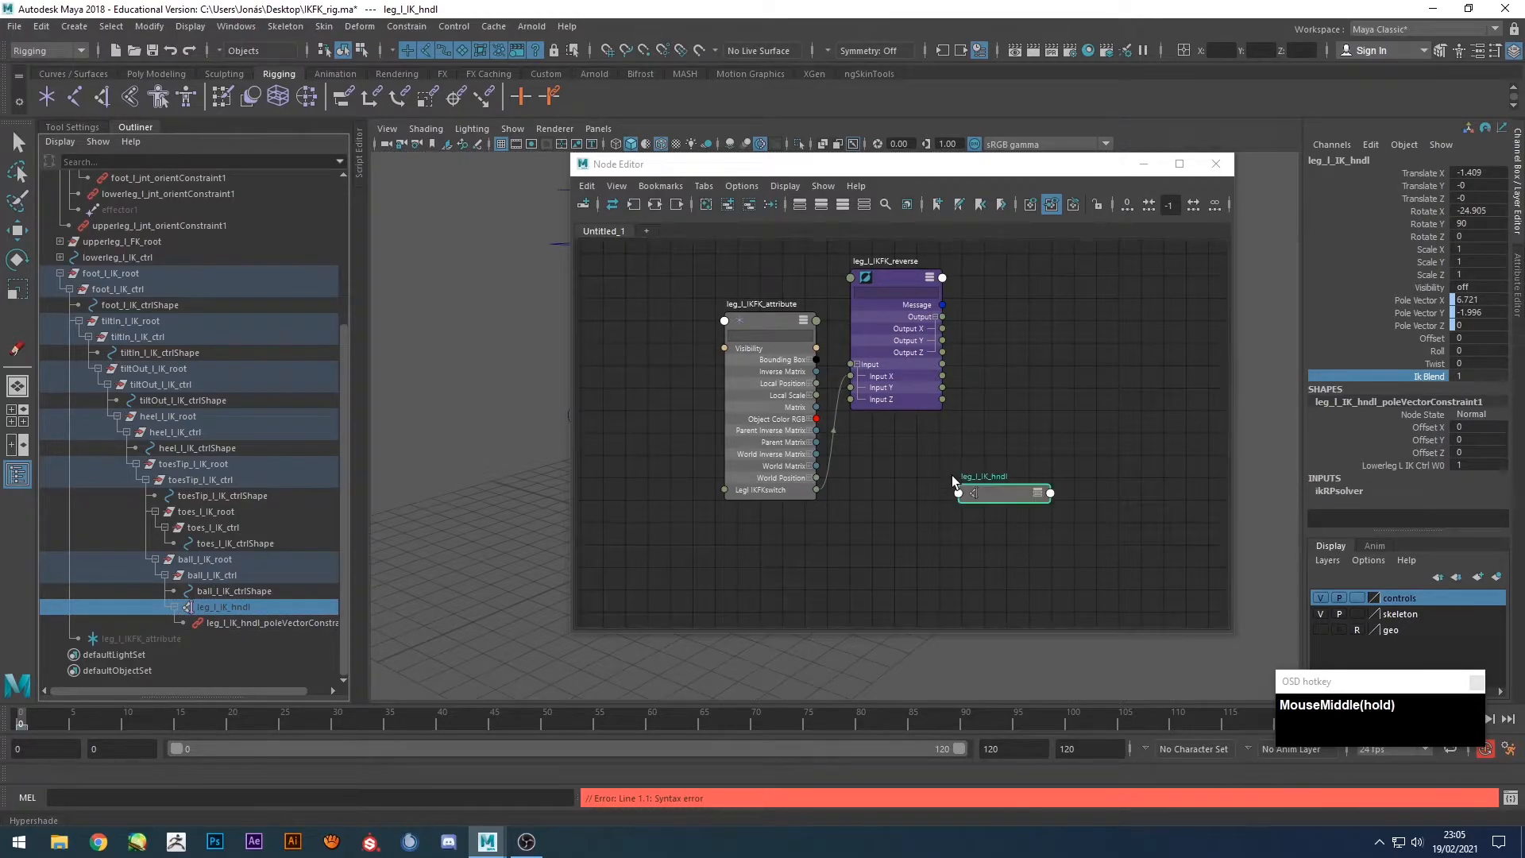
left_click_drag(993, 489, 1079, 372)
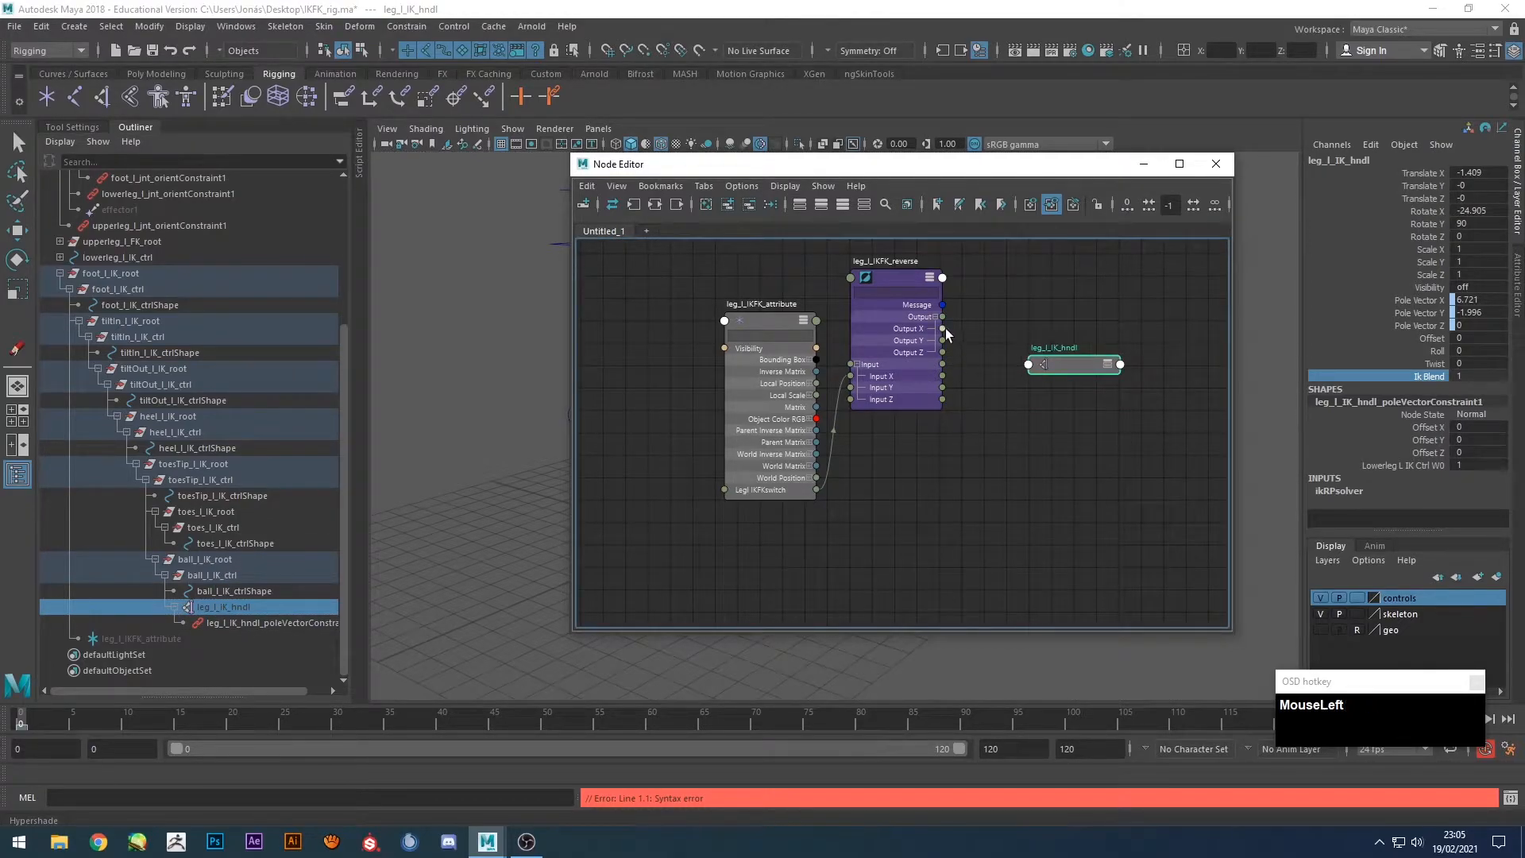
left_click_drag(942, 328, 1027, 362)
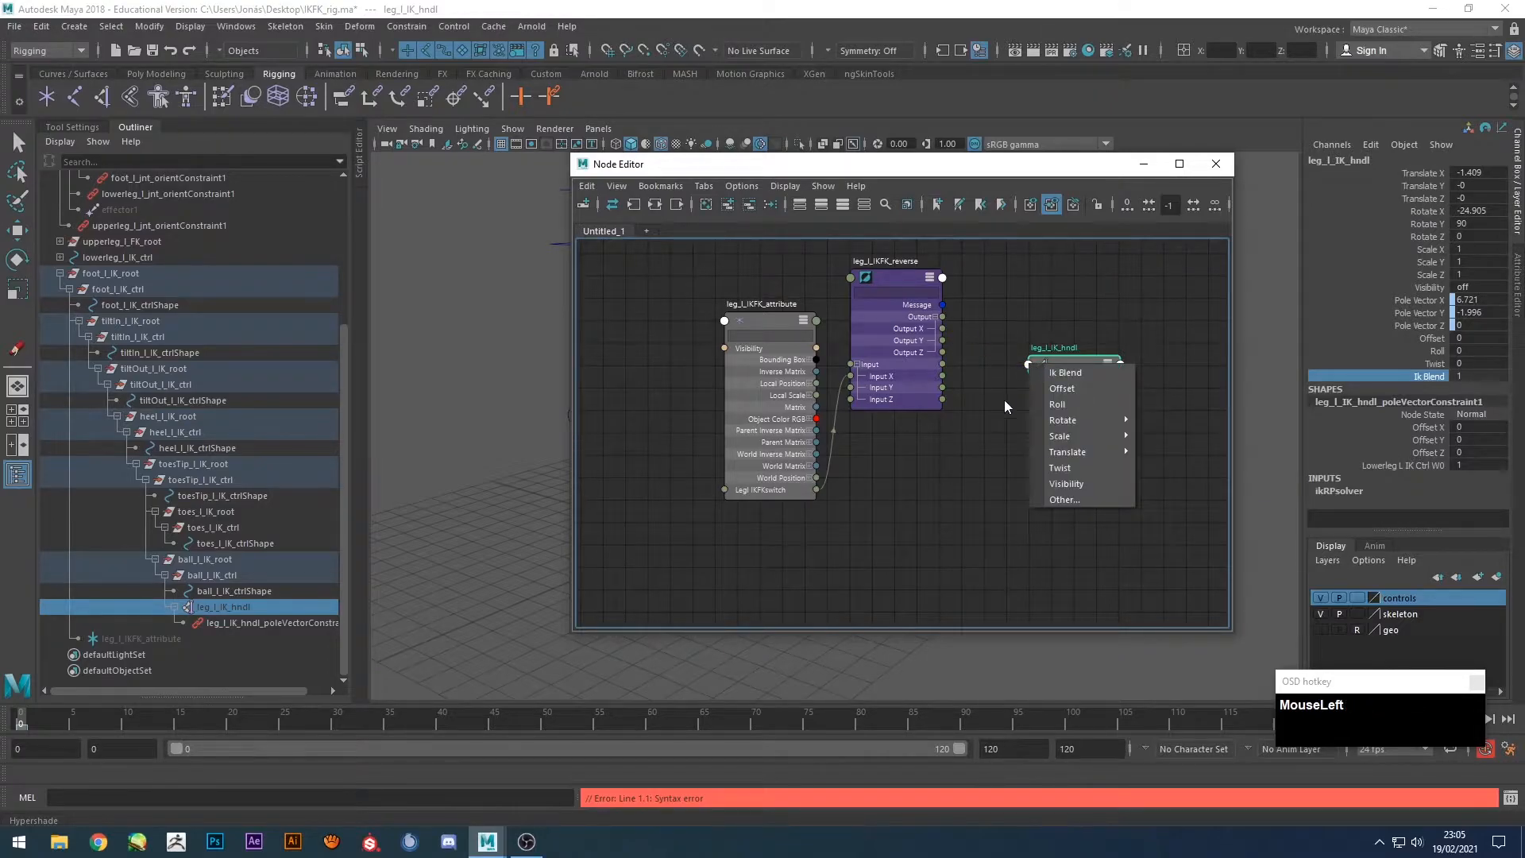
left_click(1080, 376)
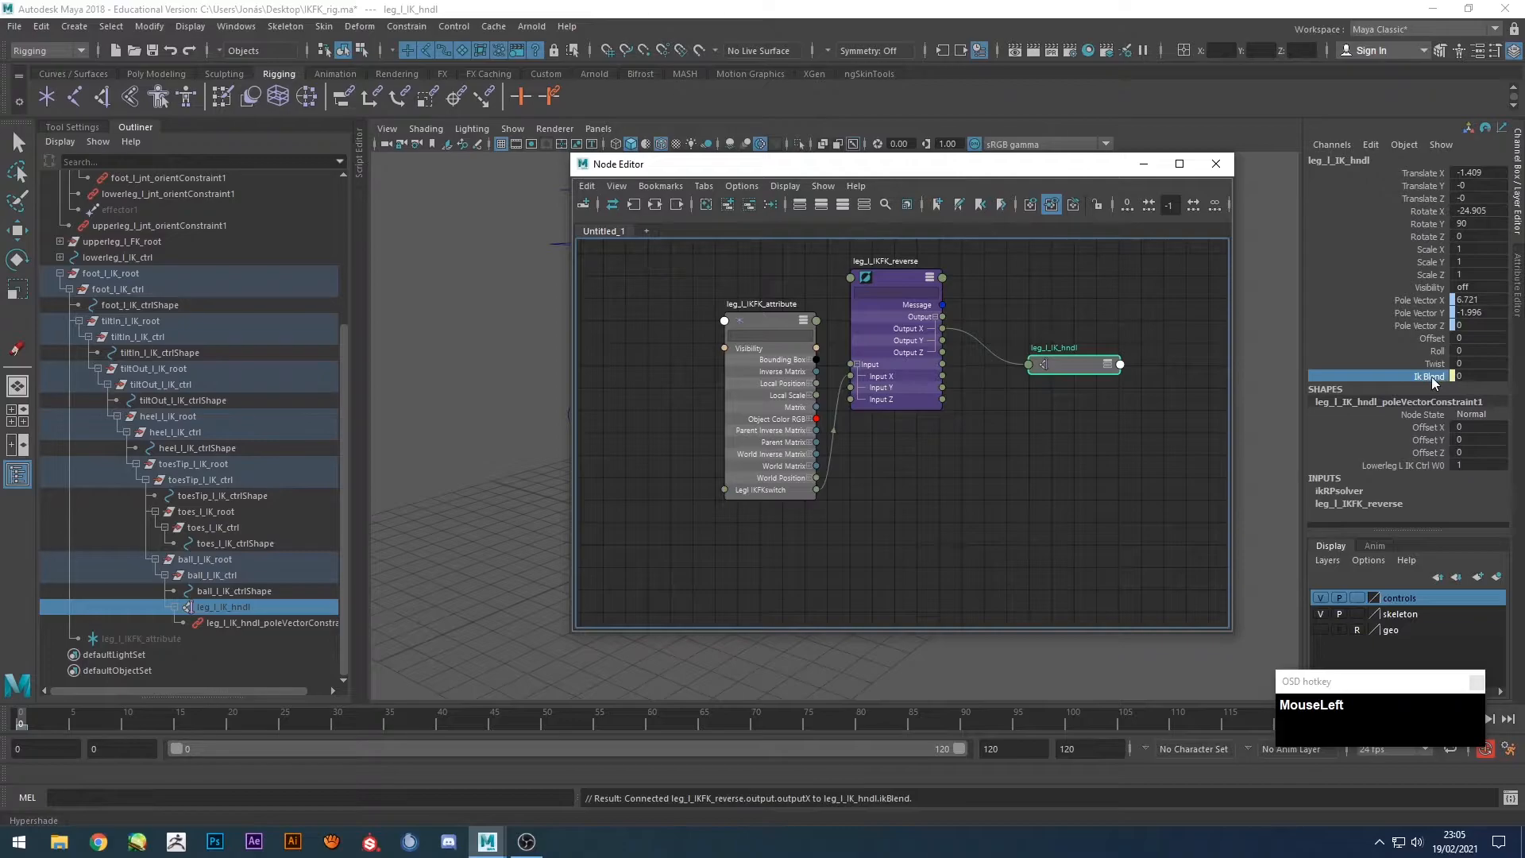
Set Legl IKFKswitch to 0 and check how the Ik Blend of leg_l_IK_hndl responds.
left_click(769, 319)
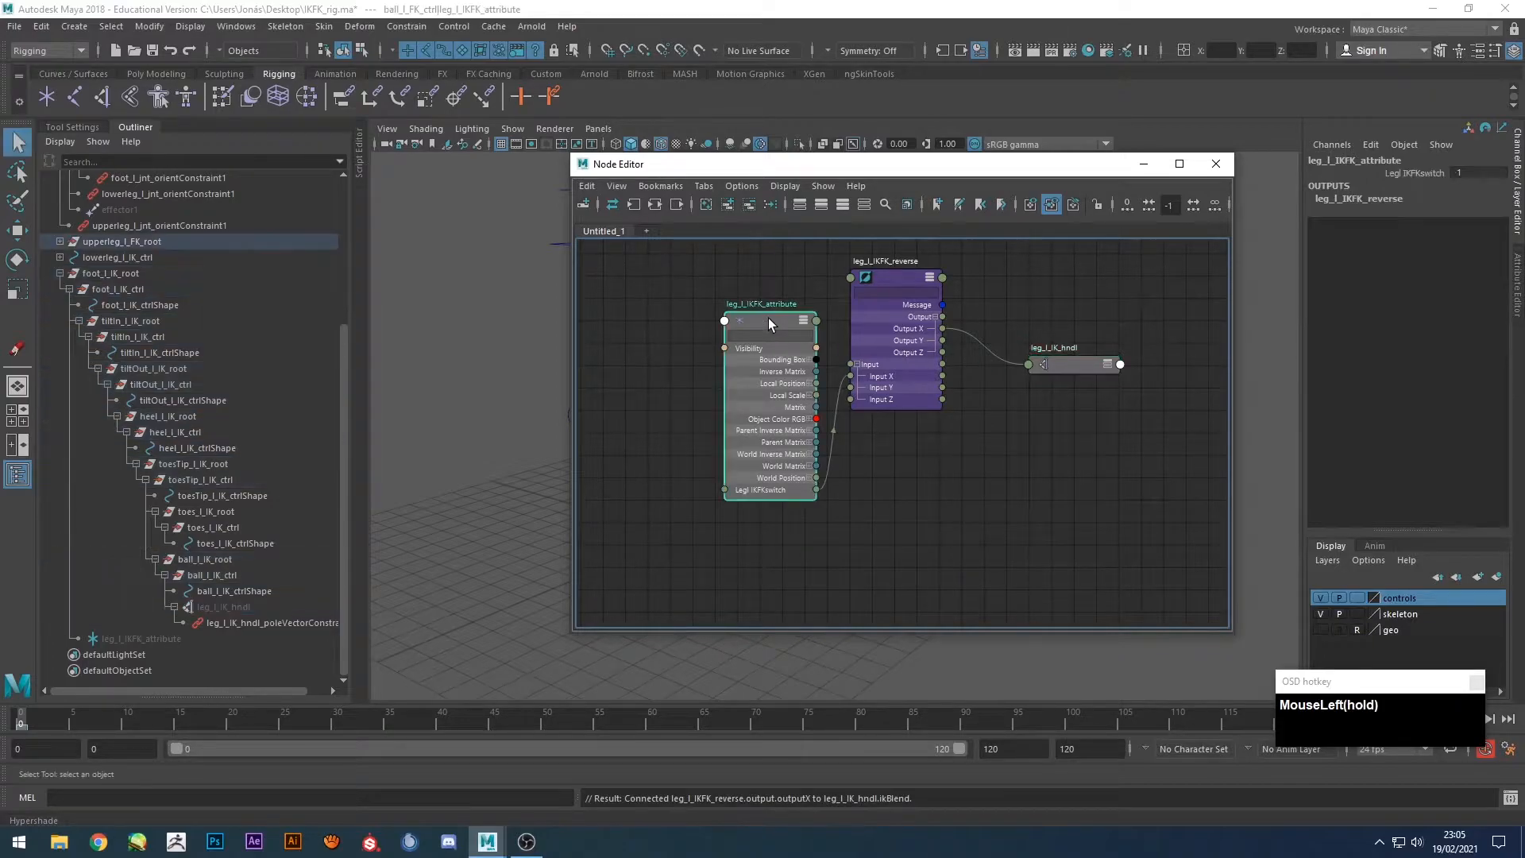
left_click(1107, 362)
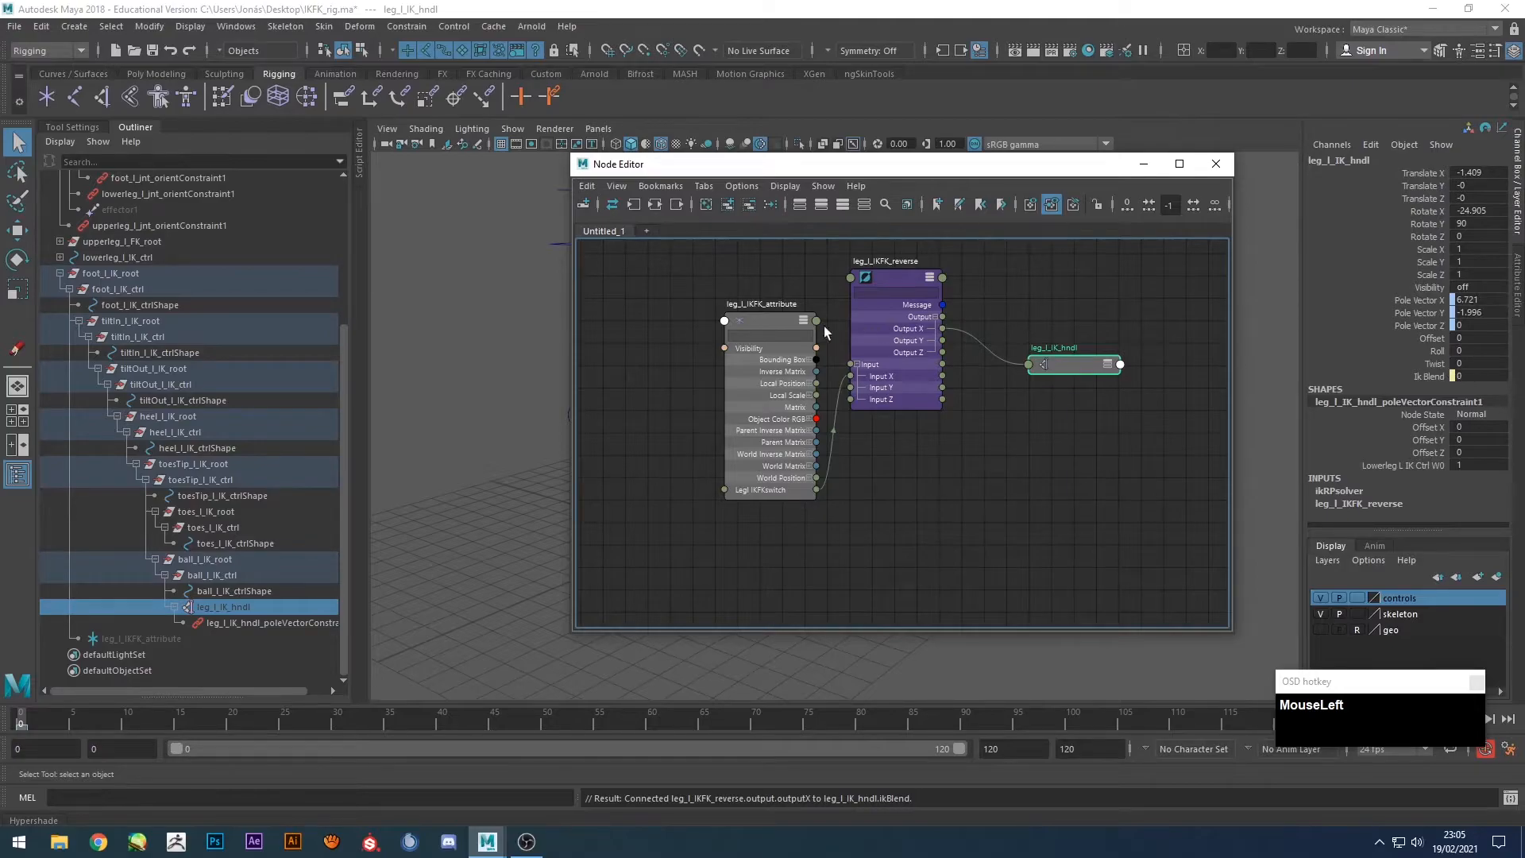
left_click(782, 321)
left_click_drag(1488, 171, 1469, 170)
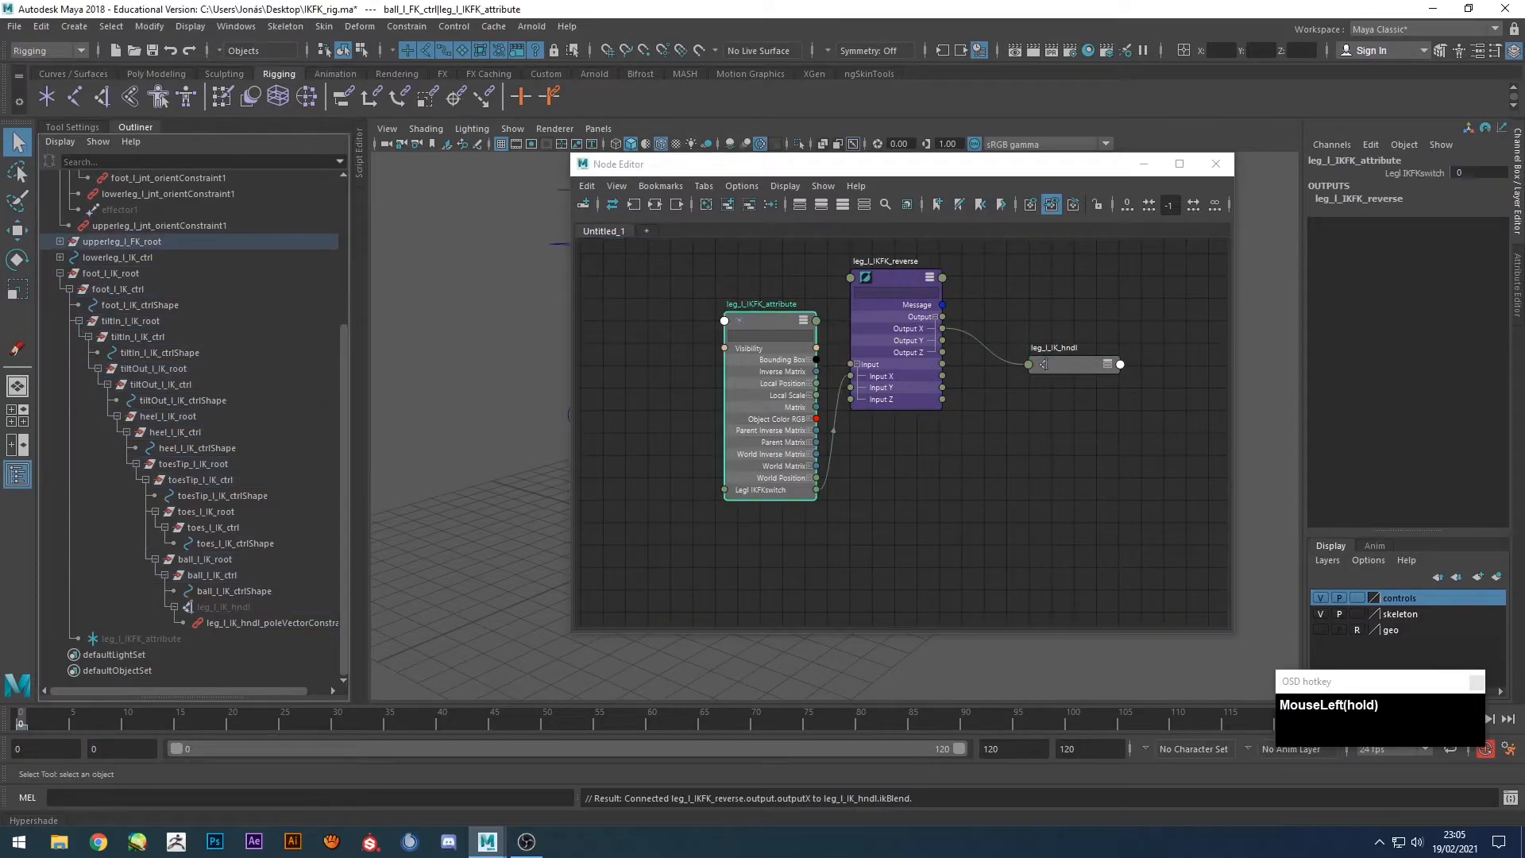
left_click(1083, 362)
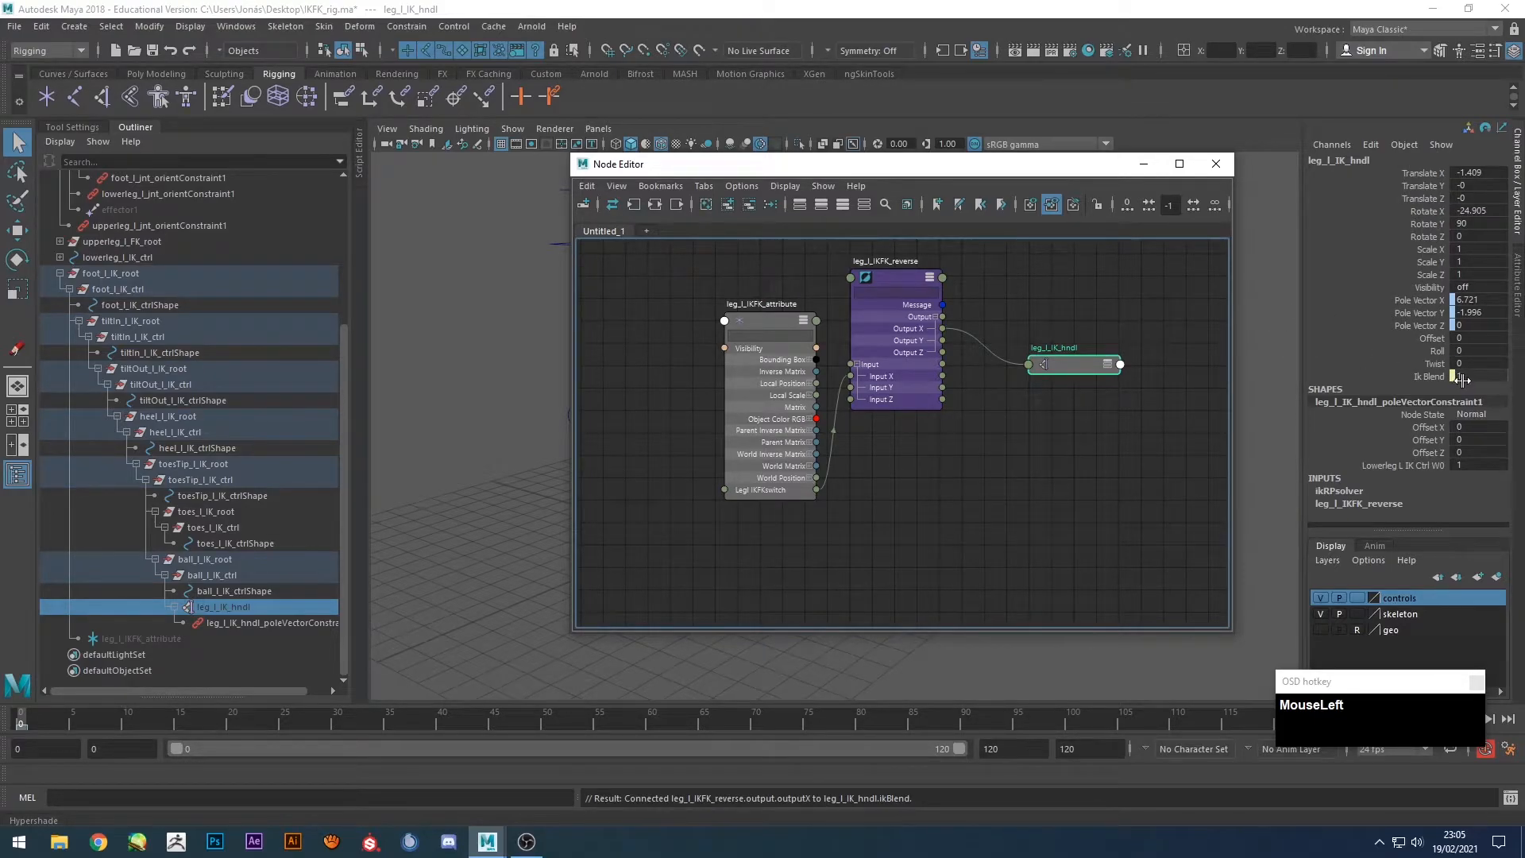
Set Legl IKFKswitch to 1 on upperleg_l_FK_ctrl and minimize the Node Editor to clear the viewport.
left_click(768, 318)
left_click_drag(1076, 167, 755, 500)
left_click(727, 298)
left_click(1418, 337)
middle_click_drag(1084, 302, 1159, 321)
left_click(824, 497)
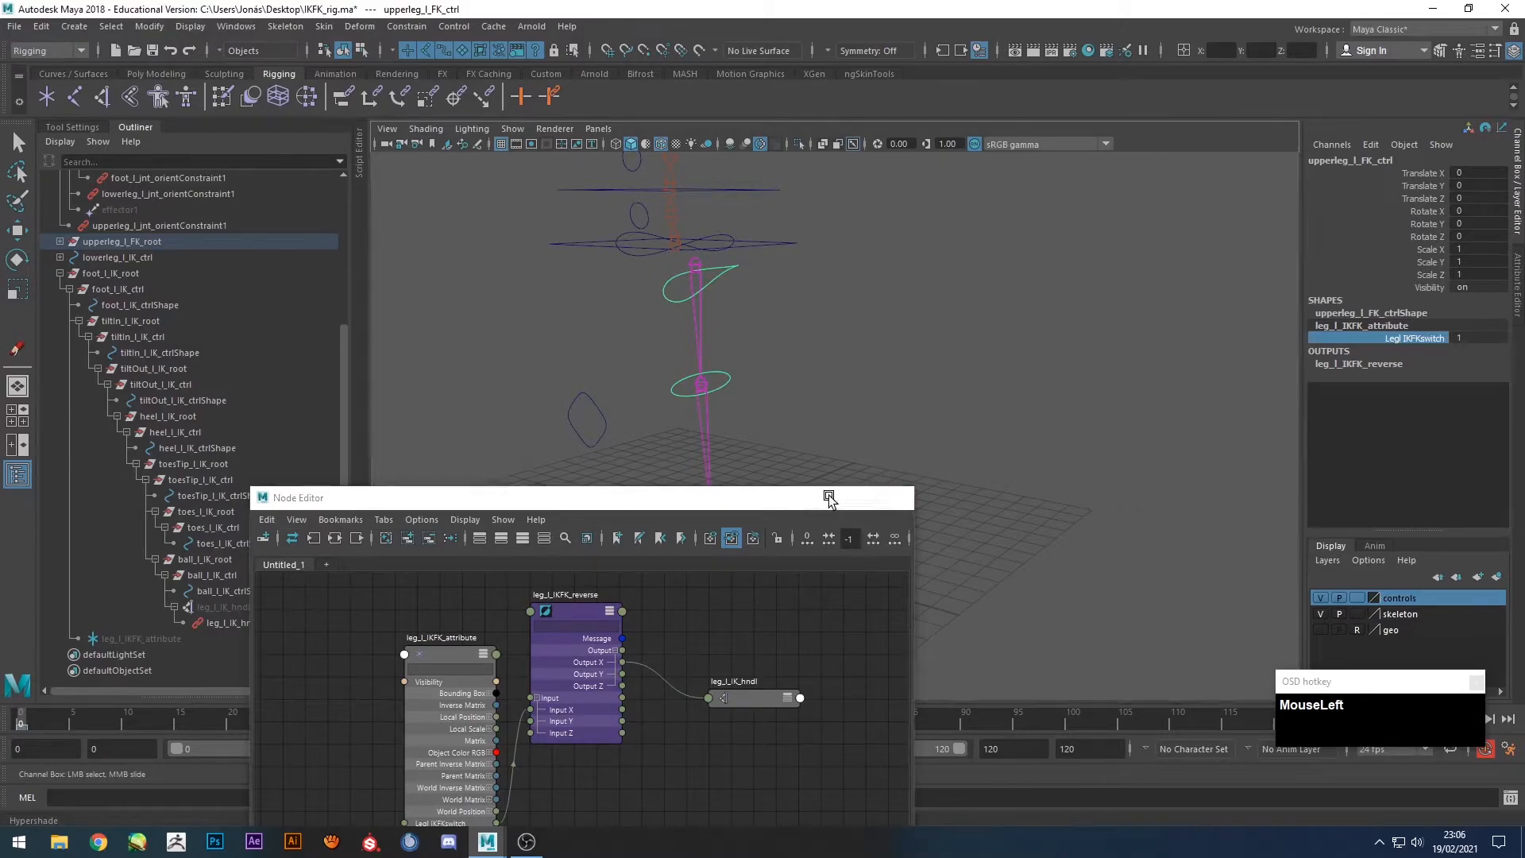
middle_click_drag(1143, 293, 764, 262)
Rotate the left upper leg and lower leg FK controls to test the leg in FK mode.
left_click(722, 290)
key("e")
left_click_drag(730, 339, 765, 230)
left_click(932, 393)
left_click(761, 355)
left_click_drag(769, 370, 836, 479)
left_click(798, 451)
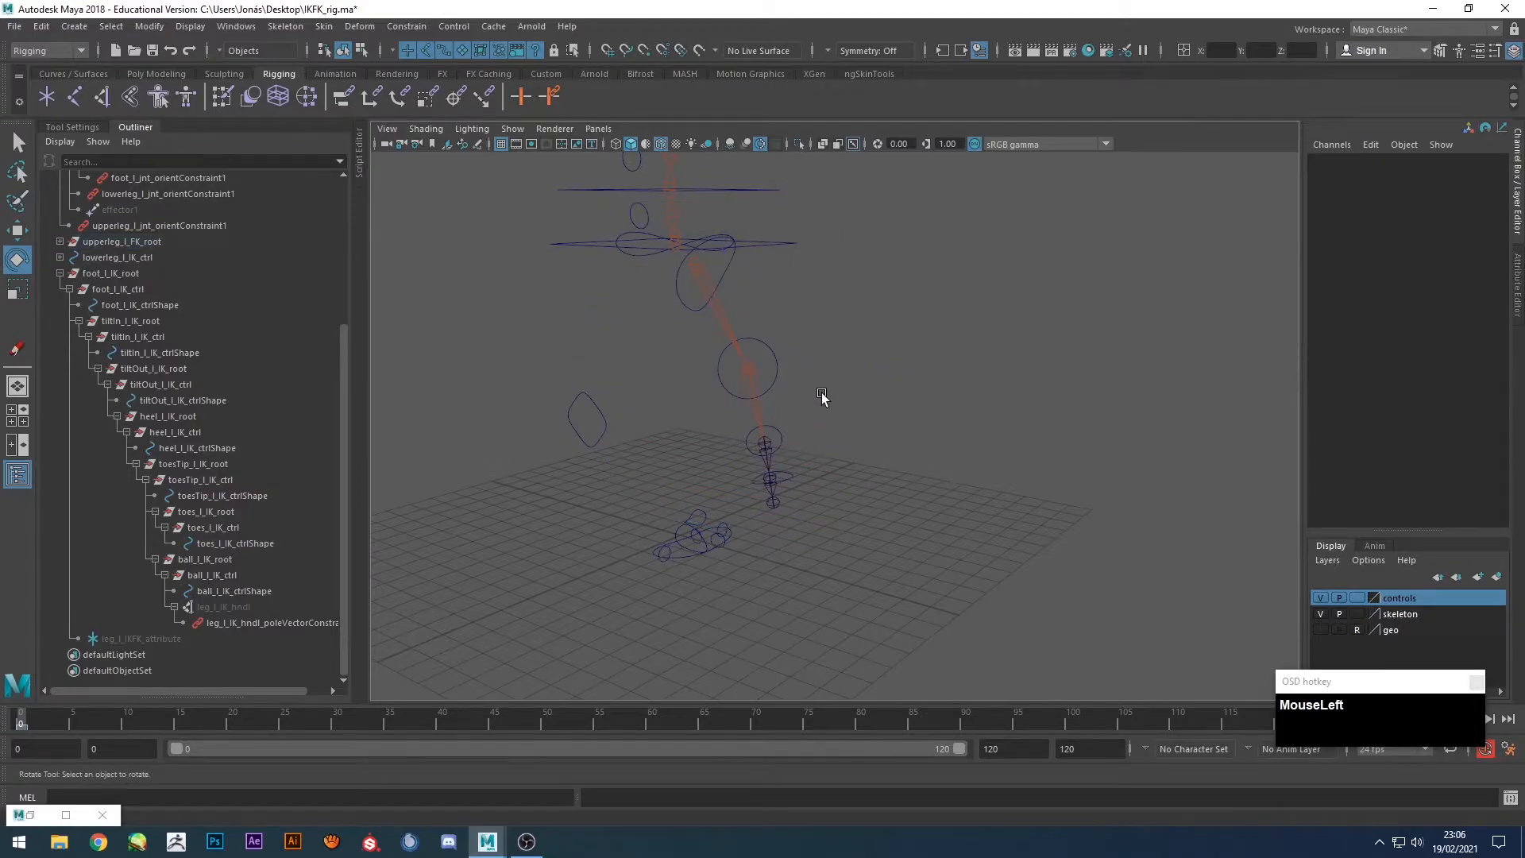
Reset the rotations of the left lower leg and upper leg FK controls to 0.
left_click(778, 357)
key("q")
left_click(732, 273, "shift")
left_click_drag(1478, 236, 1489, 210)
type("0")
key("Return")
Set Legl IKFKswitch to 0 on upperleg_l_FK_ctrl.
left_click(706, 273)
left_click_drag(708, 273, 736, 297)
left_click(1437, 336)
middle_click_drag(1164, 324, 841, 320)
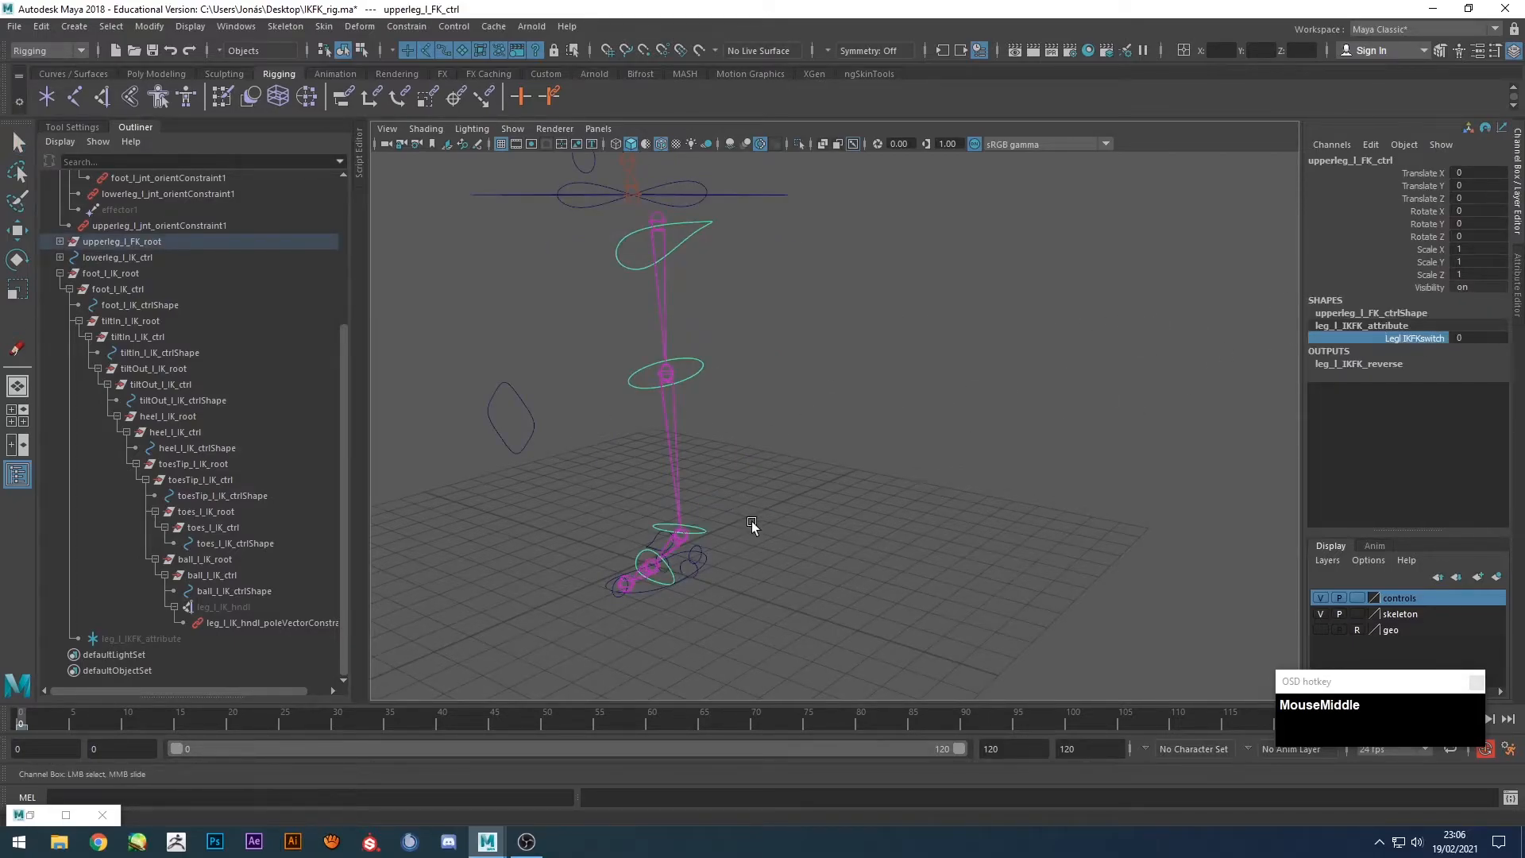
Test the IK leg by moving foot_l_IK_ctrl and lowerleg_l_IK_ctrl, and undo the moves.
left_click(674, 586)
left_click_drag(676, 590, 721, 602, "alt")
key("w")
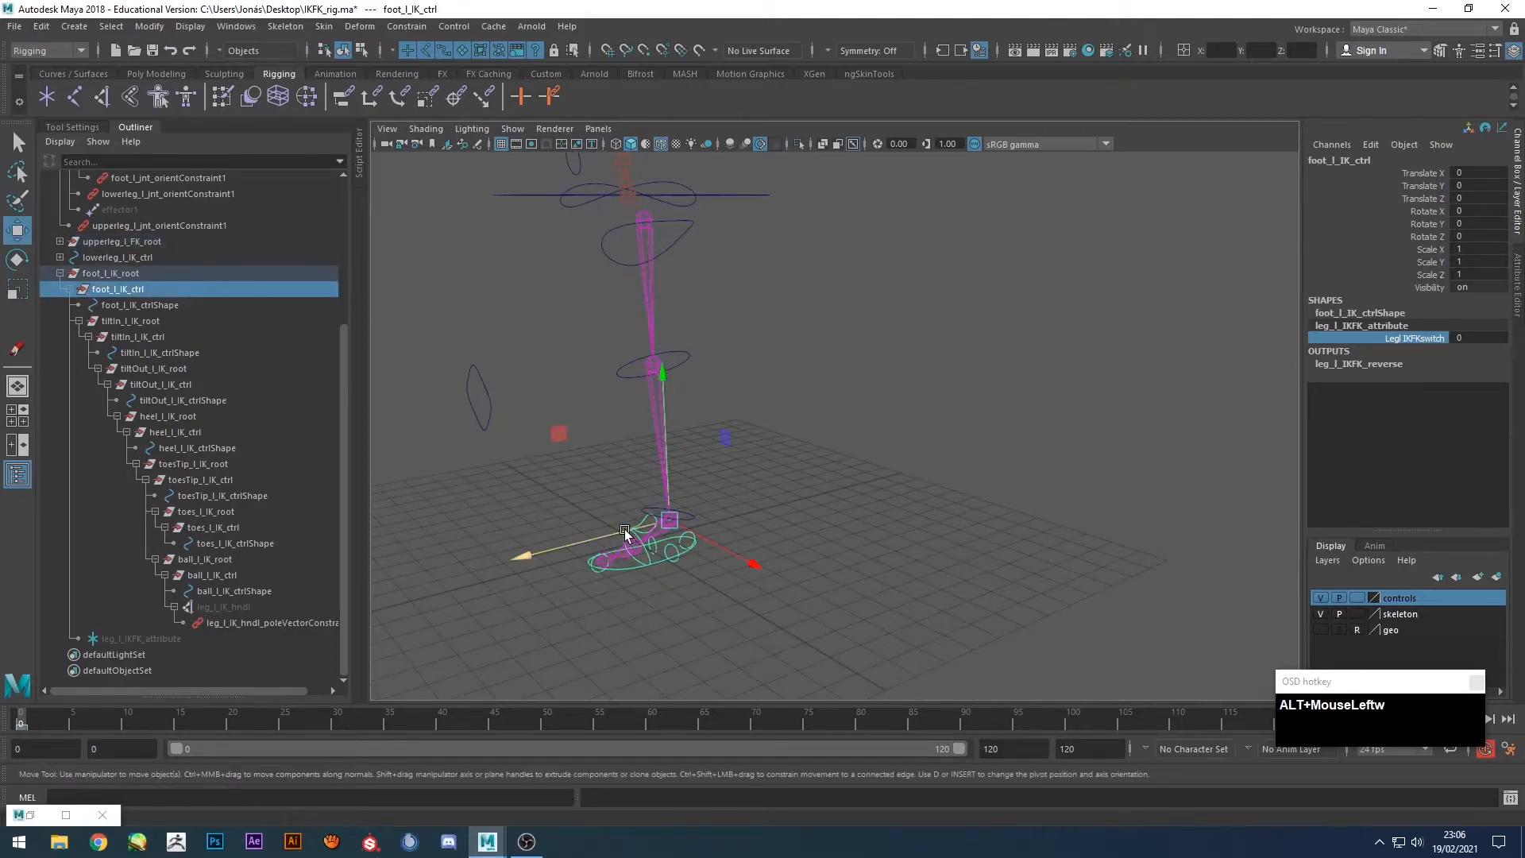
left_click_drag(567, 436, 591, 468, "alt")
mouse_move(489, 446)
left_mouse_down()
mouse_move(464, 451)
mouse_move(508, 454)
left_mouse_up()
key("ctrl+z")
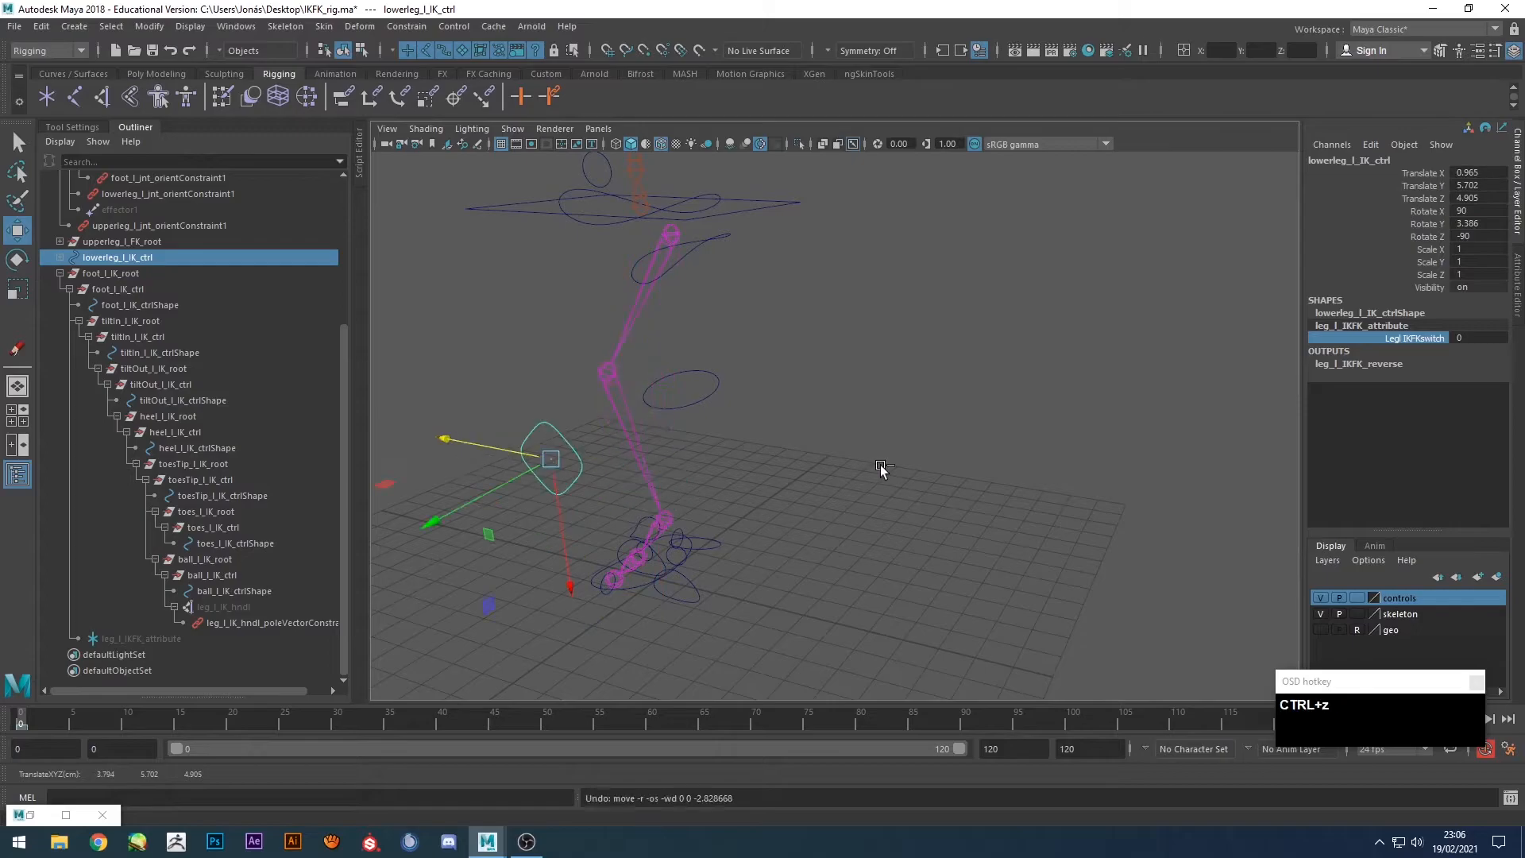
key("ctrl+z")
key("ctrl+z")
left_click_drag(884, 467, 921, 473, "alt")
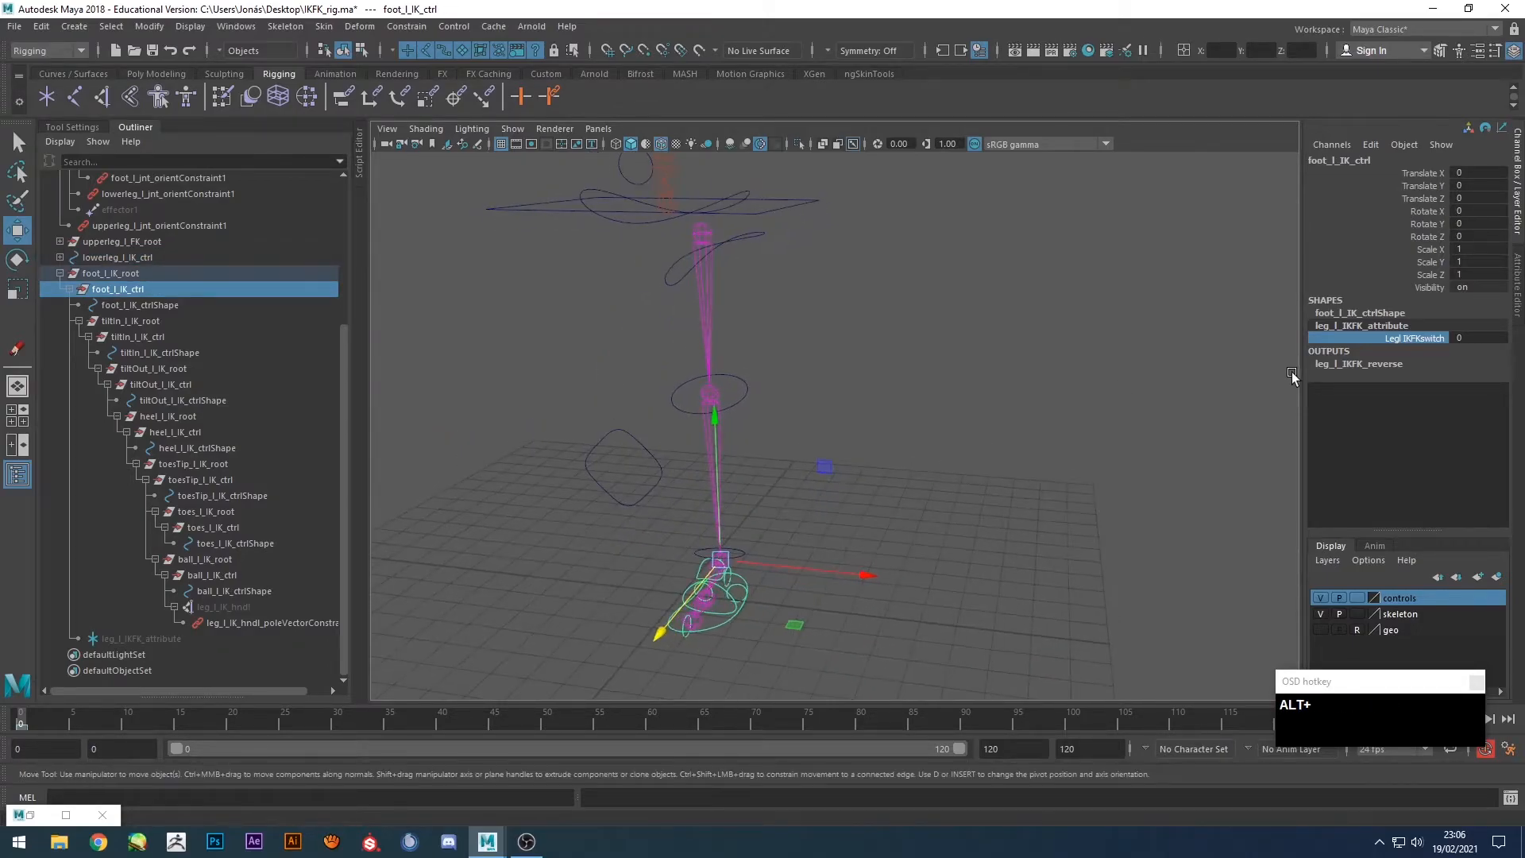
Try rotating upperleg_l_FK_ctrl while the leg is in IK mode, and undo the rotation.
left_click(735, 242)
key("e")
left_click_drag(755, 307, 768, 243)
key("ctrl+z")
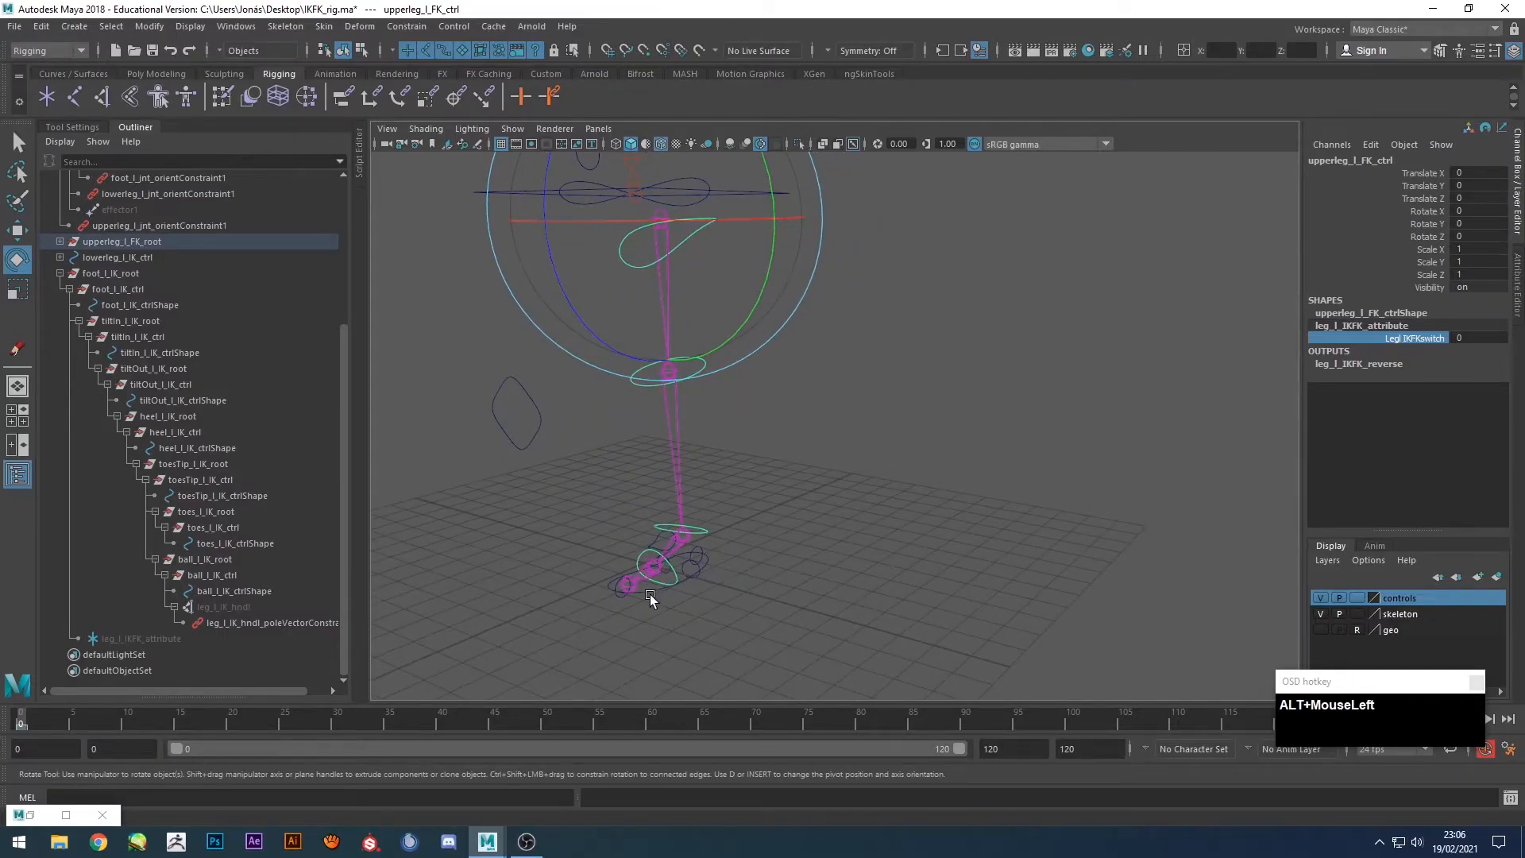
Set Legl IKFKswitch to 1 on foot_l_IK_ctrl.
left_click(650, 594)
left_click(649, 589)
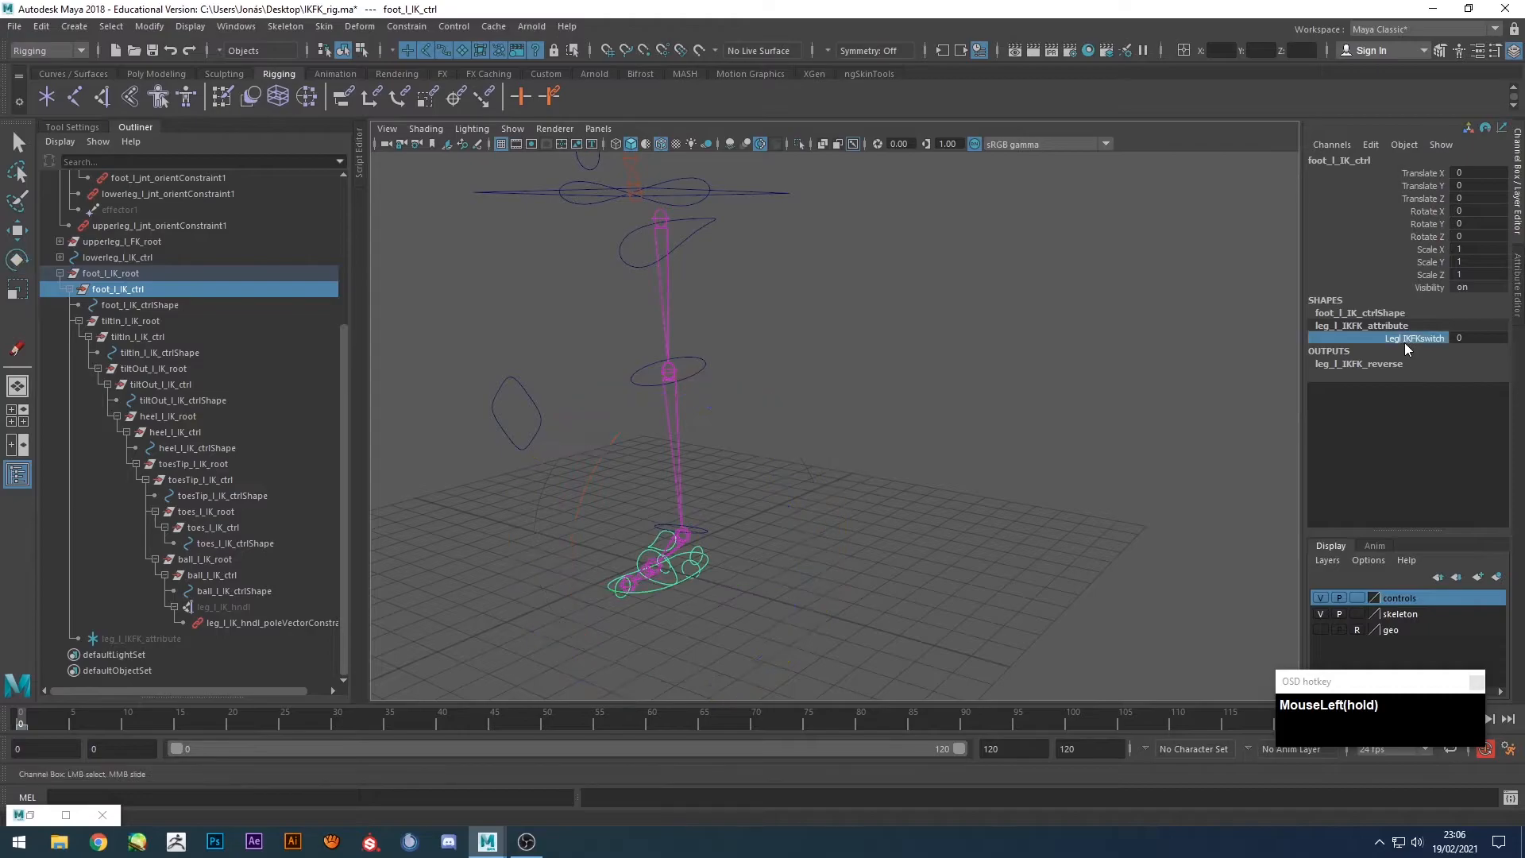
middle_click_drag(1113, 333, 1187, 338)
Try moving foot_l_IK_ctrl while the leg is in FK mode, and undo the move.
left_click(651, 594)
key("w")
left_click_drag(565, 425, 530, 356)
key("ctrl+z")
key("ctrl+z")
left_click_drag(708, 503, 793, 509, "alt")
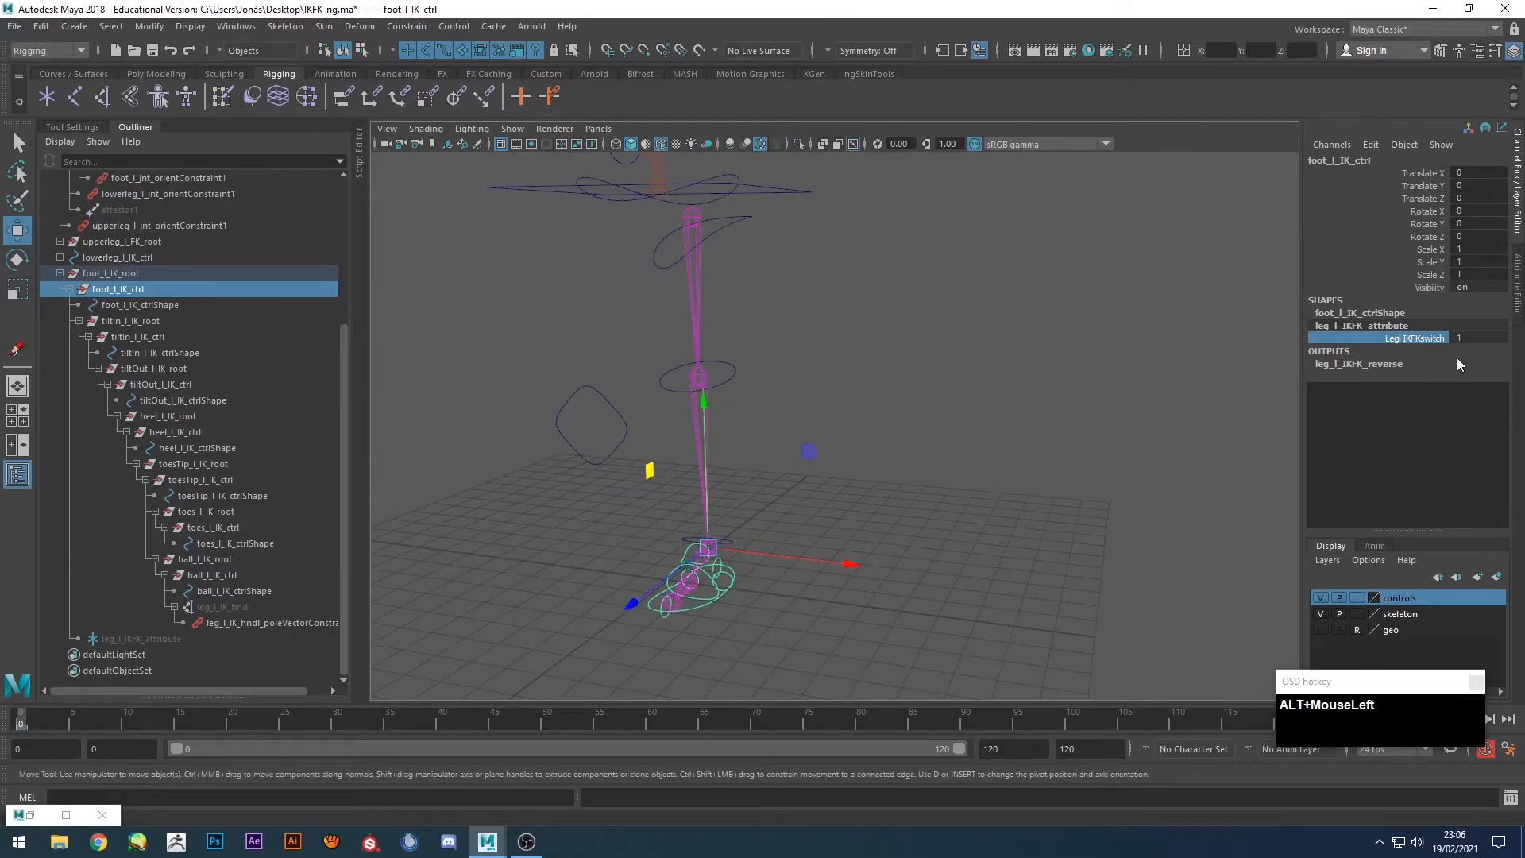
Set Legl IKFKswitch to 0 on foot_l_IK_ctrl and frame the left leg in the viewport.
middle_click_drag(1197, 336, 842, 361)
left_click_drag(958, 445, 623, 254, "alt")
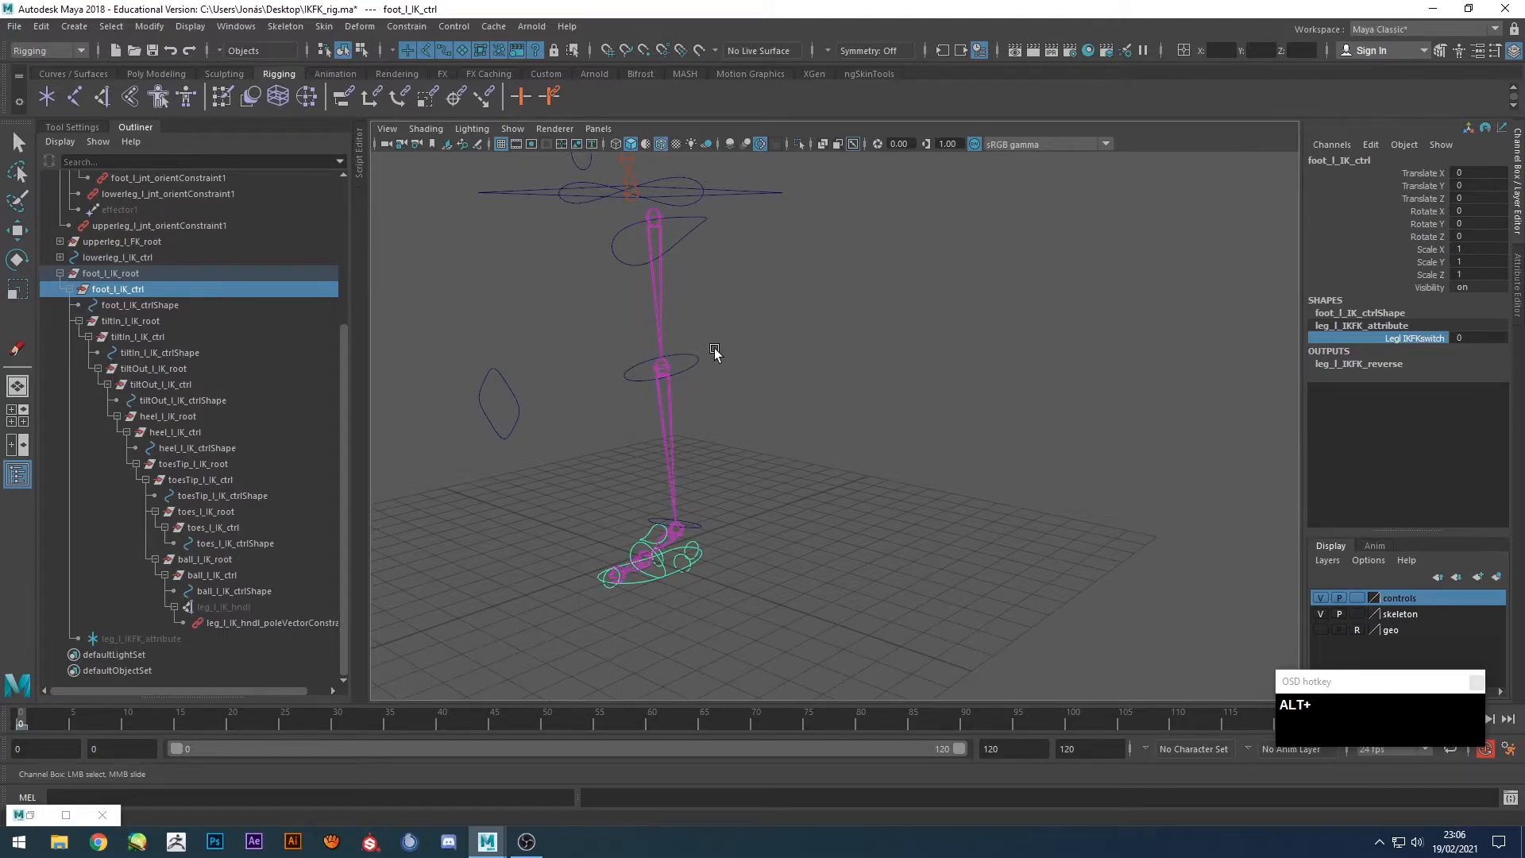
middle_click_drag(715, 402, 769, 360, "alt")
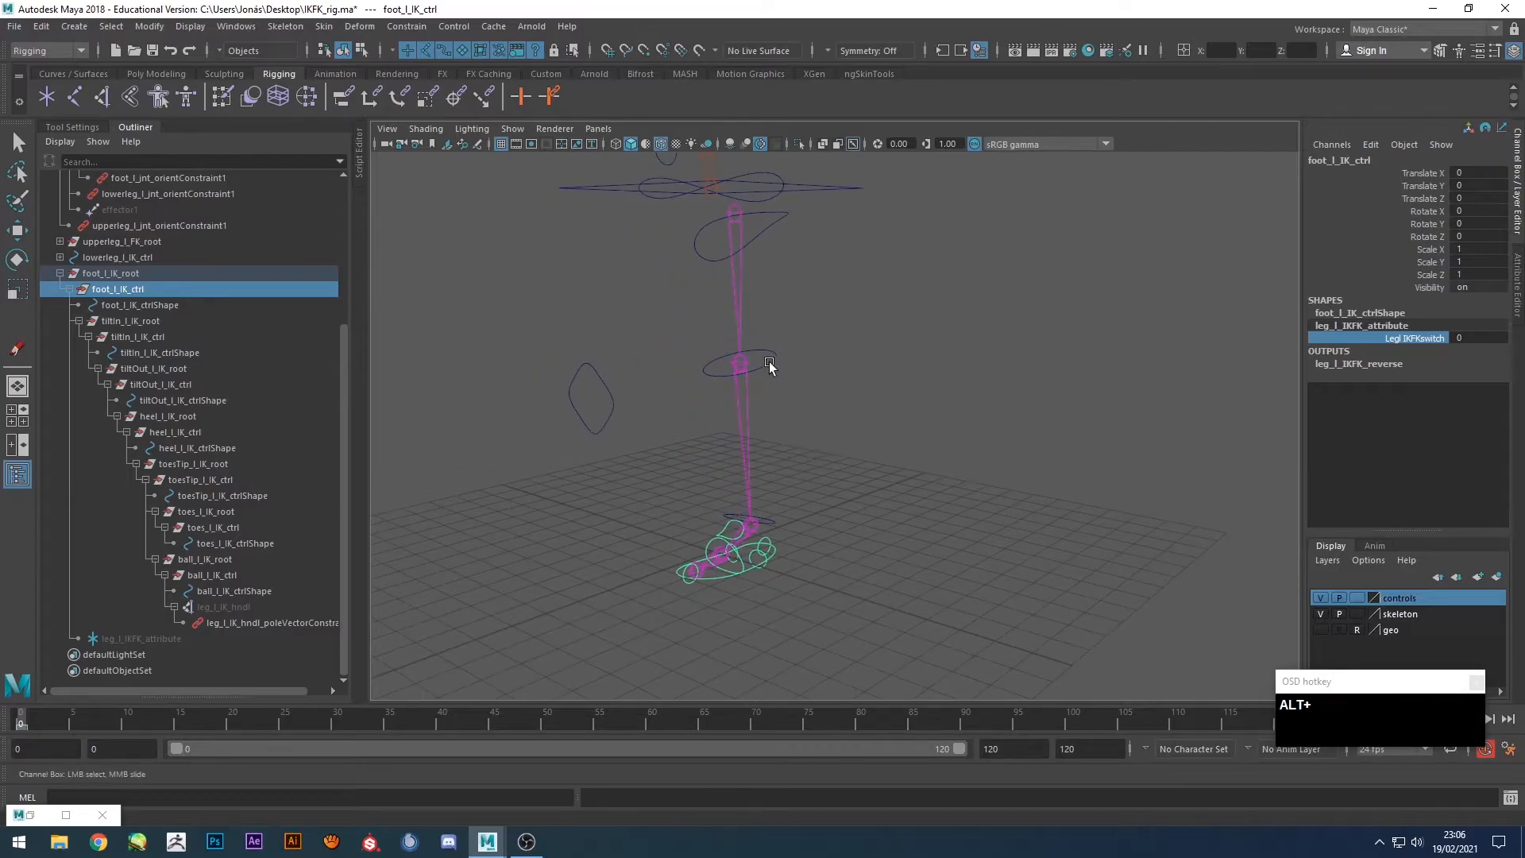
Hide upperleg_l_FK_ctrl with its child controls and show them again.
left_click(770, 238)
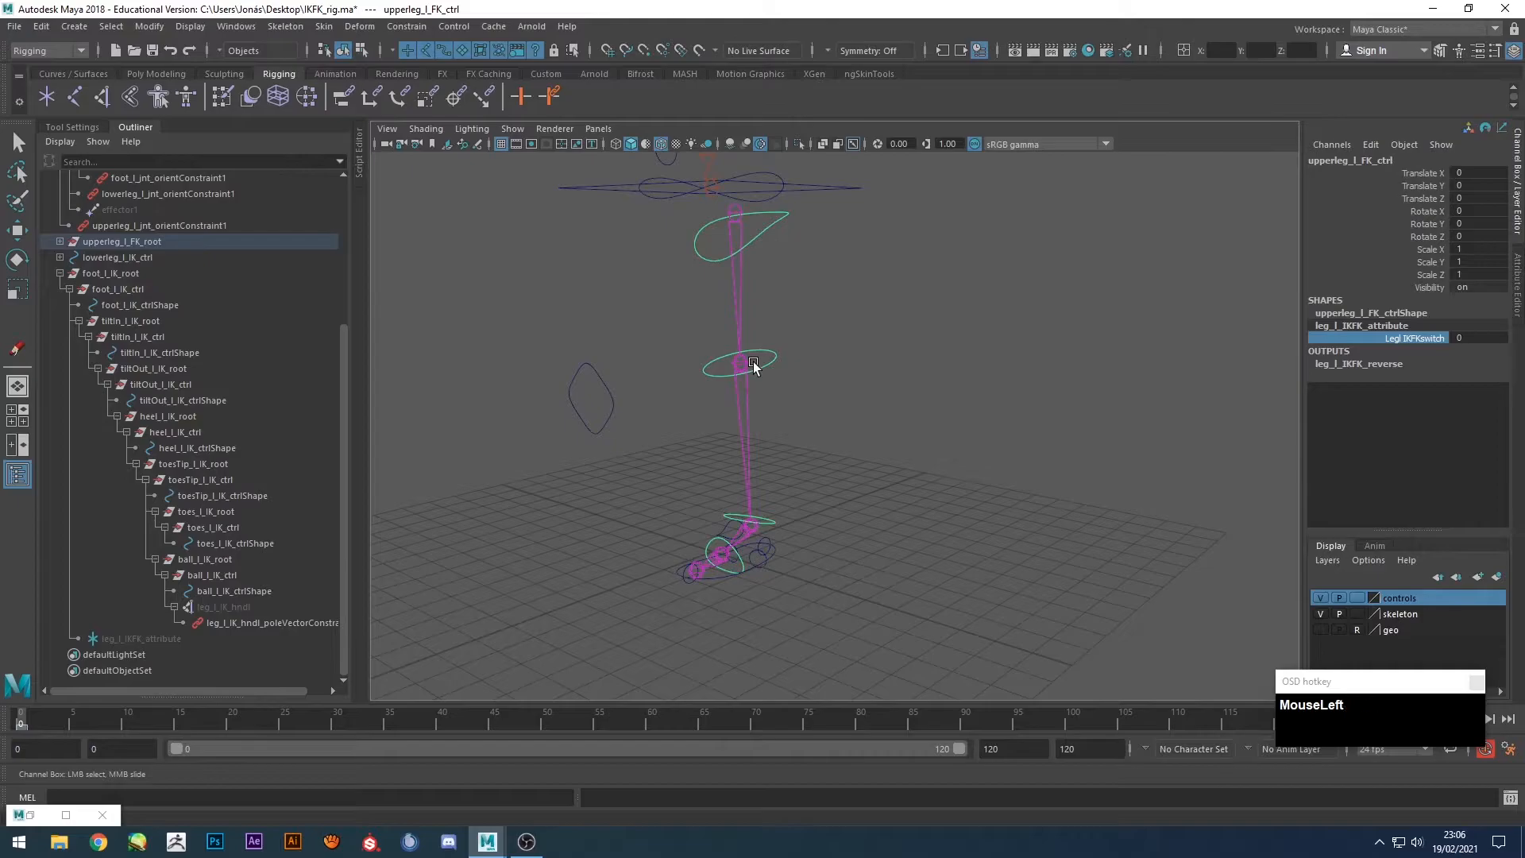
key("h")
key("h")
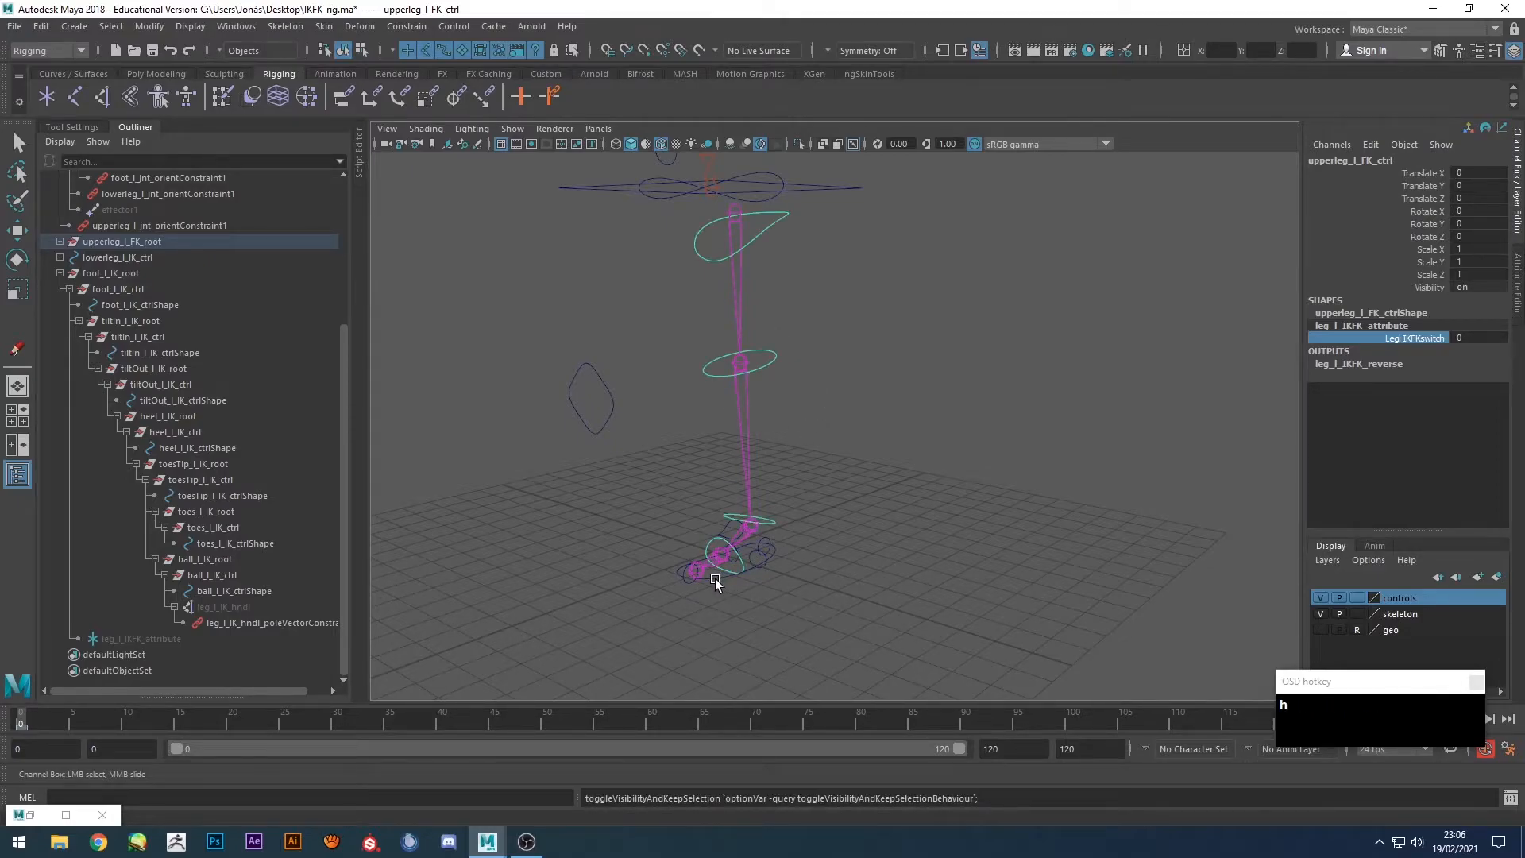
Select foot_l_IK_ctrl and lowerleg_l_IK_ctrl and turn off the display of shape nodes in the Outliner.
left_click(714, 578)
left_click(612, 401, "shift")
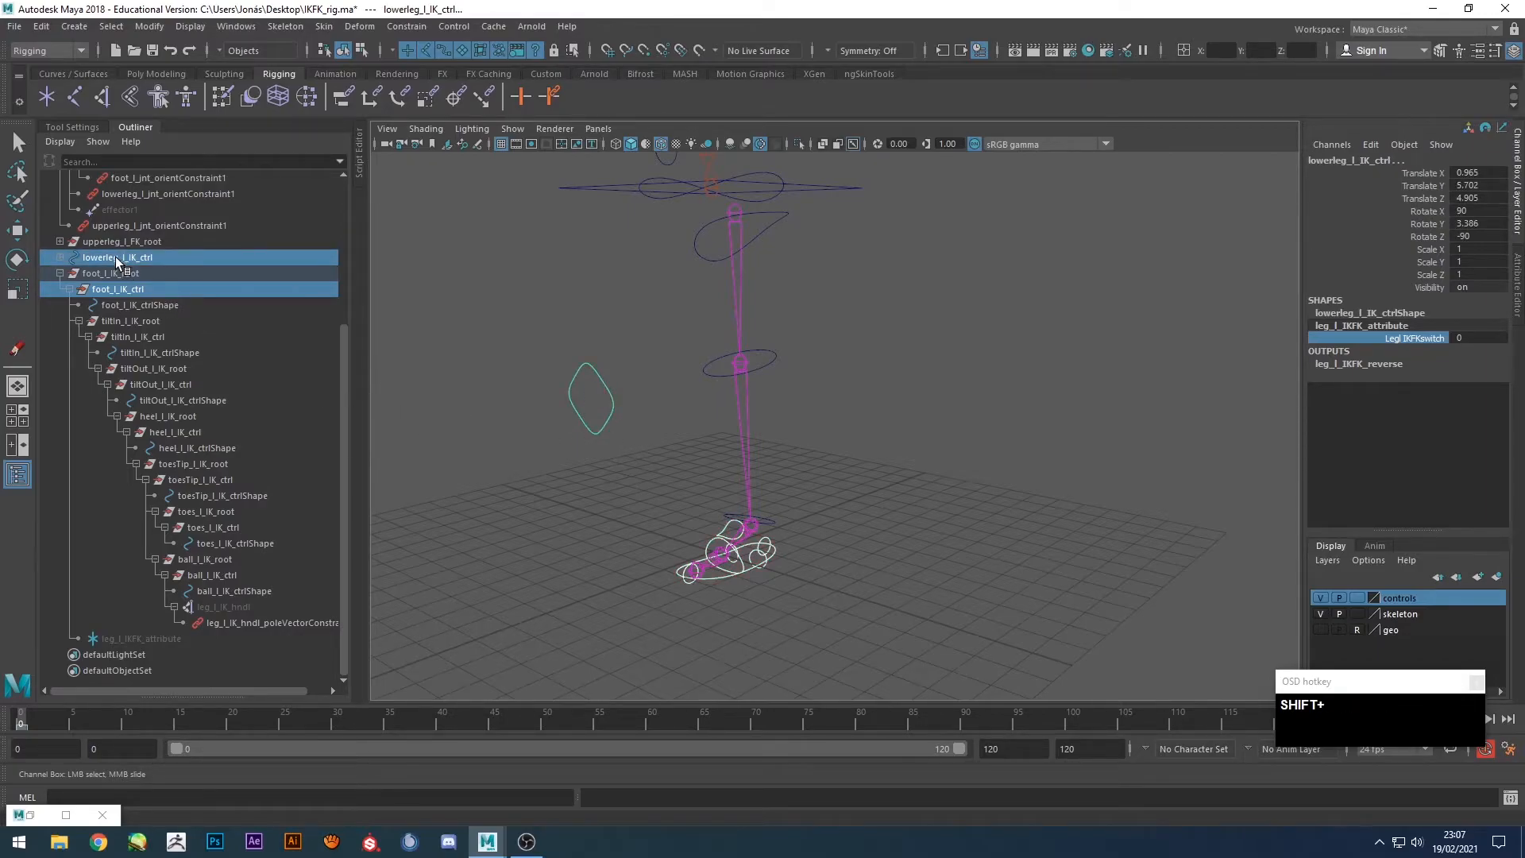
left_click(56, 141)
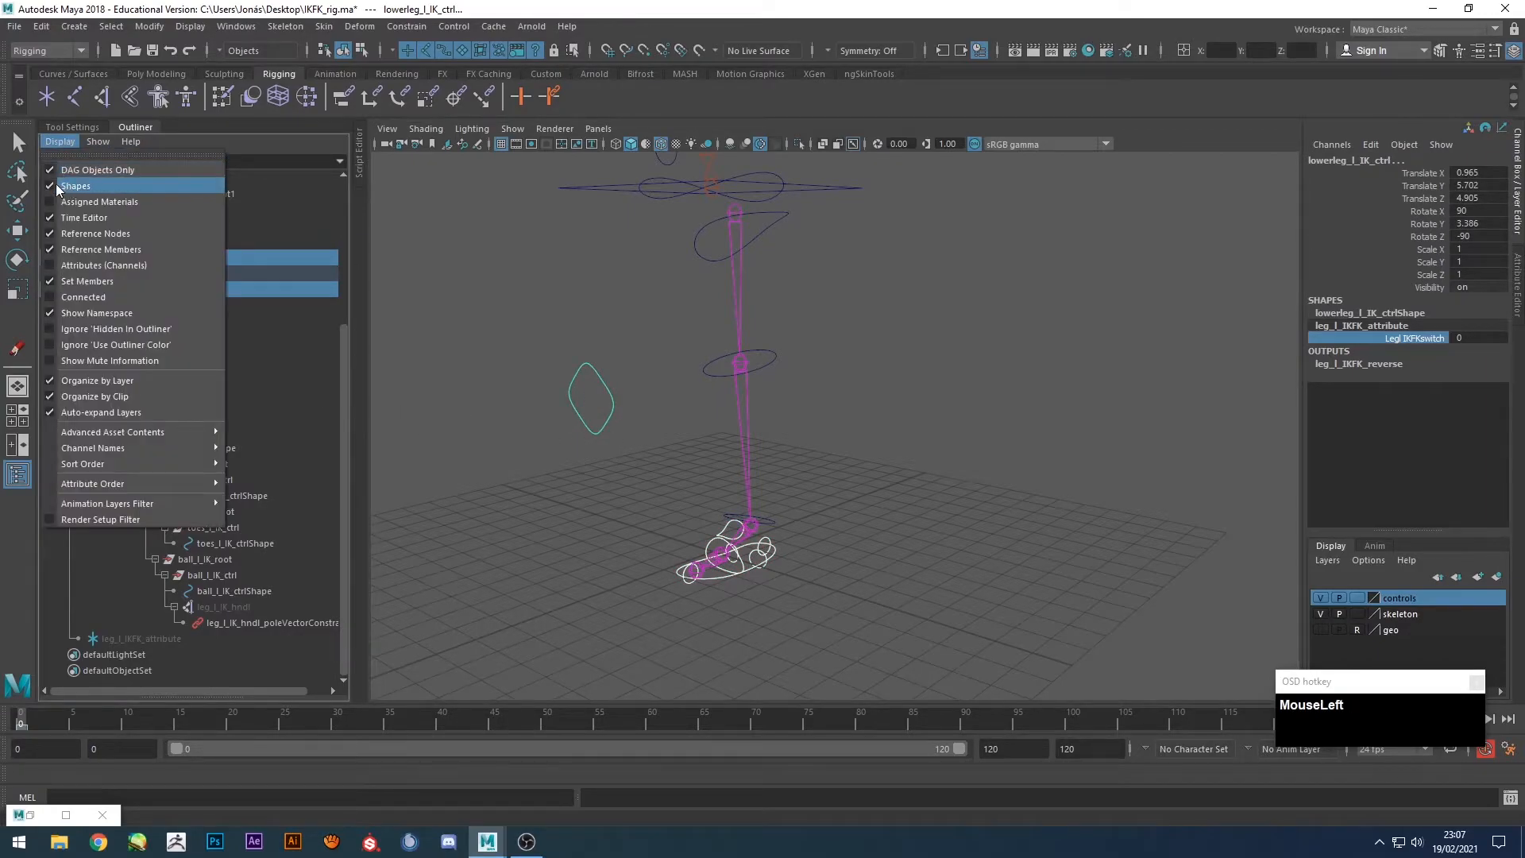
left_click(55, 185)
Add a parent root group to lowerleg_l_IK_ctrl with the custom shelf script to zero out the control's transforms.
left_click(121, 372)
left_click(116, 385)
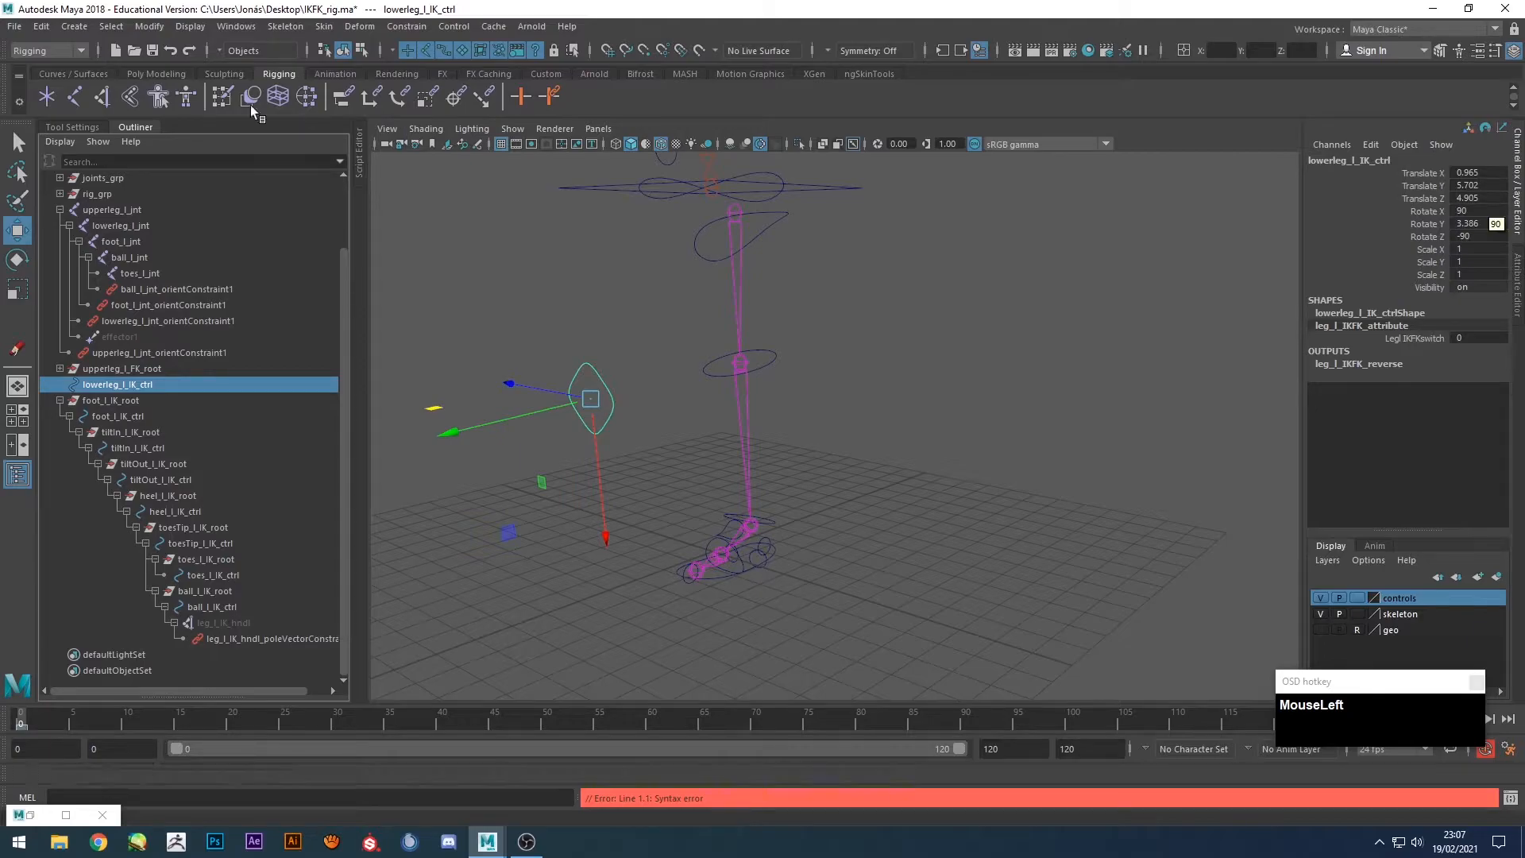
left_click(155, 74)
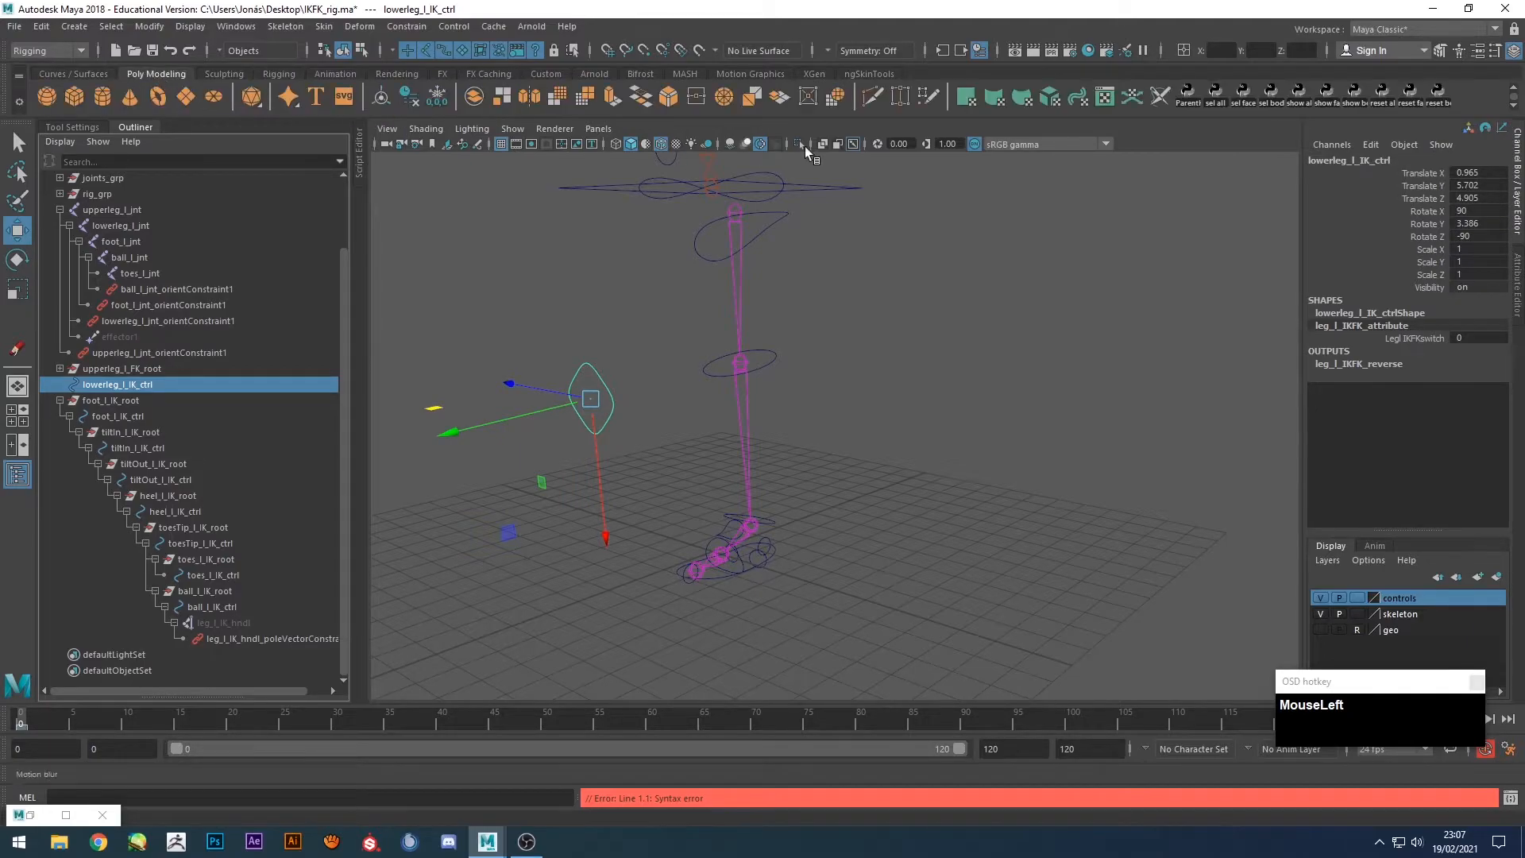
left_click(1185, 94)
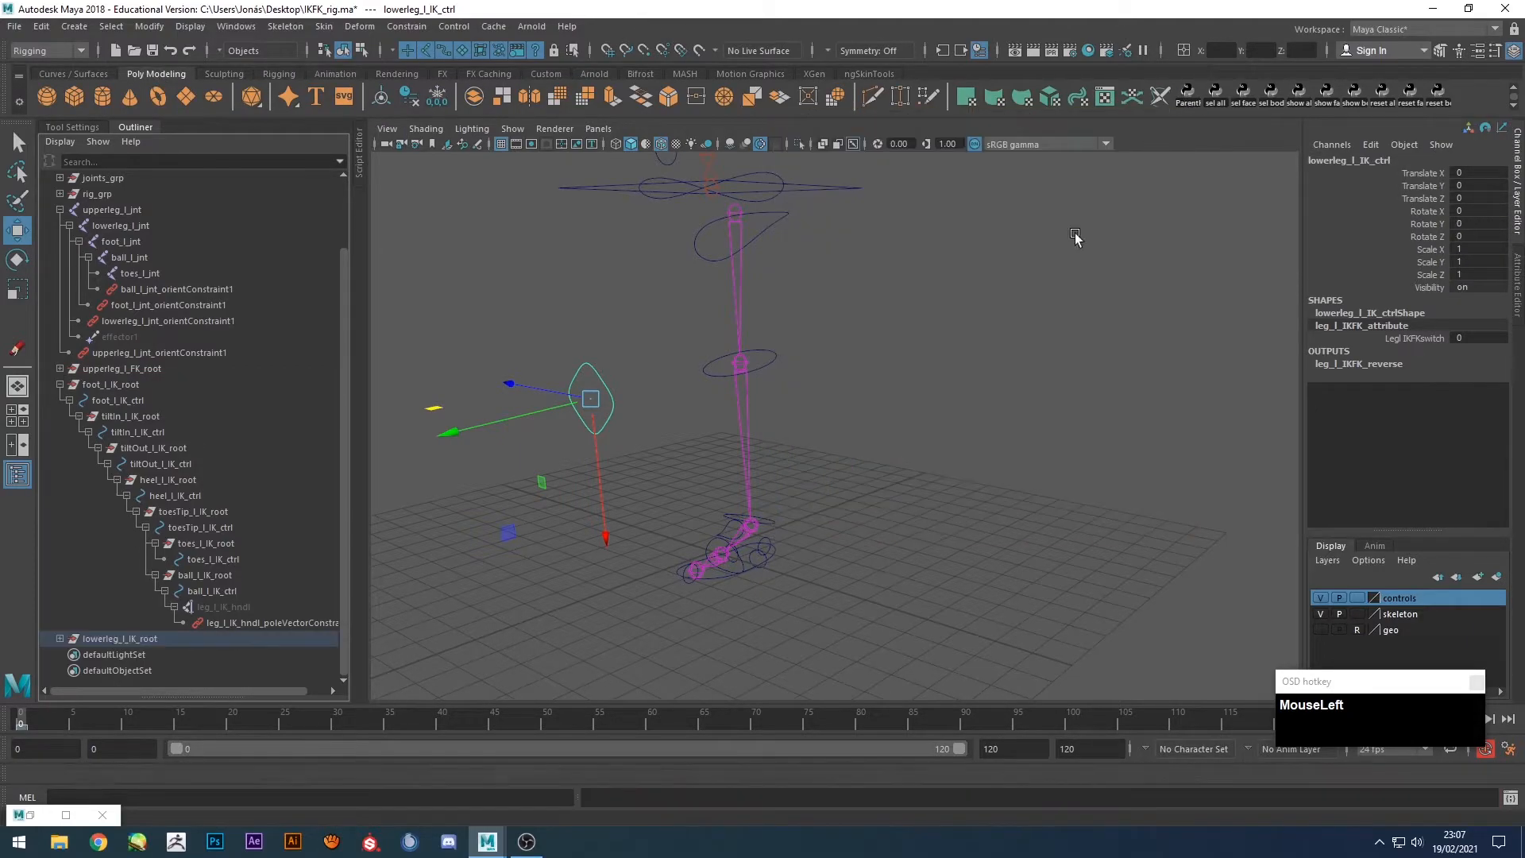
left_click(650, 399)
left_click(582, 430)
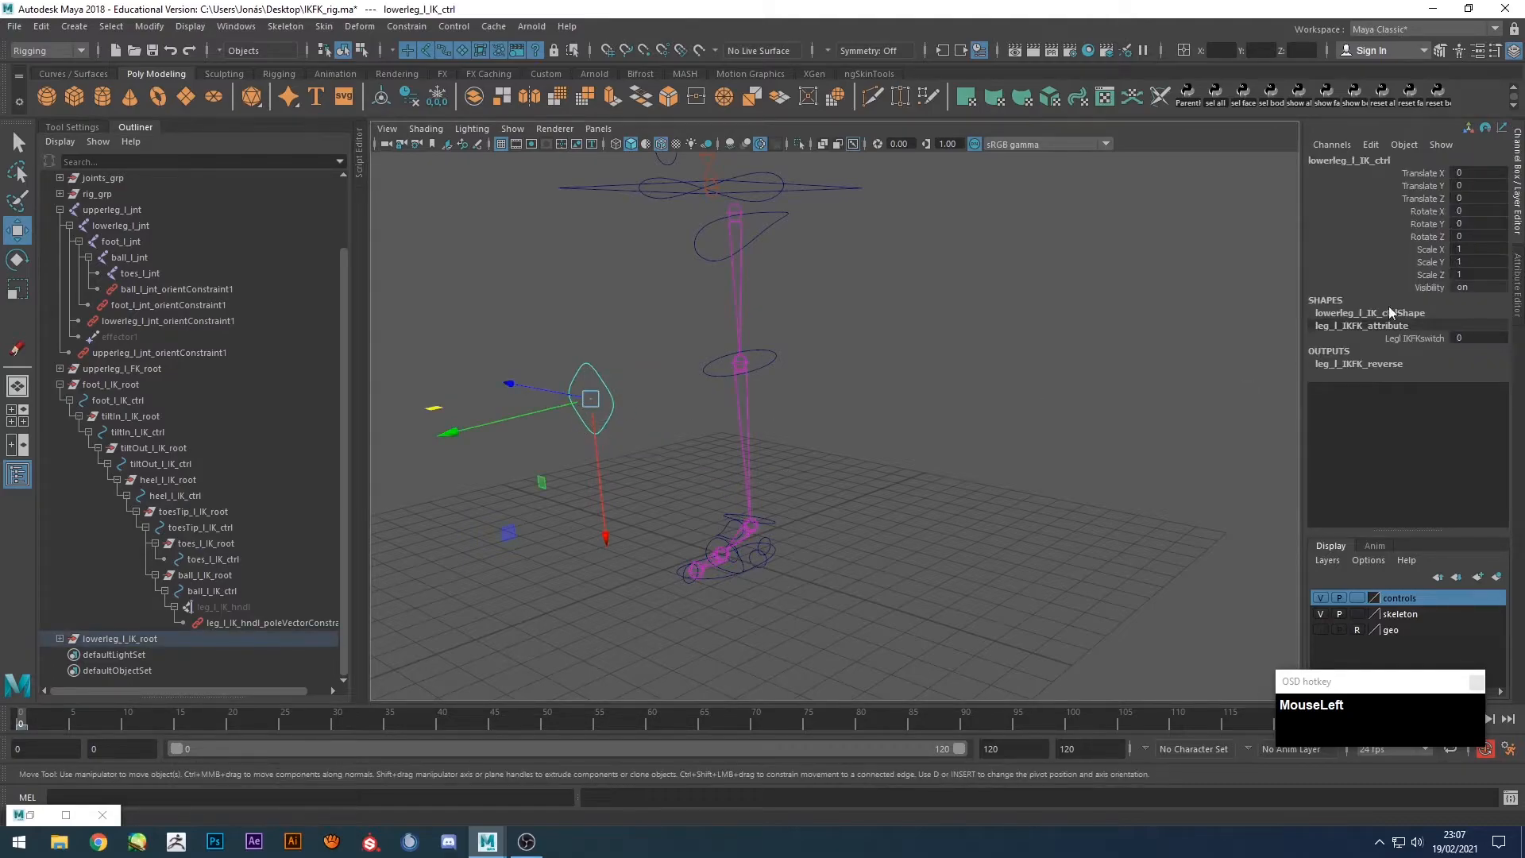
Load lowerleg_l_IK_ctrl, foot_l_IK_ctrl and upperleg_l_FK_ctrl into the Node Editor graph beside the IK/FK attribute and reverse nodes.
left_click(970, 477)
left_click_drag(970, 476, 868, 498, "alt")
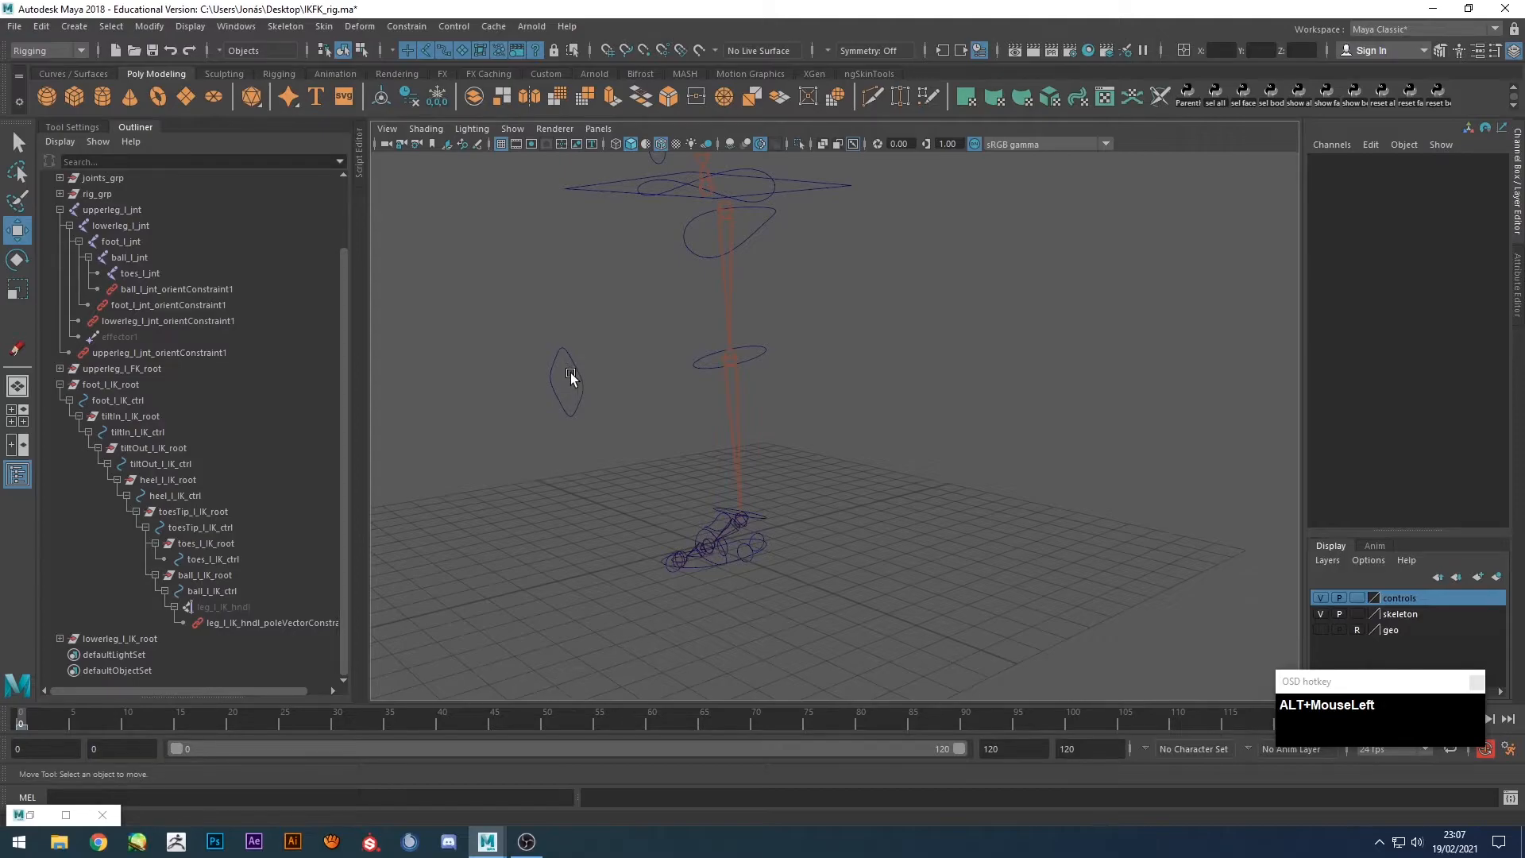
left_click(586, 405)
left_click(694, 579, "shift")
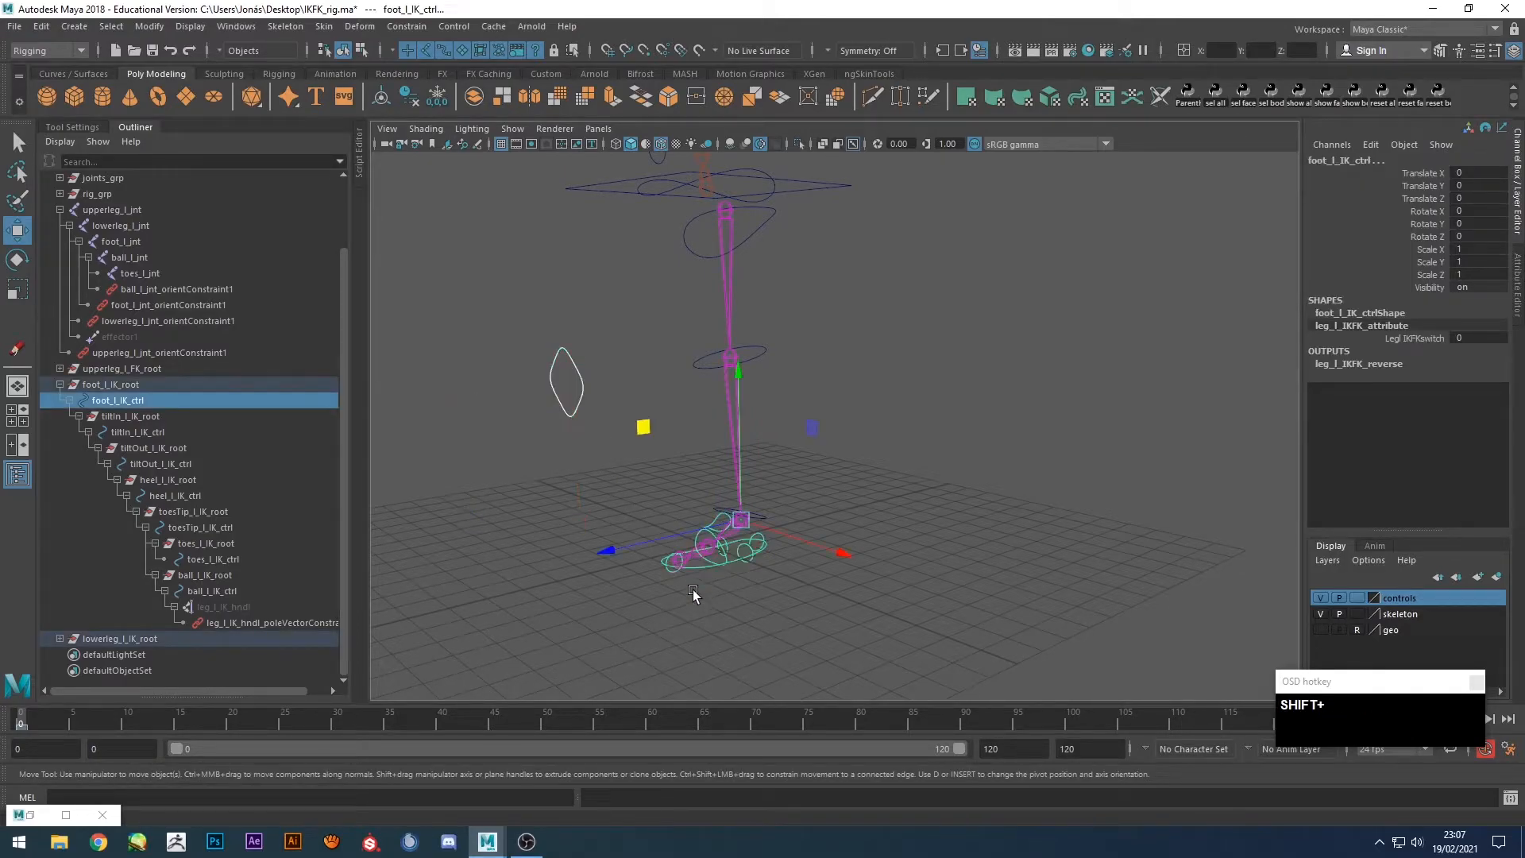
left_click(778, 233, "shift")
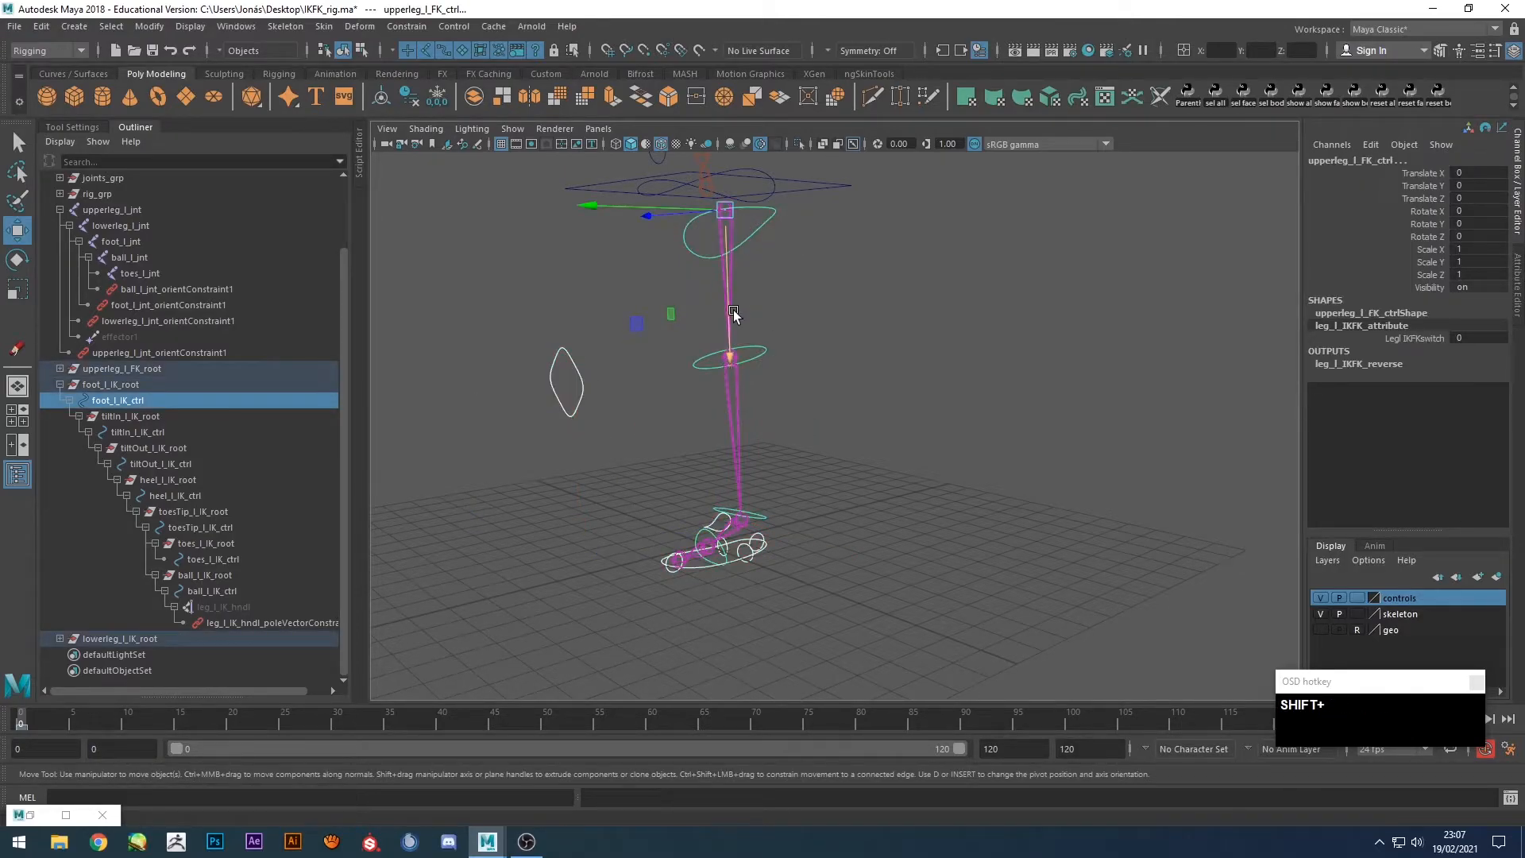
left_click(31, 818)
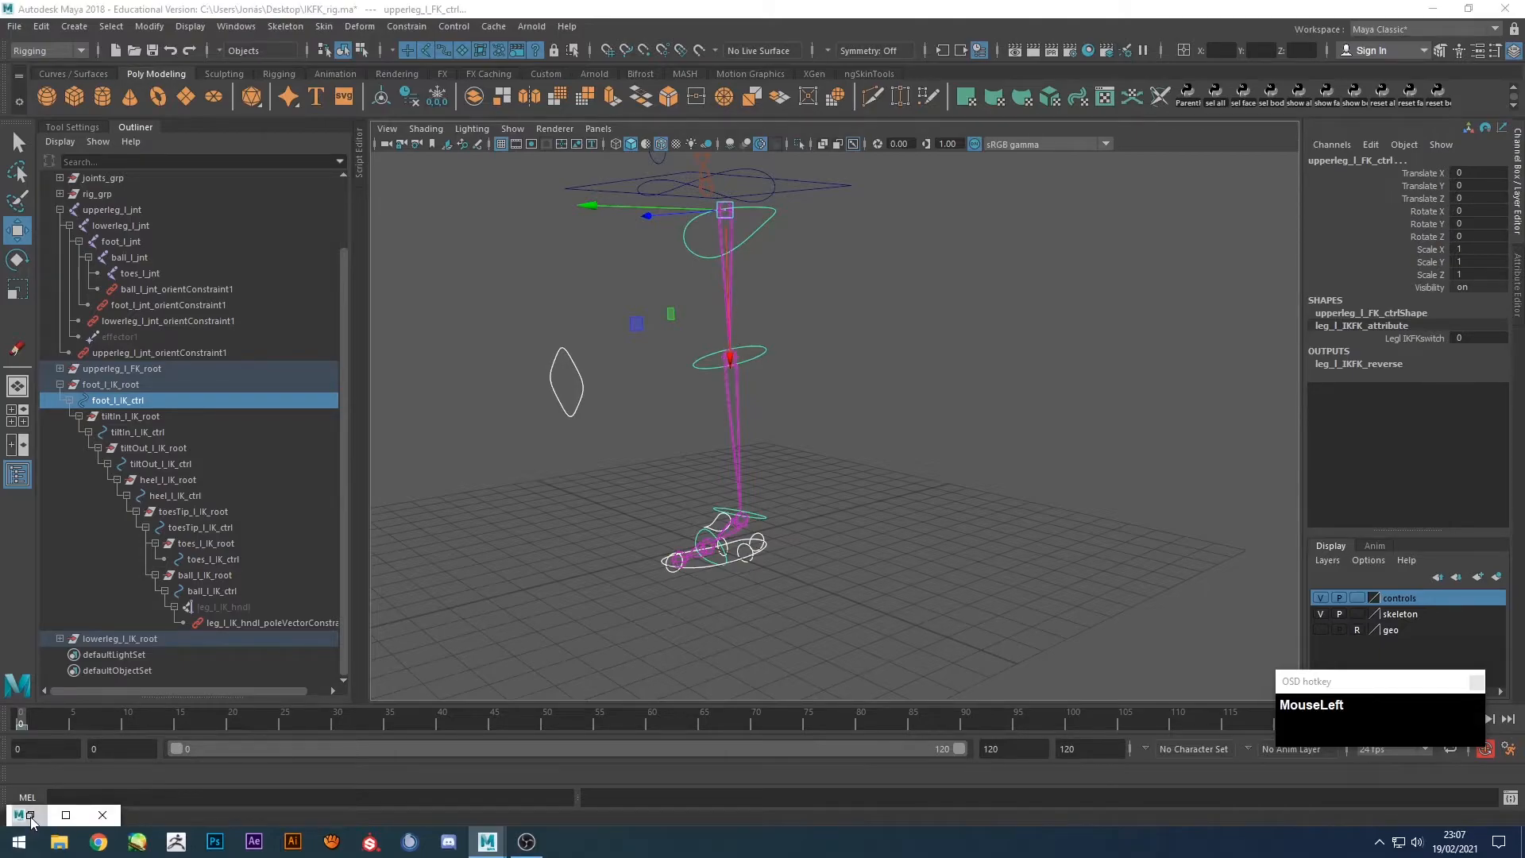
left_click_drag(736, 401, 1094, 216)
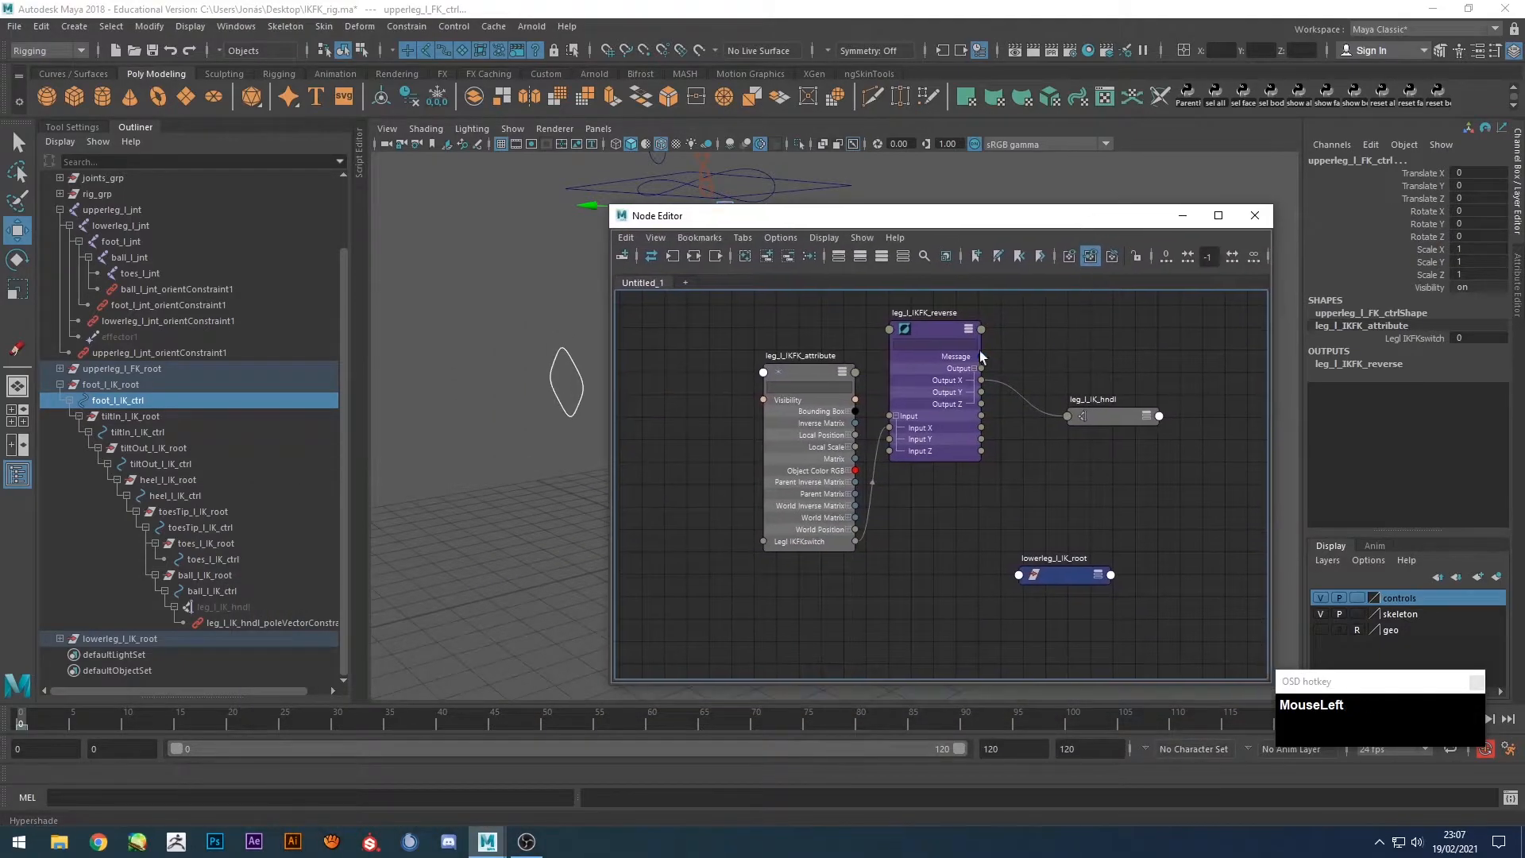
left_click(767, 255)
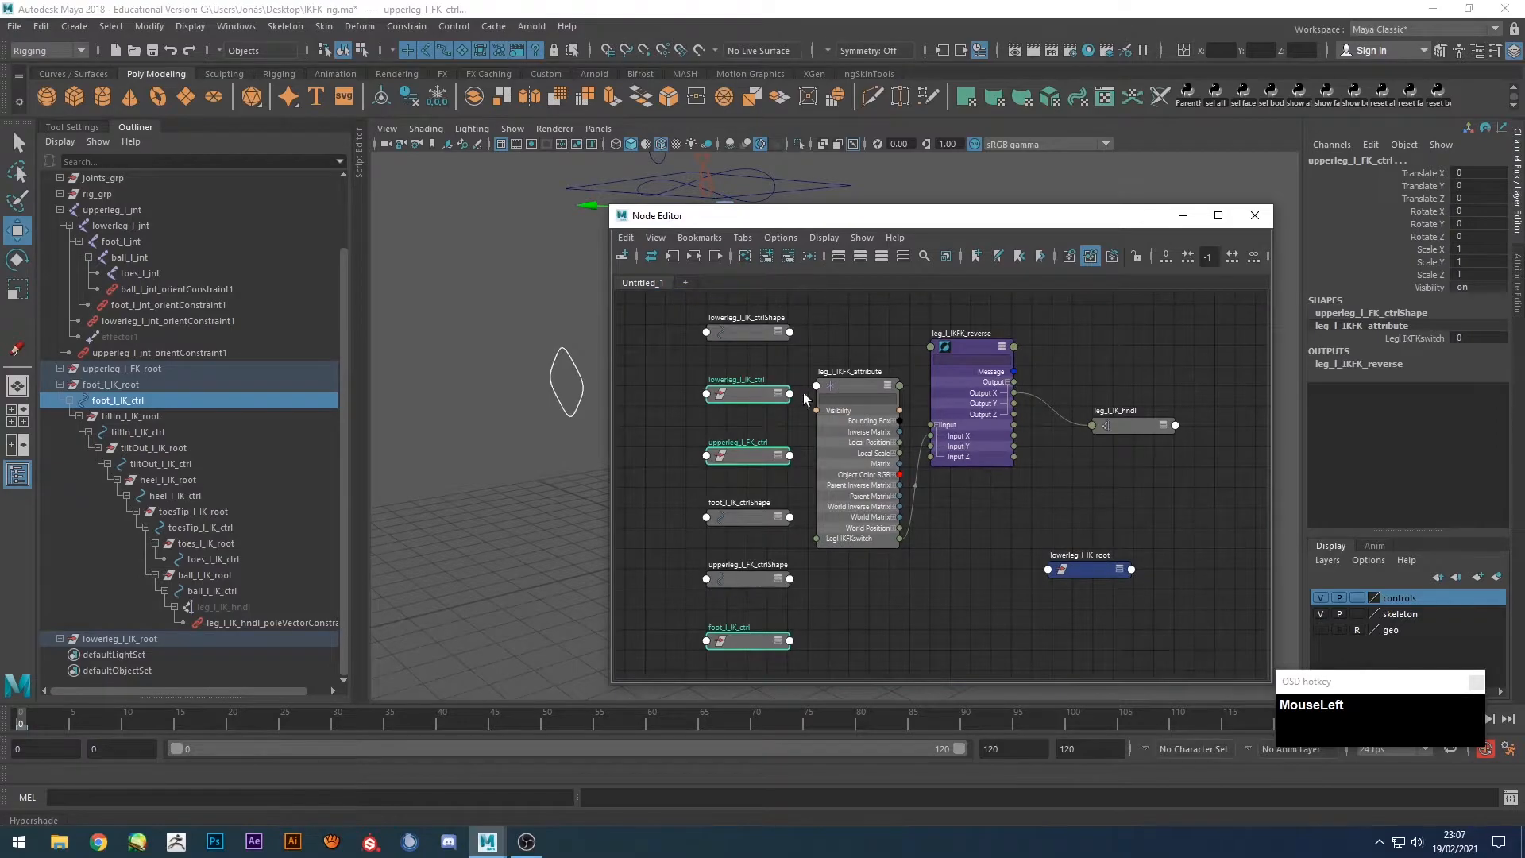
Separate the three control nodes and remove the control shapes, leg_l_IK_hndl and lowerleg_l_IK_root from the graph.
left_click_drag(760, 400, 1191, 352)
left_click_drag(721, 616, 715, 342)
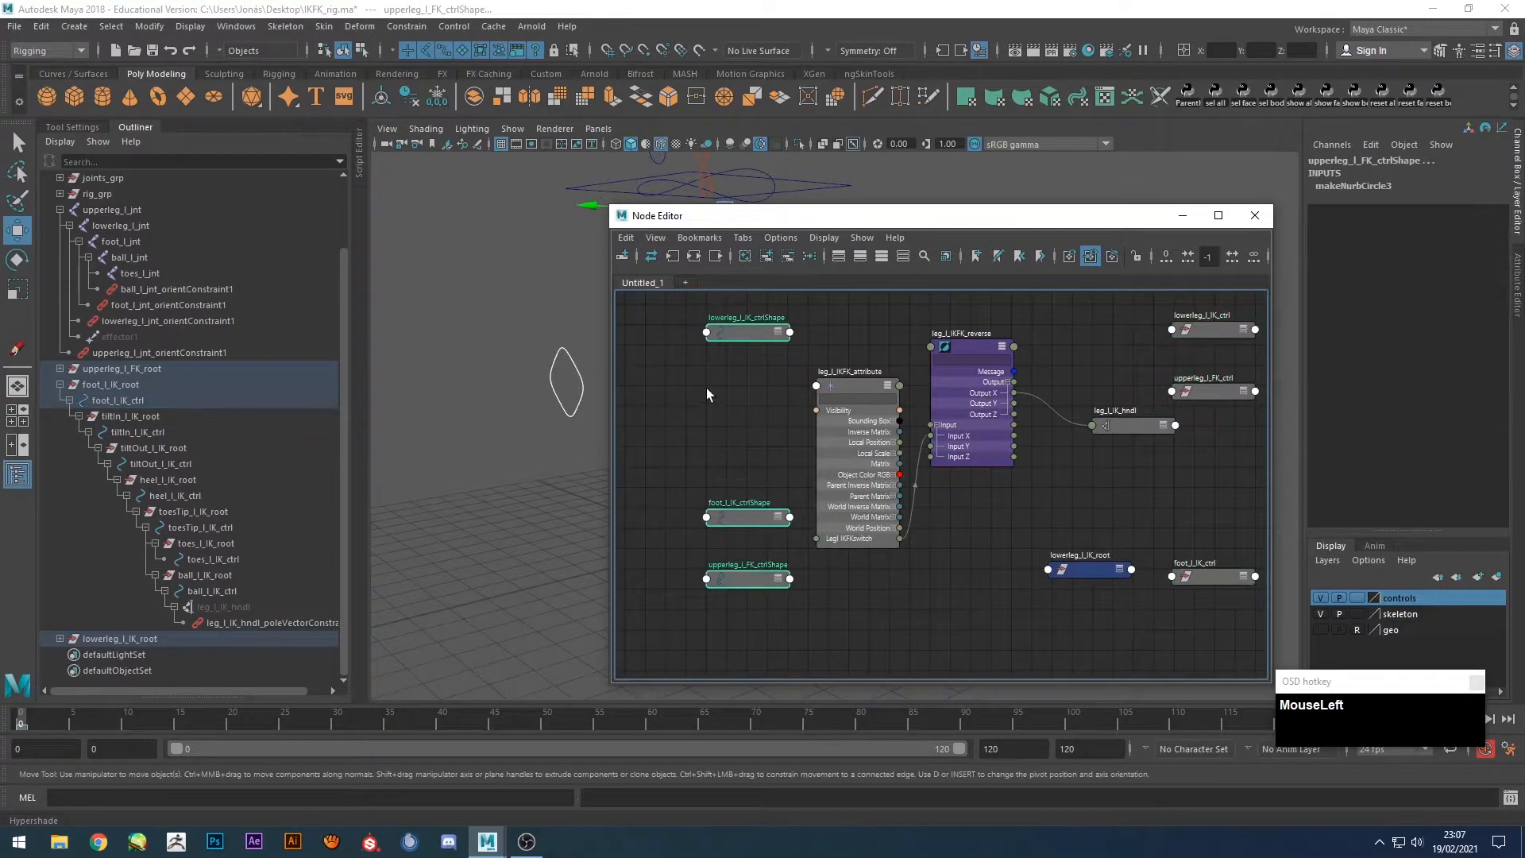
left_click(787, 257)
middle_click_drag(1026, 457, 932, 456, "alt")
left_click_drag(1022, 397, 1017, 466)
left_click(791, 259)
left_click_drag(988, 568, 955, 546)
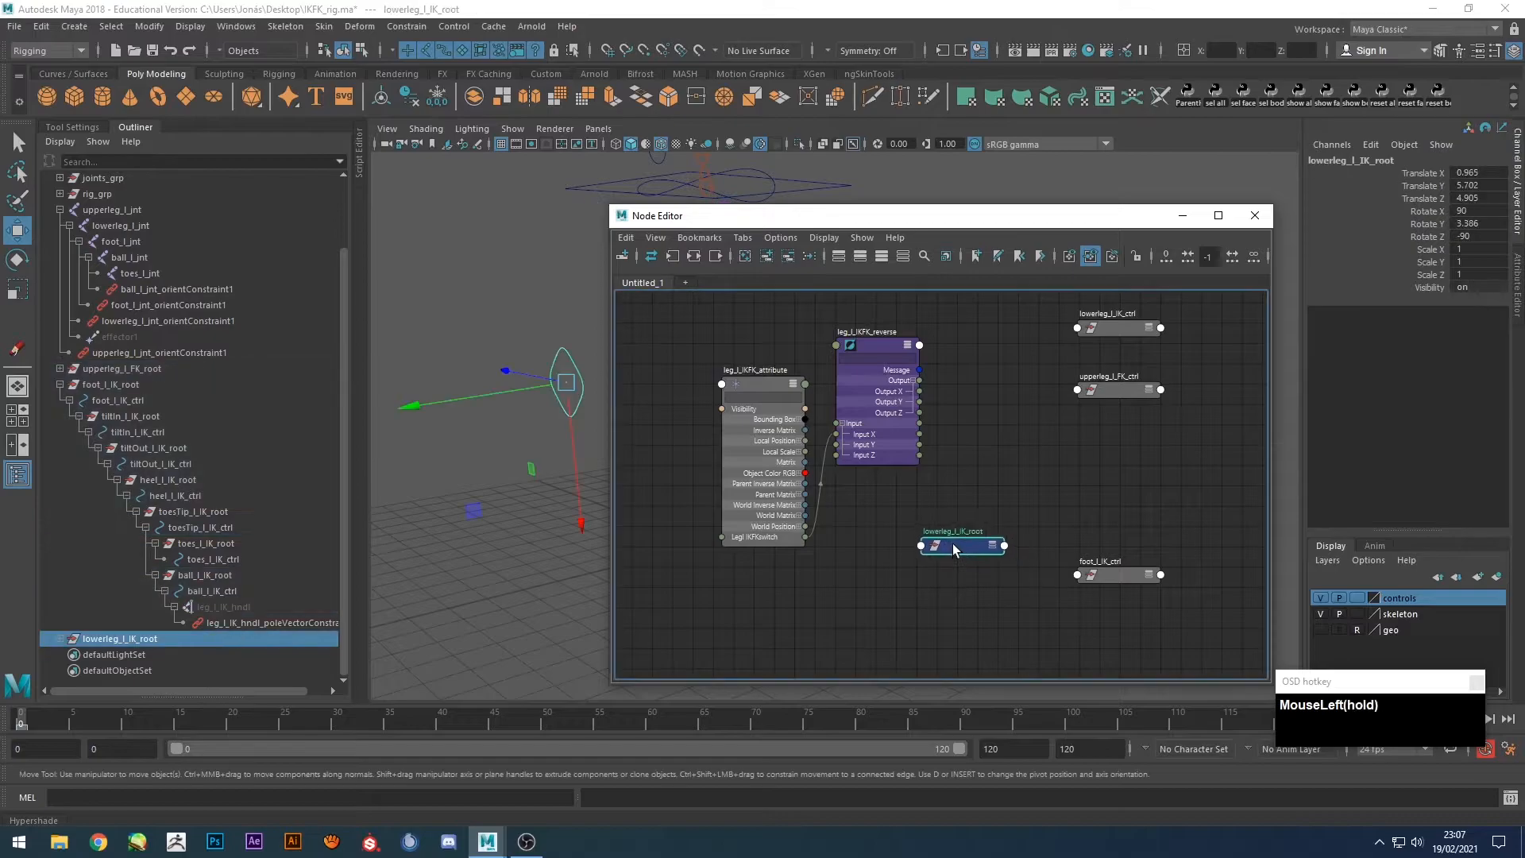
left_click(788, 255)
middle_click_drag(1020, 454, 1000, 467, "alt")
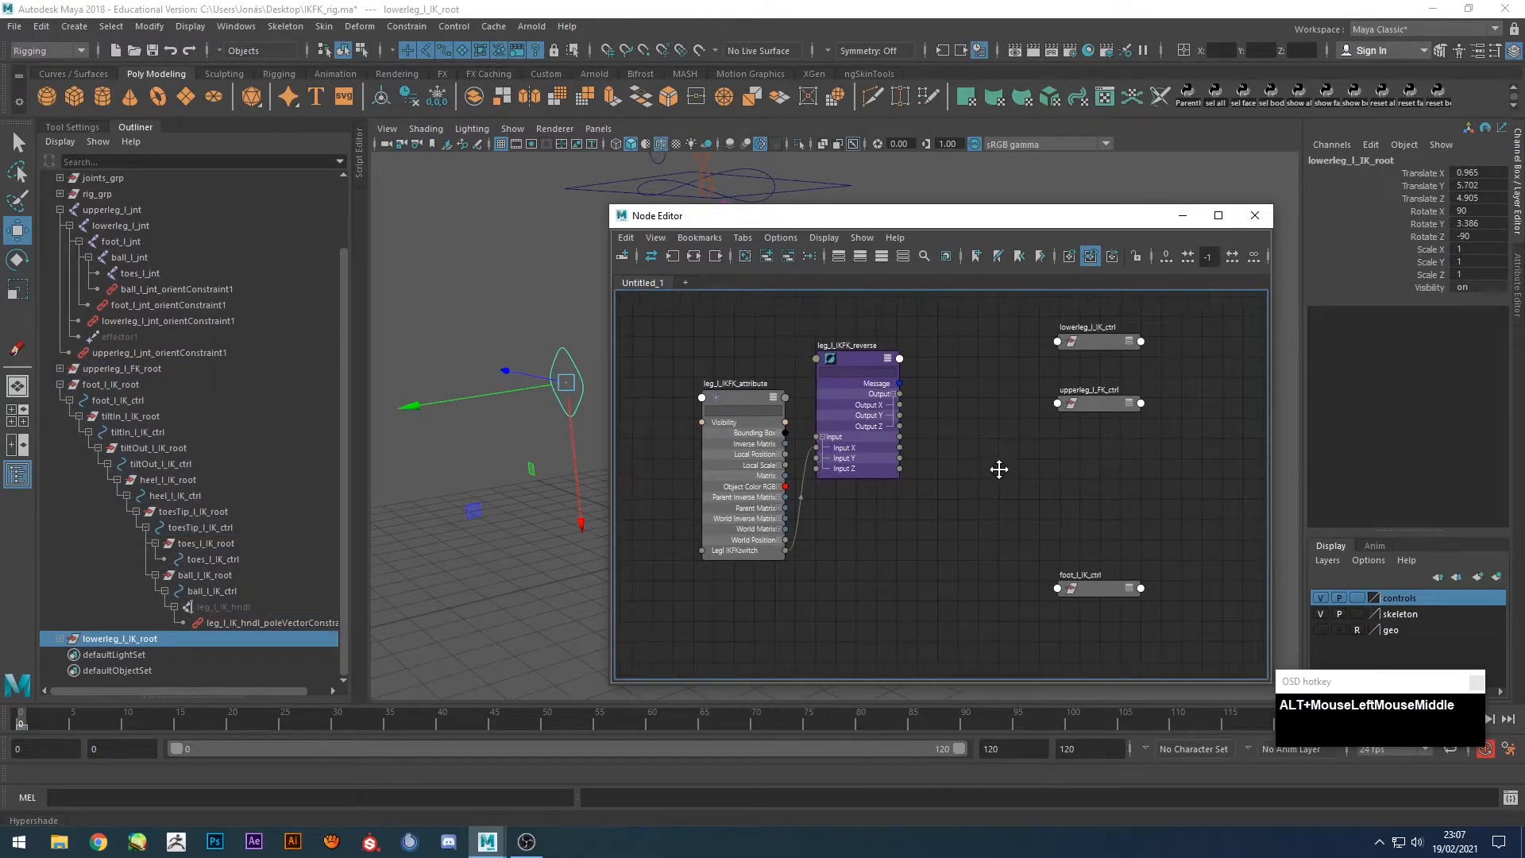
Arrange lowerleg_l_IK_ctrl and foot_l_IK_ctrl beside leg_l_IKFK_reverse, with upperleg_l_FK_ctrl below them.
left_click(856, 360)
left_click(1088, 341)
left_click_drag(1022, 221, 1142, 195)
left_click_drag(1131, 340, 1122, 336)
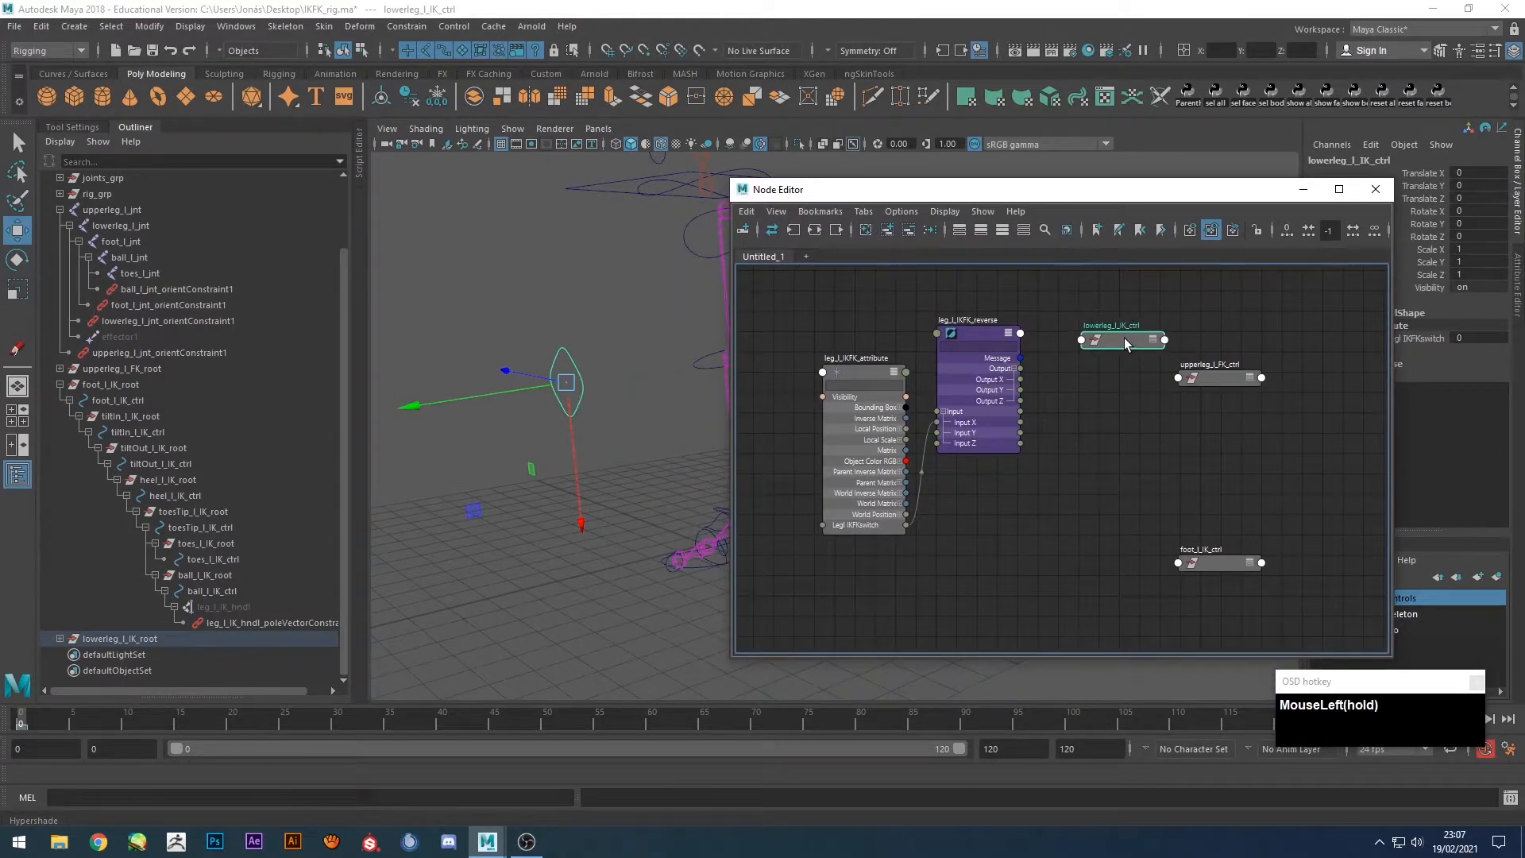
left_click_drag(1220, 378, 1129, 383)
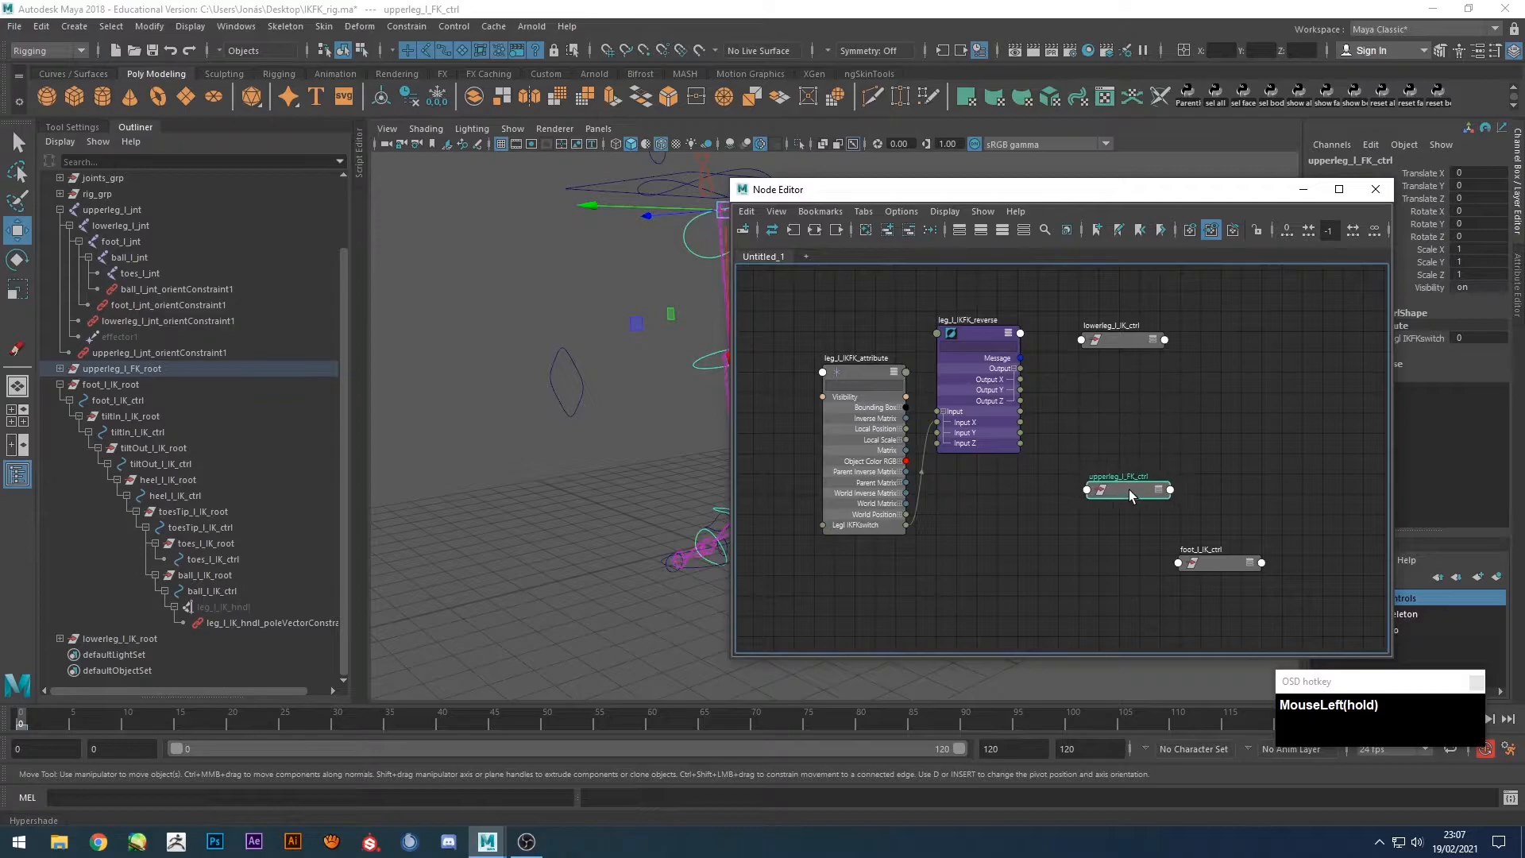
left_click_drag(1203, 562, 1120, 384)
left_click_drag(1065, 193, 986, 164)
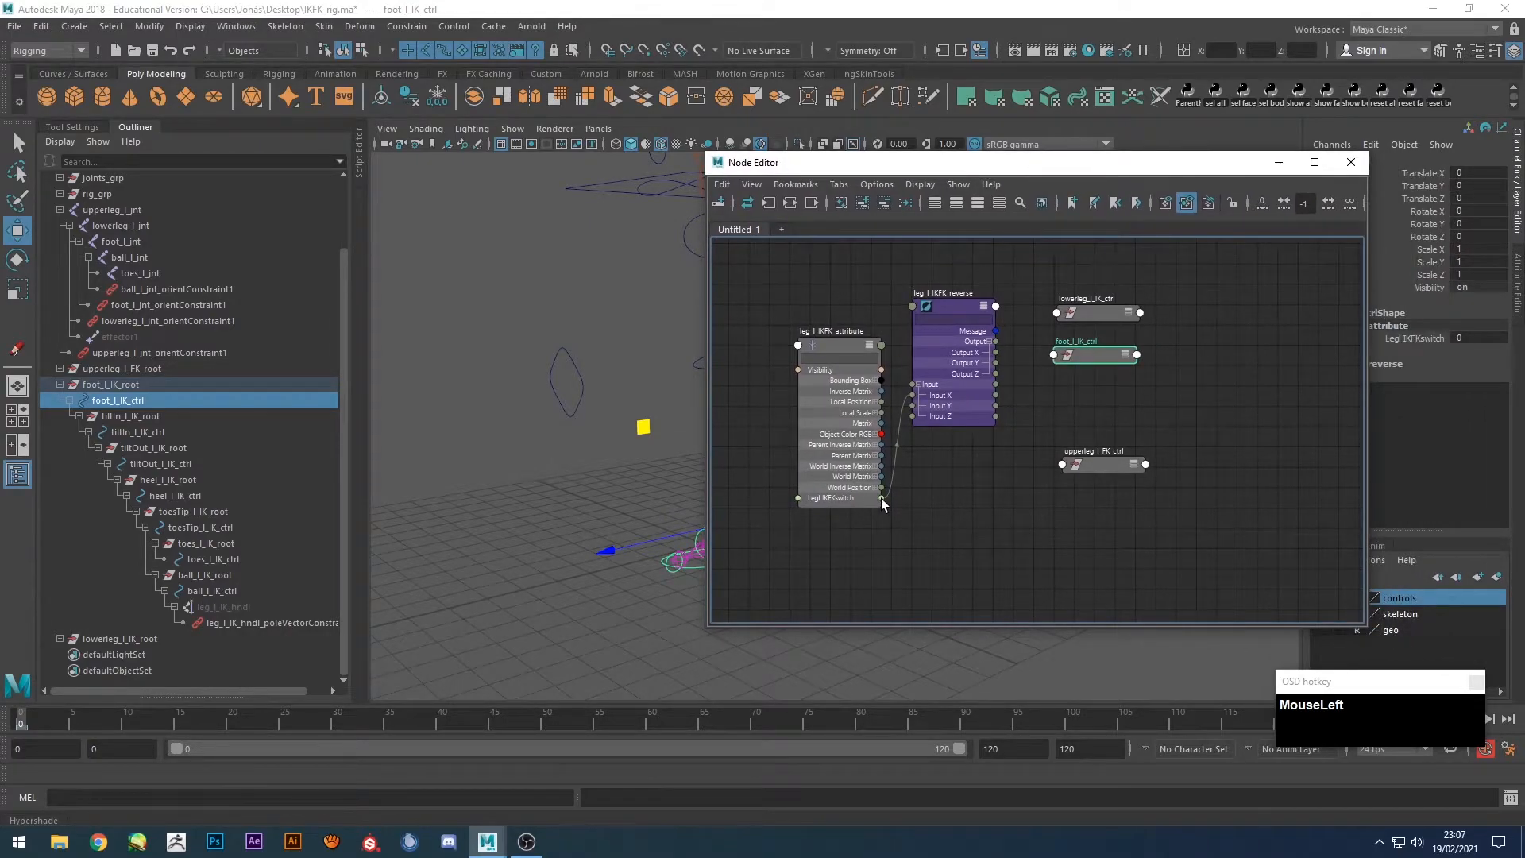
Connect Legl IKFKswitch of leg_l_IKFK_attribute to the Visibility of upperleg_l_FK_ctrl.
left_click_drag(964, 530, 1099, 491)
left_click(1099, 522)
left_click_drag(1023, 170, 1144, 209)
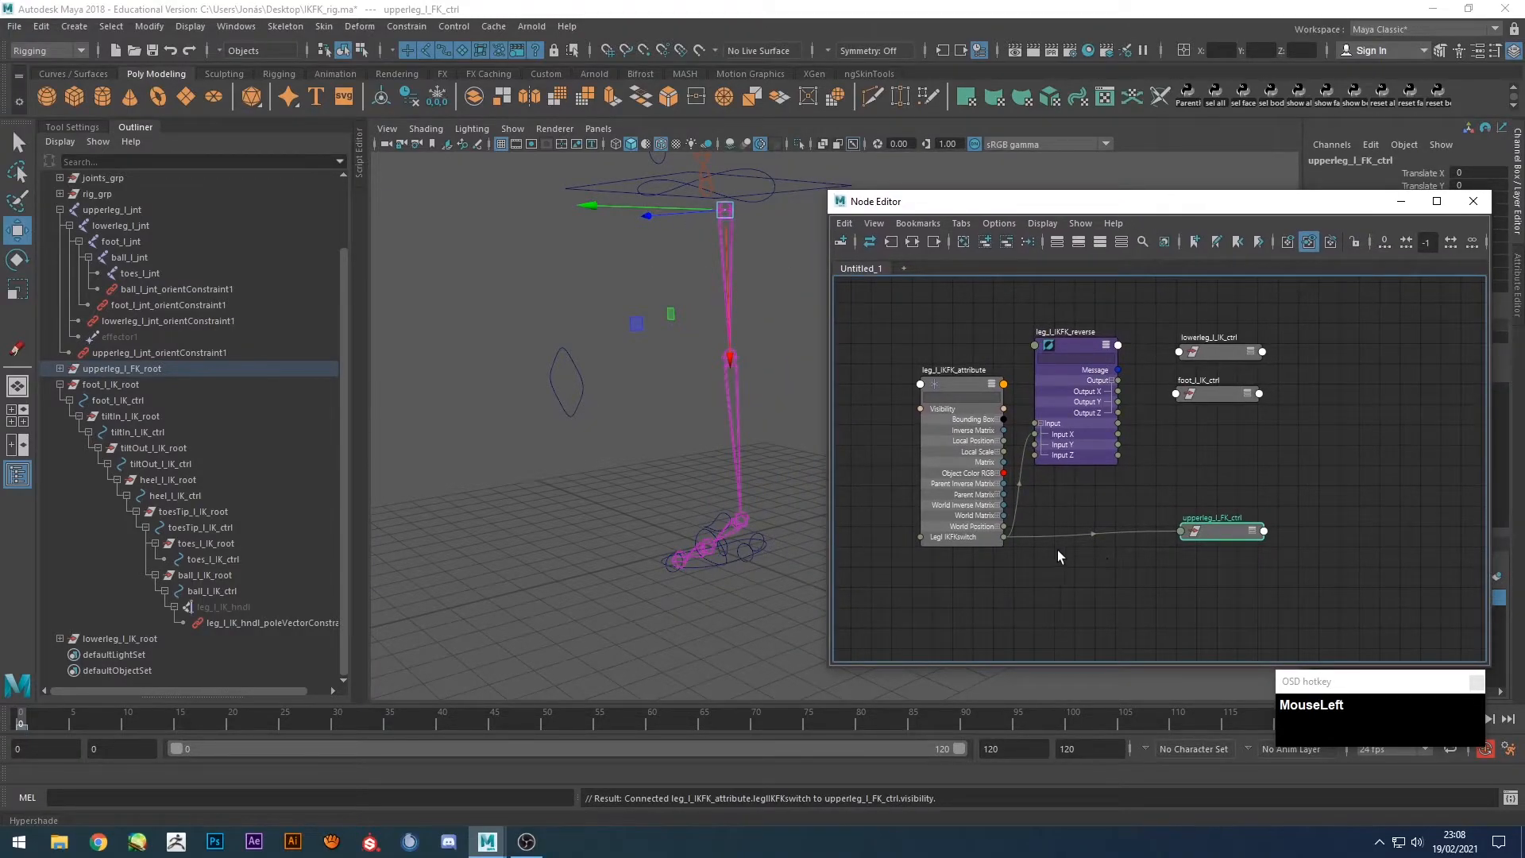
left_click(969, 383)
left_click_drag(1033, 200, 925, 299)
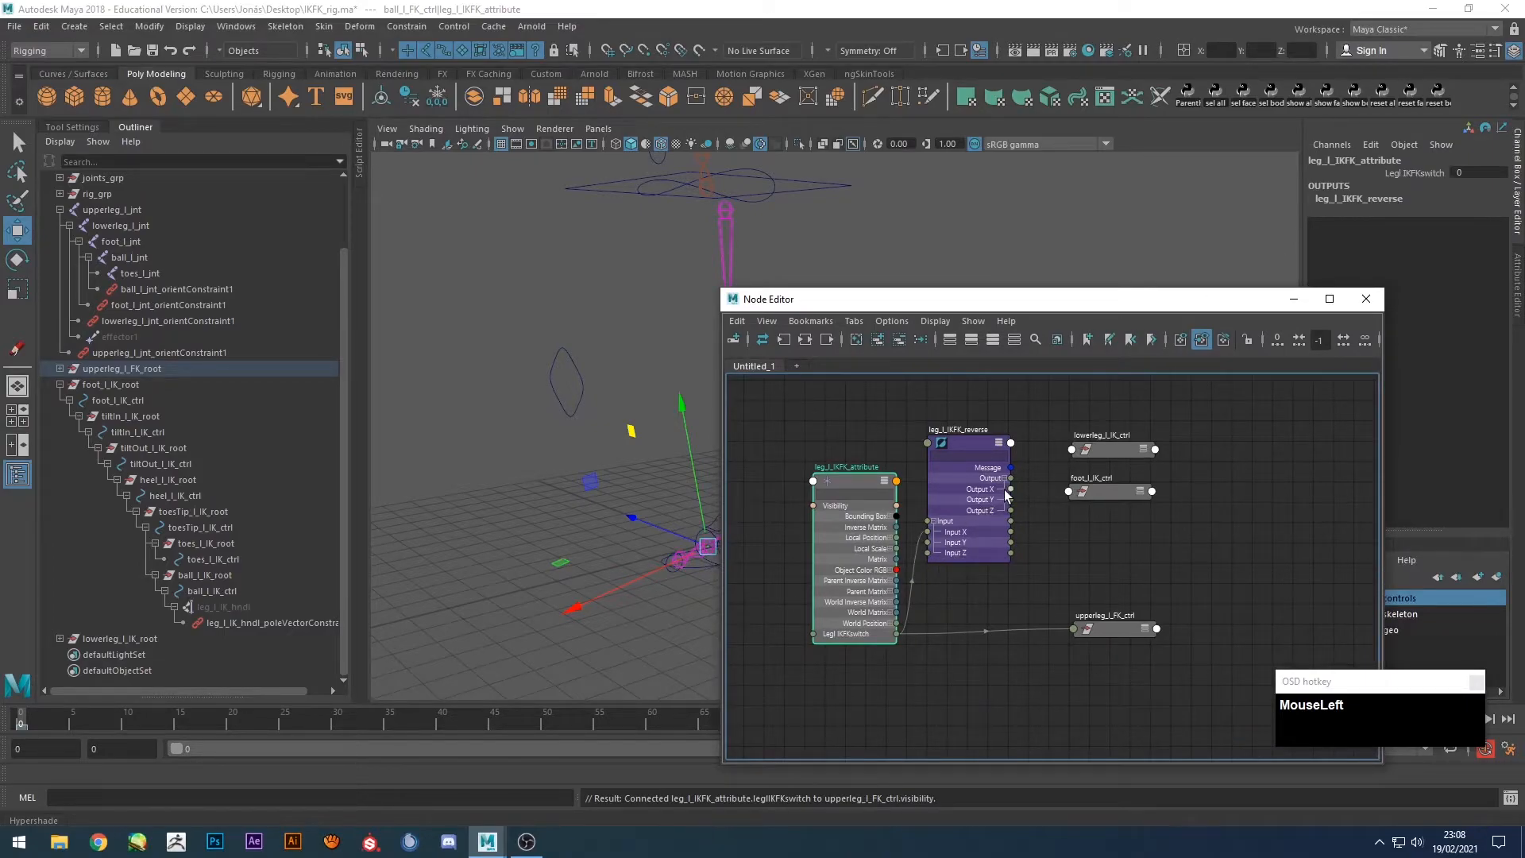
Connect Output X of leg_l_IKFK_reverse to the Visibility of lowerleg_l_IK_ctrl and foot_l_IK_ctrl, and minimize the Node Editor.
left_click_drag(1011, 489, 1070, 450)
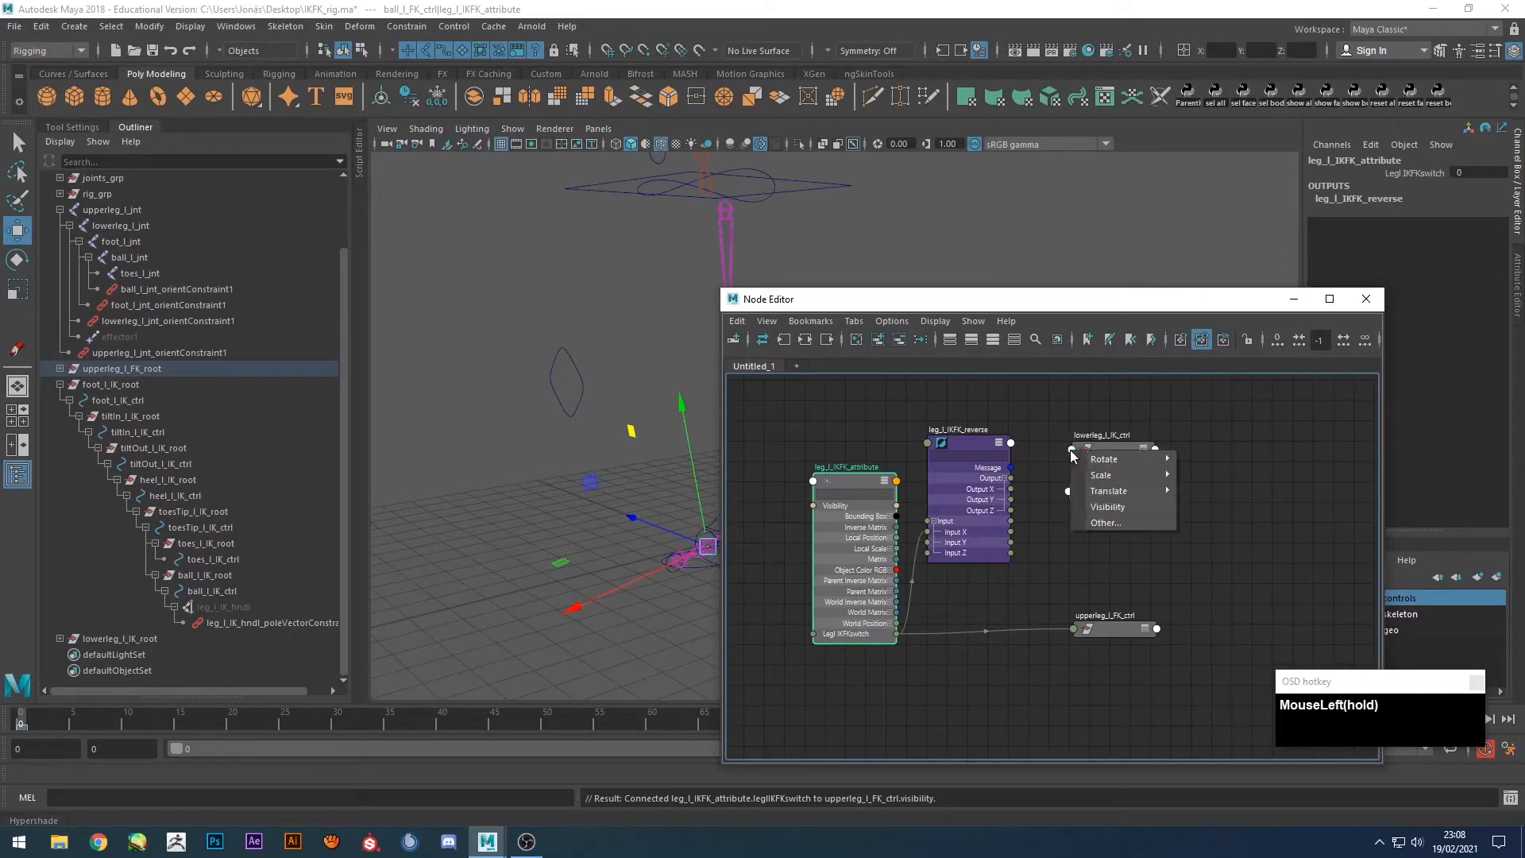
left_click(1097, 505)
left_click_drag(1011, 490, 1068, 491)
left_click(1102, 543)
left_click(1294, 300)
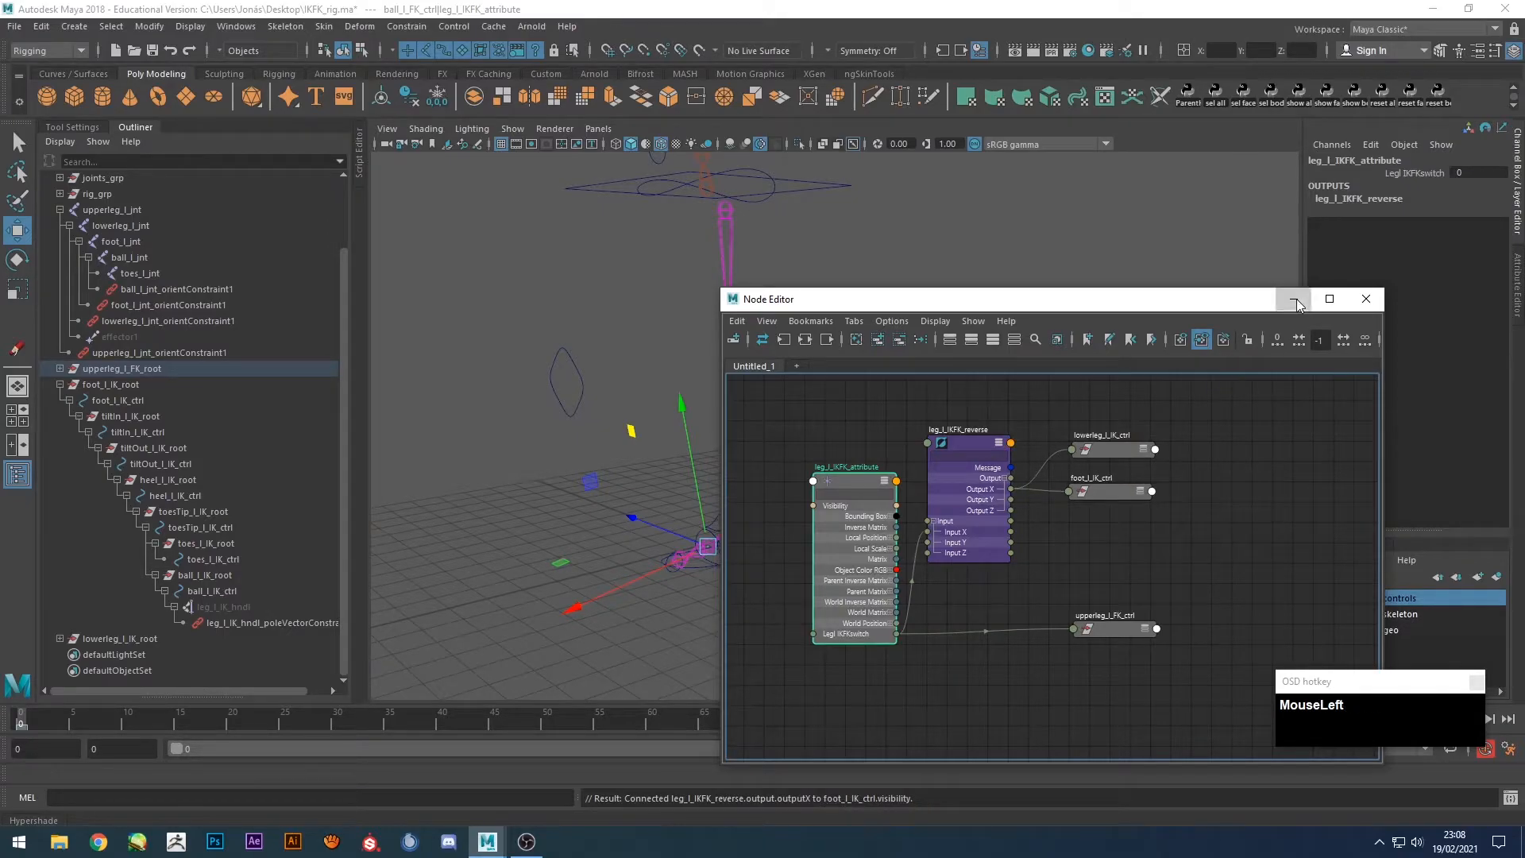
Set Legl IKFKswitch to 1 on lowerleg_l_IK_ctrl.
left_click(580, 374)
left_click(1430, 340)
middle_click_drag(1038, 337, 1083, 379)
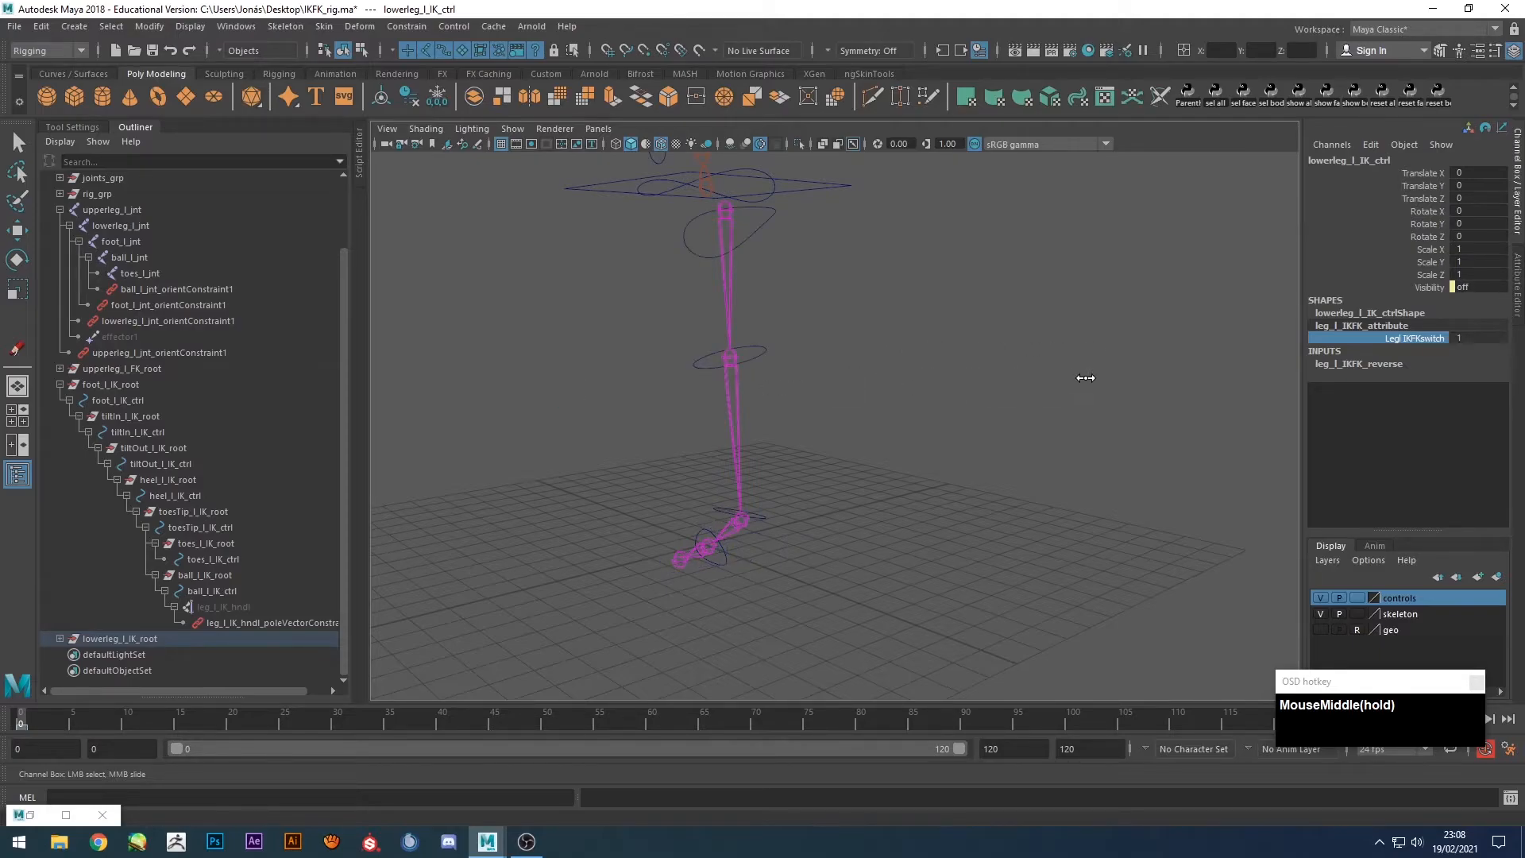
Try rotating ball_l_FK_ctrl in FK mode, and undo the rotation.
left_click(725, 563)
key("e")
left_click_drag(696, 533, 794, 456)
key("ctrl+z")
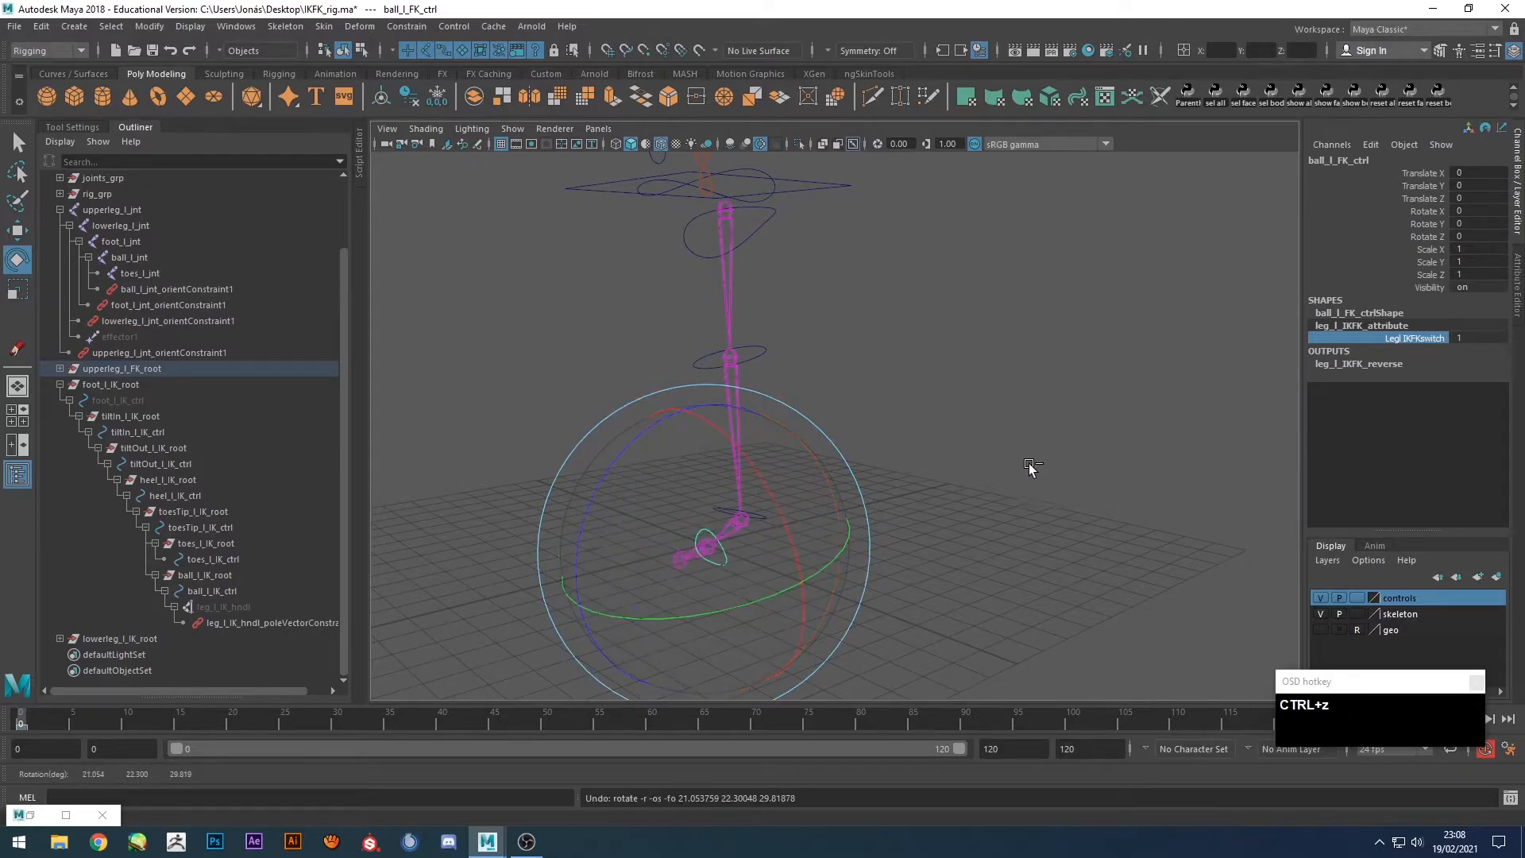
Set Legl IKFKswitch to 0 and pose the leg by moving and rotating foot_l_IK_ctrl and moving lowerleg_l_IK_ctrl.
middle_click_drag(1448, 342, 800, 380)
left_click_drag(800, 379, 772, 475, "alt")
left_click(713, 551)
middle_click_drag(714, 551, 780, 440, "alt")
key("w")
left_click_drag(779, 440, 978, 404)
key("e")
left_click(1022, 322)
left_click_drag(834, 383, 957, 373)
key("w")
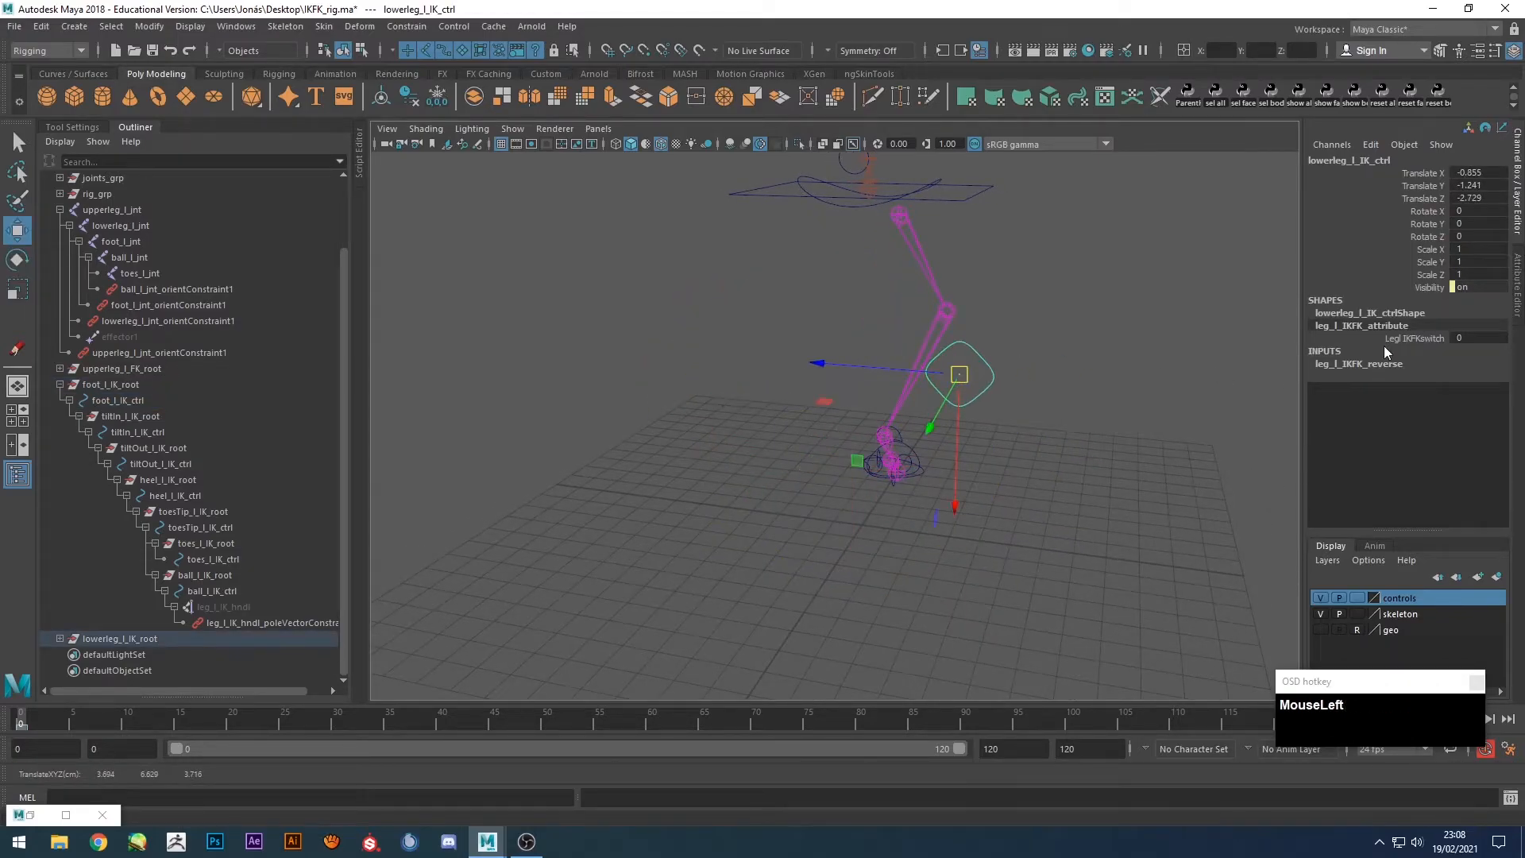
Set Legl IKFKswitch to 1 and pose the leg by rotating the upper leg, lower leg and foot FK controls.
left_click(1405, 337)
middle_click_drag(1174, 381, 1097, 369)
left_click_drag(1120, 374, 1045, 426, "alt")
left_click(858, 339)
left_click_drag(857, 337, 1069, 384, "alt")
key("e")
left_click(1074, 377)
left_click(1107, 555)
left_click(963, 456)
left_click_drag(989, 441, 1004, 509)
Scrub Legl IKFKswitch on foot_l_FK_ctrl to compare the IK and FK poses.
left_click(1401, 339)
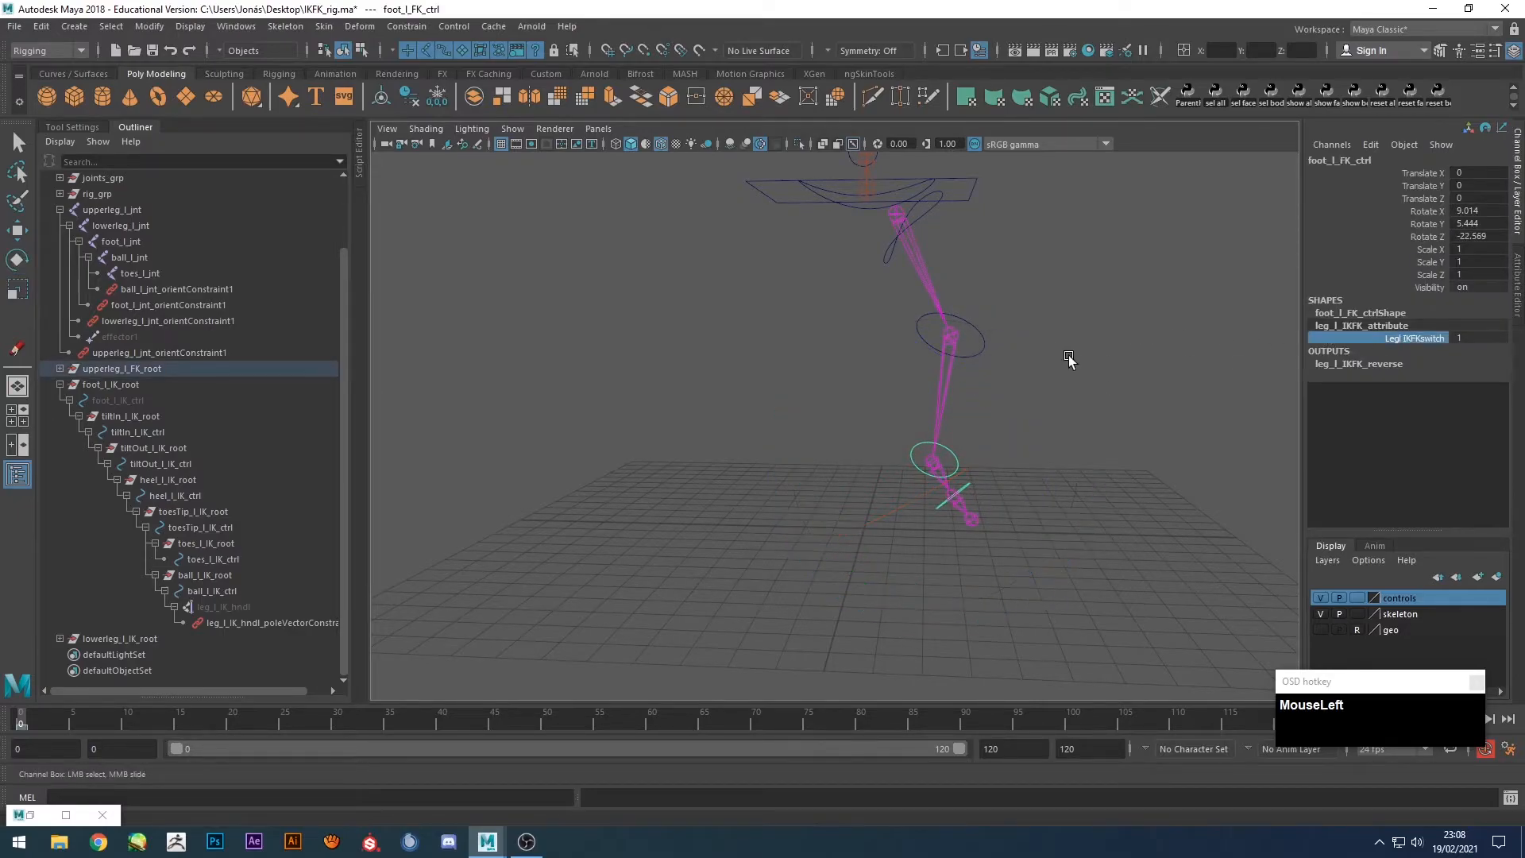
middle_click_drag(1112, 330, 1039, 351)
left_click_drag(1039, 352, 1128, 377, "alt")
Reset Rotate X, Y and Z of the upper leg, lower leg and foot FK controls to 0.
left_click_drag(870, 238, 894, 292)
left_click(914, 343, "shift")
left_click(923, 459, "shift")
left_click_drag(1477, 211, 1477, 235)
type("0")
key("Return")
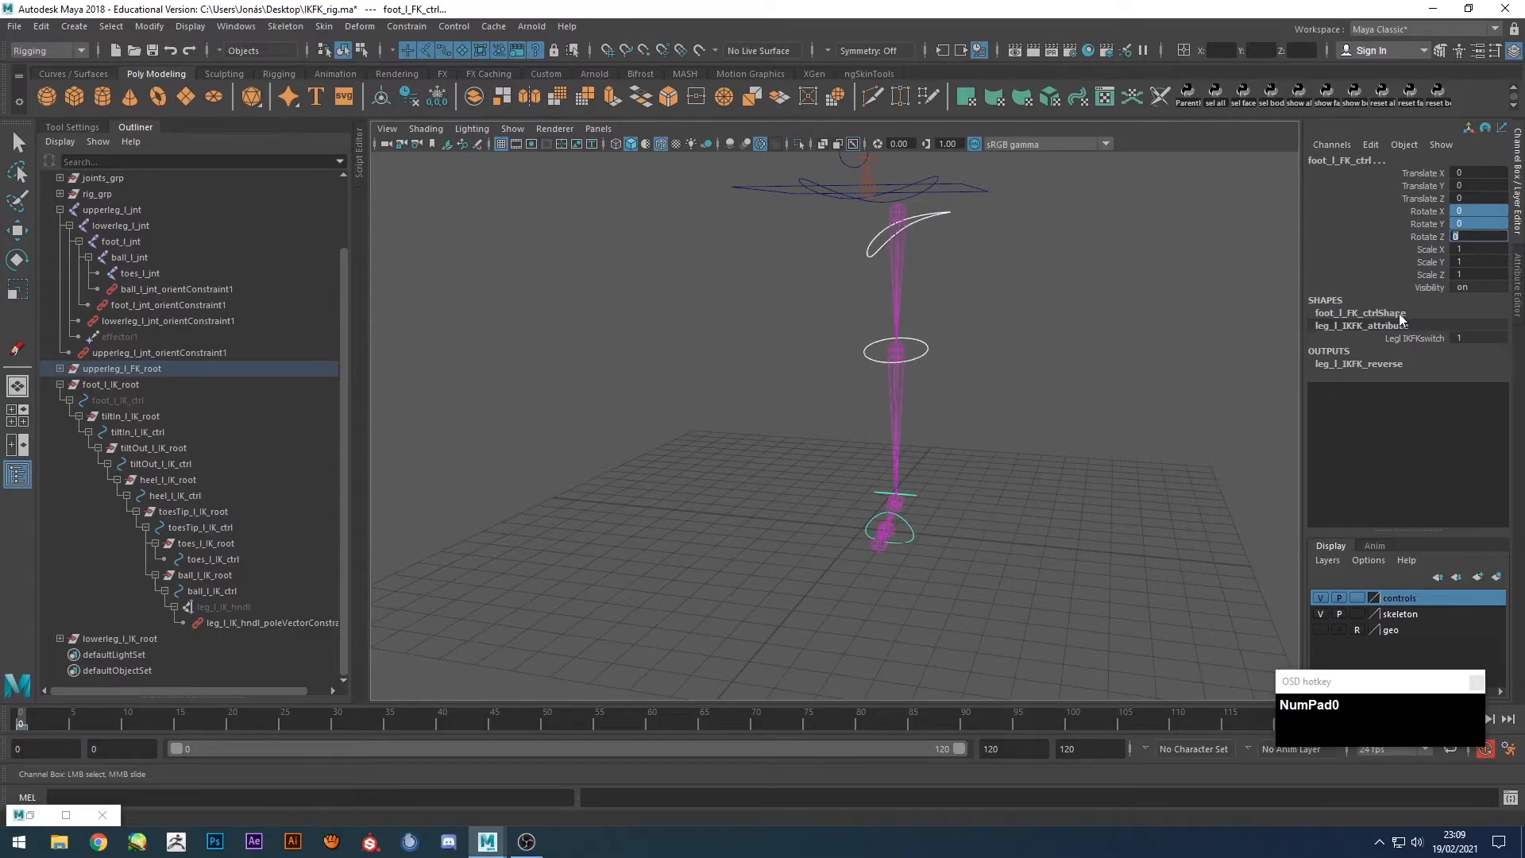
Set Legl IKFKswitch to 0 and reset the translation and rotation of lowerleg_l_IK_ctrl and foot_l_IK_ctrl to 0.
left_click(1426, 337)
middle_click_drag(1183, 346, 985, 331)
left_click(970, 343)
left_click_drag(942, 462, 748, 475, "alt")
left_click(763, 473)
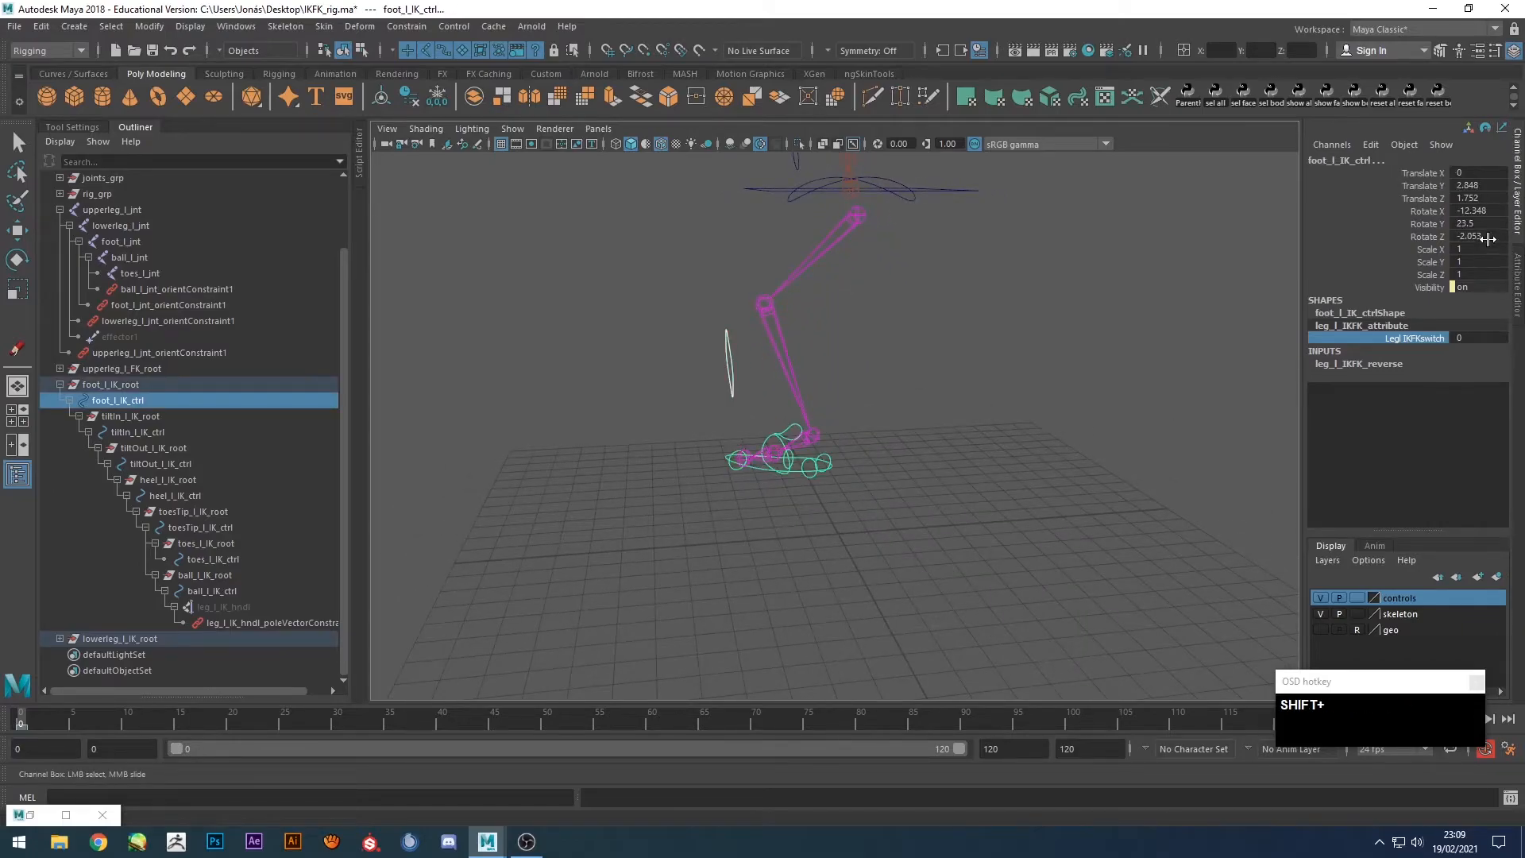
left_click_drag(1483, 237, 1479, 173)
type("0")
key("Return")
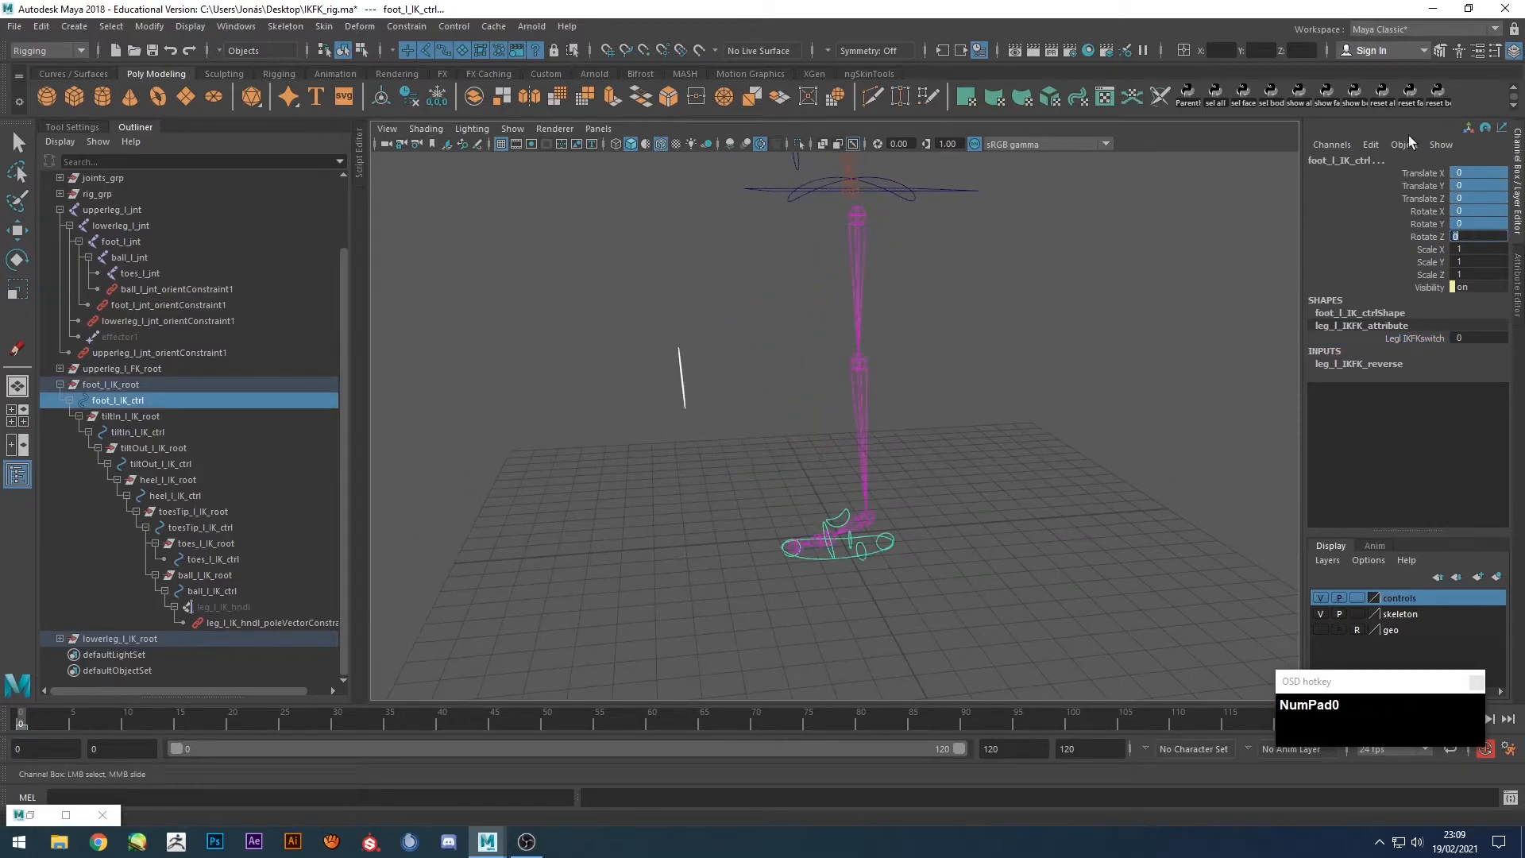
Scrub Legl IKFKswitch back and forth on lowerleg_l_IK_ctrl to check the control visibility from several angles.
left_click(952, 436)
left_click_drag(951, 435, 1060, 437, "alt")
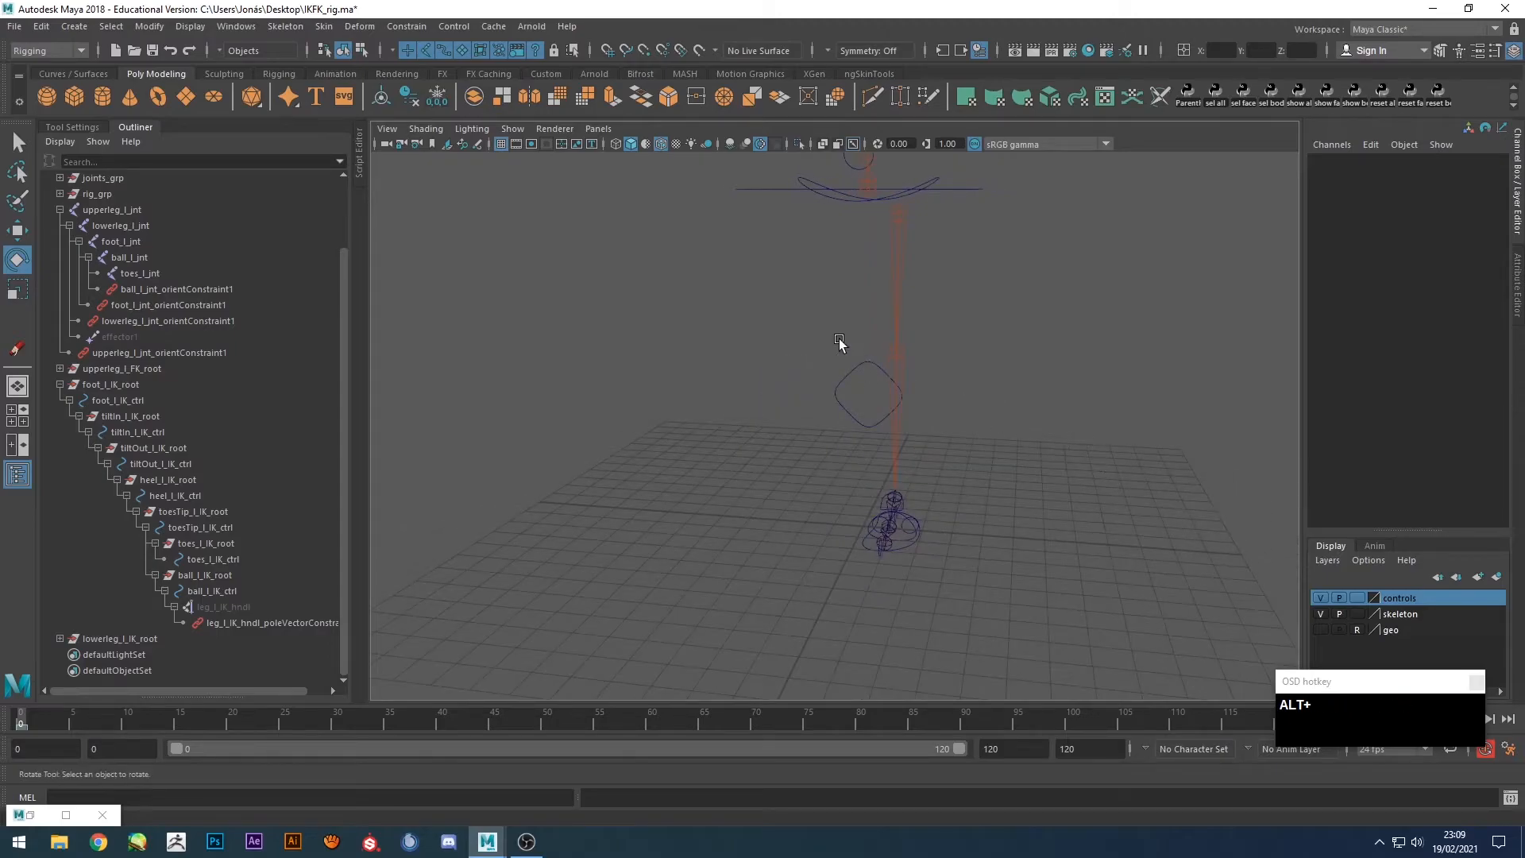
left_click(874, 411)
left_click(1353, 338)
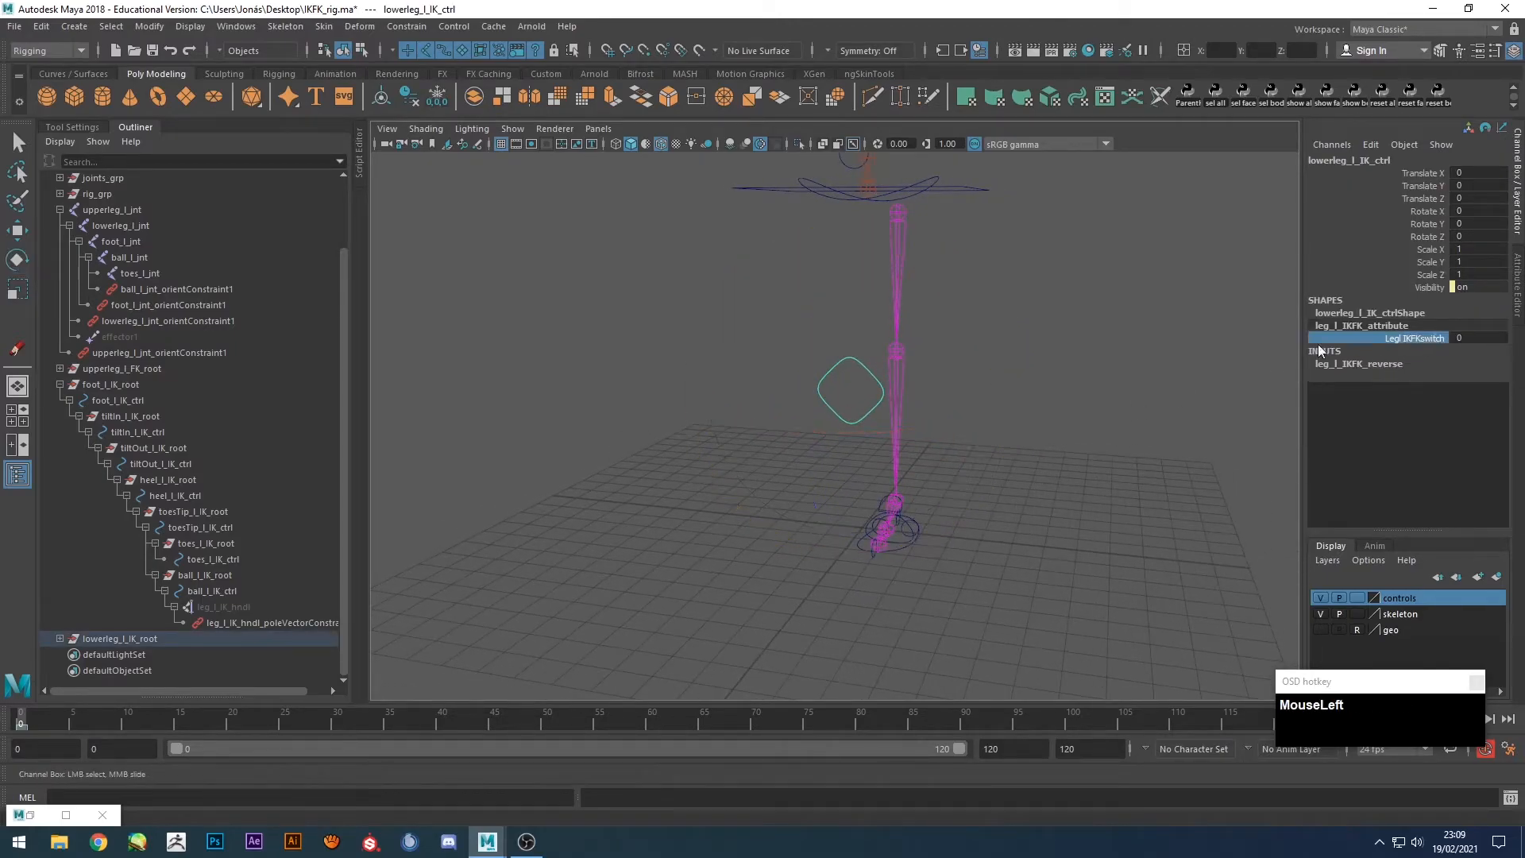
middle_click_drag(1064, 361, 967, 422)
left_click_drag(1049, 427, 1001, 419, "alt")
middle_click_drag(1001, 418, 1107, 432)
left_click_drag(1106, 432, 1078, 436, "alt")
middle_click_drag(1078, 436, 1007, 421)
left_click_drag(1007, 422, 969, 430, "alt")
left_click(969, 430)
Collapse the foot_l_IK_root and upperleg_l_jnt hierarchies in the Outliner and frame the whole leg.
scroll(936, 447, "down", 2)
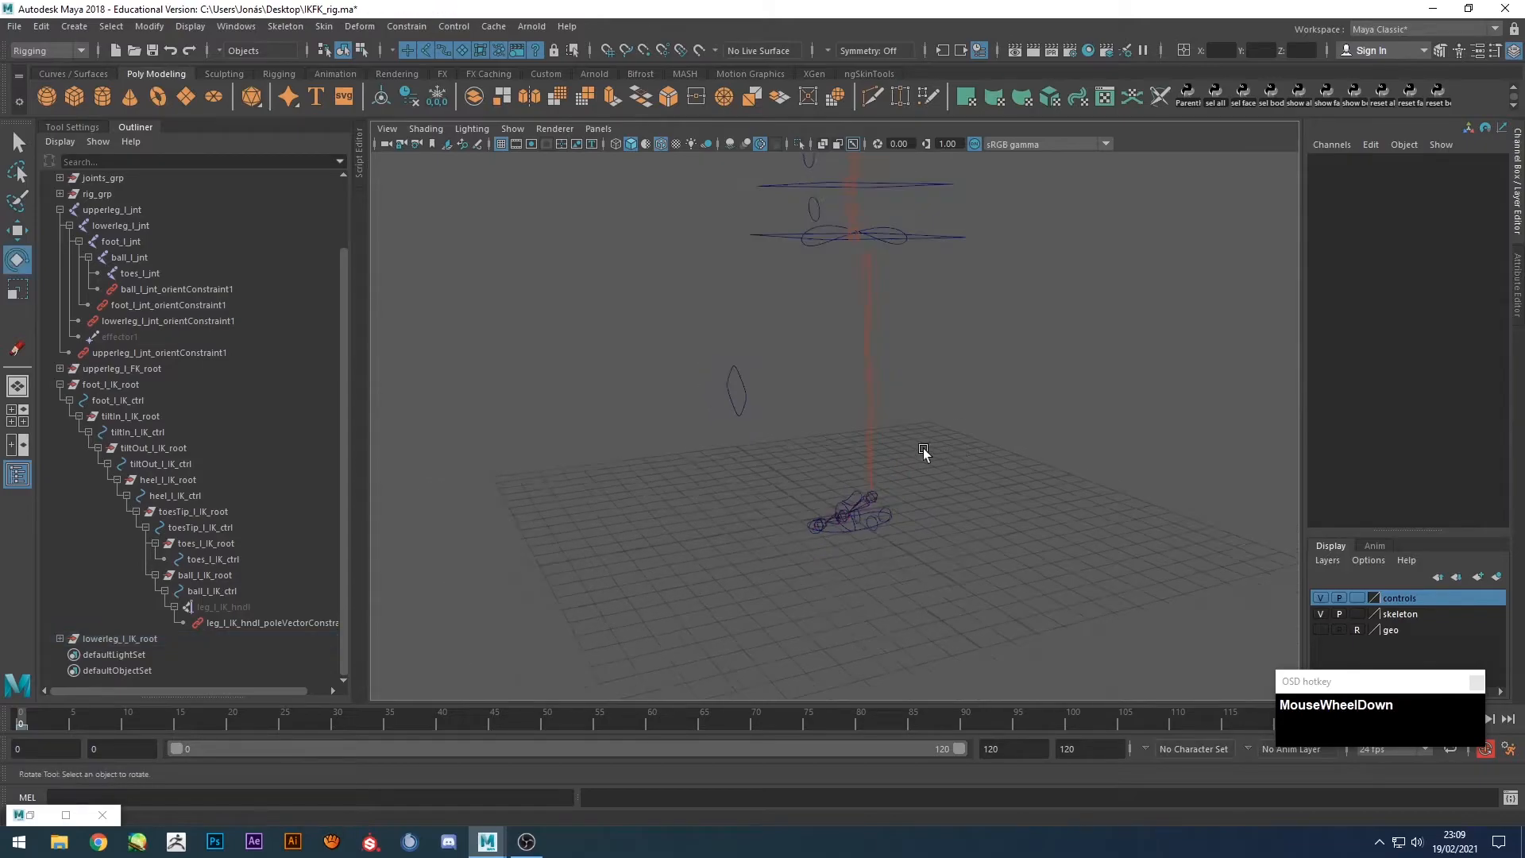
left_click(59, 384, "shift")
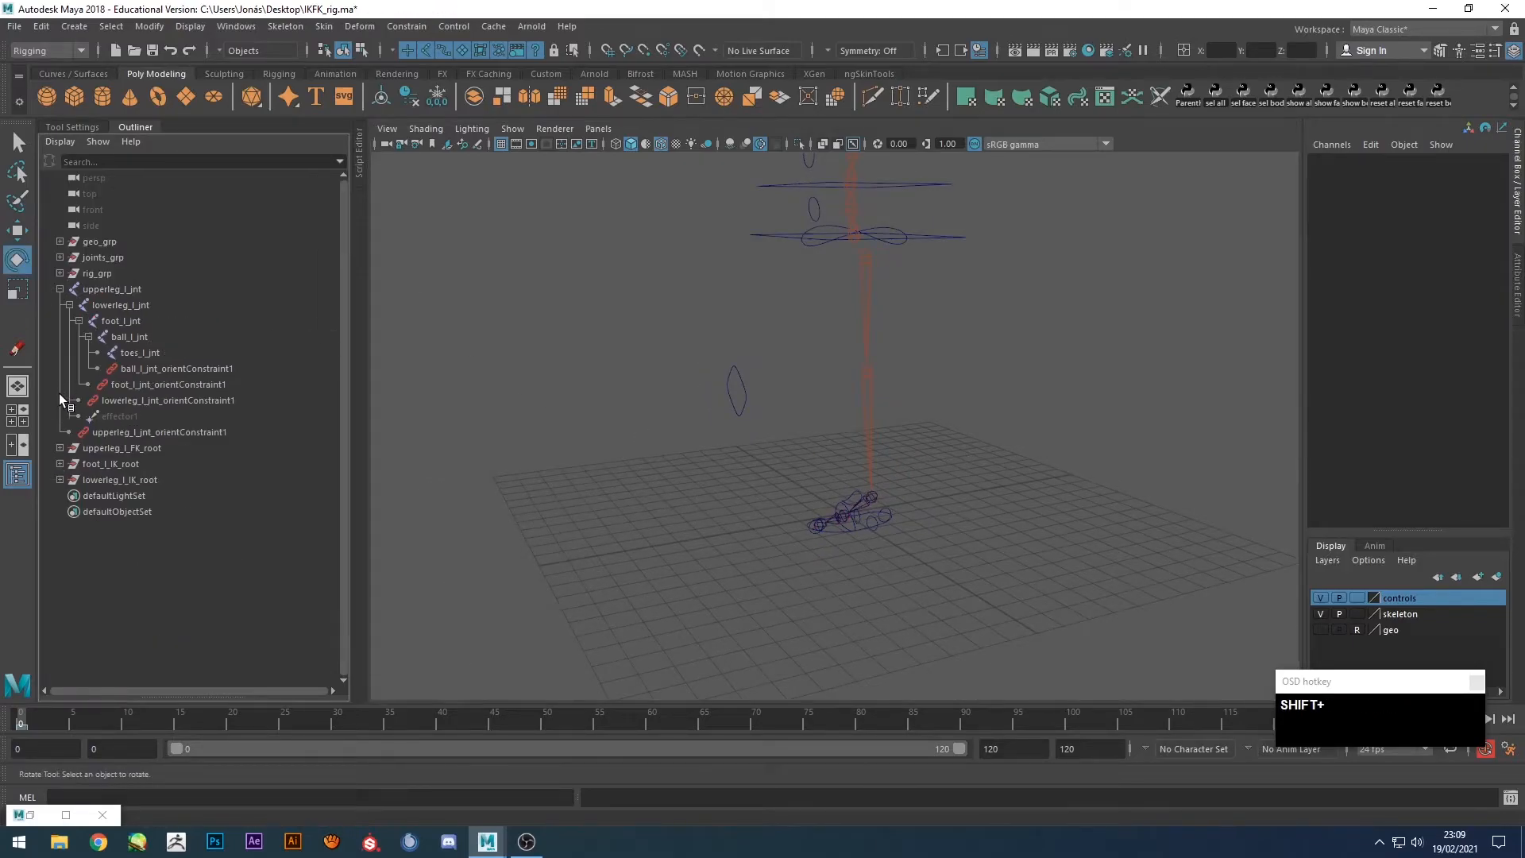
left_click(60, 288, "shift")
left_click_drag(545, 359, 904, 439, "alt")
scroll(903, 438, "down", 2)
Hide the controls layer and scrub Legl IKFKswitch between 0 and 1 on lowerleg_l_IK_ctrl to check which controls are missing from the layer.
left_click(1321, 597)
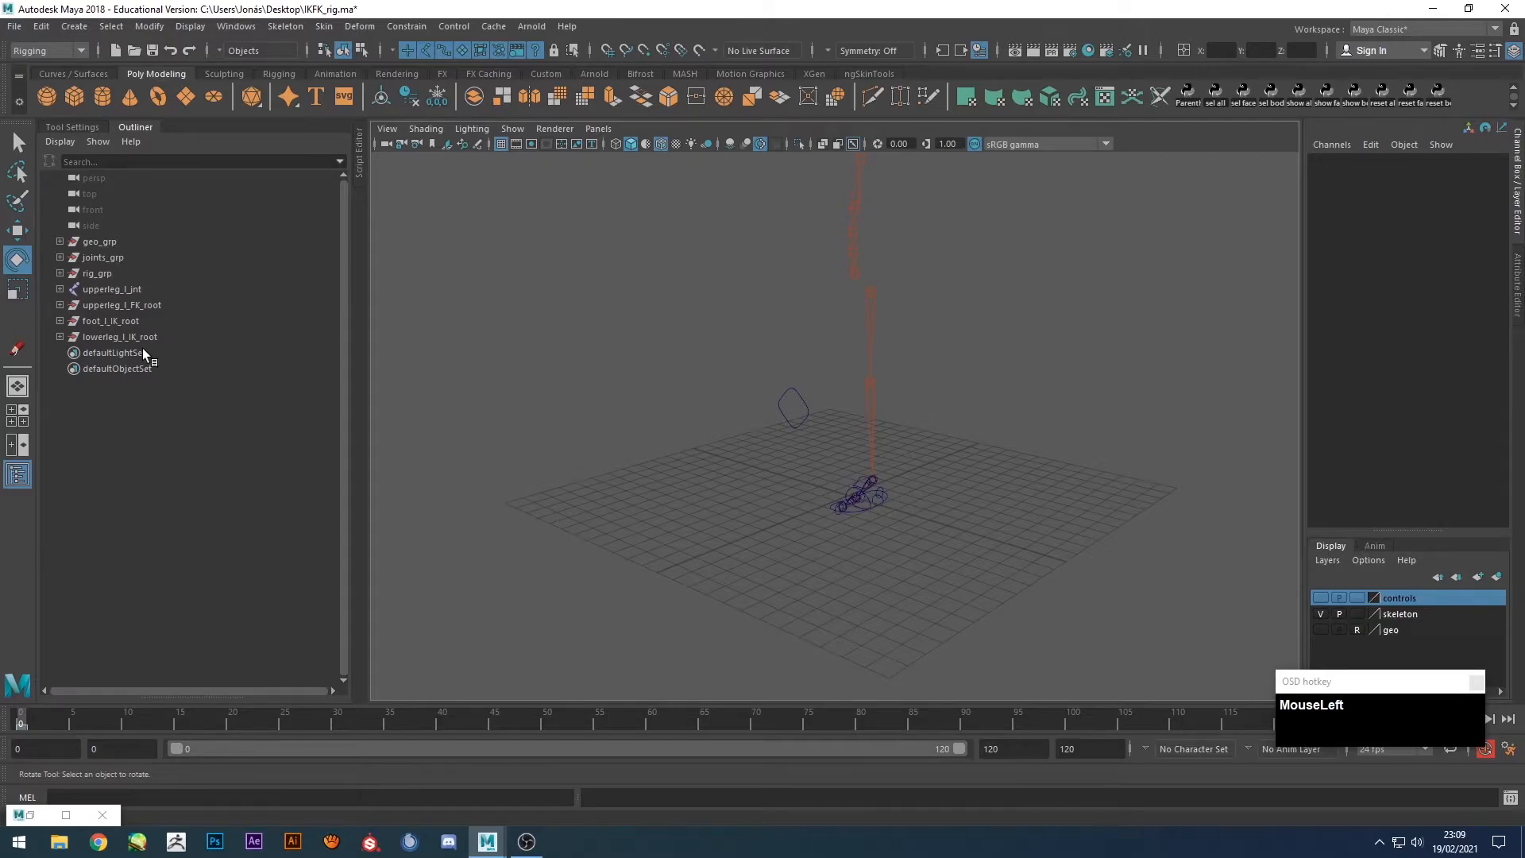
left_click(111, 307)
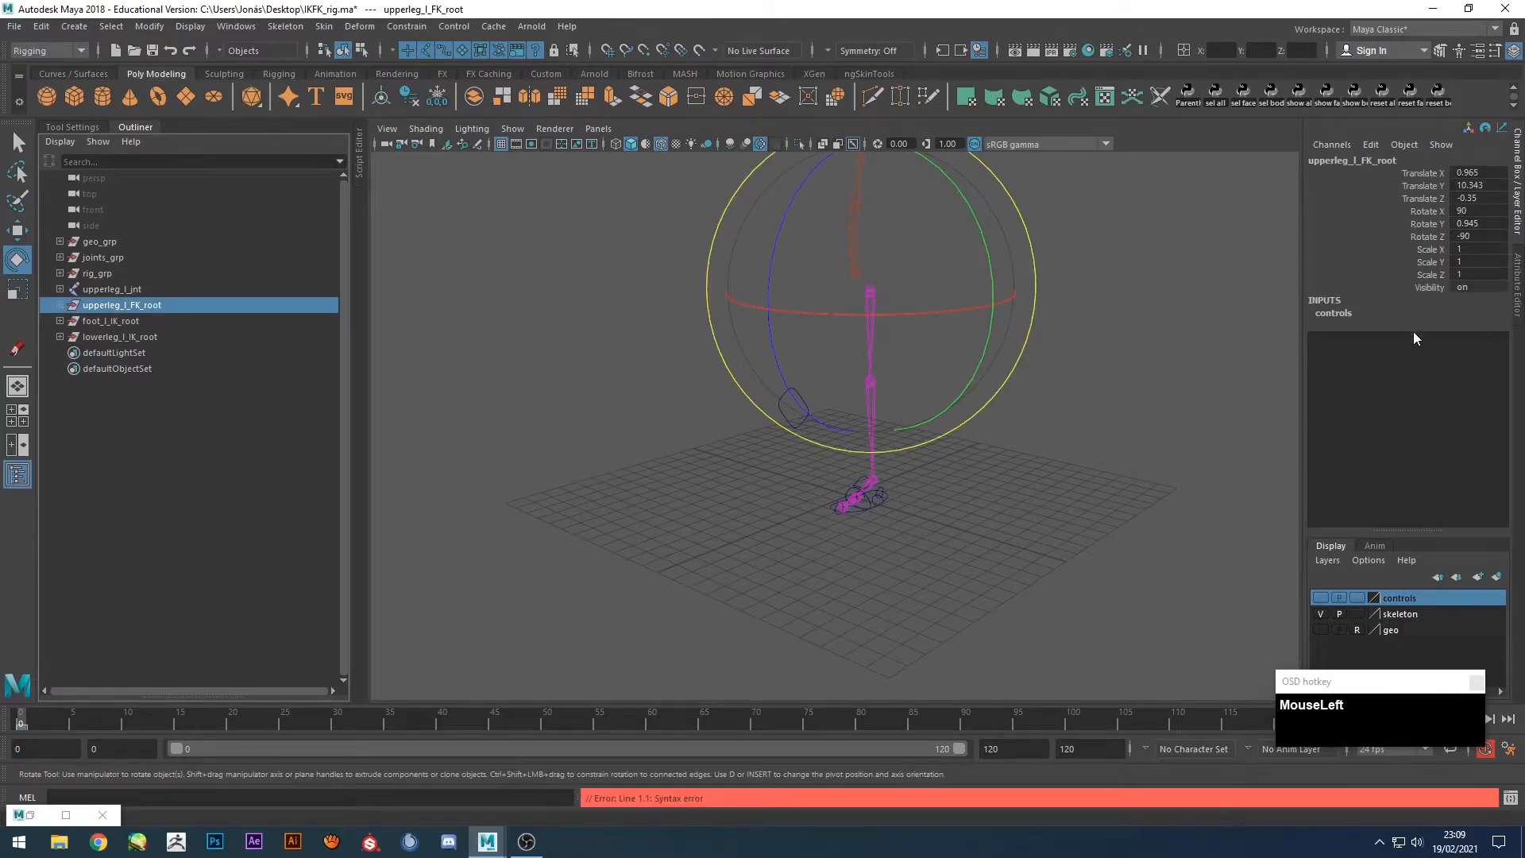
left_click(903, 532)
left_click(893, 412)
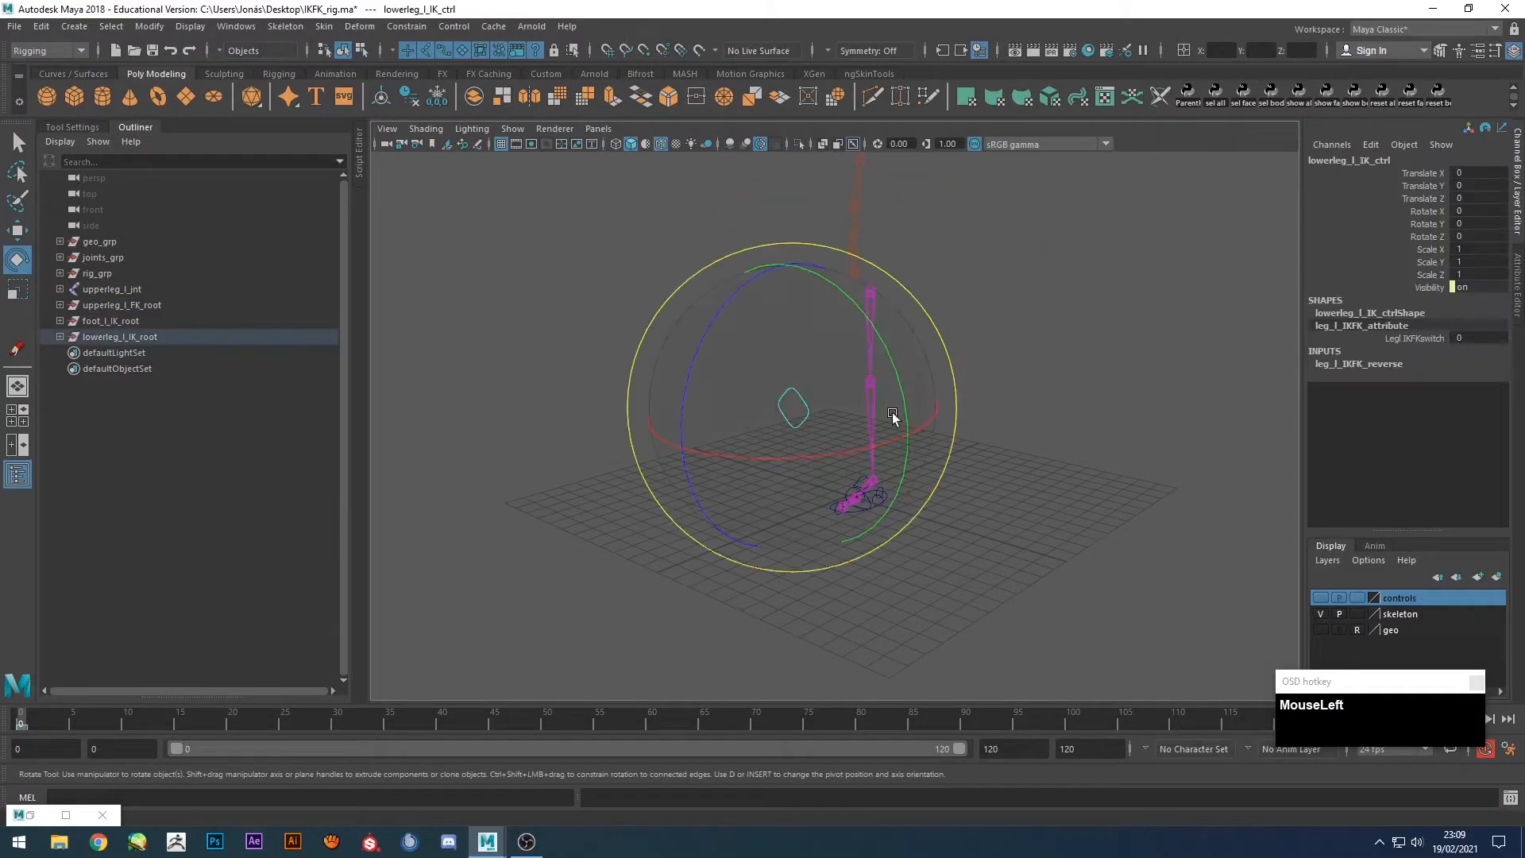
left_click(1413, 339)
middle_click_drag(1226, 365, 1294, 378)
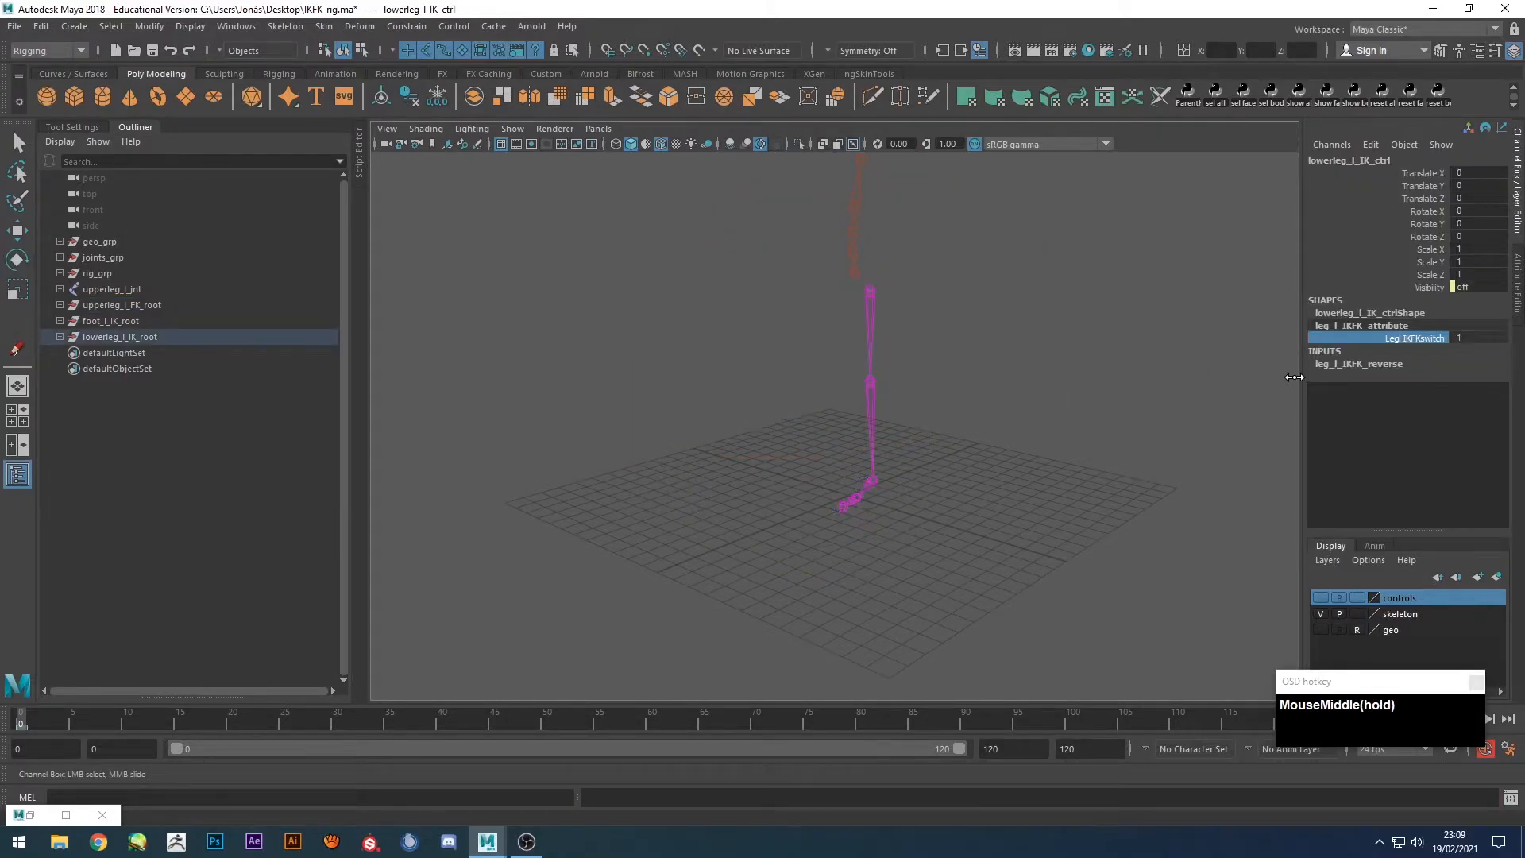
middle_click_drag(1295, 582, 1323, 603)
left_click(1322, 600)
middle_click_drag(1185, 338, 1071, 338)
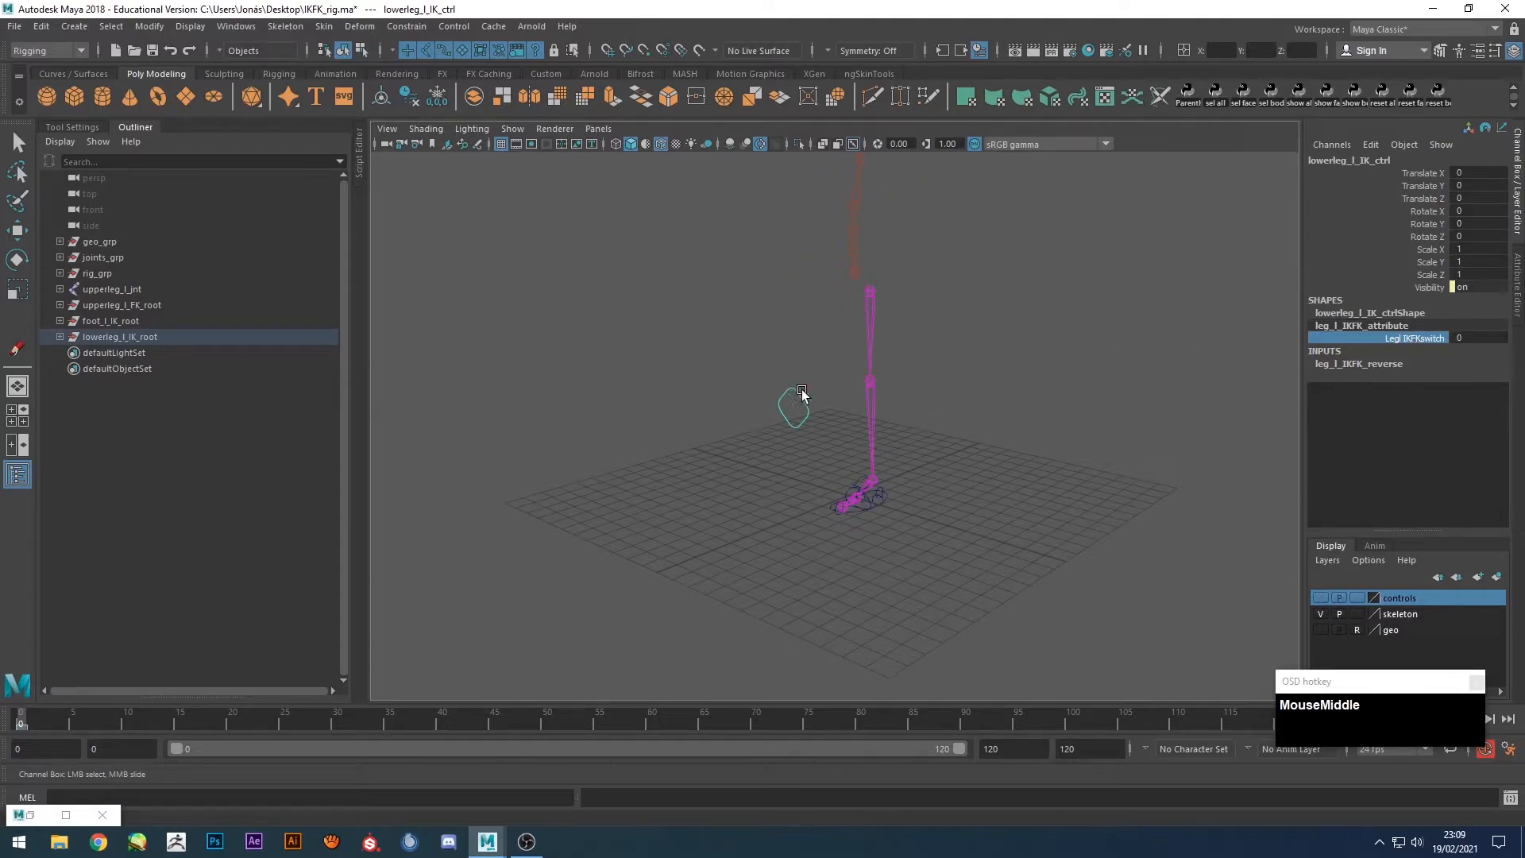
Add foot_l_IK_root and lowerleg_l_IK_root to the controls display layer.
left_click(123, 336)
key("e")
left_click(115, 322, "ctrl")
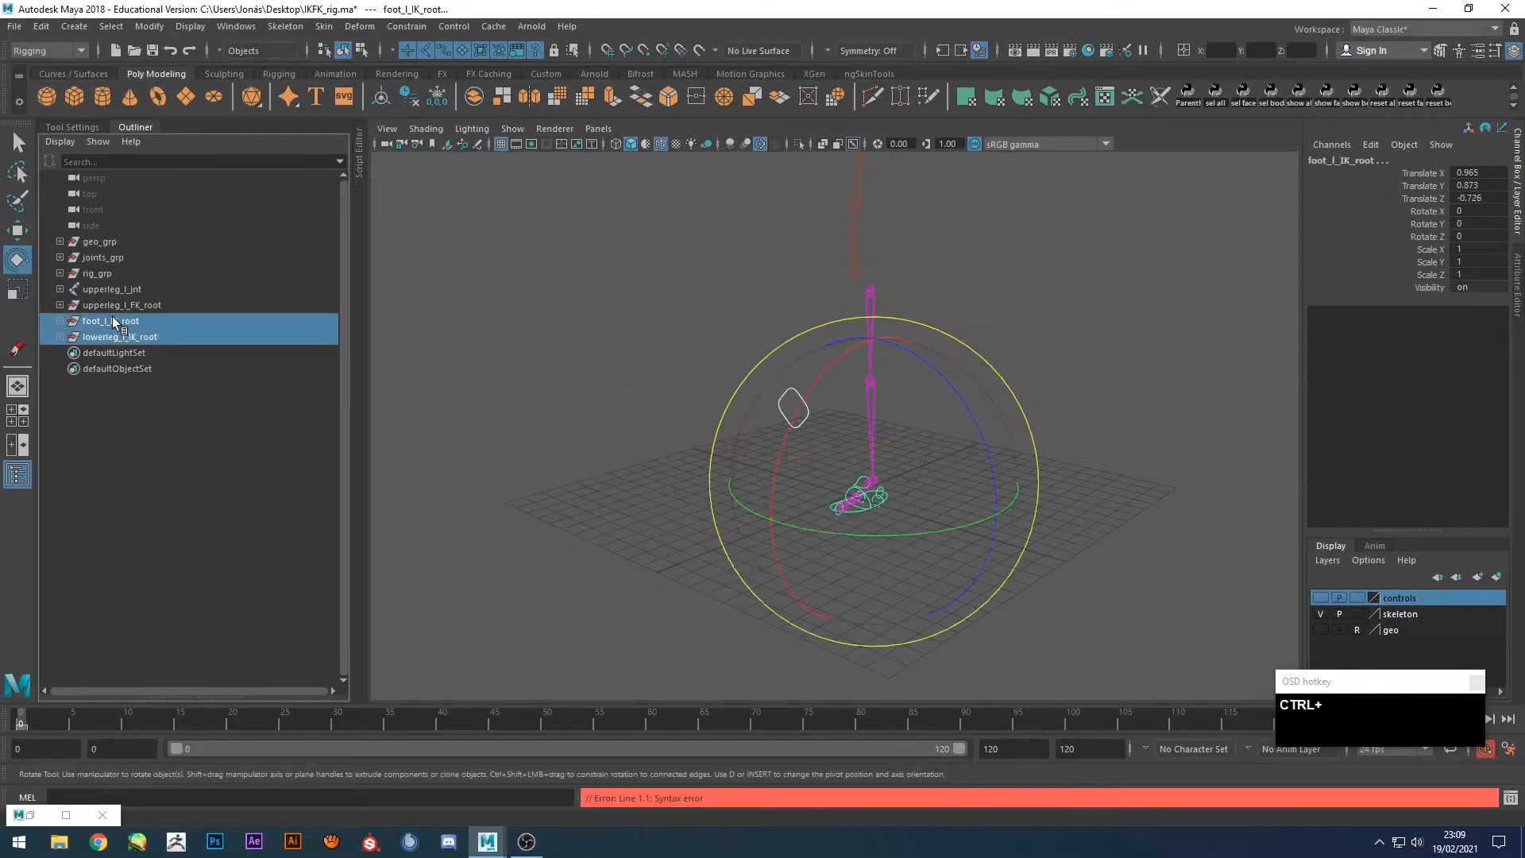
right_click(1429, 599)
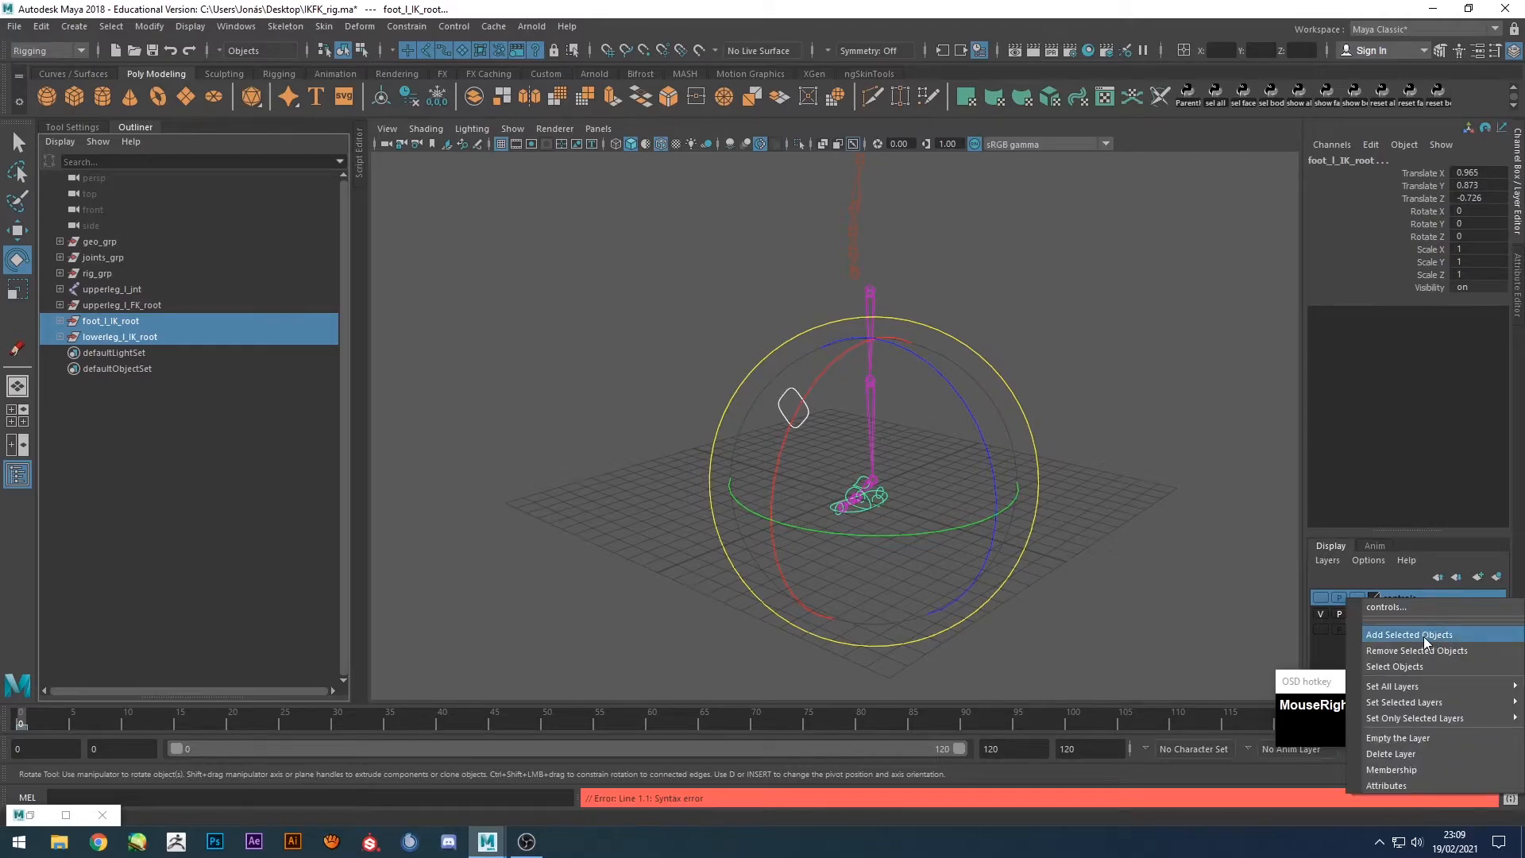
left_click(1424, 633)
left_click(1093, 400)
left_click_drag(1121, 481, 1145, 481, "alt")
Toggle the skeleton, geo and controls layers on and off to check that every object belongs to a layer.
left_click(1319, 614)
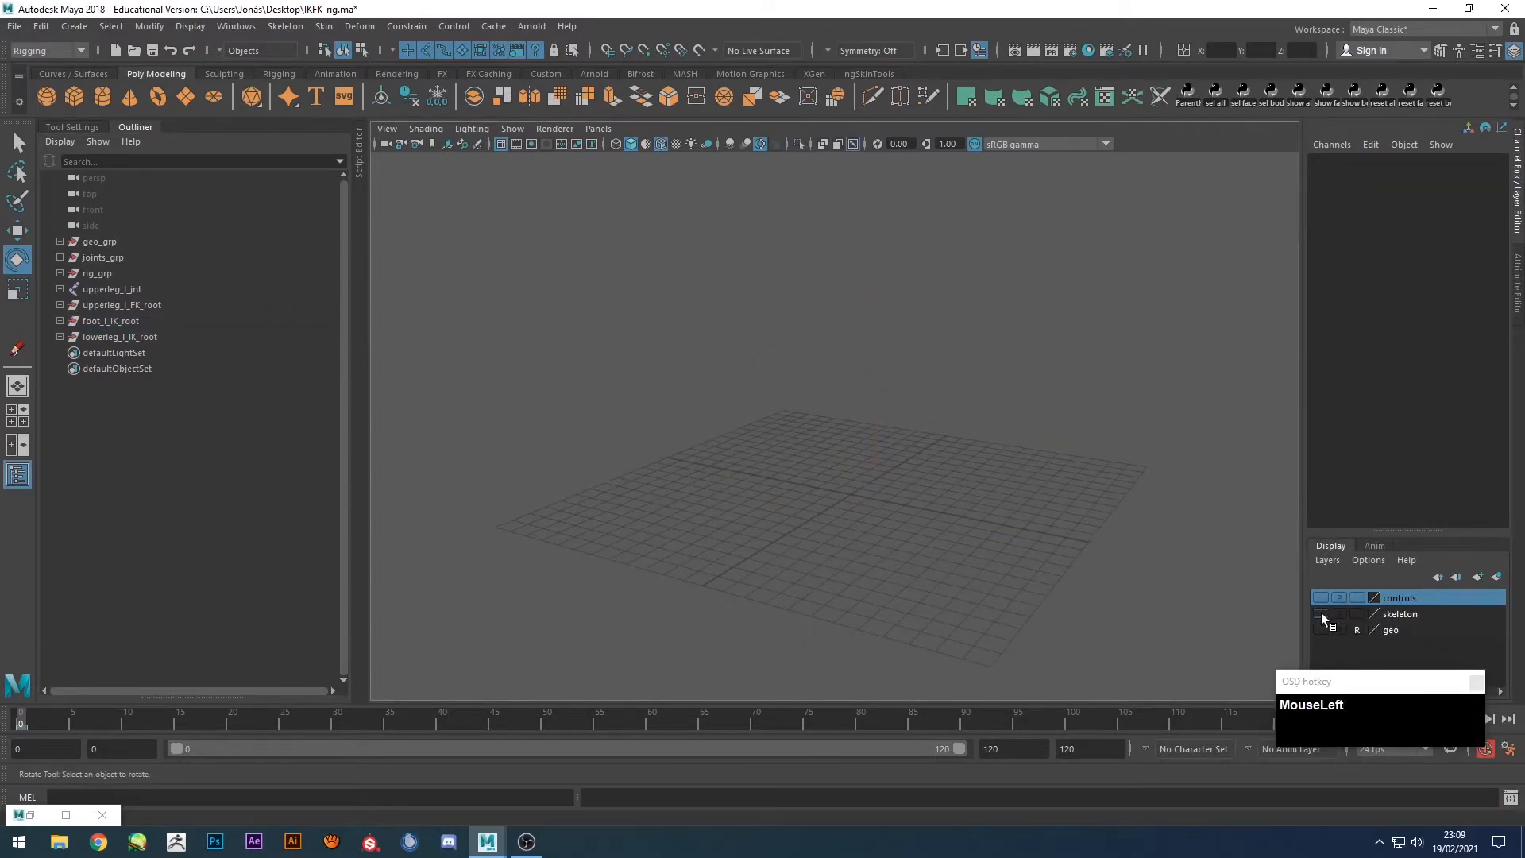
left_click(1321, 630)
left_click(1321, 614)
left_click(1321, 598)
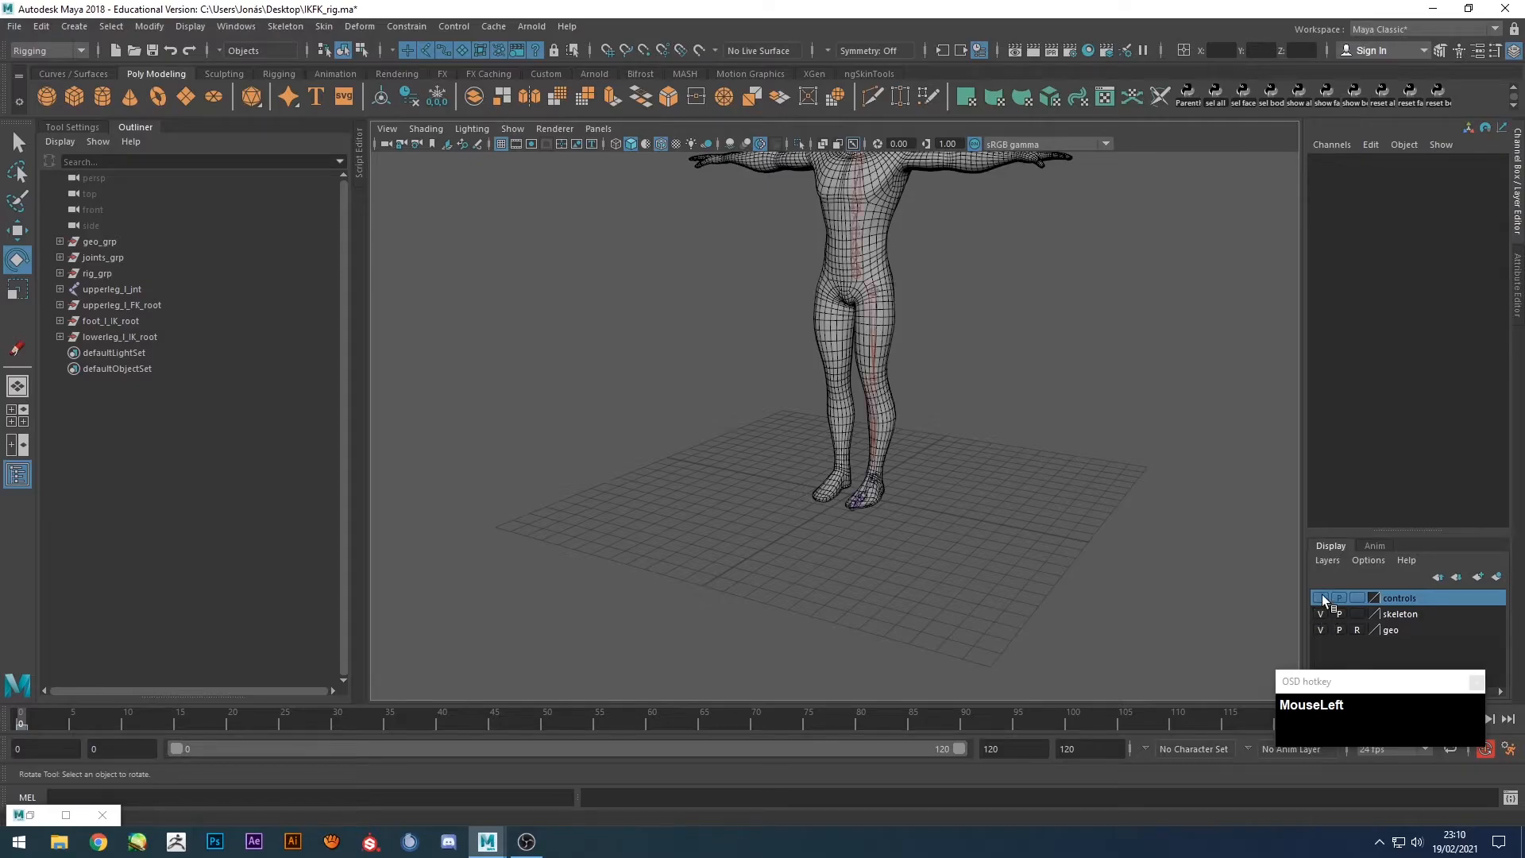
left_click(1320, 598)
left_click(1321, 614)
left_click(1320, 630)
middle_click_drag(1068, 493, 1039, 526, "alt")
left_click_drag(1039, 526, 966, 504, "alt")
middle_click_drag(967, 503, 953, 511, "alt")
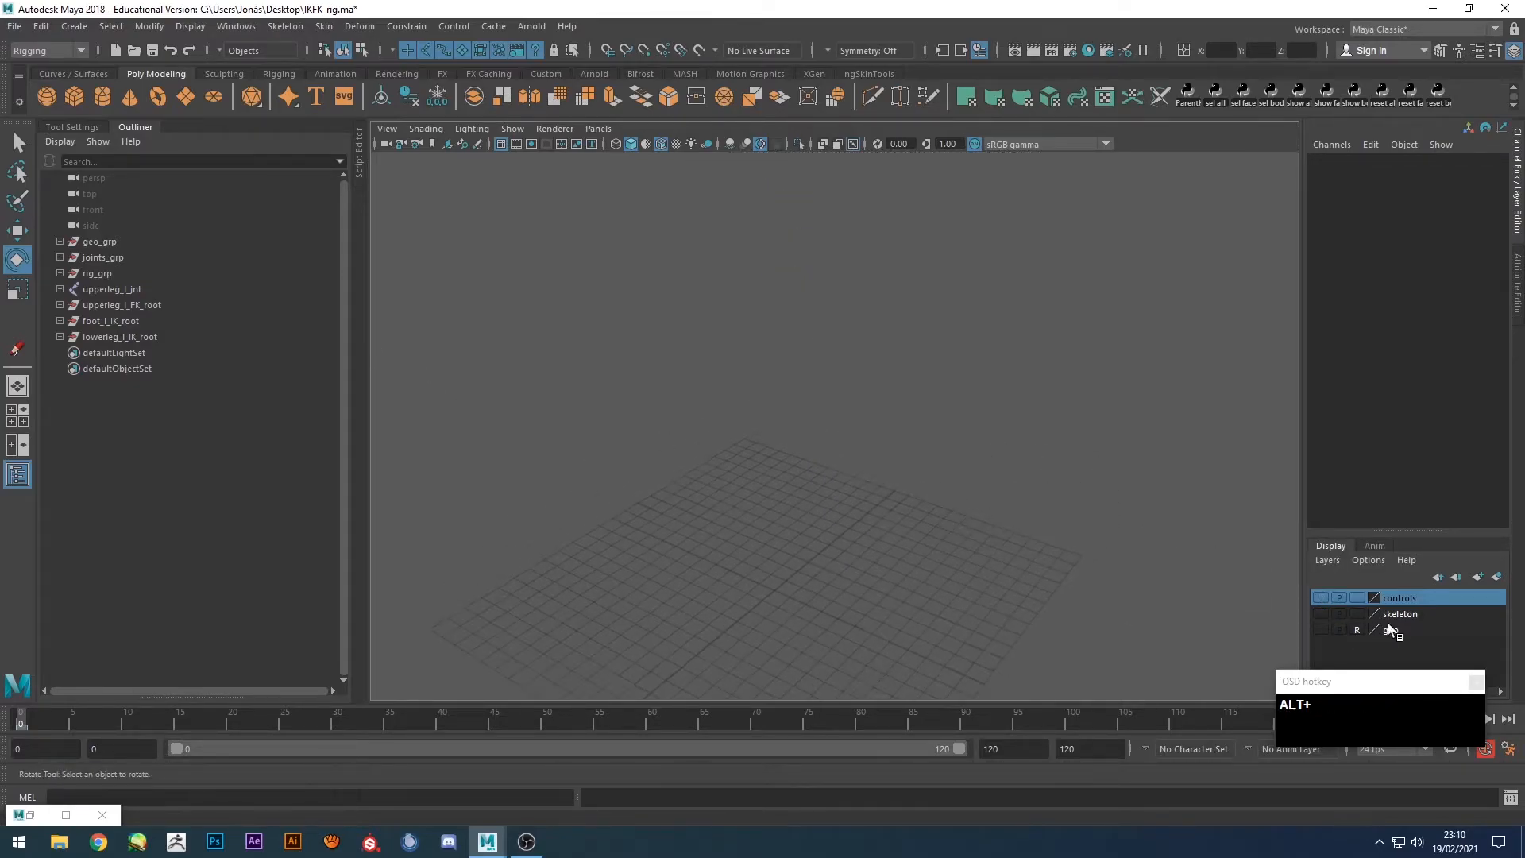
Show the skeleton, geo and controls layers on the whole character.
left_click(1321, 614)
left_click(1320, 630)
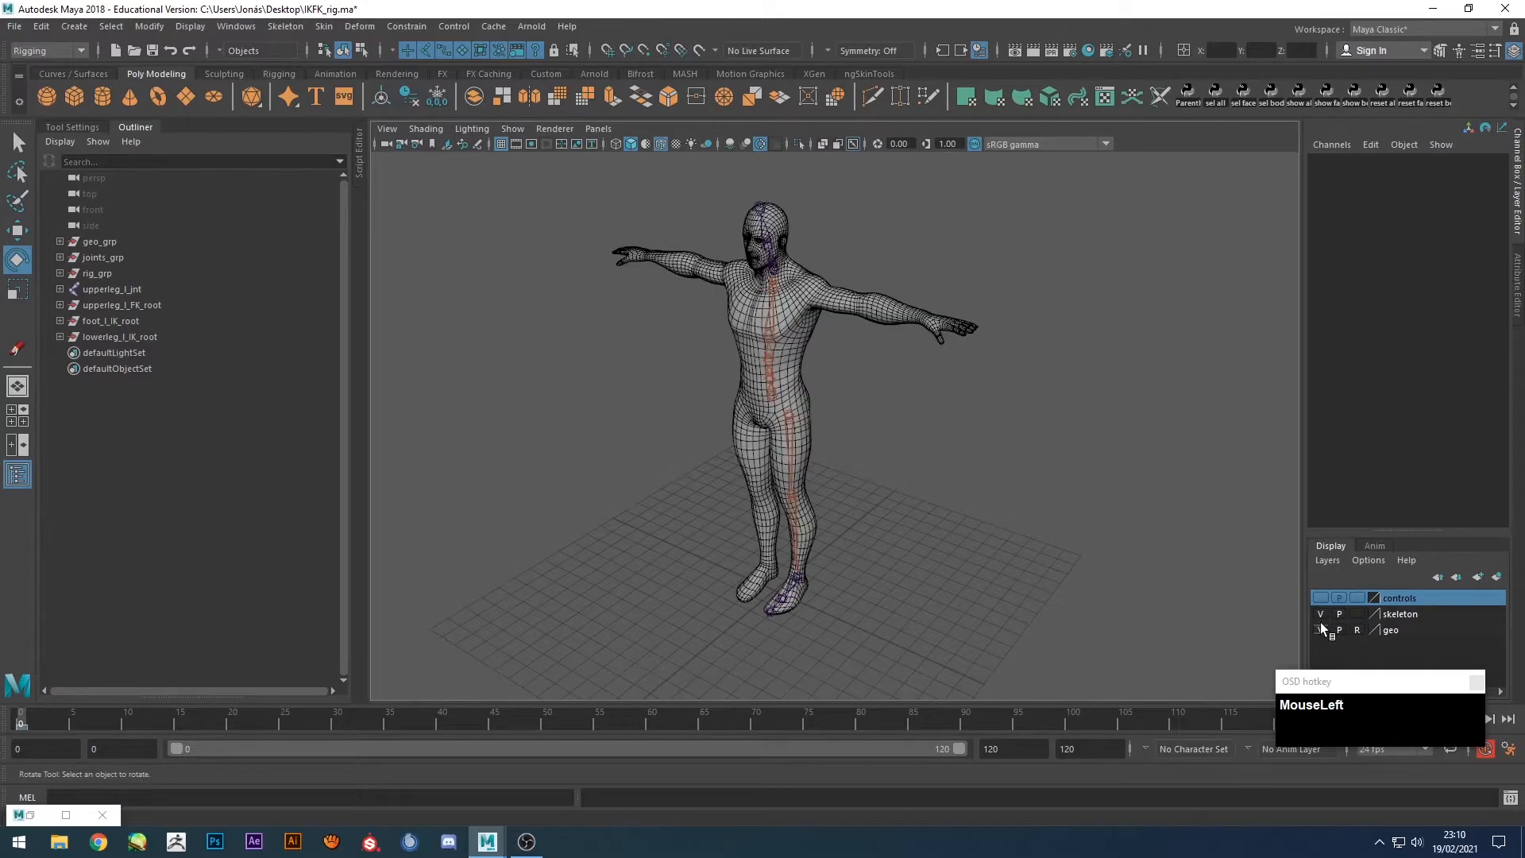
left_click_drag(959, 413, 970, 426, "alt")
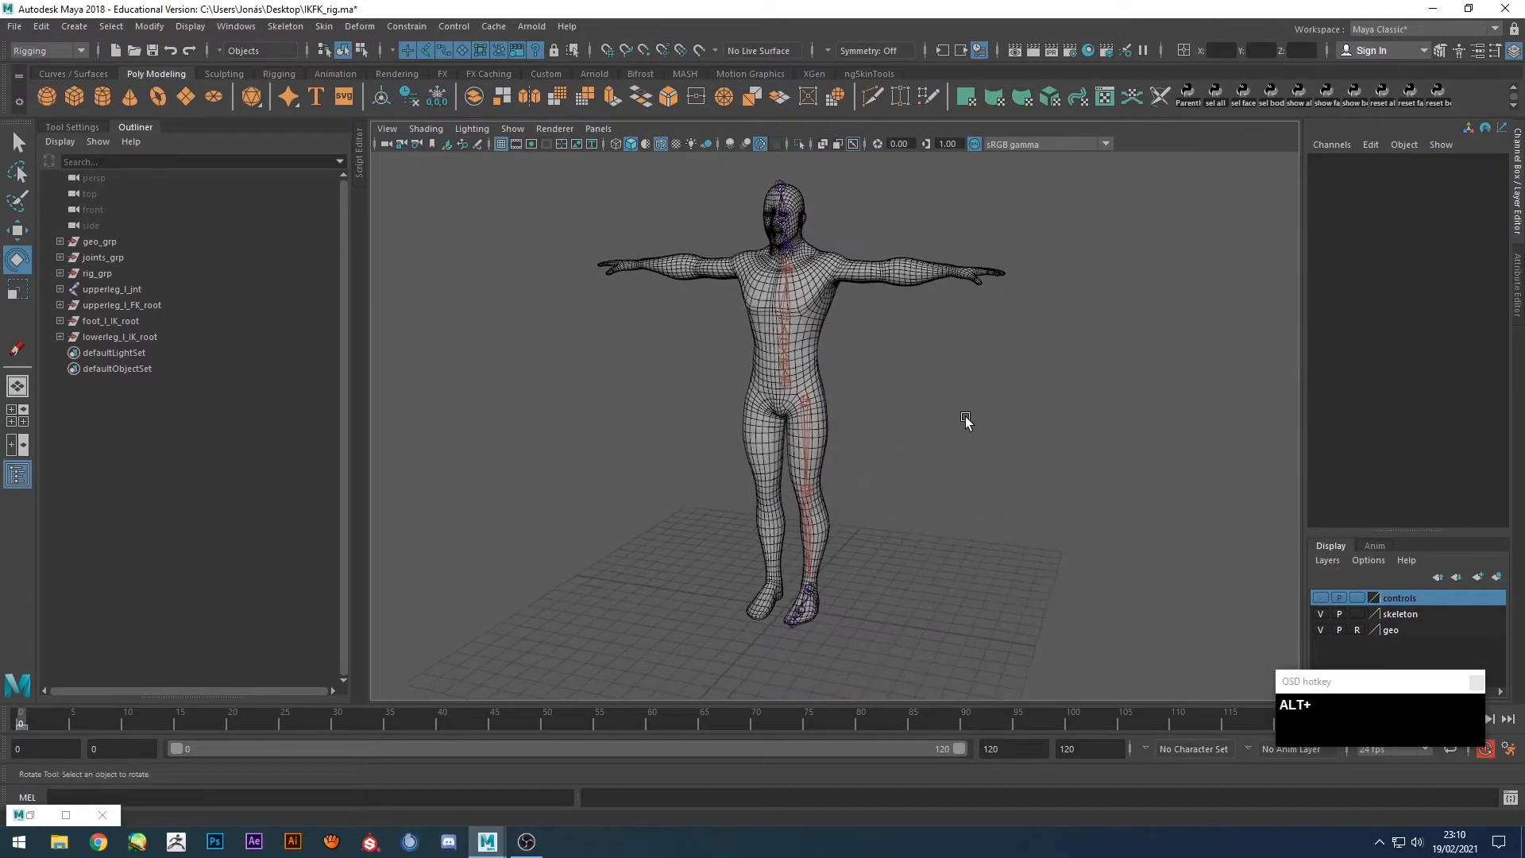
mouse_move(939, 473)
middle_mouse_down("alt")
mouse_move(857, 594)
mouse_move(921, 472)
middle_mouse_up("alt")
left_click_drag(921, 473, 794, 494, "alt")
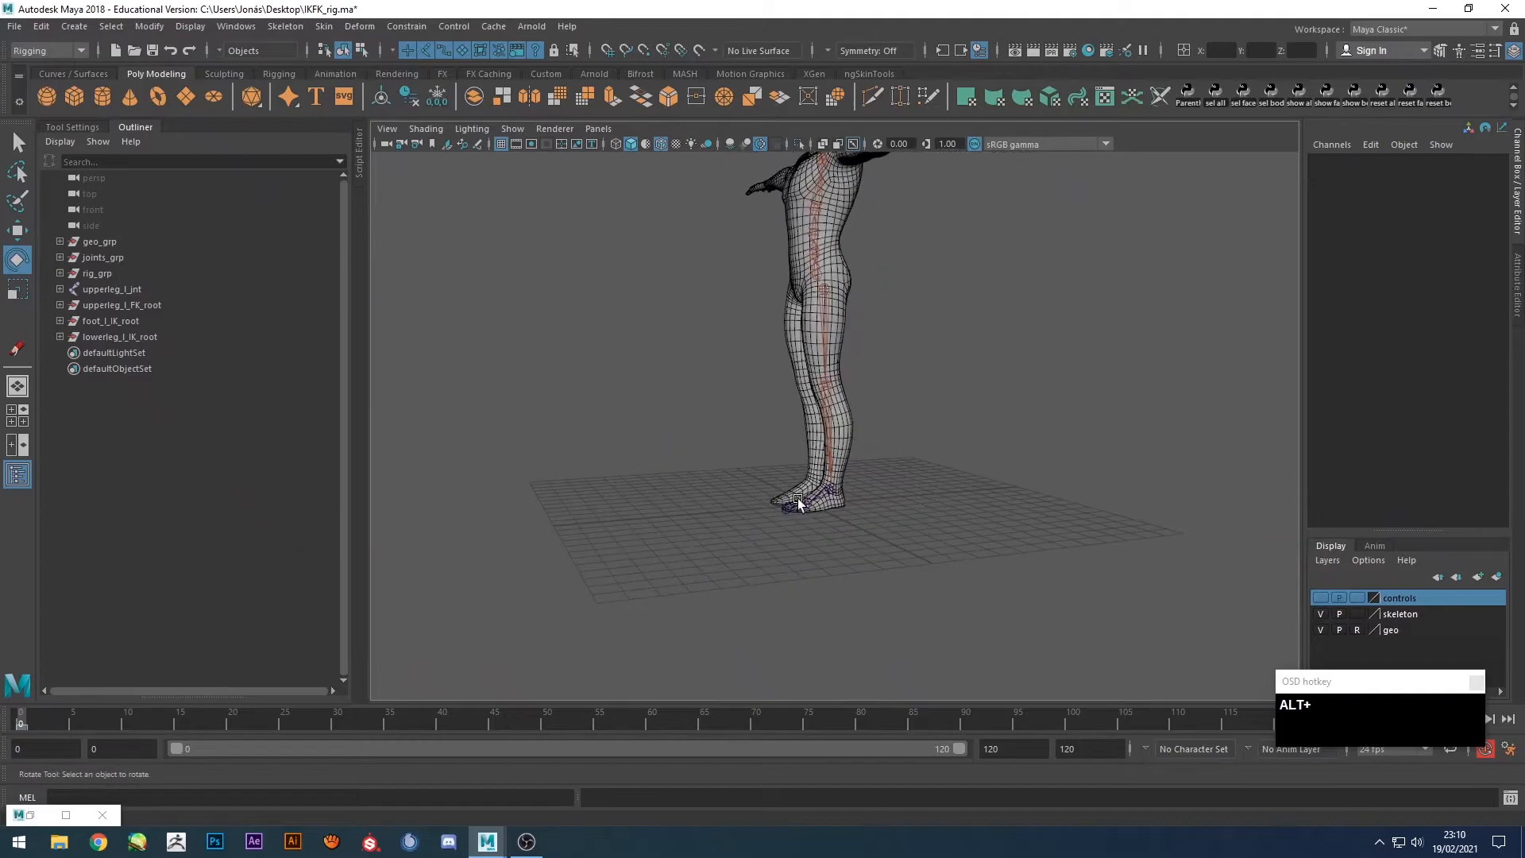
left_click(1321, 597)
left_click_drag(949, 532, 855, 557, "alt")
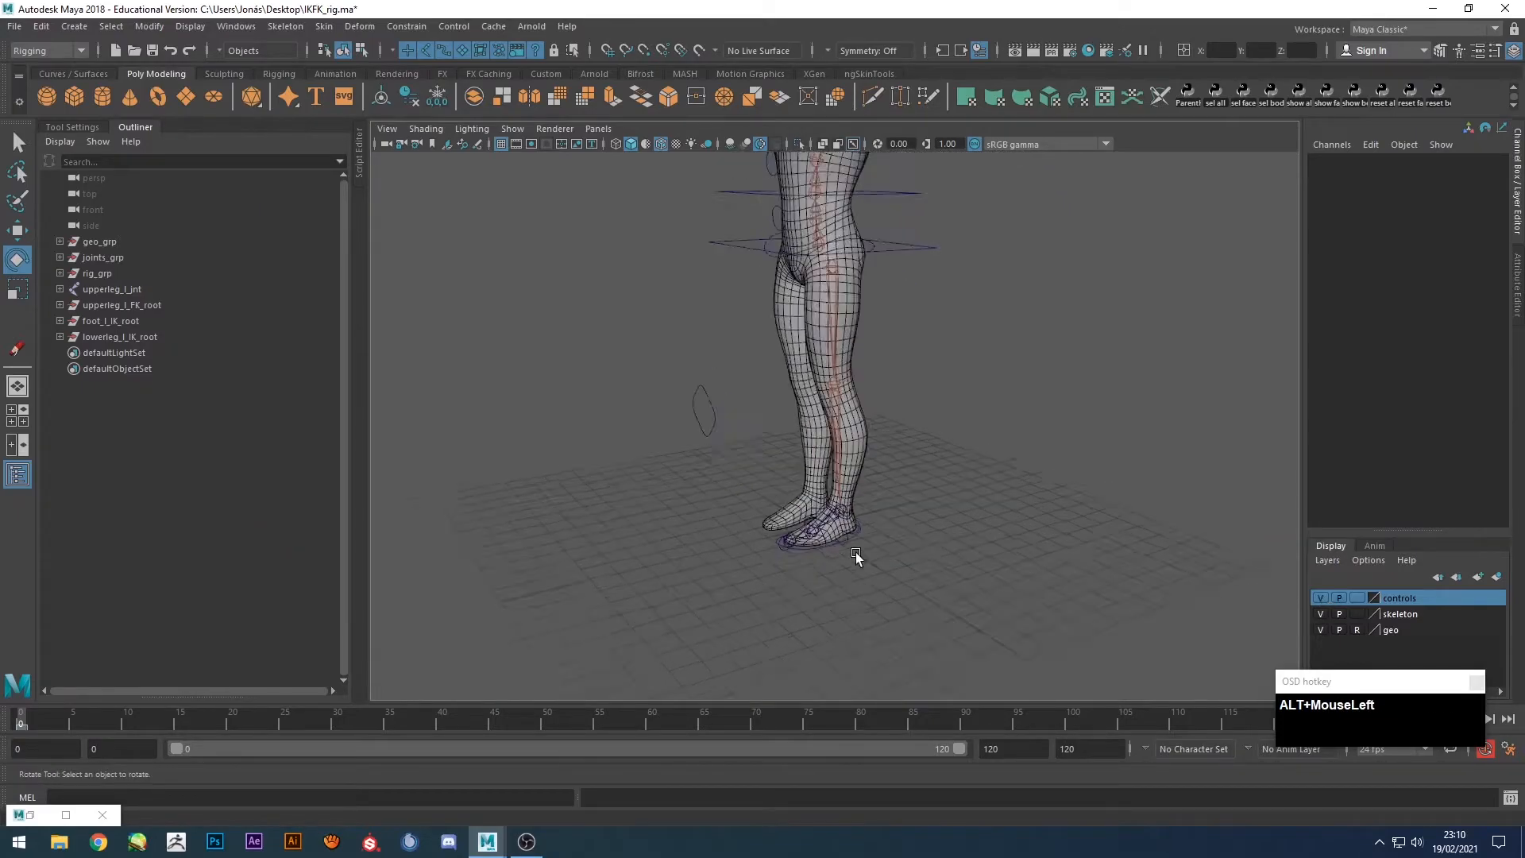
Hide the skeleton layer and frame the character's upper body and arms from the front.
scroll(858, 557, "up", 4)
middle_click_drag(893, 556, 947, 423, "alt")
left_click(1321, 613)
scroll(977, 479, "up", 3)
middle_click_drag(977, 480, 894, 500, "alt")
left_click_drag(895, 500, 963, 500, "alt")
scroll(964, 443, "down", 2)
middle_click_drag(964, 443, 903, 585, "alt")
mouse_move(904, 584)
left_mouse_down("alt")
mouse_move(805, 551)
mouse_move(909, 554)
mouse_move(953, 405)
mouse_move(902, 497)
mouse_move(913, 601)
left_mouse_up("alt")
middle_click_drag(913, 597, 988, 490, "alt")
left_click_drag(988, 491, 914, 483, "alt")
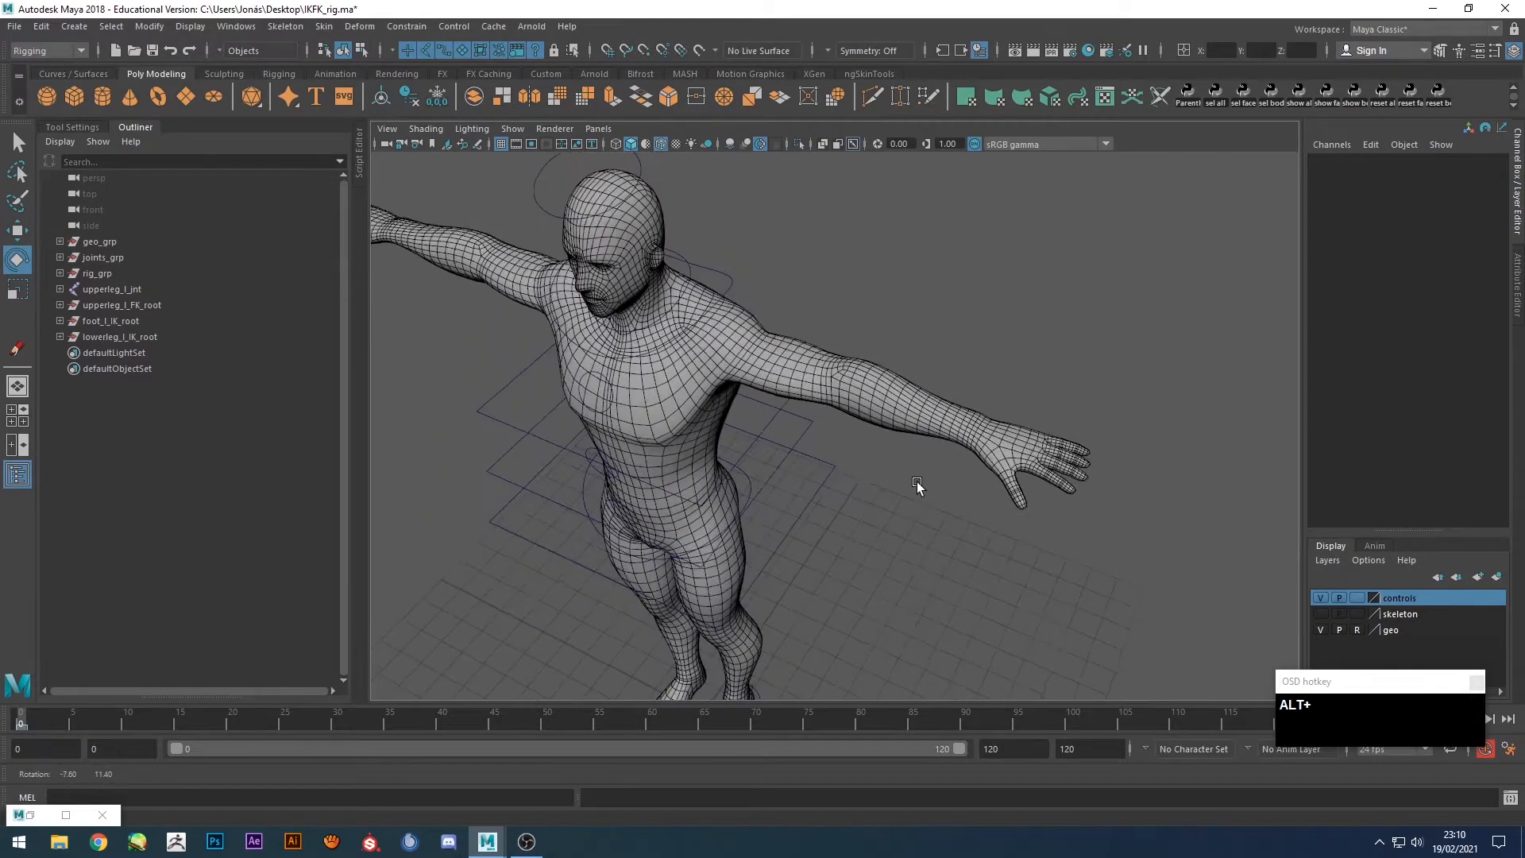
left_click_drag(1028, 537, 764, 303, "alt")
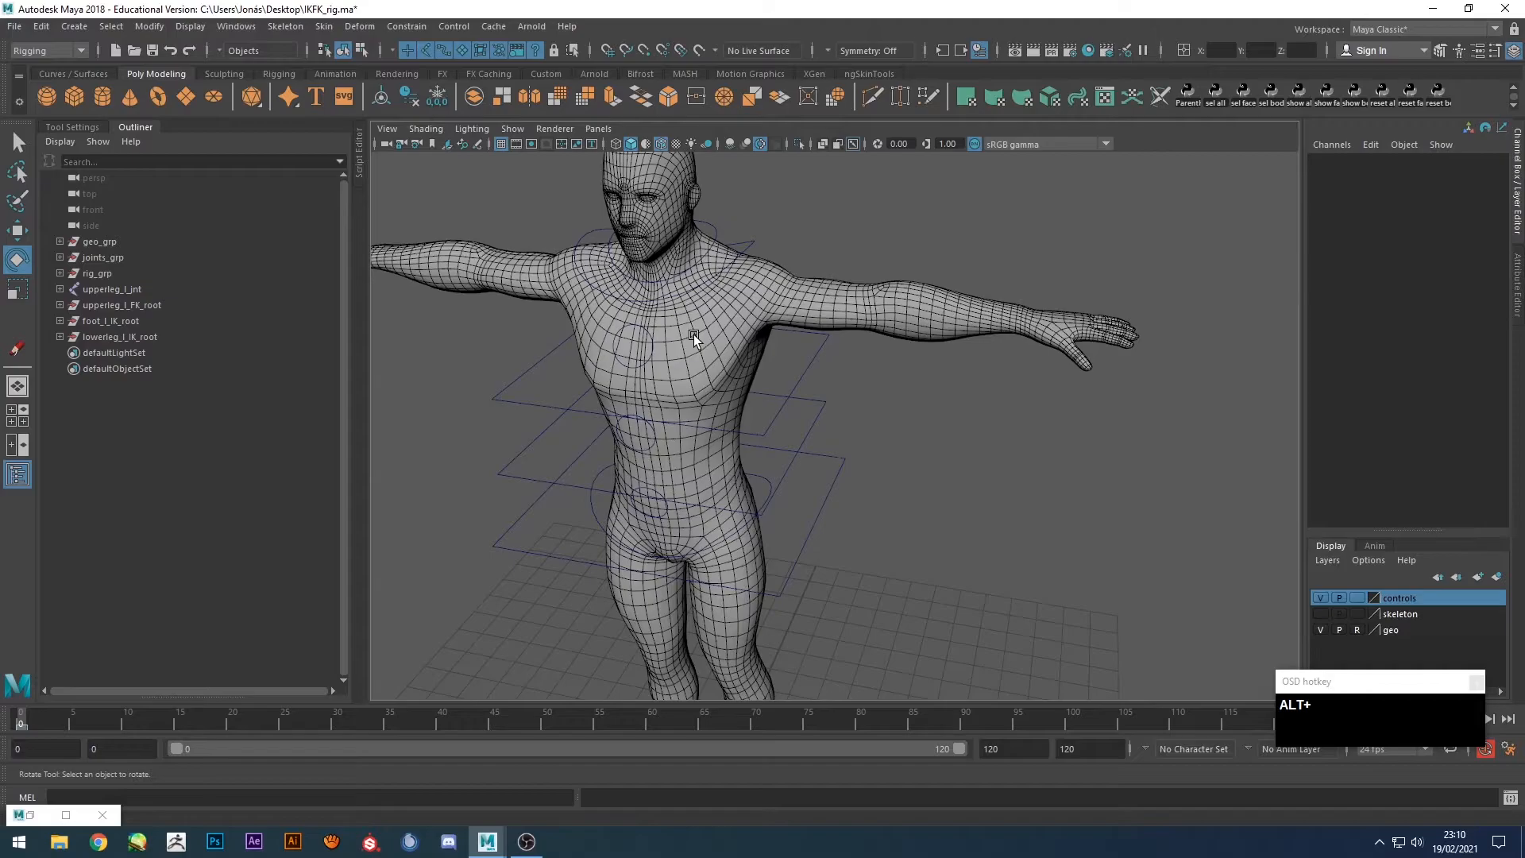
left_click_drag(693, 335, 871, 425, "alt")
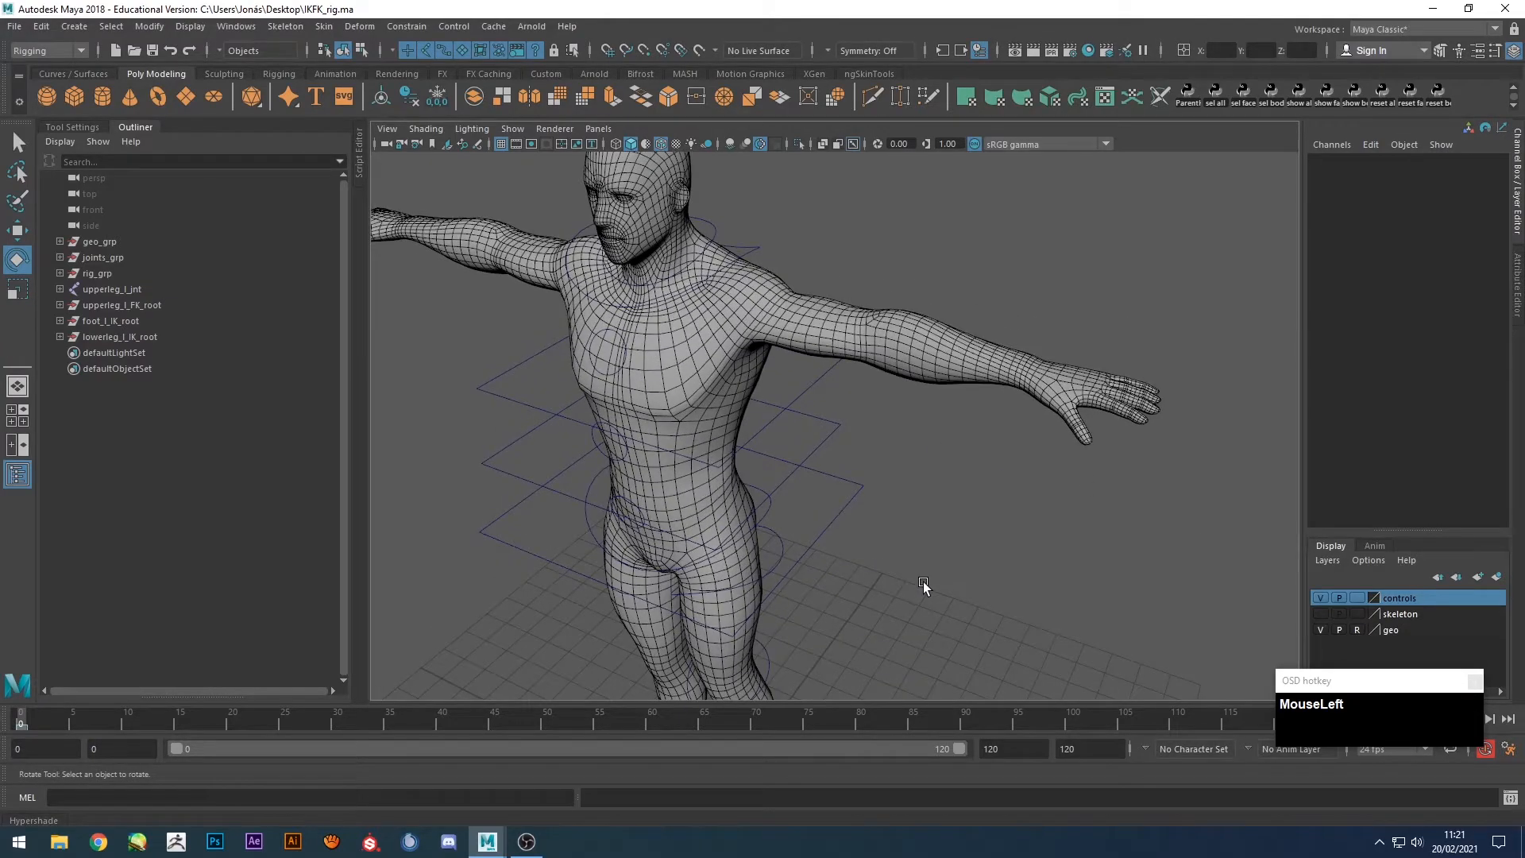
left_click_drag(950, 578, 1014, 516, "alt")
scroll(1014, 517, "down", 1)
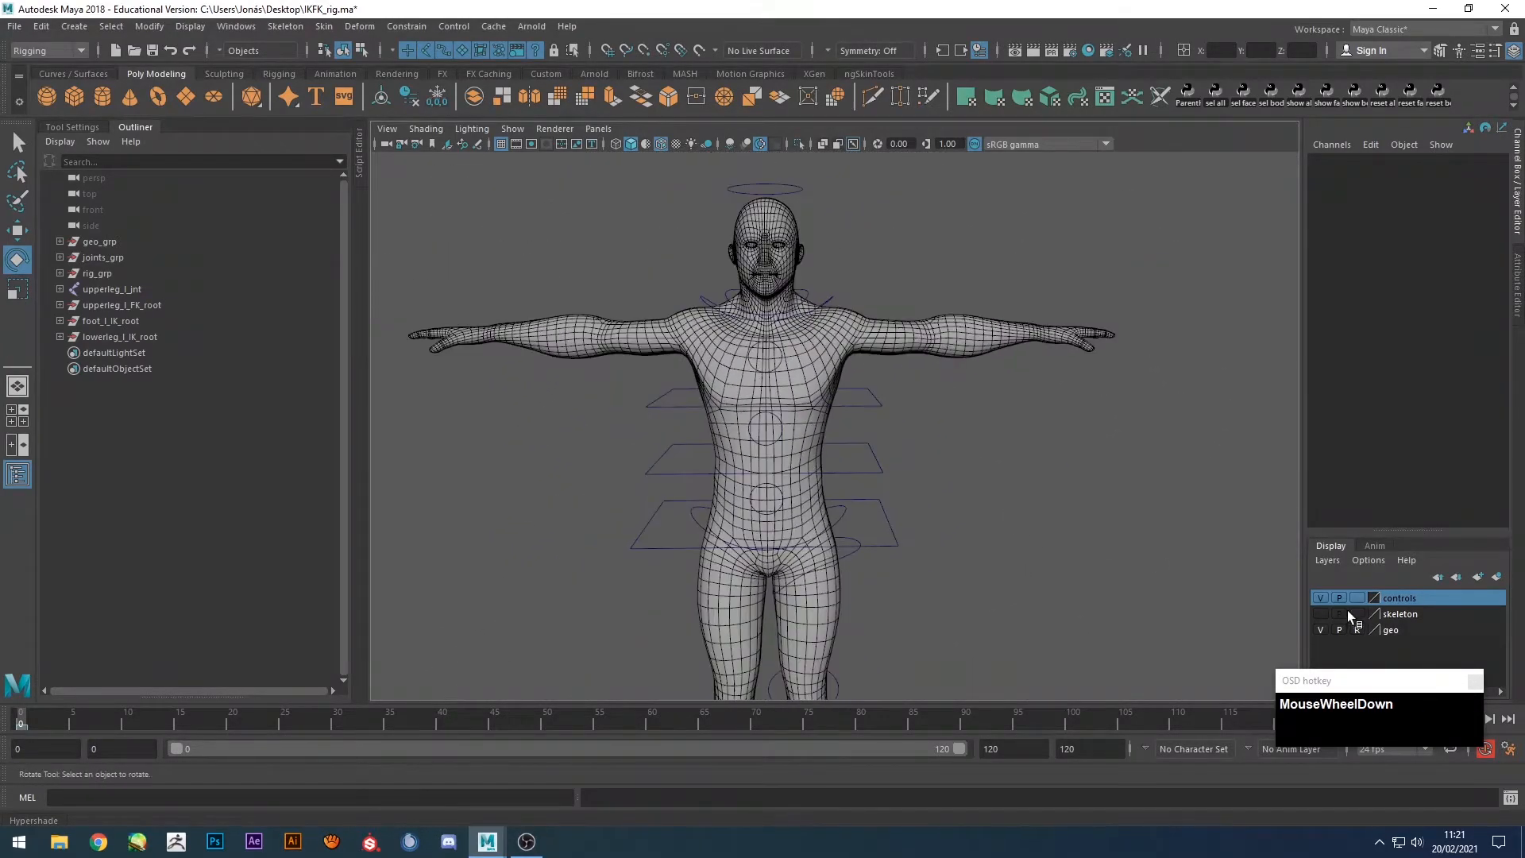
Hide the controls layer so that only the geo layer is displayed, with the arms framed from the front.
left_click(1321, 598)
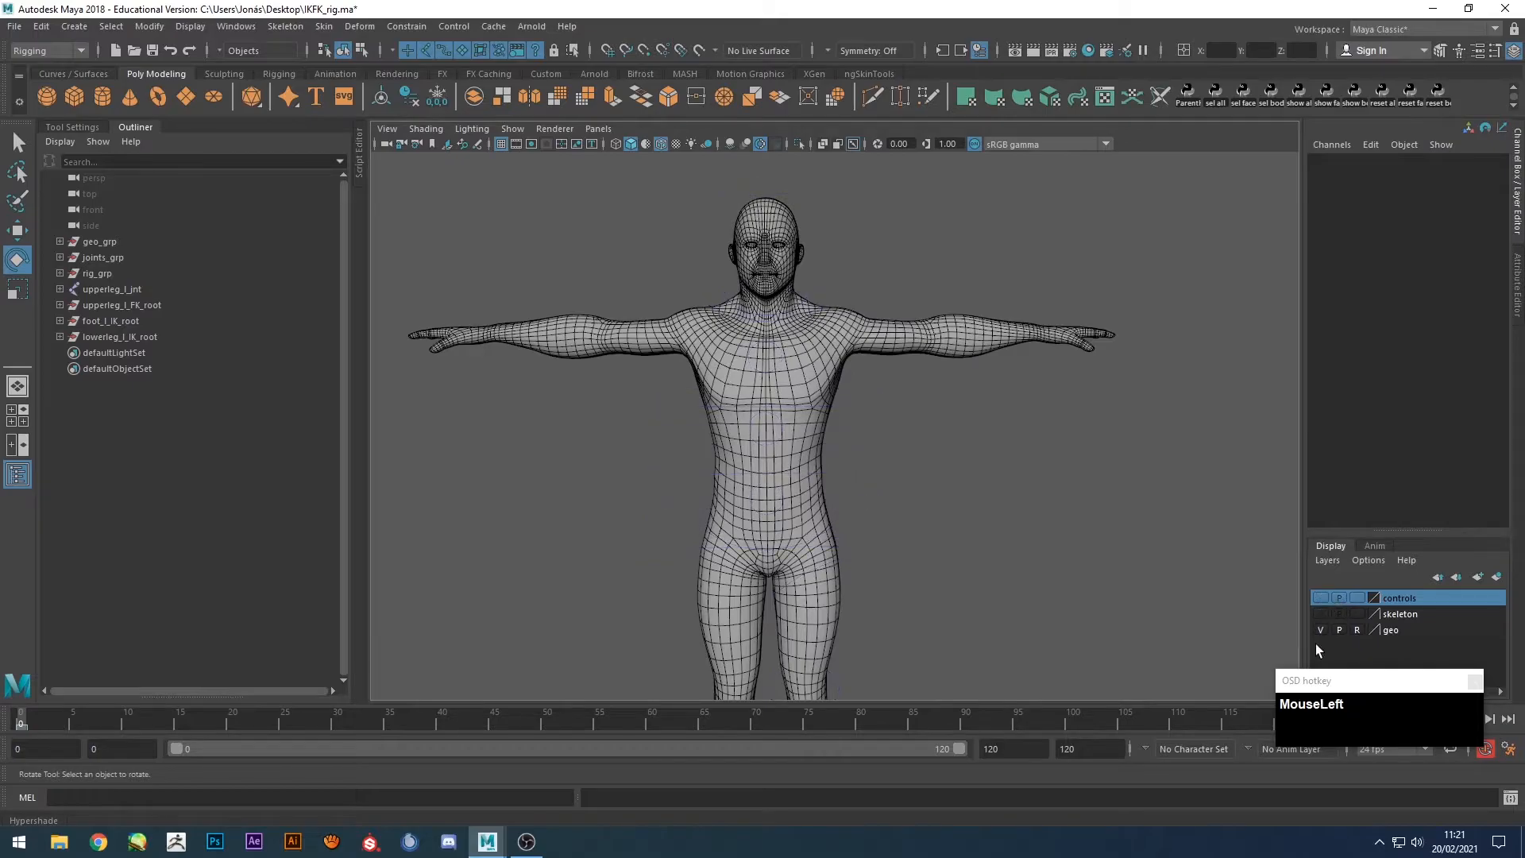
left_click(1321, 613)
left_click(1322, 614)
left_click_drag(1112, 475, 1052, 513, "alt")
left_click_drag(861, 527, 786, 426, "alt")
right_click_drag(786, 426, 850, 419, "alt")
left_click_drag(850, 418, 1018, 555, "alt")
middle_click_drag(1017, 555, 909, 555, "alt")
left_click_drag(909, 556, 905, 469, "alt")
middle_click_drag(905, 469, 906, 471, "alt")
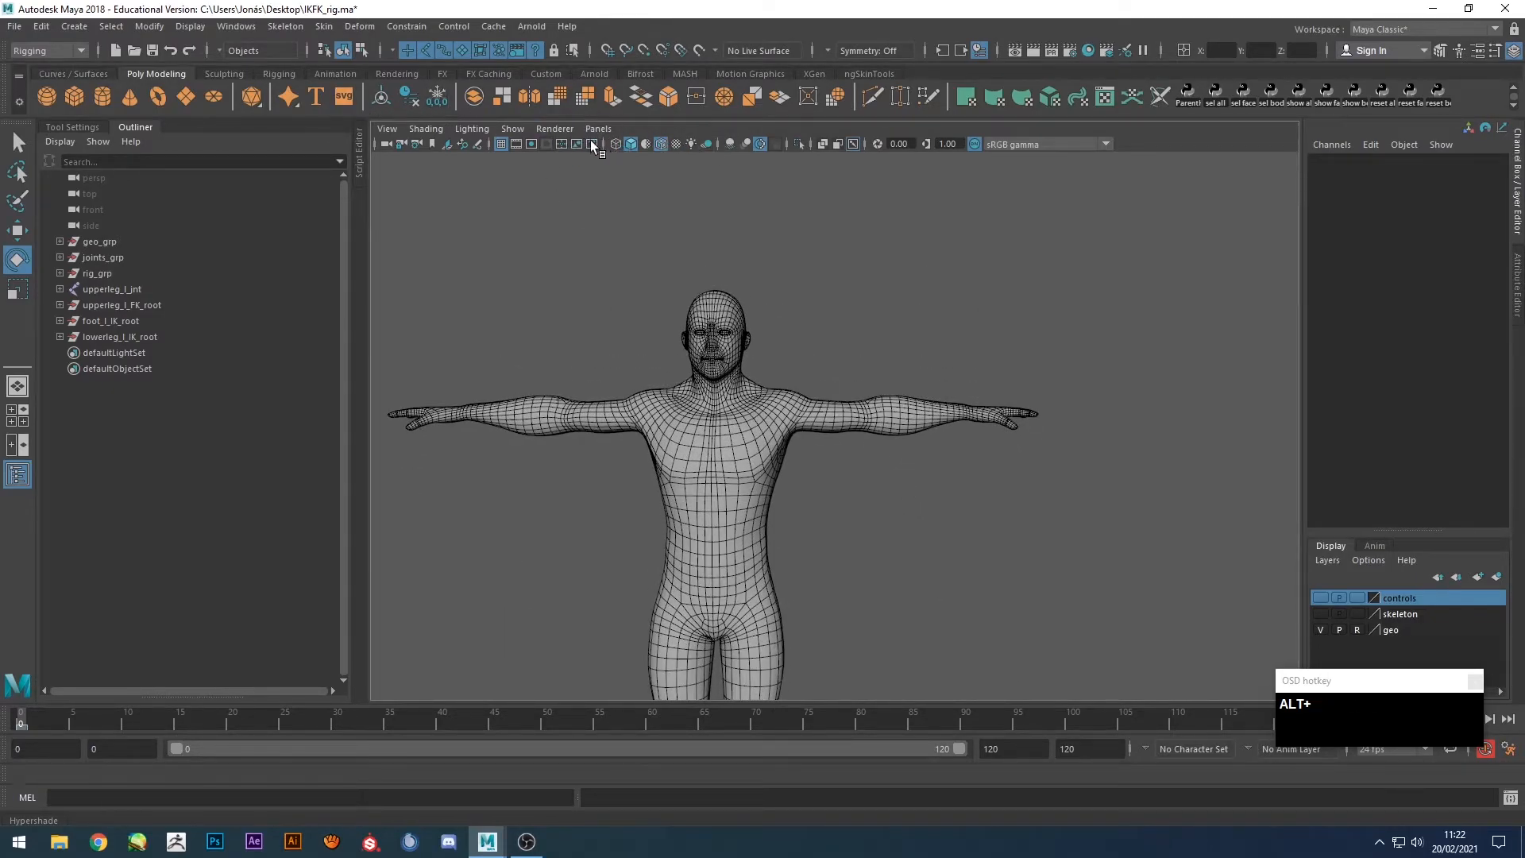
Open the Grease Pencil and sketch trial lines along the left arm in the front view, undoing each stroke.
left_click(478, 144)
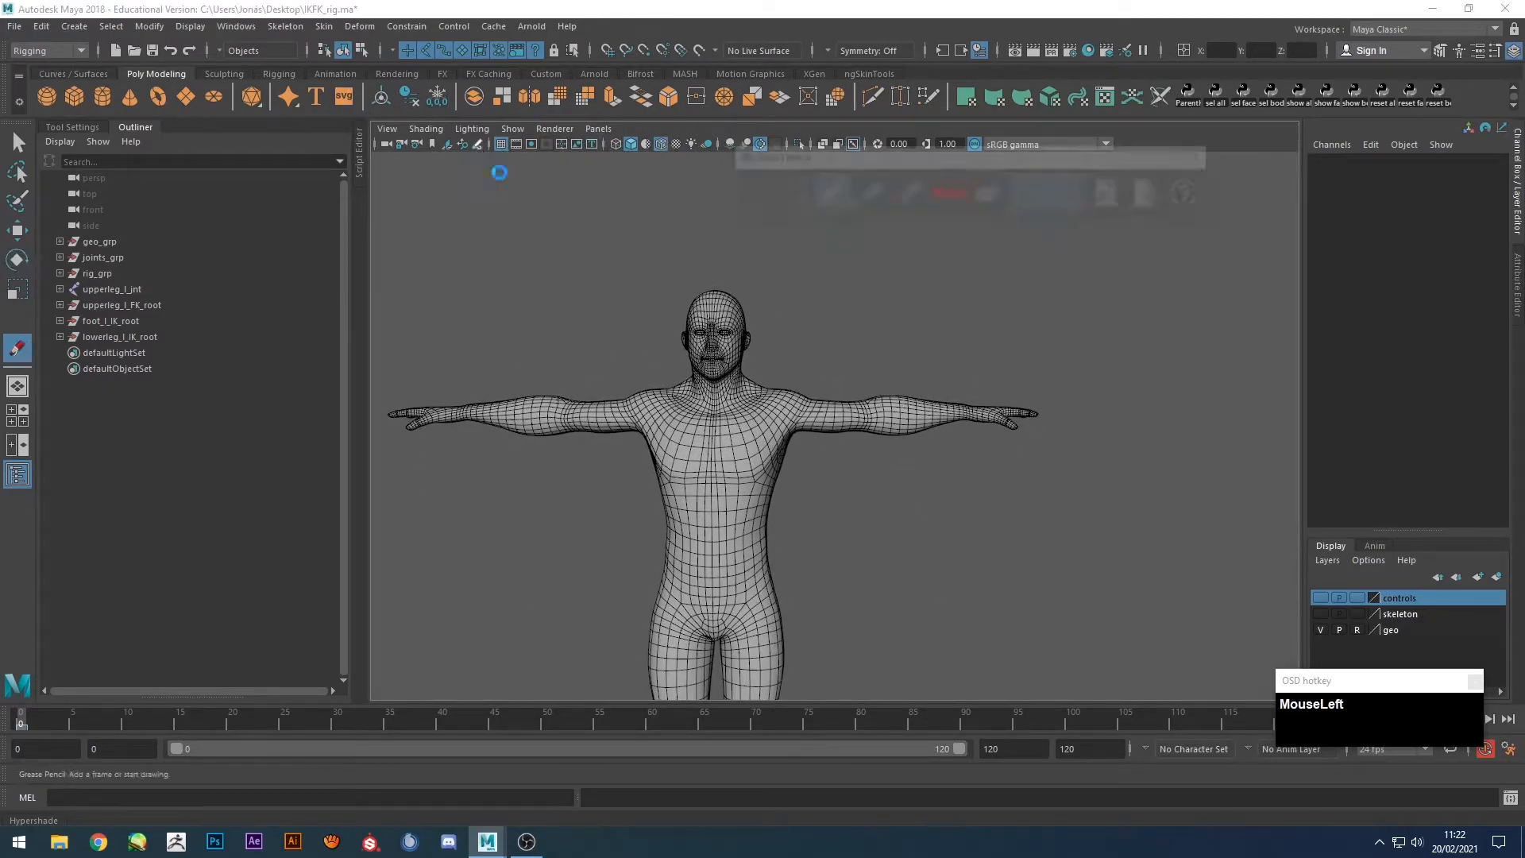
left_click_drag(767, 407, 969, 407)
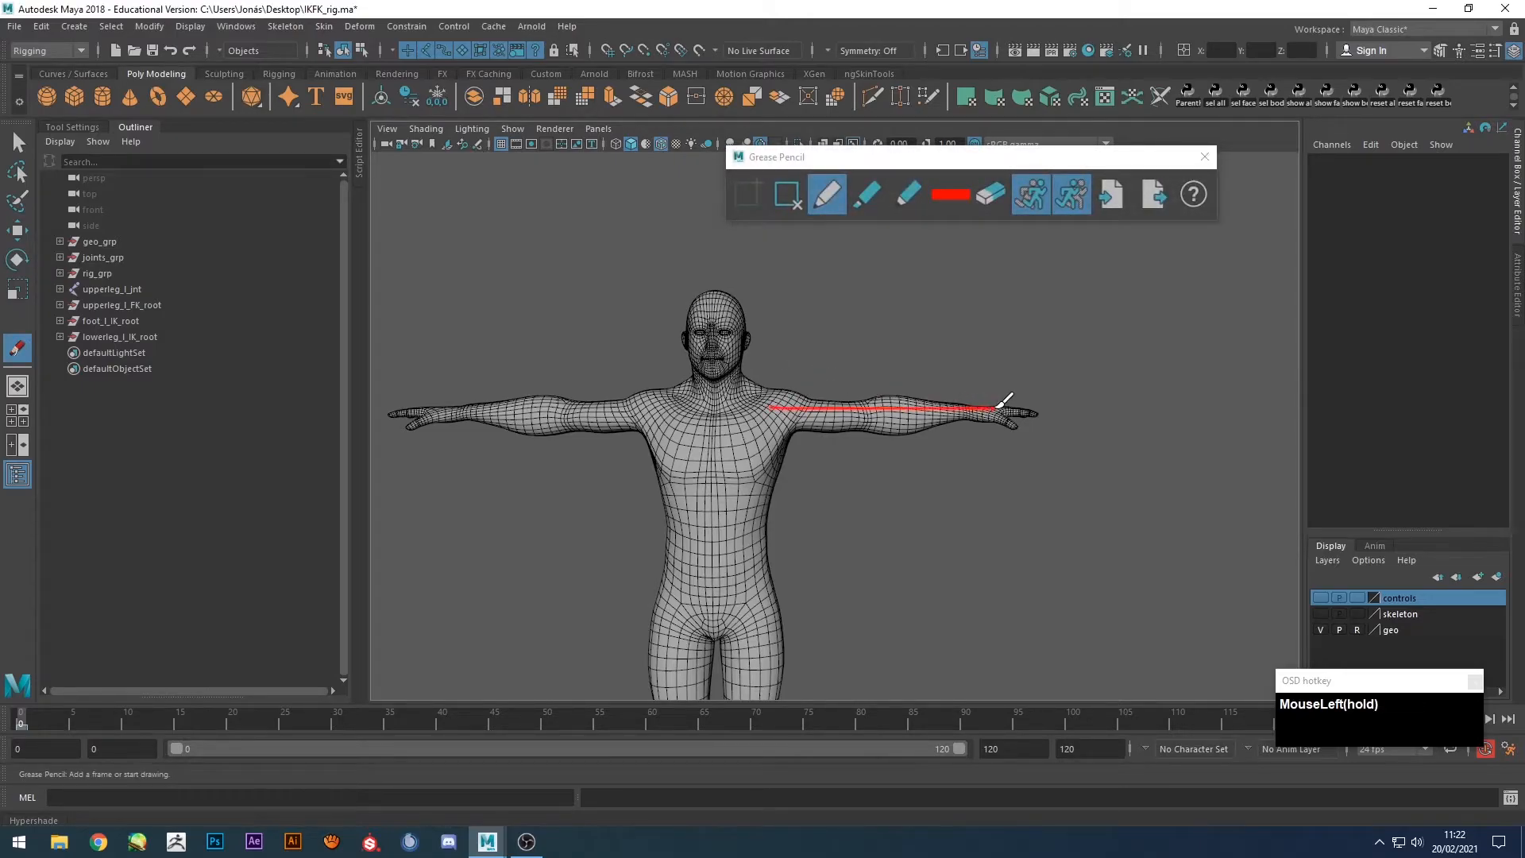
key("ctrl+z")
left_click_drag(769, 406, 975, 627)
key("ctrl+z")
mouse_move(780, 408)
left_mouse_down()
mouse_move(861, 456)
mouse_move(976, 410)
left_mouse_up()
key("ctrl+z")
mouse_move(783, 408)
left_mouse_down()
mouse_move(868, 363)
mouse_move(971, 408)
left_mouse_up()
key("ctrl+z")
left_click_drag(783, 422, 888, 464)
left_click_drag(913, 544, 909, 548)
key("ctrl+z")
Sketch a bent-elbow line and a backward-pointing arrow over the left arm seen from above, and undo the strokes.
mouse_move(902, 476)
left_mouse_down("alt")
mouse_move(878, 468)
mouse_move(878, 535)
mouse_move(892, 503)
left_mouse_up("alt")
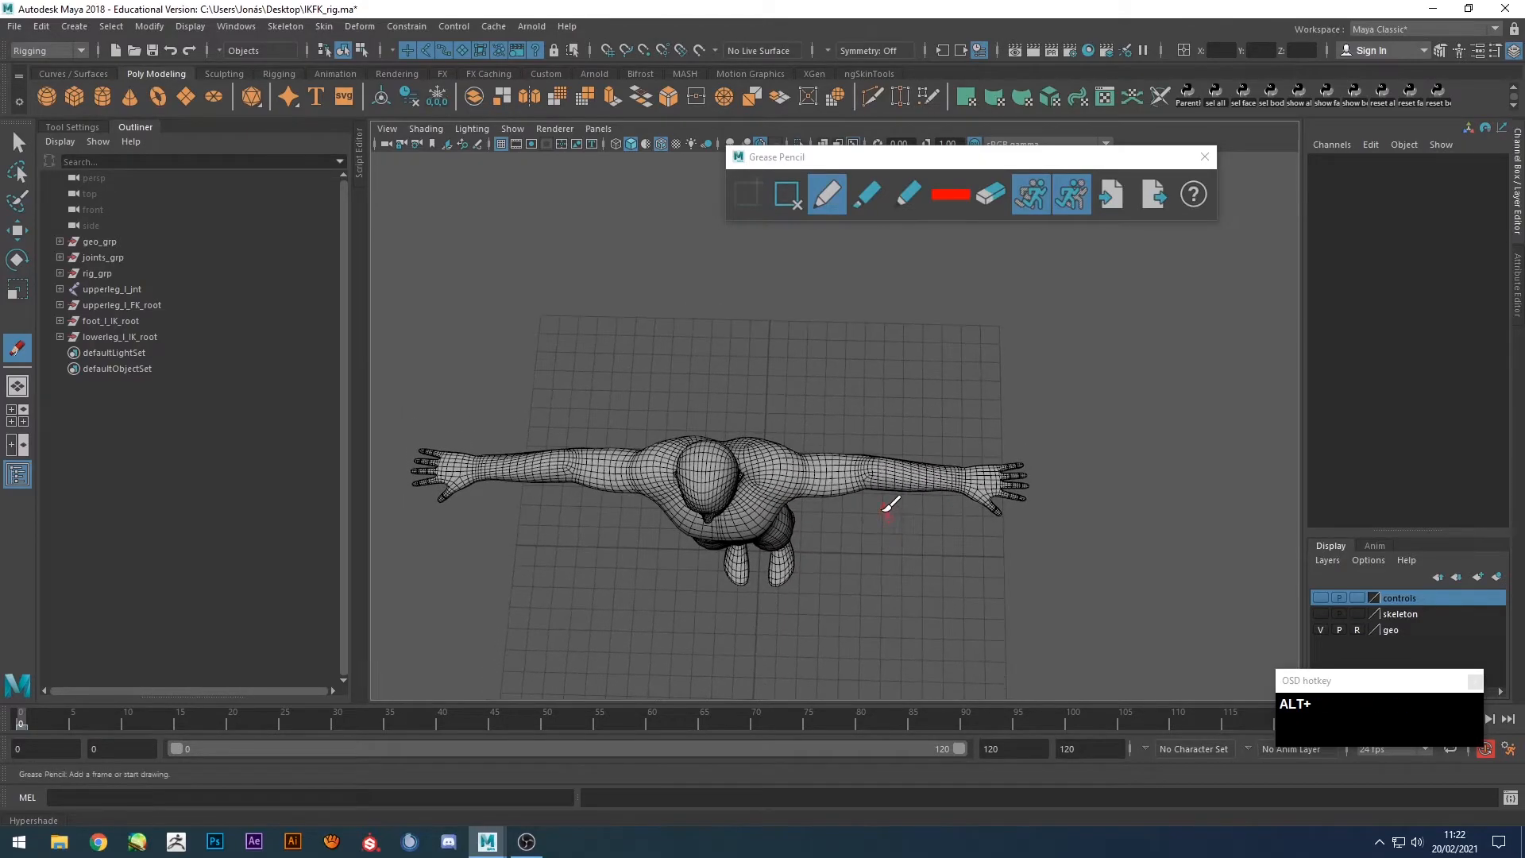
scroll(848, 490, "up", 2)
mouse_move(768, 485)
left_mouse_down()
mouse_move(867, 434)
mouse_move(994, 483)
left_mouse_up()
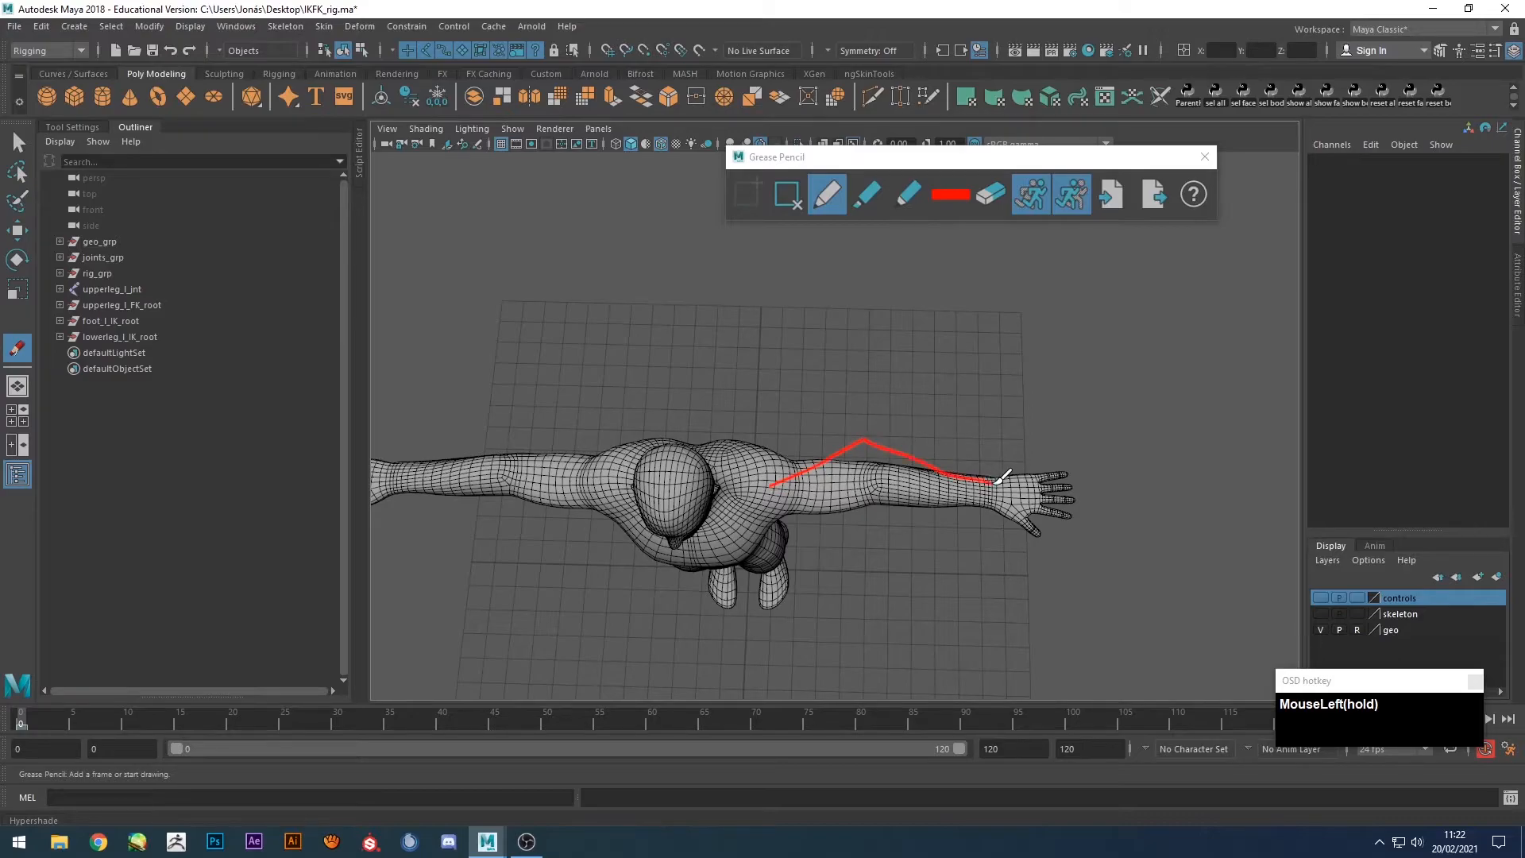
left_click_drag(876, 474, 888, 382)
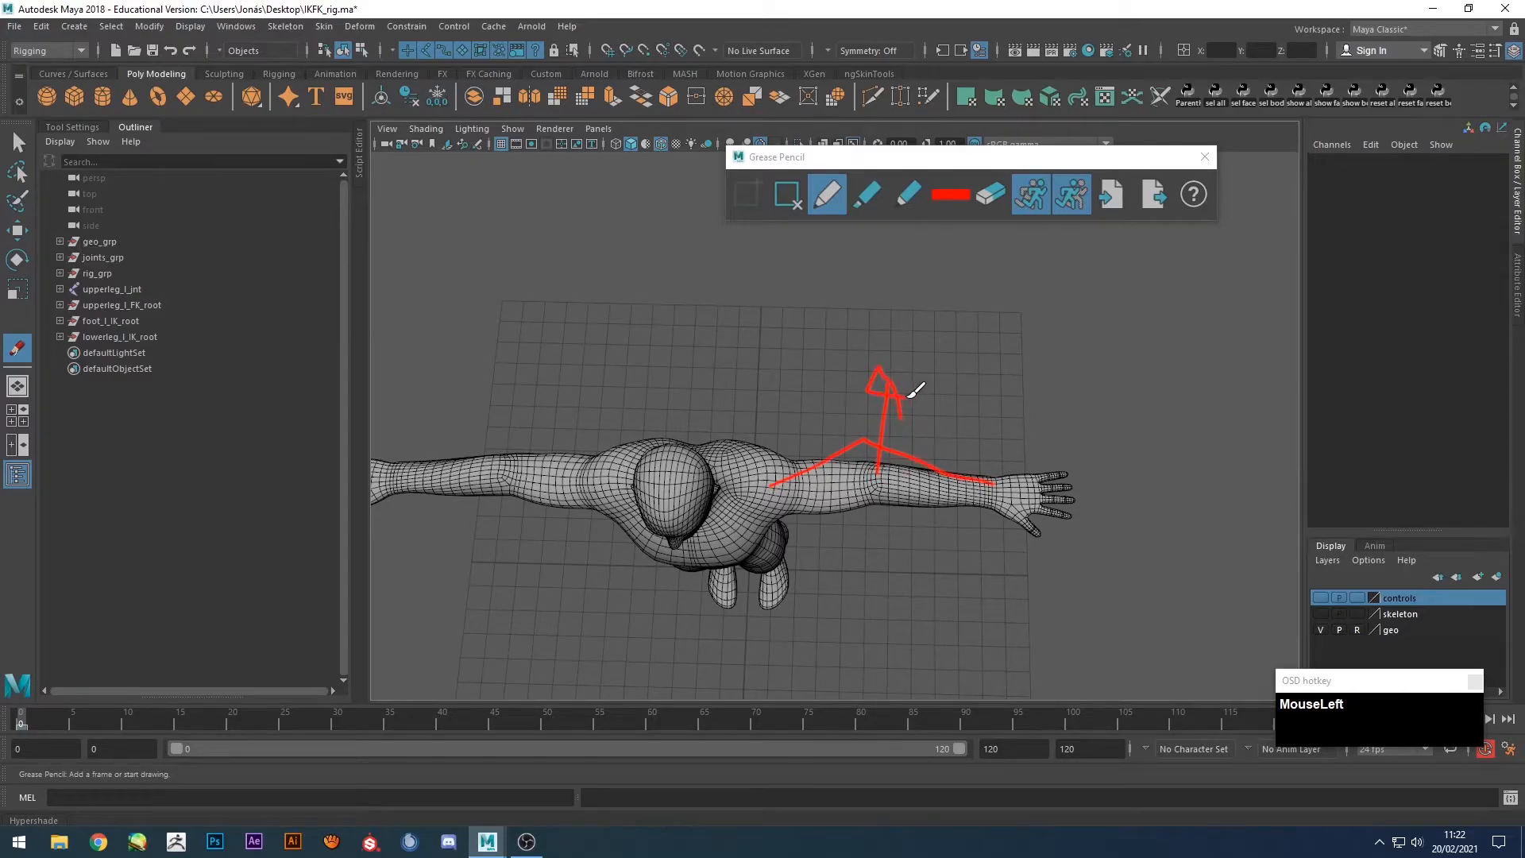
key("ctrl+z")
key("ctrl+z")
key("ctrl+z")
mouse_move(895, 531)
left_mouse_down("alt")
mouse_move(892, 467)
mouse_move(762, 404)
mouse_move(1092, 429)
left_mouse_up("alt")
key("ctrl+z")
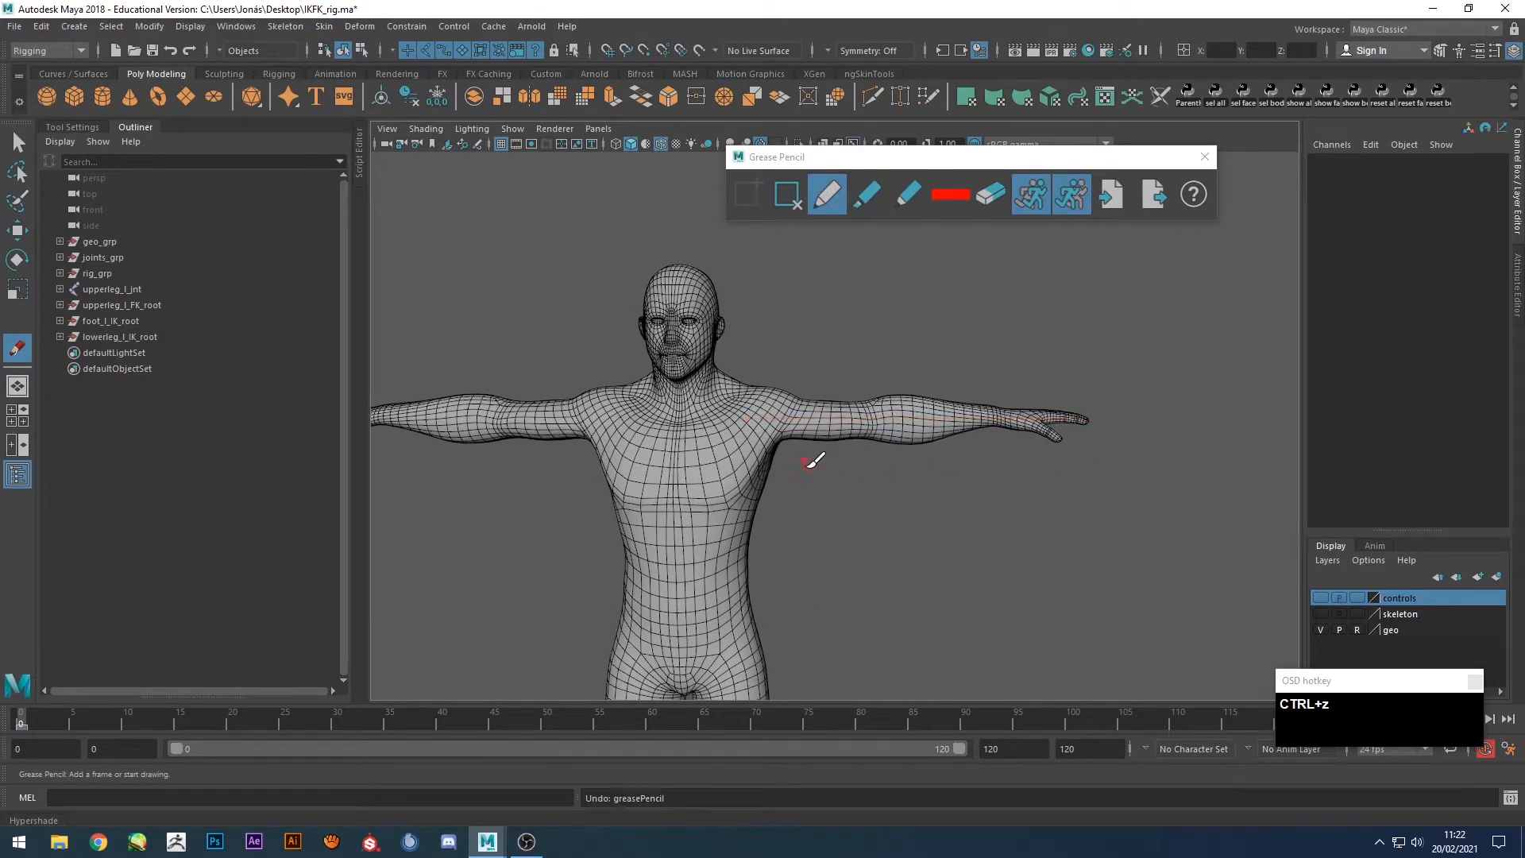
Sketch a grease pencil line along the left arm in the top view of the four-view layout and undo it.
key("space")
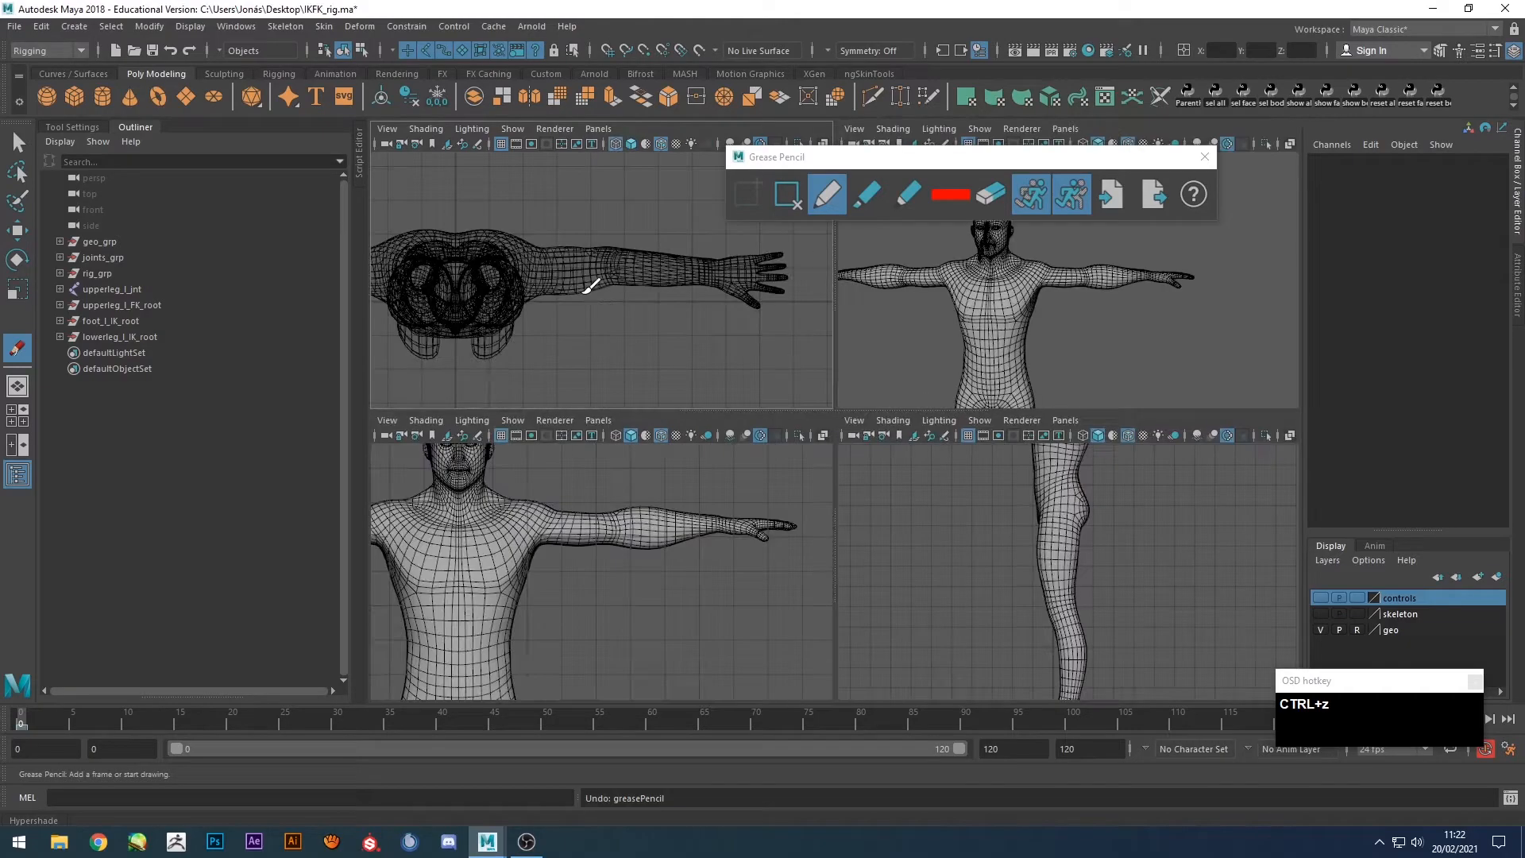
left_click_drag(521, 270, 682, 279)
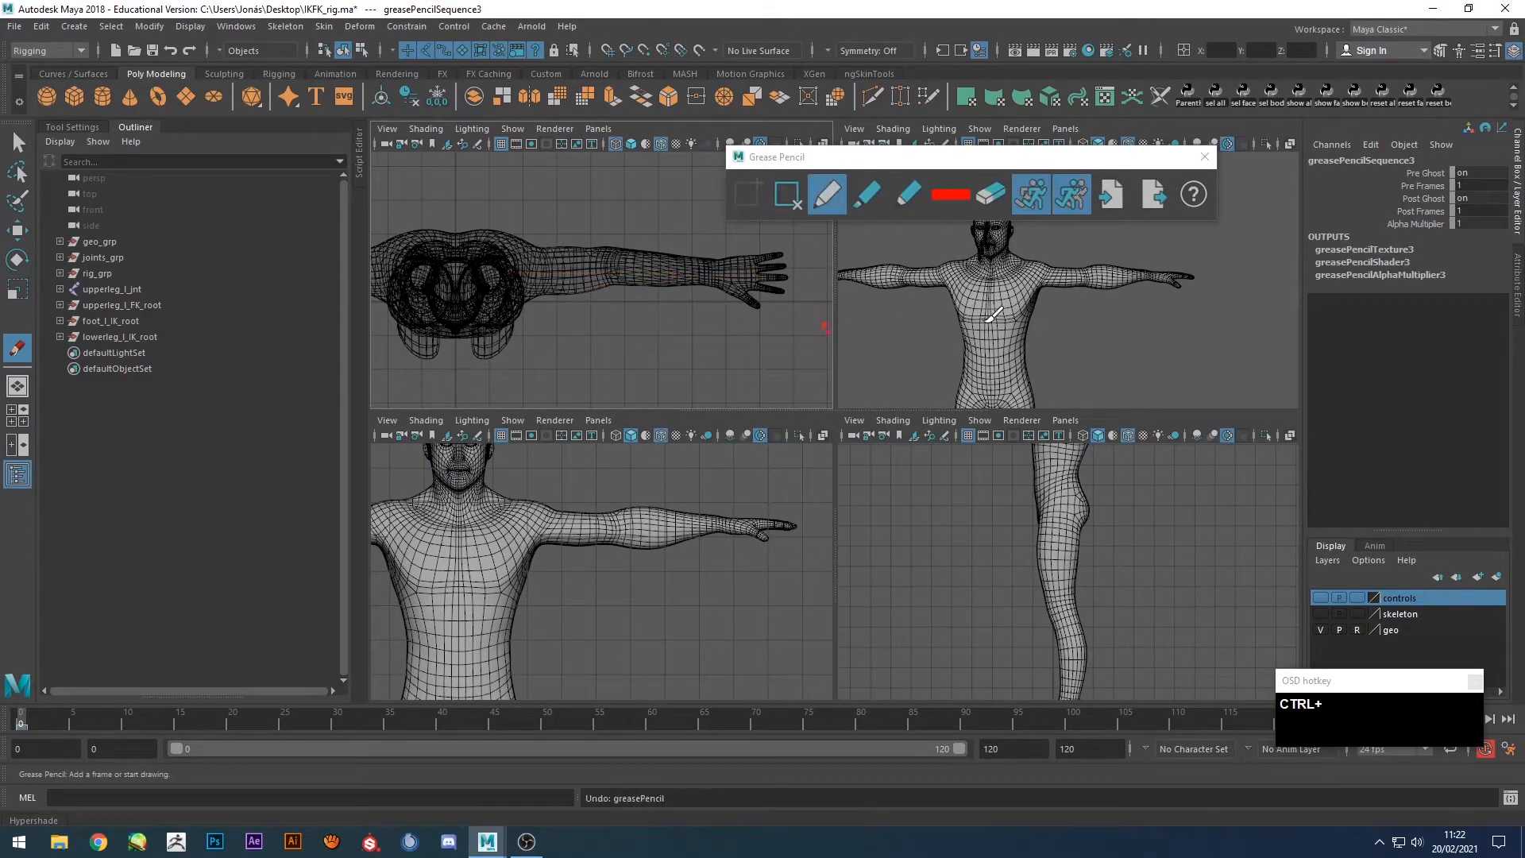
key("space")
Mark the left shoulder, elbow, wrist and chest area with the Grease Pencil, delete the frame and close the Grease Pencil.
left_click_drag(871, 476, 874, 480, "alt")
scroll(874, 480, "up", 3)
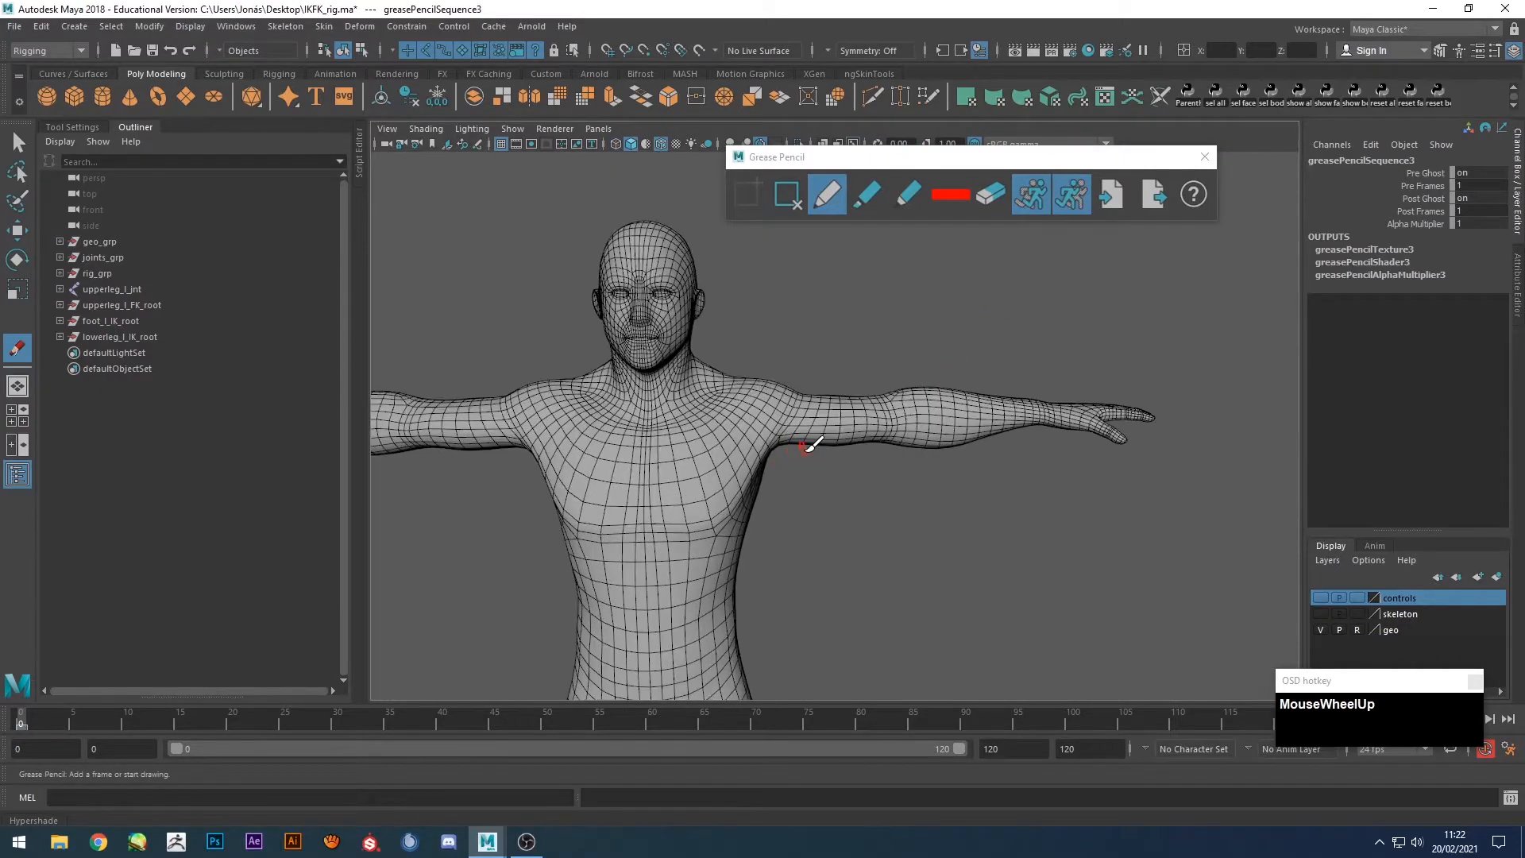
mouse_move(760, 405)
left_mouse_down()
mouse_move(782, 380)
mouse_move(754, 451)
mouse_move(797, 365)
mouse_move(793, 459)
left_mouse_up()
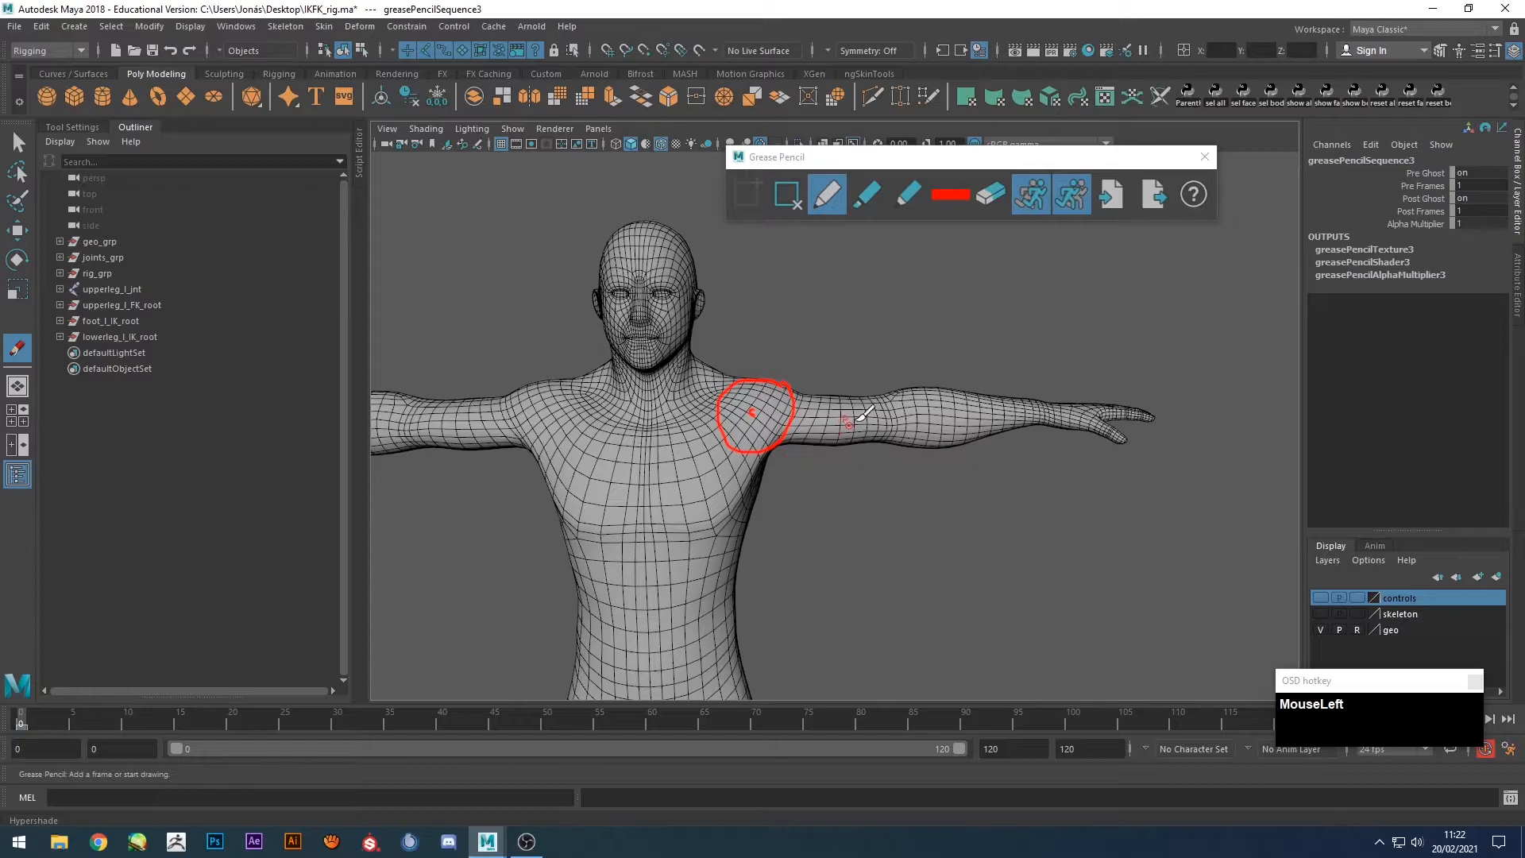
left_click_drag(934, 407, 936, 407)
left_click_drag(1050, 410, 1045, 408)
mouse_move(688, 455)
left_mouse_down()
mouse_move(702, 448)
mouse_move(690, 455)
left_mouse_up()
left_click_drag(718, 514, 672, 429)
left_click(787, 194)
left_click(1201, 158)
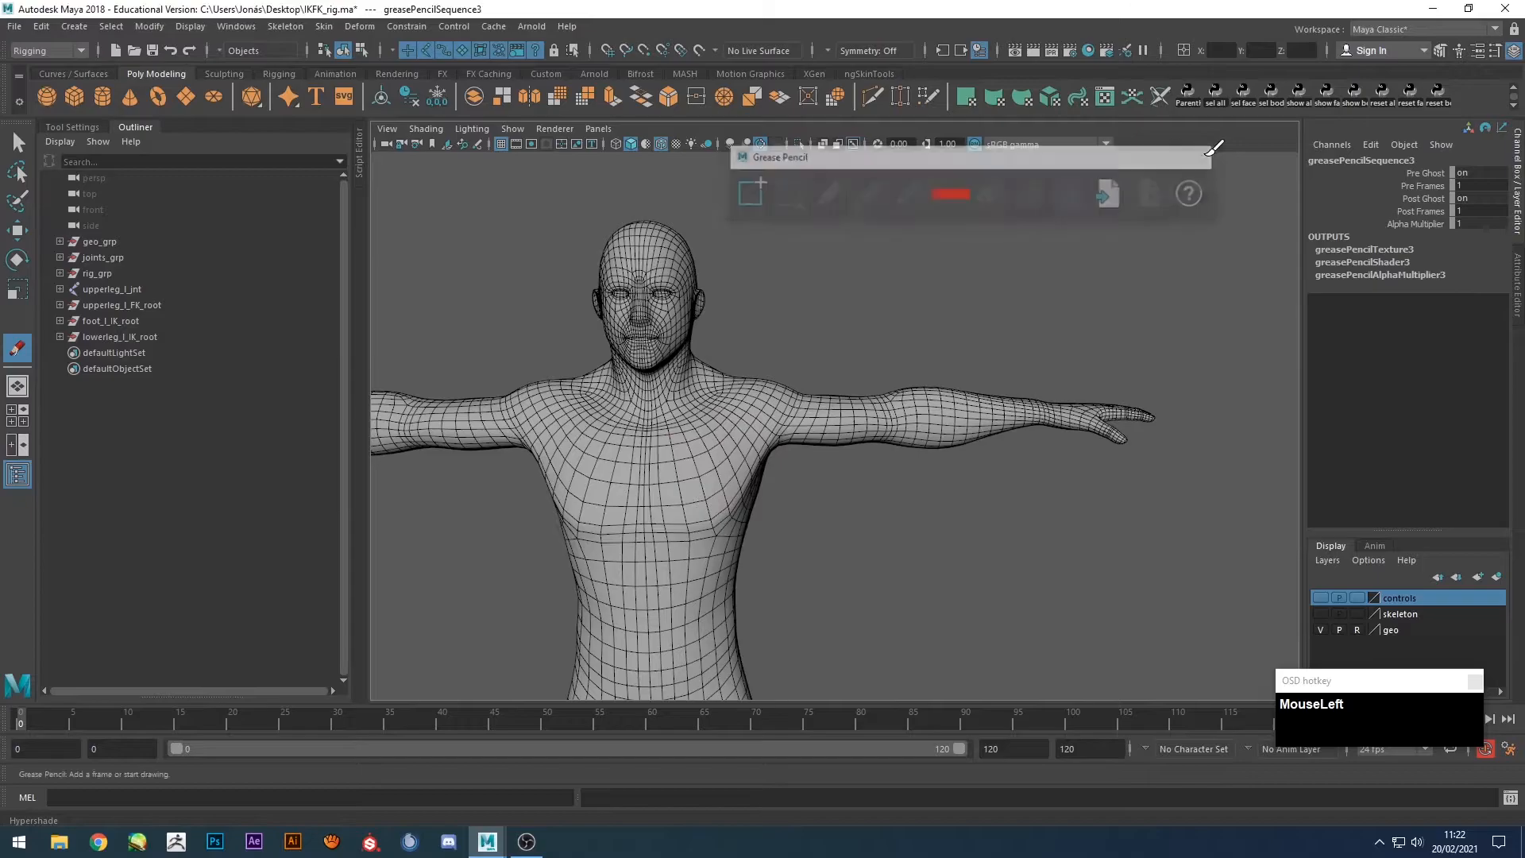
Show the left arm in the top view and start the Joint tool with its tool settings open.
key("w")
left_click_drag(910, 276, 861, 334, "alt")
key("space")
key("space")
middle_click_drag(552, 373, 653, 364, "alt")
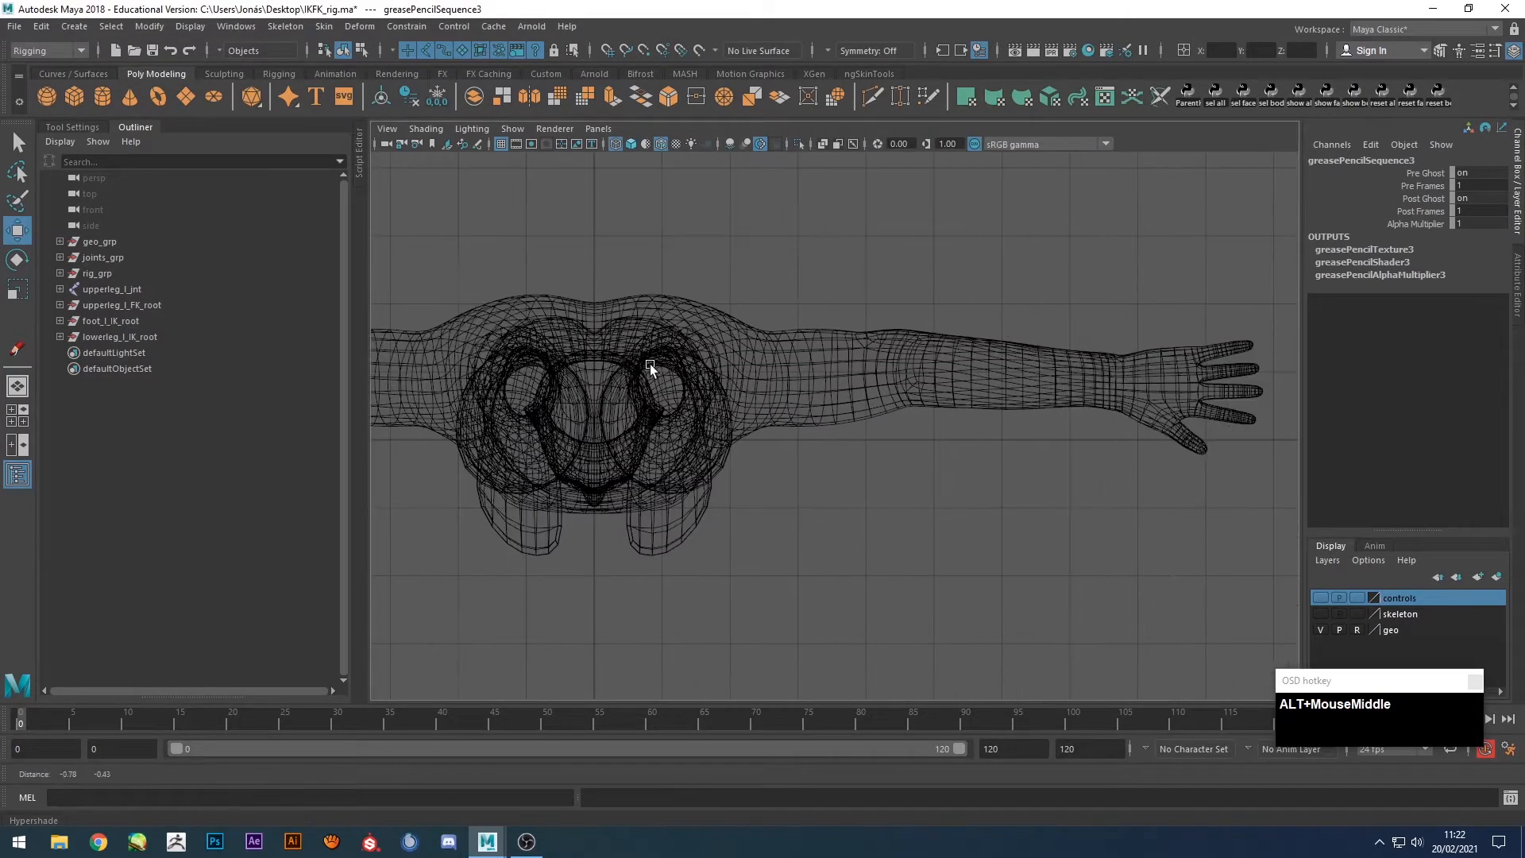
left_click(265, 73)
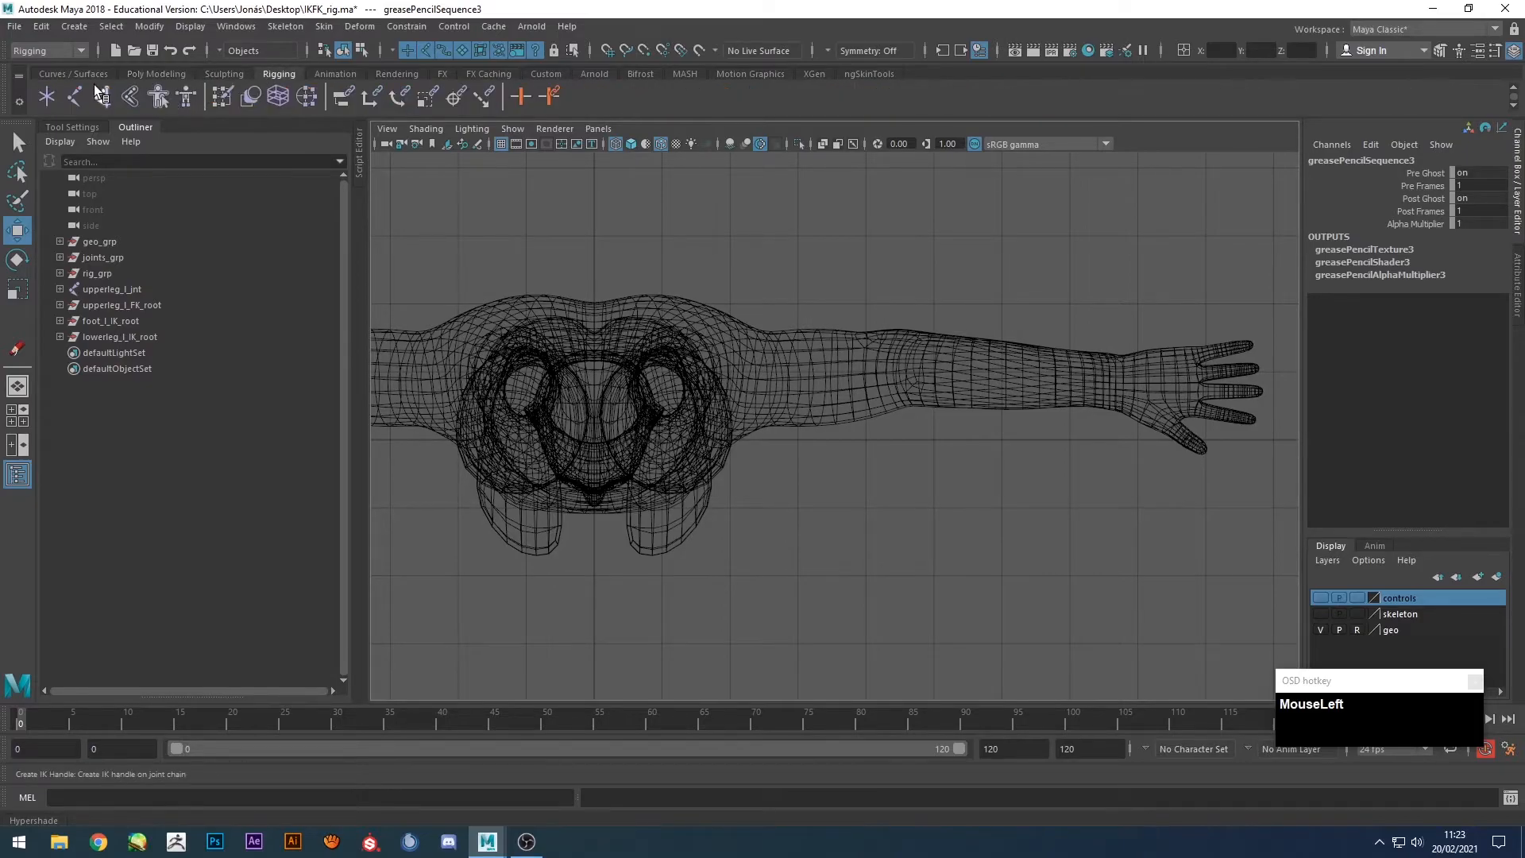
left_click(52, 97)
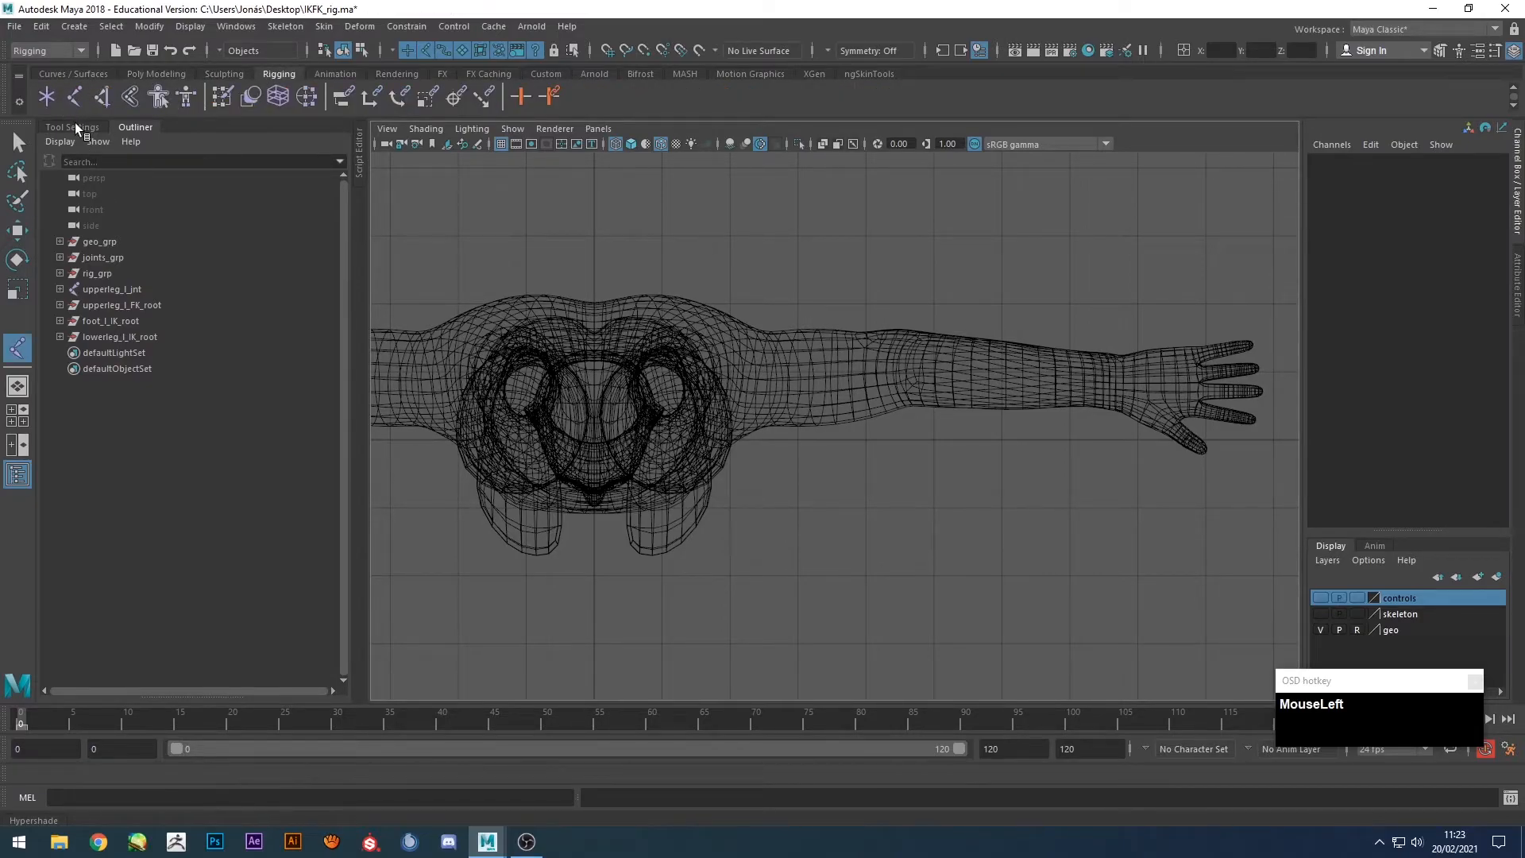
left_click(72, 126)
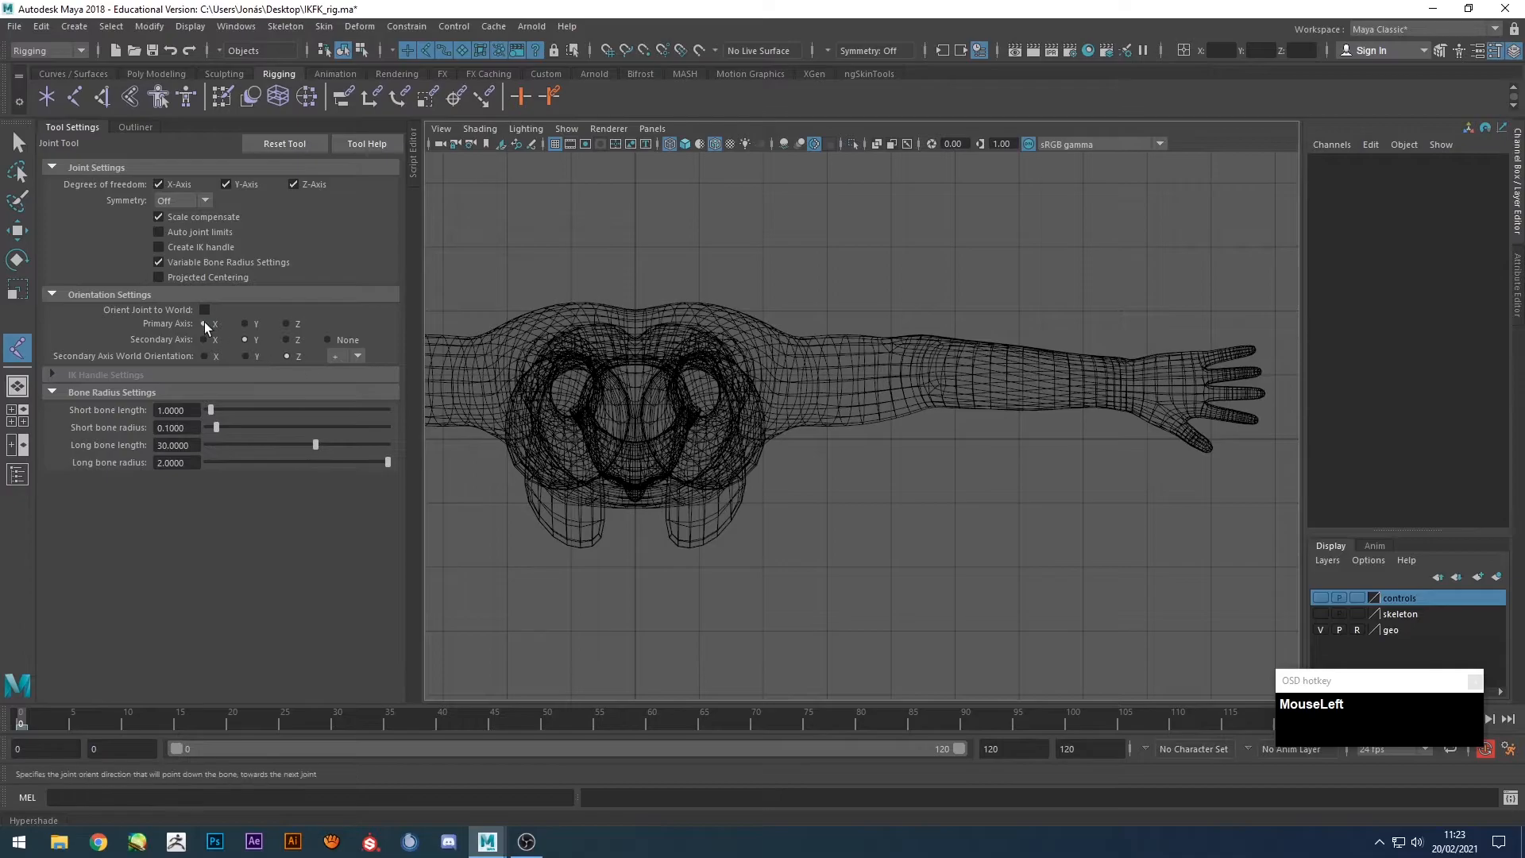
Place trial joints at the left shoulder, elbow and wrist in the top view, and undo them.
left_click(746, 380)
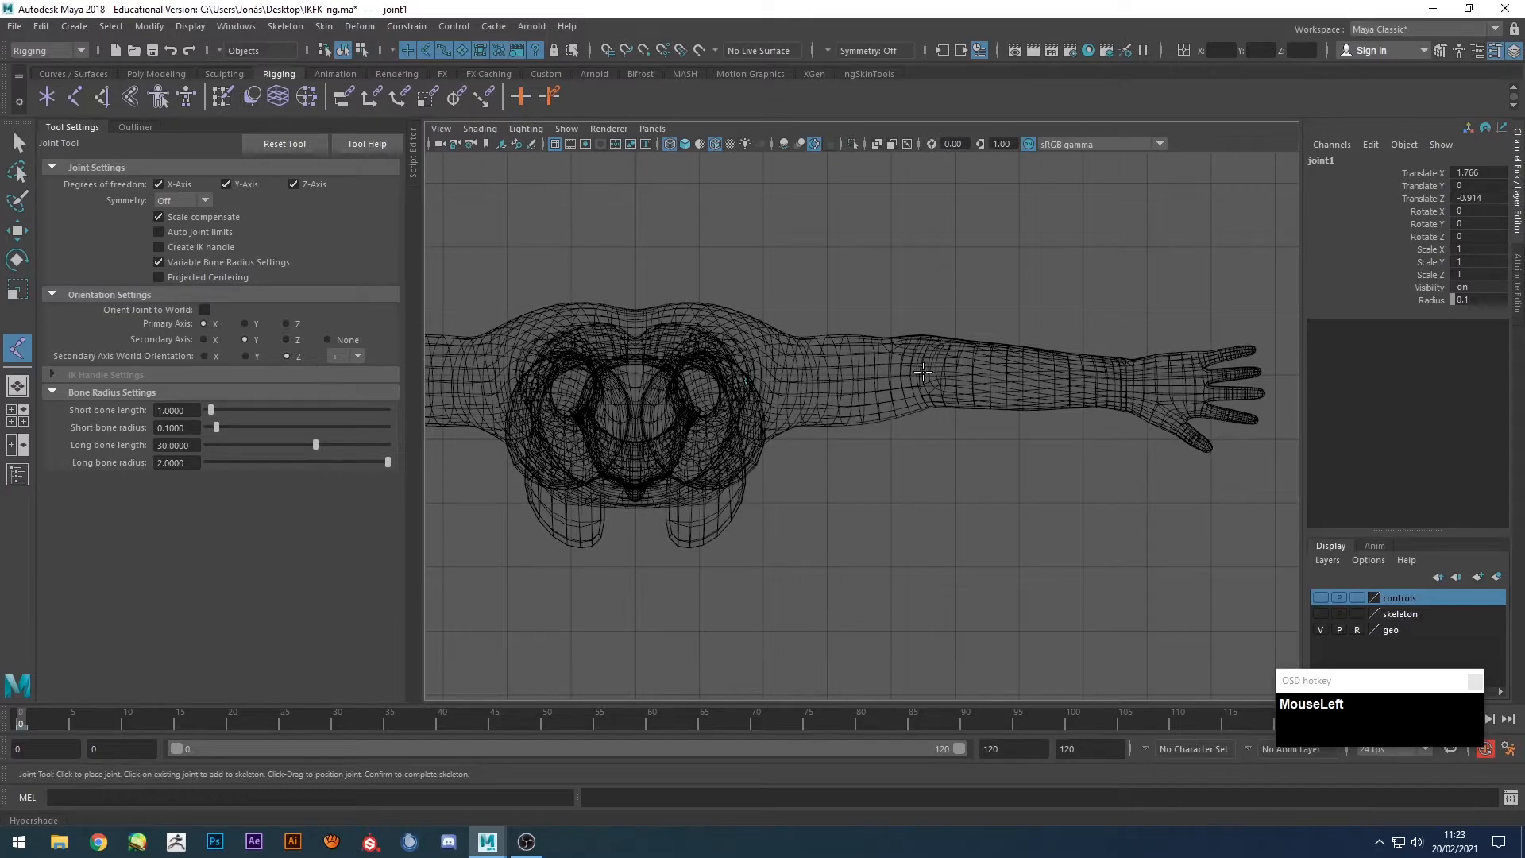
left_click(921, 373)
left_click_drag(1121, 376, 1118, 384)
left_click(1122, 384)
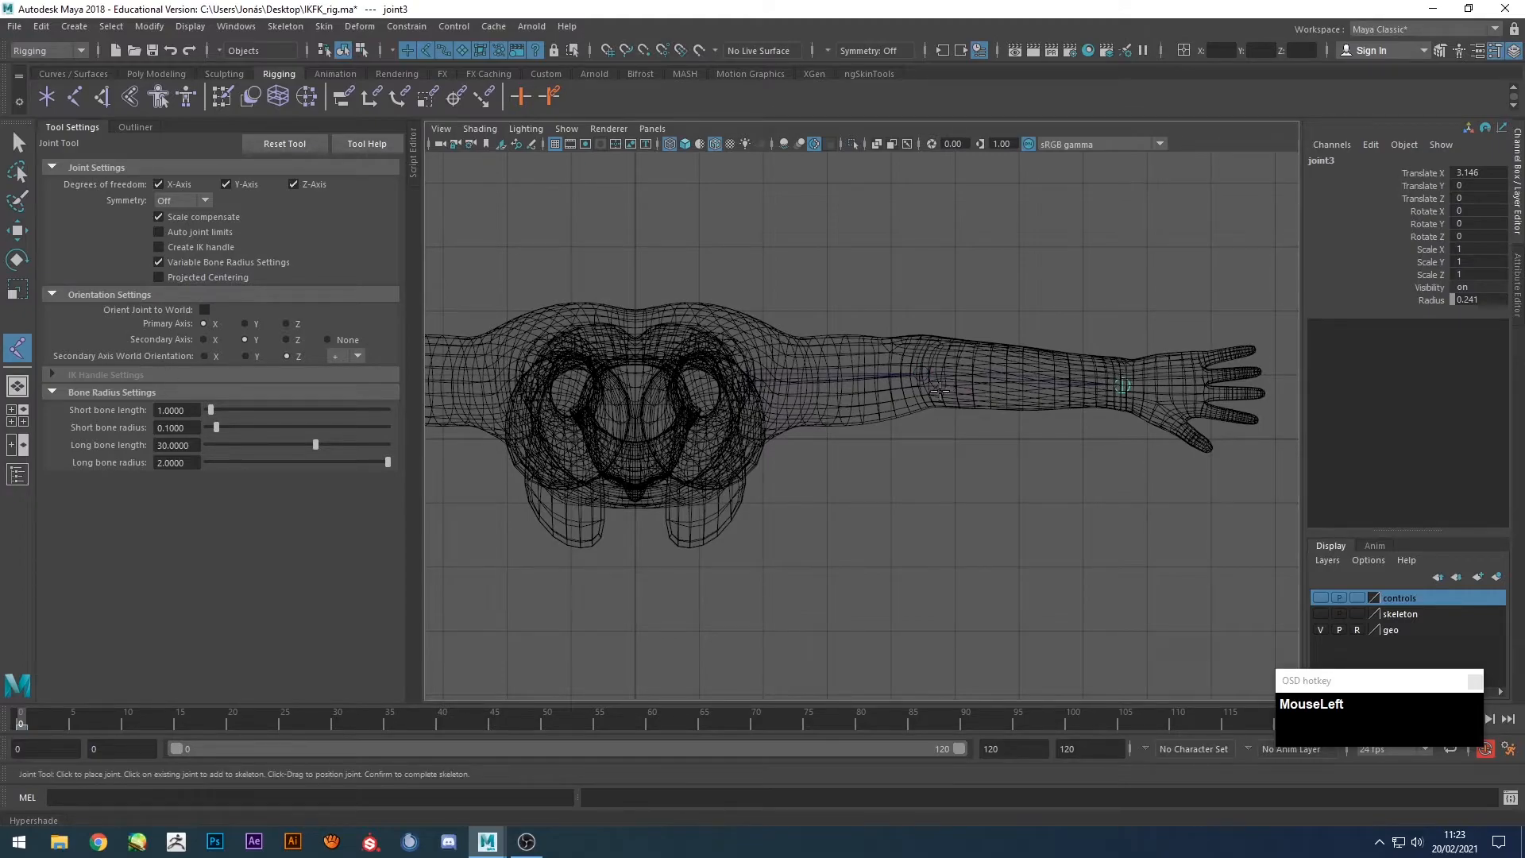
key("ctrl+z")
key("ctrl+z")
key("ctrl+z")
Set the Joint tool's short bone radius to 0.5 and draw a three-joint chain through the left shoulder, elbow and wrist.
left_click_drag(184, 429, 90, 407)
type("0.5")
key("Return")
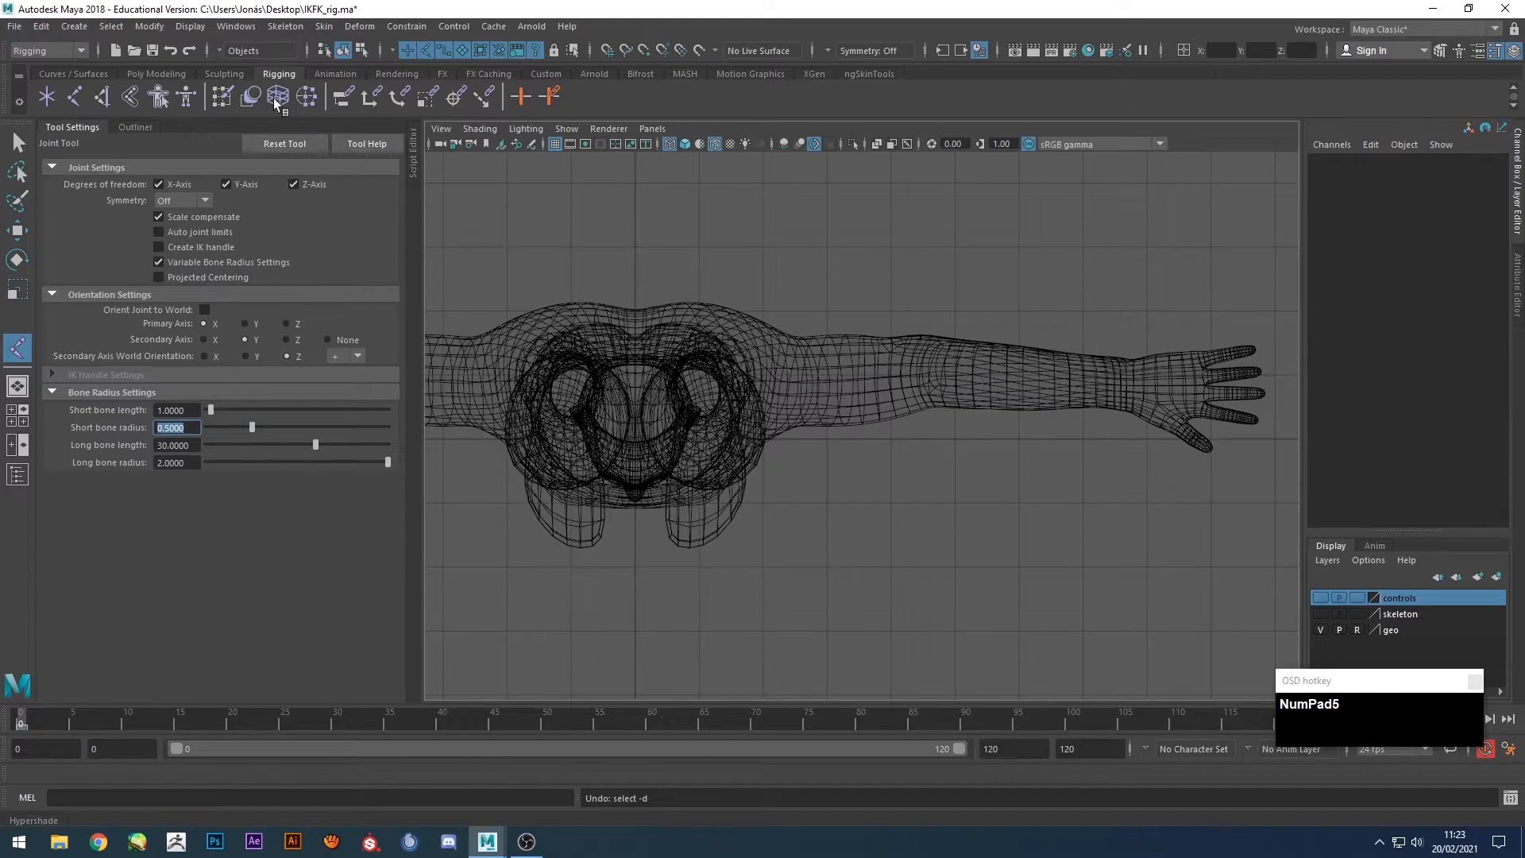
left_click(759, 373)
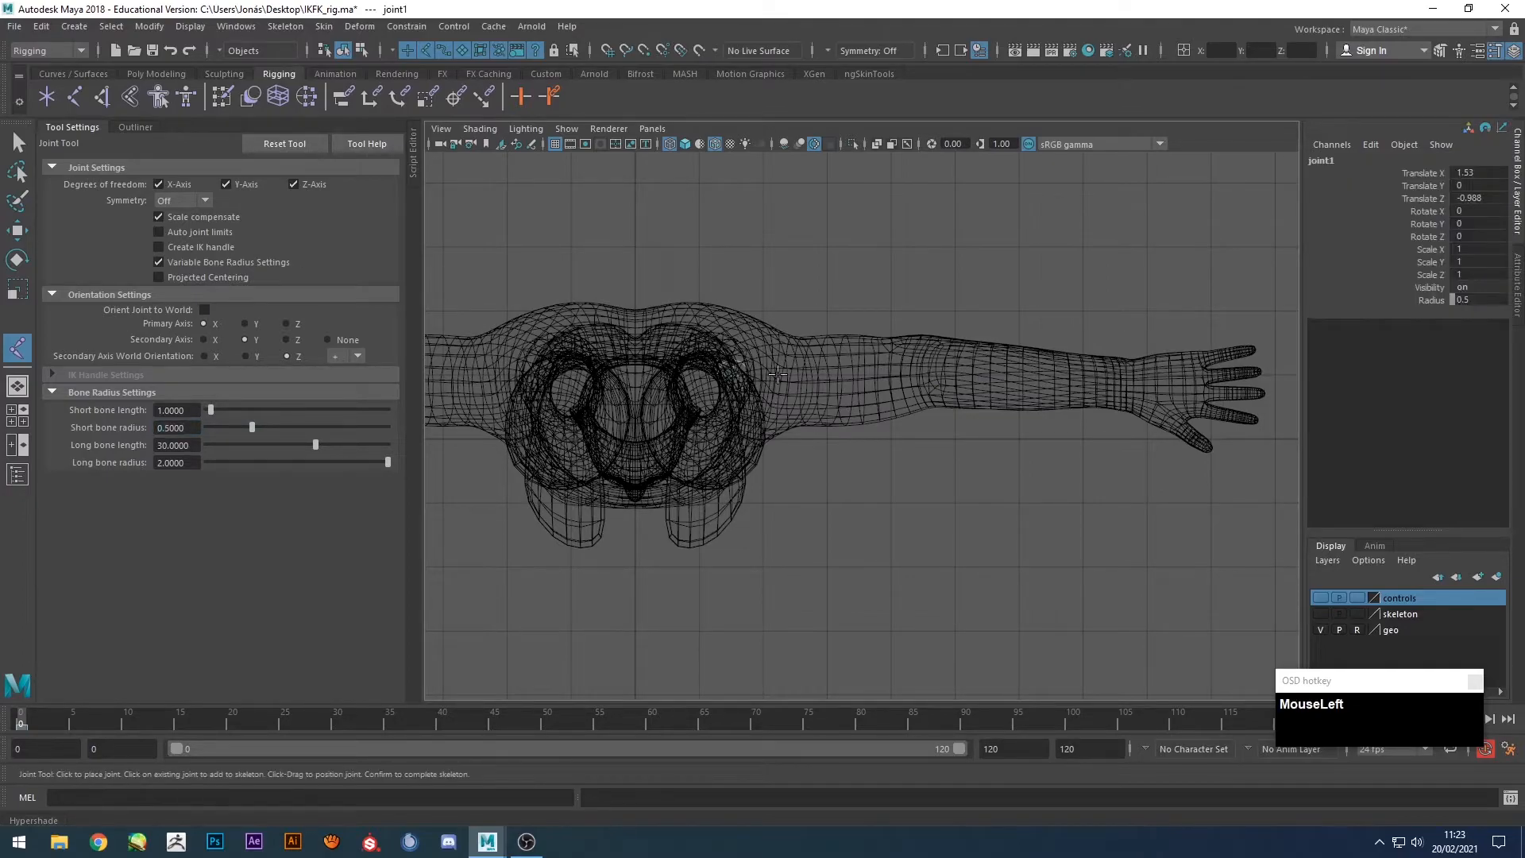
left_click(917, 373)
left_click(1119, 385)
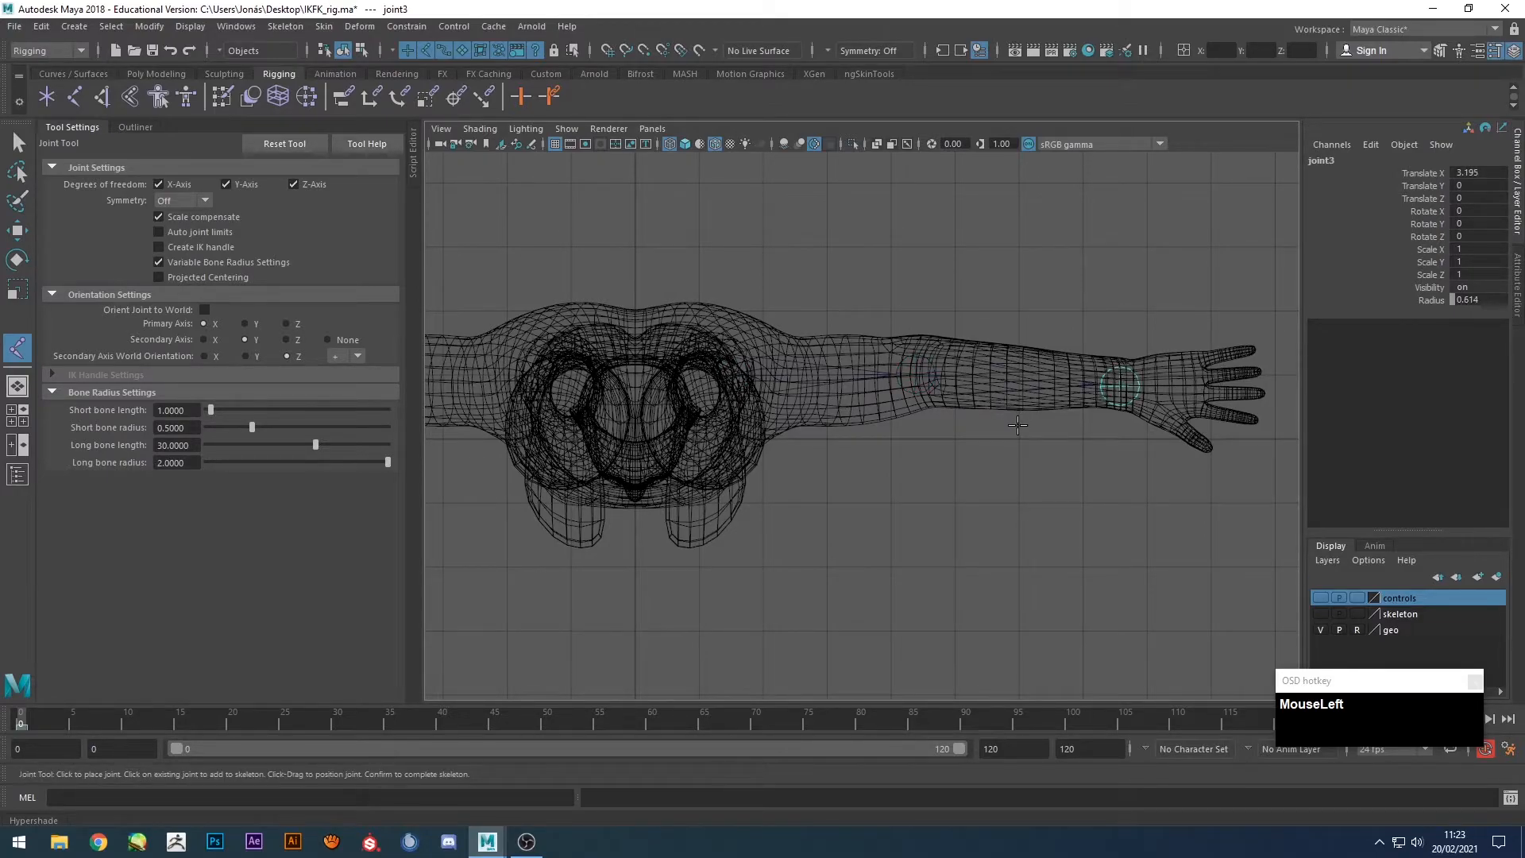
key("Return")
Raise the joint chain in the front view into the left arm, to about 16.34 in Y.
key("space")
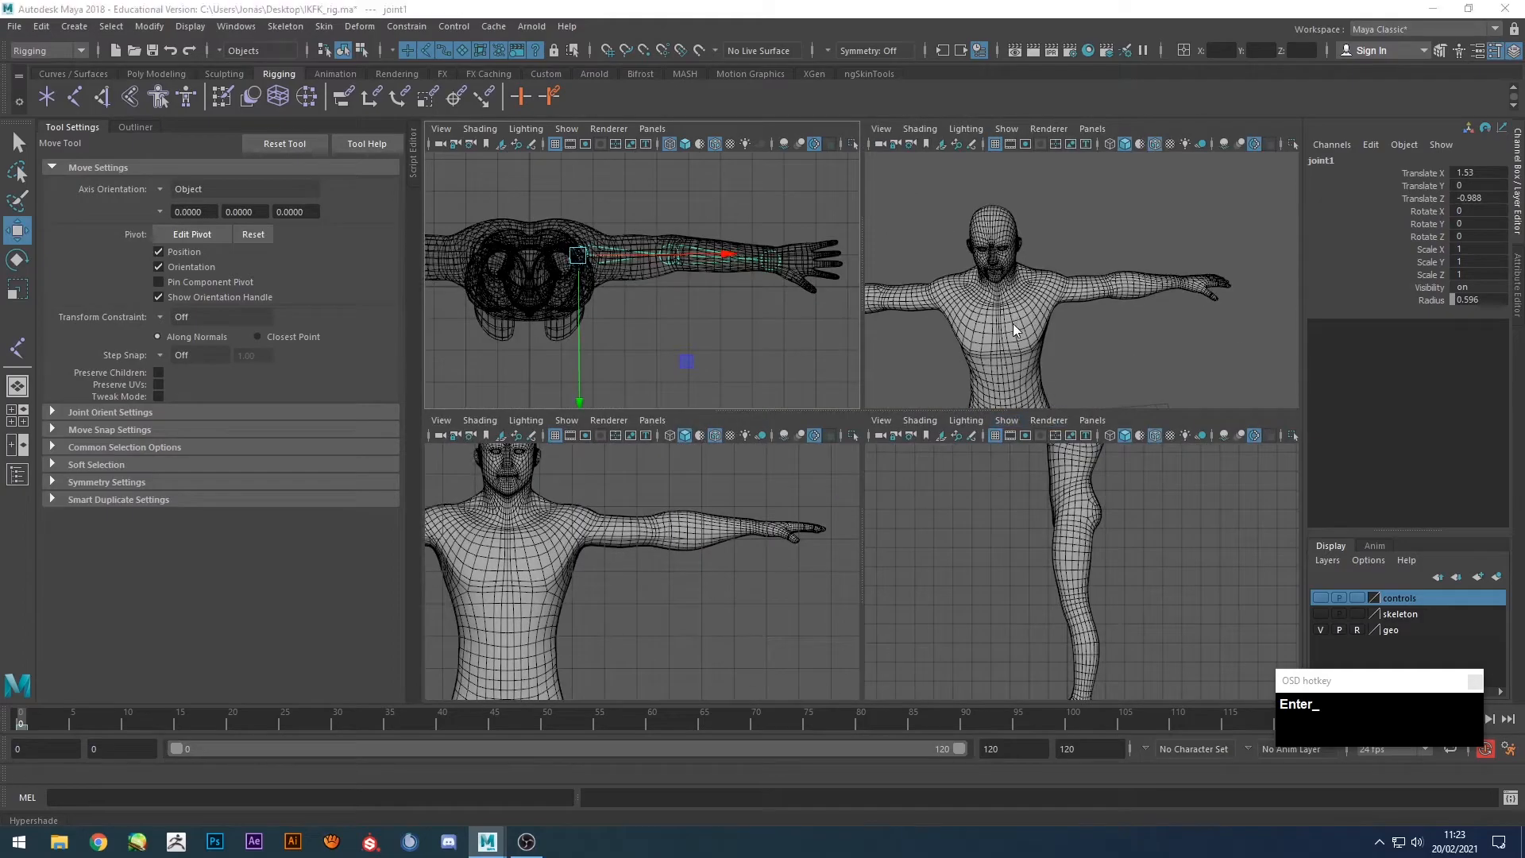
key("space")
right_click_drag(970, 434, 905, 461, "alt")
middle_click_drag(906, 461, 864, 499, "alt")
left_click_drag(864, 499, 830, 545, "alt")
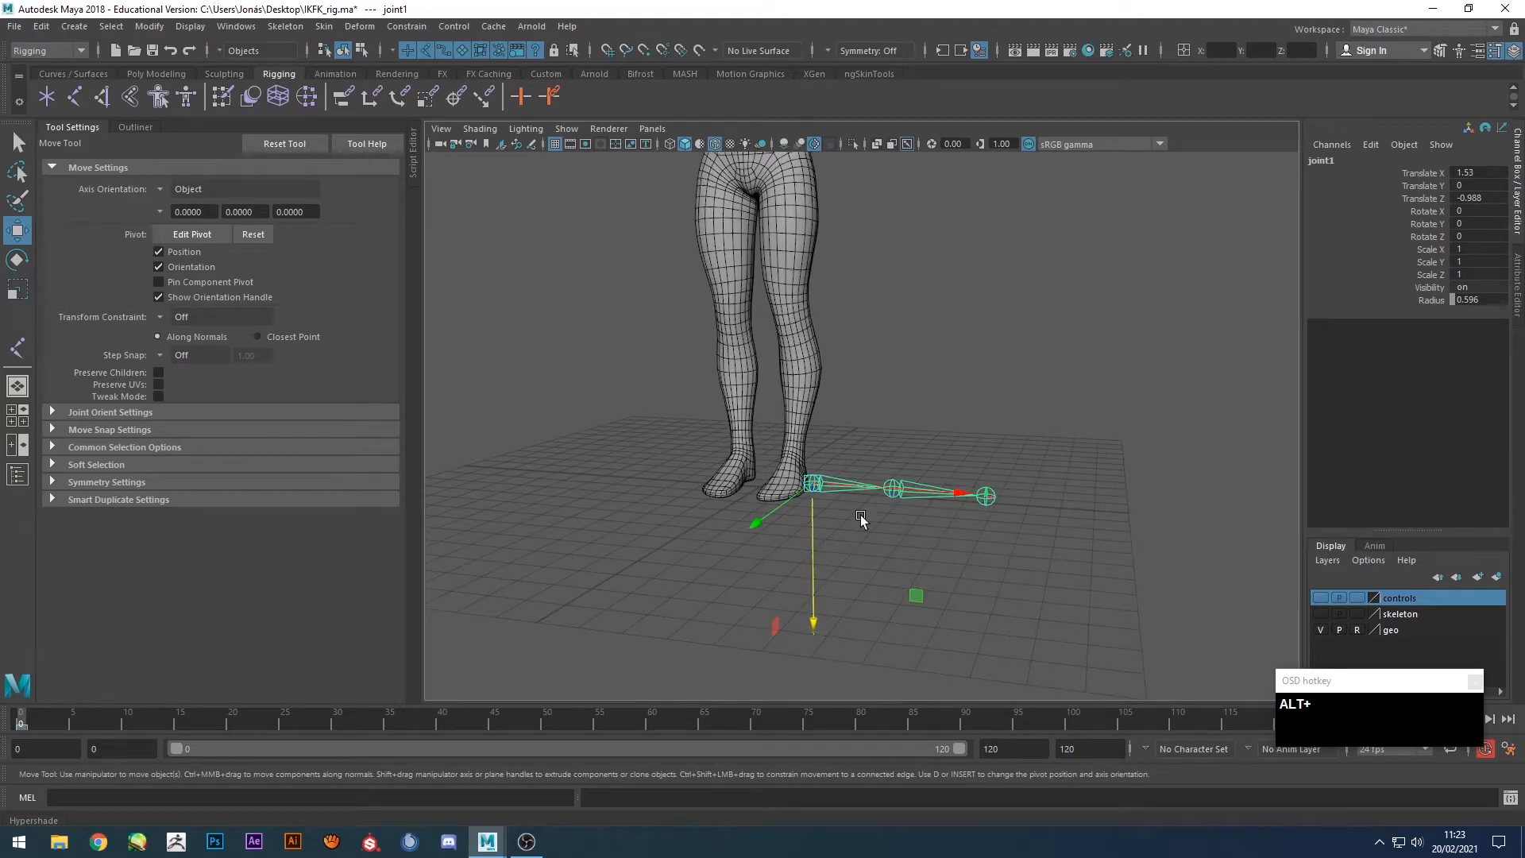
key("space")
scroll(694, 620, "down", 4)
scroll(674, 599, "up", 3)
key("space")
scroll(671, 618, "up", 2)
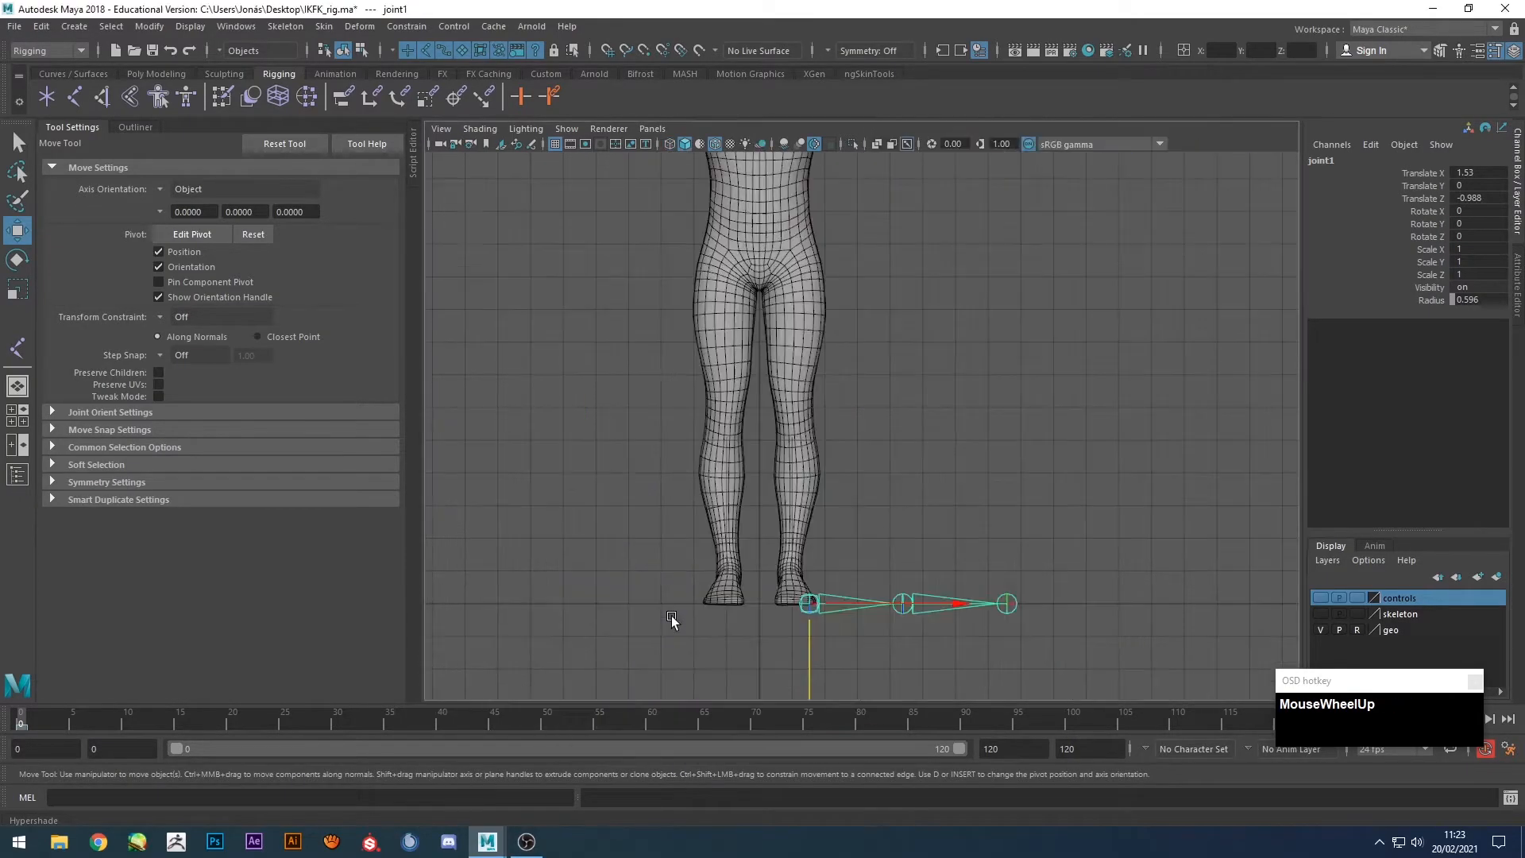
left_click_drag(808, 670, 840, 255)
middle_click_drag(840, 255, 842, 499, "alt")
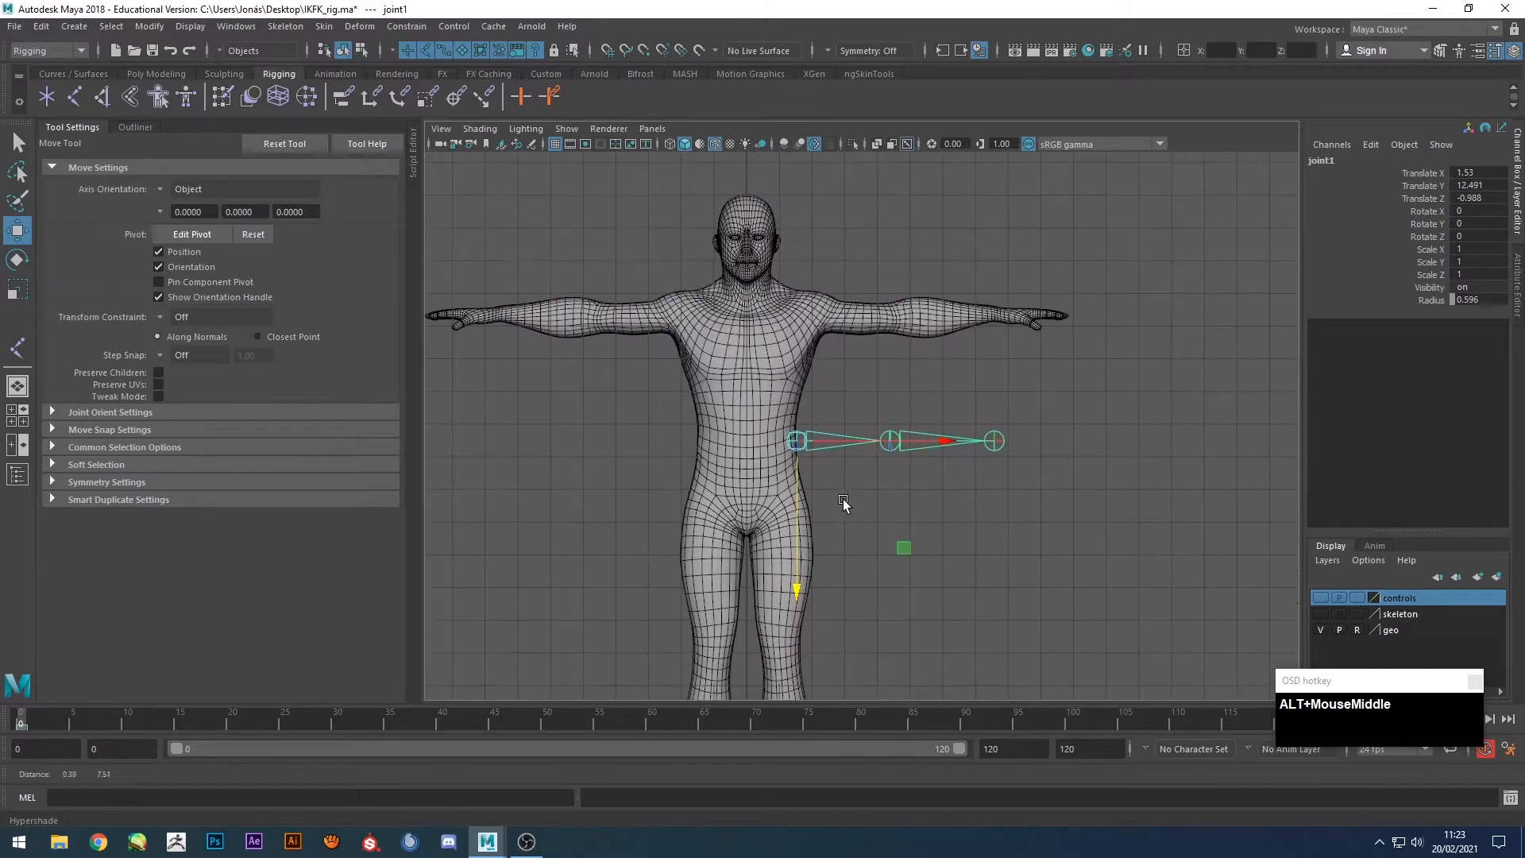
scroll(784, 555, "up", 1)
left_click_drag(784, 554, 808, 416)
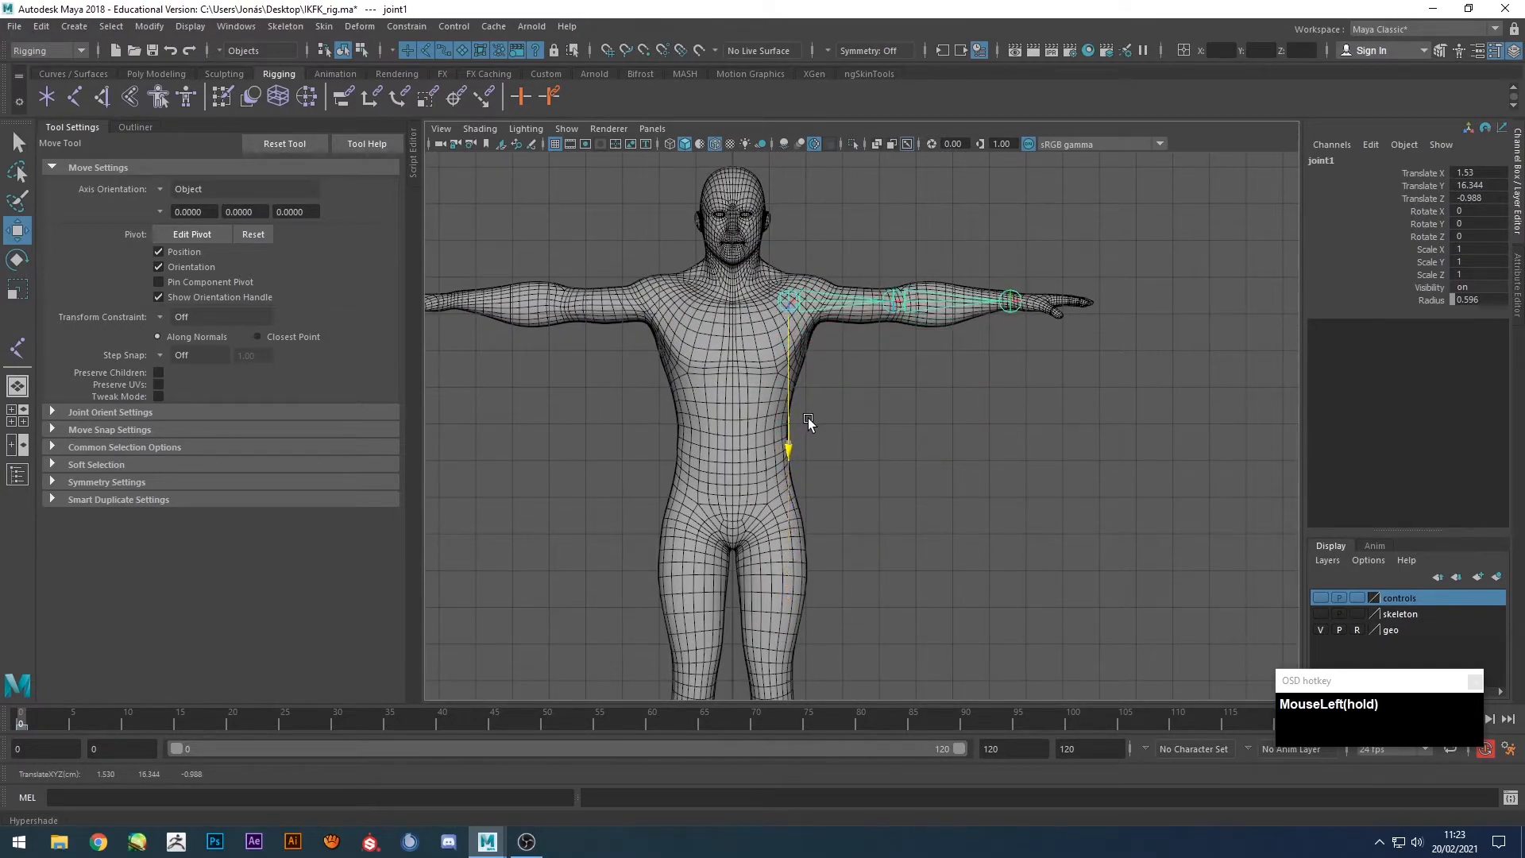
middle_click_drag(849, 386, 856, 365, "alt")
scroll(845, 459, "up", 2)
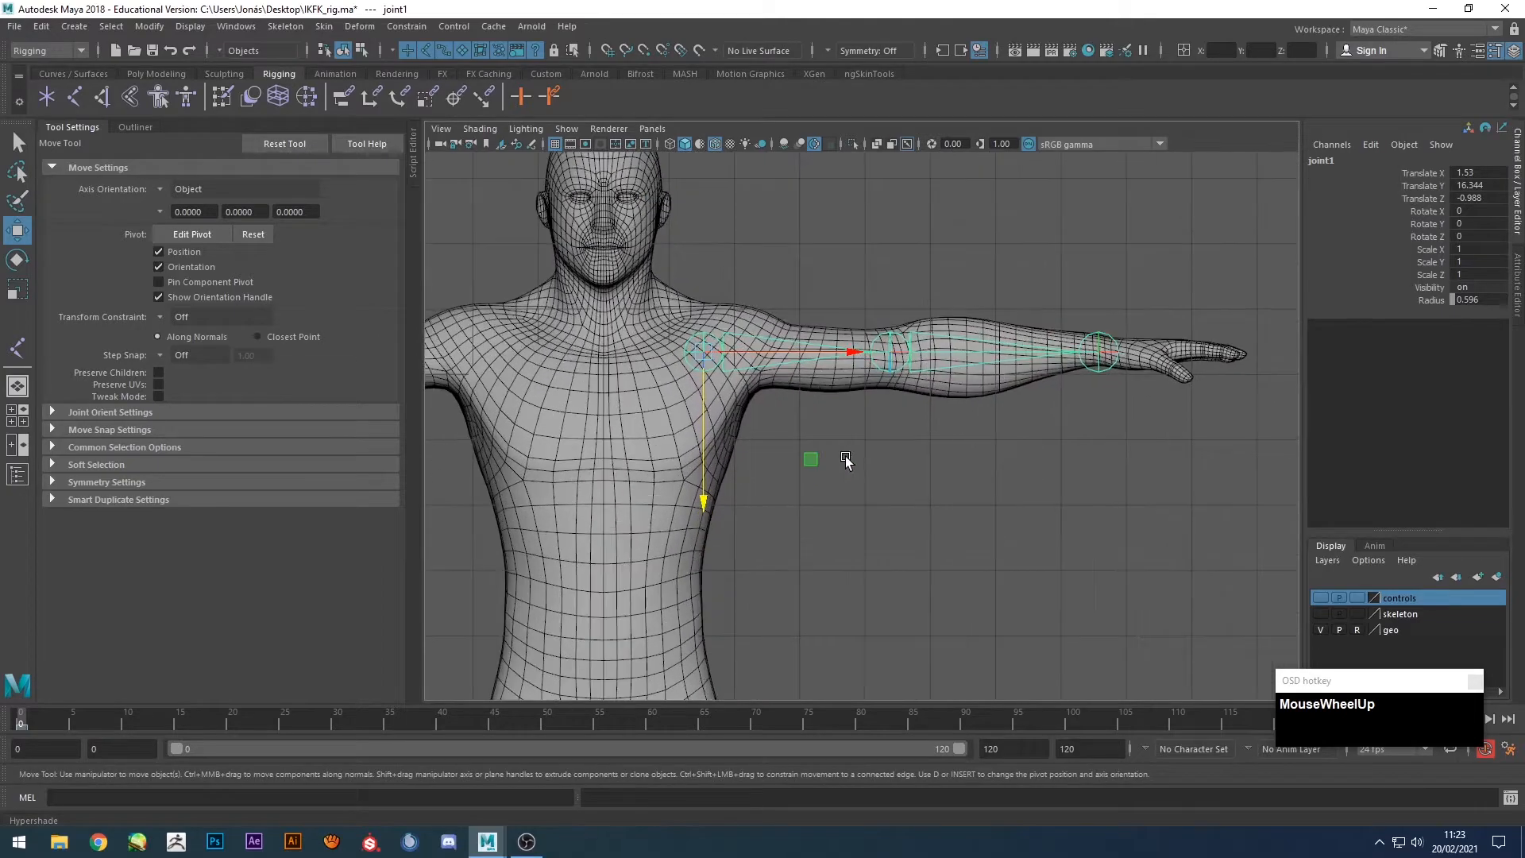
Try to lower the elbow joint's pivot slightly in the front view, and undo the move.
left_click(899, 374)
key("d")
left_click_drag(895, 426, 894, 456)
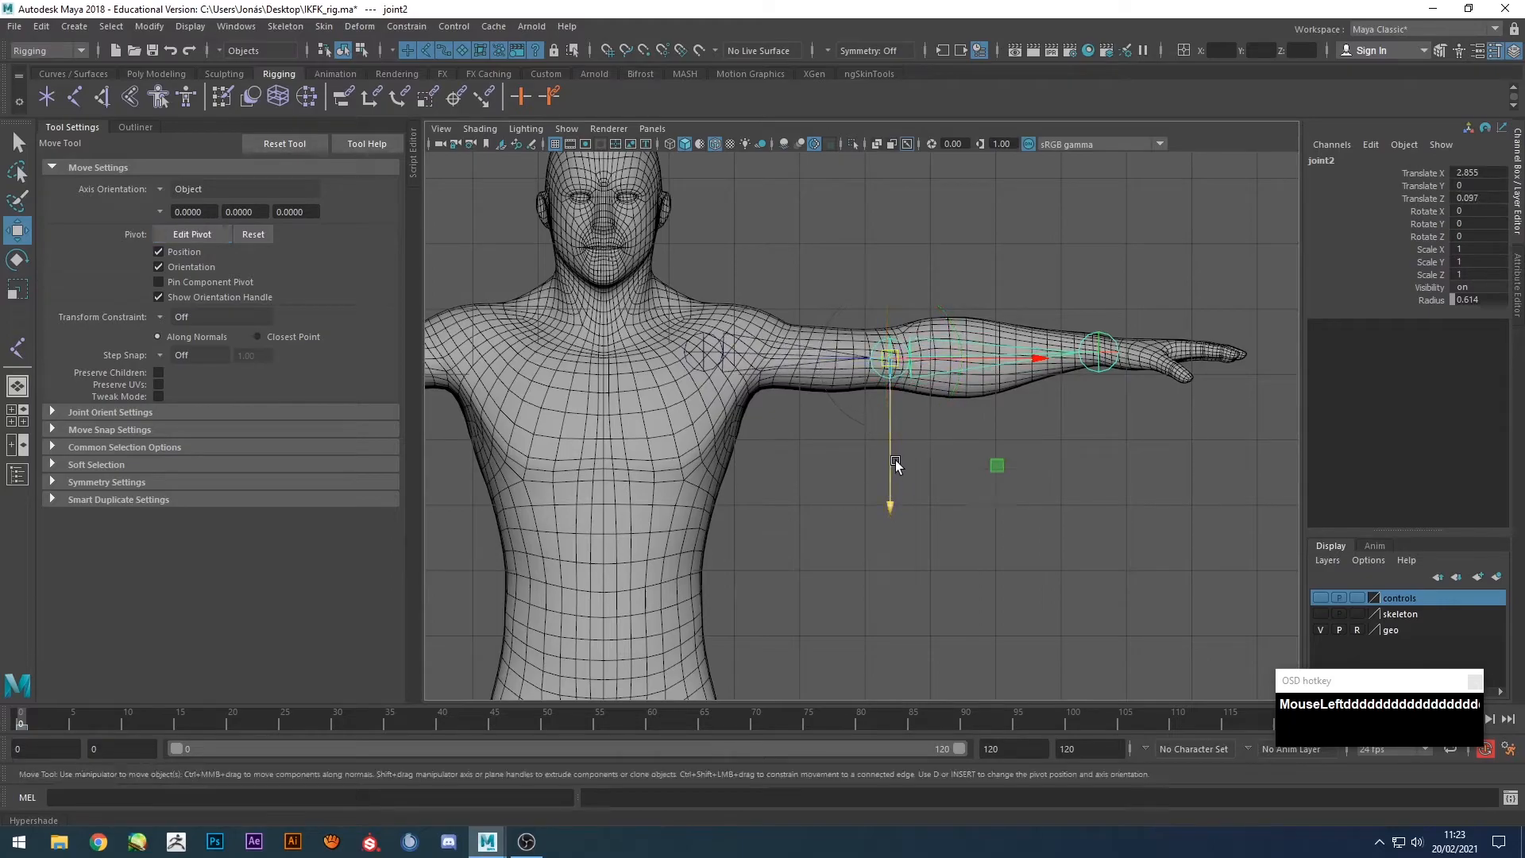
key("ctrl+z")
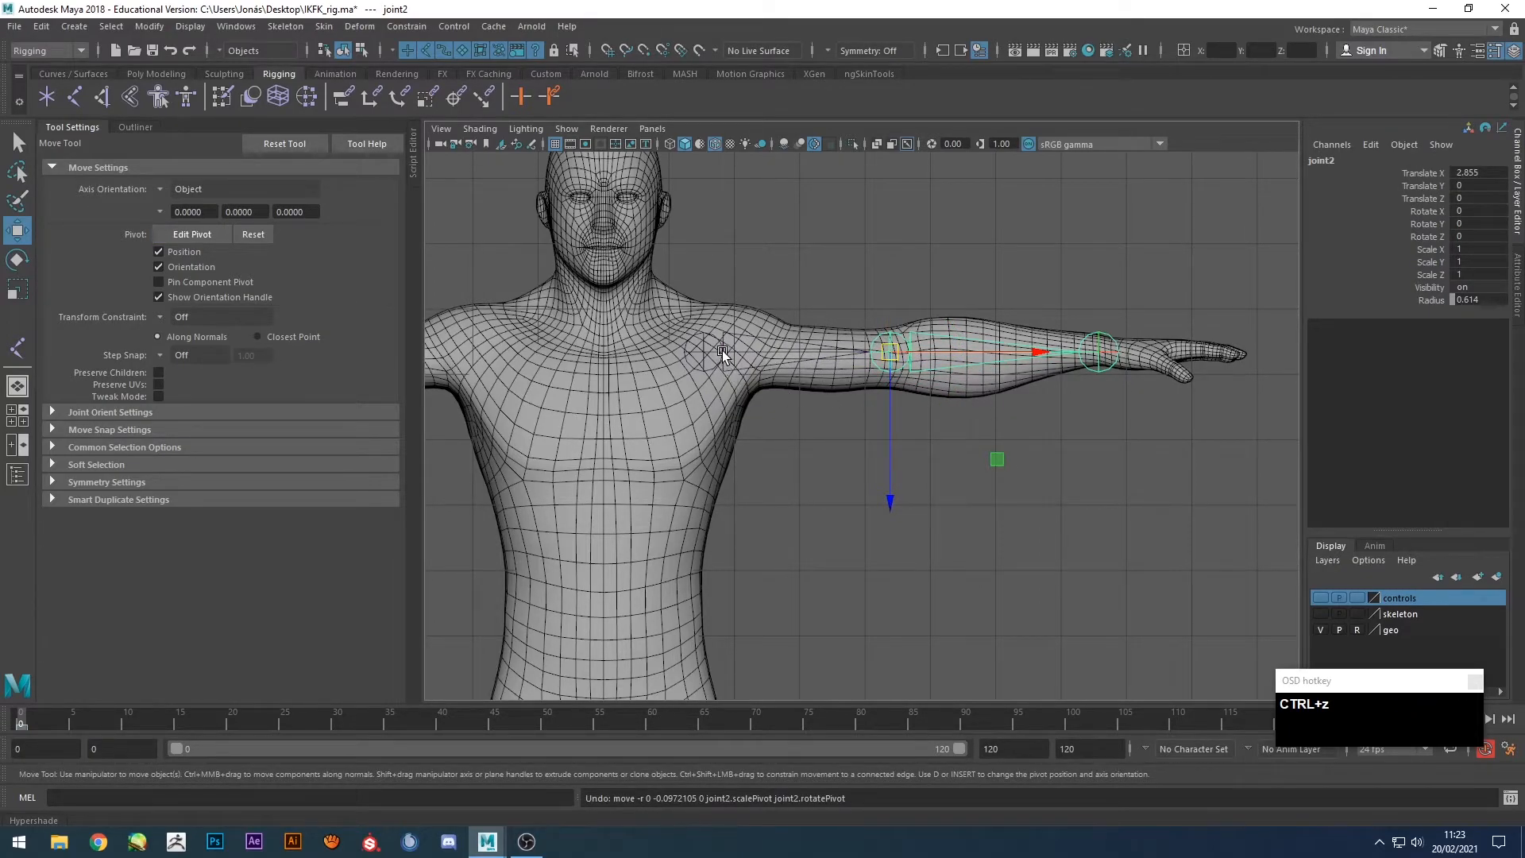
Open the Grease Pencil, circle the left shoulder and mark the centre of its rotation area.
left_click(722, 350)
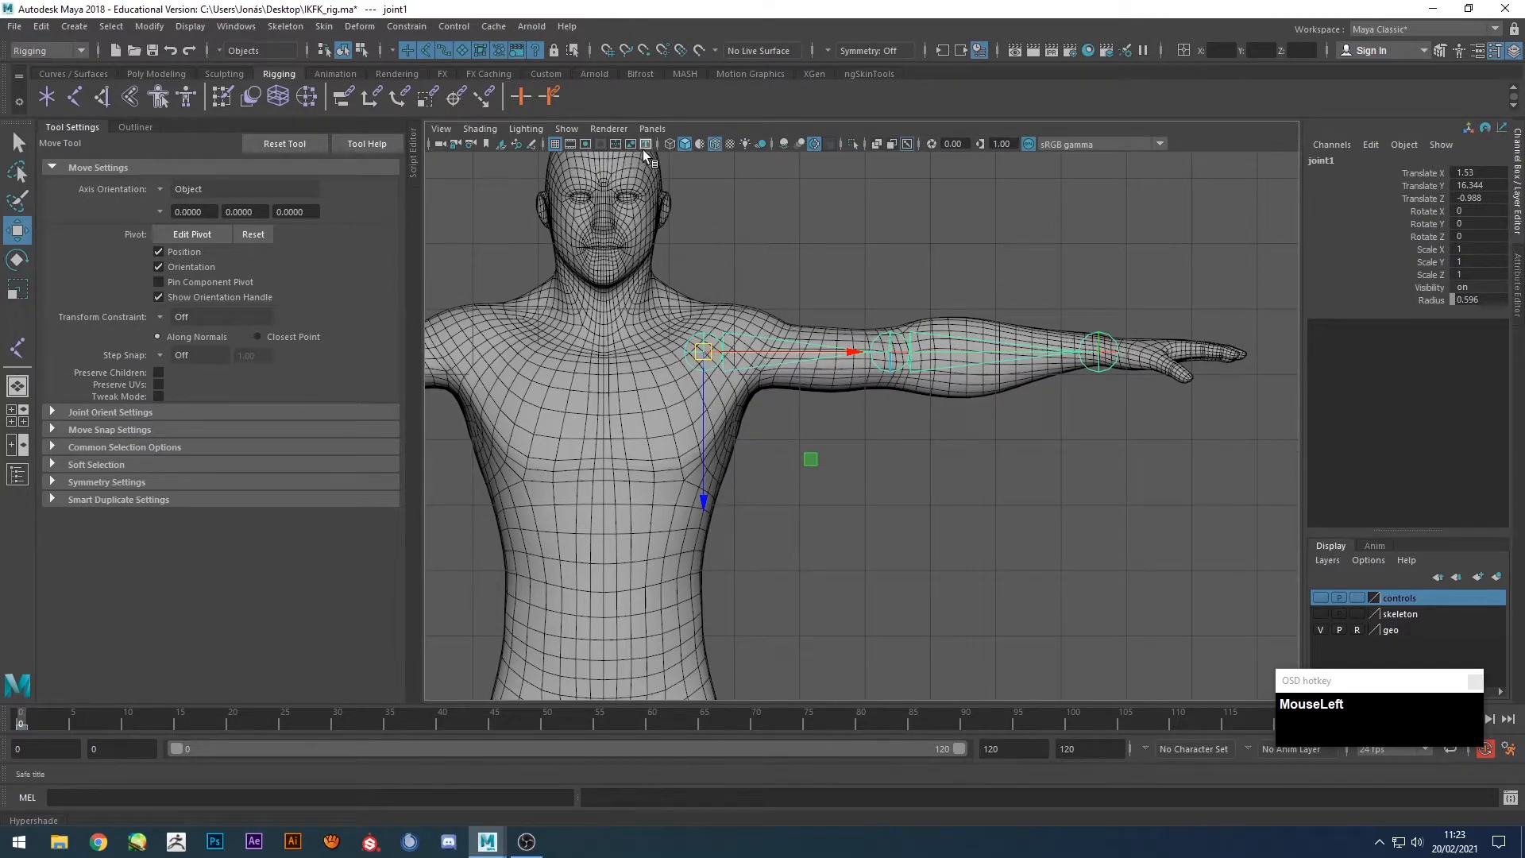
left_click(531, 144)
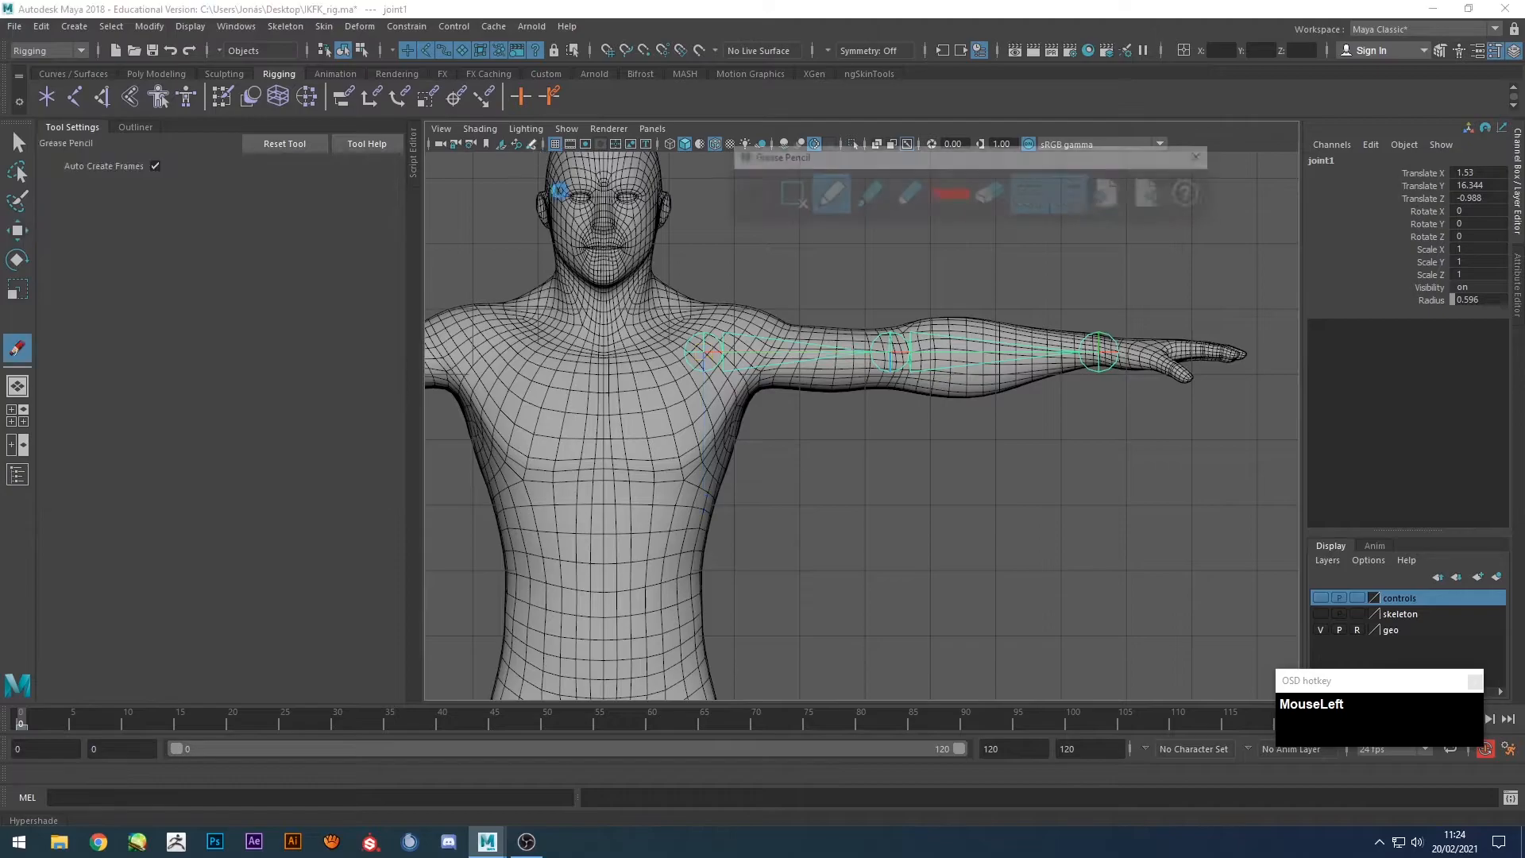
mouse_move(768, 325)
left_mouse_down()
mouse_move(709, 307)
mouse_move(703, 380)
mouse_move(786, 313)
mouse_move(764, 312)
left_mouse_up()
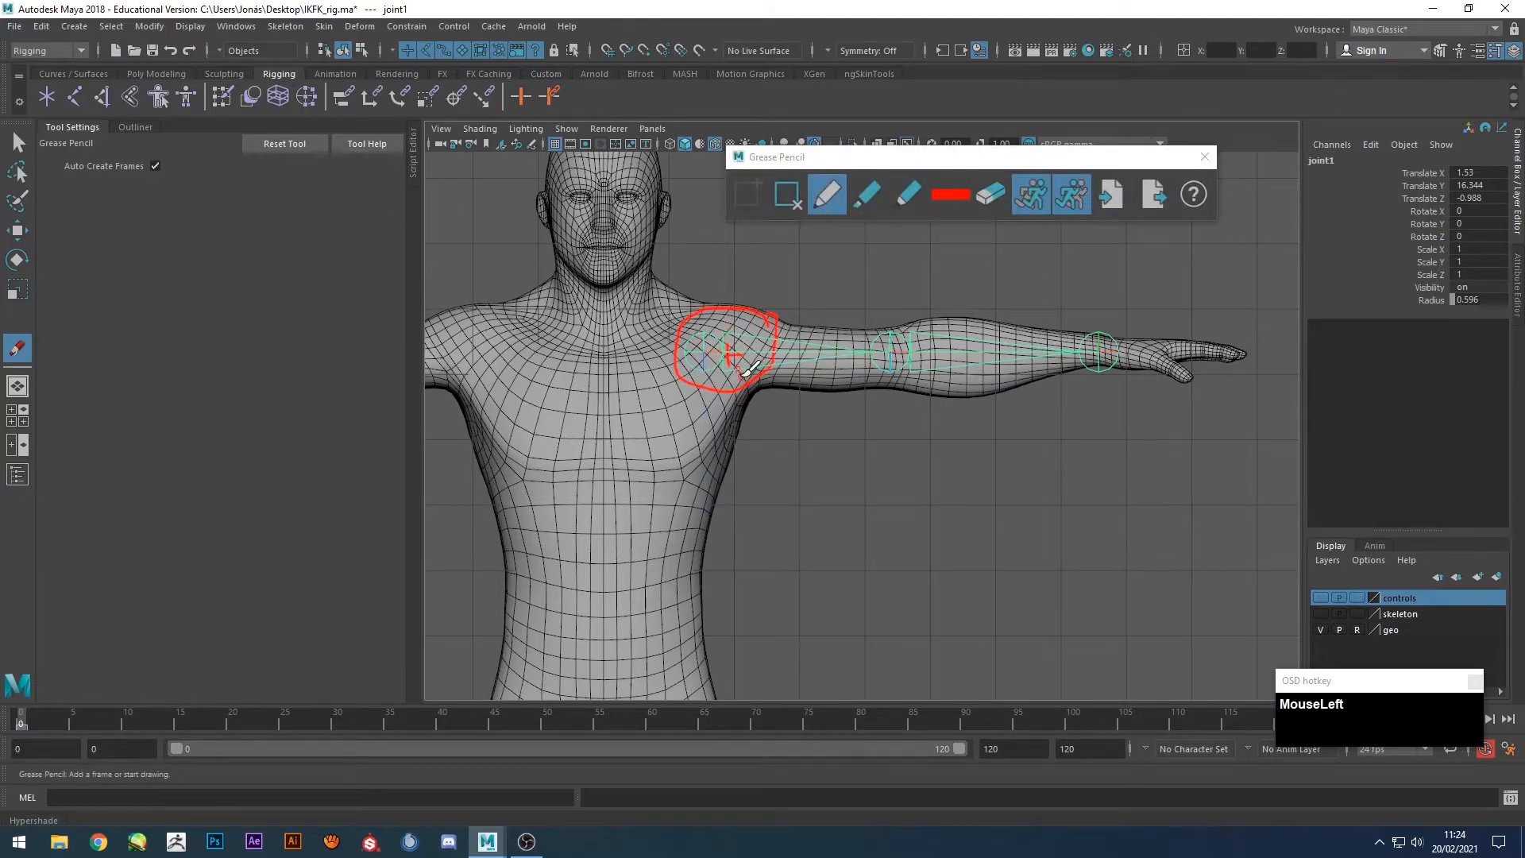
Shift only the shoulder joint's pivot outward to about 1.93 in X, and delete the Grease Pencil frame.
key("w")
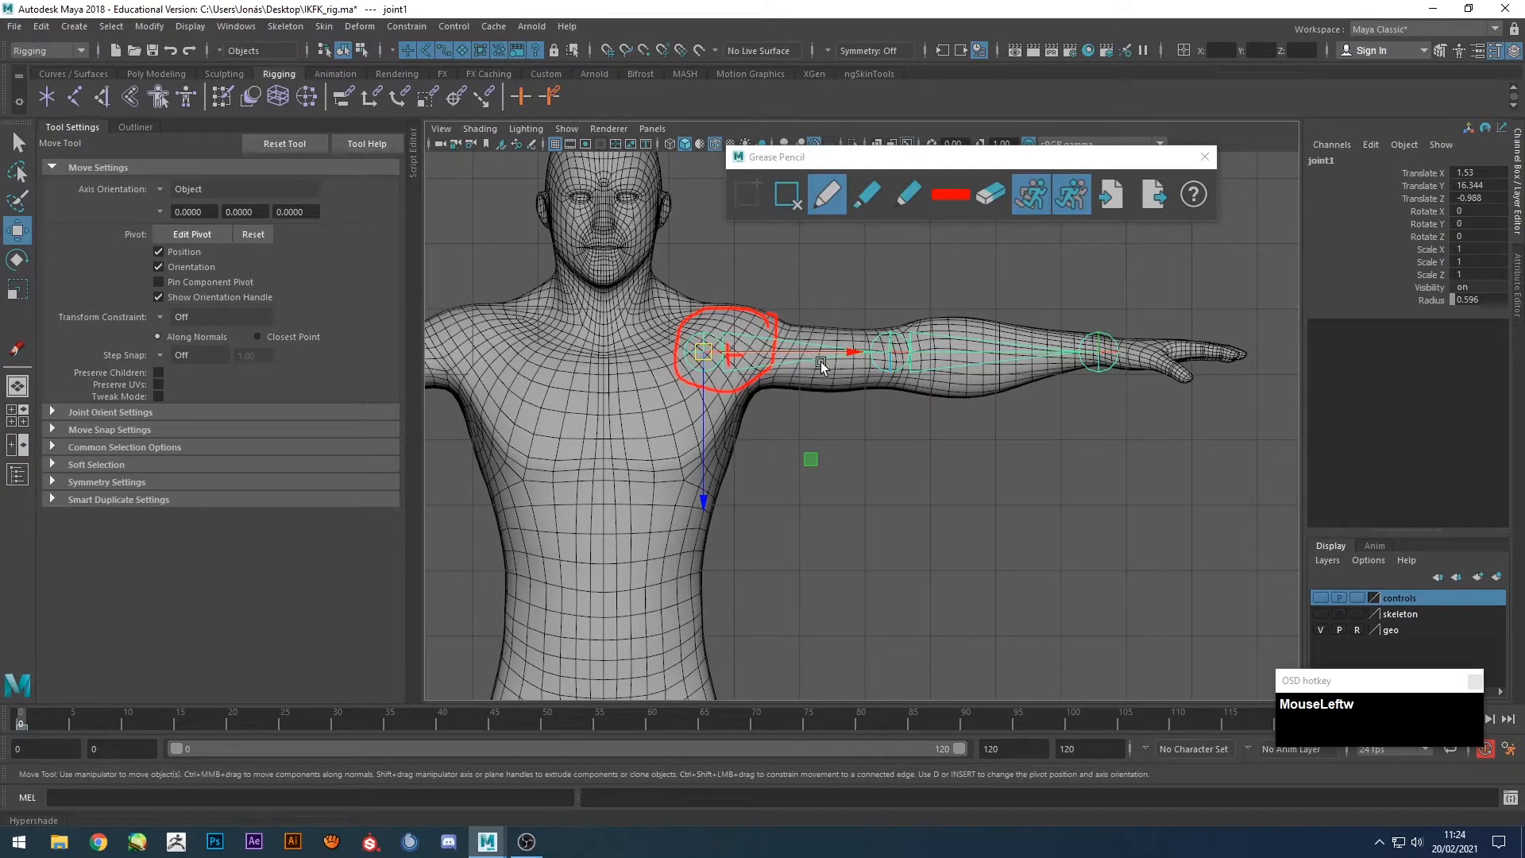
key("d")
left_click_drag(803, 354, 832, 355)
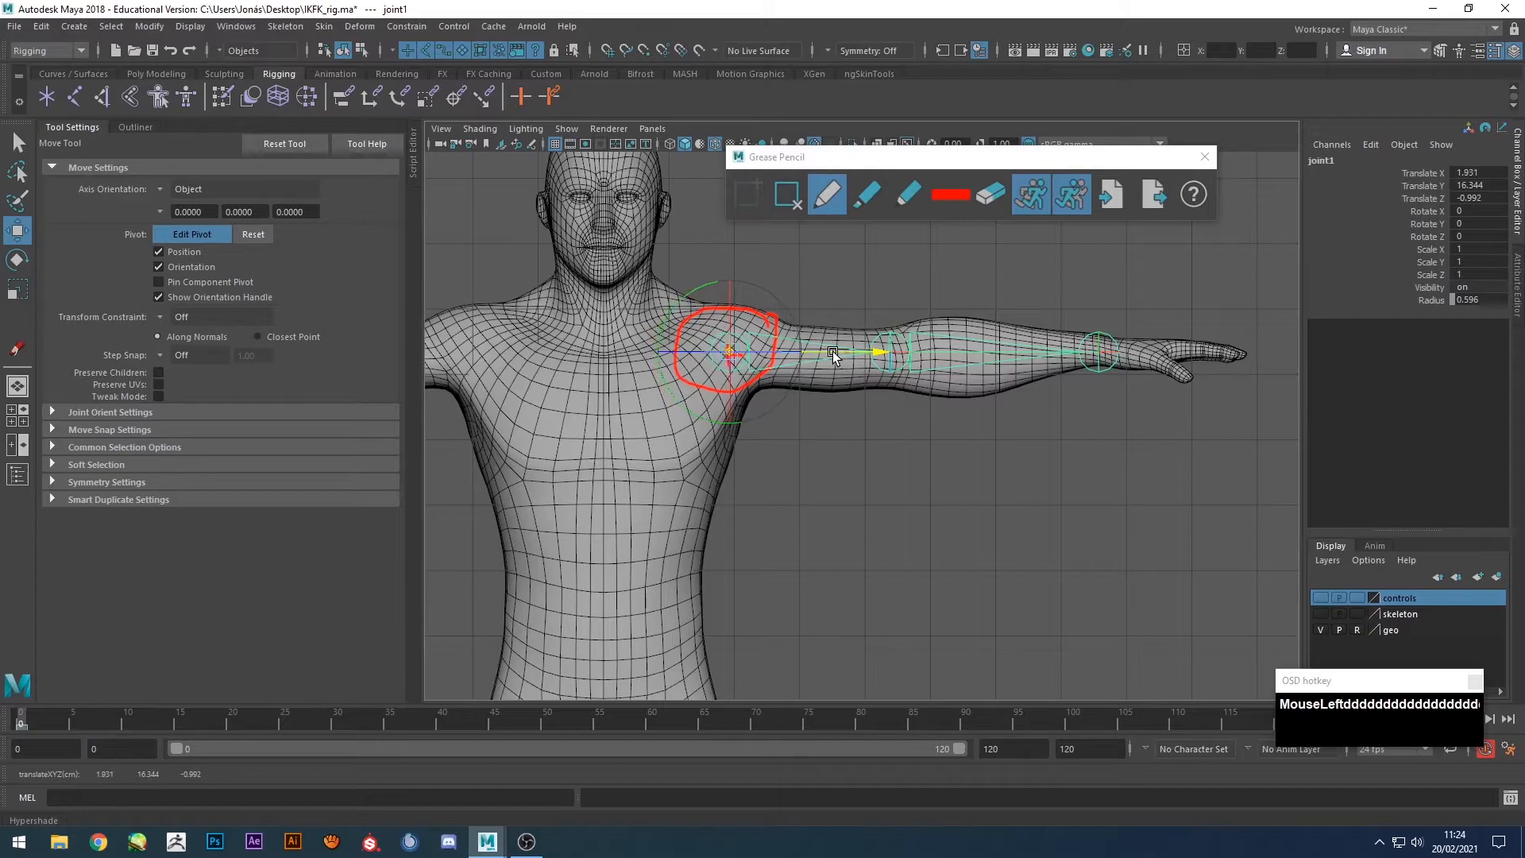
left_click(795, 203)
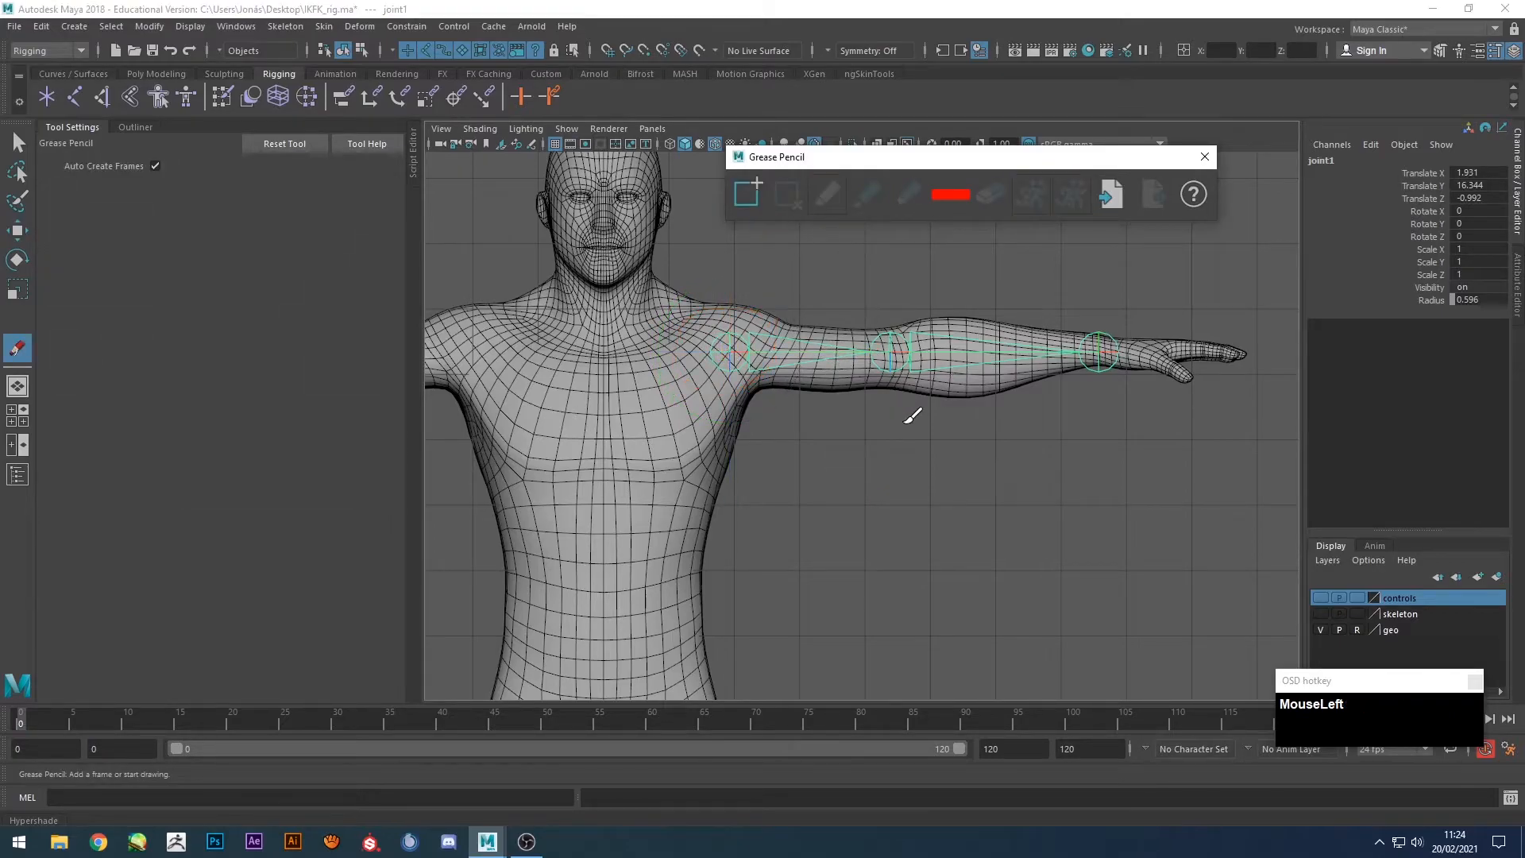
key("w")
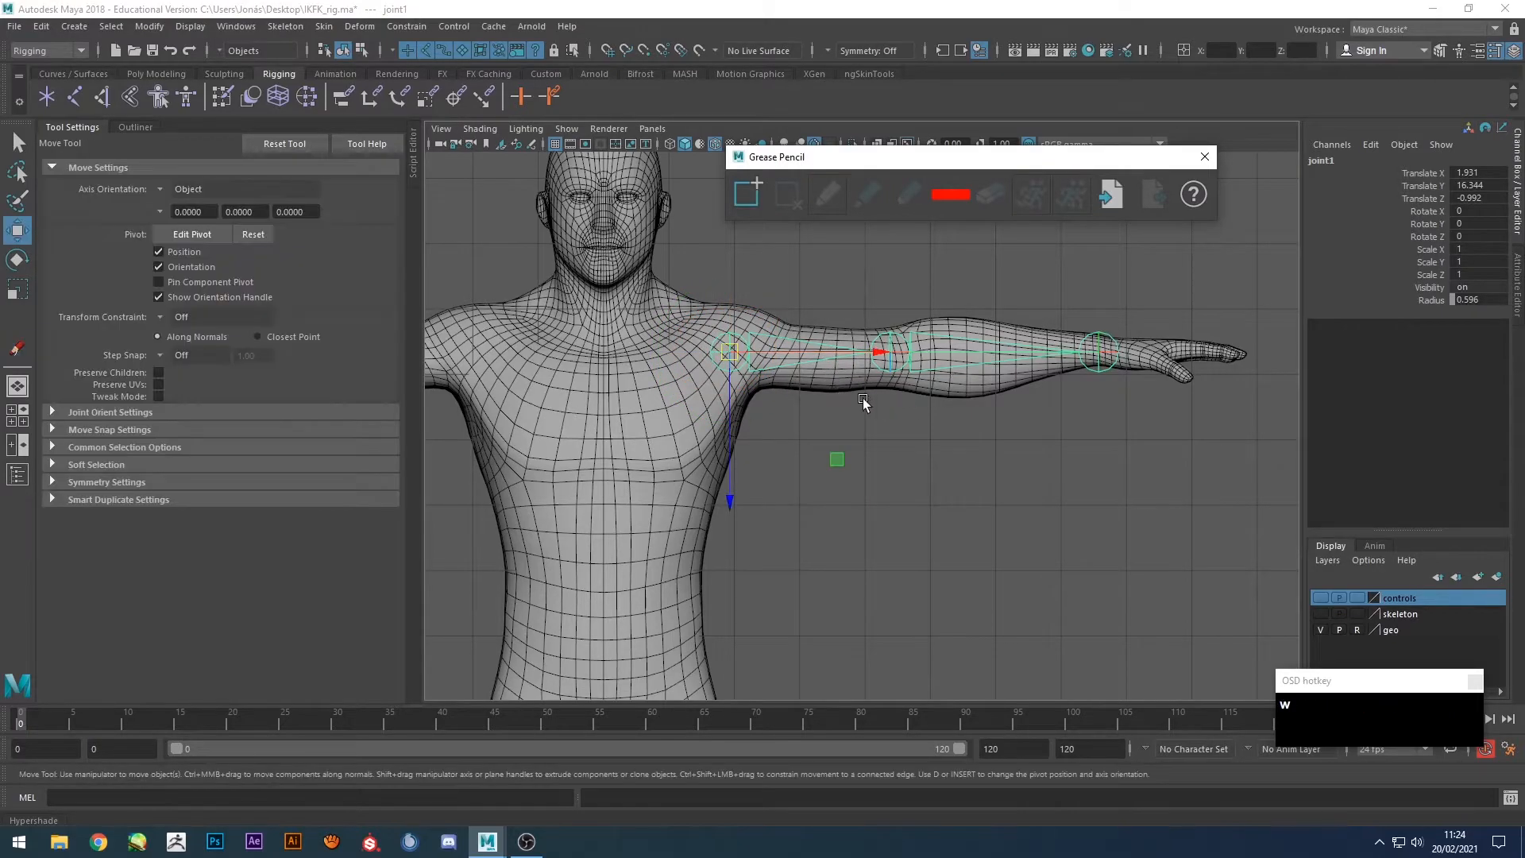
Close the Grease Pencil and examine the arm joints' placement from several angles in the perspective view.
key("space")
key("space")
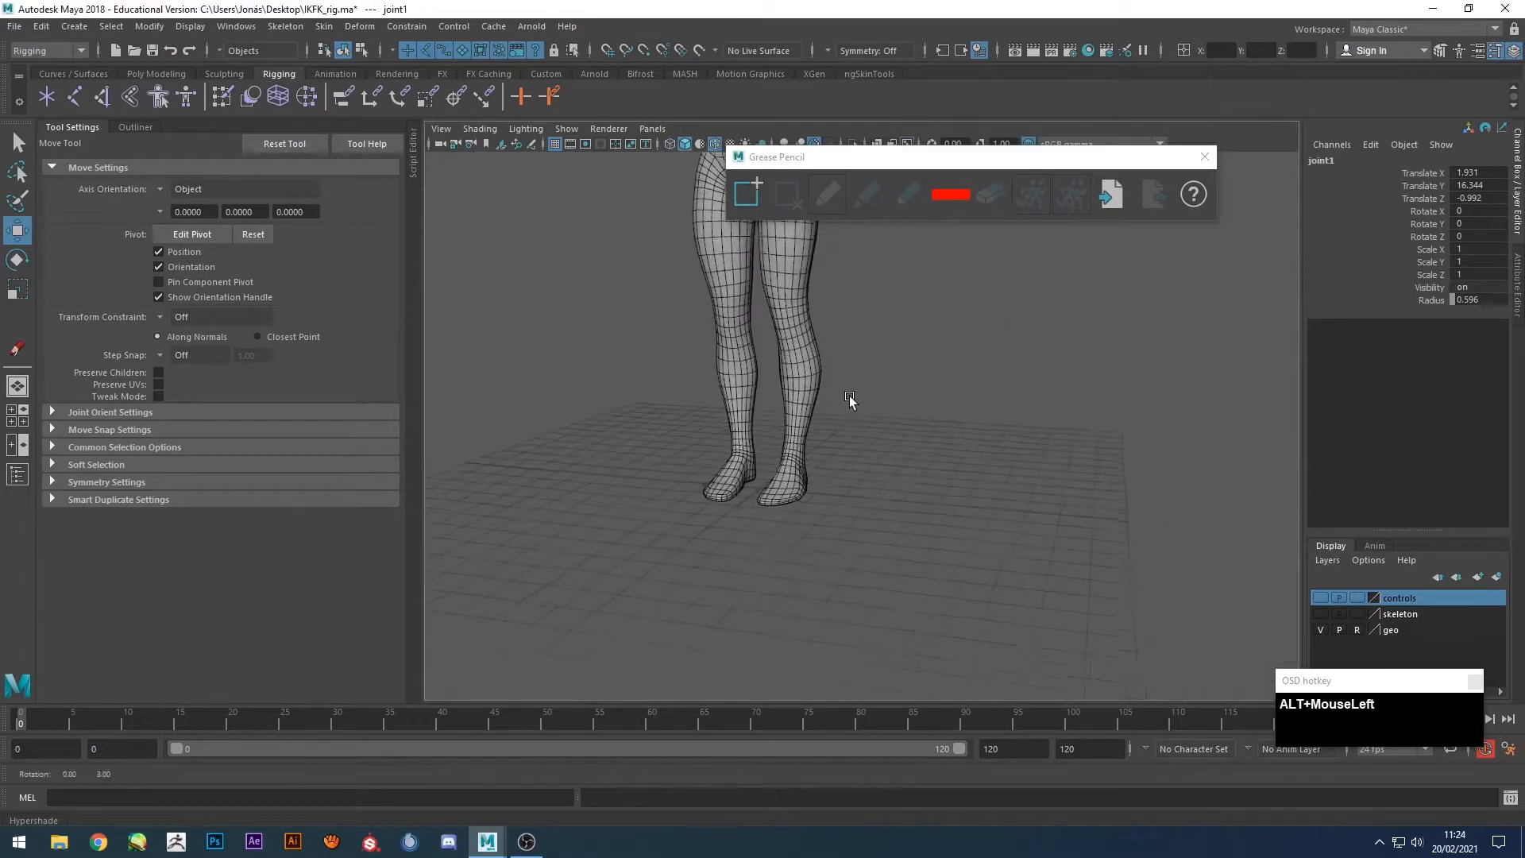
left_click_drag(850, 398, 826, 503, "alt")
middle_click_drag(826, 503, 824, 542, "alt")
left_click(1203, 158)
middle_click_drag(794, 274, 839, 415, "alt")
left_click_drag(839, 414, 869, 433, "alt")
left_click(933, 264)
scroll(831, 394, "up", 3)
mouse_move(831, 394)
middle_mouse_down("alt")
mouse_move(803, 417)
mouse_move(825, 408)
middle_mouse_up("alt")
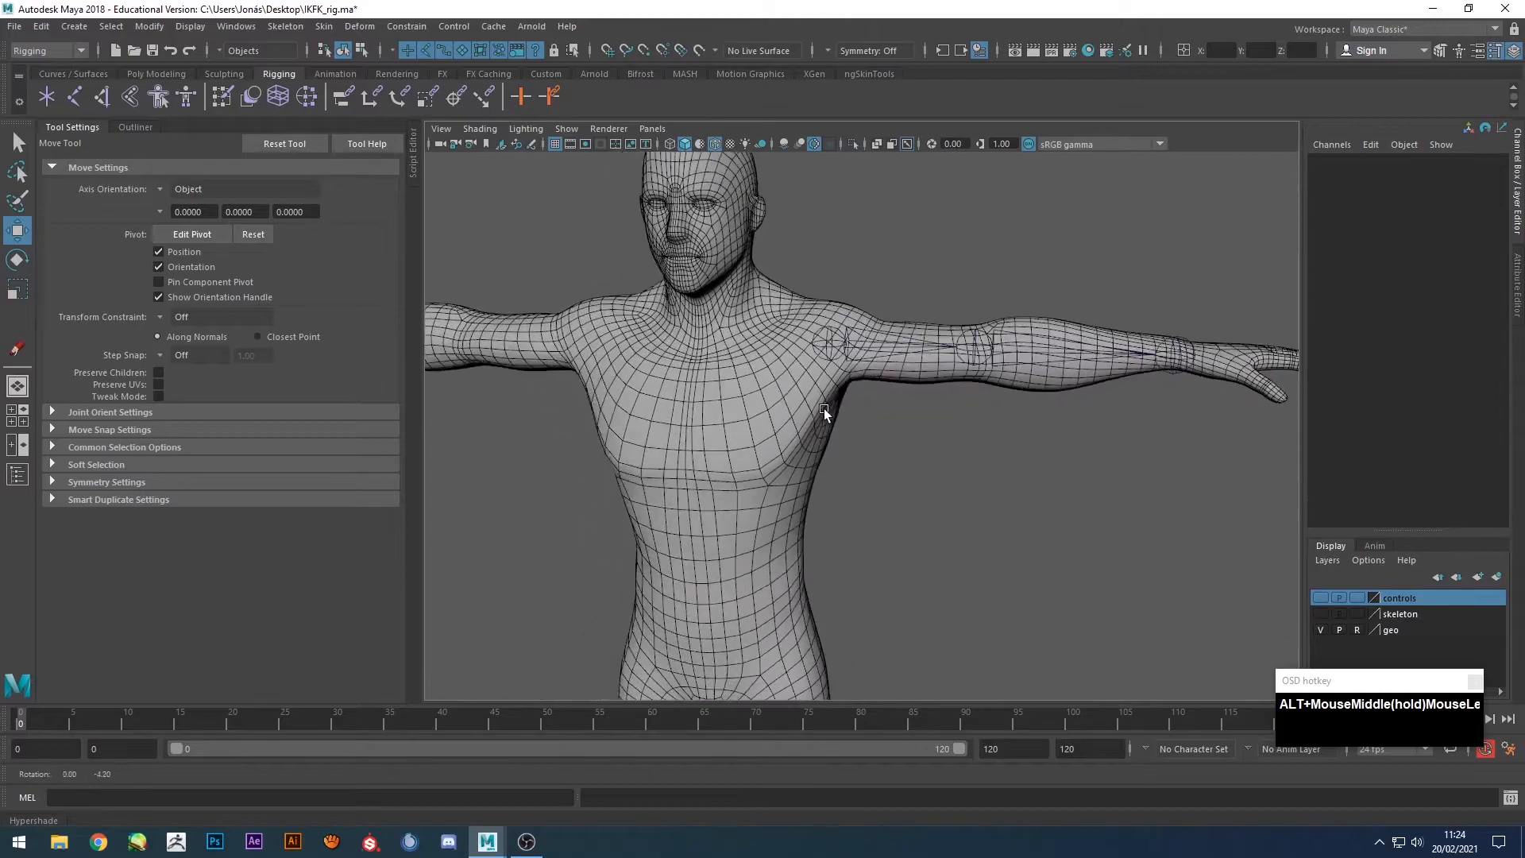
left_click_drag(788, 438, 807, 449, "alt")
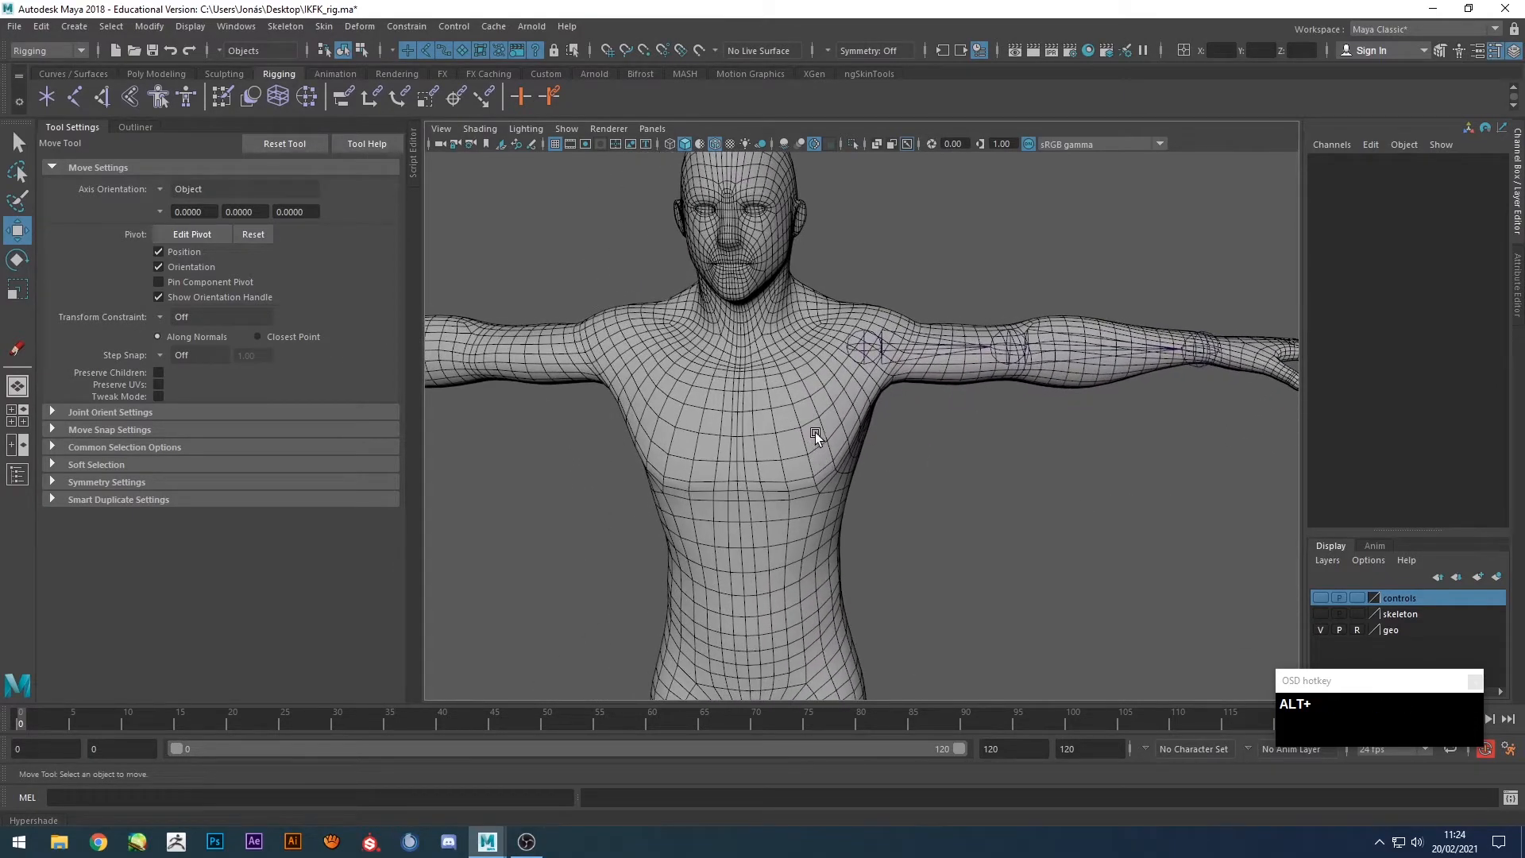
Make the geo layer selectable and place a single joint inside the left upper chest using projected-center snapping, switching the snapping off when done.
left_click(662, 52)
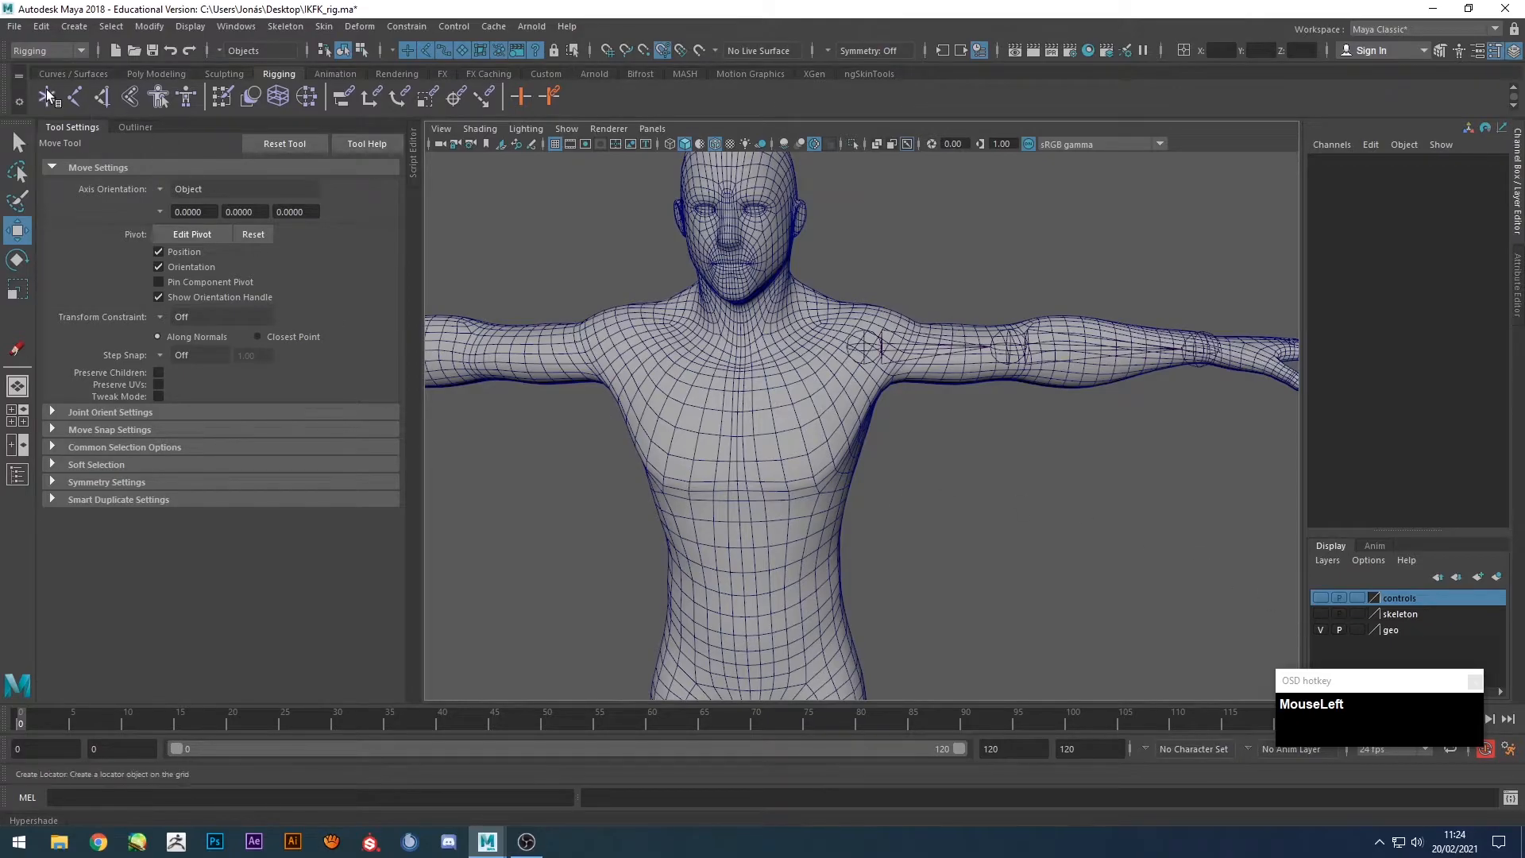
left_click(73, 97)
left_click_drag(840, 461, 874, 443, "alt")
left_click(813, 381)
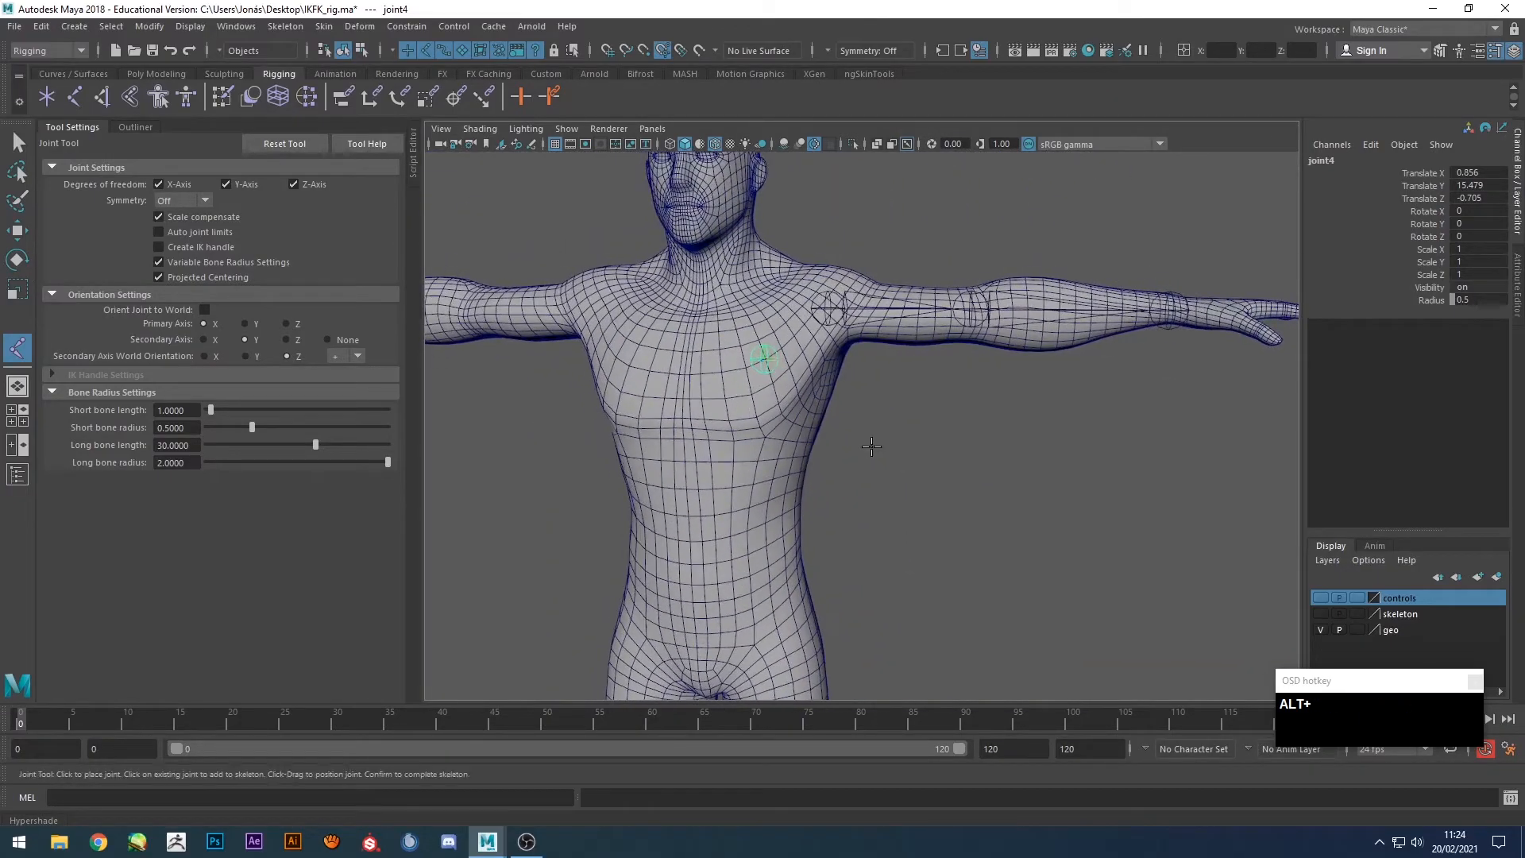
key("alt+w")
left_click(662, 51)
Parent the left shoulder joint to the new chest joint.
scroll(877, 313, "up", 5)
middle_click_drag(748, 230, 785, 345, "alt")
key("alt+q")
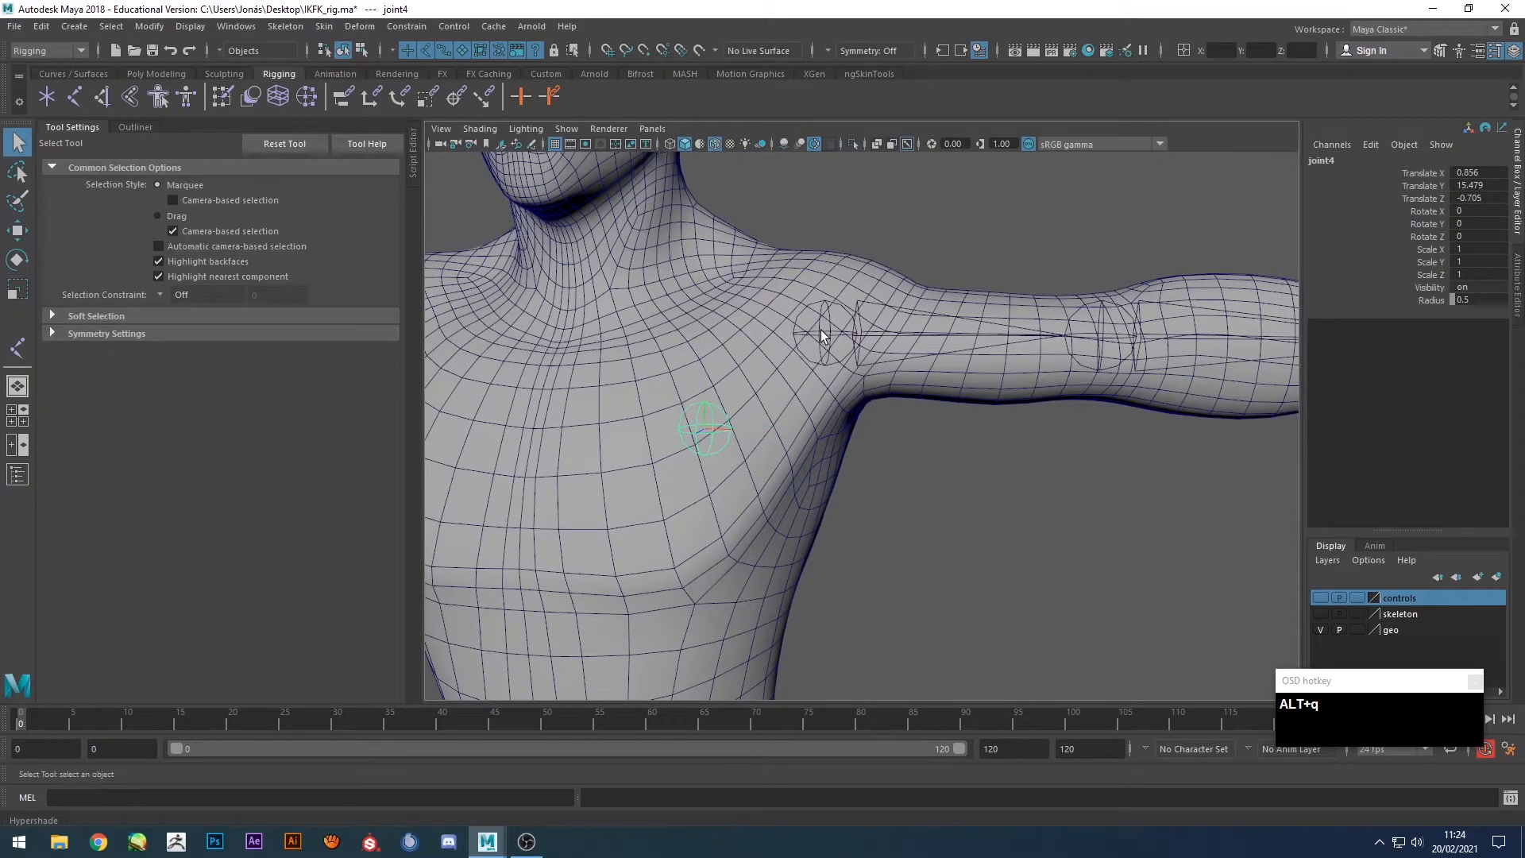
left_click(821, 332)
left_click(721, 426, "shift")
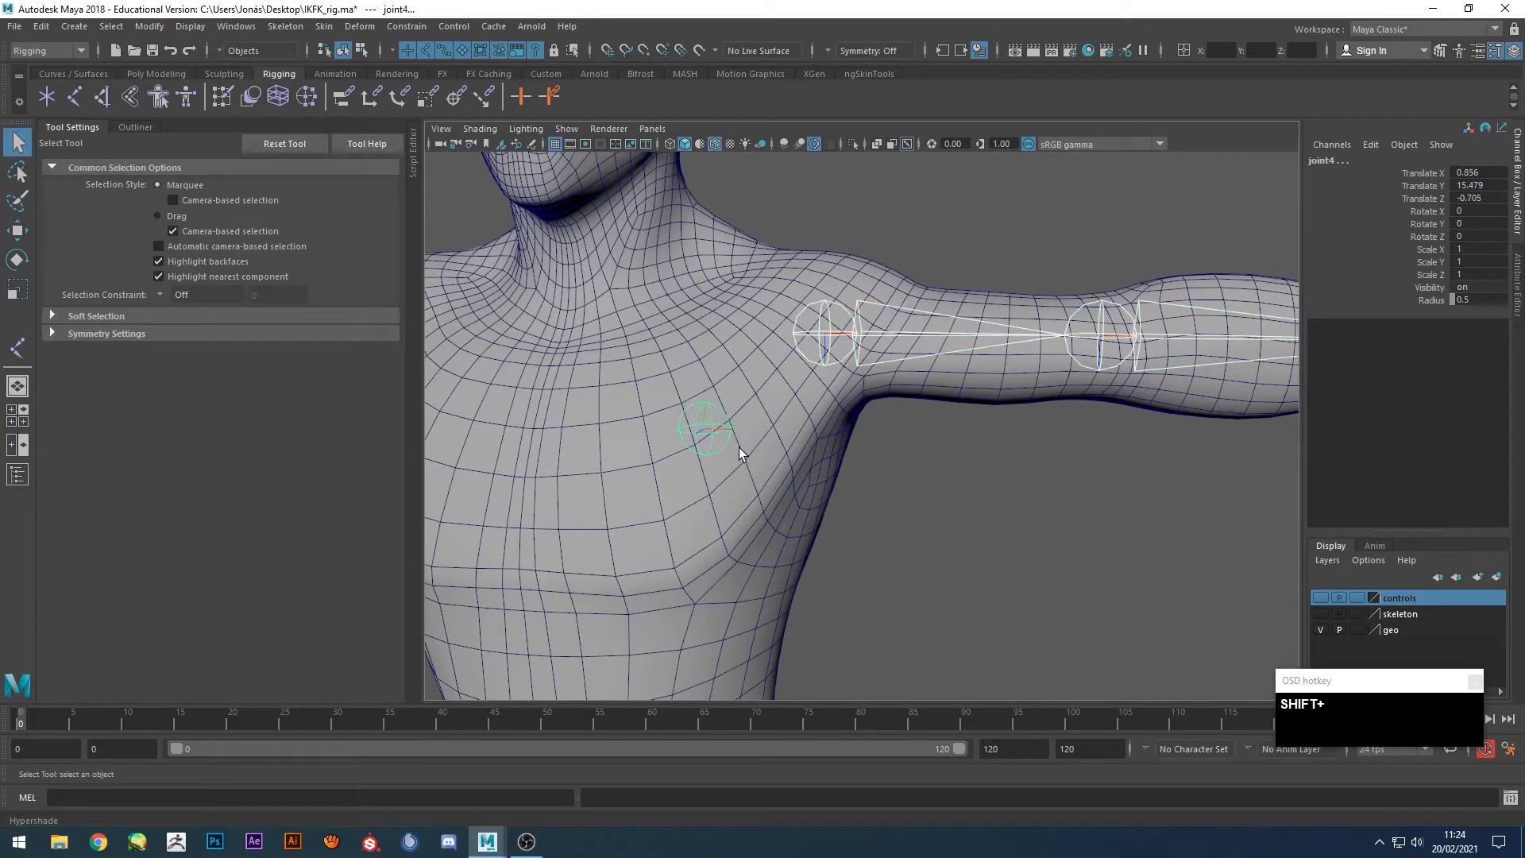
key("p")
left_click(1009, 548)
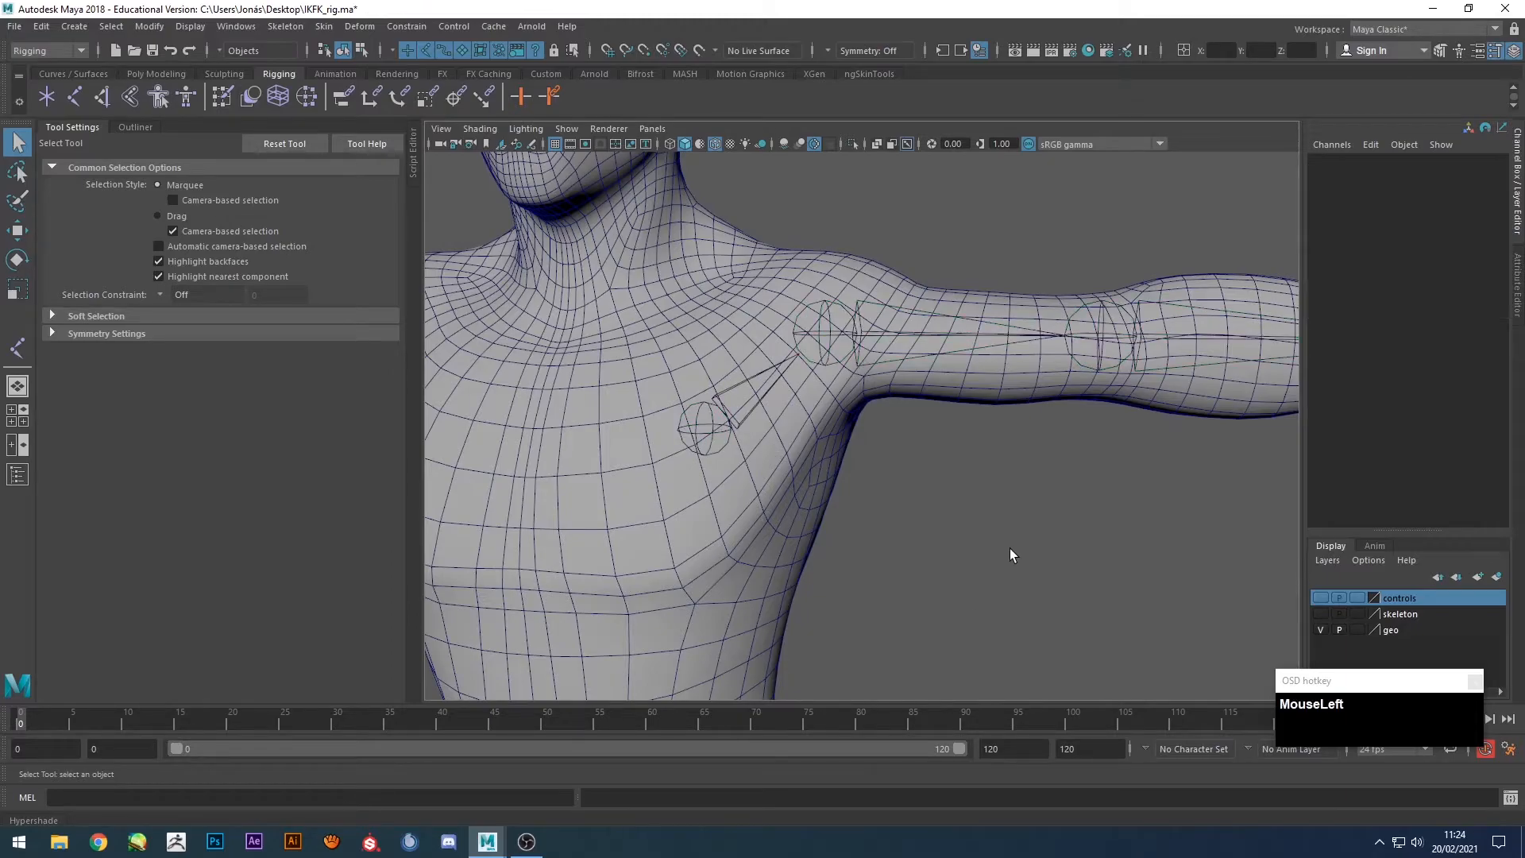
Select the chest joint and examine its position and connection to the shoulder from several angles.
left_click(738, 438)
key("w")
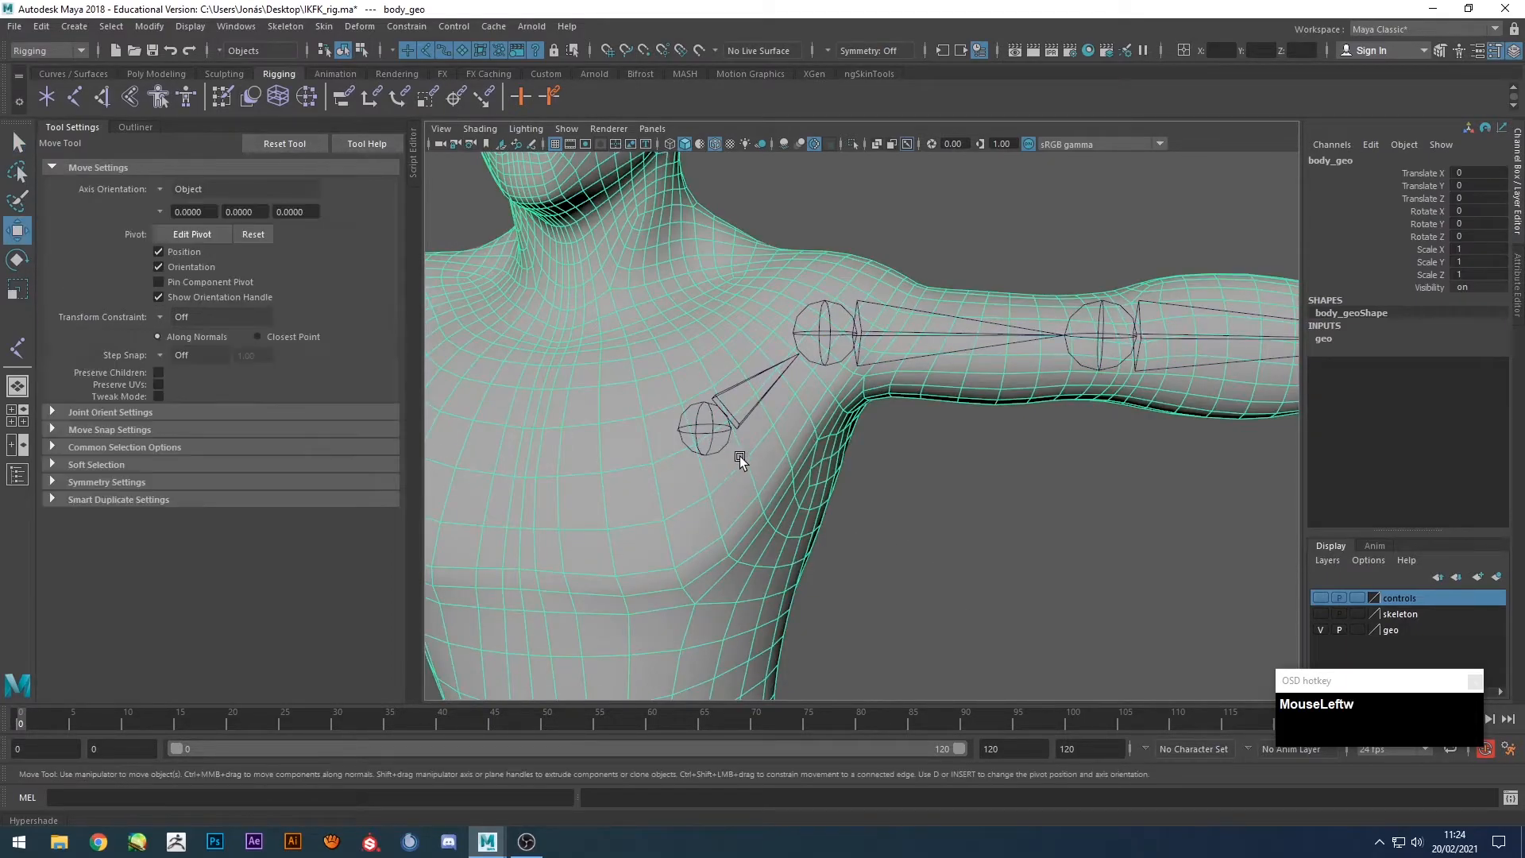
left_click(704, 417)
left_click(818, 340)
left_click_drag(845, 380, 793, 390, "alt")
left_click(1013, 390)
middle_click_drag(1013, 391, 940, 449, "alt")
left_click(910, 443)
mouse_move(910, 443)
left_mouse_down("alt")
mouse_move(968, 480)
mouse_move(906, 450)
left_mouse_up("alt")
left_click_drag(1055, 479, 1019, 536, "alt")
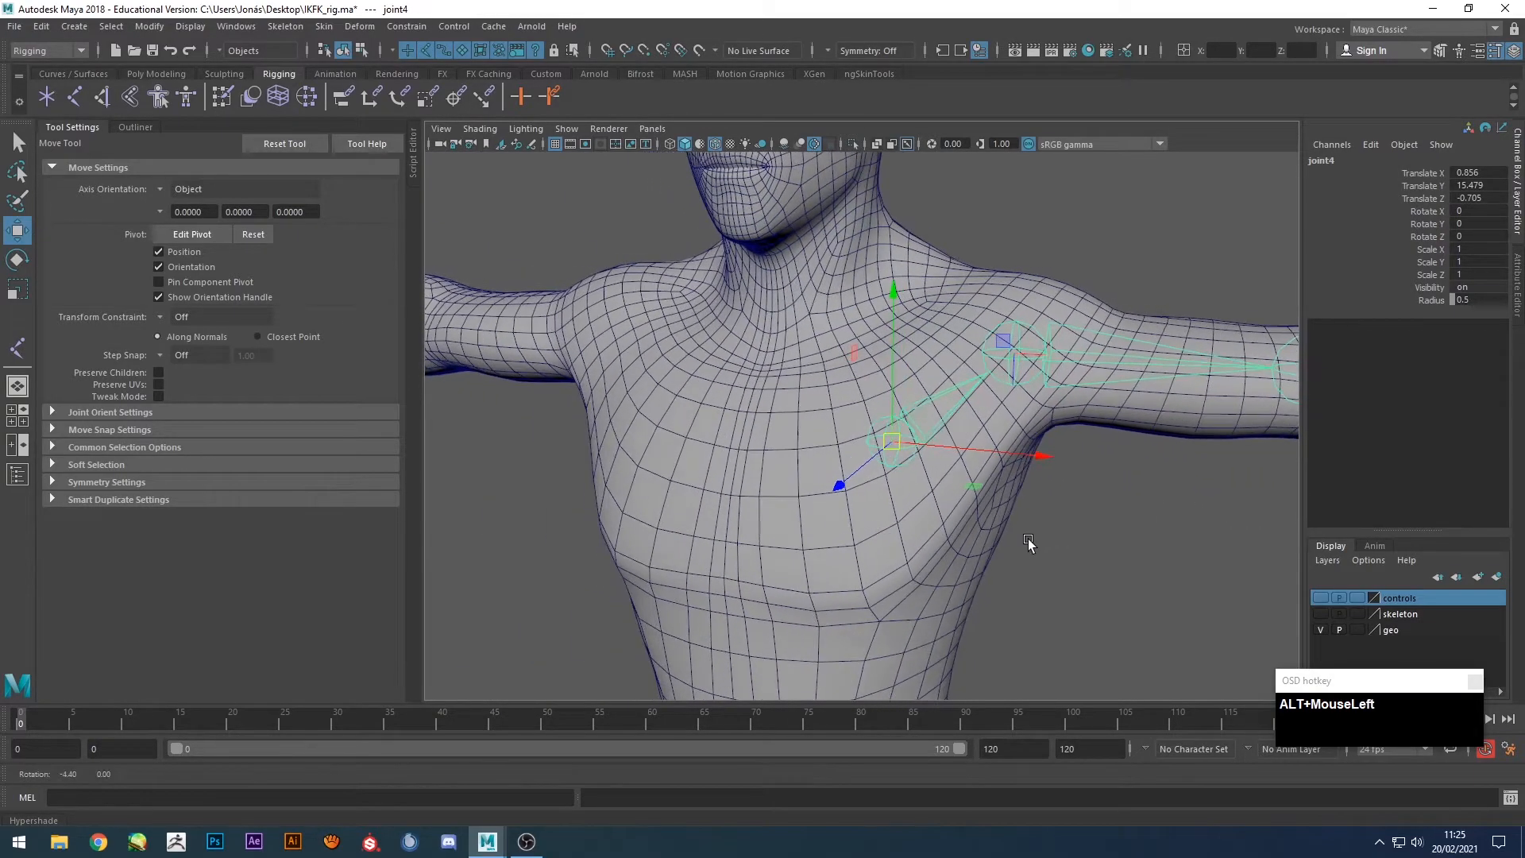
middle_click_drag(937, 508, 883, 538, "alt")
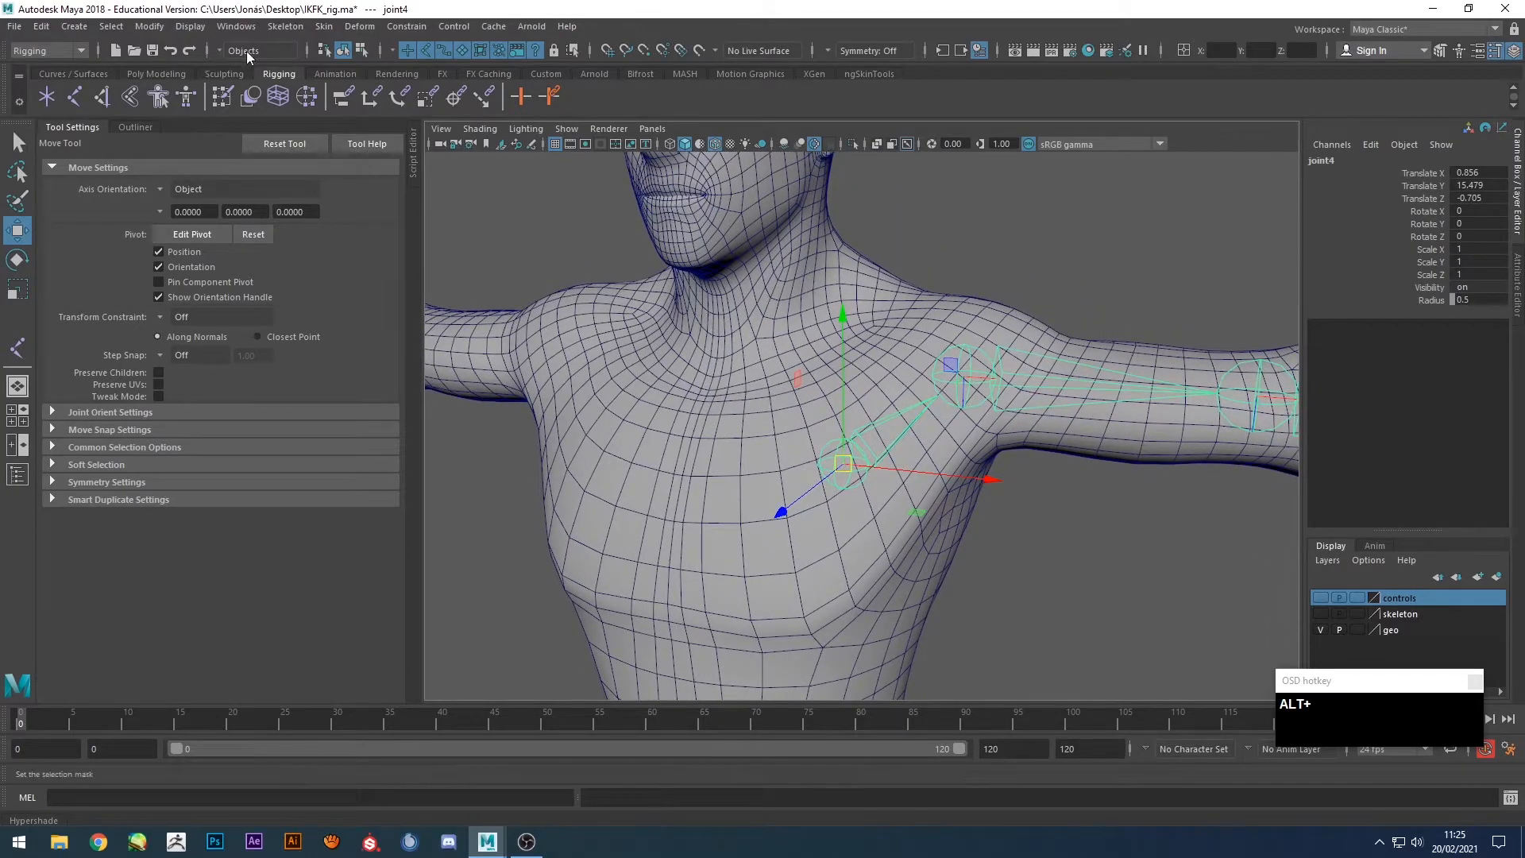
Reorient only the chest joint using reset Orient Joint options, with children excluded and the secondary axis world orientation at negative Z.
left_click(285, 26)
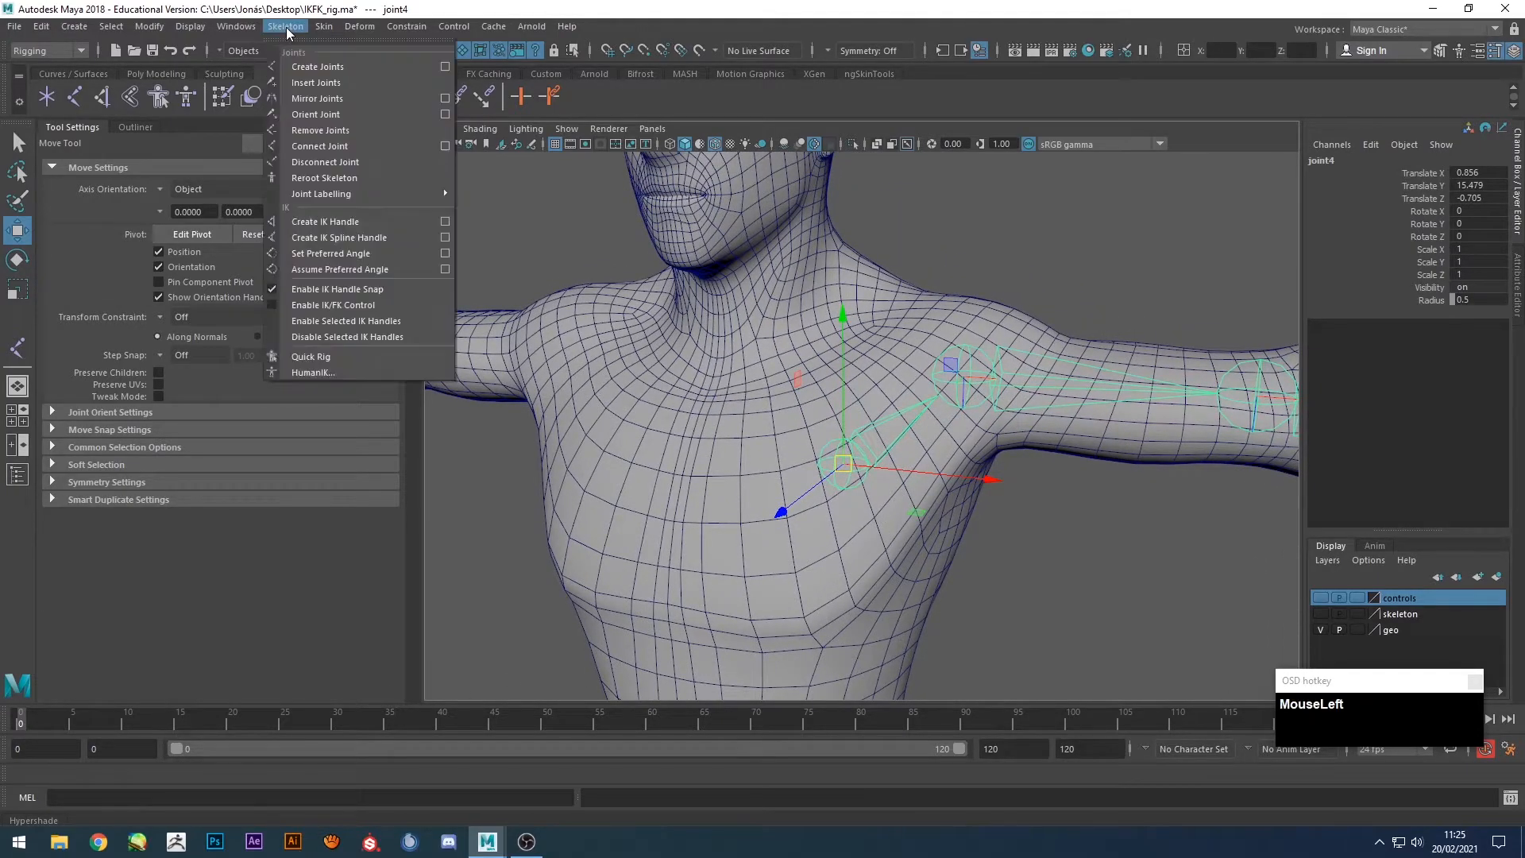
left_click(446, 115)
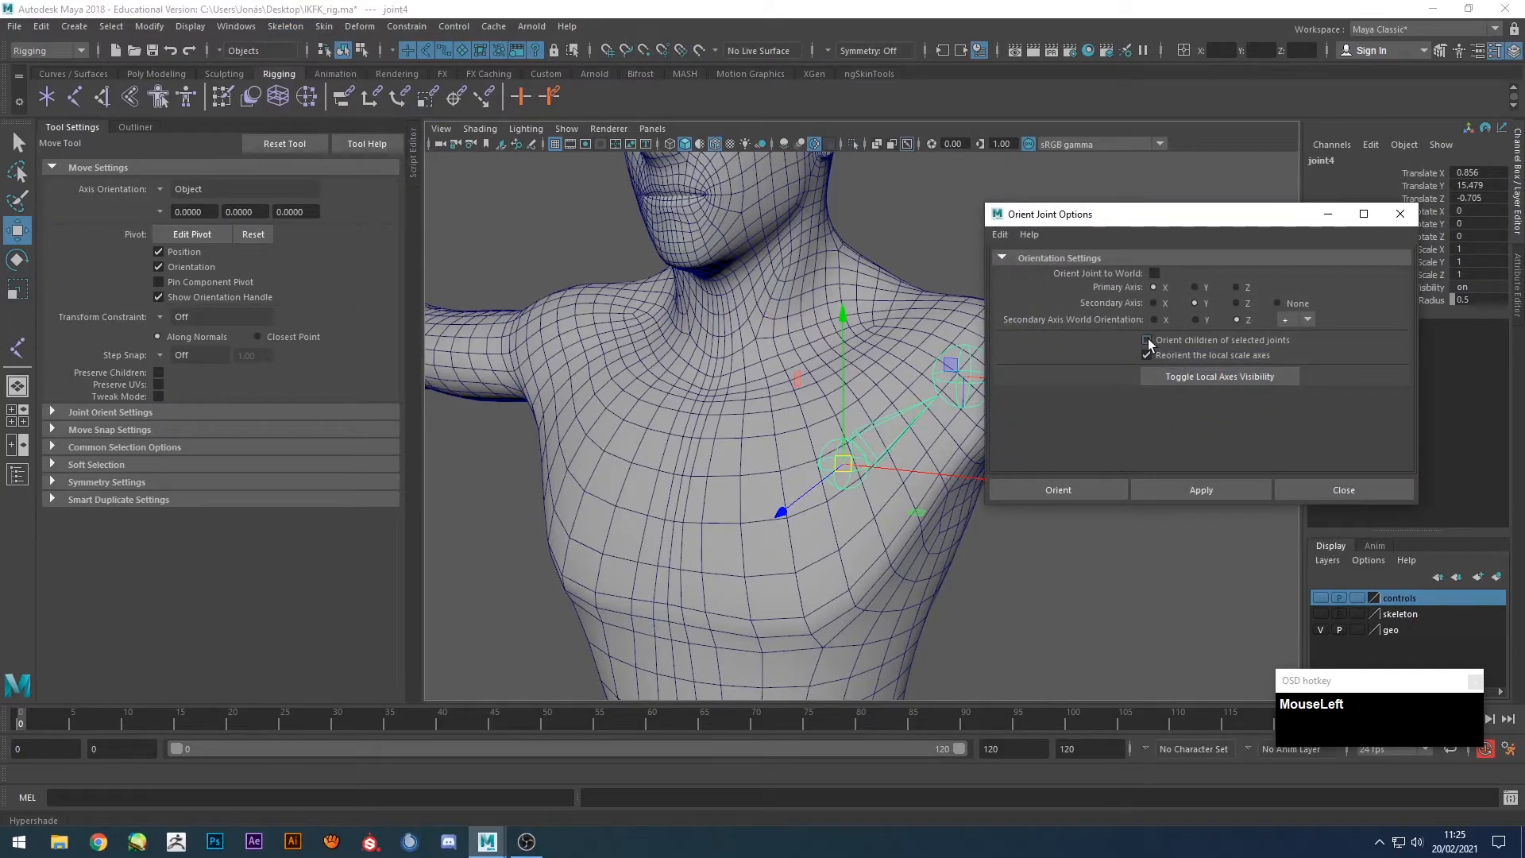
left_click(1004, 235)
left_click(1013, 266)
left_click(999, 235)
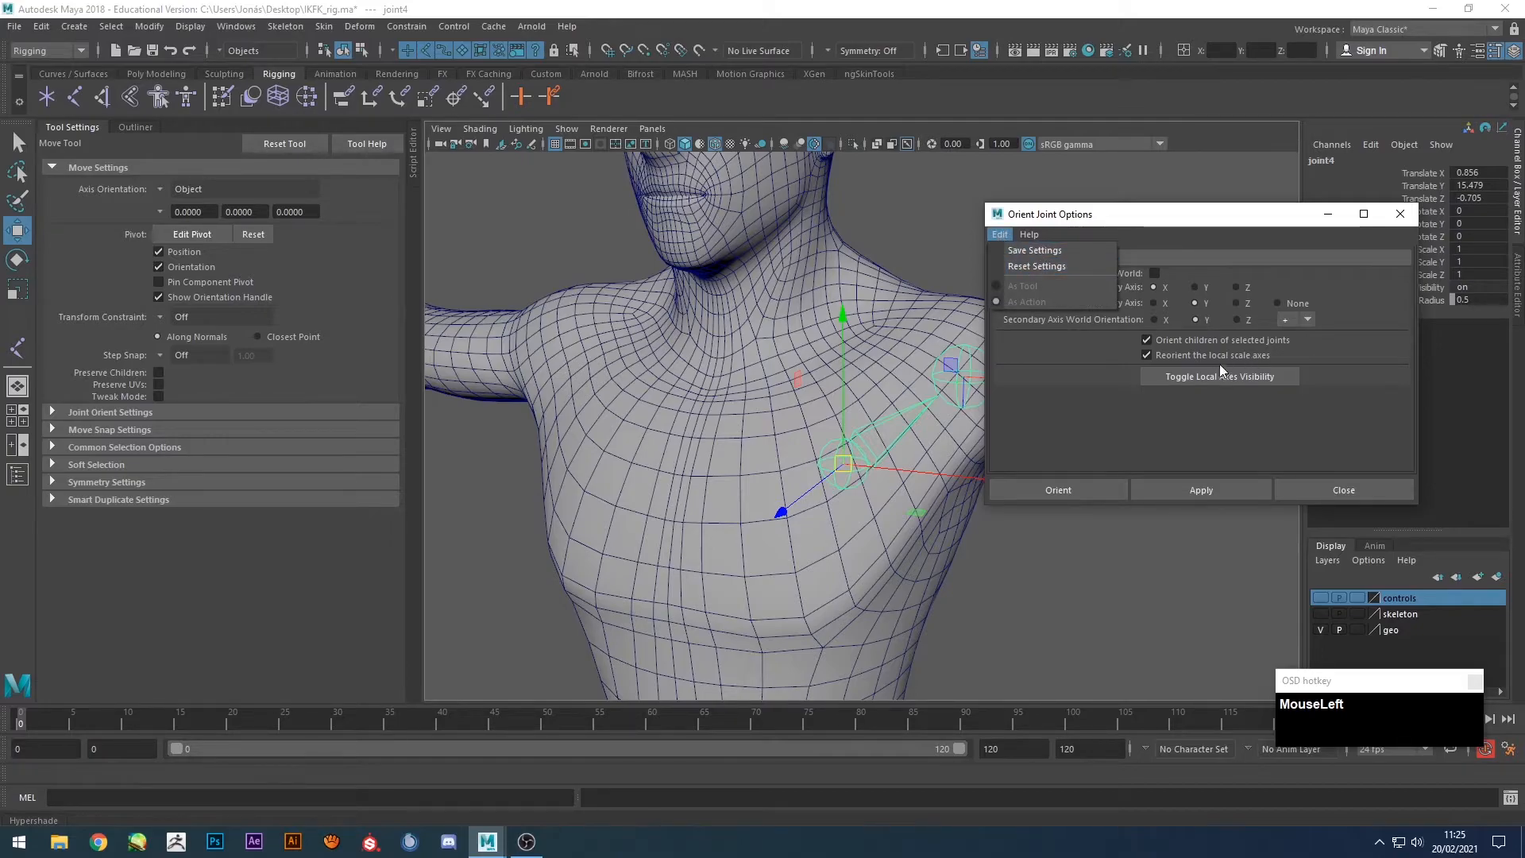
left_click(1199, 337)
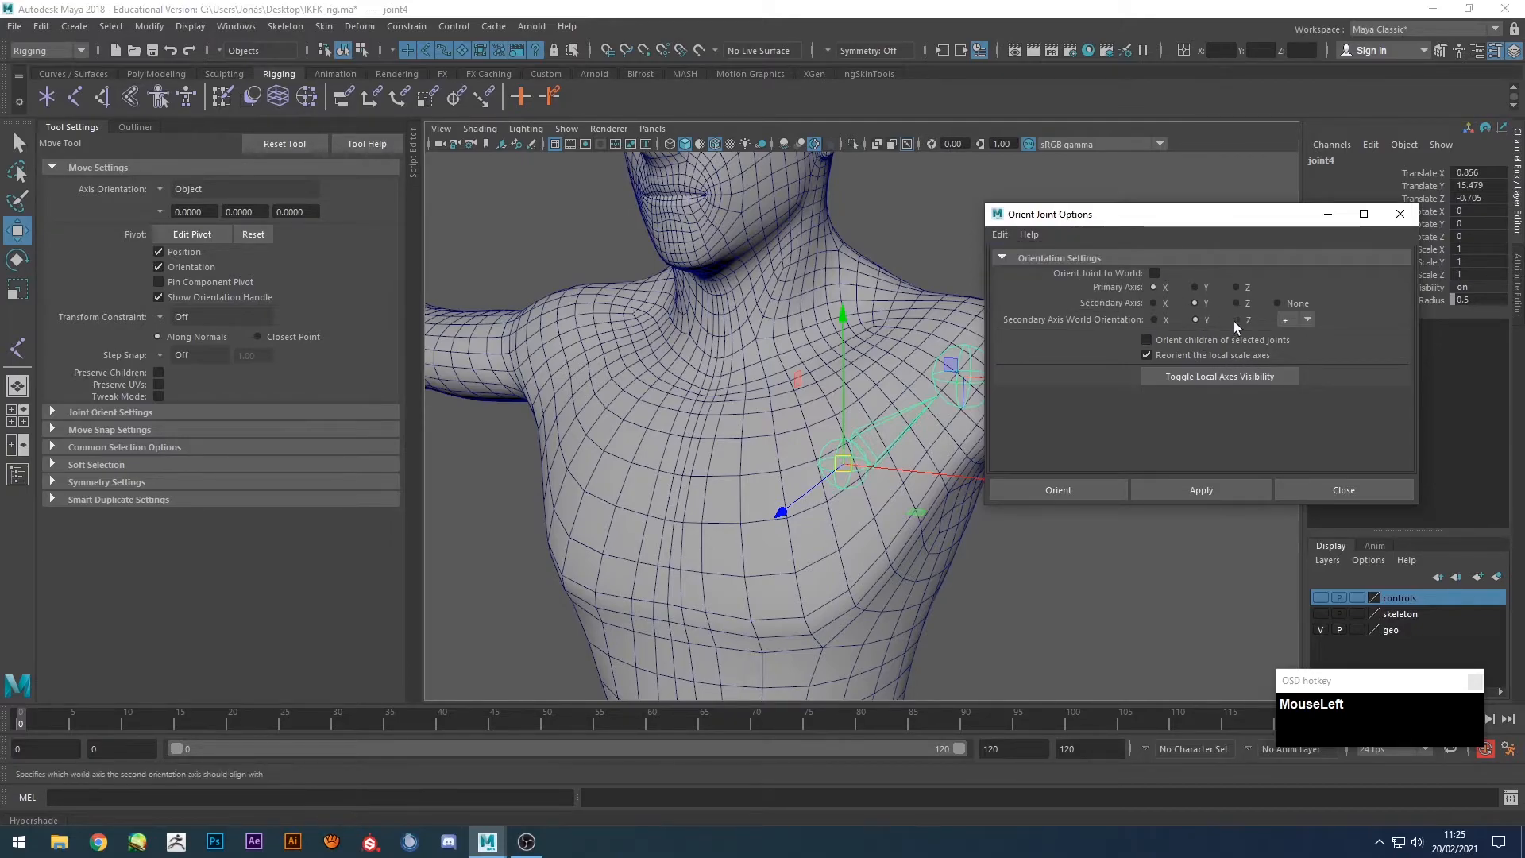
left_click(1200, 490)
Check the axis orientation of the shoulder and chest joints and close the Orient Joint options.
left_click_drag(824, 419, 718, 407, "alt")
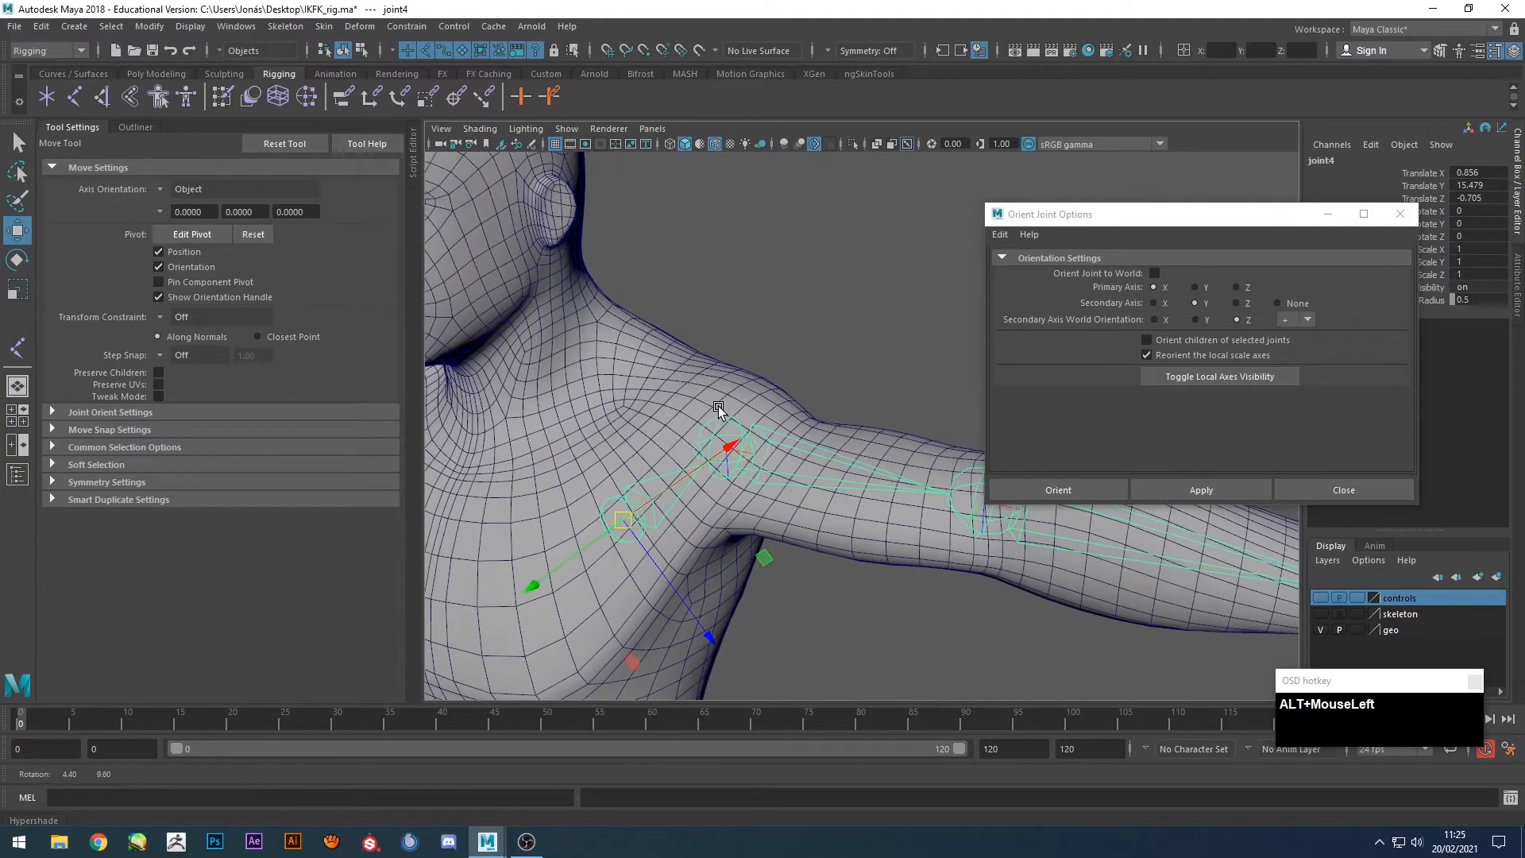
left_click(758, 432)
left_click(637, 531)
left_click(772, 409)
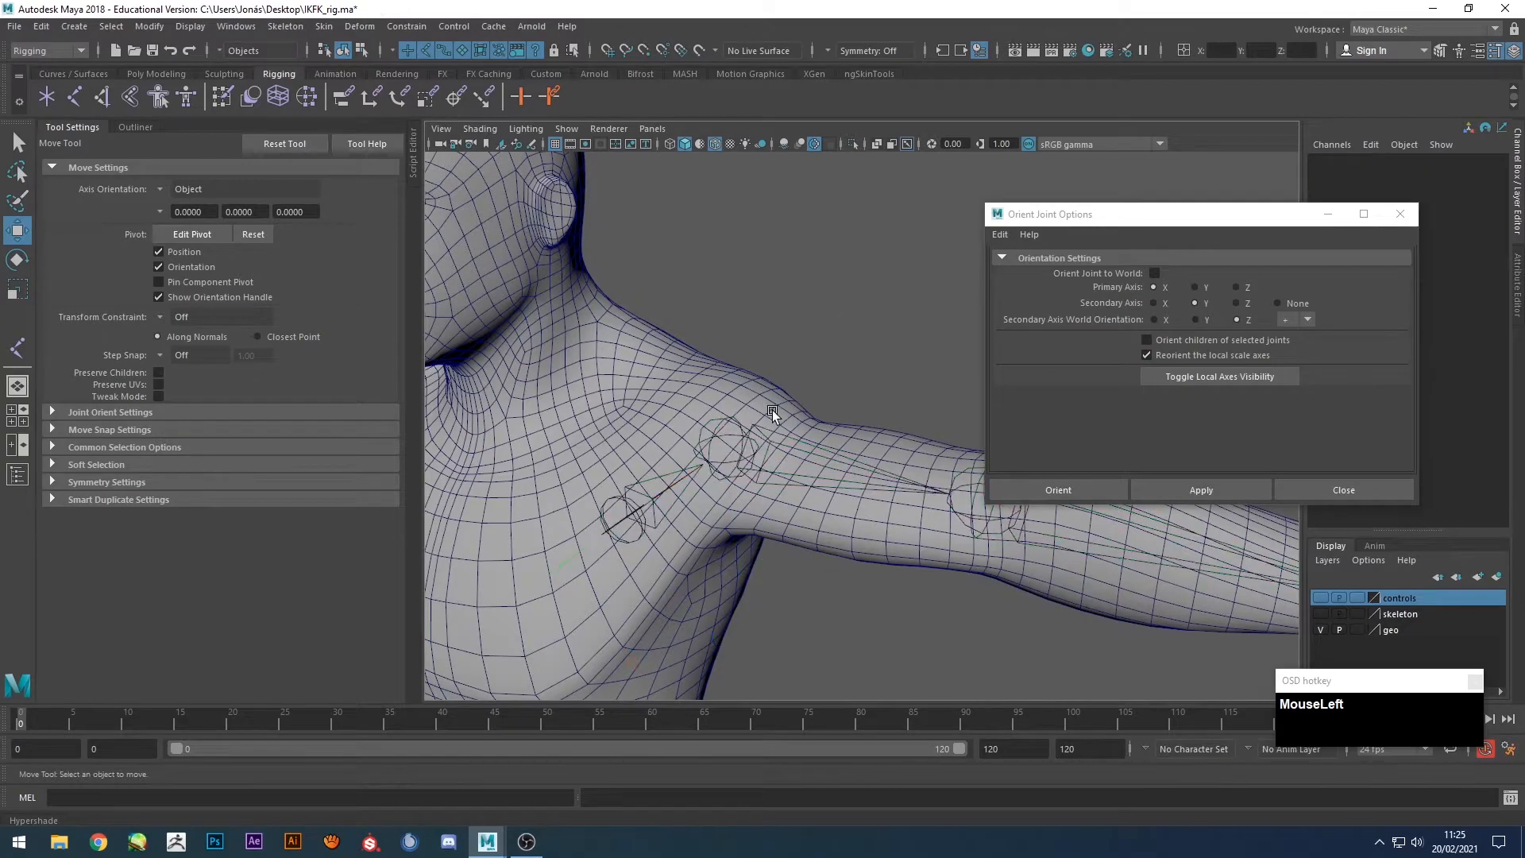
left_click(1400, 214)
scroll(1030, 265, "down", 4)
middle_click_drag(1030, 265, 990, 286, "alt")
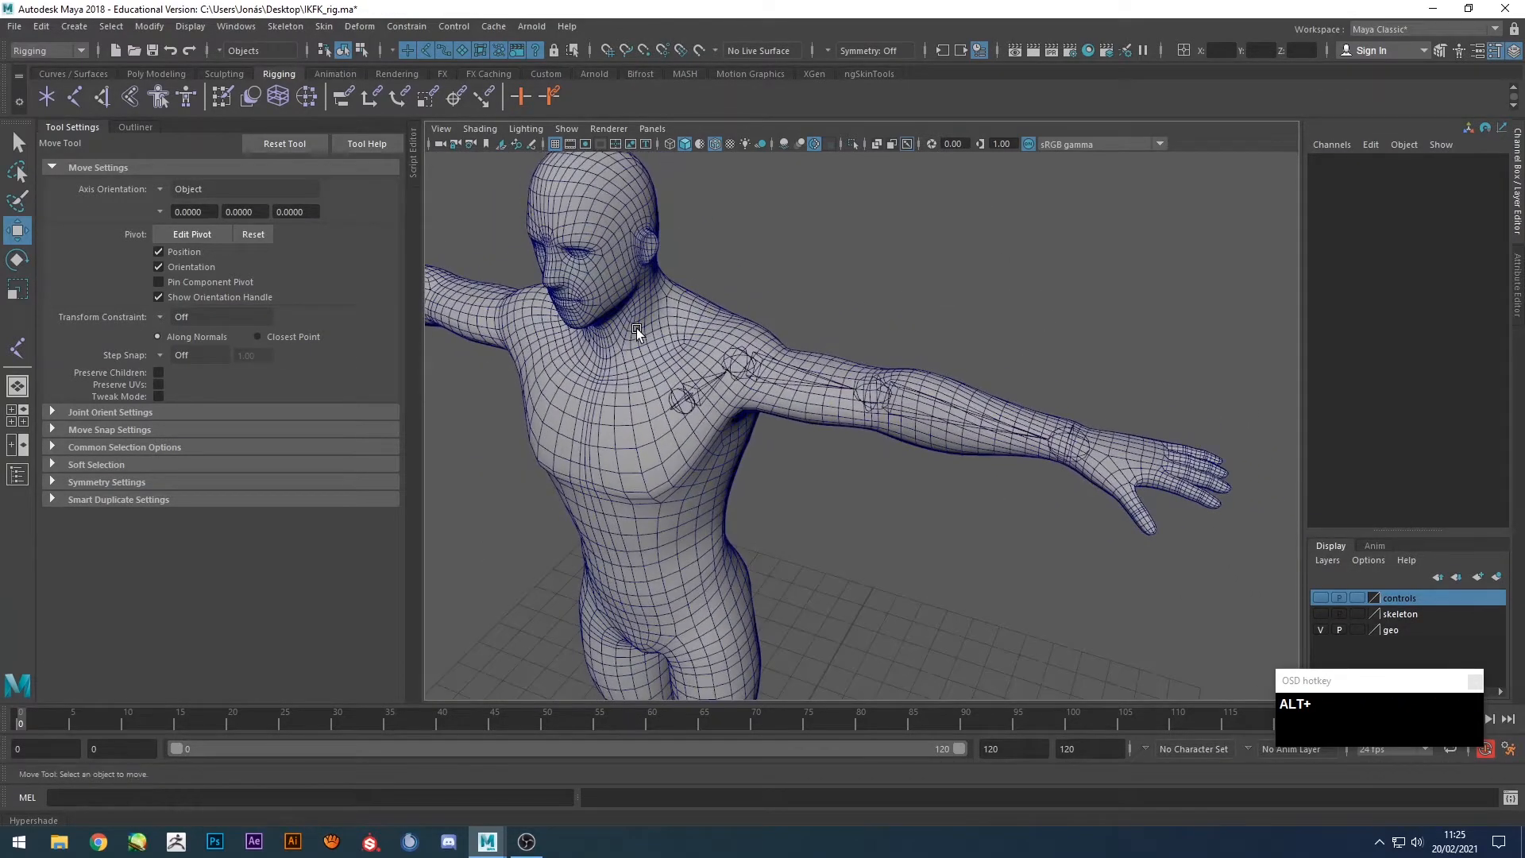
Rename the chest joint at the root of the arm chain to clavicle_l_jnt.
left_click(135, 127)
left_click(61, 352, "shift")
left_click(97, 352)
key("Return")
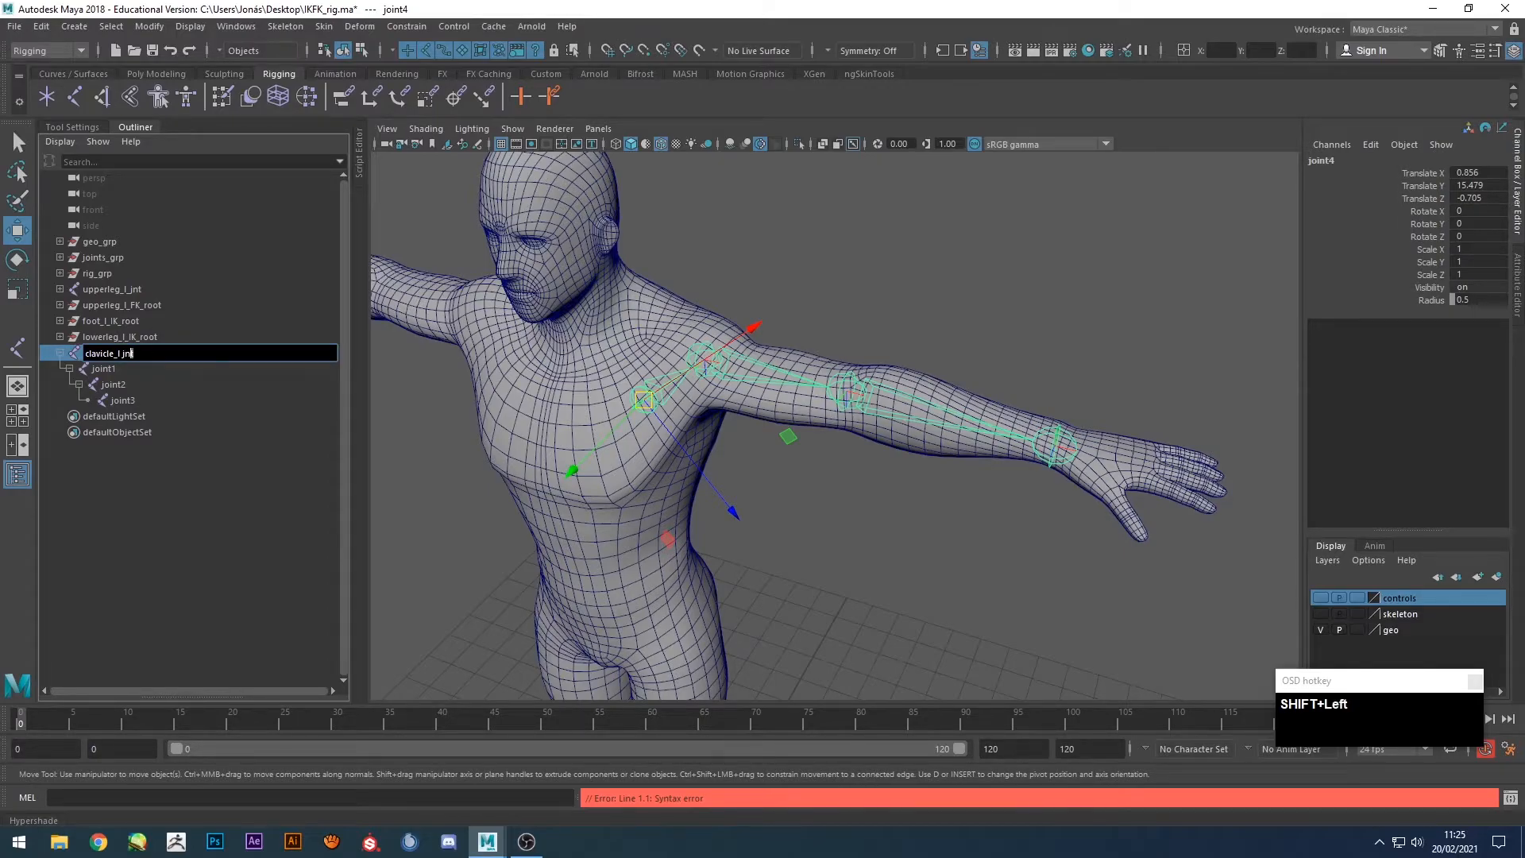
key("Return")
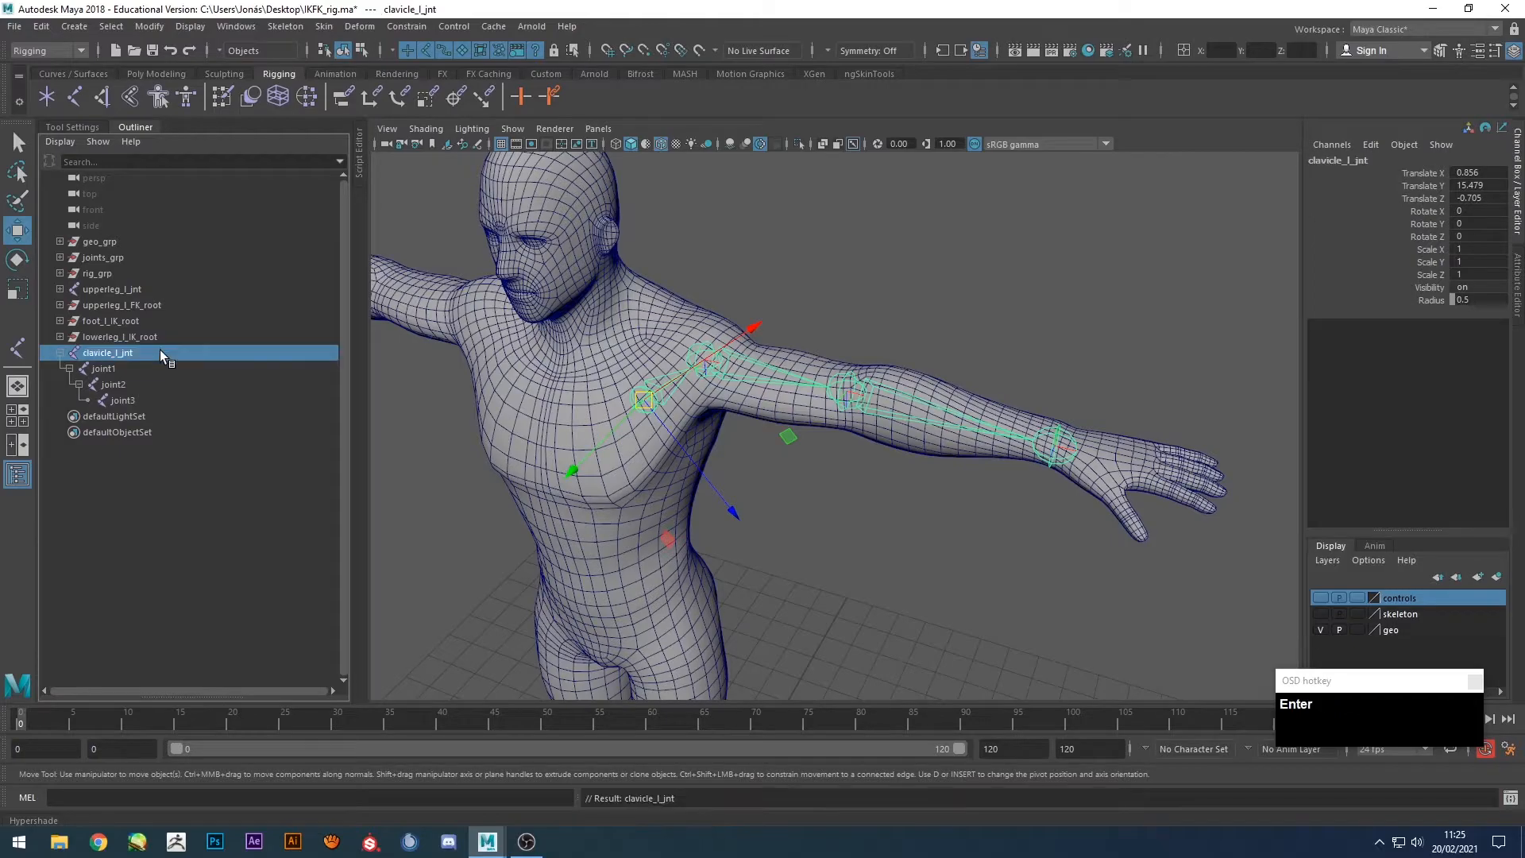
Rename the shoulder joint below the clavicle to upperarm_l_jnt.
key("Down")
key("Return")
key("BackSpace")
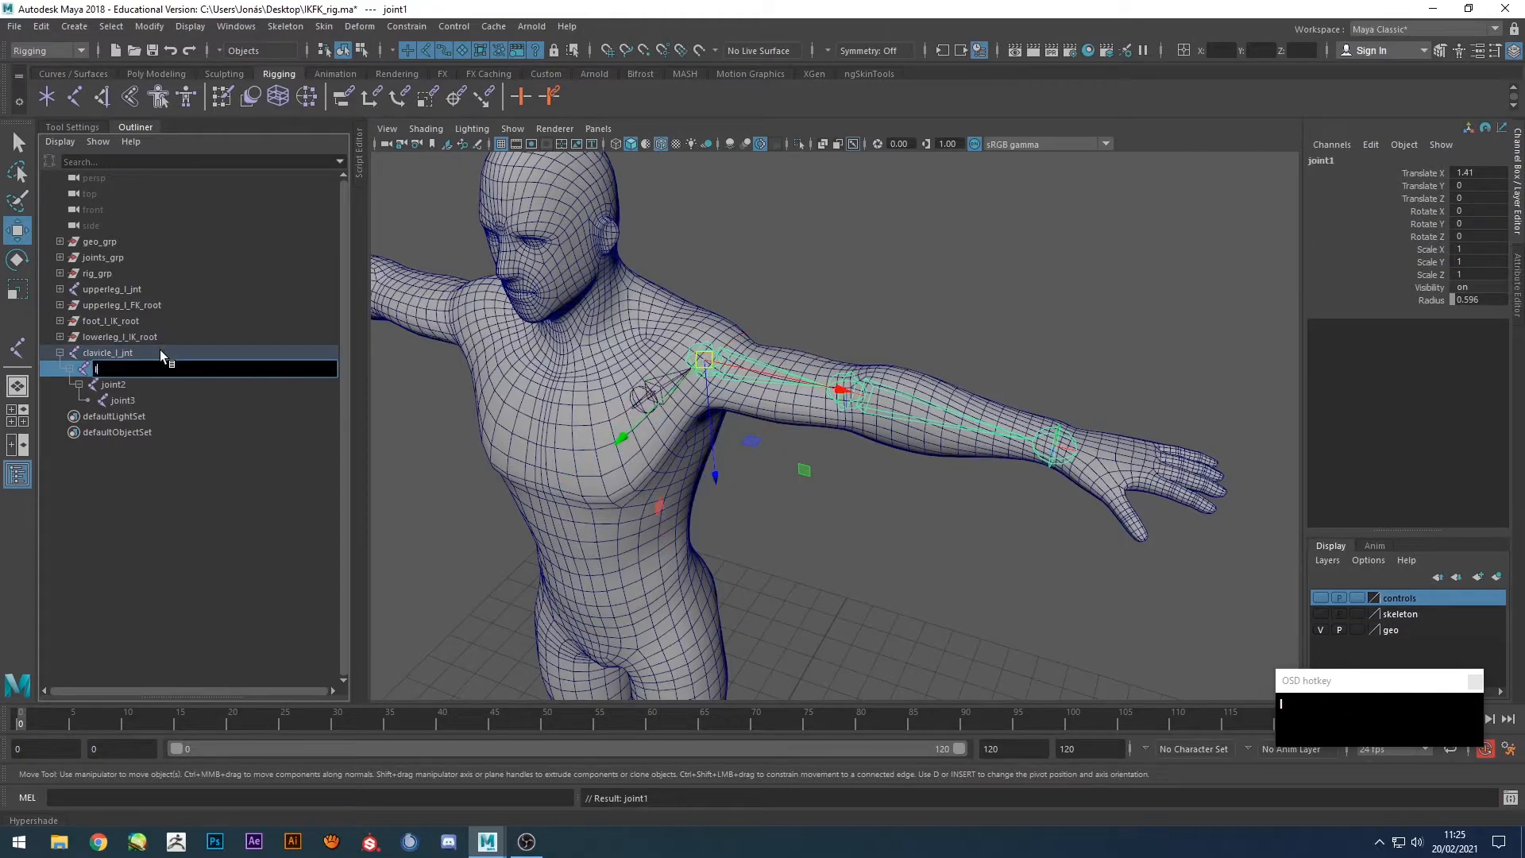
type("upperarm")
type("_l_jnt")
key("Return")
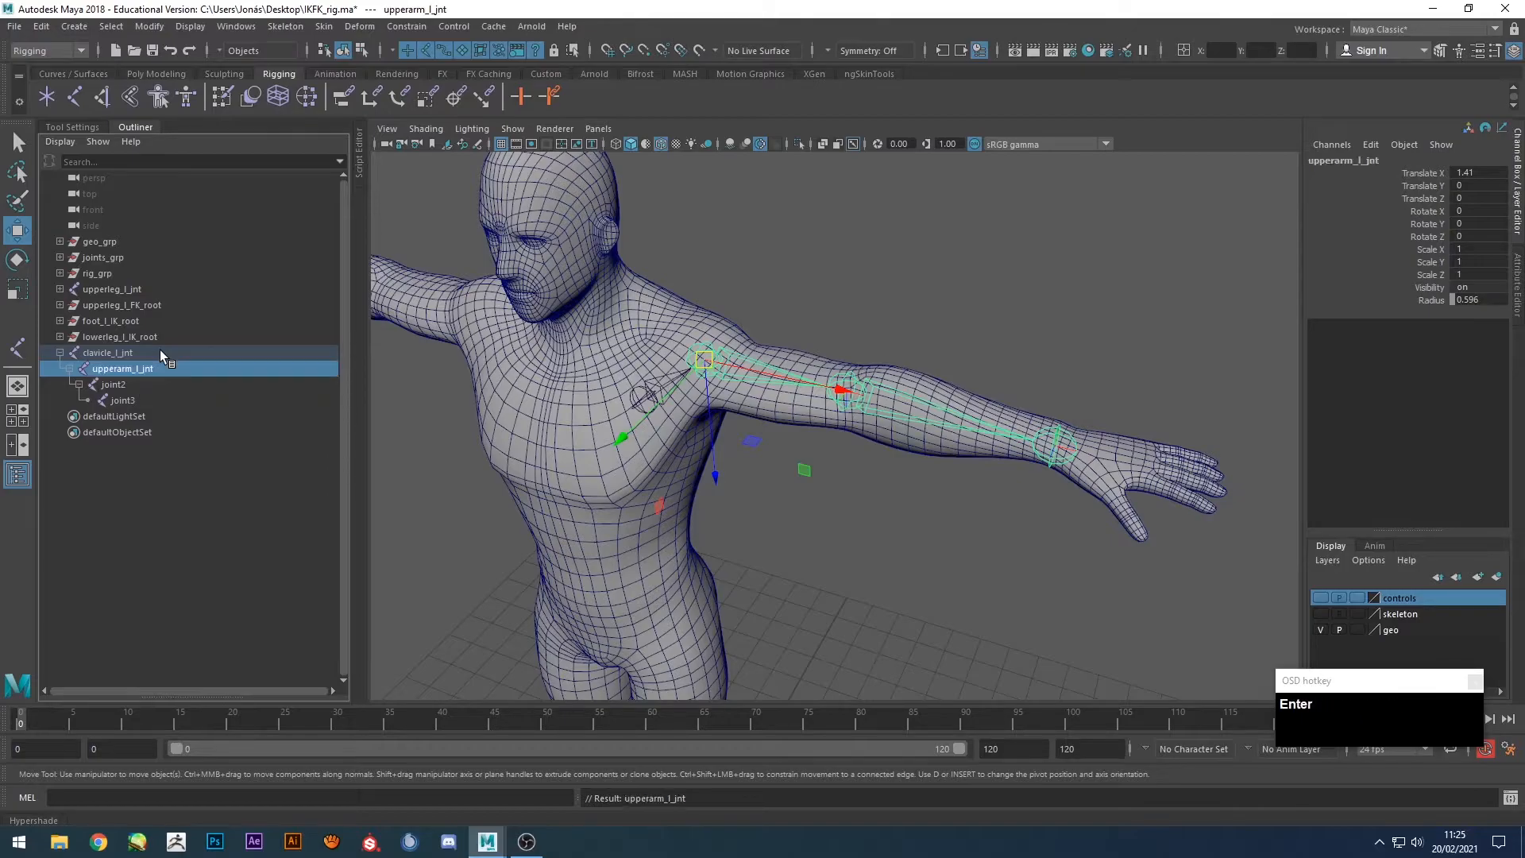
Rename the elbow joint to lowerarm_l_jnt and the wrist joint to wrist_l_jnt, and clear the selection.
double_click(103, 385)
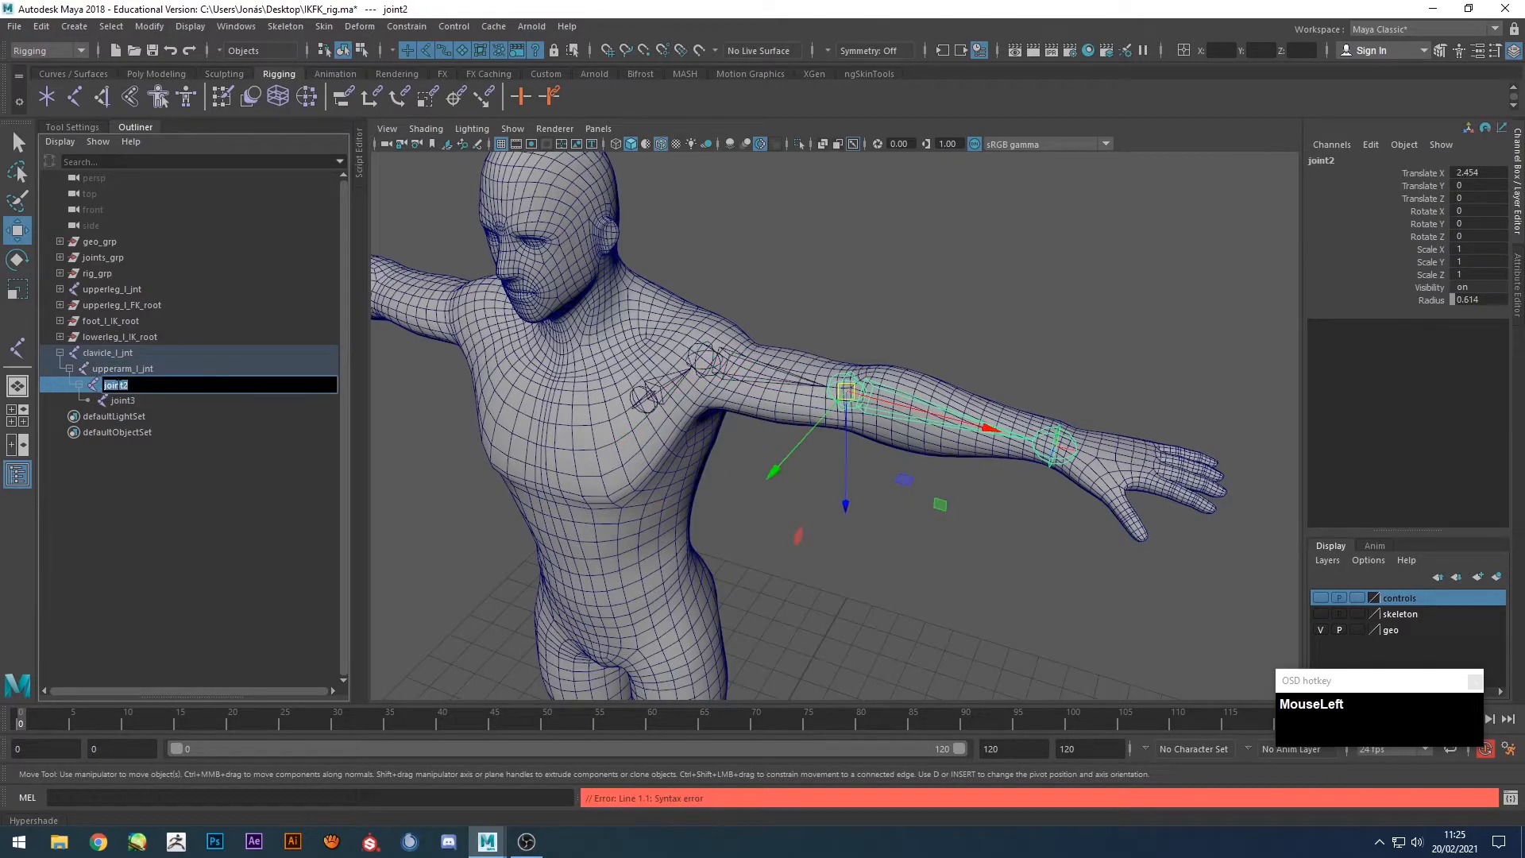
type("lowerarm")
type("_l_jnt")
key("Return")
double_click(125, 400)
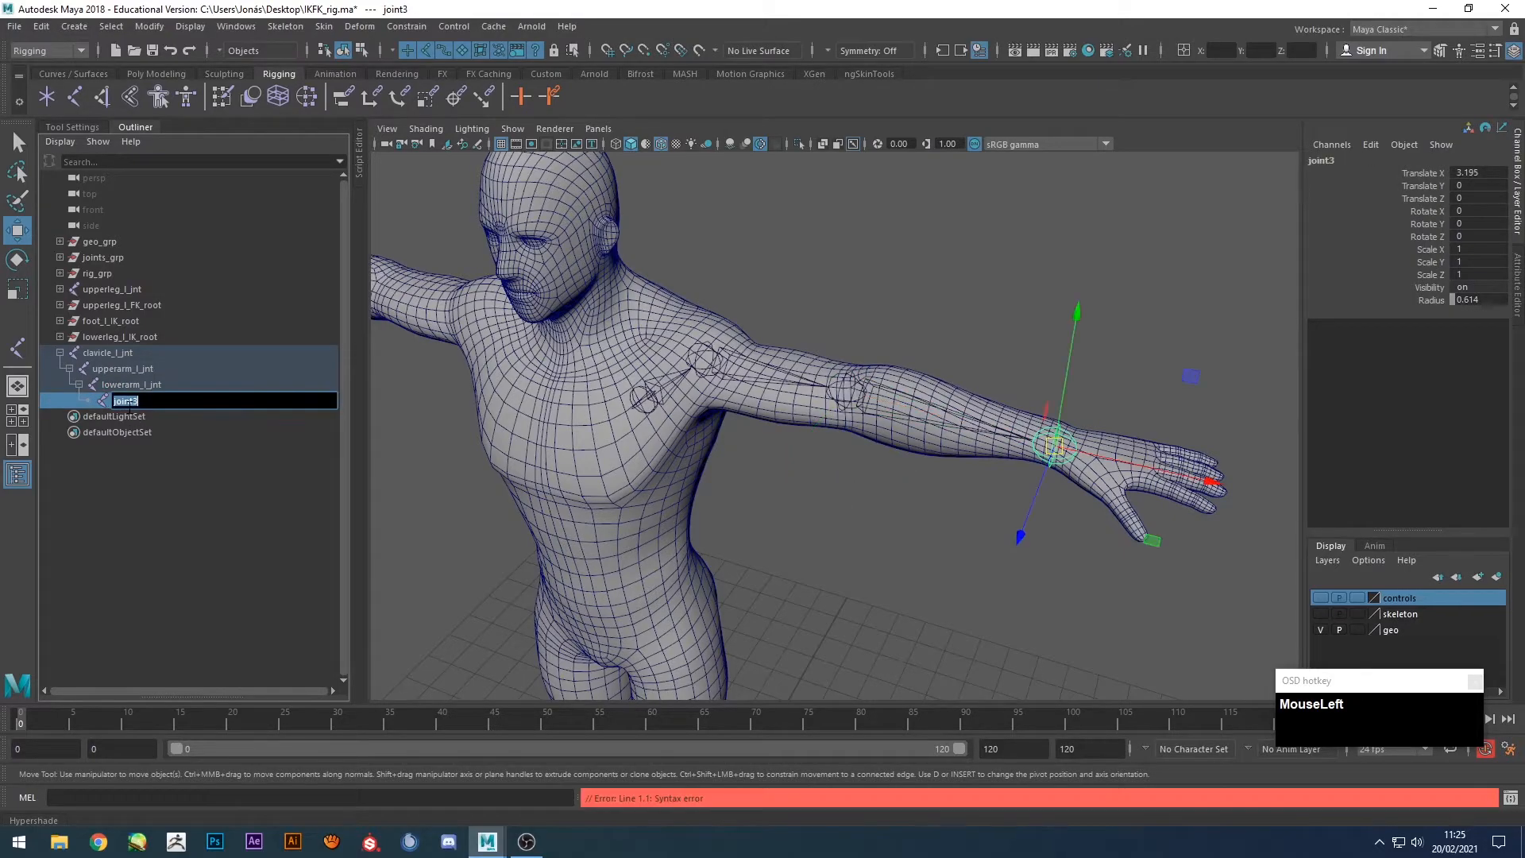
type("wrist")
type("_l_jnt")
key("Return")
left_click(889, 591)
Turn on X-ray display and examine the left hand's topology up close from above.
left_click_drag(827, 527, 888, 498, "alt")
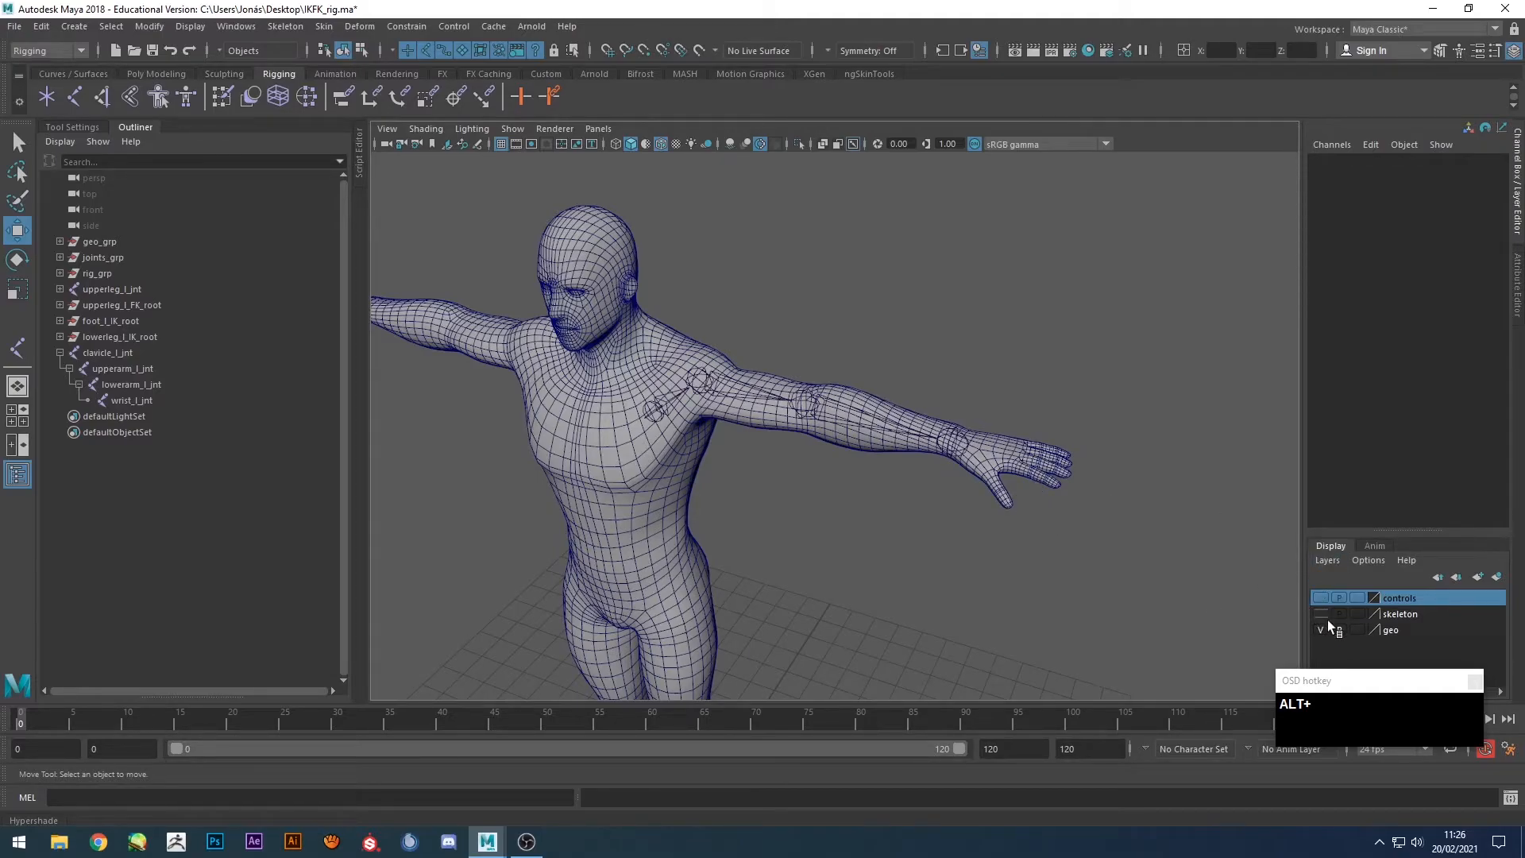
left_click(822, 144)
left_click_drag(977, 398, 919, 374, "alt")
scroll(955, 484, "up", 3)
middle_click_drag(955, 484, 753, 384, "alt")
left_click_drag(753, 384, 855, 449, "alt")
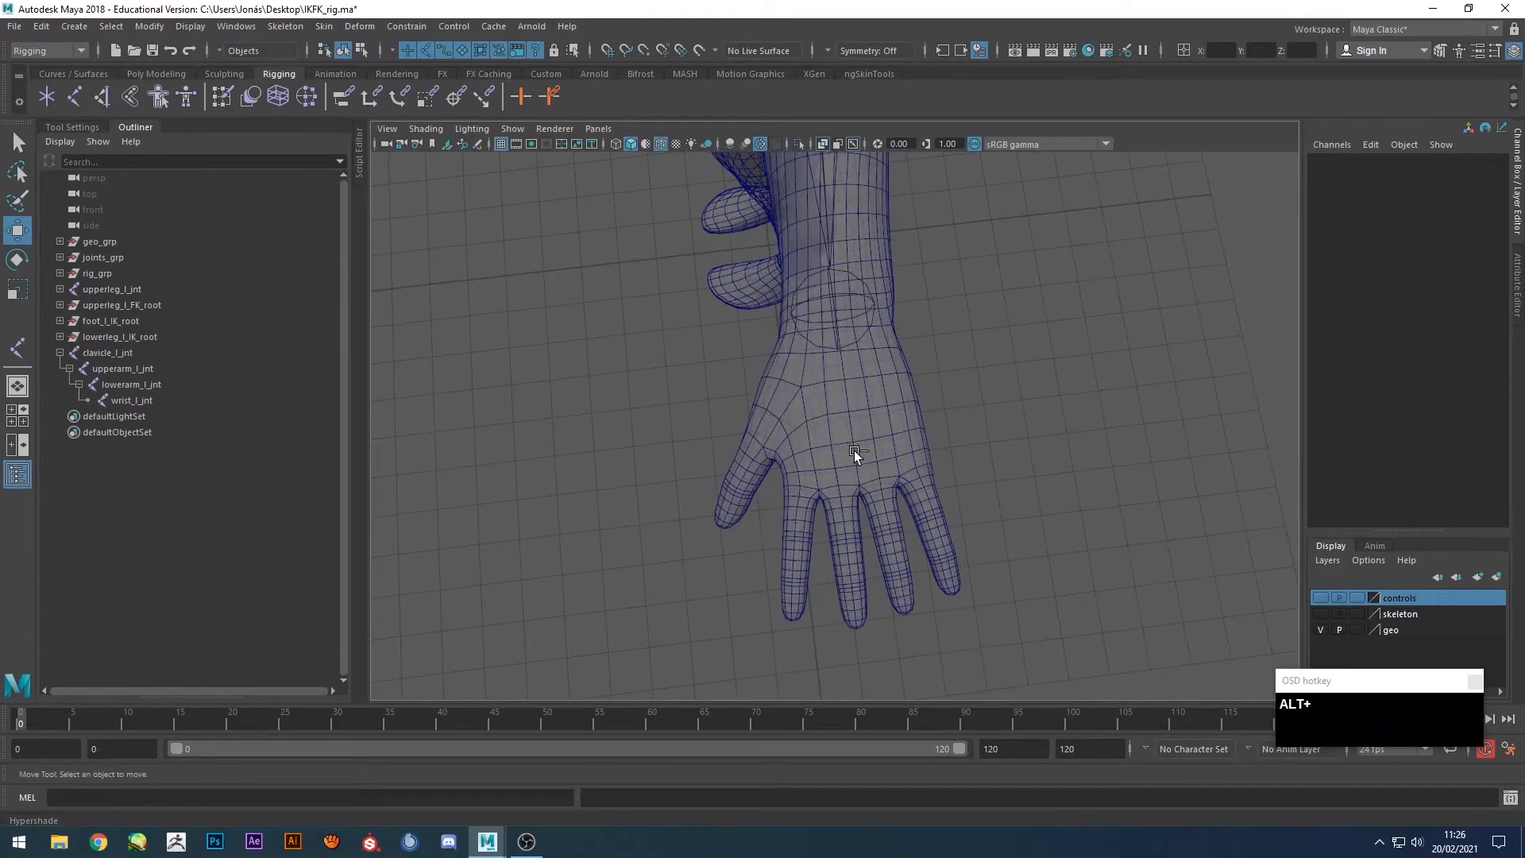
scroll(854, 449, "up", 2)
middle_click_drag(852, 486, 864, 444, "alt")
left_click_drag(879, 421, 859, 485, "alt")
middle_click_drag(917, 474, 907, 478, "alt")
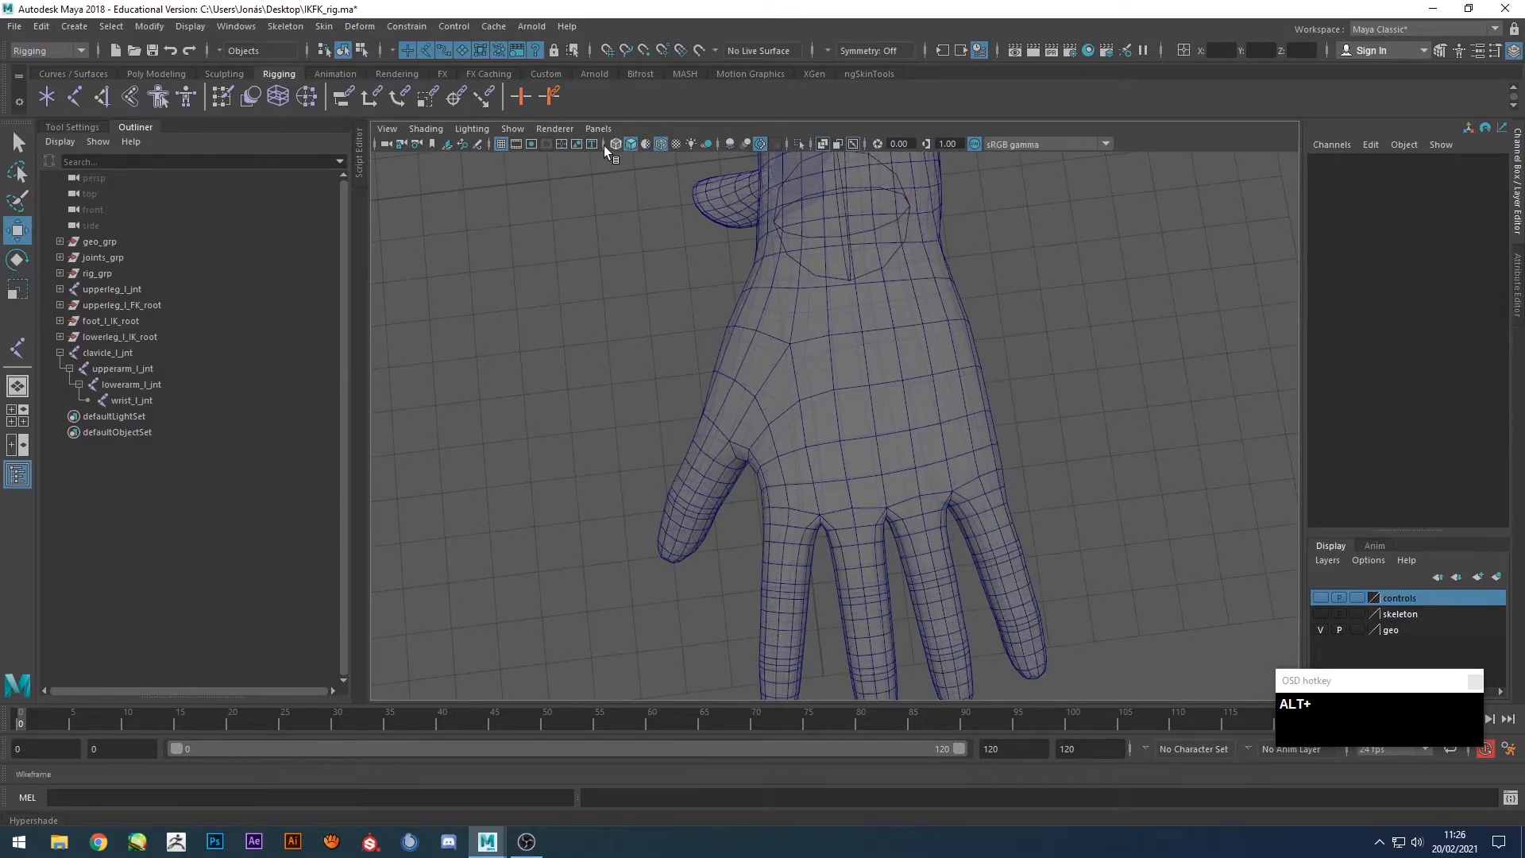
left_click(479, 149)
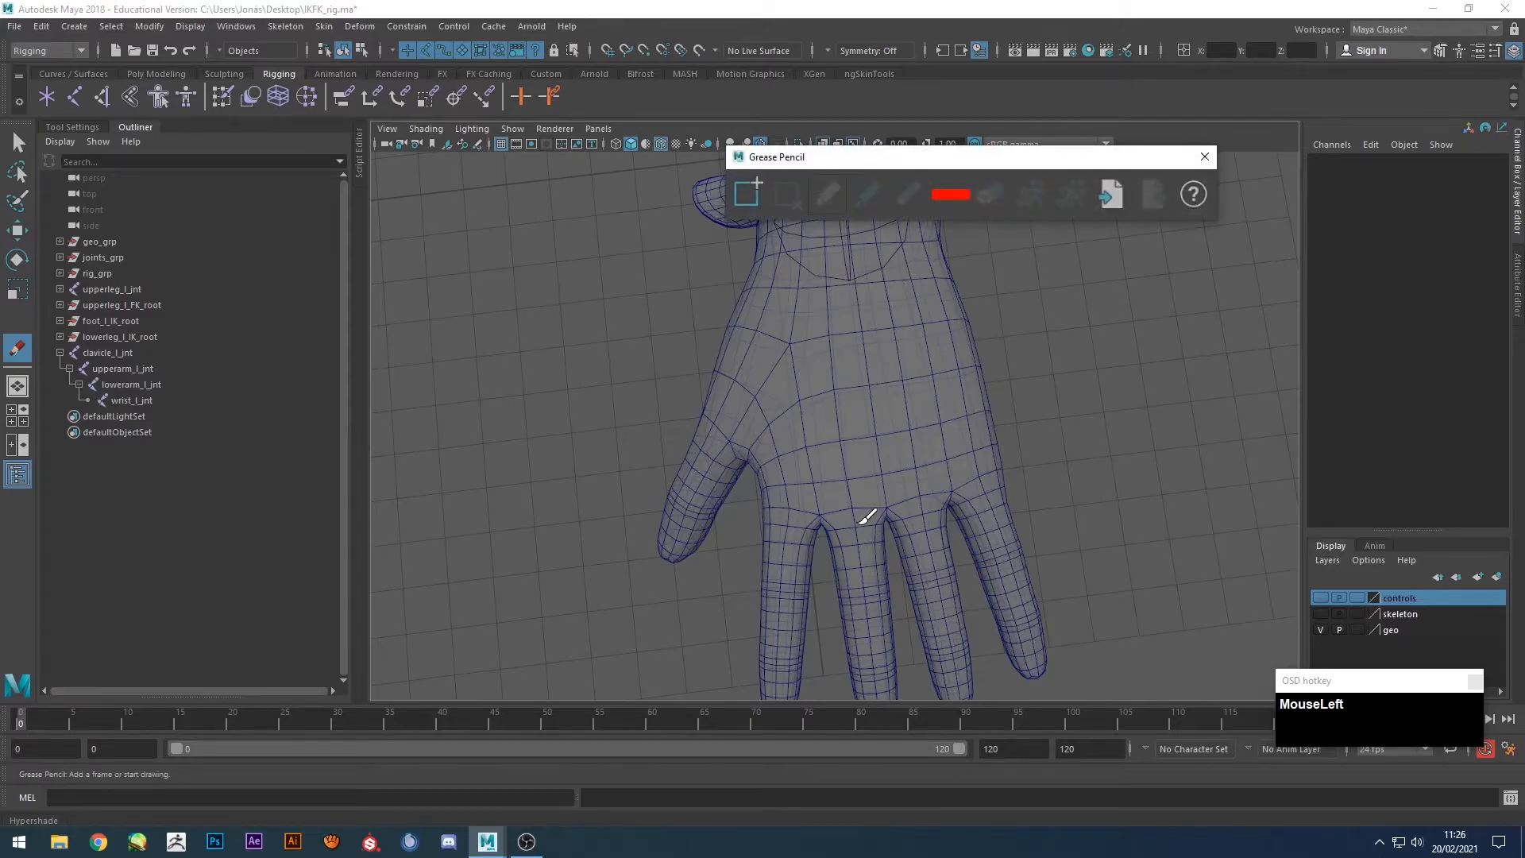
mouse_move(868, 500)
left_mouse_down("alt")
mouse_move(939, 504)
mouse_move(936, 453)
mouse_move(915, 461)
left_mouse_up("alt")
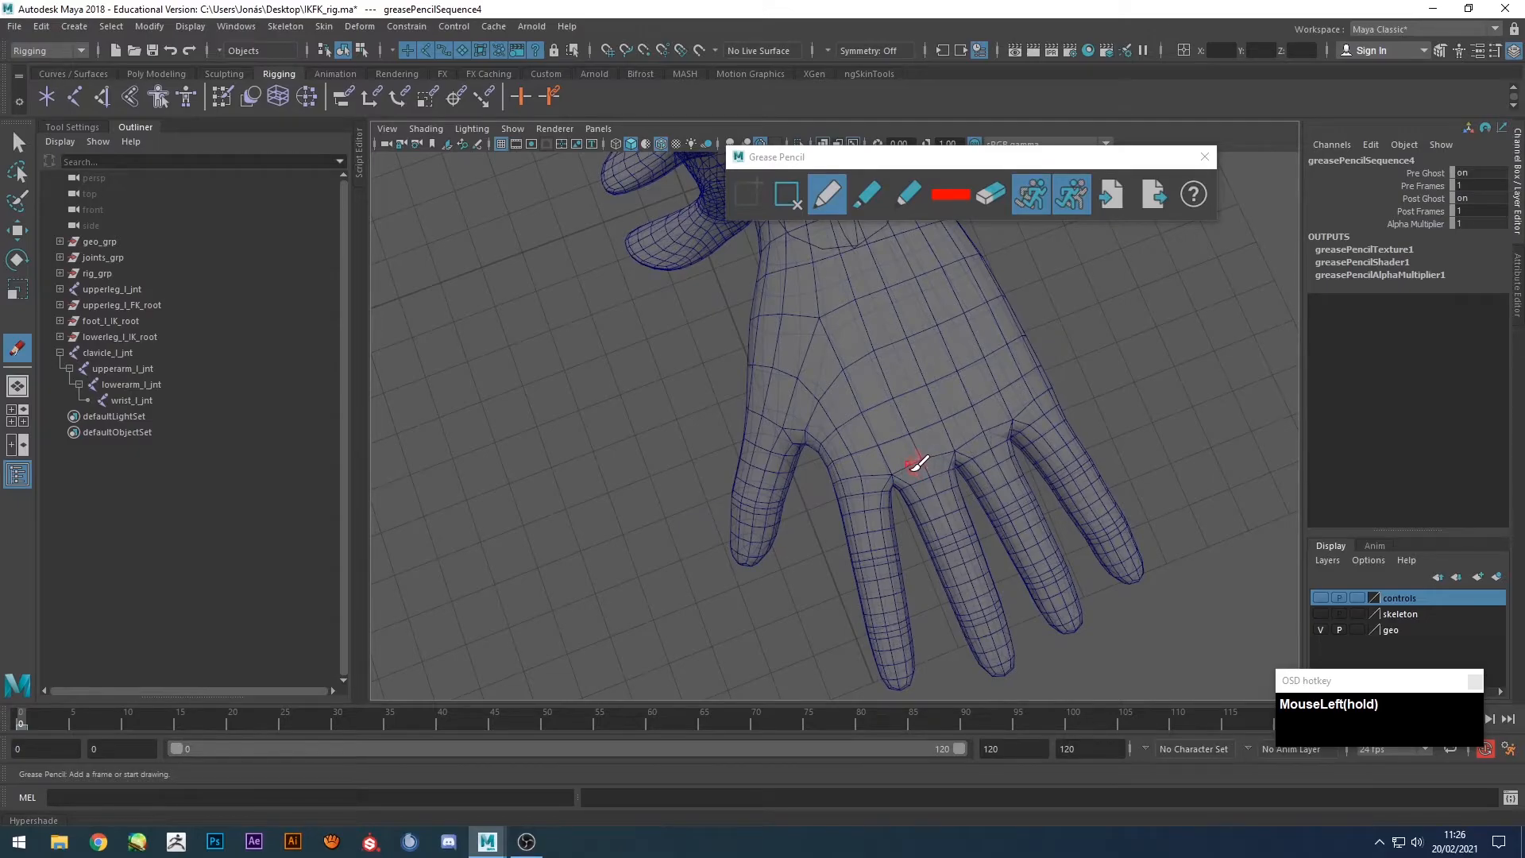
left_click_drag(925, 455, 923, 458)
left_click(931, 511)
left_click(788, 193)
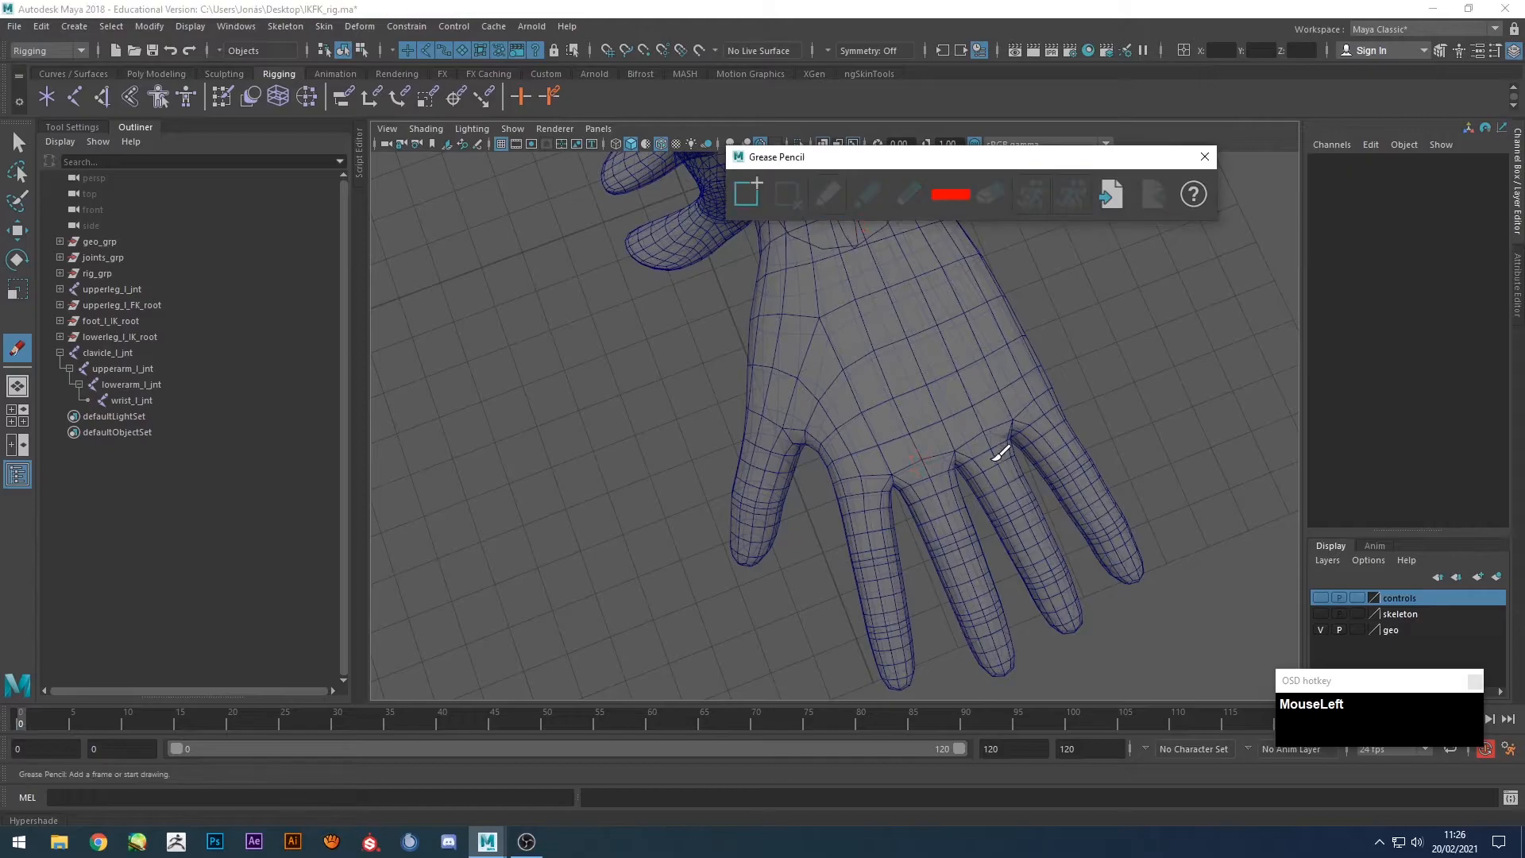
mouse_move(973, 476)
left_mouse_down("alt")
mouse_move(946, 483)
mouse_move(902, 456)
left_mouse_up("alt")
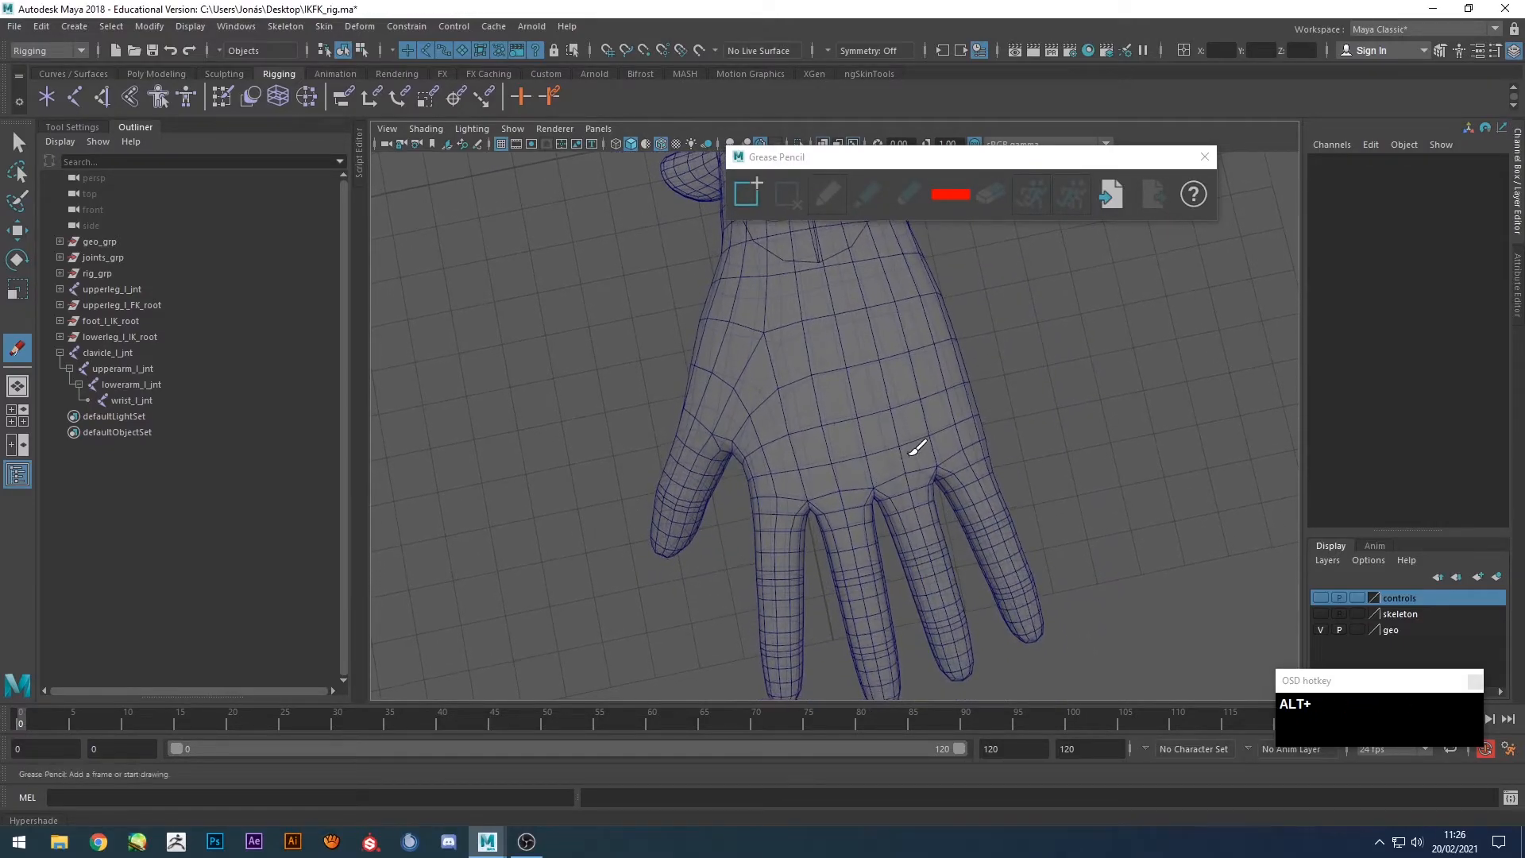
left_click(1205, 157)
Activate the Joint tool with projected-center snapping and set the short bone radius to 0.1 for the finger joints.
left_click(819, 419)
left_click(75, 97)
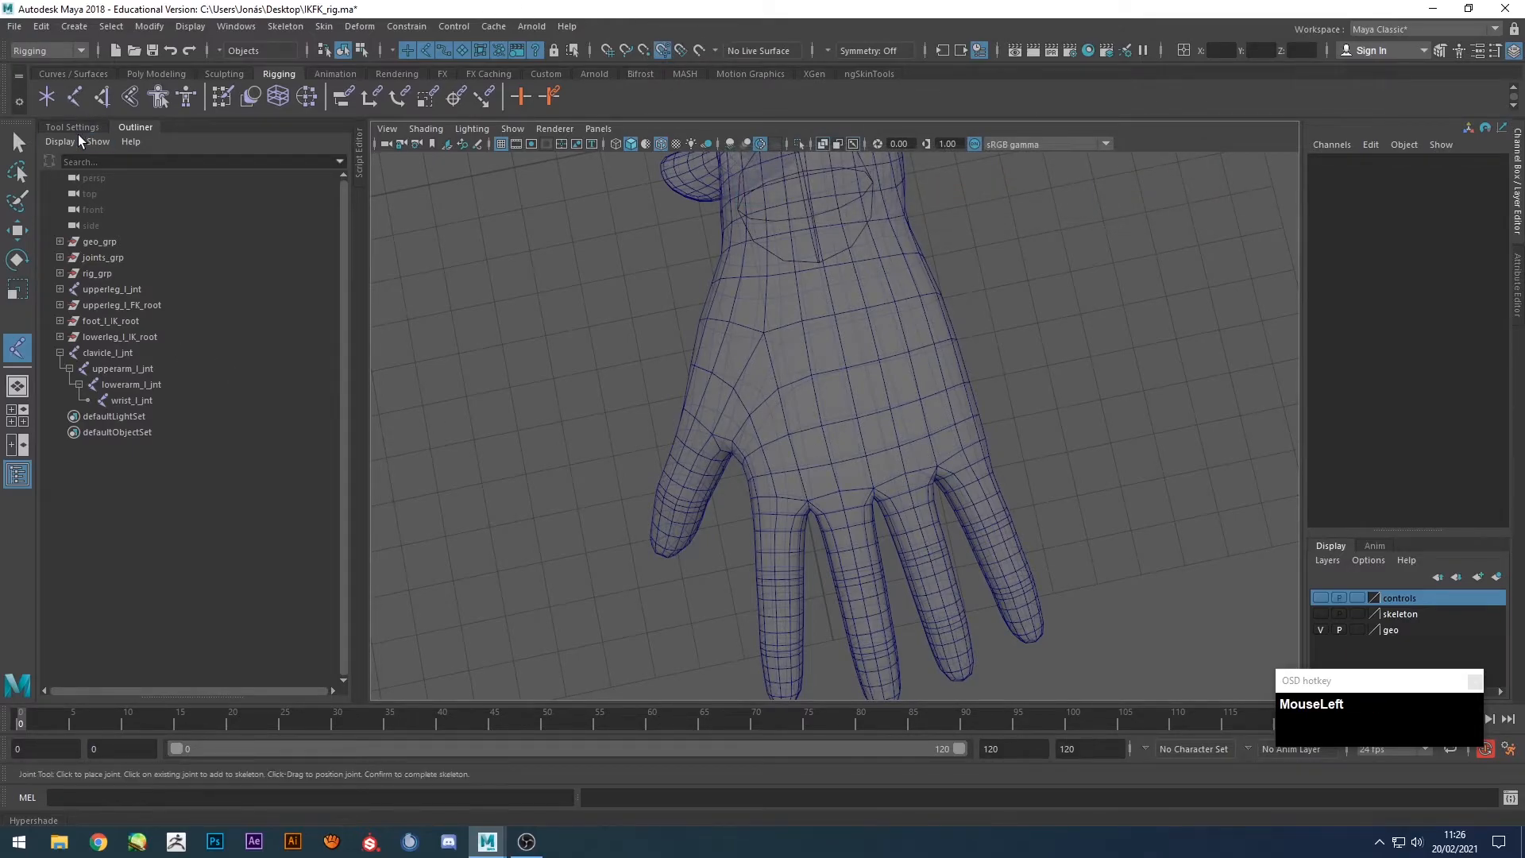
left_click(75, 127)
left_click(190, 427)
key("BackSpace")
type("0.1")
key("Return")
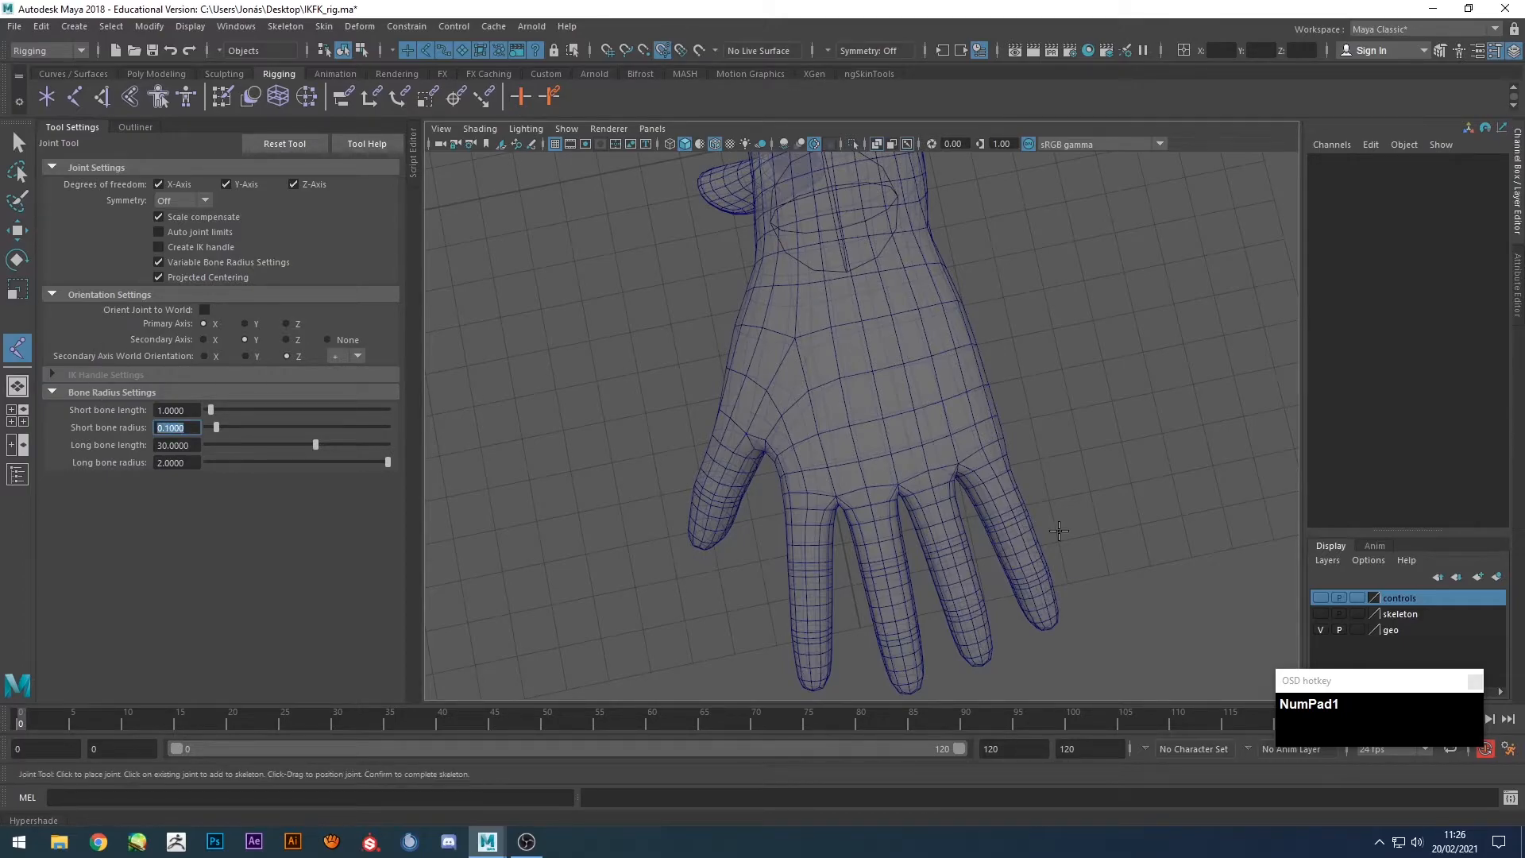
Place the knuckle joint at the base of the left middle finger and a second joint at its first bend.
left_click(865, 487)
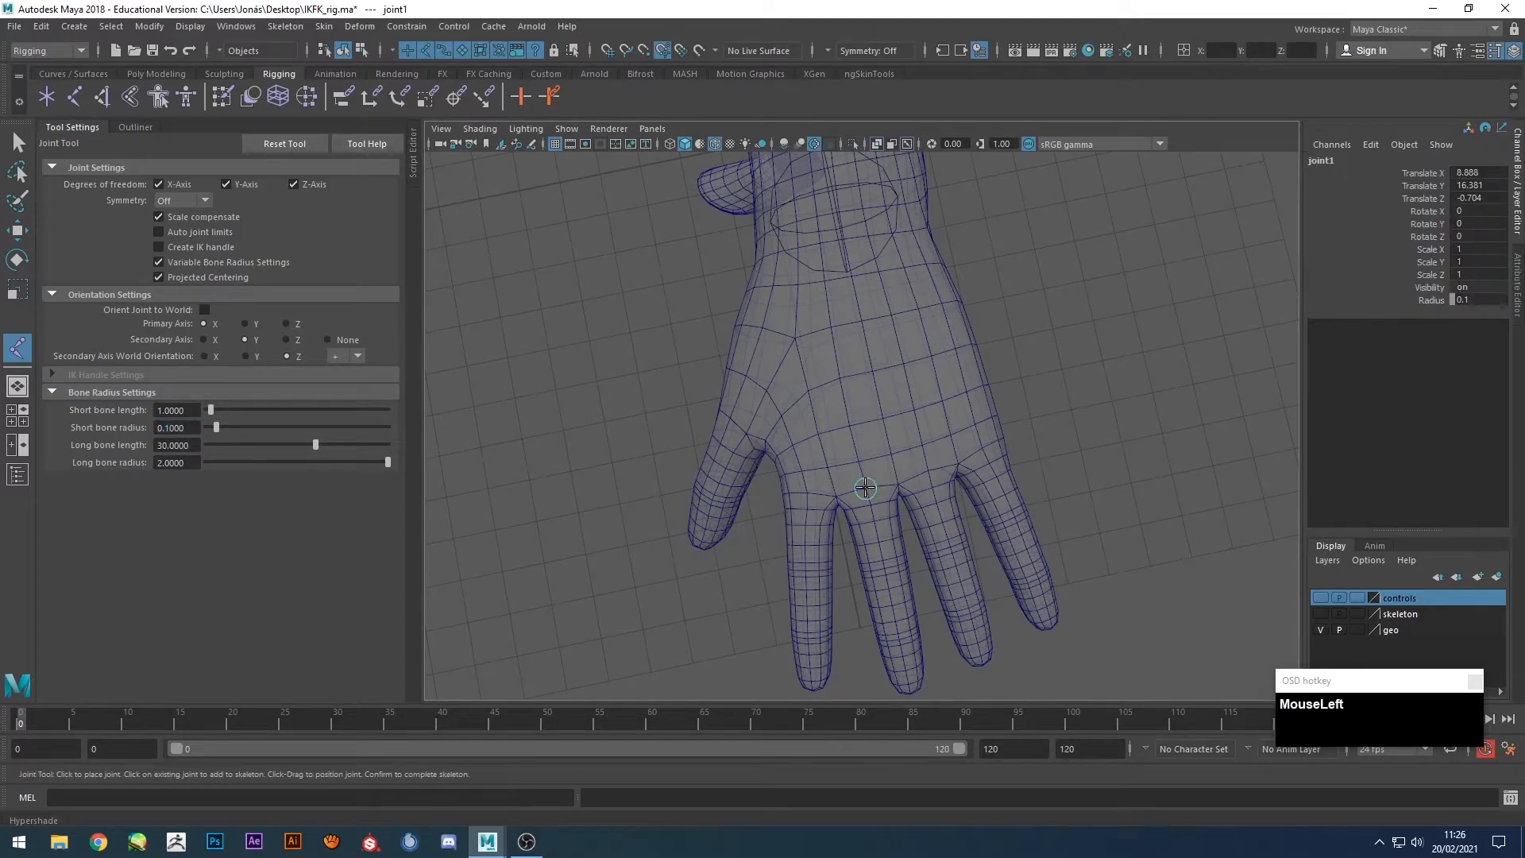
key("f")
left_click_drag(942, 555, 875, 525, "alt")
left_click_drag(864, 470, 883, 541, "alt")
scroll(882, 540, "down", 10)
right_click_drag(882, 540, 942, 531, "alt")
middle_click_drag(943, 531, 979, 340, "alt")
left_click_drag(979, 340, 905, 405, "alt")
middle_click_drag(905, 405, 874, 344, "alt")
left_click(863, 452)
Add joints at the middle finger's last bend and at its tip, and finish the chain.
left_click_drag(874, 343, 878, 337, "alt")
left_click(859, 435)
middle_click_drag(871, 526, 873, 510, "alt")
left_click_drag(872, 511, 873, 476, "alt")
left_click(858, 607)
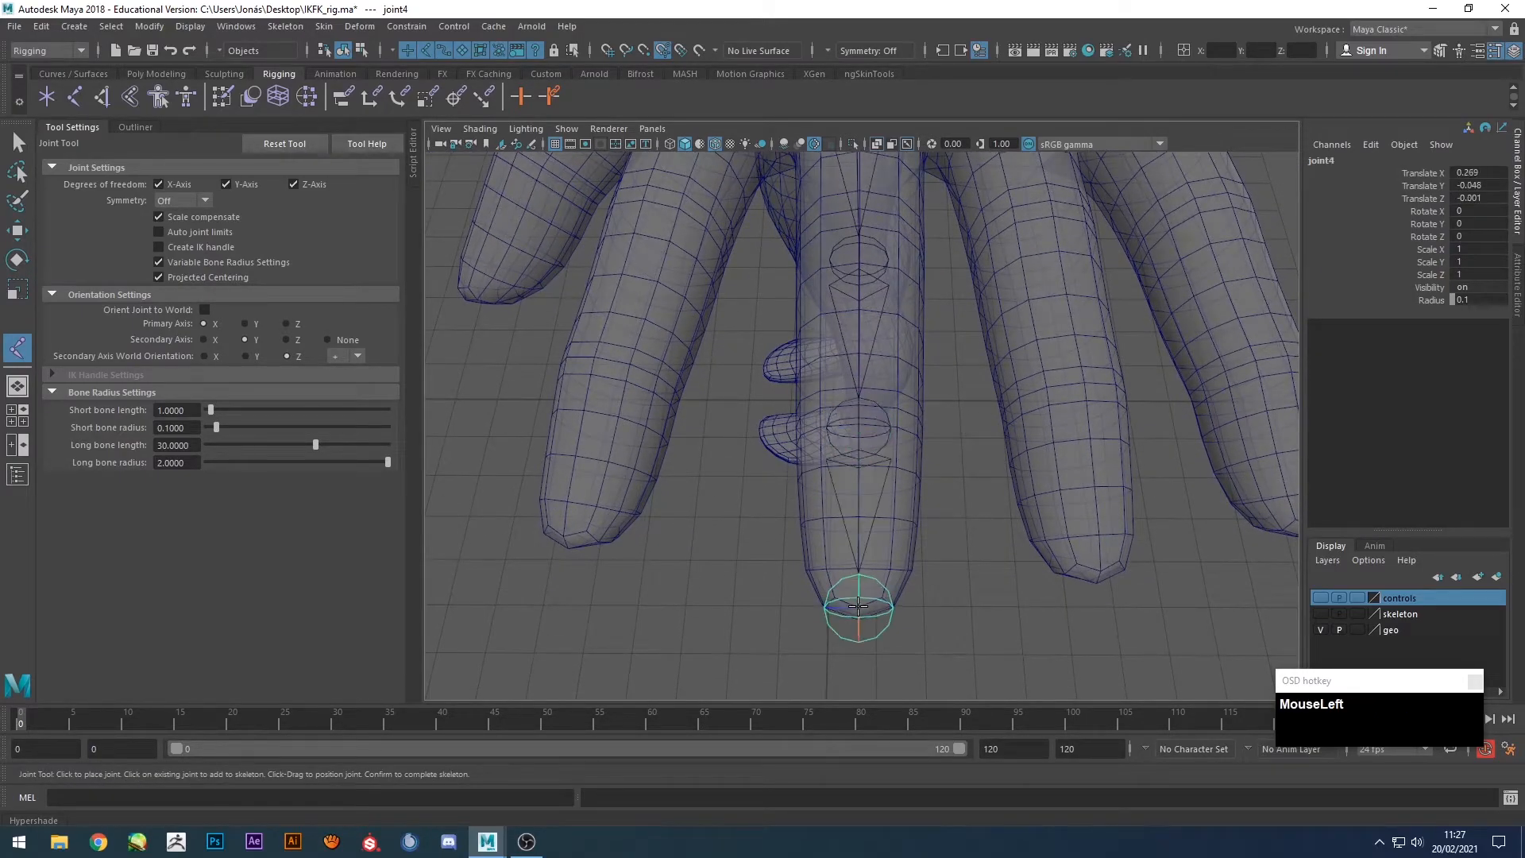
key("Return")
Start a new joint chain in the left ring finger with joints at the knuckle and the first bend.
middle_click_drag(1032, 308, 884, 475, "alt")
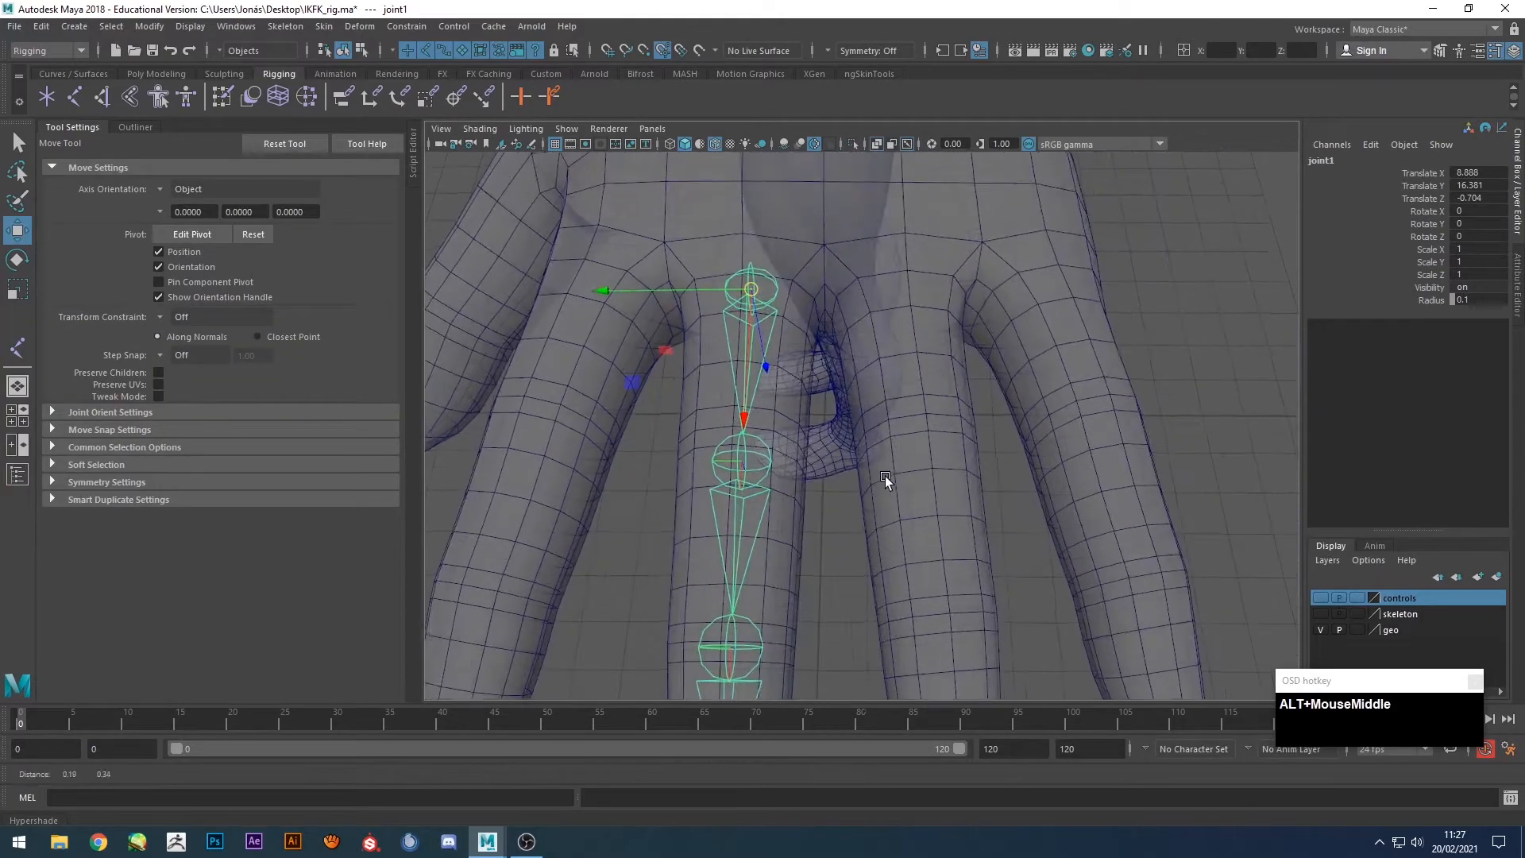
key("g")
left_click_drag(938, 316, 933, 349, "alt")
middle_click_drag(925, 322, 712, 507, "alt")
left_click_drag(712, 496, 712, 436, "alt")
middle_click_drag(712, 436, 749, 332, "alt")
left_click(768, 255)
middle_click_drag(864, 603, 861, 579, "alt")
left_click_drag(860, 579, 829, 543, "alt")
middle_click_drag(829, 542, 851, 558, "alt")
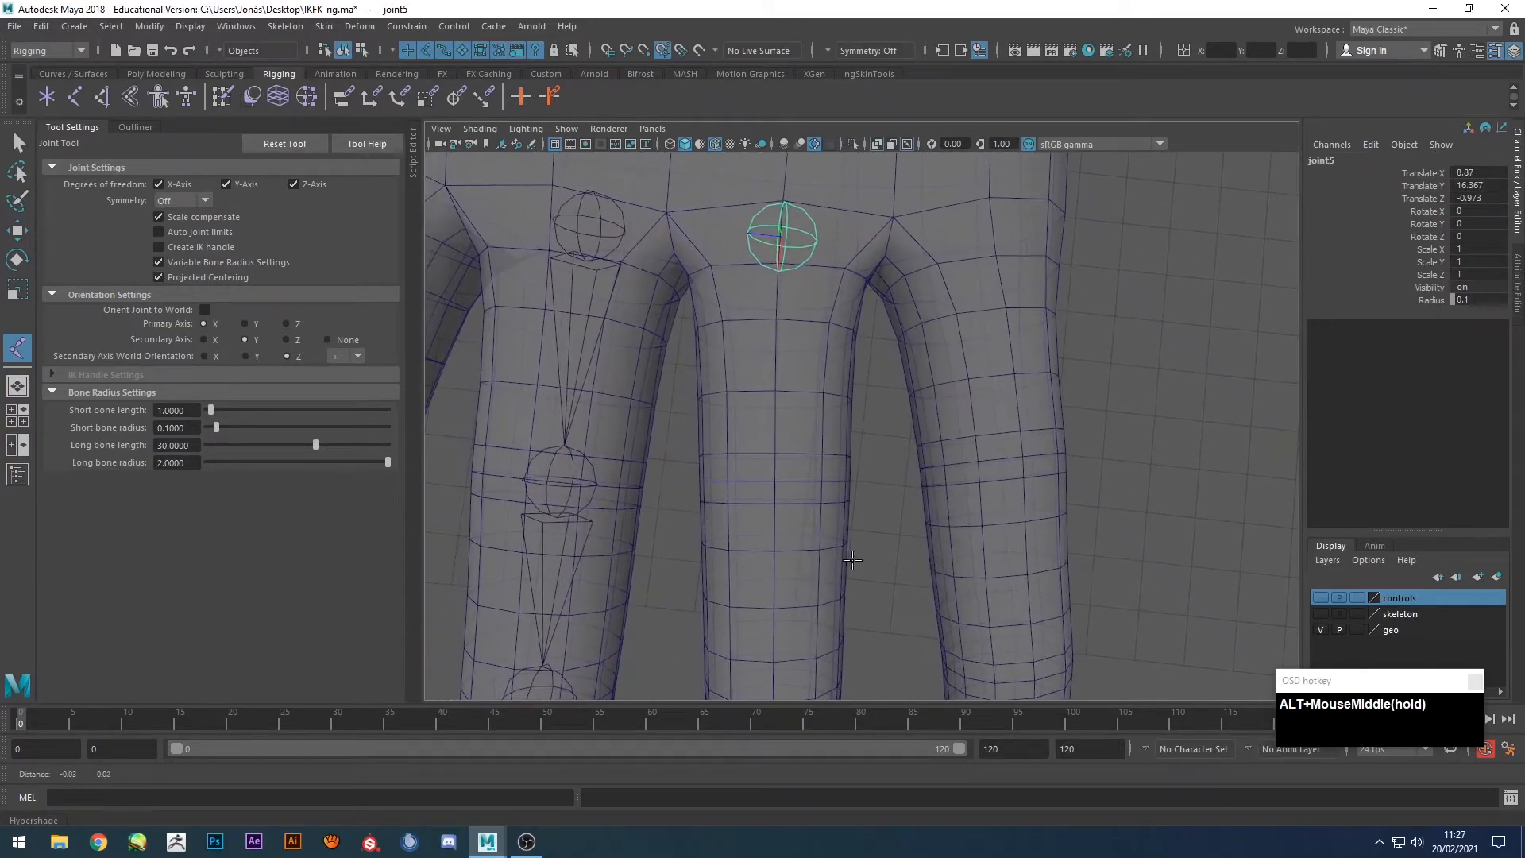
left_click(773, 482)
Add joints at the ring finger's last bend and at its tip, and finish the chain.
middle_click_drag(774, 482, 810, 389, "alt")
left_click_drag(810, 389, 776, 443, "alt")
middle_click_drag(775, 443, 783, 432, "alt")
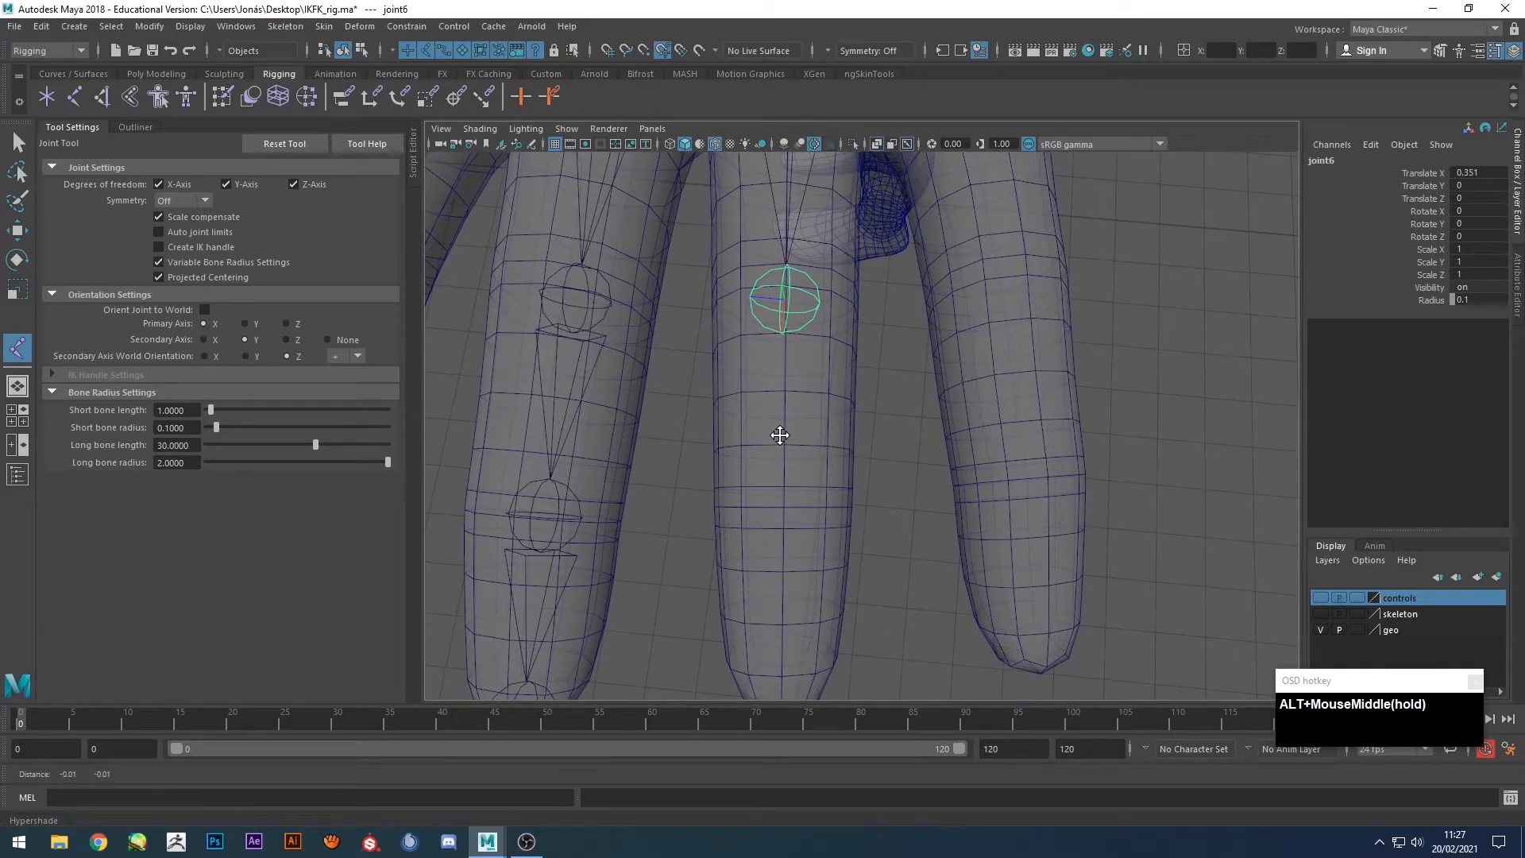
left_click(783, 505)
middle_click_drag(783, 505, 801, 437, "alt")
left_click_drag(801, 437, 802, 448, "alt")
left_click(791, 568)
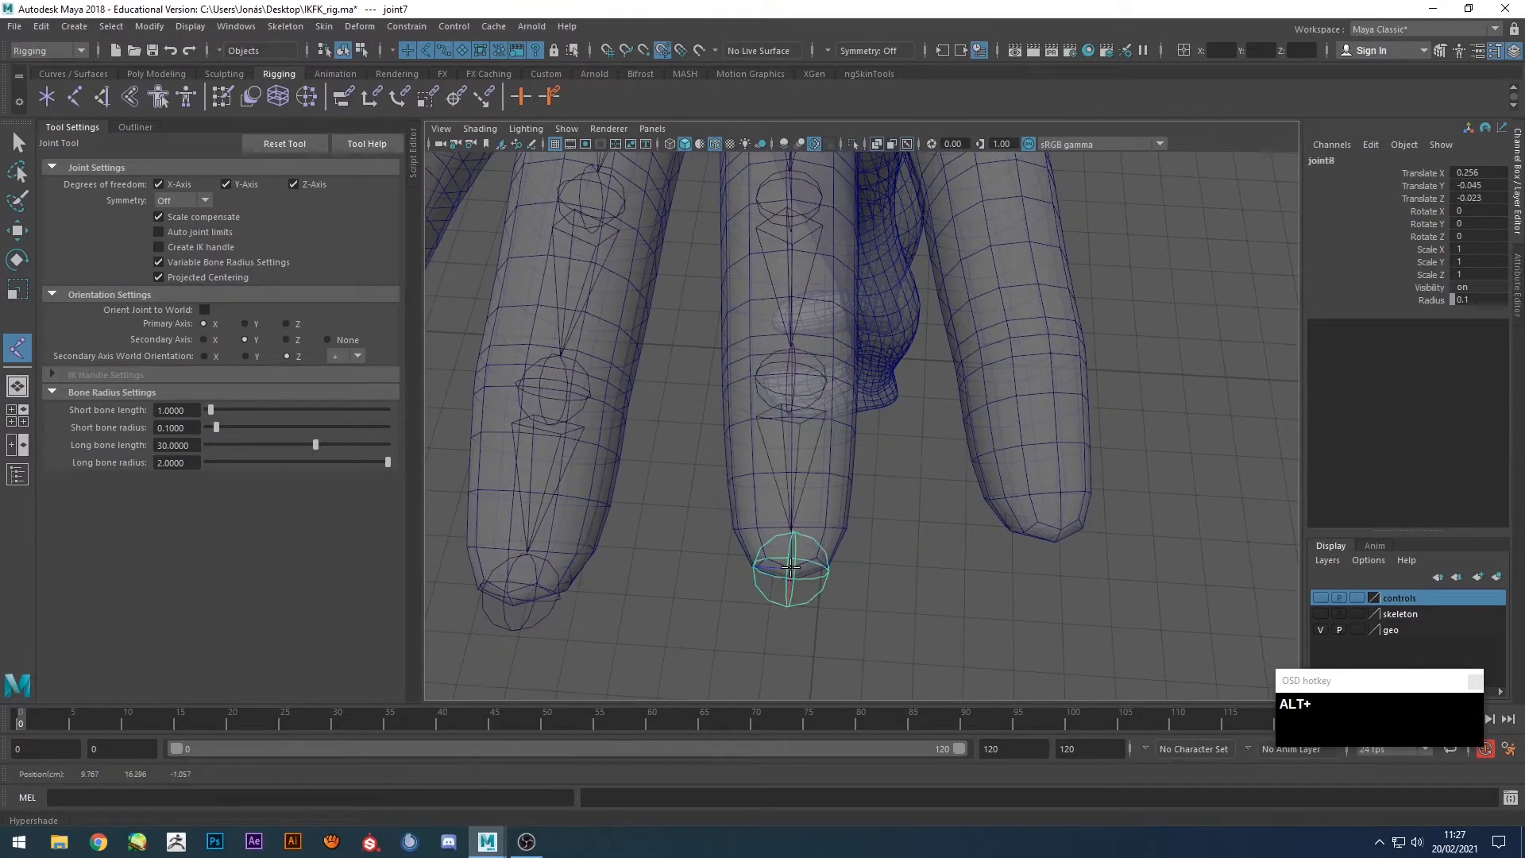
key("Return")
Start a new joint chain in the left little finger with joints at the knuckle and the first bend.
middle_click_drag(1075, 460, 883, 612, "alt")
left_click_drag(892, 503, 879, 416, "alt")
middle_click_drag(879, 416, 675, 599, "alt")
middle_click_drag(713, 468, 691, 513, "alt")
key("alt+g")
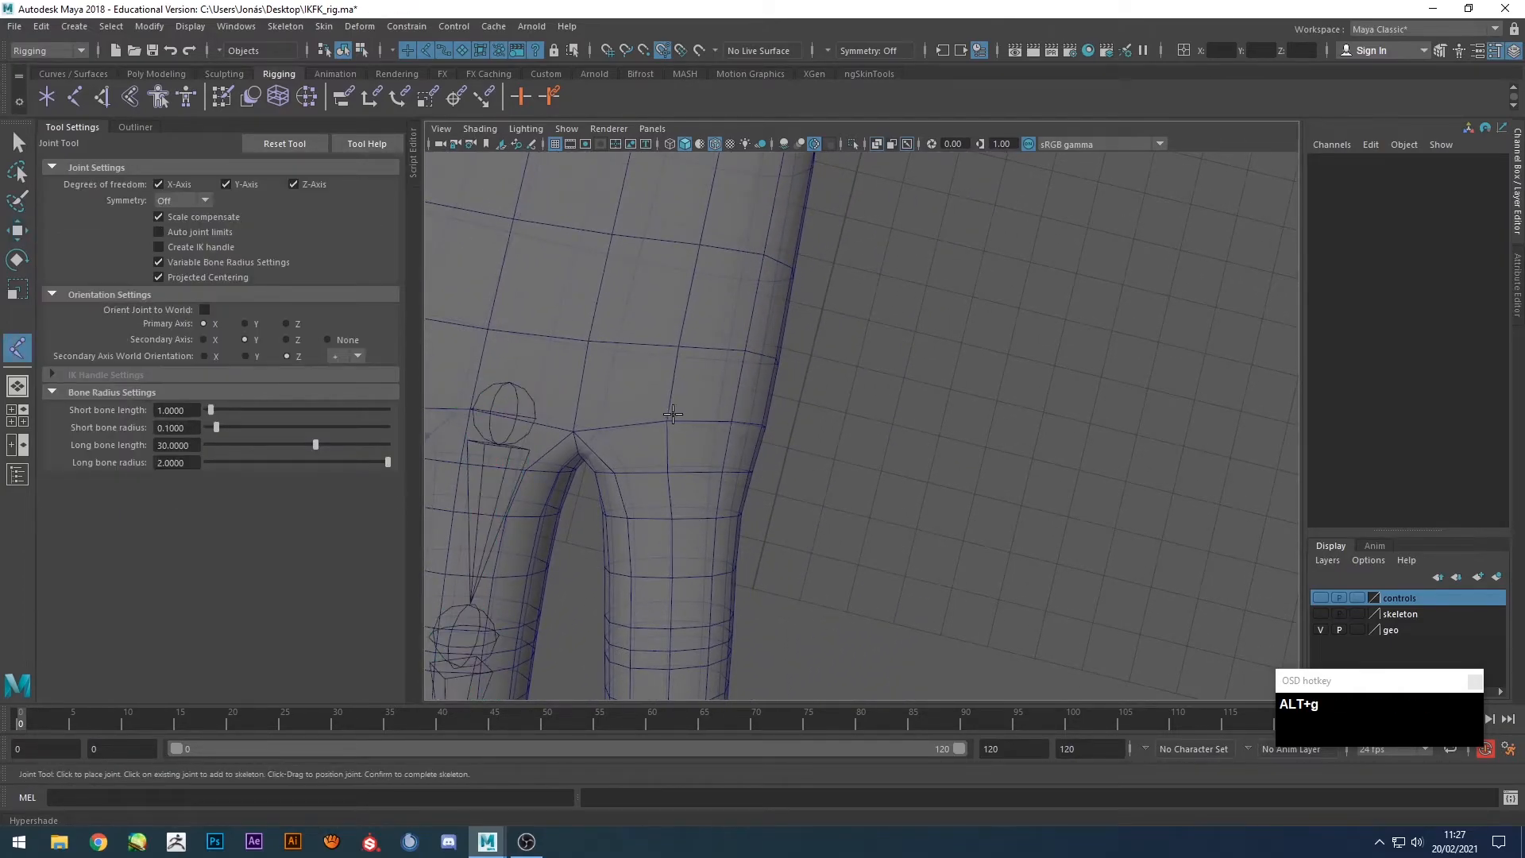
left_click(667, 422)
middle_click_drag(669, 422, 702, 436, "alt")
left_click_drag(701, 436, 694, 336, "alt")
middle_click_drag(693, 335, 693, 374, "alt")
left_click(666, 486)
Add joints at the little finger's last bend and at its tip, and finish the chain.
middle_click_drag(666, 485, 769, 289, "alt")
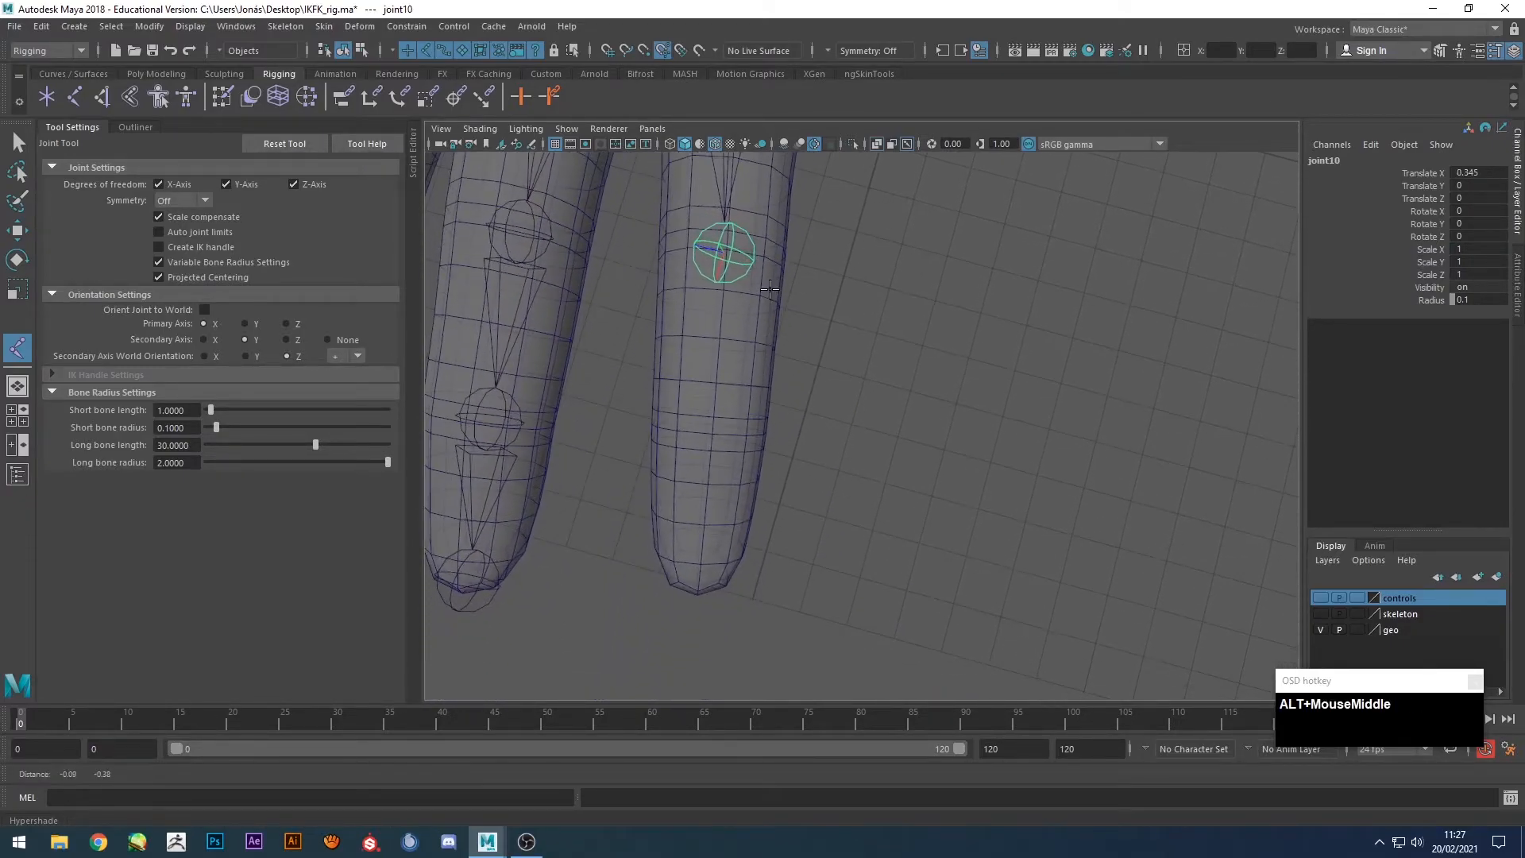
left_click_drag(769, 289, 725, 330, "alt")
middle_click_drag(725, 330, 691, 343, "alt")
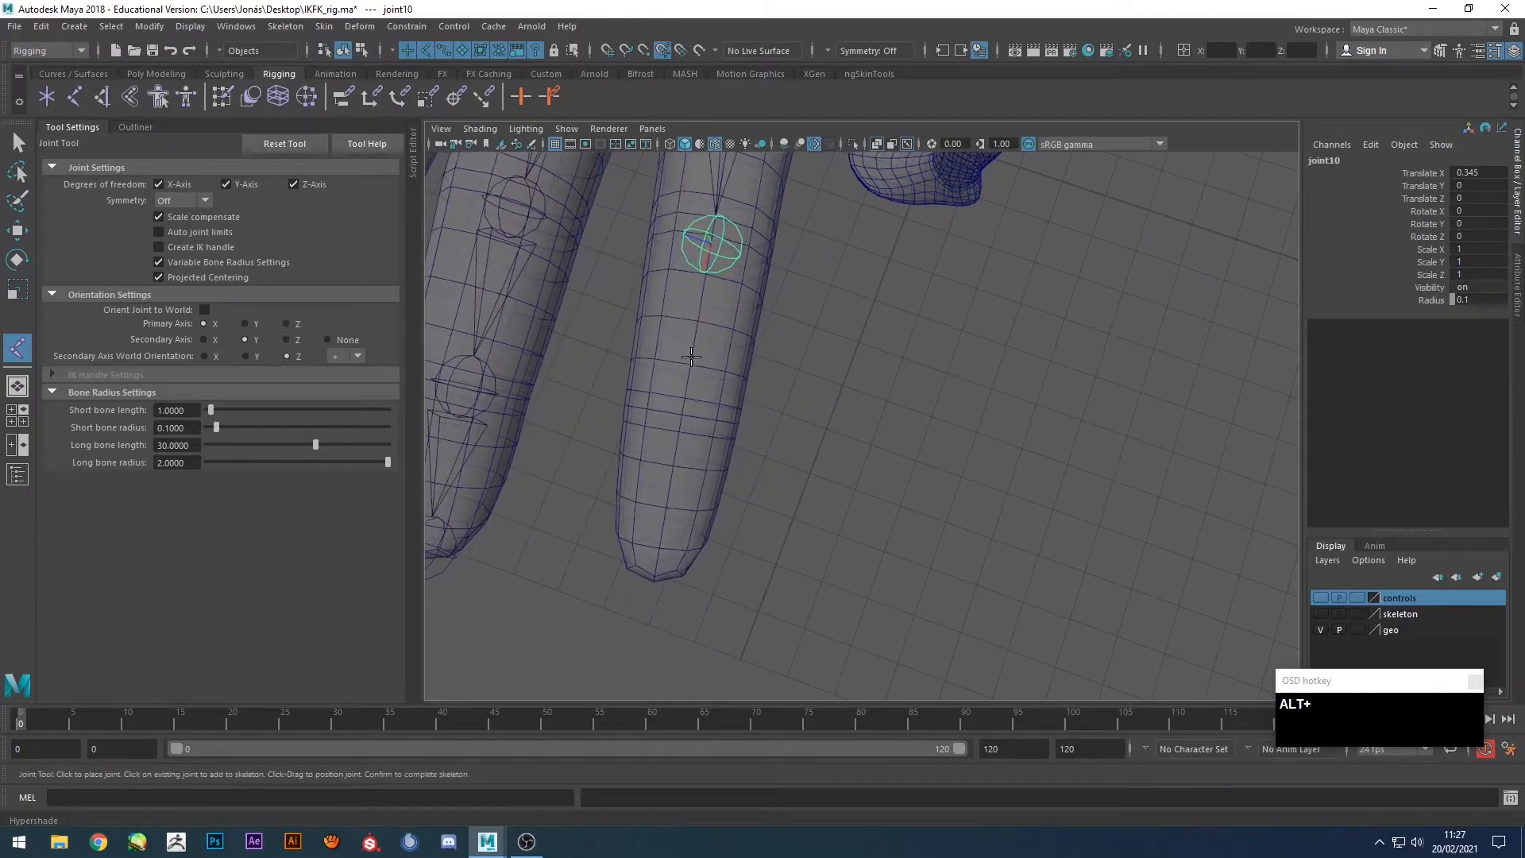
left_click(682, 414)
middle_click_drag(682, 413, 742, 307, "alt")
left_click_drag(742, 306, 759, 344, "alt")
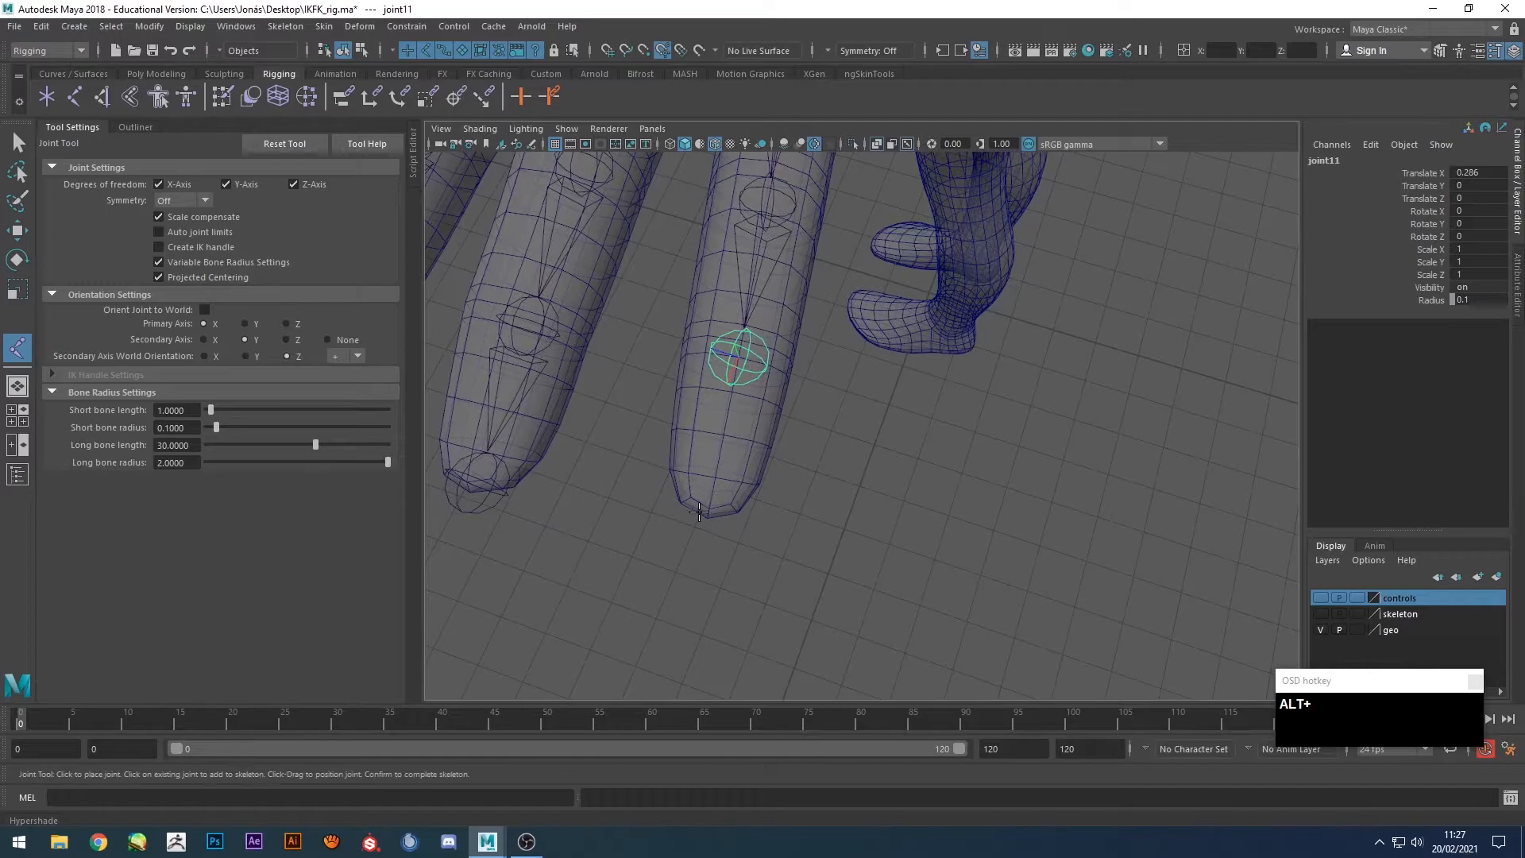
left_click(706, 508)
key("Return")
Start a new joint chain in the left index finger with joints at the knuckle and the first bend.
middle_click_drag(503, 232, 965, 425, "alt")
left_click_drag(964, 424, 999, 482, "alt")
middle_click_drag(717, 317, 937, 453, "alt")
middle_click_drag(923, 325, 961, 391, "alt")
key("y")
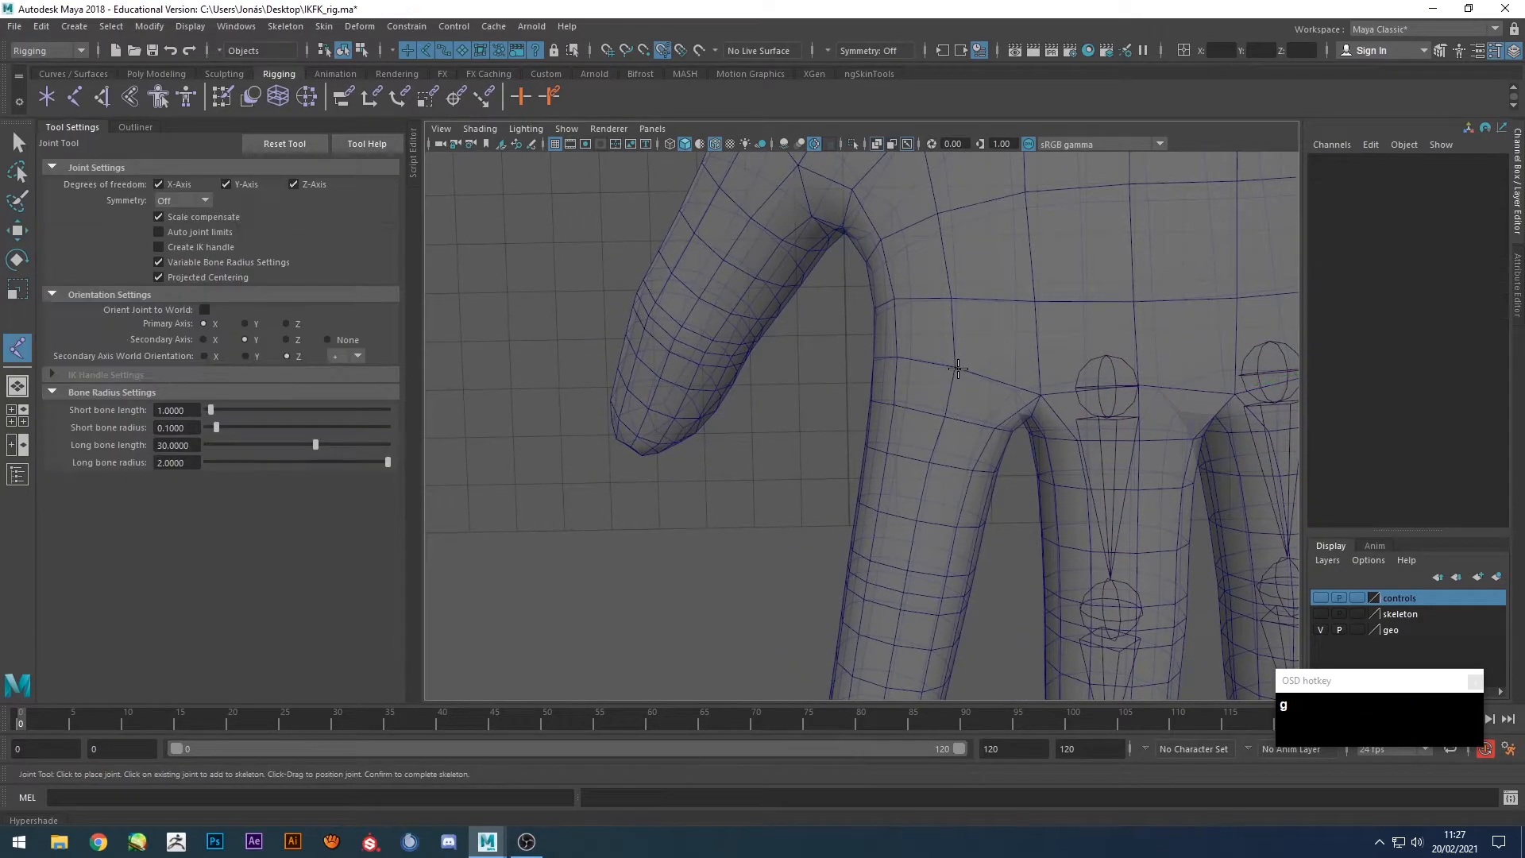
left_click(956, 368)
middle_click_drag(956, 368, 1038, 334, "alt")
left_click(977, 436)
Add joints at the index finger's last bend and at its tip, and finish the chain.
middle_click_drag(977, 436, 980, 285, "alt")
left_click_drag(980, 284, 1051, 325, "alt")
left_click(1004, 408)
middle_click_drag(1004, 410, 1043, 332, "alt")
left_click(1045, 354)
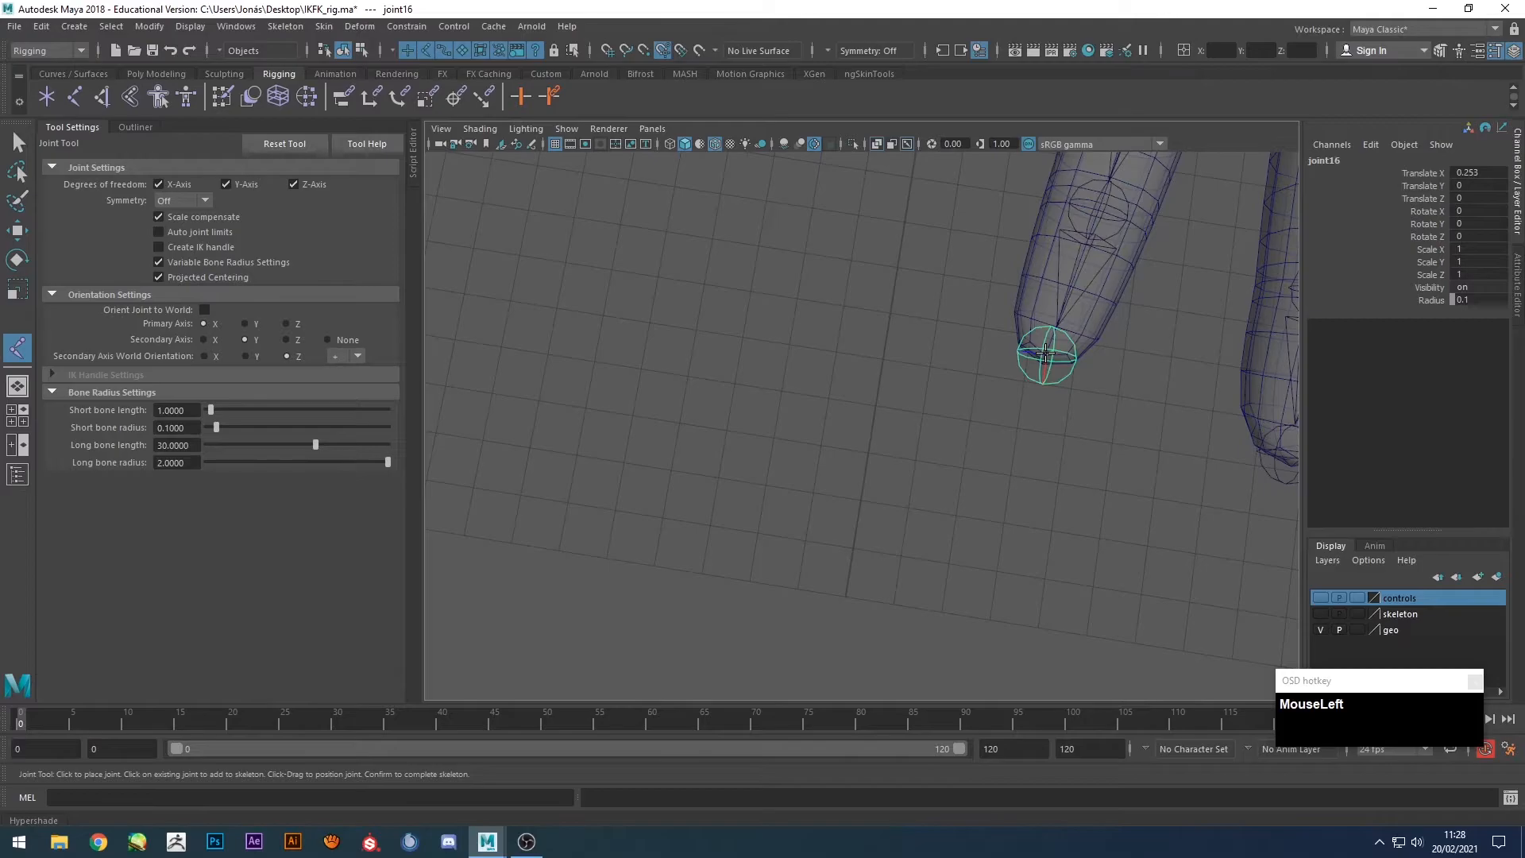
key("w")
Start a new joint chain in the left thumb with joints at the thumb's base in the palm and at its first knuckle.
middle_click_drag(996, 401, 931, 581, "alt")
middle_click_drag(1004, 297, 889, 652, "alt")
left_click_drag(890, 651, 937, 455, "alt")
middle_click_drag(826, 441, 1106, 479, "alt")
middle_click_drag(877, 436, 772, 497, "alt")
key("alt+g")
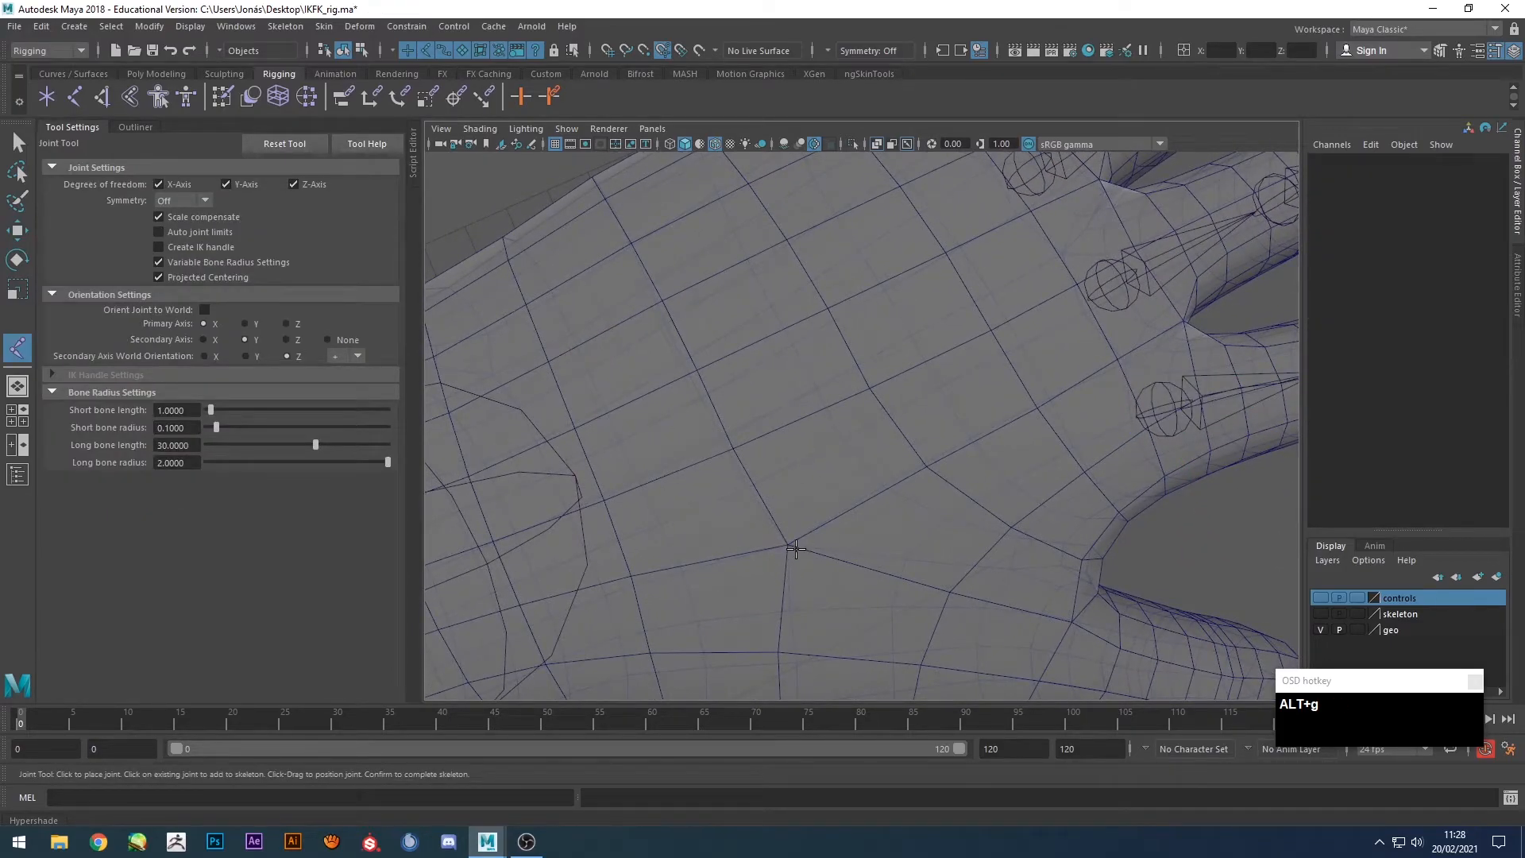
left_click(788, 543)
middle_click_drag(782, 545, 924, 474, "alt")
left_click_drag(924, 473, 829, 508, "alt")
middle_click_drag(829, 508, 766, 418, "alt")
left_click_drag(767, 417, 828, 435, "alt")
left_click(704, 509)
Add joints at the thumb's last bend and at its tip, and finish the chain.
left_click_drag(912, 535, 694, 465, "alt")
left_click(752, 560)
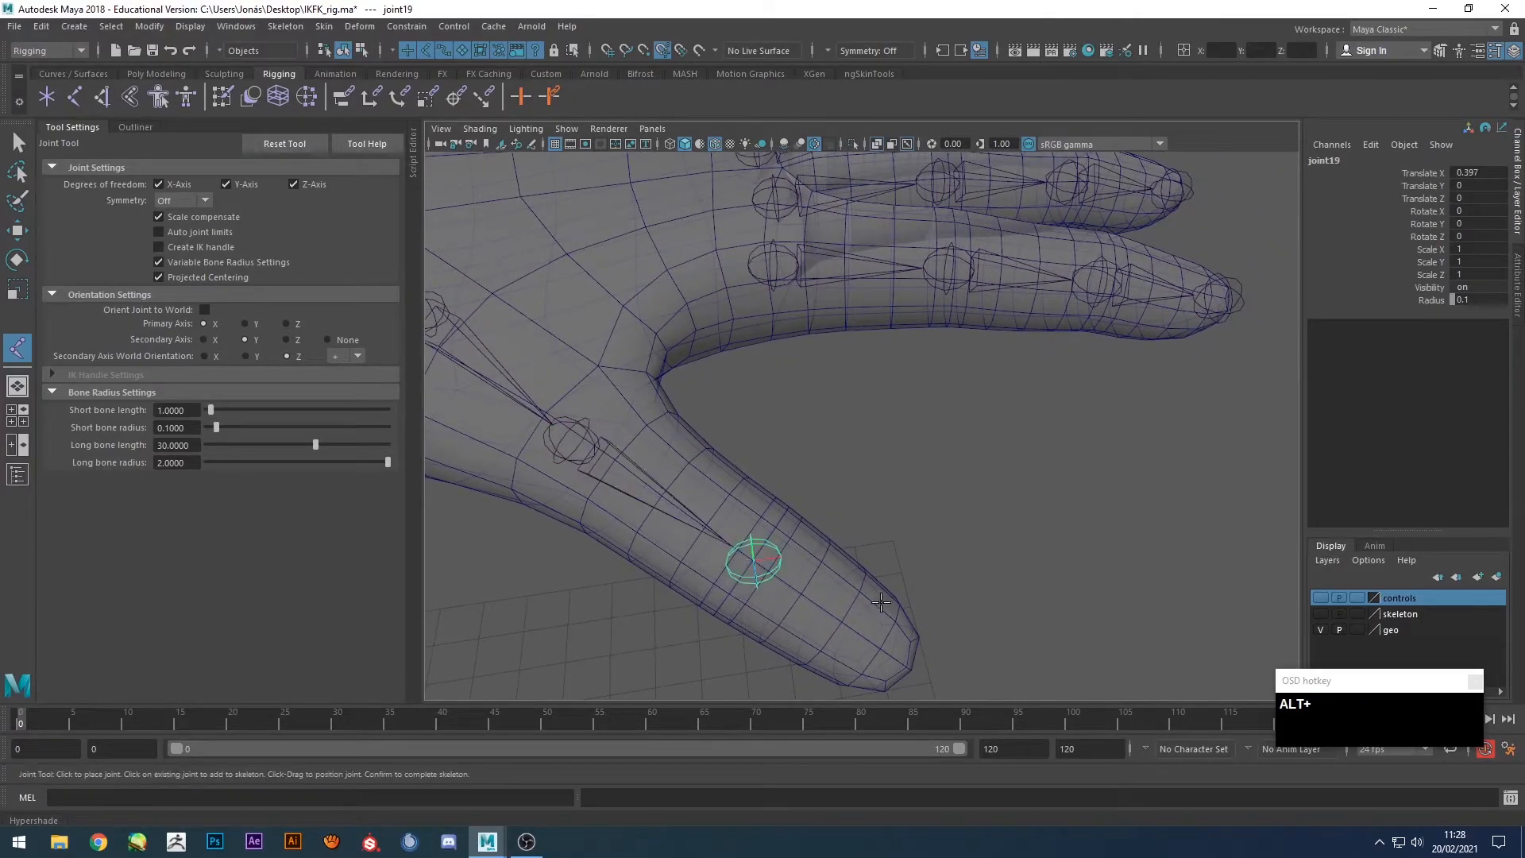
left_click_drag(752, 559, 675, 421, "alt")
left_click(756, 534)
left_click_drag(756, 535, 856, 469, "alt")
middle_click_drag(857, 469, 835, 508, "alt")
left_click_drag(835, 509, 755, 506, "alt")
scroll(755, 506, "down", 3)
key("w")
Hide the geo display layer so only the joint chains are shown.
middle_click_drag(759, 420, 914, 554, "alt")
left_click(1320, 629)
scroll(915, 479, "down", 1)
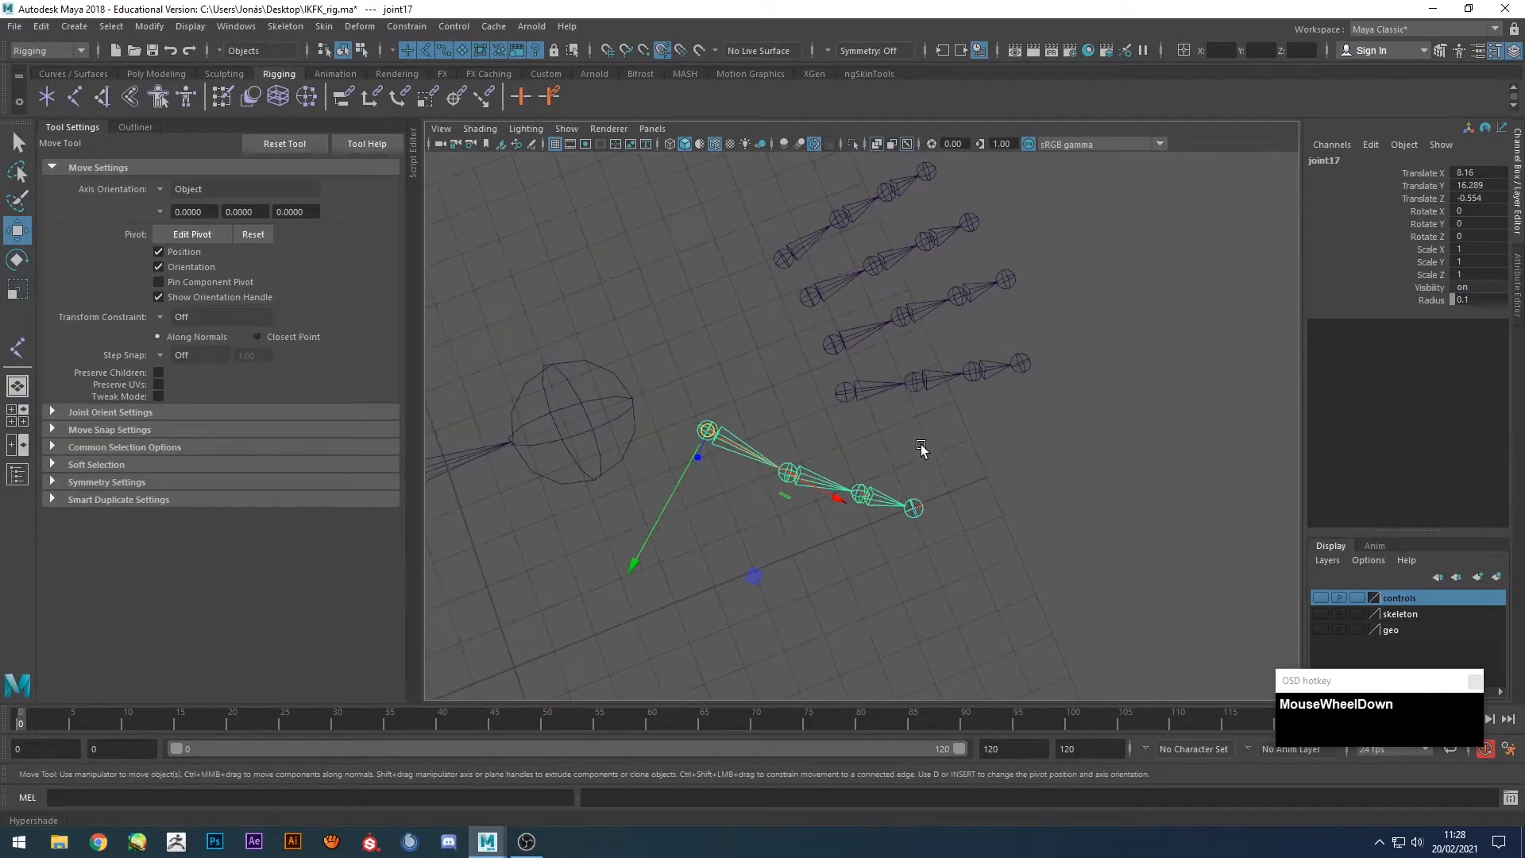
left_click(921, 445)
key("q")
left_click(706, 431)
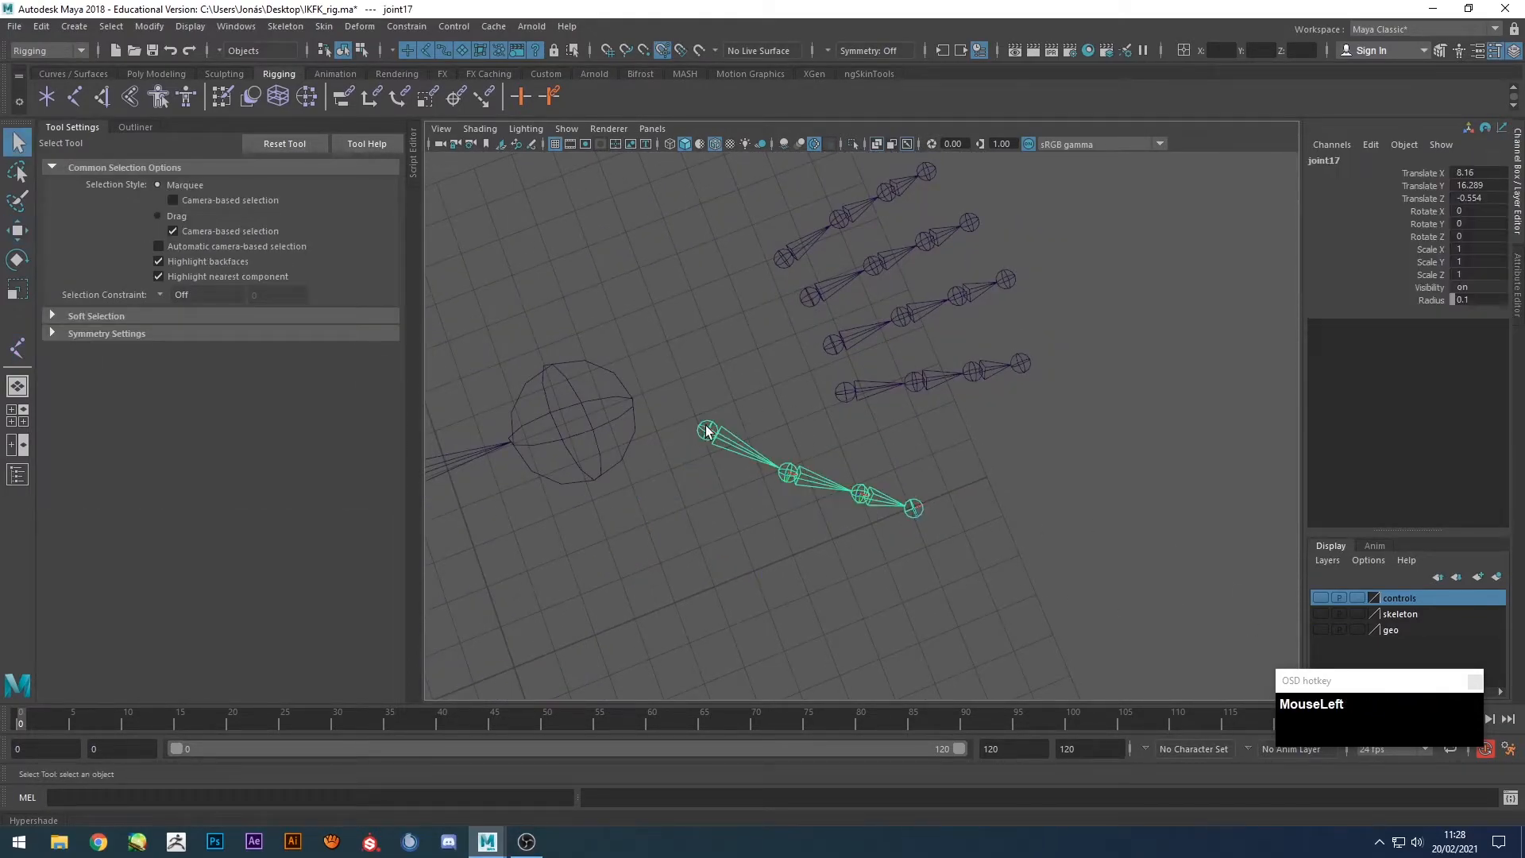
left_click(840, 390, "shift")
left_click(830, 346, "shift")
left_click(806, 294, "shift")
left_click(781, 257, "shift")
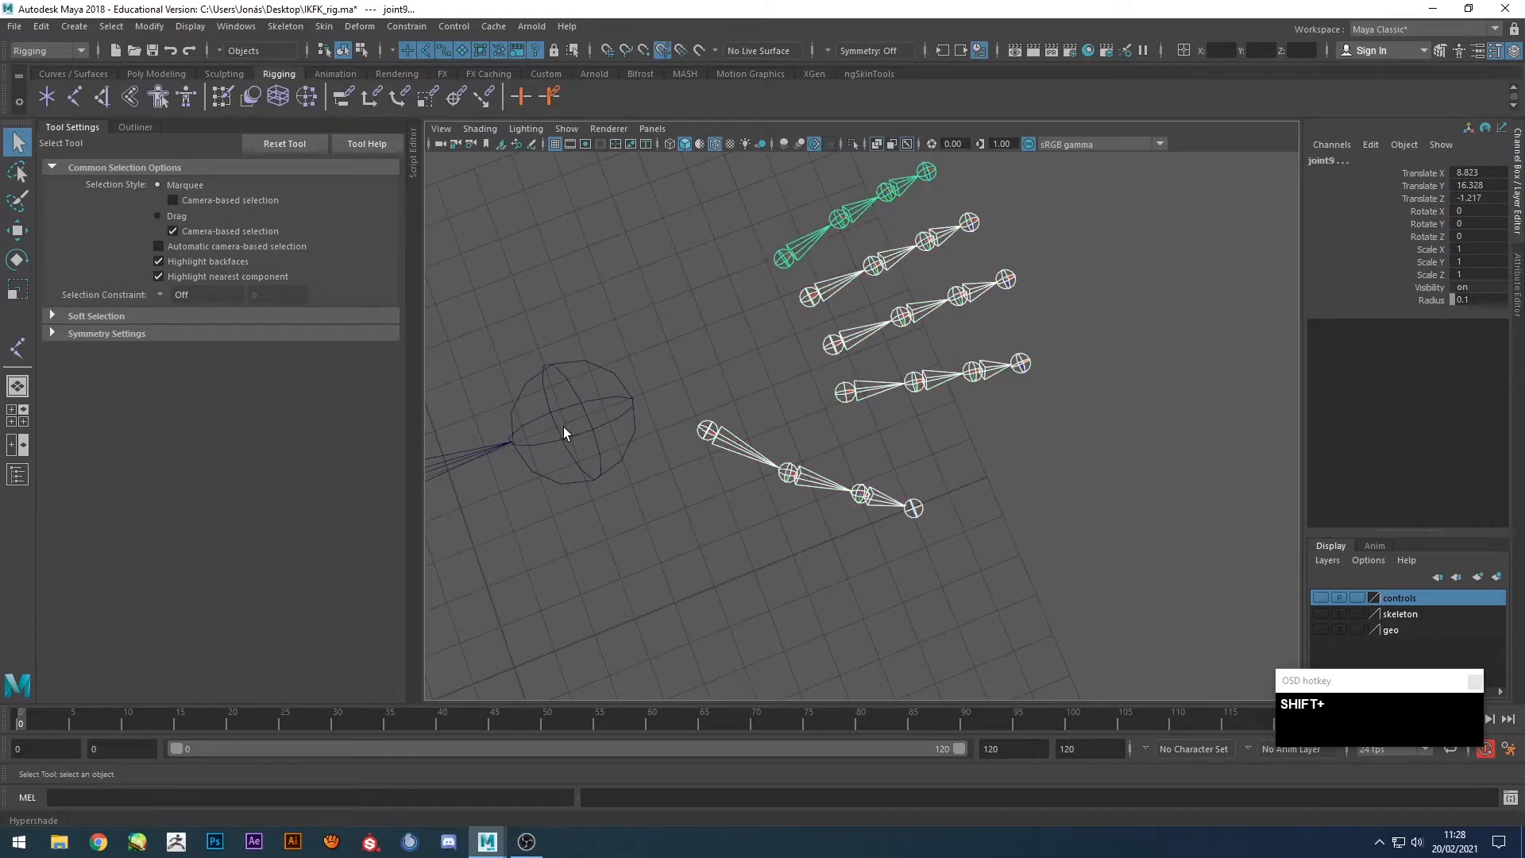
left_click(570, 433, "shift")
left_click(683, 399)
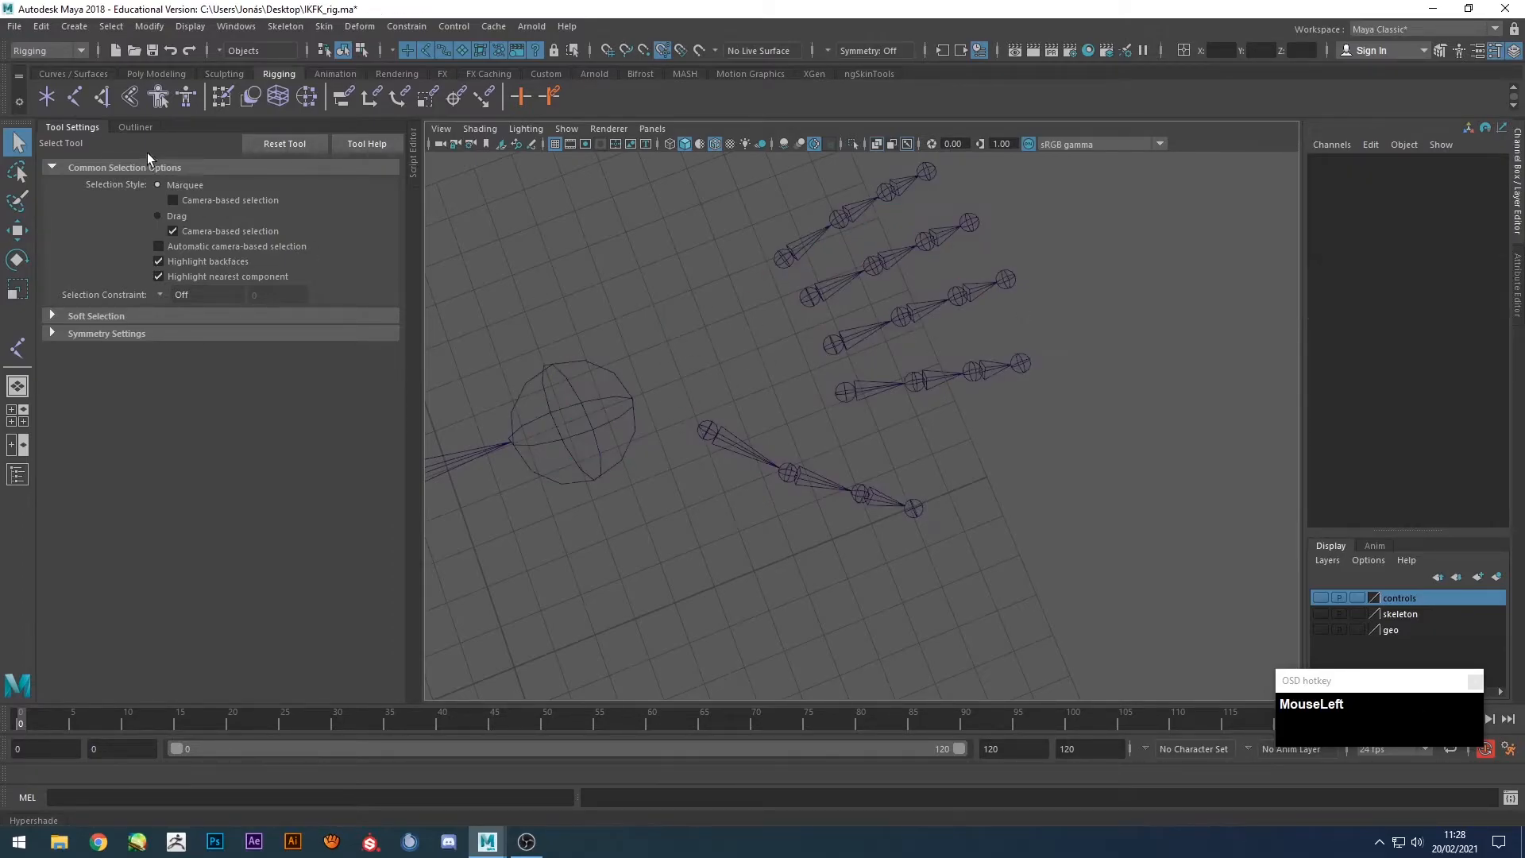
Show the scene hierarchy and expand the joint chains of the middle and index fingers.
left_click(135, 127)
left_click(93, 416)
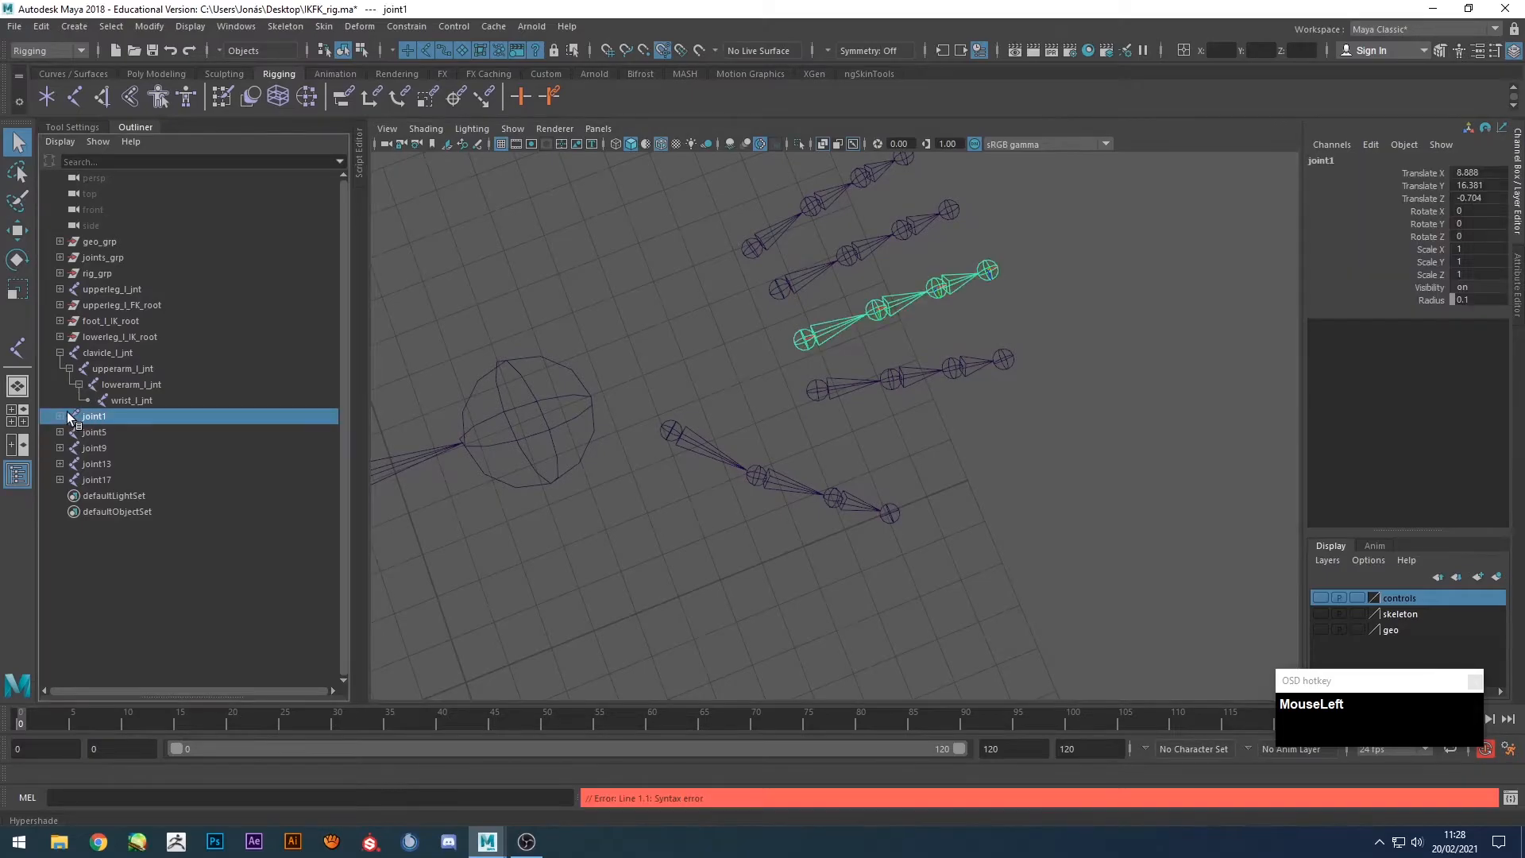
left_click(59, 416, "shift")
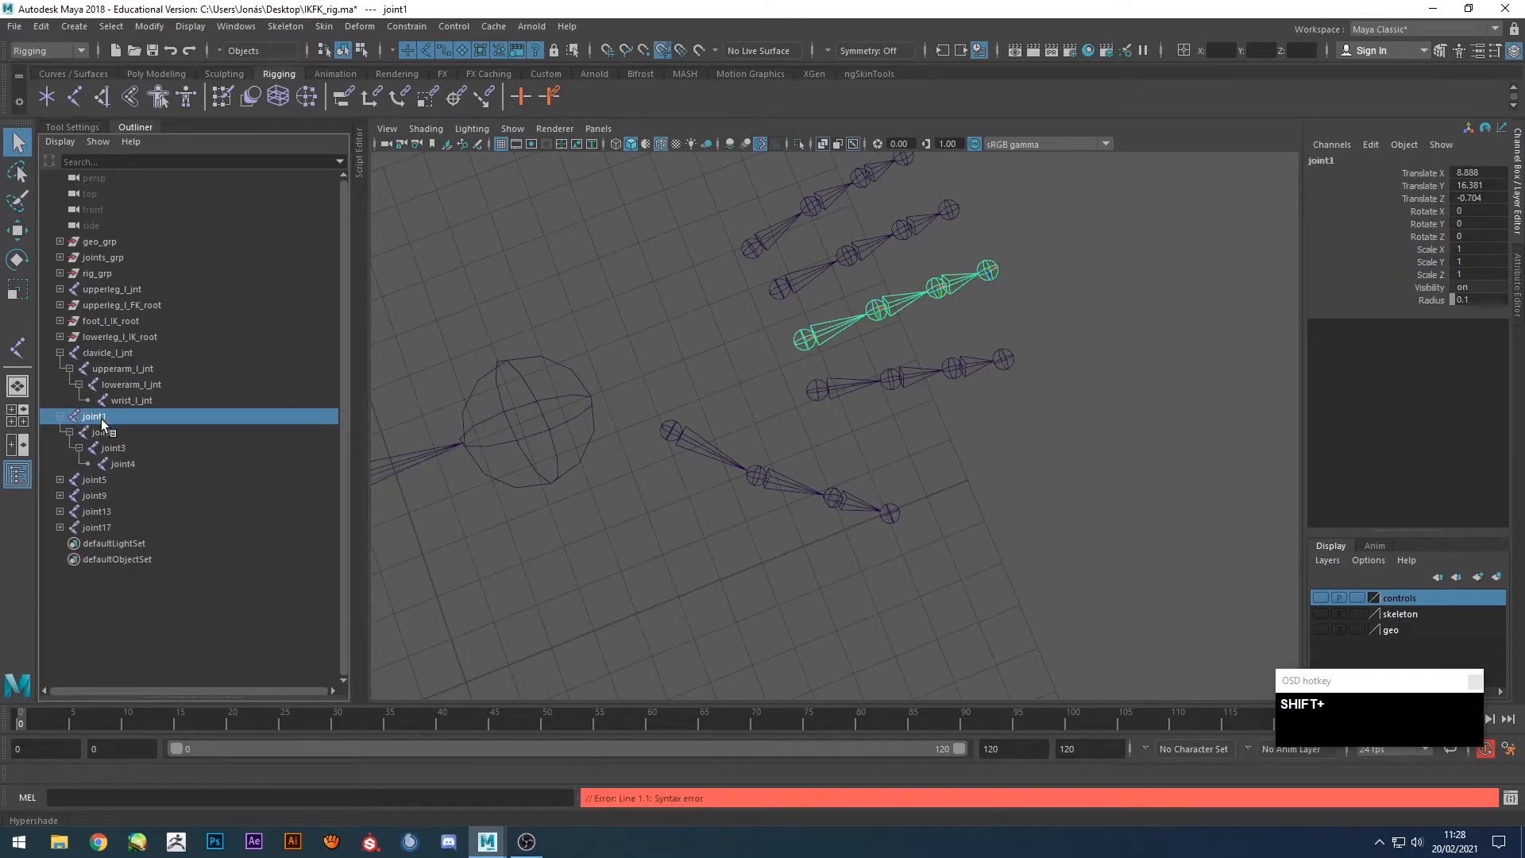
left_click(94, 480)
left_click(91, 499)
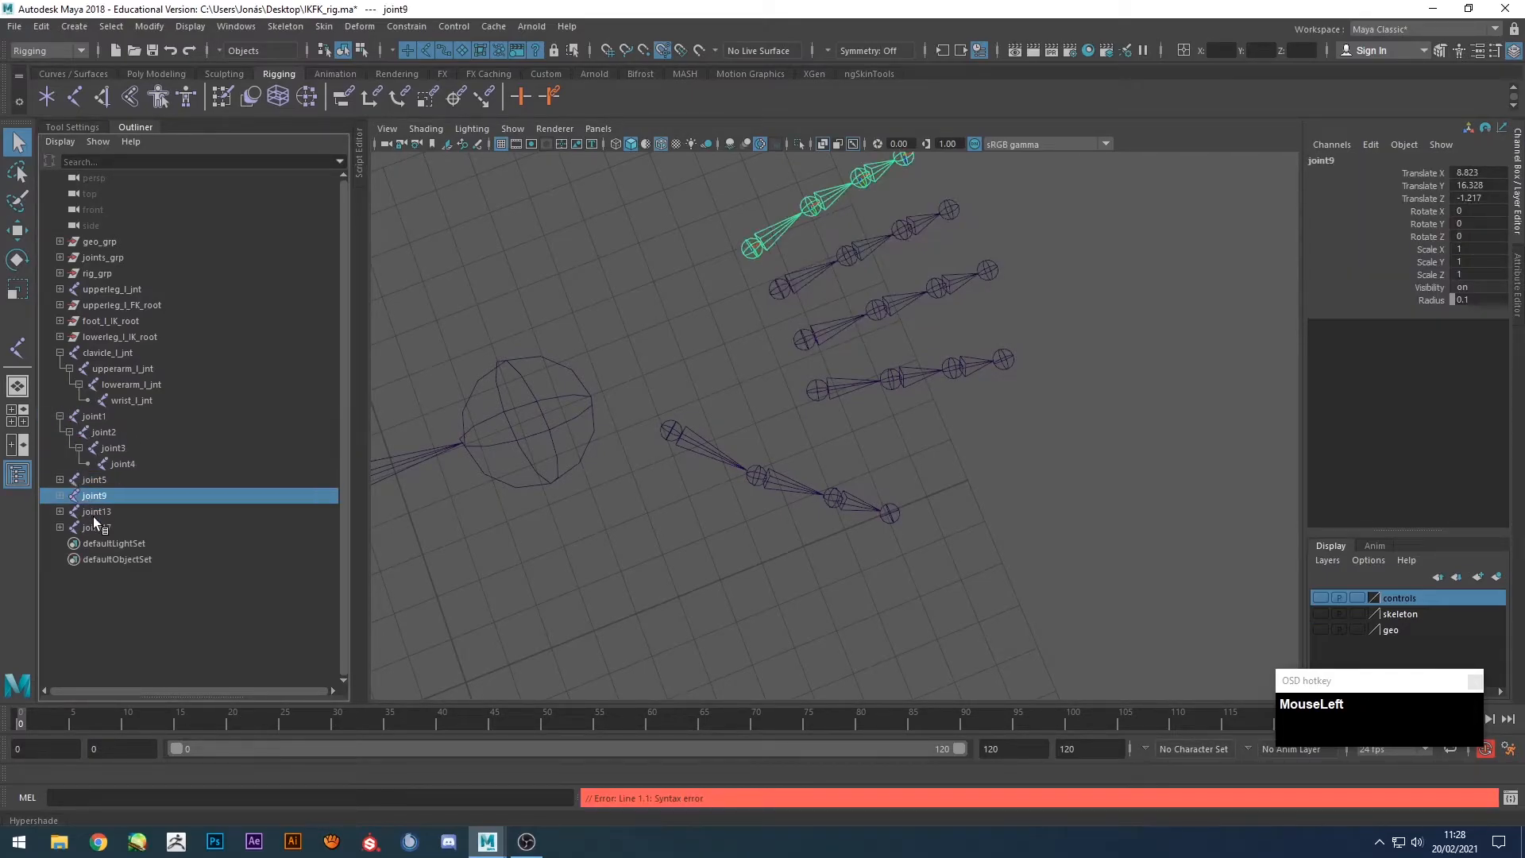
left_click(93, 512)
left_click(59, 512, "shift")
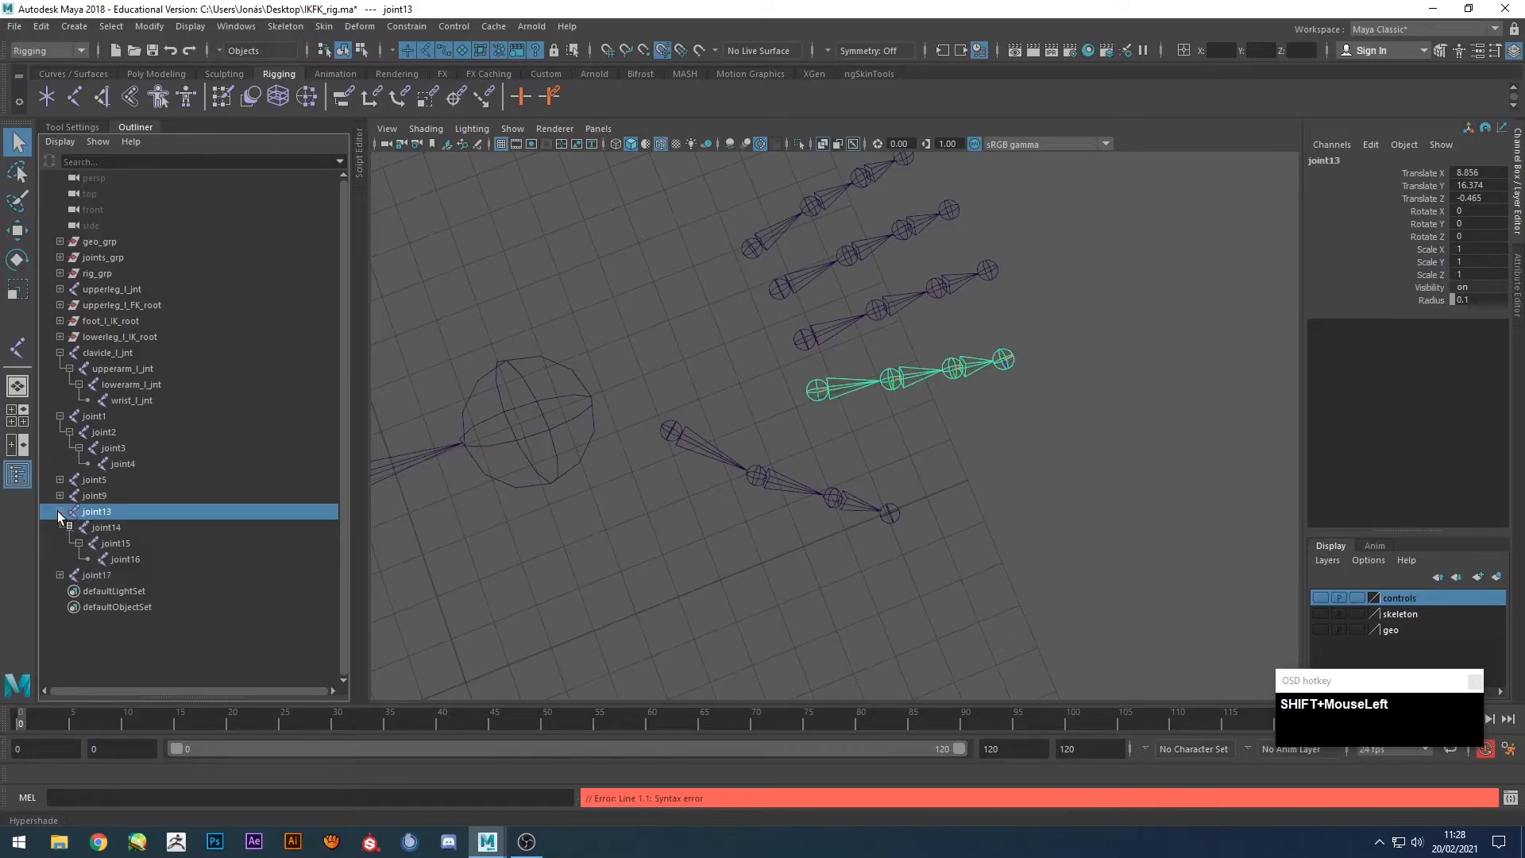
Rename the index finger's root joint as index1_l_jnt and copy the name.
key("Return")
type("in")
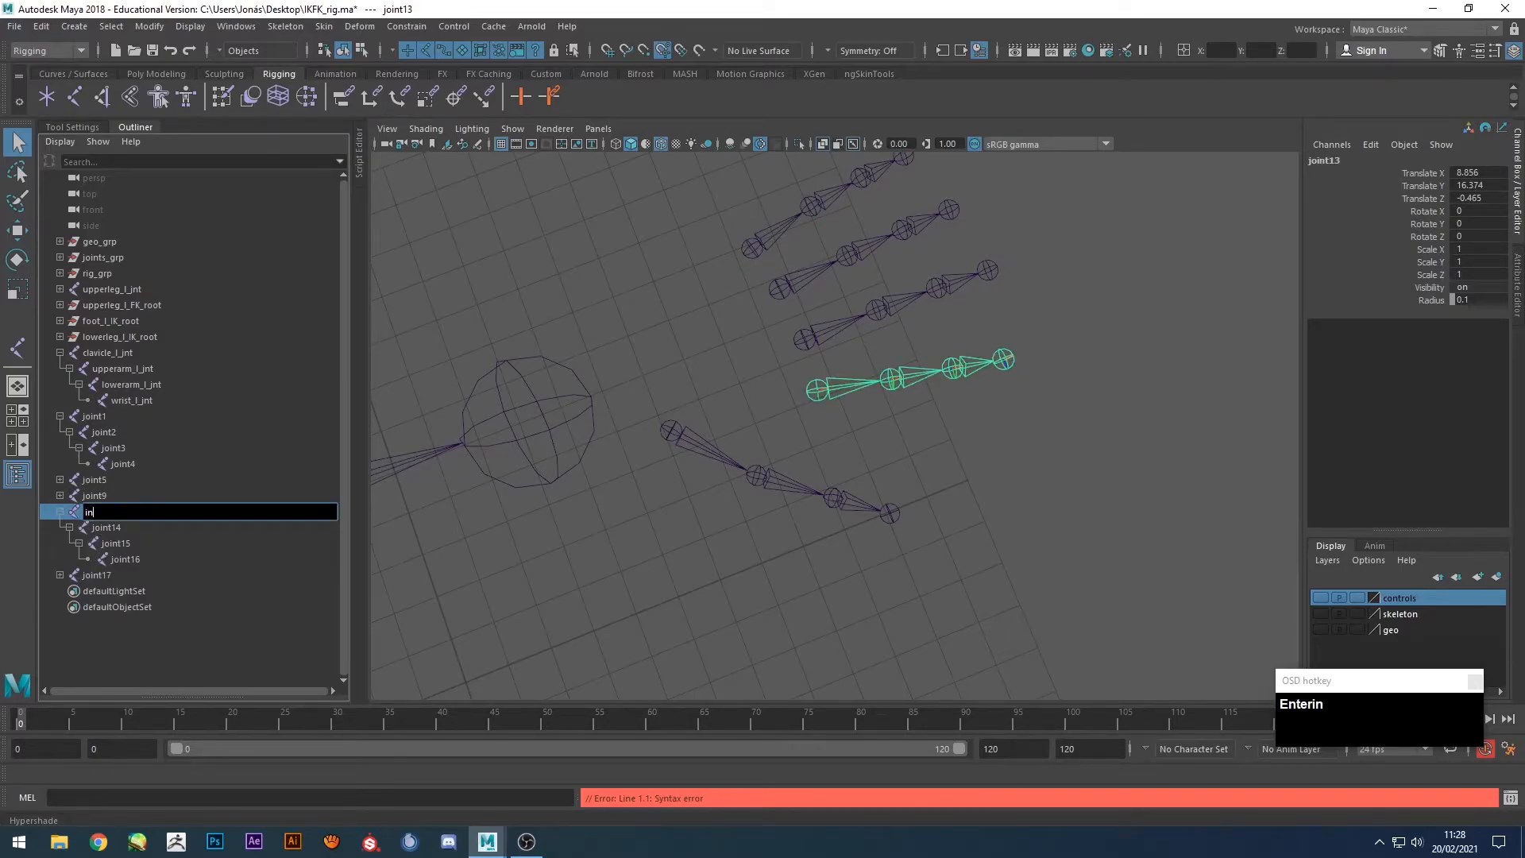
type("dex")
key("BackSpace")
type("1_")
type("l_")
type("jno")
key("BackSpace")
type("t")
key("ctrl+a")
key("ctrl+c")
Rename the index finger's second and third joints as index2_l_jnt and index3_l_jnt.
left_click(101, 529)
double_click(101, 528)
key("ctrl+v")
left_click(119, 528)
type("2")
left_click(119, 544)
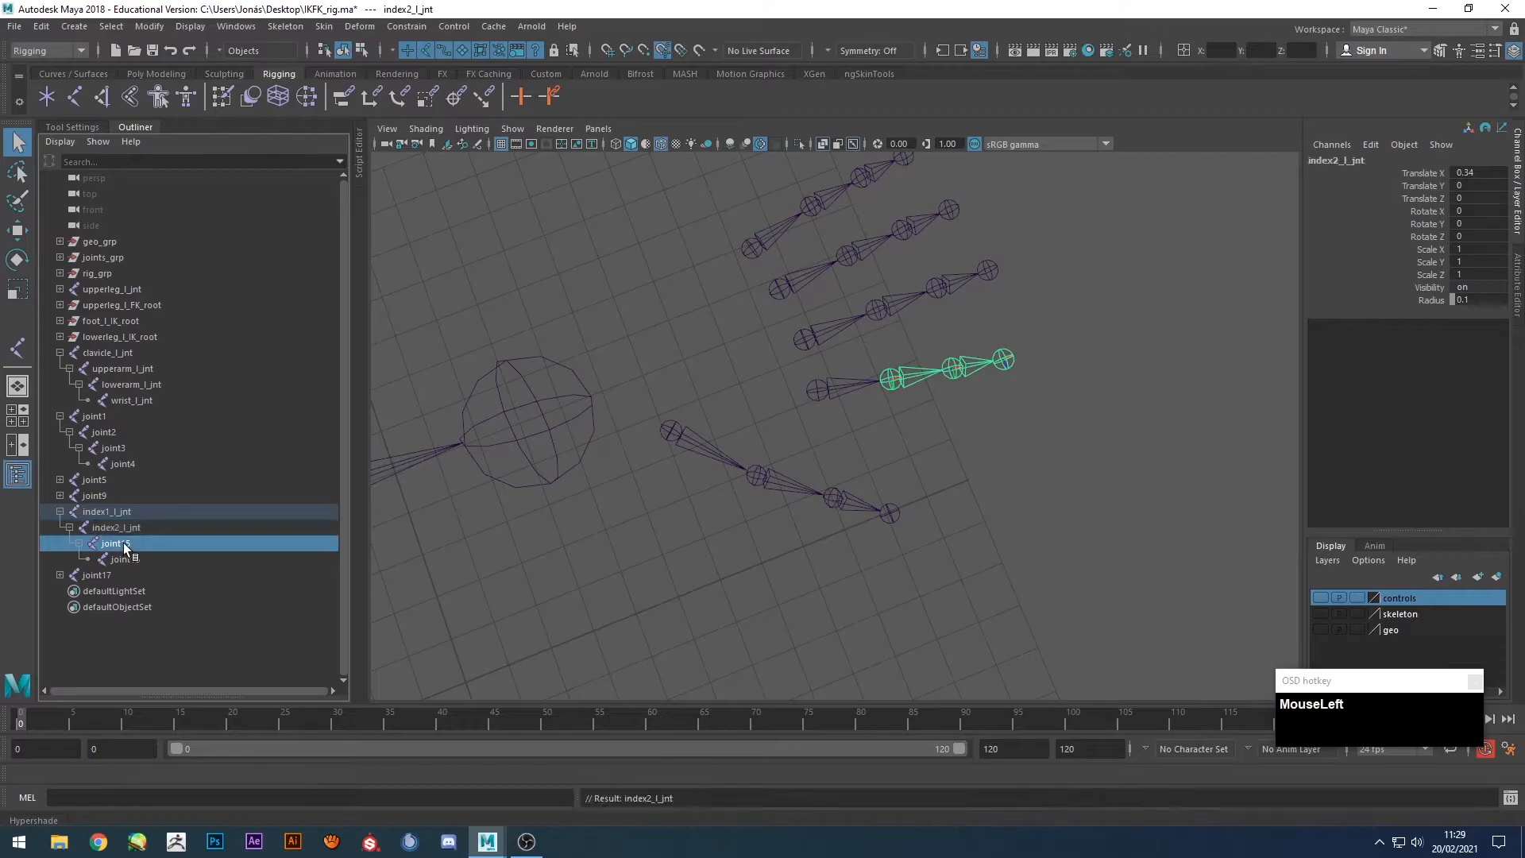
double_click(119, 544)
key("ctrl+v")
left_click(128, 544)
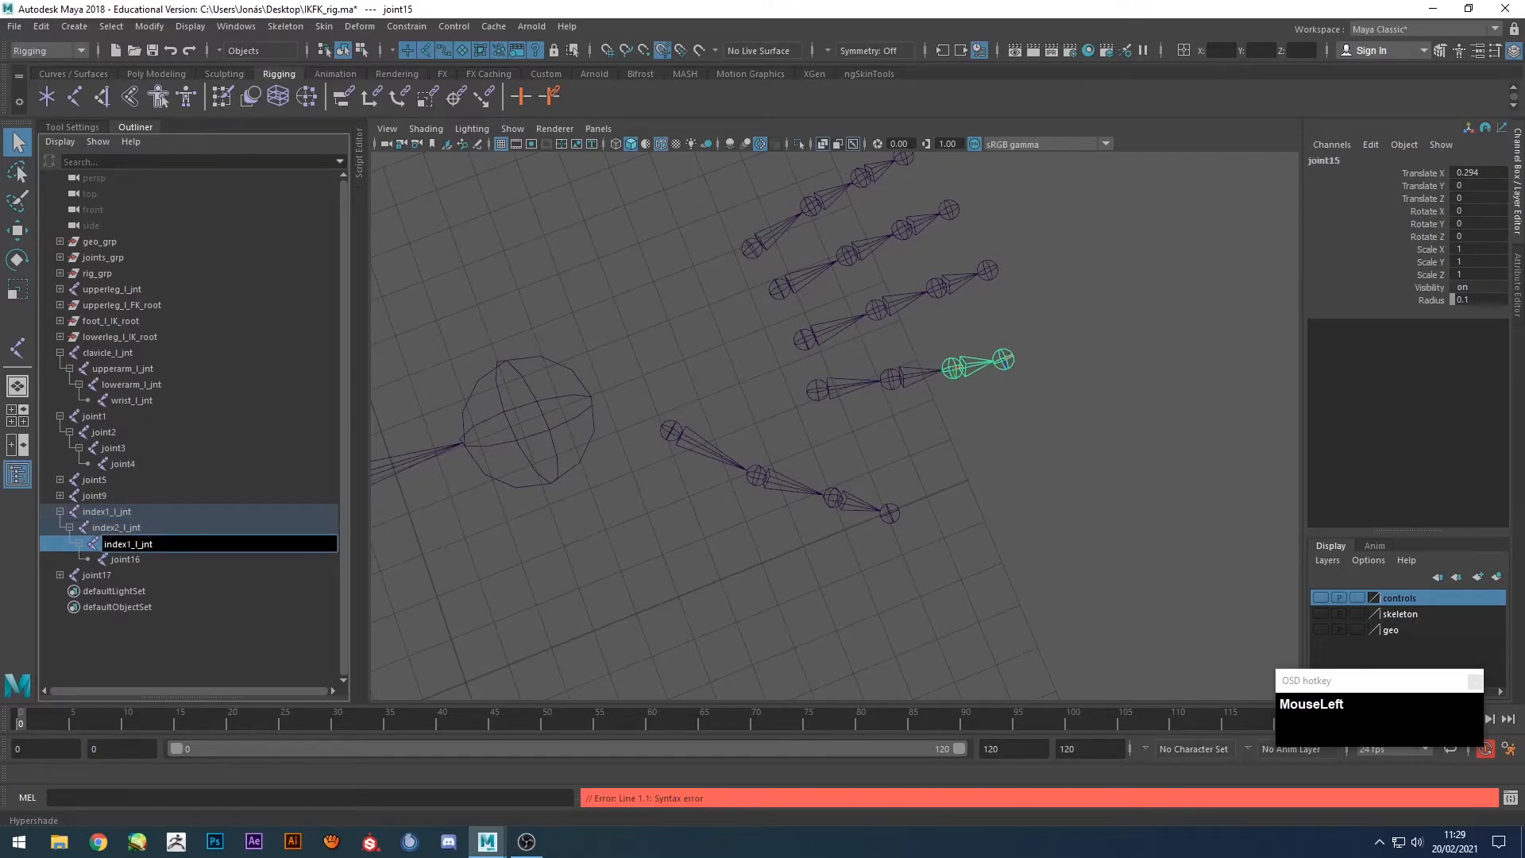
type("3")
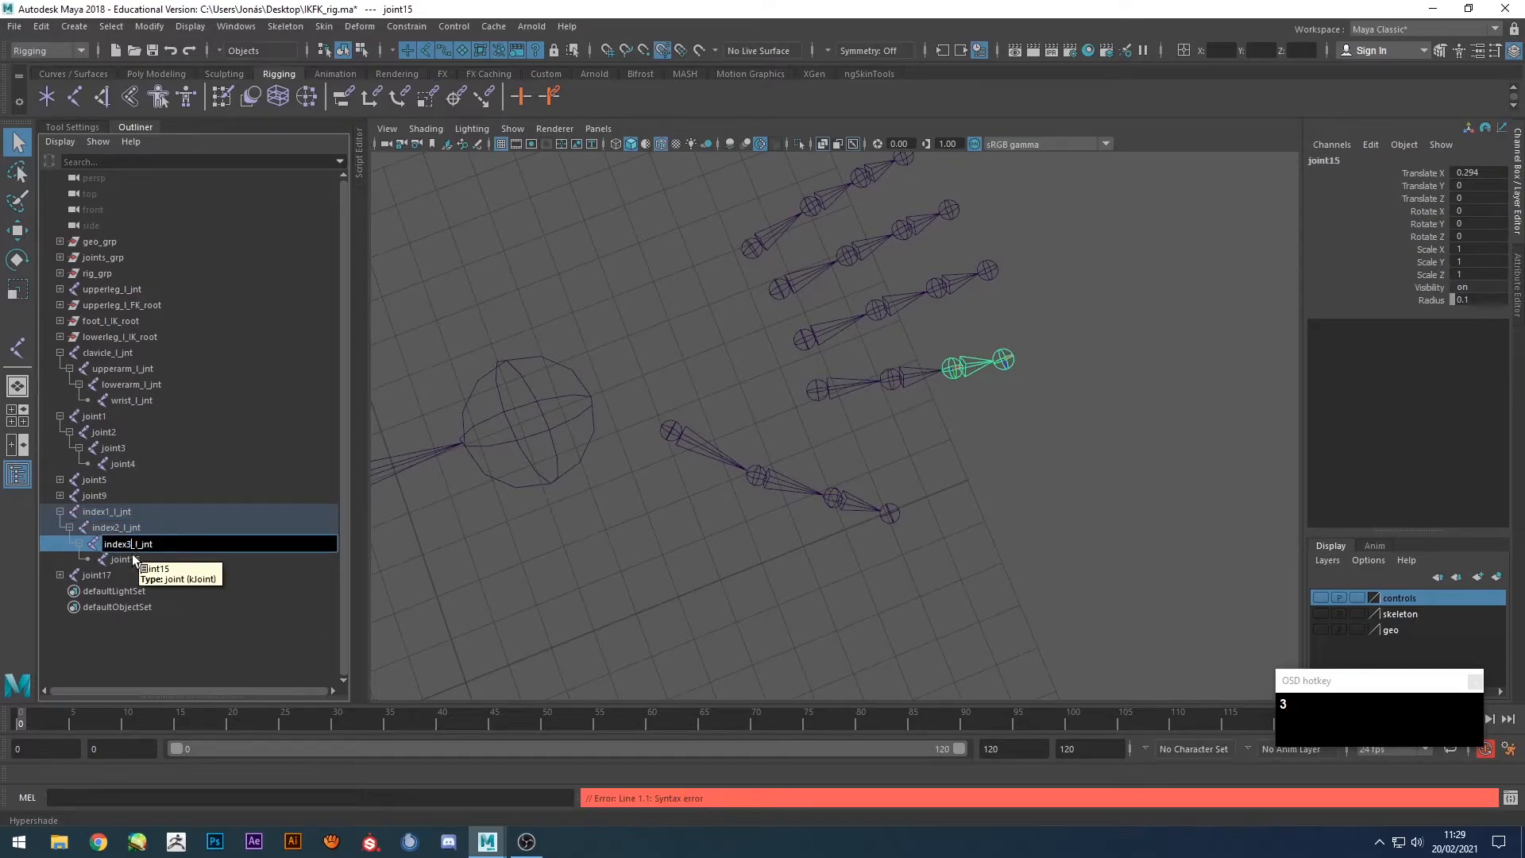
Rename the index finger's end joint as indexTip_l_jnt.
left_click(127, 559)
double_click(127, 559)
key("ctrl+v")
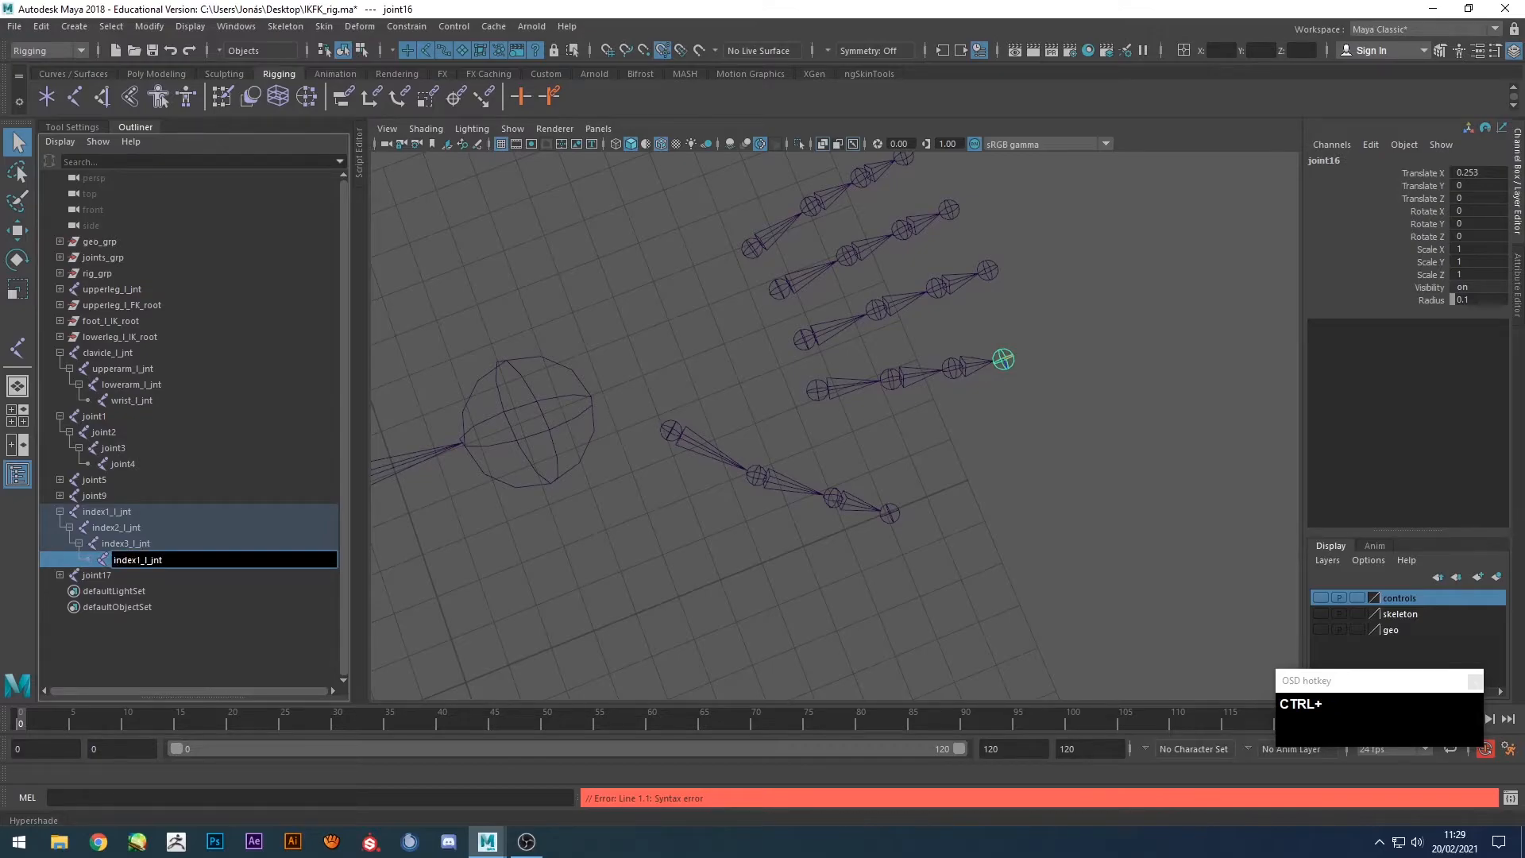
left_click_drag(136, 560, 141, 560)
type("Tip")
key("Return")
left_click(159, 510)
left_click(126, 528)
left_click(137, 544)
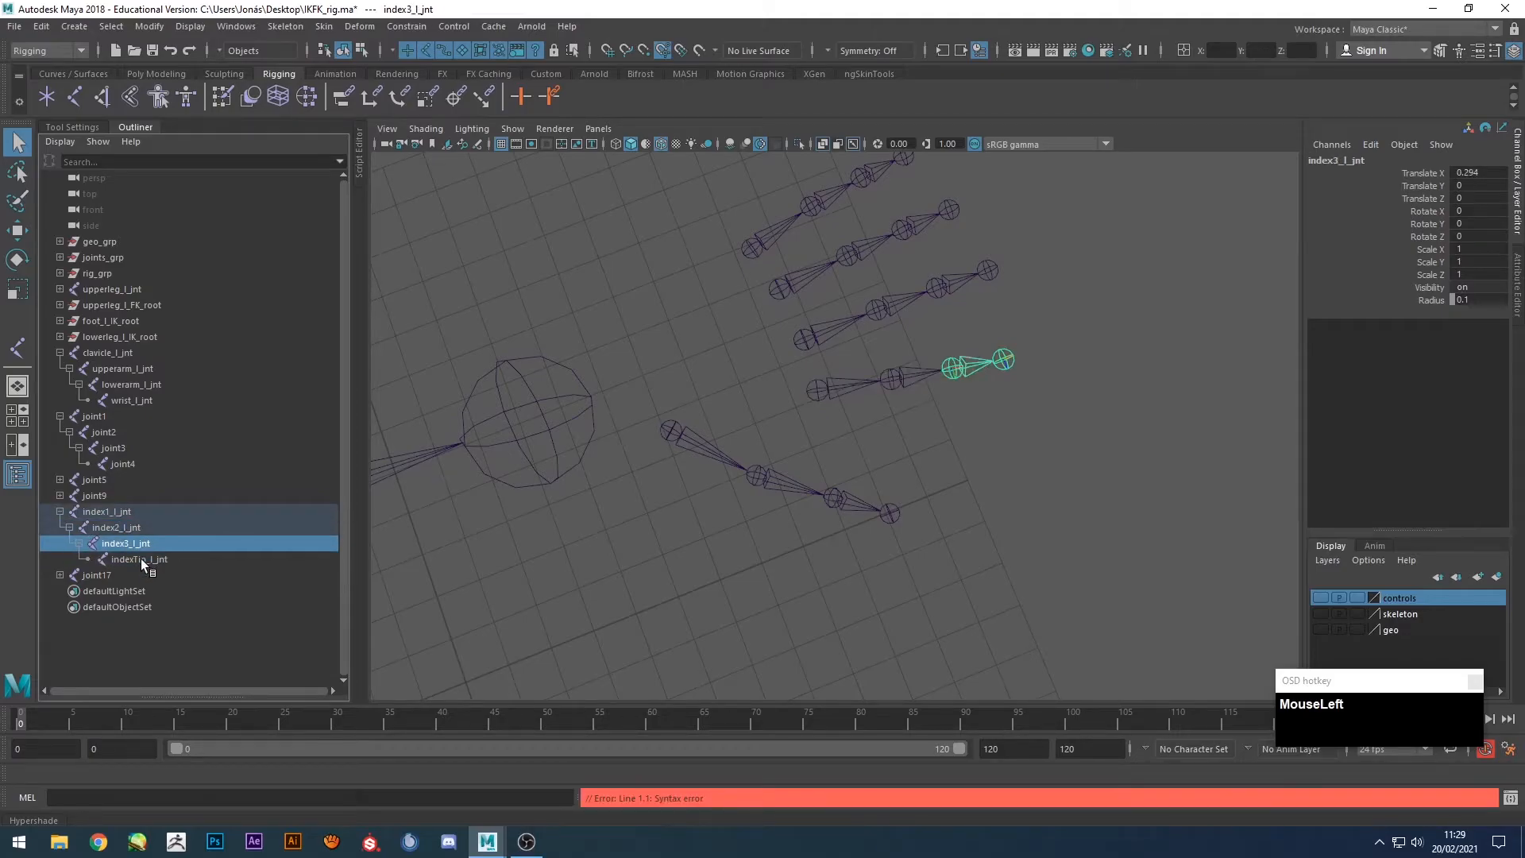
Rename the middle finger's root joint as middle1_l_jnt and copy the name.
left_click(93, 497)
left_click(94, 416)
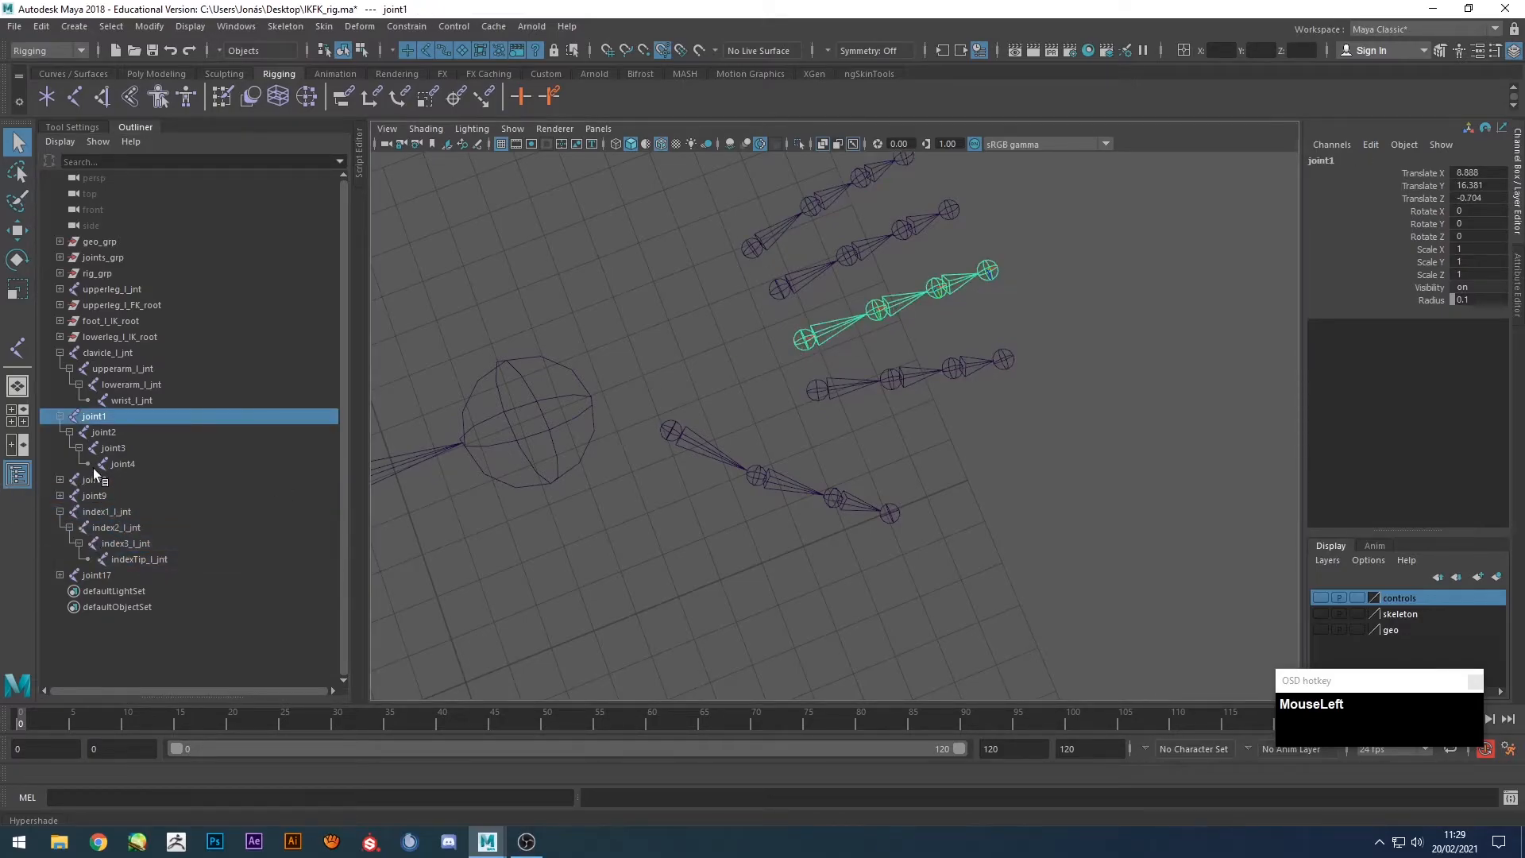
key("Return")
type("ml")
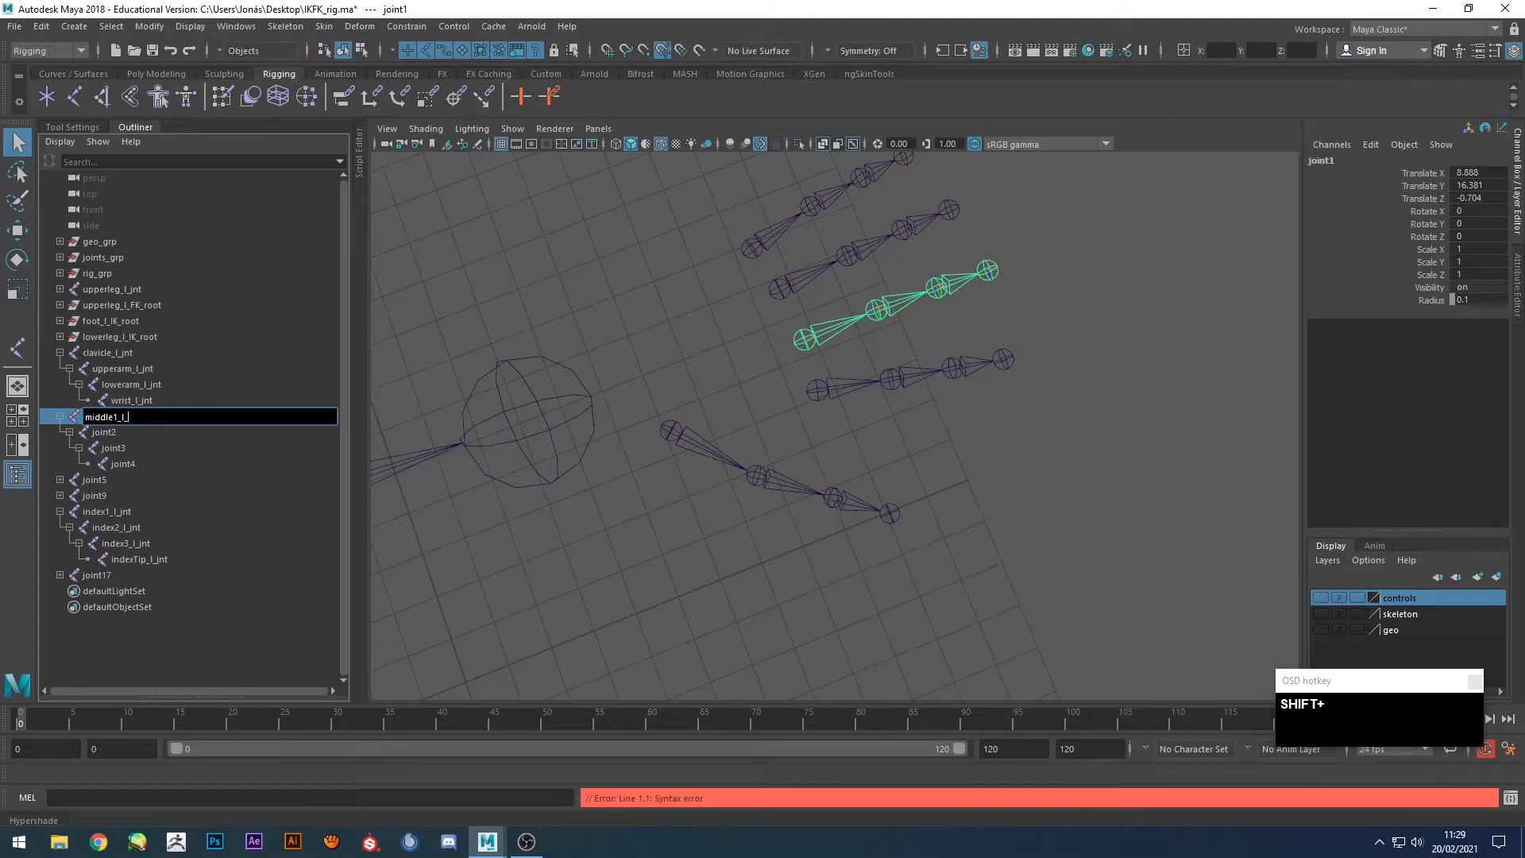
key("ctrl+shift+Left")
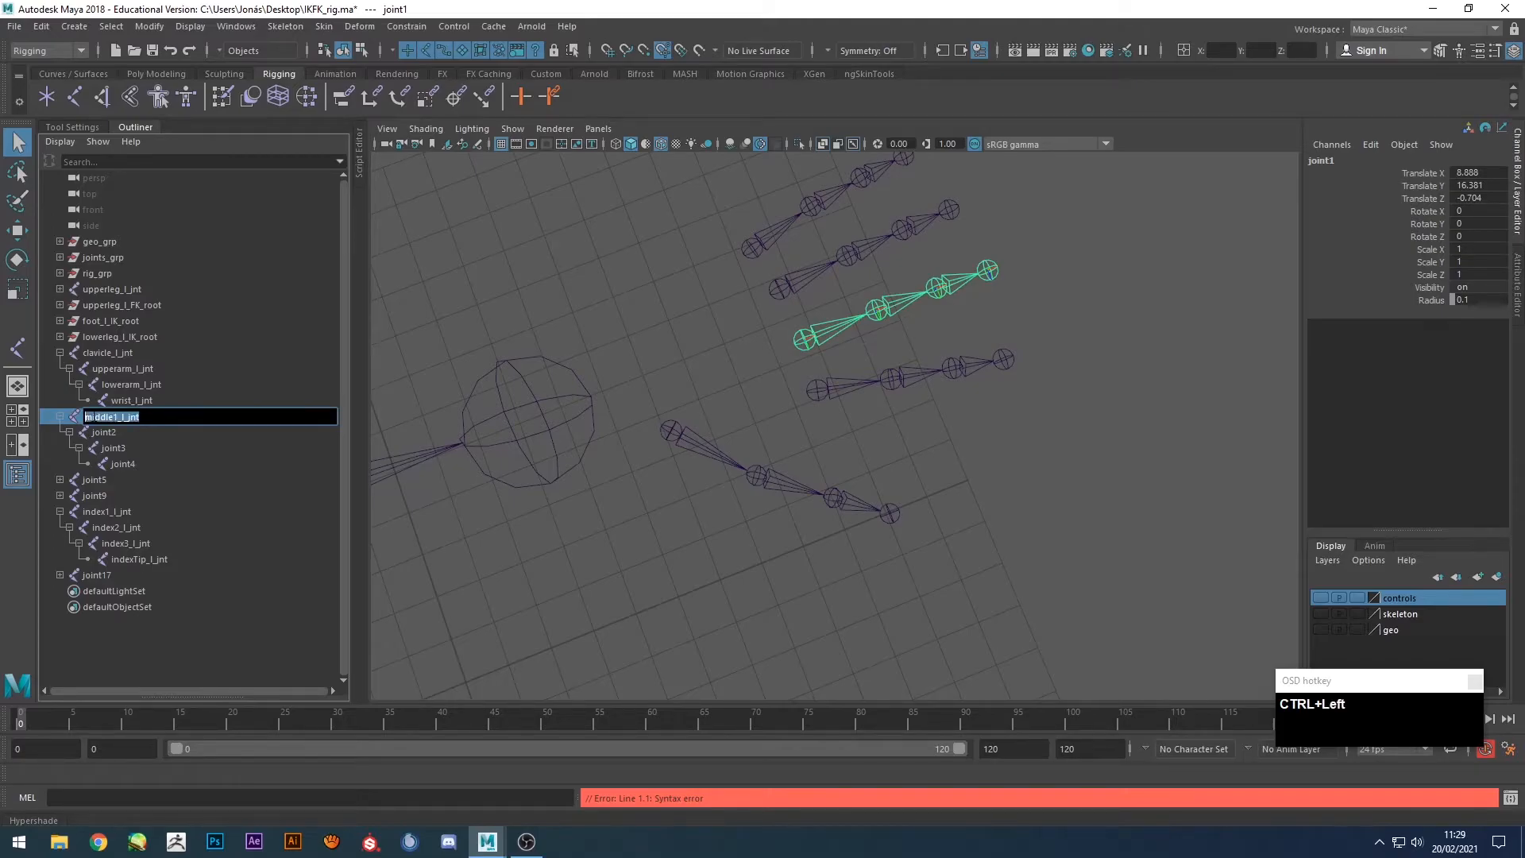
key("ctrl+c")
key("Return")
Rename the middle finger's second joint as middle2_l_jnt.
key("Down")
key("Return")
key("ctrl+v")
key("ctrl+Left")
key("ctrl+Left")
key("ctrl+Right")
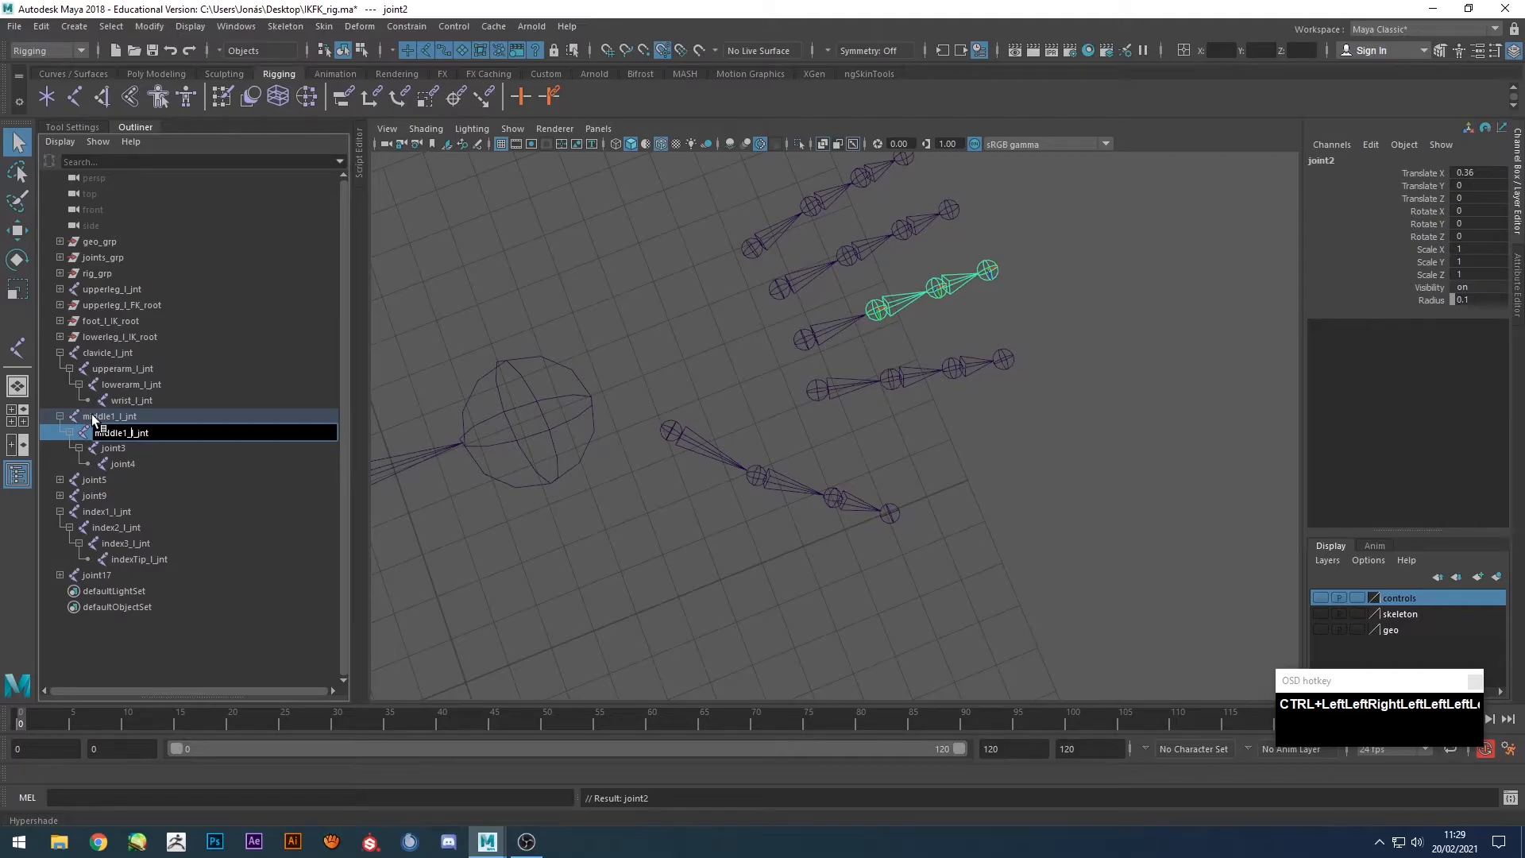
key("BackSpace")
type("2")
key("Return")
Rename the middle finger's third joint as middle3_l_jnt.
key("Down")
key("Return")
key("ctrl+v")
key("Left")
key("Left")
key("Left")
key("Left")
key("BackSpace")
type("3")
key("Return")
Rename the middle finger's end joint as middleTip_l_jnt.
key("Down")
key("Return")
key("ctrl+v")
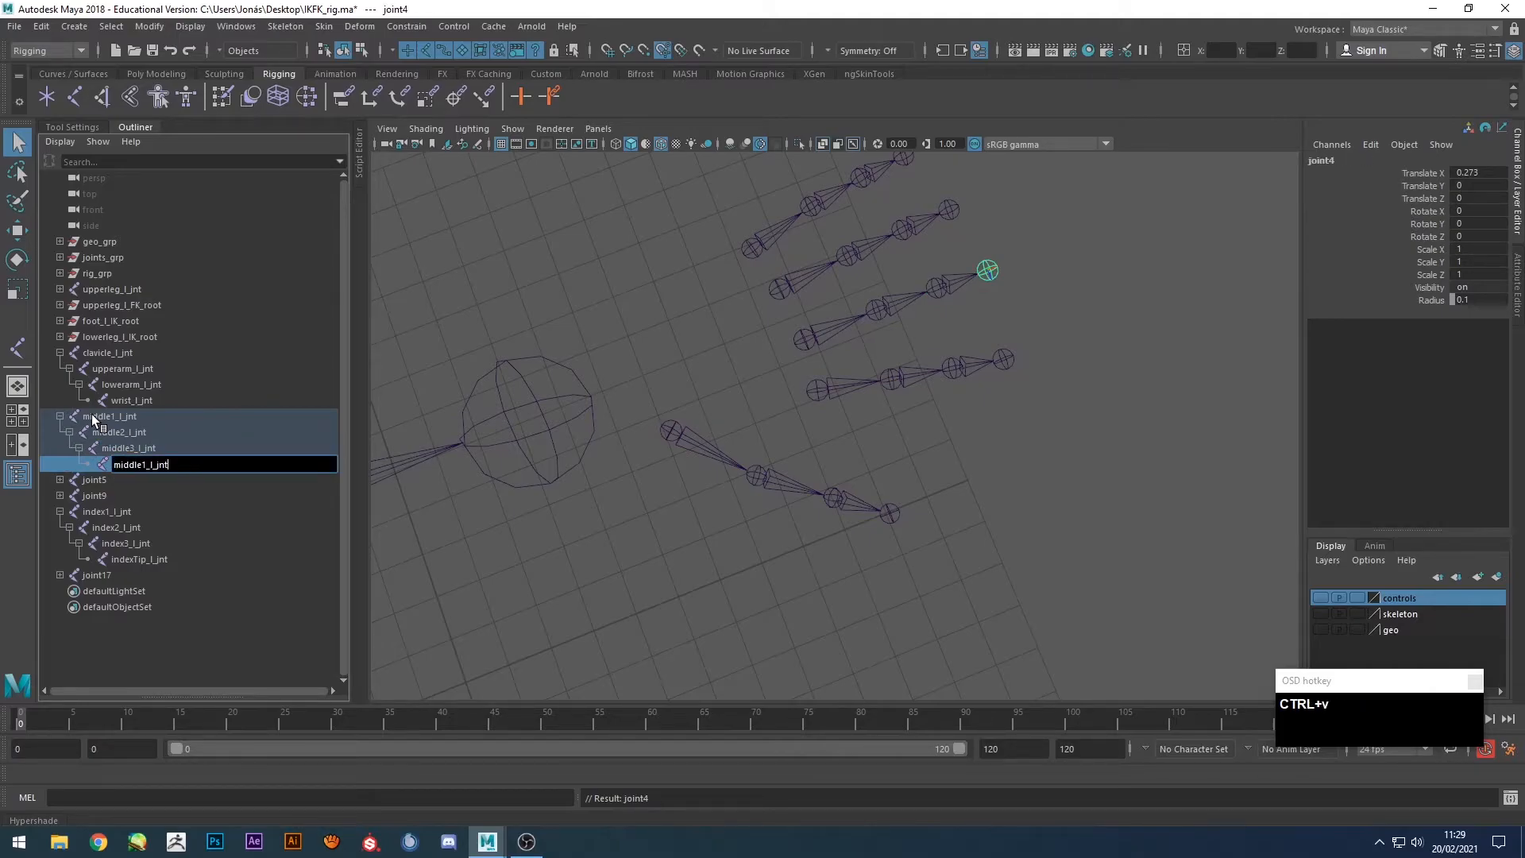
key("Left")
key("Left")
key("Left")
key("BackSpace")
type("Tip")
key("Return")
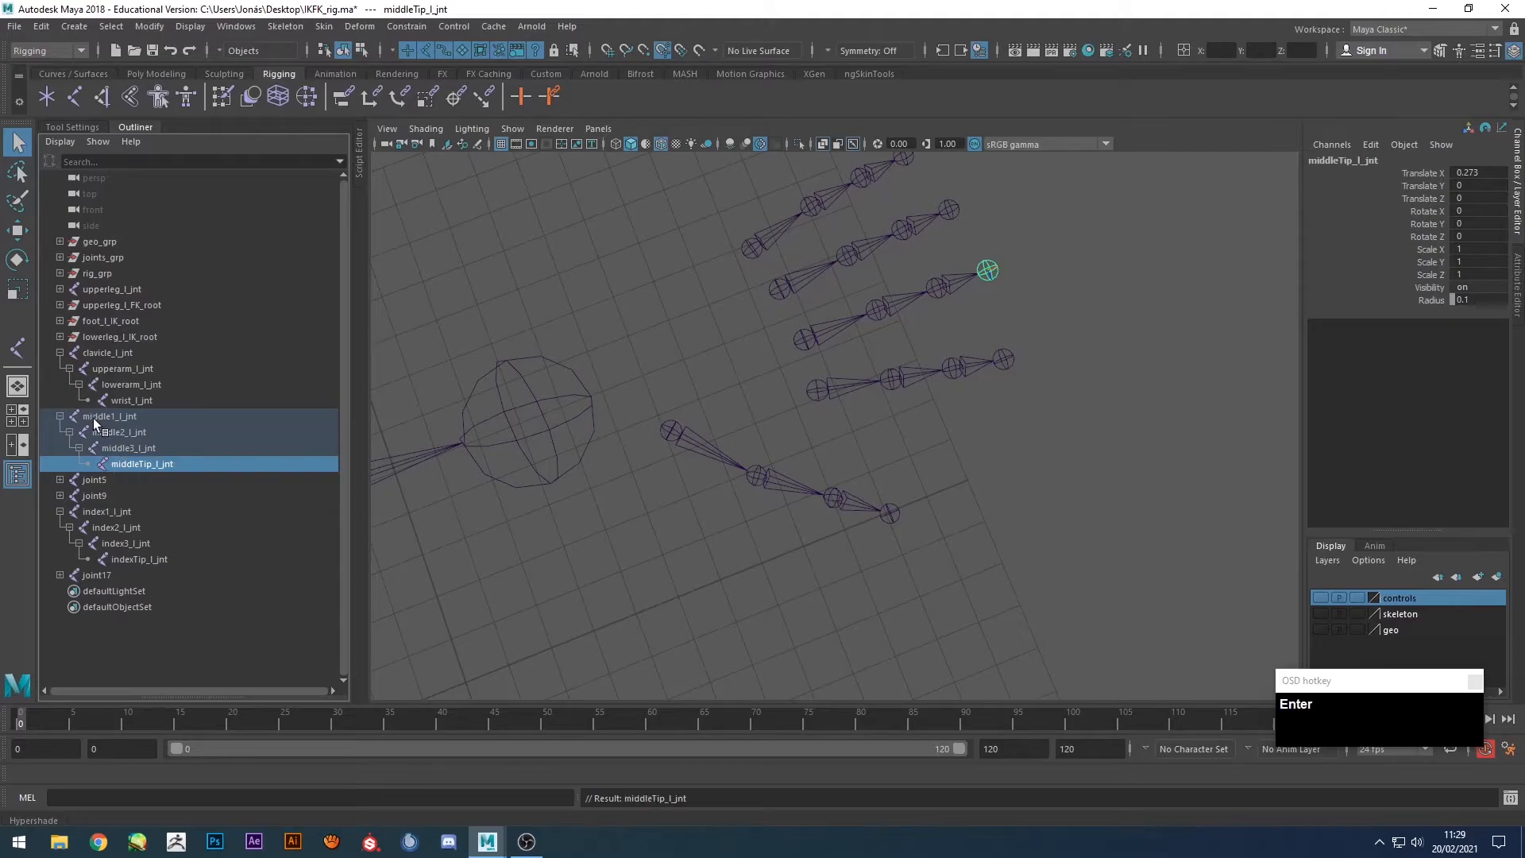
Expand the ring finger's joint chain and rename its root joint as ring1_l_jnt.
left_click(778, 289)
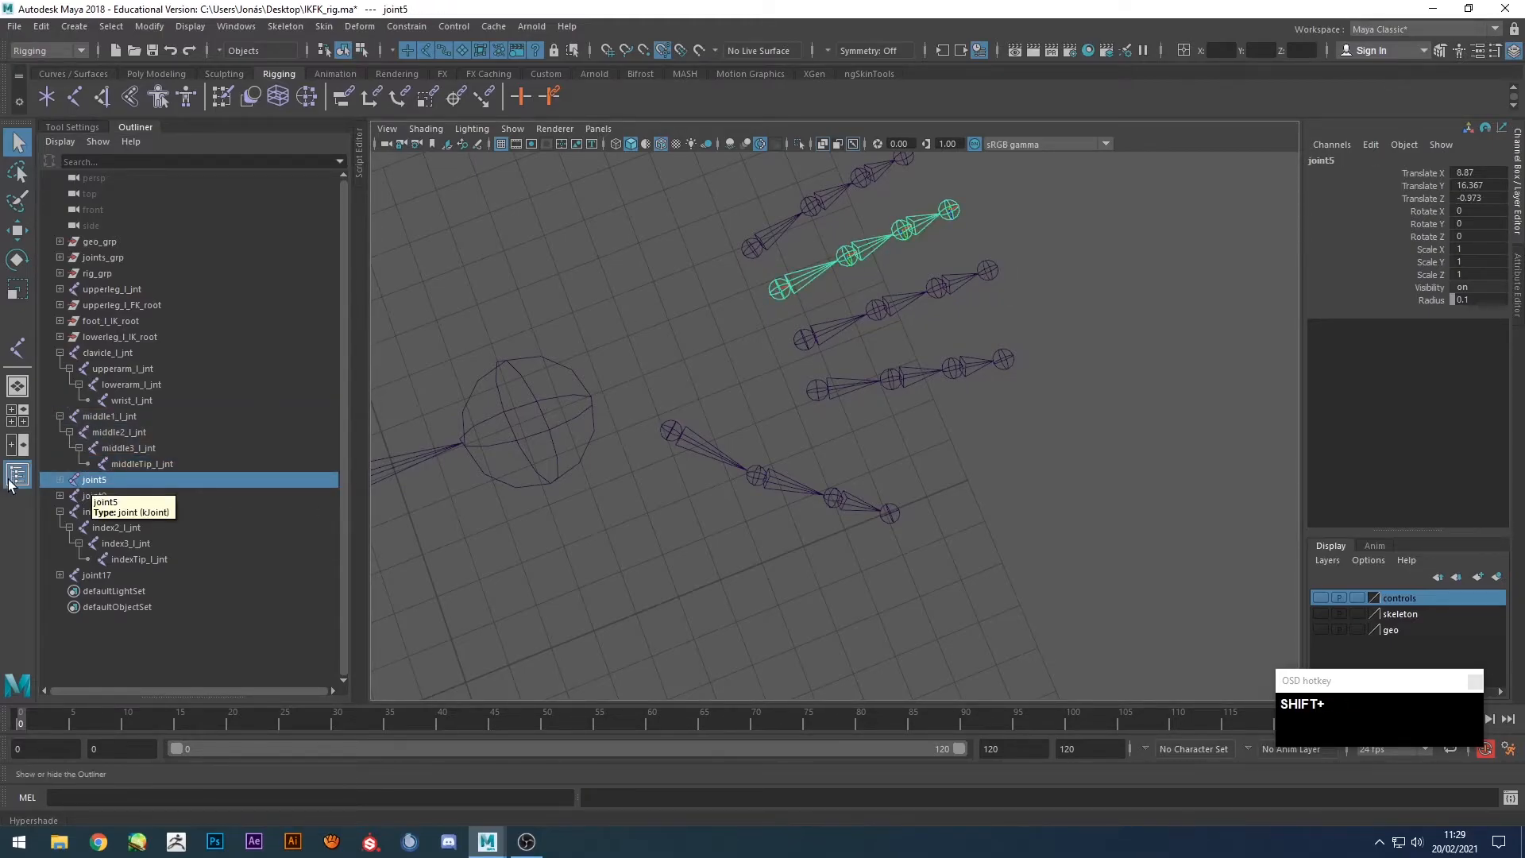
left_click(60, 480, "shift")
left_click(95, 482)
key("Return")
type("ring1_")
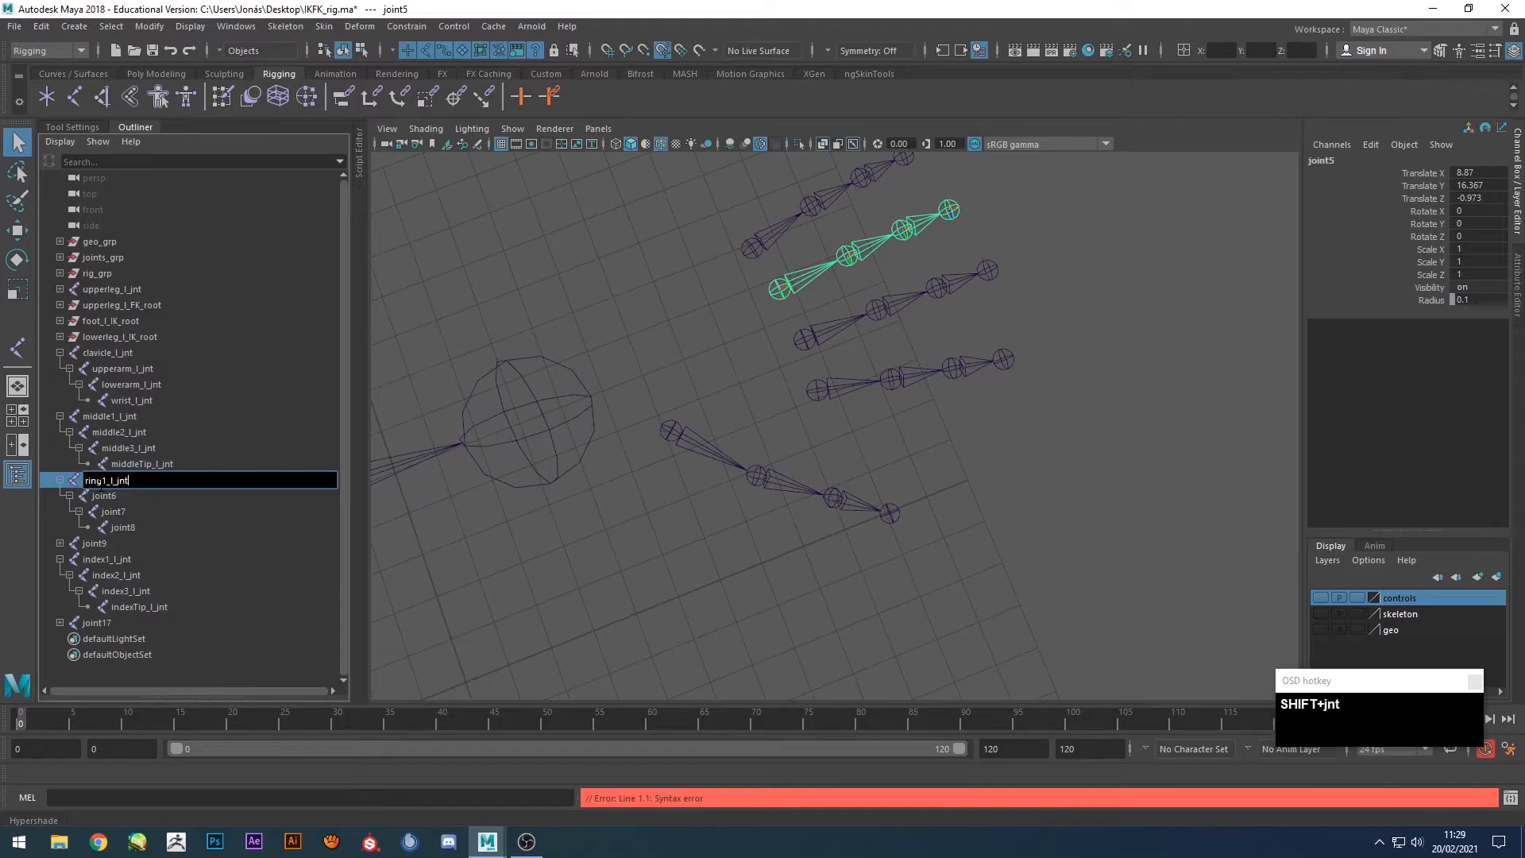
type("l_jnt")
Rename the ring finger's second joint as ring2_l_jnt.
key("ctrl+Down")
key("Return")
key("ctrl+v")
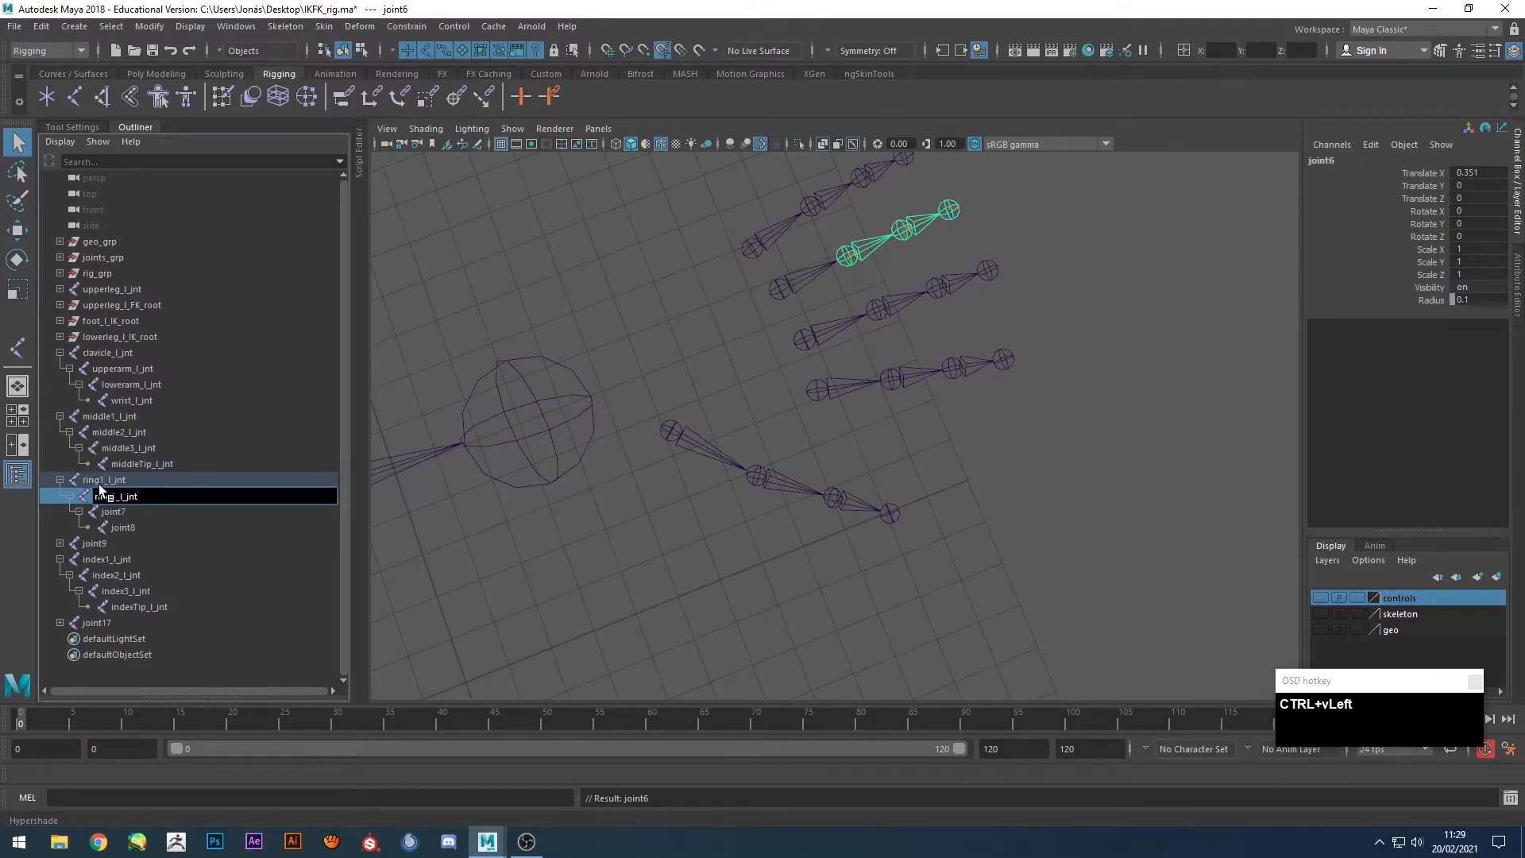
key("Right")
key("Right")
key("Right")
key("Right")
key("Right")
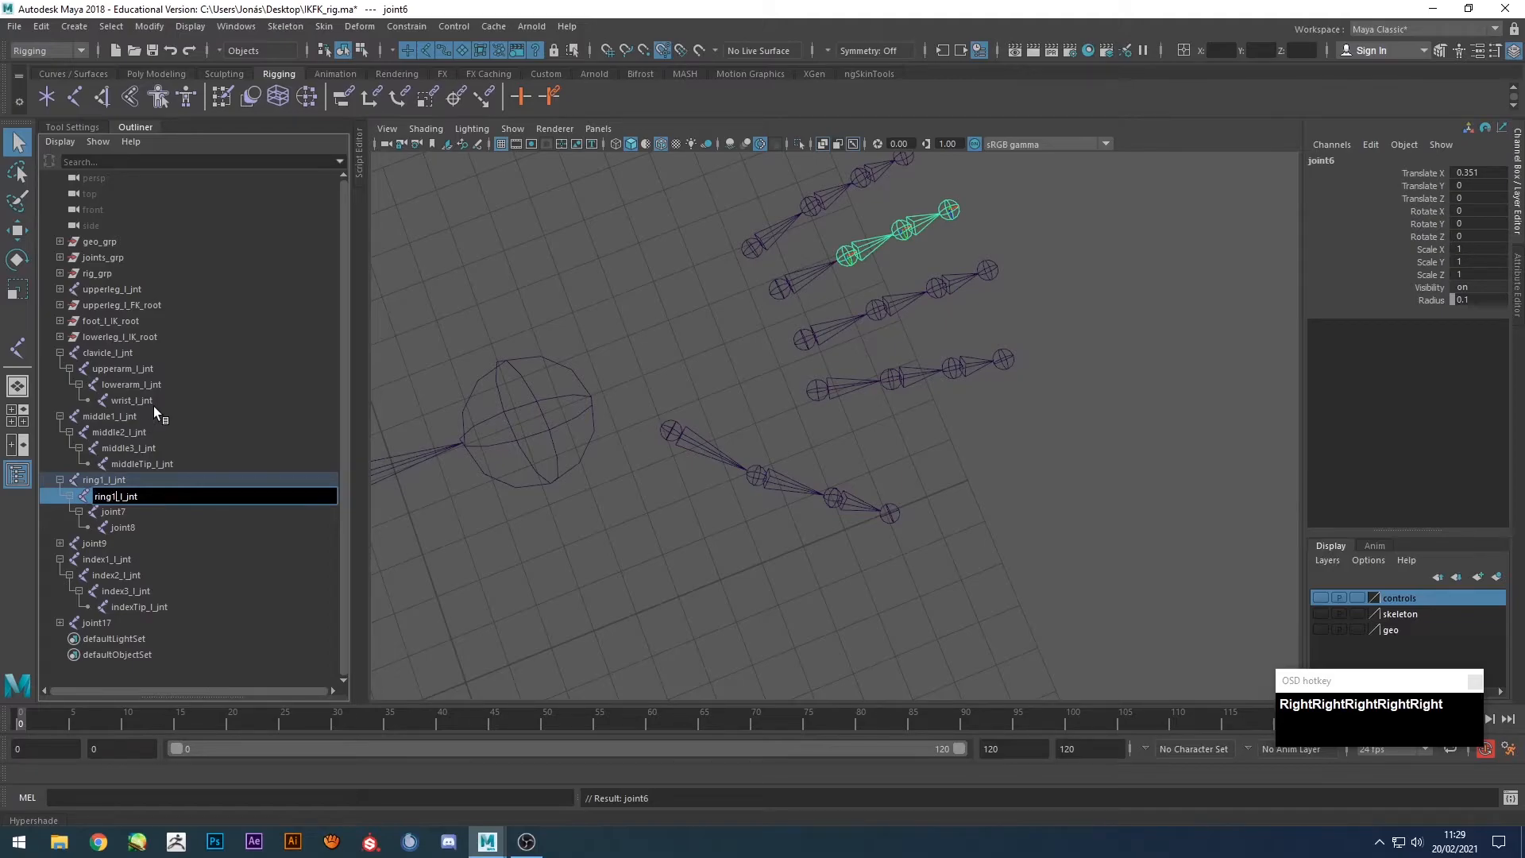
key("BackSpace")
type("2")
key("Return")
Rename the ring finger's third joint as ring3_l_jnt.
key("ctrl+Down")
key("Return")
key("ctrl+v")
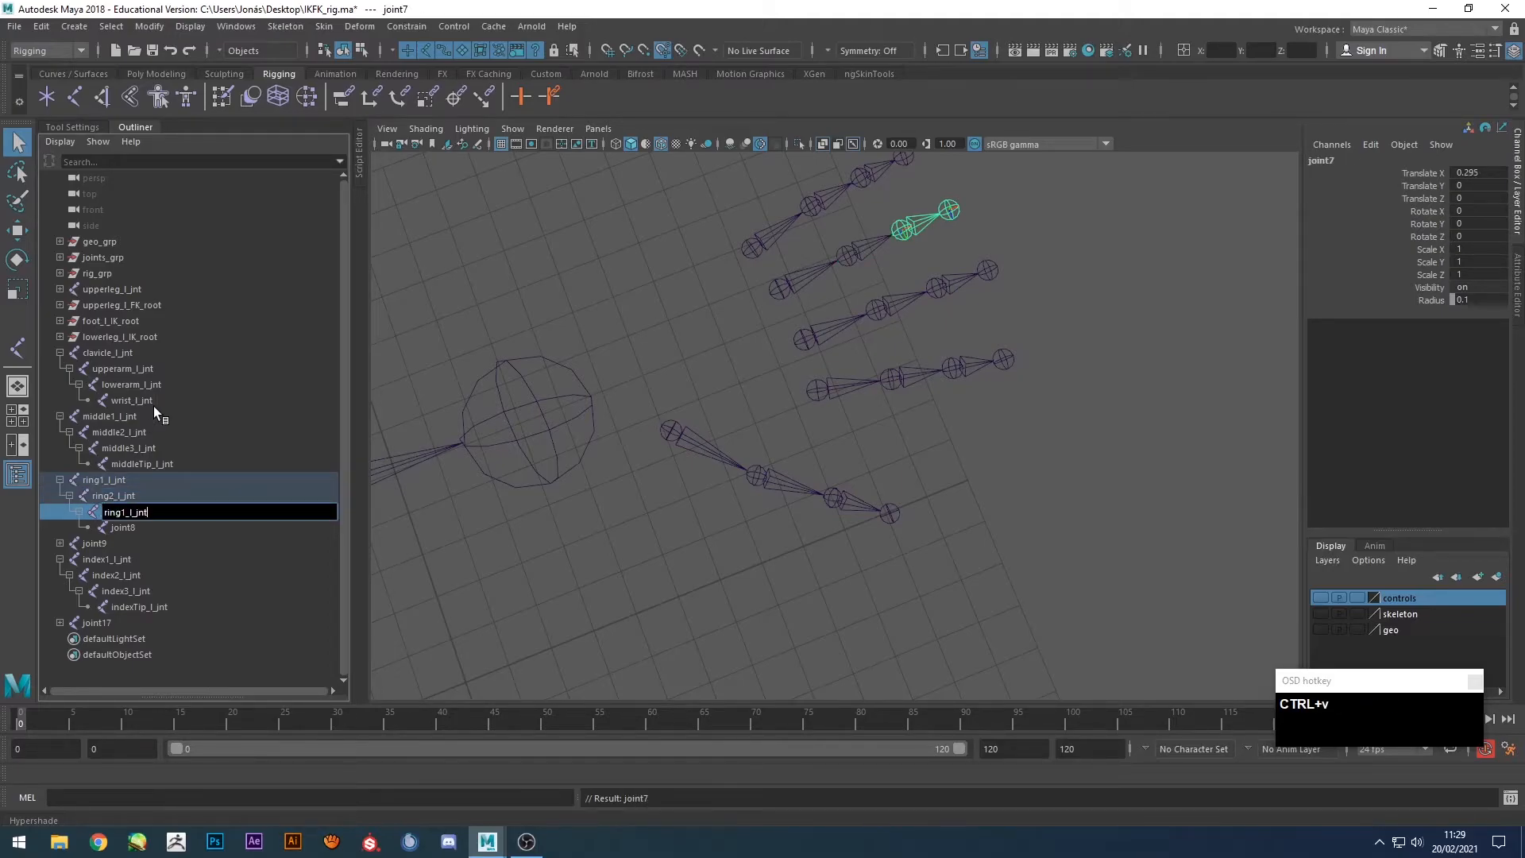
key("Left")
key("Left")
key("Left")
key("Left")
key("BackSpace")
type("3")
key("Return")
Rename the ring finger's end joint as ringTip_l_jnt.
key("Down")
key("Return")
key("ctrl+v")
key("Left")
key("Left")
key("Left")
key("Left")
key("Left")
key("Left")
key("BackSpace")
type("Tip")
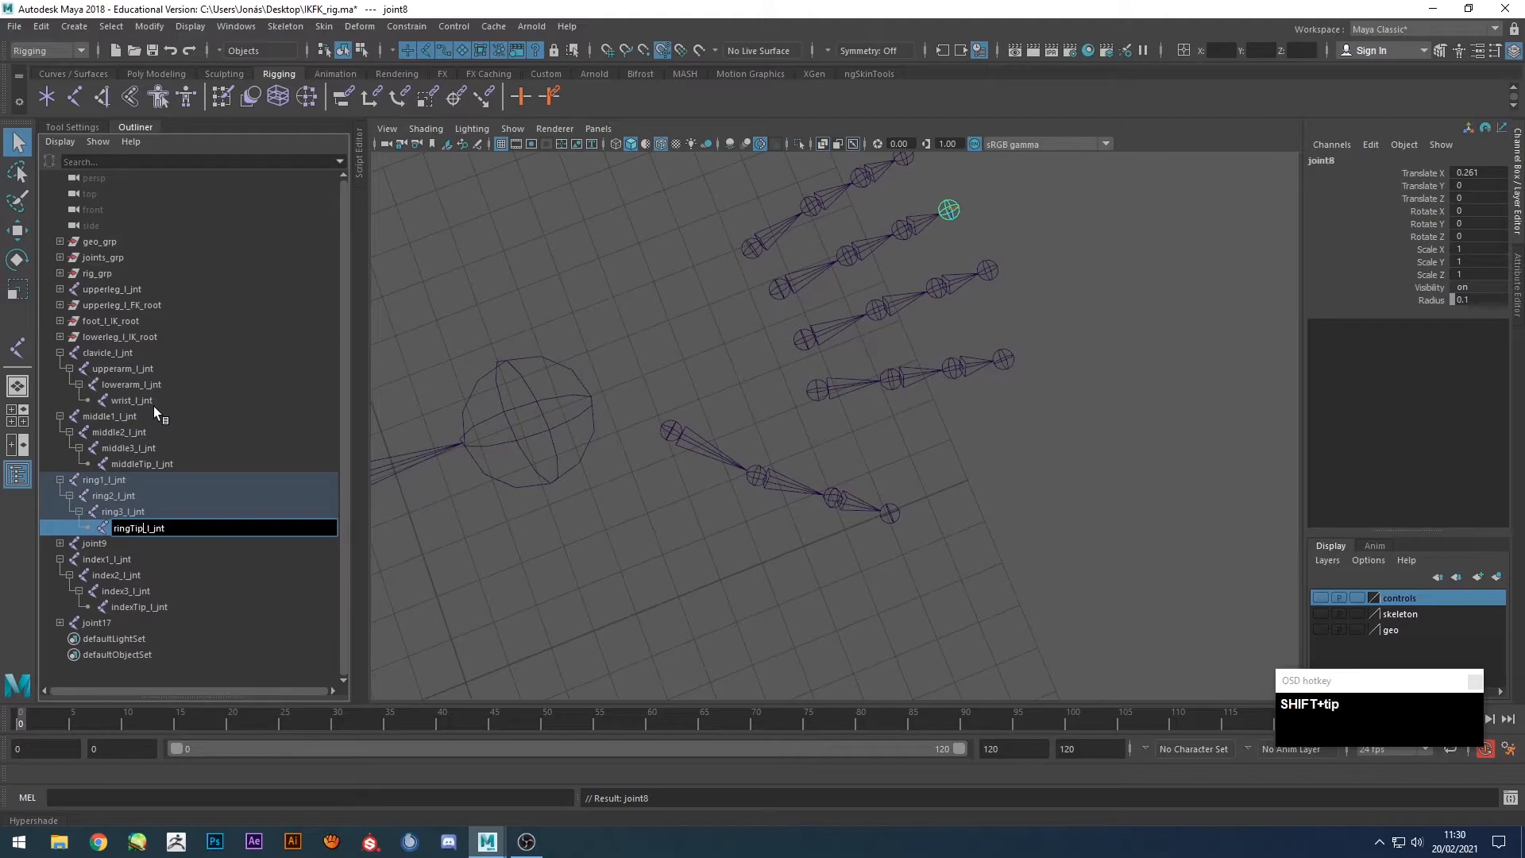
key("Return")
Expand the little finger's joint chain and rename its root joint as pinky1_l_jnt.
left_click(60, 543, "shift")
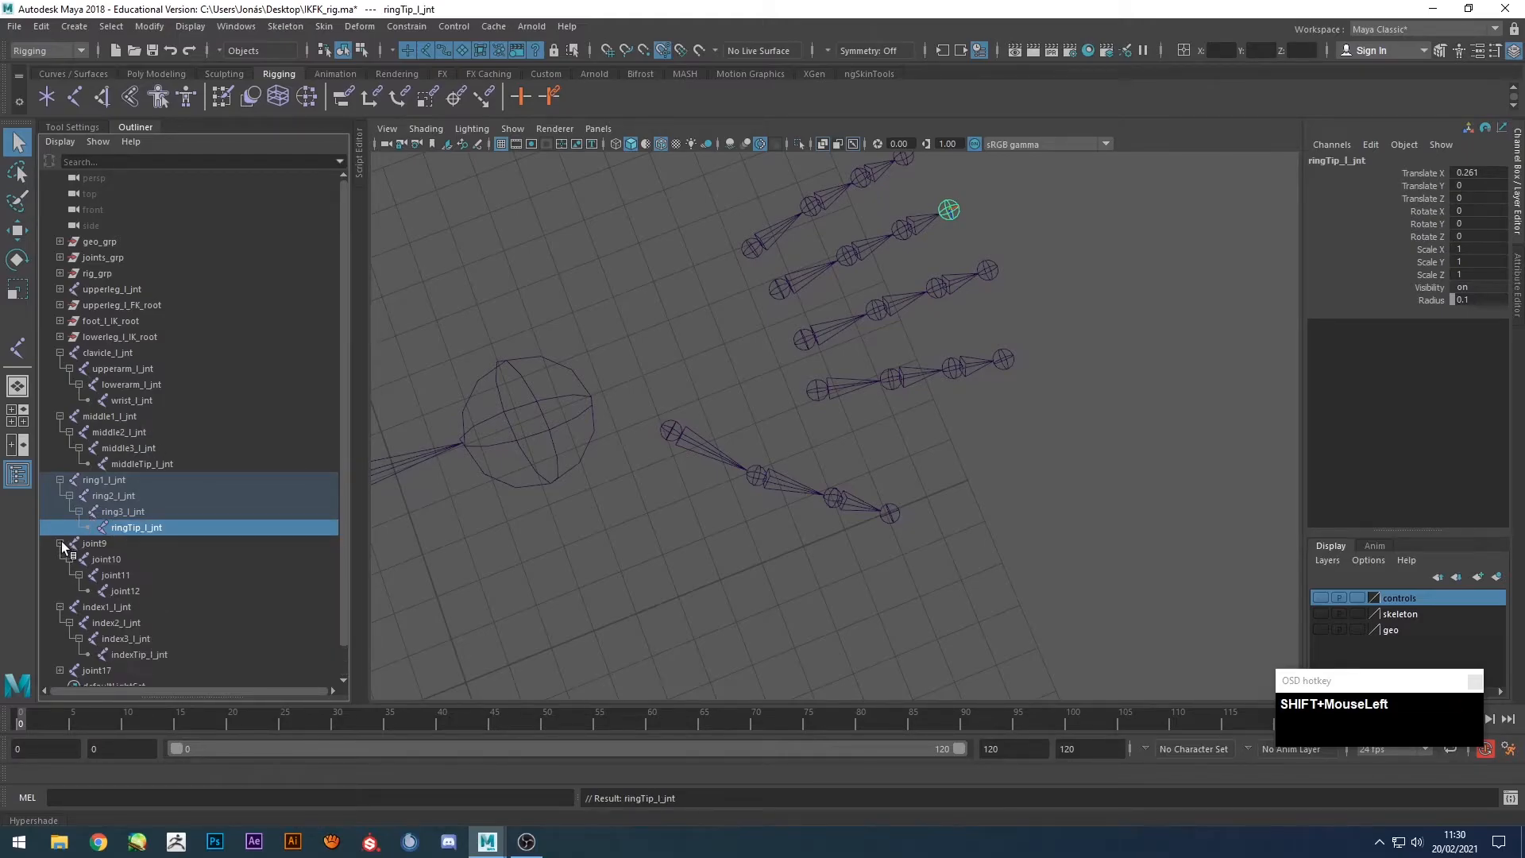
left_click(95, 546)
key("Return")
type("pinky1_l_i")
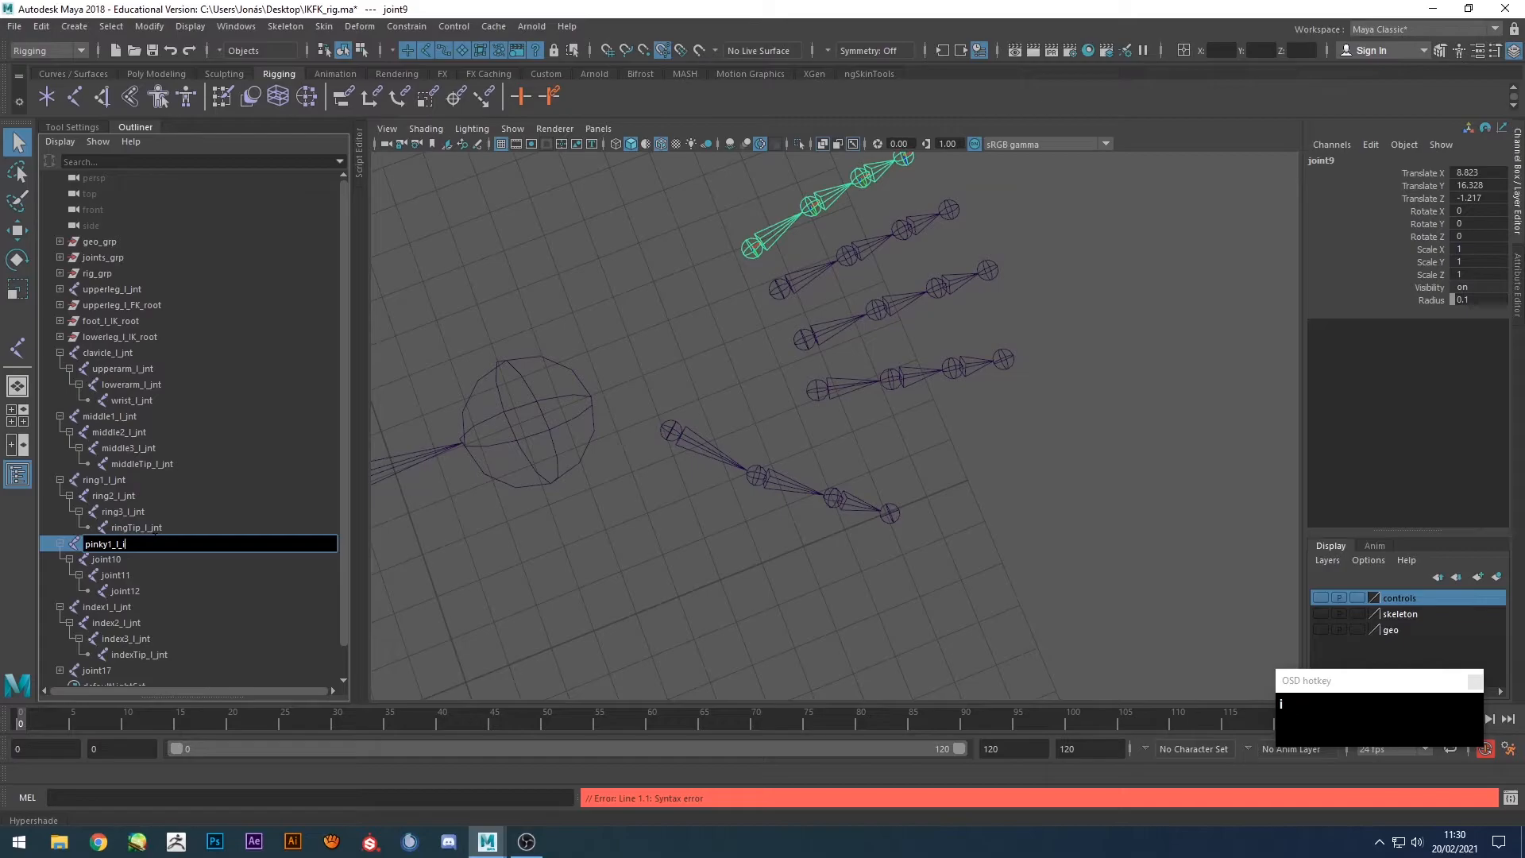
key("BackSpace")
type("jnt")
key("Return")
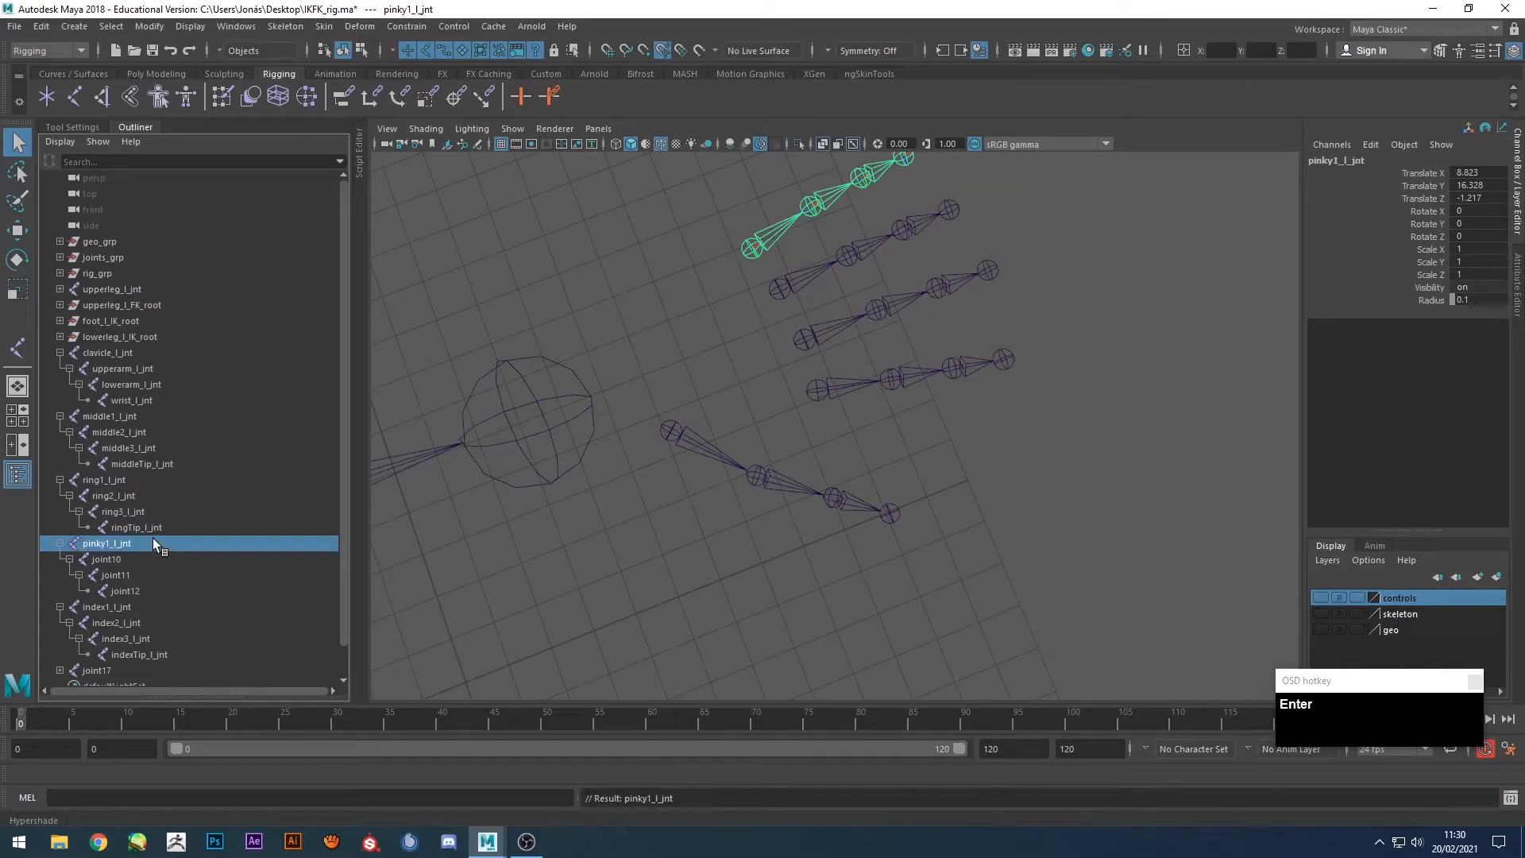
Rename the little finger's second joint as pinky2_l_jnt.
double_click(153, 538)
key("ctrl+c")
key("Return")
key("Down")
key("Return")
key("ctrl+v")
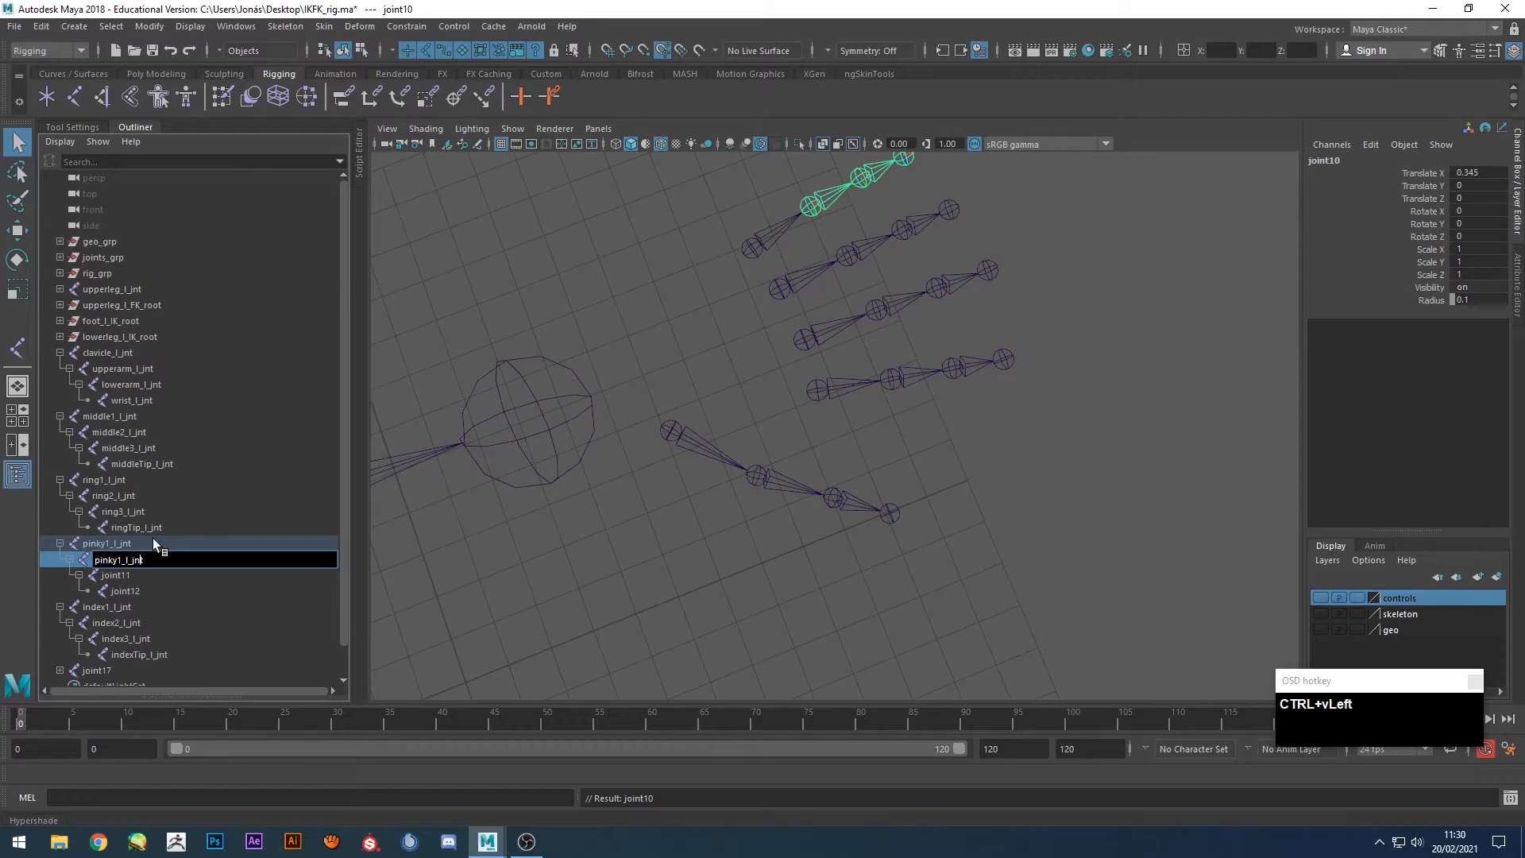
key("Left")
key("Left")
key("Left")
key("Left")
key("Left")
key("Left")
key("BackSpace")
type("2")
key("Return")
Rename the little finger's third joint as pinky3_l_jnt.
key("Down")
key("Return")
key("Left")
key("Left")
key("Left")
key("Left")
key("Left")
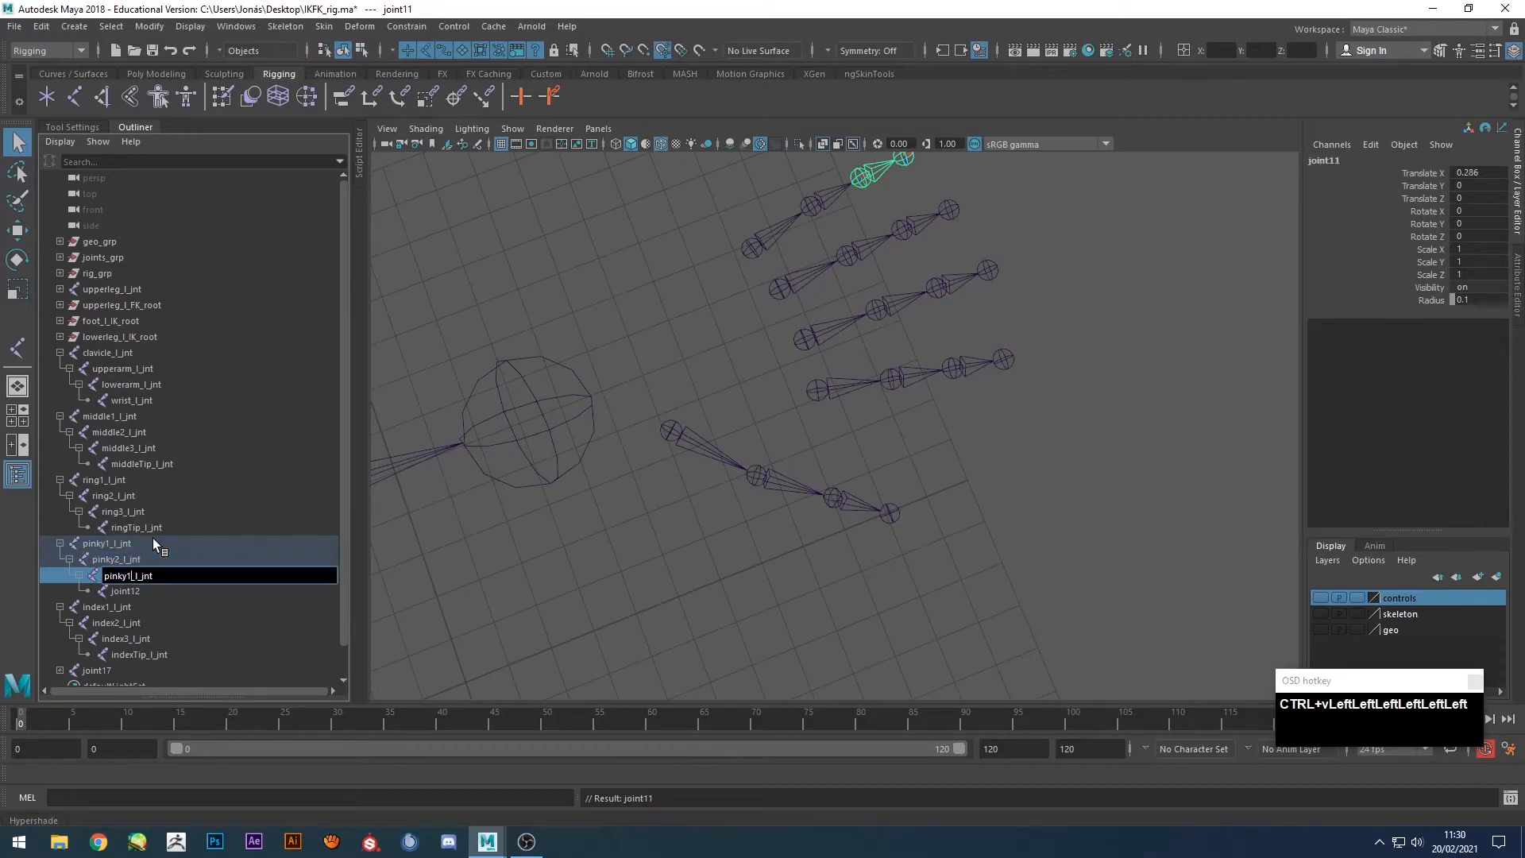
key("BackSpace")
type("3")
key("Return")
Rename the little finger's end joint as pinkyTip_l_jnt.
key("Down")
key("Return")
key("ctrl+v")
key("Left")
key("Left")
key("Left")
key("Left")
key("Left")
key("BackSpace")
type("Tip")
key("Return")
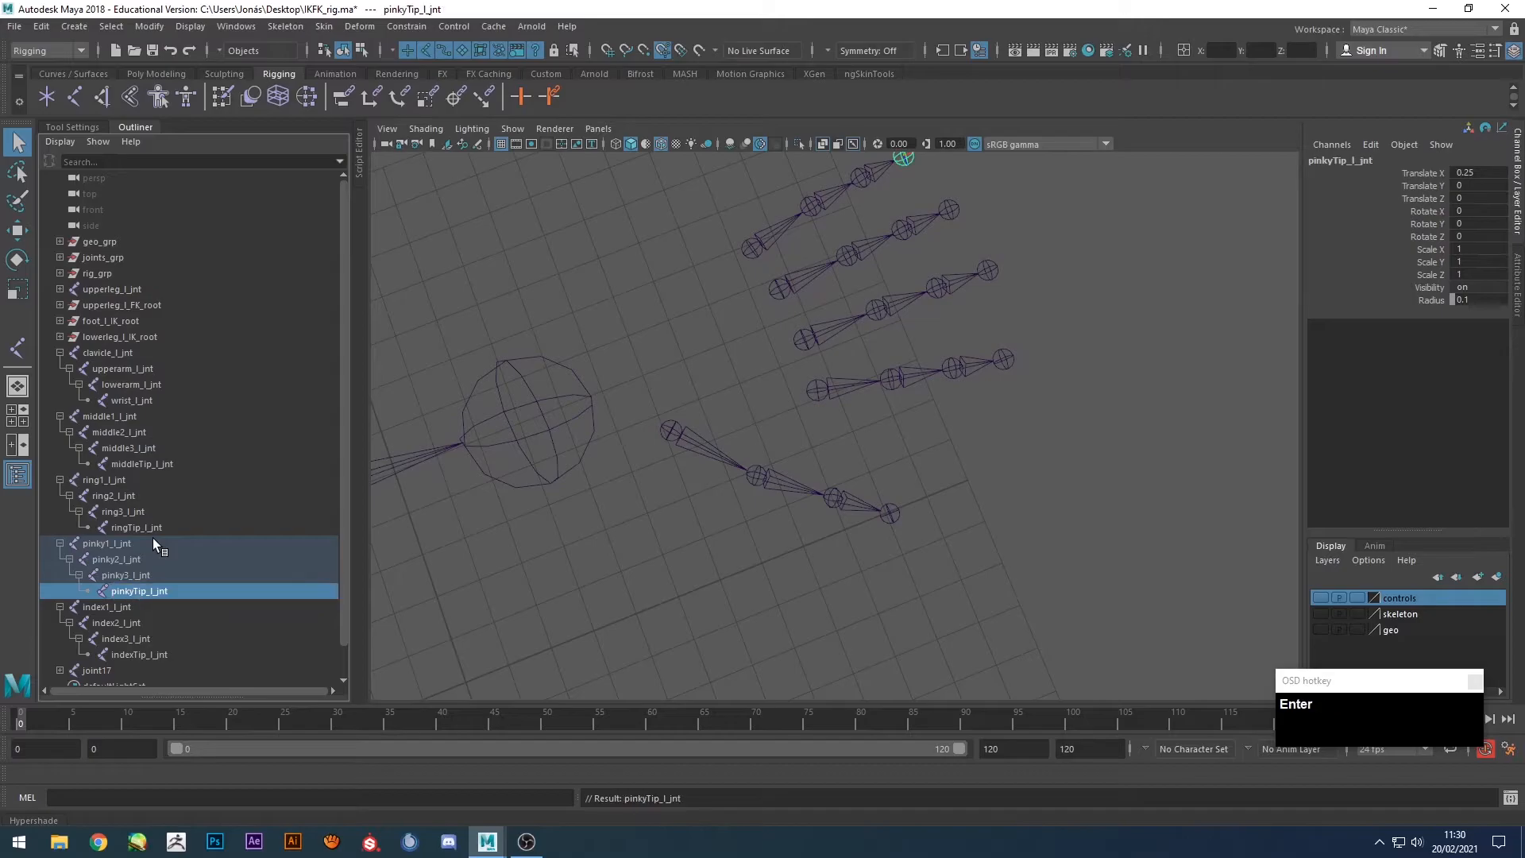
Expand the thumb's joint chain and rename its root joint as thumb1_l_jnt.
scroll(152, 536, "down", 1)
left_click(60, 639, "shift")
scroll(103, 603, "down", 1)
left_click(99, 591)
key("Return")
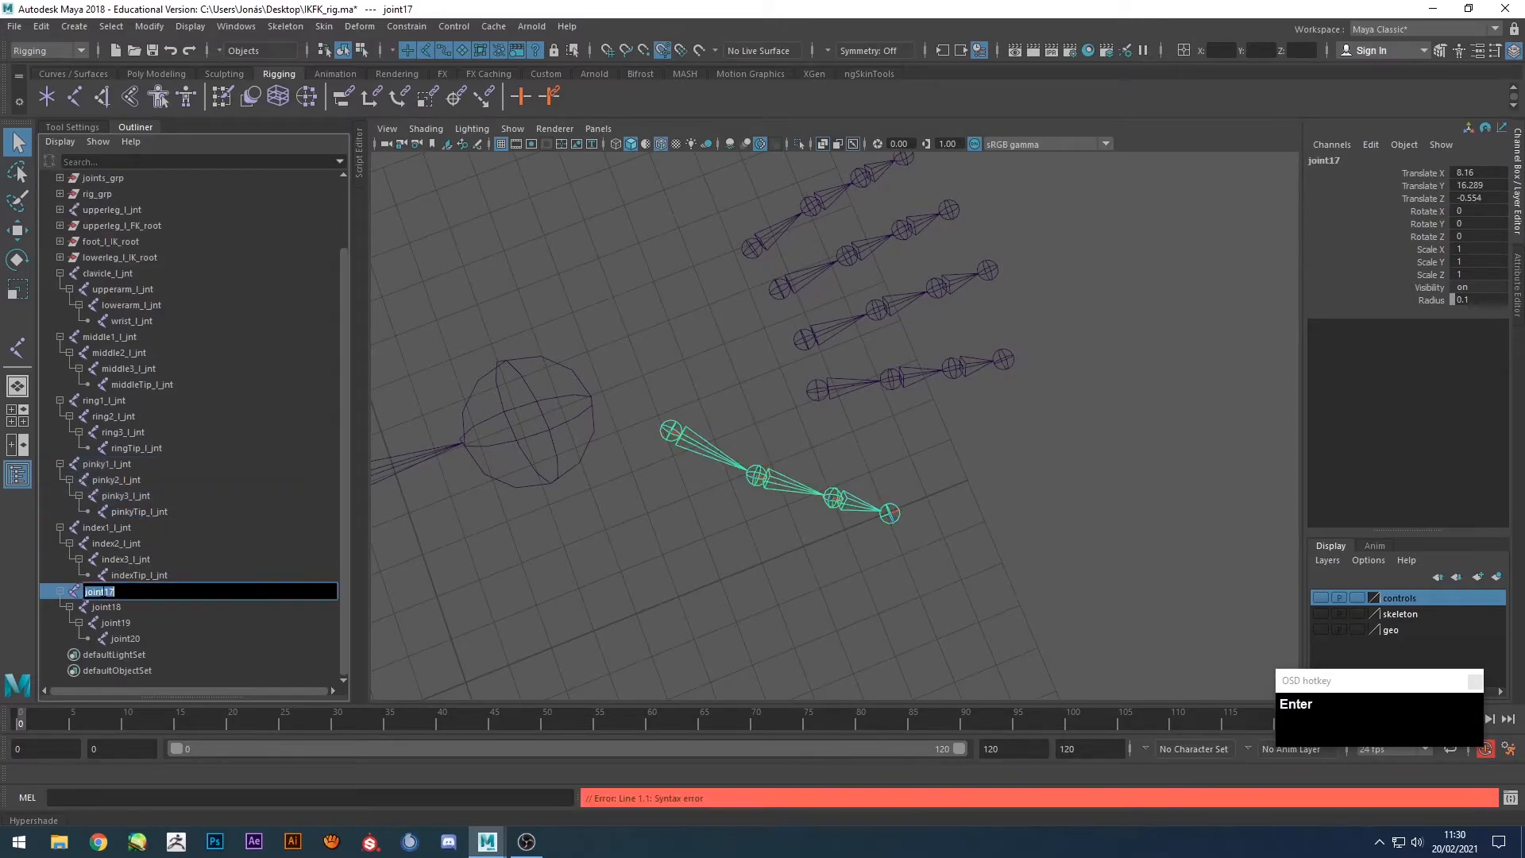
type("thumb1_l_jnt")
key("ctrl+shift+Left")
key("ctrl+shift+Left")
key("ctrl+shift+Left")
key("Return")
Rename the thumb's second joint as thumb2_l_jnt.
double_click(105, 606)
key("ctrl+v")
key("ctrl+Right")
key("Left")
key("BackSpace")
type("2")
key("Return")
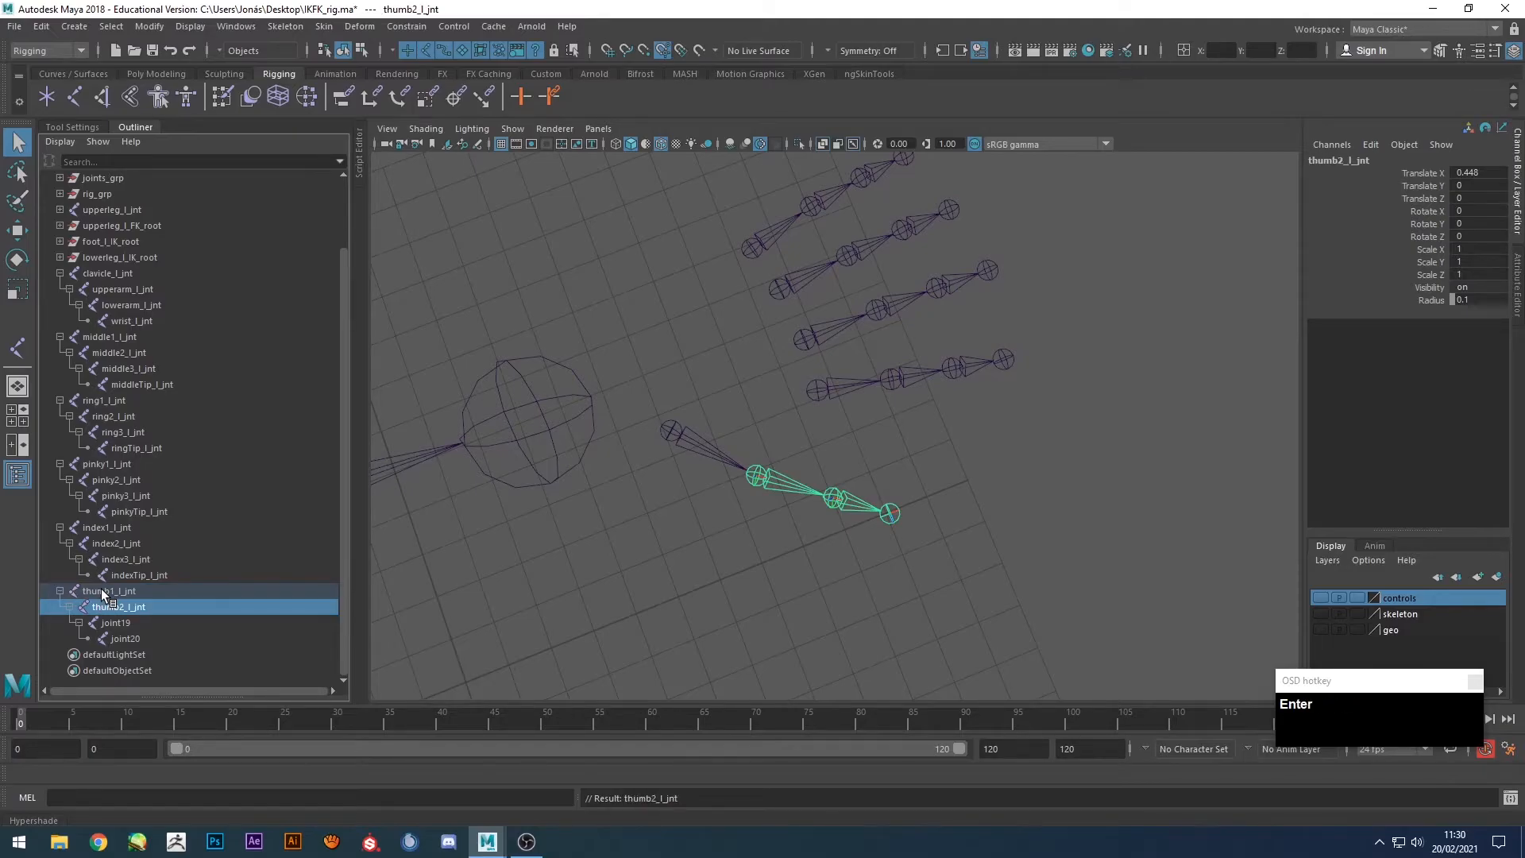
Rename the thumb's third joint as thumb3_l_jnt.
key("ctrl+v")
key("BackSpace")
type("3")
key("Return")
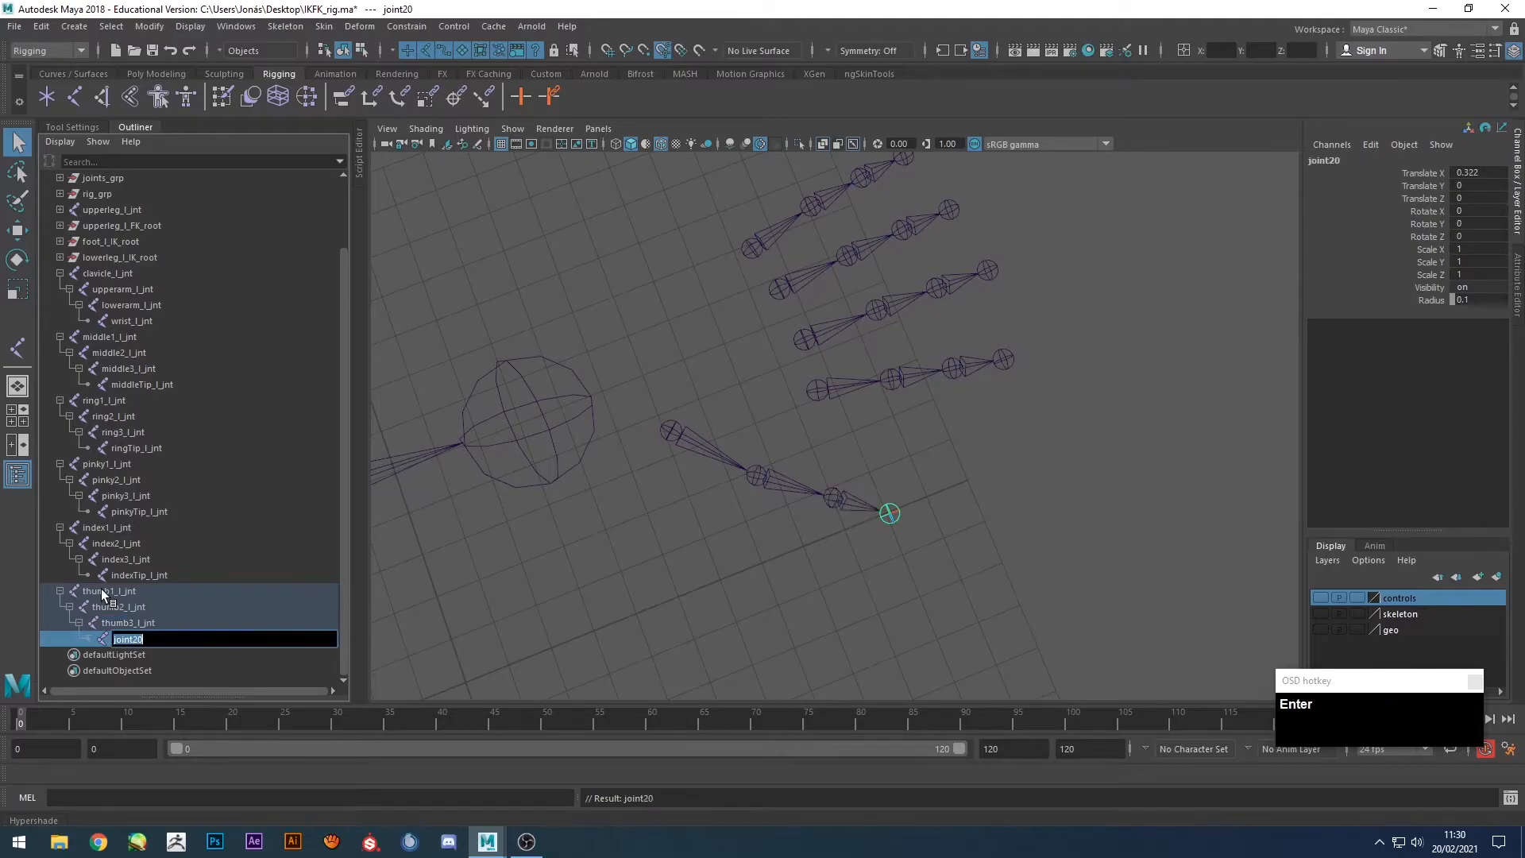
Rename the thumb's end joint as thumbTip_l_jnt.
key("ctrl+v")
key("Left")
key("Left")
key("Left")
key("Left")
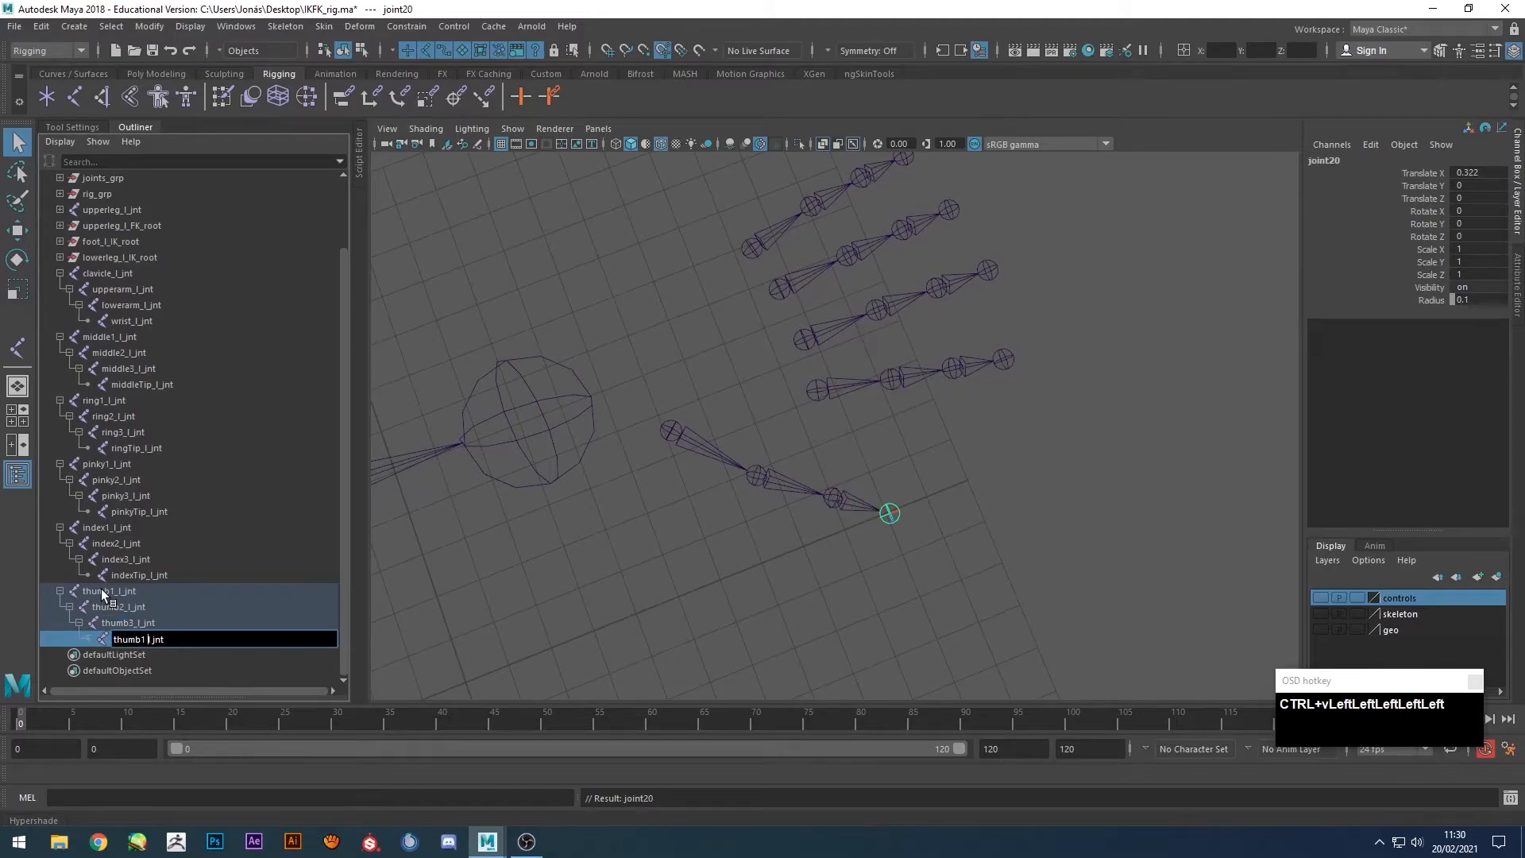
key("BackSpace")
type("Tip")
key("Return")
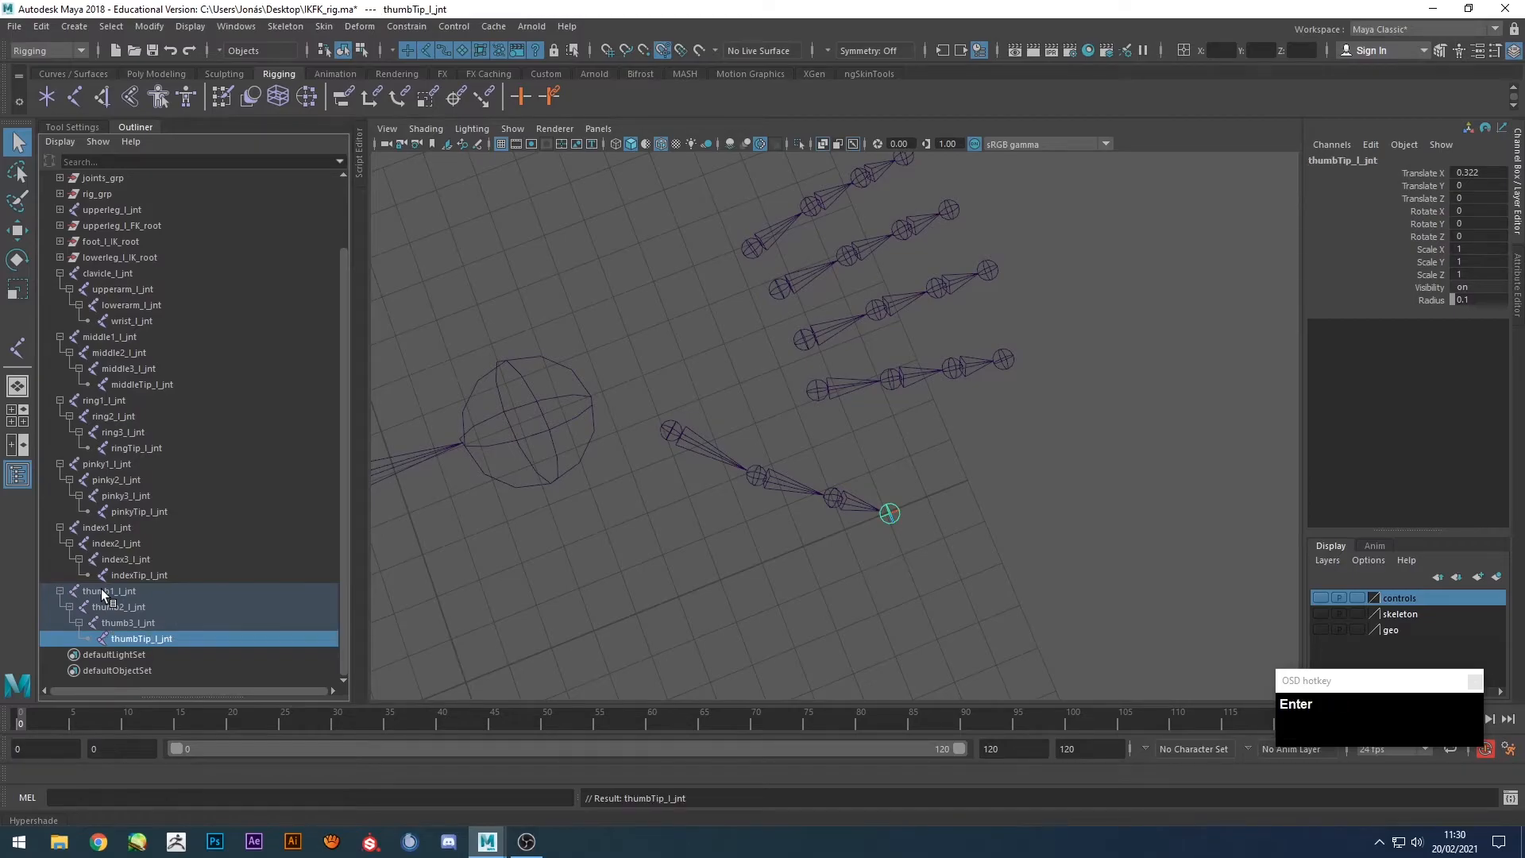
Examine the move axes on the root joints of the index, middle, ring and little fingers.
left_click(760, 527)
mouse_move(786, 522)
left_mouse_down("alt")
mouse_move(691, 476)
mouse_move(786, 496)
left_mouse_up("alt")
left_click_drag(906, 469, 888, 513, "alt")
key("w")
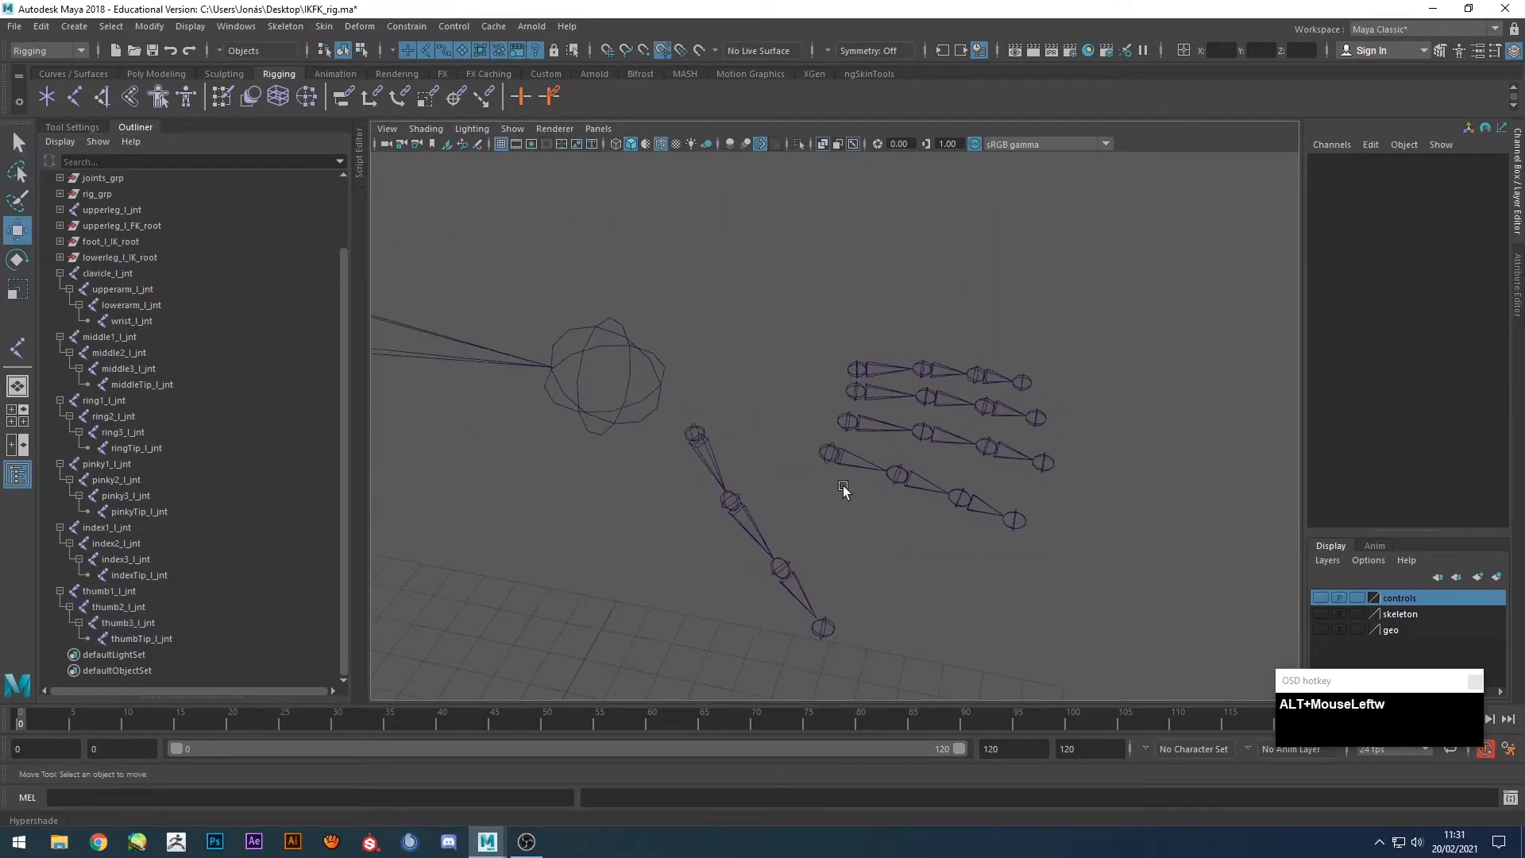
left_click(828, 453)
left_click(861, 419)
left_click(859, 387)
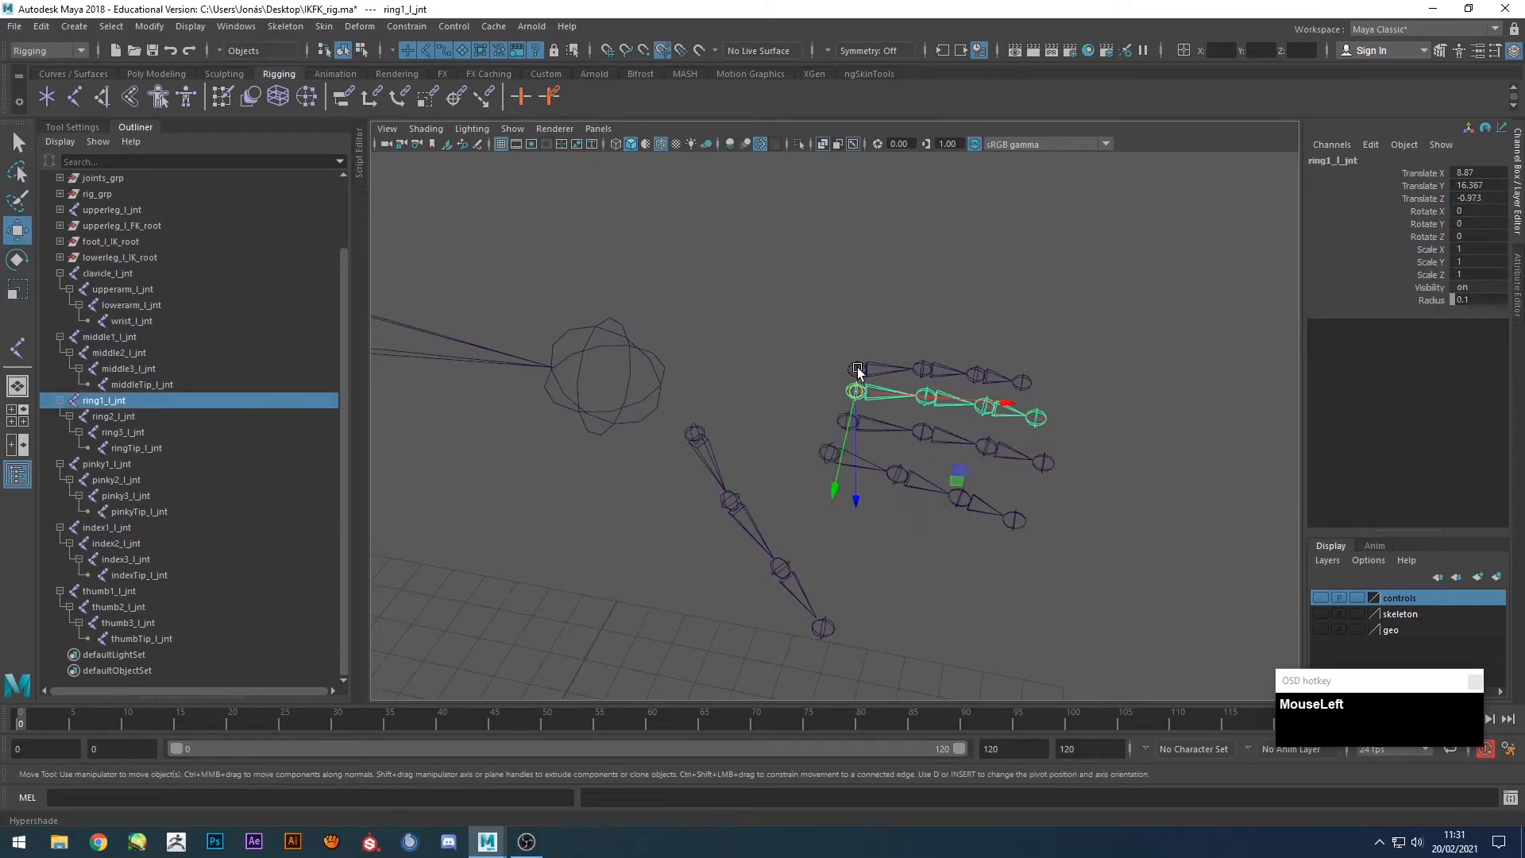
left_click(856, 370)
Select the root joints of the thumb and all four fingers and show their local axes from the Orient Joint options.
key("q")
left_click(697, 432)
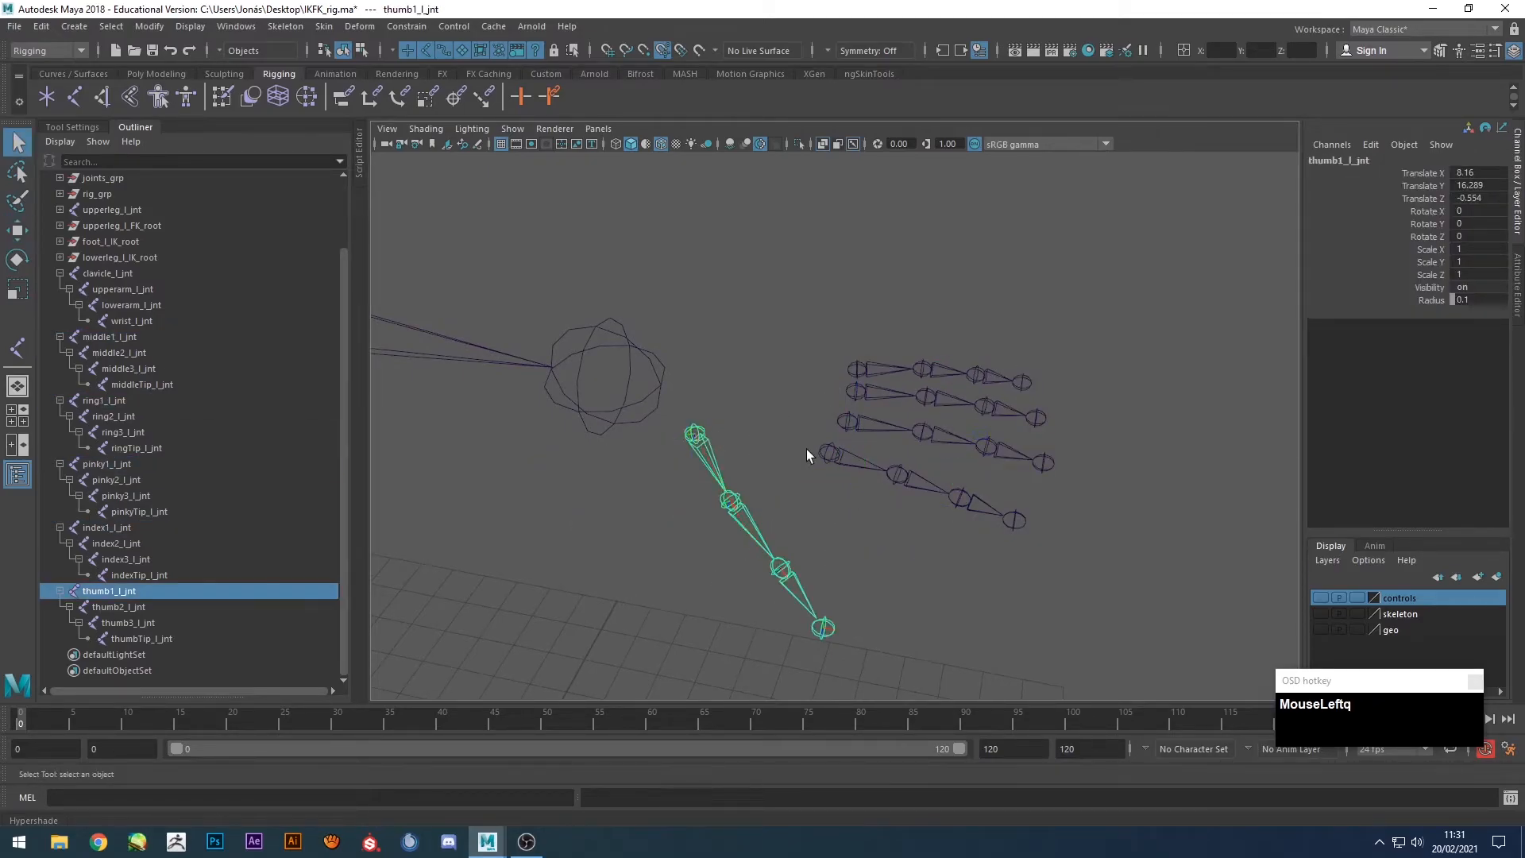
left_click(828, 452, "shift")
left_click(853, 419, "shift")
left_click(856, 391, "shift")
left_click(856, 370, "shift")
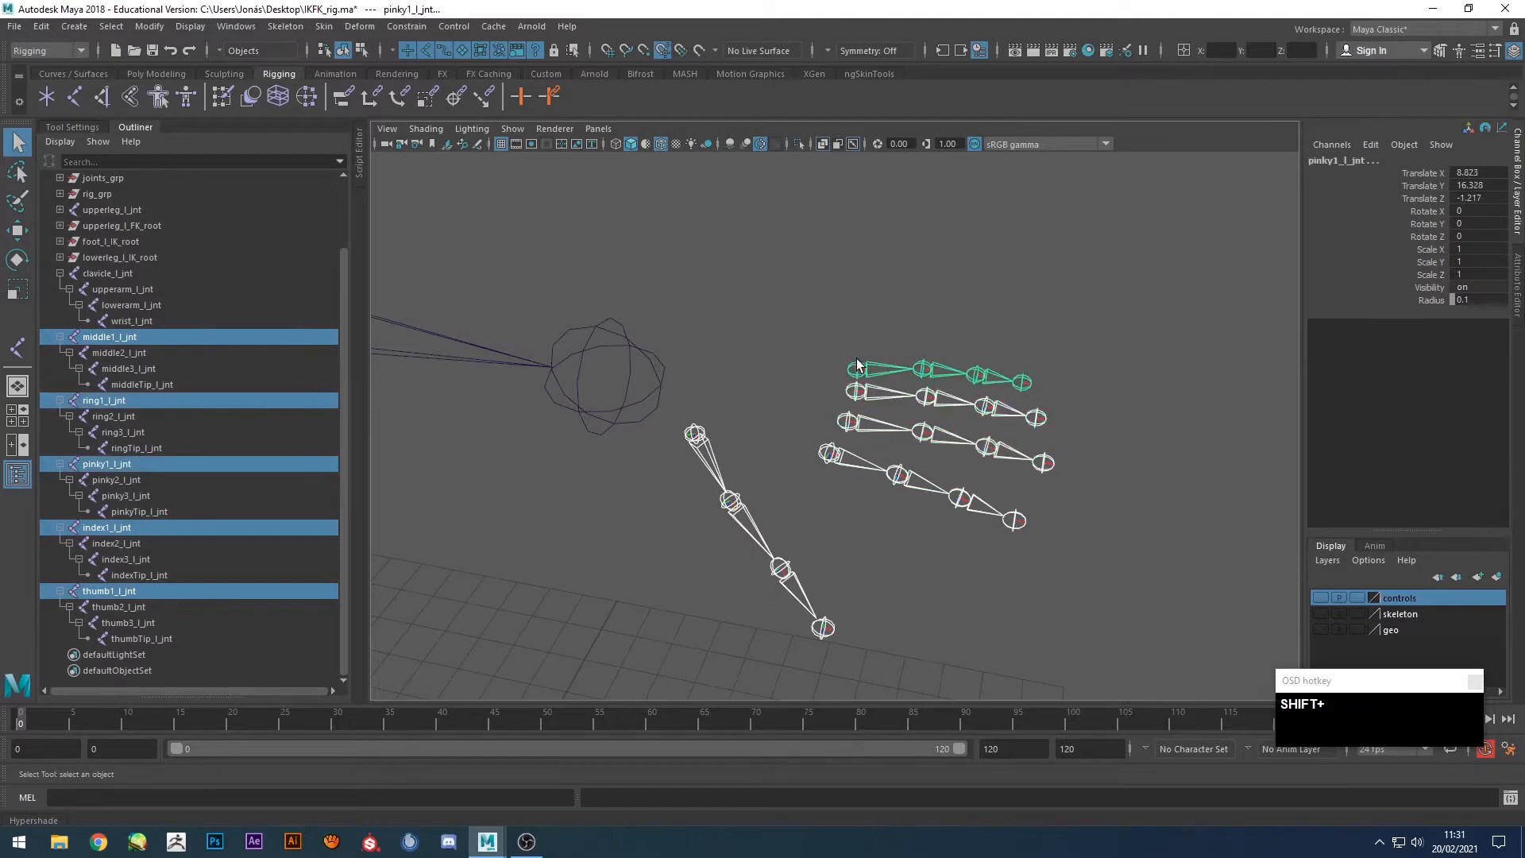
left_click(283, 28)
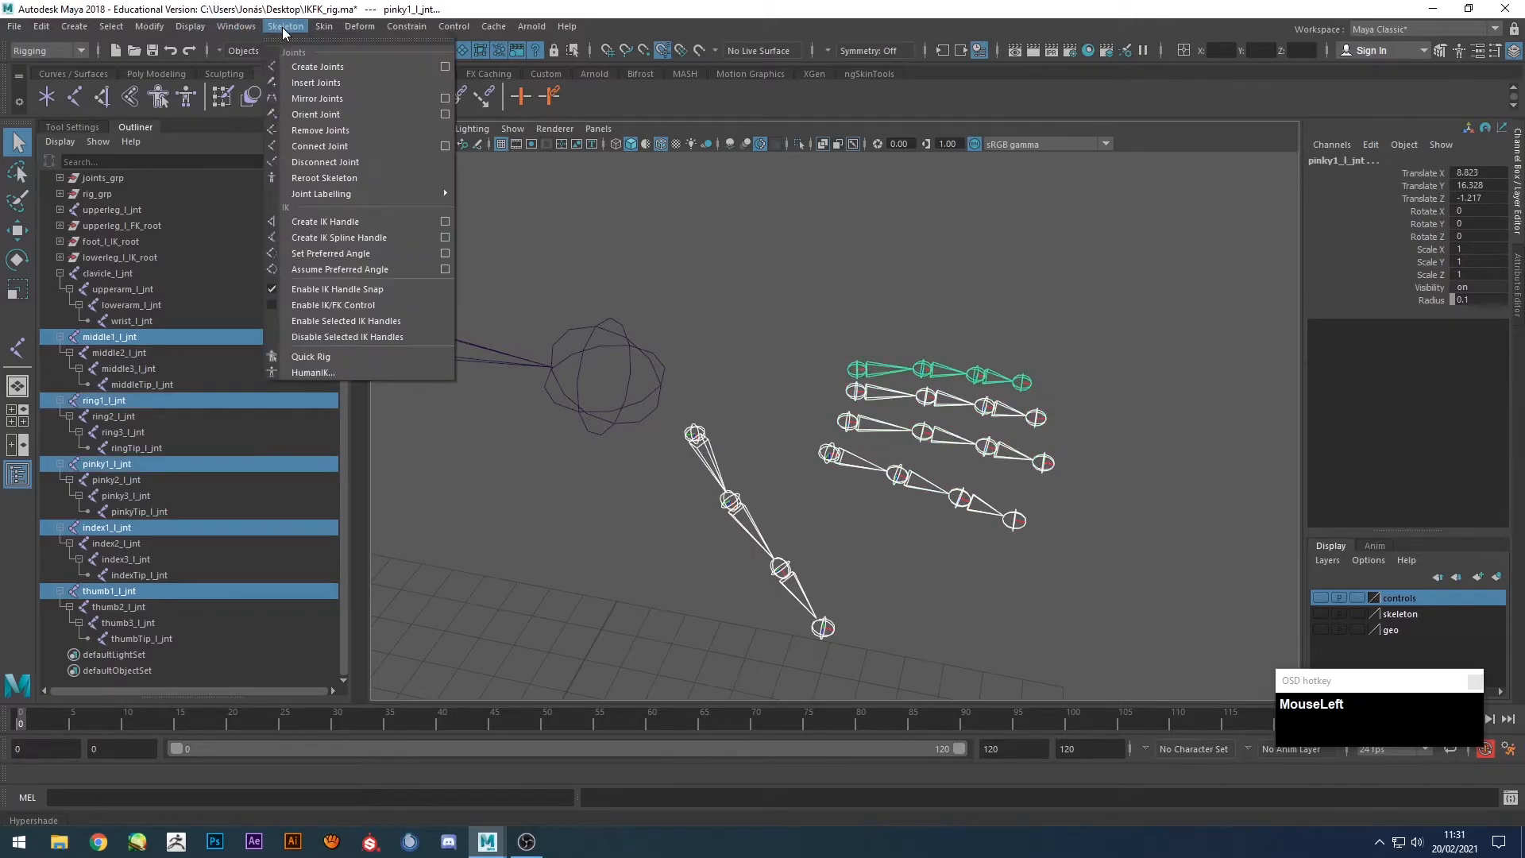
left_click(445, 114)
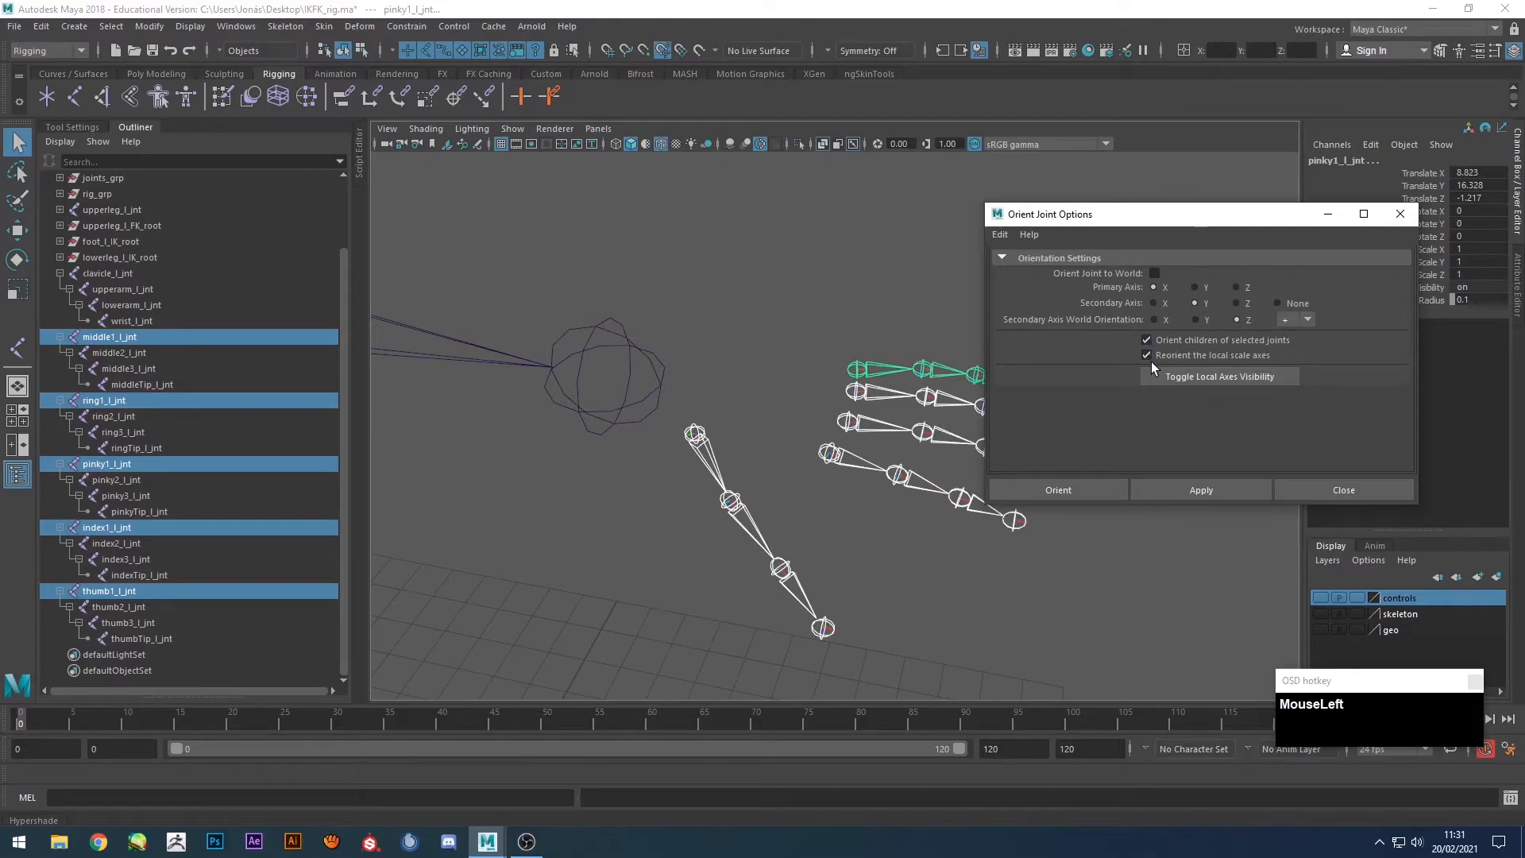
left_click(1199, 376)
left_click_drag(937, 389, 788, 362, "alt")
middle_click_drag(789, 362, 772, 357, "alt")
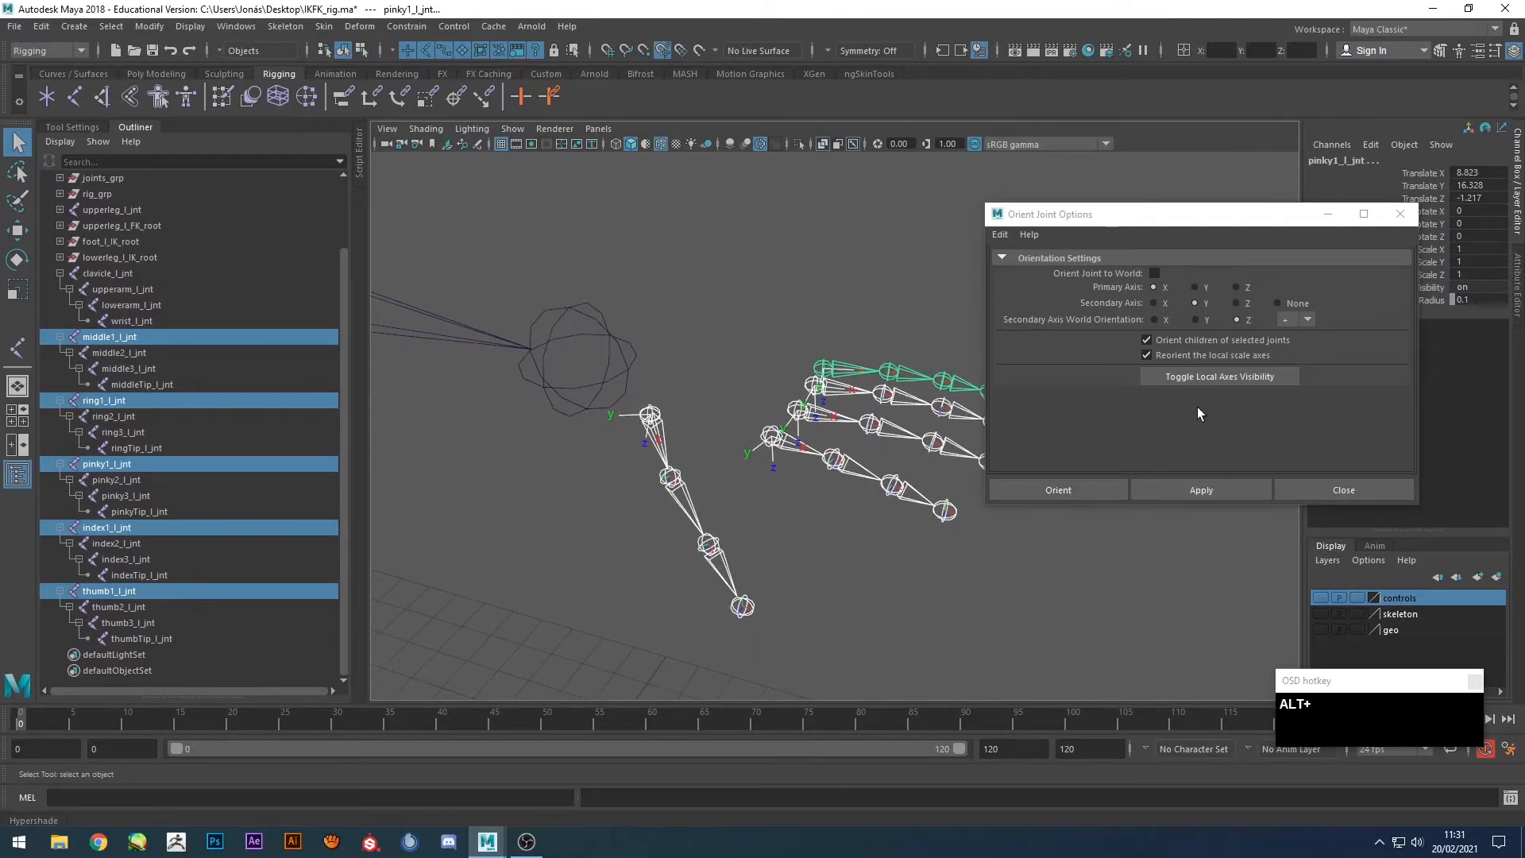
Orient the five selected joint chains including children, with primary axis X, secondary axis Y and secondary world orientation +Z.
left_click(1202, 489)
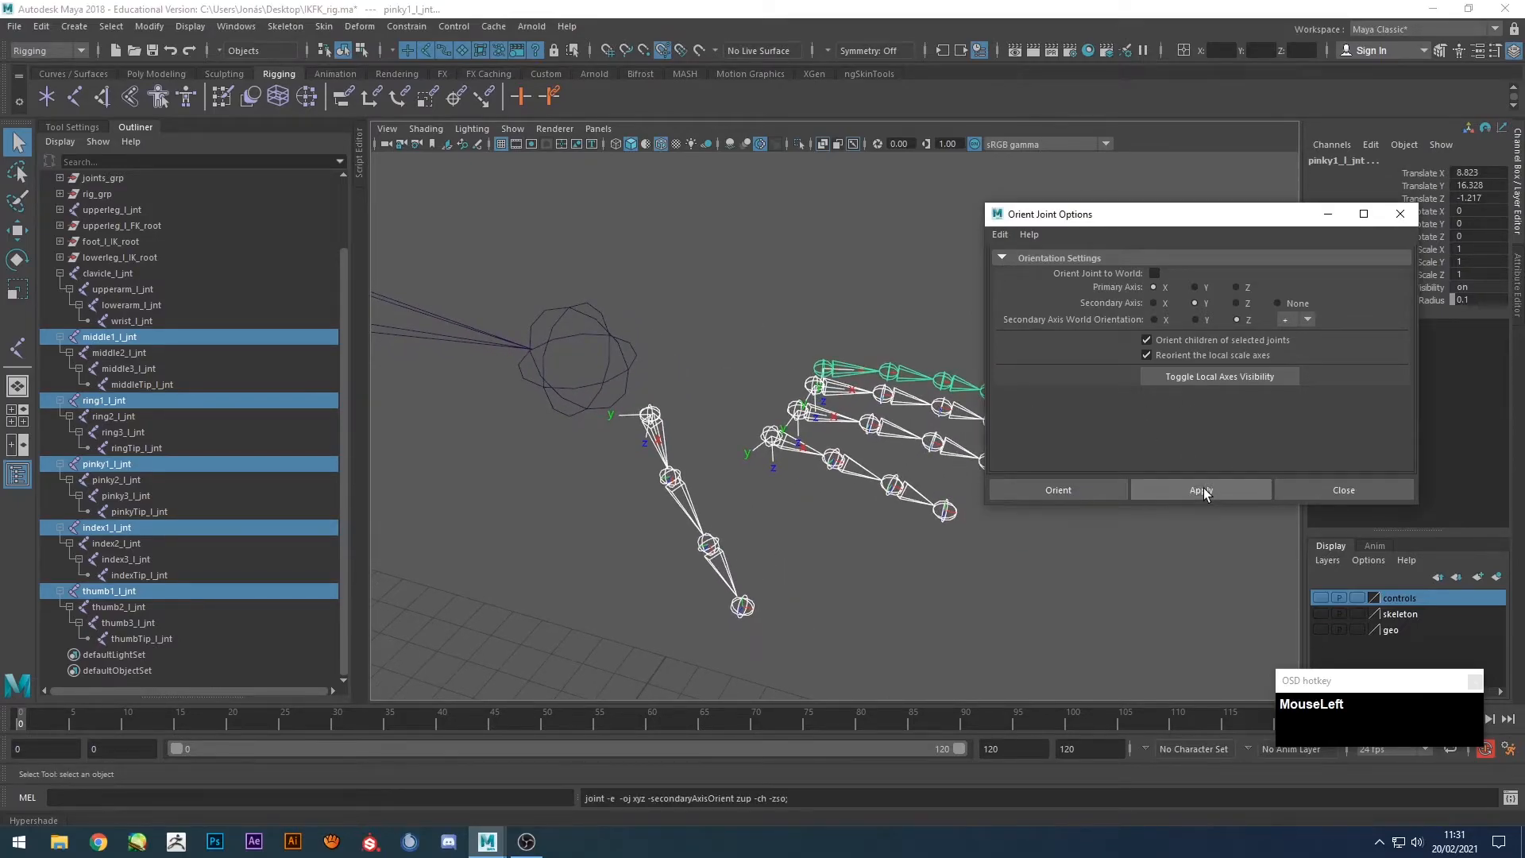
left_click(1094, 491)
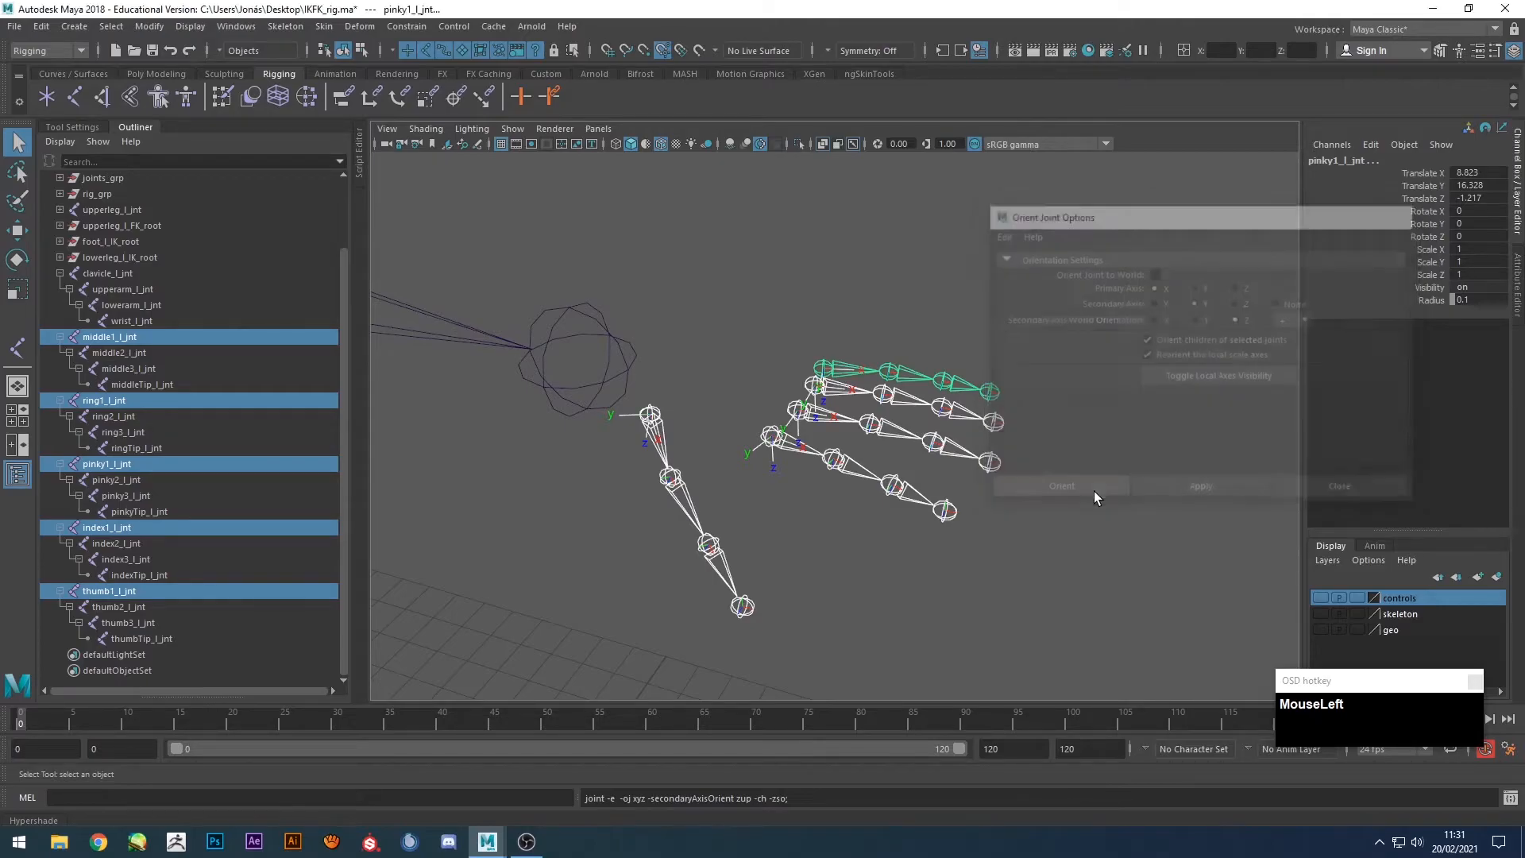
left_click_drag(799, 497, 826, 507, "alt")
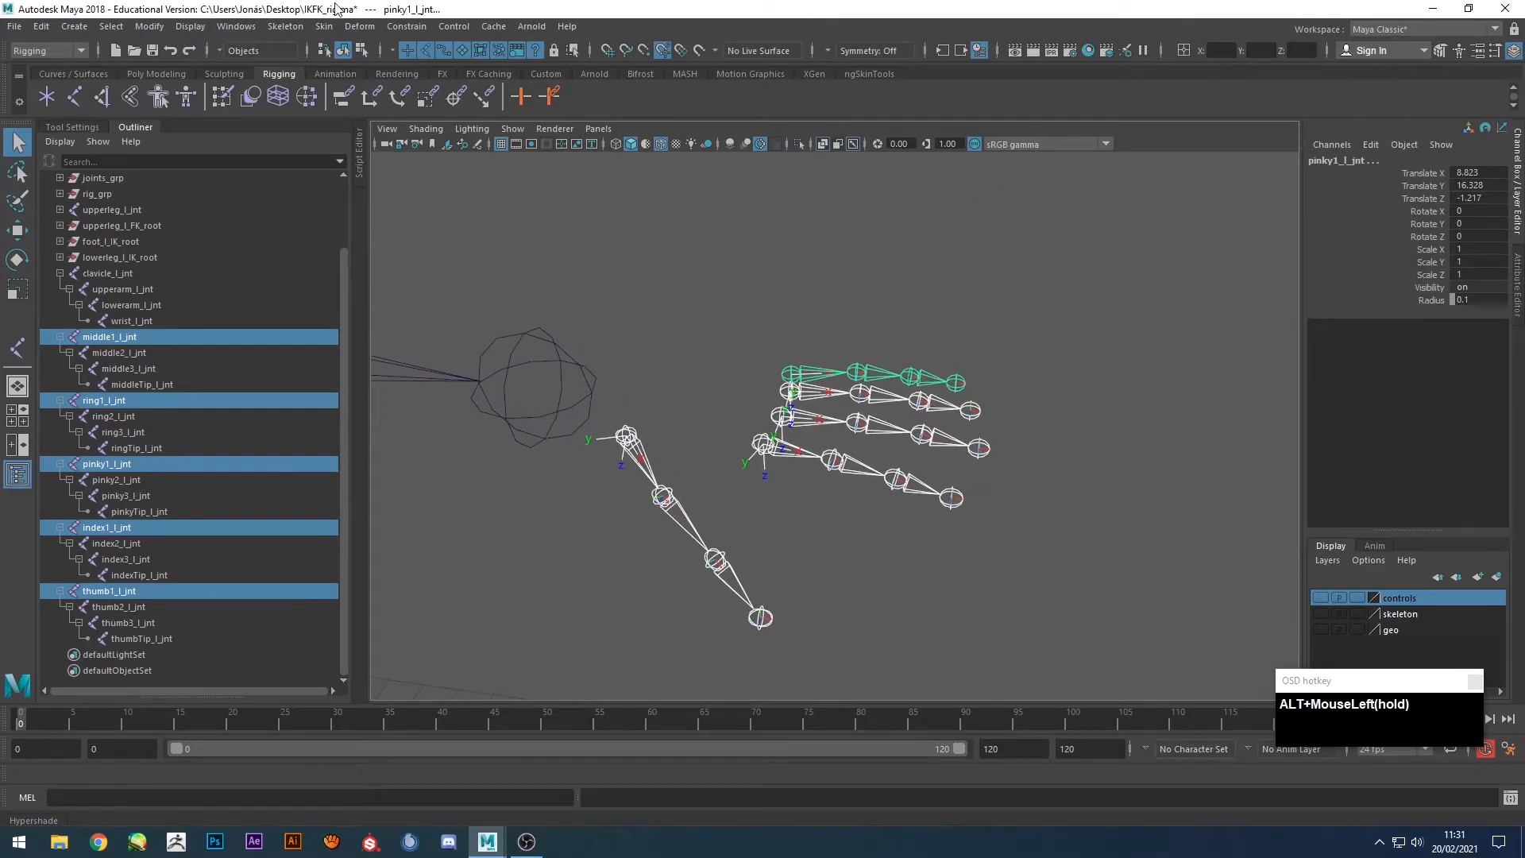
Hide the local rotation axes of the five finger root joints and clear the selection.
left_click(190, 26)
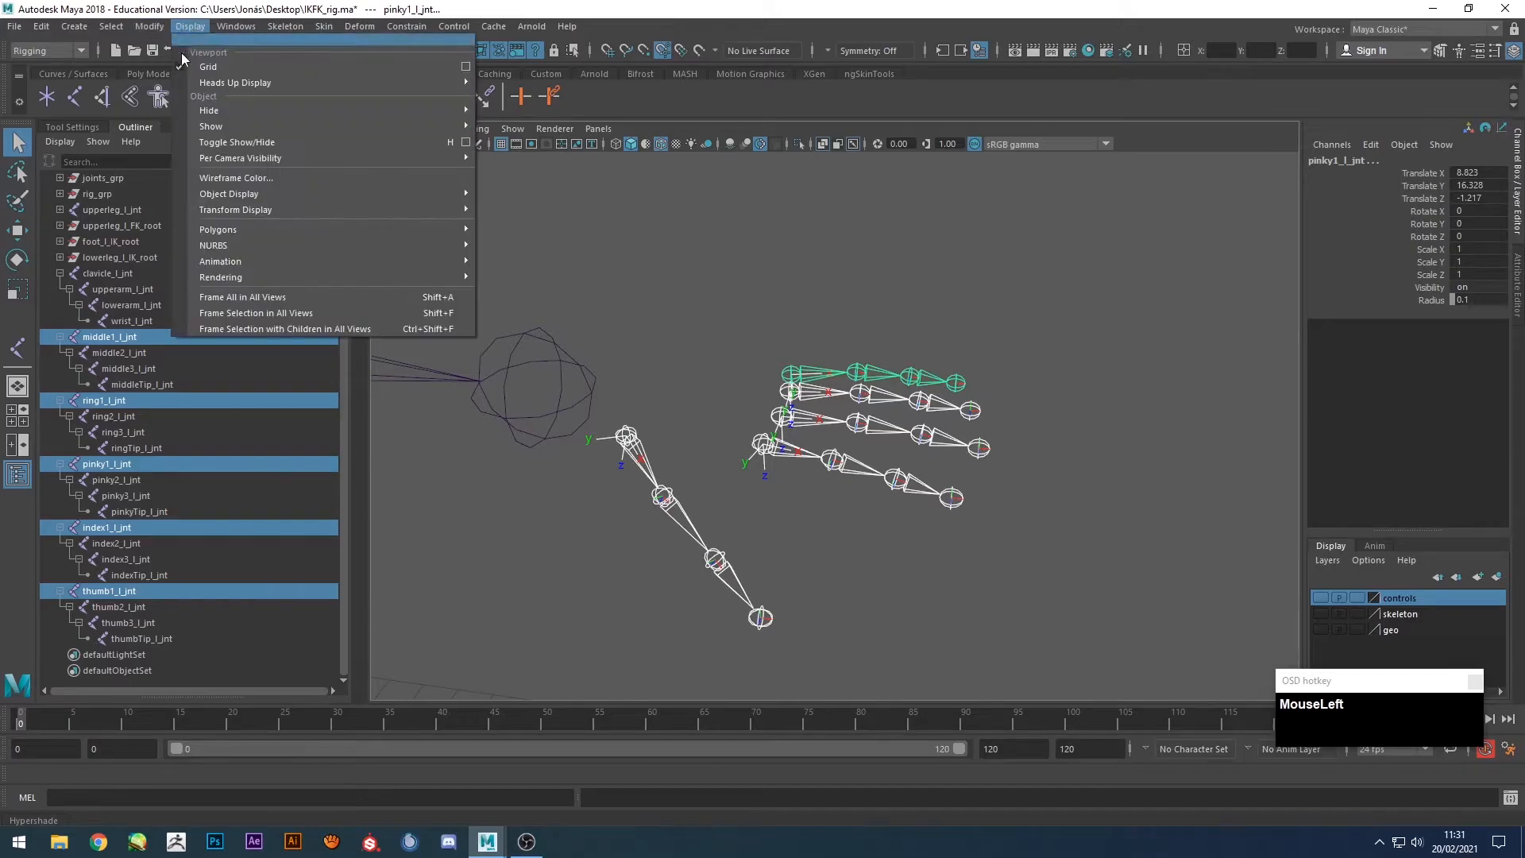
mouse_move(278, 211)
left_click(518, 223)
left_click(693, 247)
left_click_drag(927, 361, 870, 373, "alt")
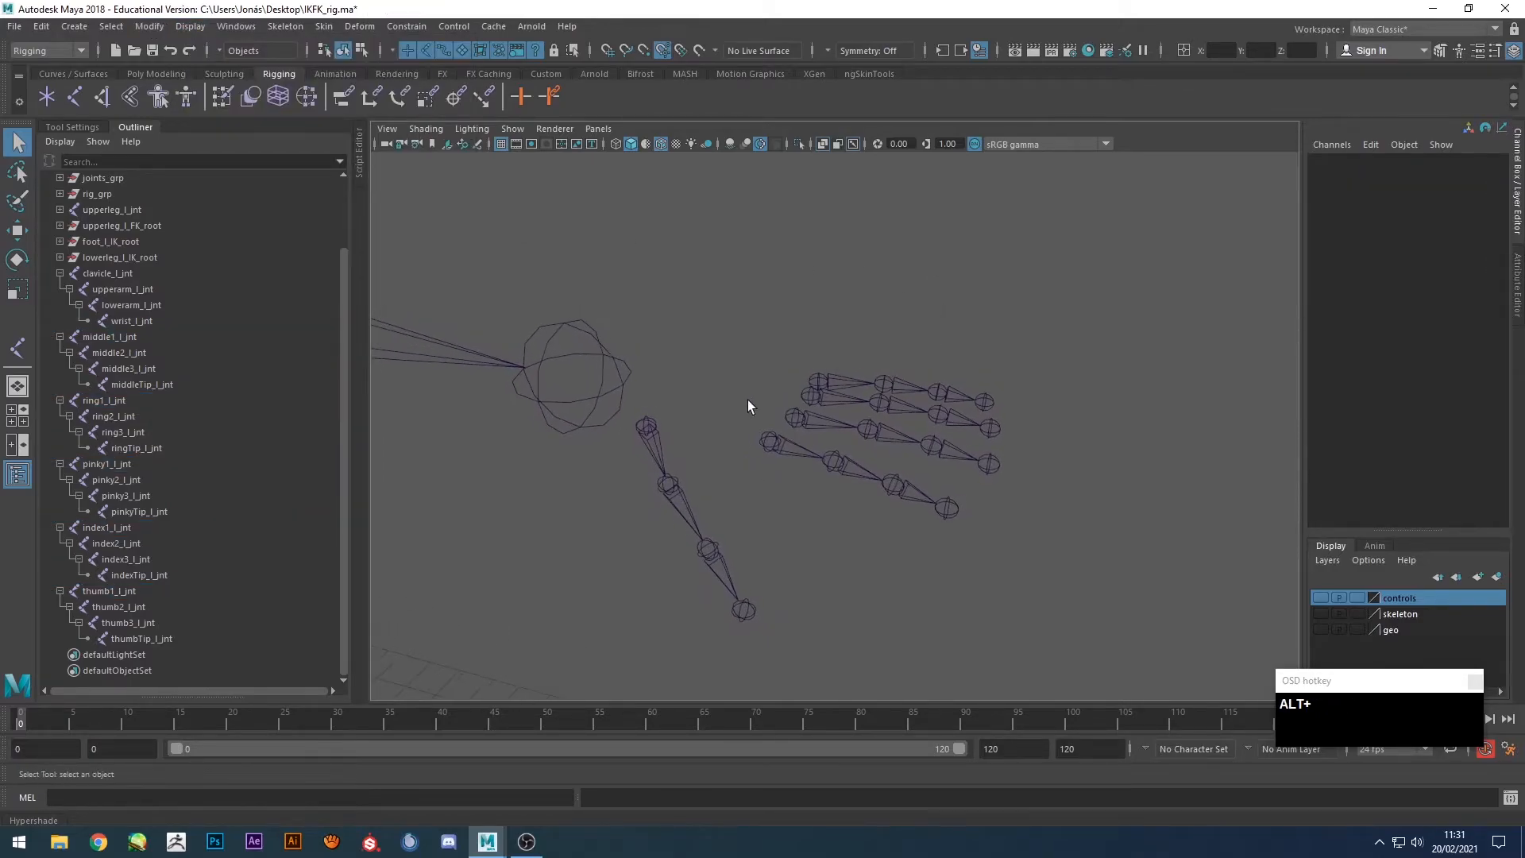
Show the geo layer and check the thumb root joint's move axes against the hand mesh.
left_click(1319, 630)
left_click_drag(797, 579, 774, 565, "alt")
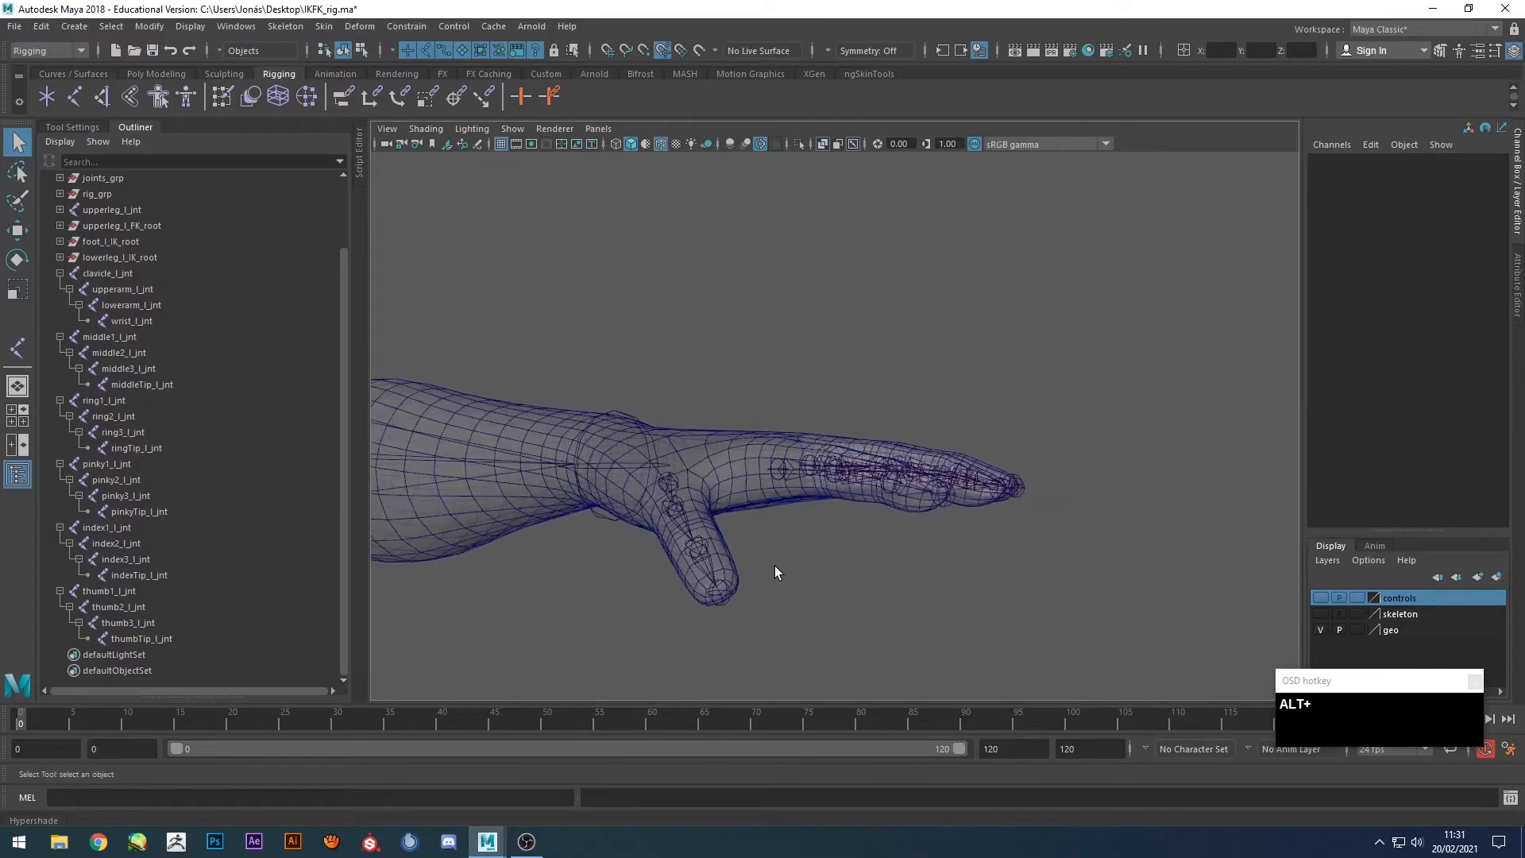
key("w")
left_click(673, 506)
scroll(674, 508, "up", 2)
middle_click_drag(675, 534, 728, 531, "alt")
left_click_drag(727, 530, 1193, 604, "alt")
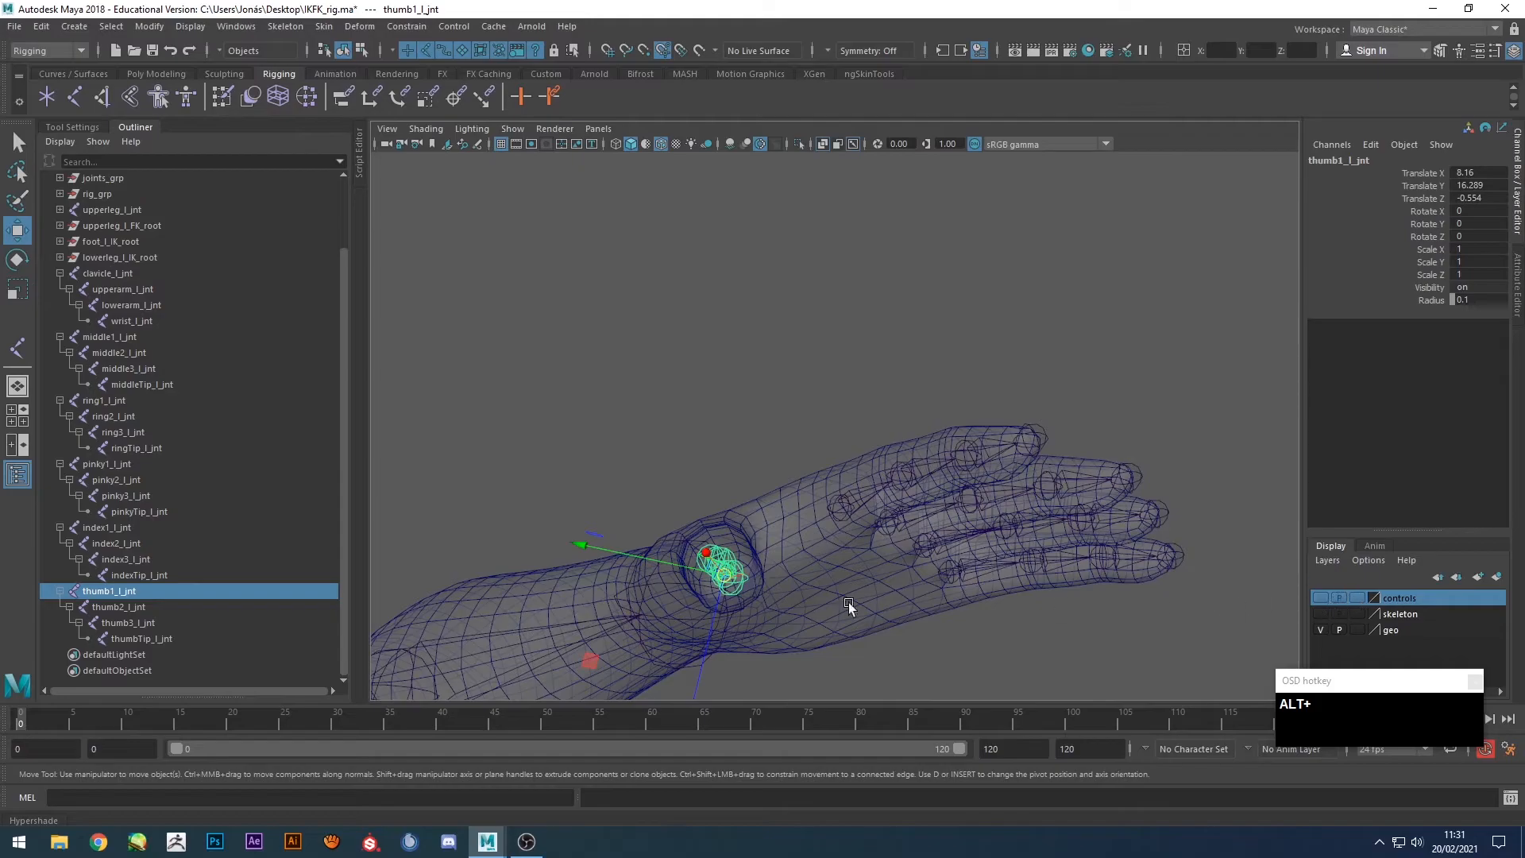
mouse_move(764, 586)
left_mouse_down("alt")
mouse_move(783, 583)
mouse_move(747, 594)
left_mouse_up("alt")
key("alt+h")
left_click(478, 145)
left_click_drag(731, 591, 660, 422)
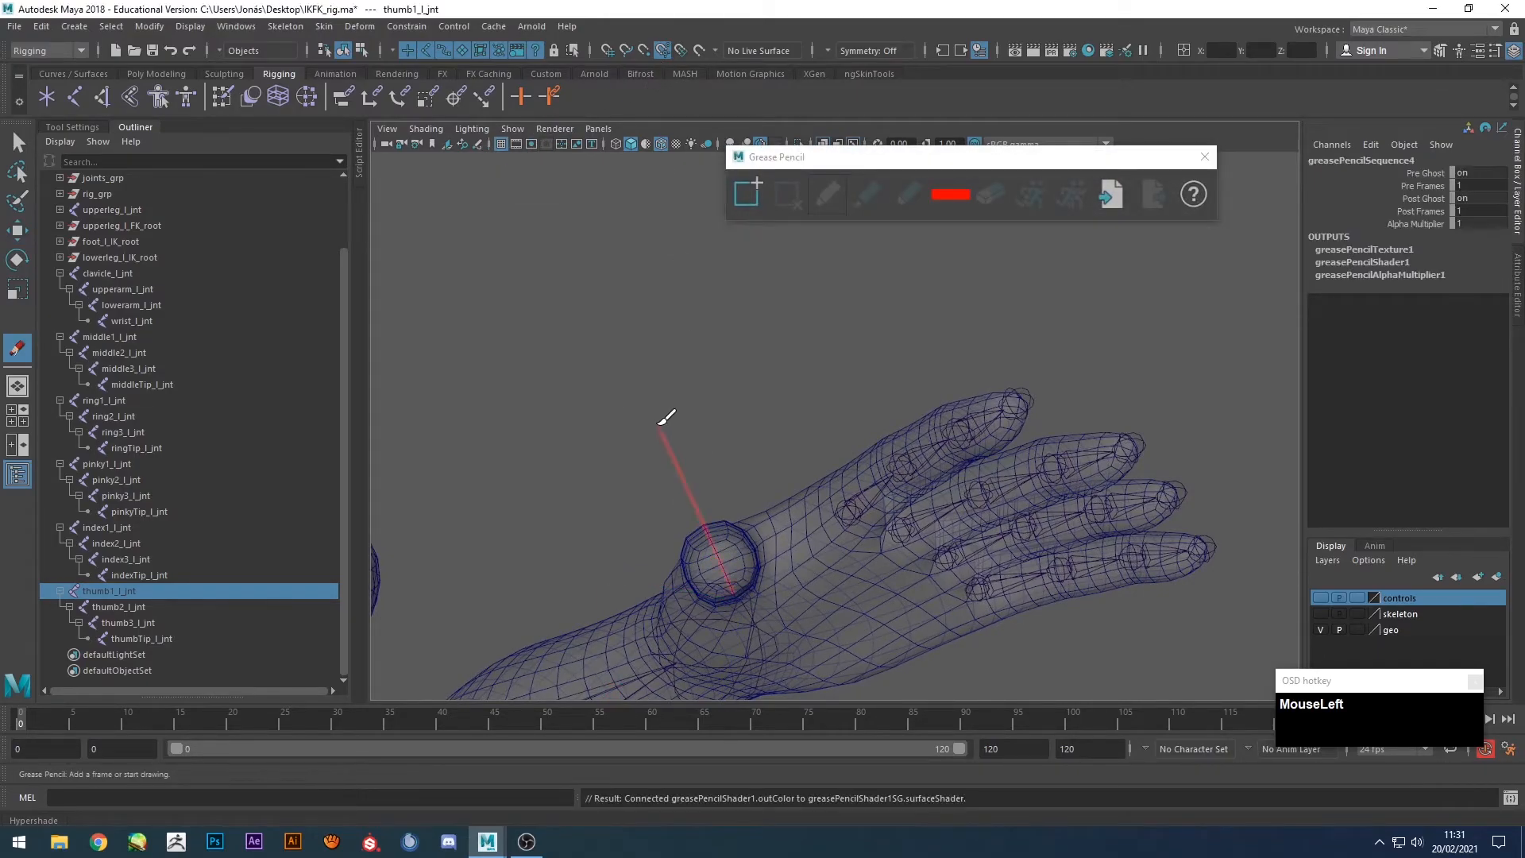
key("ctrl+z")
key("ctrl+z")
key("ctrl+z")
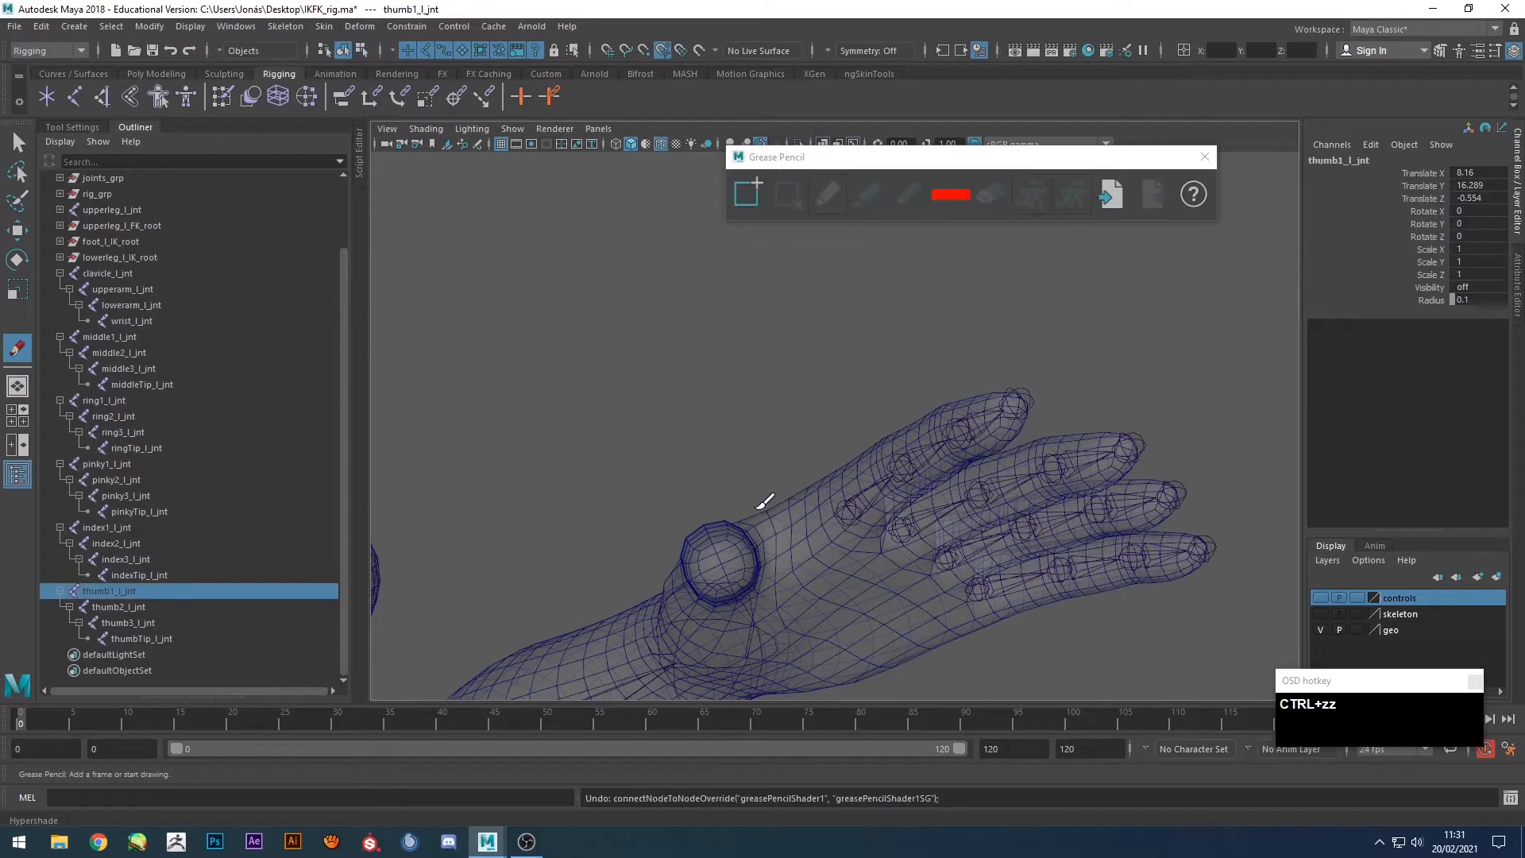
key("ctrl+z")
key("w")
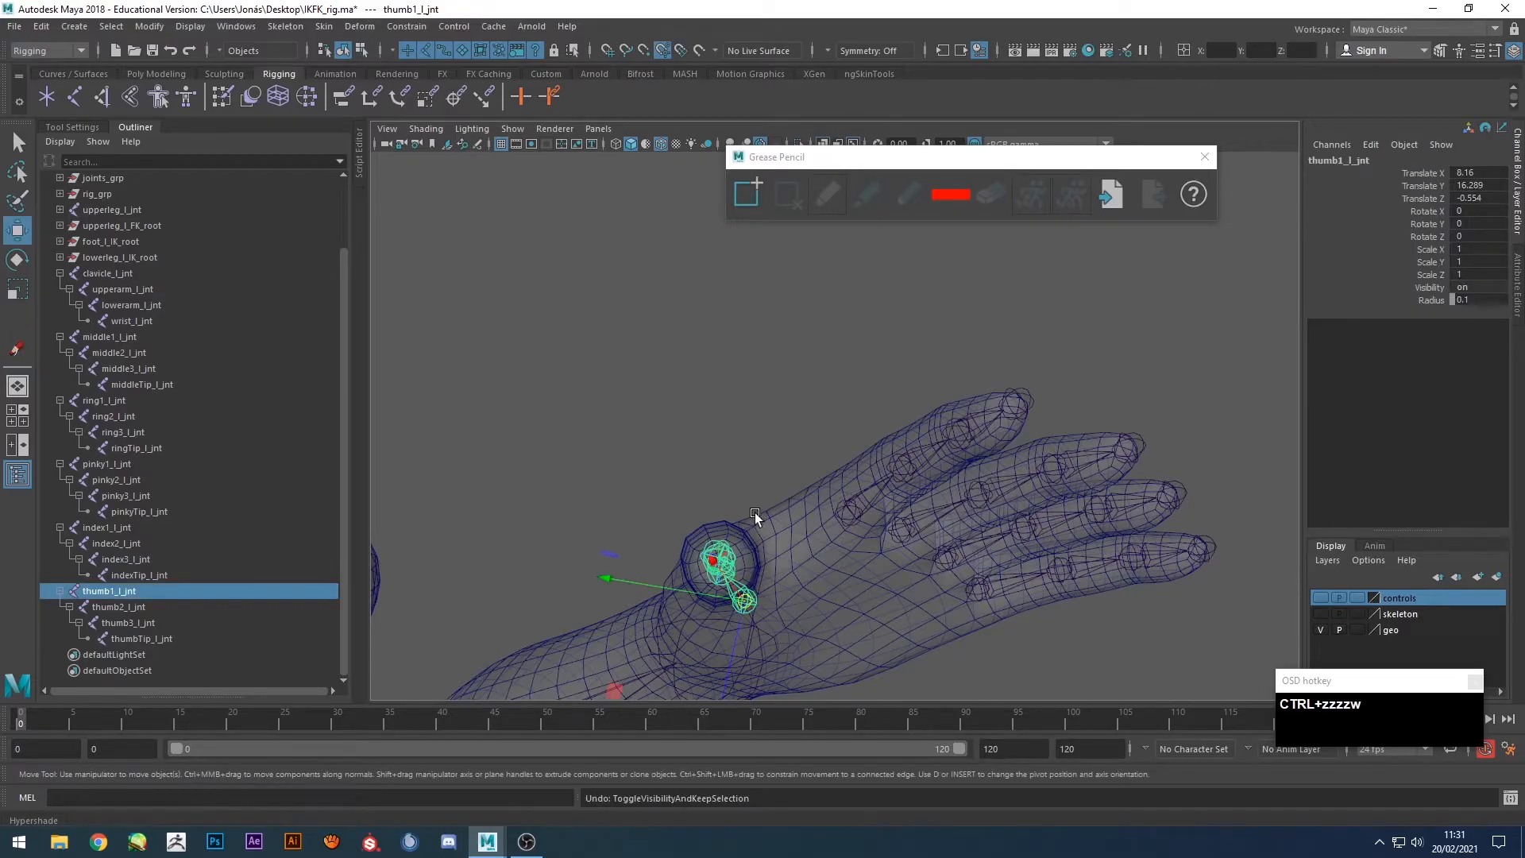
Select the thumb joints thumb1_l_jnt, thumb2_l_jnt and thumb3_l_jnt together.
left_click_drag(736, 531, 775, 505, "alt")
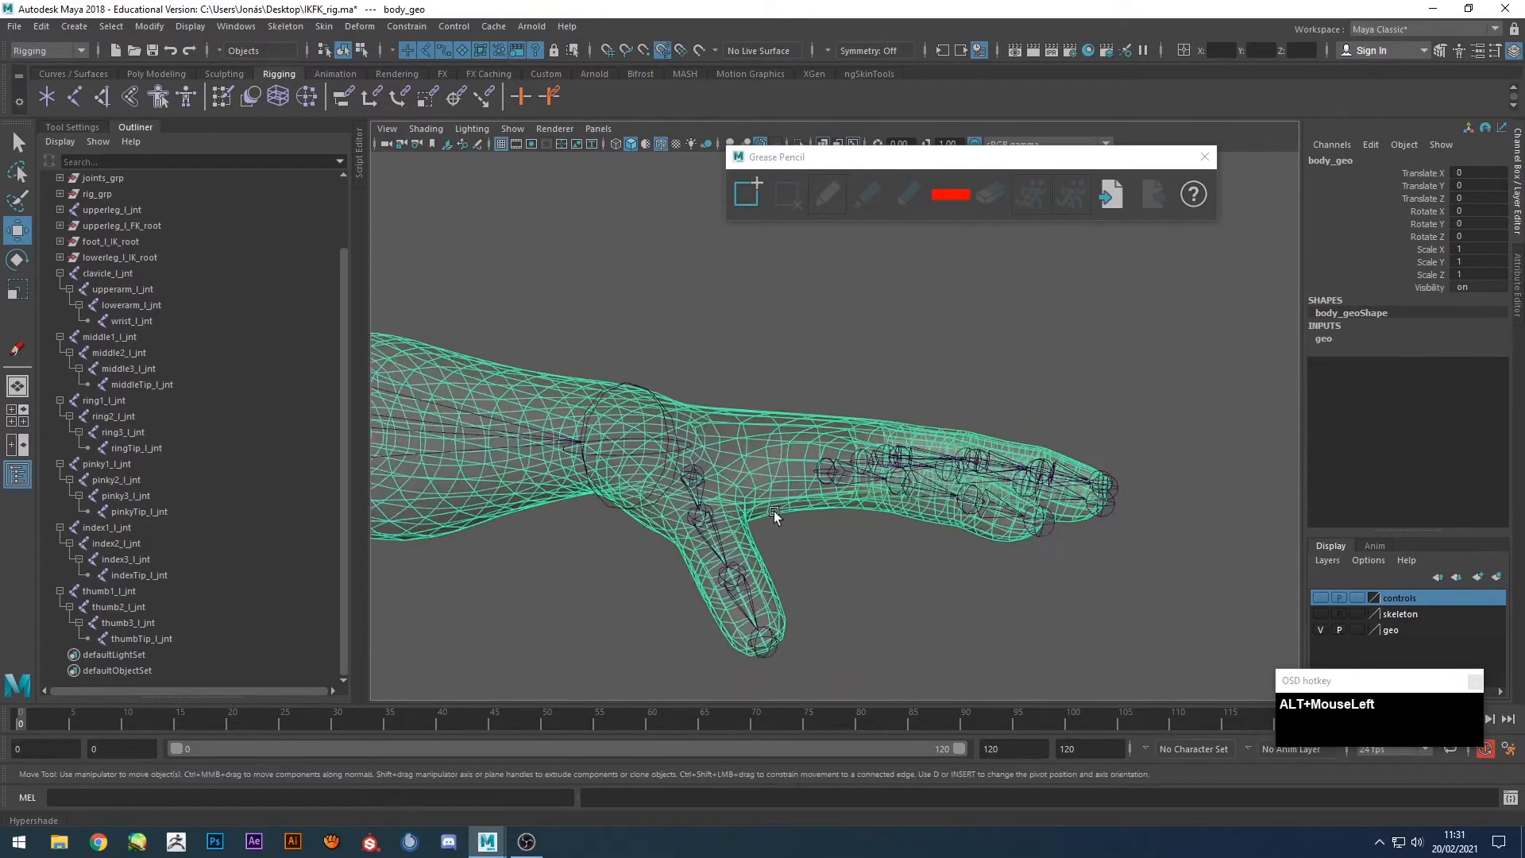
left_click_drag(693, 475, 845, 599, "alt")
left_click(691, 556, "shift")
left_click(800, 597, "shift")
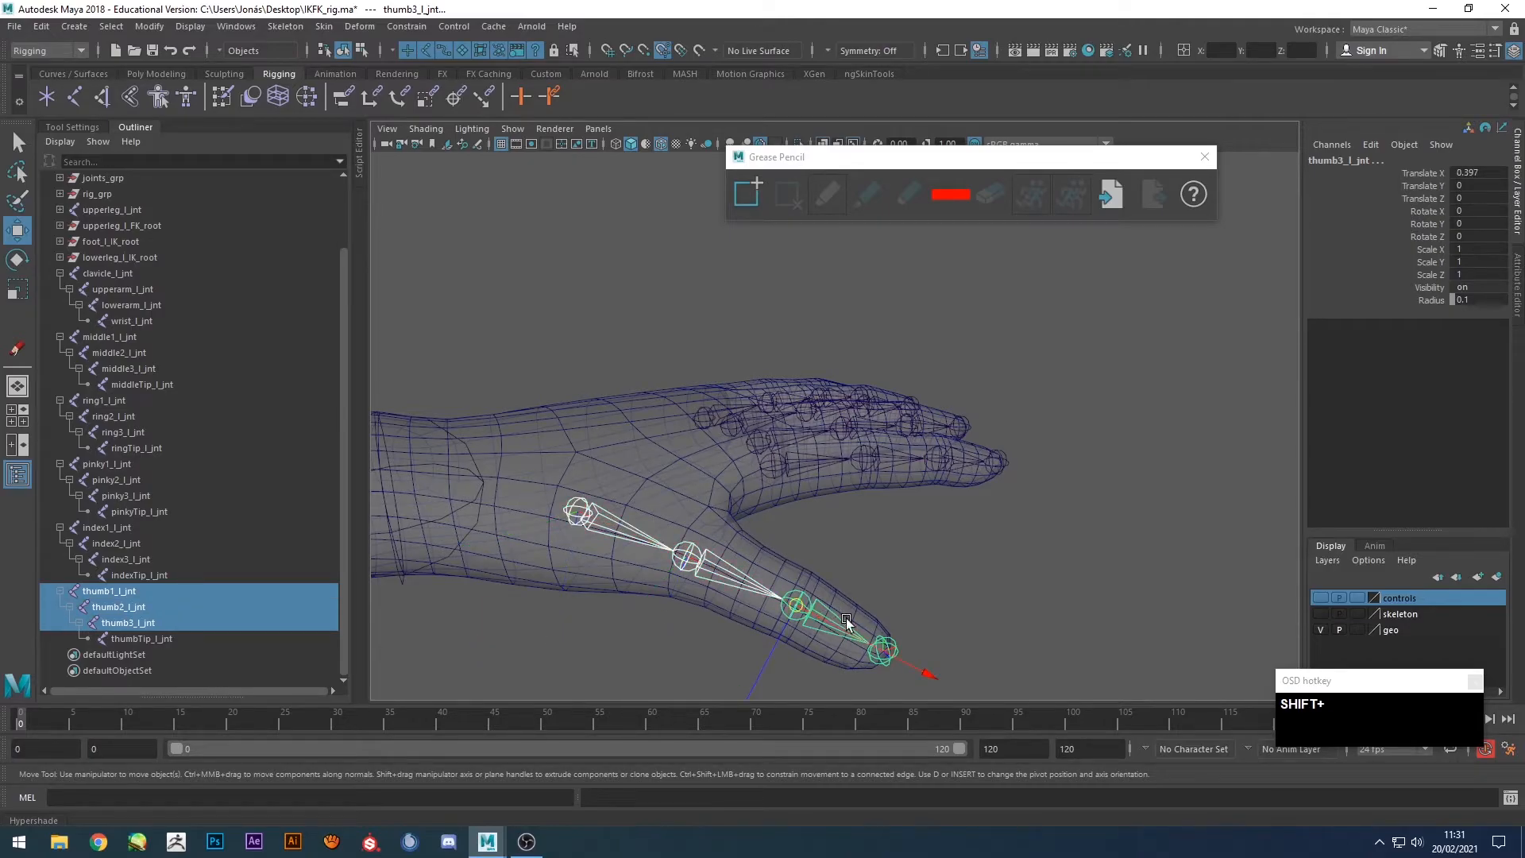
Unparent all four left thumb joints from one another and rotate thumb1_l_jnt about -51 degrees around X.
left_click(880, 648, "shift")
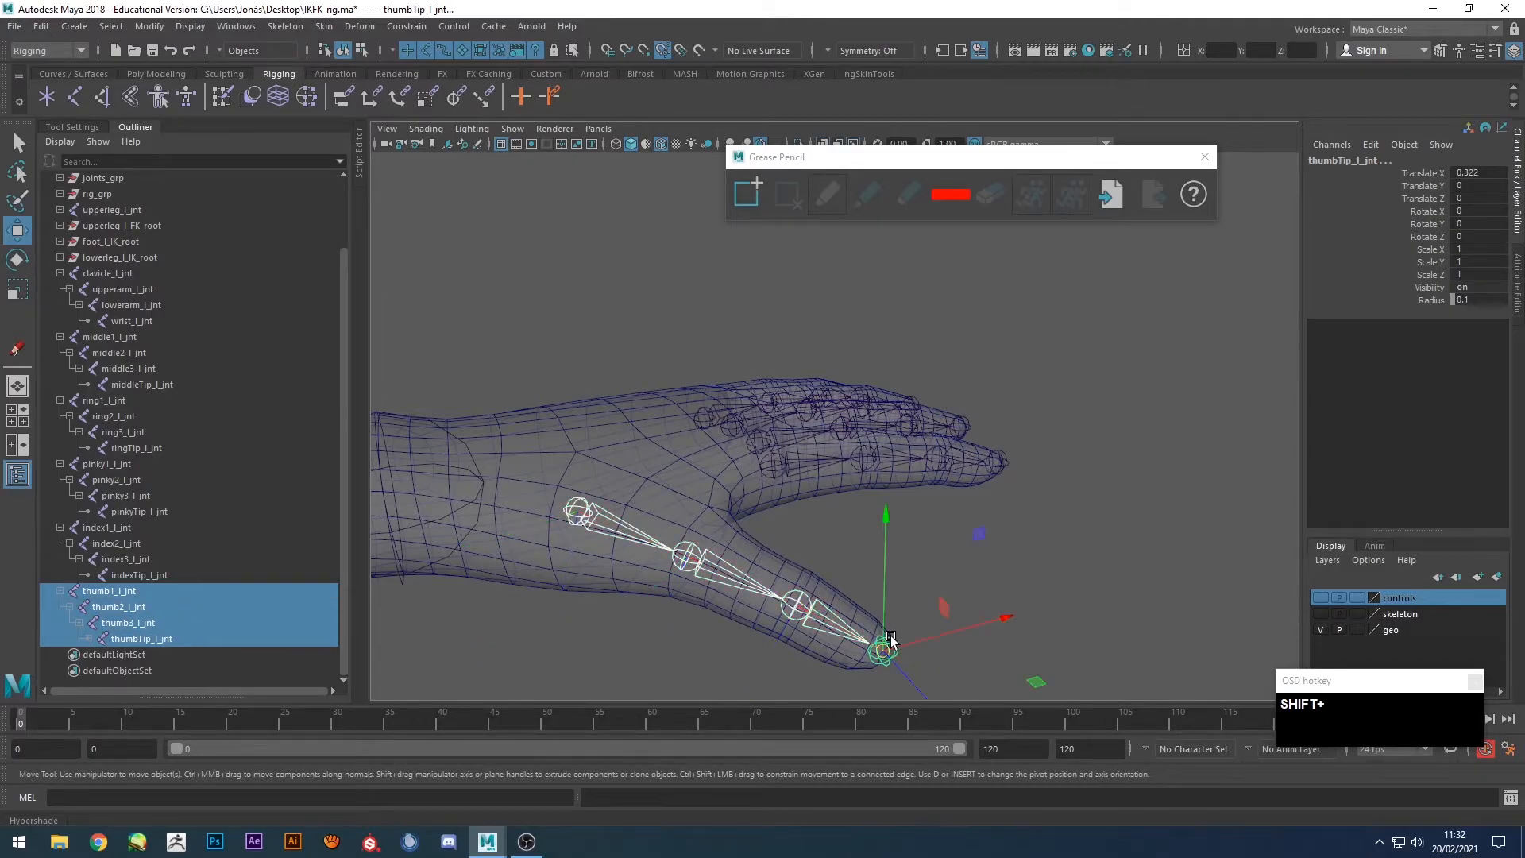
key("shift+p")
left_click_drag(591, 419, 525, 395, "alt")
left_click(684, 483)
left_click_drag(685, 484, 665, 465, "alt")
key("alt+e")
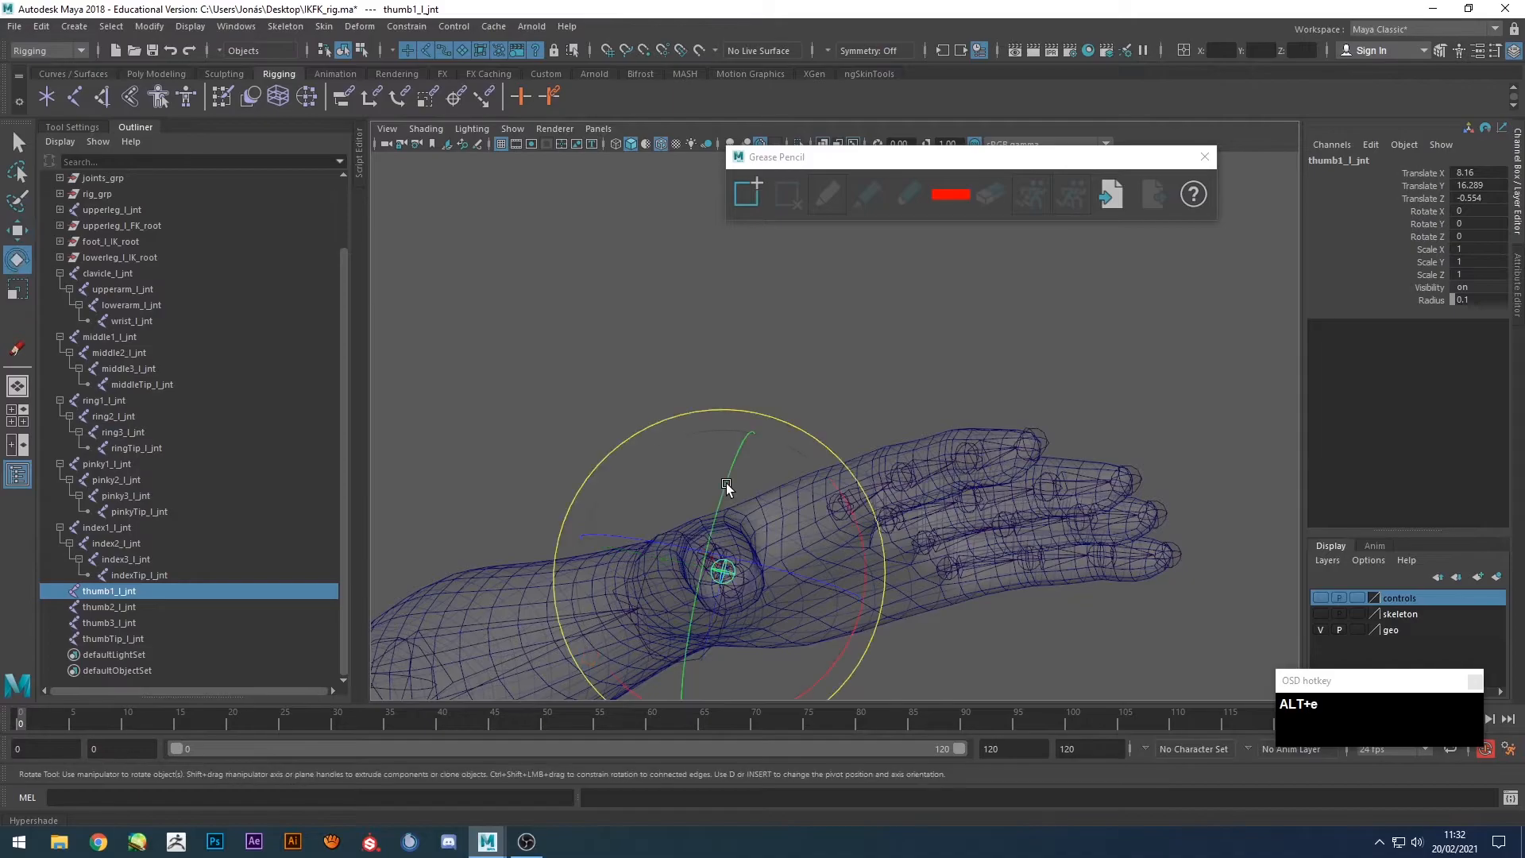
left_click_drag(850, 508, 842, 627)
left_click(826, 476)
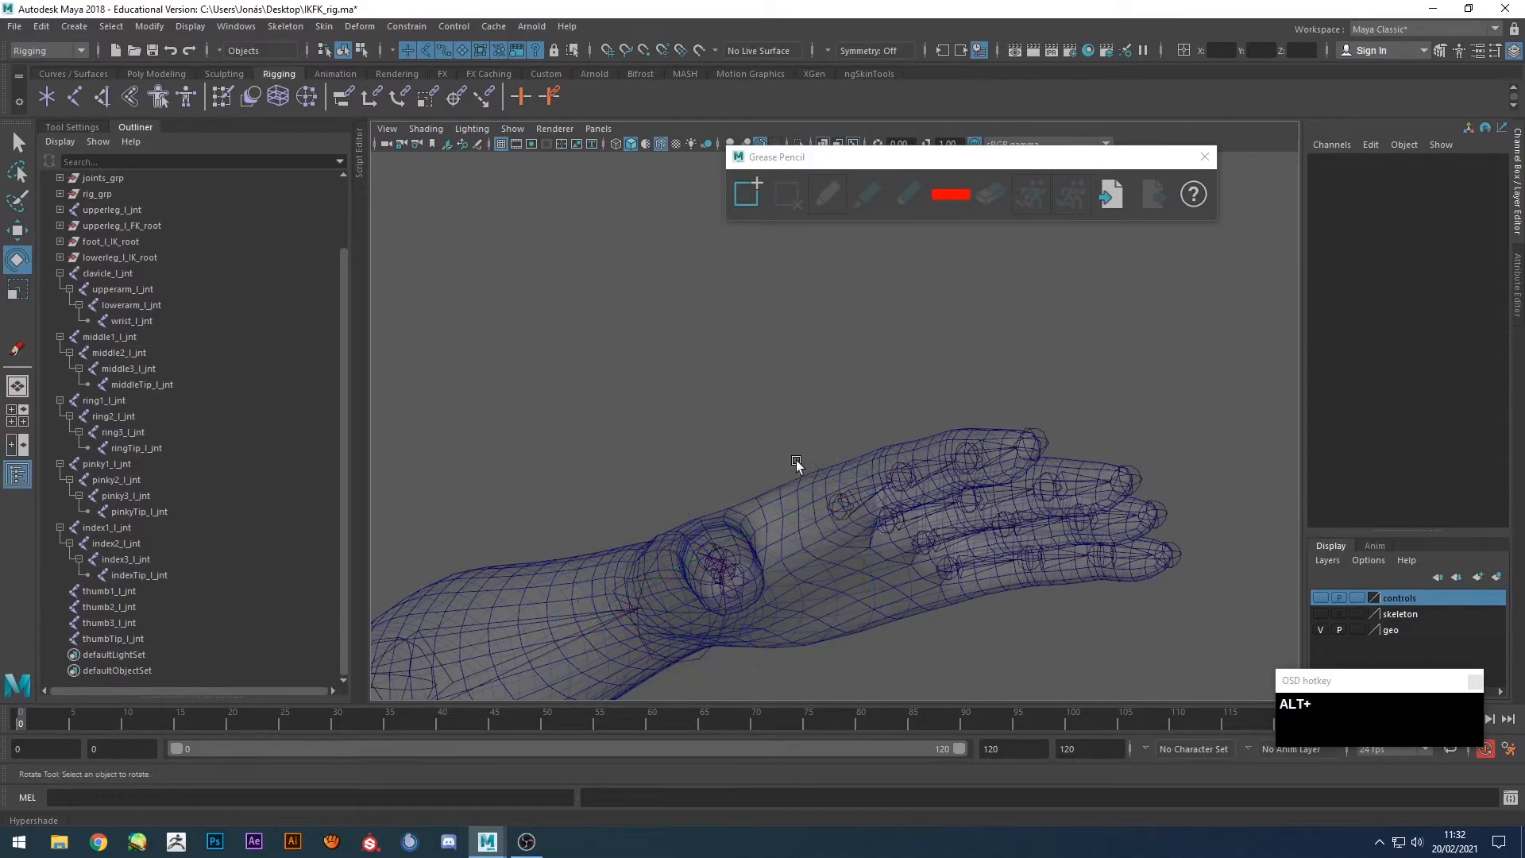
Rotate thumb2_l_jnt about -47.8 degrees and thumb3_l_jnt about -44.6 degrees around X.
left_click_drag(794, 453, 726, 502, "alt")
left_click(702, 492)
left_click_drag(731, 560, 728, 518, "alt")
left_click_drag(860, 586, 799, 698)
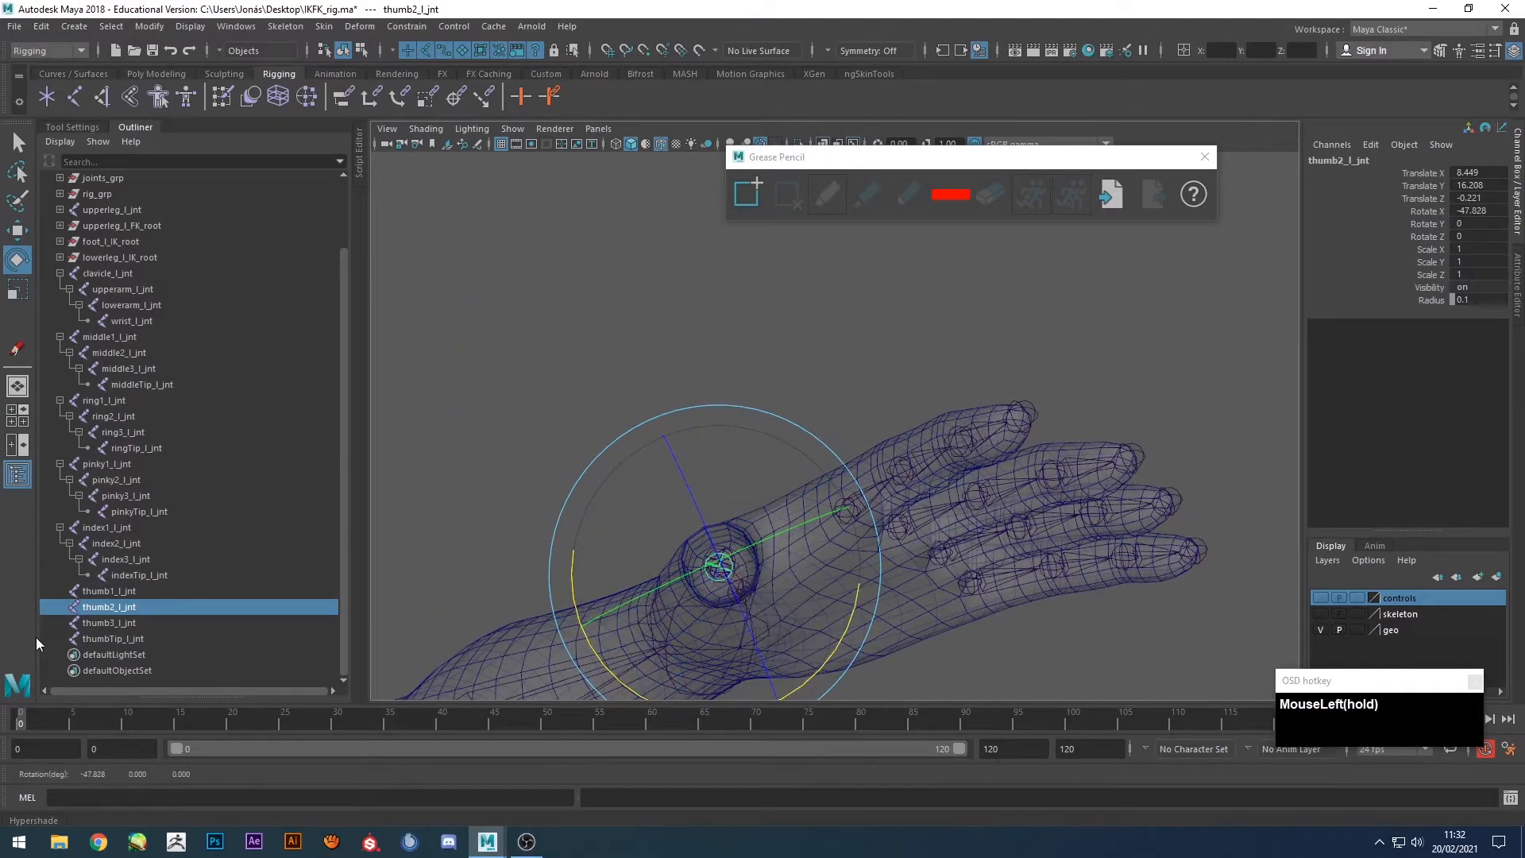
left_click(181, 623)
left_click_drag(801, 448, 836, 546)
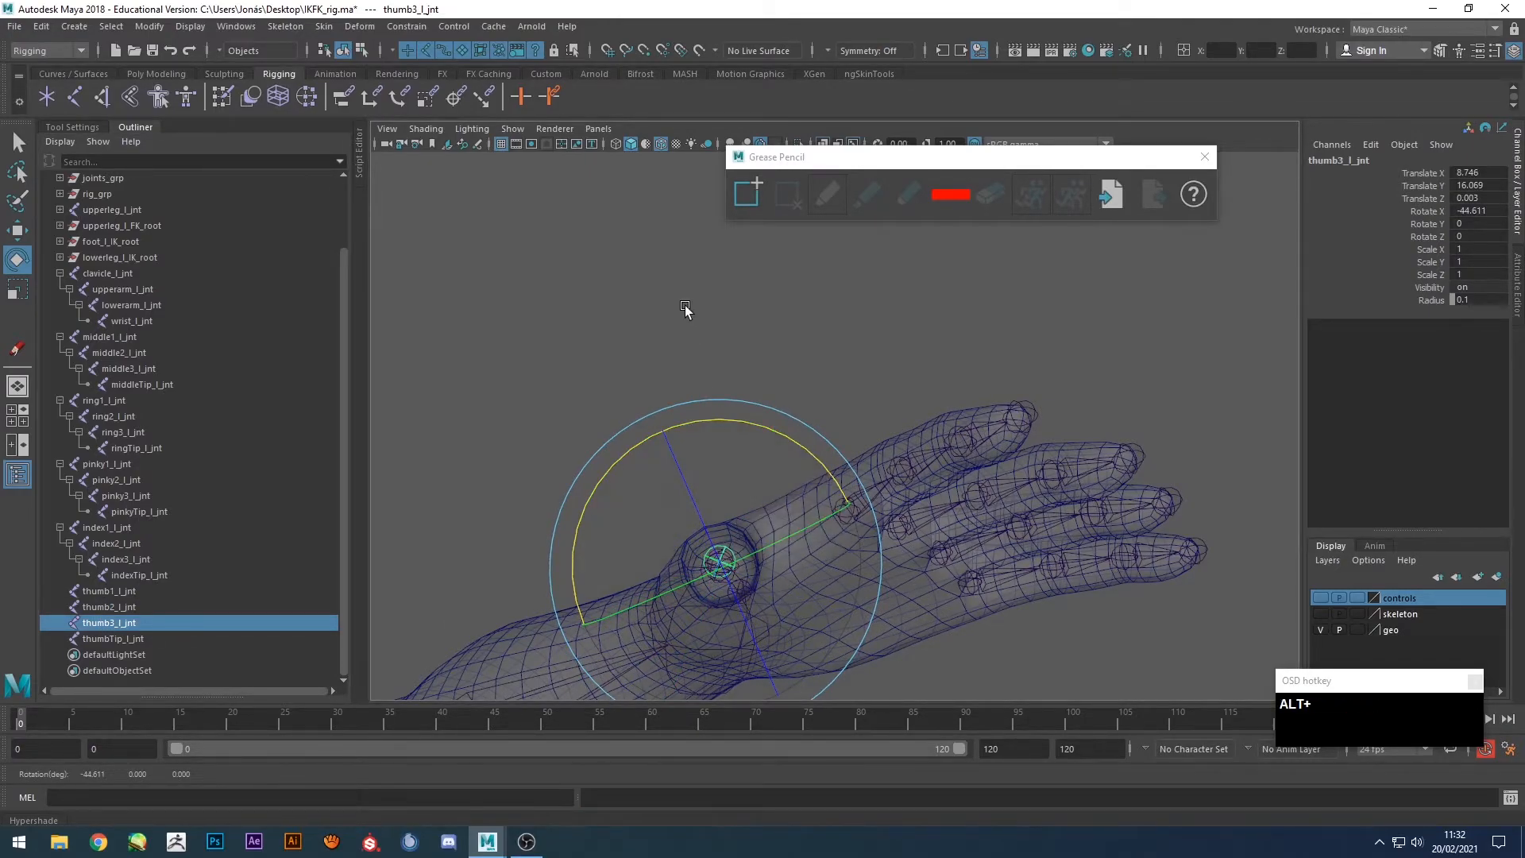
Parent thumbTip_l_jnt to thumb3_l_jnt.
left_click_drag(684, 313, 807, 382, "alt")
key("alt+q")
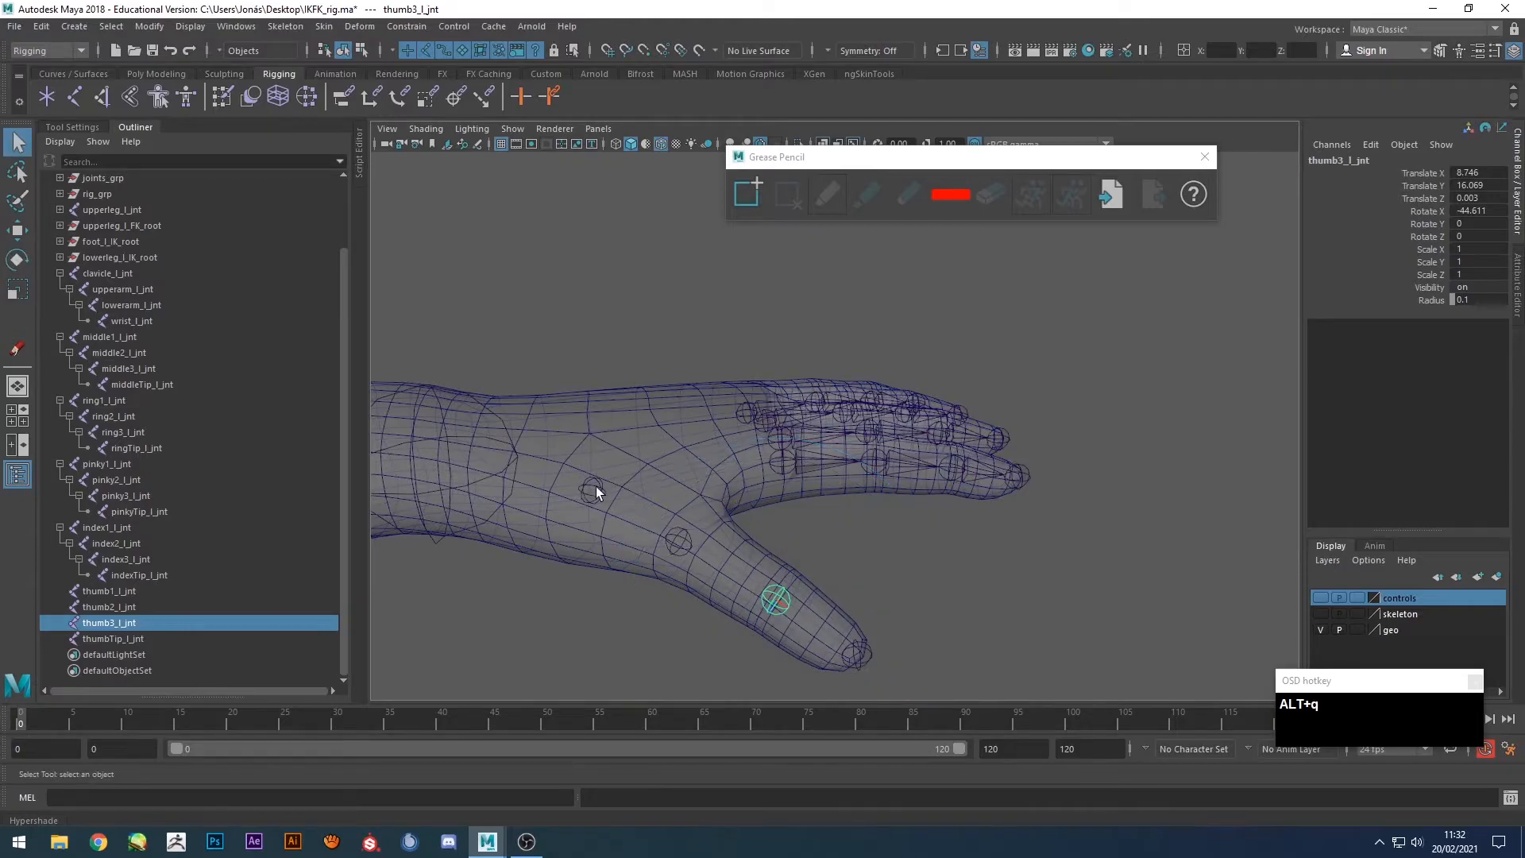
left_click(597, 487)
left_click(678, 541, "shift")
left_click(766, 603, "shift")
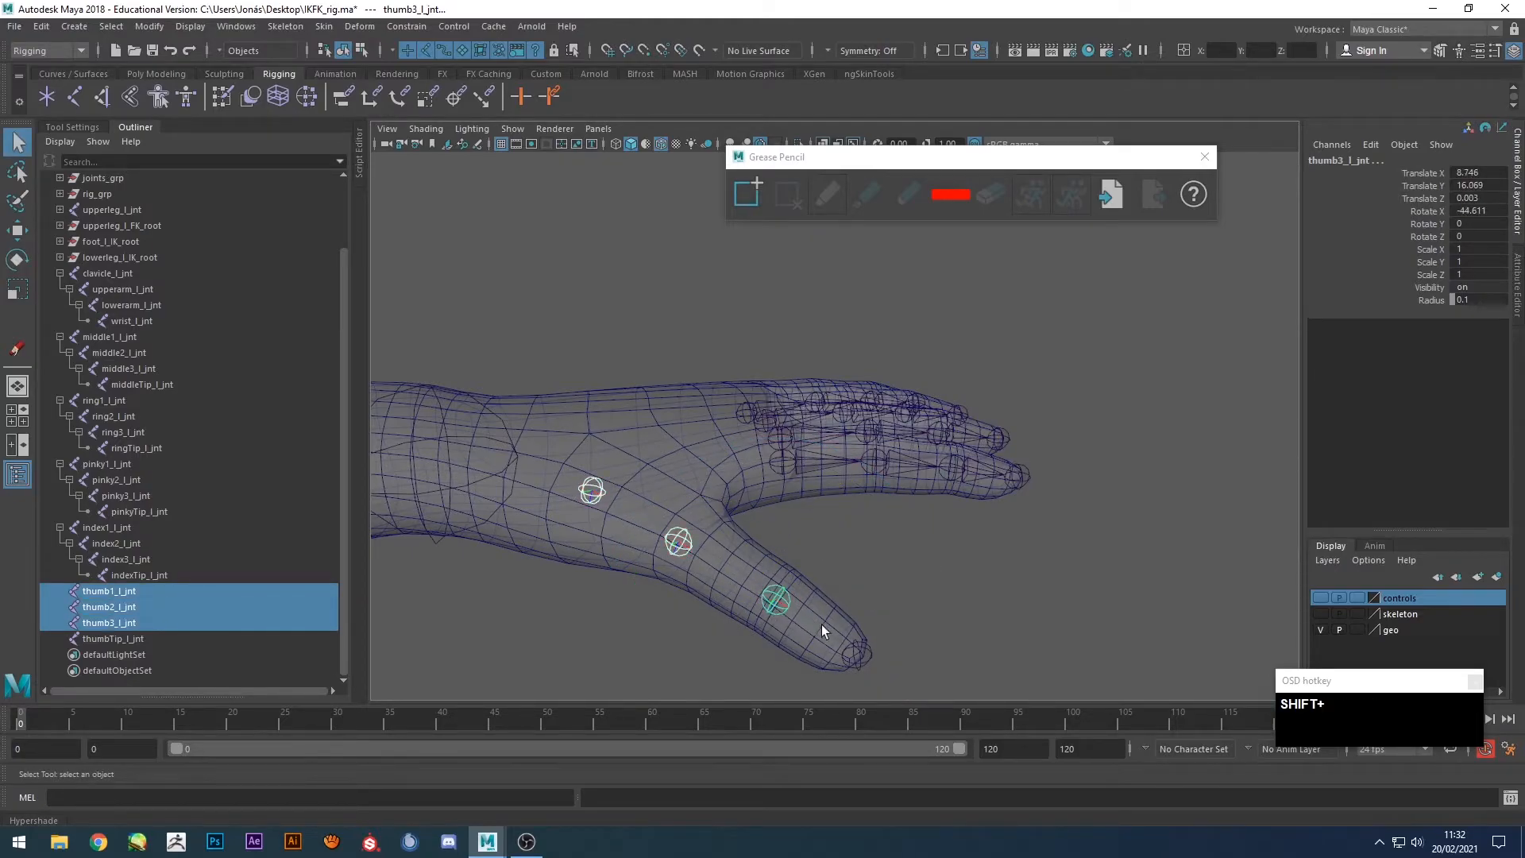
left_click(846, 645, "shift")
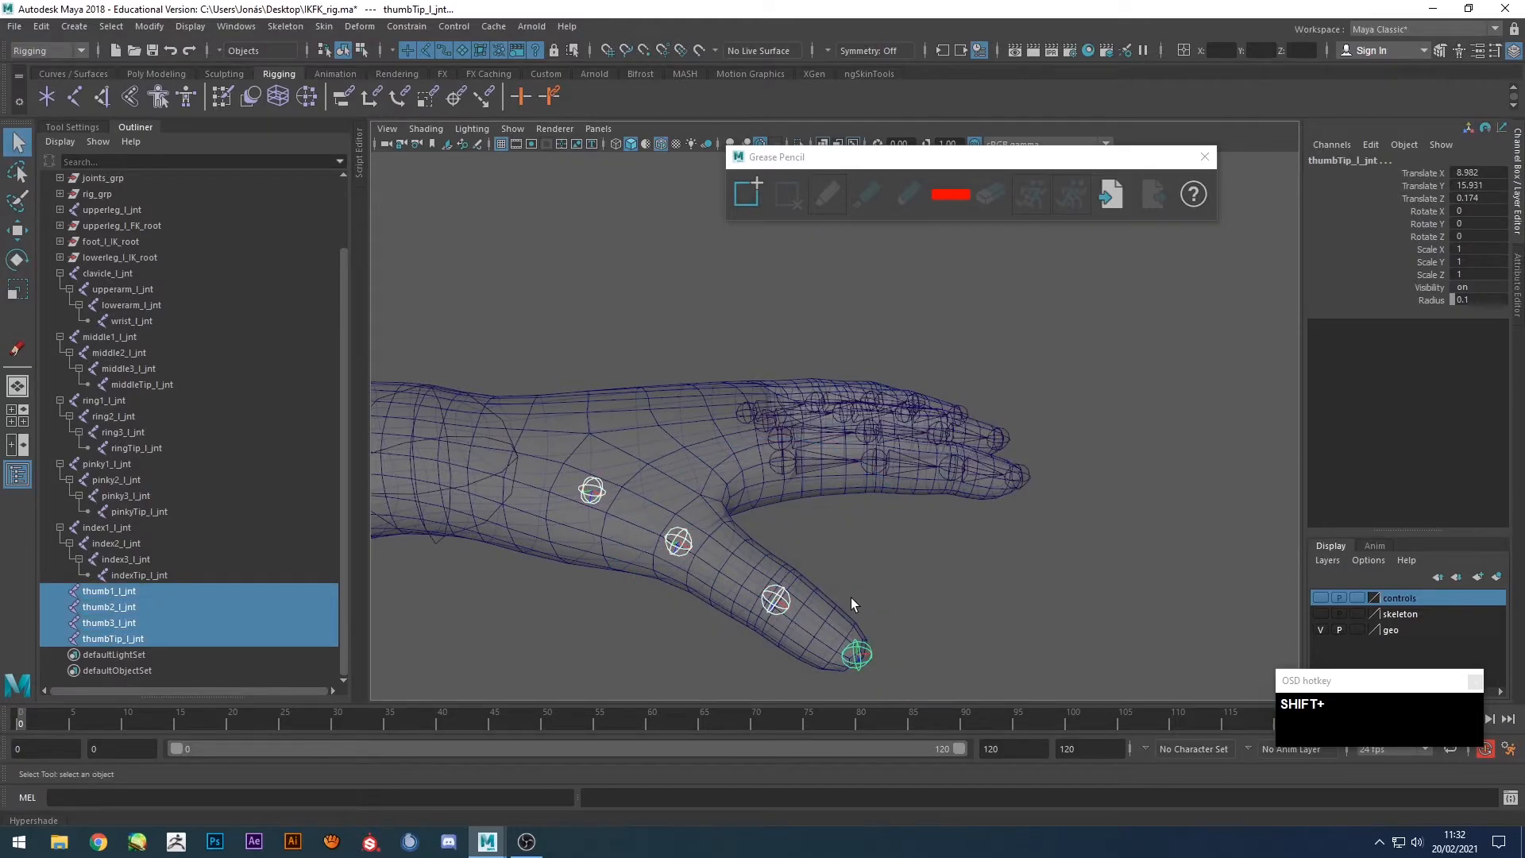
left_click(850, 598)
left_click(848, 657)
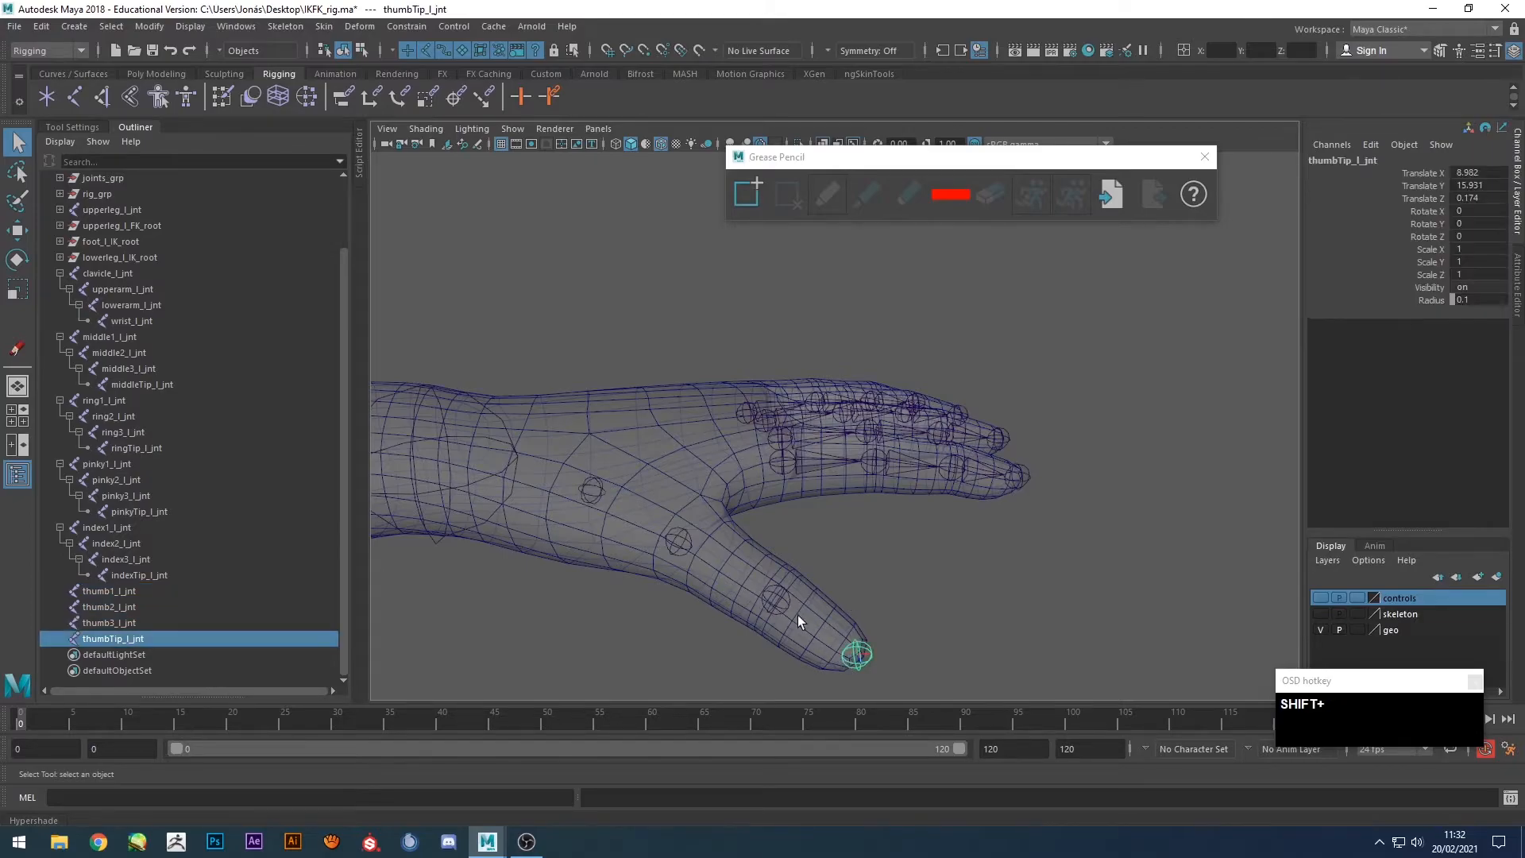
left_click(784, 606, "shift")
key("shift+p")
Parent thumb3_l_jnt to thumb2_l_jnt, and thumb2_l_jnt to thumb1_l_jnt, to rebuild the thumb chain.
left_click(781, 603)
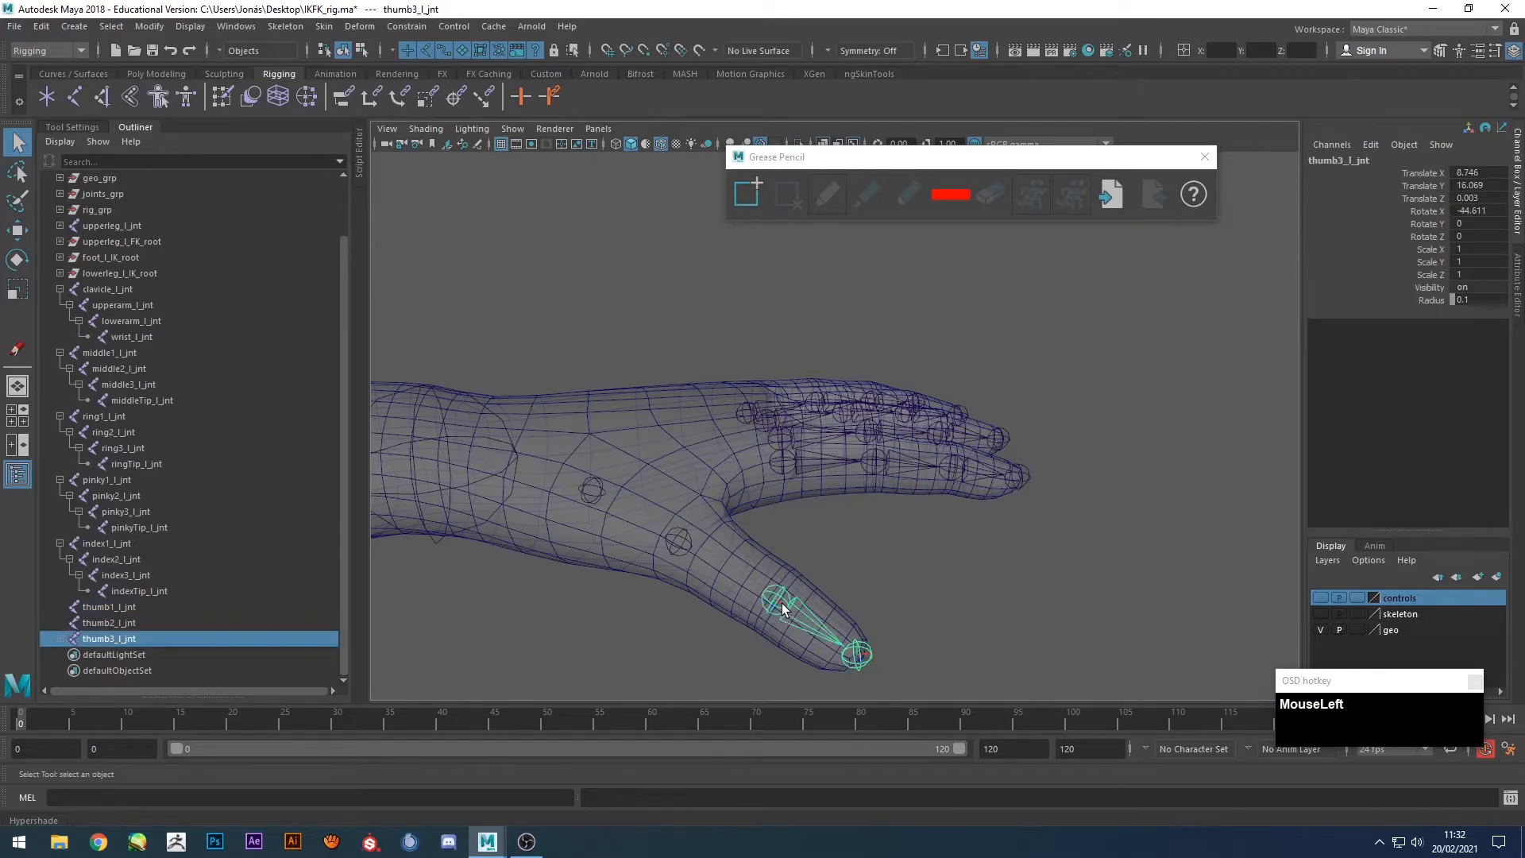
left_click(677, 539, "shift")
key("shift+p")
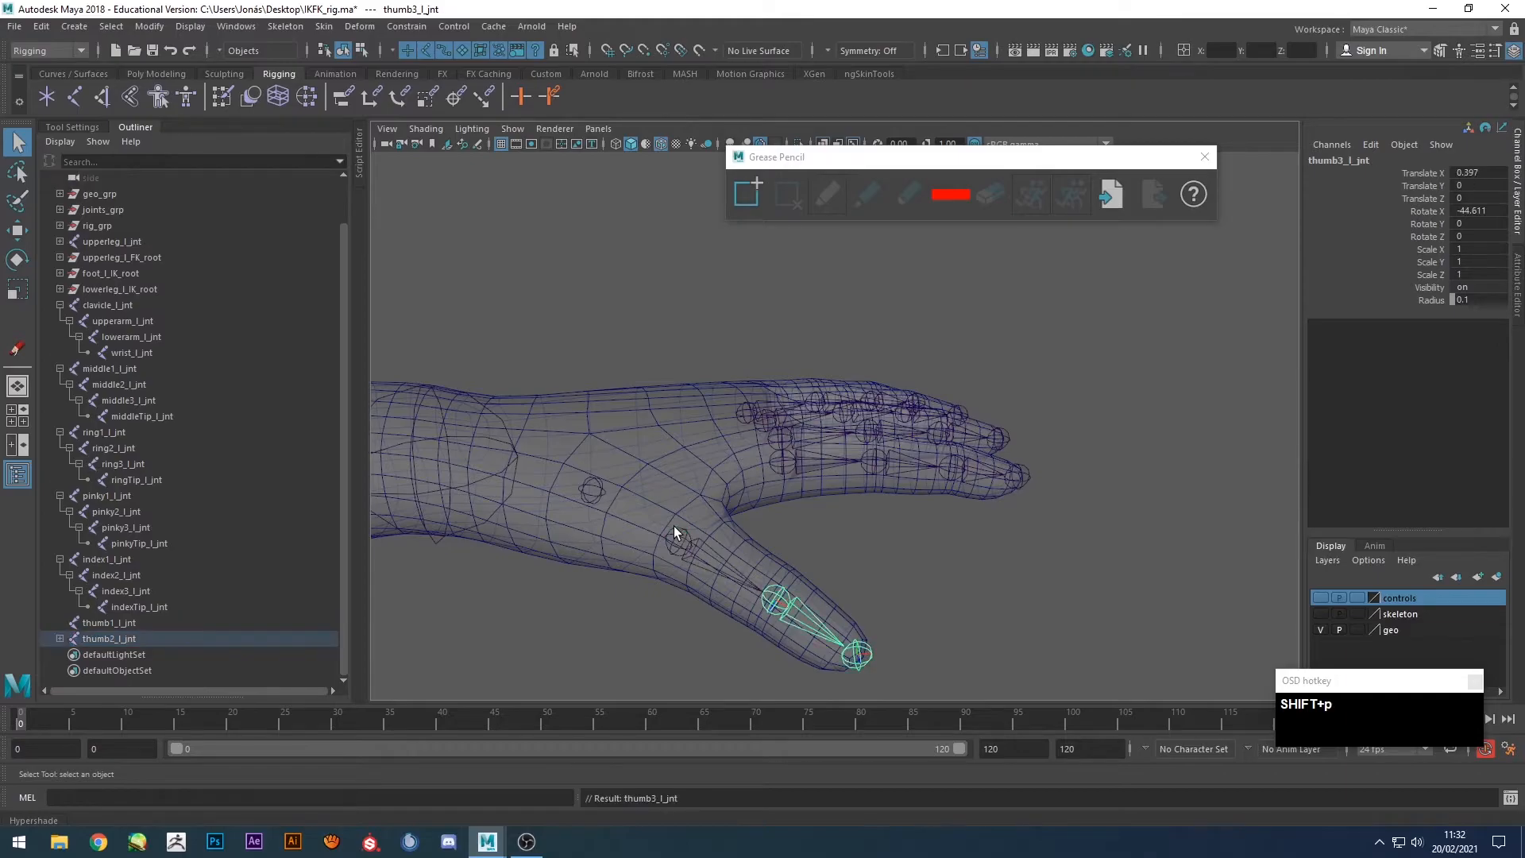
left_click(675, 537, "shift")
left_click(603, 495, "shift")
key("shift+p")
Freeze the transformations of thumb1_l_jnt, thumb2_l_jnt and thumb3_l_jnt.
left_click(591, 492)
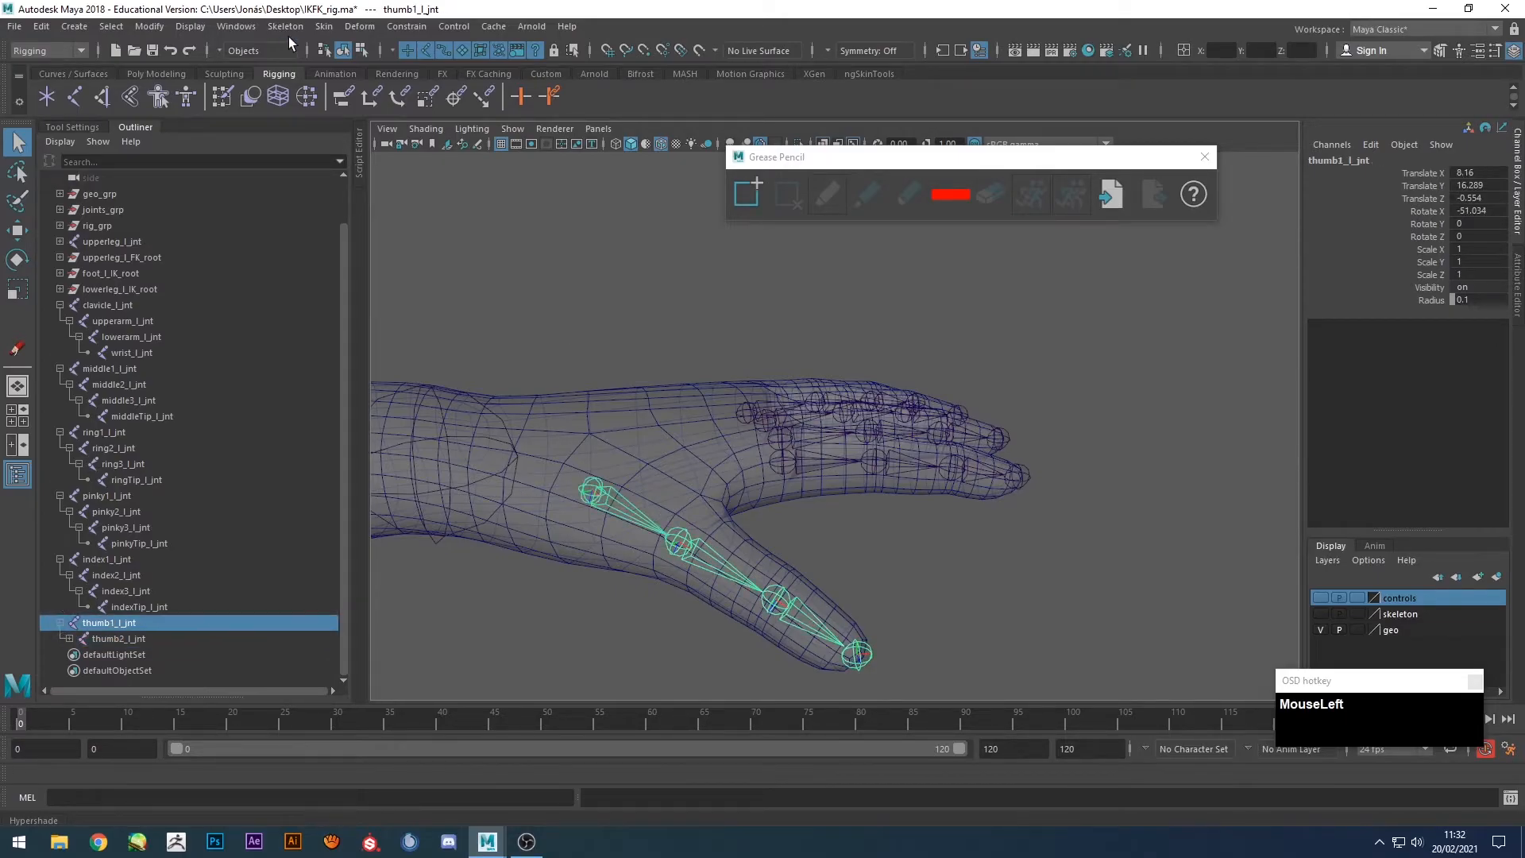
left_click(69, 638, "shift")
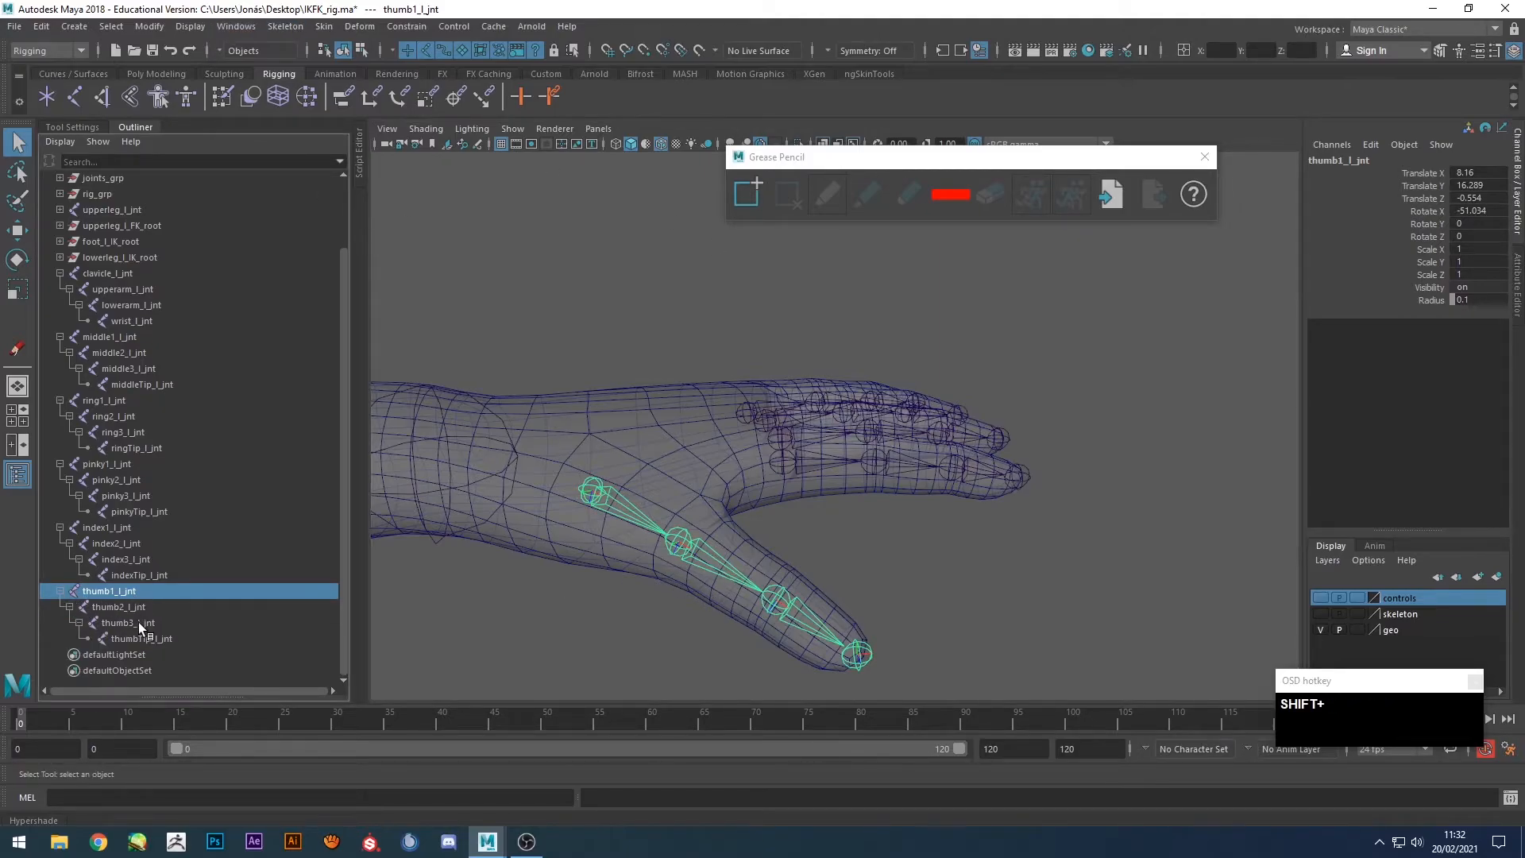
left_click(140, 625, "shift")
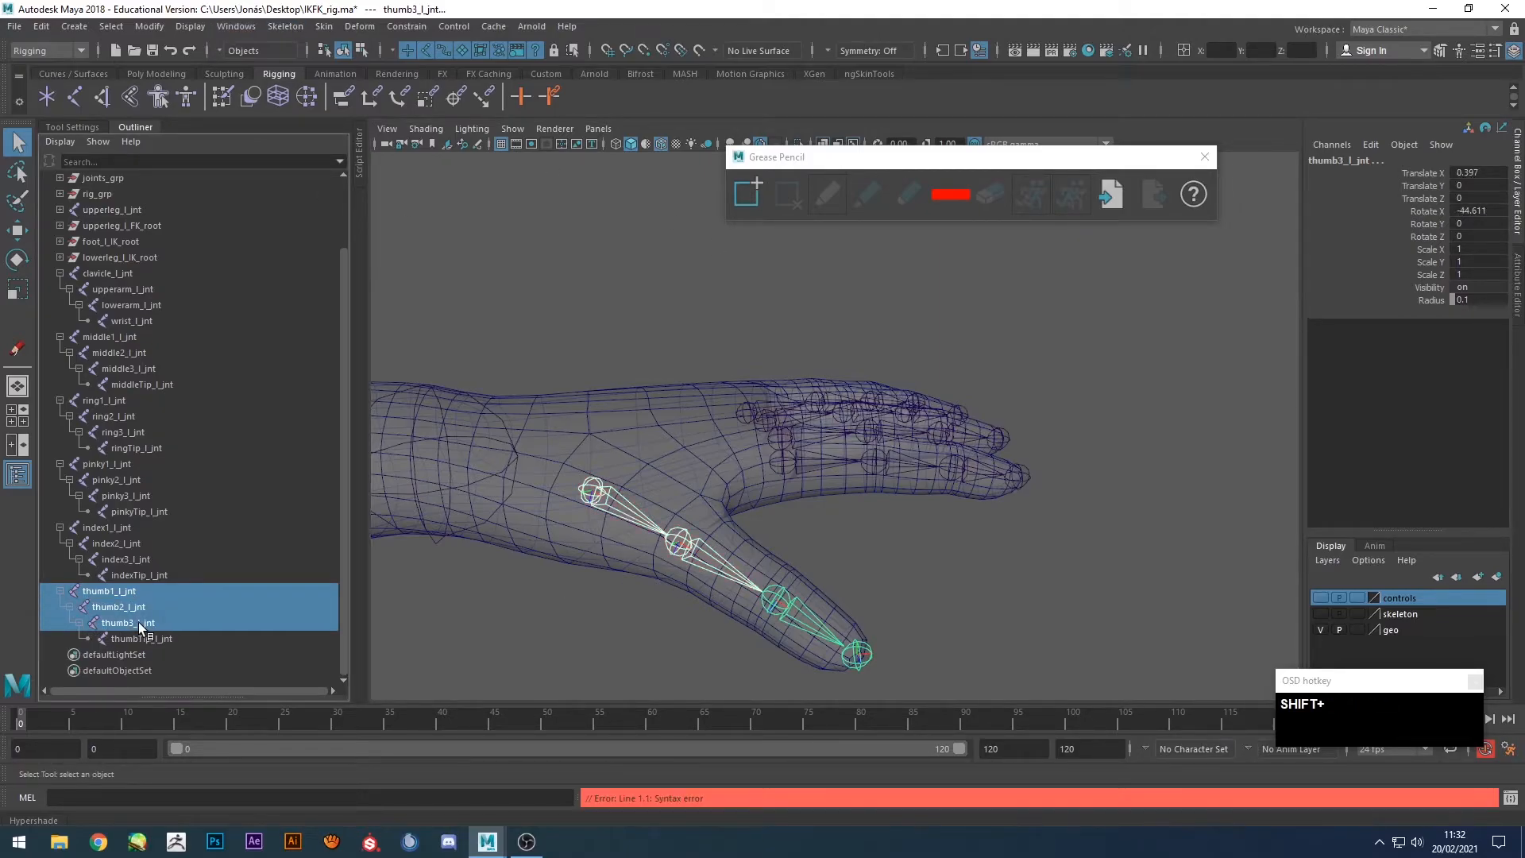
left_click(191, 26)
left_click(204, 96)
Inspect the axis orientation of each left thumb joint with the move and rotate manipulators.
mouse_move(802, 509)
left_mouse_down("alt")
mouse_move(836, 521)
mouse_move(802, 527)
left_mouse_up("alt")
left_click(803, 527)
left_click(632, 497)
key("w")
left_click_drag(890, 618, 593, 564, "alt")
left_click(681, 535)
left_click(755, 581)
left_click(675, 542)
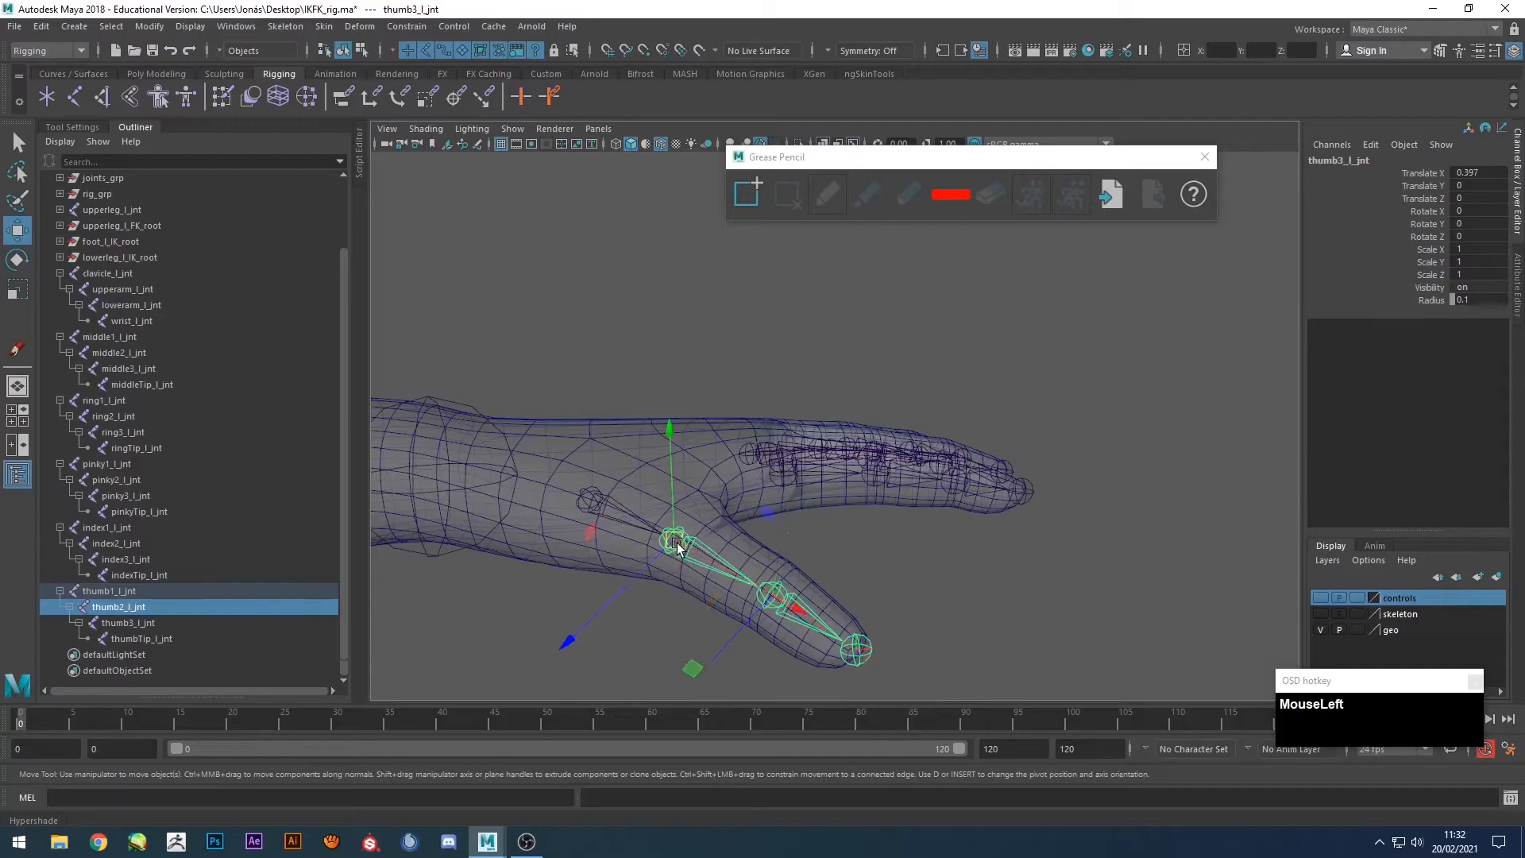
key("e")
left_click_drag(733, 573, 848, 482, "alt")
left_click(1011, 585)
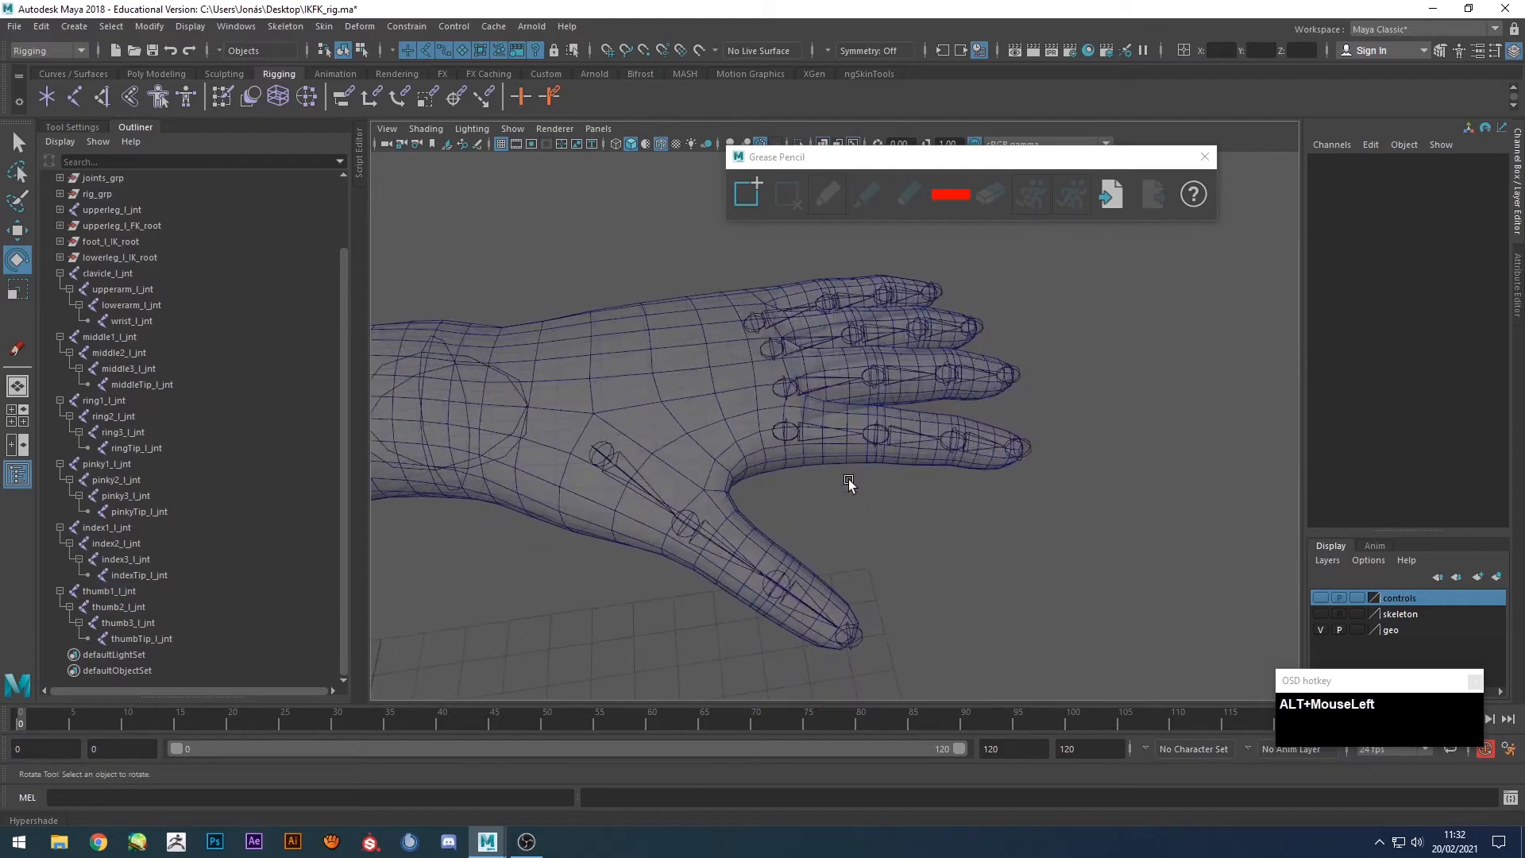
Hide the geo layer and parent the base joints of the pinky, ring, middle, index and thumb to wrist_l_jnt.
left_click(1326, 629)
left_click_drag(978, 493, 864, 511, "alt")
key("q")
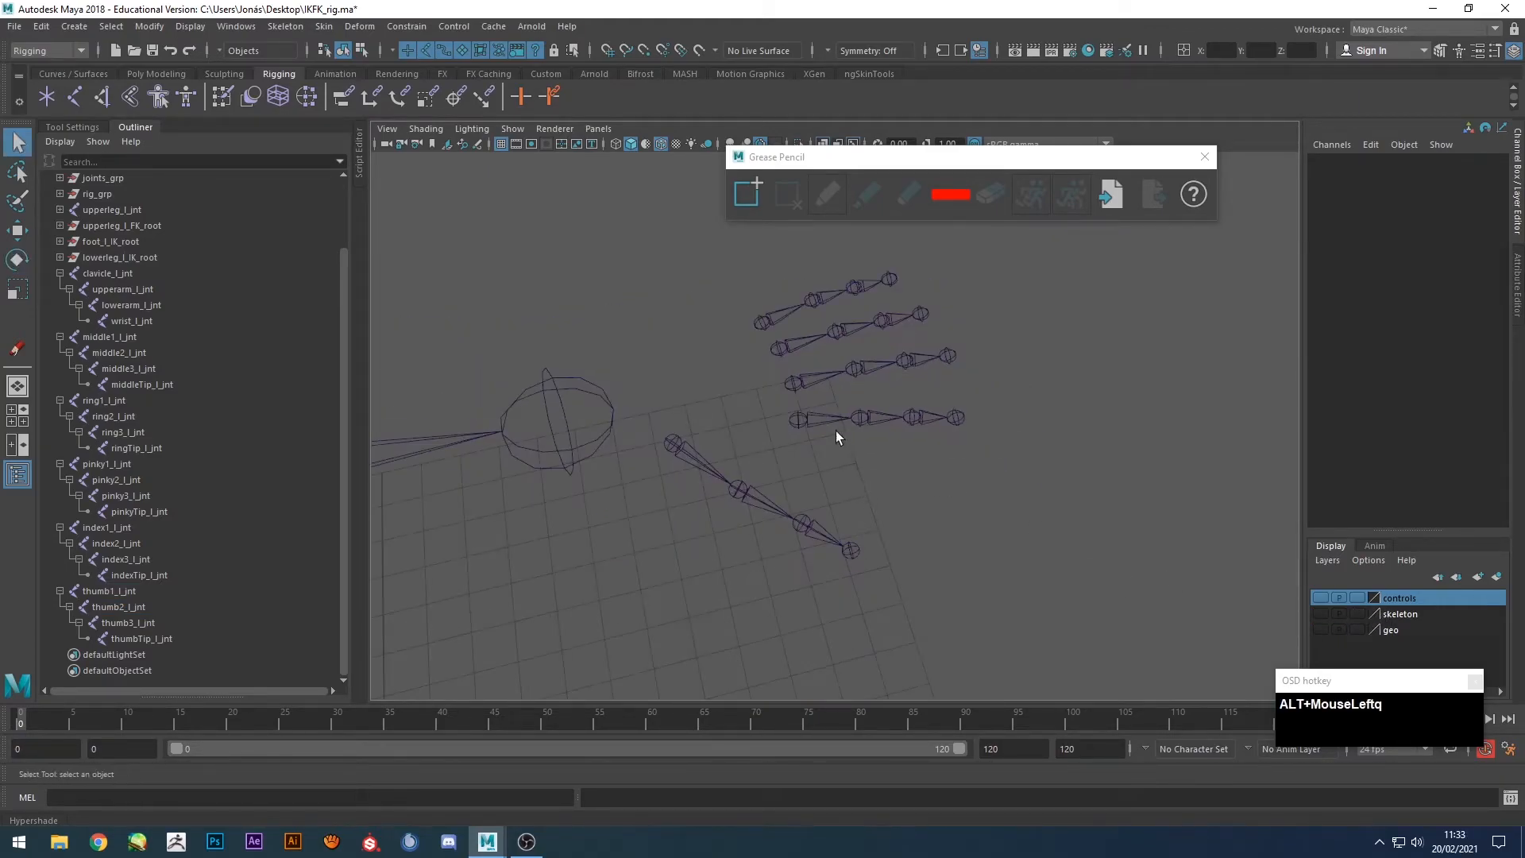
left_click(764, 321)
left_click(780, 348, "shift")
left_click(793, 384, "shift")
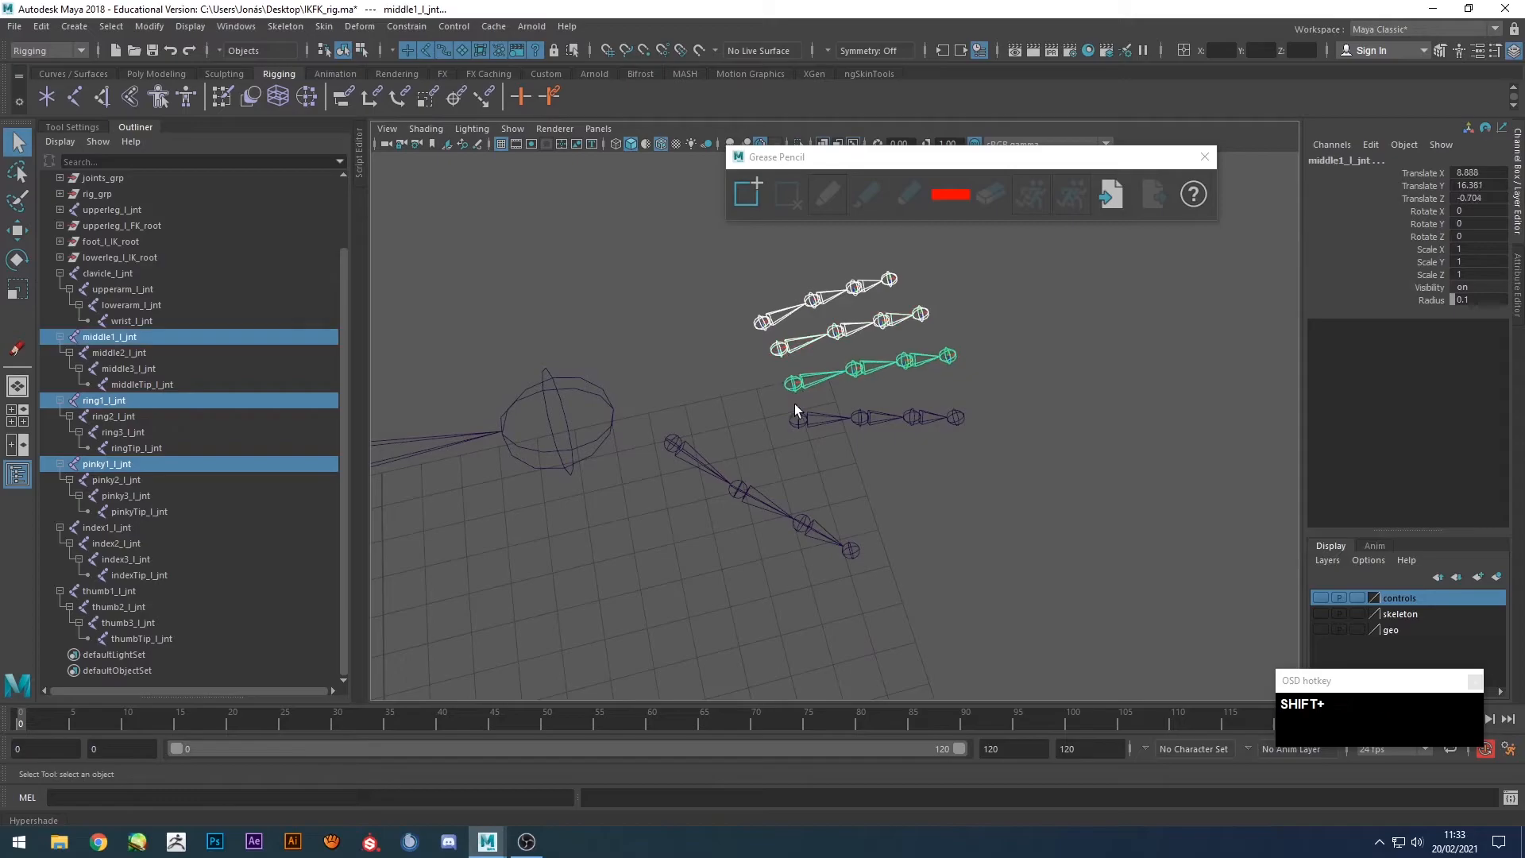
left_click(797, 426, "shift")
left_click(675, 442, "shift")
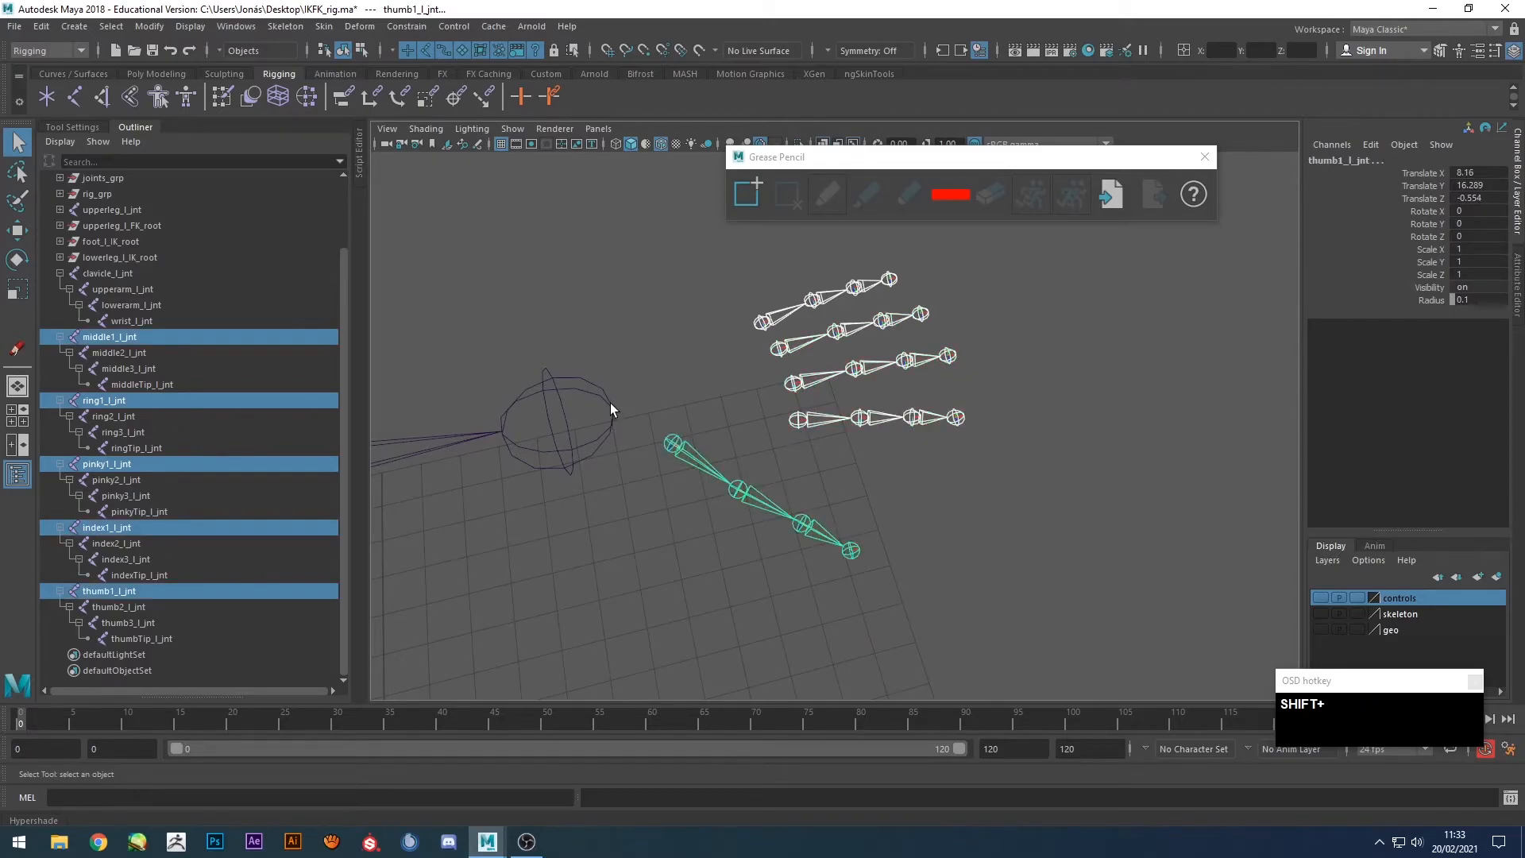
left_click(610, 402, "shift")
key("p")
left_click(555, 299)
Show the geo layer and review how the whole left arm skeleton sits inside the body mesh.
scroll(730, 431, "down", 3)
middle_click_drag(731, 430, 803, 519, "alt")
scroll(842, 476, "down", 2)
mouse_move(803, 519)
left_mouse_down("alt")
mouse_move(790, 500)
mouse_move(802, 504)
left_mouse_up("alt")
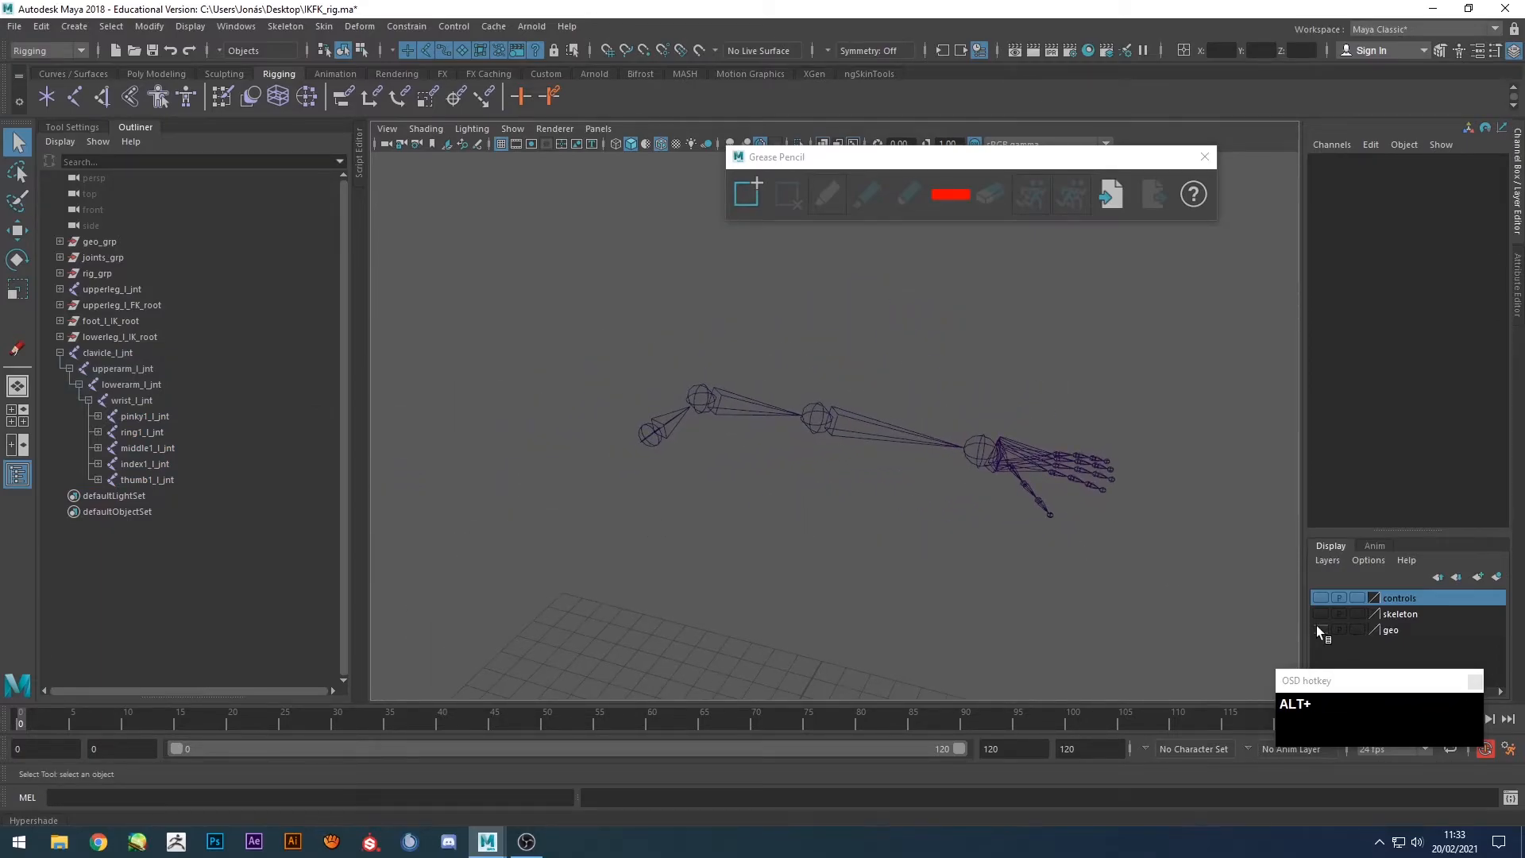
left_click(1320, 629)
middle_click_drag(922, 556, 956, 549, "alt")
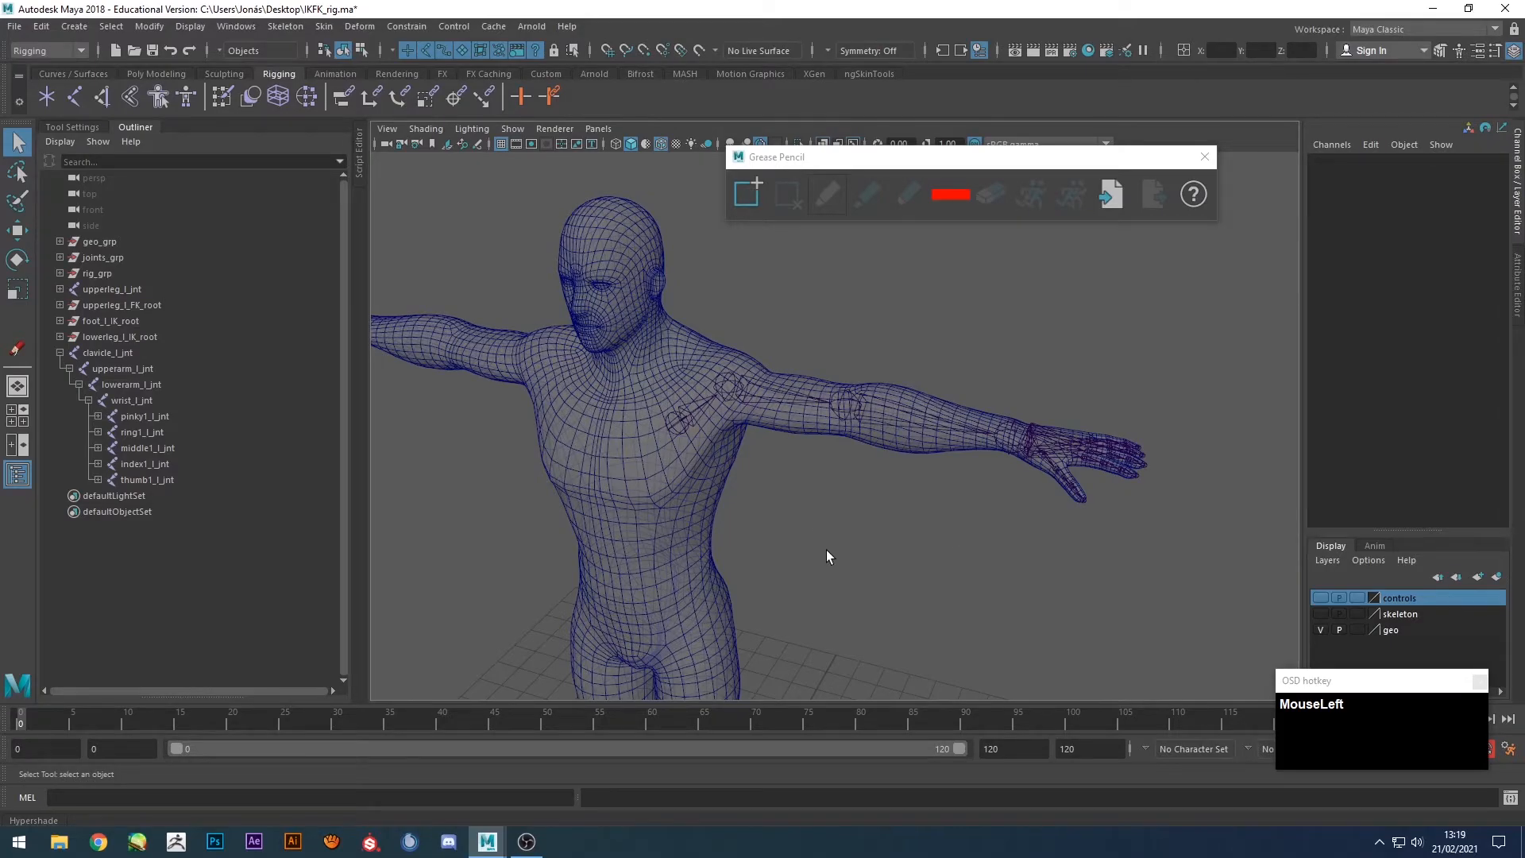
left_click_drag(826, 550, 1117, 396, "alt")
left_click_drag(1111, 486, 1061, 504, "alt")
middle_click_drag(1062, 504, 752, 412, "alt")
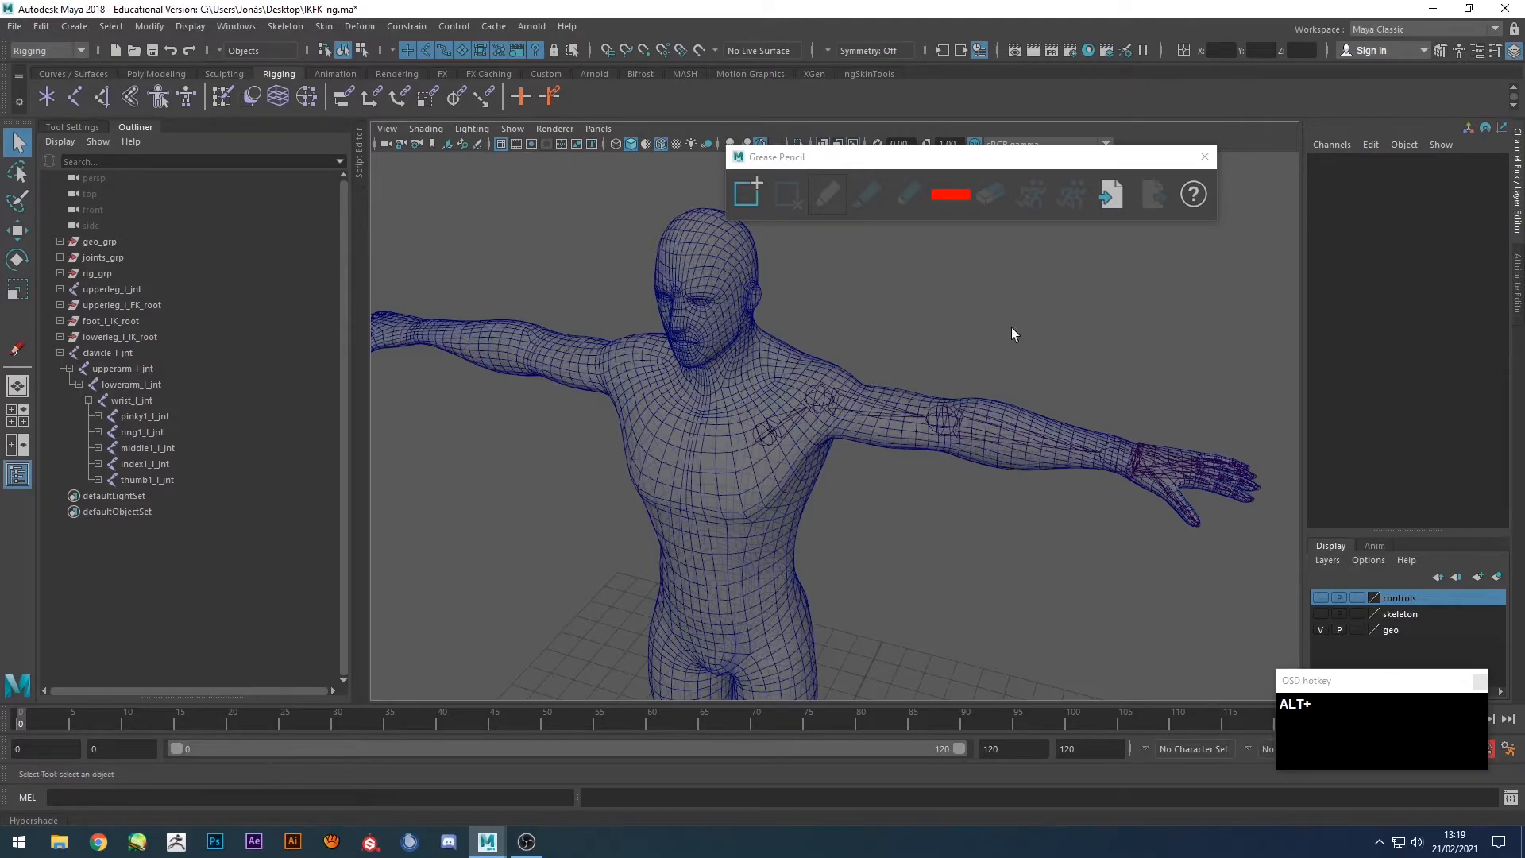
Close the Grease Pencil window and hide the geo layer to isolate the arm joints.
left_click(1203, 157)
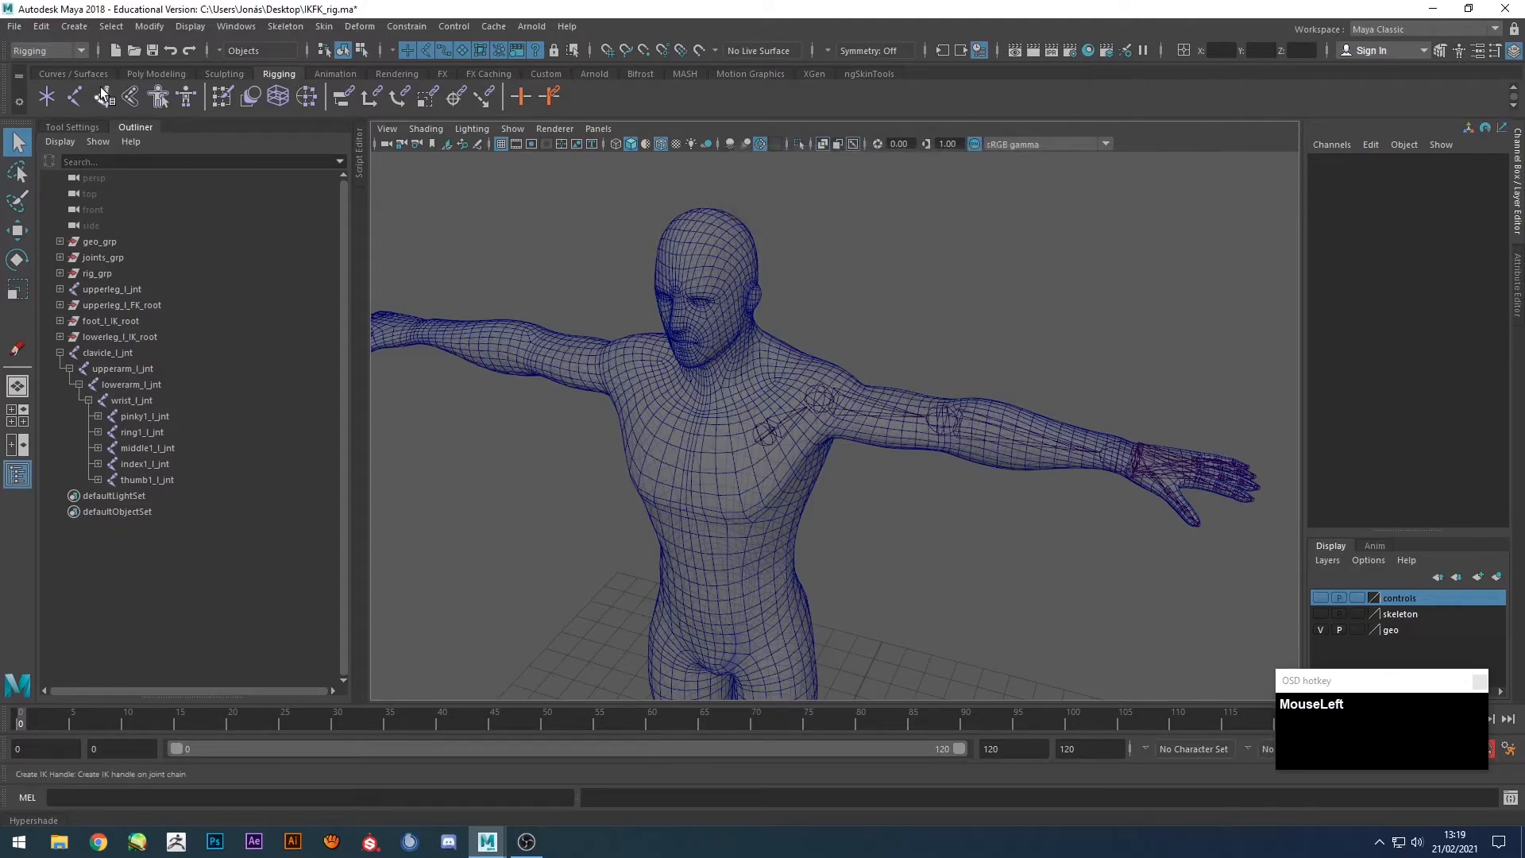
left_click(76, 73)
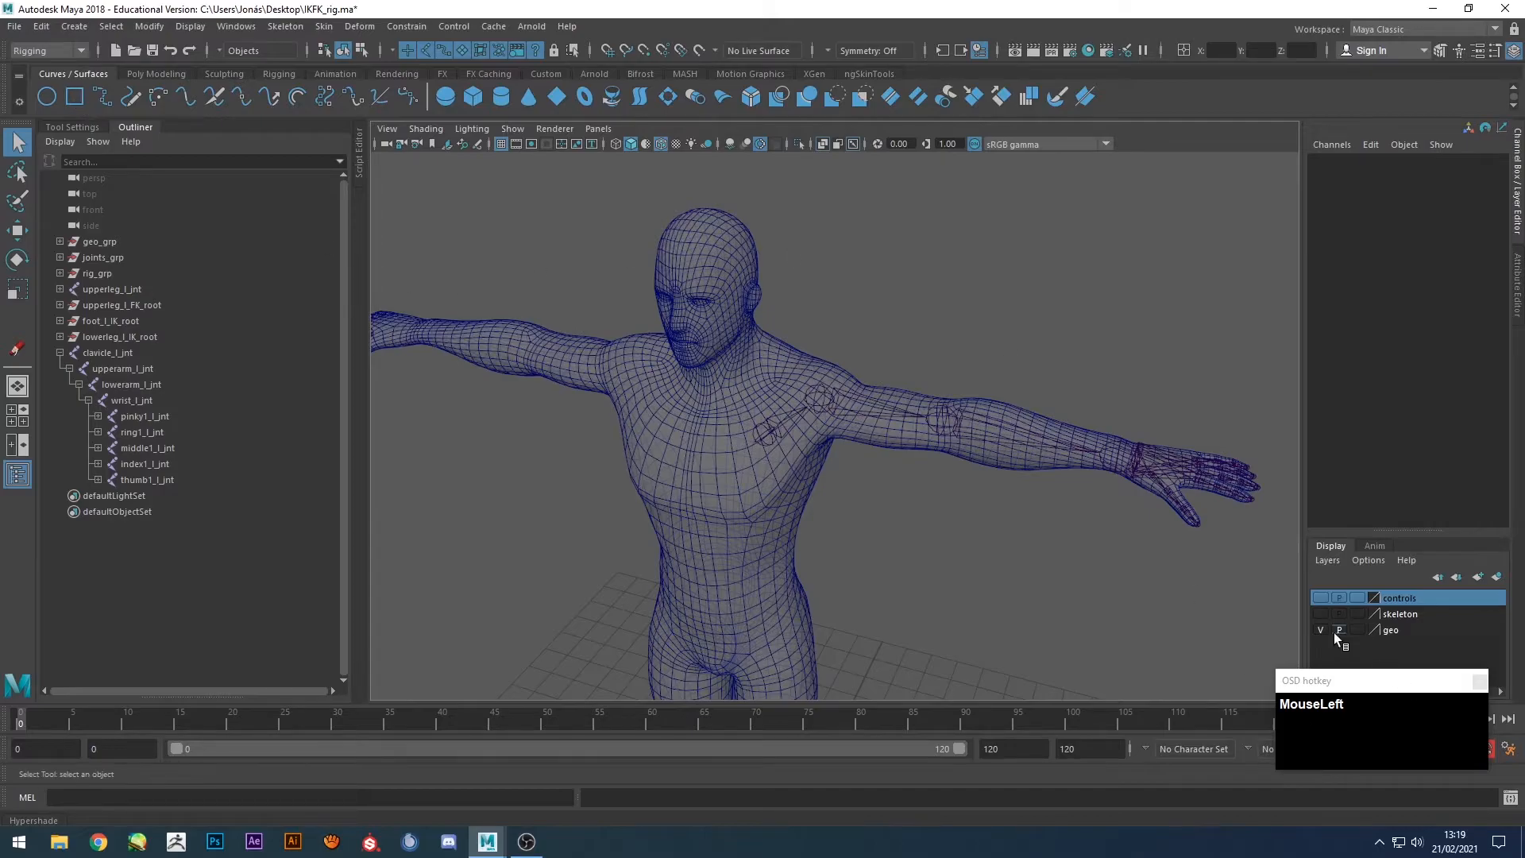
left_click(1319, 629)
scroll(900, 568, "down", 3)
middle_click_drag(901, 568, 920, 423, "alt")
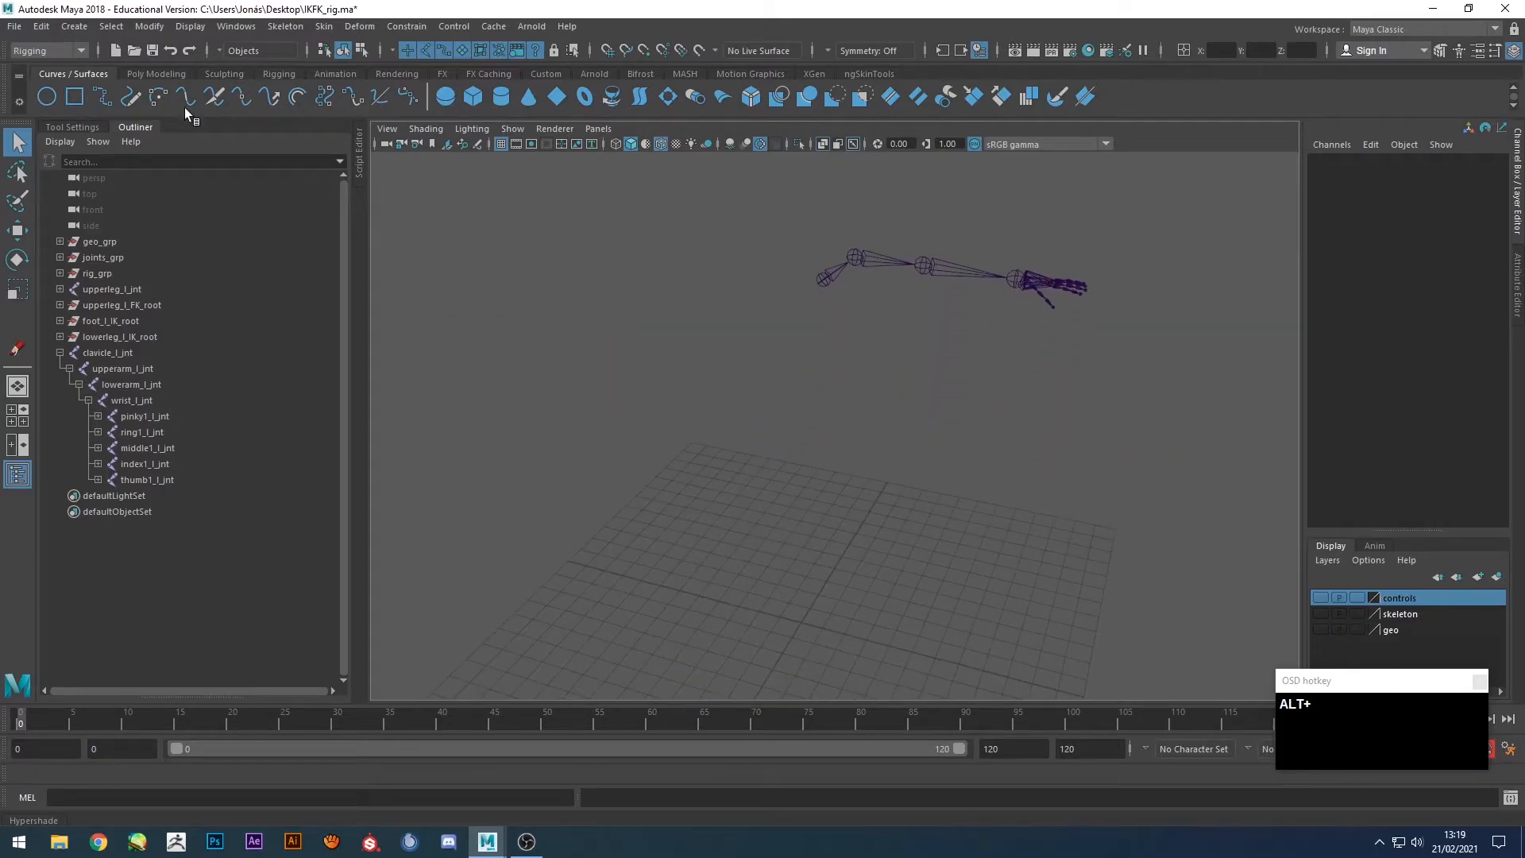
Create a NURBS circle at the origin and duplicate it three times for the arm controls.
left_click(47, 96)
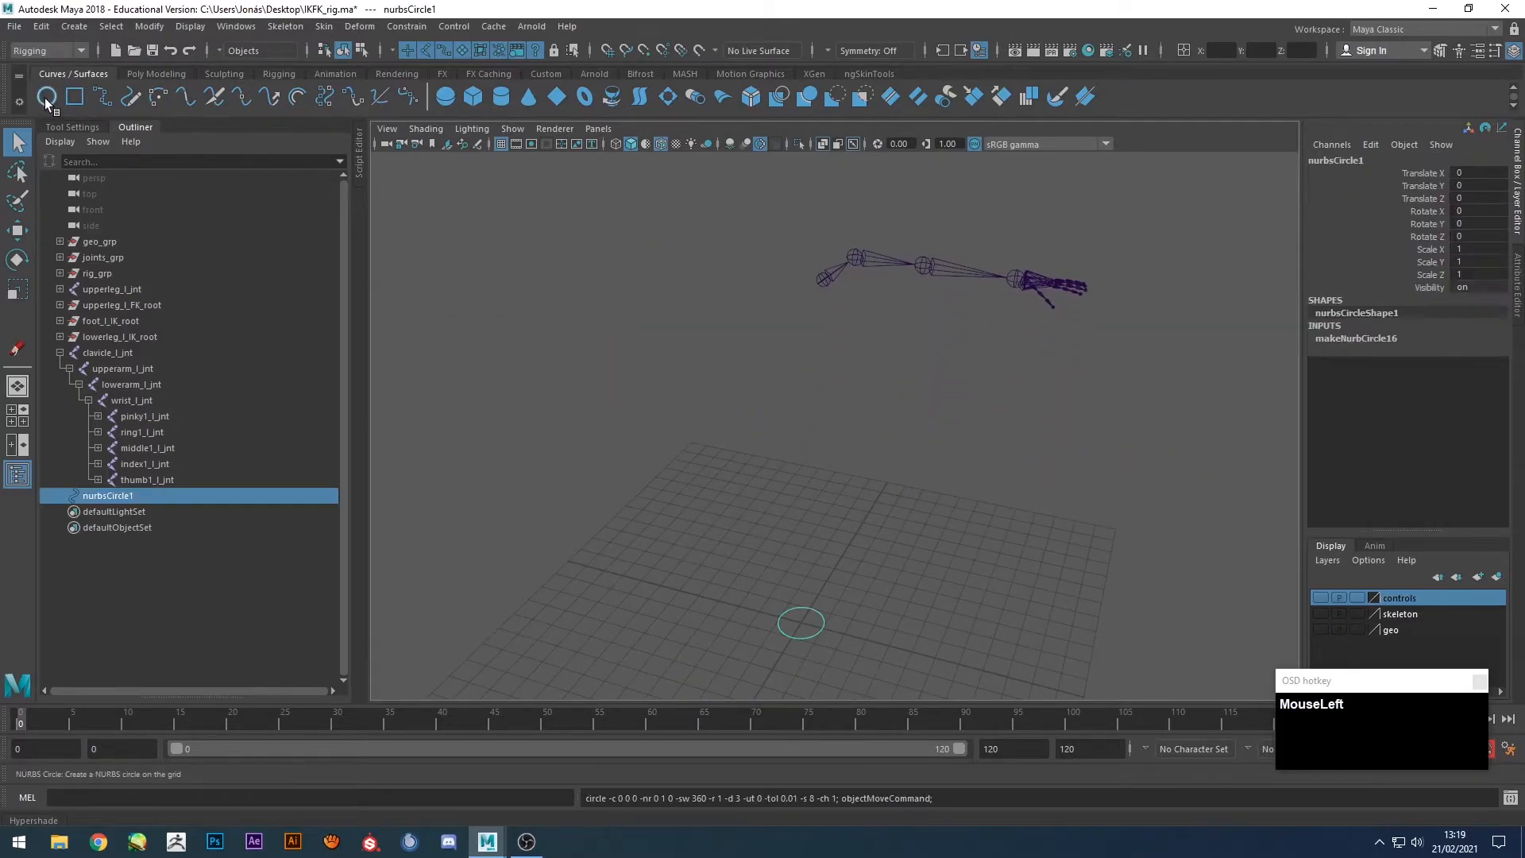
middle_click_drag(703, 482, 834, 412, "alt")
left_click(912, 250)
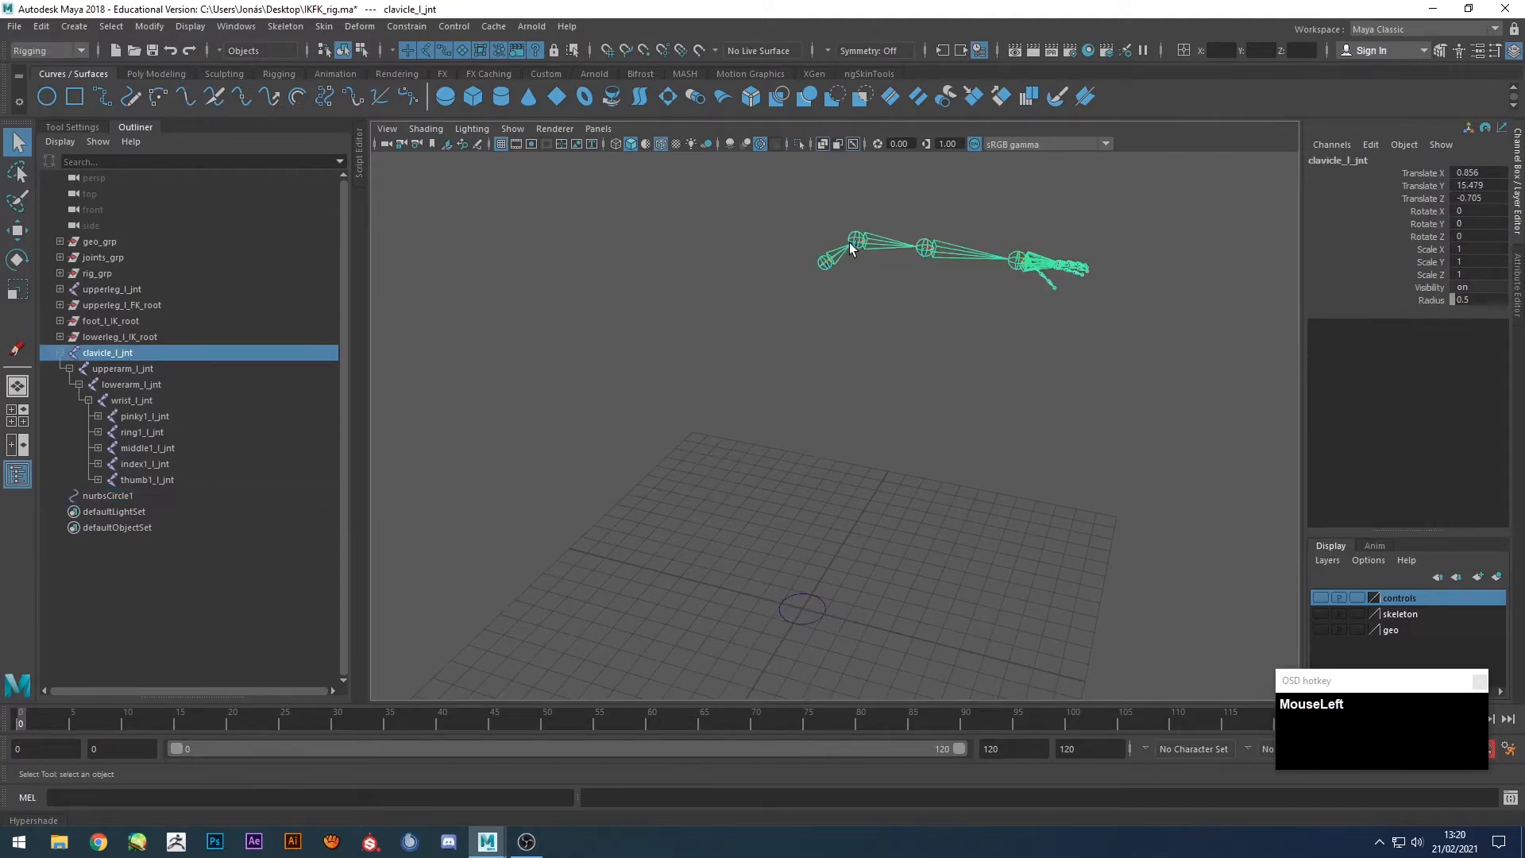
left_click(927, 249)
left_click(1005, 276)
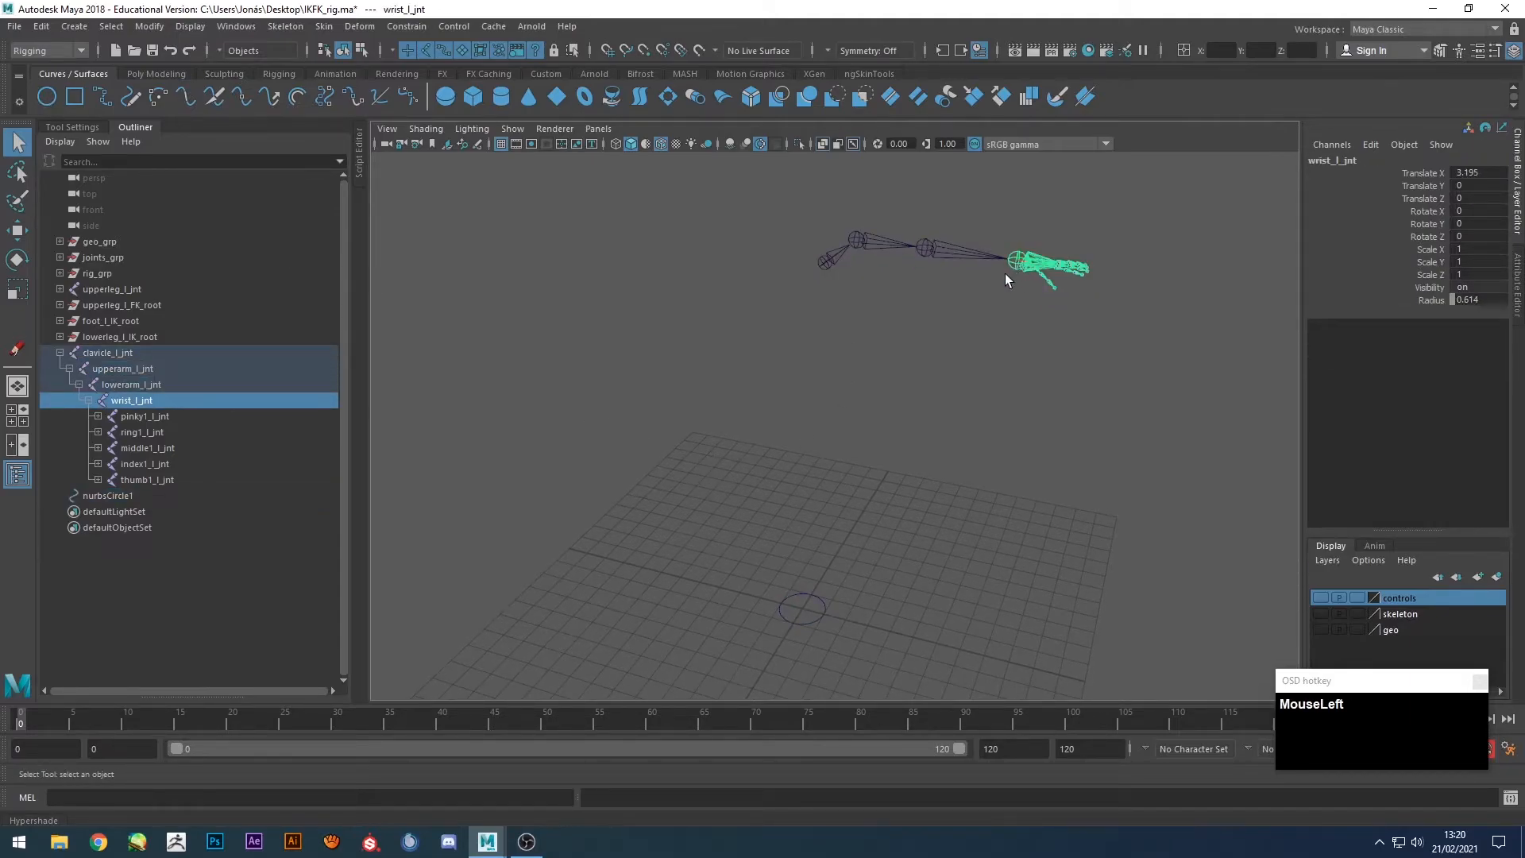
middle_click_drag(840, 432, 802, 451, "alt")
middle_click_drag(926, 364, 913, 384, "alt")
left_click_drag(911, 385, 850, 508, "alt")
left_click(777, 606)
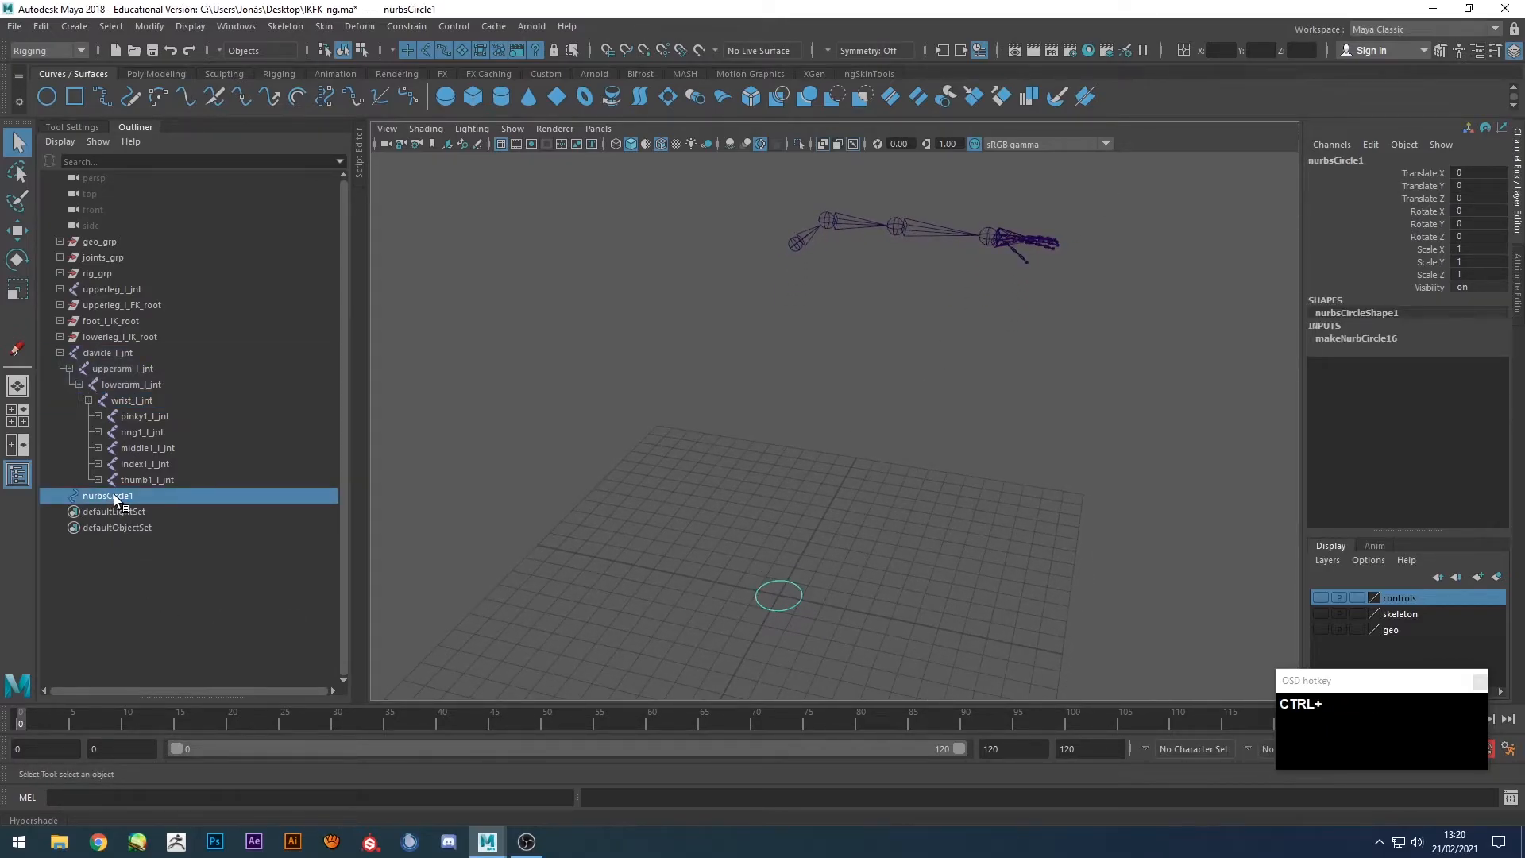
key("ctrl+d")
key("ctrl+d")
key("ctrl+d")
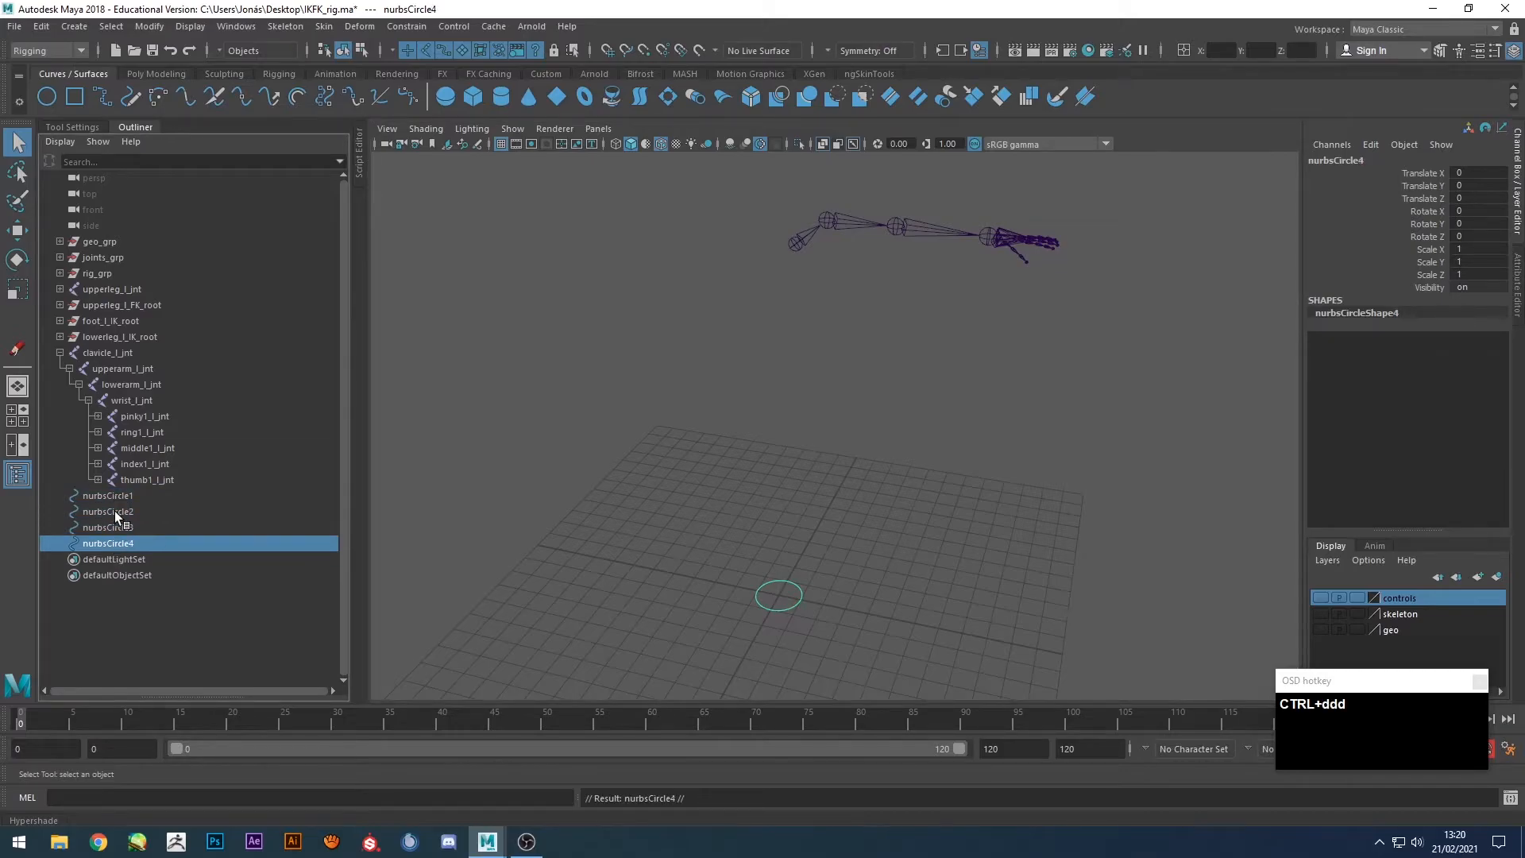
Rename the first NURBS circle as clavicle_l_FK_ctrl.
left_click(113, 496)
key("Return")
type("clavl")
key("BackSpace")
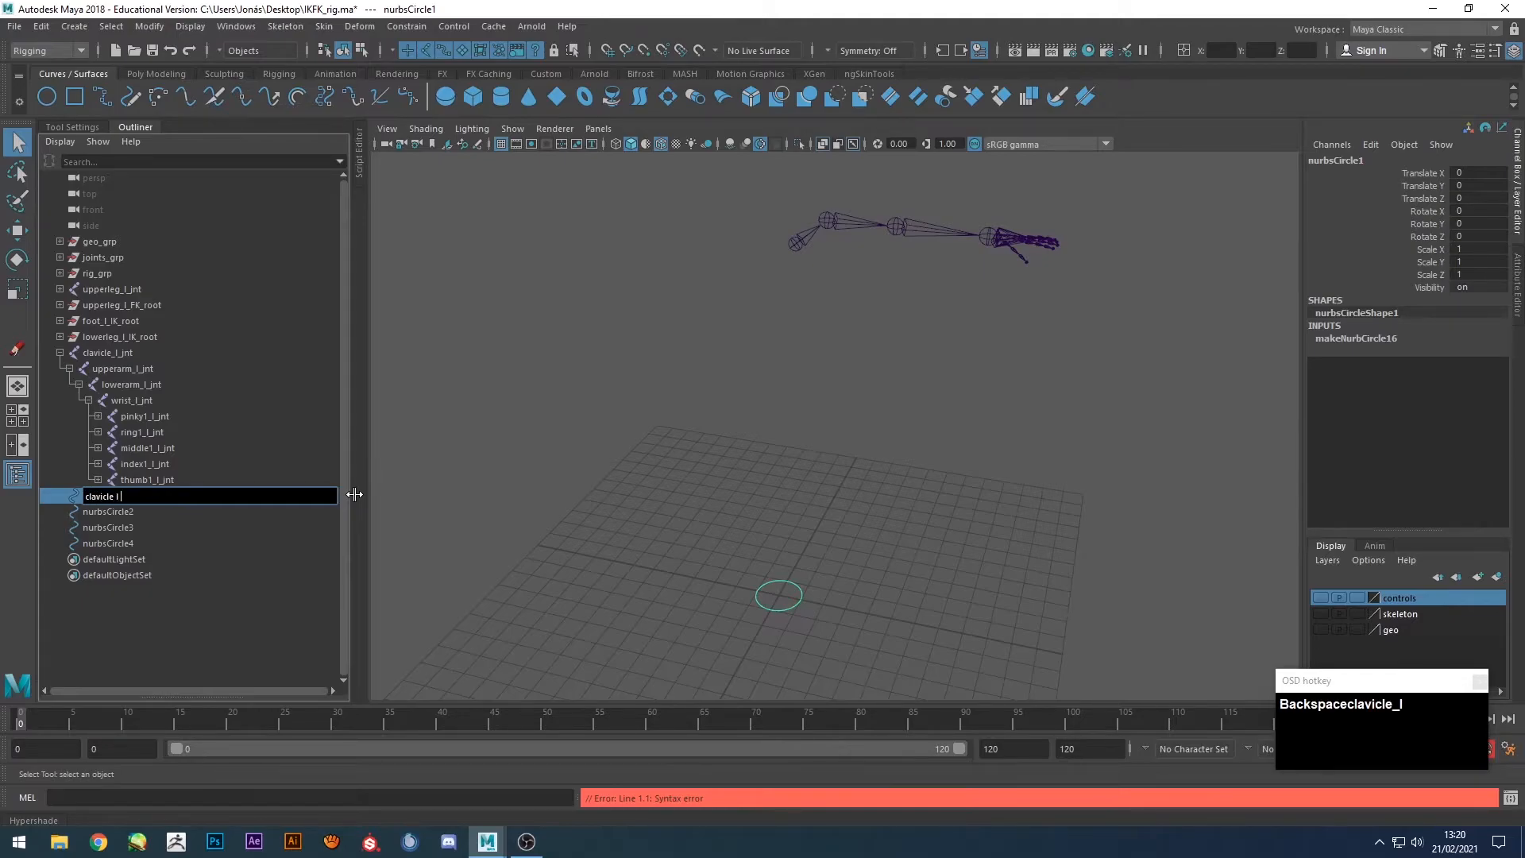
key("shift")
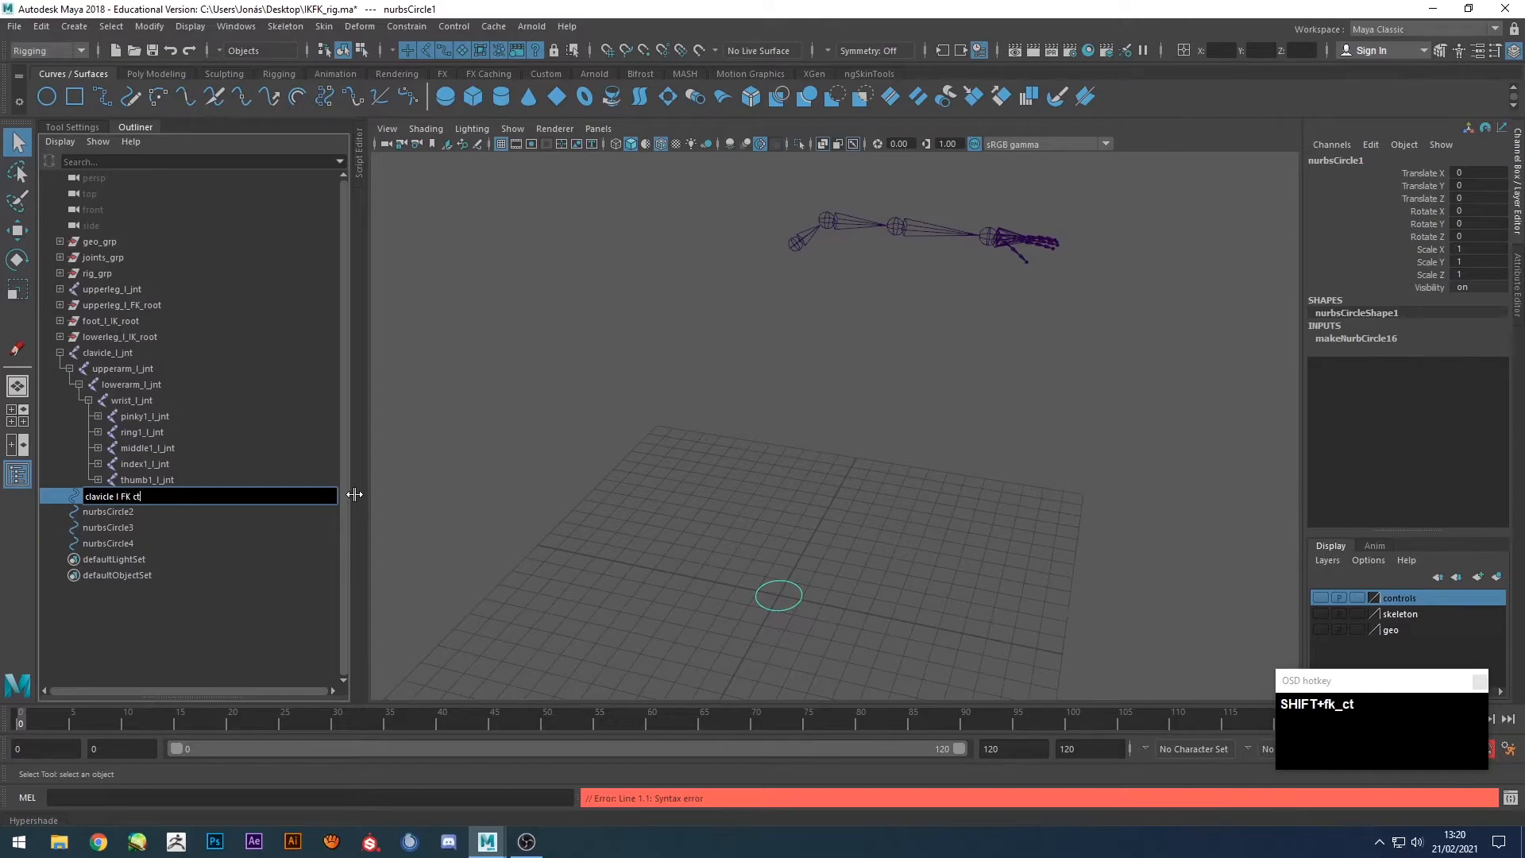
key("Return")
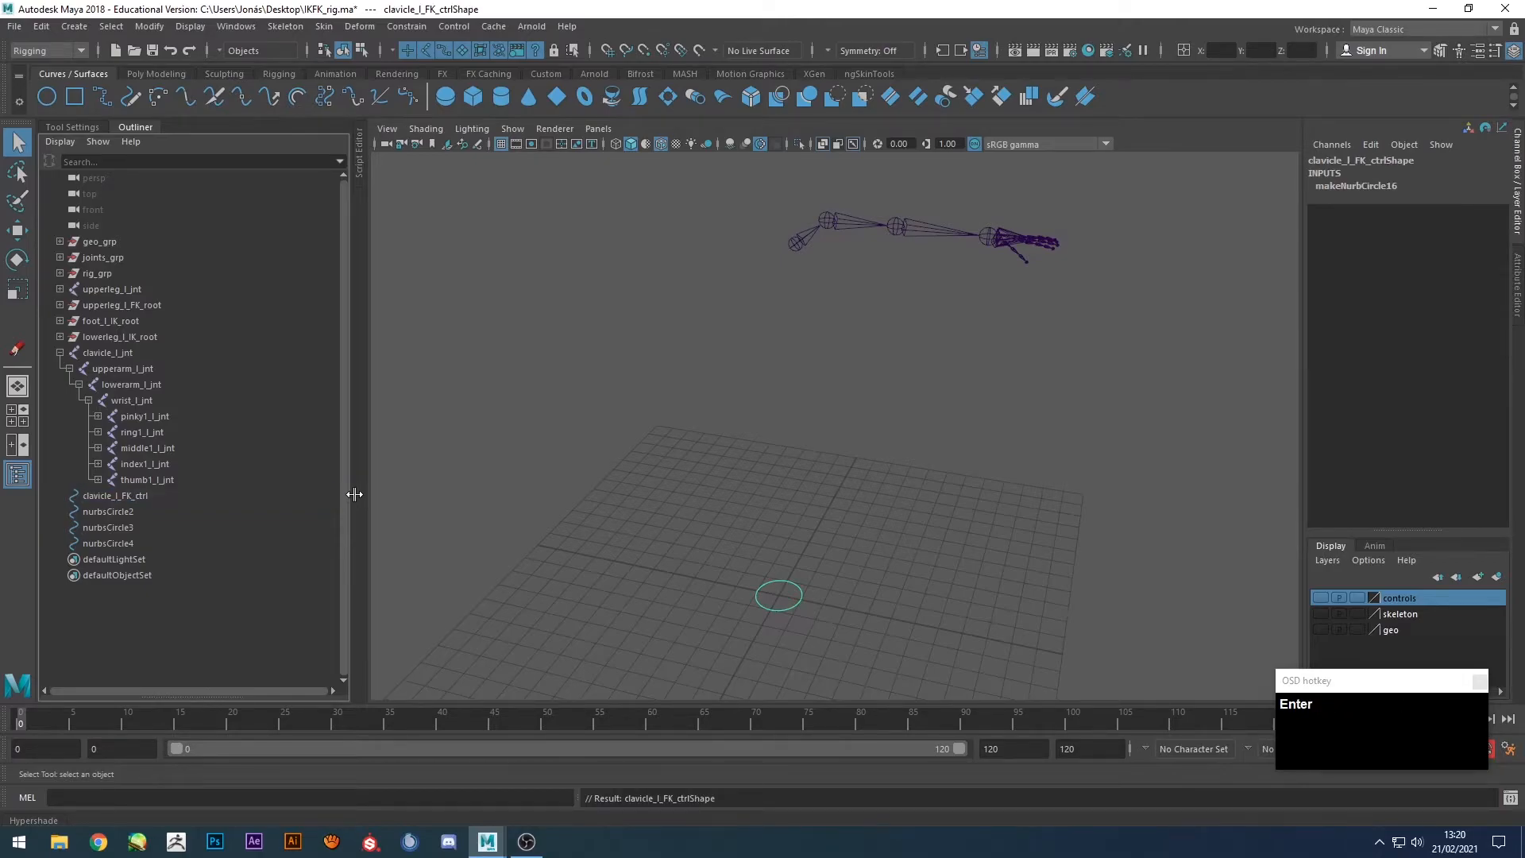
Rename the second NURBS circle as upperarm_l_FK_ctrl.
left_click(131, 513)
key("Return")
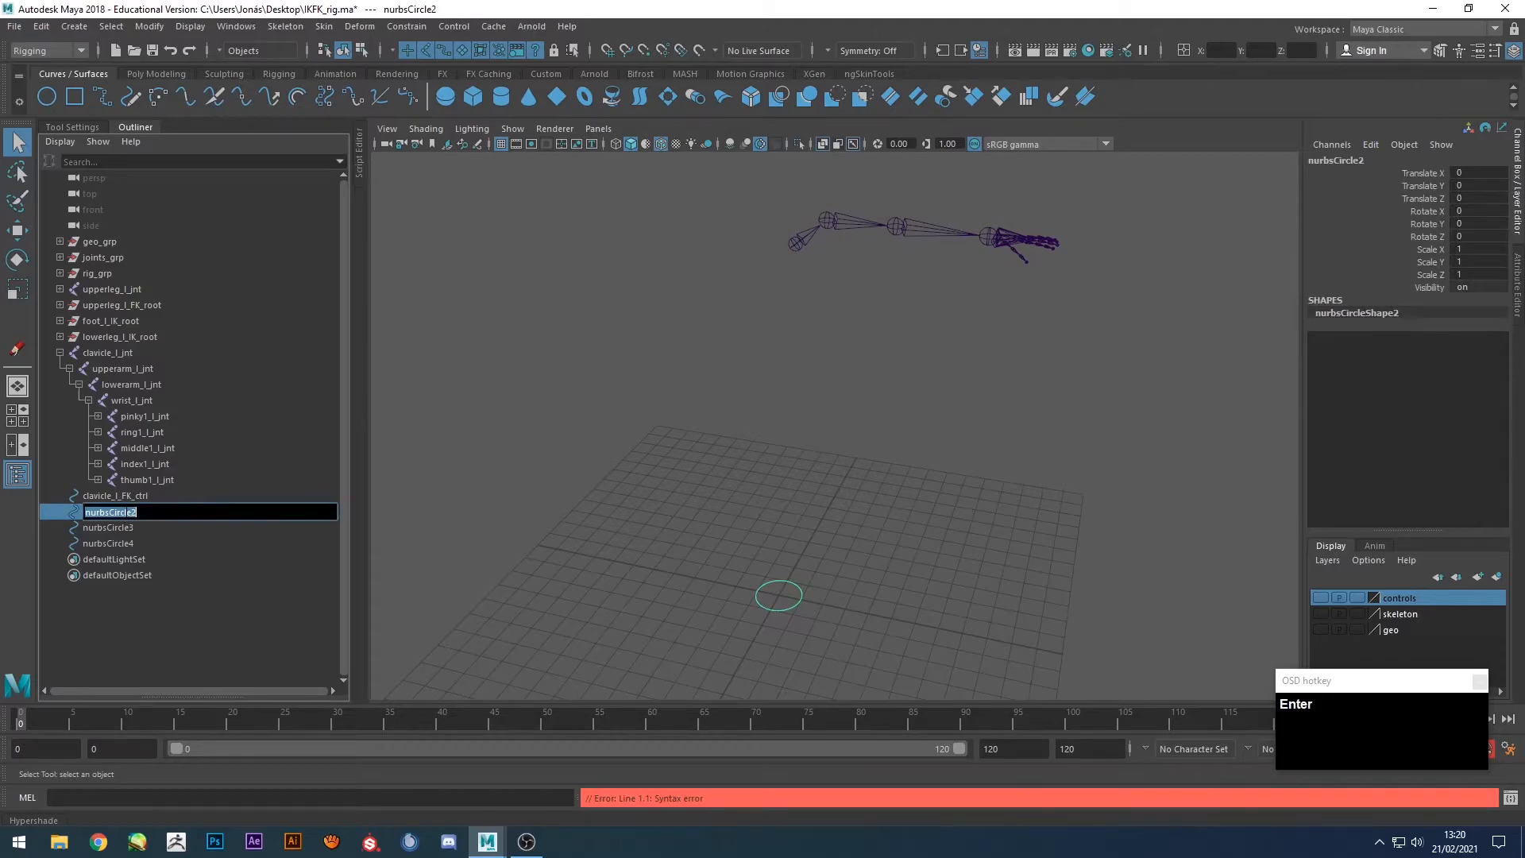
type("upperarm_l_FK_ctrl")
key("Return")
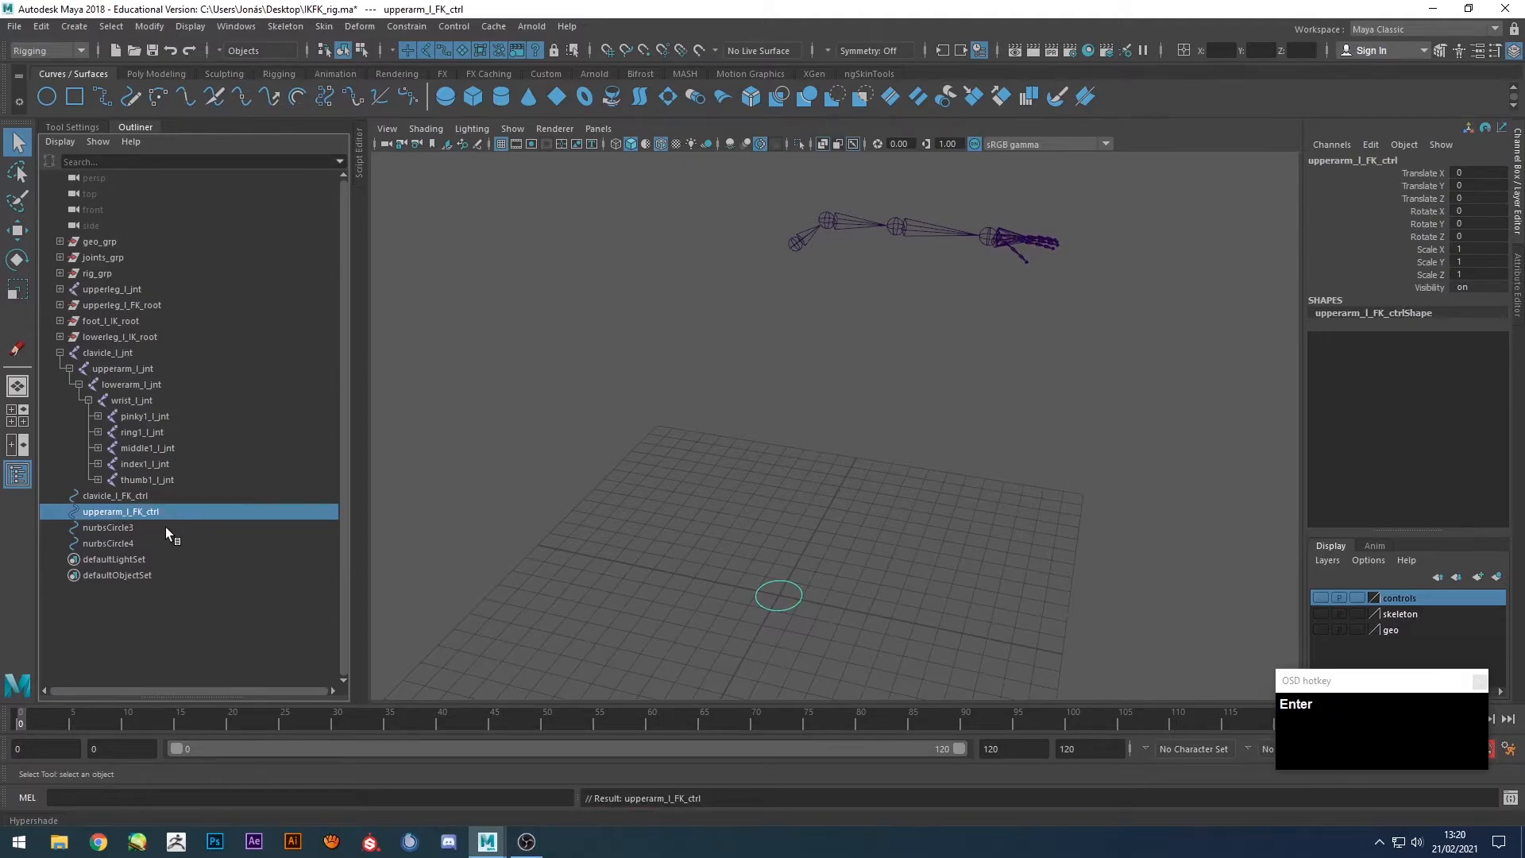
Rename the third NURBS circle as lowerarm_l_FK_ctrl.
left_click(165, 527)
key("Return")
type("lower")
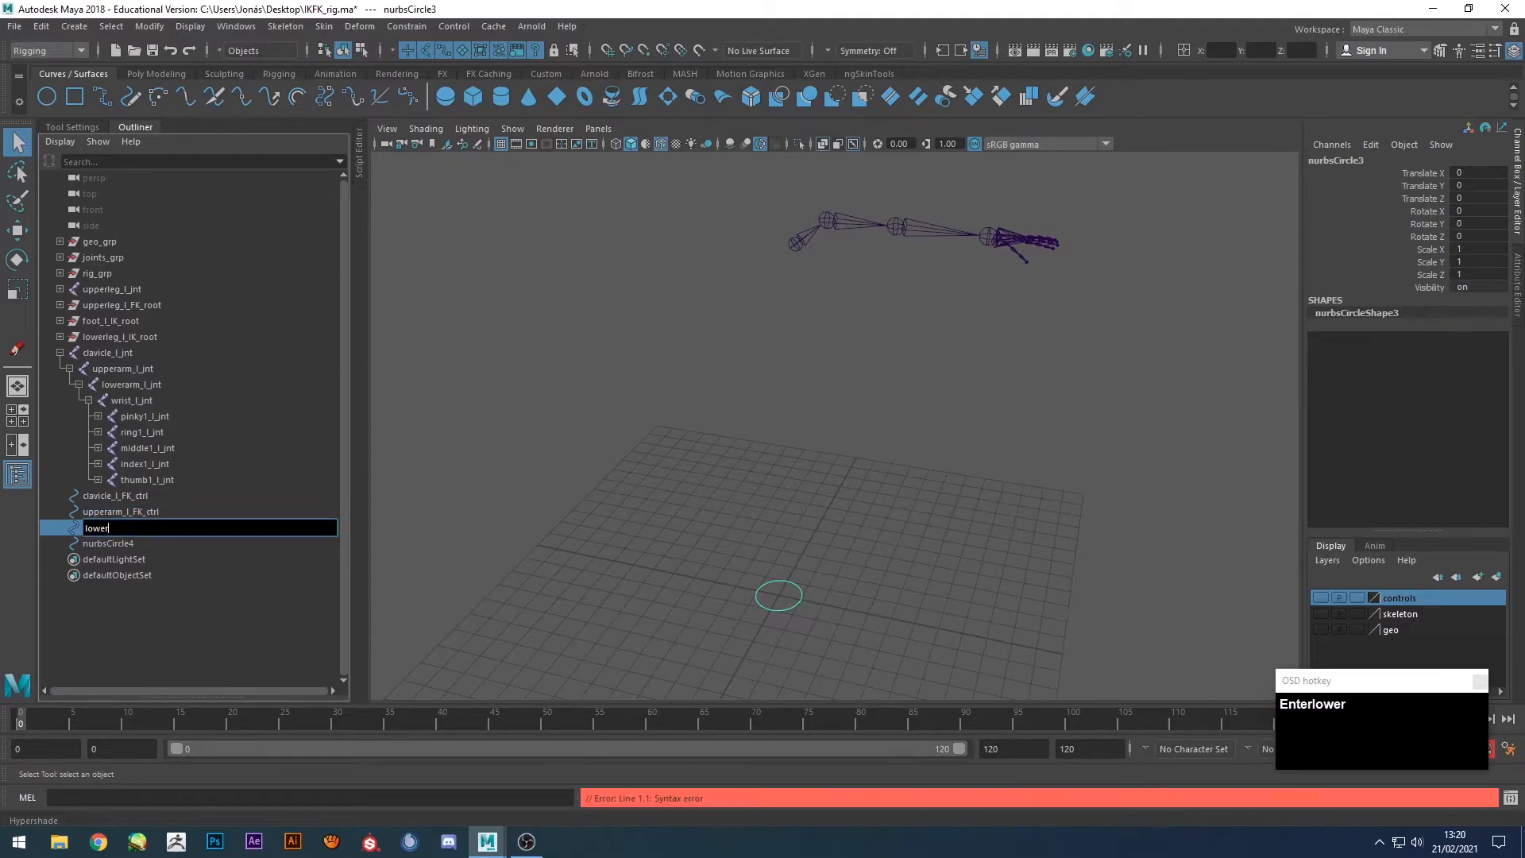
type("arm_l_FK_ctrl")
key("Return")
Rename the fourth NURBS circle as wrist_l_FK_ctrl.
left_click(205, 542)
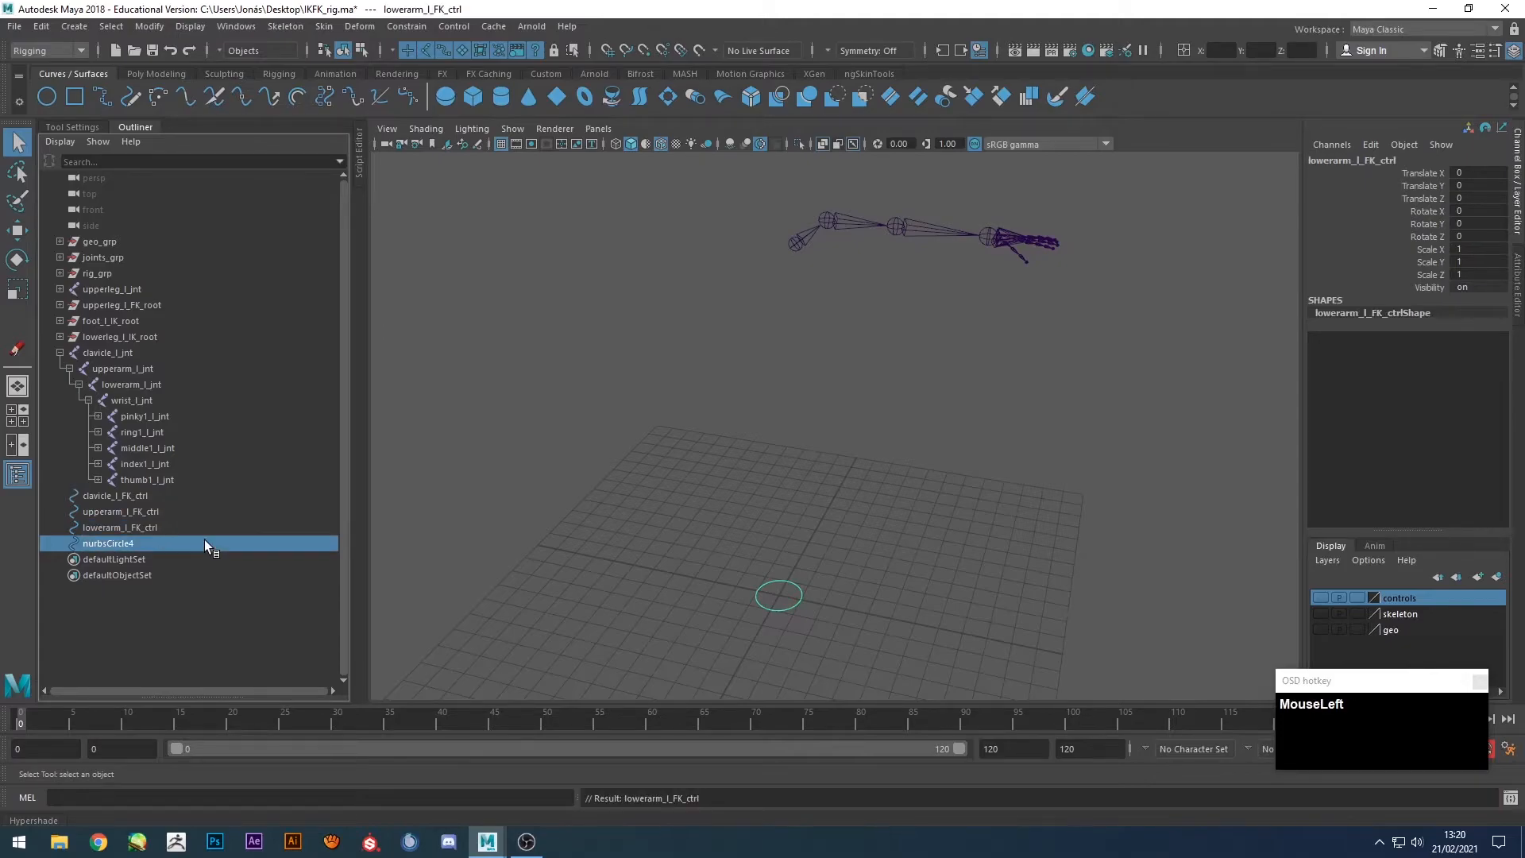
key("Return")
type("wrist_l_FK_ctrl")
key("Return")
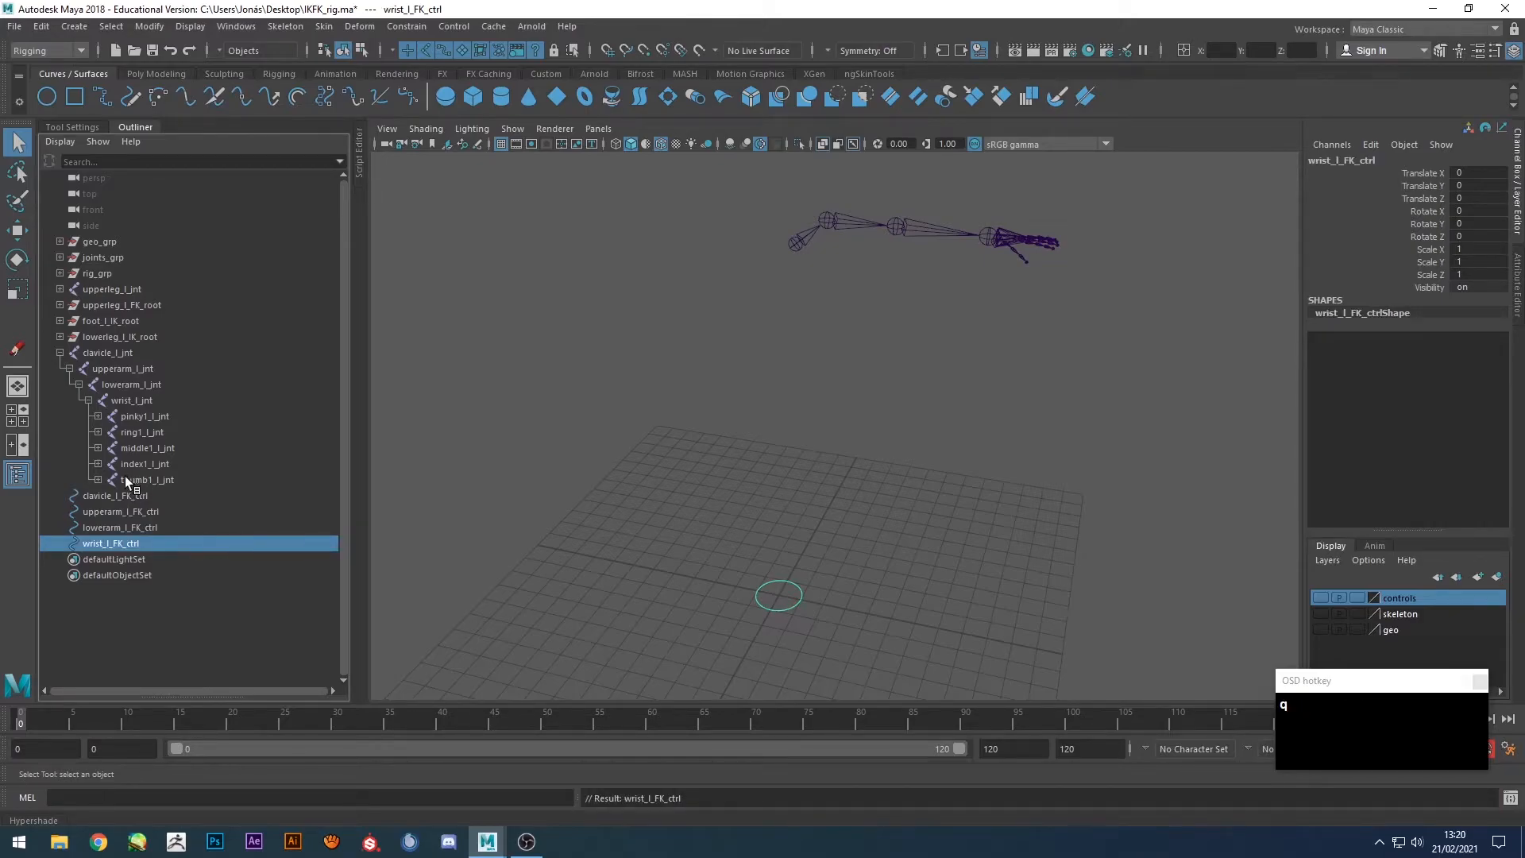
Match the transforms of clavicle_l_FK_ctrl to clavicle_l_jnt and of upperarm_l_FK_ctrl to upperarm_l_jnt.
left_click(112, 492)
left_click(99, 354, "ctrl")
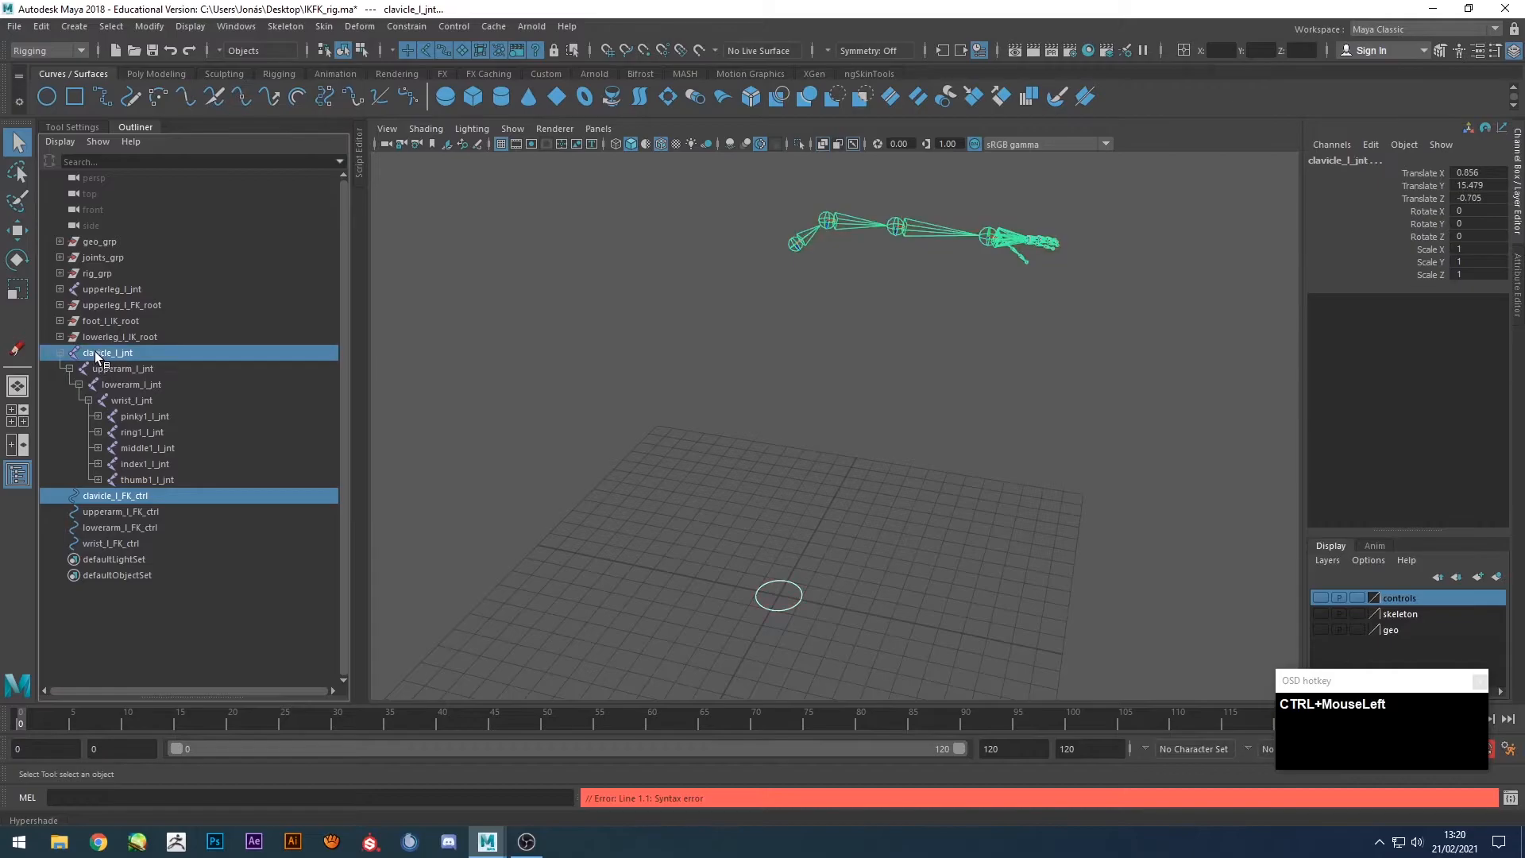
left_click(149, 26)
mouse_move(228, 121)
left_click(395, 125)
left_click(149, 511)
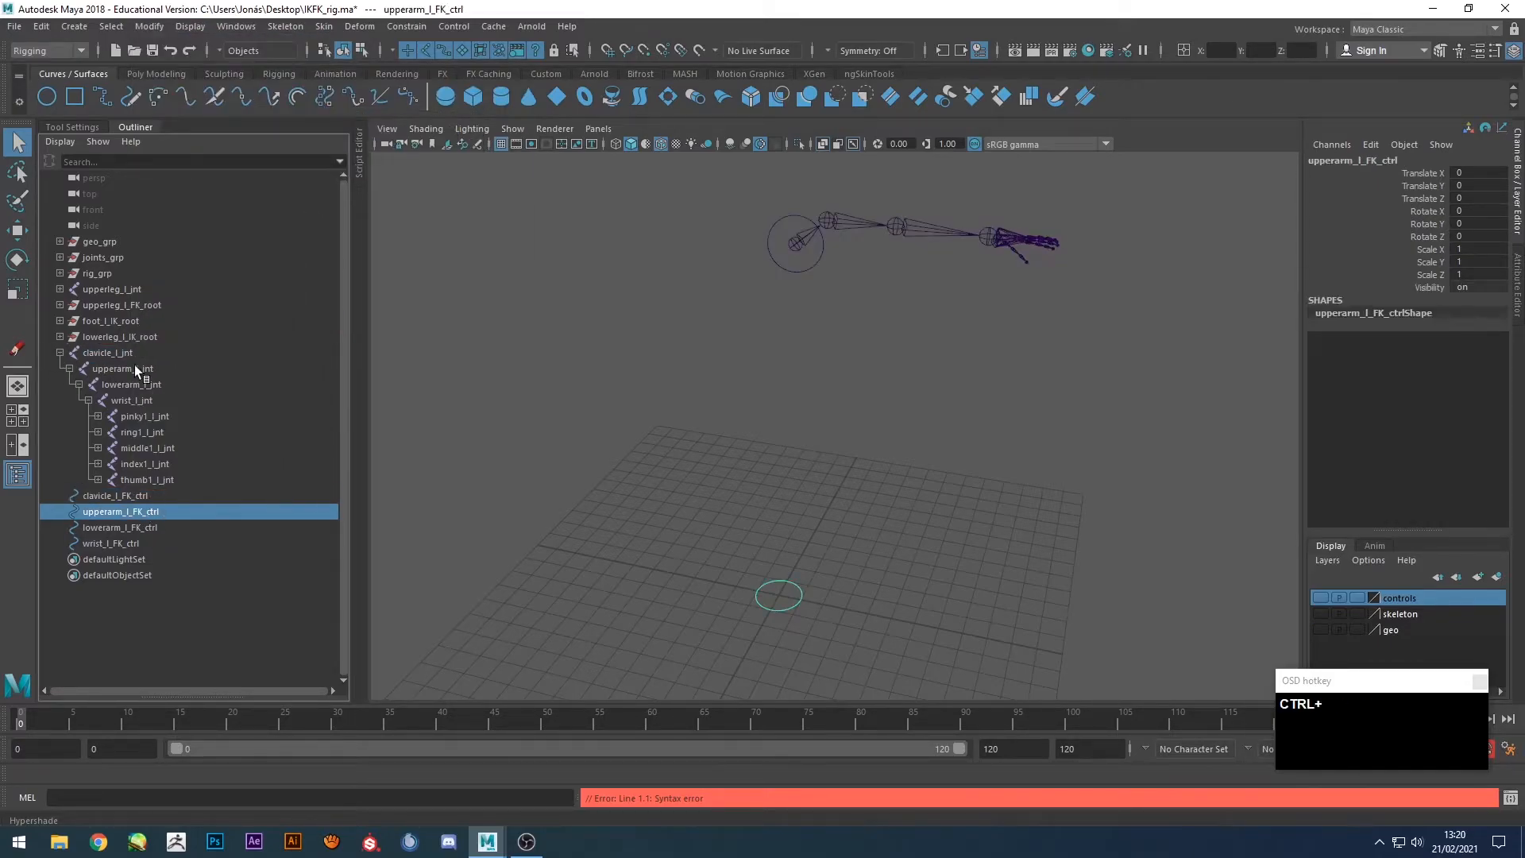
left_click(97, 368, "ctrl")
Match the transforms of wrist_l_FK_ctrl to wrist_l_jnt and of lowerarm_l_FK_ctrl to lowerarm_l_jnt.
left_click(118, 527)
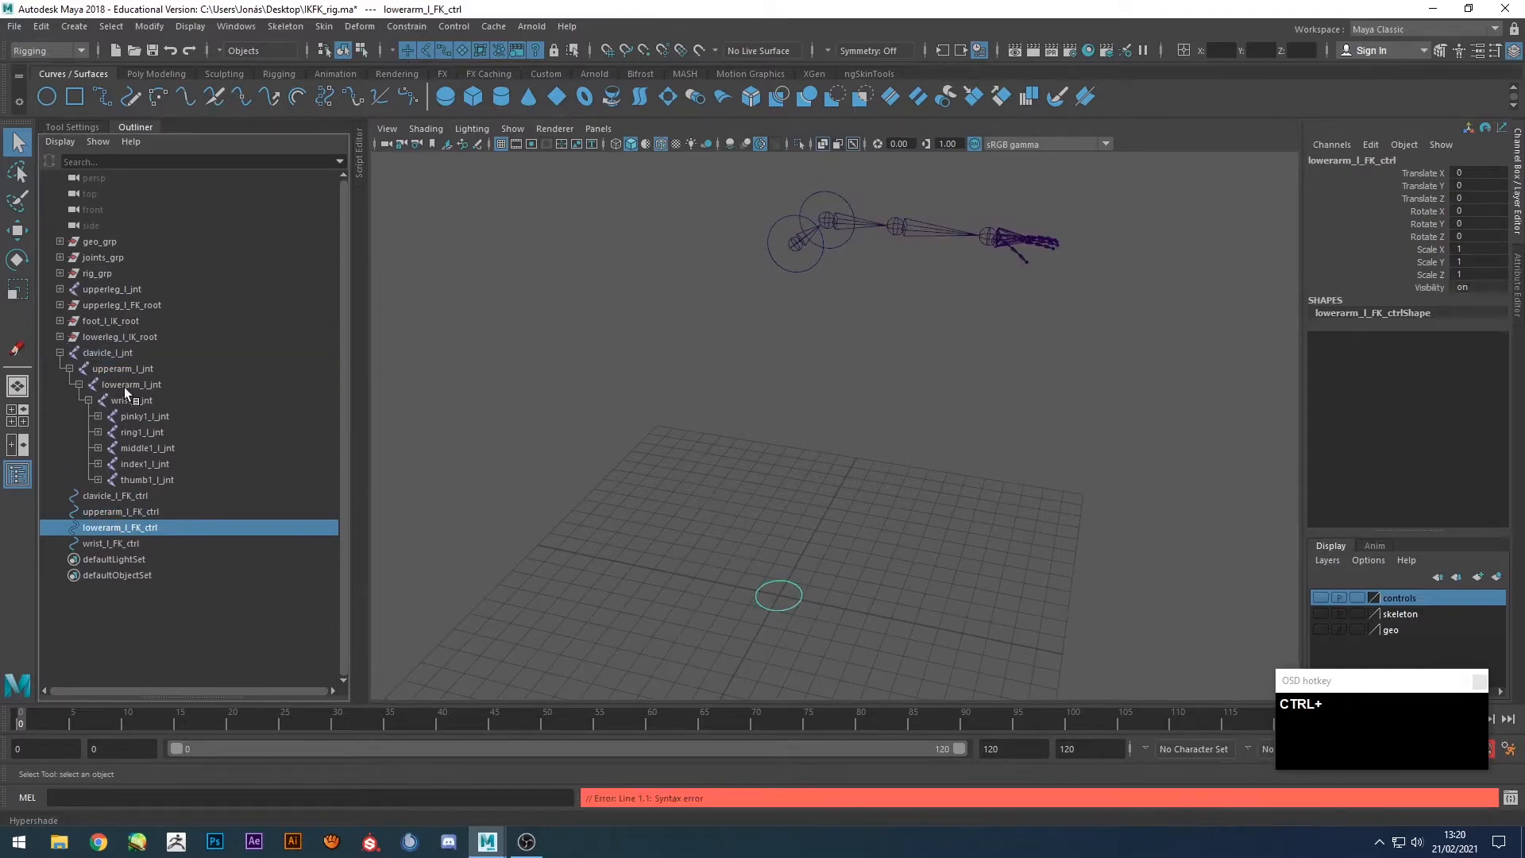
left_click(124, 386, "ctrl")
middle_click_drag(672, 474, 622, 464, "alt")
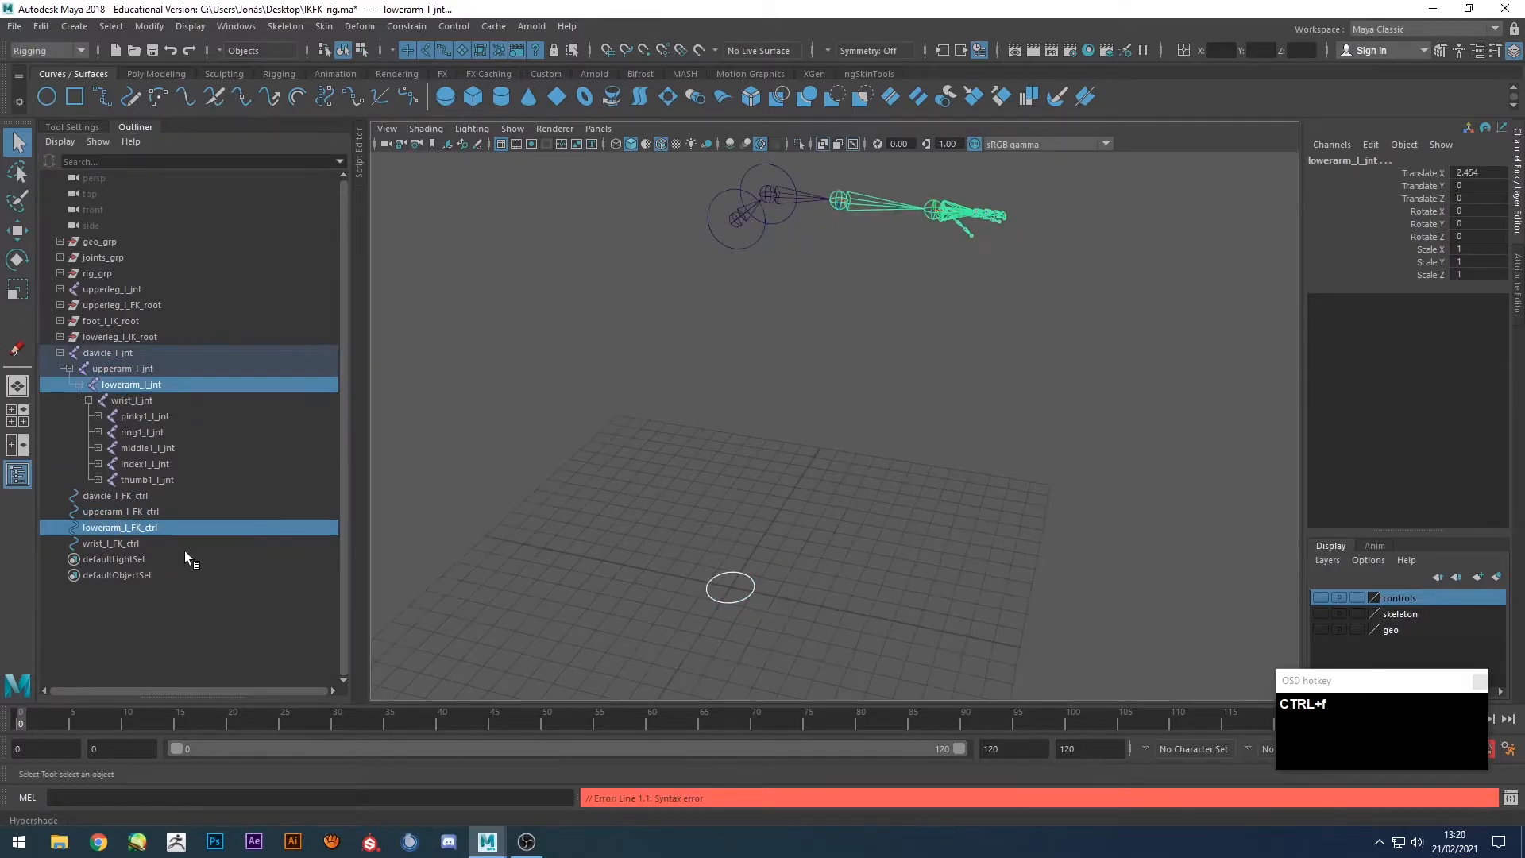
left_click(102, 543)
left_click(119, 400, "ctrl")
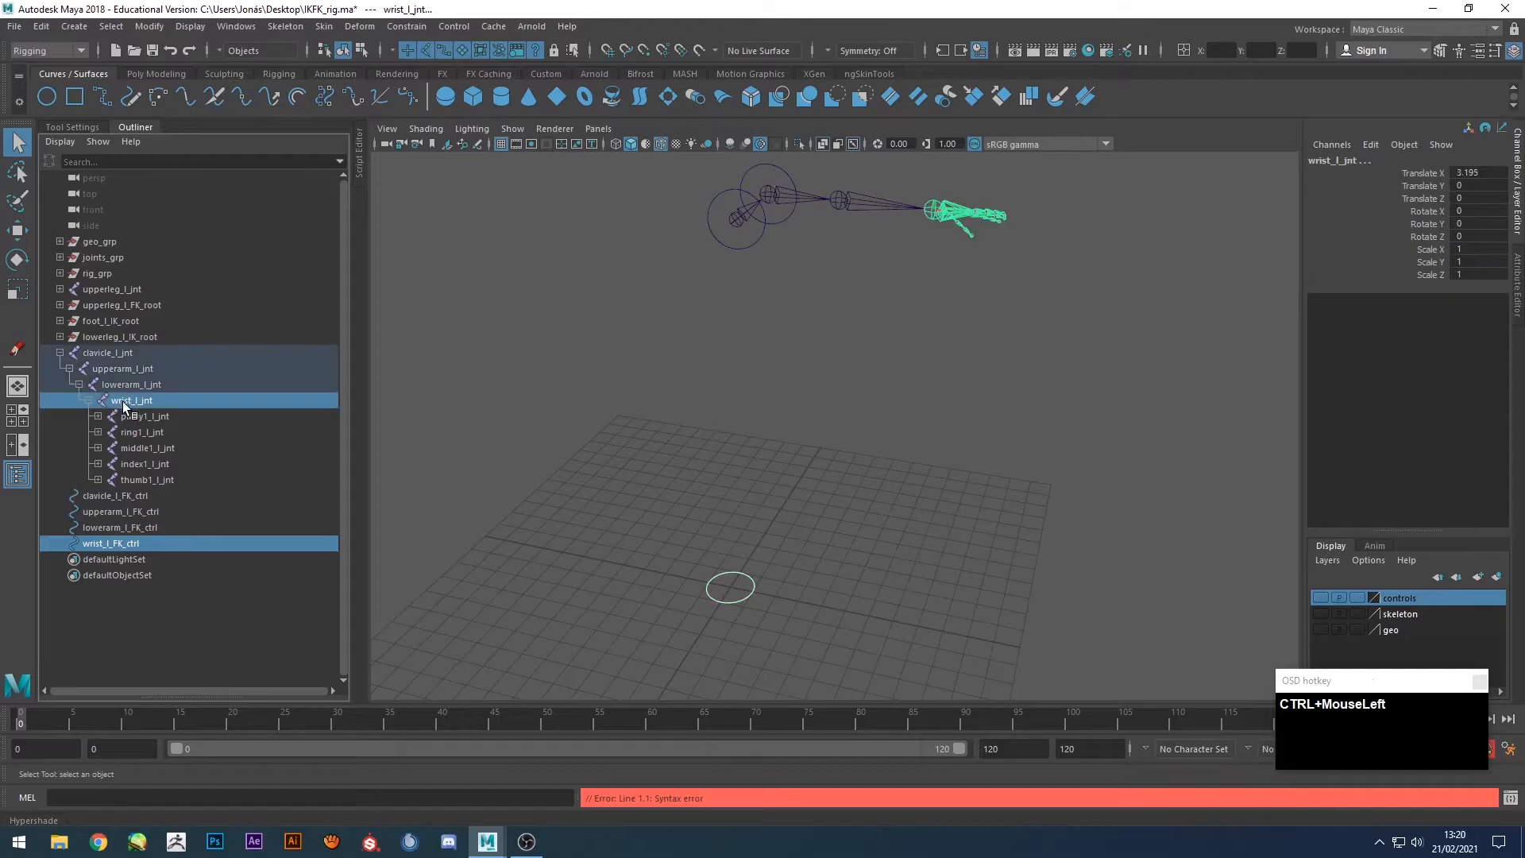
key("g")
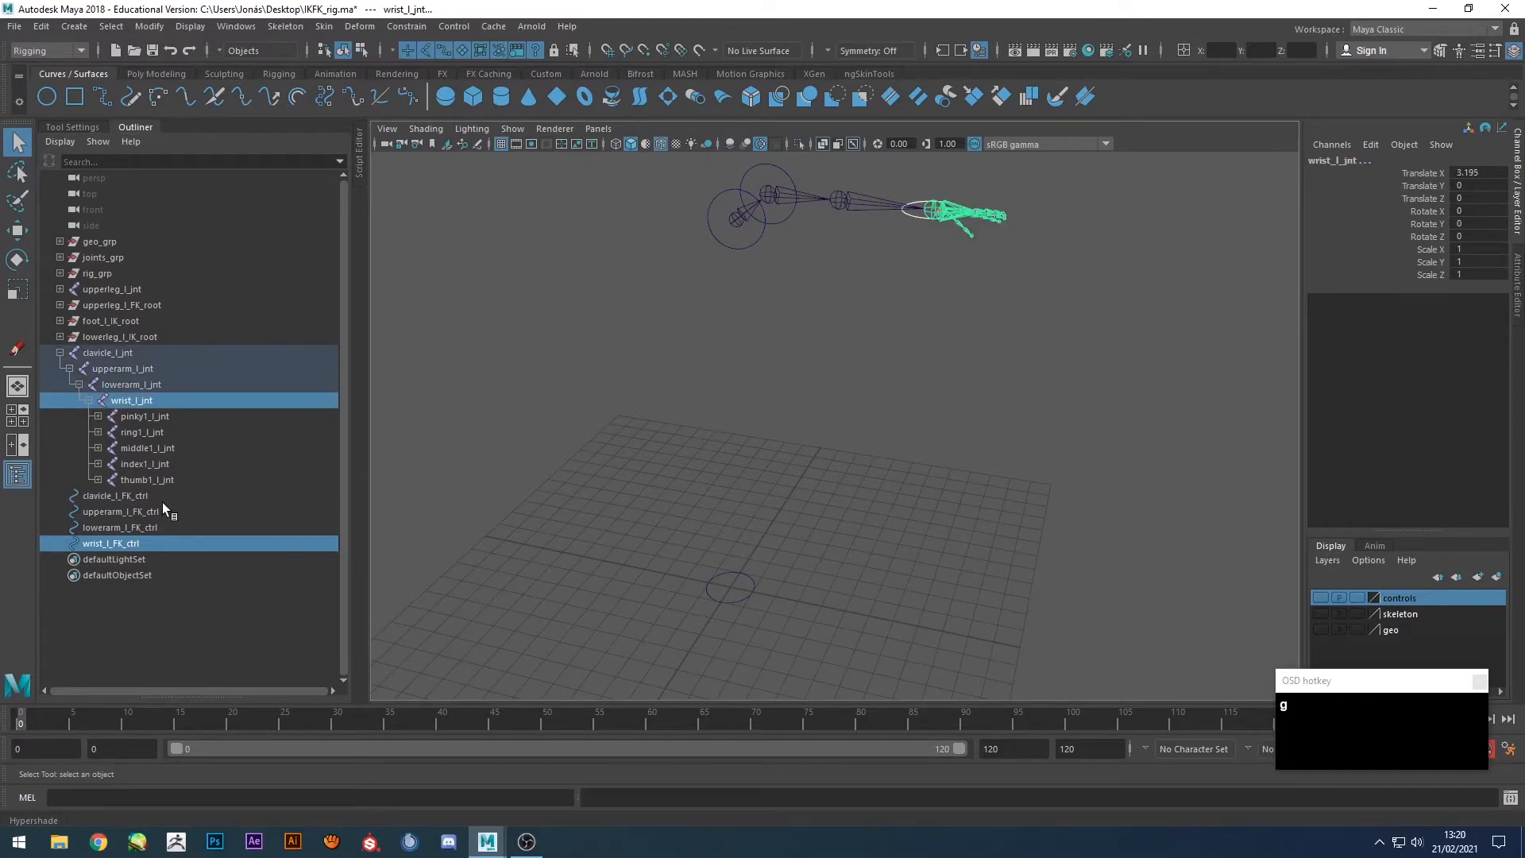
left_click(130, 529)
left_click(140, 382, "ctrl")
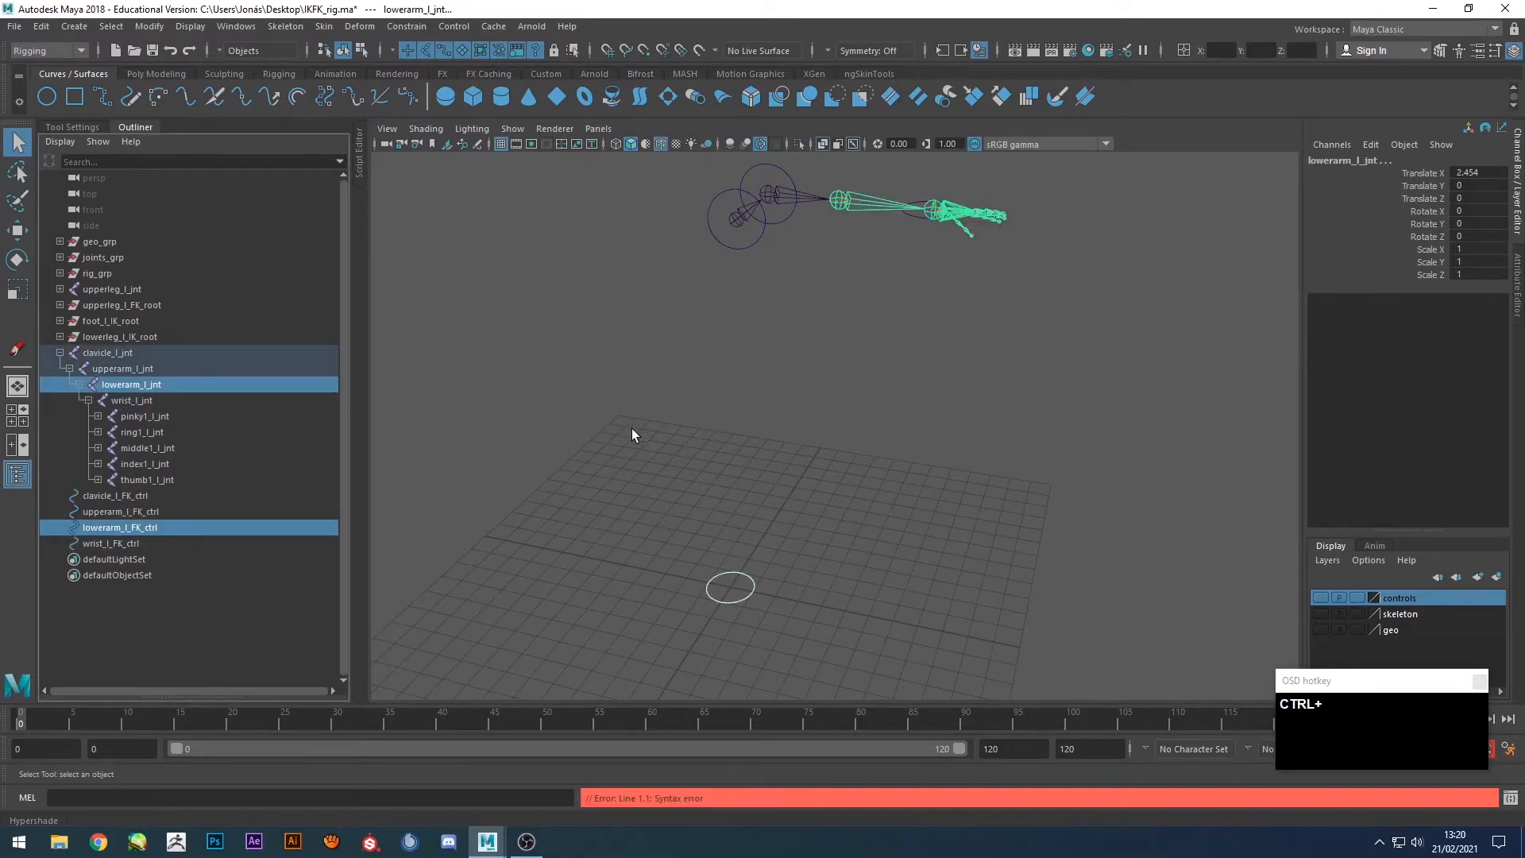
key("g")
middle_click_drag(794, 397, 742, 529, "alt")
left_click(686, 432)
Rotate all CVs of wrist_l_FK_ctrl so the circle stands upright, perpendicular to the forearm at the wrist joint.
left_click_drag(686, 432, 705, 448, "alt")
scroll(776, 442, "up", 3)
middle_click_drag(776, 442, 767, 484, "alt")
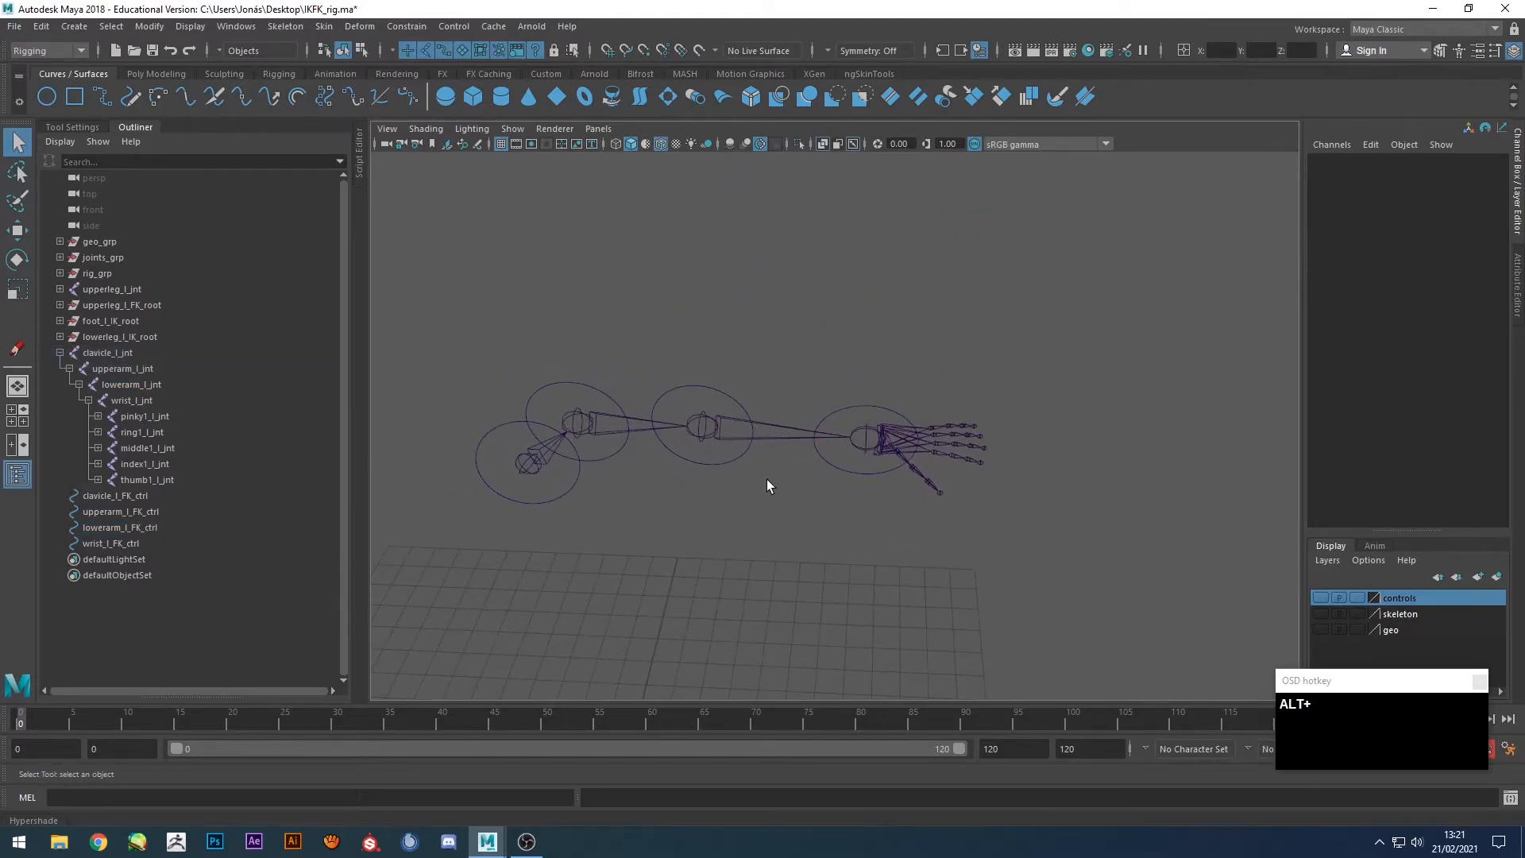
left_click_drag(613, 493, 872, 432, "alt")
middle_click_drag(871, 432, 799, 475, "alt")
left_click(799, 476)
left_click_drag(754, 526, 767, 532, "alt")
key("F8")
left_click_drag(926, 360, 769, 554)
key("e")
key("h")
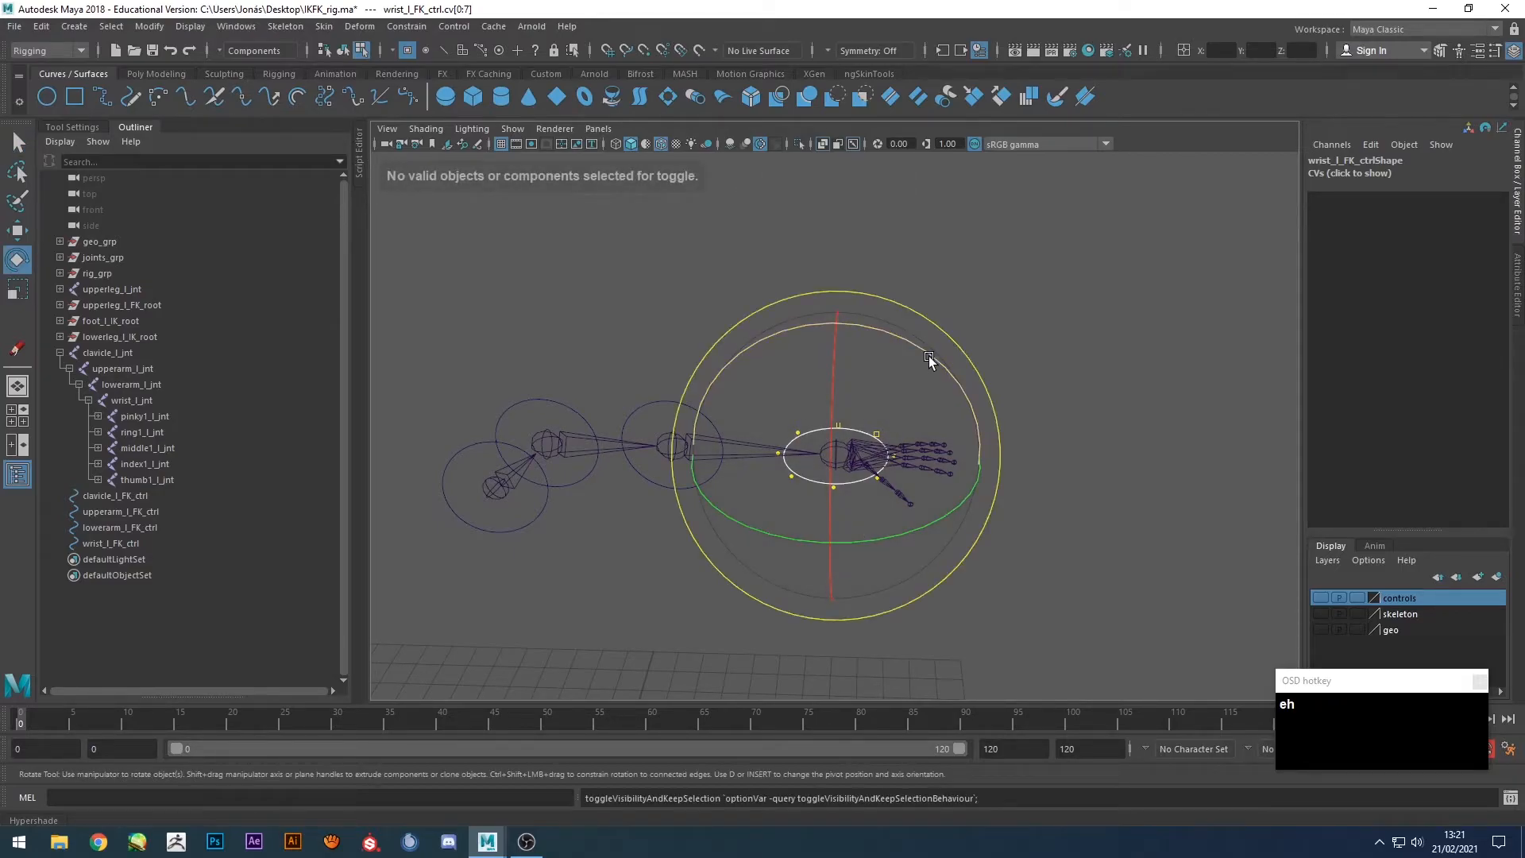
left_click_drag(925, 359, 798, 347)
left_click(1041, 318)
Try to rotate the CVs of the clavicle, upper arm and lower arm FK controls together.
left_click(661, 399)
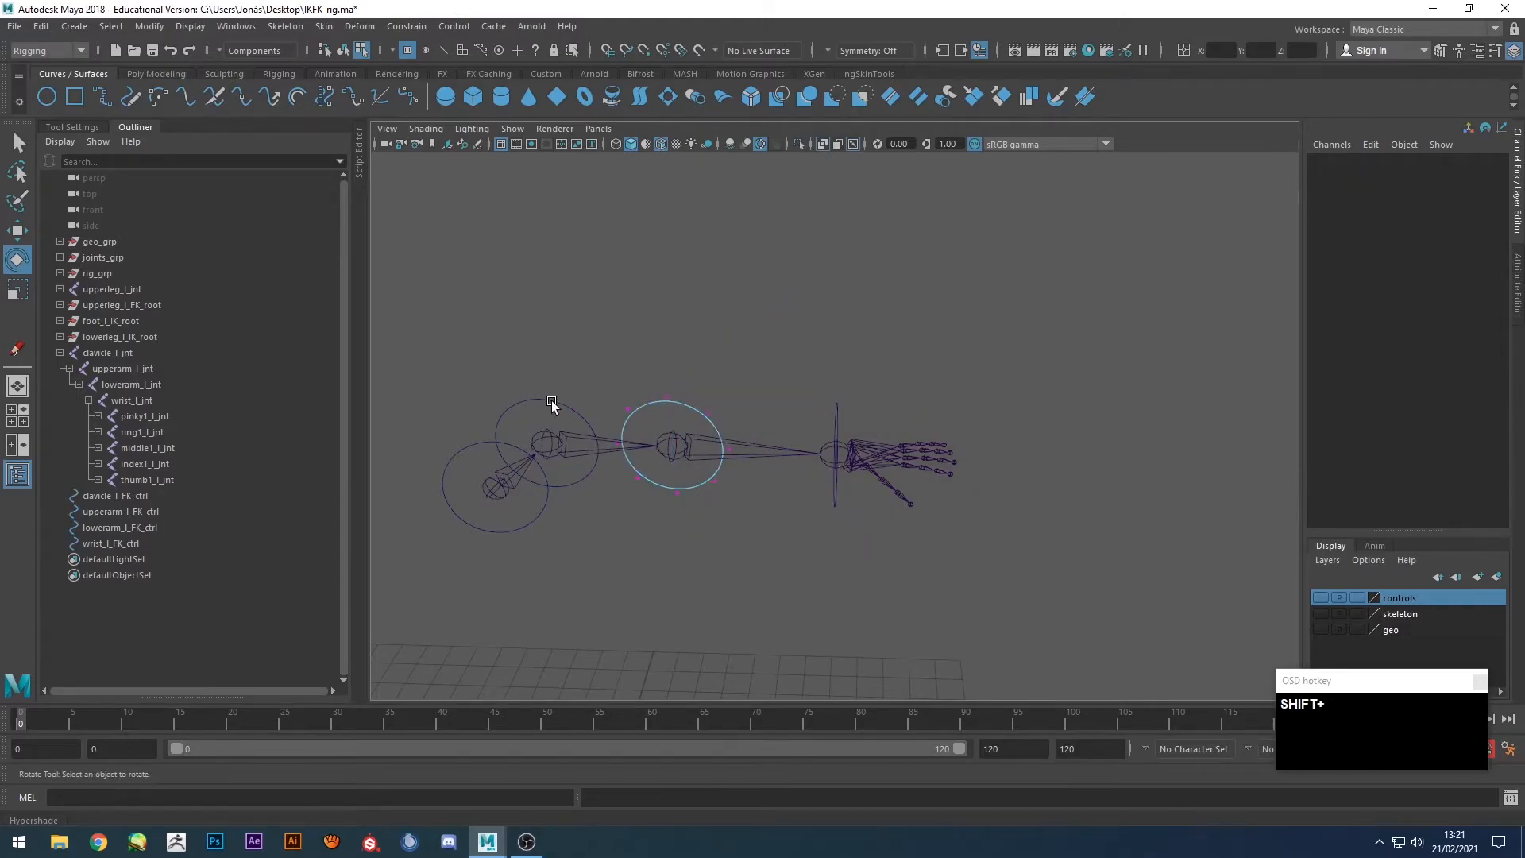
left_click_drag(408, 362, 751, 621, "shift")
key("e")
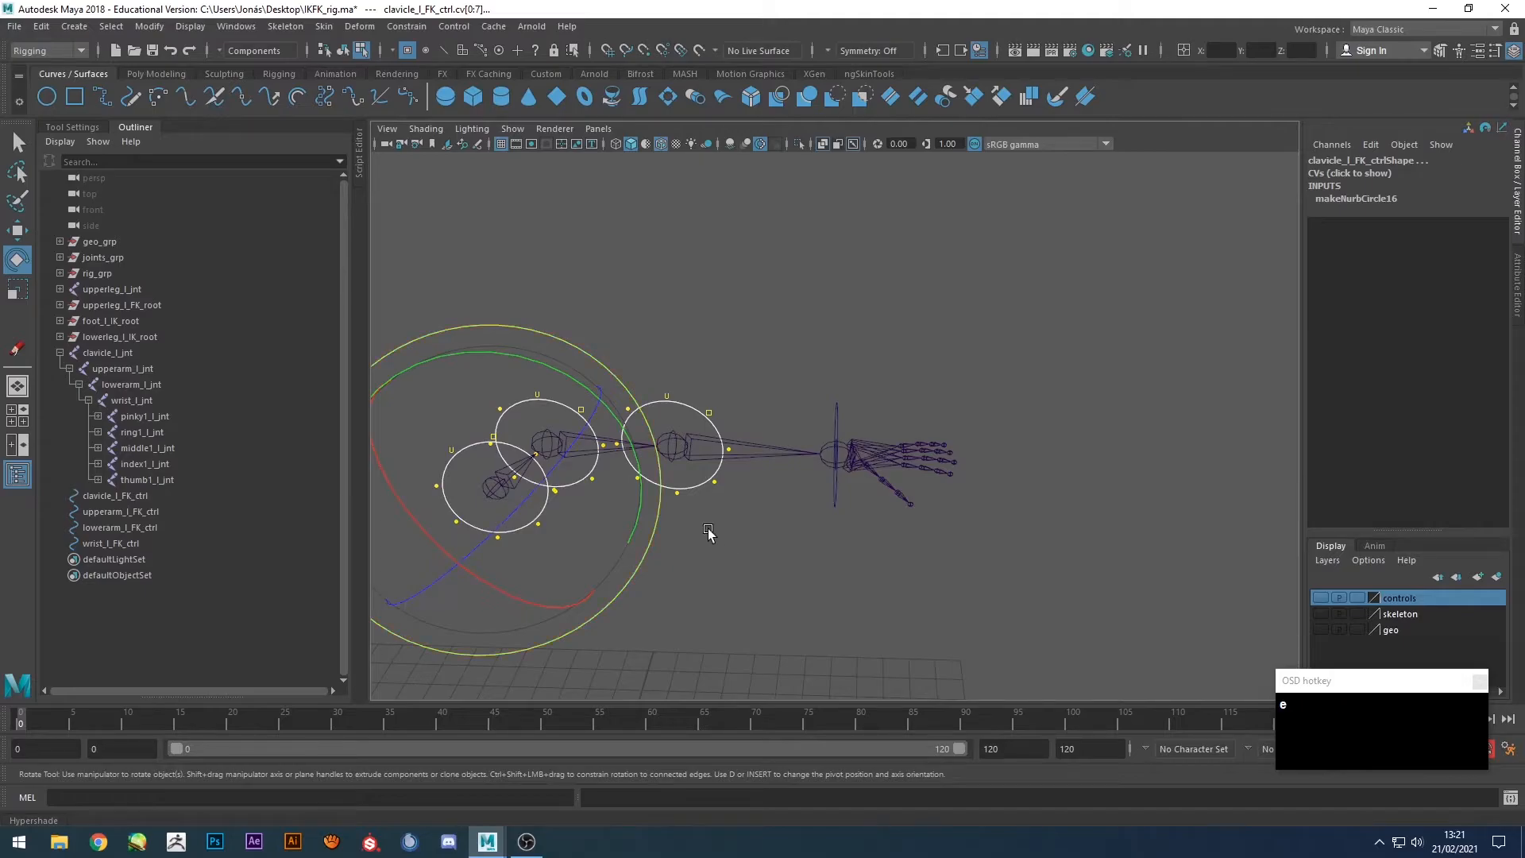
left_click_drag(558, 461, 487, 528)
left_click_drag(776, 551, 797, 500, "alt")
key("ctrl+z")
left_click(768, 570)
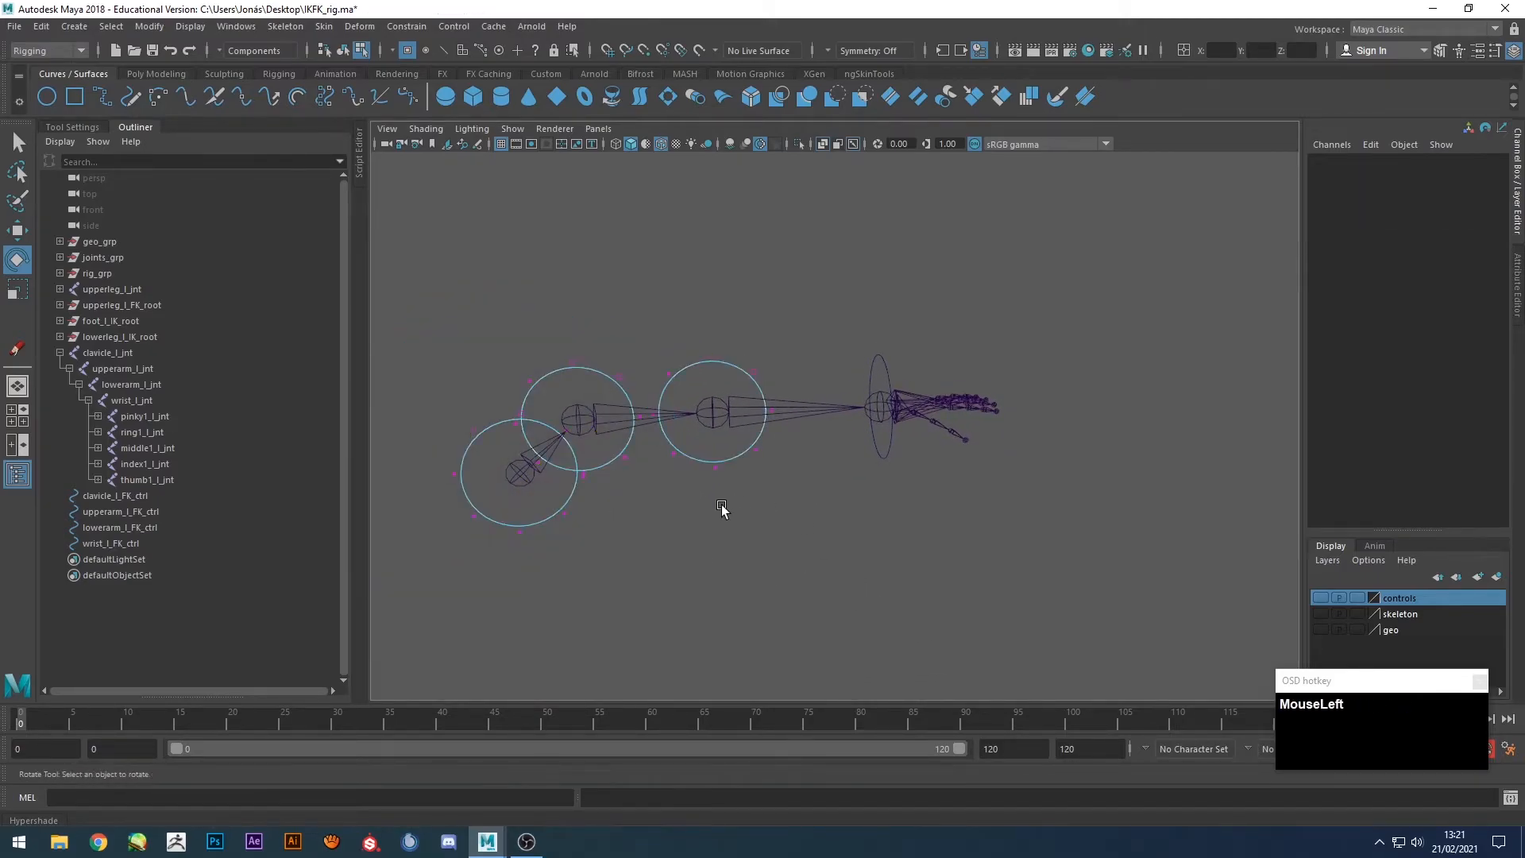
Rotate the CVs of upperarm_l_FK_ctrl and lowerarm_l_FK_ctrl together so both circles stand perpendicular to the arm.
key("w")
right_click_drag(730, 445, 806, 420)
left_click_drag(767, 450, 735, 478)
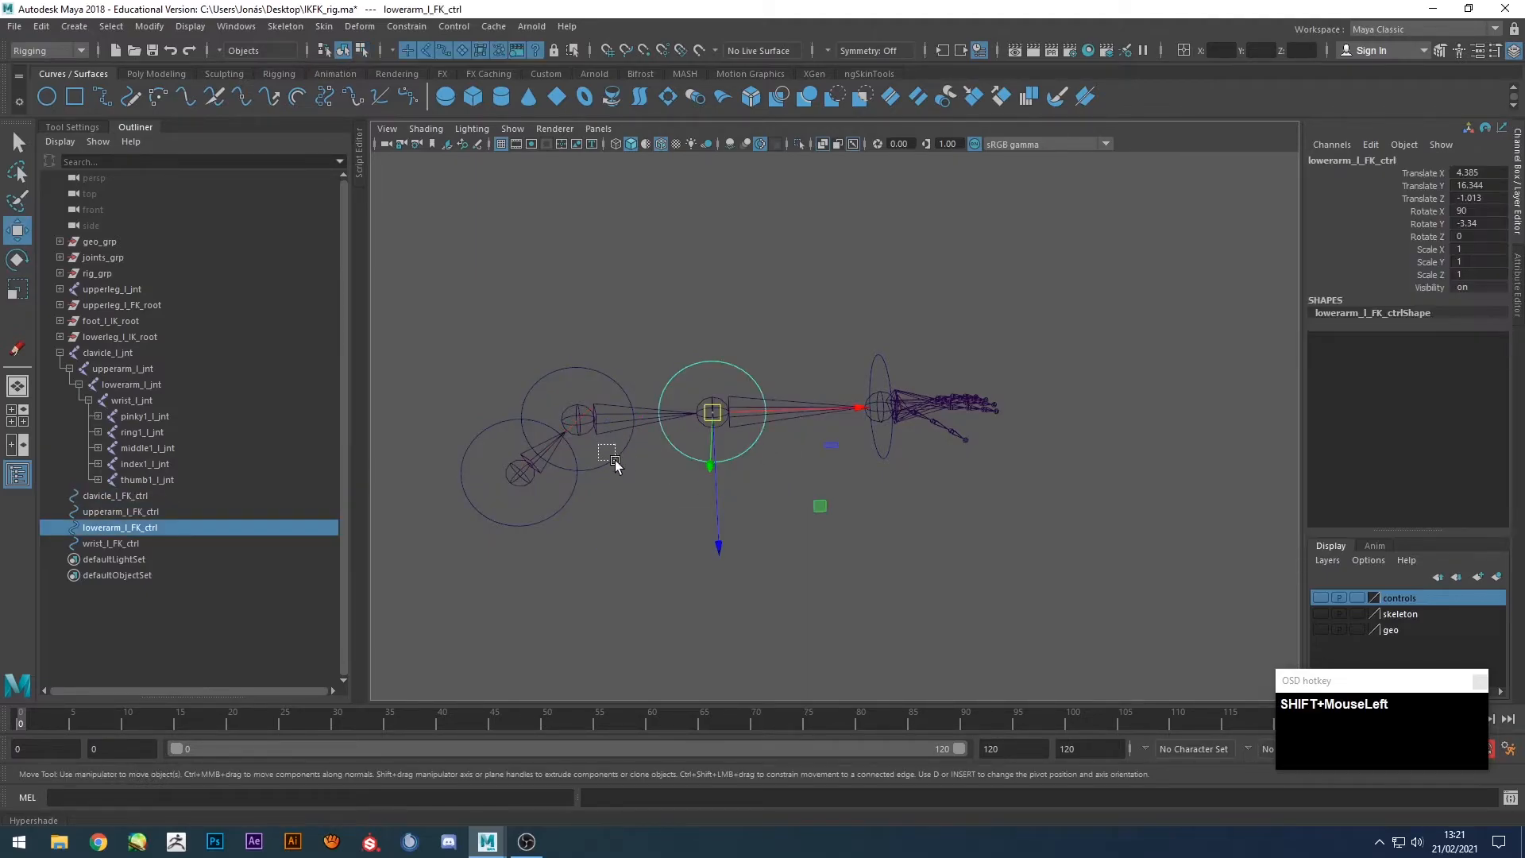
left_click_drag(613, 459, 615, 461, "shift")
key("F8")
left_click_drag(831, 521, 568, 350)
left_click_drag(752, 504, 749, 540, "alt")
key("alt+e")
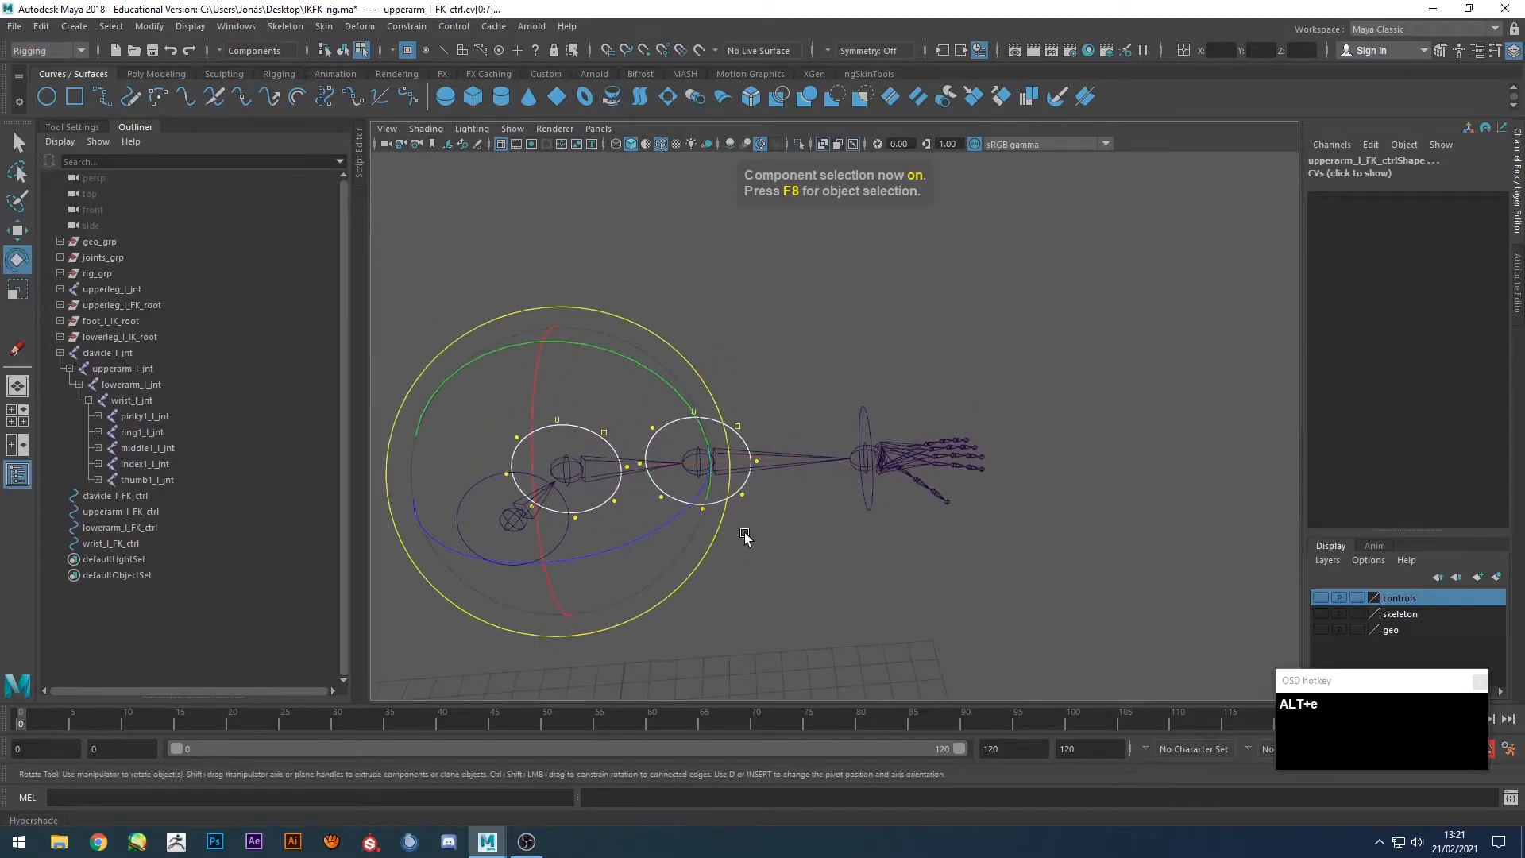
left_click_drag(689, 502, 825, 532)
middle_click_drag(833, 524, 894, 407, "alt")
key("F8")
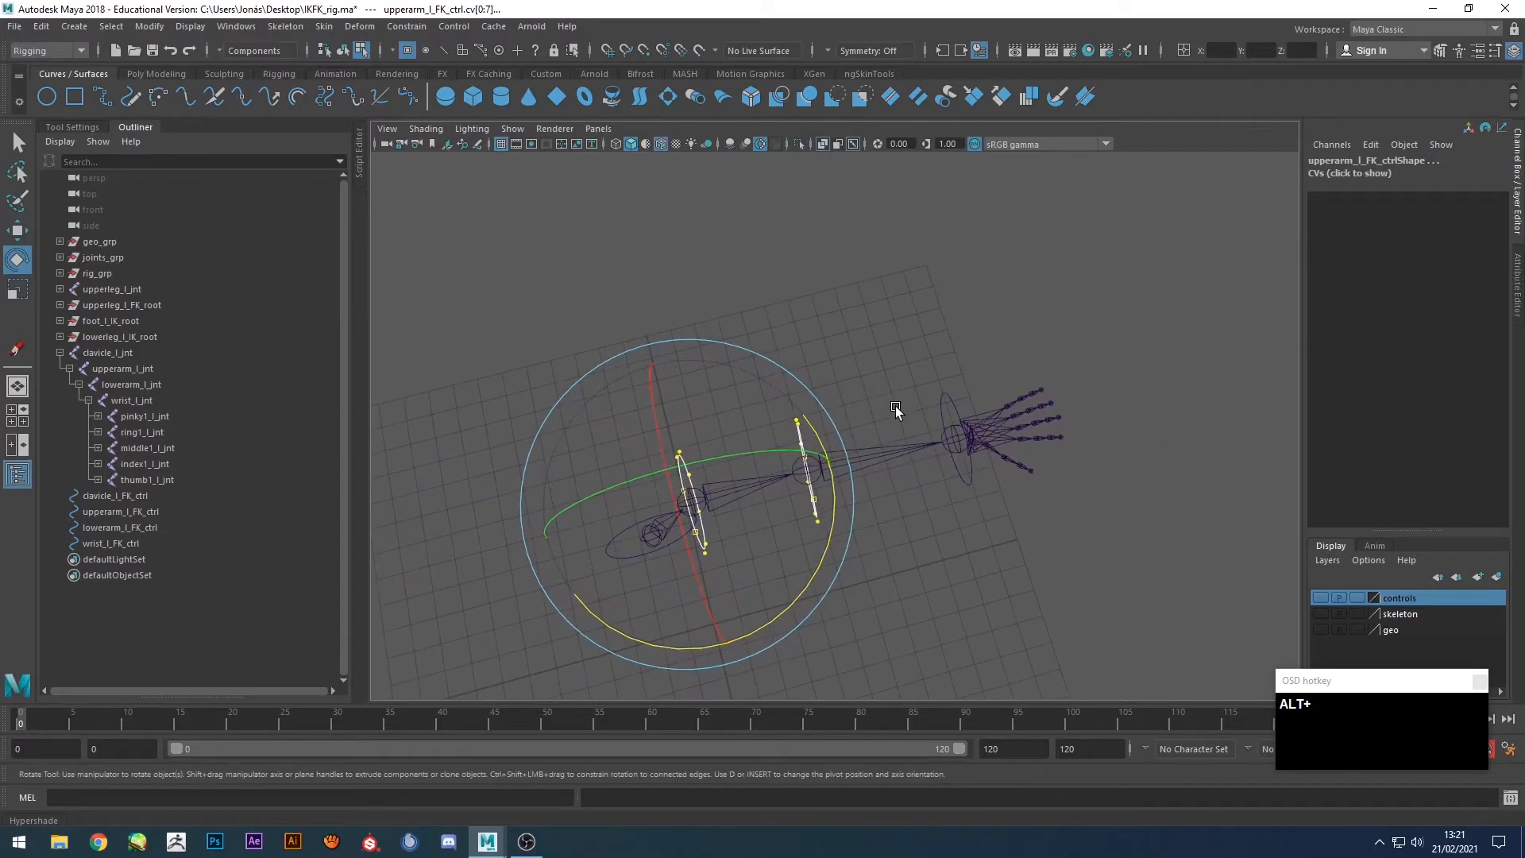
Select clavicle_l_FK_ctrl and show the geo layer as a reference for shaping it.
left_click_drag(917, 542, 898, 535, "alt")
left_click(763, 526)
left_click(664, 494)
left_click_drag(699, 541, 790, 521, "alt")
left_click(1320, 629)
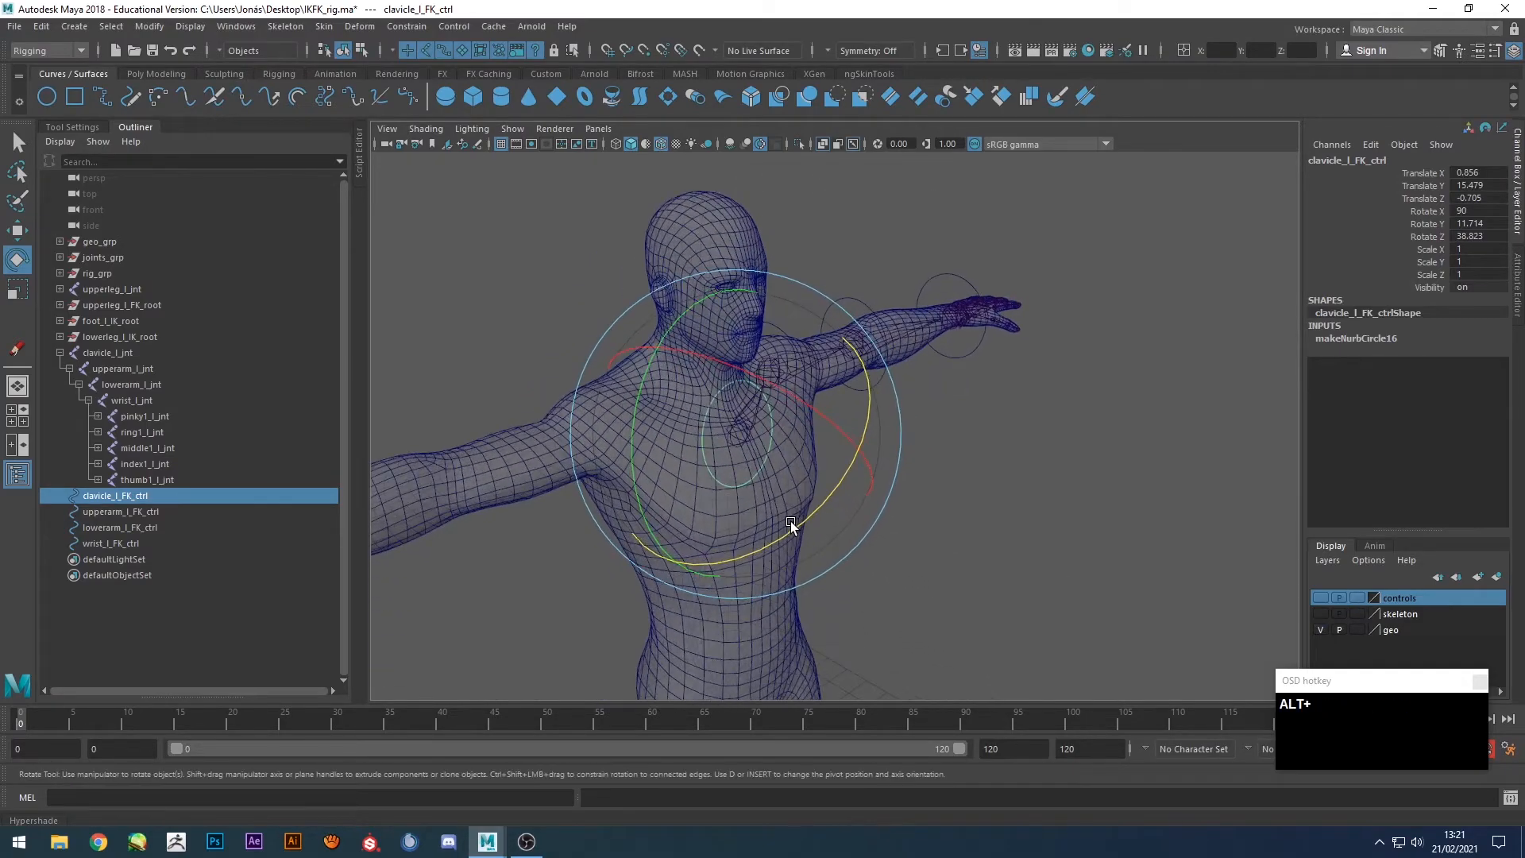
mouse_move(924, 493)
left_mouse_down("alt")
mouse_move(902, 497)
mouse_move(937, 478)
left_mouse_up("alt")
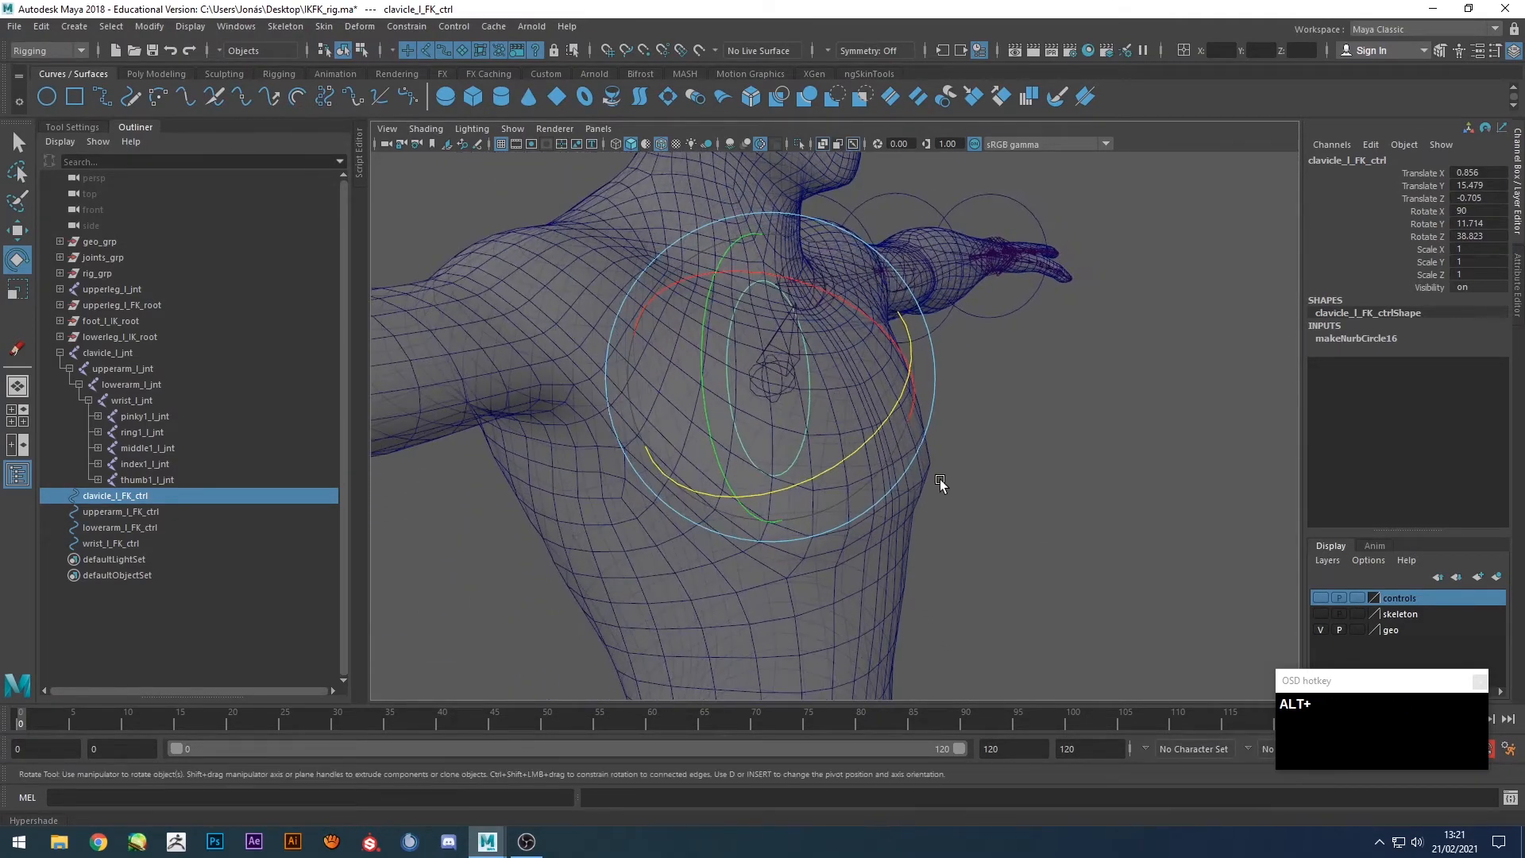
Move all CVs of clavicle_l_FK_ctrl forward, out in front of the chest.
key("F8")
left_click_drag(977, 585, 617, 259)
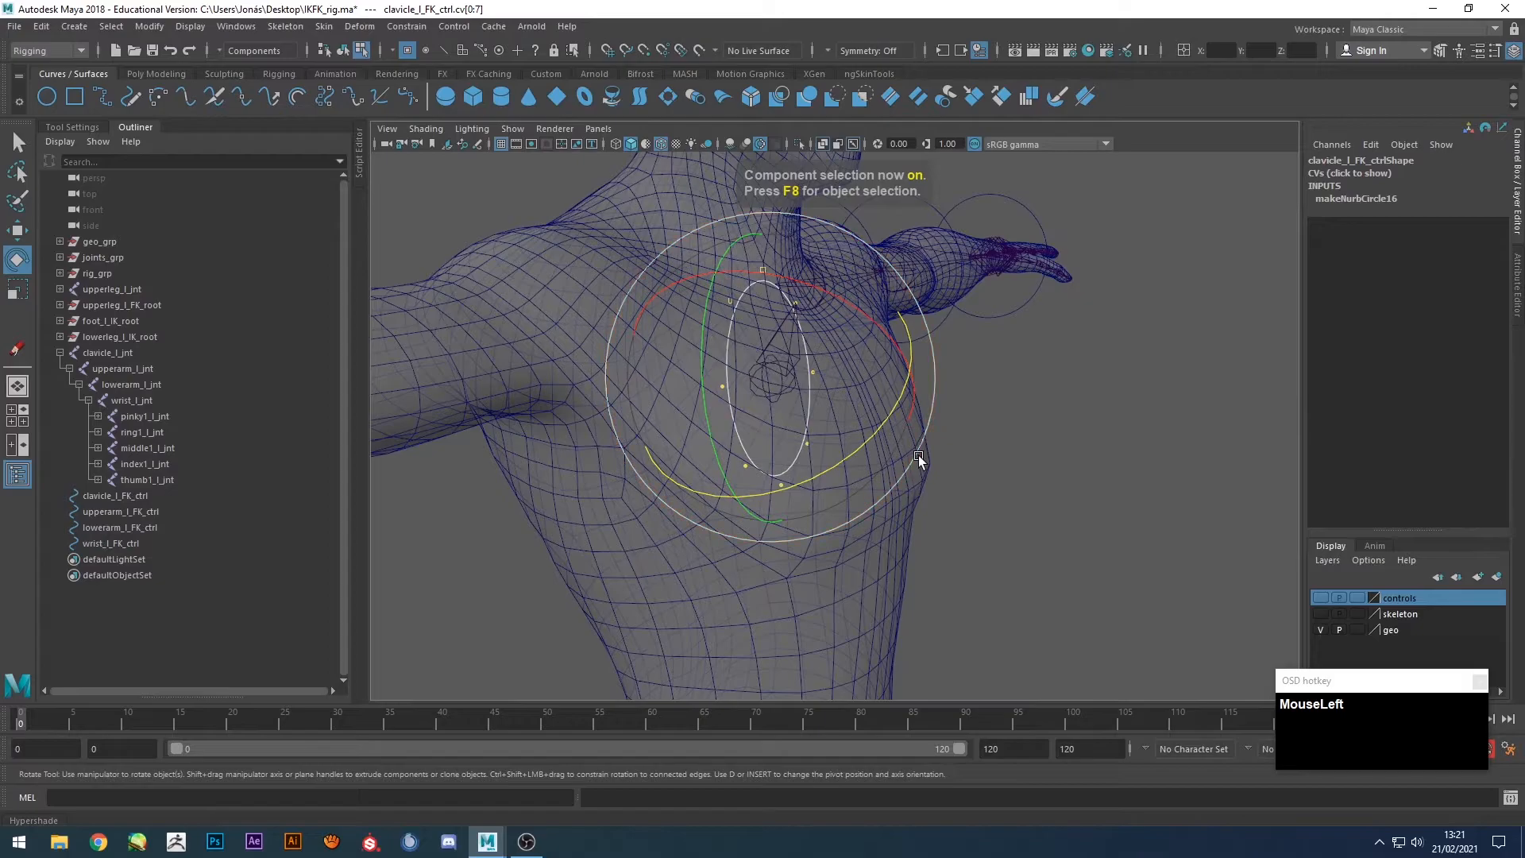
key("w")
left_click_drag(921, 369, 1026, 402)
Set the rotate center to Default and rotate the clavicle control's CVs so the circle faces the front.
key("e")
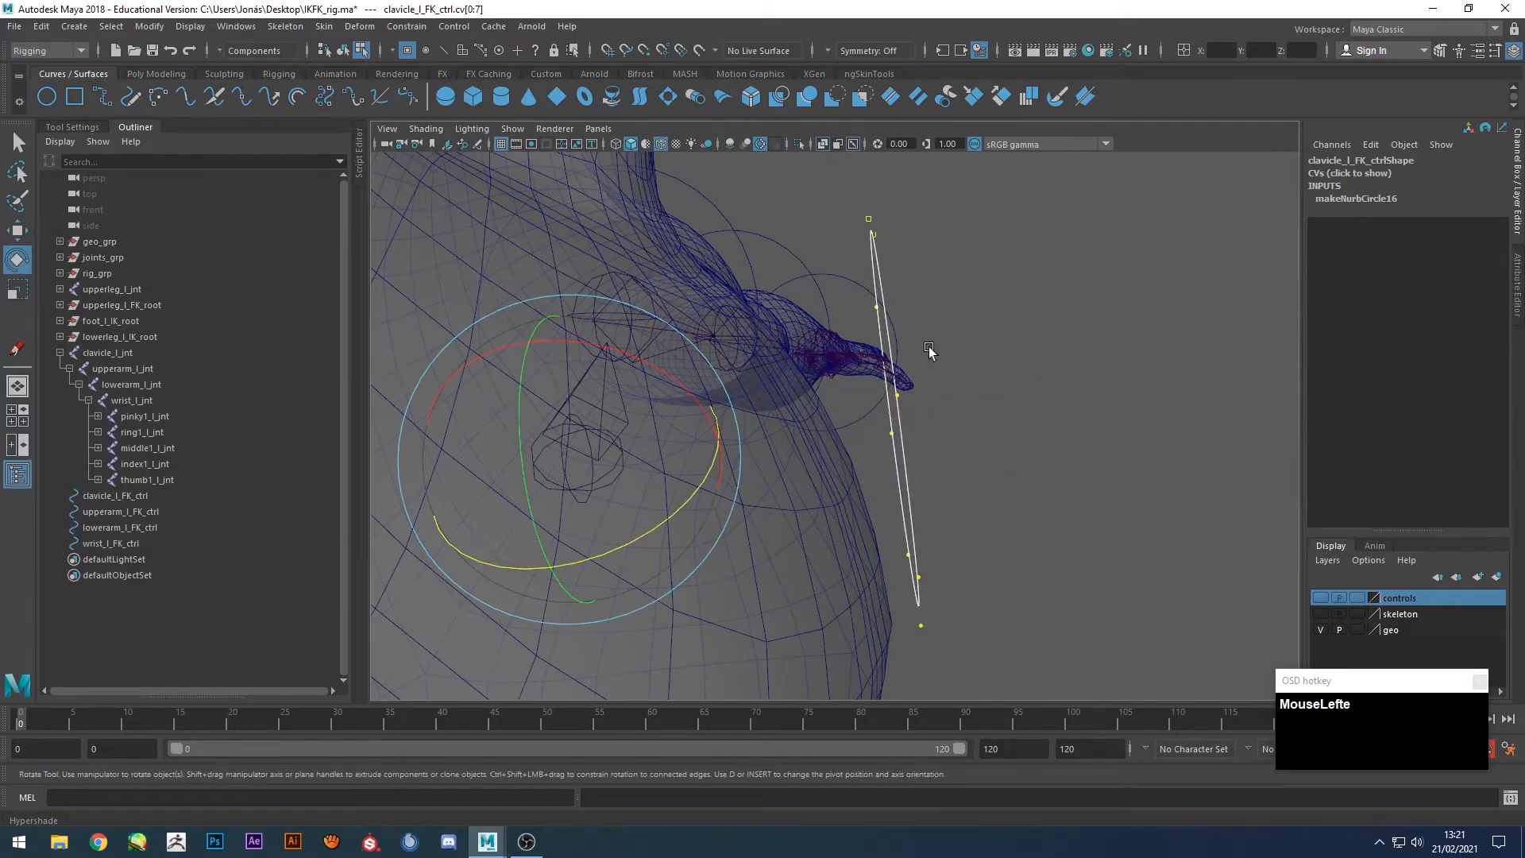
left_click(84, 125)
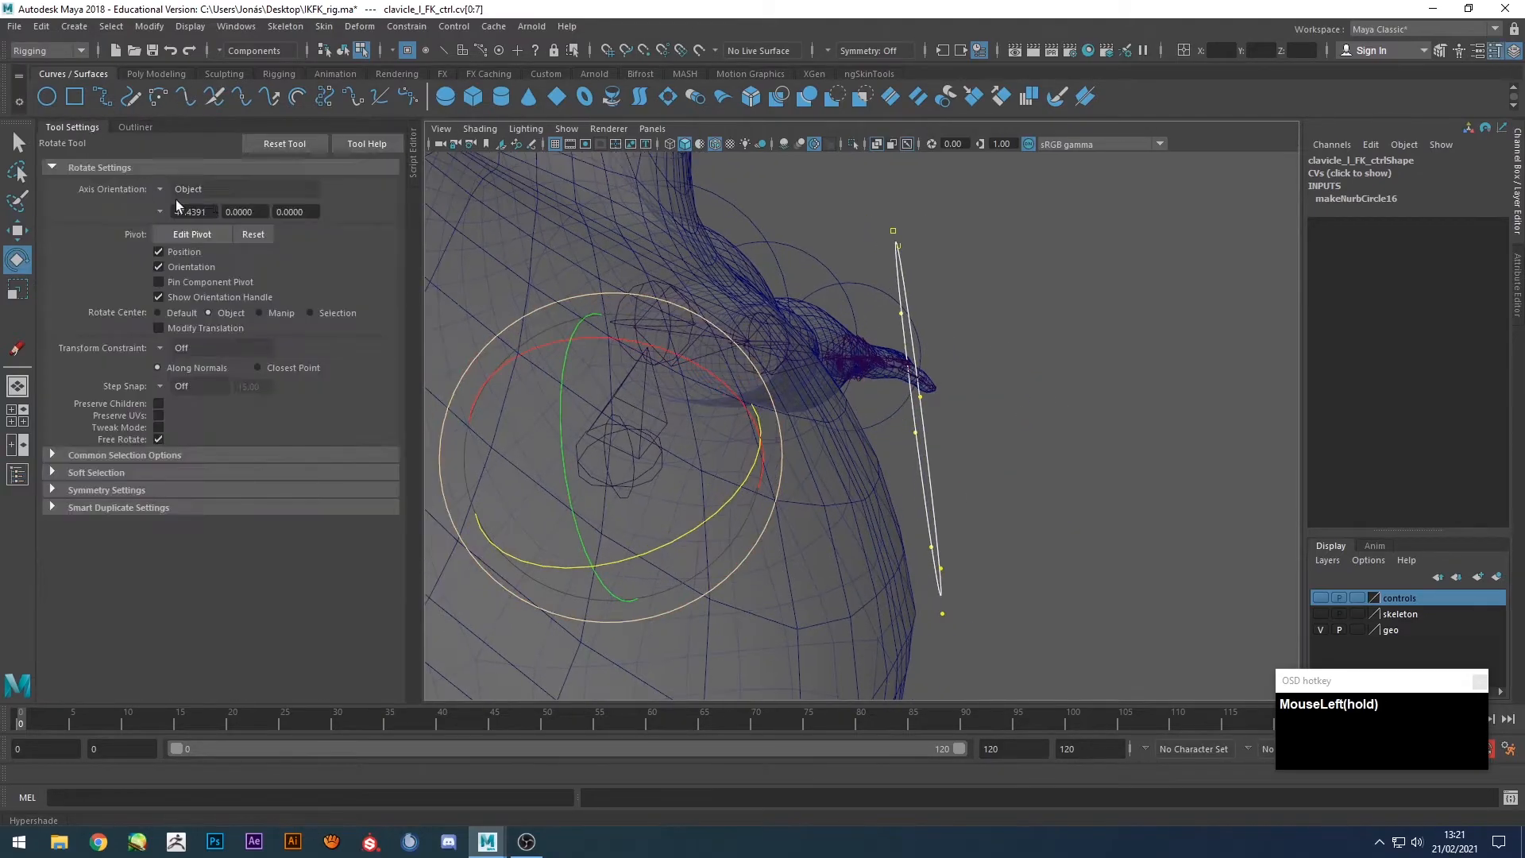
left_click(187, 313)
left_click_drag(1055, 318, 840, 296)
right_click_drag(840, 296, 842, 359, "alt")
Scale the clavicle control's CVs into a narrow ellipse along the collarbone and set the scale center to Default.
key("r")
scroll(845, 417, "down", 6)
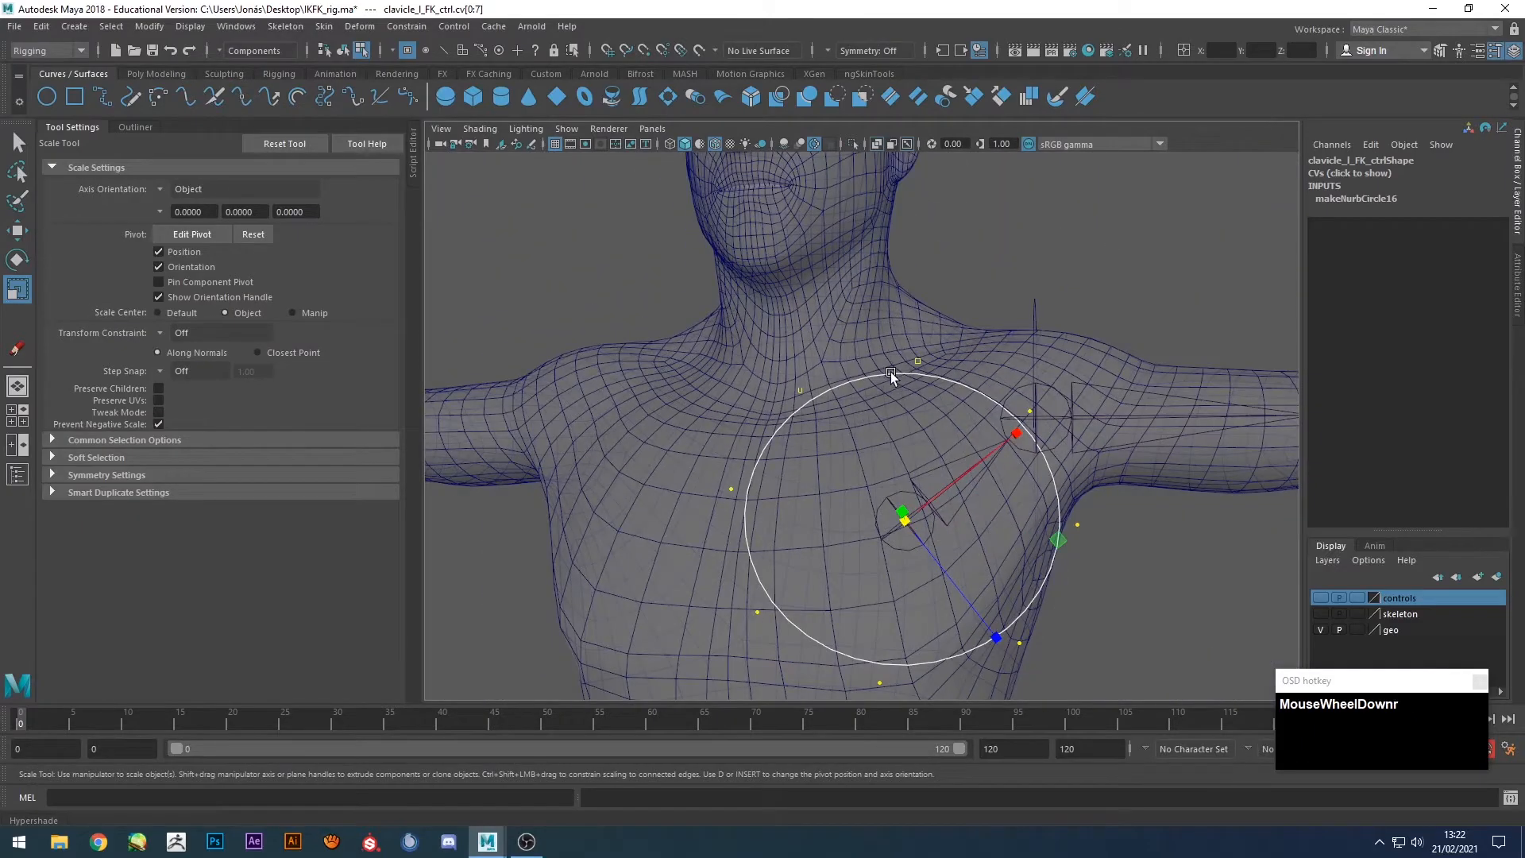
left_click_drag(998, 640, 935, 555)
key("w")
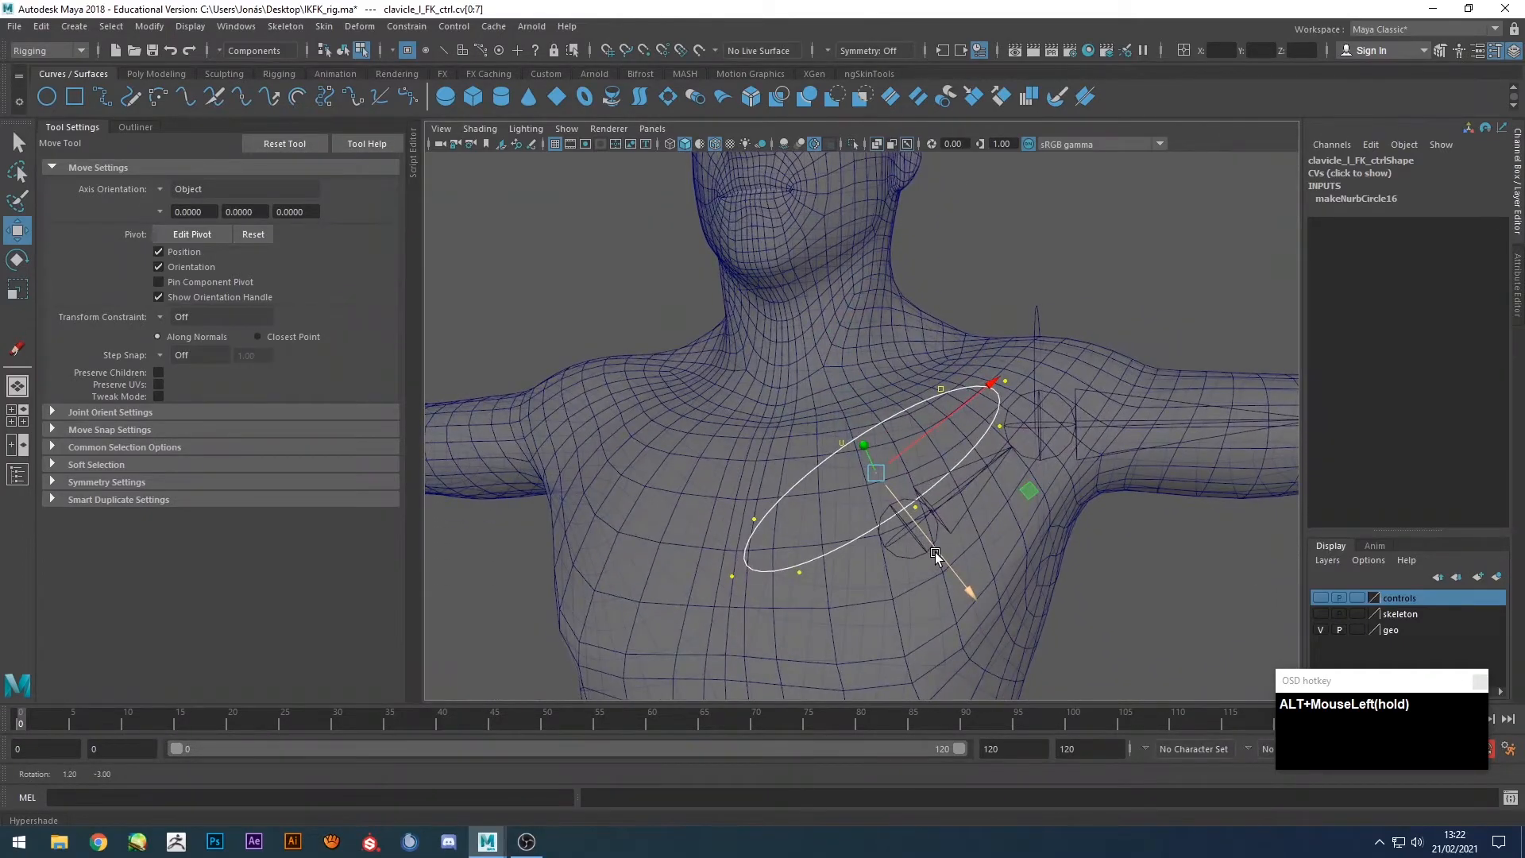
key("alt+r")
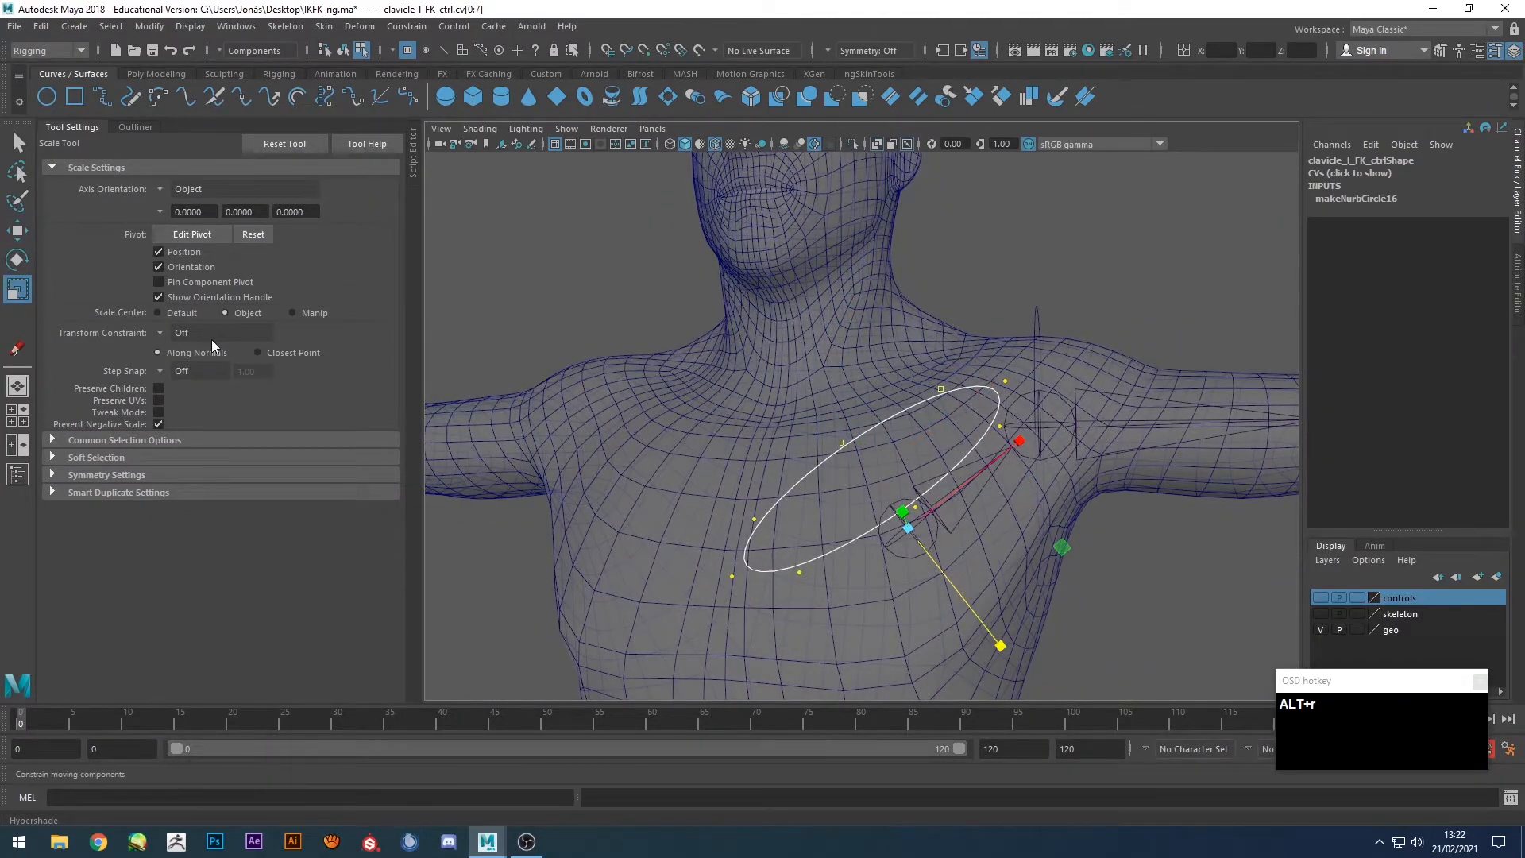
left_click(182, 313)
left_click_drag(832, 475, 919, 579, "alt")
key("e")
key("F8")
left_click(1073, 579)
Select upperarm_l_FK_ctrl at the shoulder and turn off the wireframe overlay on the shaded body.
scroll(1073, 579, "down", 5)
middle_click_drag(1074, 579, 901, 556, "alt")
left_click_drag(901, 556, 997, 569, "alt")
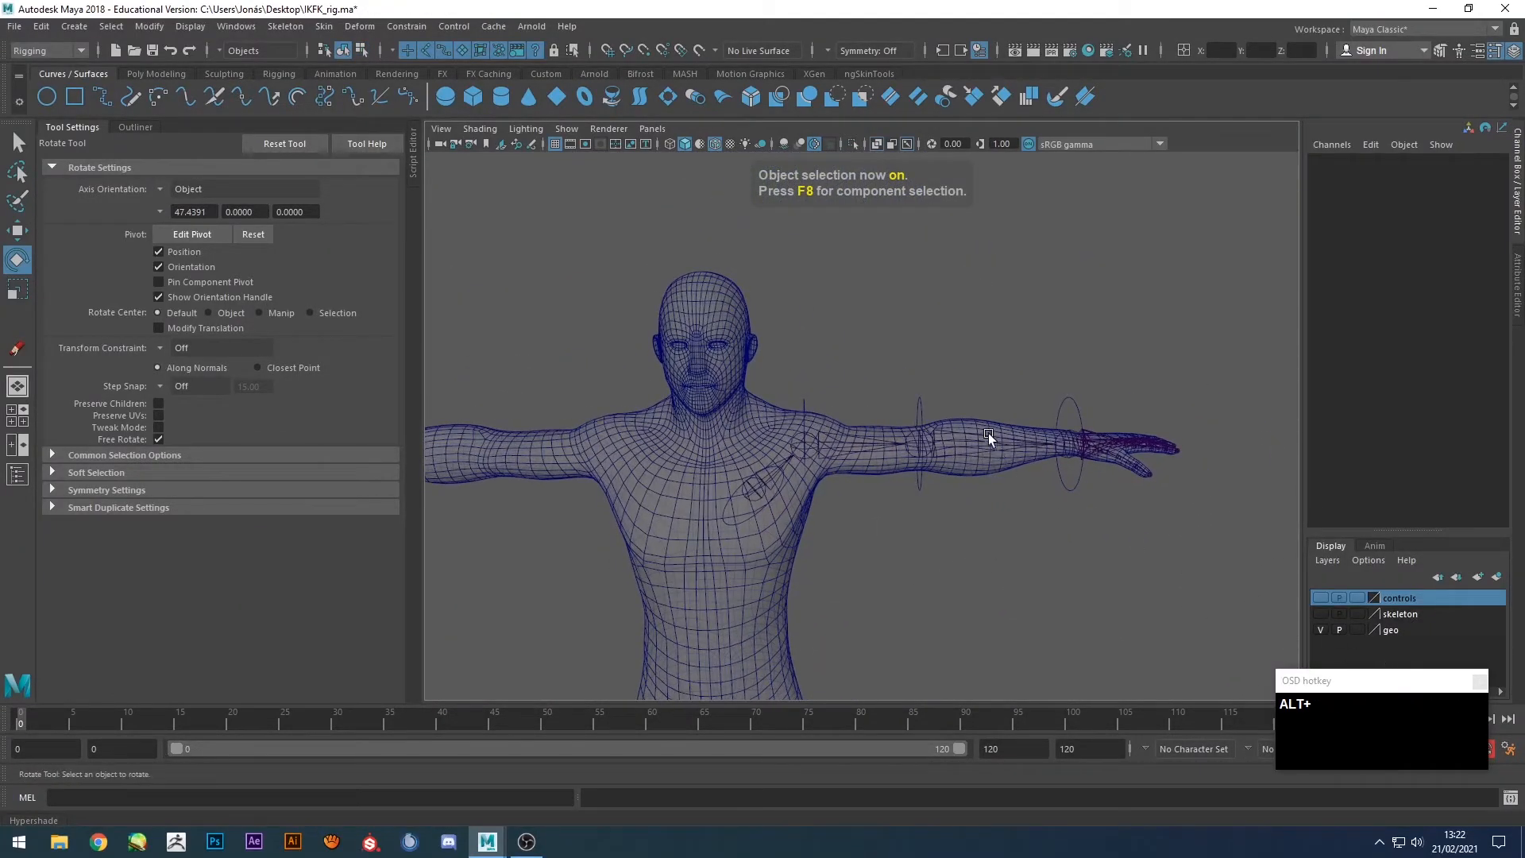
left_click(918, 407)
scroll(935, 498, "up", 5)
middle_click_drag(971, 487, 901, 488, "alt")
left_click(642, 382)
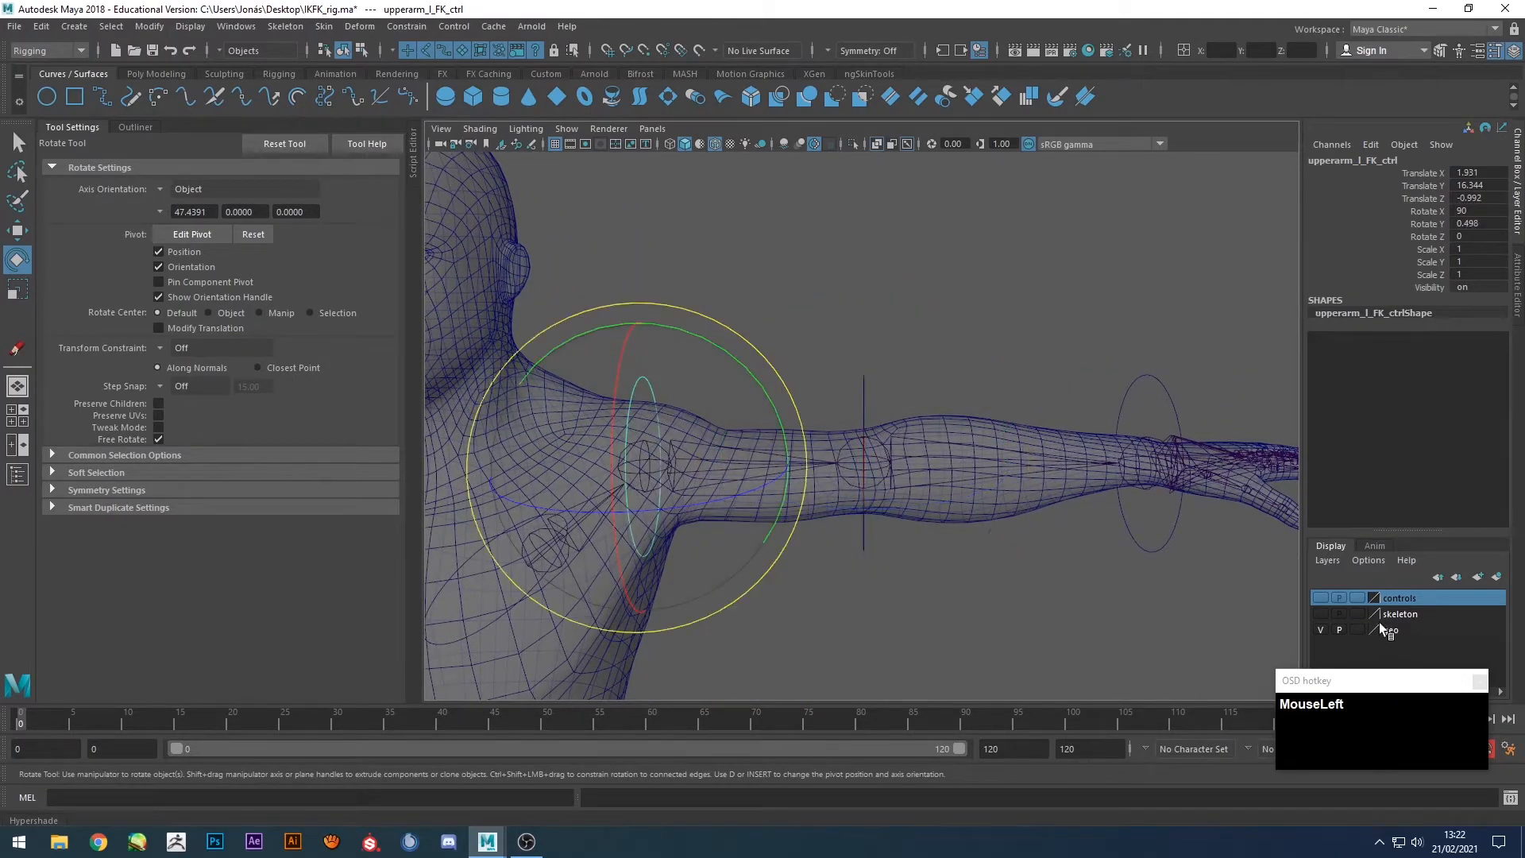
left_click(716, 144)
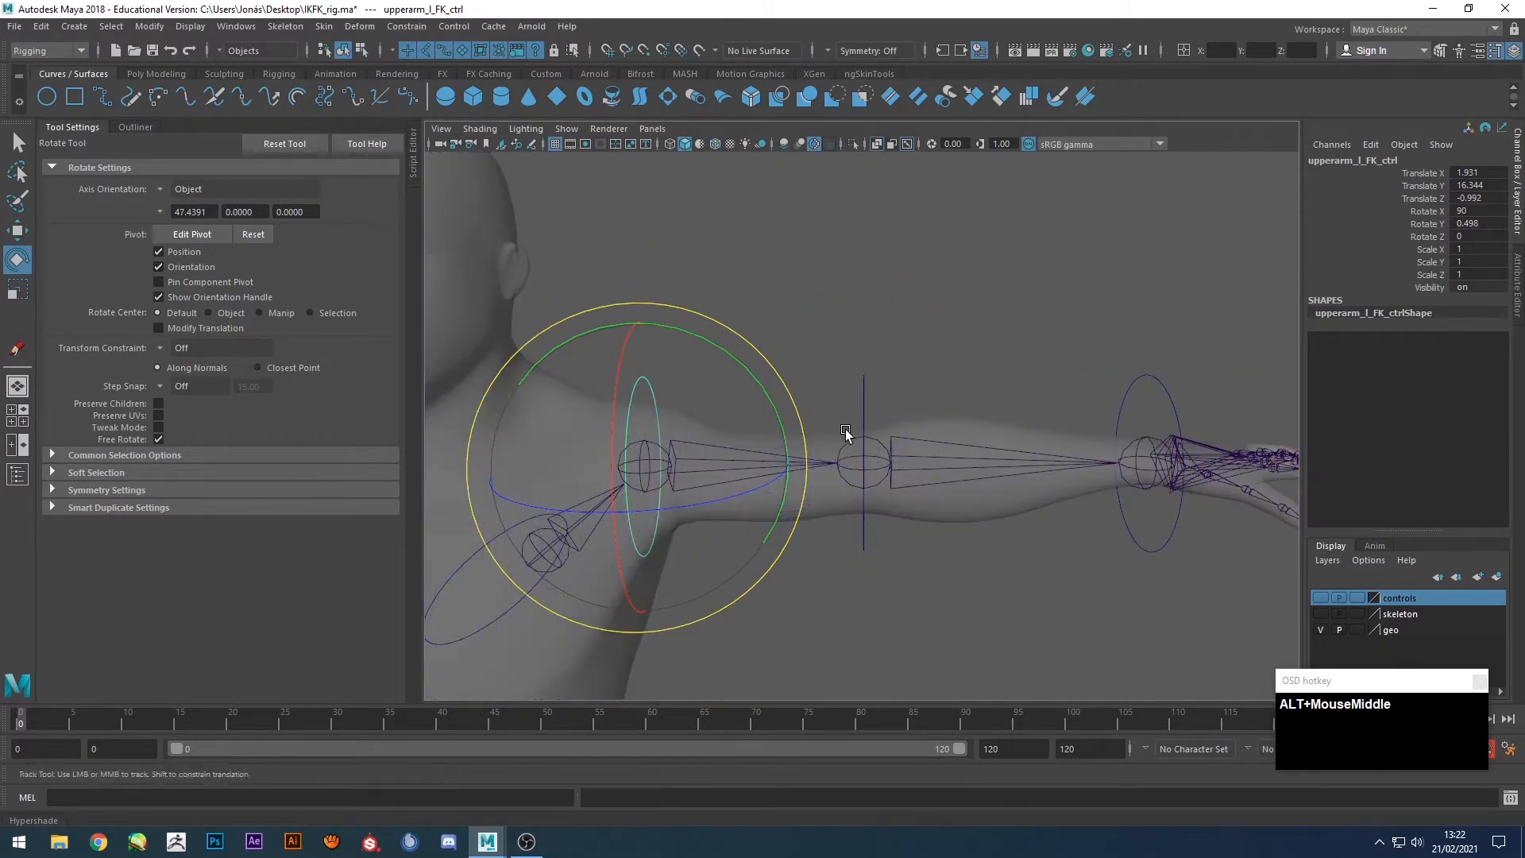
Scale up all CVs of upperarm_l_FK_ctrl so the circle clears the shoulder.
middle_click_drag(845, 430, 868, 398, "alt")
scroll(860, 402, "down", 2)
key("F8")
left_click_drag(772, 312, 674, 614)
key("r")
left_click_drag(702, 428, 724, 423)
With soft selection on, move the upper arm control's top CV outward along the arm and rotate it.
left_click(693, 333)
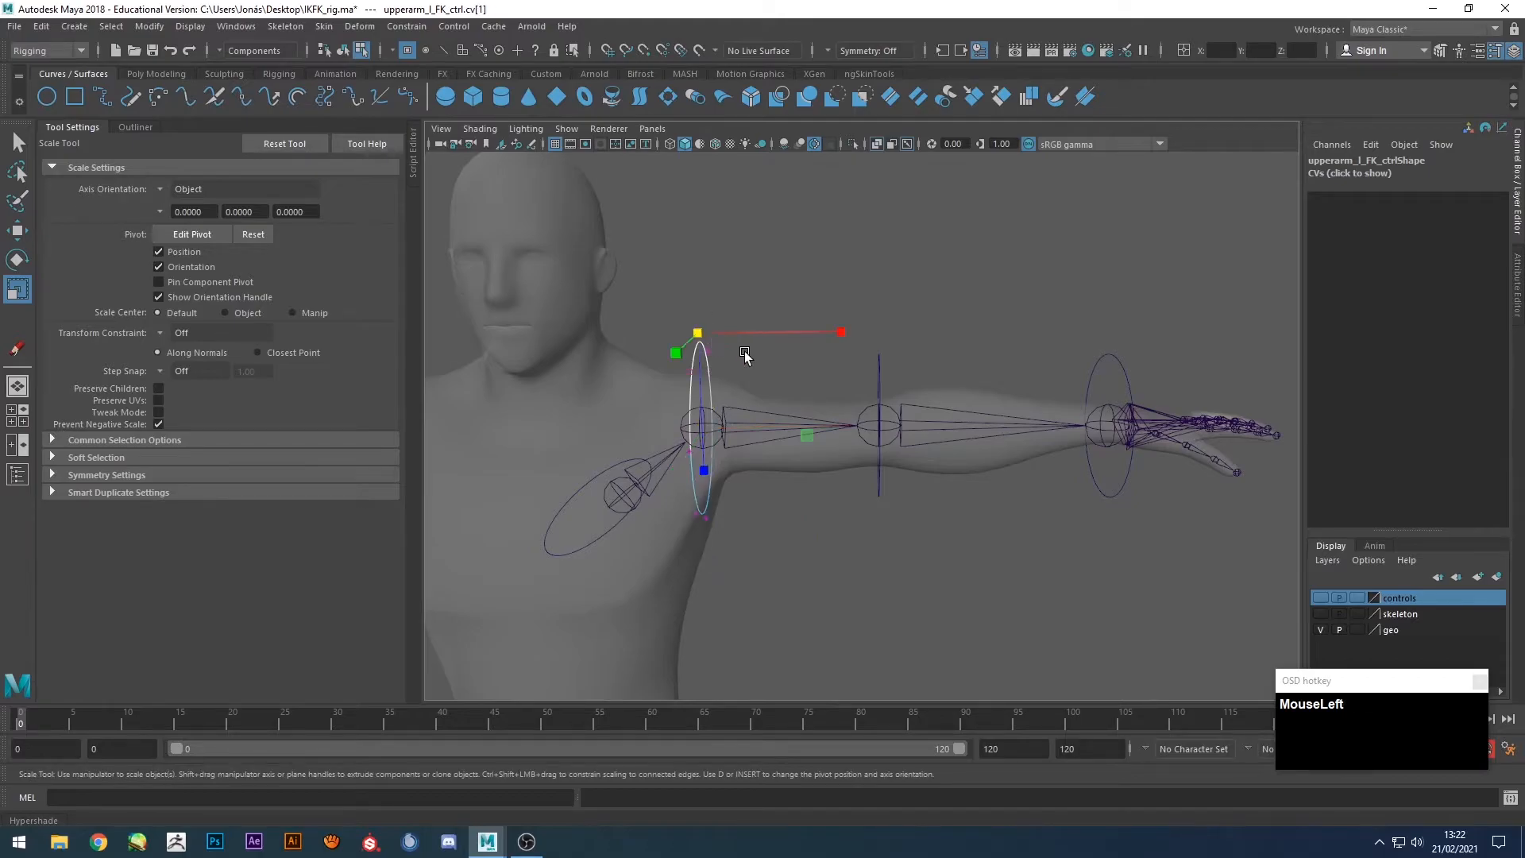
key("b")
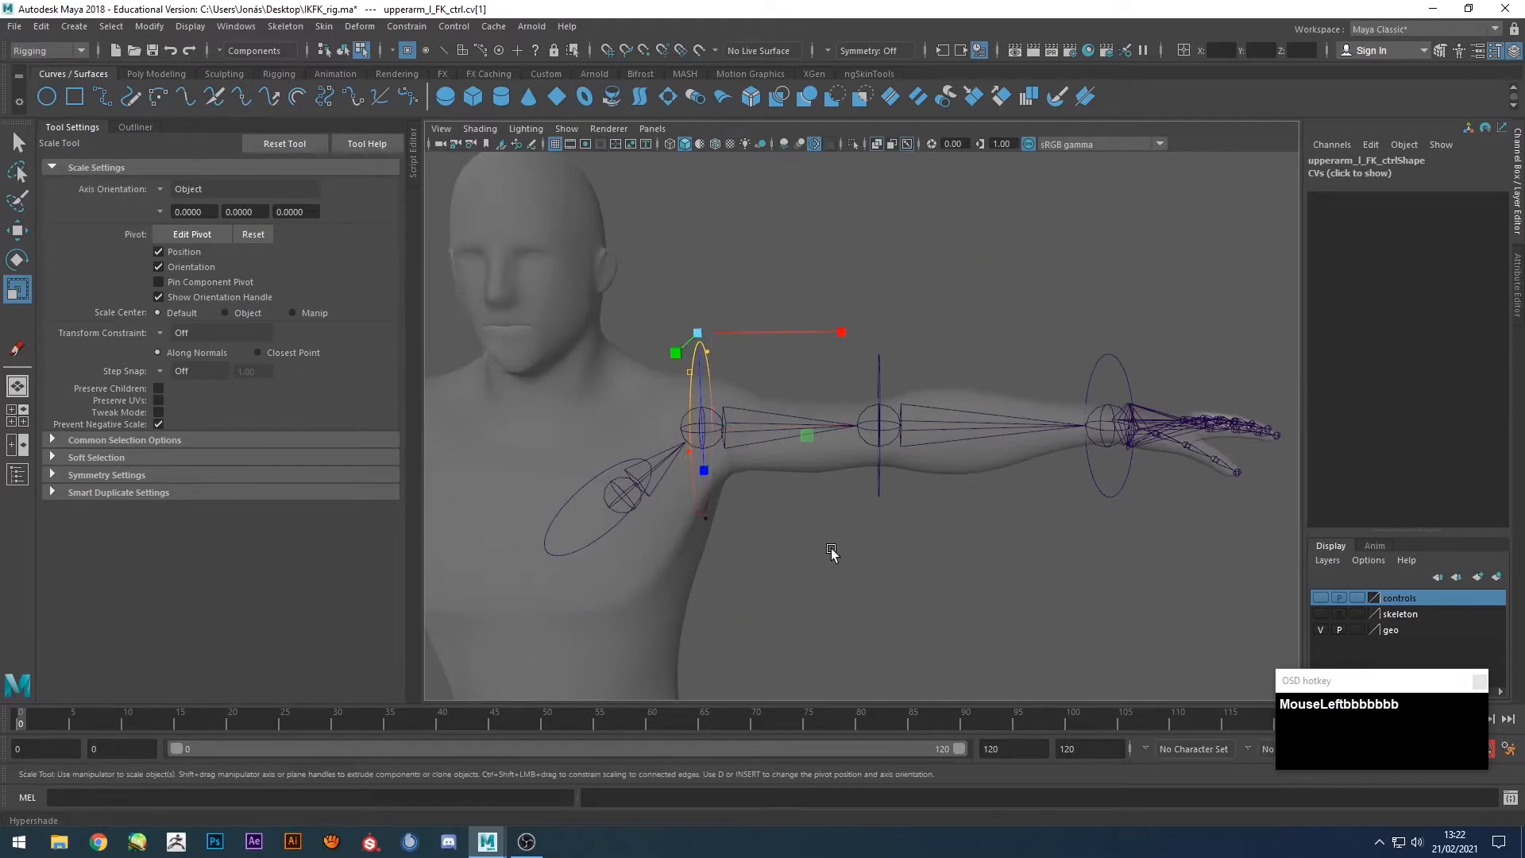
key("w")
left_click_drag(810, 349, 827, 340)
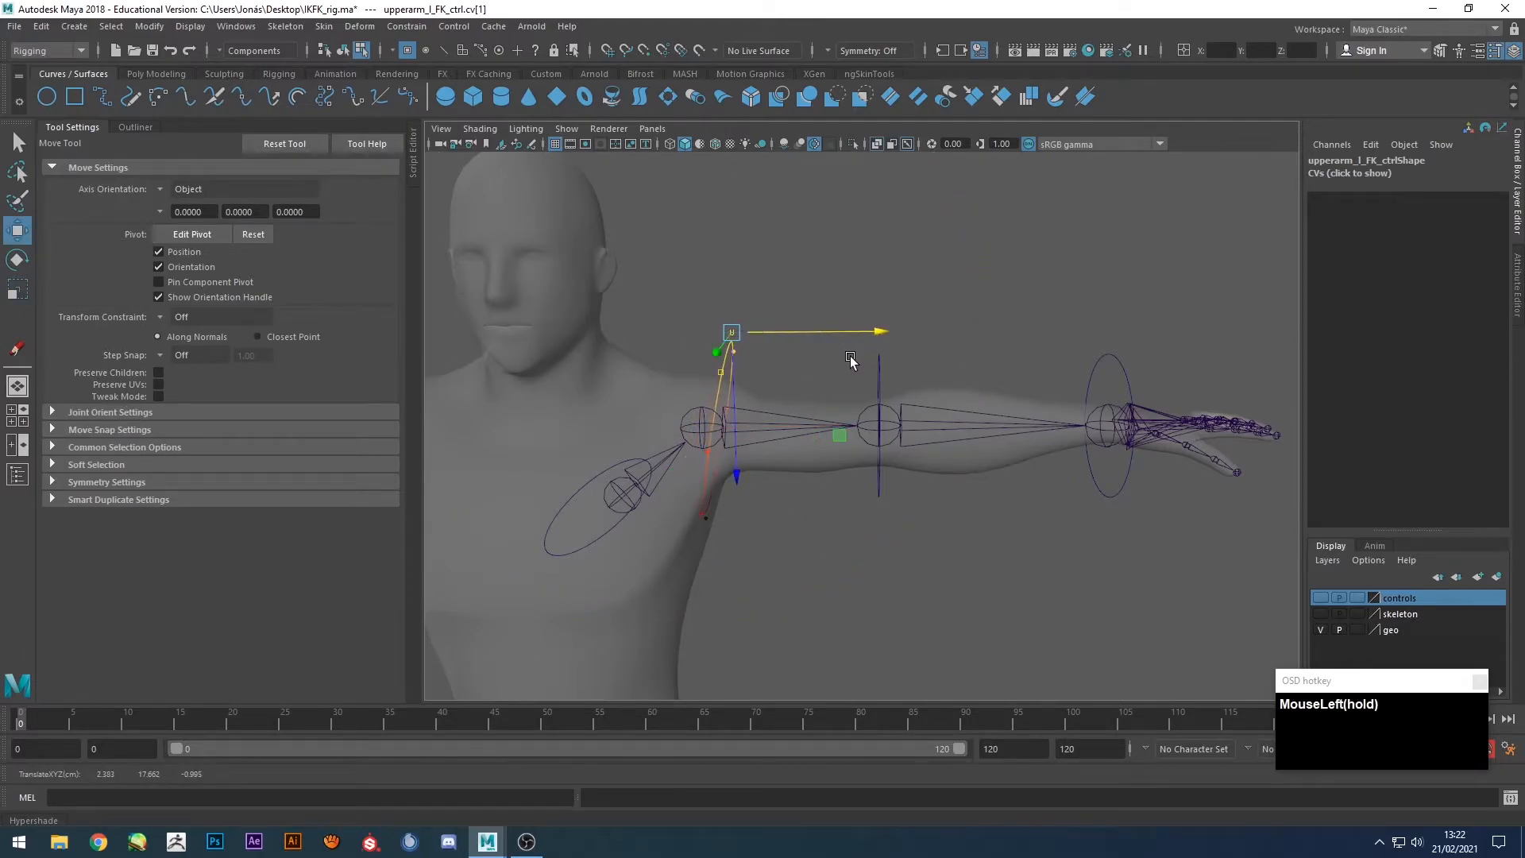
key("e")
left_click_drag(863, 278, 868, 318)
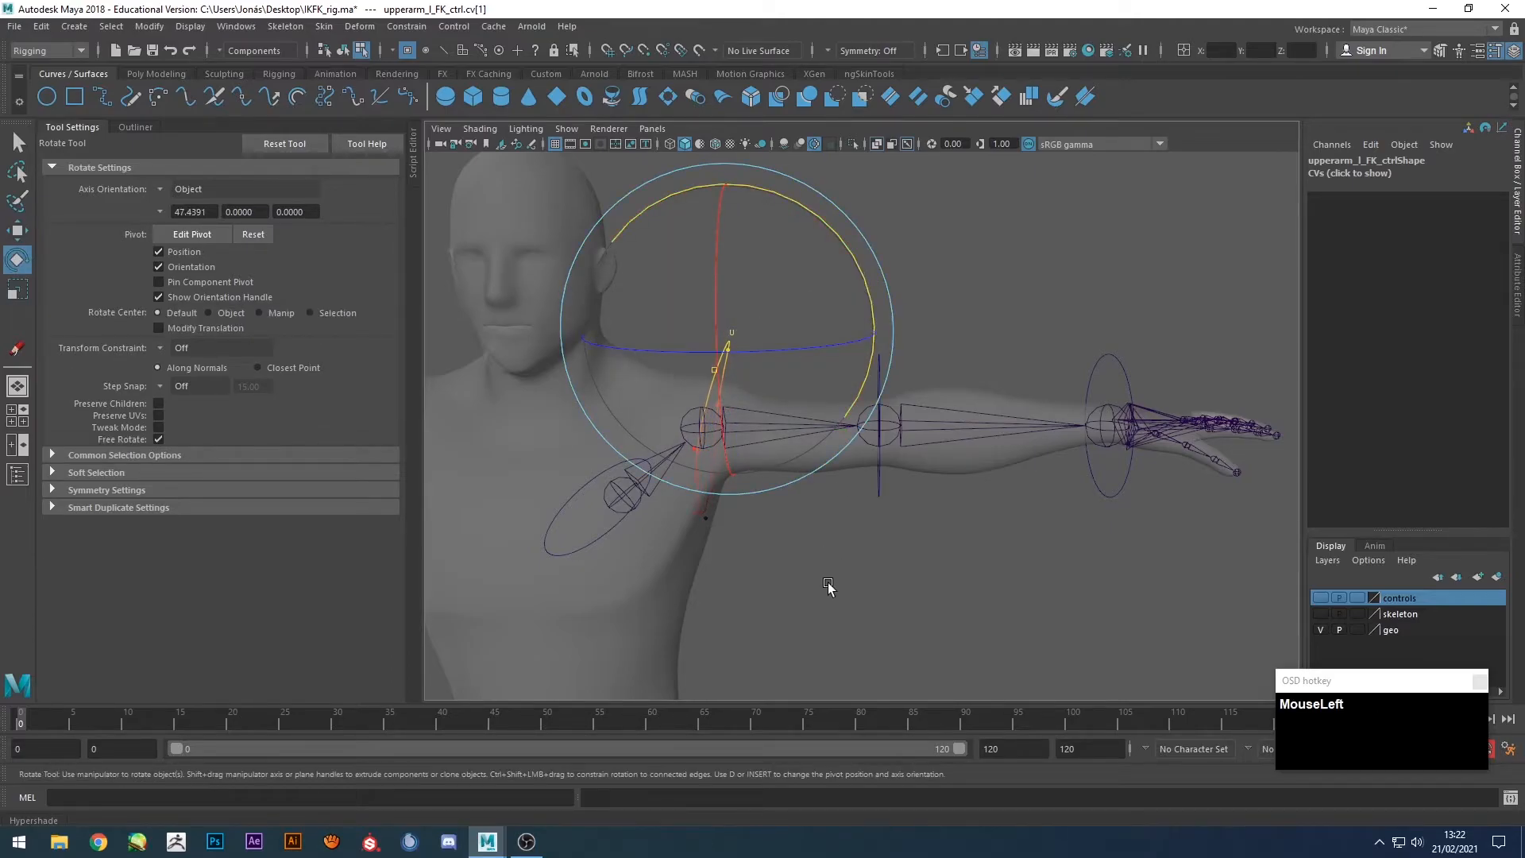
Move the upper arm control's bottom CV outward along the arm and rotate it to curve the circle around the armpit.
left_click(714, 519)
key("w")
left_click_drag(817, 517, 868, 521)
key("e")
left_click_drag(815, 409, 762, 386)
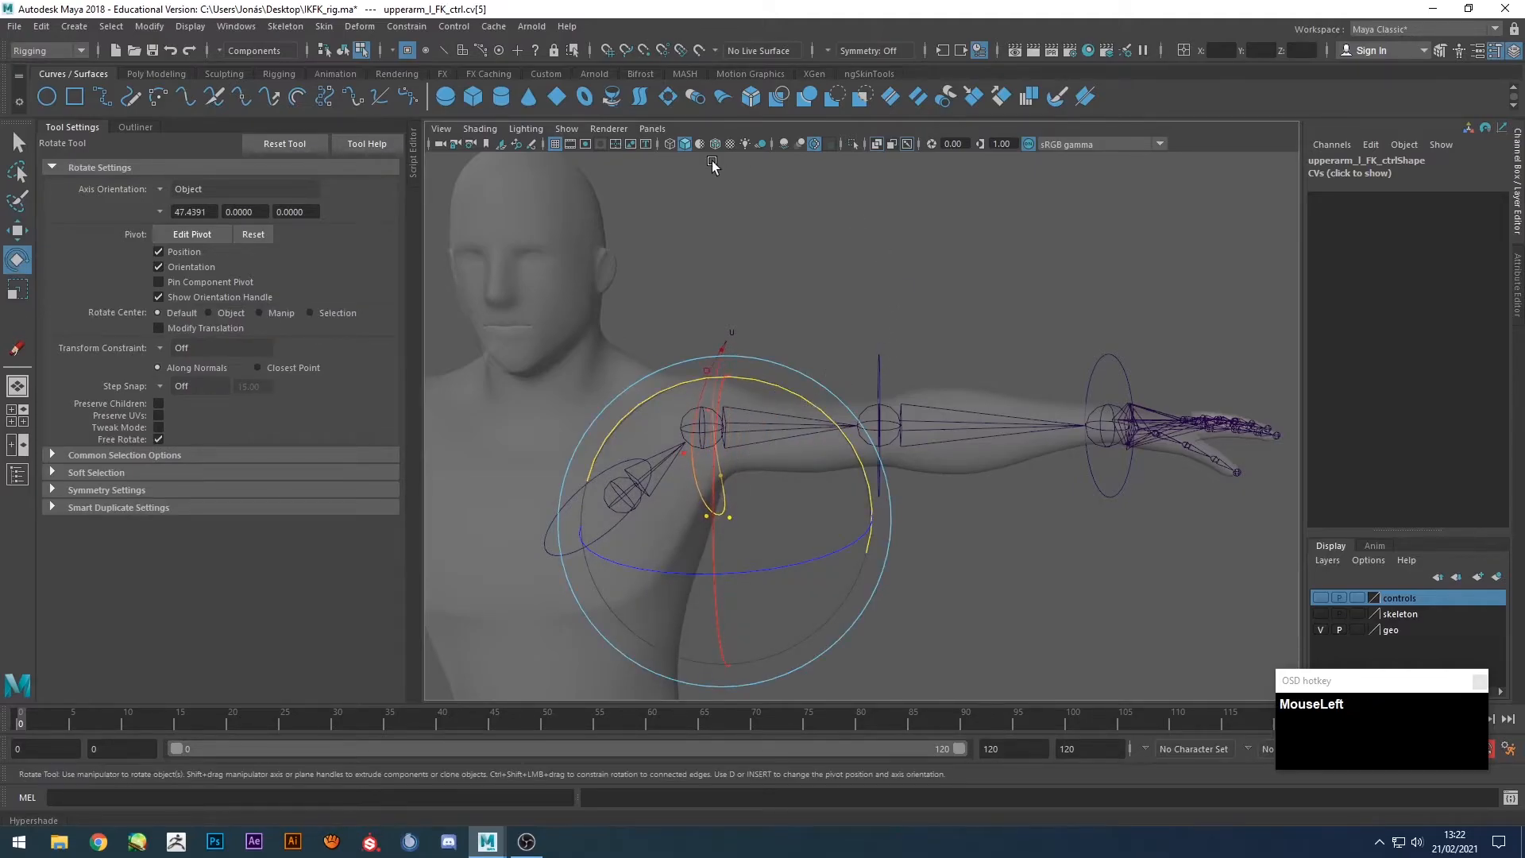
left_click_drag(879, 150, 868, 271, "alt")
key("w")
left_click_drag(847, 519, 897, 512)
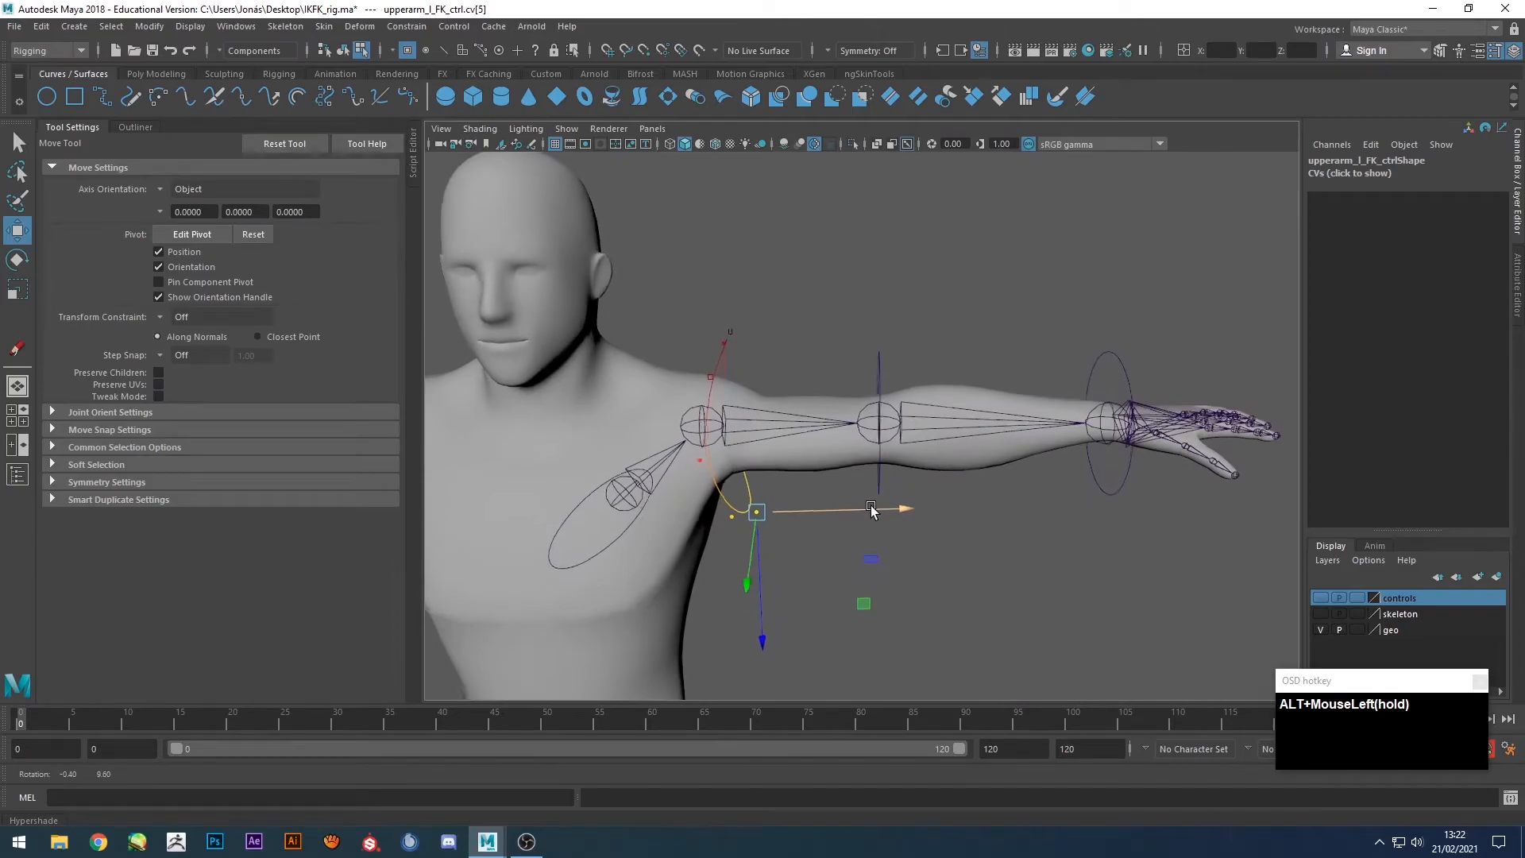
Scale down all CVs of lowerarm_l_FK_ctrl so the circle fits more closely around the elbow.
left_click(937, 326)
right_click_drag(945, 405, 1033, 365)
left_click(880, 365)
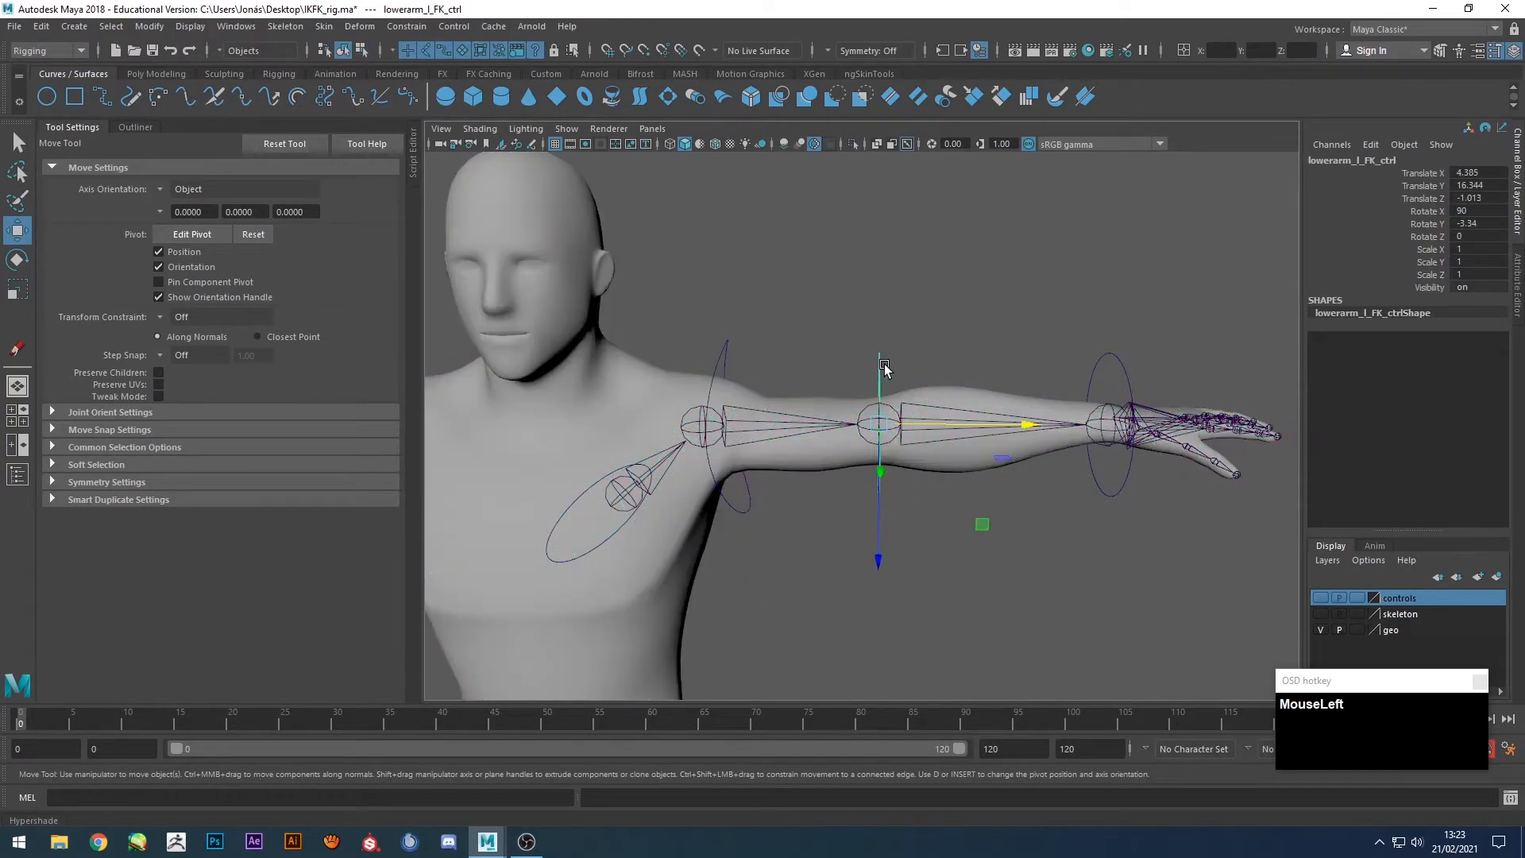
key("F8")
key("F8")
left_click_drag(1014, 323, 830, 524)
left_click_drag(903, 572, 769, 574, "alt")
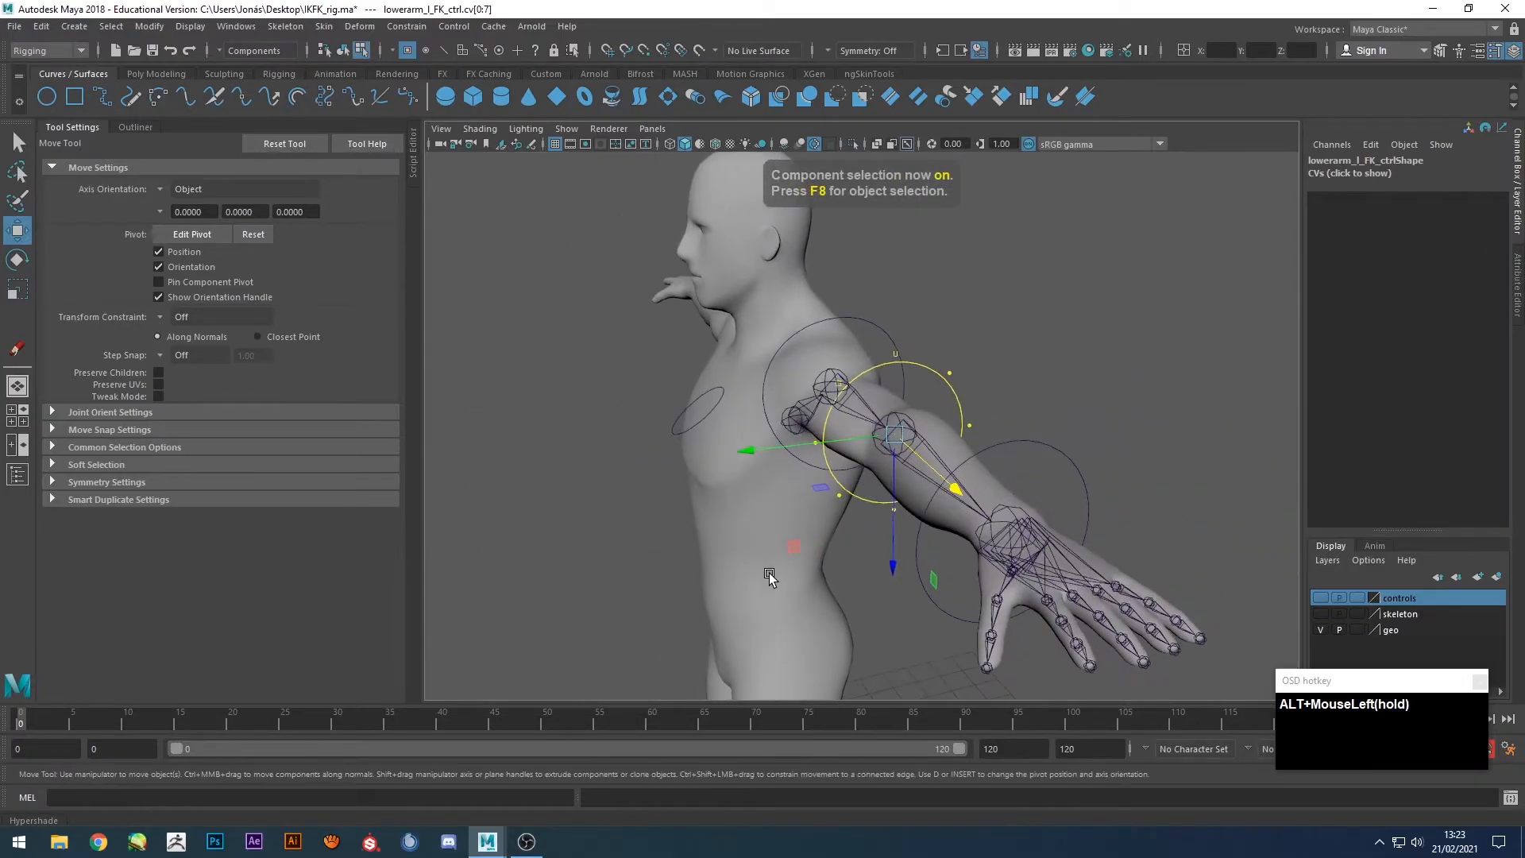
key("r")
left_click_drag(878, 443, 869, 436)
left_click_drag(869, 435, 971, 486, "alt")
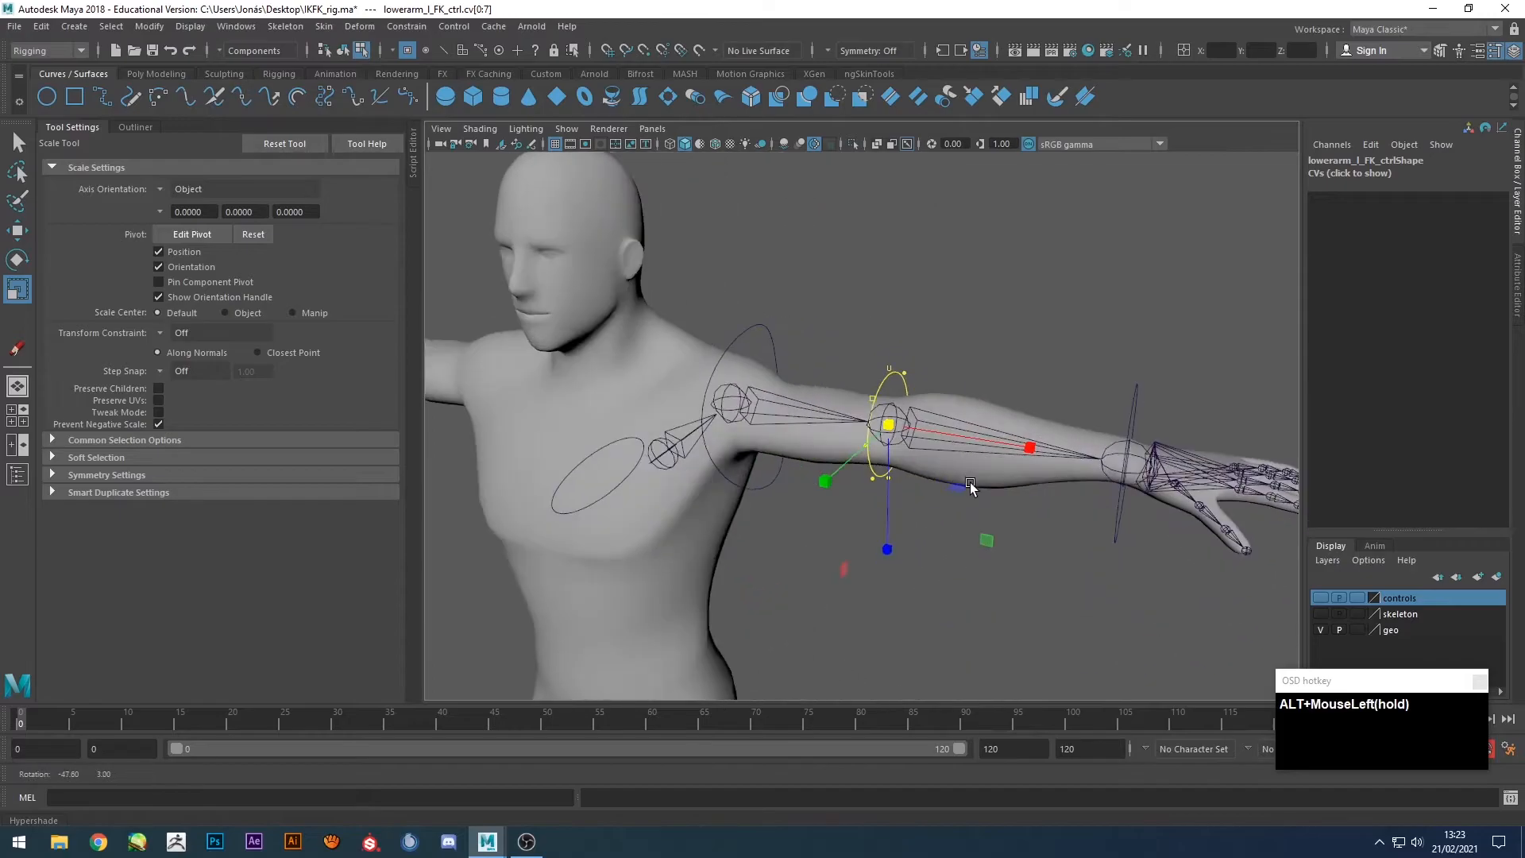
Scale down the CVs of wrist_l_FK_ctrl to about the size of the elbow circle and return to object selection.
left_click_drag(1167, 394, 1044, 627)
left_click_drag(967, 578, 914, 387)
right_click_drag(913, 383, 1018, 338)
left_click(1017, 340)
Hide the geo layer and show the Outliner with the scene hierarchy.
scroll(906, 516, "down", 5)
left_click_drag(907, 518, 932, 585, "alt")
left_click(1318, 629)
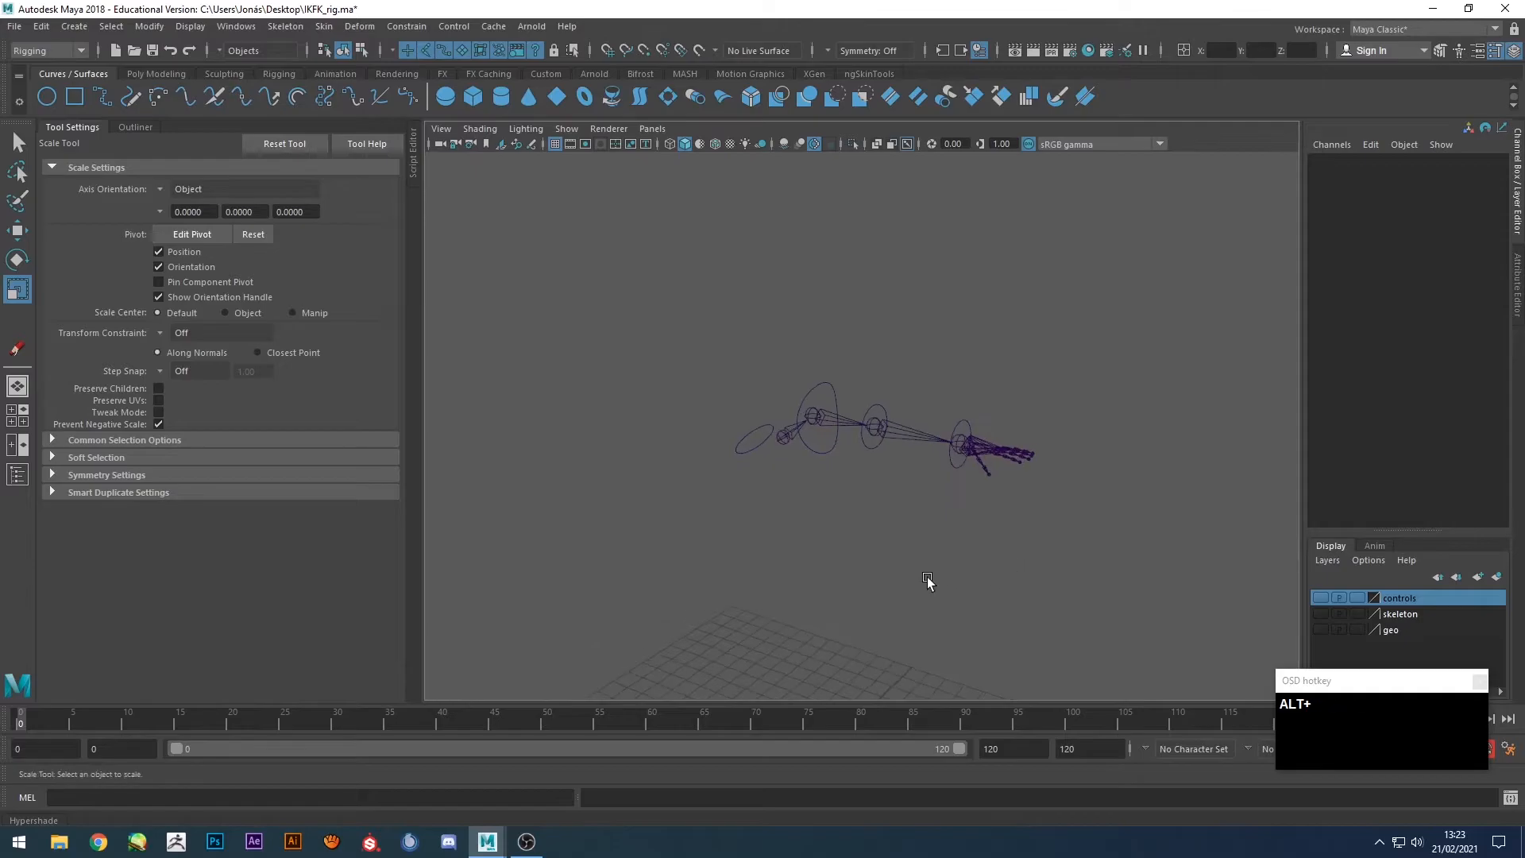
scroll(588, 359, "up", 2)
left_click(135, 127)
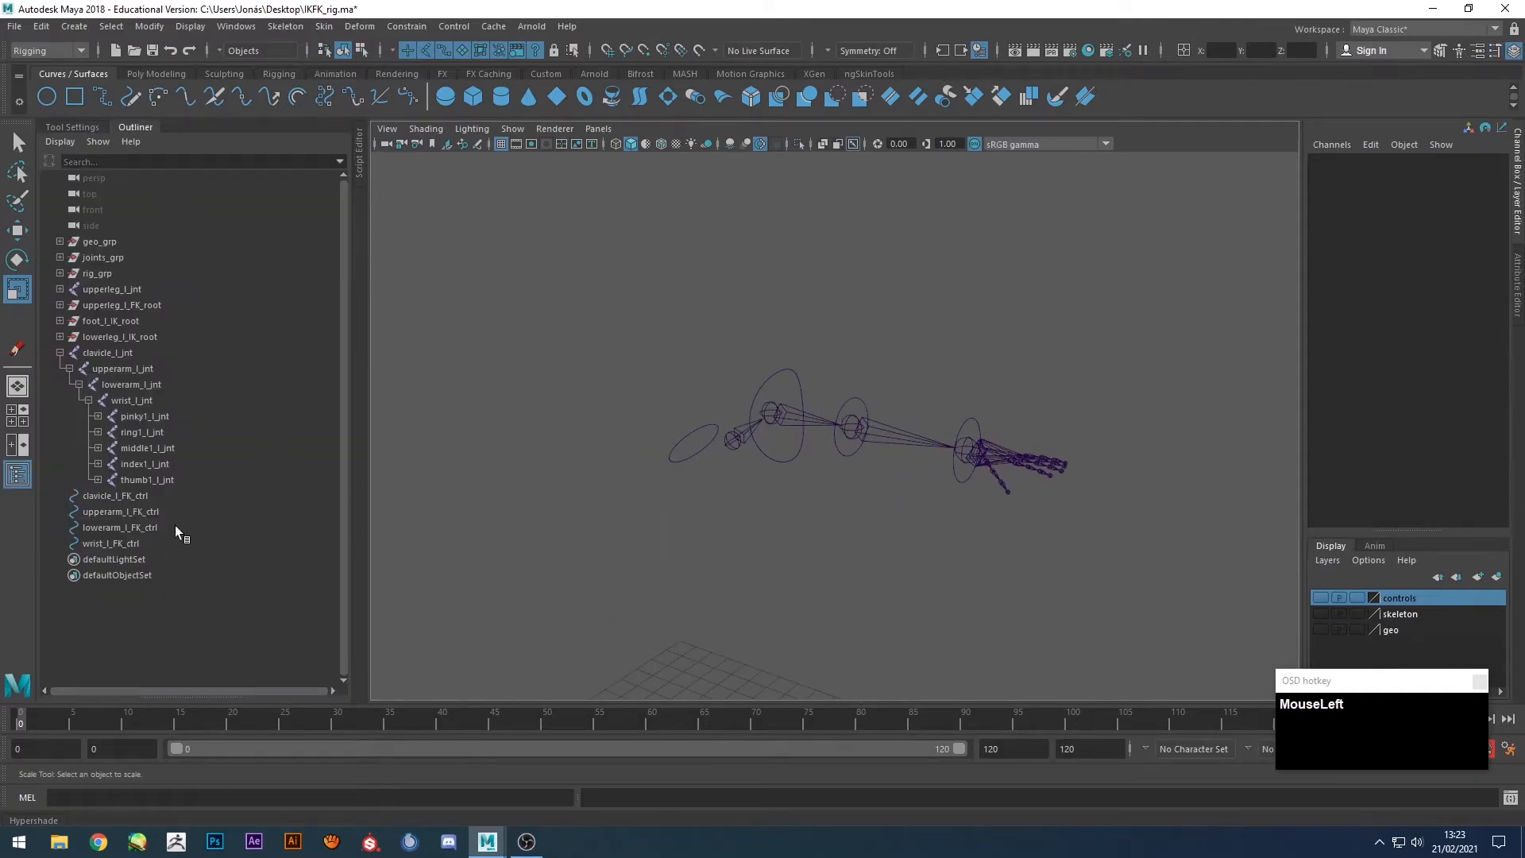
Parent the left arm FK controls in a chain: wrist under lower arm, lower arm under upper arm, upper arm under clavicle.
key("q")
left_click(974, 417)
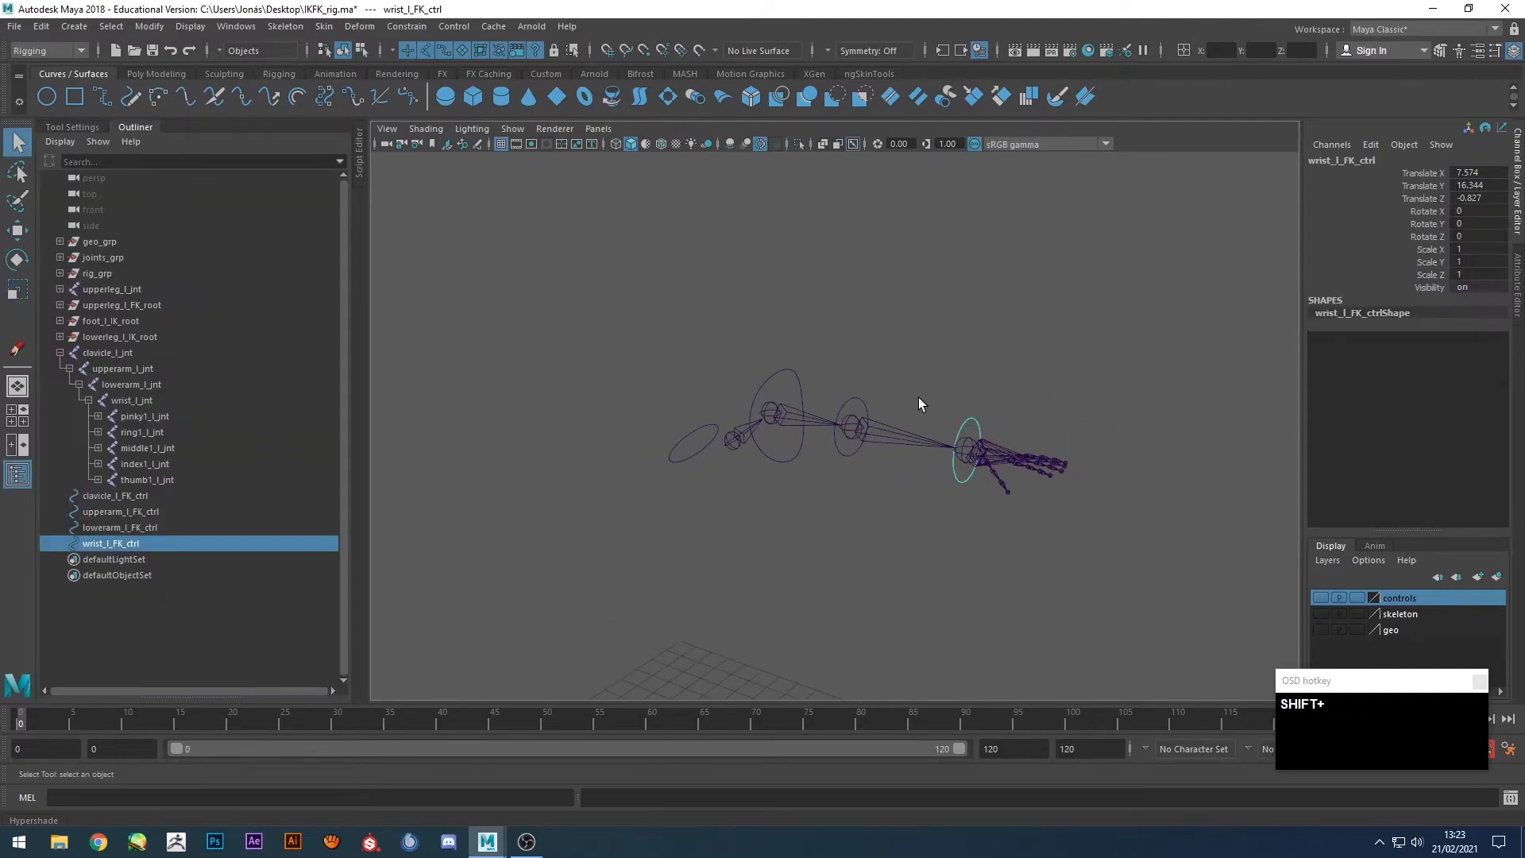
left_click_drag(840, 405, 840, 405, "shift")
key("shift+p")
left_click_drag(793, 354, 699, 445, "shift")
key("shift+p")
key("shift+p")
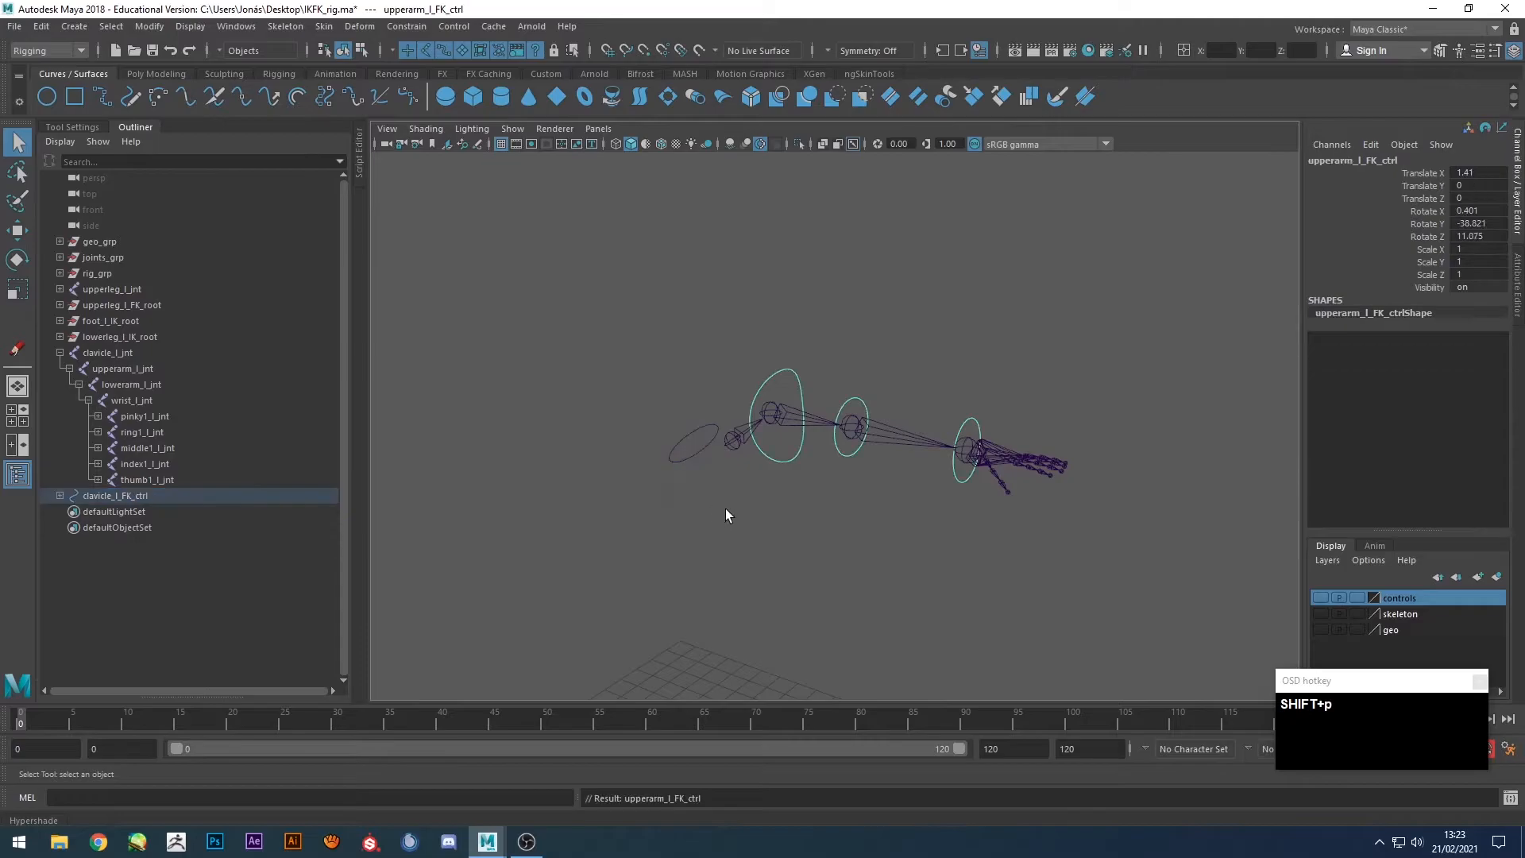
left_click(777, 539)
left_click_drag(779, 540, 804, 546, "alt")
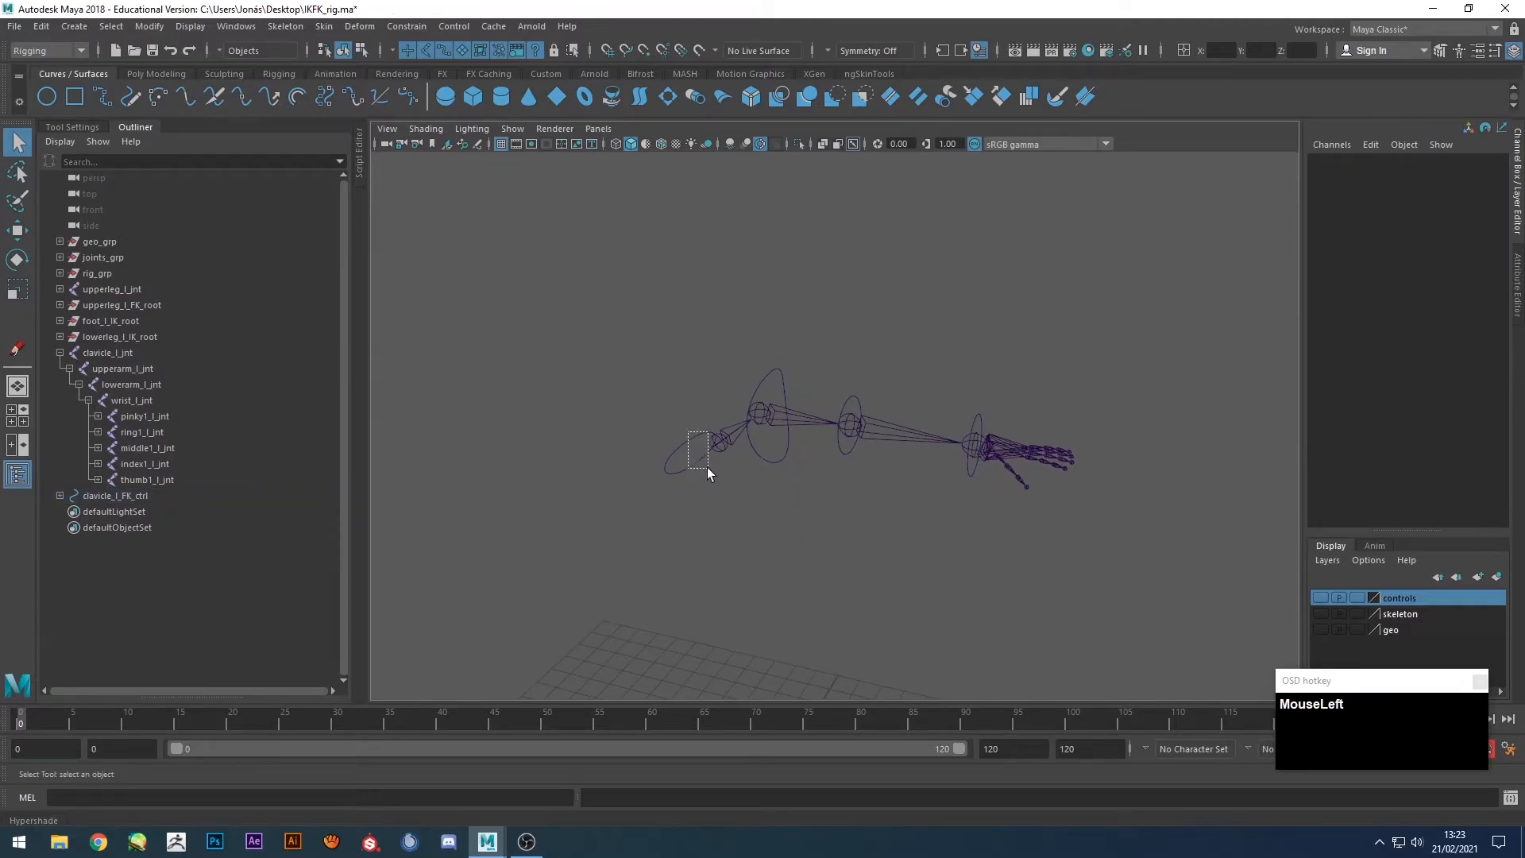
Orient-constrain clavicle_l_jnt to clavicle_l_FK_ctrl and upperarm_l_jnt to upperarm_l_FK_ctrl.
left_click_drag(703, 460, 703, 462)
left_click(742, 423, "shift")
left_click(408, 26)
left_click(449, 100)
left_click(797, 413)
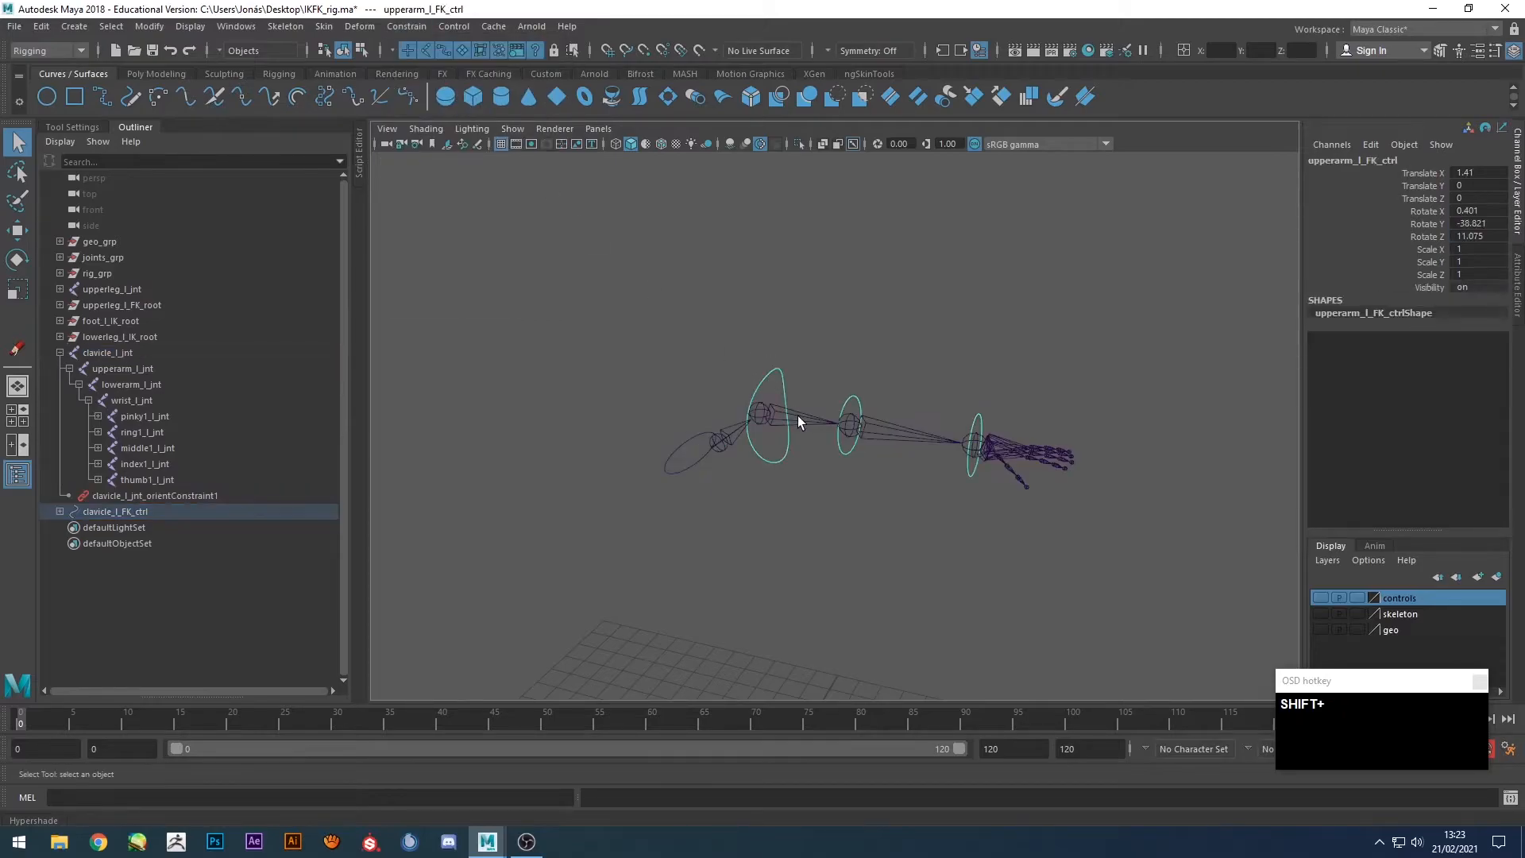
left_click(802, 421, "shift")
key("g")
Orient-constrain lowerarm_l_jnt to lowerarm_l_FK_ctrl and wrist_l_jnt to wrist_l_FK_ctrl.
left_click(851, 395)
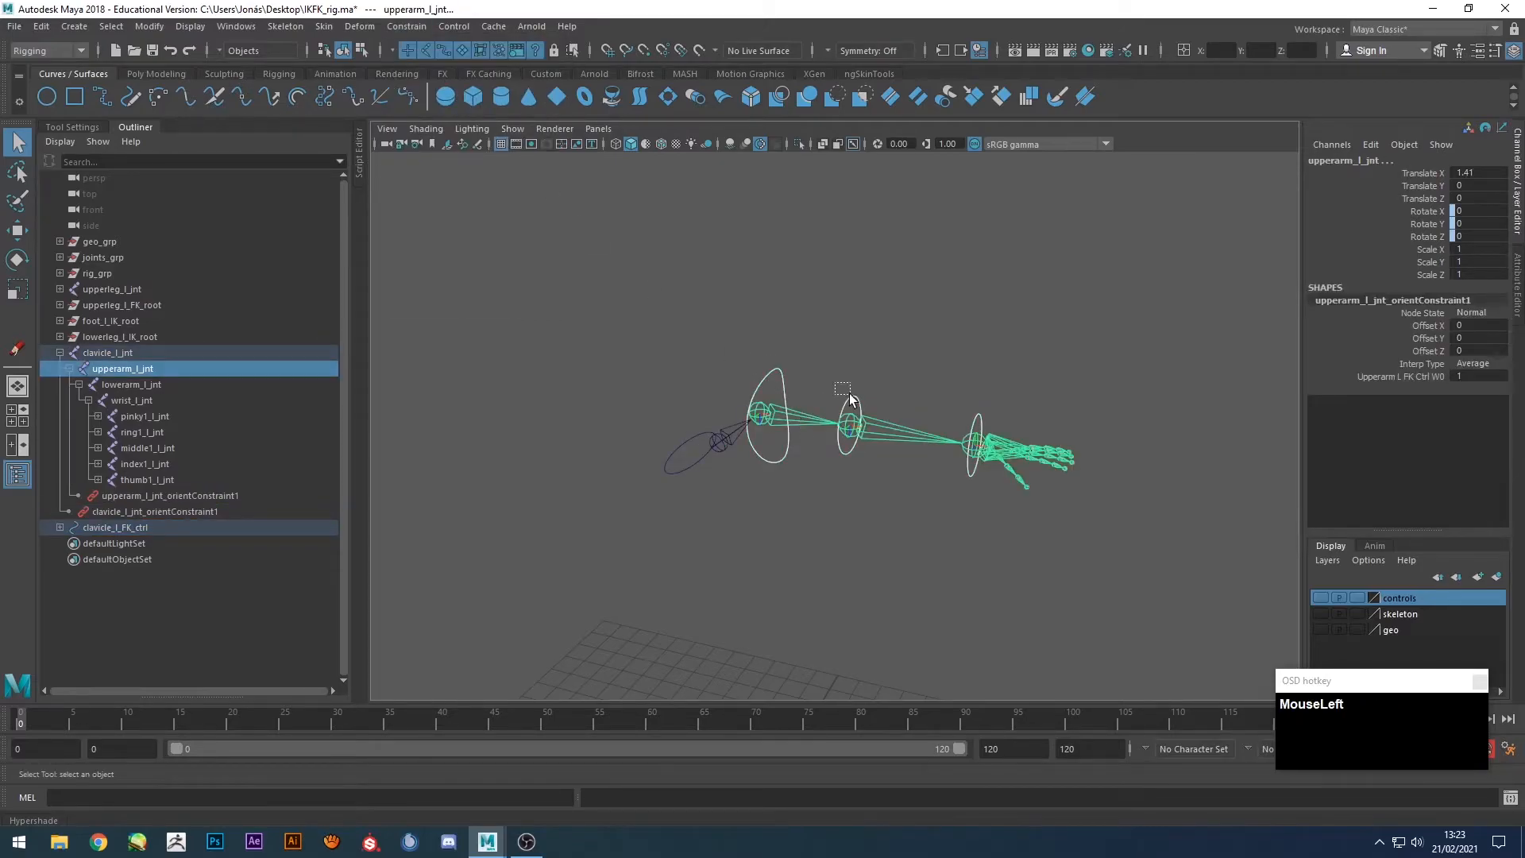
left_click(894, 431, "shift")
key("g")
left_click(977, 445)
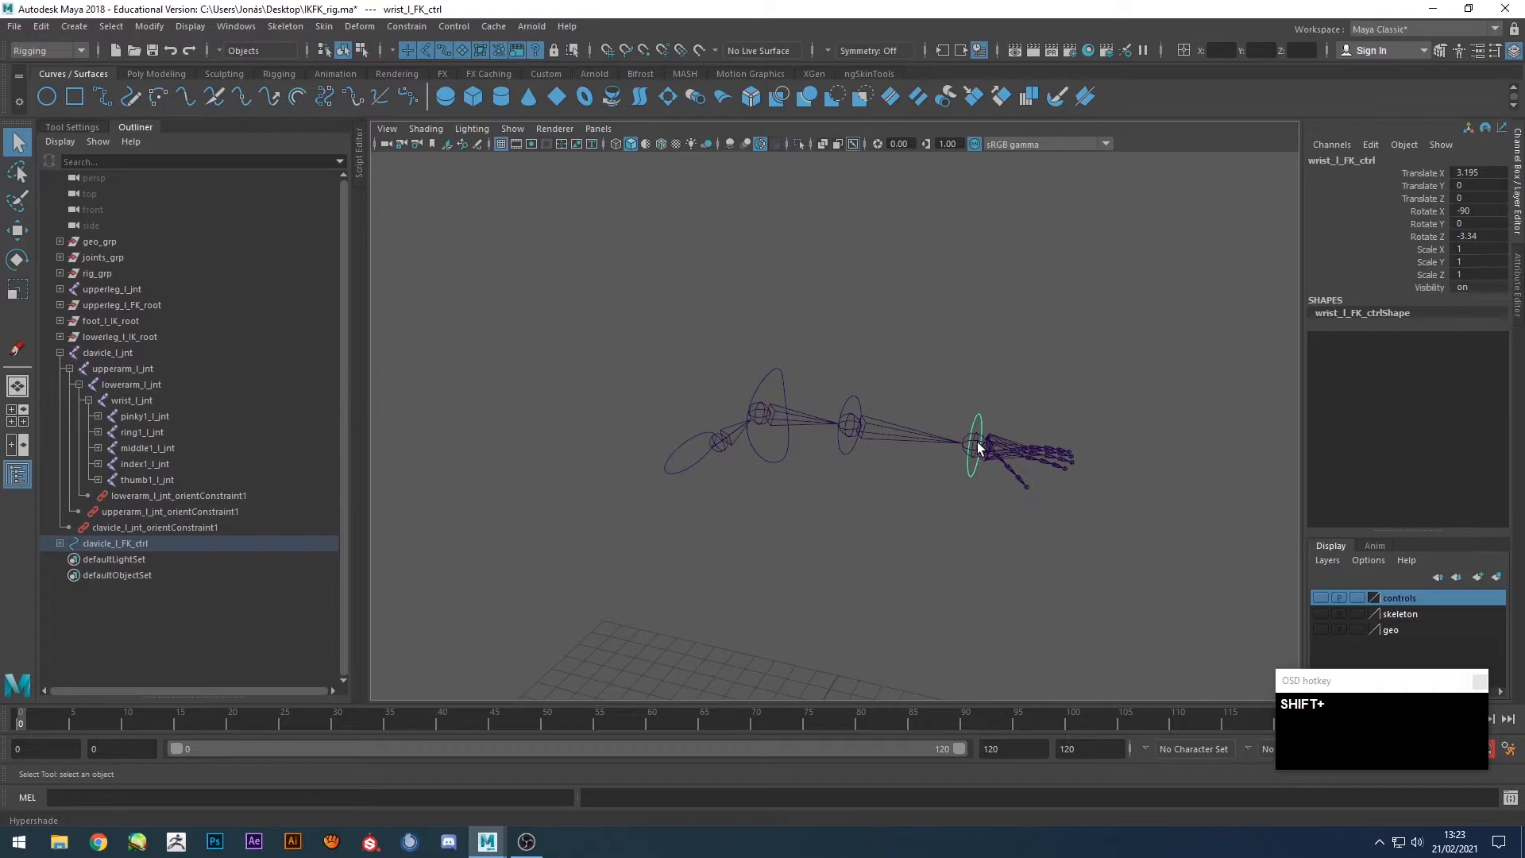
left_click(978, 449, "shift")
key("g")
left_click(1018, 327)
Run the Parent script on the four left arm FK controls to give each a root group, and expand the resulting hierarchy.
left_click_drag(1018, 327, 816, 478, "alt")
left_click(60, 559, "shift")
left_click(152, 75)
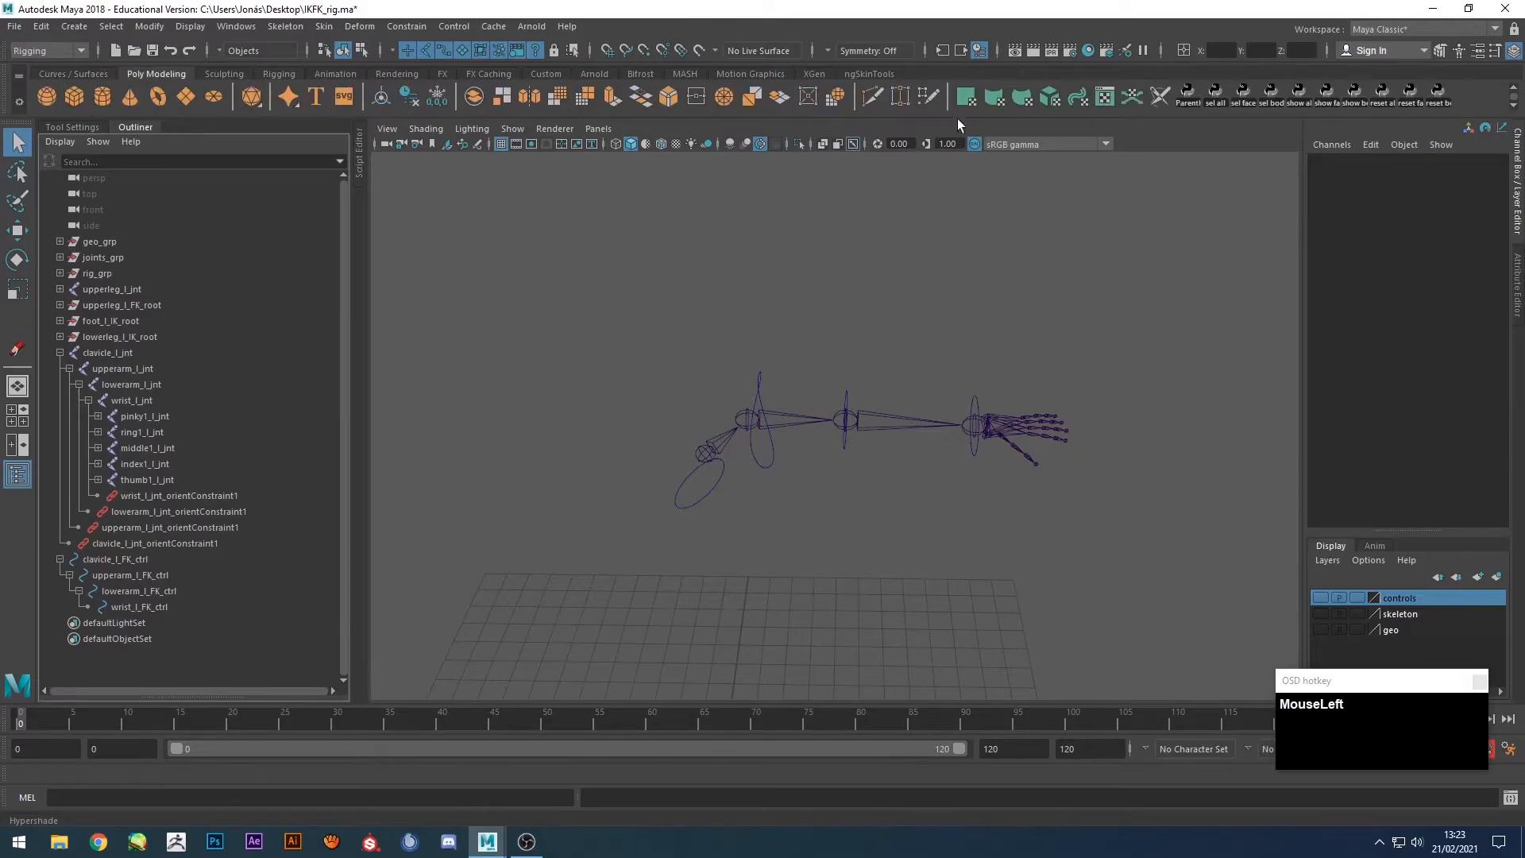
left_click_drag(110, 561, 114, 608)
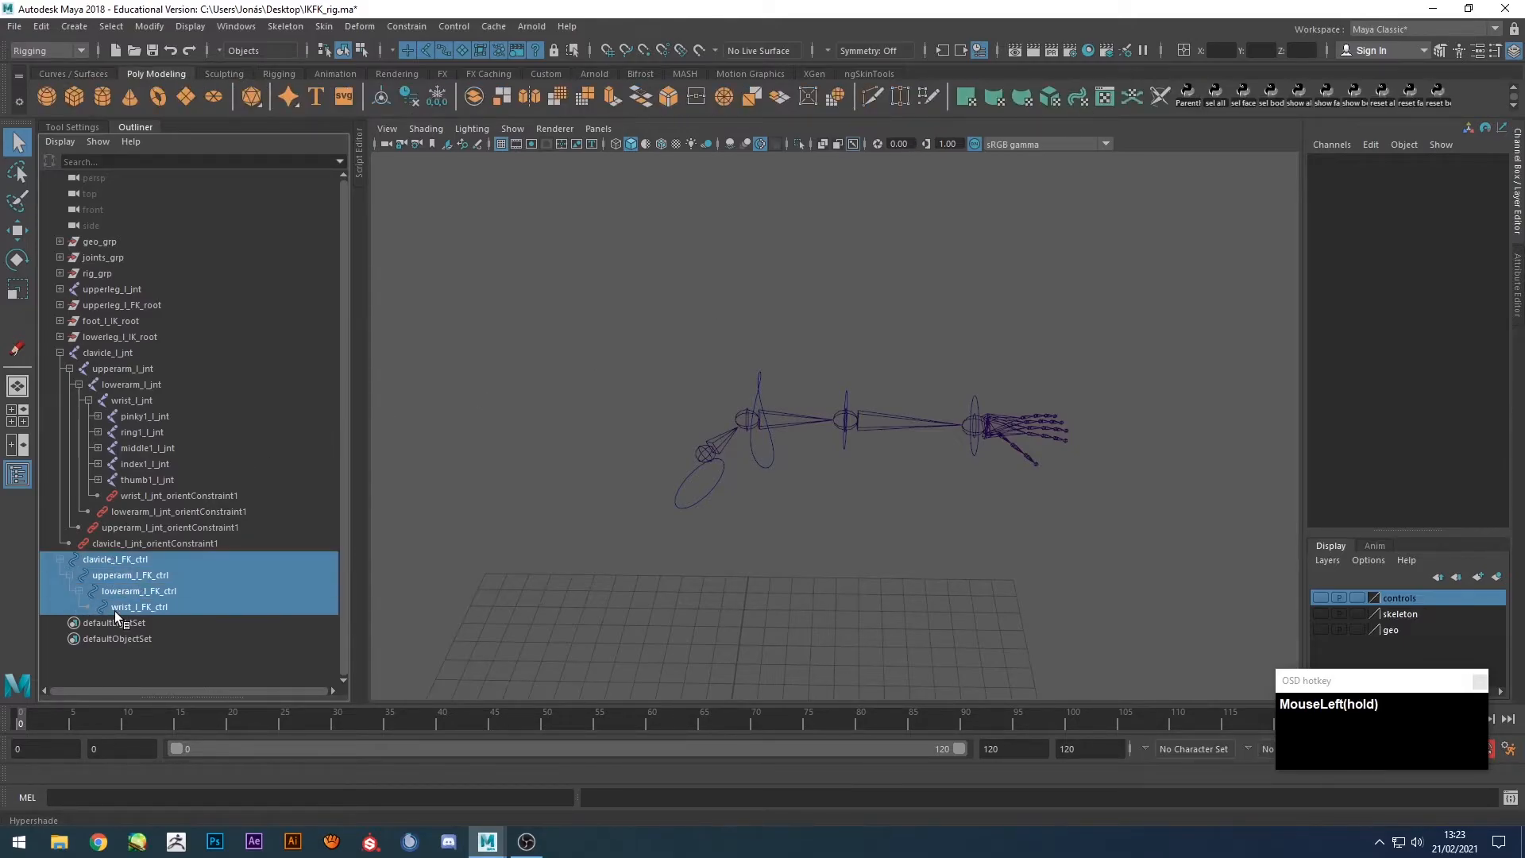
left_click(1190, 95)
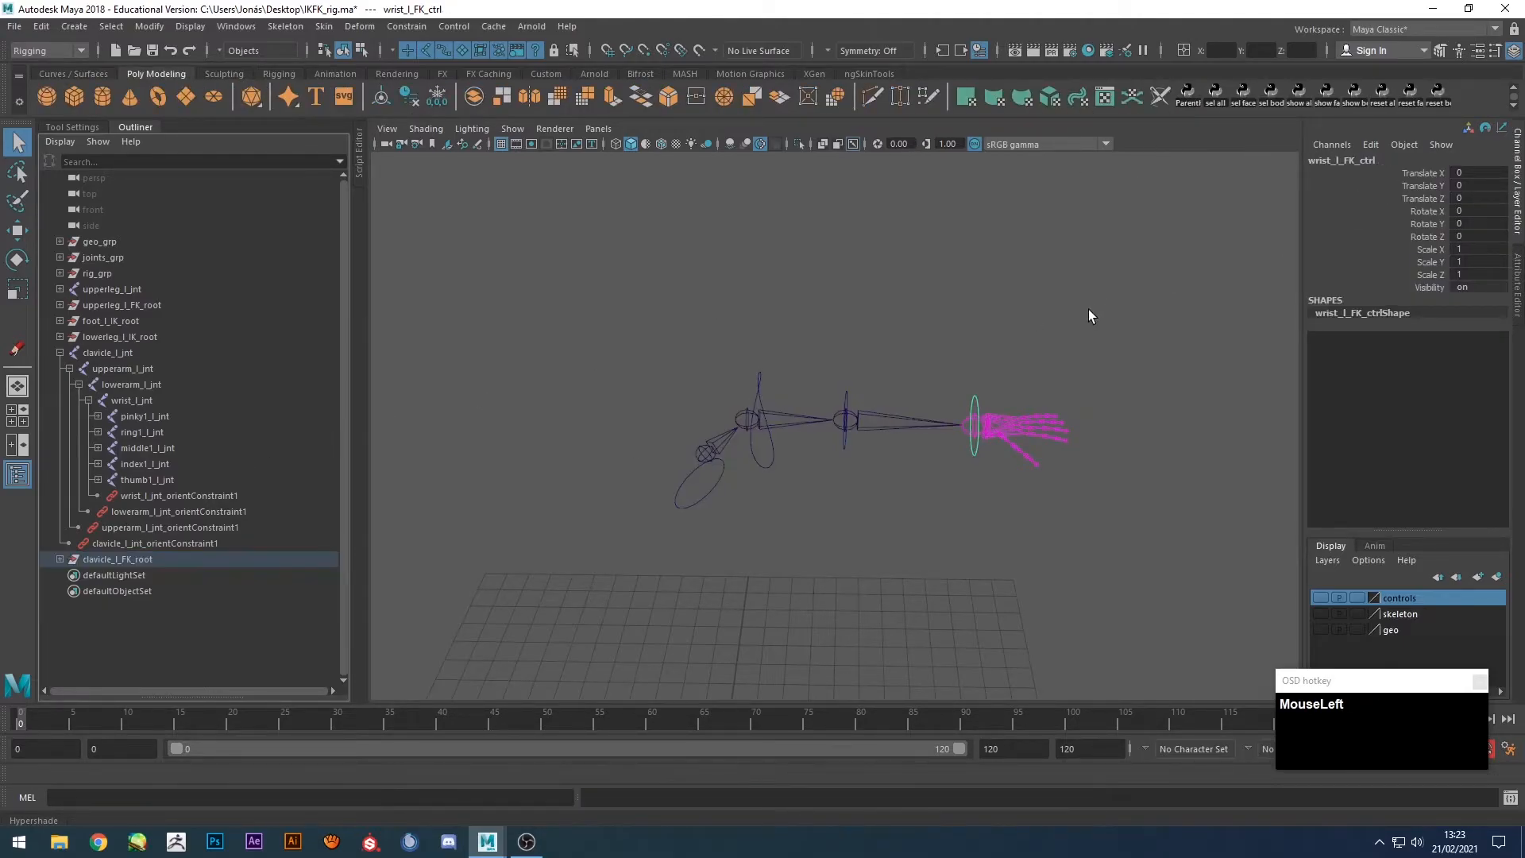
left_click(61, 560, "shift")
Test clavicle_l_FK_ctrl by rotating it and undo the rotation.
middle_click_drag(782, 543, 746, 526, "alt")
scroll(742, 526, "up", 3)
left_click_drag(742, 526, 660, 517, "alt")
left_click_drag(589, 472, 625, 523)
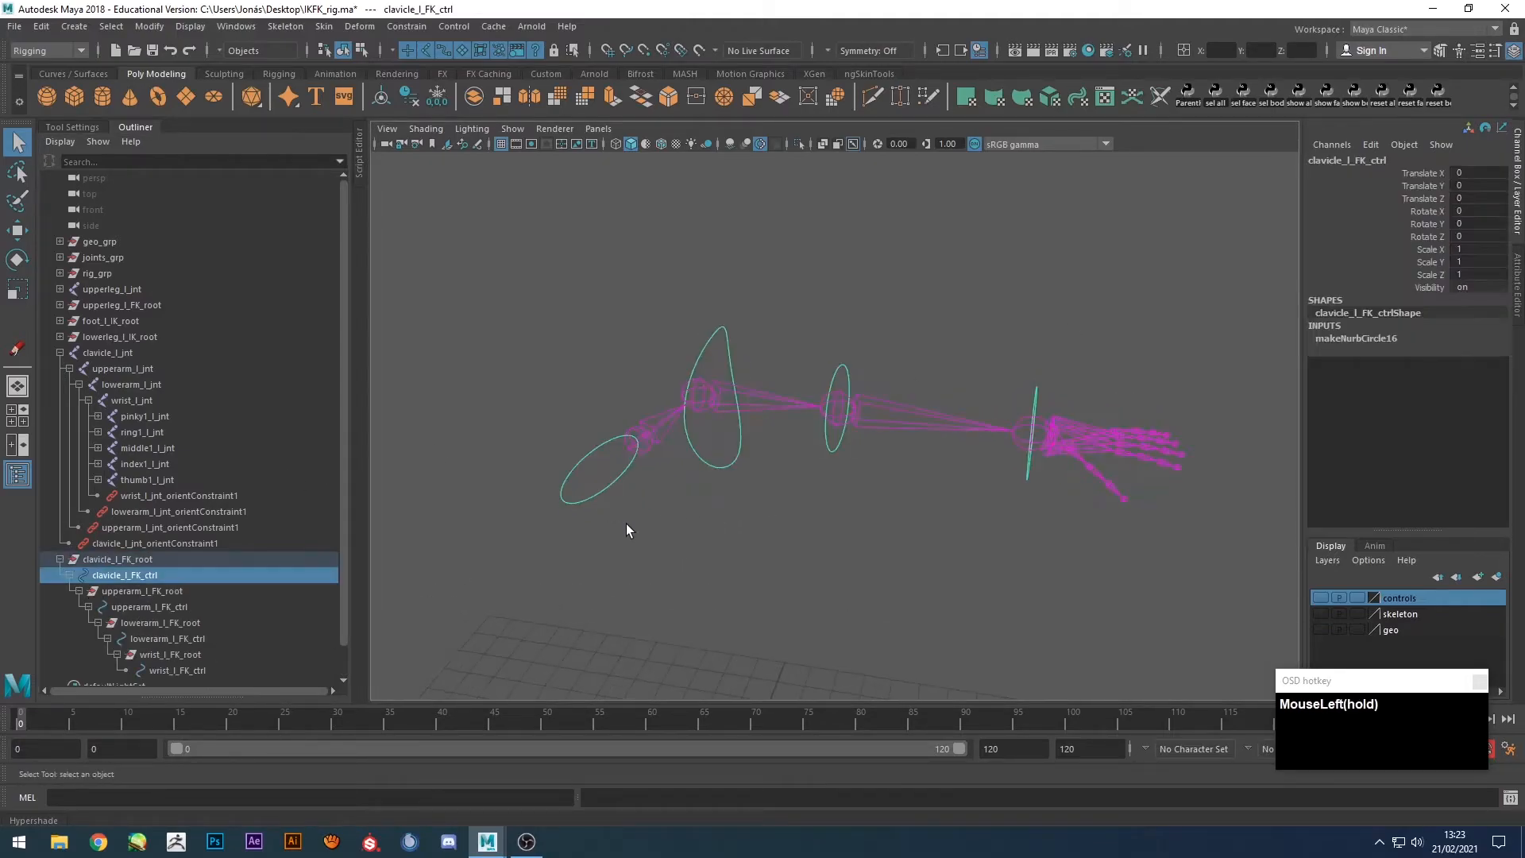
key("e")
left_click_drag(678, 434, 823, 408)
key("z")
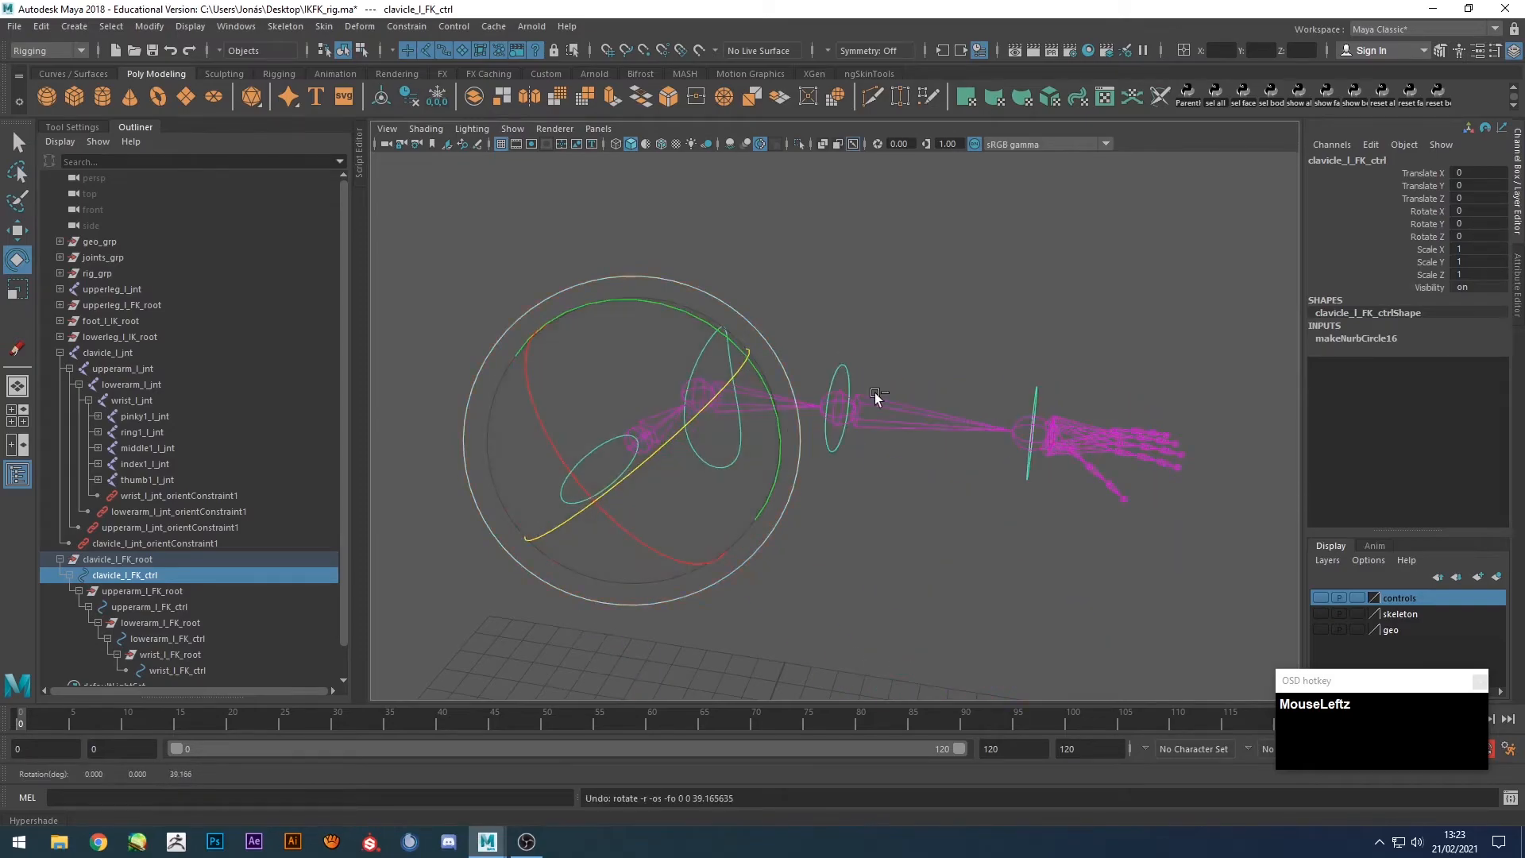
Test the upper arm, lower arm and wrist FK controls by rotating each one and undoing the rotation.
left_click(727, 297)
left_click_drag(723, 299, 674, 338)
left_click_drag(801, 381, 861, 391)
key("z")
left_click(927, 294)
left_click_drag(881, 387, 897, 314)
key("ctrl+z")
left_click(1072, 297)
left_click_drag(1019, 370, 1066, 344)
key("z")
left_click(883, 313)
middle_click_drag(794, 389, 780, 349, "alt")
mouse_move(782, 397)
left_mouse_down("alt")
mouse_move(793, 382)
mouse_move(803, 402)
left_mouse_up("alt")
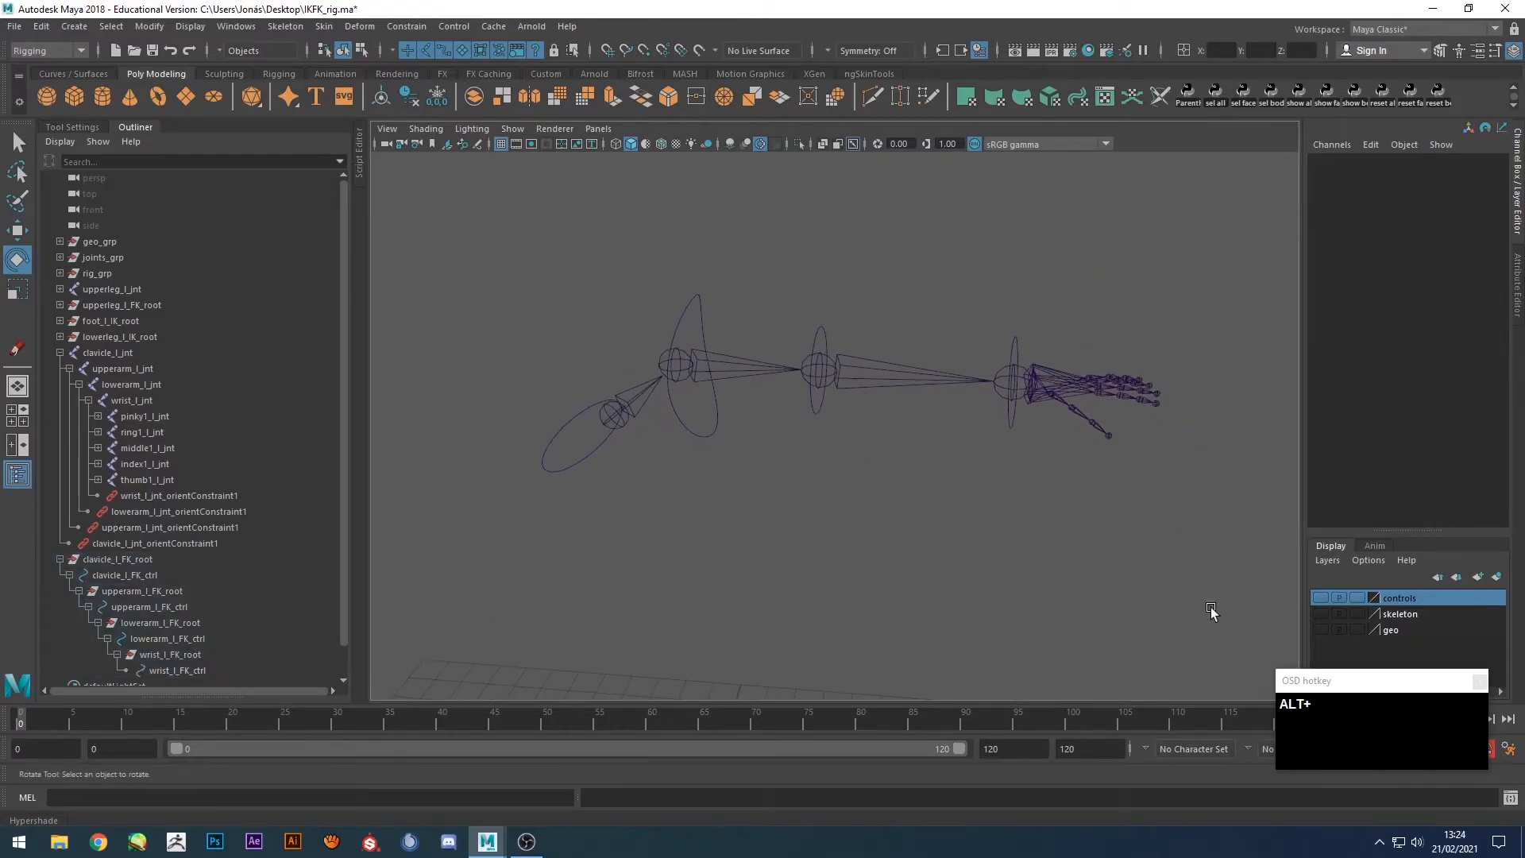
Add clavicle_l_FK_root with its controls to the hidden controls layer.
left_click(133, 560)
right_click(1425, 597)
left_click(1424, 630)
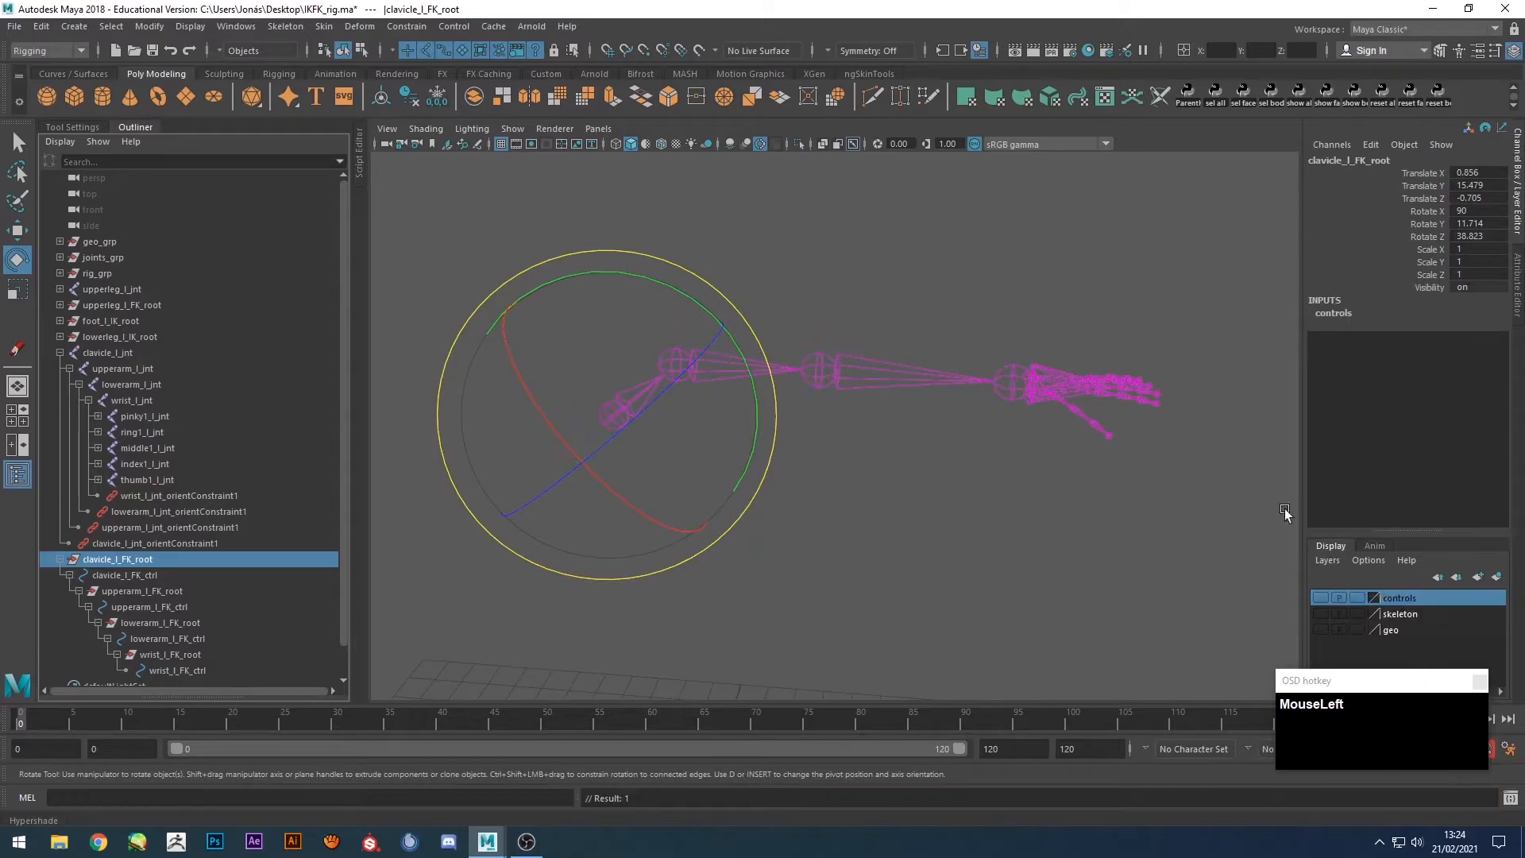
left_click(1059, 330)
left_click_drag(1052, 356, 961, 407, "alt")
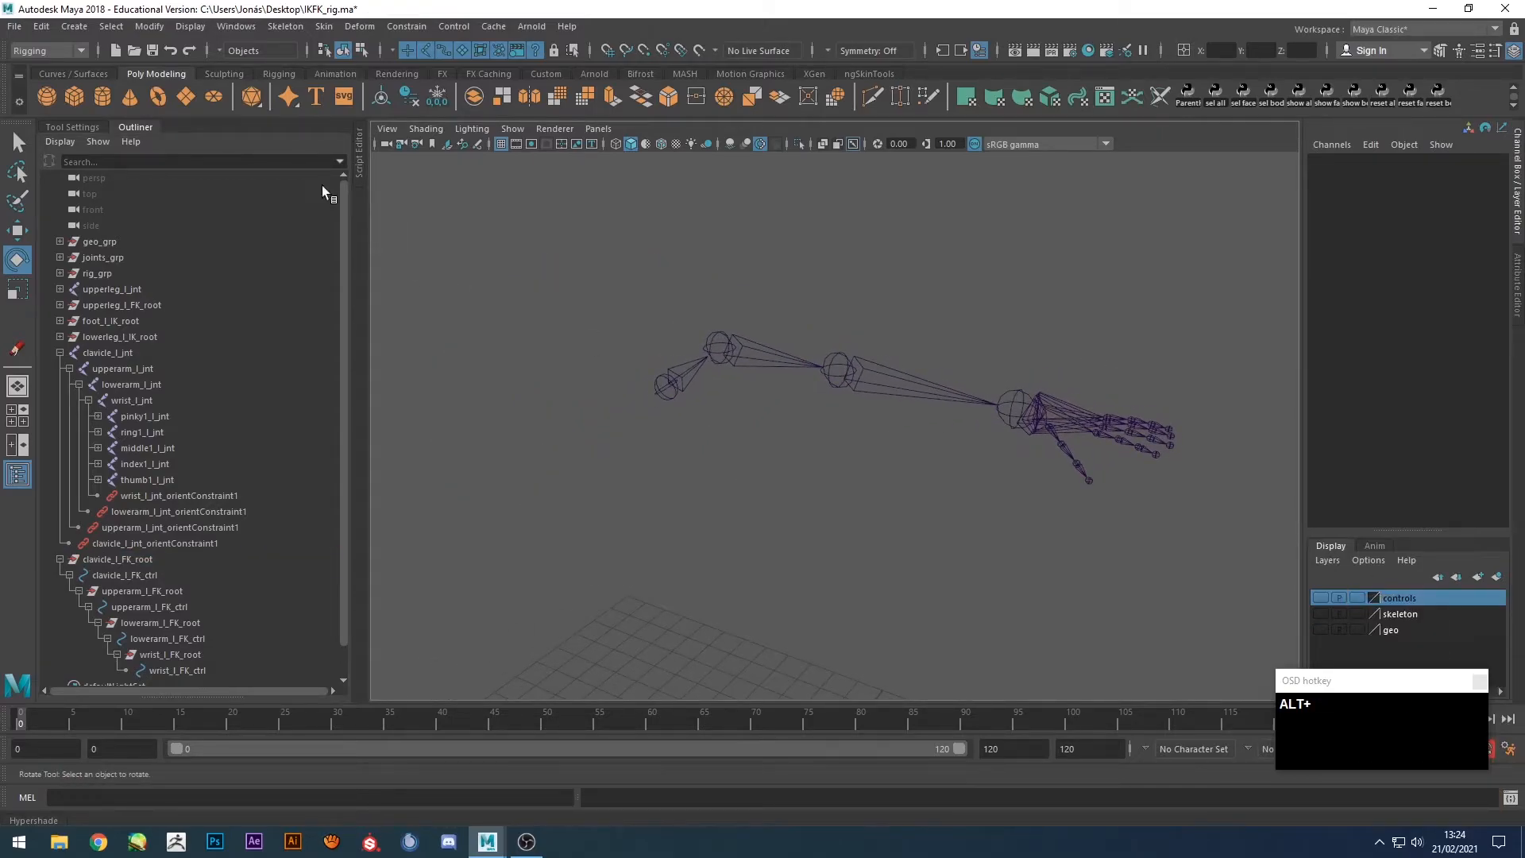
Create an IK handle with the Rotate-Plane Solver from upperarm_l_jnt to wrist_l_jnt.
left_click(278, 74)
left_click(105, 90)
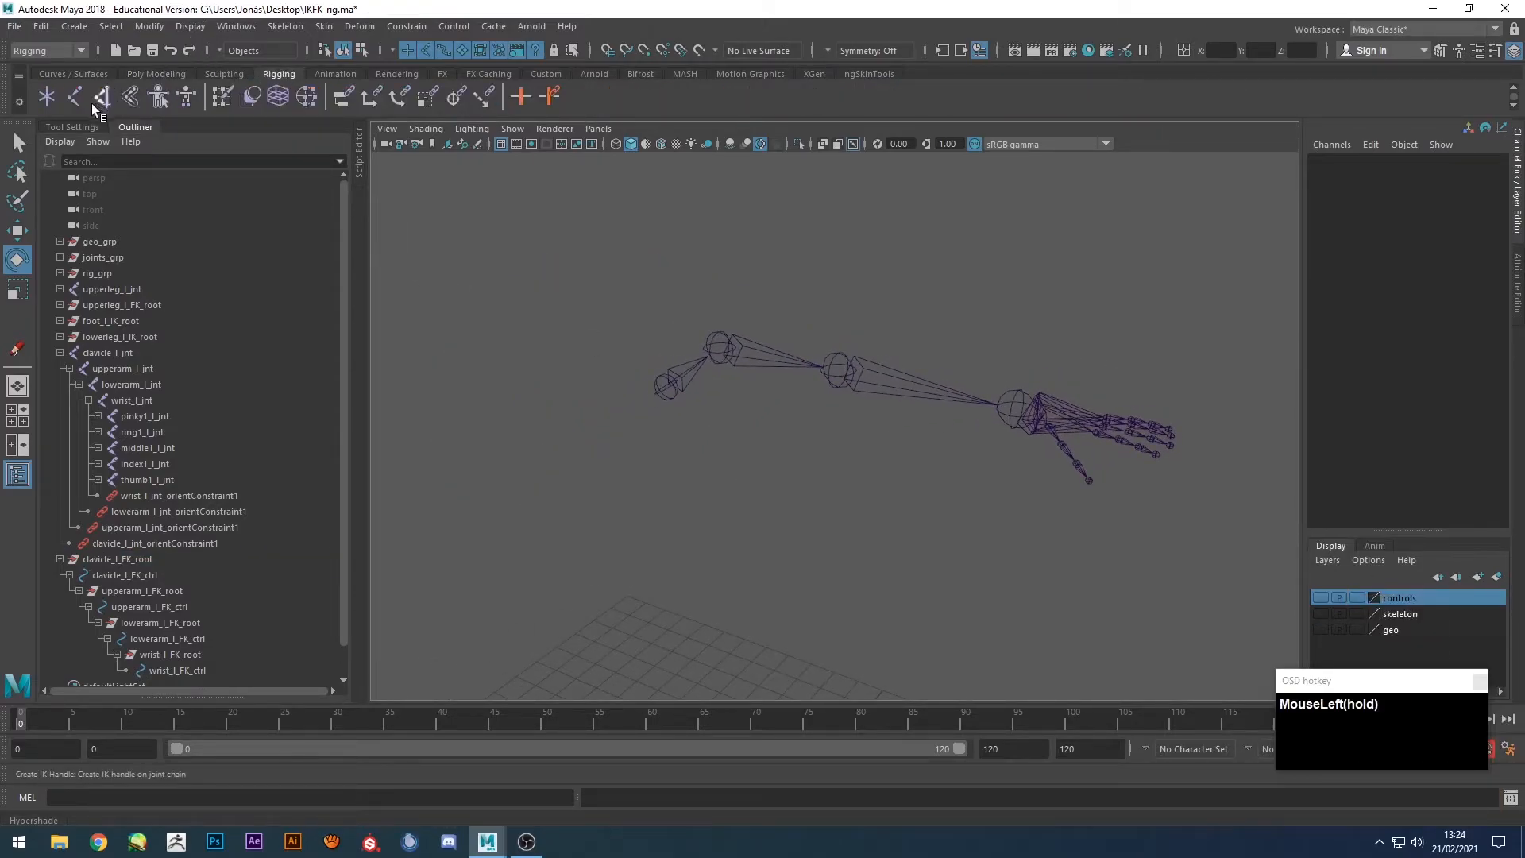
left_click(77, 125)
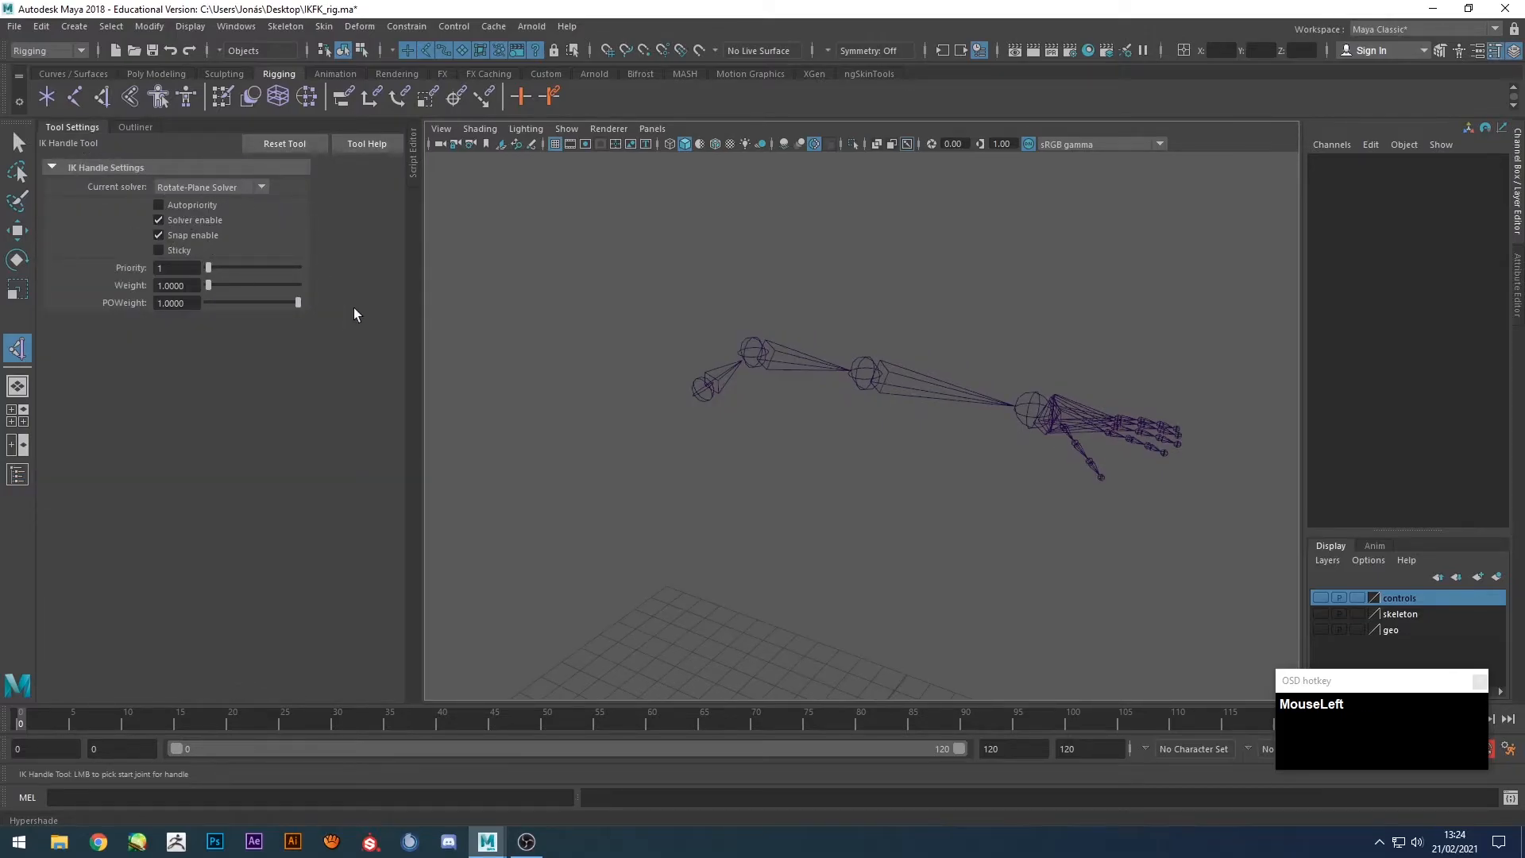
left_click(755, 353)
left_click_drag(794, 374, 988, 447, "alt")
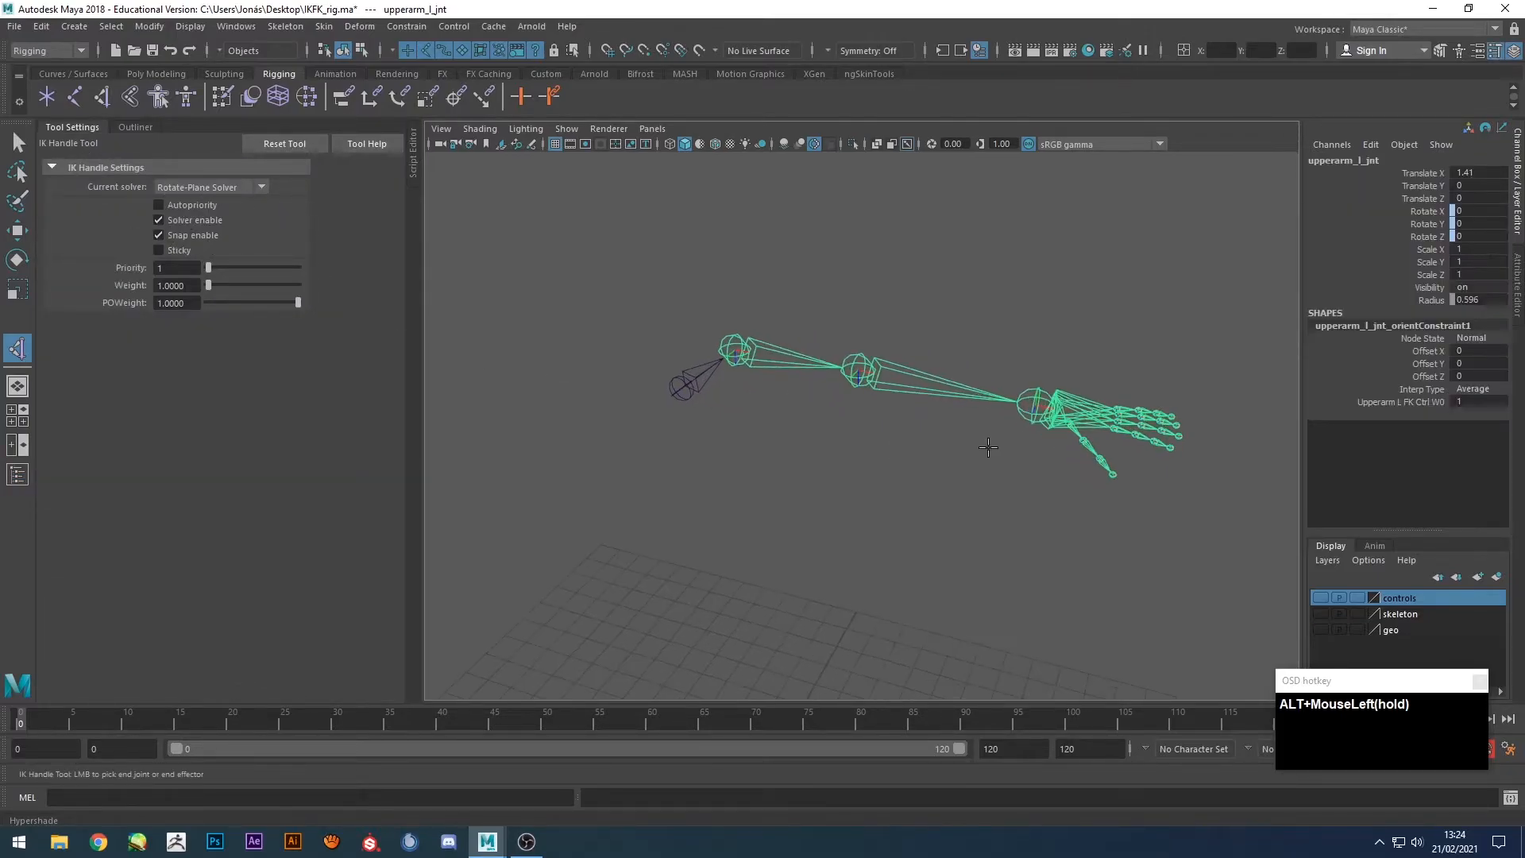
left_click(1036, 405)
left_click_drag(921, 500, 711, 447, "alt")
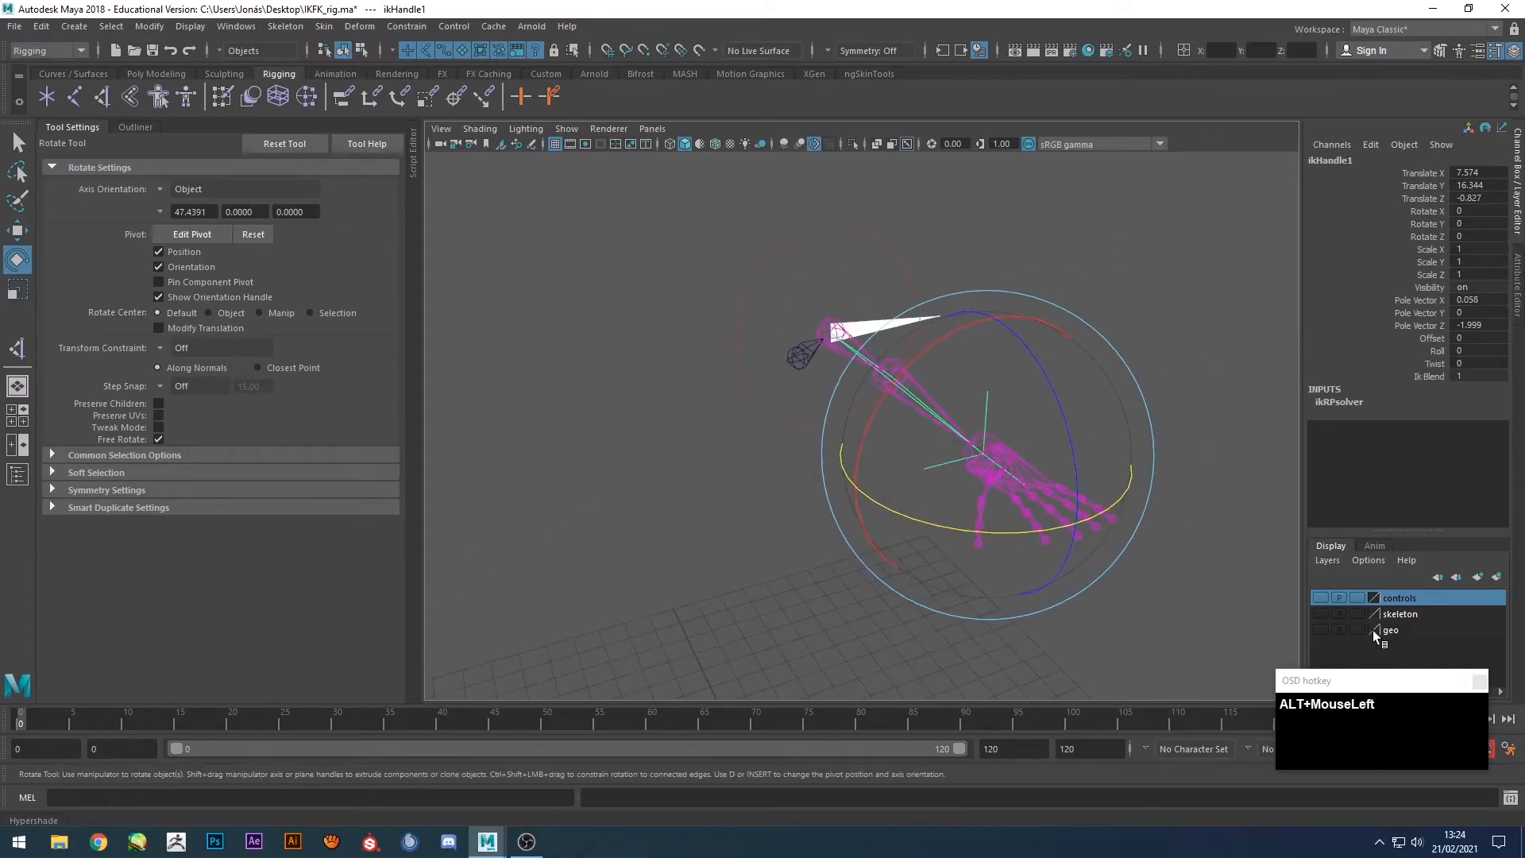
Show the geo layer and examine the direction of the arm IK handle's pole vector around the body.
left_click(1320, 630)
left_click_drag(1127, 479, 1041, 446, "alt")
left_click_drag(1116, 403, 953, 312, "alt")
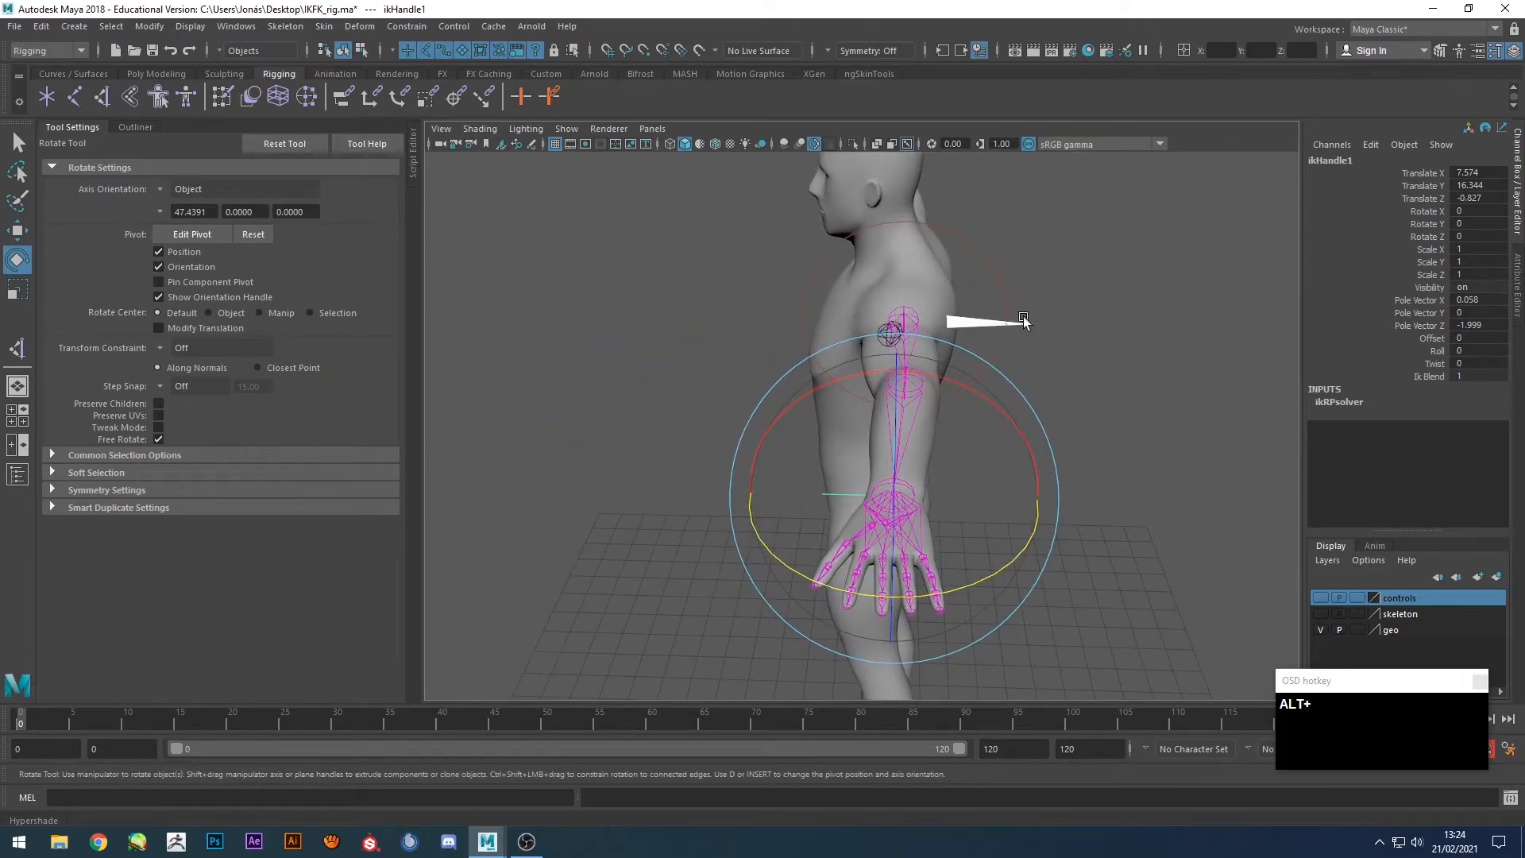
left_click_drag(1118, 323, 1242, 374, "alt")
left_click_drag(837, 389, 921, 371, "alt")
left_click_drag(1023, 450, 1122, 498, "alt")
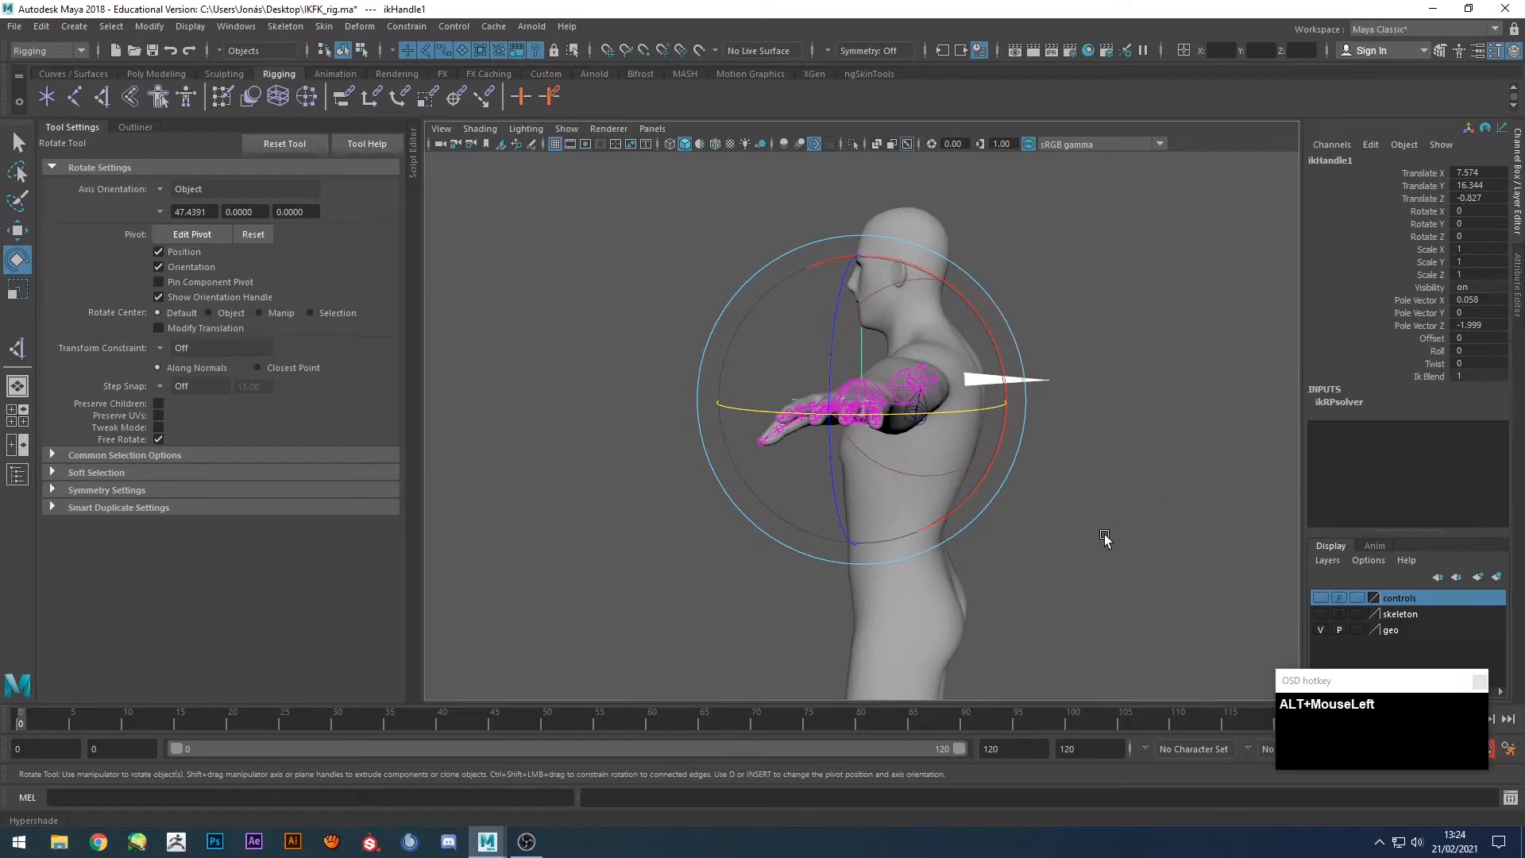
left_click(583, 336)
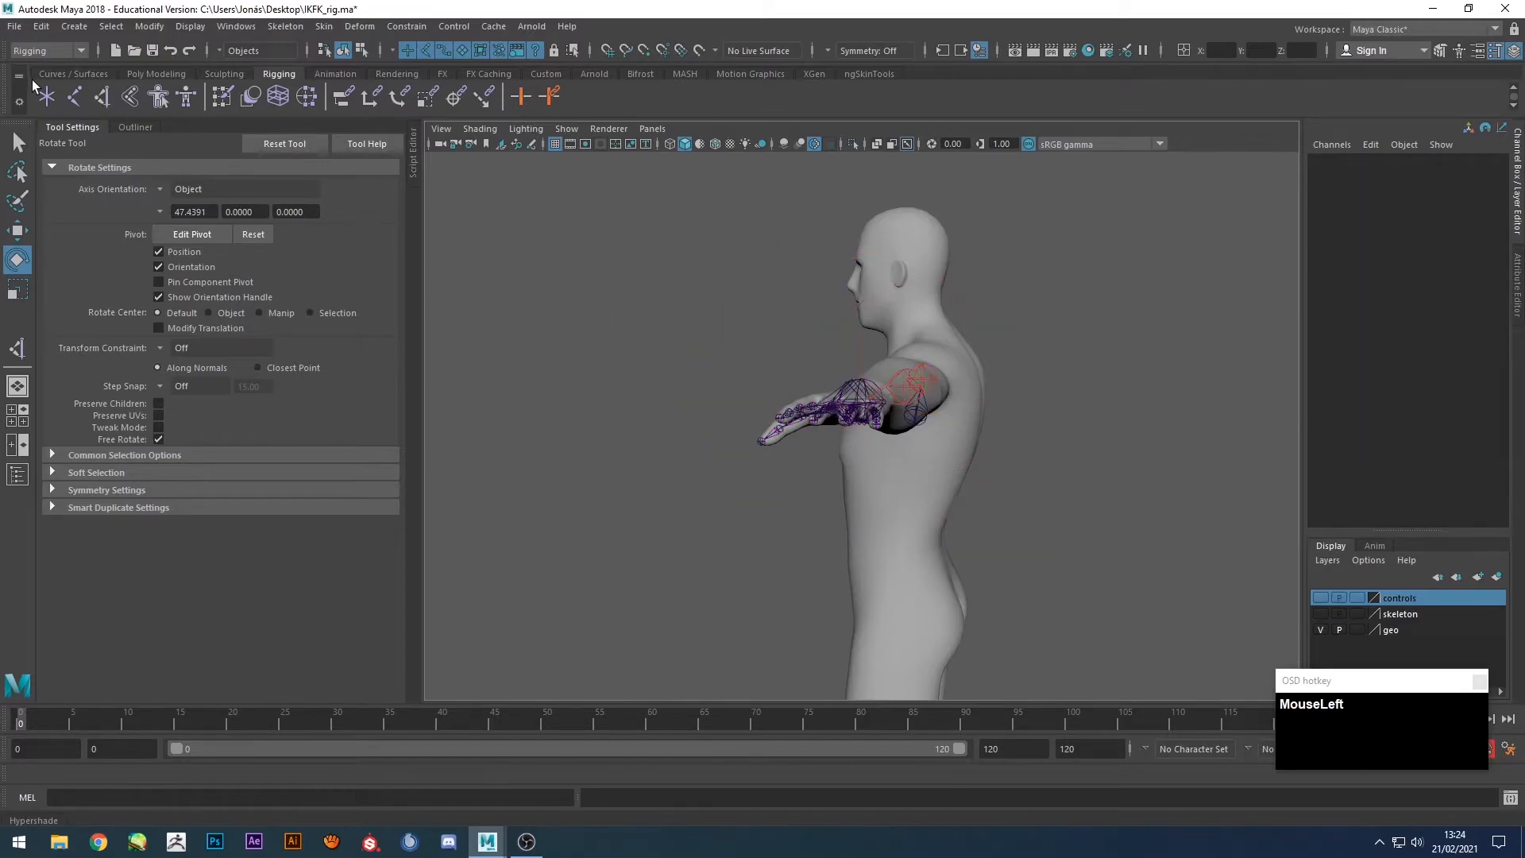
Create a NURBS circle and match all its transforms to lowerarm_l_jnt at the elbow.
left_click(58, 77)
left_click(47, 95)
left_click_drag(665, 427, 826, 459, "alt")
key("q")
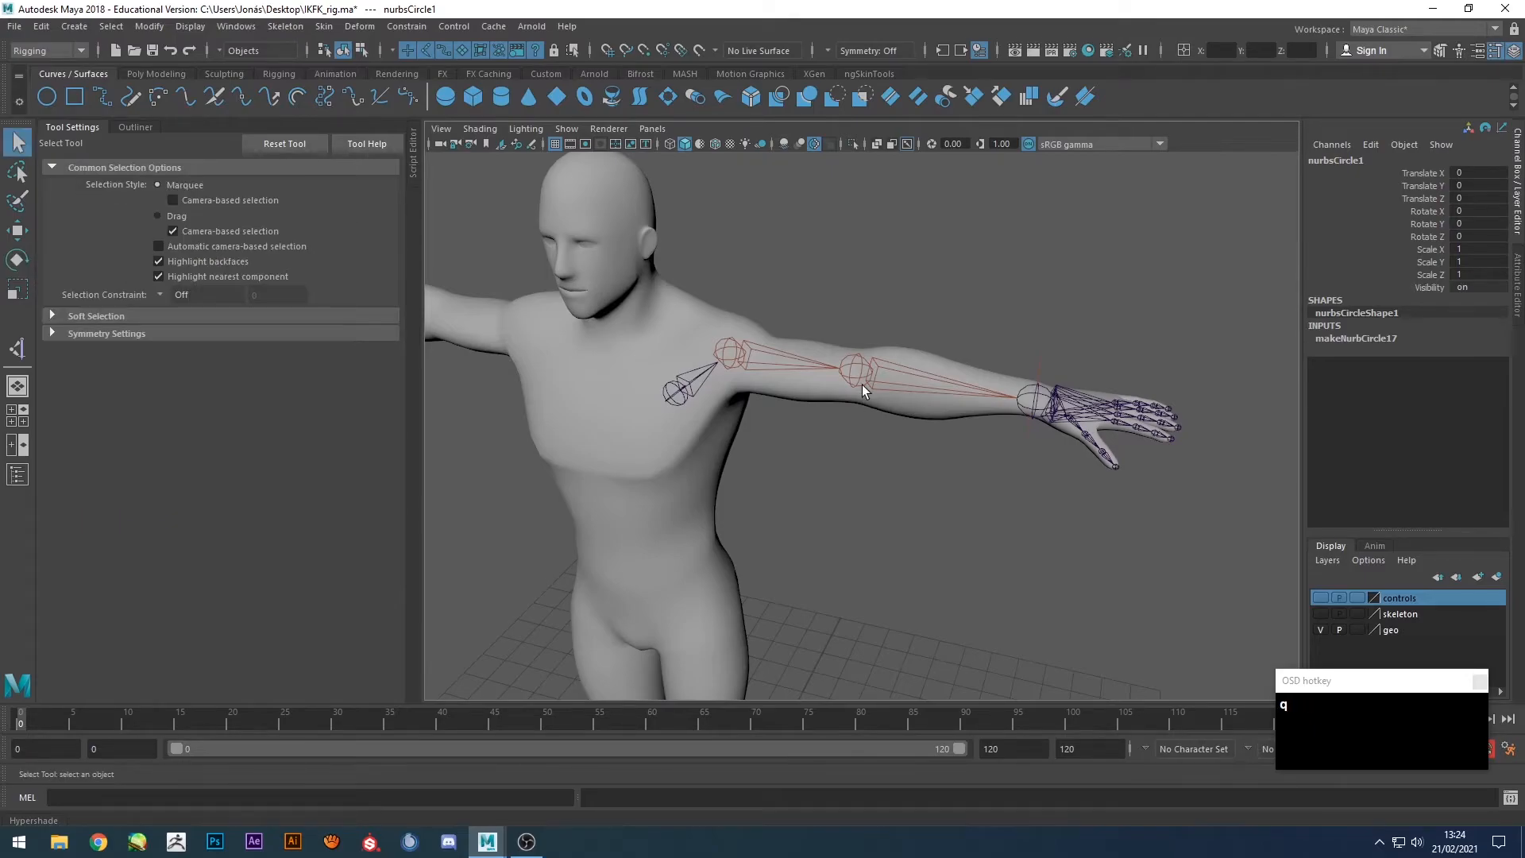
left_click(857, 371, "shift")
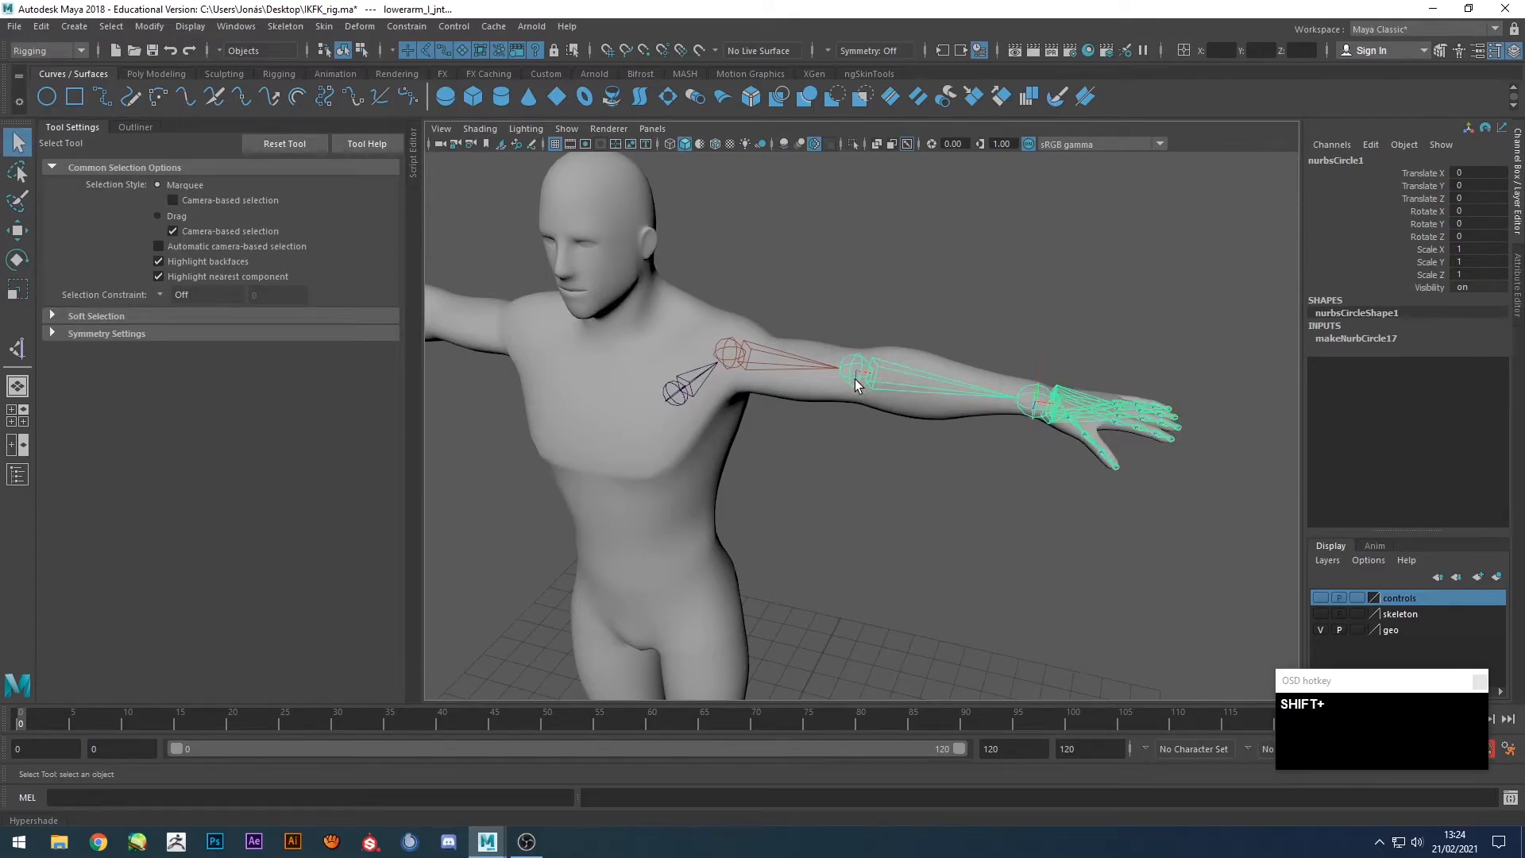
left_click(139, 26)
mouse_move(193, 118)
left_click(446, 135)
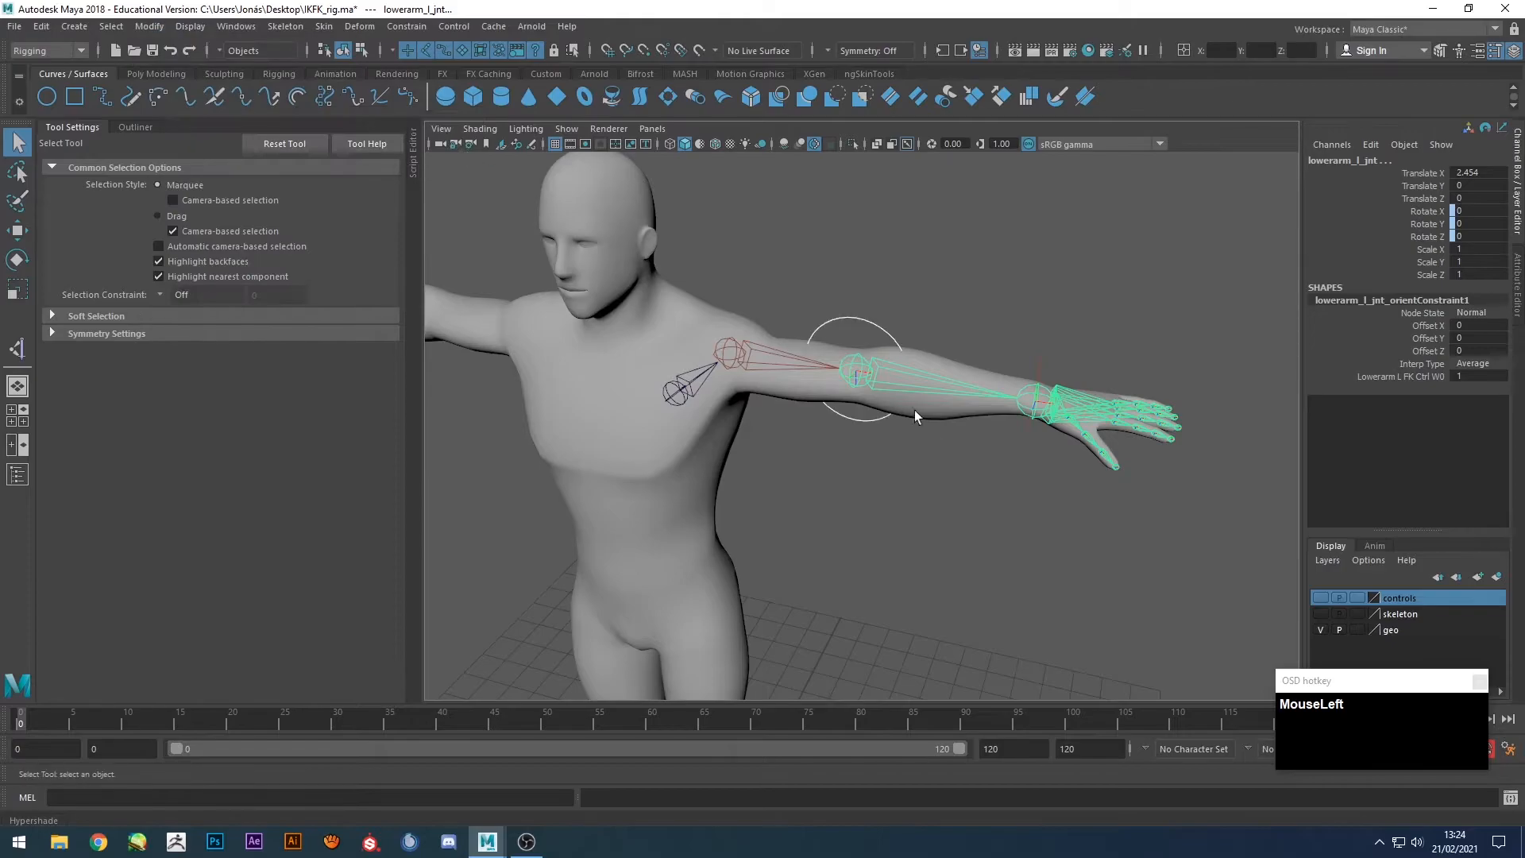
Move the new circle back behind the elbow to about -6.1 in Translate Z.
left_click_drag(885, 393, 937, 306, "alt")
left_click(867, 318)
key("w")
left_click_drag(839, 398, 969, 349)
left_click_drag(969, 349, 999, 345, "alt")
middle_click_drag(999, 345, 976, 359, "alt")
left_click_drag(1010, 352, 999, 355)
left_click_drag(1077, 398, 1119, 326, "alt")
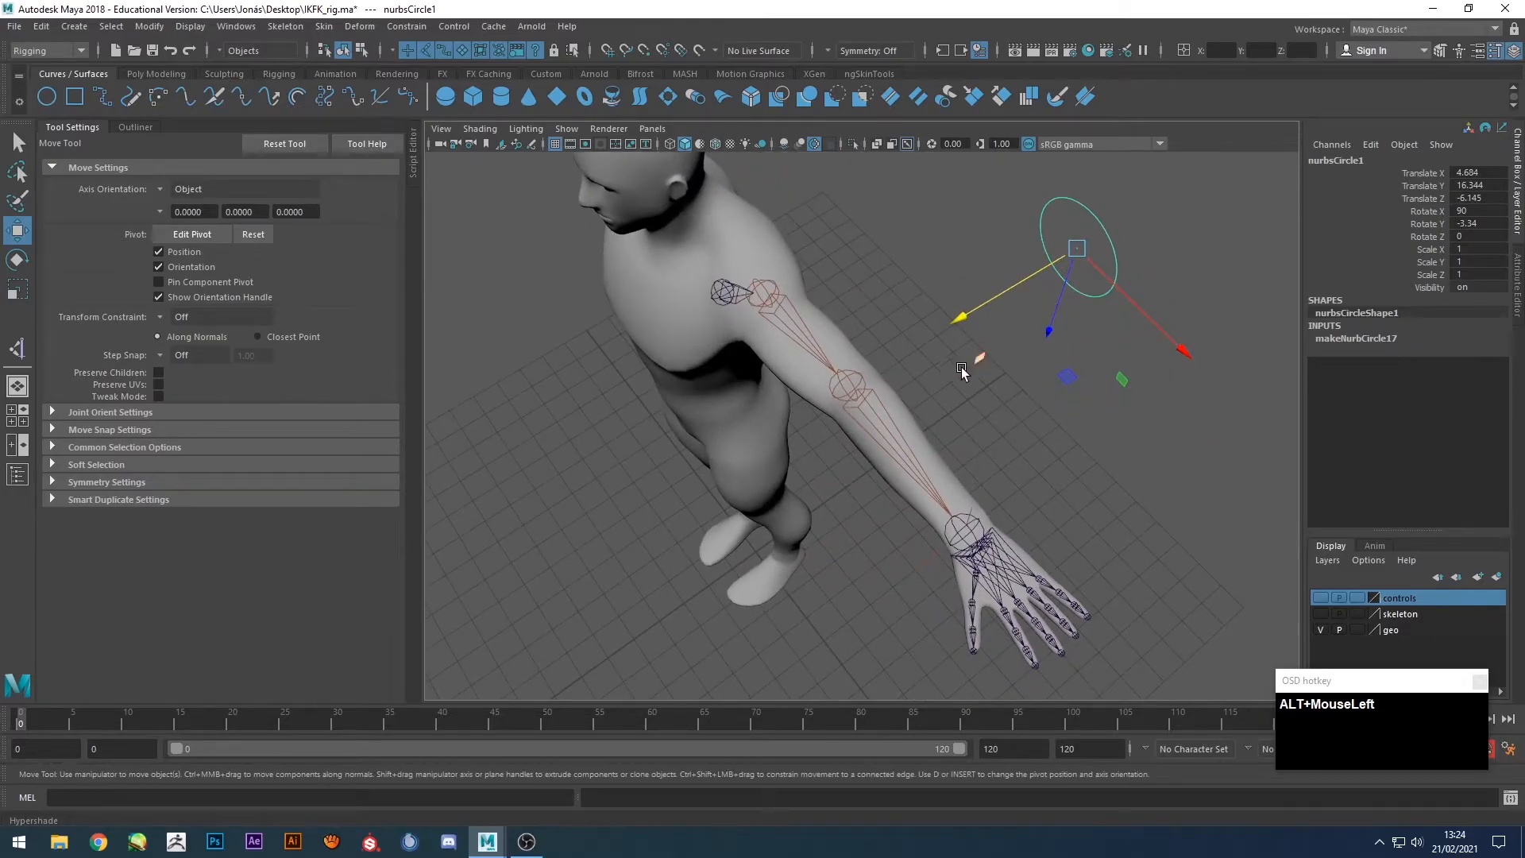
Scale the CVs of the circle behind the elbow to form a smaller rounded square and return to object selection.
left_click_drag(1036, 297, 570, 313, "alt")
key("F8")
left_click_drag(736, 346, 901, 511)
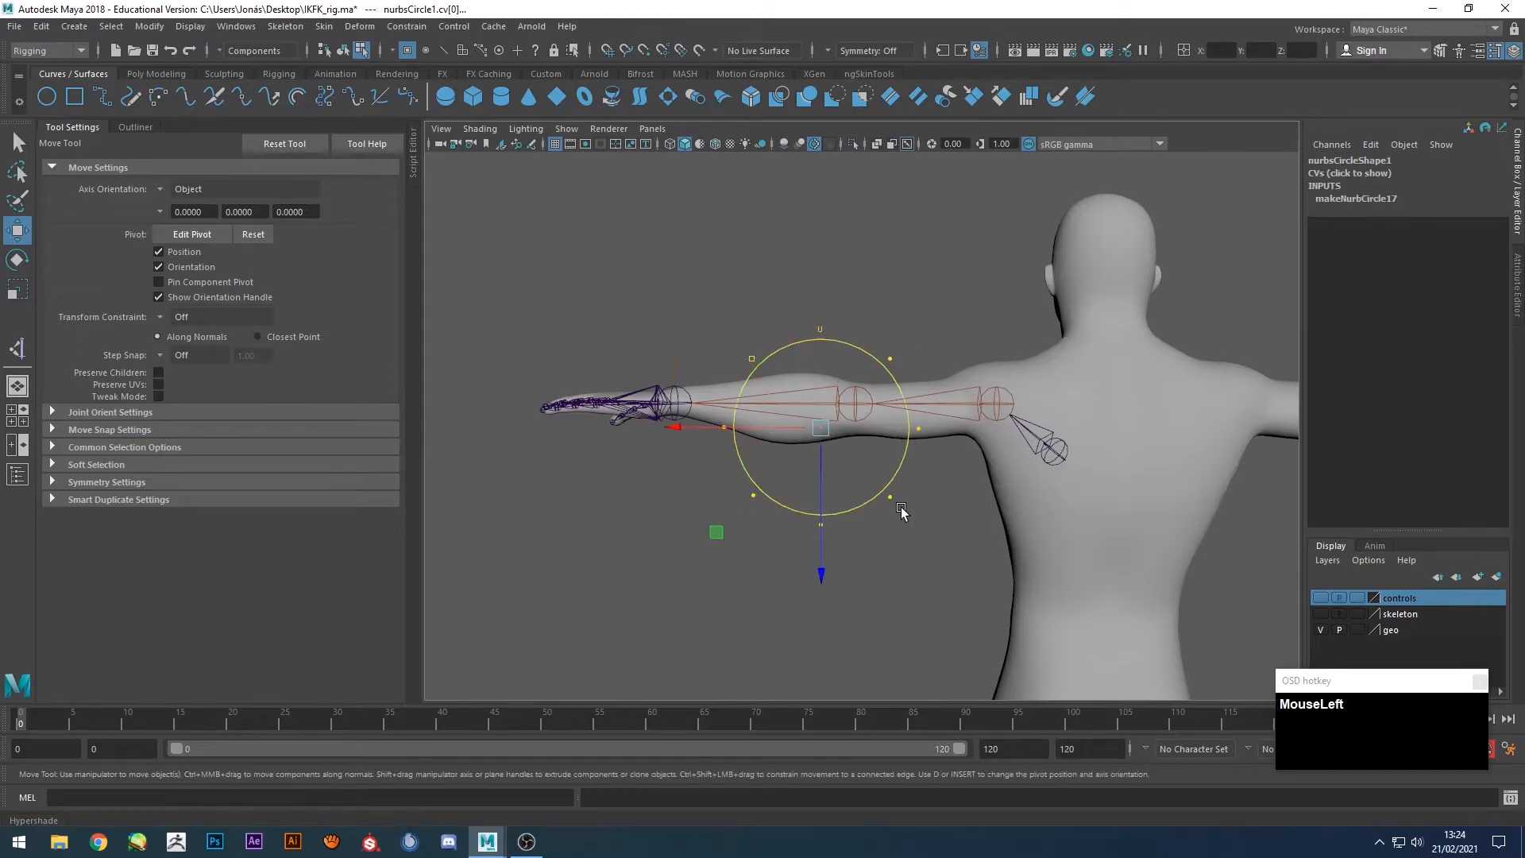
key("r")
mouse_move(820, 428)
left_mouse_down()
mouse_move(781, 425)
mouse_move(865, 465)
mouse_move(822, 445)
left_mouse_up()
key("ctrl+z")
key("ctrl+z")
key("ctrl+z")
left_click_drag(829, 274, 1123, 614)
left_click_drag(1032, 479, 1156, 534)
key("F8")
left_click(1078, 301)
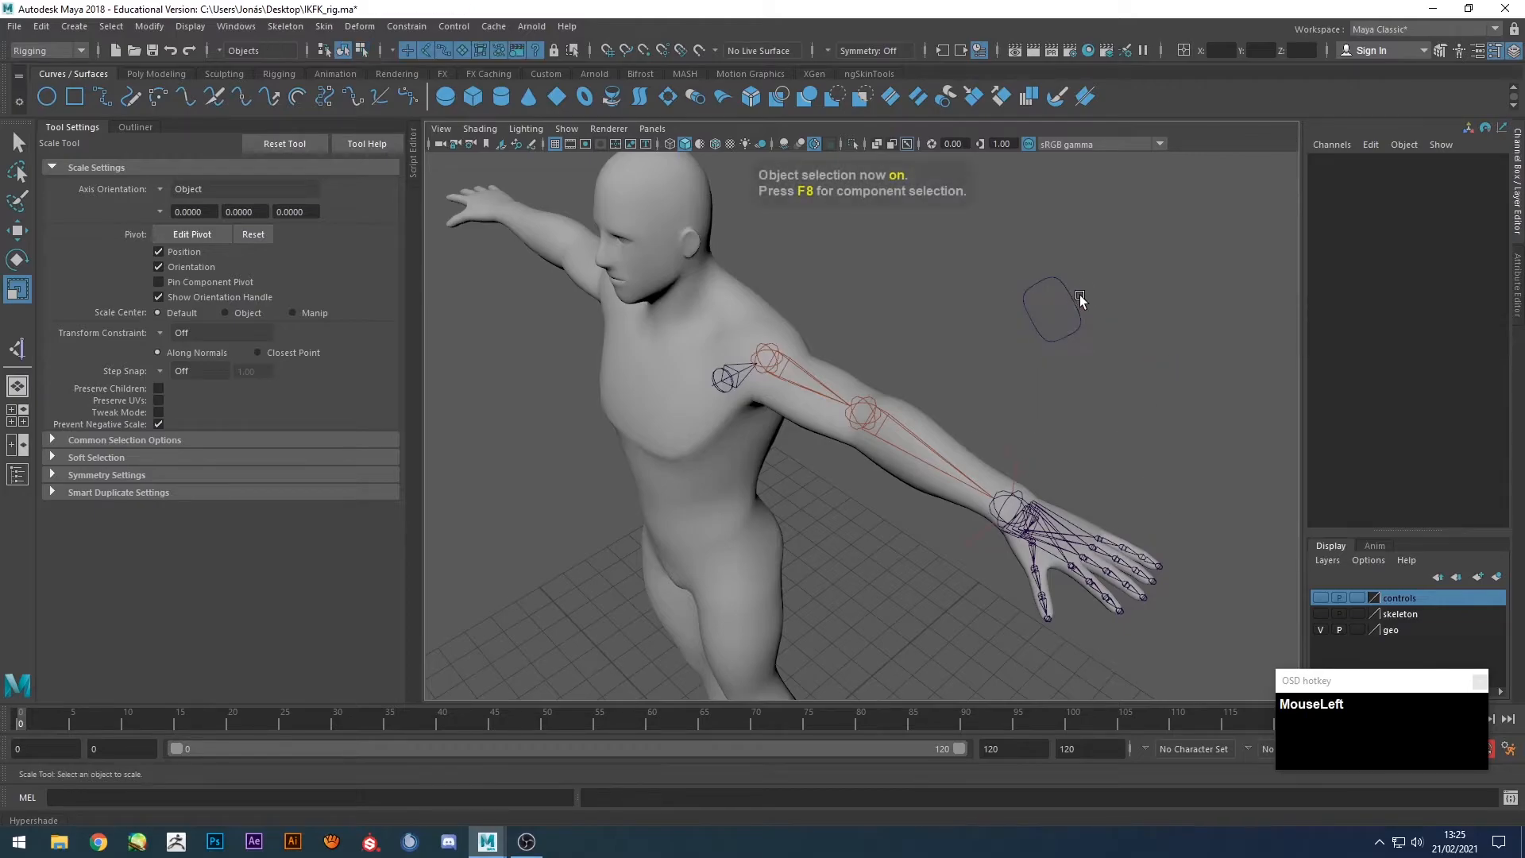
Duplicate the pole vector curve behind the elbow and match all transforms of the copy to wrist_l_jnt.
key("q")
left_click(1047, 304)
left_click_drag(1047, 303, 1055, 362, "alt")
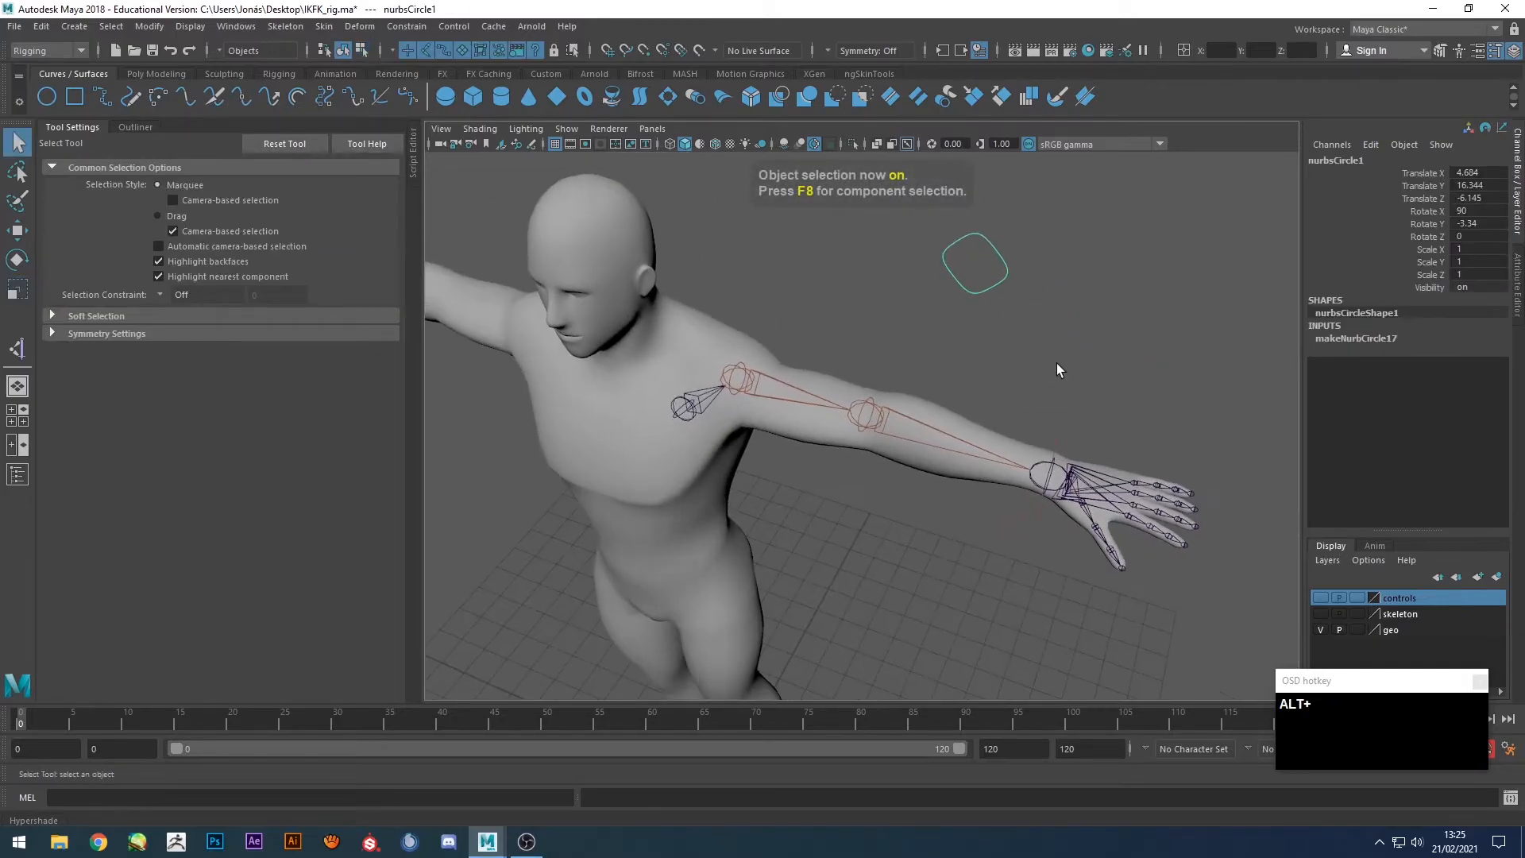
left_click(1057, 481, "shift")
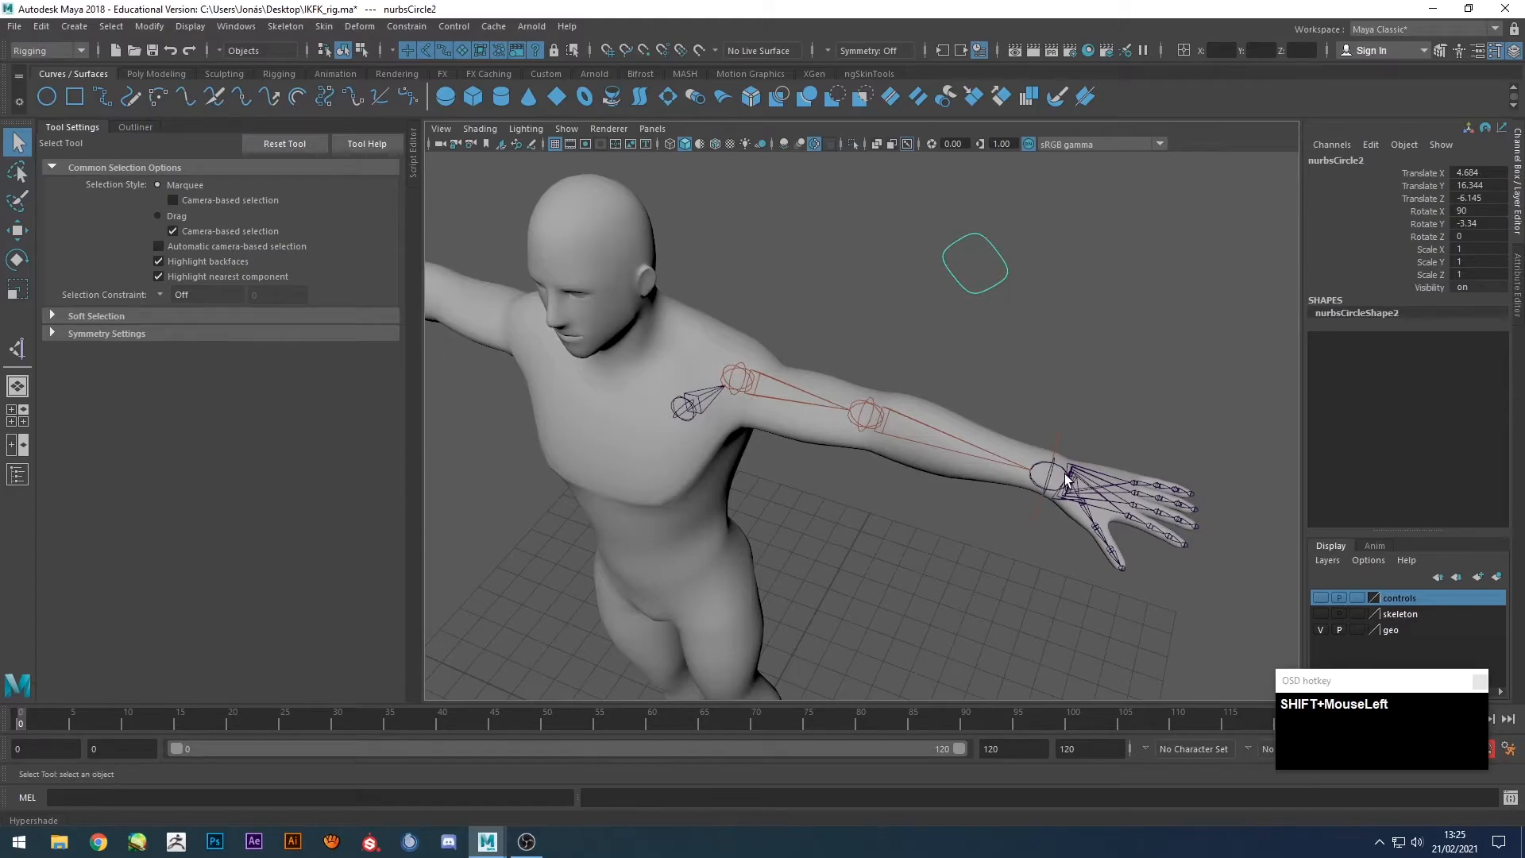
left_click(149, 26)
mouse_move(206, 128)
left_click(397, 130)
left_click_drag(965, 392, 939, 527, "alt")
left_click(924, 508)
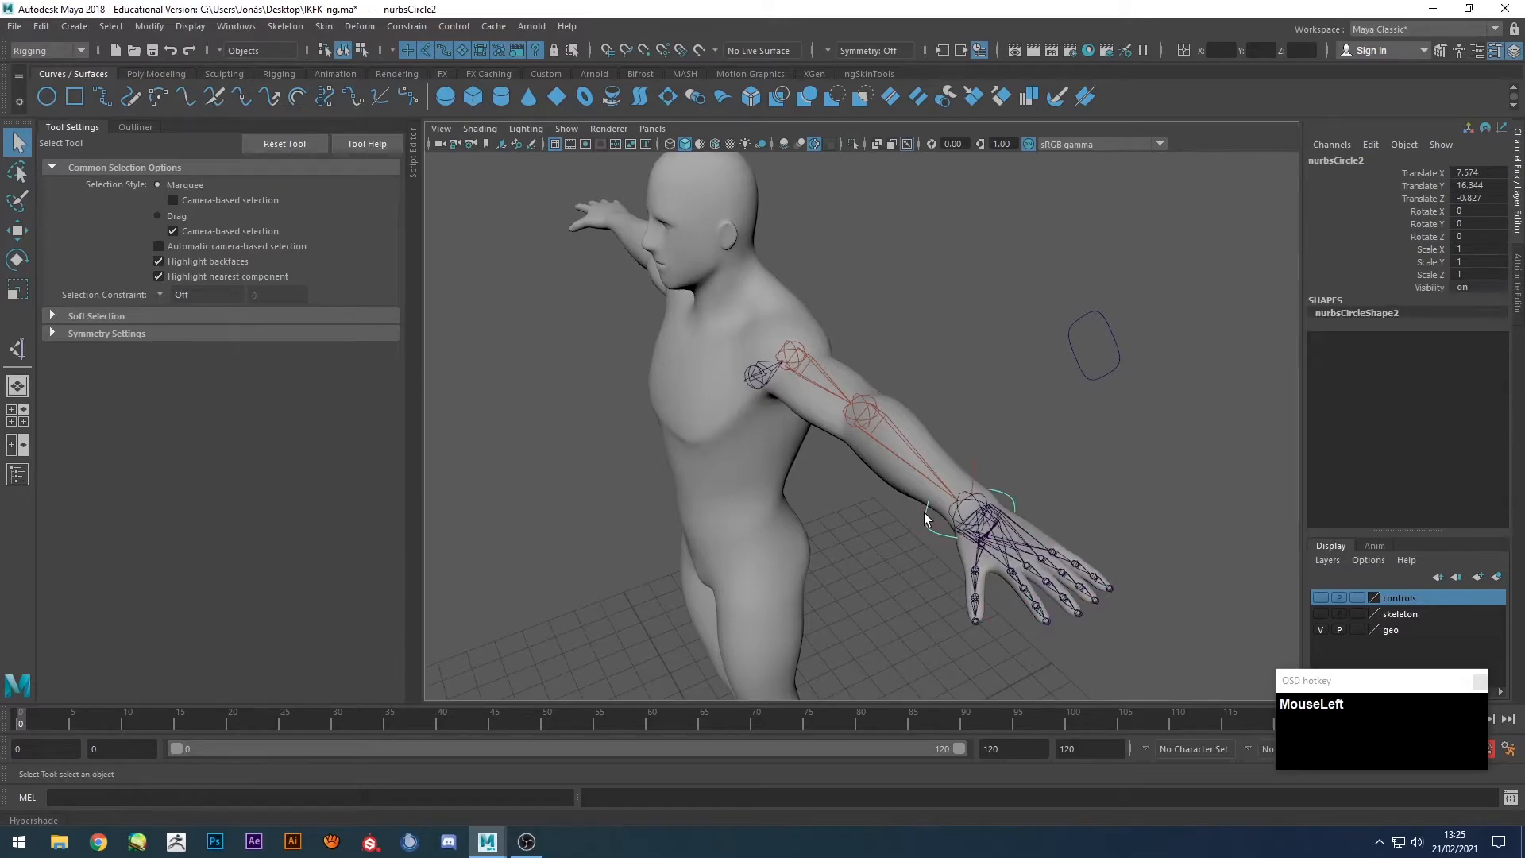
Rotate the CVs of the wrist circle so the curve stands upright around the wrist.
key("F8")
left_click_drag(879, 436, 1101, 618)
left_click_drag(1064, 612, 1012, 601, "alt")
key("e")
left_click_drag(1064, 361, 1103, 469)
left_click(1192, 330)
mouse_move(877, 537)
left_mouse_down("alt")
mouse_move(936, 538)
mouse_move(891, 540)
left_mouse_up("alt")
Scale up the wrist circle's CVs using the controls layer as a size reference, return to object selection and hide that layer.
left_click_drag(1123, 370, 939, 605)
key("r")
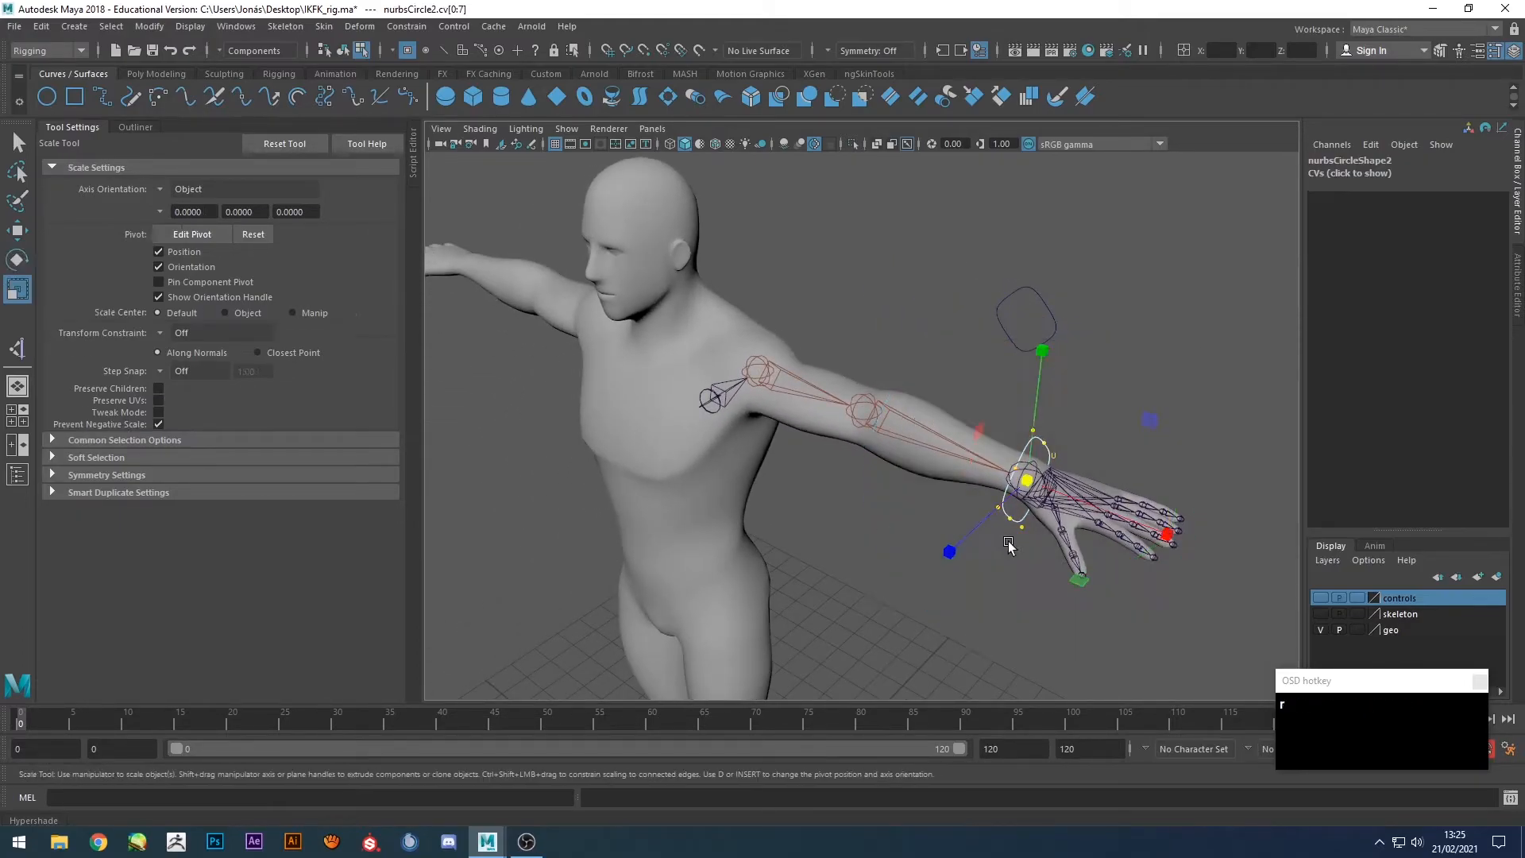
left_click_drag(1029, 481, 1038, 486)
left_click(1321, 599)
left_click_drag(1016, 642, 1088, 606, "alt")
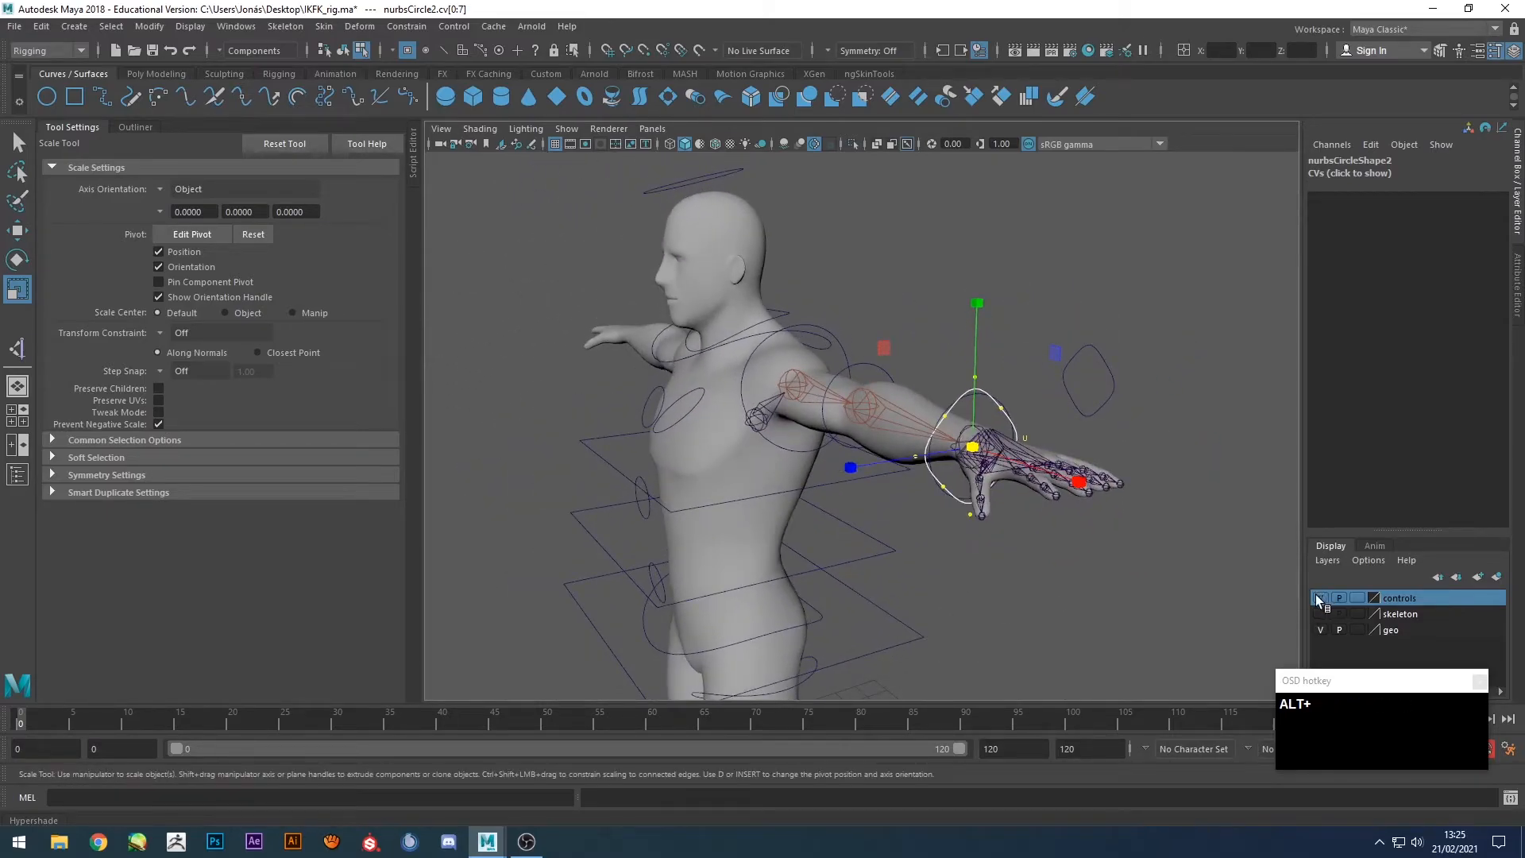
left_click_drag(974, 447, 997, 449)
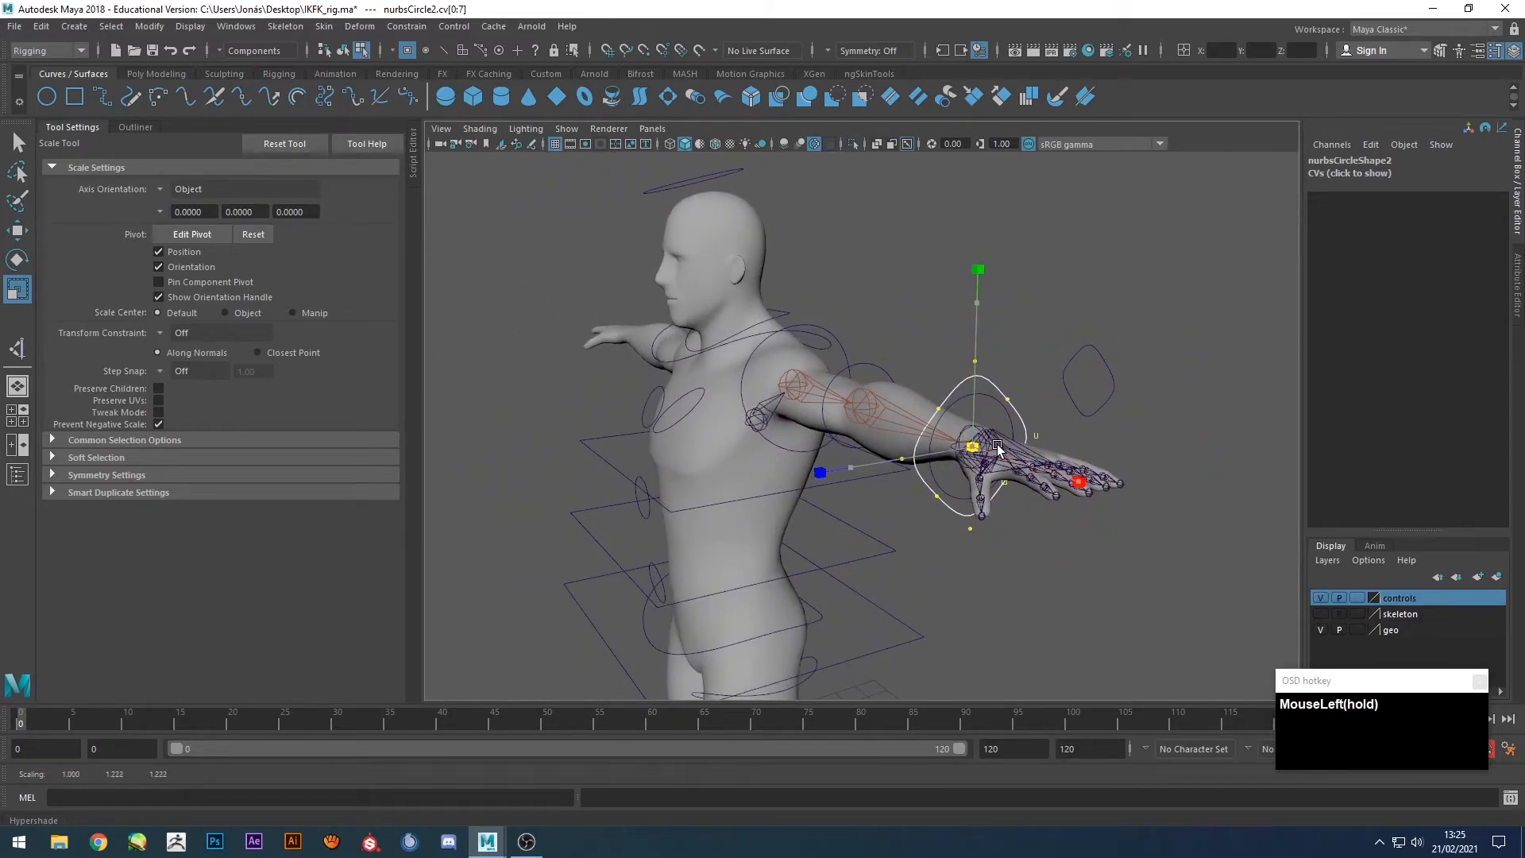
key("F8")
left_click(1230, 448)
left_click(1321, 598)
Rename the curve behind the elbow as lowerarm_l_IK_ctrl.
left_click_drag(1127, 603, 1045, 452, "alt")
middle_click_drag(1045, 453, 1047, 469, "alt")
left_click(1045, 467)
left_click(133, 128)
scroll(181, 551, "down", 5)
left_click(117, 621)
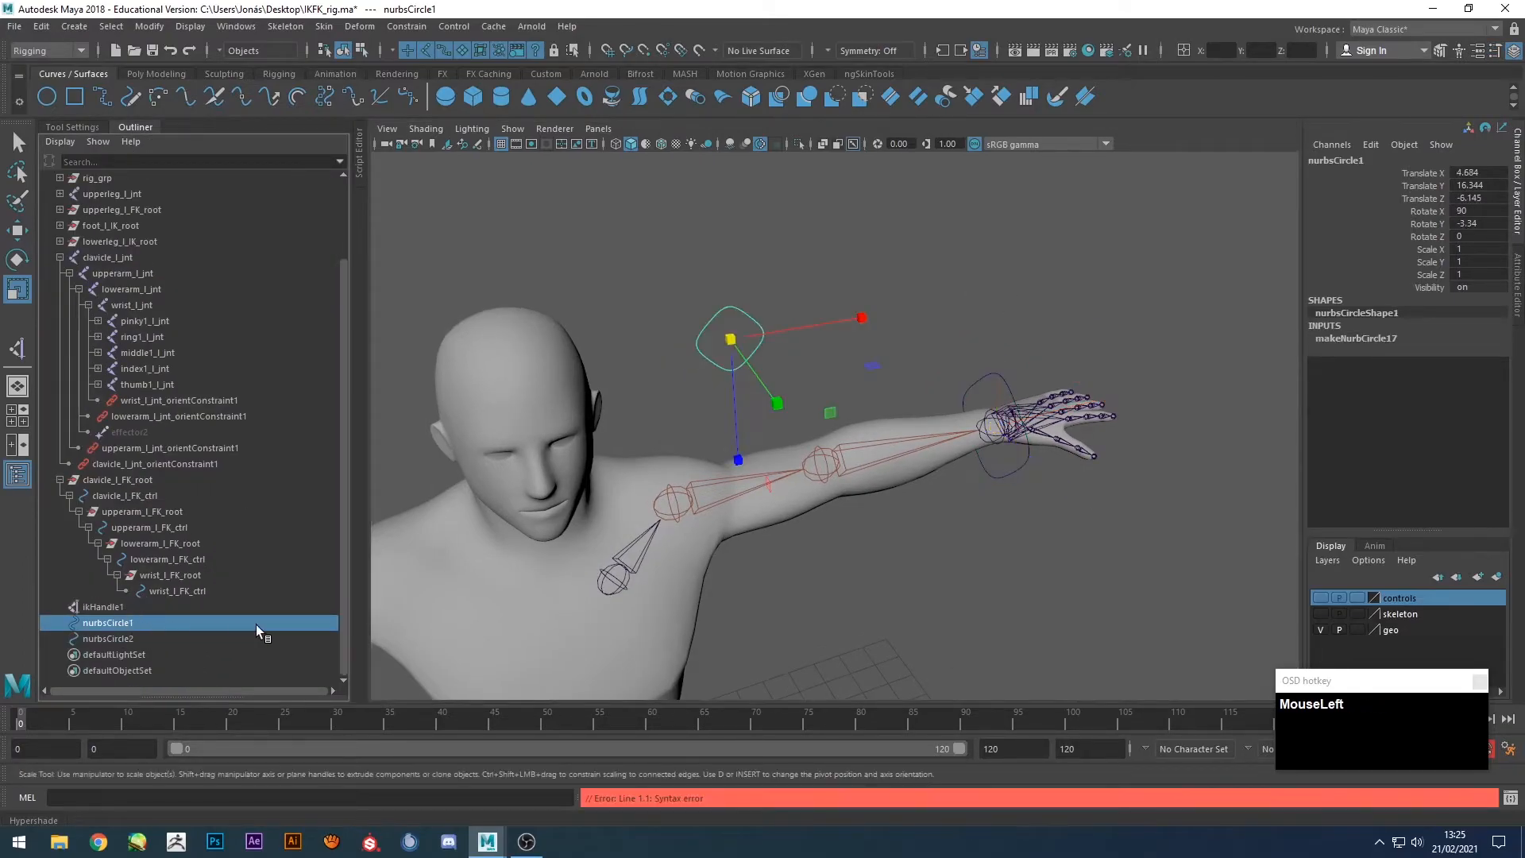
key("Return")
type("lo")
type("werleg")
key("BackSpace")
key("BackSpace")
key("BackSpace")
type("arm")
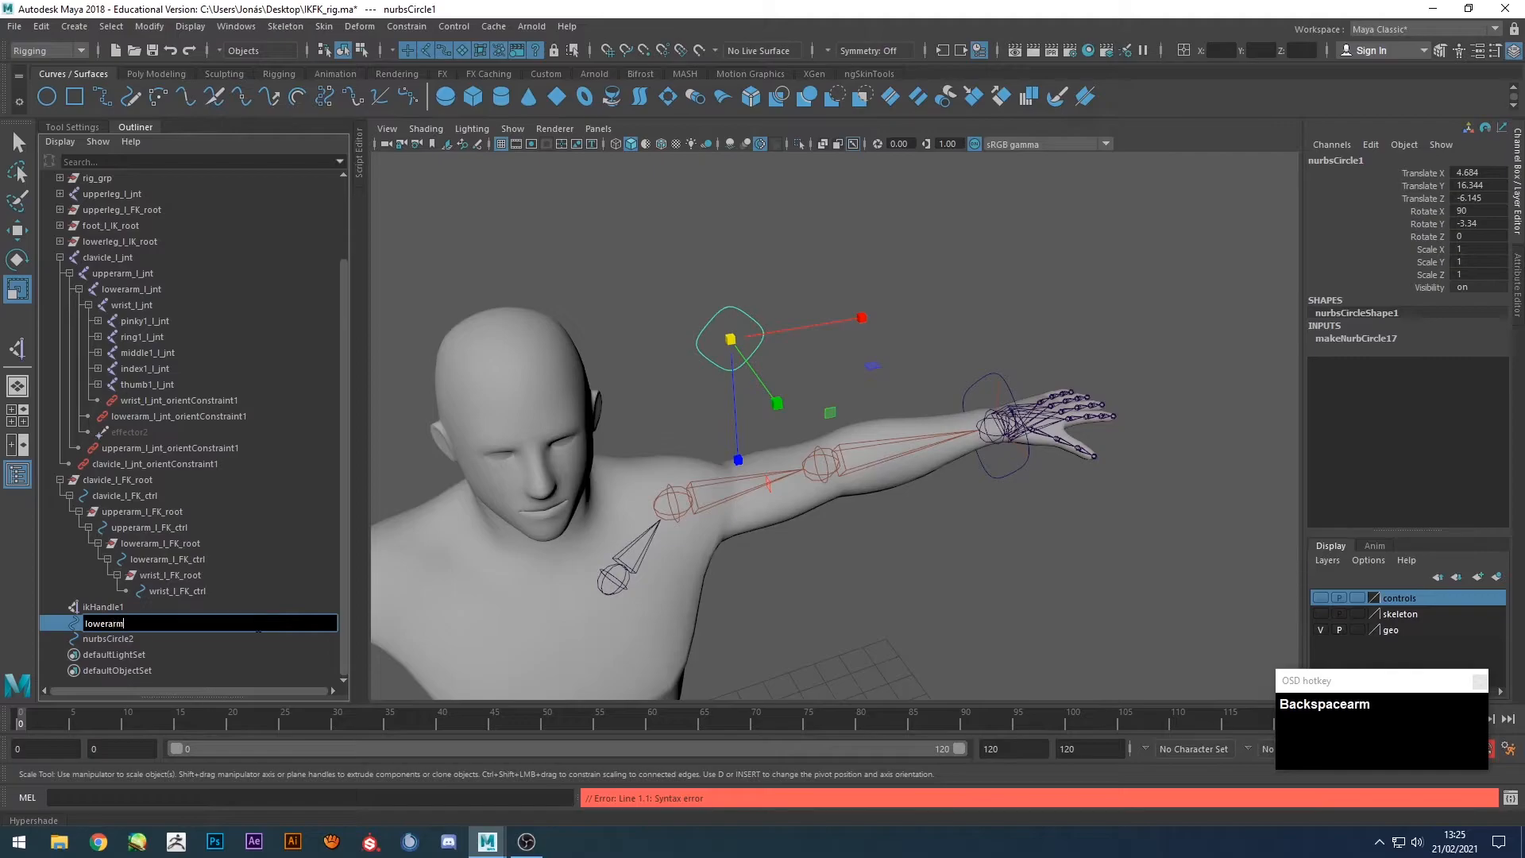
type("_l_IK_ctrl")
key("Return")
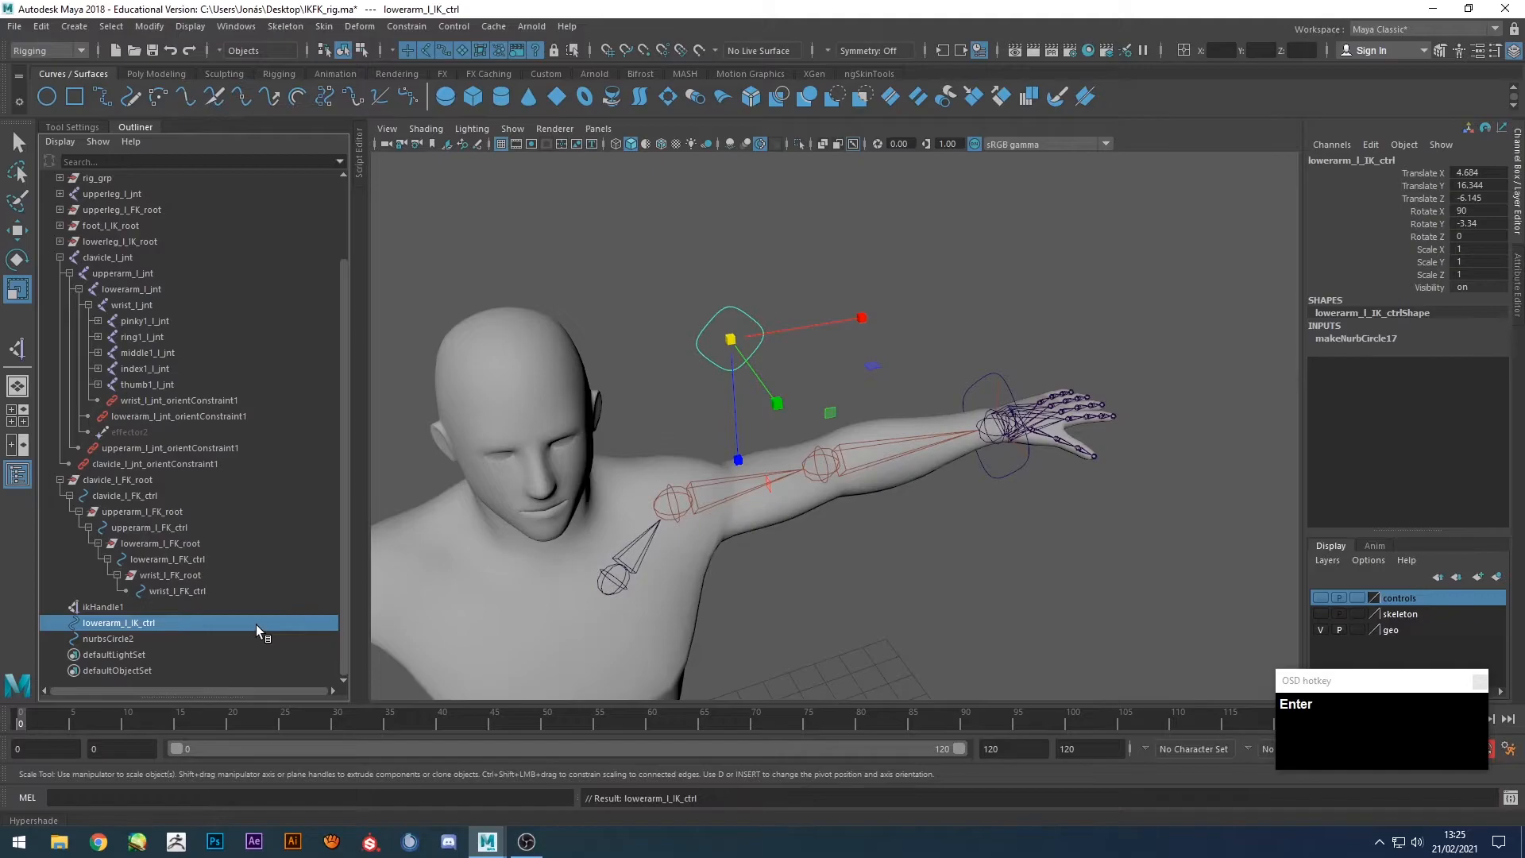
Rename the circle around the wrist as wrist_l_IK_ctrl.
left_click(93, 640)
key("Return")
type("wr")
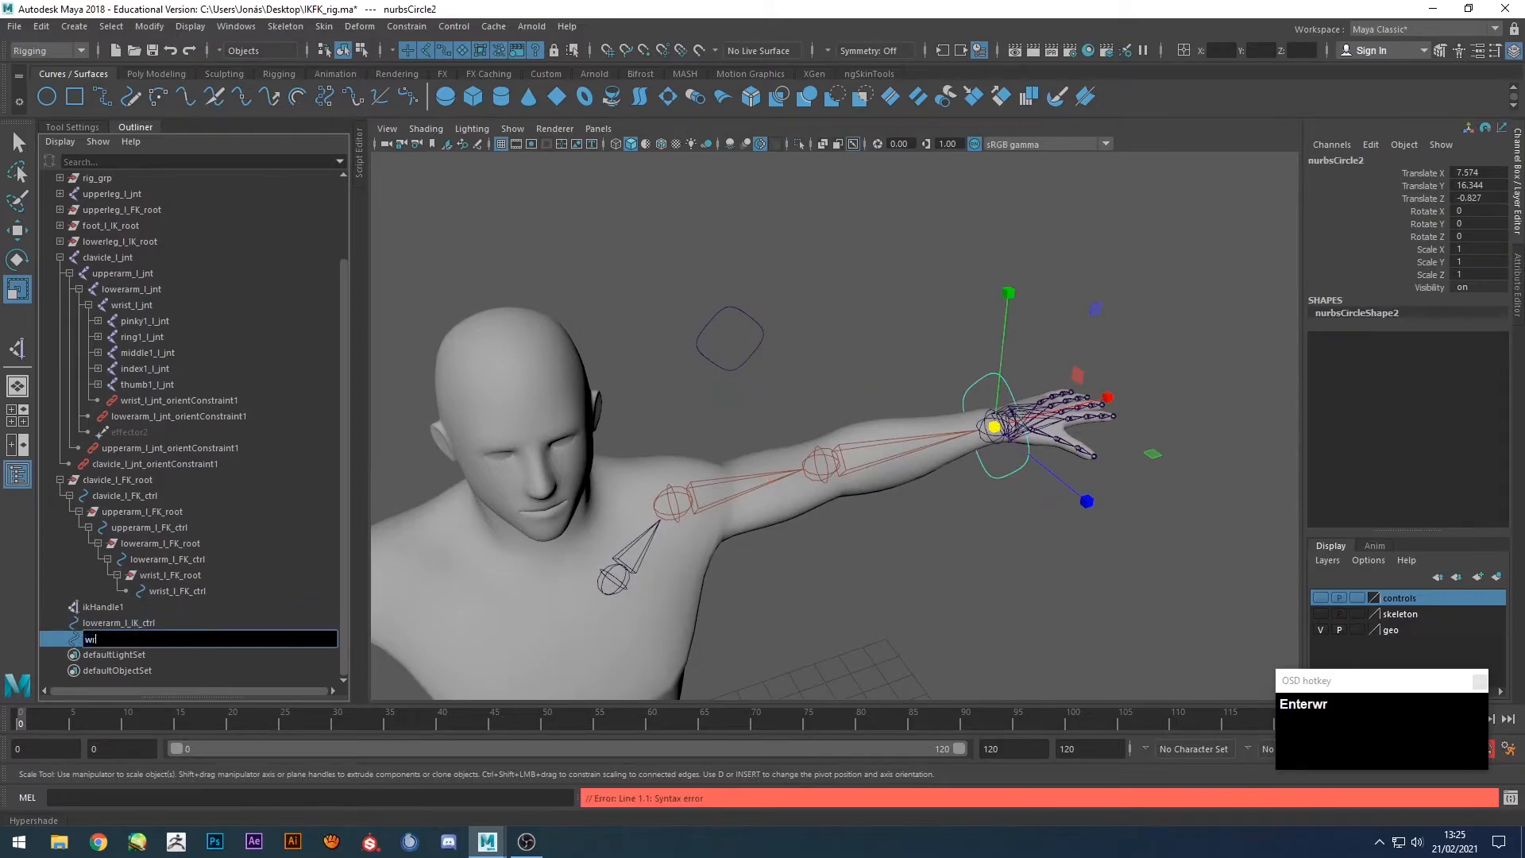
type("ist_l_IK_ctrl")
key("Return")
left_click_drag(1086, 535, 1029, 545, "alt")
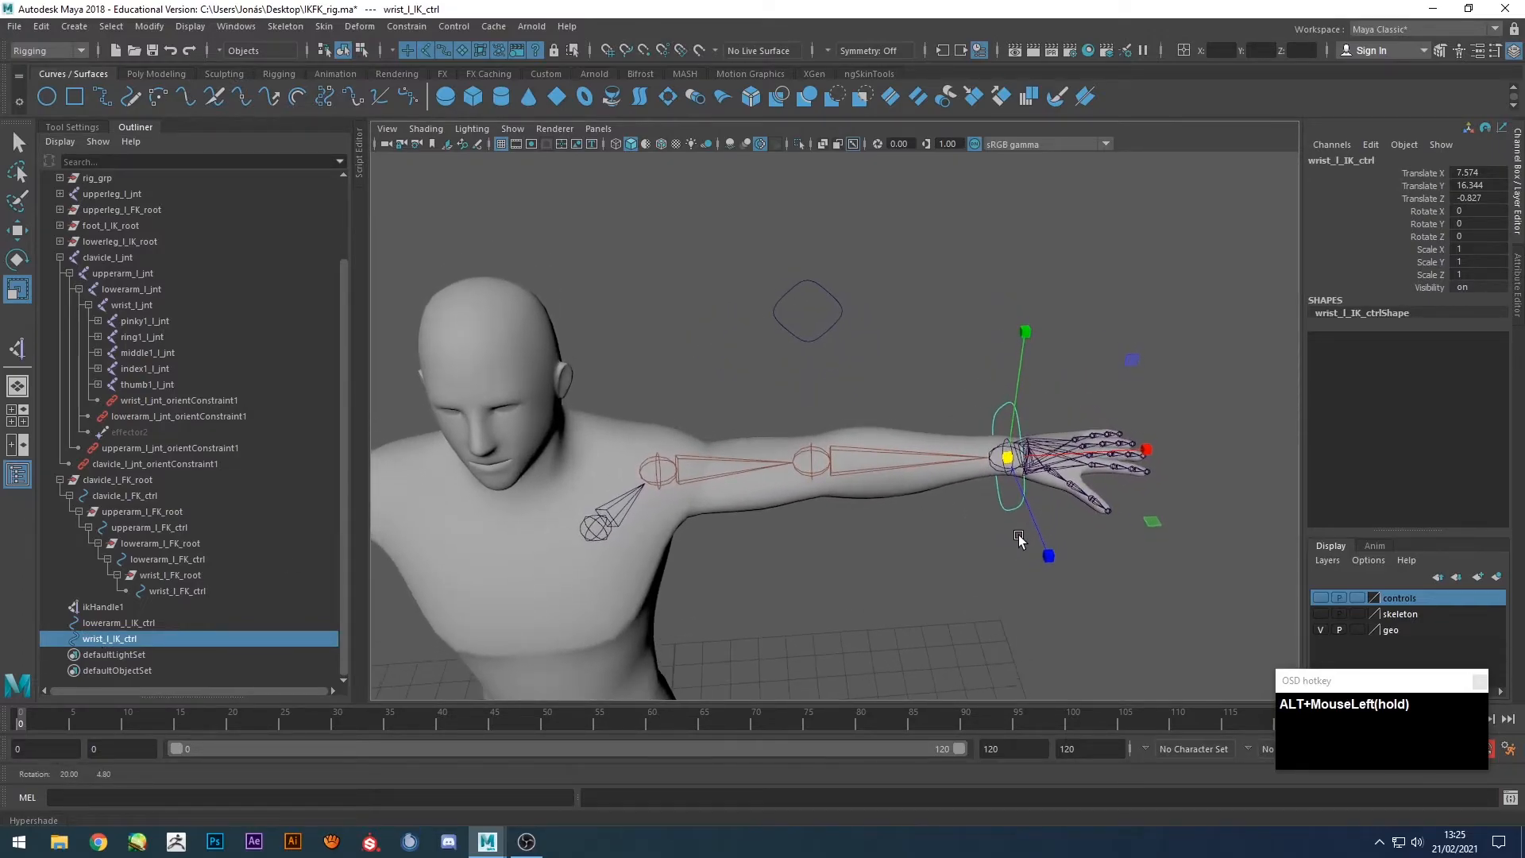
Rename the arm's IK handle as arm_l_IK_hndl.
left_click(107, 607)
key("Return")
type("arm")
type("_l_IK")
type("_han")
key("BackSpace")
key("BackSpace")
type("nda")
key("BackSpace")
type("l")
key("Return")
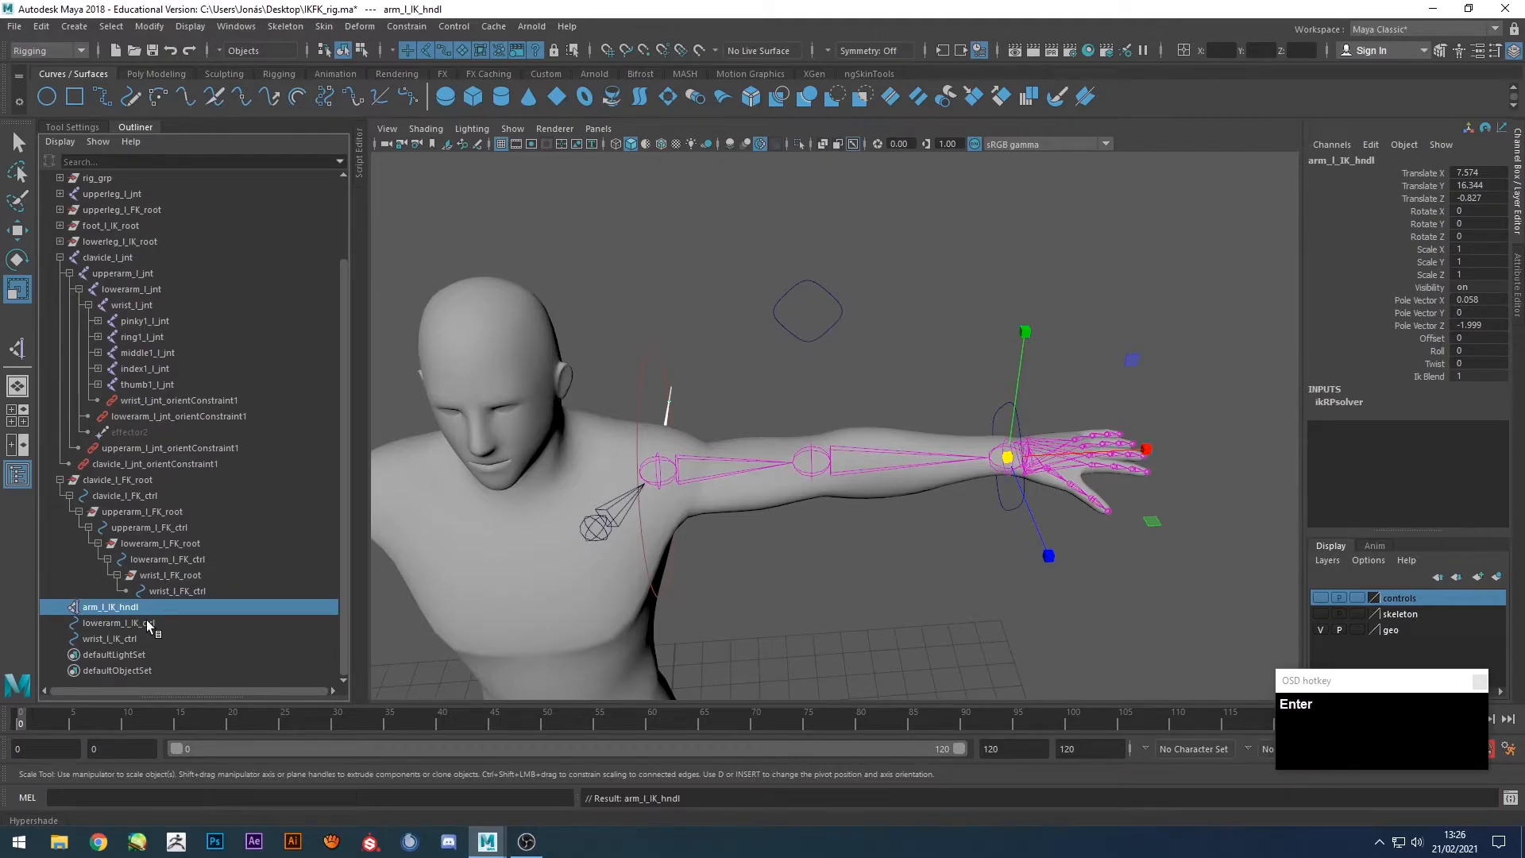
Parent arm_l_IK_hndl under wrist_l_IK_ctrl.
left_click_drag(751, 342, 960, 284, "alt")
left_click(965, 313)
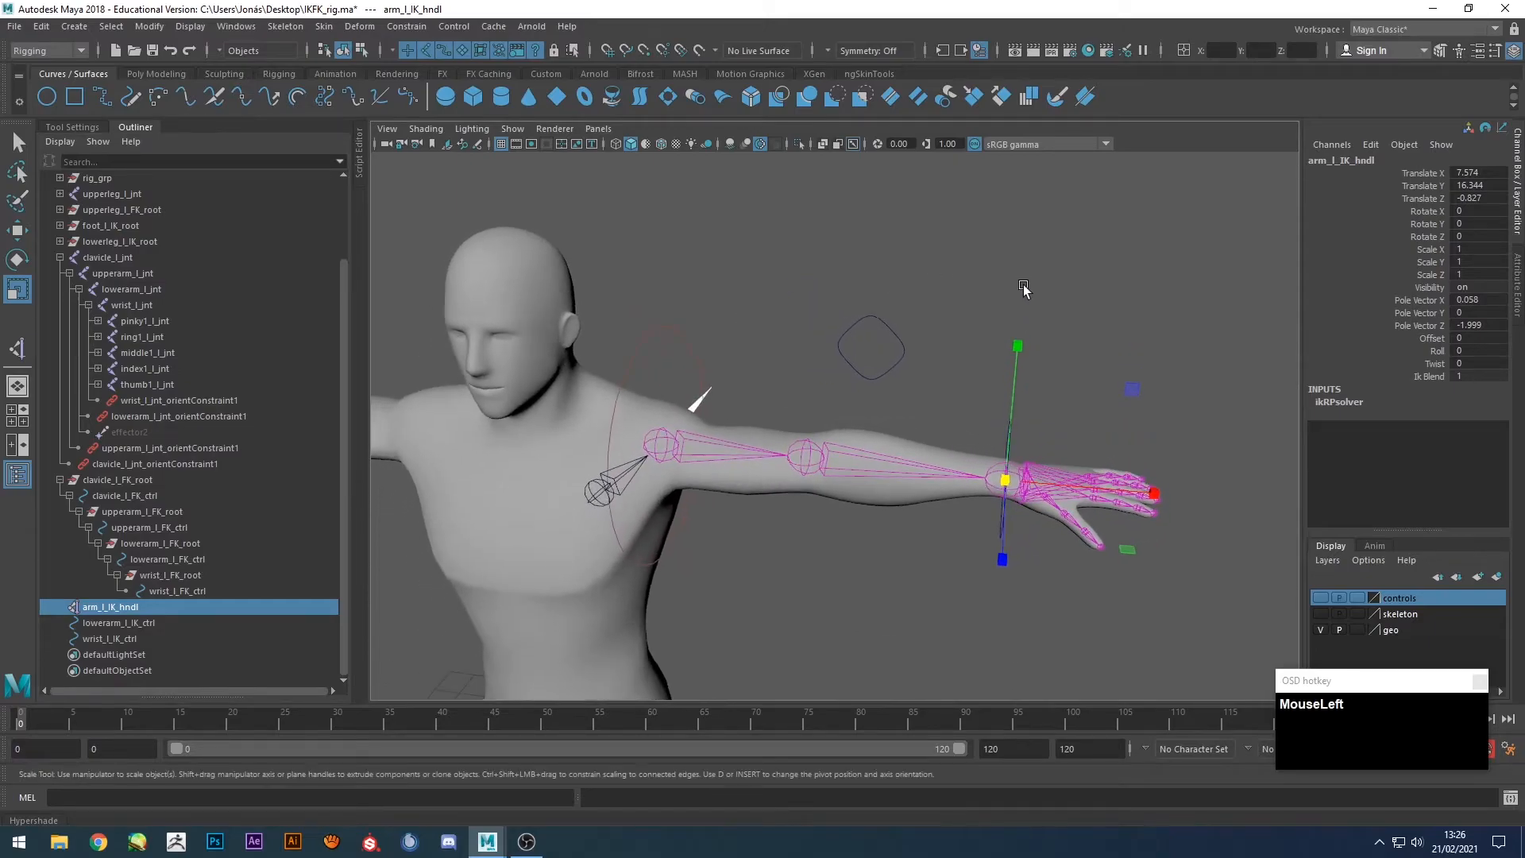
key("q")
left_click(100, 612)
middle_click_drag(100, 609, 116, 637)
left_click_drag(1002, 464, 942, 466, "alt")
Try moving the wrist control to test the IK arm, undo the test and clear the selection.
left_click(1004, 499)
left_click(1017, 542)
key("w")
key("ctrl+z")
left_click(1106, 231)
Hide the geo layer and apply a Pole Vector constraint from lowerarm_l_IK_ctrl to arm_l_IK_hndl.
left_click(1320, 629)
mouse_move(966, 582)
left_mouse_down("alt")
mouse_move(991, 585)
mouse_move(976, 565)
left_mouse_up("alt")
left_click(780, 354)
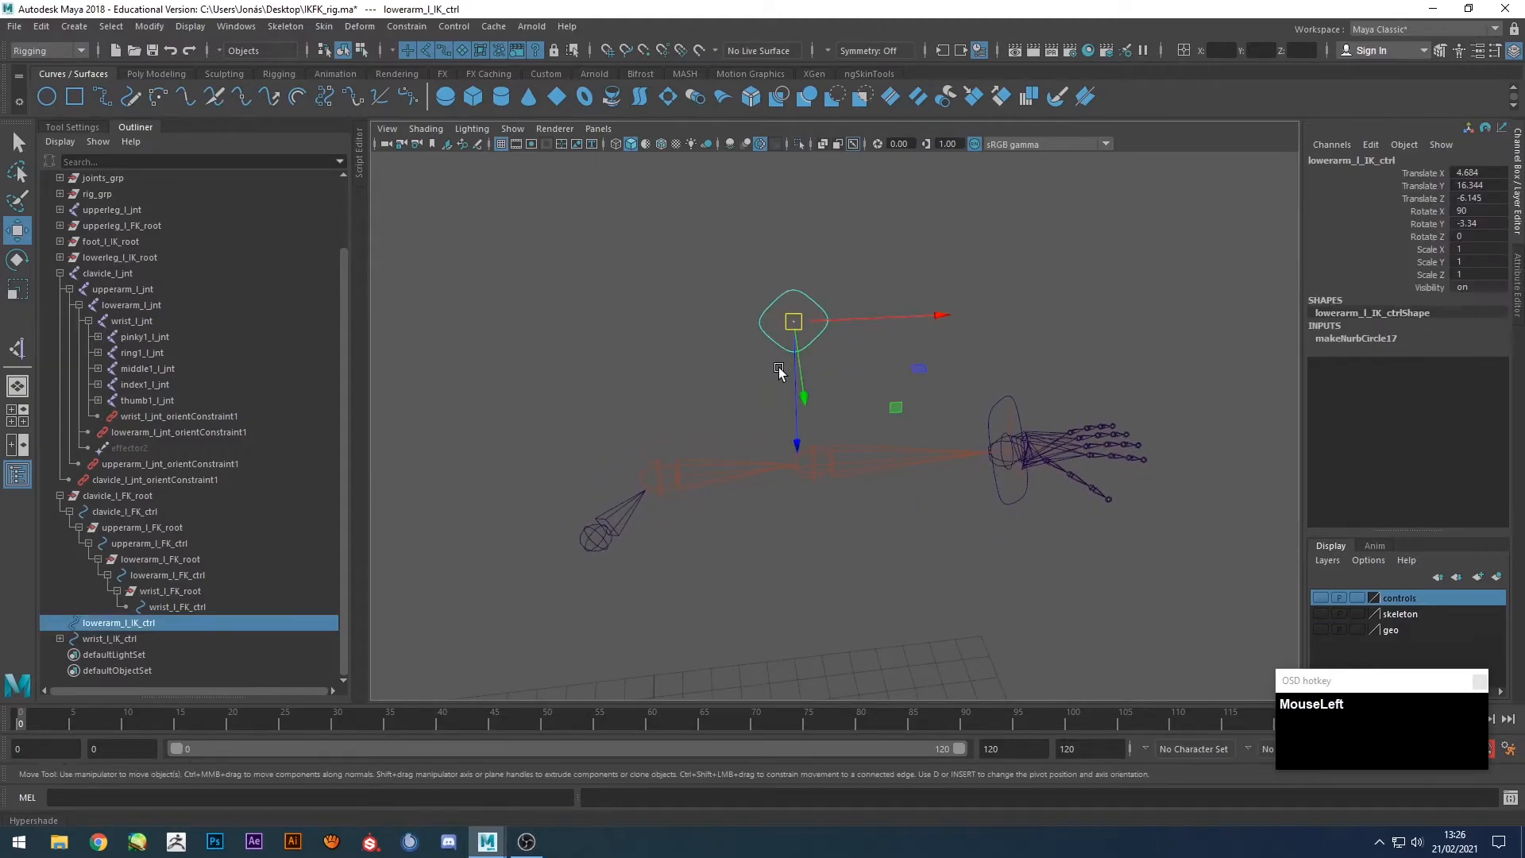
key("q")
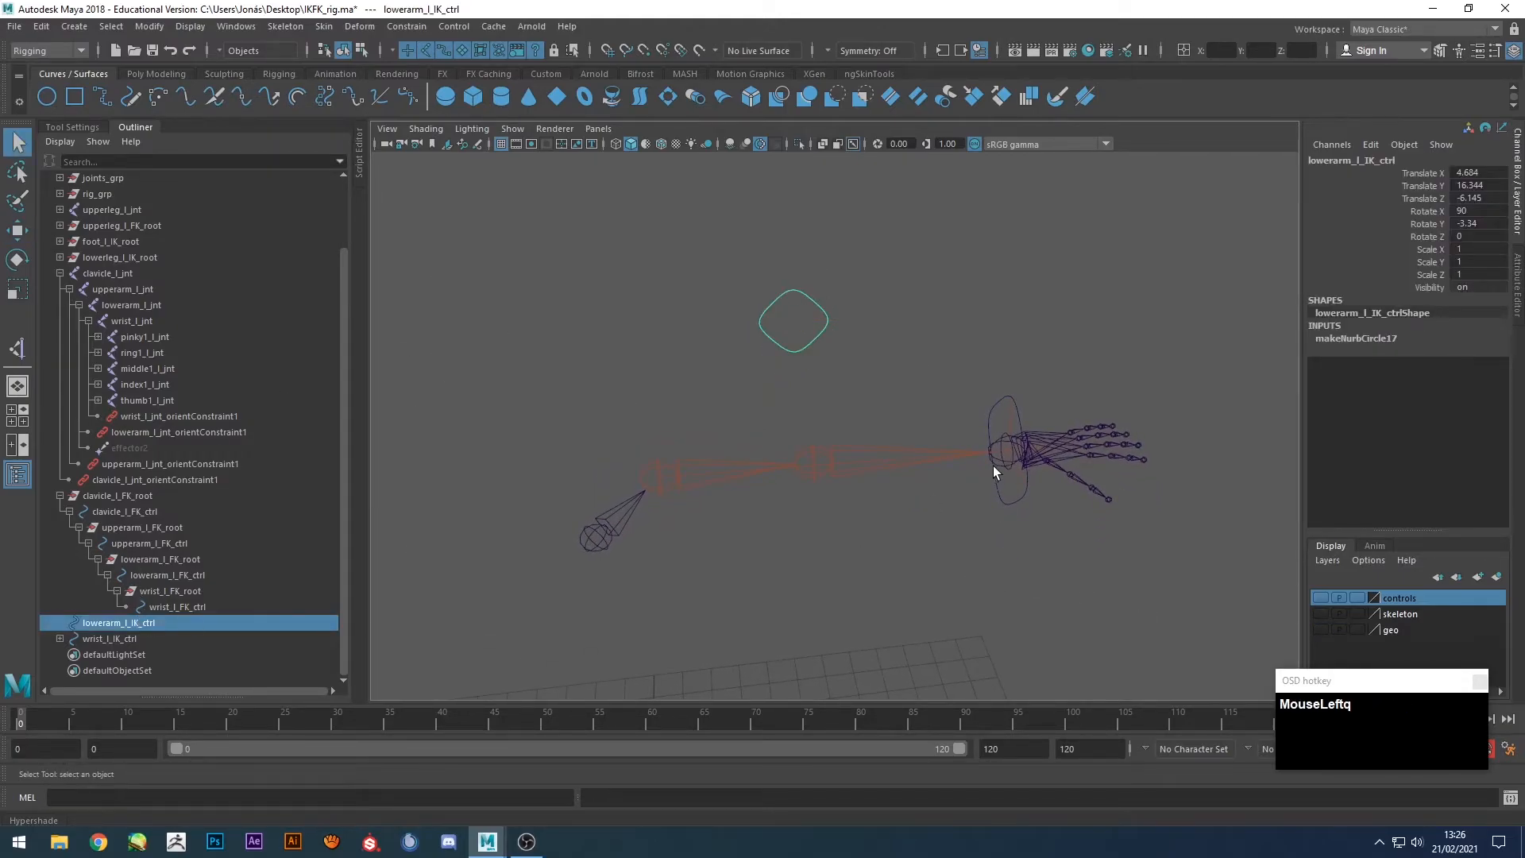
left_click(1011, 427, "shift")
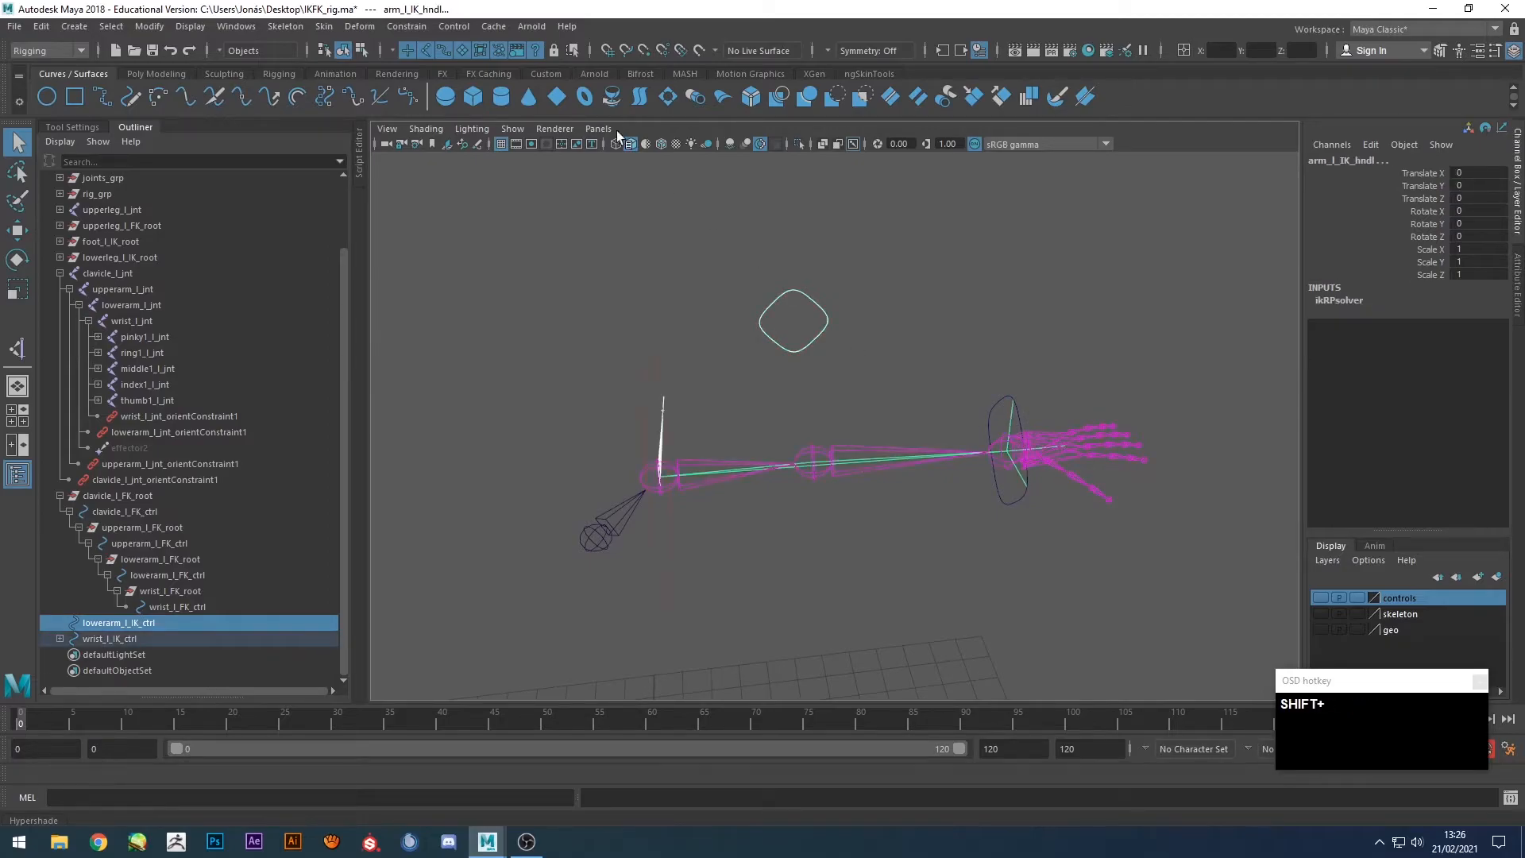
left_click(410, 29)
left_click(429, 157)
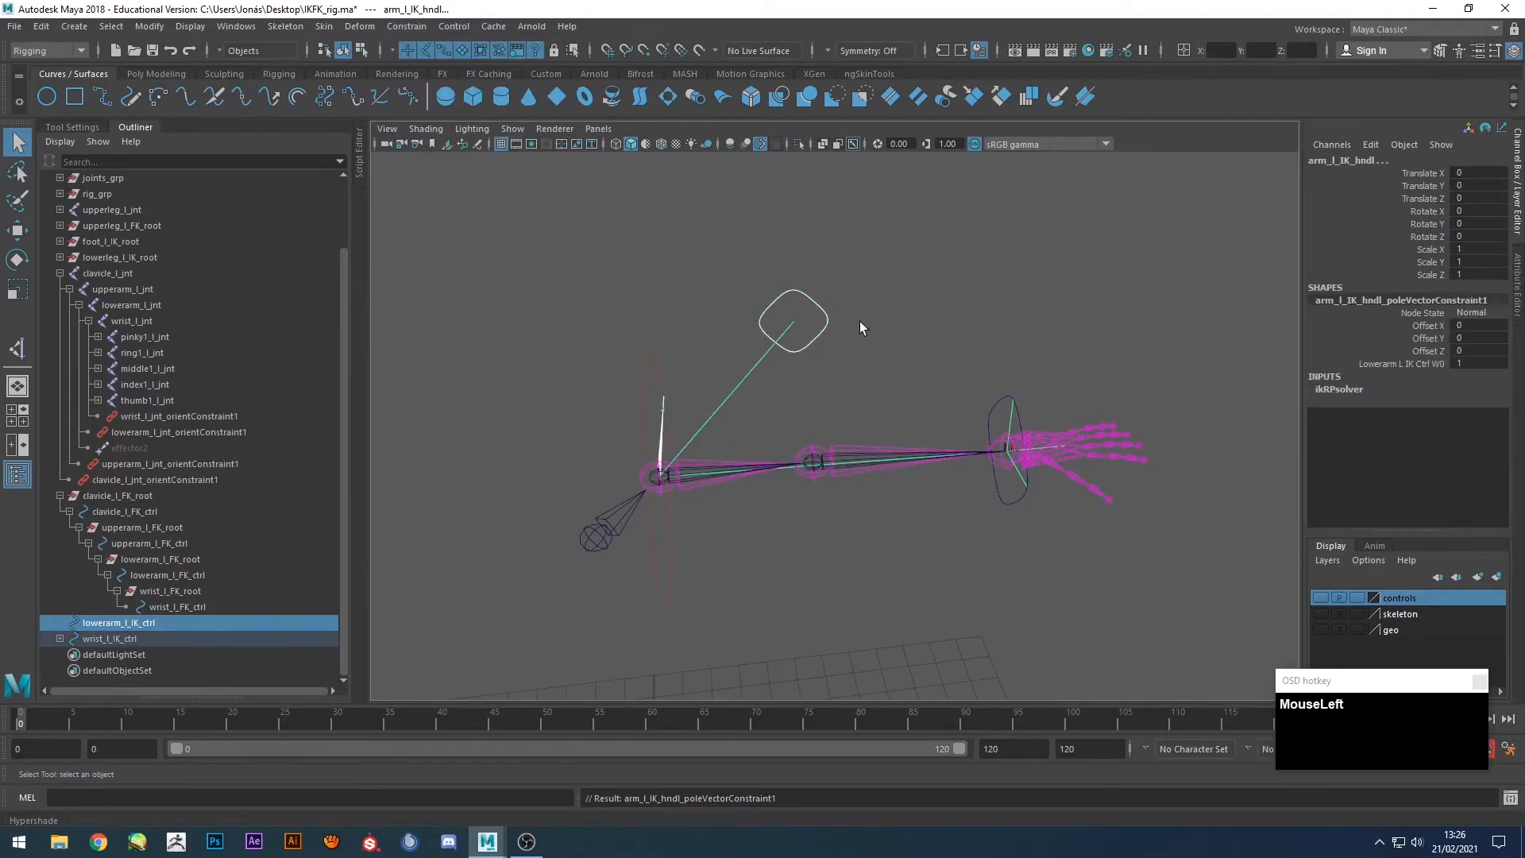
Test the pole vector by moving lowerarm_l_IK_ctrl up to about 17.6 in Translate Y, and undo the move.
left_click_drag(987, 343, 949, 493, "alt")
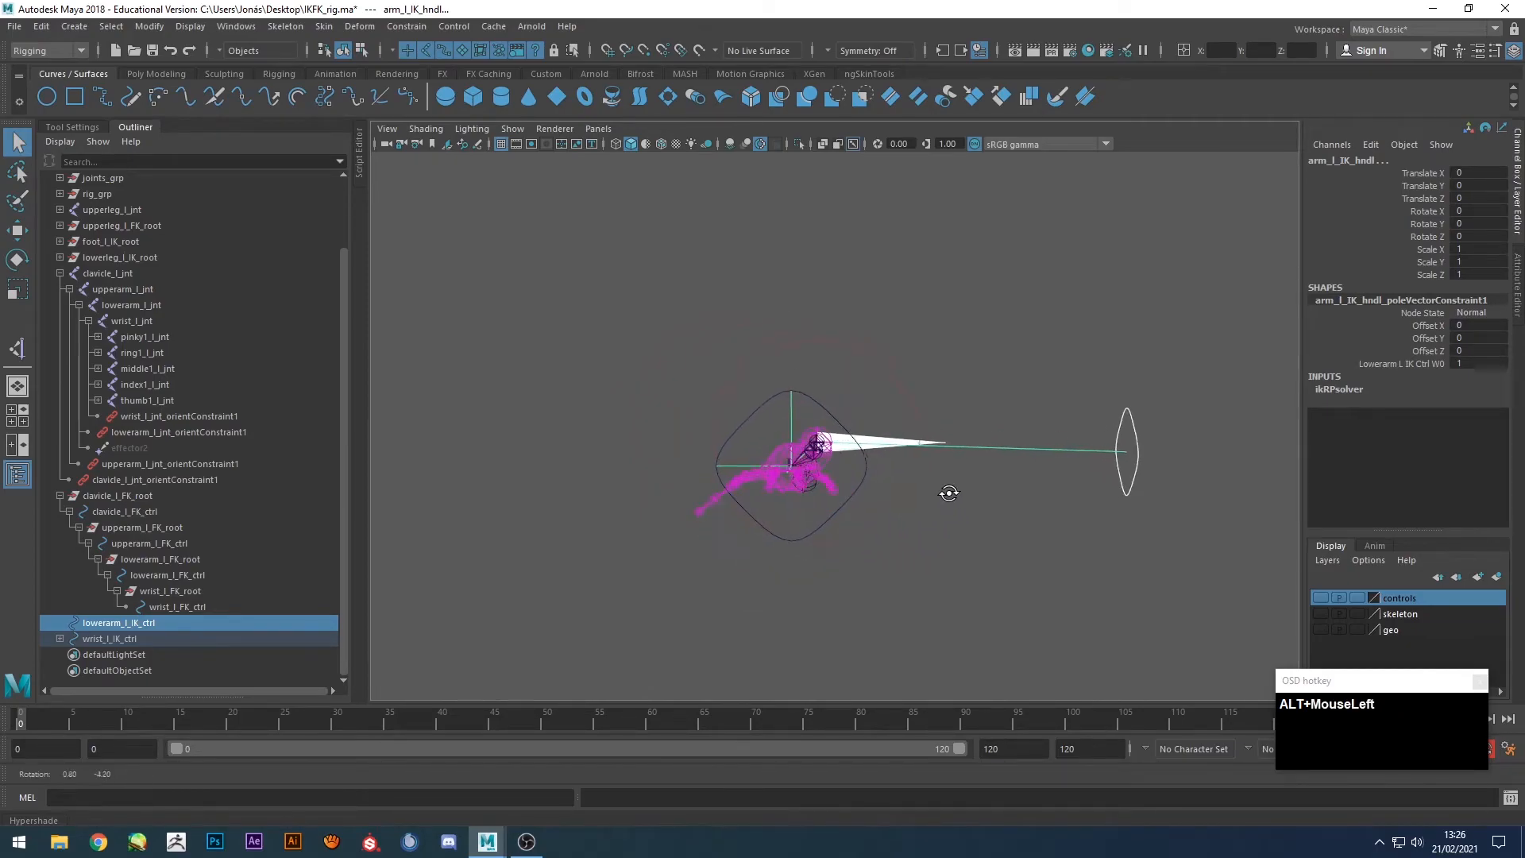
key("w")
left_click(1135, 429)
left_click_drag(1126, 509, 1085, 433)
left_click(794, 419)
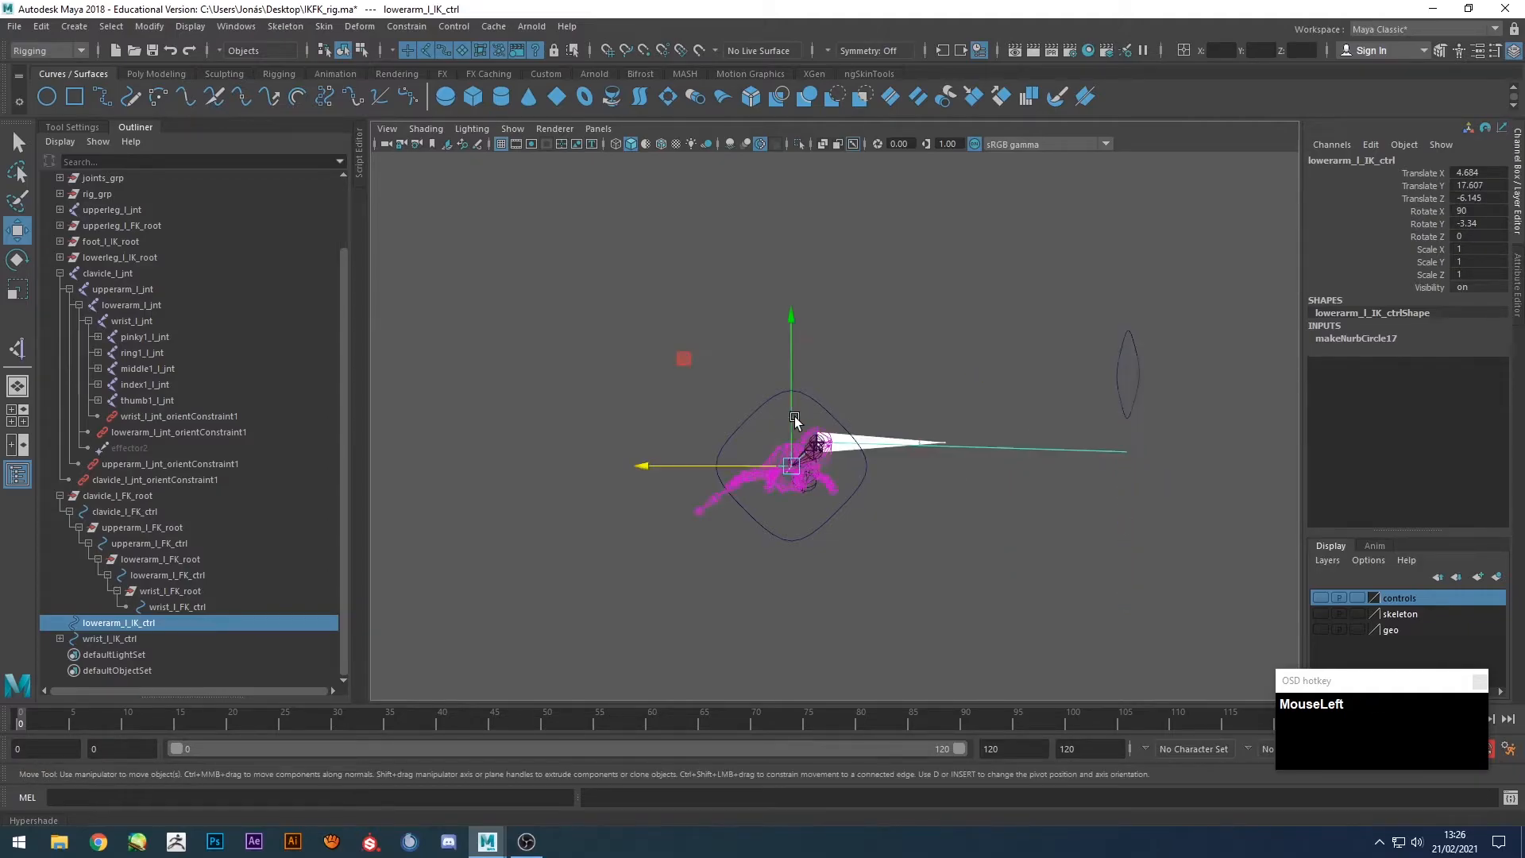
key("ctrl+z")
key("ctrl+z")
key("ctrl+z")
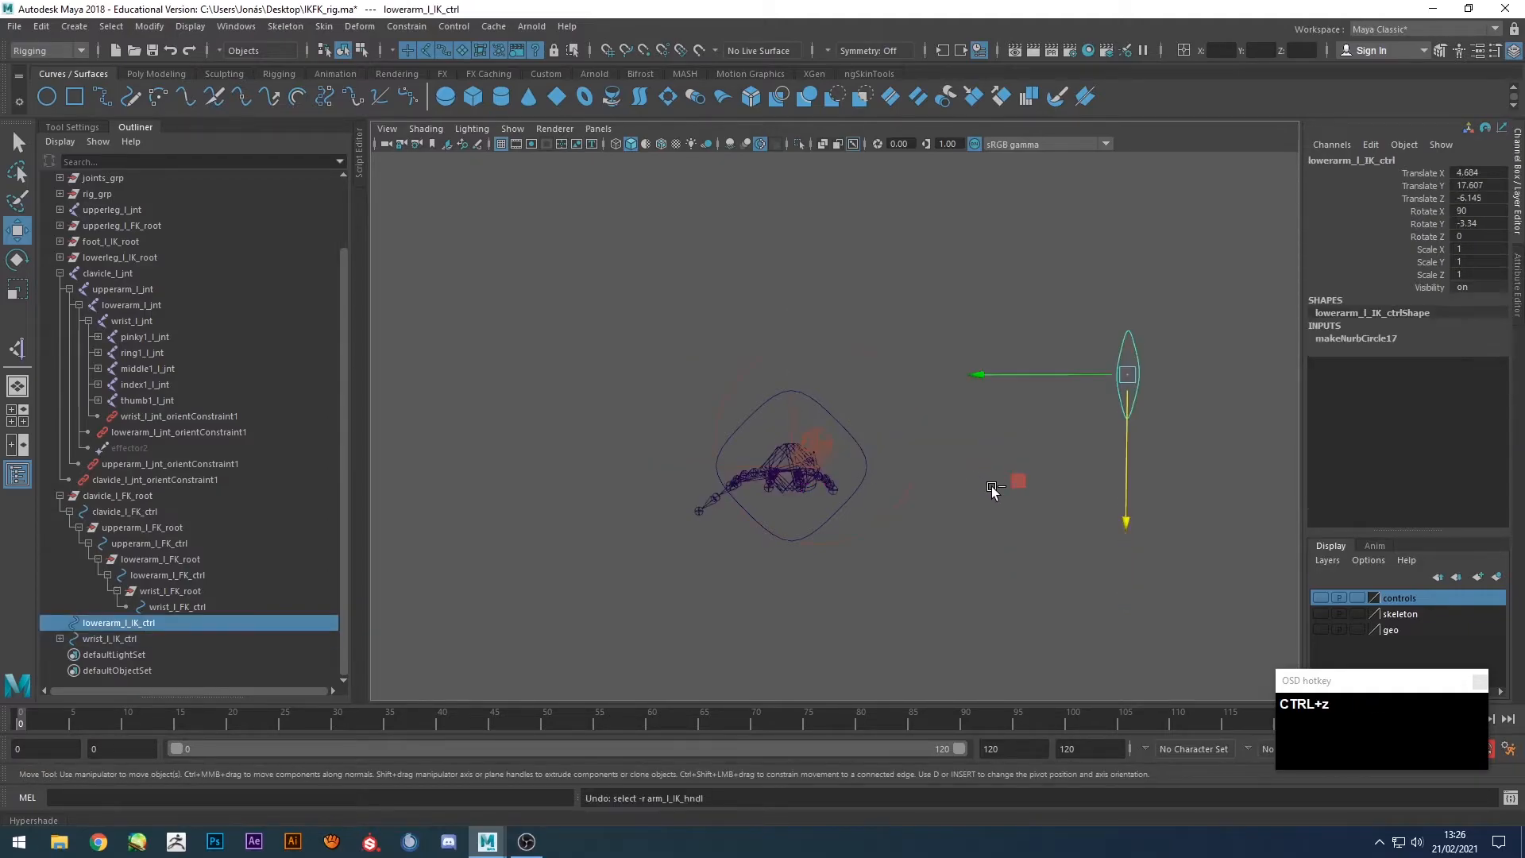
left_click_drag(912, 528, 991, 422, "alt")
left_click(997, 400)
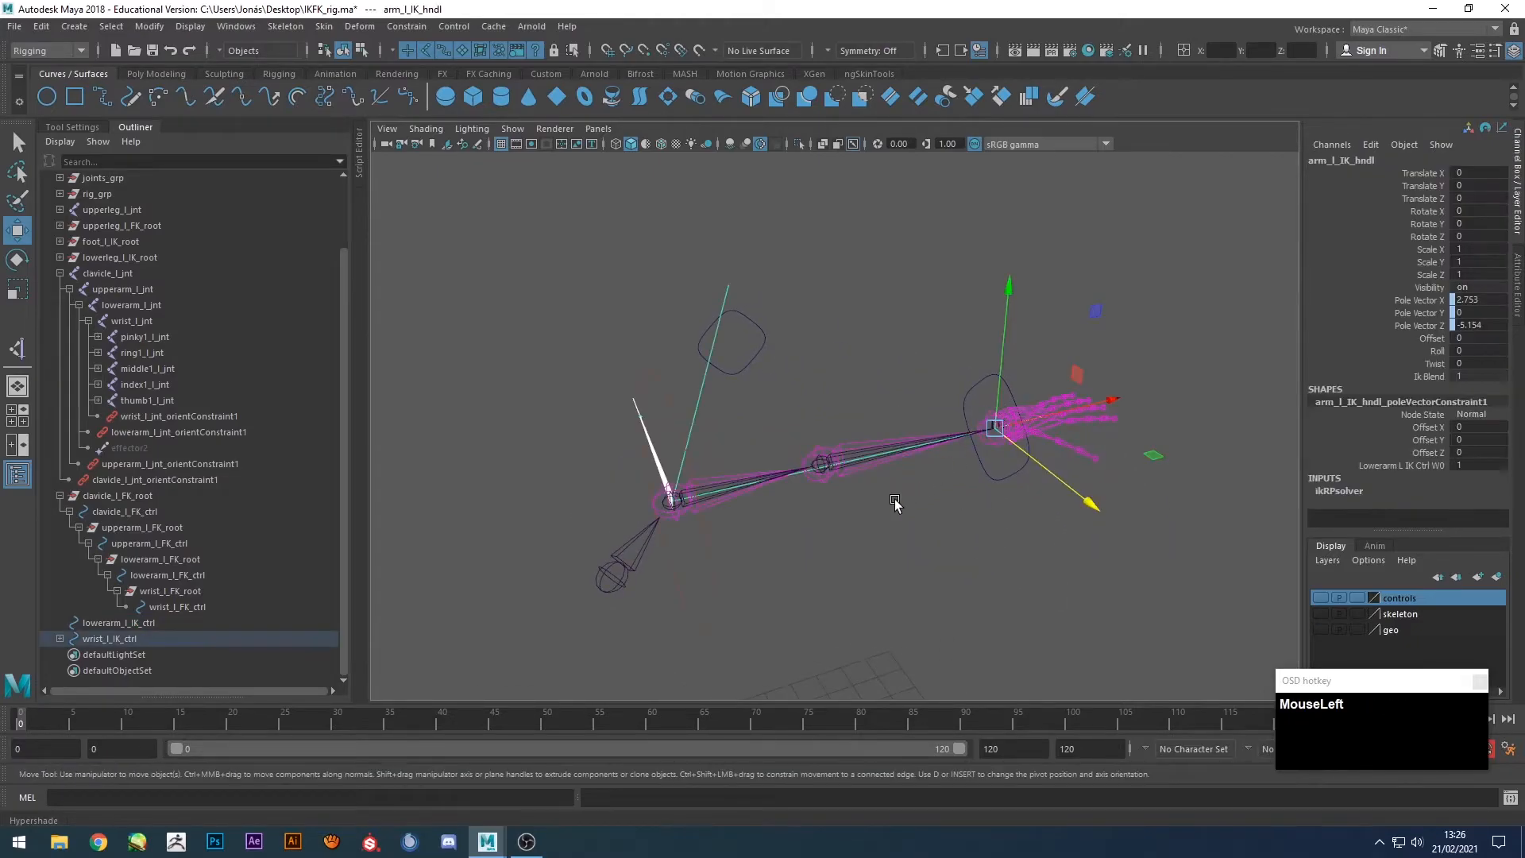
left_click(936, 307)
left_click_drag(936, 306, 936, 486, "alt")
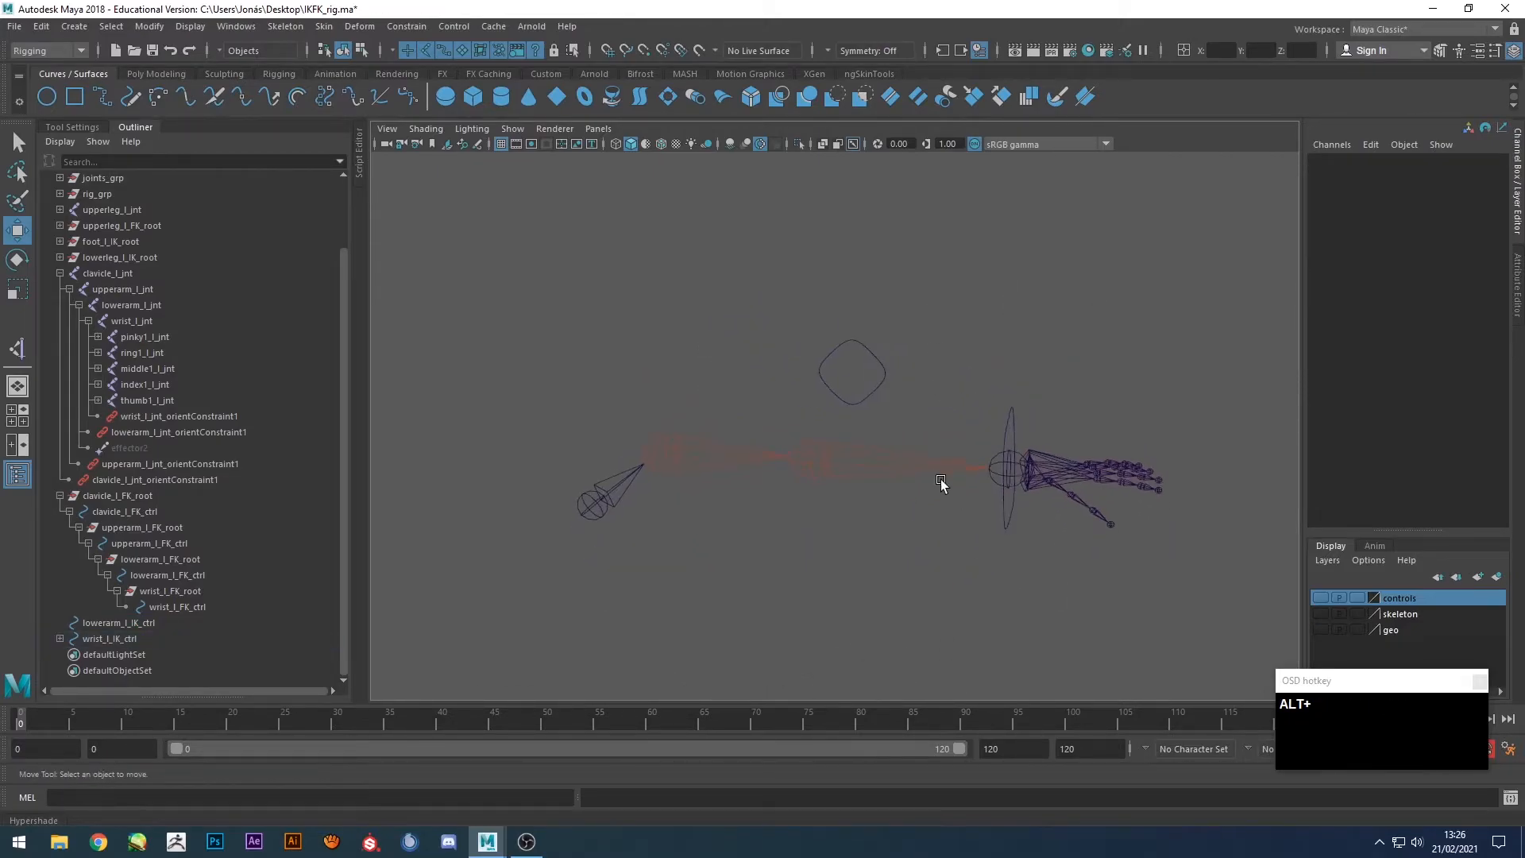
Create root groups for lowerarm_l_IK_ctrl and wrist_l_IK_ctrl with the custom parenting script.
left_click(115, 622)
left_click(112, 638, "ctrl")
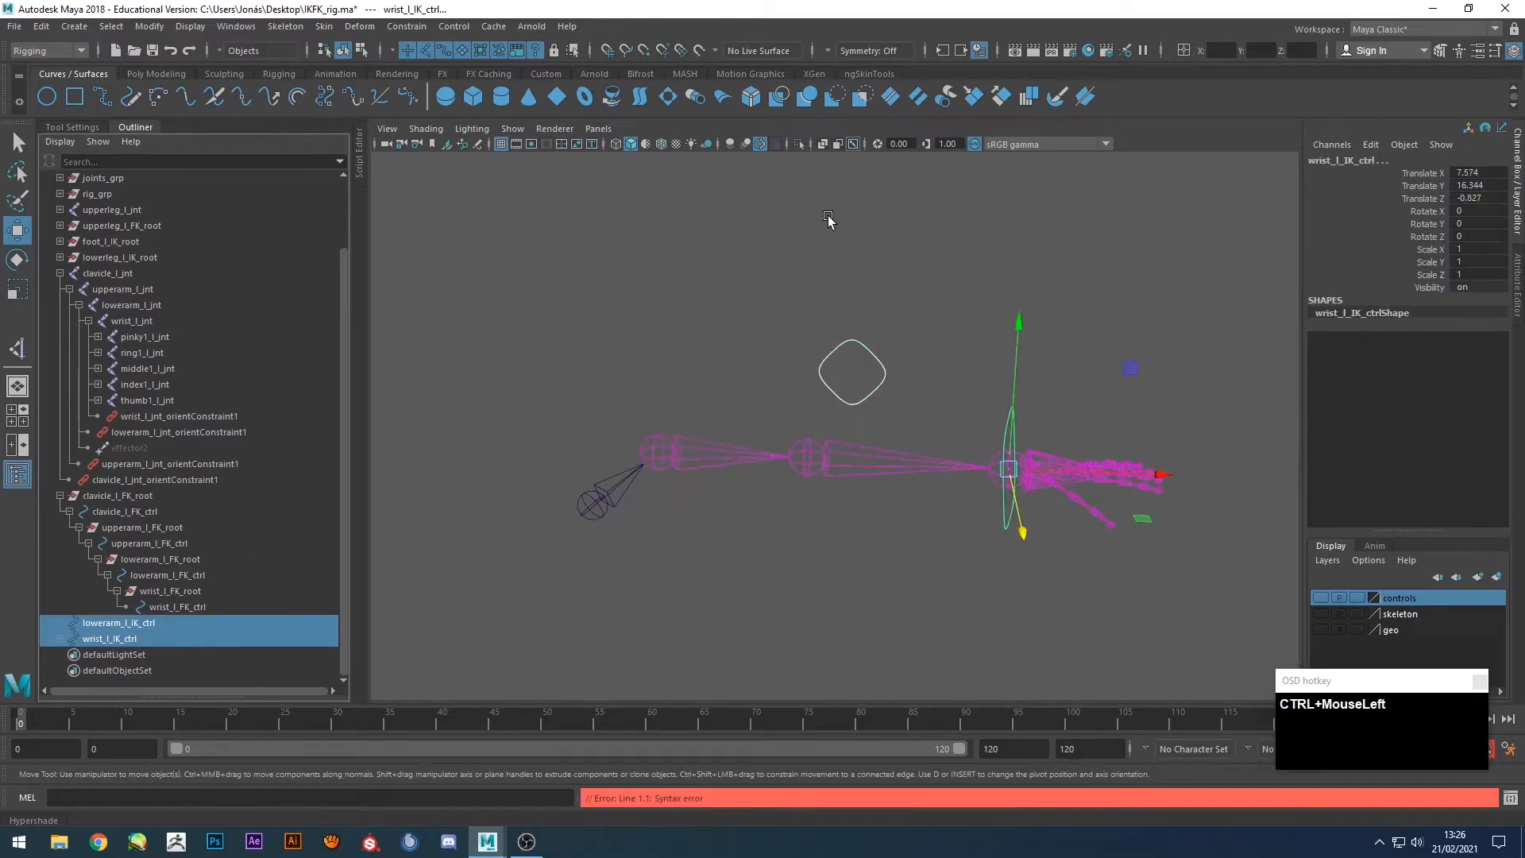
left_click(155, 74)
left_click(1187, 92)
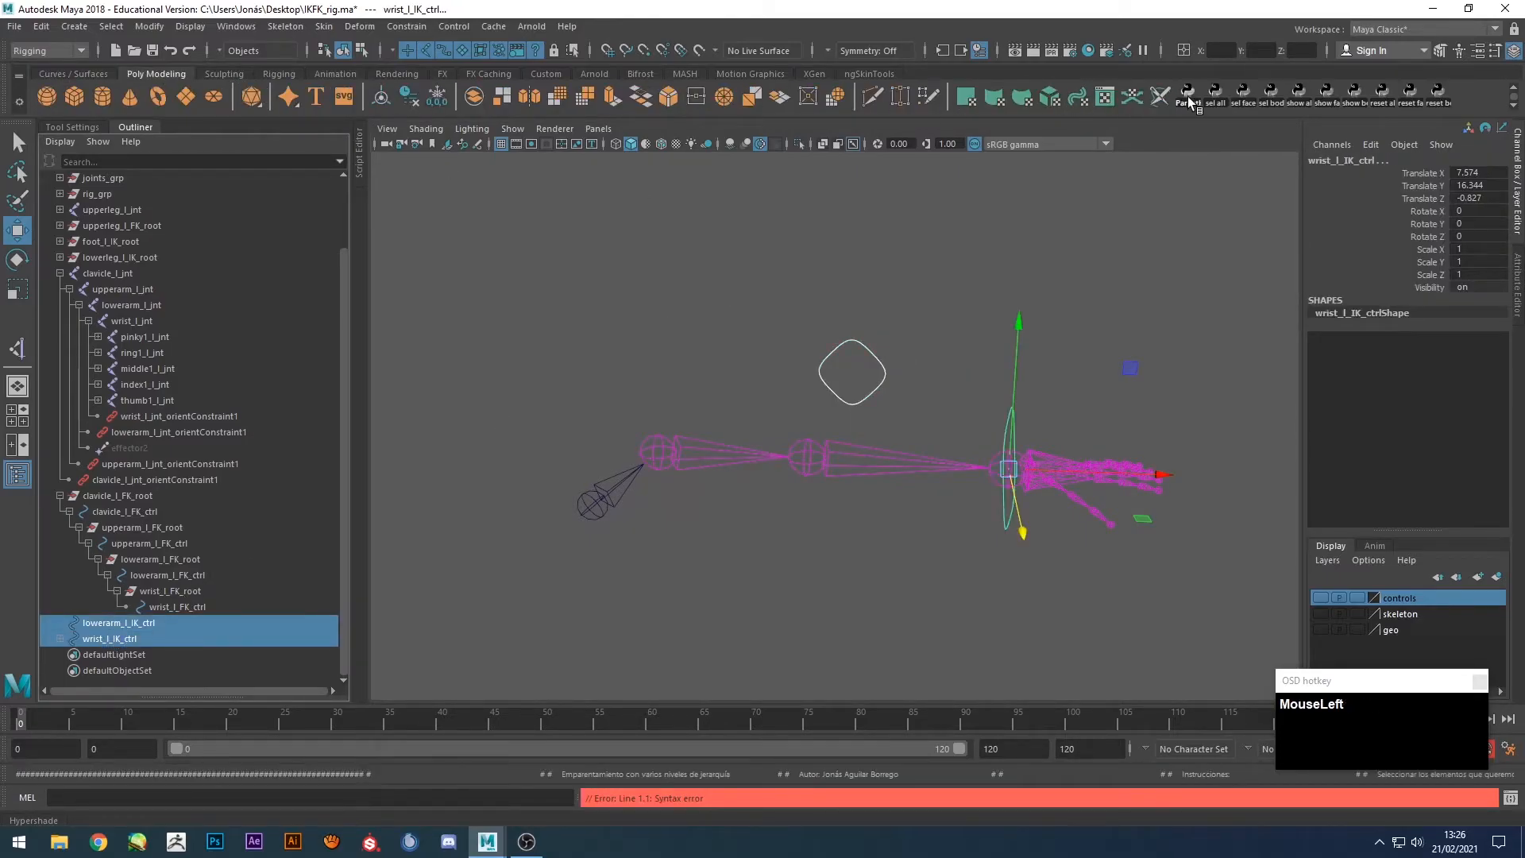
left_click(802, 298)
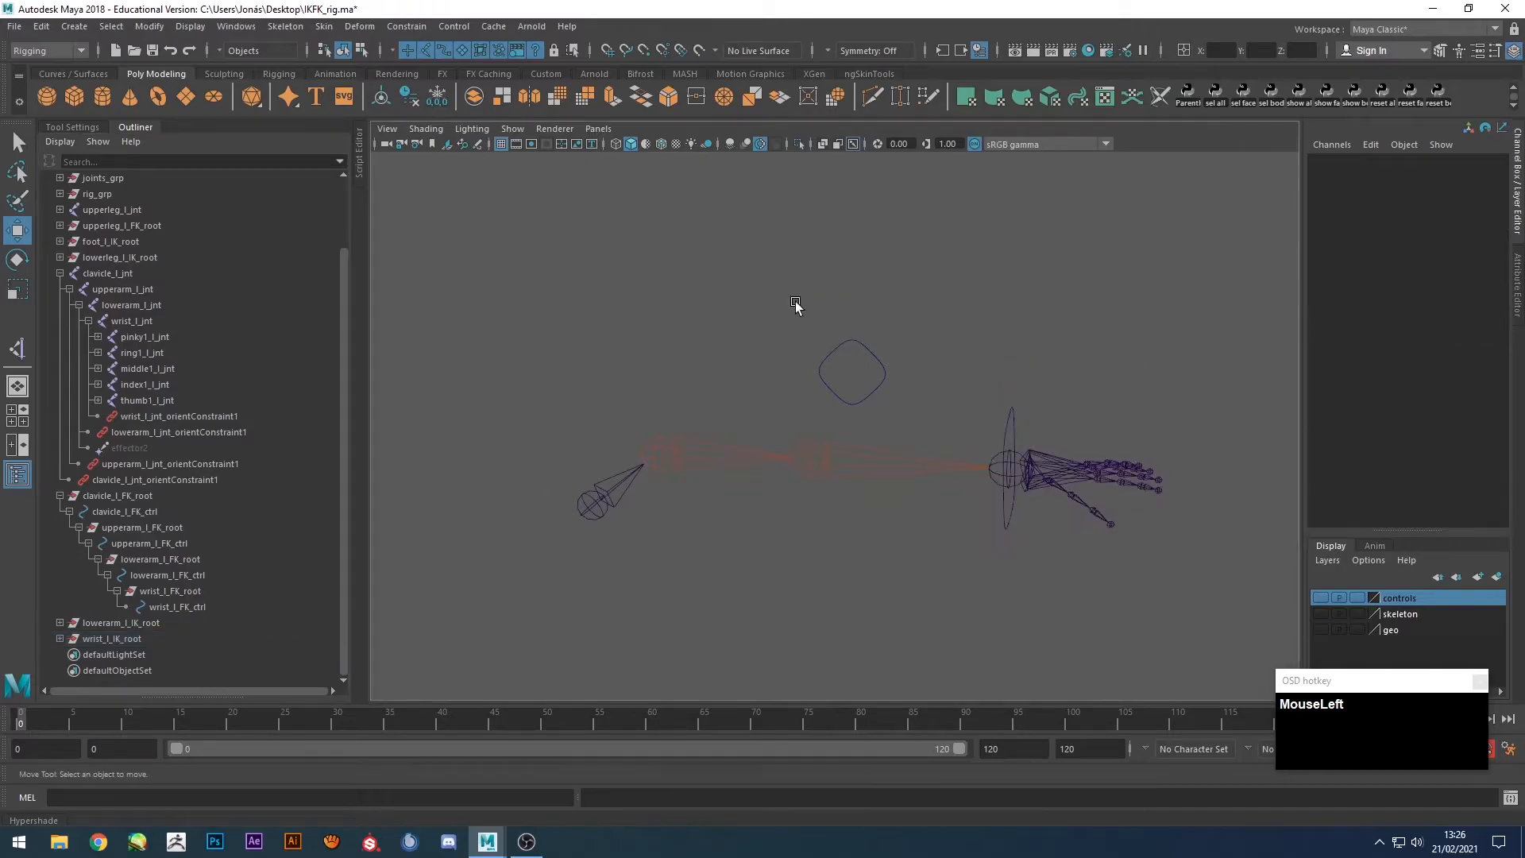
Orient constrain wrist_l_jnt to wrist_l_IK_ctrl in addition to its existing FK constraint.
left_click_drag(803, 298, 820, 330, "alt")
left_click(822, 339)
left_click(997, 409)
left_click_drag(998, 408, 920, 443, "alt")
scroll(906, 532, "down", 2)
left_click_drag(905, 532, 874, 528, "alt")
scroll(956, 551, "up", 3)
middle_click_drag(957, 551, 834, 500, "alt")
key("q")
left_click_drag(834, 500, 969, 403, "alt")
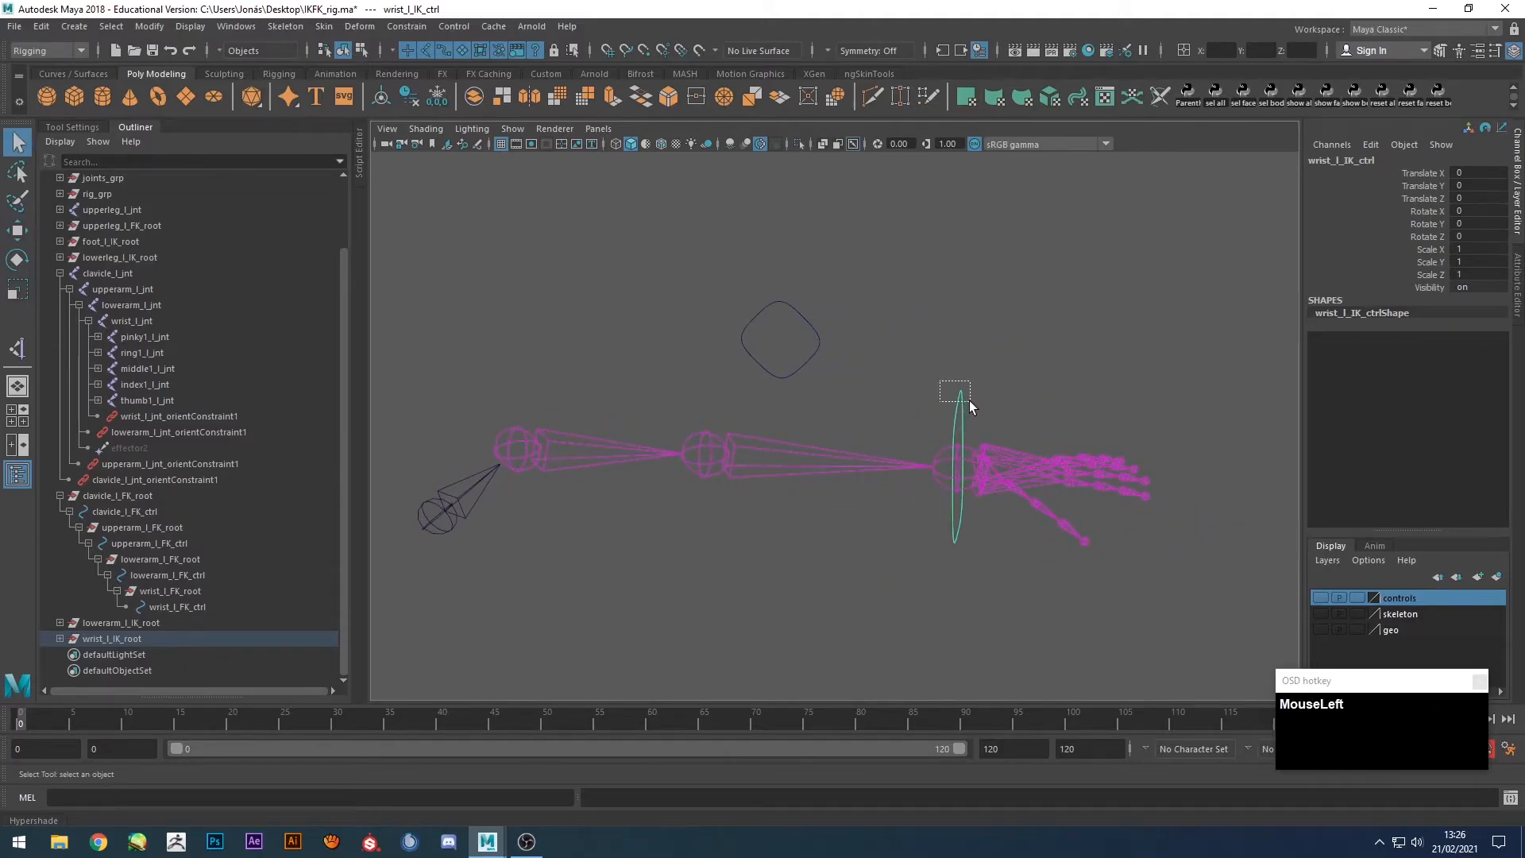
left_click(970, 450, "shift")
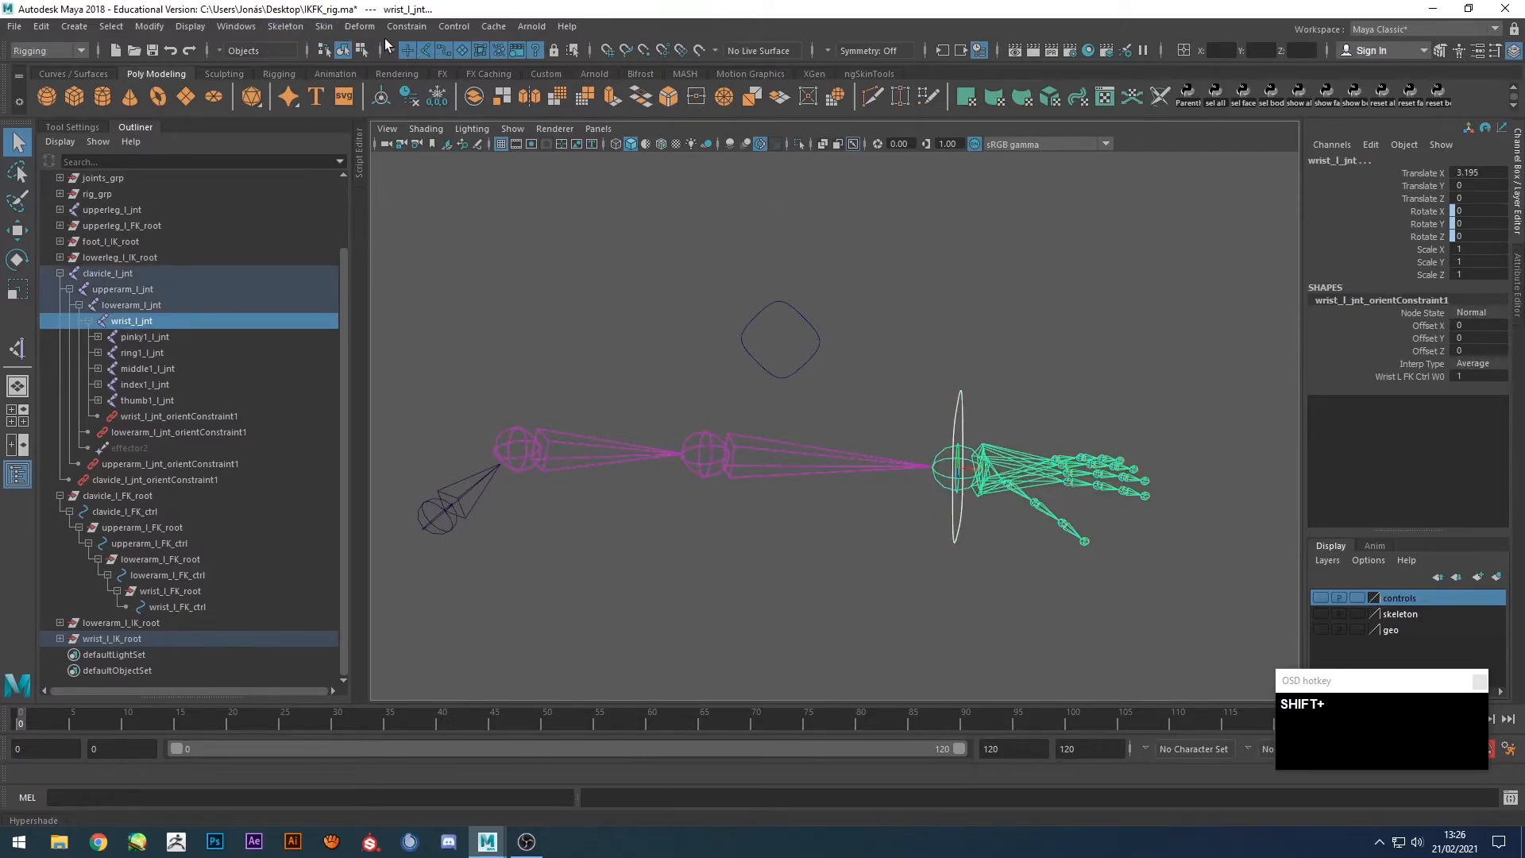
left_click(406, 27)
left_click(454, 99)
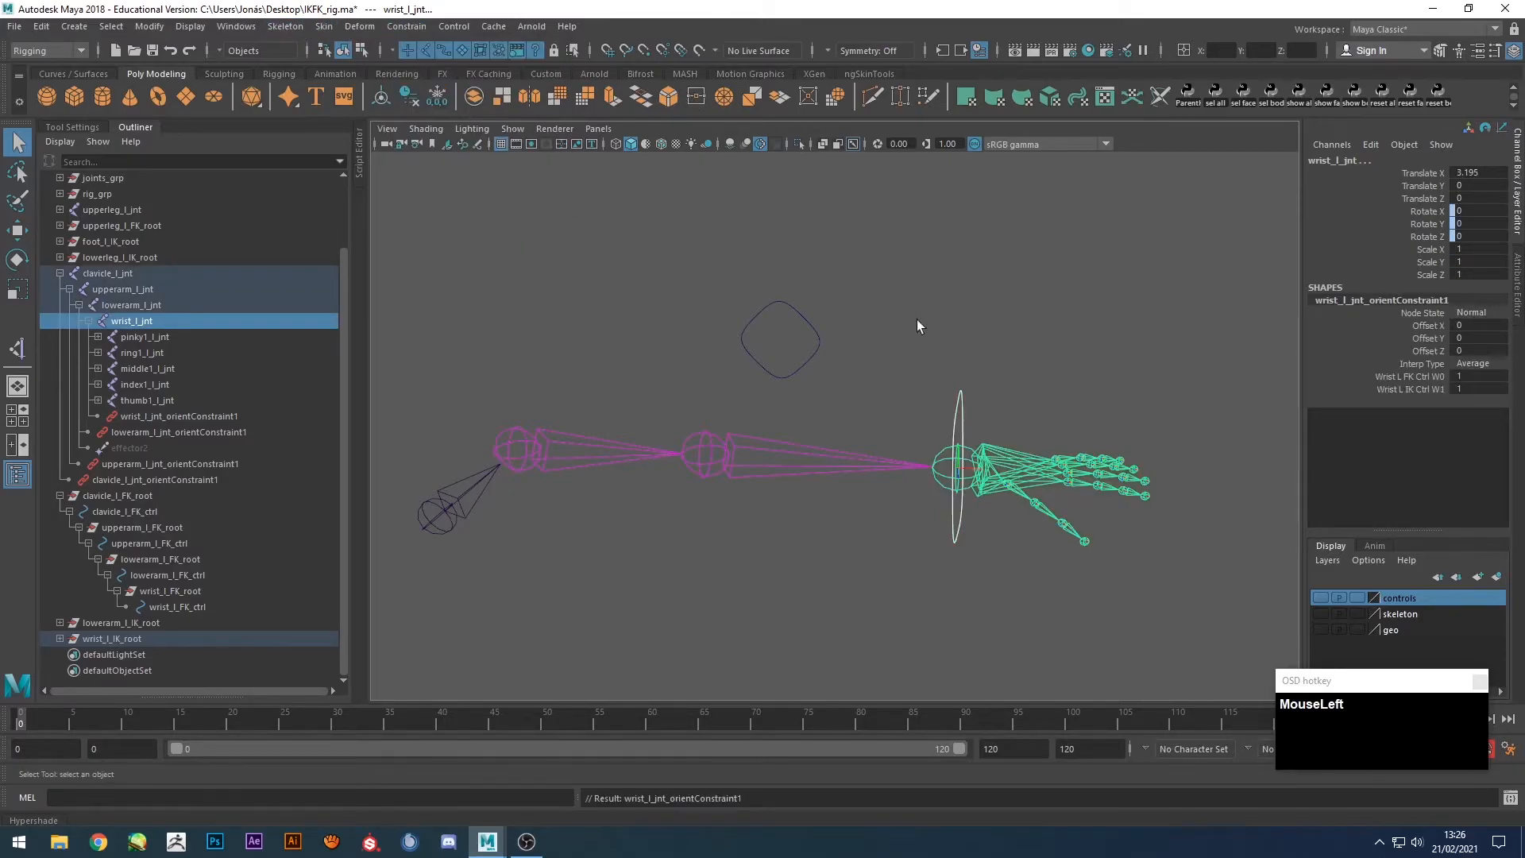
Examine the FK and IK control weights on the orient constraint of wrist_l_jnt.
left_click(972, 455)
left_click(975, 459)
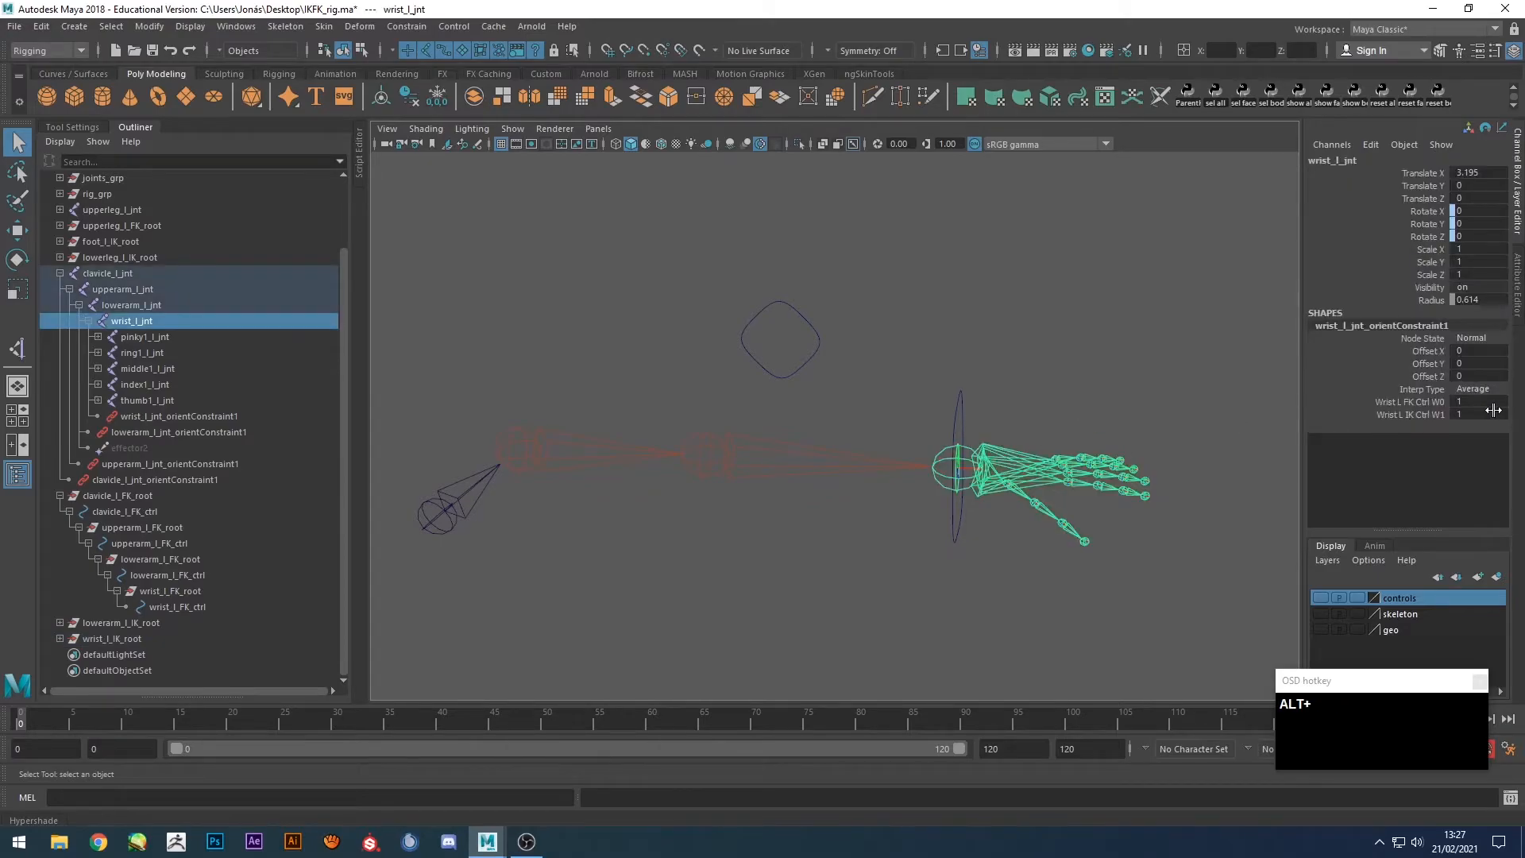
left_click(1427, 402)
left_click(1405, 415)
left_click(1426, 402)
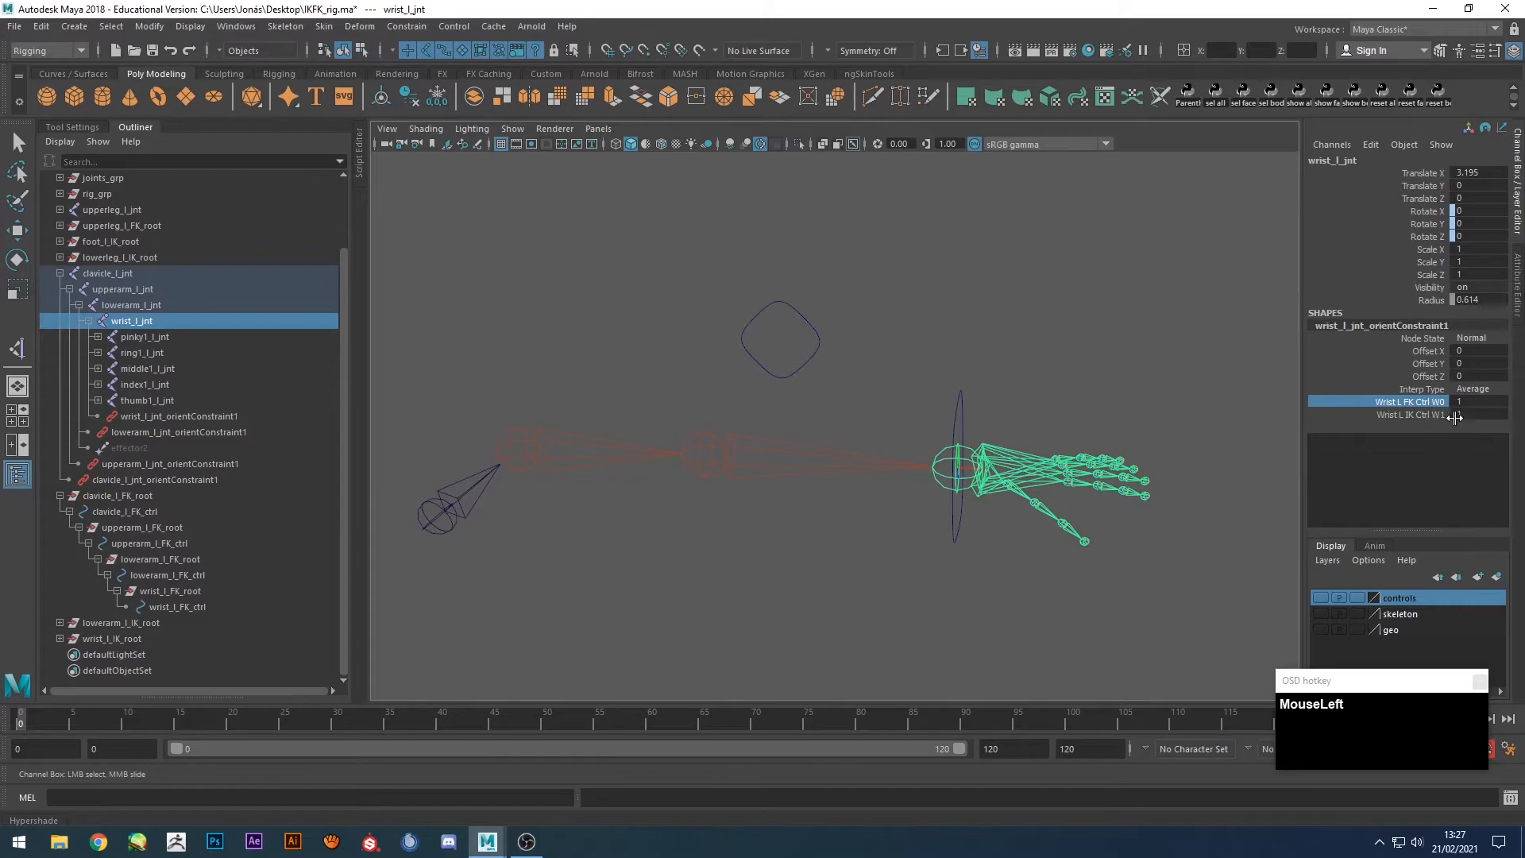
left_click_drag(1062, 351, 1045, 357, "alt")
left_click(985, 370)
left_click_drag(929, 376, 972, 390, "alt")
scroll(1019, 390, "down", 3)
left_click(1020, 376)
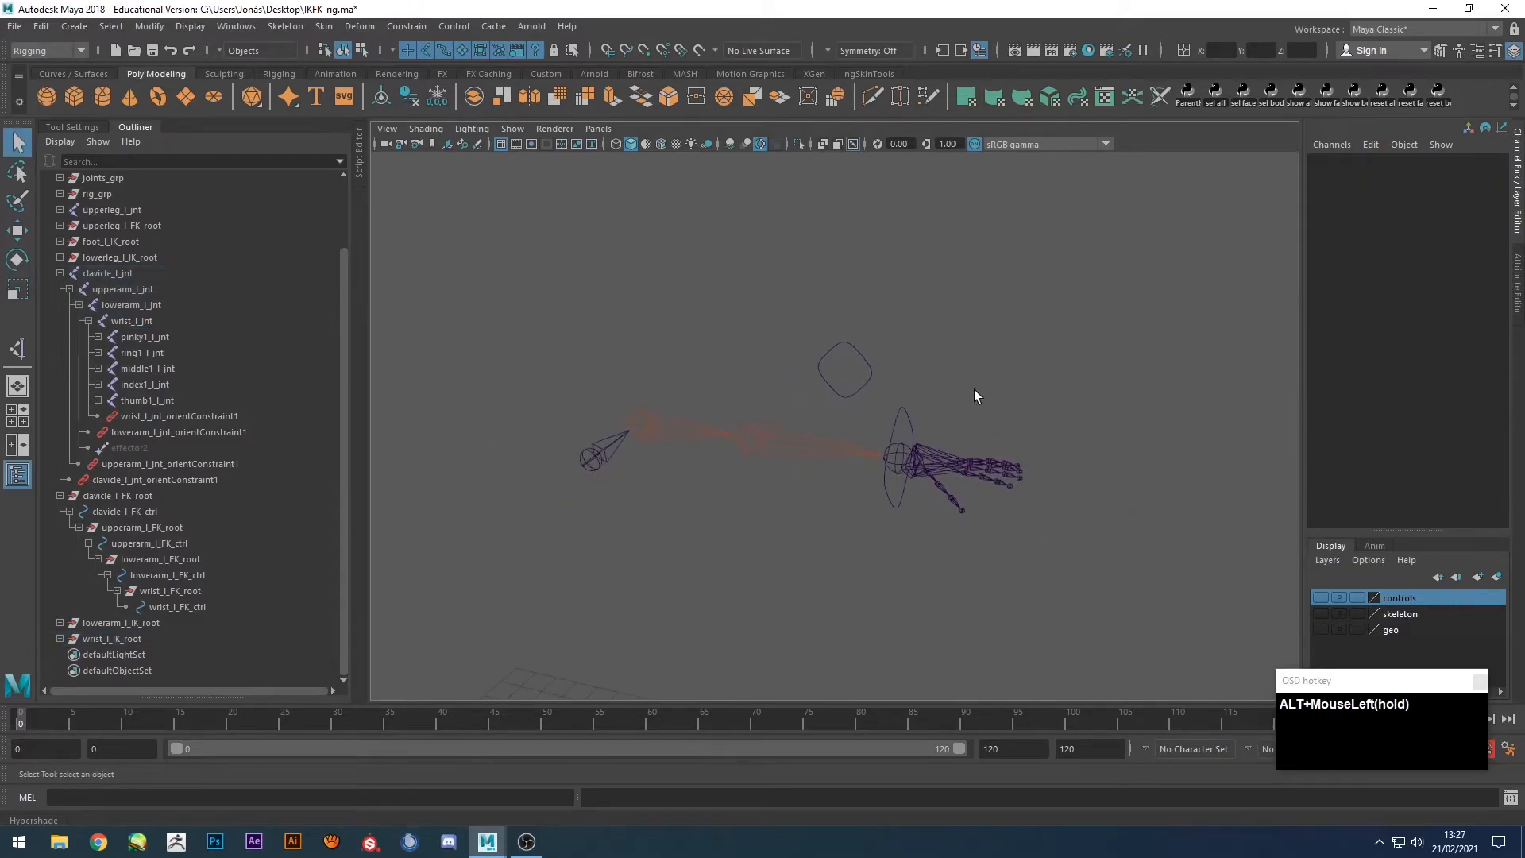
Create a locator and move it beyond the left hand to about 10.9, 14.5, -9.3 in Translate X, Y and Z.
scroll(745, 579, "down", 2)
middle_click_drag(745, 579, 750, 488, "alt")
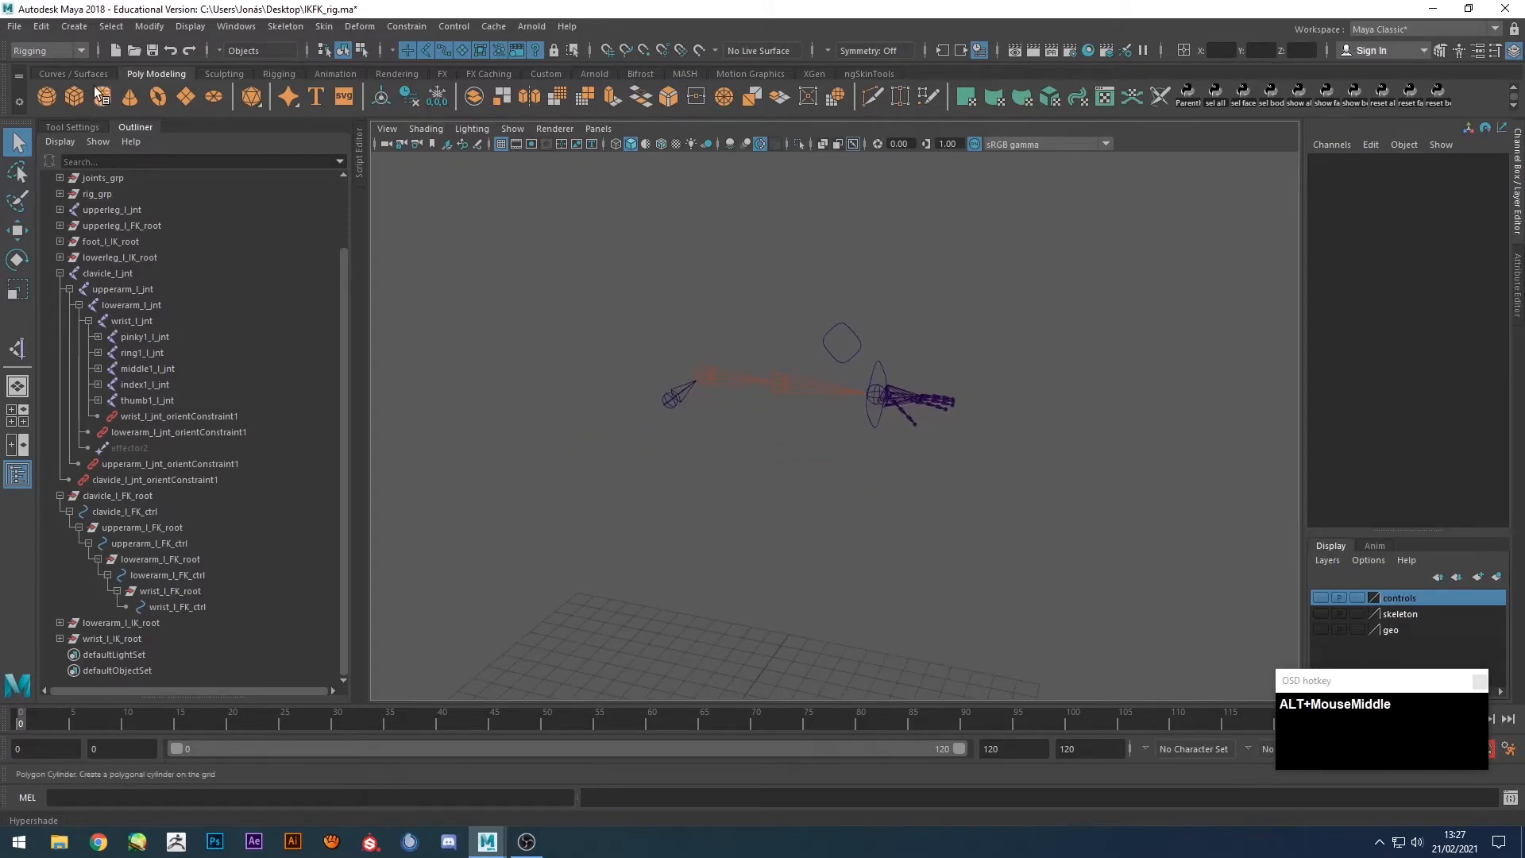
left_click(275, 73)
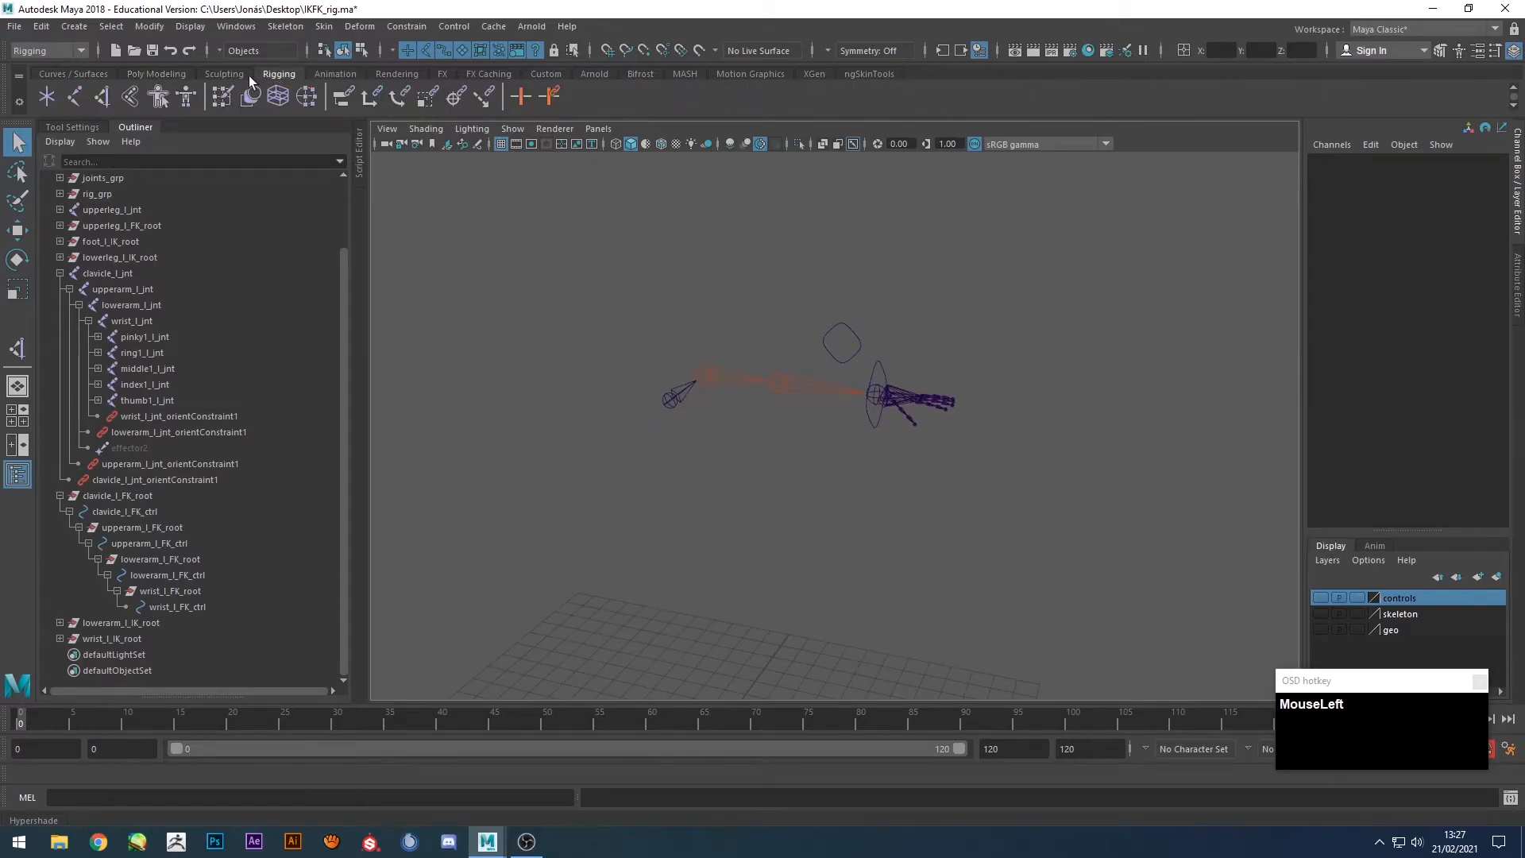
left_click(46, 96)
middle_click_drag(656, 480, 808, 513, "alt")
key("w")
left_click_drag(742, 593, 957, 345)
scroll(997, 354, "up", 3)
middle_click_drag(998, 354, 874, 450, "alt")
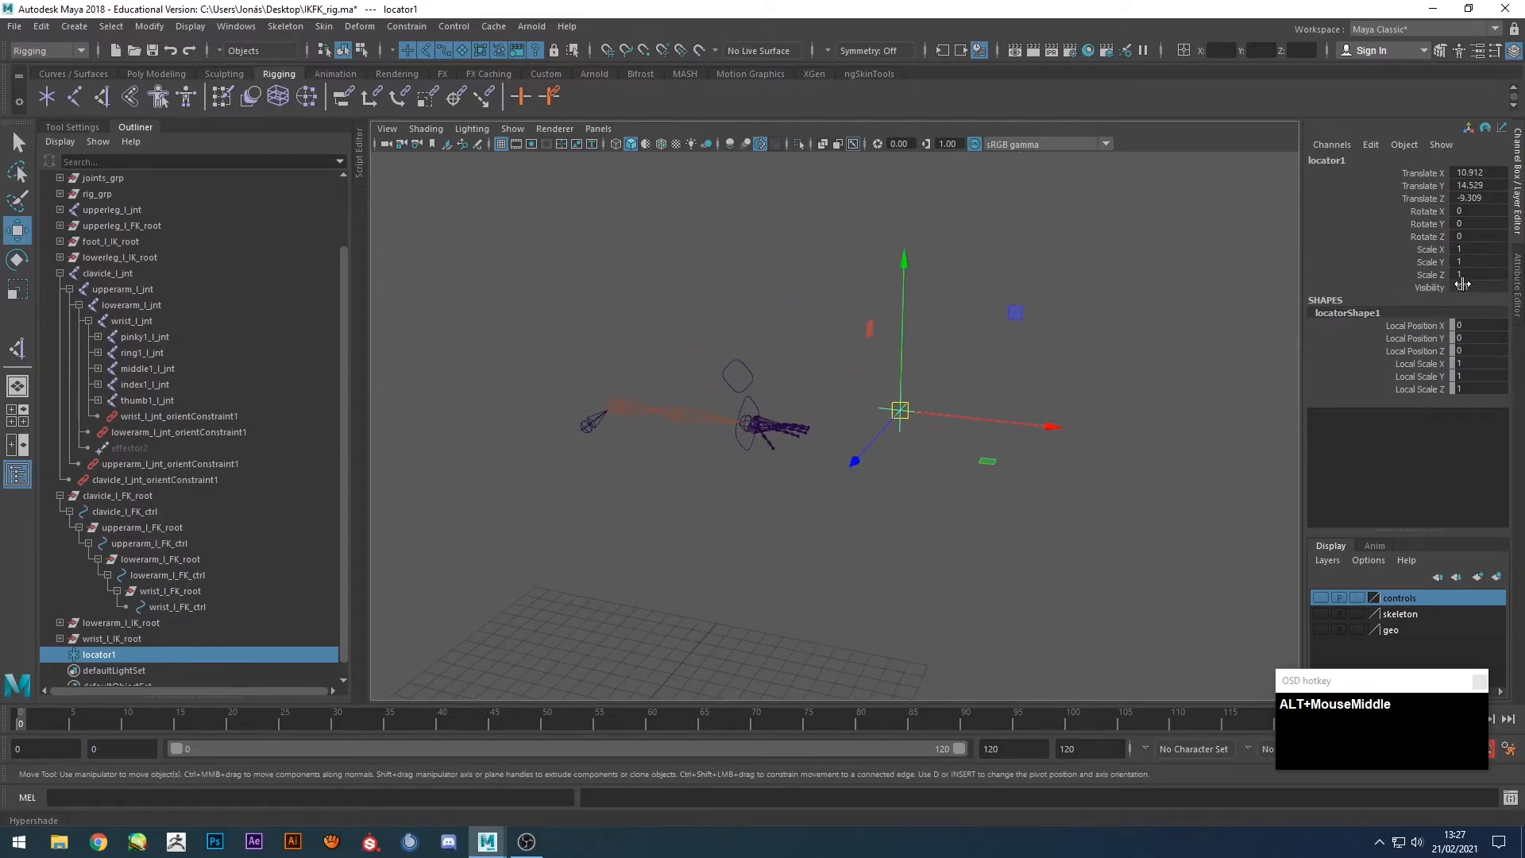
Show shape nodes in the Outliner so the locator's shape can be selected.
left_click(73, 129)
left_click(135, 127)
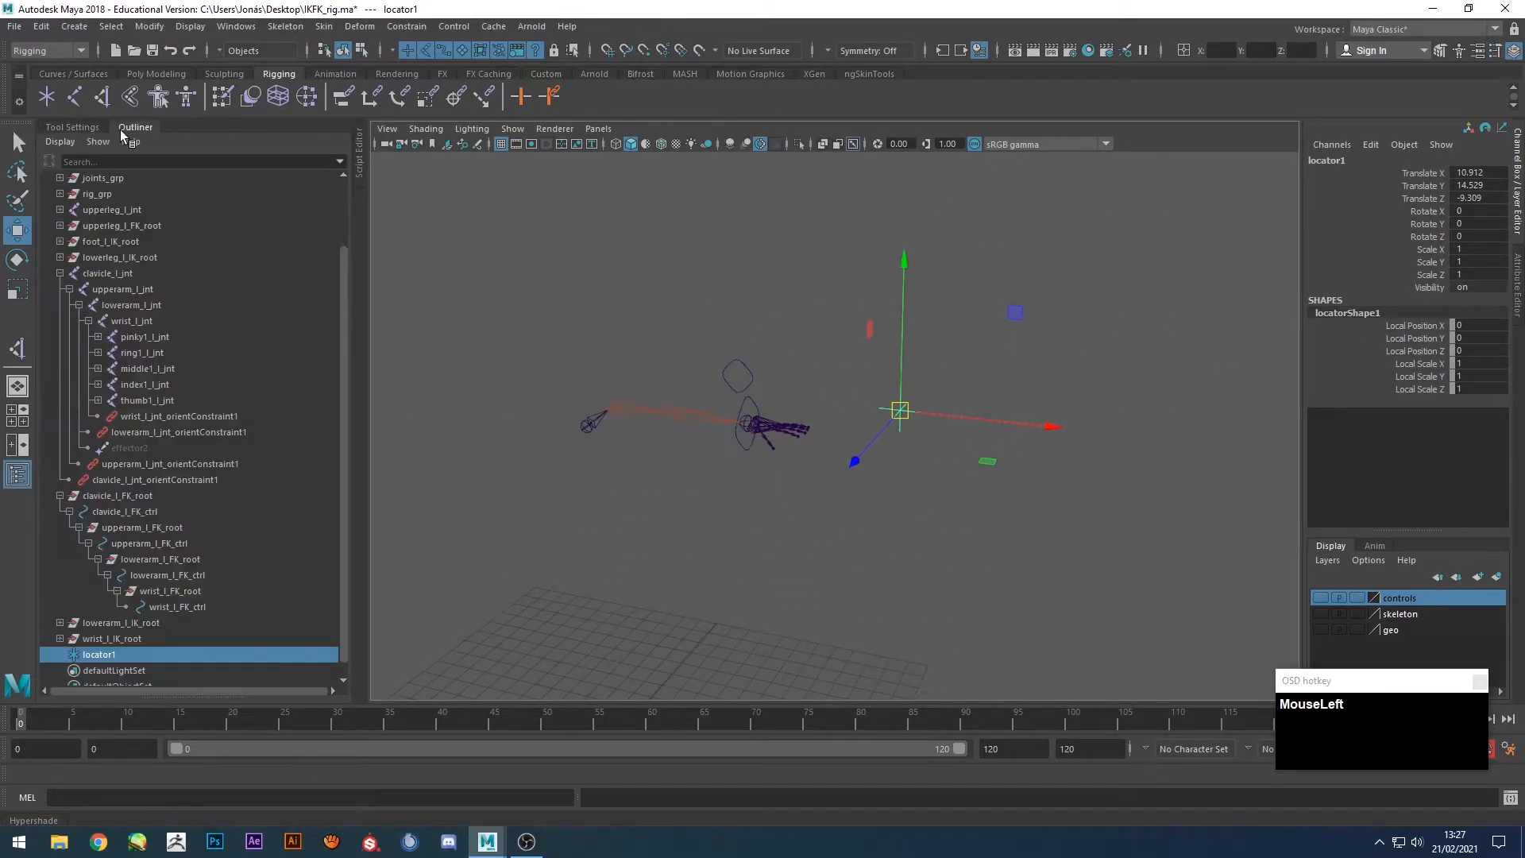
left_click(60, 141)
left_click(70, 185)
scroll(159, 556, "down", 5)
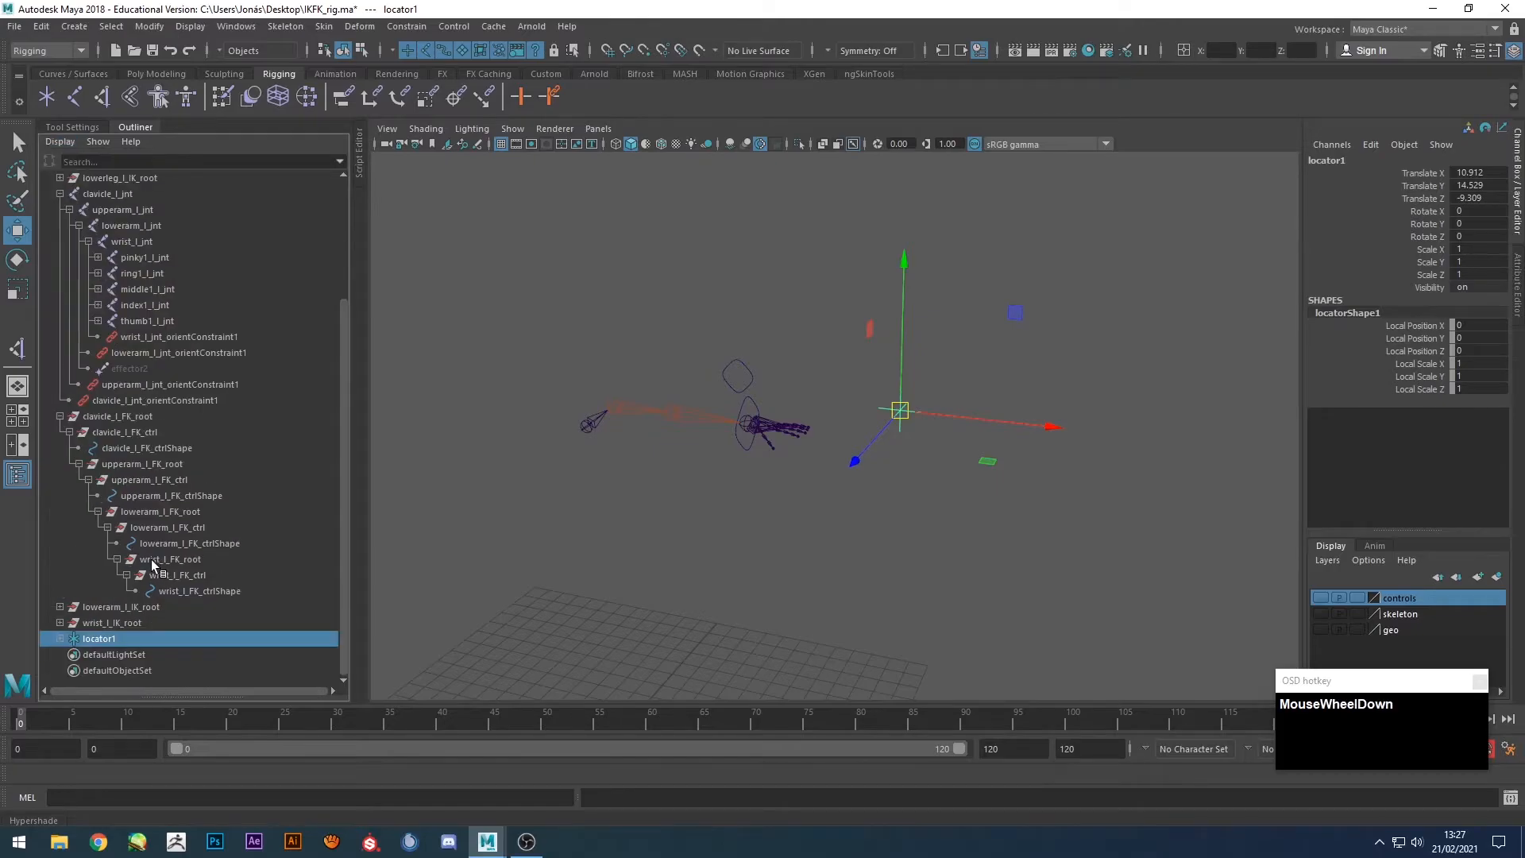
Rename the shape node under locator1 as arm_l_IKFK_attribute.
left_click_drag(86, 654, 748, 627)
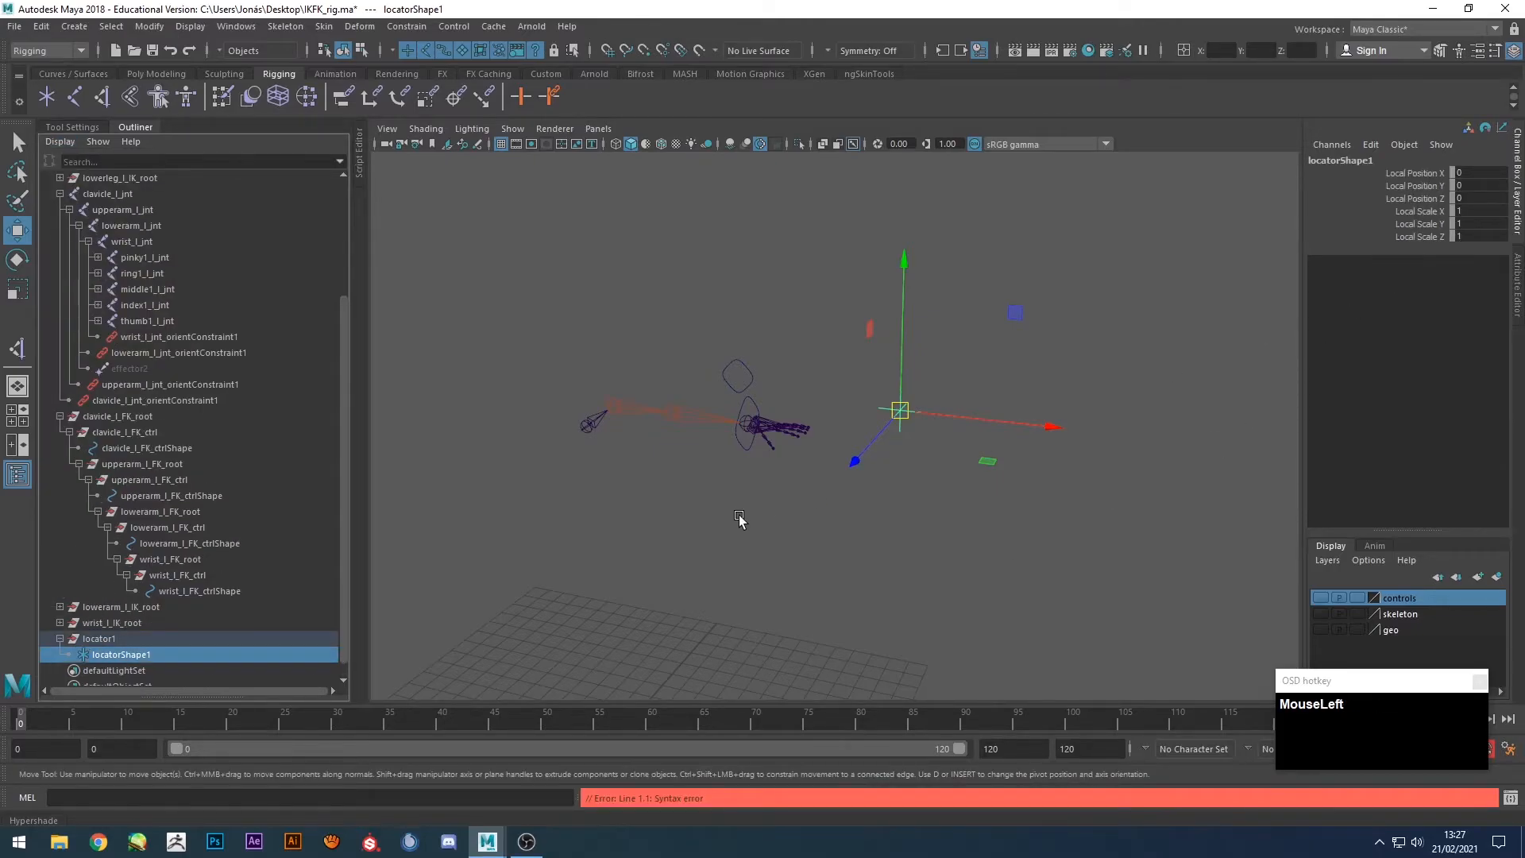
key("Return")
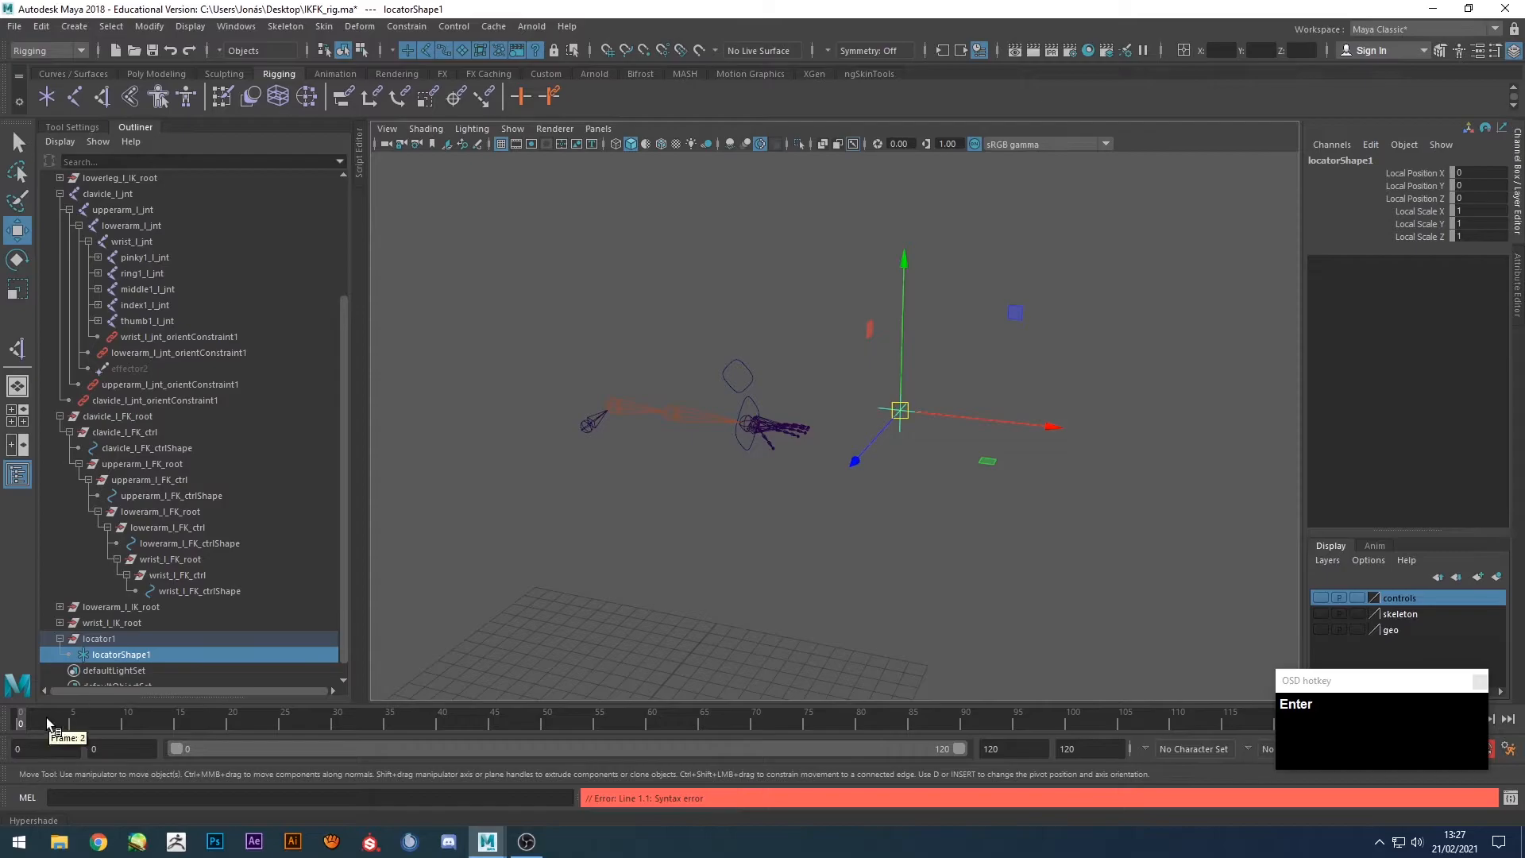
double_click(104, 654)
type("arm_l")
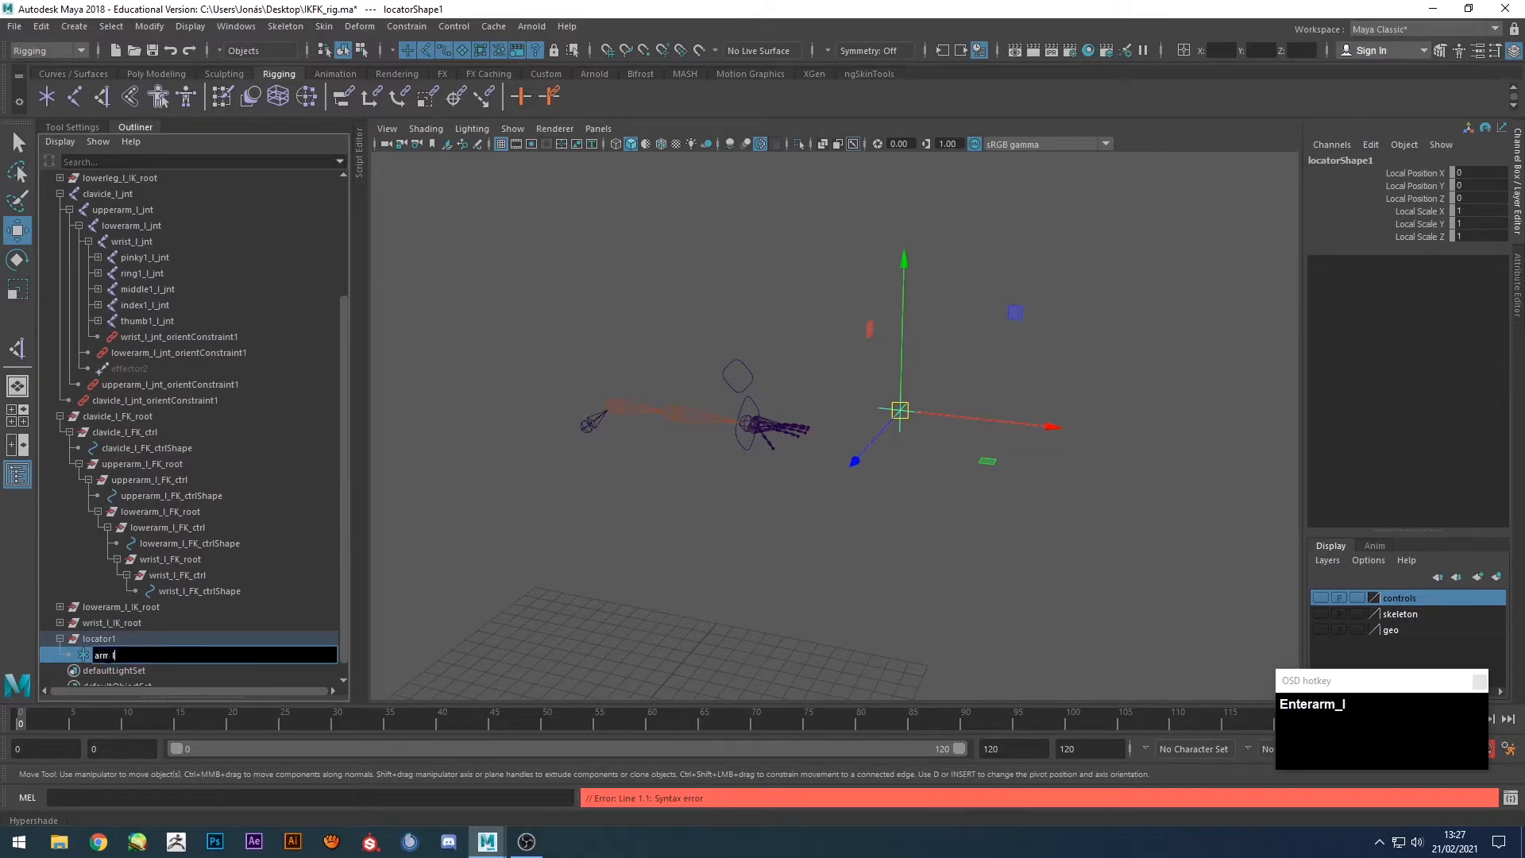
type("_IKFK_at")
key("BackSpace")
type("attrib")
key("BackSpace")
key("BackSpace")
type("ibute")
key("Return")
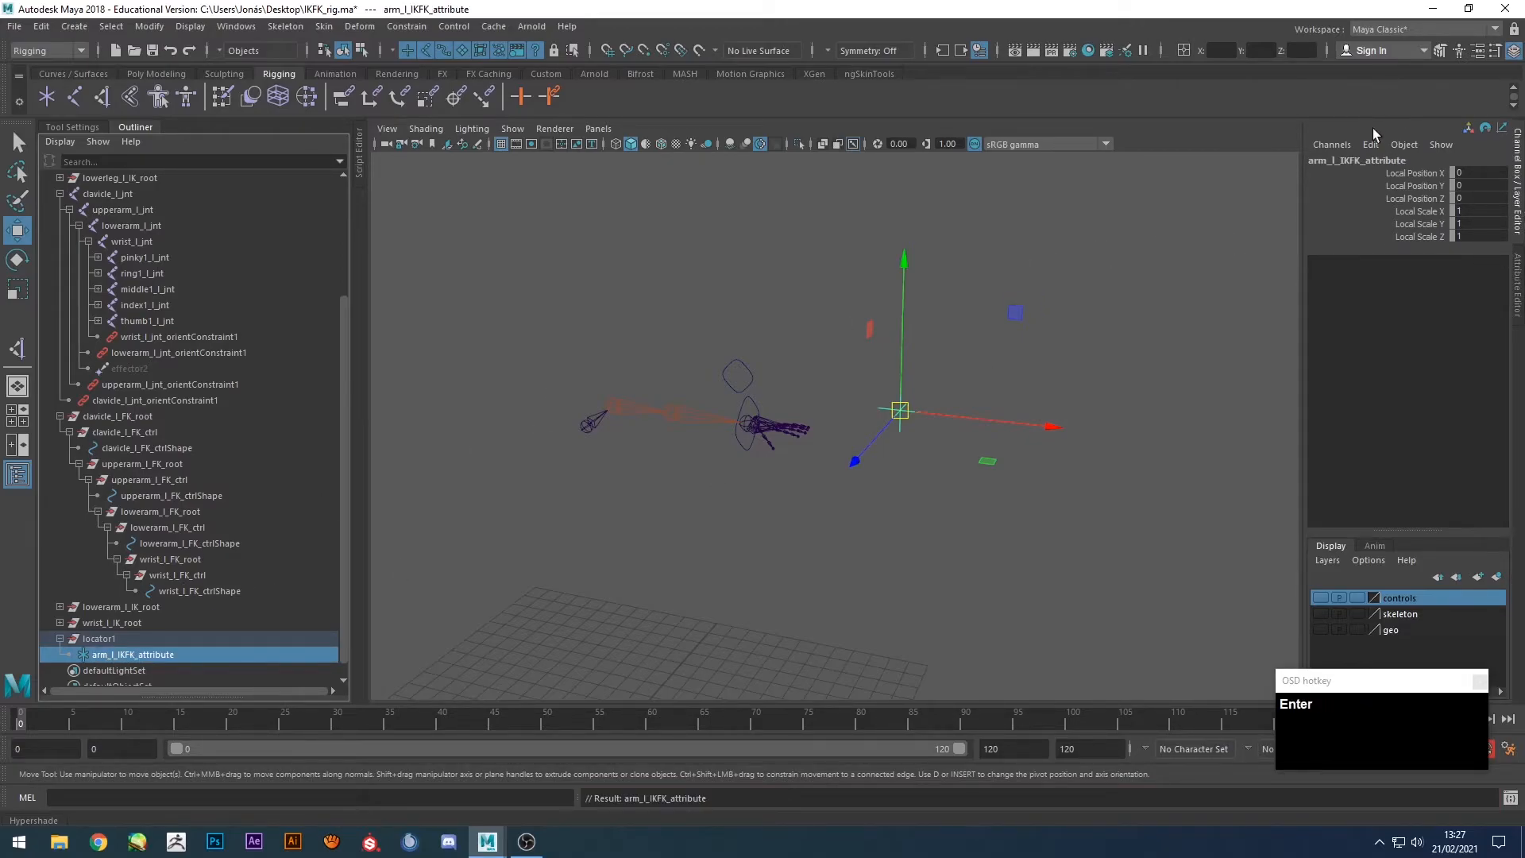
Add a keyable float attribute named arm_l_IKFK_switch to arm_l_IKFK_attribute, with minimum 0 and maximum 1.
left_click(1517, 308)
left_click(1280, 128)
left_click(1292, 144)
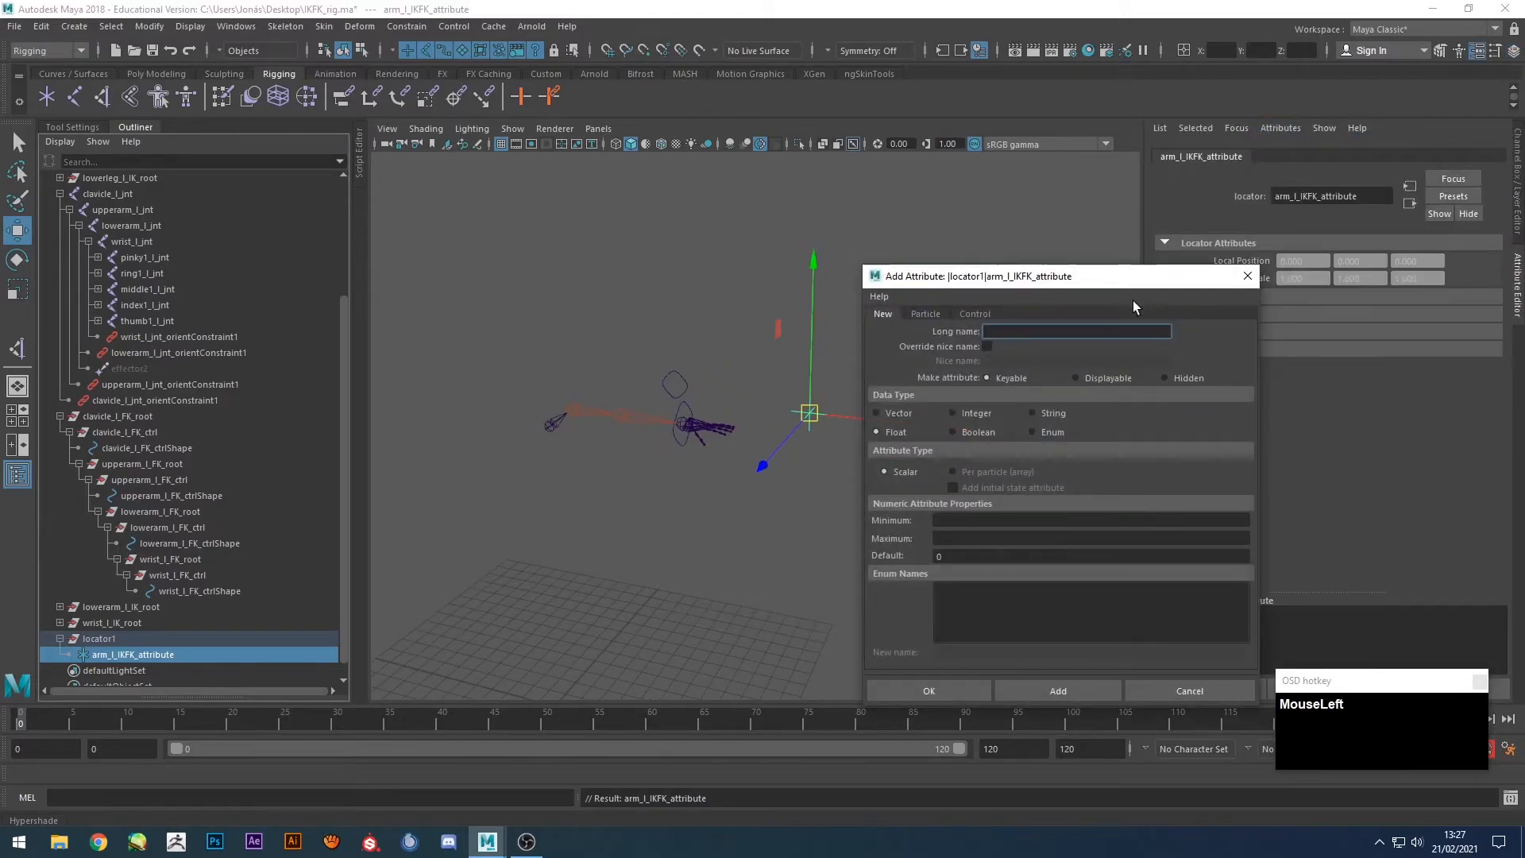
type("arm_l_IKFK_s")
key("BackSpace")
type("witch")
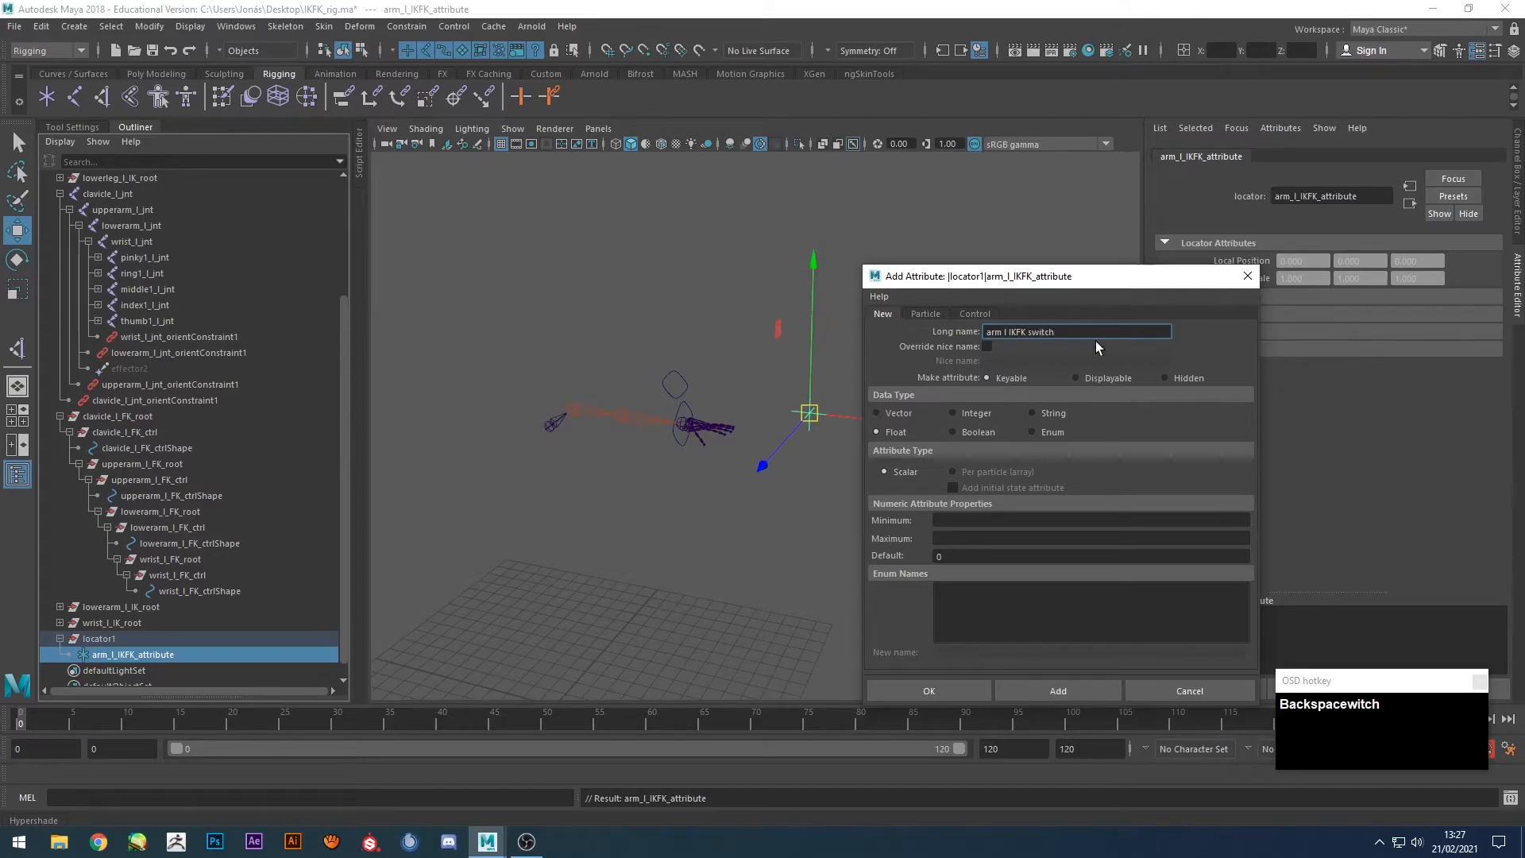
left_click(1091, 522)
type("0")
key("Tab")
type("1")
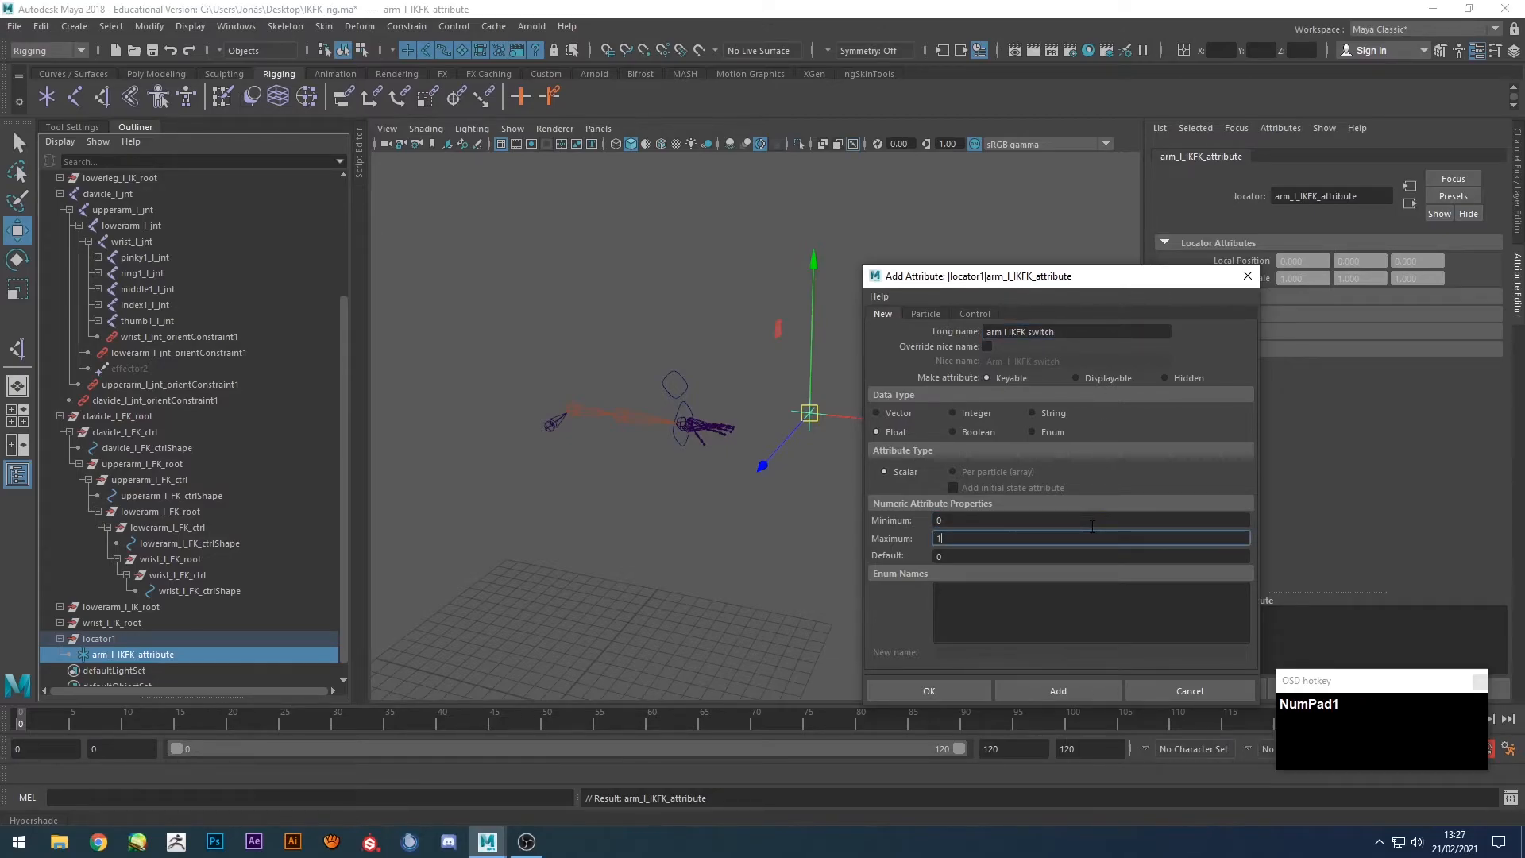
left_click(927, 690)
Make the controls display layer visible.
left_click(845, 467)
left_click_drag(845, 467, 826, 470, "alt")
left_click(1518, 183)
left_click(1319, 597)
scroll(956, 588, "up", 3)
middle_click_drag(956, 588, 879, 517, "alt")
left_click_drag(878, 517, 794, 540, "alt")
Instance the arm_l_IKFK_attribute shape under wrist_l_IK_ctrl with the MEL command "parent -s -add".
left_click(191, 653)
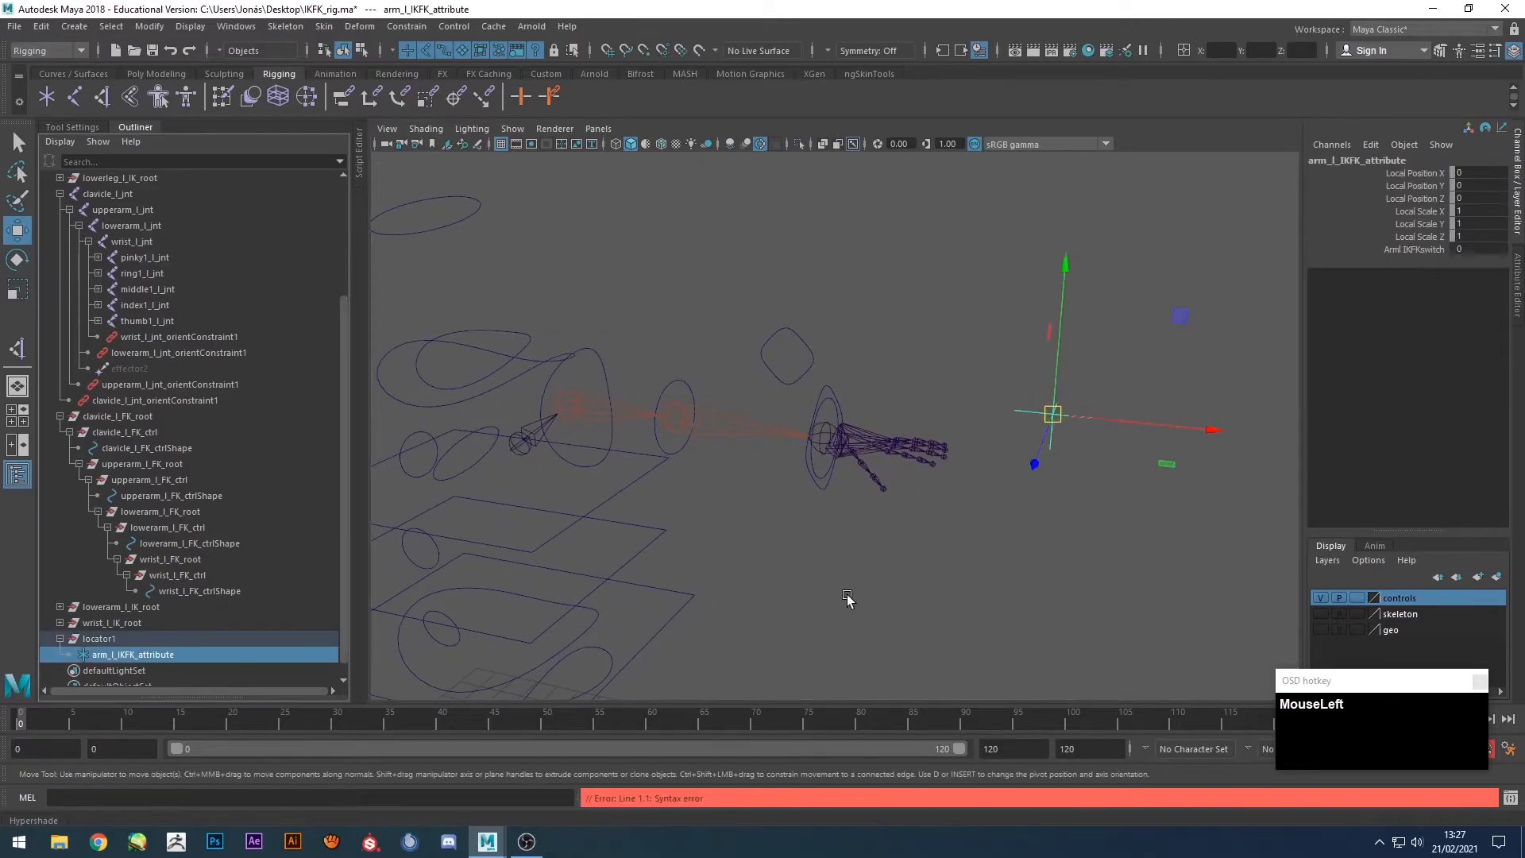
key("q")
left_click(829, 392, "shift")
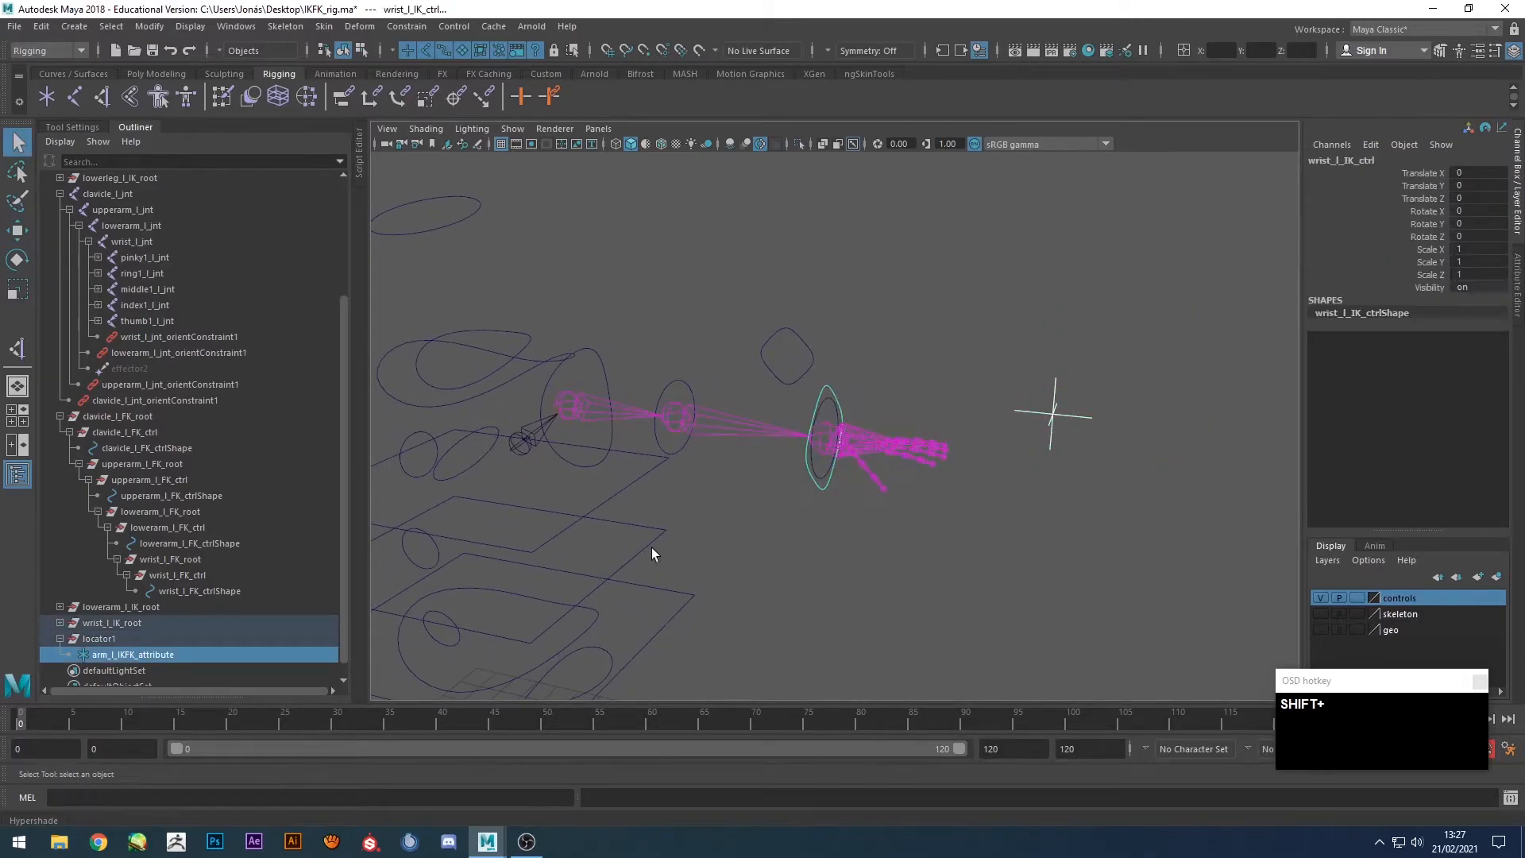
left_click(370, 796)
type("parent -s -a")
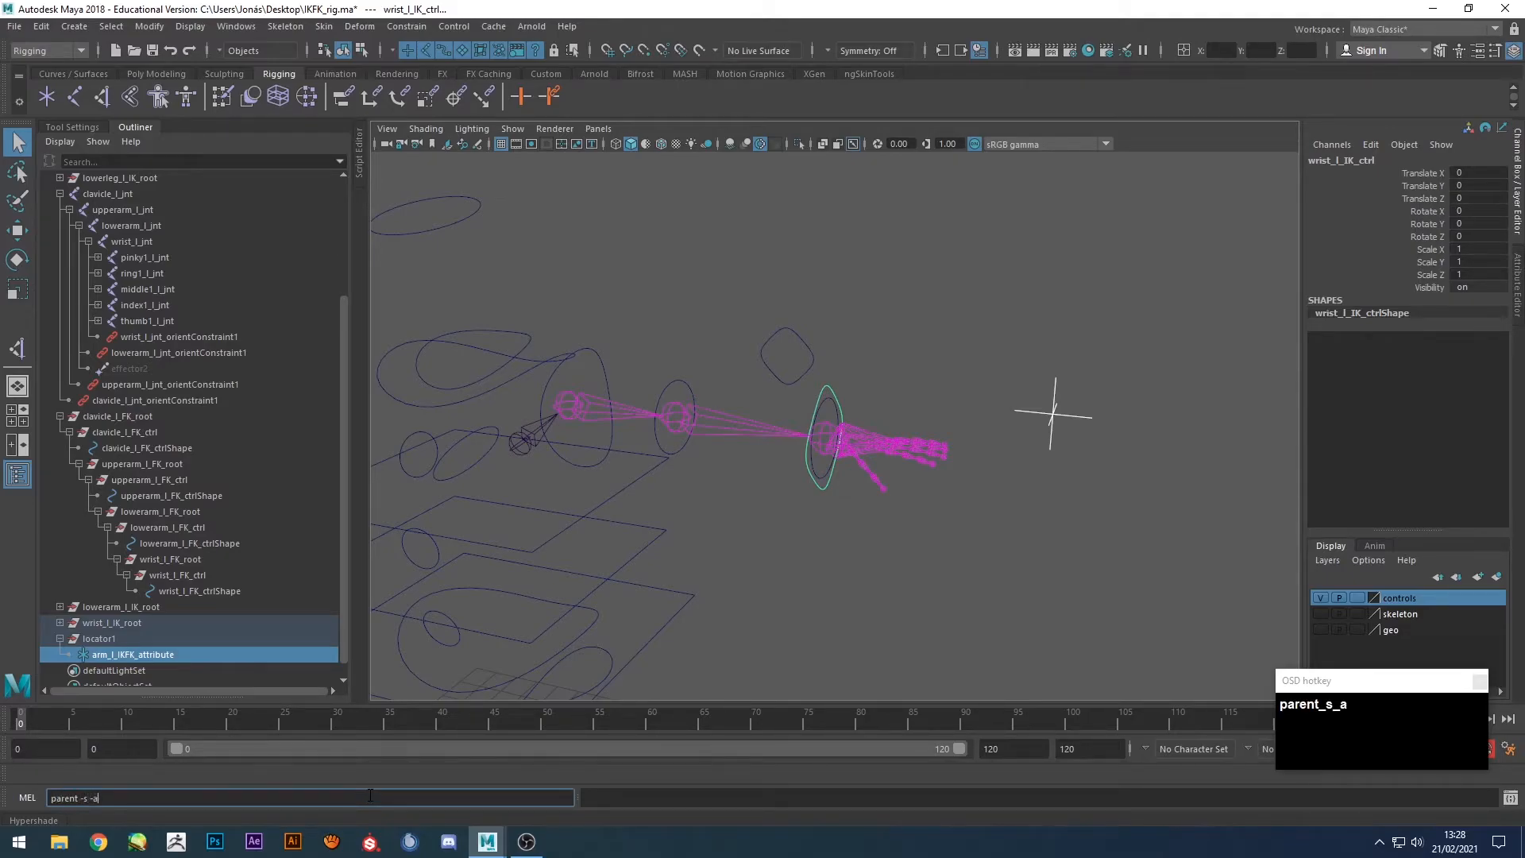
type("dd")
key("Return")
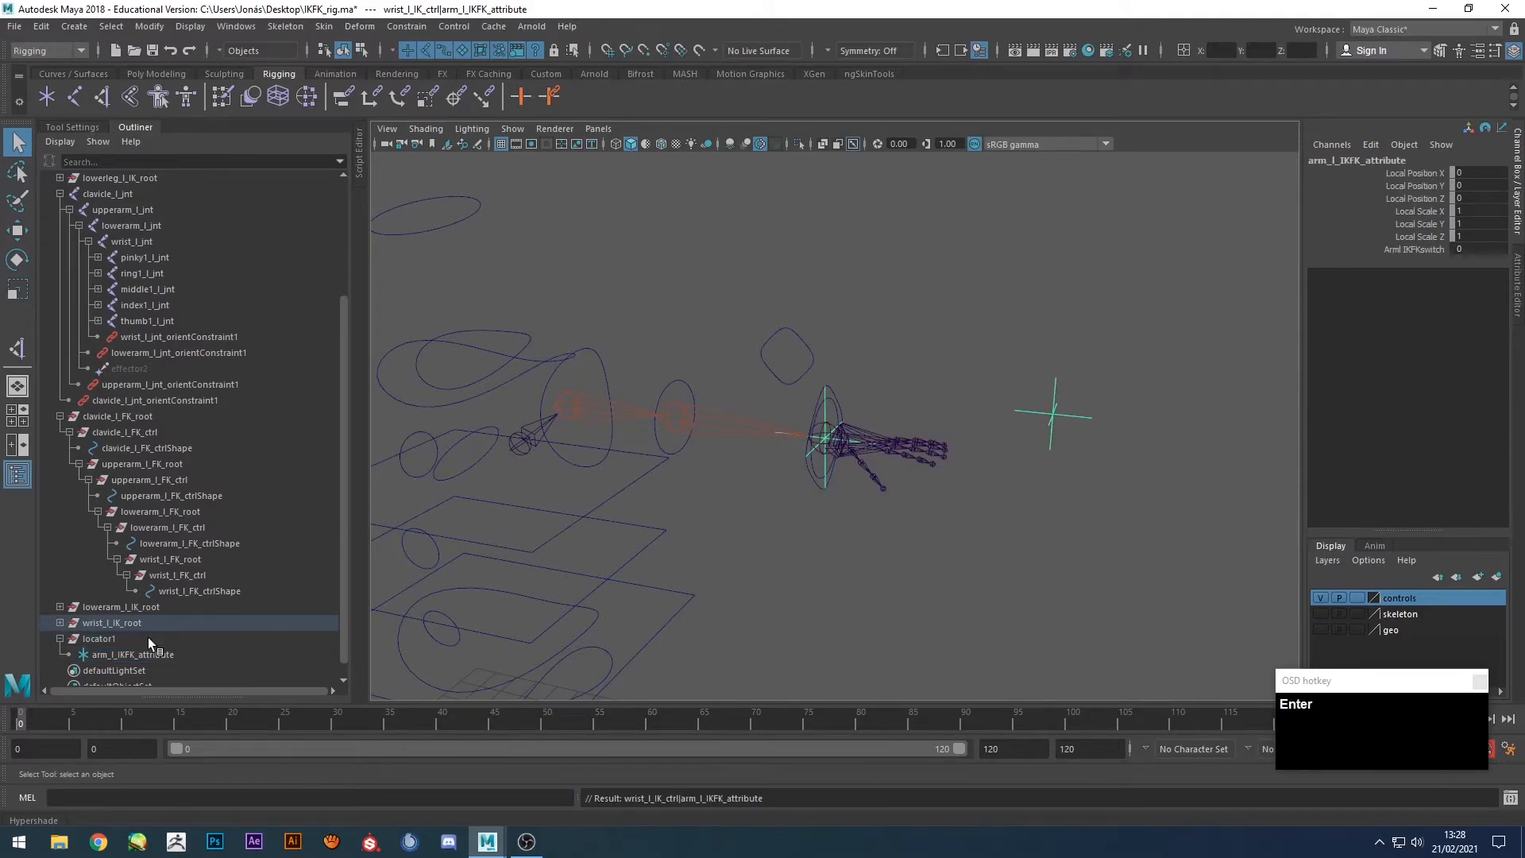
Instance the arm_l_IKFK_attribute shape under wrist_l_FK_ctrl and lowerarm_l_IK_ctrl by repeating the shape-parenting command.
left_click(135, 653)
left_click(834, 403, "shift")
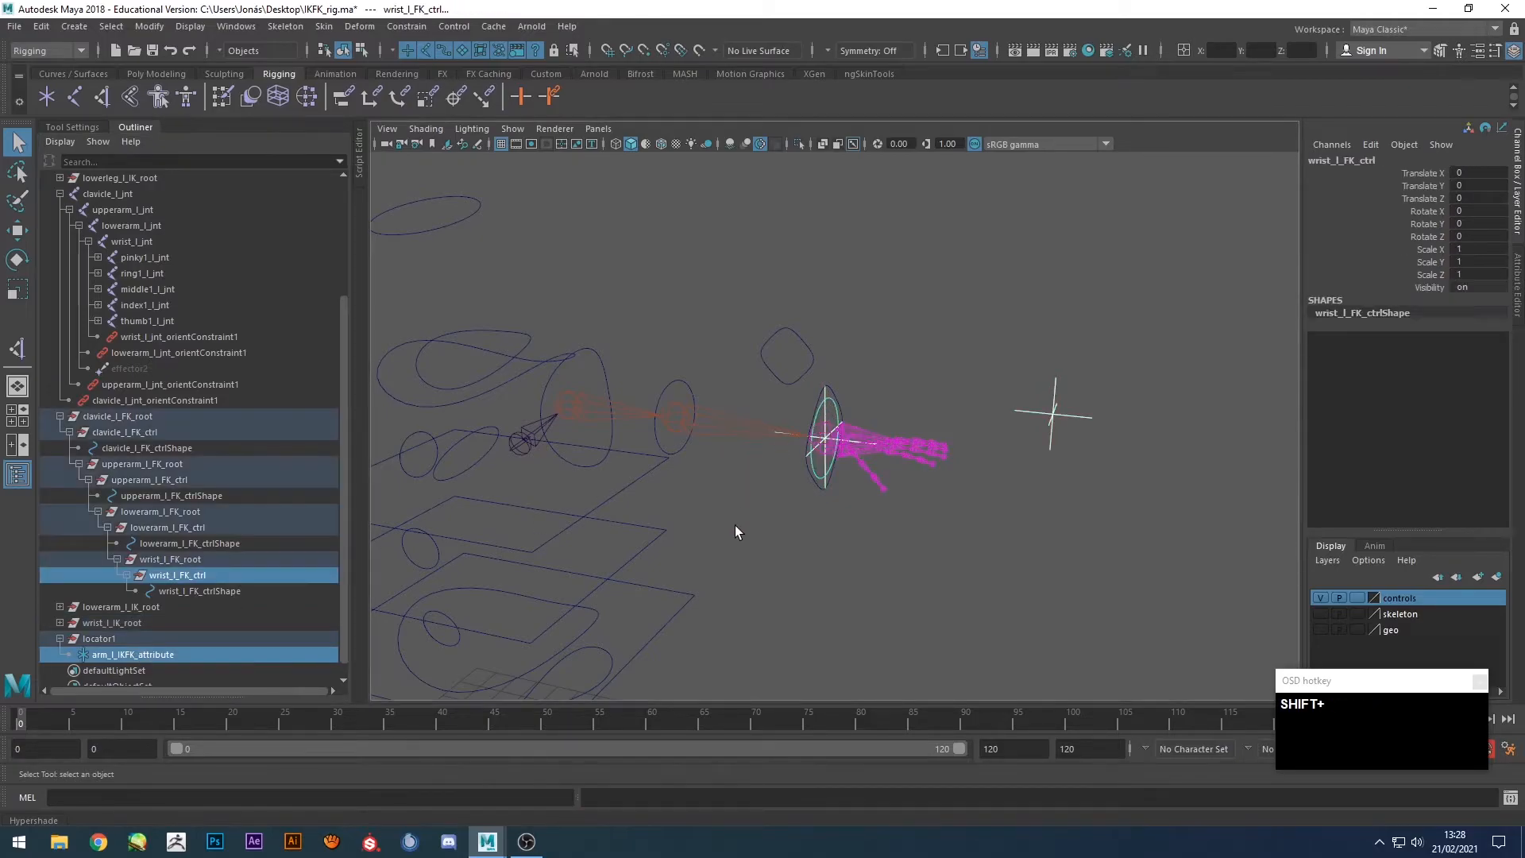
key("g")
left_click(184, 607)
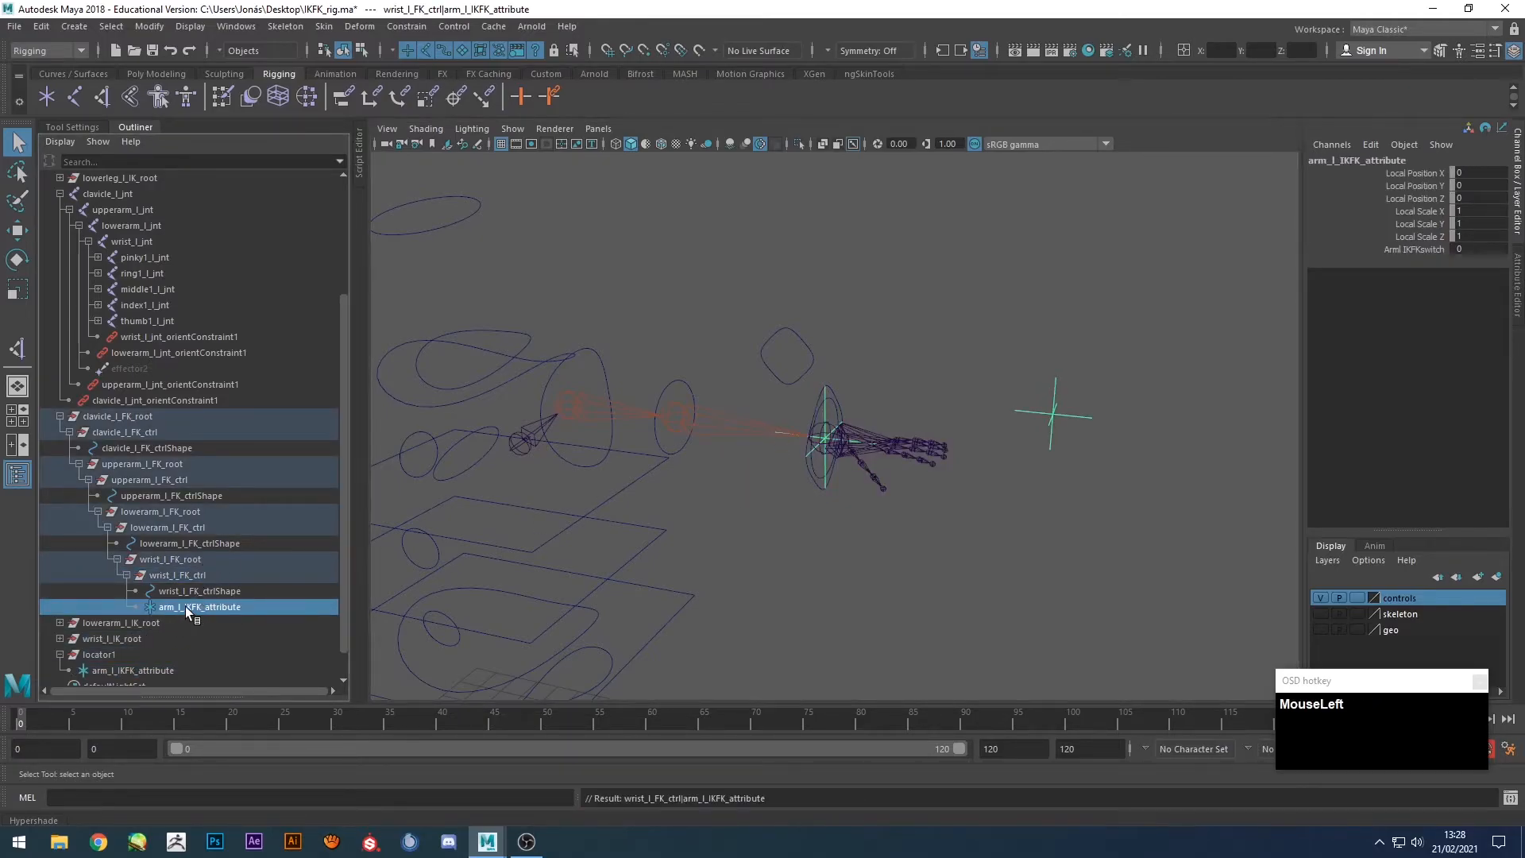
left_click(740, 378)
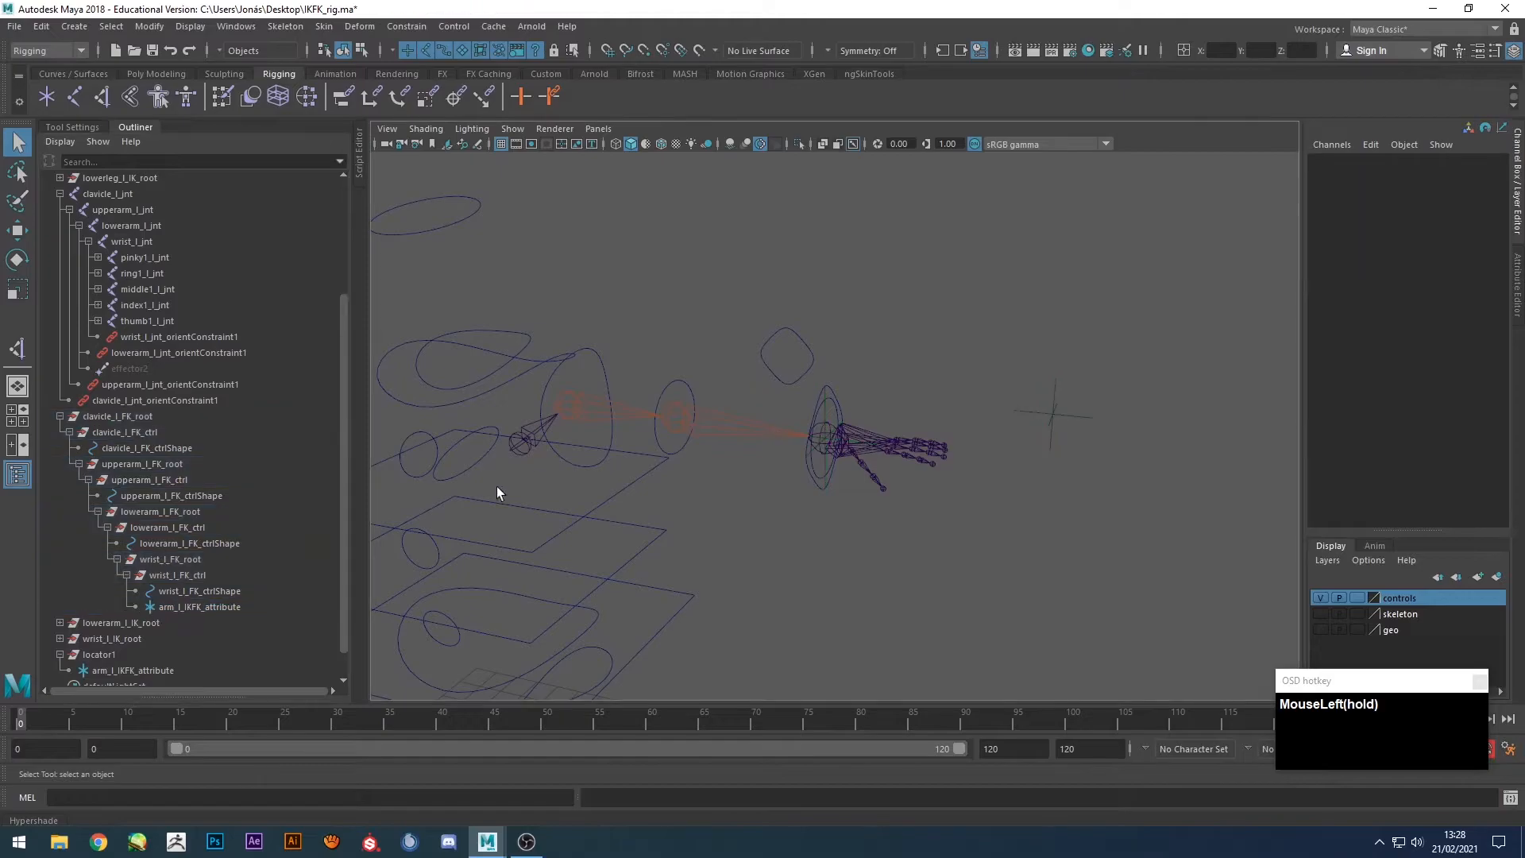
left_click(169, 607)
left_click(785, 353, "shift")
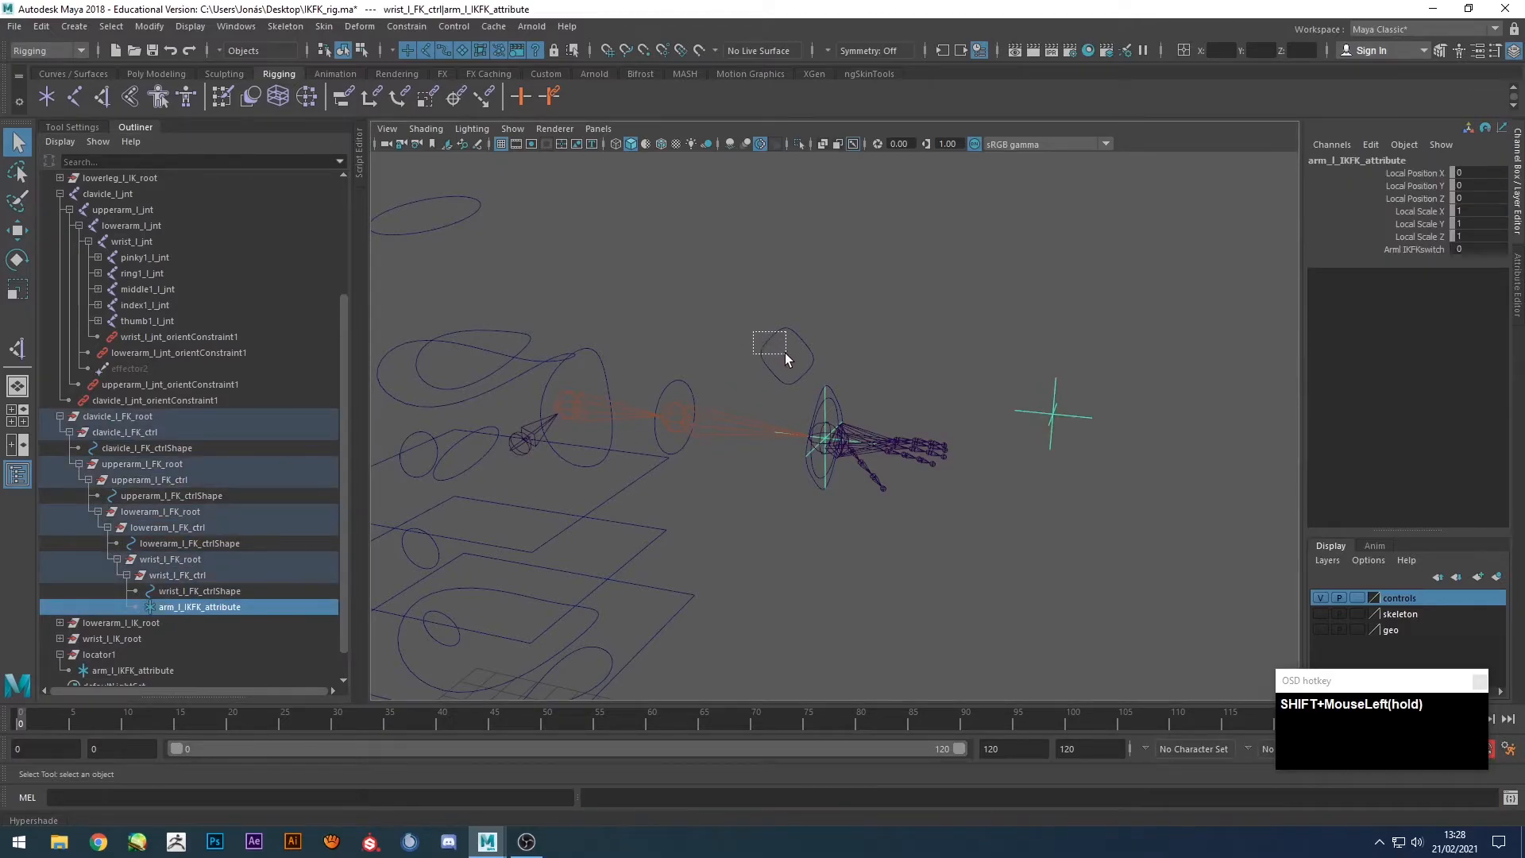
key("shift+g")
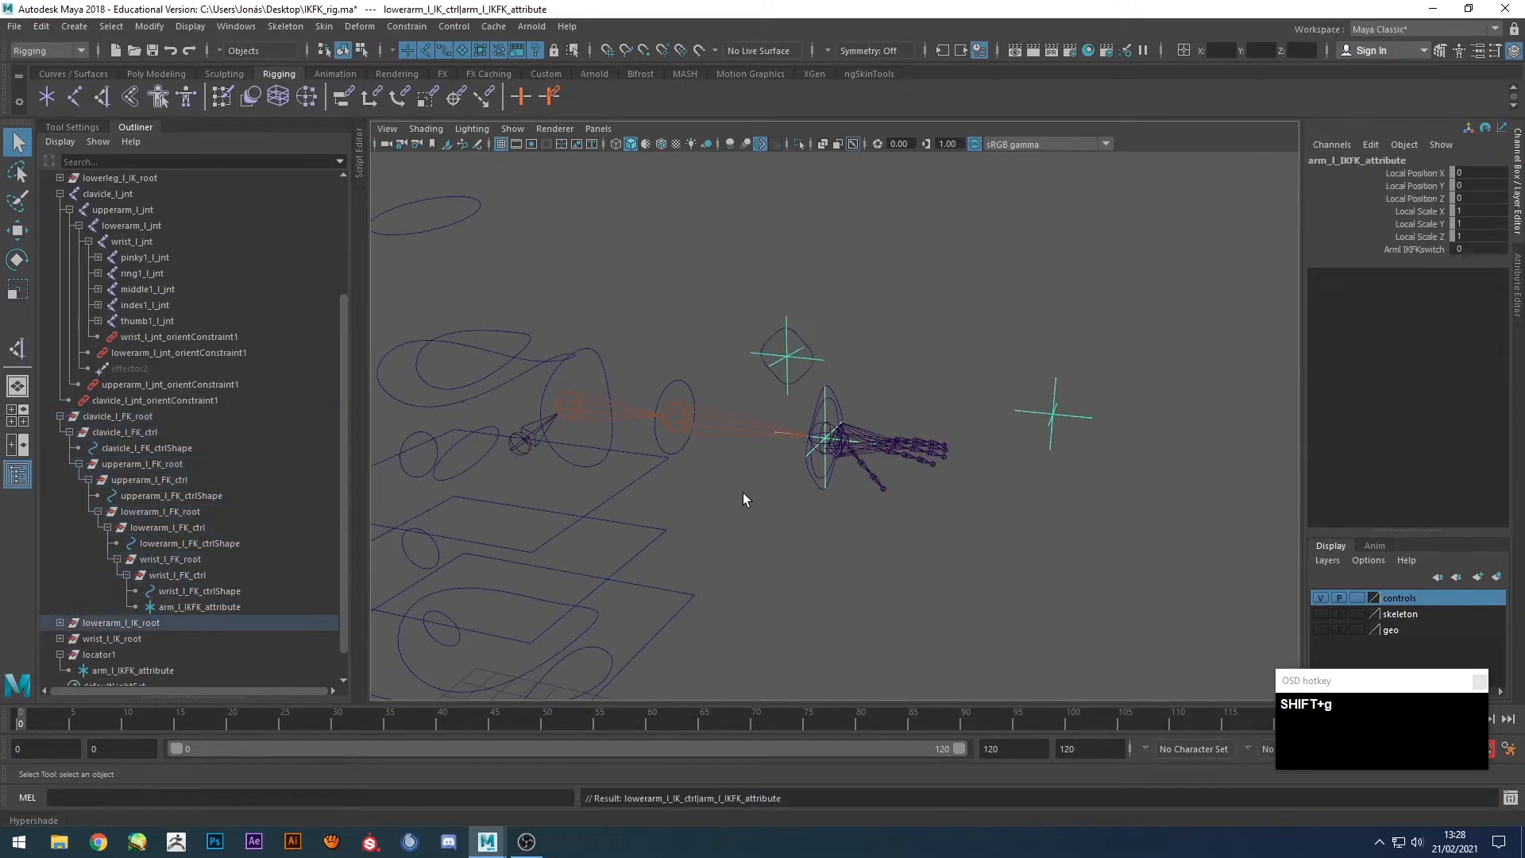
Instance the arm_l_IKFK_attribute shape under lowerarm_l_FK_ctrl and upperarm_l_FK_ctrl with the same shape-parenting command.
left_click(208, 609)
left_click(688, 389, "shift")
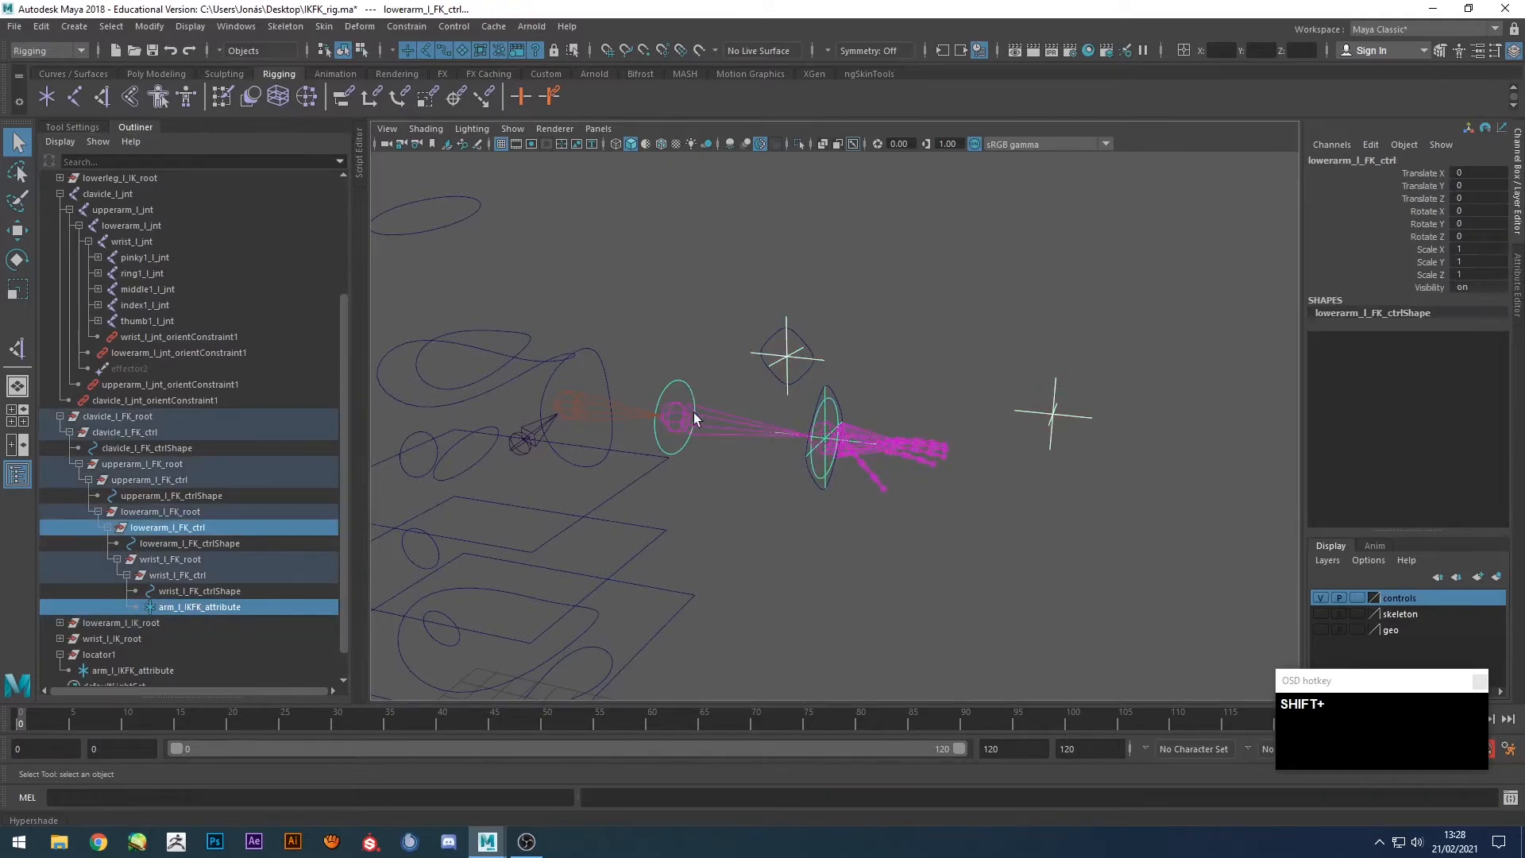
key("shift+g")
left_click(198, 605)
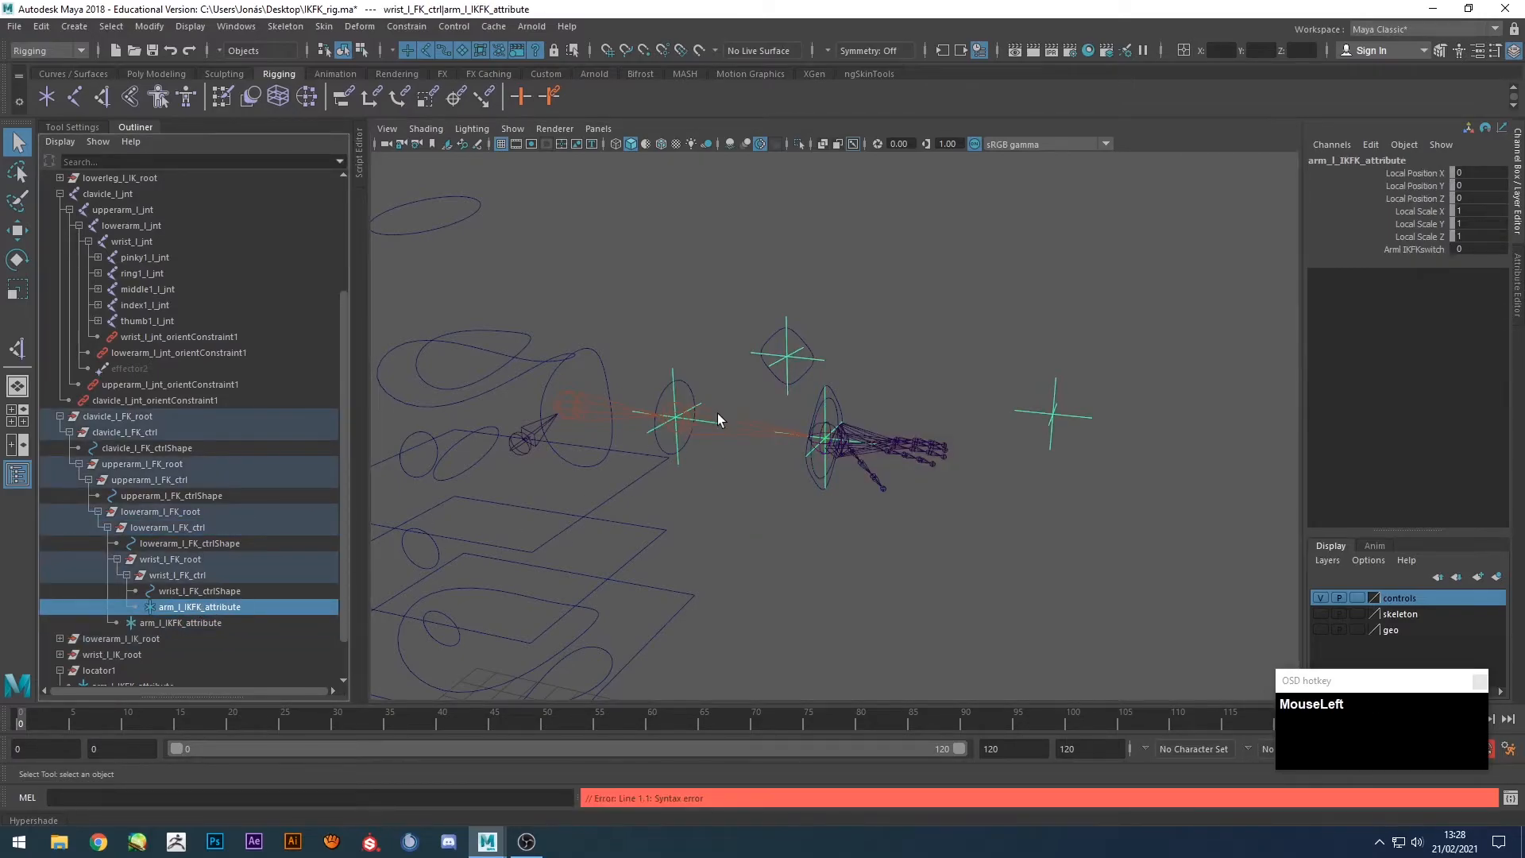
left_click(601, 364, "shift")
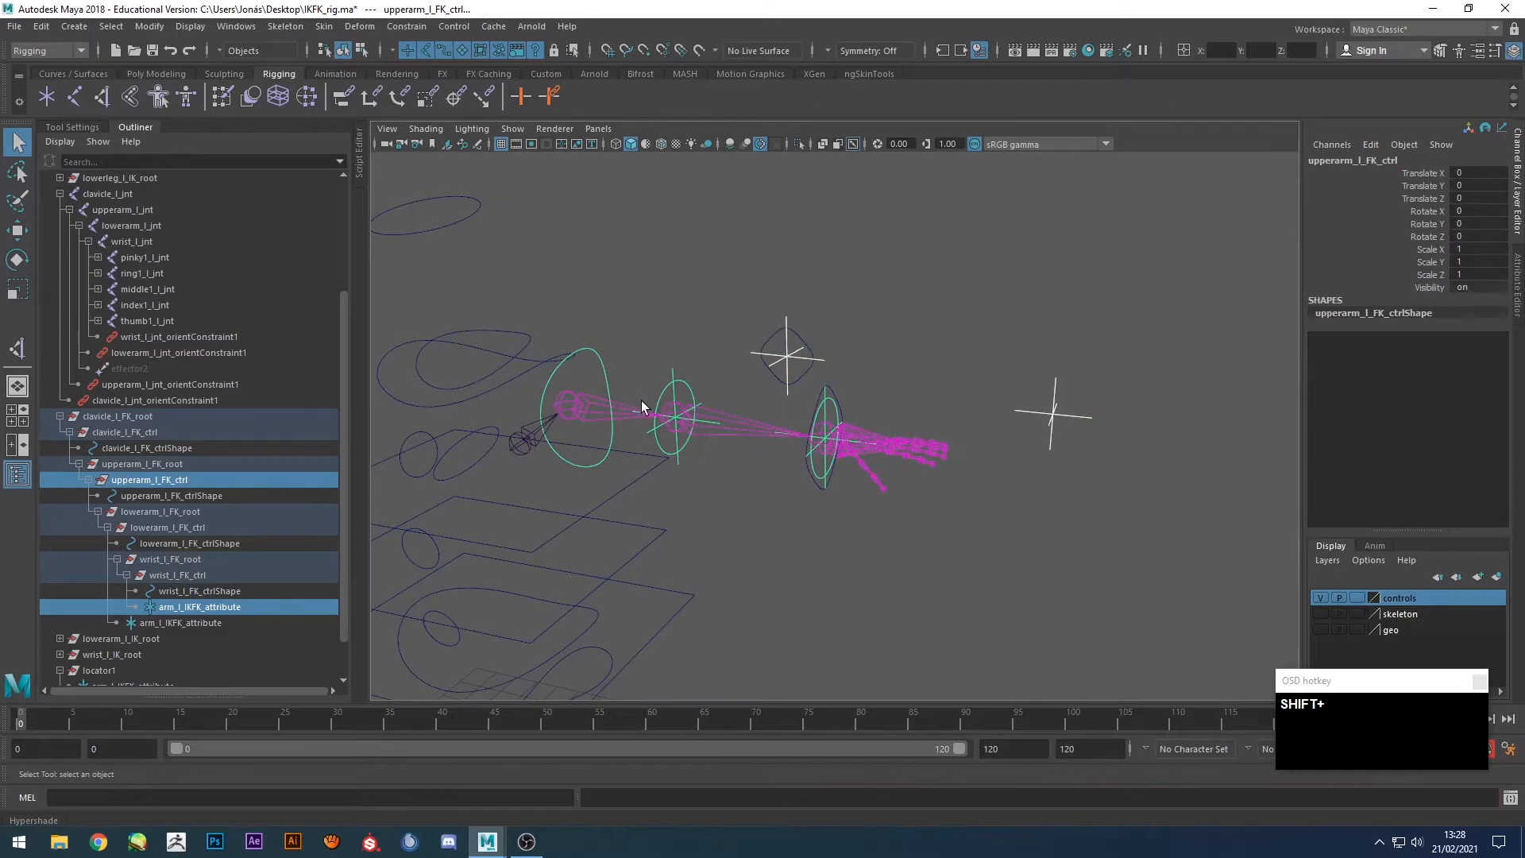
key("shift+g")
Instance the arm_l_IKFK_attribute shape under clavicle_l_FK_ctrl with the same shape-parenting command.
left_click(493, 427)
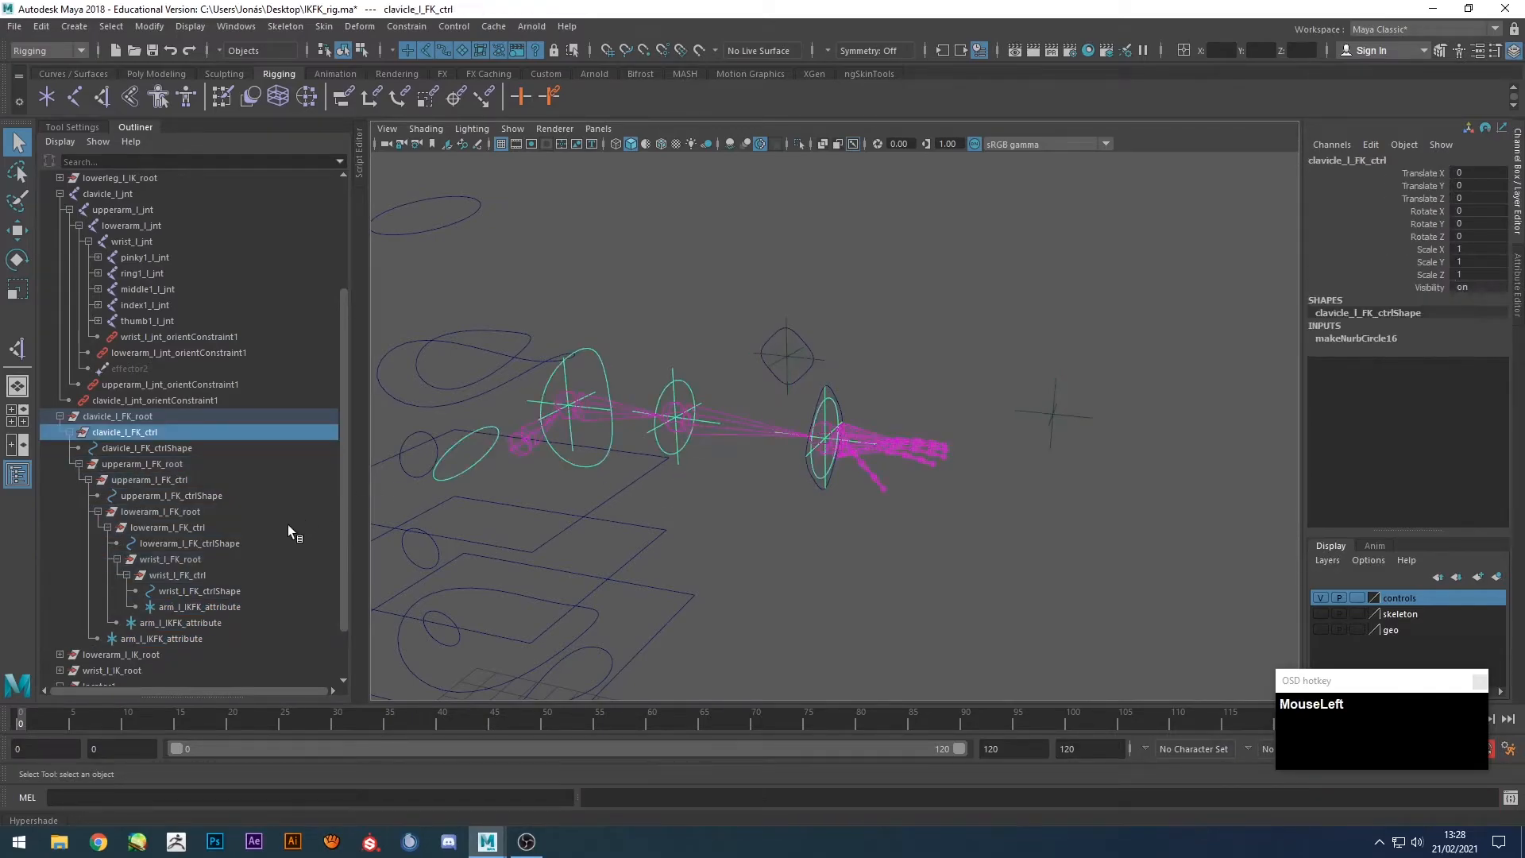
left_click(200, 605)
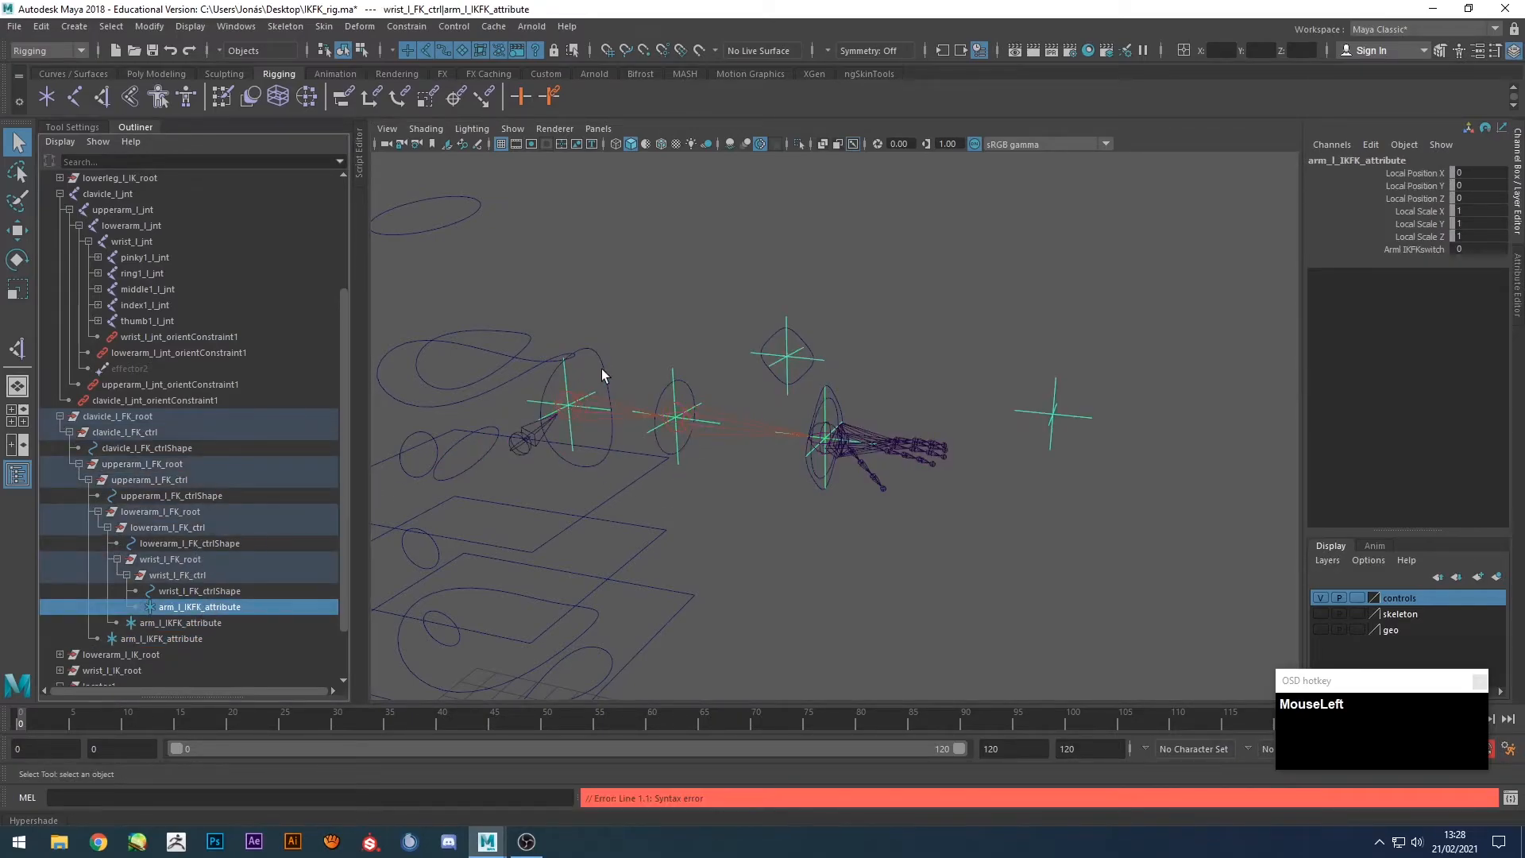
left_click(492, 427, "shift")
key("shift+g")
left_click(829, 530)
Hide the arm_l_IKFK_attribute shape in the viewport and hide its Local Position and Local Scale channels.
left_click(165, 653)
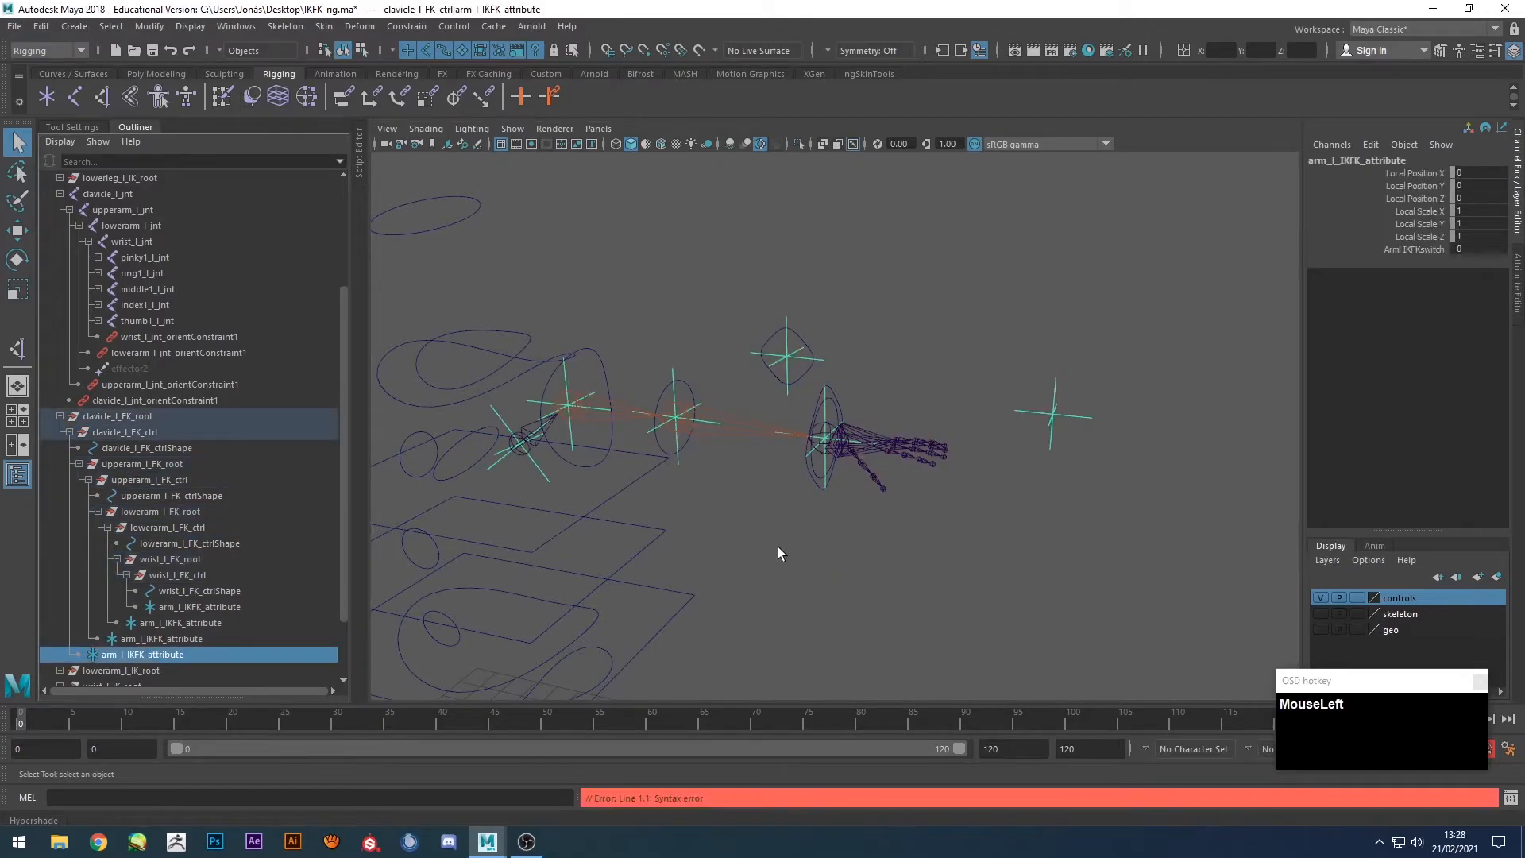
key("h")
left_click_drag(1430, 173, 1427, 235)
right_click(1427, 235)
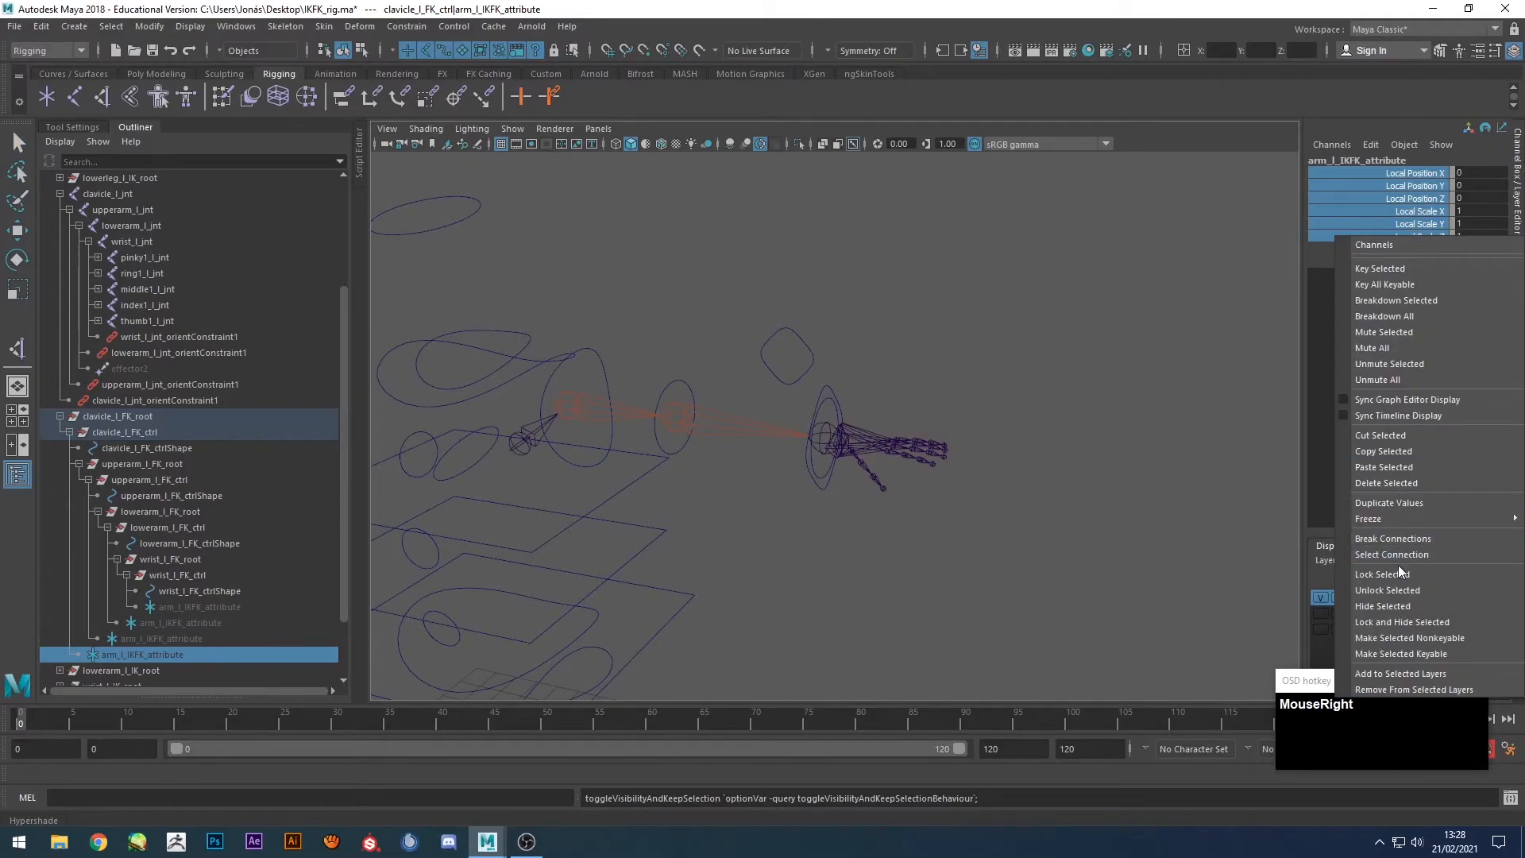
left_click(1396, 606)
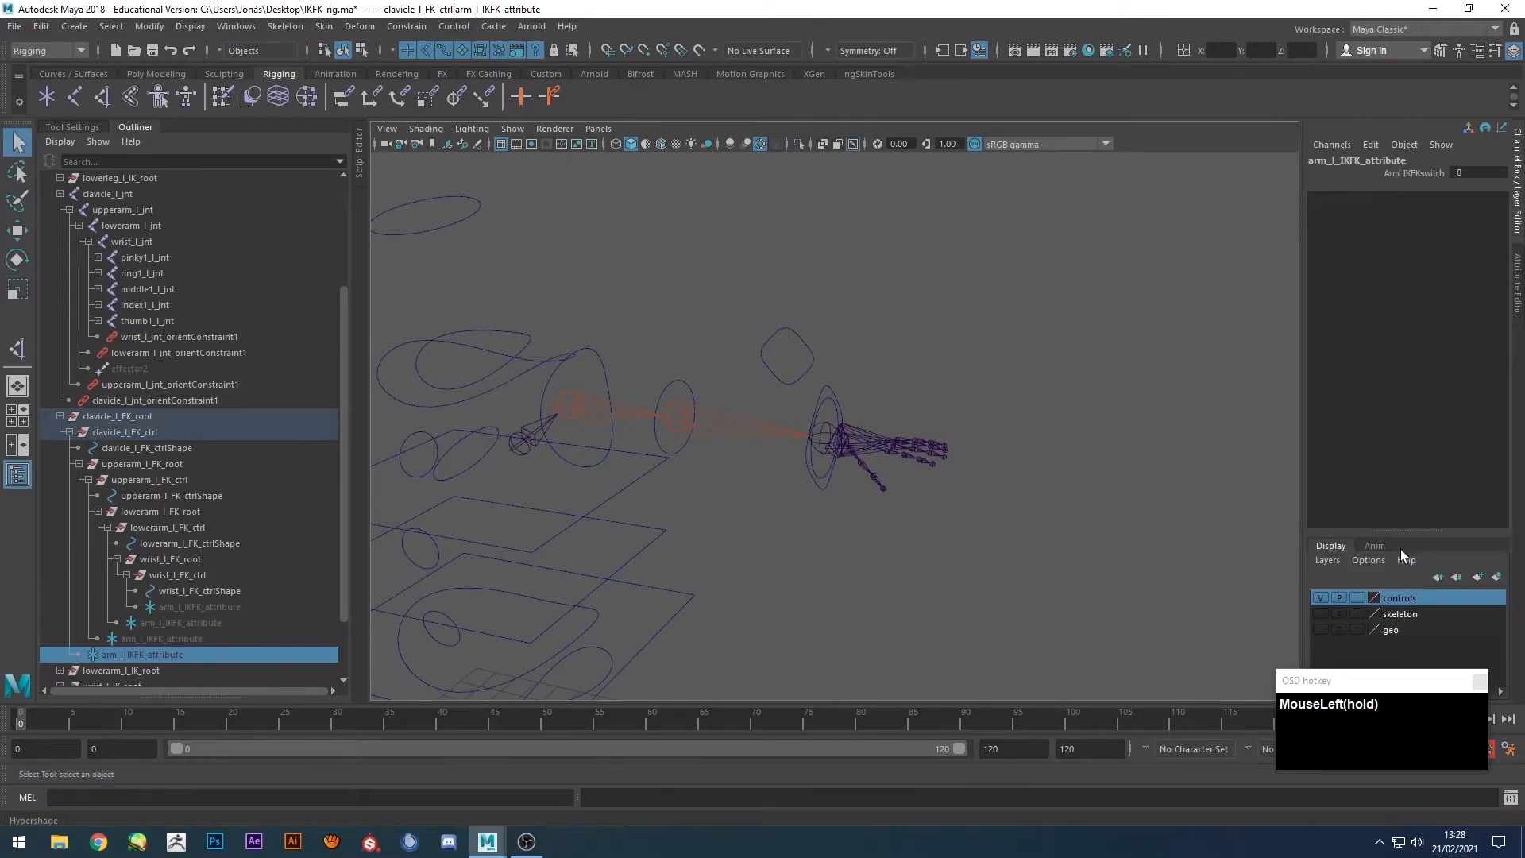
Delete the original locator1 transform.
left_click(1139, 311)
scroll(105, 656, "down", 2)
scroll(893, 583, "down", 3)
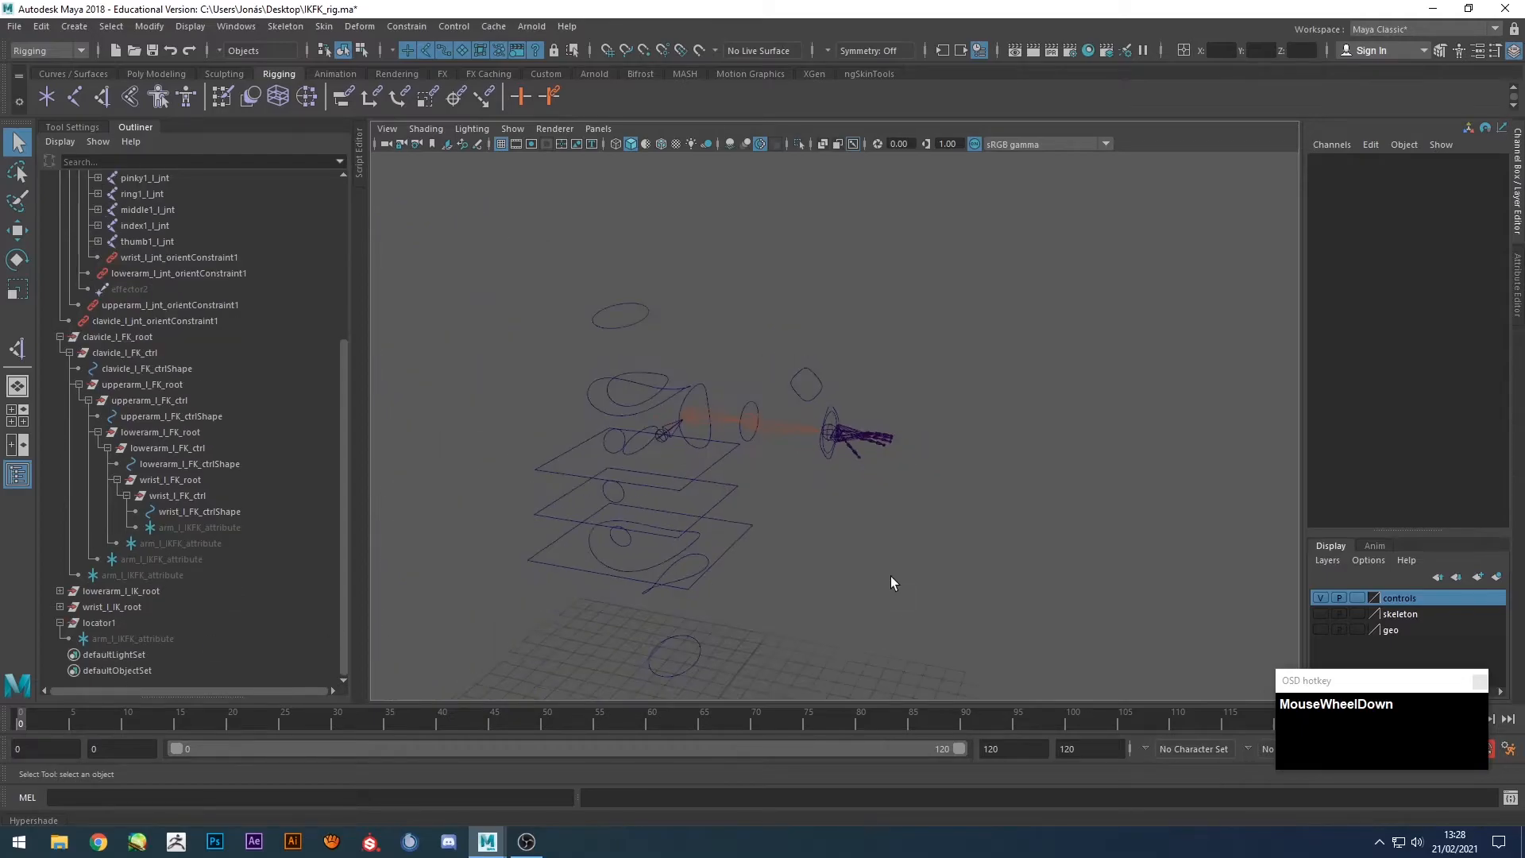
left_click(111, 625)
key("Delete")
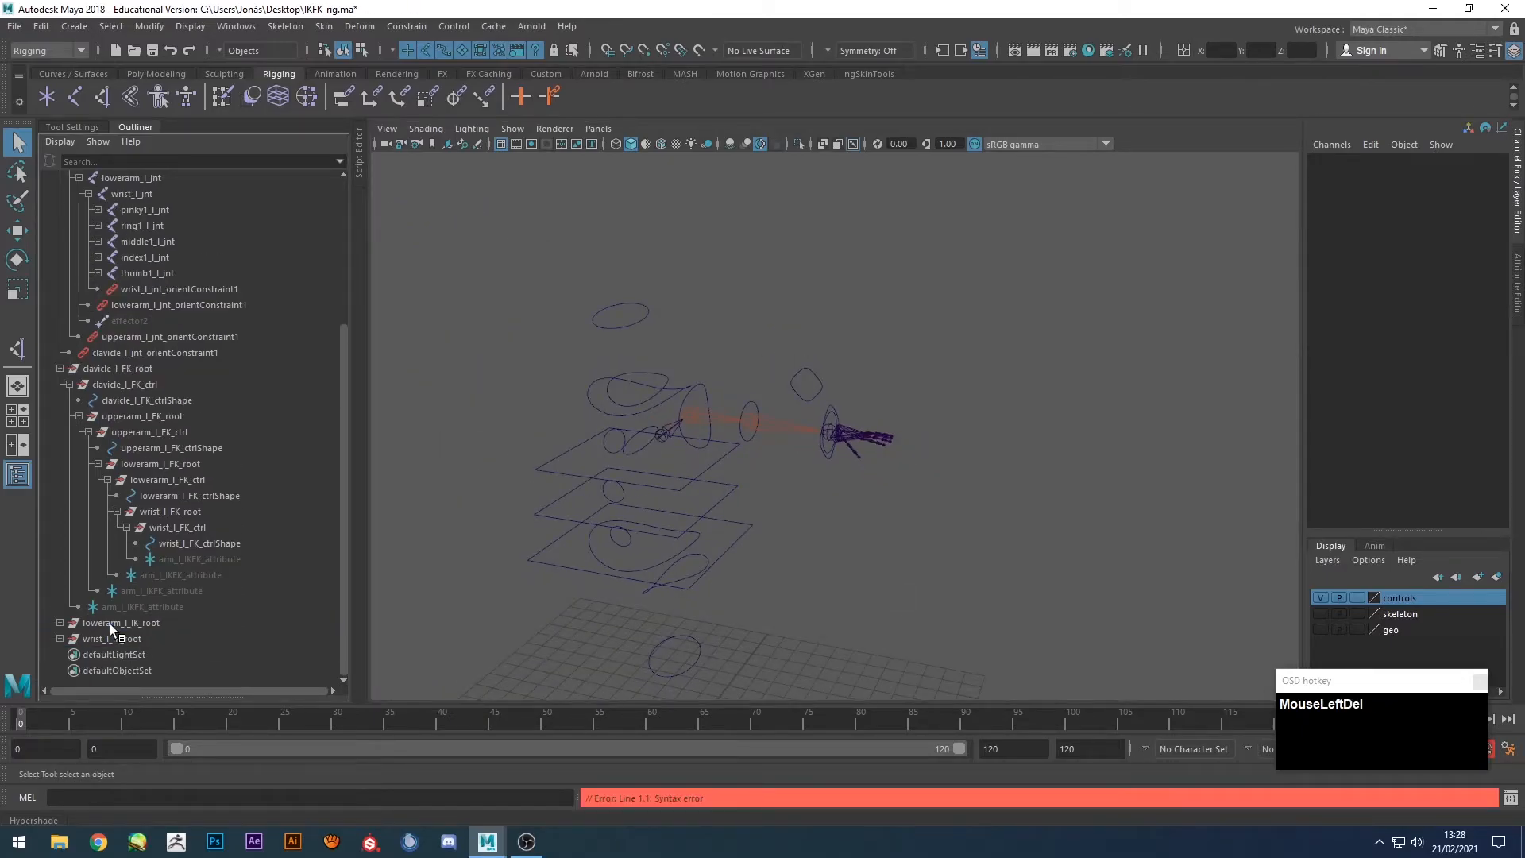
Check each left arm IK and FK control for the shared IKFK switch attribute.
left_click_drag(892, 320, 877, 322, "alt")
left_click(803, 380)
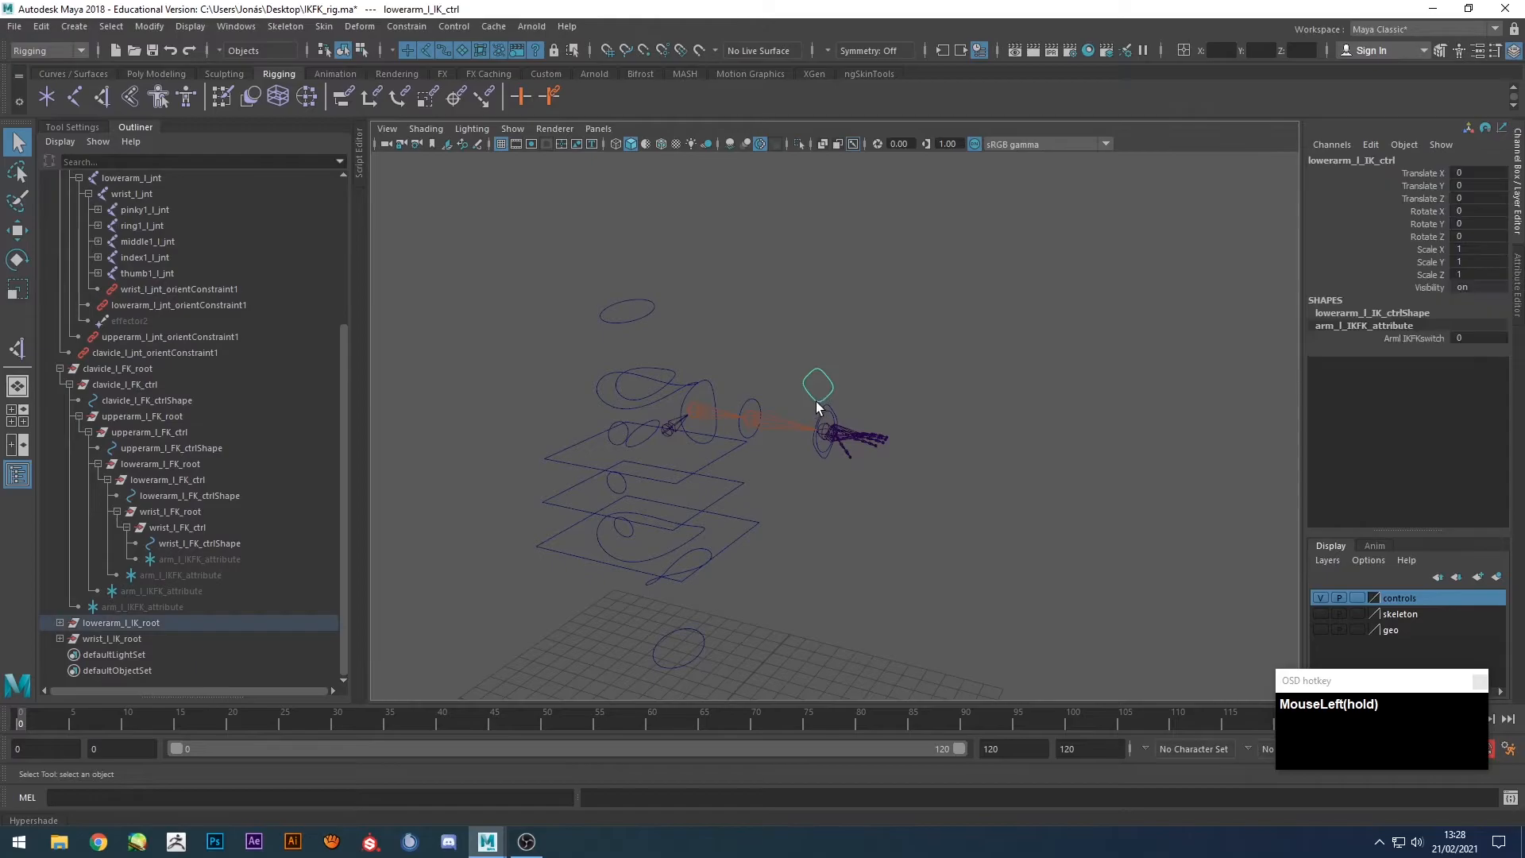
left_click(826, 415)
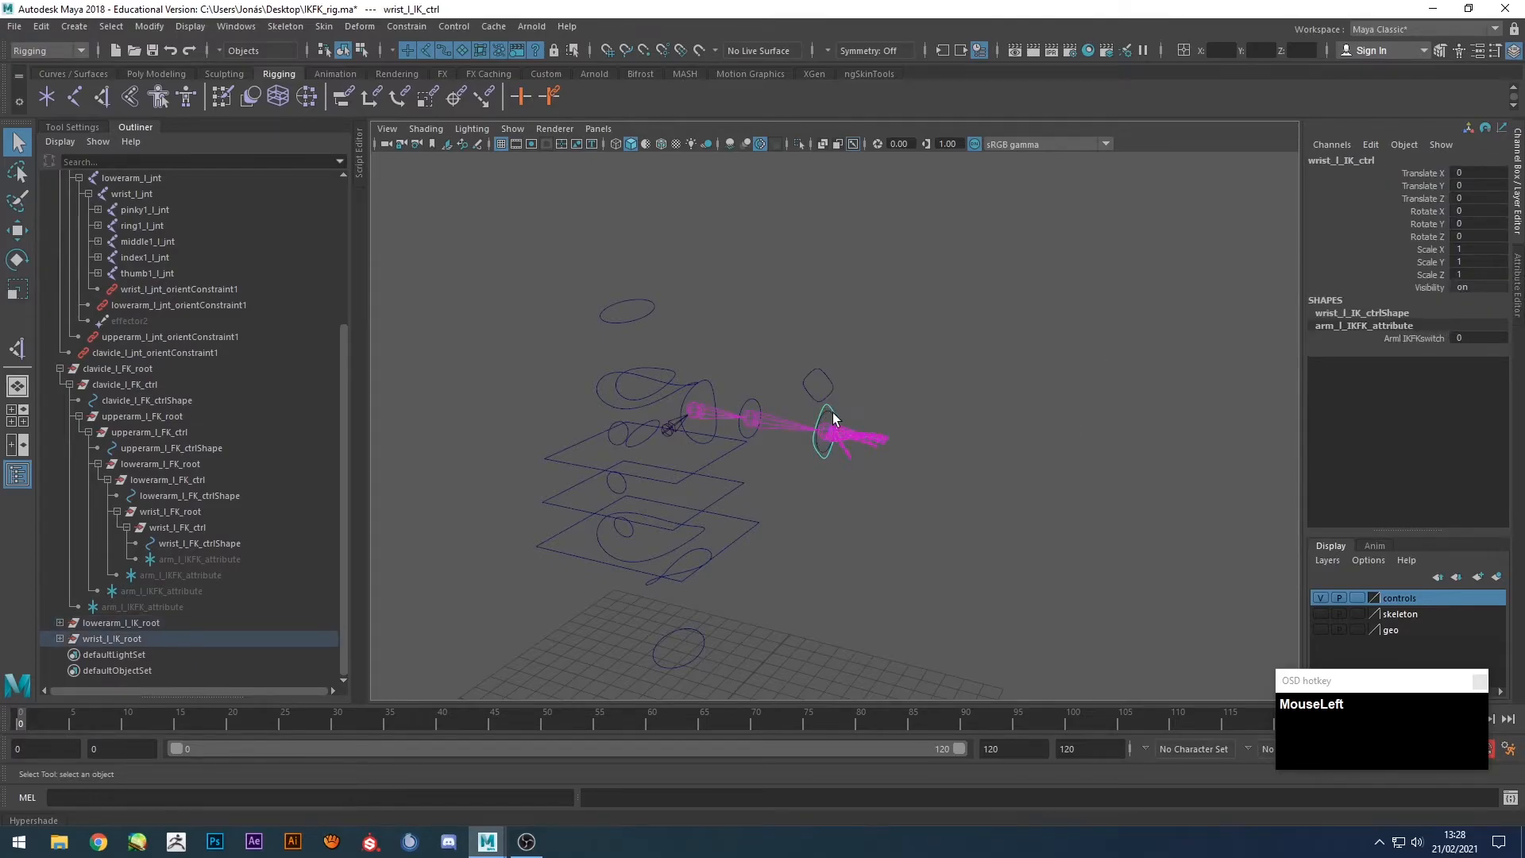
left_click(756, 405)
left_click(696, 413)
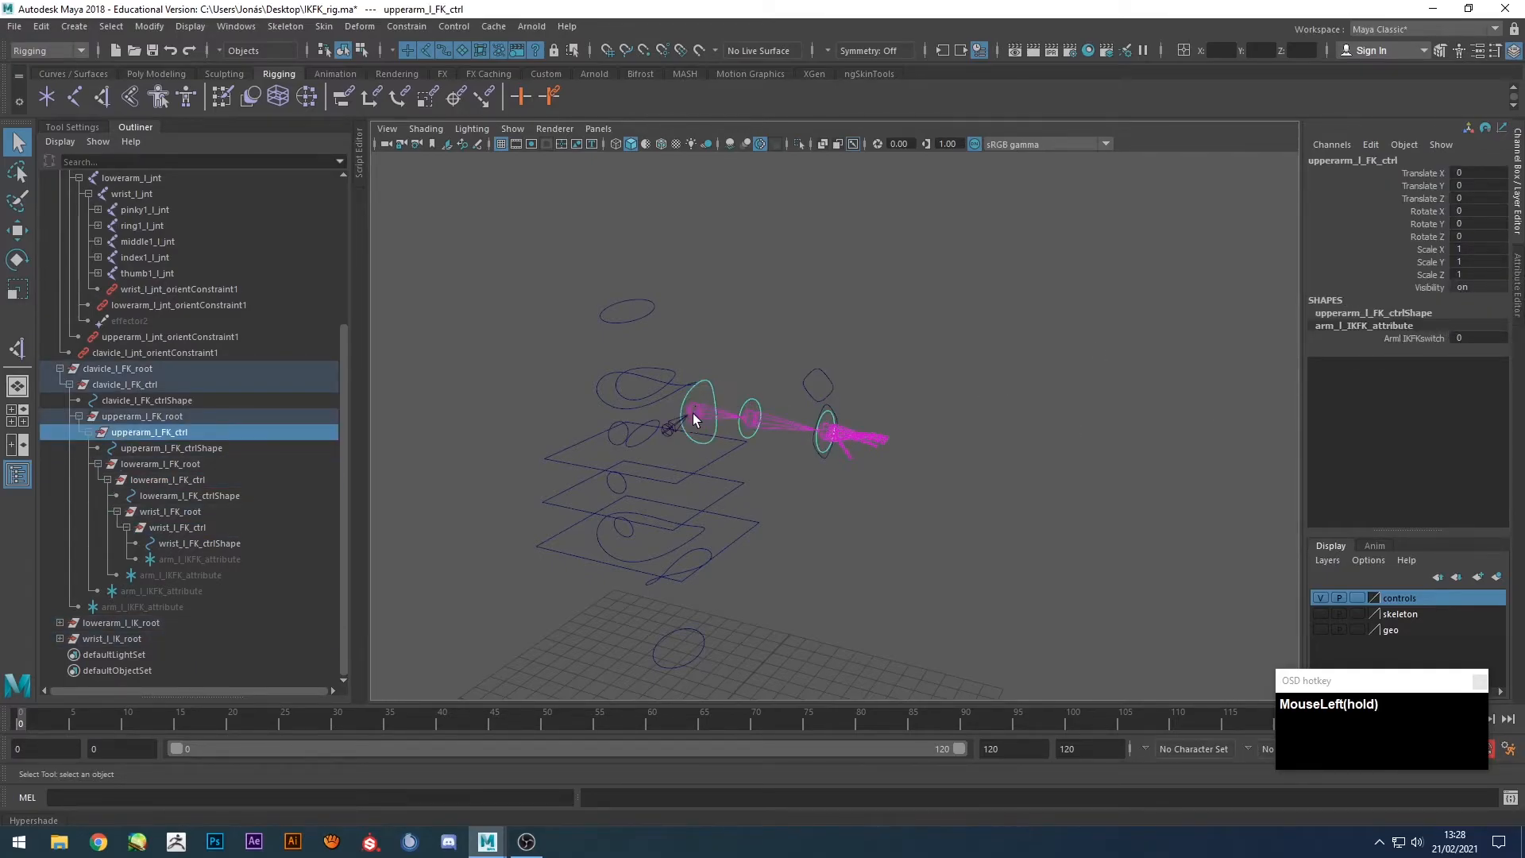
left_click(659, 435)
left_click_drag(946, 339, 956, 445, "alt")
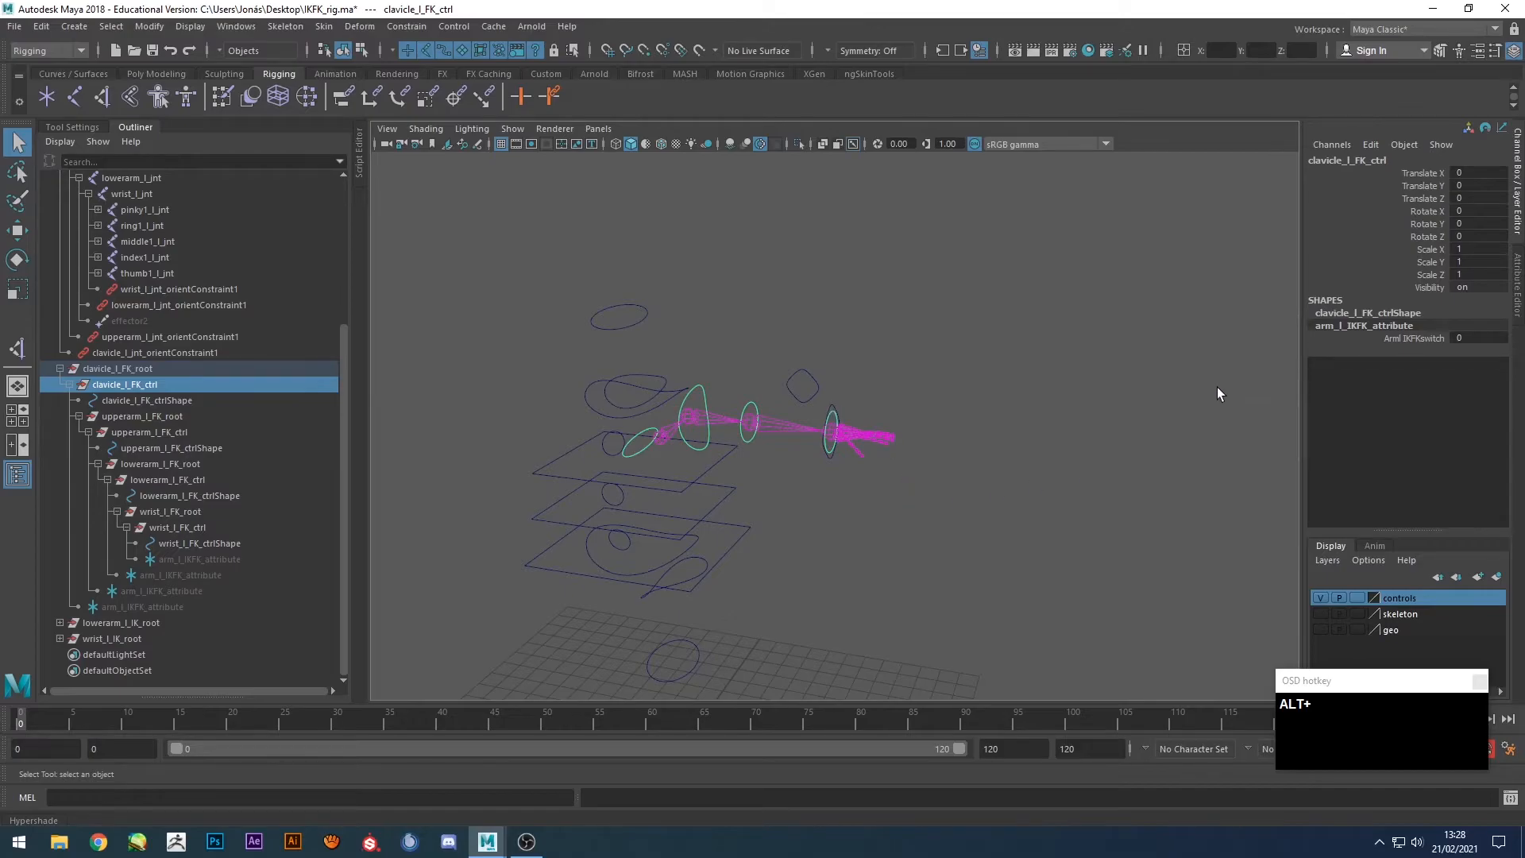
left_click_drag(916, 518, 945, 503, "alt")
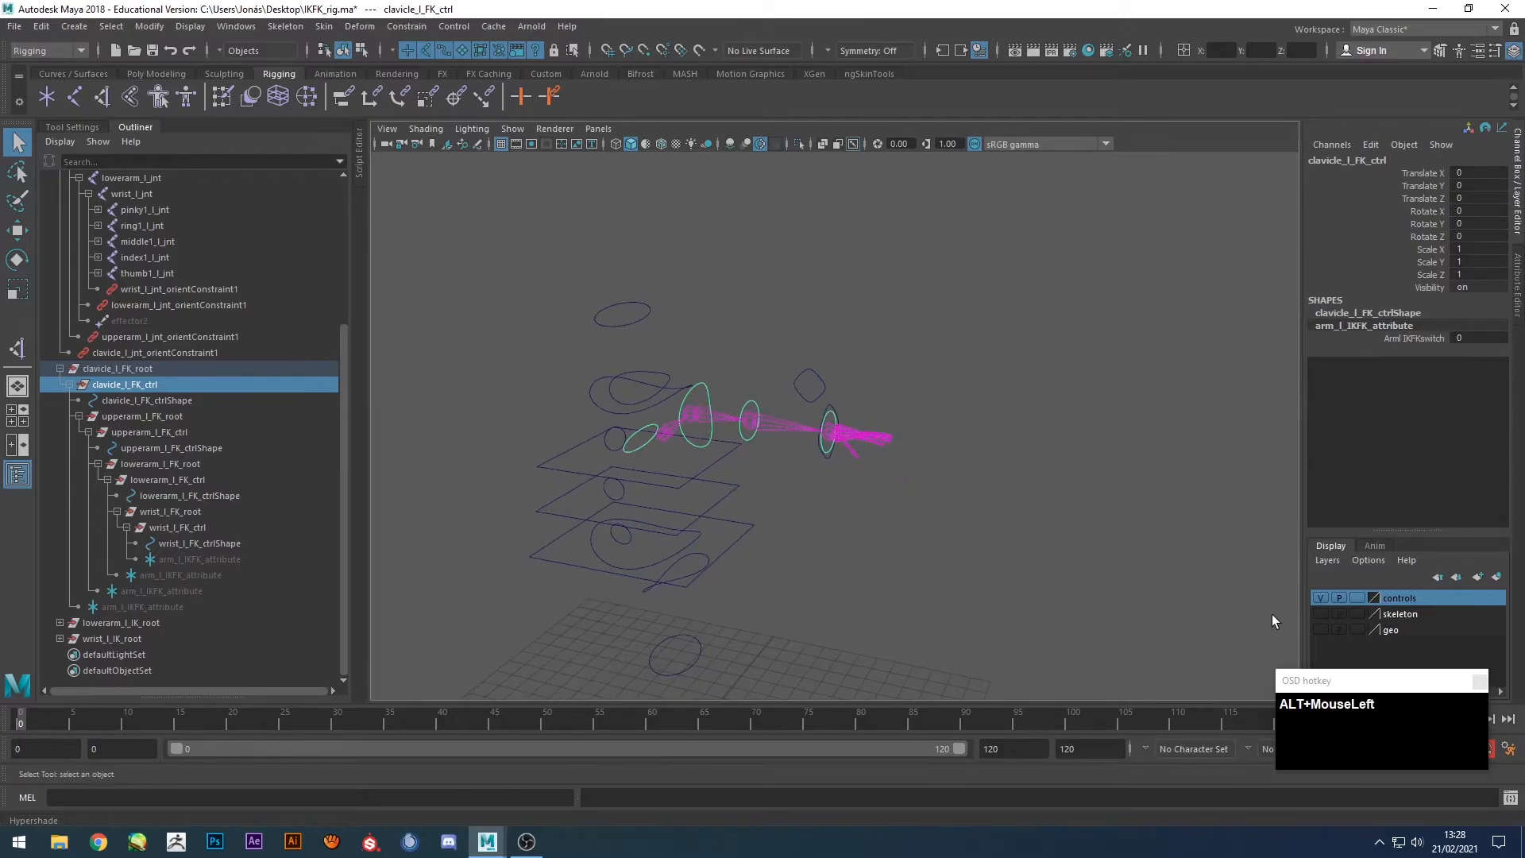
Add lowerarm_l_IK_root and wrist_l_IK_root to the controls display layer.
left_click(103, 623)
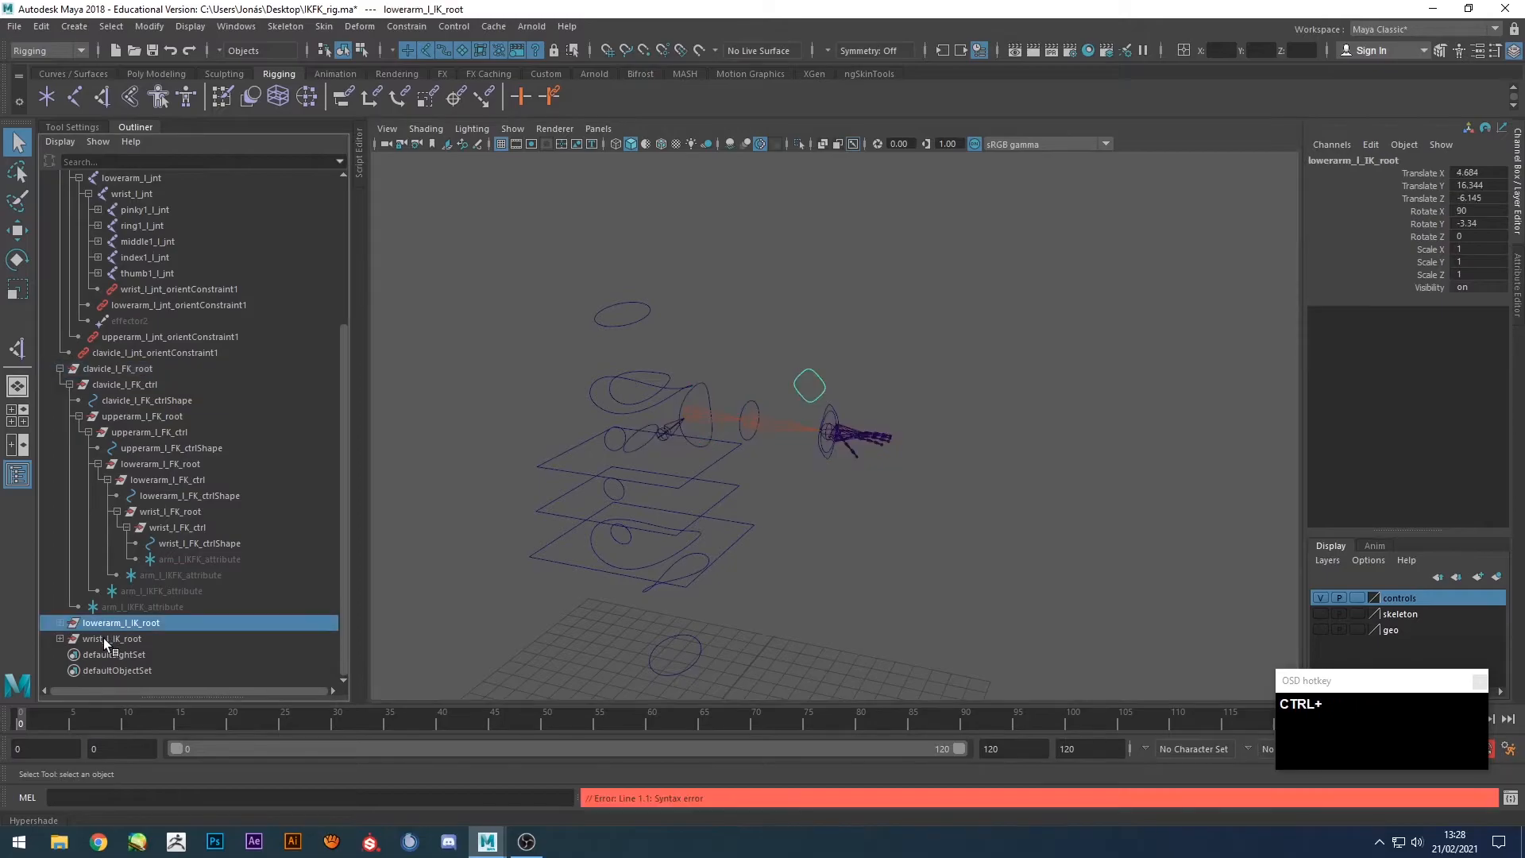
left_click(111, 638, "ctrl")
right_click(1421, 603)
left_click(1430, 636)
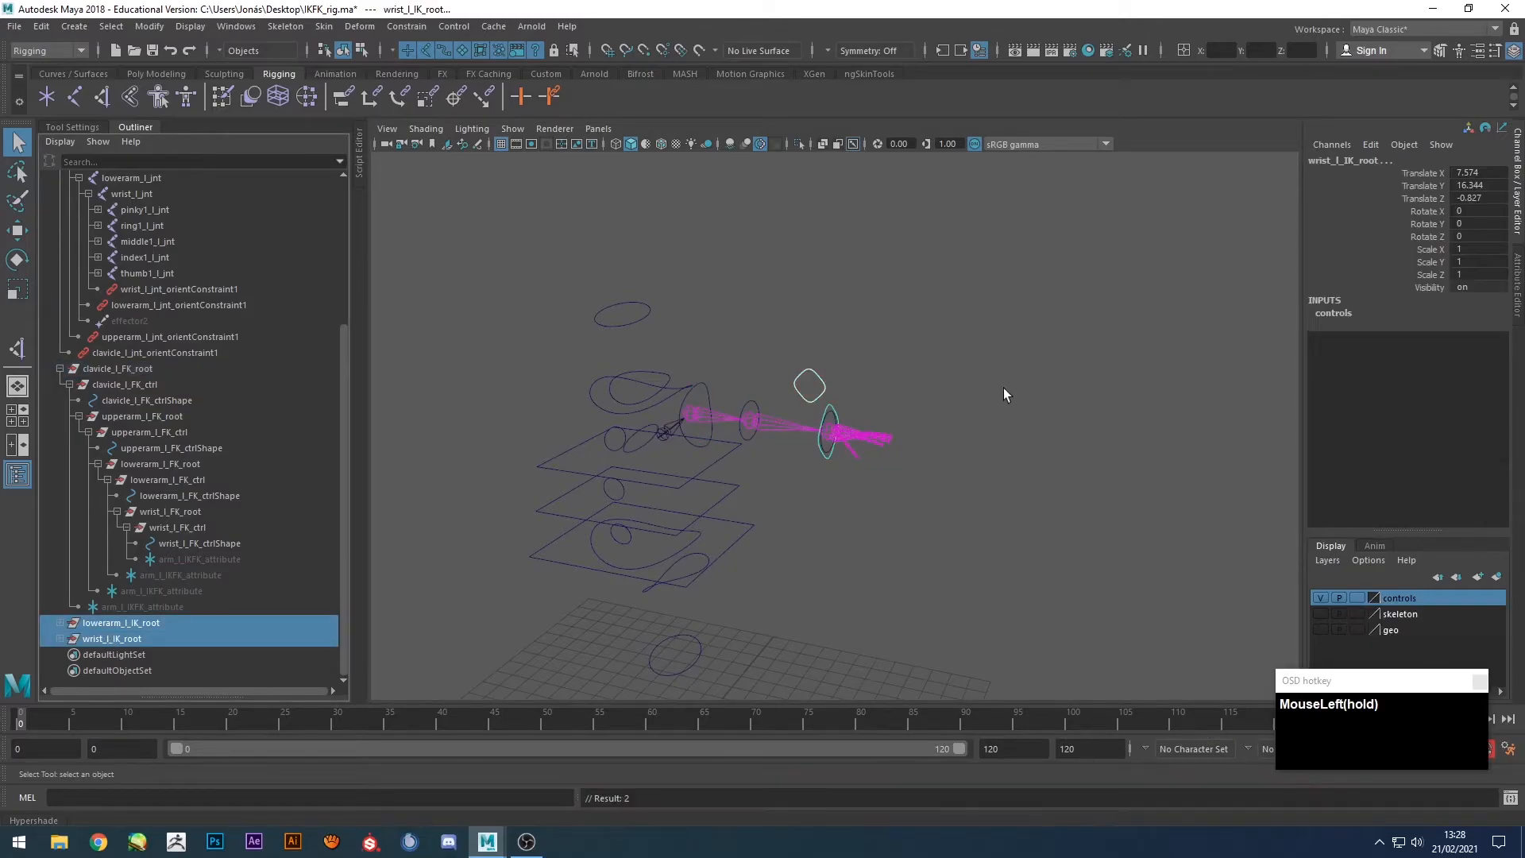
Open the Node Editor and load the lowerarm IK control's arm_l_IKFK_attribute, removing all other nodes from the graph.
left_click(1042, 416)
left_click_drag(1005, 442, 984, 445, "alt")
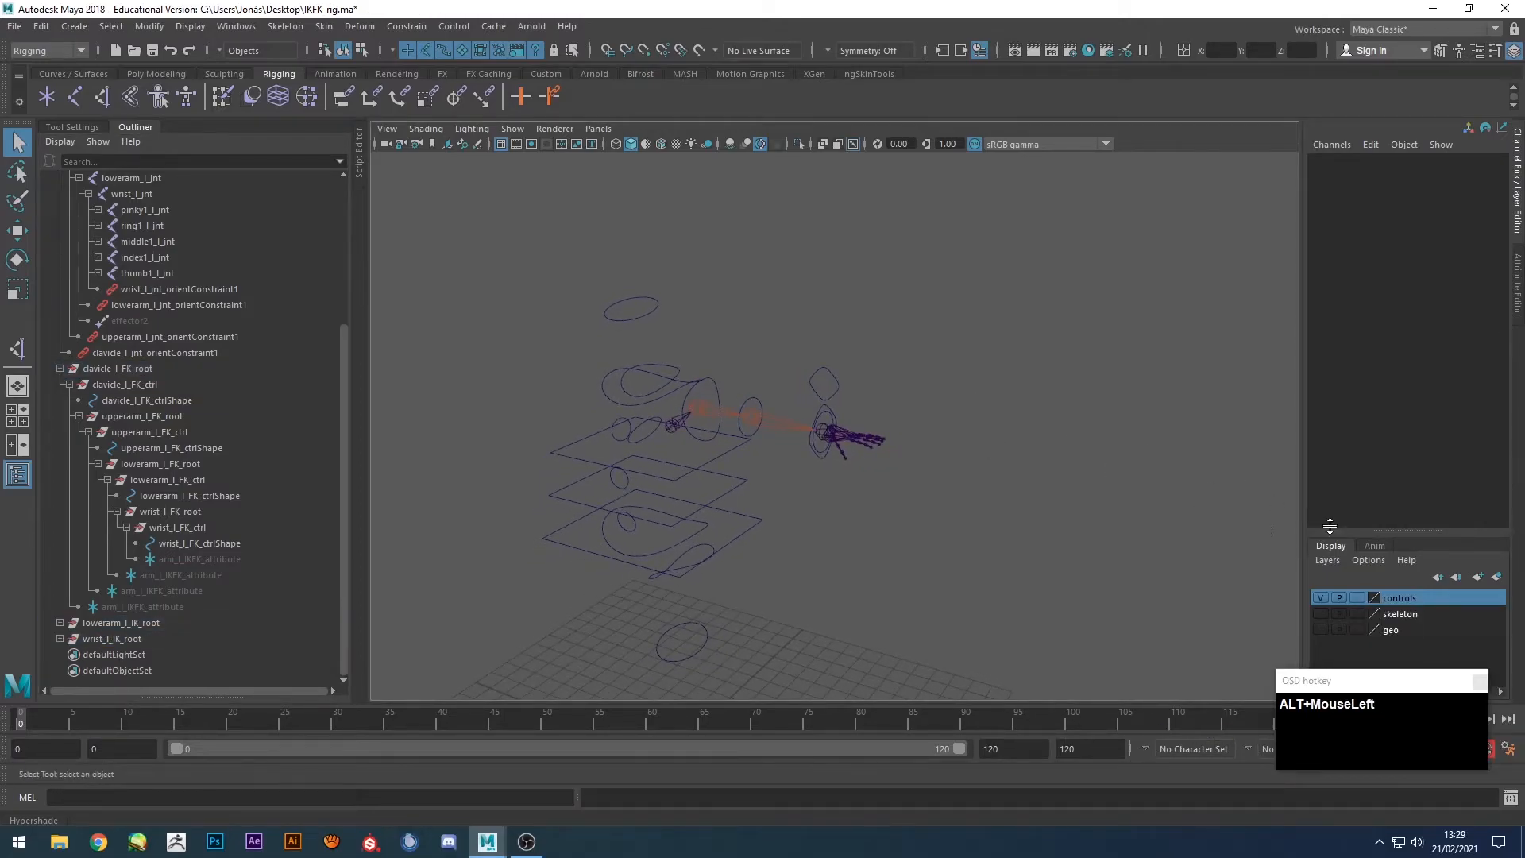
left_click(236, 27)
left_click(287, 219)
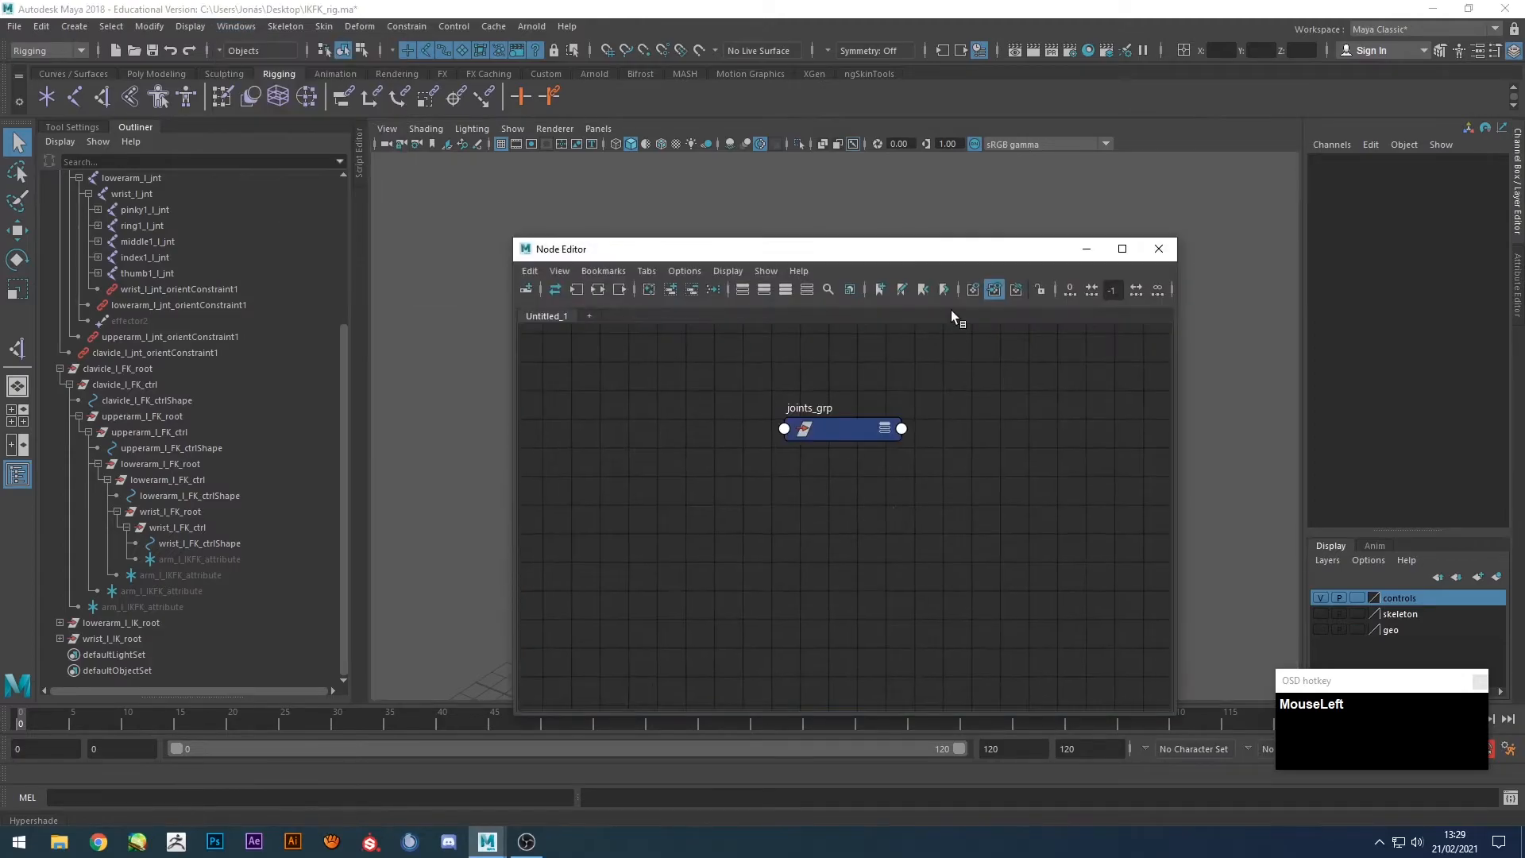
left_click_drag(916, 256, 1271, 236)
left_click(825, 370)
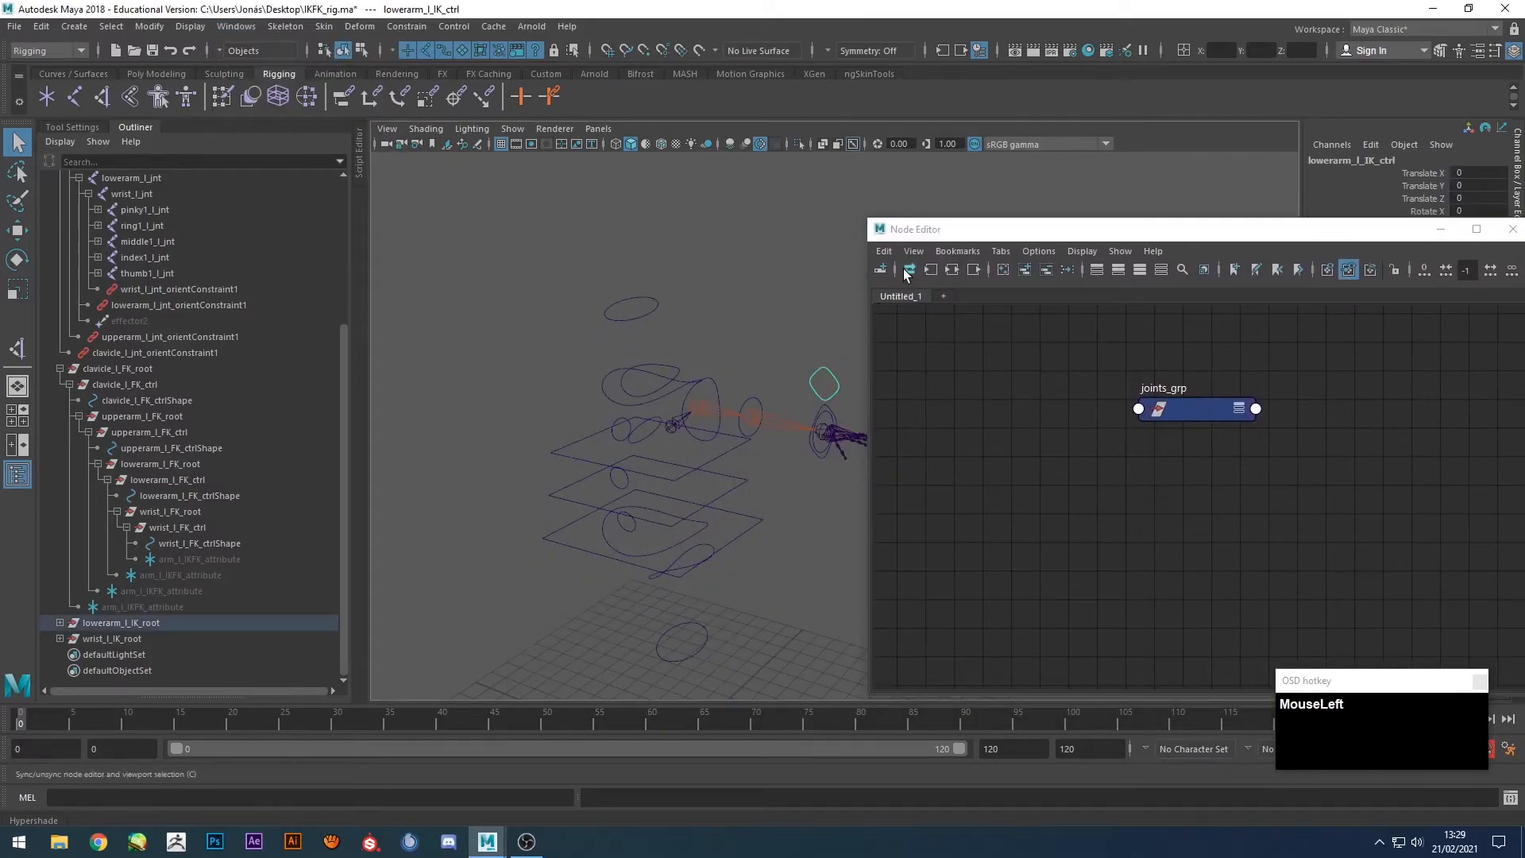
left_click(972, 270)
left_click_drag(1199, 624, 996, 417)
left_click_drag(1175, 316, 1187, 540)
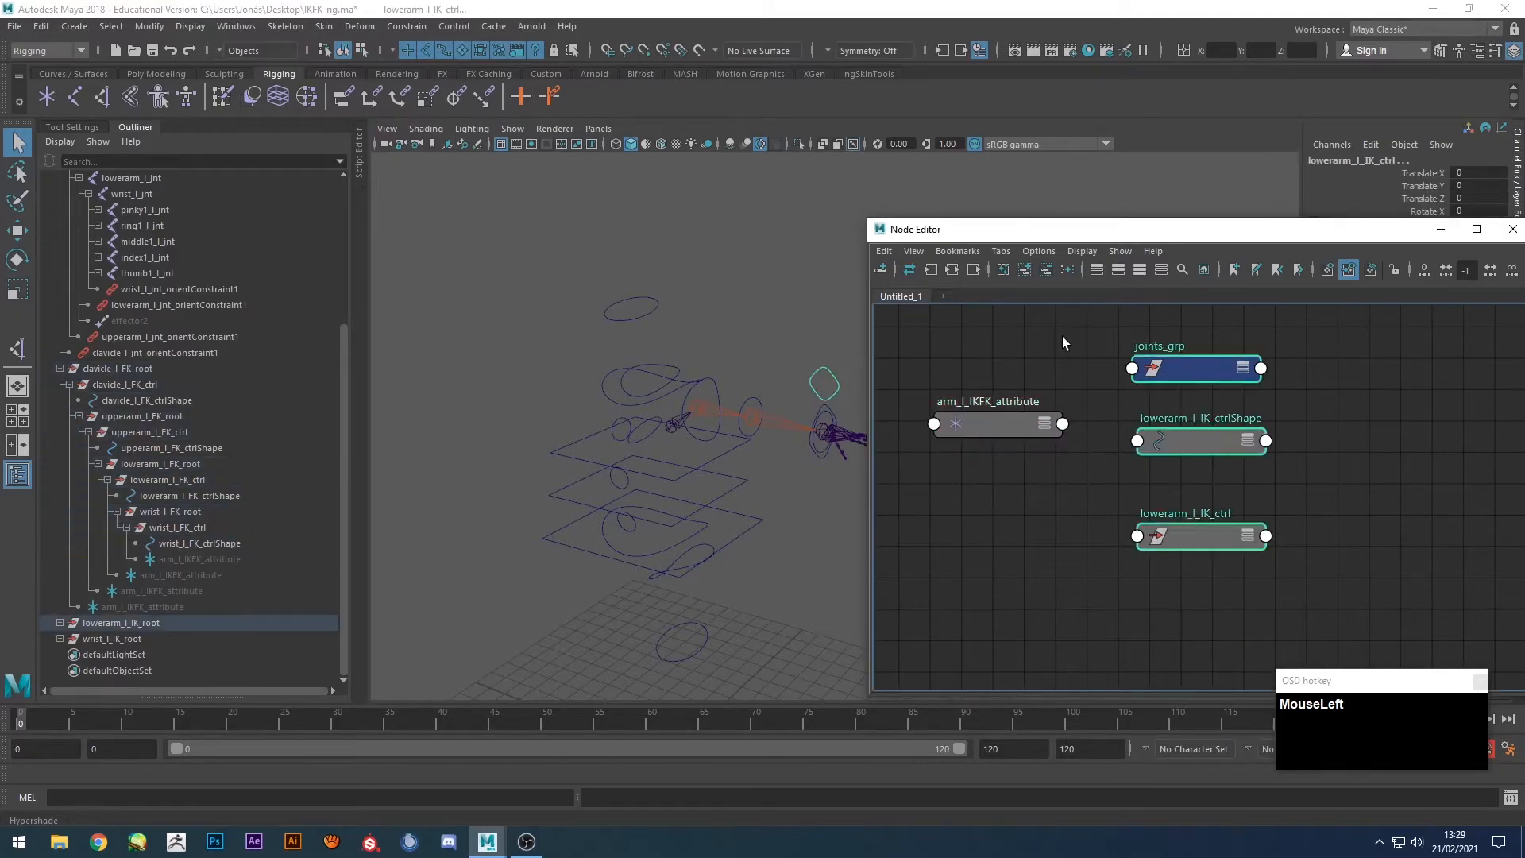
left_click(1046, 270)
left_click_drag(1006, 417, 1012, 429)
Add the left upperarm, lowerarm and wrist joint orient constraints to the Node Editor graph.
middle_click_drag(812, 275, 741, 255, "alt")
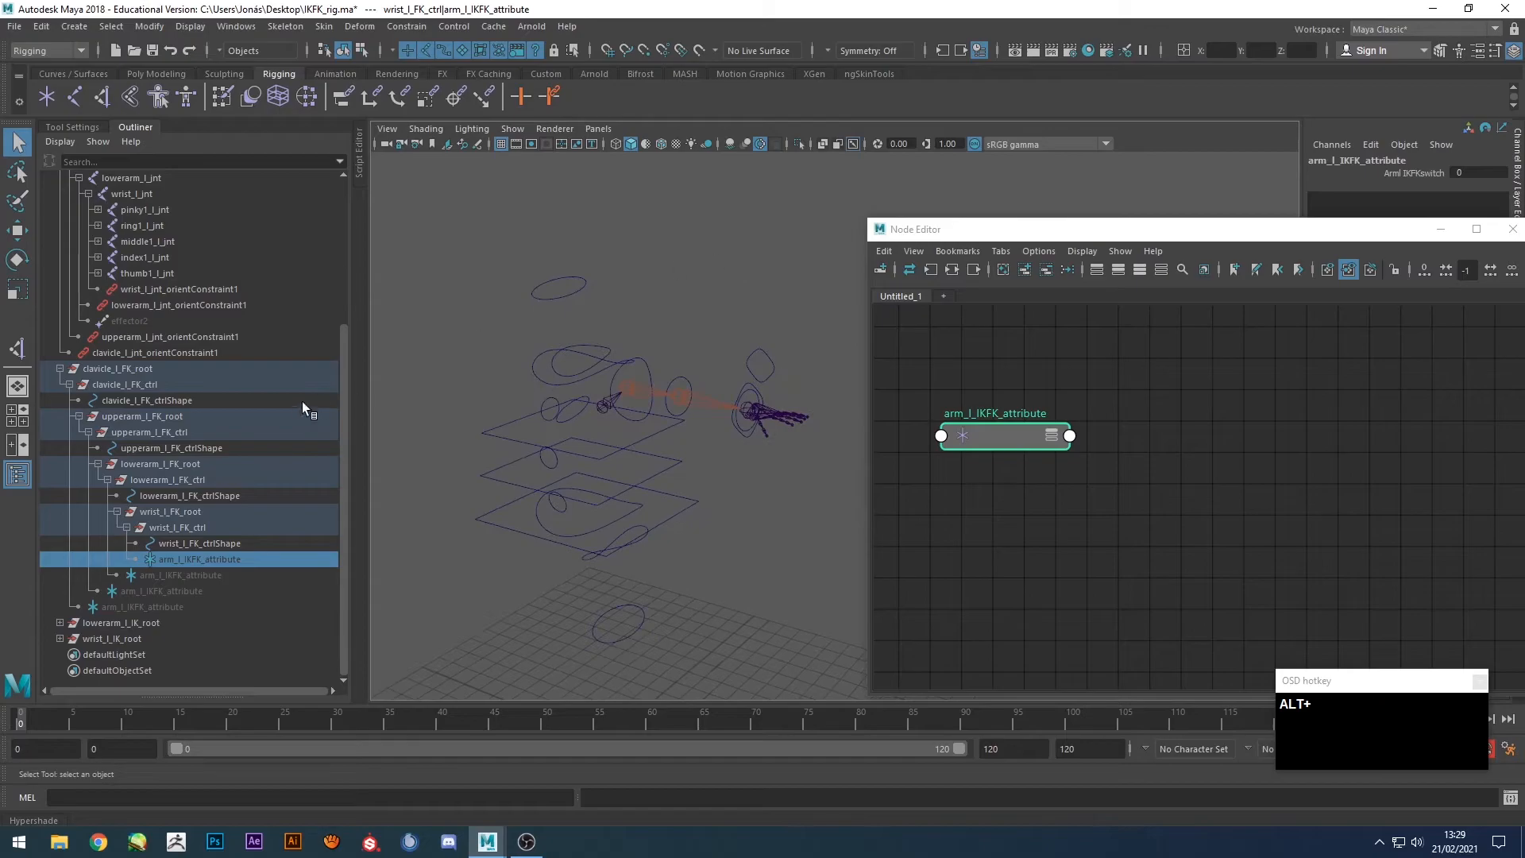
left_click(136, 337)
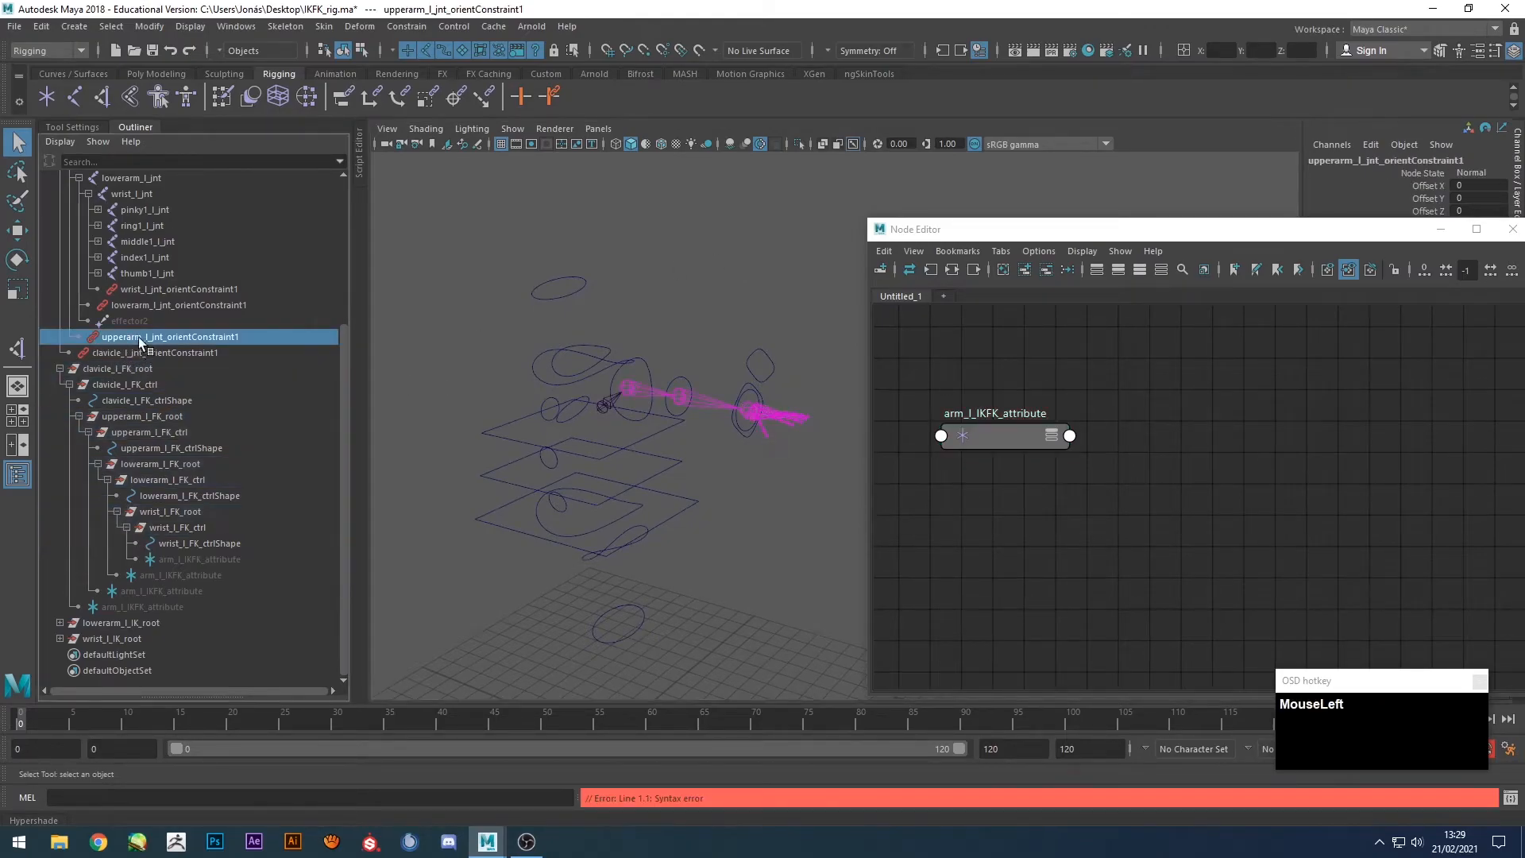
left_click(148, 303, "ctrl")
left_click(148, 289, "ctrl")
middle_click_drag(151, 293, 1195, 423)
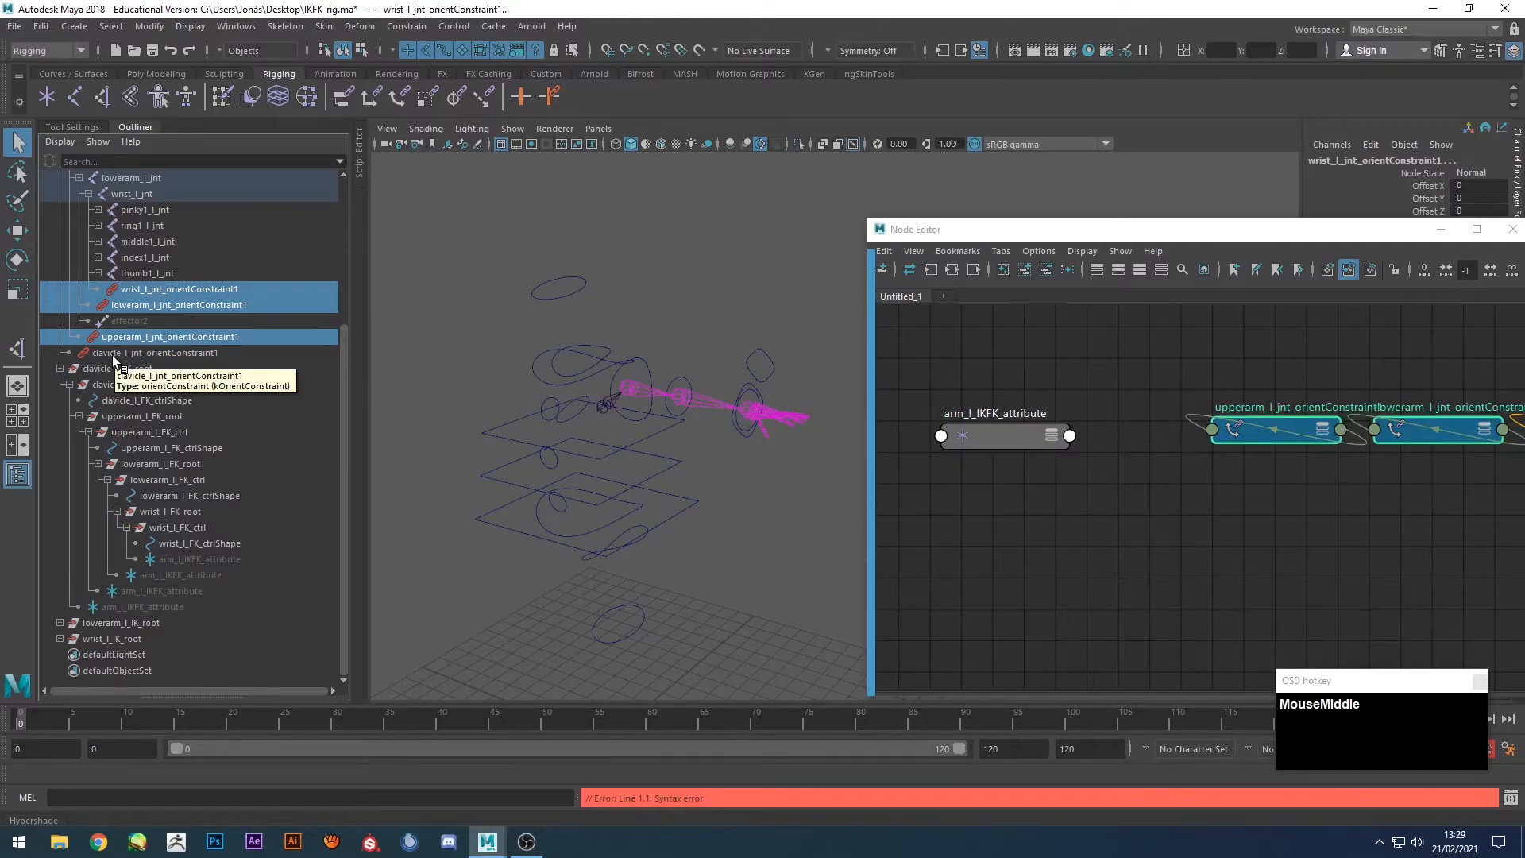
Stack the three orient constraint nodes in a column, with arm_l_IKFK_attribute placed before them in the graph.
scroll(1203, 499, "up", 3)
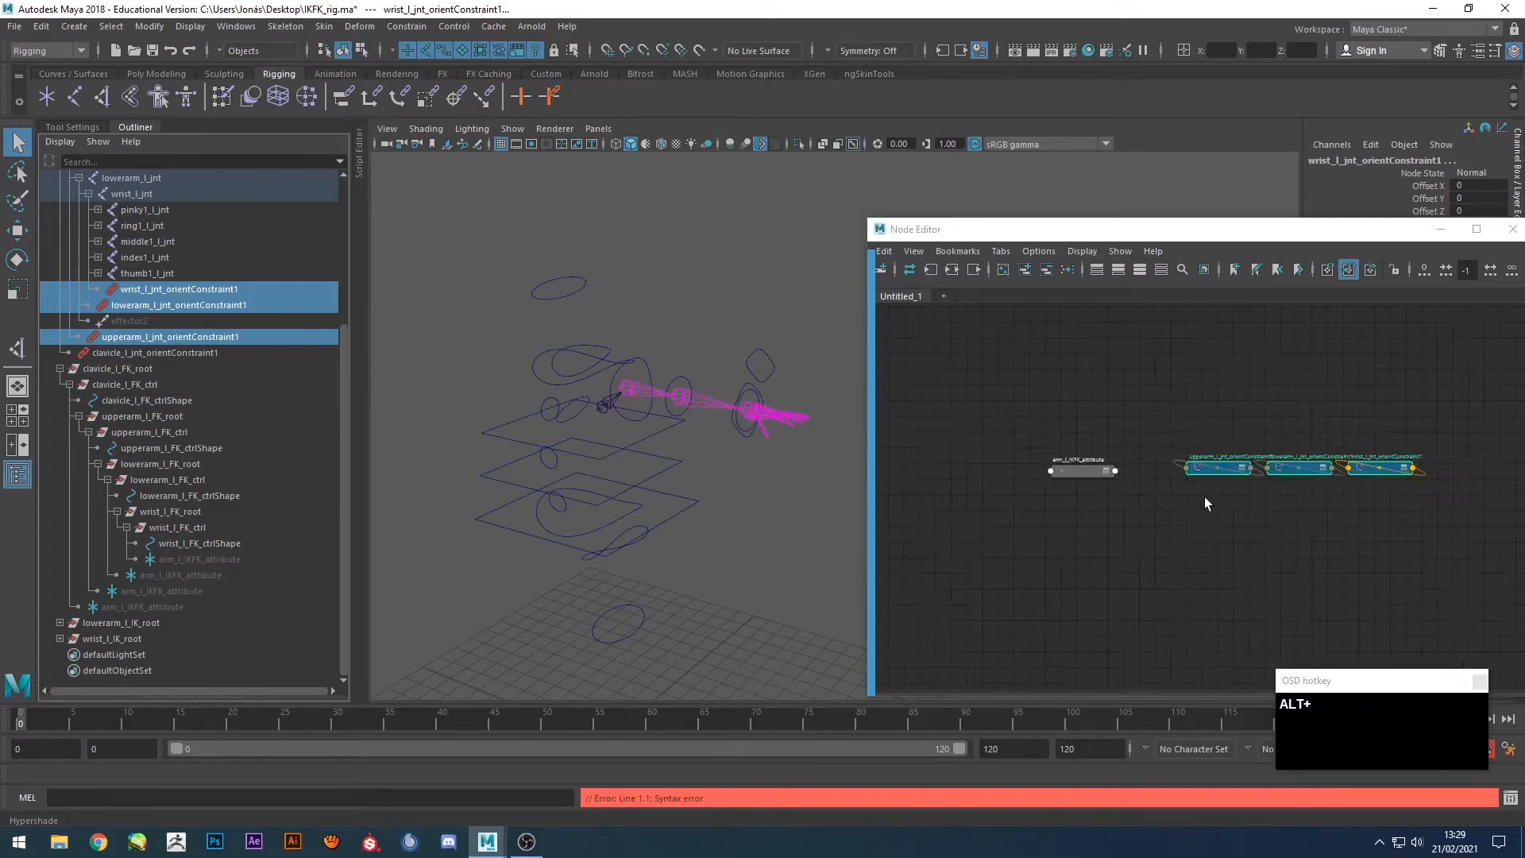
scroll(1133, 488, "down", 2)
left_click(1118, 512)
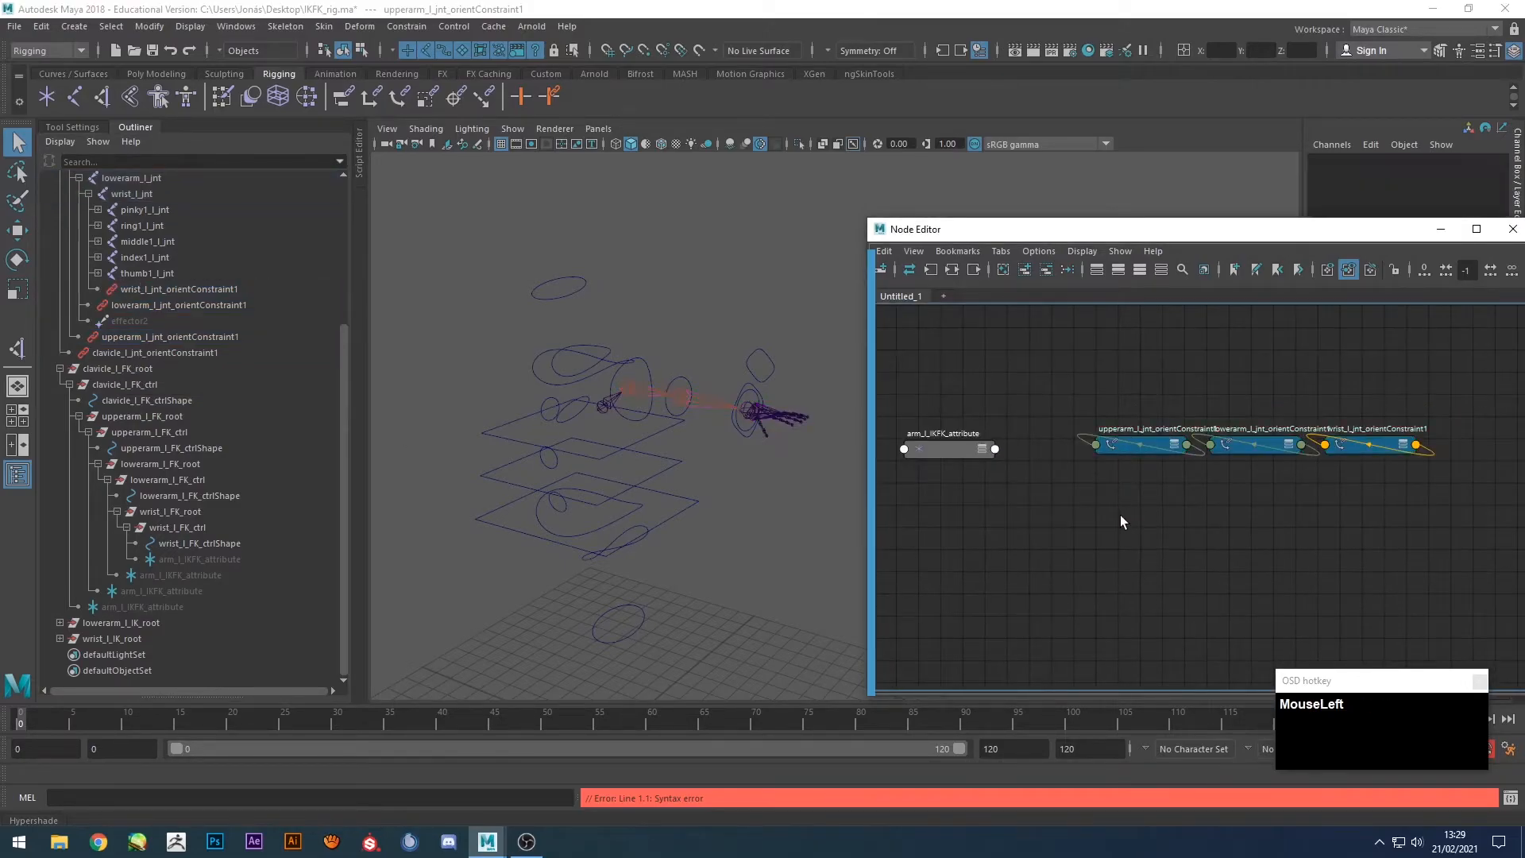
mouse_move(1122, 451)
left_mouse_down()
mouse_move(1111, 397)
mouse_move(1107, 437)
left_mouse_up()
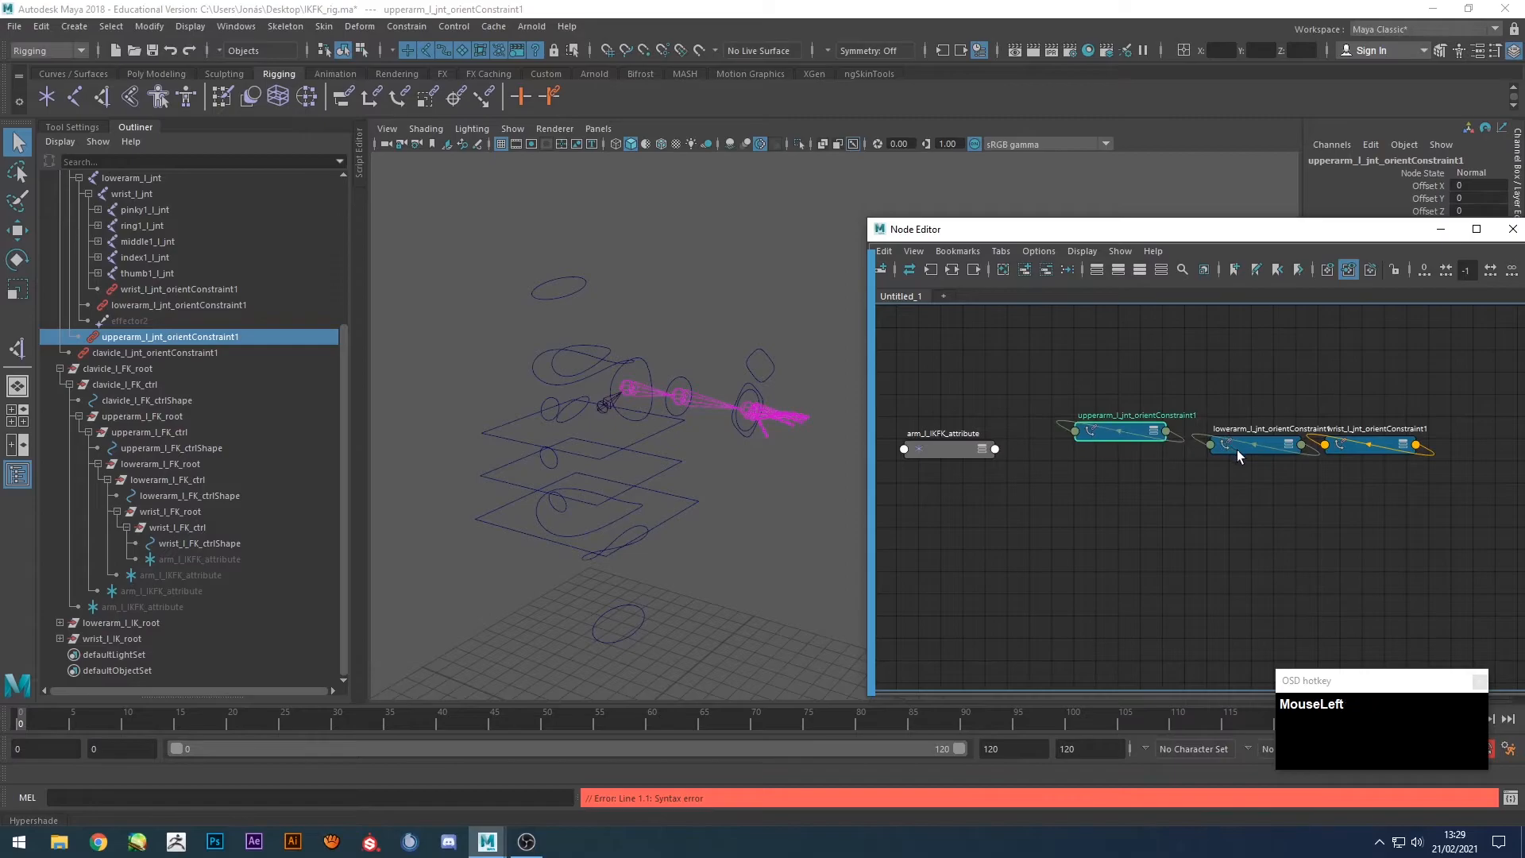
left_click_drag(1236, 449, 1107, 477)
left_click_drag(1350, 448, 1106, 523)
left_click_drag(928, 449, 887, 486)
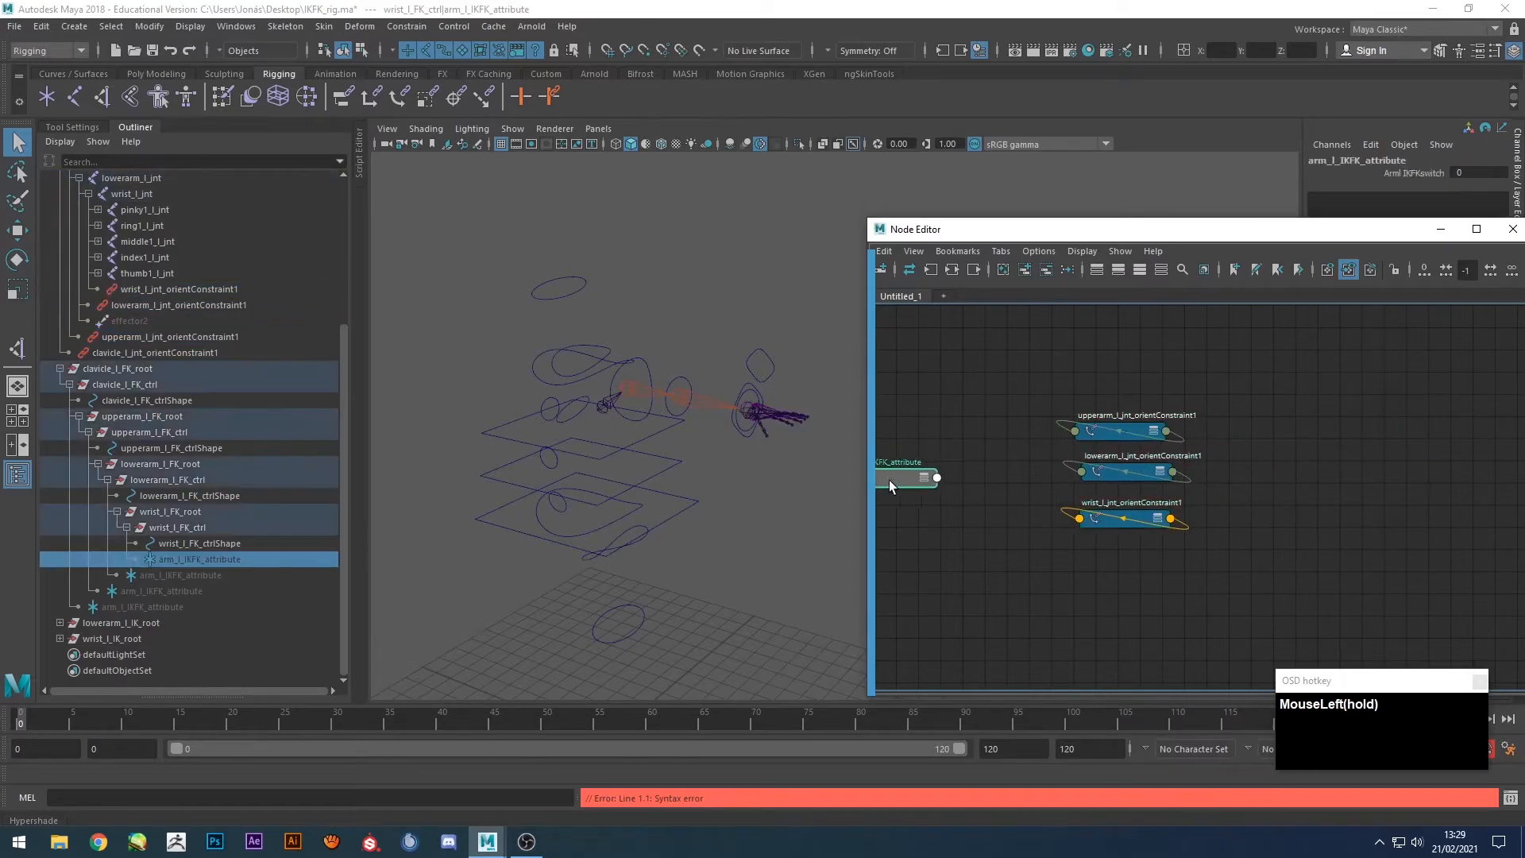
left_click_drag(1102, 231, 1084, 222)
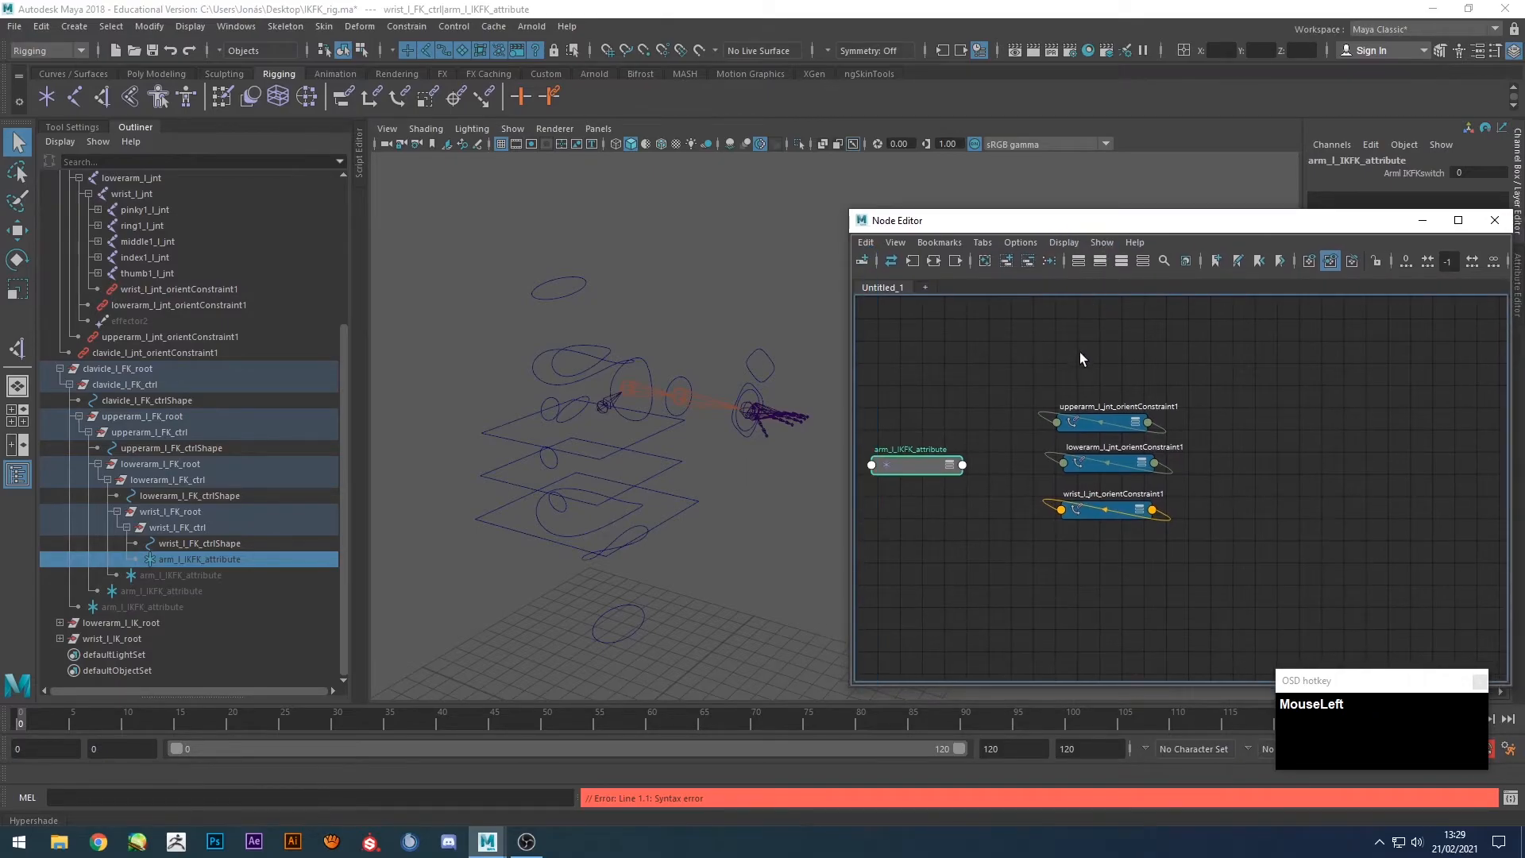
Create a reverse node in the graph and name it arm_l_IKFK_reverse.
left_click(1043, 372)
key("Tab")
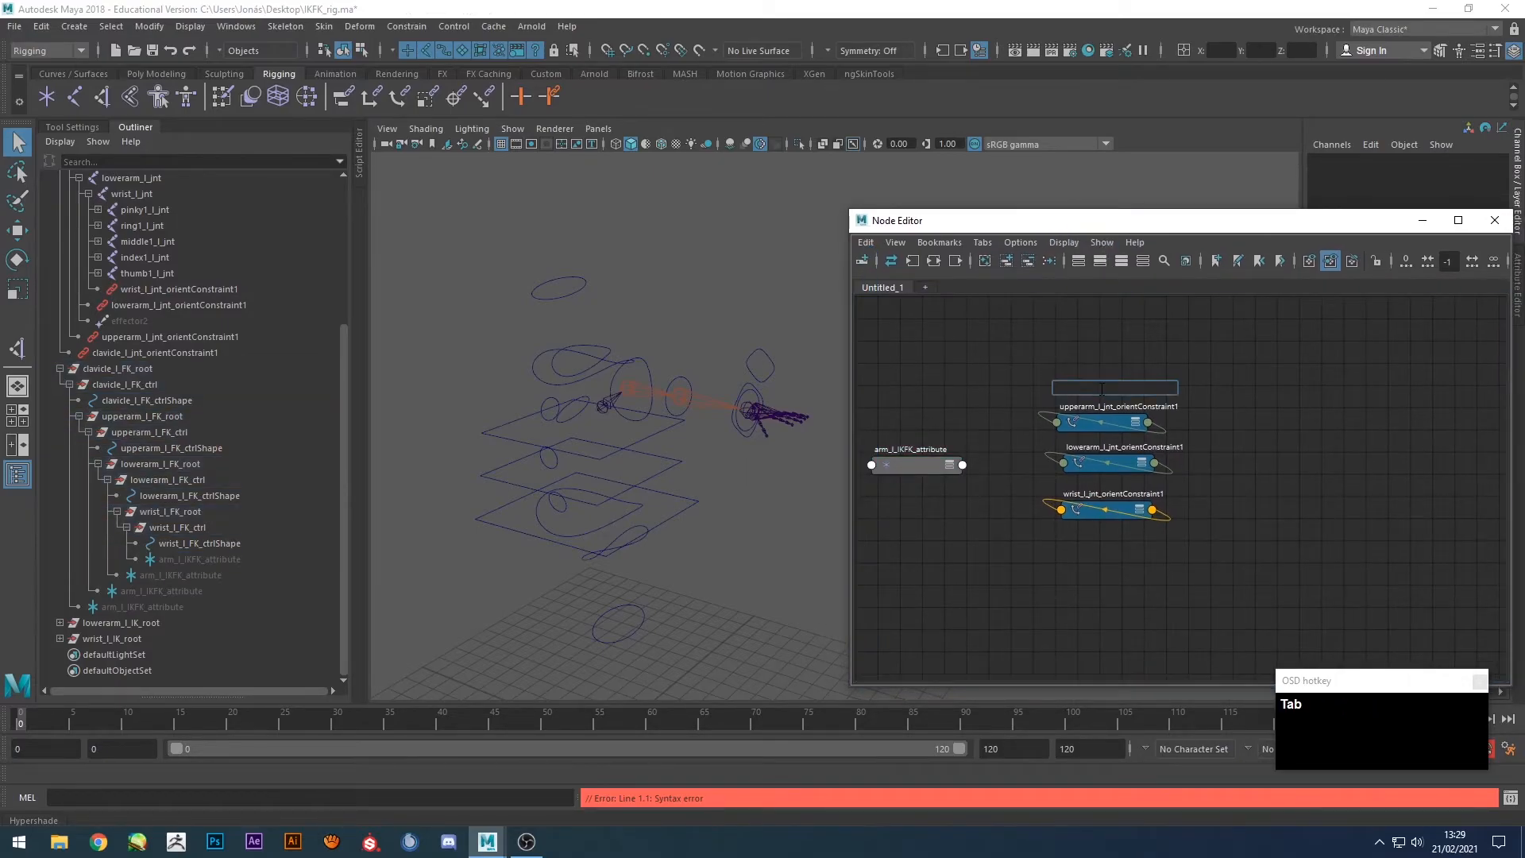
type("reverse")
key("Return")
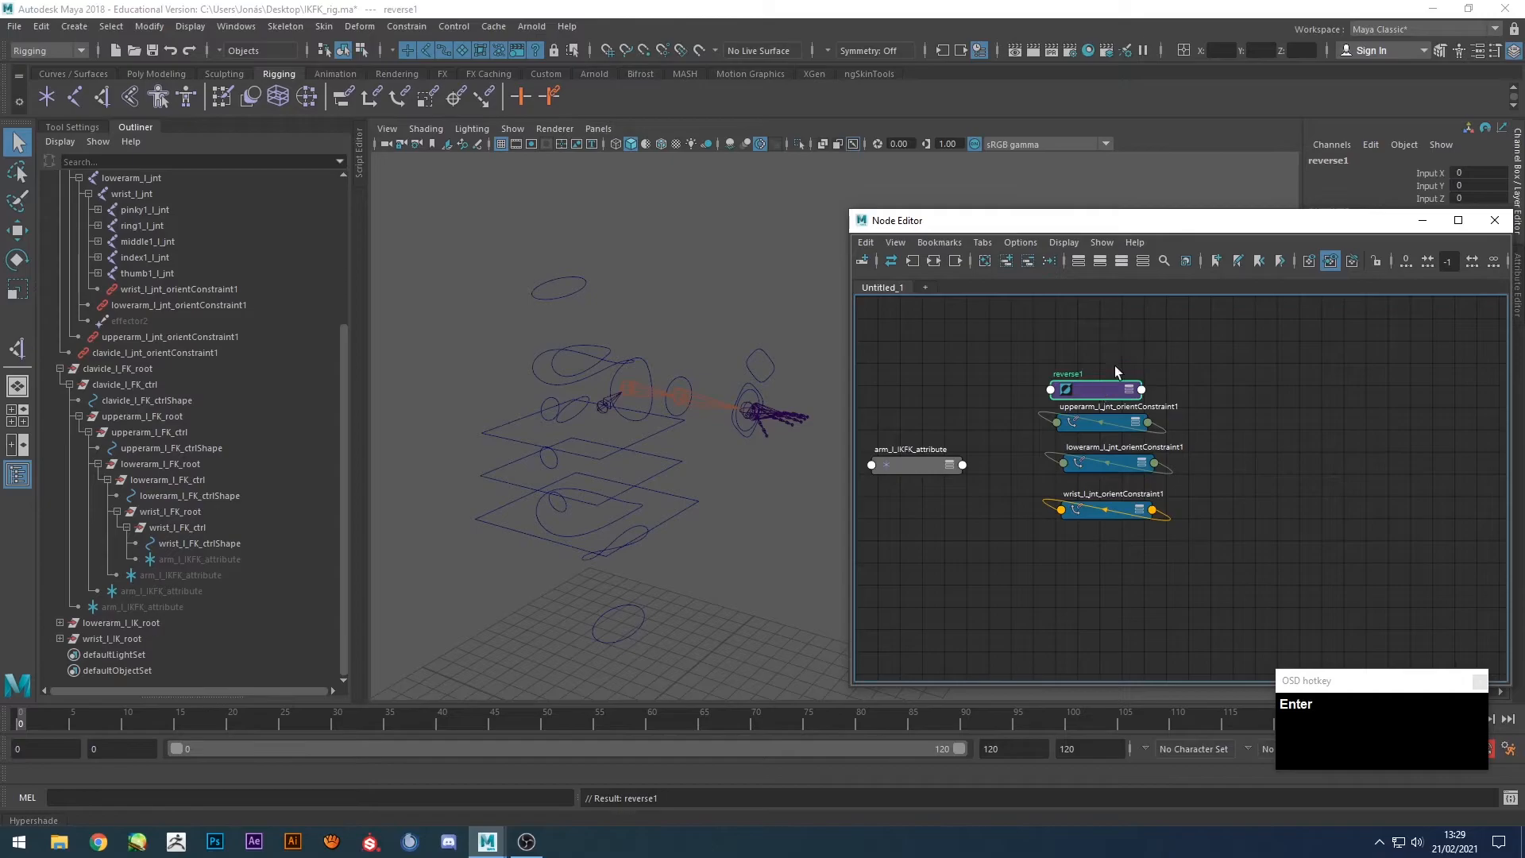
left_click_drag(1098, 395, 1029, 366)
double_click(1001, 344)
type("arm_l_IKFK_re")
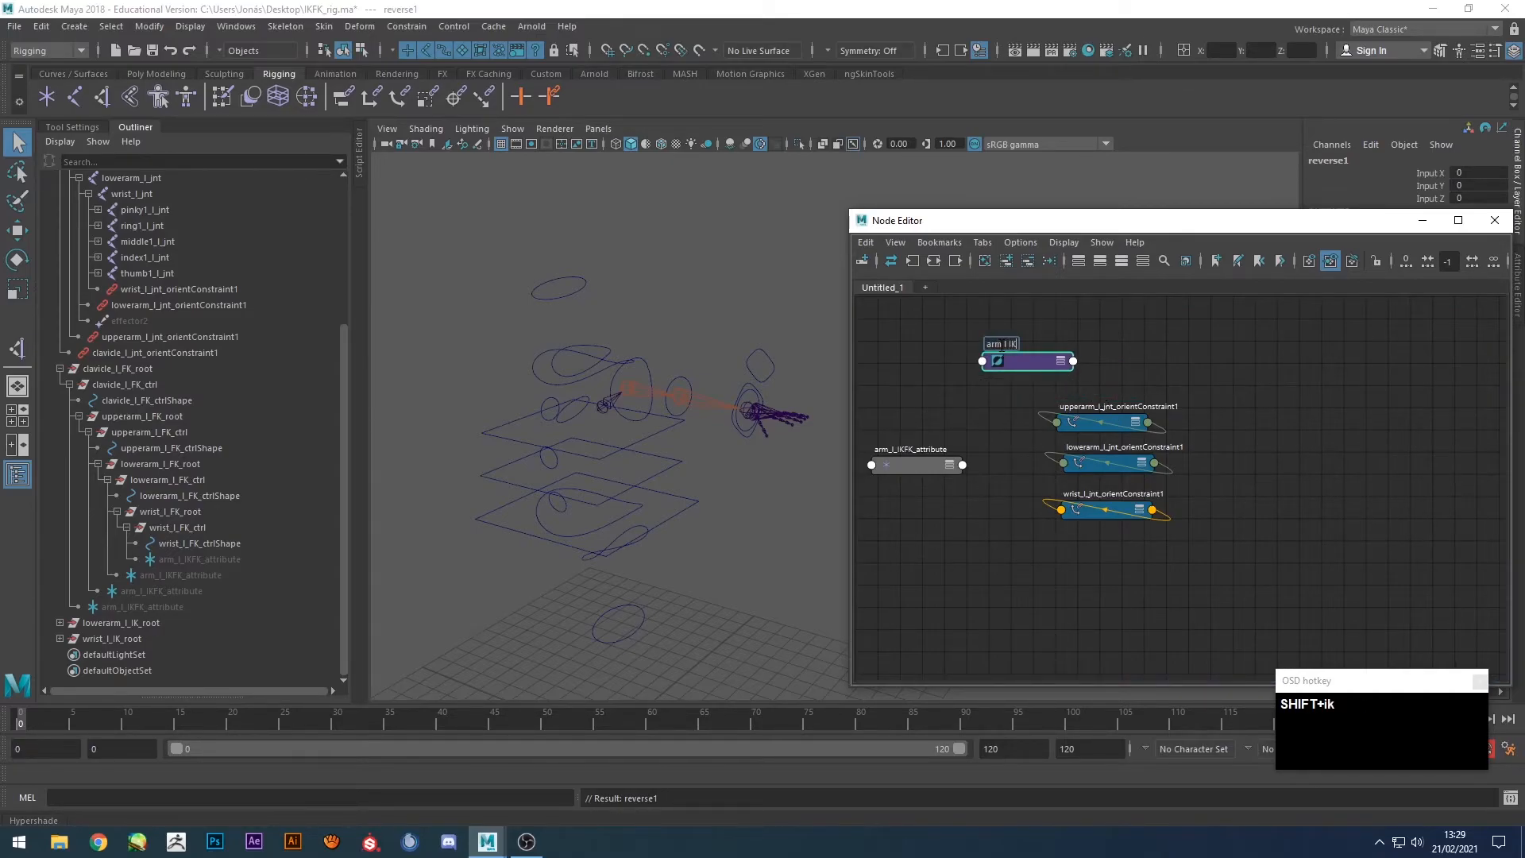
type("verse")
key("Return")
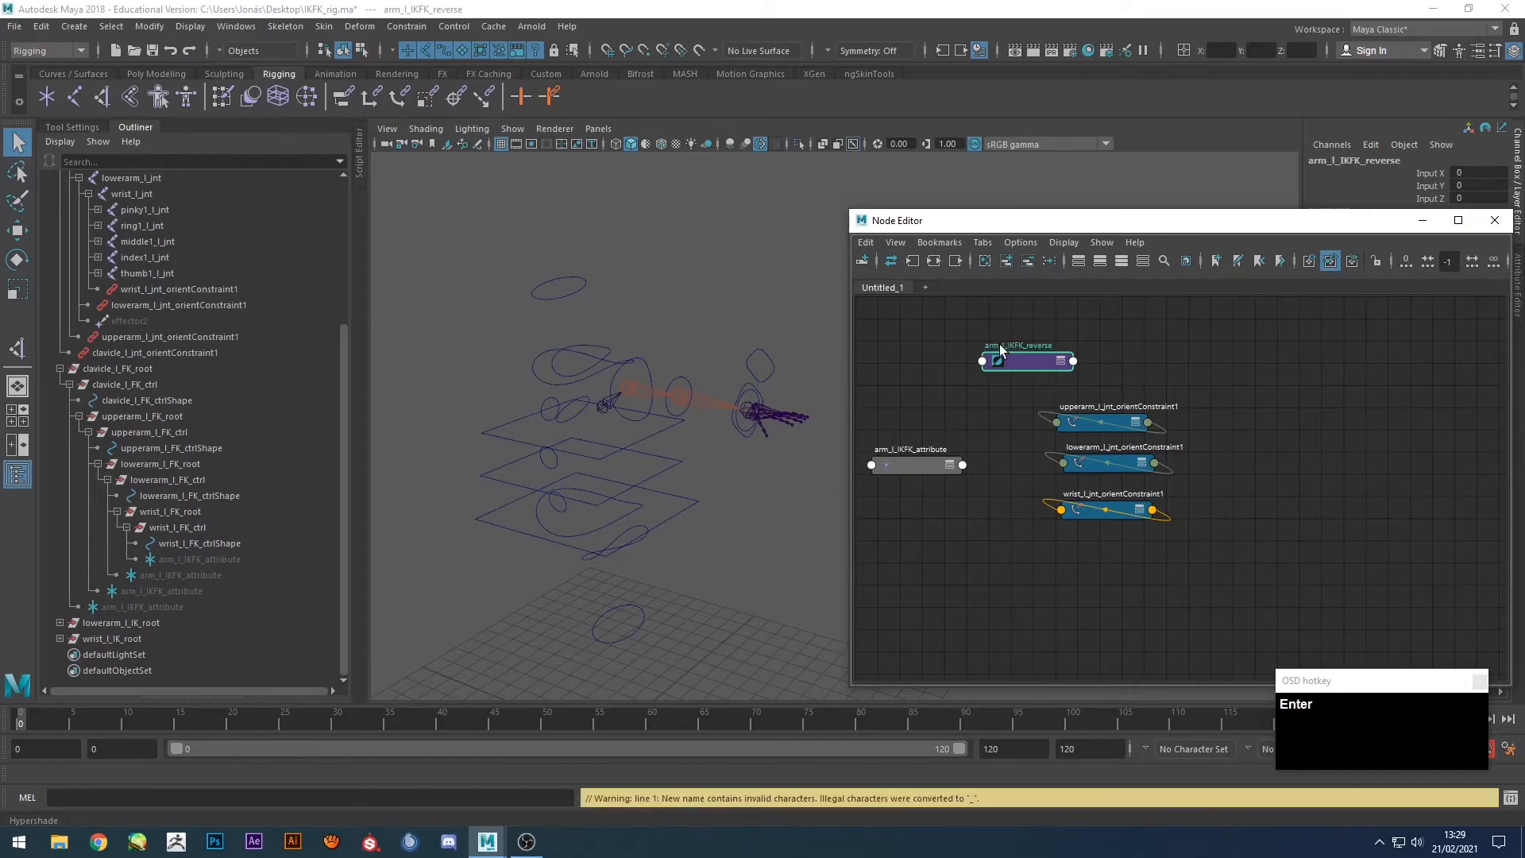
Connect the Arml IKFKswitch attribute of arm_l_IKFK_attribute to Input X of arm_l_IKFK_reverse.
left_click_drag(936, 466, 934, 440)
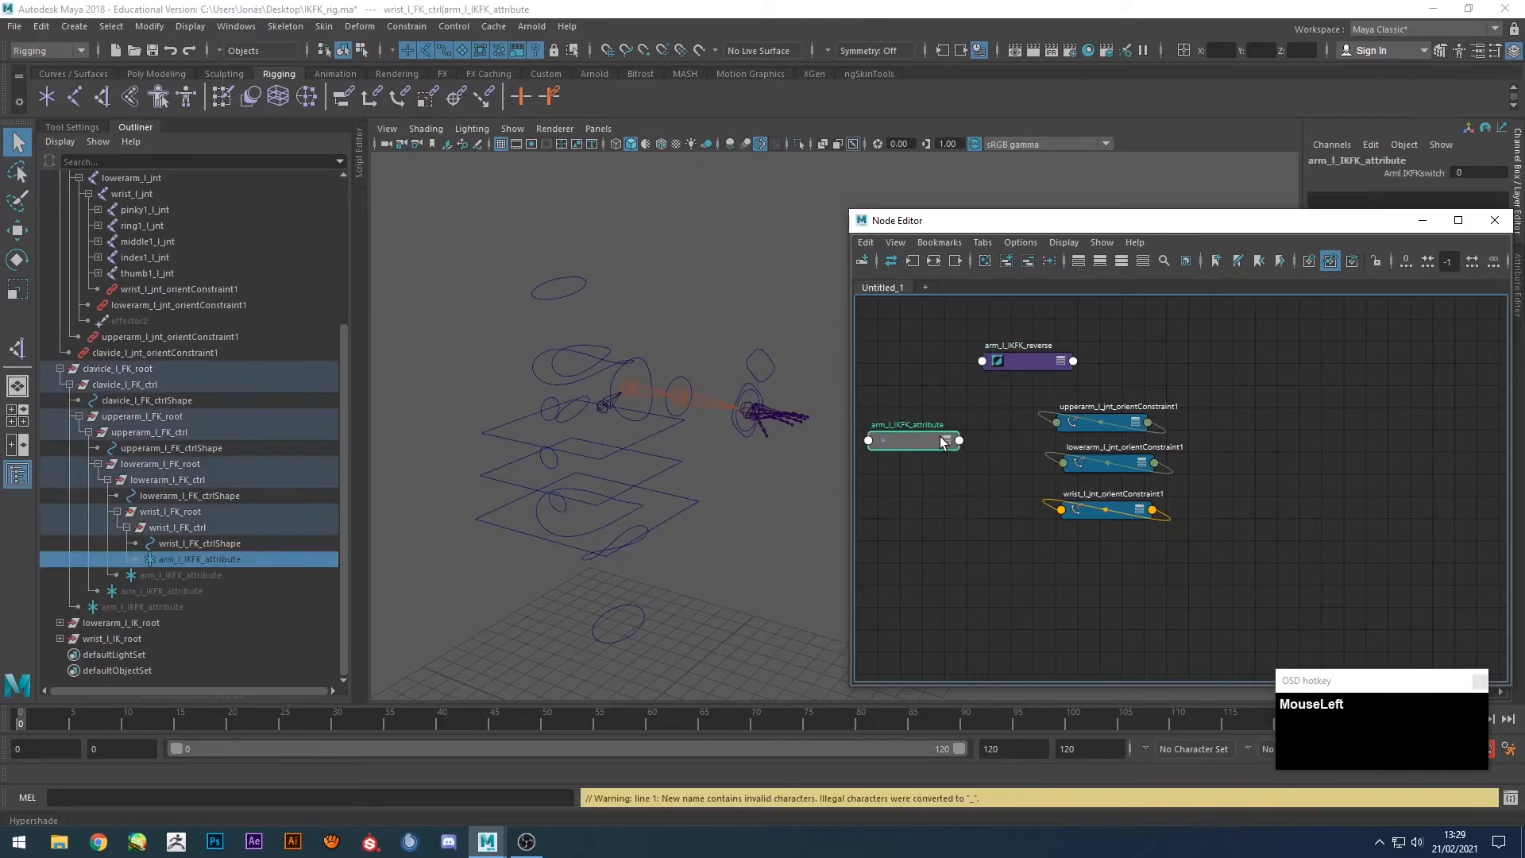
left_click(958, 441)
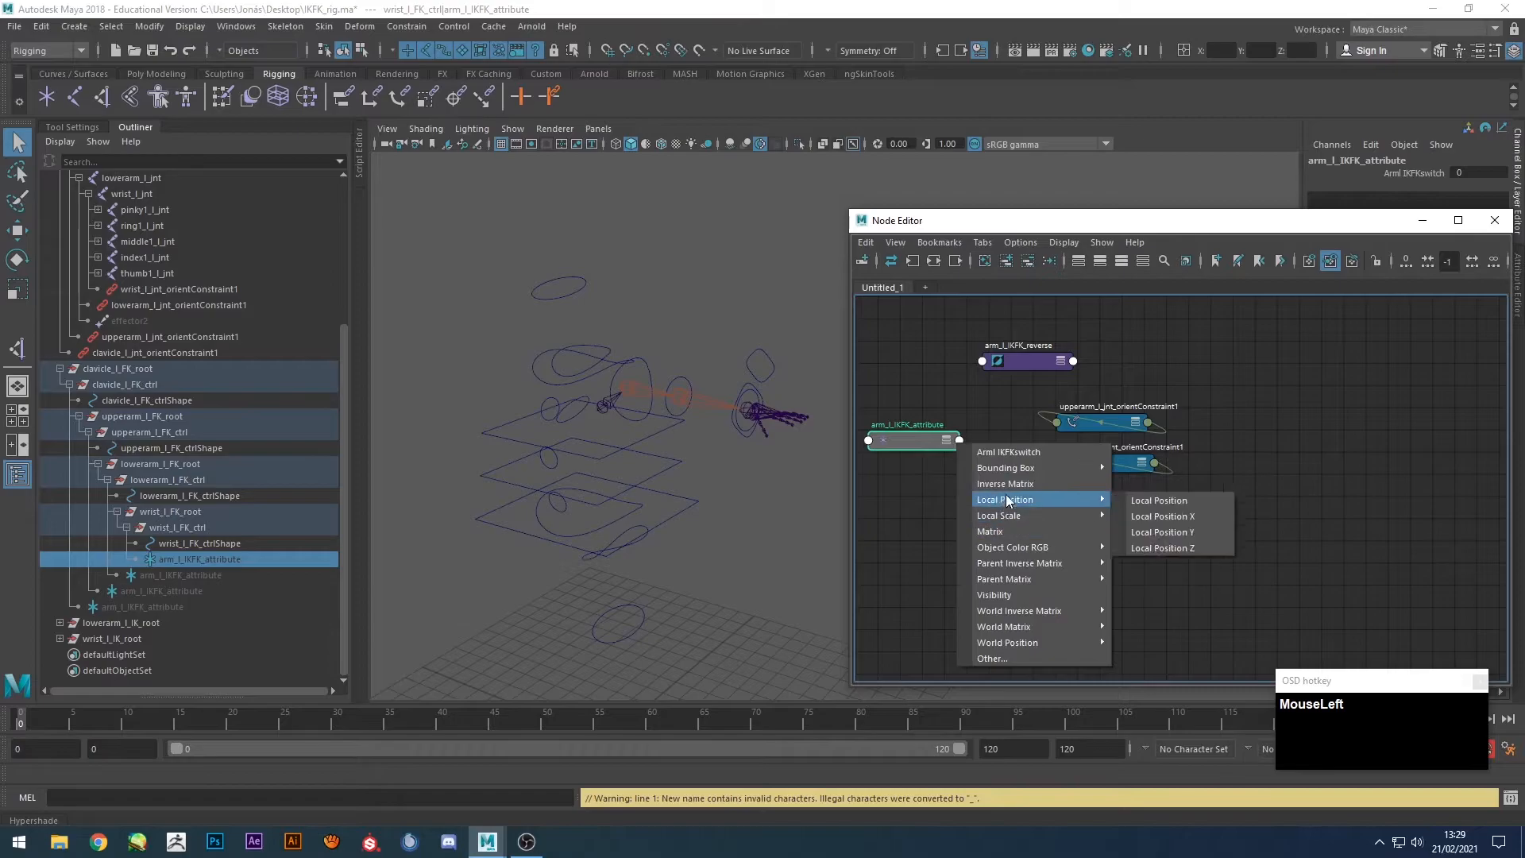
left_click(1008, 451)
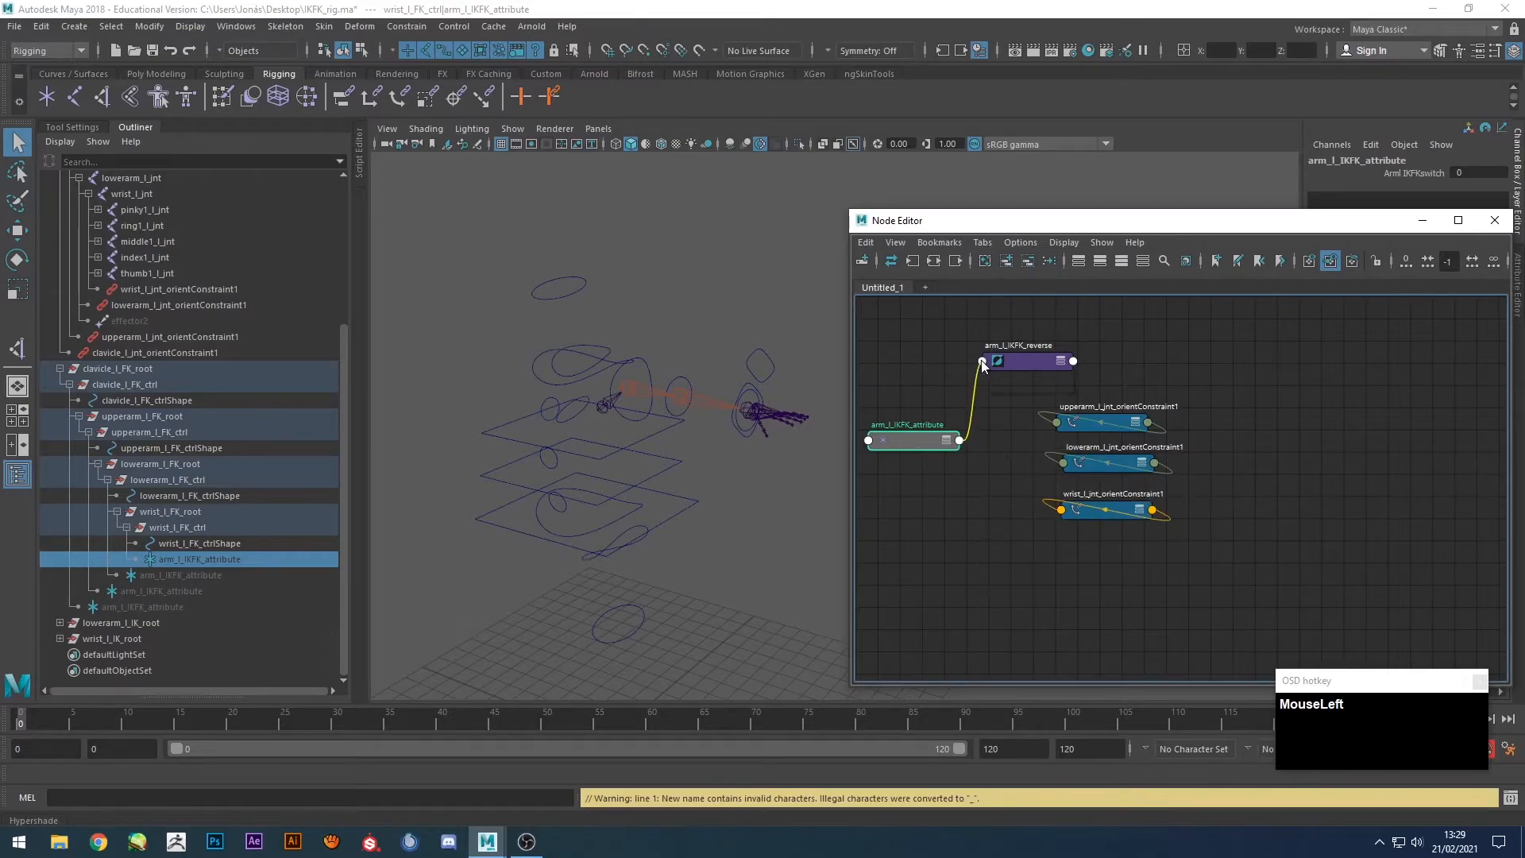
left_click(983, 360)
mouse_move(1031, 369)
left_click(1098, 371)
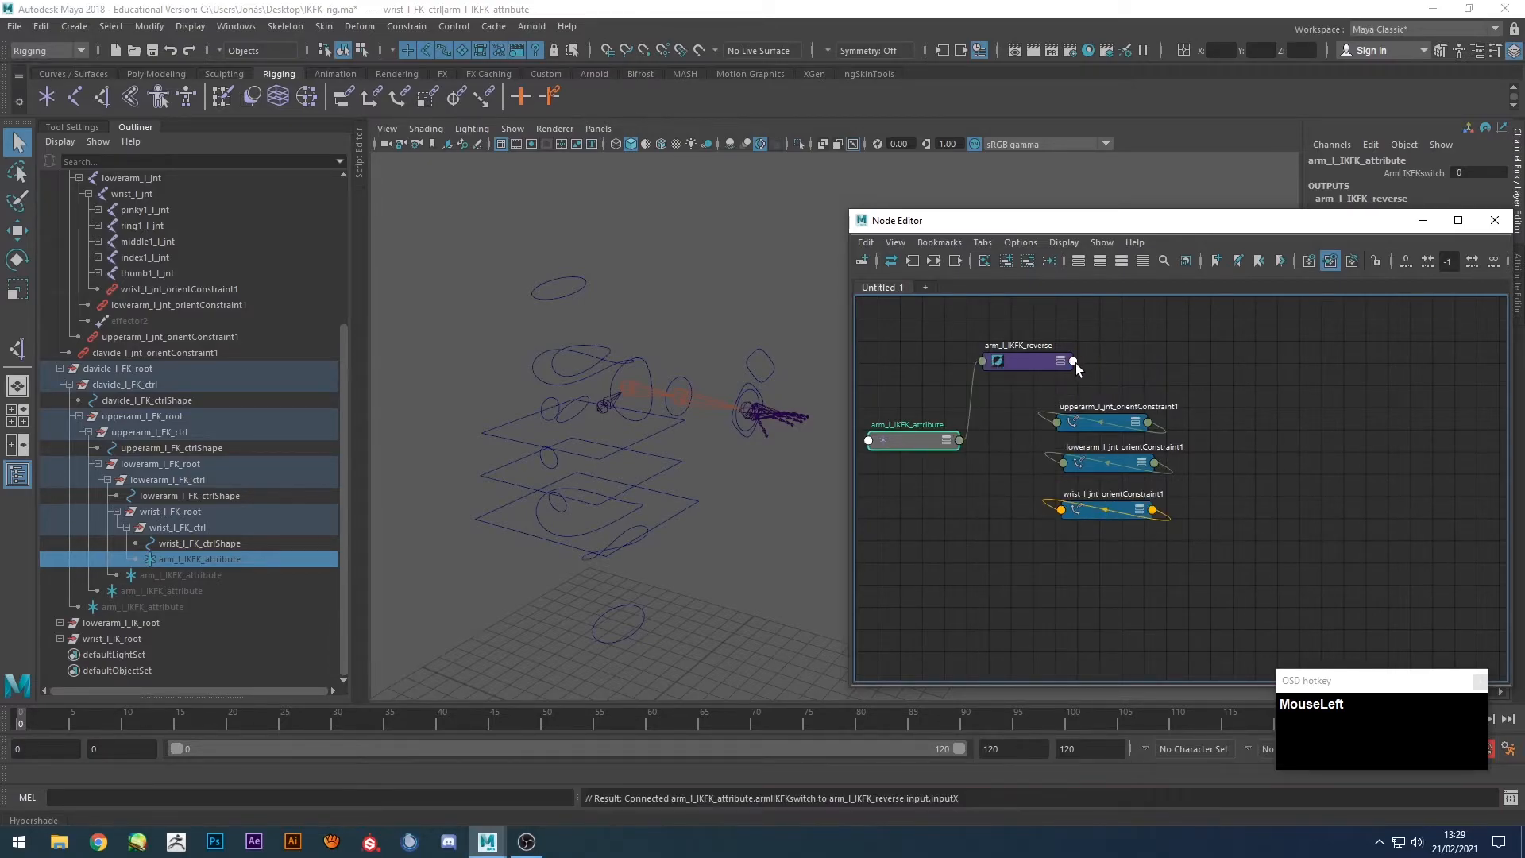
left_click(1074, 360)
mouse_move(1118, 376)
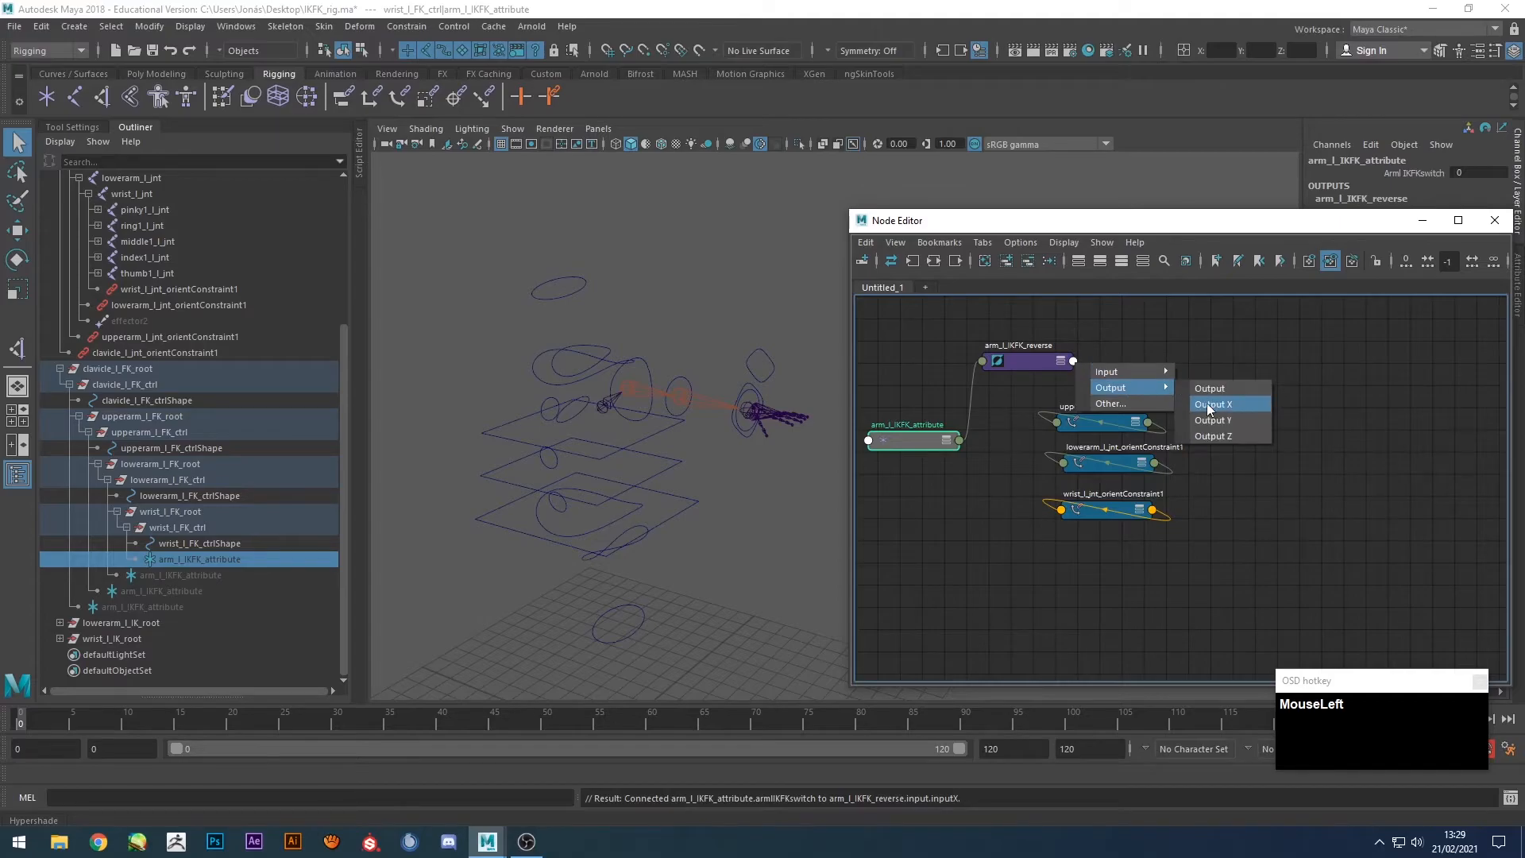
left_click(1204, 404)
left_click(1056, 423)
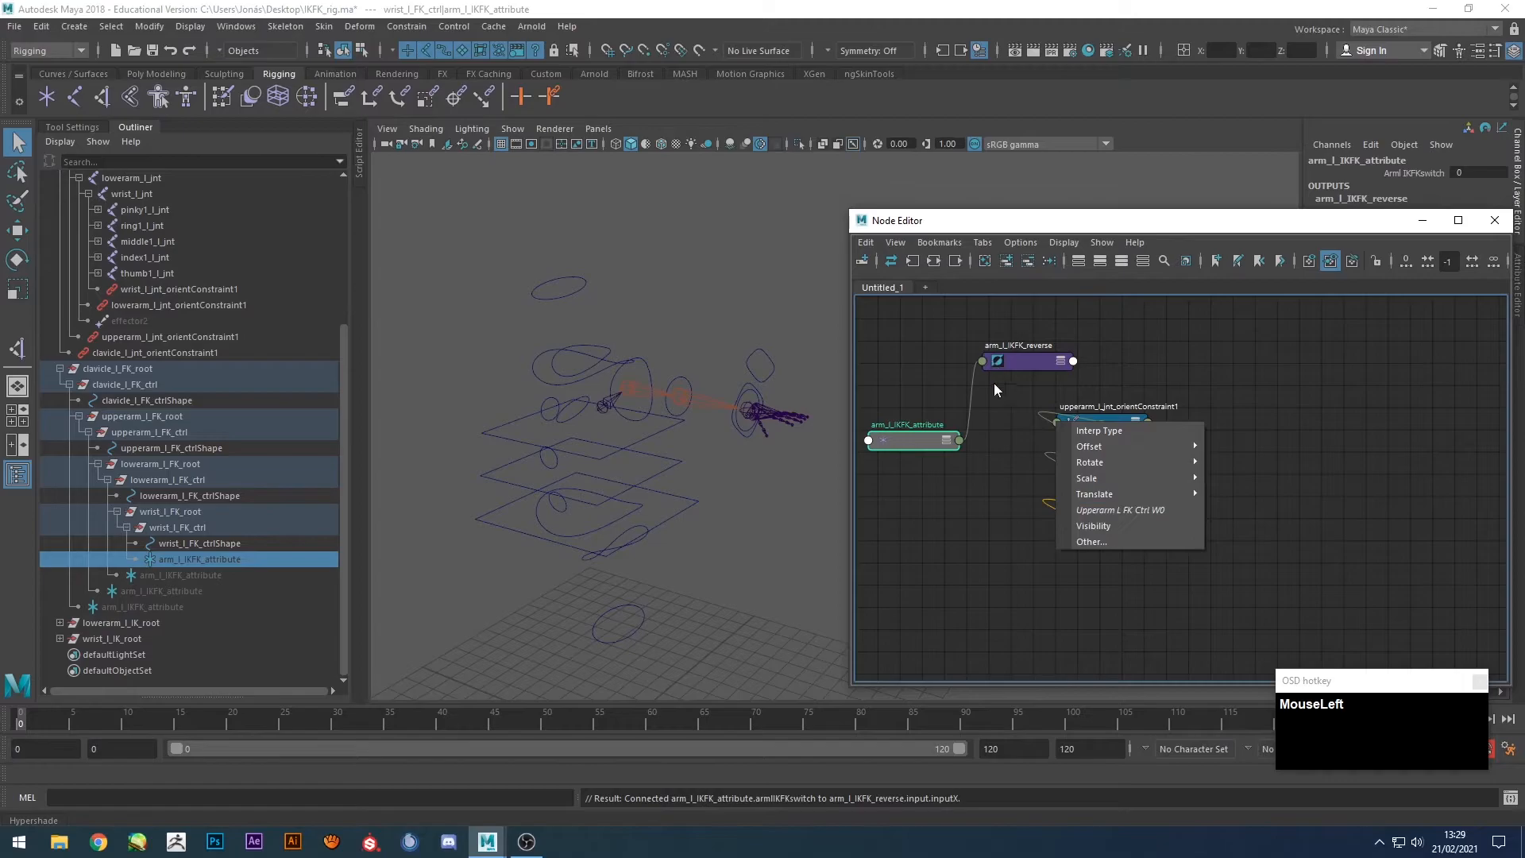
left_click(1028, 358)
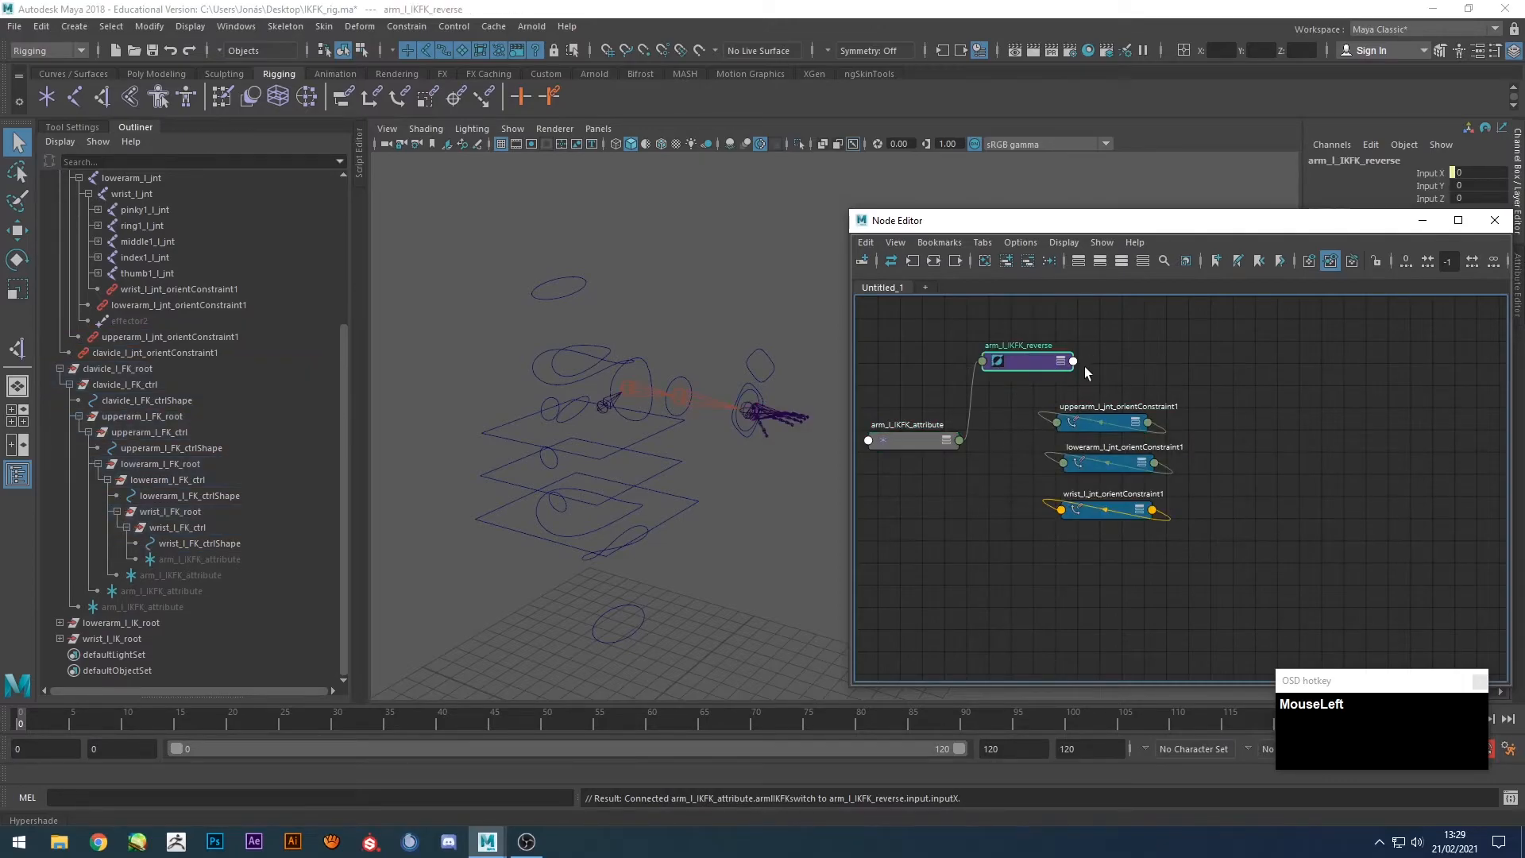
Connect Arml IKFKswitch directly to the FK Ctrl W0 weights of the upperarm, lowerarm and wrist orient constraints.
left_click_drag(1064, 362, 1063, 337)
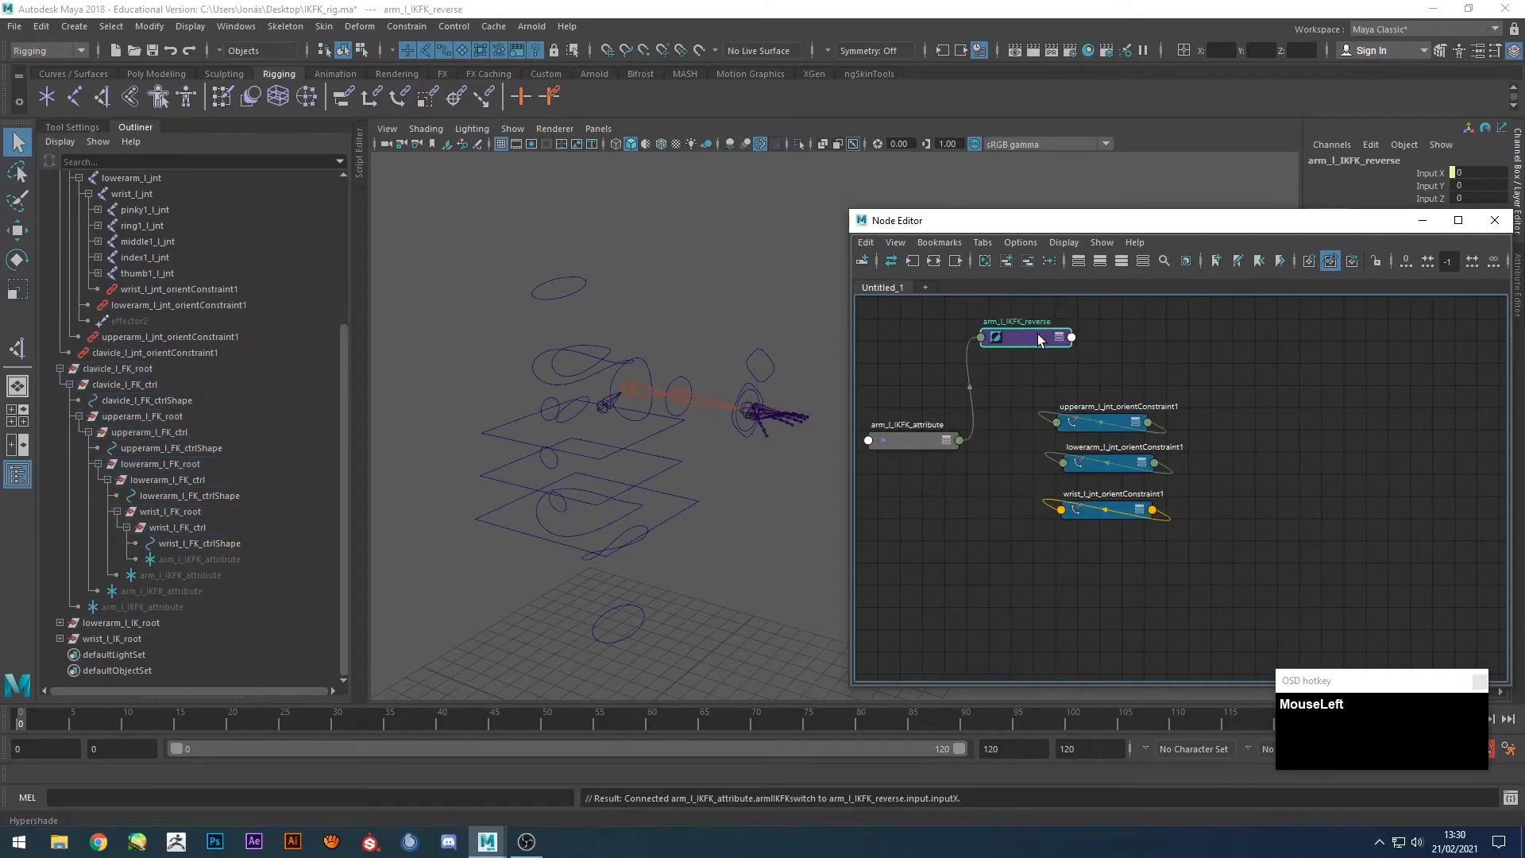
left_click(948, 442)
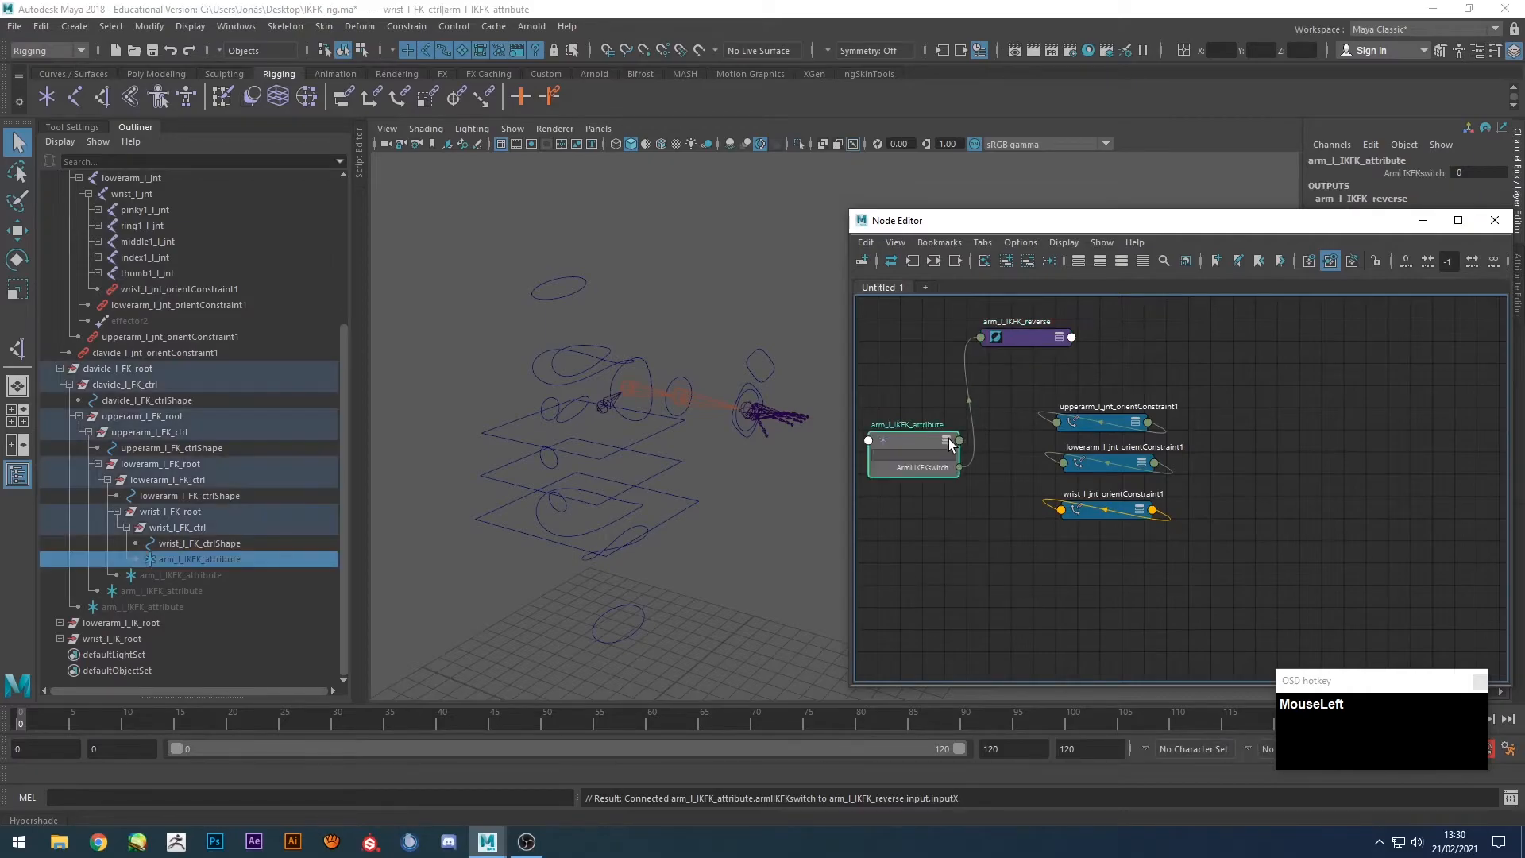
left_click_drag(958, 470, 1064, 421)
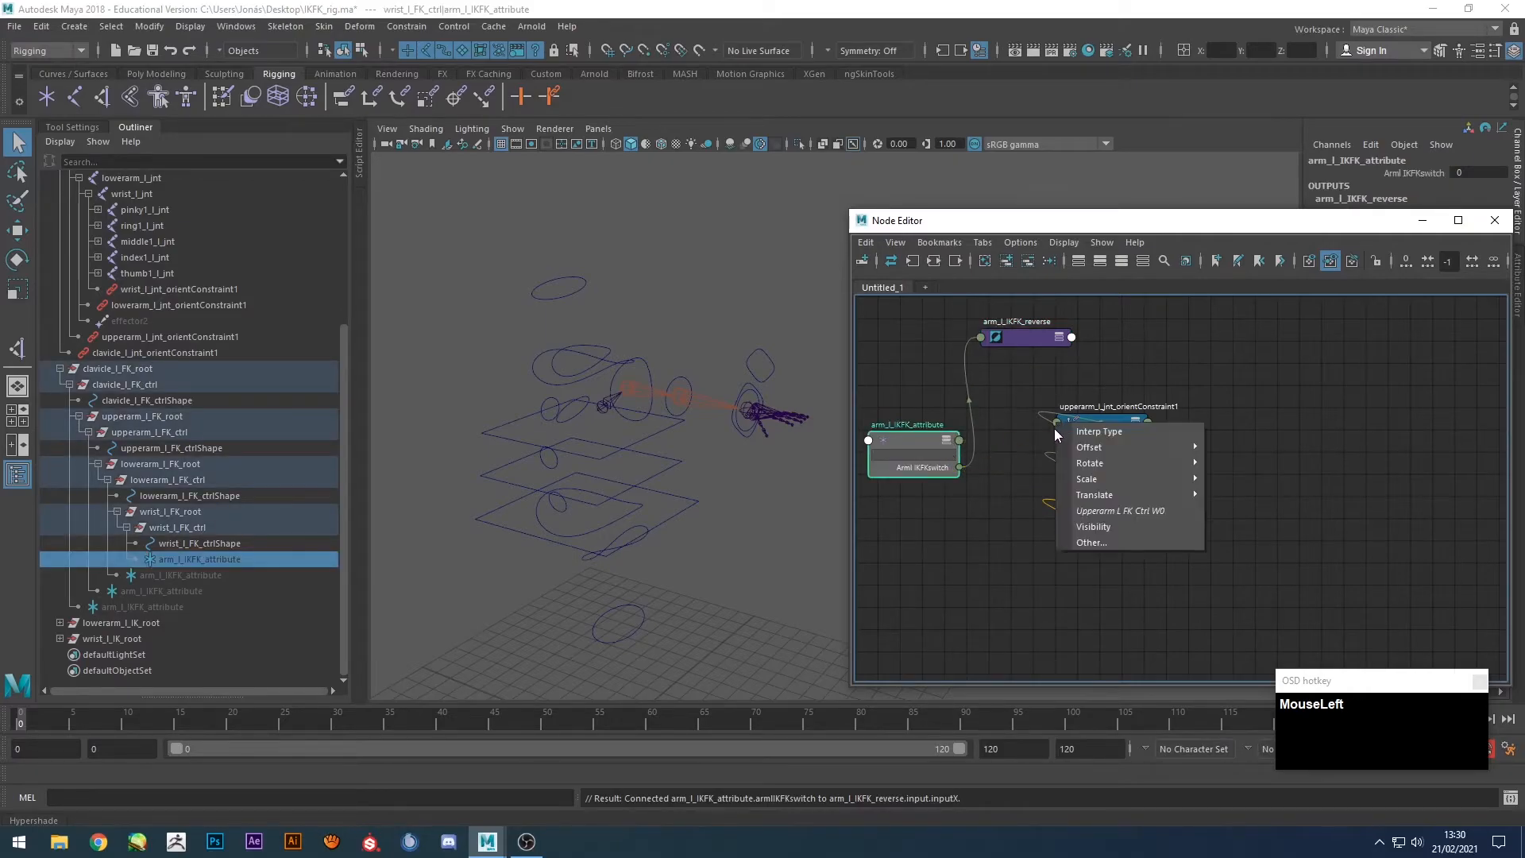
left_click(1119, 510)
left_click_drag(959, 468, 1064, 466)
left_click(1124, 485)
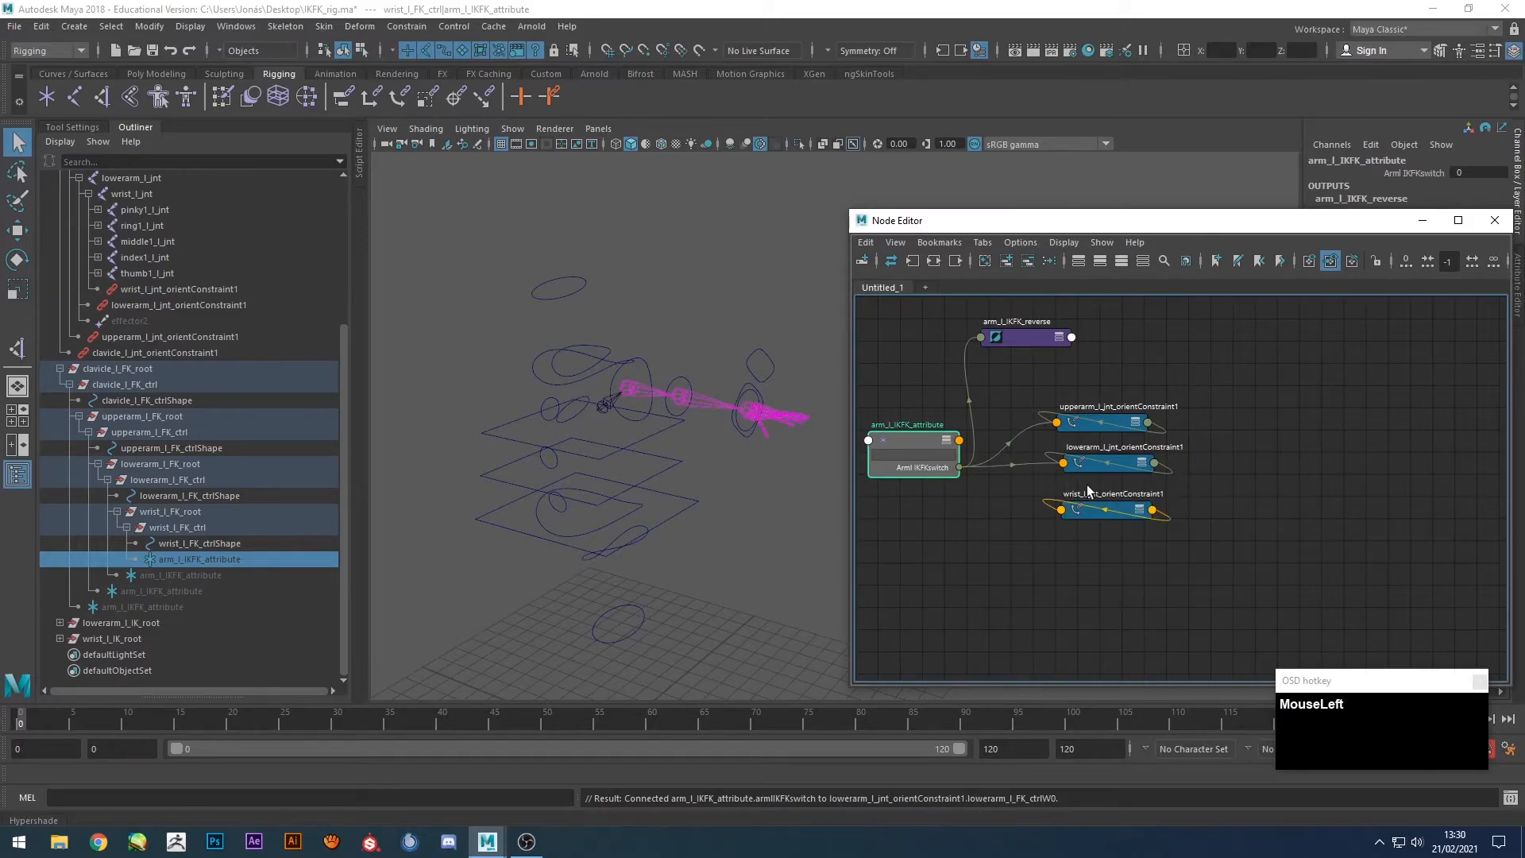
left_click_drag(959, 470, 1061, 509)
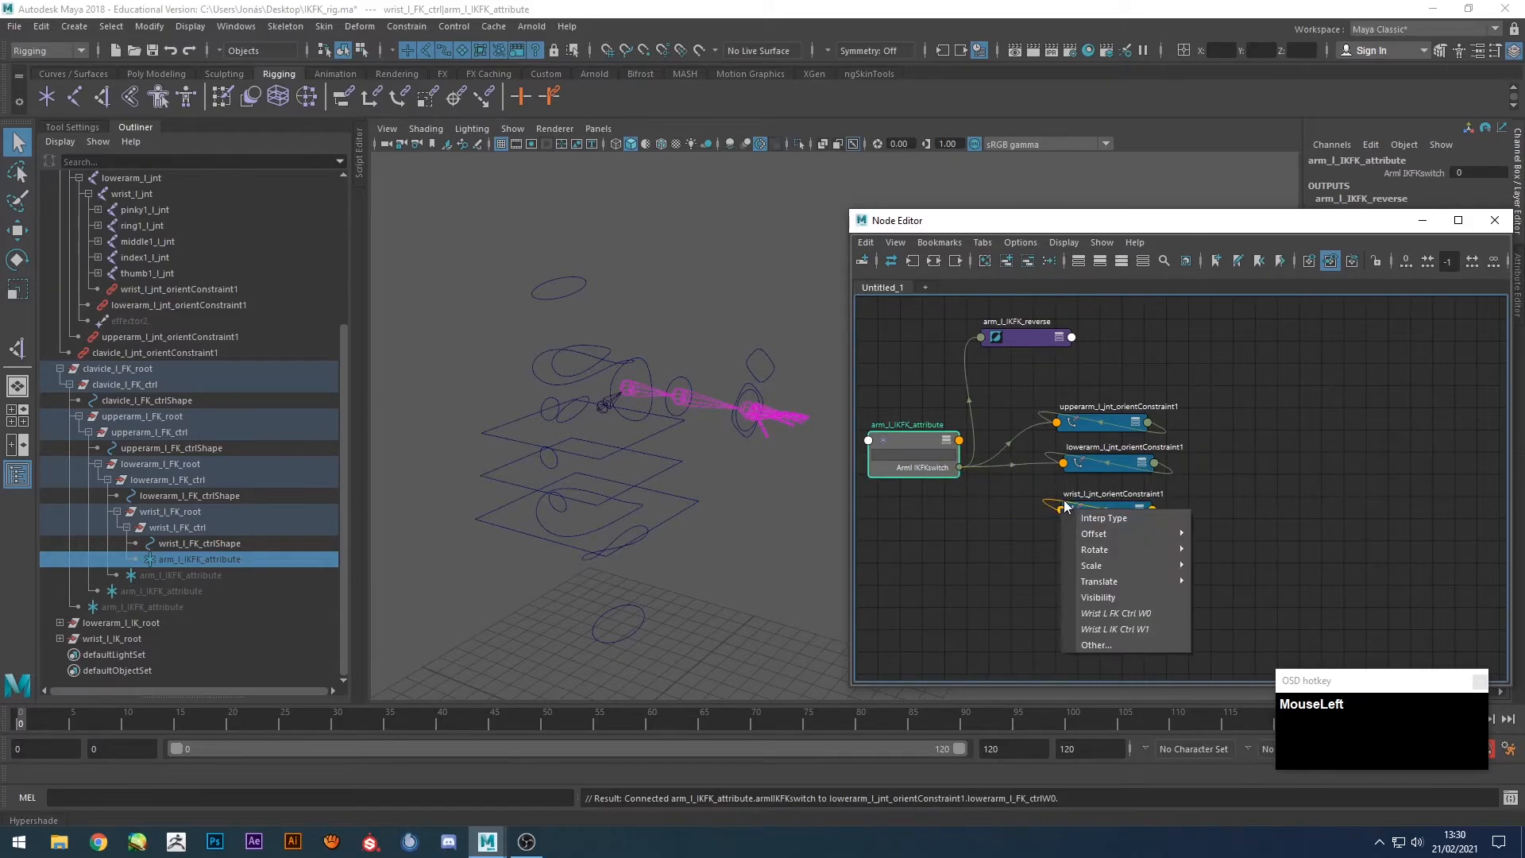
left_click(1123, 615)
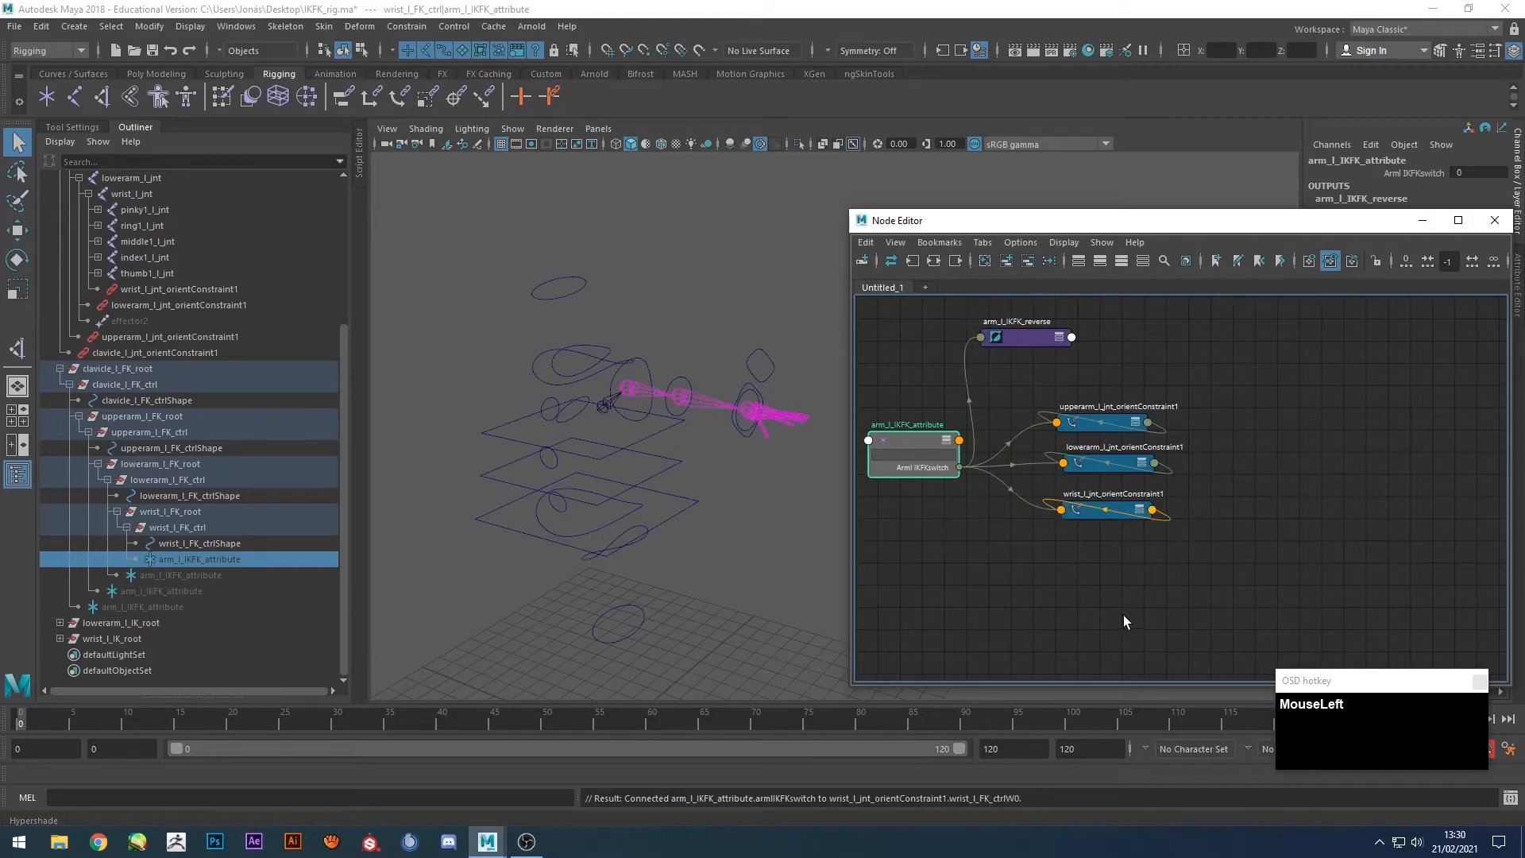
Connect Output X of arm_l_IKFK_reverse to the Wrist L IK Ctrl W1 weight of the wrist orient constraint.
left_click(1072, 337)
mouse_move(1126, 359)
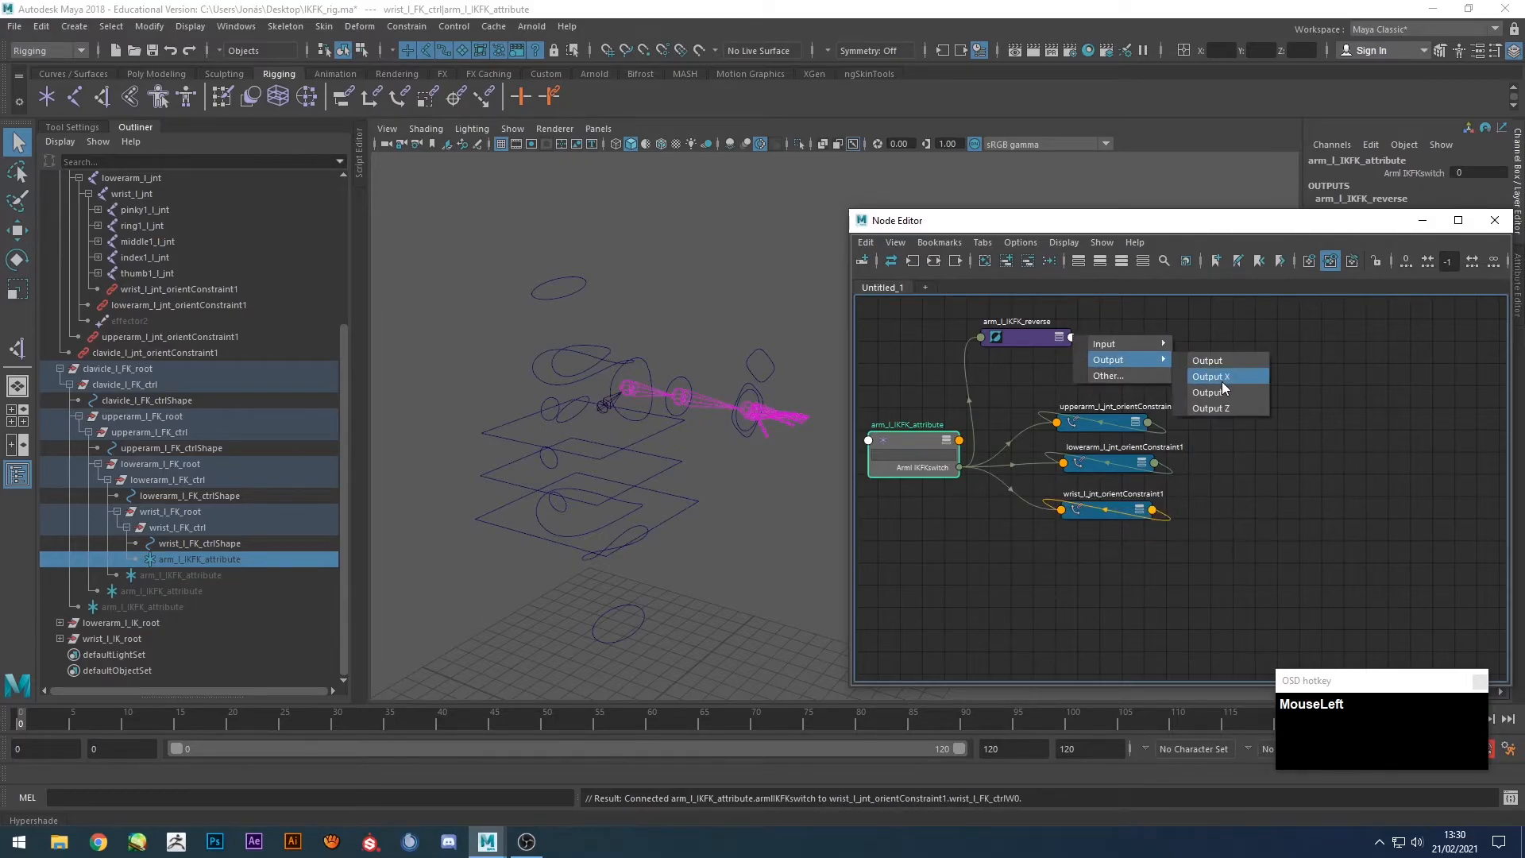
left_click(1223, 382)
left_click(1061, 509)
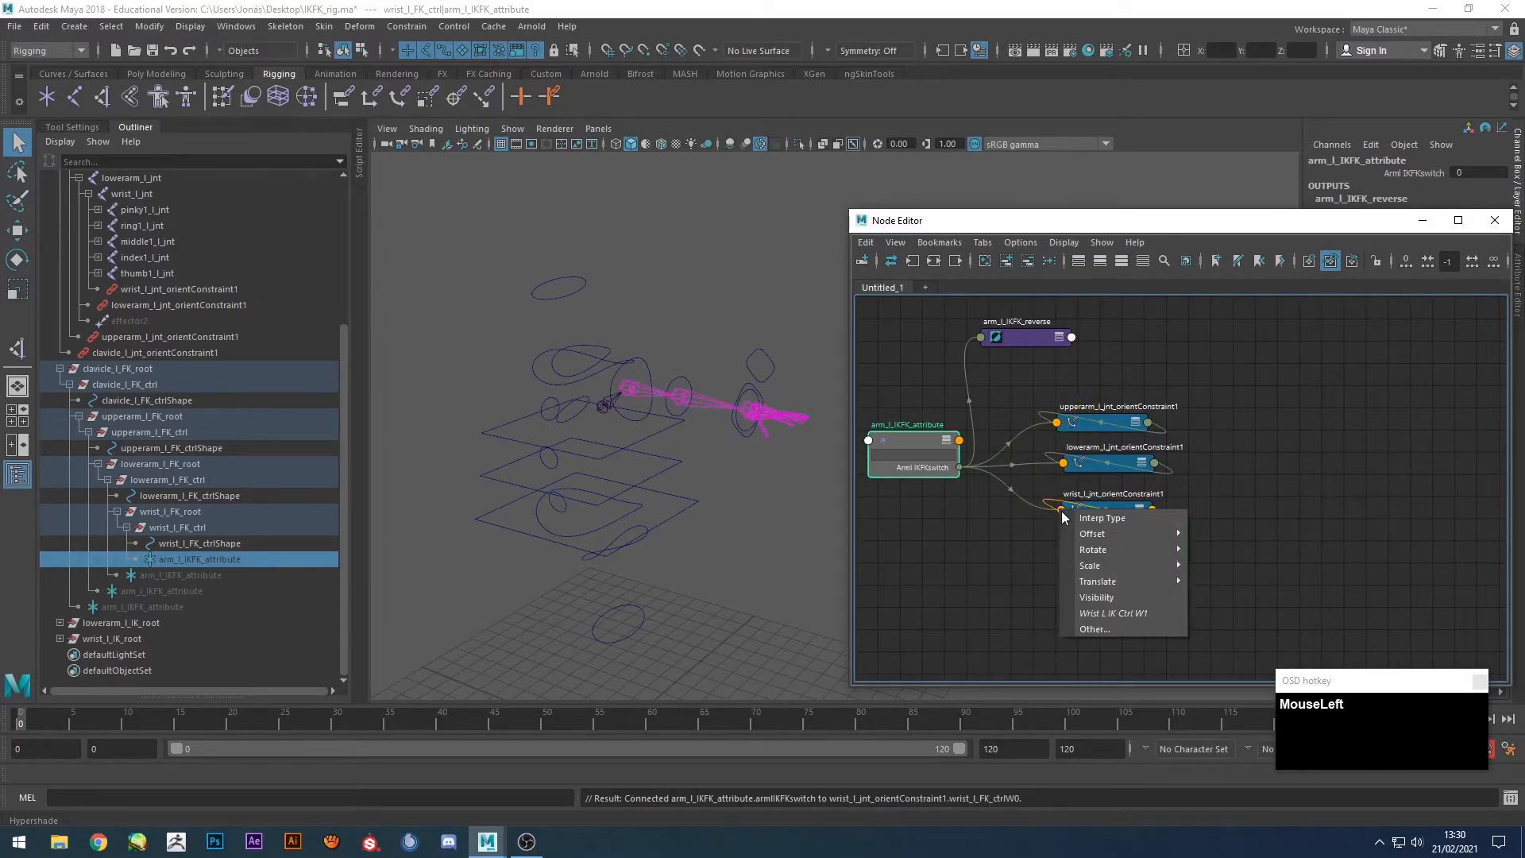
left_click(1121, 614)
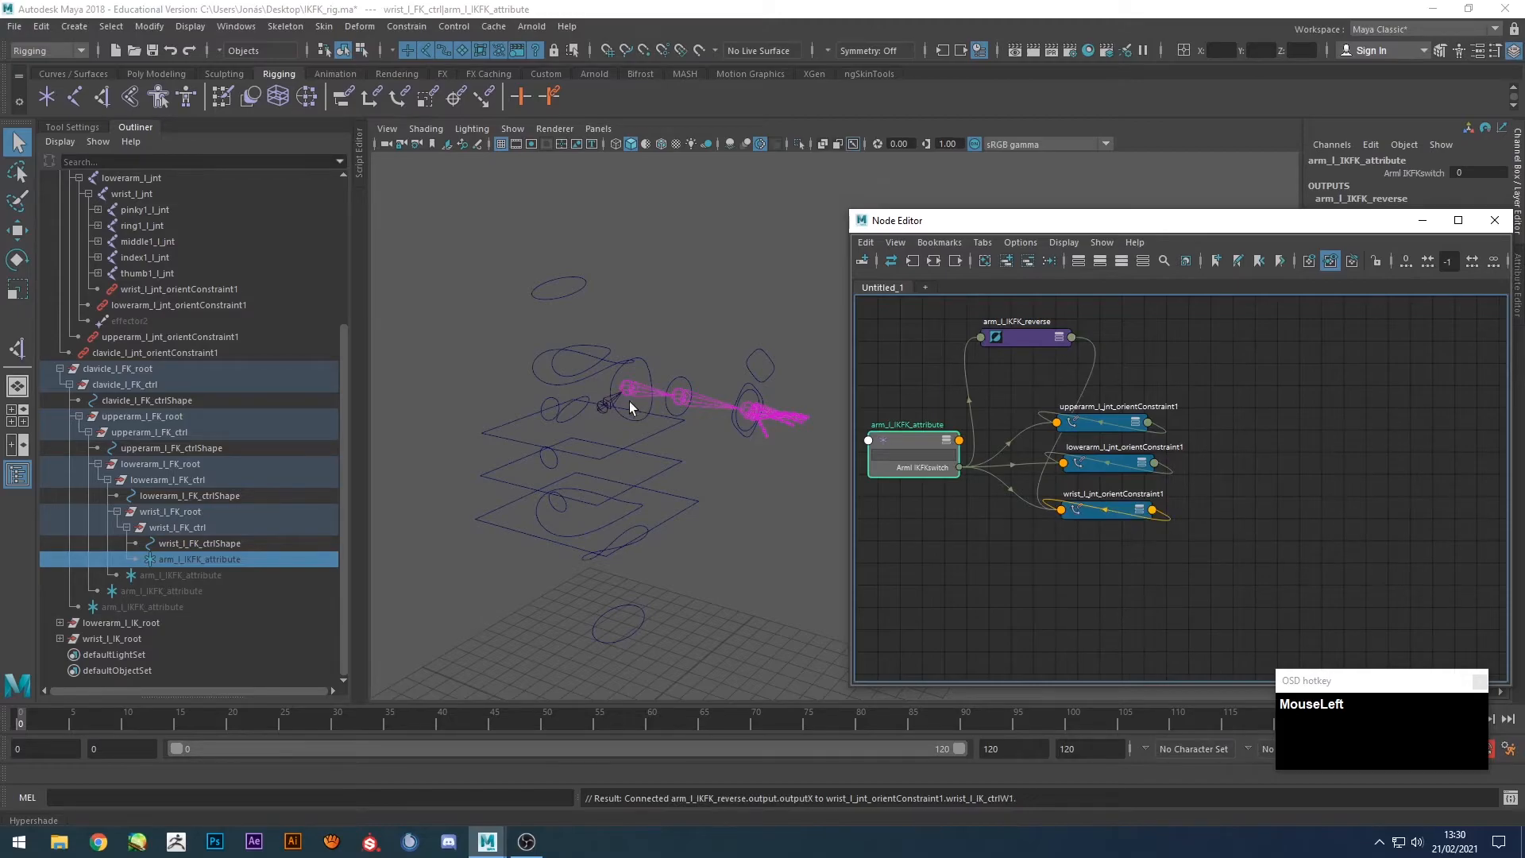
Add arm_l_IK_hndl from under wrist_l_IK_ctrl to the graph, placing it beyond the constraint nodes.
scroll(138, 317, "down", 2)
left_click(61, 638)
scroll(147, 631, "down", 2)
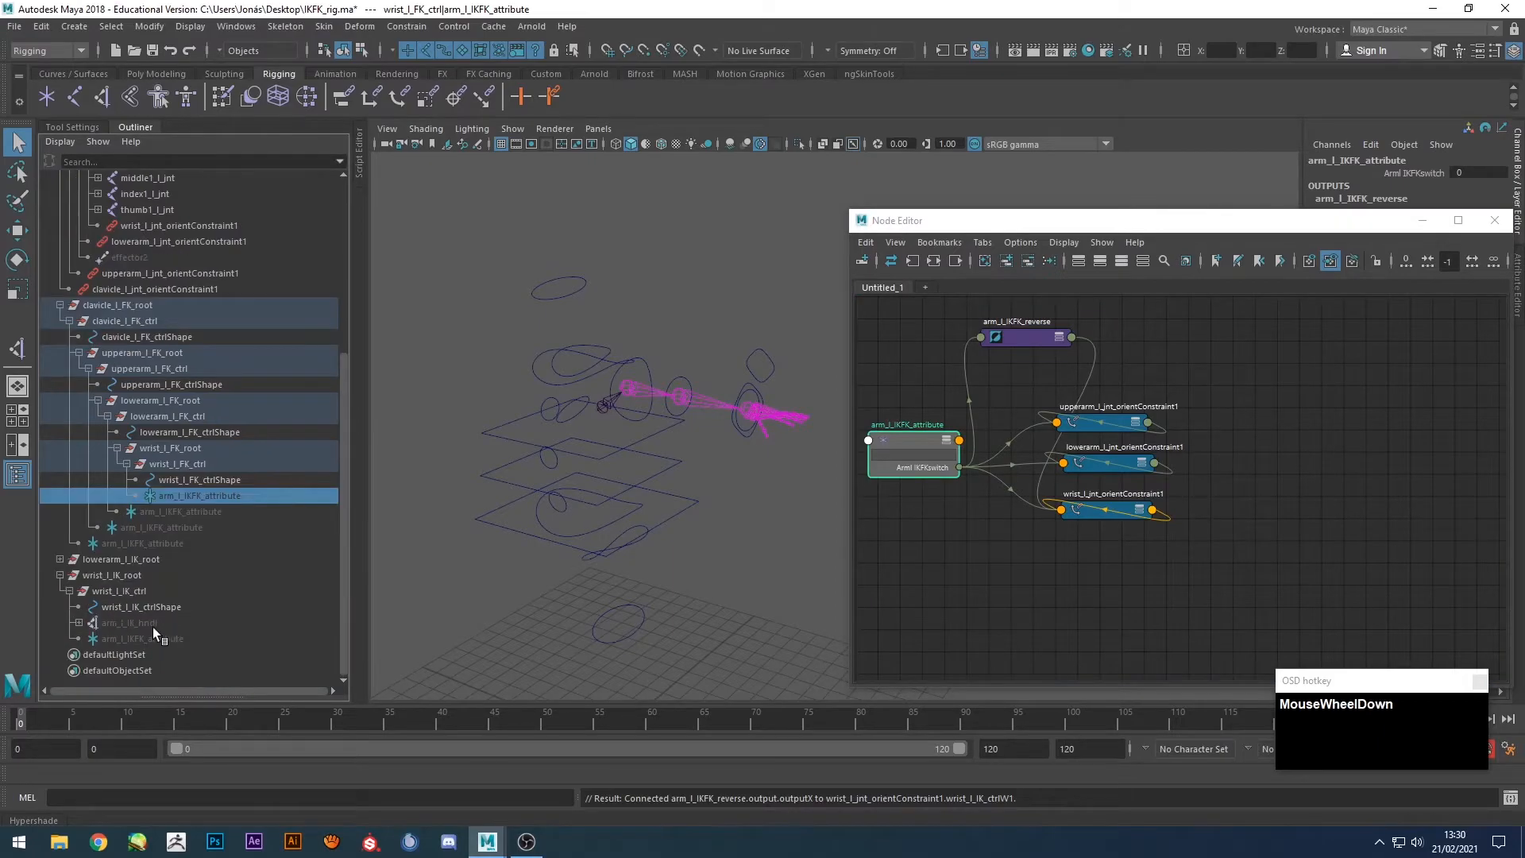
left_click(132, 623)
middle_click_drag(1303, 425, 1304, 429)
left_click_drag(1342, 445, 1288, 388)
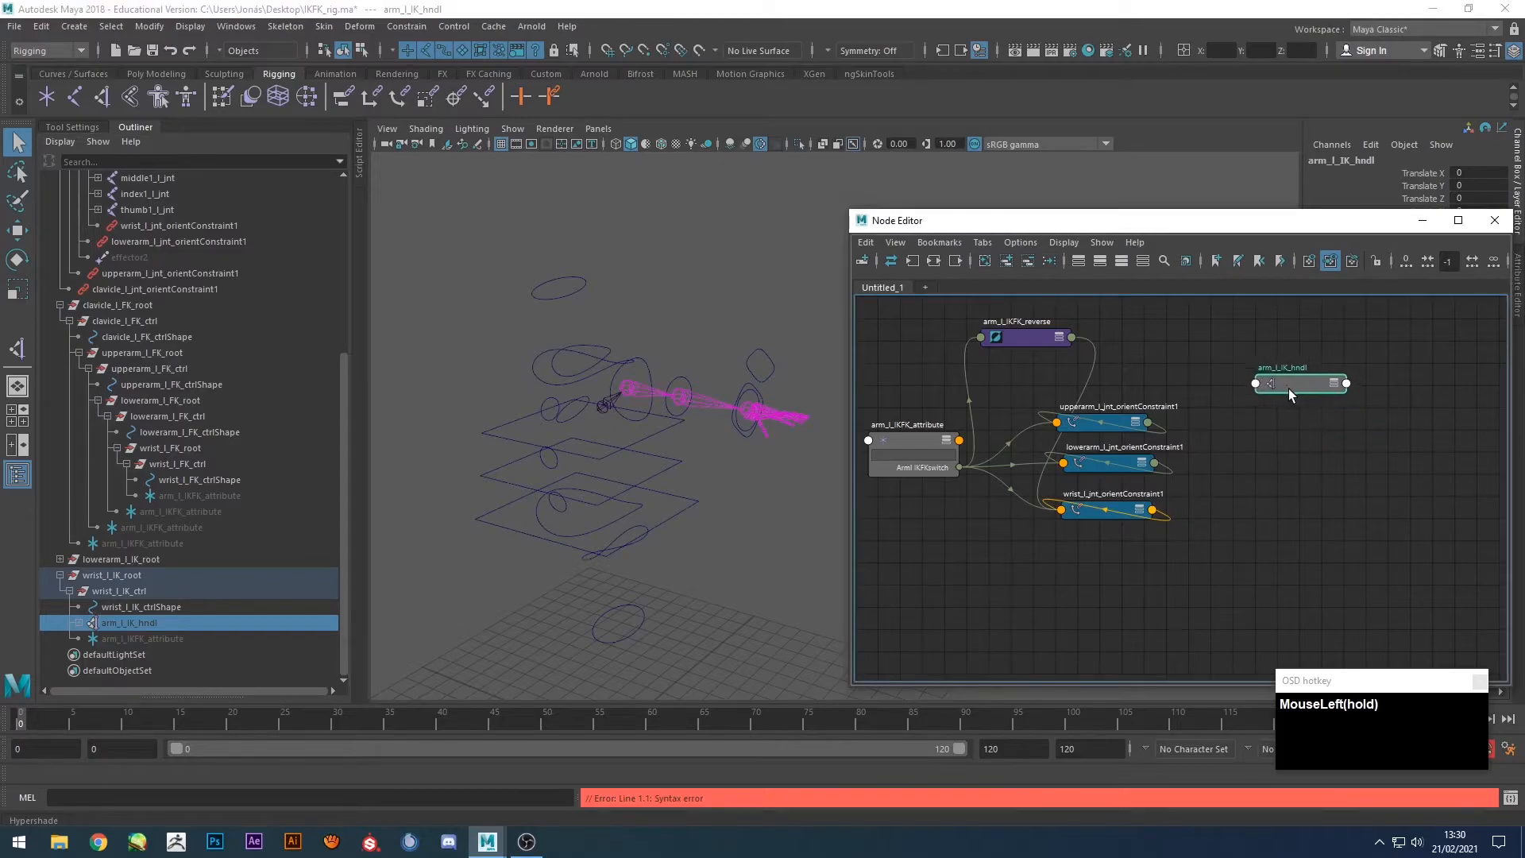
Connect Output X of arm_l_IKFK_reverse to the Ik Blend attribute of arm_l_IK_hndl and minimize the Node Editor.
left_click(1063, 343)
left_click_drag(1065, 379, 1282, 391)
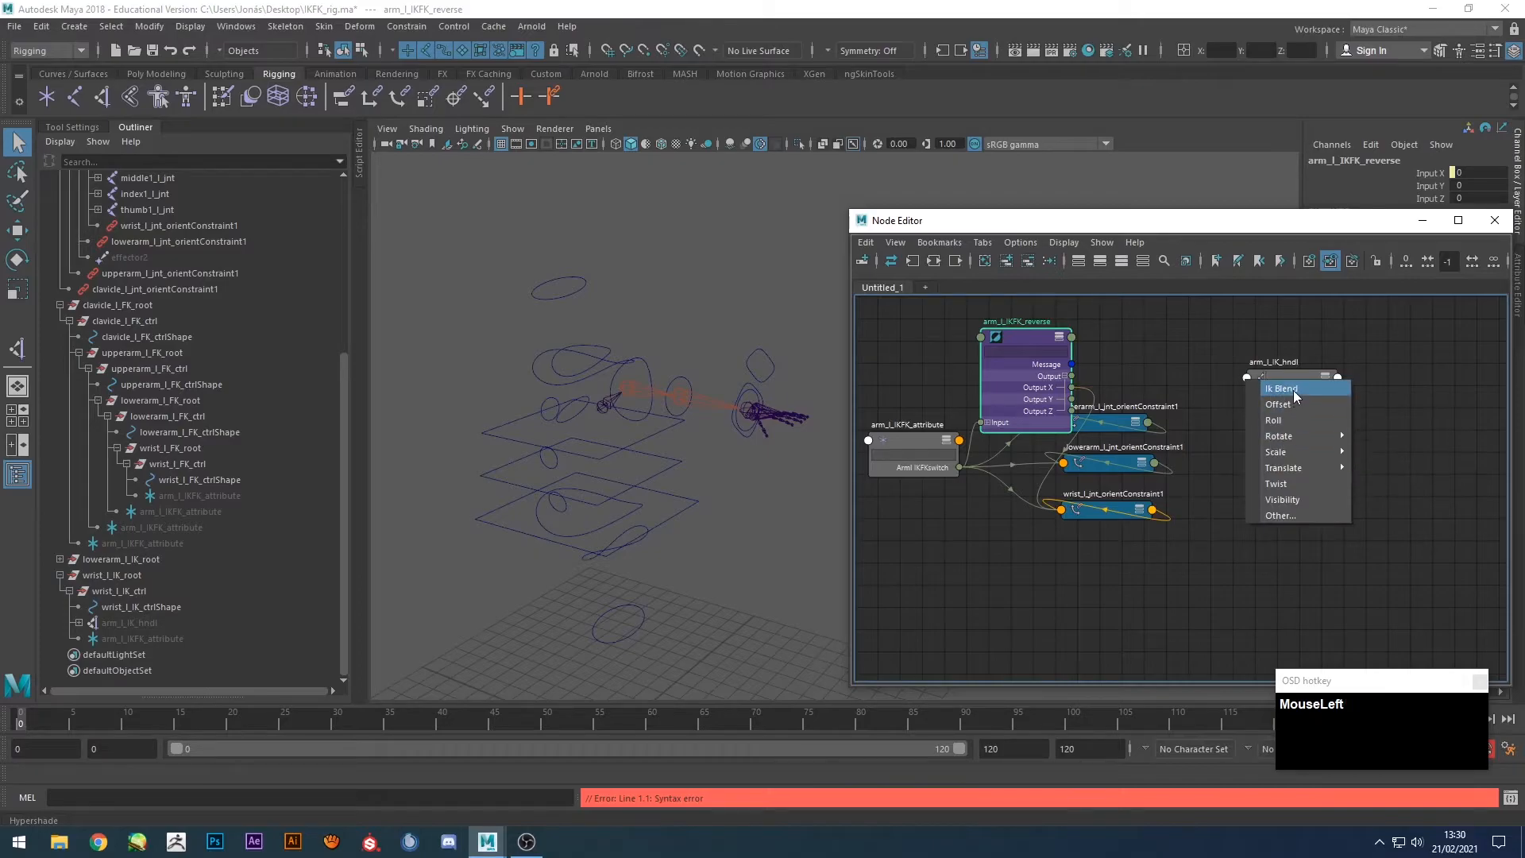
left_click(1276, 389)
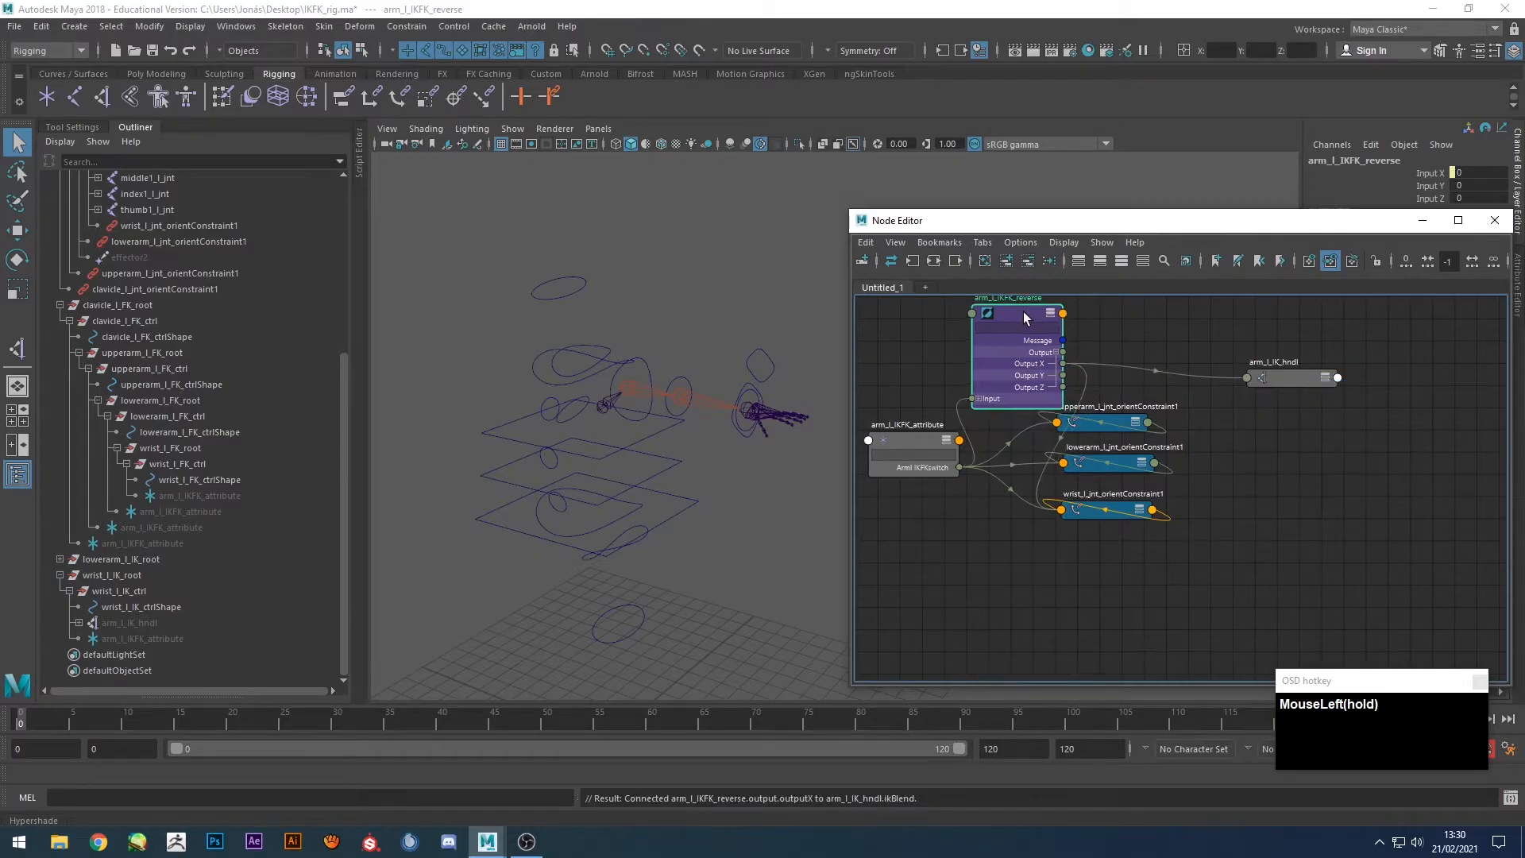
left_click(1421, 220)
Try moving and rotating the left arm's IK controls, including wrist_l_IK_ctrl, to test the IK setup.
left_click(1039, 284)
left_click_drag(759, 460, 658, 448, "alt")
scroll(658, 448, "up", 5)
middle_click_drag(657, 447, 1103, 447, "alt")
left_click_drag(1103, 447, 977, 365, "alt")
left_click(945, 379)
middle_click_drag(1141, 327, 1056, 320, "alt")
left_click(1079, 362)
left_click_drag(1079, 361, 1016, 238, "alt")
key("w")
key("e")
left_click(1051, 262)
left_click(993, 306)
key("w")
Undo the test moves made on the left arm's IK controls.
key("ctrl+z")
key("ctrl+z")
key("ctrl+z")
key("ctrl+z")
key("ctrl+z")
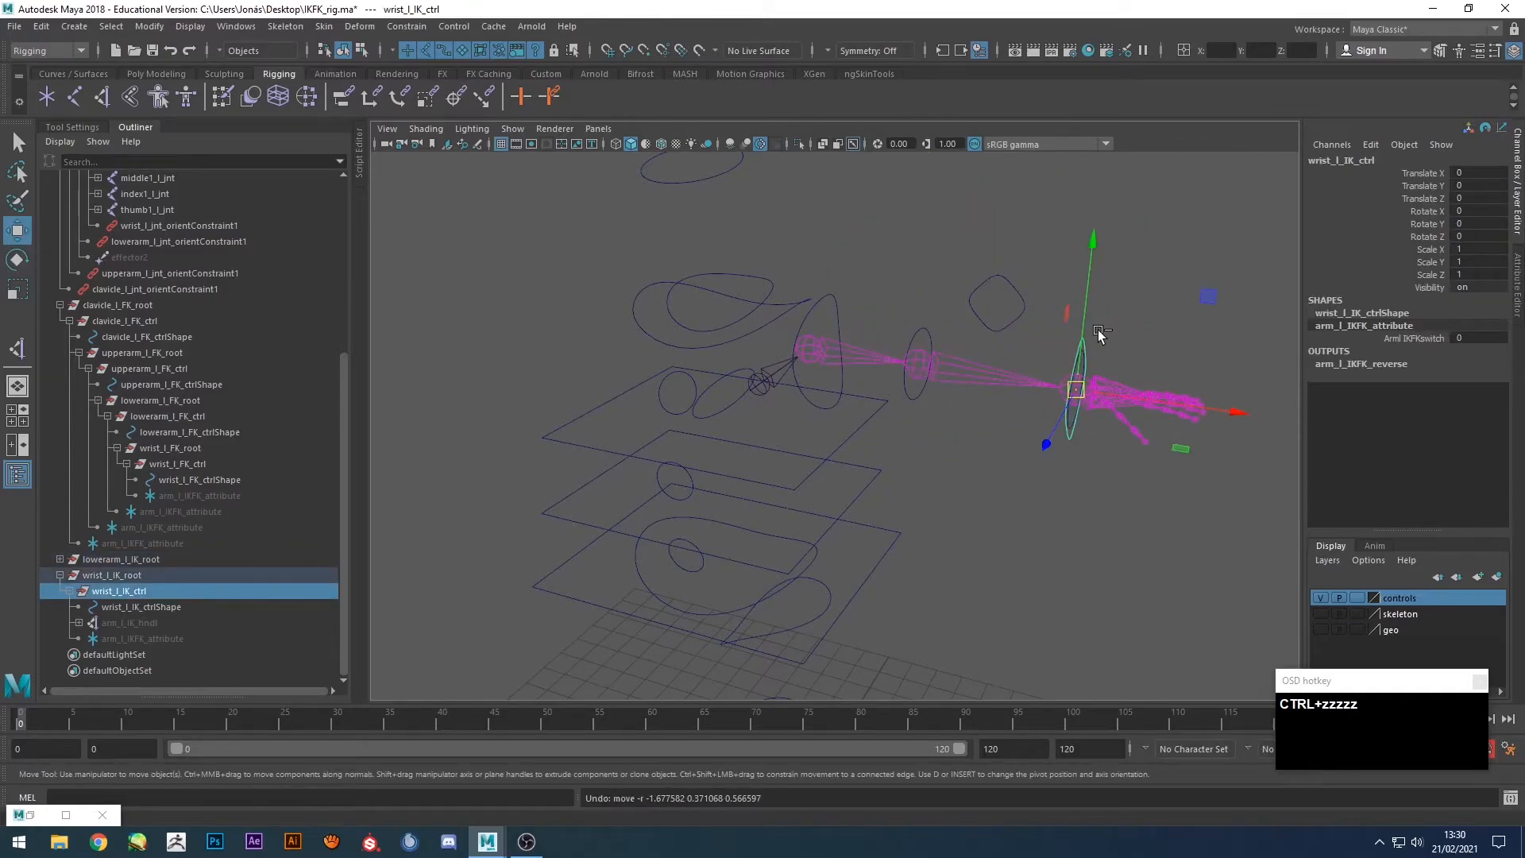
Set Arml IKFKswitch to 1 through lowerarm_l_IK_ctrl.
left_click(1146, 367)
left_click(1024, 305)
left_click(1433, 339)
middle_click_drag(1066, 229, 1079, 224)
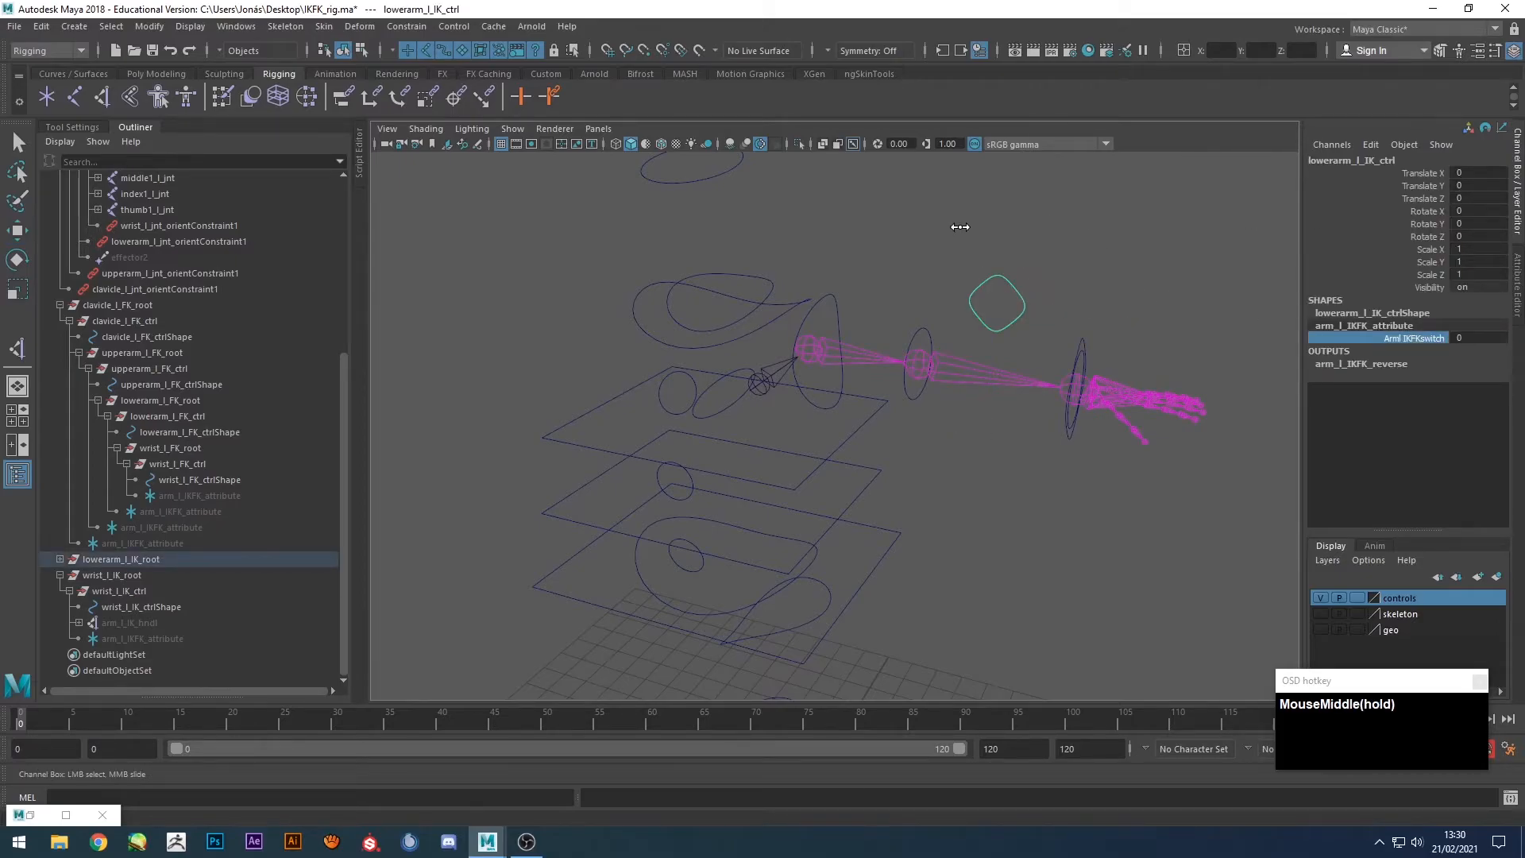
Try posing the left arm in FK mode by rotating its upperarm, lowerarm and wrist FK controls.
left_click_drag(840, 309, 983, 211)
key("e")
left_click(907, 286)
left_click_drag(906, 283, 872, 360)
left_click(1109, 201)
left_click_drag(1028, 250, 1043, 278)
left_click_drag(1036, 346, 1145, 302)
Undo the test rotations of the FK controls and redo them to restore the bent arm pose.
key("ctrl+z")
key("ctrl+z")
key("ctrl+z")
key("ctrl+z")
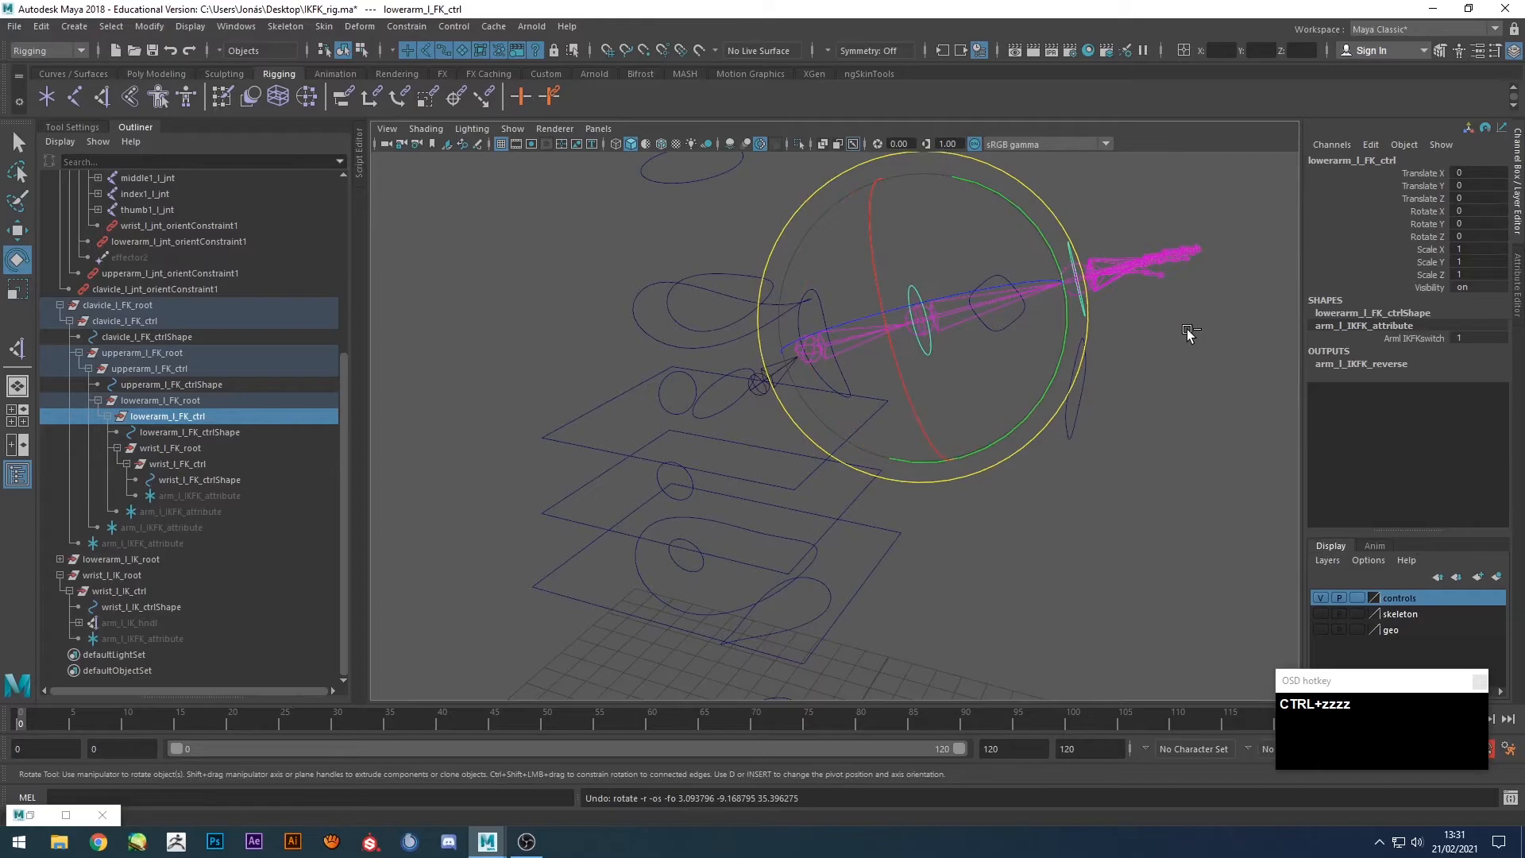
key("ctrl+y")
key("ctrl+y")
key("ctrl+y")
key("ctrl+y")
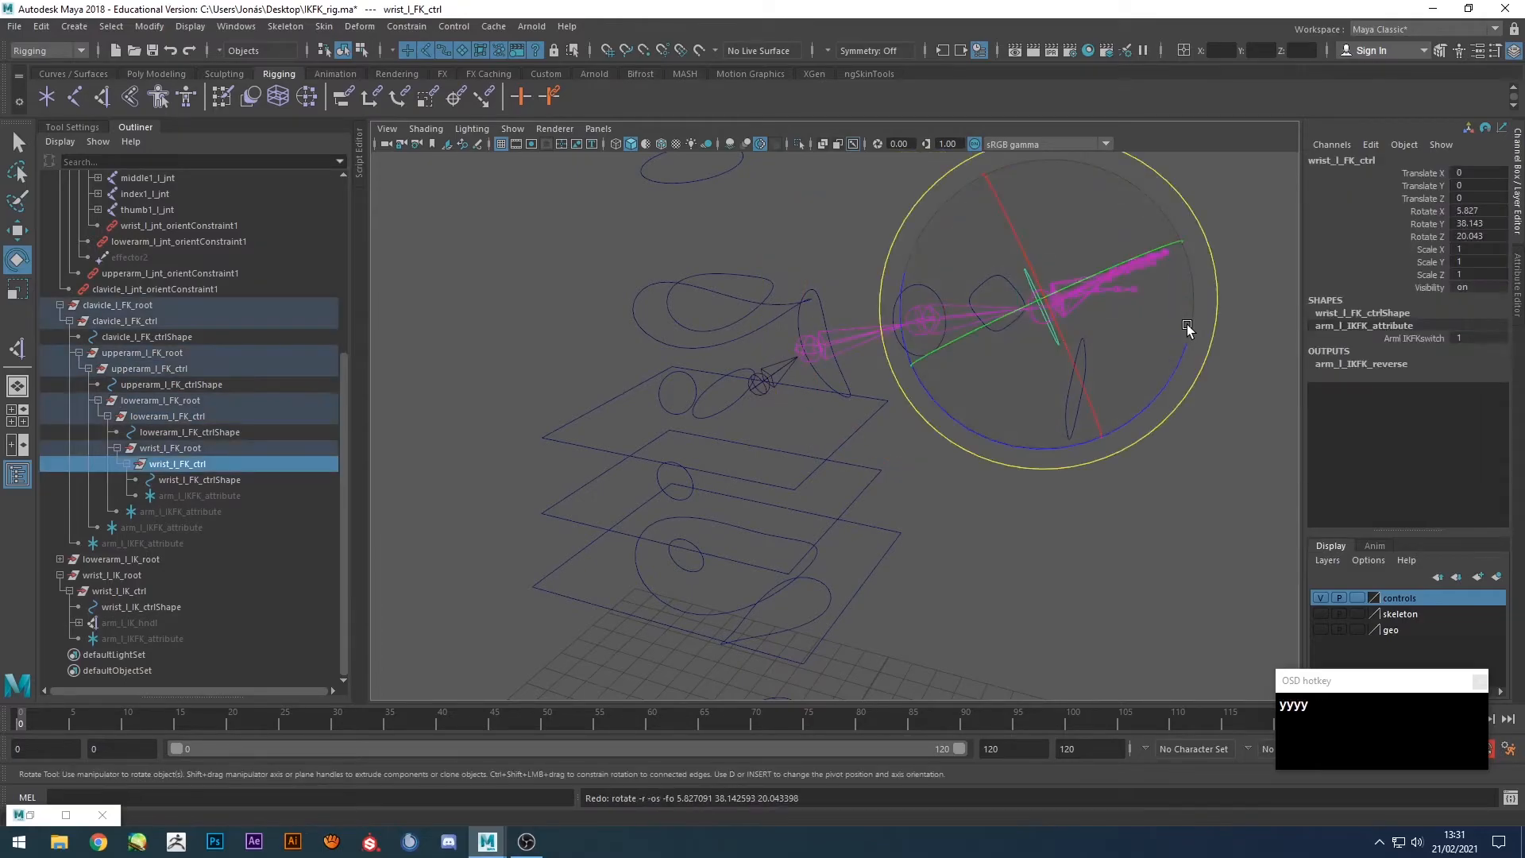
Try scrubbing Arml IKFKswitch on the posed arm to test the blend, and undo the test changes.
left_click(1431, 338)
middle_click_drag(1112, 507, 1138, 491)
key("ctrl+z")
key("ctrl+z")
key("ctrl+z")
key("ctrl+z")
key("ctrl+z")
key("ctrl+z")
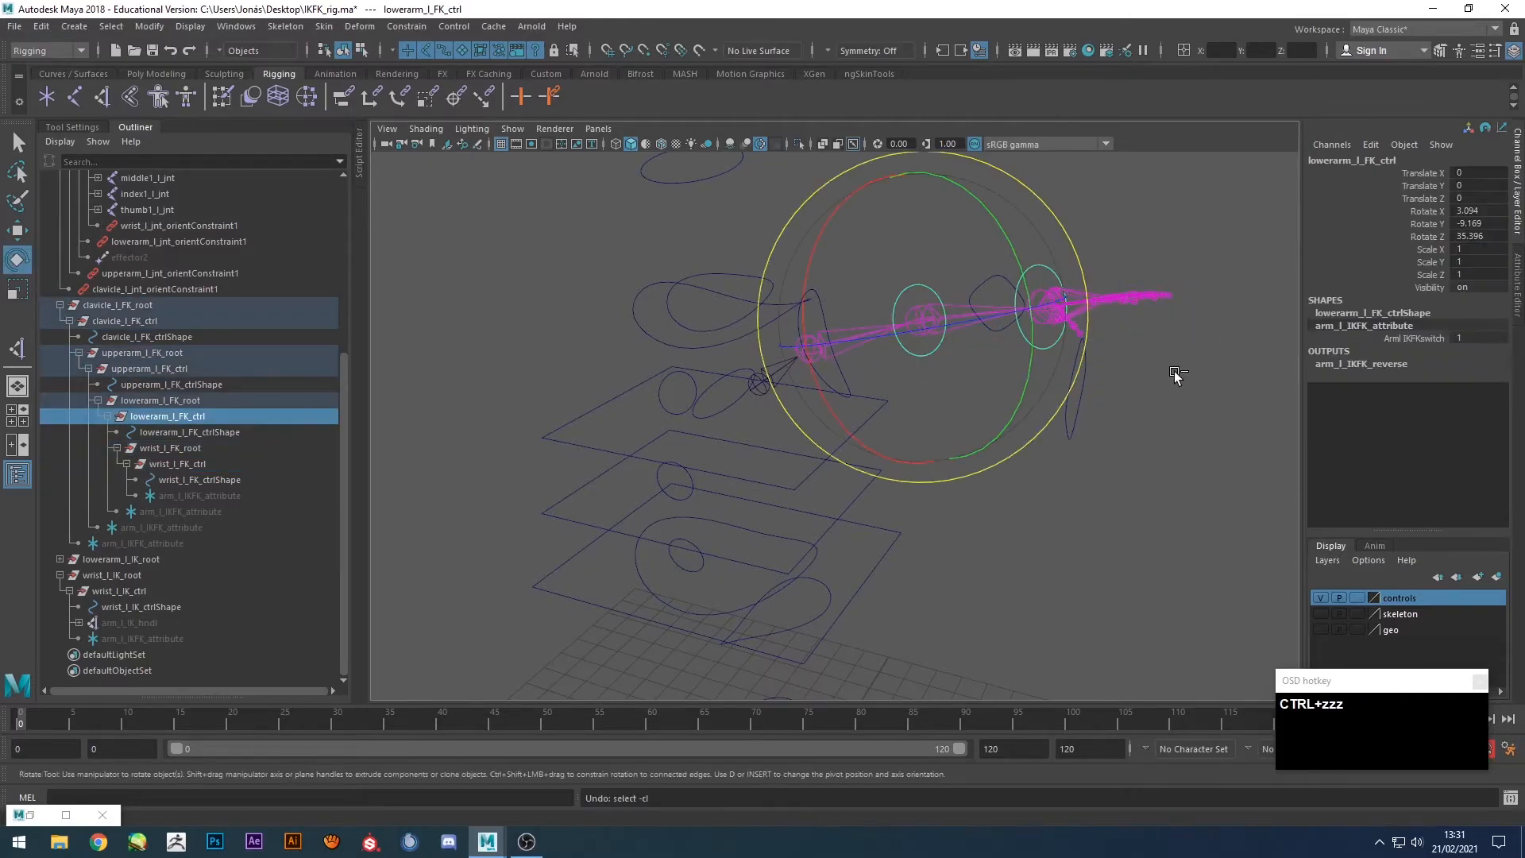
Clear the selection and collapse the wrist_l_IK_root, clavicle_l_FK_root and clavicle_l_jnt hierarchies in the Outliner.
left_click(978, 361)
left_click_drag(978, 361, 970, 405, "alt")
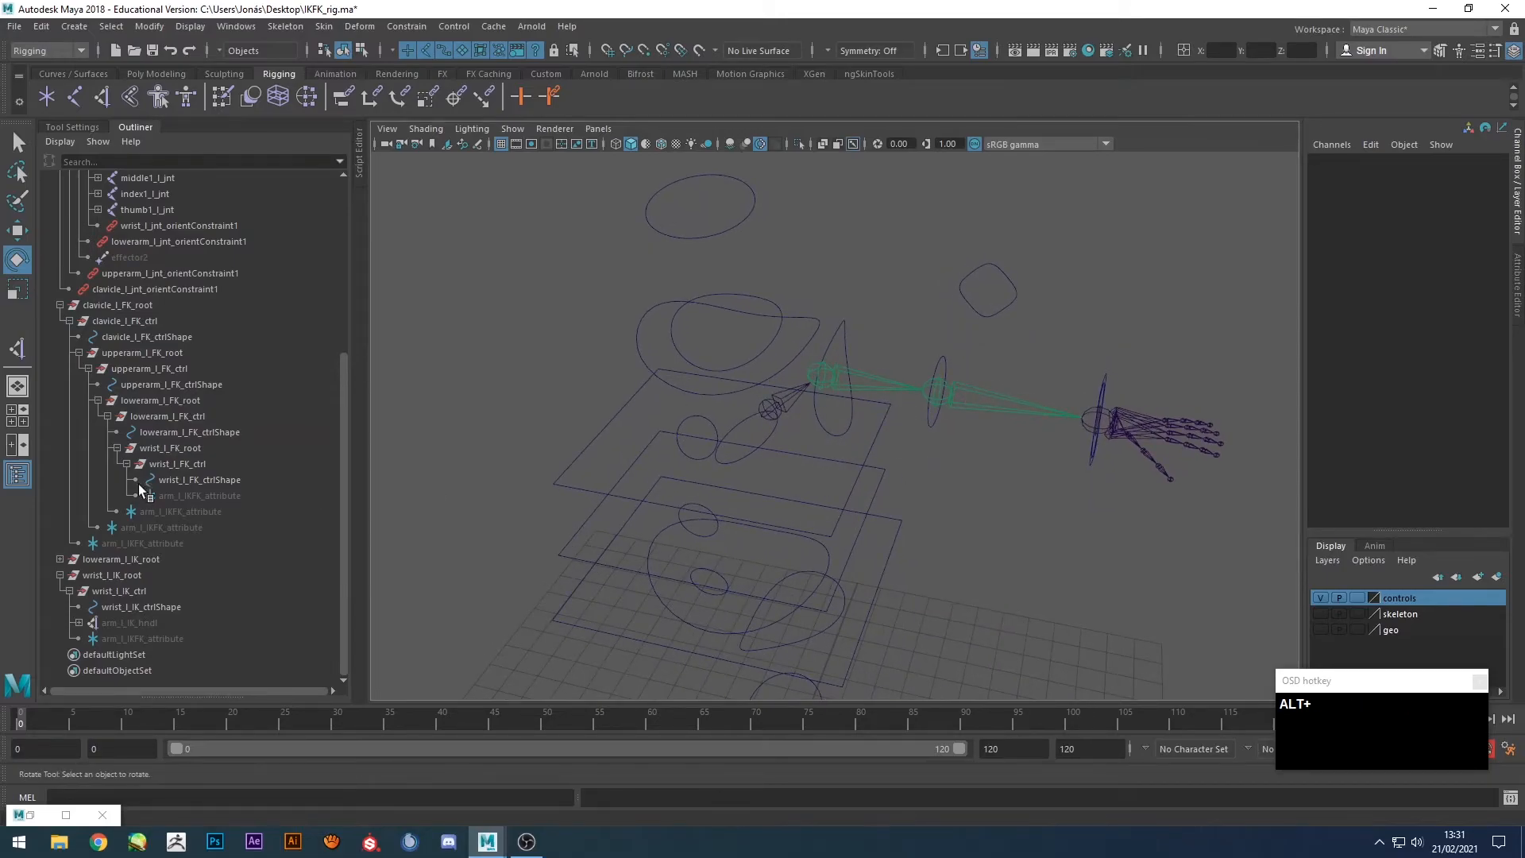
left_click(59, 575, "shift")
left_click(59, 368, "shift")
scroll(70, 369, "up", 3)
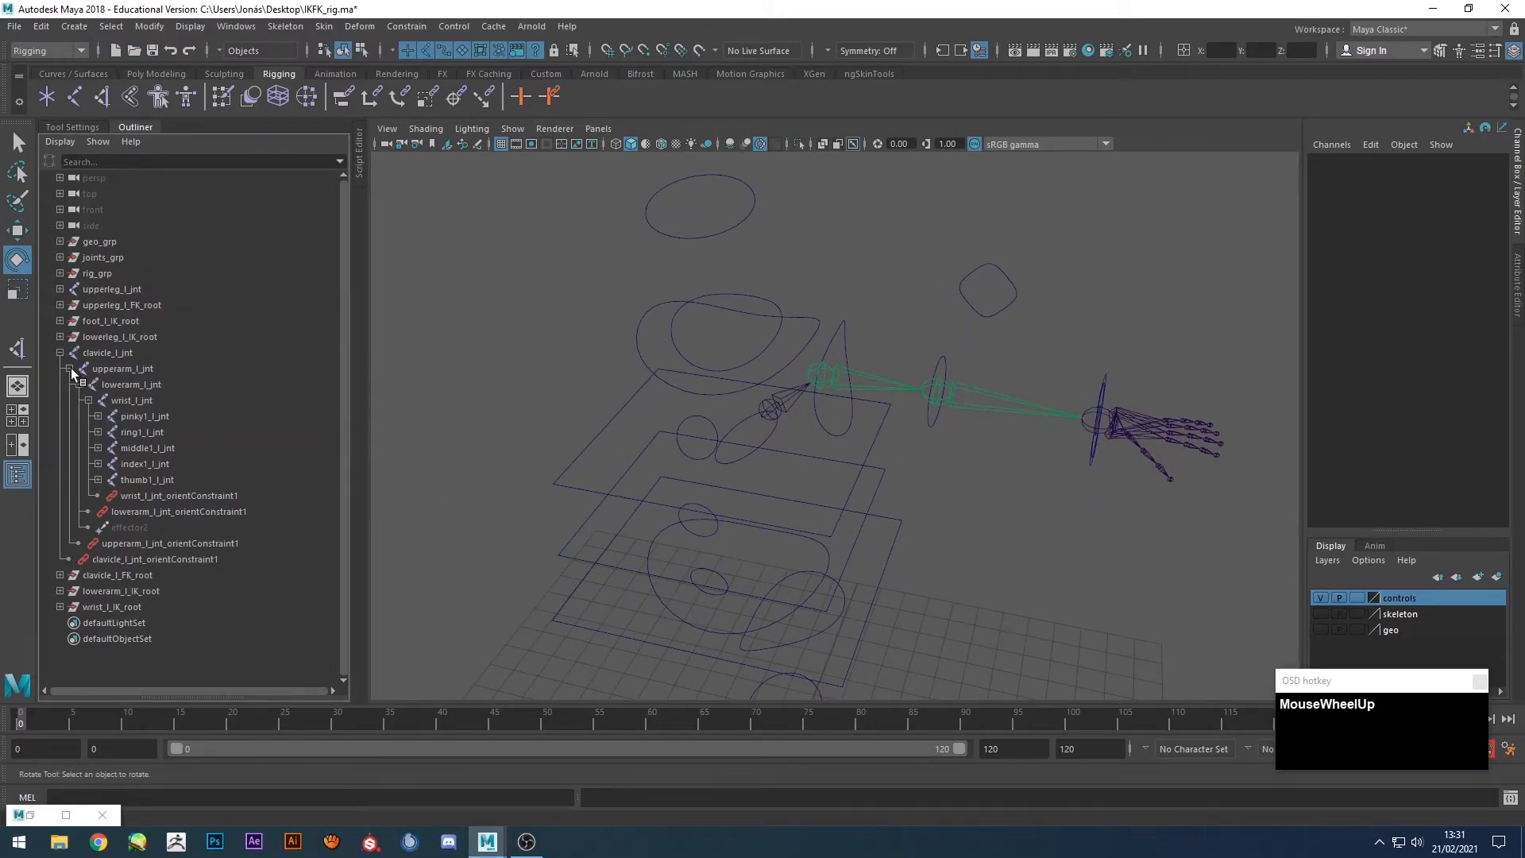
left_click(60, 354, "shift")
Add lowerarm_l_IK_ctrl, wrist_l_IK_ctrl and upperarm_l_FK_ctrl to the existing Node Editor graph.
left_click_drag(1086, 246, 815, 377, "alt")
left_click(837, 315)
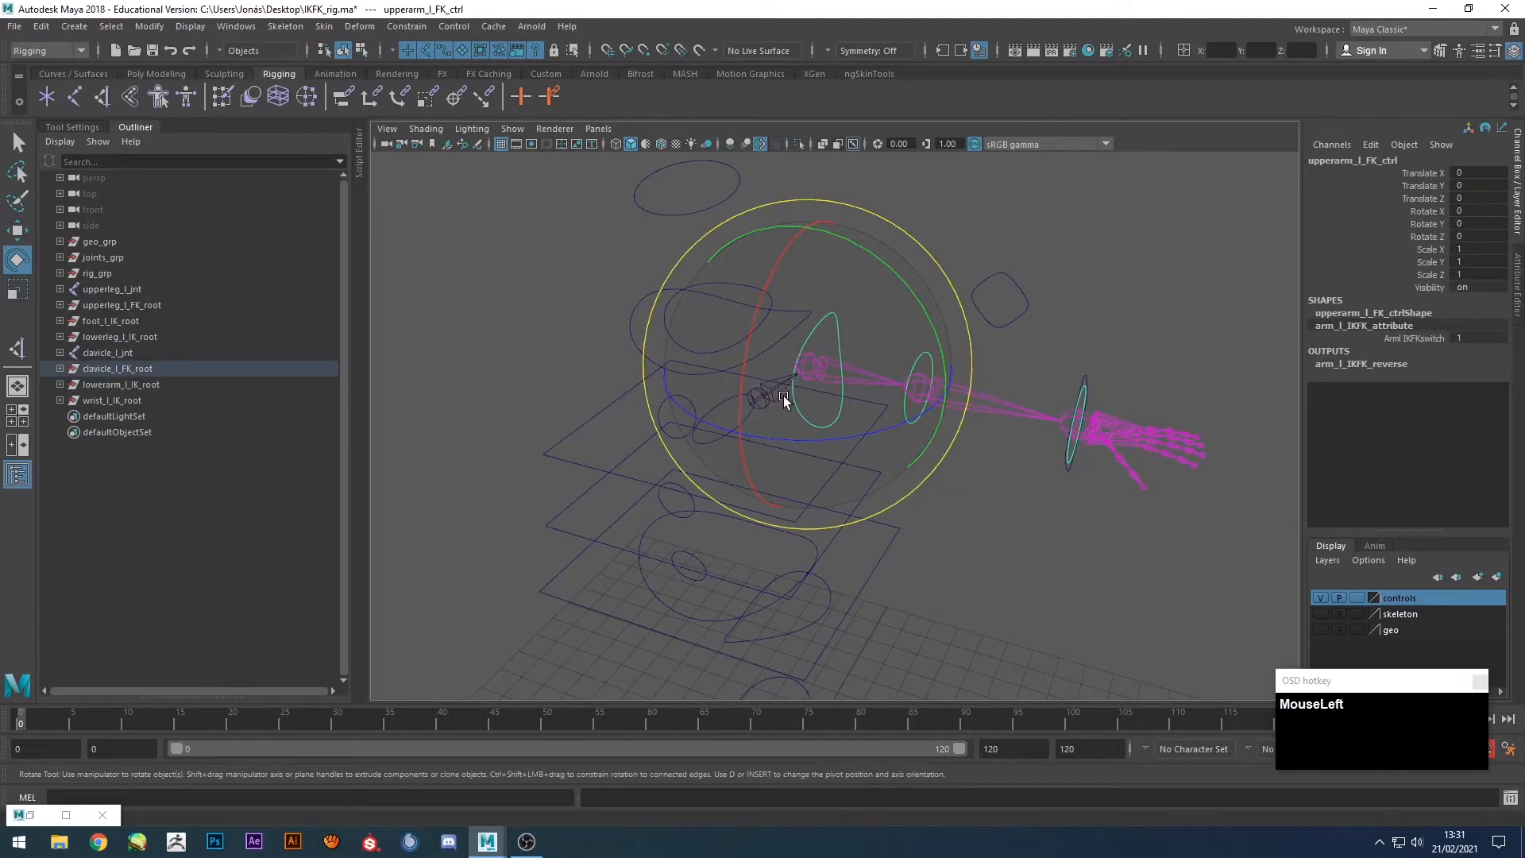
left_click(1005, 286)
key("q")
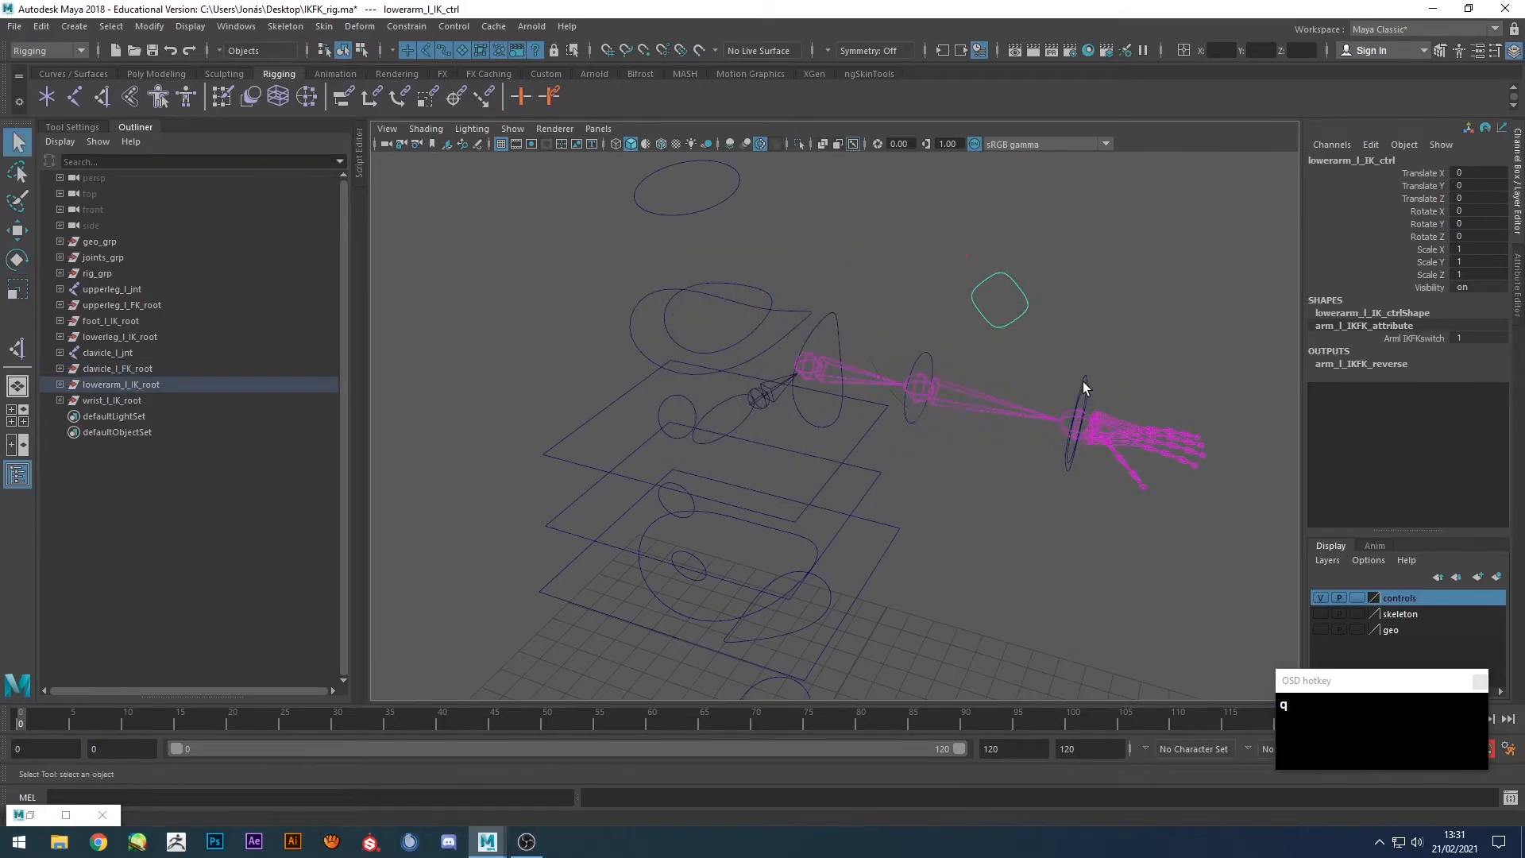
left_click(1084, 380, "shift")
mouse_move(1056, 392)
left_mouse_down("alt")
mouse_move(1092, 402)
mouse_move(1043, 407)
left_mouse_up("alt")
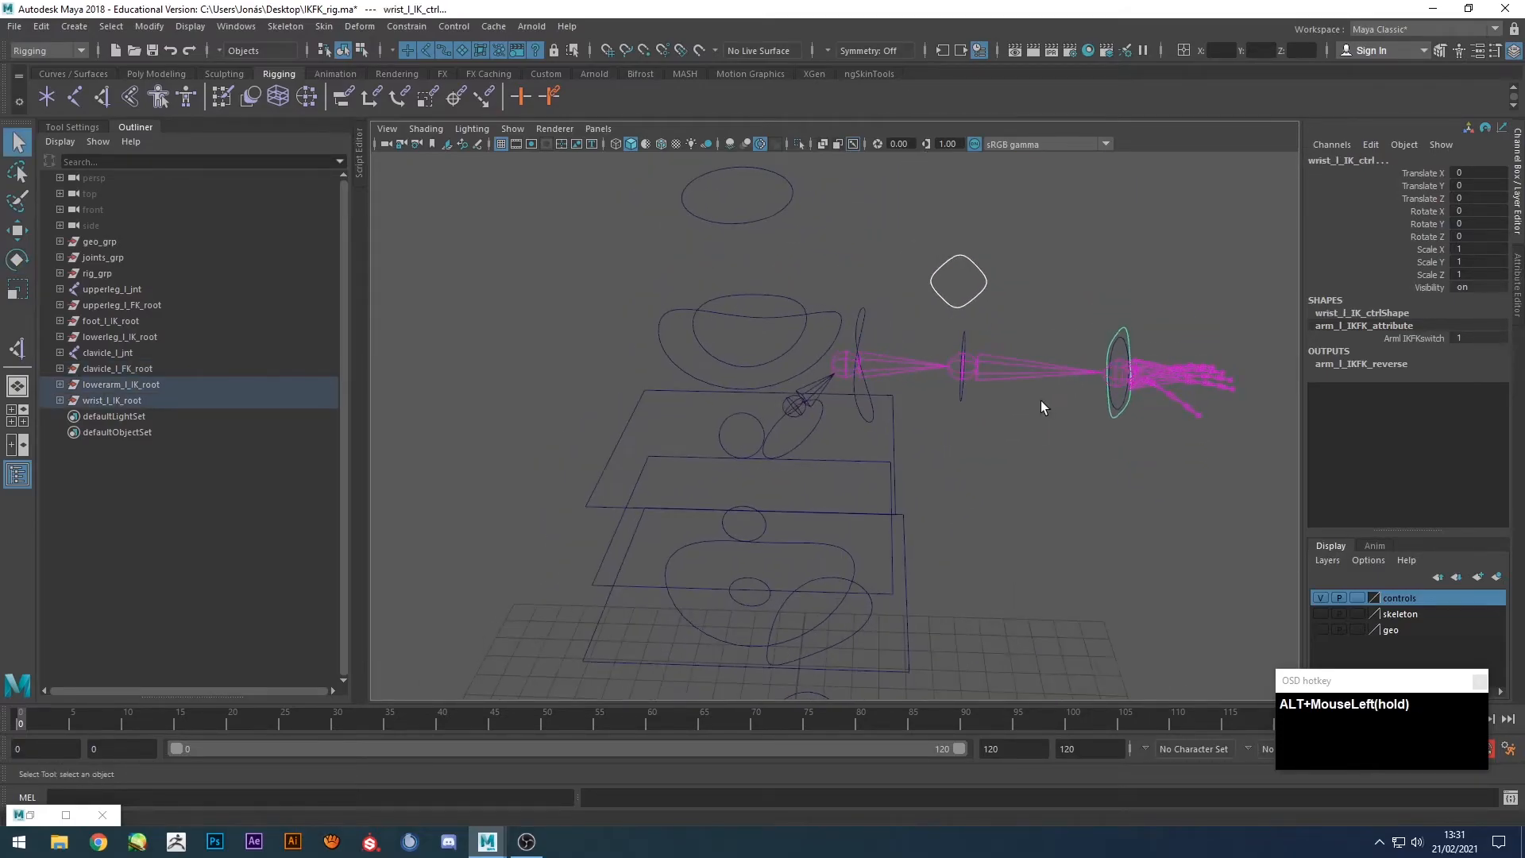
left_click(861, 318, "shift")
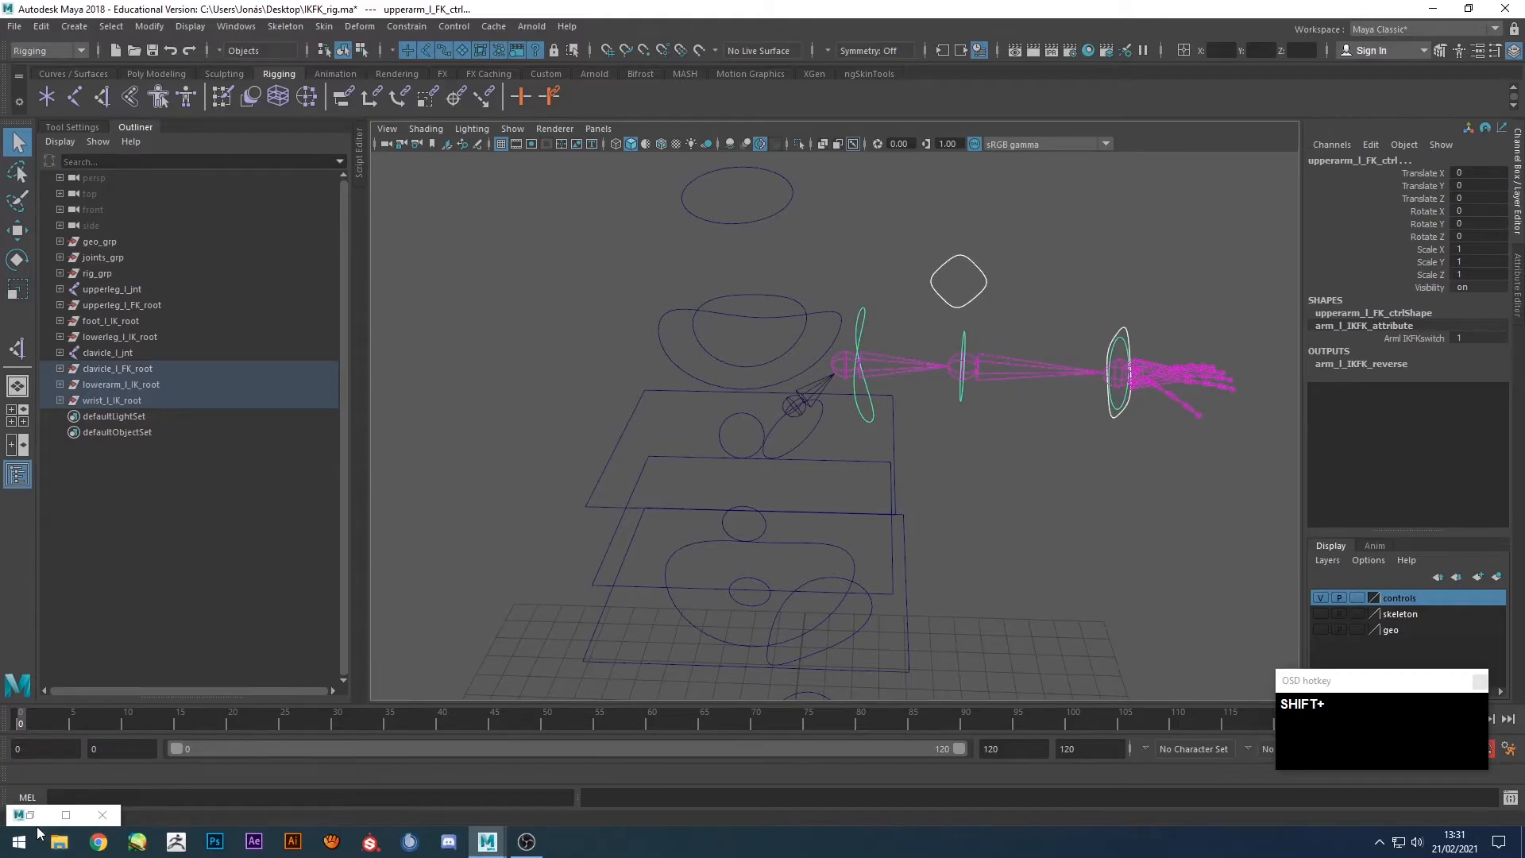
left_click(32, 815)
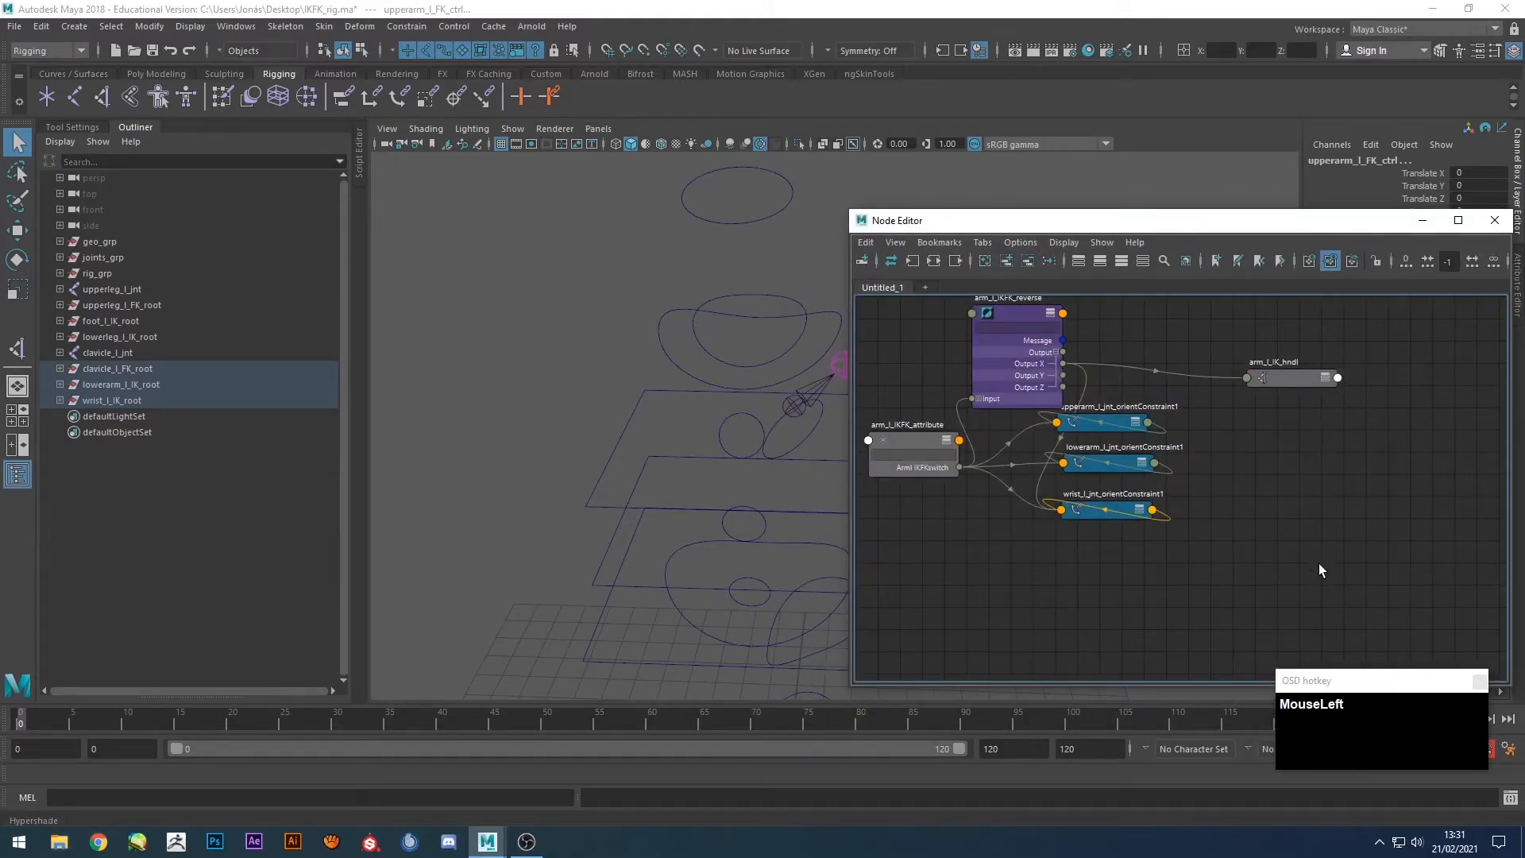
left_click(1008, 263)
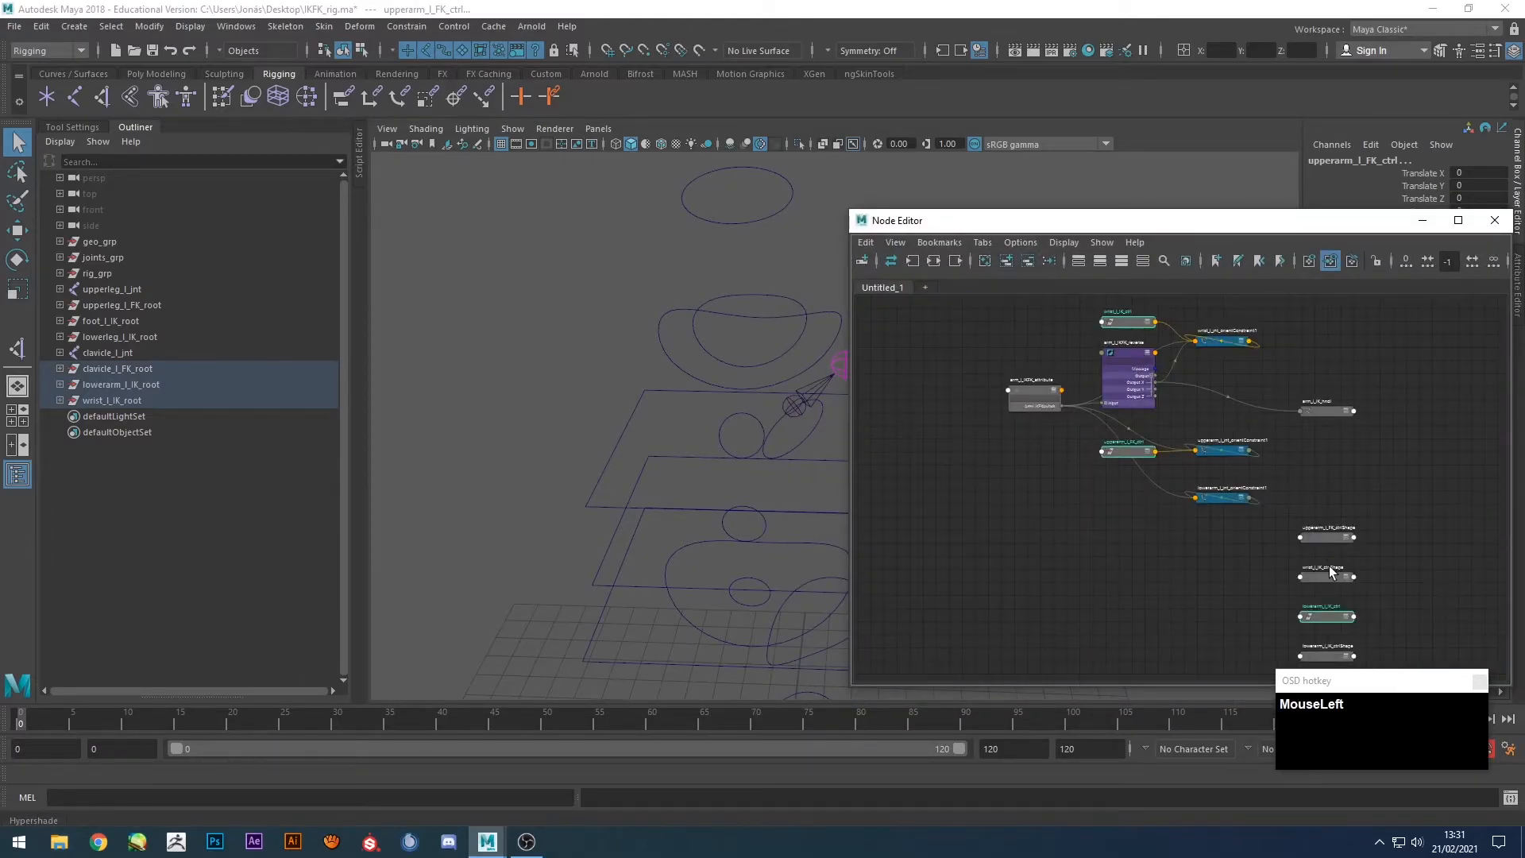
Remove the orient constraint, IK handle and control shape nodes from the graph, keeping the three controls.
left_click_drag(1322, 618, 1119, 628)
left_click_drag(1223, 335, 1348, 705)
left_click(1029, 262)
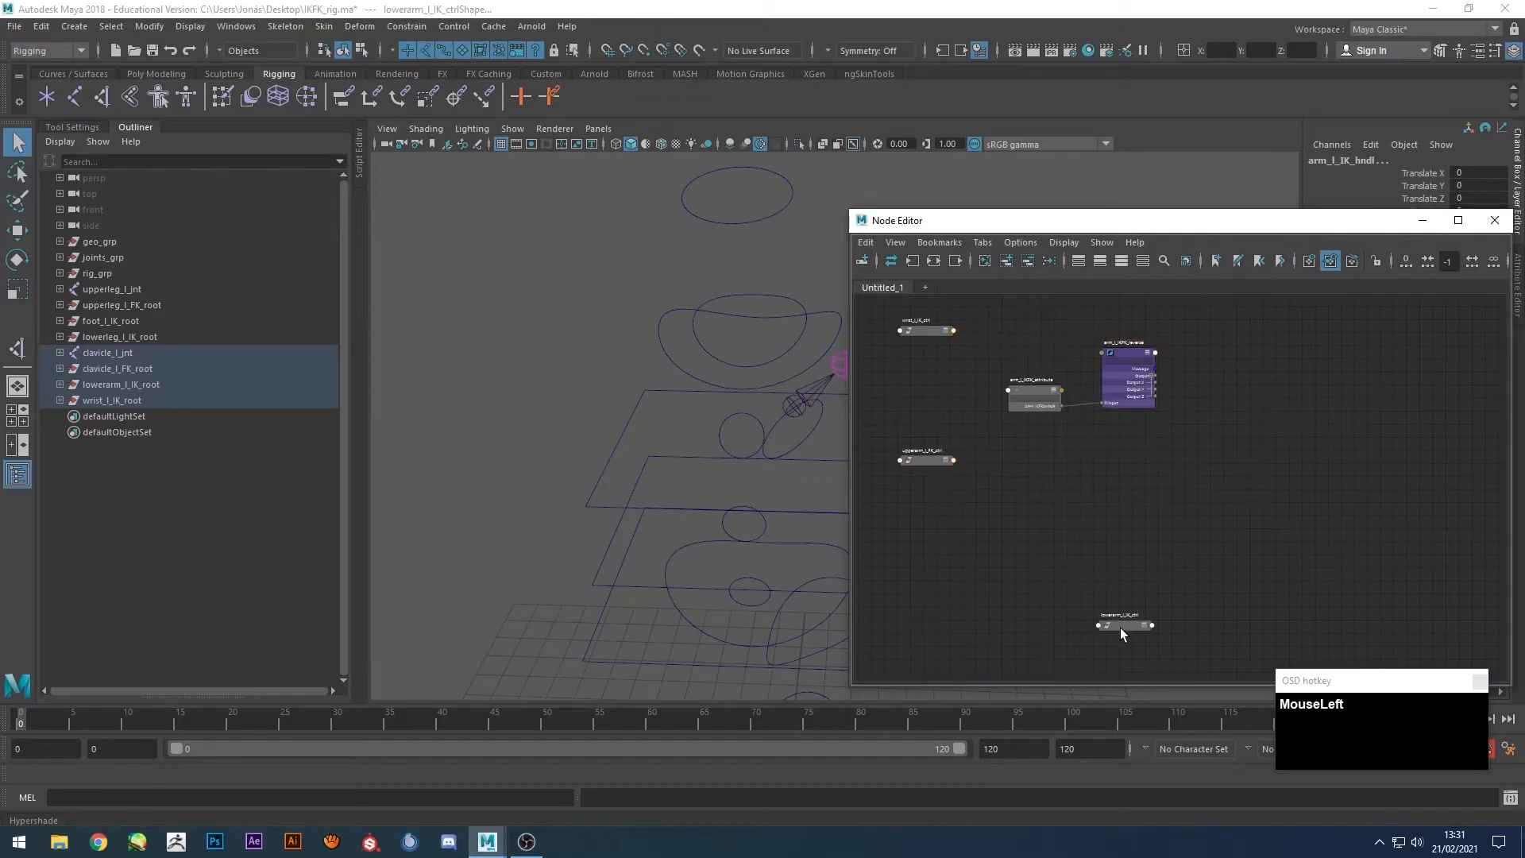
Arrange the wrist_l_IK_ctrl, lowerarm_l_IK_ctrl and upperarm_l_FK_ctrl nodes on the output side of arm_l_IKFK_reverse.
left_click_drag(1120, 627, 1212, 507)
left_click_drag(919, 459, 1185, 454)
left_click_drag(936, 331, 1205, 427)
scroll(1205, 427, "up", 3)
middle_click_drag(1141, 430, 1175, 478, "alt")
left_click_drag(1221, 487, 1255, 412)
left_click_drag(1252, 628, 1274, 445)
Connect Output X of arm_l_IKFK_reverse to the Visibility of wrist_l_IK_ctrl and lowerarm_l_IK_ctrl.
left_click(1136, 380)
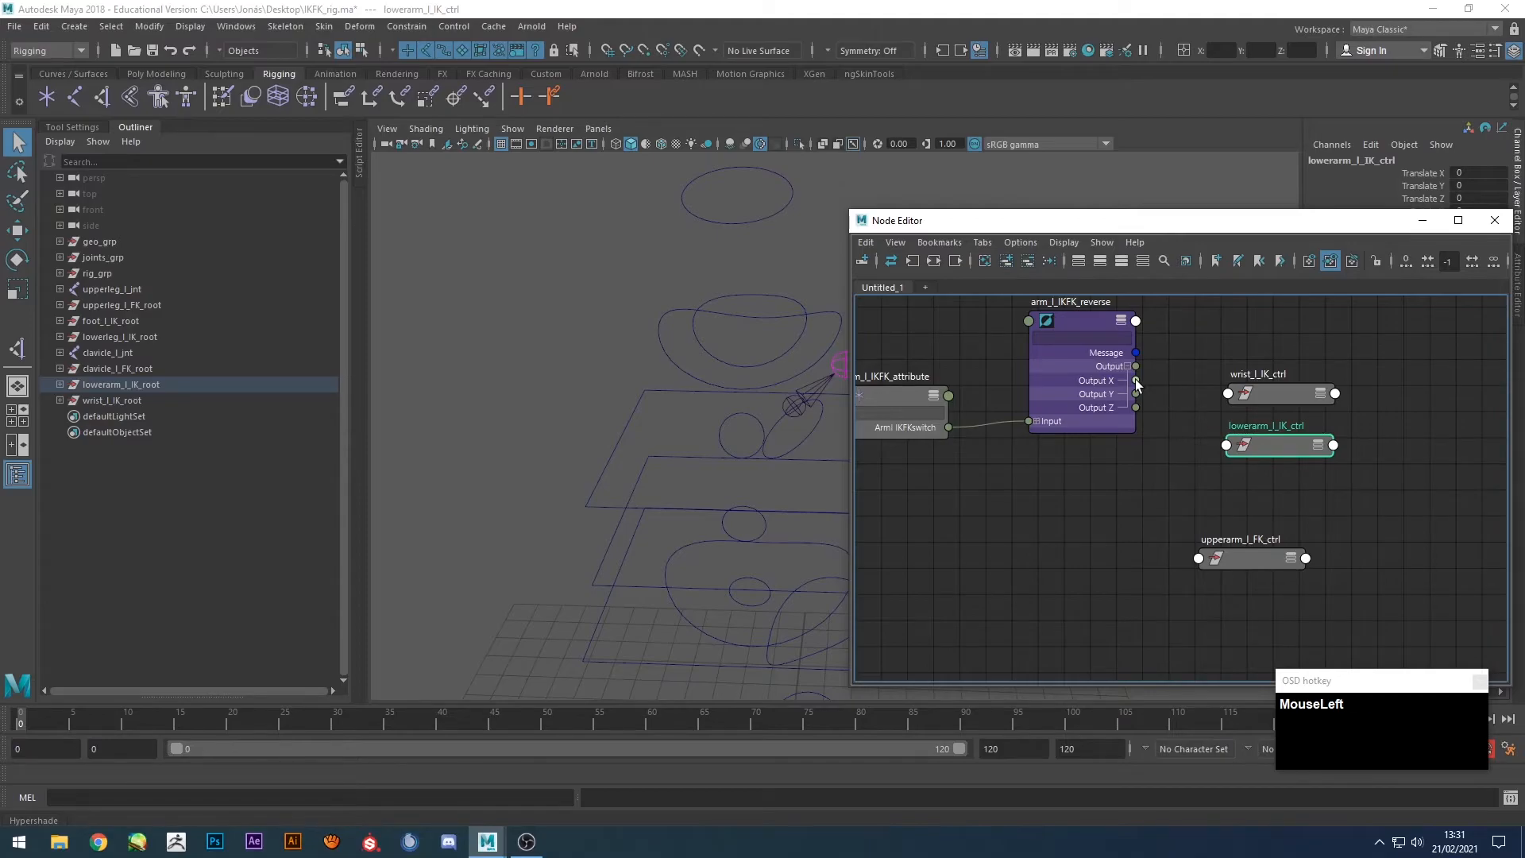
left_click(1226, 394)
left_click(1260, 446)
left_click(1136, 379)
left_click(1226, 445)
left_click(1253, 493)
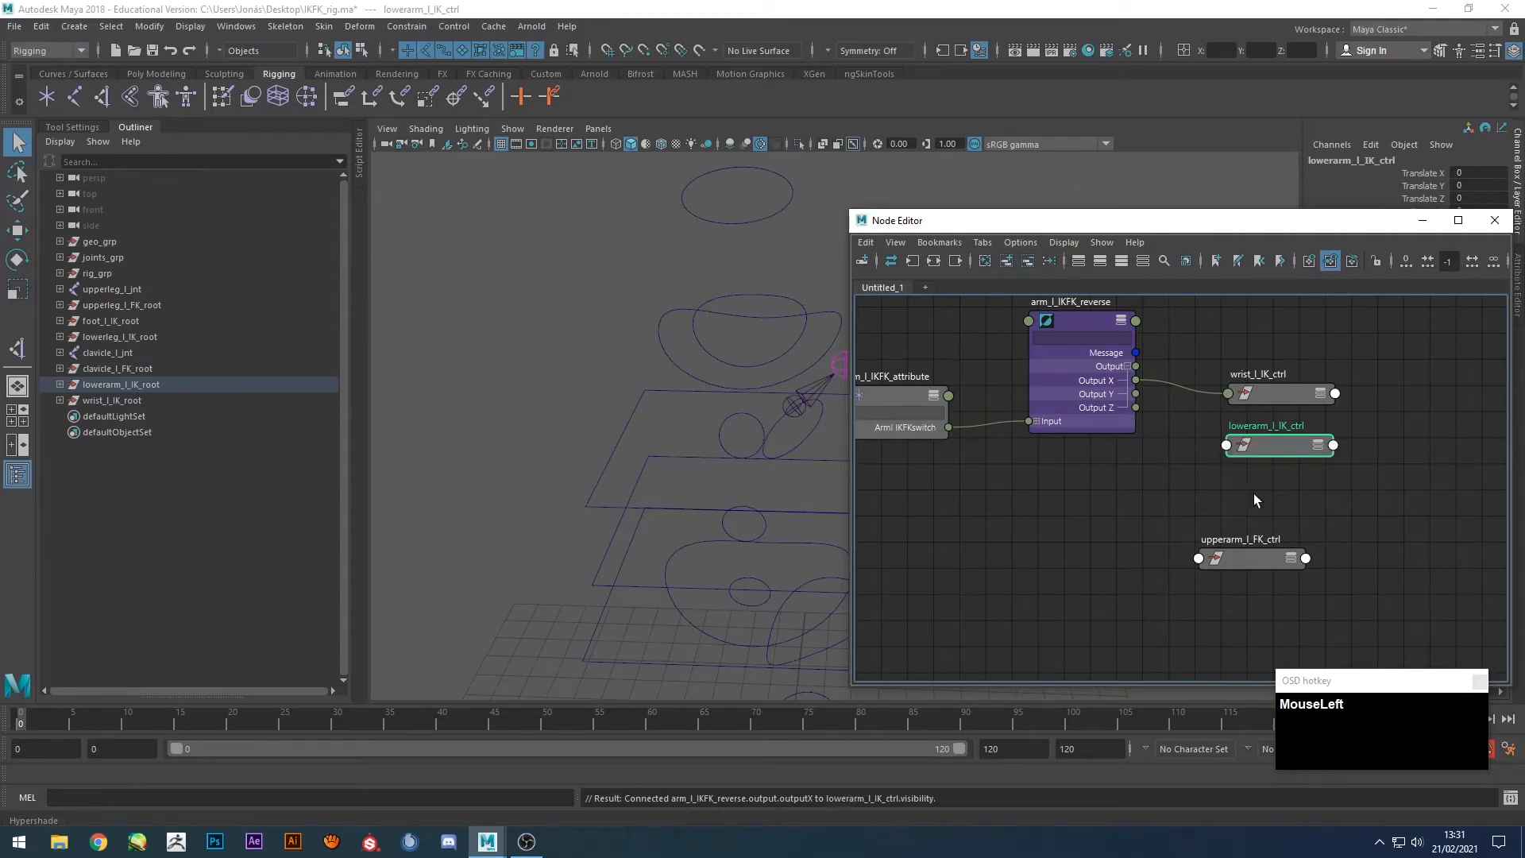
Connect Arml IKFKswitch of arm_l_IKFK_attribute directly to the Visibility of upperarm_l_FK_ctrl and minimize the Node Editor.
left_click_drag(950, 427, 1198, 558)
left_click(1229, 616)
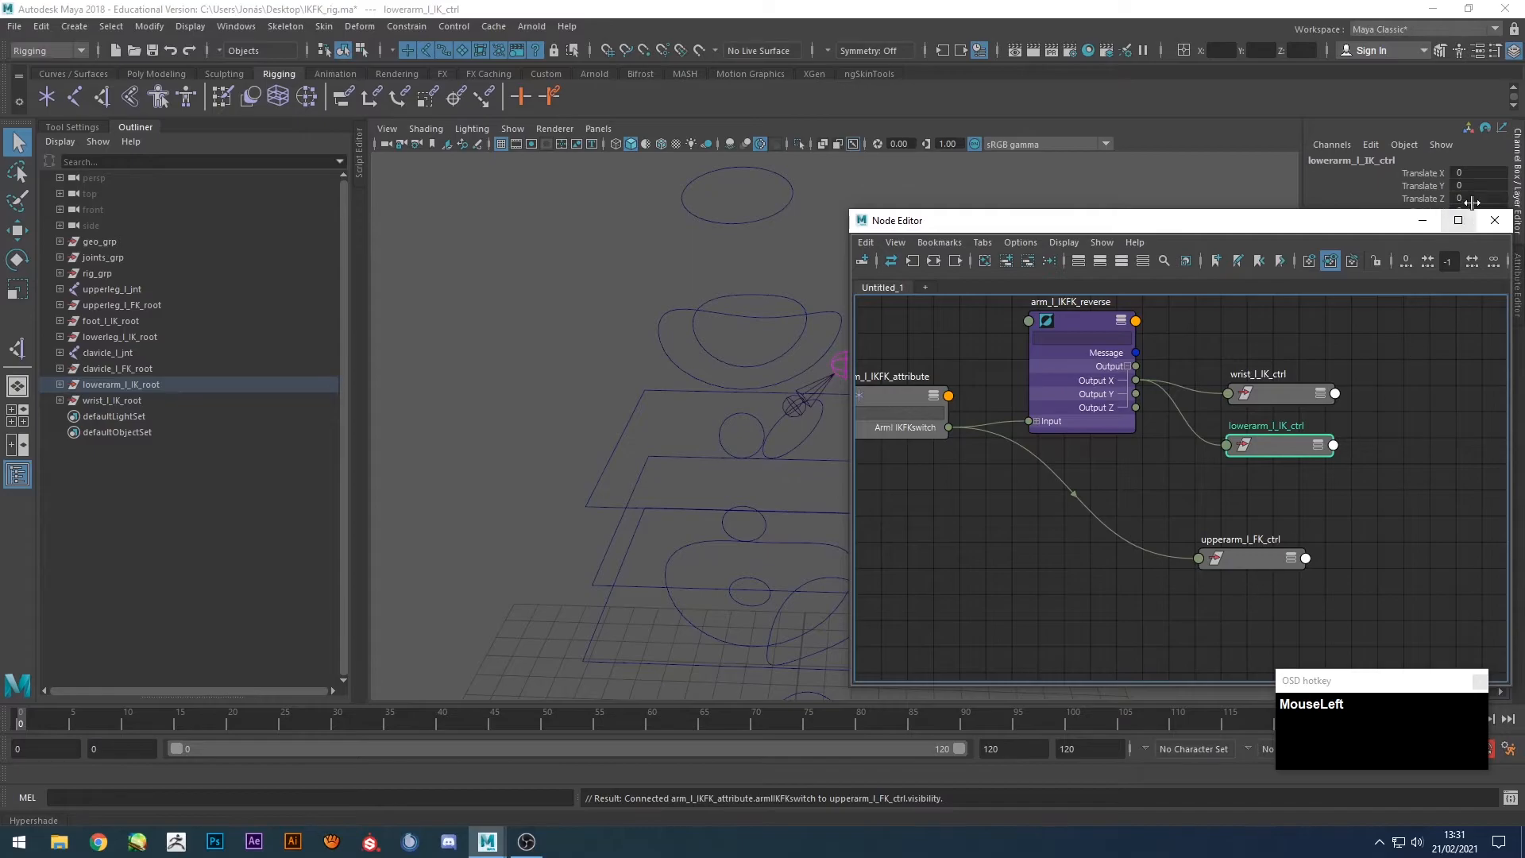
left_click(1422, 222)
Scrub Arml IKFKswitch to 0 through lowerarm_l_FK_ctrl to check the visibility switching of the arm controls.
left_click(1184, 239)
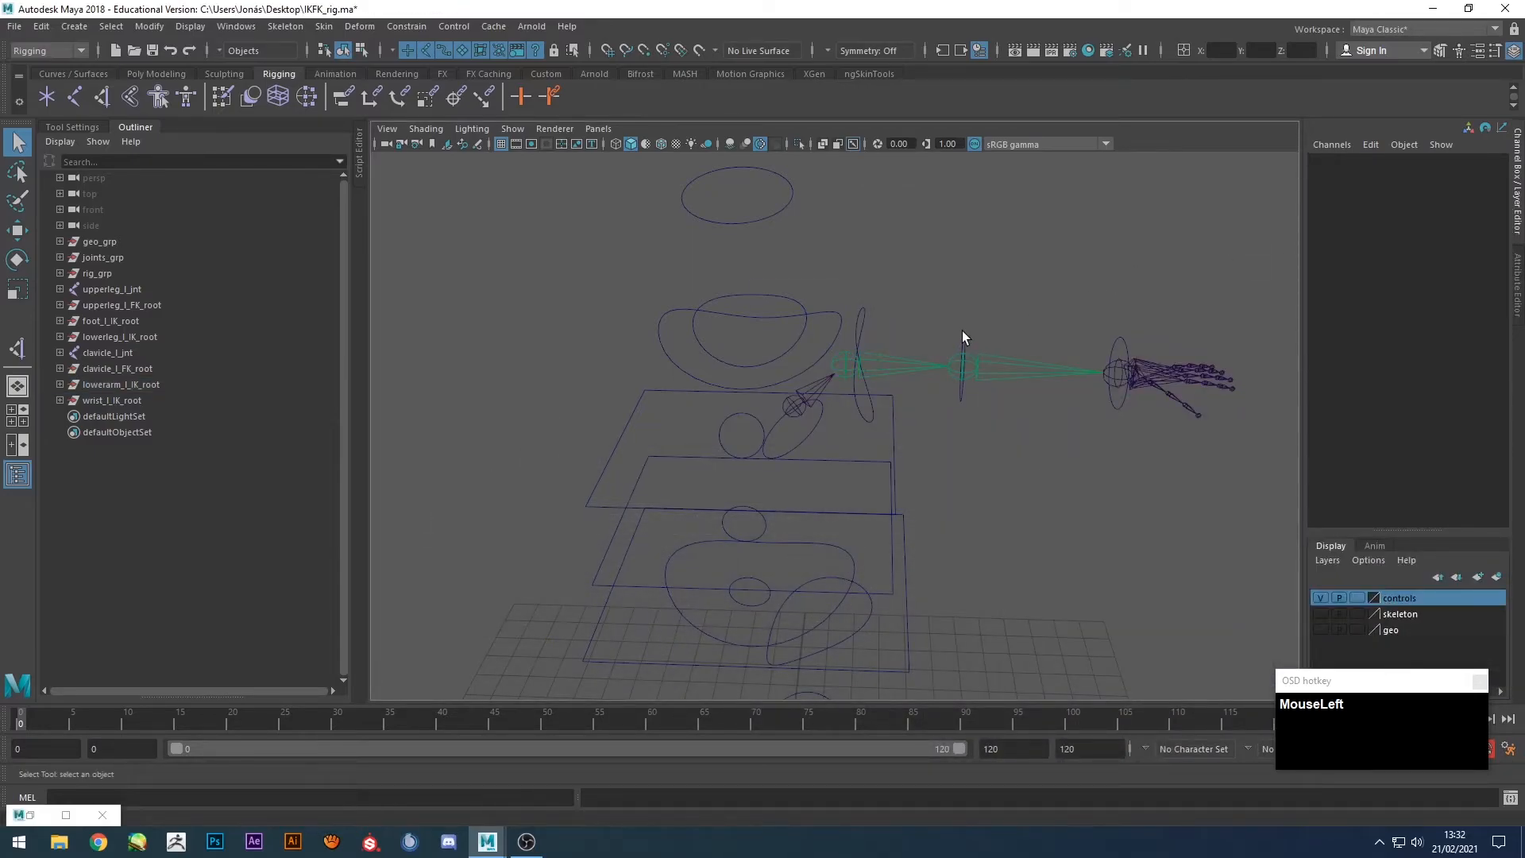
left_click(961, 331)
middle_click_drag(1095, 311, 820, 279, "alt")
left_click(1421, 338)
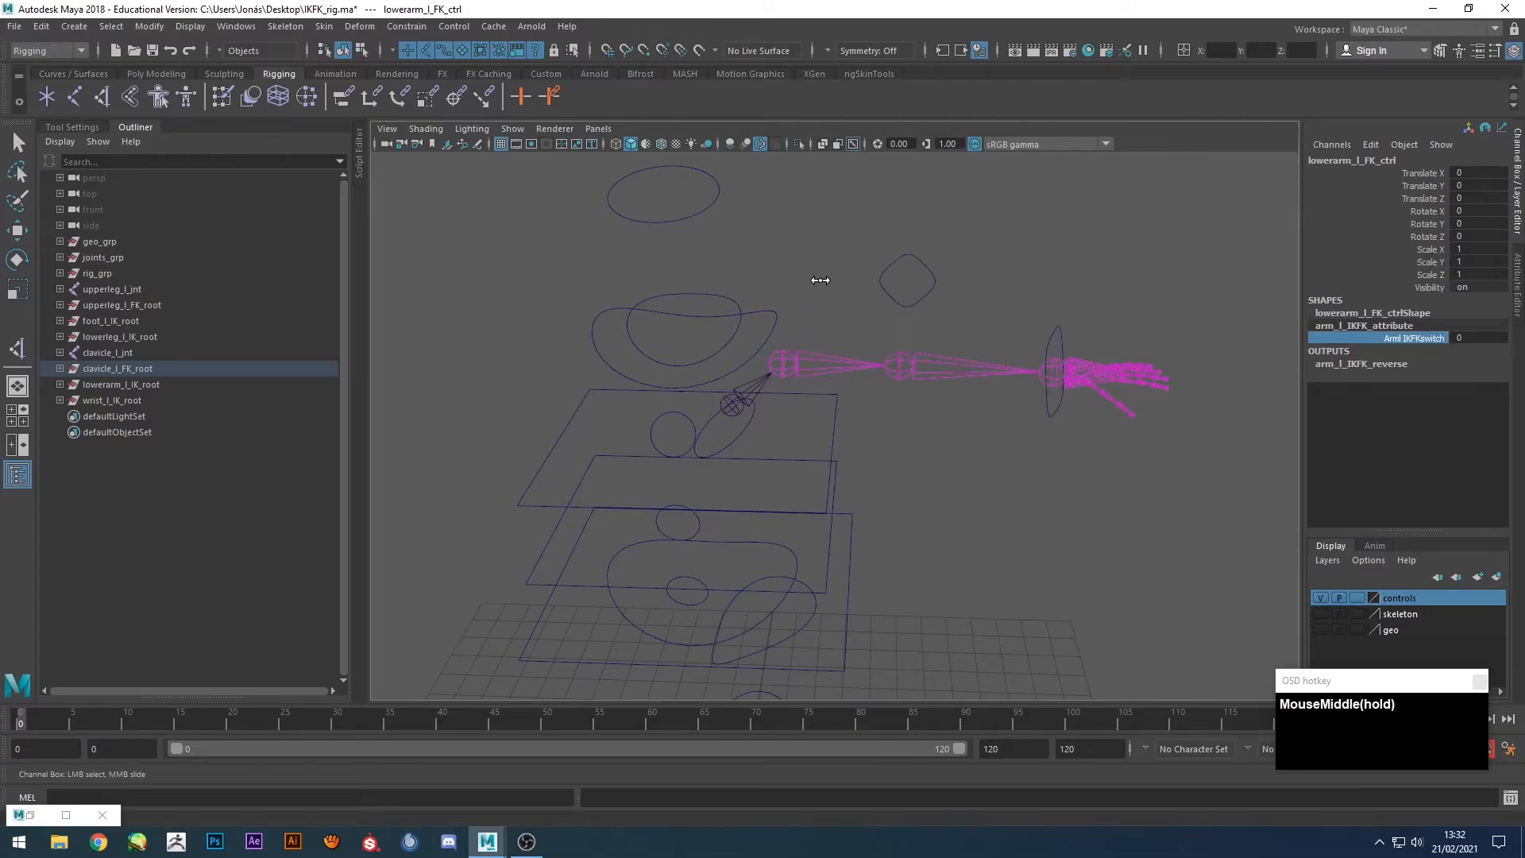
left_click(983, 242)
left_click_drag(1025, 349, 980, 305, "alt")
scroll(894, 355, "down", 3)
middle_click_drag(894, 356, 911, 442, "alt")
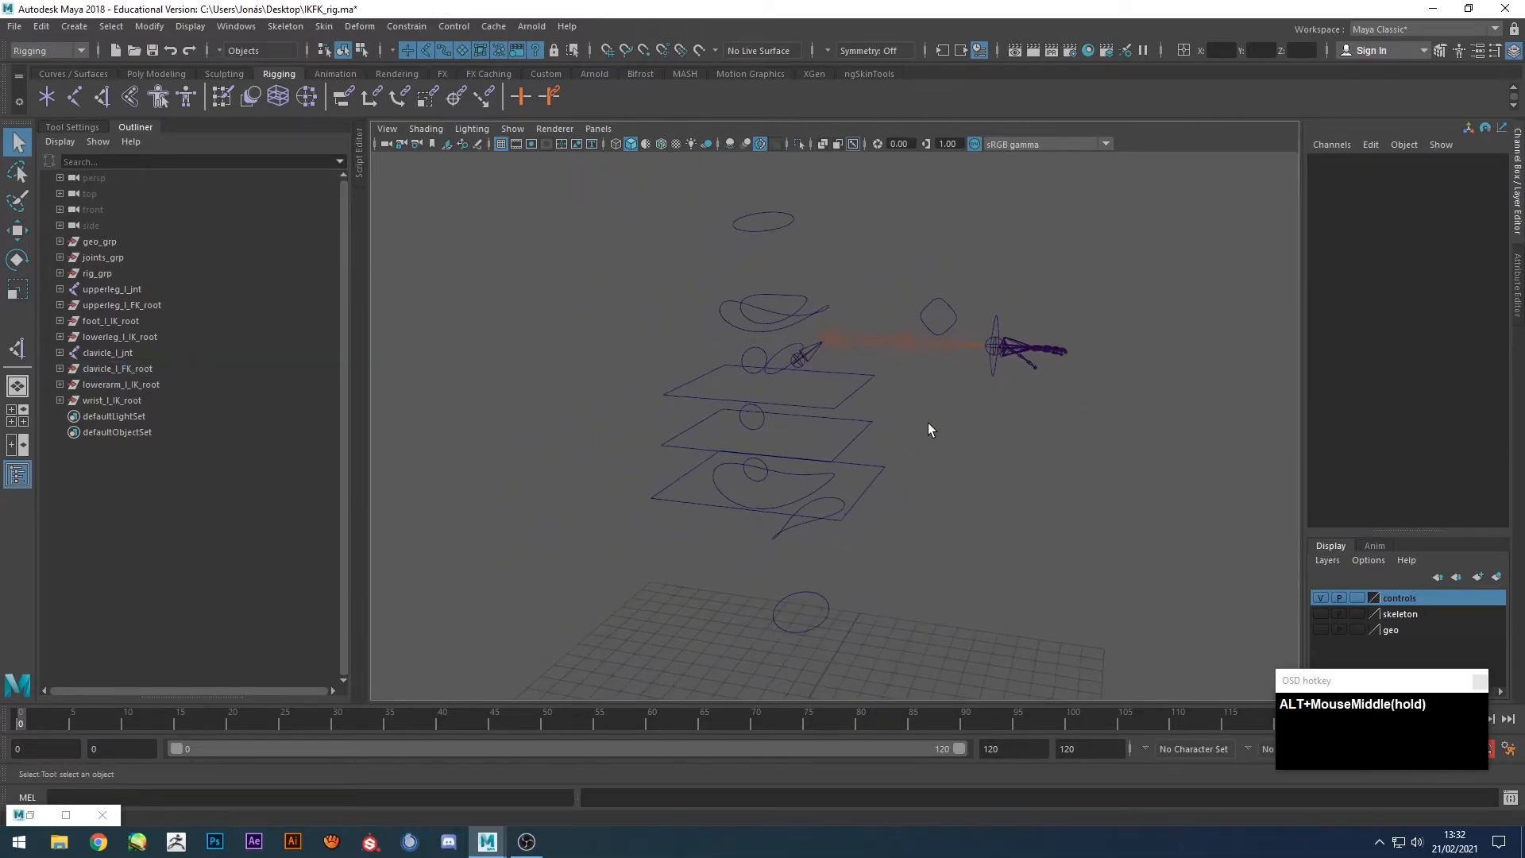
Hide the controls layer and inspect the left arm and hand joint chain.
left_click(1320, 597)
left_click_drag(911, 479, 939, 479, "alt")
left_click(780, 372)
middle_click_drag(946, 398, 927, 486, "alt")
left_click_drag(926, 485, 870, 453, "alt")
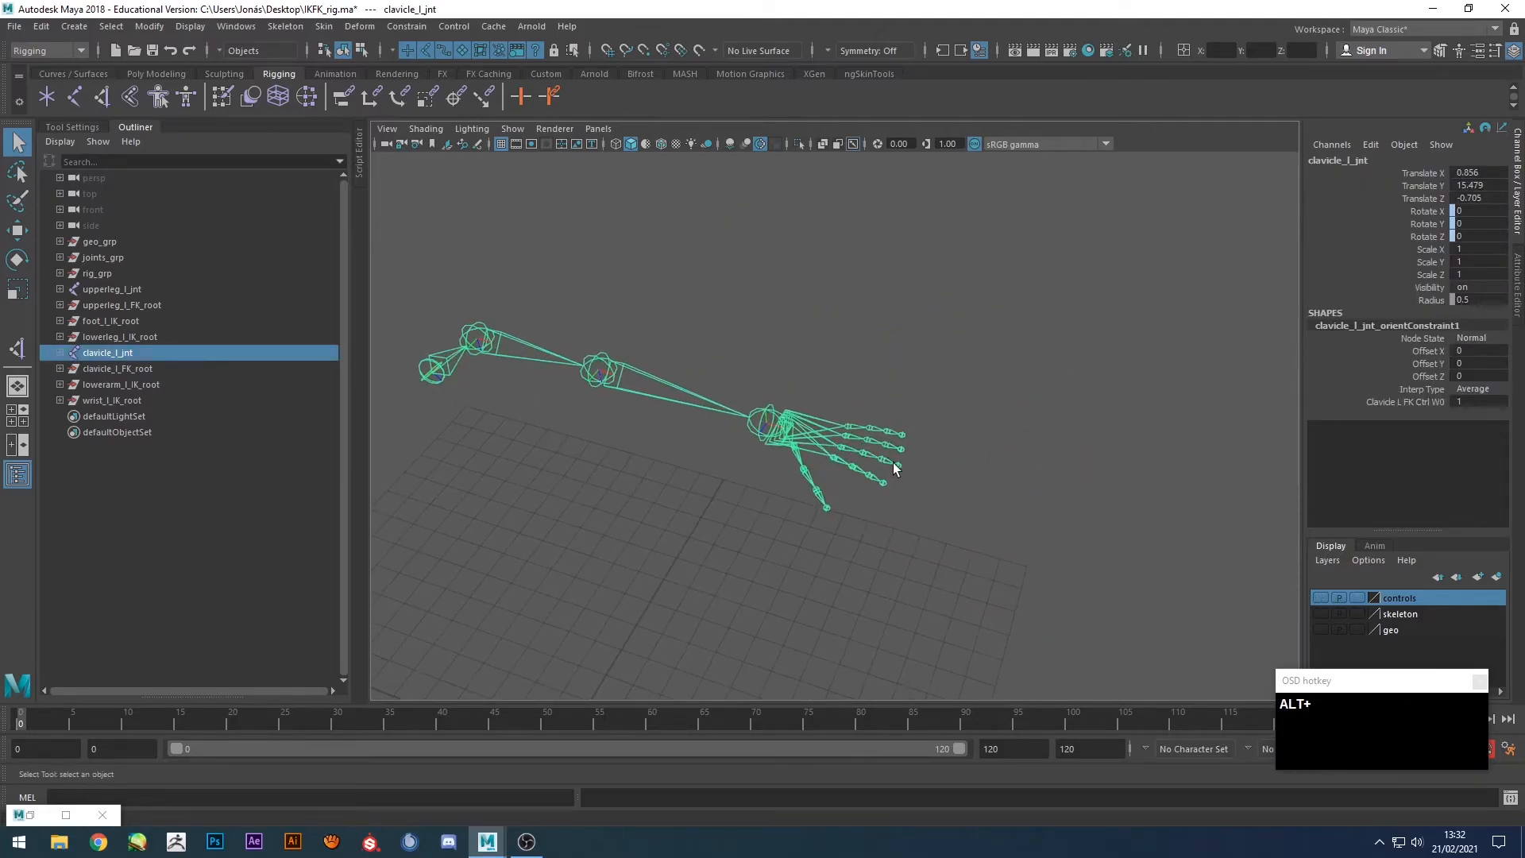
left_click_drag(850, 511, 790, 570, "alt")
scroll(836, 505, "down", 3)
left_click(836, 505)
Create a NURBS circle and match its transforms to thumb1_l_jnt at the base of the left thumb.
left_click(76, 74)
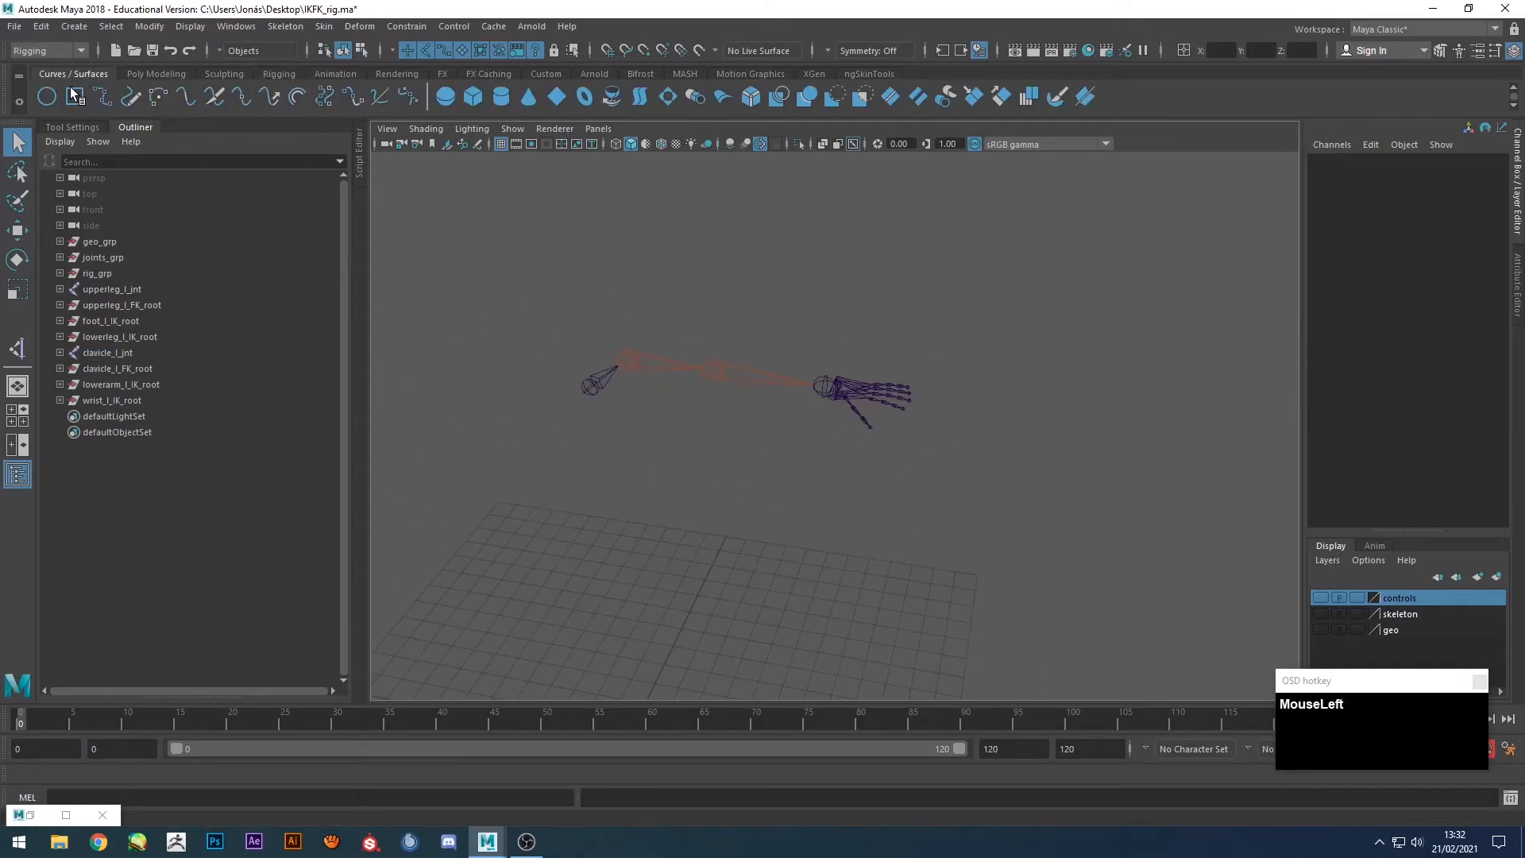
left_click(46, 96)
middle_click_drag(830, 560, 864, 487, "alt")
scroll(889, 359, "up", 4)
middle_click_drag(895, 272, 883, 518, "alt")
scroll(883, 518, "up", 6)
left_click(912, 606, "shift")
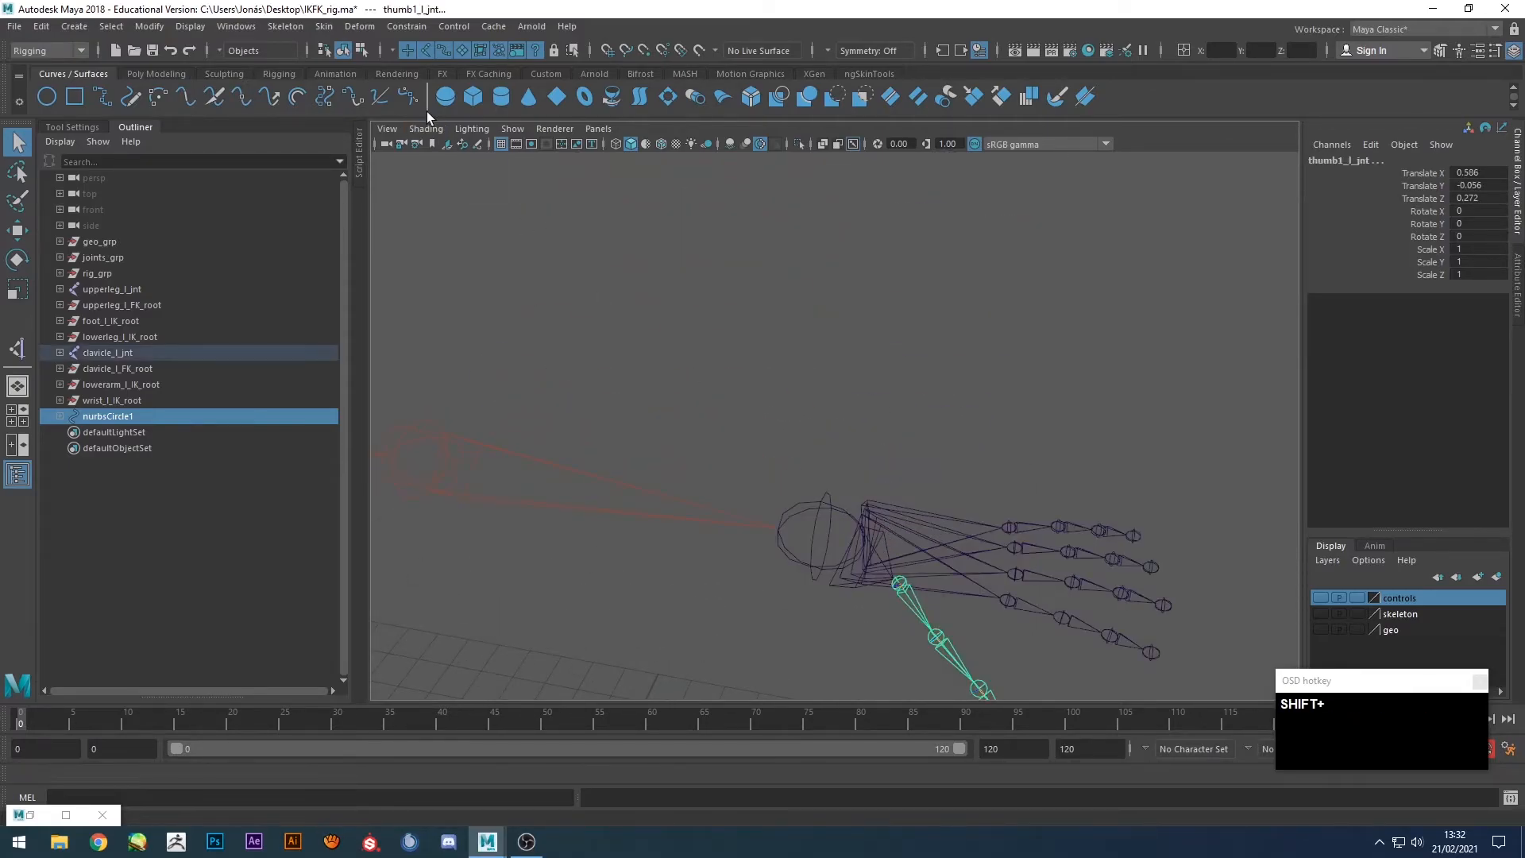
left_click(149, 26)
mouse_move(216, 118)
left_click(357, 131)
middle_click_drag(986, 599, 908, 366, "alt")
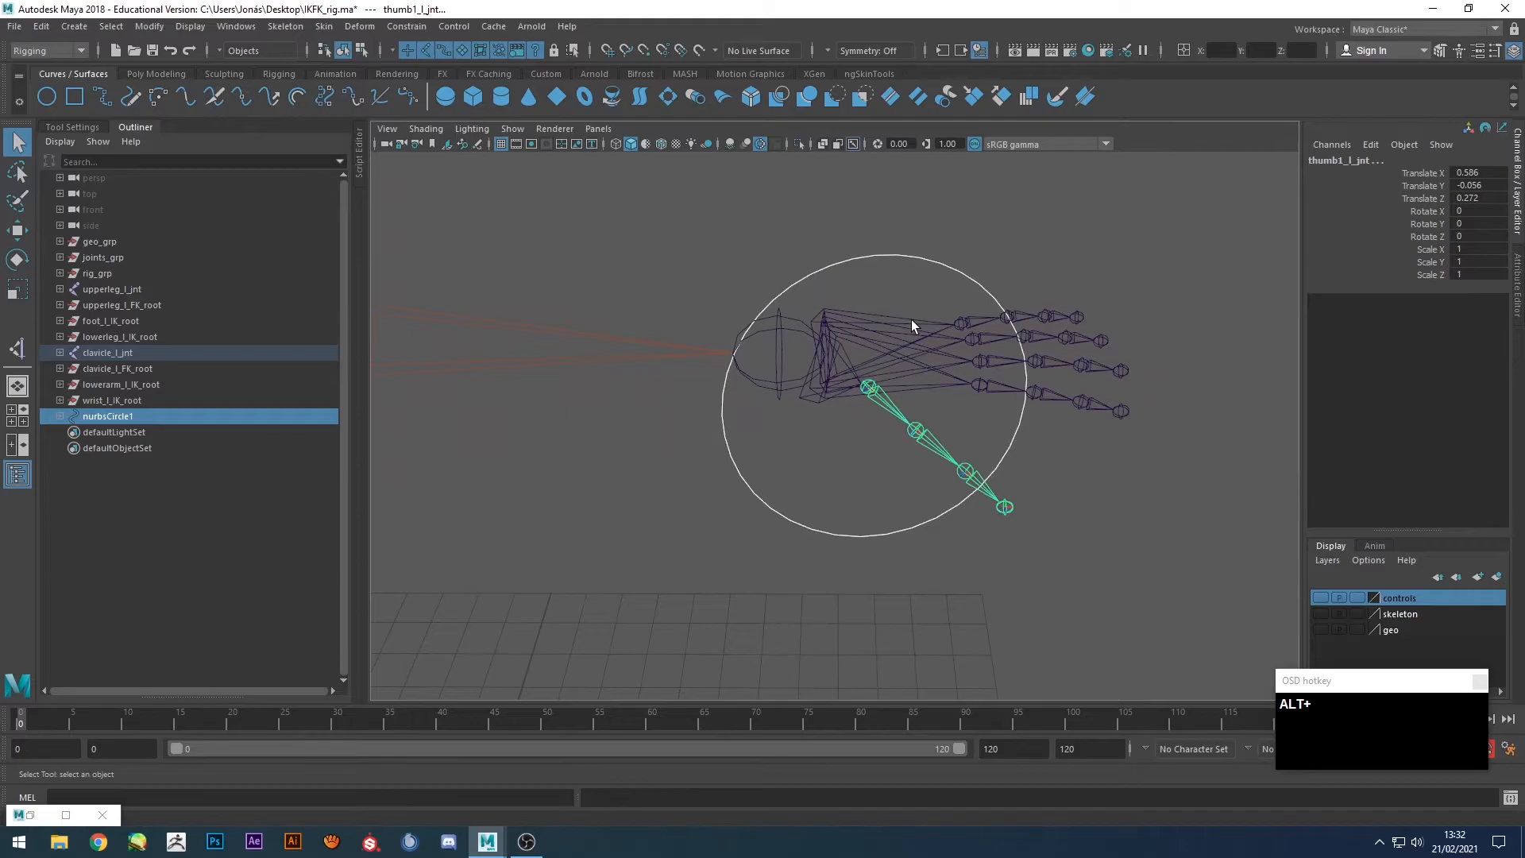
Scale down all control vertices of the thumb circle, briefly showing the geo layer to judge its size.
left_click(945, 252)
left_click_drag(945, 252, 928, 288)
key("F8")
left_click_drag(1100, 218, 593, 636)
key("r")
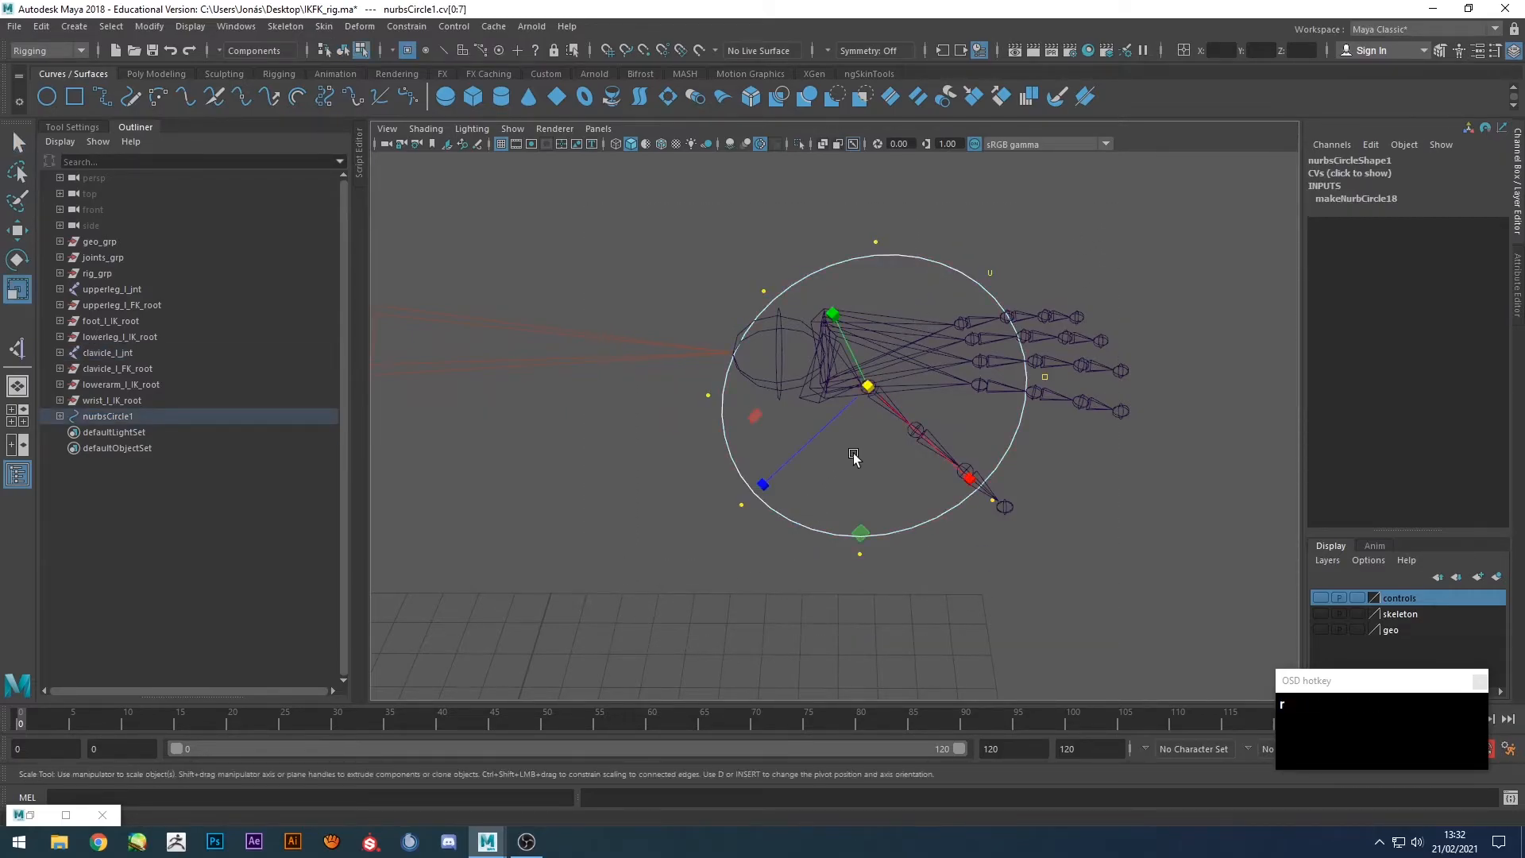
left_click_drag(868, 387, 730, 421)
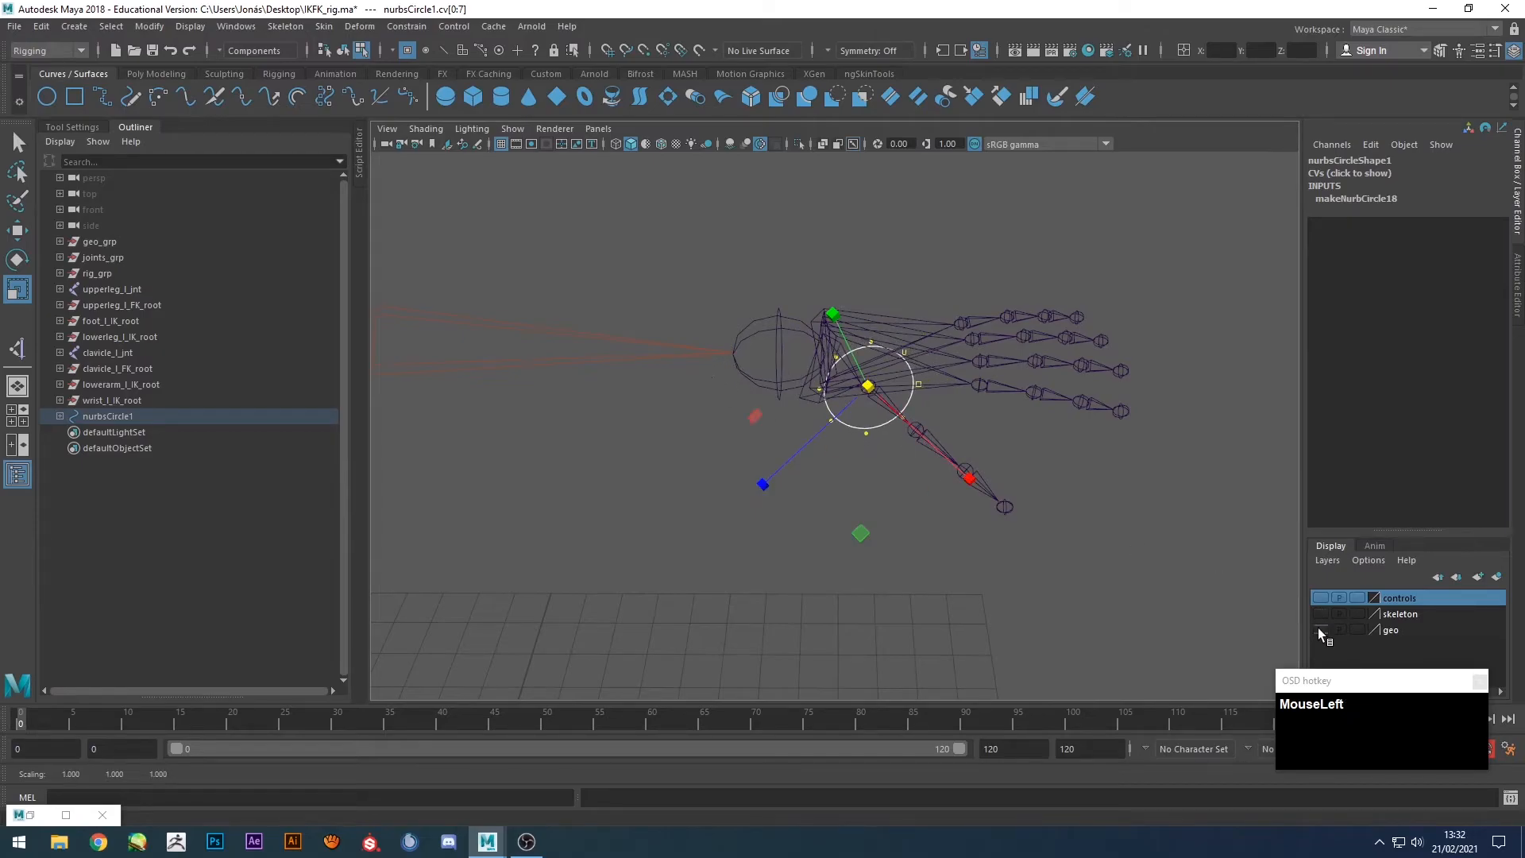
left_click(1320, 630)
mouse_move(868, 389)
left_mouse_down()
mouse_move(901, 389)
mouse_move(851, 386)
mouse_move(865, 395)
left_mouse_up()
left_click(1320, 629)
Rotate the circle's control vertices so it wraps around the thumb joint, and return to object selection mode.
left_click_drag(898, 508, 940, 481, "alt")
scroll(921, 520, "up", 2)
key("e")
left_click_drag(845, 321, 889, 408)
left_click_drag(885, 517, 997, 473, "alt")
middle_click_drag(998, 473, 976, 595, "alt")
left_click_drag(977, 596, 951, 456, "alt")
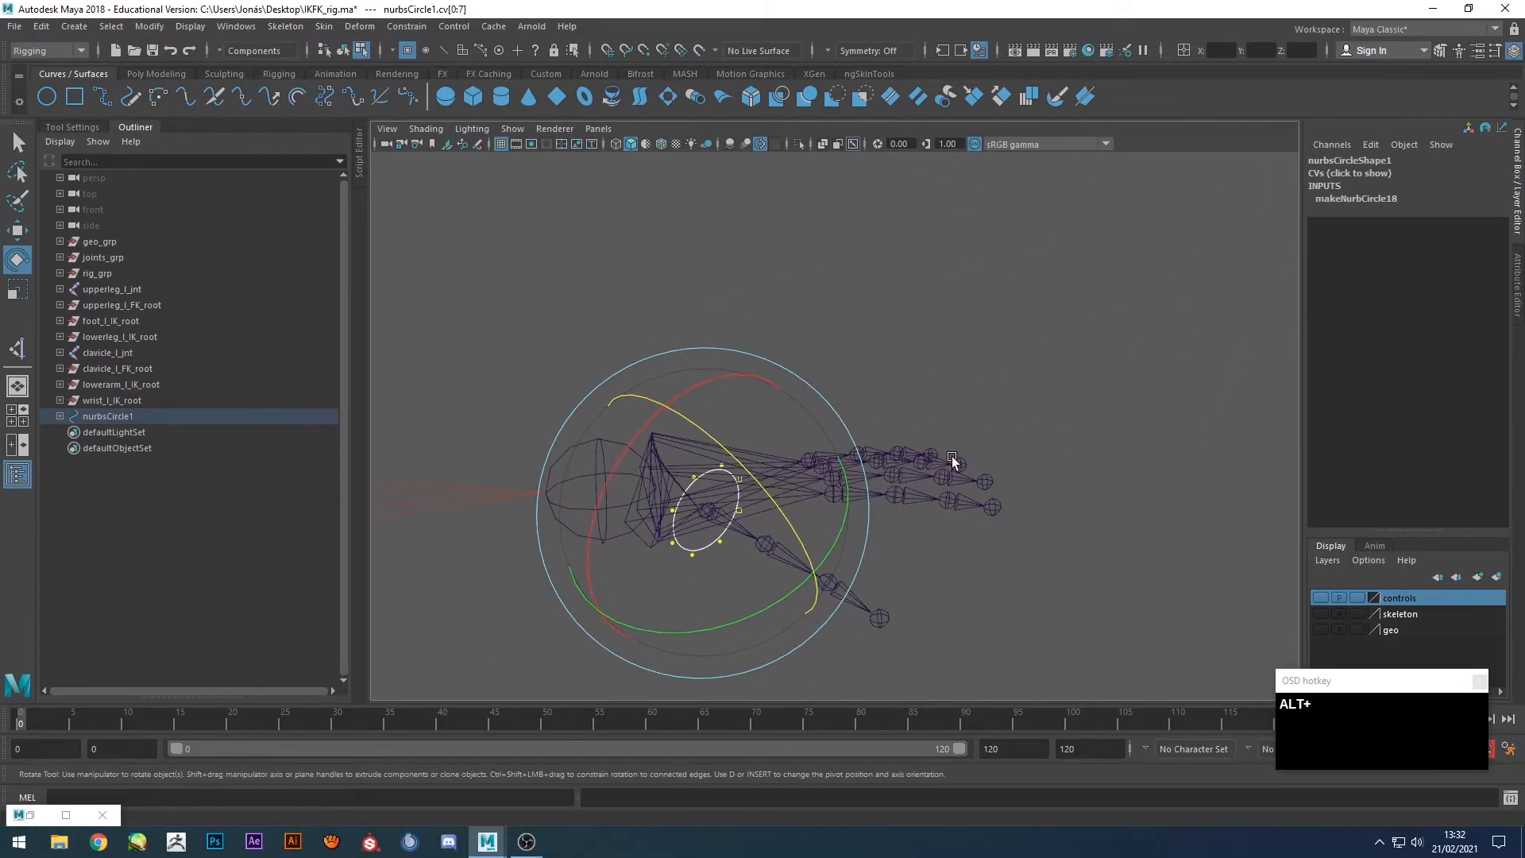
key("F8")
Check the name of the thumb's base joint, reselect the thumb circle and turn off shape display in the Outliner.
left_click(717, 470)
left_click_drag(769, 523, 725, 556, "alt")
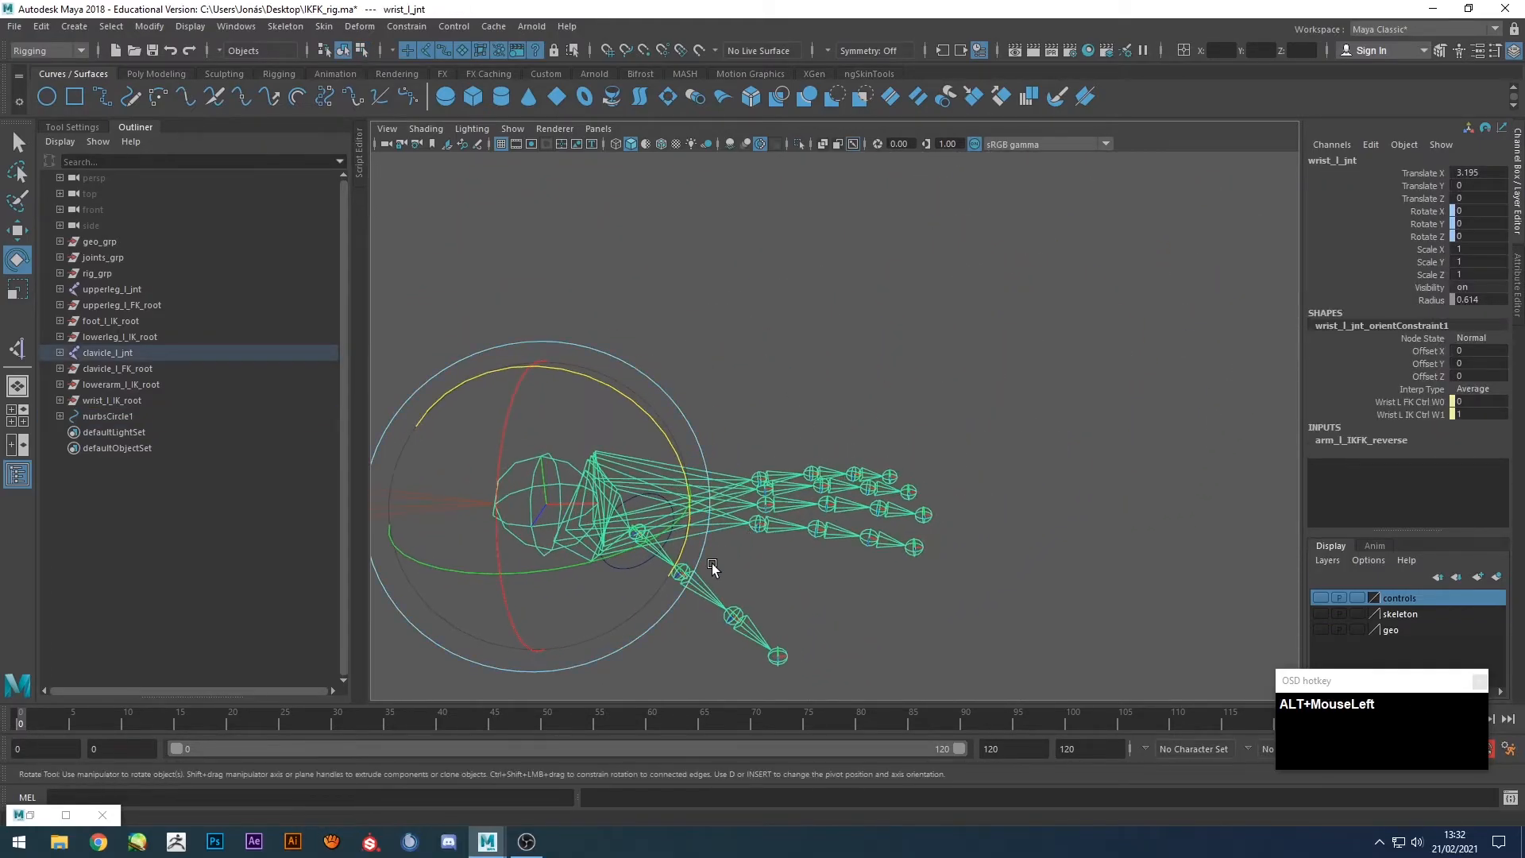
left_click(651, 588)
left_click(633, 569)
middle_click_drag(633, 569, 755, 566, "alt")
key("alt+q")
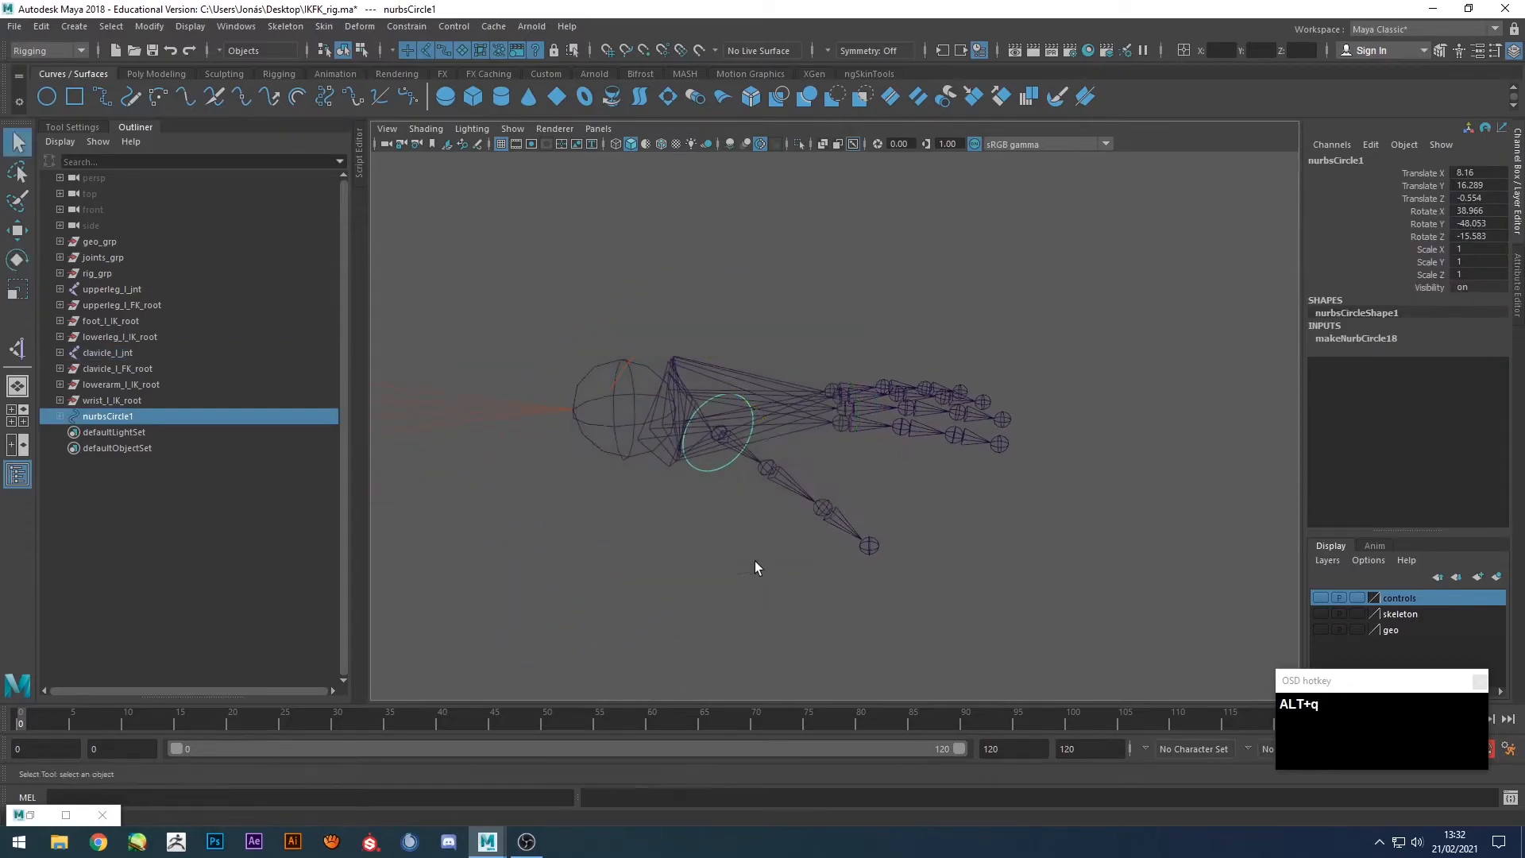
left_click(751, 458)
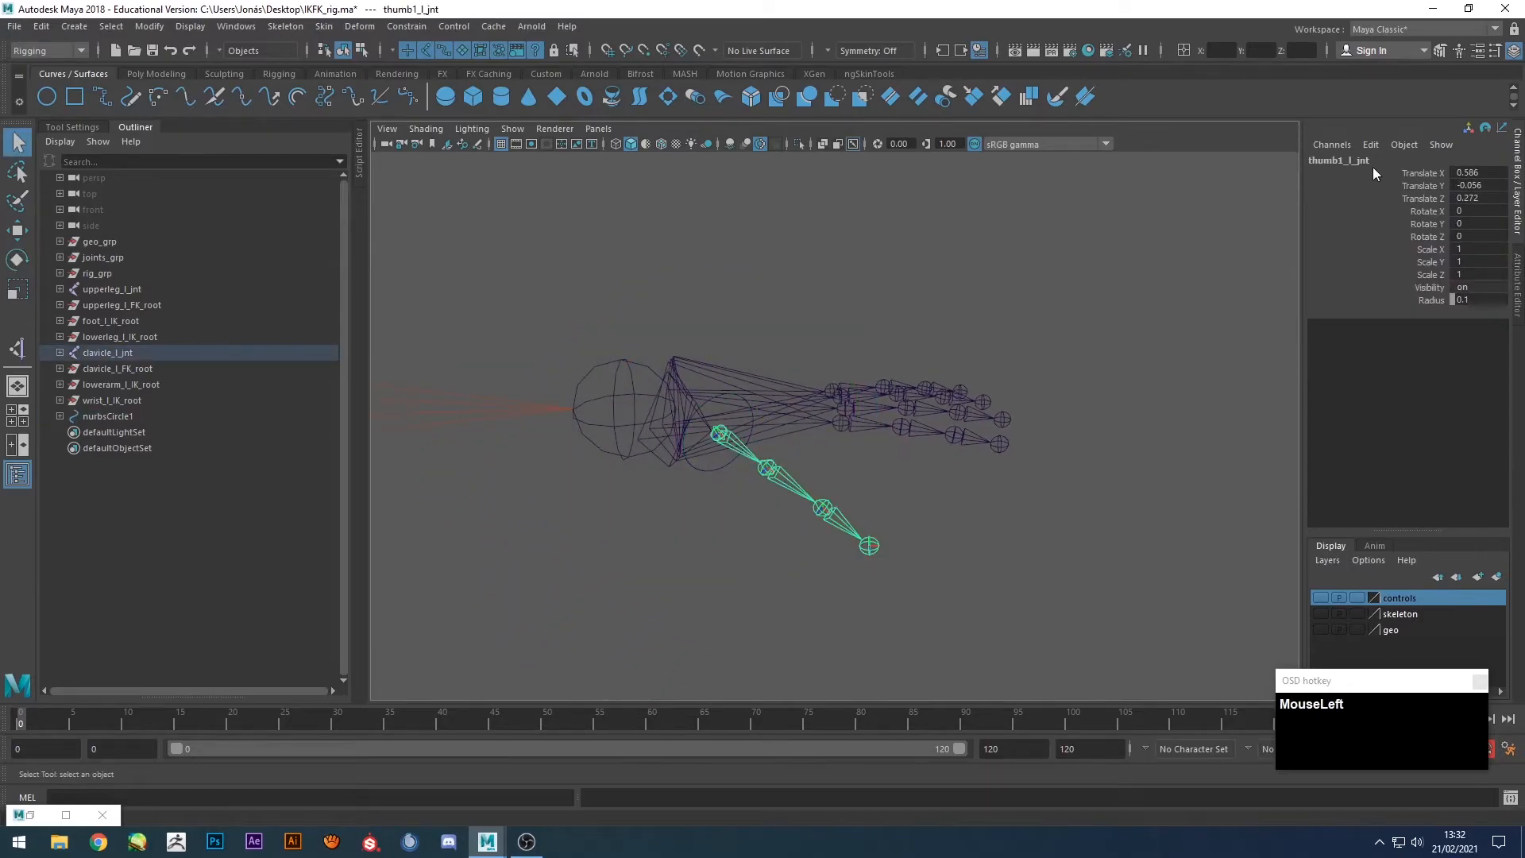
left_click(710, 470)
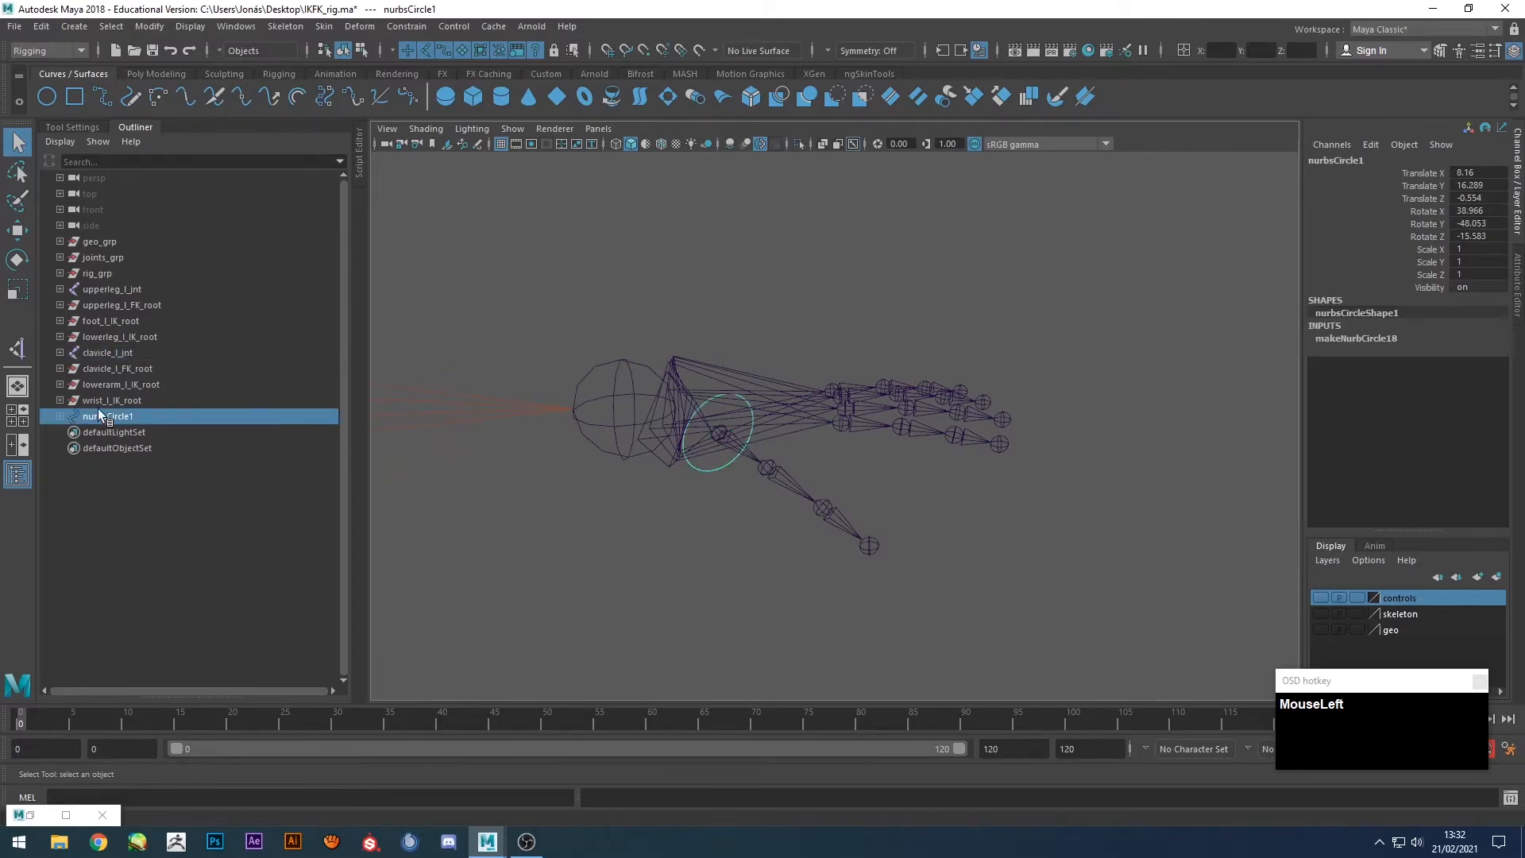
left_click(70, 143)
left_click(79, 226)
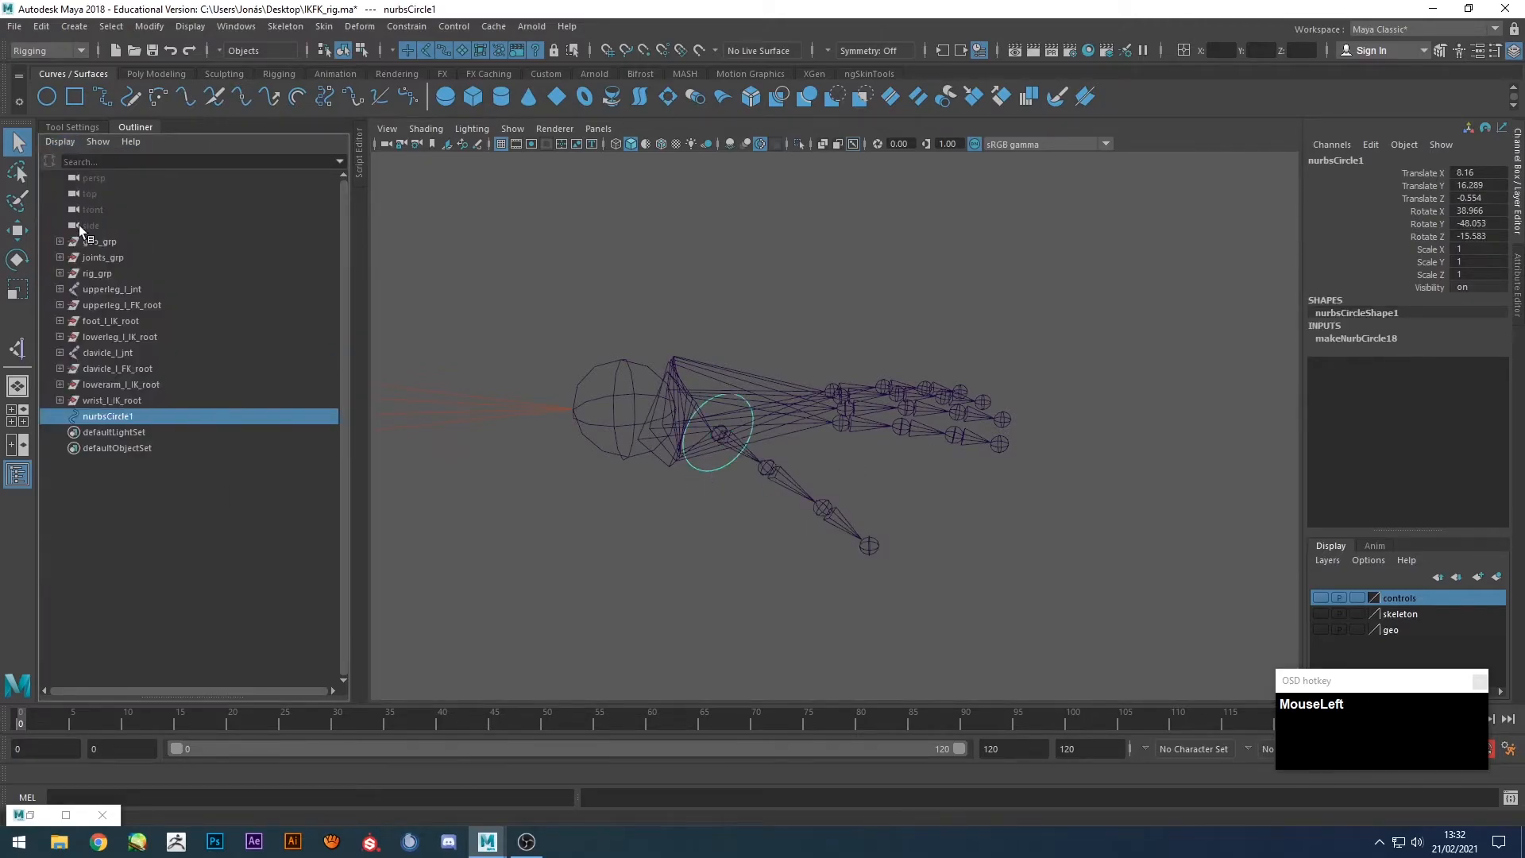
double_click(107, 414)
type("th")
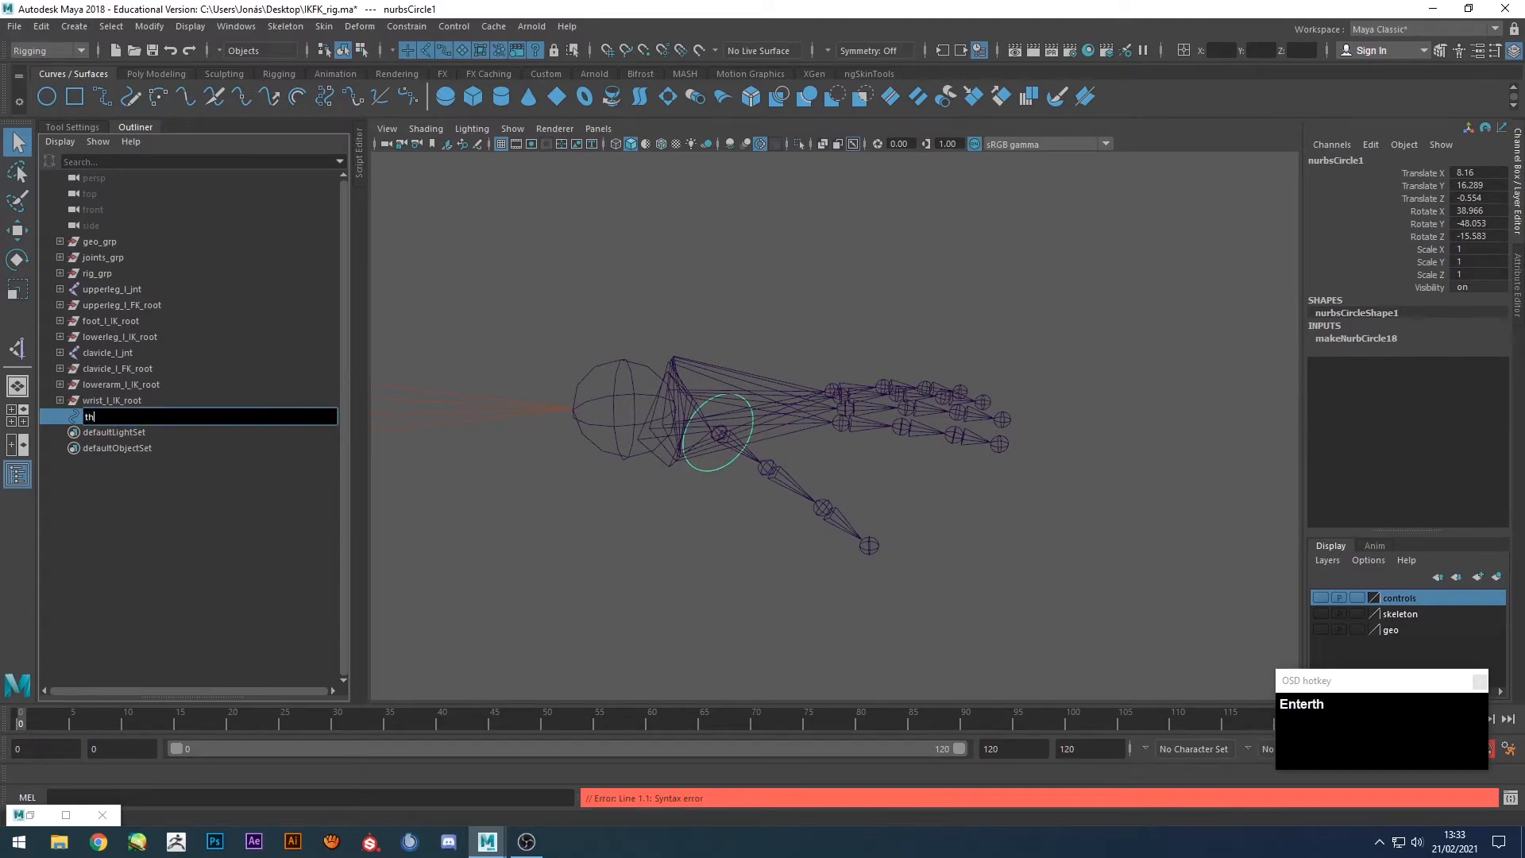
type("umb1")
key("shift")
key("ctrl+shift+Left")
key("Return")
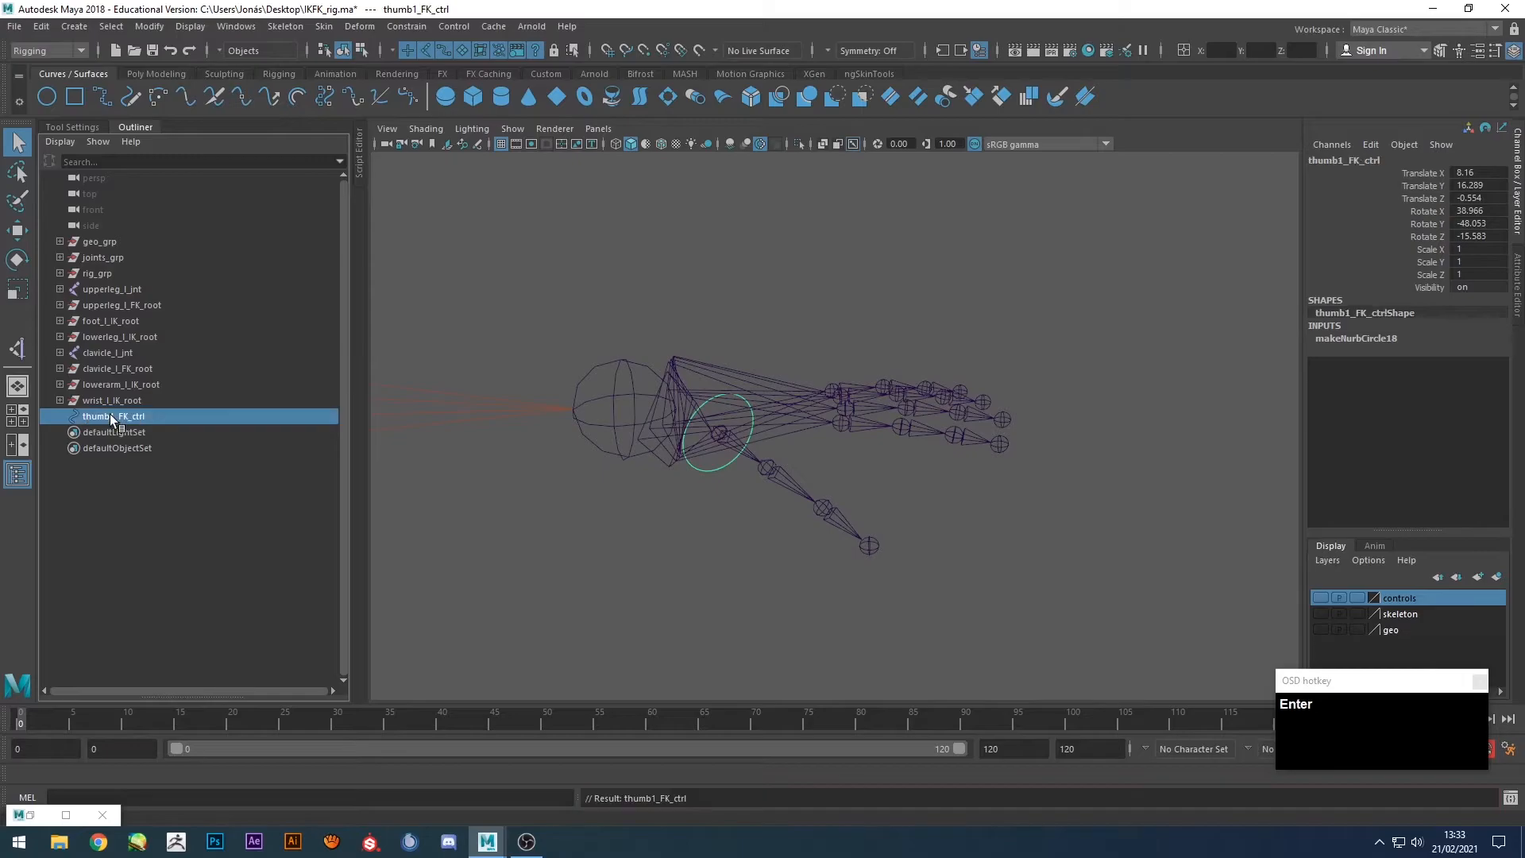
key("ctrl+d")
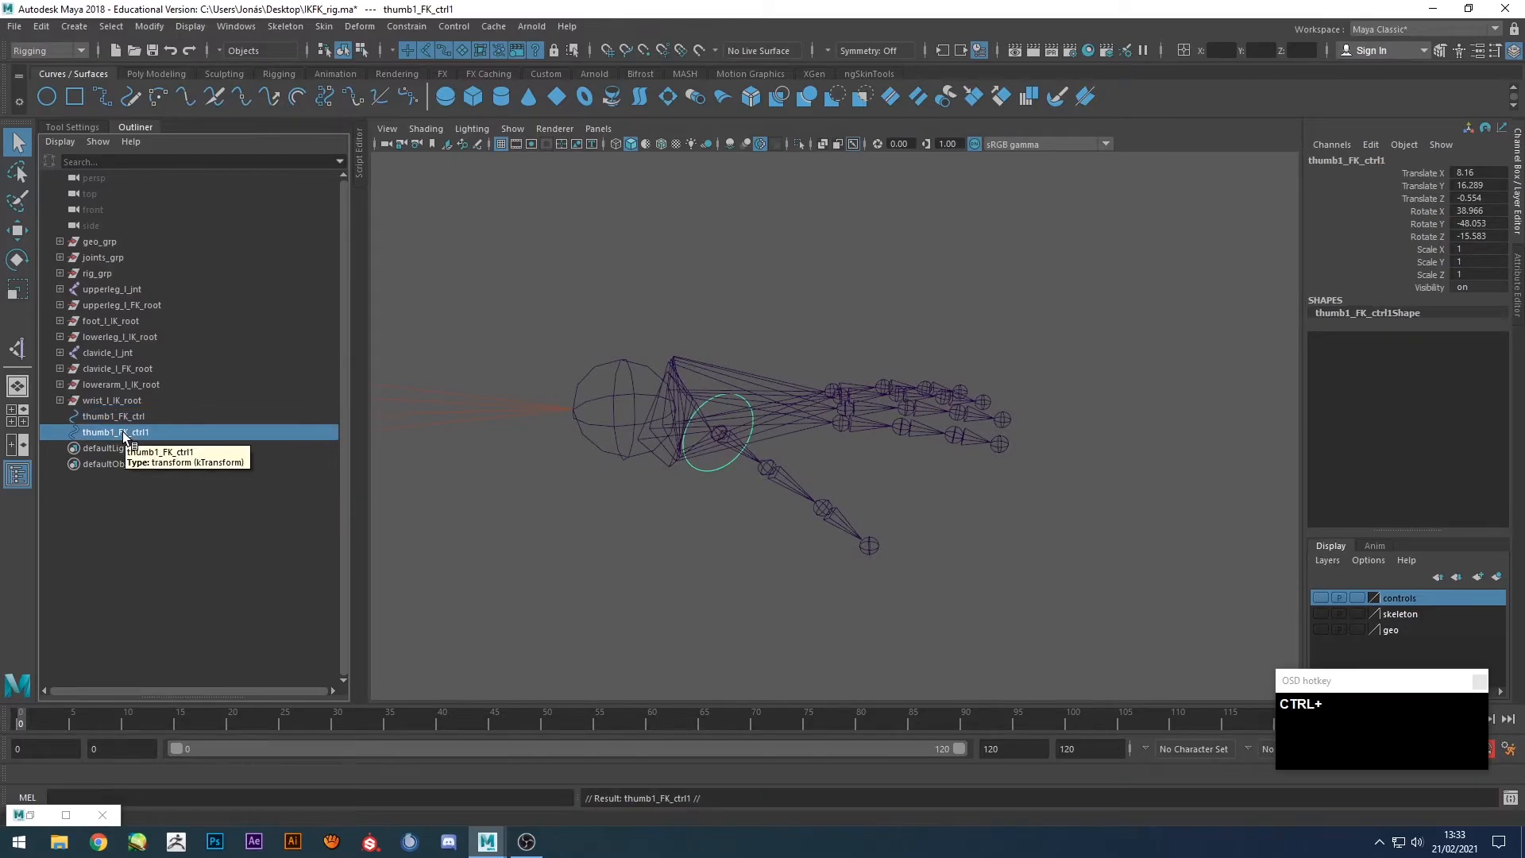
key("ctrl+z")
key("ctrl+z")
Rename the thumb circle as thumb1, then try duplicating it and undo the duplicate.
double_click(108, 416)
type("thumb1")
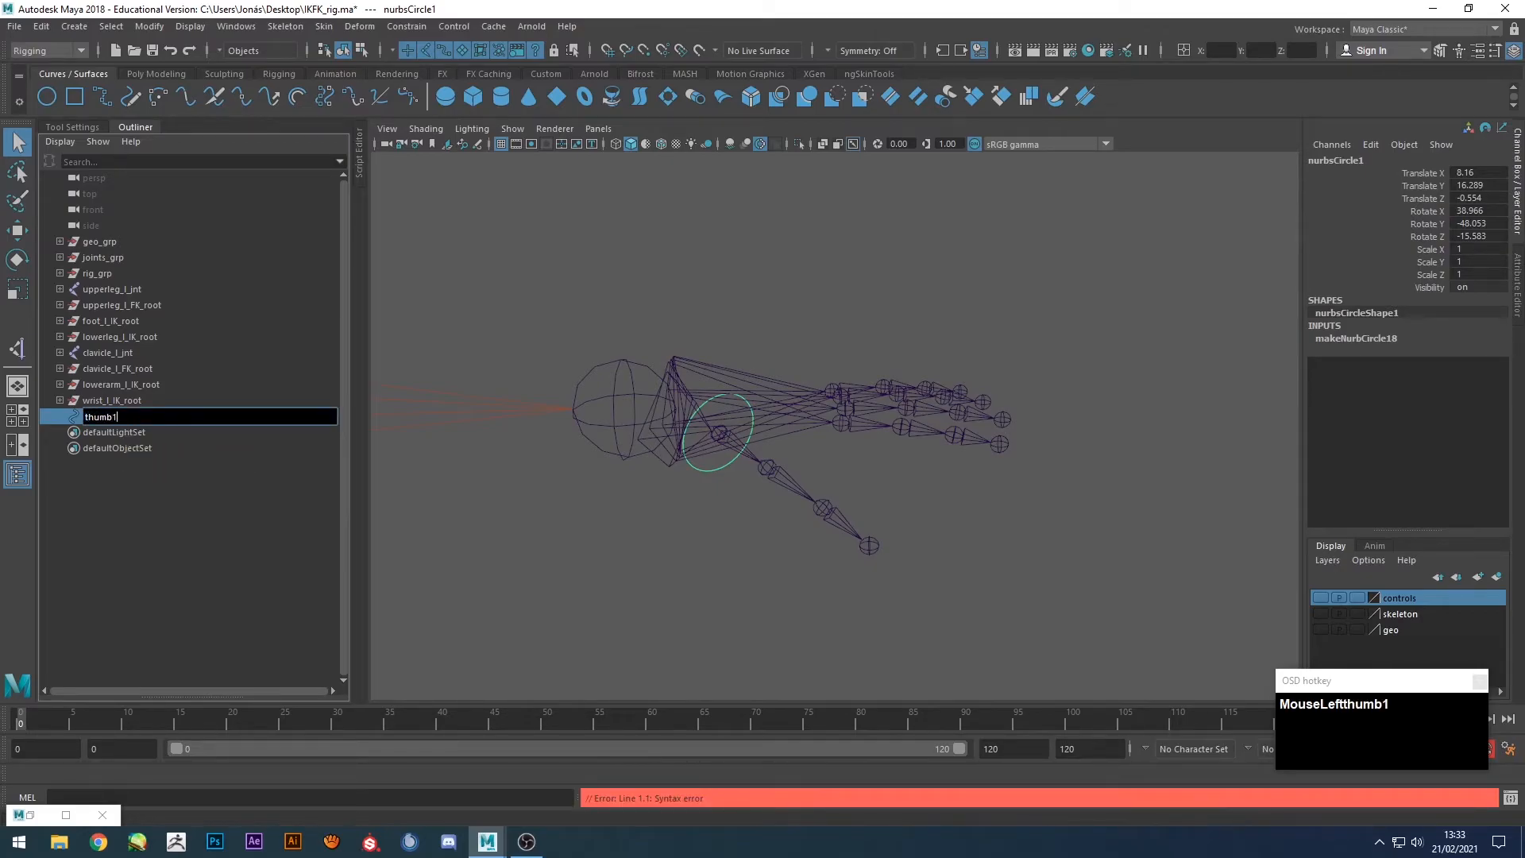
key("Return")
key("ctrl+d")
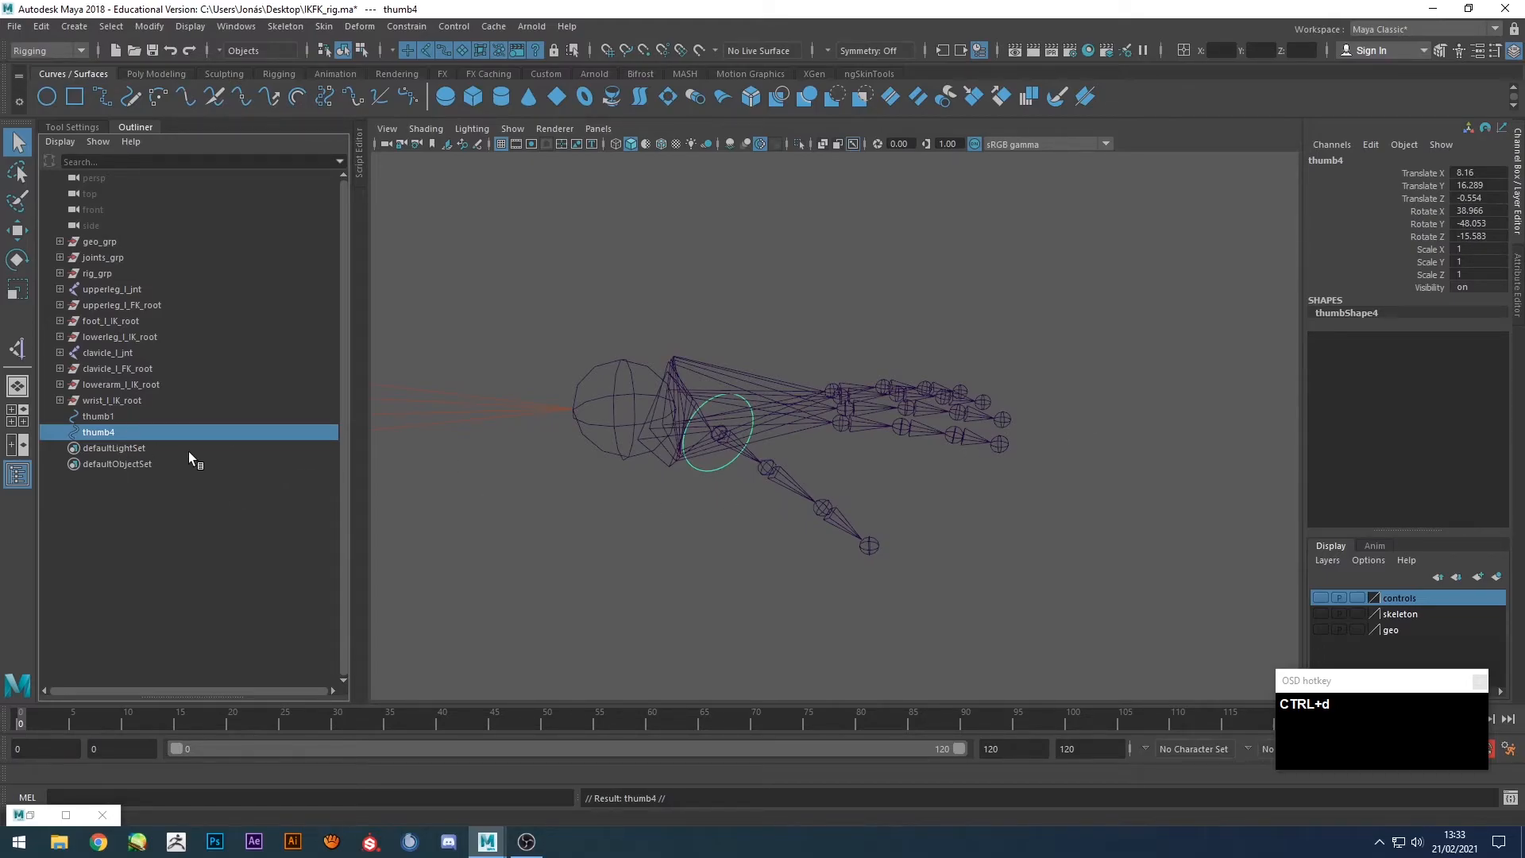
key("ctrl+z")
Rename the thumb1 circle as thumb1_FK_ctrl and copy the _FK_ctrl suffix.
double_click(123, 416)
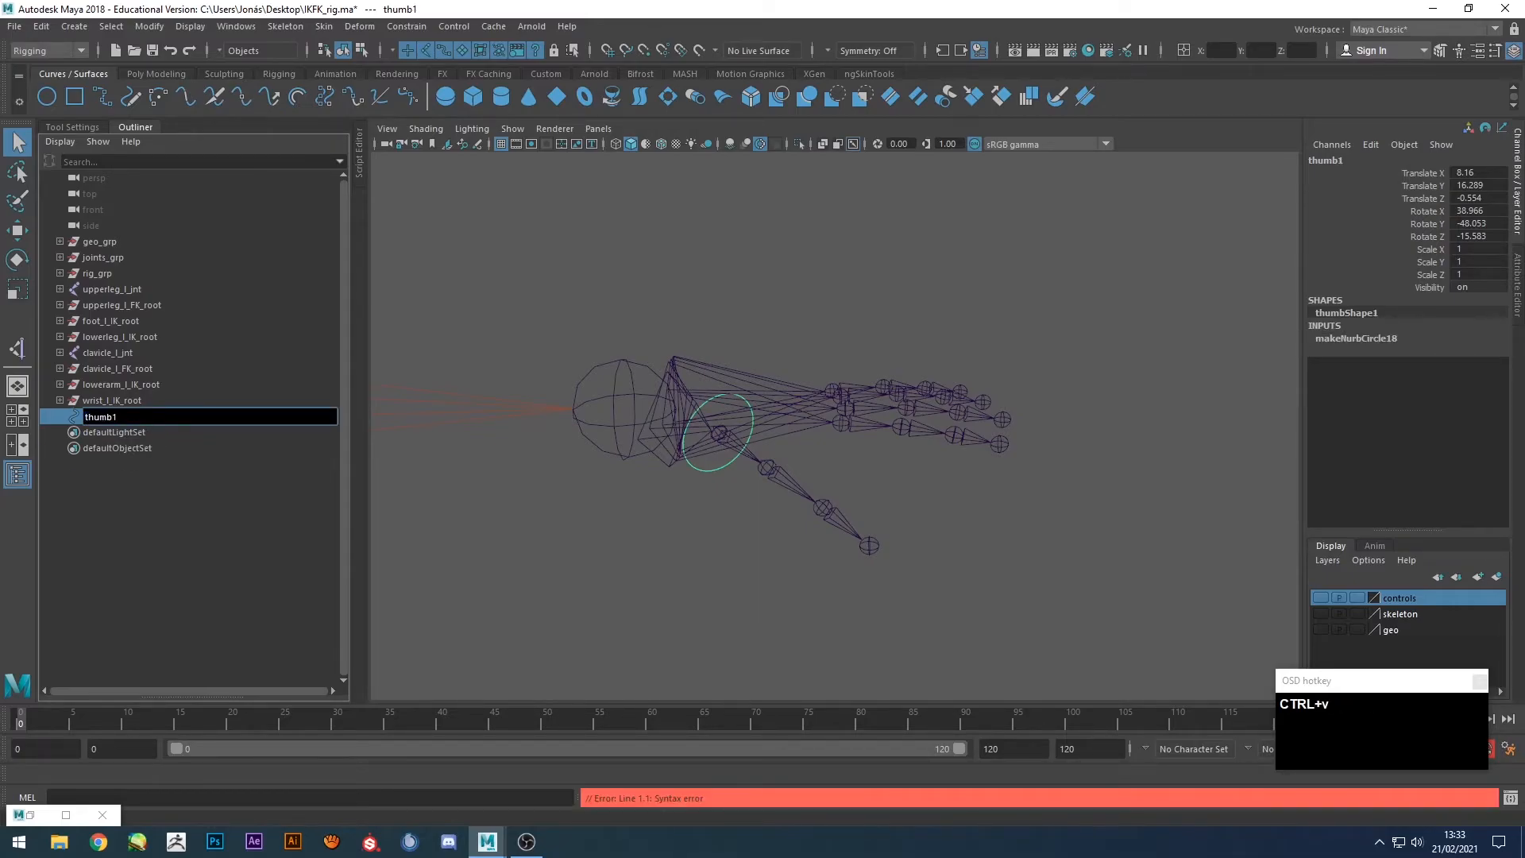
type("_")
key("BackSpace")
key("BackSpace")
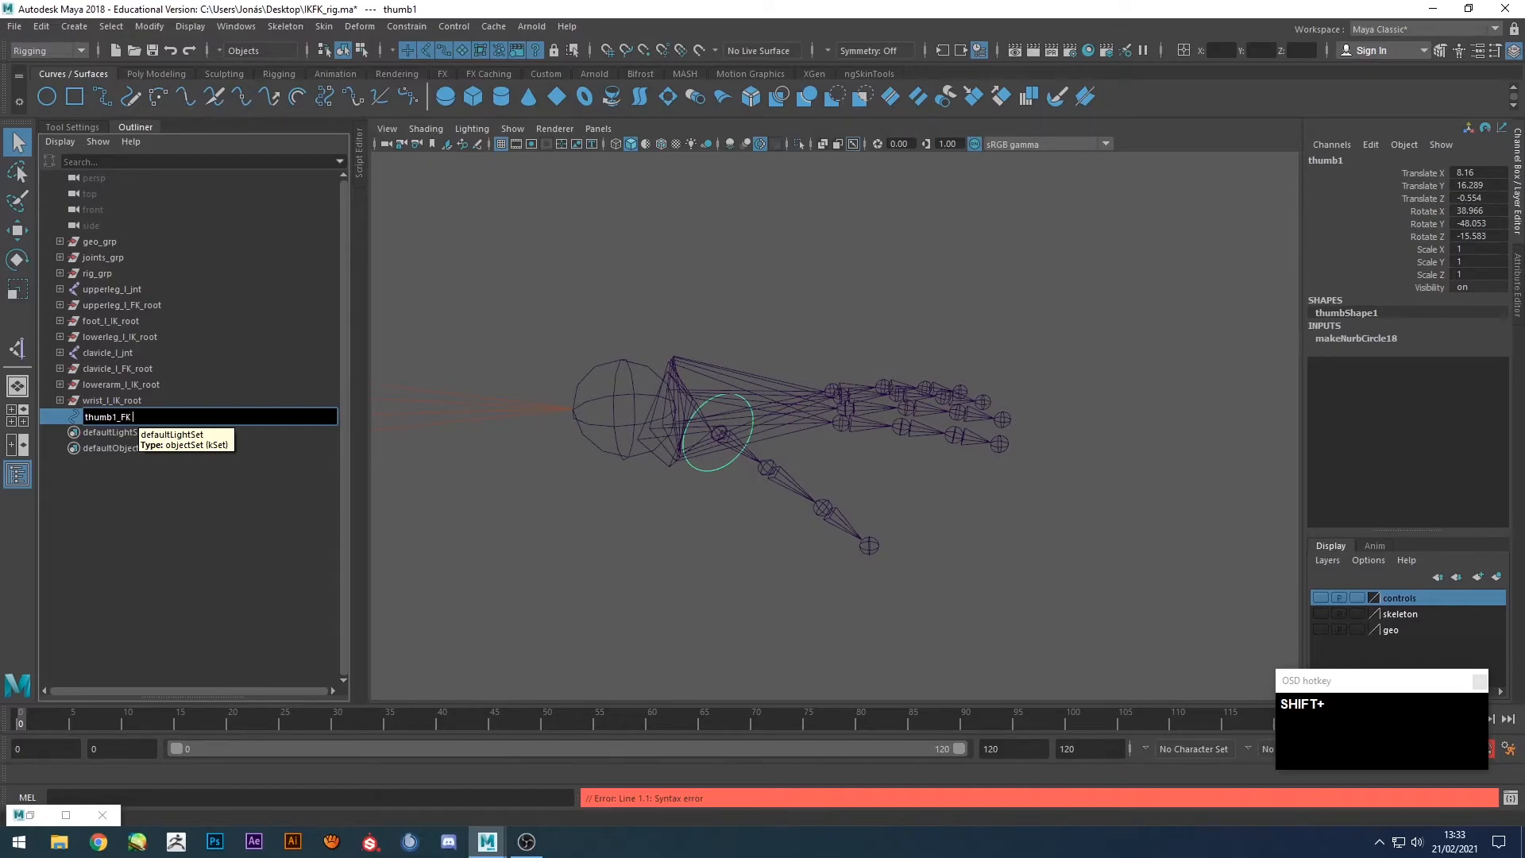
key("shift+Left")
key("shift+Left")
key("shift+Left")
key("shift+Left")
key("shift+Left")
key("shift+Left")
key("shift+Left")
key("shift+Left")
key("ctrl")
key("Return")
Duplicate thumb1_FK_ctrl and rename the copy as thumb2.
key("ctrl+d")
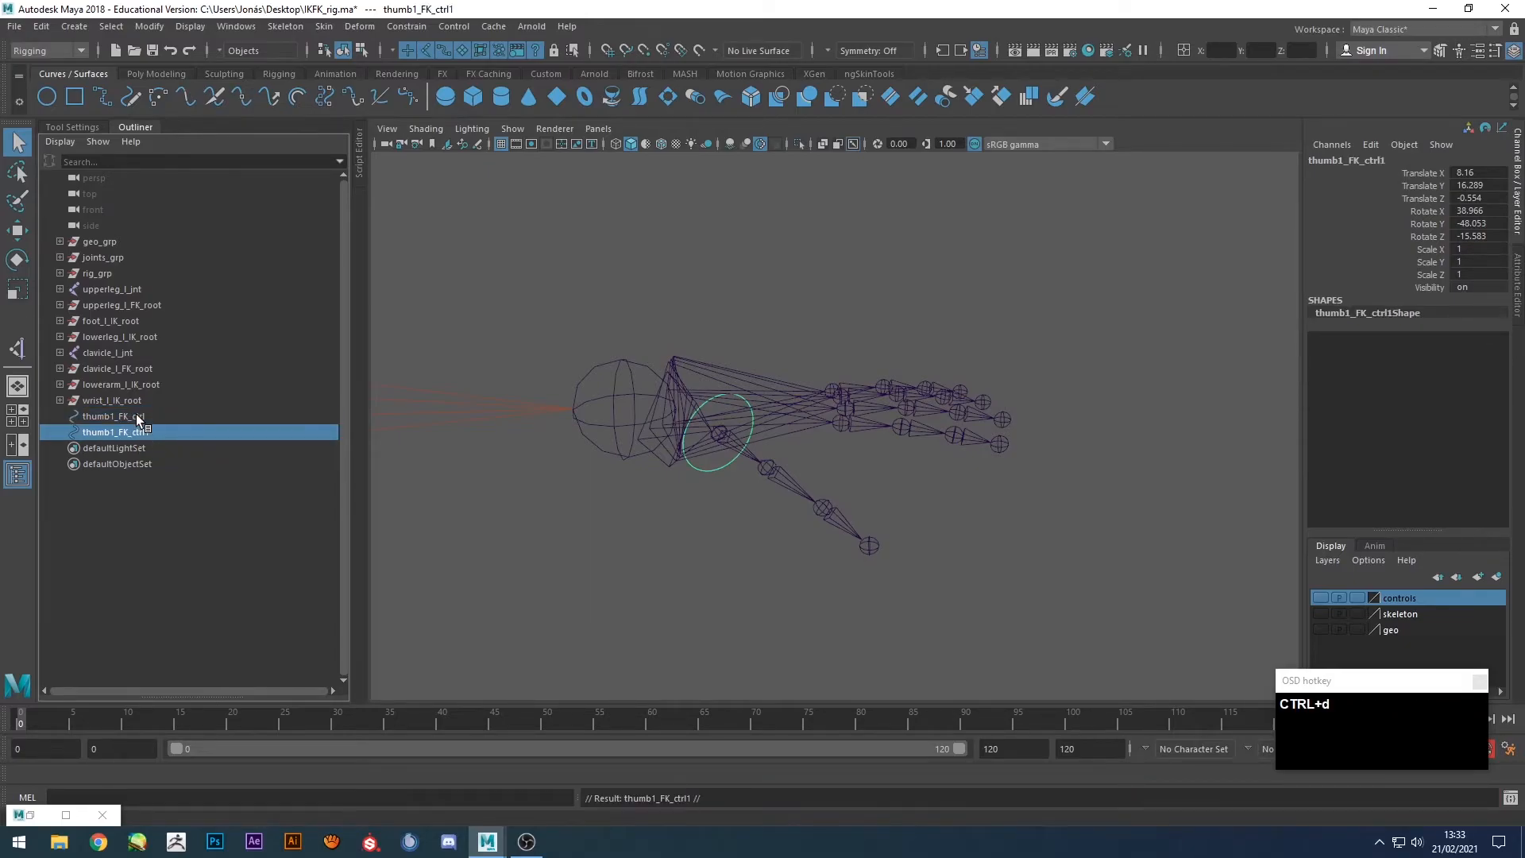
key("Return")
left_click_drag(114, 433, 247, 446)
type("2")
key("ctrl")
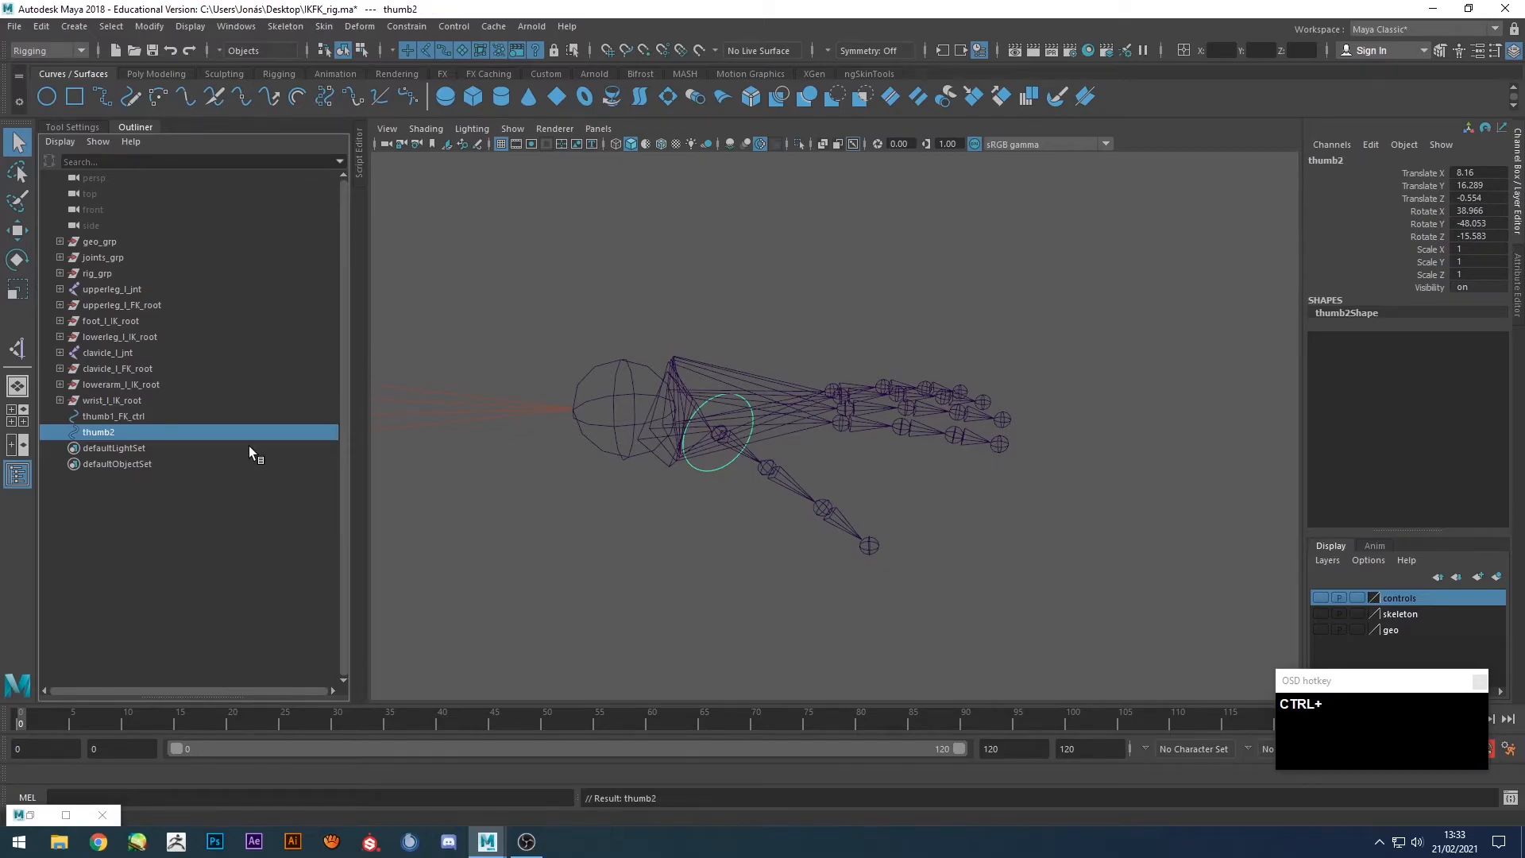
Duplicate the thumb2 circle and rename the copy as thumb3.
key("ctrl+d")
double_click(135, 448)
left_click_drag(111, 448, 149, 458)
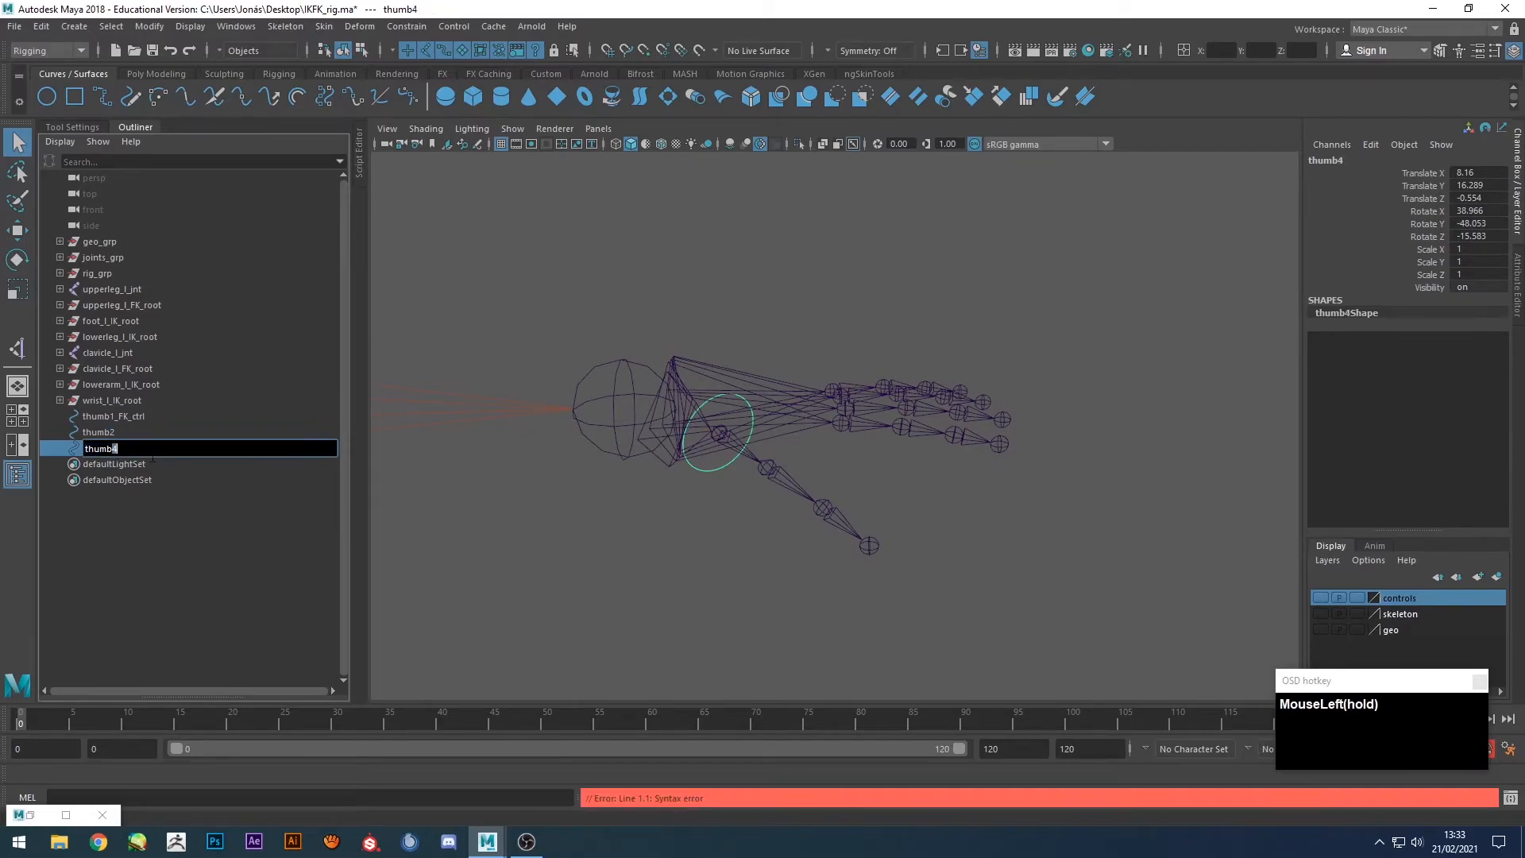
type("3")
key("Return")
Duplicate the thumb3 circle and rename the copy as index1.
key("ctrl+d")
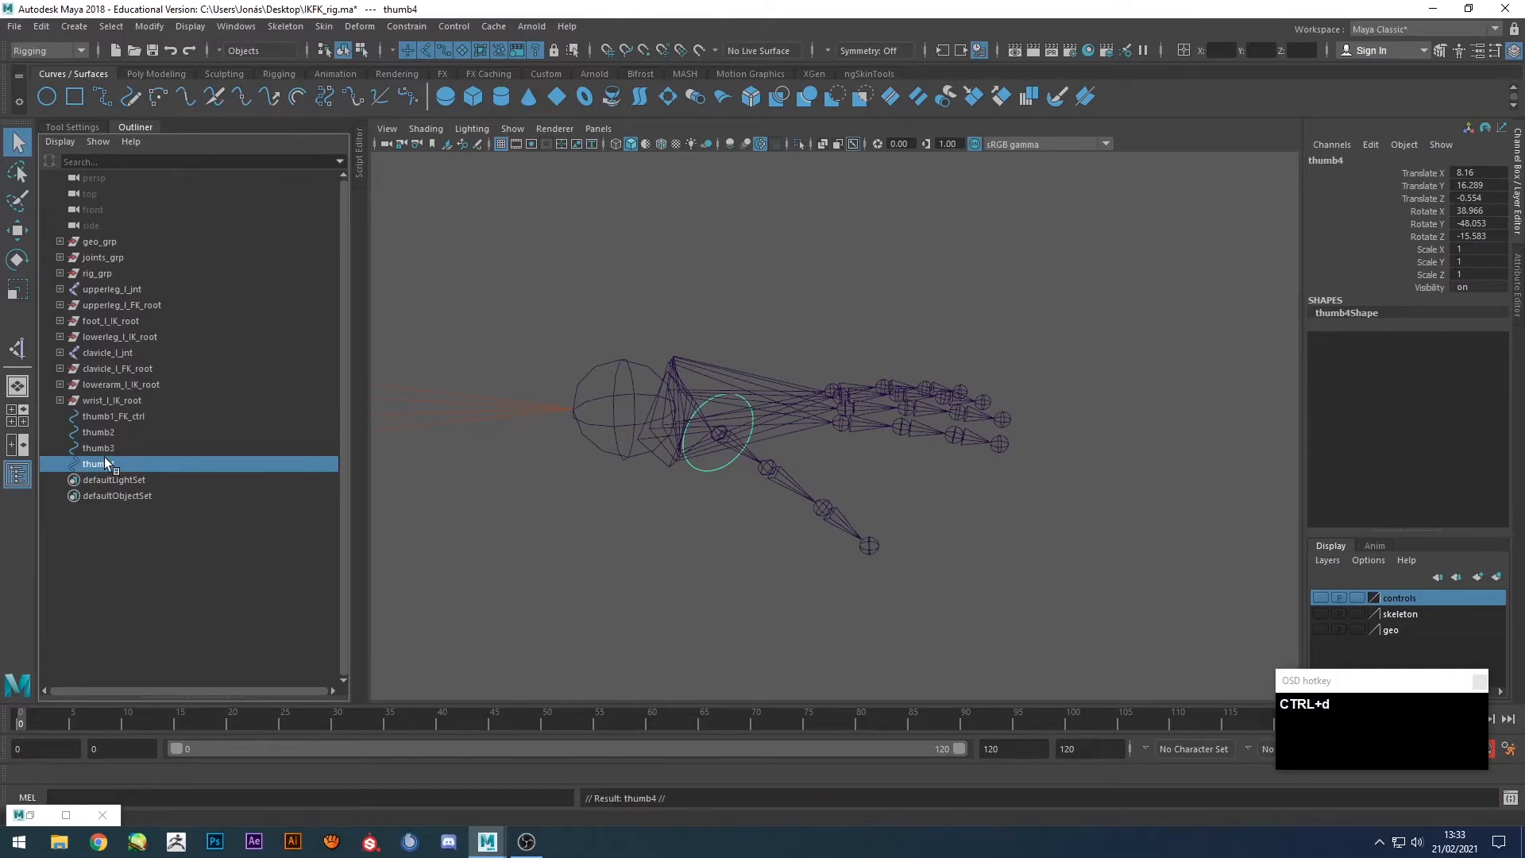
double_click(120, 467)
type("index1")
key("Return")
Duplicate the index1 circle twice and rename the copies as index2 and index3.
key("ctrl+d")
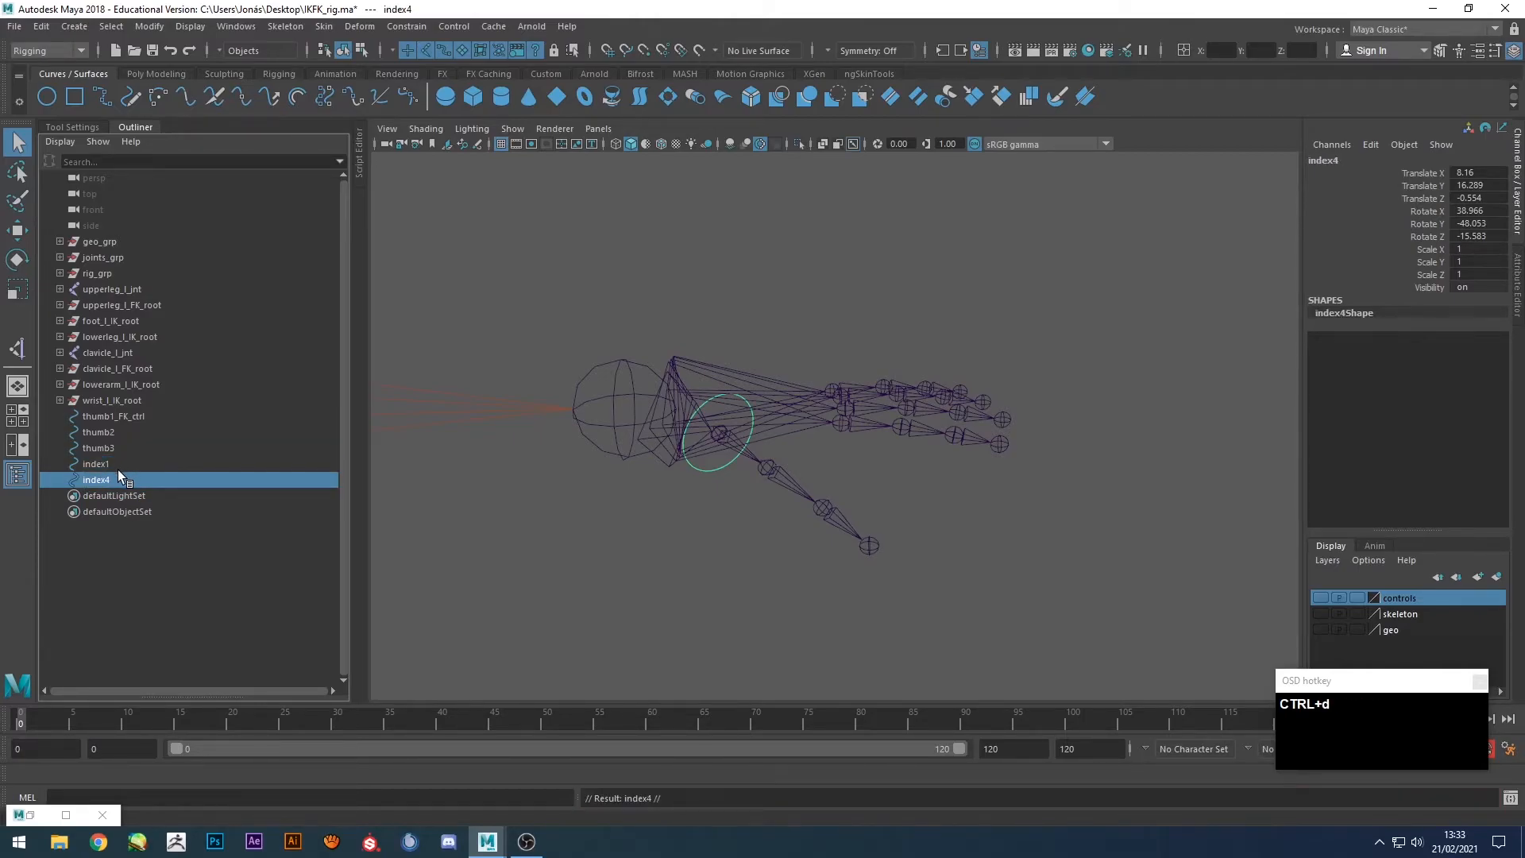
double_click(116, 478)
left_click(116, 478)
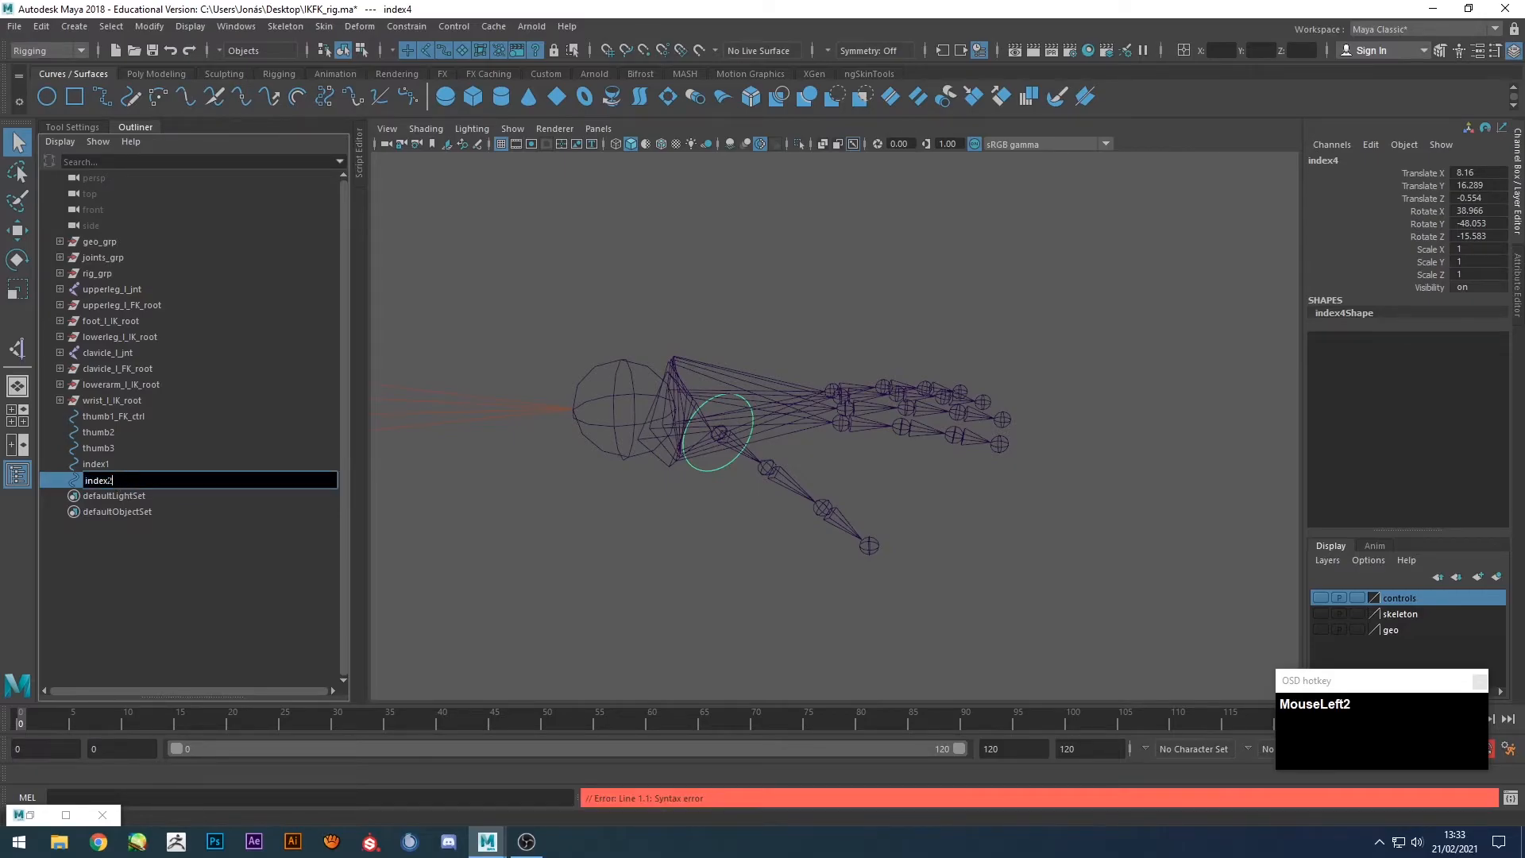
type("2")
key("Return")
key("ctrl+d")
double_click(108, 497)
left_click(111, 496)
type("3")
key("Return")
Duplicate the index3 circle and rename the copy as middle1.
key("ctrl+d")
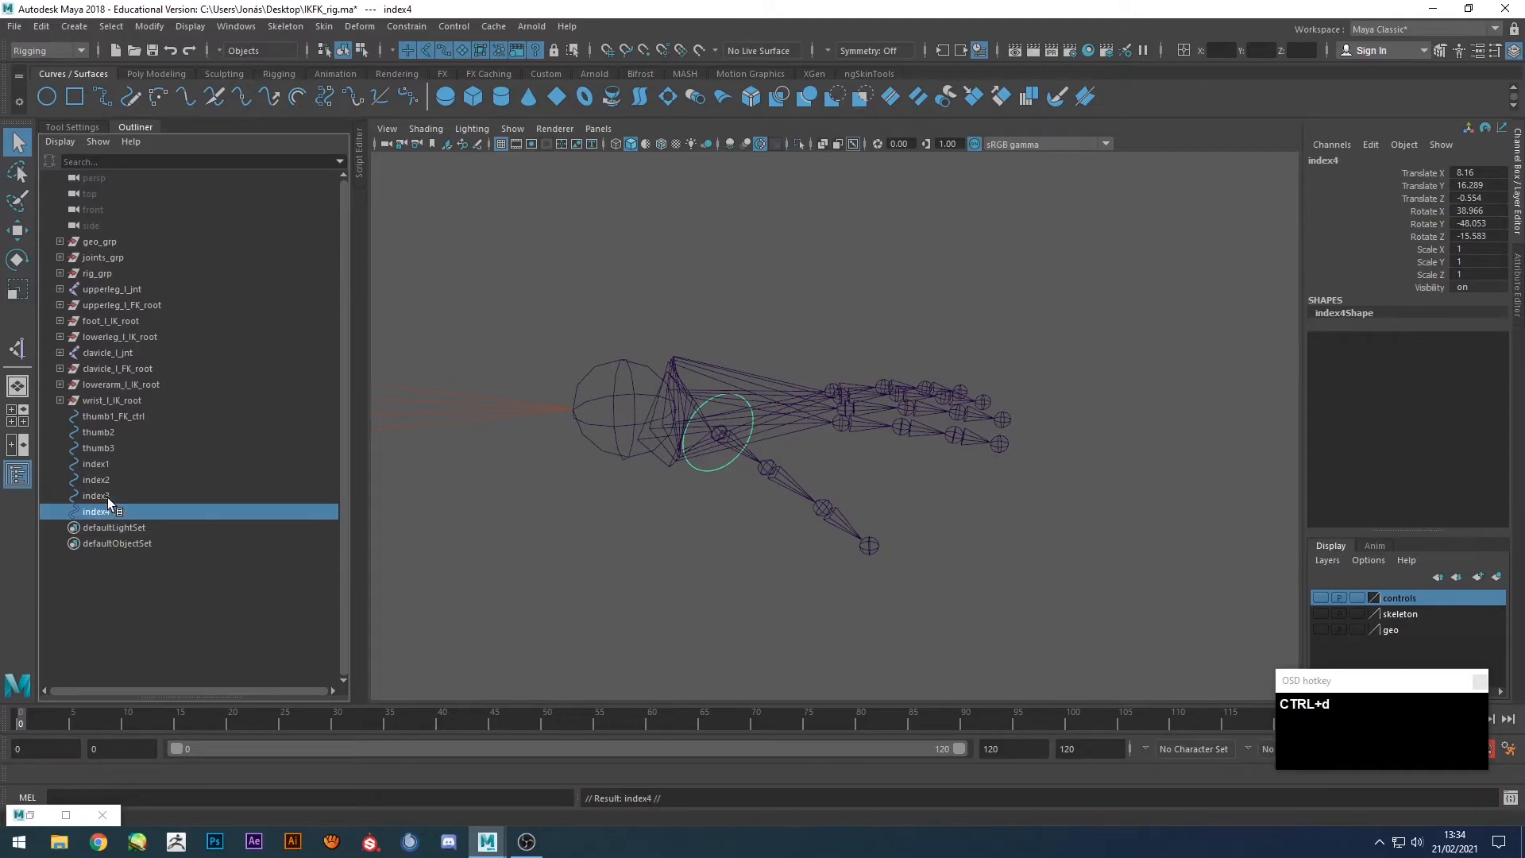
double_click(112, 511)
type("mid")
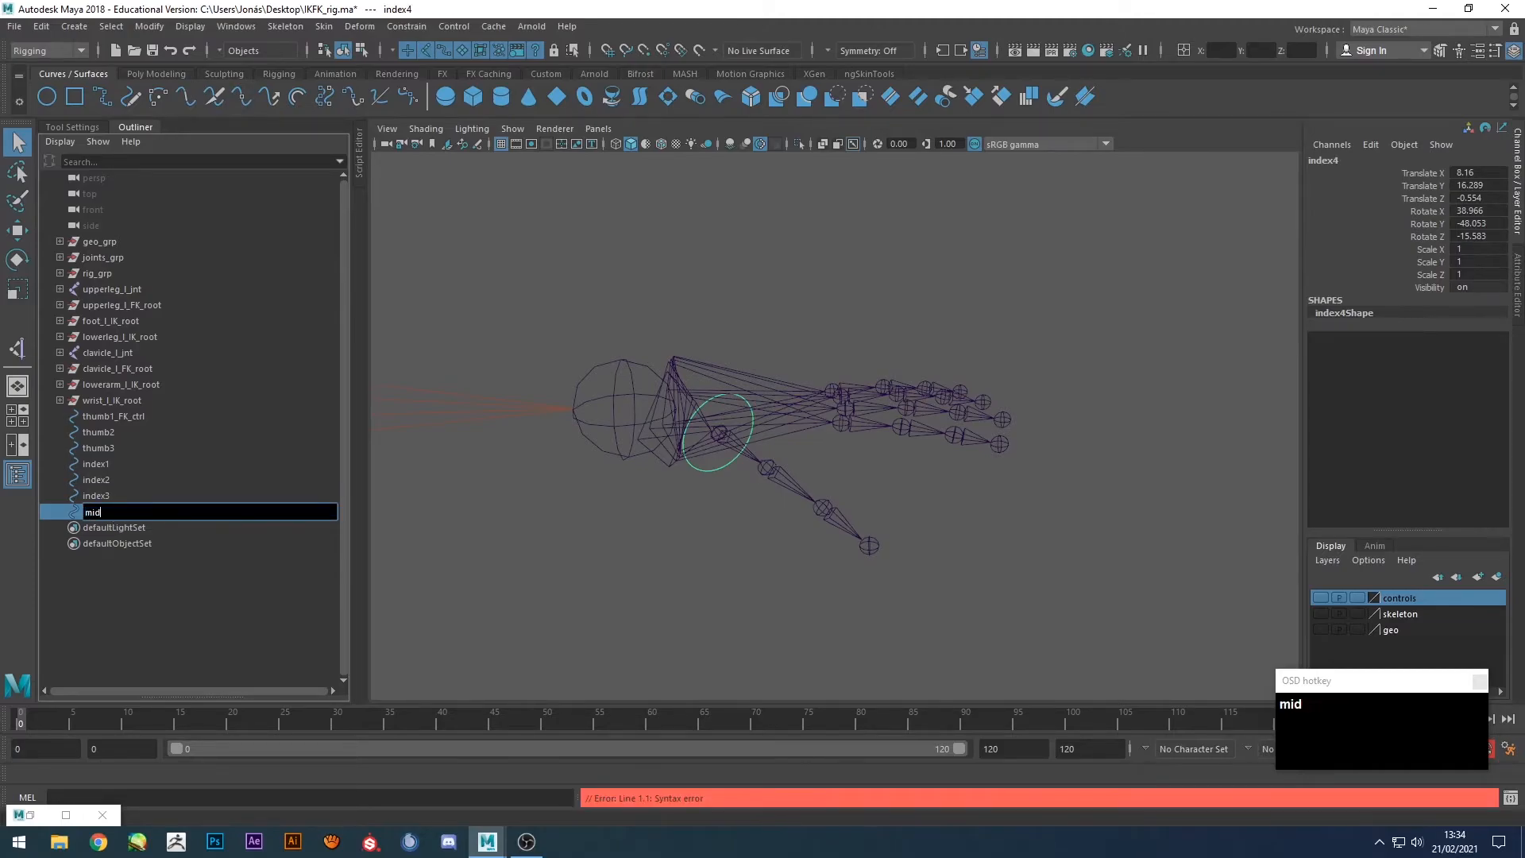
key("Return")
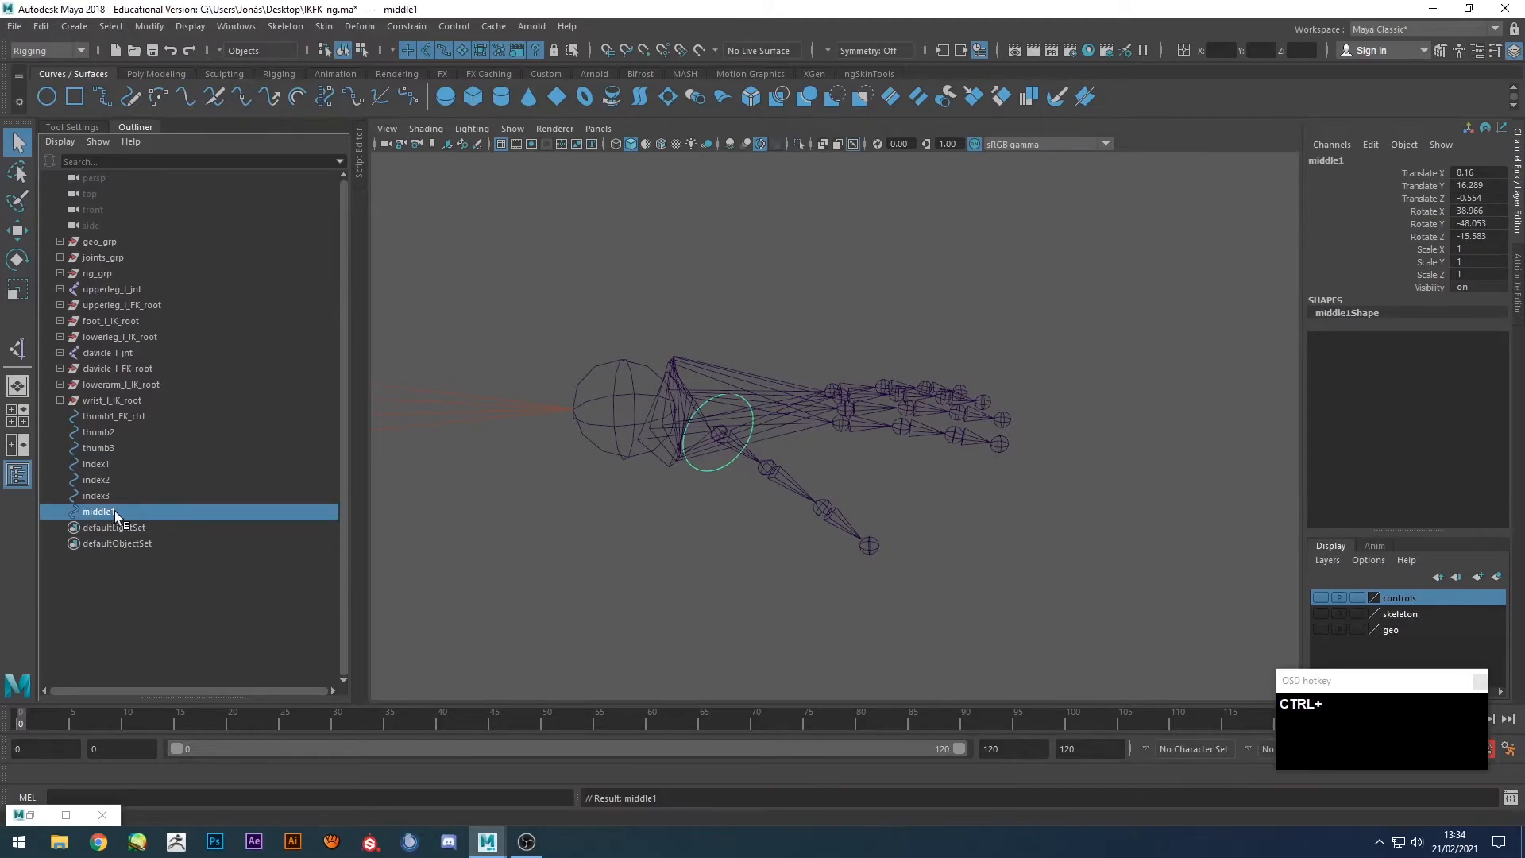
Duplicate the middle1 circle twice and rename the copies as middle2 and middle3.
key("ctrl+d")
double_click(117, 526)
left_click_drag(119, 527, 113, 528)
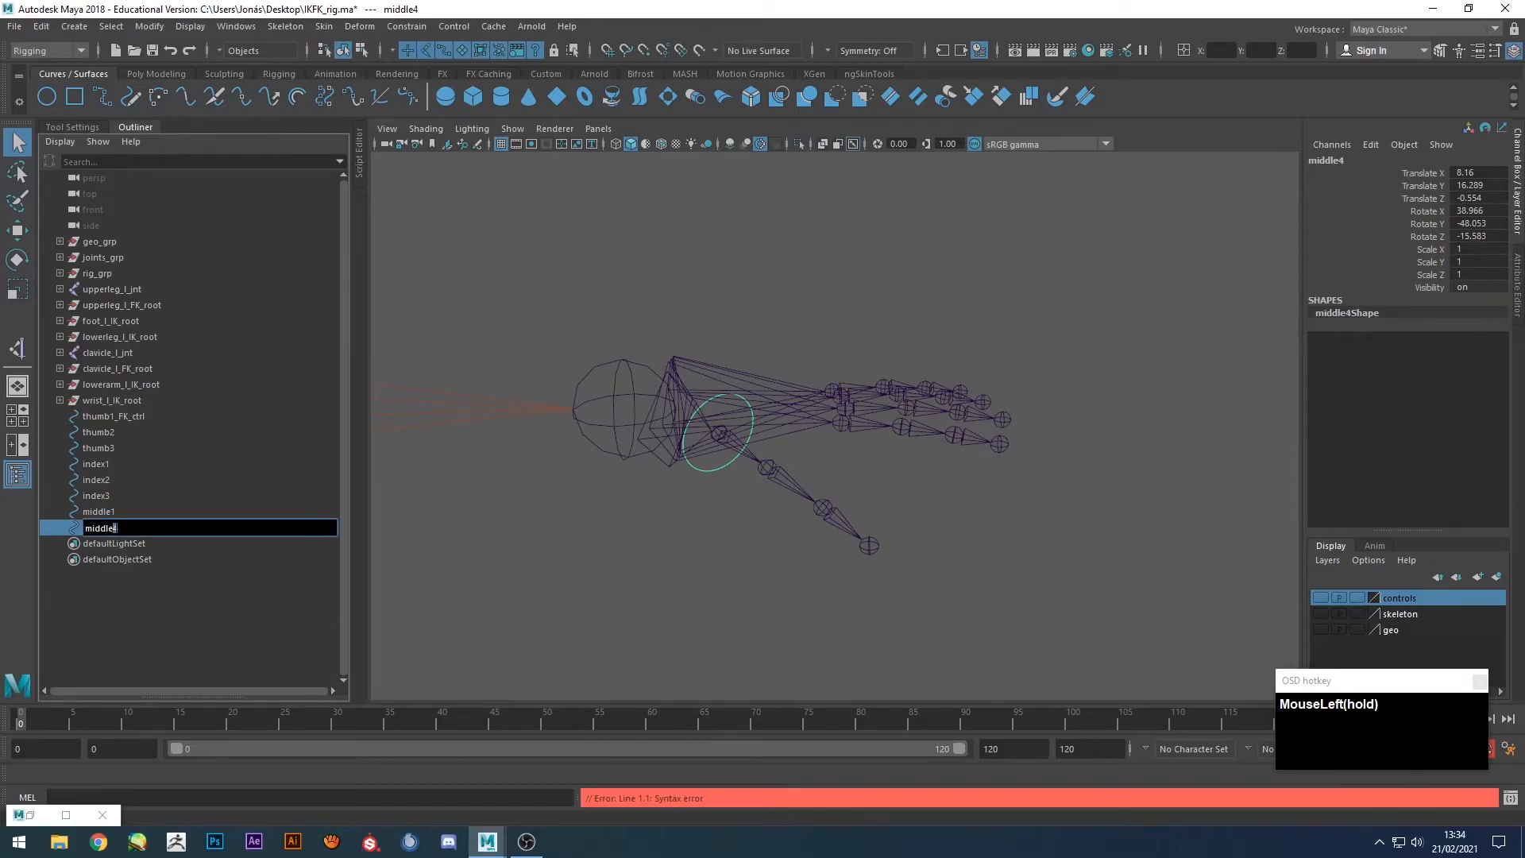
key("Return")
key("ctrl+d")
double_click(117, 544)
left_click(118, 544)
type("3")
key("Return")
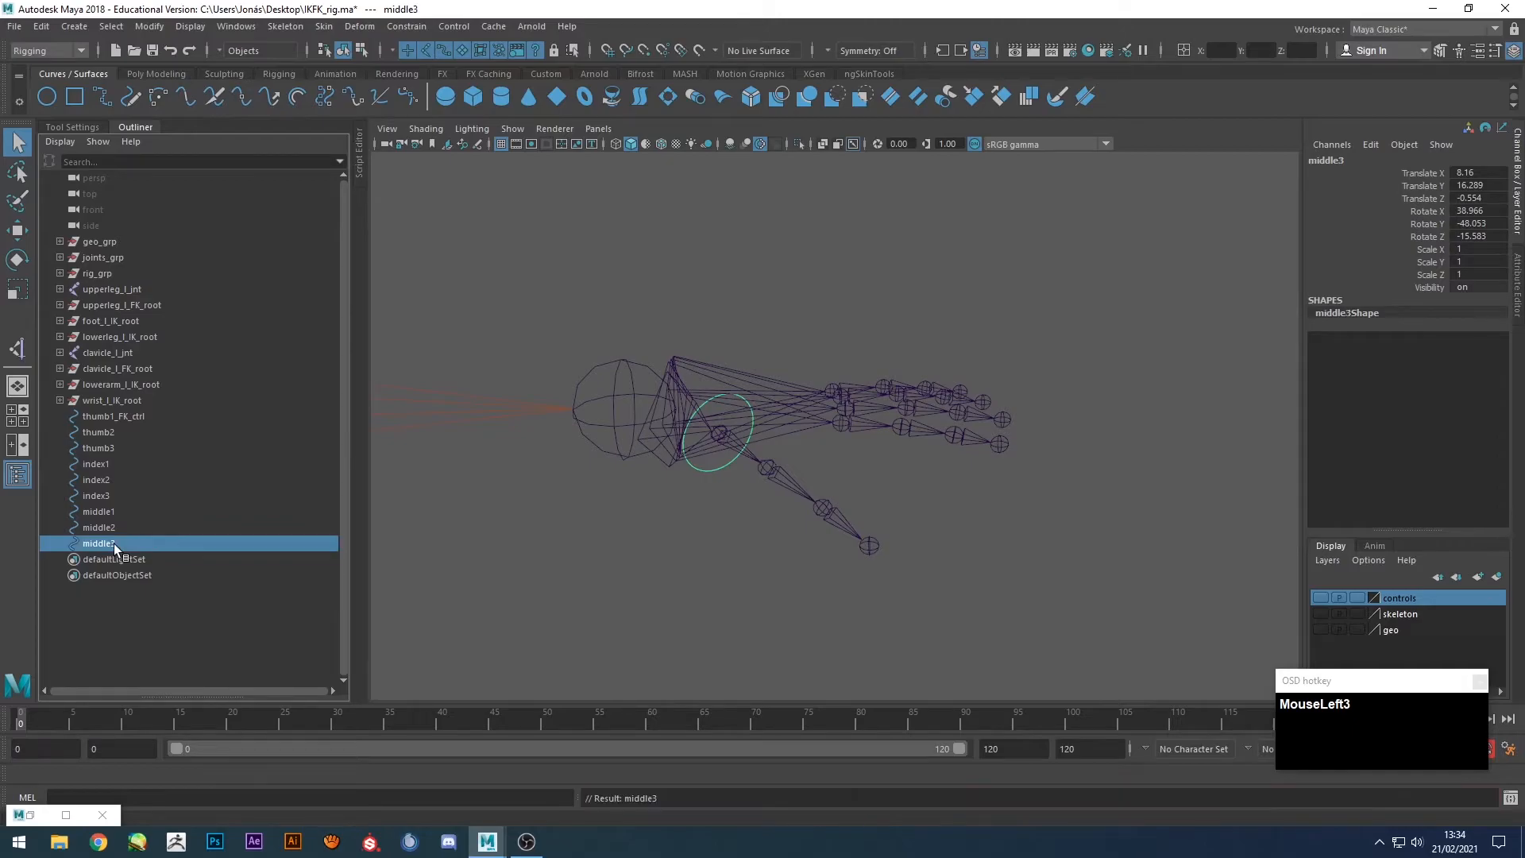
Duplicate the middle3 circle and rename the copy as ring1.
key("ctrl+d")
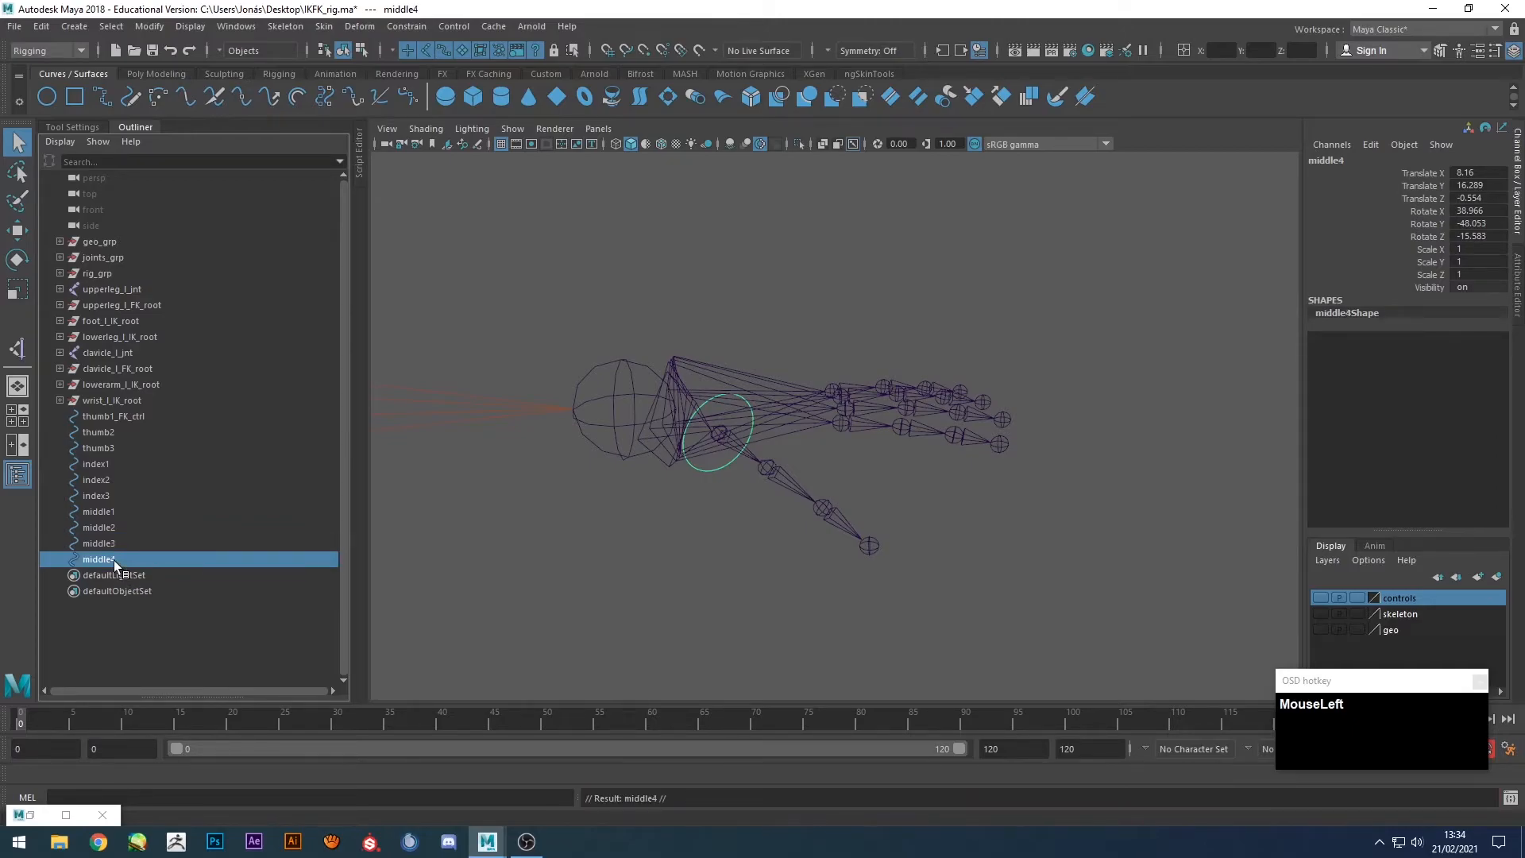
double_click(112, 560)
type("ring1")
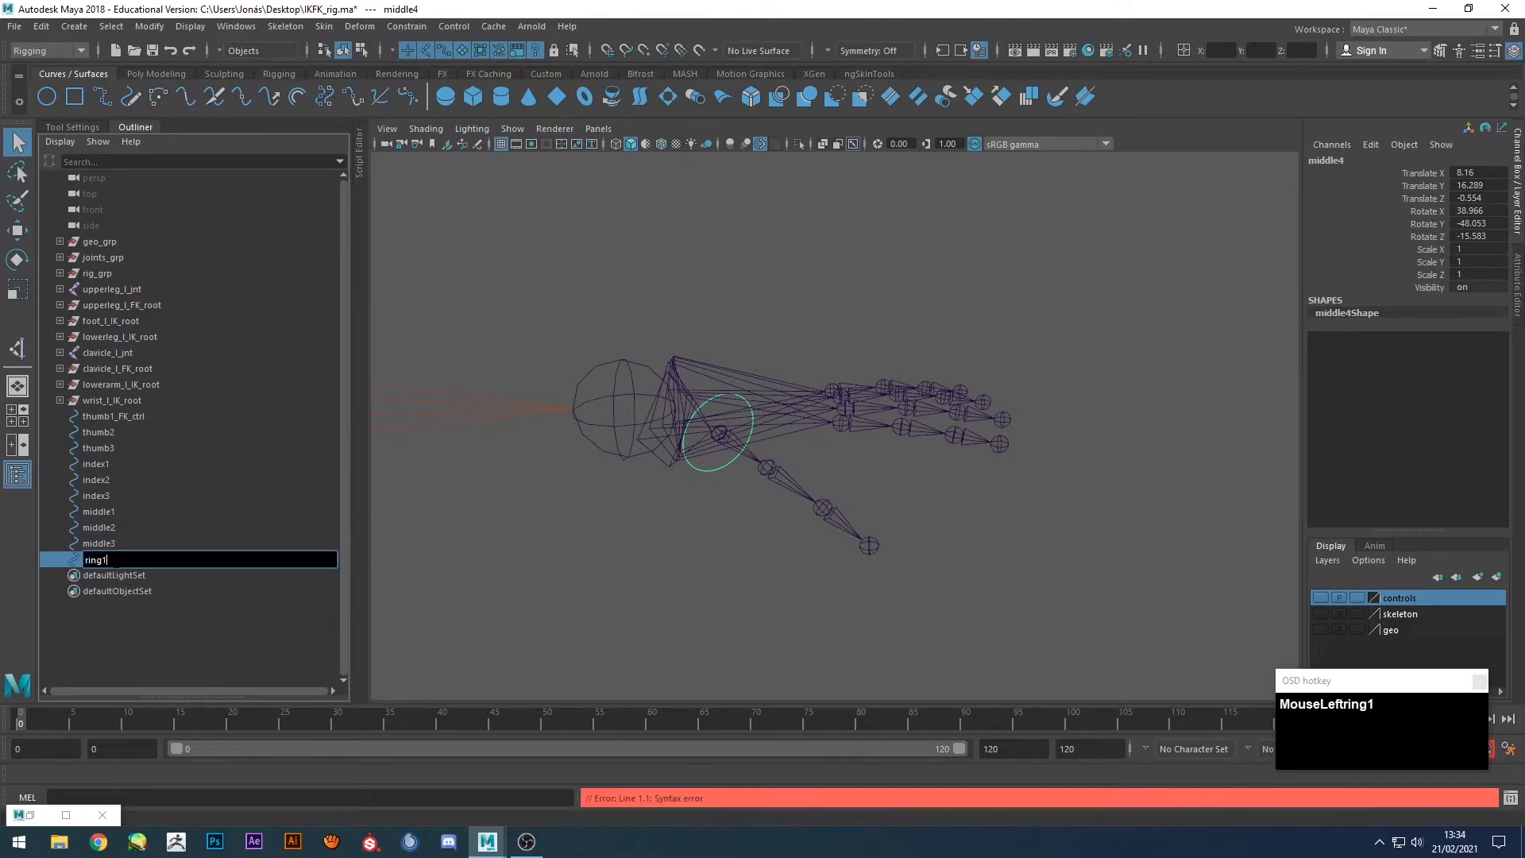
key("Return")
Duplicate the ring1 circle twice and rename the copies as ring2 and ring3.
key("ctrl+d")
double_click(96, 575)
left_click_drag(109, 576, 102, 575)
type("2")
key("Return")
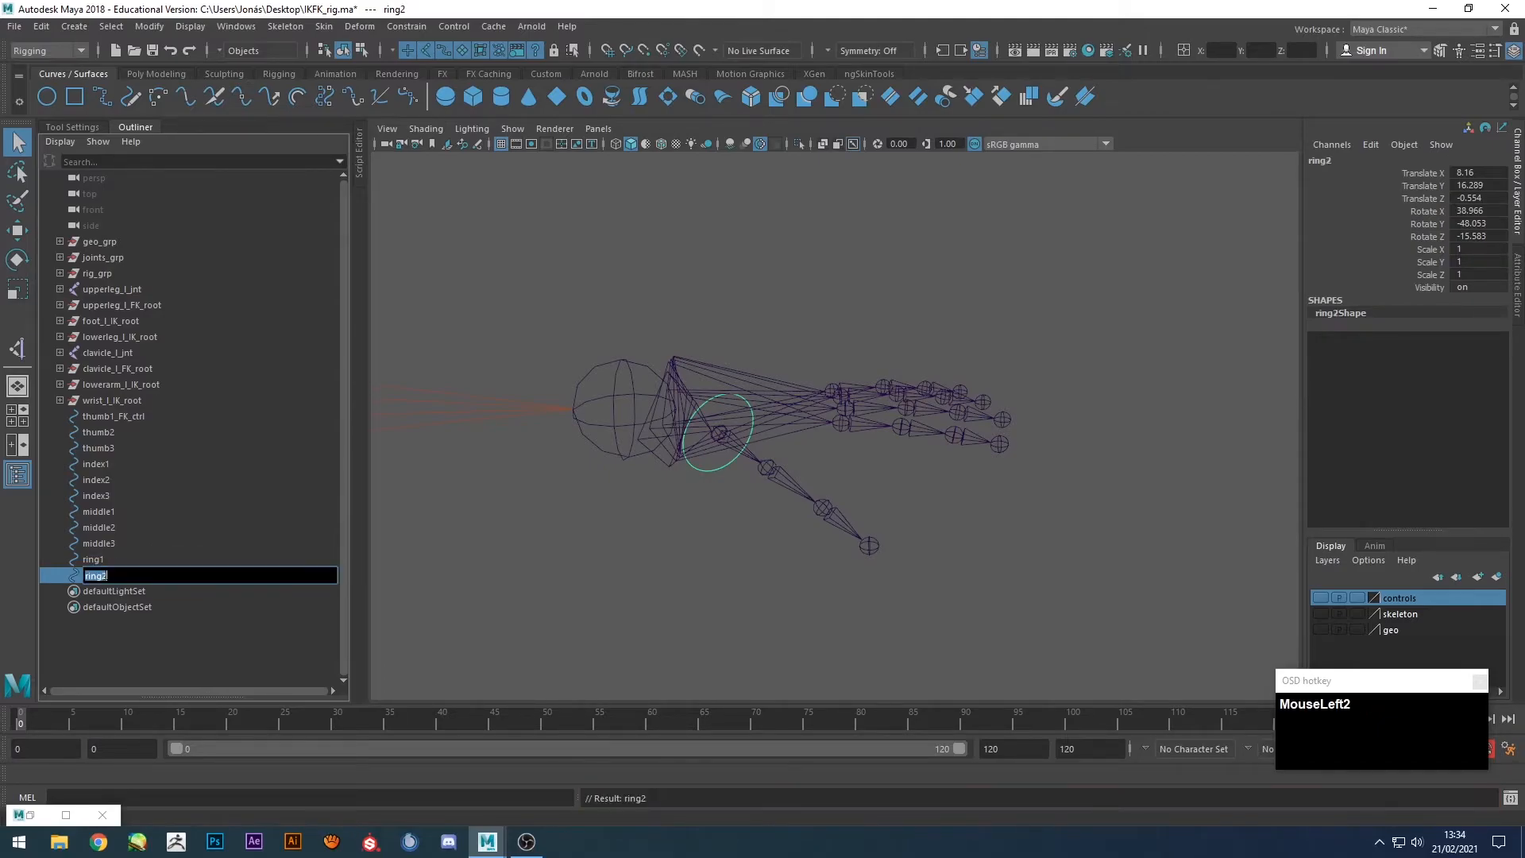
key("Return")
key("ctrl+d")
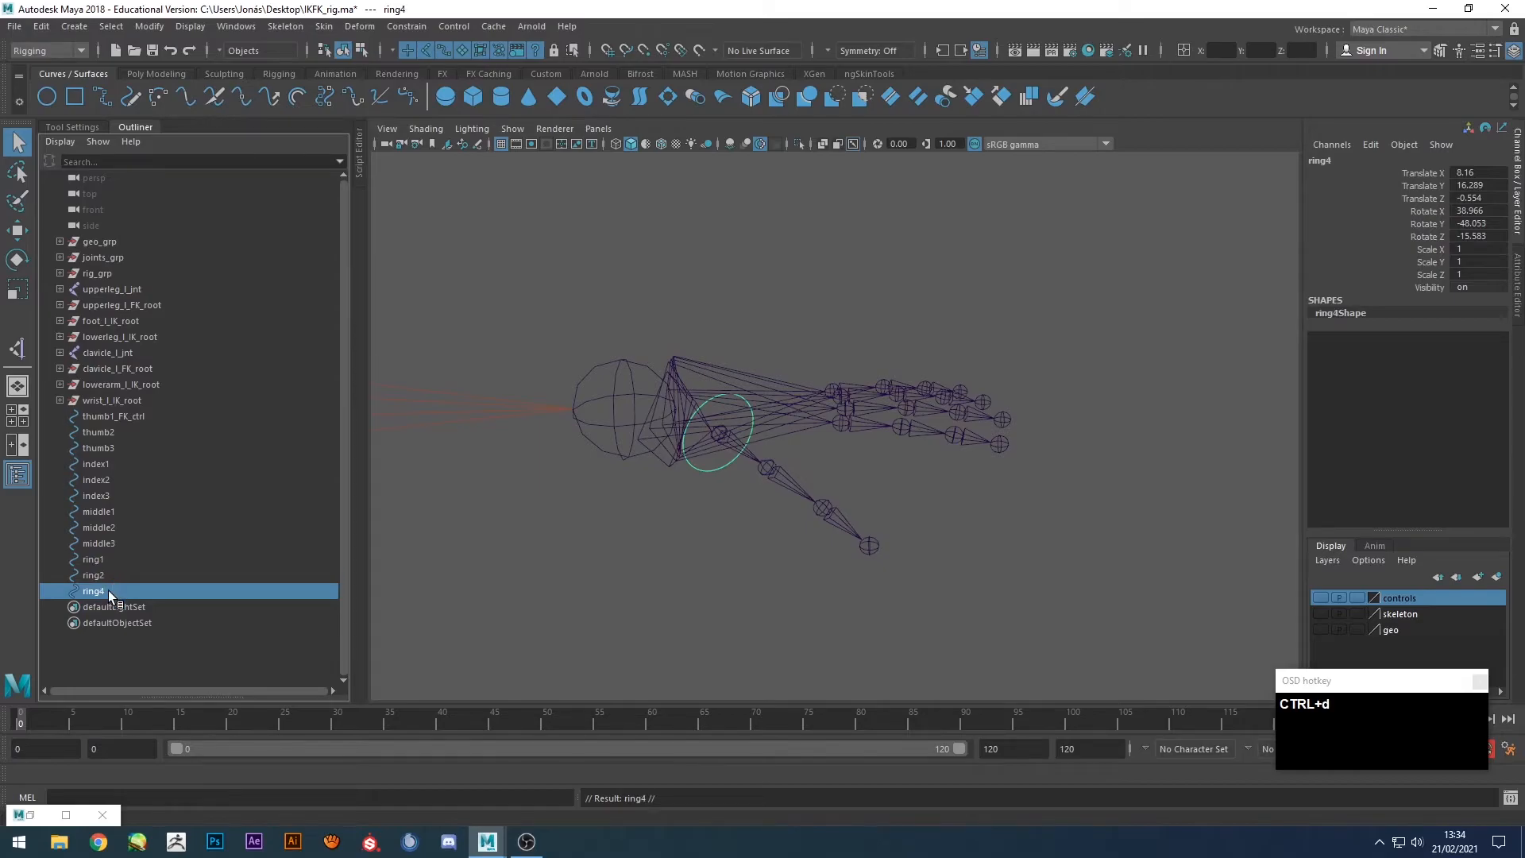
double_click(108, 590)
type("3")
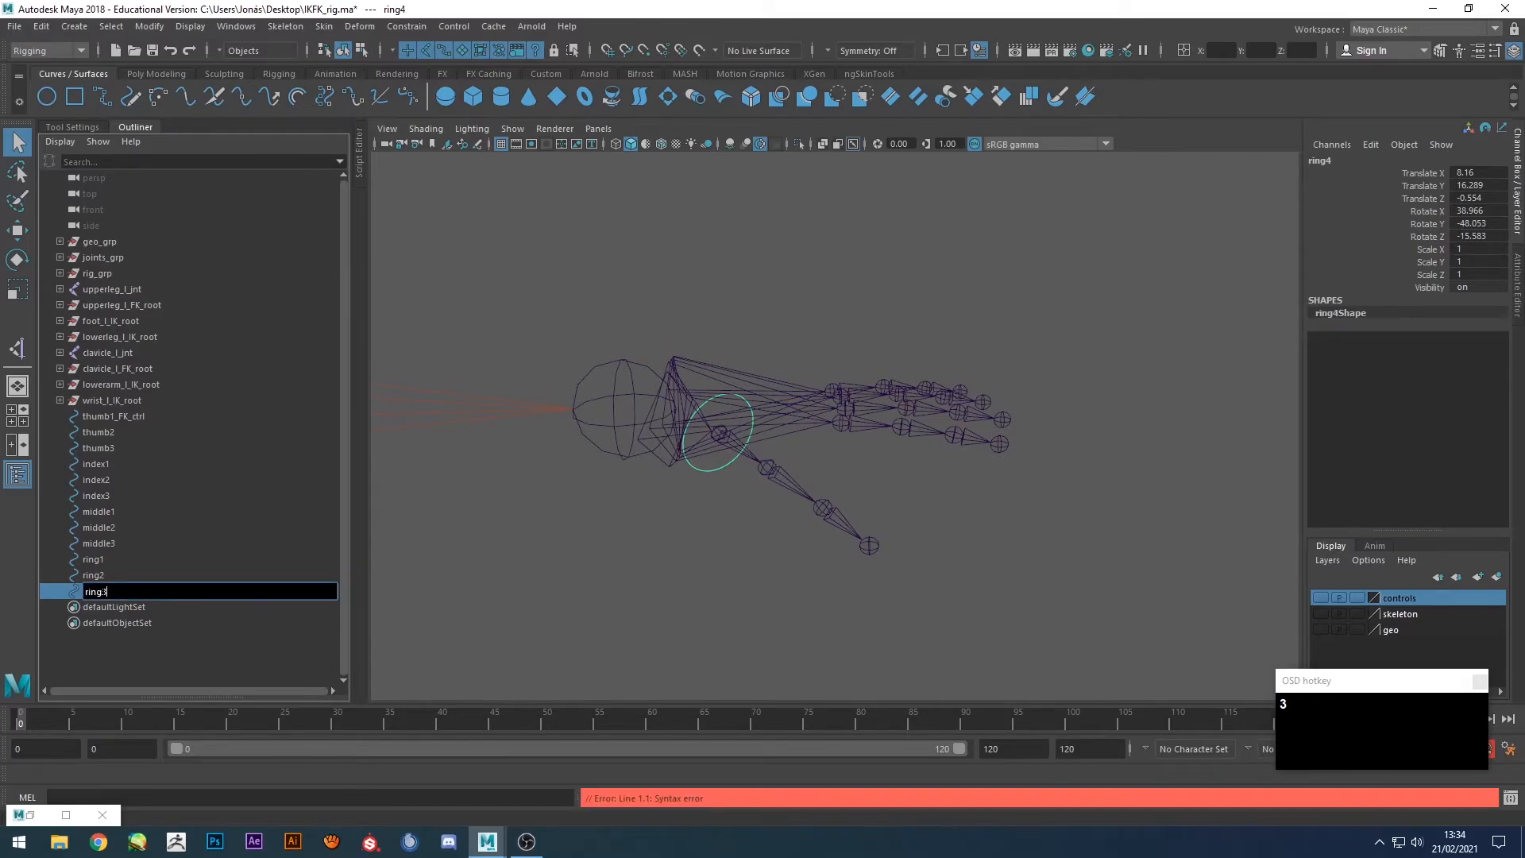
key("Return")
Duplicate the ring3 circle and rename the copy as pinky1.
key("ctrl+d")
key("Return")
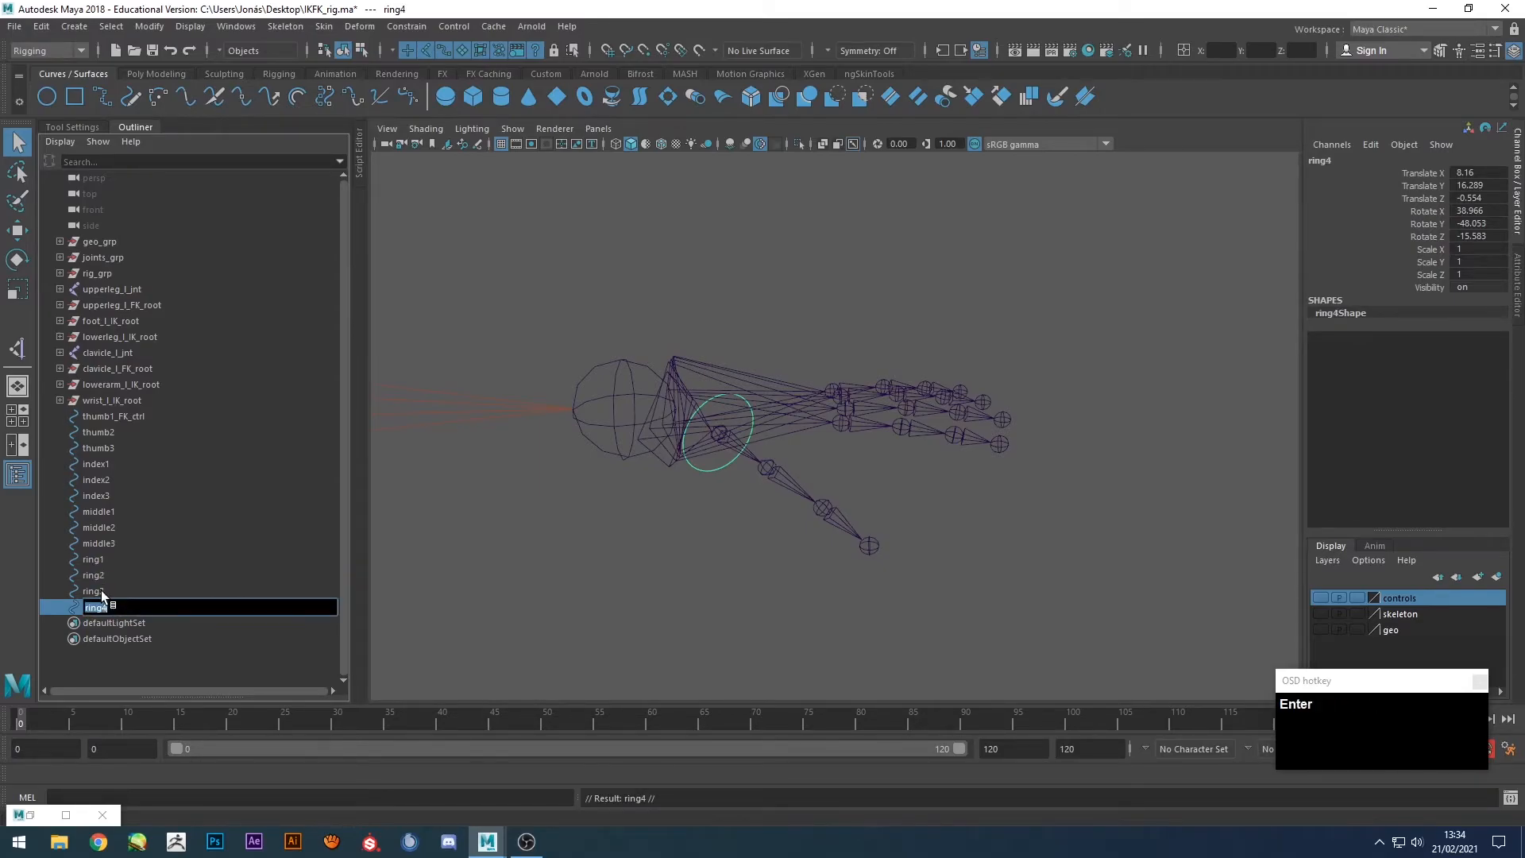
type("pinky1")
key("Return")
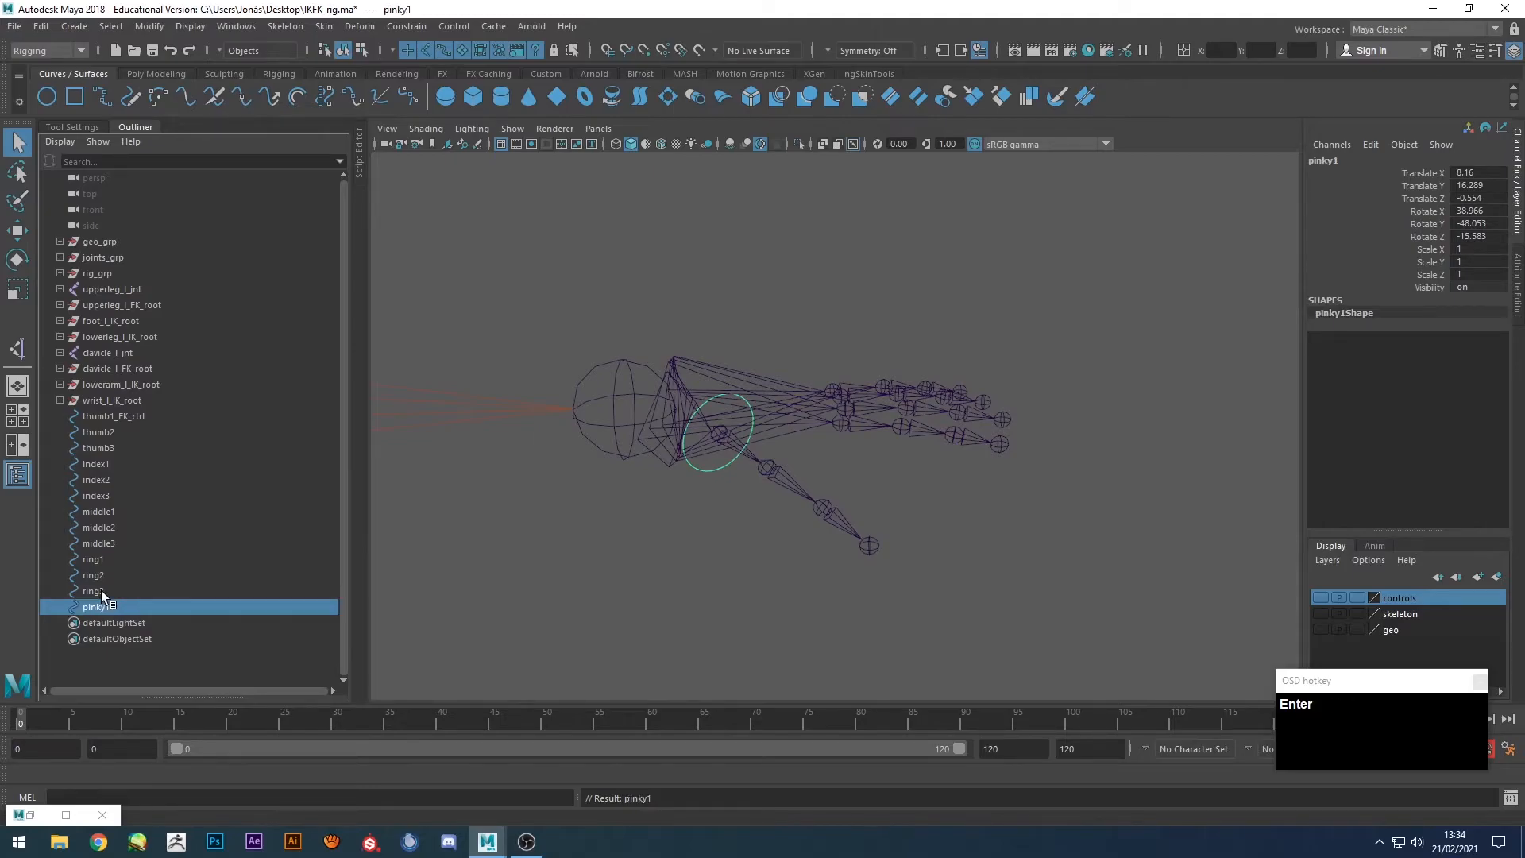
Duplicate the pinky1 circle twice and rename the copies as pinky2 and pinky3.
key("ctrl+d")
double_click(107, 622)
left_click(109, 623)
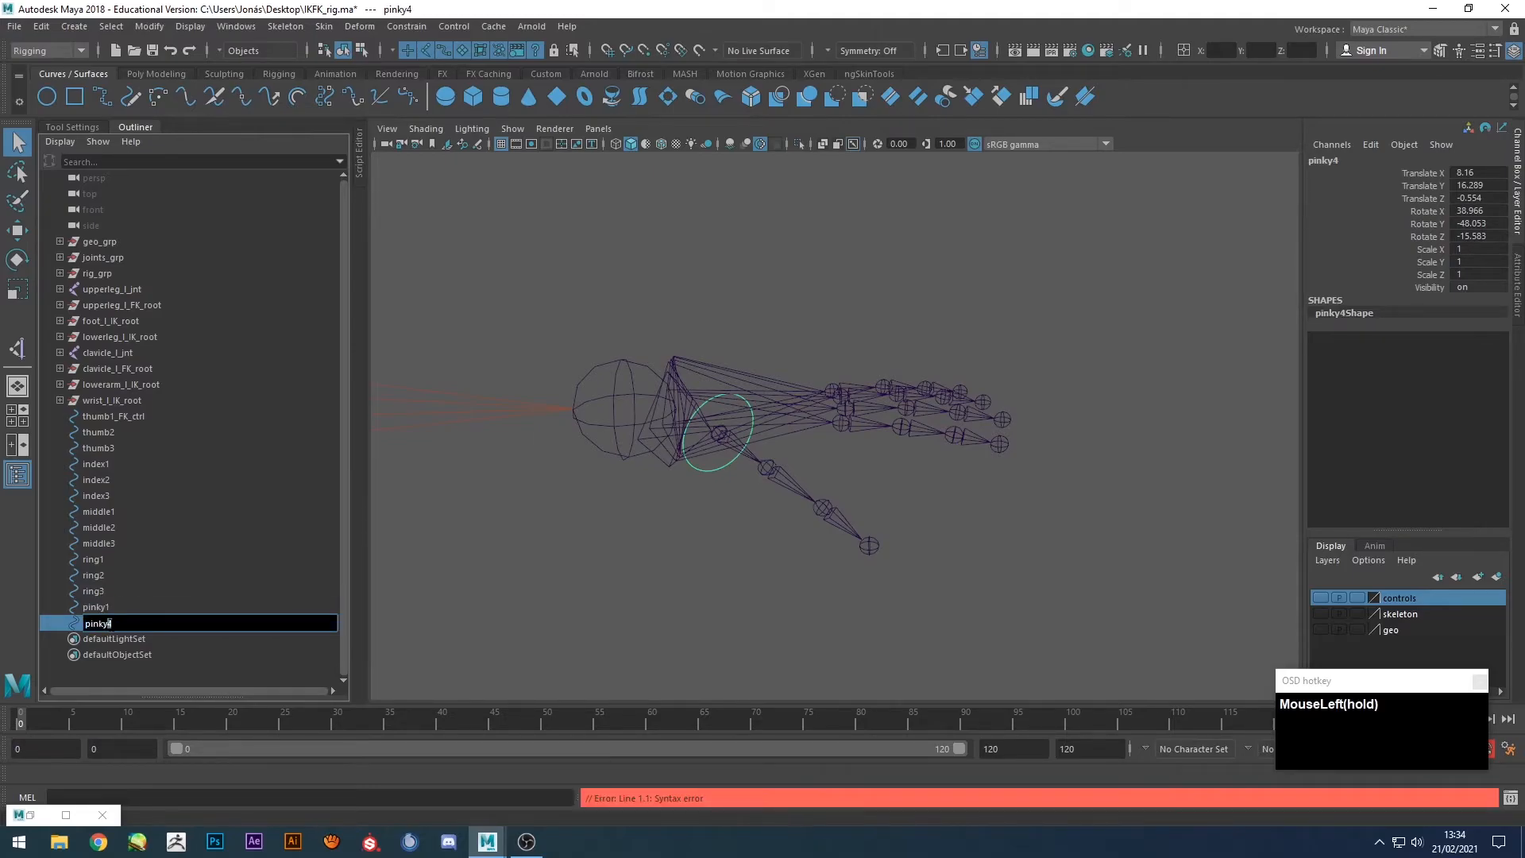
key("Return")
key("ctrl+d")
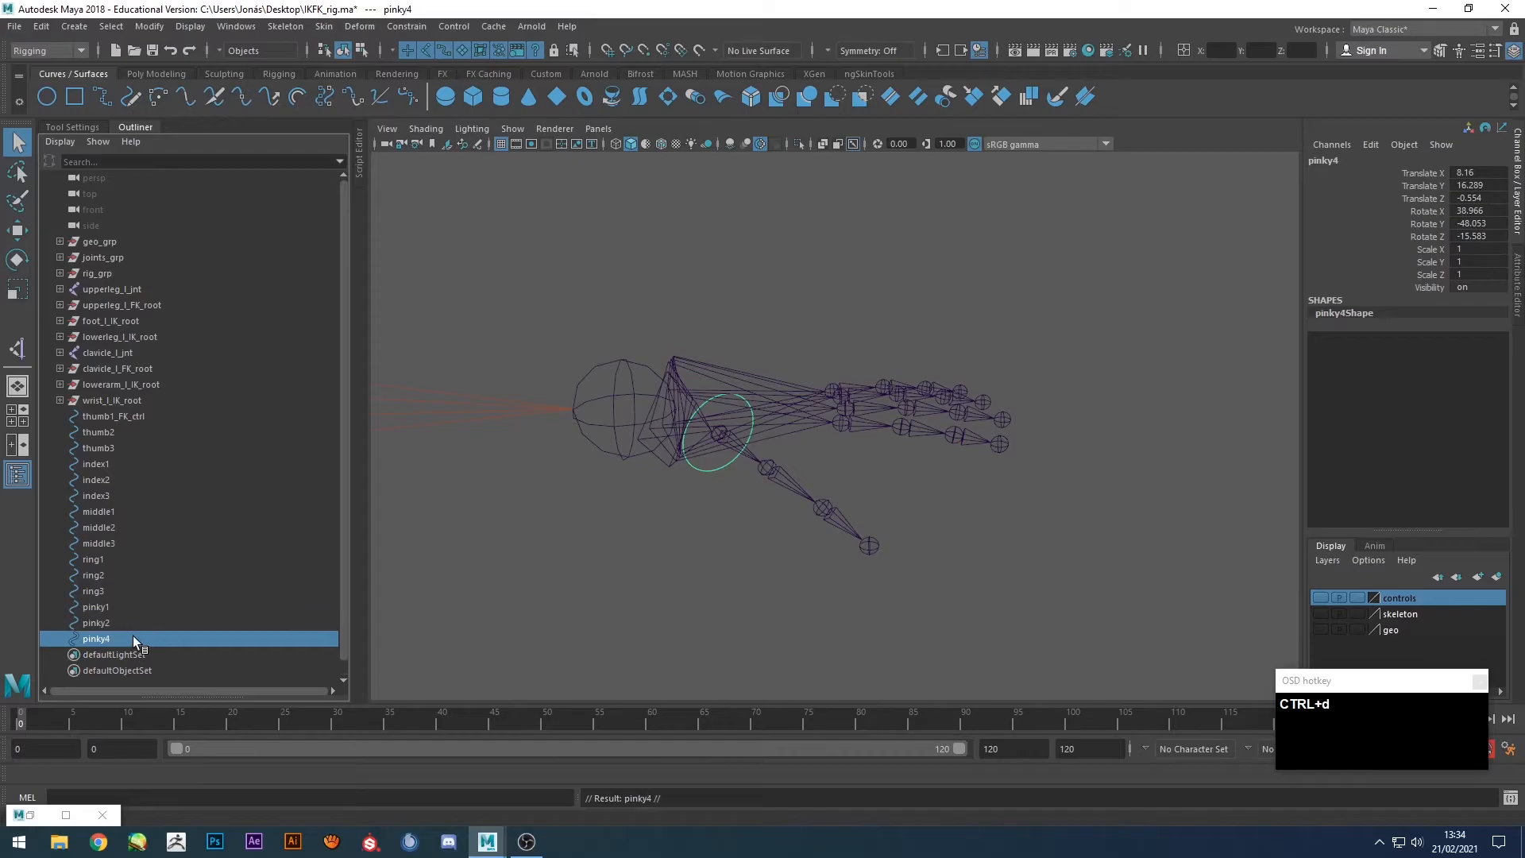
double_click(131, 637)
left_click(131, 637)
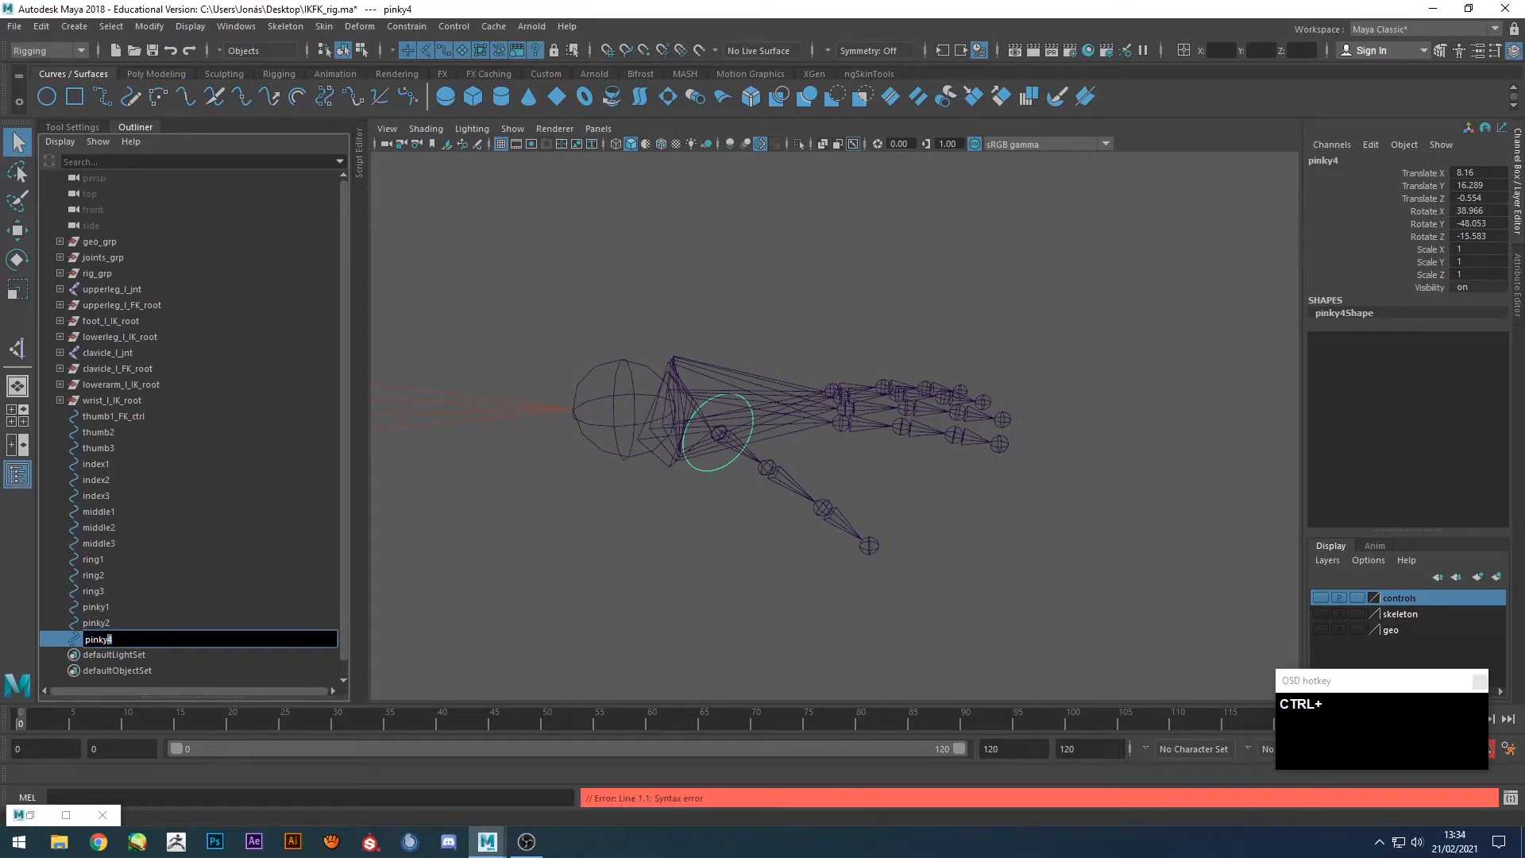
type("3")
left_click(182, 573)
Select the circles thumb2 through pinky3 and use Search and Replace Names to replace $ with _FK_ctrl on the selection.
left_click(100, 637)
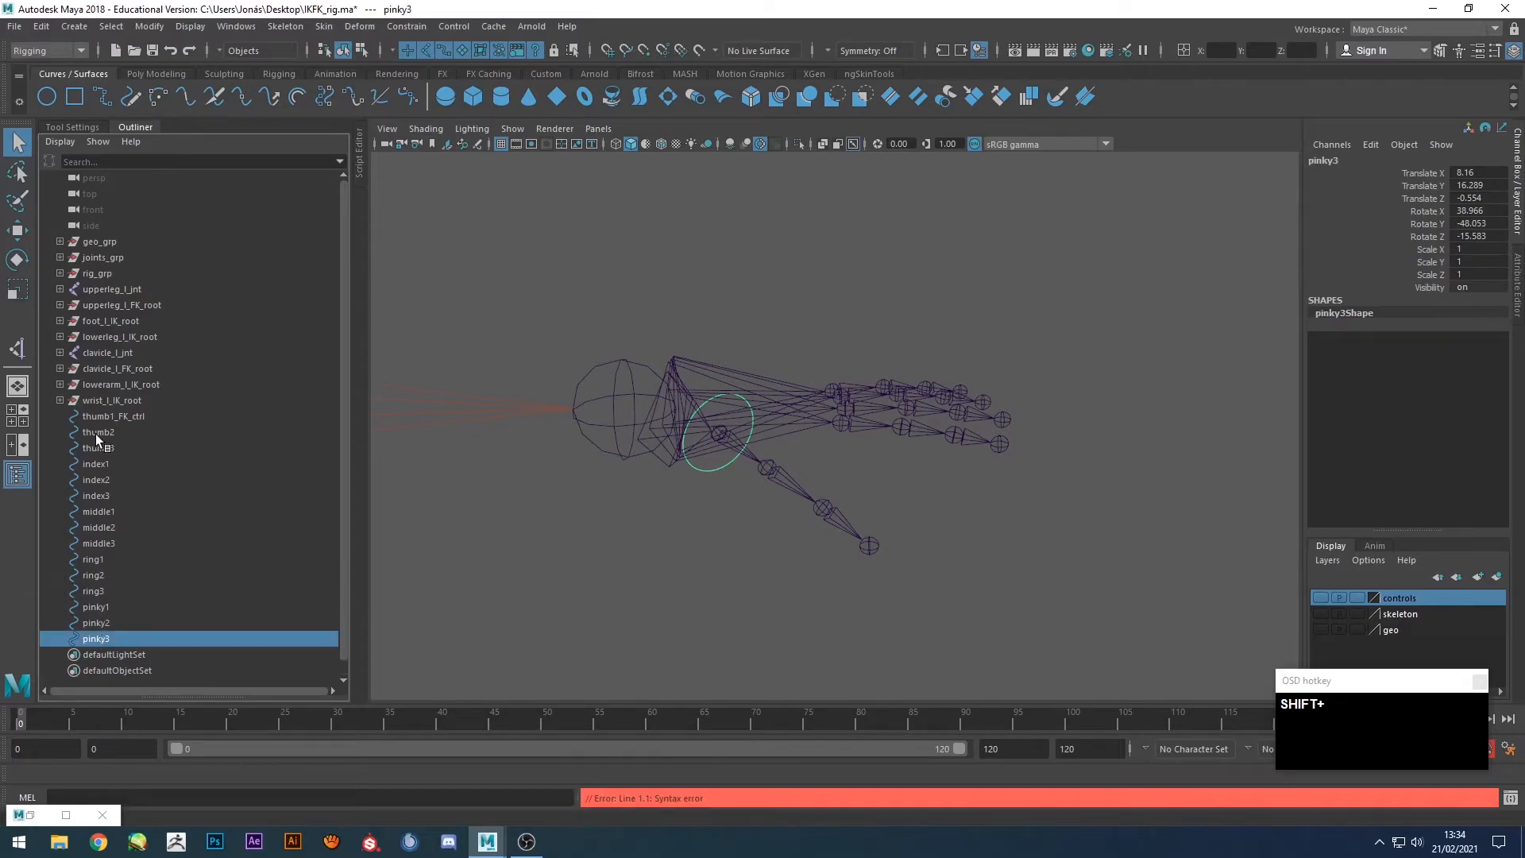
left_click(98, 416, "shift")
left_click(103, 432)
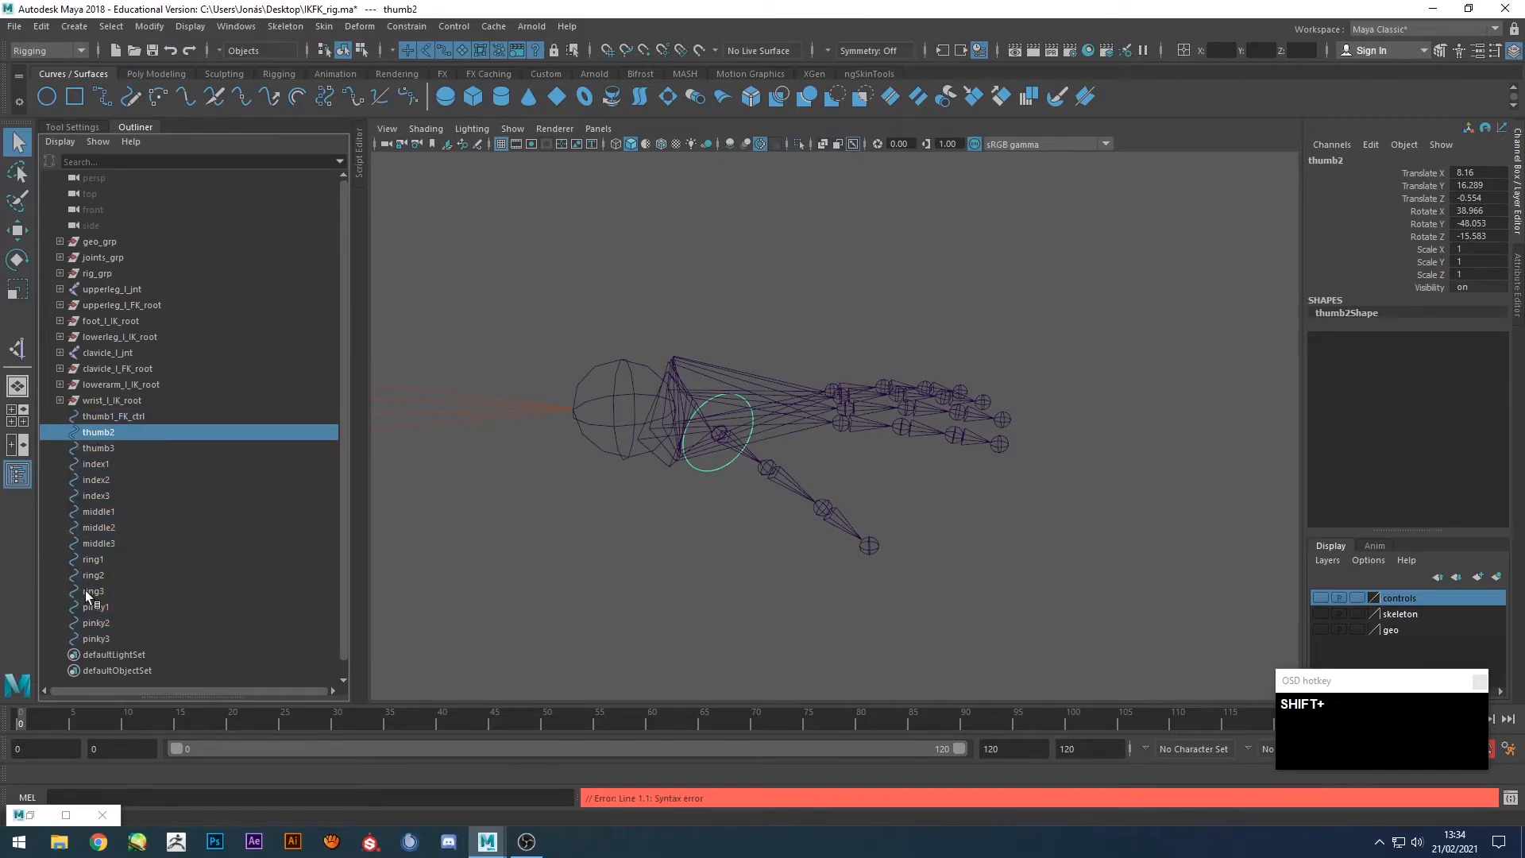
left_click(92, 638, "shift")
left_click(153, 26)
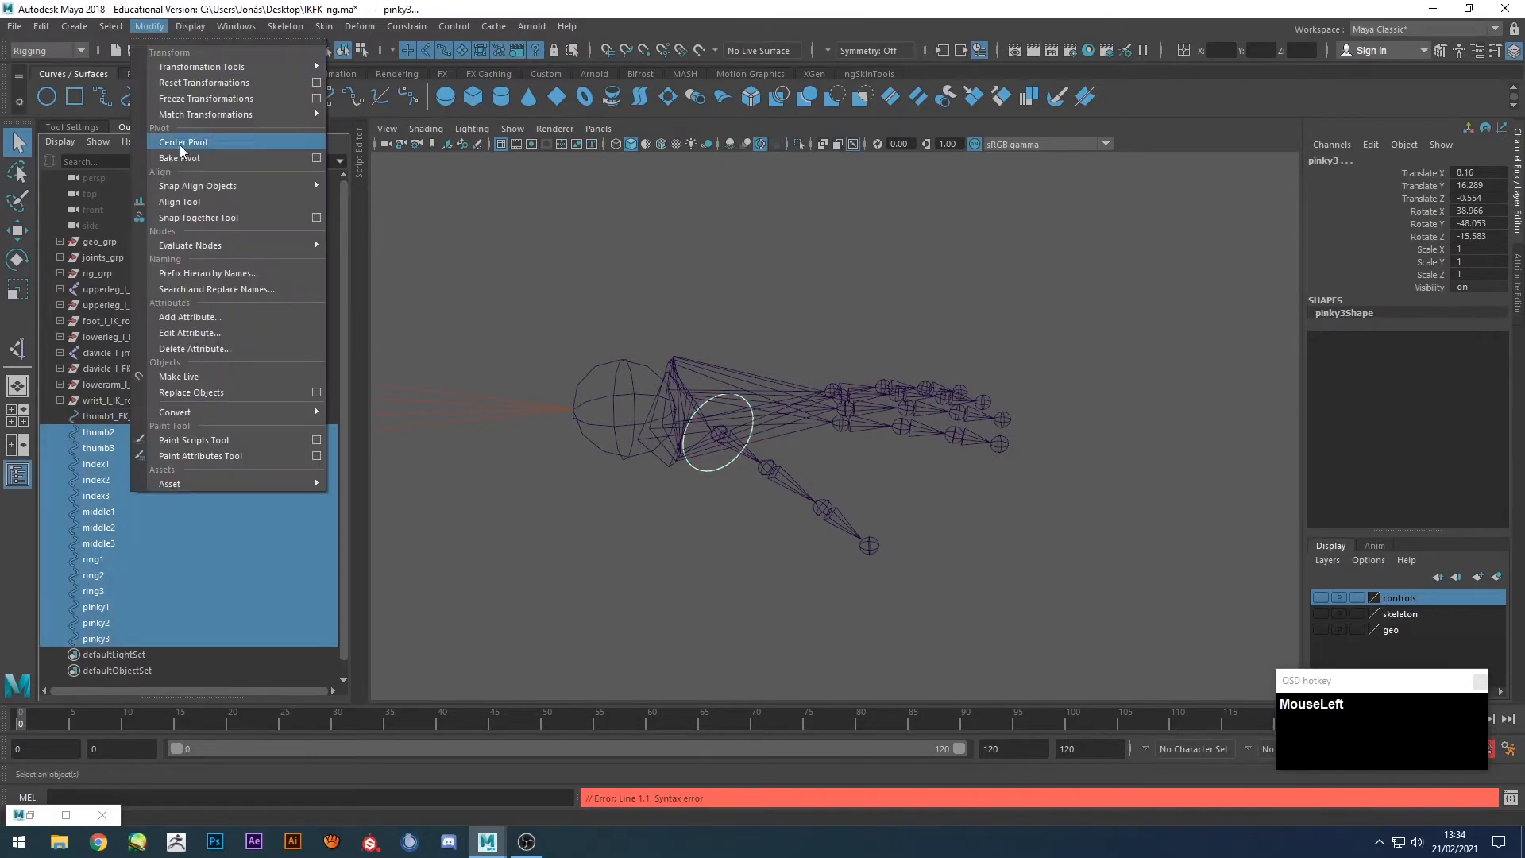
left_click(198, 286)
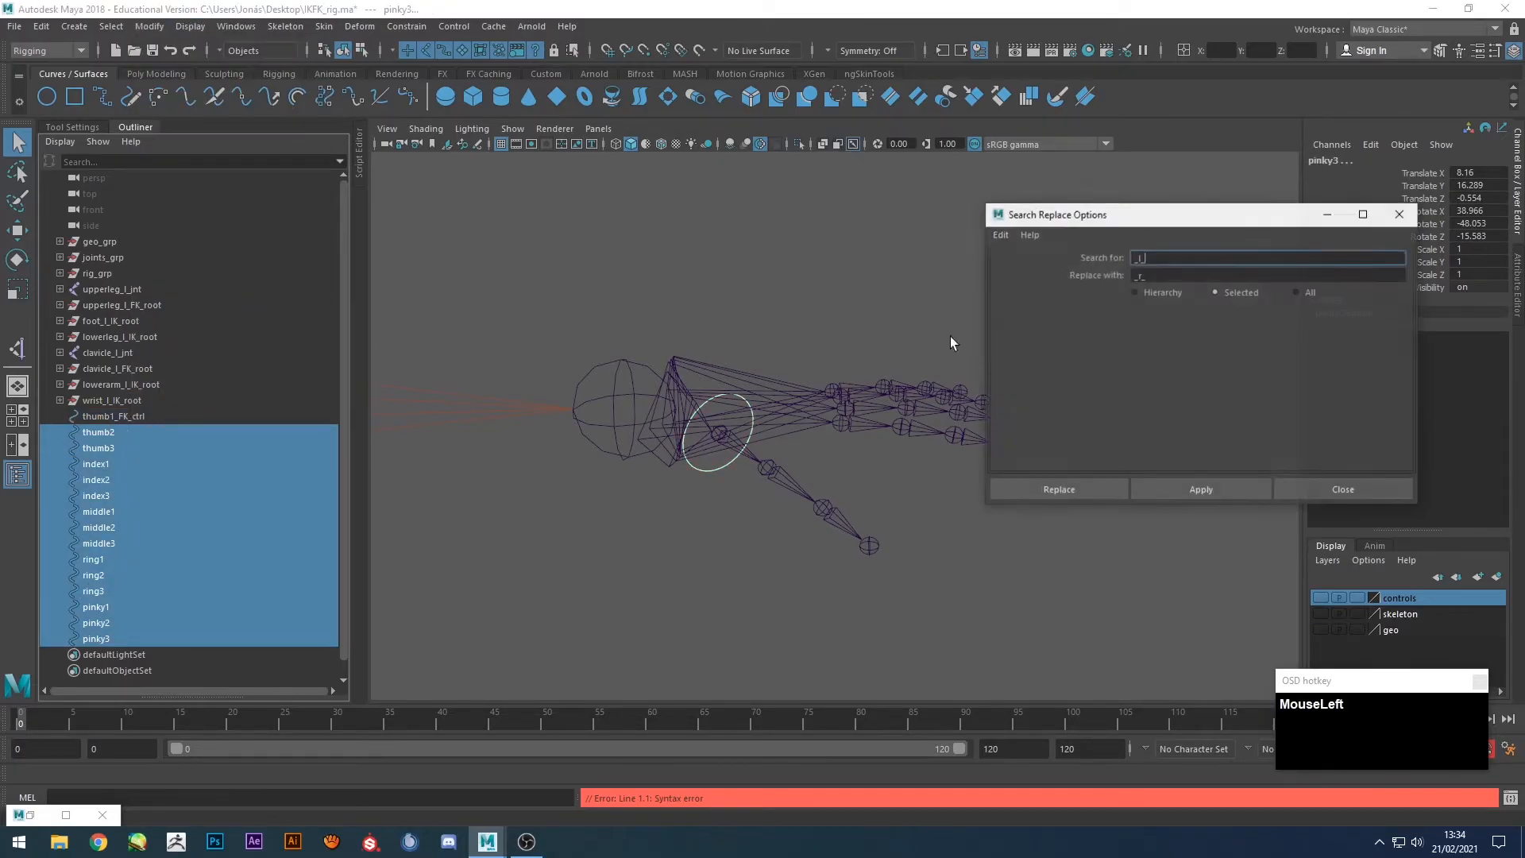
double_click(1168, 259)
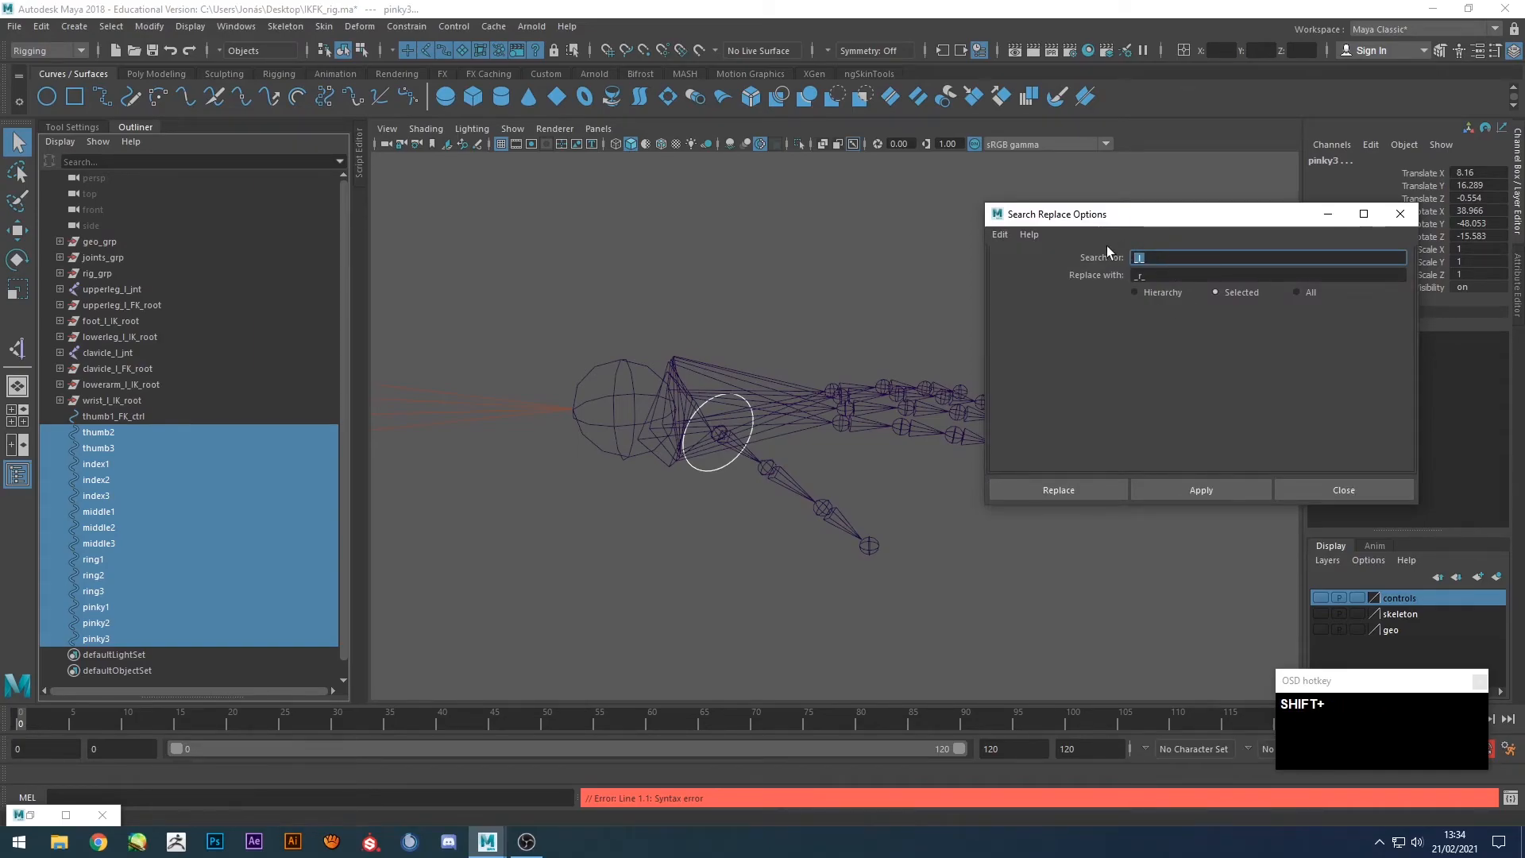
left_click(1090, 274)
type("_FK ctrl")
left_click(1184, 329)
key("BackSpace")
type("_")
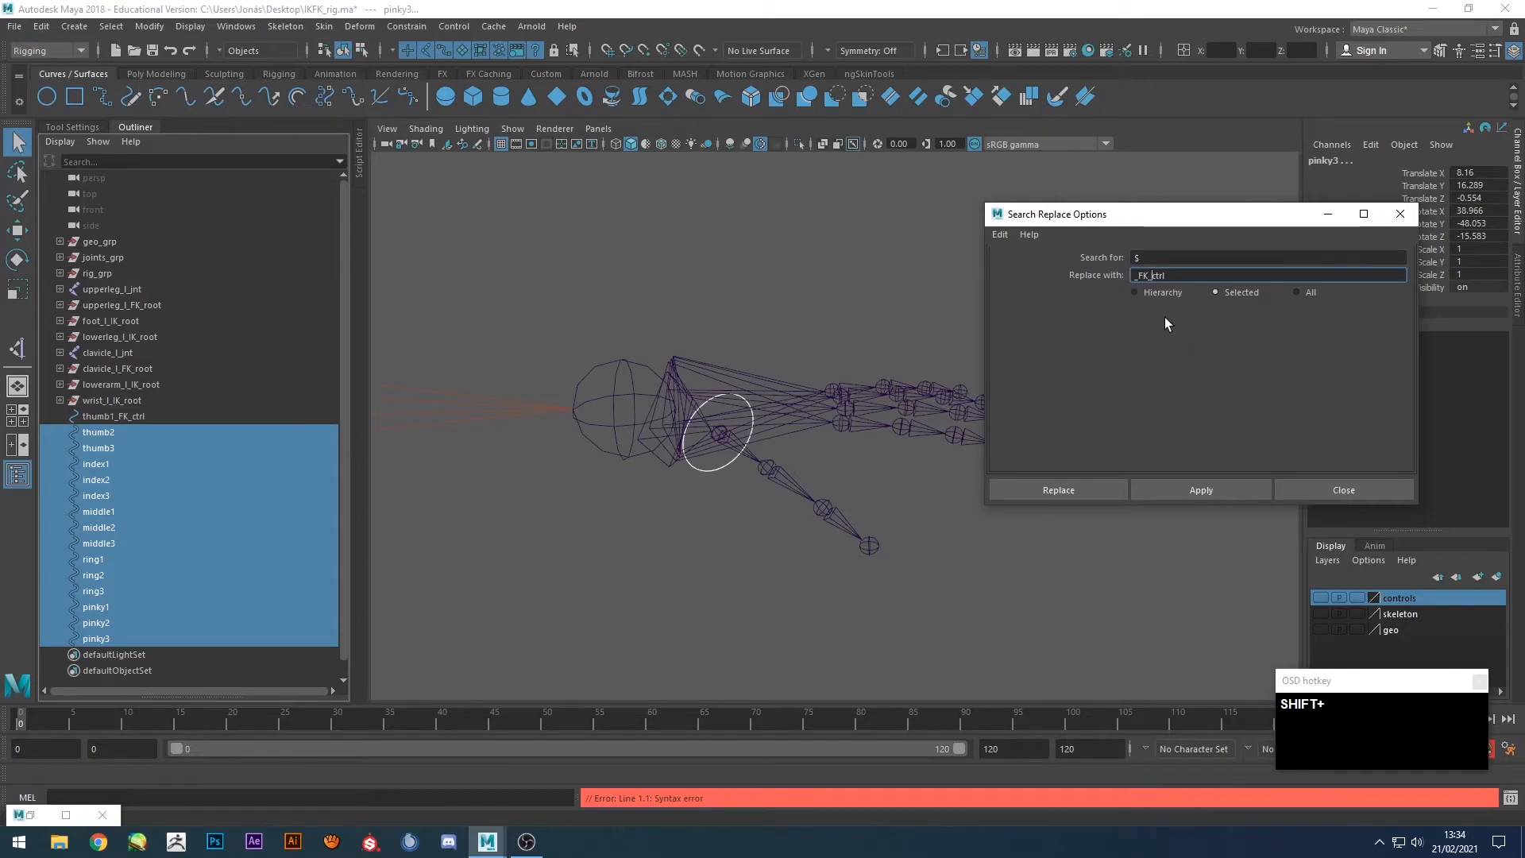
left_click(1103, 491)
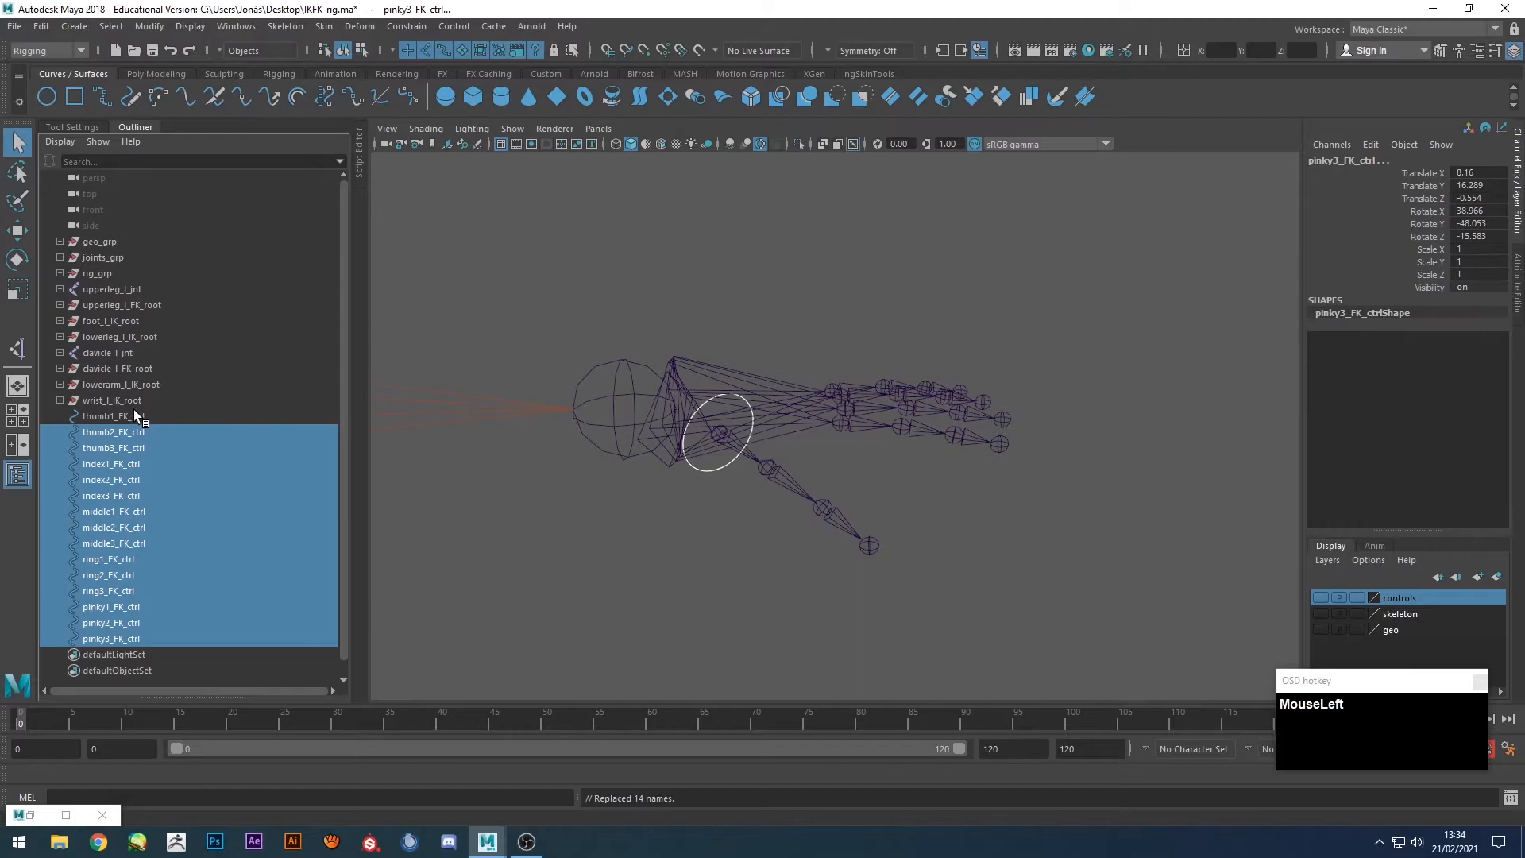
left_click(133, 413)
left_click(115, 637, "shift")
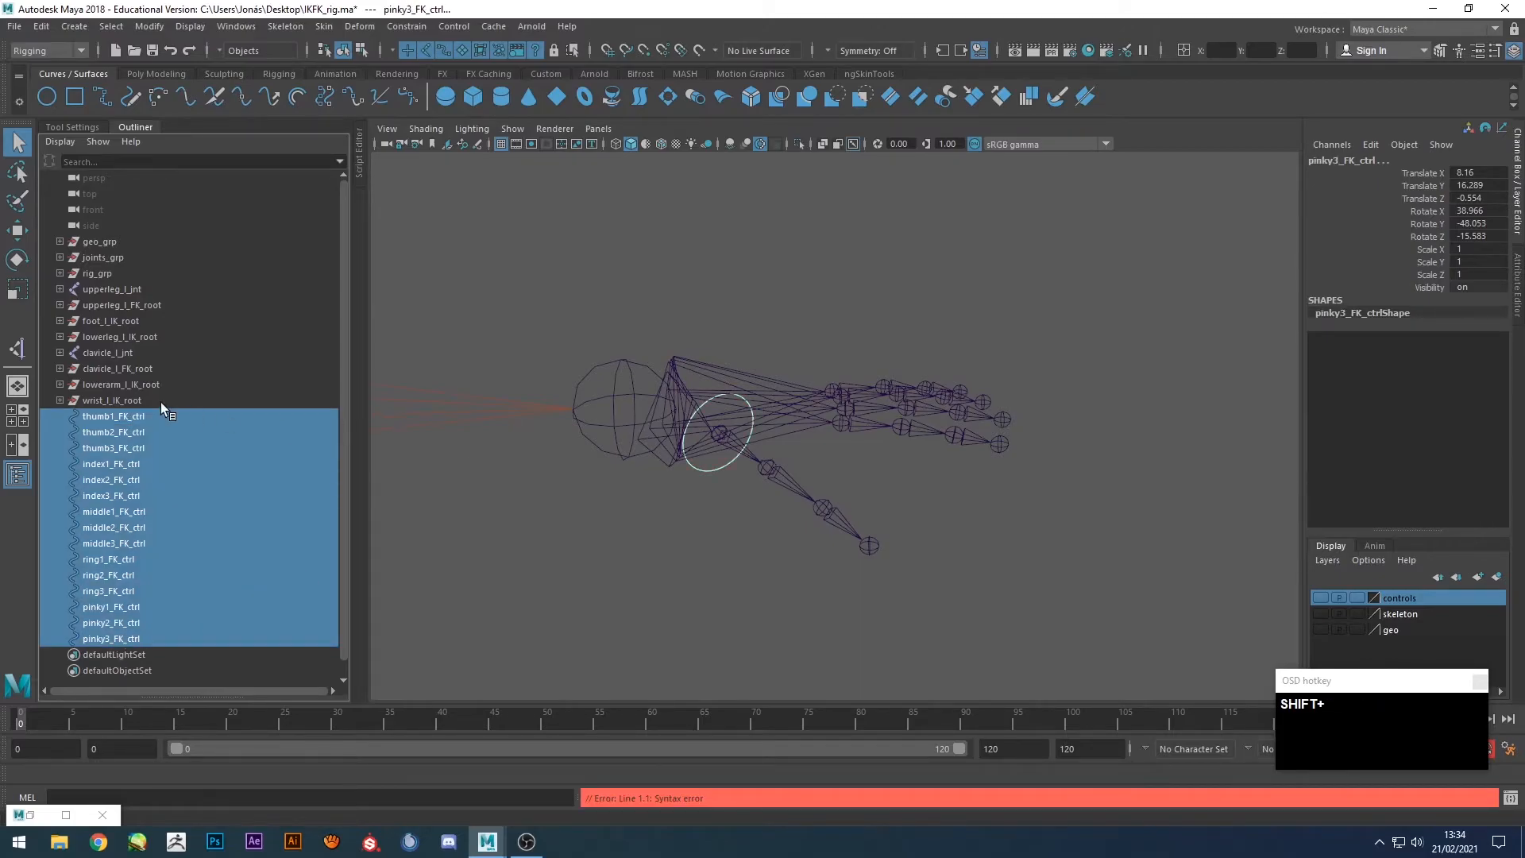
key("q")
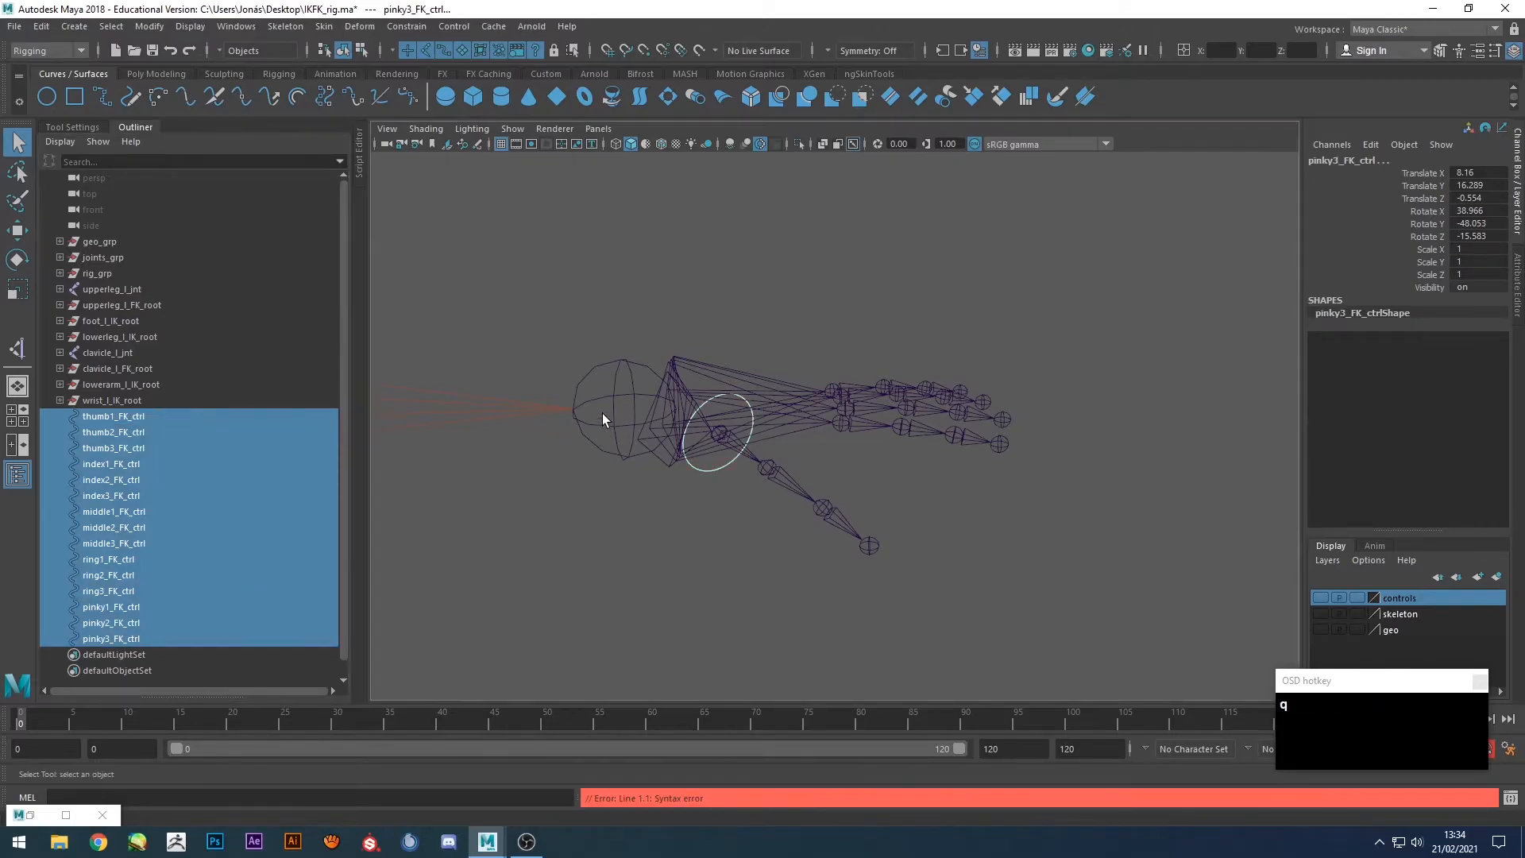
left_click(577, 267)
left_click(746, 460)
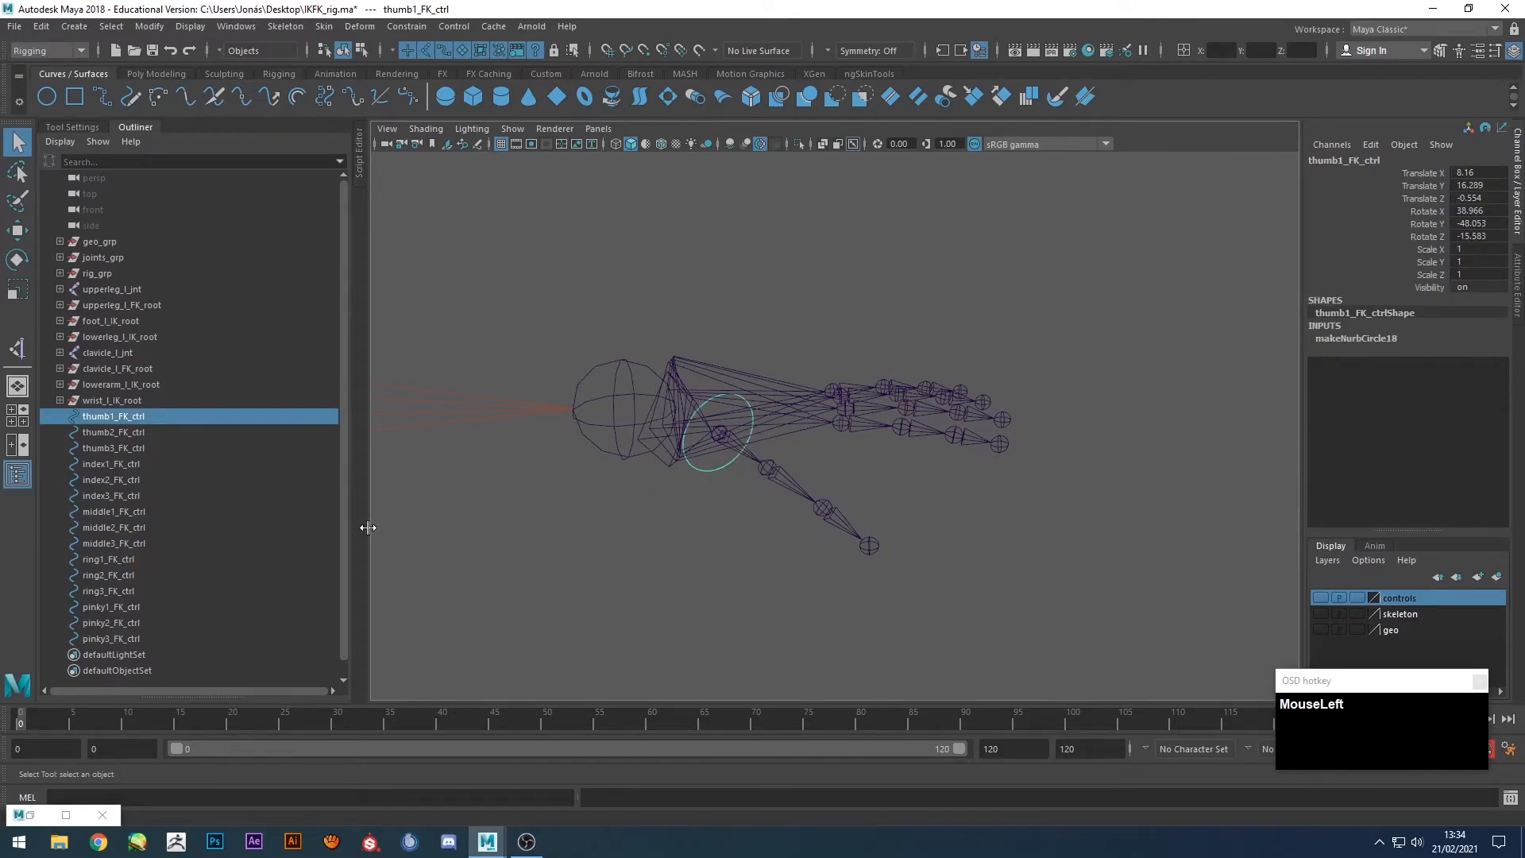
Match all transforms of thumb2_FK_ctrl and thumb3_FK_ctrl to the thumb2 and thumb3 joints of the left hand.
left_click(97, 431)
left_click(767, 474, "shift")
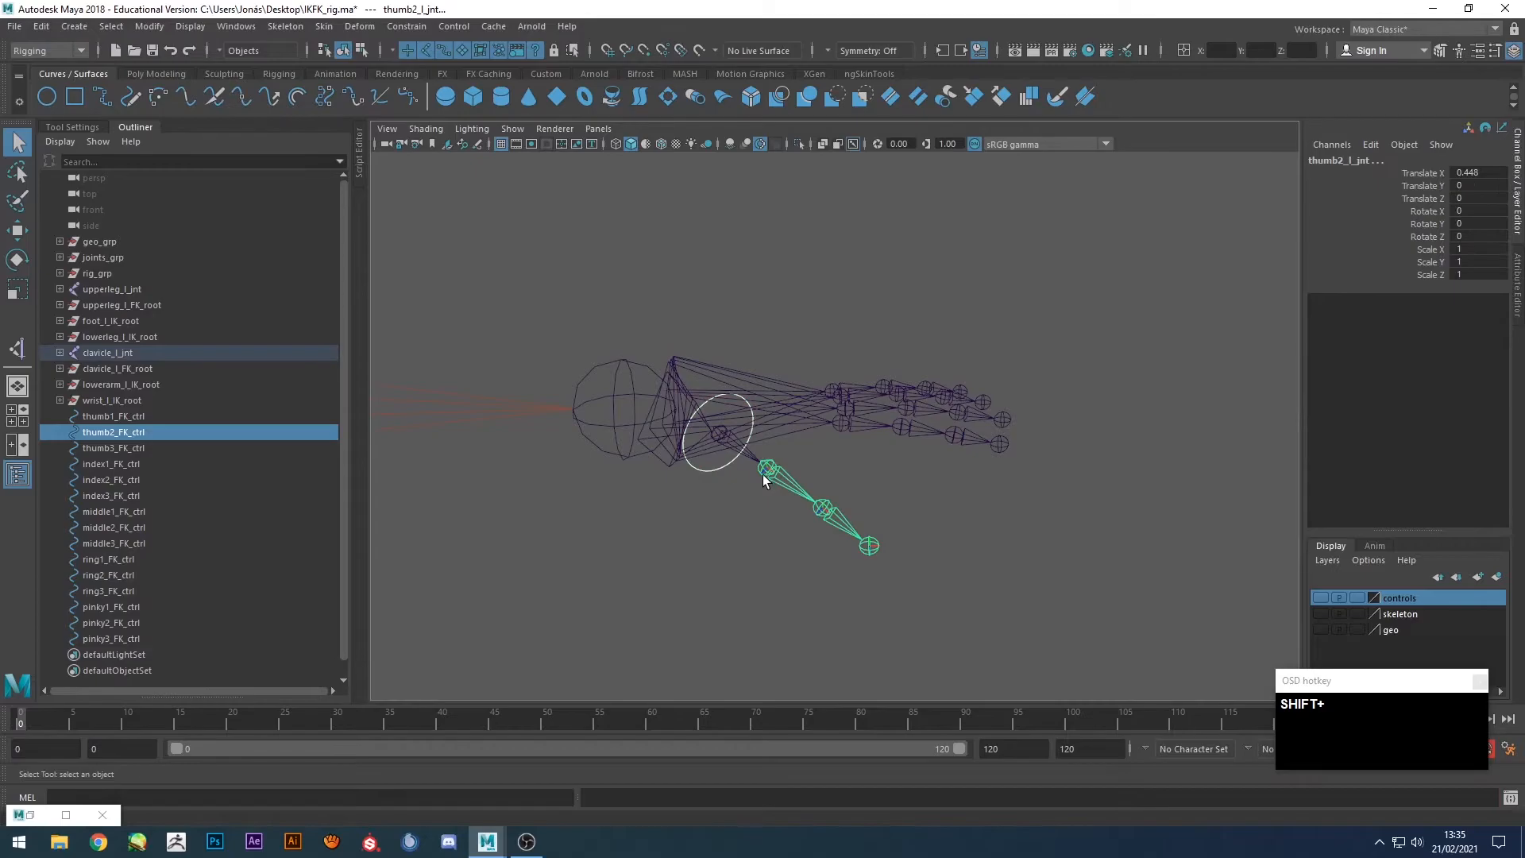
left_click(149, 27)
mouse_move(318, 115)
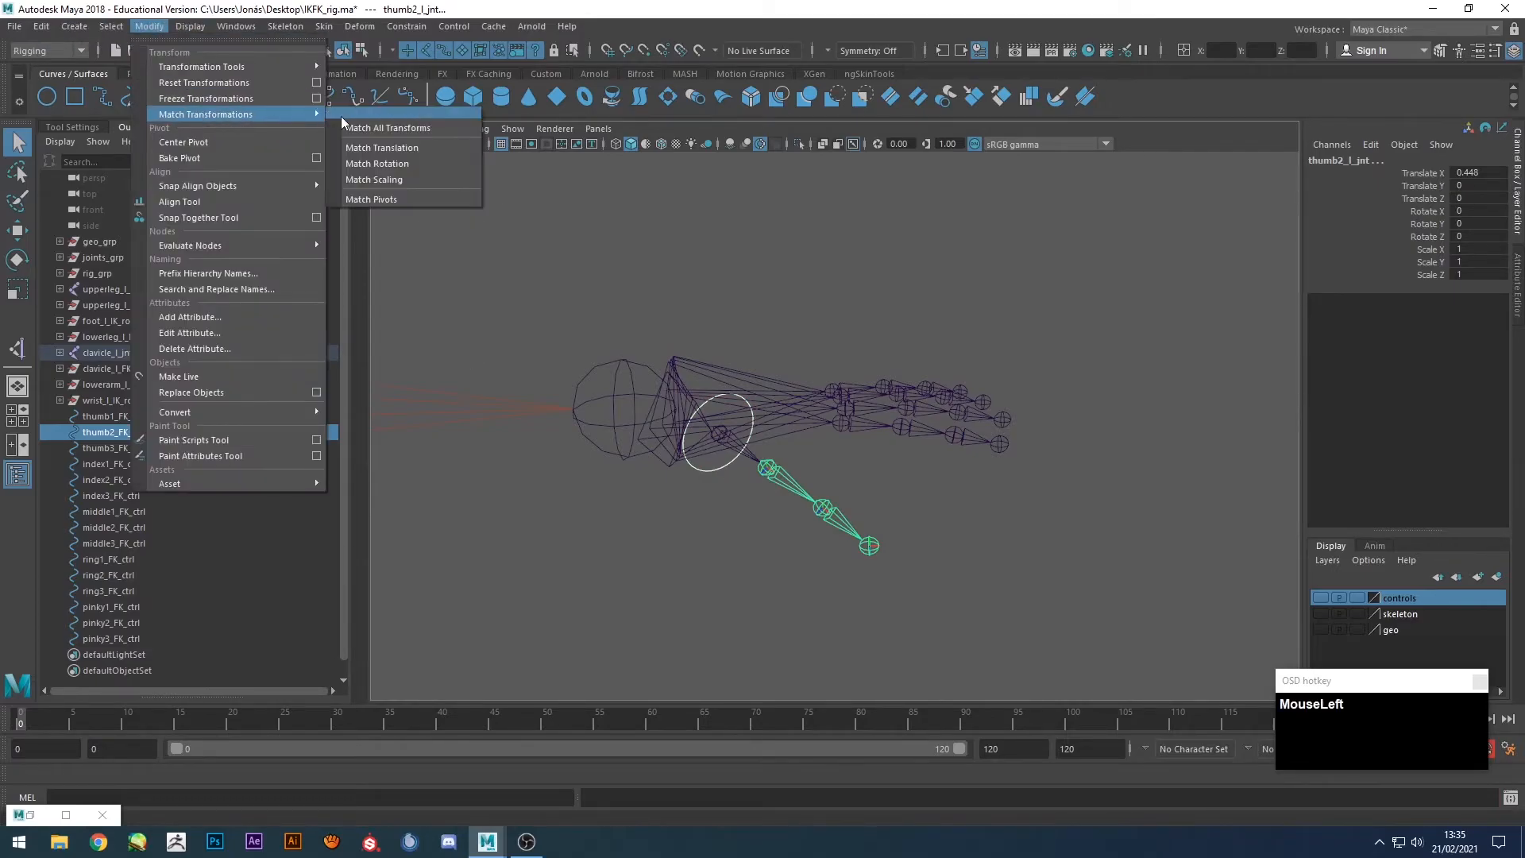
left_click(371, 128)
left_click(111, 448)
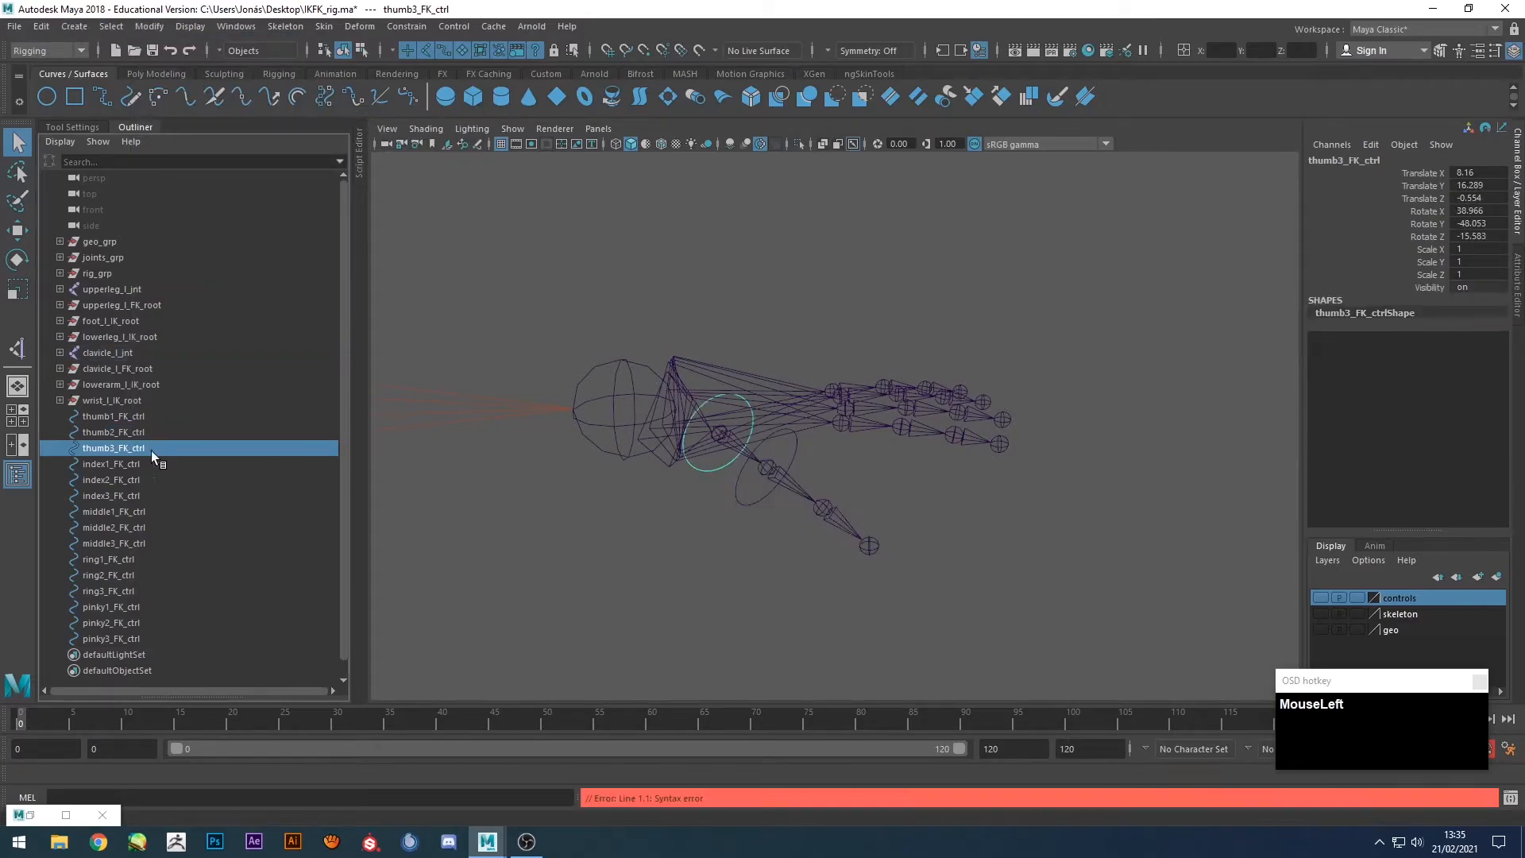
left_click(823, 508, "shift")
key("g")
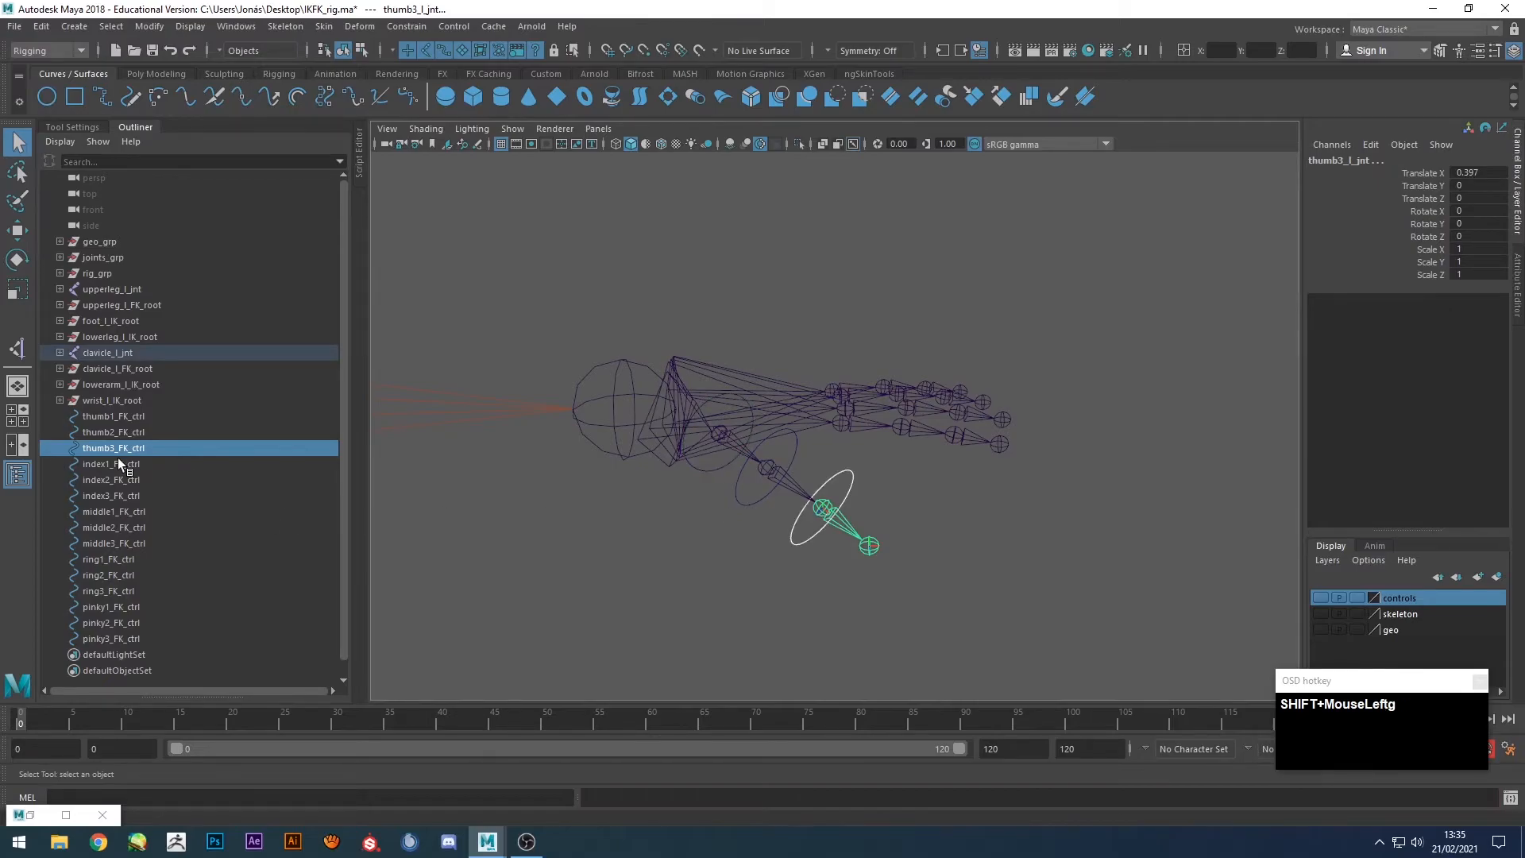
Match all transforms of index1_FK_ctrl, index2_FK_ctrl and index3_FK_ctrl to their corresponding index finger joints.
left_click(176, 464)
left_click(845, 420, "shift")
key("shift+g")
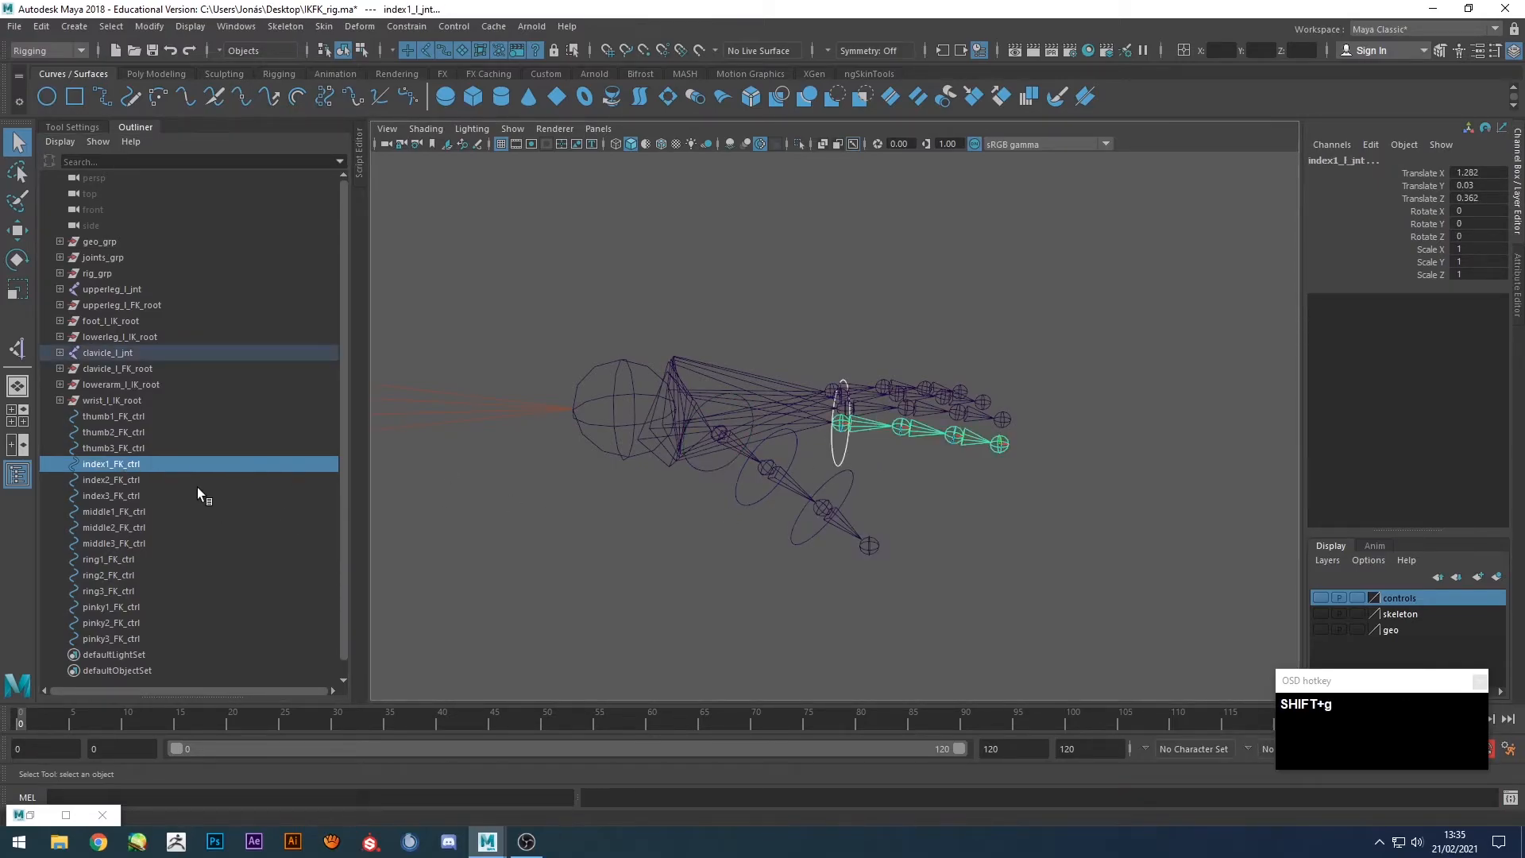
left_click(112, 478)
left_click(893, 437, "shift")
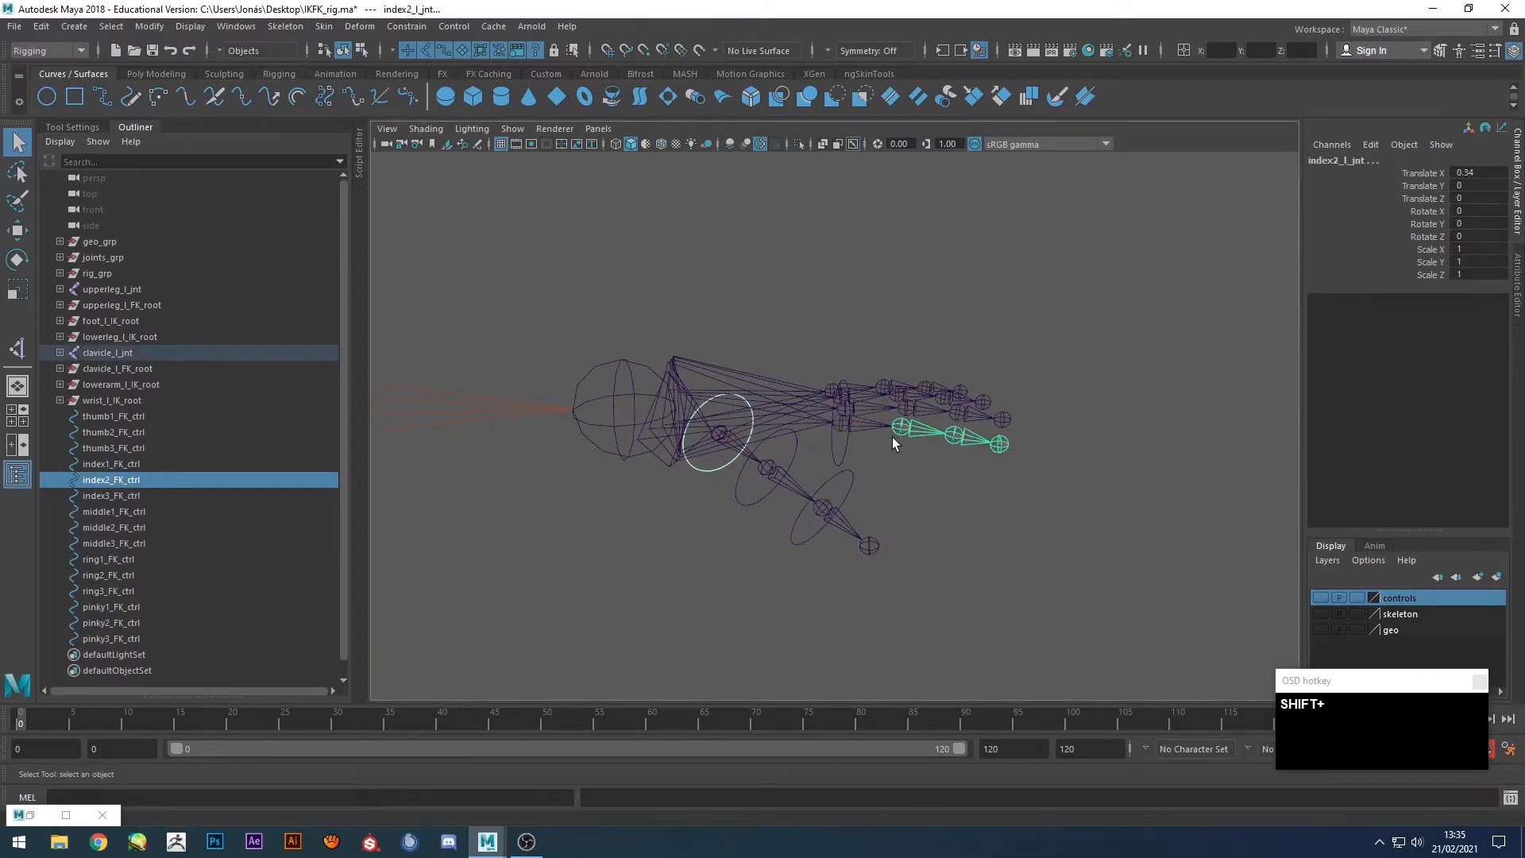
left_click(105, 494)
left_click(937, 443, "shift")
key("shift+g")
Match all transforms of middle1_FK_ctrl, middle2_FK_ctrl and middle3_FK_ctrl to their corresponding middle finger joints.
left_click_drag(1005, 393, 966, 412, "alt")
left_click(112, 511)
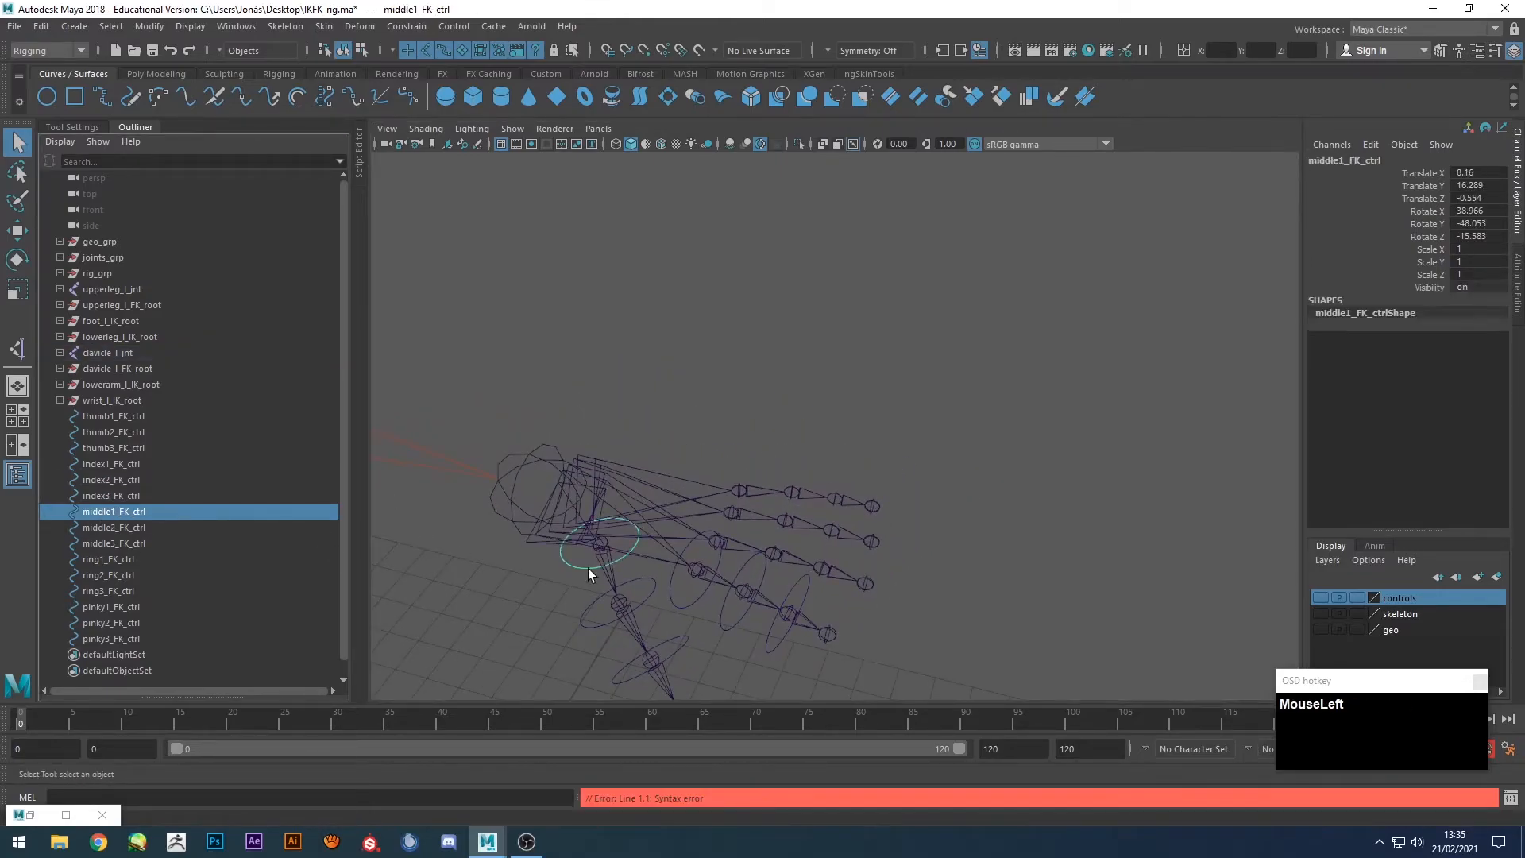
left_click(729, 542, "shift")
key("shift+g")
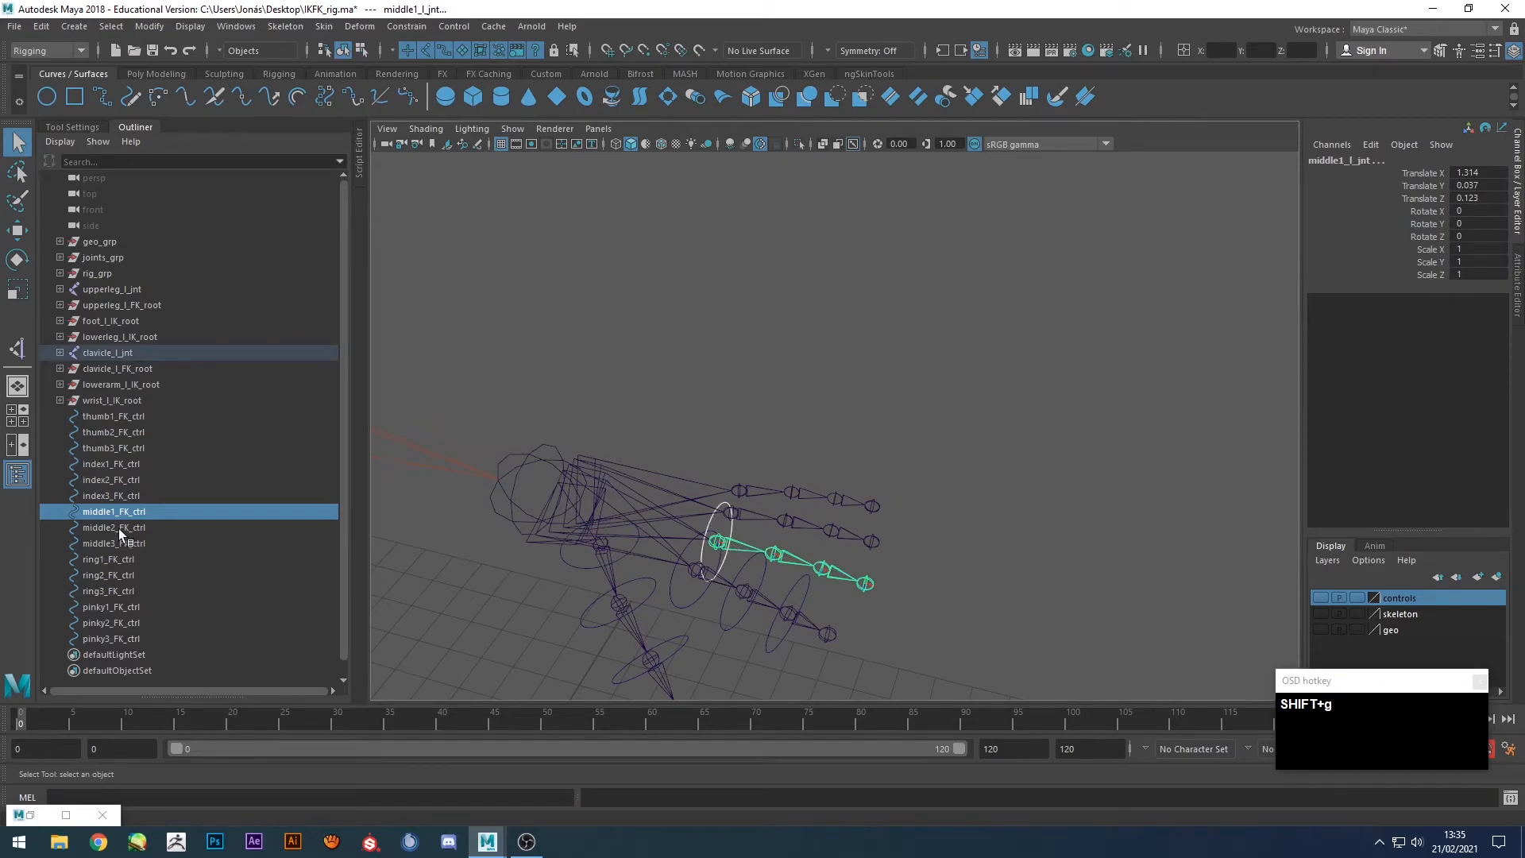
left_click(115, 527)
left_click(774, 553, "shift")
key("shift+g")
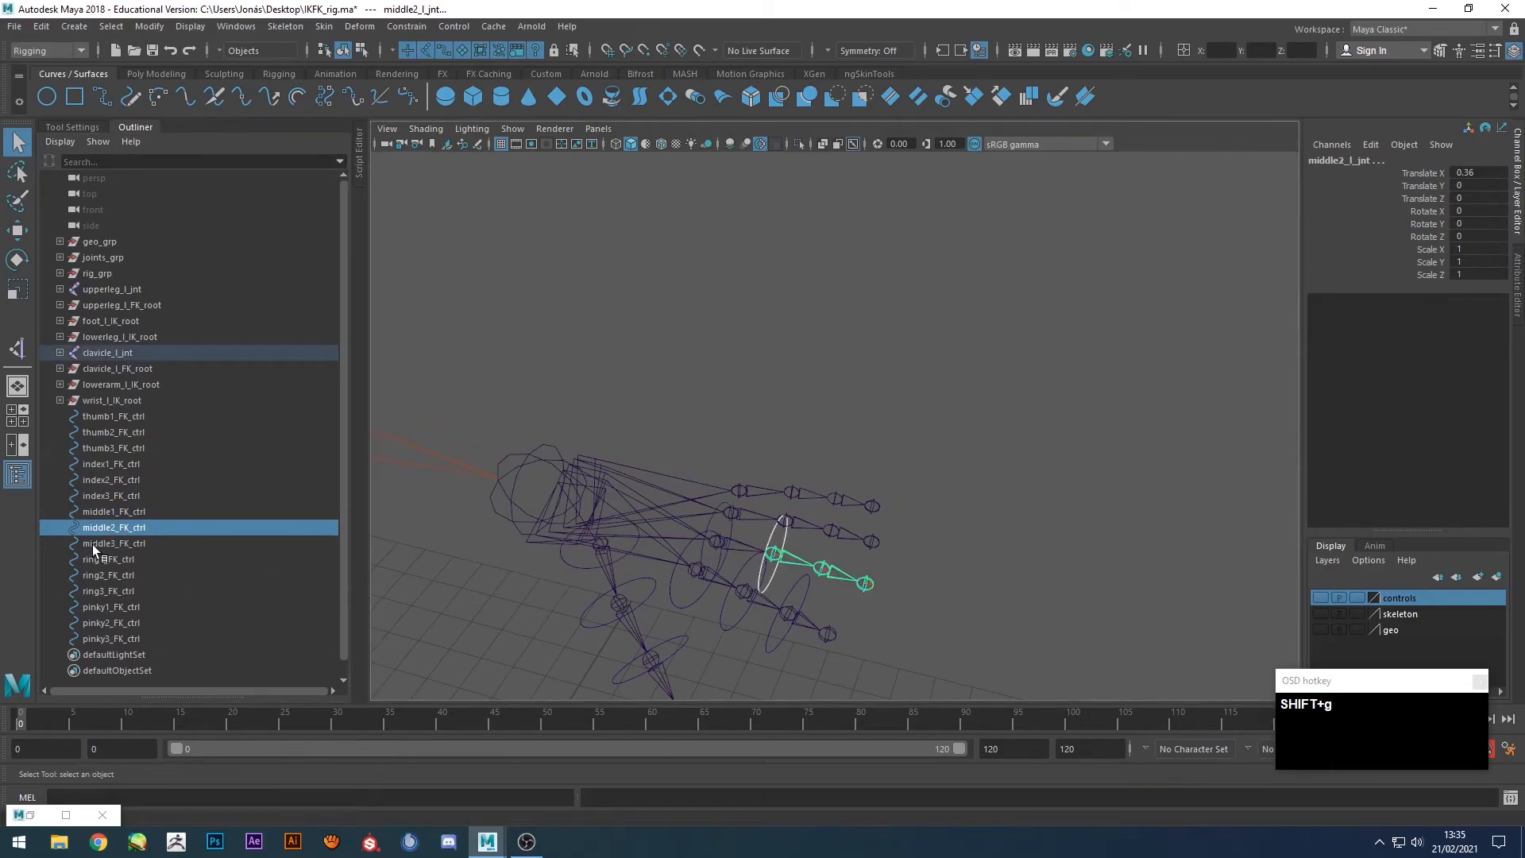
left_click(79, 543)
left_click(819, 567, "shift")
key("shift+g")
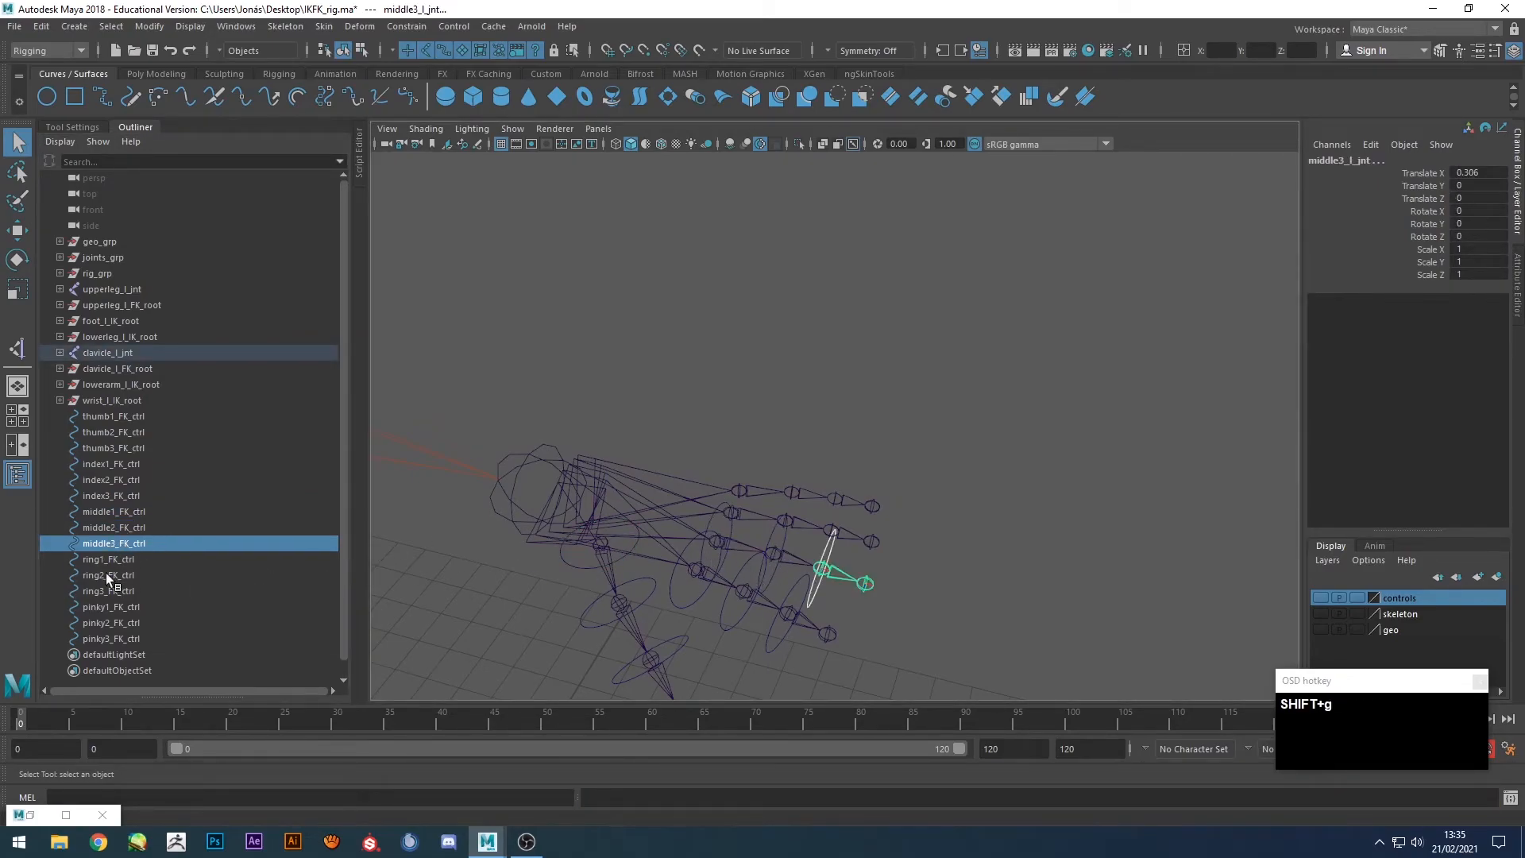
Match all transforms of ring1_FK_ctrl, ring2_FK_ctrl and ring3_FK_ctrl to their corresponding ring finger joints.
left_click(108, 559)
left_click(737, 514, "shift")
key("shift+g")
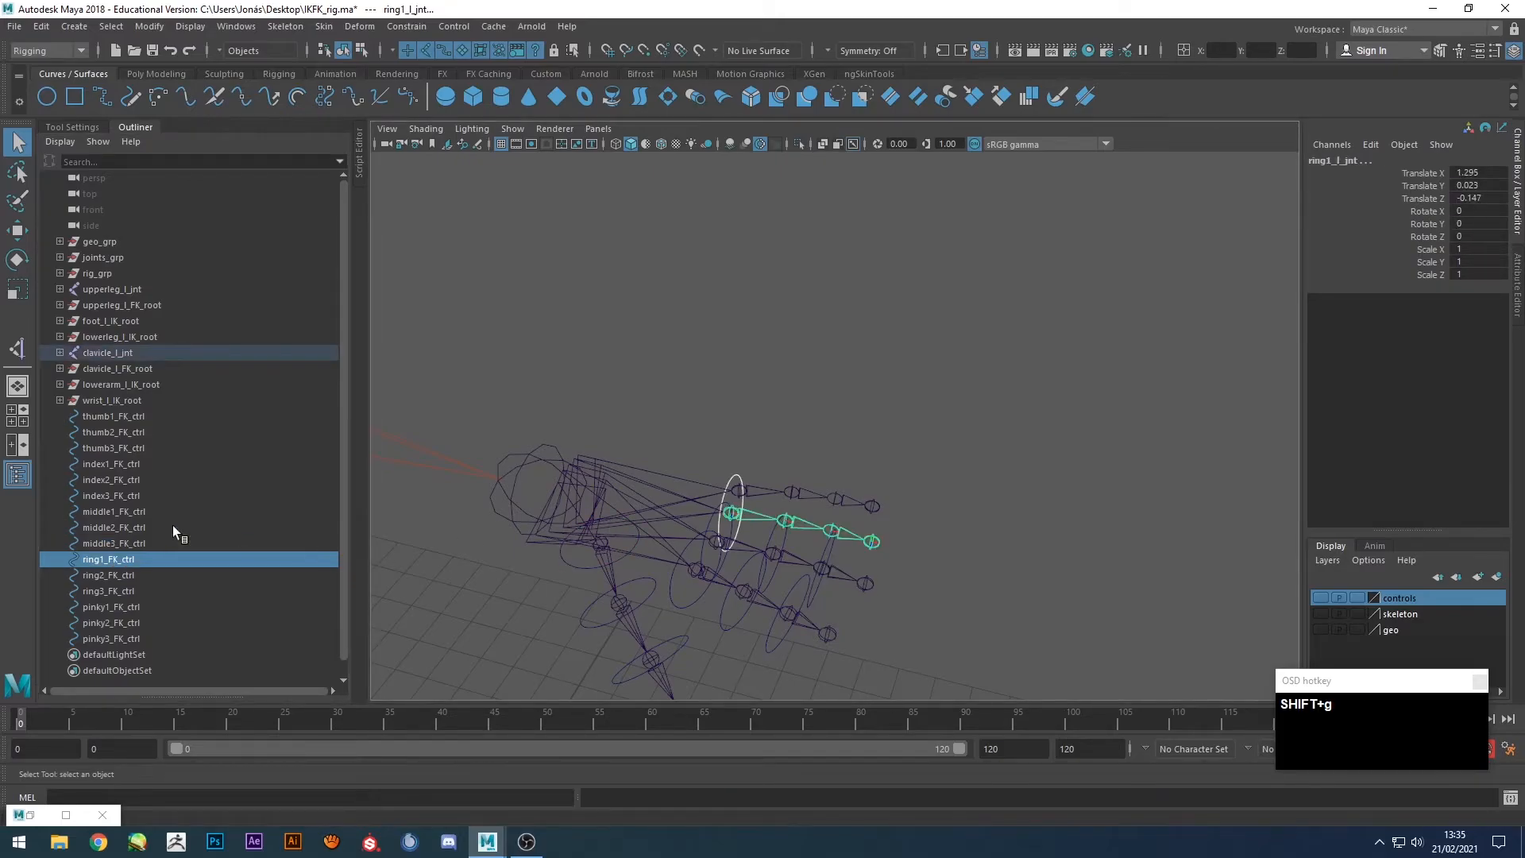
left_click(117, 571)
left_click(799, 521, "shift")
key("shift+g")
left_click(54, 594)
left_click(833, 530, "shift")
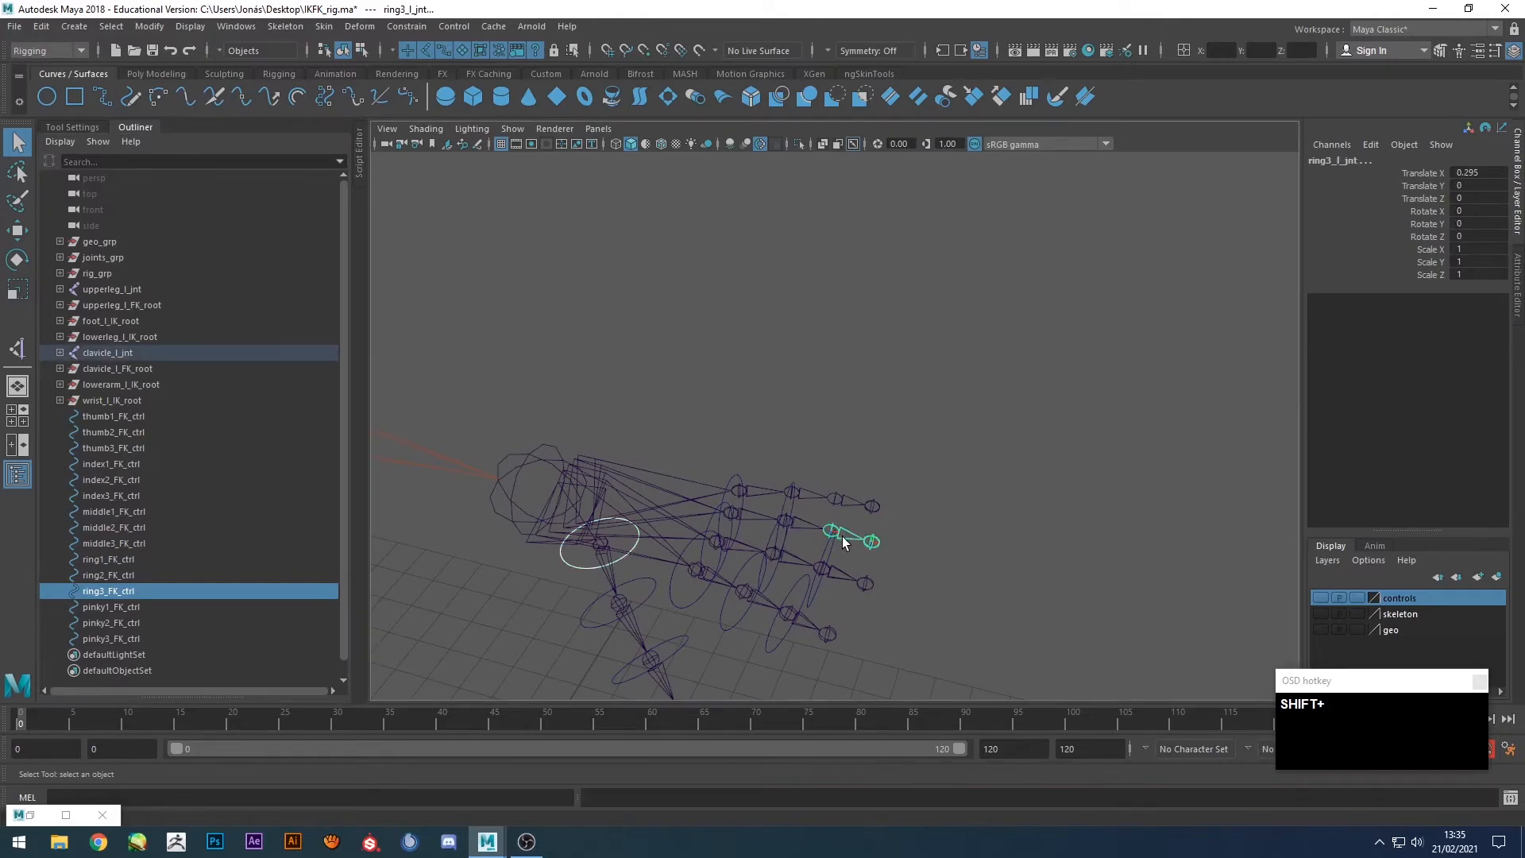
key("shift+g")
Match all transforms of pinky1_FK_ctrl, pinky2_FK_ctrl and pinky3_FK_ctrl to their corresponding pinky joints.
left_click(107, 607)
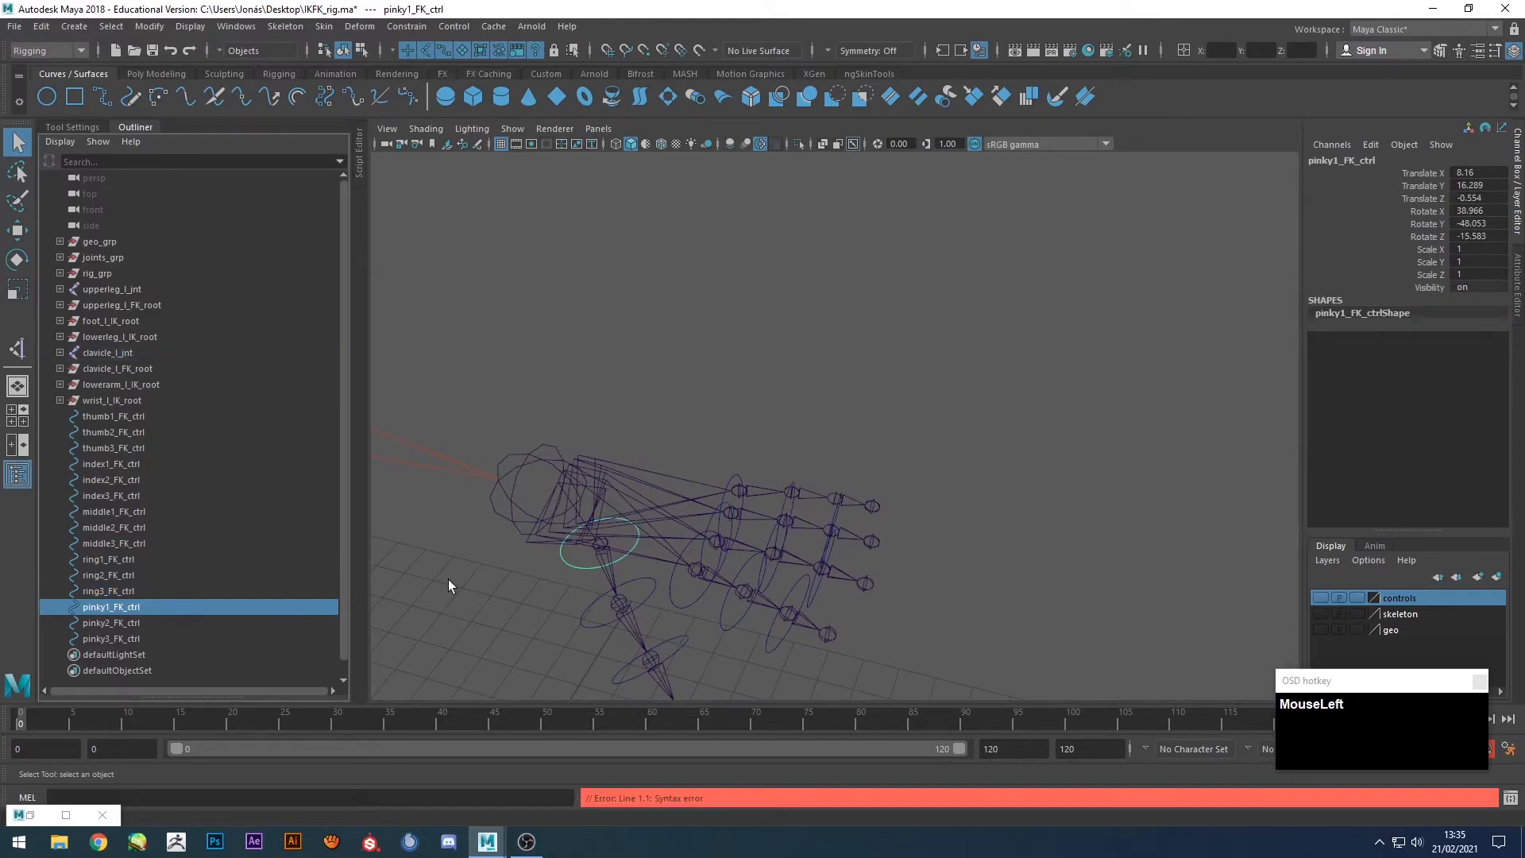
left_click(753, 486, "shift")
key("shift+g")
left_click(111, 622)
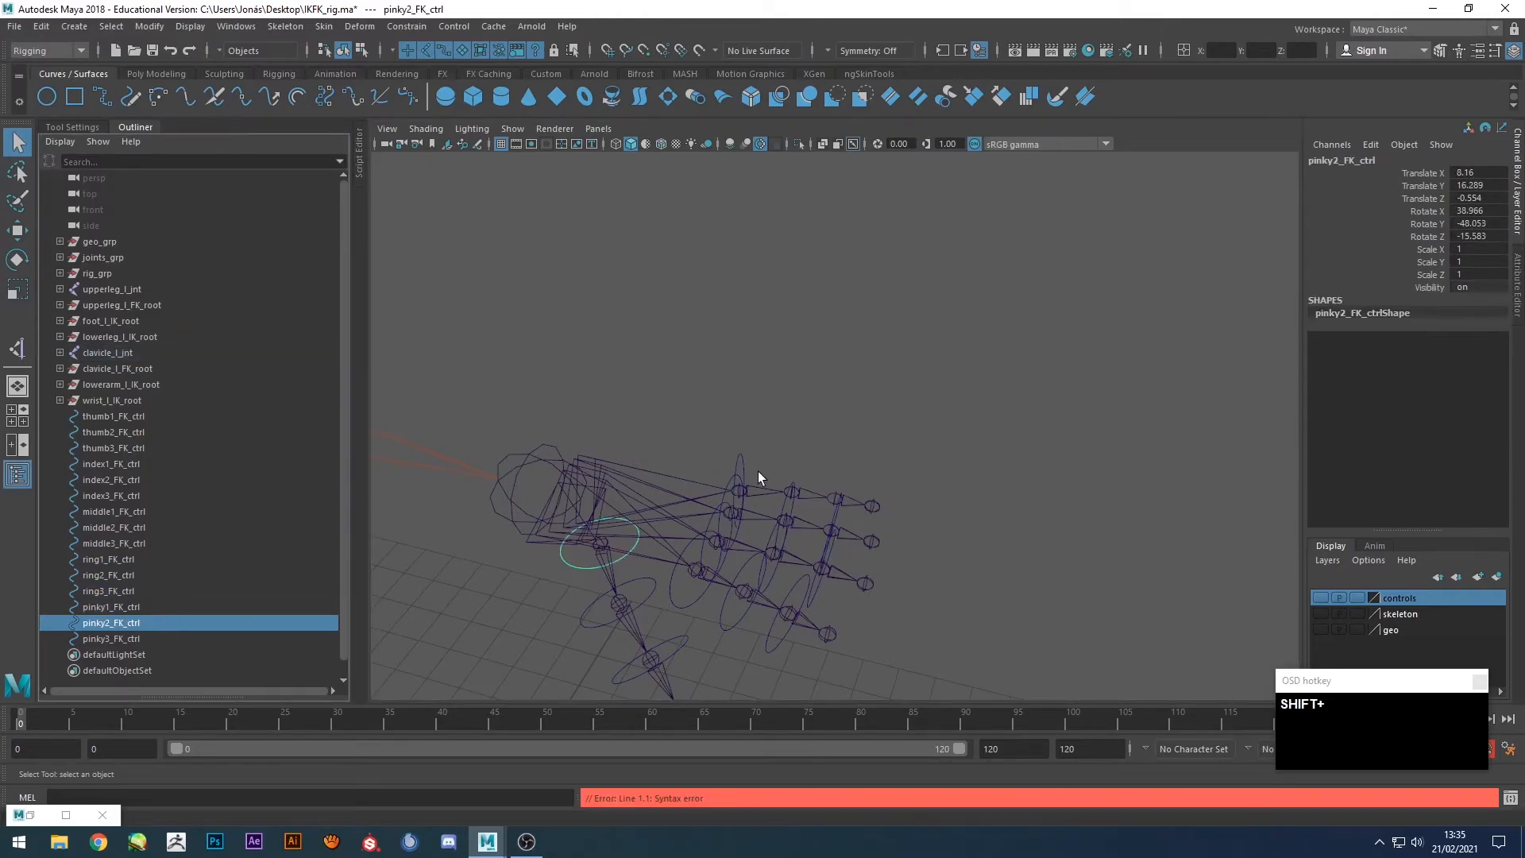
left_click(815, 490, "shift")
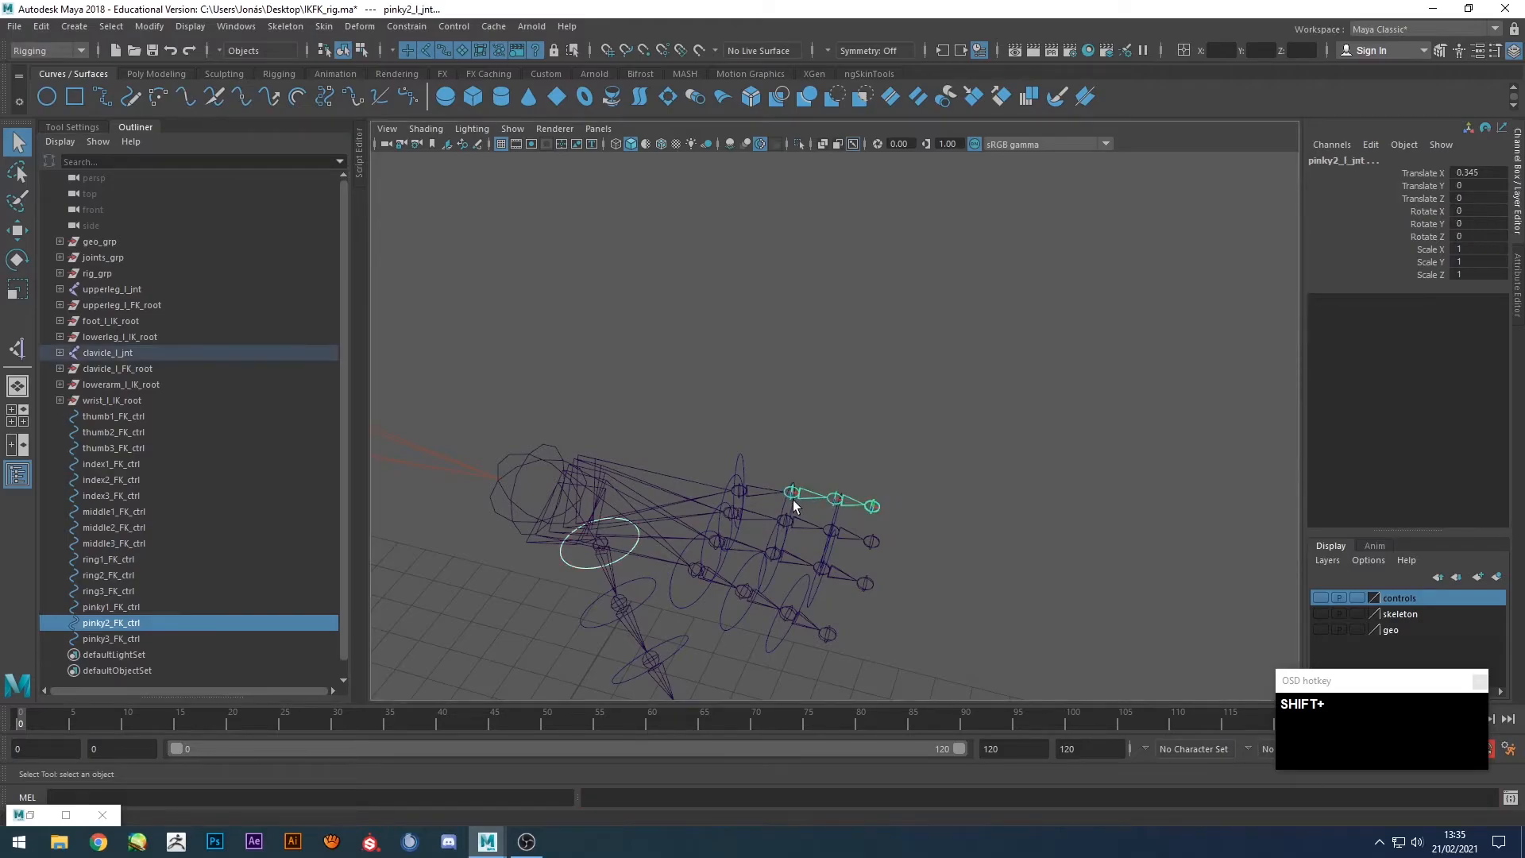
left_click(121, 635)
left_click(851, 496, "shift")
key("shift+g")
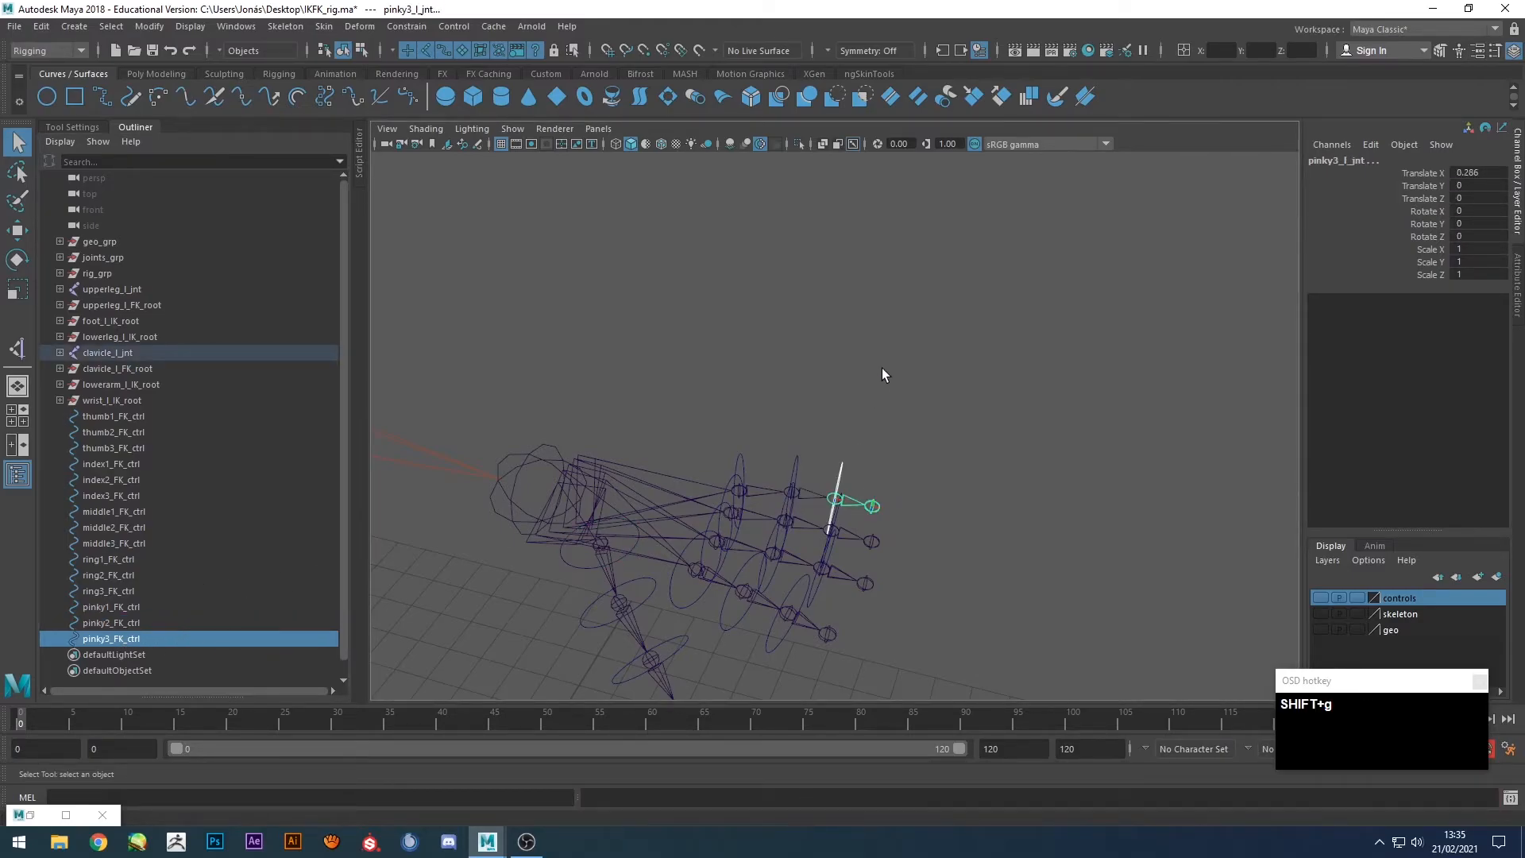
Select the pinky3_FK_ctrl circle and hide the grid in the viewport.
left_click(883, 373)
left_click_drag(883, 373, 895, 408, "alt")
middle_click_drag(895, 408, 699, 493, "alt")
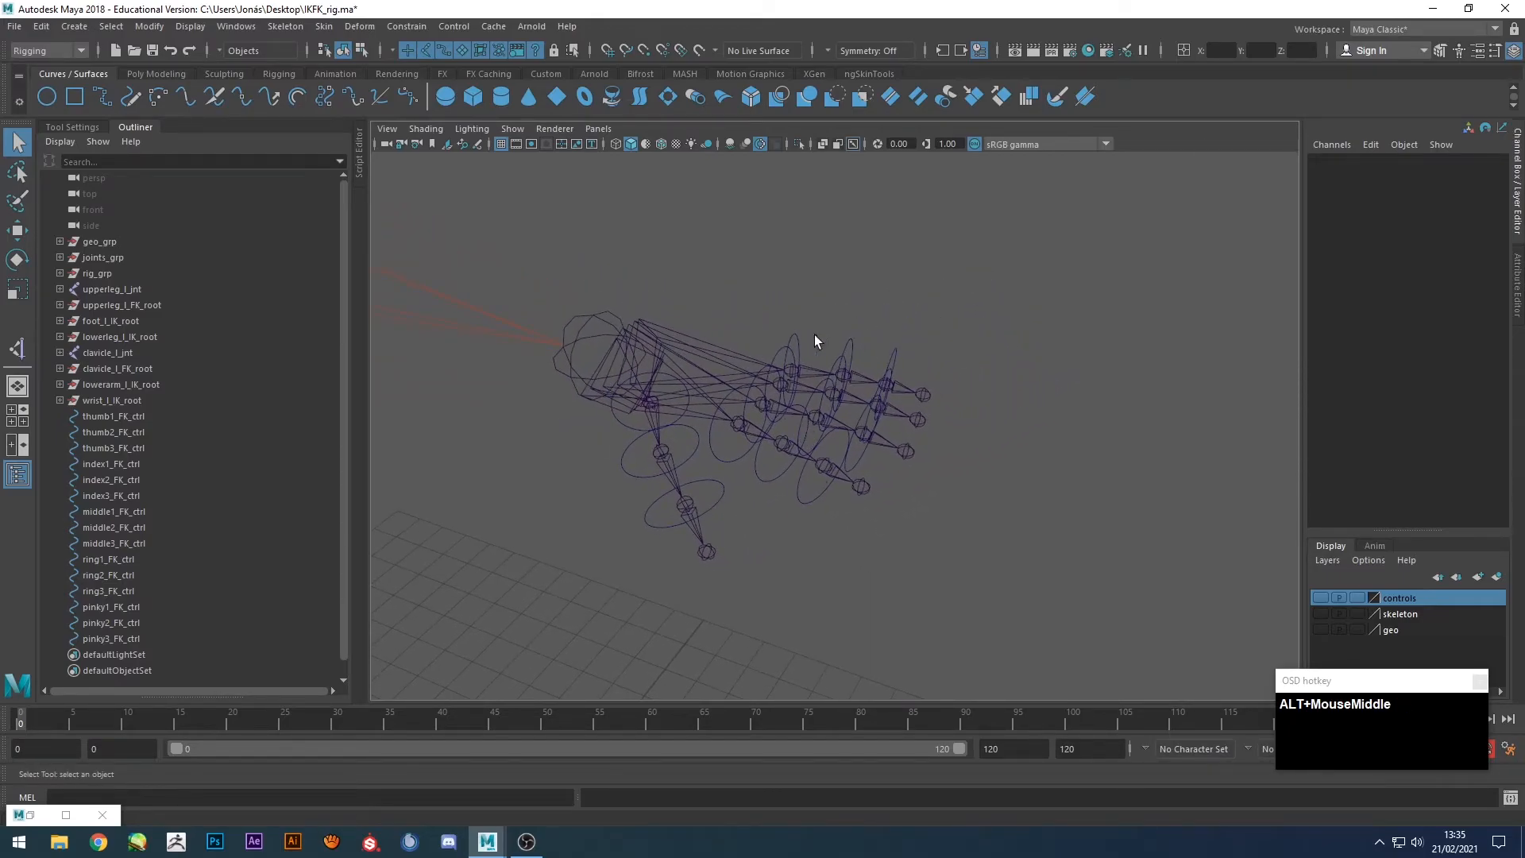
middle_click_drag(827, 527, 812, 534, "alt")
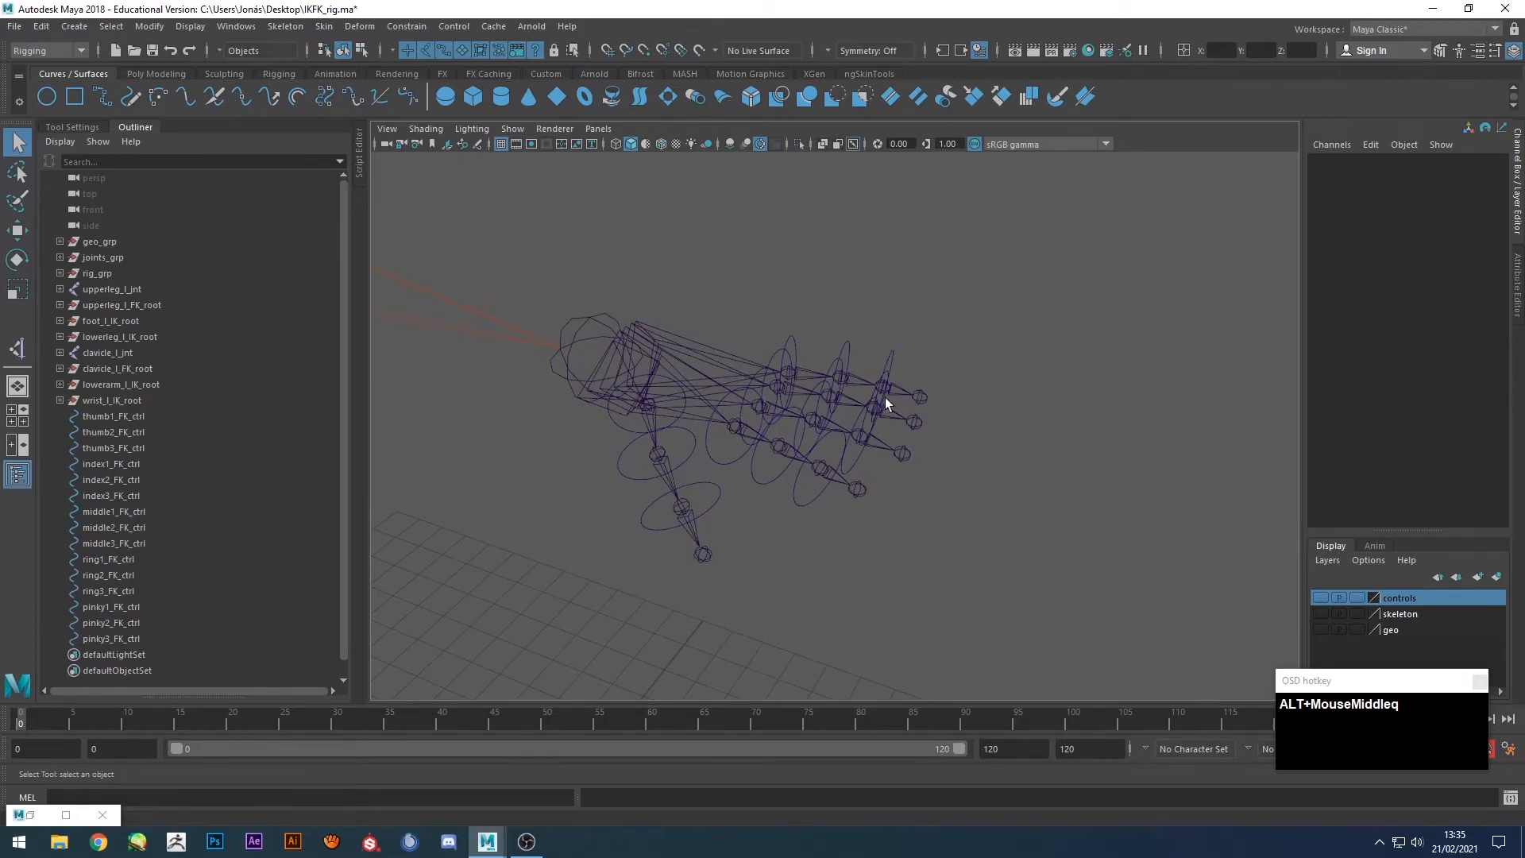
scroll(898, 382, "up", 4)
middle_click_drag(924, 358, 913, 398, "alt")
left_click(901, 363)
left_click_drag(901, 363, 875, 408, "alt")
middle_click_drag(875, 409, 999, 192, "alt")
left_click_drag(999, 192, 942, 300, "alt")
middle_click_drag(942, 300, 883, 173, "alt")
scroll(760, 174, "down", 4)
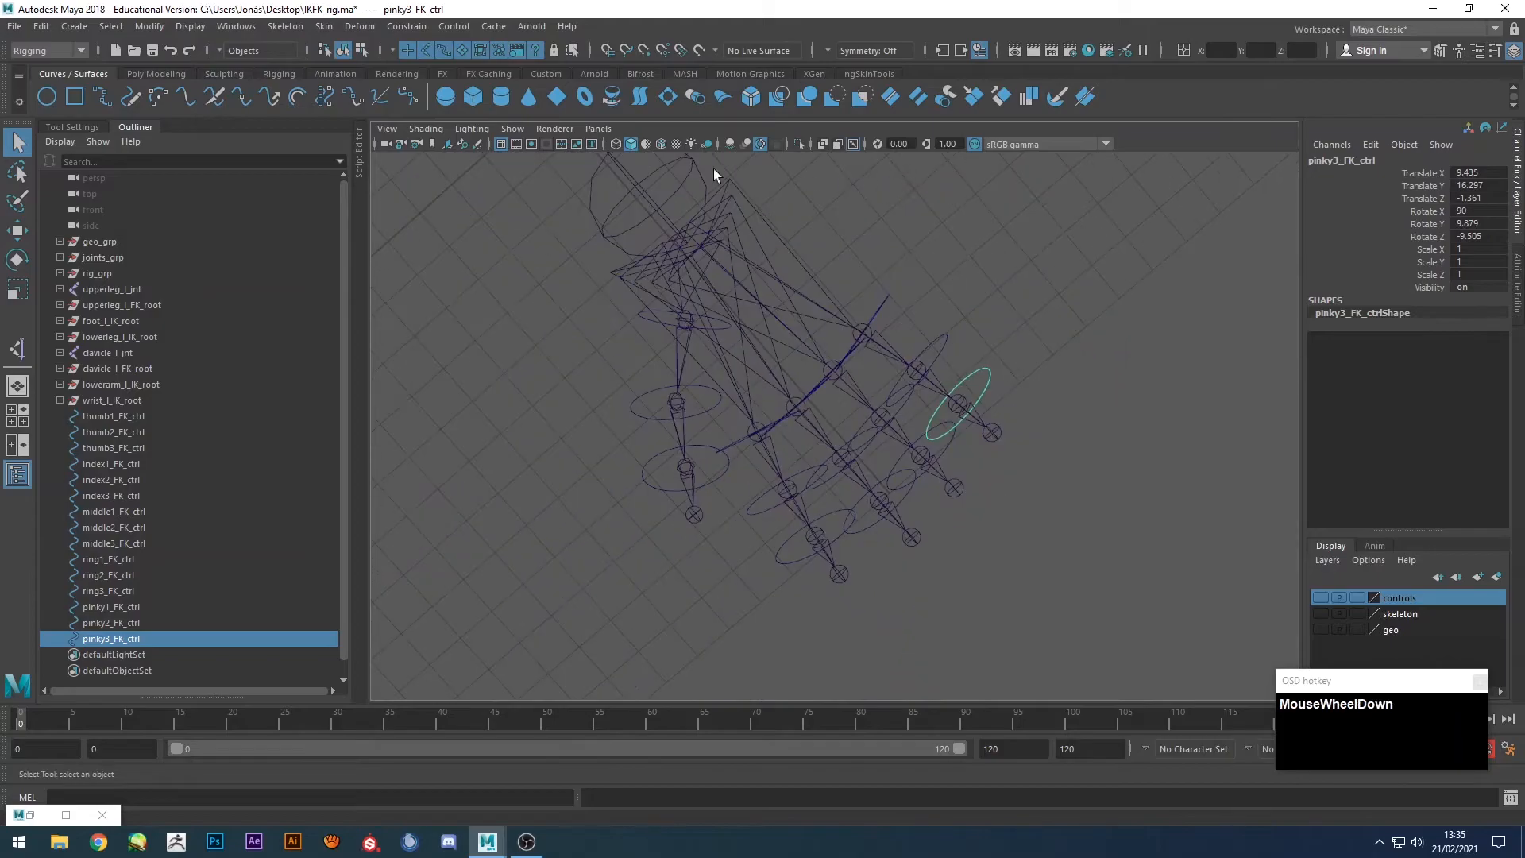
left_click(502, 144)
Parent pinky3_FK_ctrl under pinky2_FK_ctrl, and pinky2_FK_ctrl under pinky1_FK_ctrl.
left_click(957, 342, "shift")
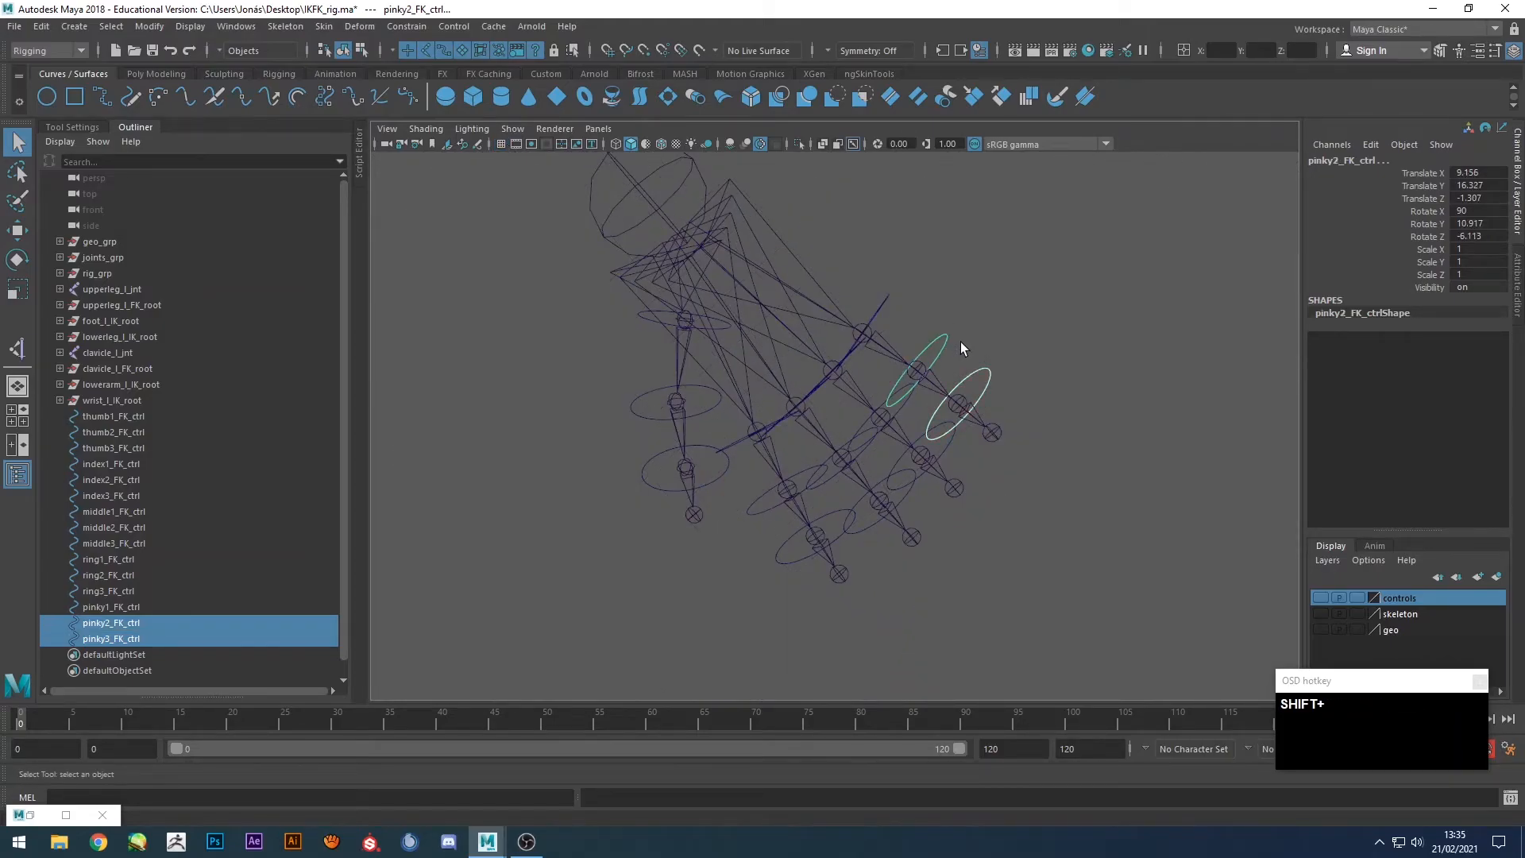
key("p")
left_click(937, 338)
left_click(878, 310, "shift")
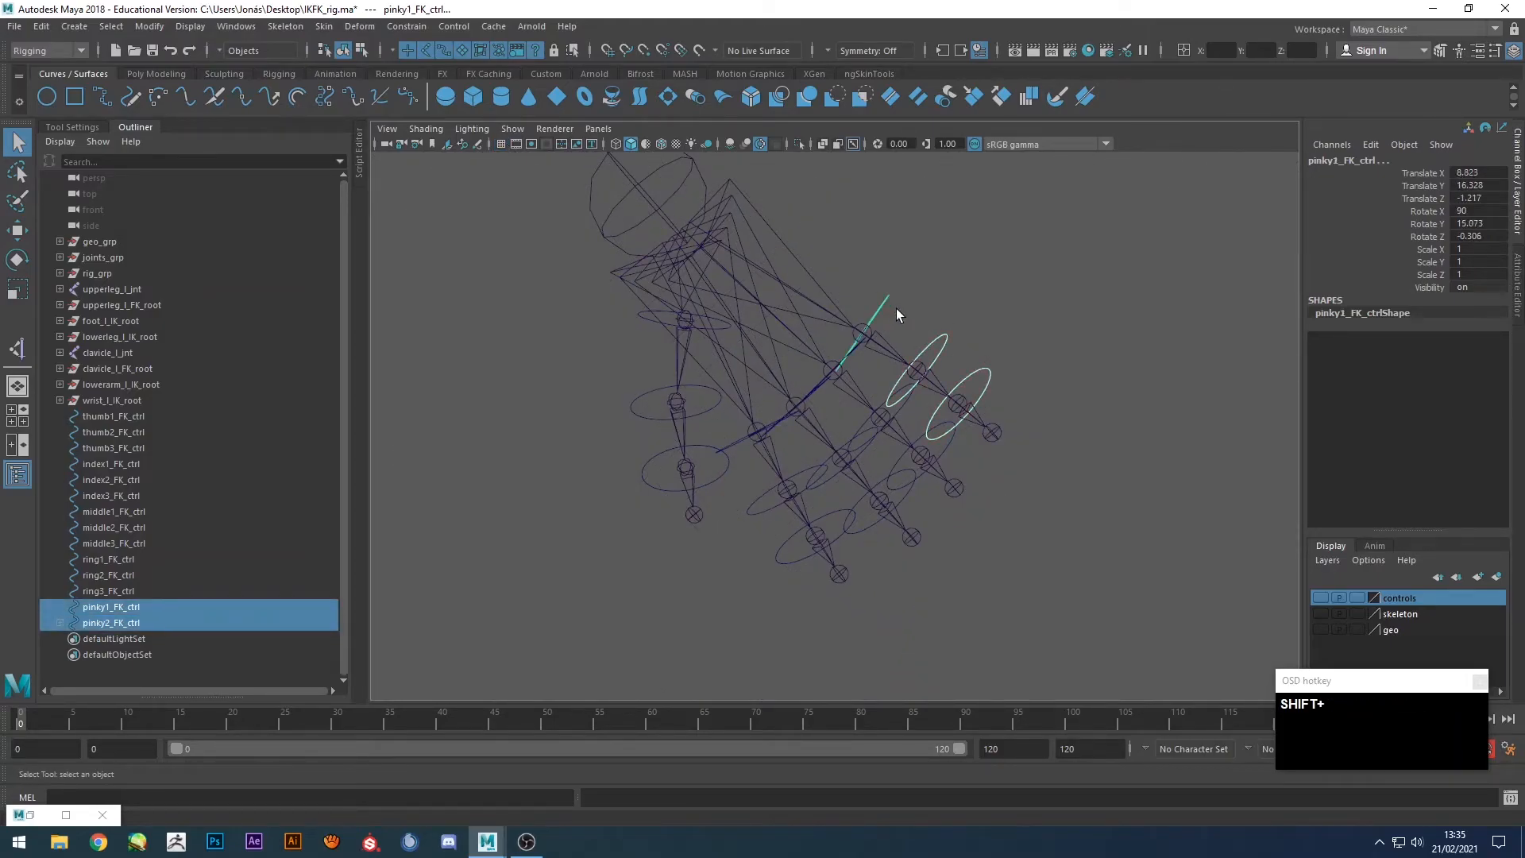
key("p")
Parent ring3_FK_ctrl under ring2_FK_ctrl, and ring2_FK_ctrl under ring1_FK_ctrl.
left_click(945, 442)
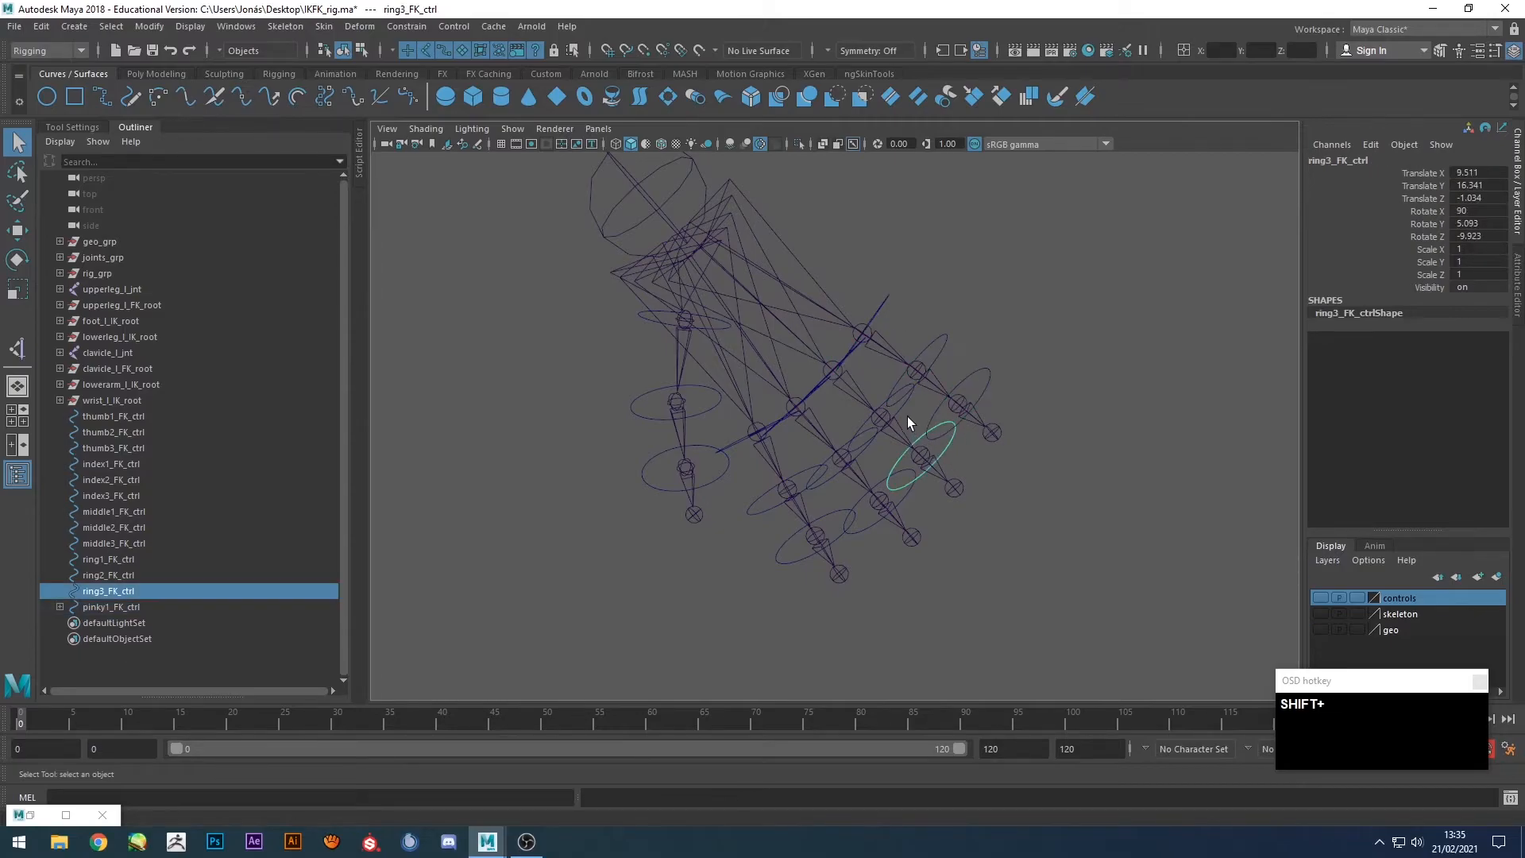
left_click(901, 408, "shift")
key("p")
left_click(895, 408)
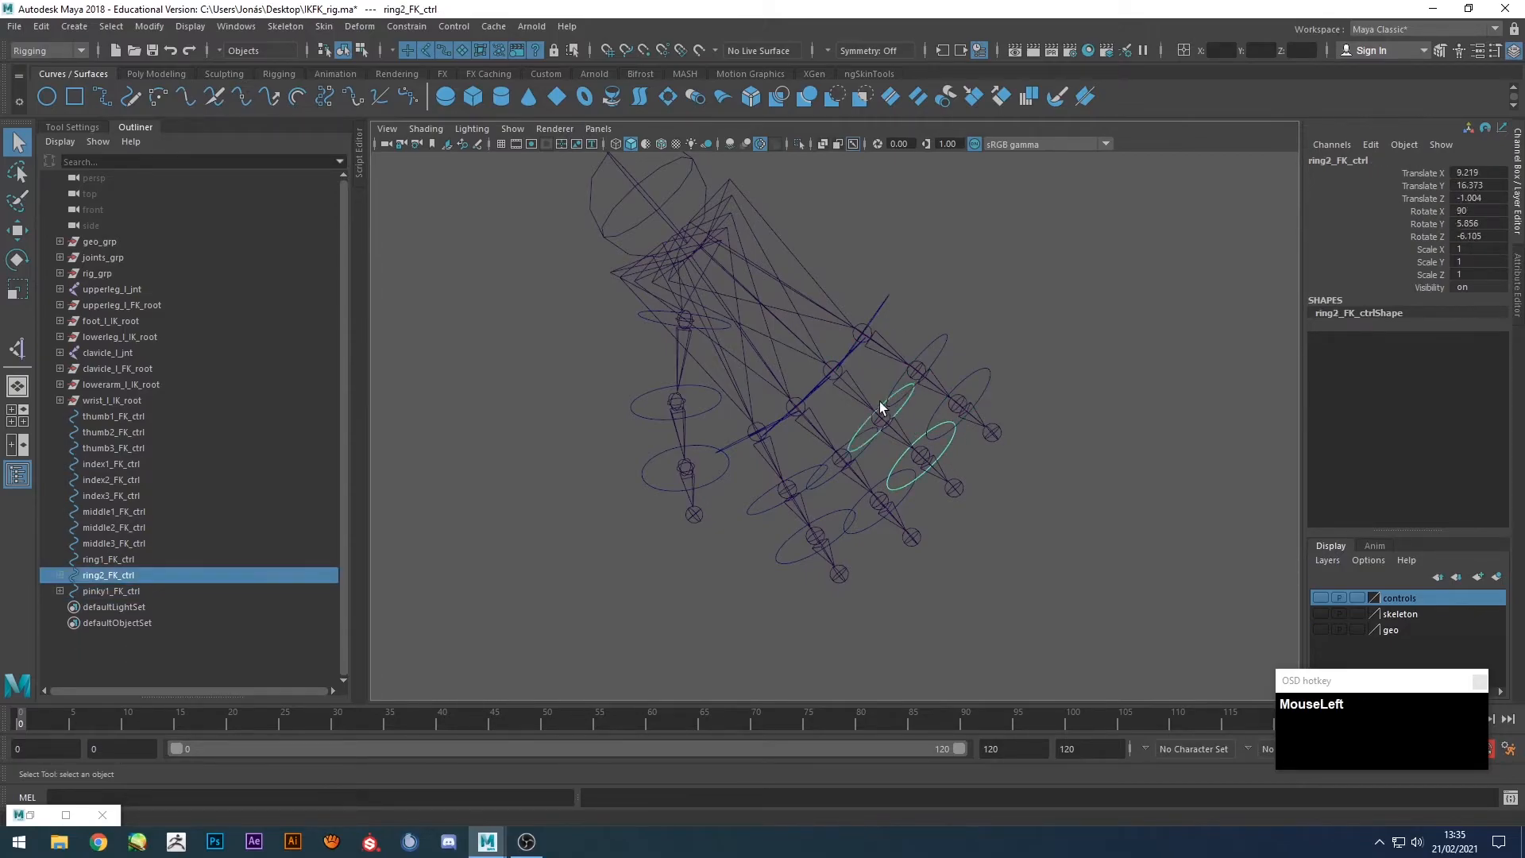
left_click(825, 374, "shift")
left_click_drag(882, 410, 909, 453, "alt")
left_click(912, 426)
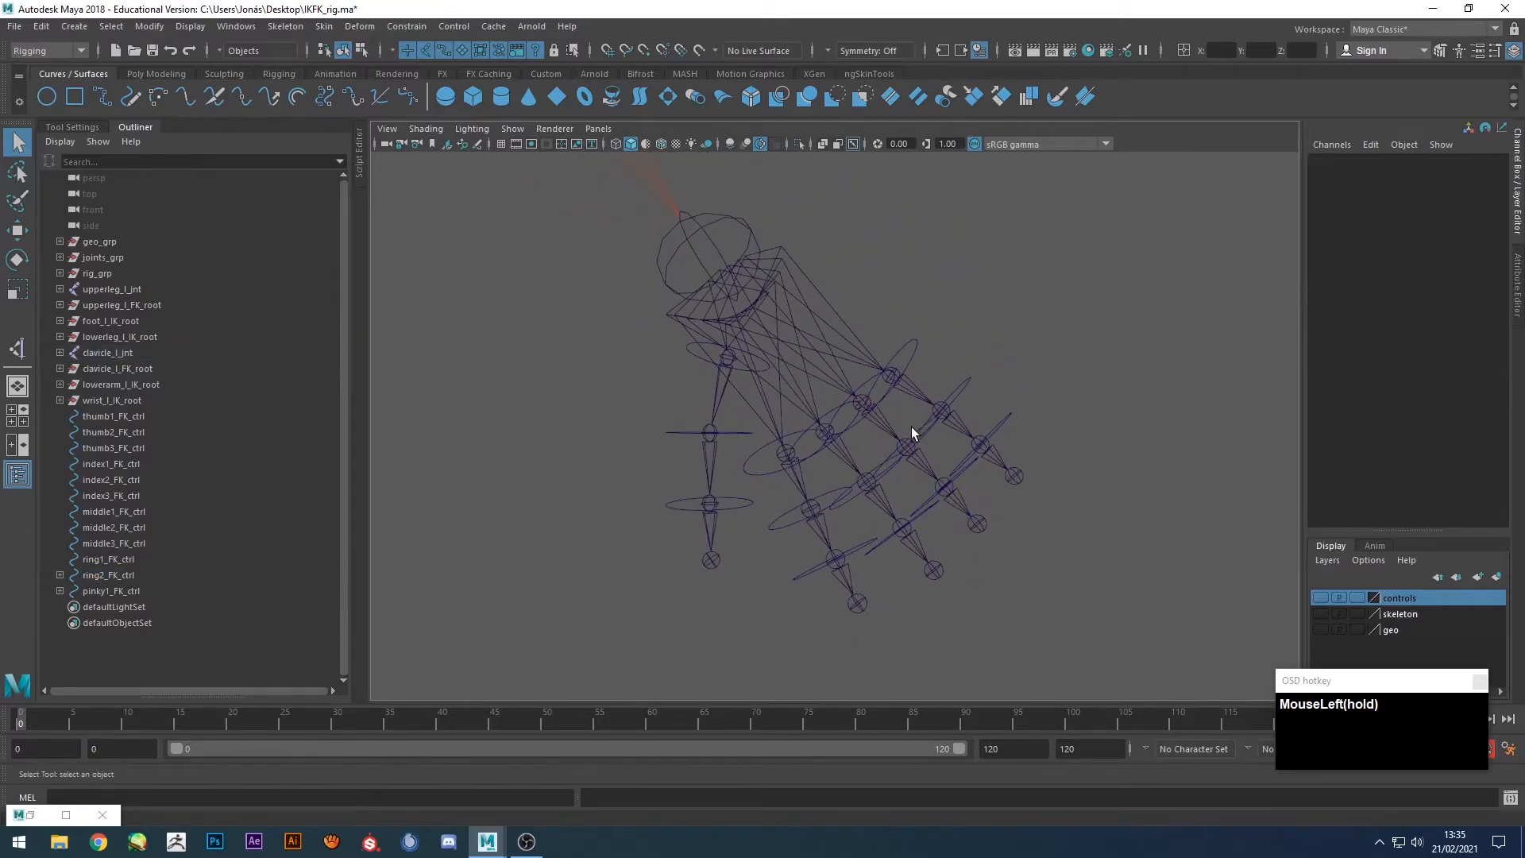
left_click(865, 380, "shift")
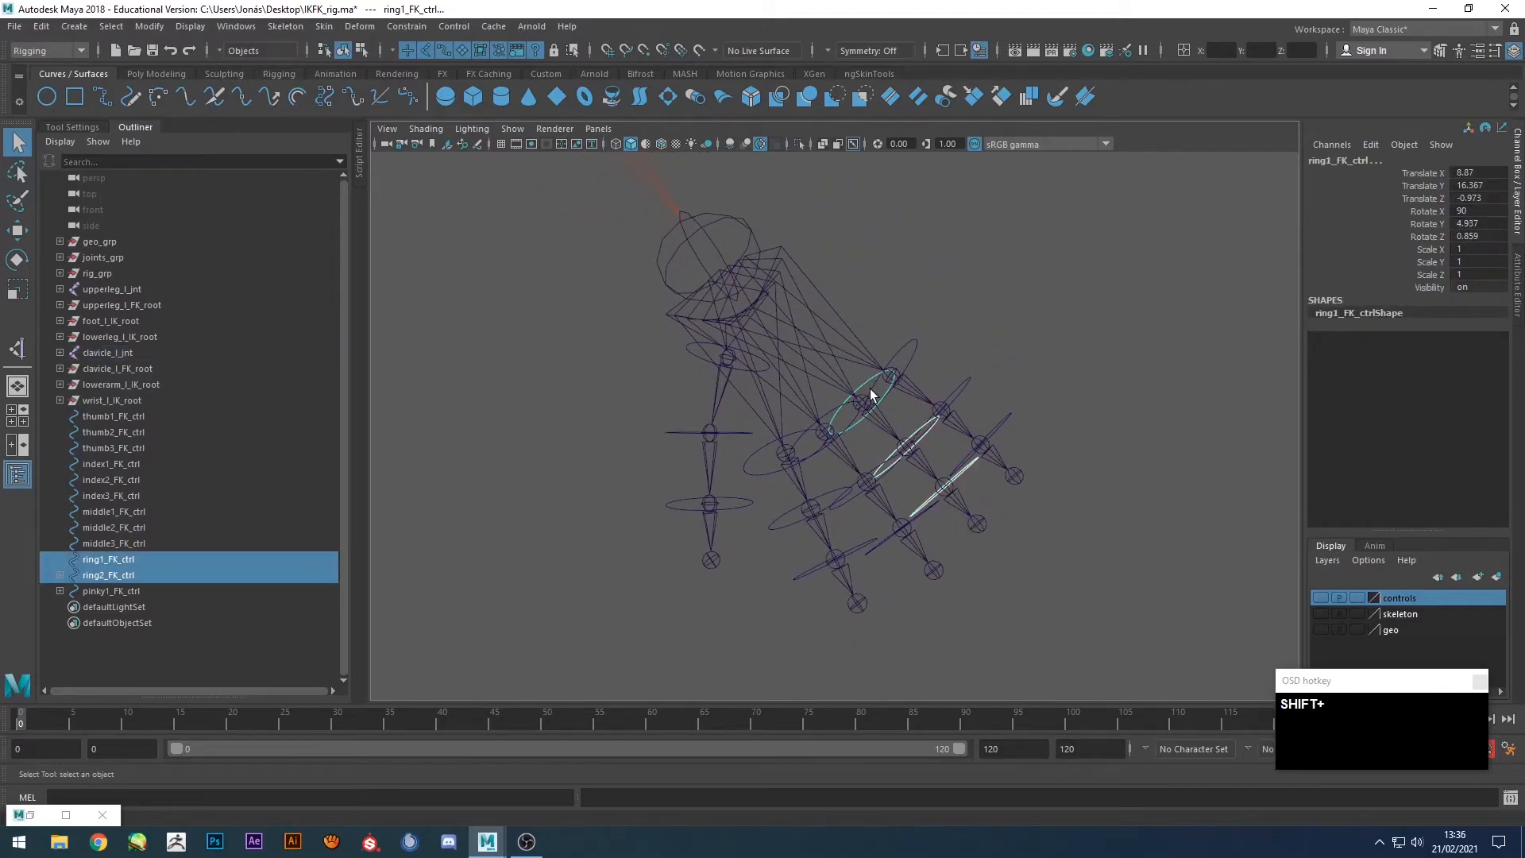
Parent middle3_FK_ctrl under middle2_FK_ctrl, and middle2_FK_ctrl under middle1_FK_ctrl.
left_click(887, 535)
left_click(857, 494, "shift")
key("p")
left_click(857, 494)
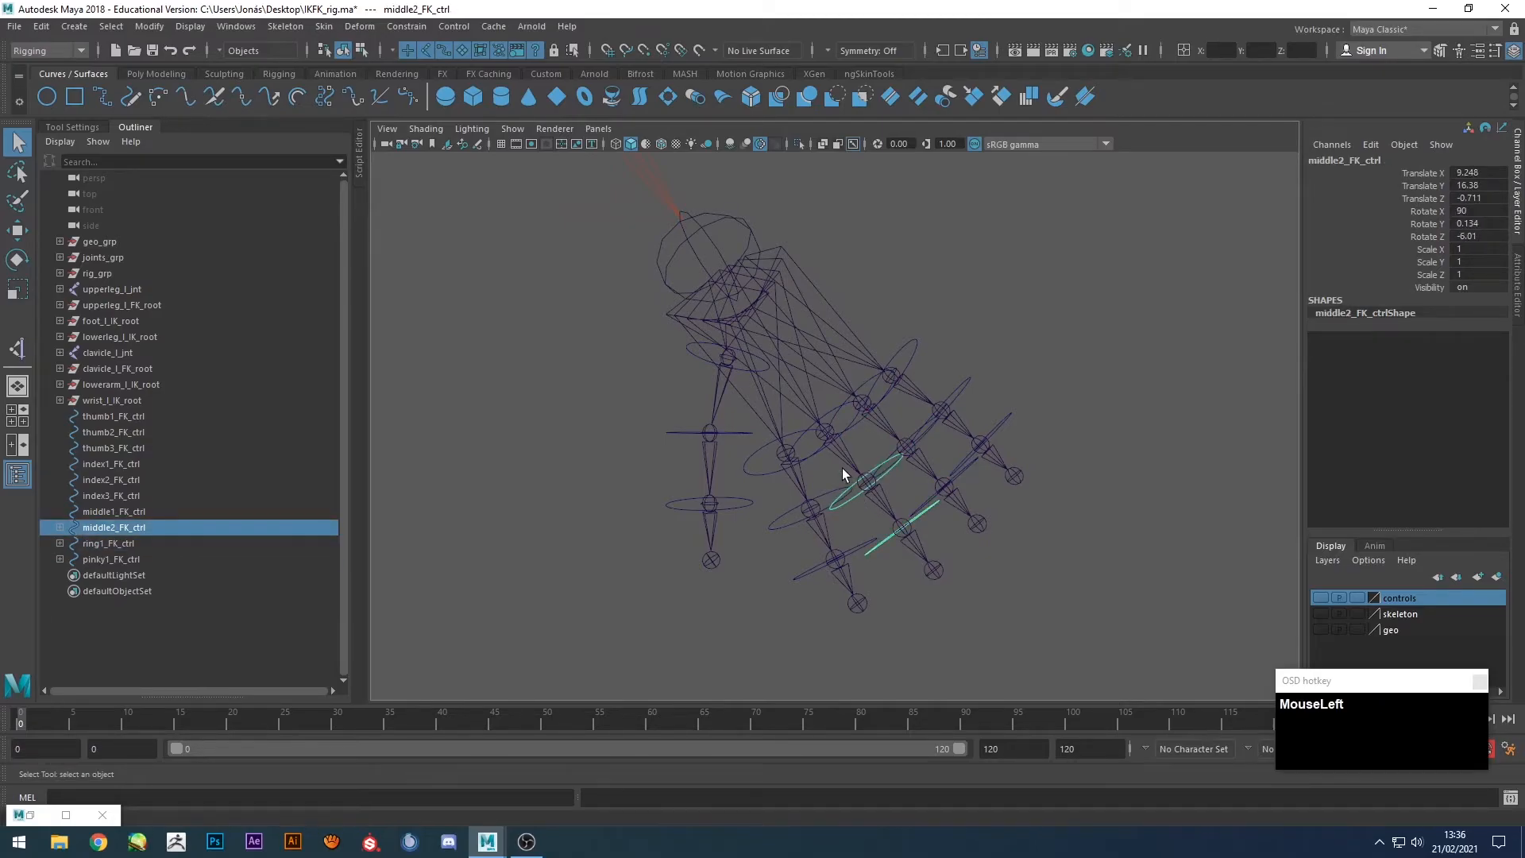
left_click(808, 426, "shift")
key("shift+p")
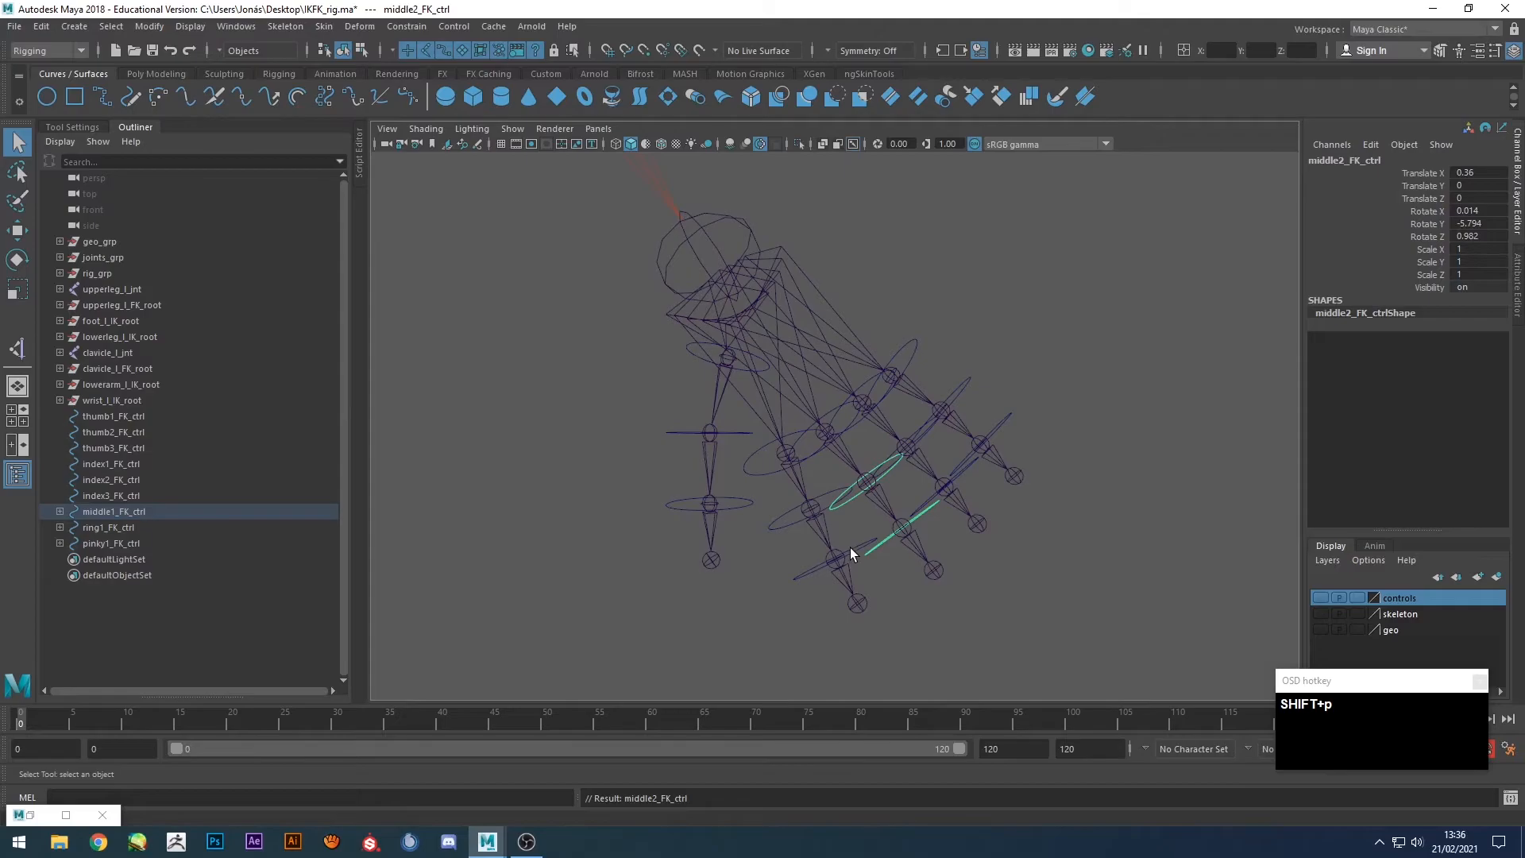
Parent index3_FK_ctrl under index2_FK_ctrl, and index2_FK_ctrl under index1_FK_ctrl.
left_click(848, 548)
left_click(823, 495, "shift")
key("p")
left_click(823, 499)
left_click(765, 474, "shift")
key("p")
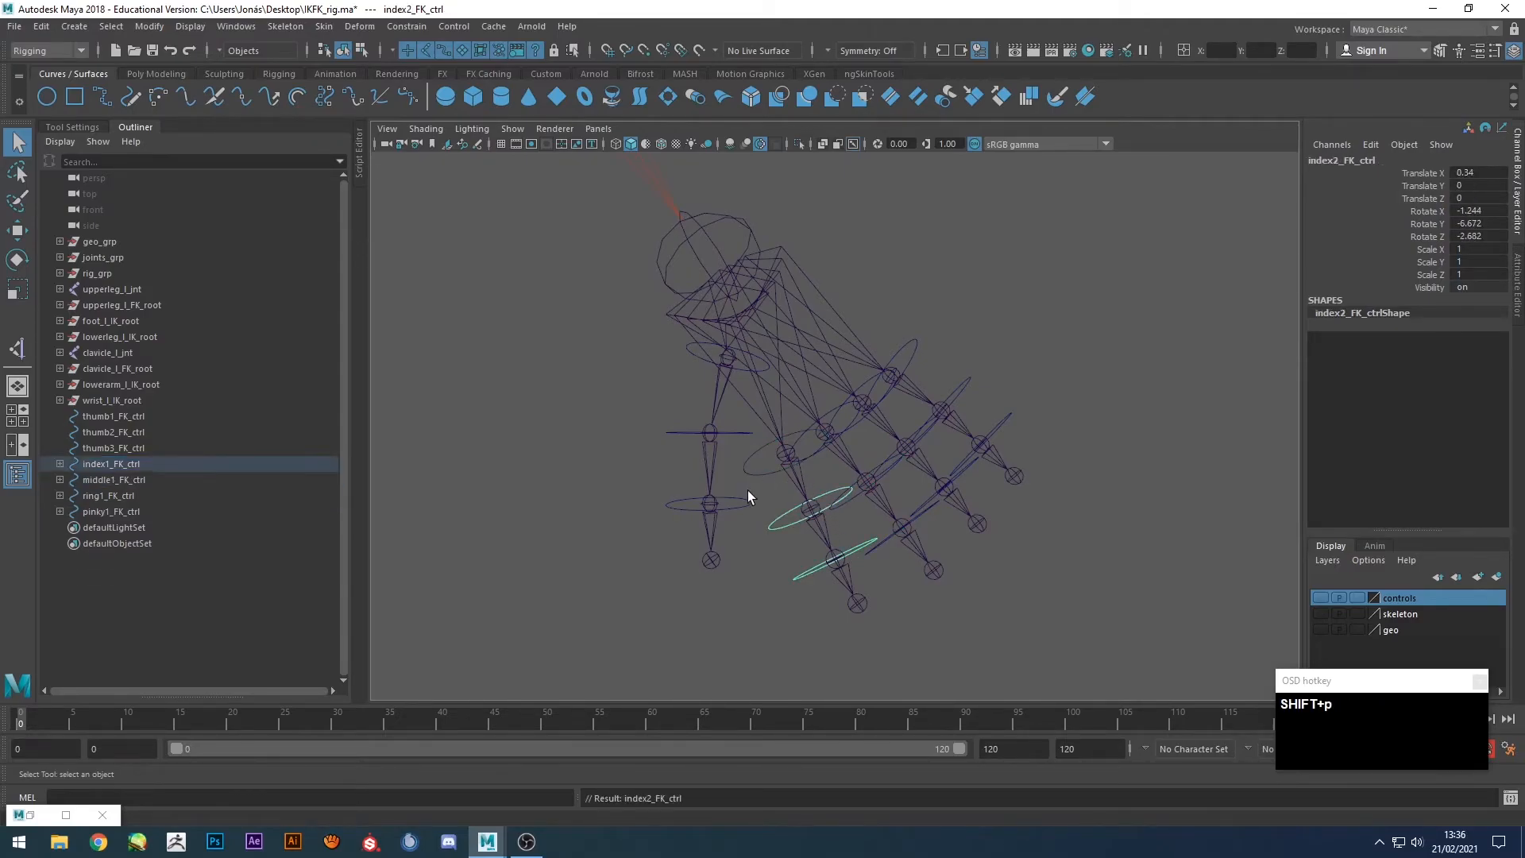
Parent thumb3_FK_ctrl under thumb2_FK_ctrl, and thumb2_FK_ctrl under thumb1_FK_ctrl.
left_click(746, 499)
left_click(736, 431, "shift")
key("p")
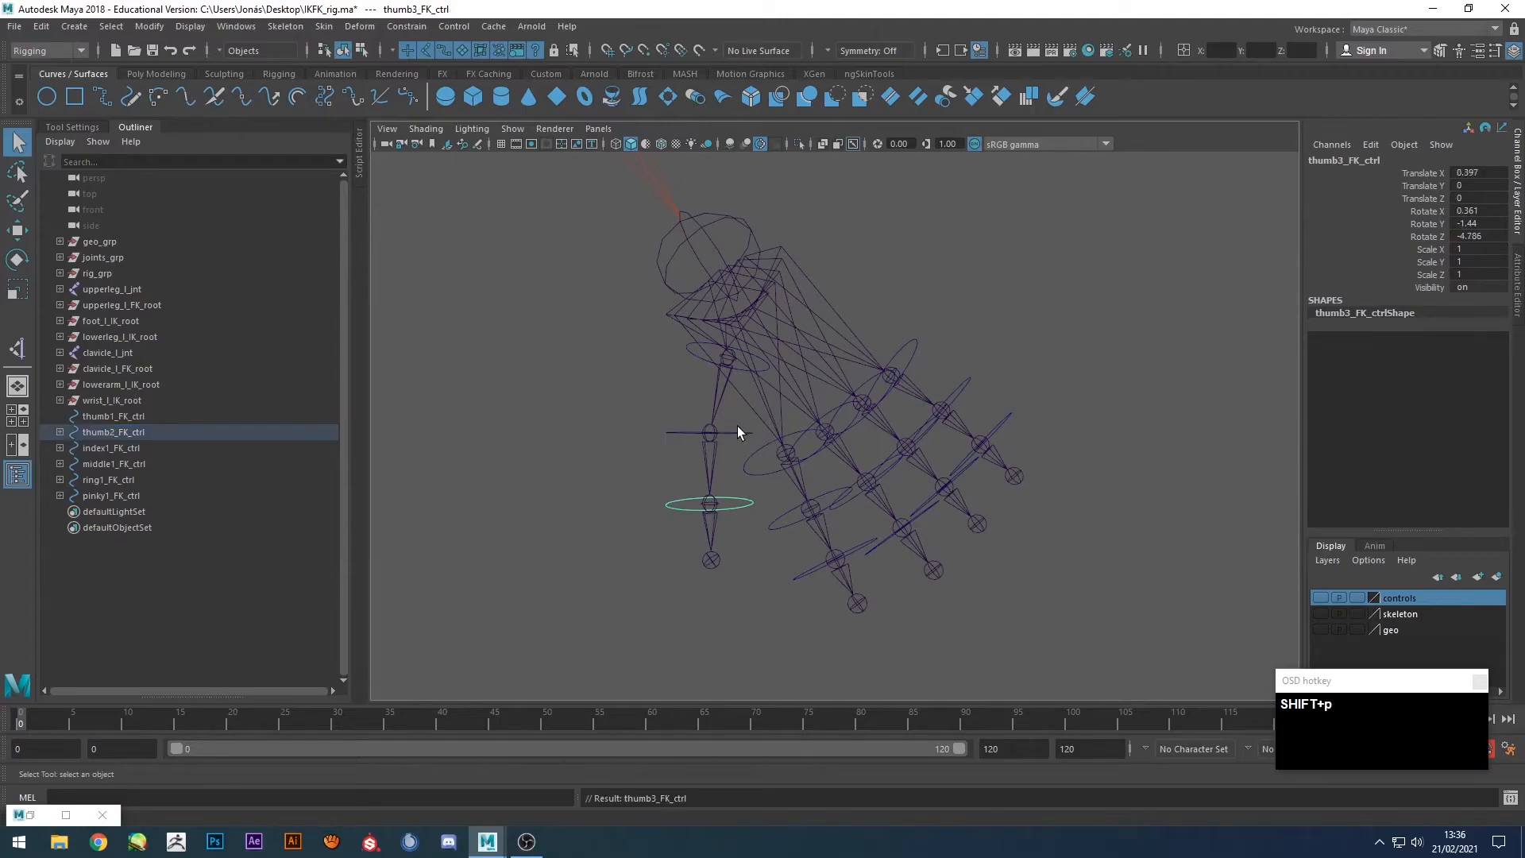
left_click(737, 429)
left_click(740, 427)
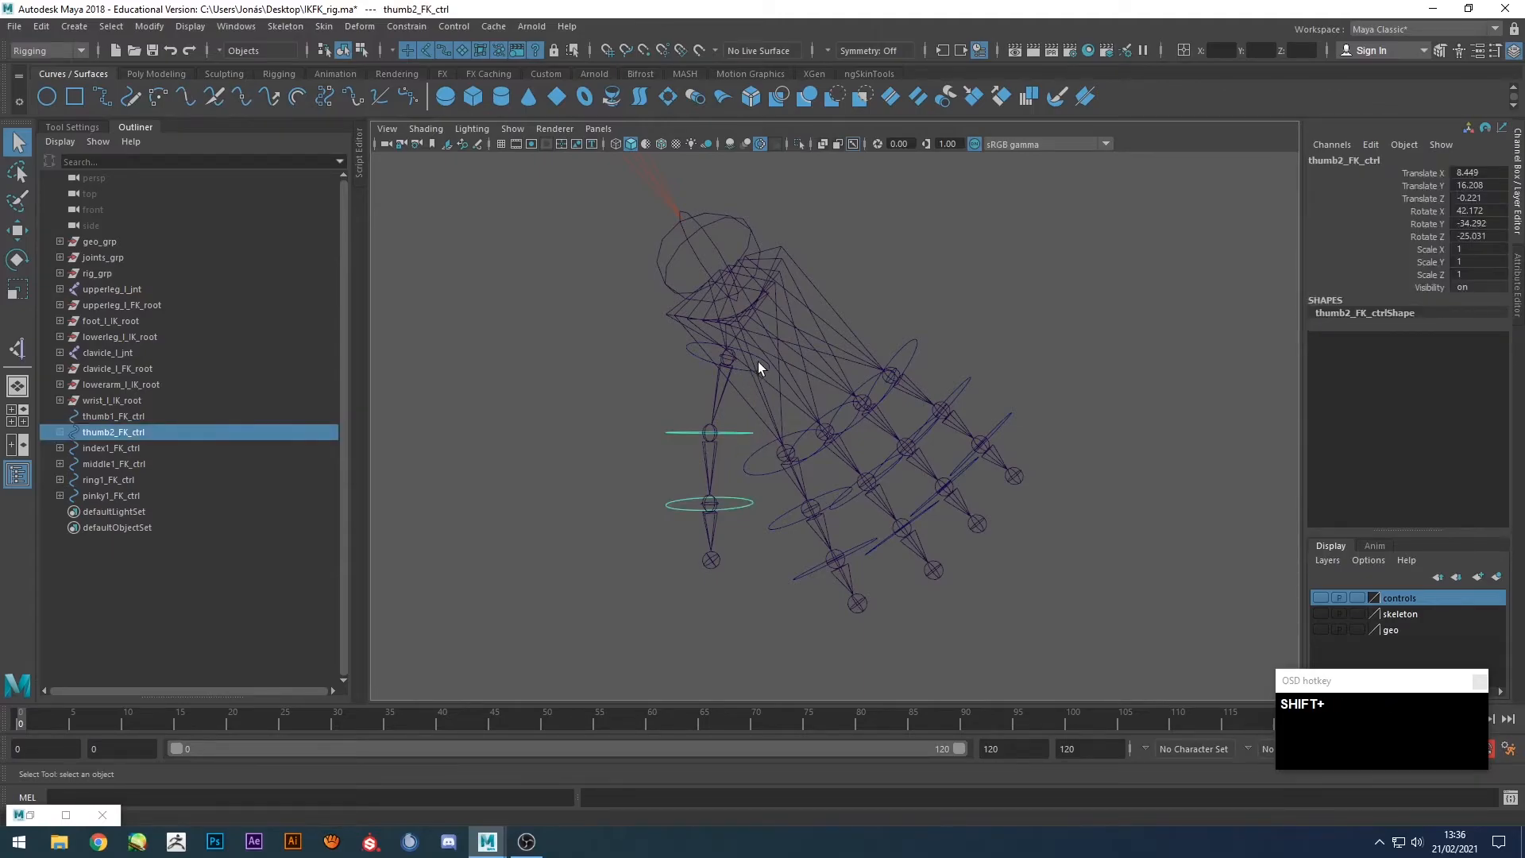
left_click(757, 359, "shift")
key("p")
Examine the parented finger FK control chains and the wrist joint hierarchy of the left hand.
left_click(1013, 344)
left_click_drag(1014, 343, 807, 436, "alt")
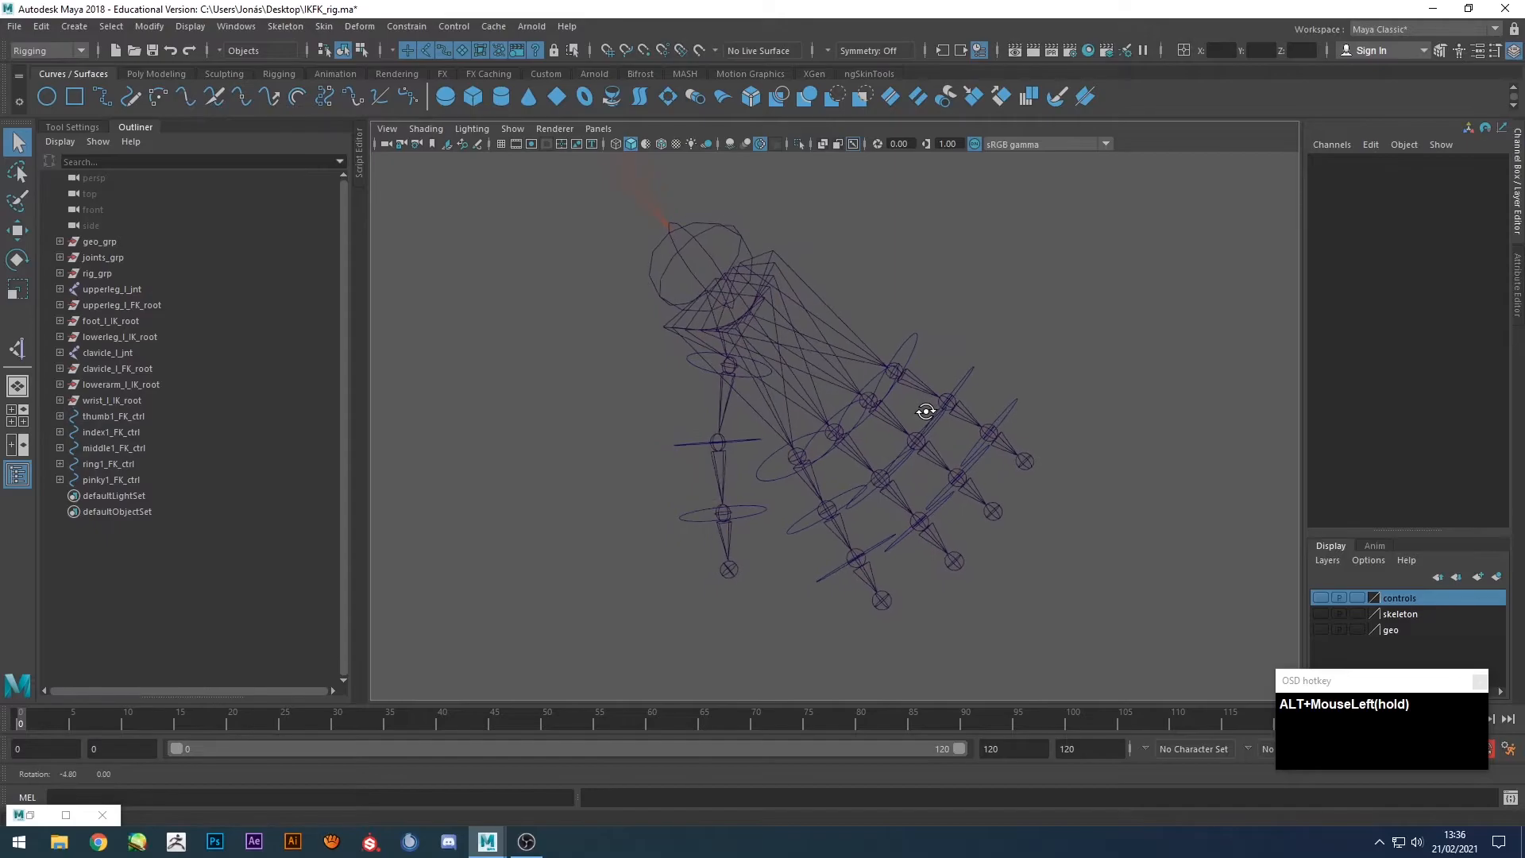
left_click(807, 436)
left_click(860, 384)
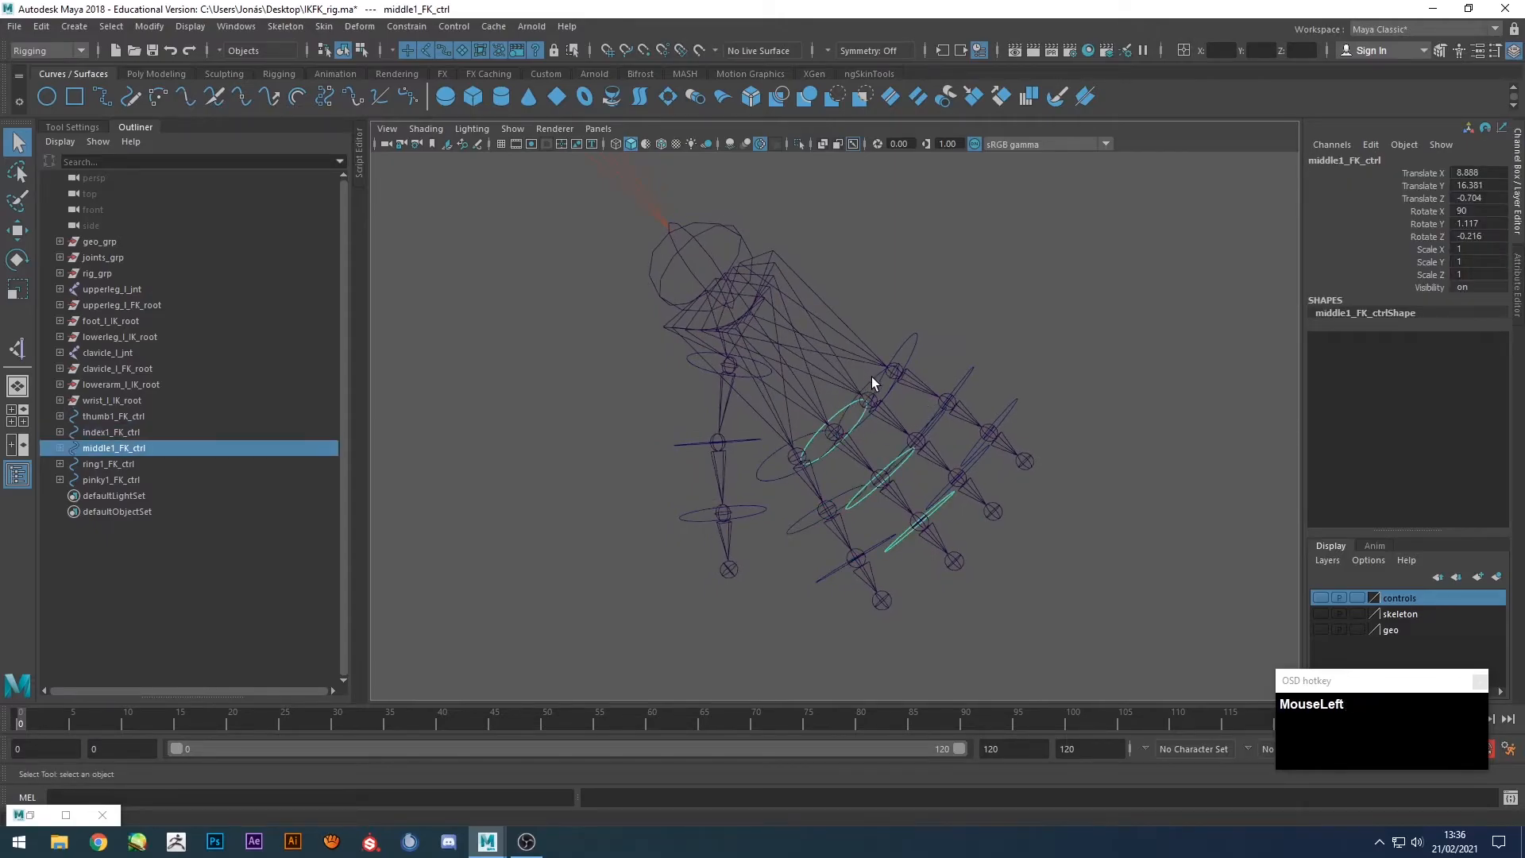
left_click(870, 376)
left_click(903, 343)
left_click(760, 366)
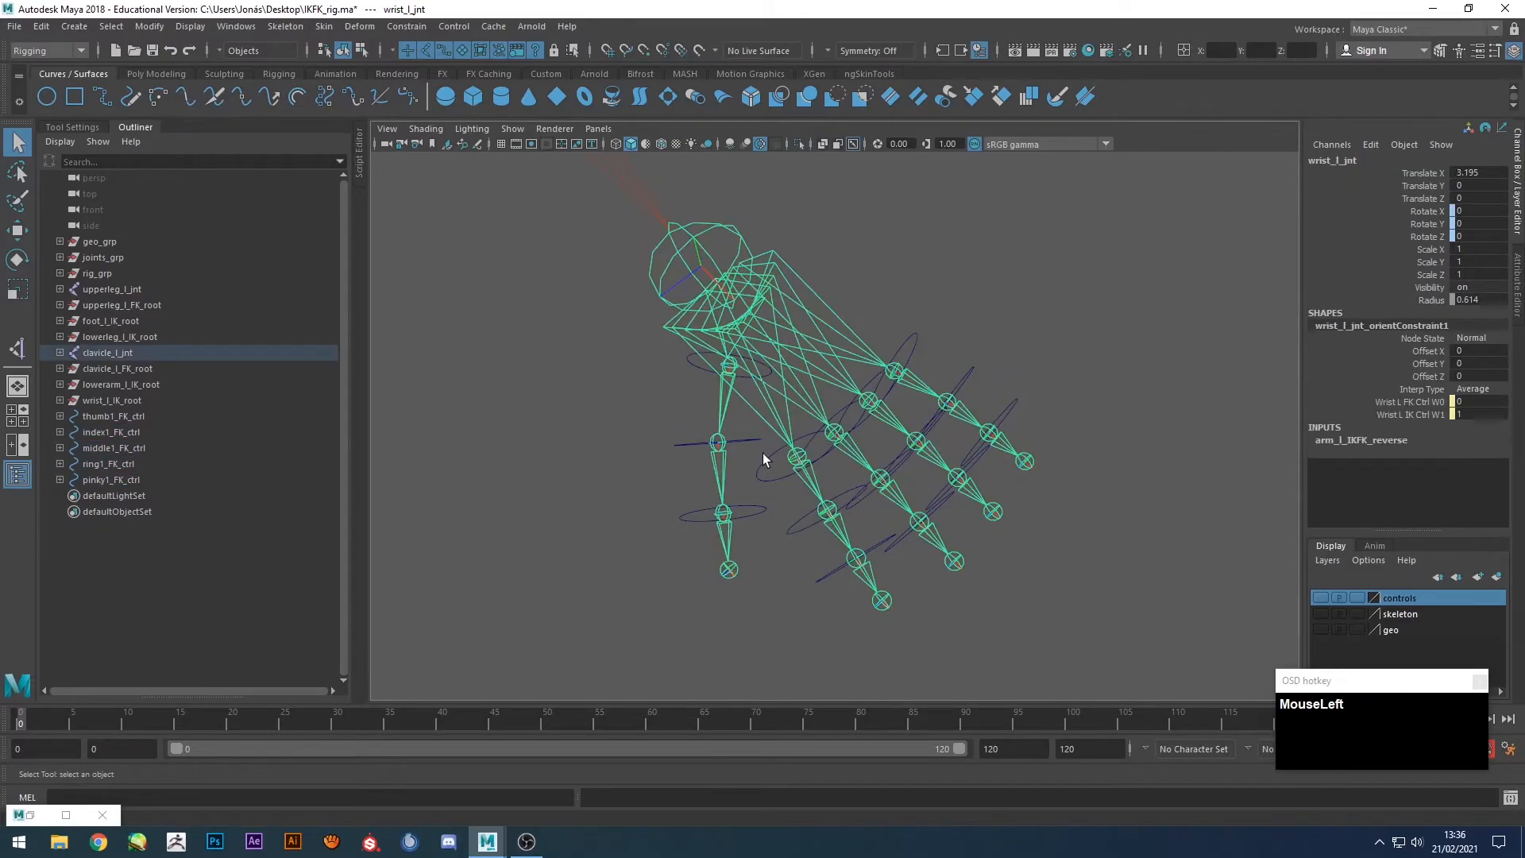
left_click(701, 359)
left_click_drag(700, 359, 858, 402, "alt")
left_click(828, 334)
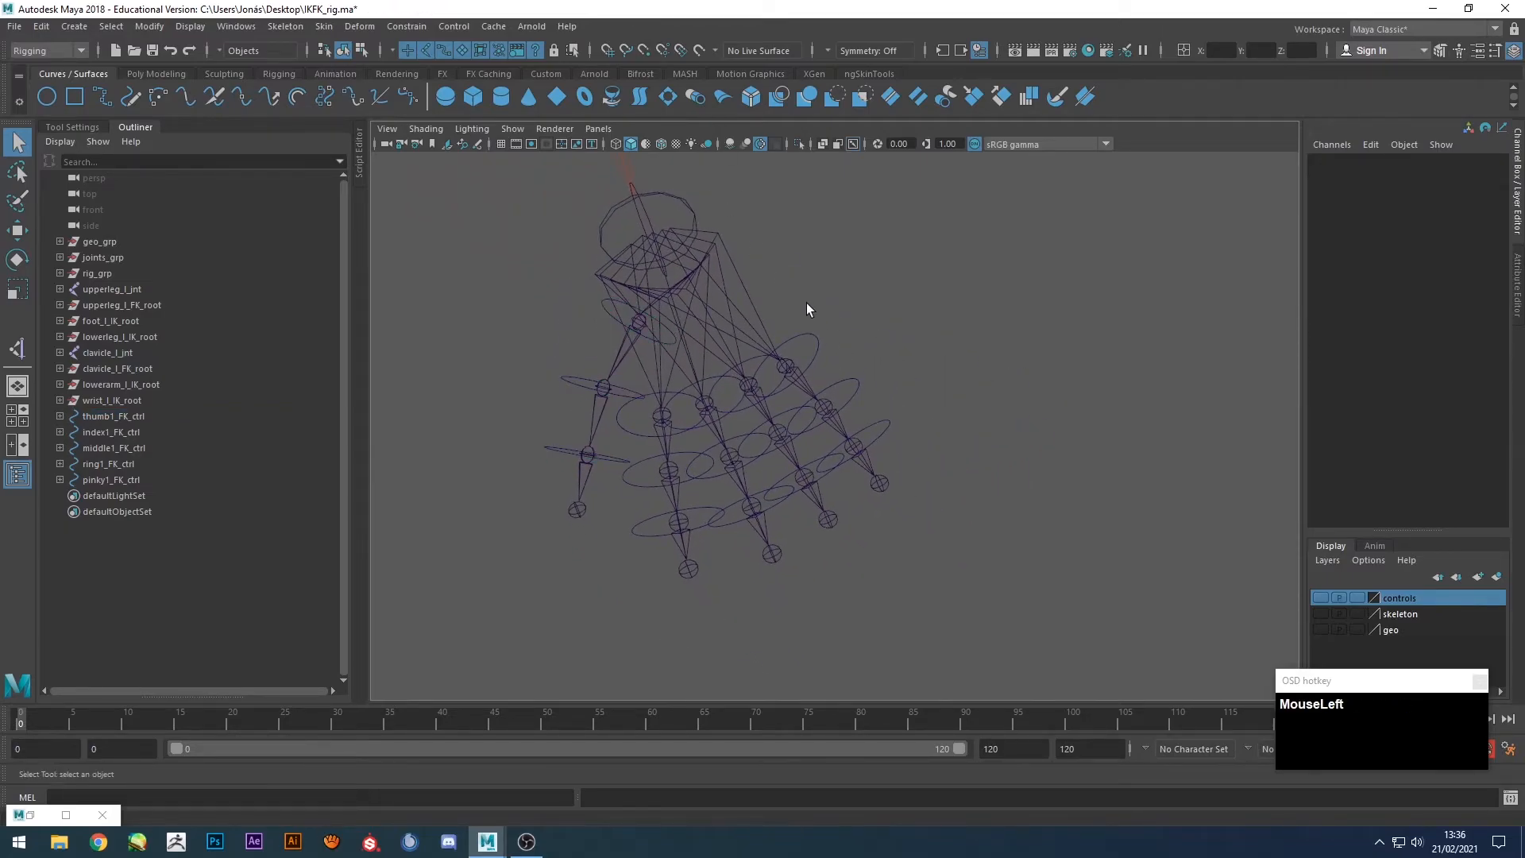
Orient-constrain pinky3_l_jnt, pinky2_l_jnt and pinky1_l_jnt to their matching pinky FK controls.
left_click(891, 445)
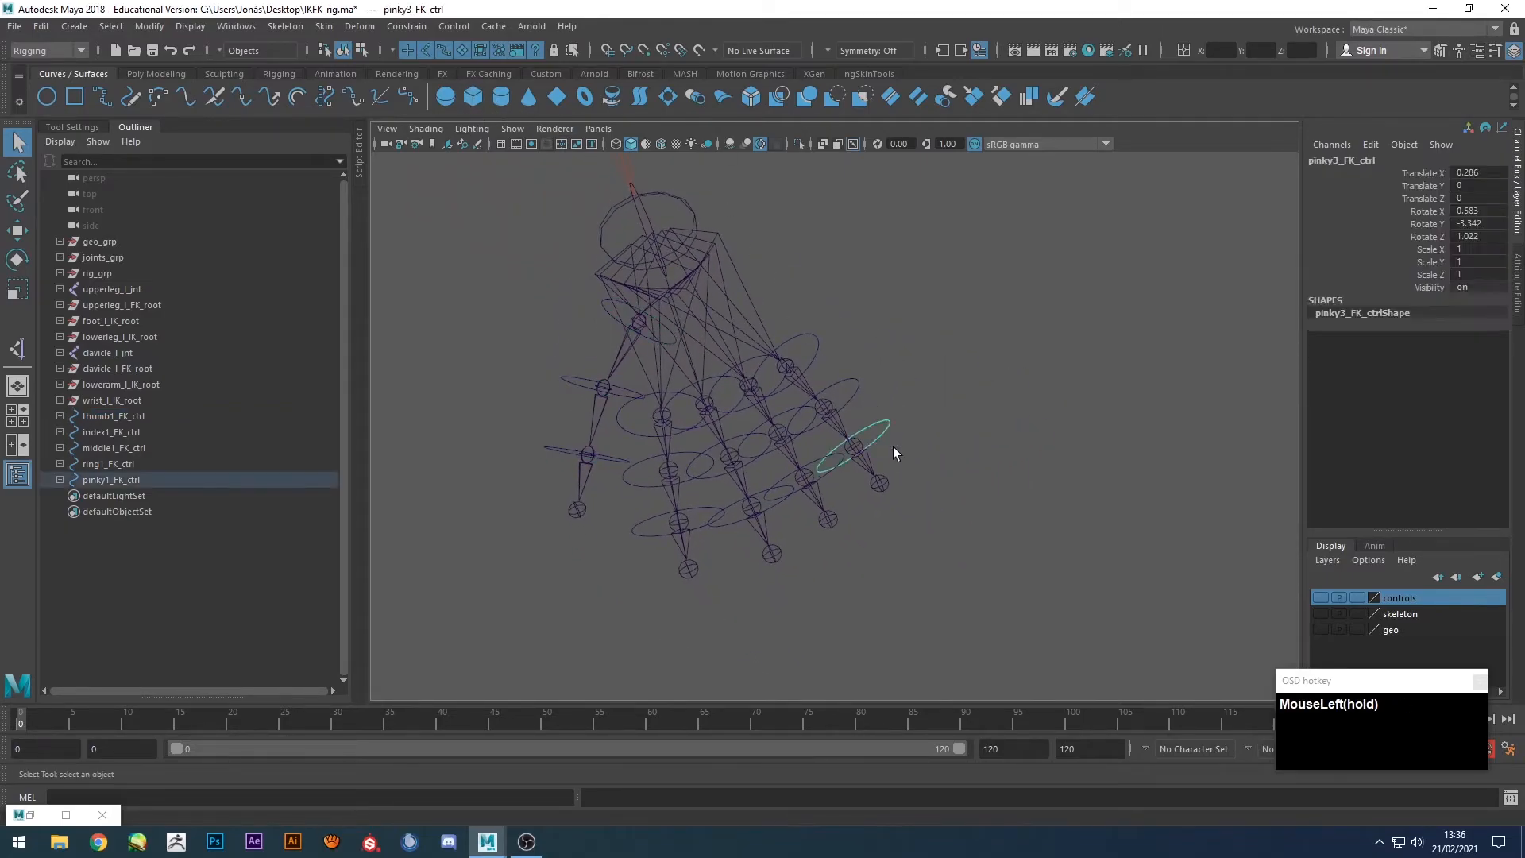
left_click(879, 482, "shift")
left_click(412, 28)
left_click(441, 94)
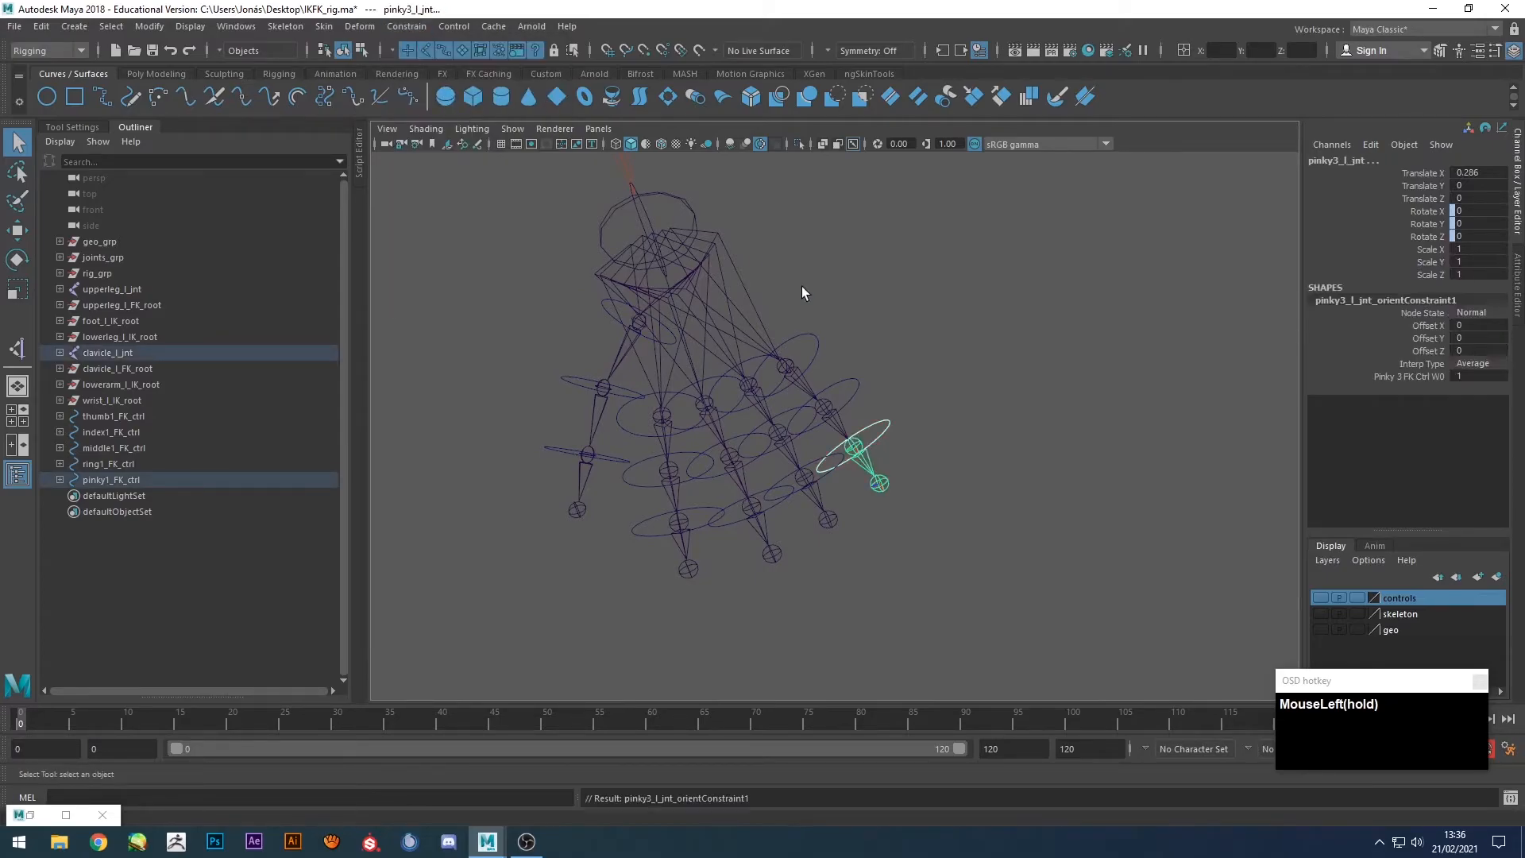
left_click(855, 381)
left_click(835, 417, "shift")
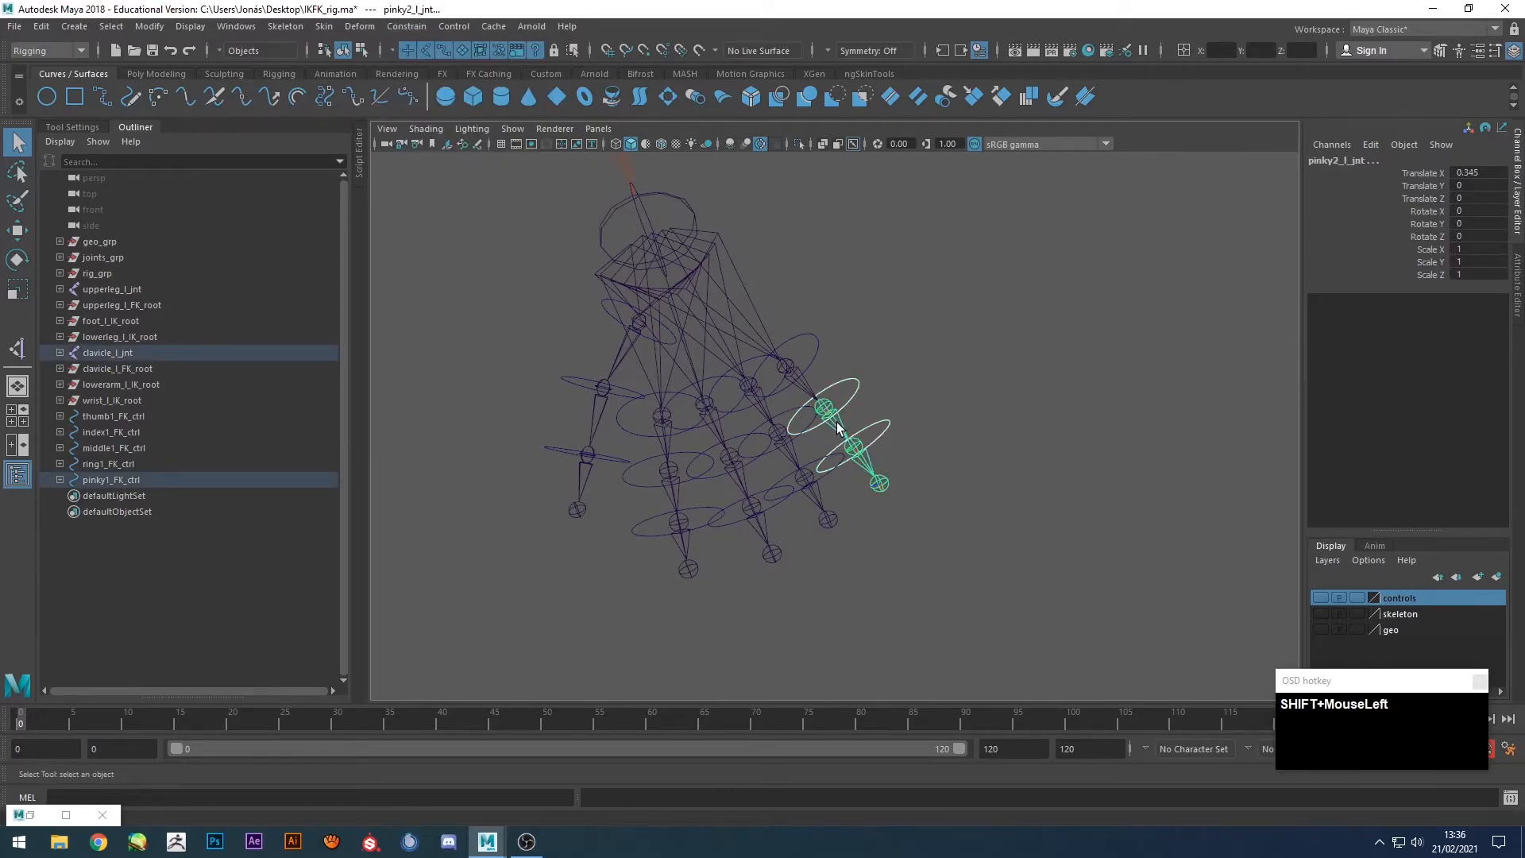
key("g")
left_click(804, 343)
left_click(802, 389, "shift")
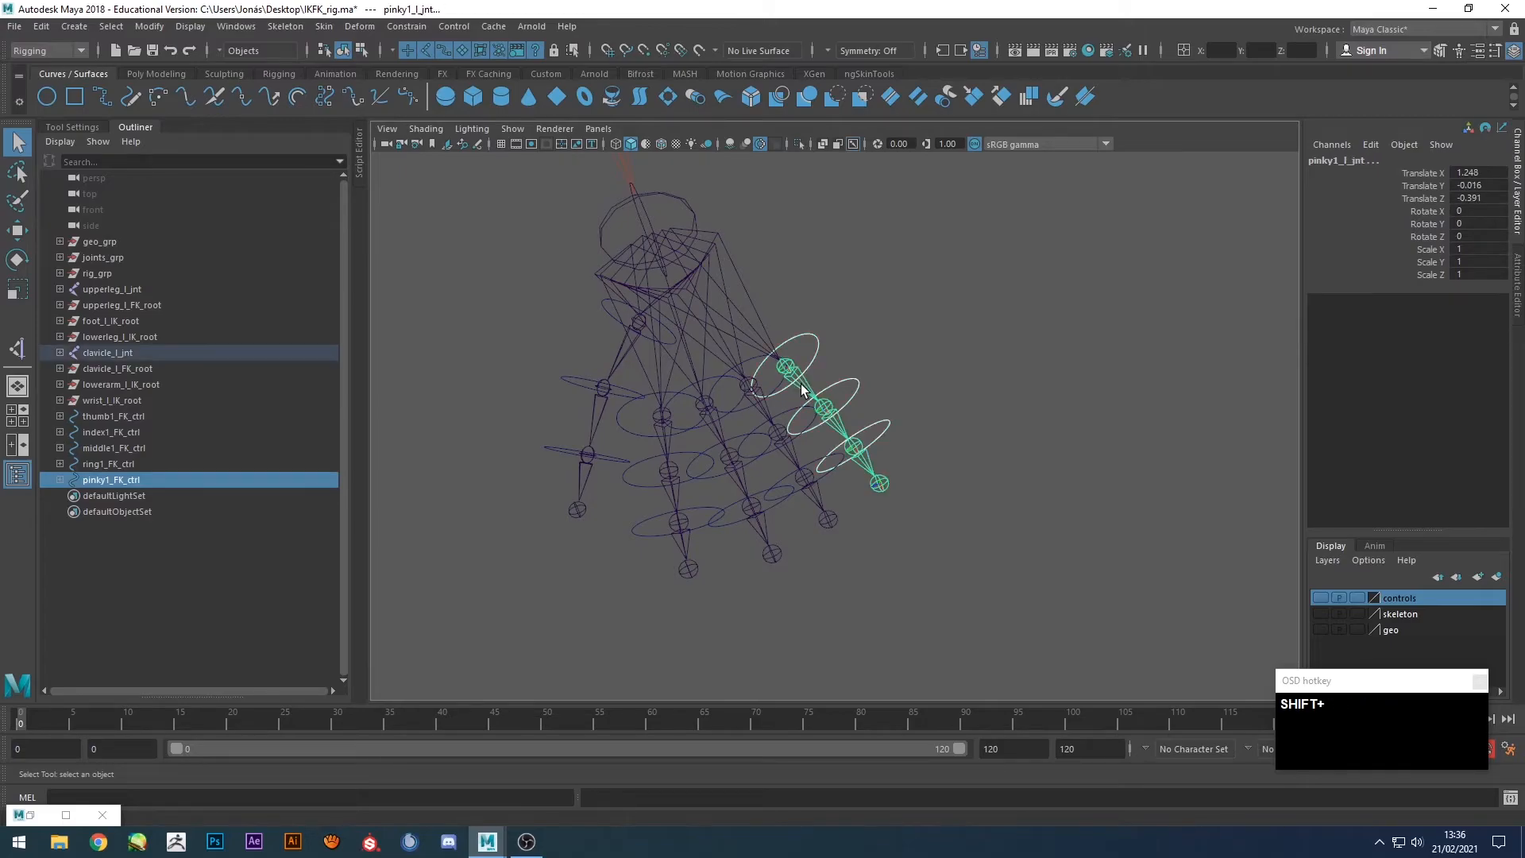
key("g")
Orient-constrain ring3_l_jnt, ring2_l_jnt and ring1_l_jnt to their matching ring FK controls.
left_click(818, 467)
left_click(814, 500, "shift")
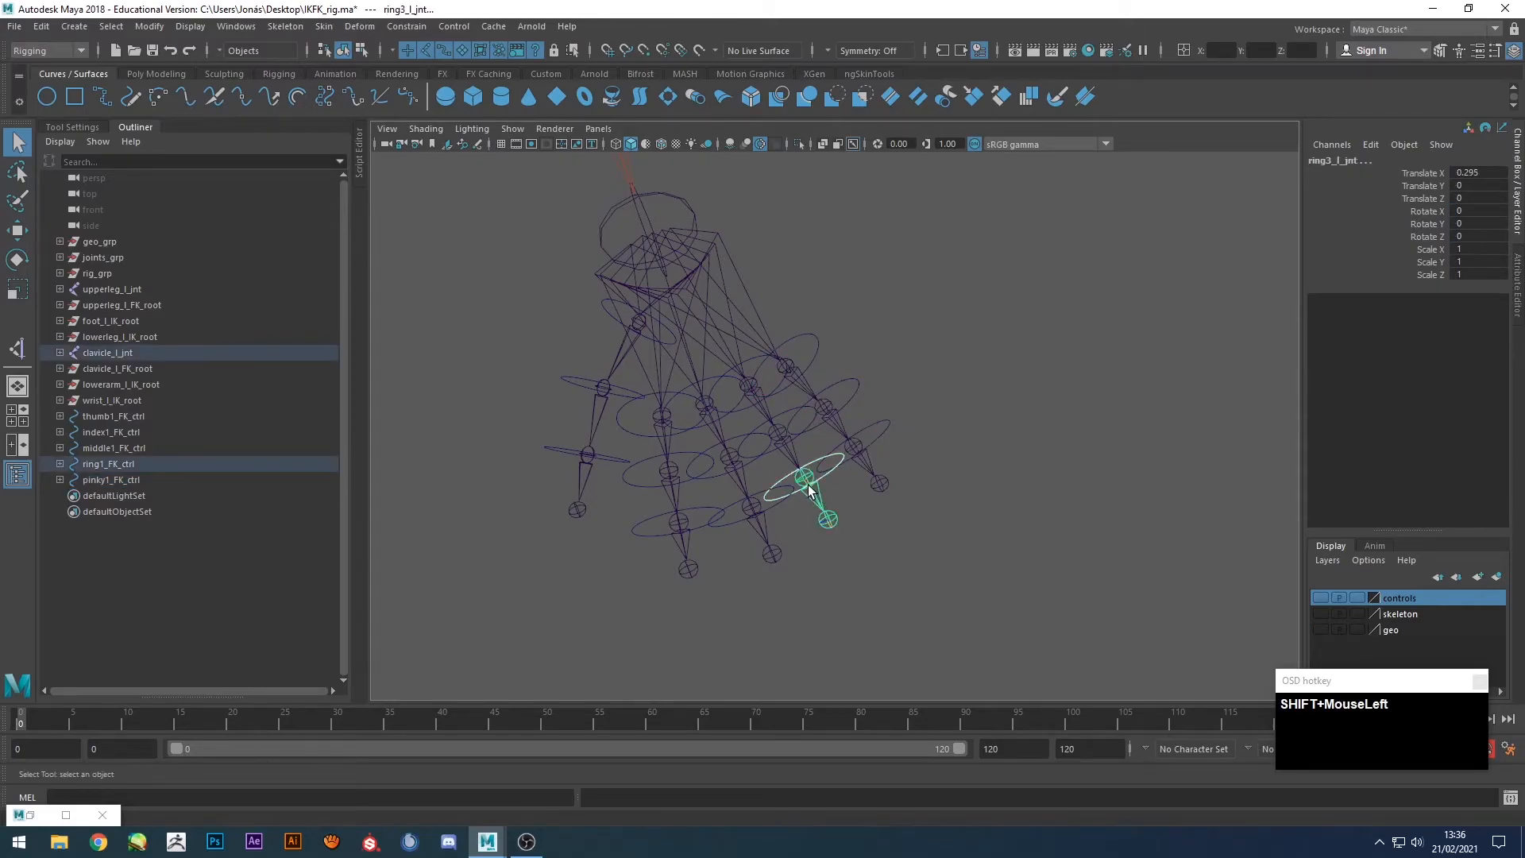
key("g")
left_click(779, 414)
left_click(789, 459, "shift")
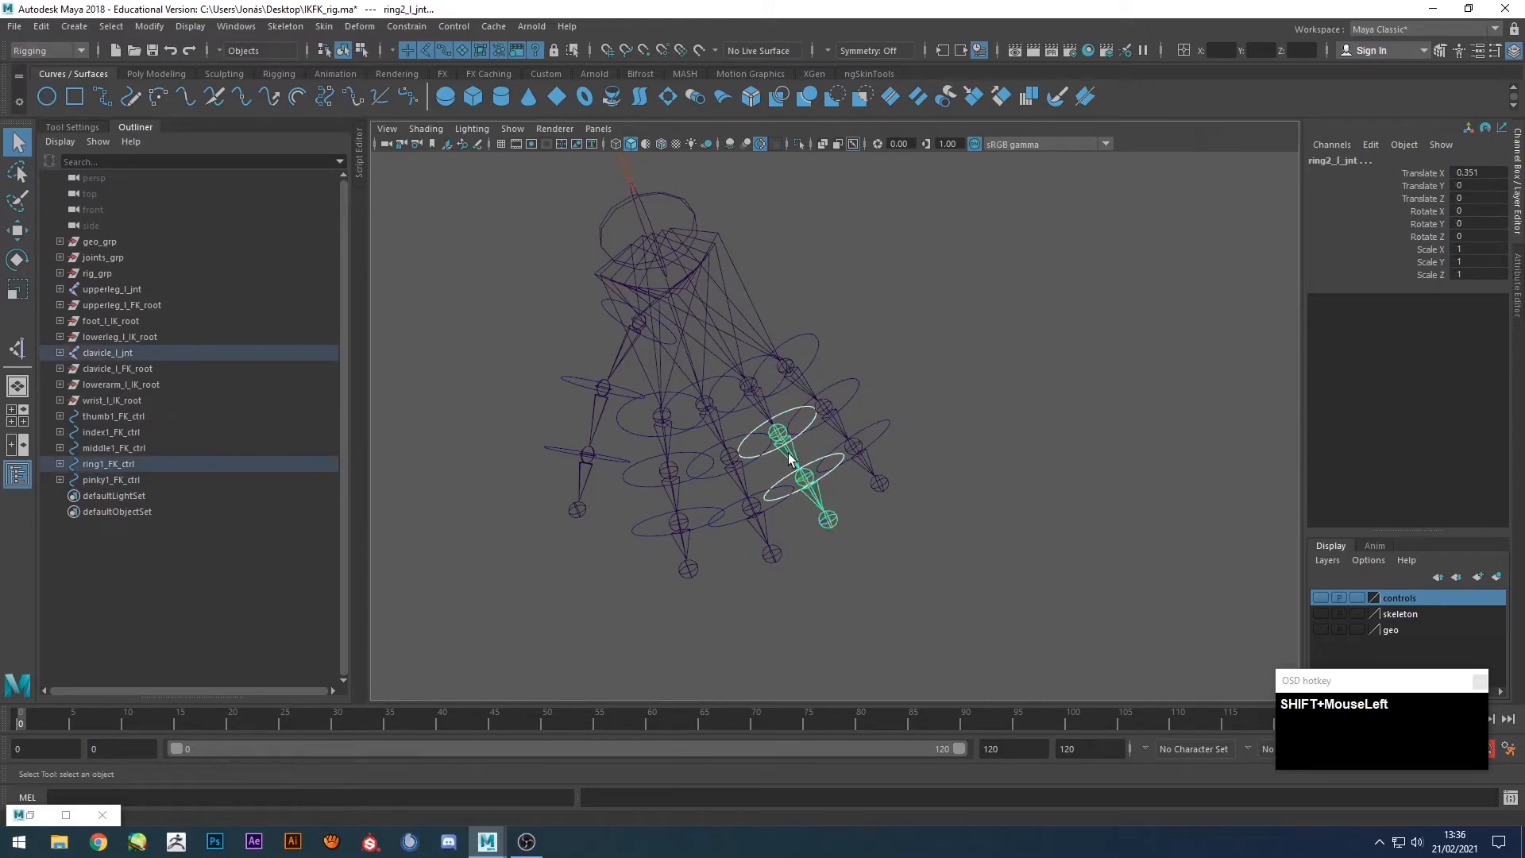
key("g")
left_click(750, 359)
left_click(762, 416, "shift")
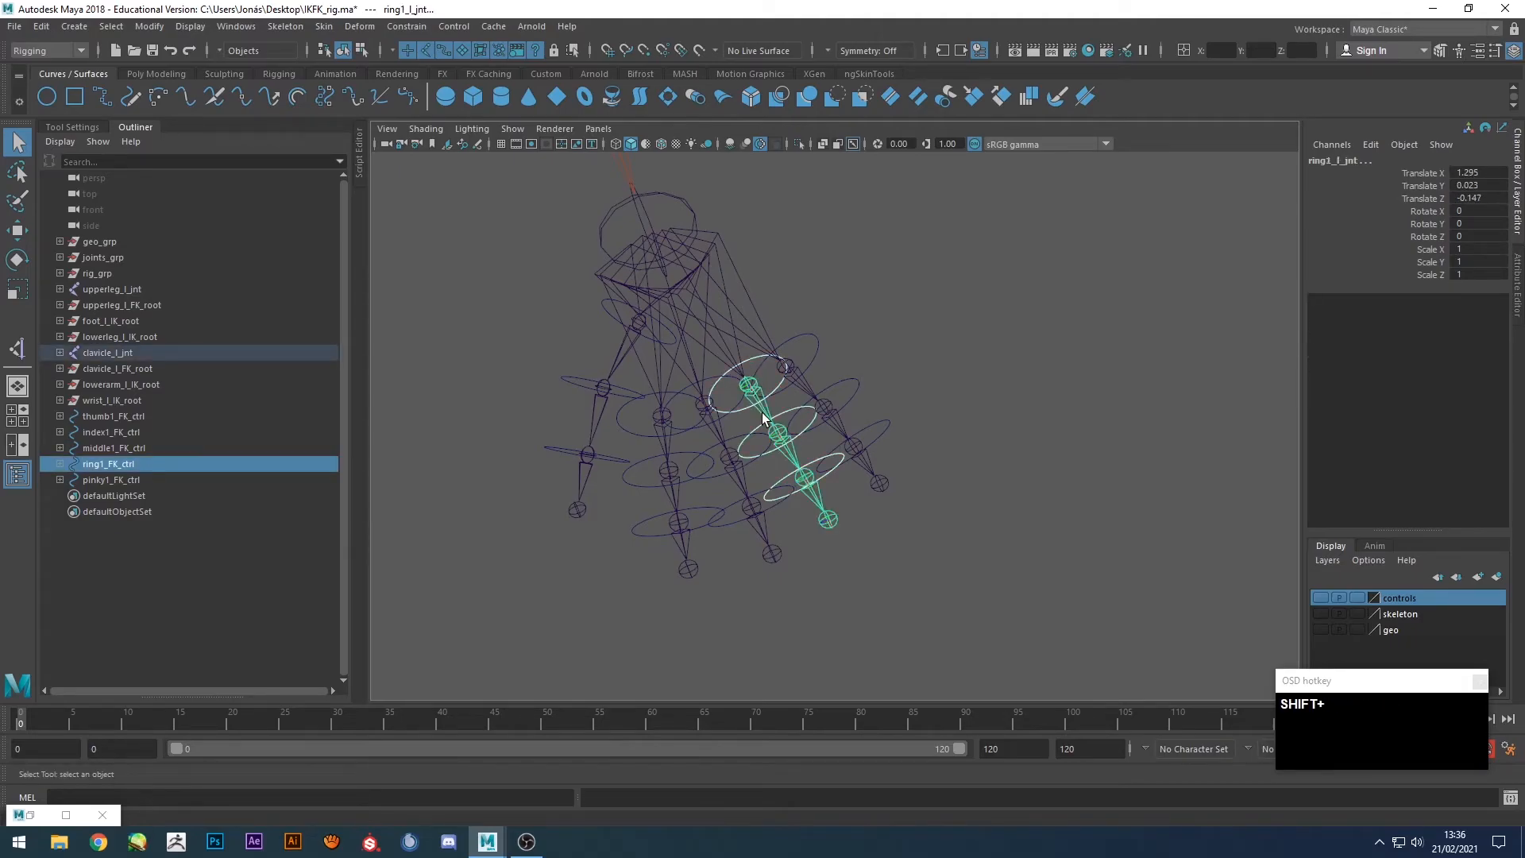
key("g")
Orient-constrain middle3_l_jnt, middle2_l_jnt and middle1_l_jnt to their matching middle finger FK controls.
left_click(754, 513)
left_click(759, 532, "shift")
key("g")
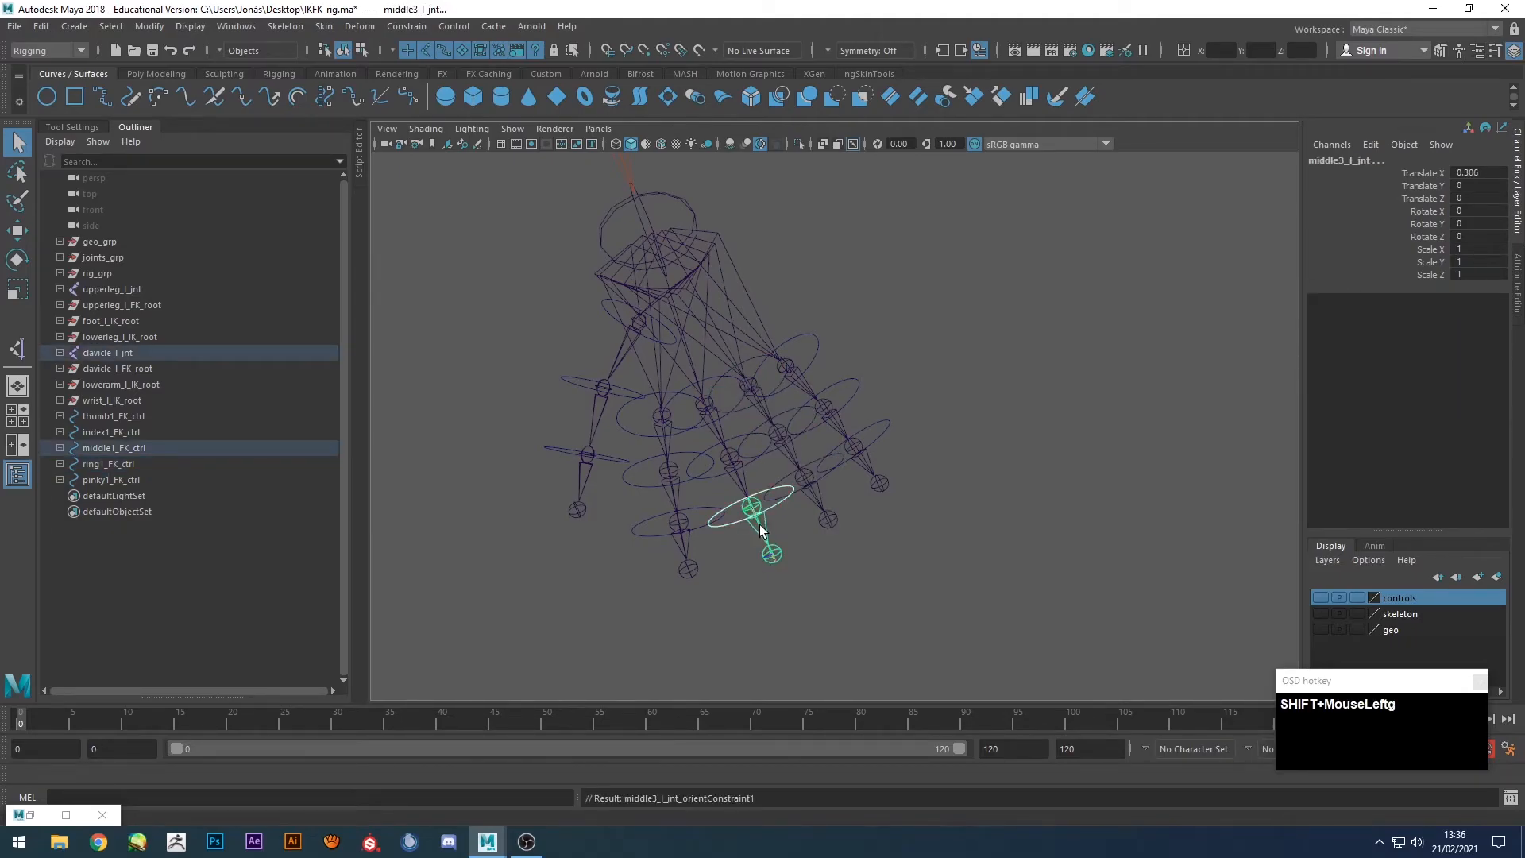
left_click(732, 436)
left_click(735, 475, "shift")
key("g")
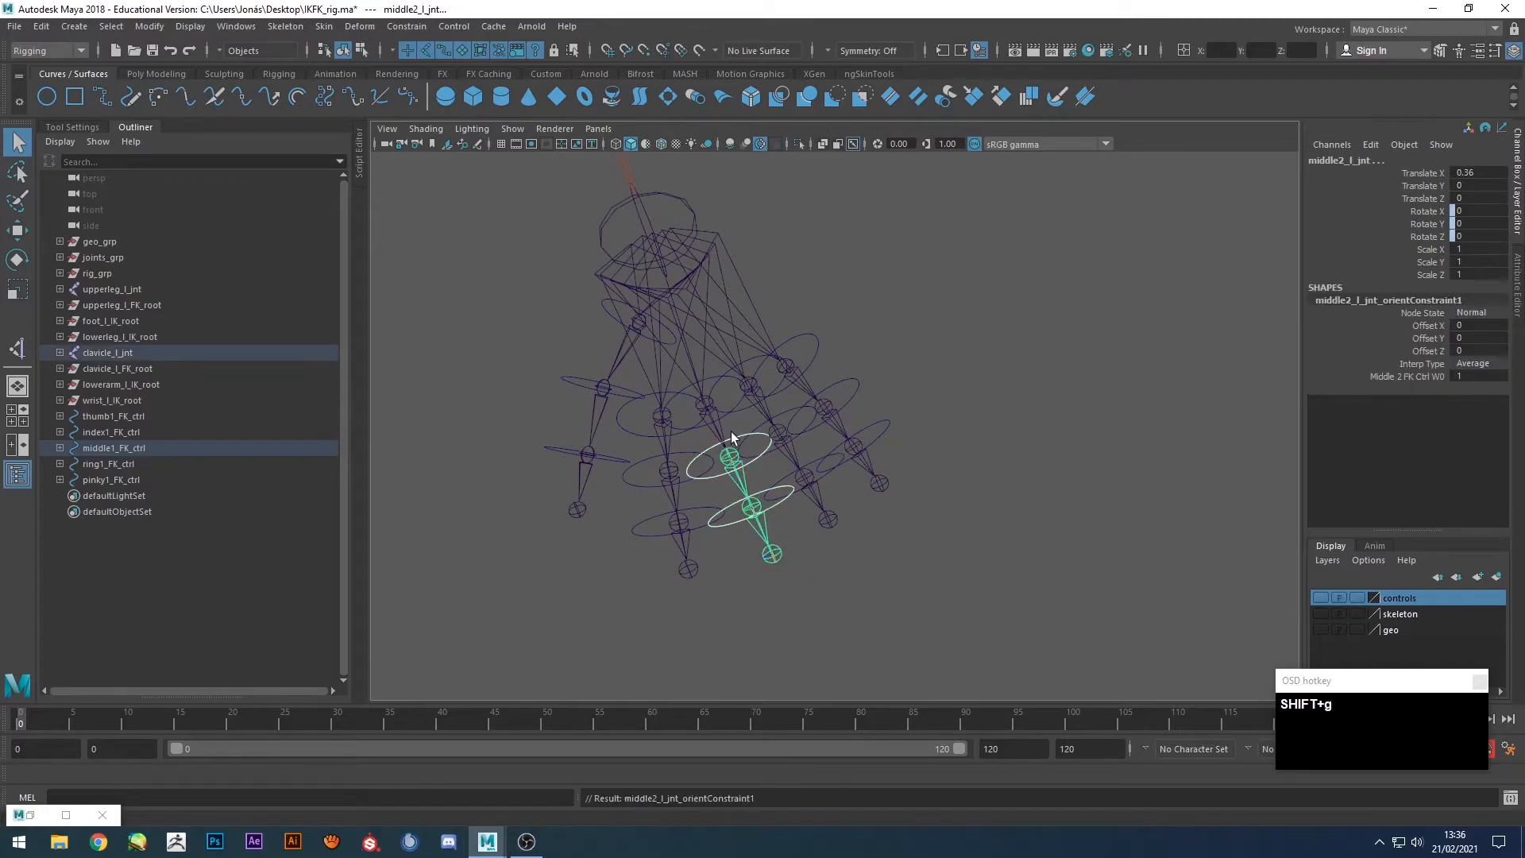
left_click(708, 374)
left_click(715, 432, "shift")
key("g")
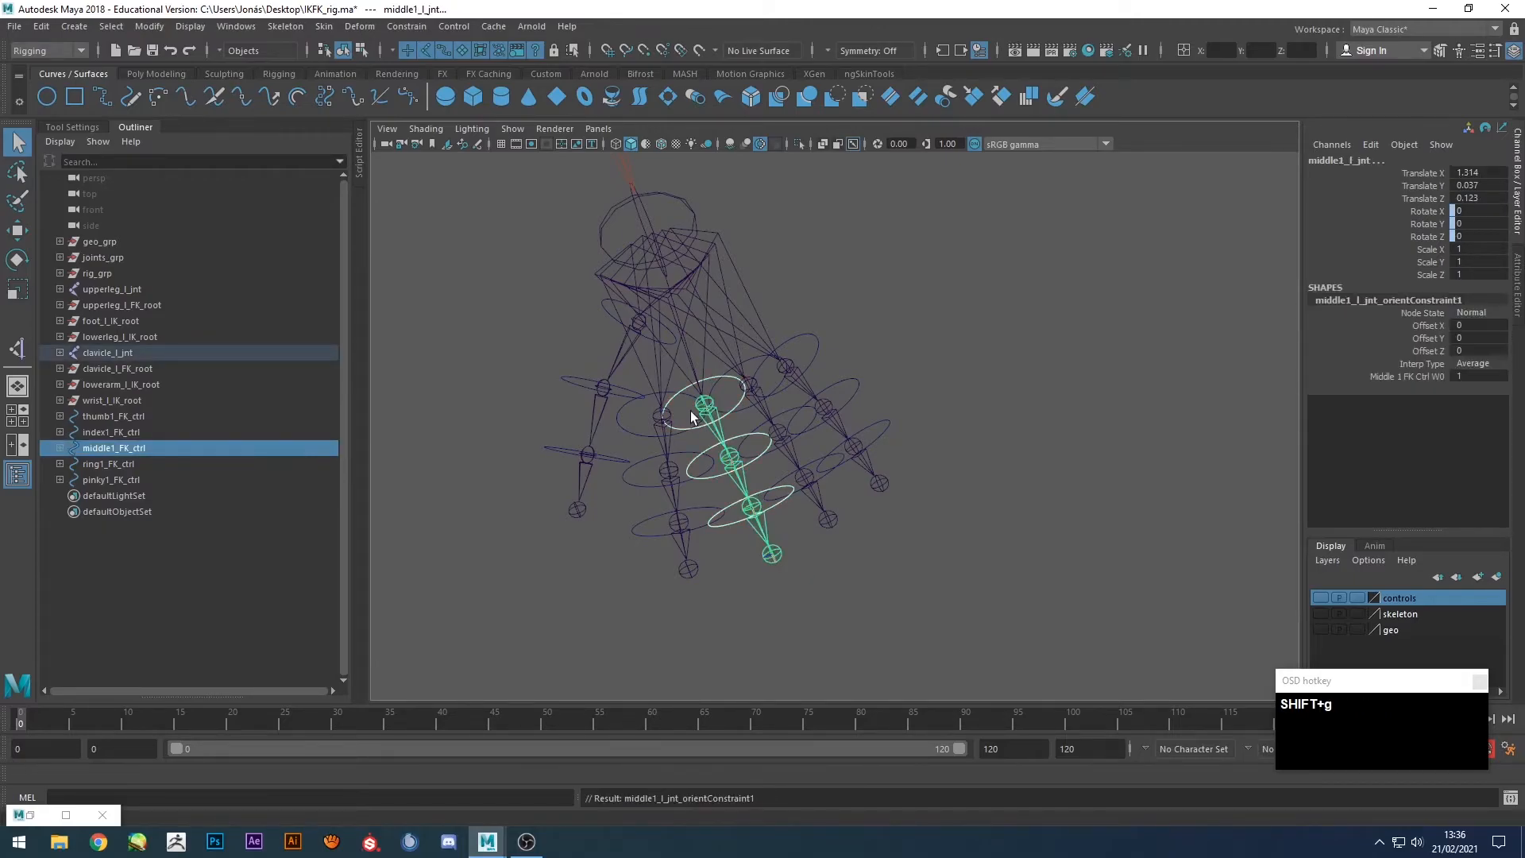
Orient-constrain index3_l_jnt, index2_l_jnt and index1_l_jnt to their matching index finger FK controls.
left_click(659, 516)
left_click(684, 543, "shift")
key("g")
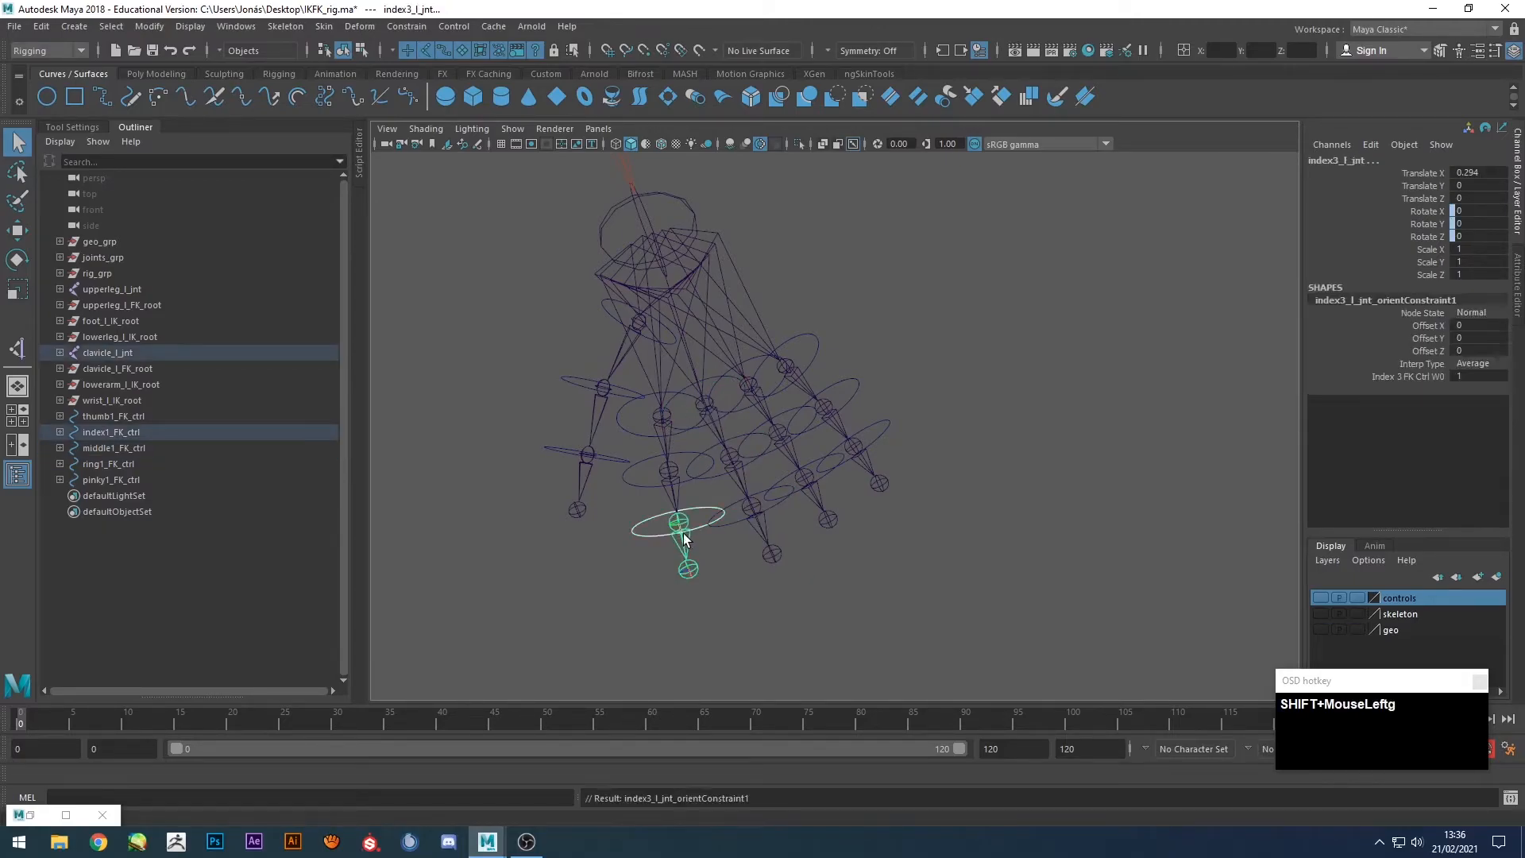
left_click(648, 460)
left_click(684, 484, "shift")
key("shift+g")
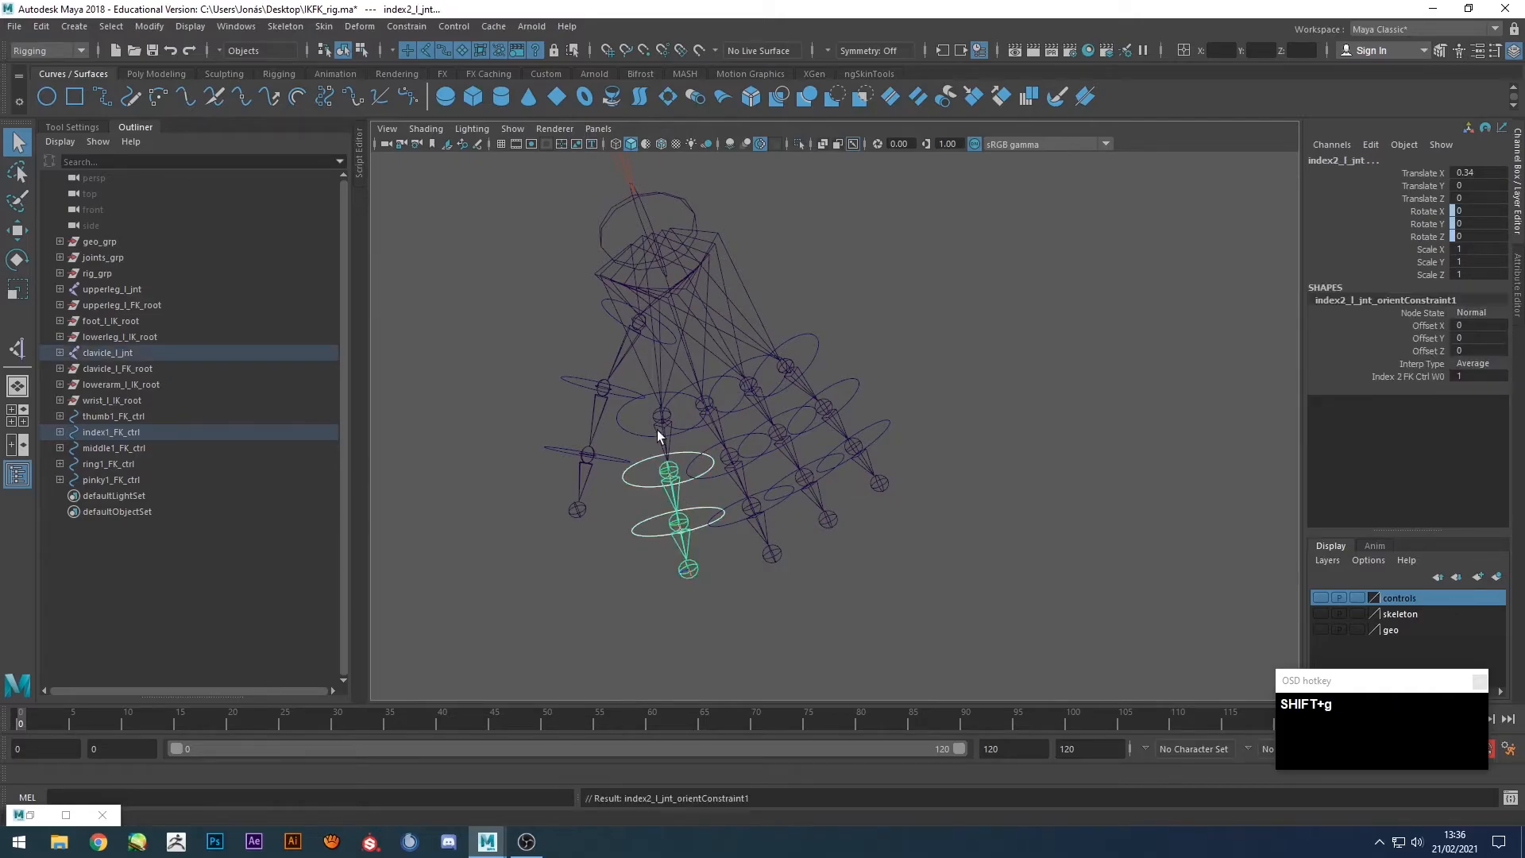
left_click(646, 393)
left_click(663, 425, "shift")
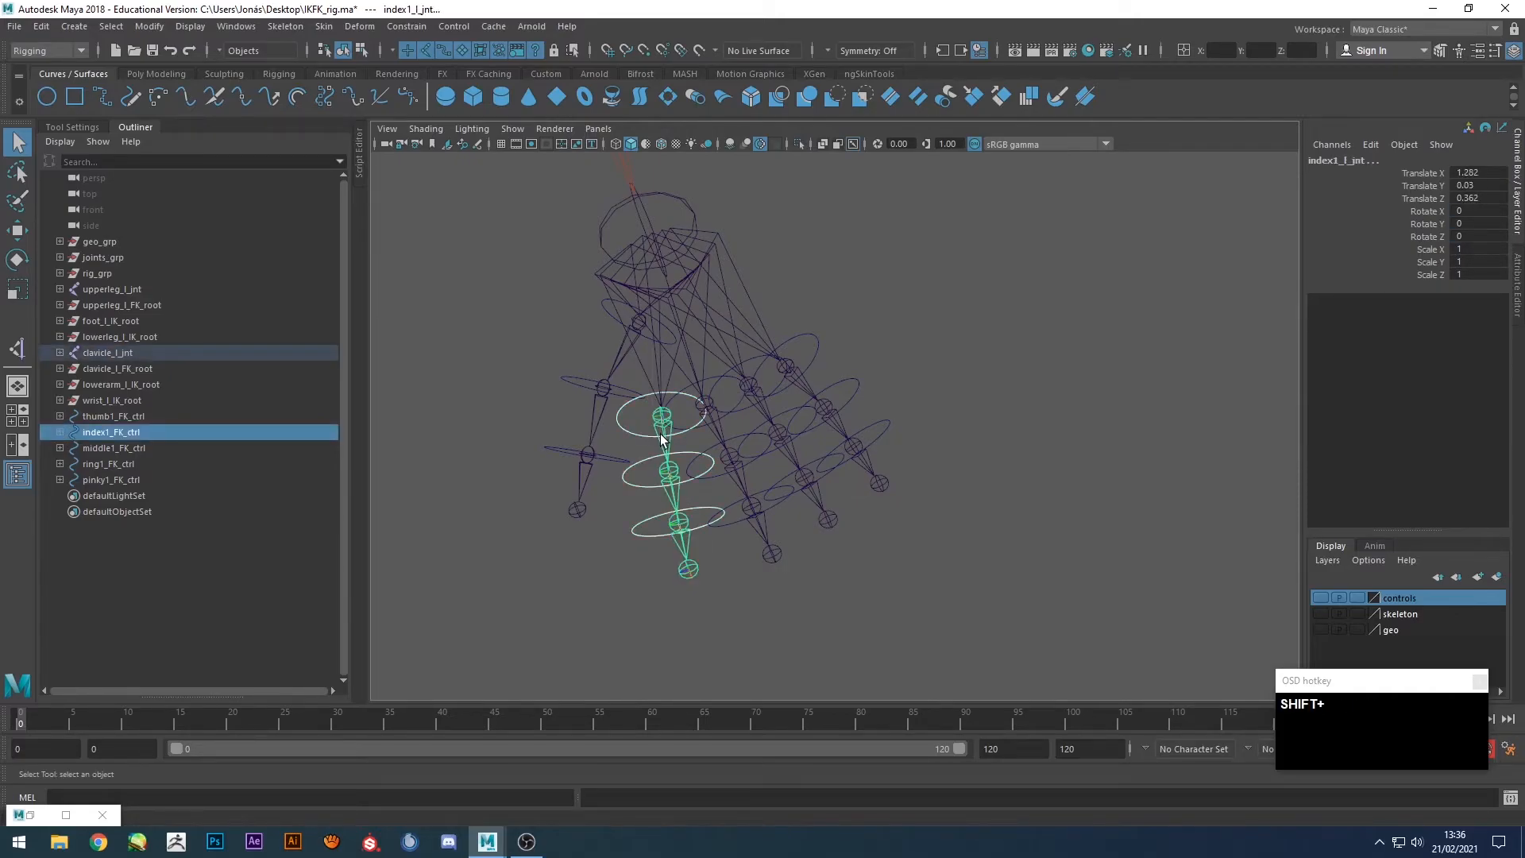
key("shift+g")
Orient-constrain the three thumb joints, from the thumb's base to its tip, to thumb1_FK_ctrl, thumb2_FK_ctrl and thumb3_FK_ctrl respectively.
left_click(615, 317)
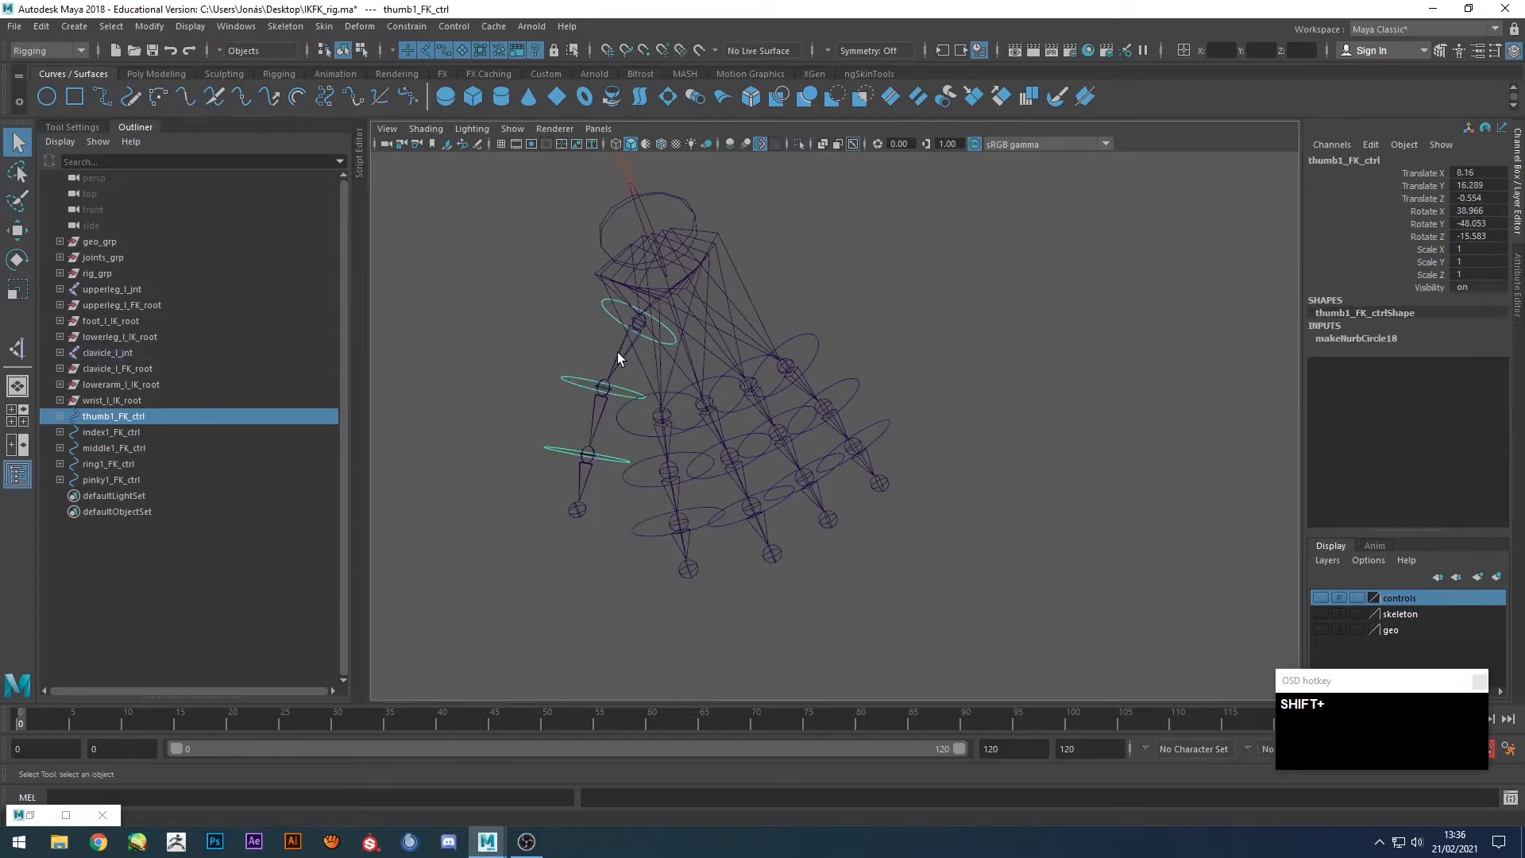
left_click(616, 360, "shift")
key("shift+g")
left_click(569, 380)
left_click(595, 418, "shift")
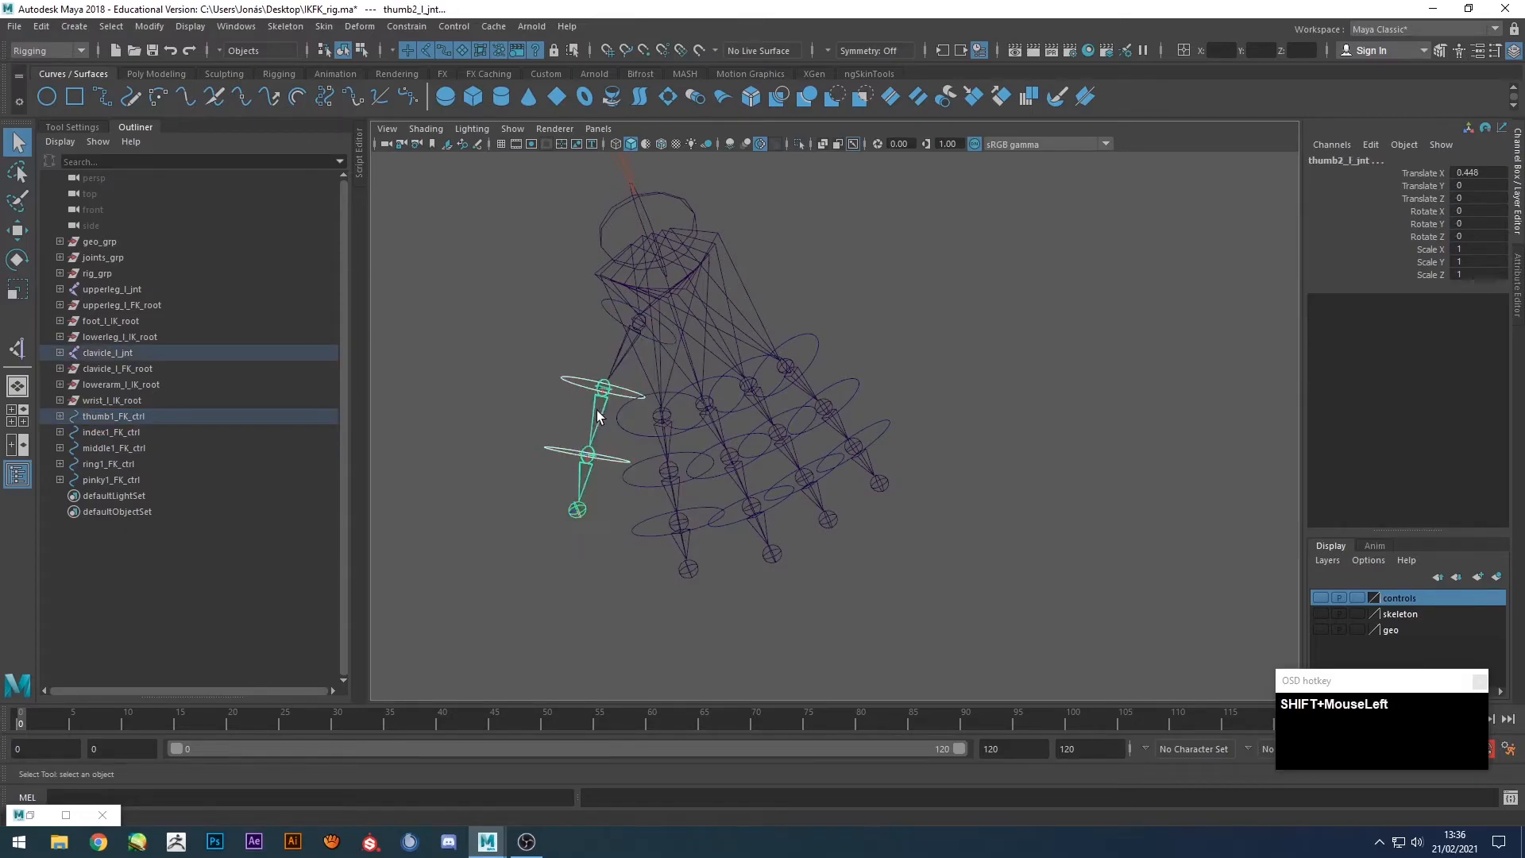
key("shift+g")
left_click(581, 469)
left_click(583, 477, "shift")
key("shift+g")
Expand the five finger FK control hierarchies and select all controls from thumb1_FK_ctrl through pinky3_FK_ctrl.
left_click(570, 391)
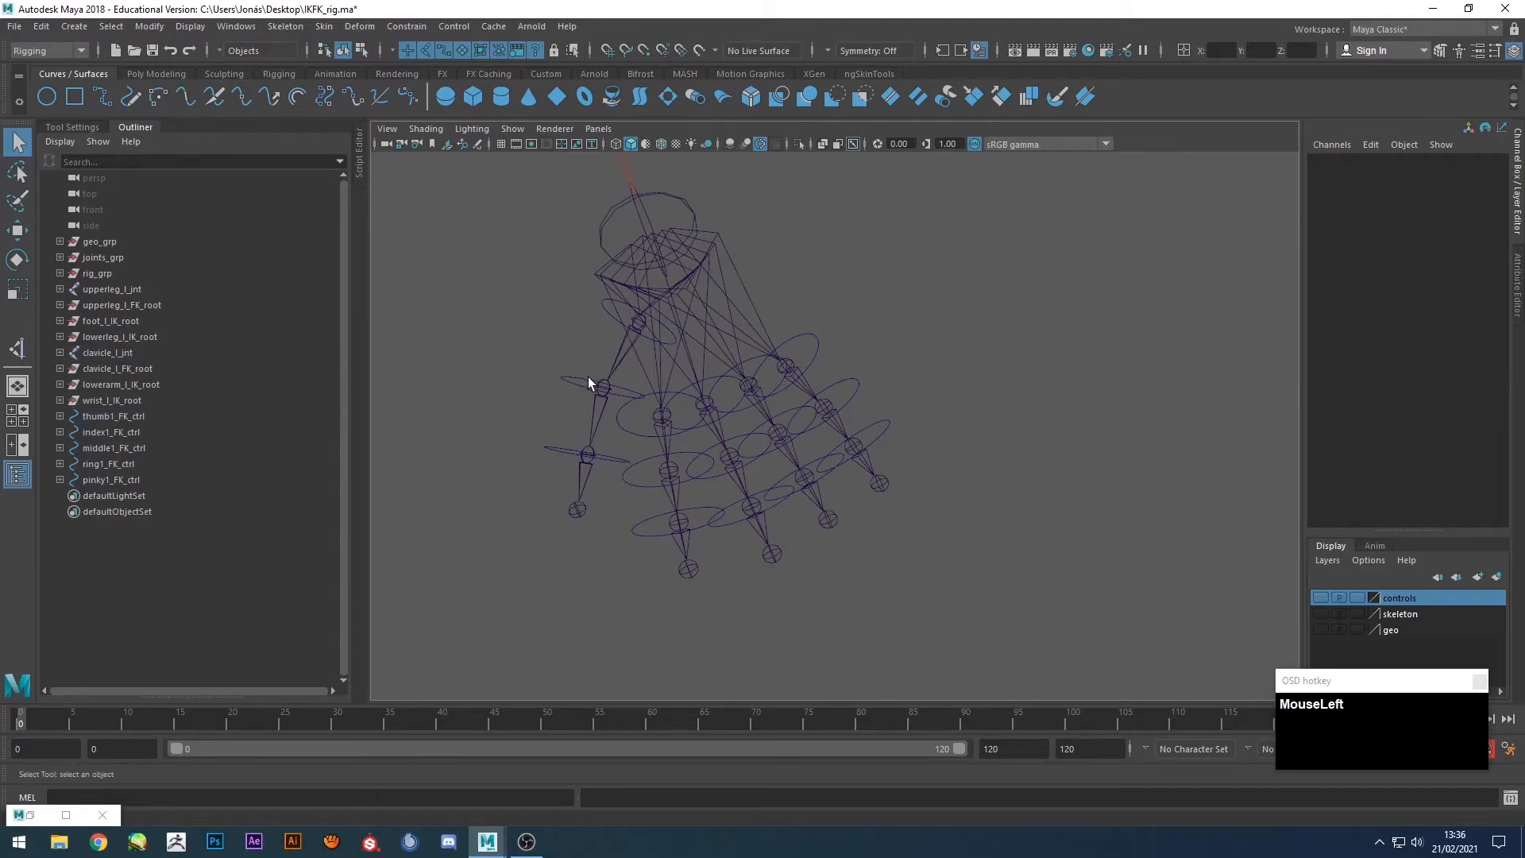
left_click(587, 378)
left_click_drag(603, 309, 750, 322, "alt")
left_click(851, 250)
middle_click_drag(851, 250, 785, 289, "alt")
left_click_drag(780, 310, 797, 270, "alt")
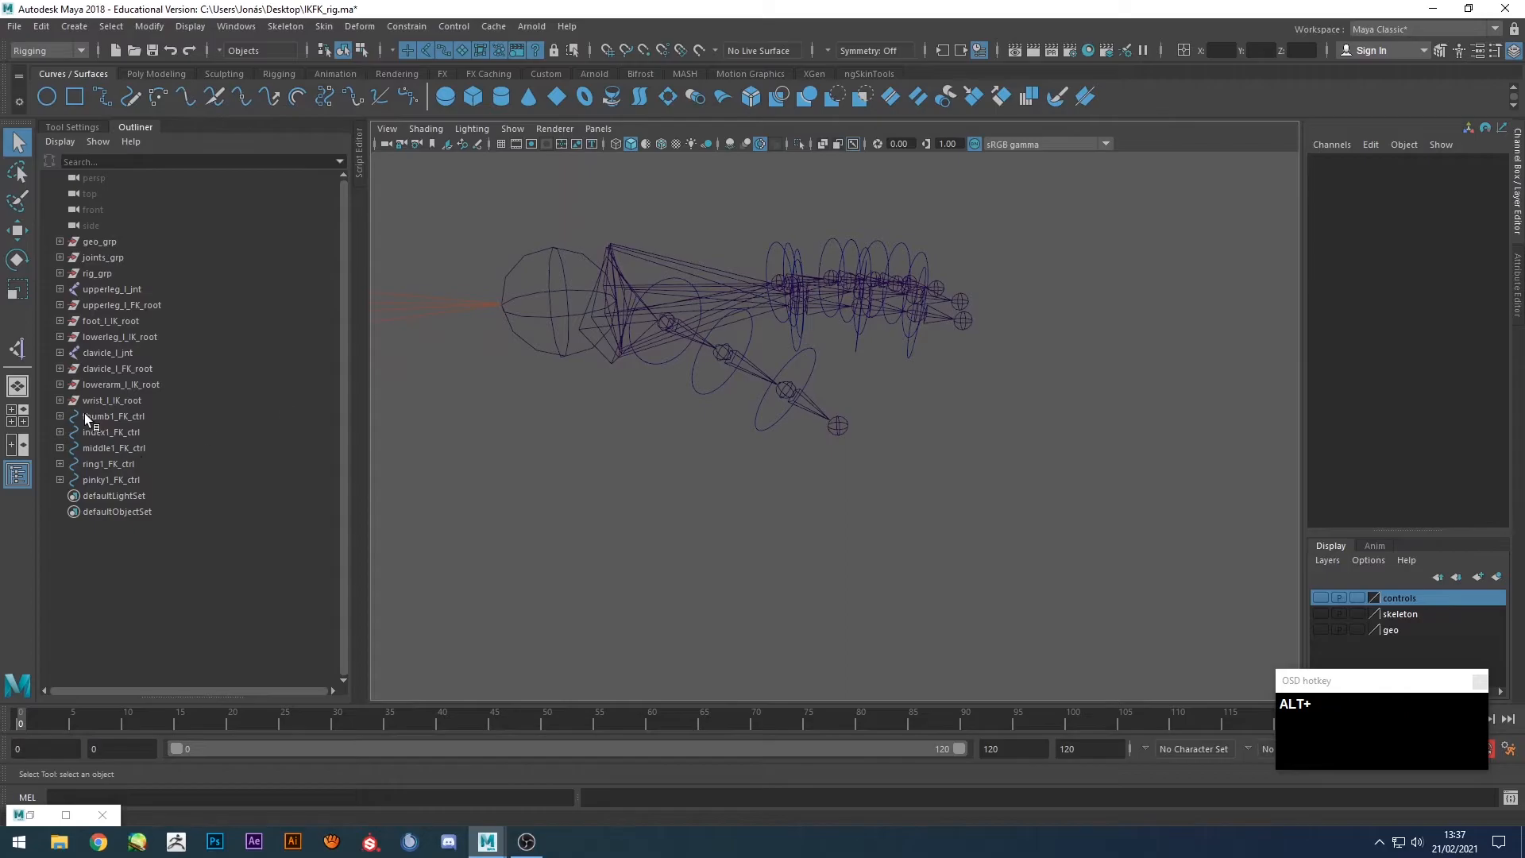
left_click(60, 415, "shift")
left_click(60, 463, "shift")
left_click(60, 510, "shift")
left_click(60, 558, "shift")
left_click(59, 606, "shift")
left_click_drag(106, 416, 137, 641)
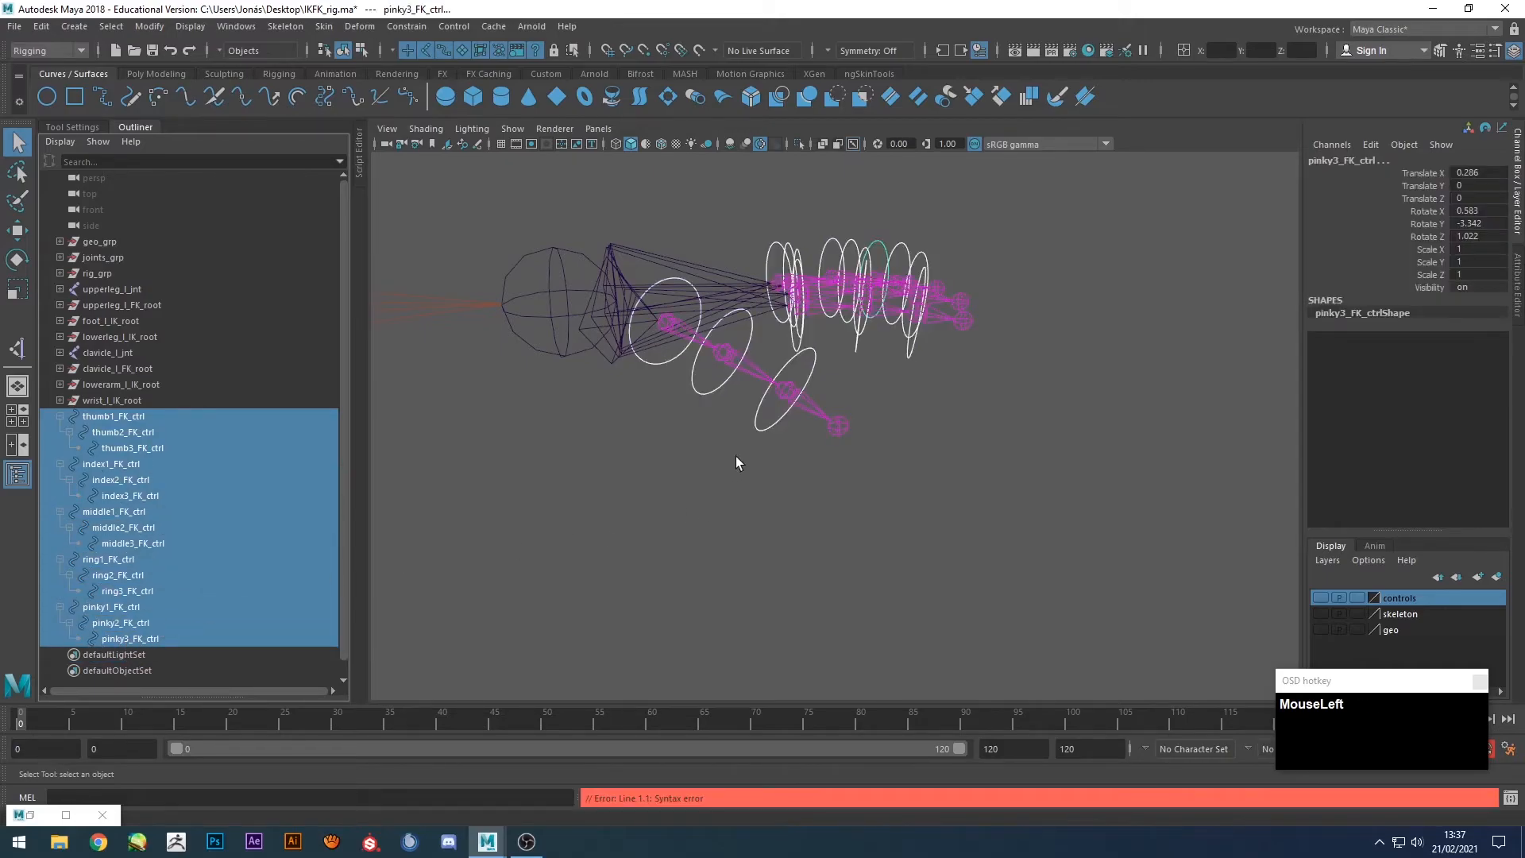
Test-rotate all the selected finger FK controls together and undo the rotation.
key("e")
left_click_drag(771, 196, 1099, 299)
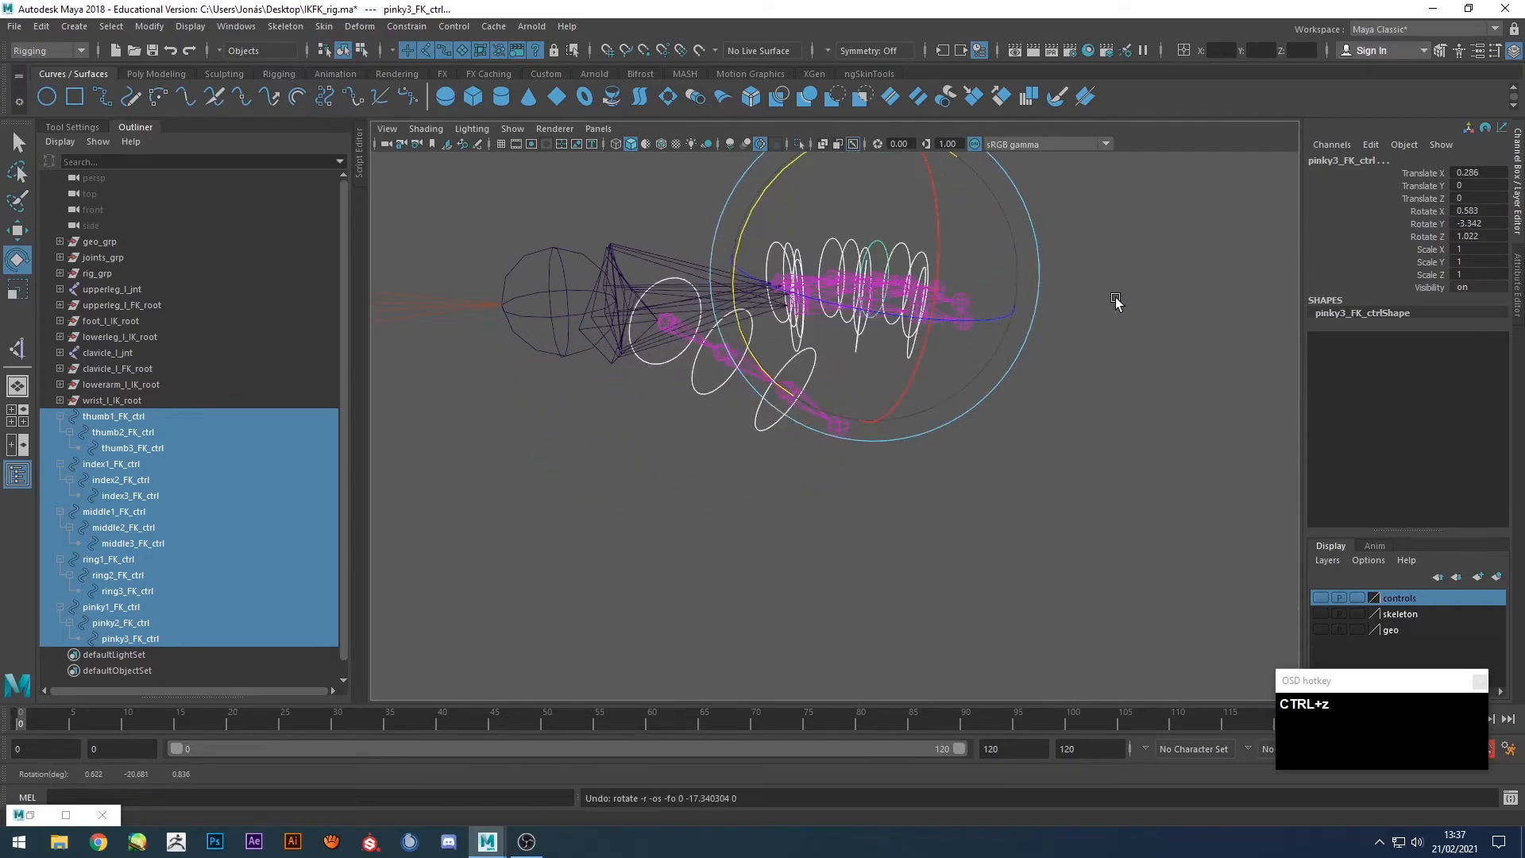
left_click(1075, 374)
left_click_drag(1075, 374, 909, 389, "alt")
Create root groups that zero out the selected FK controls from thumb1 to pinky3 with the custom parent script.
left_click_drag(106, 421, 126, 636)
left_click(156, 74)
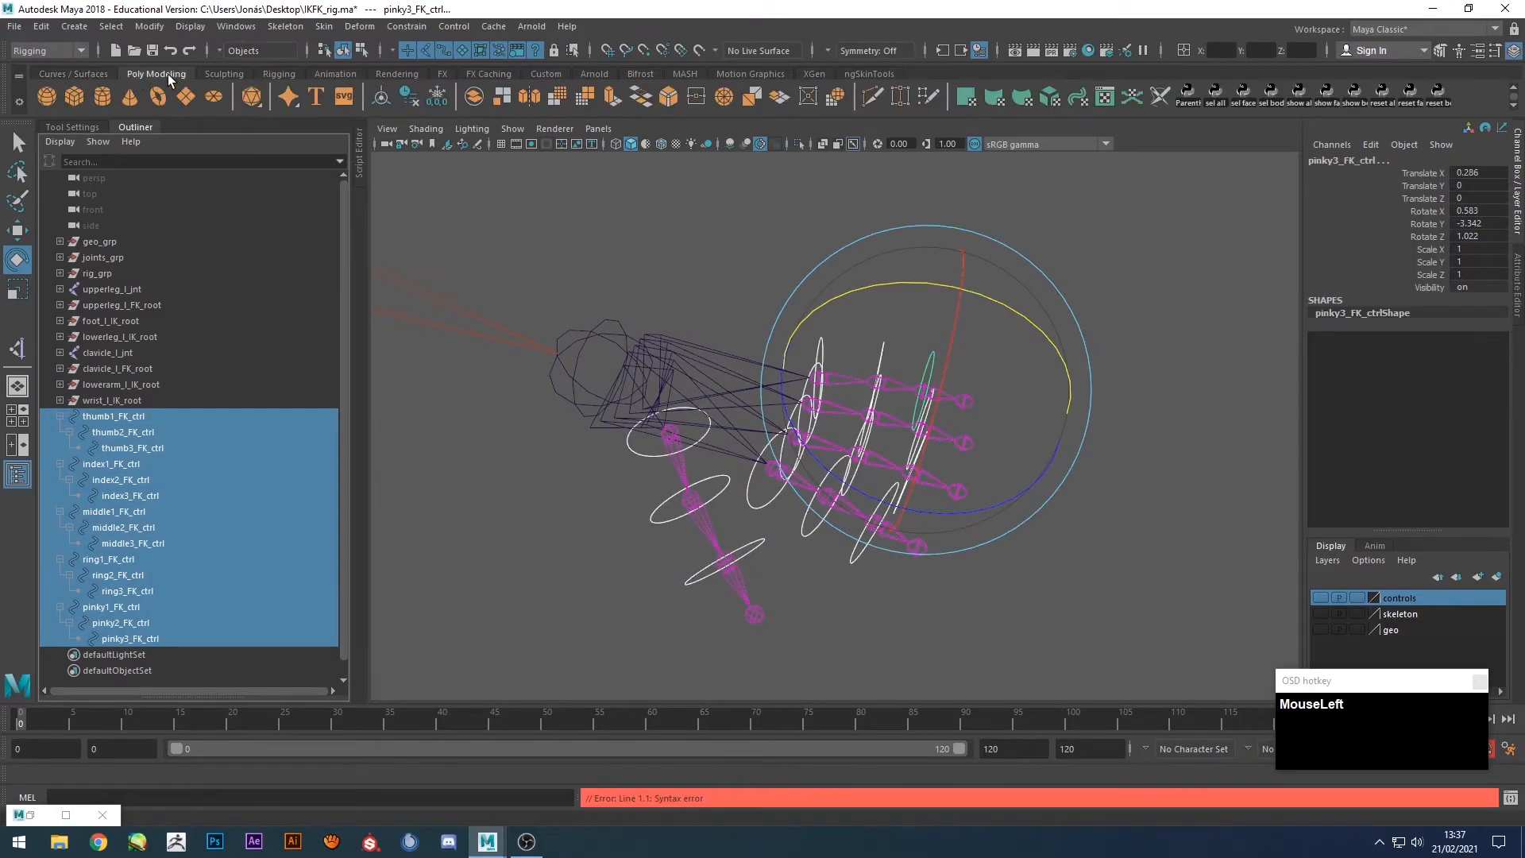
left_click(1181, 99)
left_click(164, 461)
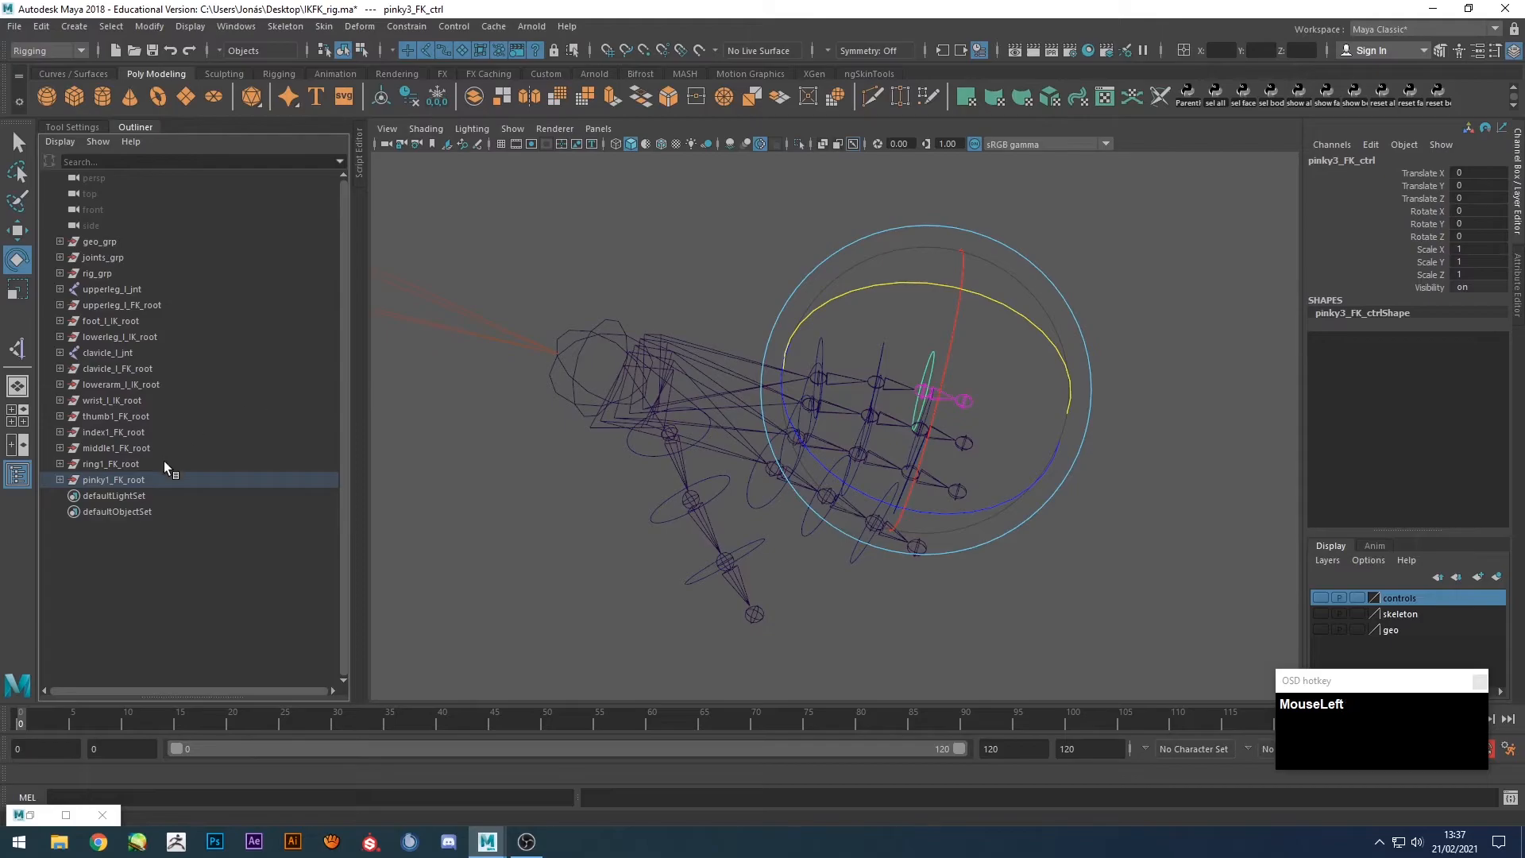
left_click(517, 236)
Turn on the visibility of the controls layer.
middle_click_drag(846, 402, 818, 321, "alt")
left_click_drag(818, 321, 845, 356, "alt")
scroll(746, 385, "down", 4)
middle_click_drag(737, 387, 830, 391, "alt")
scroll(822, 391, "down", 3)
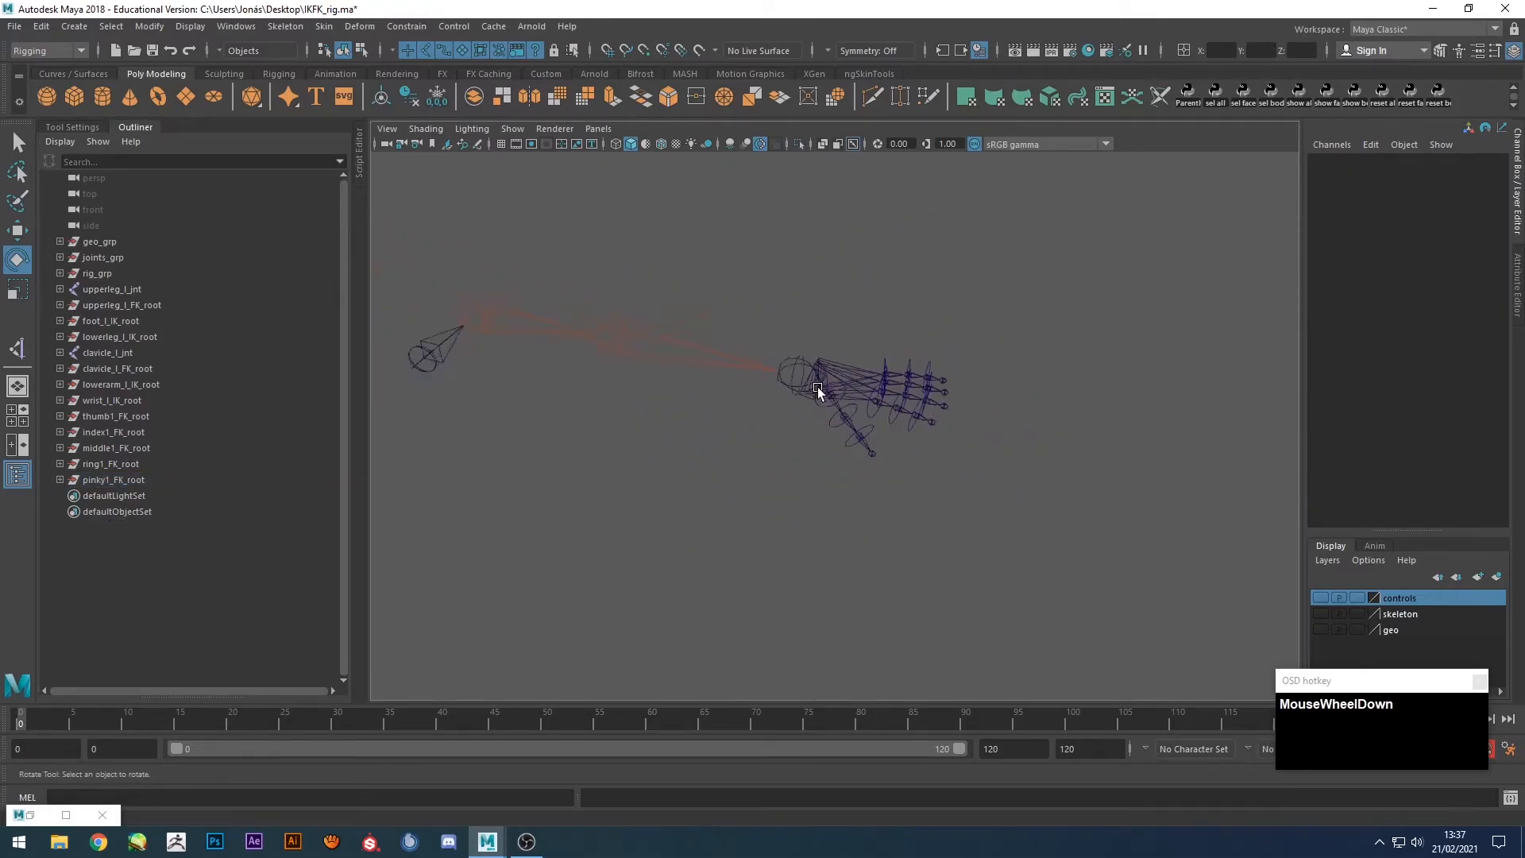
left_click(1320, 597)
Test-move wrist_l_IK_ctrl to check the fingers, and undo the move.
left_click(814, 343)
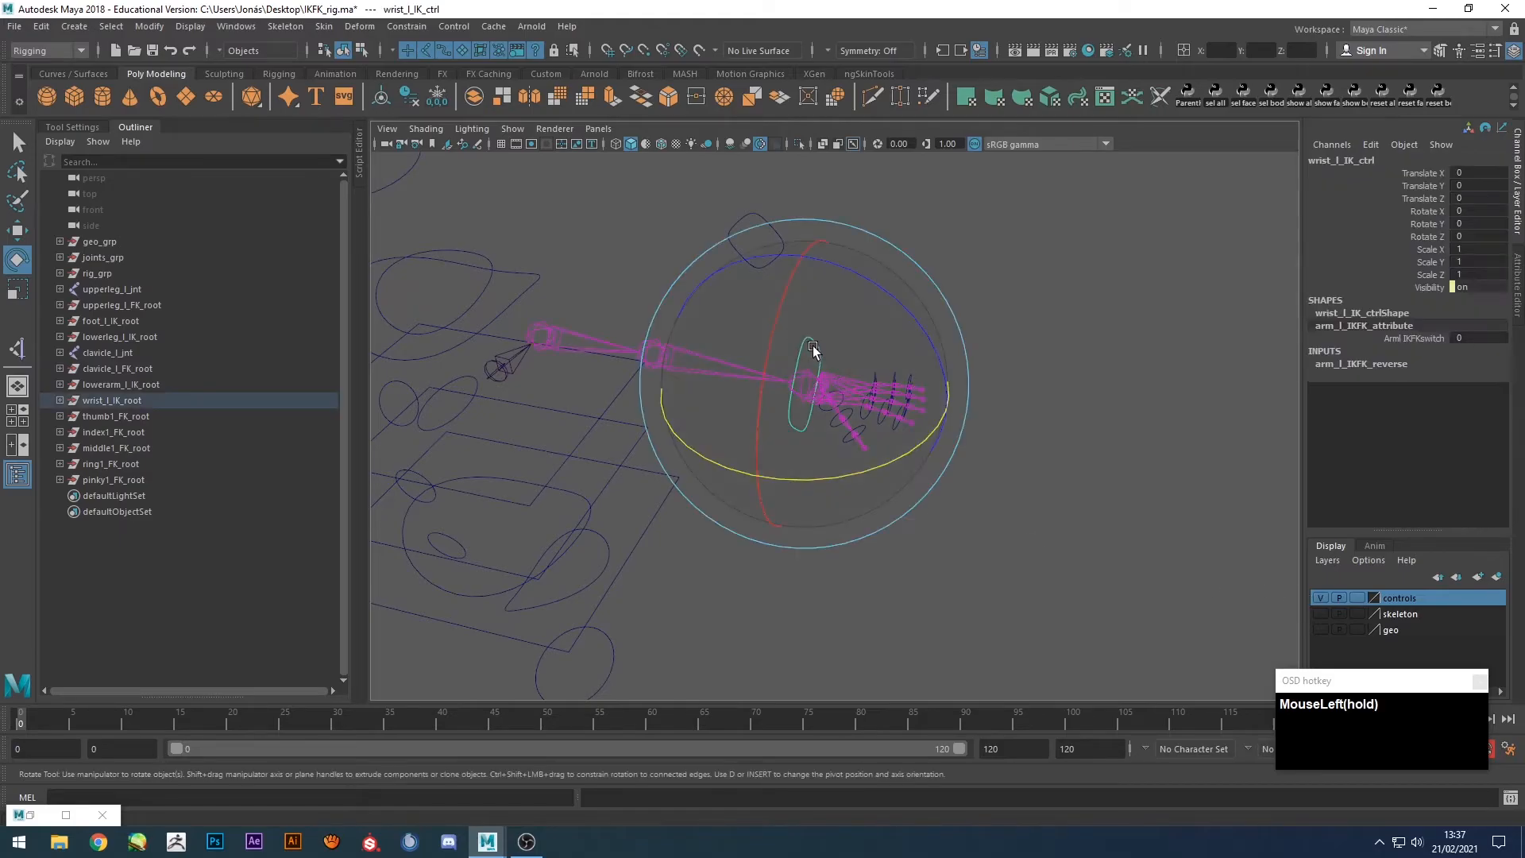
key("w")
left_click_drag(802, 389, 790, 357)
key("ctrl+z")
Set Arml IKFKswitch to 1, test-rotate wrist_l_FK_ctrl and undo the rotation.
left_click(1425, 337)
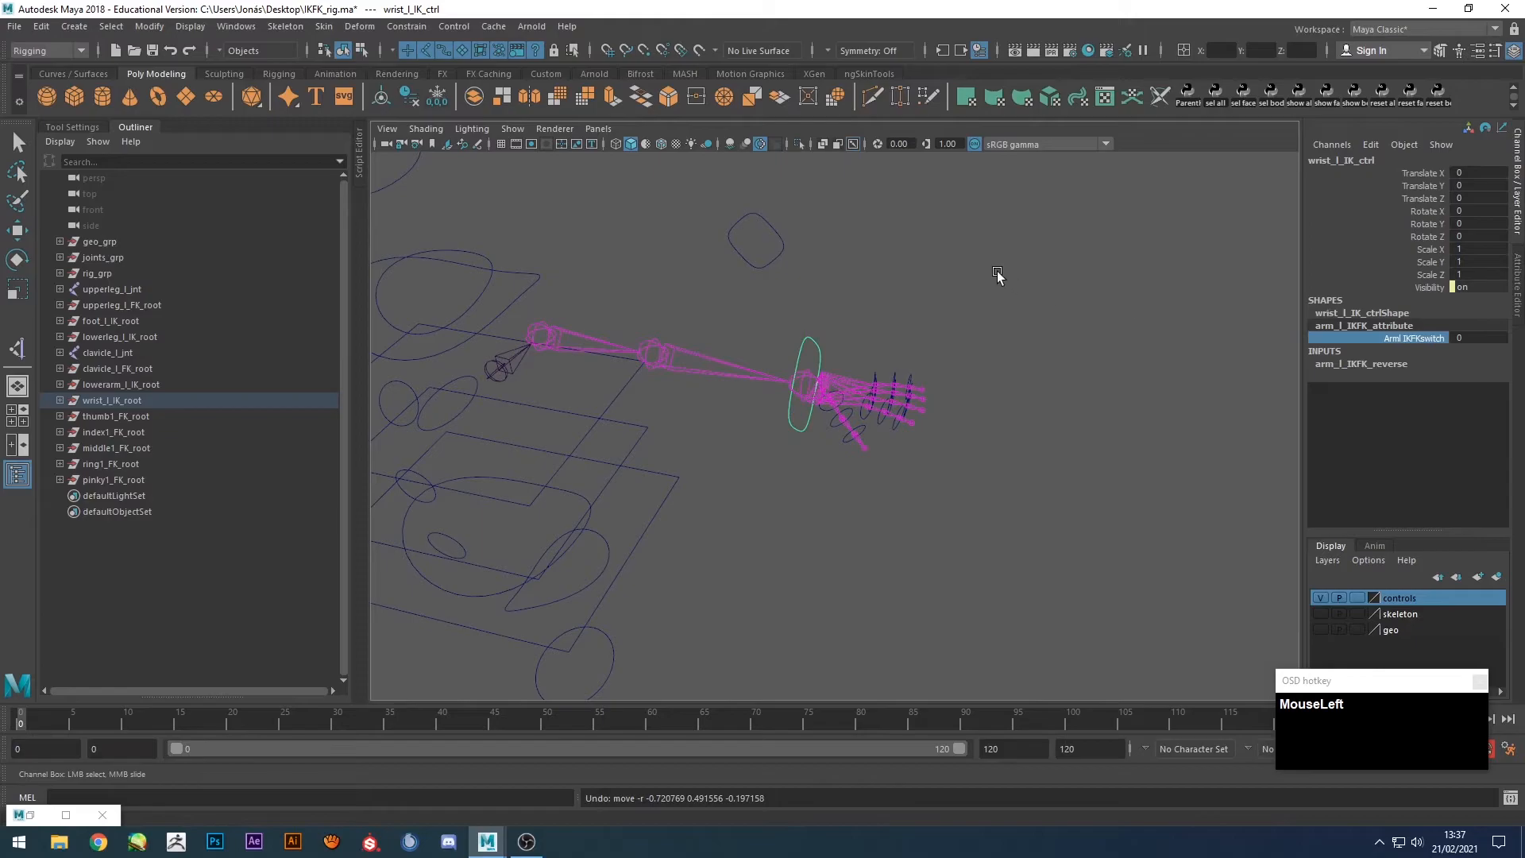
middle_click_drag(998, 279, 1222, 264)
key("e")
left_click_drag(832, 421, 755, 418)
key("ctrl+z")
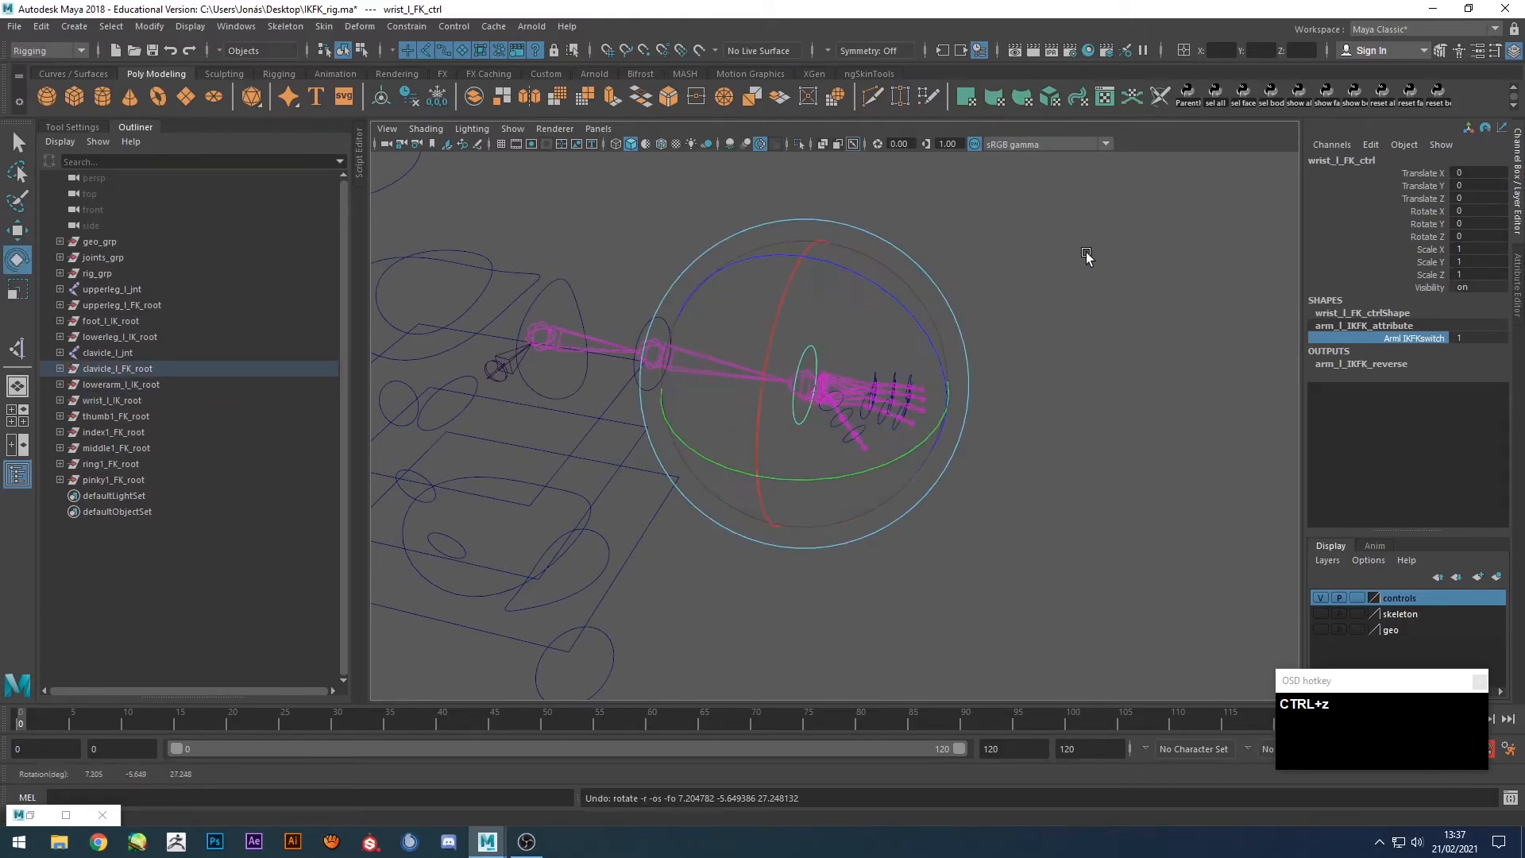
left_click(1085, 251)
Examine the left wrist joint and the finger joints attached to it.
left_click_drag(865, 412, 806, 400, "alt")
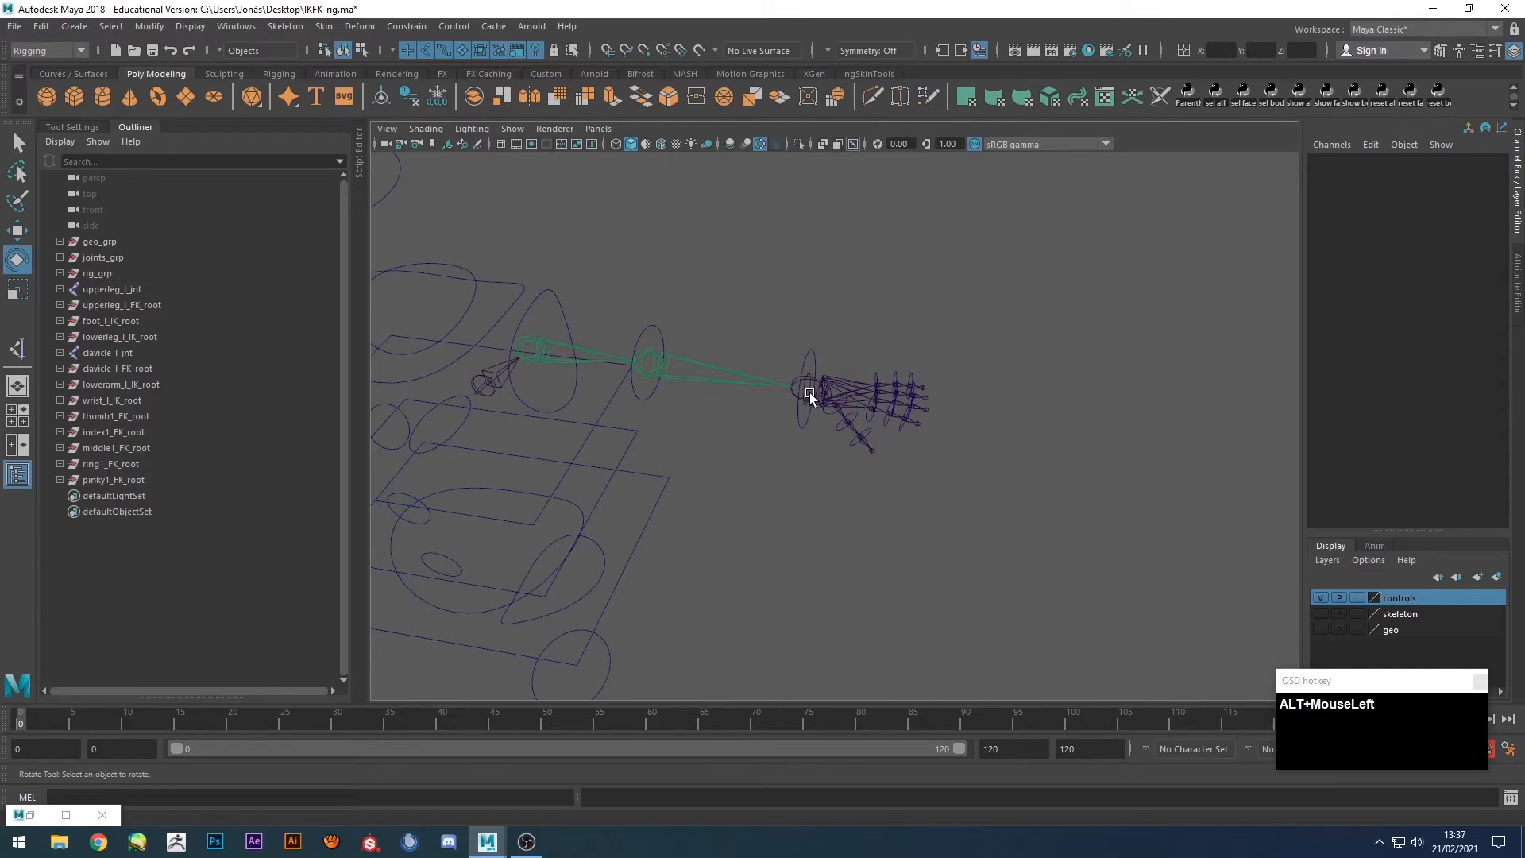
left_click(937, 321)
left_click_drag(934, 335, 923, 337, "alt")
key("q")
left_click(817, 360)
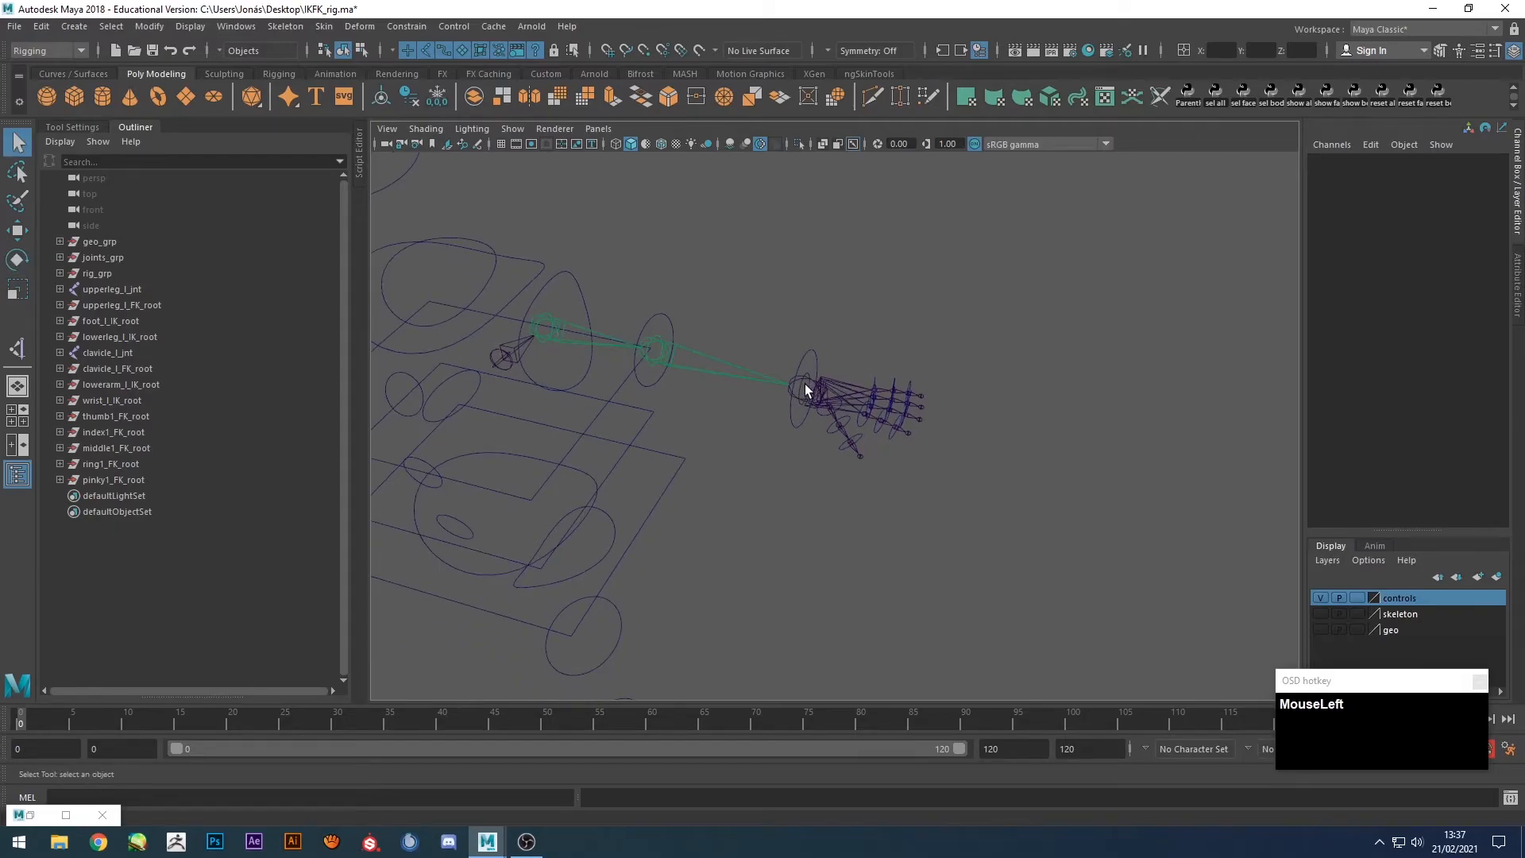
left_click(808, 391)
left_click_drag(827, 438, 813, 464, "alt")
scroll(781, 383, "up", 3)
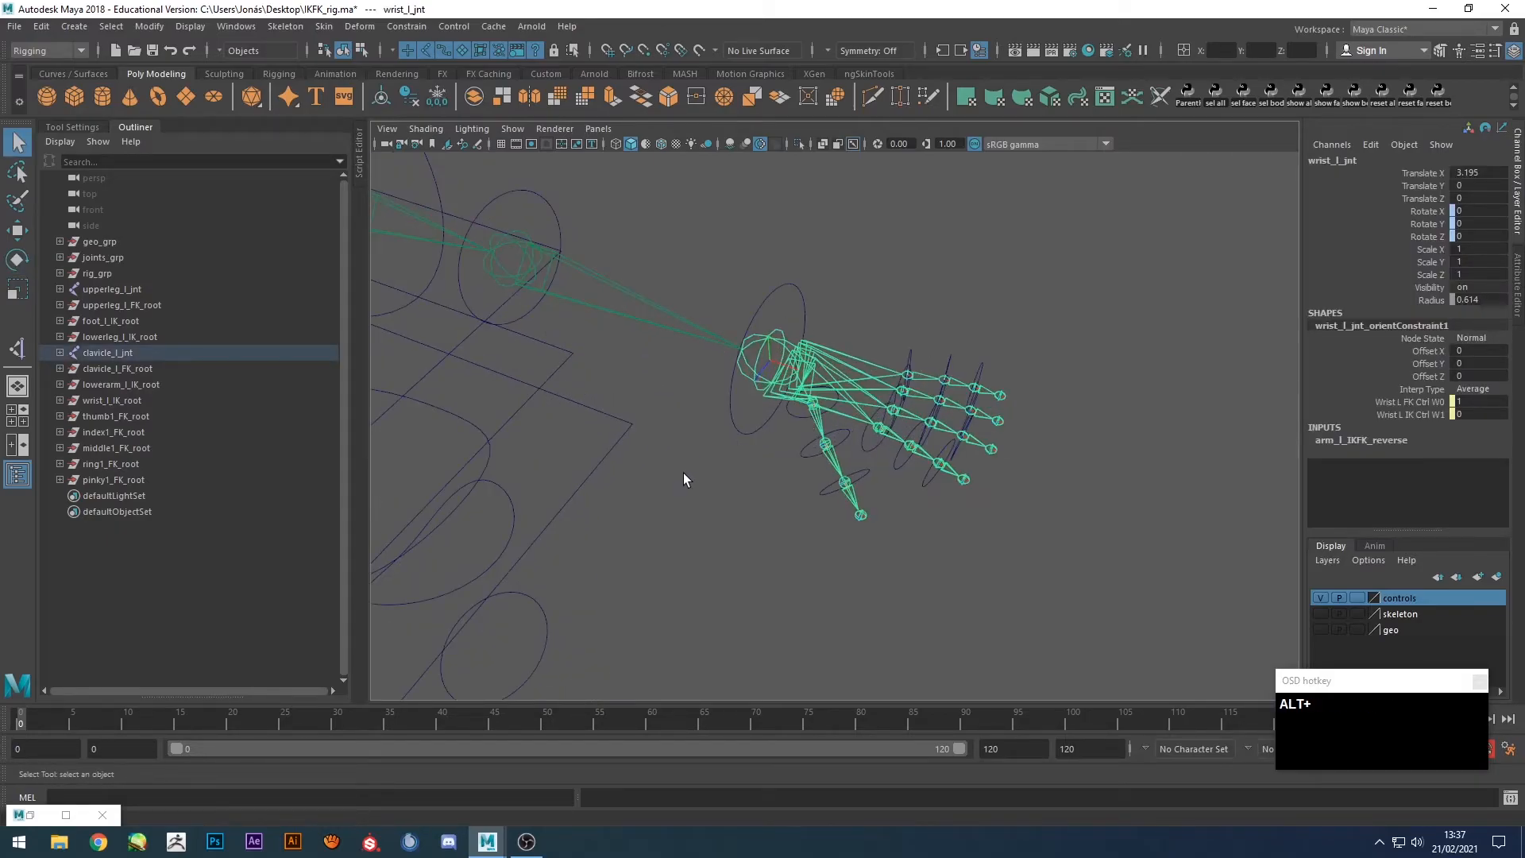
middle_click_drag(683, 470, 717, 484, "alt")
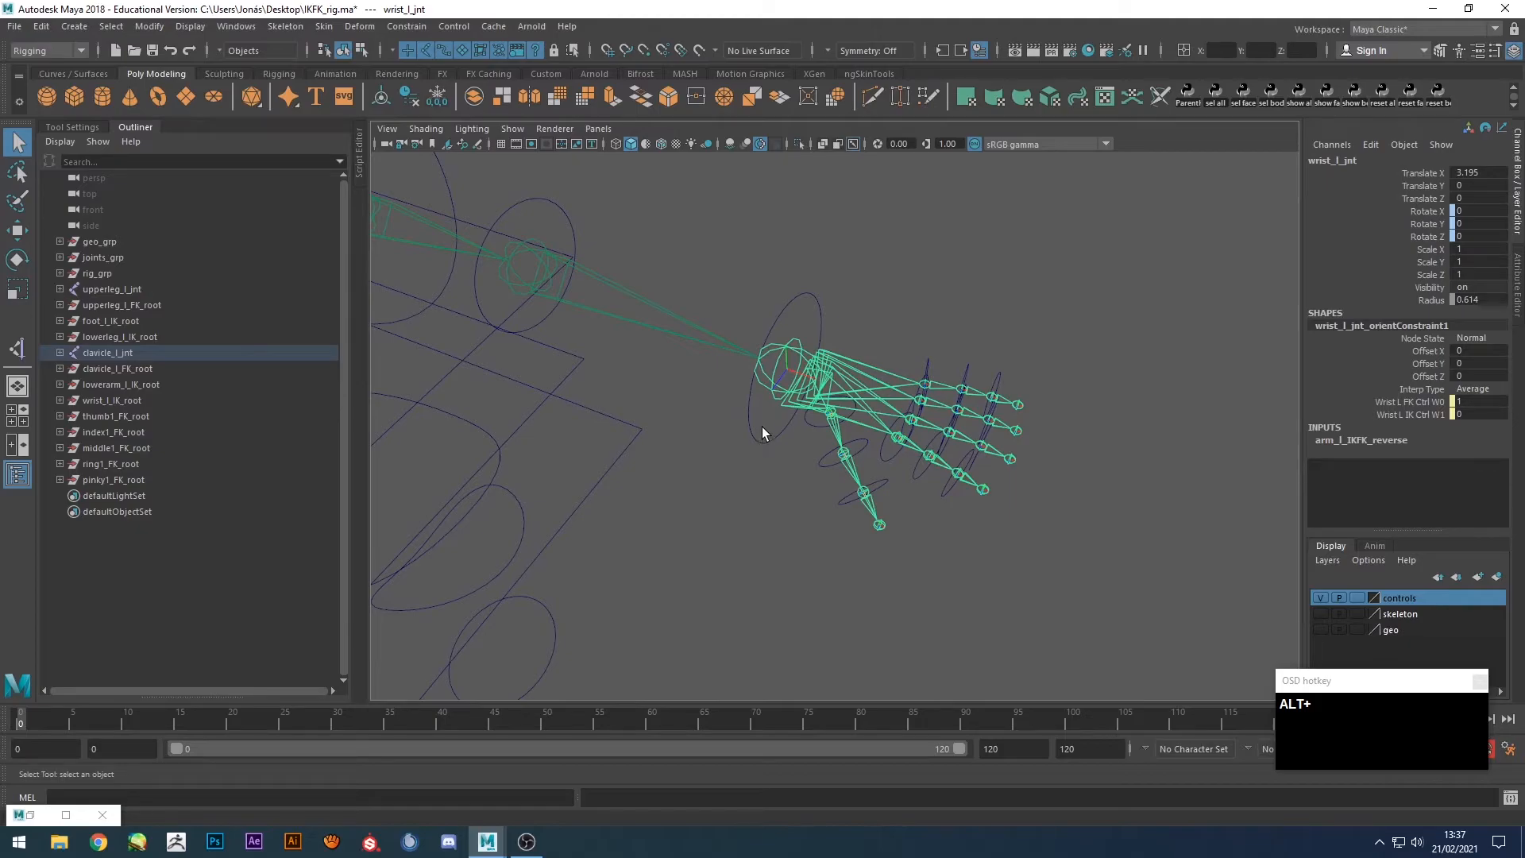
left_click(806, 253)
Create a locator at the origin and rename it fingers_root.
scroll(805, 253, "down", 4)
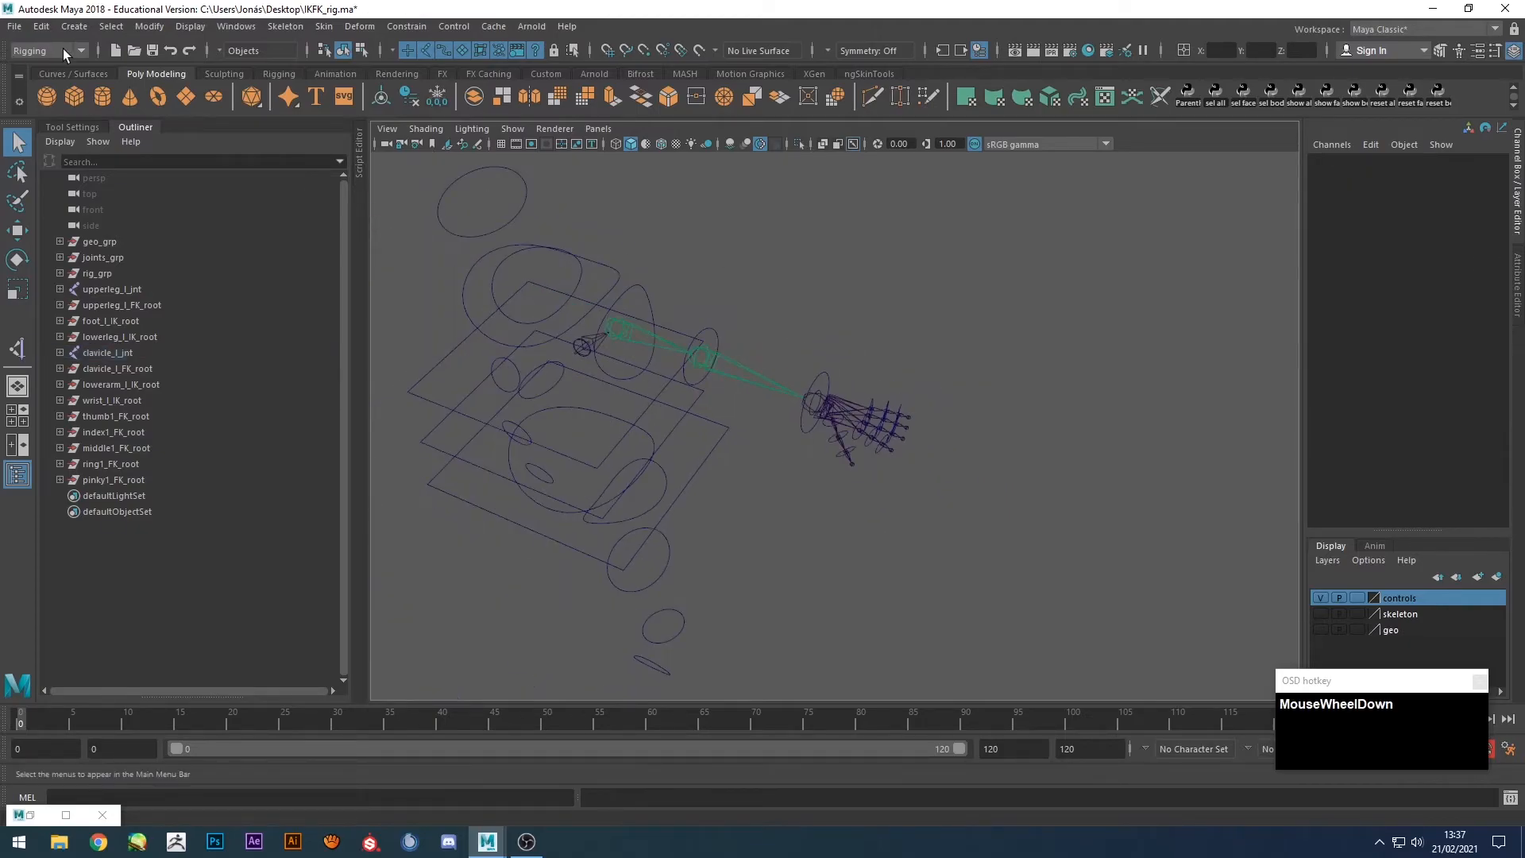
left_click(278, 73)
left_click(47, 95)
scroll(755, 432, "down", 3)
left_click_drag(755, 432, 747, 549, "alt")
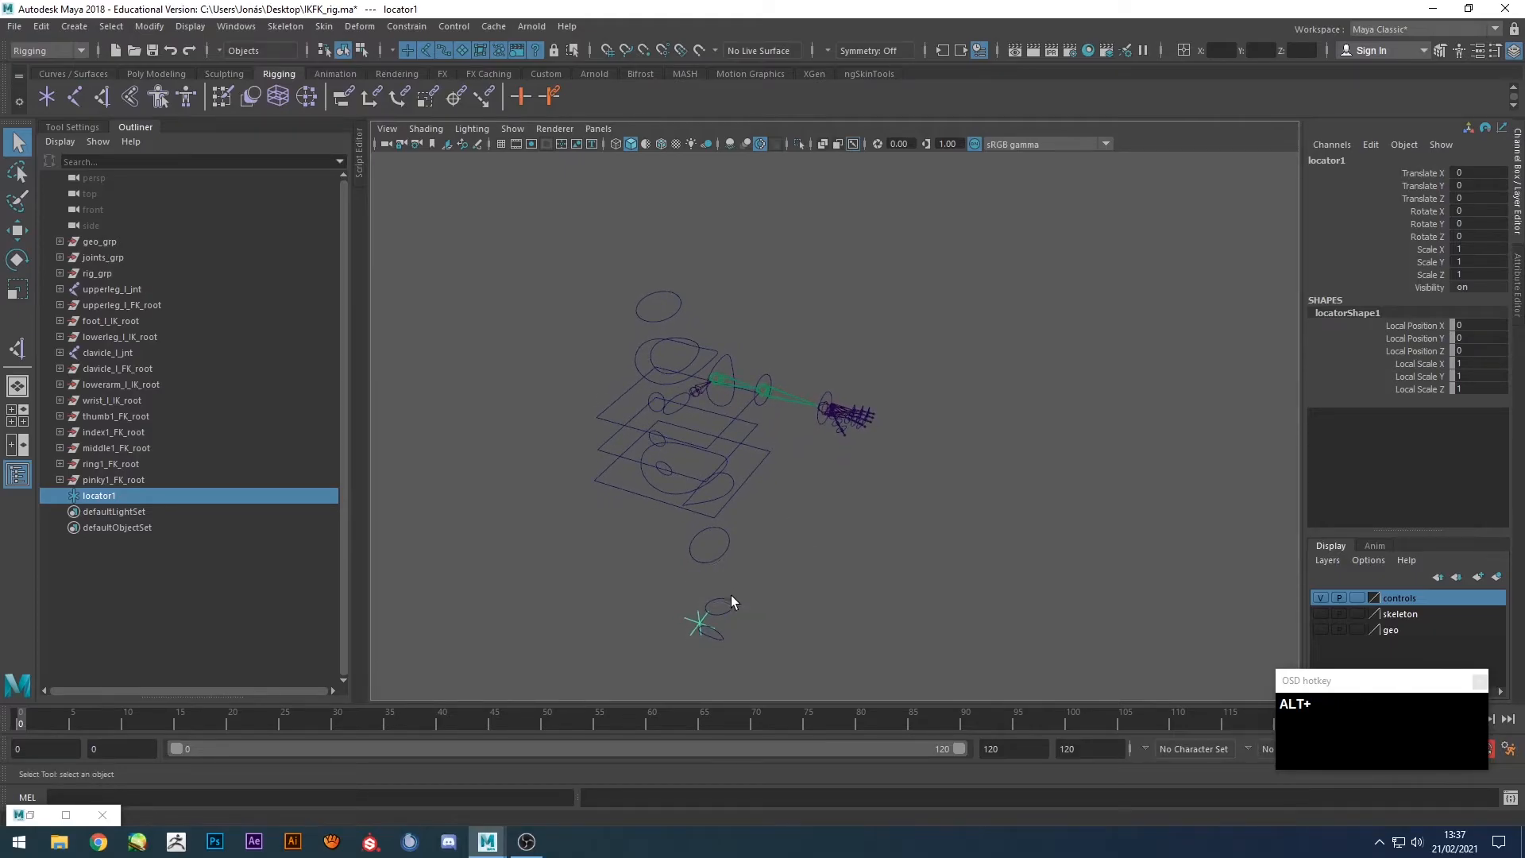
left_click(96, 494)
key("Return")
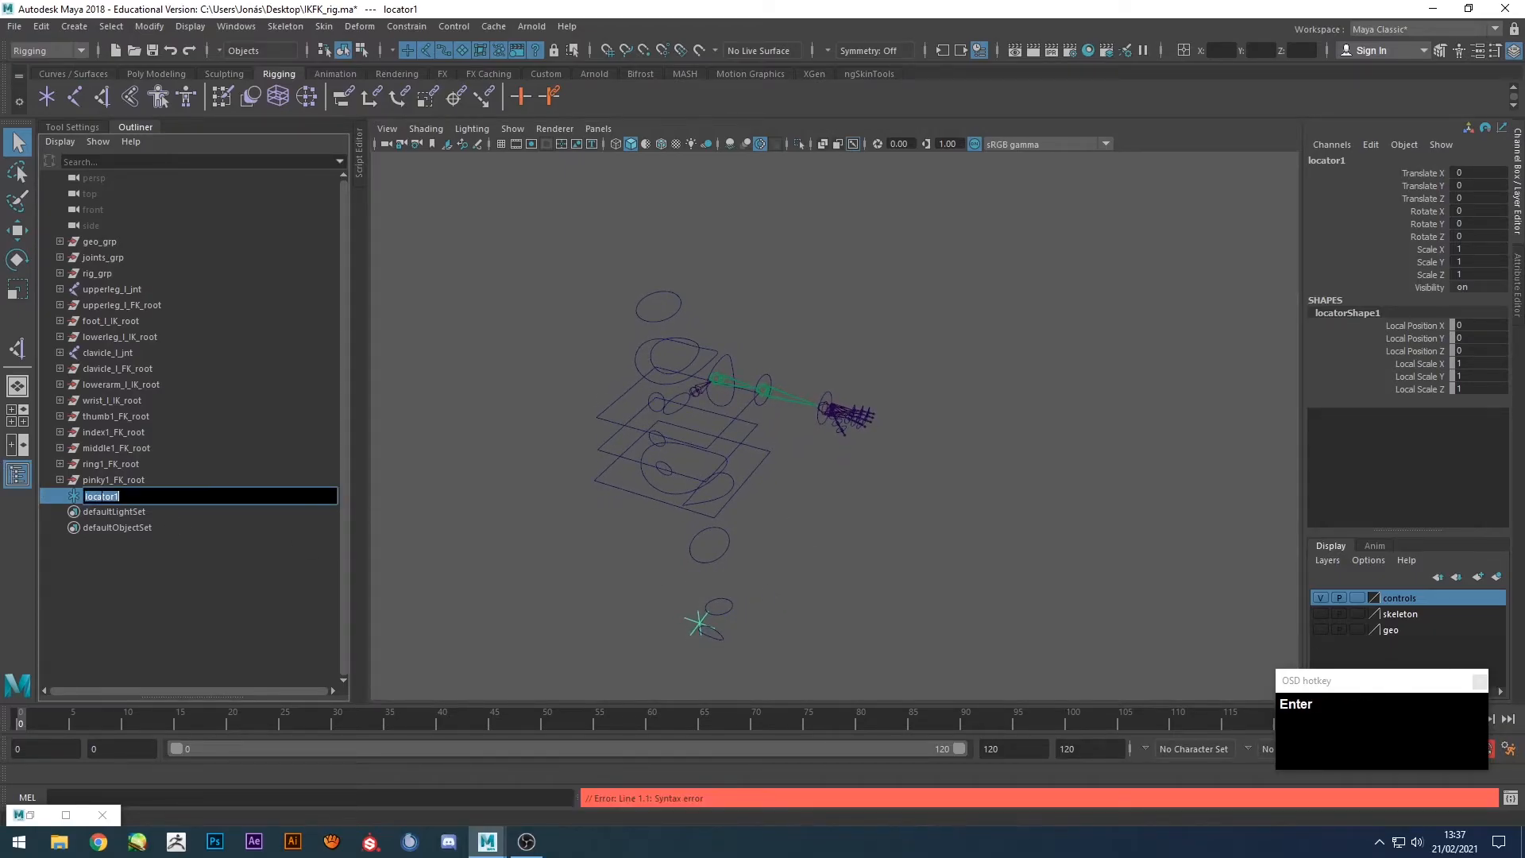
type("fingers_root")
key("Return")
Try to parent-constrain fingers_root to wrist_l_jnt with the existing constraint options, and undo the constraint.
scroll(805, 481, "up", 3)
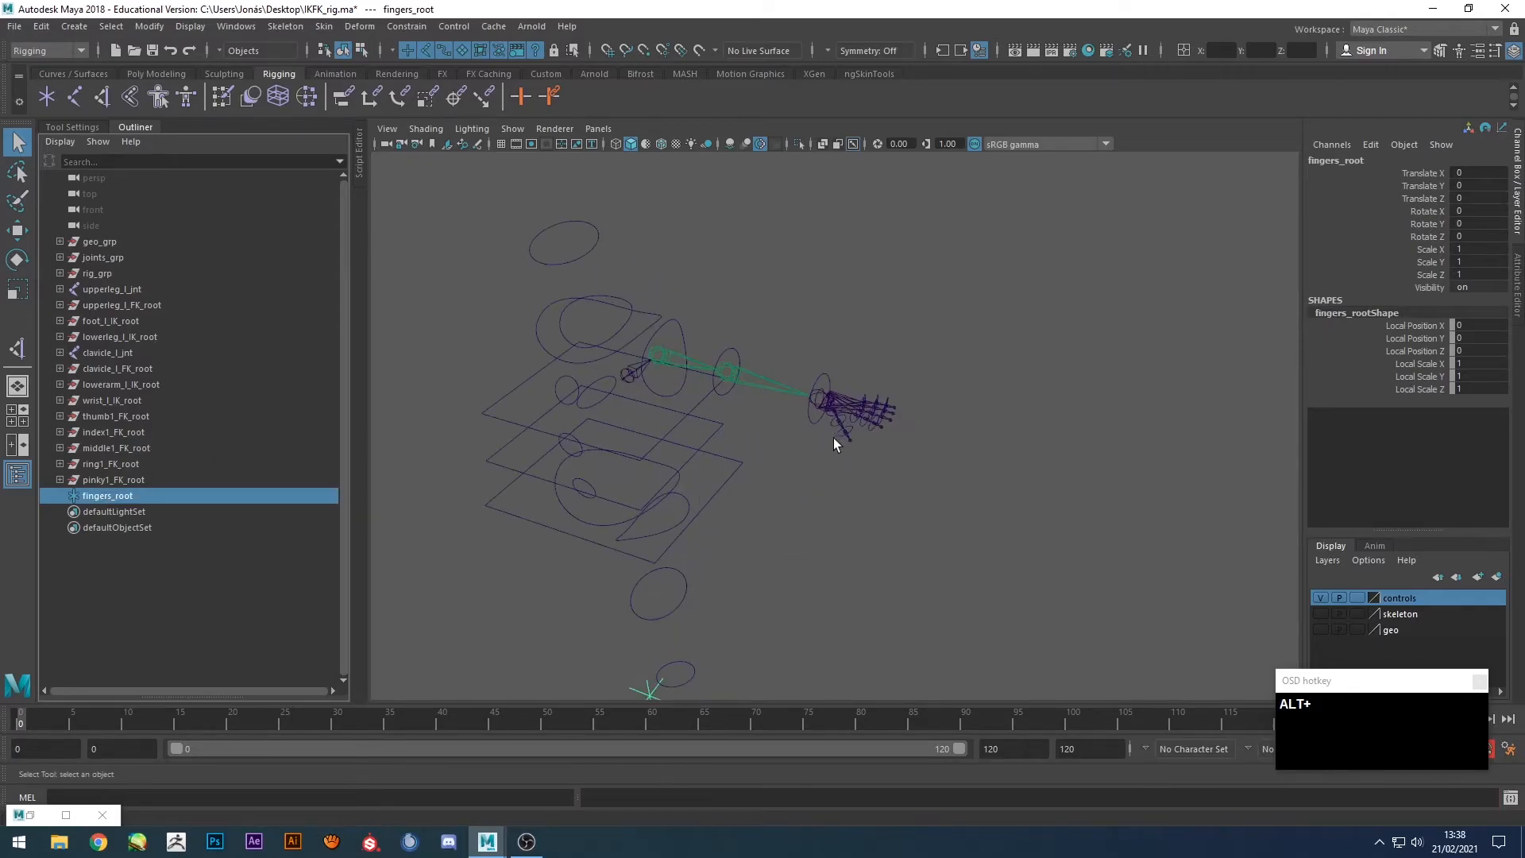
middle_click_drag(832, 436, 839, 394, "alt")
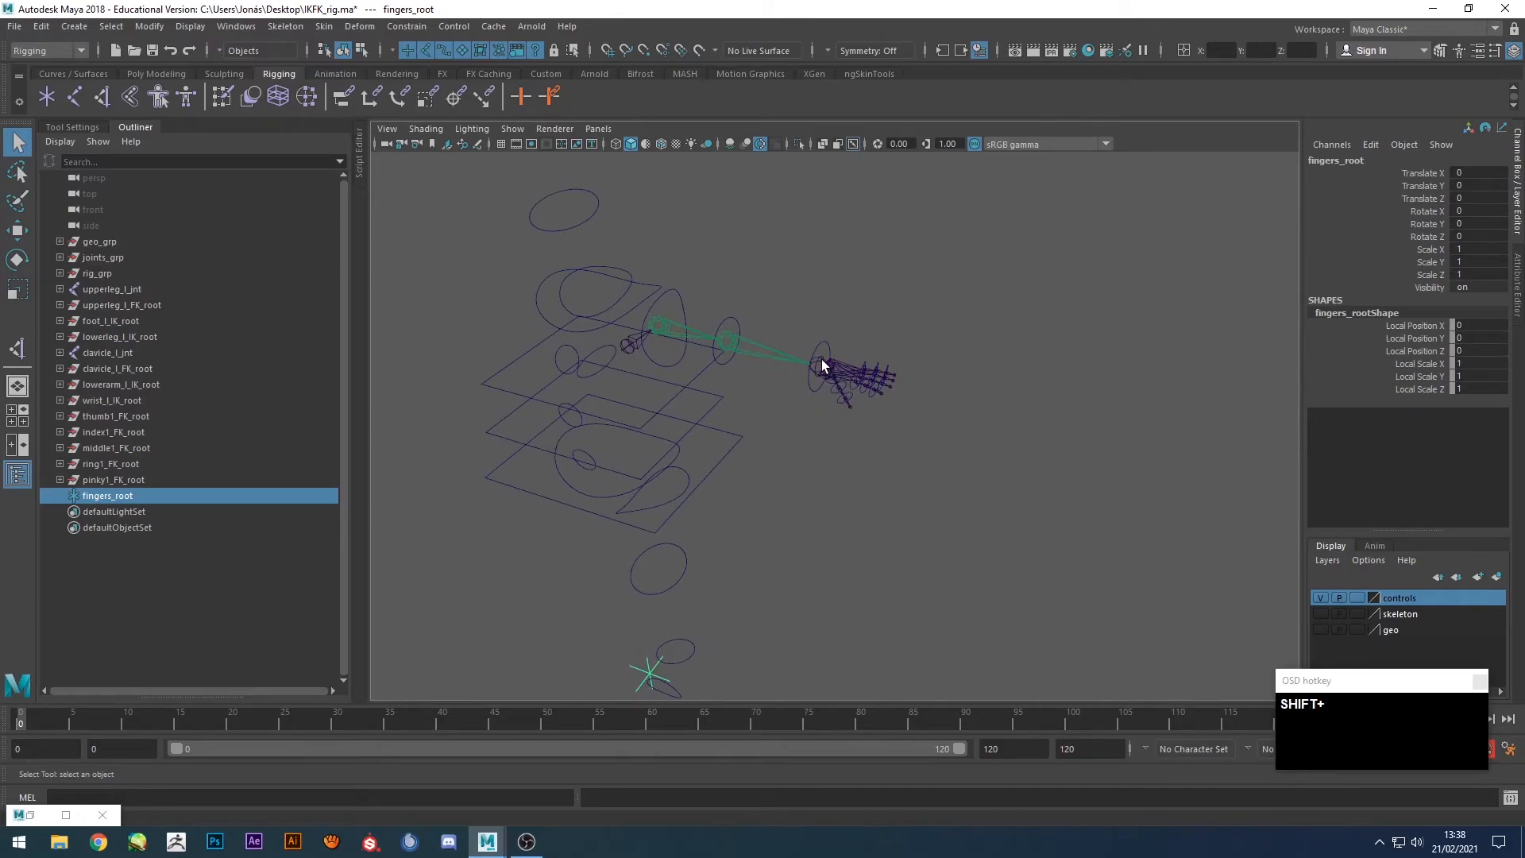
left_click(821, 362)
left_click(637, 674, "shift")
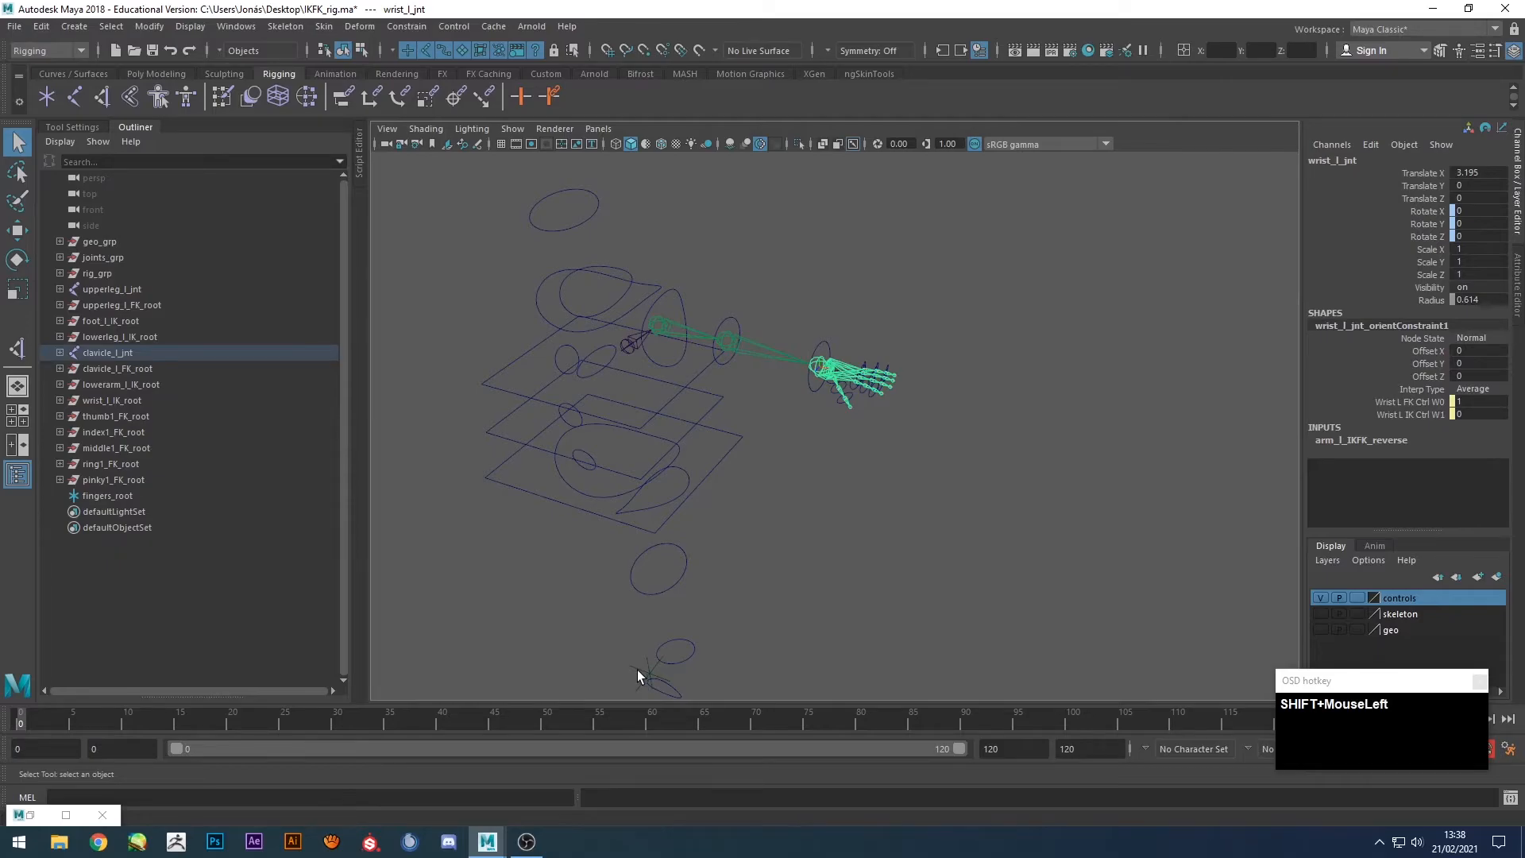
left_click(407, 26)
left_click(453, 69)
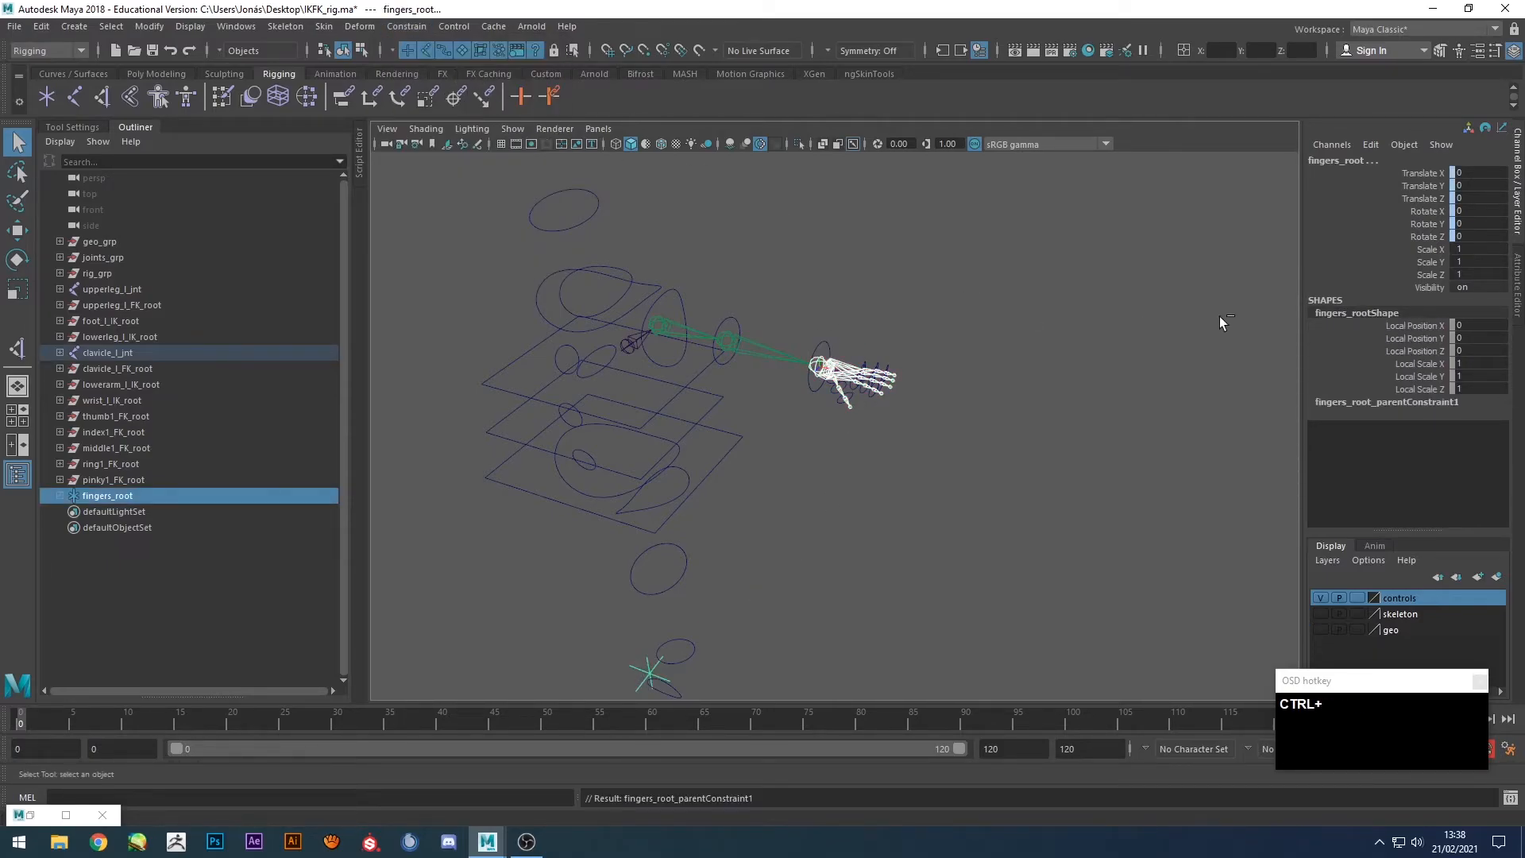
key("ctrl+z")
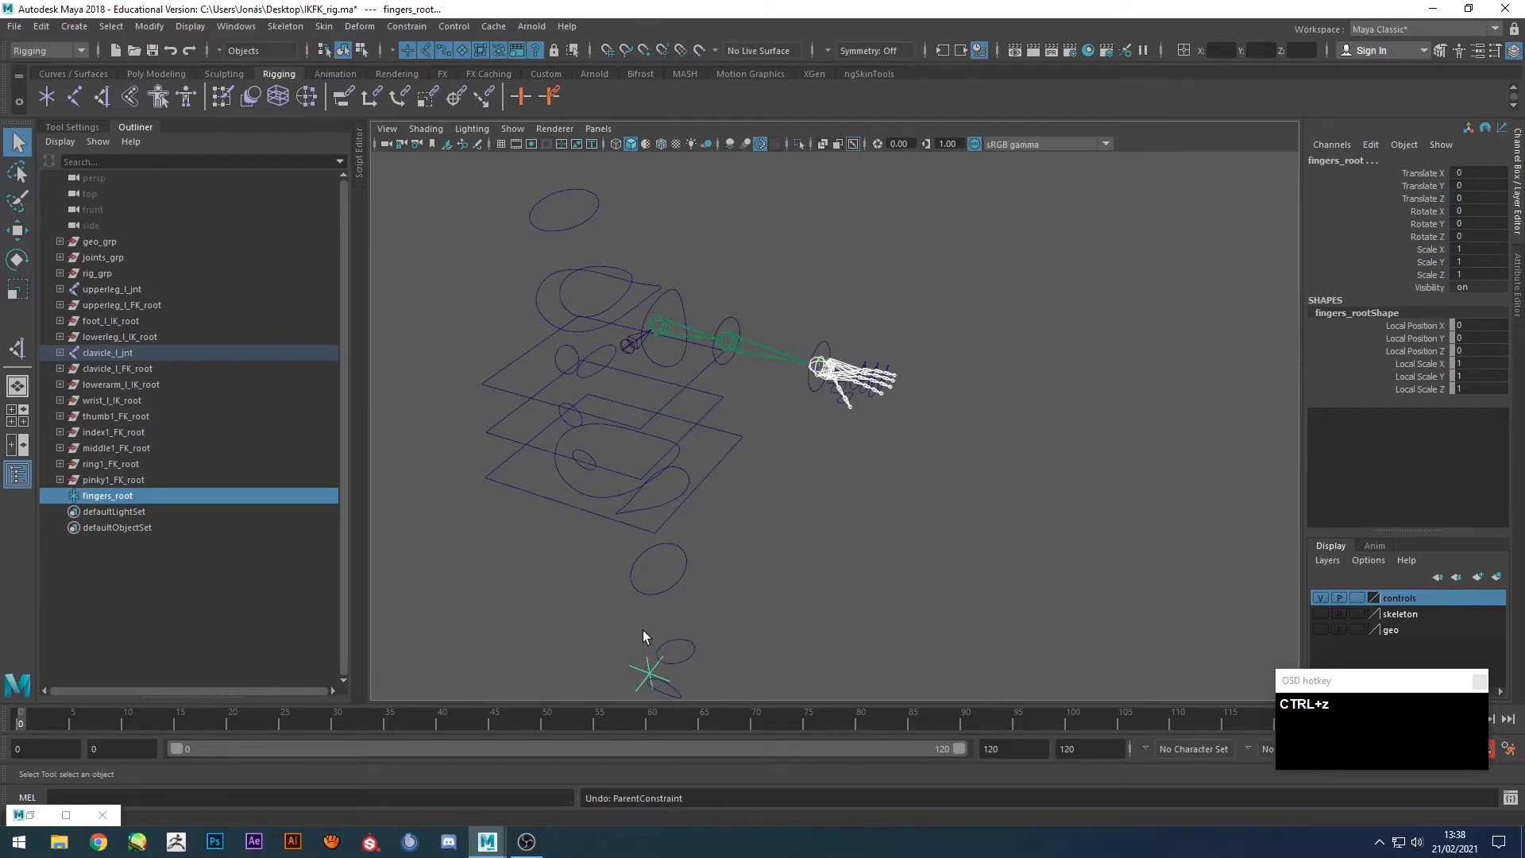
Parent-constrain fingers_root to wrist_l_jnt with Maintain offset turned off.
left_click(813, 505)
left_click(820, 368)
left_click(642, 669, "shift")
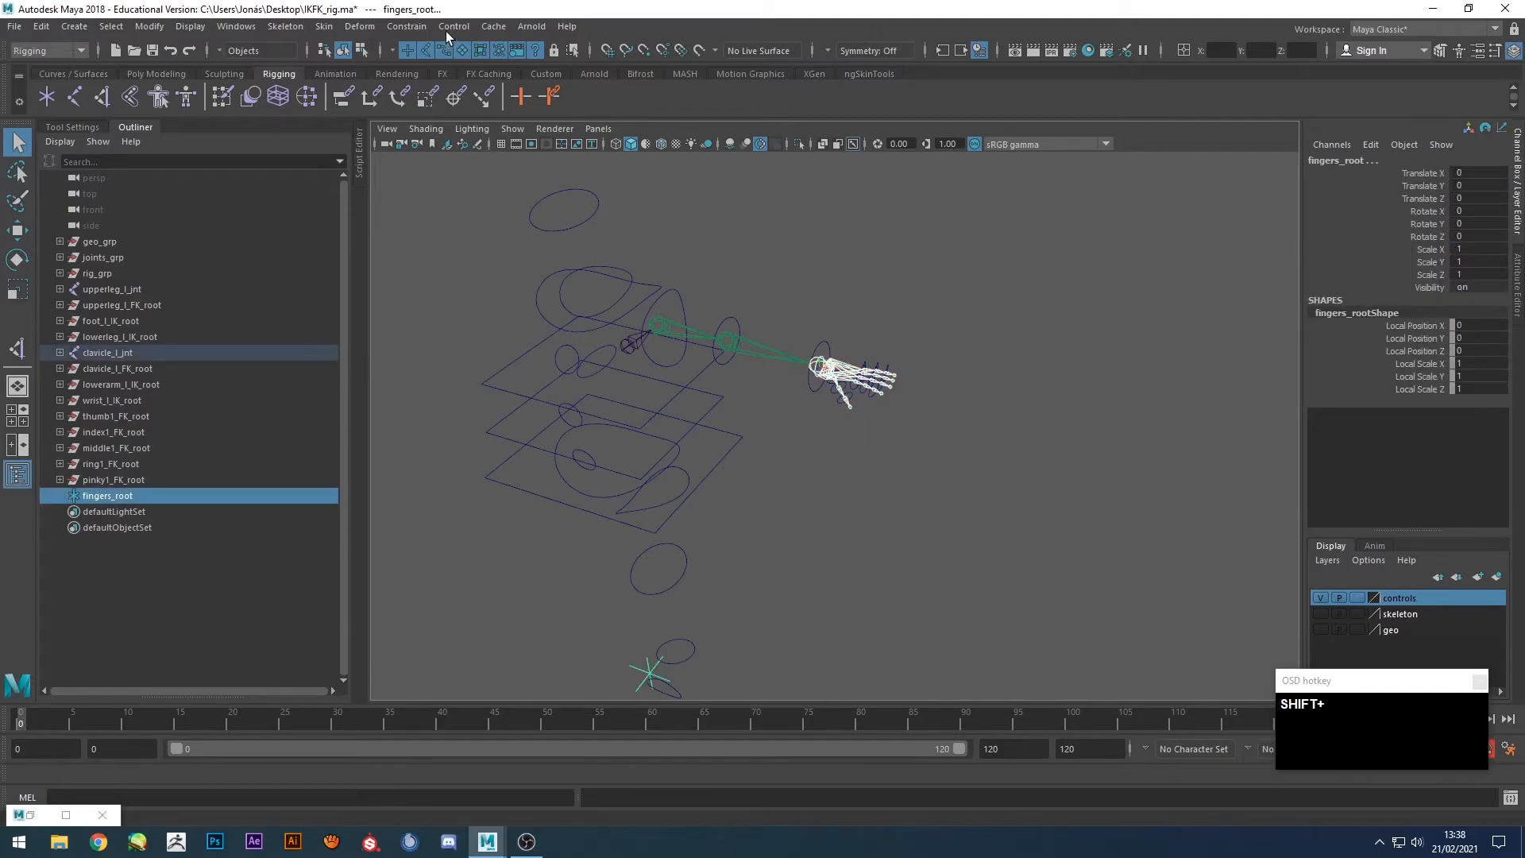
left_click(403, 22)
left_click(565, 69)
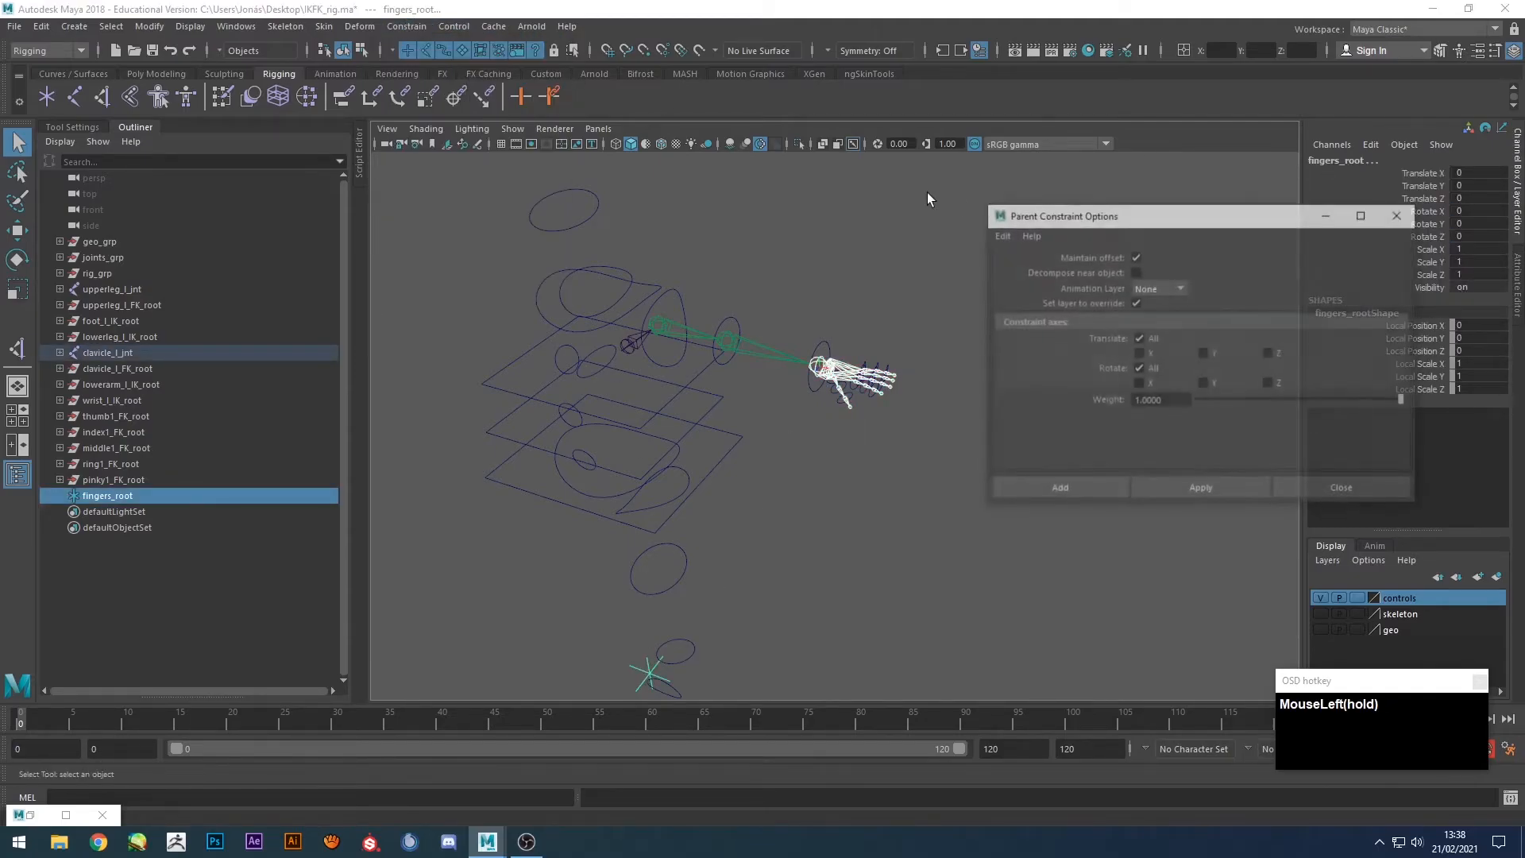
left_click(1144, 258)
left_click(1201, 490)
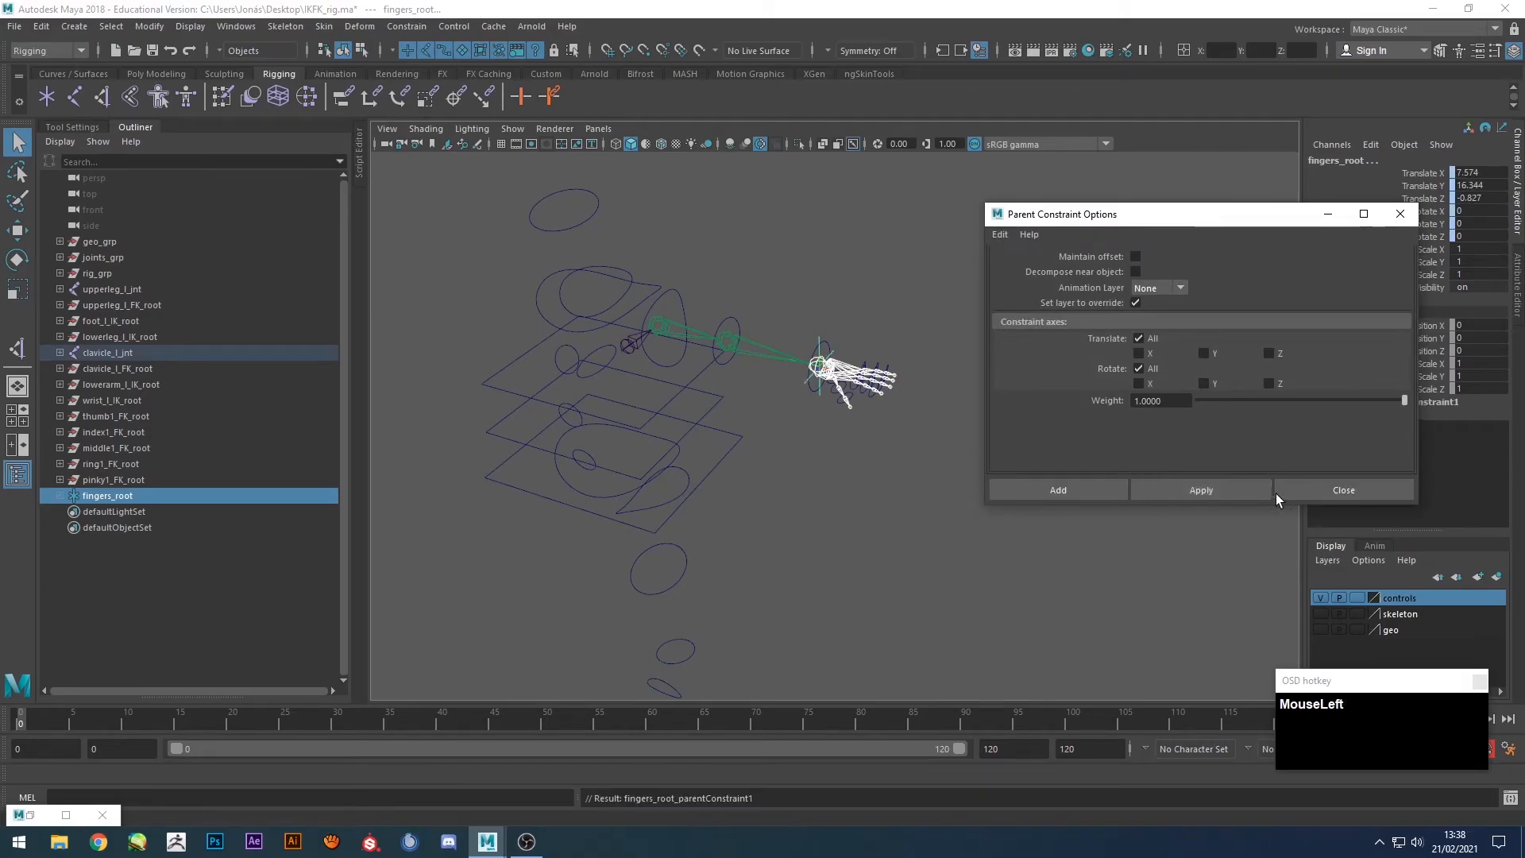
left_click(1291, 490)
left_click(1032, 393)
Test-rotate the left wrist's FK control to check that the locator follows, and undo the rotation.
scroll(822, 359, "up", 4)
middle_click_drag(822, 359, 811, 439, "alt")
left_click_drag(779, 360, 1118, 368)
key("e")
key("ctrl+z")
Set Arml IKFKswitch to 0, test-rotate the left wrist's IK control and undo the rotation.
left_click(1422, 338)
middle_click_drag(1253, 335, 732, 315)
left_click(839, 401)
key("e")
left_click_drag(843, 388, 1032, 295)
key("ctrl+z")
left_click(1165, 247)
Parent pinky1_FK_root, ring1_FK_root, middle1_FK_root, index1_FK_root and thumb1_FK_root under fingers_root.
left_click_drag(794, 383, 797, 346, "alt")
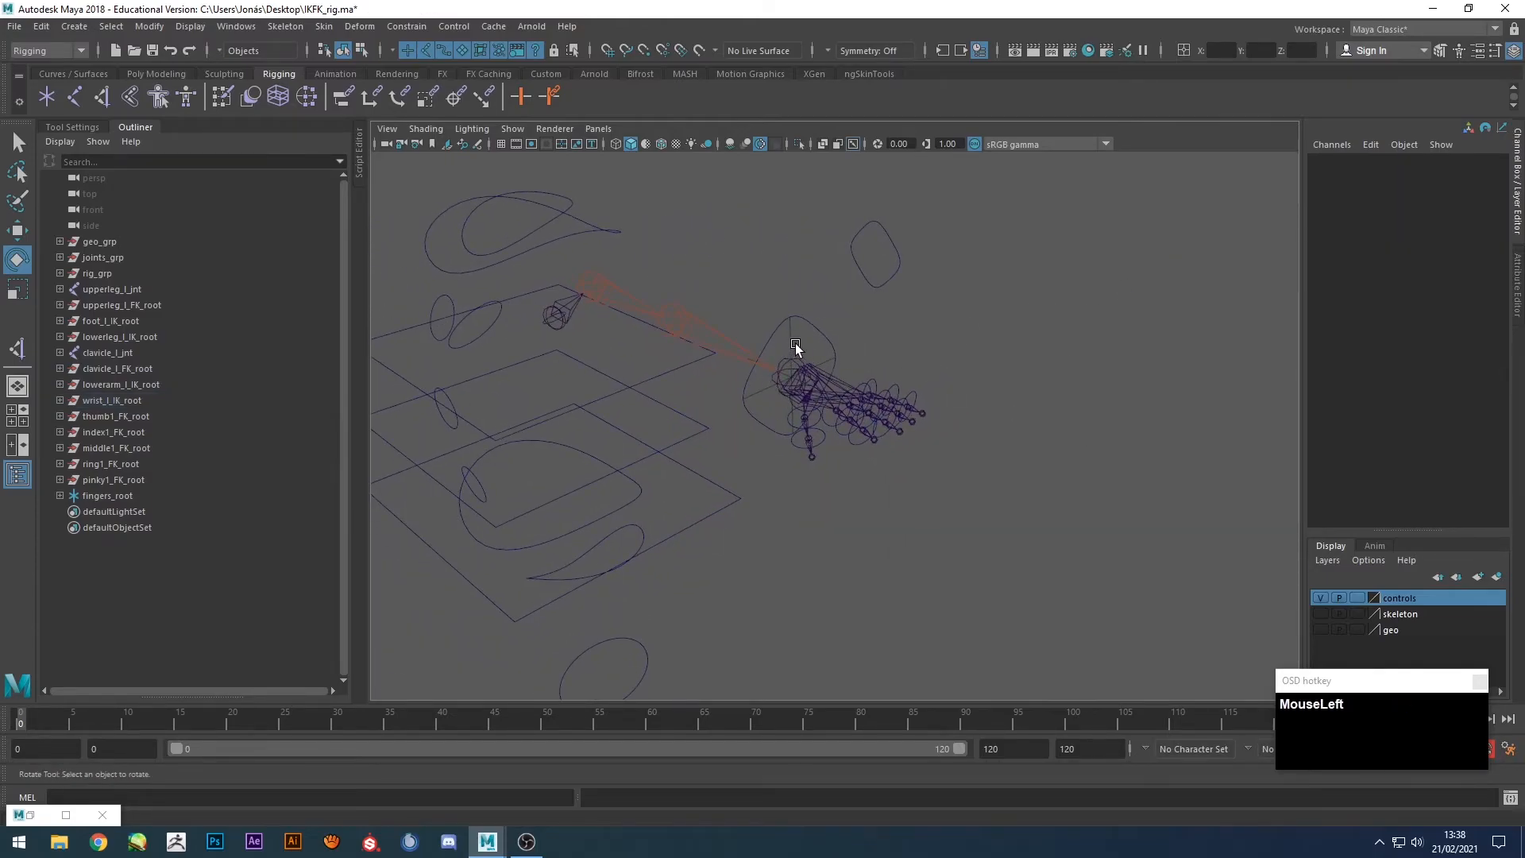
left_click(794, 343)
key("q")
left_click(98, 480)
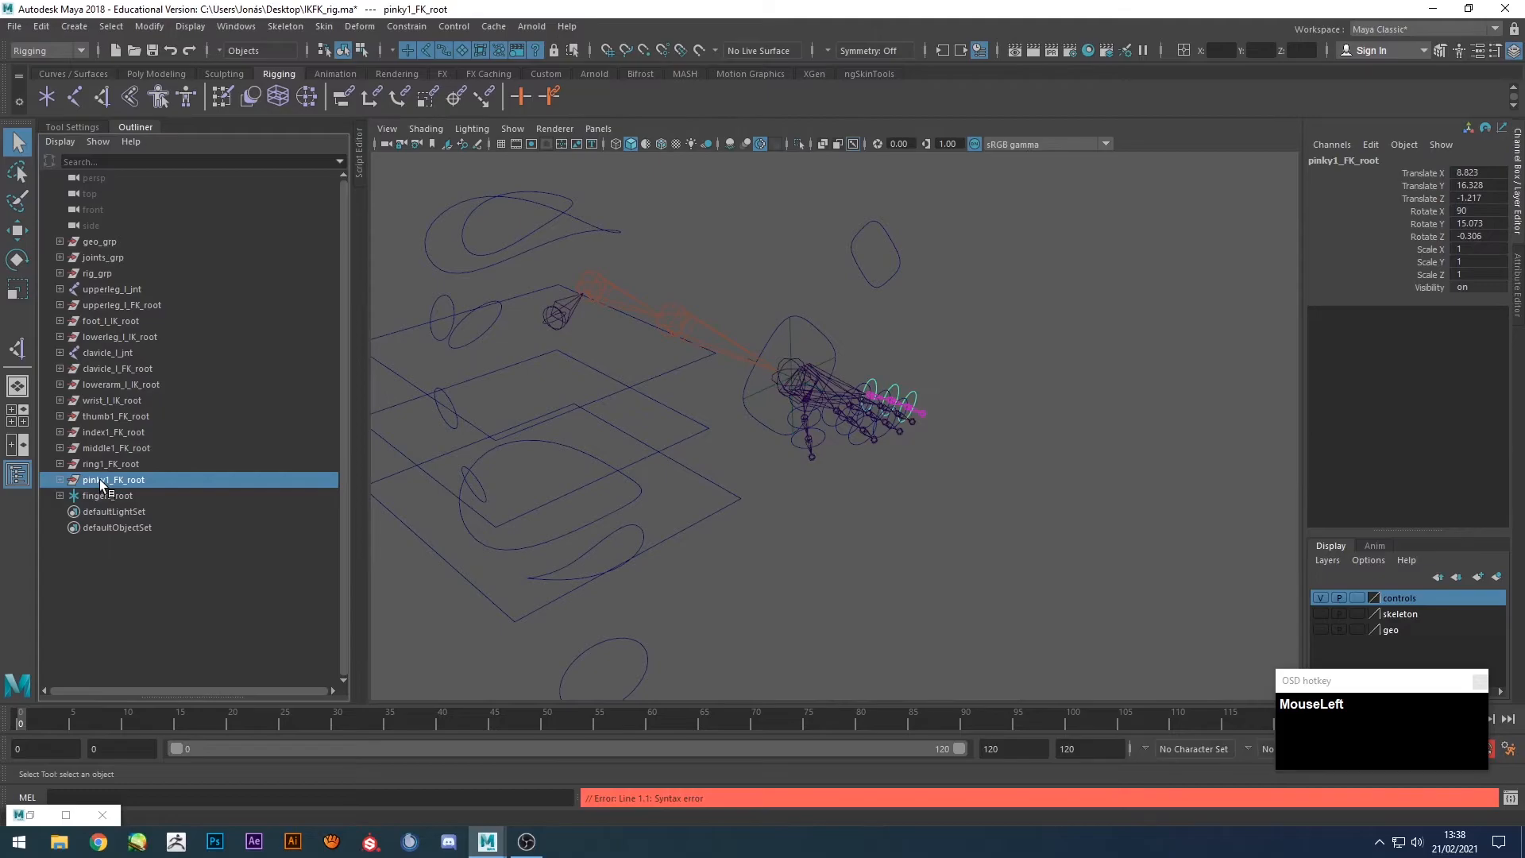
left_click(103, 463, "ctrl")
left_click(106, 448, "ctrl")
left_click(108, 432, "ctrl")
left_click(108, 416, "ctrl")
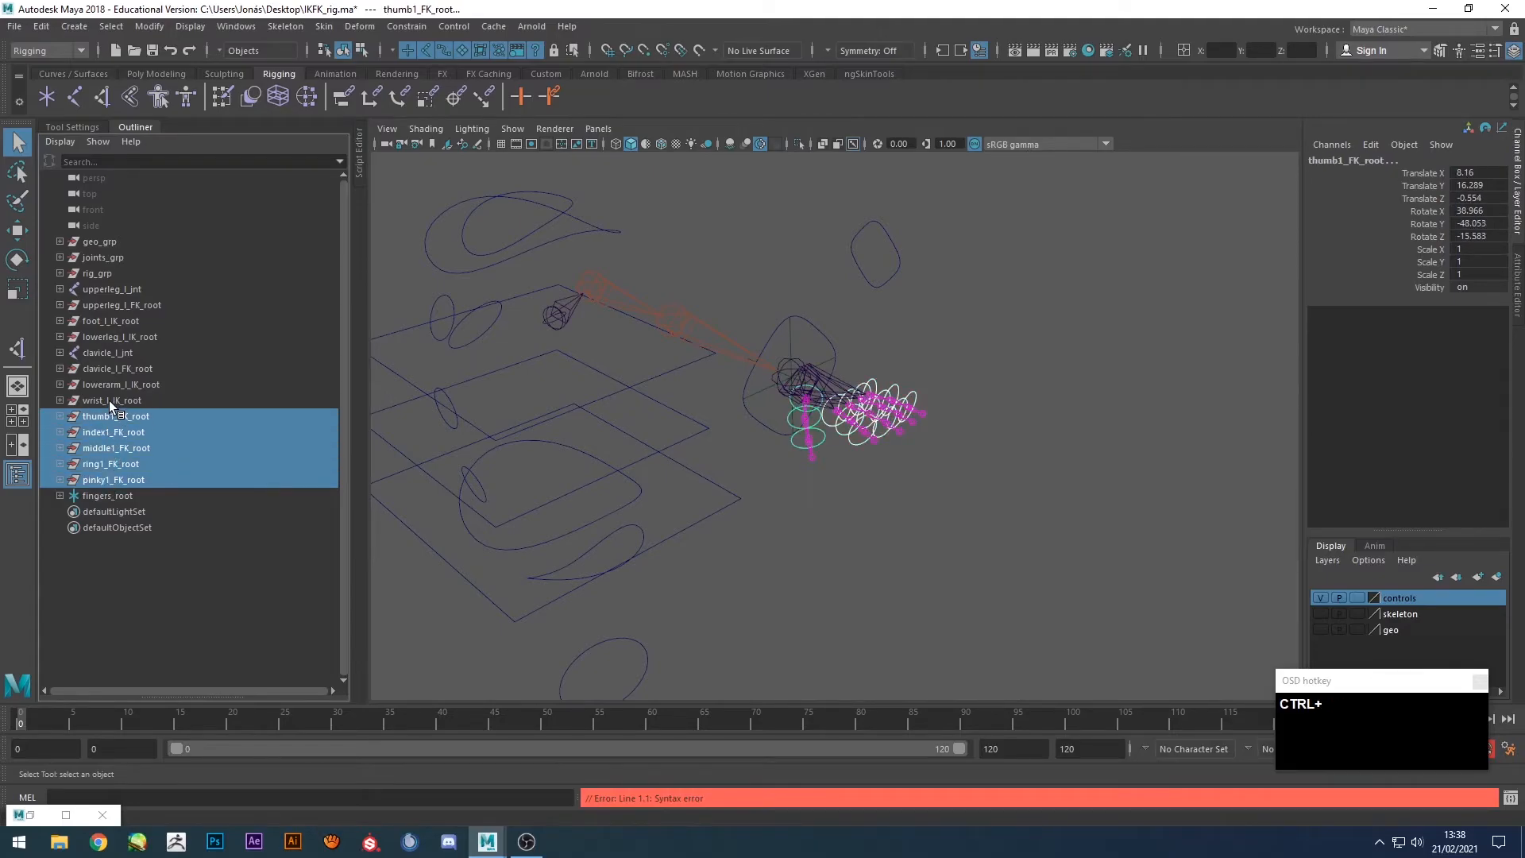
left_click(108, 400, "ctrl")
left_click(108, 400, "ctrl")
mouse_move(876, 451)
left_mouse_down("alt")
mouse_move(919, 513)
mouse_move(877, 429)
left_mouse_up("alt")
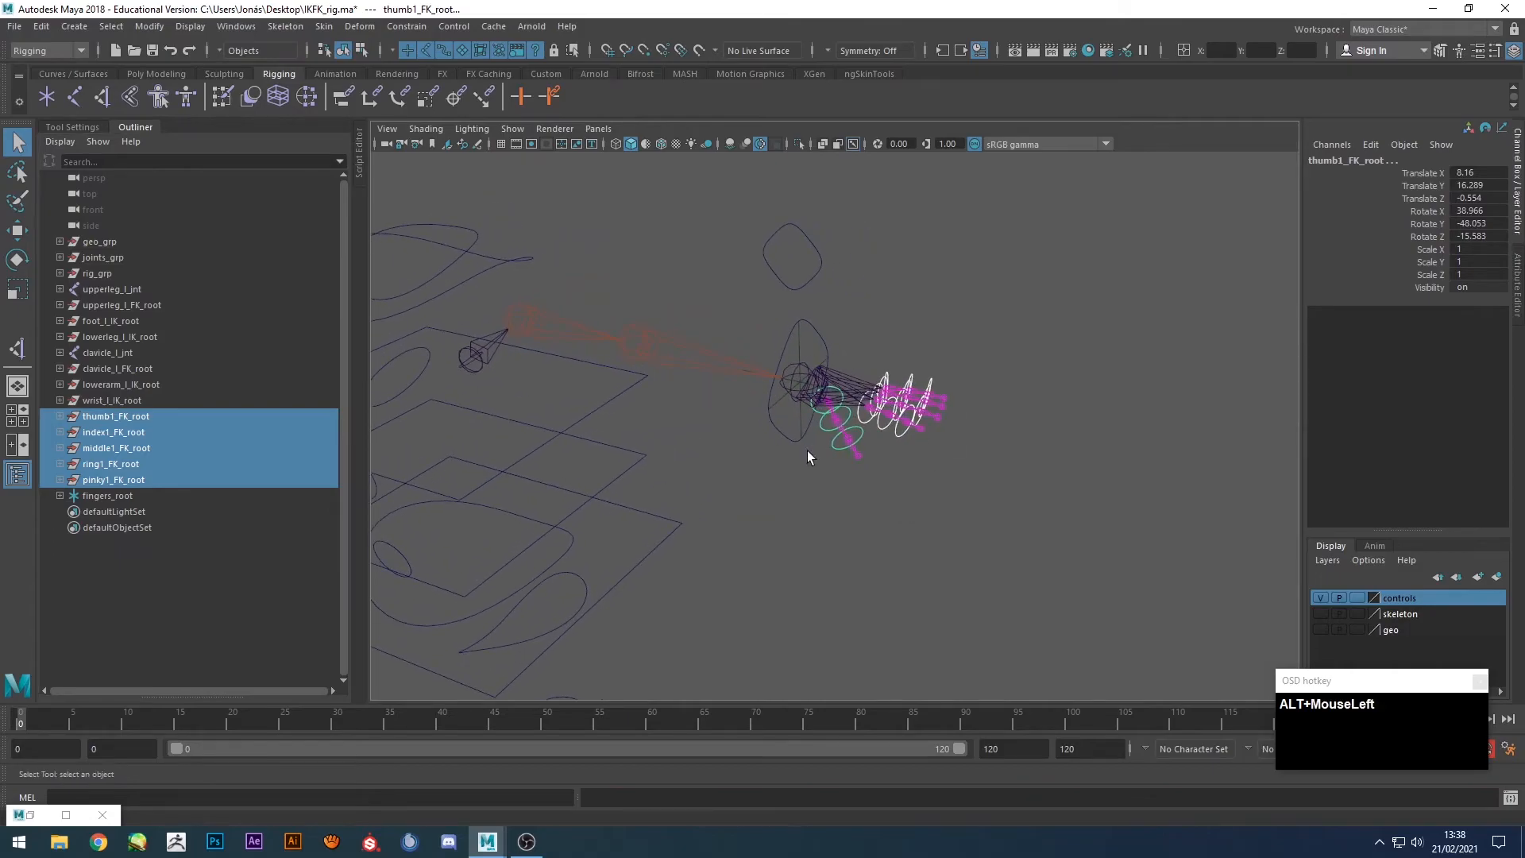
middle_click_drag(95, 474, 102, 494)
left_click(736, 471)
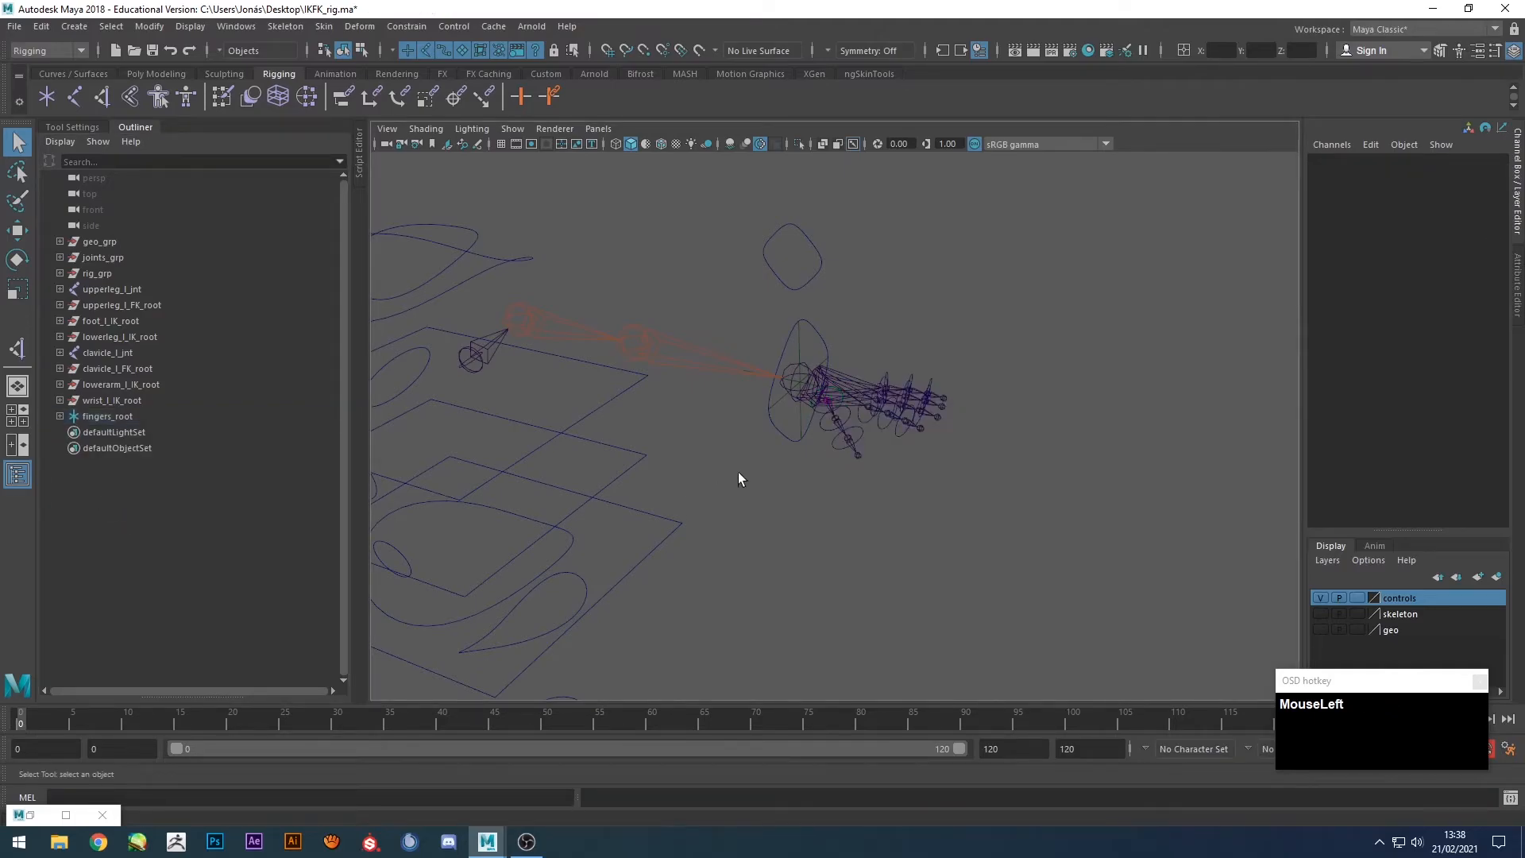
Test-move wrist_l_IK_ctrl to check that the parented finger controls follow, and undo the move.
left_click(789, 338)
mouse_move(761, 390)
left_mouse_down("alt")
mouse_move(779, 504)
mouse_move(807, 402)
mouse_move(711, 415)
mouse_move(745, 405)
left_mouse_up("alt")
key("w")
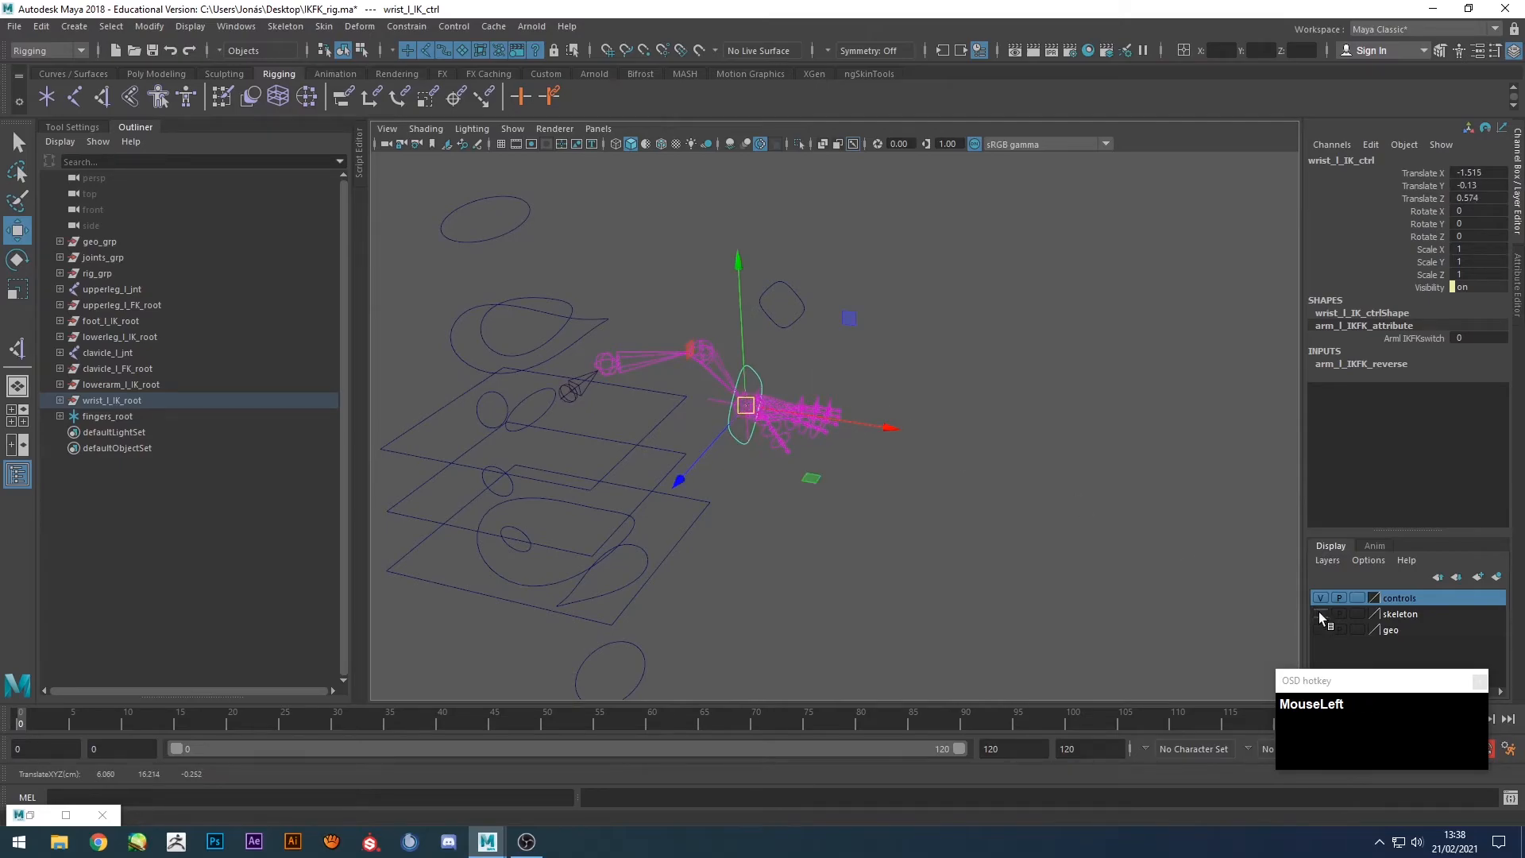
left_click_drag(937, 548, 856, 542, "alt")
key("ctrl+z")
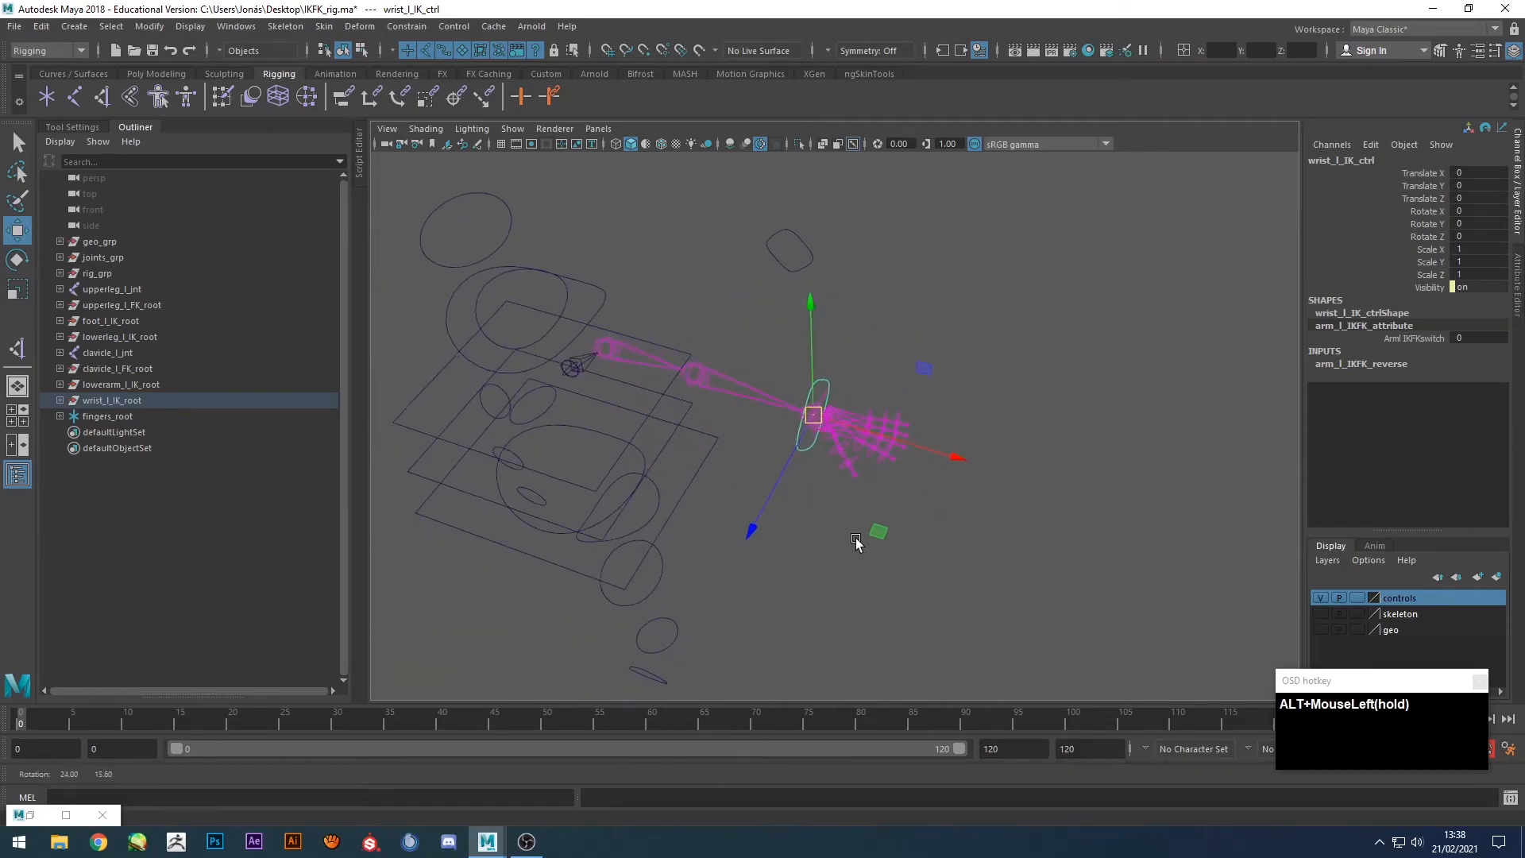
Switch the left arm to FK with Arml IKFKswitch, test-rotate an arm FK control and undo the rotation.
left_click(1418, 338)
middle_click_drag(985, 343, 825, 389)
left_click_drag(703, 348, 684, 486)
key("e")
key("ctrl+z")
left_click(1055, 397)
Expand the fingers_root hierarchy and turn on the display of shape nodes in the Outliner.
left_click_drag(1056, 397, 781, 313, "alt")
left_click(786, 327)
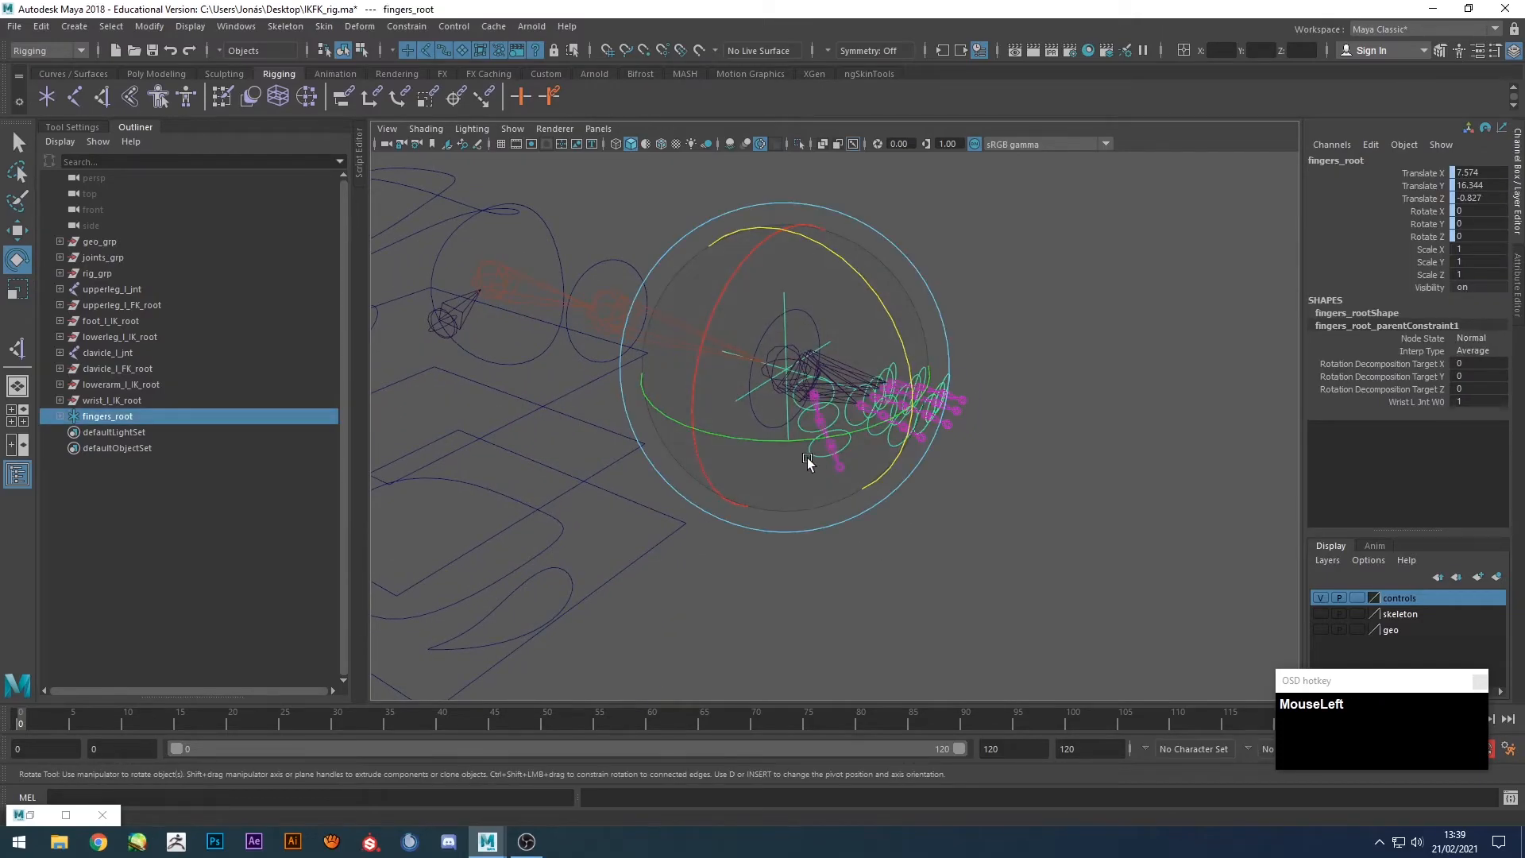
key("q")
left_click(61, 416)
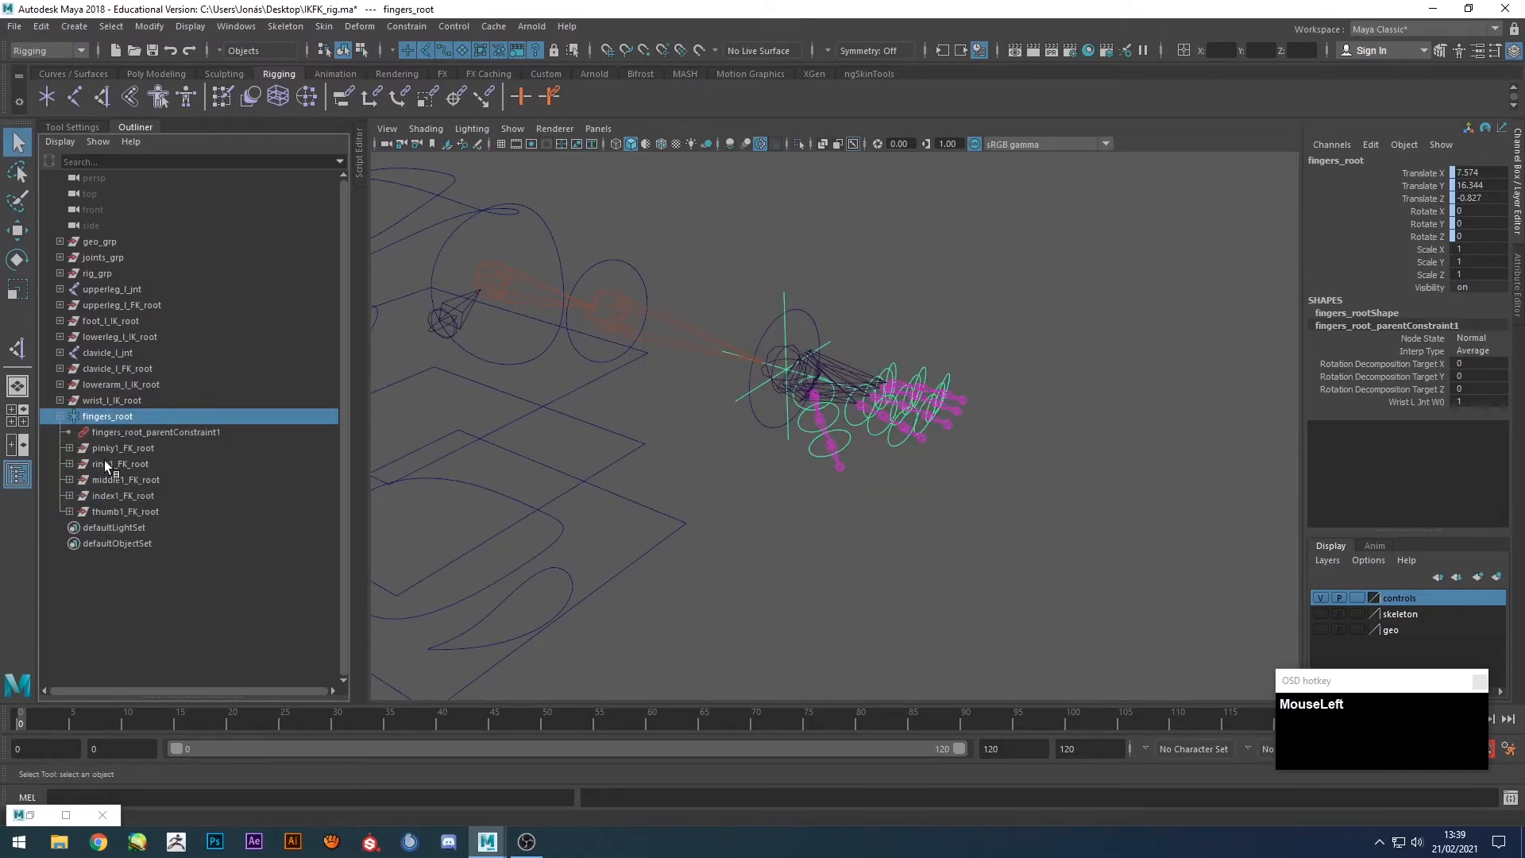
left_click(59, 141)
left_click(79, 185)
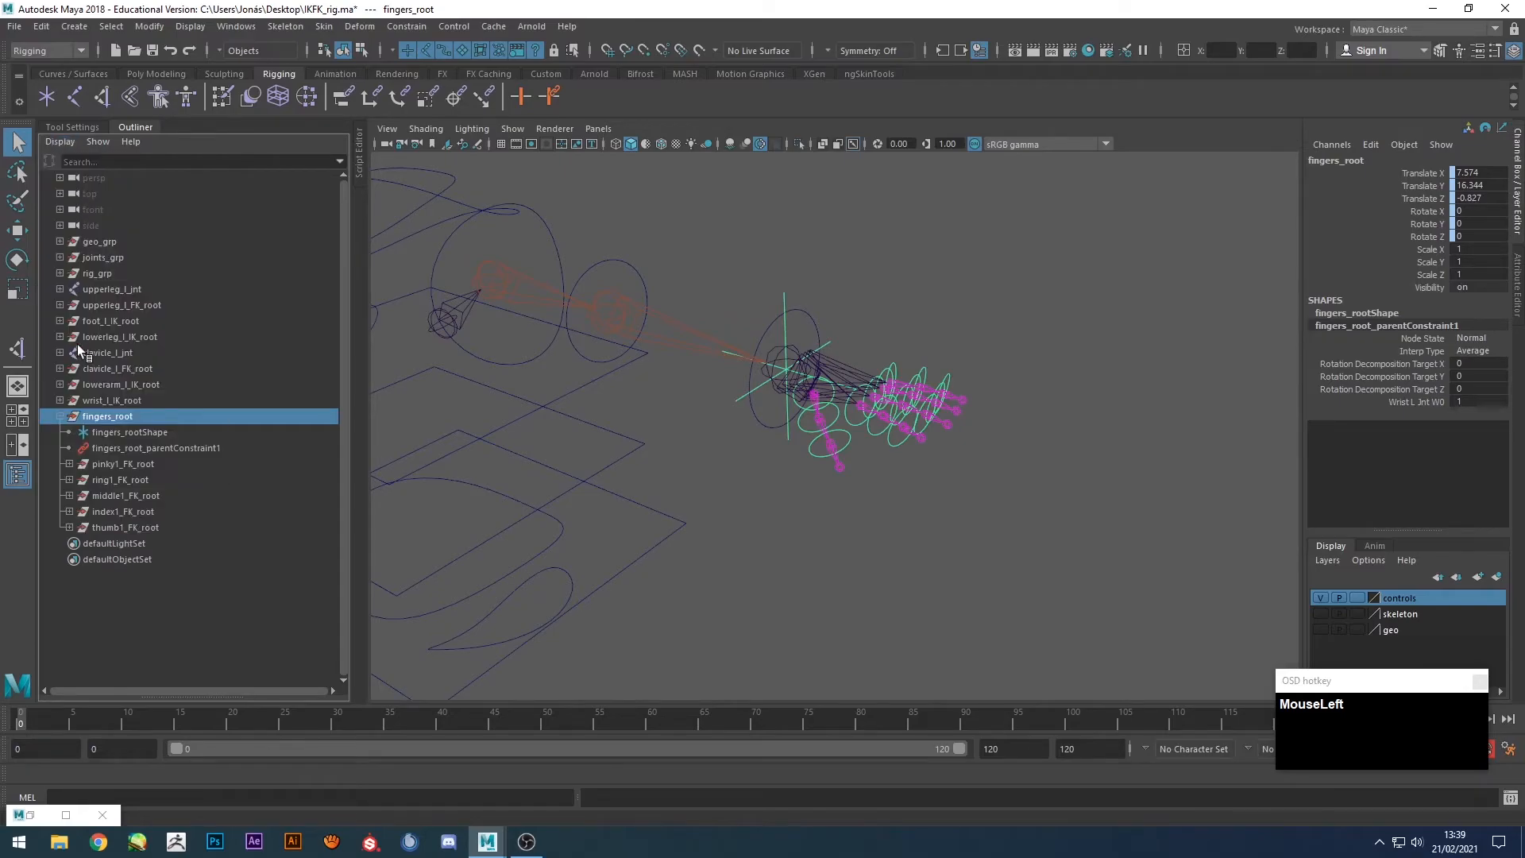
Delete the locator shape fingers_rootShape and collapse the fingers_root hierarchy.
left_click(118, 432)
key("Delete")
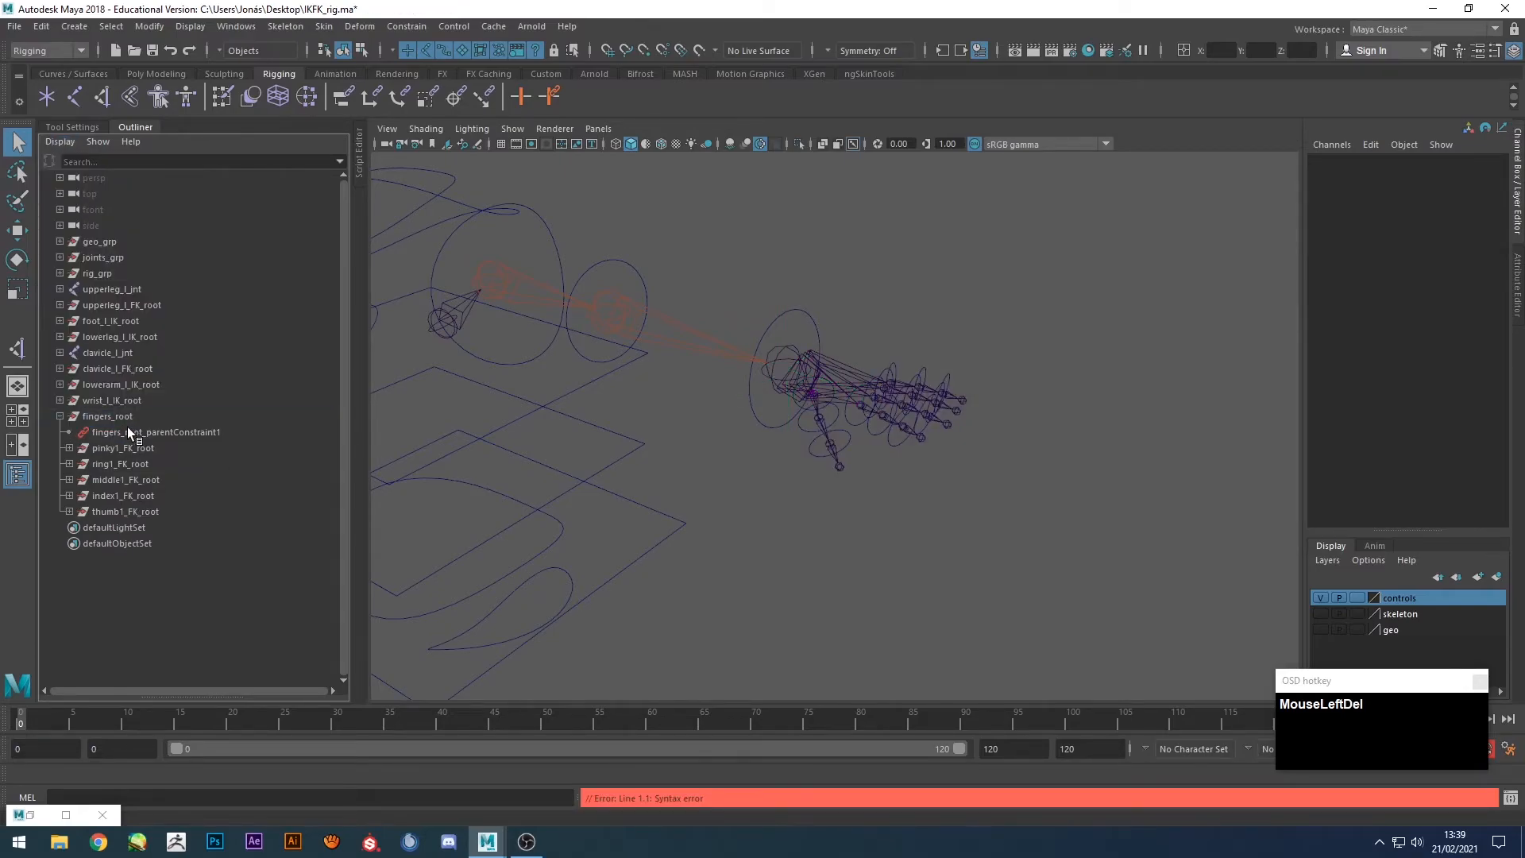
left_click(107, 416)
left_click(60, 416)
Turn on the visibility of the skeleton layer.
left_click_drag(756, 536, 820, 524, "alt")
left_click(854, 520)
scroll(810, 520, "down", 3)
middle_click_drag(800, 514, 983, 511, "alt")
left_click_drag(984, 505, 891, 513, "alt")
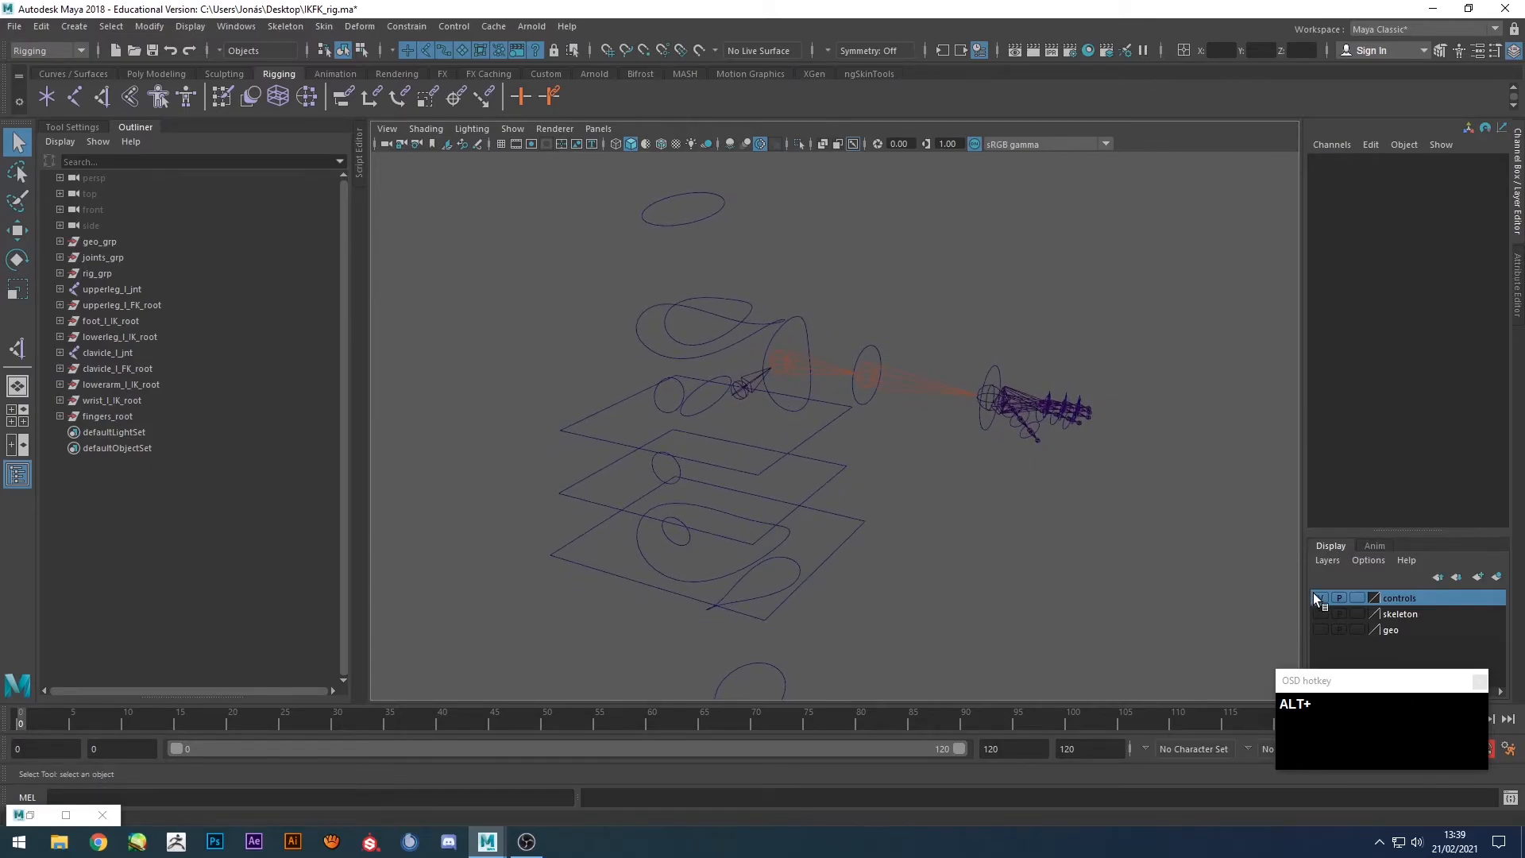
left_click(1318, 613)
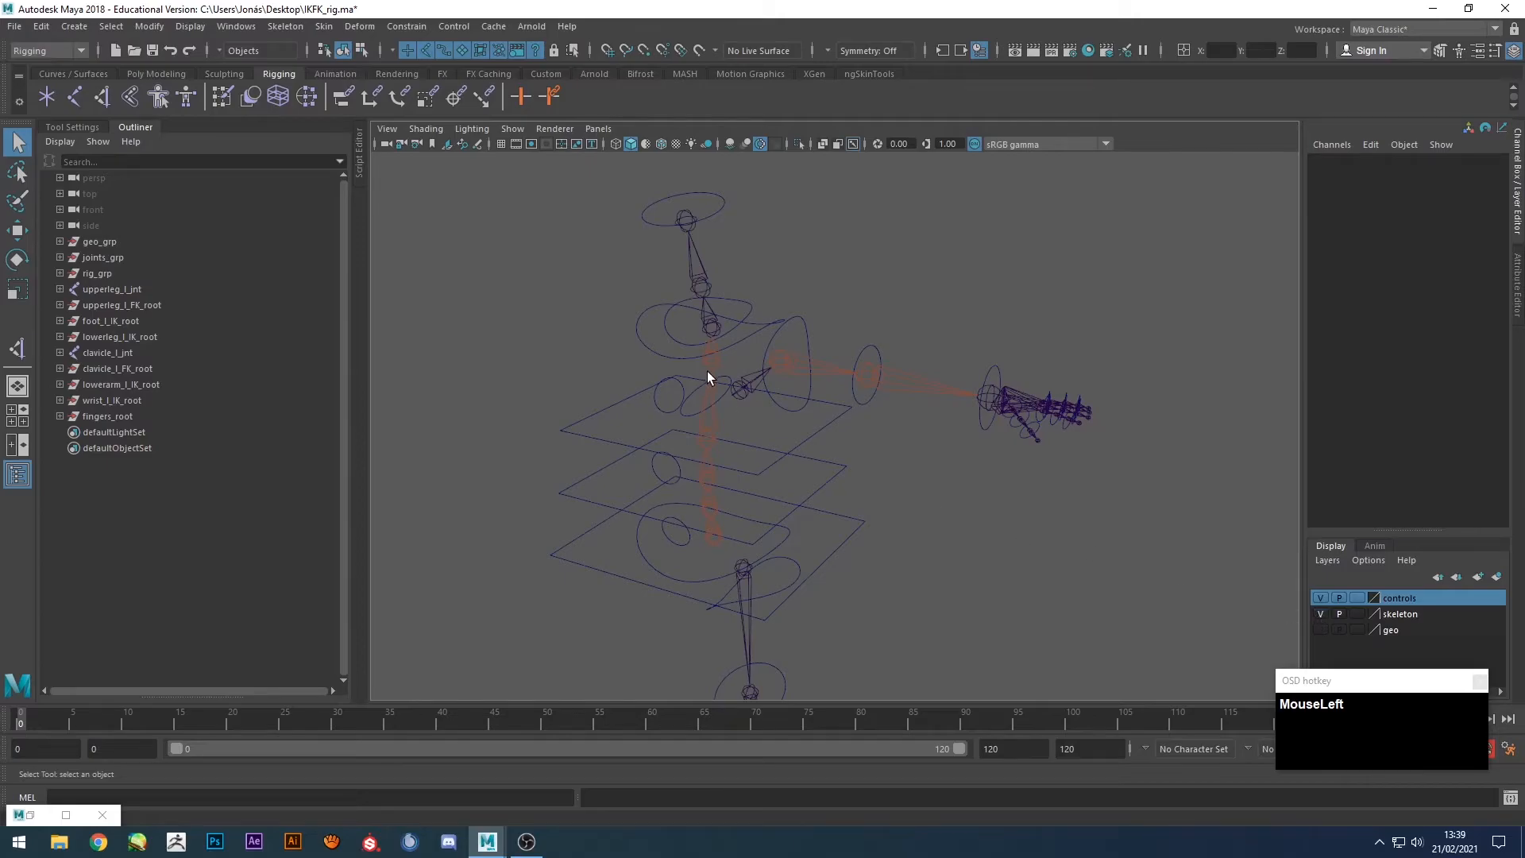
Add clavicle_l_jnt, the root of the left arm joint chain, to the skeleton display layer.
left_click(745, 395)
right_click(1407, 607)
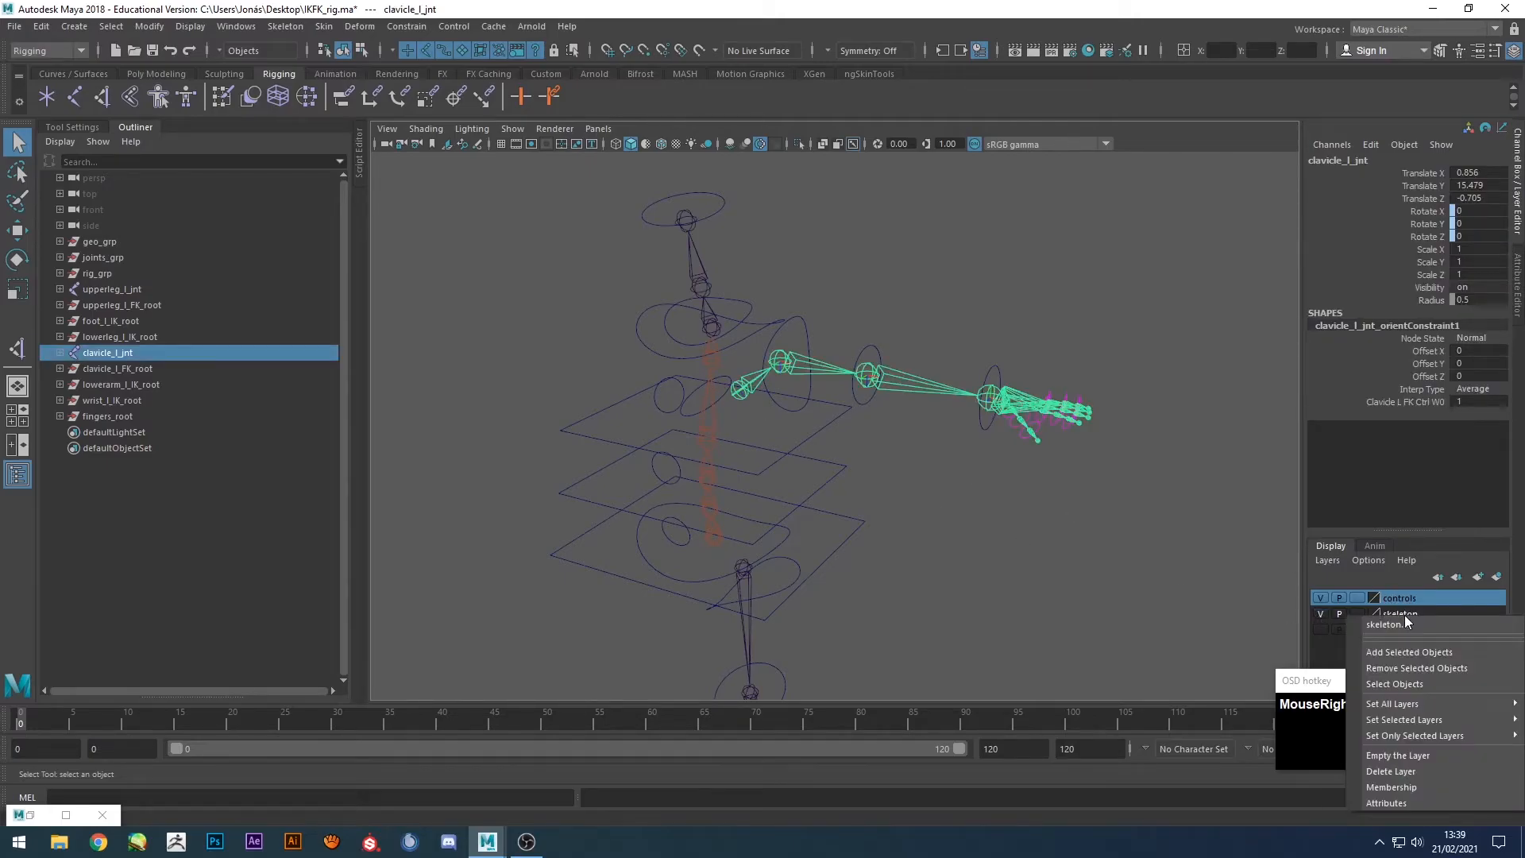
left_click(1424, 654)
left_click(1045, 289)
scroll(1060, 375, "down", 3)
left_click_drag(1059, 375, 1073, 385, "alt")
Hide the controls layer and add the fingers_root group to it.
left_click(1319, 597)
scroll(988, 384, "up", 3)
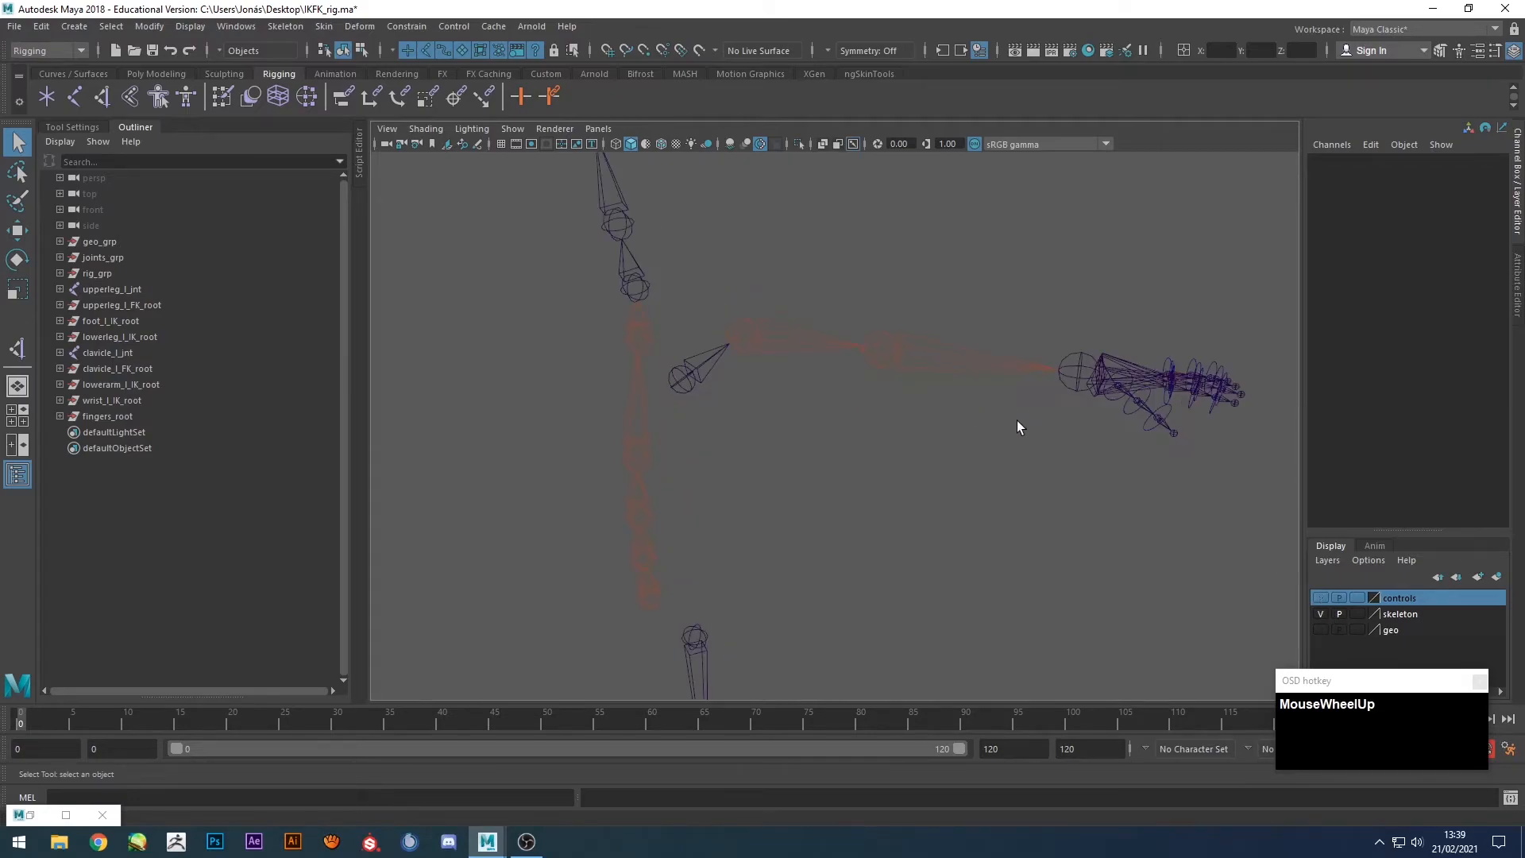
middle_click_drag(999, 432, 416, 410, "alt")
left_click(107, 416)
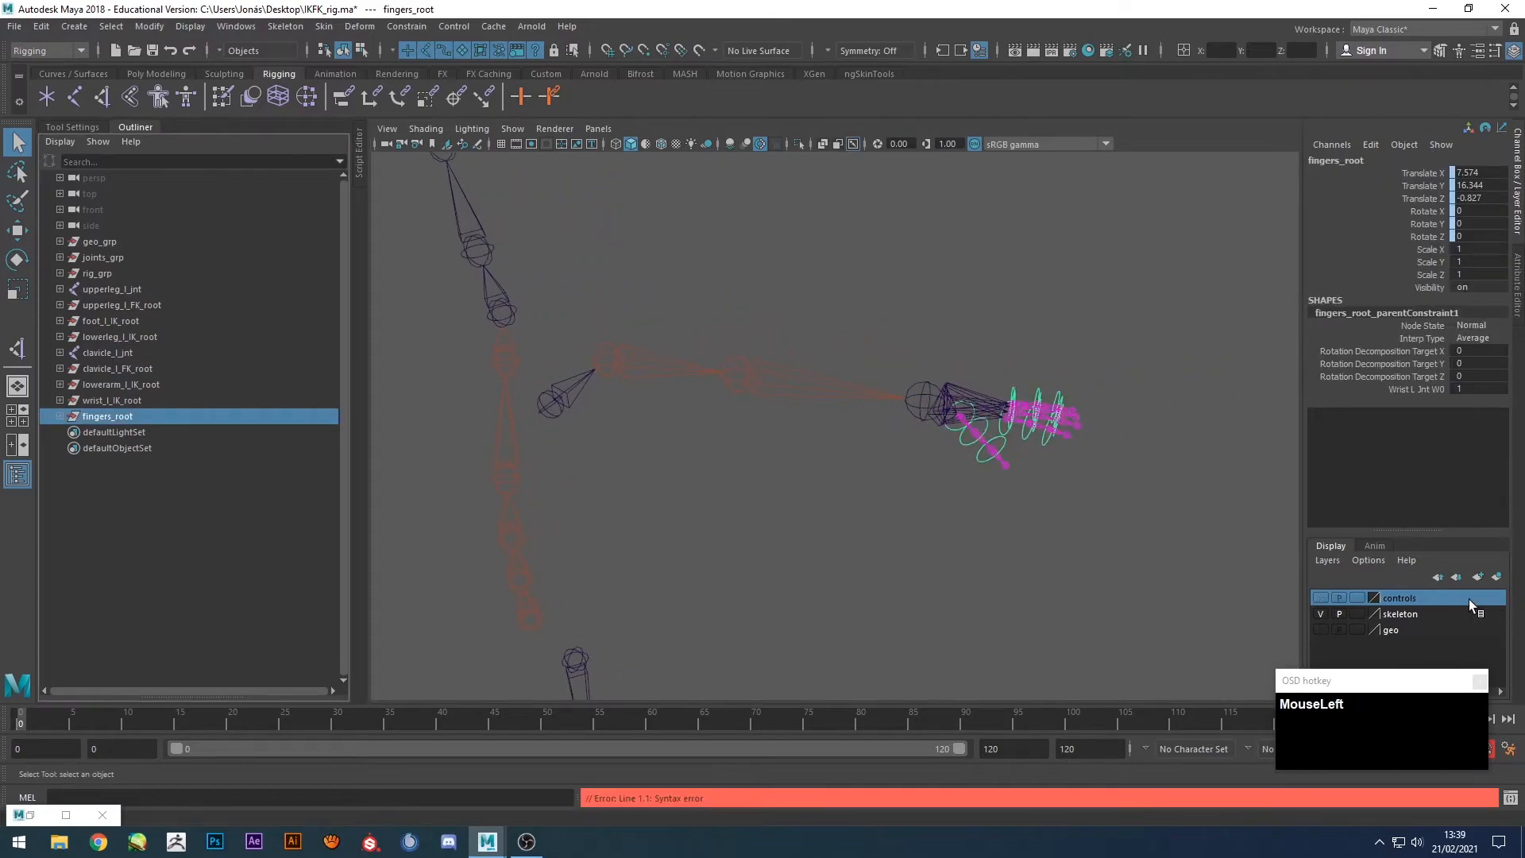
right_click(1414, 597)
left_click(1397, 632)
scroll(1051, 361, "down", 3)
middle_click_drag(1052, 361, 1076, 289, "alt")
scroll(1160, 489, "down", 2)
Check the display layers by toggling them, leaving the controls, skeleton and geo layers all visible.
left_click(1321, 613)
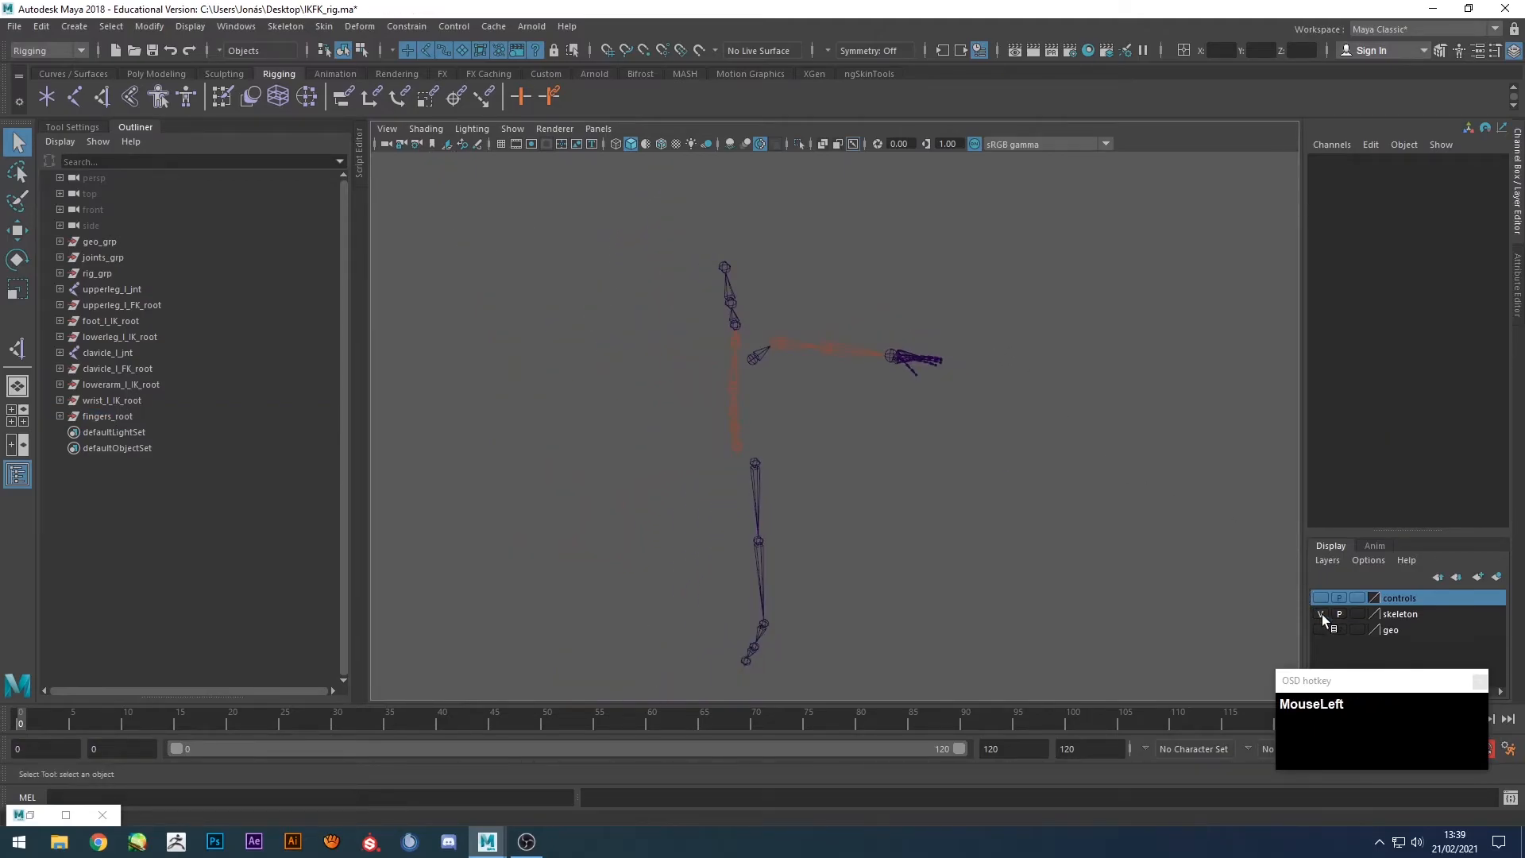
left_click(1321, 598)
left_click(1321, 598)
left_click(1320, 610)
left_click(1320, 614)
left_click(1318, 629)
left_click(1318, 629)
left_click(1321, 629)
left_click_drag(993, 402, 858, 429, "alt")
left_click(1320, 614)
left_click_drag(1027, 480, 759, 294, "alt")
left_click_drag(1156, 435, 897, 440, "alt")
middle_click_drag(897, 441, 885, 436, "alt")
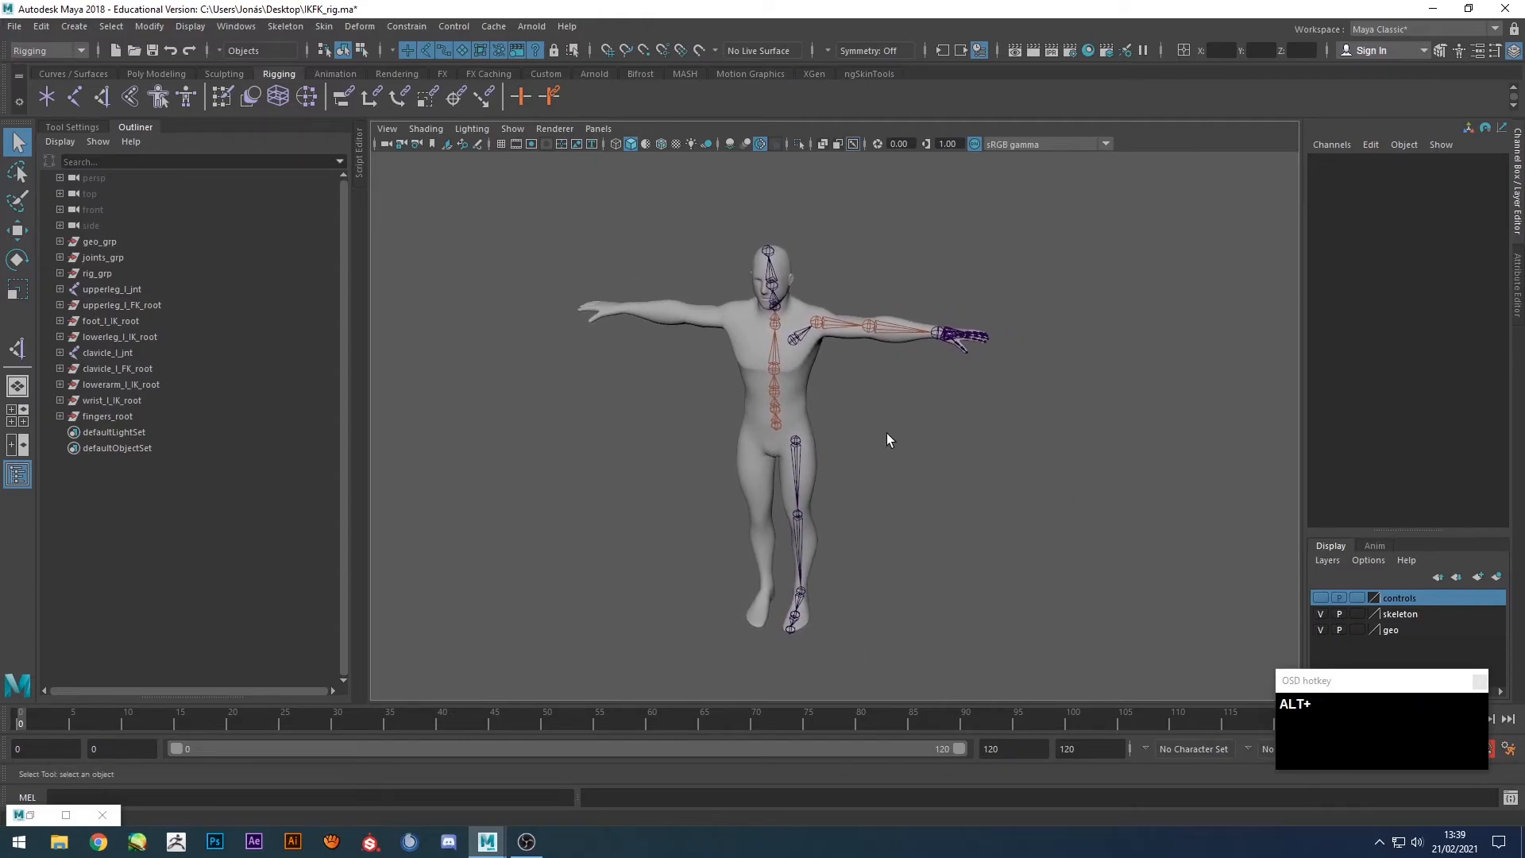
left_click(1320, 598)
left_click_drag(985, 488, 742, 598, "alt")
middle_click_drag(899, 572, 943, 513, "alt")
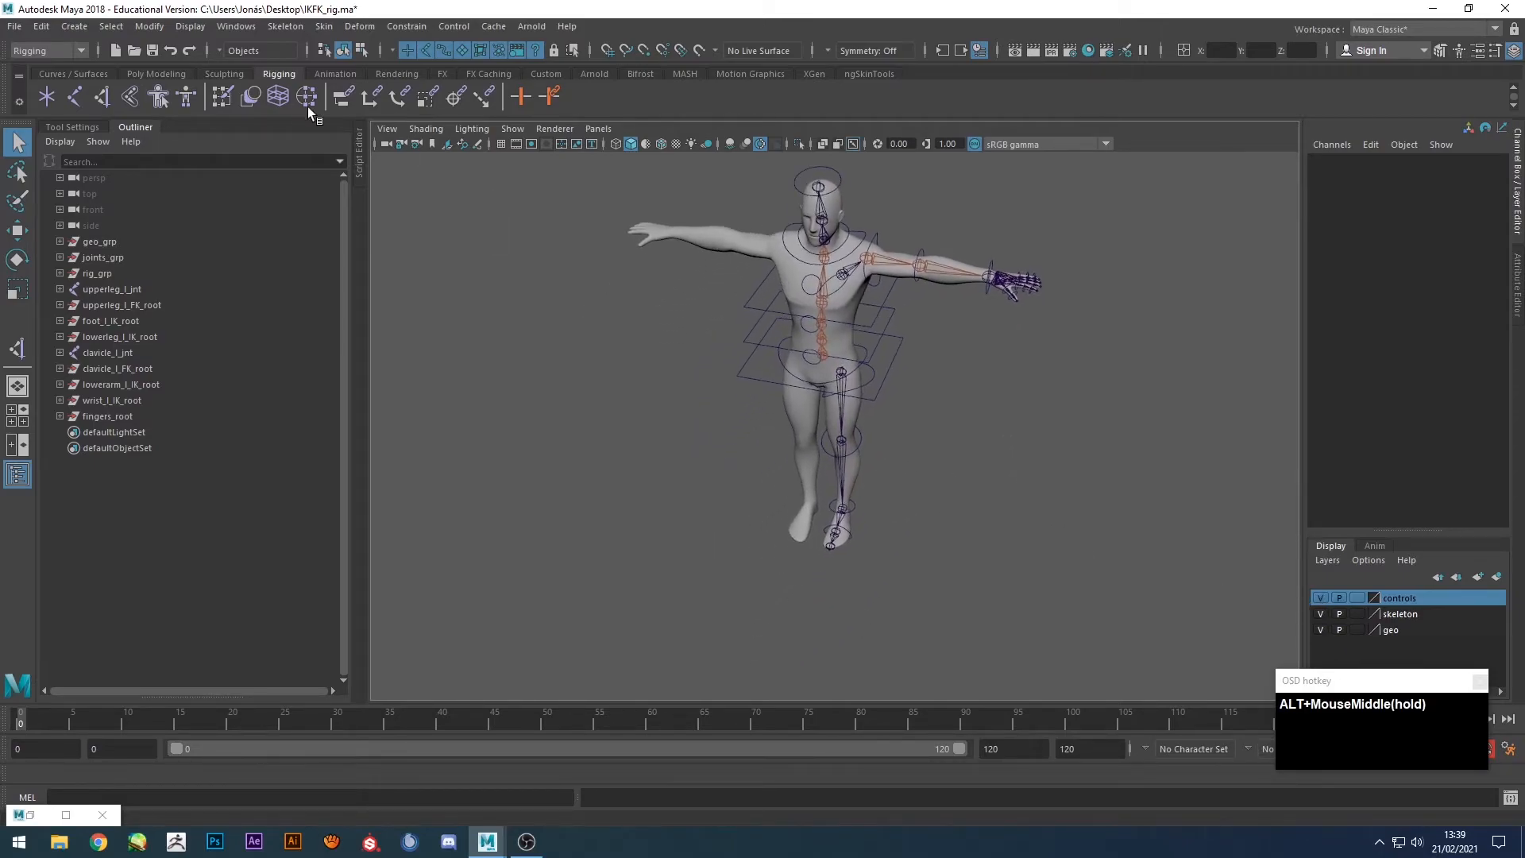
Create a NURBS circle at the origin and scale up its control points into a large ring around the feet.
left_click(80, 73)
left_click(46, 98)
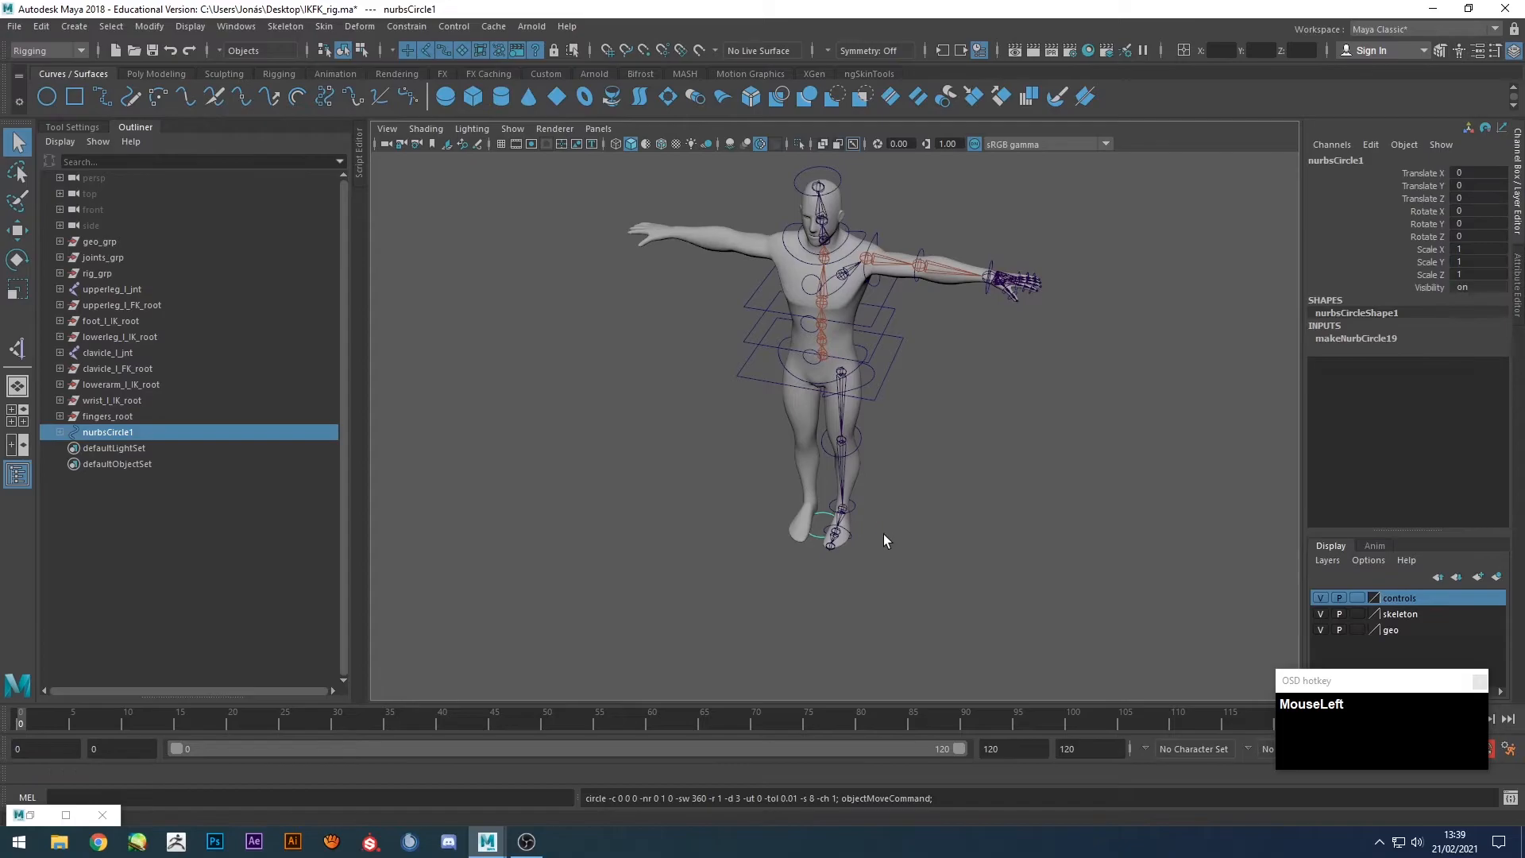
key("F8")
left_click_drag(922, 528, 699, 612)
key("r")
left_click_drag(822, 524, 907, 564)
key("F8")
left_click_drag(812, 553, 801, 560, "alt")
Rename the new circle at the feet as supermover_ctrl.
left_click(121, 436)
key("Return")
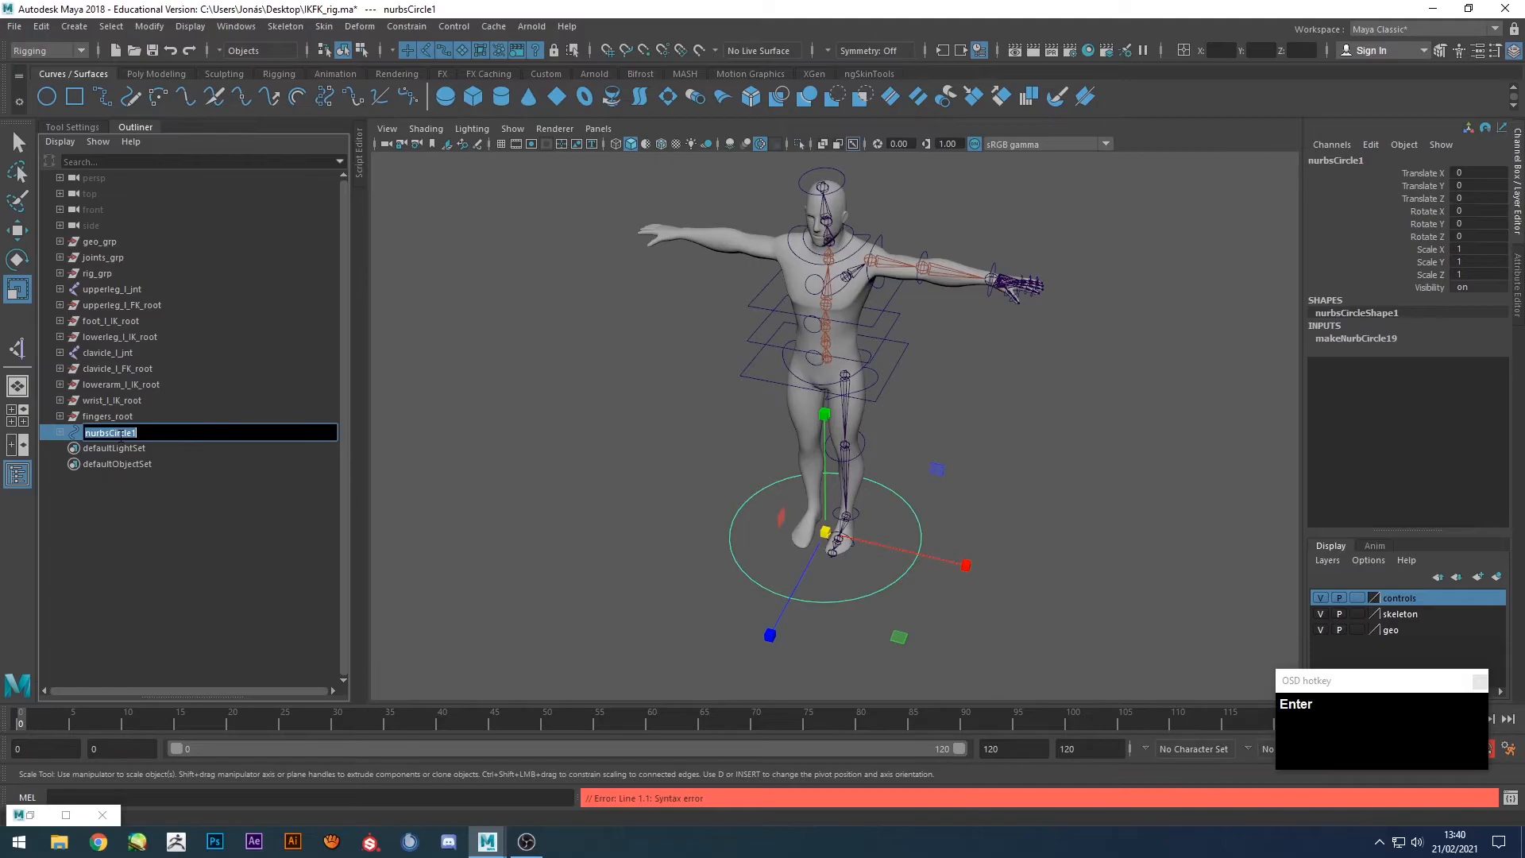
type("supermu")
key("BackSpace")
type("over_ctrl")
key("Return")
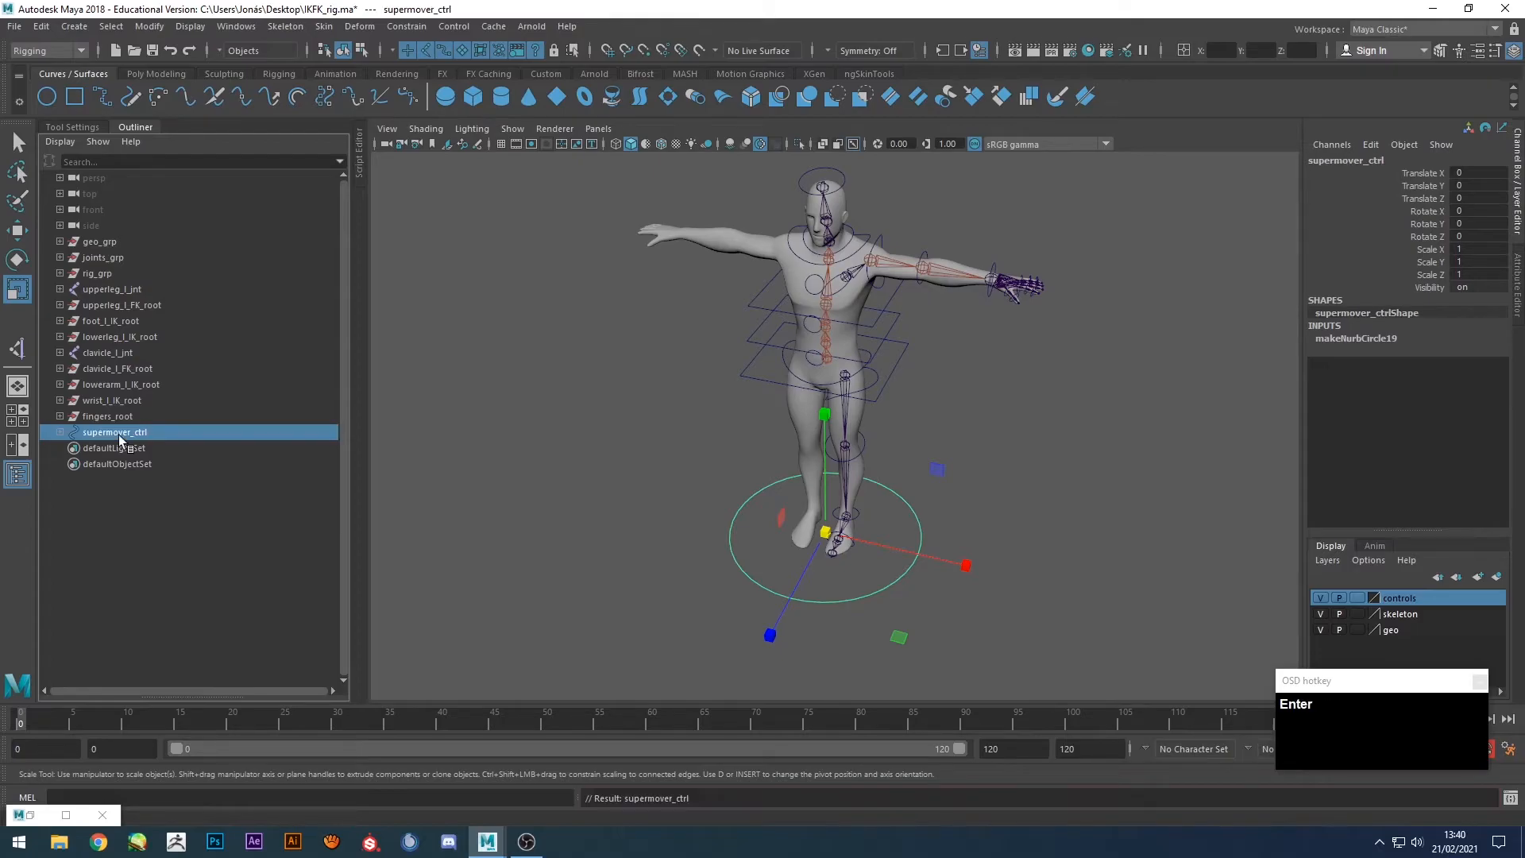
Create a root group above supermover_ctrl and deselect the control.
left_click(143, 75)
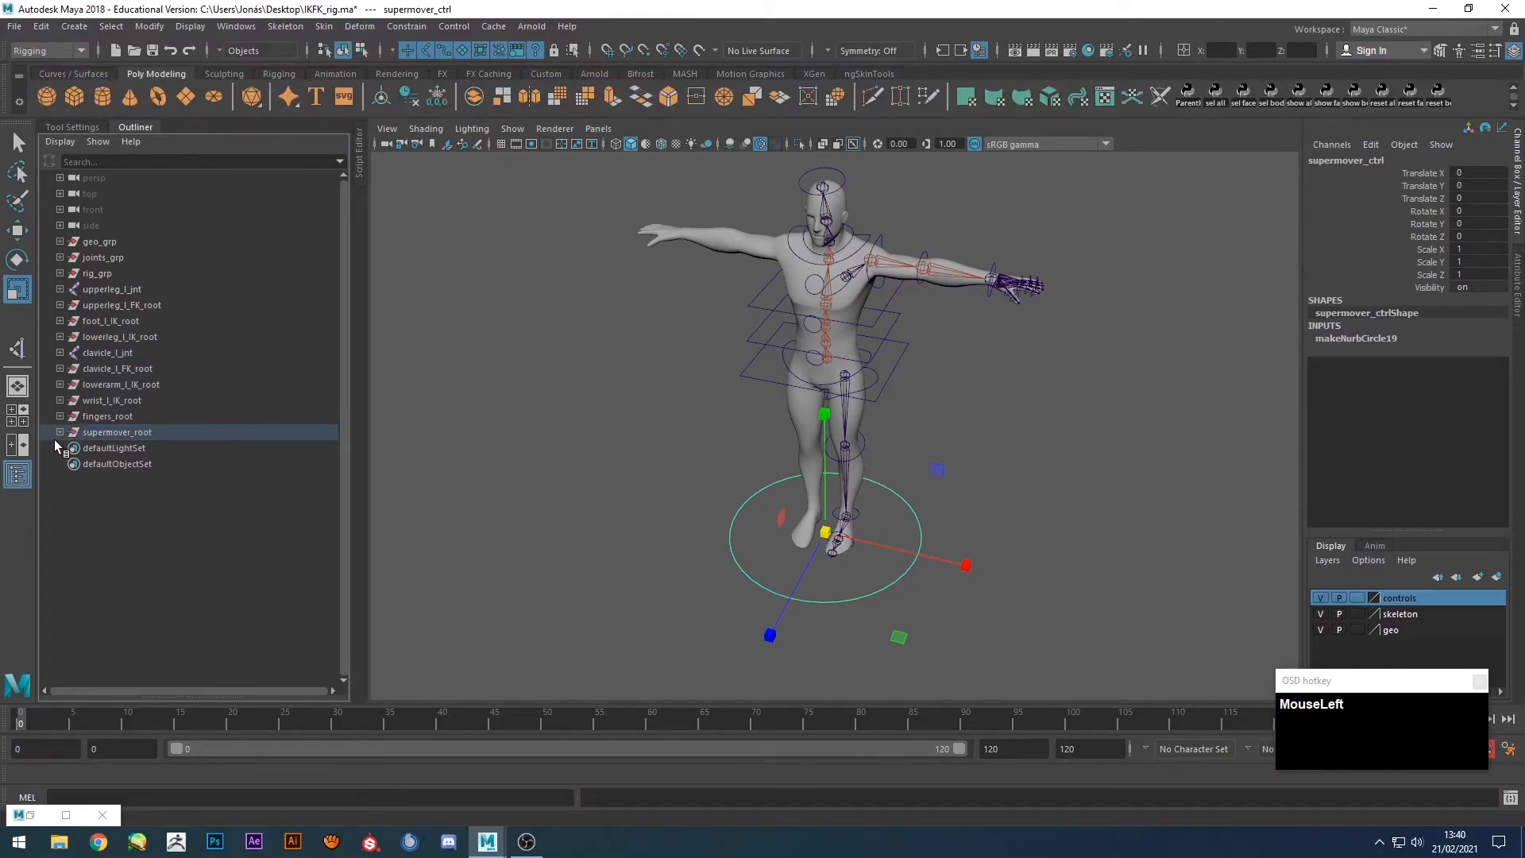
left_click(671, 444)
left_click_drag(702, 480, 732, 478, "alt")
key("q")
left_click_drag(1004, 526, 975, 521, "alt")
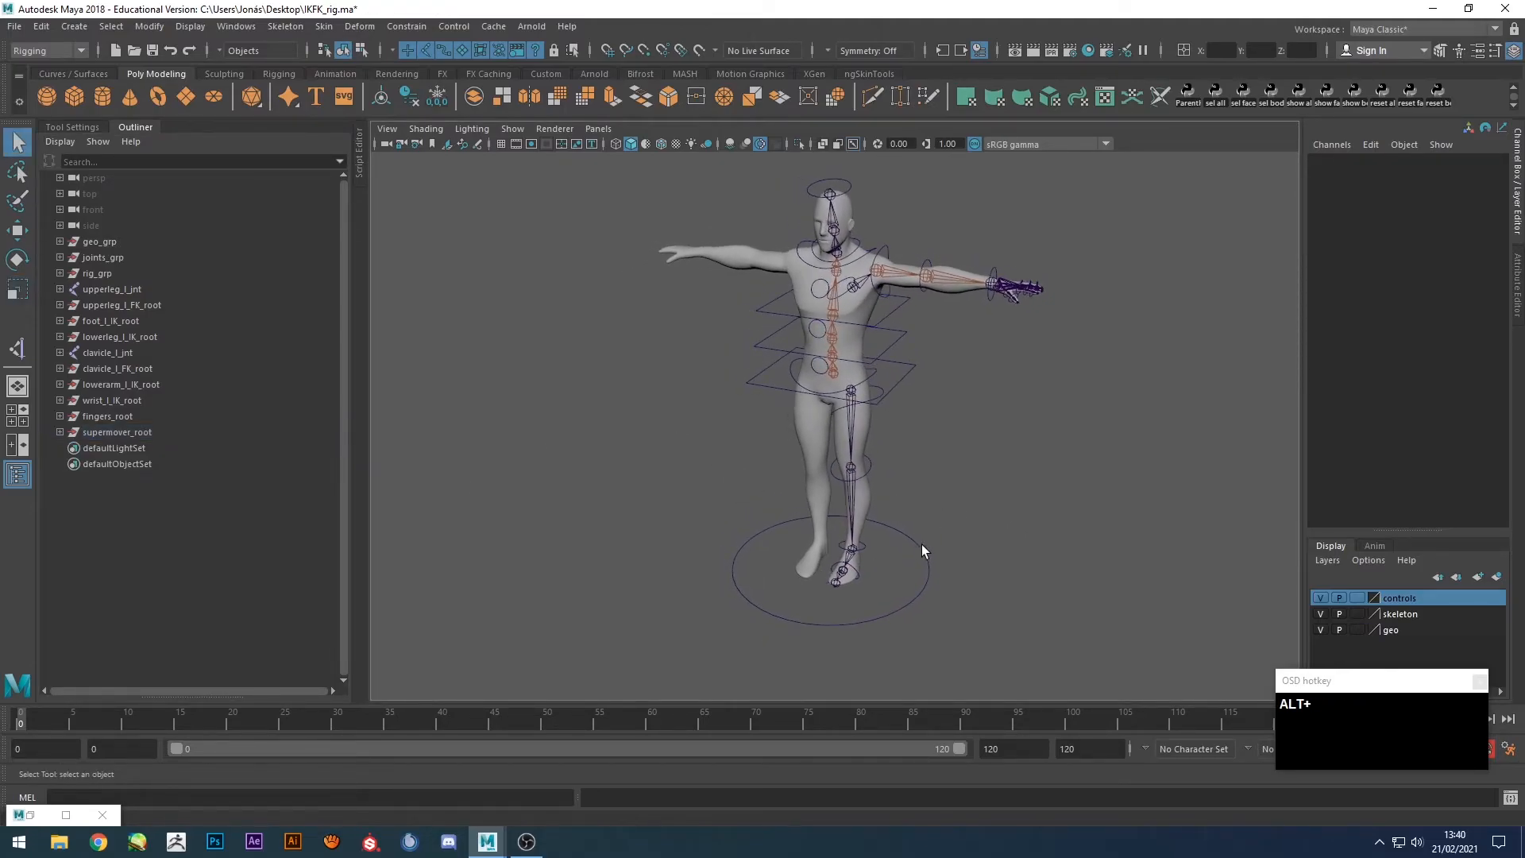
Test-move supermover_ctrl and undo the movement.
left_click(734, 560)
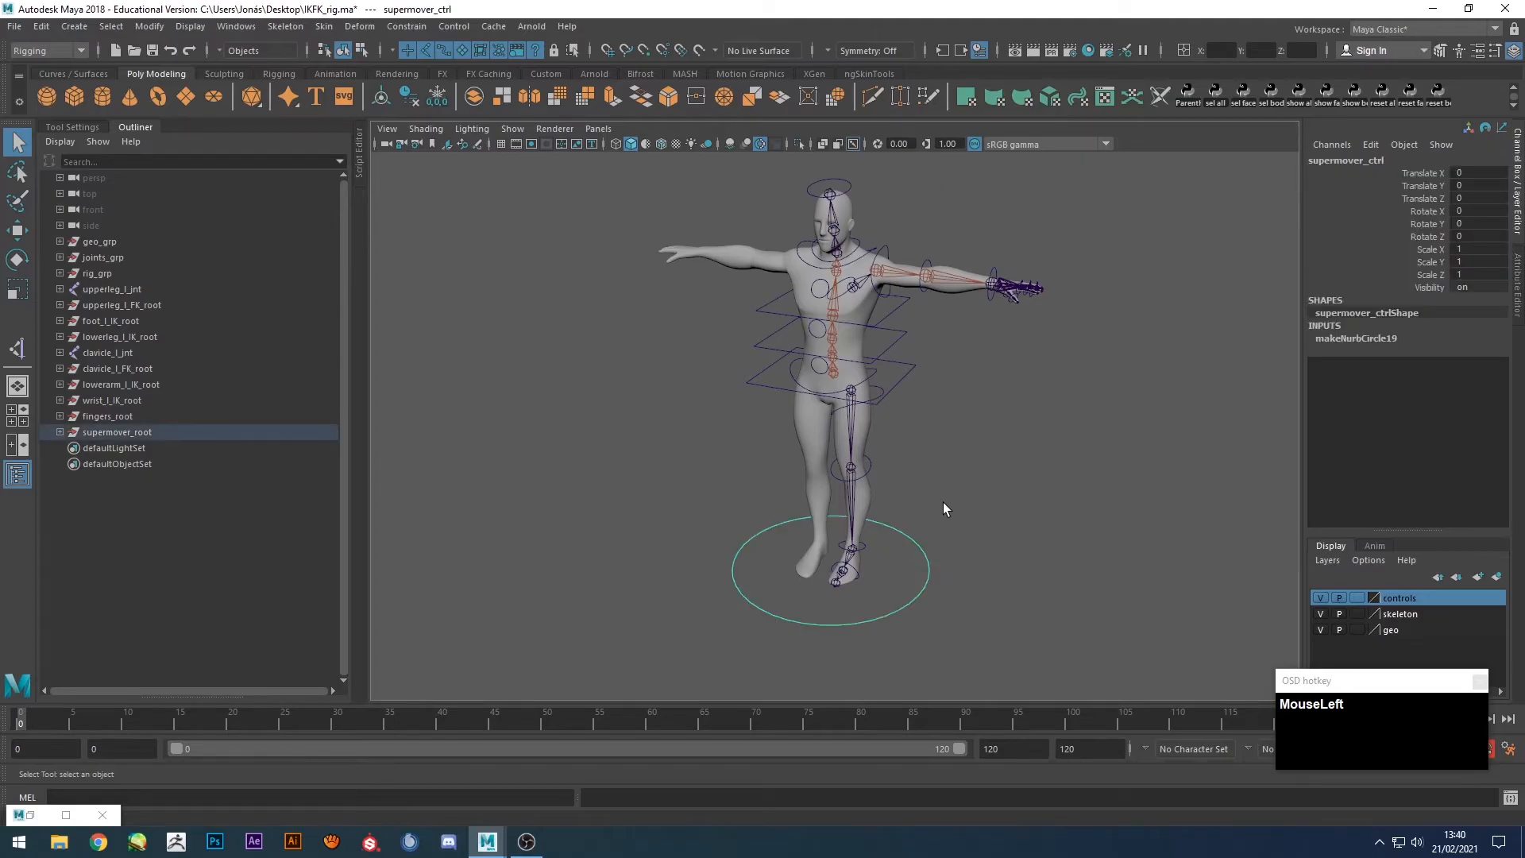
key("w")
left_click_drag(840, 566, 798, 528)
key("ctrl+z")
Expand rig_grp and parent supermover_root under it.
left_click(899, 374)
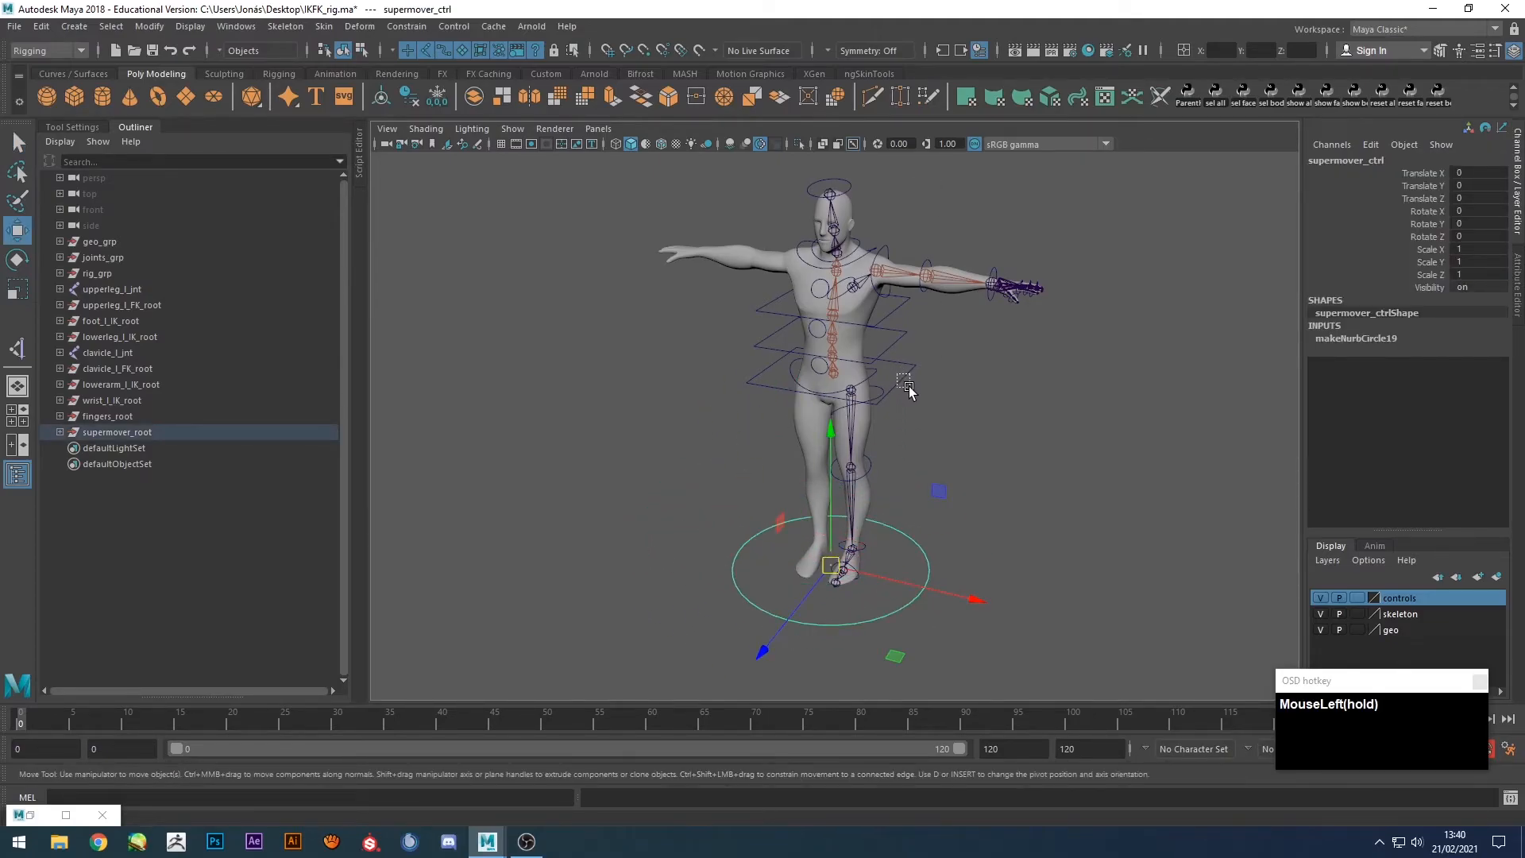
left_click(61, 274)
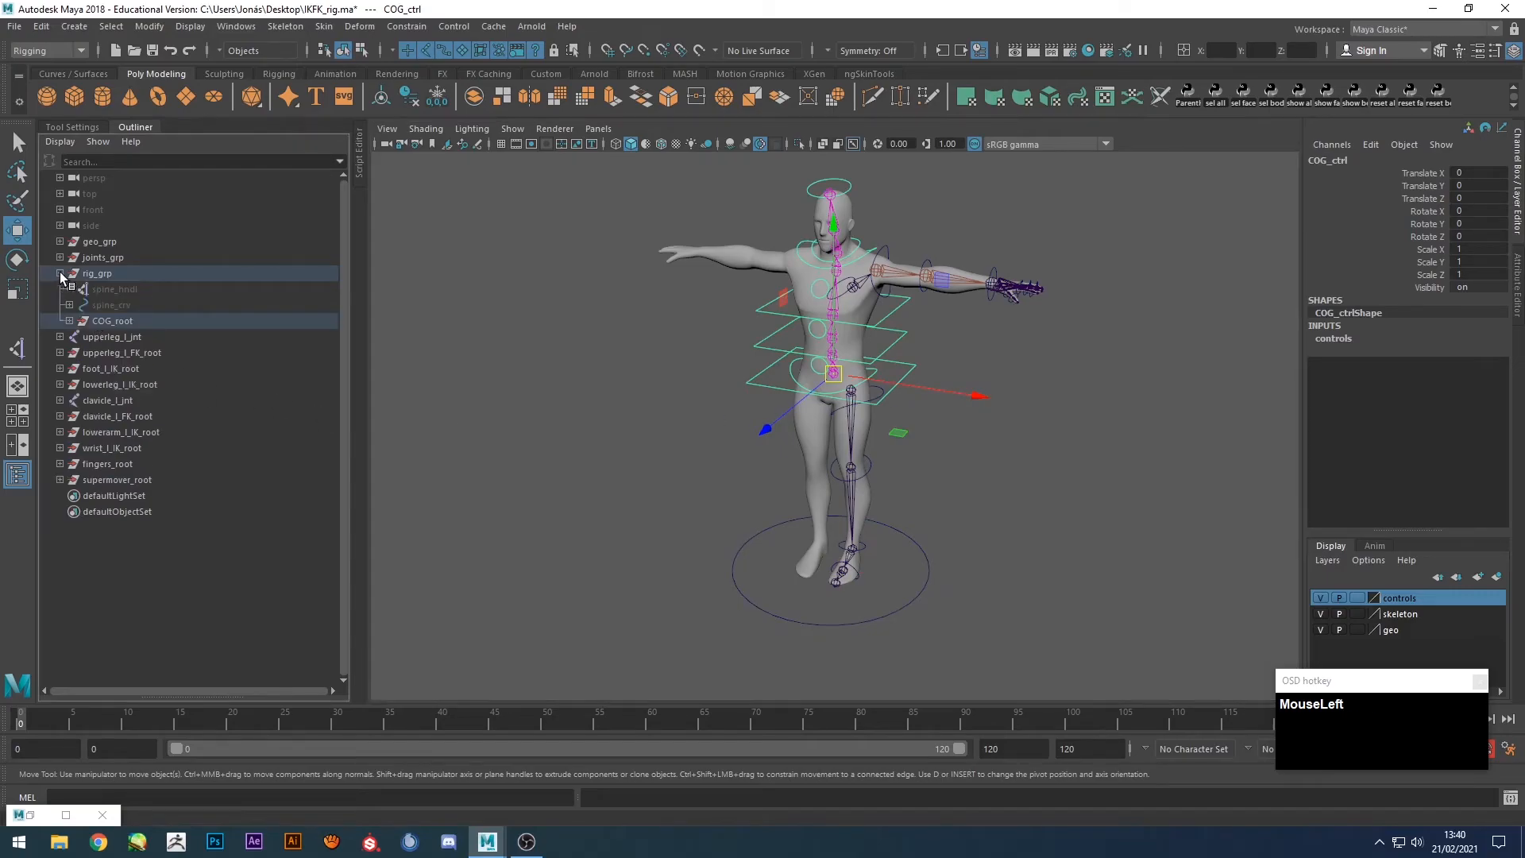
left_click(110, 322)
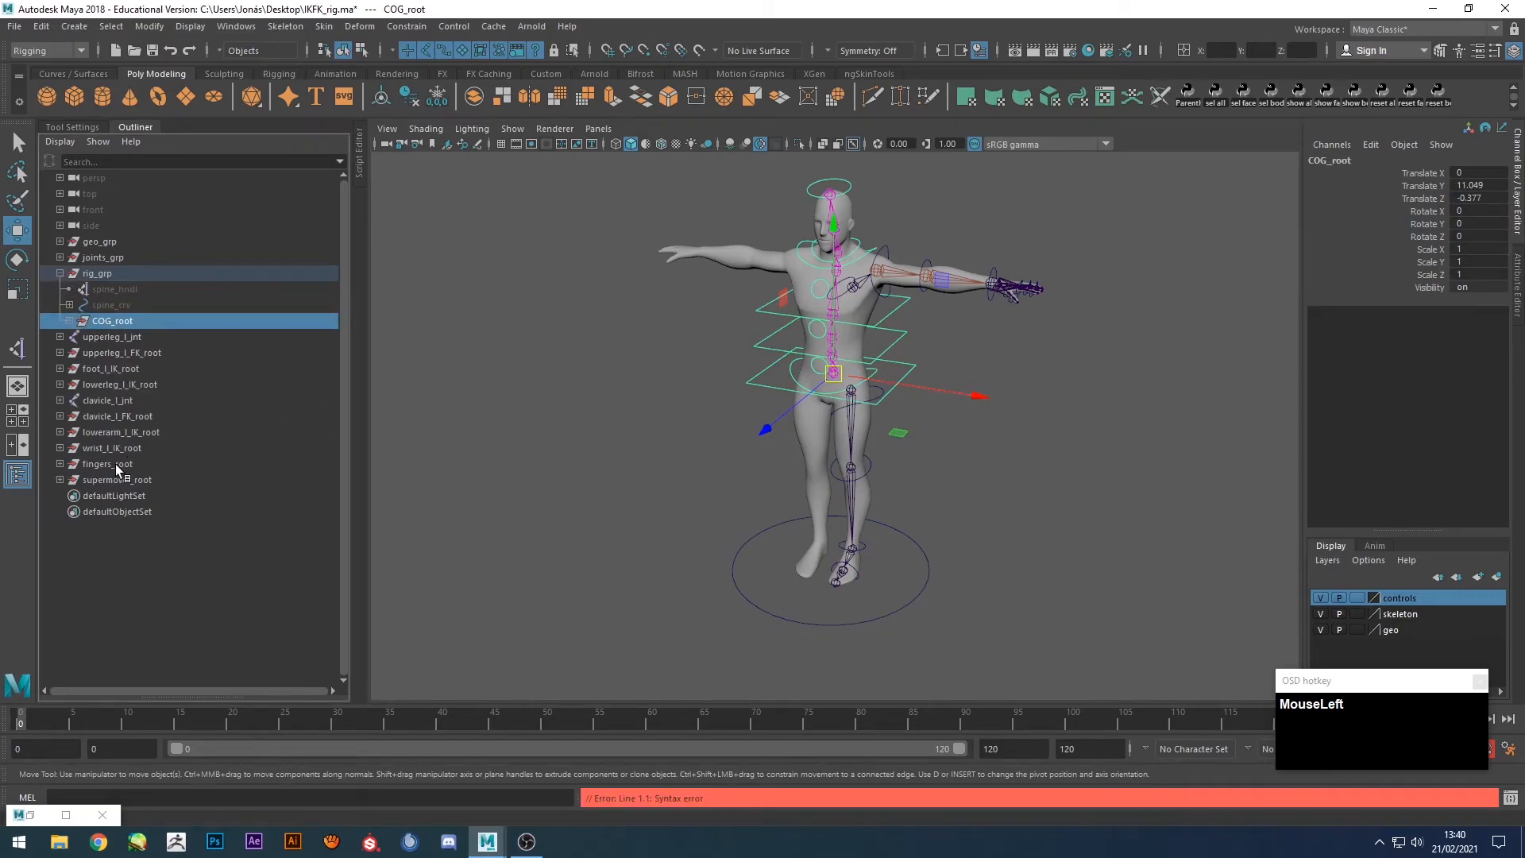
left_click(111, 480)
middle_click_drag(106, 482, 103, 273)
Parent COG_root under supermover_ctrl so the ring drives the whole spine rig.
left_click(103, 323)
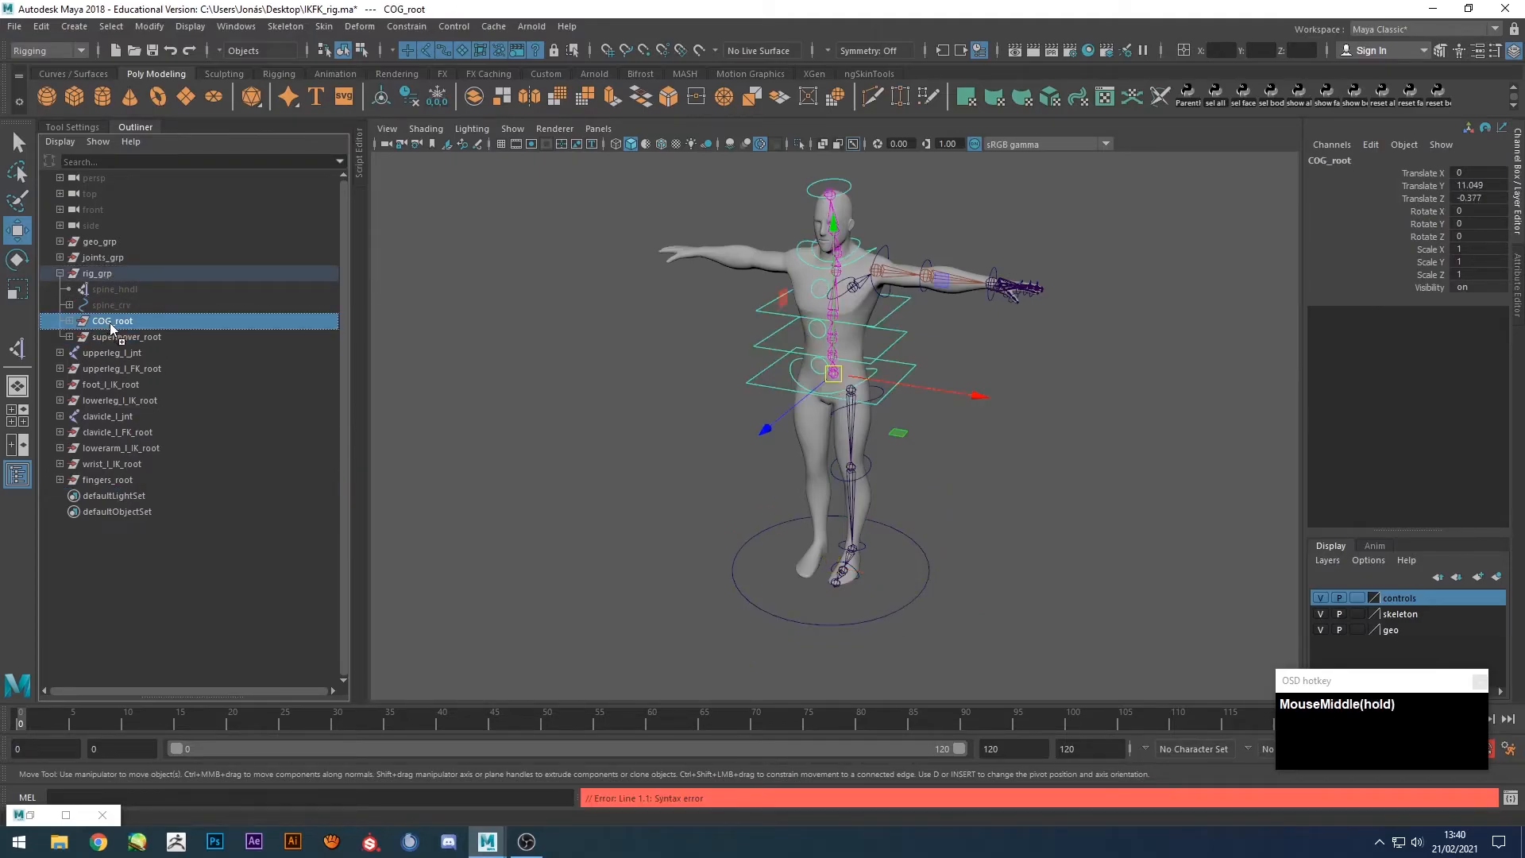
left_click(69, 336)
left_click(104, 352)
left_click(107, 320)
middle_click_drag(108, 321, 119, 351)
left_click(578, 357)
Test-move and test-rotate supermover_ctrl, undoing both transformations.
left_click(926, 567)
left_click_drag(831, 572, 683, 545)
key("ctrl+z")
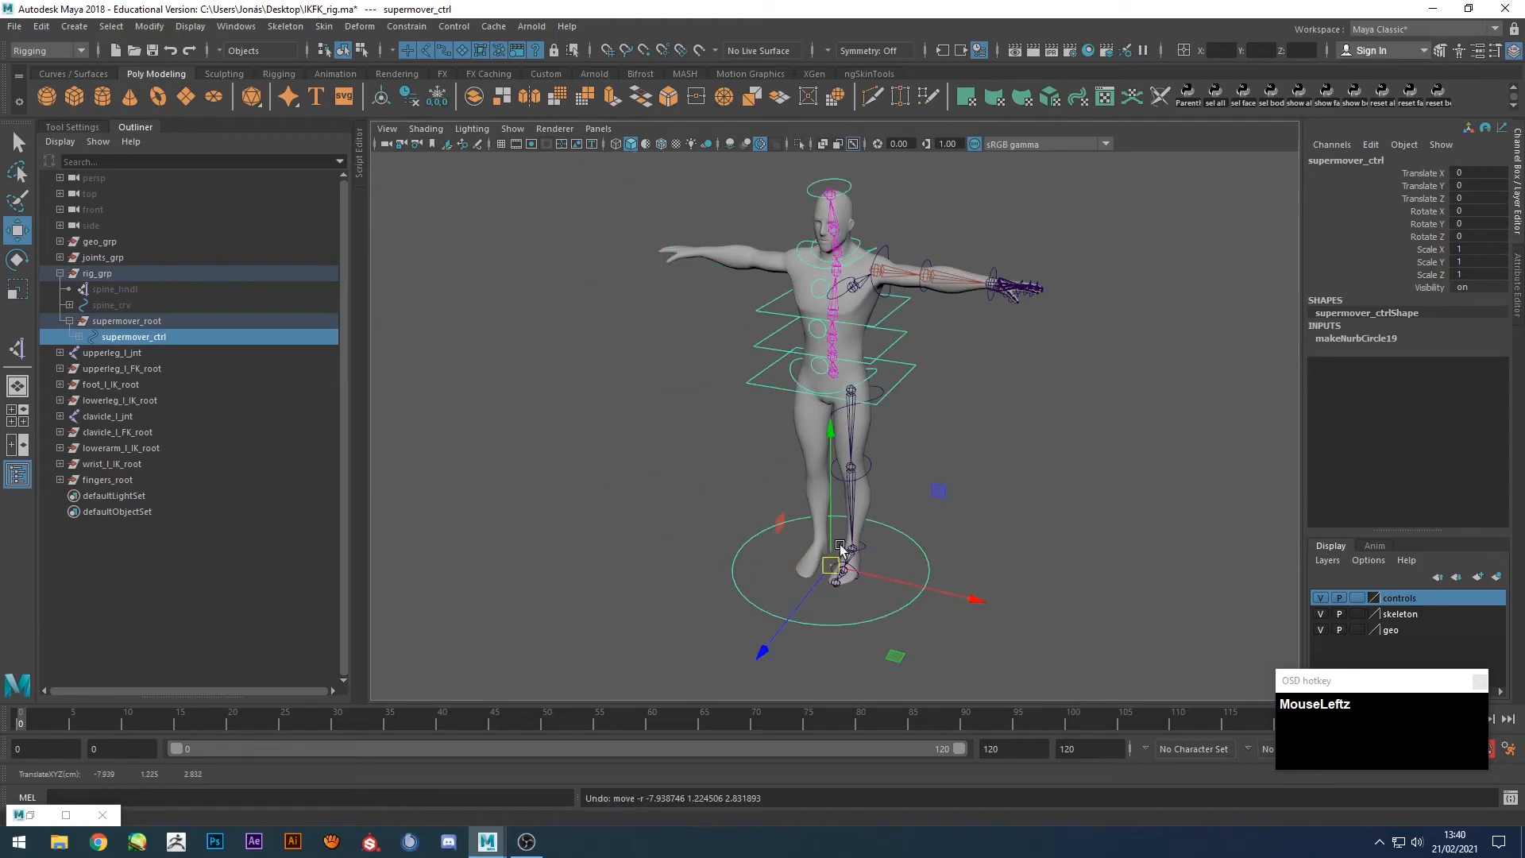
key("e")
left_click_drag(856, 503, 893, 476)
key("z")
Test-rotate a control at the hips, undo the rotation and clear the selection.
left_click(893, 425)
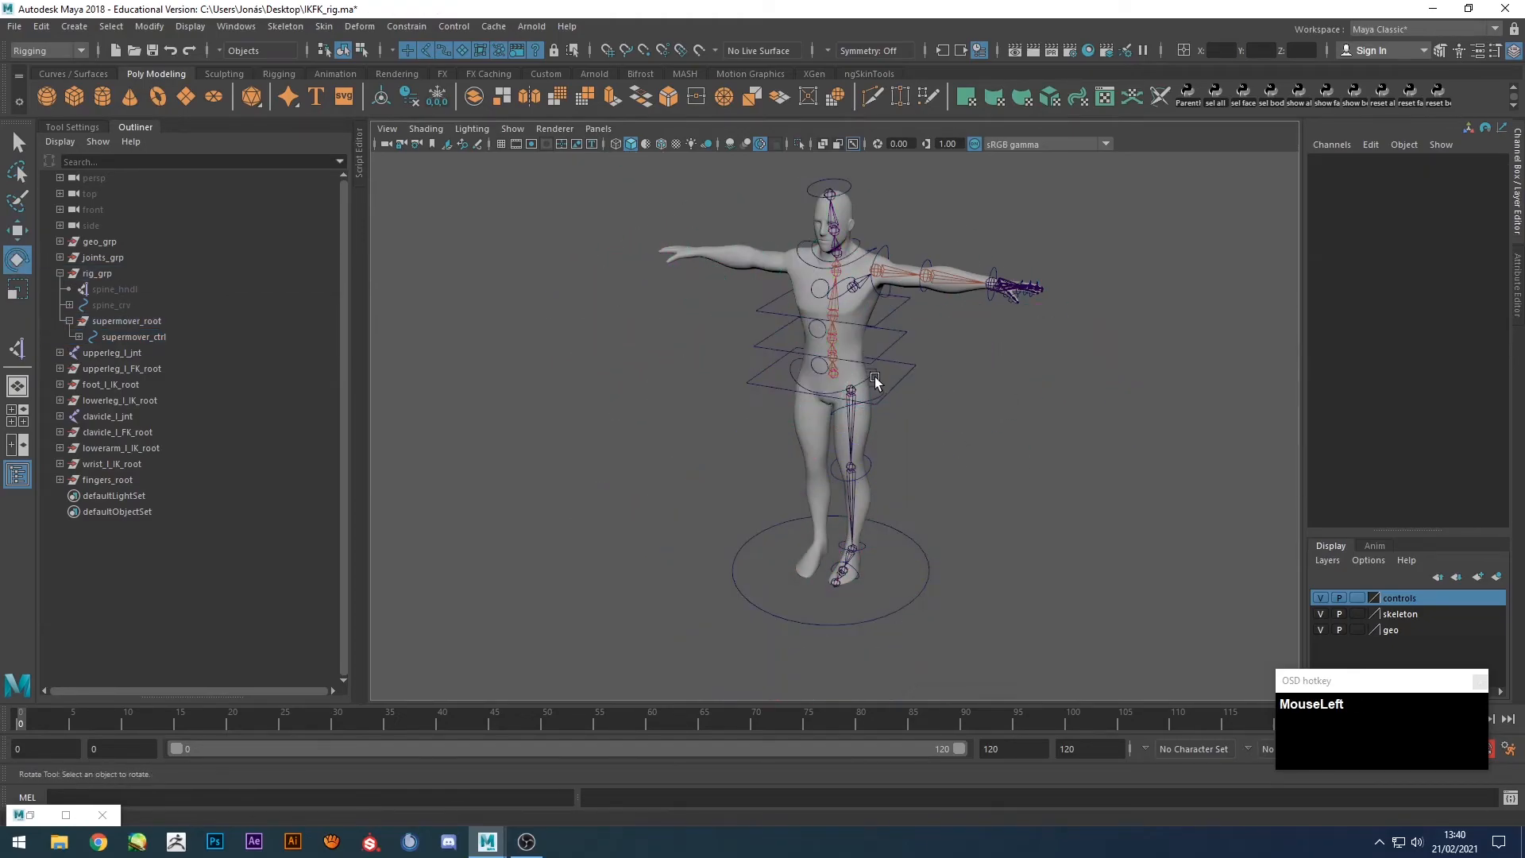
left_click(878, 402)
left_click_drag(878, 402, 859, 363)
key("ctrl+z")
left_click(1043, 541)
left_click(898, 603)
left_click(1041, 475)
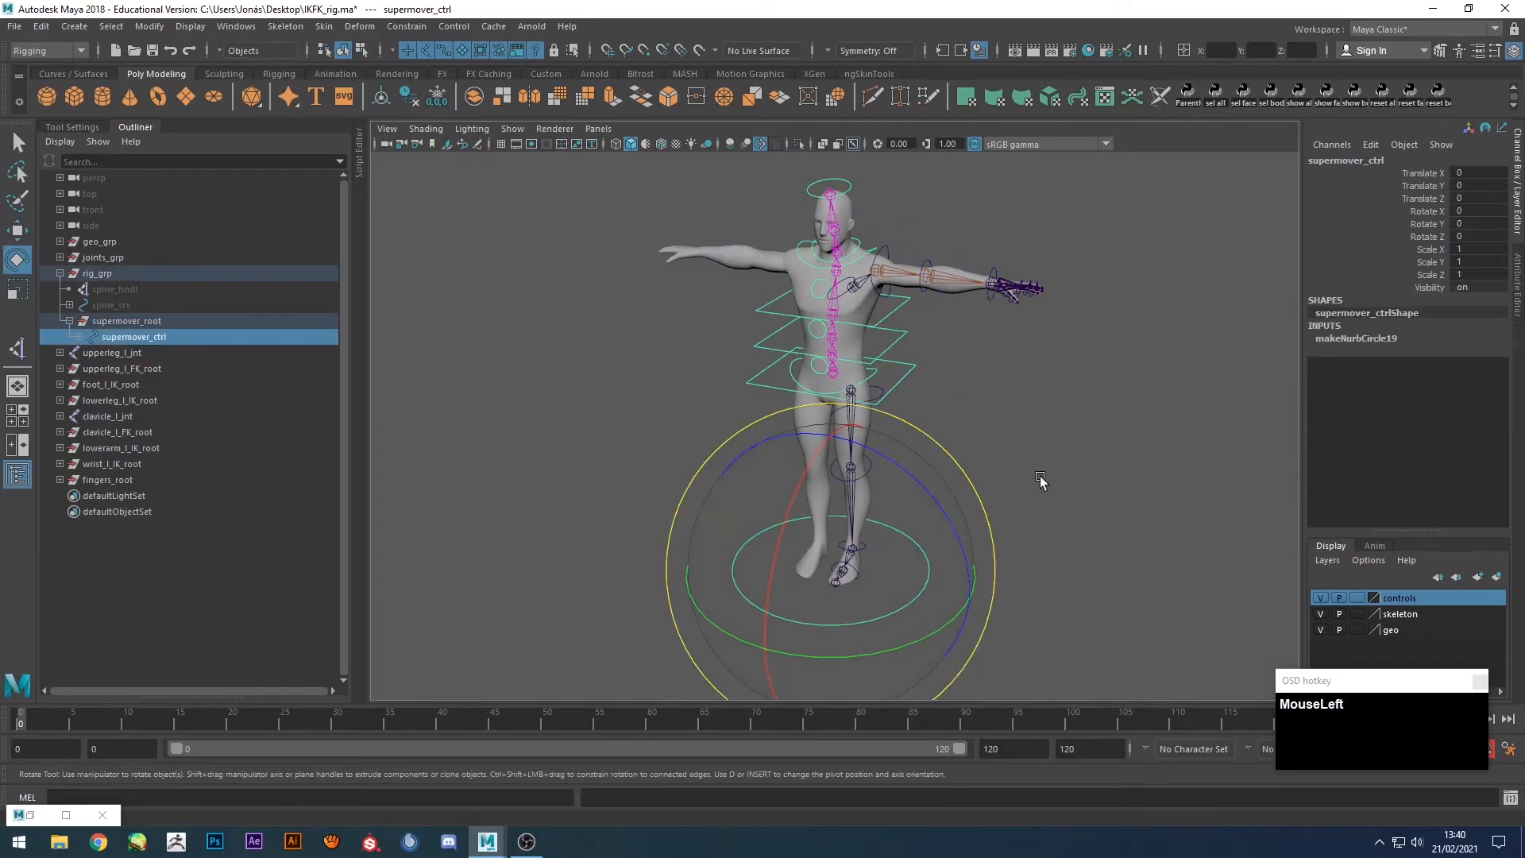
left_click(1050, 446)
middle_click_drag(1050, 447, 994, 416, "alt")
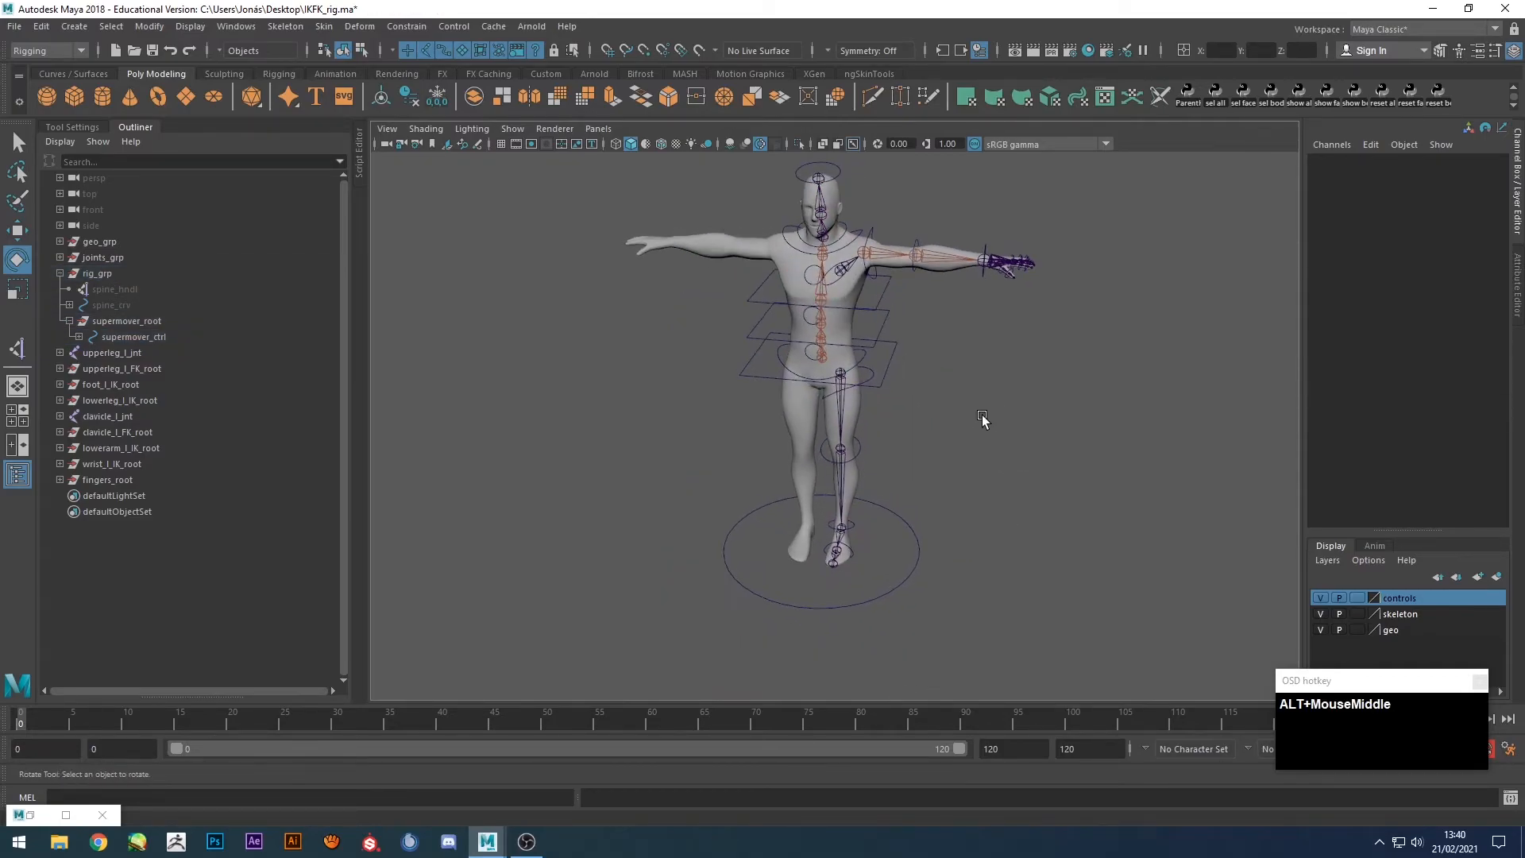
Collapse rig_grp and examine which limb each remaining ungrouped joint chain and control root belongs to.
left_click(61, 272, "shift")
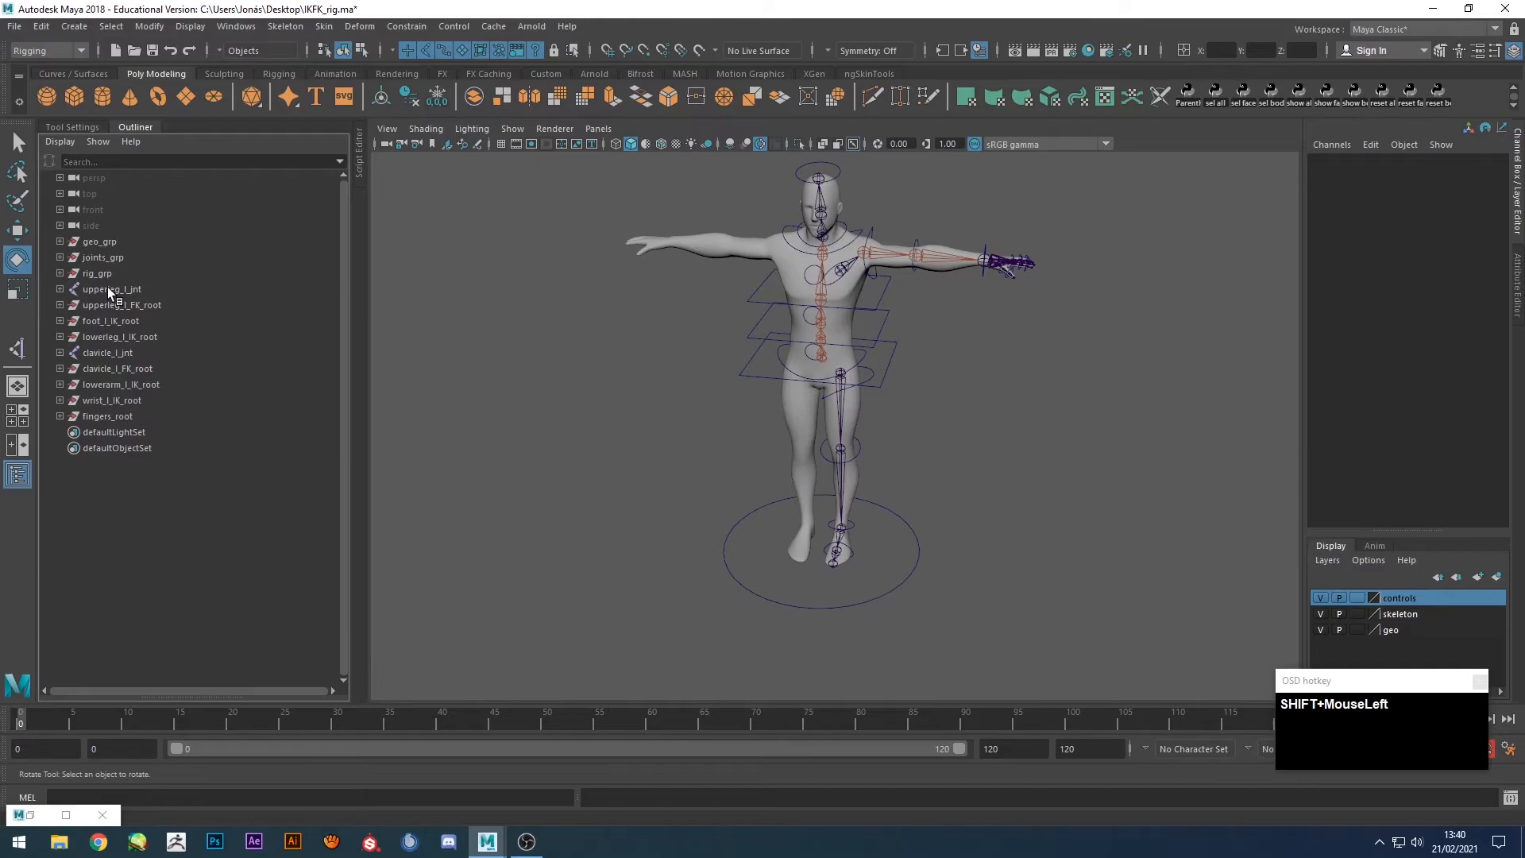
left_click(109, 289)
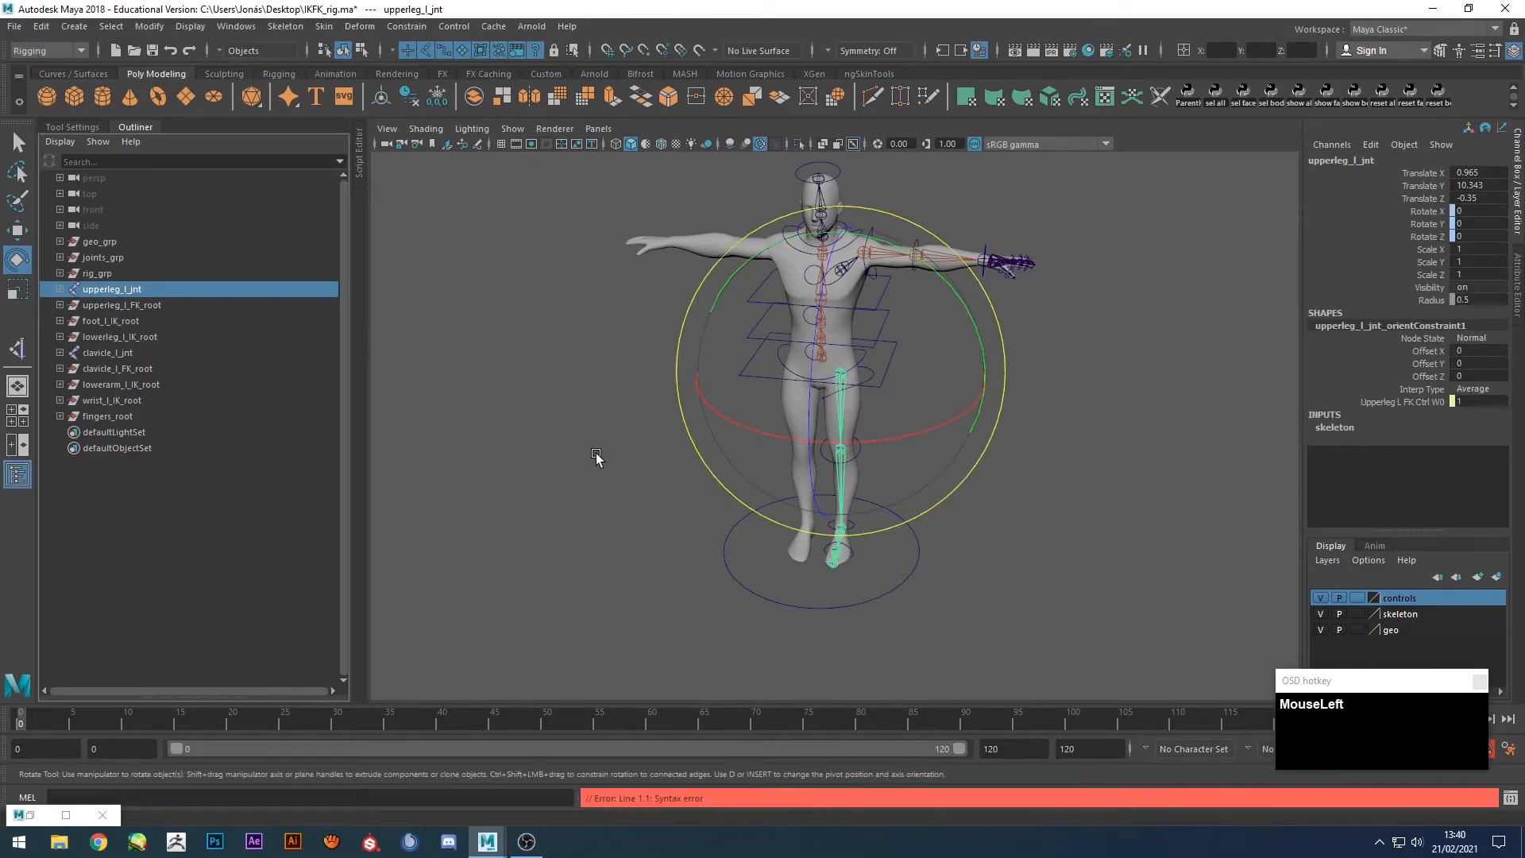
key("q")
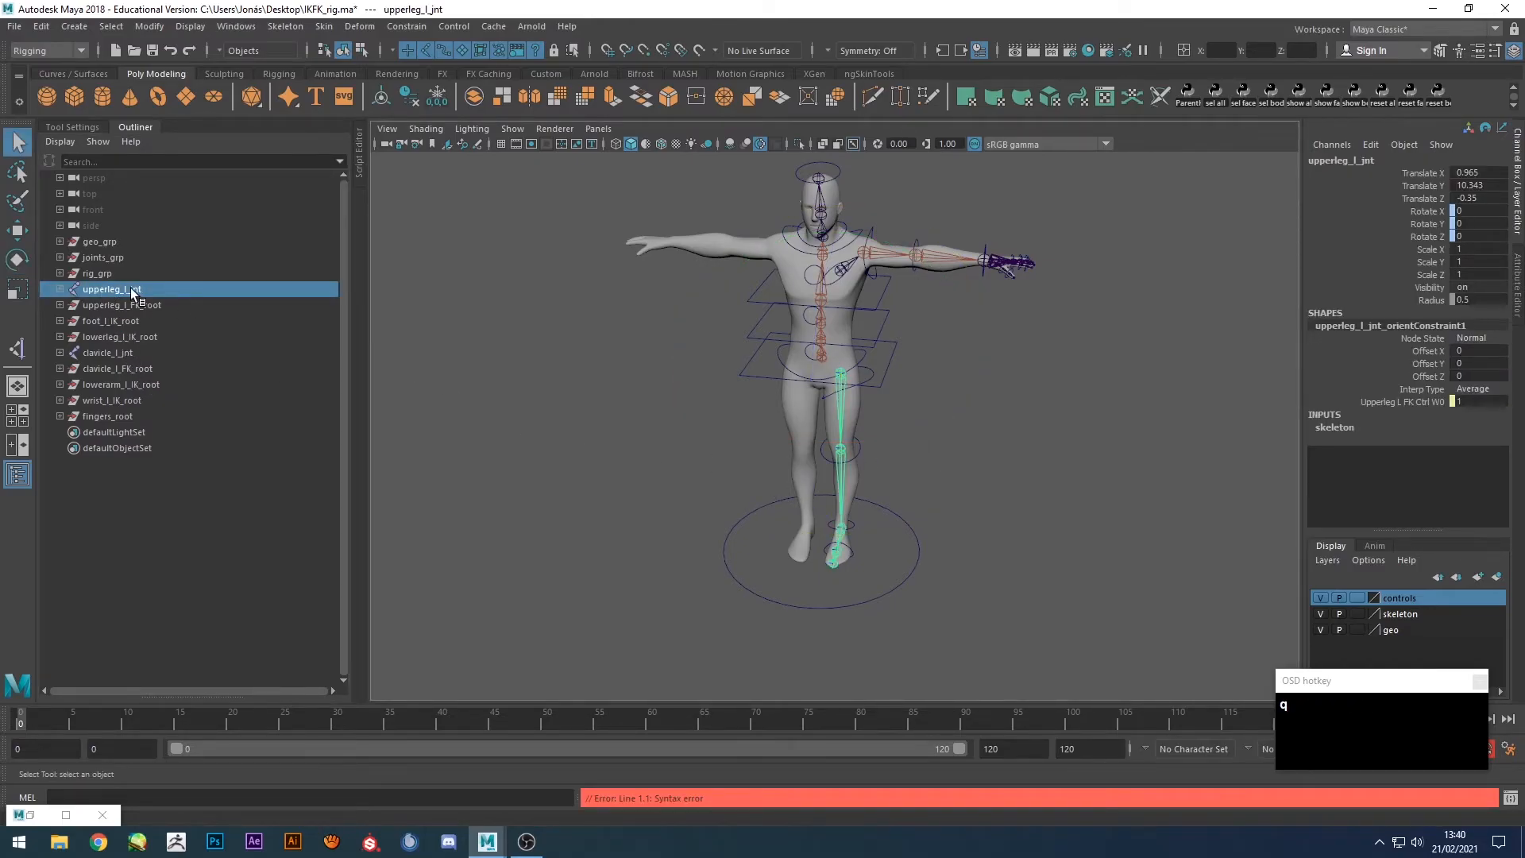
left_click(102, 353)
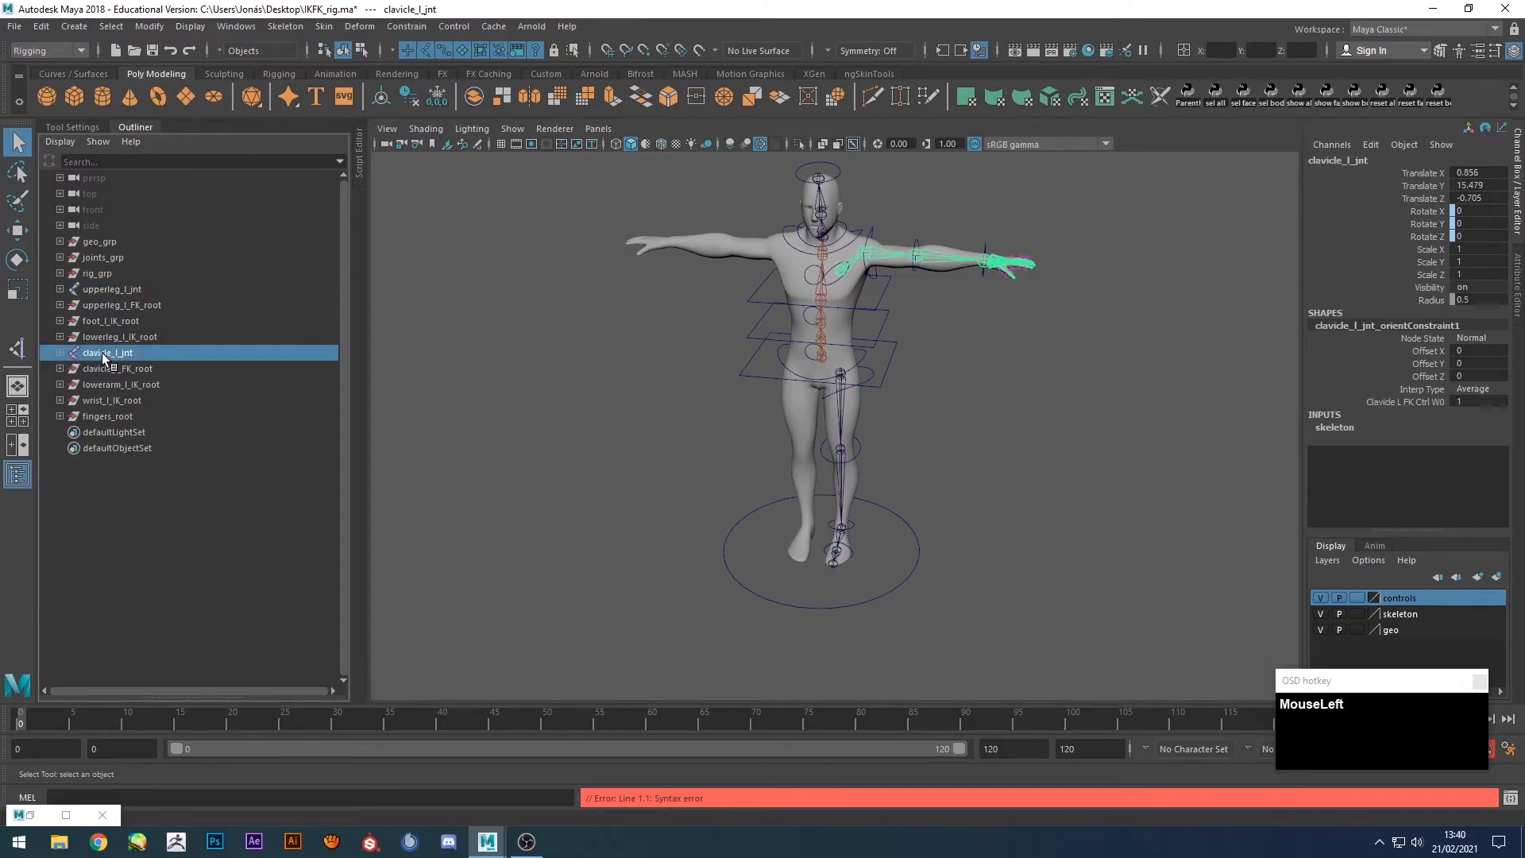
left_click(104, 306)
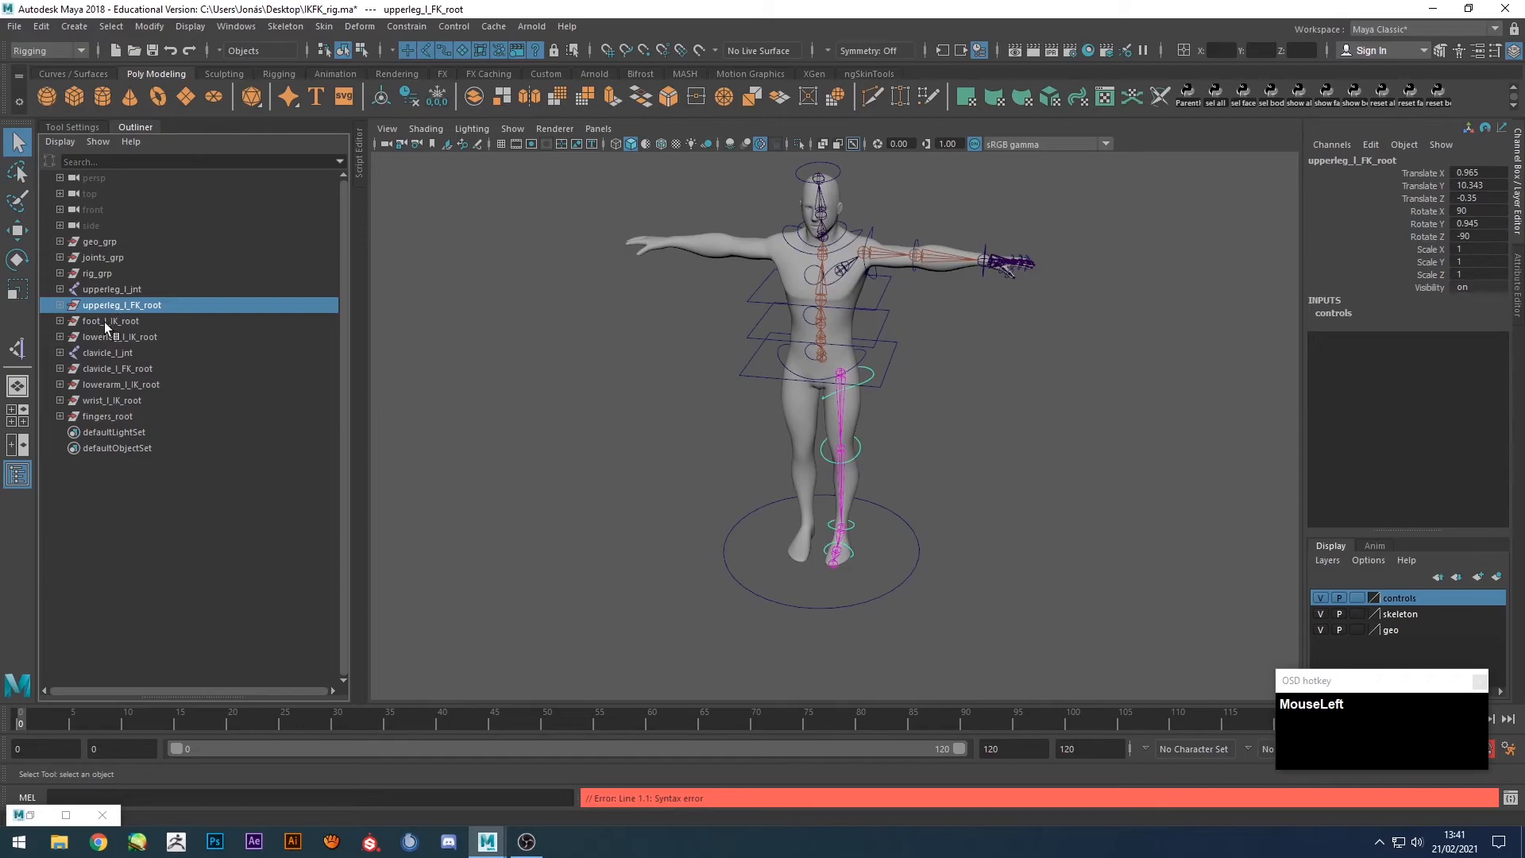
left_click(102, 323)
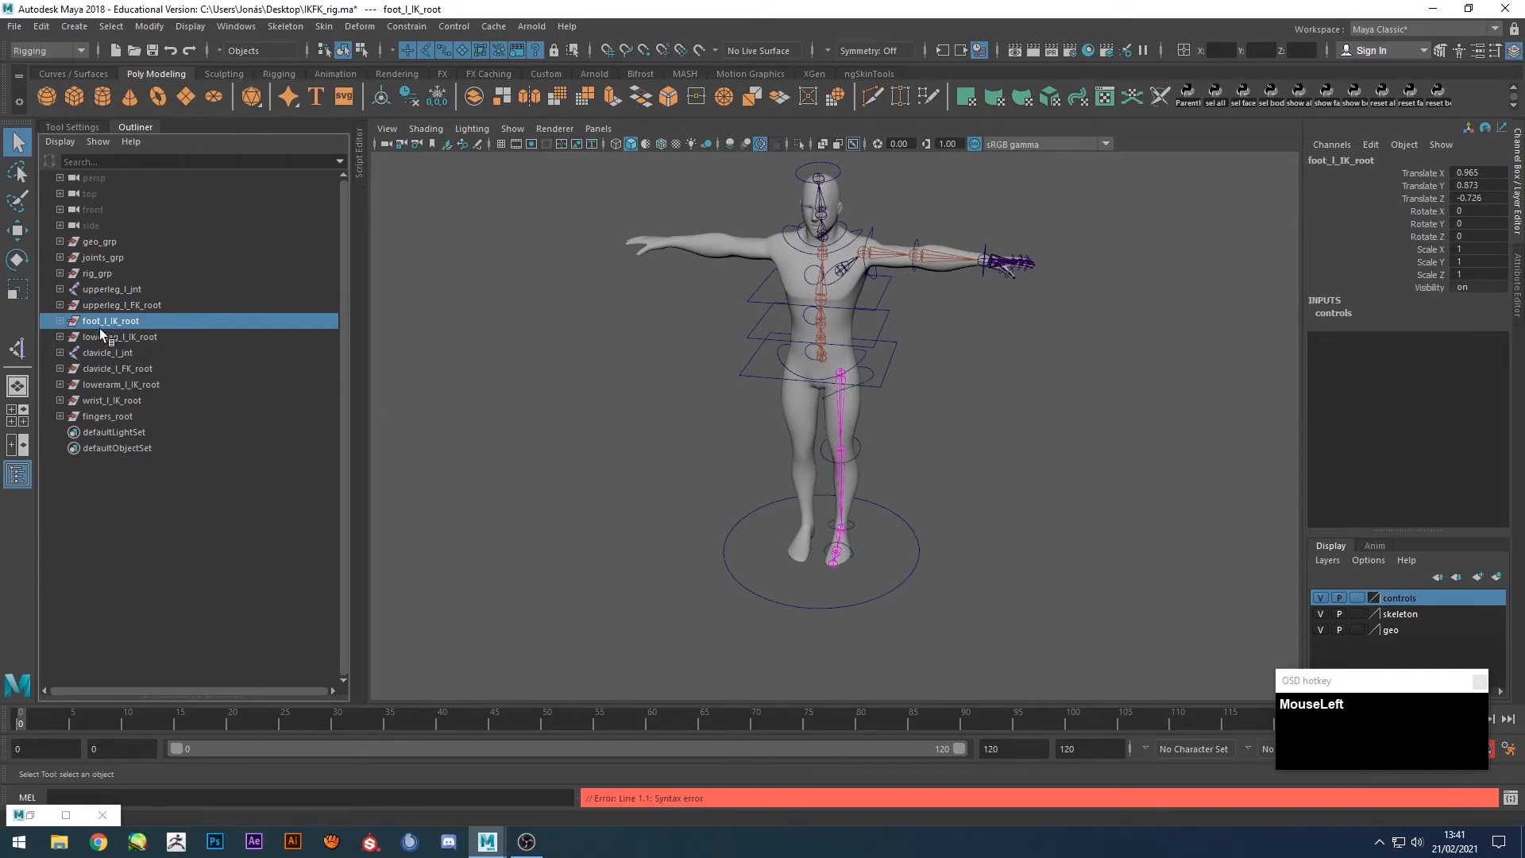
left_click(102, 337)
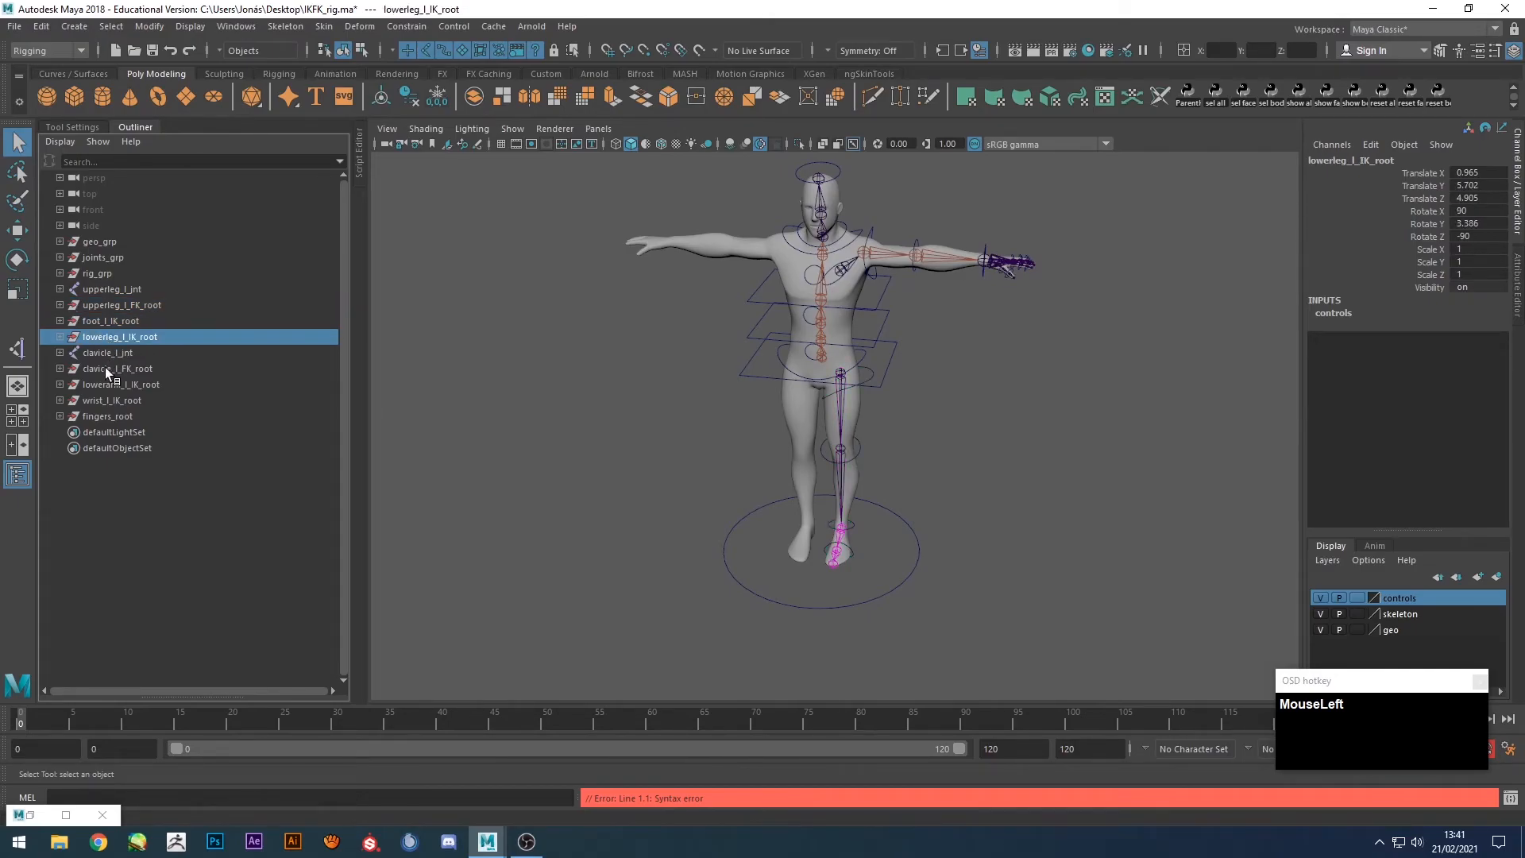
left_click(98, 367)
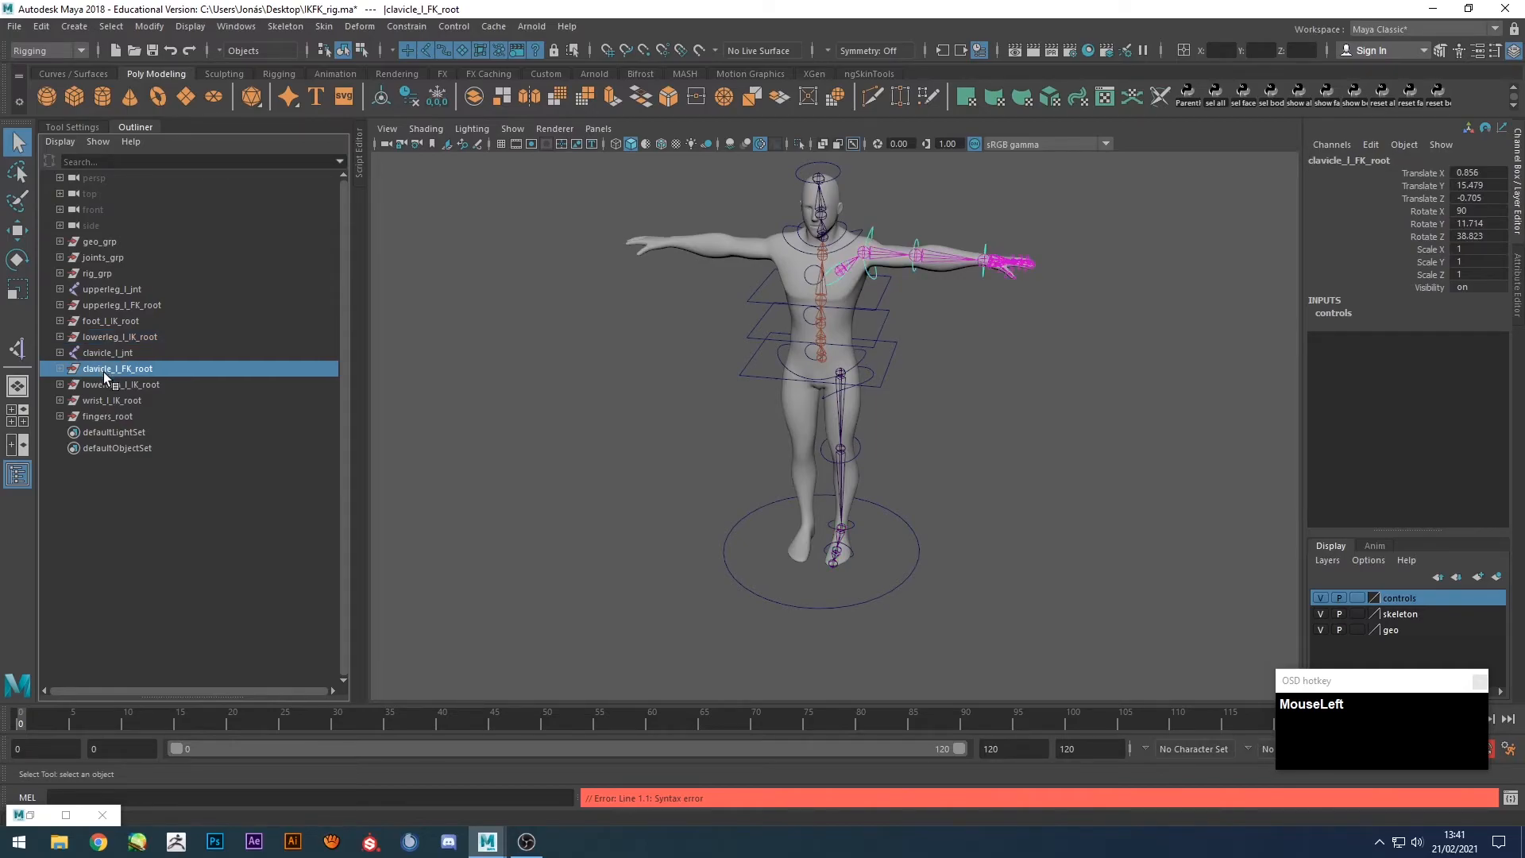
left_click(98, 386)
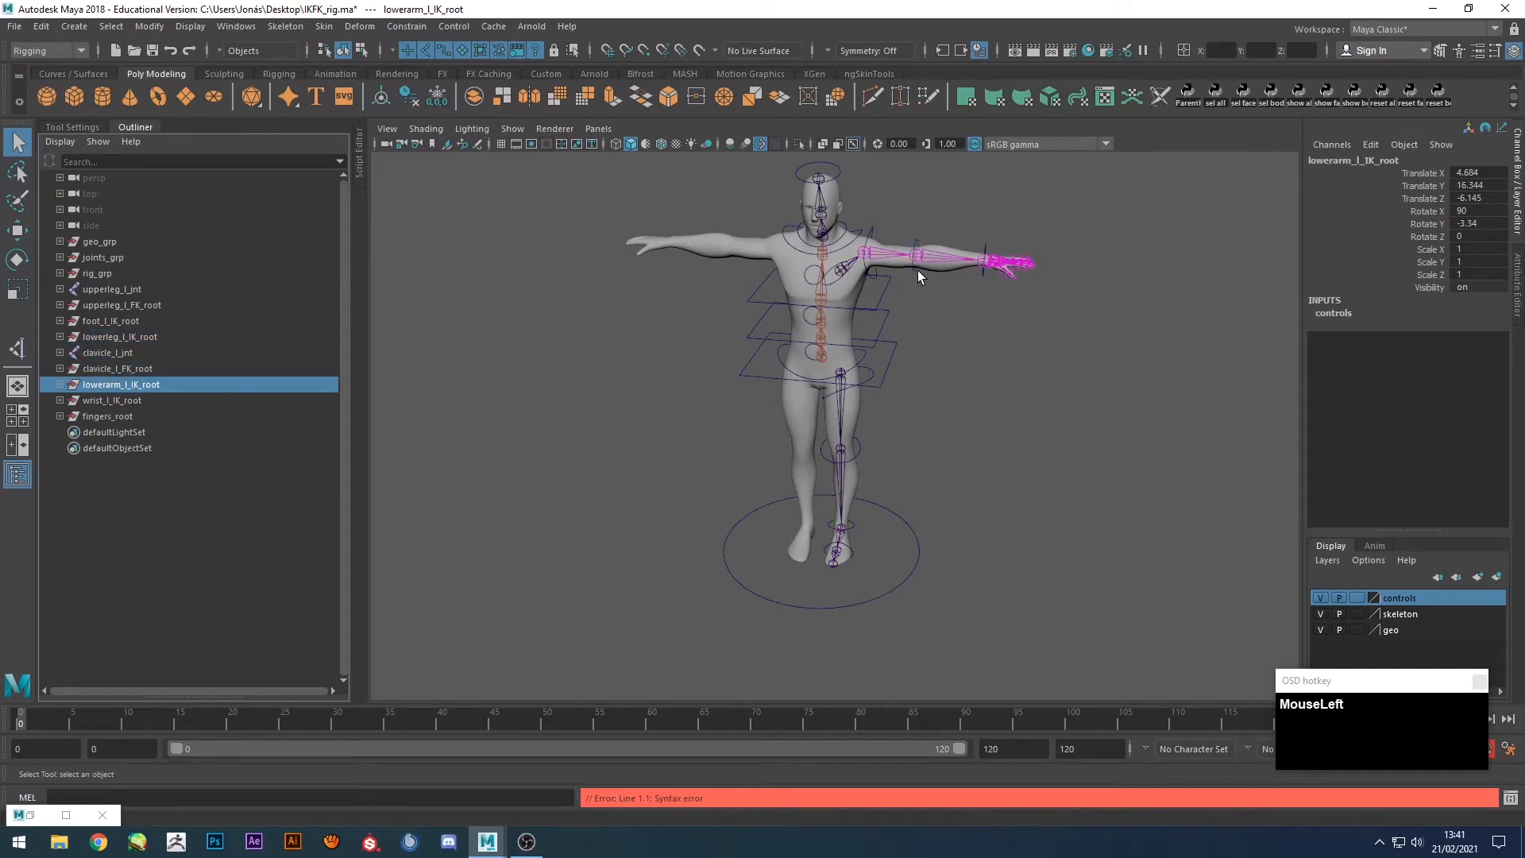
left_click(97, 400)
left_click(100, 416)
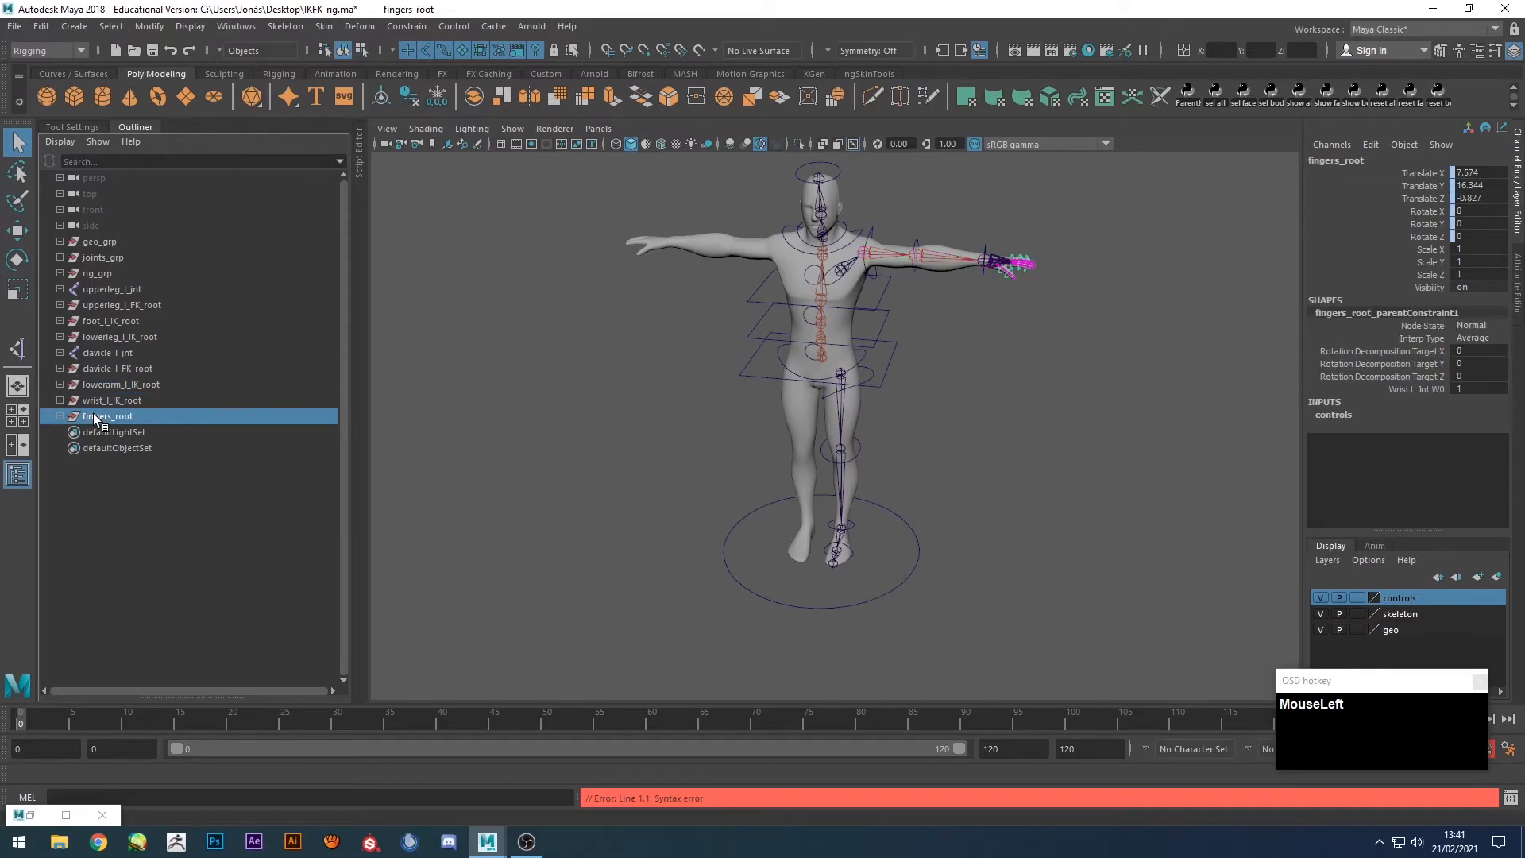
left_click(1024, 443)
left_click_drag(1004, 445, 980, 384, "alt")
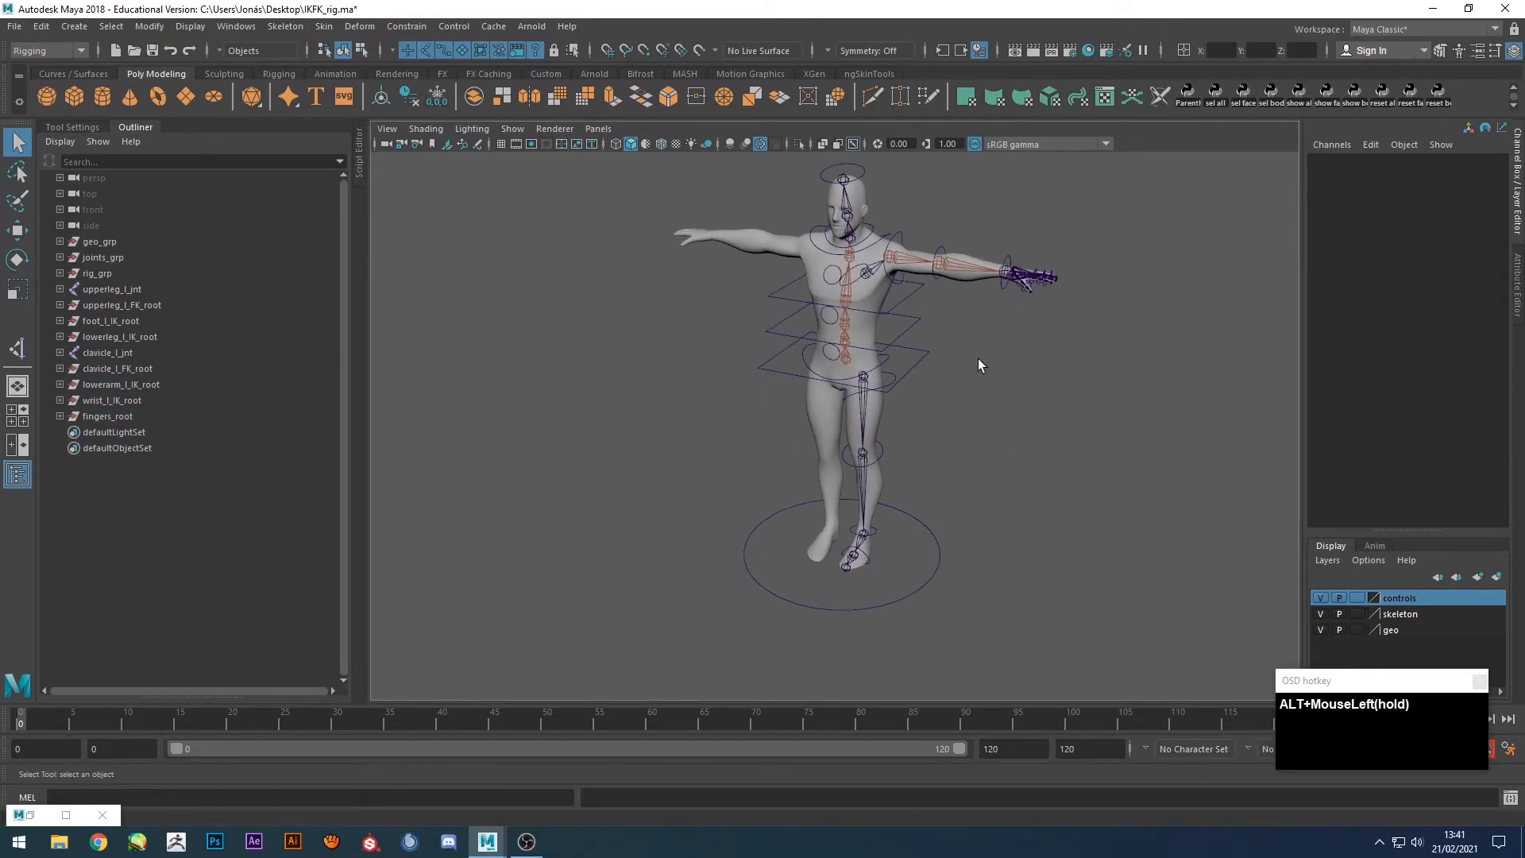
left_click_drag(902, 466, 924, 387, "alt")
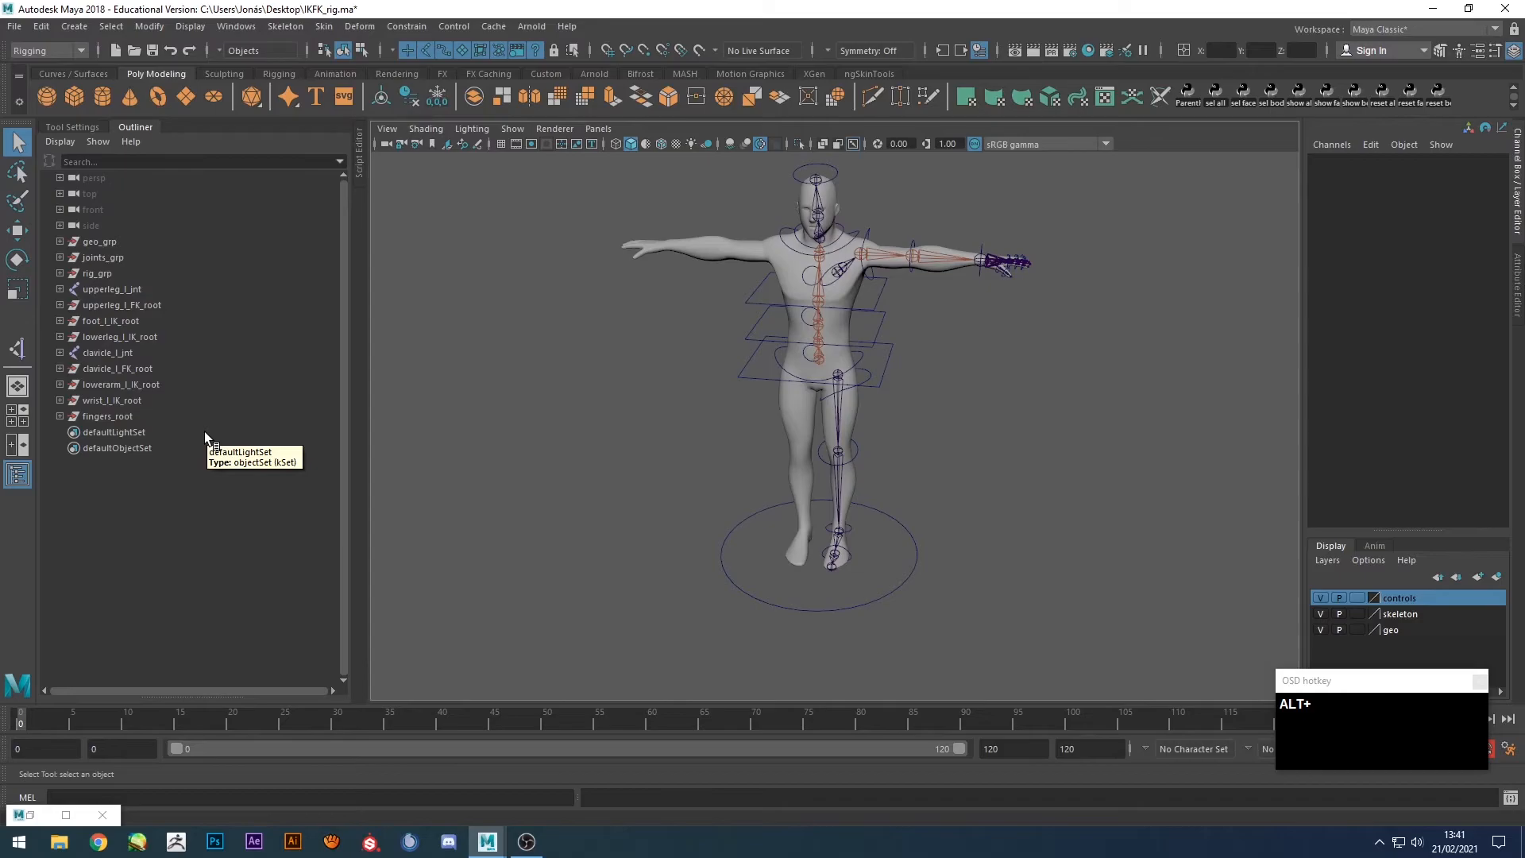
Group fingers_root, wrist_l_IK_root, lowerarm_l_IK_root, clavicle_l_FK_root and clavicle_l_jnt together.
left_click(100, 415)
left_click(104, 397, "ctrl")
left_click(103, 384, "ctrl")
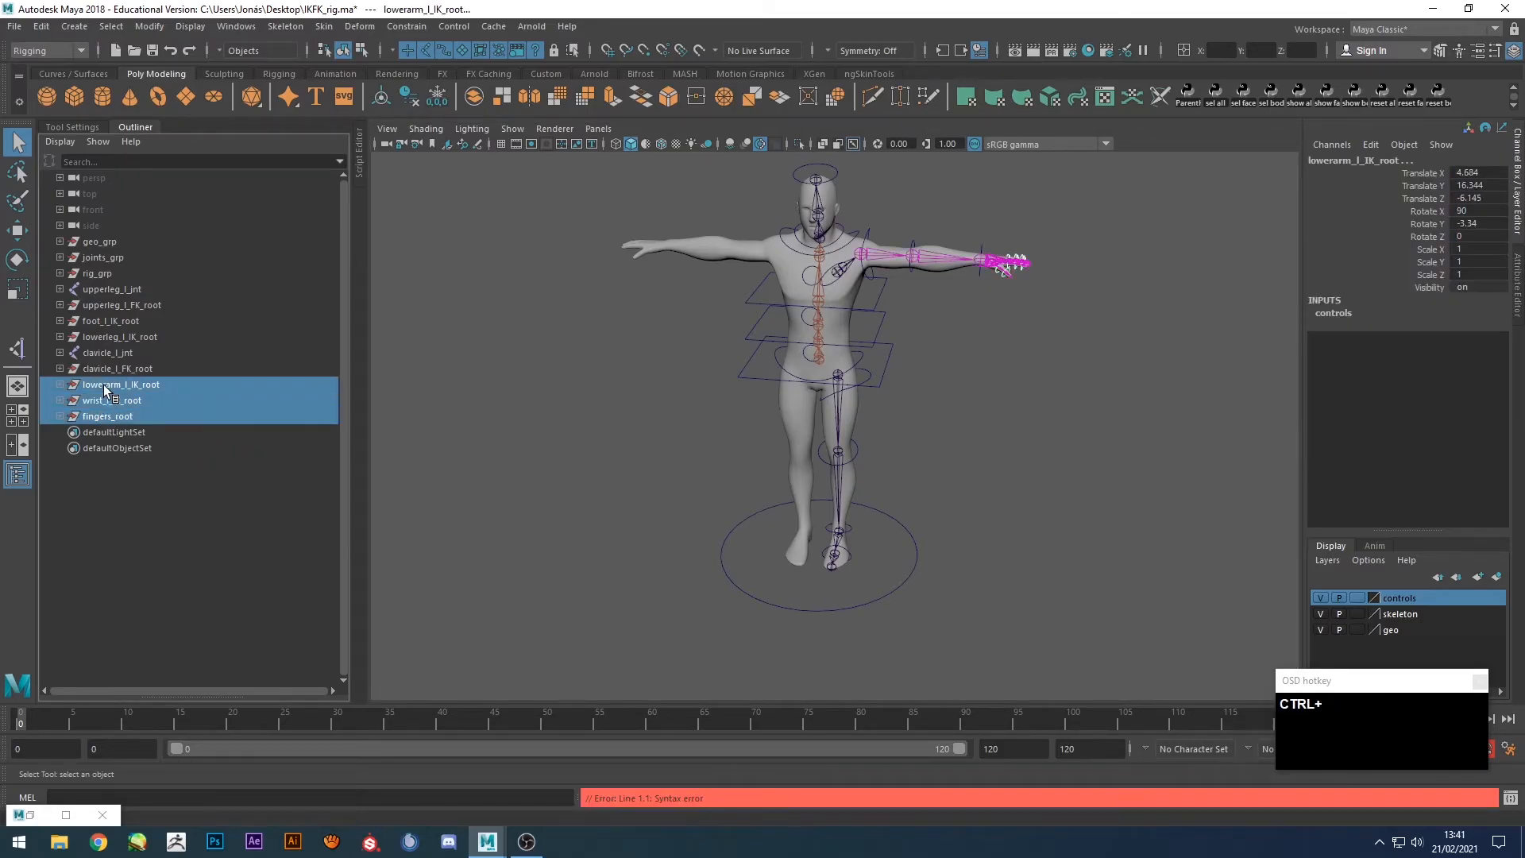
left_click(103, 366, "ctrl")
left_click(104, 354, "ctrl")
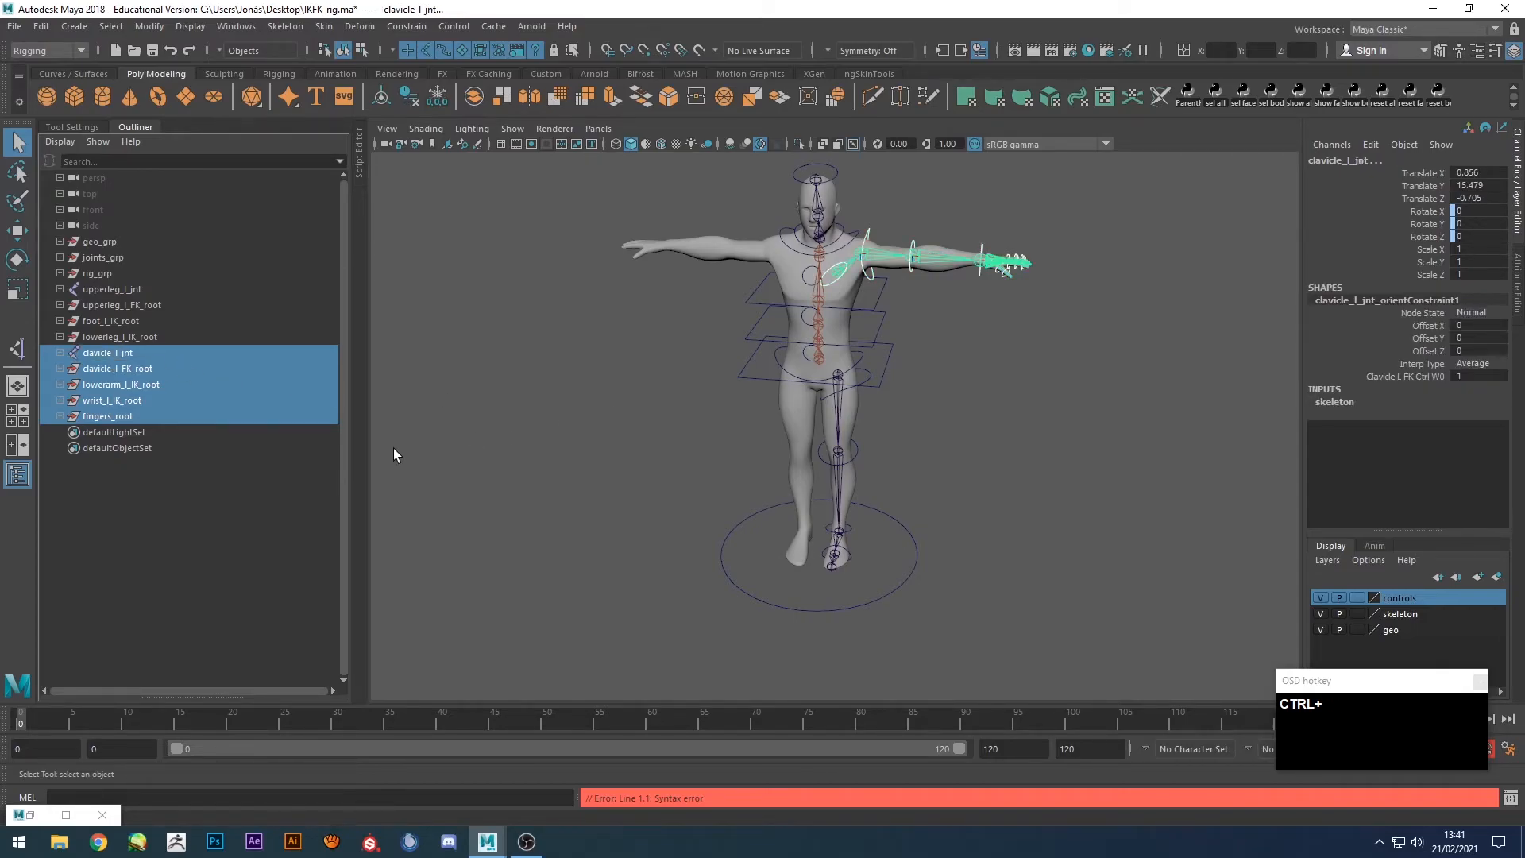
key("ctrl+g")
Rename the new group of left arm nodes as arm_l_root.
double_click(107, 354)
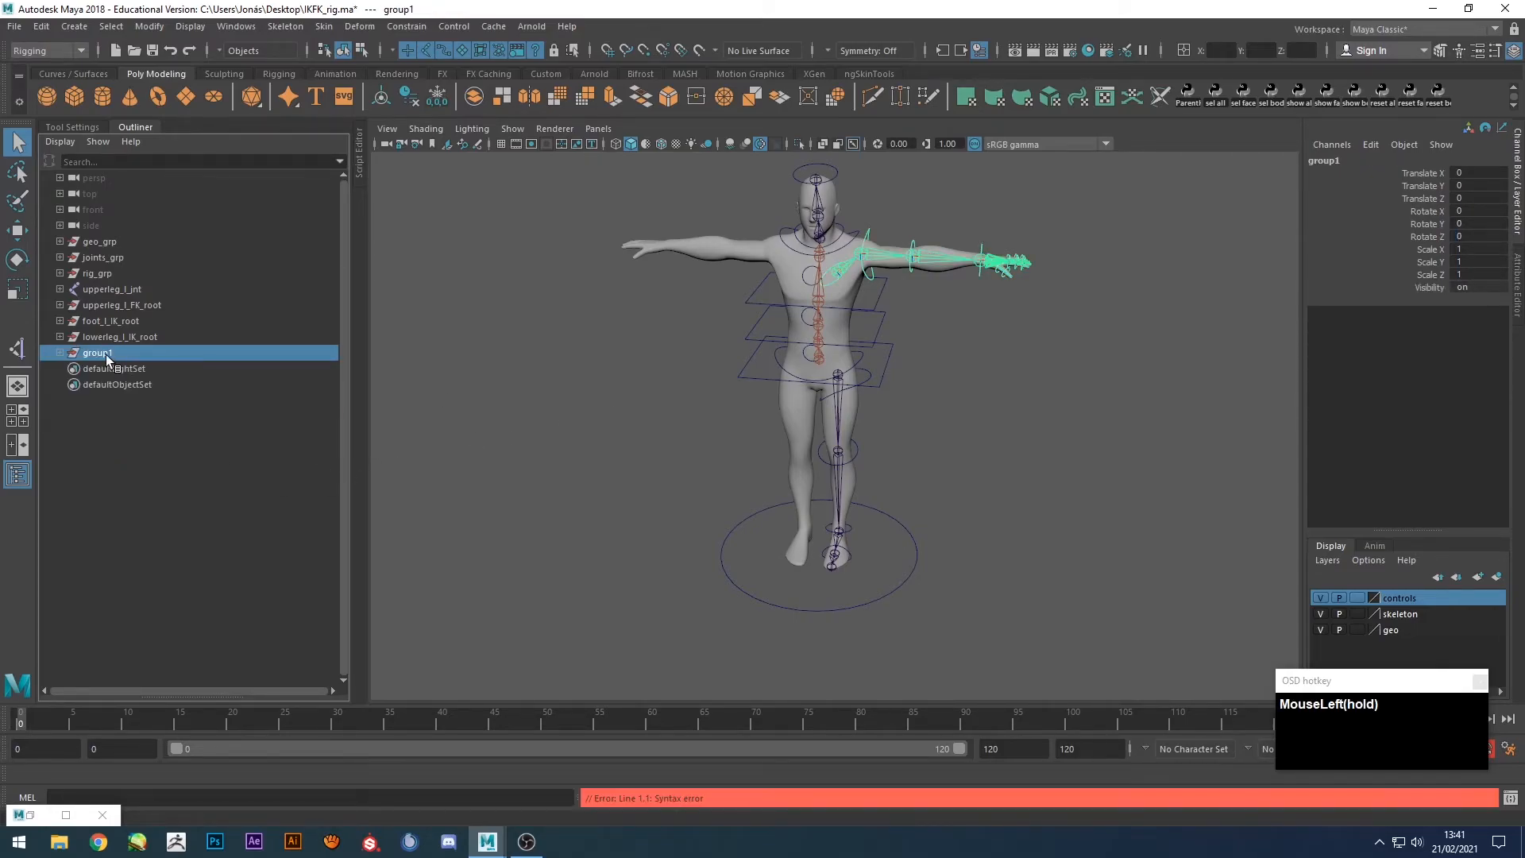
key("Return")
type("arm")
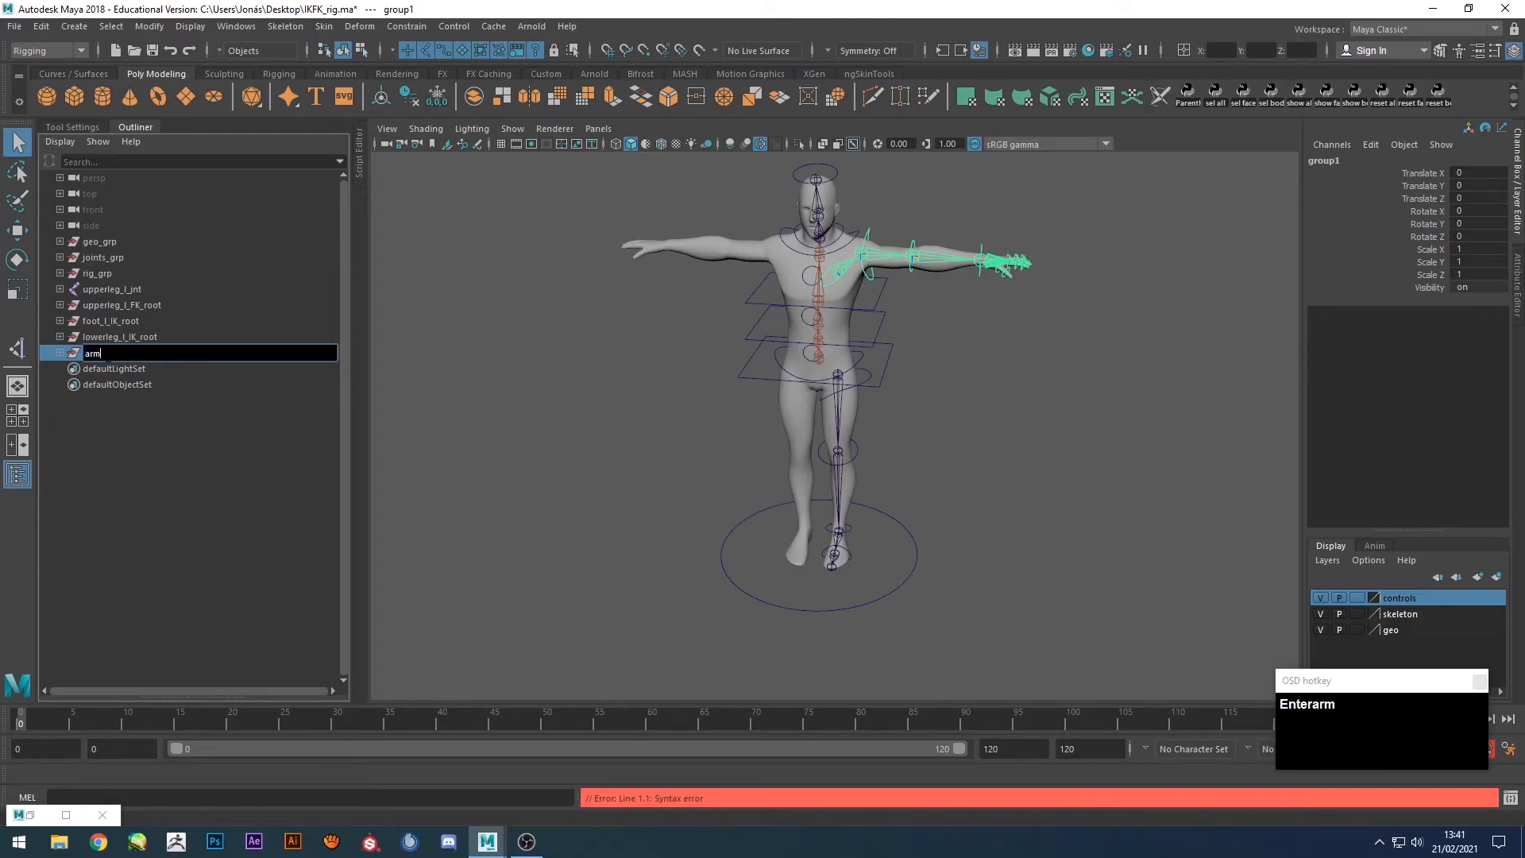
type("_l_root")
key("Return")
Group lowerleg_l_IK_root, foot_l_IK_root, upperleg_l_FK_root and upperleg_l_jnt together.
left_click(120, 336)
left_click(112, 288, "shift")
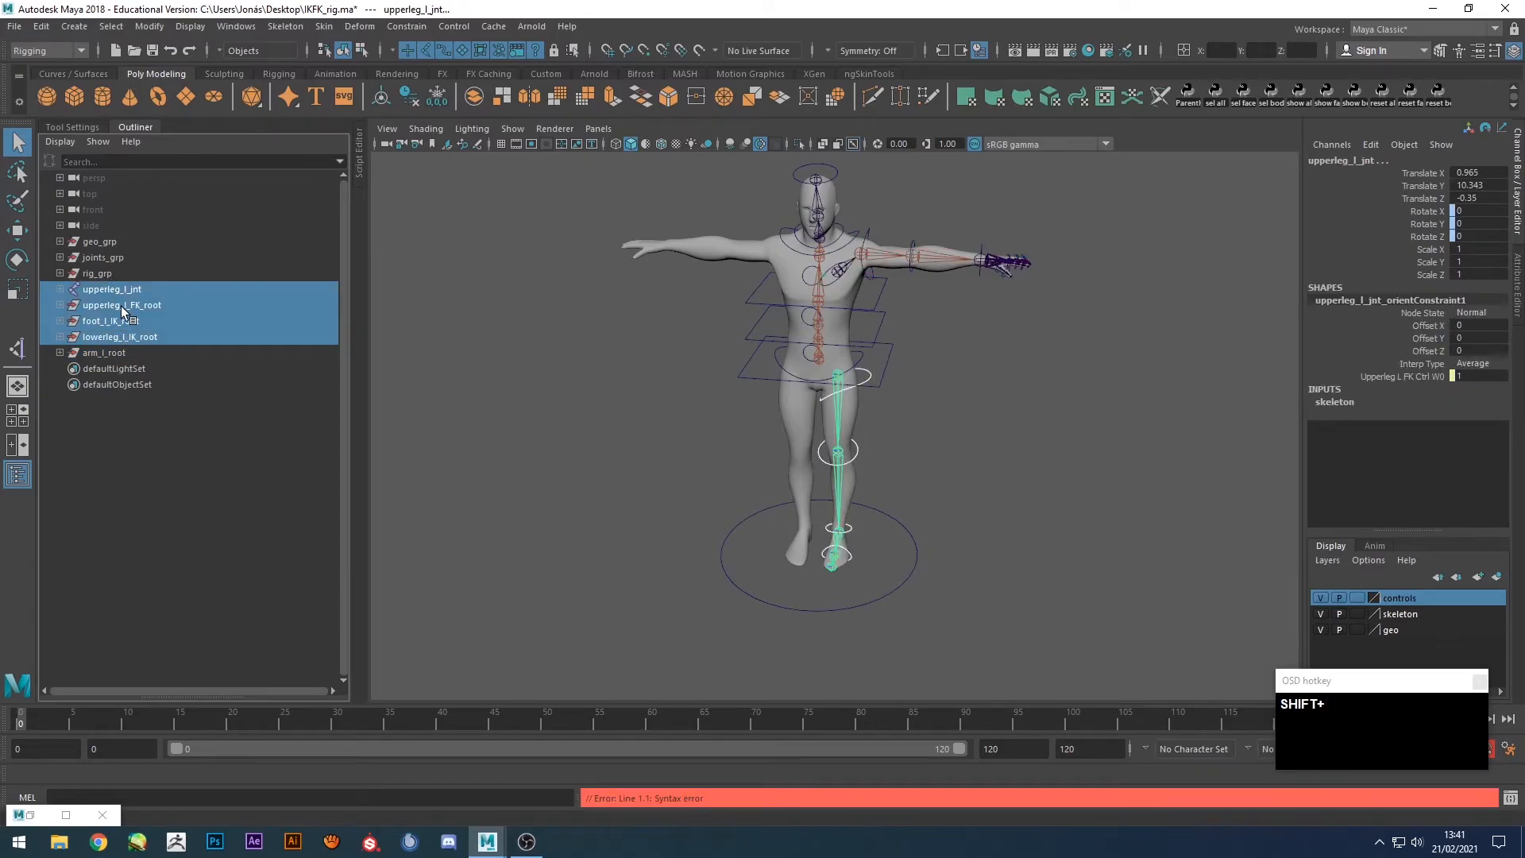
key("ctrl+g")
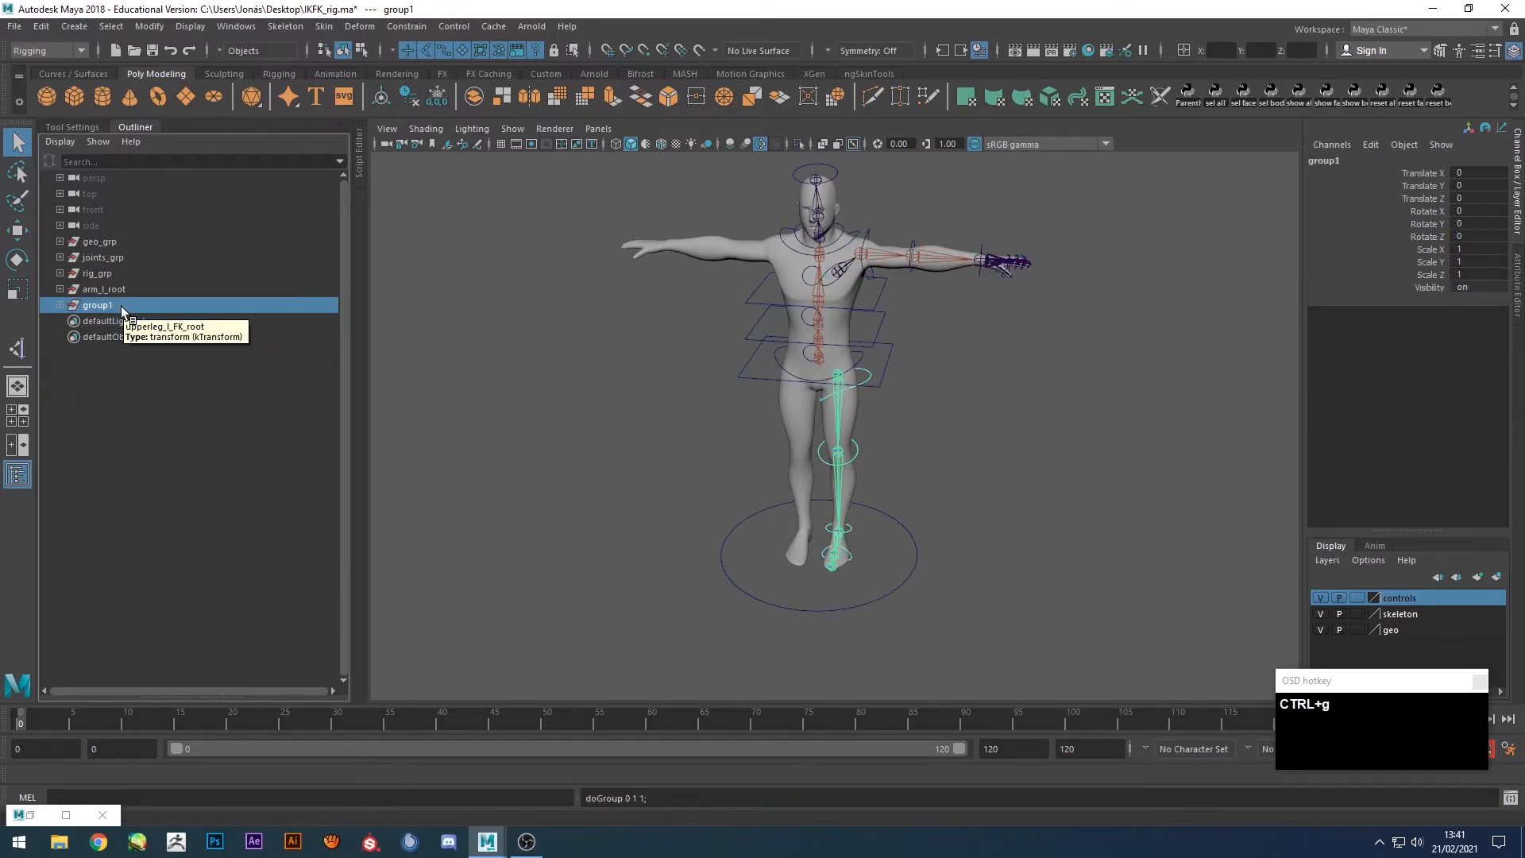
key("e")
double_click(121, 307)
type("root")
left_click(121, 306)
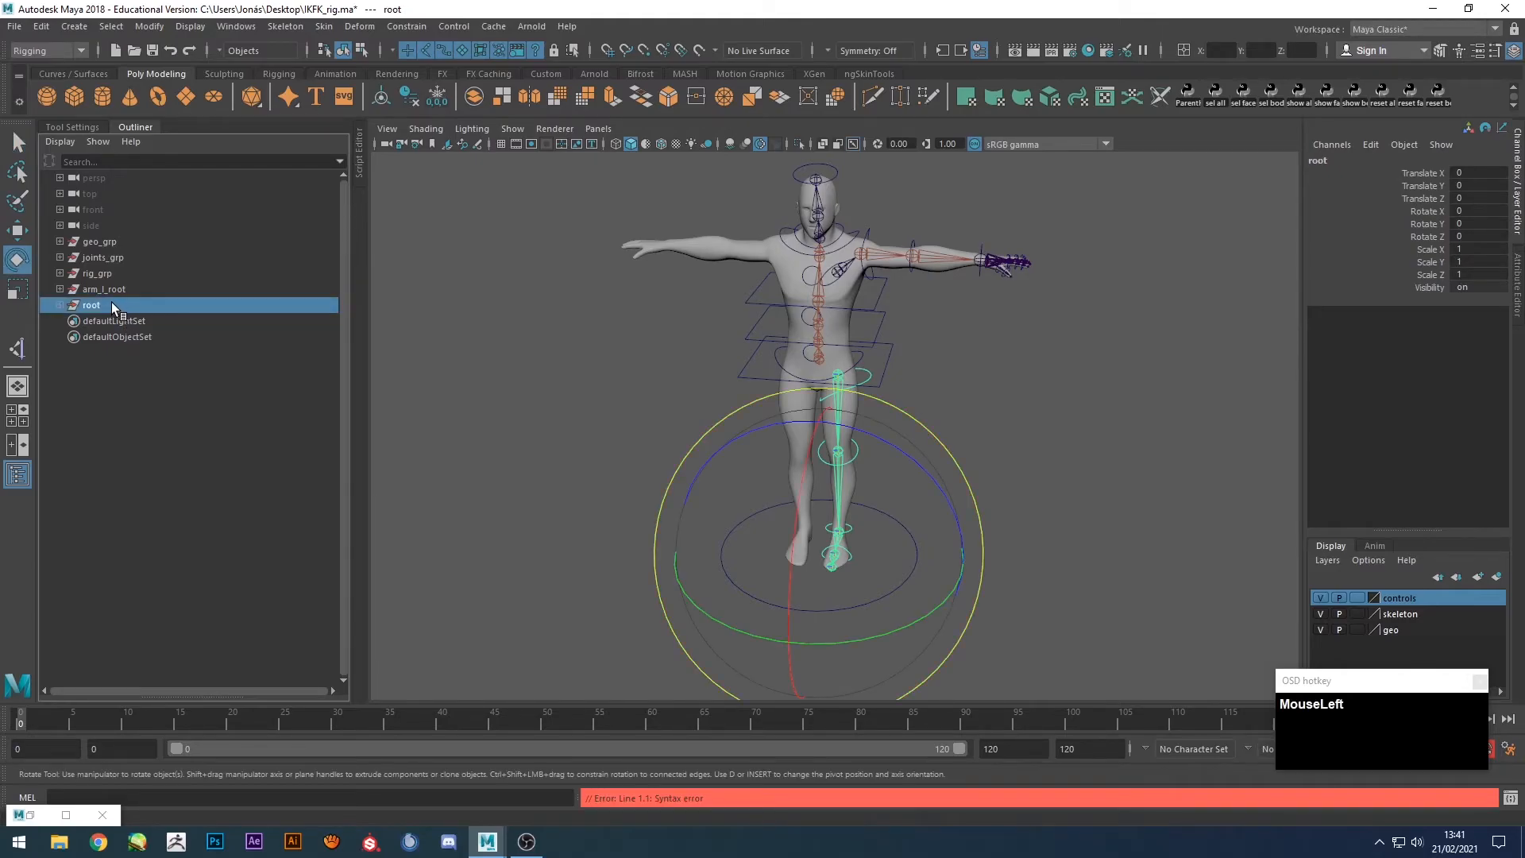
key("ctrl+z")
key("ctrl+z")
Rename the new group of left leg nodes as leg_l_root and clear the selection.
left_click(101, 311)
key("Return")
type("leg_l")
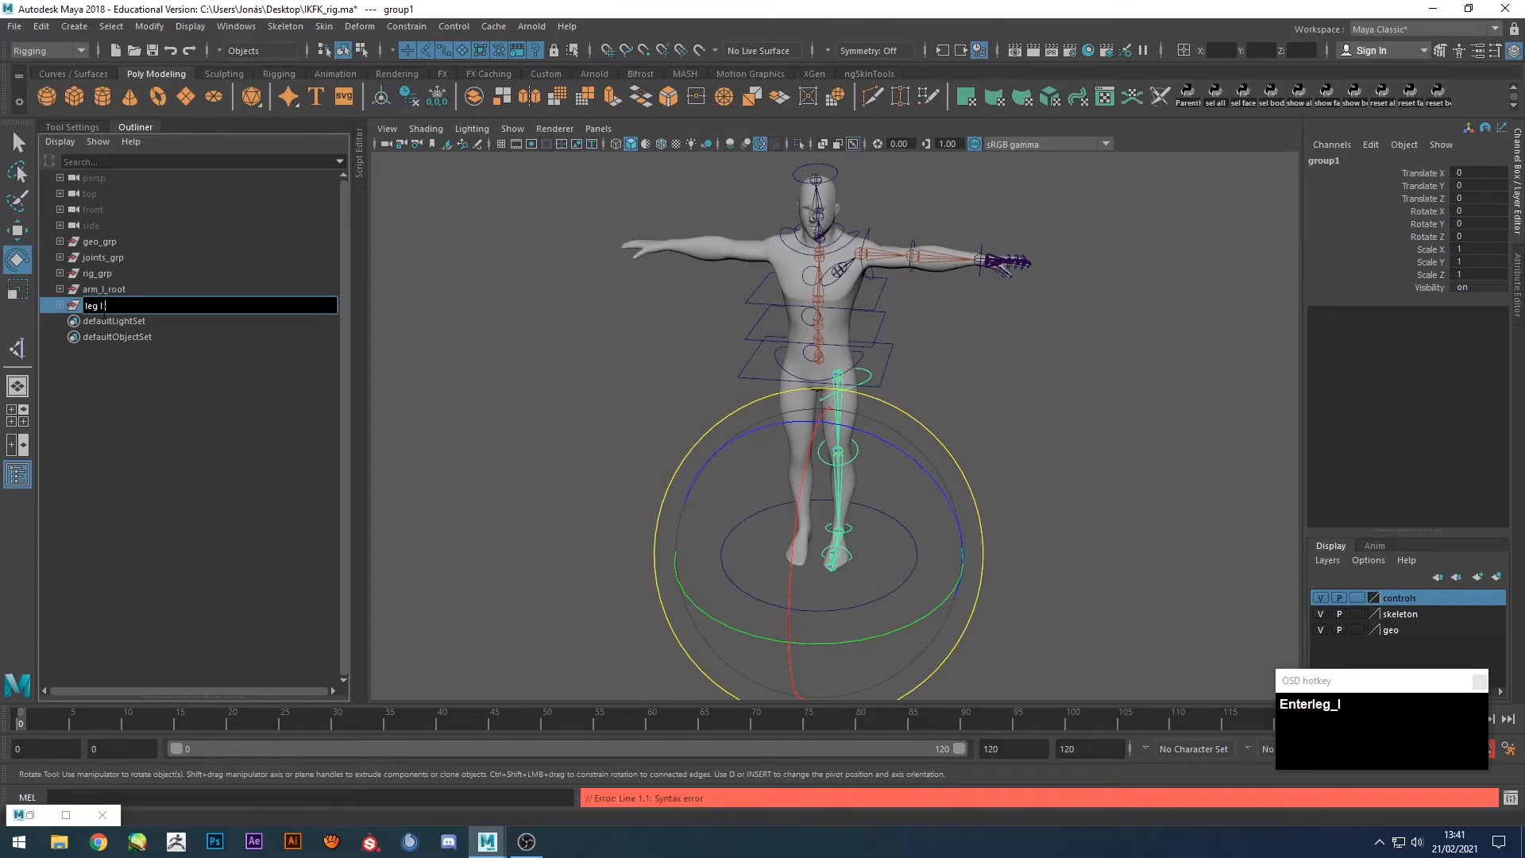
type("_root")
key("Return")
left_click(502, 322)
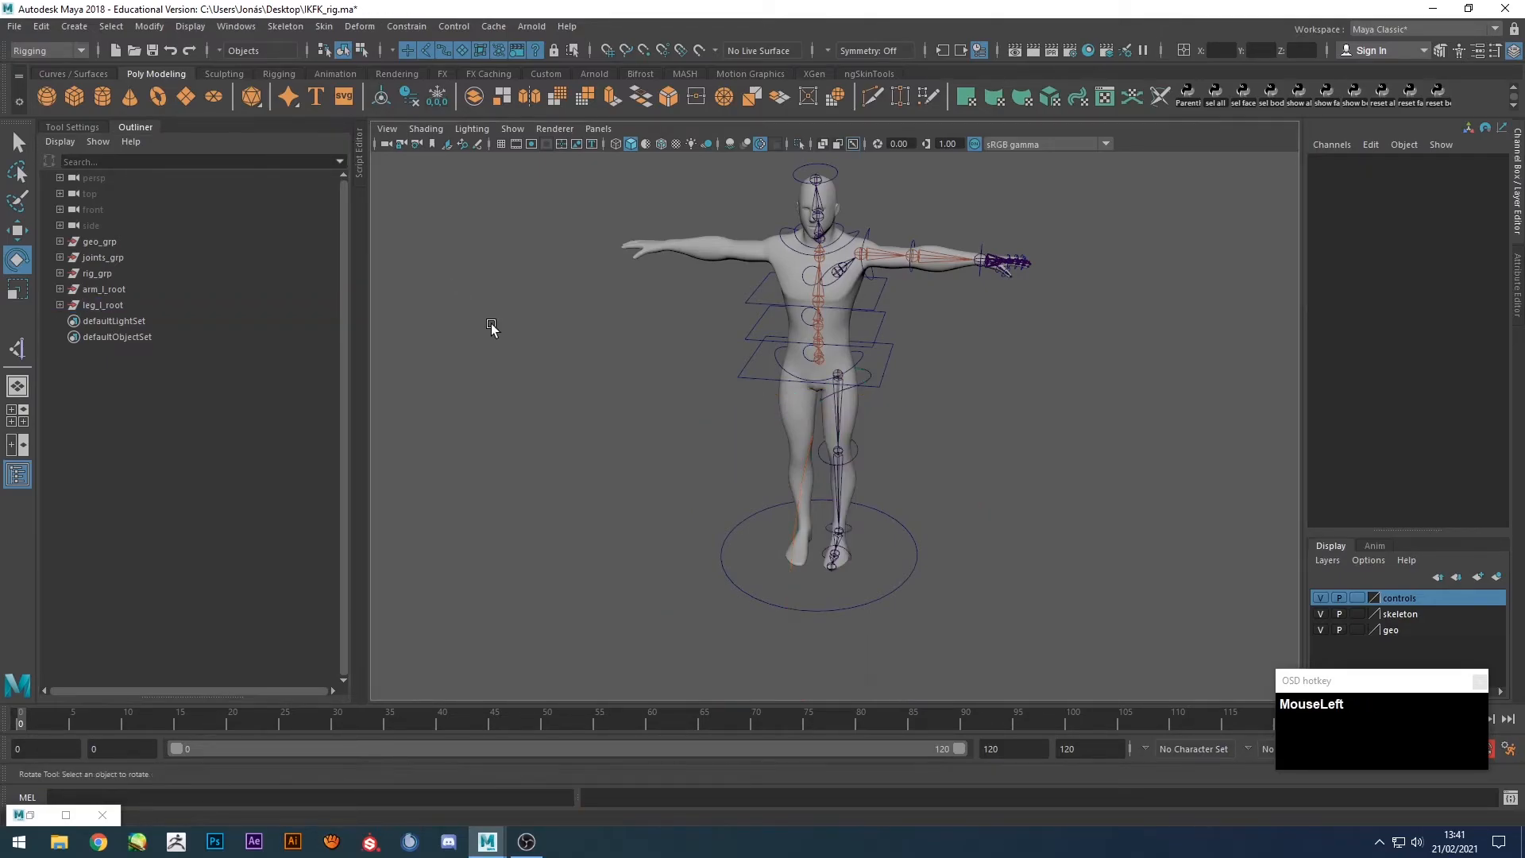
Test-move the arm_l_root and leg_l_root groups one after the other, undoing each move.
left_click(112, 288)
key("w")
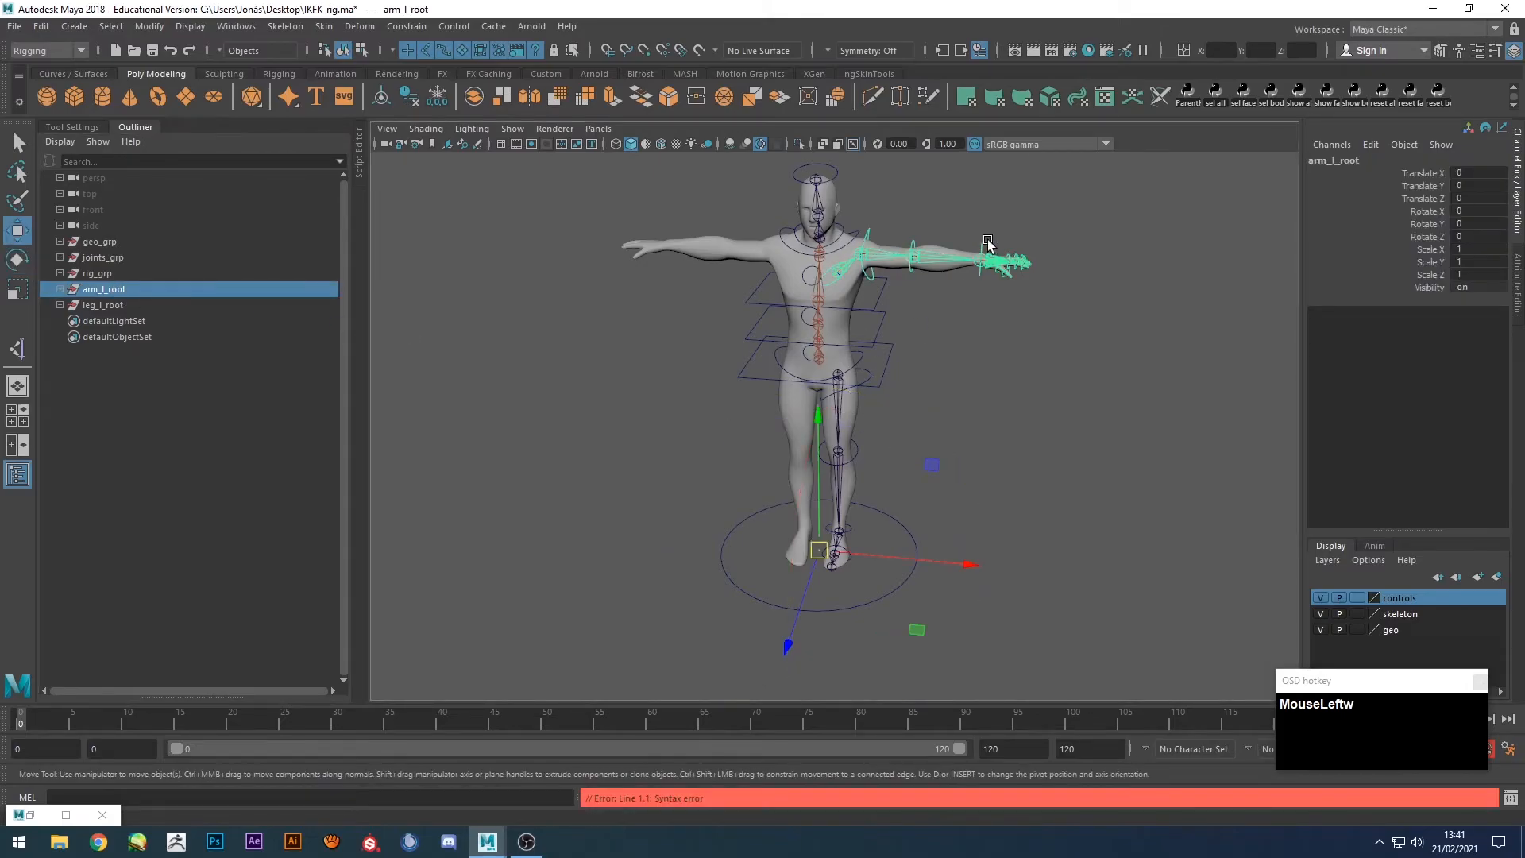
left_click(820, 551)
left_click_drag(820, 551, 505, 591)
key("ctrl+z")
left_click(83, 305)
left_click_drag(822, 543, 984, 525)
key("ctrl+z")
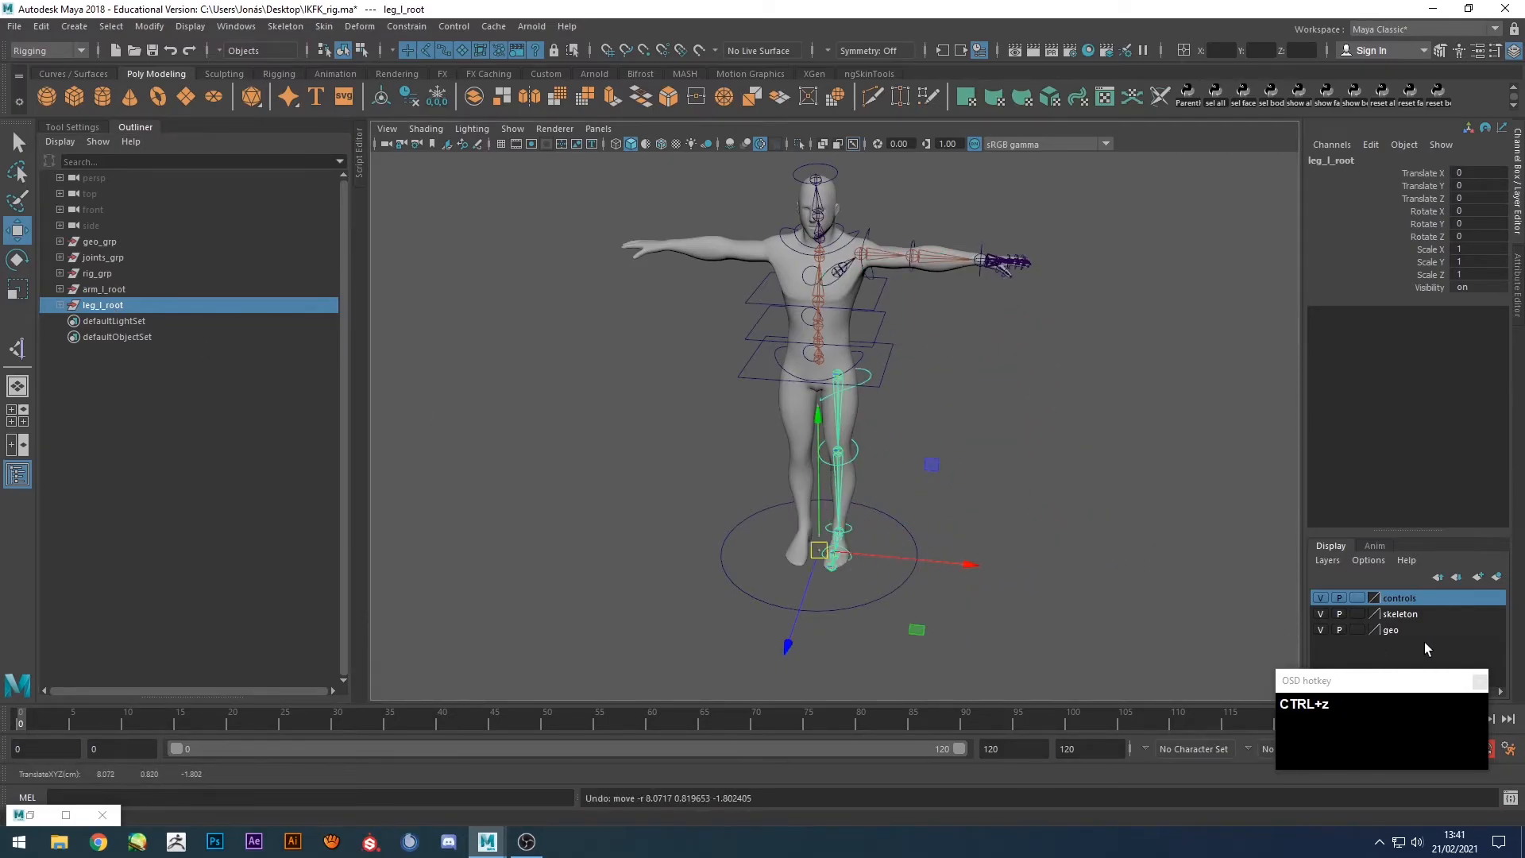
Hide the geo display layer and test-move leg_l_root without the body mesh, undoing every move.
left_click(1323, 630)
left_click_drag(819, 549, 1141, 465)
key("ctrl+z")
left_click_drag(796, 555, 698, 510)
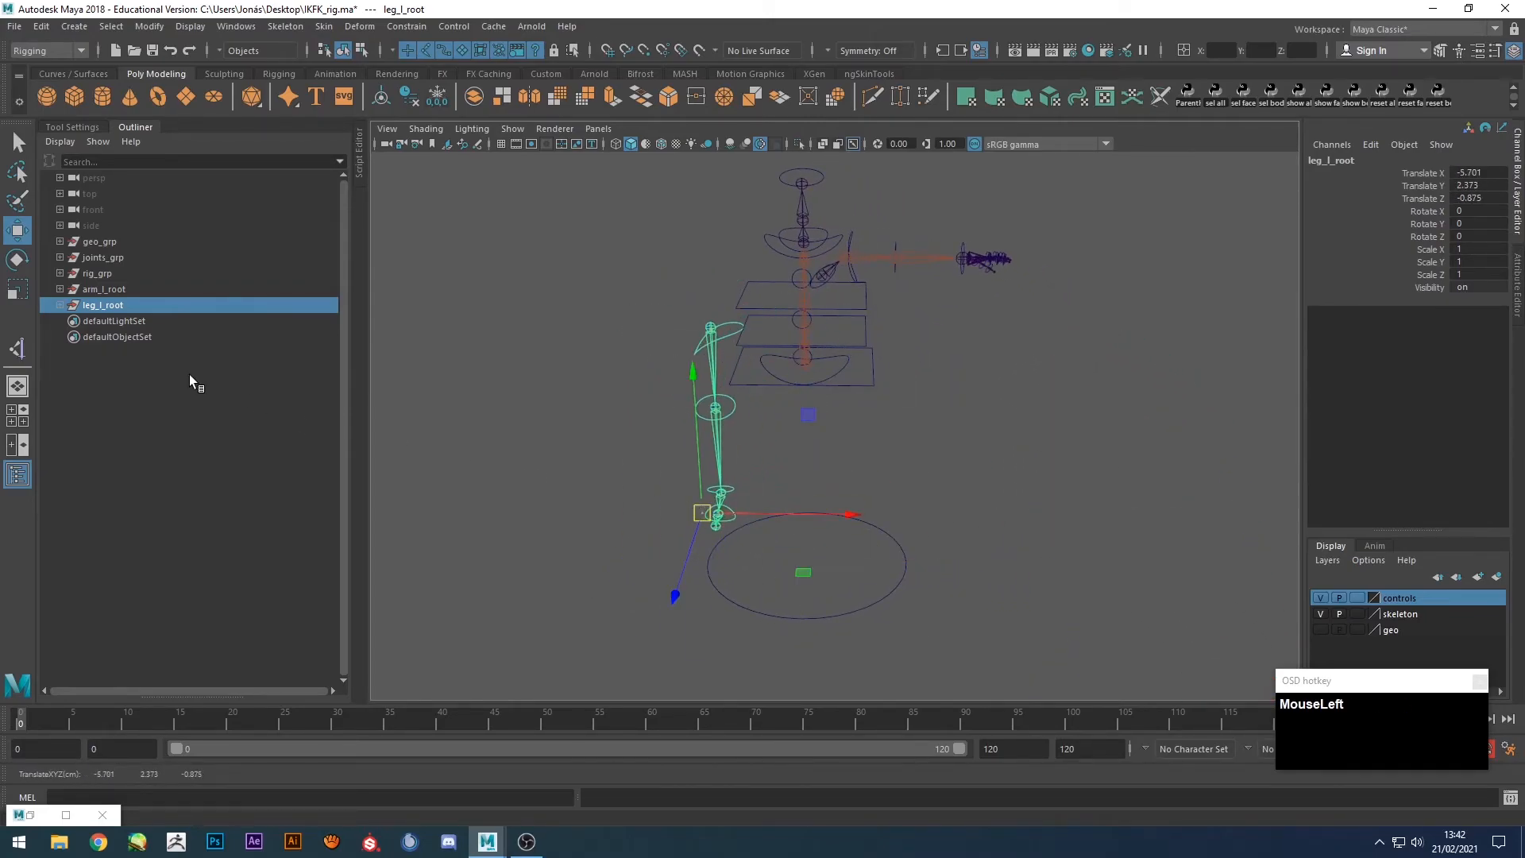
key("ctrl+z")
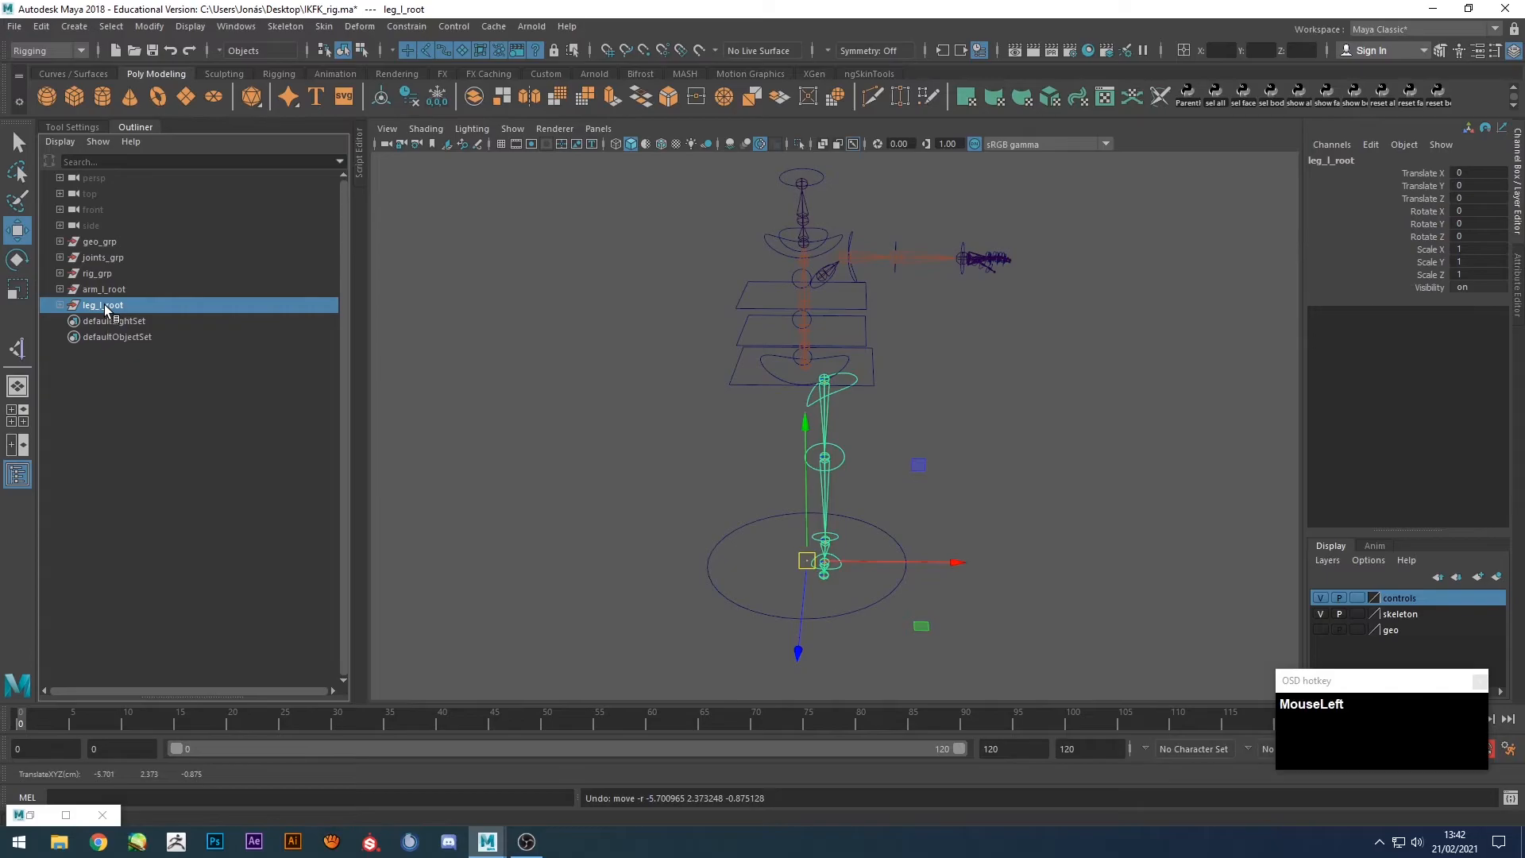
left_click(804, 578)
left_click_drag(807, 564, 913, 535)
key("ctrl+z")
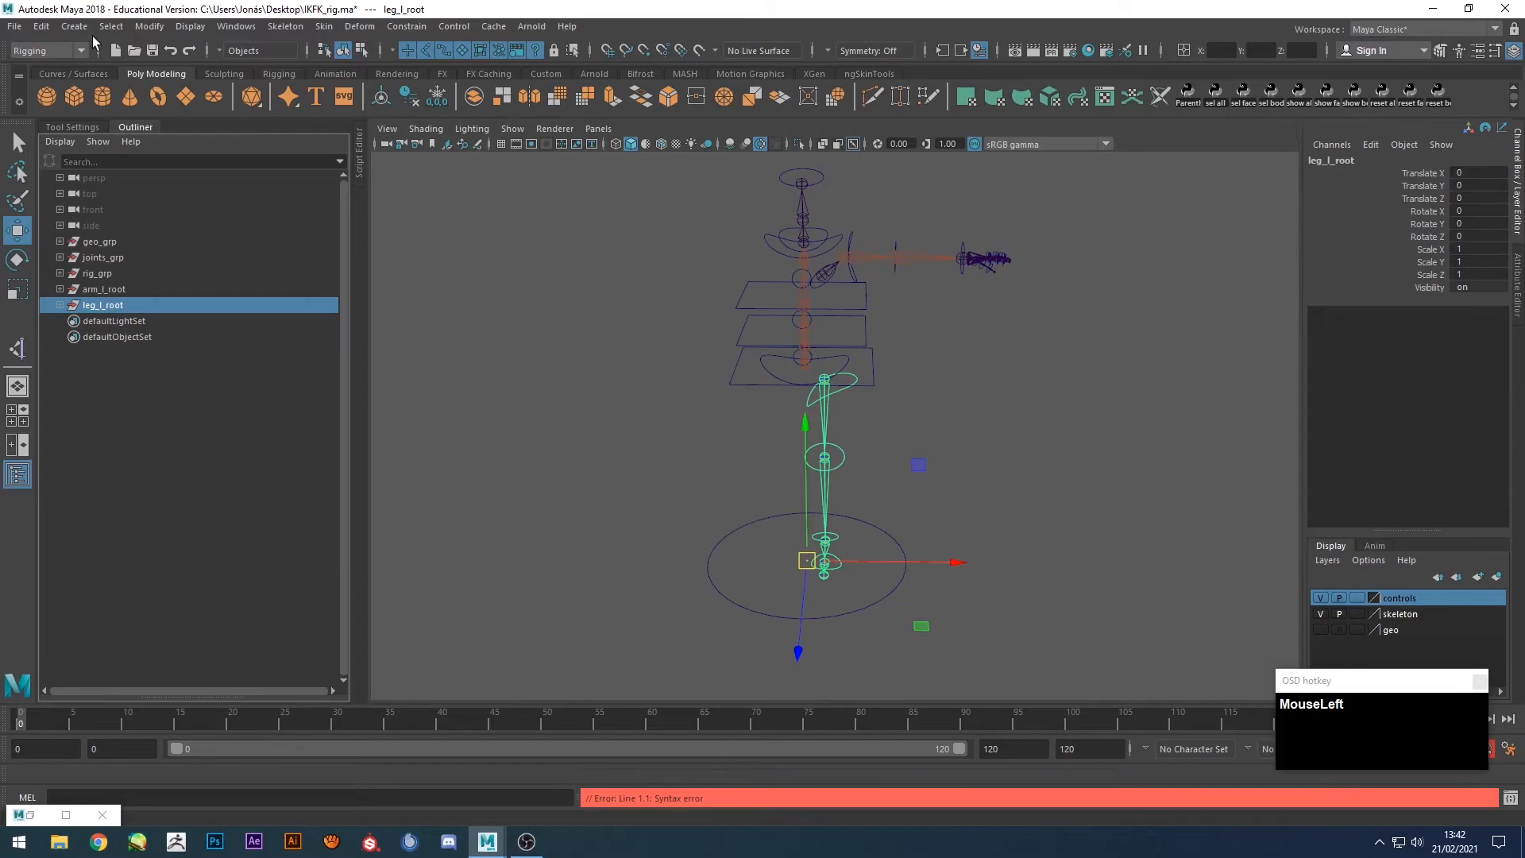
Duplicate leg_l_root once using Duplicate Special with Duplicate input graph enabled.
left_click(41, 26)
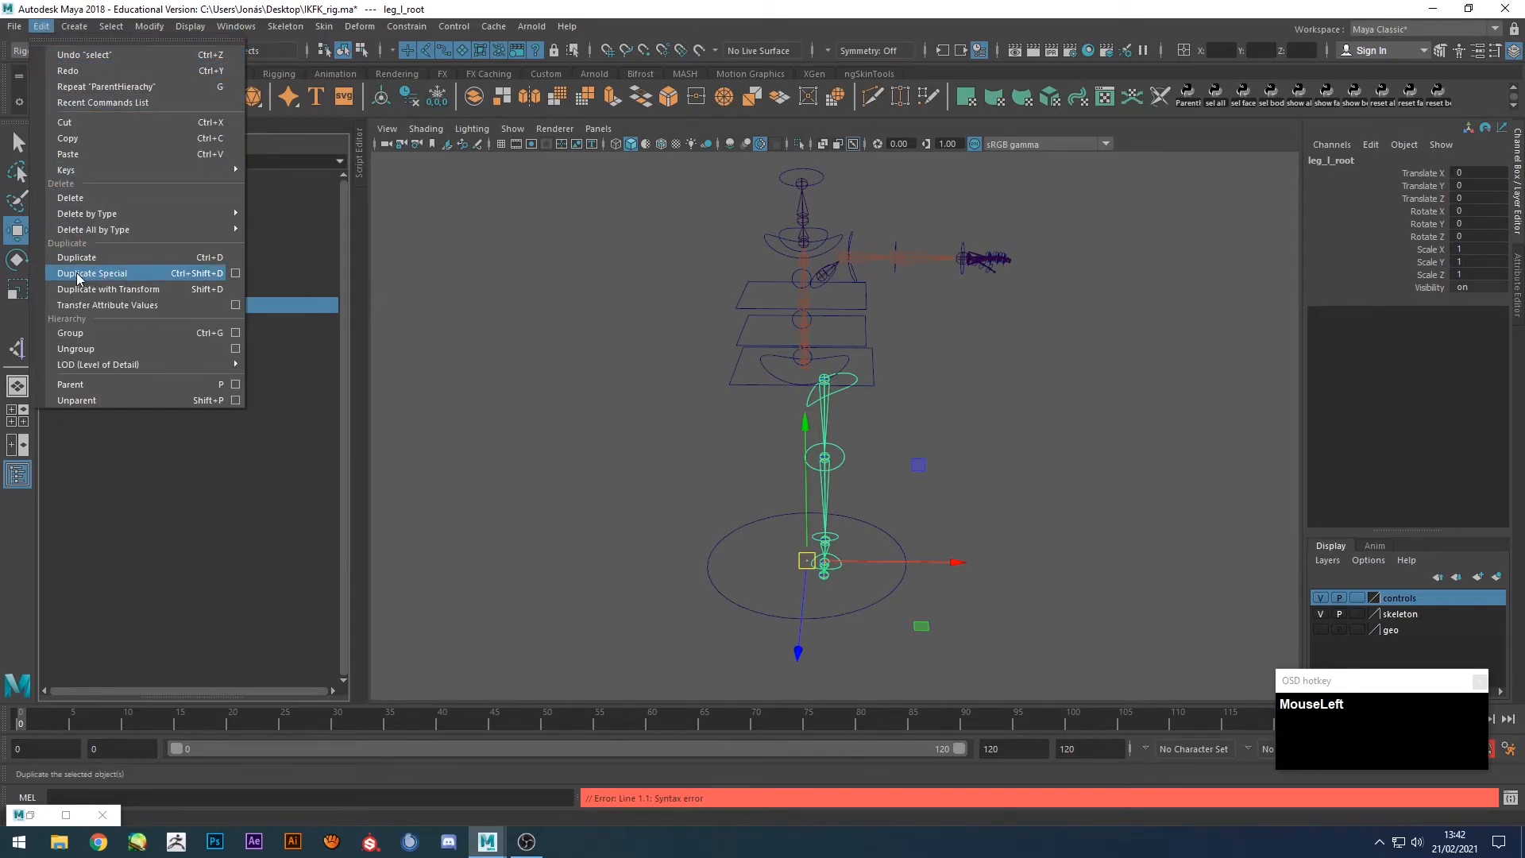
left_click(235, 272)
left_click(1009, 236)
left_click(1020, 267)
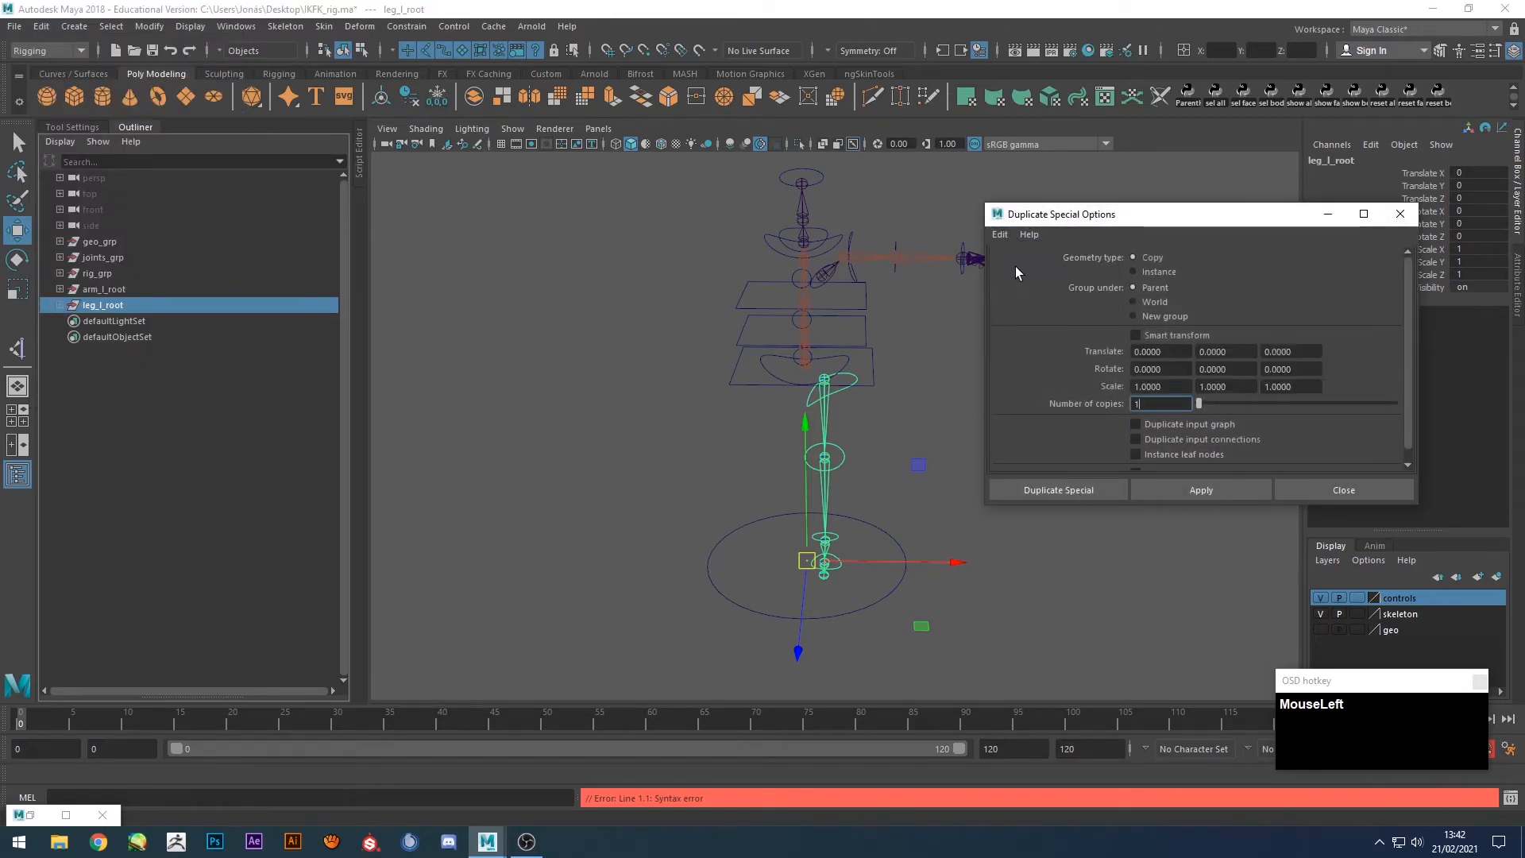
left_click_drag(1156, 211, 1140, 164)
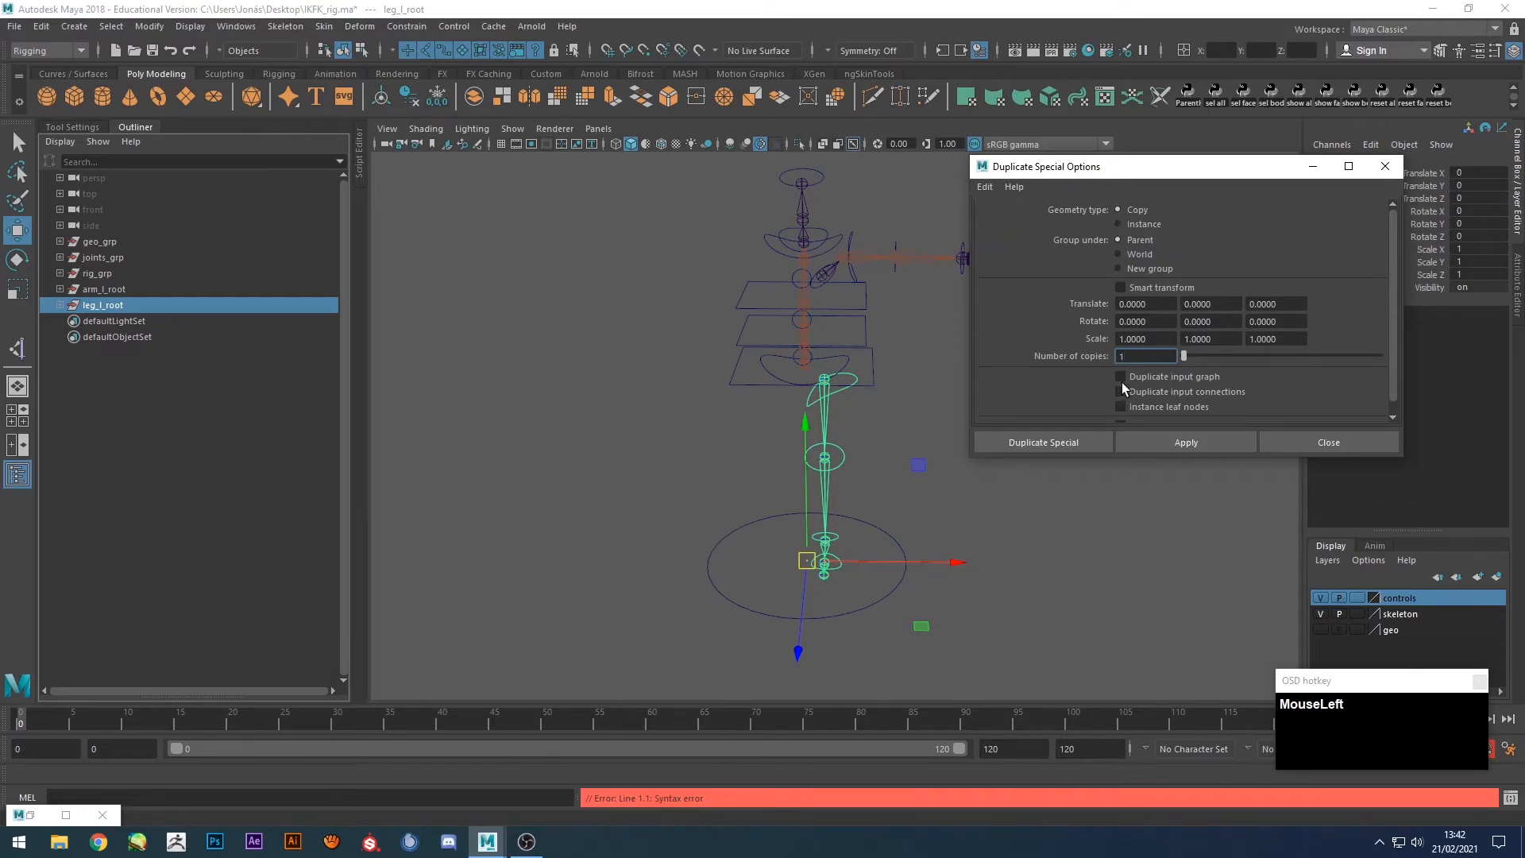
left_click(1189, 378)
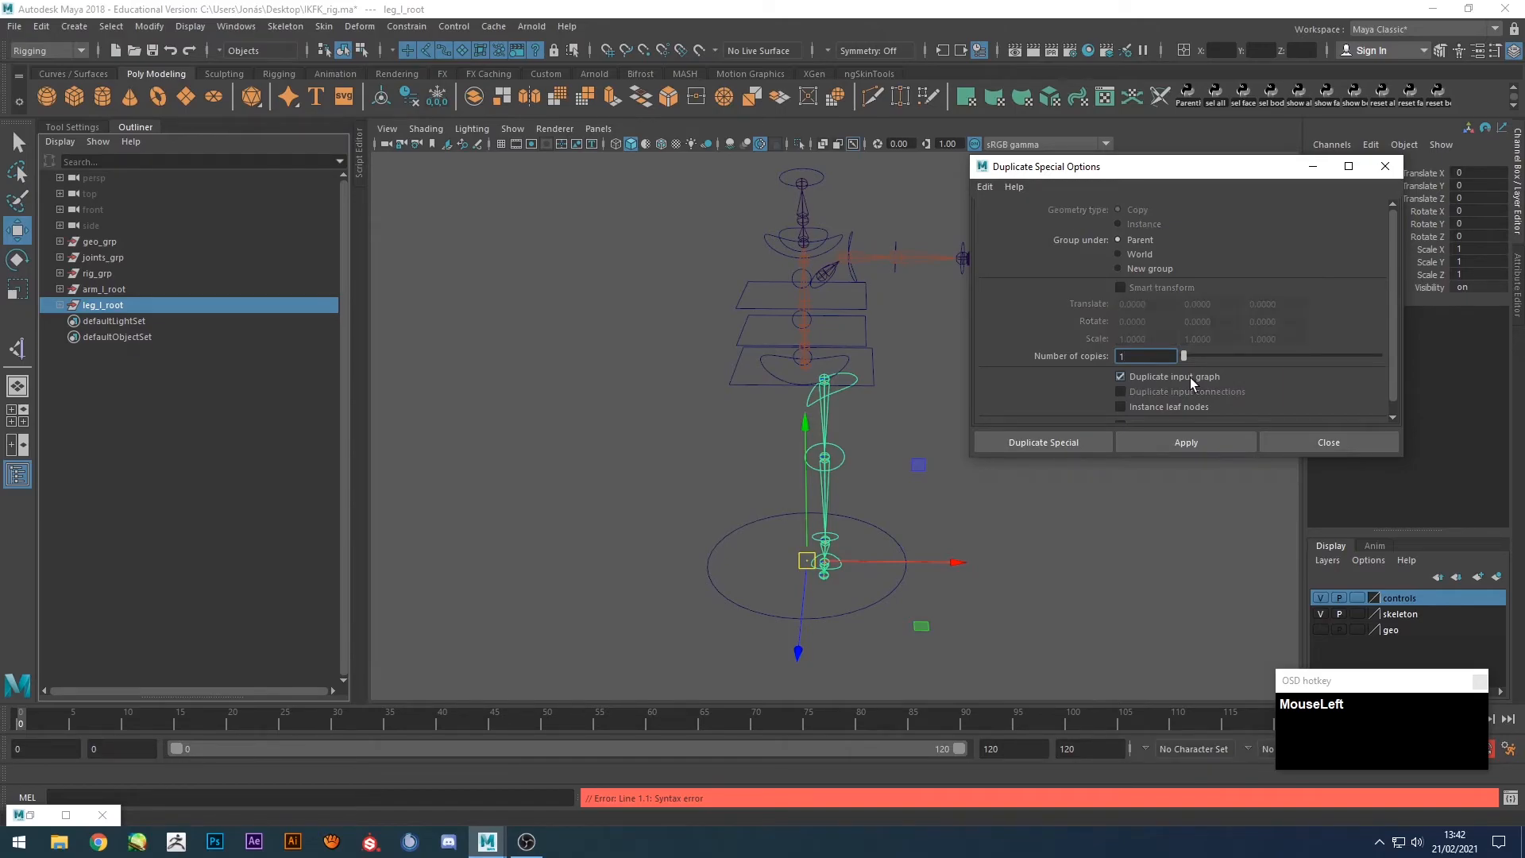
left_click(1159, 440)
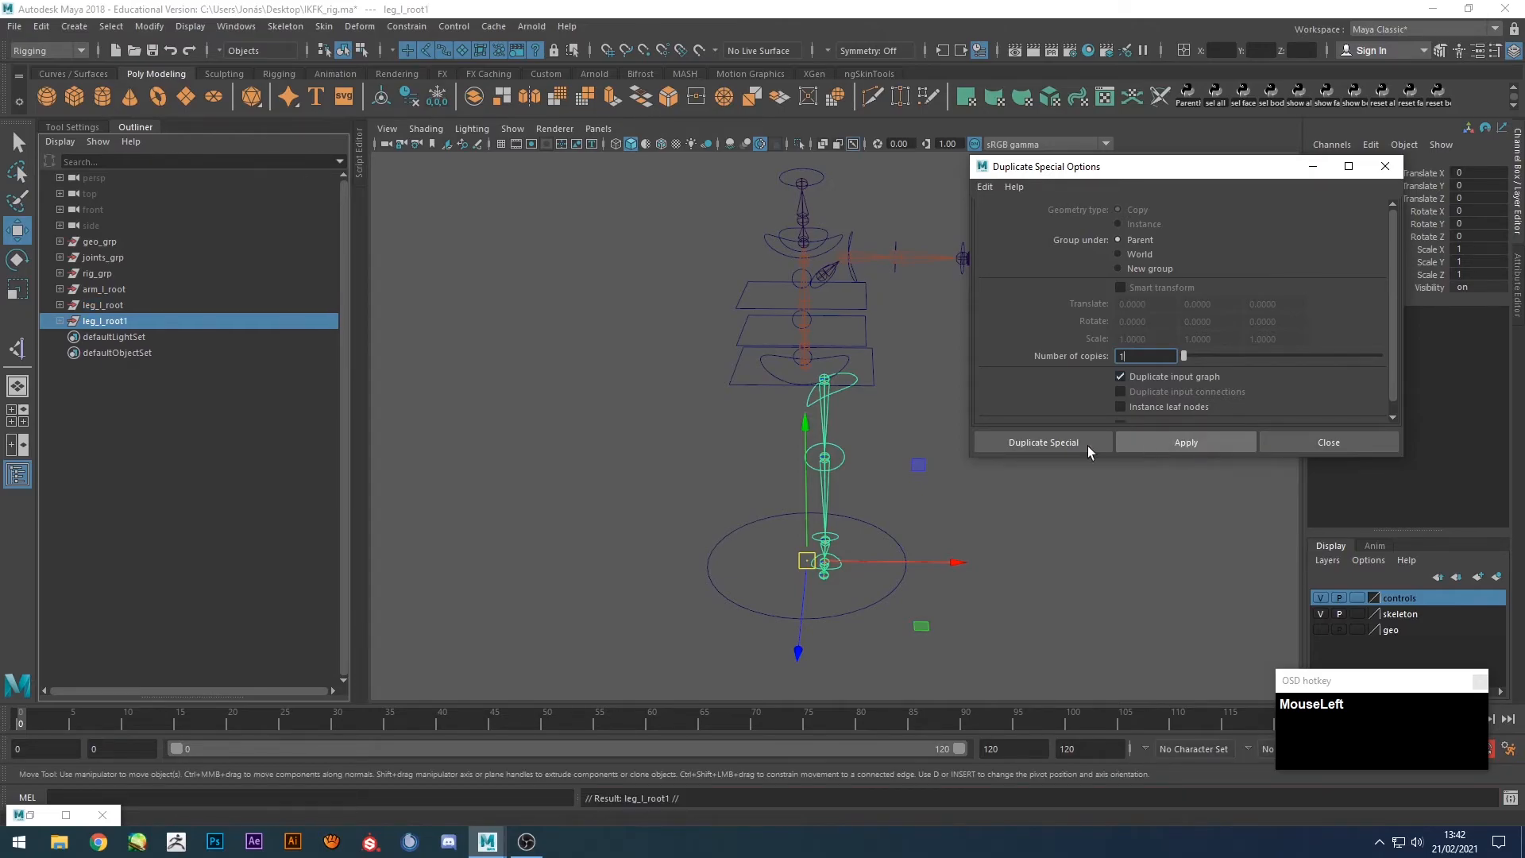
Move the duplicated group leg_l_root1 to the opposite side of the rig, about -10.3 units in X.
left_click(91, 322)
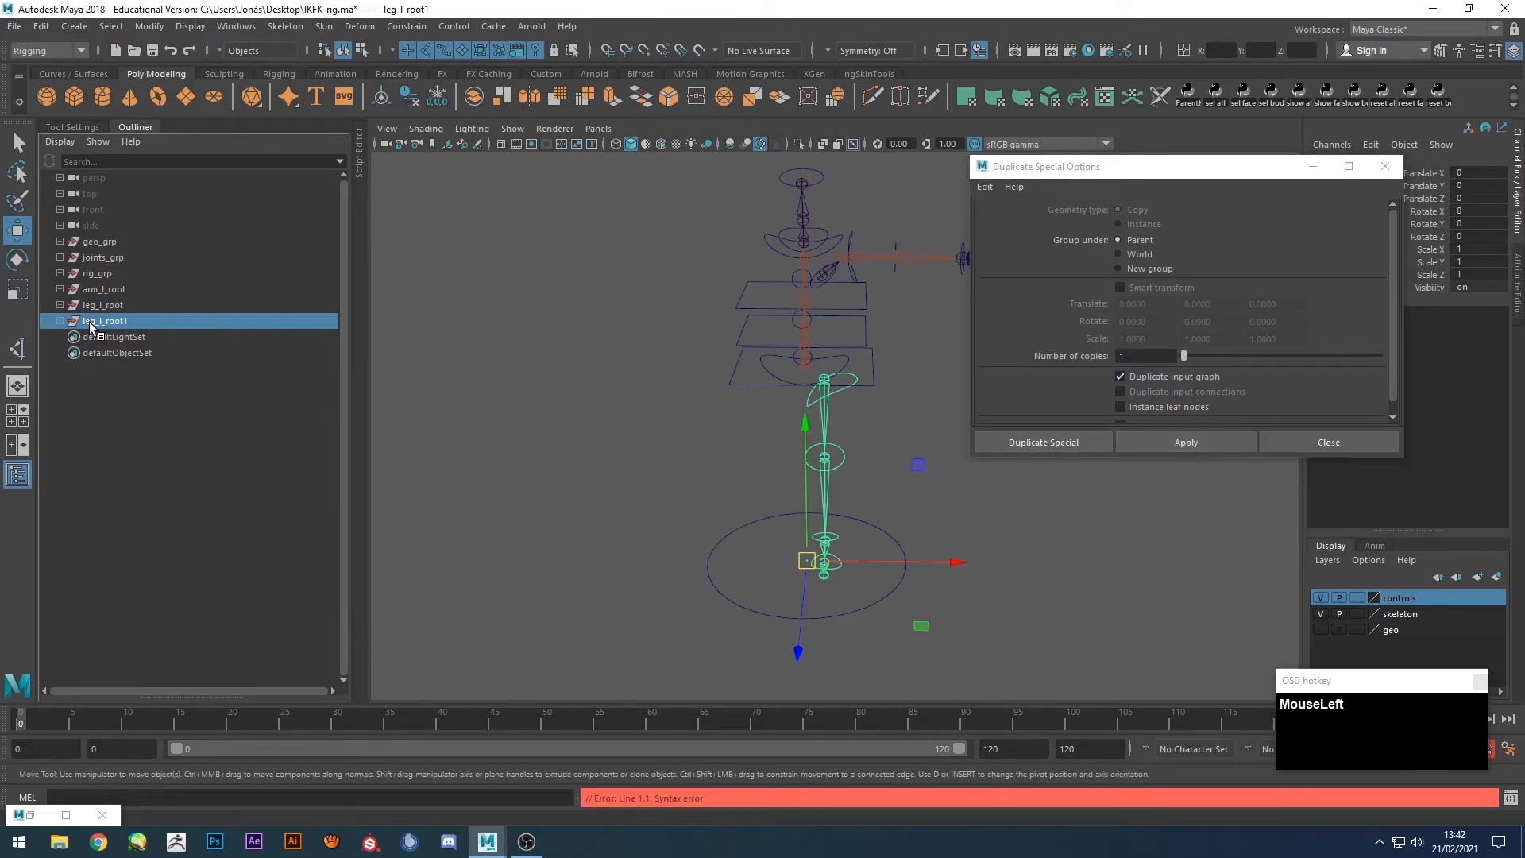
left_click_drag(806, 561, 615, 535)
left_click(681, 488)
left_click_drag(661, 473, 592, 394, "alt")
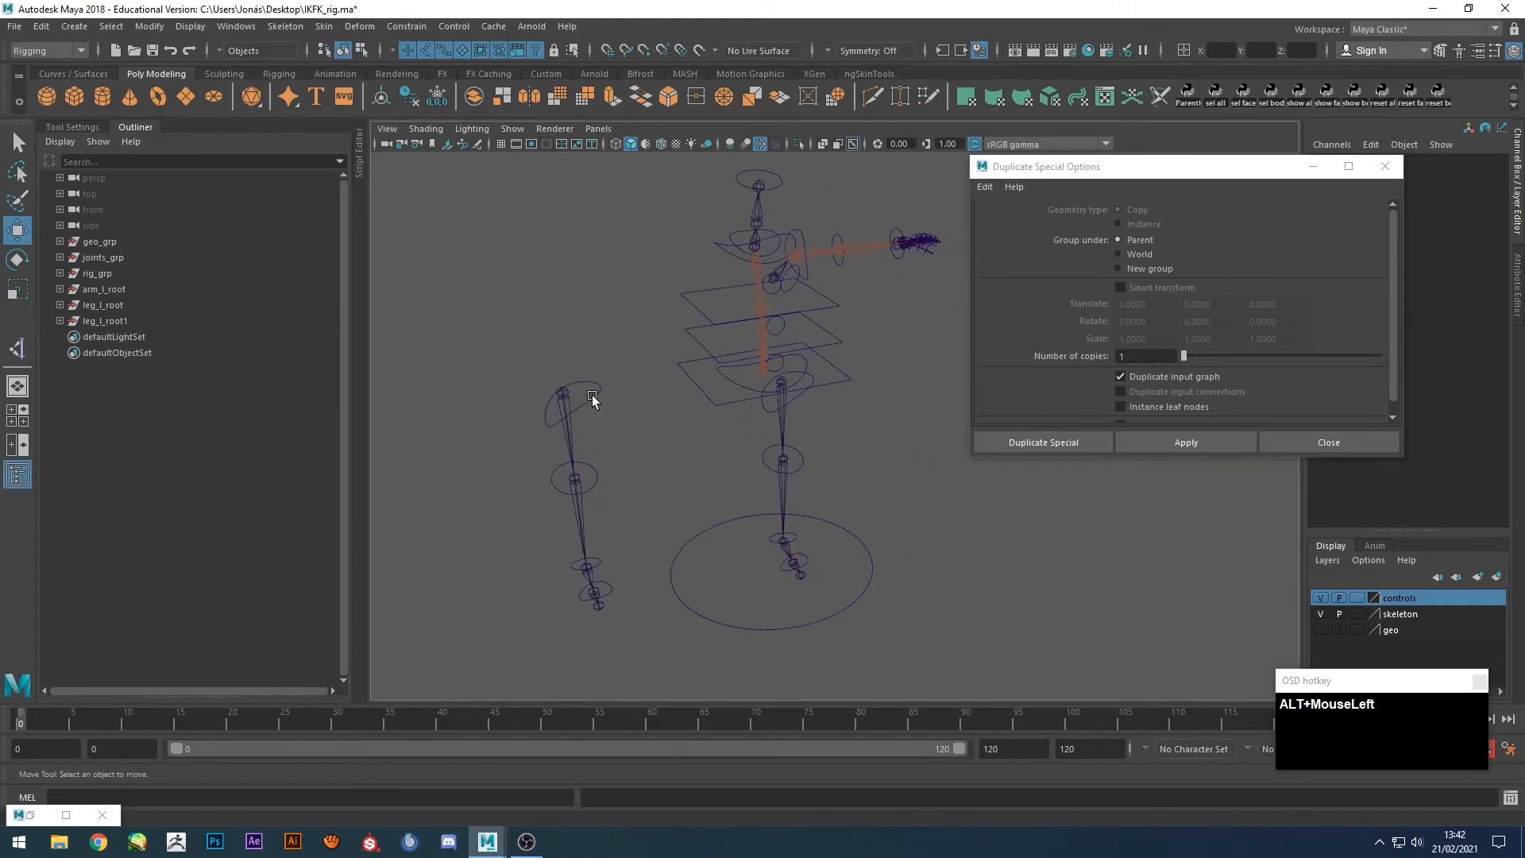
Test-rotate the upper leg and lower leg FK controls of the duplicated leg.
left_click(601, 434)
key("e")
mouse_move(633, 503)
left_mouse_down()
mouse_move(622, 470)
mouse_move(603, 496)
left_mouse_up()
left_click(573, 488)
left_click_drag(718, 446, 721, 527)
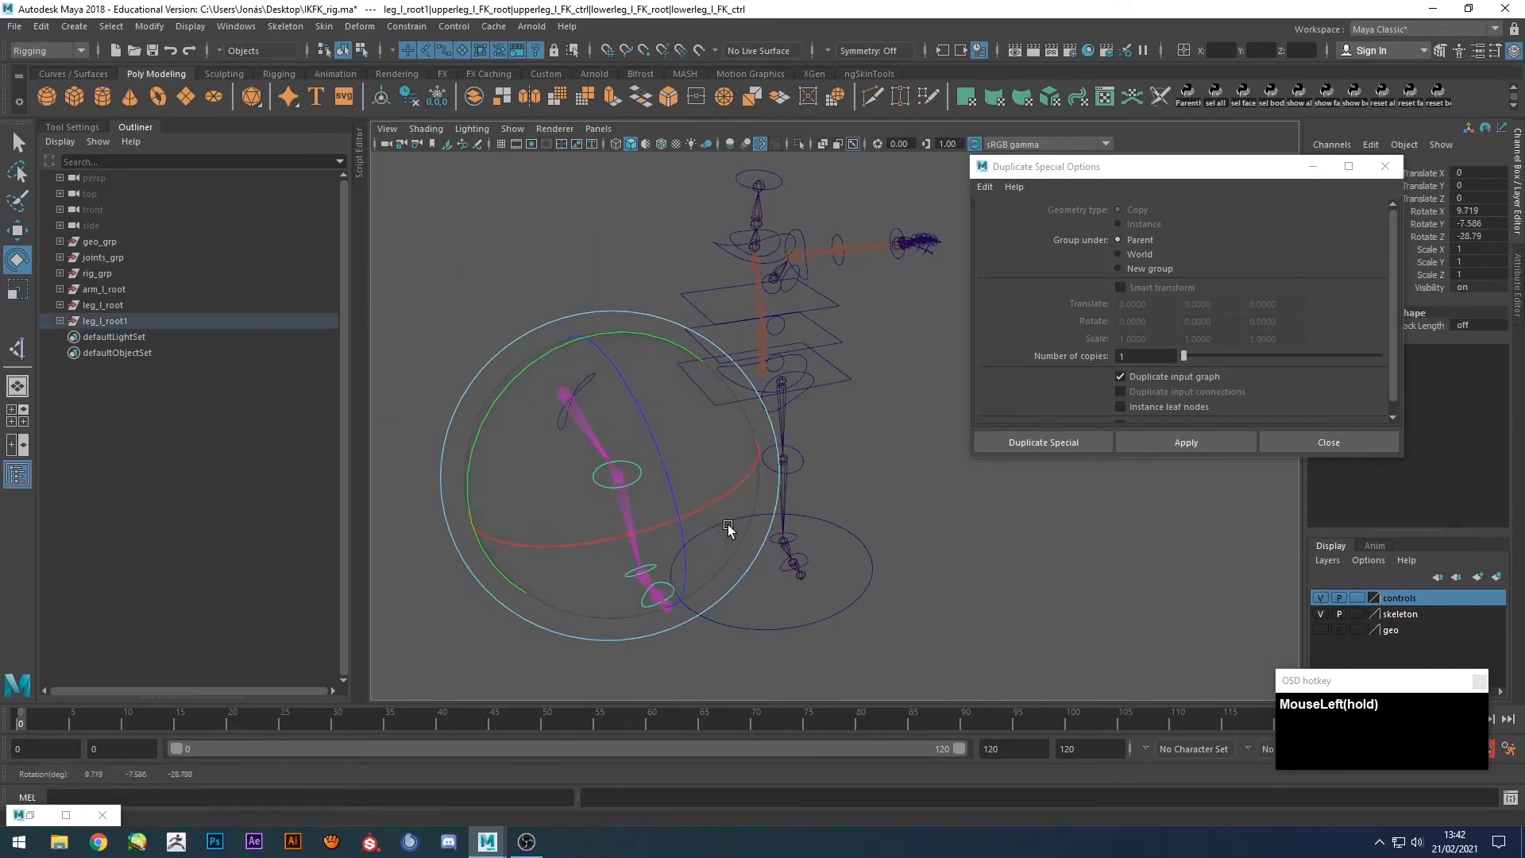
Try changing Lock Length on the duplicated leg's upper leg FK control and undo the attribute change.
left_click_drag(1251, 168, 1189, 136)
left_click(950, 579)
left_click(581, 386)
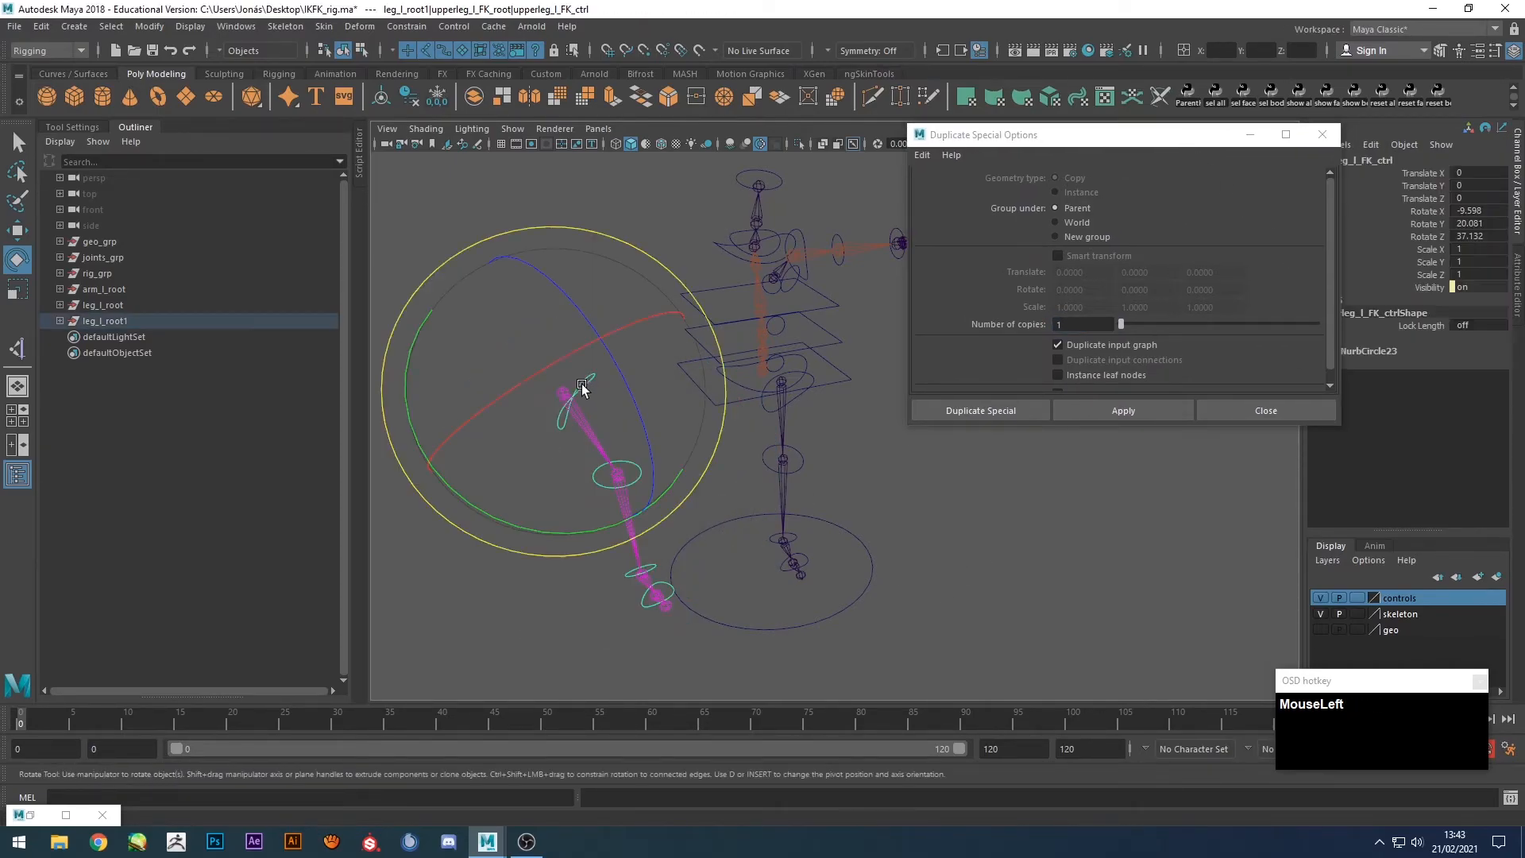
left_click(1423, 327)
middle_click_drag(910, 501, 767, 504)
key("ctrl+z")
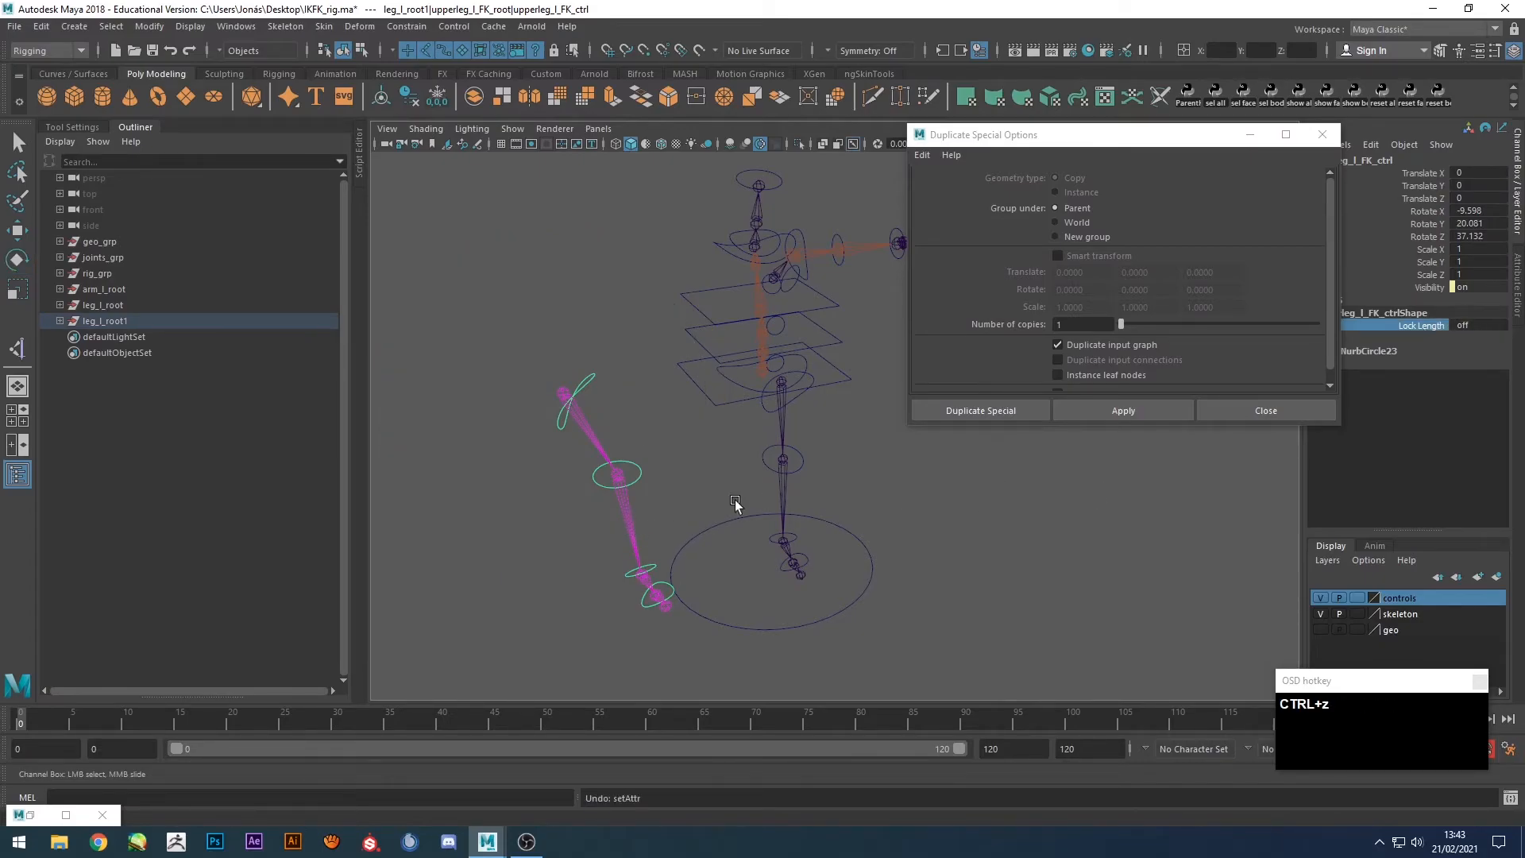
Set Leg IKFKswitch to 0 on the duplicated leg's ball FK control and test-move the foot IK control.
left_click(647, 604)
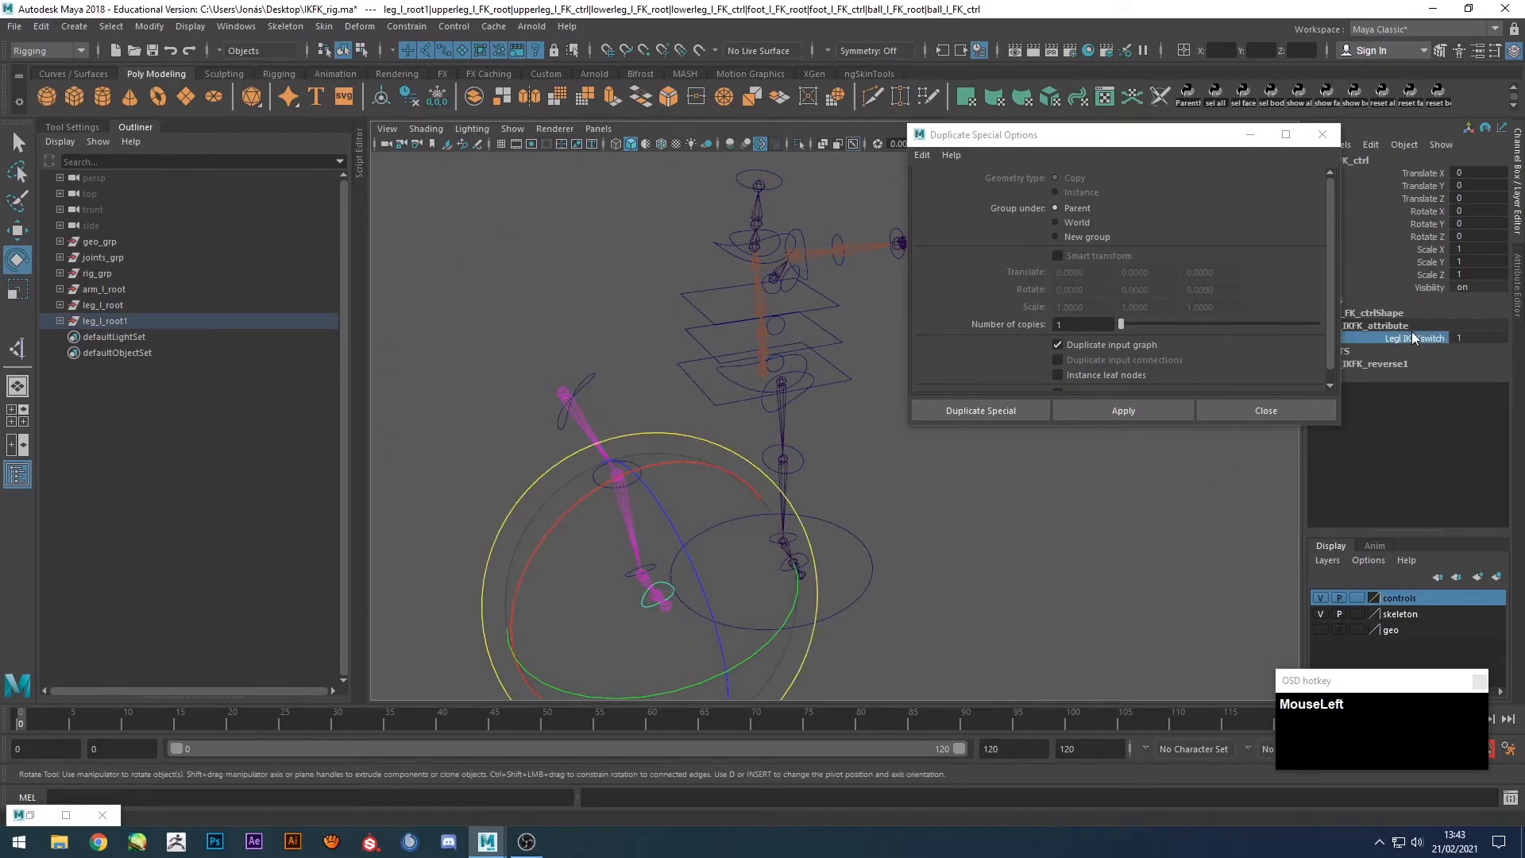
middle_click_drag(702, 476, 612, 606)
left_click(612, 606)
key("w")
left_click_drag(594, 562, 700, 478)
Set Translate X, Y and Z of the duplicated leg's lowerleg_l_IK_ctrl to 0.
left_click(615, 524)
left_click_drag(632, 548, 623, 594, "alt")
left_click_drag(1469, 173, 1464, 199)
type("0")
key("Return")
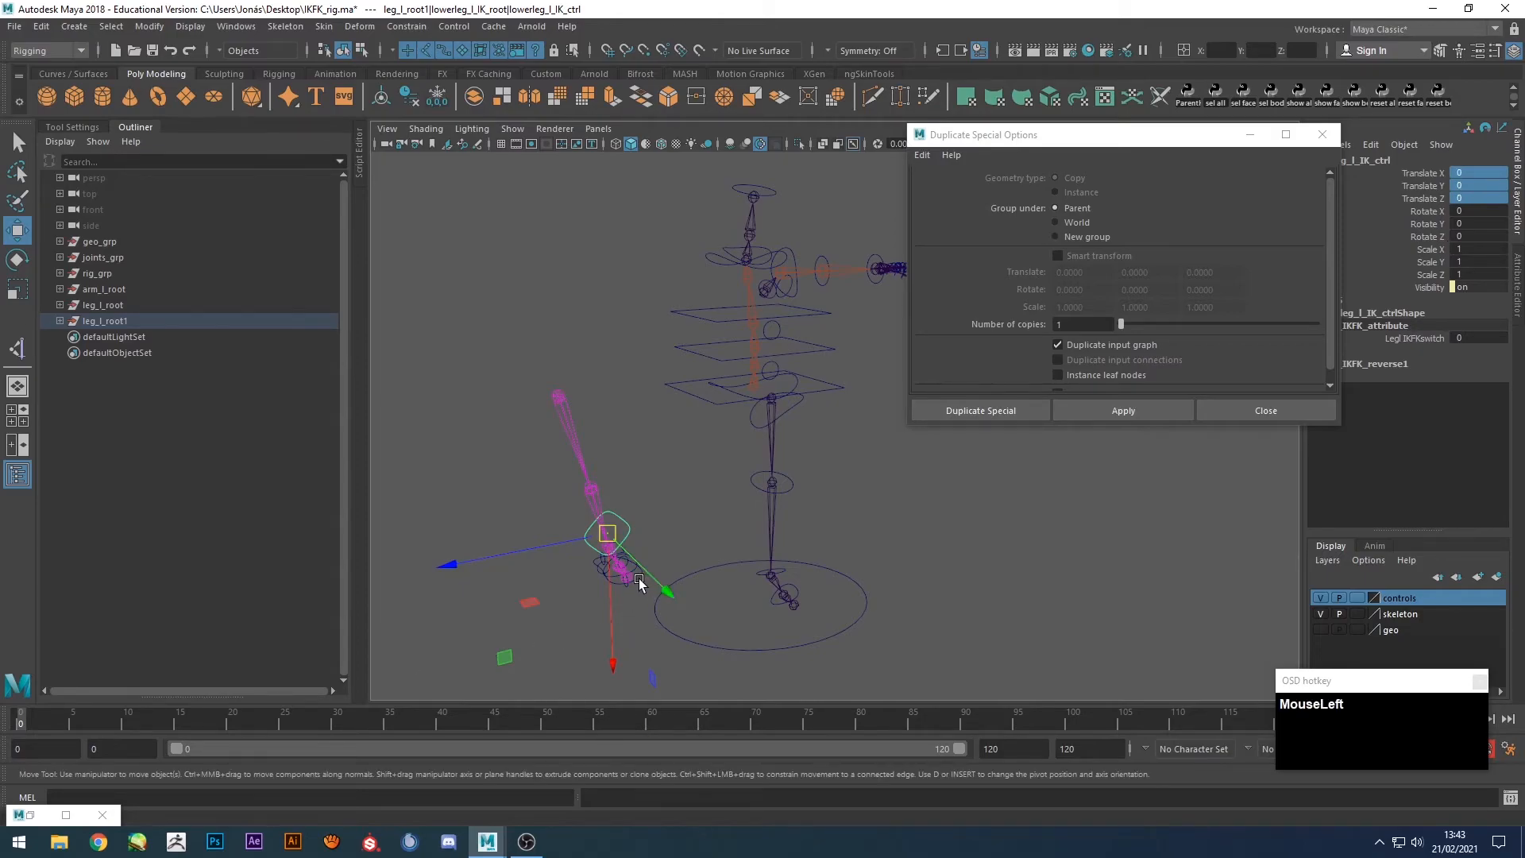
Undo all test posing and IK/FK switching on the duplicated leg, back to its unposed offset placement.
left_click(633, 352)
key("ctrl+z")
key("ctrl+z")
key("ctrl+z")
key("ctrl+z")
key("ctrl+z")
key("ctrl+z")
key("ctrl+z")
key("ctrl+z")
key("ctrl+z")
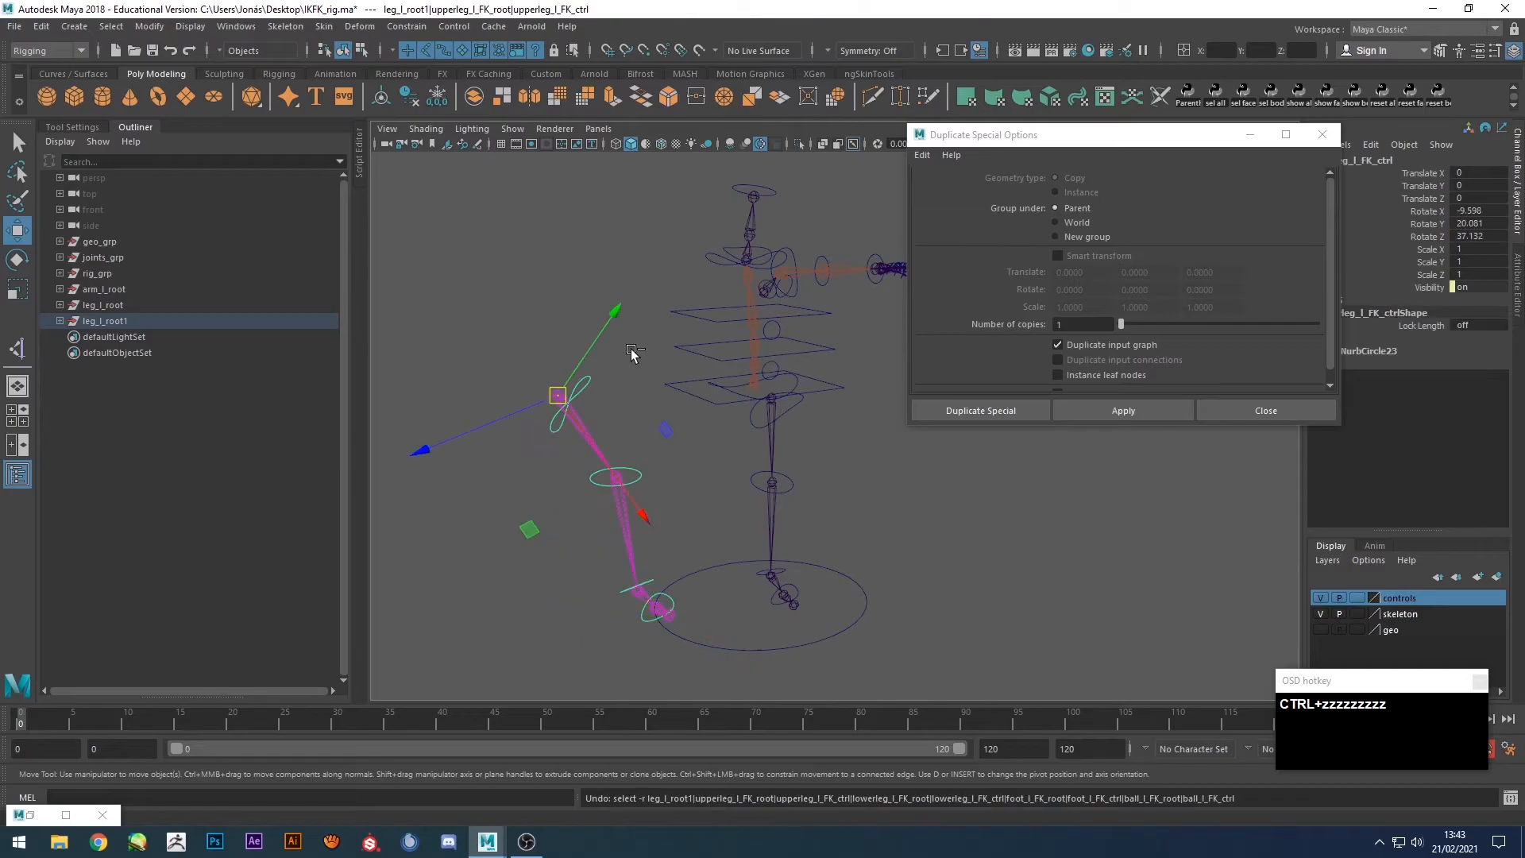
key("ctrl+z")
key("ctrl+z")
key("ctrl+z")
key("ctrl+z")
key("ctrl+z")
key("ctrl+z")
left_click(619, 350)
key("ctrl+z")
key("ctrl+z")
key("ctrl+z")
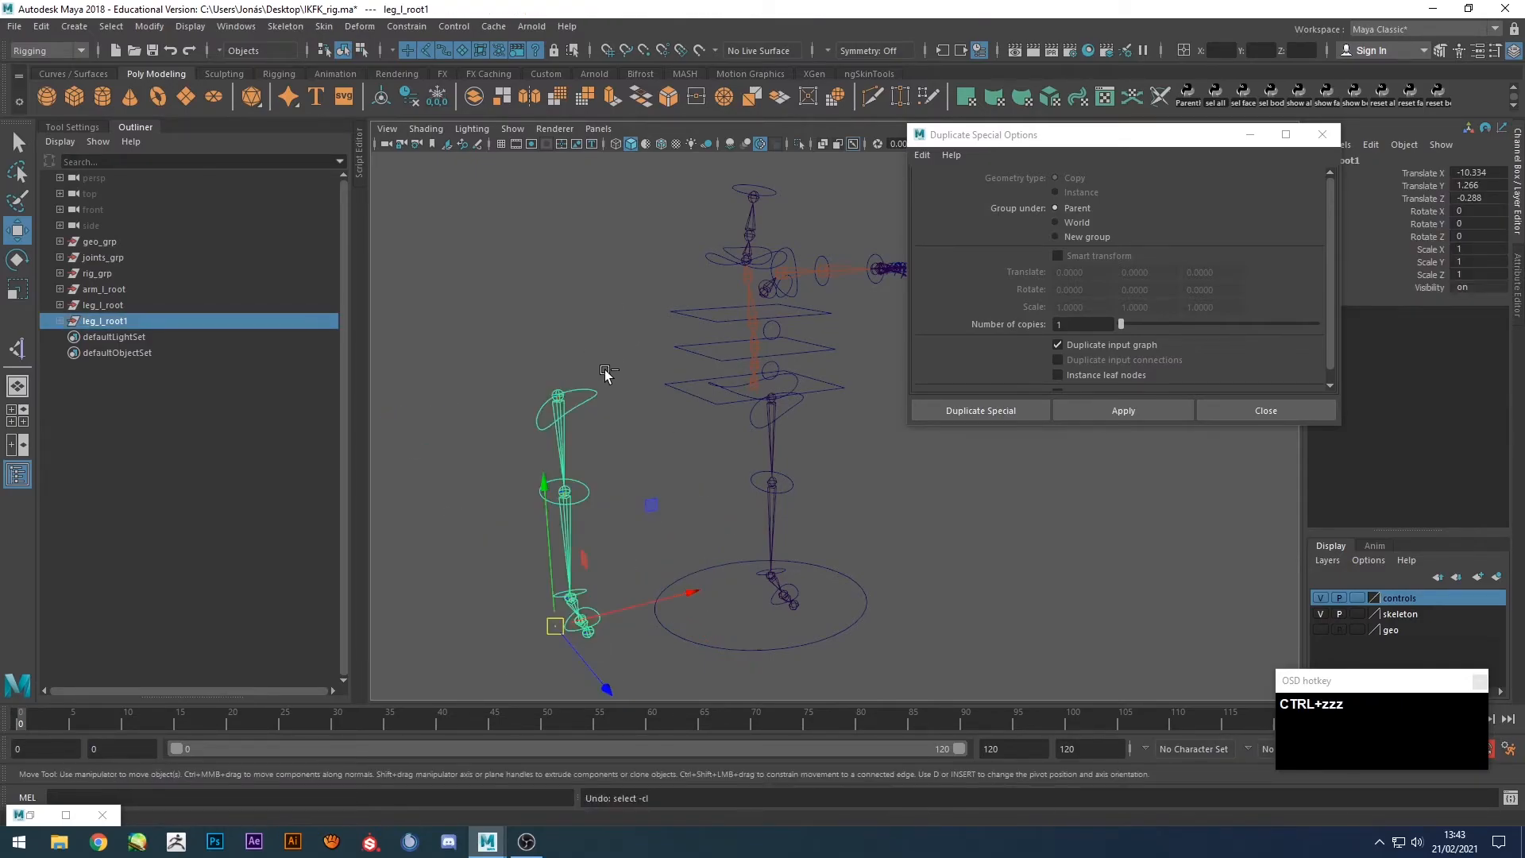
Inspect the attributes of the duplicated leg's upper leg, ball, foot and lower leg FK controls.
left_click(585, 408)
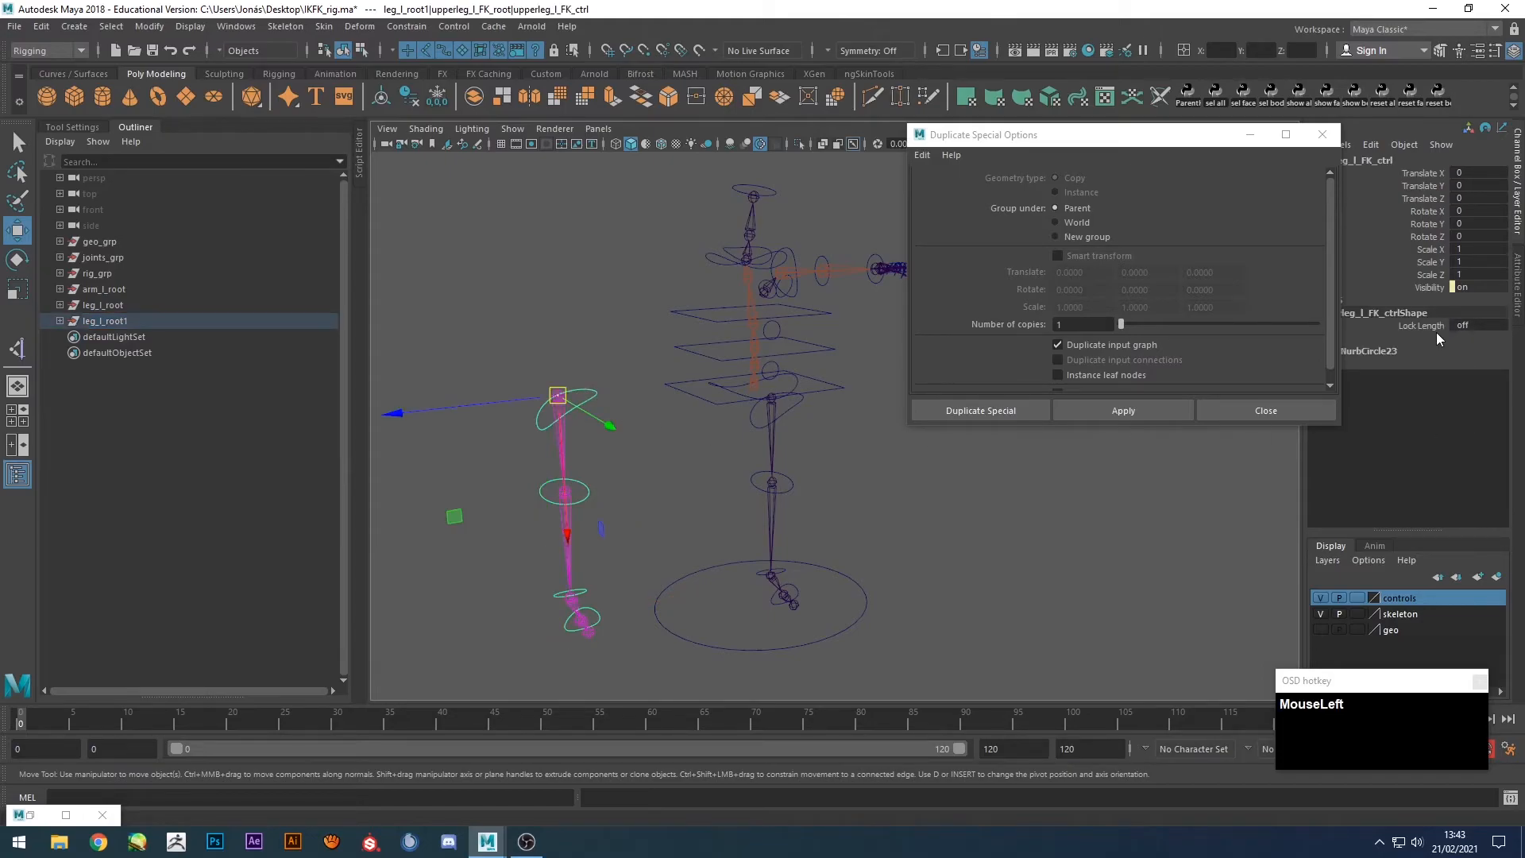
left_click(589, 617)
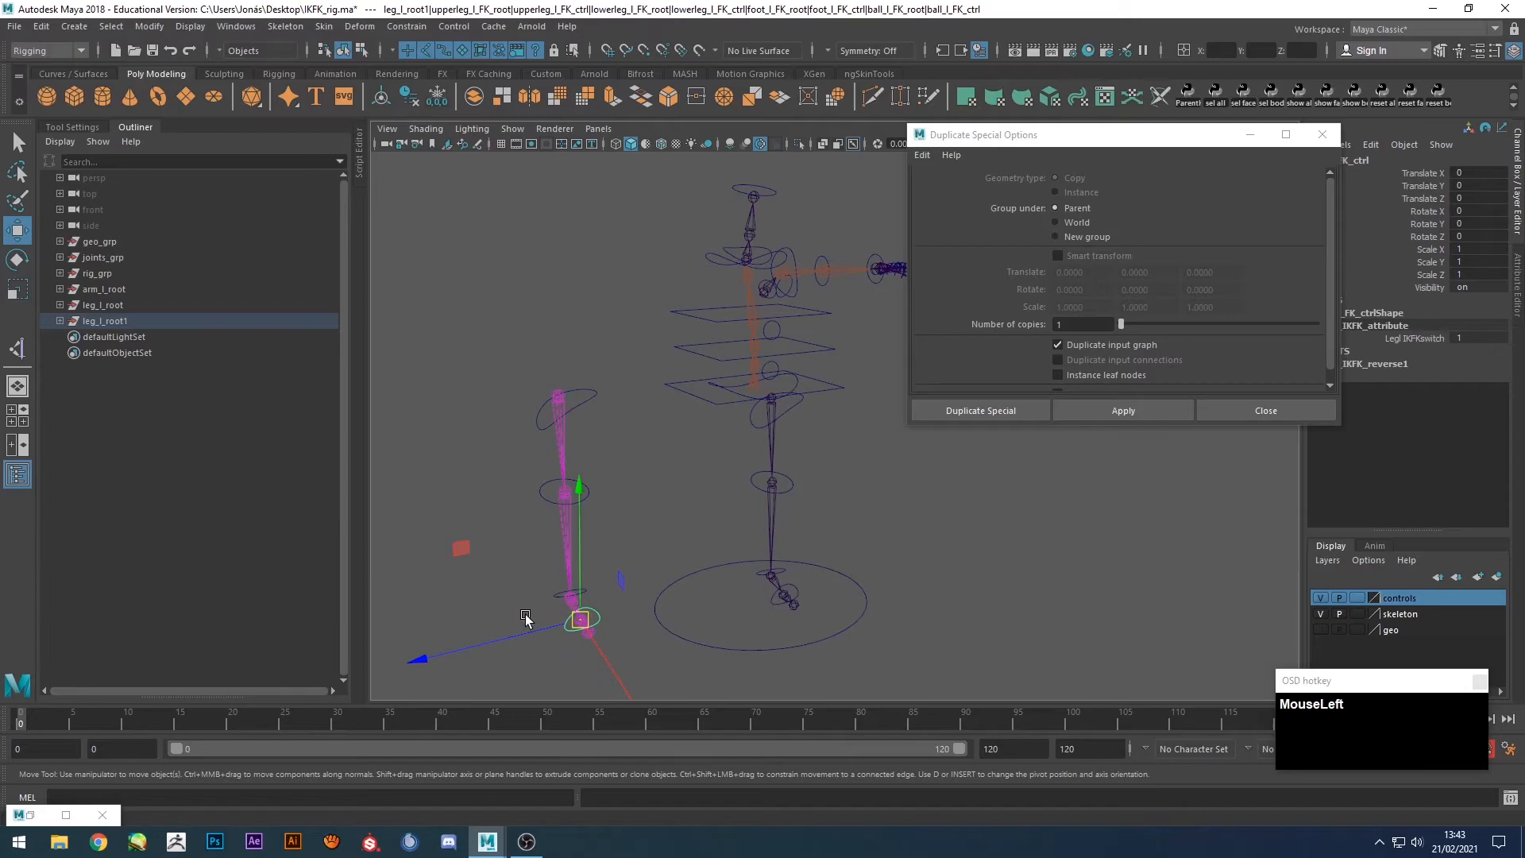
left_click(556, 592)
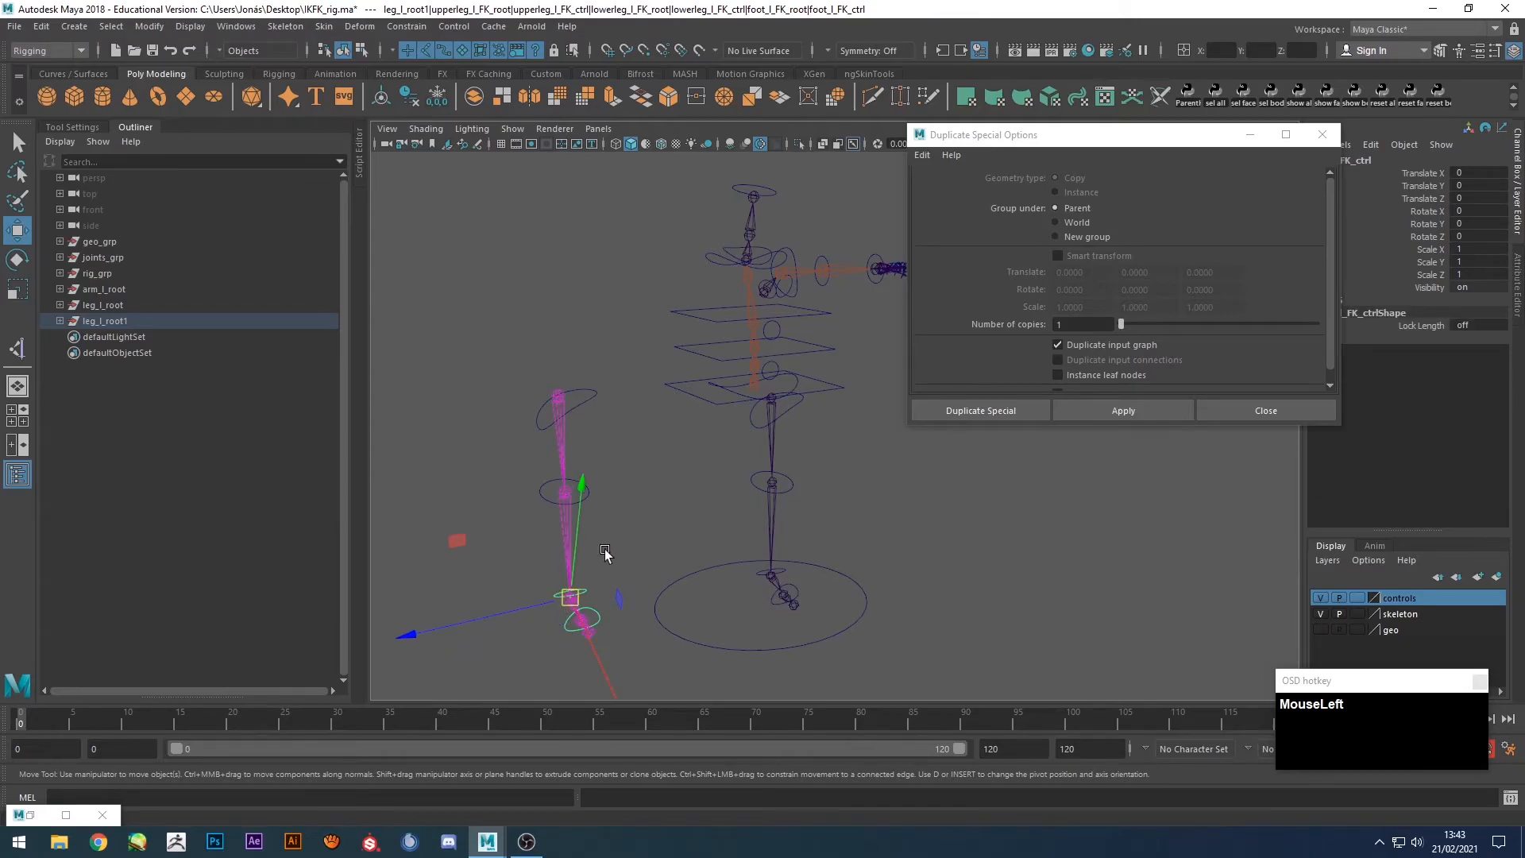
left_click(550, 487)
left_click(542, 432)
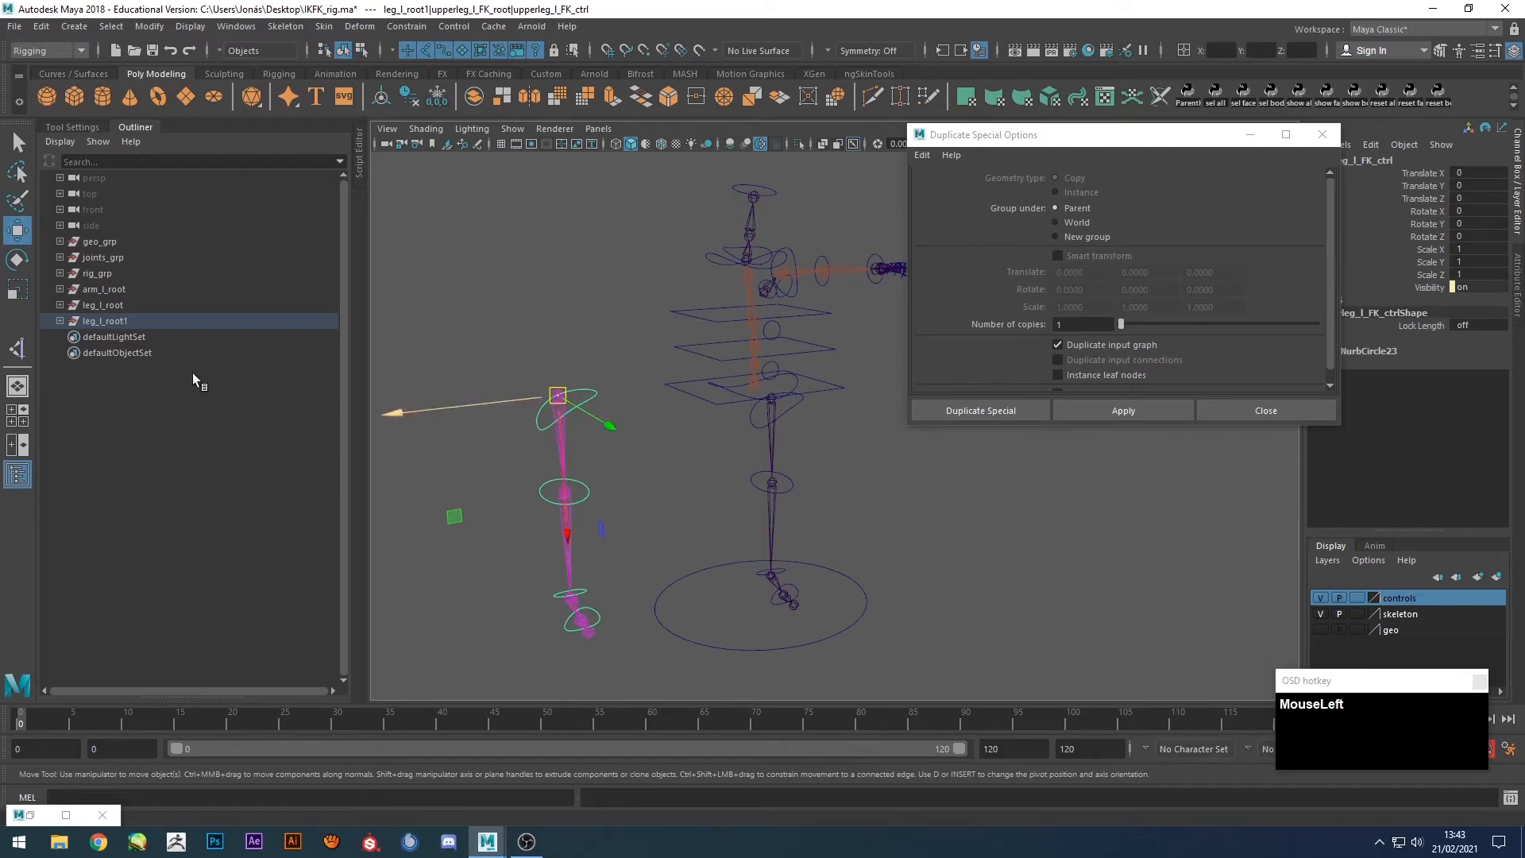
Undo the control selections and the sideways move of leg_l_root1, keeping the duplicated group.
key("ctrl+z")
key("ctrl+z")
key("ctrl+z")
key("ctrl+z")
key("ctrl+z")
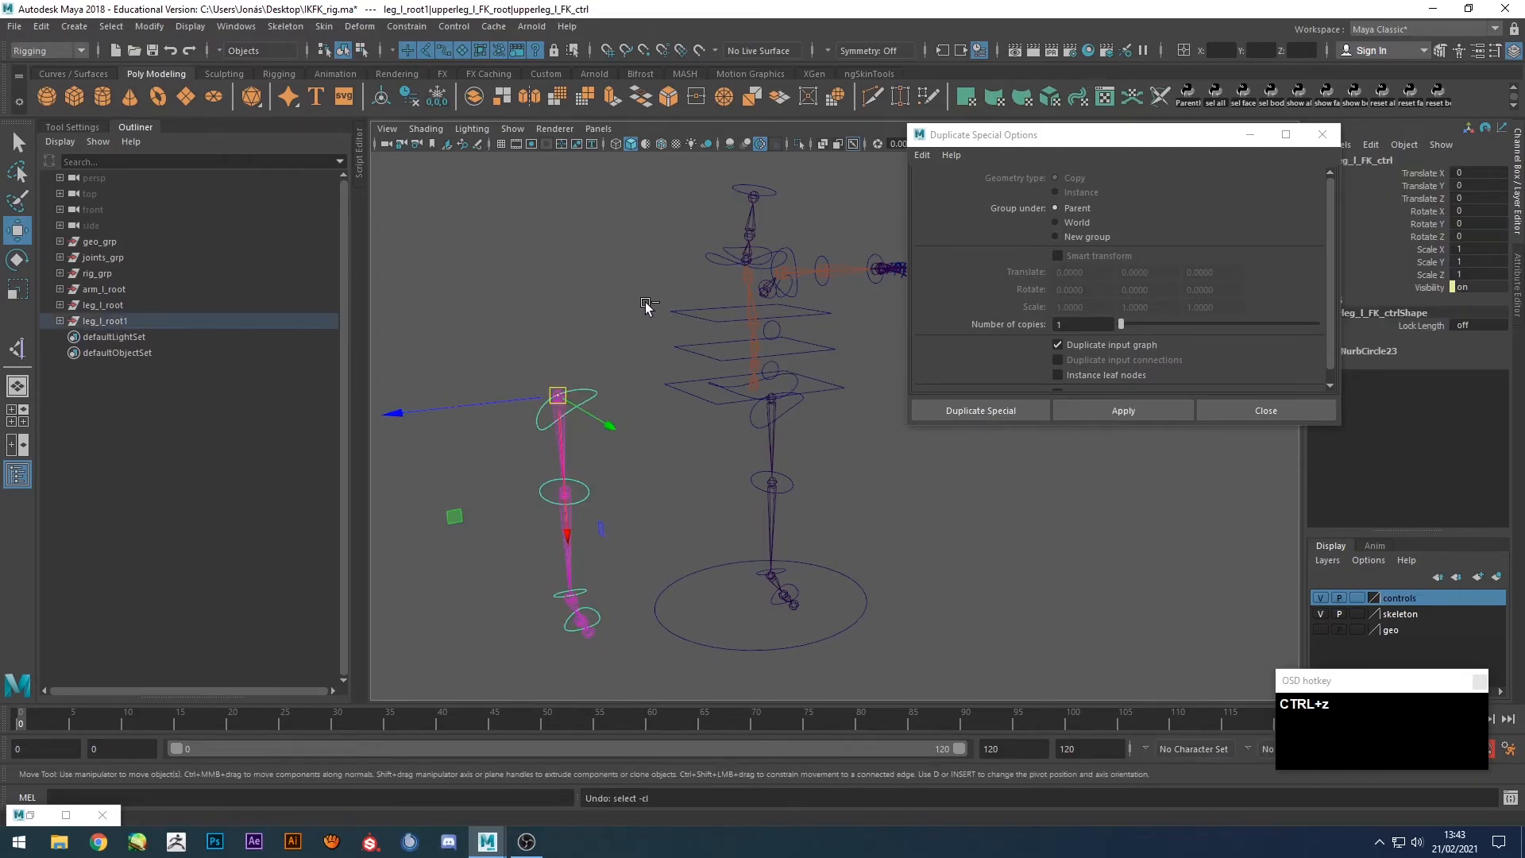
key("ctrl+z")
key("ctrl+z")
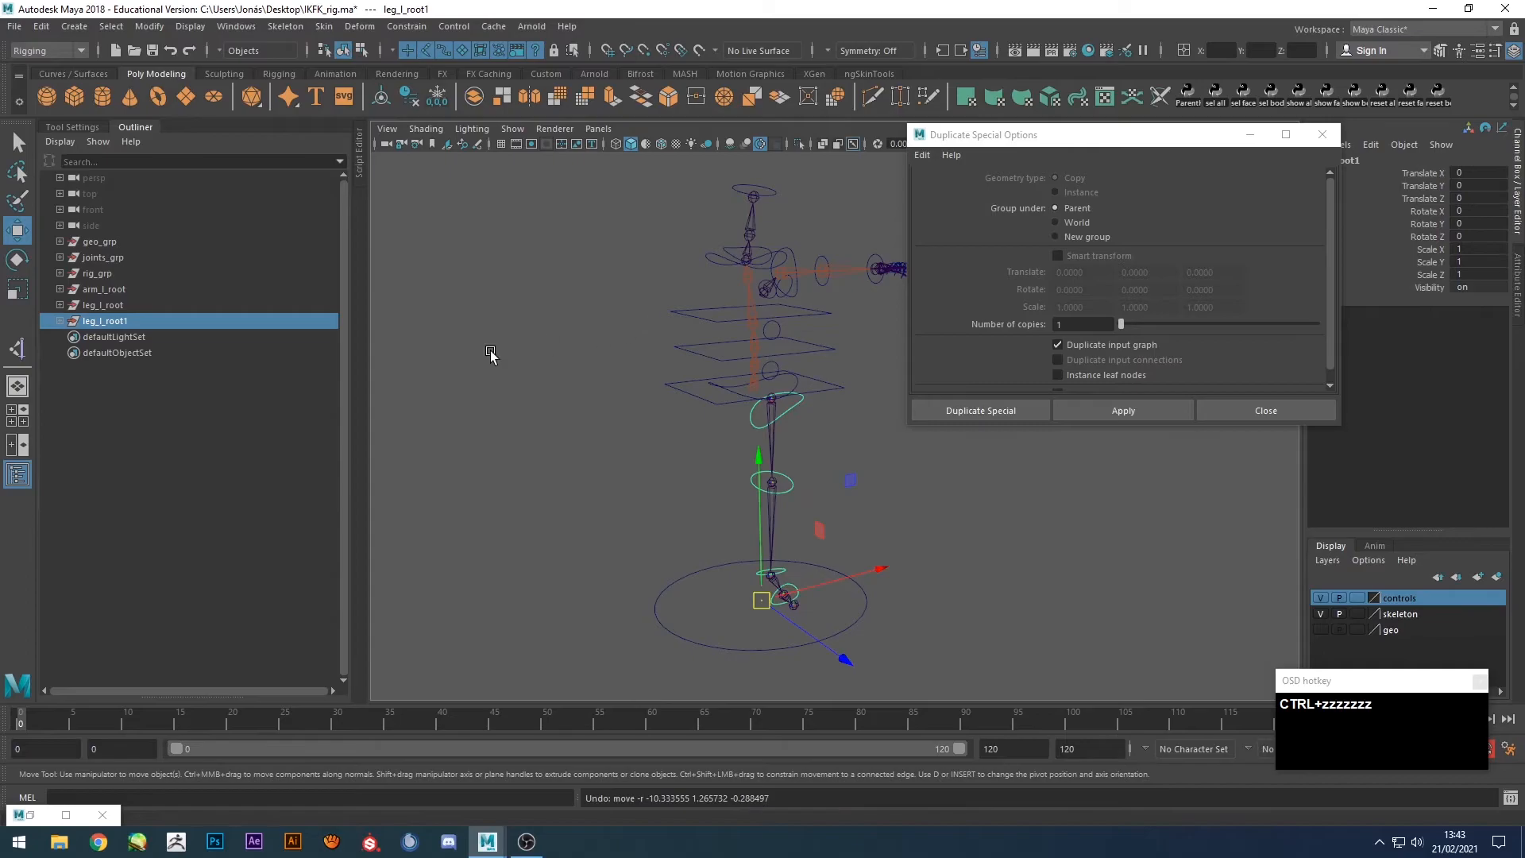
Duplicate arm_l_root with its input graph, test-moving the copy and undoing that move.
left_click(96, 291)
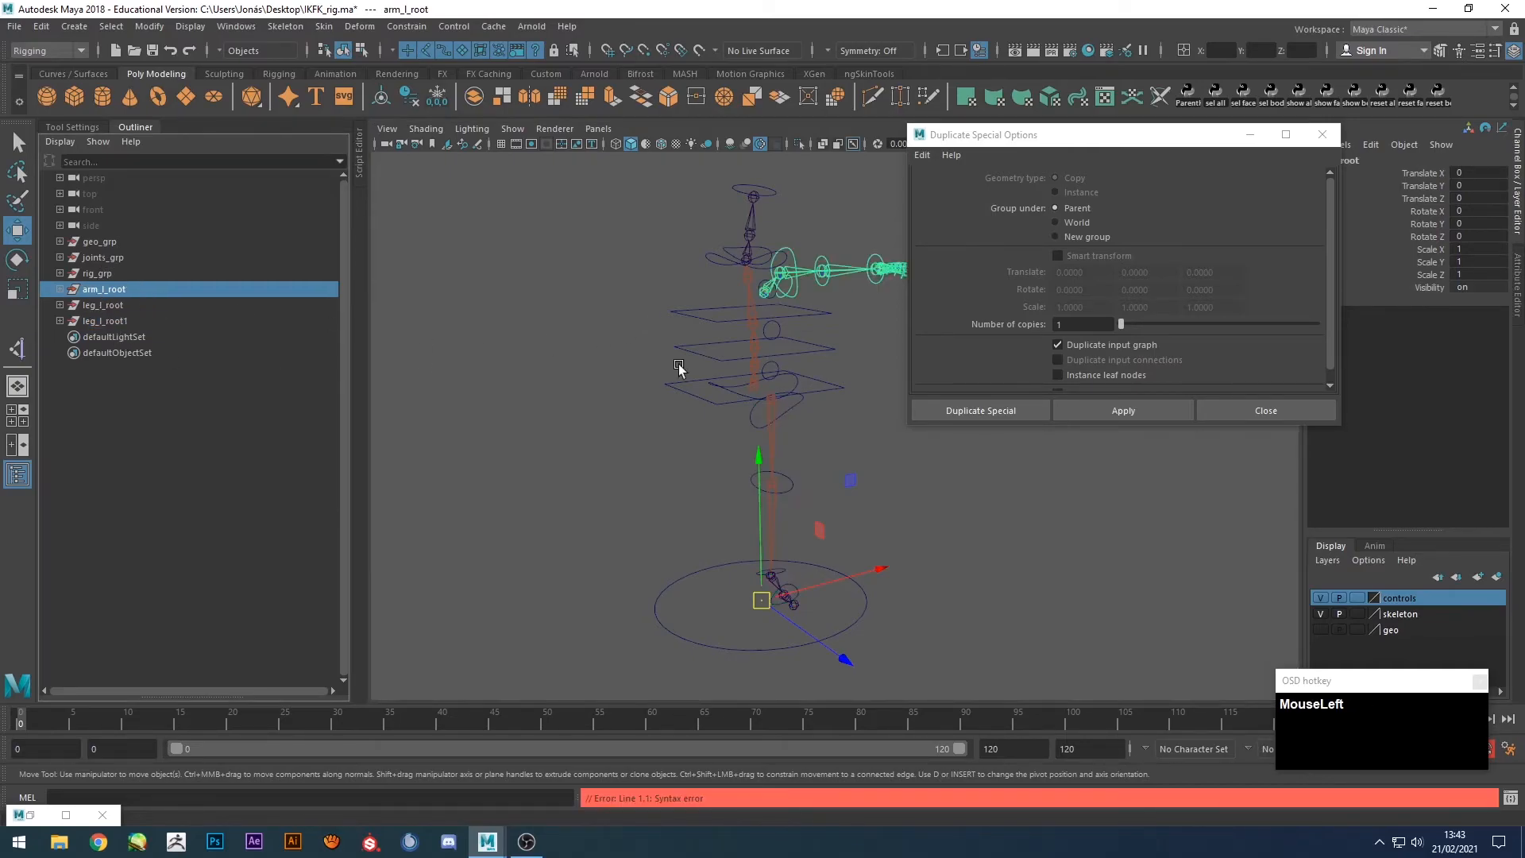
left_click(1104, 412)
key("w")
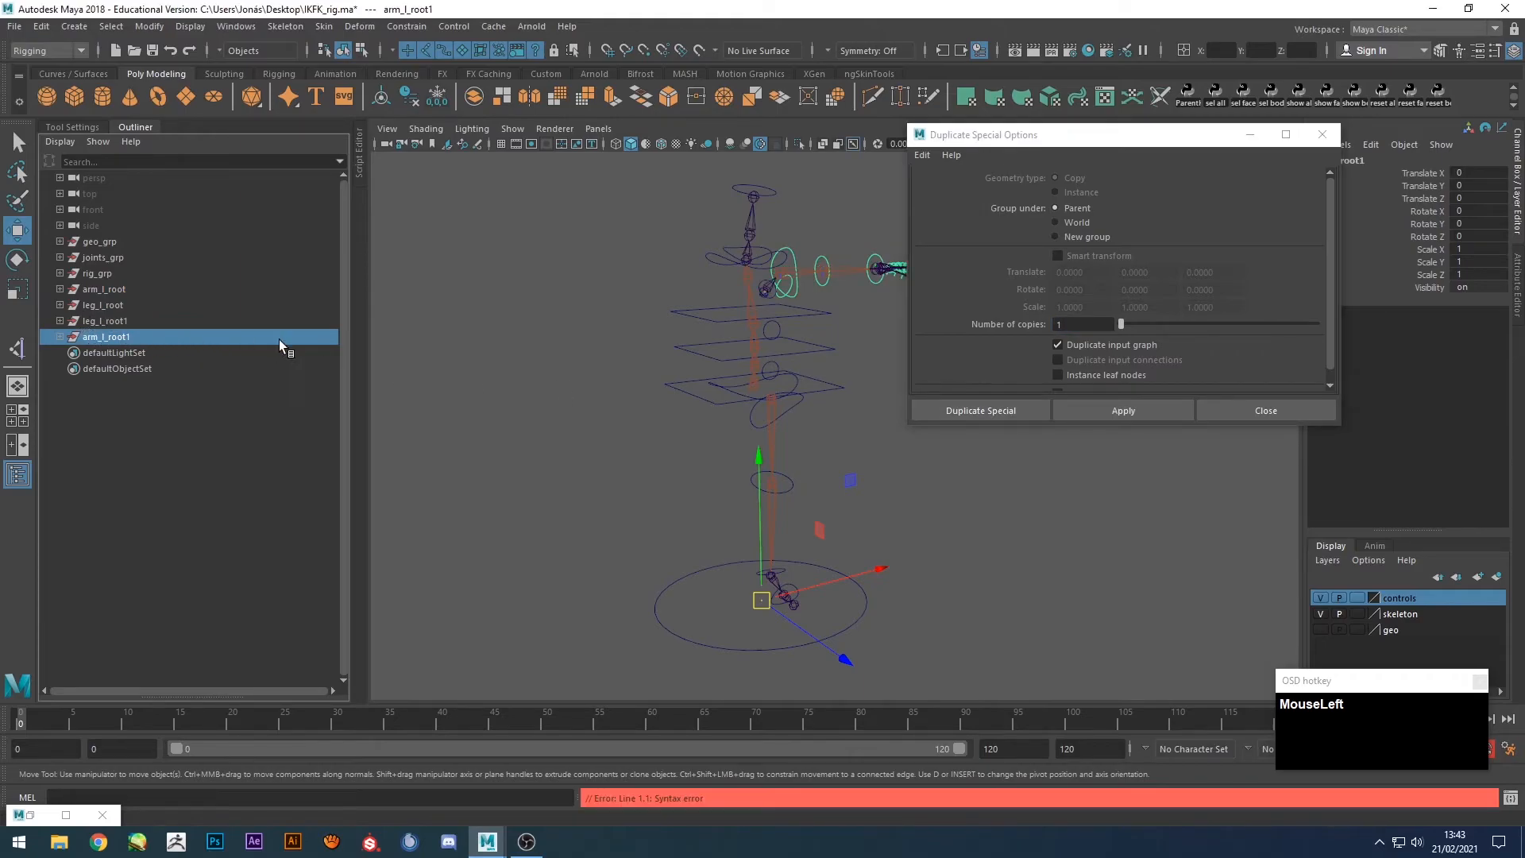
left_click_drag(773, 570, 609, 332)
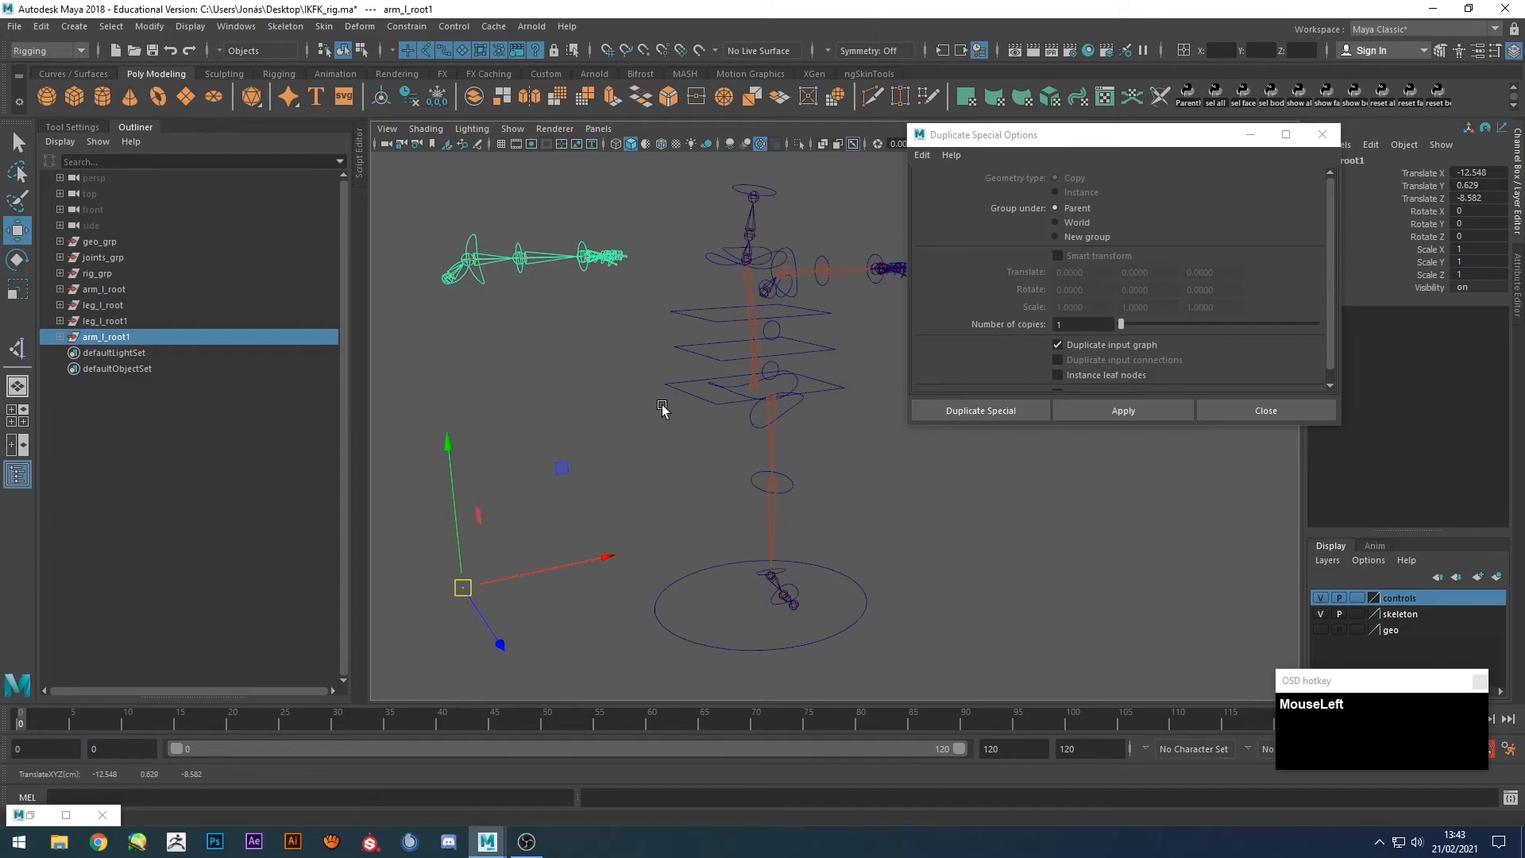
key("ctrl+z")
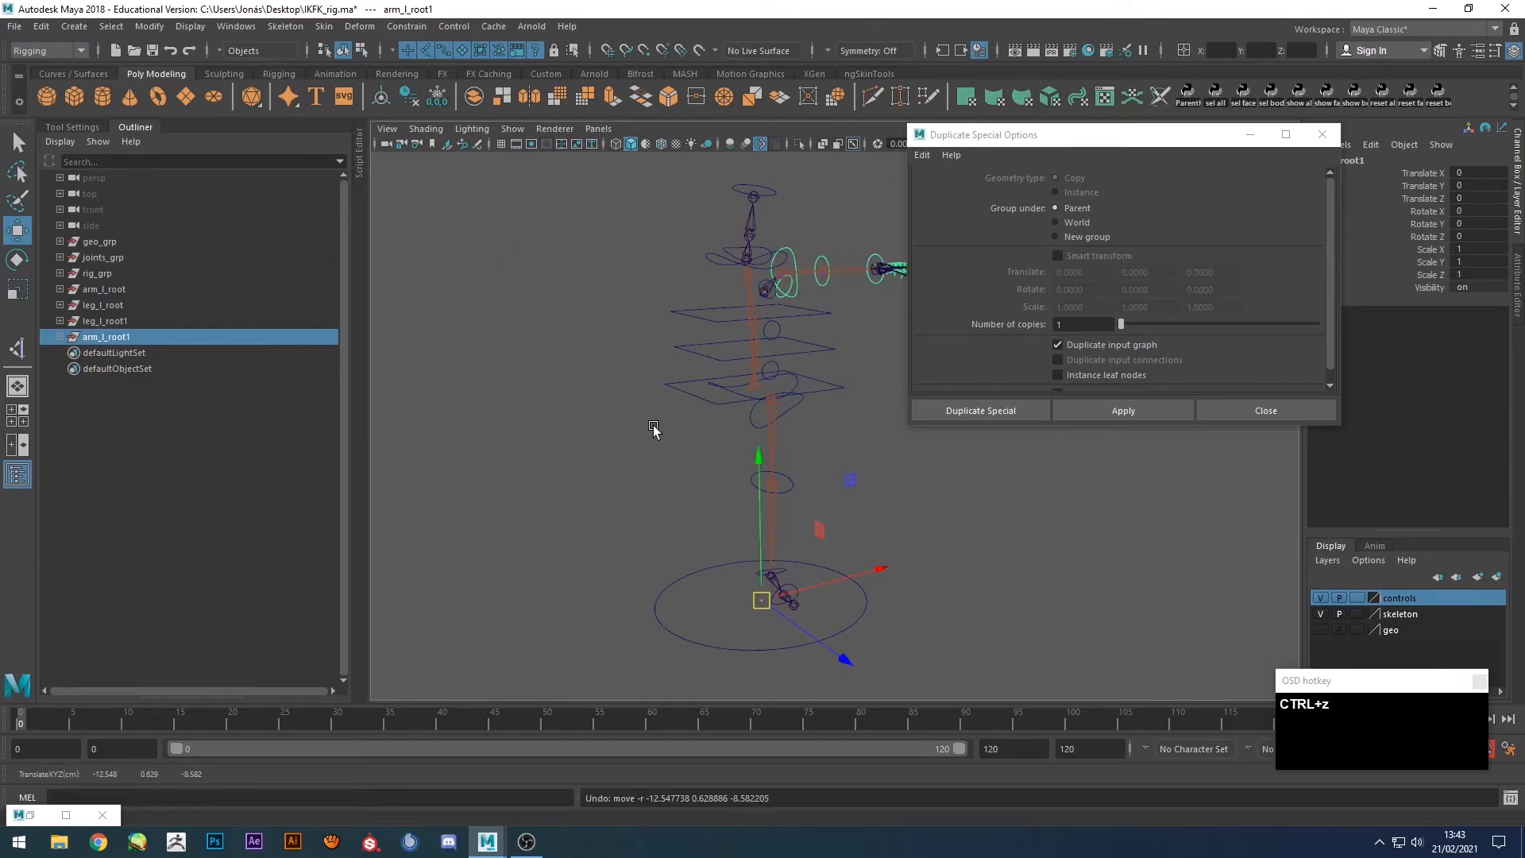
Replace "_l_" with "_r_" in the names of all nodes inside the duplicated leg group leg_l_root1.
left_click(114, 325)
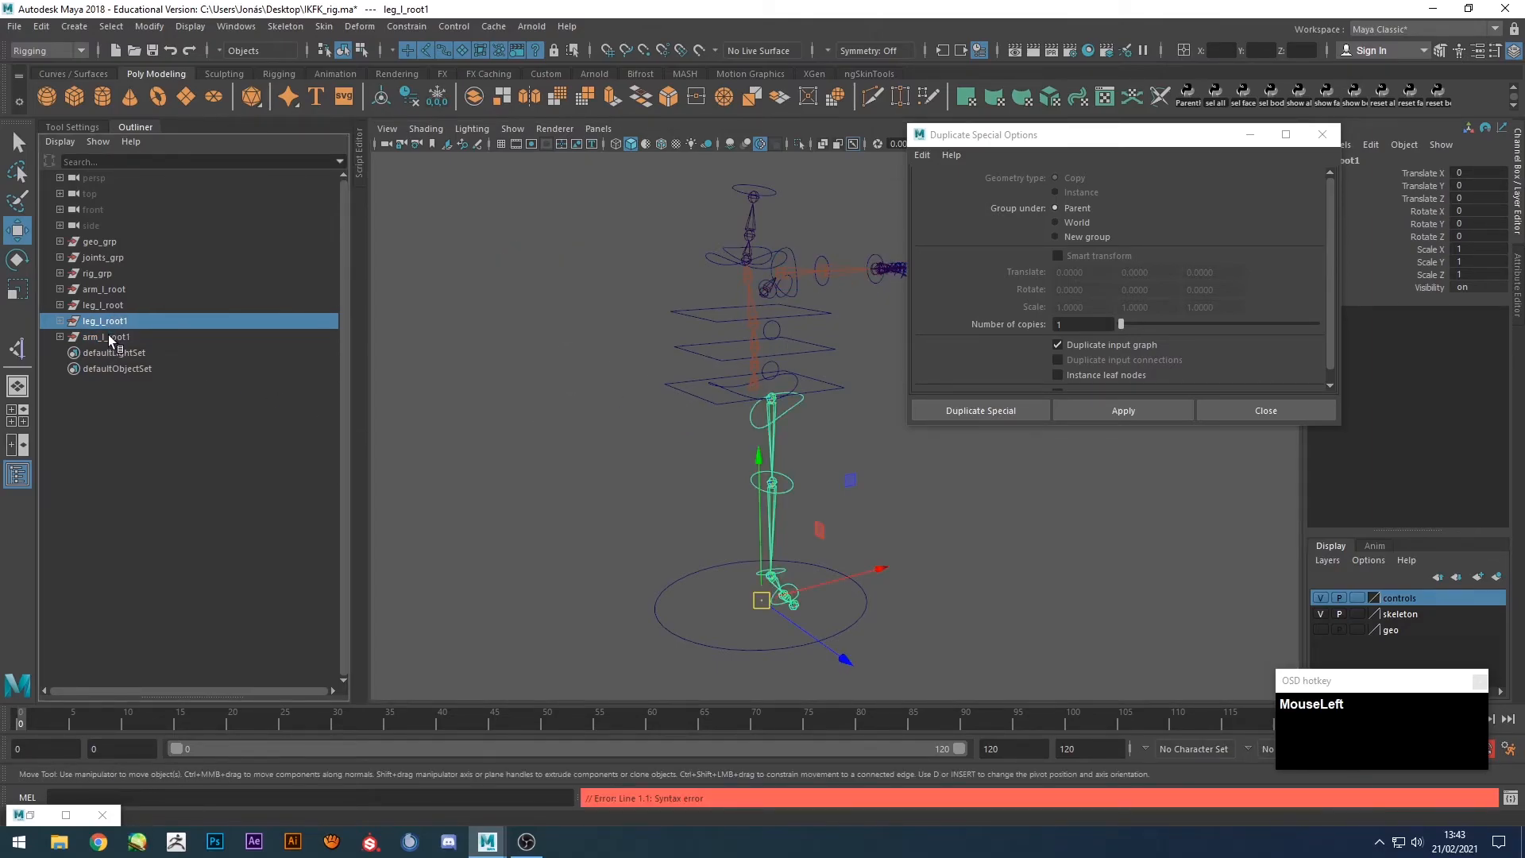
left_click(115, 333)
left_click(115, 320)
left_click(60, 322, "shift")
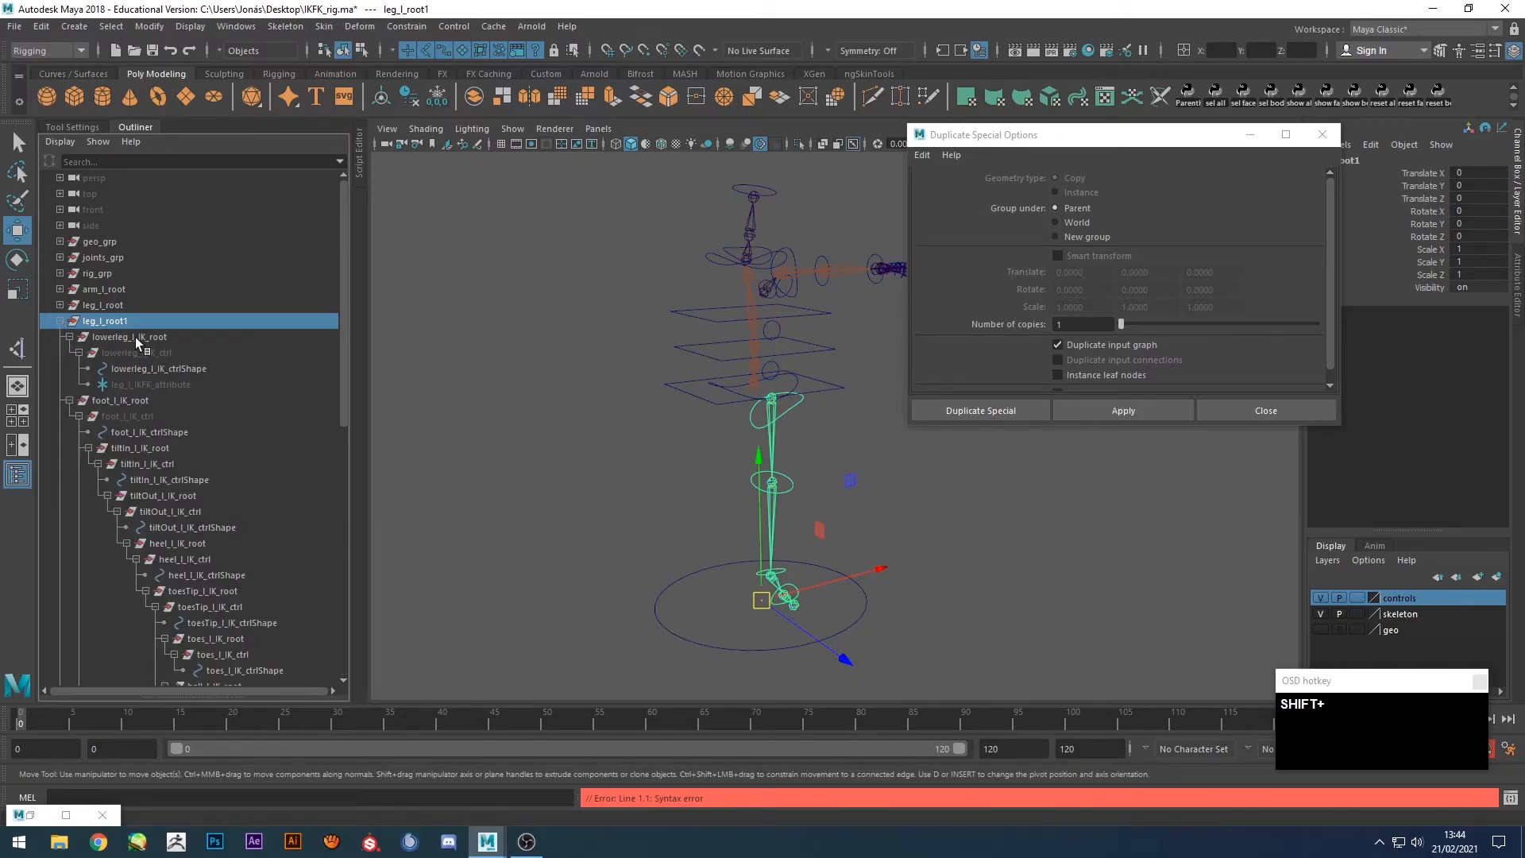
left_click_drag(136, 342, 219, 639)
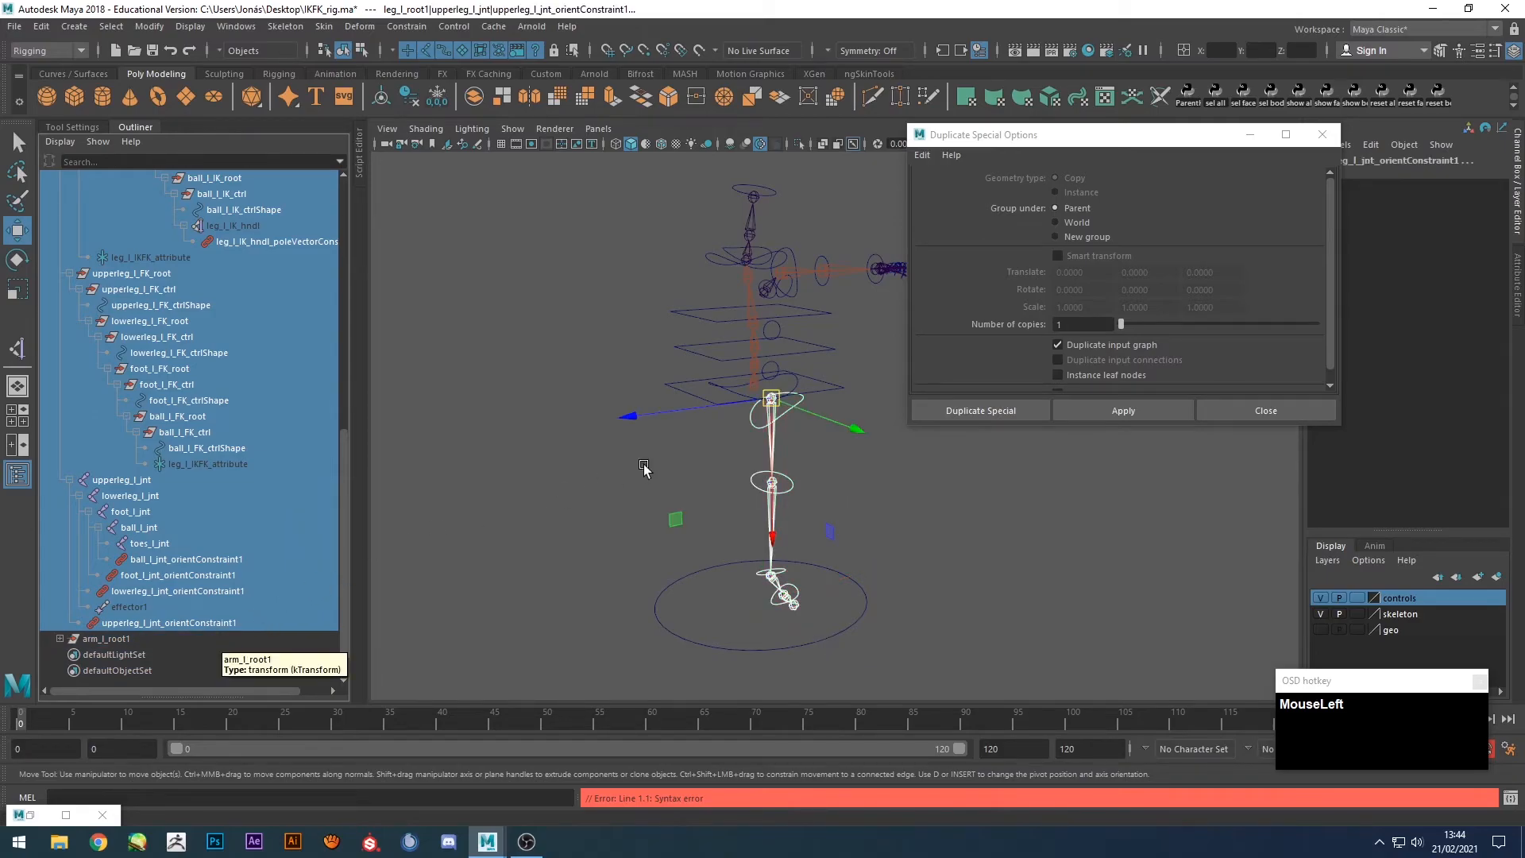
left_click(1323, 135)
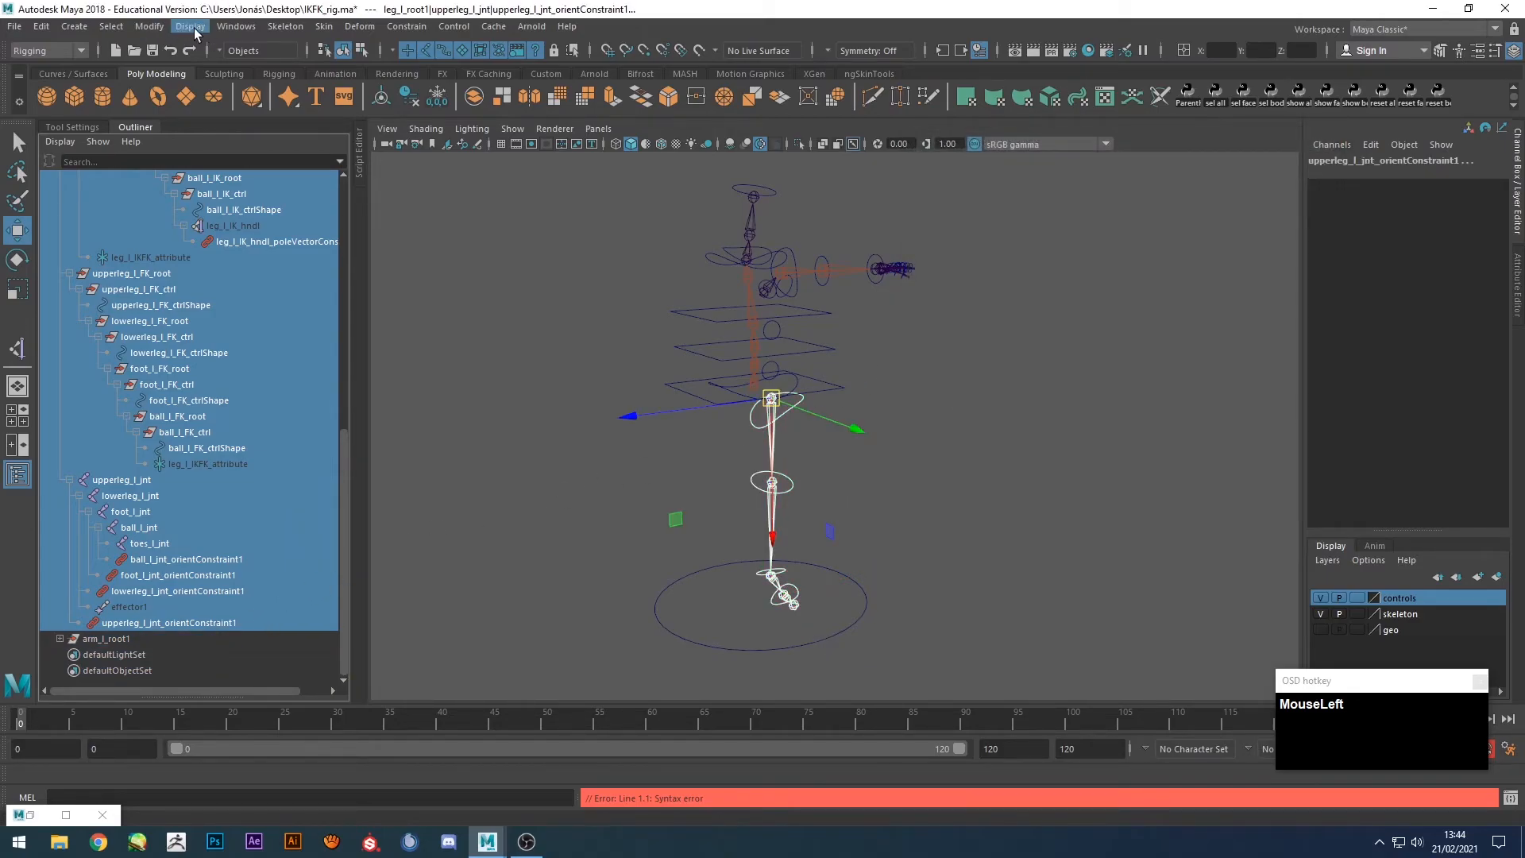
left_click_drag(169, 27, 216, 289)
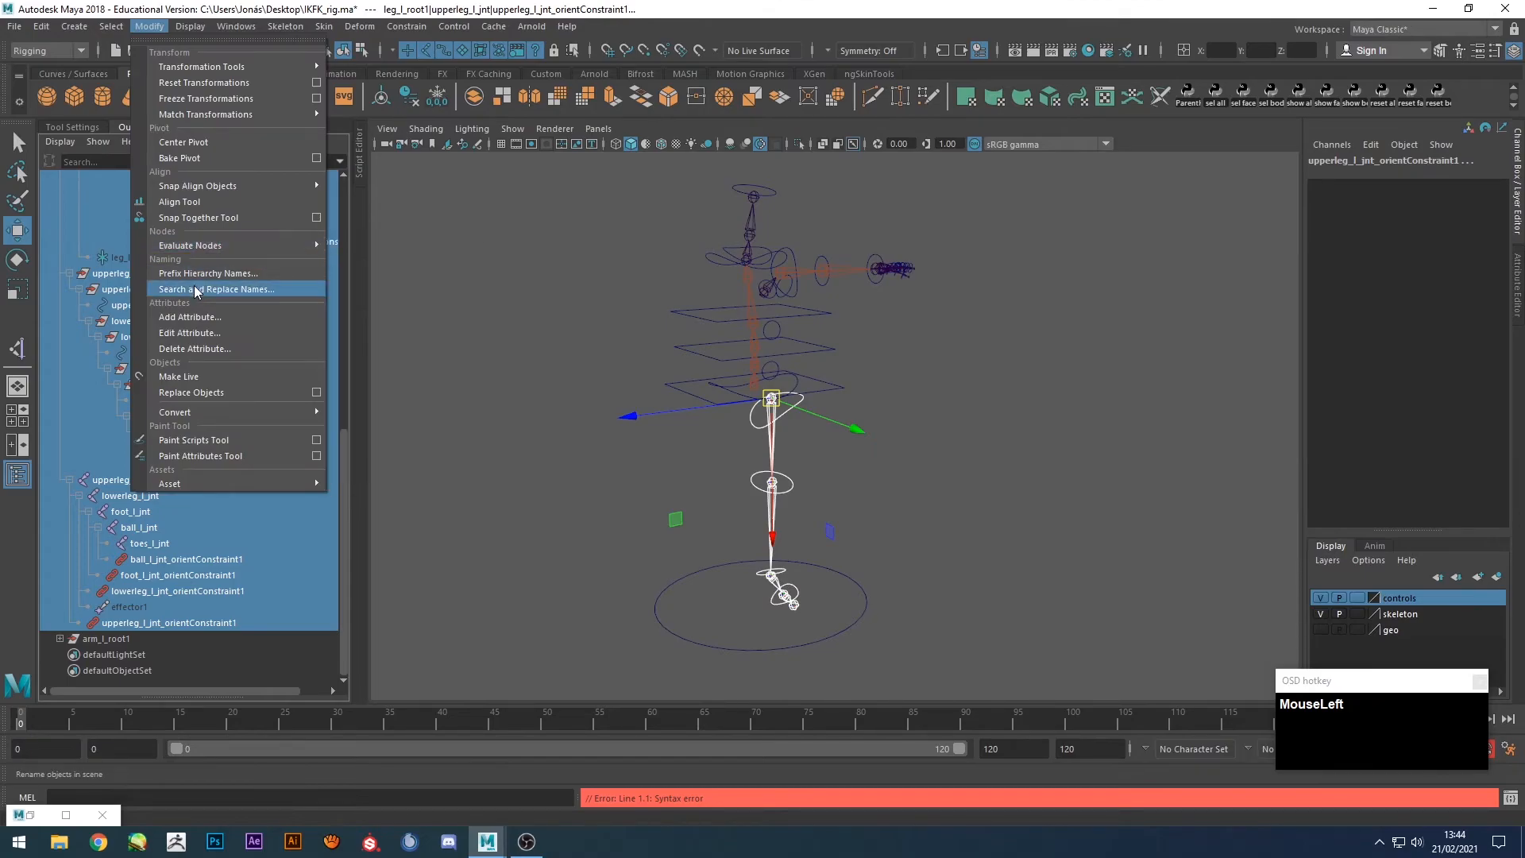
type("_l_")
key("Tab")
type("_")
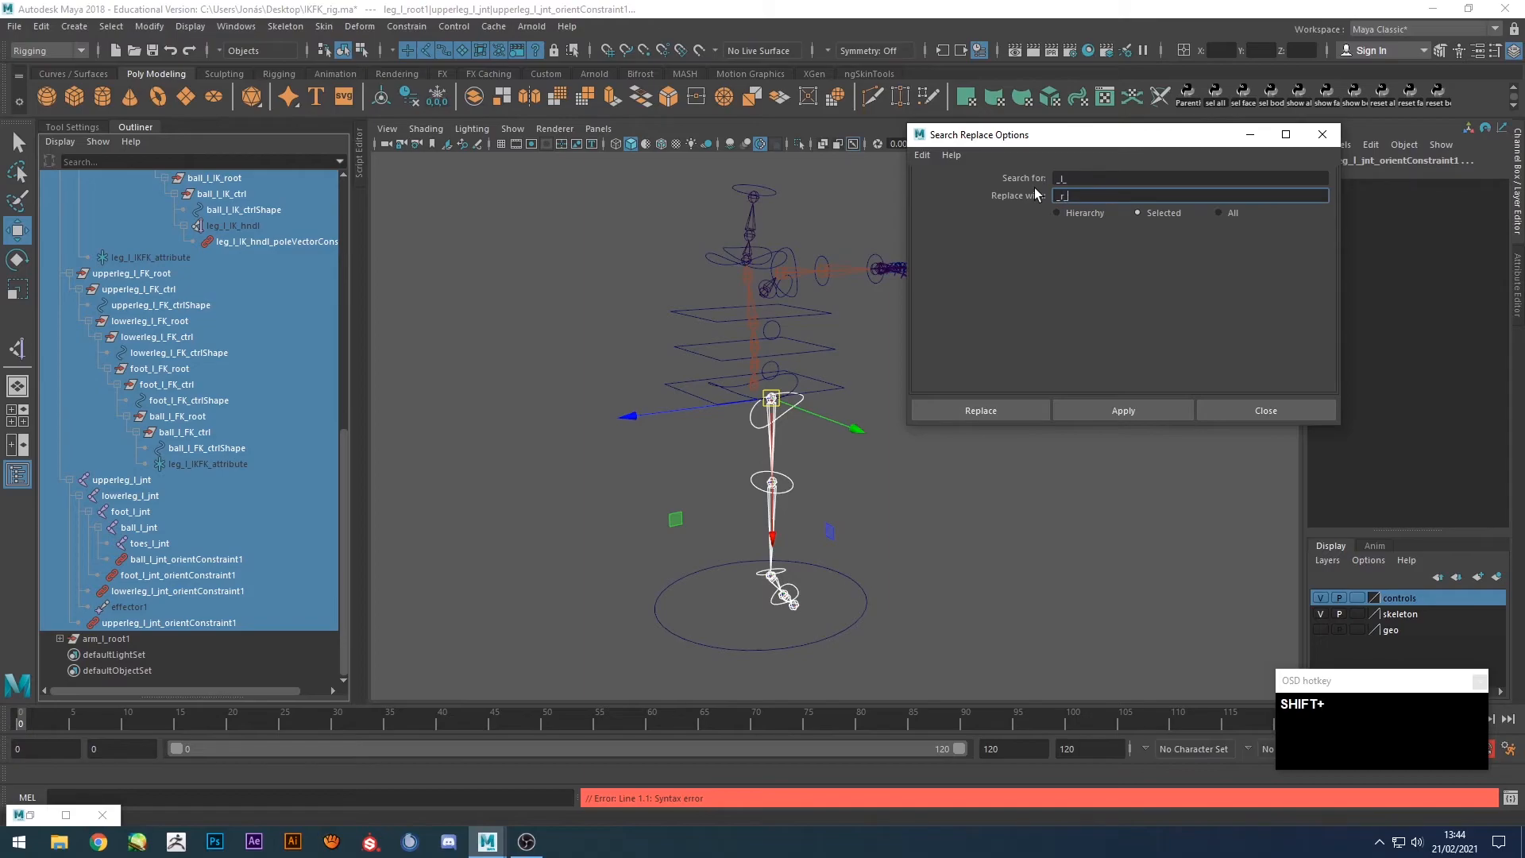
left_click(1006, 409)
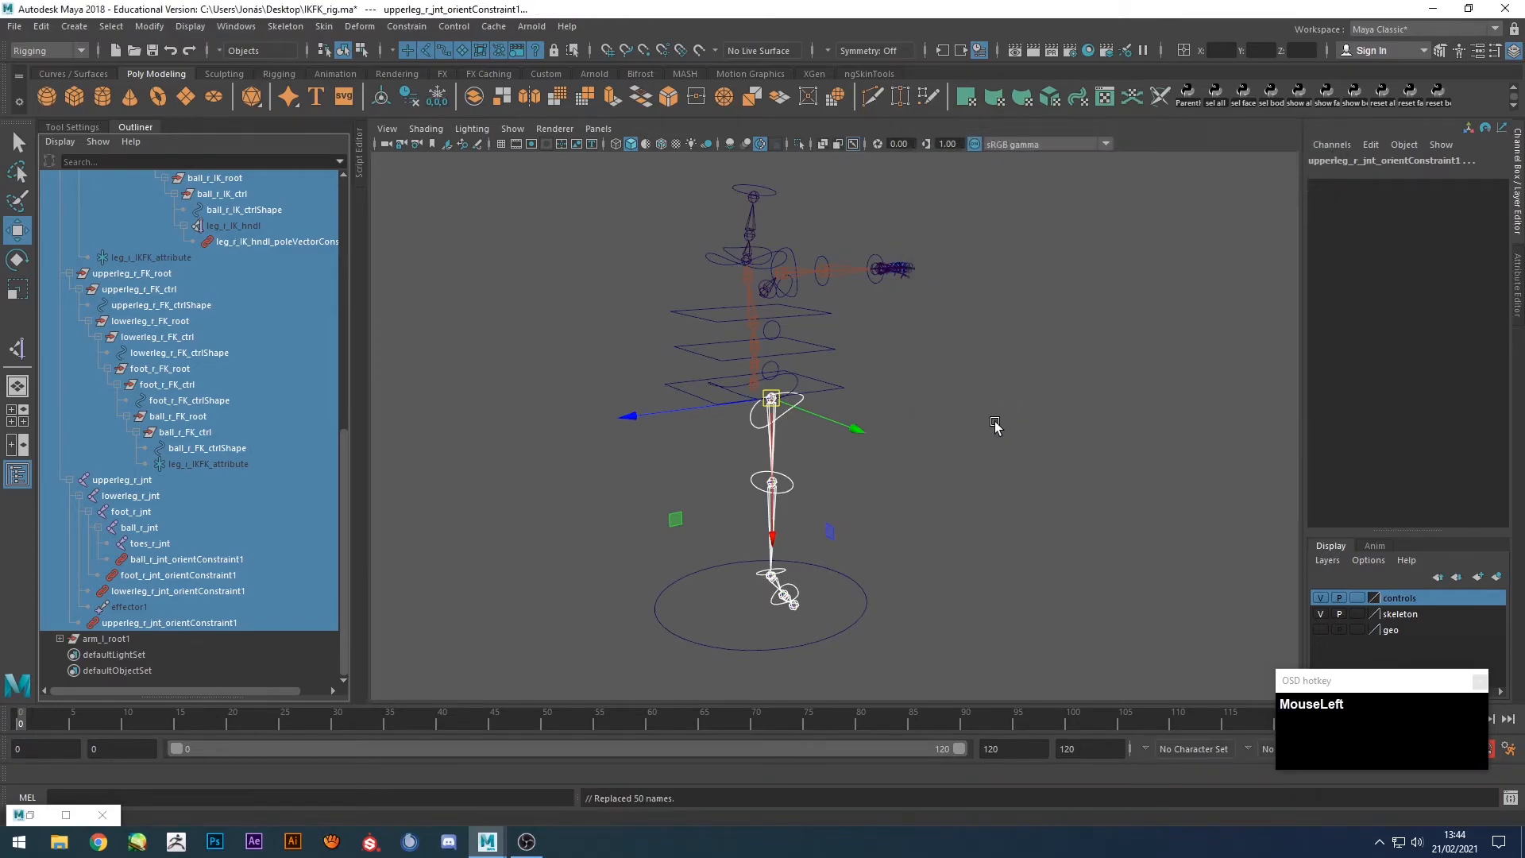
Rename the duplicated leg group as leg_r_root and collapse its hierarchy.
scroll(188, 469, "up", 8)
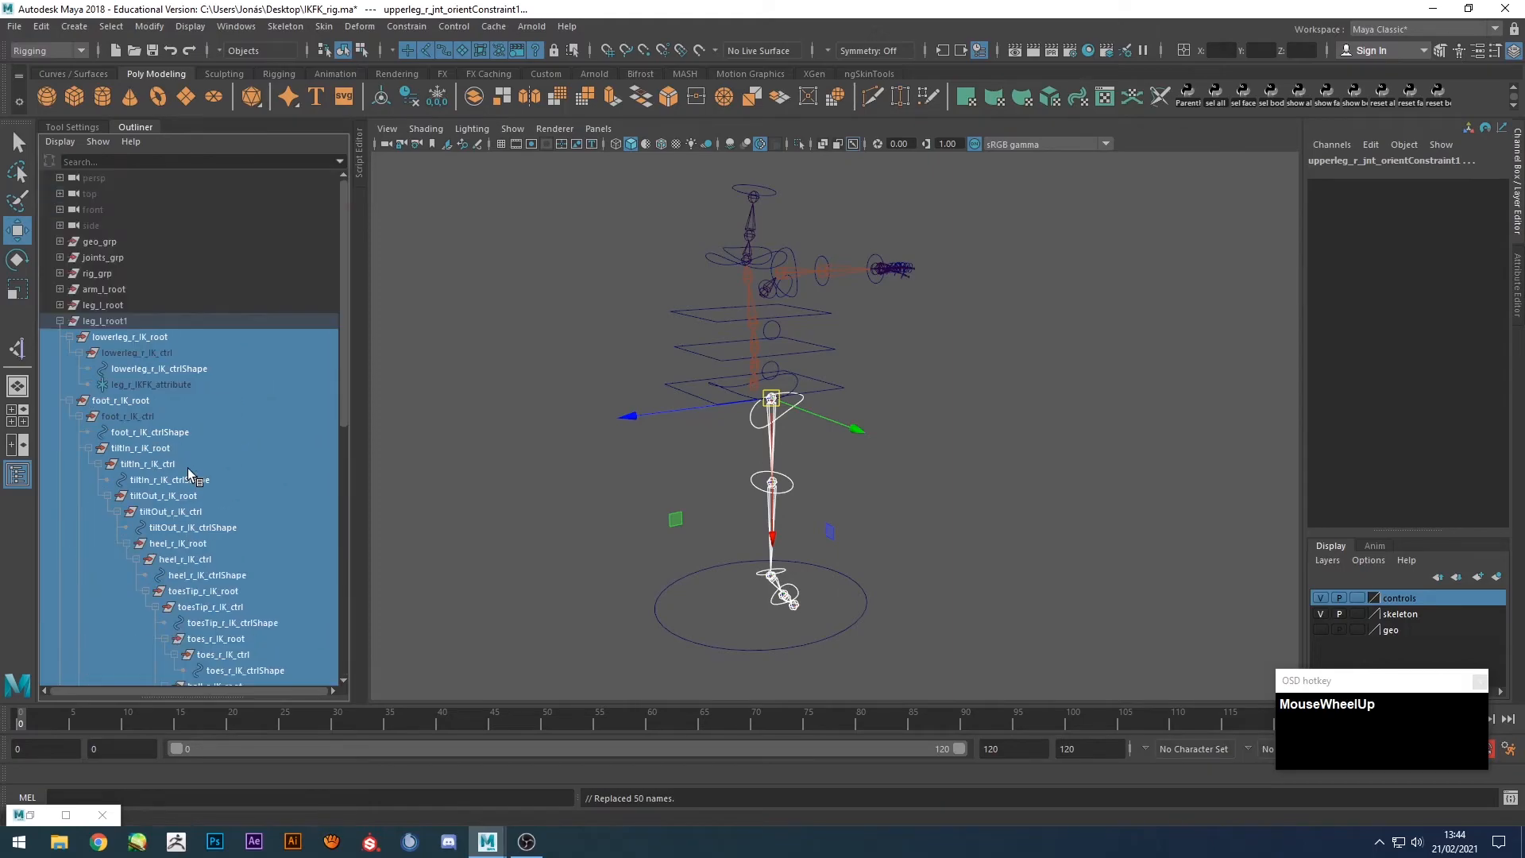
left_click(111, 321)
double_click(111, 320)
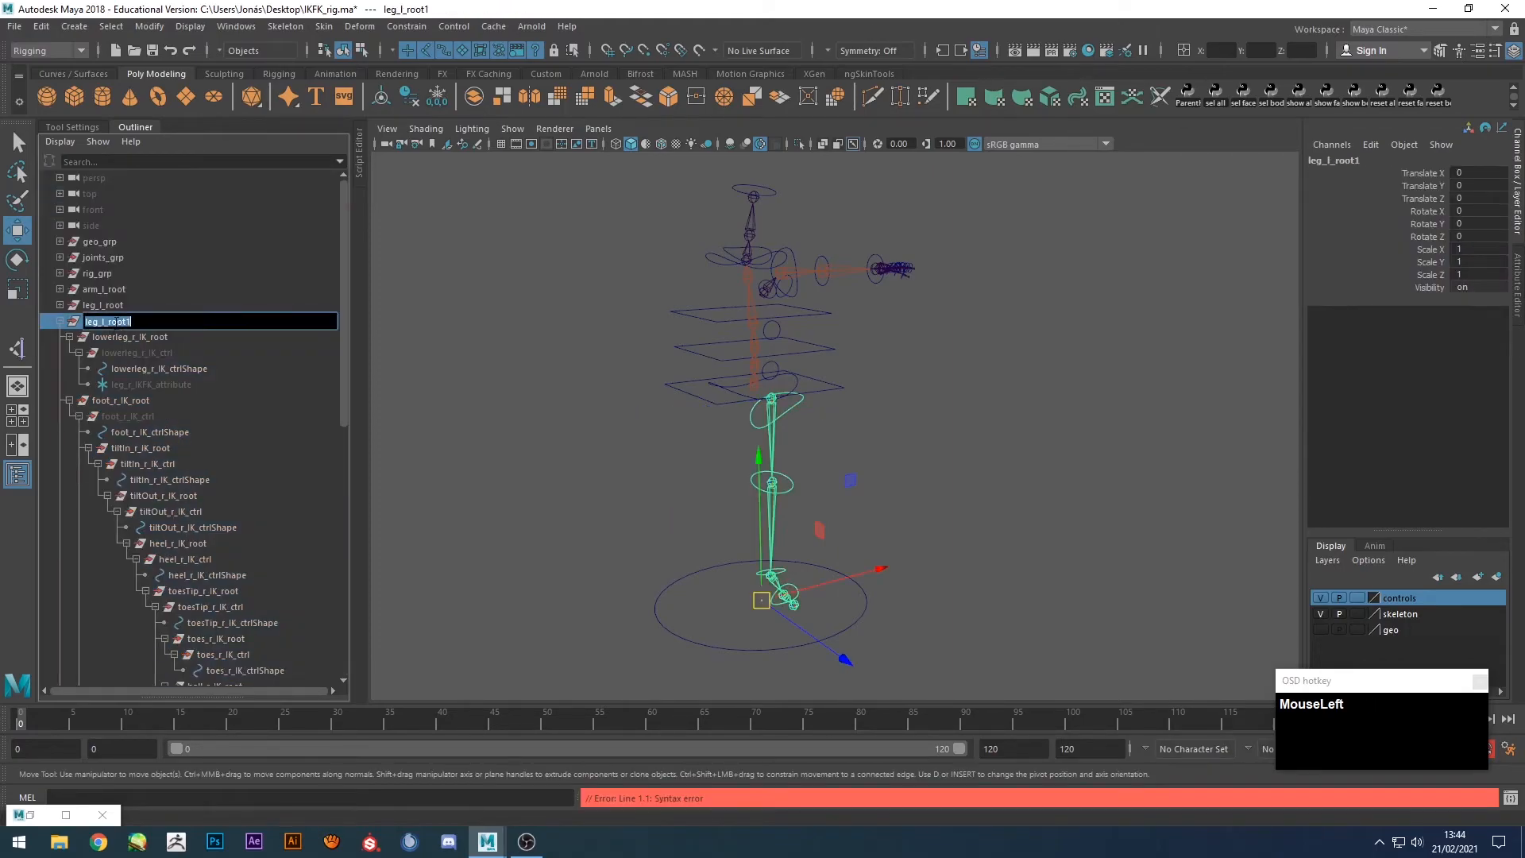
left_click(140, 321)
key("BackSpace")
key("Left")
key("Left")
key("Left")
key("Left")
key("Left")
key("BackSpace")
type("r")
key("Return")
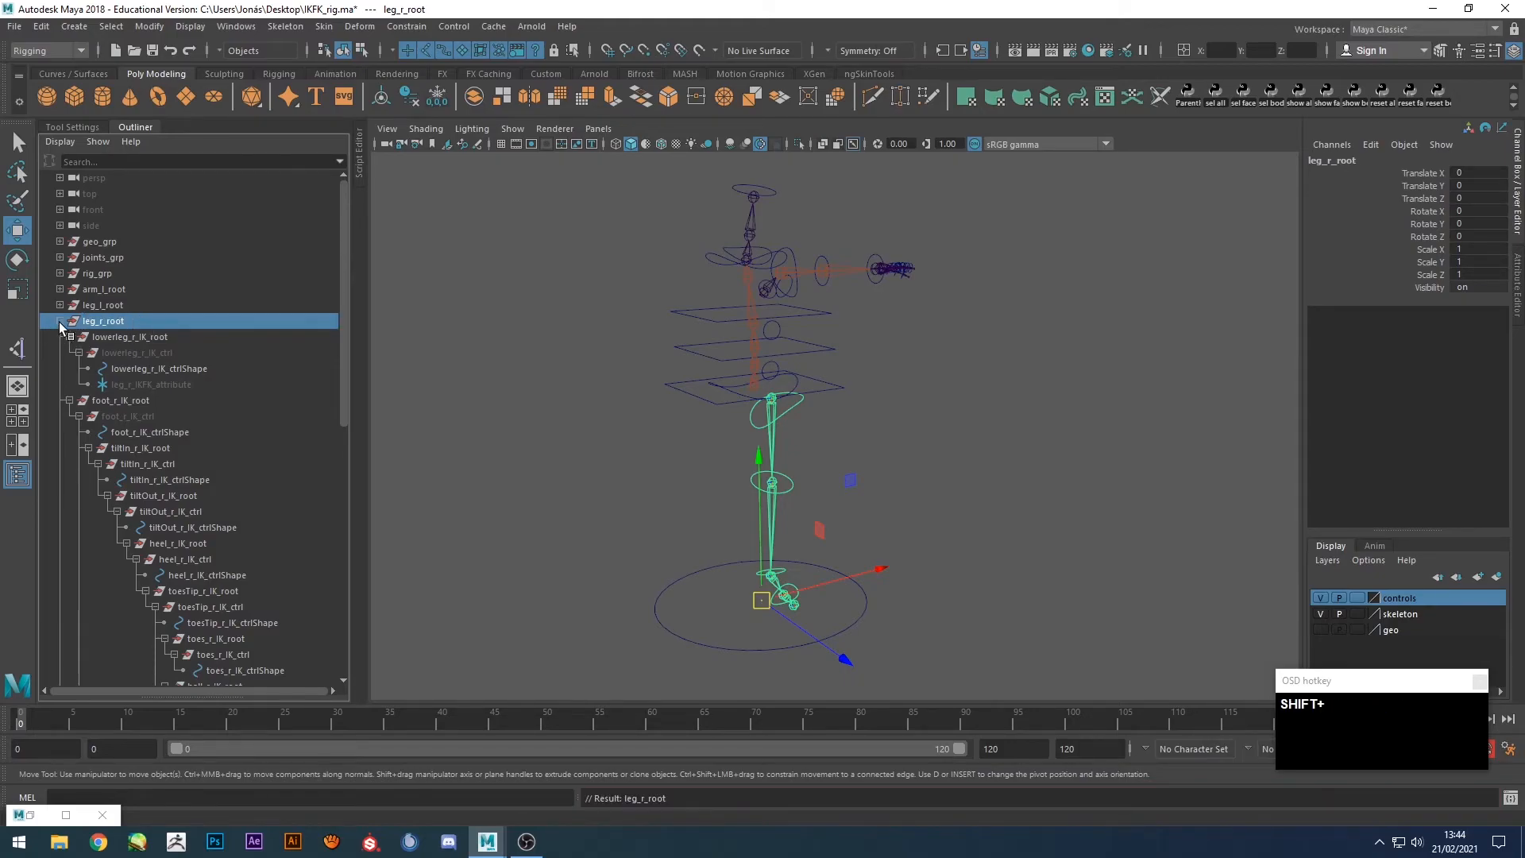
left_click(59, 320, "shift")
left_click(107, 306)
left_click(107, 322)
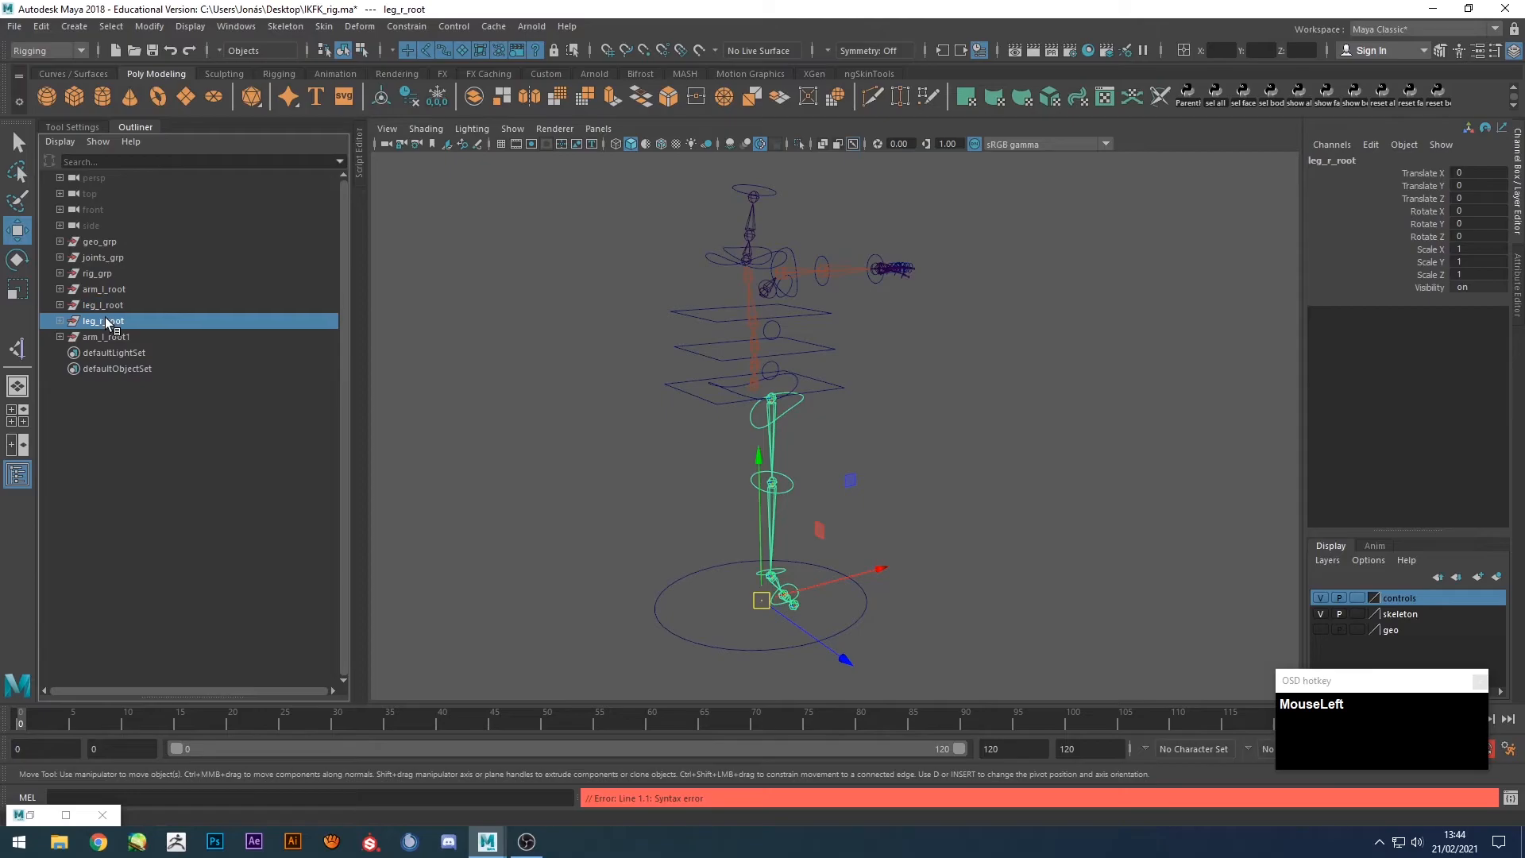
Replace "_l_" with "_r_" in the names of arm_l_root1 and all nodes in its hierarchy.
left_click(112, 339)
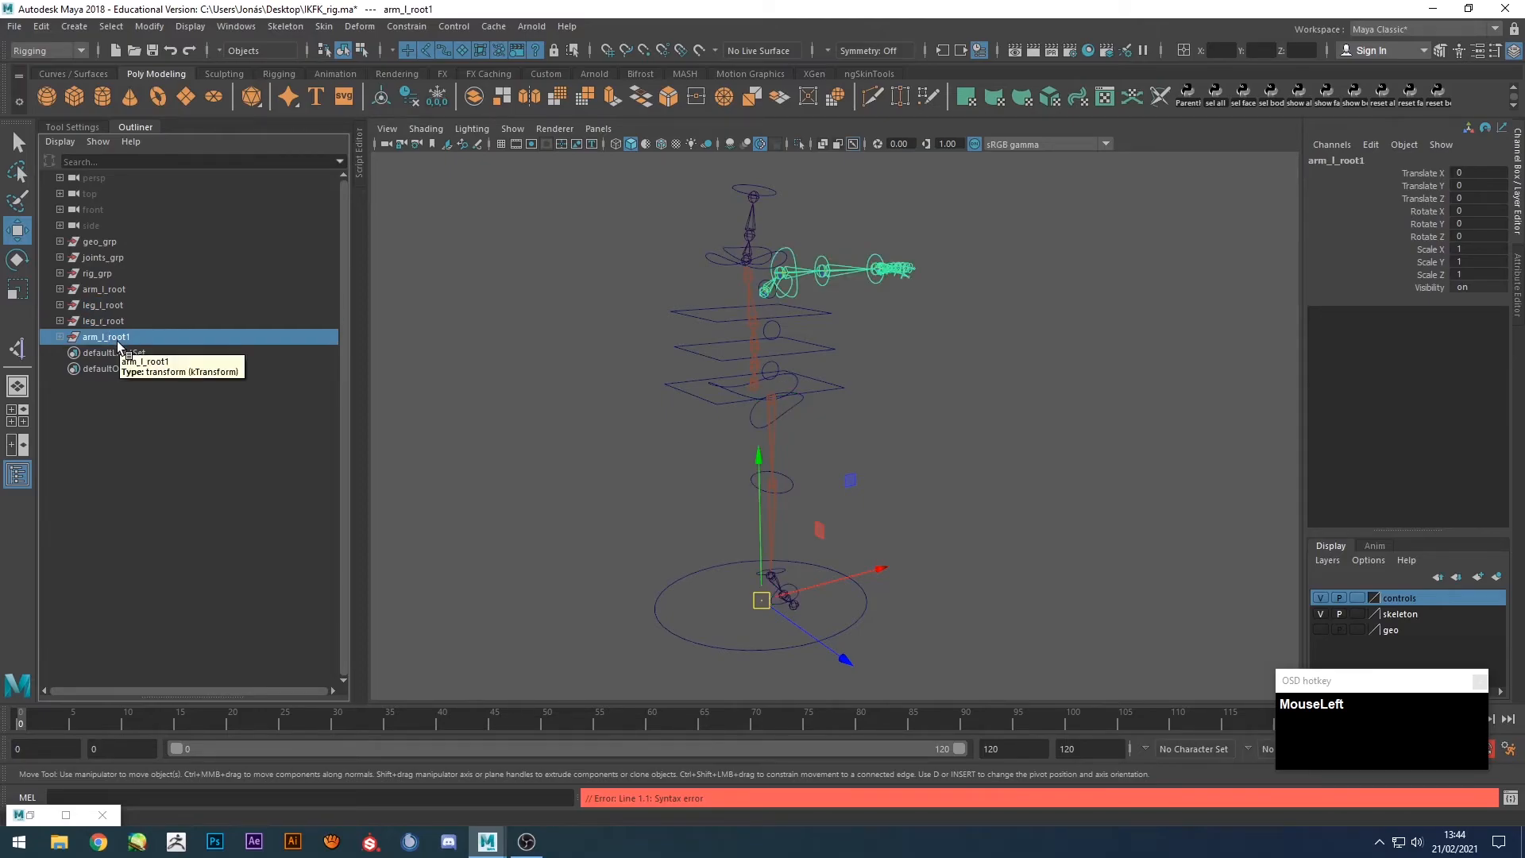
left_click(60, 337, "shift")
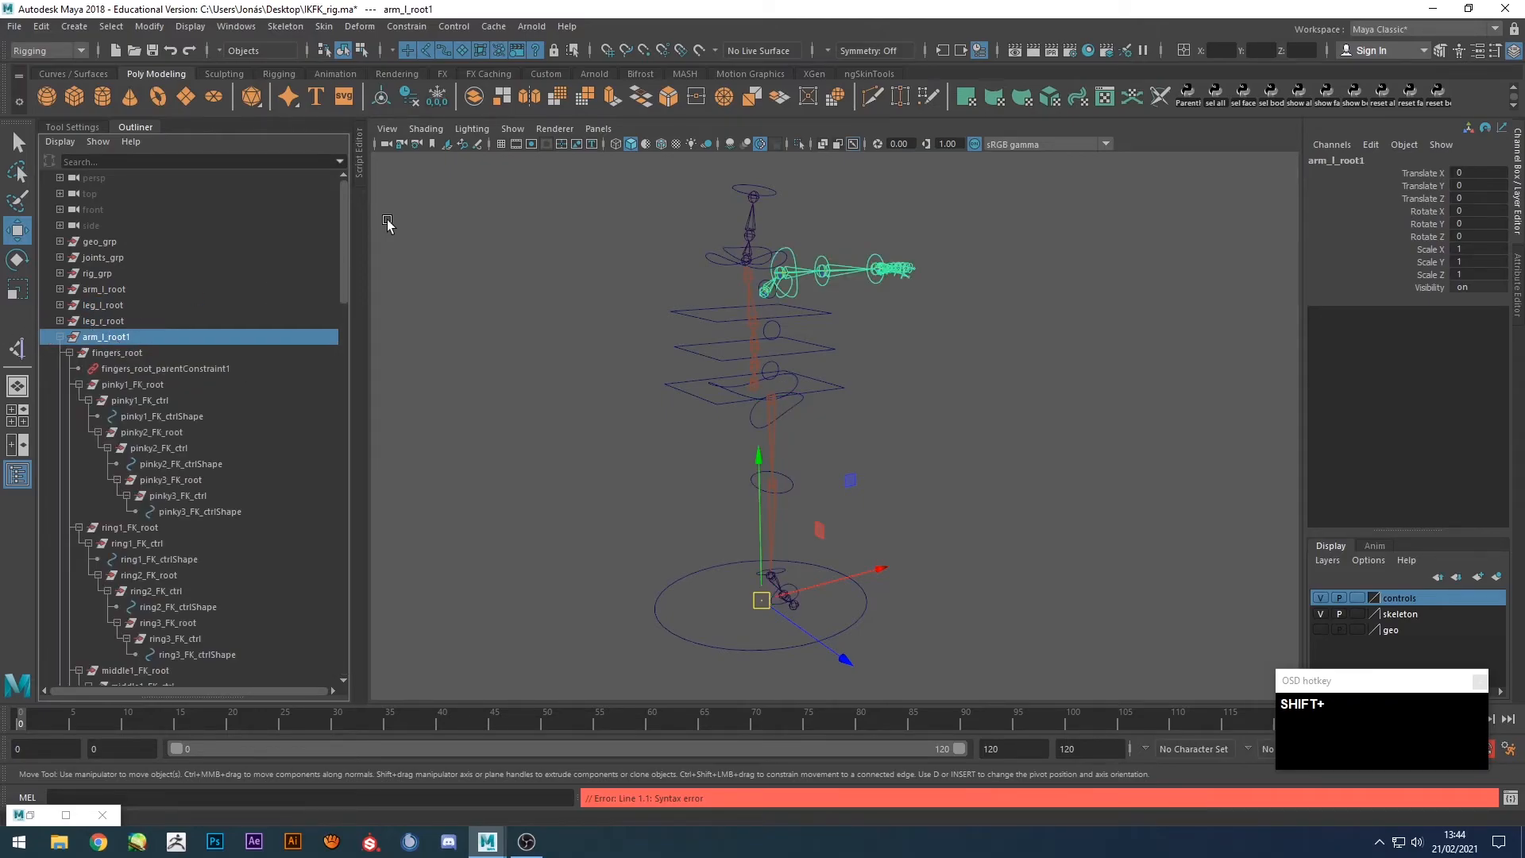
left_click_drag(345, 211, 243, 642)
left_click(243, 642, "shift")
scroll(193, 471, "up", 10)
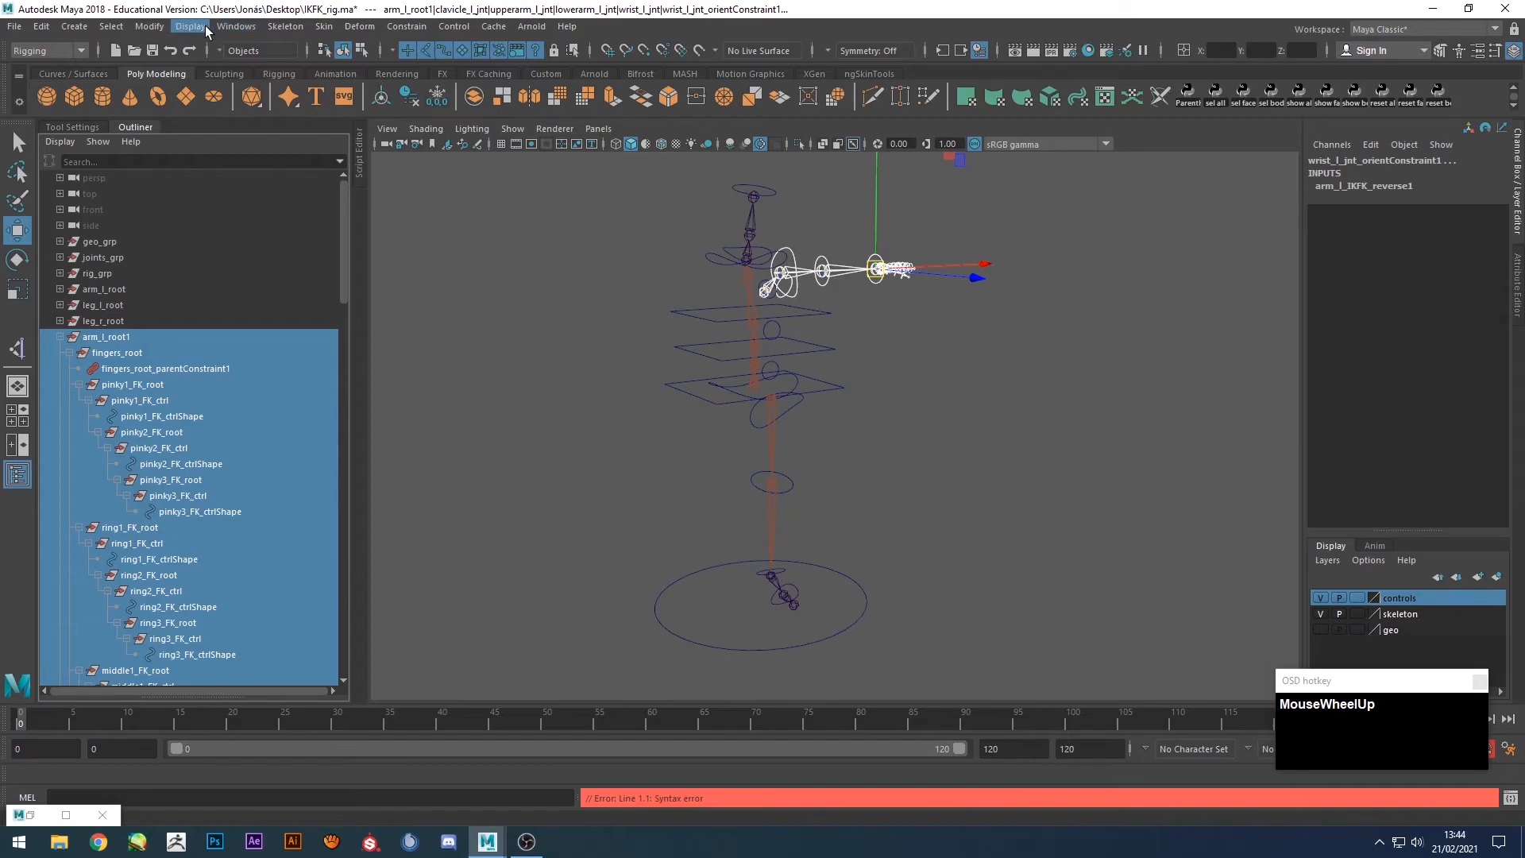
left_click(150, 27)
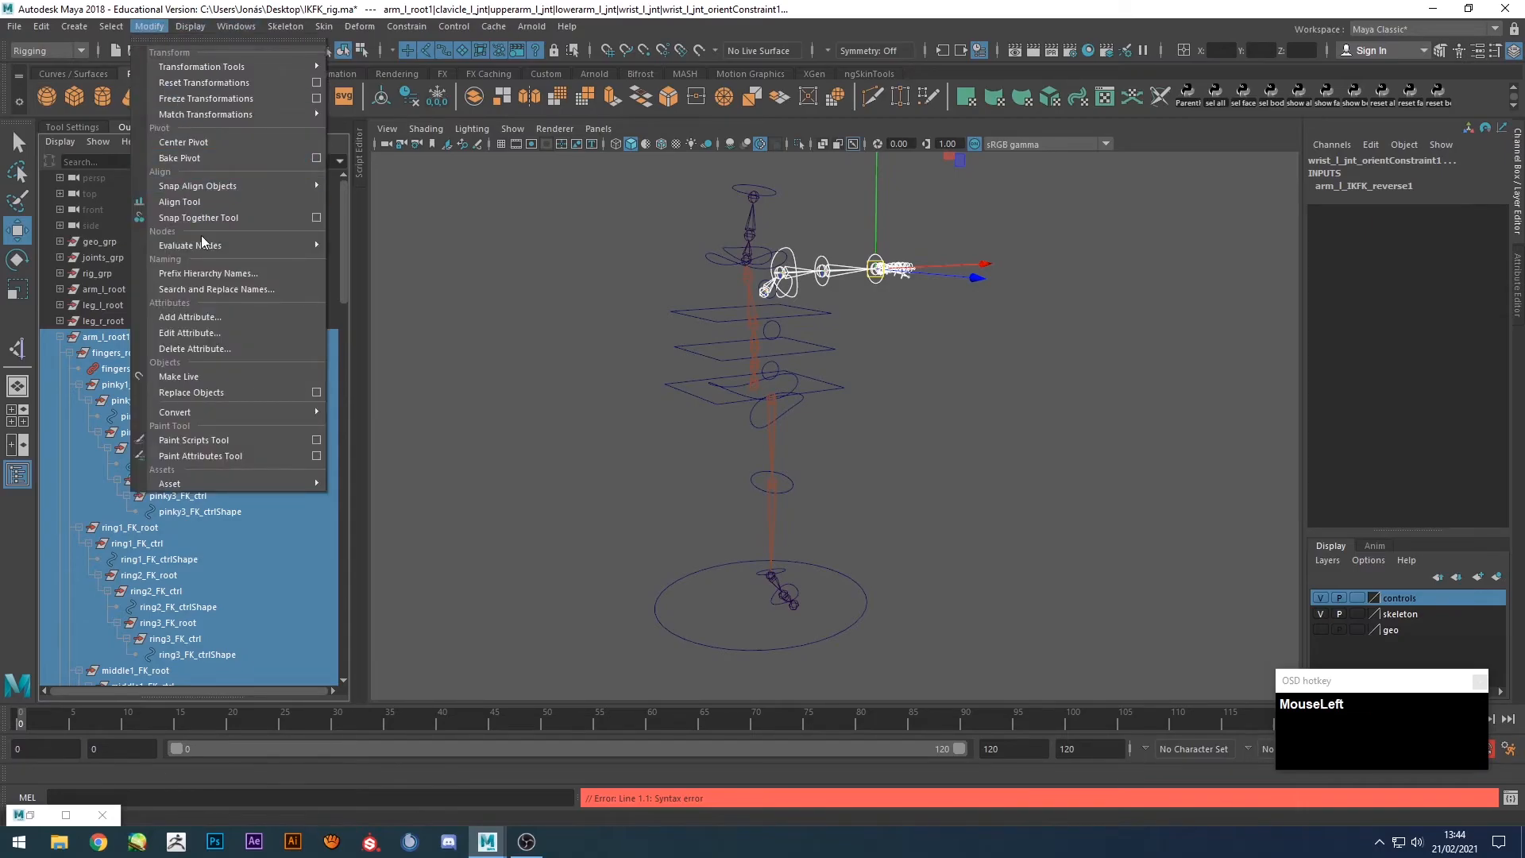
left_click(199, 291)
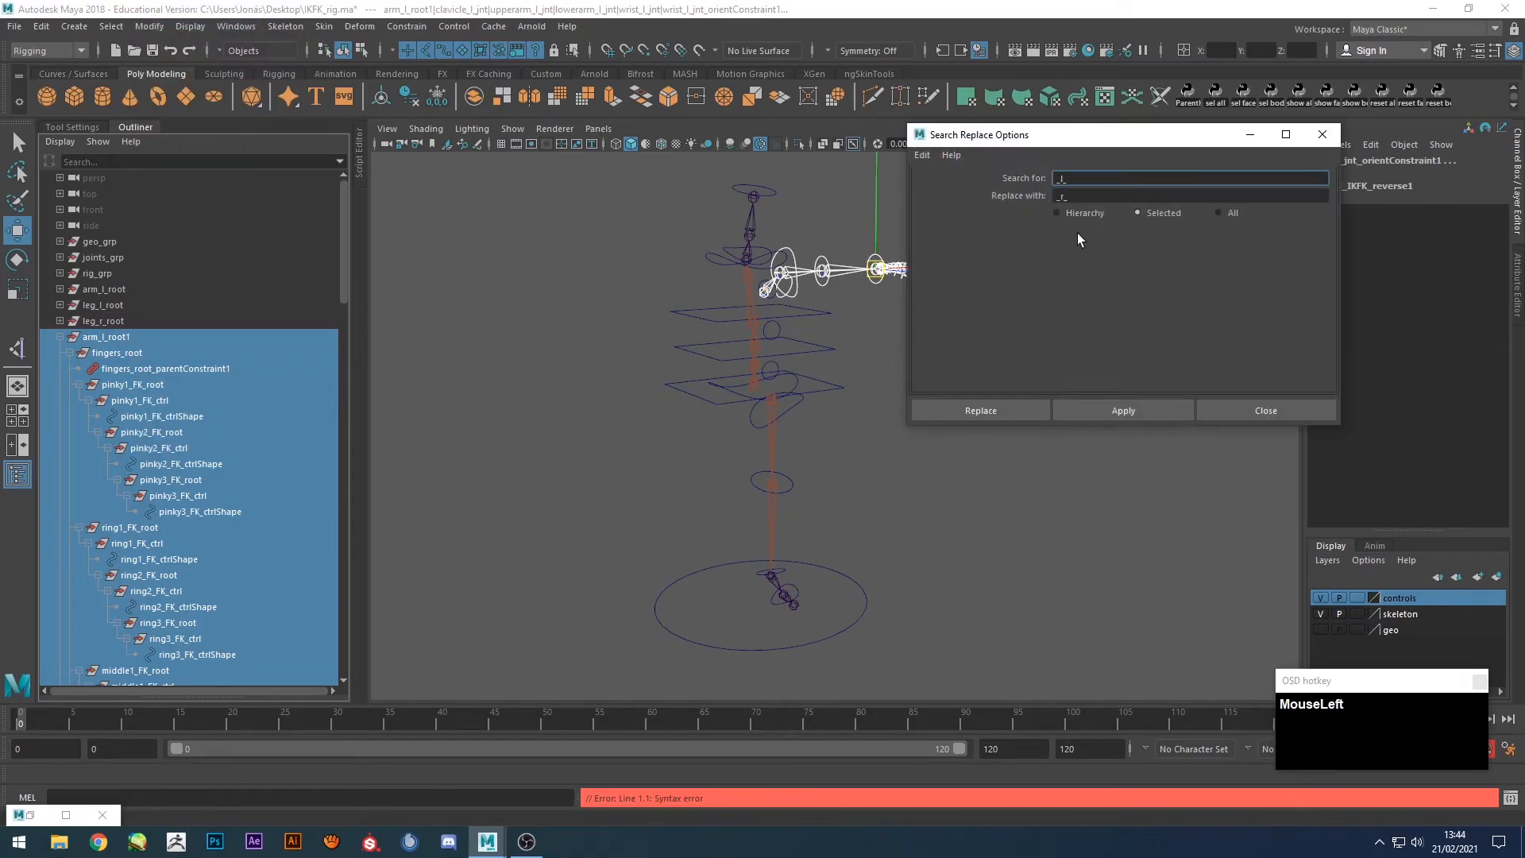
left_click(1118, 410)
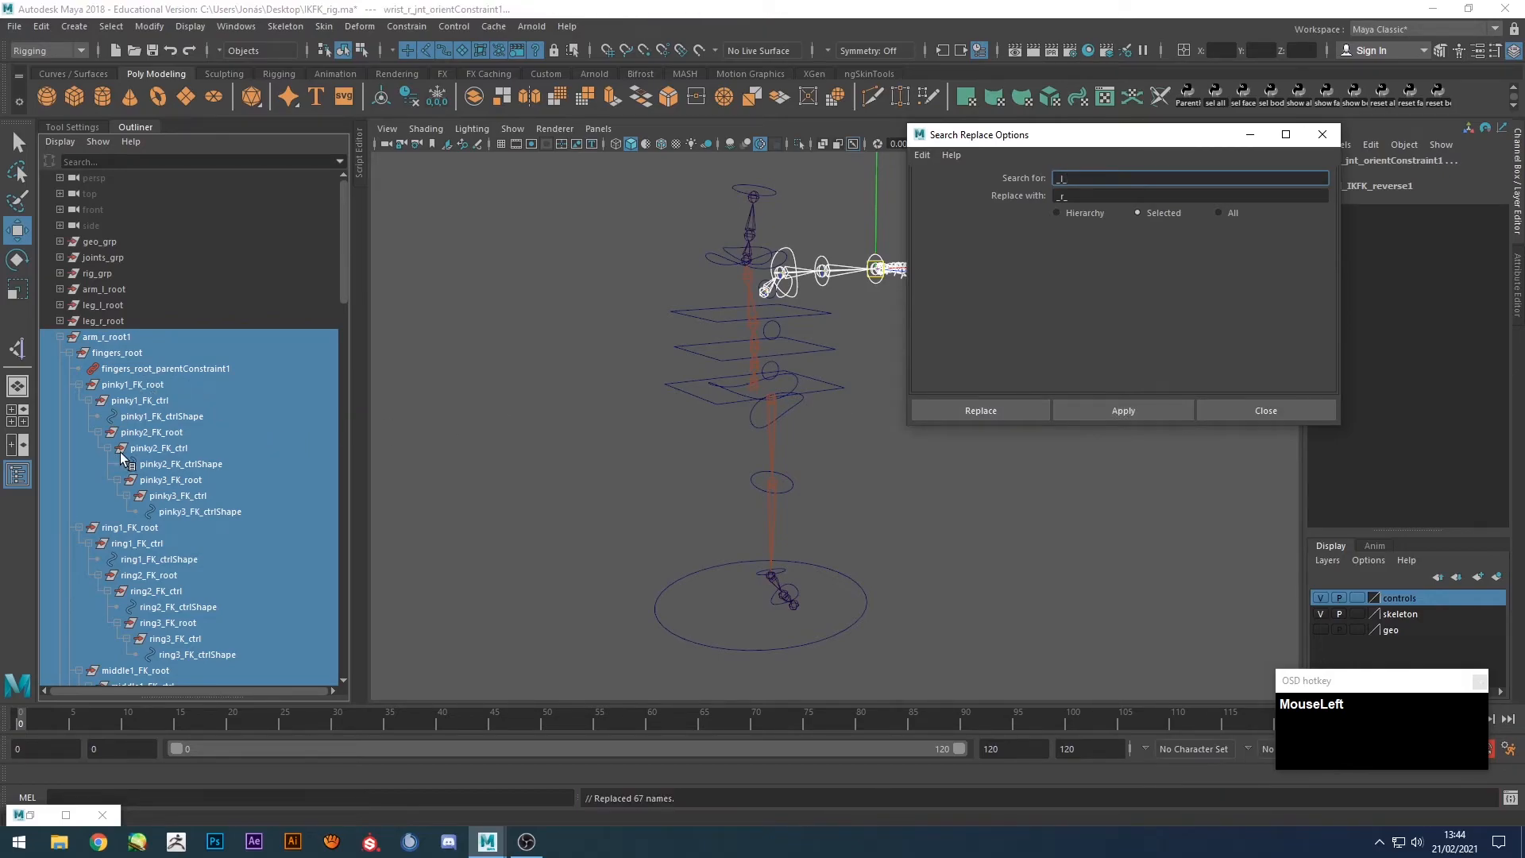
Rename the duplicated arm group as arm_r_root and close the search and replace options.
left_click(115, 336)
double_click(127, 336)
left_click(131, 337)
key("BackSpace")
key("Return")
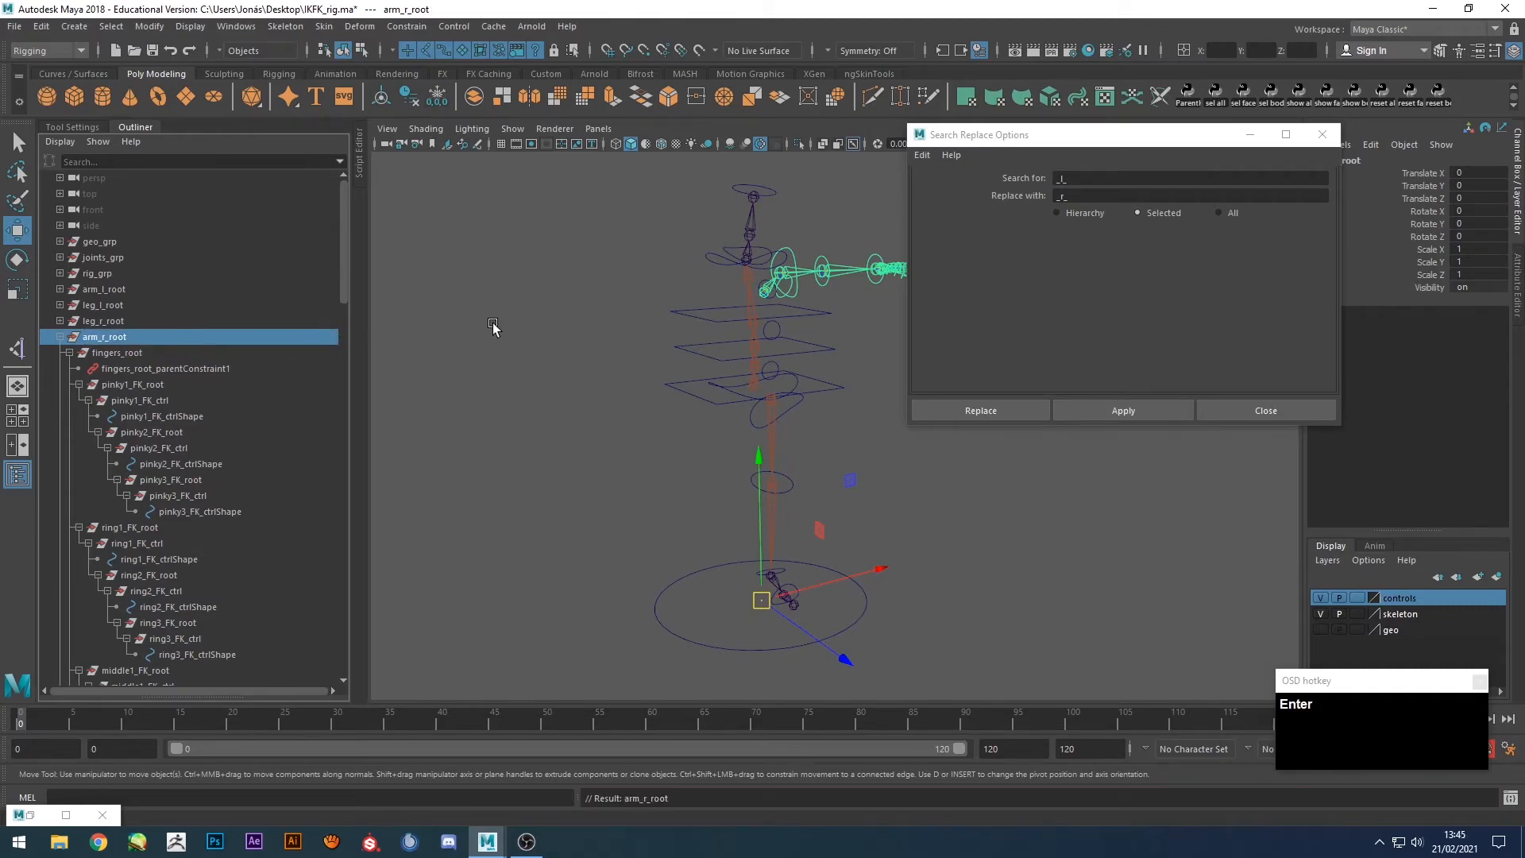
left_click(492, 326)
left_click(1321, 134)
Hide the shape nodes in the Outliner's hierarchy list.
scroll(1020, 353, "up", 4)
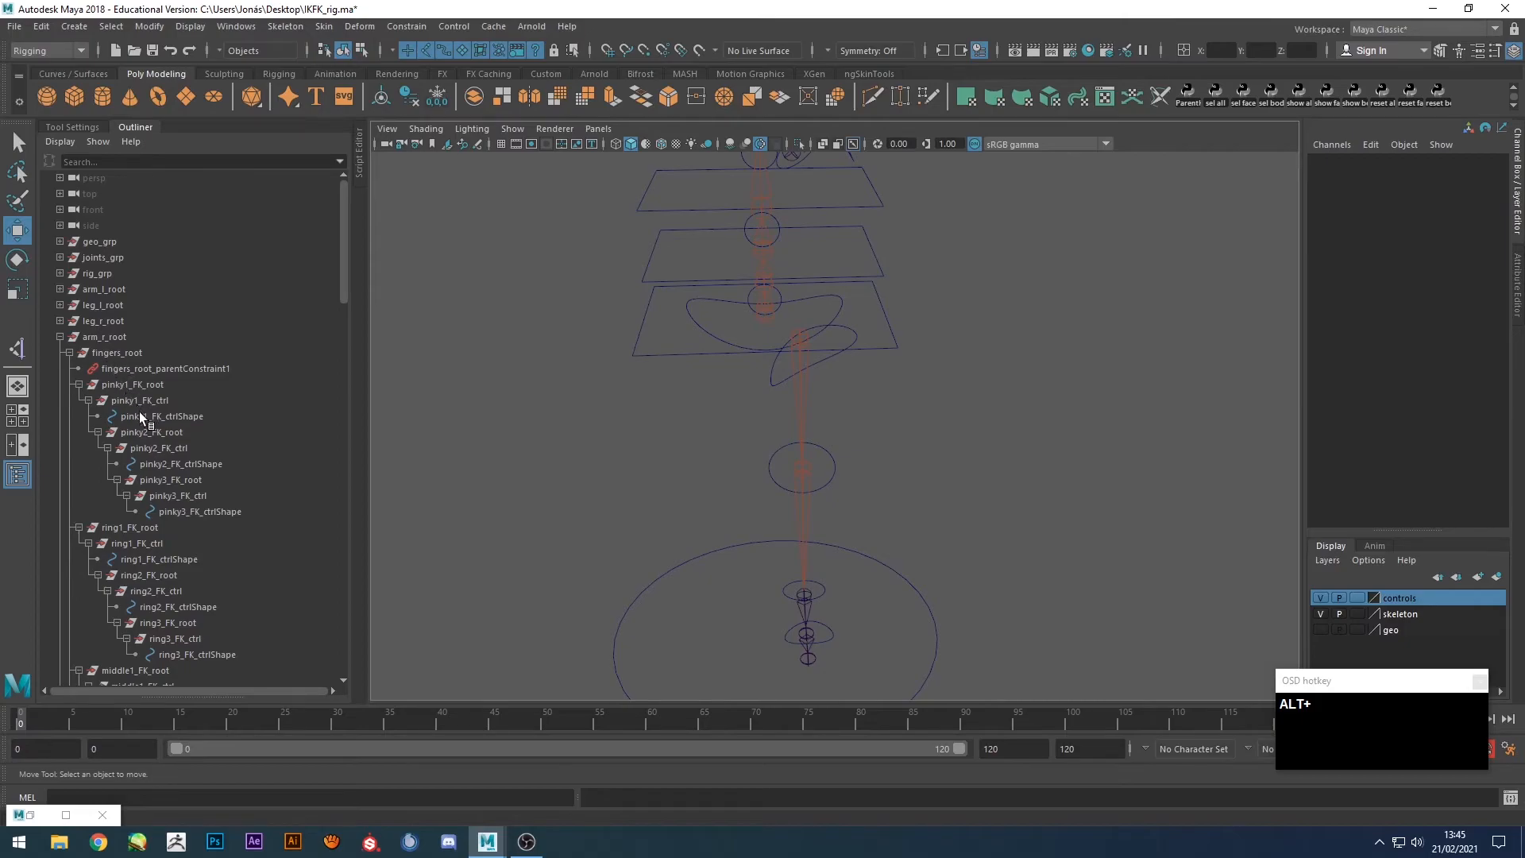
left_click(60, 142)
left_click(79, 187)
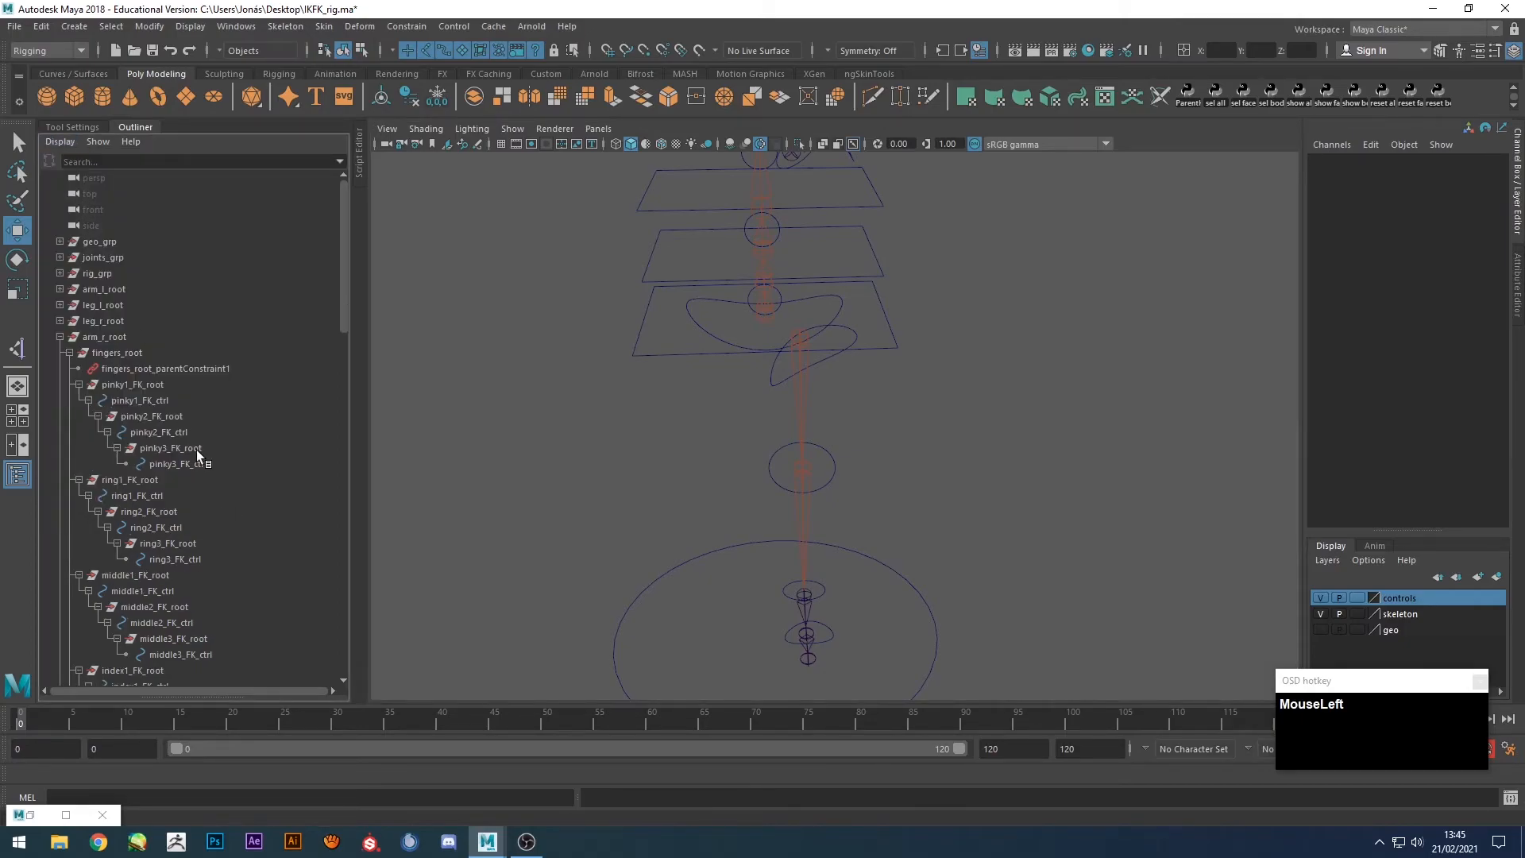
Rename the reverse node among the outputs of the duplicated arm's wrist_r_FK_ctrl as arm_r_IKFK_reverse.
left_click(126, 396)
left_click_drag(932, 300, 842, 597, "alt")
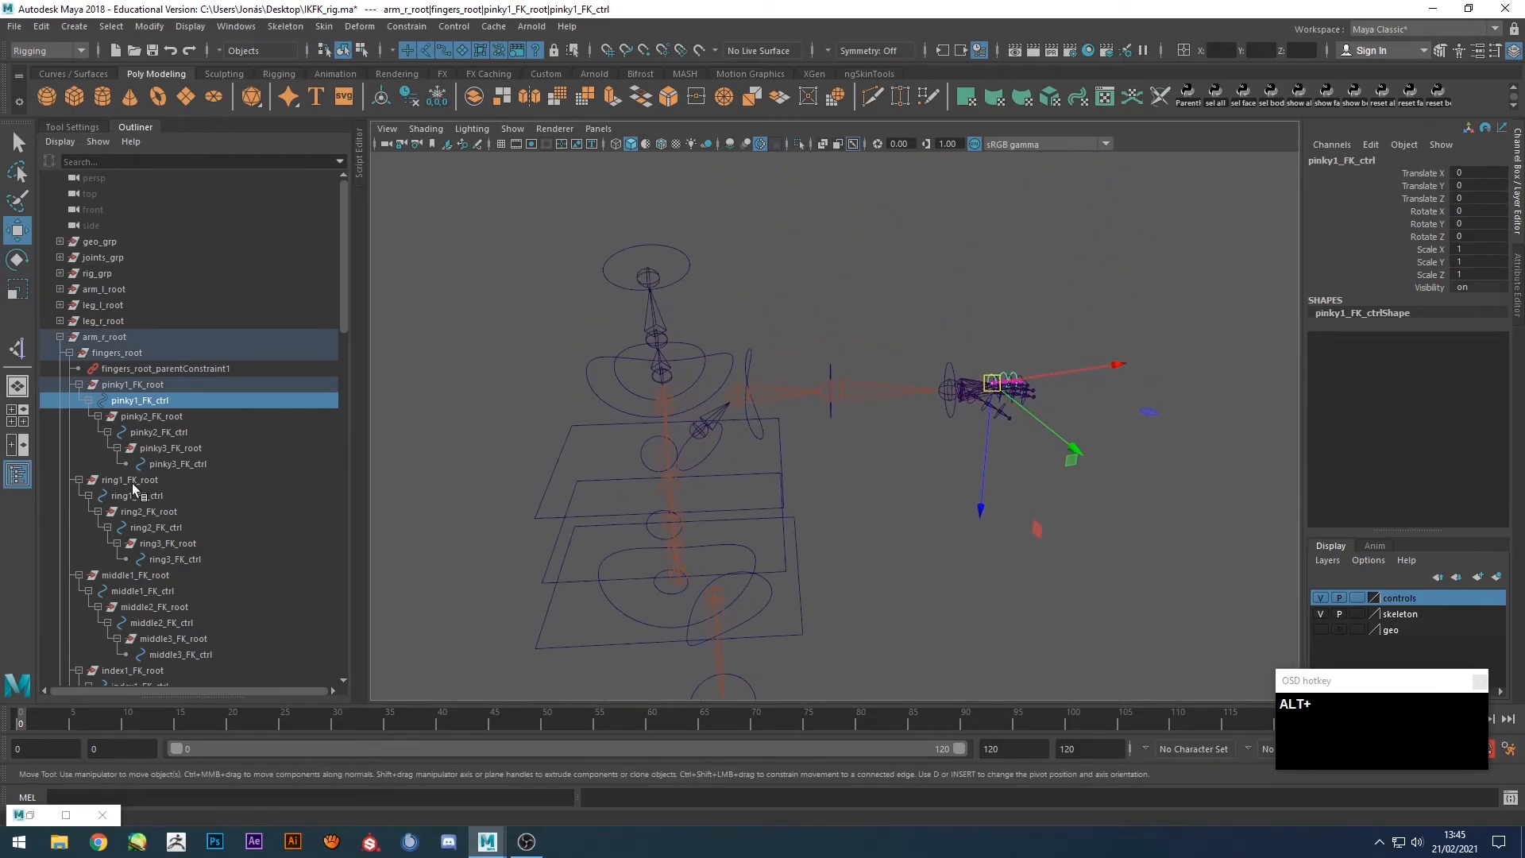
scroll(155, 556, "down", 12)
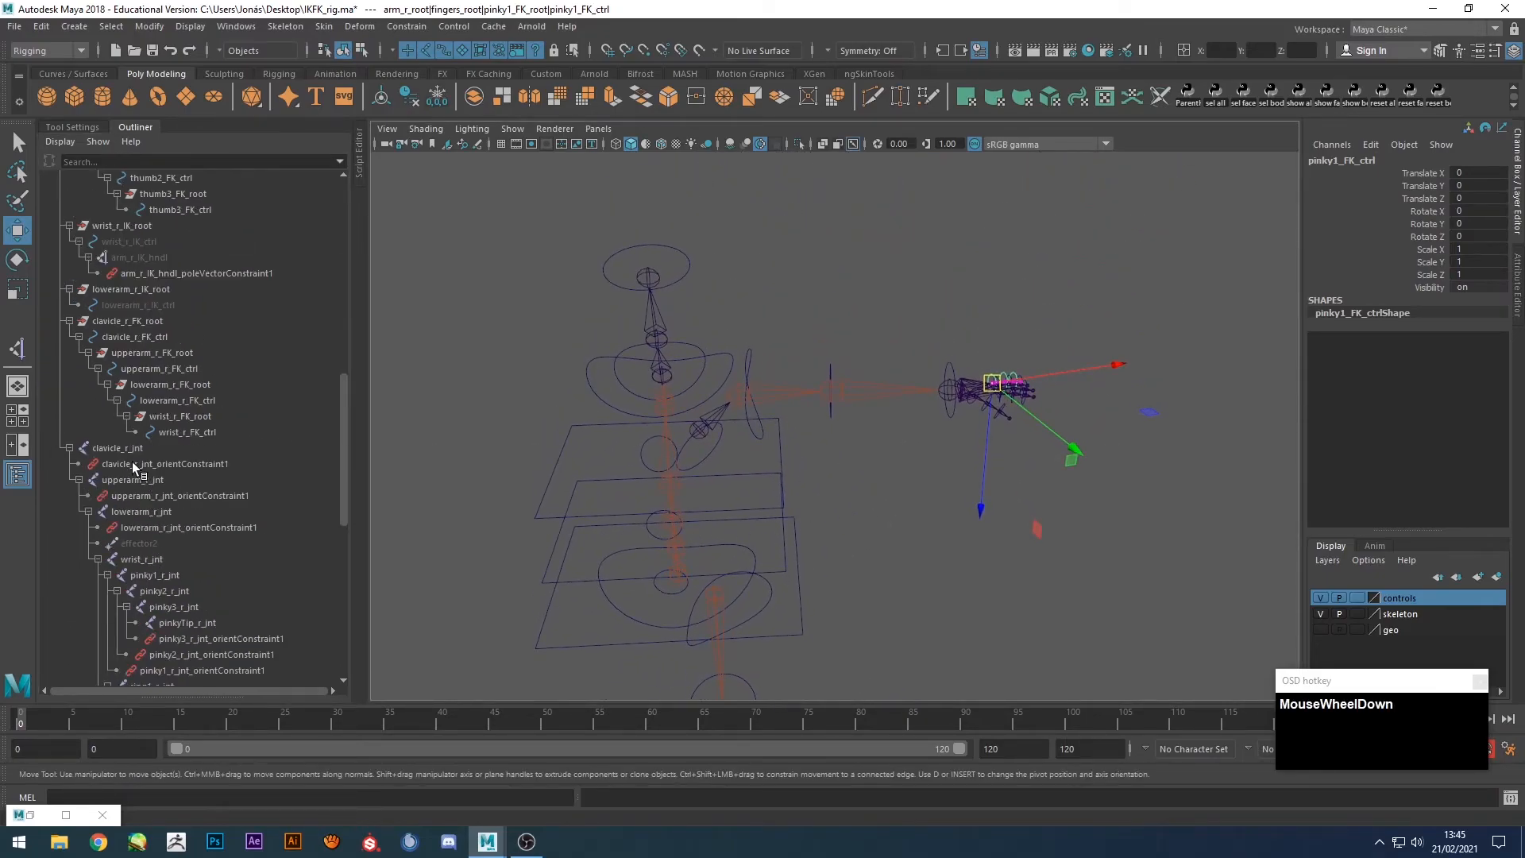
left_click(114, 322)
left_click(127, 353)
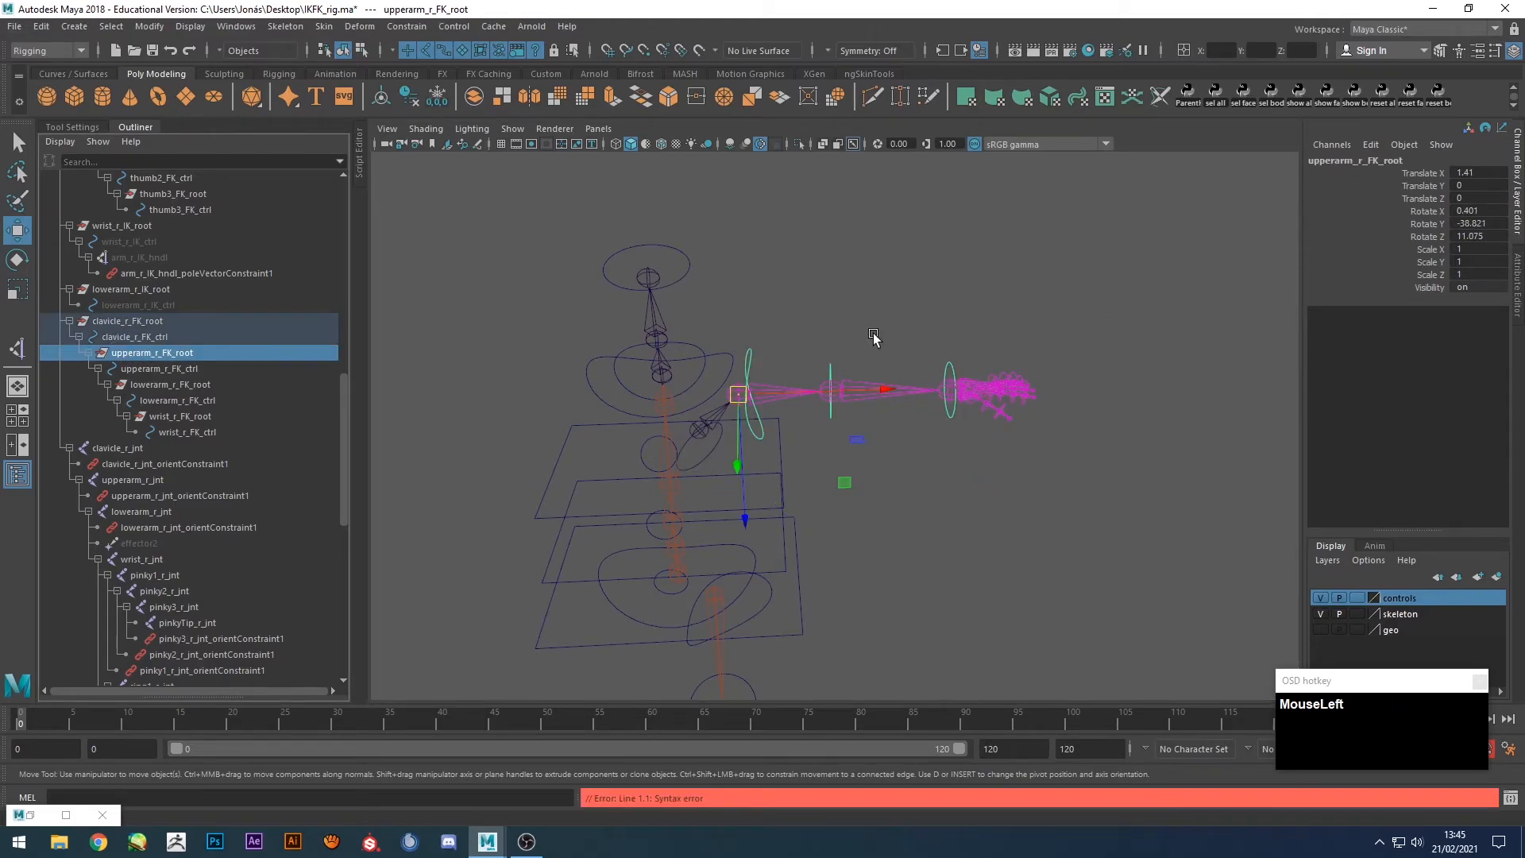
left_click(155, 368)
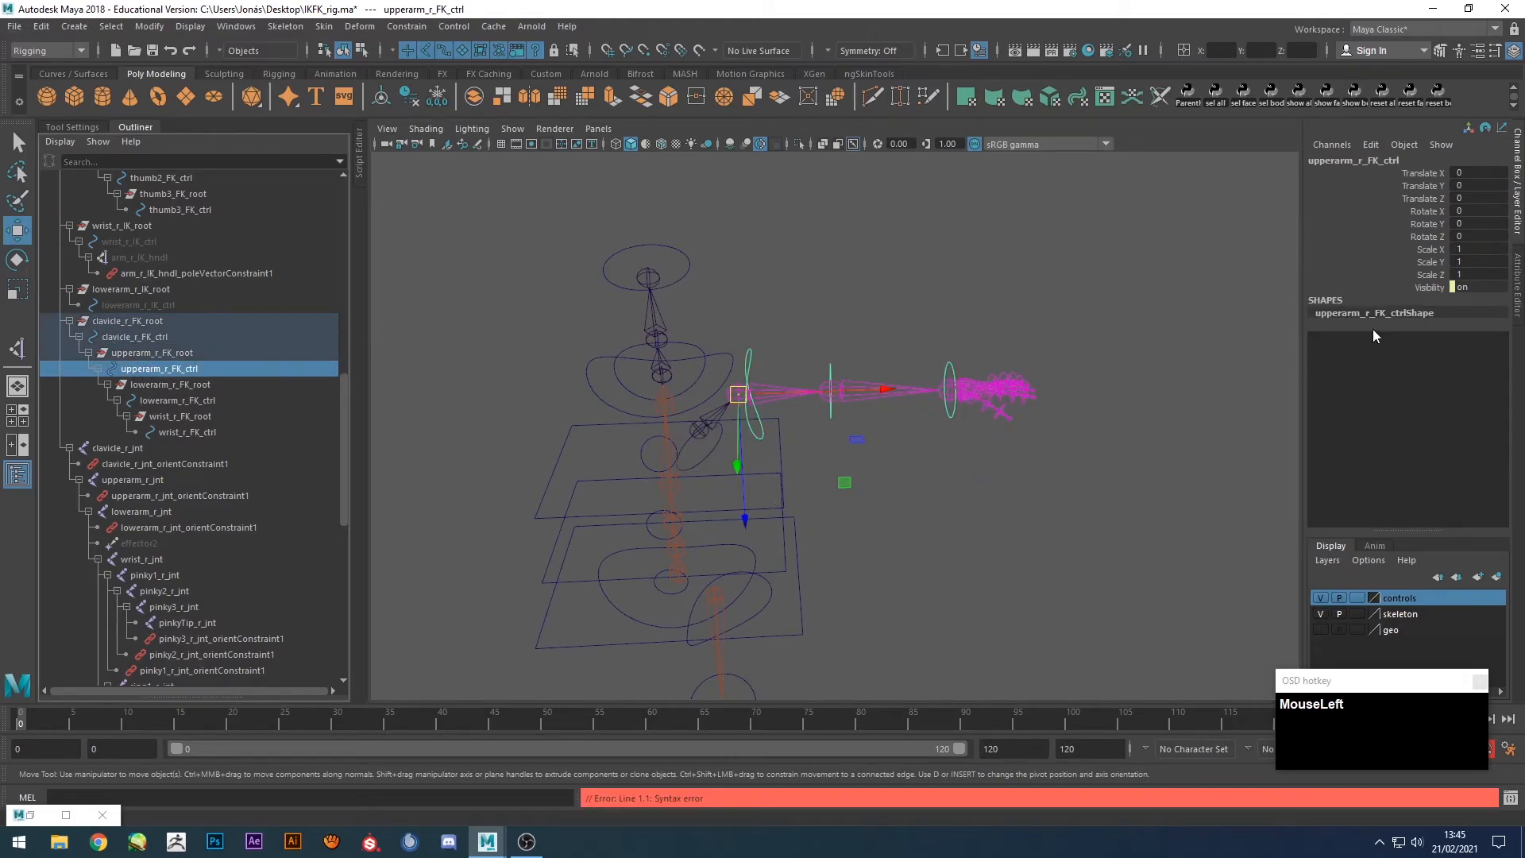
left_click(170, 429)
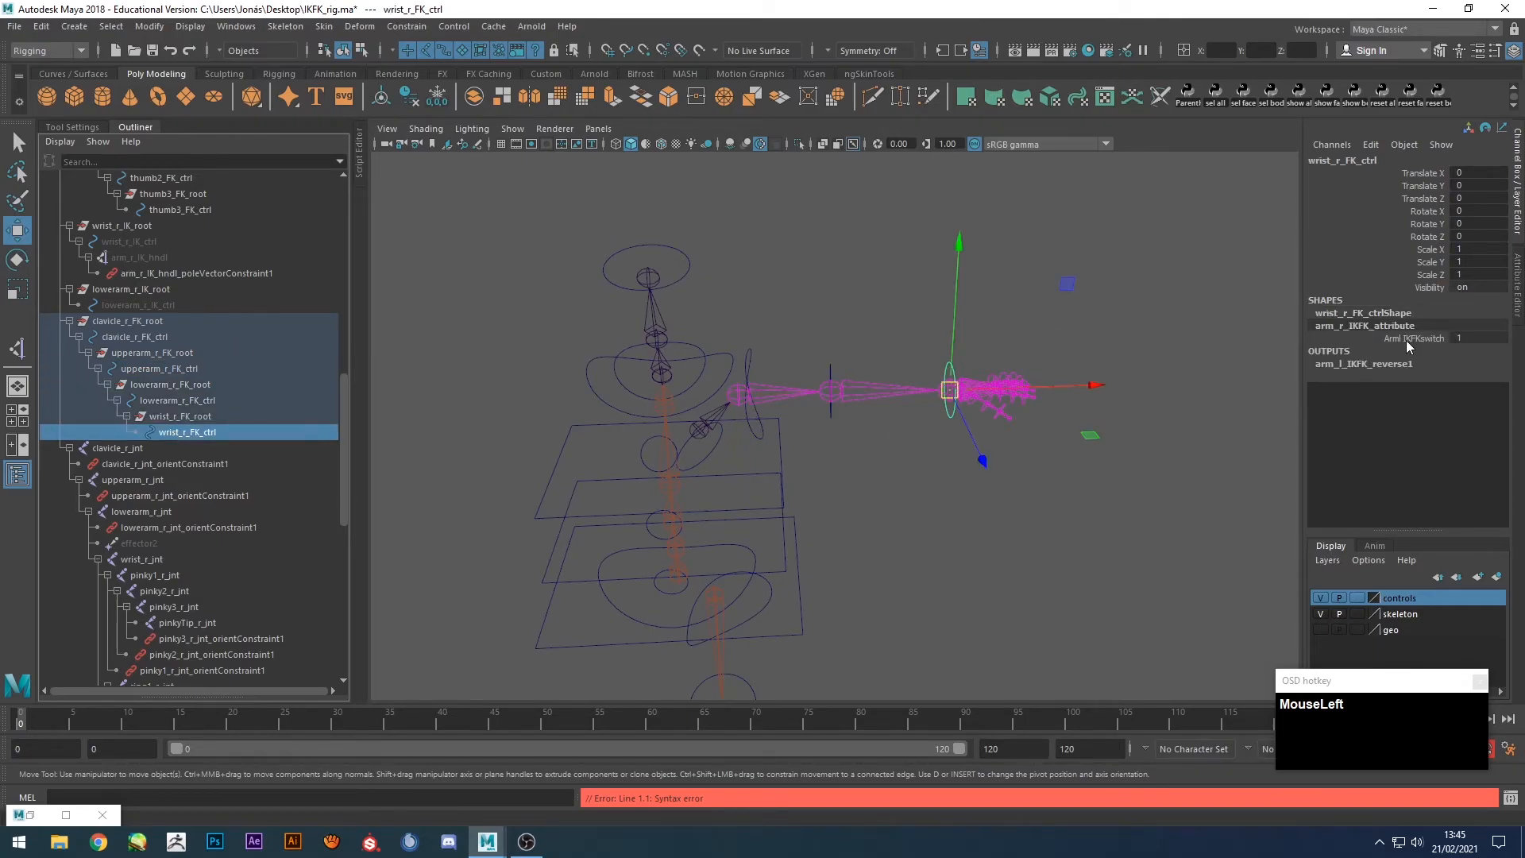
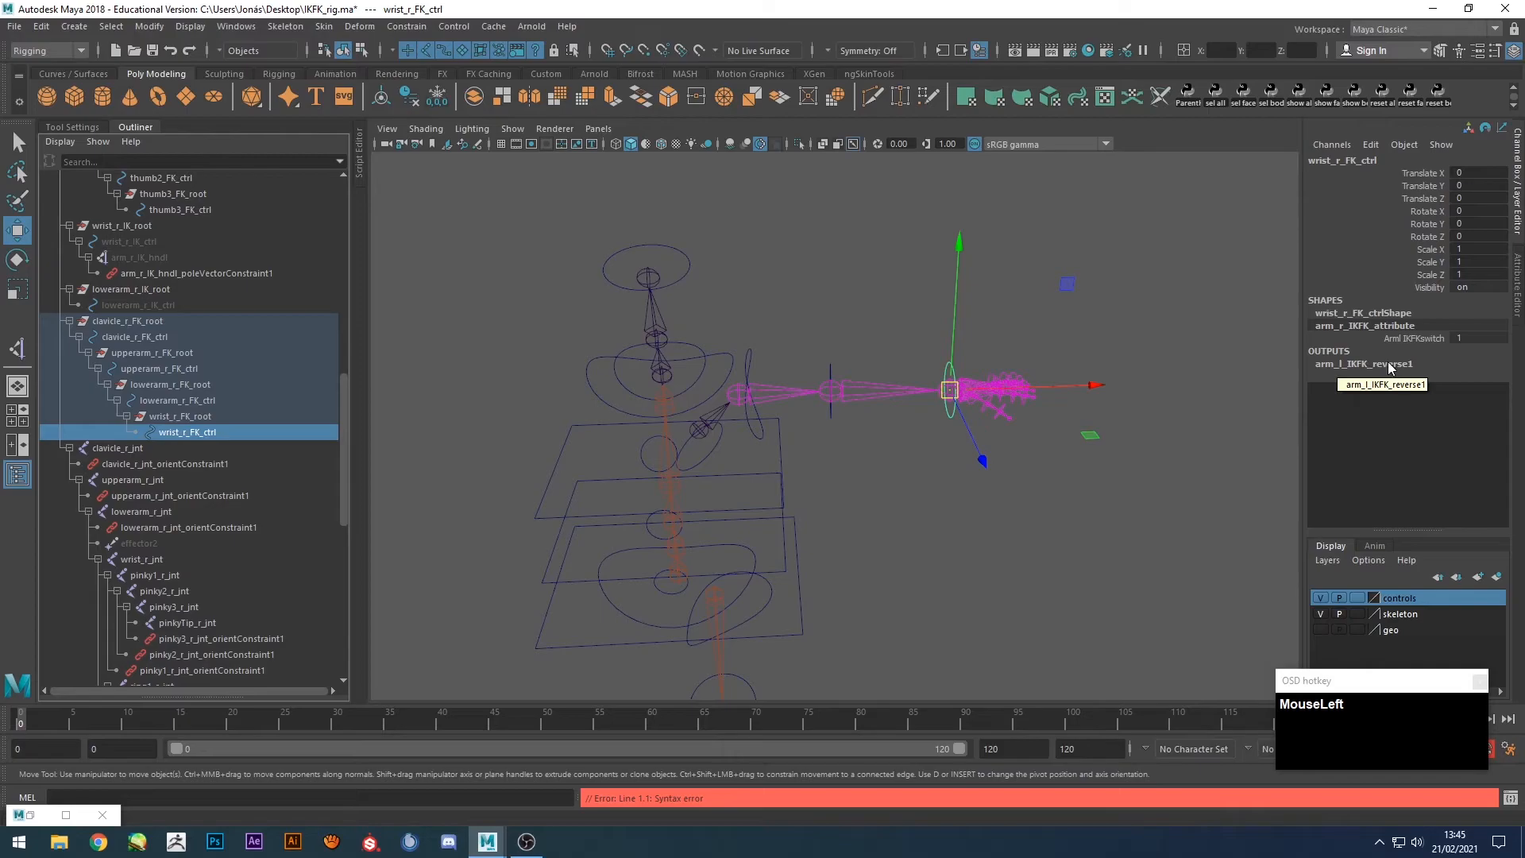
left_click(1389, 365)
left_click(1413, 364)
left_click(1412, 363)
key("BackSpace")
left_click(1330, 363)
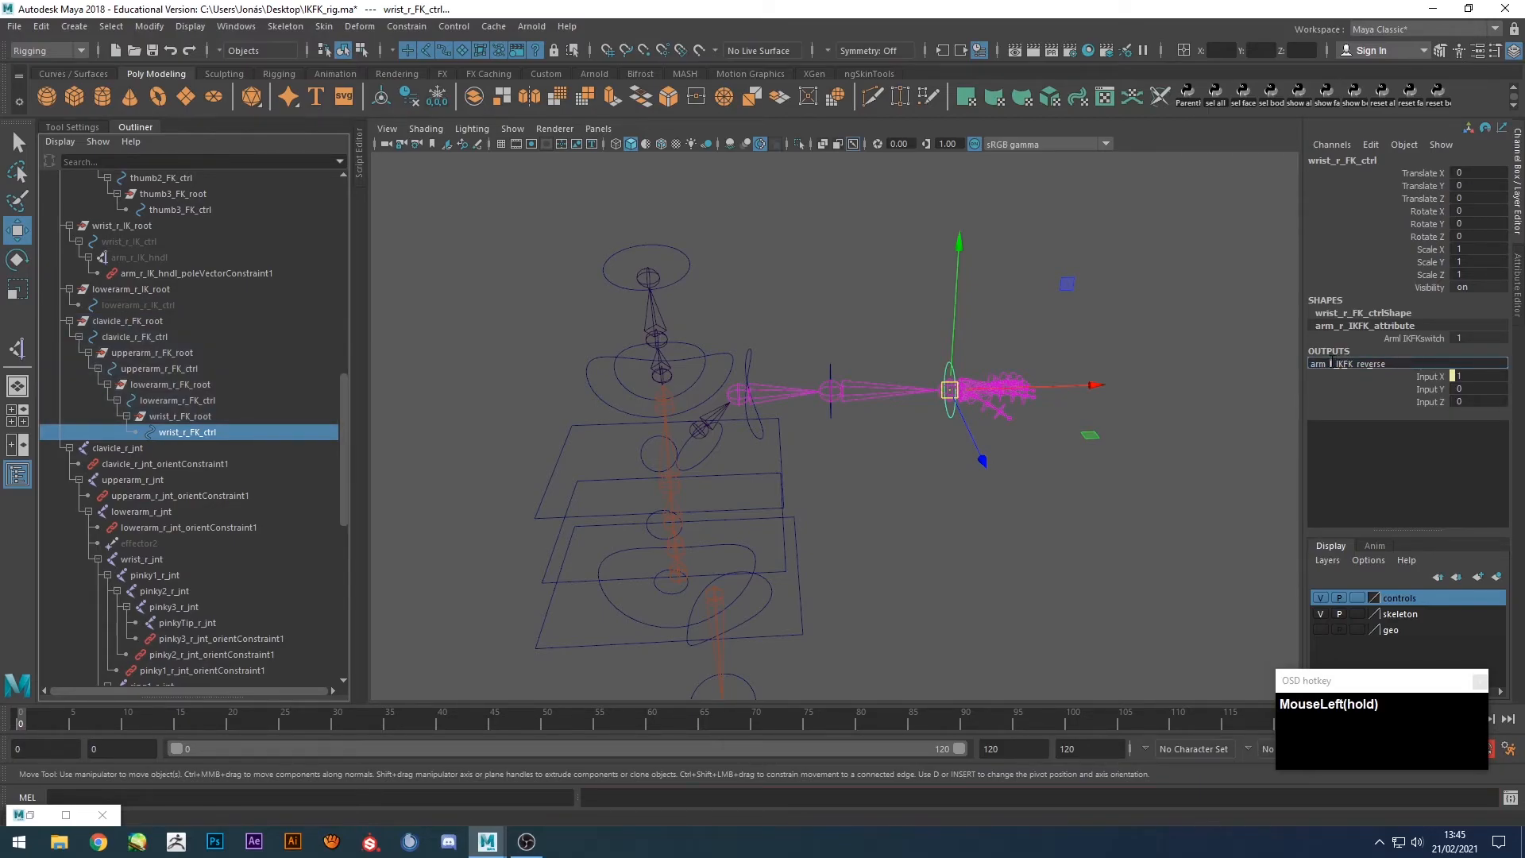
type("r")
left_click(1359, 405)
key("w")
Select the left leg's ball_l_FK_ctrl and inspect the leg_l_IKFK_reverse node among its outputs.
left_click(1158, 424)
middle_click_drag(775, 633, 852, 270, "alt")
left_click(814, 497)
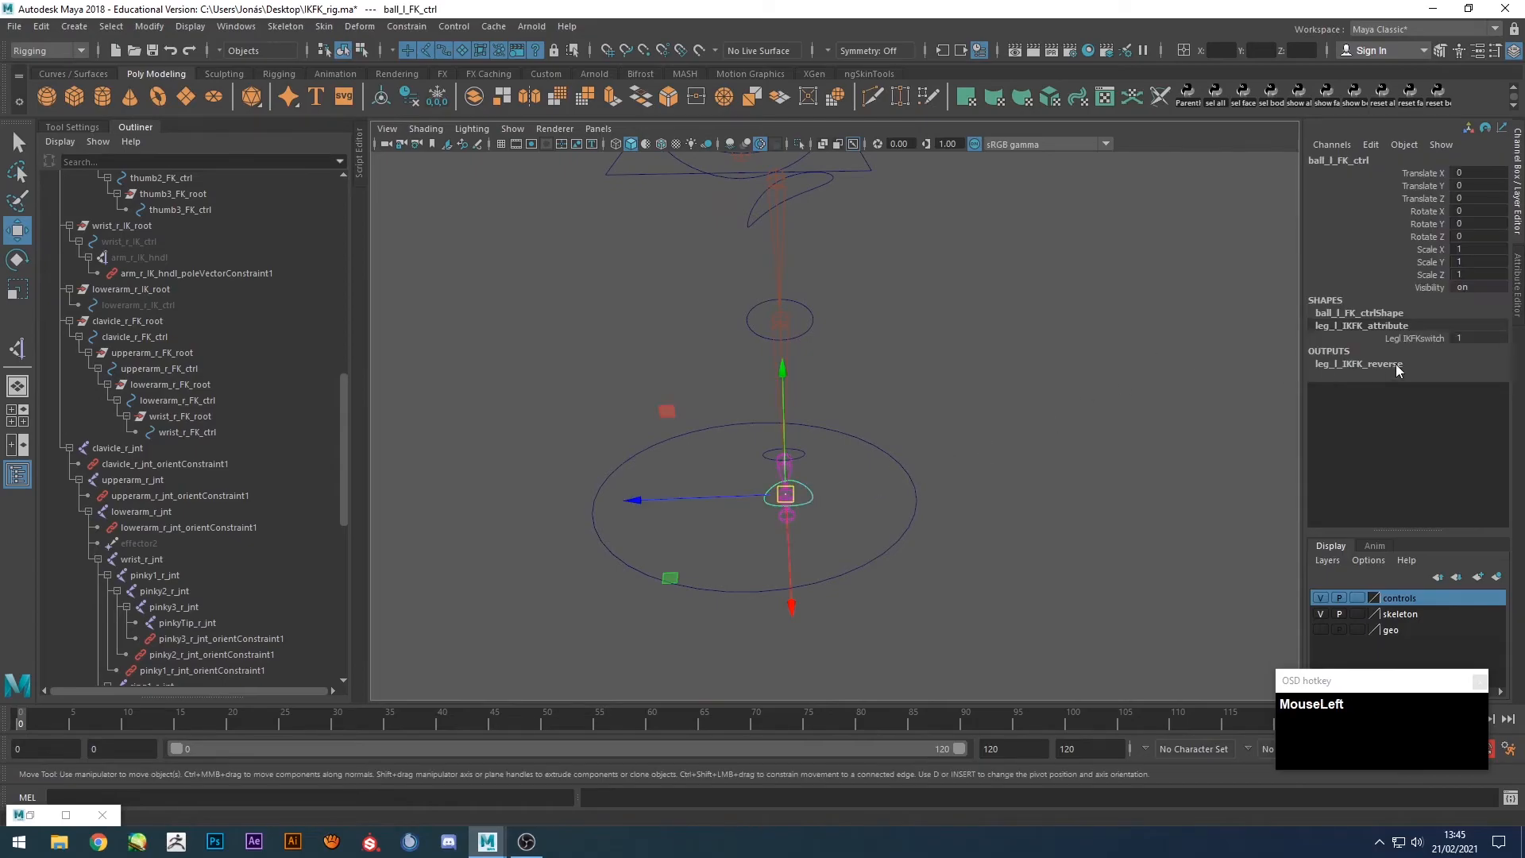
left_click(1365, 364)
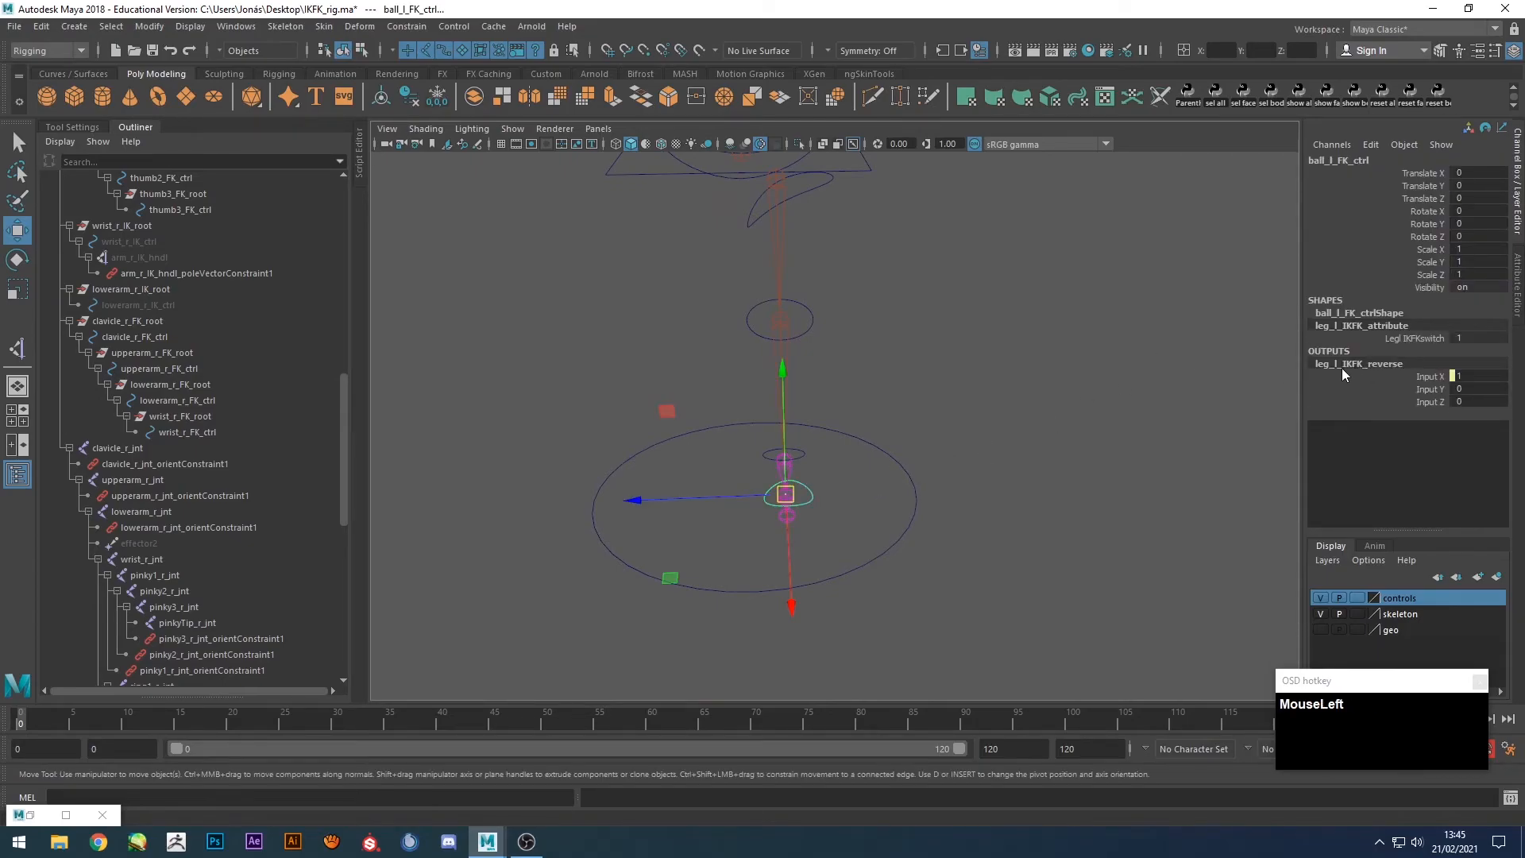
Collapse the arm_r_root hierarchy in the Outliner and expand the full leg_r_root hierarchy.
scroll(255, 517, "down", 10)
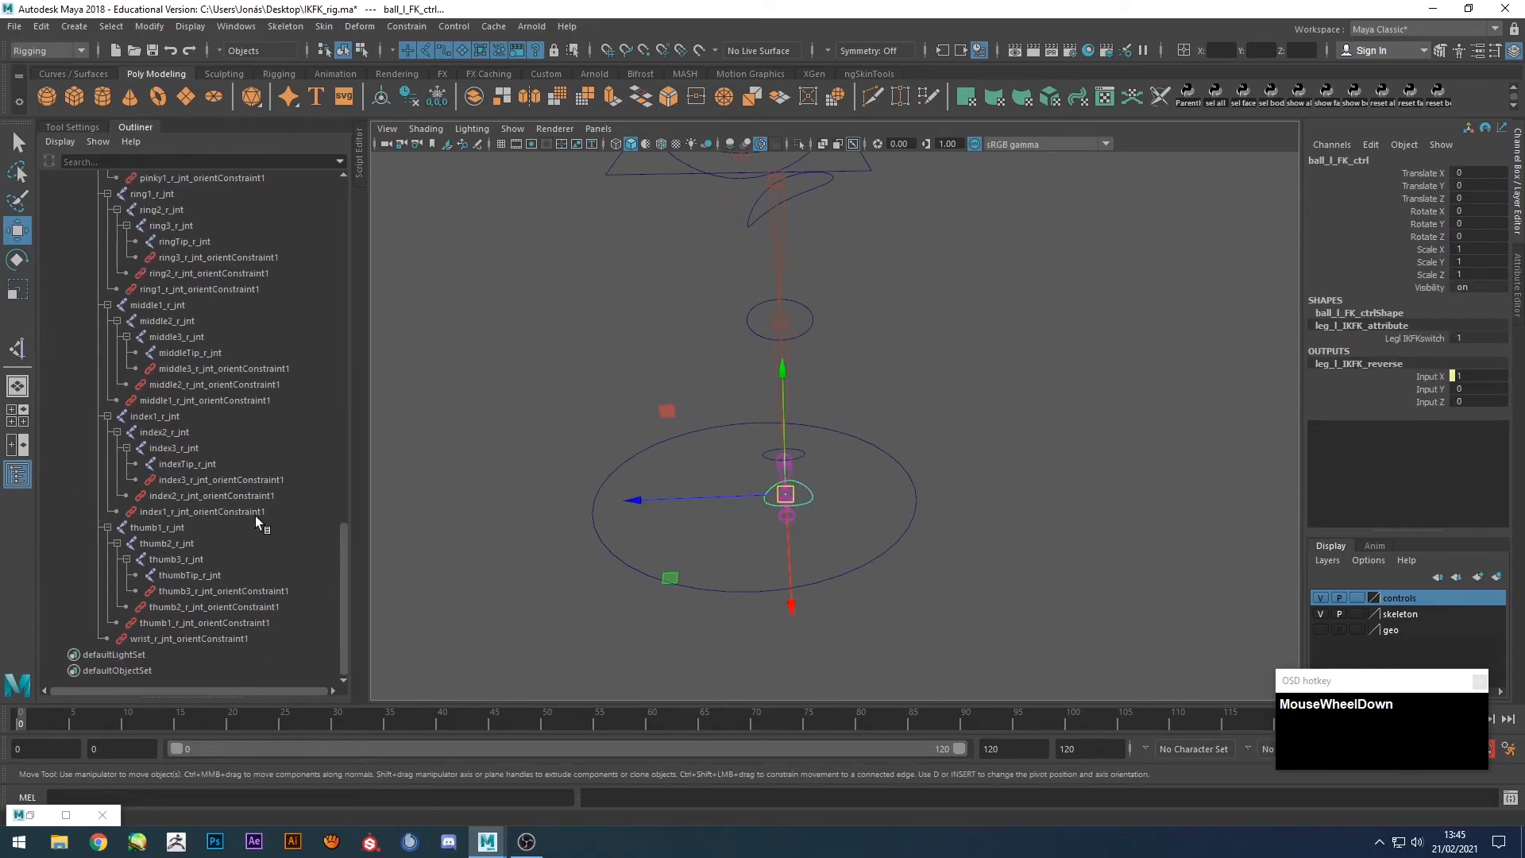
scroll(165, 528, "up", 15)
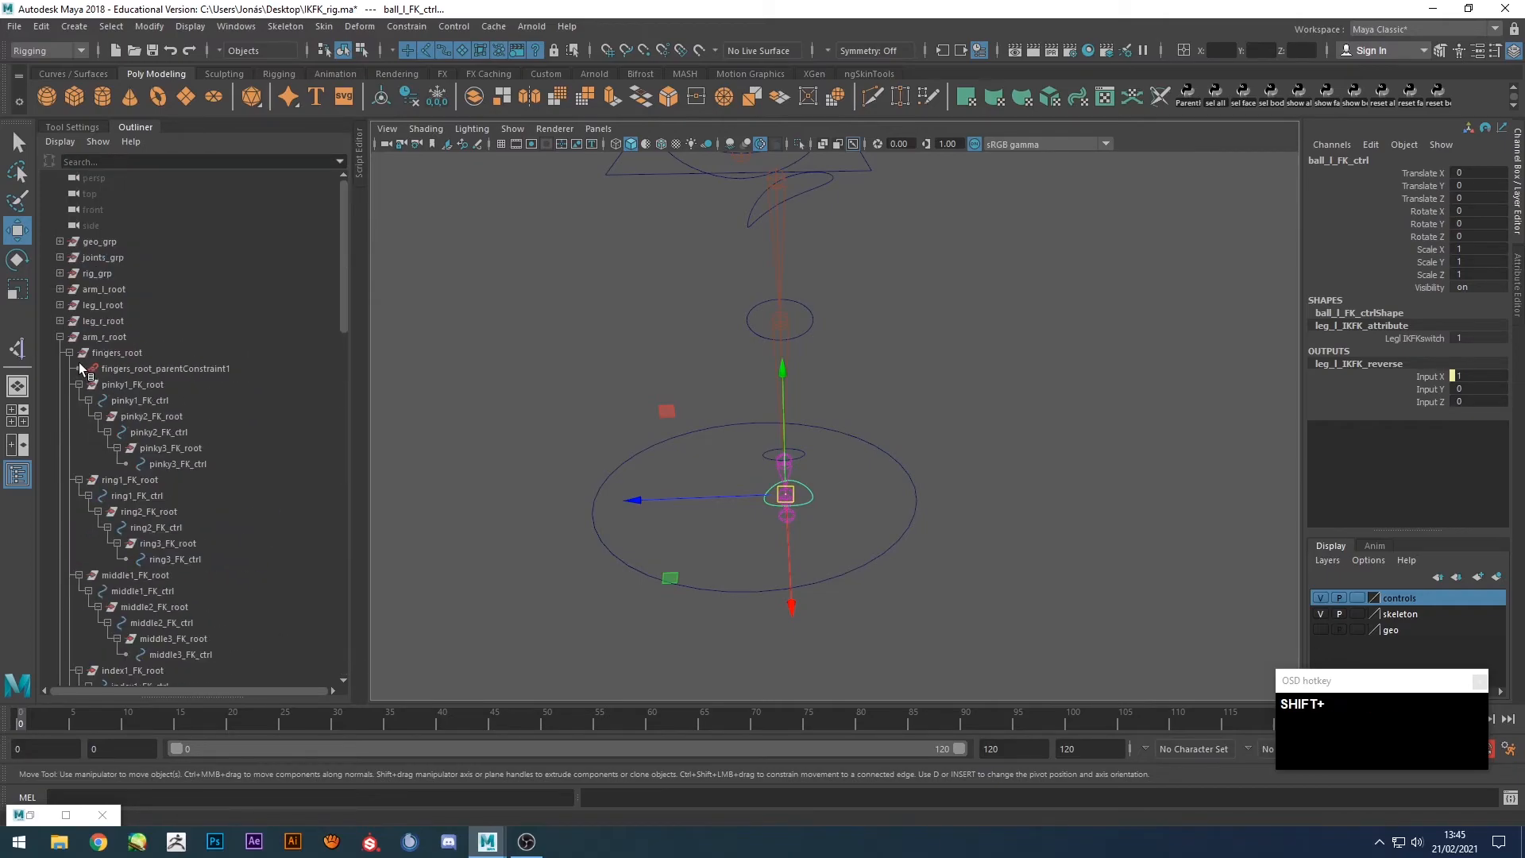
left_click(59, 336, "shift")
left_click(59, 320, "shift")
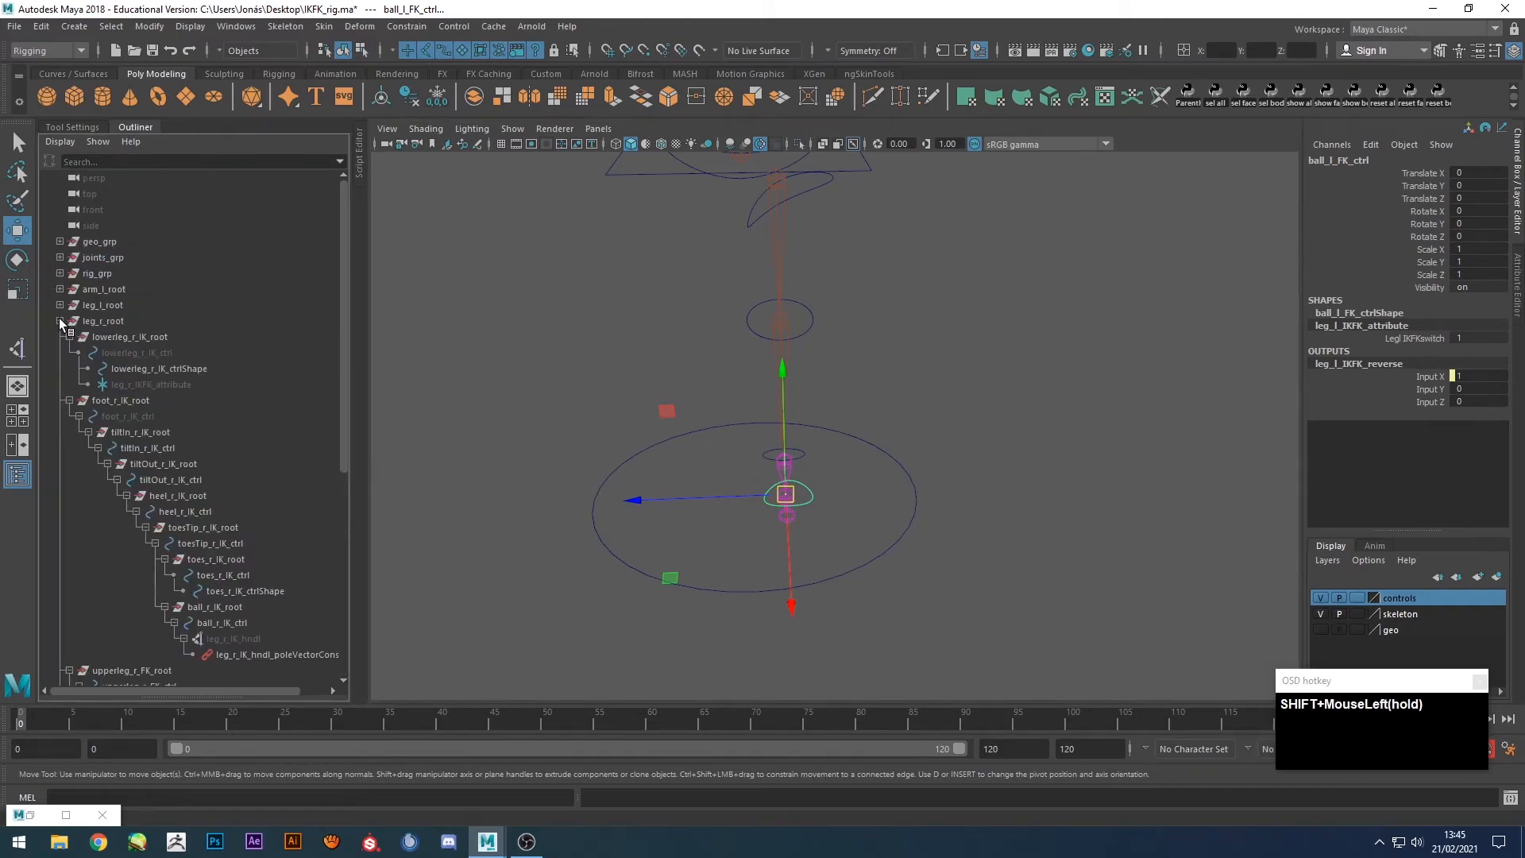
scroll(148, 463, "down", 5)
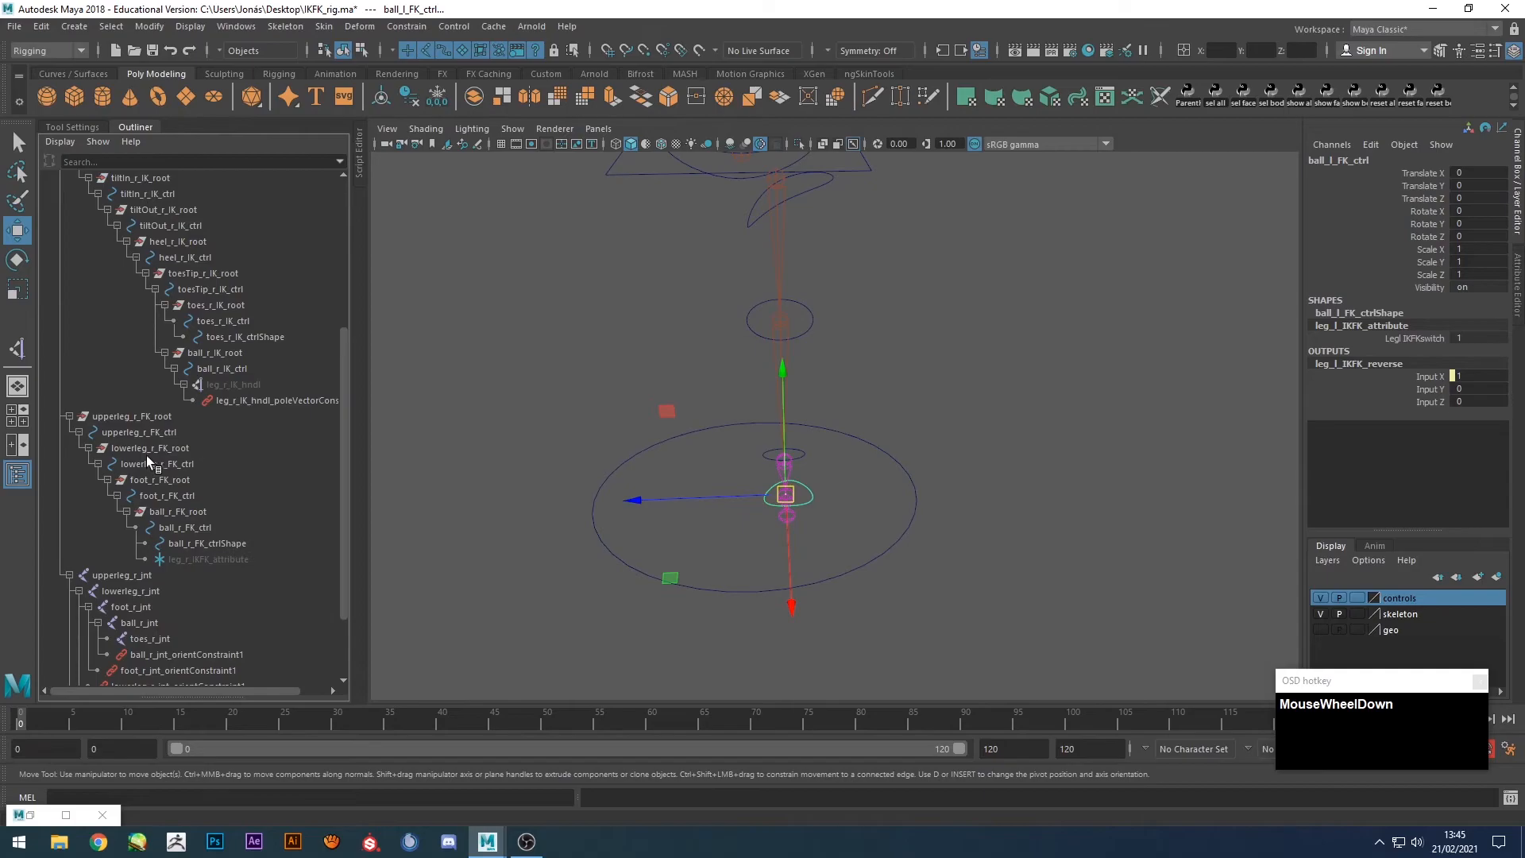
Rename the reverse node among the outputs of the duplicated leg's ball_r_FK_ctrl as leg_r_IKFK_reverse.
left_click(141, 434)
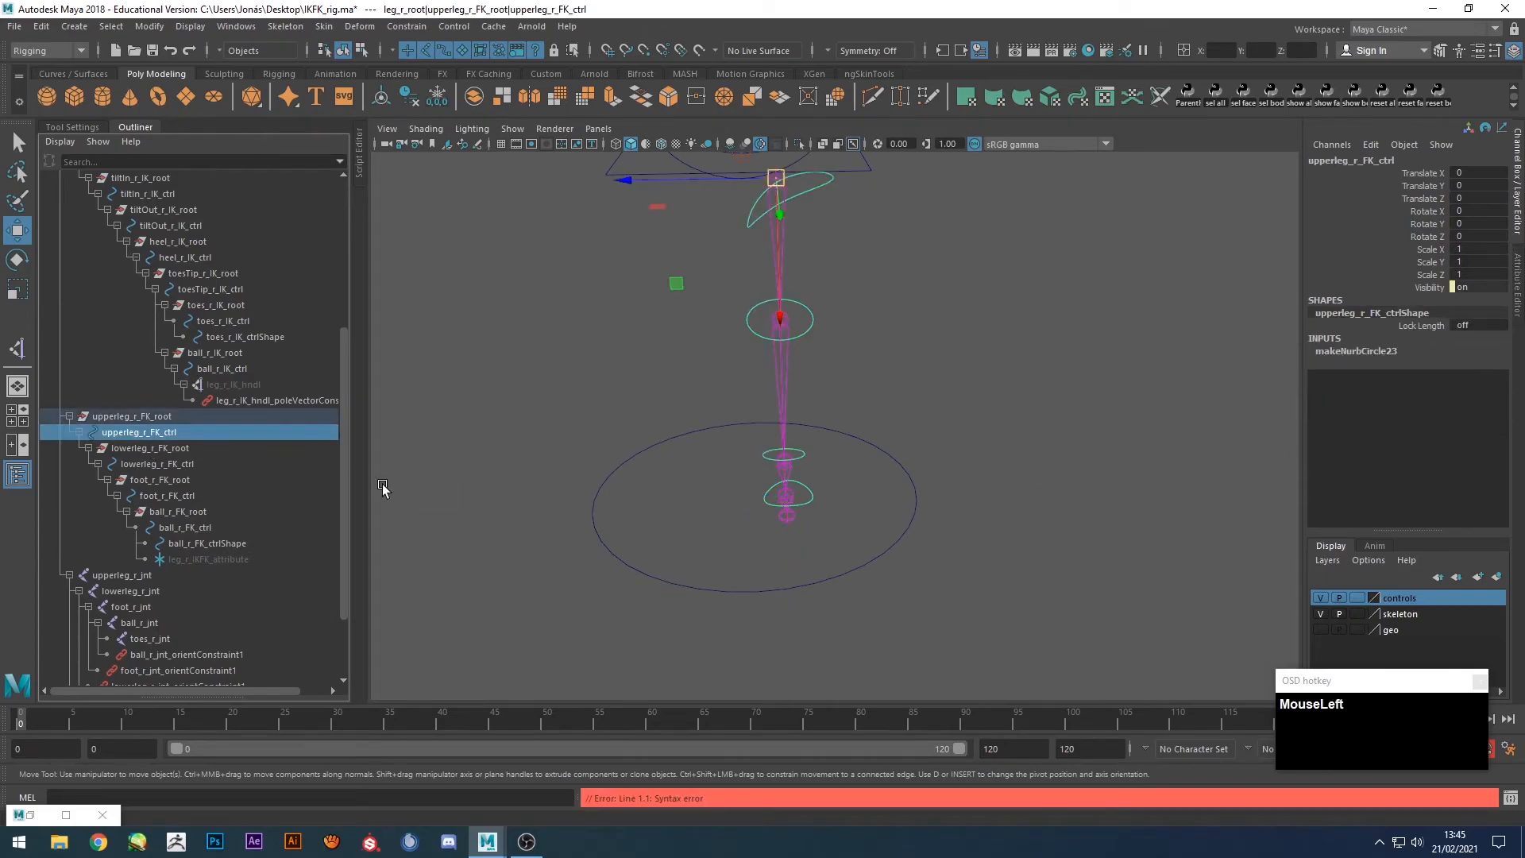
left_click(178, 528)
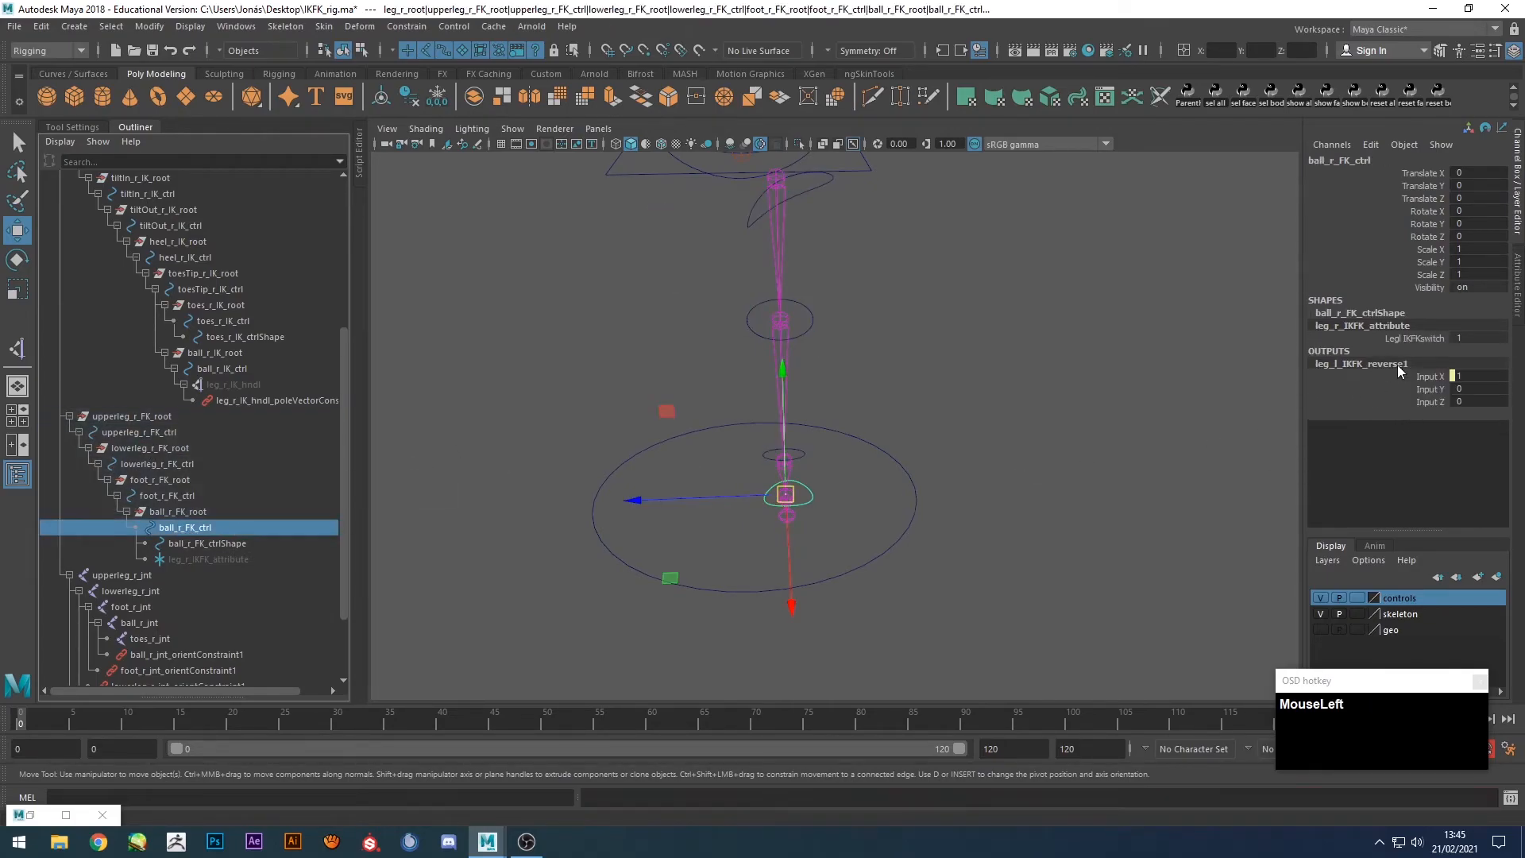
double_click(1419, 364)
left_click(1417, 363)
key("BackSpace")
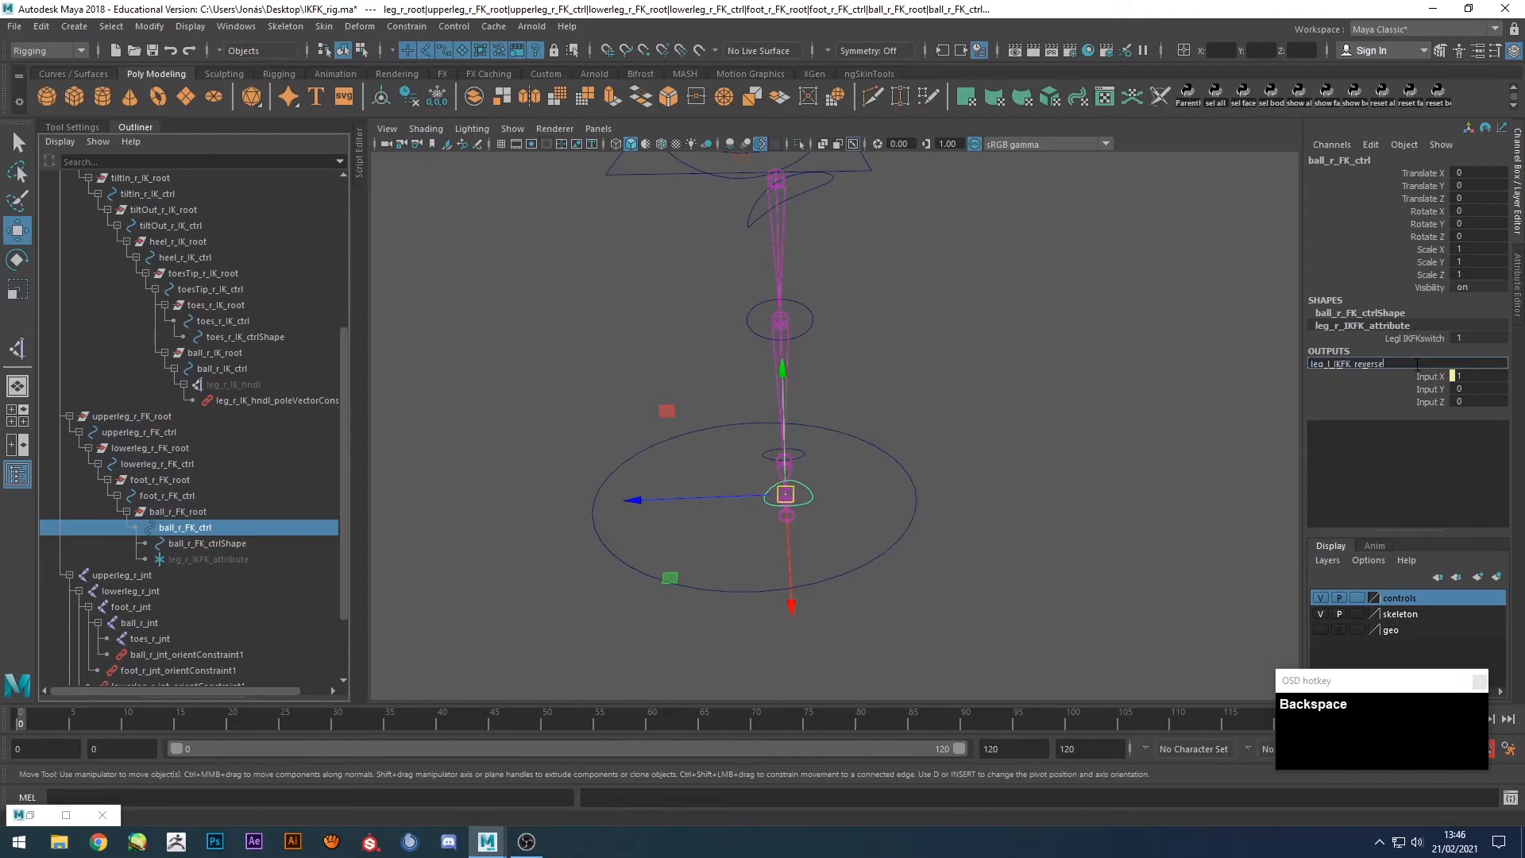
left_click(1369, 397)
key("BackSpace")
type("r")
left_click(1388, 338)
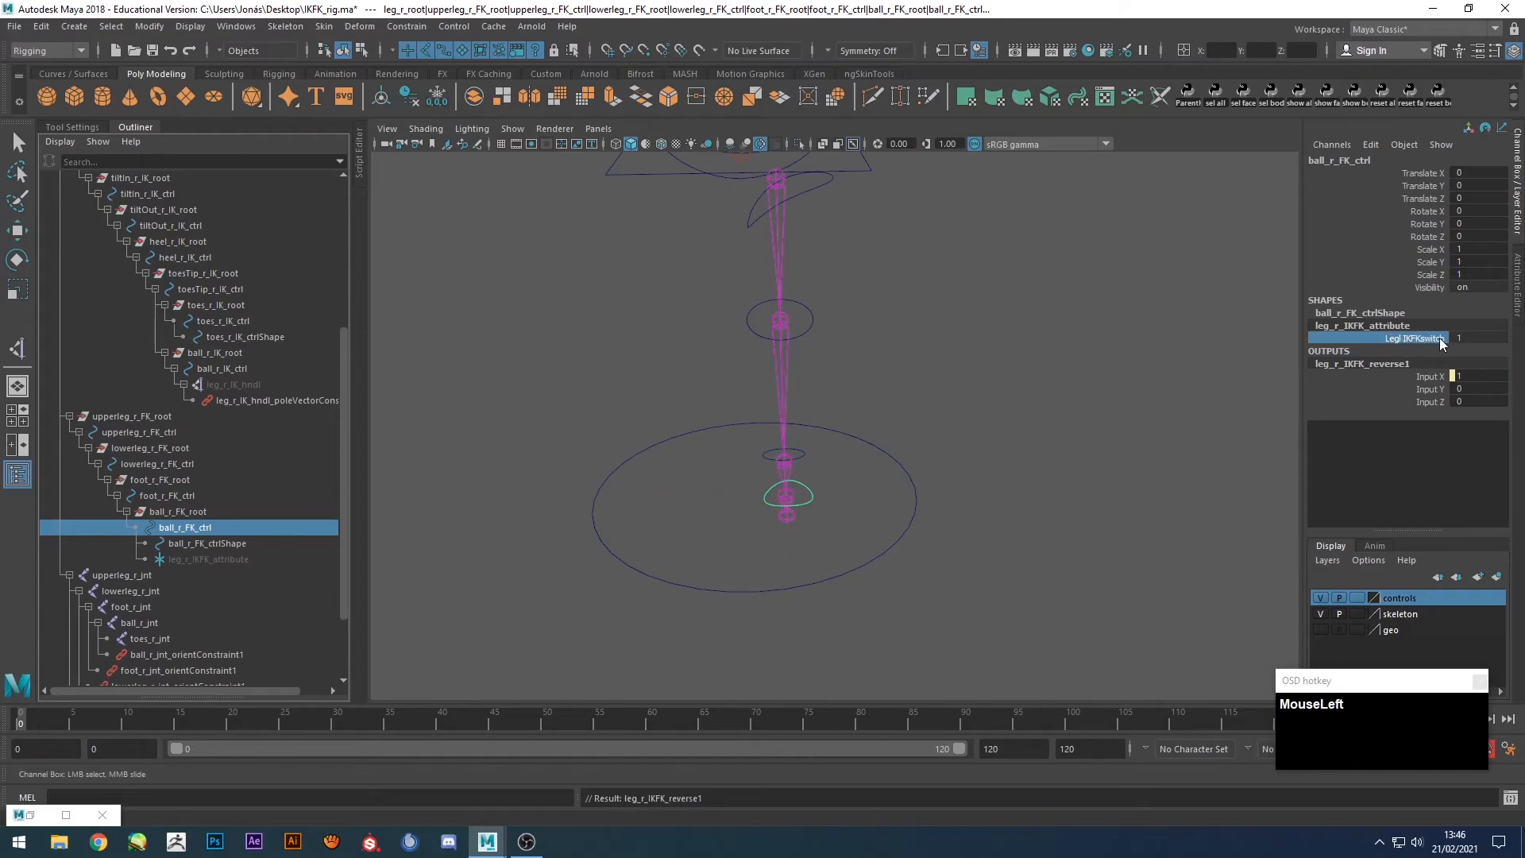
Try to remove the trailing 1 from the name of ball_r_FK_ctrl's reverse node.
double_click(1408, 363)
left_click(1408, 363)
key("BackSpace")
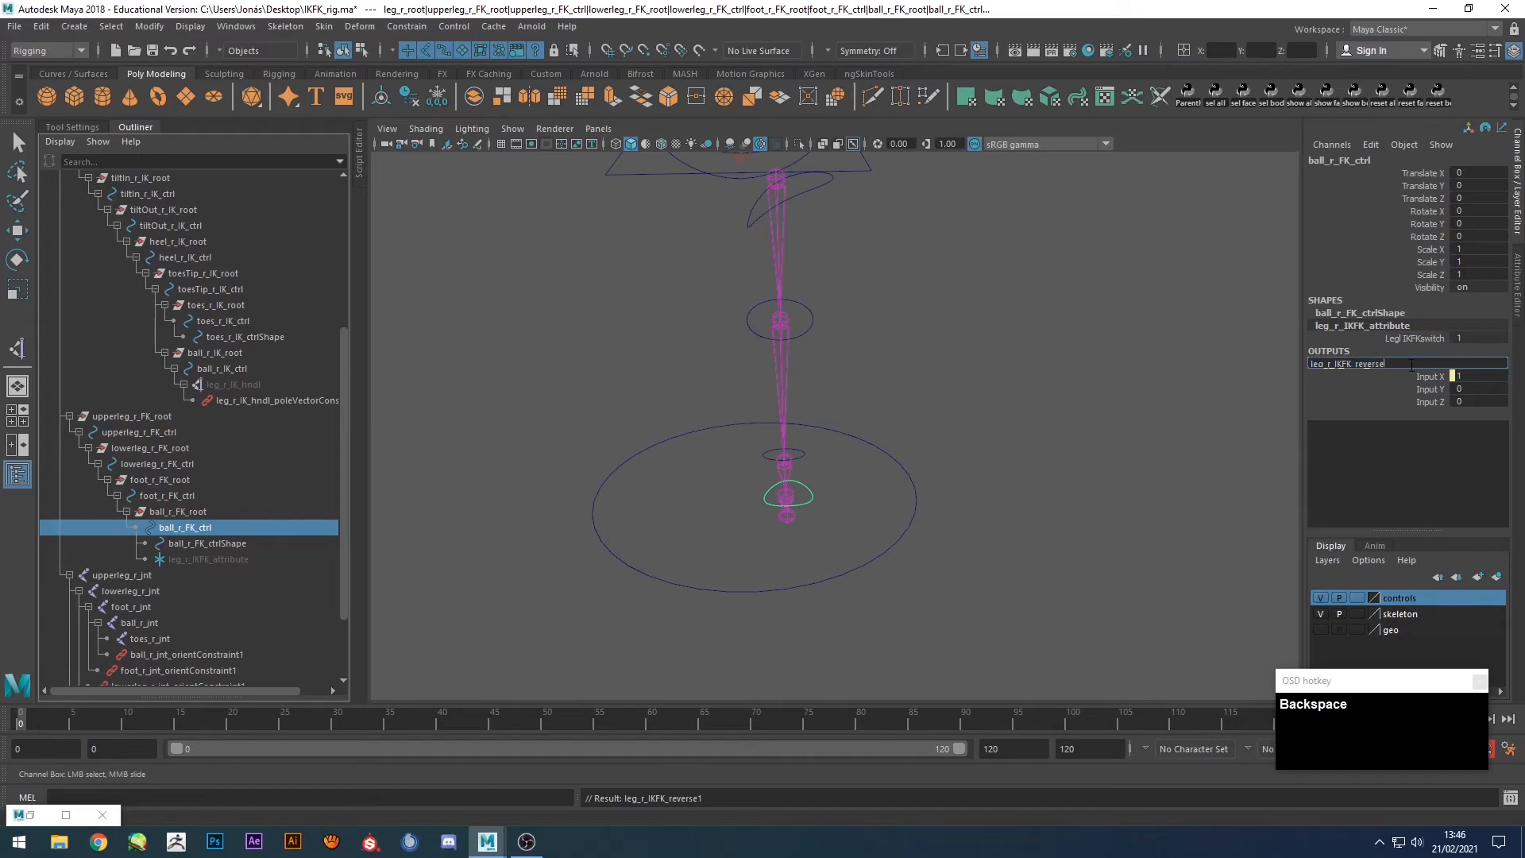
type("1")
key("Return")
Rename the switch attribute on the leg_r_IKFK_attribute locator as legrIKFKswitch and close the attribute editing dialog.
left_click(1424, 339)
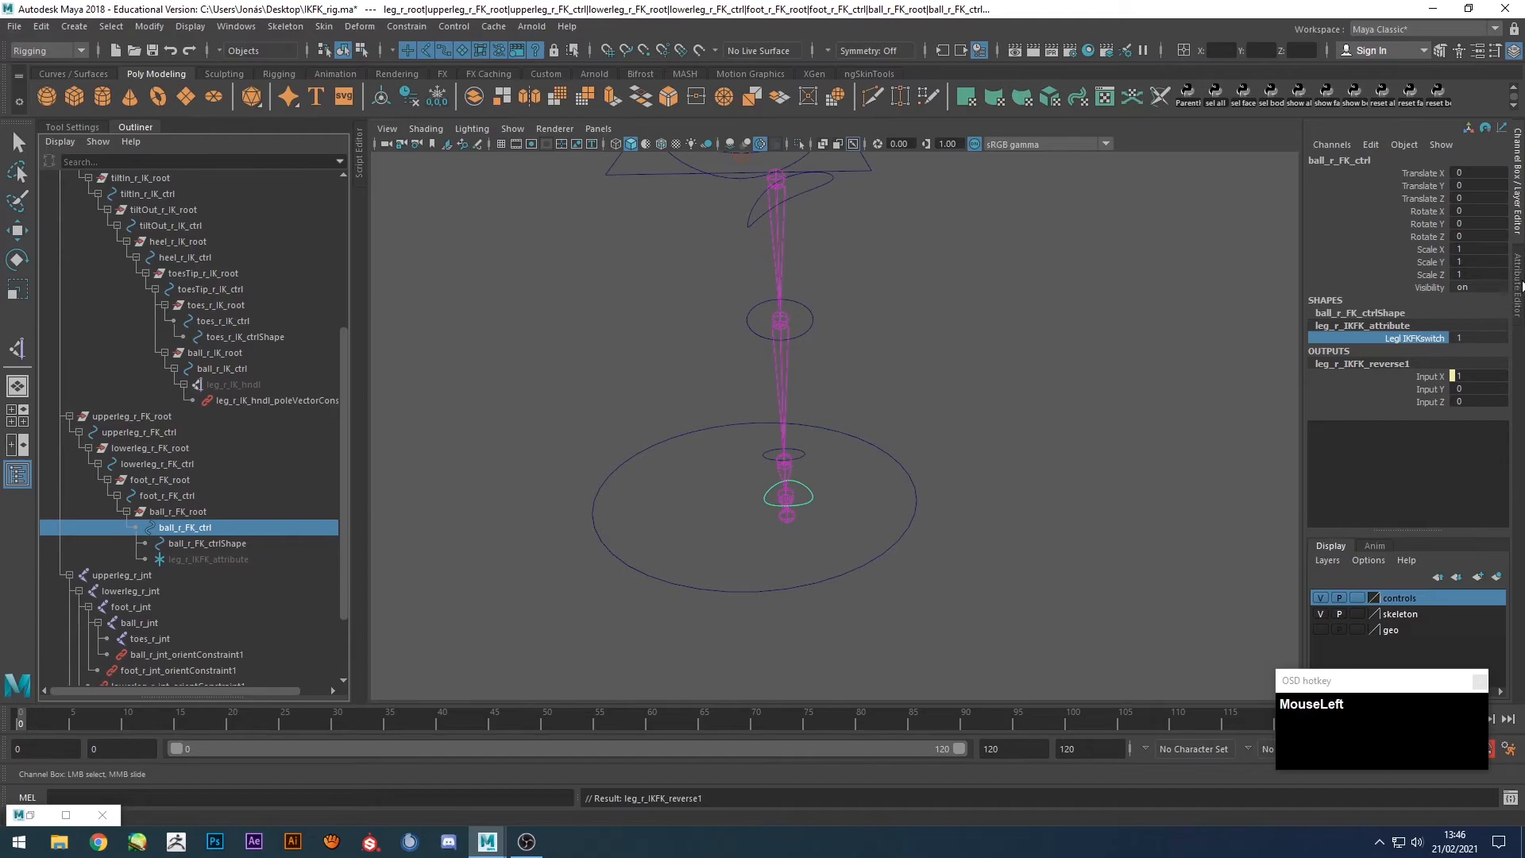
left_click(226, 558)
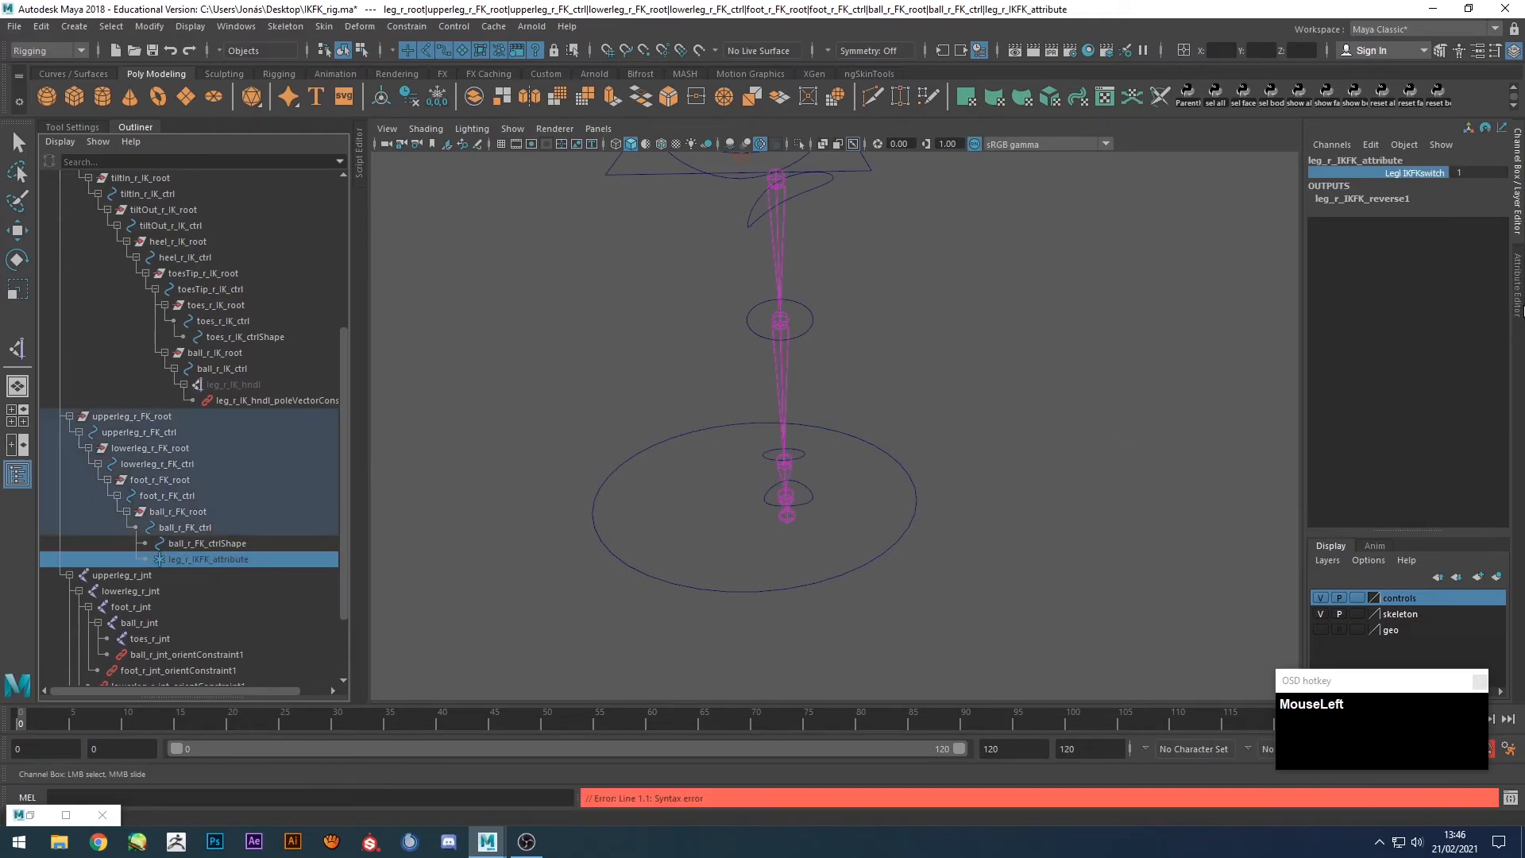
left_click(1516, 272)
key("w")
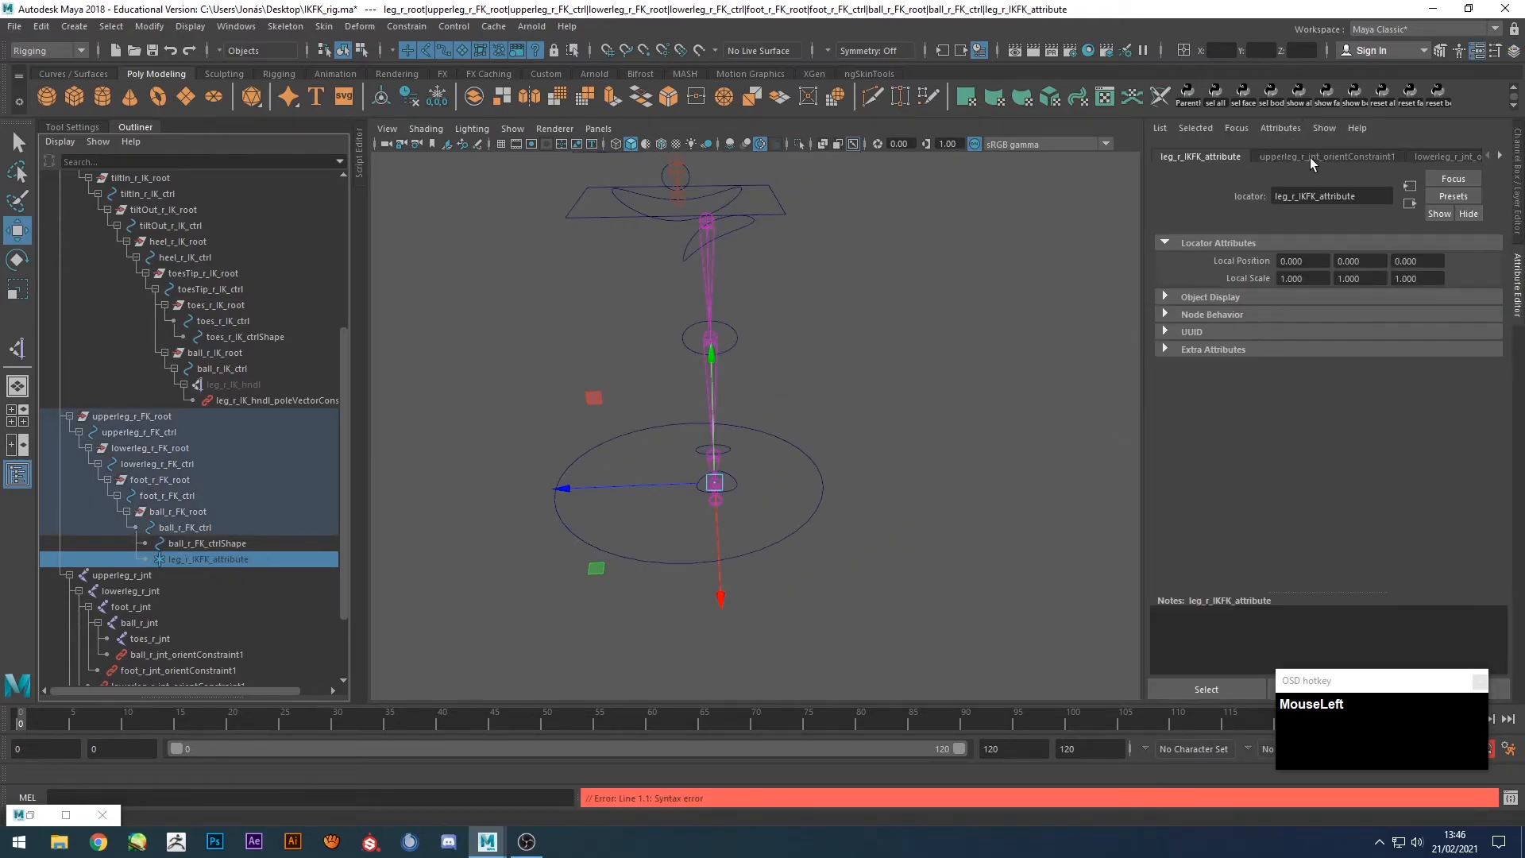
left_click(1280, 128)
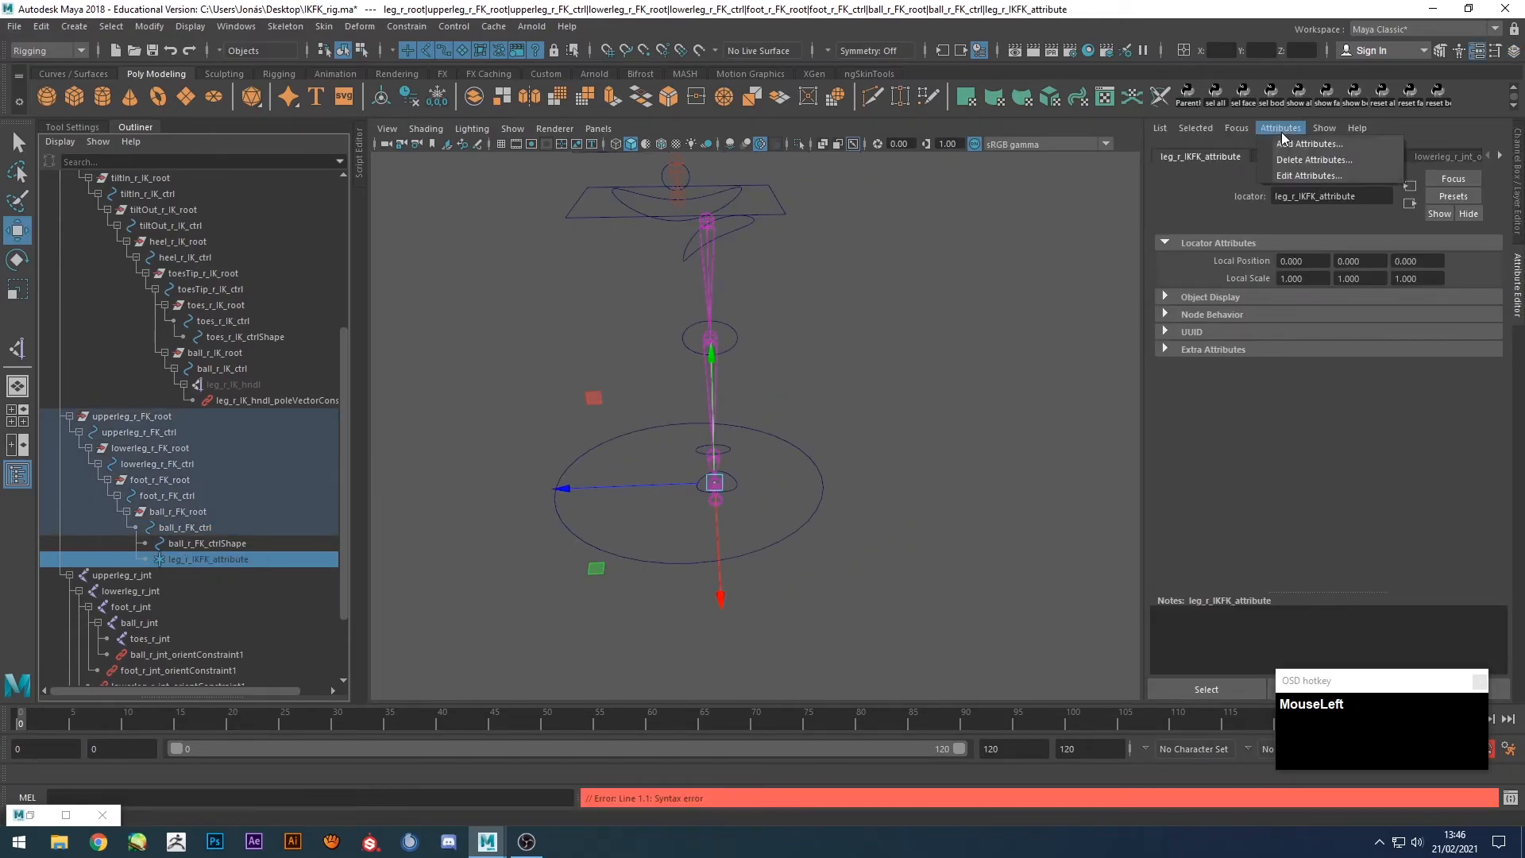
left_click(1308, 176)
left_click(627, 346)
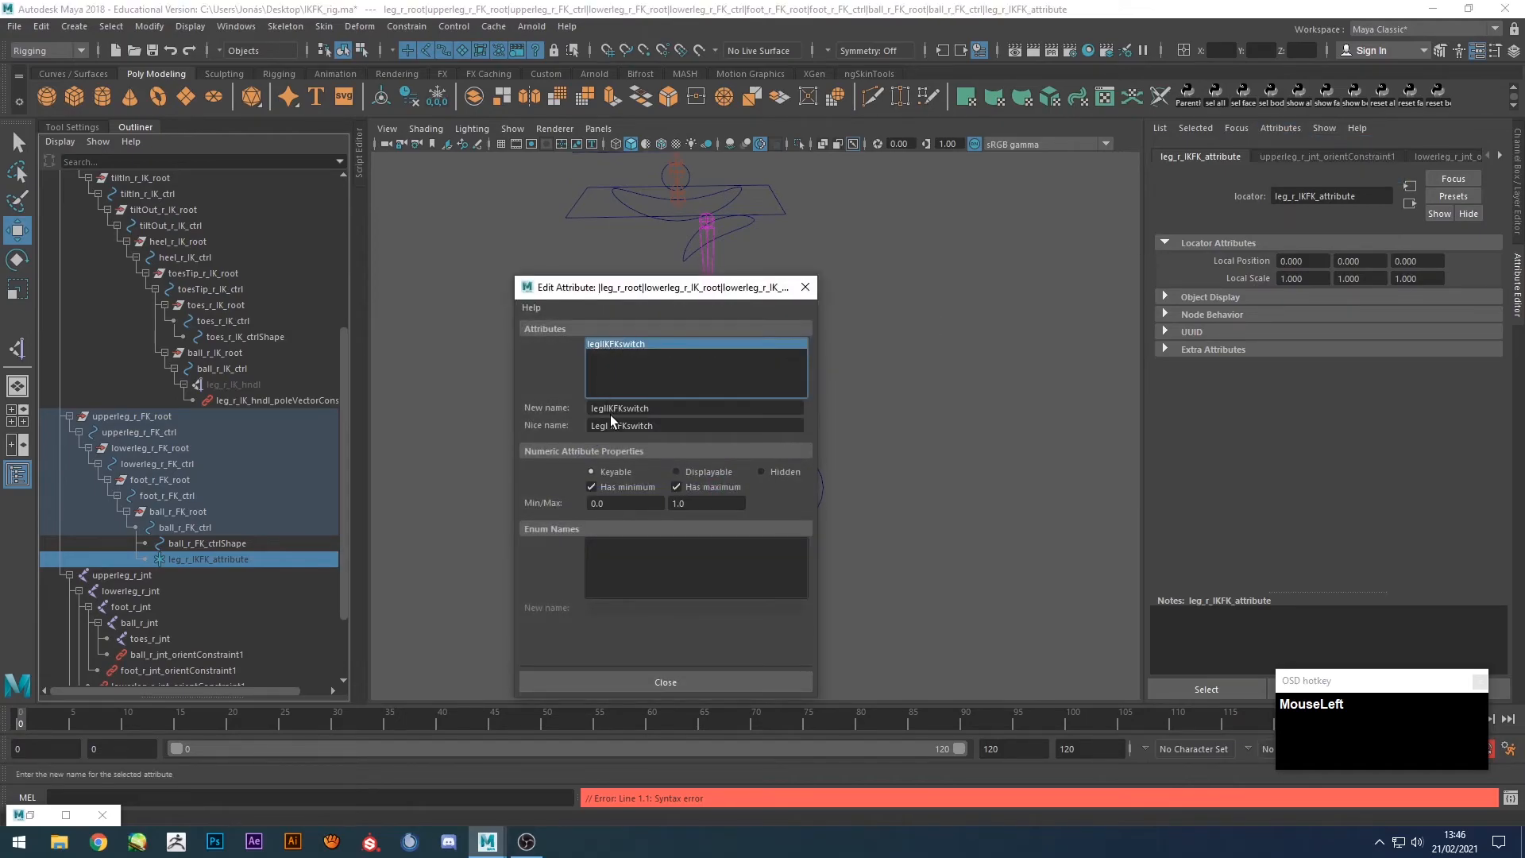
left_click(609, 408)
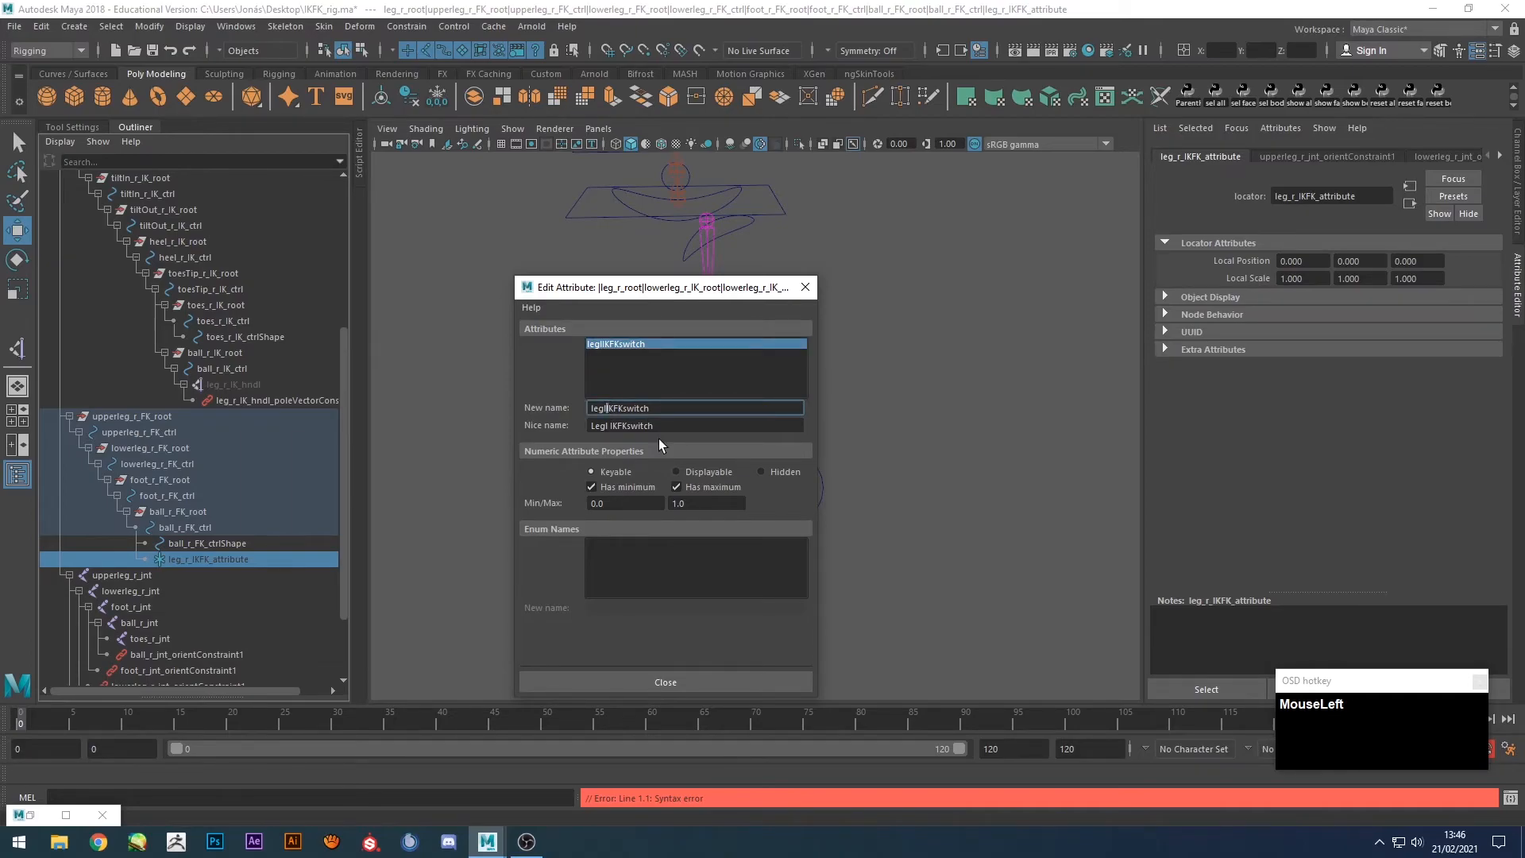
key("BackSpace")
type("r")
key("Tab")
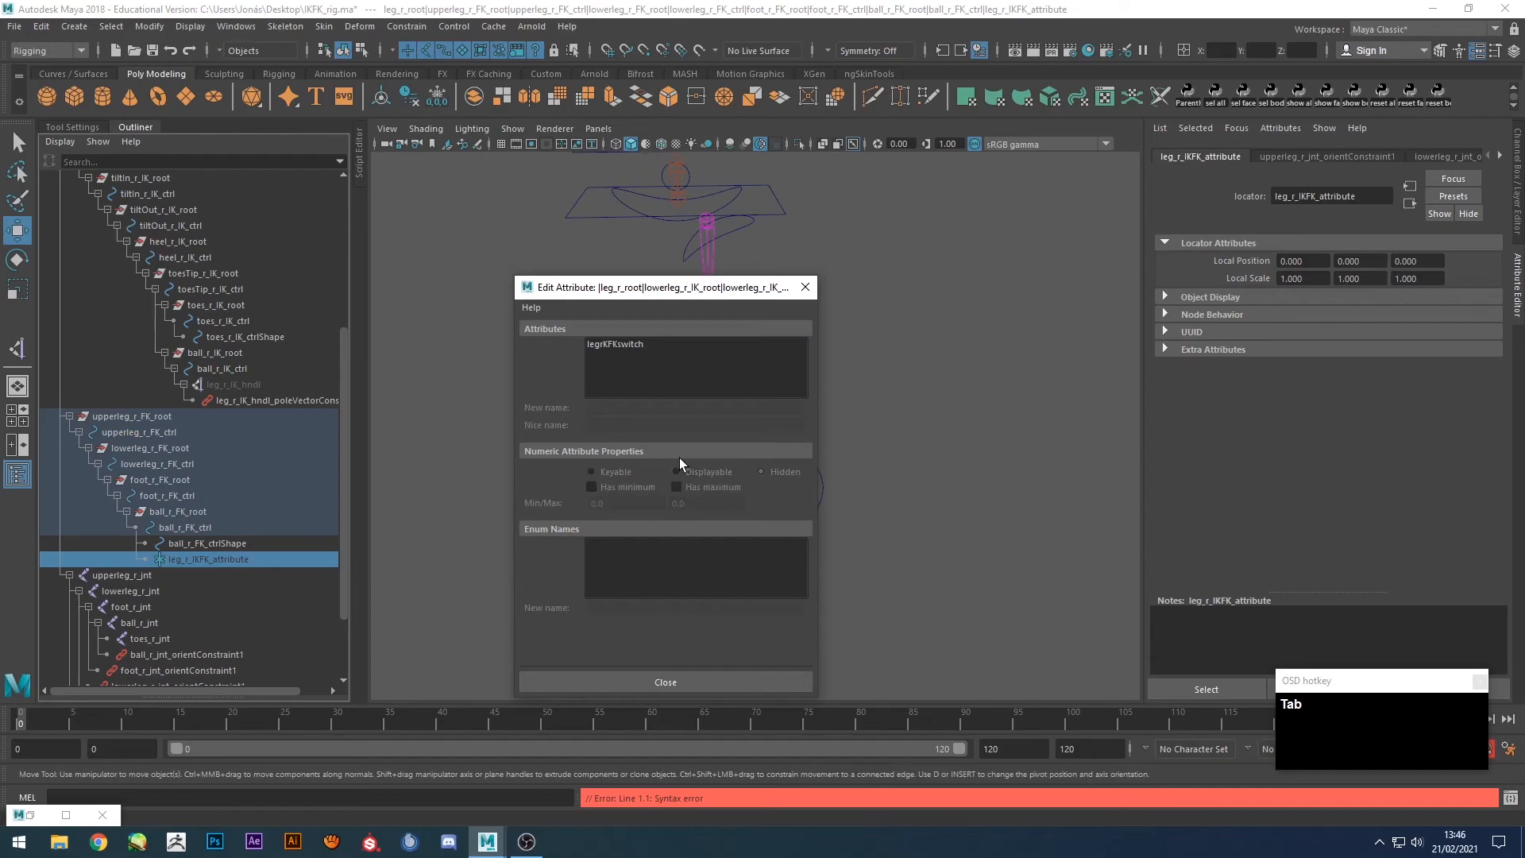
left_click(804, 287)
Expand the full arm_r_root hierarchy in the Outliner and look through it for the right arm's FK wrist control.
scroll(643, 330, "up", 2)
scroll(89, 358, "up", 5)
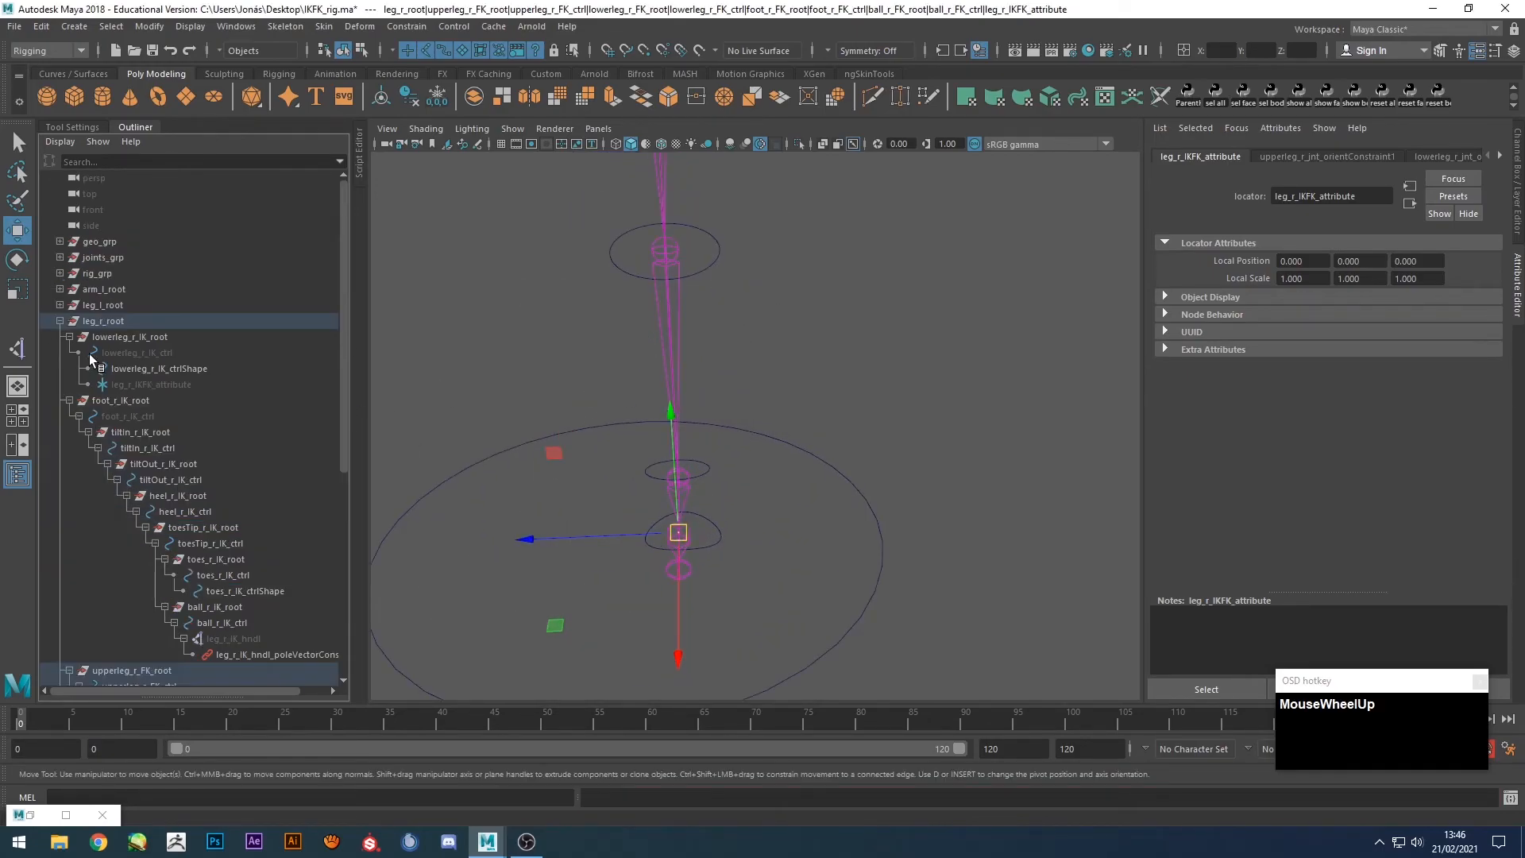
scroll(90, 357, "down", 5)
left_click(61, 638, "shift")
scroll(182, 542, "down", 8)
scroll(181, 542, "down", 3)
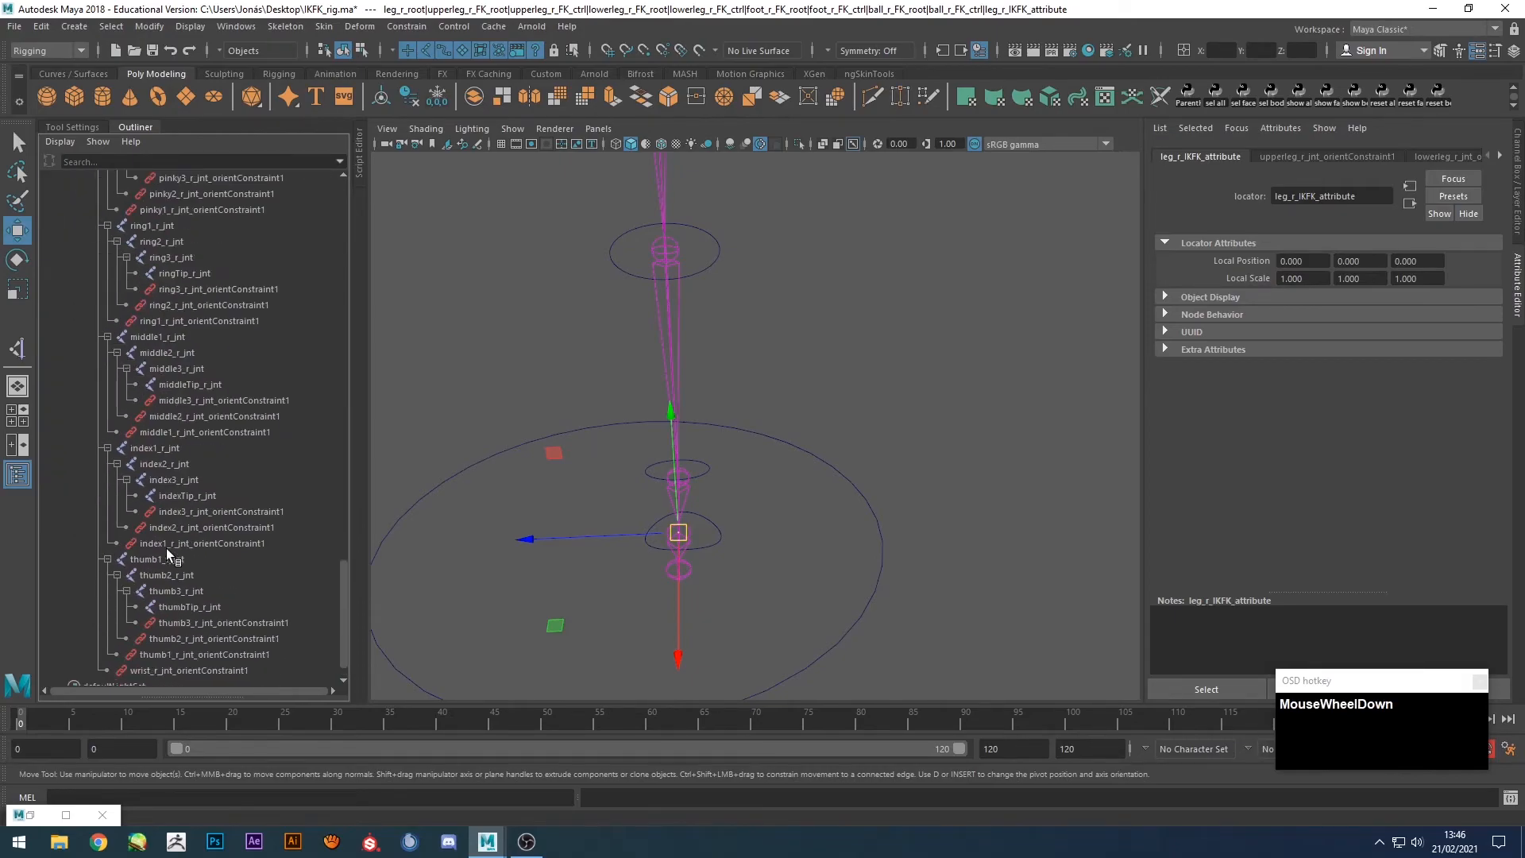
scroll(167, 556, "up", 1)
scroll(168, 556, "up", 5)
scroll(163, 304, "up", 6)
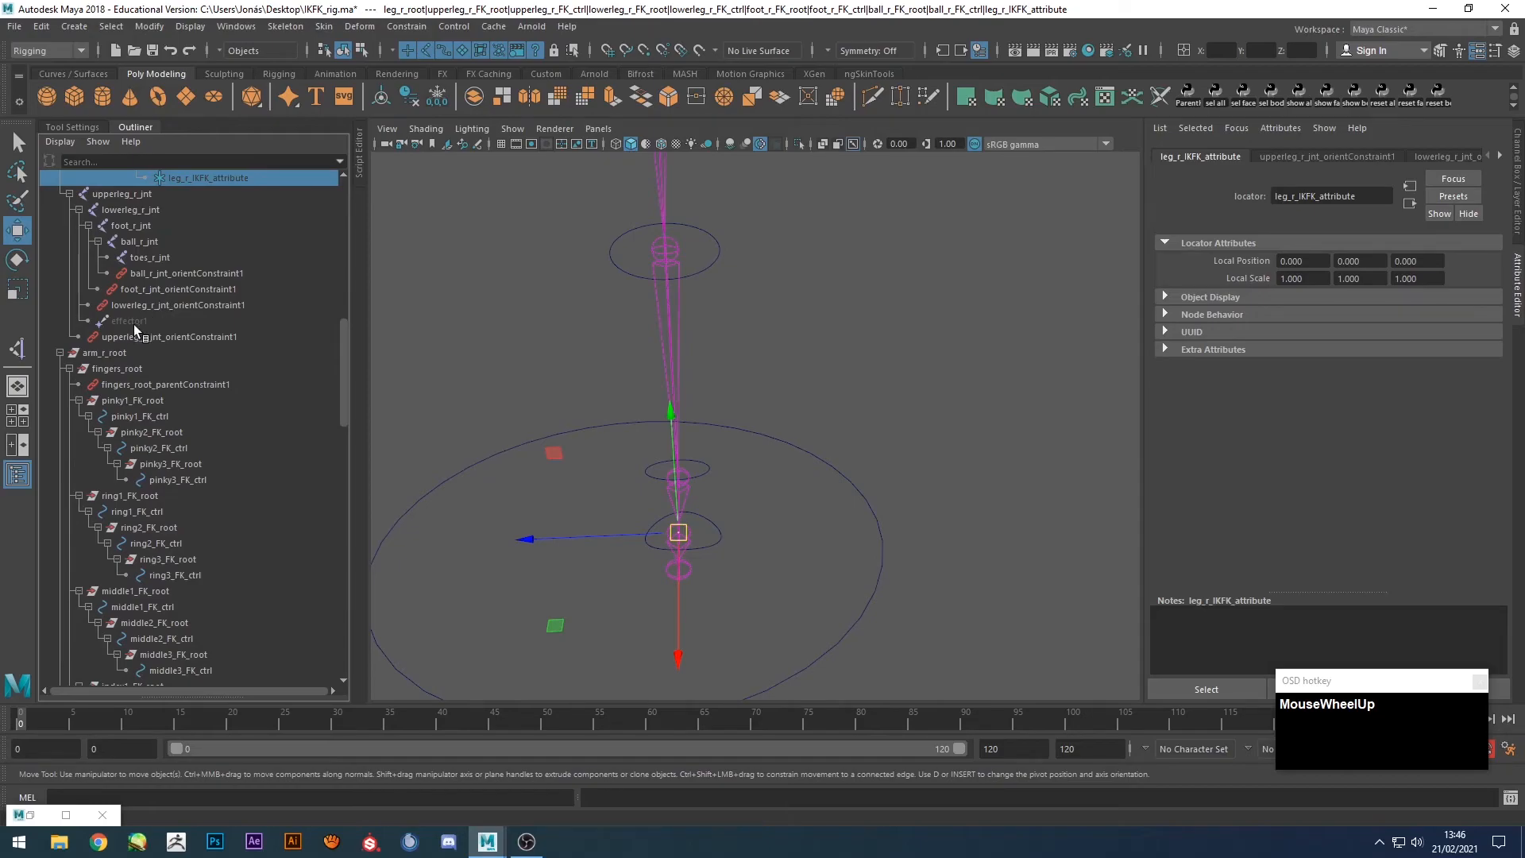
scroll(147, 338, "up", 5)
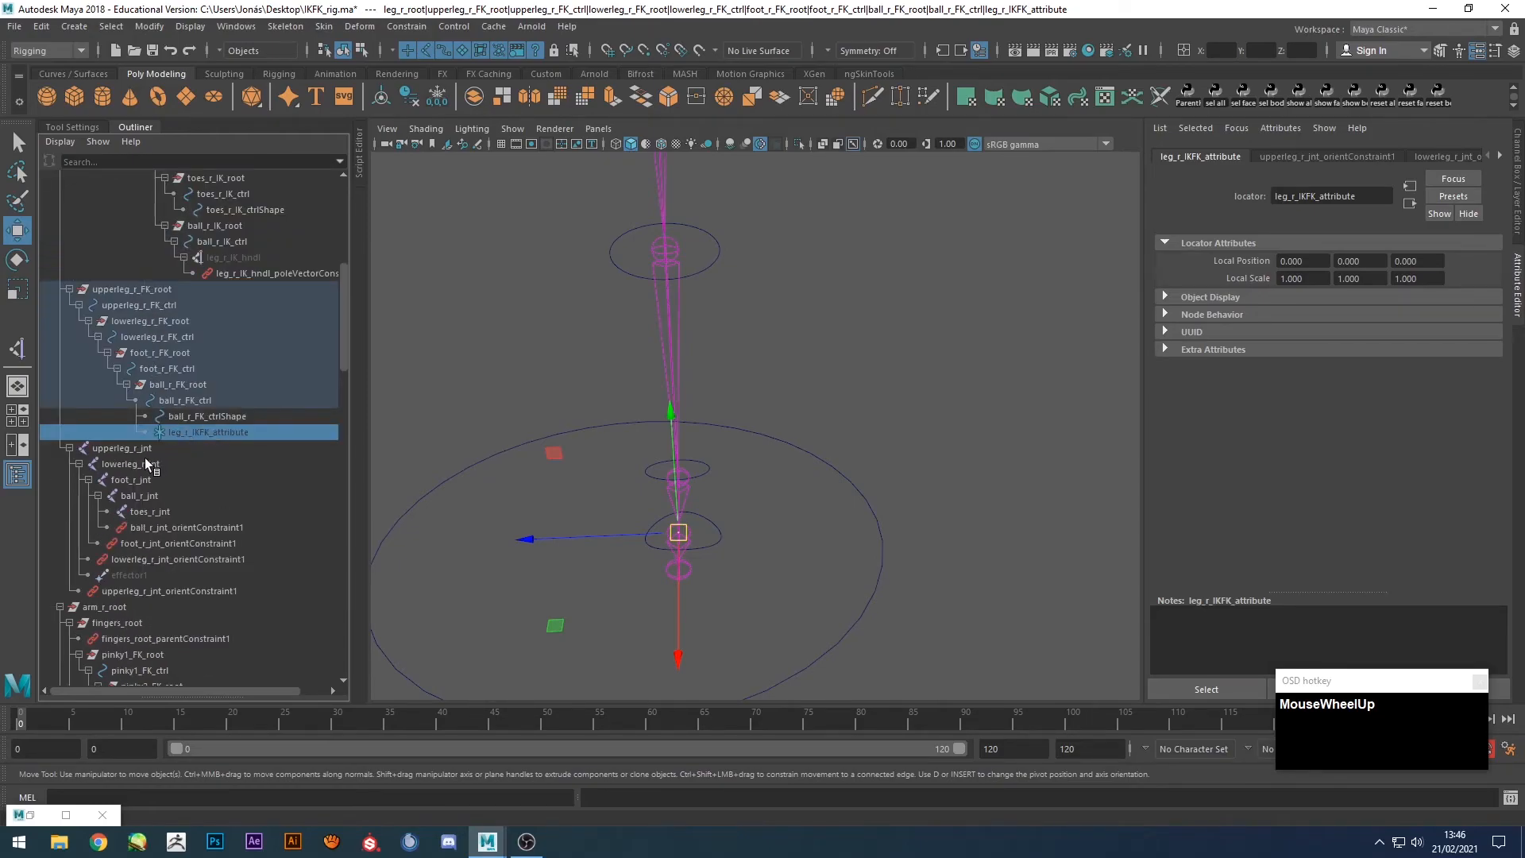
scroll(125, 476, "down", 3)
scroll(124, 477, "down", 12)
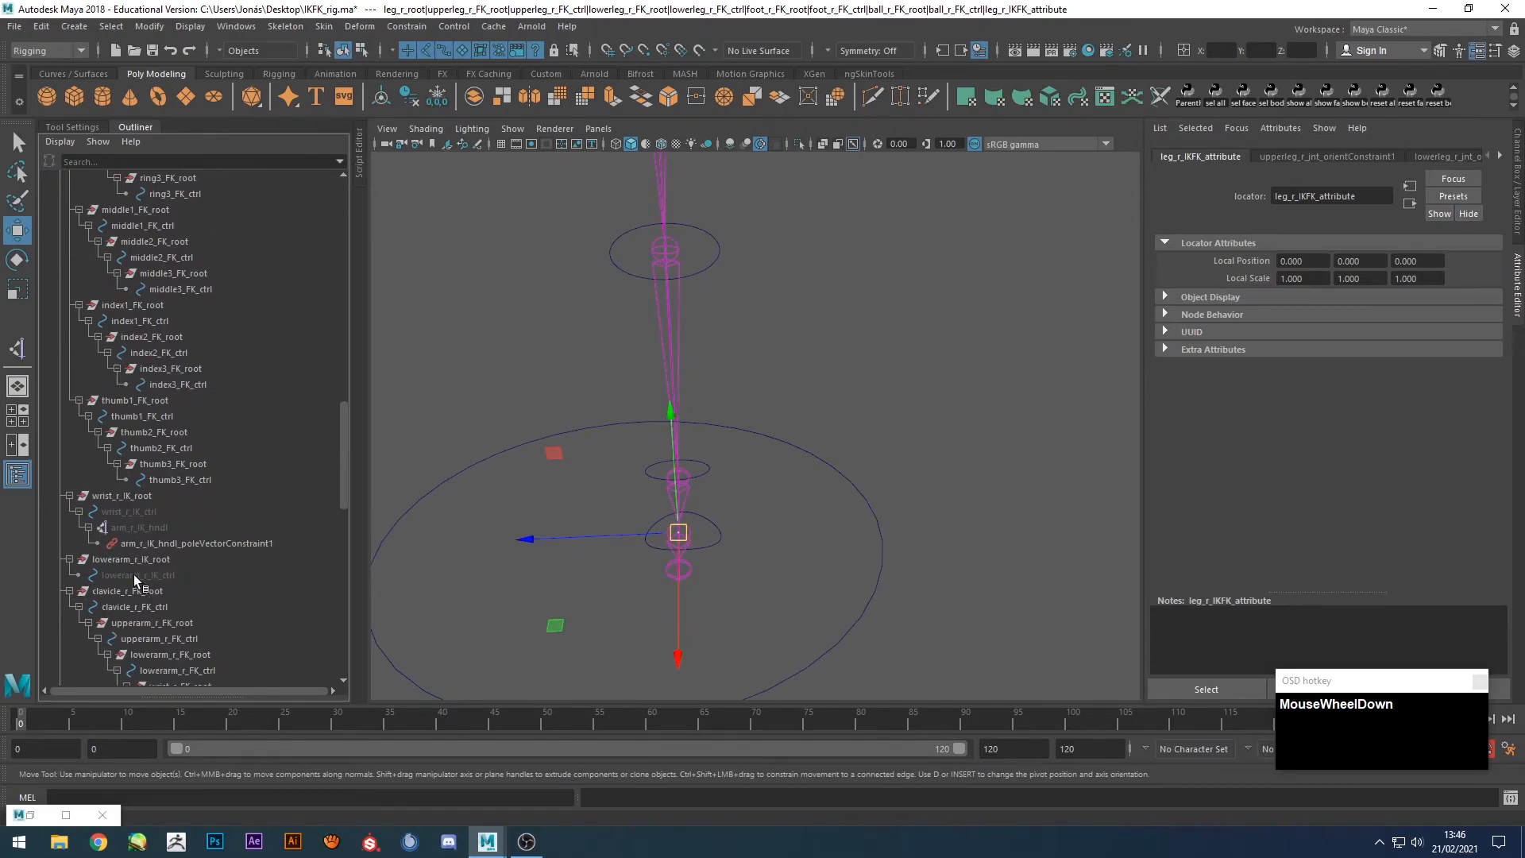
scroll(139, 581, "down", 3)
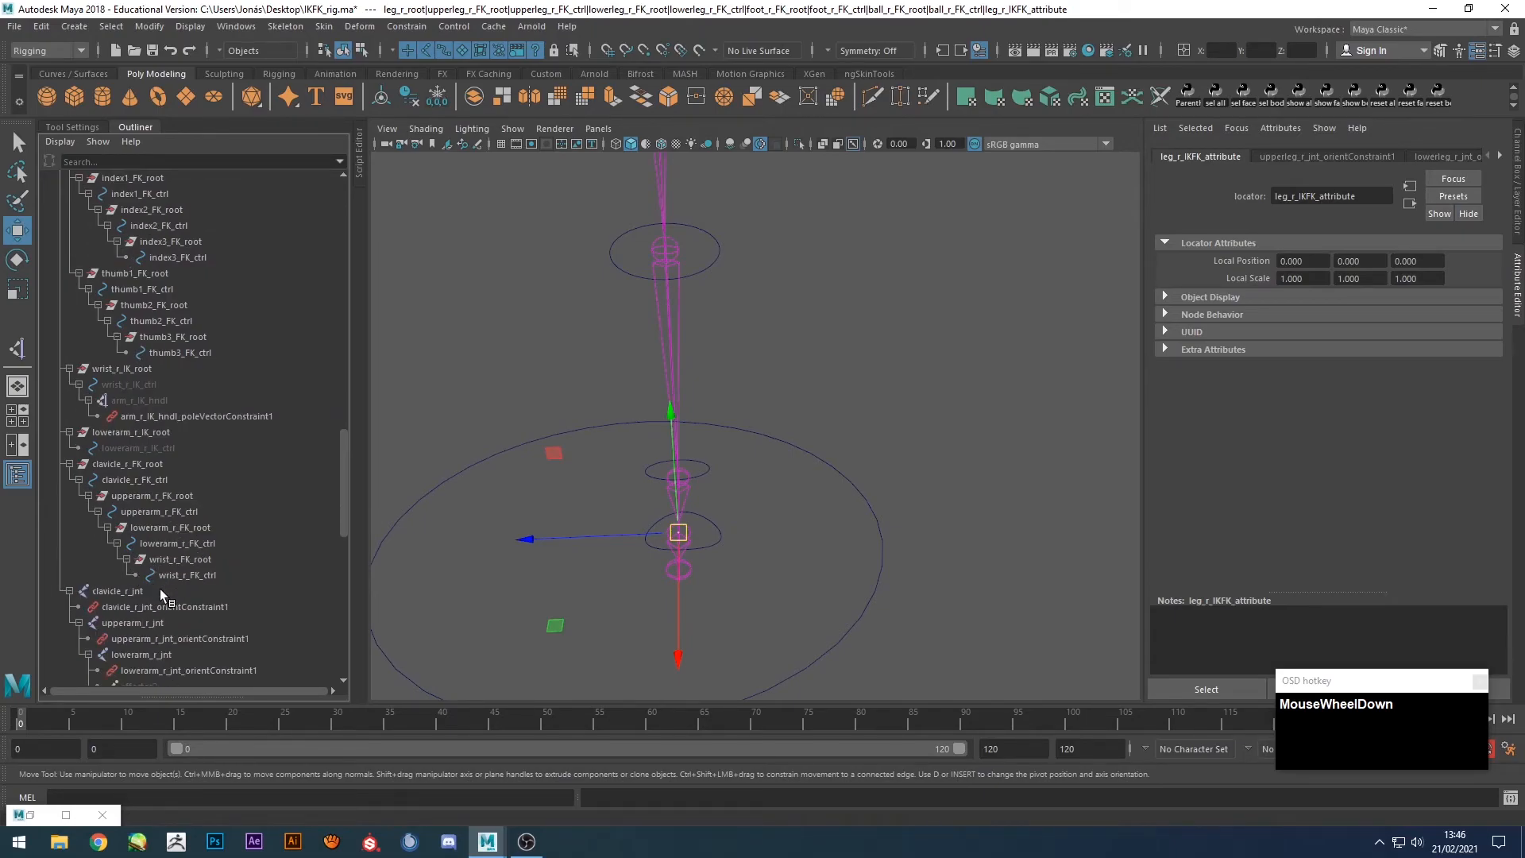
Examine wrist_r_FK_ctrl, lowerarm_r_IK_ctrl and arm_r_IK_hndl in the Outliner to find the arm's IK/FK switch attribute.
left_click(168, 574)
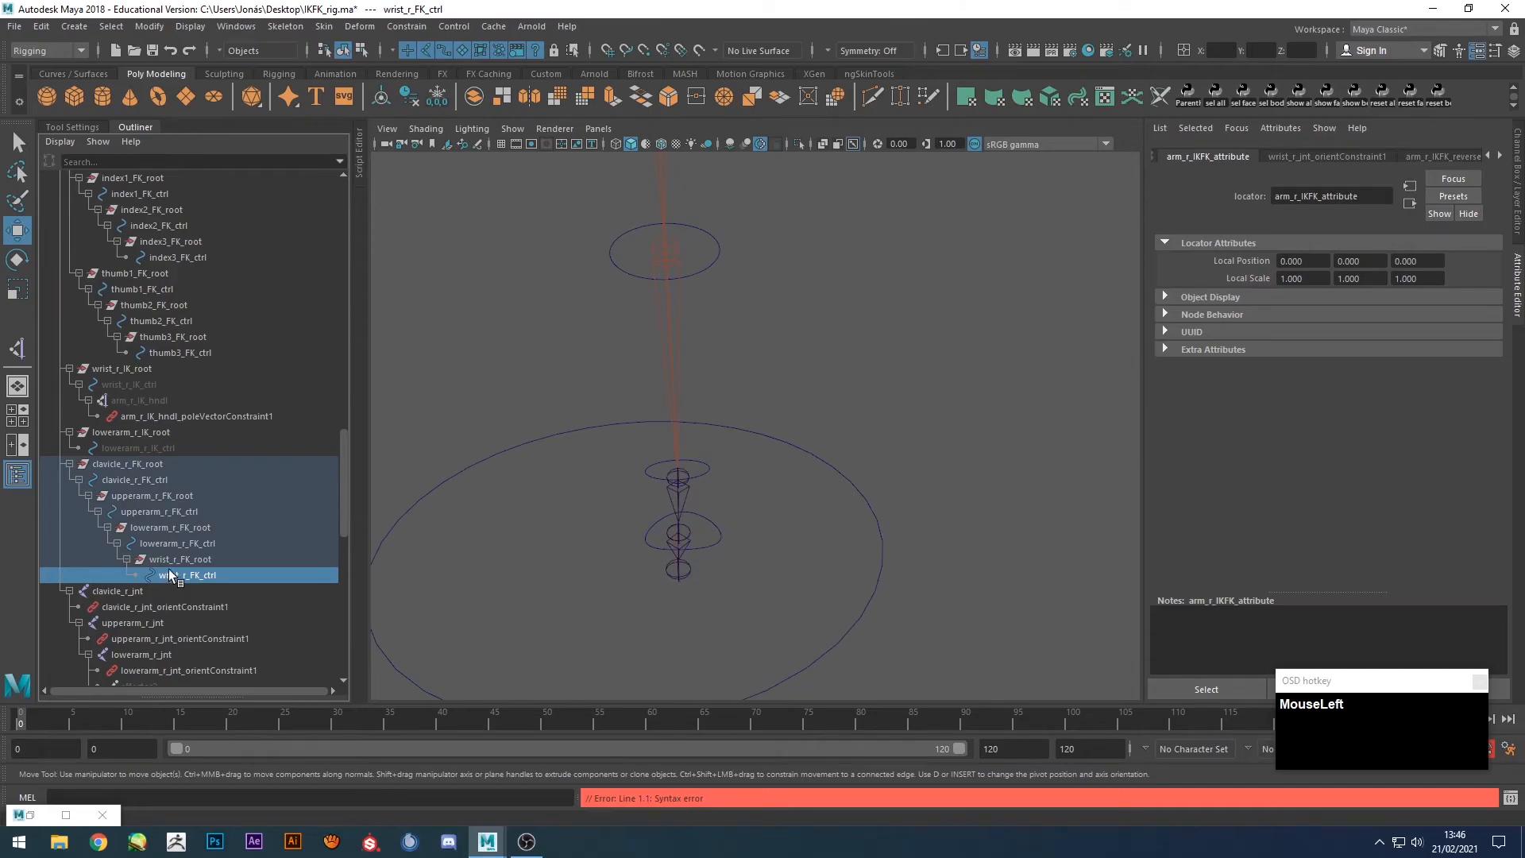
scroll(168, 571, "down", 6)
scroll(155, 562, "down", 4)
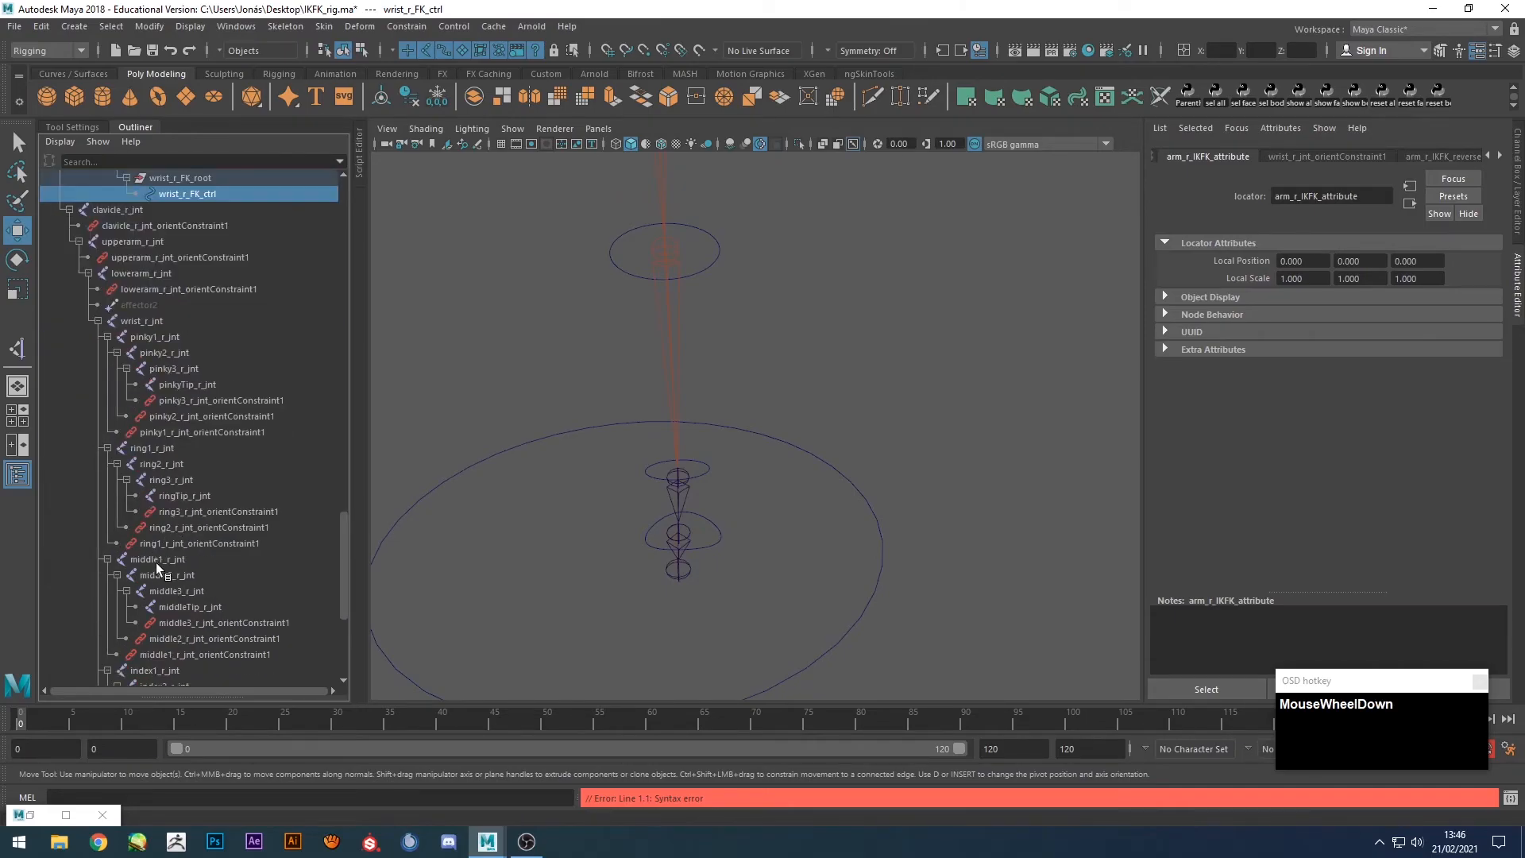
scroll(156, 563, "up", 6)
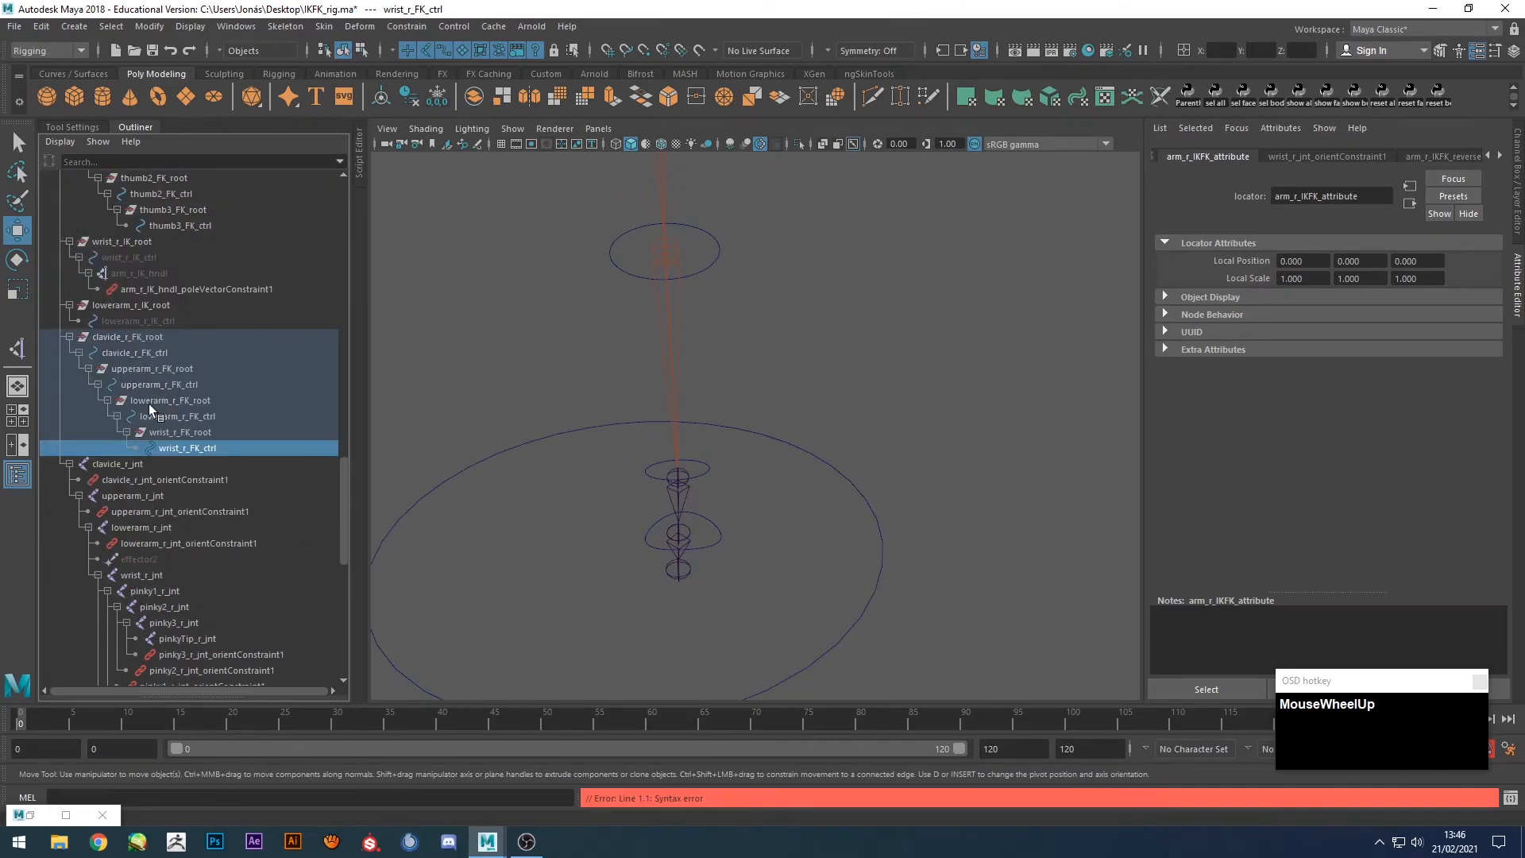
left_click(148, 322)
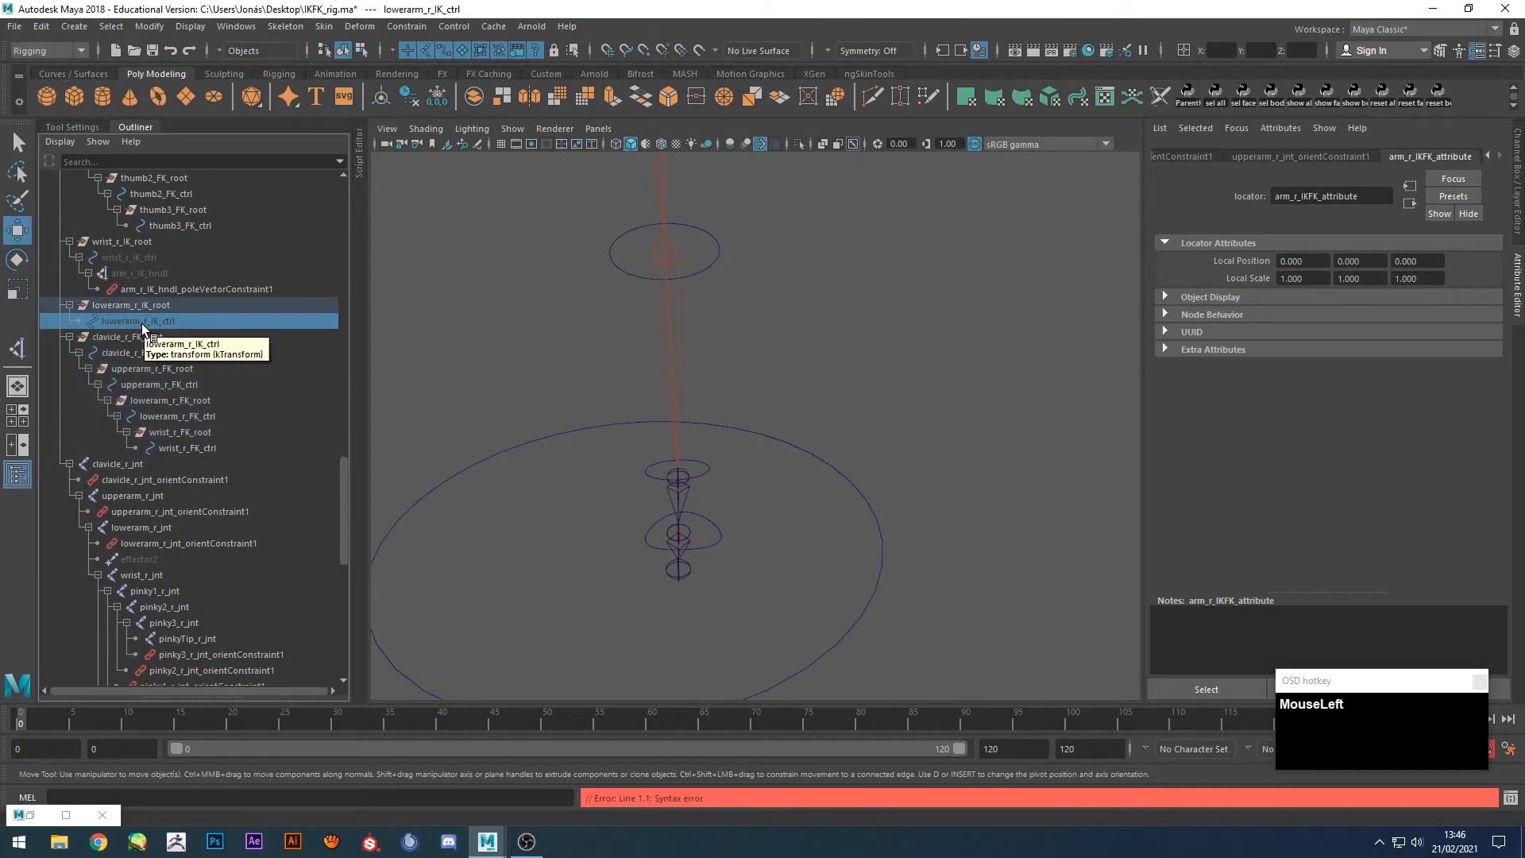
left_click(140, 273)
scroll(142, 274, "up", 5)
scroll(654, 385, "down", 3)
Try to edit the custom attributes of arm_r_IKFK_attribute with the right arm's wrist_r_FK_ctrl selected in the viewport.
middle_click_drag(761, 321, 677, 670, "alt")
middle_click_drag(790, 385, 752, 509, "alt")
left_click(841, 346)
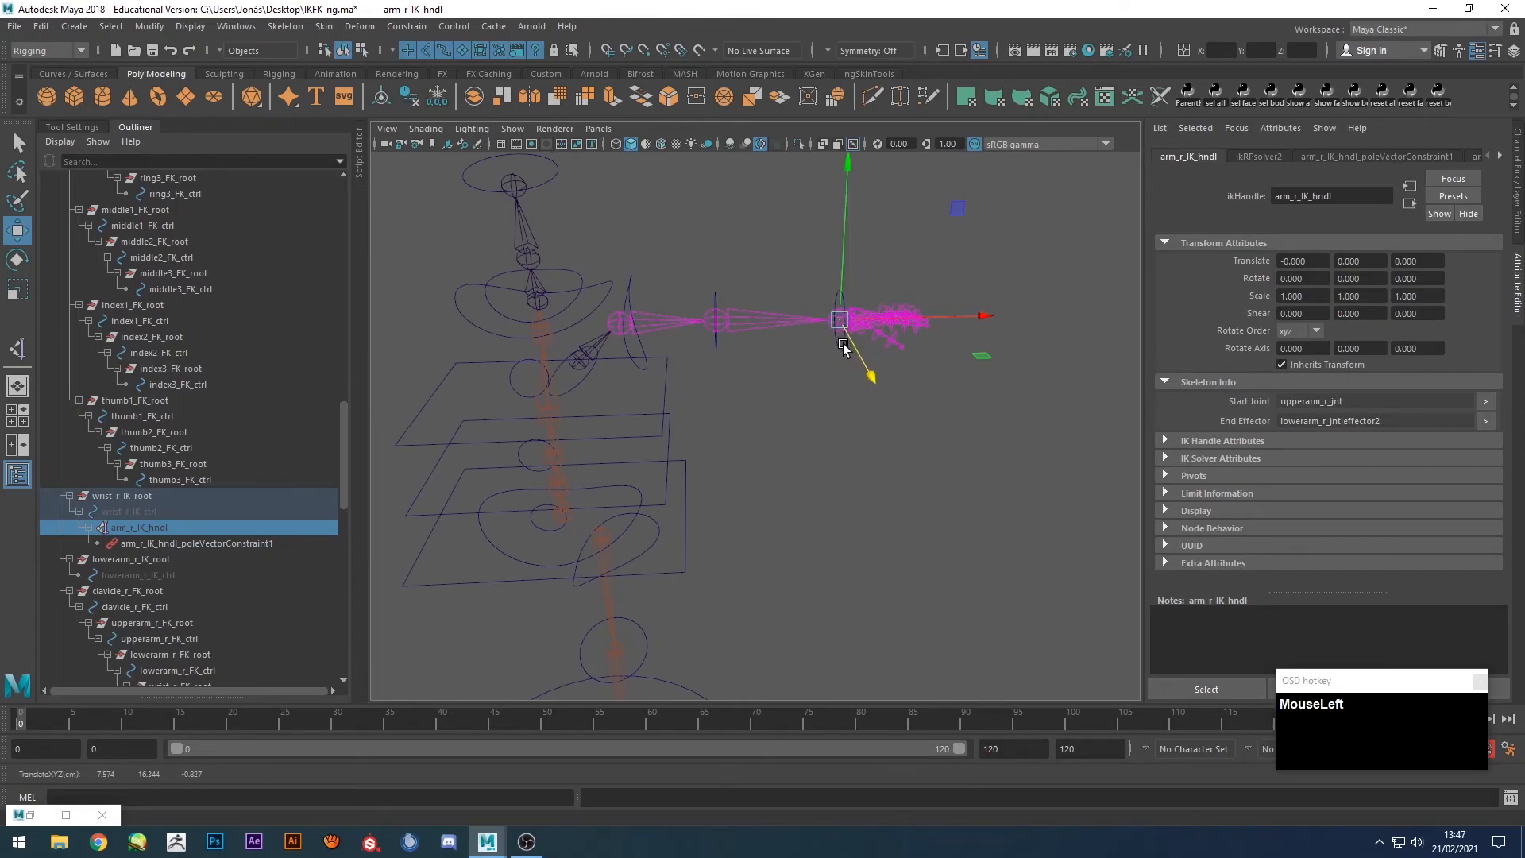
left_click(841, 355)
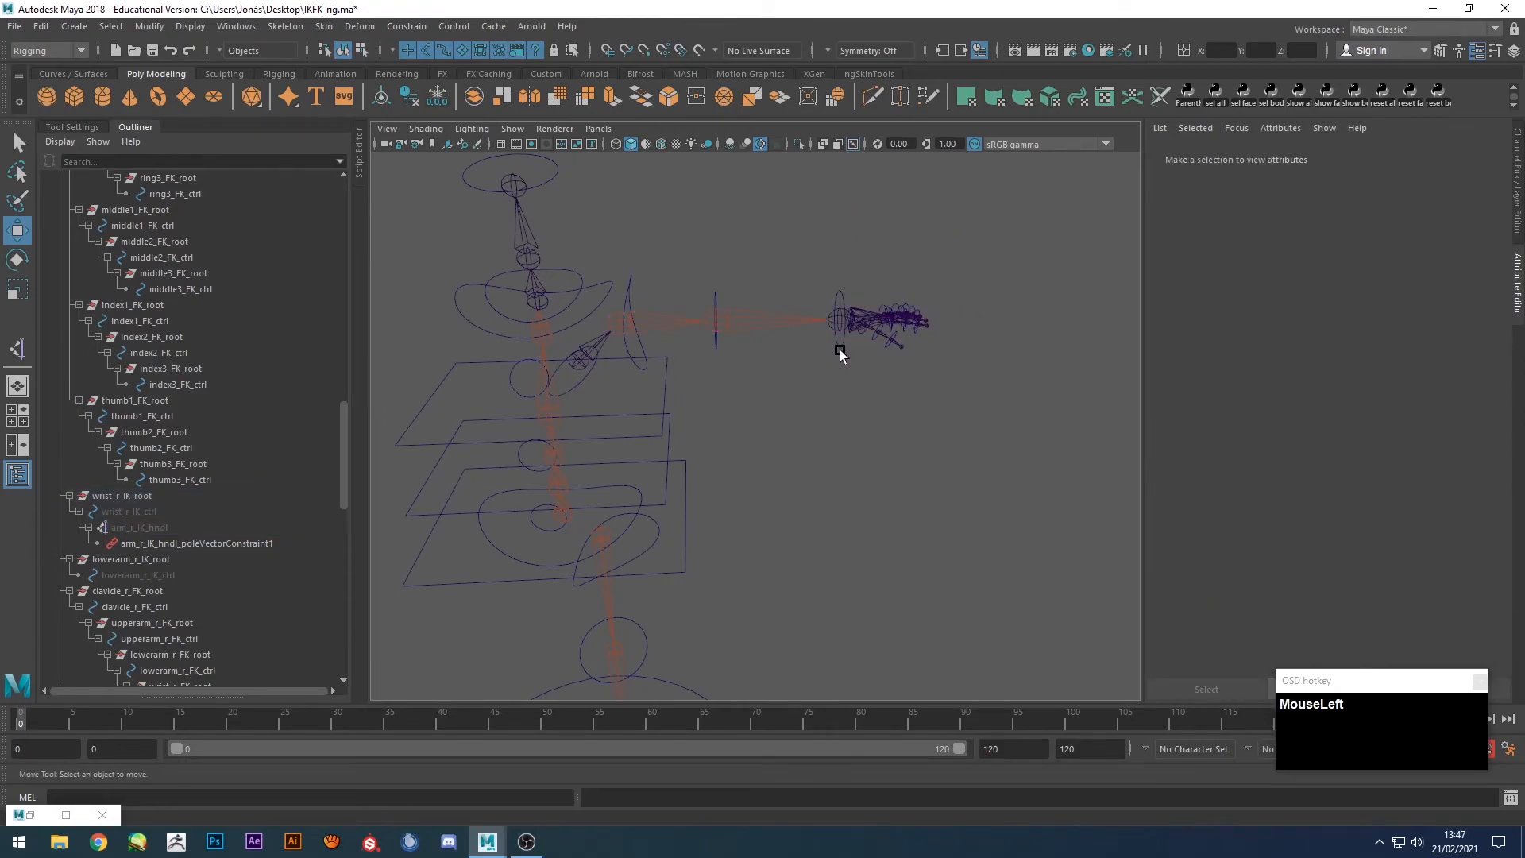
left_click(841, 350)
left_click_drag(859, 397, 822, 340, "shift")
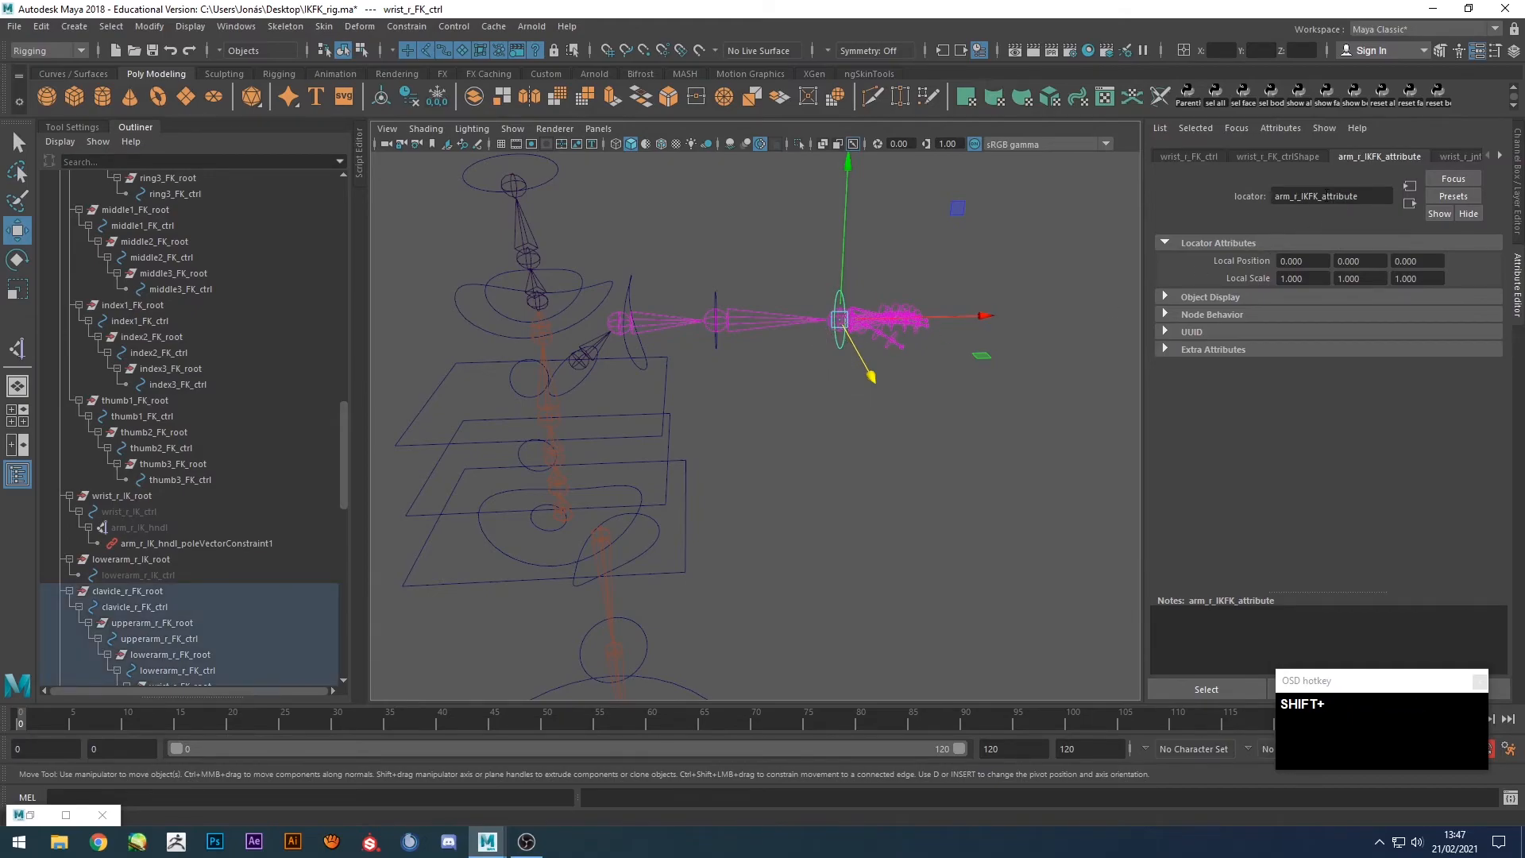
left_click(1280, 128)
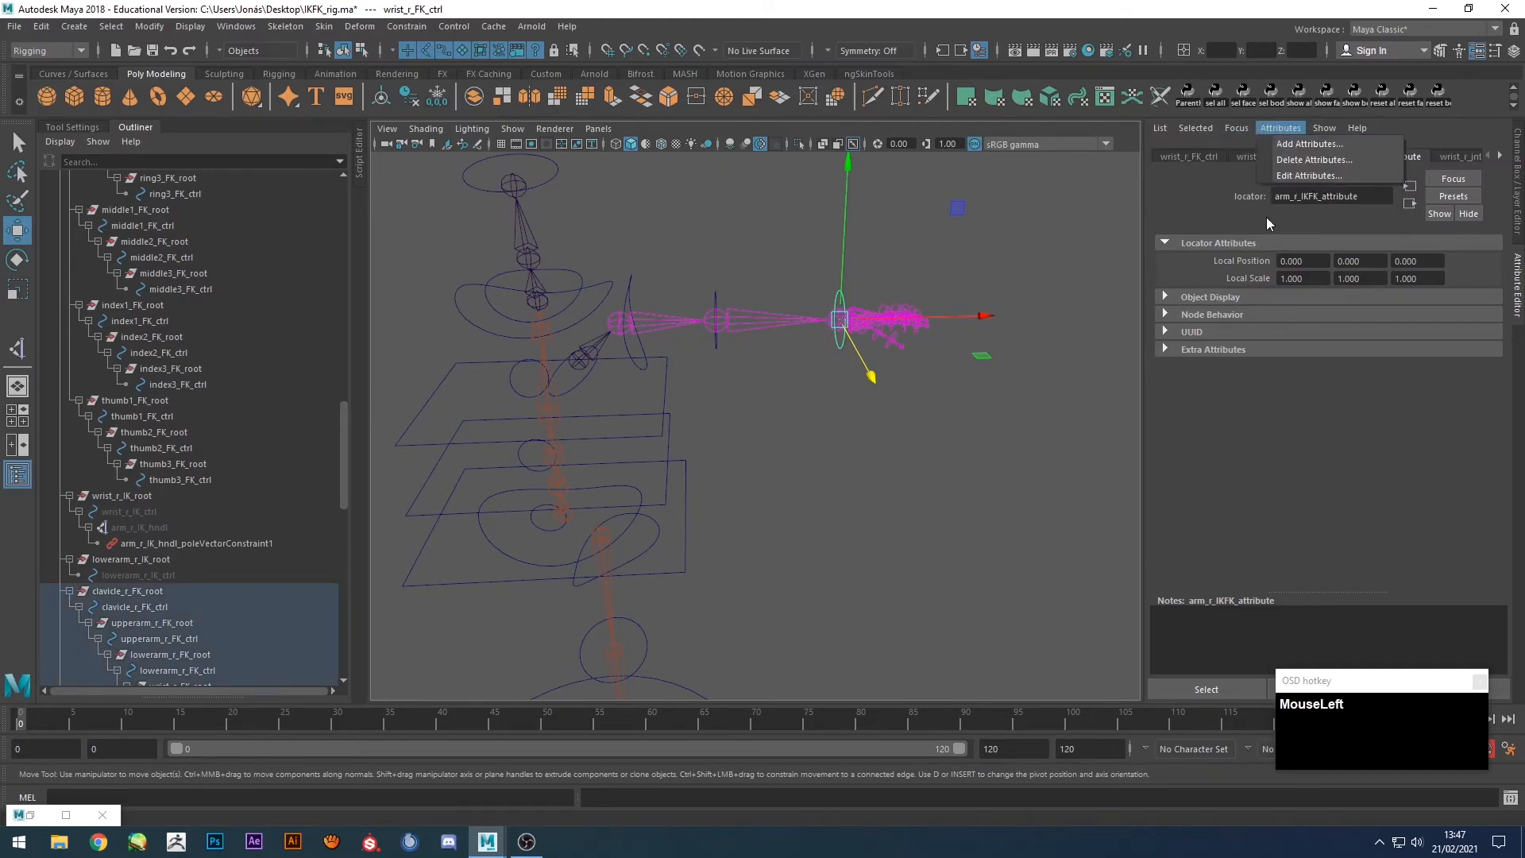
left_click(1296, 176)
left_click(836, 325)
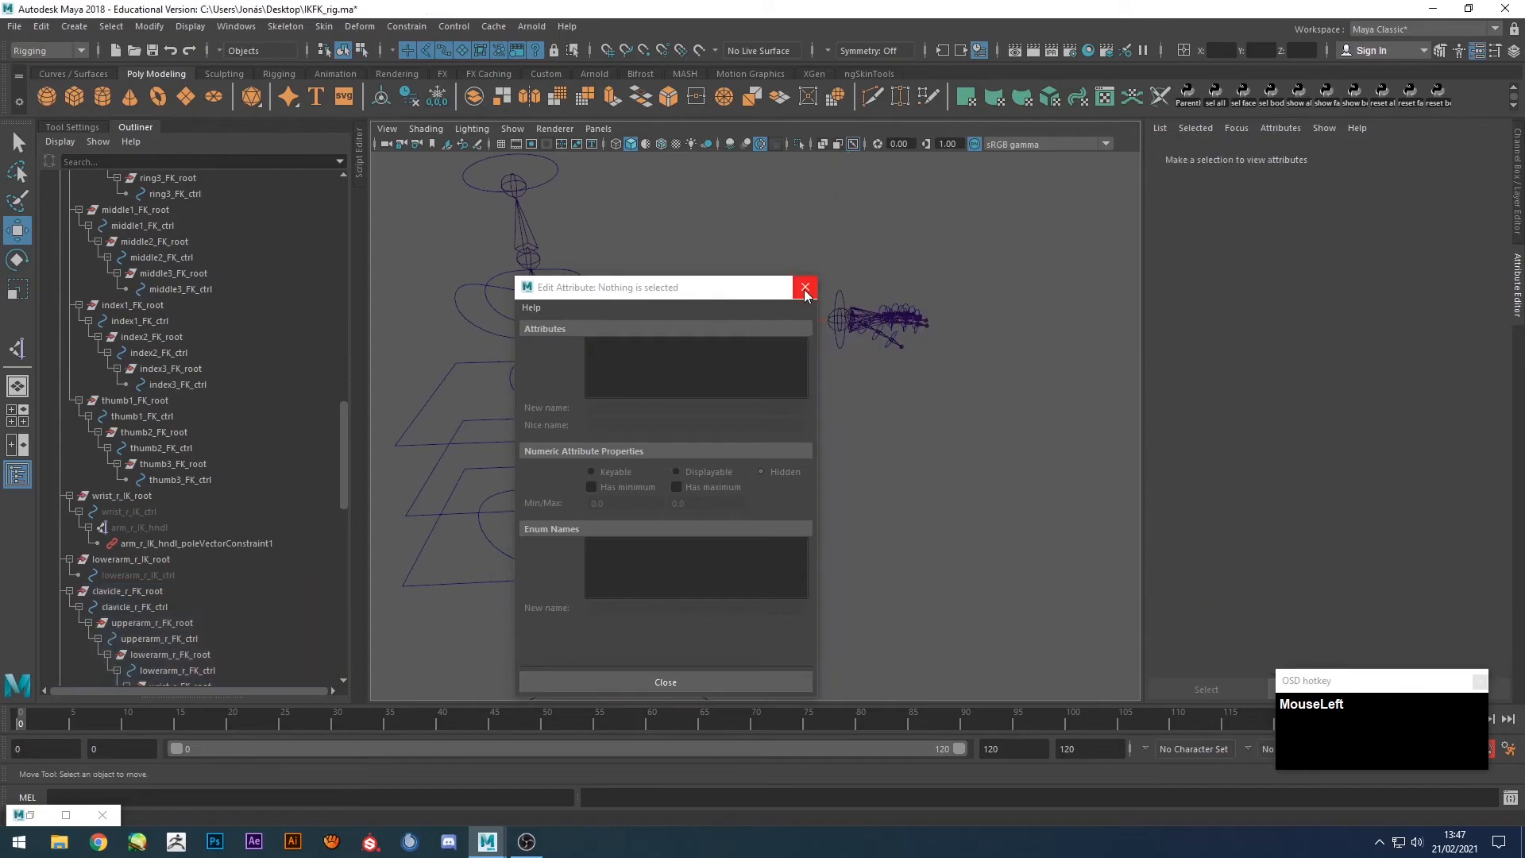
left_click(806, 288)
Compare the left wrist FK control with the right arm's FK controls from wrist to clavicle to find which carry the IK/FK switch.
left_click(841, 353)
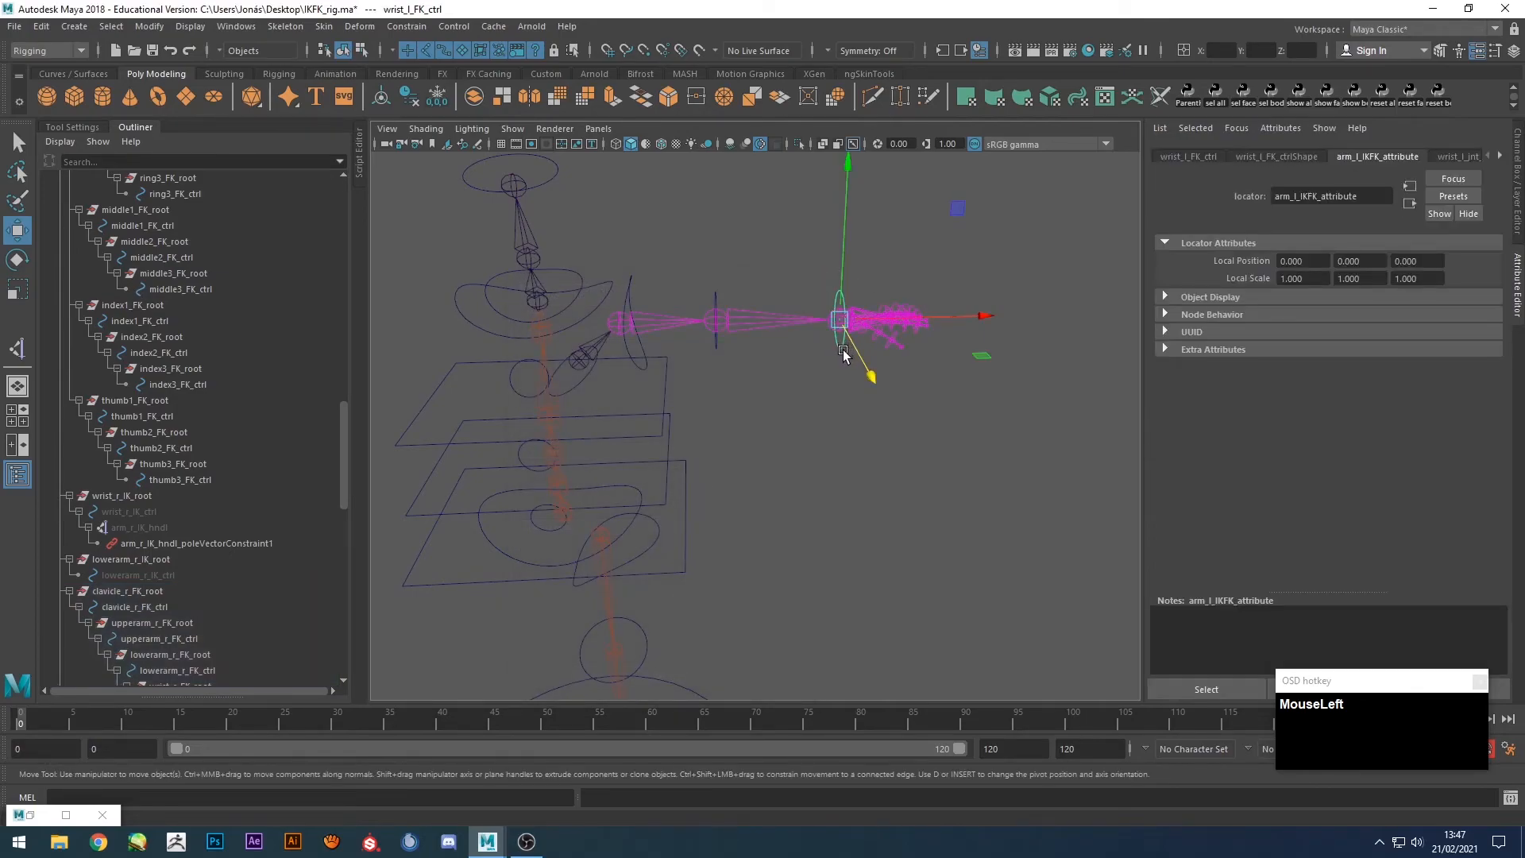
left_click(840, 374, "shift")
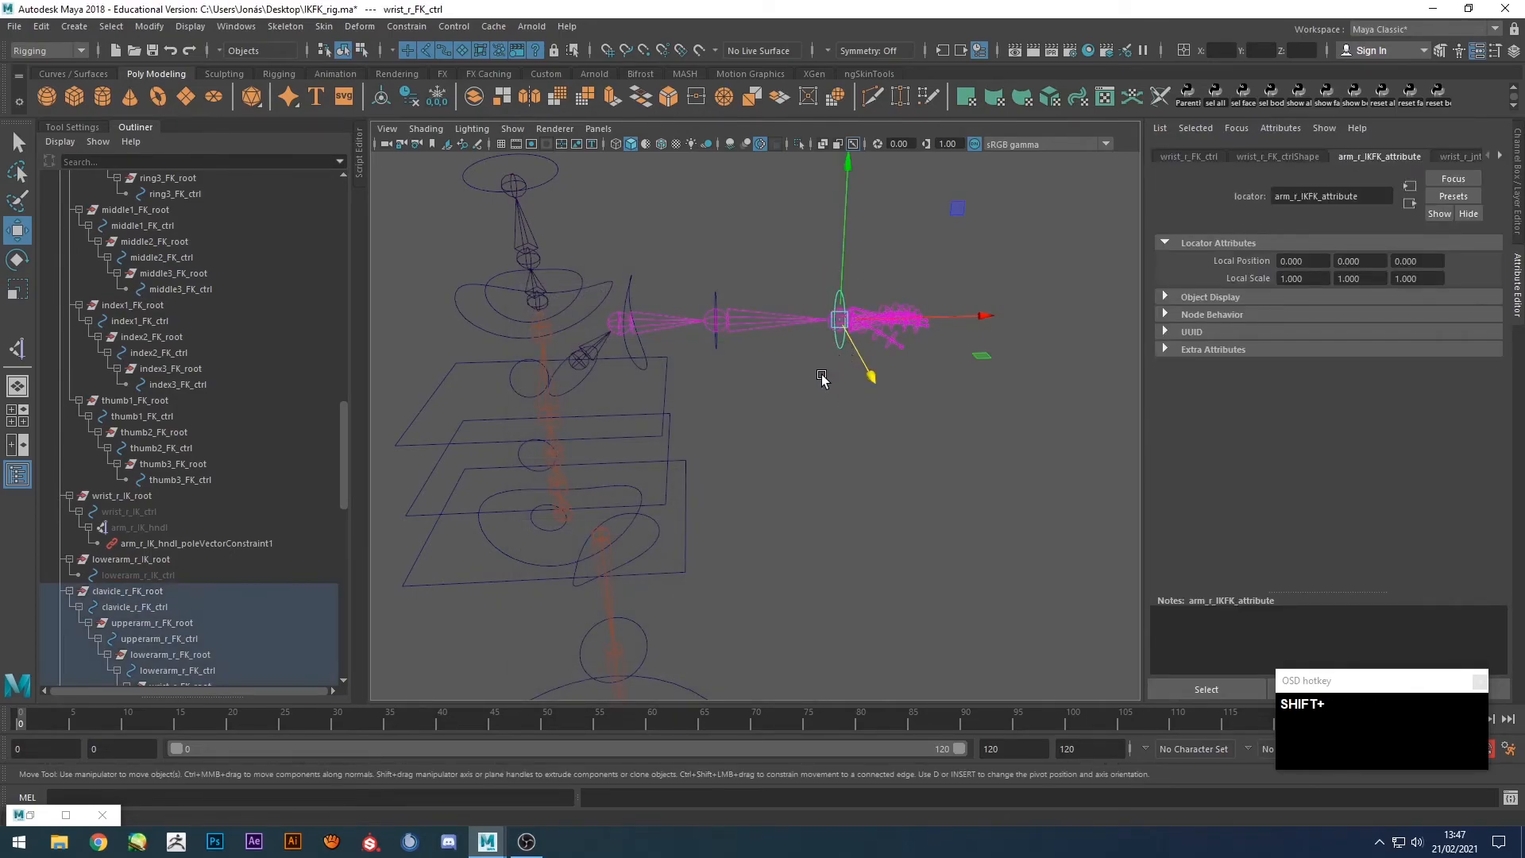
key("f")
left_click(190, 434)
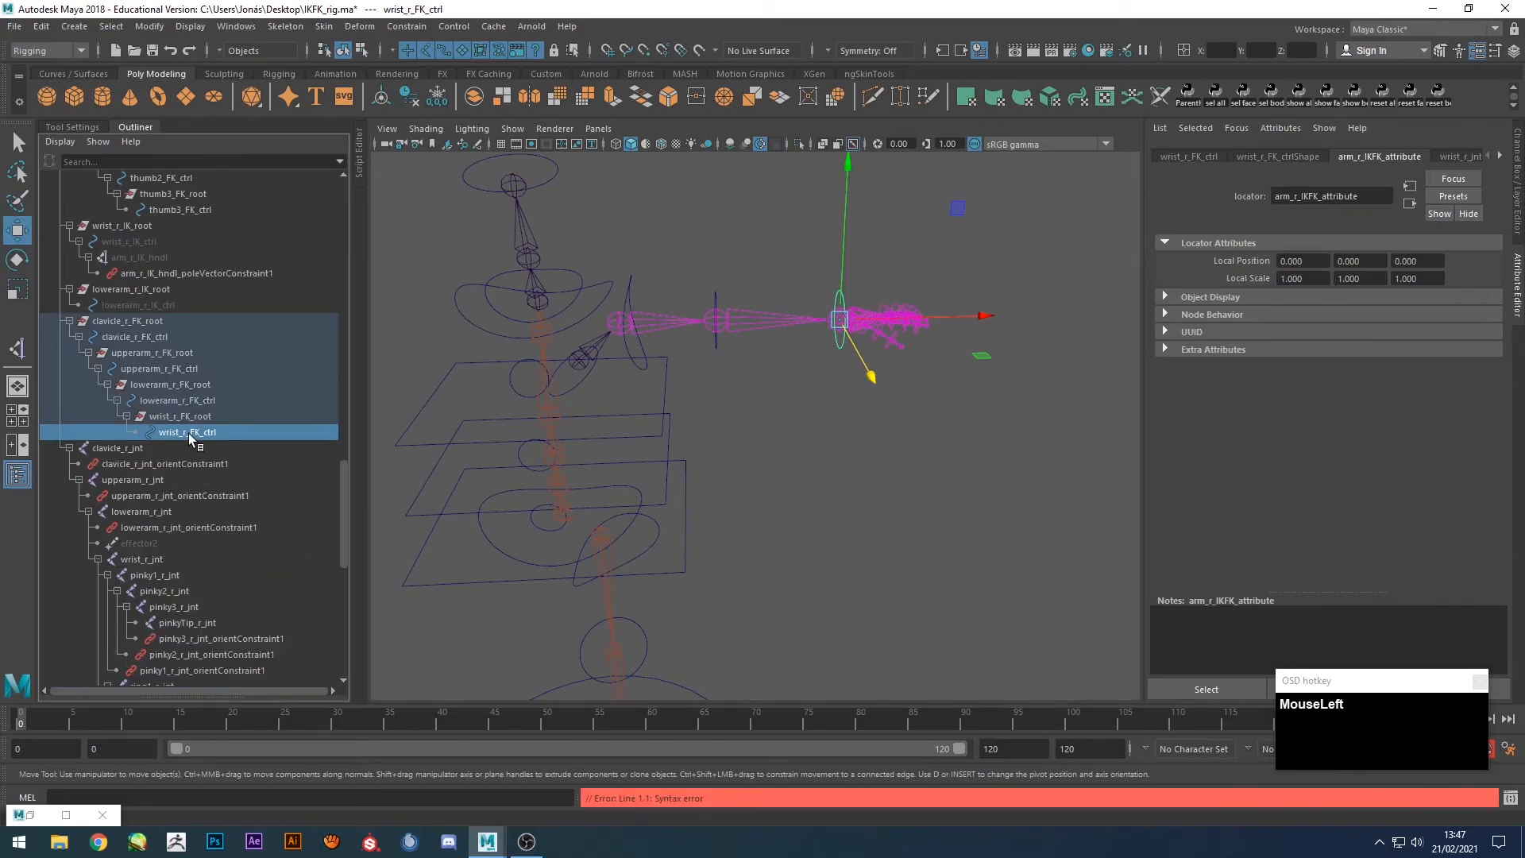
left_click(181, 401)
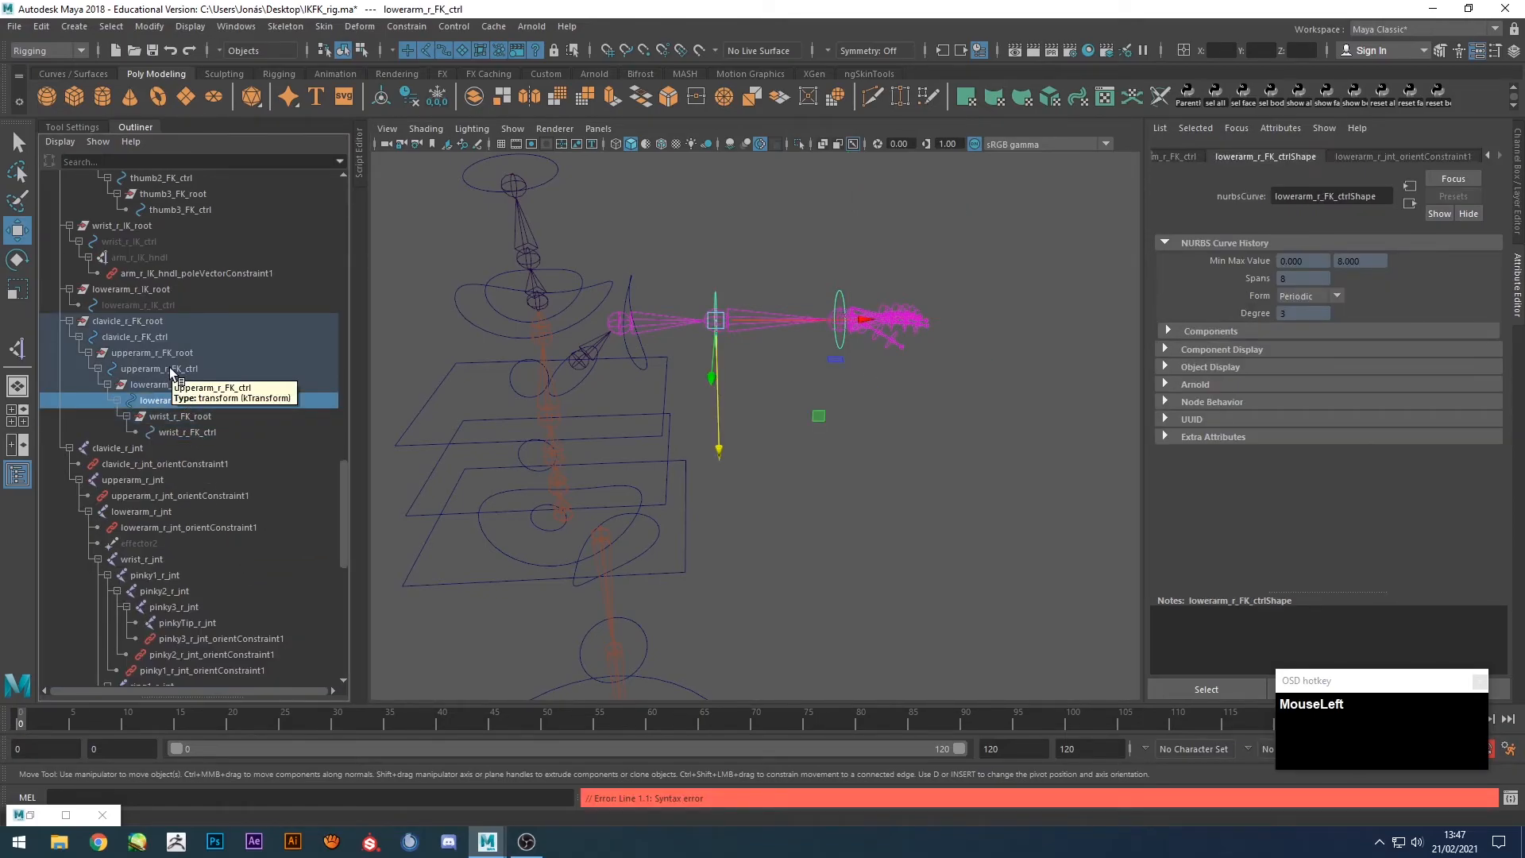
left_click(1519, 181)
left_click(187, 369)
left_click(154, 338)
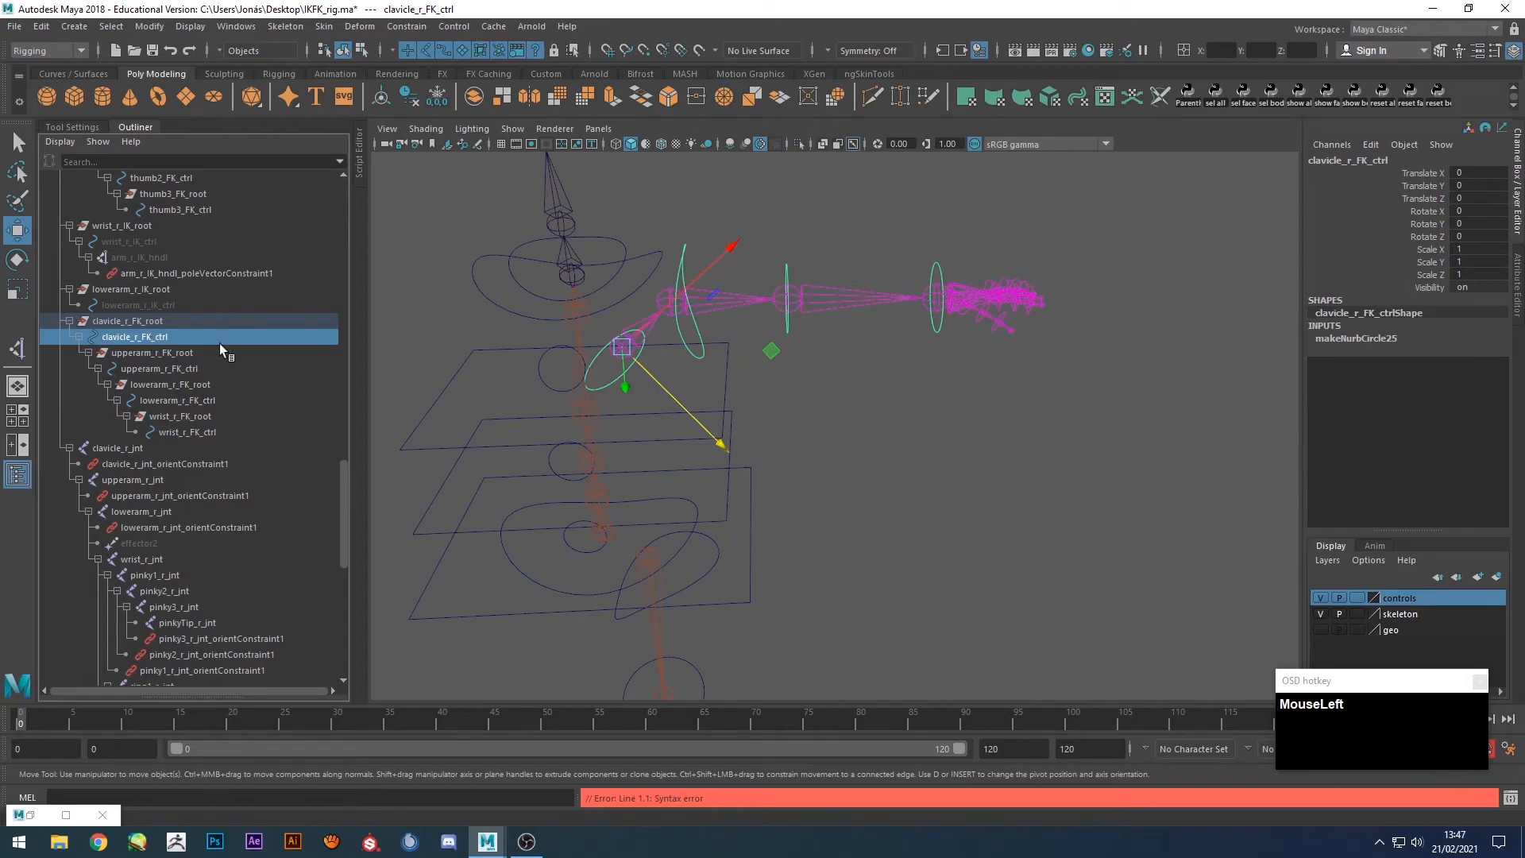
left_click(937, 334)
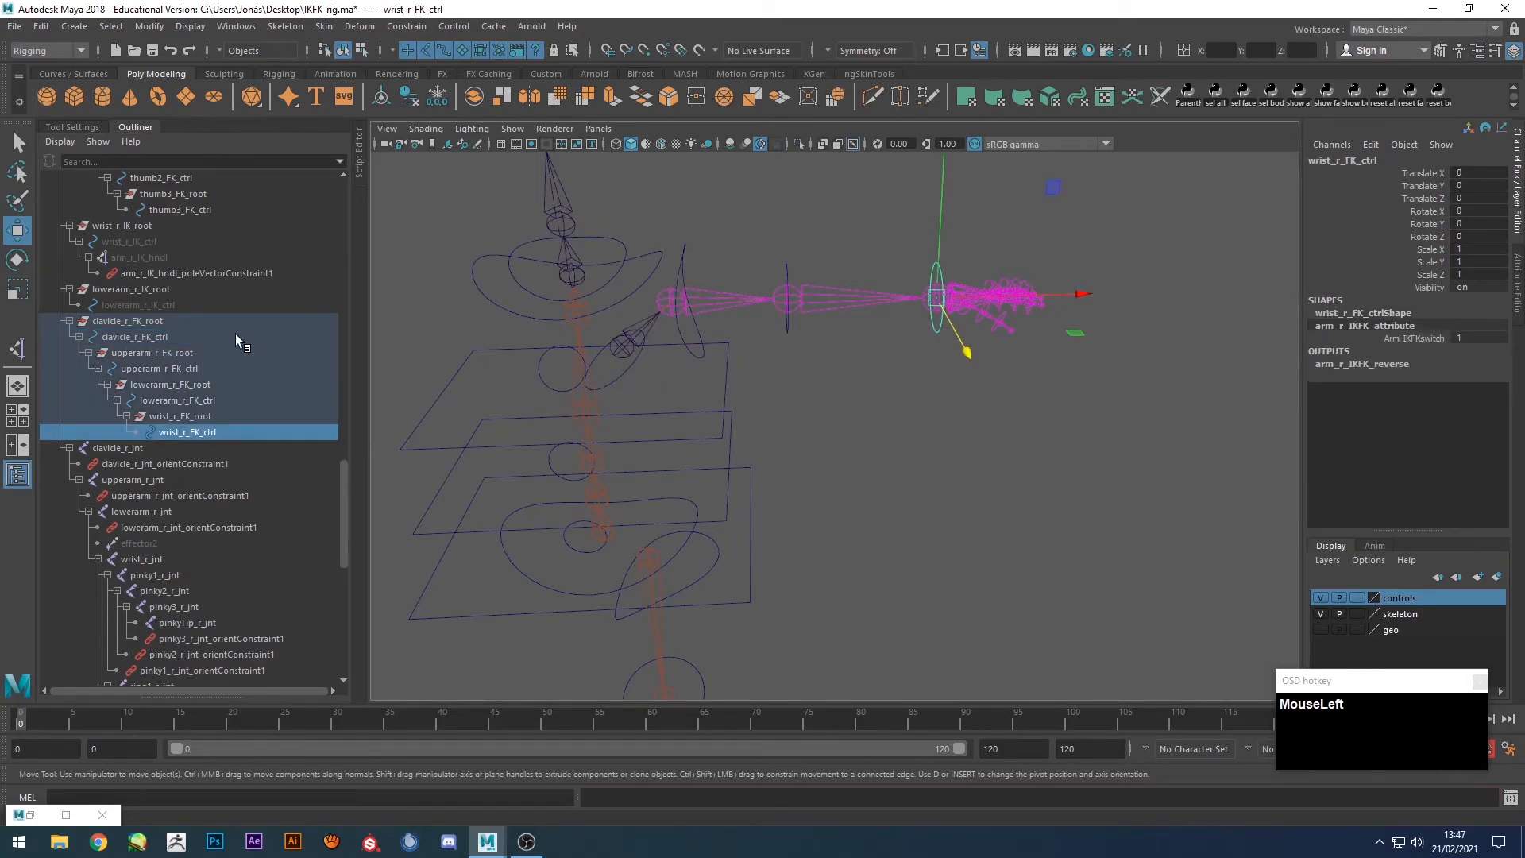
Collapse fingers_root, wrist_r_IK_root and lowerarm_r_IK_root under arm_r_root in the Outliner.
scroll(141, 299, "up", 10)
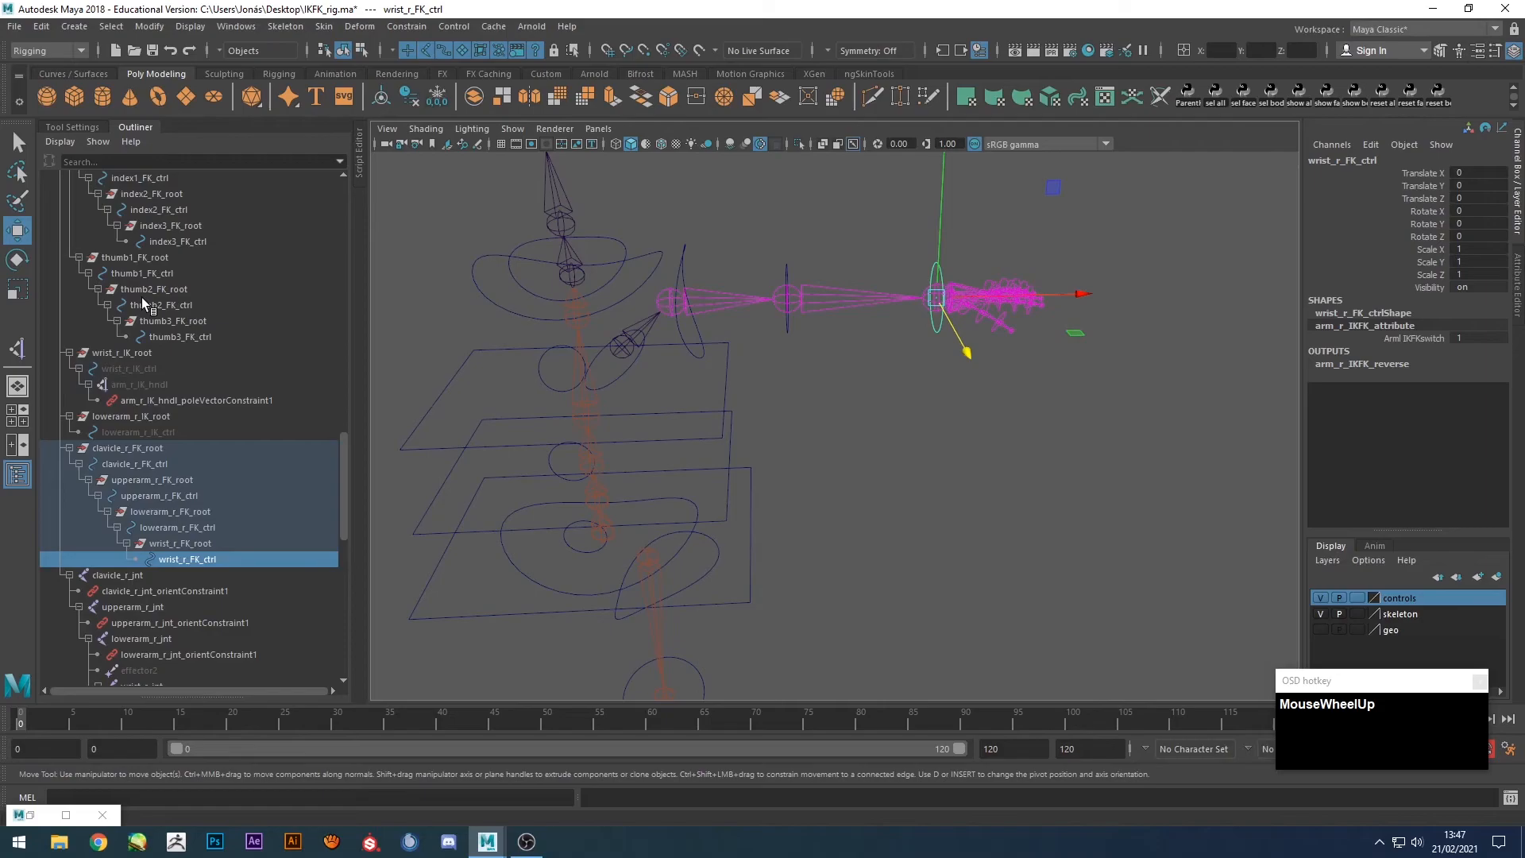
scroll(139, 310, "up", 3)
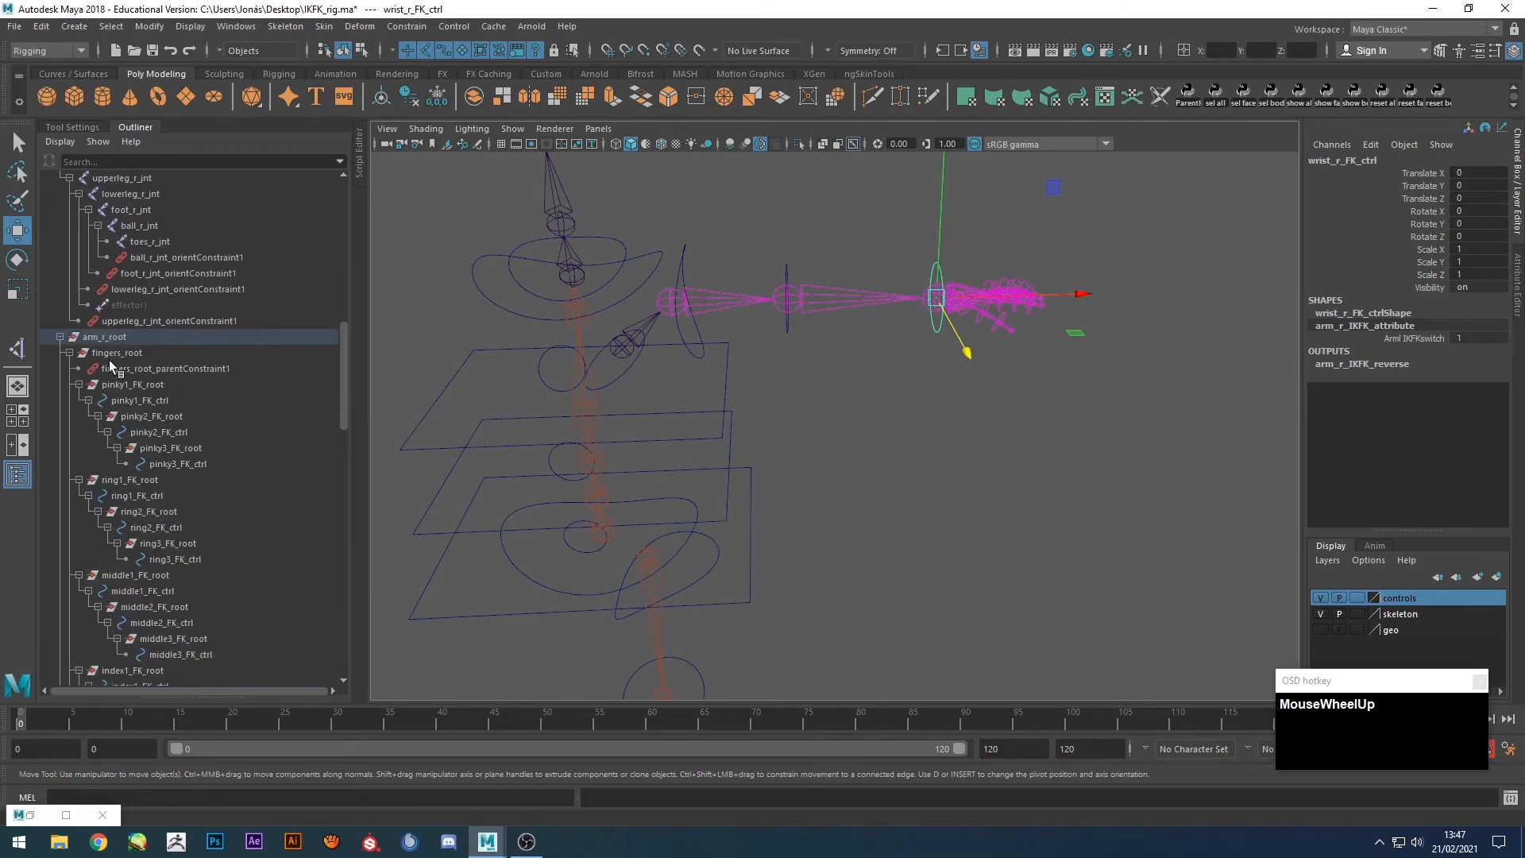
left_click(69, 353)
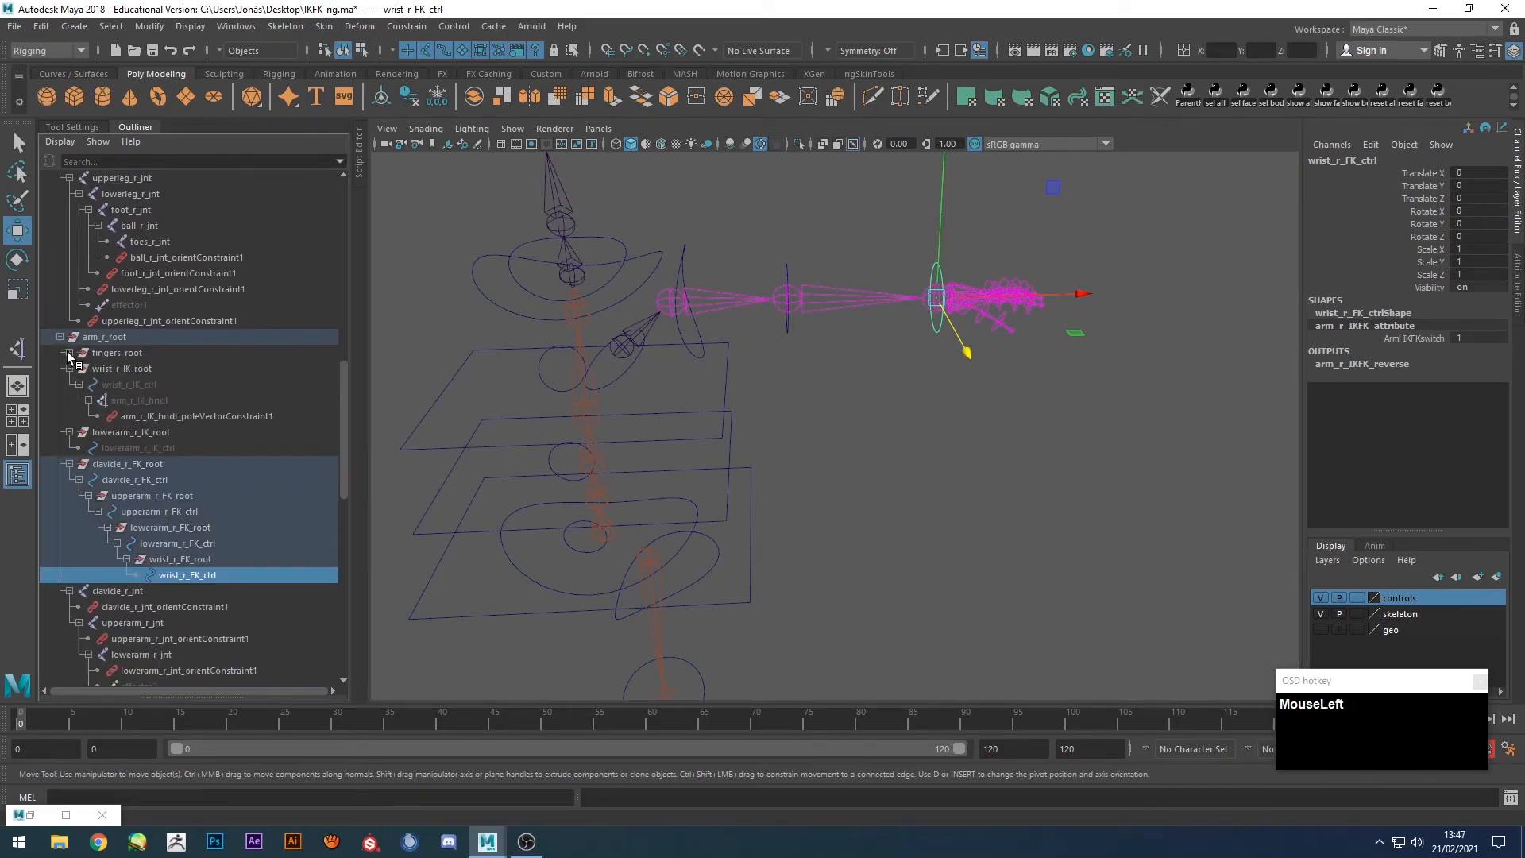
left_click(70, 368)
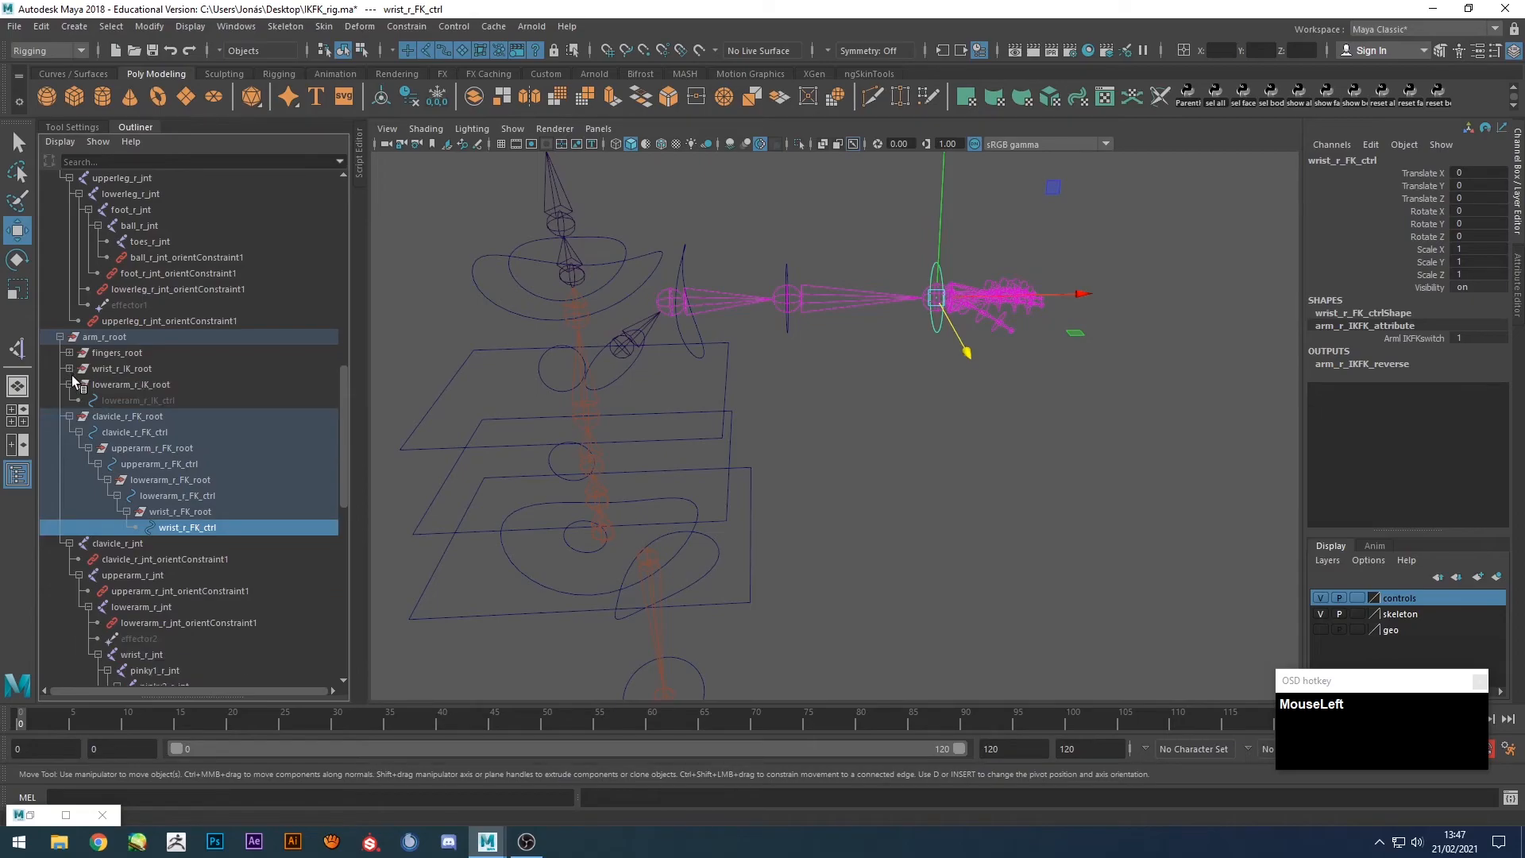
left_click(70, 384)
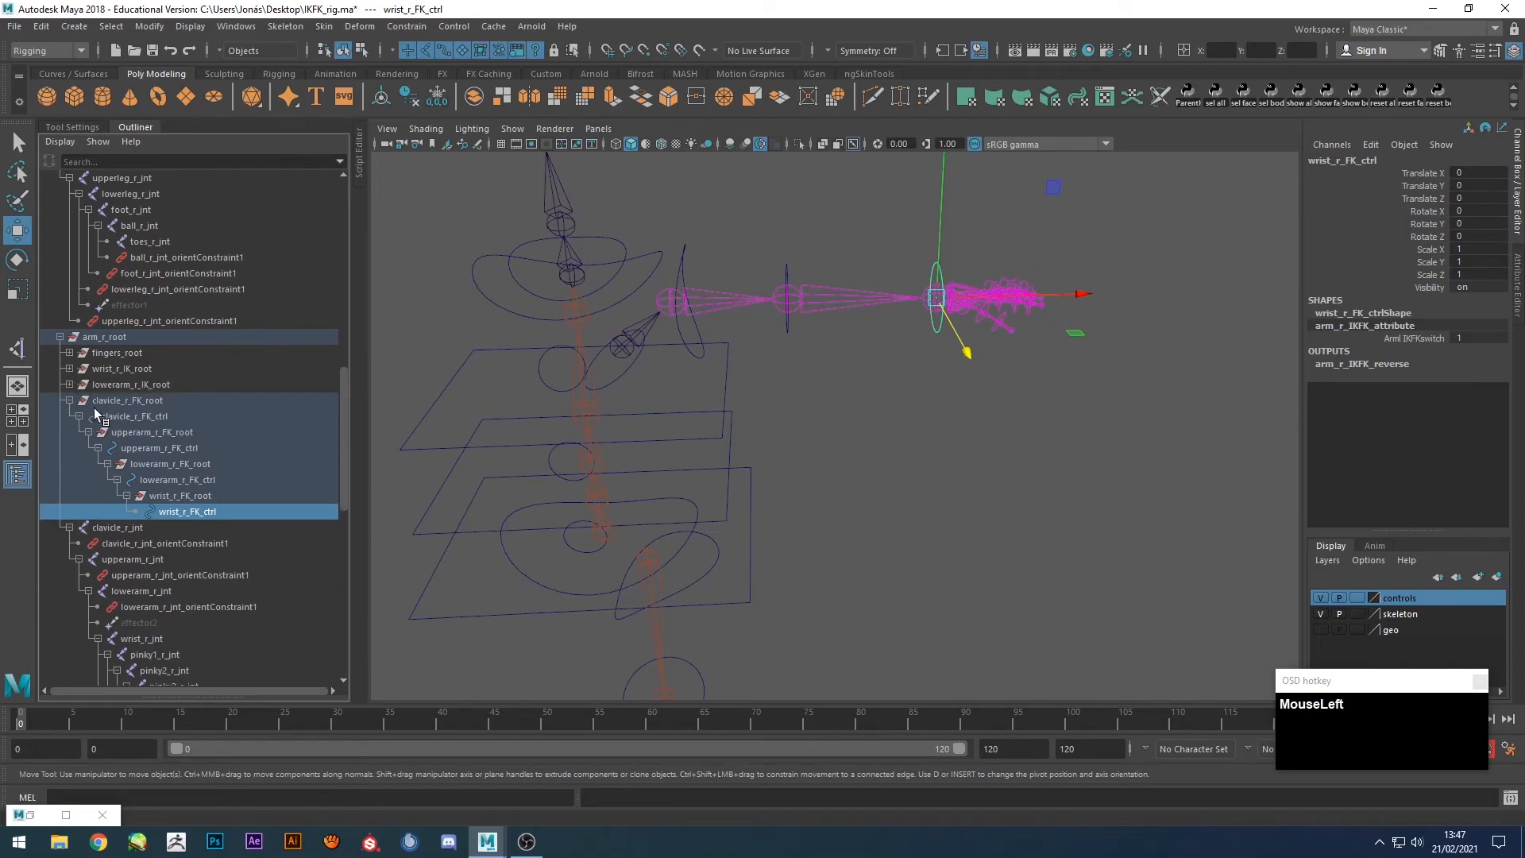
Display shape nodes in the Outliner and select the arm_r_IKFK_attribute locator under lowerarm_r_IK_ctrl.
left_click(157, 479)
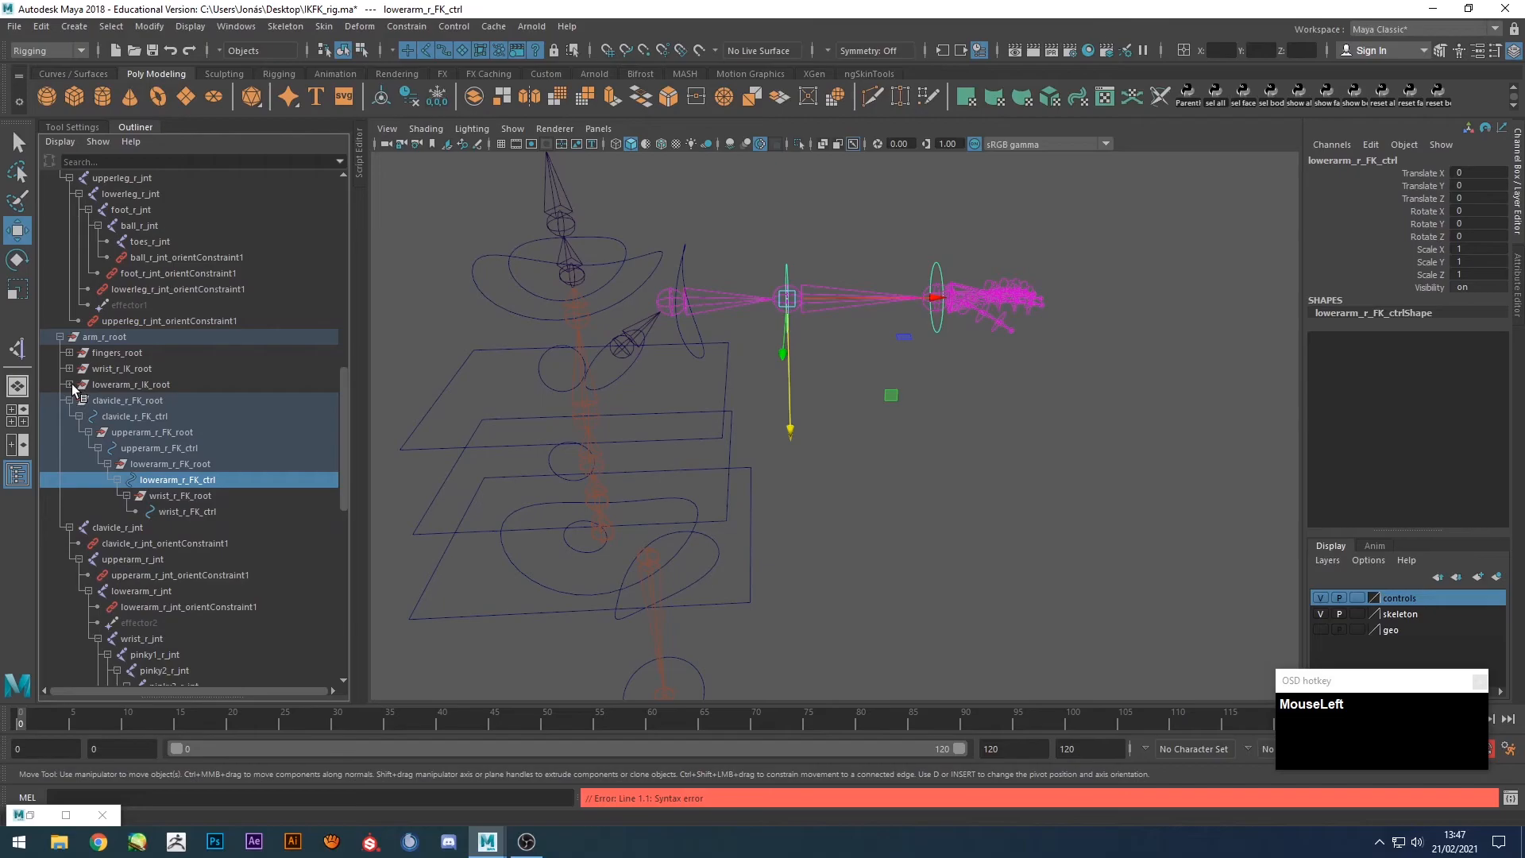
left_click(70, 384)
left_click(131, 401)
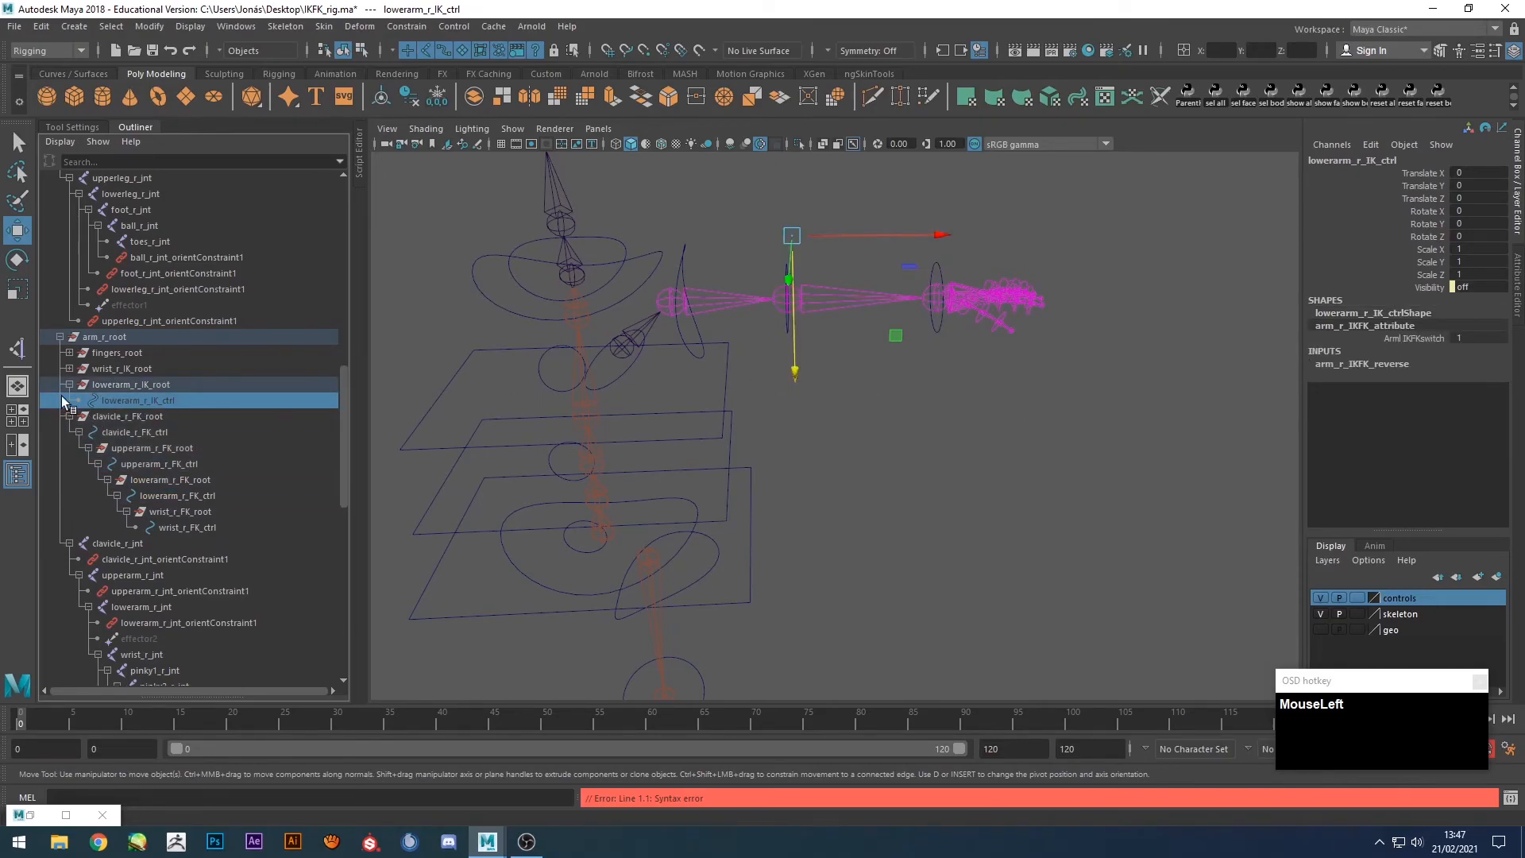
left_click(67, 143)
left_click(70, 193)
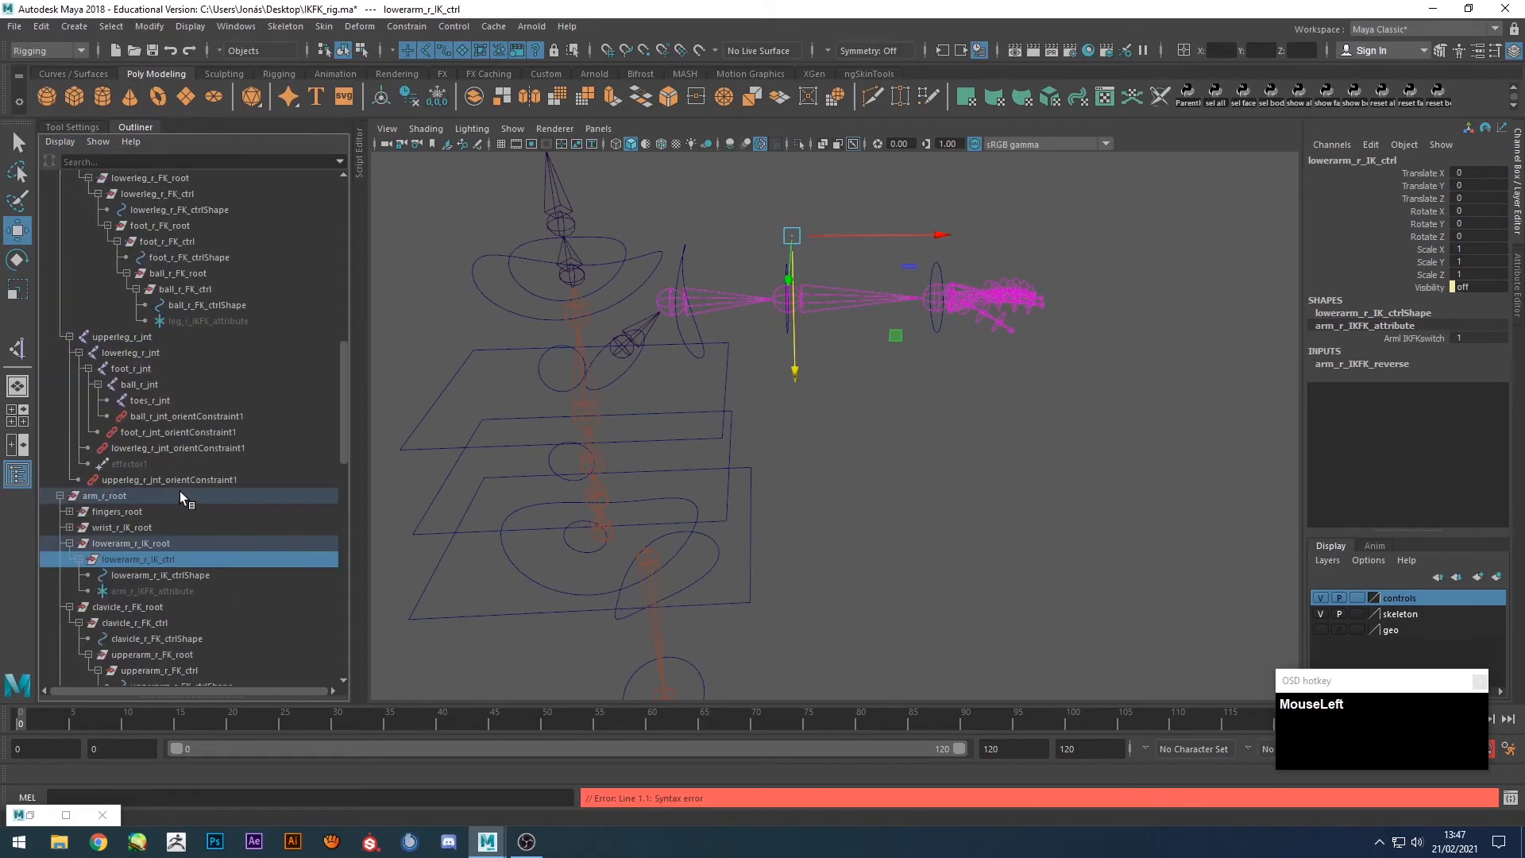
left_click(159, 589)
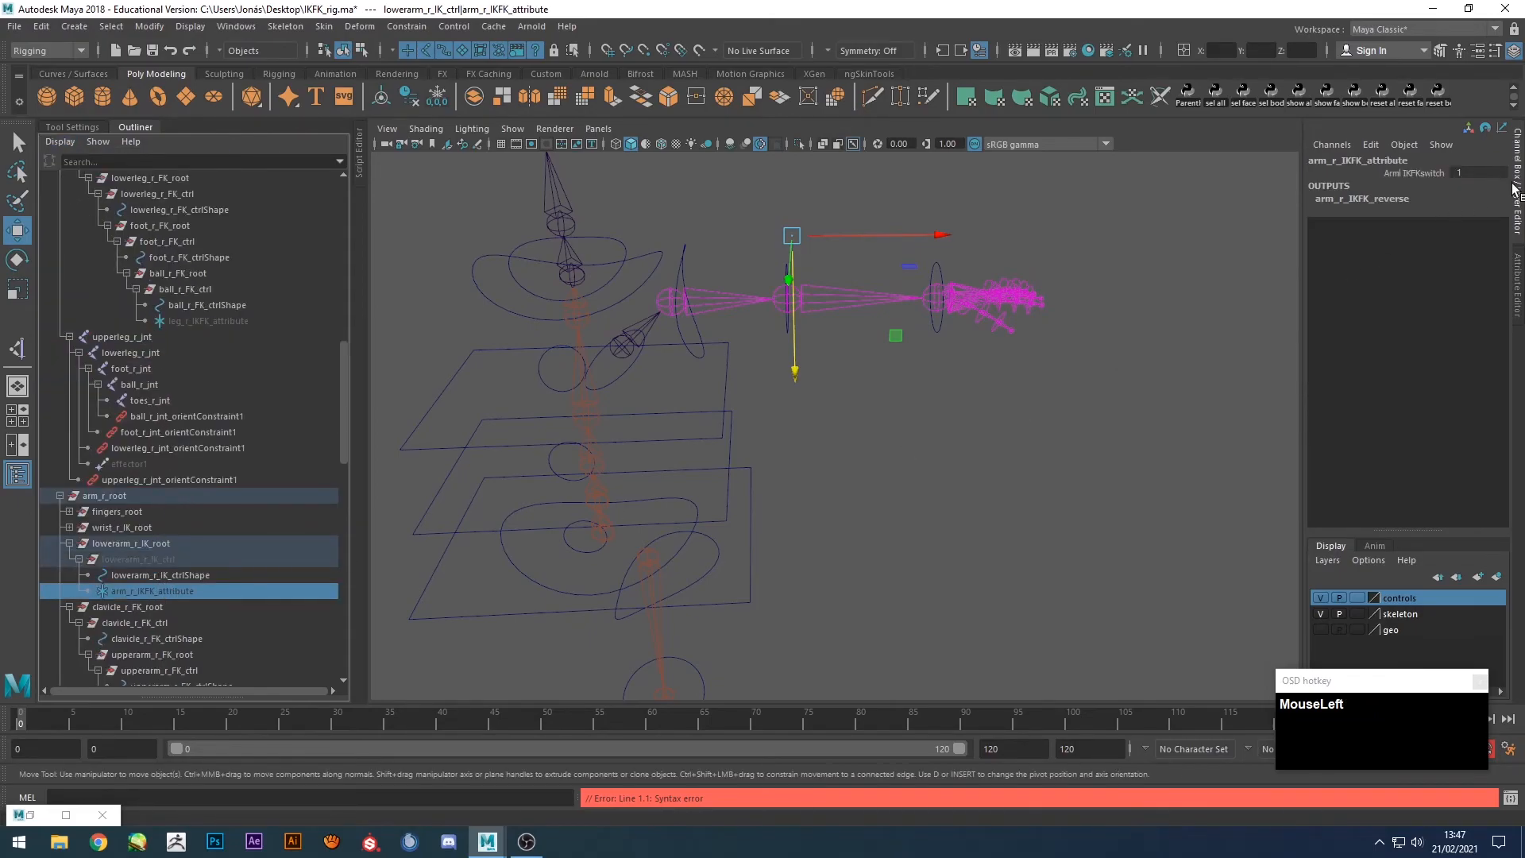
Rename the switch attribute on the arm_r_IKFK_attribute locator as armrKFKswitch and close the attribute editing dialog.
left_click(1518, 290)
left_click(1264, 127)
left_click(1289, 176)
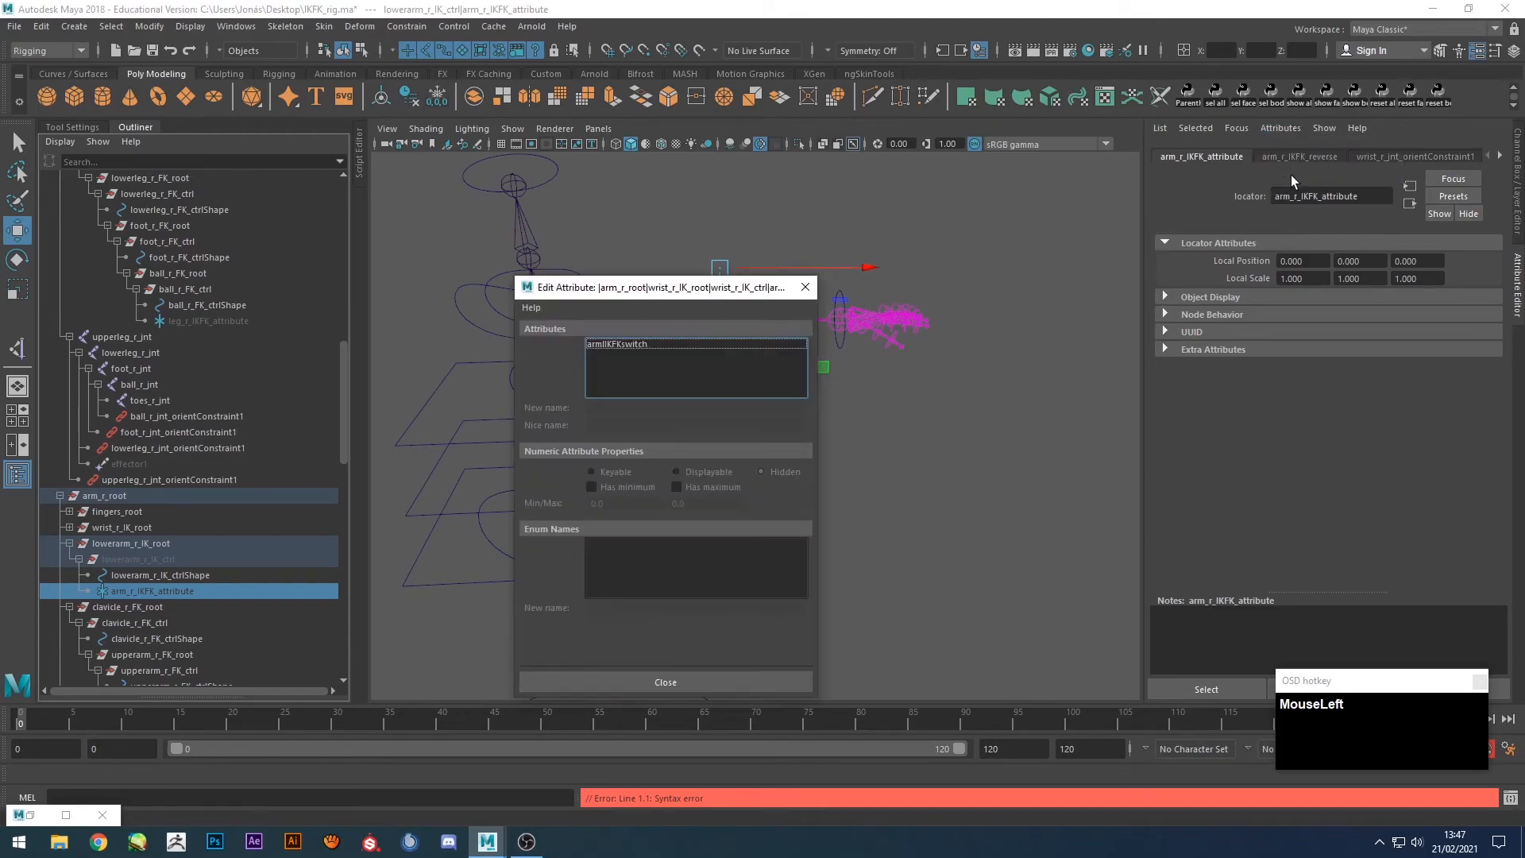
left_click(617, 344)
left_click(607, 409)
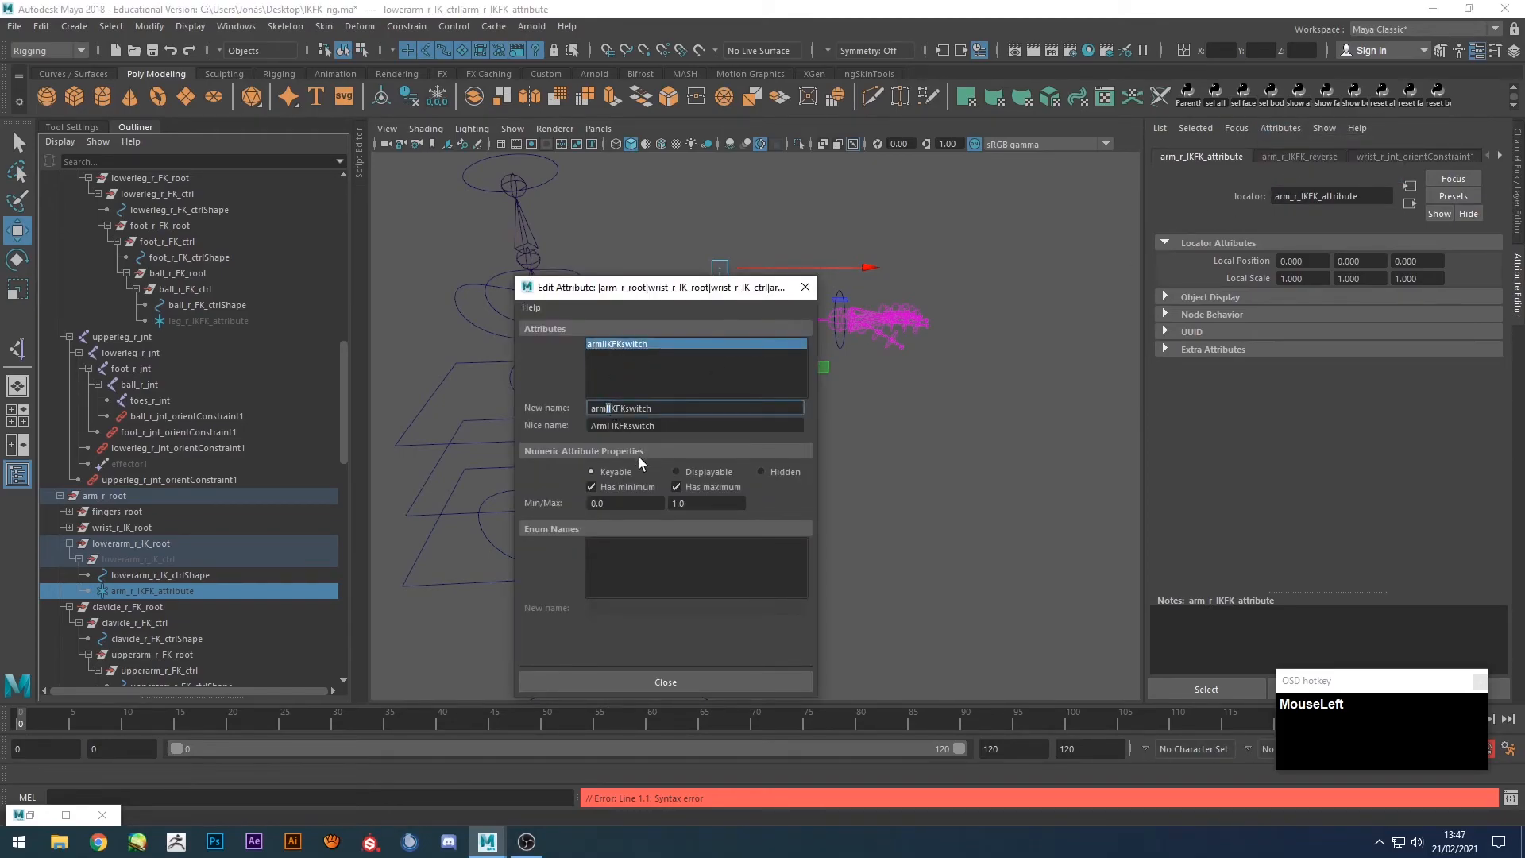
key("BackSpace")
type("r")
key("Tab")
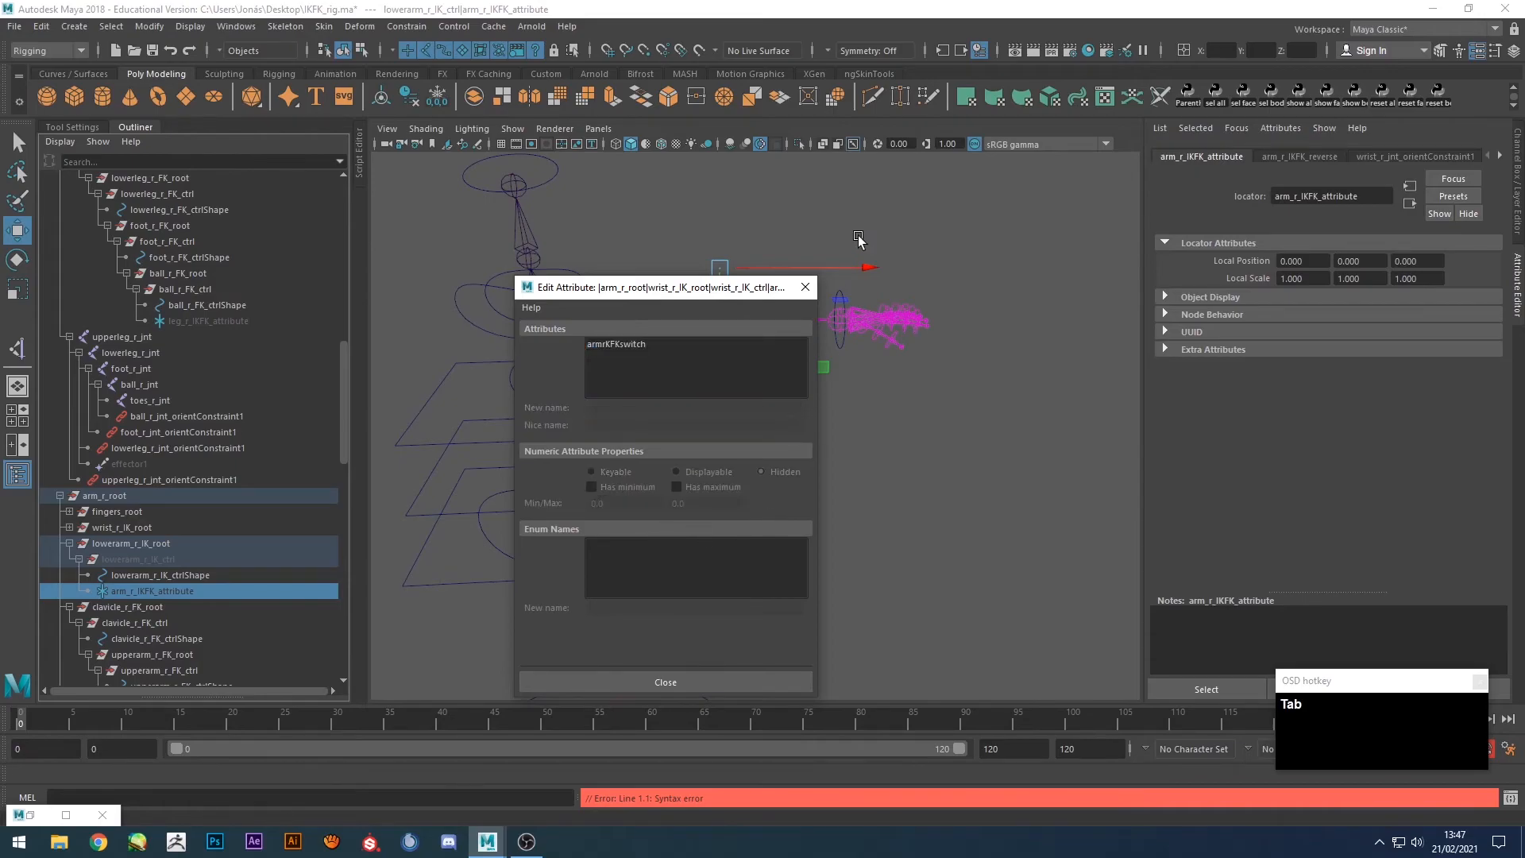
left_click(665, 681)
Clear the selection and fully collapse the arm_r_root and leg_r_root hierarchies in the Outliner.
left_click(203, 508)
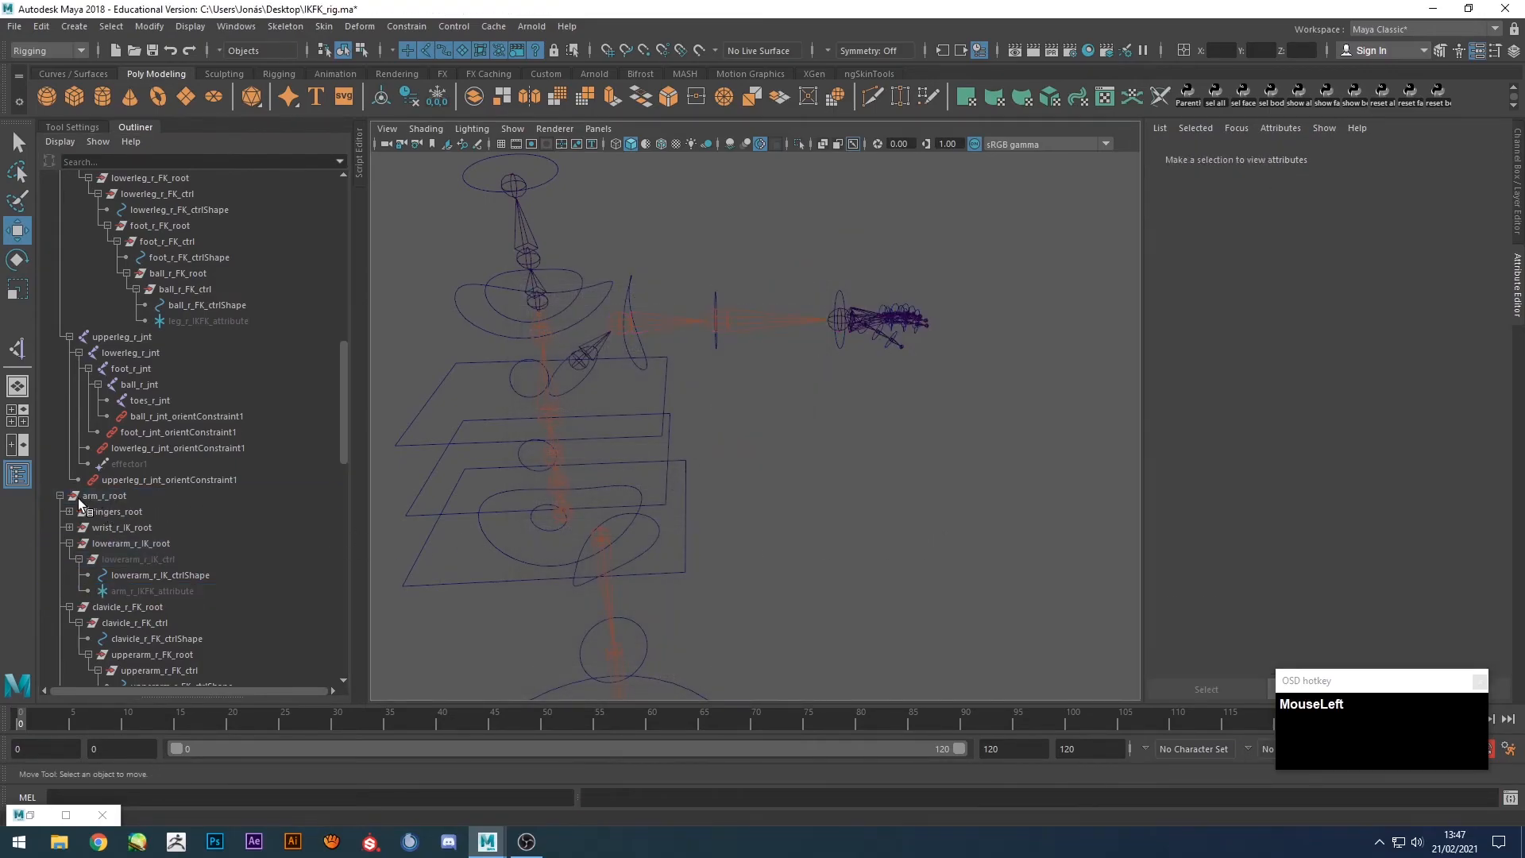
left_click(58, 495, "shift")
scroll(108, 344, "up", 5)
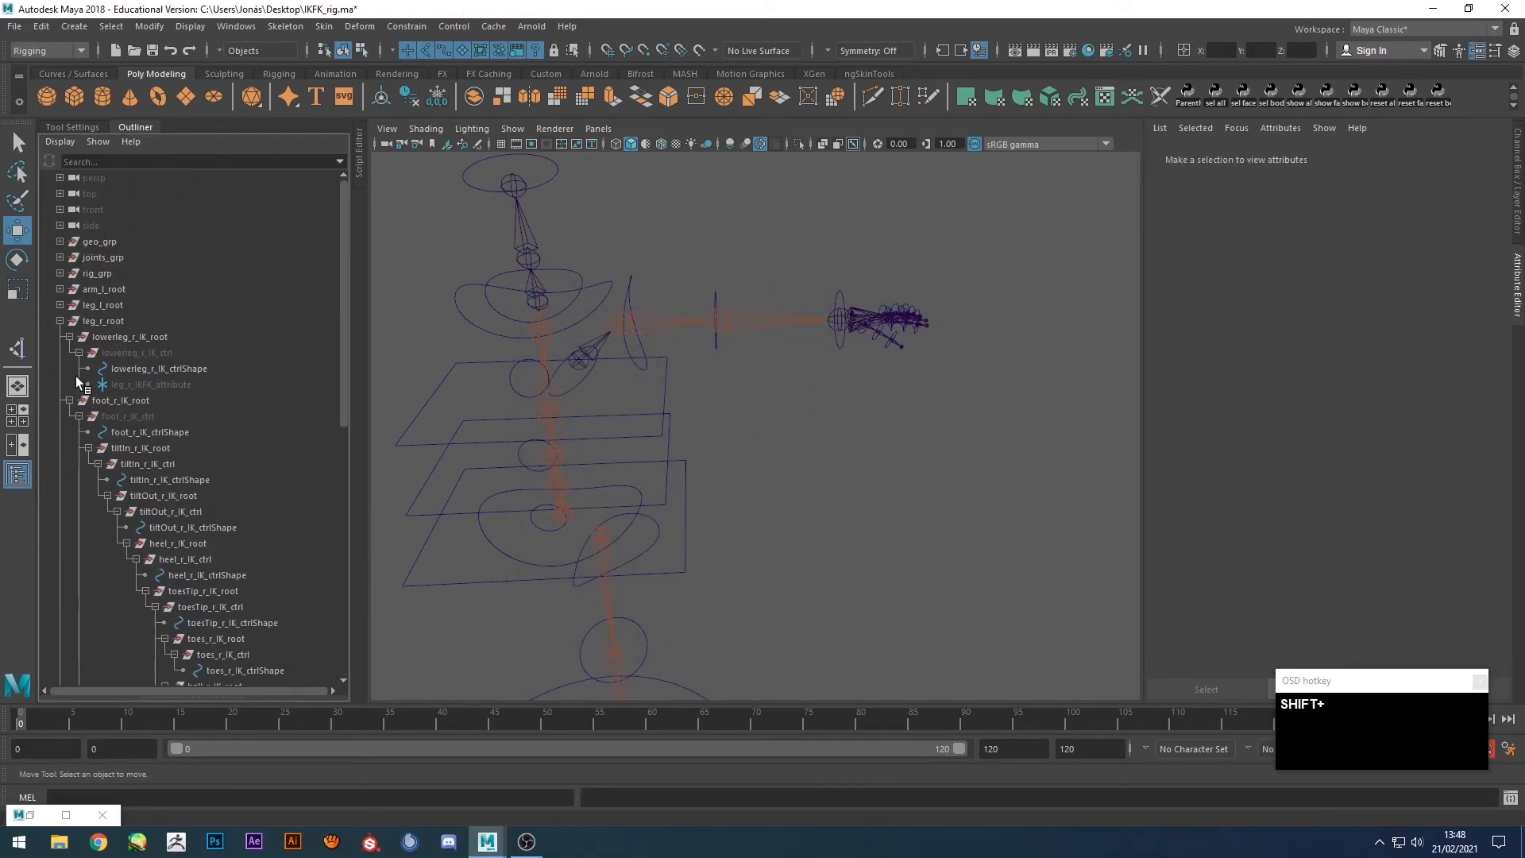
left_click(60, 321, "shift")
Examine which parts of the rig leg_r_root and arm_r_root contain by selecting each group in turn.
left_click_drag(845, 505, 865, 498, "alt")
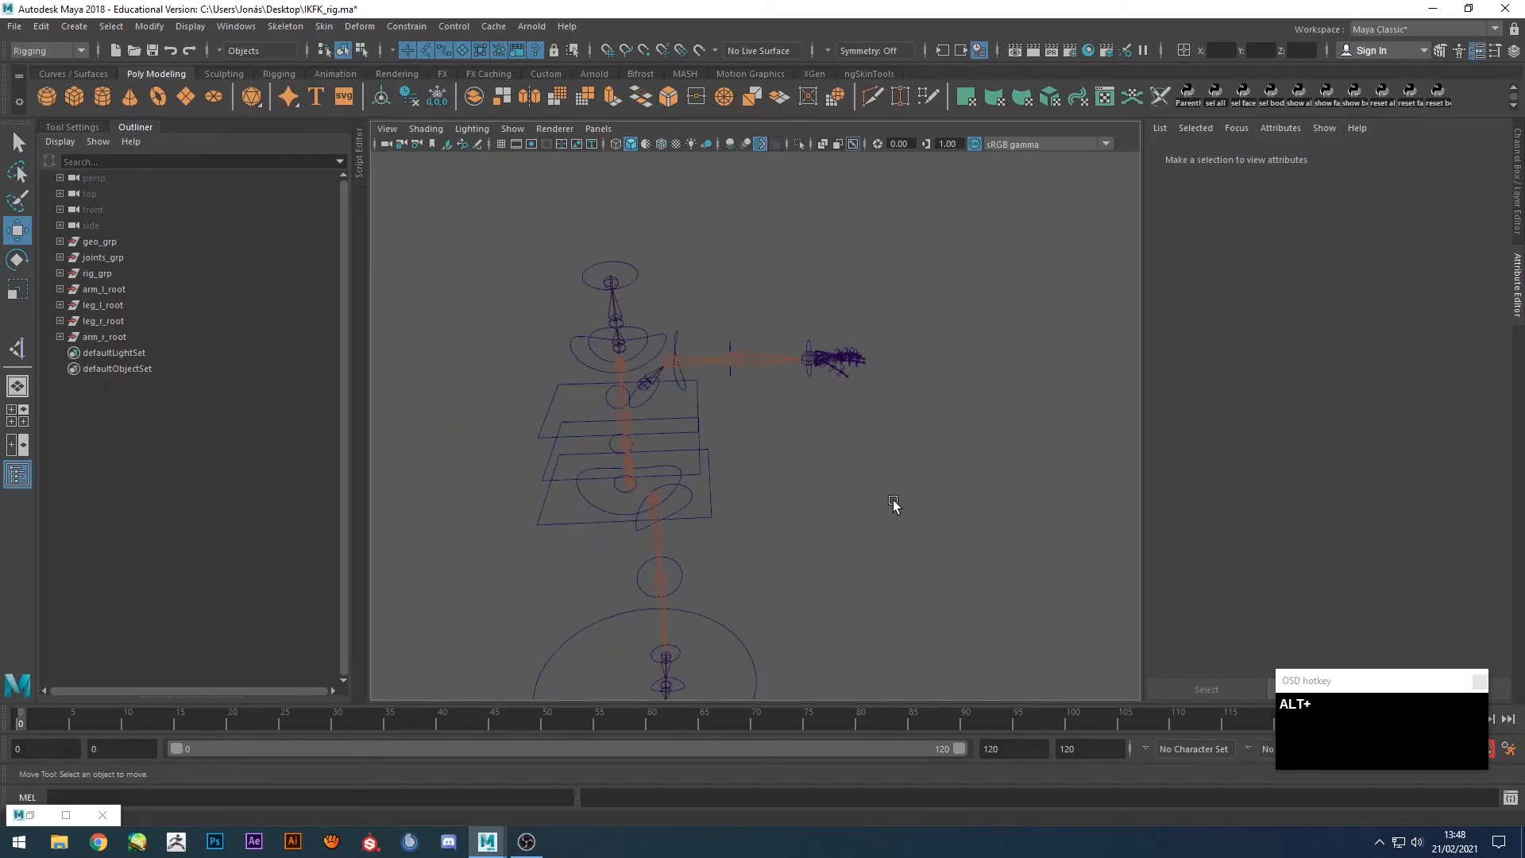
middle_click_drag(865, 499, 1053, 449, "alt")
left_click(118, 319)
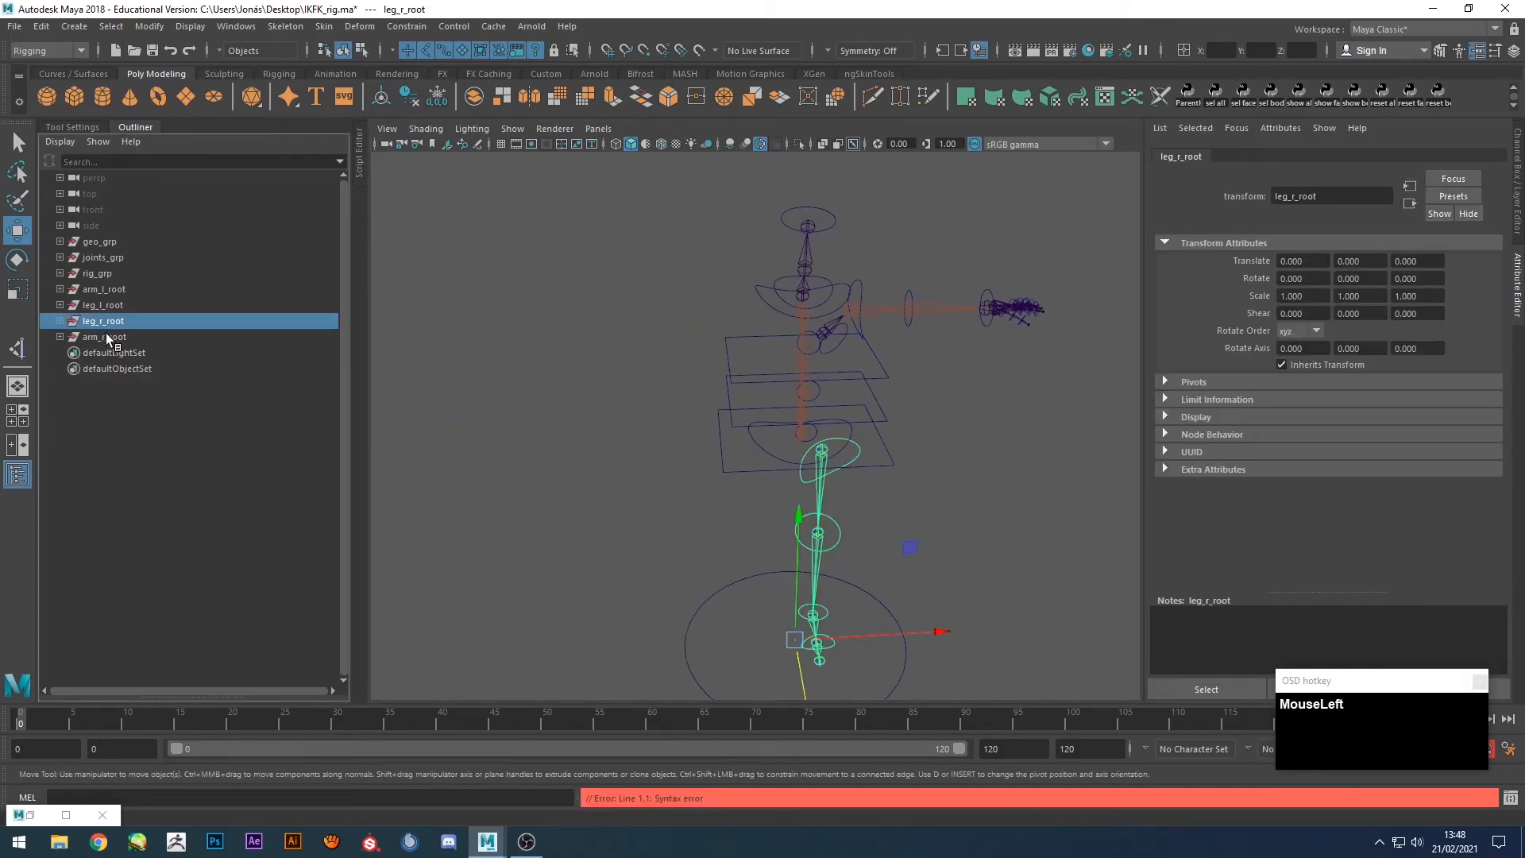
left_click(106, 332)
left_click(114, 324)
left_click(111, 336)
left_click(117, 321)
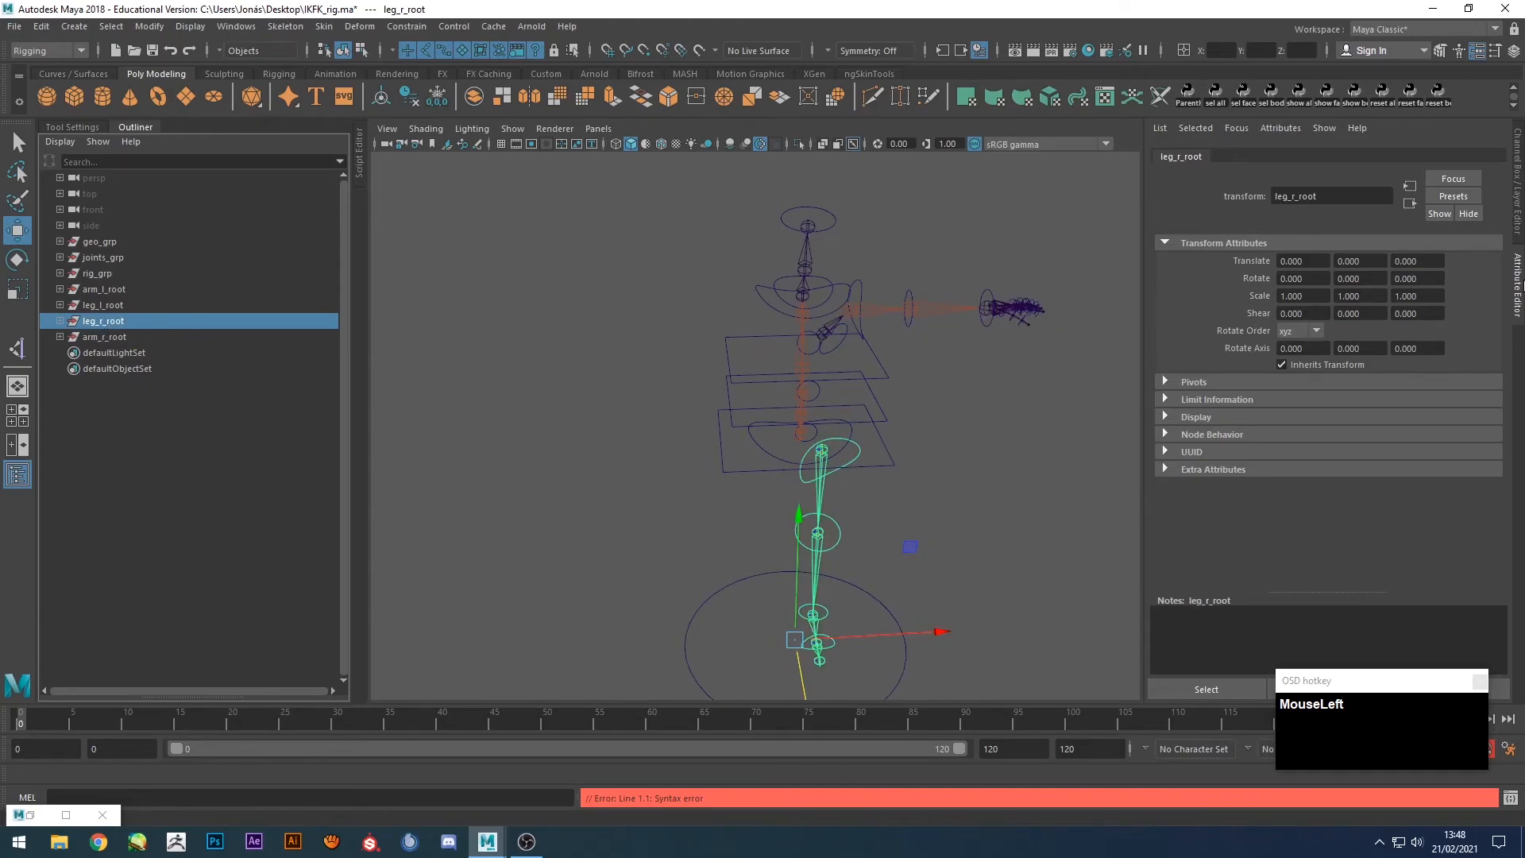
middle_click_drag(890, 485, 1003, 407, "alt")
left_click(987, 480)
scroll(907, 456, "down", 2)
middle_click_drag(906, 455, 898, 455, "alt")
left_click_drag(898, 455, 893, 449, "alt")
Select the leg_r_root and arm_r_root groups together in the Outliner.
left_click(97, 320)
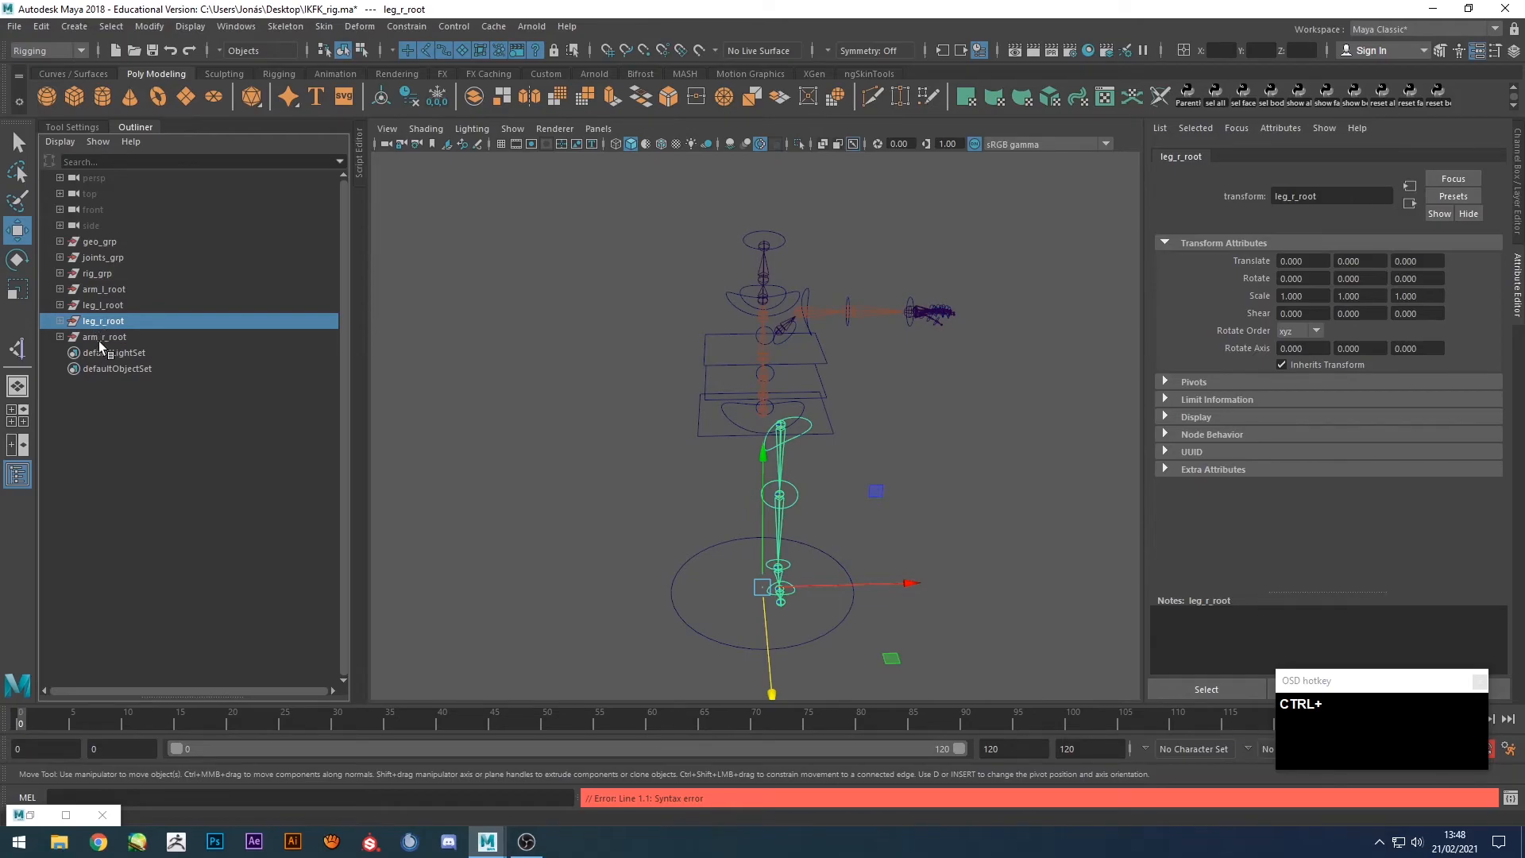
left_click(98, 340, "ctrl")
left_click(1513, 50)
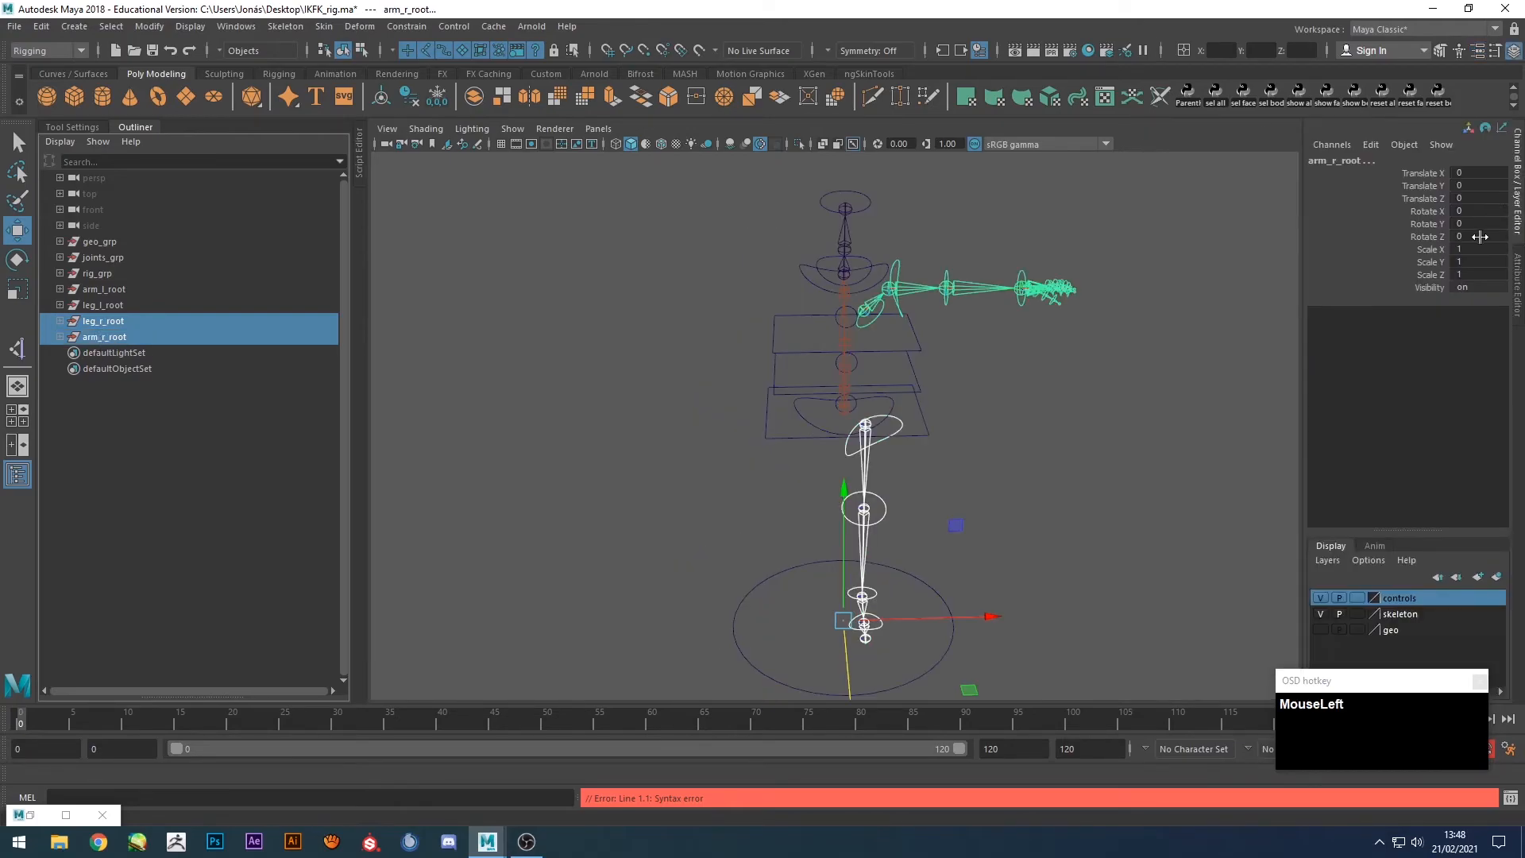
left_click(1475, 250)
left_click(111, 322)
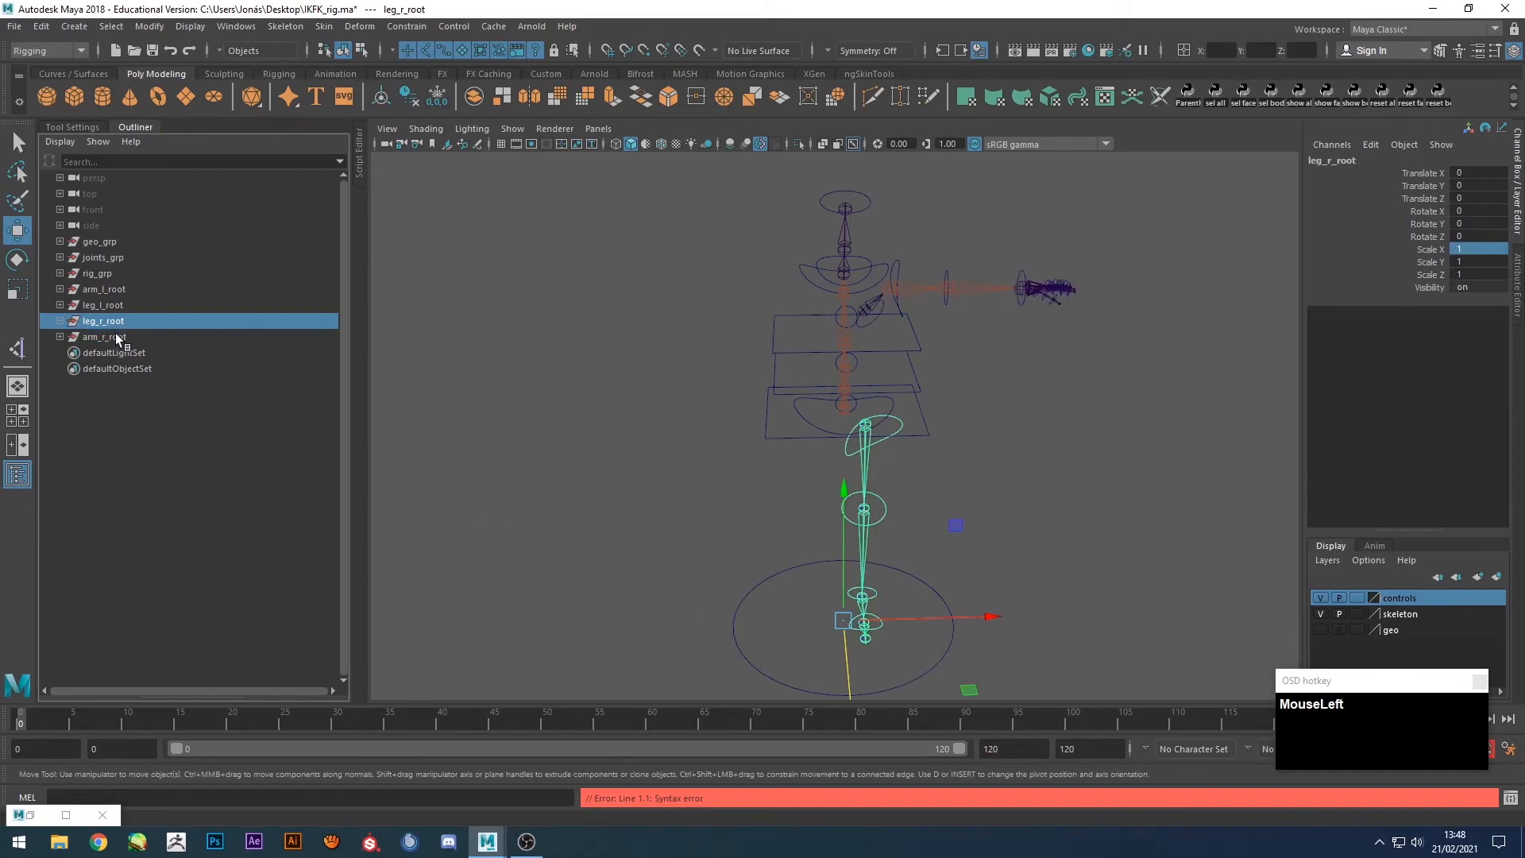
left_click(108, 340, "ctrl")
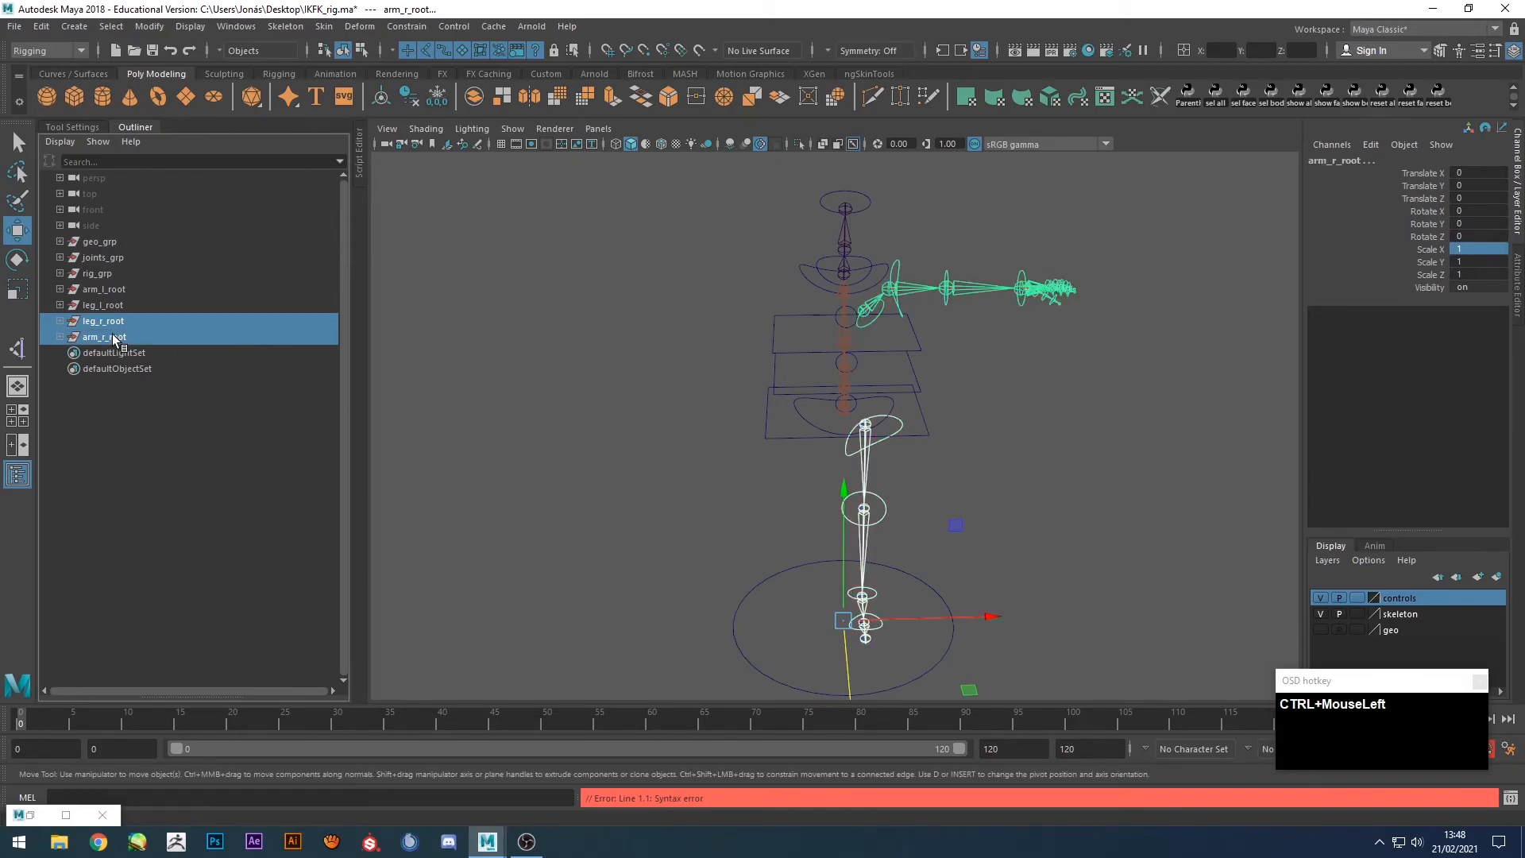
key("r")
left_click_drag(987, 620, 704, 605)
key("ctrl+z")
Mirror both selected right-side groups across the body by setting their Scale X to -1.
left_click(1469, 250)
type("-1")
key("Return")
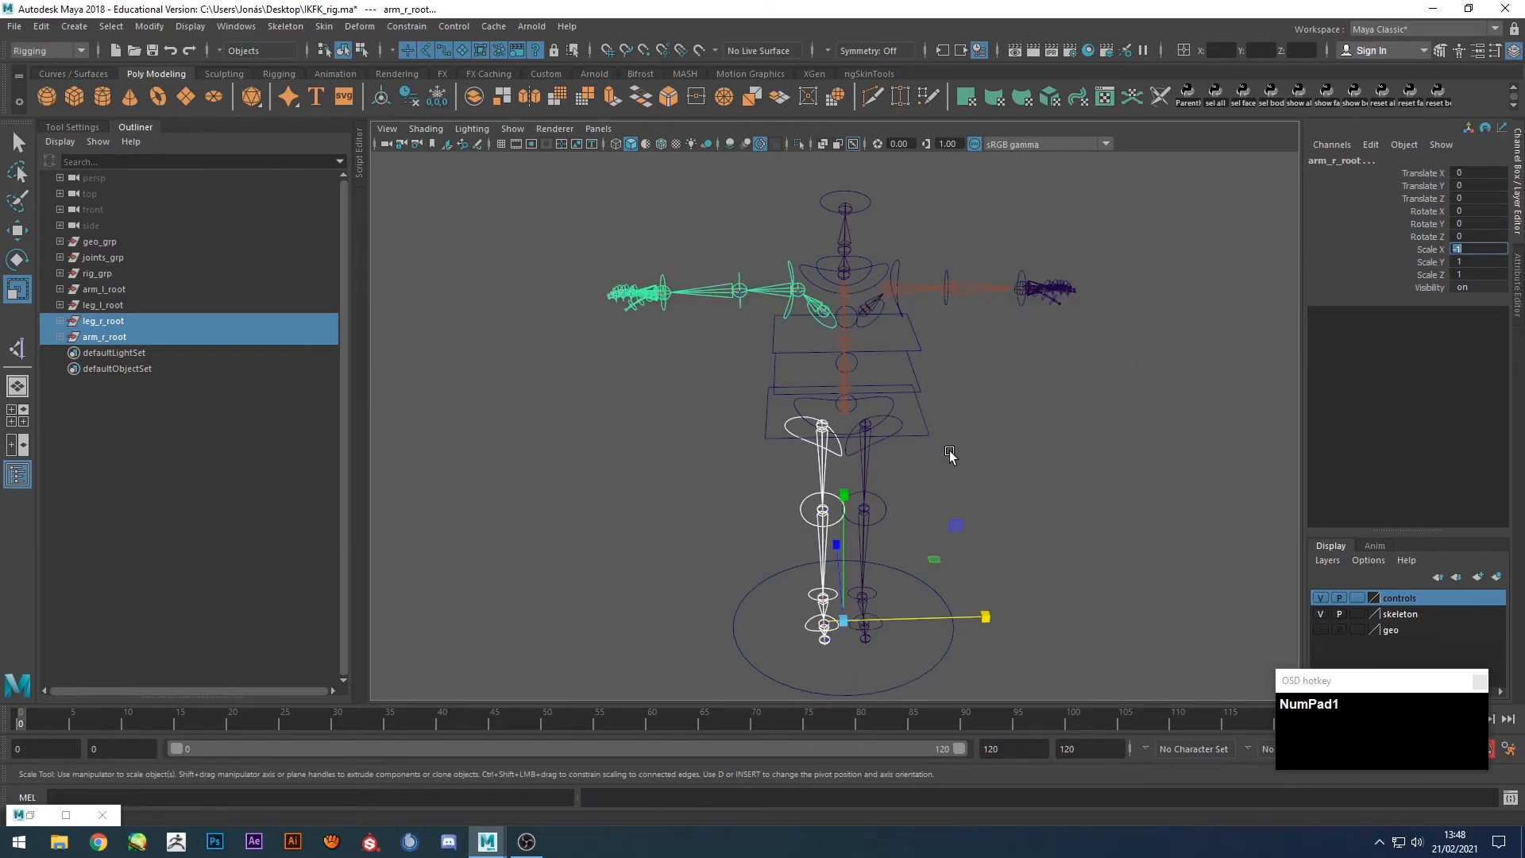
Test the mirrored leg by rotating the right upper leg's FK control, and undo the rotation.
left_click(1023, 465)
left_click_drag(1023, 466, 983, 479, "alt")
scroll(856, 484, "up", 4)
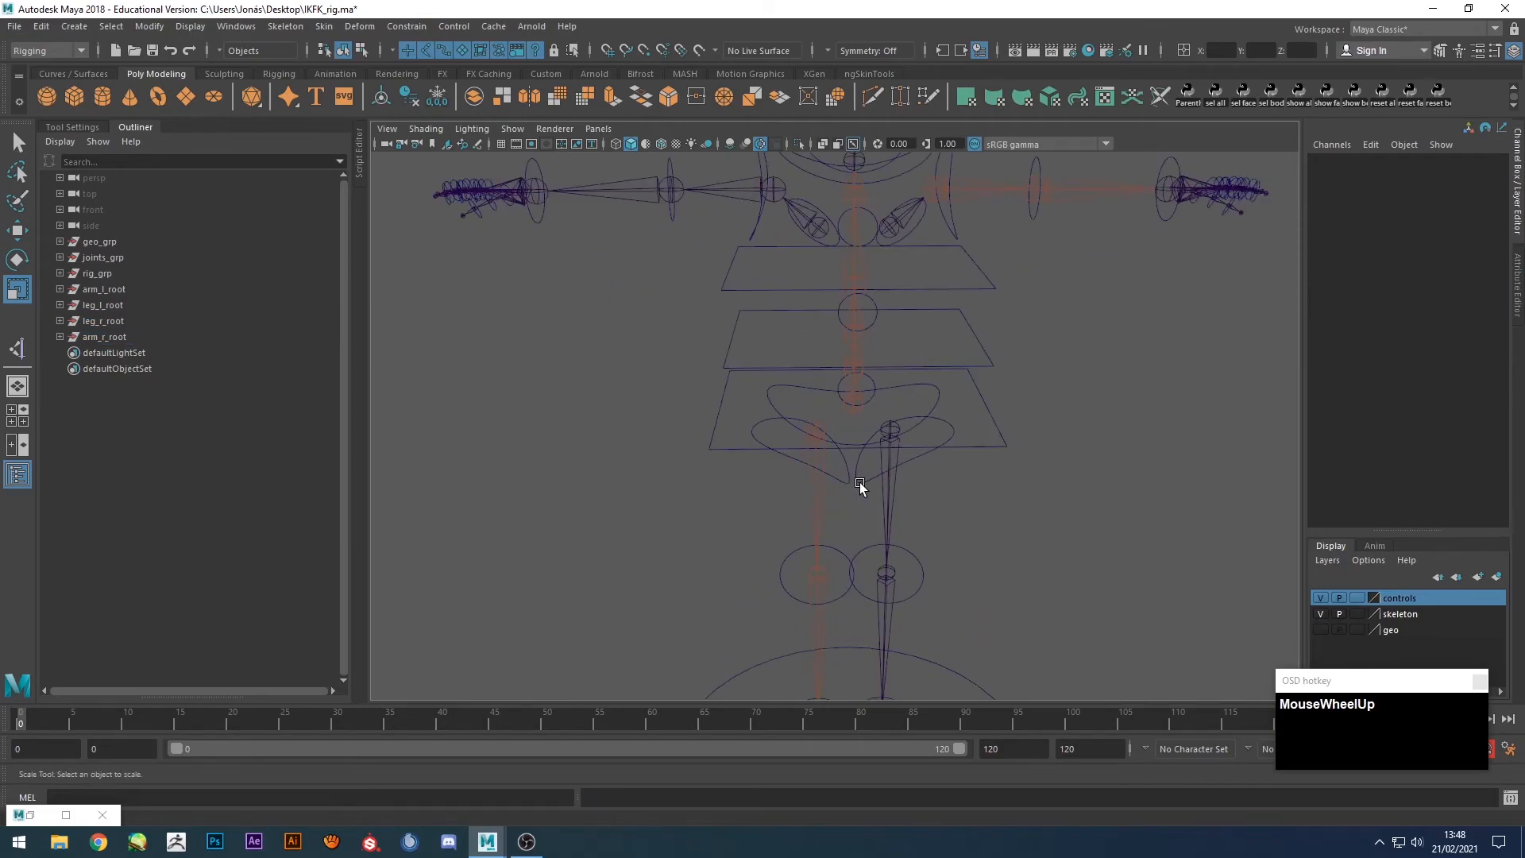
left_click(845, 482)
key("e")
left_click_drag(840, 412, 905, 425)
key("z")
Test-rotate the left and right upper leg FK controls together, undo the rotation and clear the selection.
left_click(1085, 532)
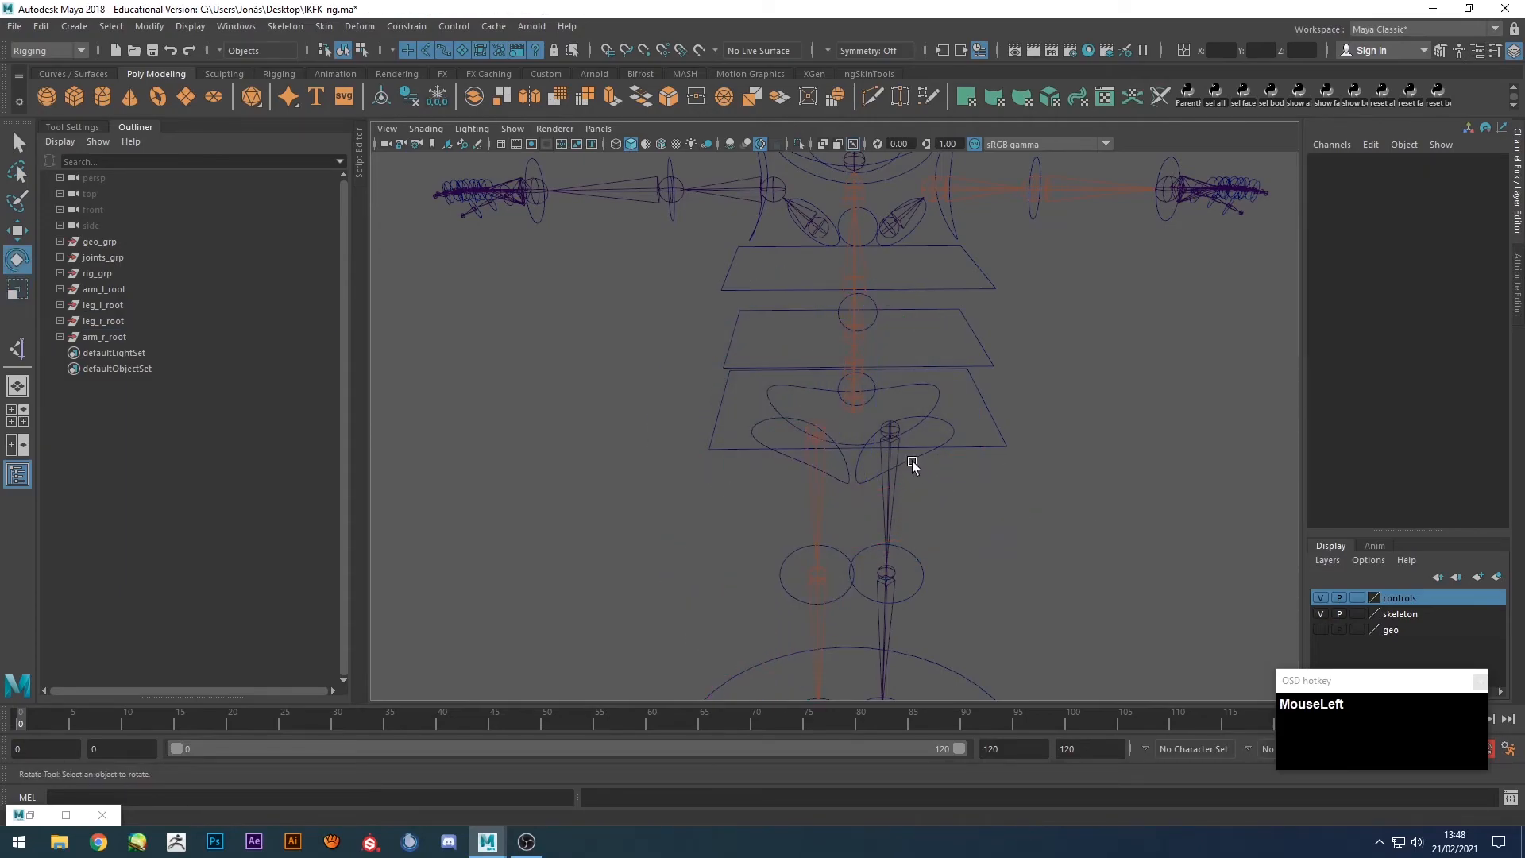
left_click(912, 461, "shift")
left_click_drag(730, 508, 934, 484, "shift")
key("z")
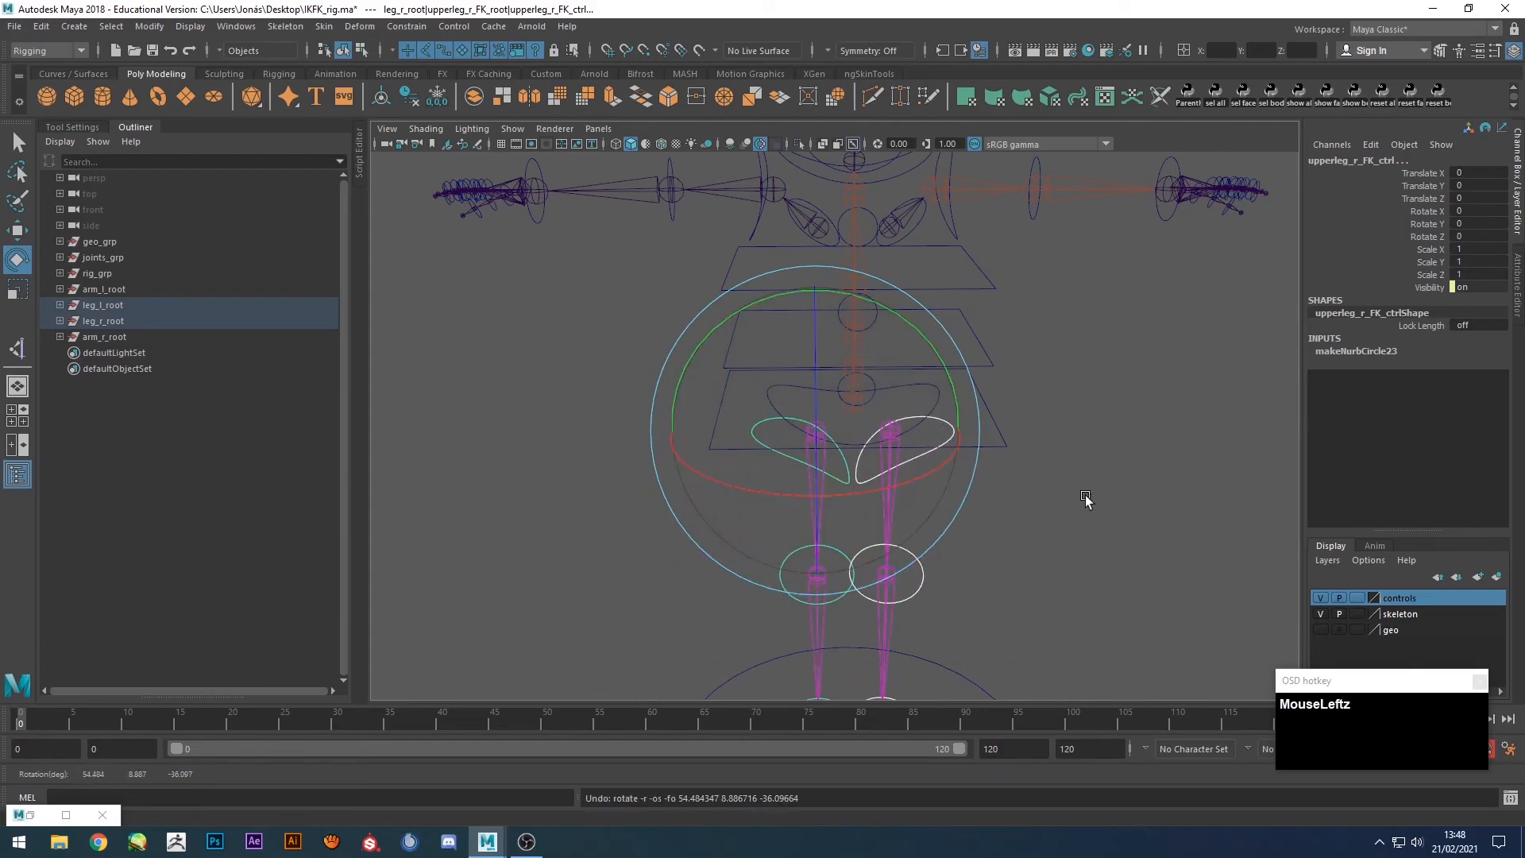
left_click(1089, 526)
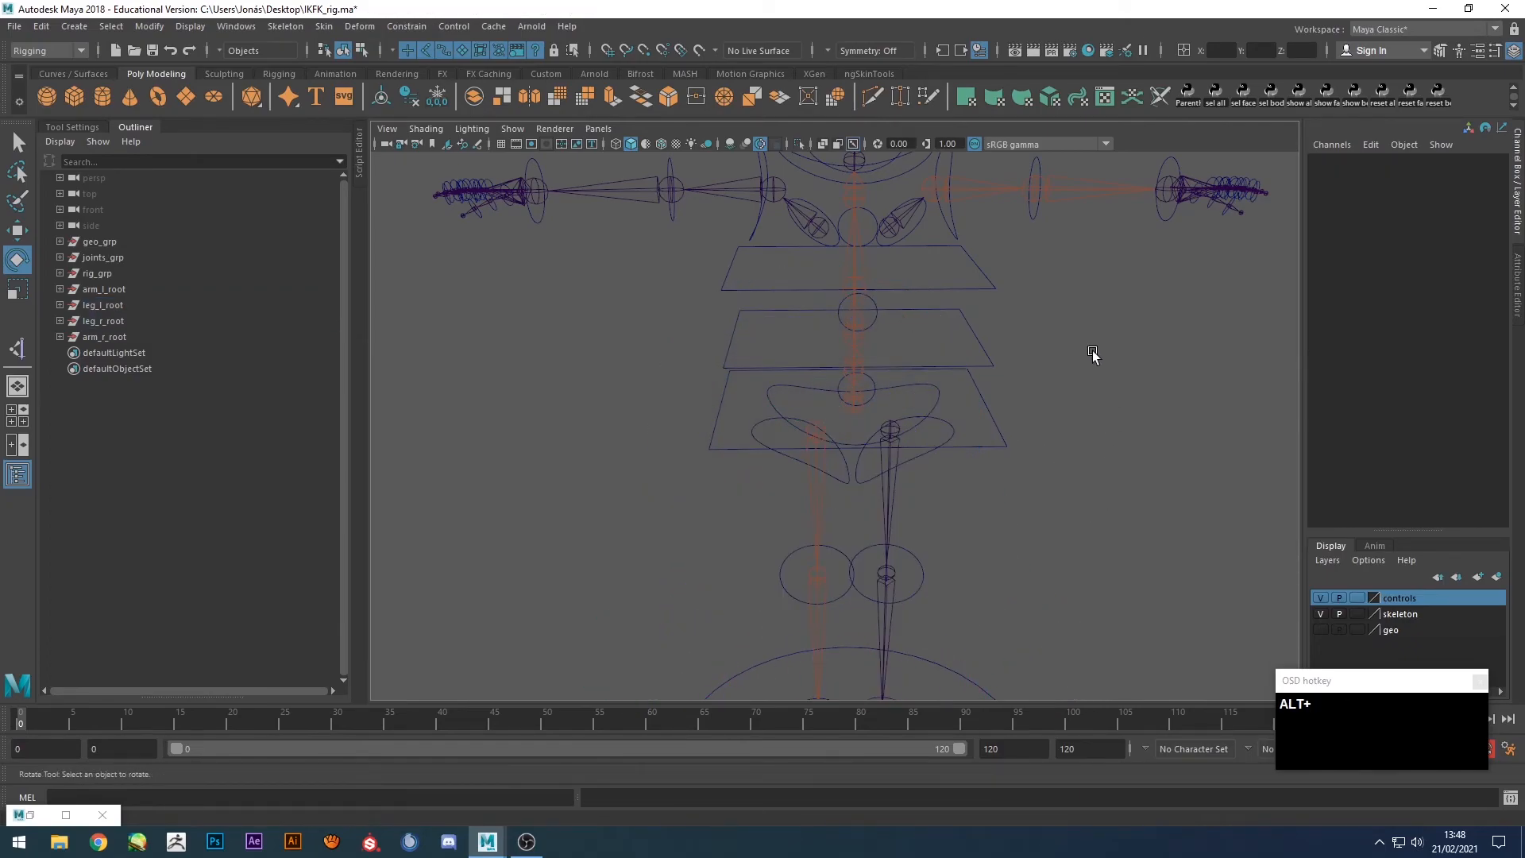
Set the left arm's IK/FK switch on wrist_l_FK_ctrl to 0.
middle_click_drag(1092, 344, 1142, 344, "alt")
left_click(1159, 350)
left_click(1409, 339)
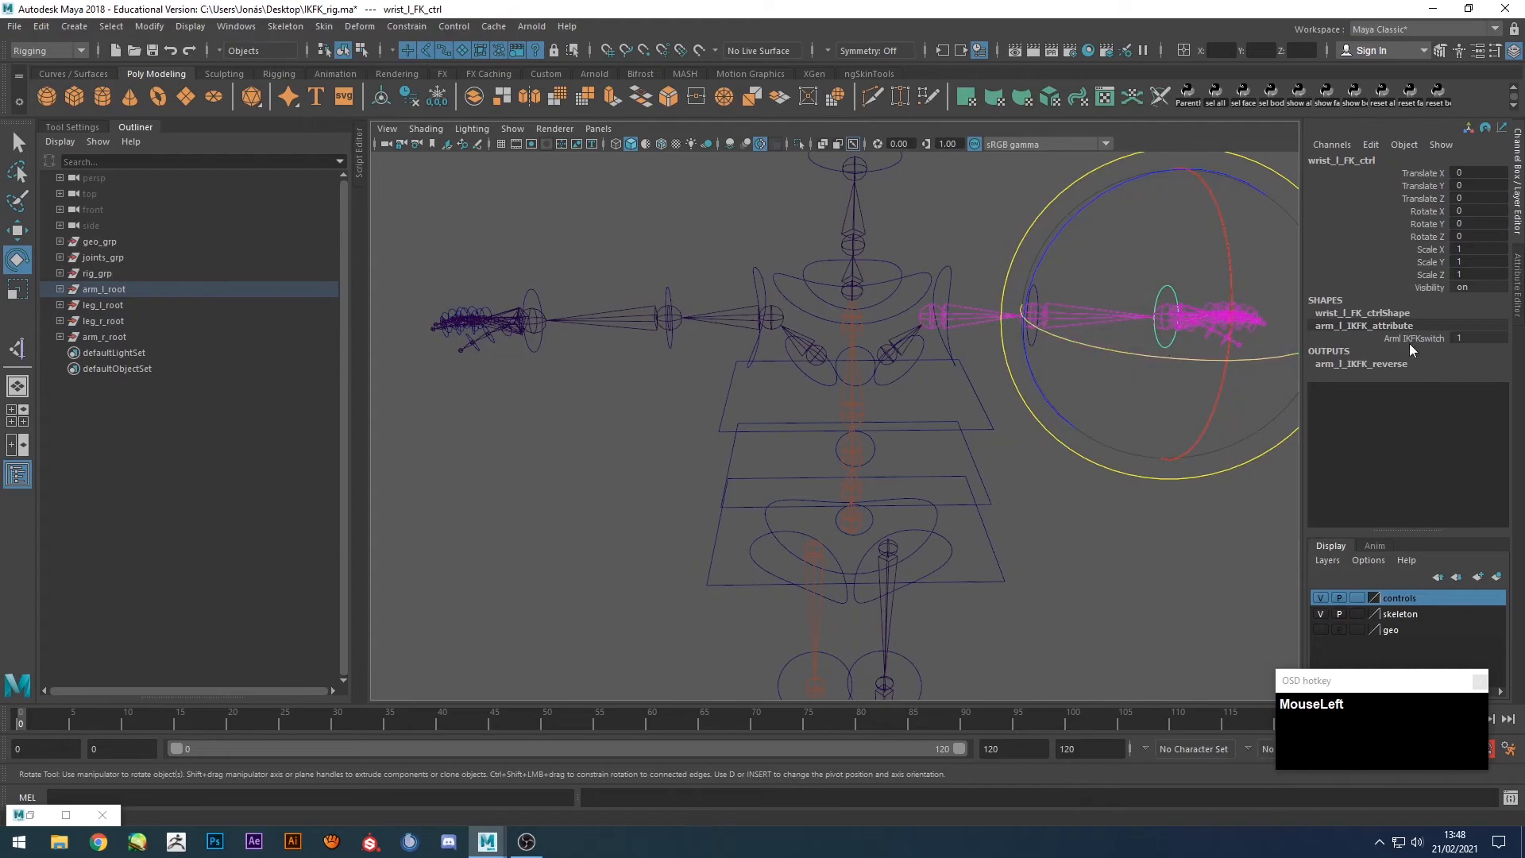
middle_click_drag(1062, 527, 534, 350)
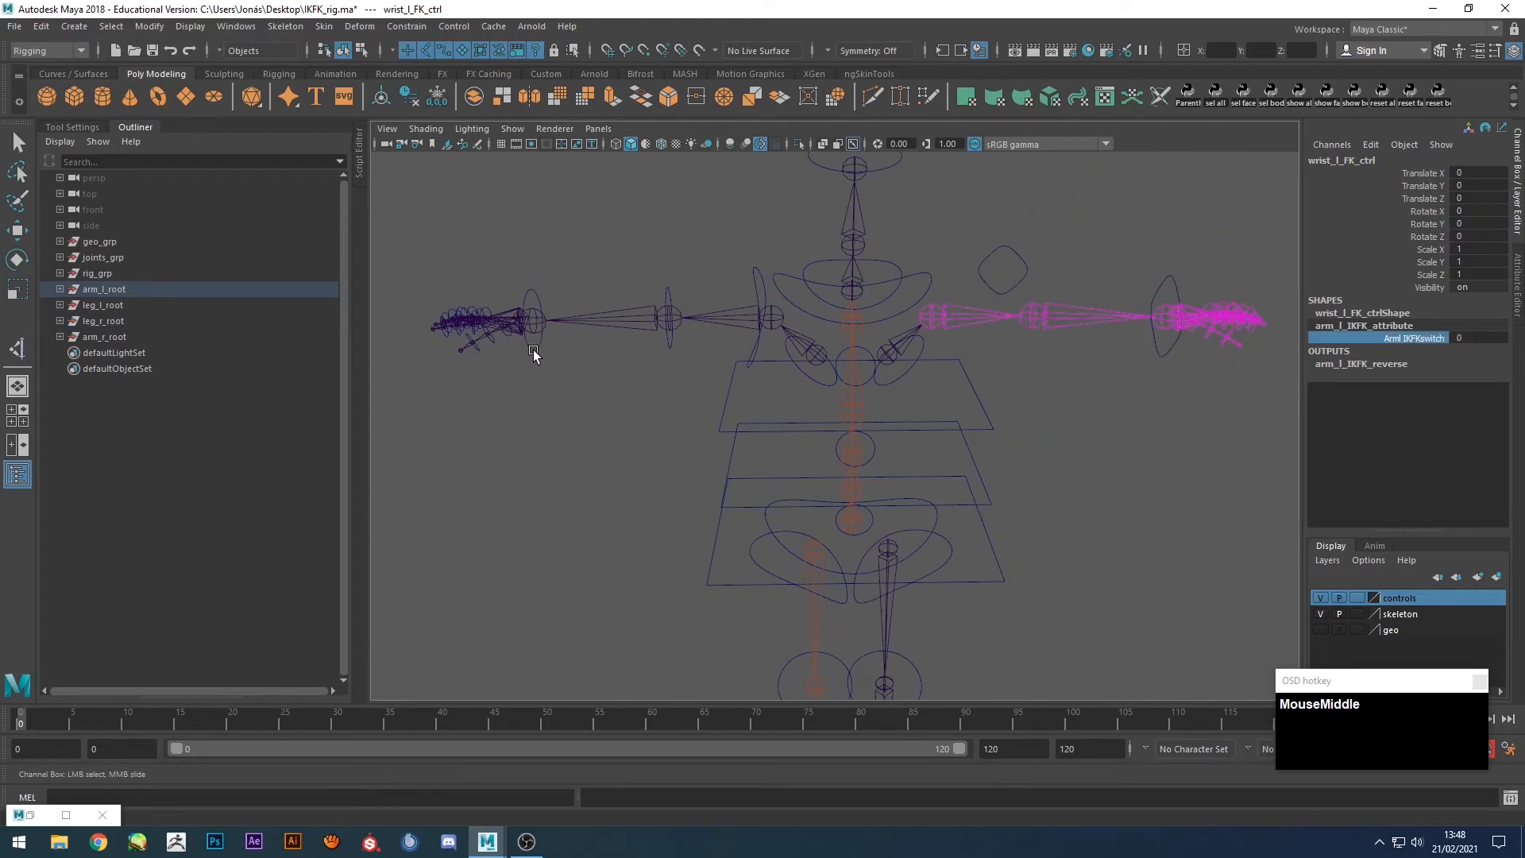
Set the right arm's armrKFKswitch attribute on wrist_r_FK_ctrl to 0.
left_click(533, 347)
key("e")
left_click(1412, 342)
middle_click_drag(1038, 504, 728, 497)
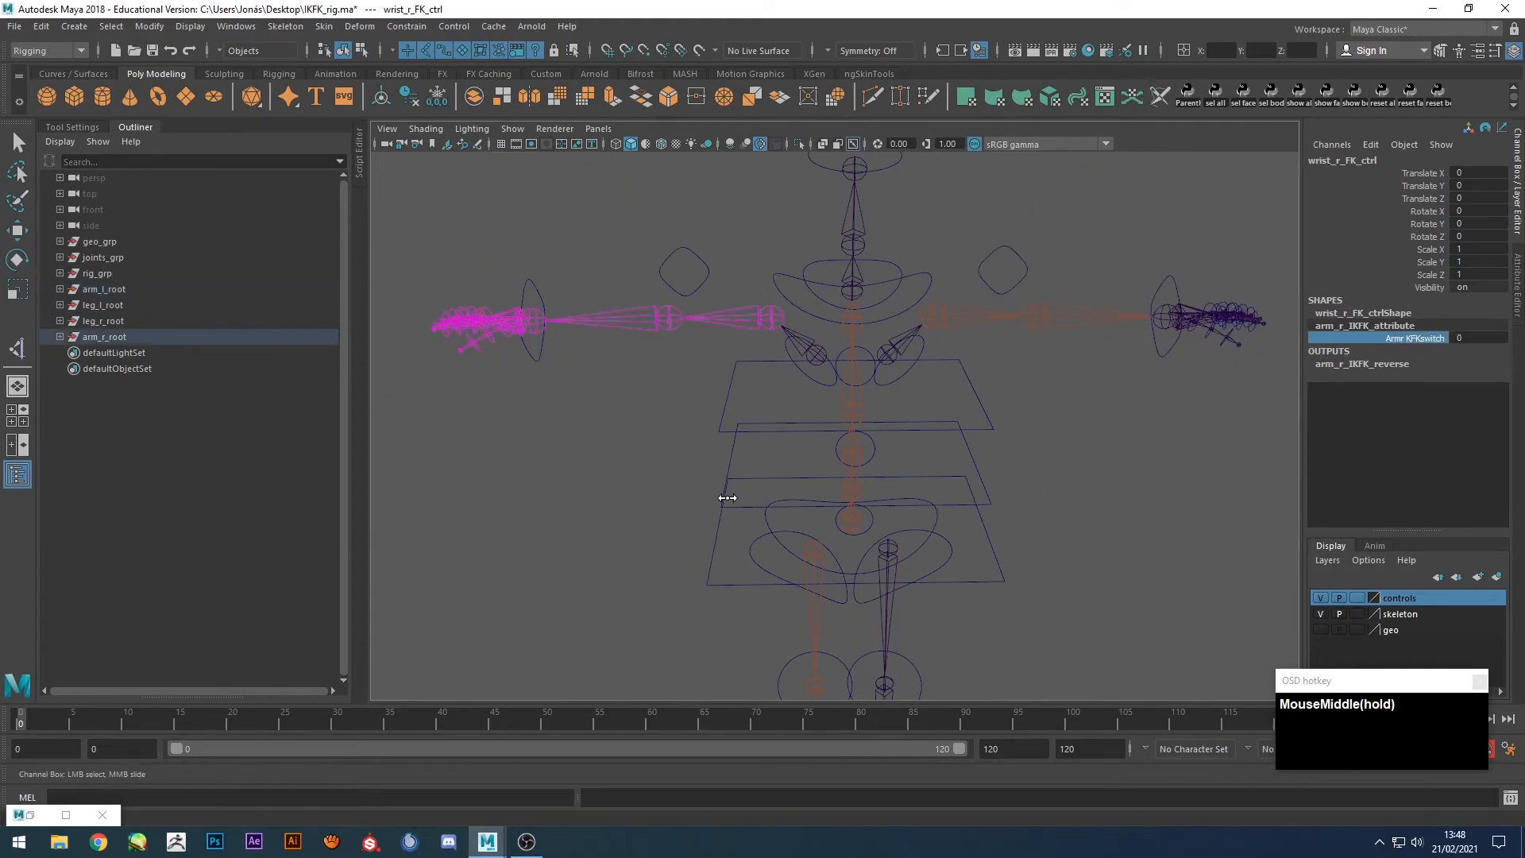
Test-move the left and right wrist IK controls together and undo the move.
left_click(530, 351)
left_click(1168, 352, "shift")
scroll(1096, 398, "down", 3)
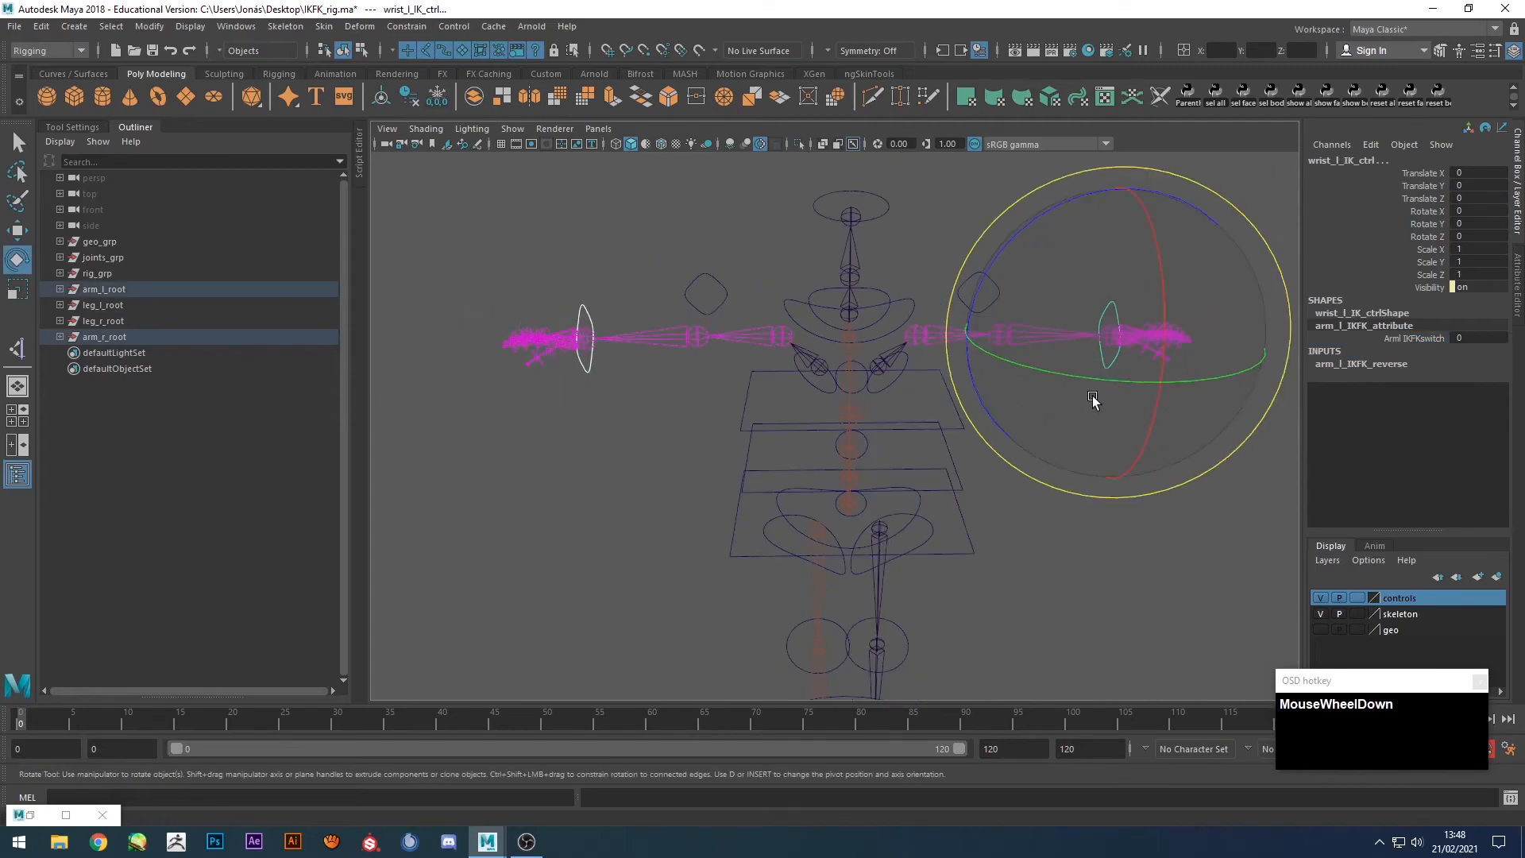
key("w")
left_click_drag(1050, 355, 986, 299)
key("ctrl+z")
Reselect the left wrist IK control followed by the right one, test-move the pair and undo.
left_click(1059, 442)
left_click(1058, 374)
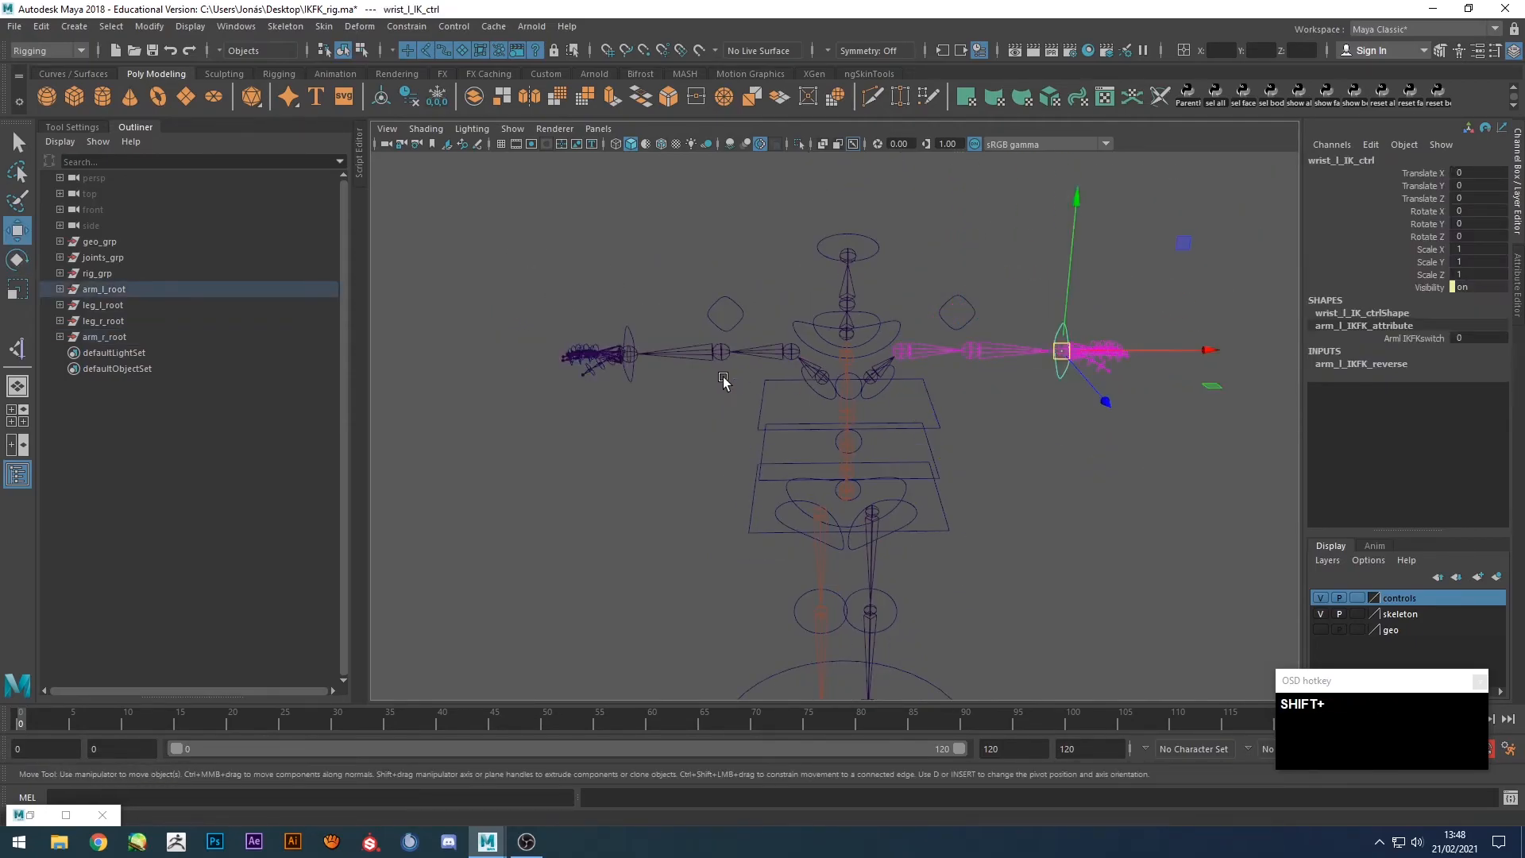
left_click(632, 371, "shift")
left_click_drag(631, 354, 731, 318)
key("ctrl+z")
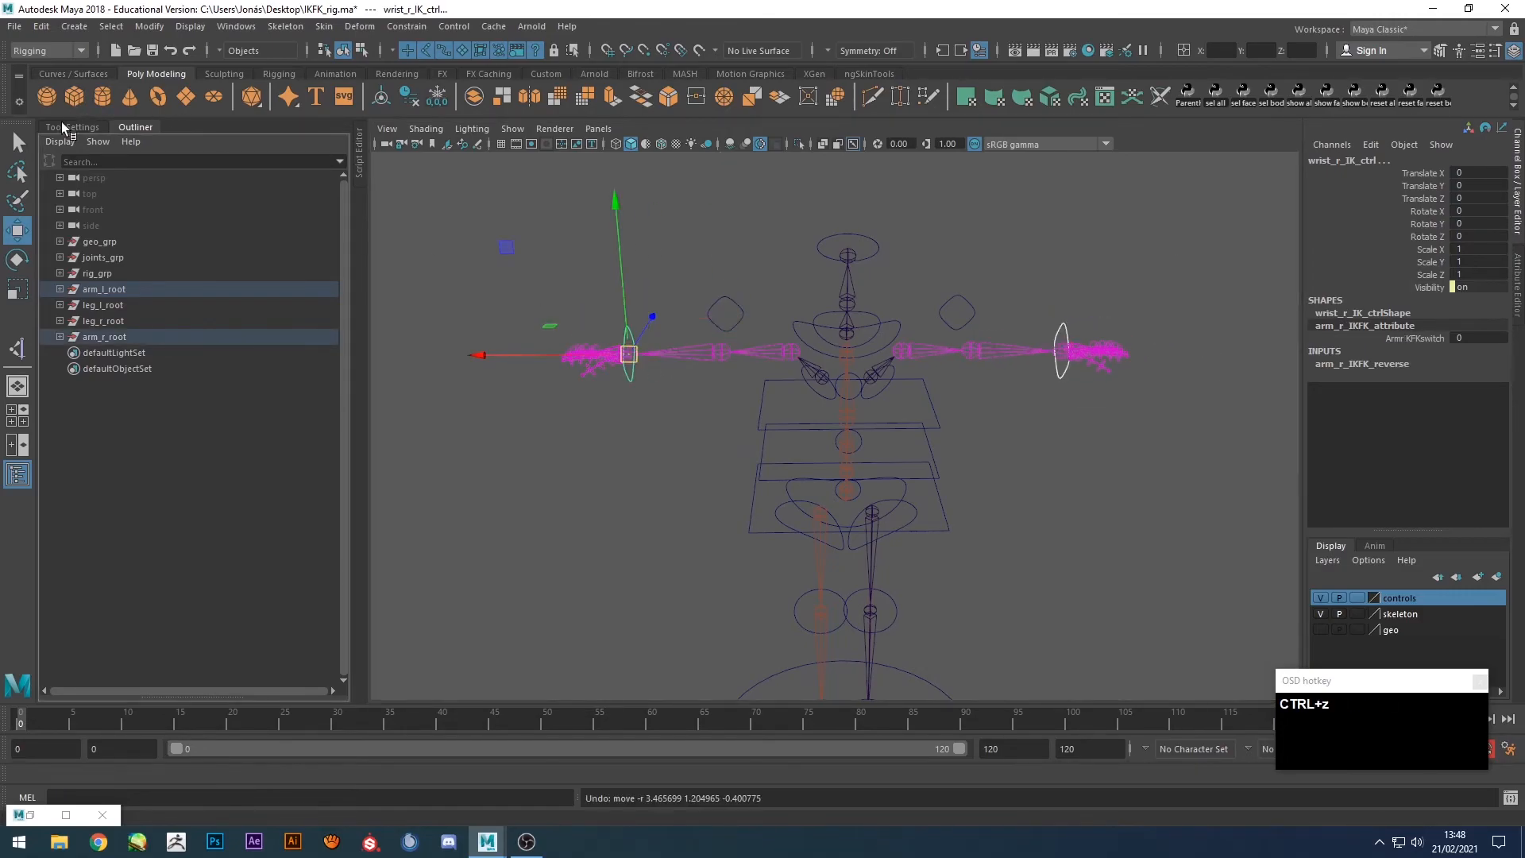
Display the Move tool settings, test-move the two wrist IK controls with the left one selected last, and undo.
left_click(63, 127)
left_click(755, 241)
left_click(669, 333)
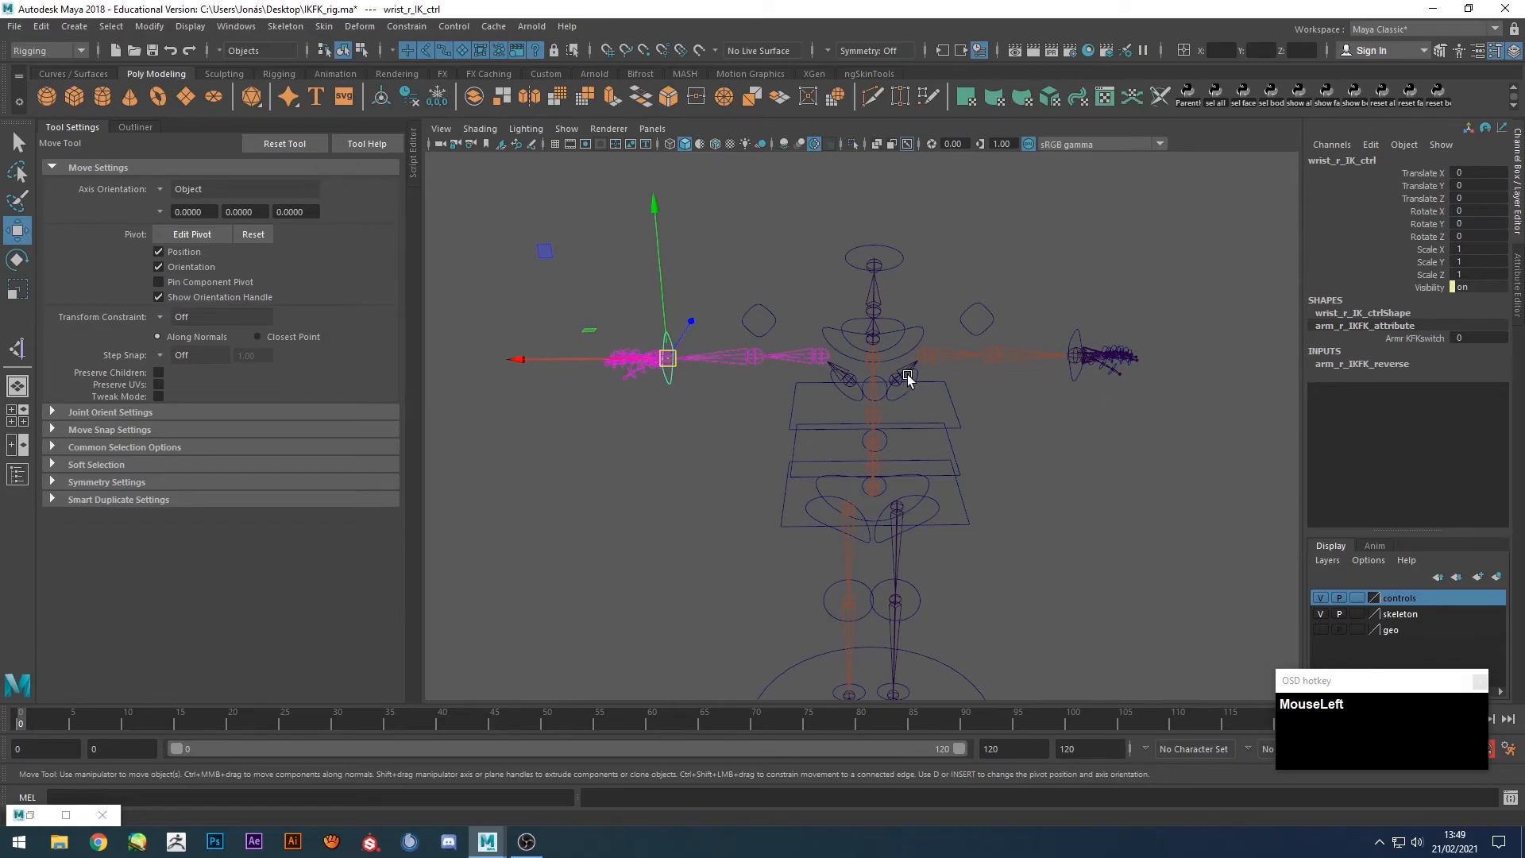
left_click(1076, 343, "shift")
mouse_move(1174, 354)
left_mouse_down()
mouse_move(1116, 354)
mouse_move(1199, 358)
mouse_move(1147, 362)
left_mouse_up()
key("z")
Set the right arm's Armr KFKswitch attribute on wrist_r_IK_ctrl to 1.
left_click(715, 421)
left_click(665, 378)
left_click_drag(698, 415, 738, 412, "alt")
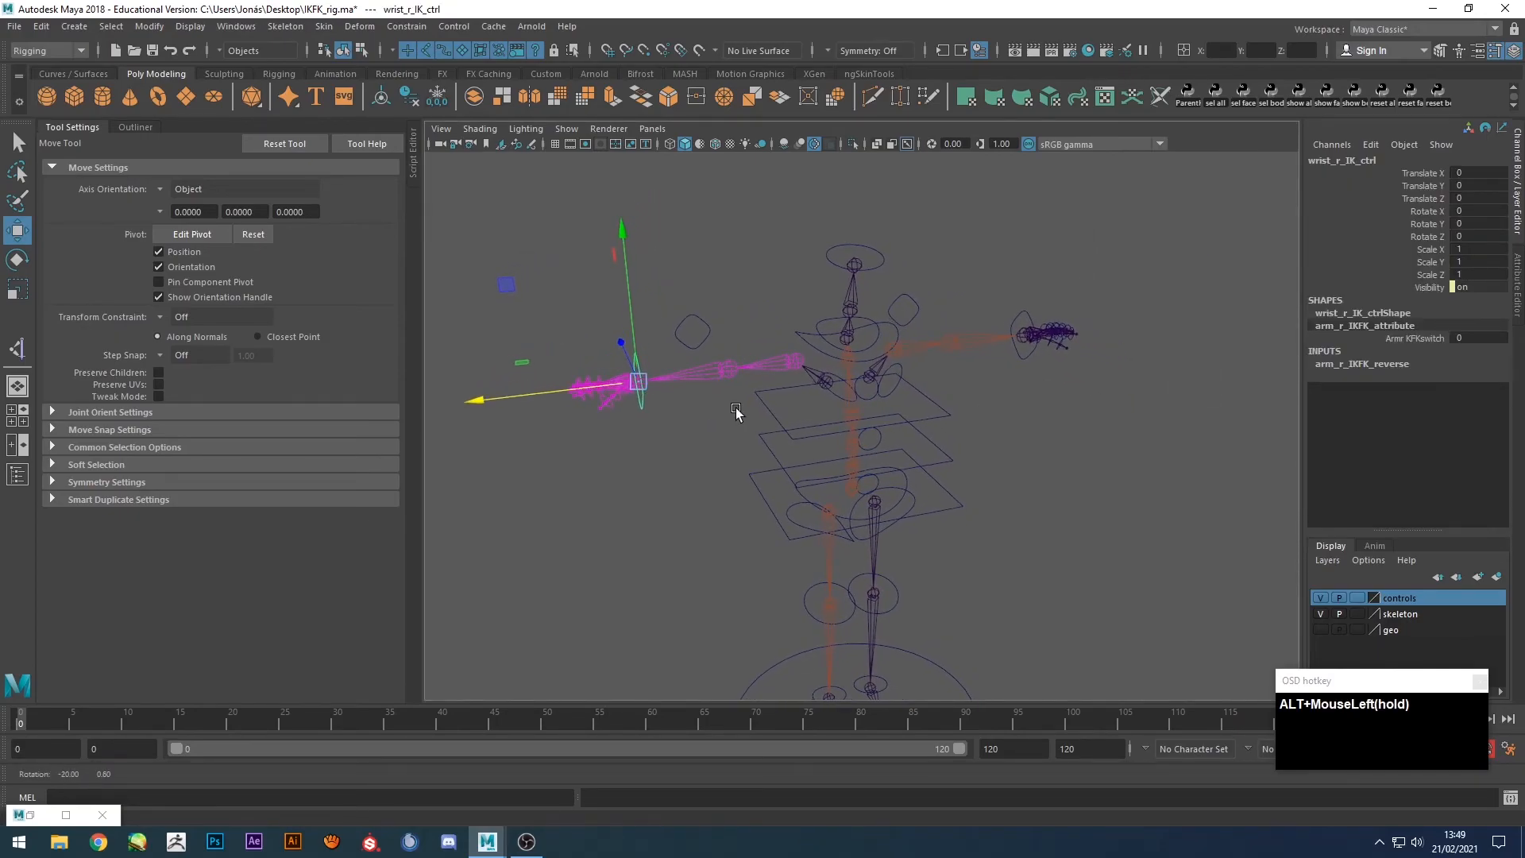
left_click(1398, 337)
middle_click_drag(1180, 399, 1312, 417)
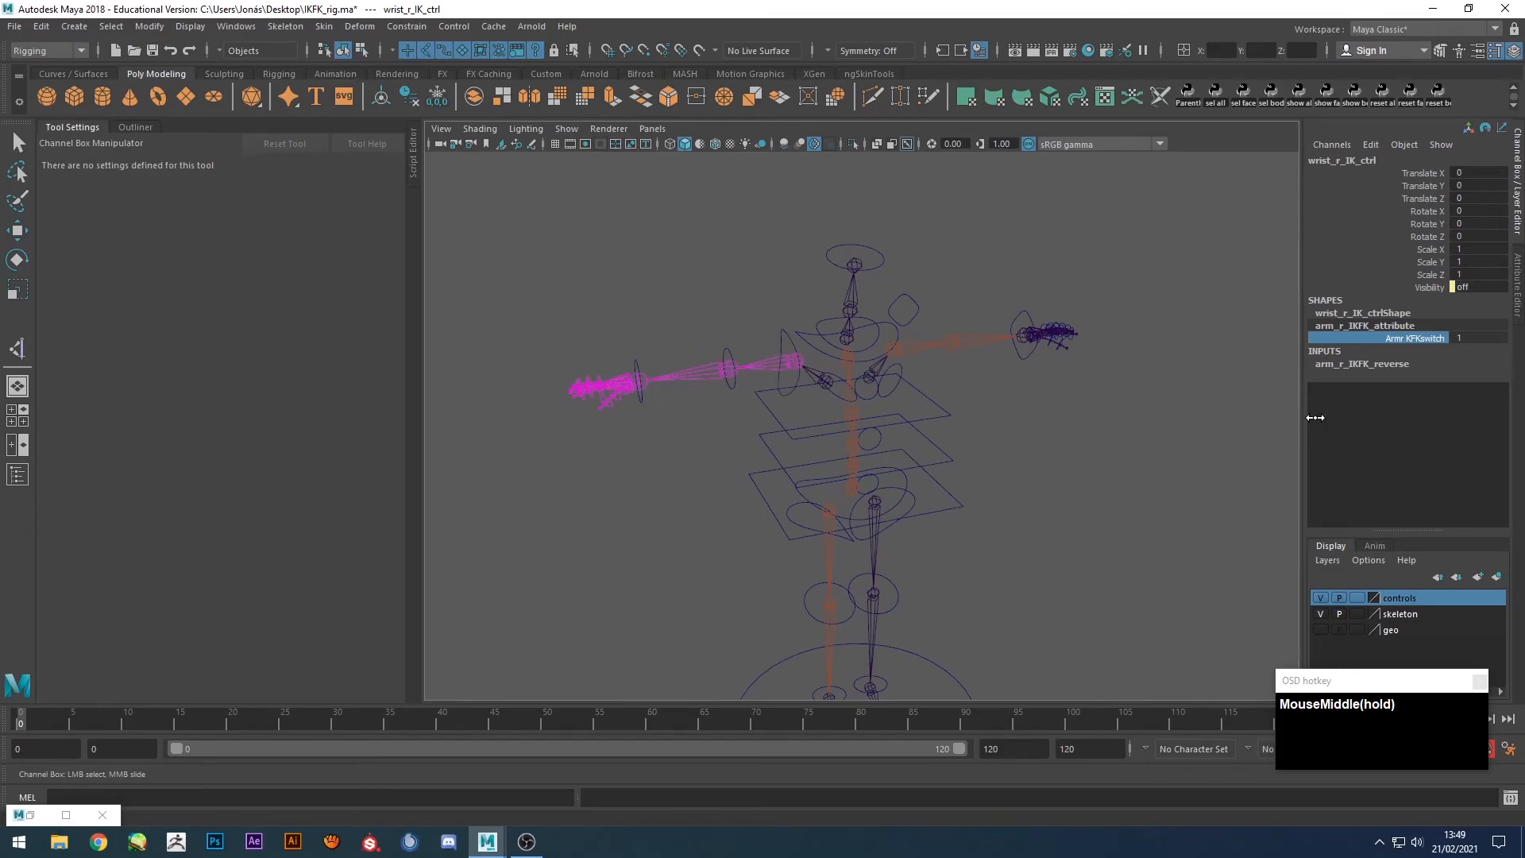
Test-rotate the right upper arm's FK control and undo the rotation.
middle_click_drag(780, 351, 784, 335)
key("e")
left_click(785, 336)
left_click_drag(785, 340, 751, 364)
left_click(687, 336)
left_click(719, 373)
key("ctrl+z")
Set the Armr KFKswitch attribute on wrist_r_FK_ctrl to 0.
left_click(719, 345)
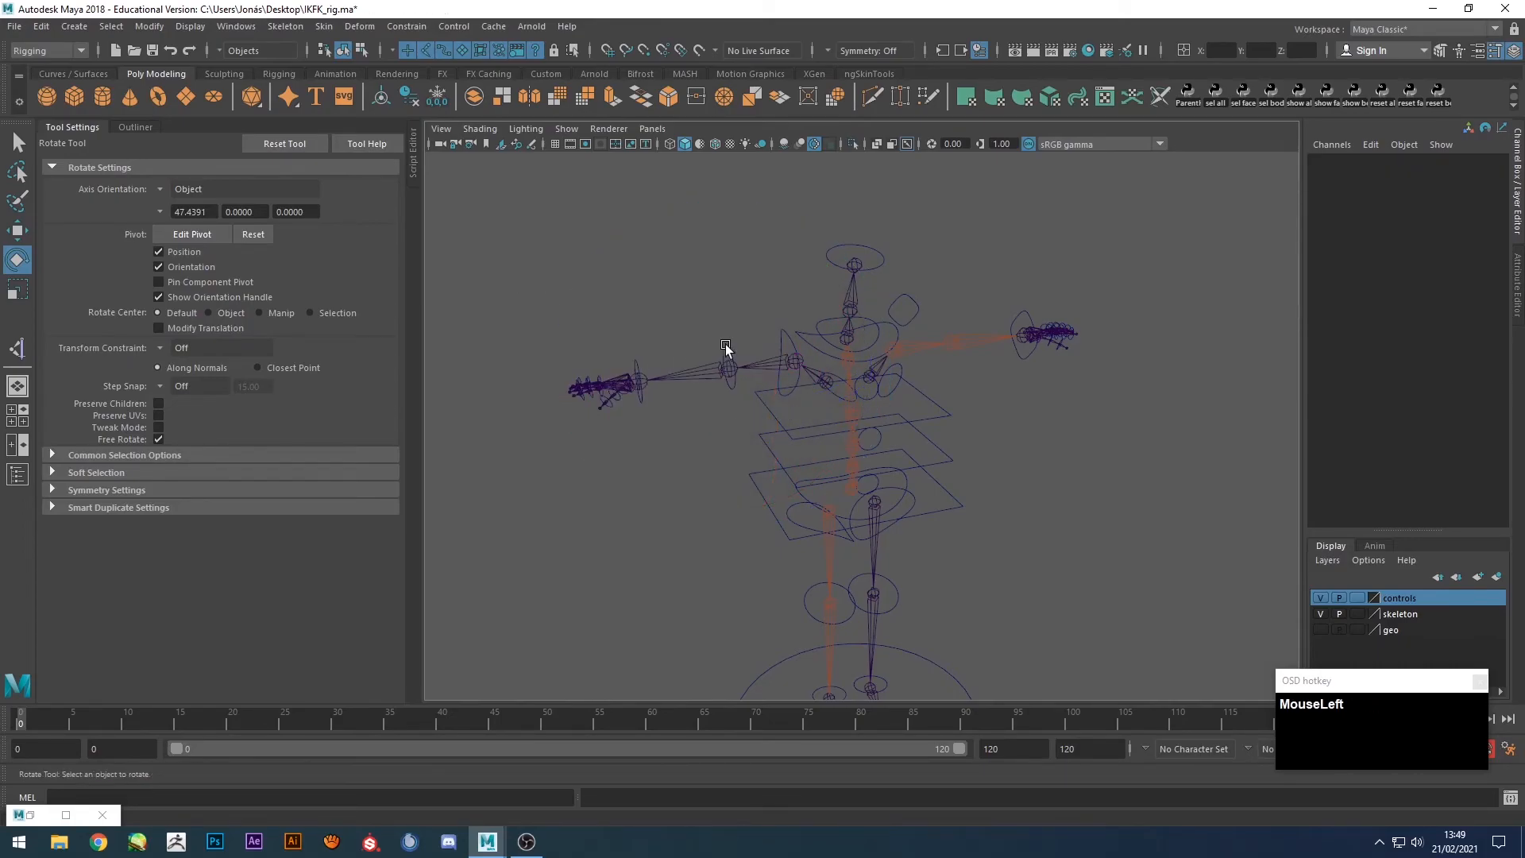
left_click(728, 352)
left_click(531, 248)
left_click(636, 374)
left_click(1414, 338)
middle_click_drag(1116, 407, 627, 398)
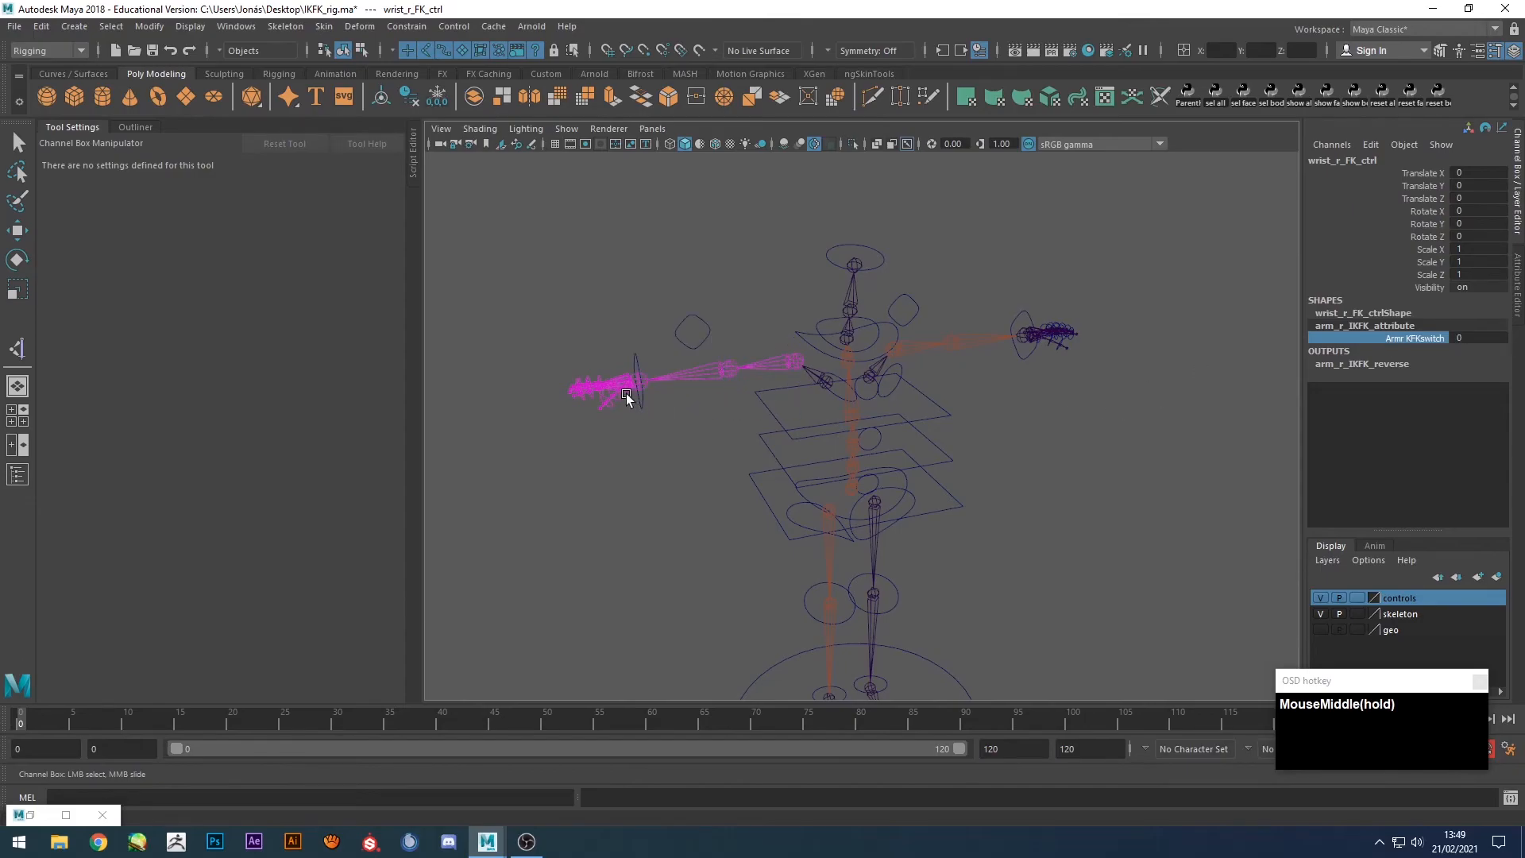
Test-move wrist_r_IK_ctrl to bend the right arm and undo the move.
left_click(642, 403)
key("w")
left_click_drag(639, 384, 755, 449)
key("ctrl+z")
key("ctrl+z")
right_click_drag(756, 450, 943, 443, "alt")
left_click_drag(943, 442, 741, 490, "alt")
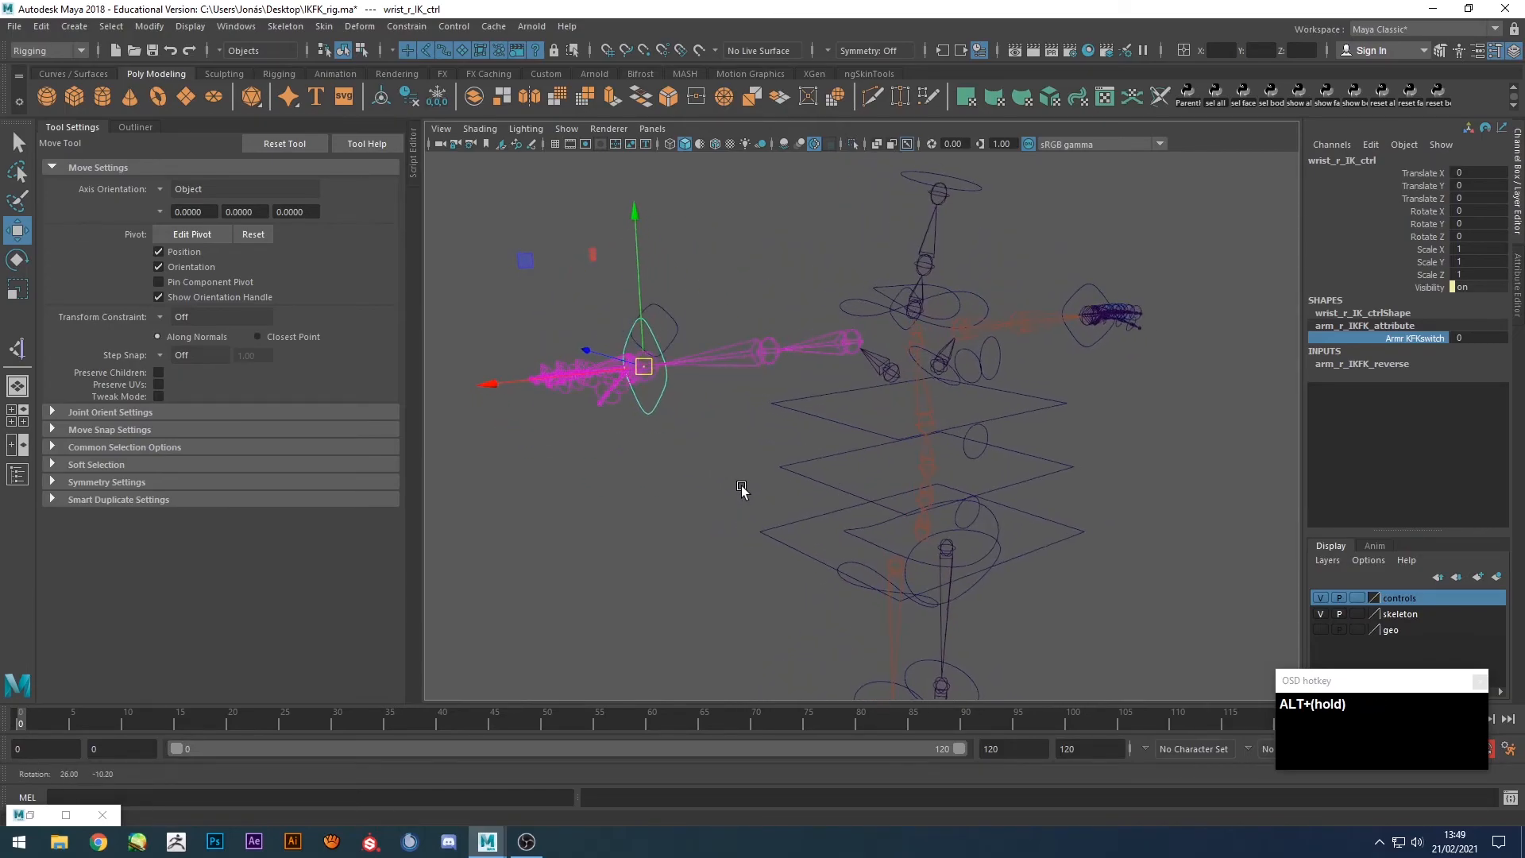
Expand arm_r_root down to wrist_r_IK_ctrl and select arm_r_IK_hndl to inspect its attributes and pole vector.
left_click(135, 127)
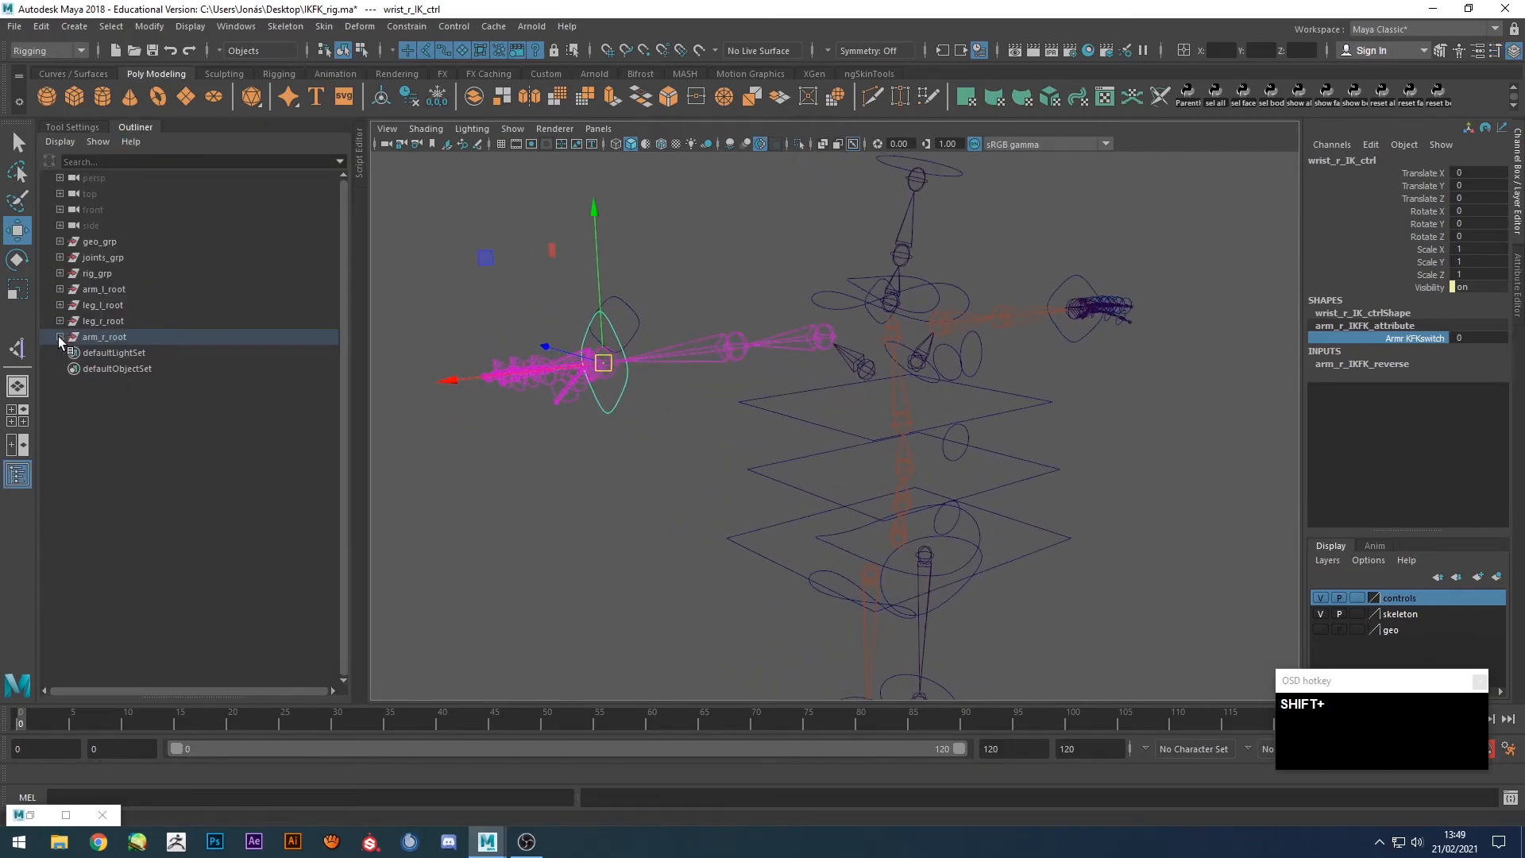
key("f")
left_click(79, 385)
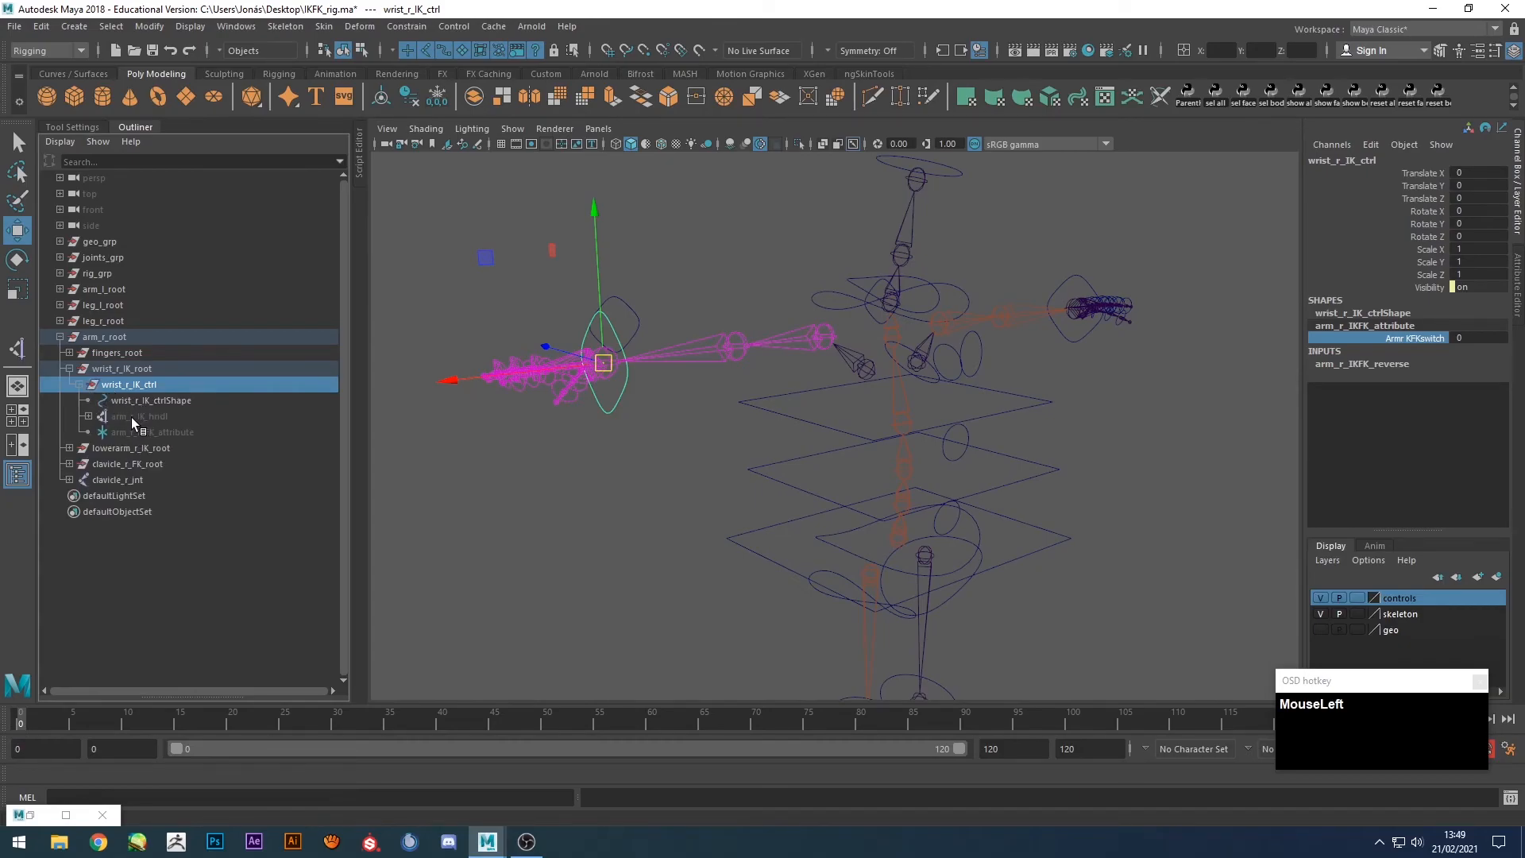
left_click(131, 417)
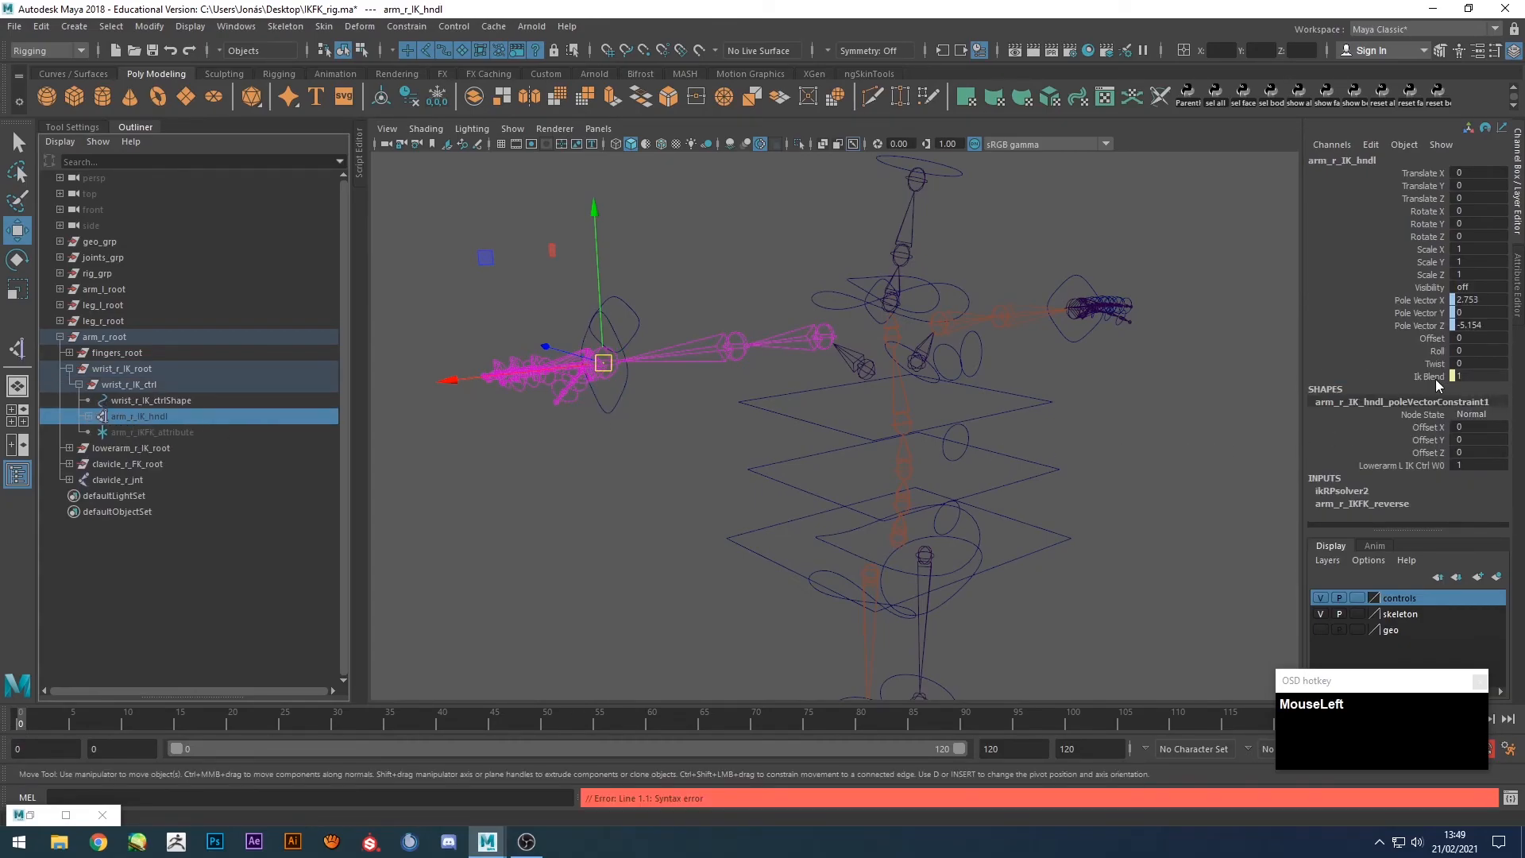
left_click_drag(906, 452, 616, 384, "alt")
left_click(556, 301)
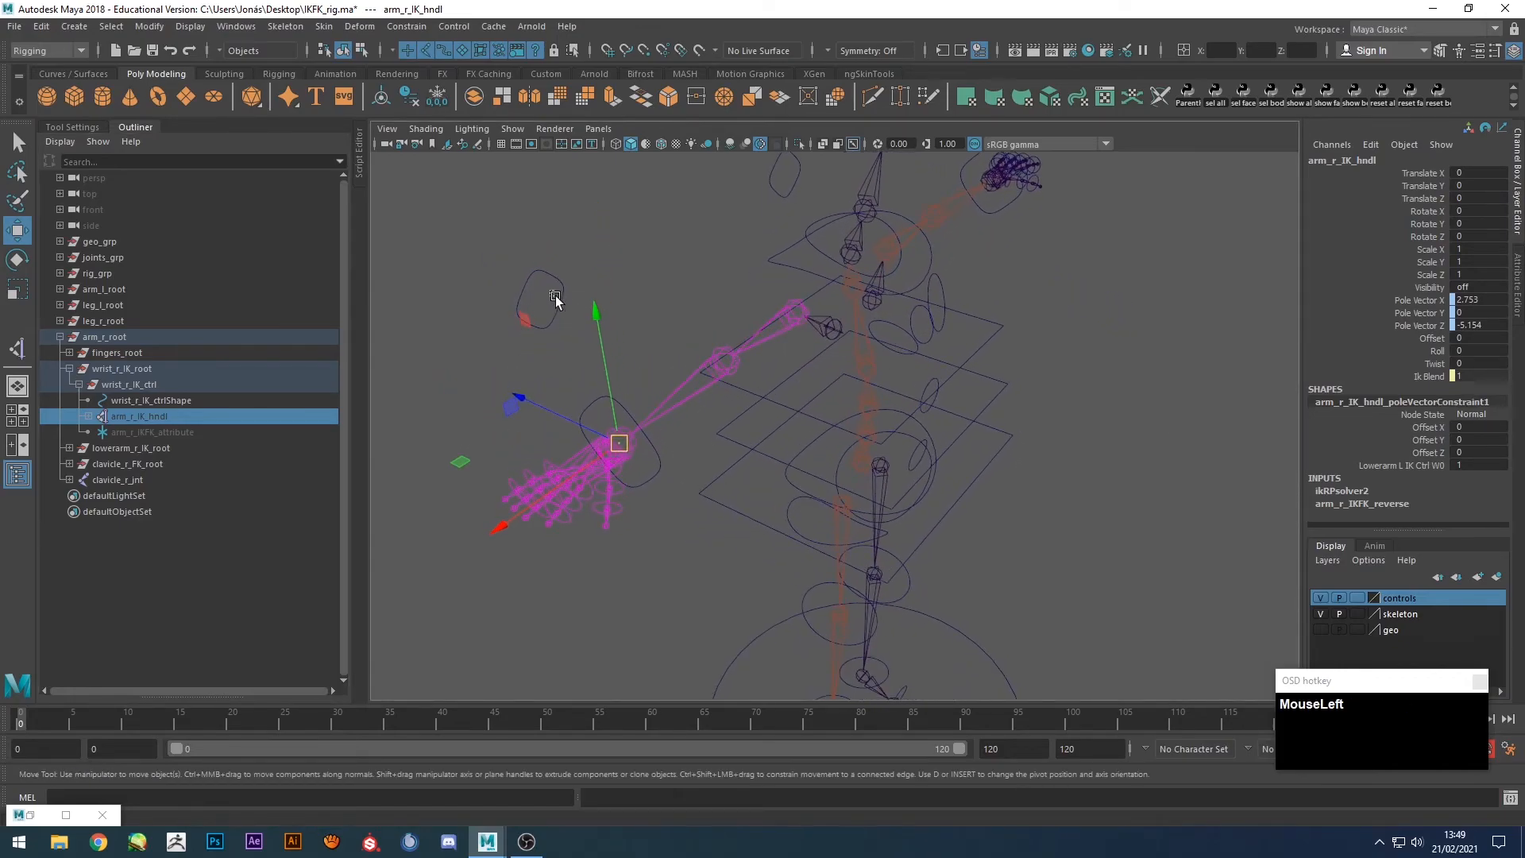
left_click(141, 417)
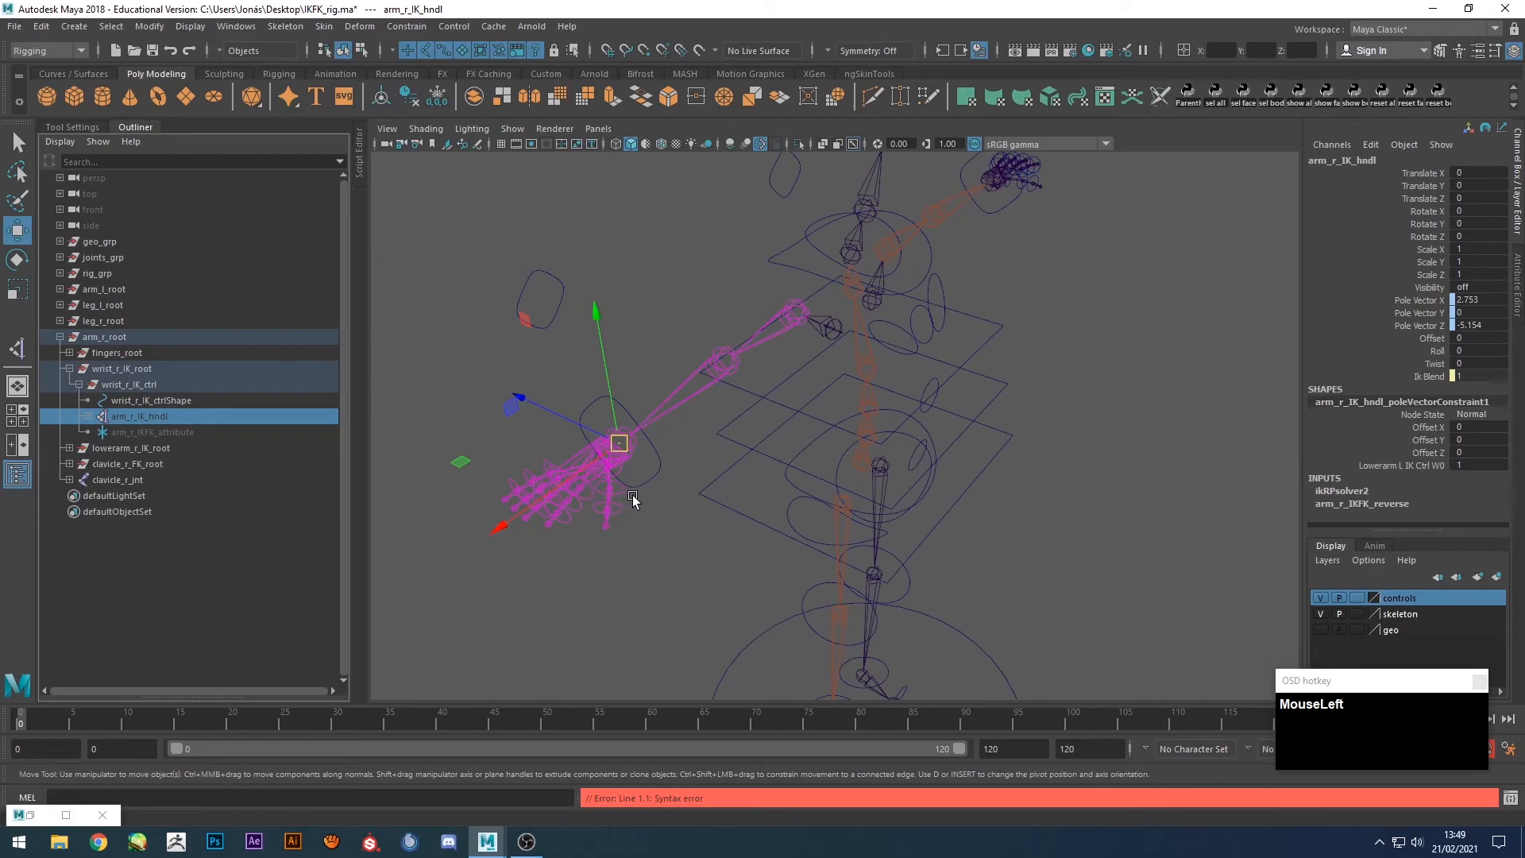
Switch the right leg to IK with the switch attribute on its foot control.
mouse_move(684, 479)
left_mouse_down("alt")
mouse_move(898, 475)
mouse_move(580, 470)
mouse_move(722, 470)
mouse_move(644, 466)
mouse_move(691, 479)
left_mouse_up("alt")
middle_click_drag(691, 480, 810, 317, "alt")
scroll(807, 310, "up", 3)
left_click_drag(807, 310, 816, 355, "alt")
middle_click_drag(816, 355, 780, 455, "alt")
left_click(699, 380)
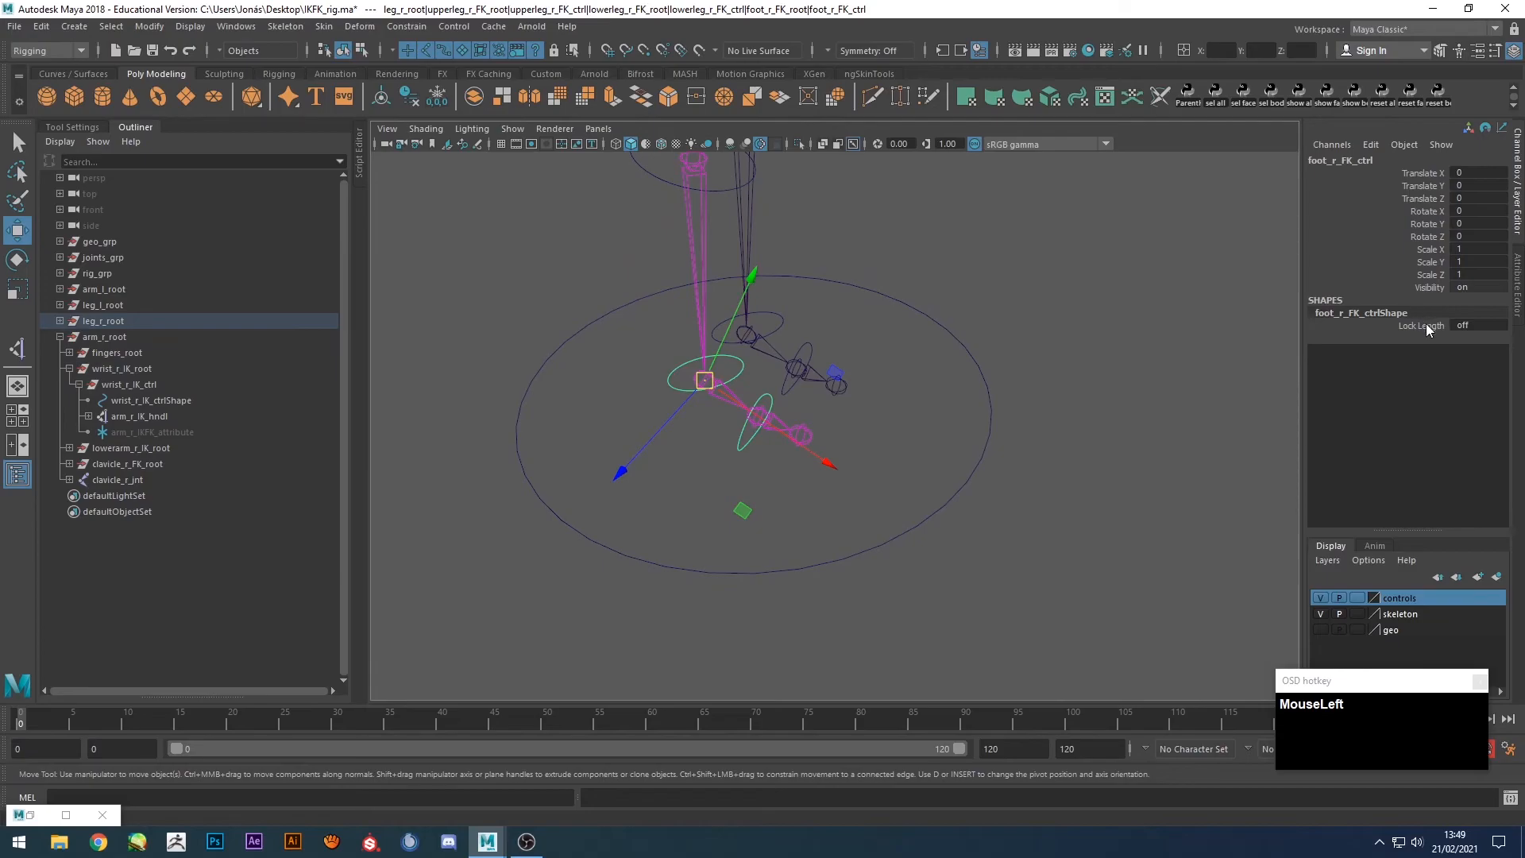
left_click(756, 419)
left_click(1380, 338)
middle_click_drag(1106, 323, 880, 310)
Test-move the right foot's IK control, undo the move and clear the selection.
scroll(776, 453, "down", 2)
left_click_drag(775, 452, 799, 419, "alt")
key("alt+w")
left_click_drag(613, 345, 616, 278)
key("ctrl+z")
left_click_drag(1059, 364, 871, 383, "alt")
middle_click_drag(871, 383, 774, 476, "alt")
left_click(800, 322)
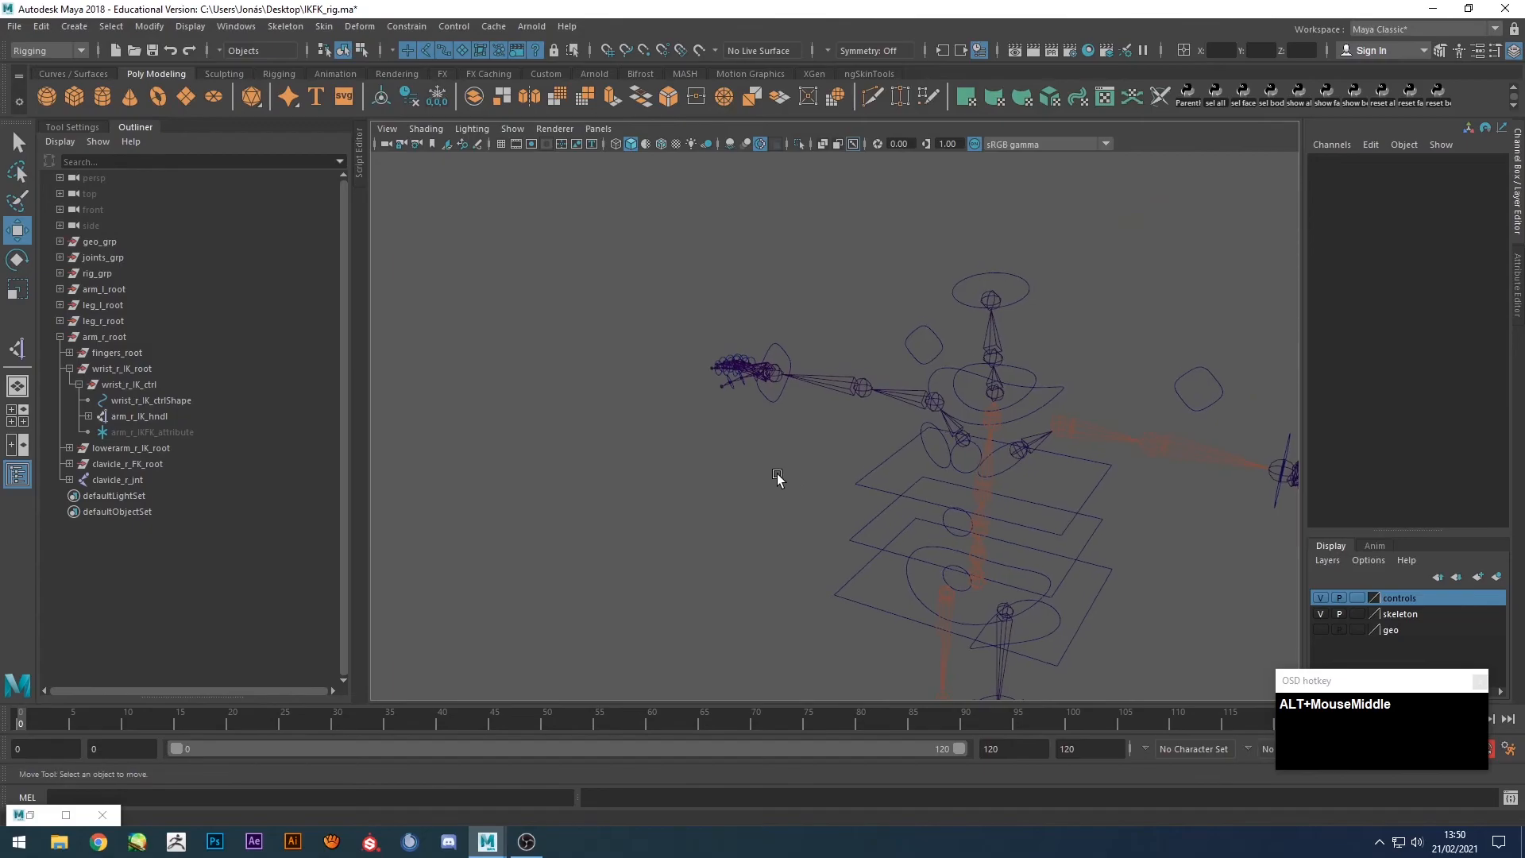
Select arm_r_IK_hndl, reveal its pole vector constraint and delete the handle.
left_click(121, 417)
left_click_drag(602, 472, 755, 453, "alt")
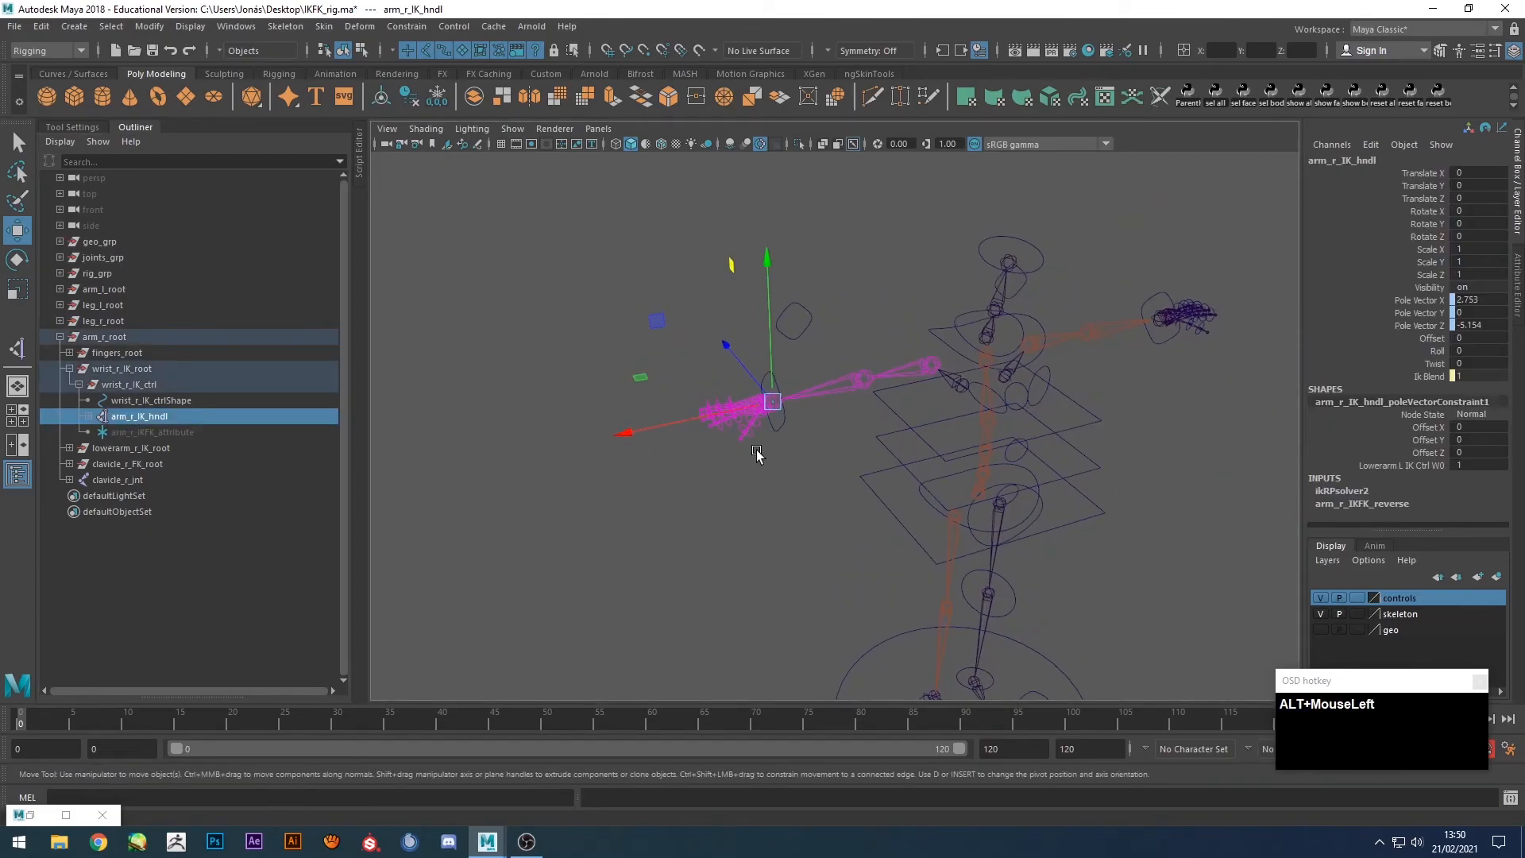
middle_click_drag(755, 454, 790, 466, "alt")
left_click_drag(789, 466, 759, 465, "alt")
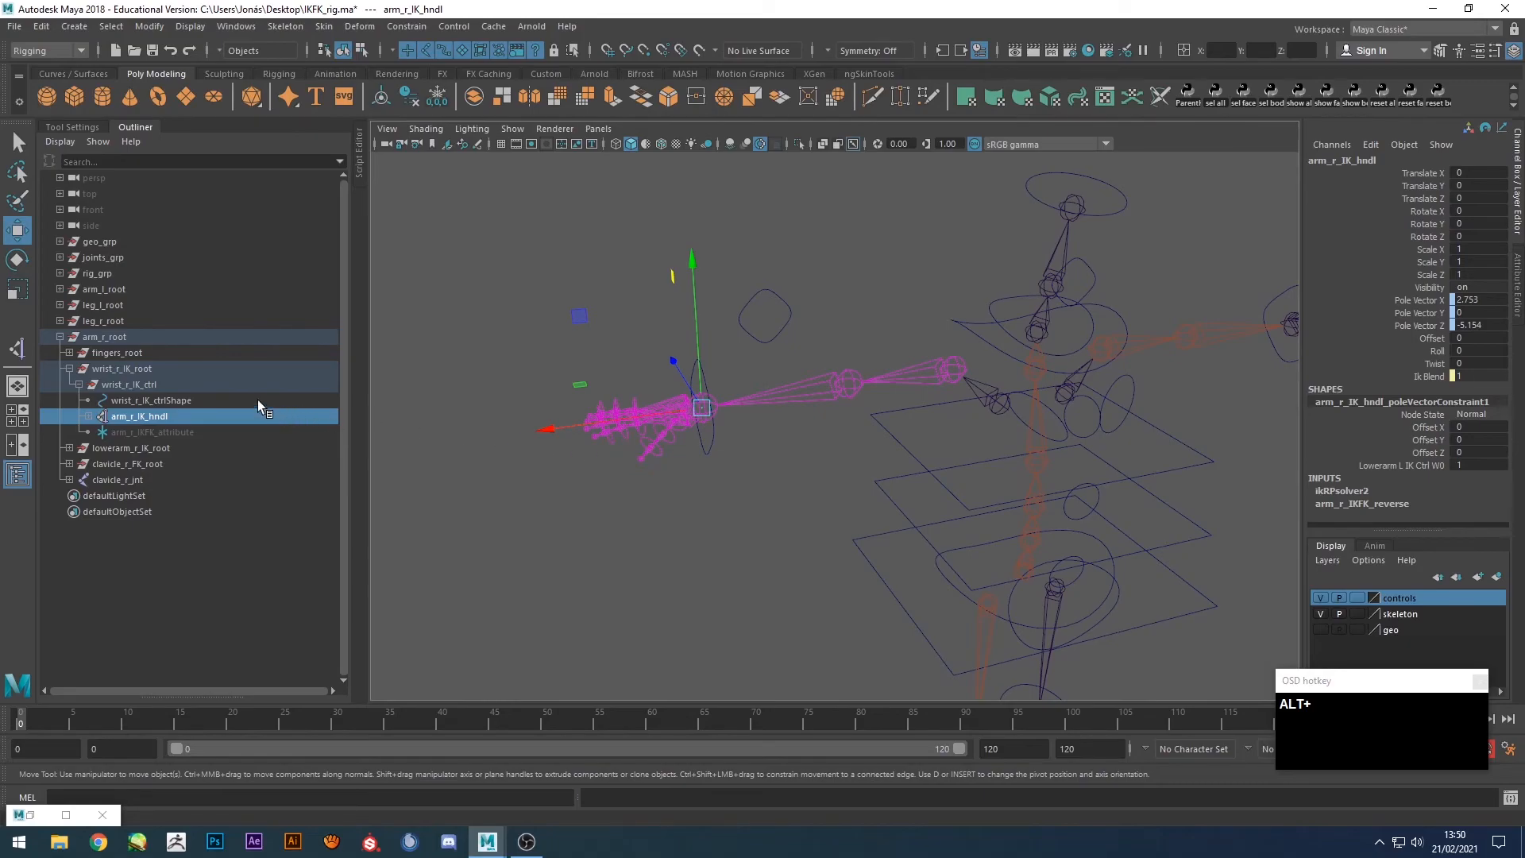
left_click(136, 393)
left_click(136, 411)
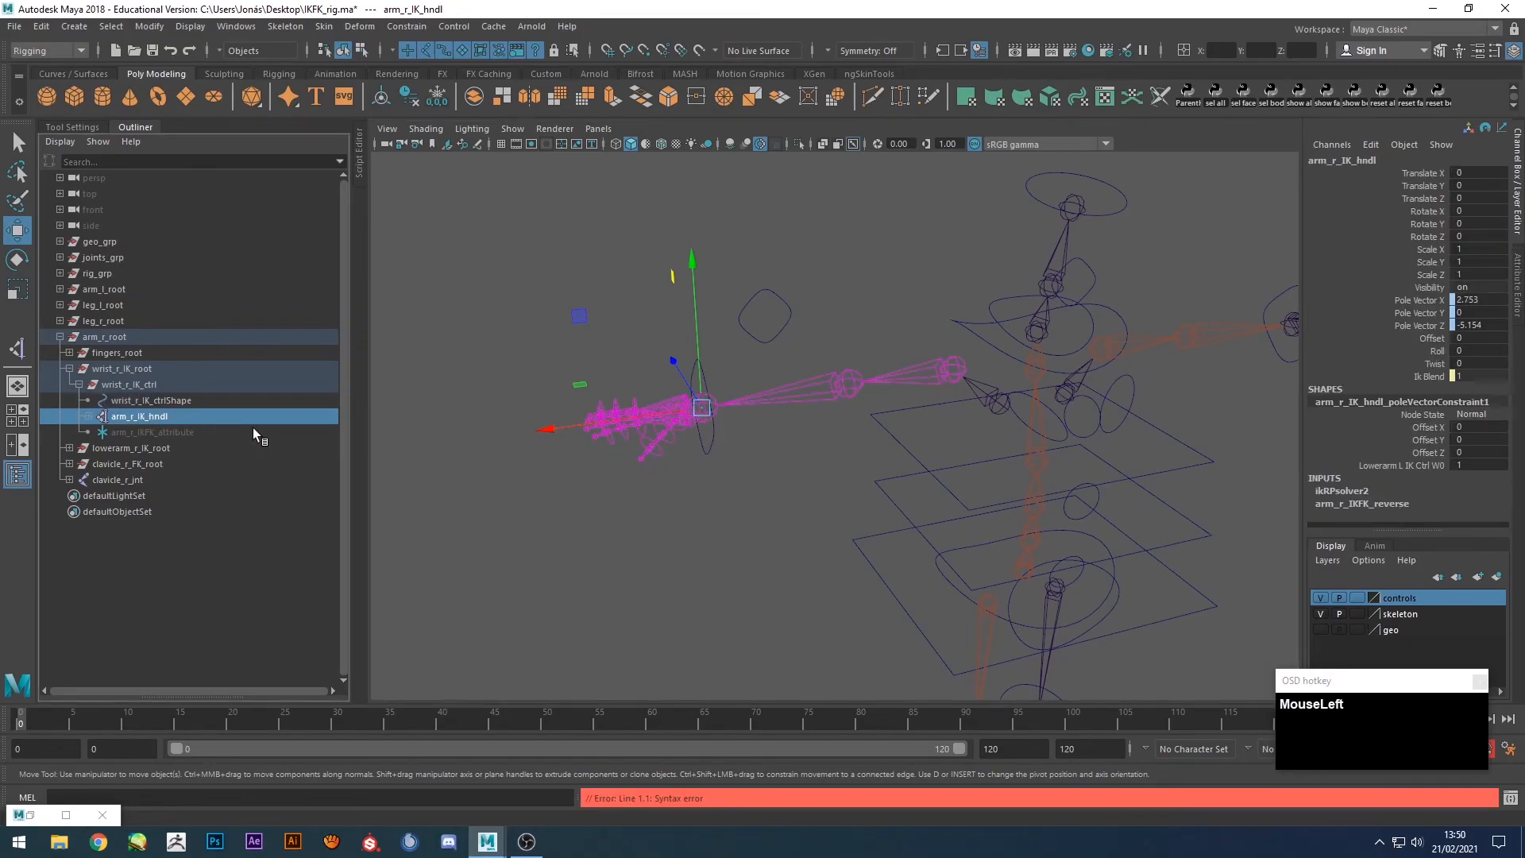
left_click(91, 418)
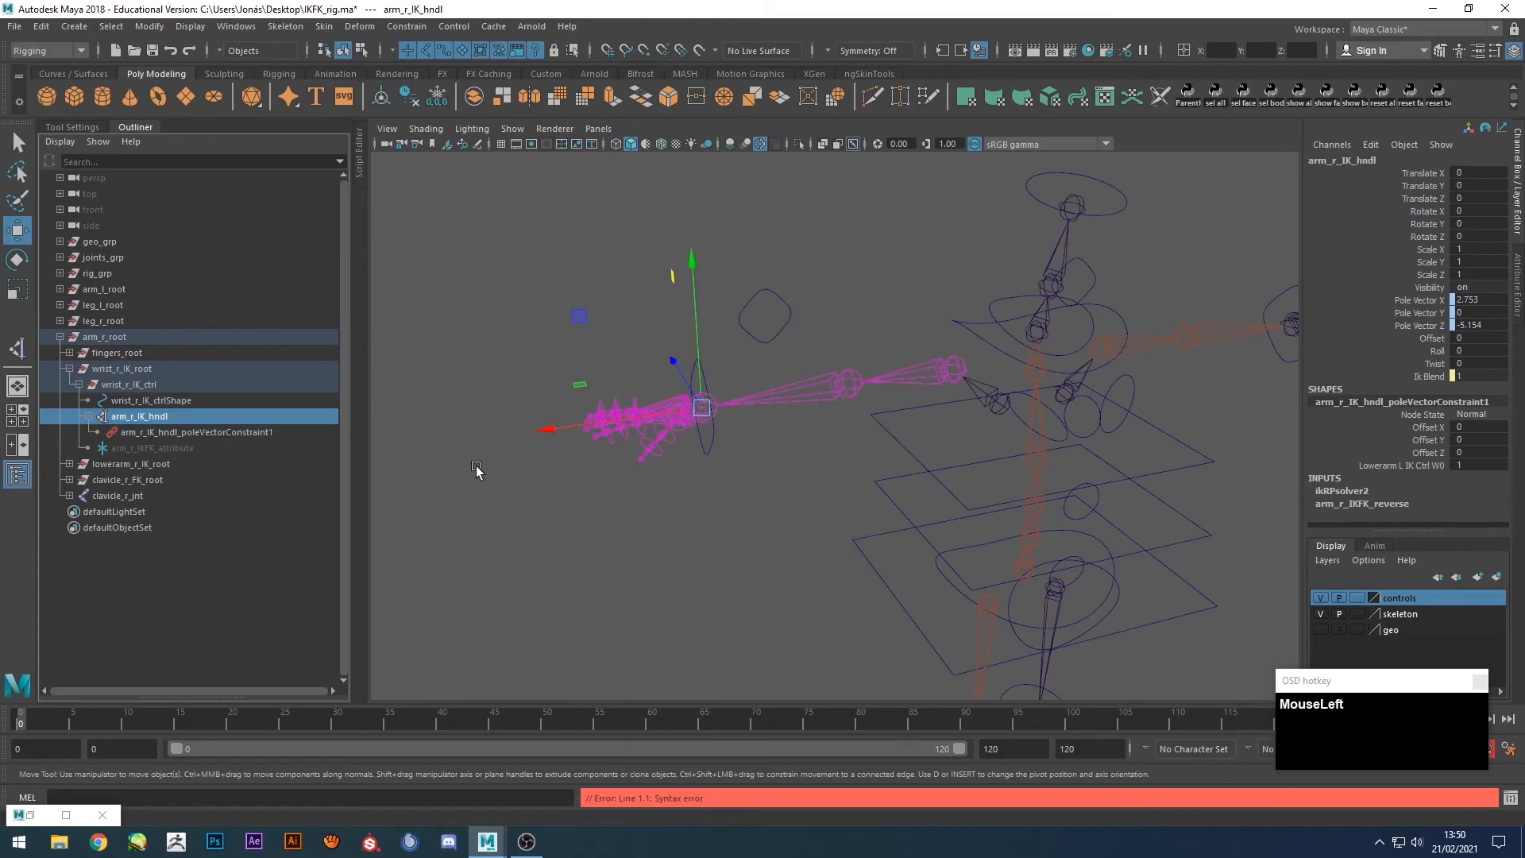
key("Delete")
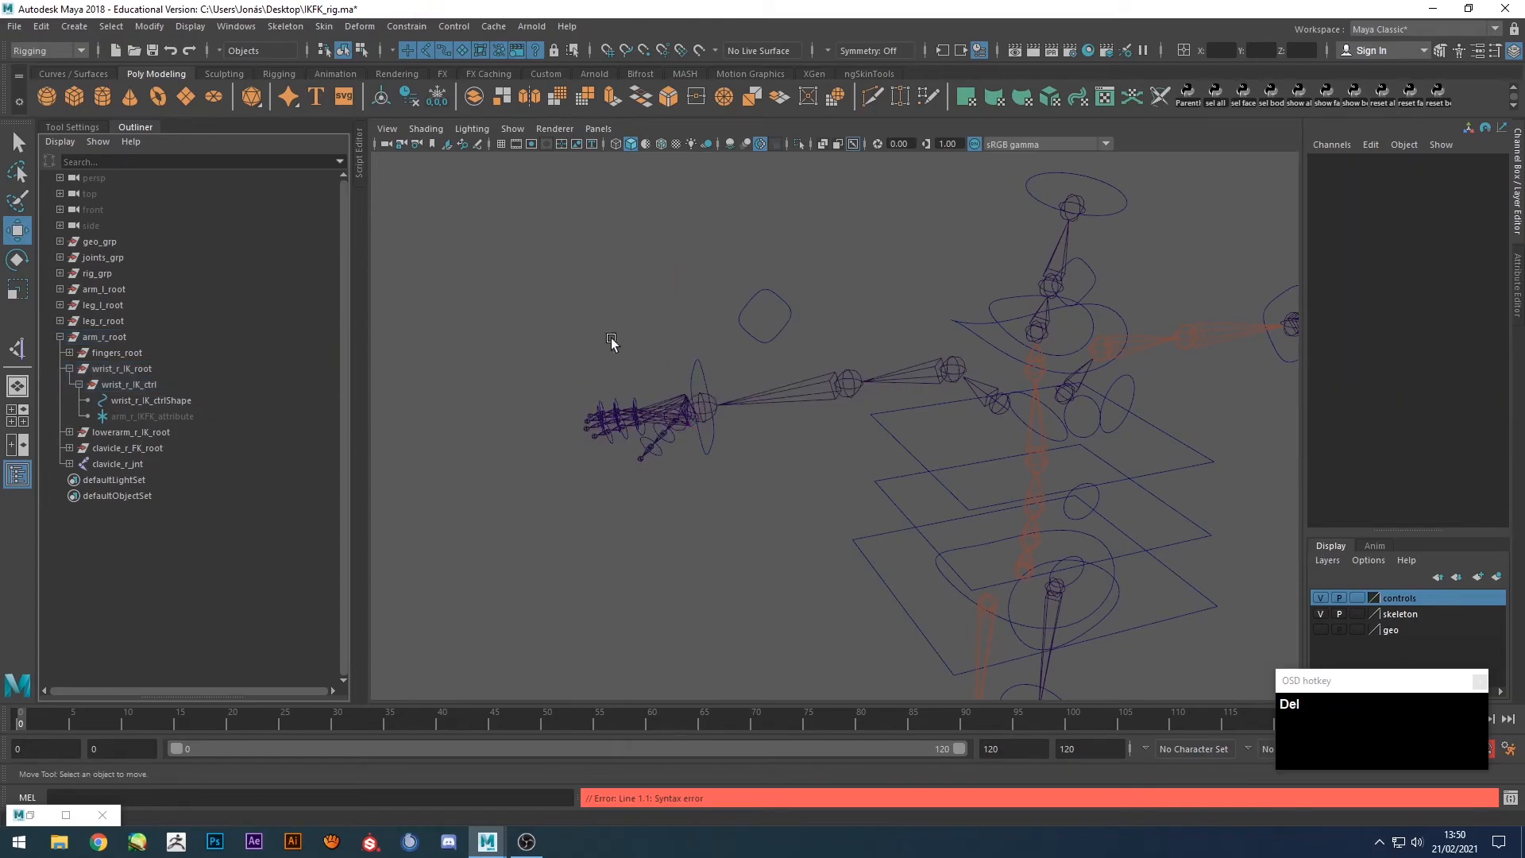
Create a new IK handle between the right wrist joint and the right upper arm joint.
left_click(279, 73)
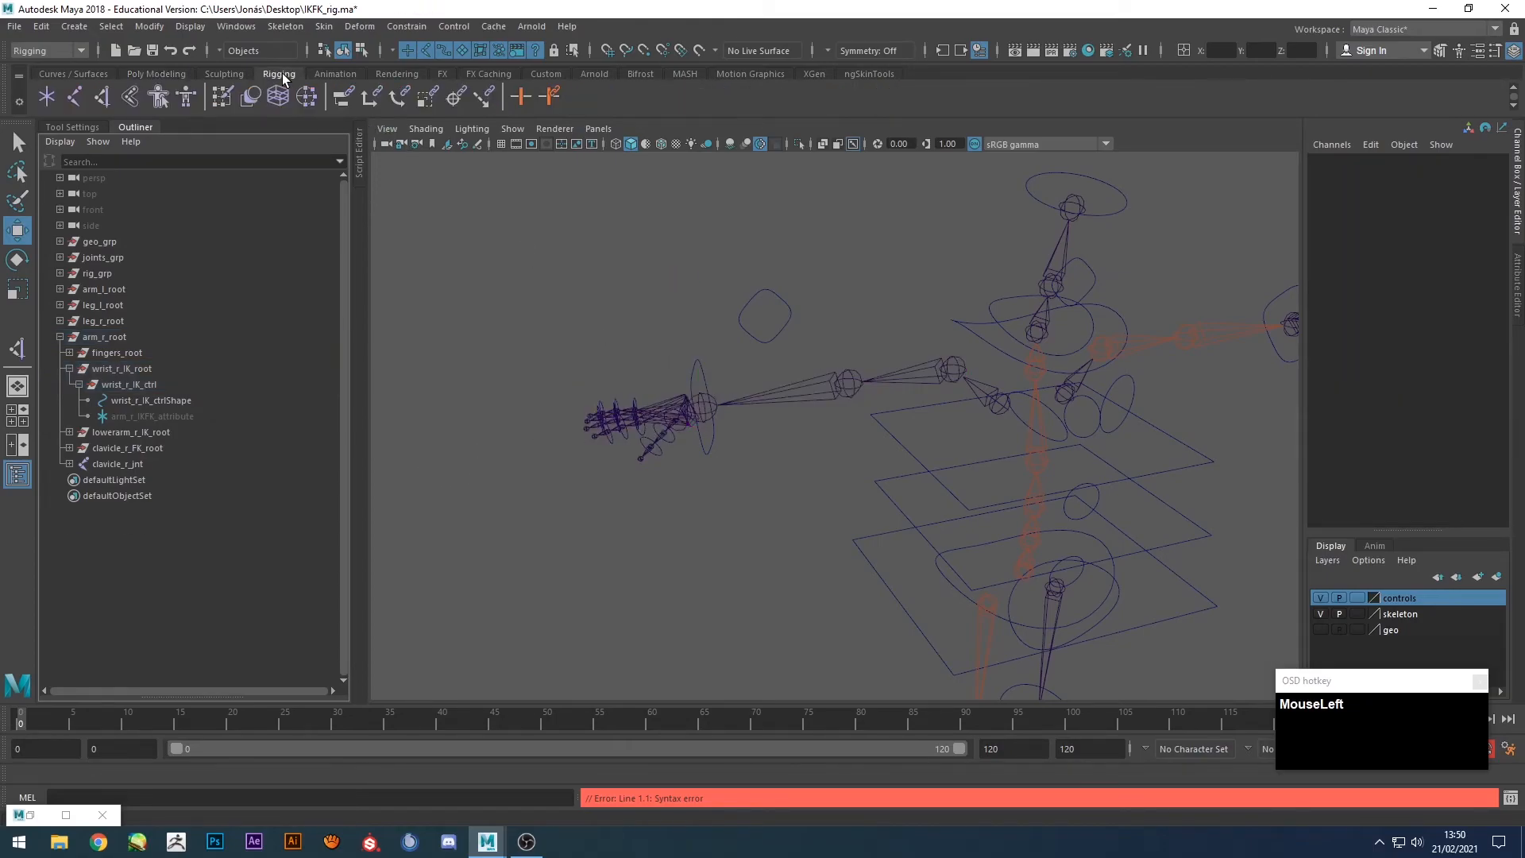
left_click(99, 96)
left_click(653, 413)
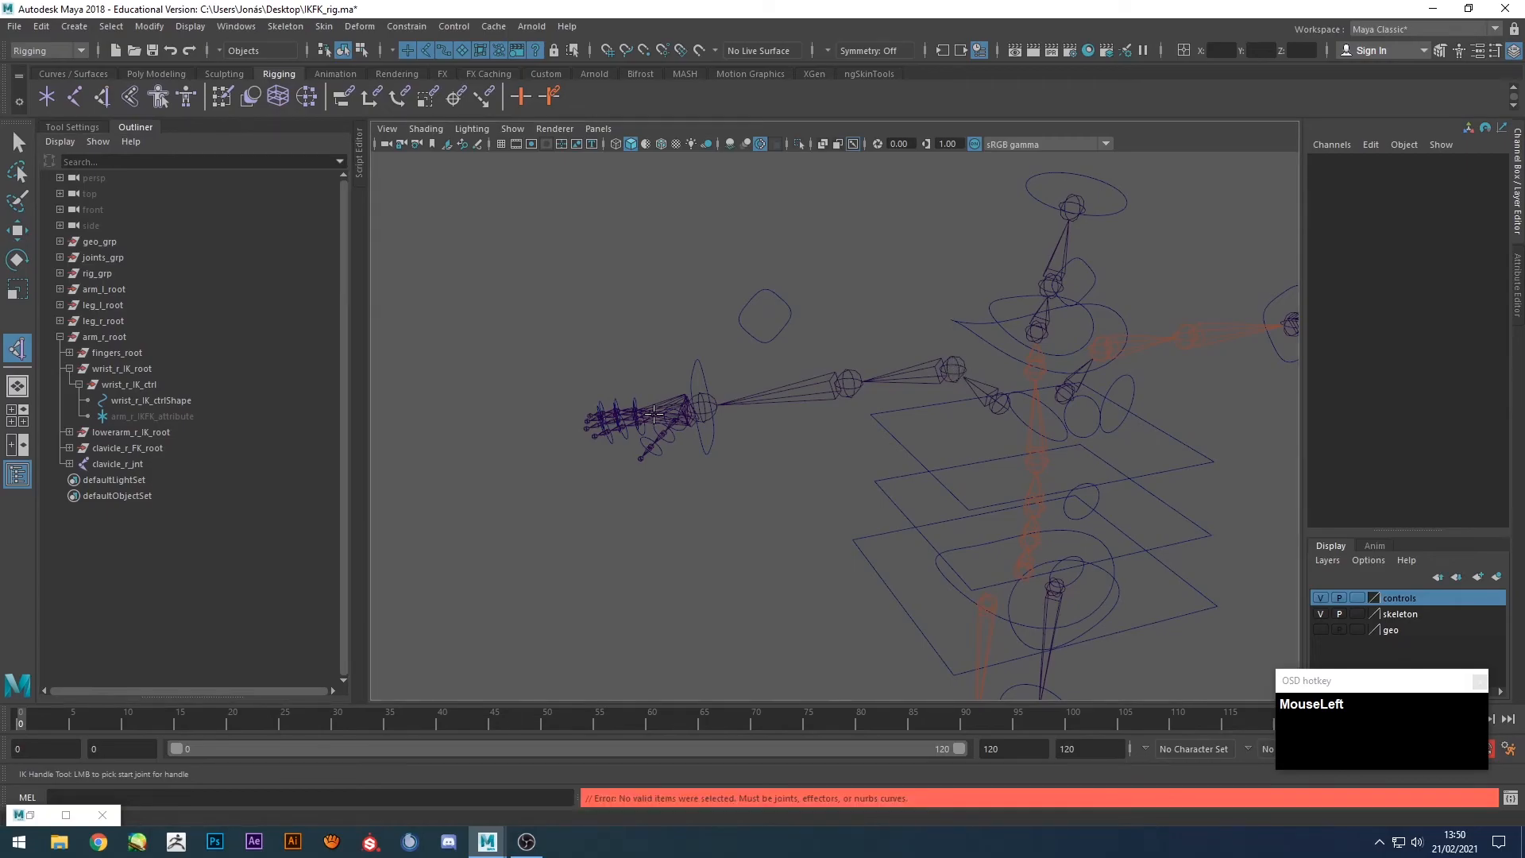
left_click(701, 405)
left_click_drag(858, 453, 782, 482, "alt")
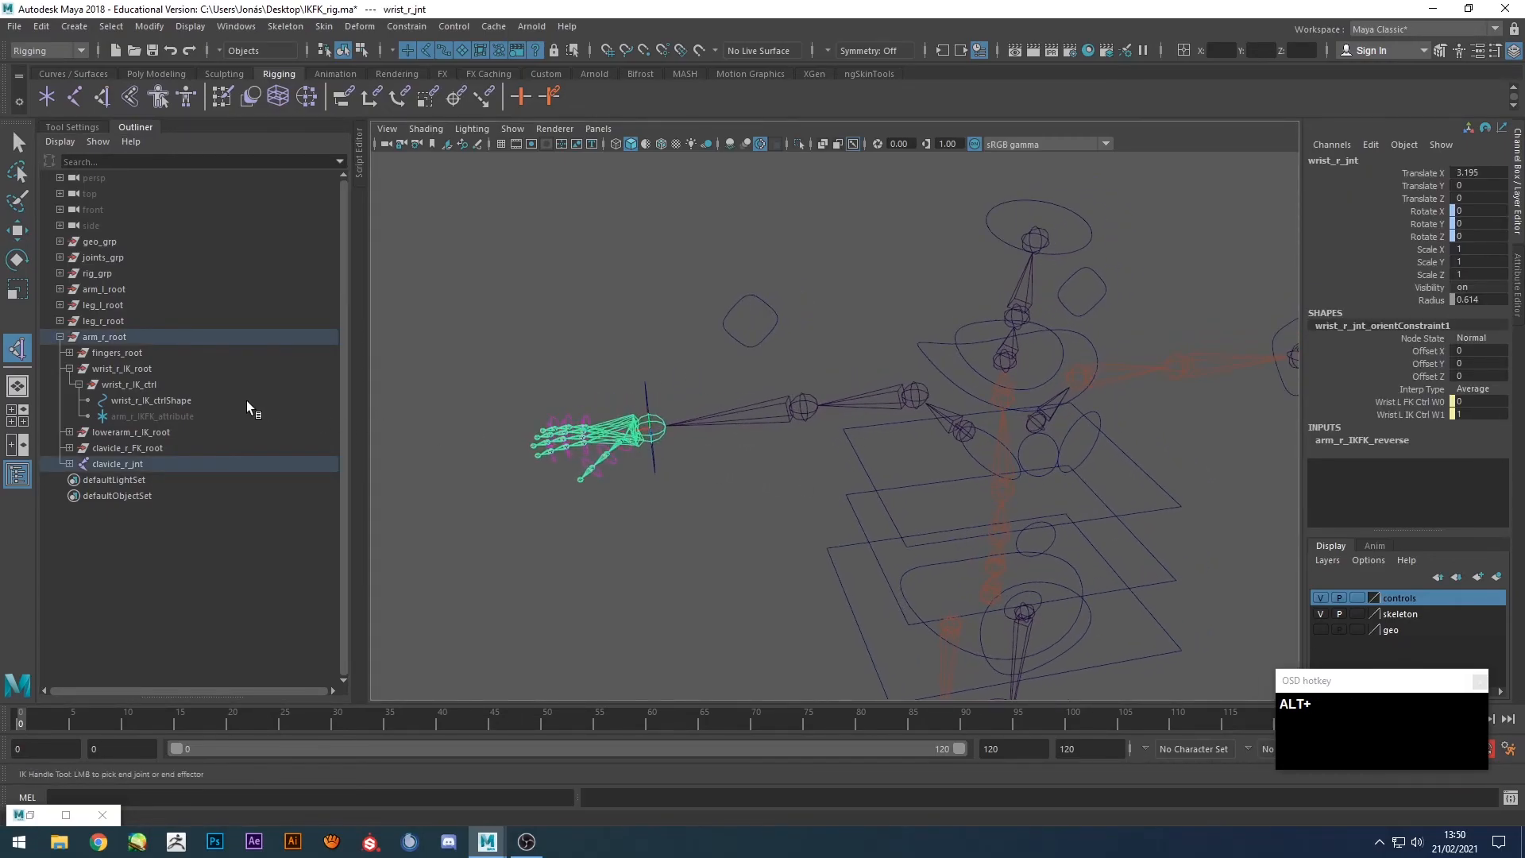
left_click(917, 392)
Test-move the new IK handle and undo back to the original arm_r_IK_hndl.
key("w")
left_click_drag(766, 401, 786, 288, "alt")
left_click(790, 282)
key("ctrl+z")
key("ctrl+z")
key("ctrl+z")
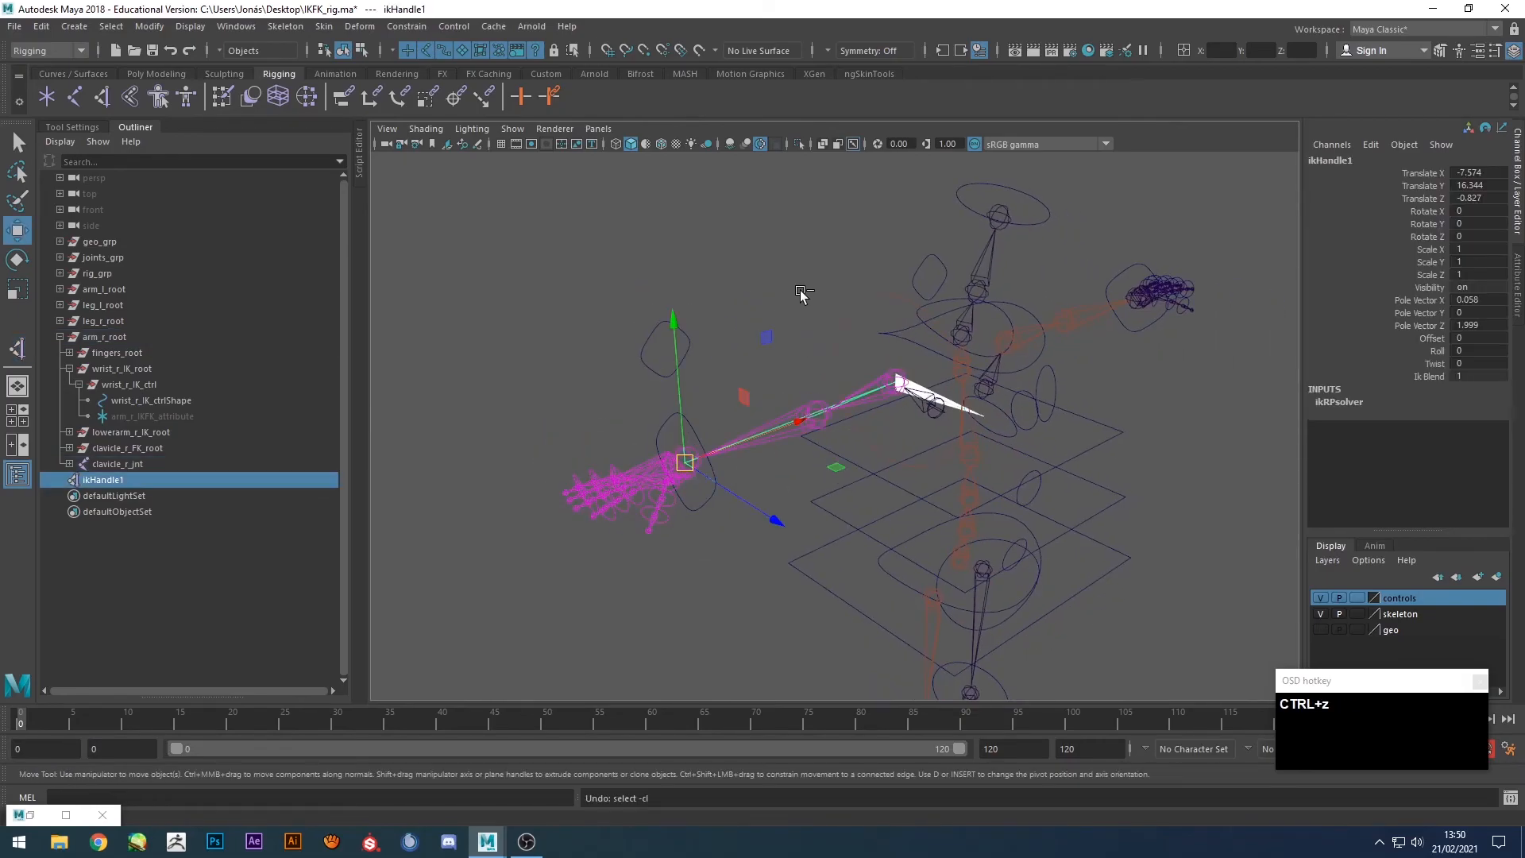
left_click_drag(868, 395, 816, 497, "alt")
key("alt+w")
left_click(699, 487)
left_click(684, 493)
left_click_drag(683, 493, 711, 415, "alt")
key("ctrl+z")
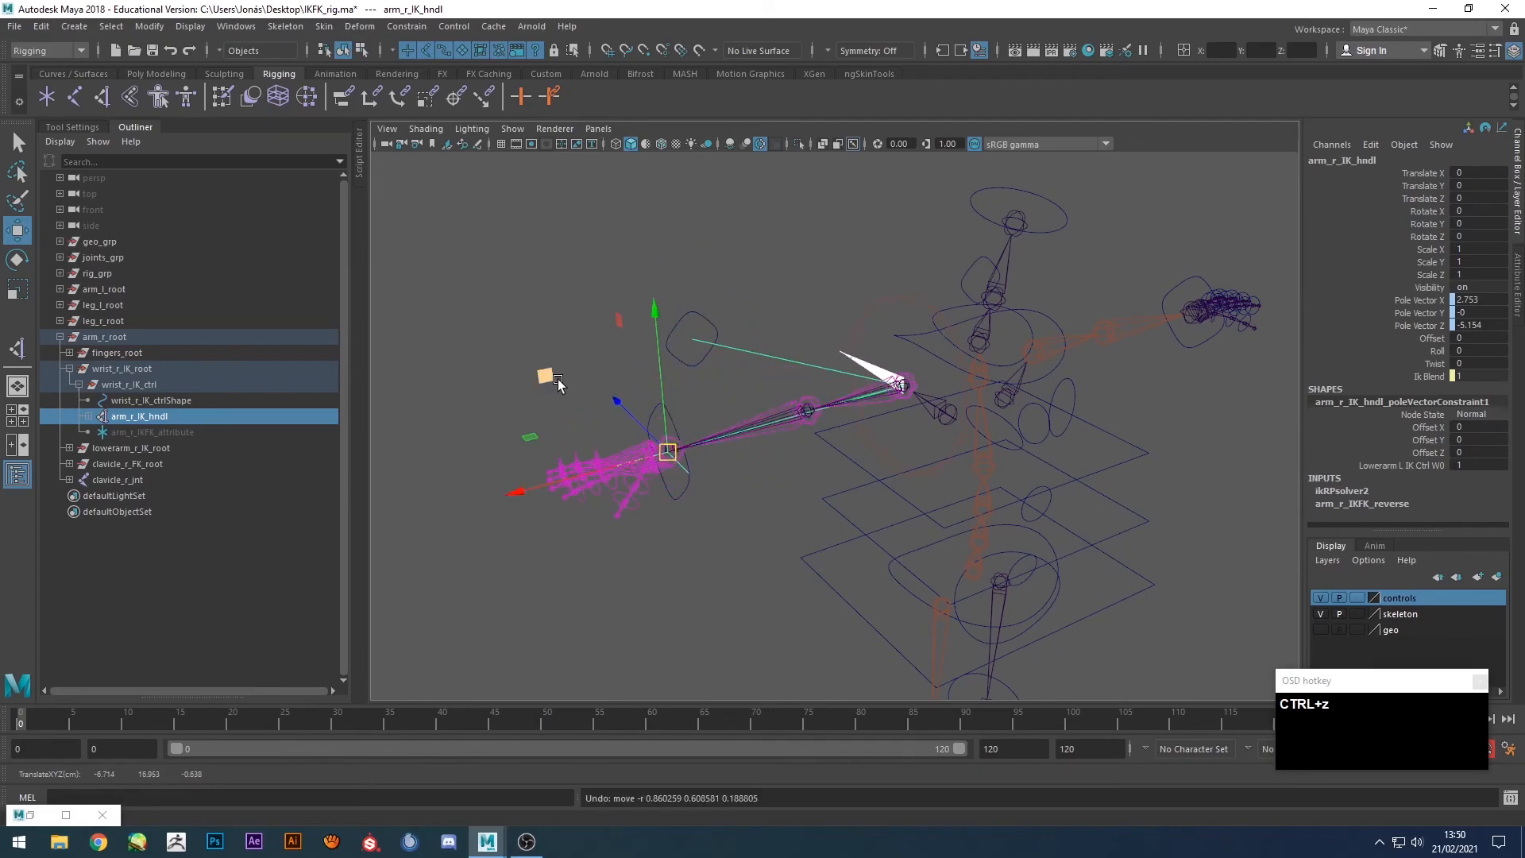
Test-move the right wrist IK control with the original handle, undo the move and clear the selection.
left_click_drag(691, 350, 821, 344, "alt")
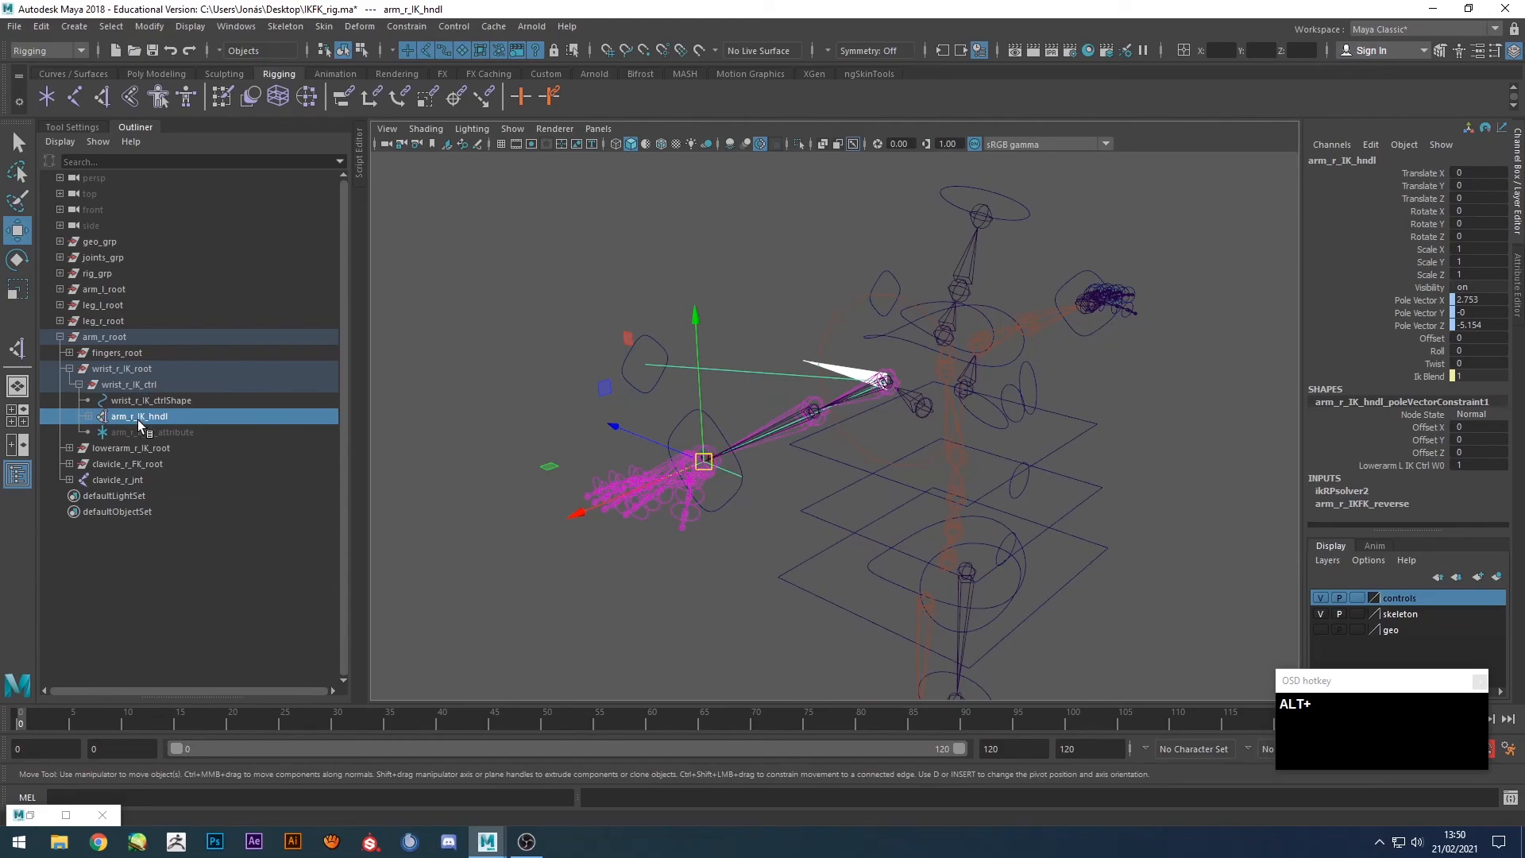
left_click(756, 564)
left_click(732, 501)
left_click_drag(732, 501, 646, 434, "alt")
key("ctrl+z")
scroll(812, 468, "down", 2)
left_click(823, 310)
left_click_drag(823, 309, 791, 497, "alt")
scroll(732, 498, "up", 2)
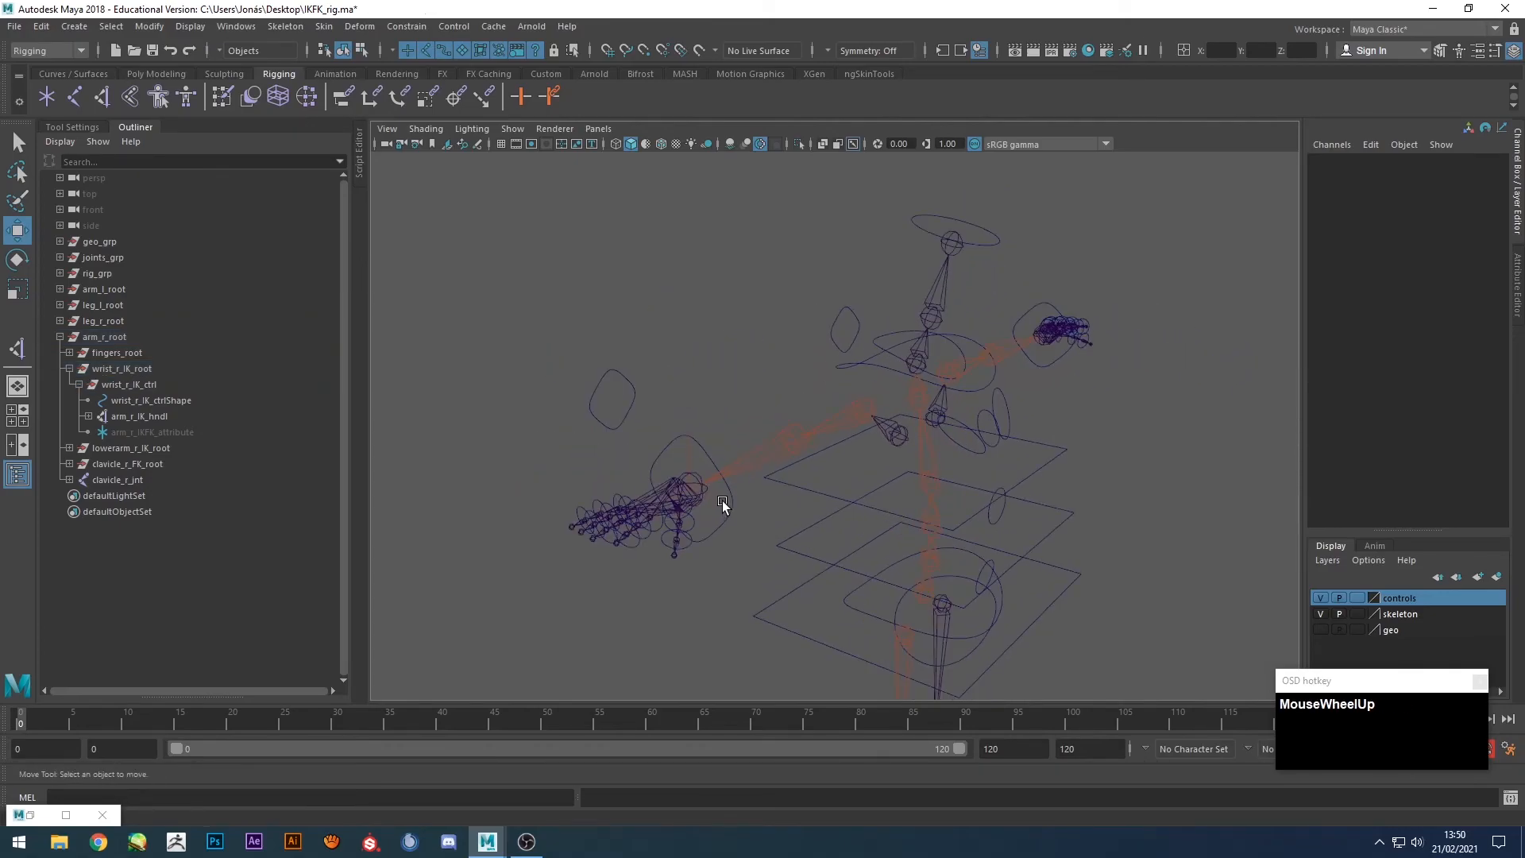
Repeat the test move of the right wrist IK control and undo it.
left_click(724, 502)
left_click(750, 336)
left_click_drag(853, 516, 707, 522, "alt")
left_click(642, 491)
left_click_drag(671, 575, 661, 536, "alt")
left_click_drag(628, 465, 678, 433)
key("z")
Switch the right arm back to FK with its Armr KFKswitch attribute and clear the selection.
left_click_drag(739, 507, 782, 510, "alt")
left_click(1427, 340)
middle_click_drag(820, 299, 705, 323)
left_click(706, 324)
scroll(776, 366, "down", 4)
middle_click_drag(1034, 477, 971, 497, "alt")
left_click_drag(970, 497, 988, 469, "alt")
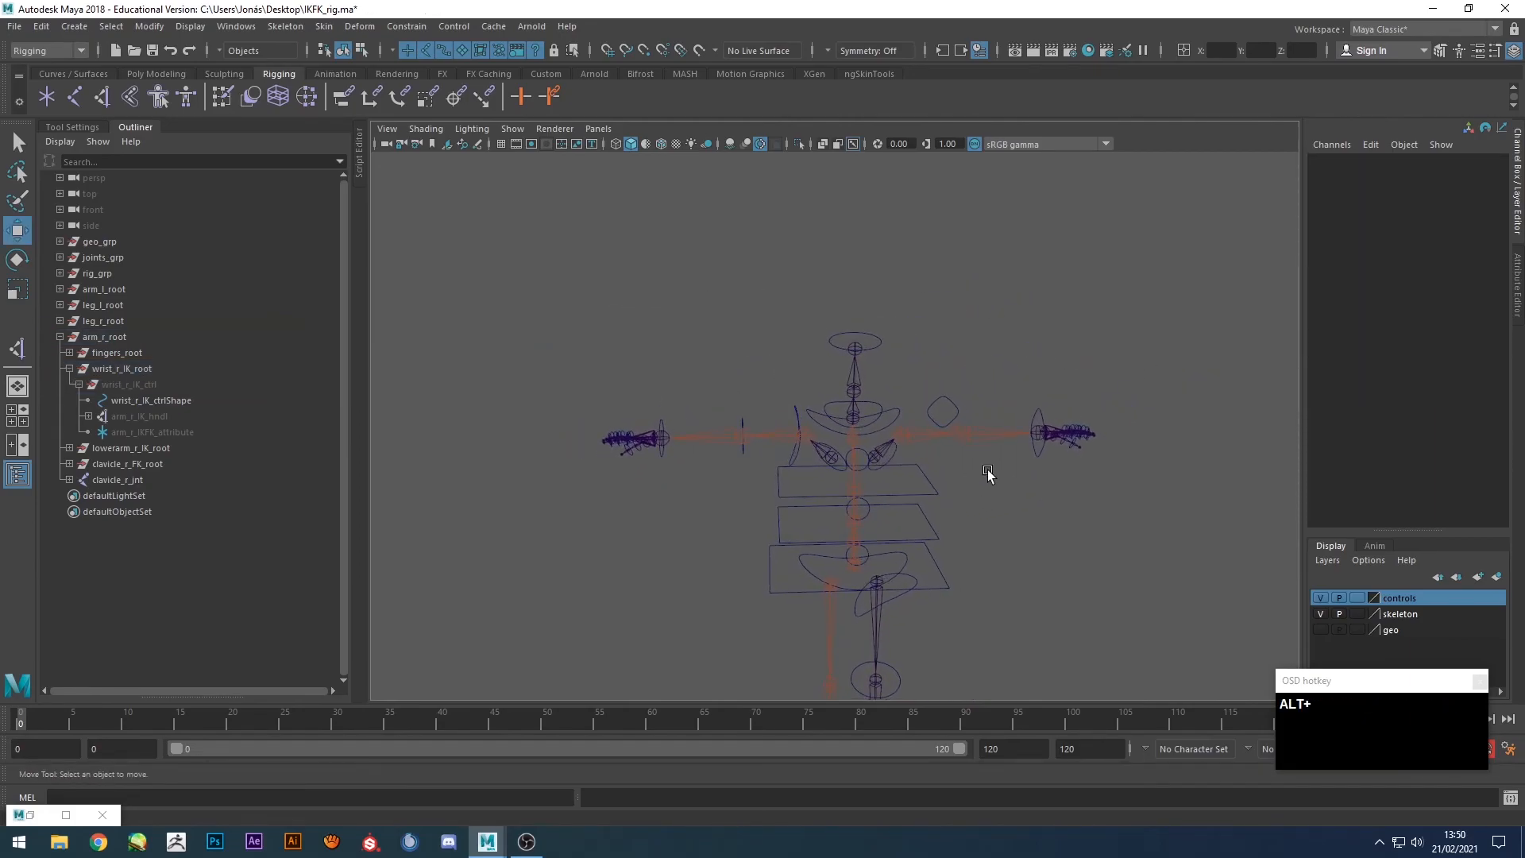
Set the left arm's Arml IKFKswitch attribute on wrist_l_IK_ctrl to 1 and clear the selection.
left_click(1041, 412)
left_click(1359, 367)
middle_click_drag(1218, 361, 1312, 320)
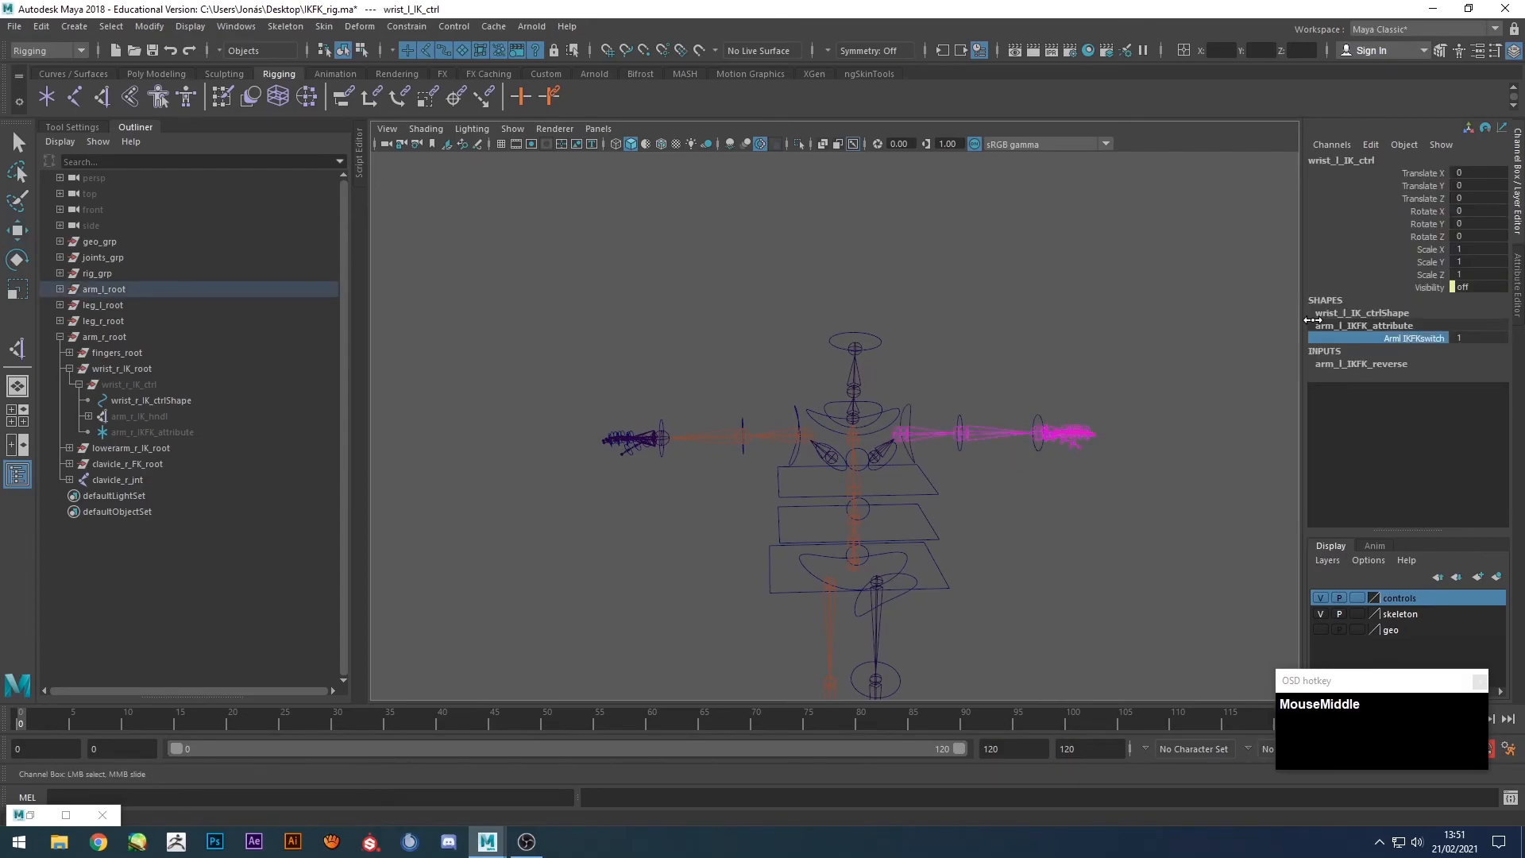
left_click(1025, 375)
left_click_drag(1038, 493, 1061, 396, "alt")
Switch the right leg back to FK with its switch attribute and clear the selection.
left_click(879, 602)
left_click(1418, 337)
middle_click_drag(1279, 408, 1263, 505)
left_click(1131, 518)
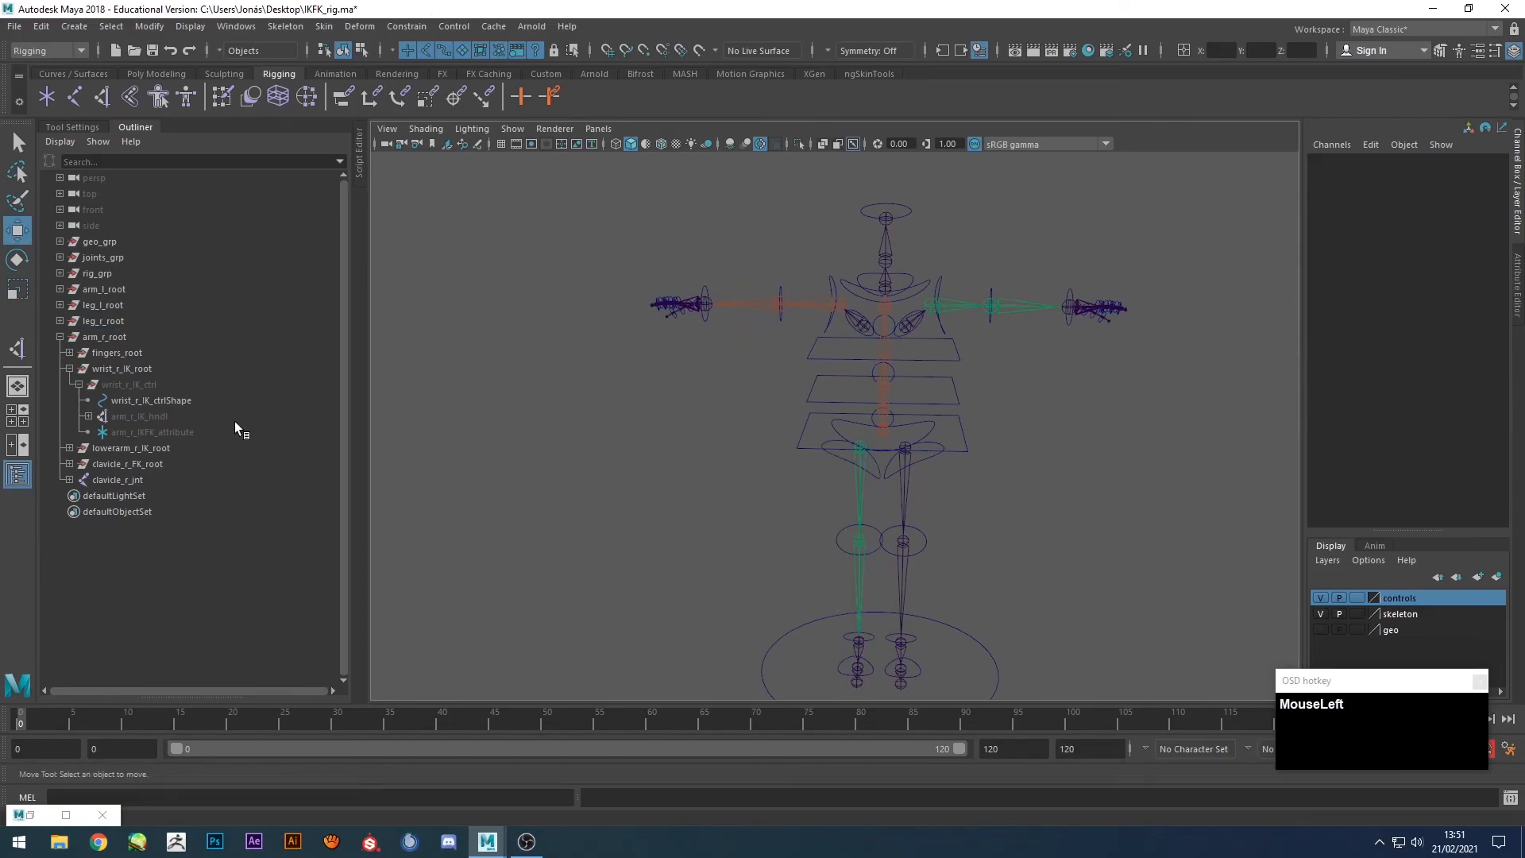
Collapse arm_r_root and select the four arm and leg root groups together and individually to check their contents.
left_click(60, 336, "shift")
left_click_drag(90, 290, 95, 338)
scroll(701, 443, "down", 2)
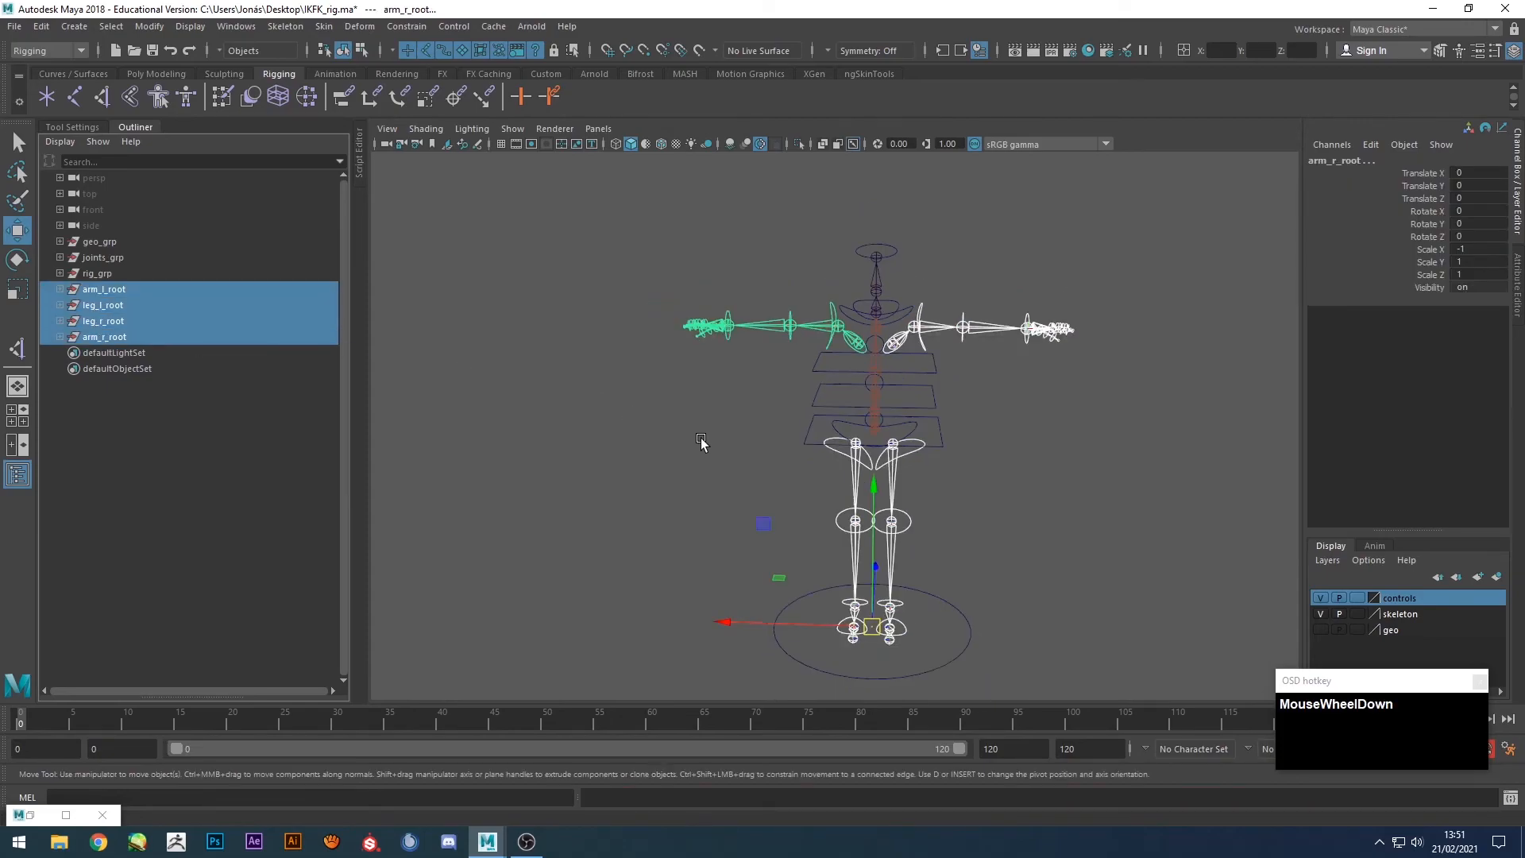
left_click(111, 337)
left_click(111, 320)
left_click(111, 305)
left_click(111, 290)
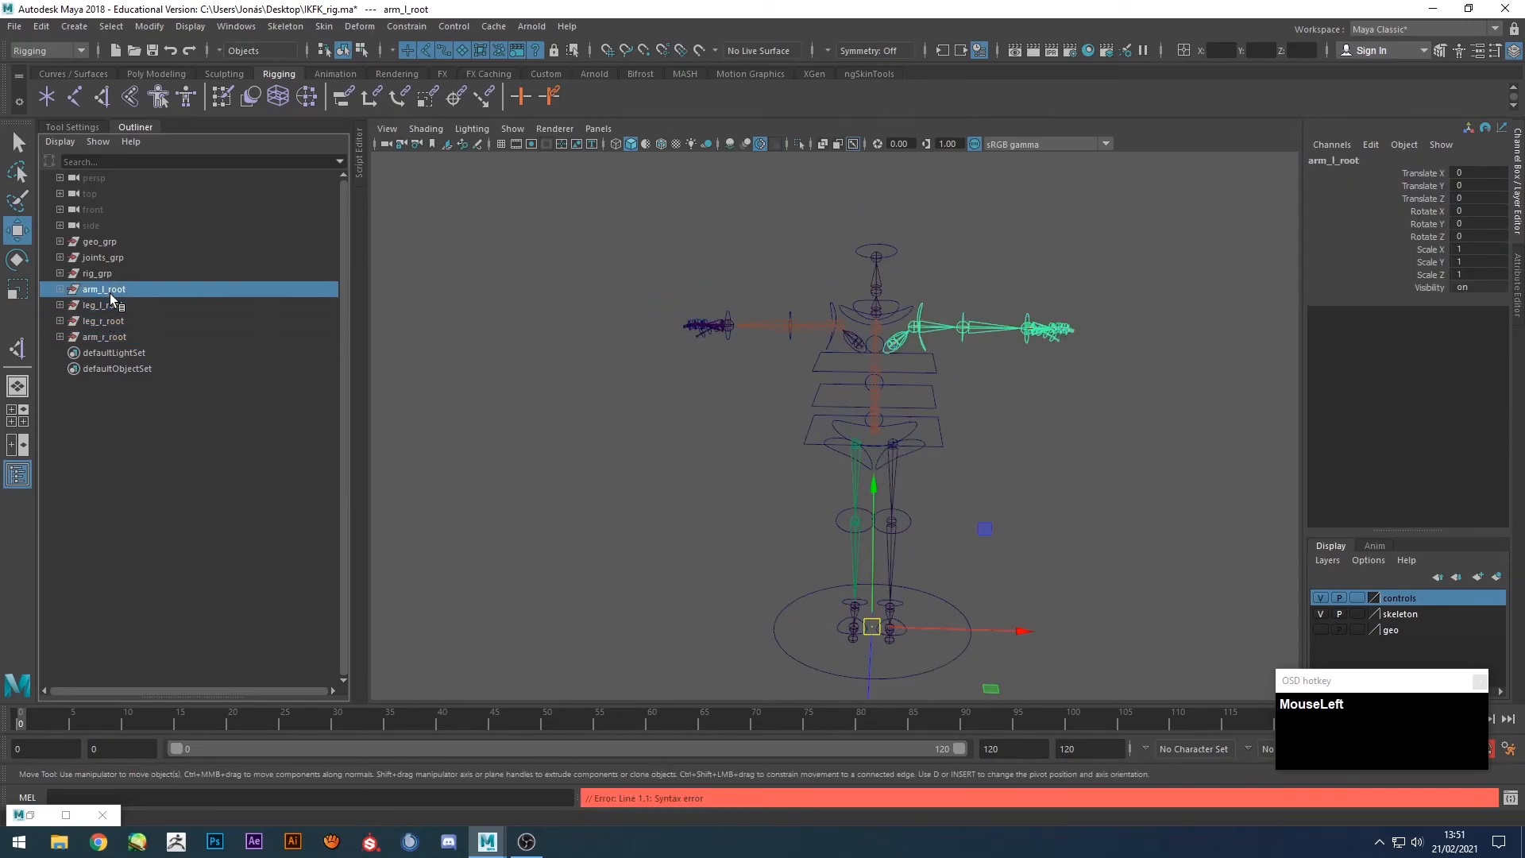
Clear the selection of arm_l_root and activate the Select tool.
left_click_drag(728, 500, 680, 455, "alt")
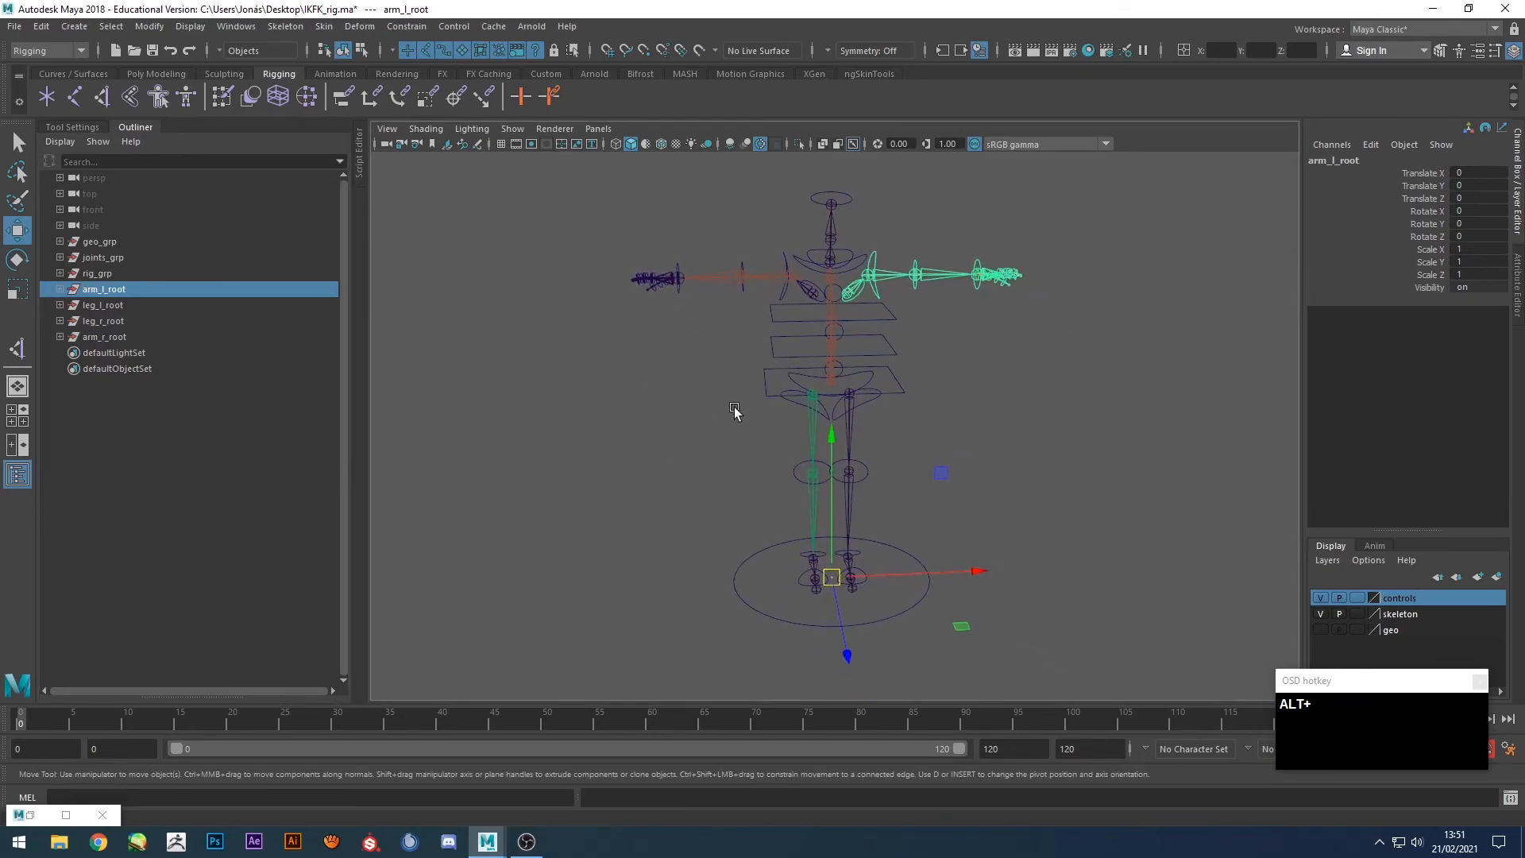
left_click_drag(1014, 412, 1001, 436, "alt")
left_click(1001, 436)
middle_click_drag(1001, 436, 975, 466, "alt")
scroll(871, 368, "up", 3)
middle_click_drag(871, 367, 892, 445, "alt")
key("q")
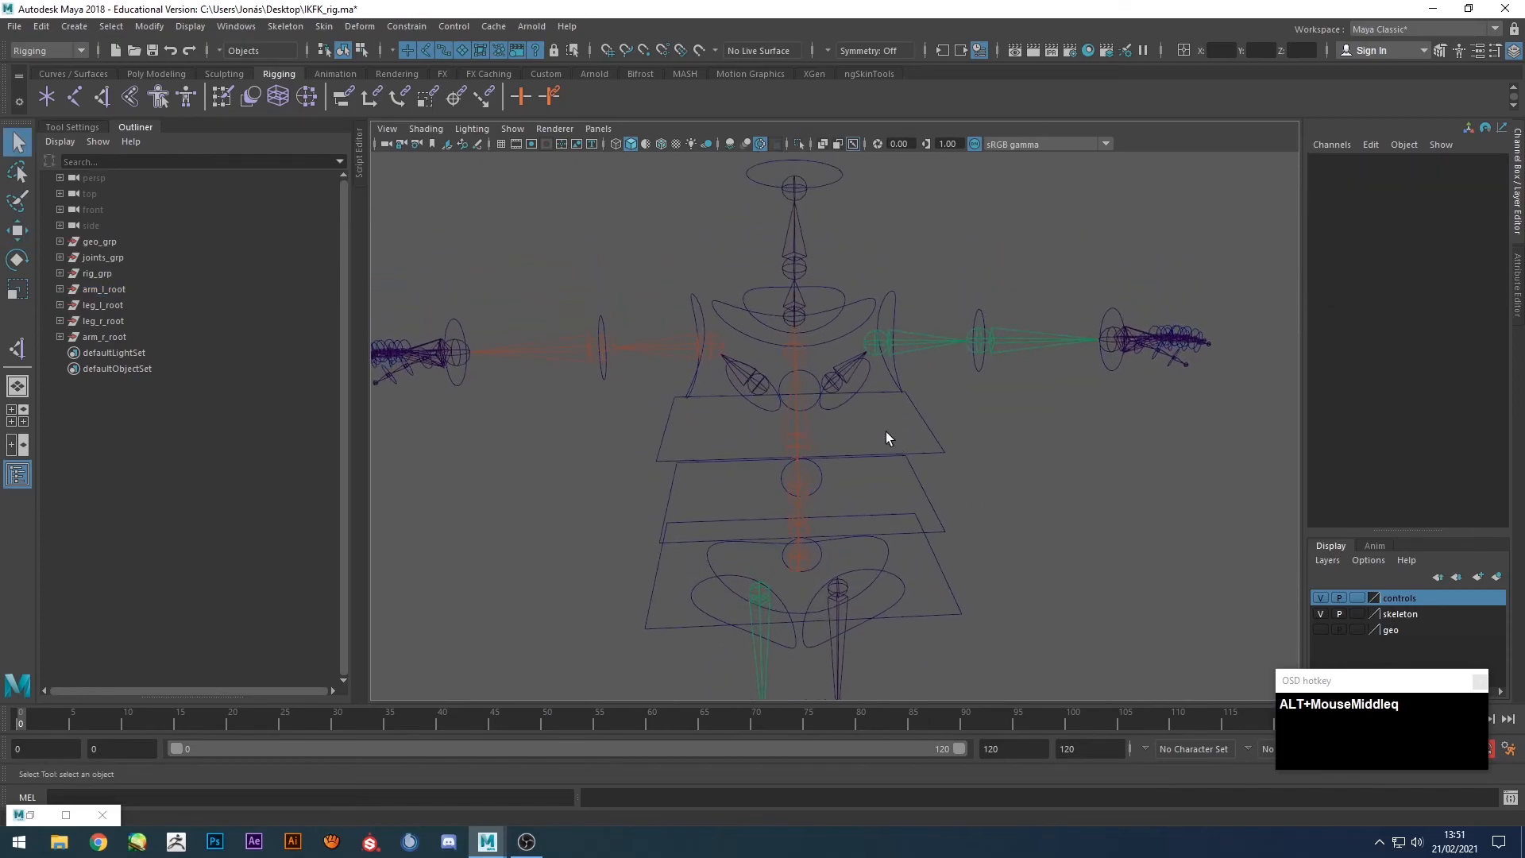
Hide the controls layer and parent the left and right clavicle joints to the upper spine joint.
left_click(1320, 597)
left_click_drag(1059, 497, 903, 441, "alt")
left_click(907, 441)
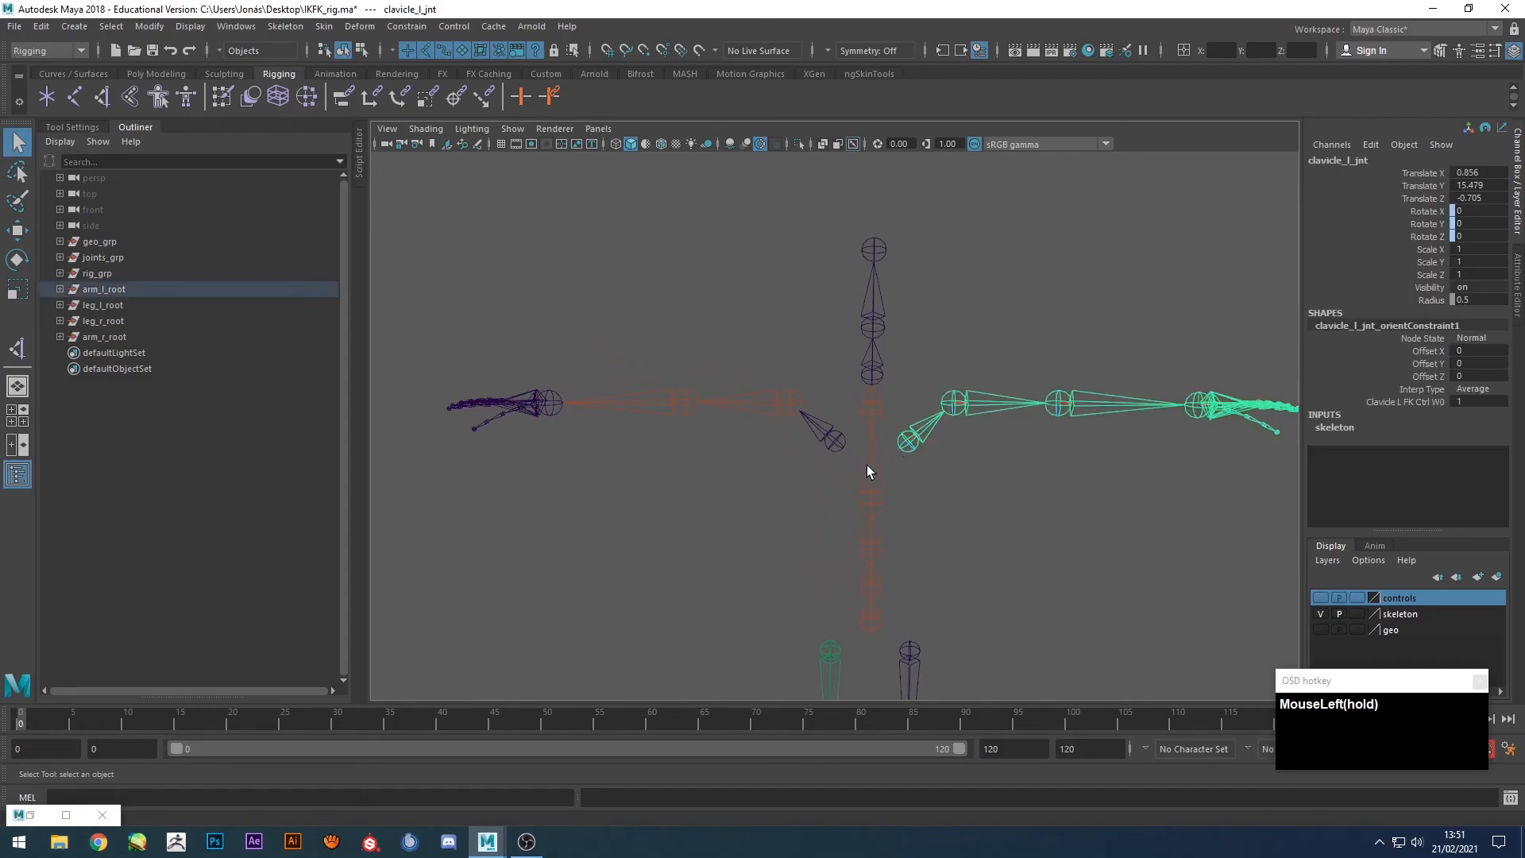
left_click(832, 442, "shift")
left_click(877, 414, "shift")
left_click_drag(850, 489, 945, 566, "alt")
key("p")
Parent the left and right upper leg joints to the lowest spine joint and clear the selection.
middle_click_drag(945, 566, 956, 439, "alt")
left_click(921, 516)
left_click(841, 516, "shift")
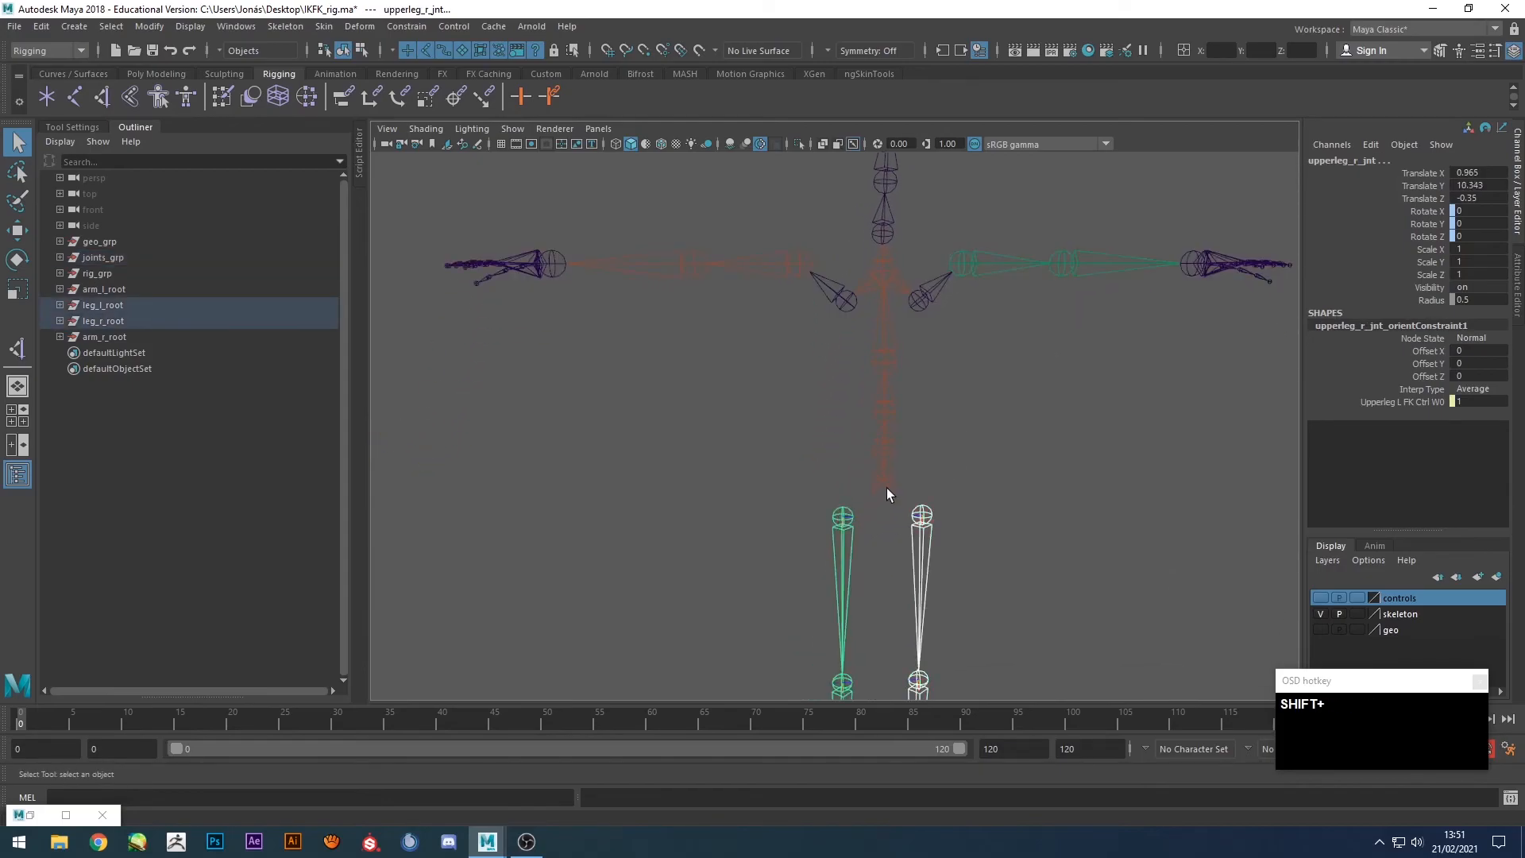
left_click(886, 488, "shift")
key("shift+p")
left_click(987, 469)
left_click_drag(890, 506, 915, 484, "alt")
scroll(869, 517, "down", 5)
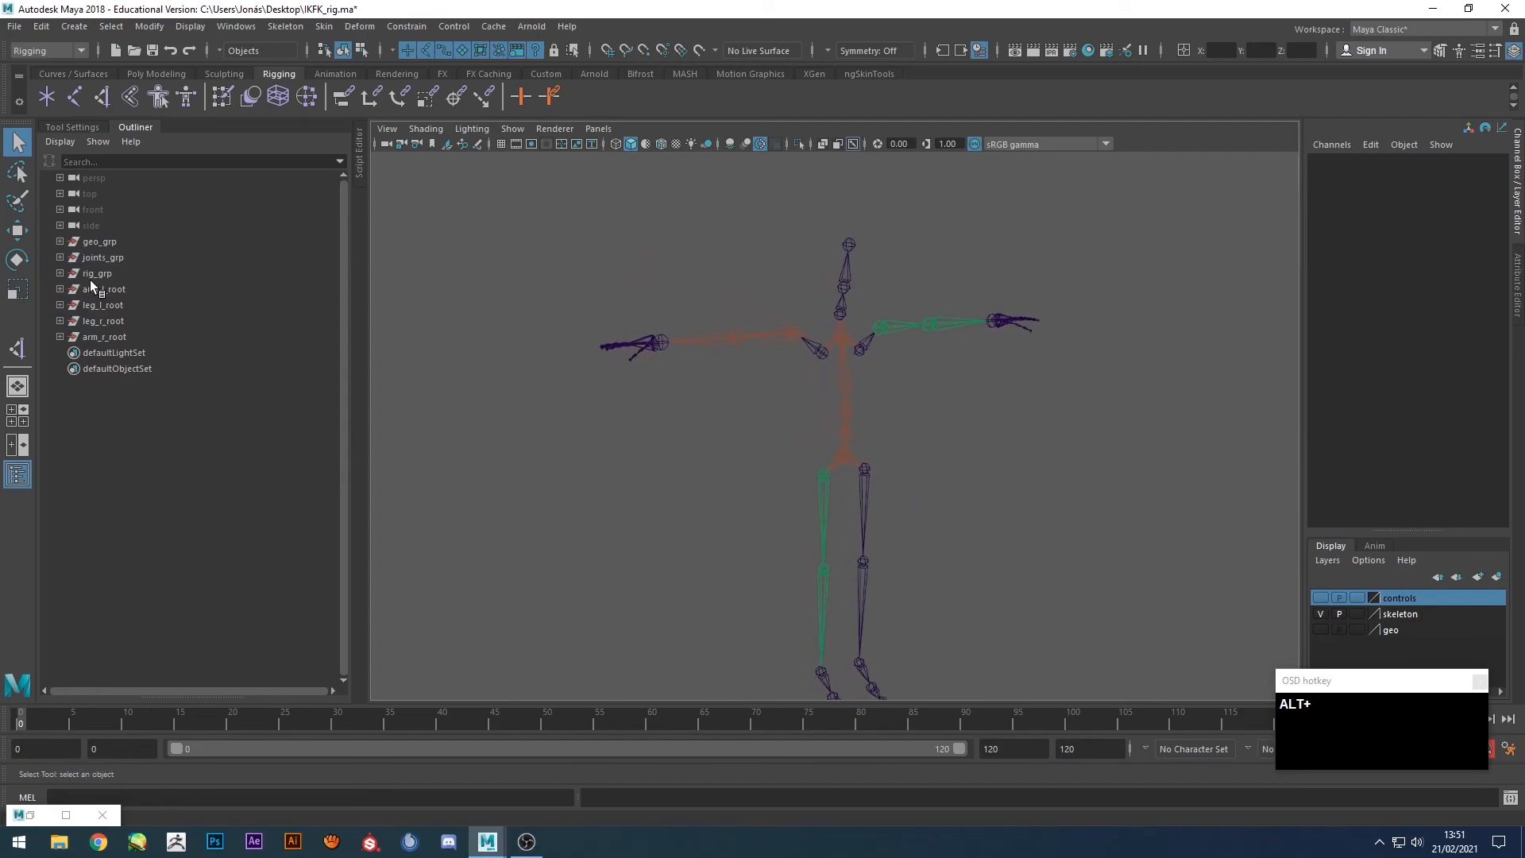
Select joints_grp to check the joint hierarchy, clear the selection and hide the skeleton layer.
left_click(96, 258)
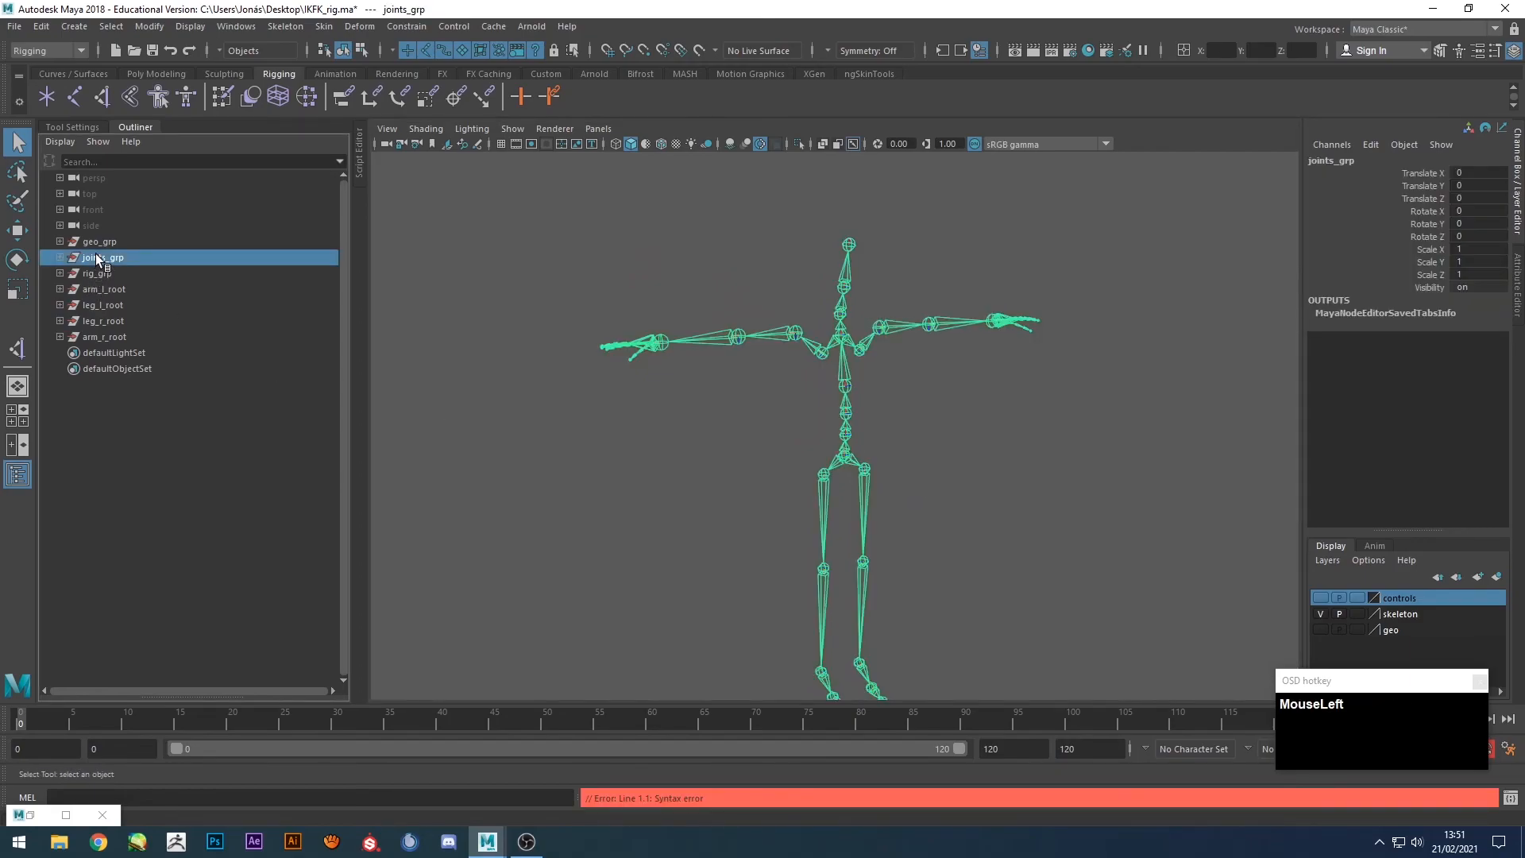
left_click(1011, 507)
left_click(1320, 614)
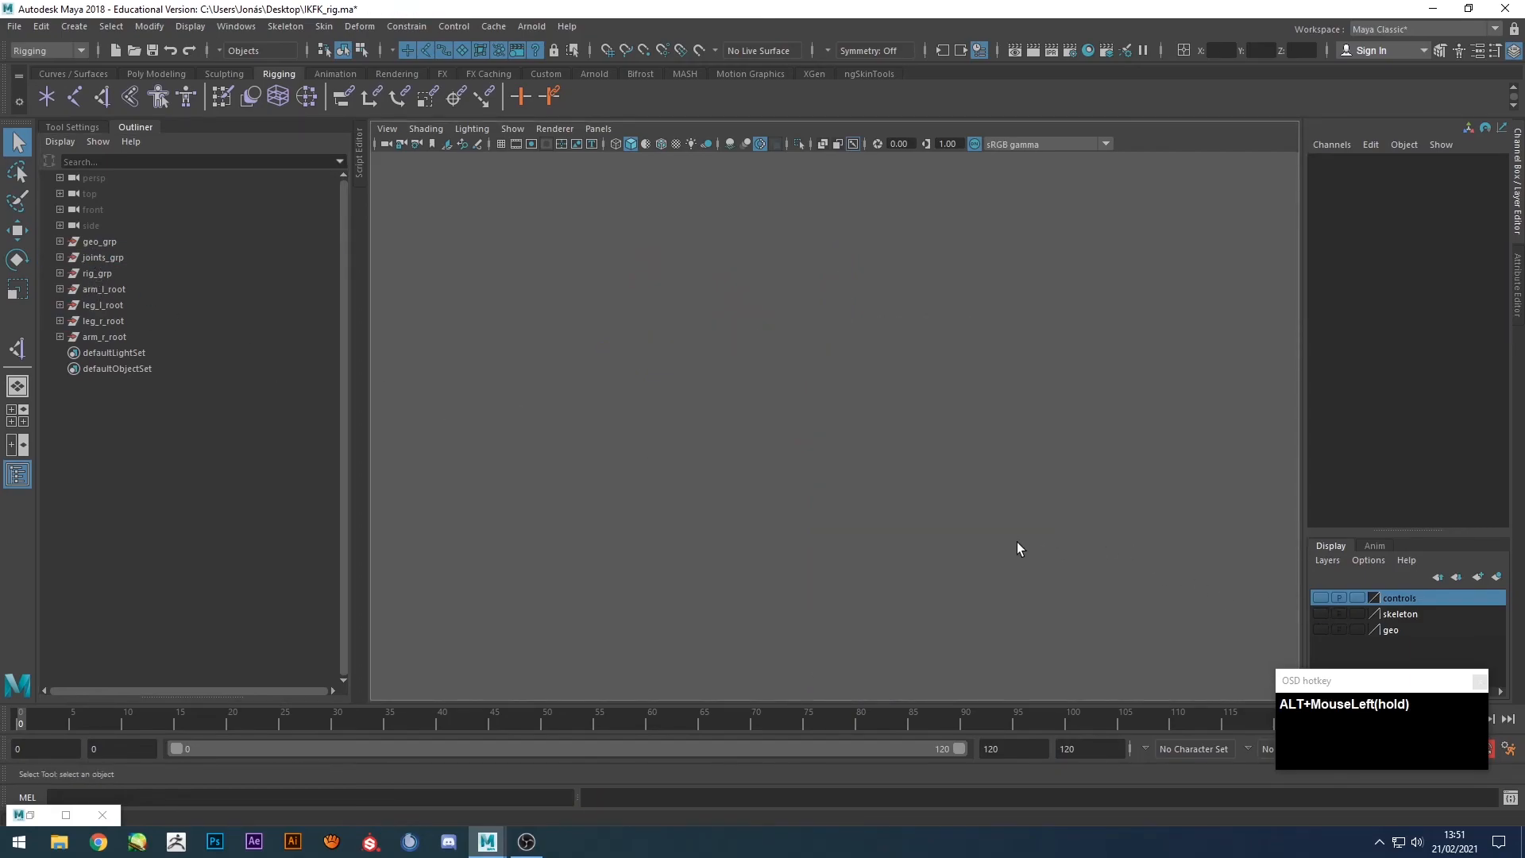
Show the controls layer and select the arm and leg root groups one by one to check their controls.
left_click(97, 290)
left_click(111, 305)
left_click(103, 321)
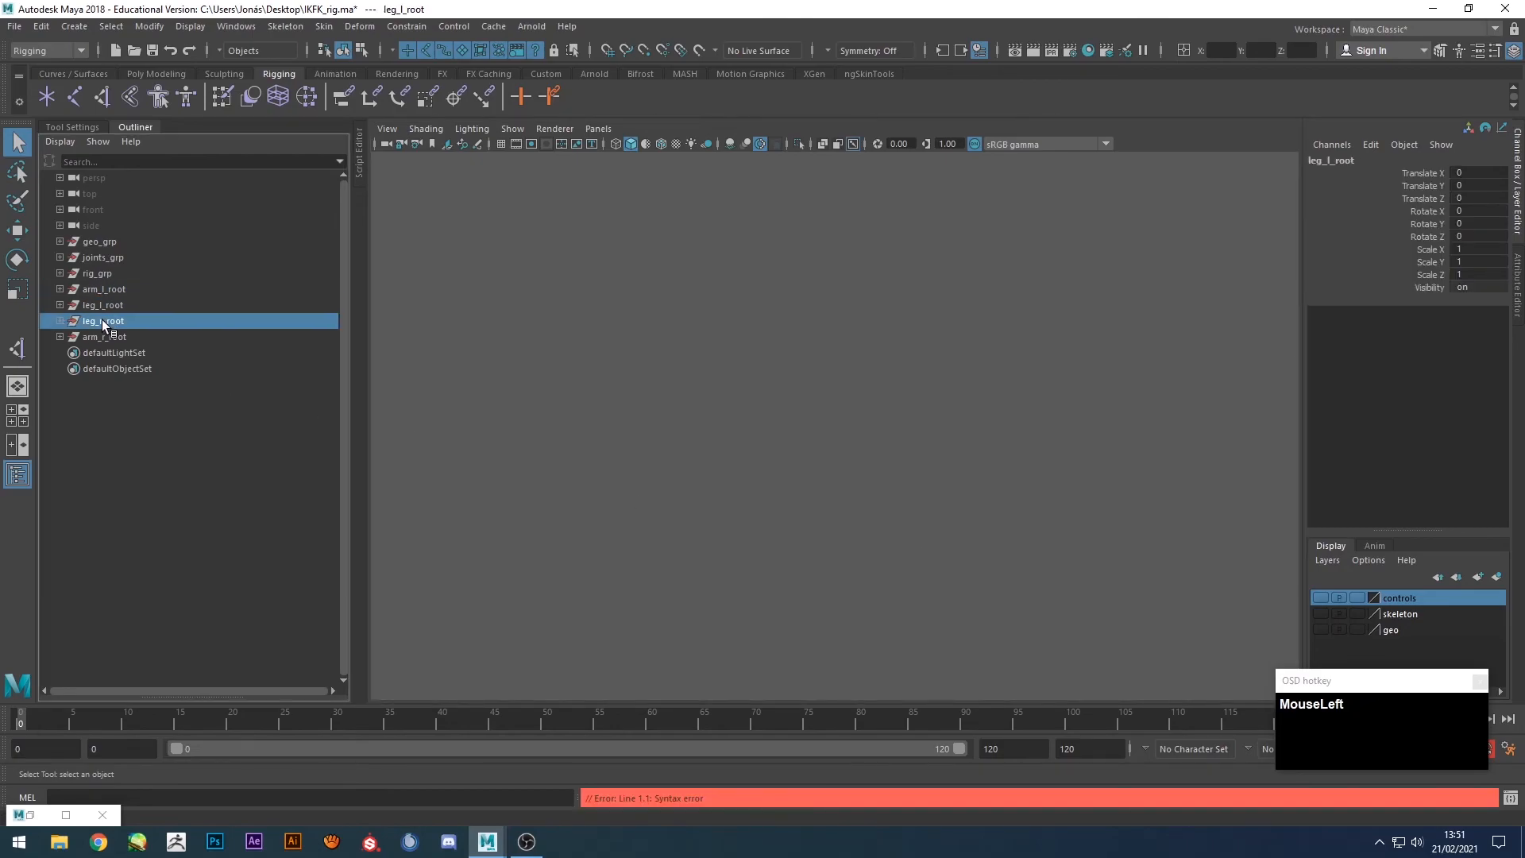
left_click(103, 333)
left_click(1319, 597)
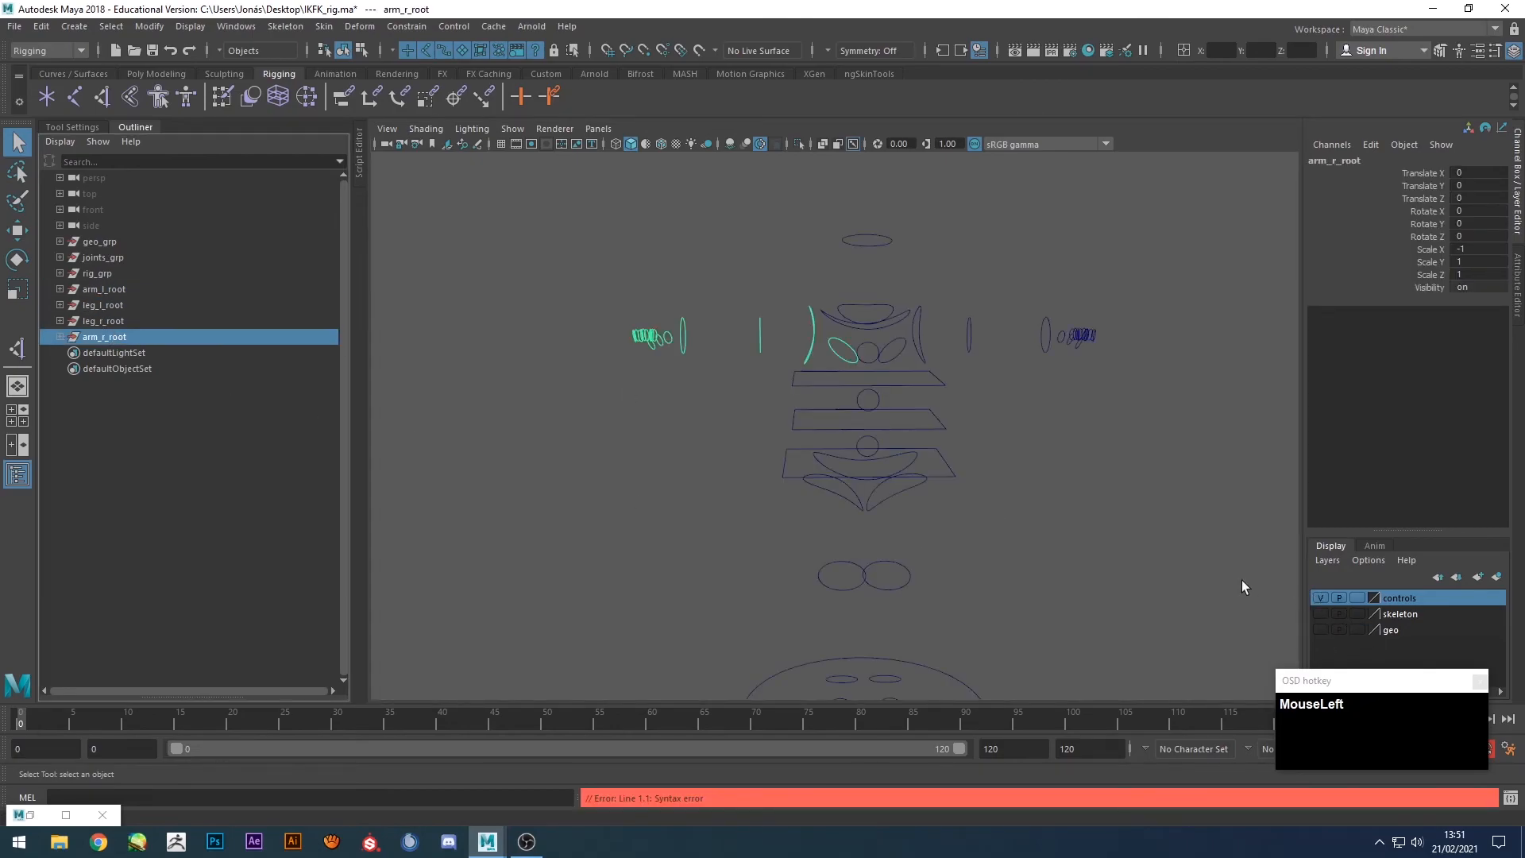
left_click(112, 306)
left_click(113, 291)
left_click(115, 321)
left_click(73, 307)
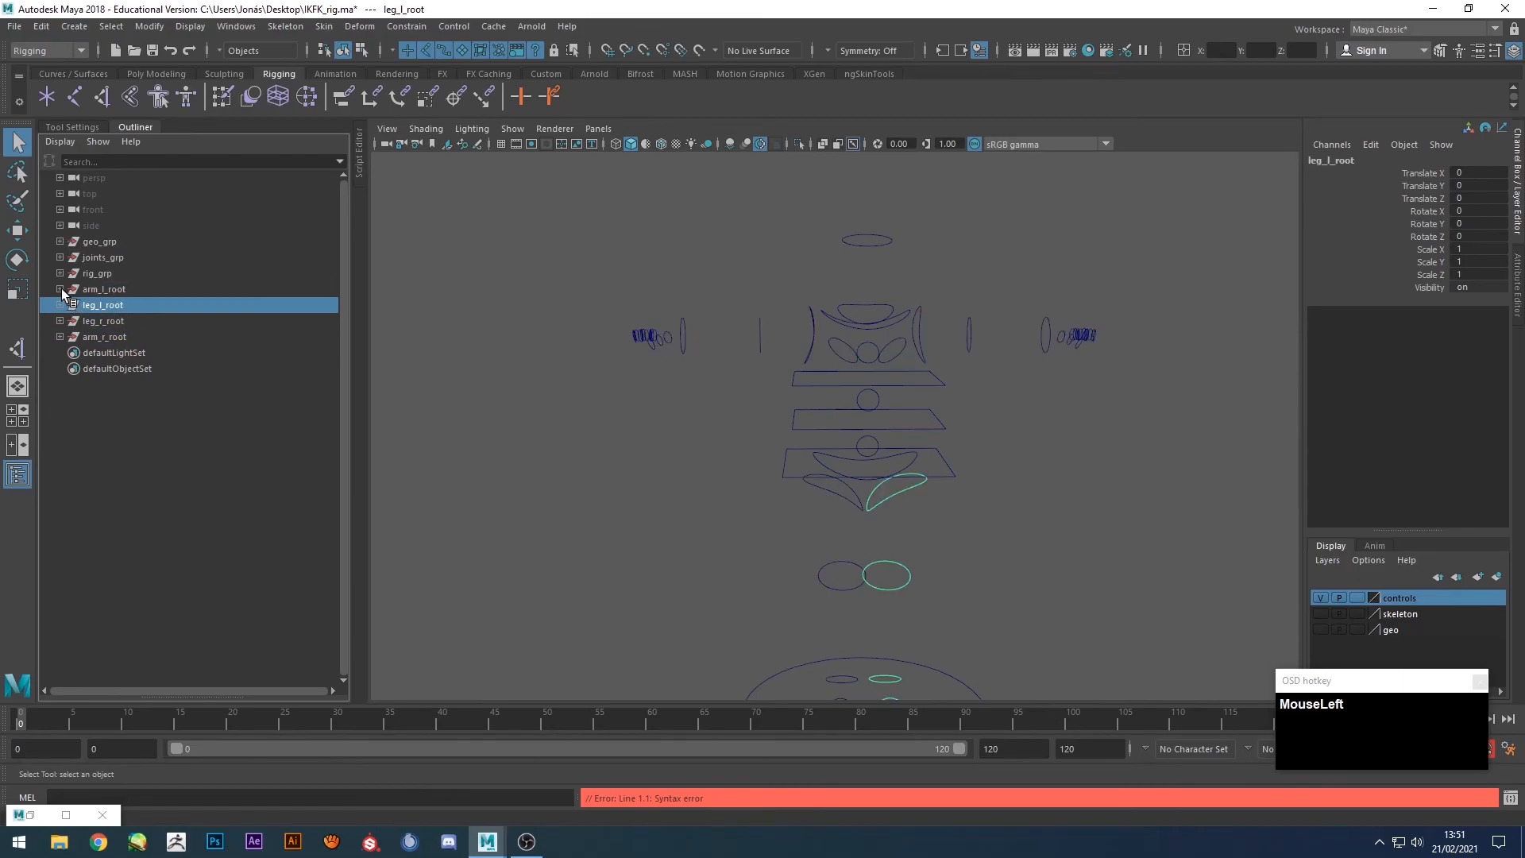
Locate clavicle_l_FK_root in the hierarchy and parent it to spine5_IK_ctrl.
left_click(890, 350)
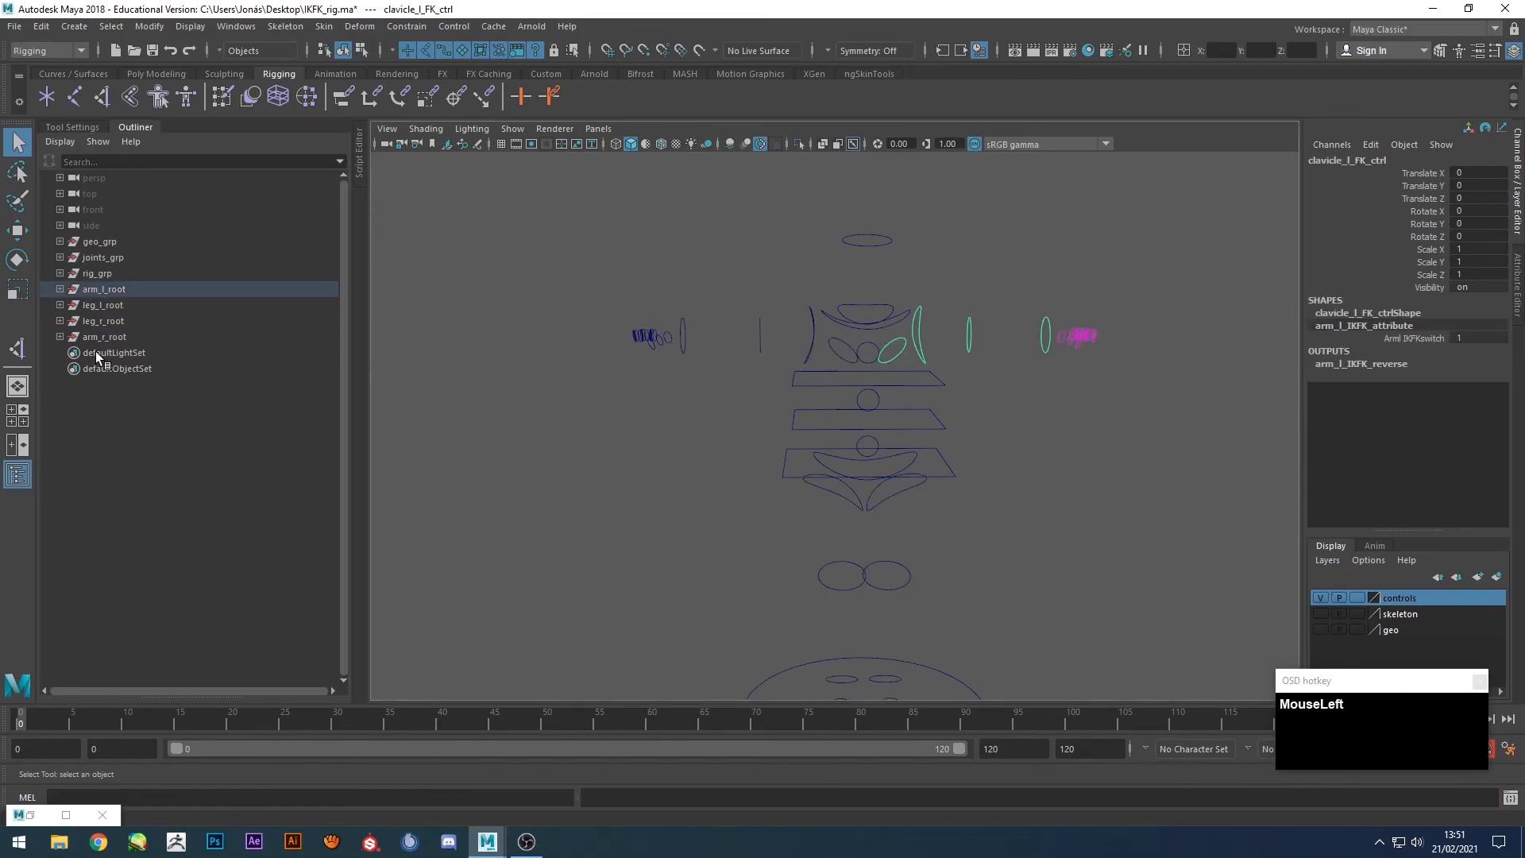
key("f")
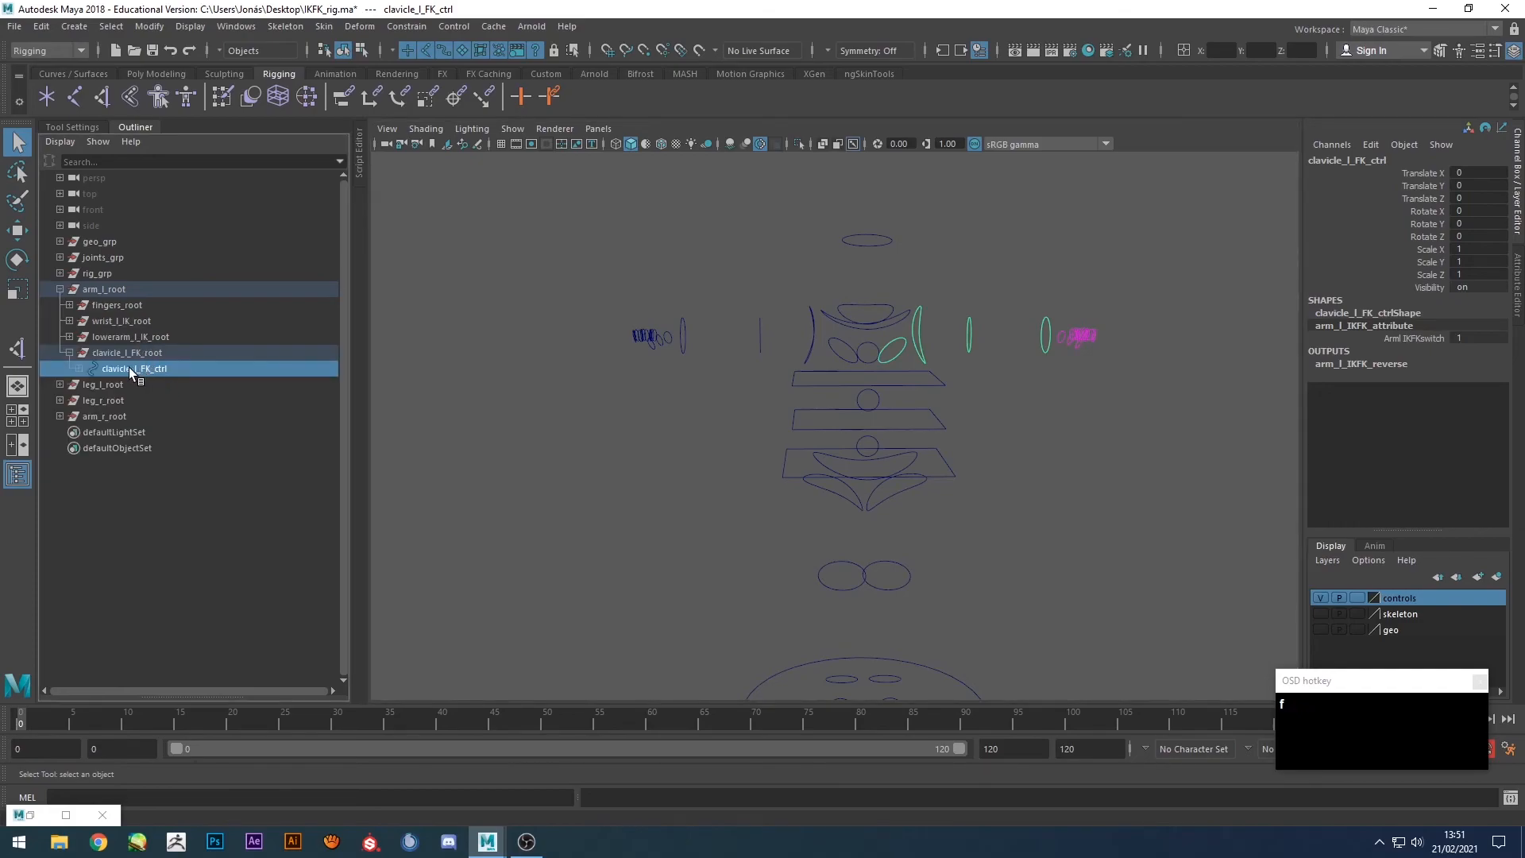
left_click(98, 353)
left_click(70, 353)
scroll(904, 327, "up", 1)
left_click_drag(904, 328, 917, 447, "alt")
left_click(780, 375, "shift")
left_click(917, 445)
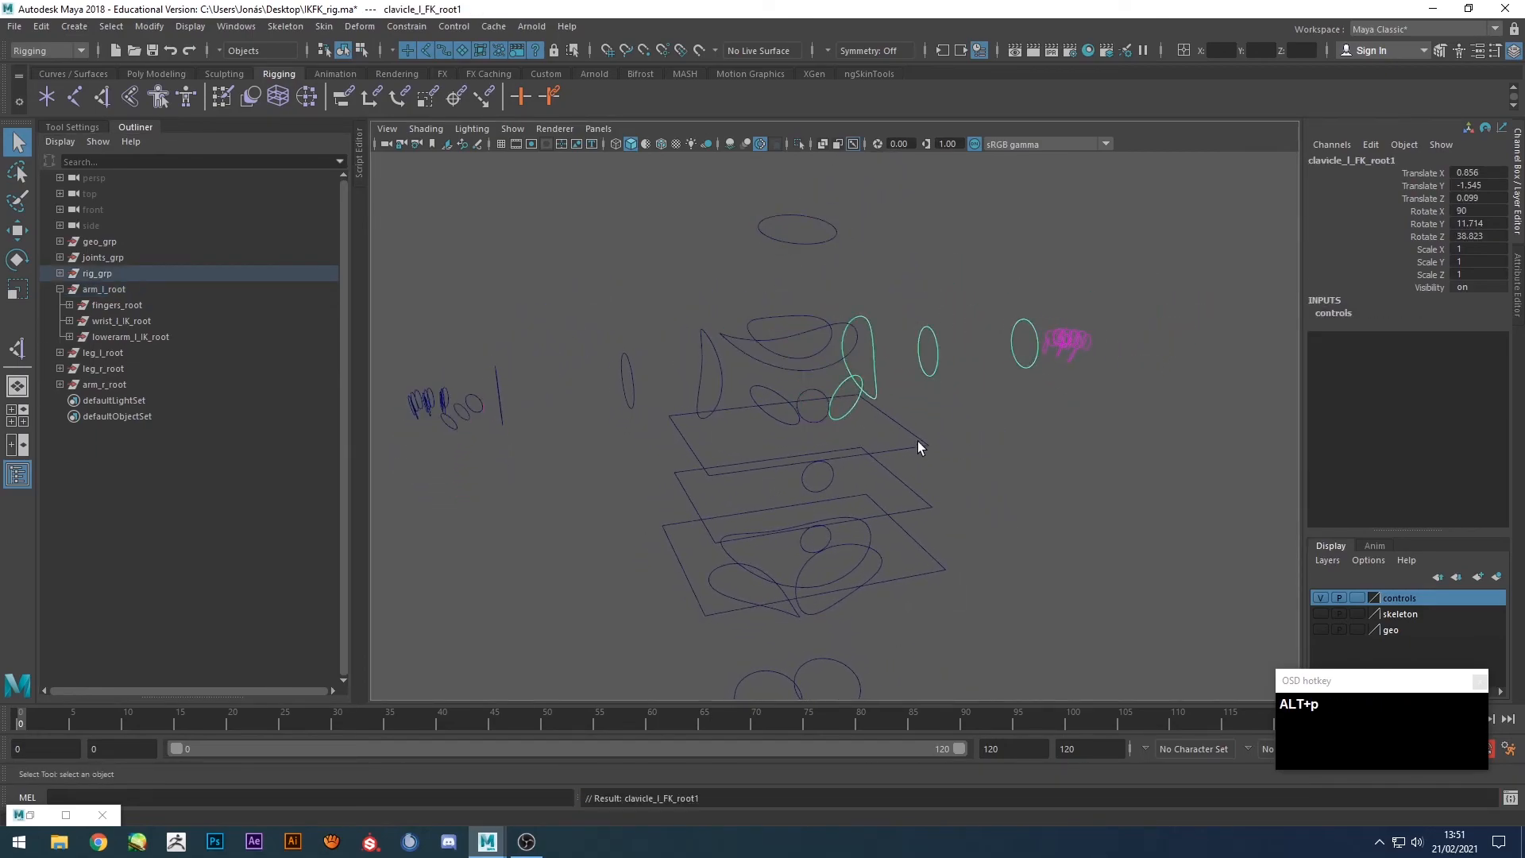
Test-rotate spine5_IK_ctrl to check the left FK arm follows, undo the rotation and clear the selection.
left_click_drag(820, 370, 856, 416, "alt")
left_click(831, 366)
key("e")
mouse_move(898, 340)
left_mouse_down()
mouse_move(879, 309)
mouse_move(915, 329)
left_mouse_up()
key("ctrl+z")
left_click(1059, 467)
Try to parent upperarm_r_FK_root to spine5_IK_ctrl.
left_click_drag(822, 445, 766, 450, "alt")
left_click(735, 355)
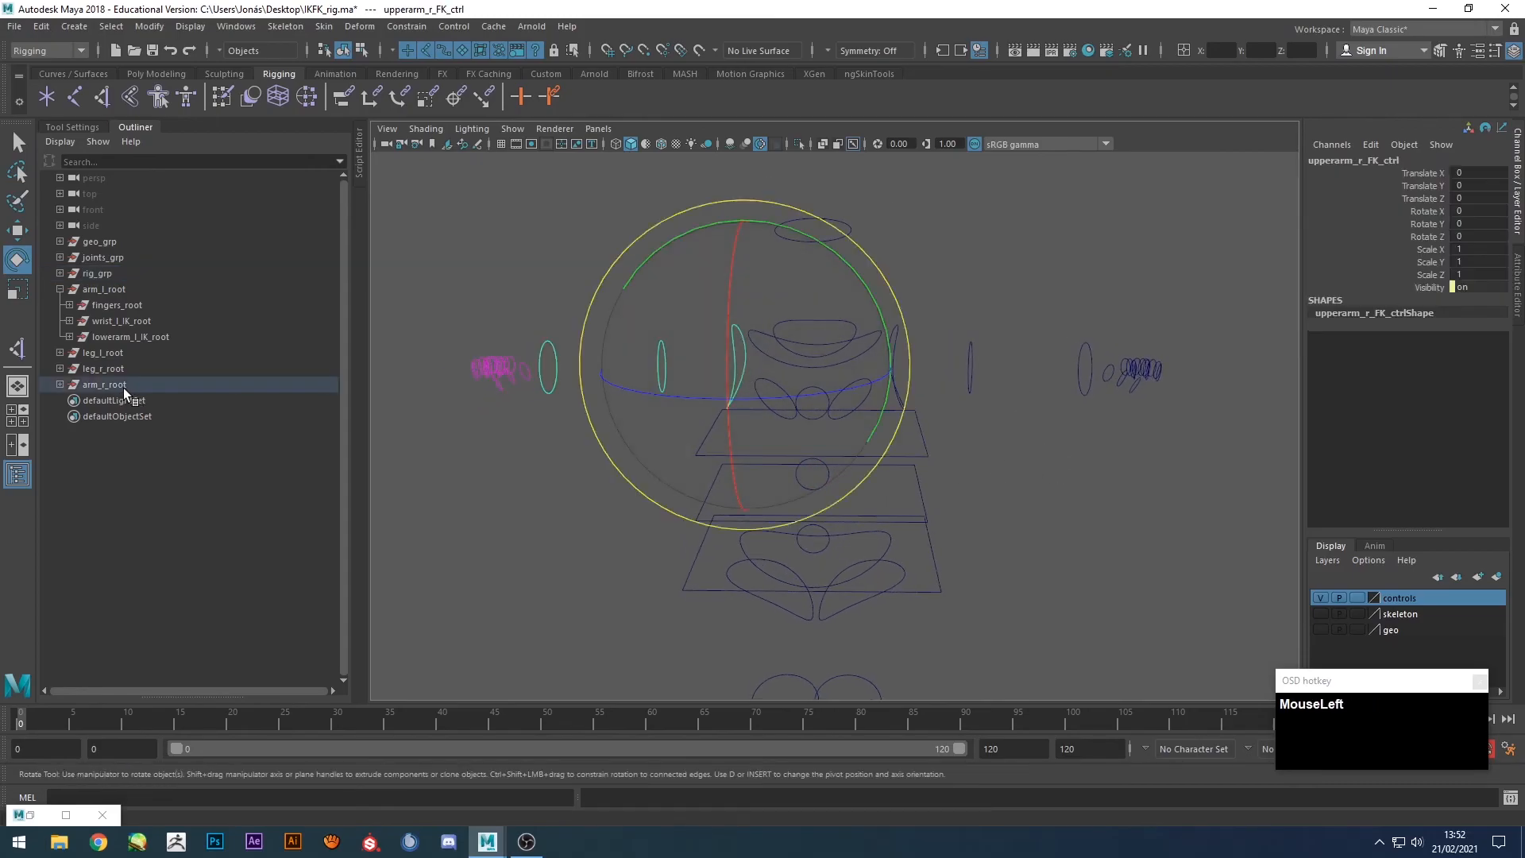
key("f")
left_click(141, 494)
left_click(88, 496)
key("q")
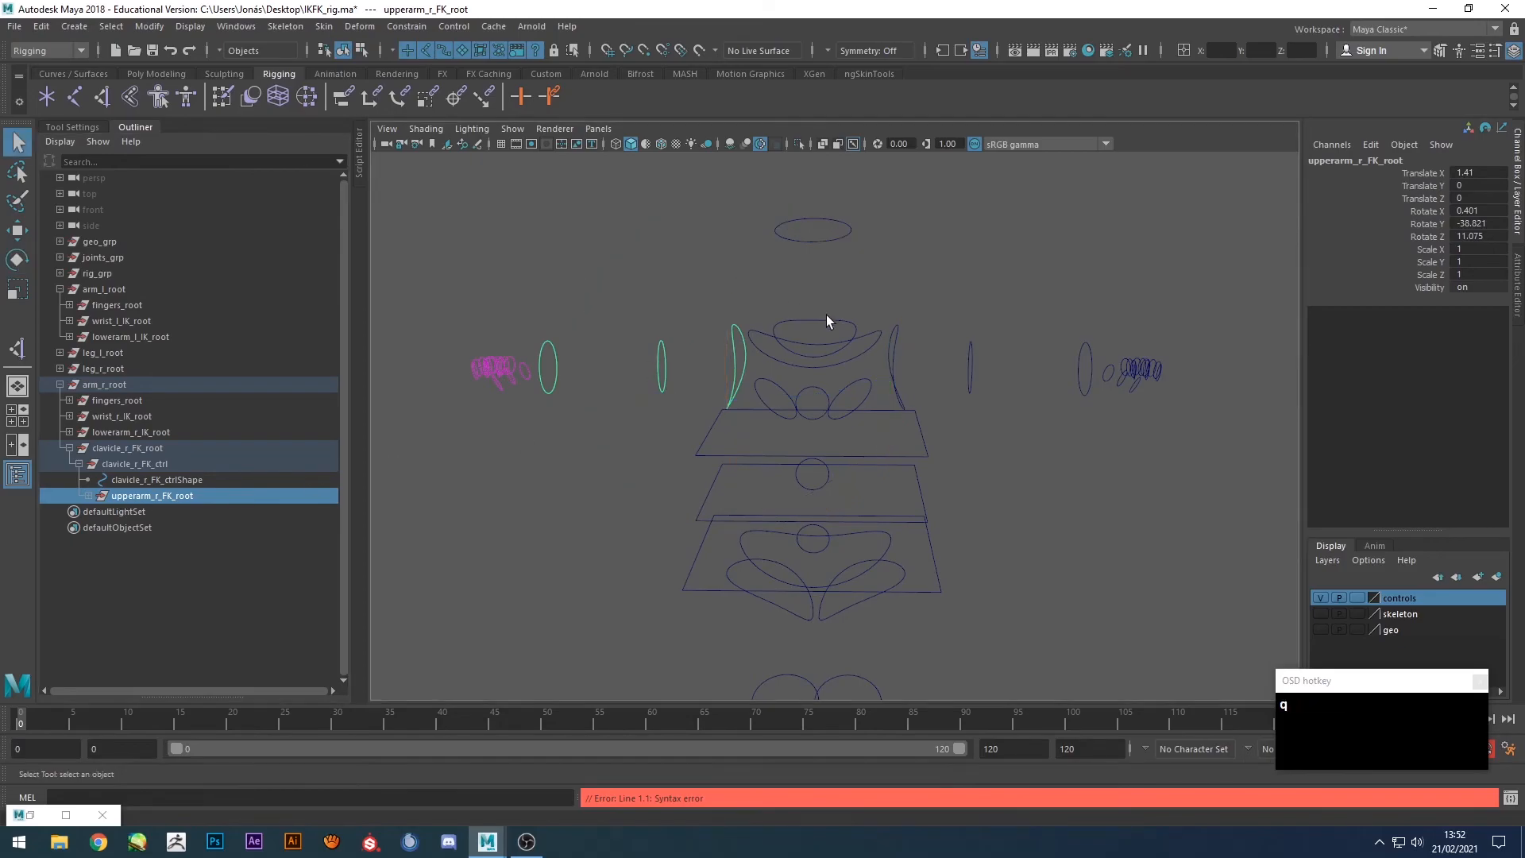
left_click(780, 364, "shift")
key("p")
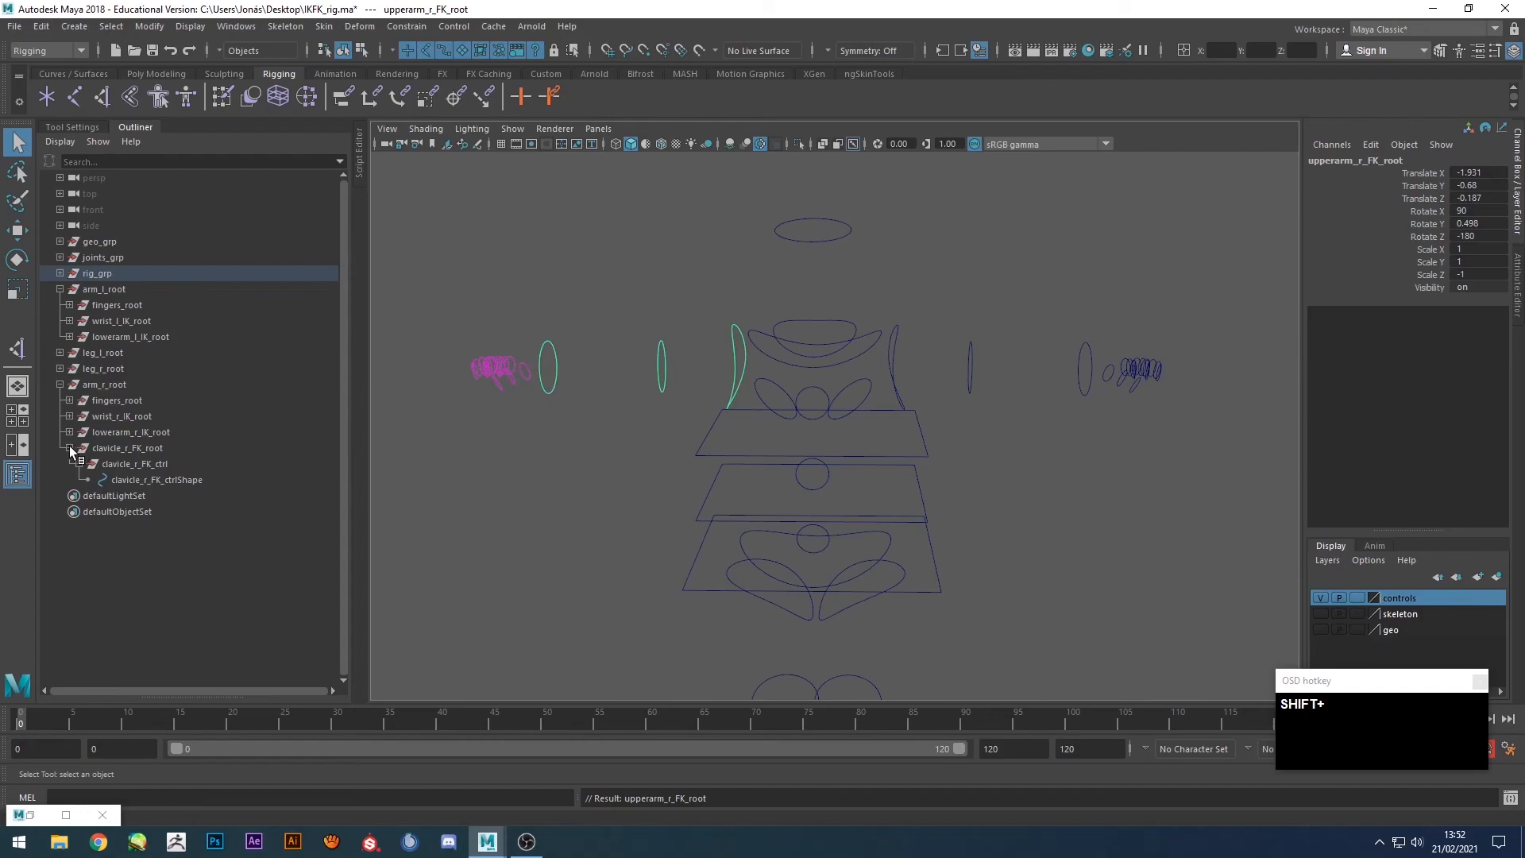
Undo the parenting of upperarm_r_FK_root and its selections.
key("ctrl+z")
key("ctrl+z")
key("ctrl+z")
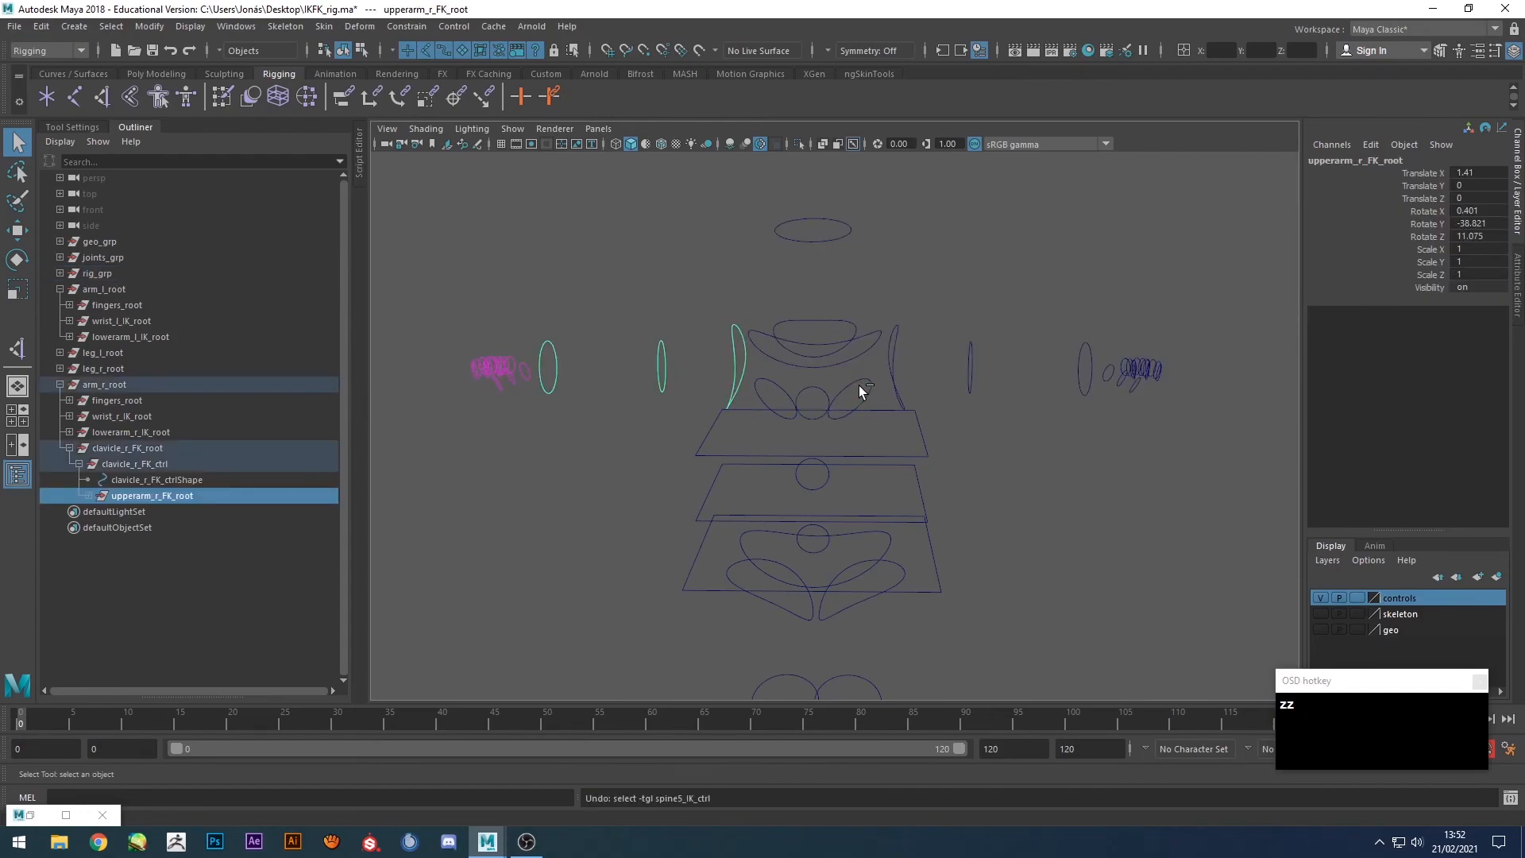
key("ctrl+z")
key("ctrl+z")
key("ctrl+z")
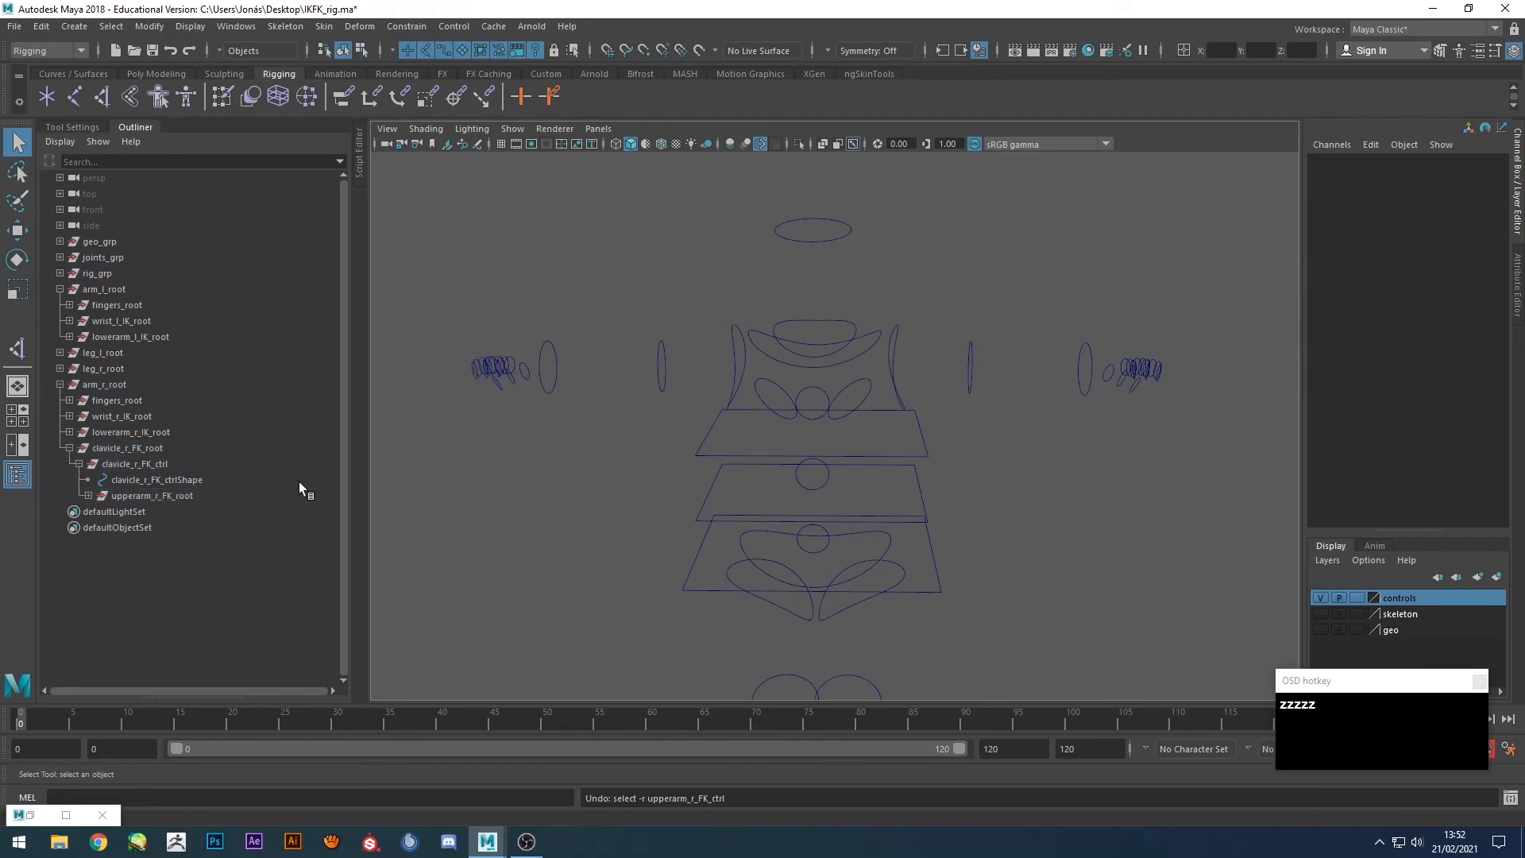
Parent clavicle_r_FK_root to spine5_IK_ctrl and clear the selection.
left_click(128, 466)
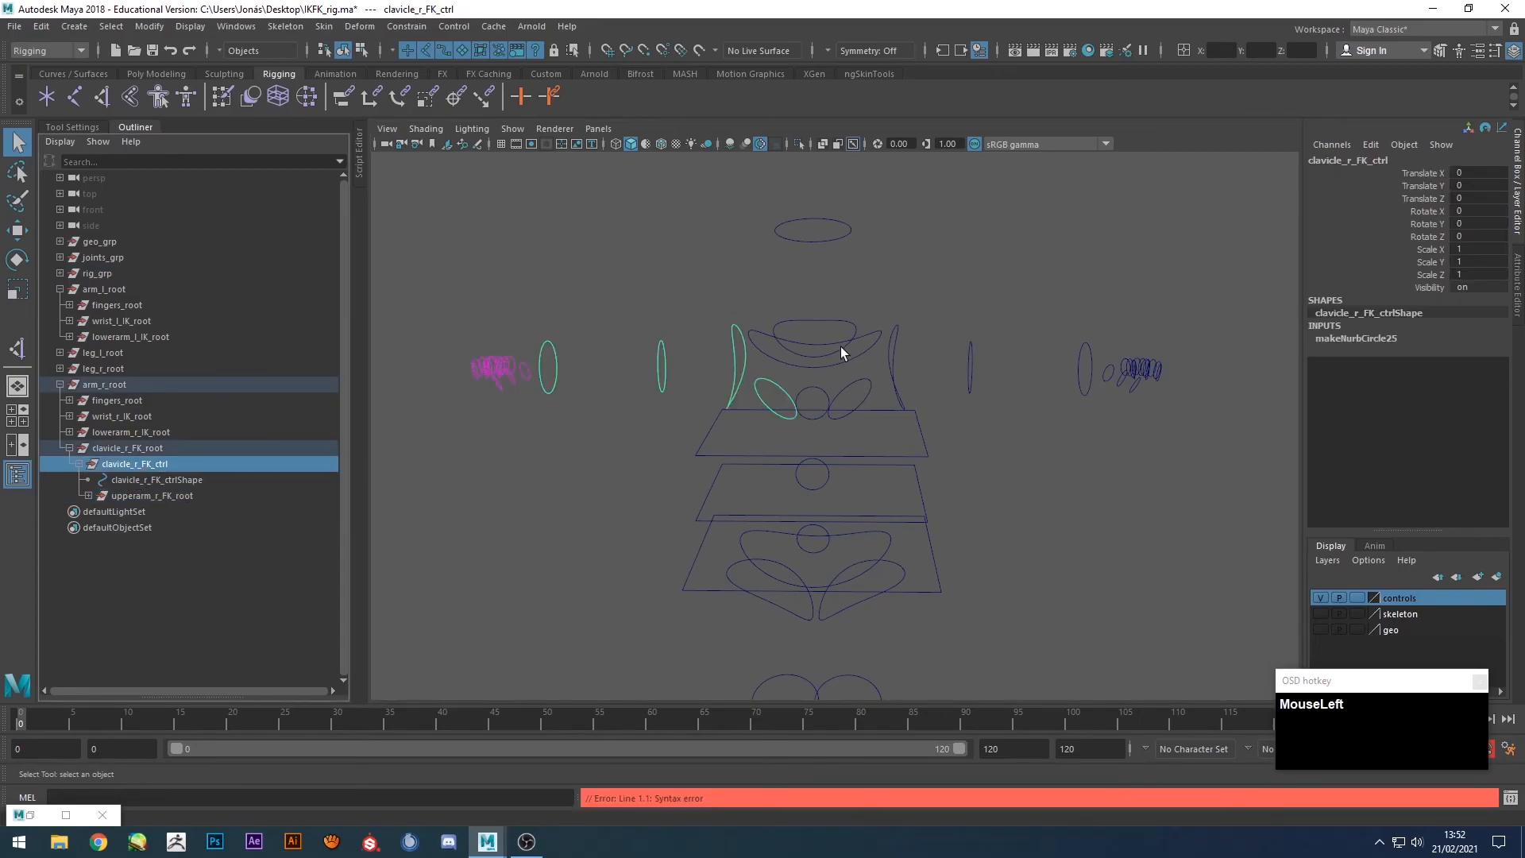
left_click(208, 447)
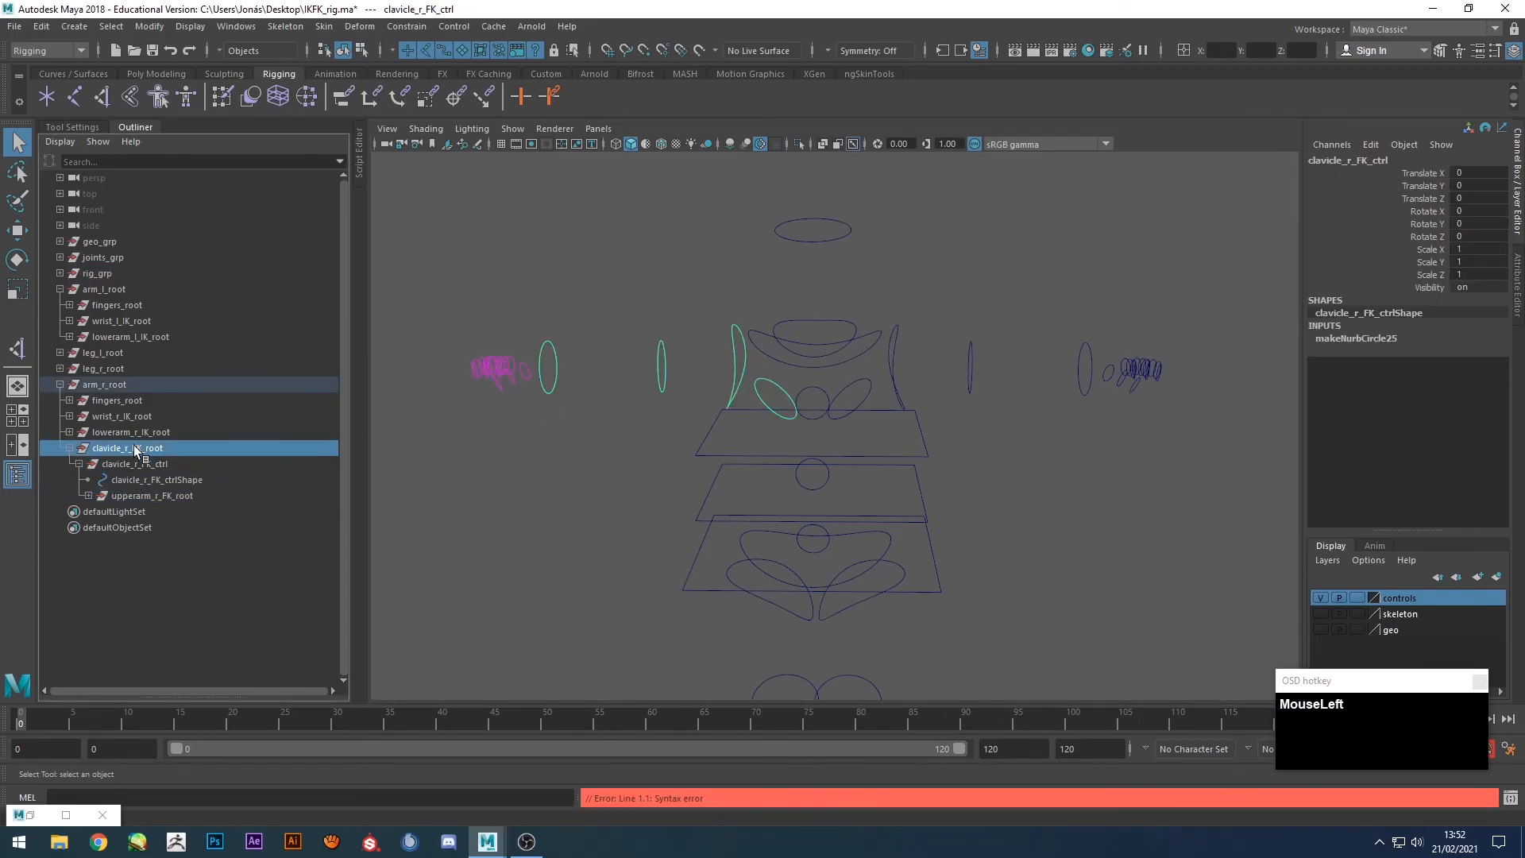
left_click(760, 350, "shift")
key("p")
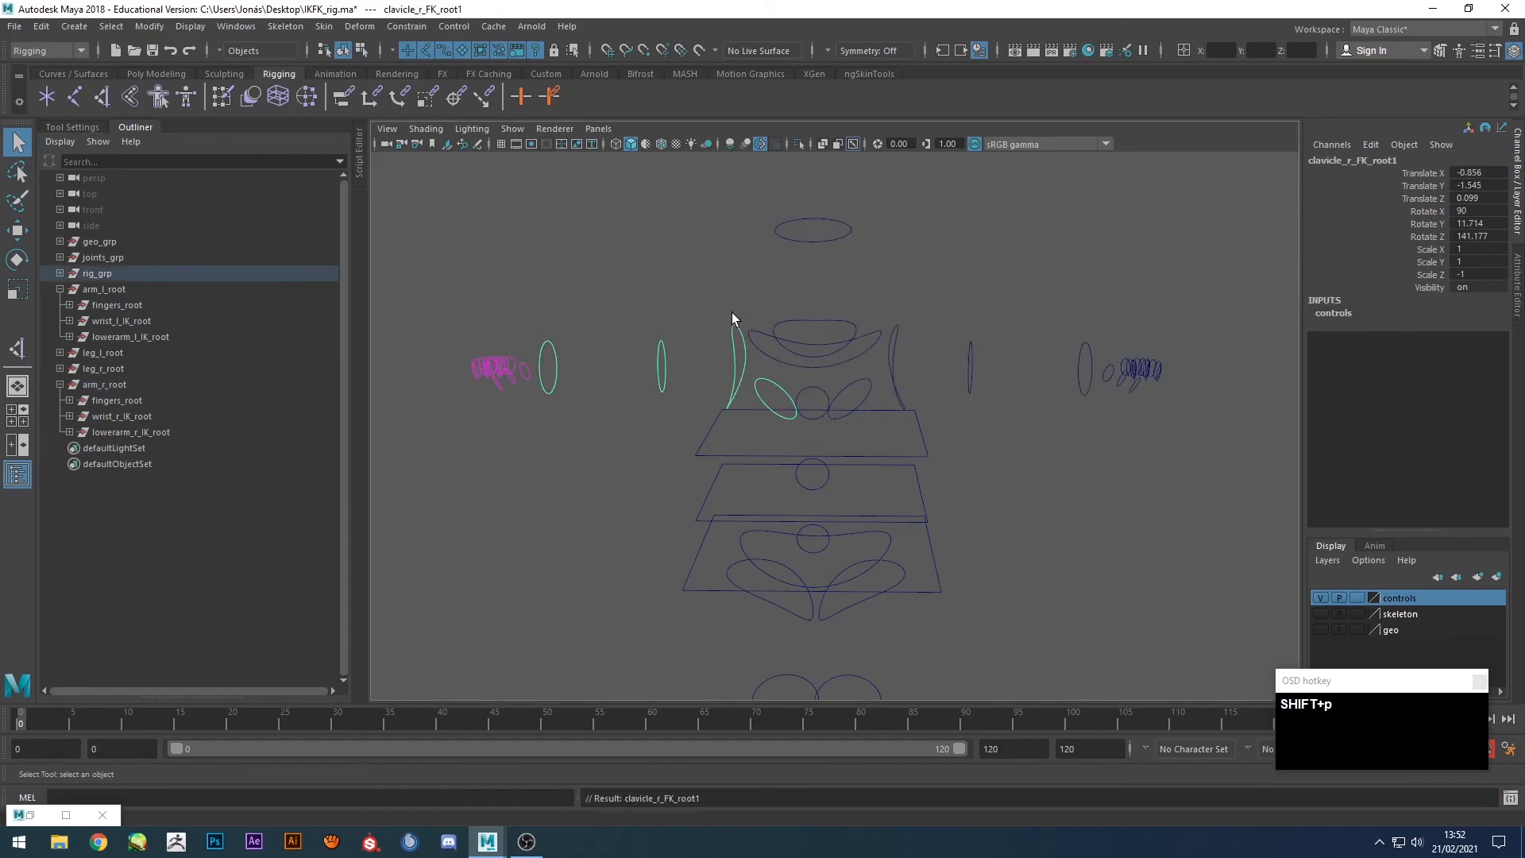
left_click(732, 316)
Test-rotate spine5_IK_ctrl to check the right FK arm follows, and undo the rotation.
left_click(754, 341)
scroll(781, 397, "down", 2)
left_click_drag(782, 397, 632, 425, "alt")
key("e")
key("z")
Switch both arms to IK through the IKFKswitch attributes on the wrist FK controls, setting Armr IKFKswitch to 0.
left_click(657, 400)
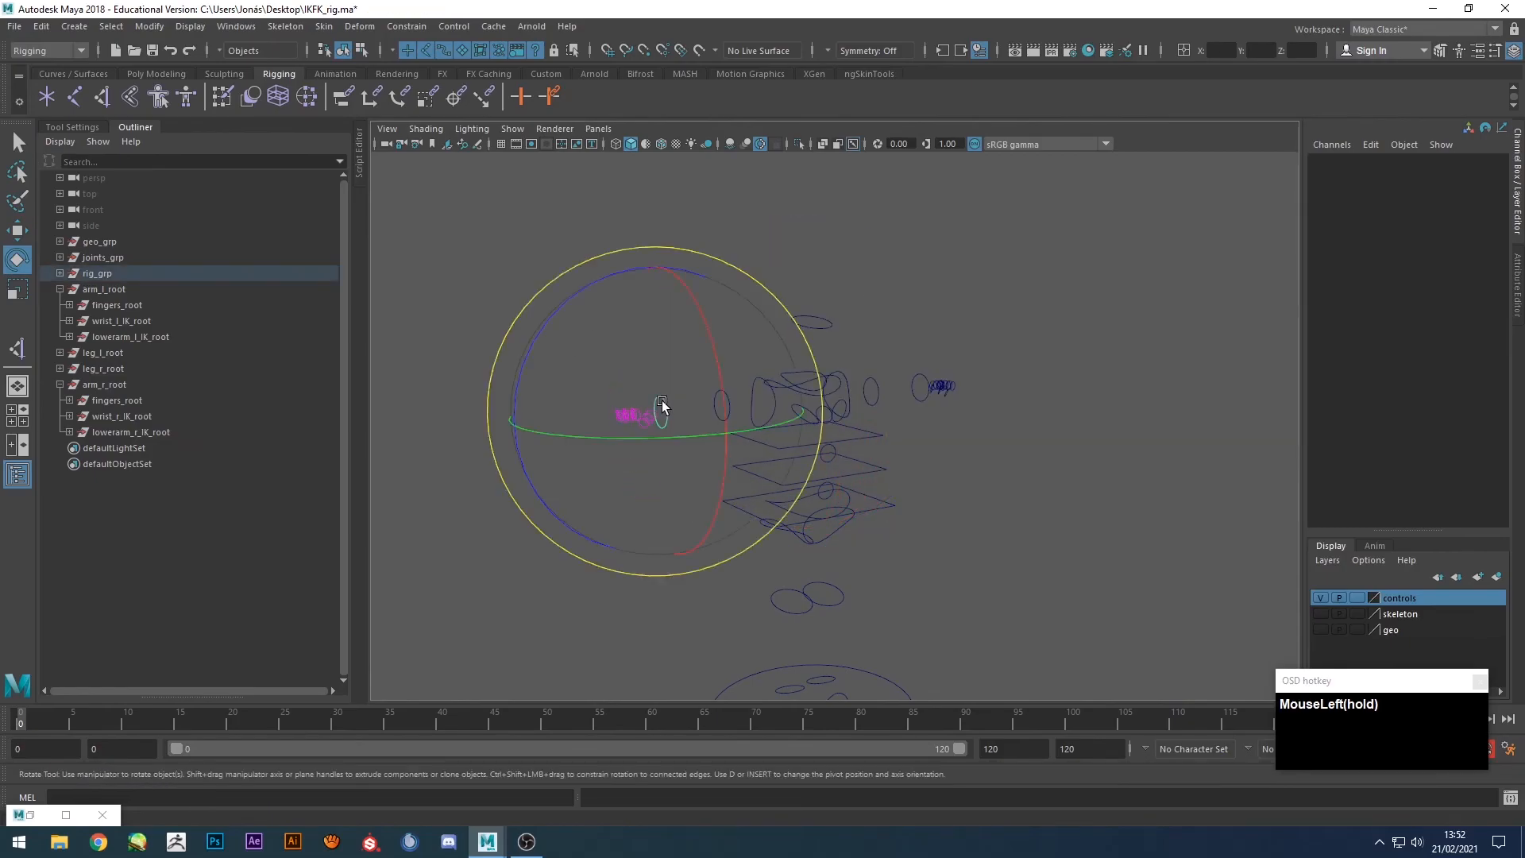
left_click(660, 400)
left_click(921, 375, "shift")
left_click(1422, 338)
middle_click_drag(1178, 313, 660, 407)
left_click(660, 407)
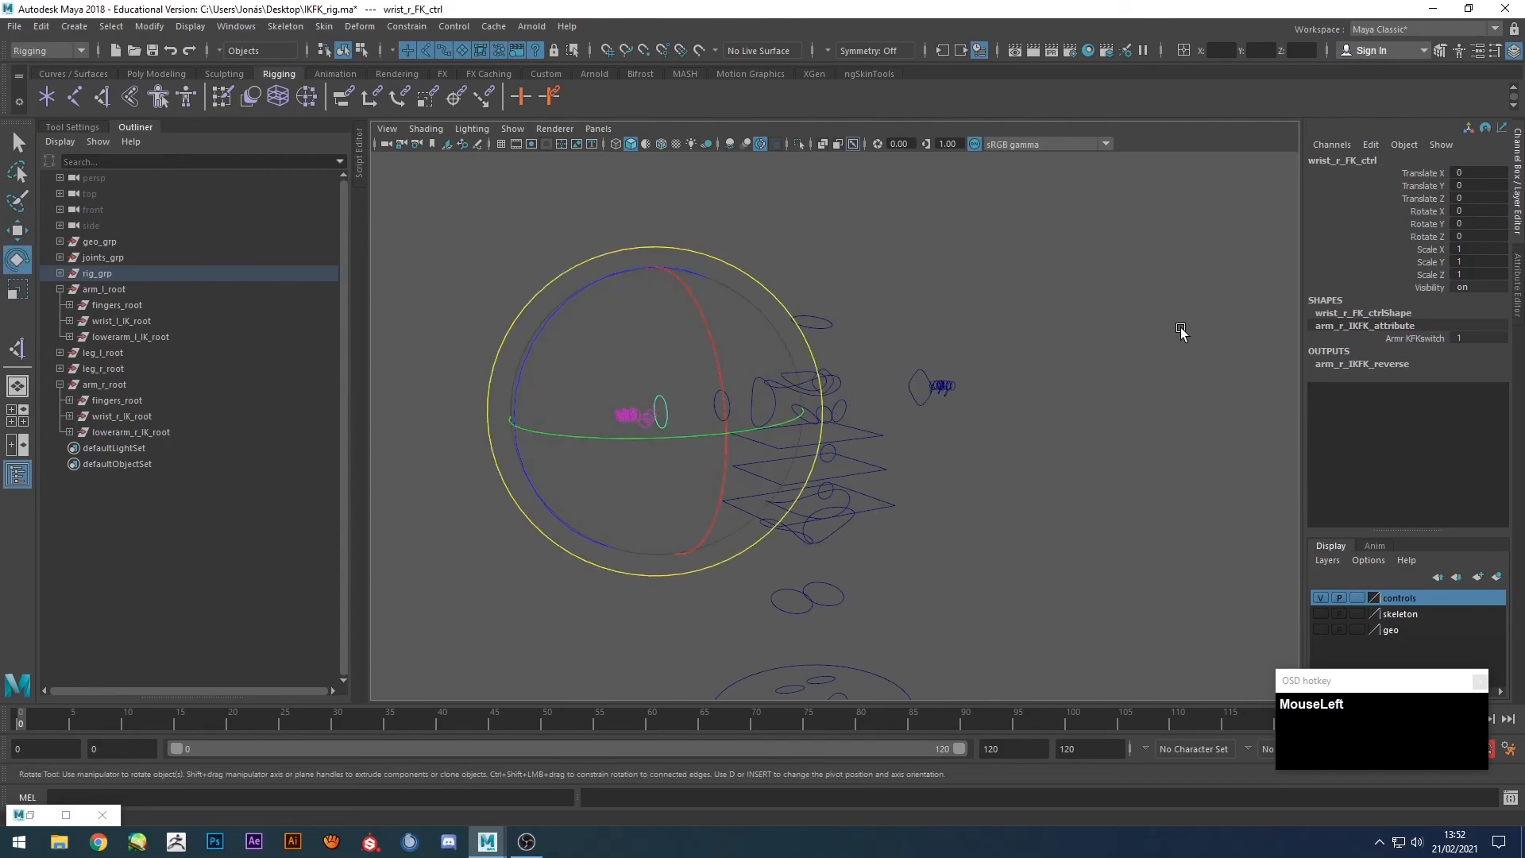
left_click(1404, 340)
middle_click_drag(858, 333, 827, 333)
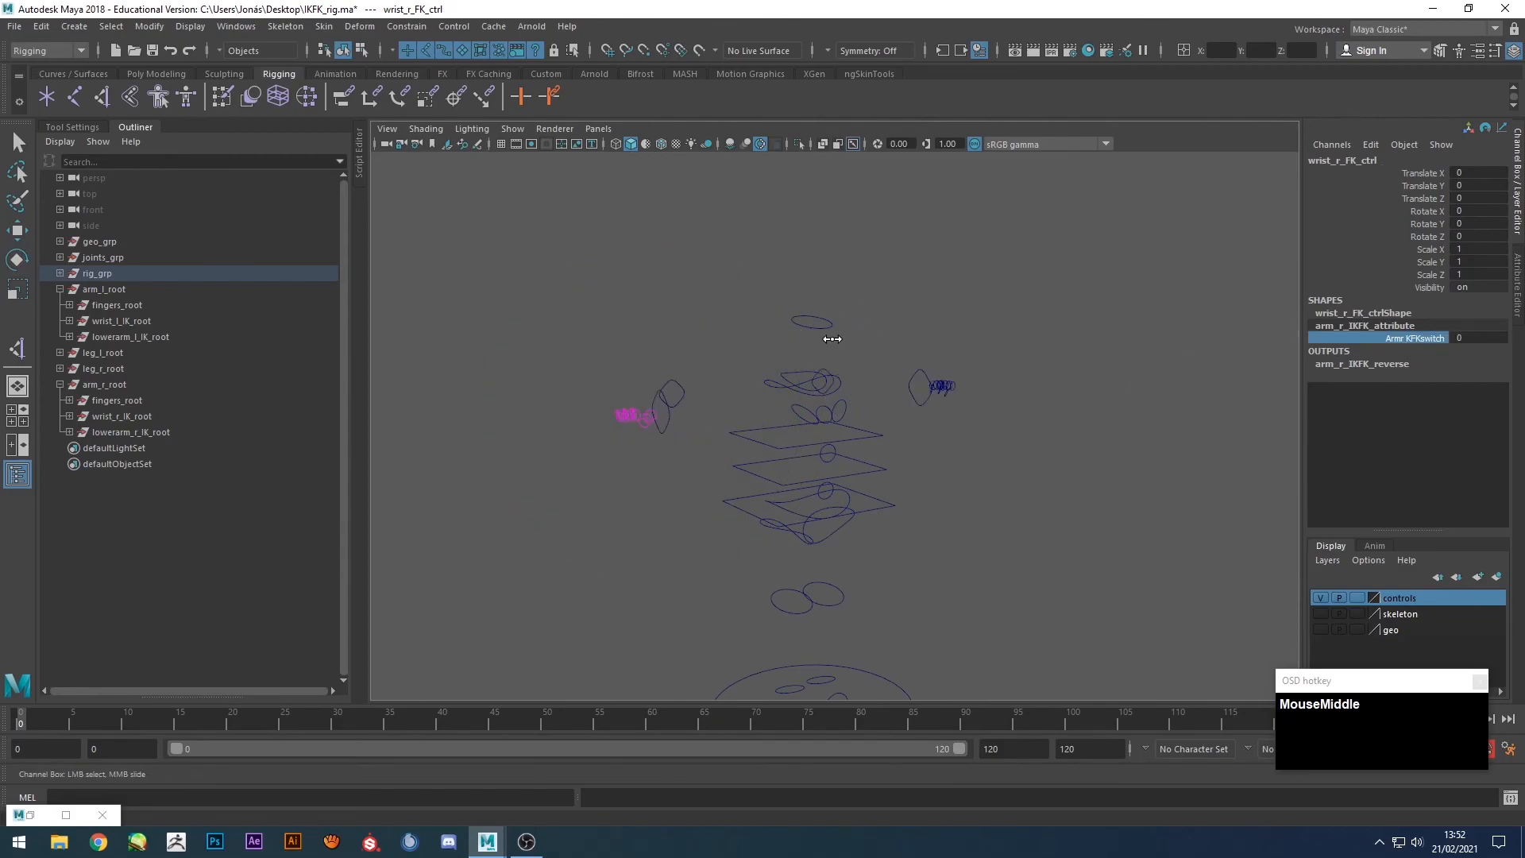
Show the skeleton layer, test-rotate spine5_IK_ctrl with both arms in IK, and undo the rotation.
left_click(786, 385)
left_click(1320, 614)
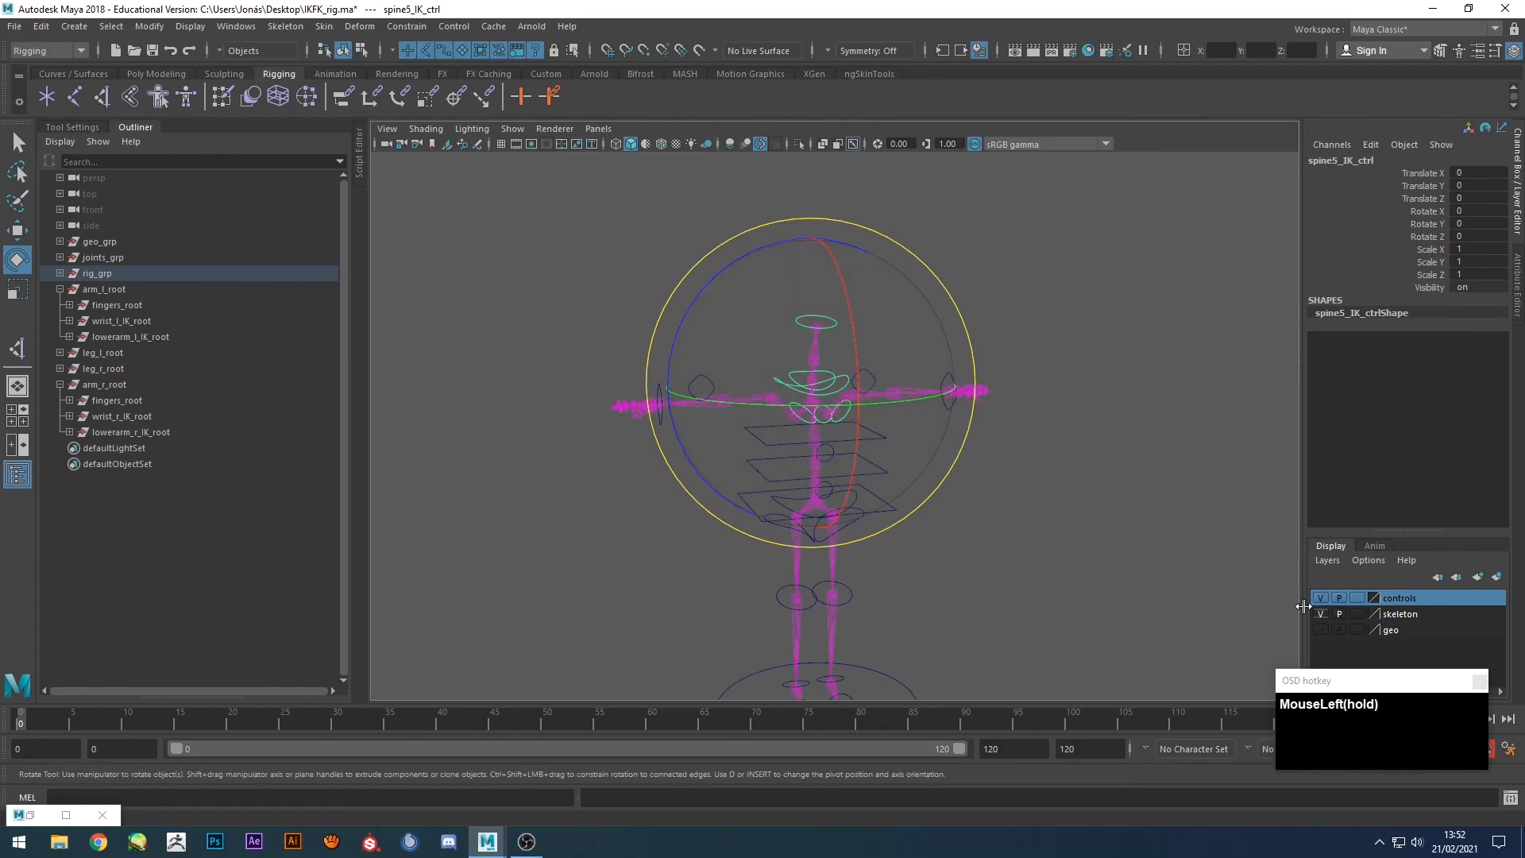
left_click_drag(907, 358, 977, 382)
key("ctrl+z")
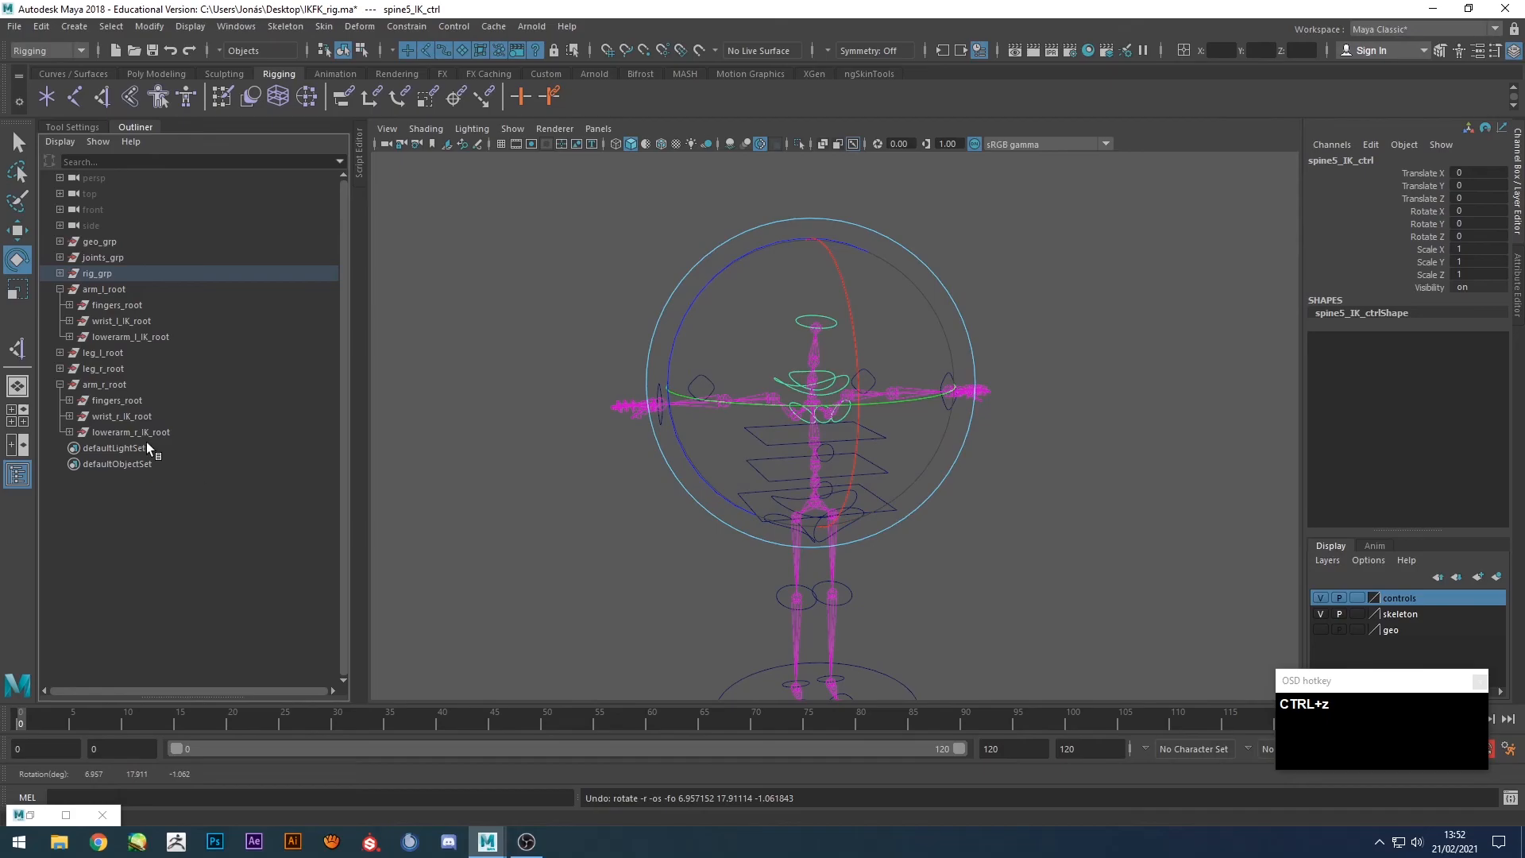
Check the groups inside arm_r_root and move the right arm's fingers_root into rig_grp.
left_click(108, 432)
left_click(108, 417)
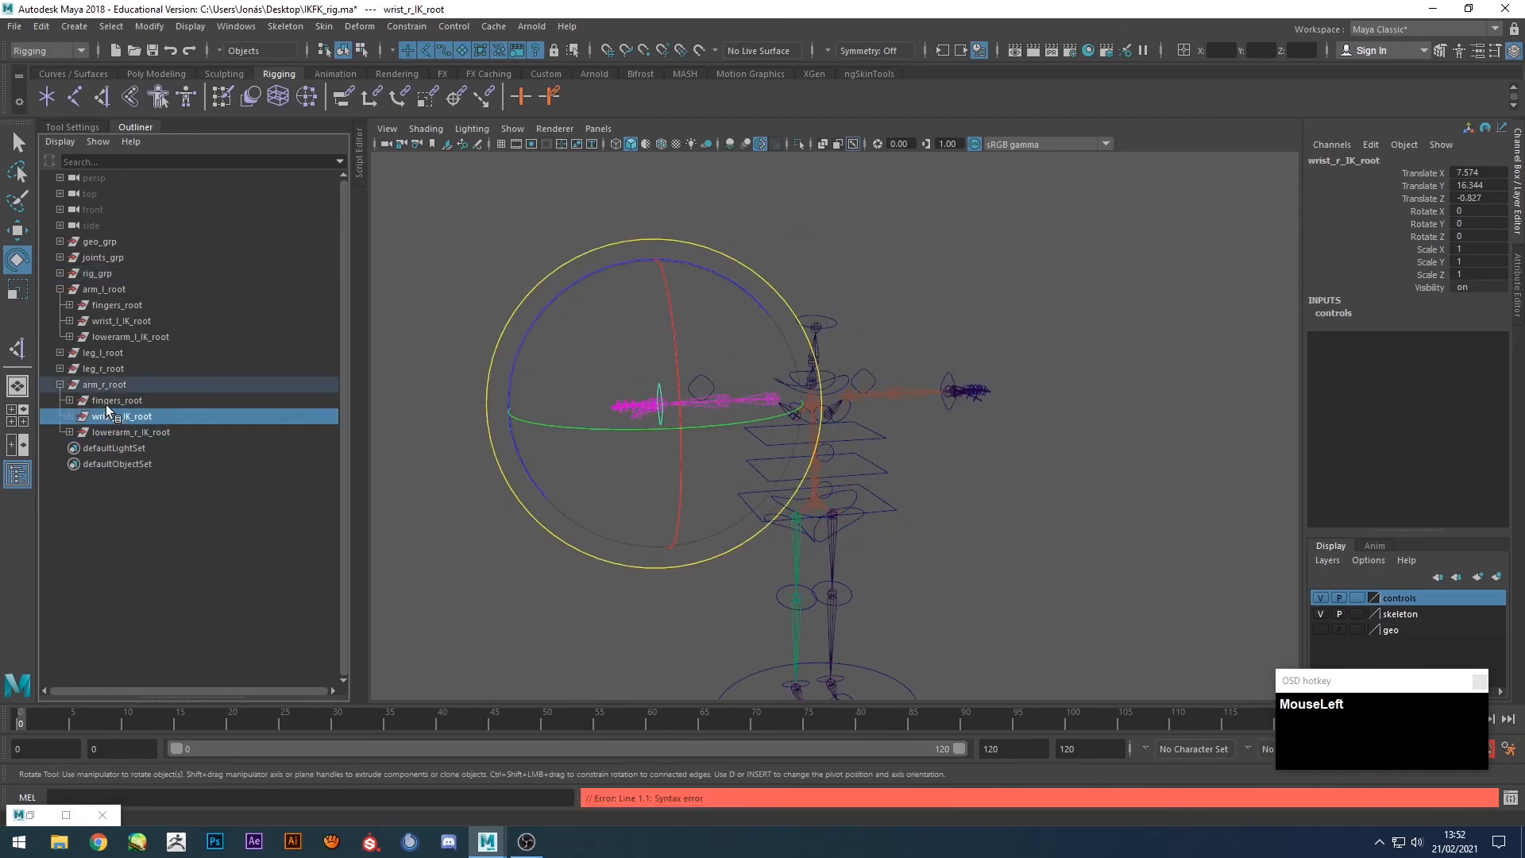
left_click(106, 399)
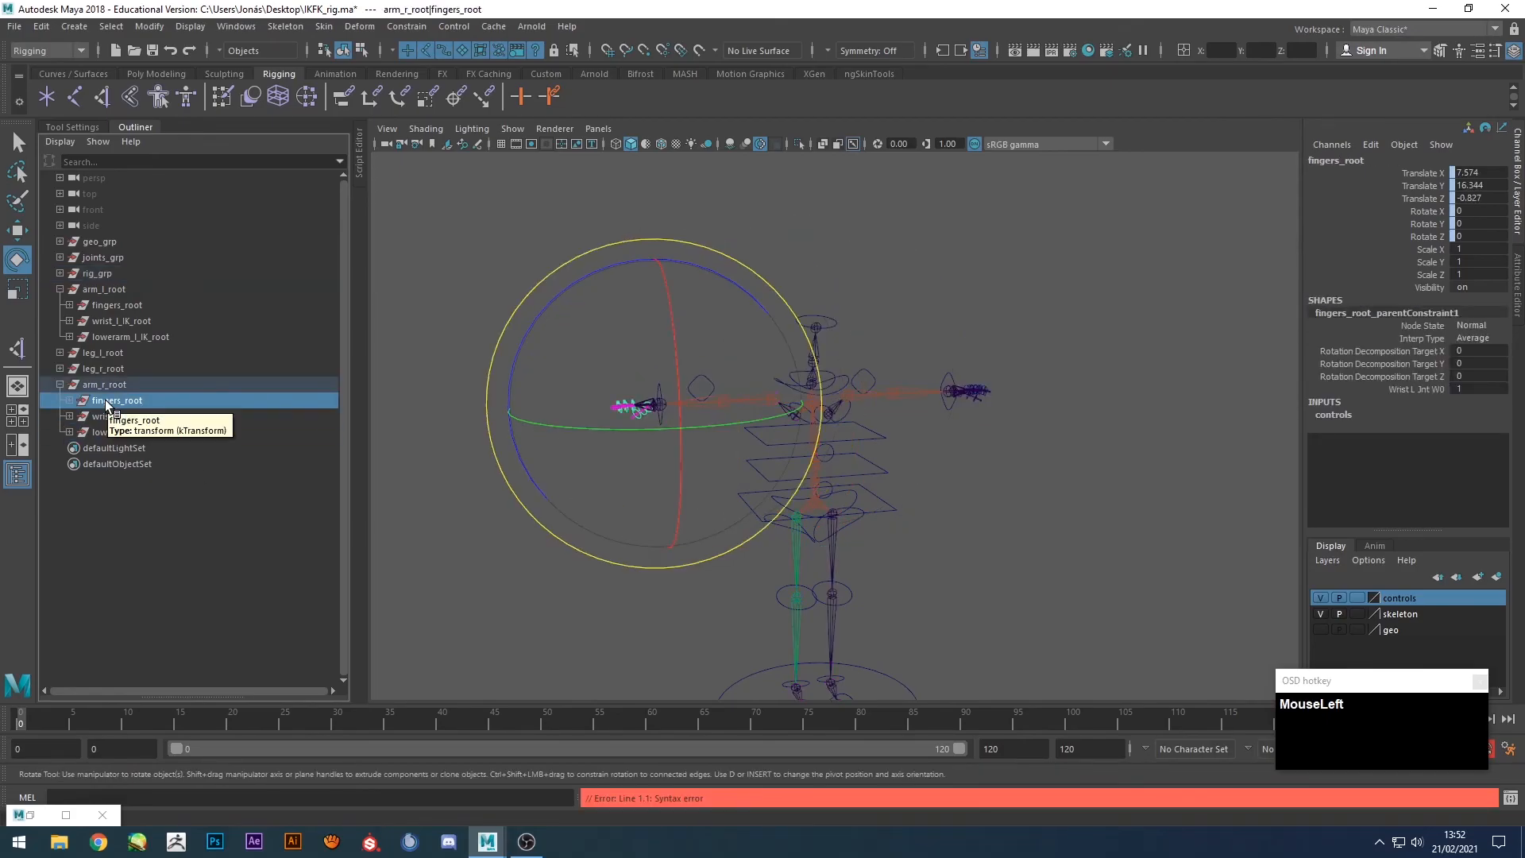
left_click_drag(554, 524, 543, 556, "alt")
left_click(61, 273)
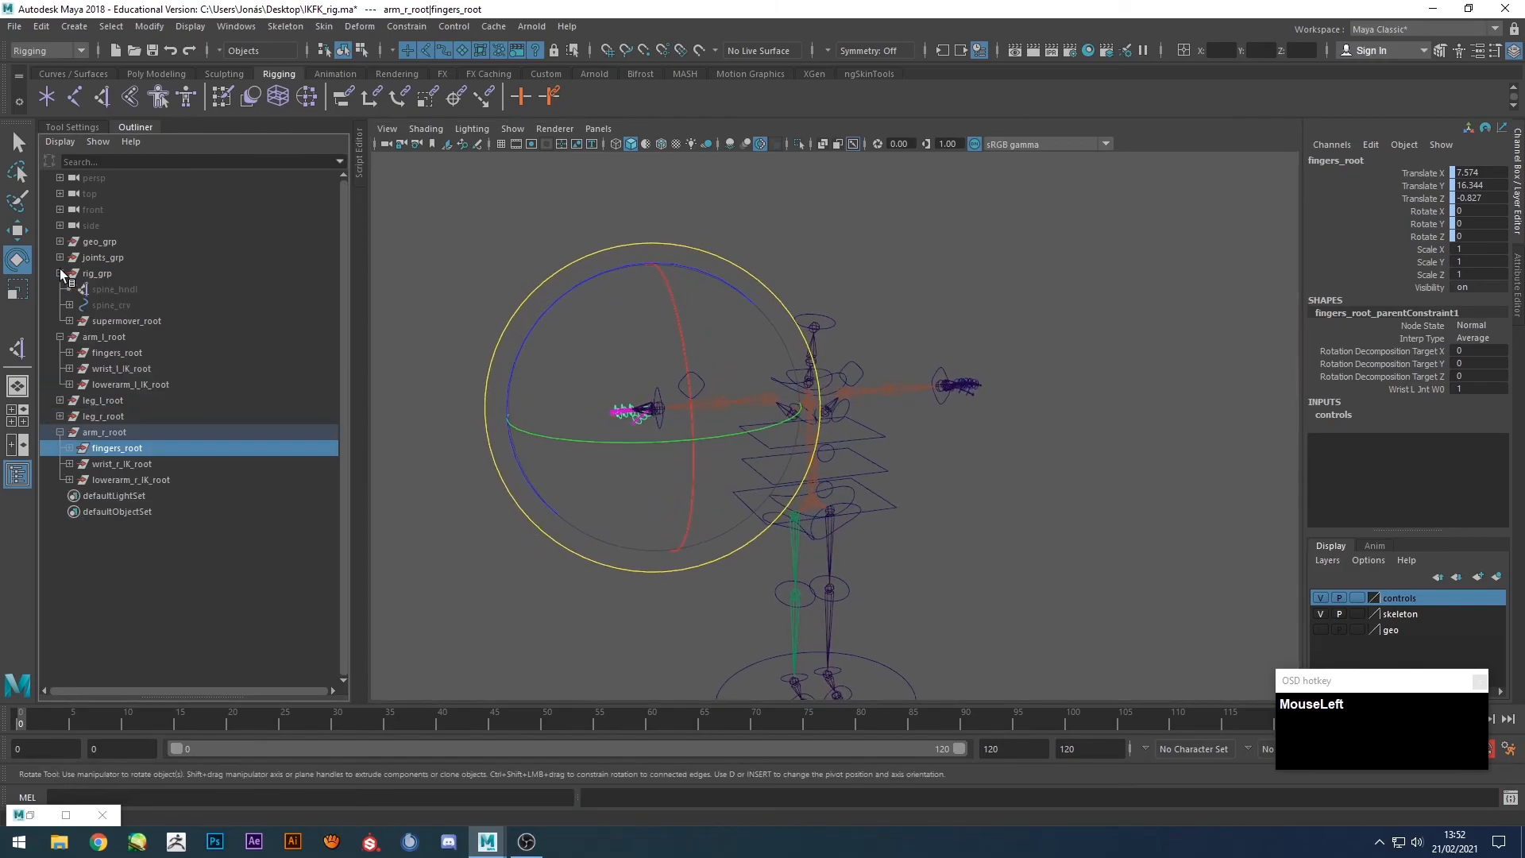
middle_click_drag(100, 450, 106, 271)
Move the left arm's fingers_root from arm_l_root into rig_grp and clear the selection.
left_click(963, 384)
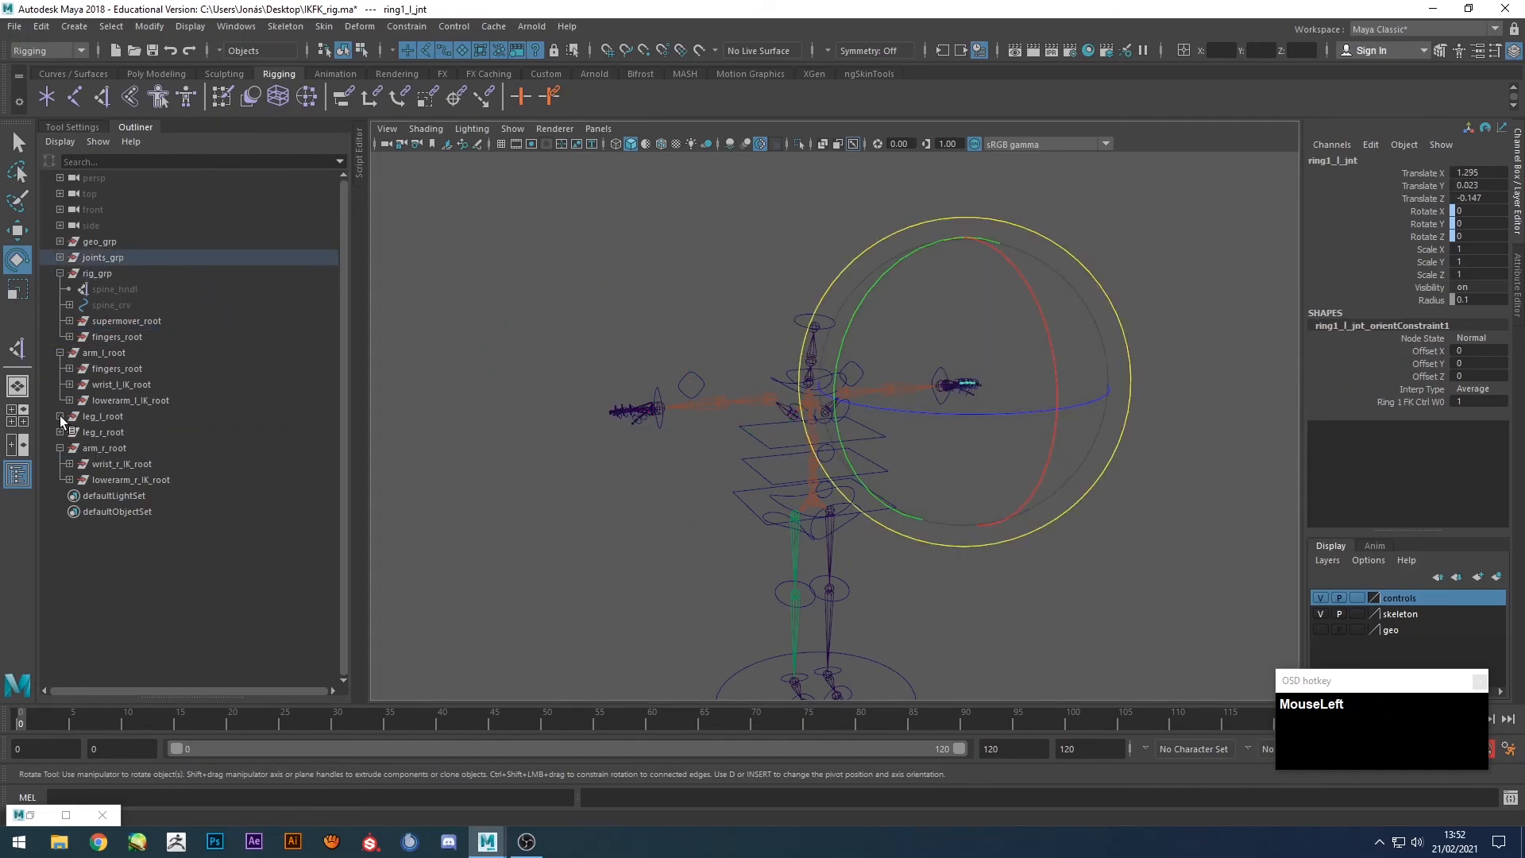
left_click(103, 374)
middle_click_drag(103, 373, 99, 271)
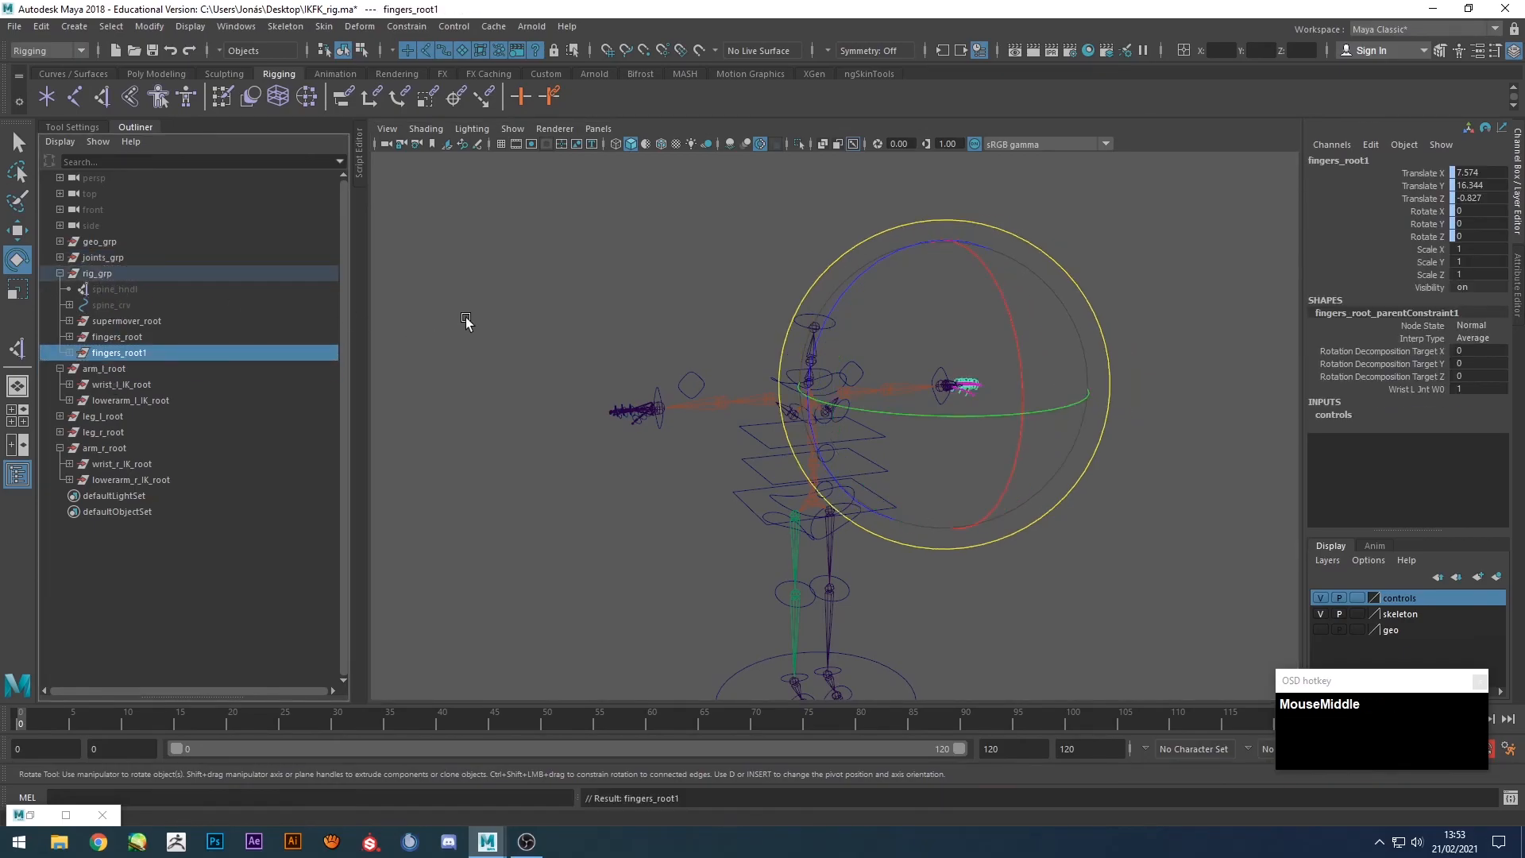
left_click(575, 291)
left_click_drag(575, 289, 526, 317, "alt")
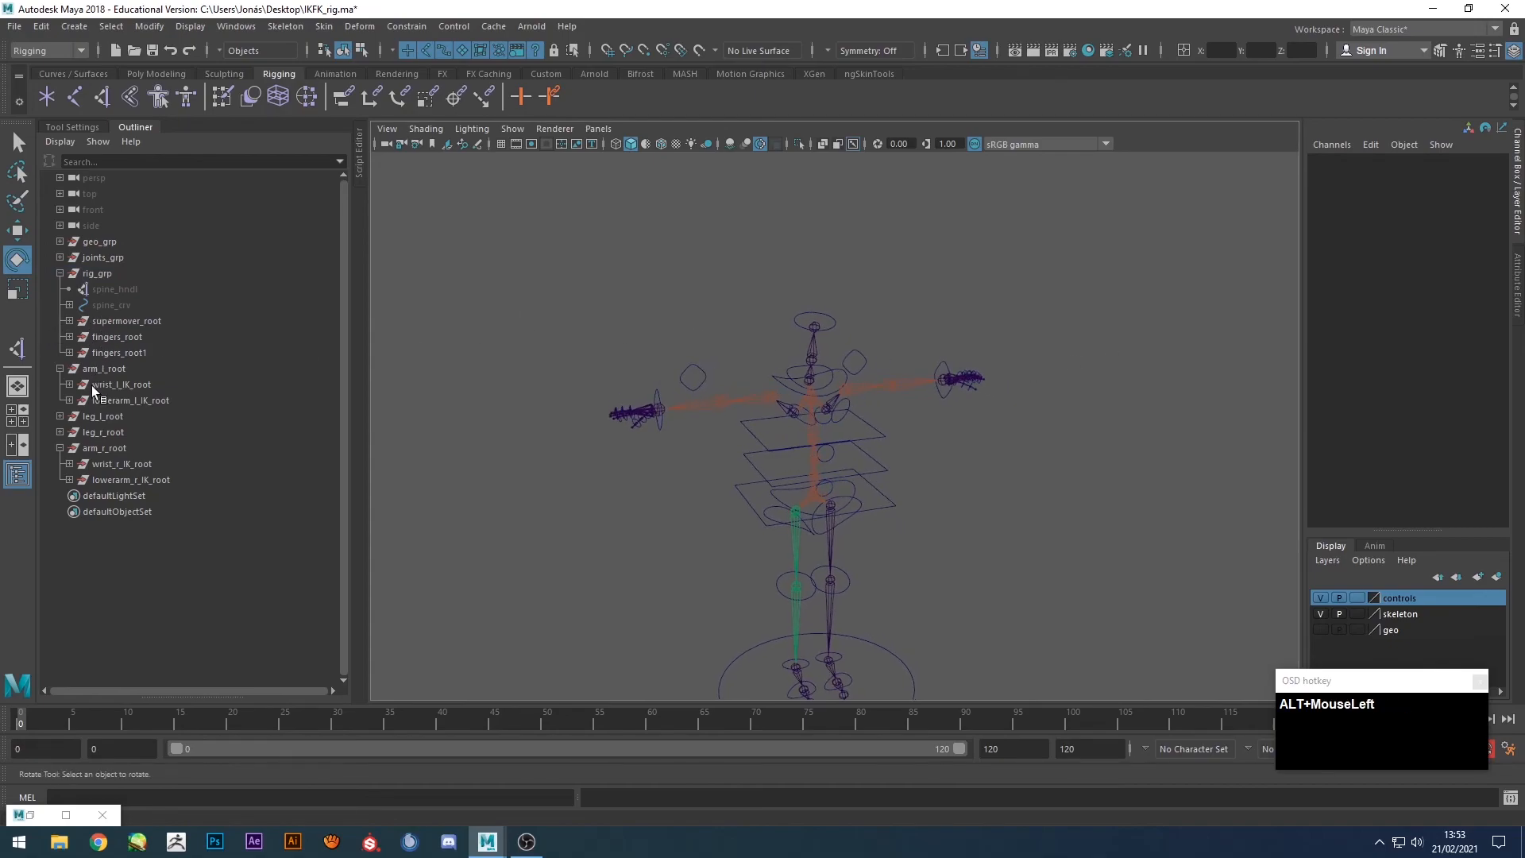
Check the wrist and lower arm IK root groups of both arms and expand leg_l_root and leg_r_root.
left_click(111, 477)
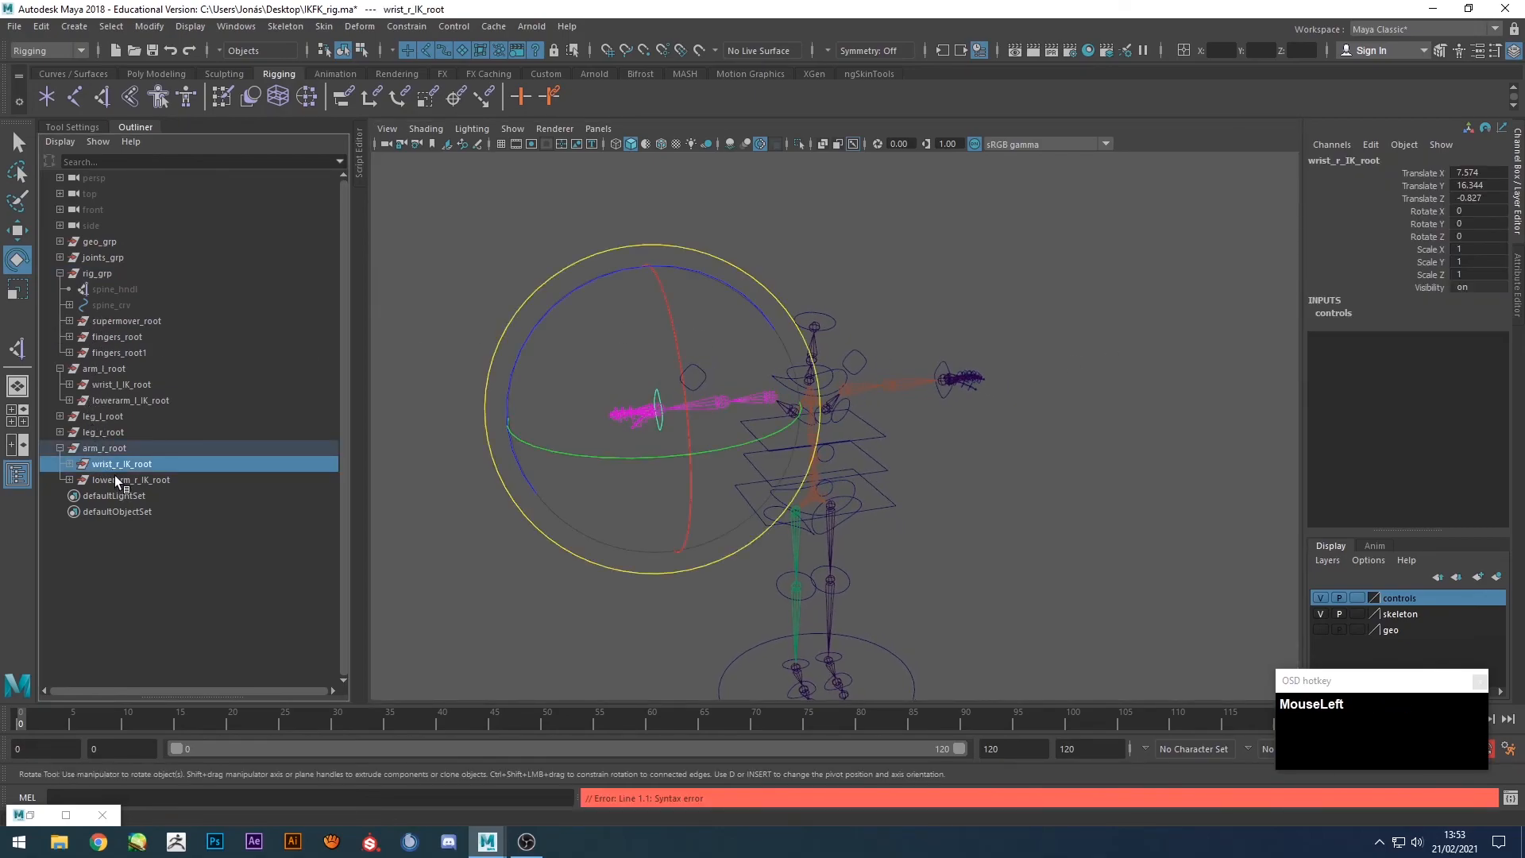
left_click(102, 402)
left_click(108, 384)
left_click(60, 416)
left_click(61, 480)
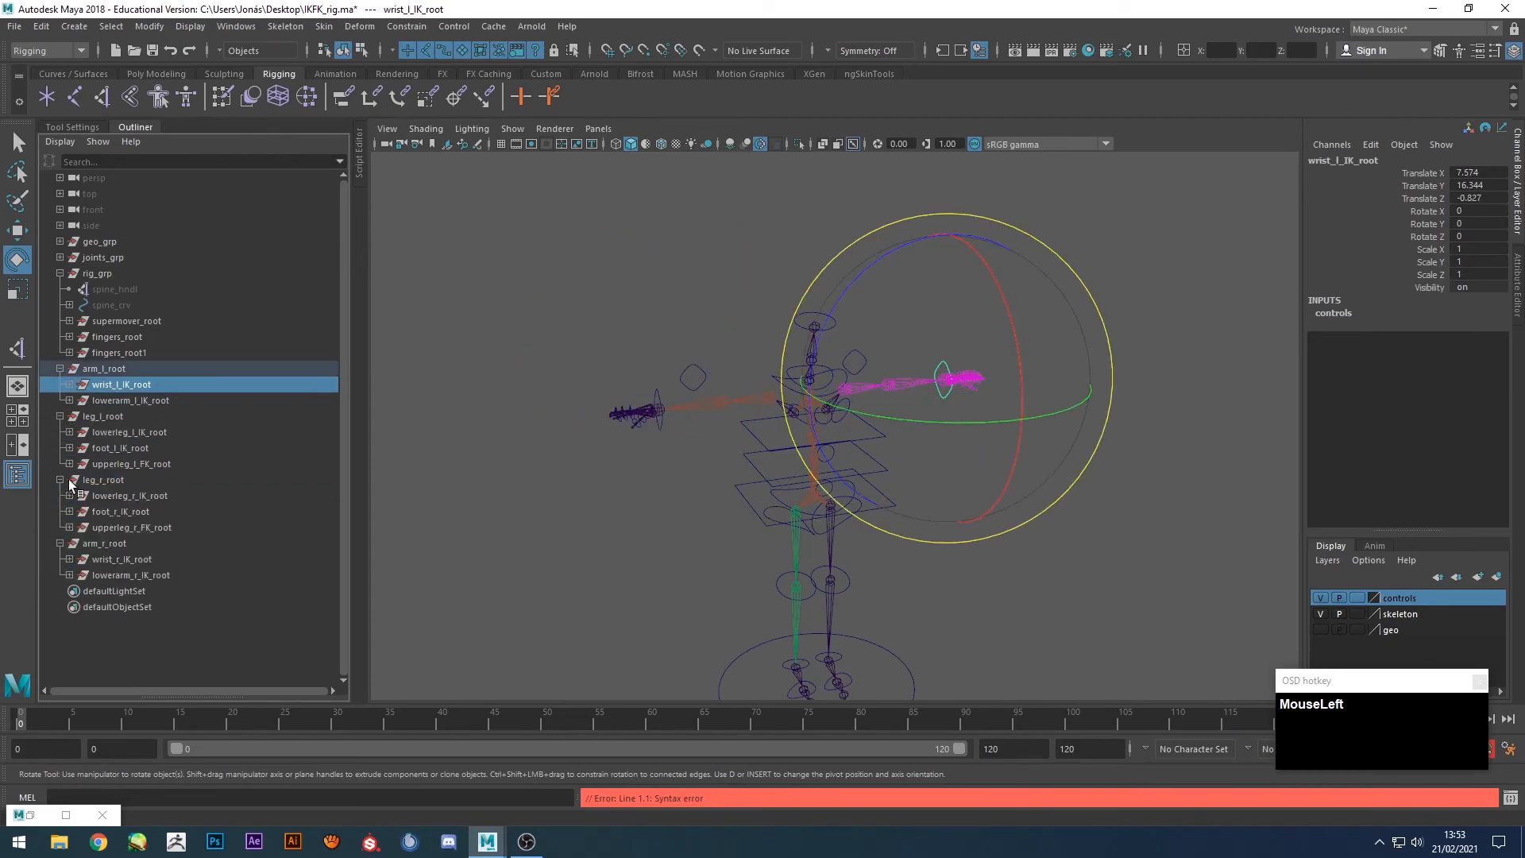
Parent upperleg_r_FK_root to spine1_IK_ctrl.
left_click(140, 527)
middle_click_drag(544, 525, 475, 420, "alt")
key("q")
scroll(737, 446, "up", 5)
middle_click_drag(693, 412, 693, 426, "alt")
left_click_drag(693, 426, 636, 444, "alt")
left_click(637, 434, "shift")
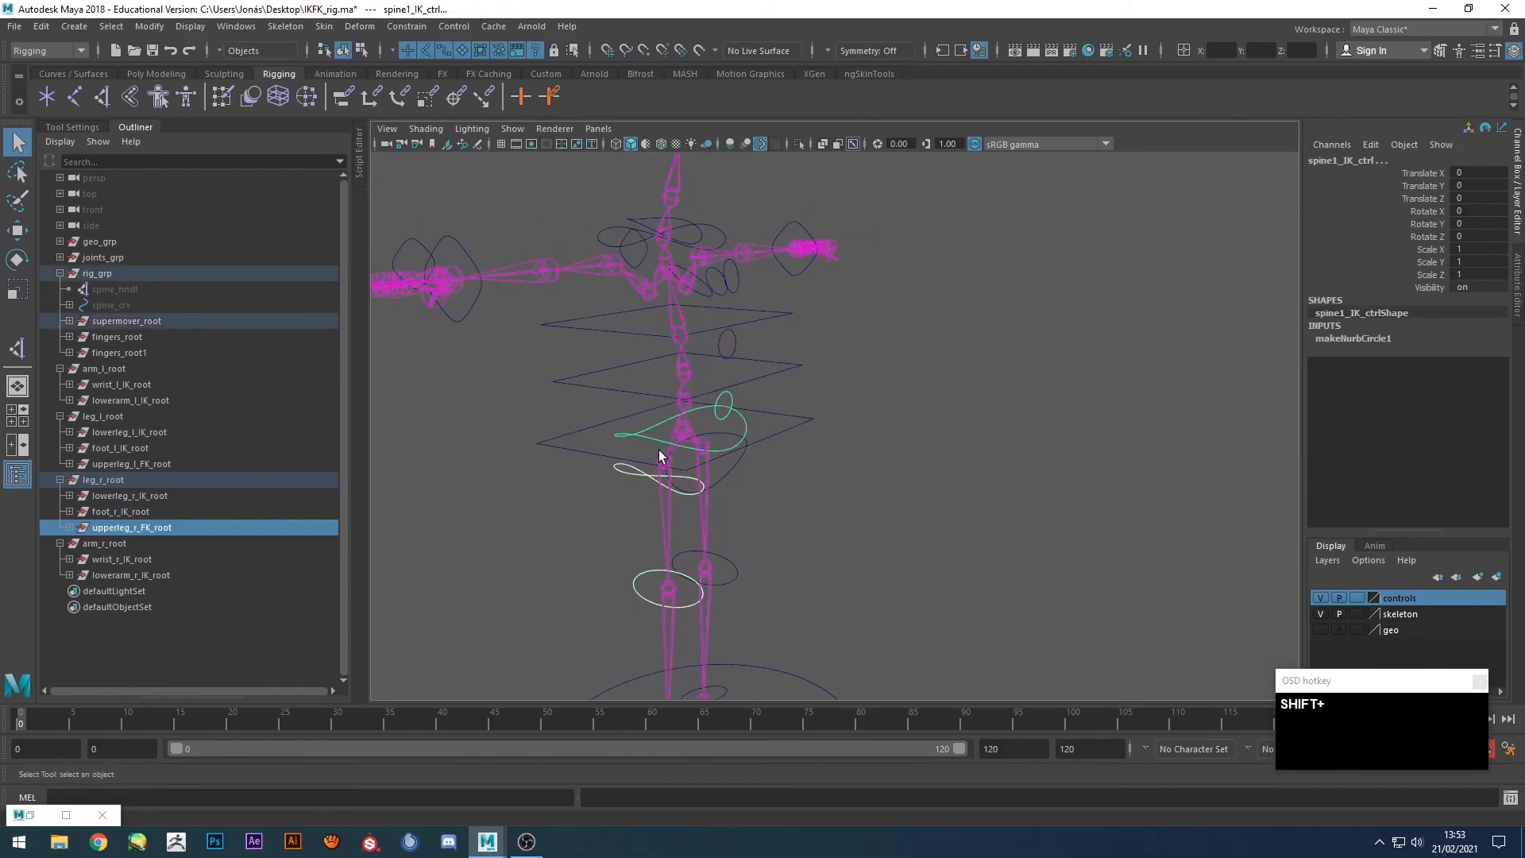
left_click(659, 450)
Parent upperleg_l_FK_root to spine1_IK_ctrl.
left_click(722, 469)
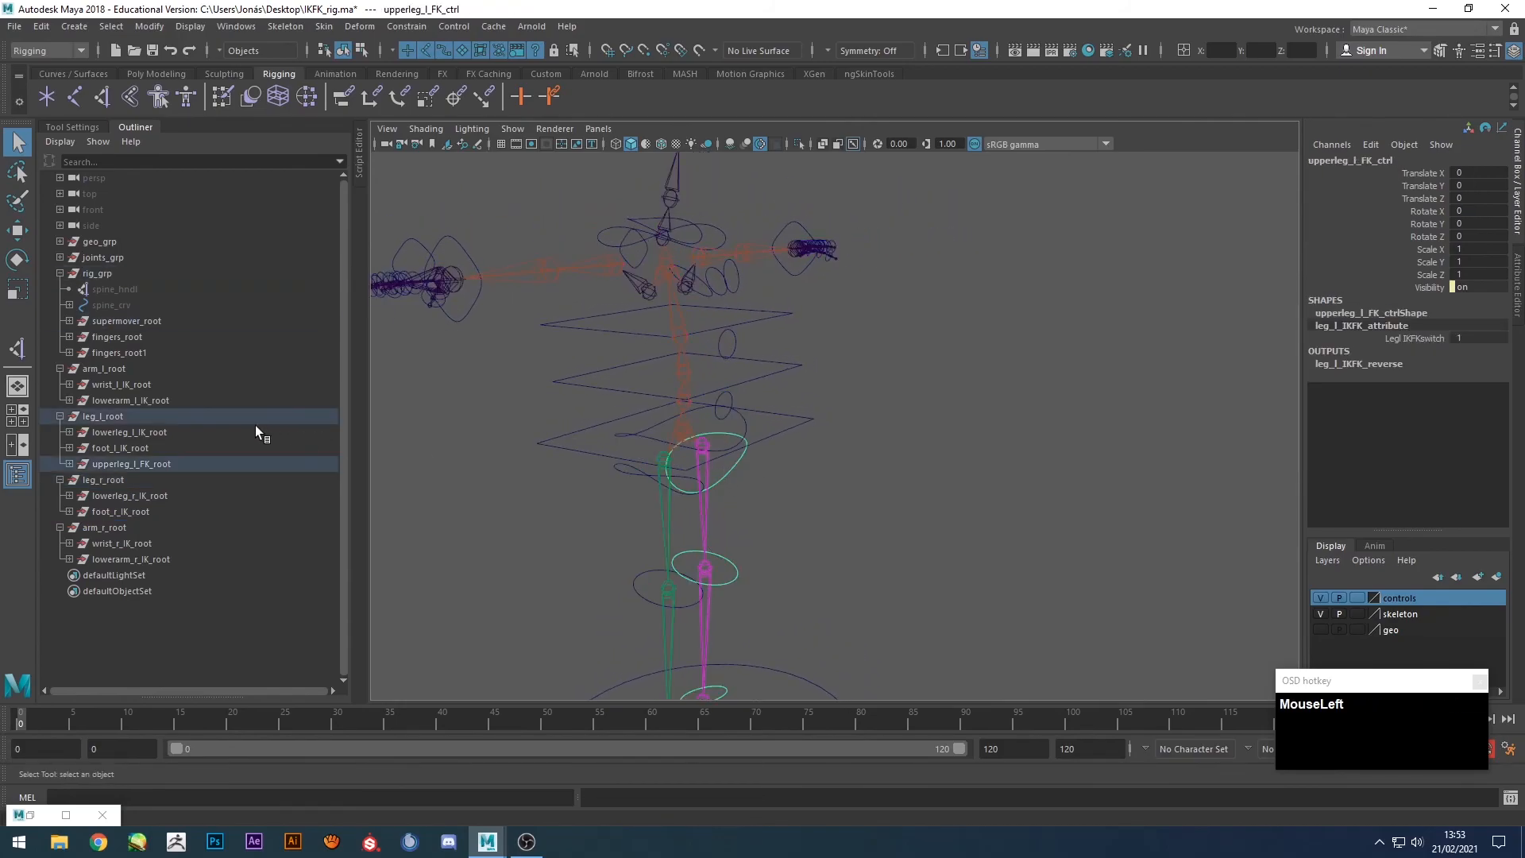
left_click(112, 464)
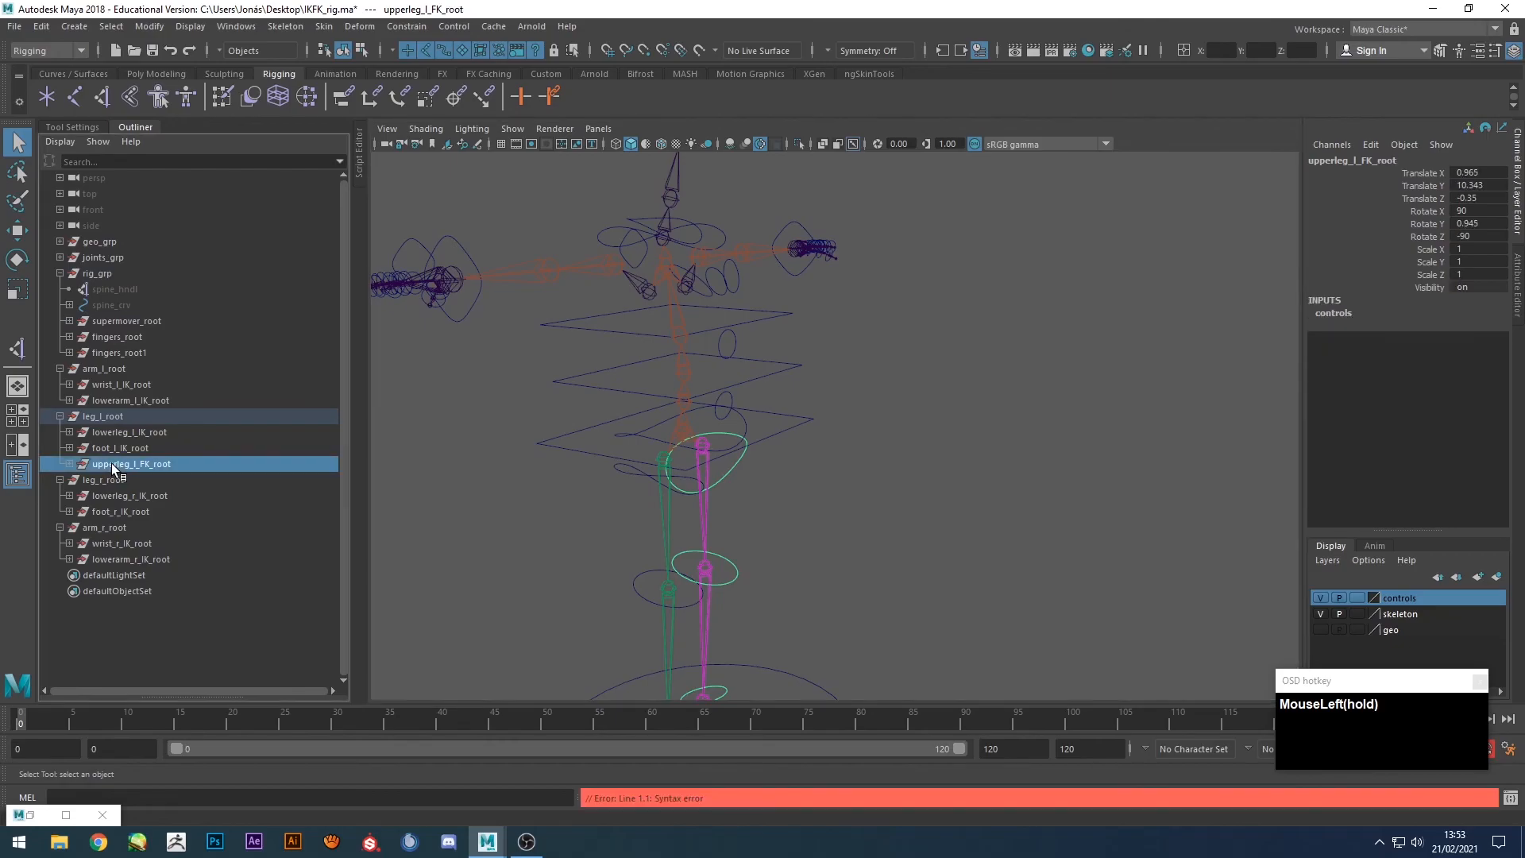
left_click(741, 416, "shift")
key("p")
Test the leg attachment by rotating spine1_IK_ctrl and undo the rotation.
left_click_drag(765, 435, 1013, 479, "alt")
left_click(789, 409)
key("e")
key("ctrl+z")
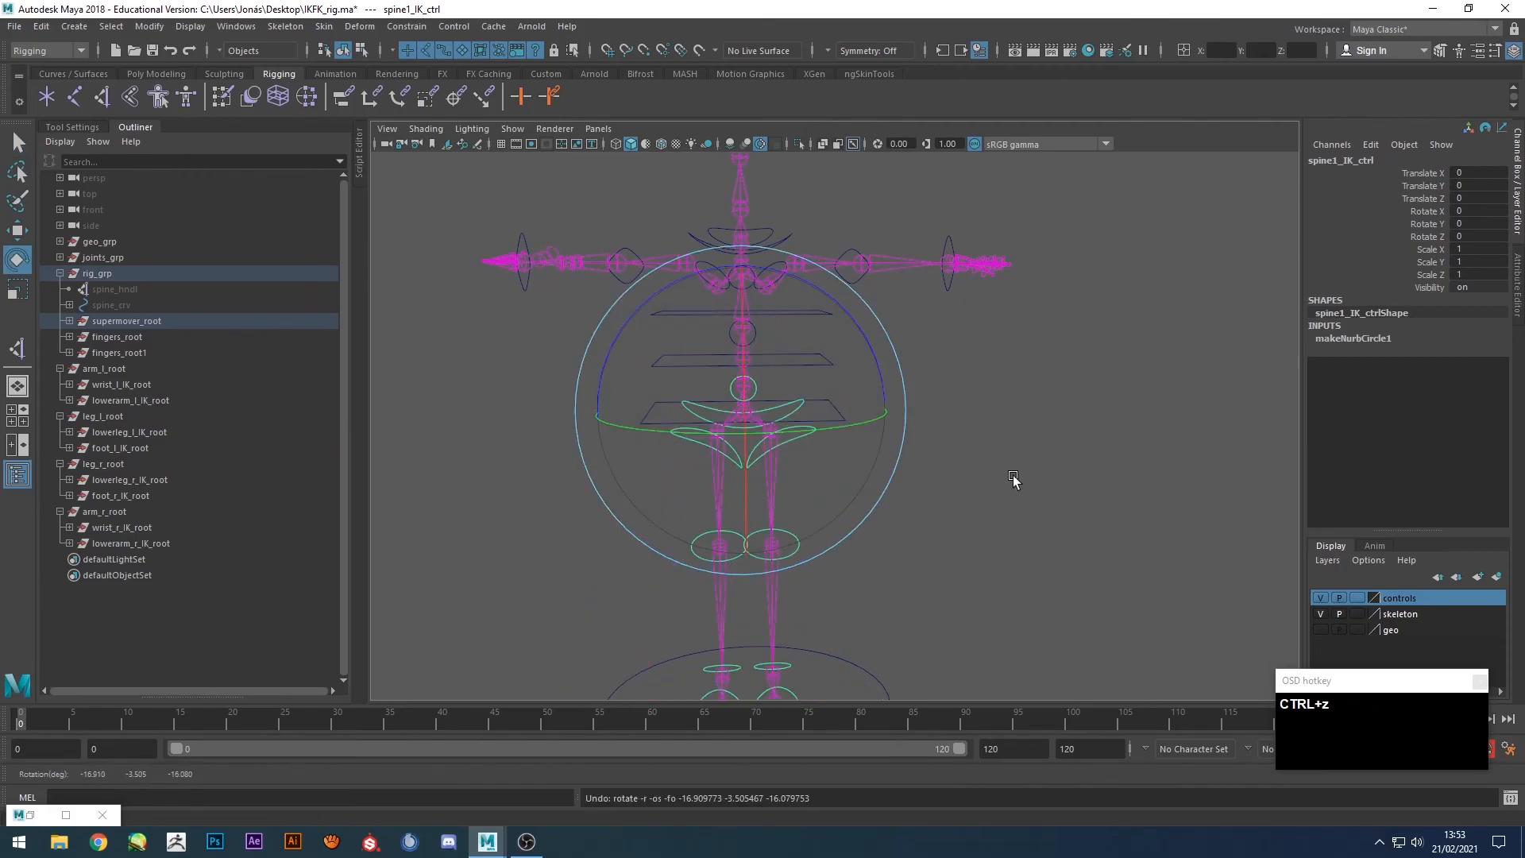
left_click(1012, 479)
middle_click_drag(1012, 479, 949, 469, "alt")
Switch both legs to IK by setting the IKFKswitch attribute to 0 on ball_l_FK_ctrl and ball_r_FK_ctrl.
left_click(828, 594)
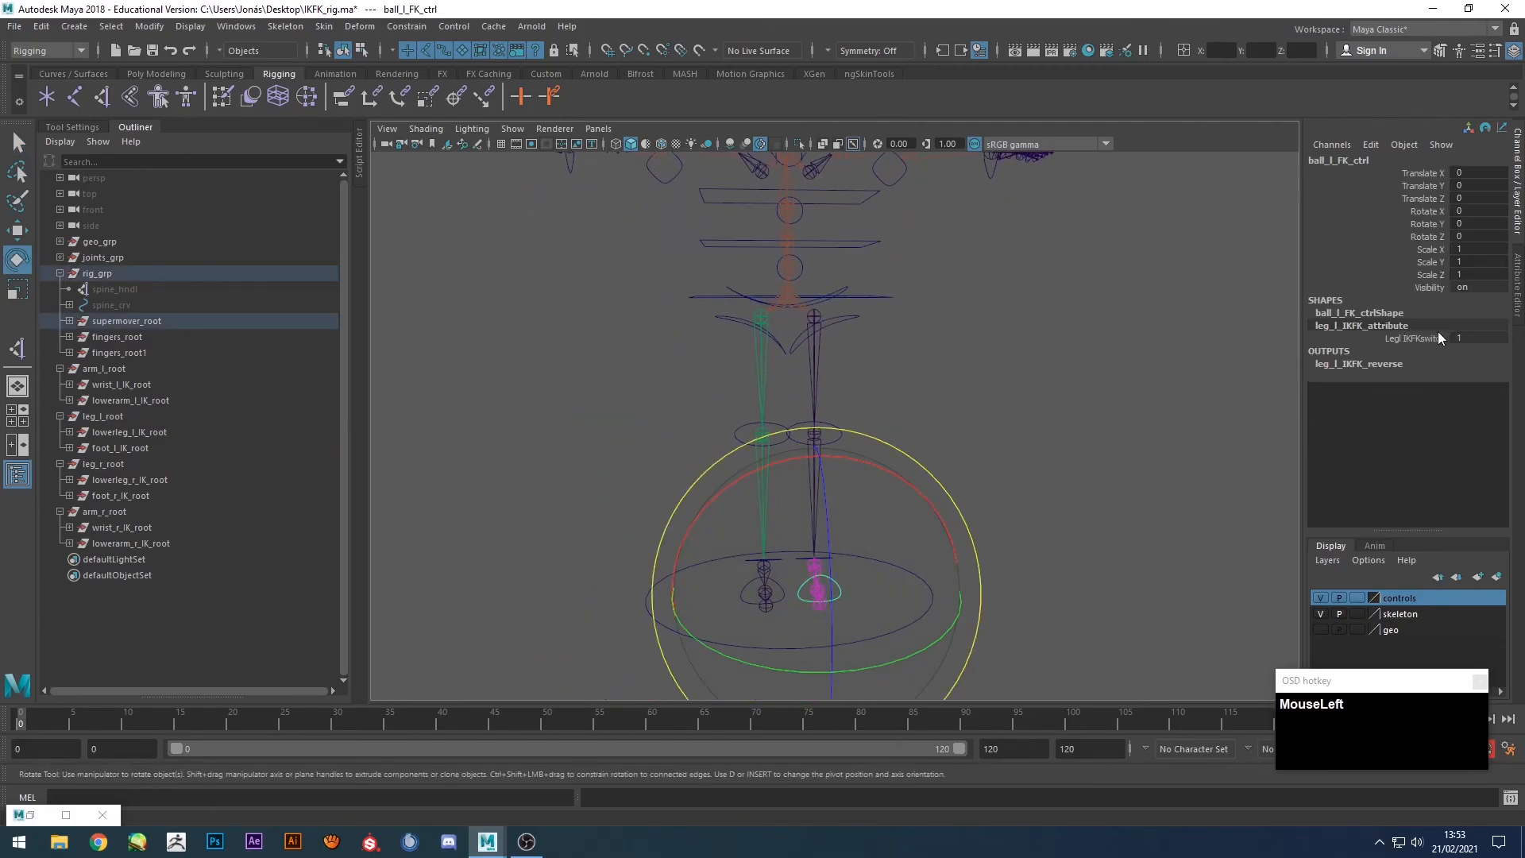
left_click(1433, 336)
middle_click_drag(1111, 405, 620, 447)
left_click(750, 602)
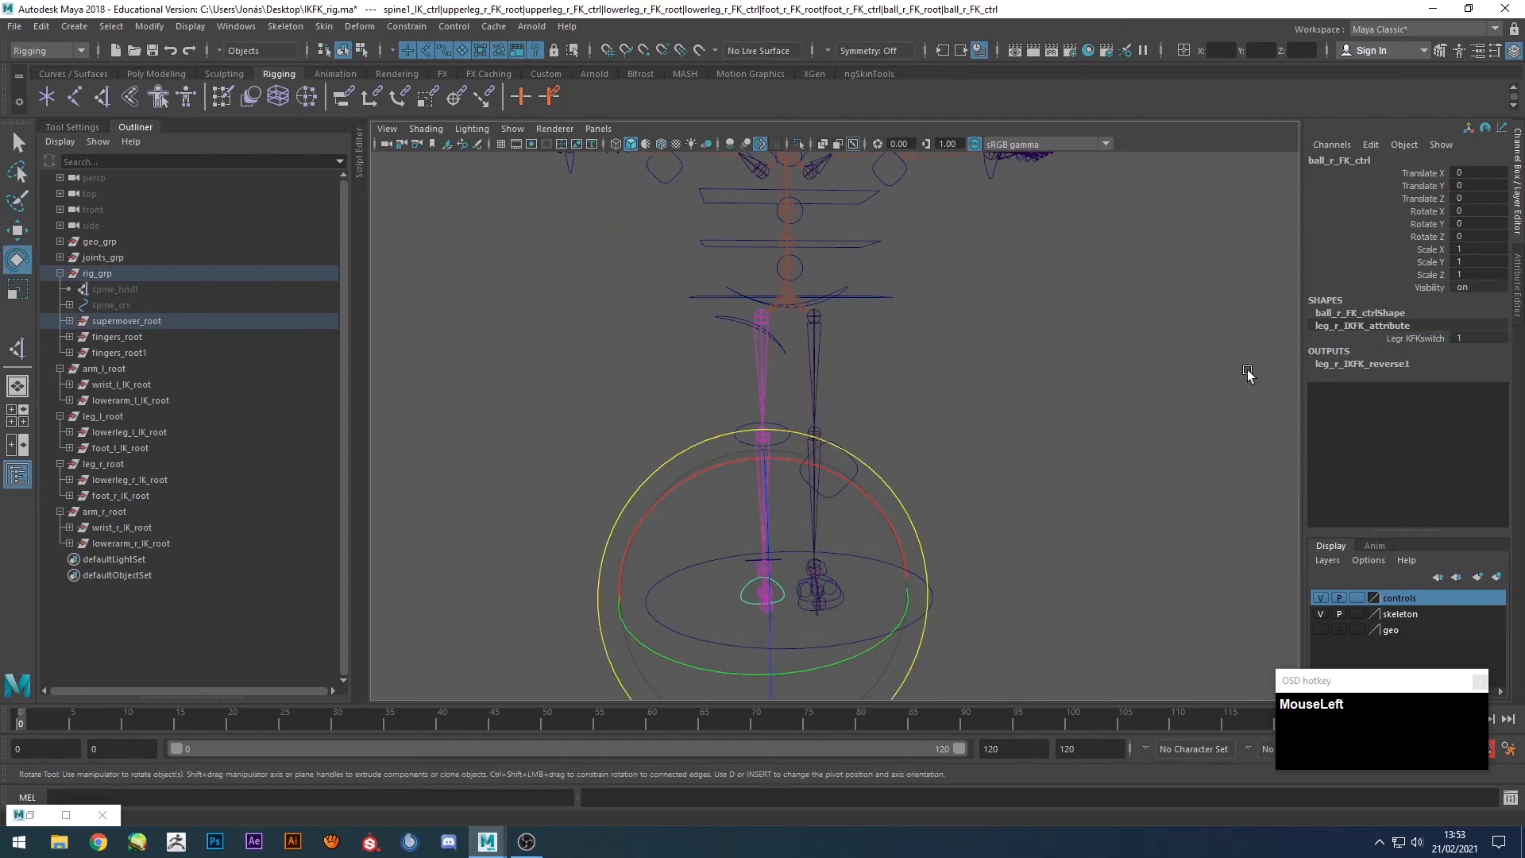
left_click(1412, 342)
middle_click_drag(1413, 341, 1157, 364)
middle_click_drag(953, 354, 878, 426, "alt")
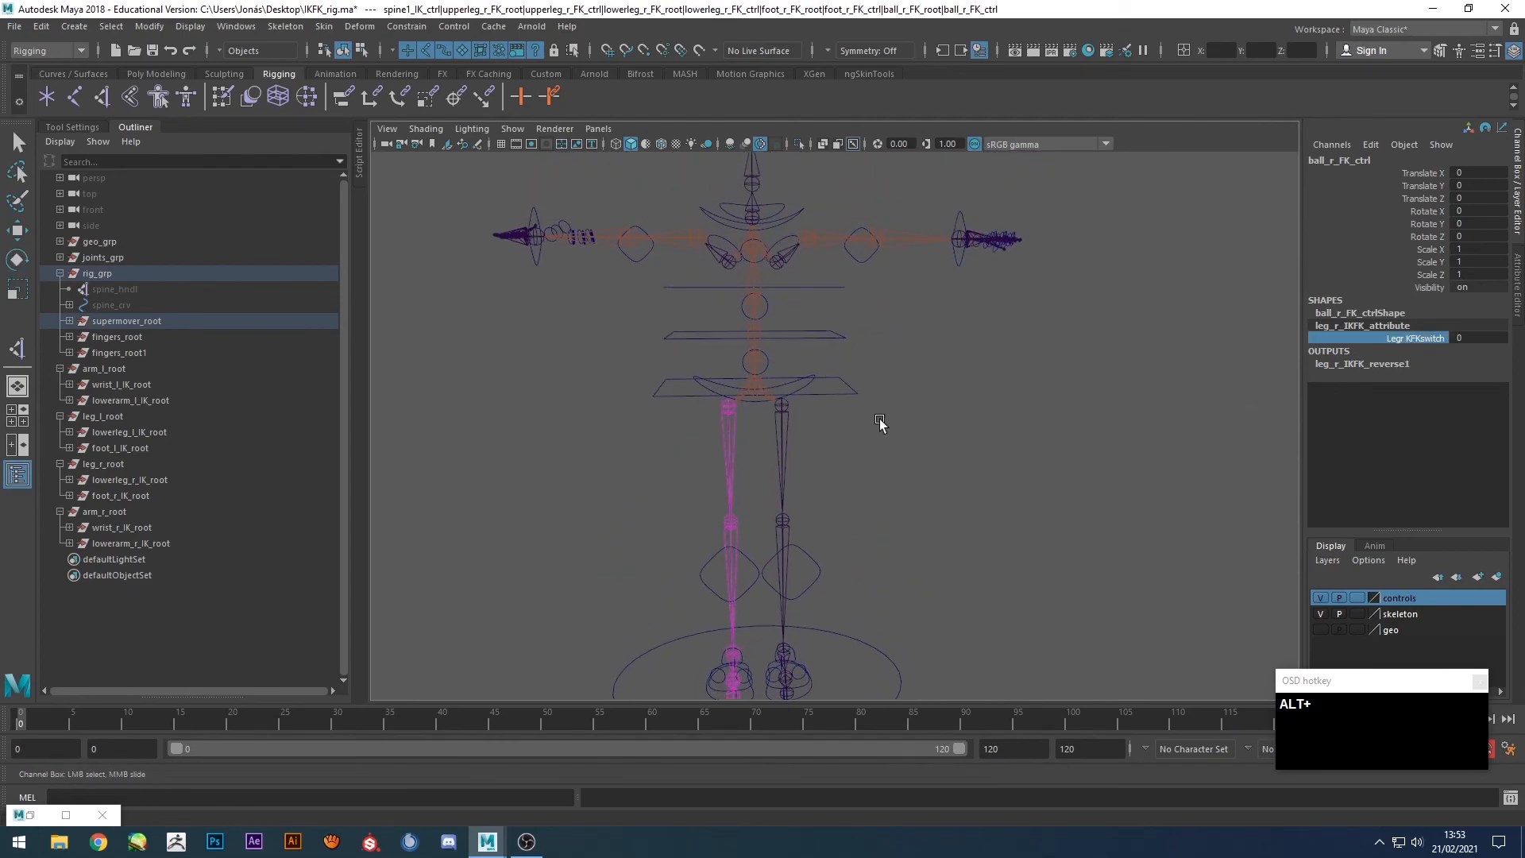
Test the rig by moving COG_ctrl, undo the move and clear the selection.
left_click(852, 393)
scroll(853, 405, "down", 2)
key("w")
mouse_move(779, 402)
left_mouse_down()
mouse_move(814, 383)
mouse_move(776, 436)
mouse_move(735, 398)
mouse_move(776, 355)
mouse_move(796, 421)
left_mouse_up()
key("z")
left_click(1026, 397)
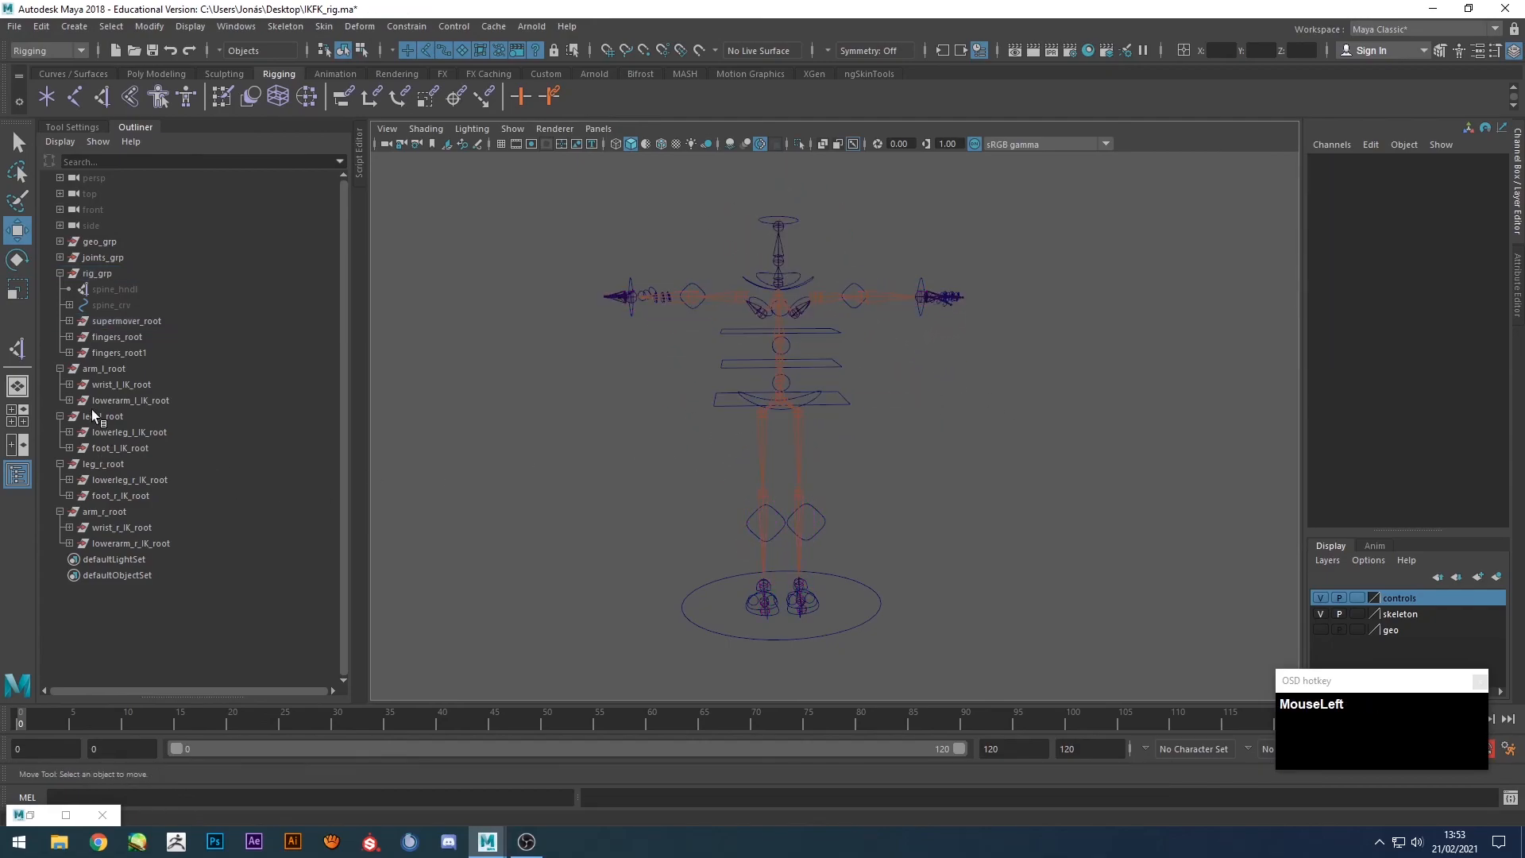
Collapse arm_l_root, leg_l_root, leg_r_root and arm_r_root and parent all four groups under supermover_ctrl.
left_click(60, 368, "shift")
left_click(59, 385, "shift")
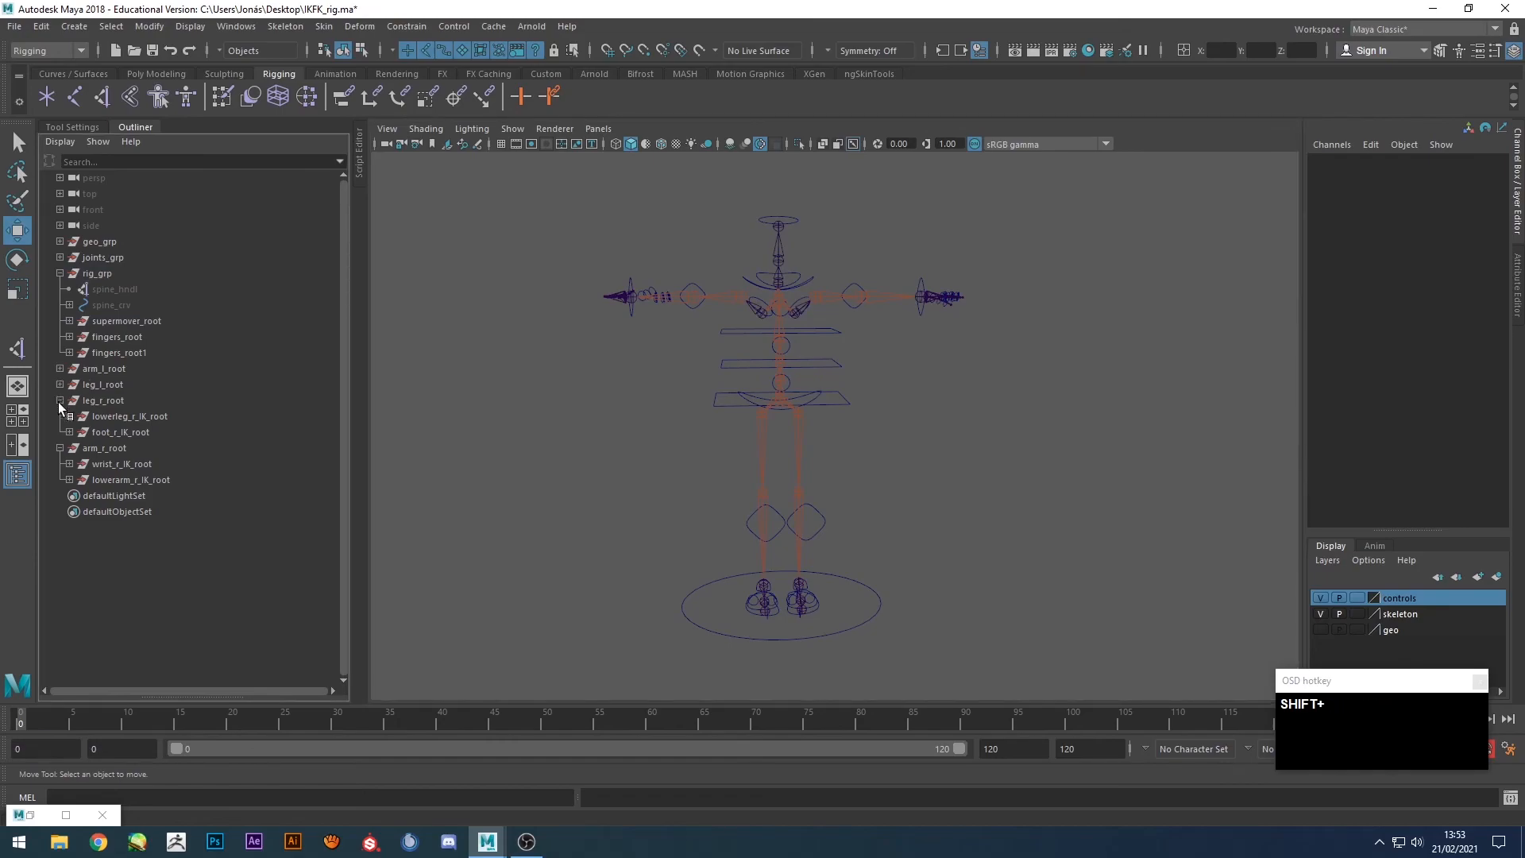
left_click(60, 400, "shift")
left_click(59, 417, "shift")
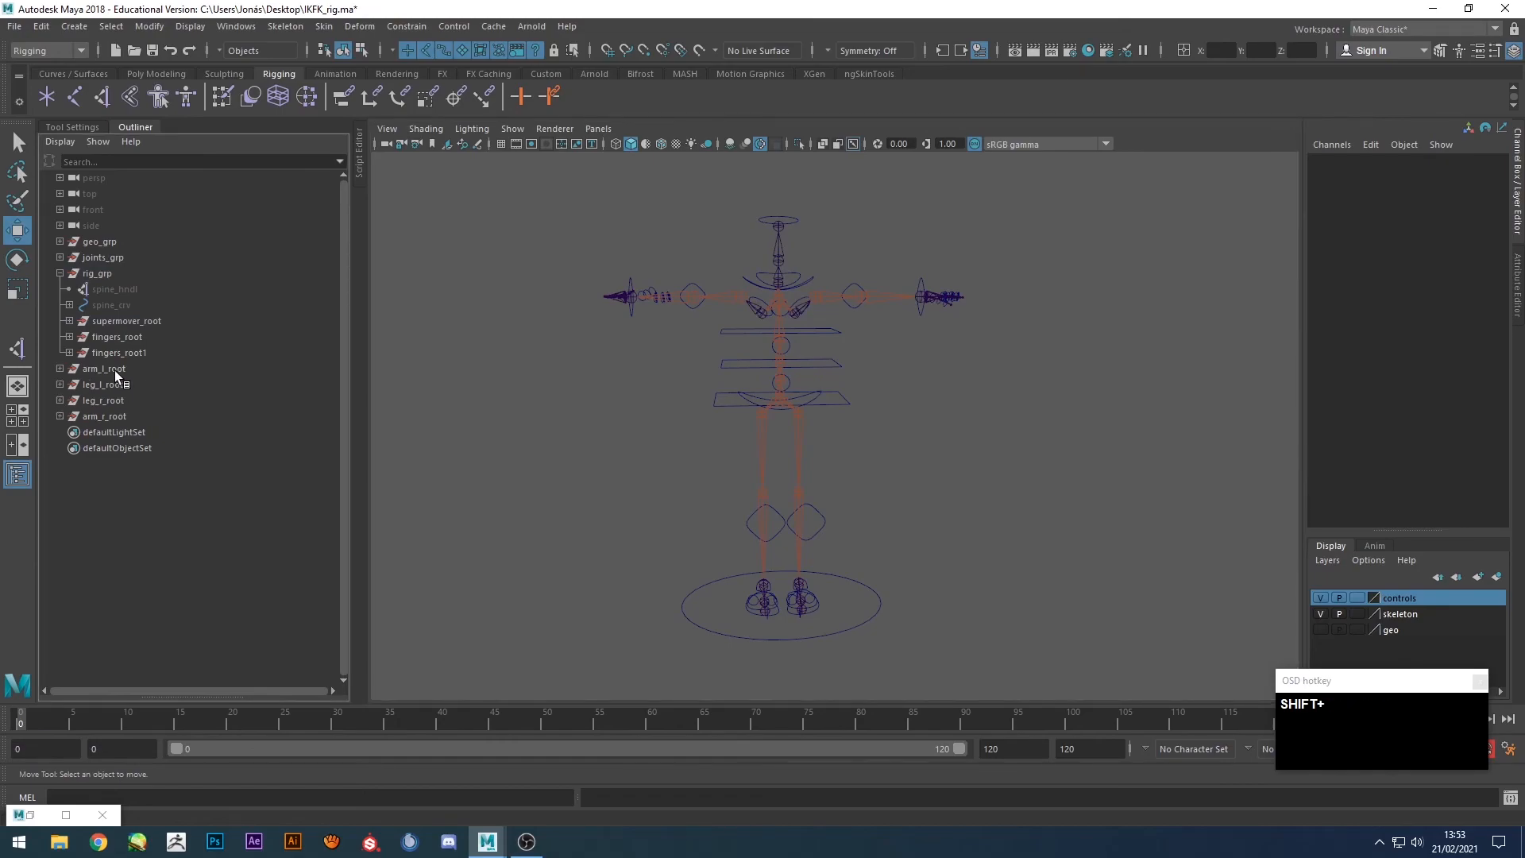
left_click(116, 370)
left_click(102, 413, "shift")
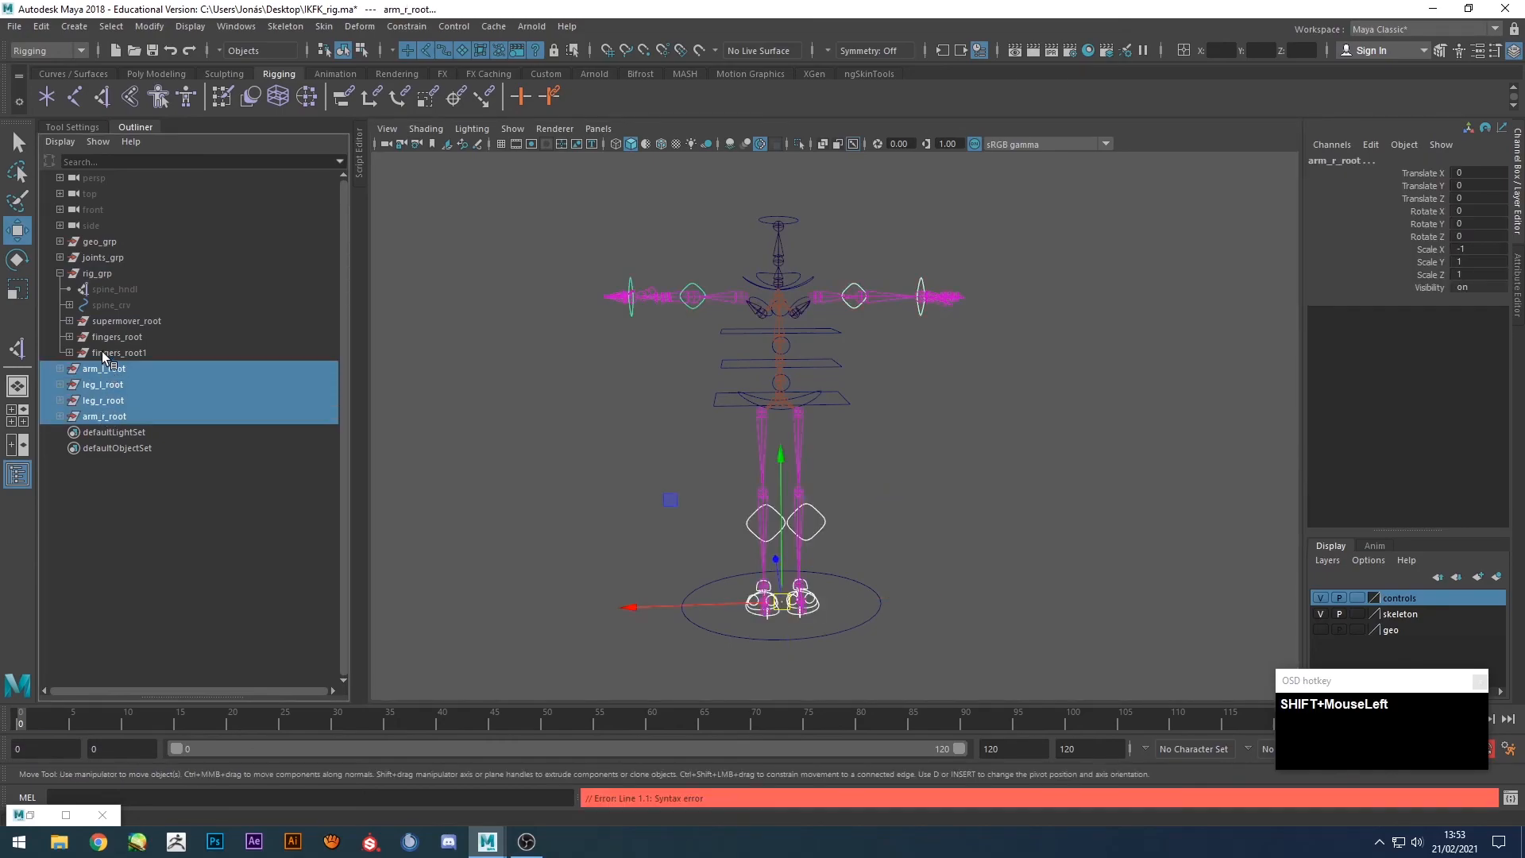
left_click(70, 320)
middle_click_drag(93, 390, 135, 335)
left_click(497, 382)
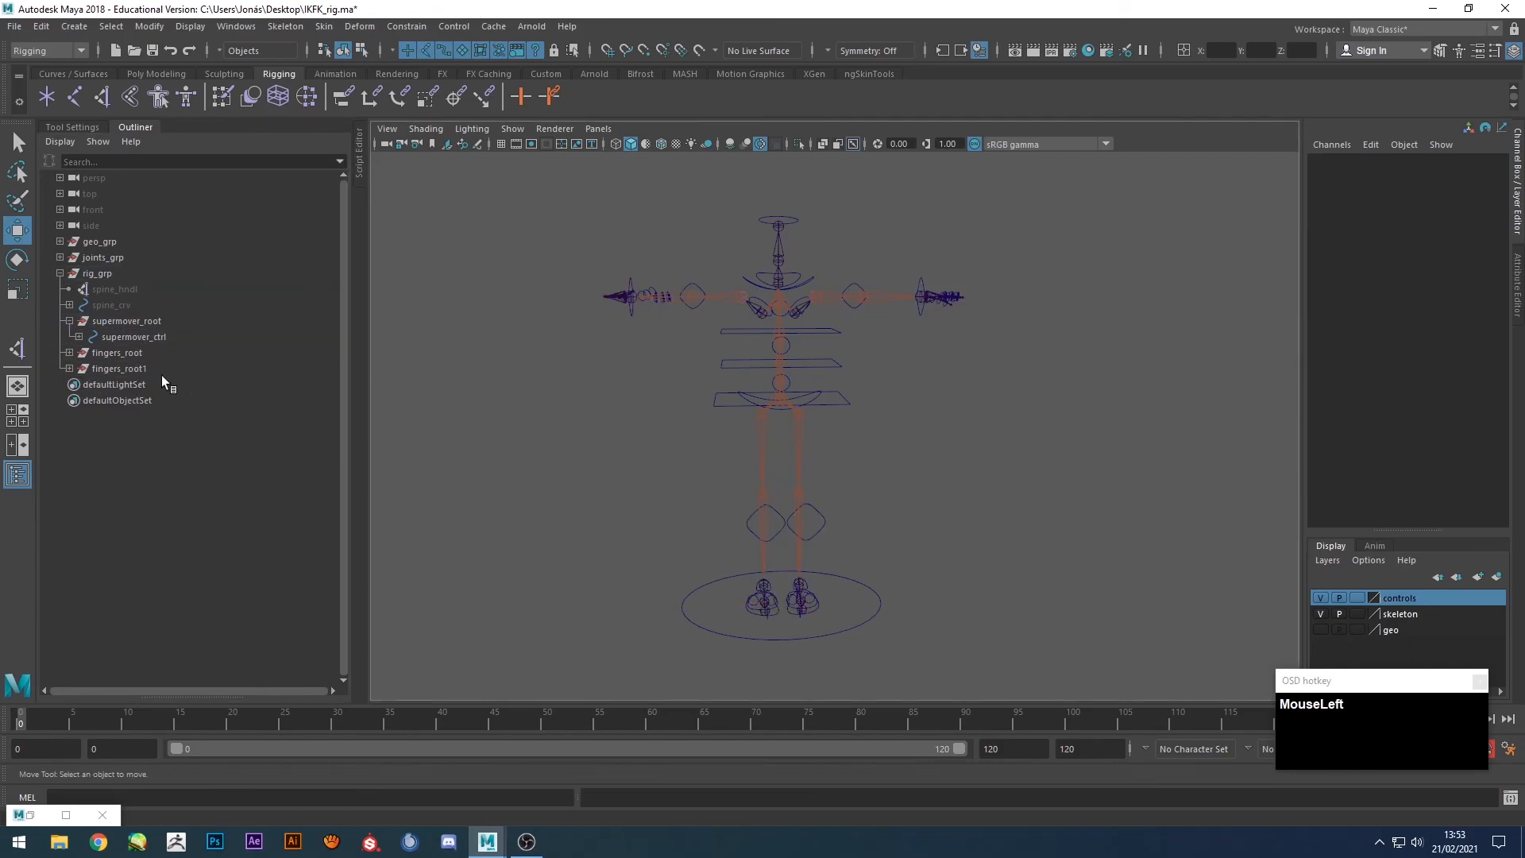
Parent fingers_root and fingers_root1 under supermover_ctrl.
left_click(111, 351)
left_click(106, 365, "shift")
middle_click_drag(111, 354, 118, 342)
left_click(448, 403)
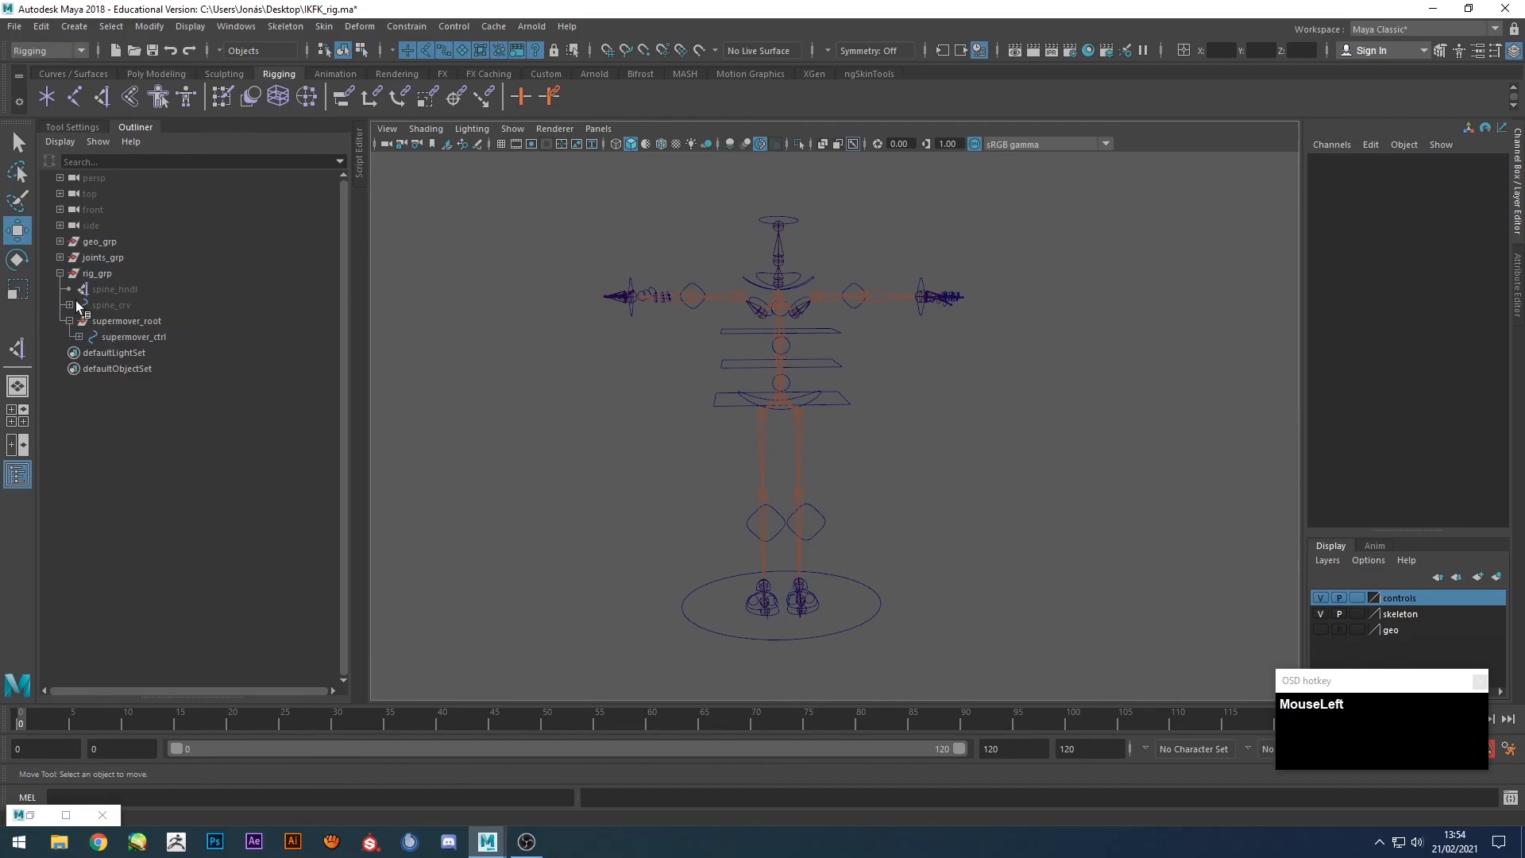
Collapse the whole rig_grp hierarchy and clear the selection.
left_click(61, 273, "shift")
left_click(98, 274)
left_click_drag(489, 384, 580, 438, "alt")
left_click(996, 422)
Test the rig by moving the supermover control and the COG control, undoing each move.
left_click_drag(993, 426, 899, 518, "alt")
left_click_drag(864, 585, 890, 638)
left_click_drag(883, 624, 858, 616, "alt")
left_click_drag(785, 579, 761, 551)
key("ctrl+z")
left_click(907, 439)
left_click_drag(840, 394, 844, 431)
mouse_move(781, 384)
left_mouse_down()
mouse_move(770, 438)
mouse_move(755, 391)
mouse_move(776, 365)
mouse_move(779, 383)
left_mouse_up()
key("ctrl+z")
Switch both arms to FK by setting the IKFKswitch attribute to 1 on wrist_l_IK_ctrl and wrist_r_IK_ctrl.
left_click_drag(924, 252, 935, 272)
left_click(1409, 338)
middle_click_drag(1291, 335, 1088, 375)
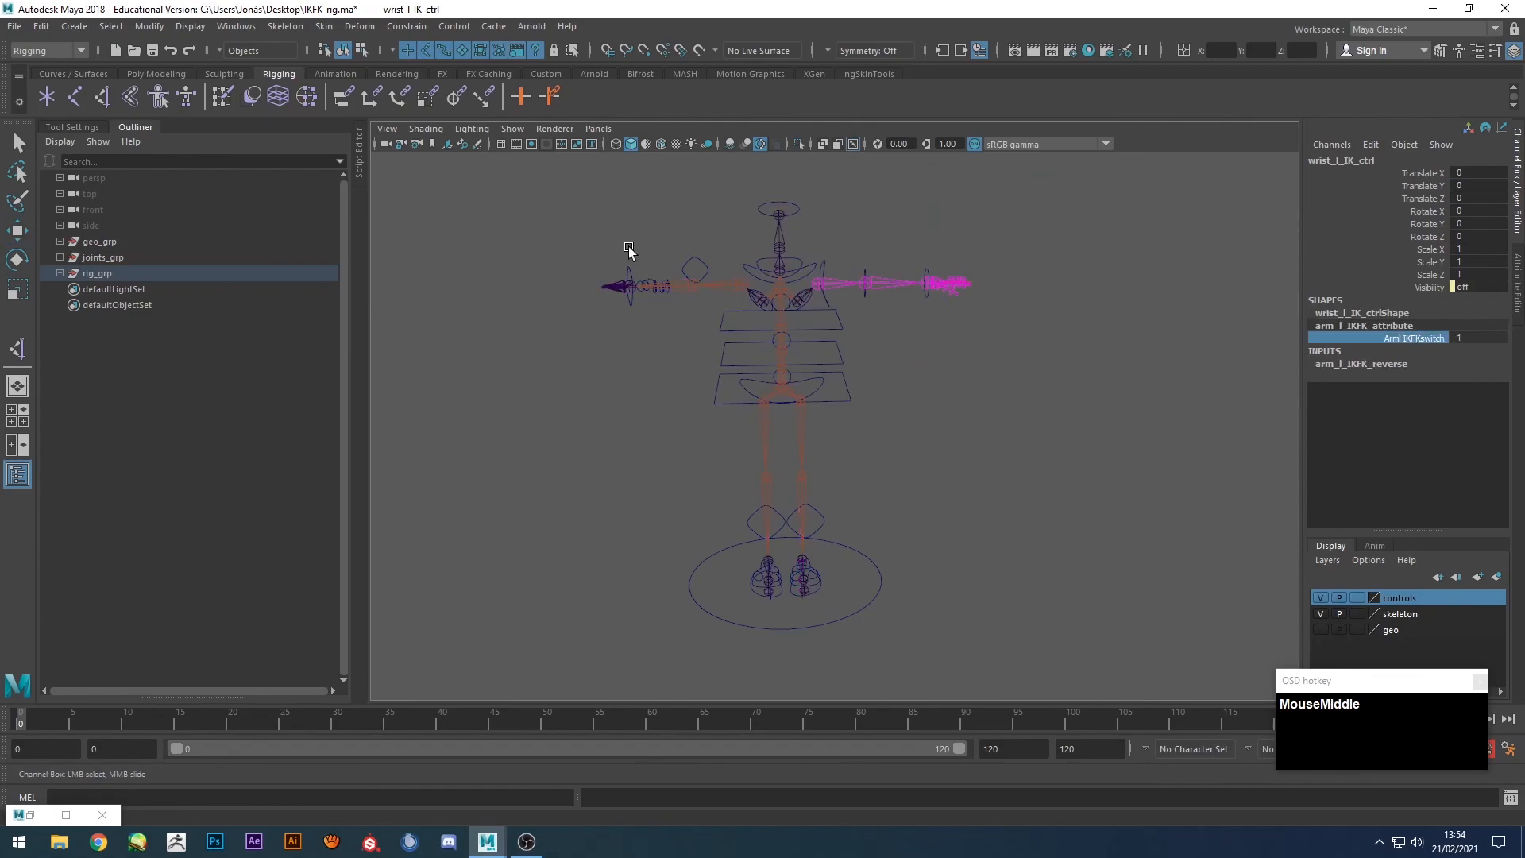
left_click(628, 271)
key("w")
middle_click_drag(1312, 352, 1241, 377)
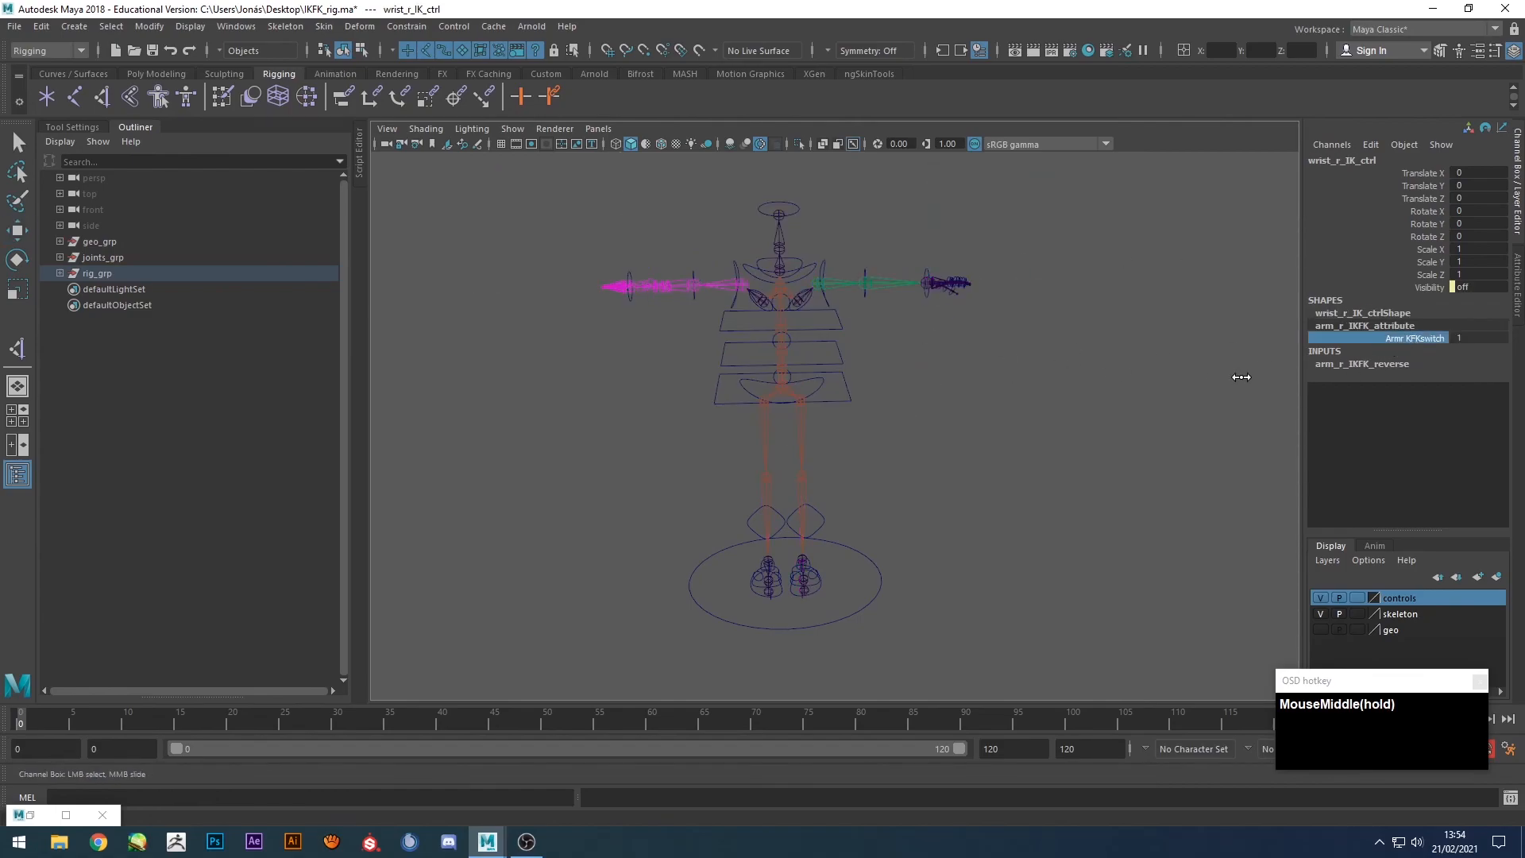
Switch both legs to FK by setting the IKFKswitch attribute to 1 on foot_l_IK_ctrl and foot_r_IK_ctrl.
left_click(810, 586)
left_click(1376, 338)
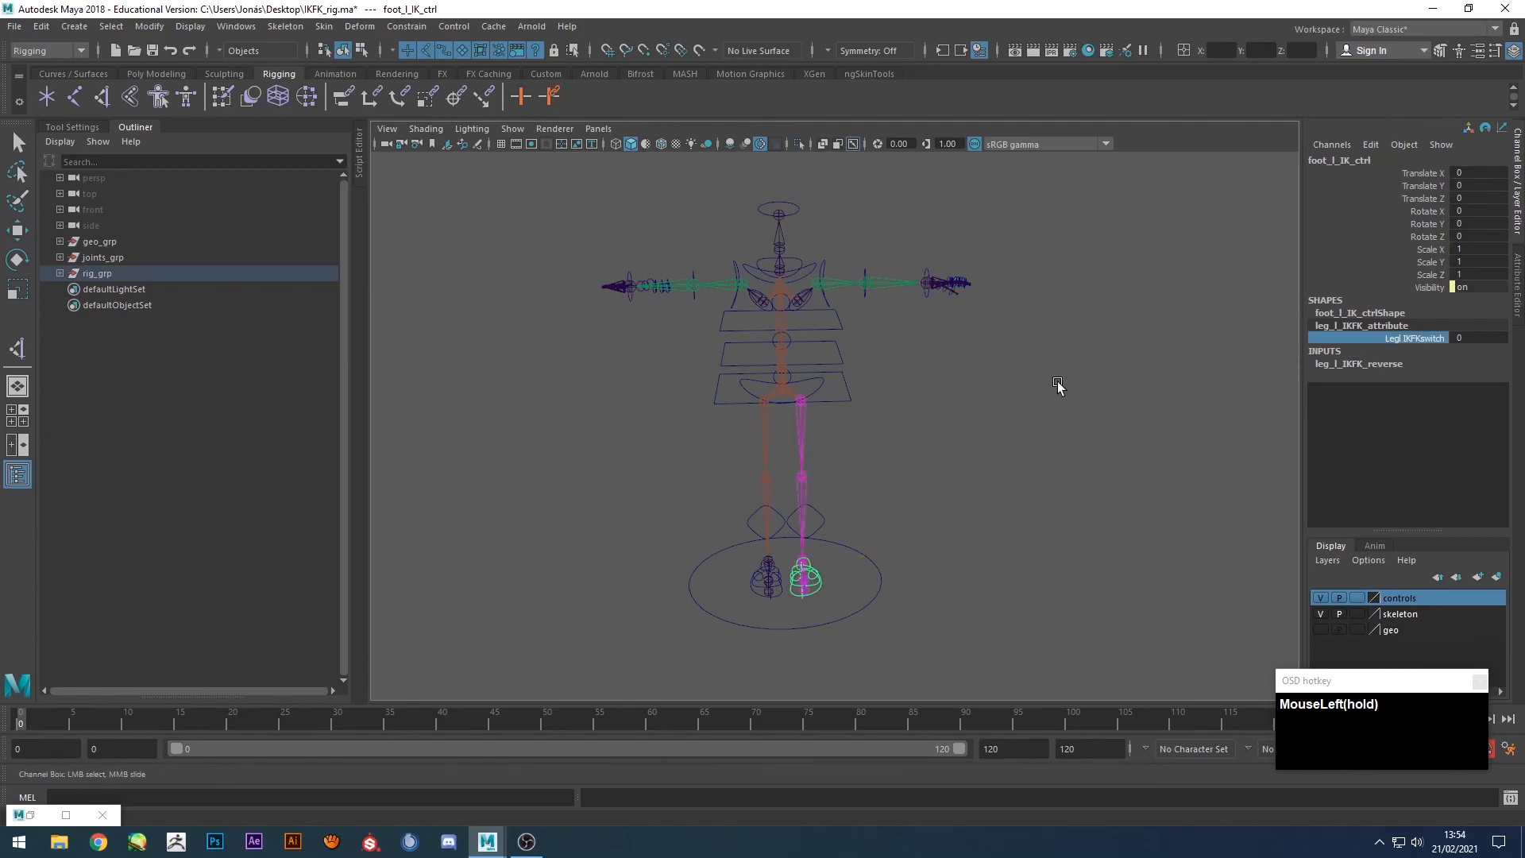
left_click(769, 593)
key("w")
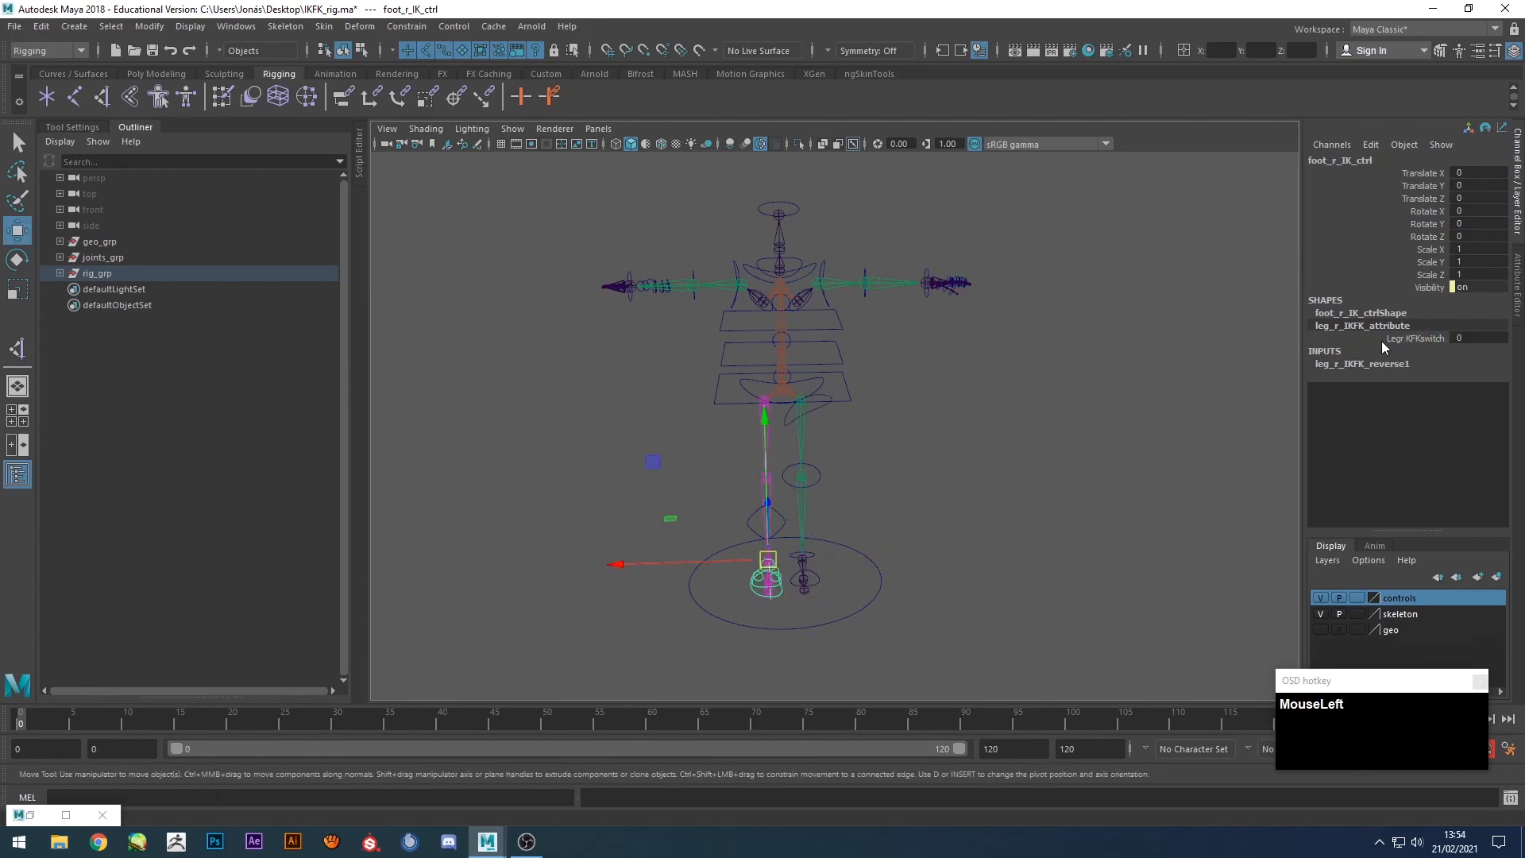
middle_click_drag(980, 415, 878, 467)
Test the FK rig by rotating COG_ctrl, undo the rotation and clear the selection.
left_click(783, 387)
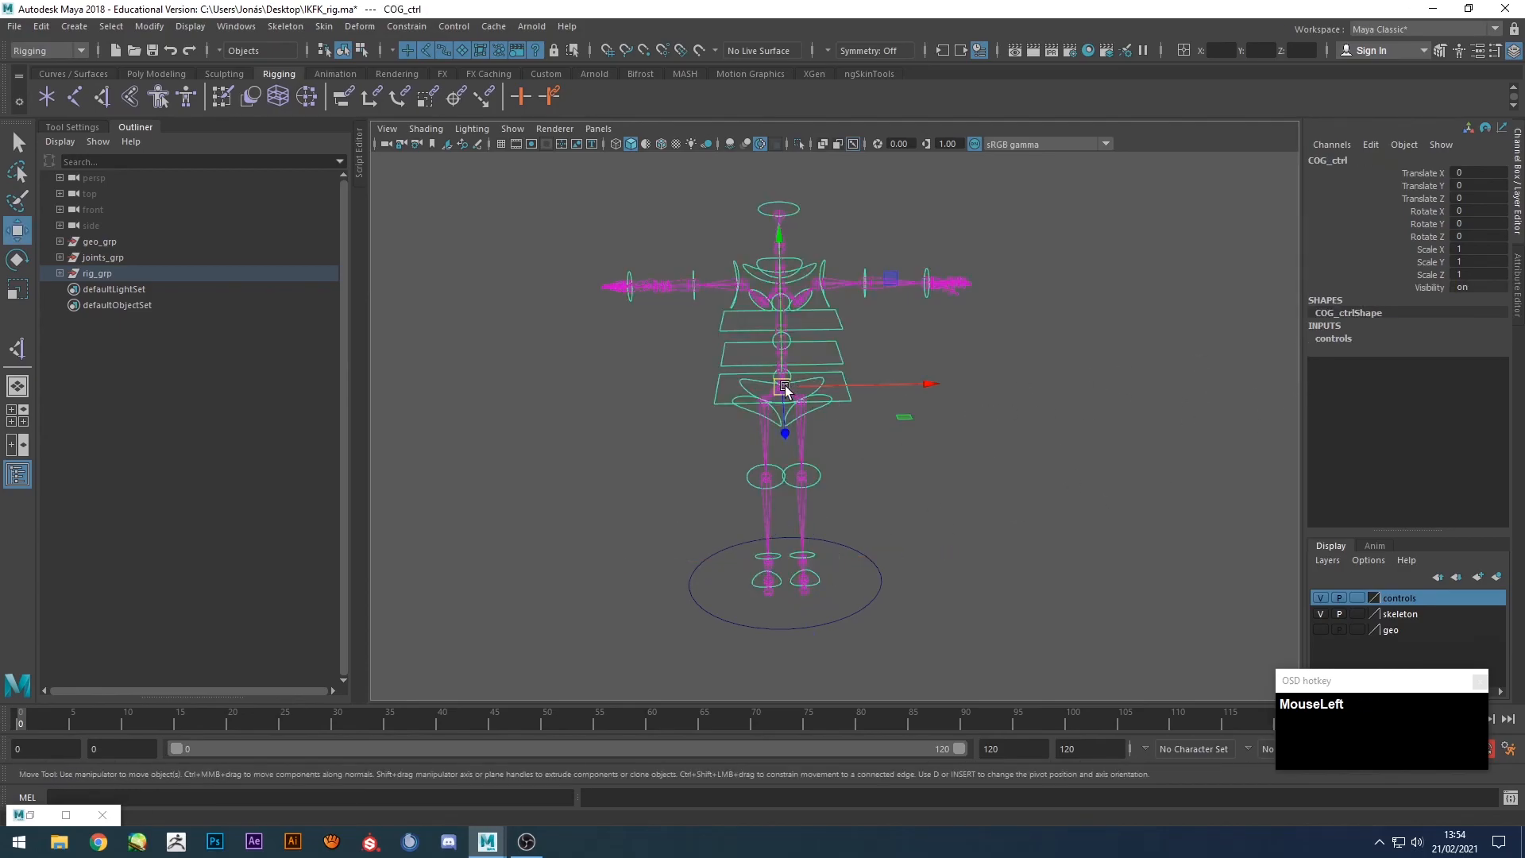
key("e")
left_click_drag(844, 375, 868, 401)
key("ctrl+z")
left_click(1059, 341)
Show the geo display layer and hide the controls layer.
mouse_move(979, 467)
left_mouse_down("alt")
mouse_move(1033, 498)
mouse_move(968, 494)
left_mouse_up("alt")
middle_click_drag(898, 475, 951, 493, "alt")
left_click_drag(951, 494, 864, 493, "alt")
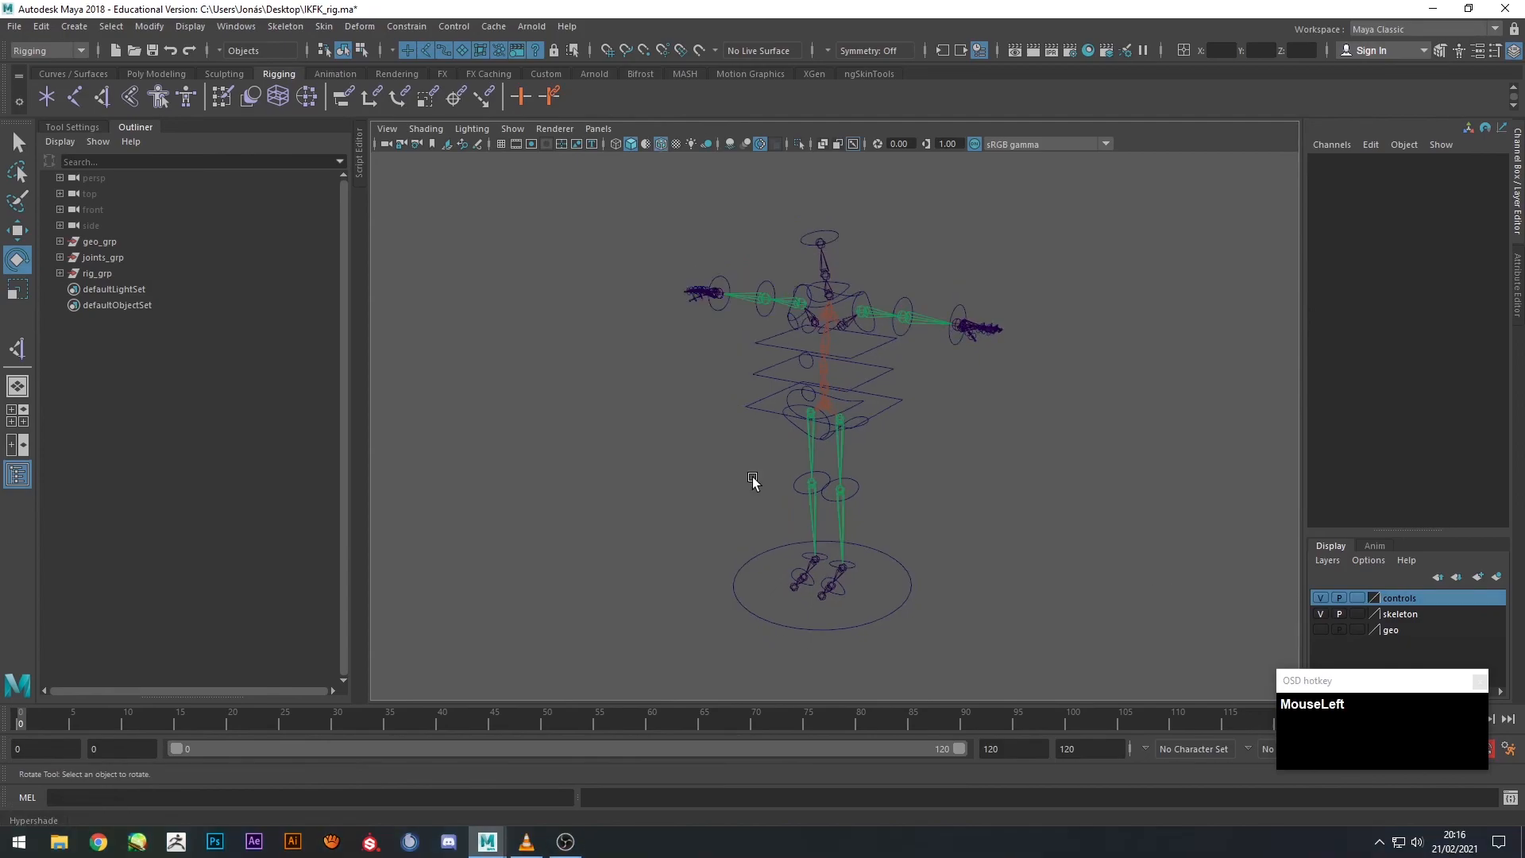
left_click_drag(698, 493, 721, 469, "alt")
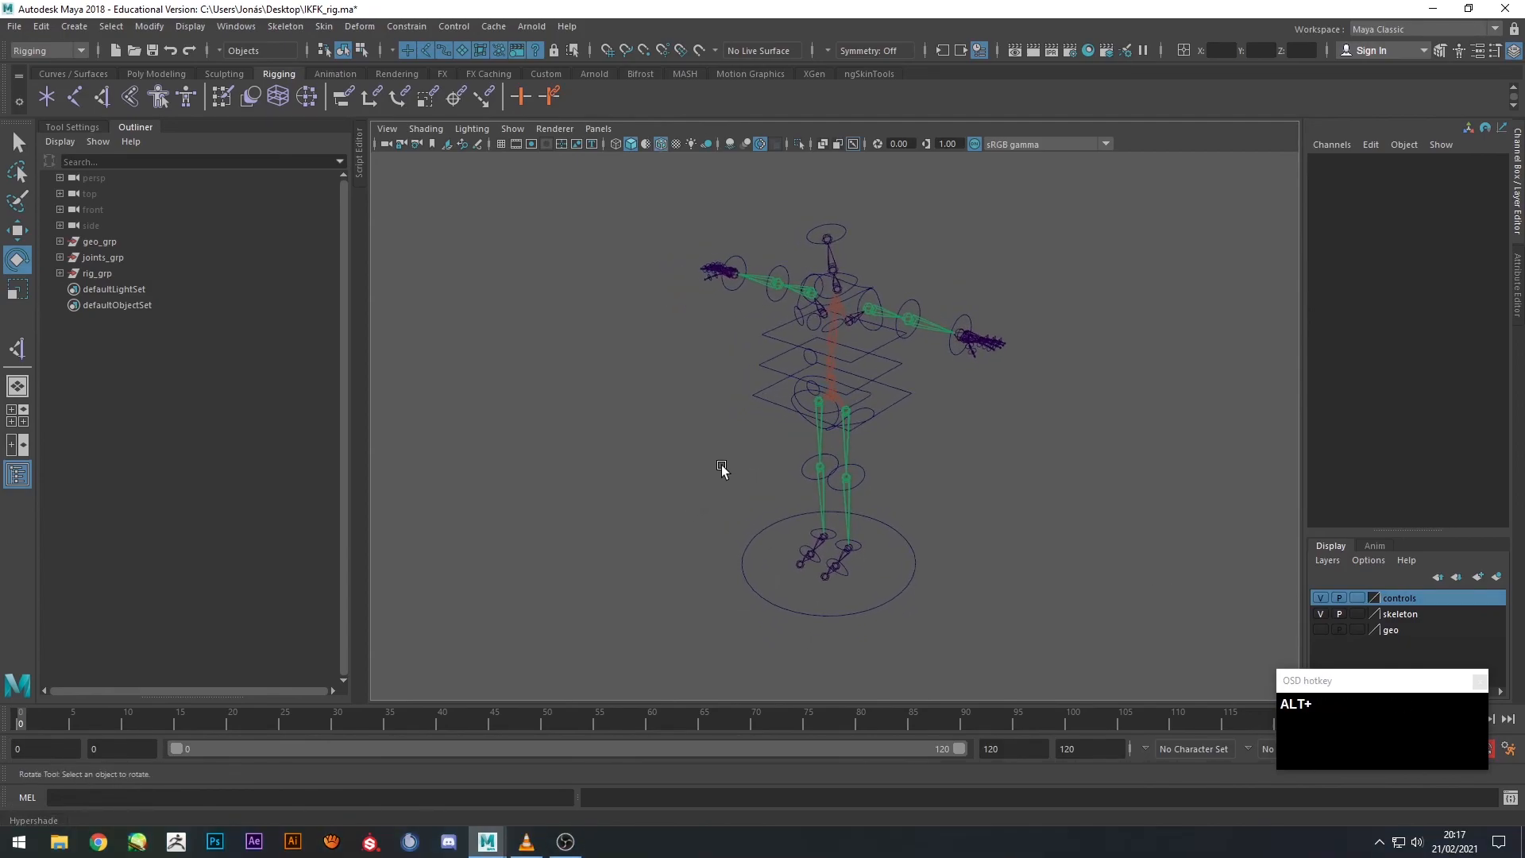
middle_click_drag(722, 467, 699, 493, "alt")
left_click_drag(700, 494, 723, 484, "alt")
right_click_drag(724, 483, 737, 482, "alt")
middle_click_drag(737, 482, 750, 454, "alt")
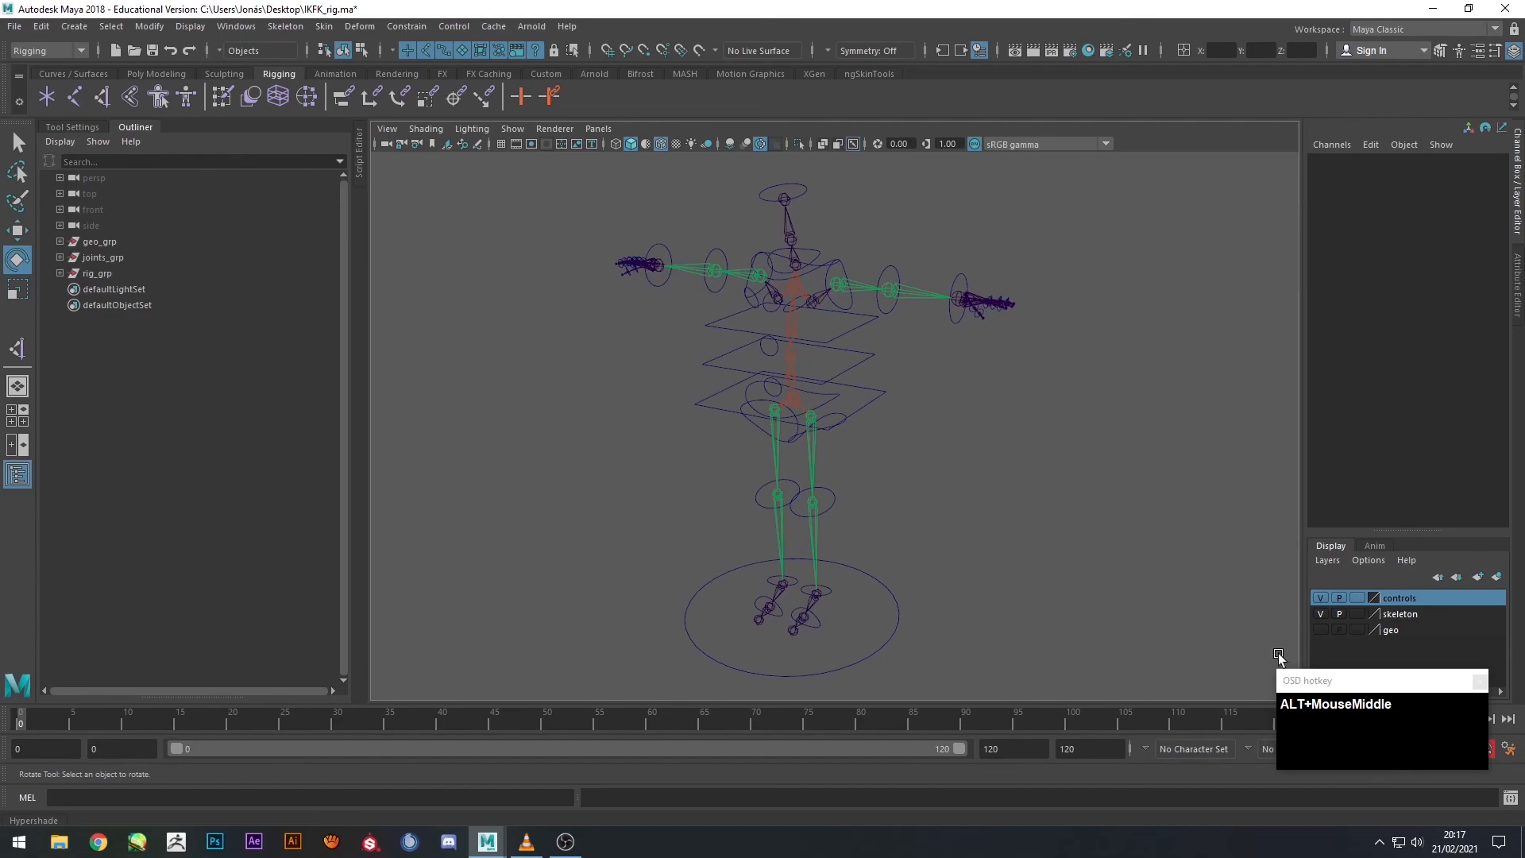
left_click(1321, 630)
left_click(1320, 598)
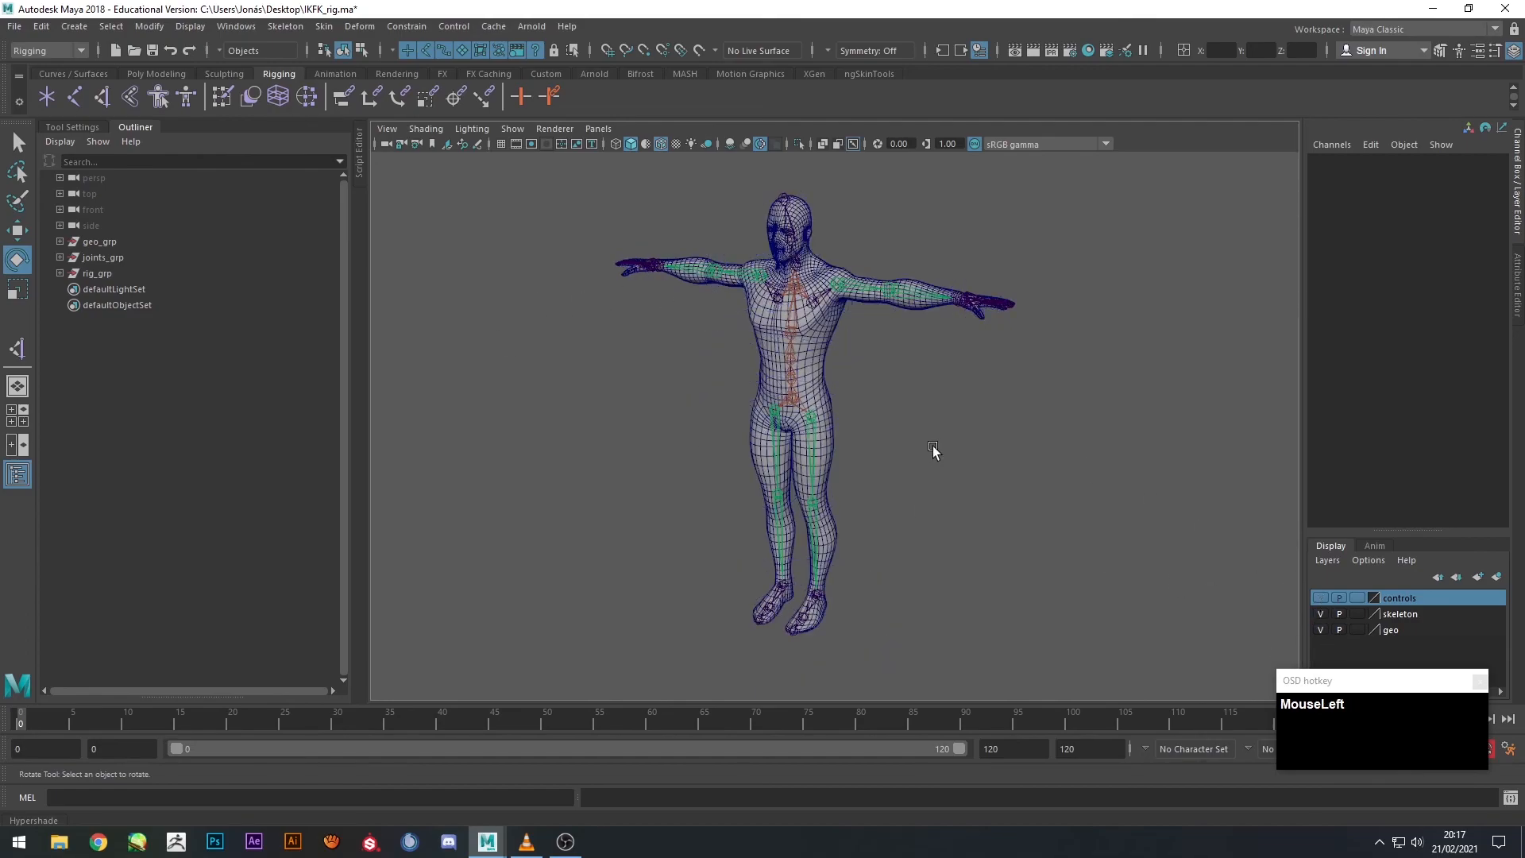
Select the root joint of the skeleton together with the body_geo mesh.
left_click_drag(953, 473, 973, 492, "alt")
scroll(765, 408, "up", 3)
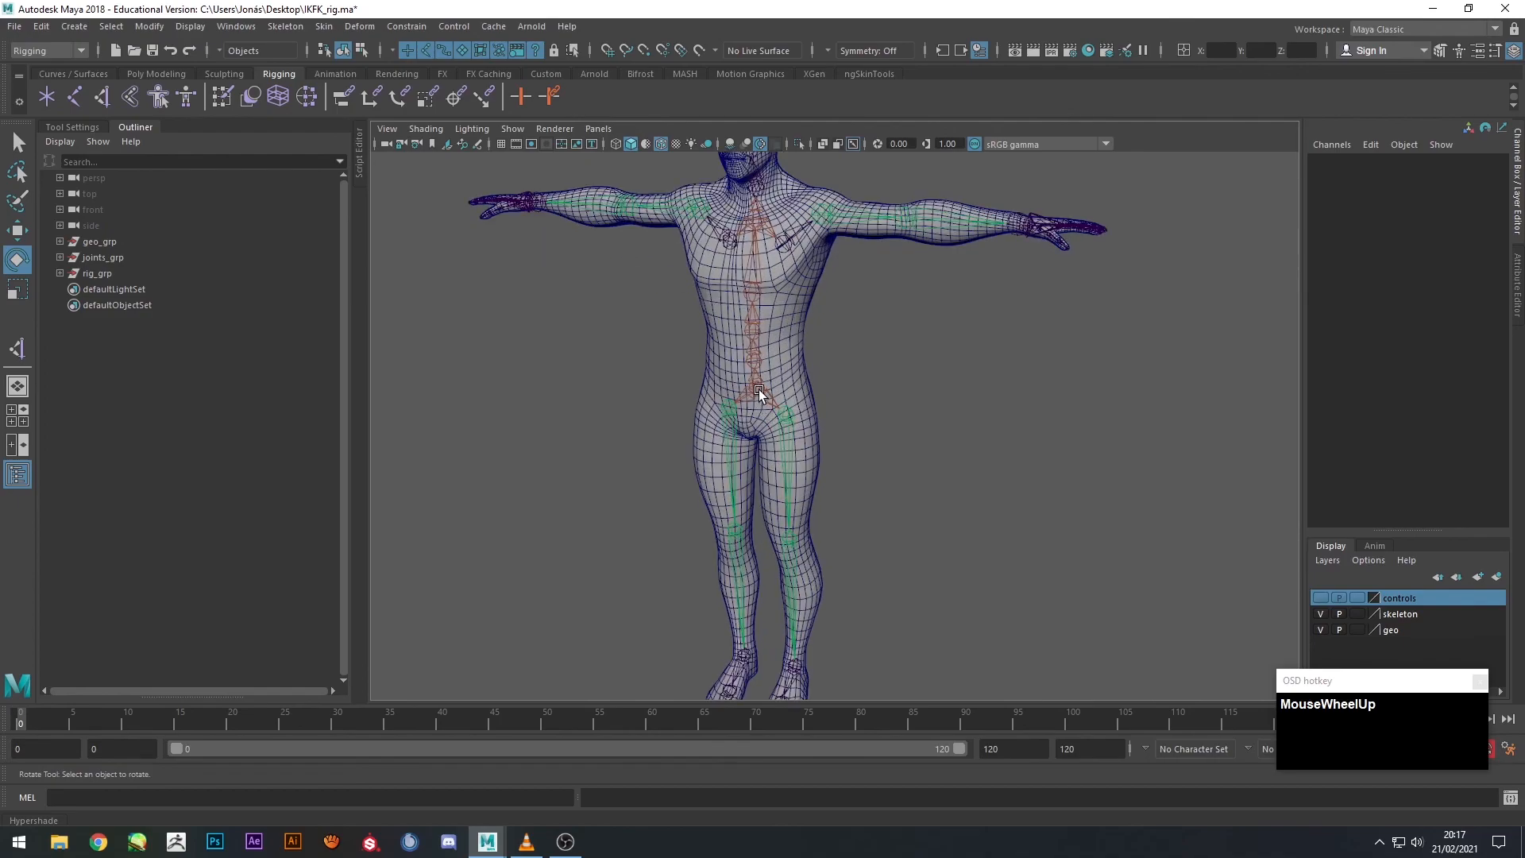
left_click(759, 389)
key("shift+q")
left_click(803, 327, "shift")
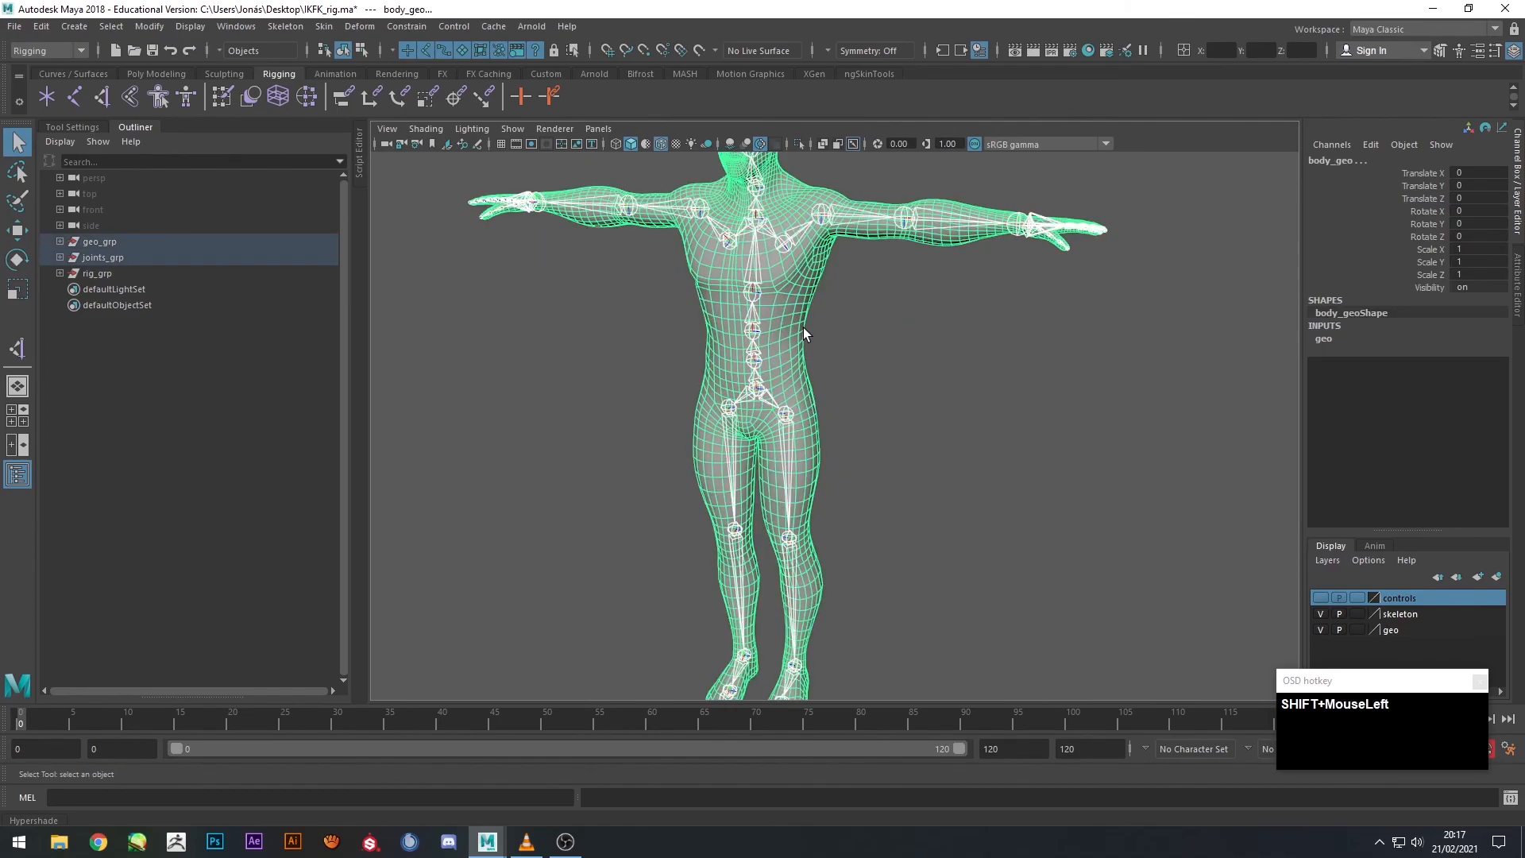
middle_click_drag(542, 275, 548, 358, "alt")
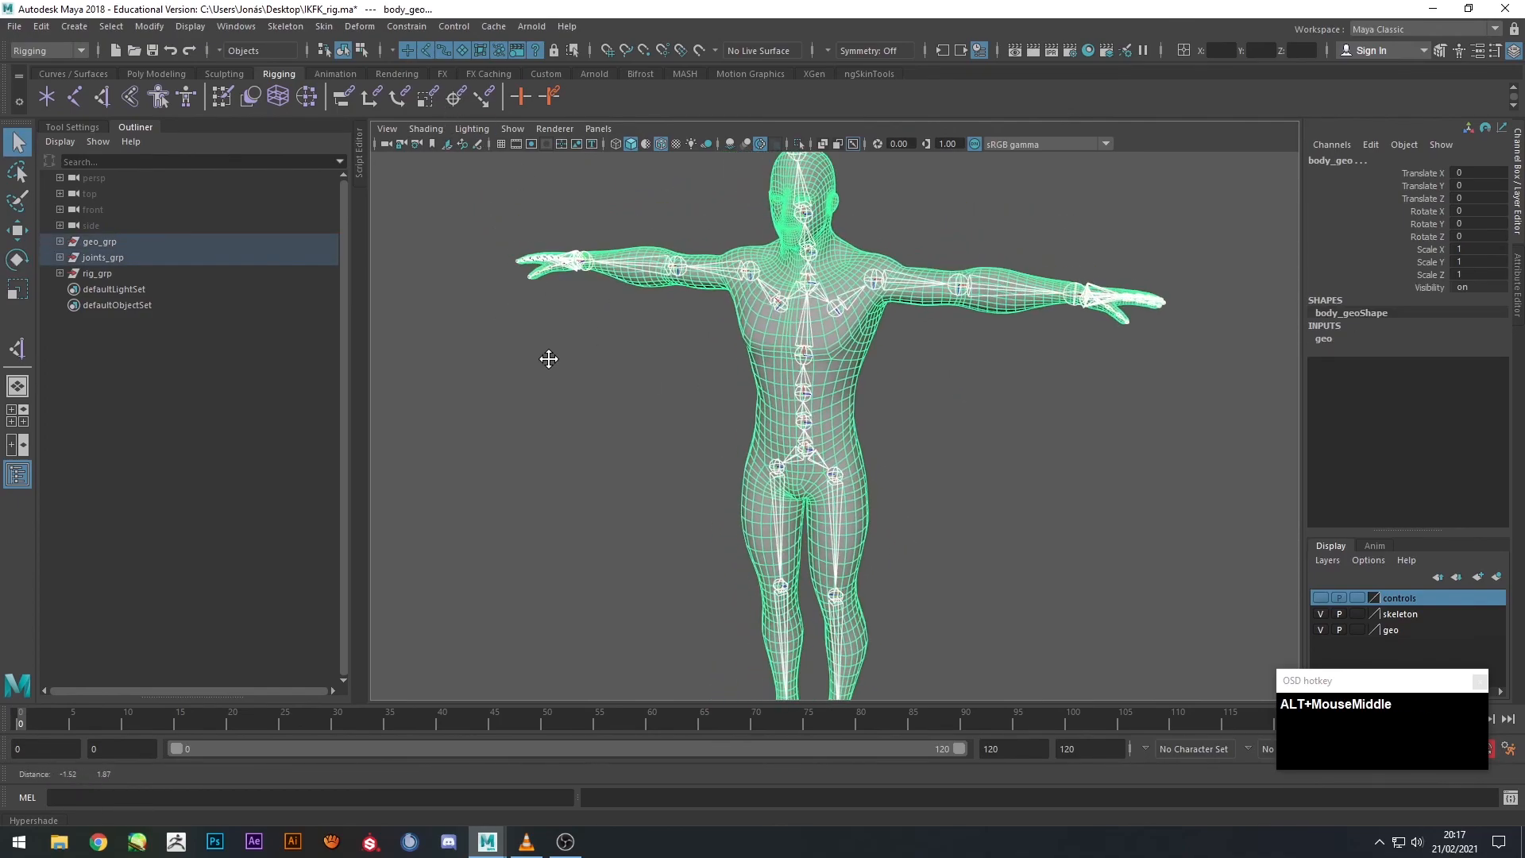
Bind body_geo to the joint hierarchy using the Heat Map bind method.
left_click(324, 26)
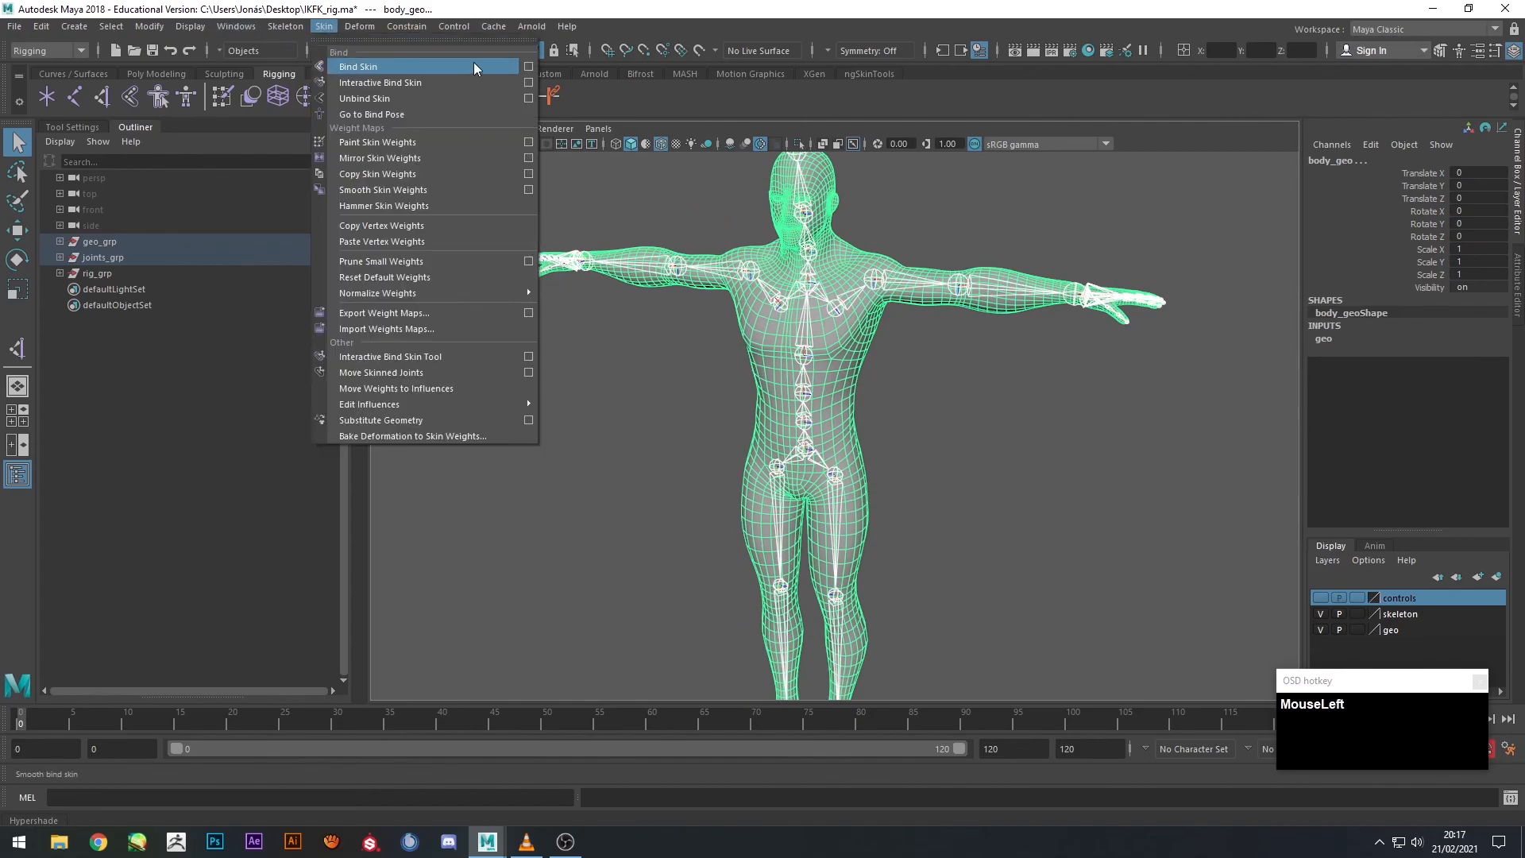
left_click(528, 67)
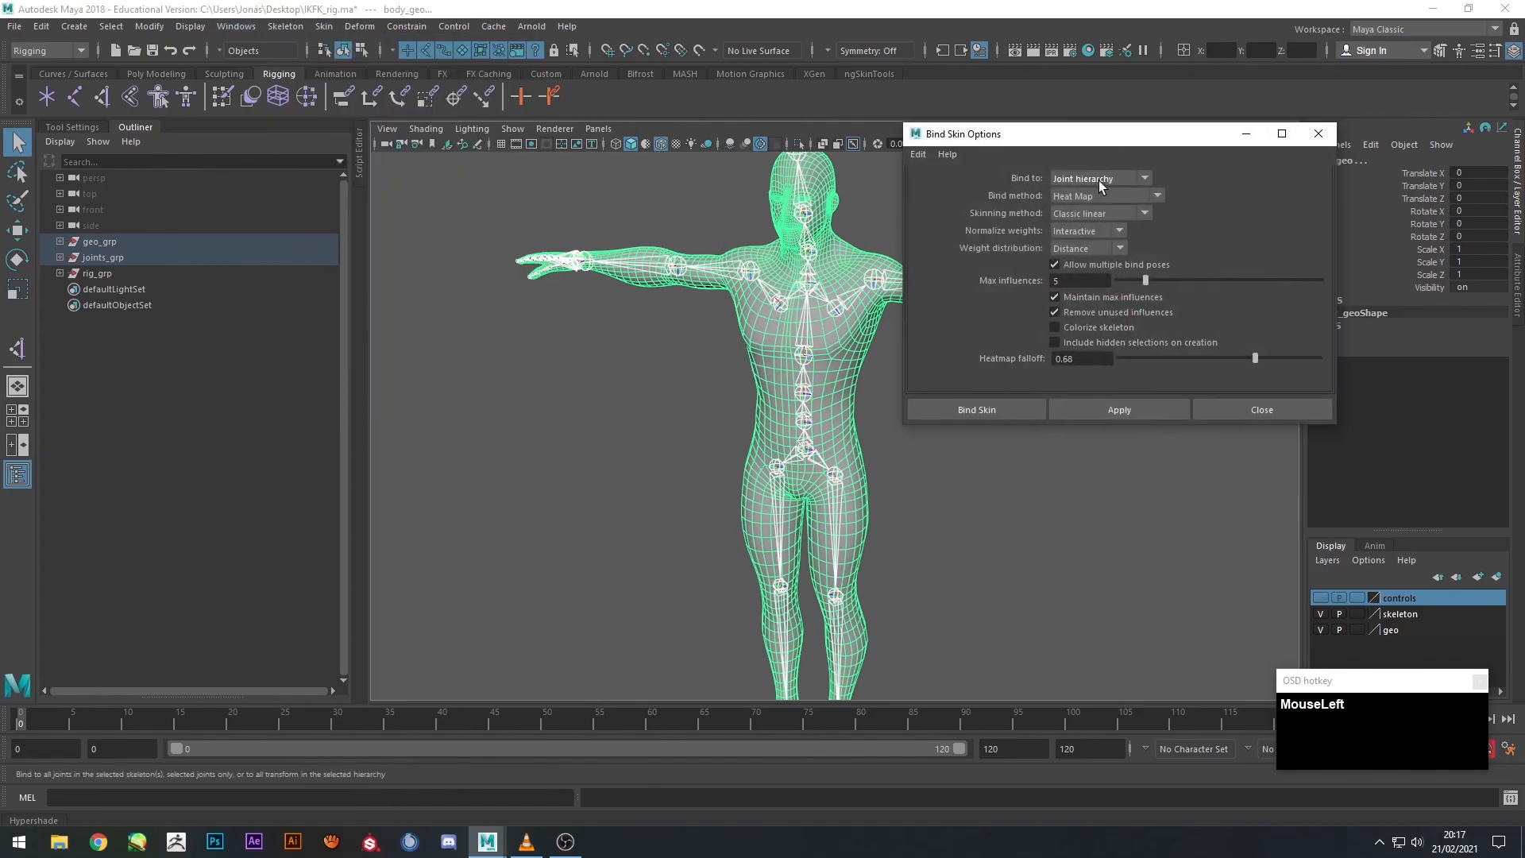
left_click(1113, 195)
left_click(1102, 215)
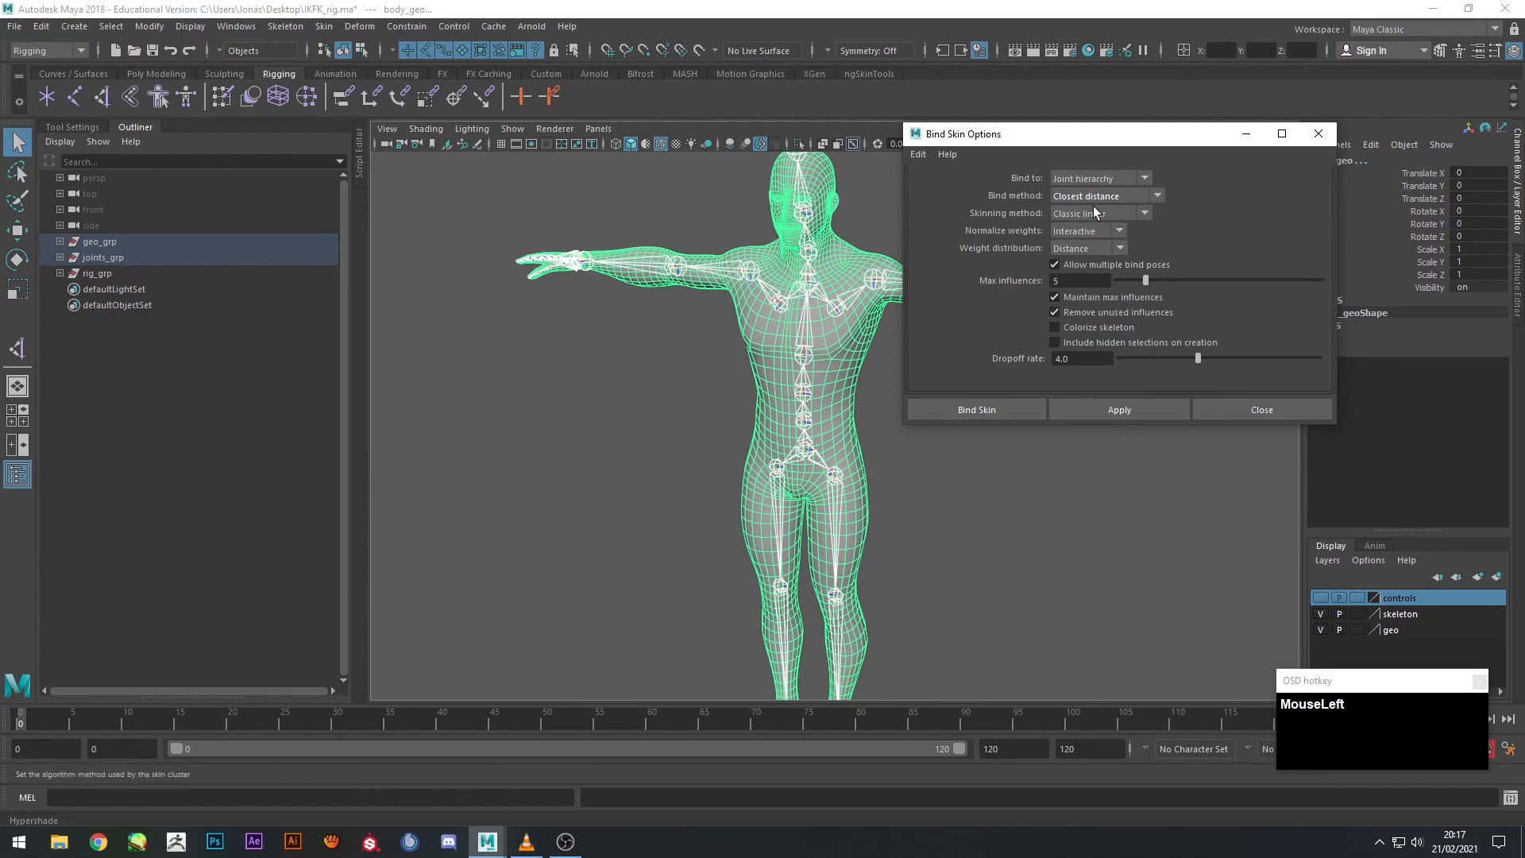
left_click(1097, 197)
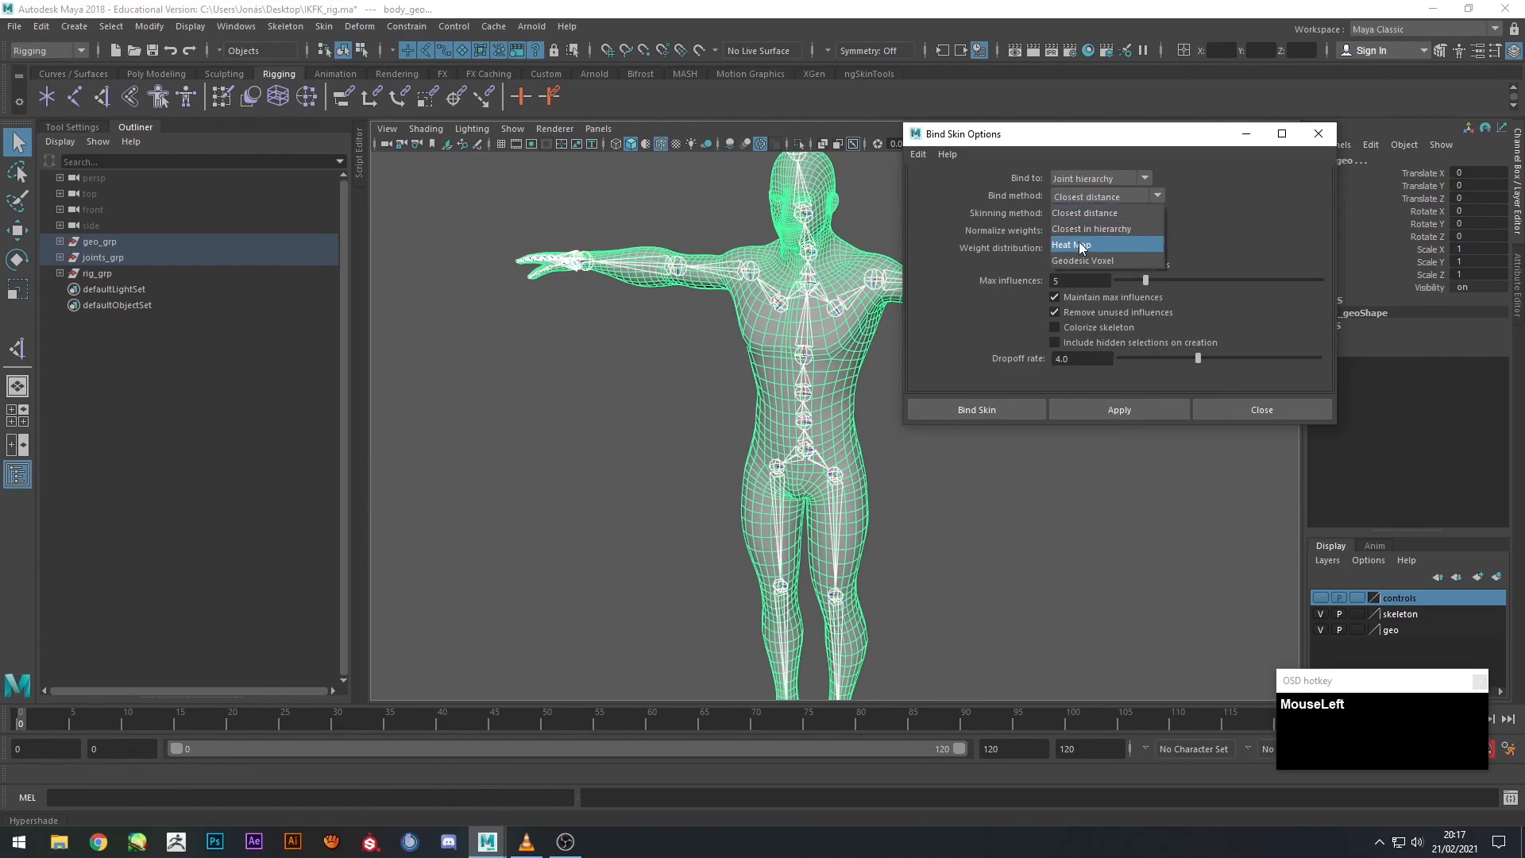
left_click(1081, 247)
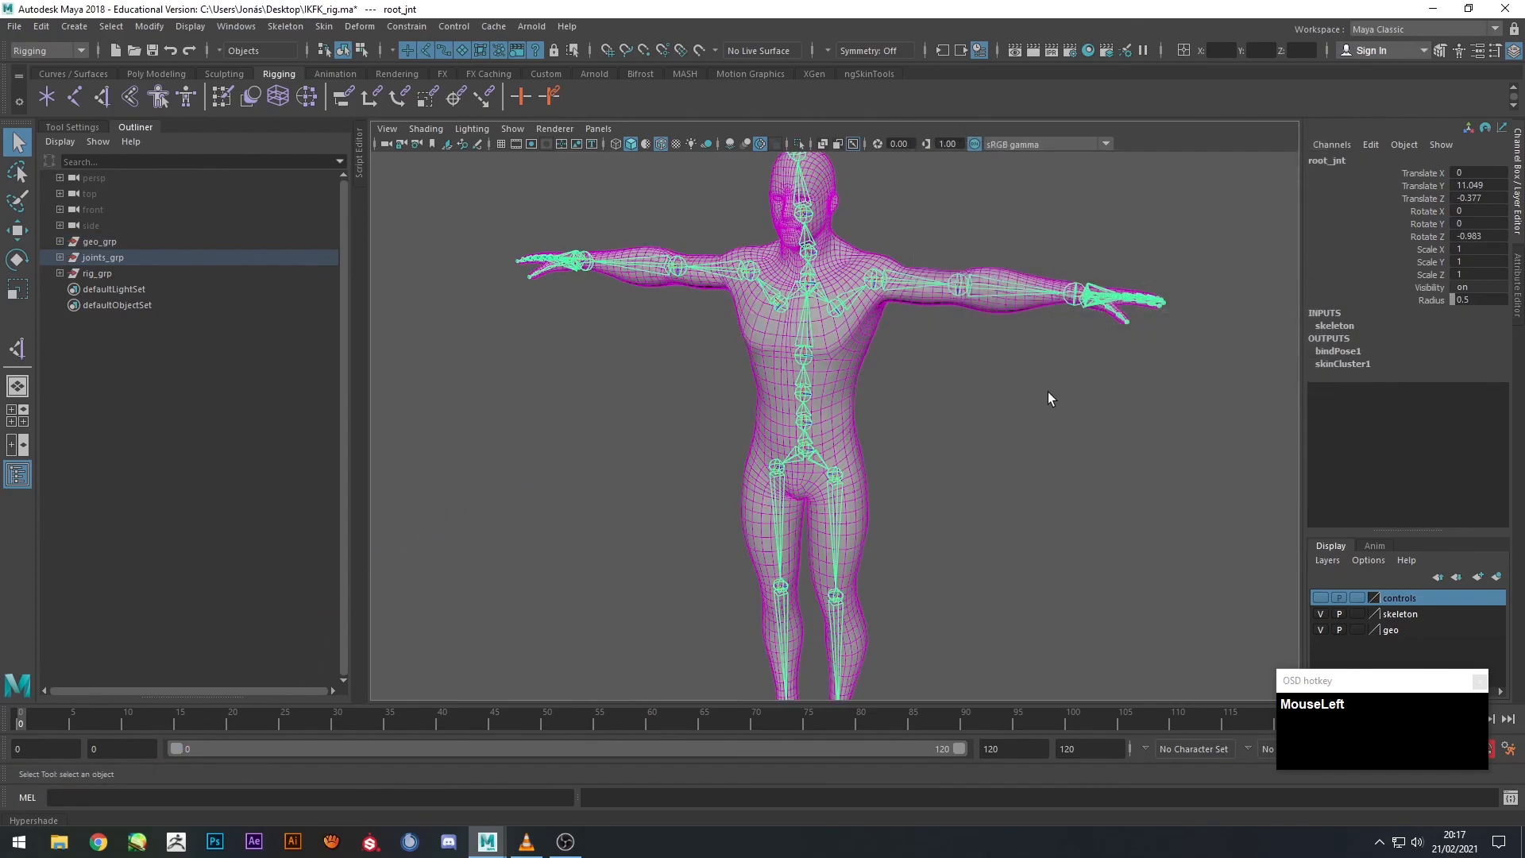
Clear the selection, hide the skeleton display layer and show the controls layer.
left_click(1046, 393)
left_click(1320, 614)
left_click(1320, 597)
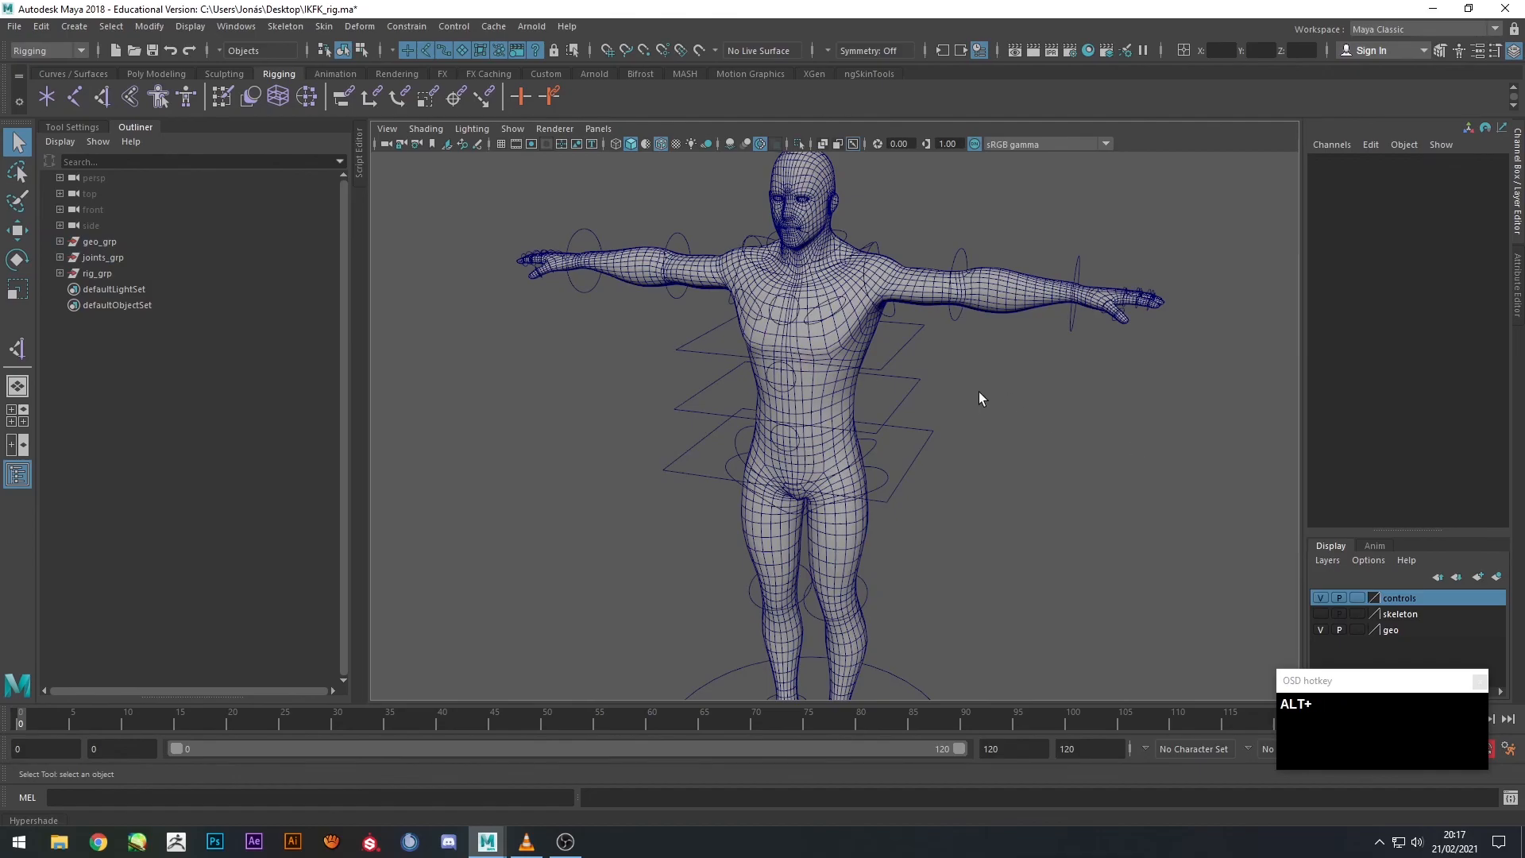
Test the left arm's skin deformation by rotating upperarm_l_FK_ctrl and undo the rotation.
left_click_drag(979, 393, 794, 216, "alt")
left_click(861, 241)
left_click(861, 241)
scroll(863, 244, "up", 16)
middle_click_drag(867, 248, 891, 421, "alt")
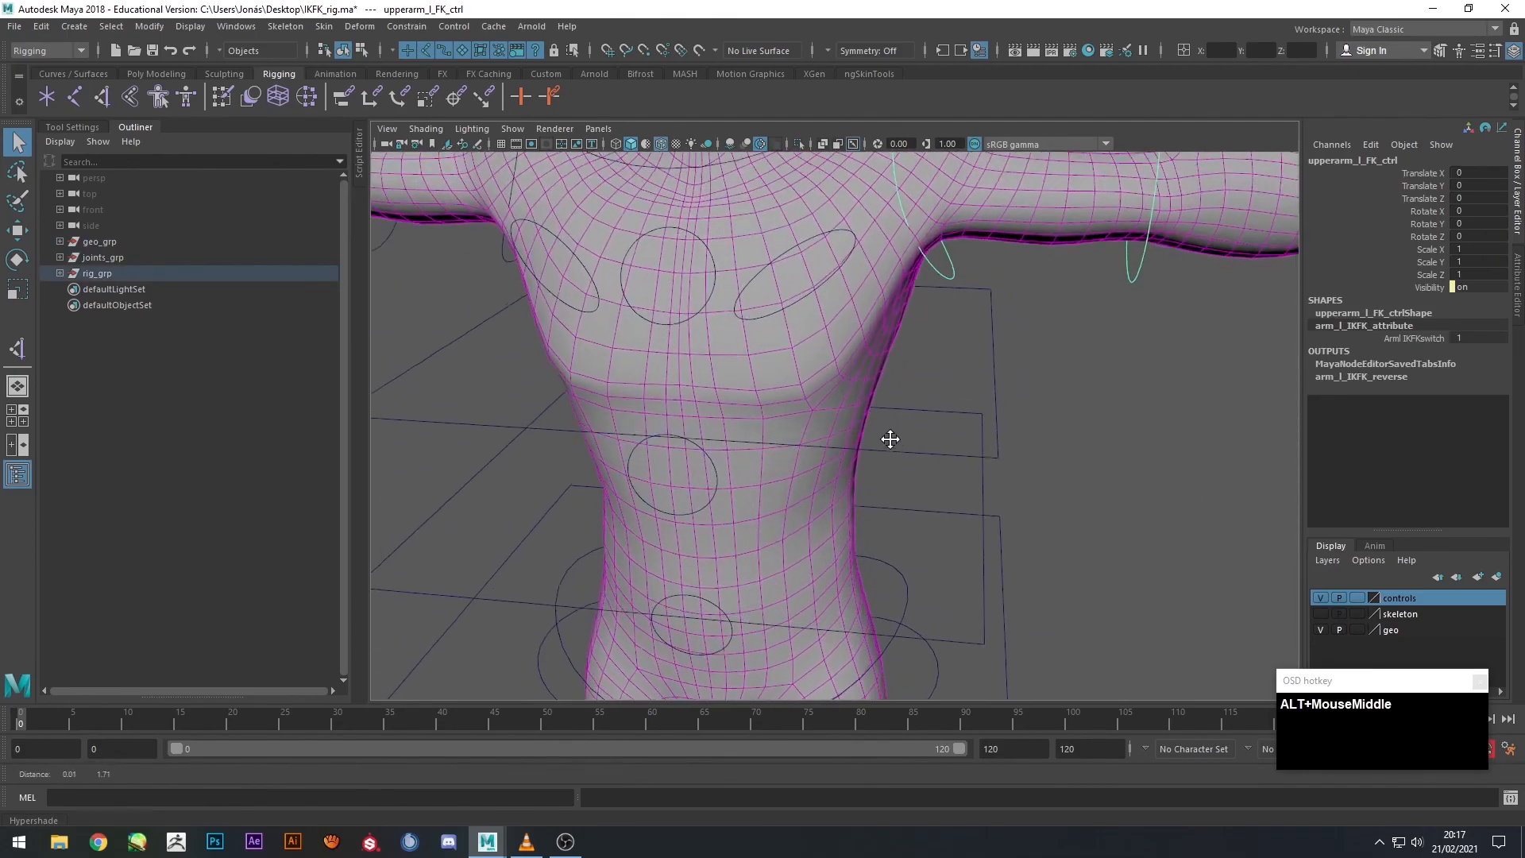
left_click_drag(0, 0, 0, 0)
middle_click_drag(892, 422, 836, 545, "alt")
key("e")
scroll(860, 516, "down", 2)
scroll(860, 516, "down", 5)
left_click_drag(939, 271, 959, 425)
key("ctrl+z")
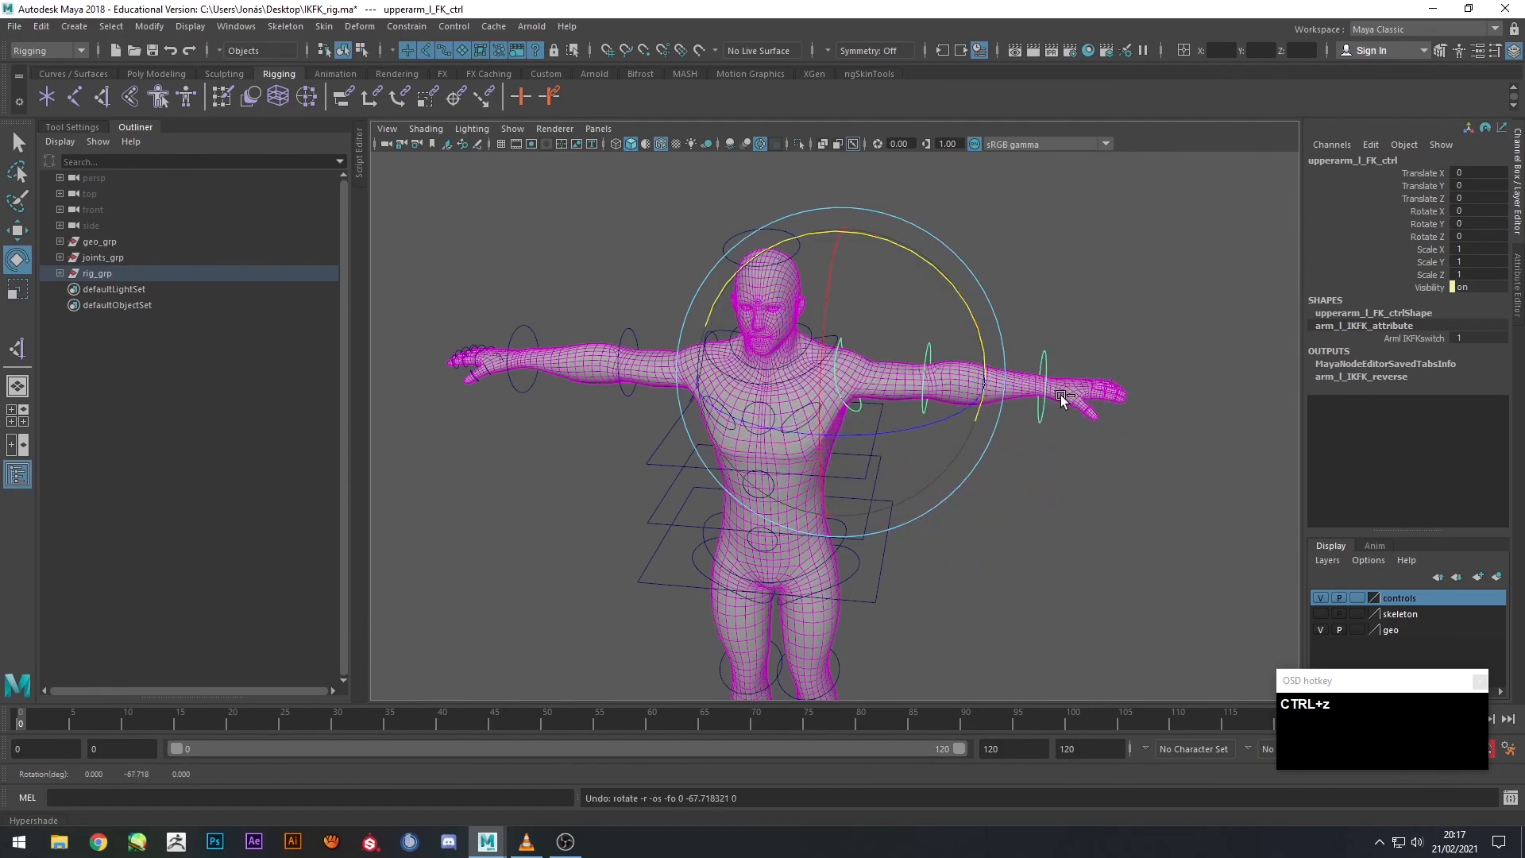
left_click(1066, 490)
Test the left leg's skin deformation by rotating upperleg_l_FK_ctrl outward about Y.
middle_click_drag(1065, 489, 1007, 394, "alt")
left_click(884, 431)
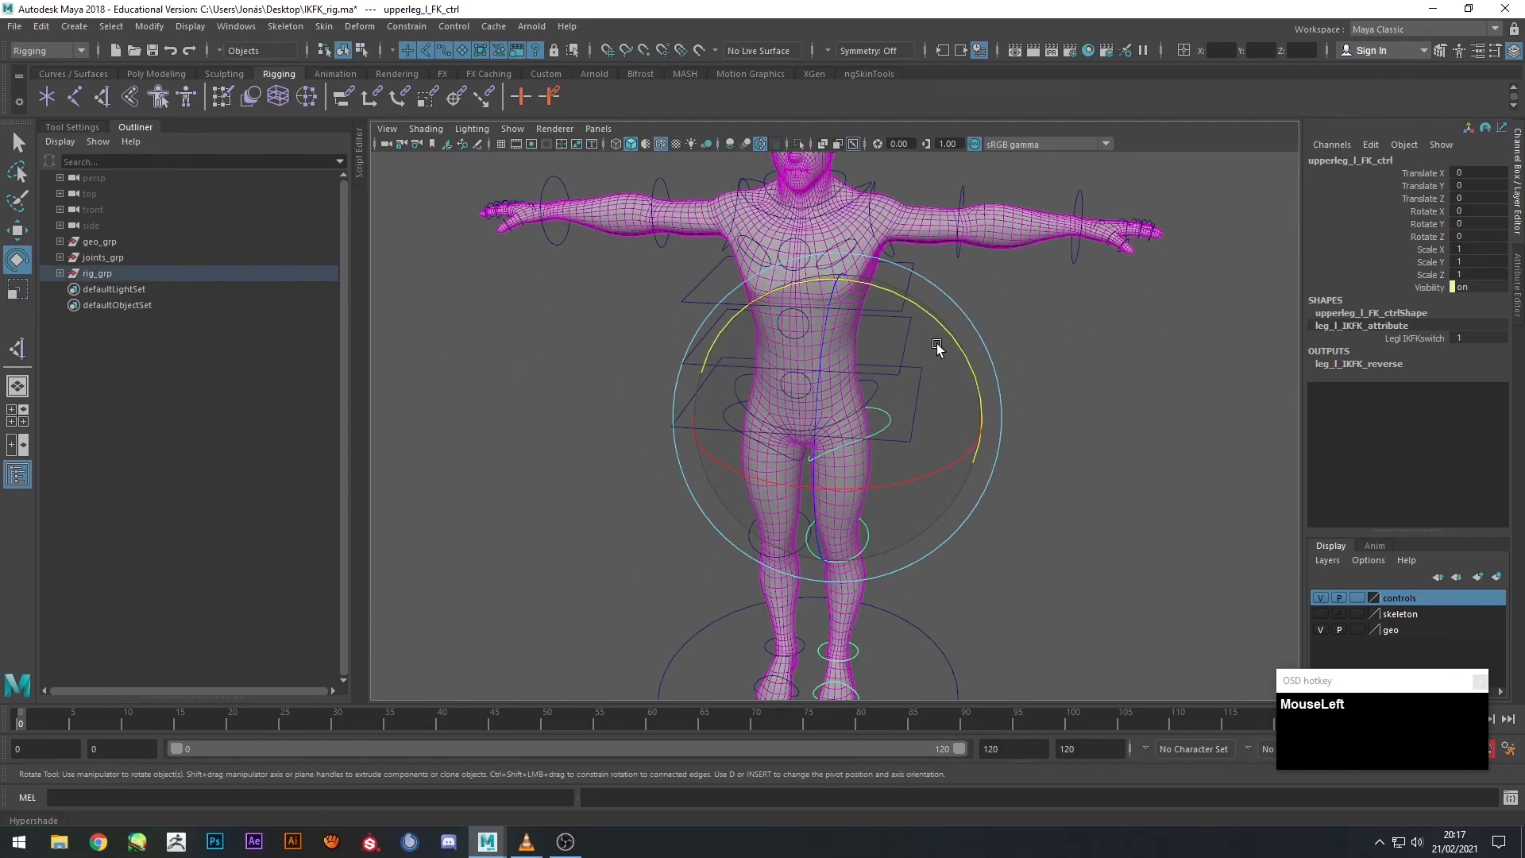
left_click_drag(941, 321, 844, 340)
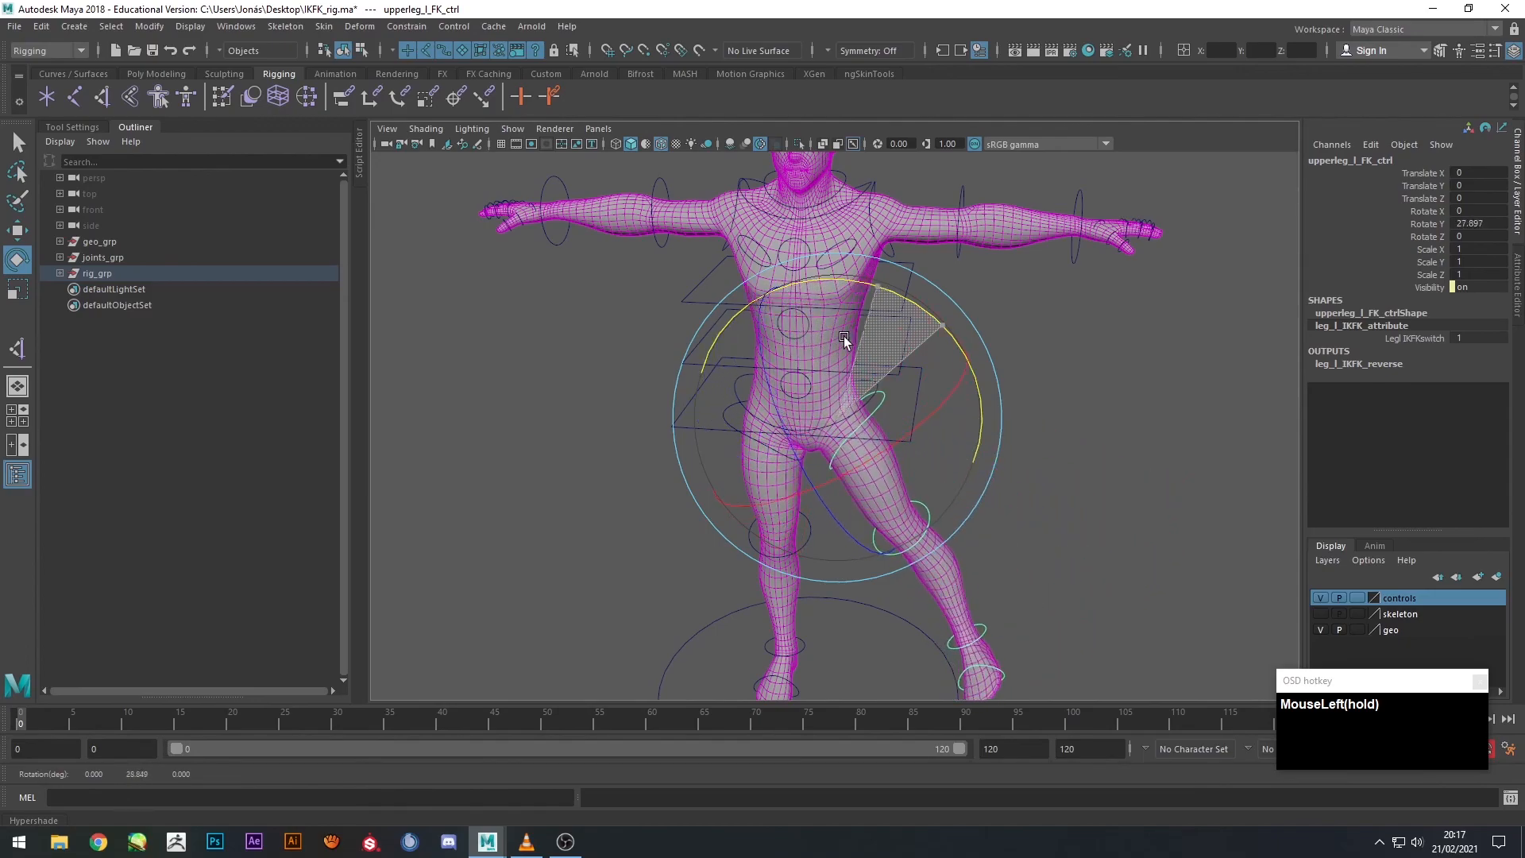
left_click(1076, 363)
Test the torso and head deformation by rotating a torso control and head_ctrl, undoing each rotation.
scroll(960, 492, "up", 4)
left_click(911, 405)
left_click_drag(910, 405, 890, 289)
key("ctrl+z")
left_click(1081, 204)
left_click(935, 196)
left_click_drag(927, 365, 893, 307)
key("ctrl+z")
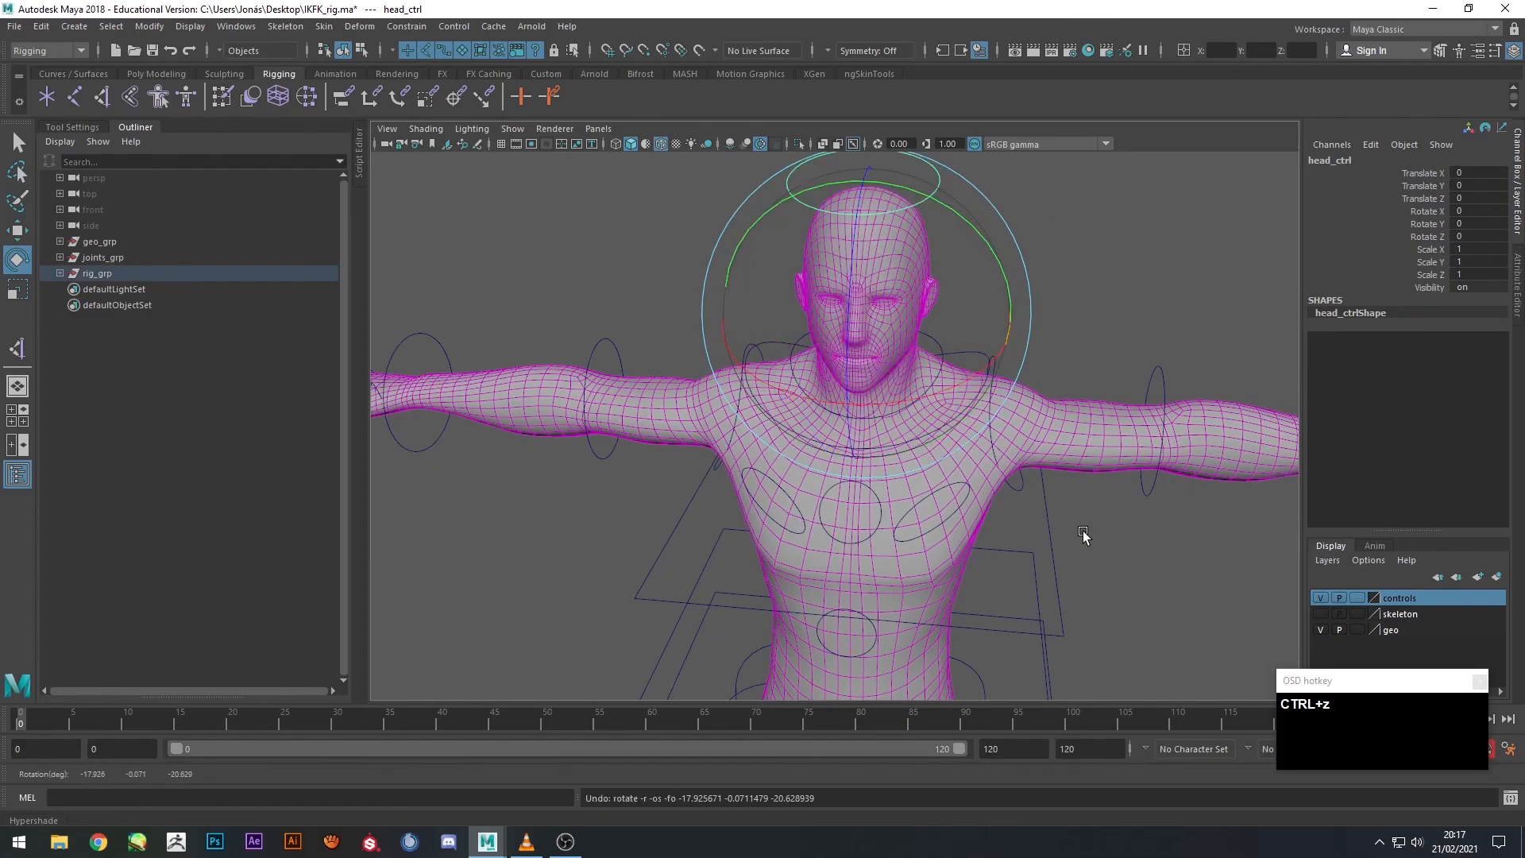
Test the right hand's skin deformation by rotating a finger control, undo the rotation and clear the selection.
middle_click_drag(1082, 534, 1110, 503, "alt")
left_click_drag(1110, 503, 468, 480, "alt")
scroll(463, 478, "up", 5)
middle_click_drag(464, 478, 731, 510, "alt")
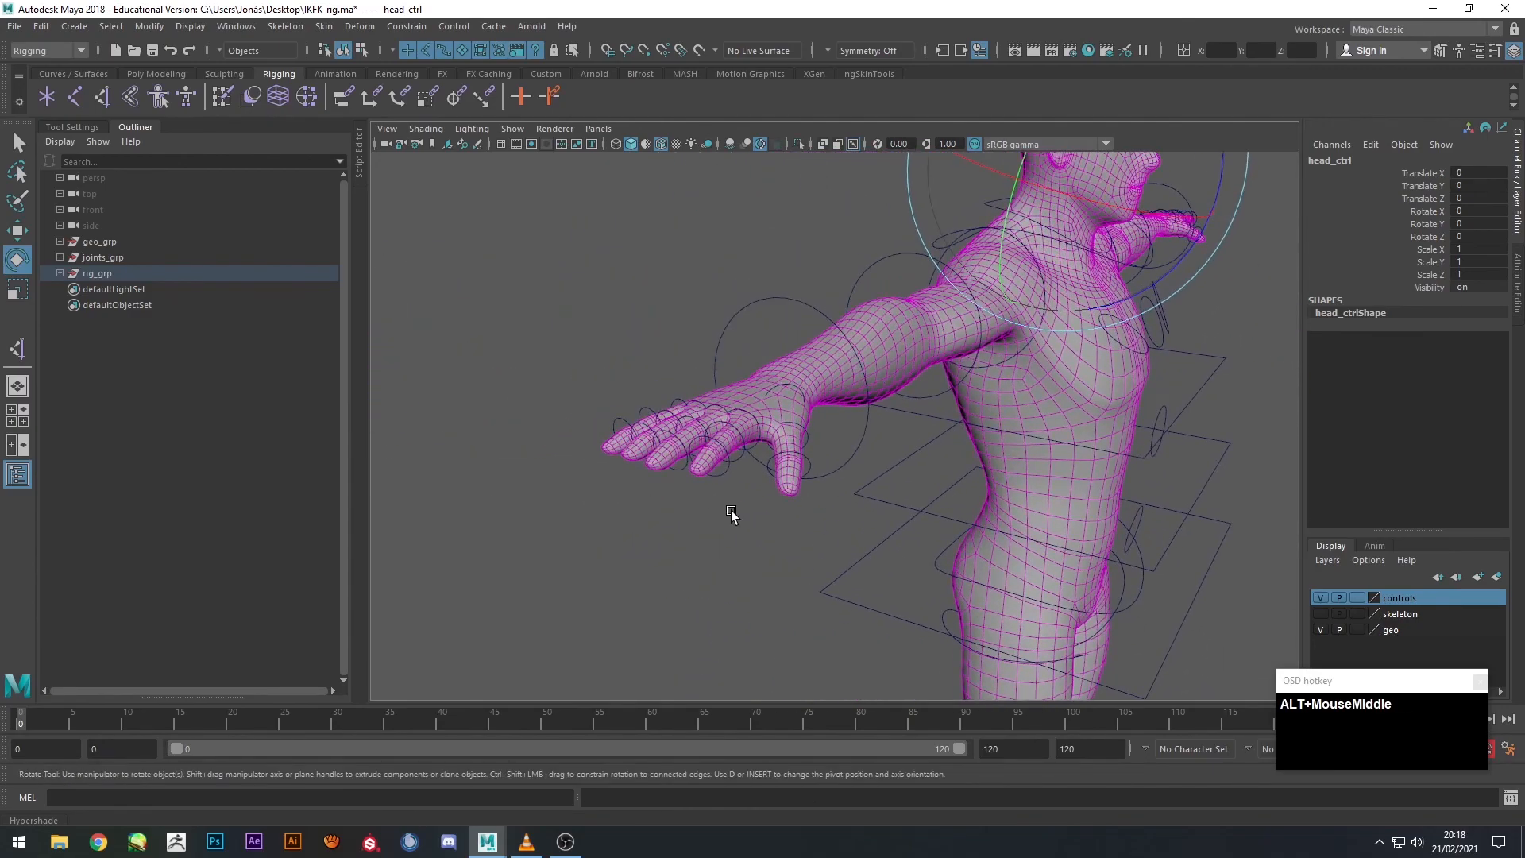
left_click(712, 461)
left_click_drag(672, 363, 646, 529)
key("ctrl+z")
left_click(611, 248)
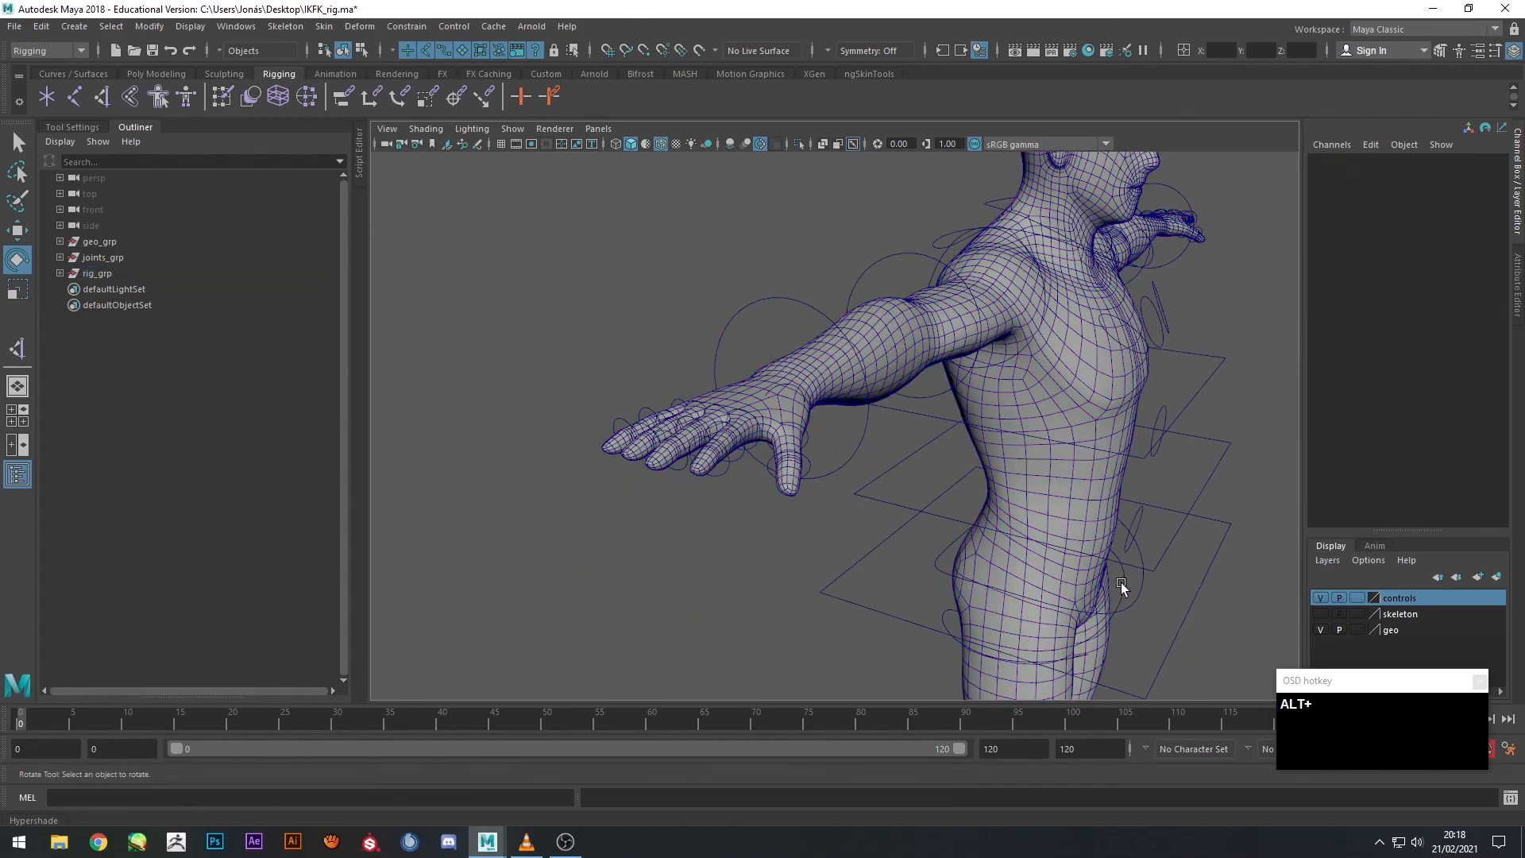
Try scaling the rig with supermover_ctrl around the feet, and clear the selection.
left_click_drag(627, 258, 1014, 551, "alt")
scroll(1014, 551, "down", 2)
middle_click_drag(1028, 555, 861, 492, "alt")
scroll(898, 448, "down", 2)
left_click_drag(861, 492, 893, 475, "alt")
left_click(906, 594)
key("r")
left_click_drag(821, 612, 984, 469)
left_click(731, 386)
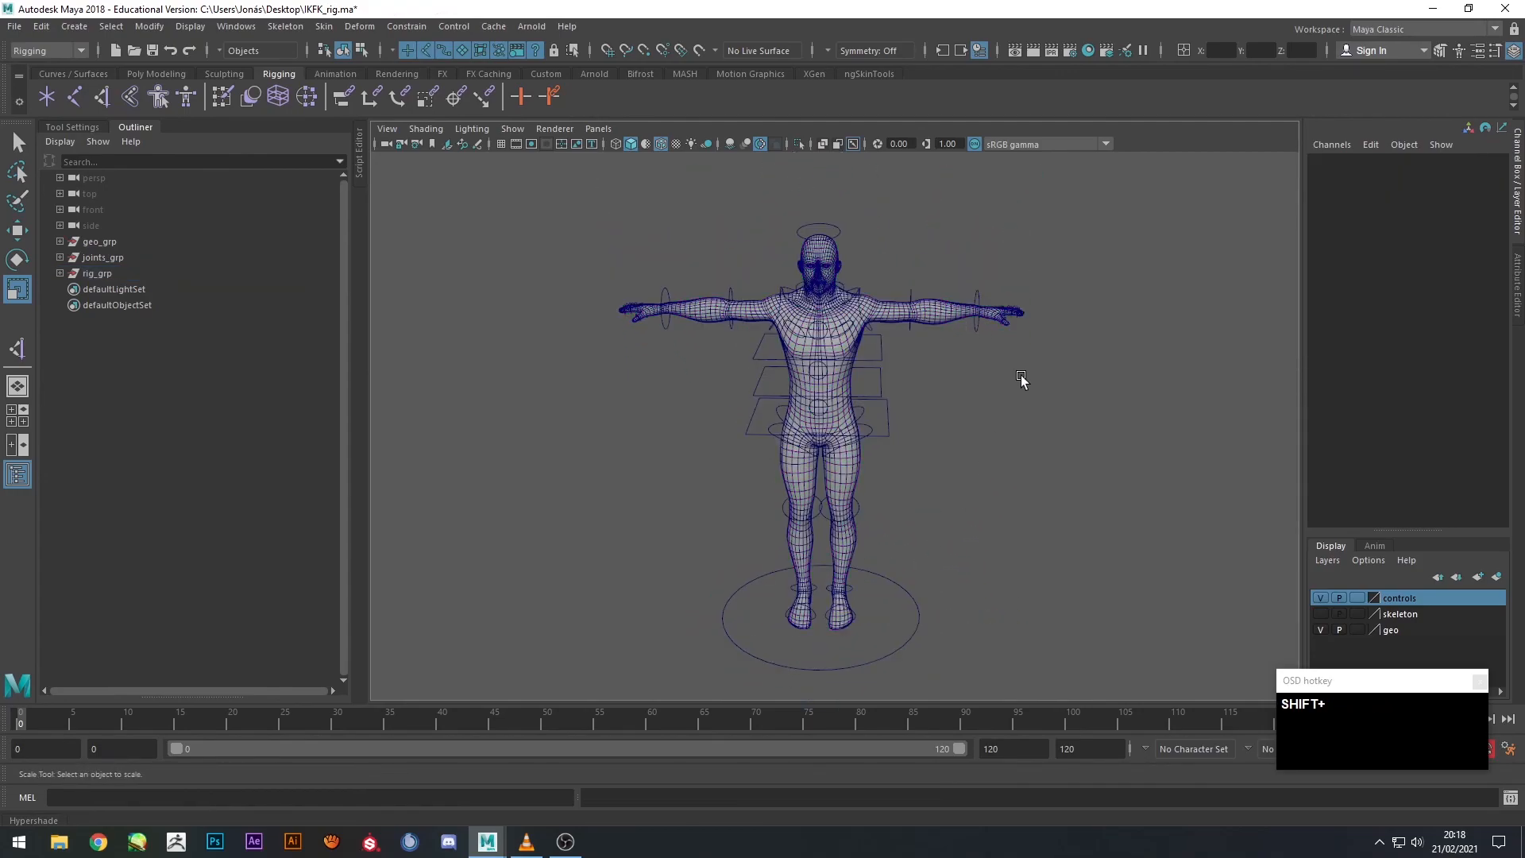
Set Arm IKFKswitch to 0 on both wrist FK controls to switch the left and right arms to IK.
key("q")
left_click(978, 318)
left_click(646, 341, "shift")
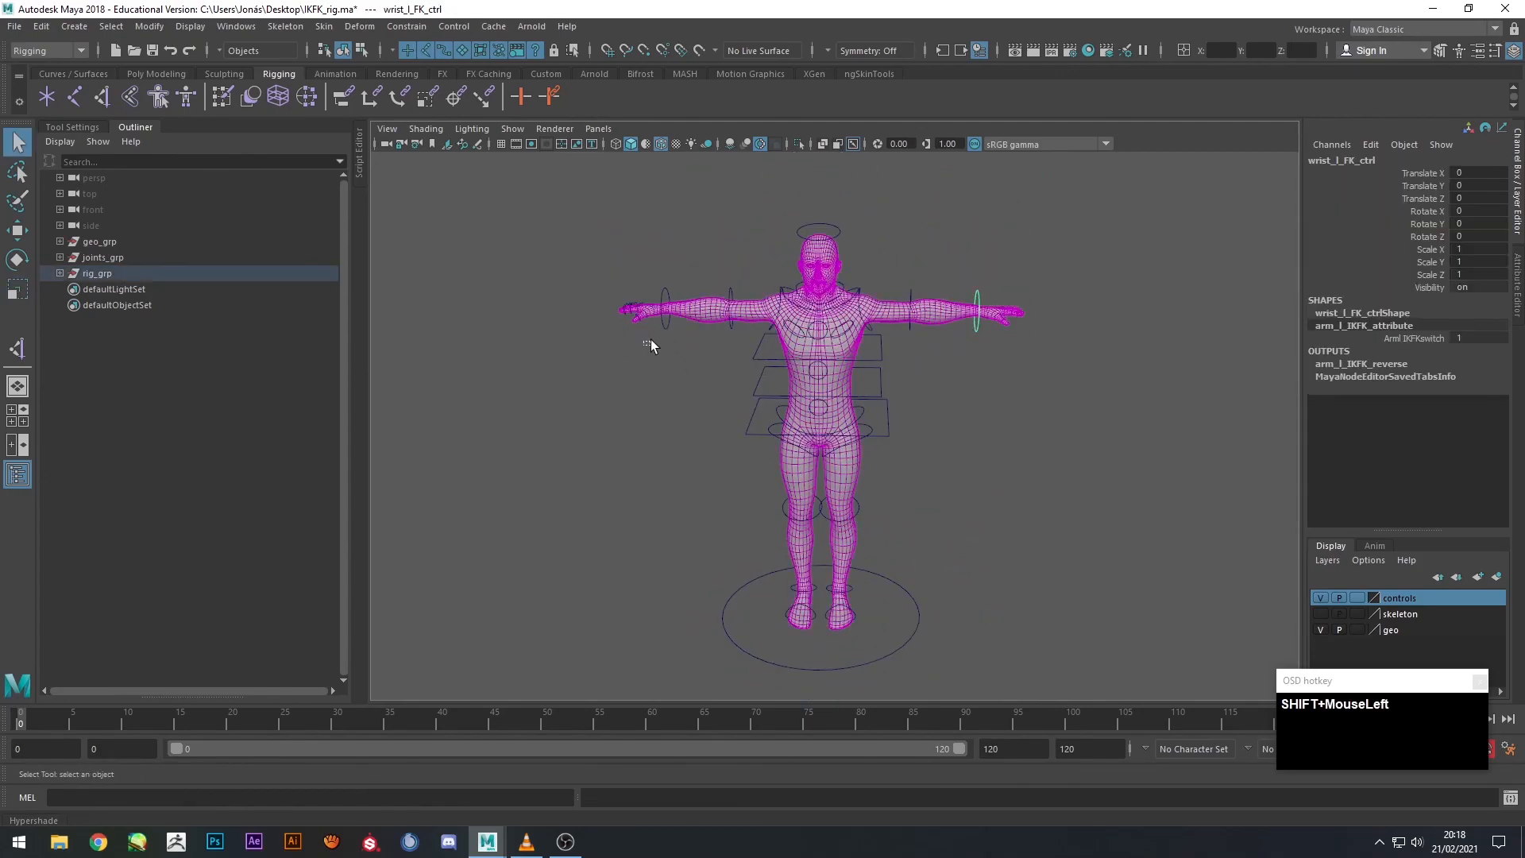
left_click(666, 311, "shift")
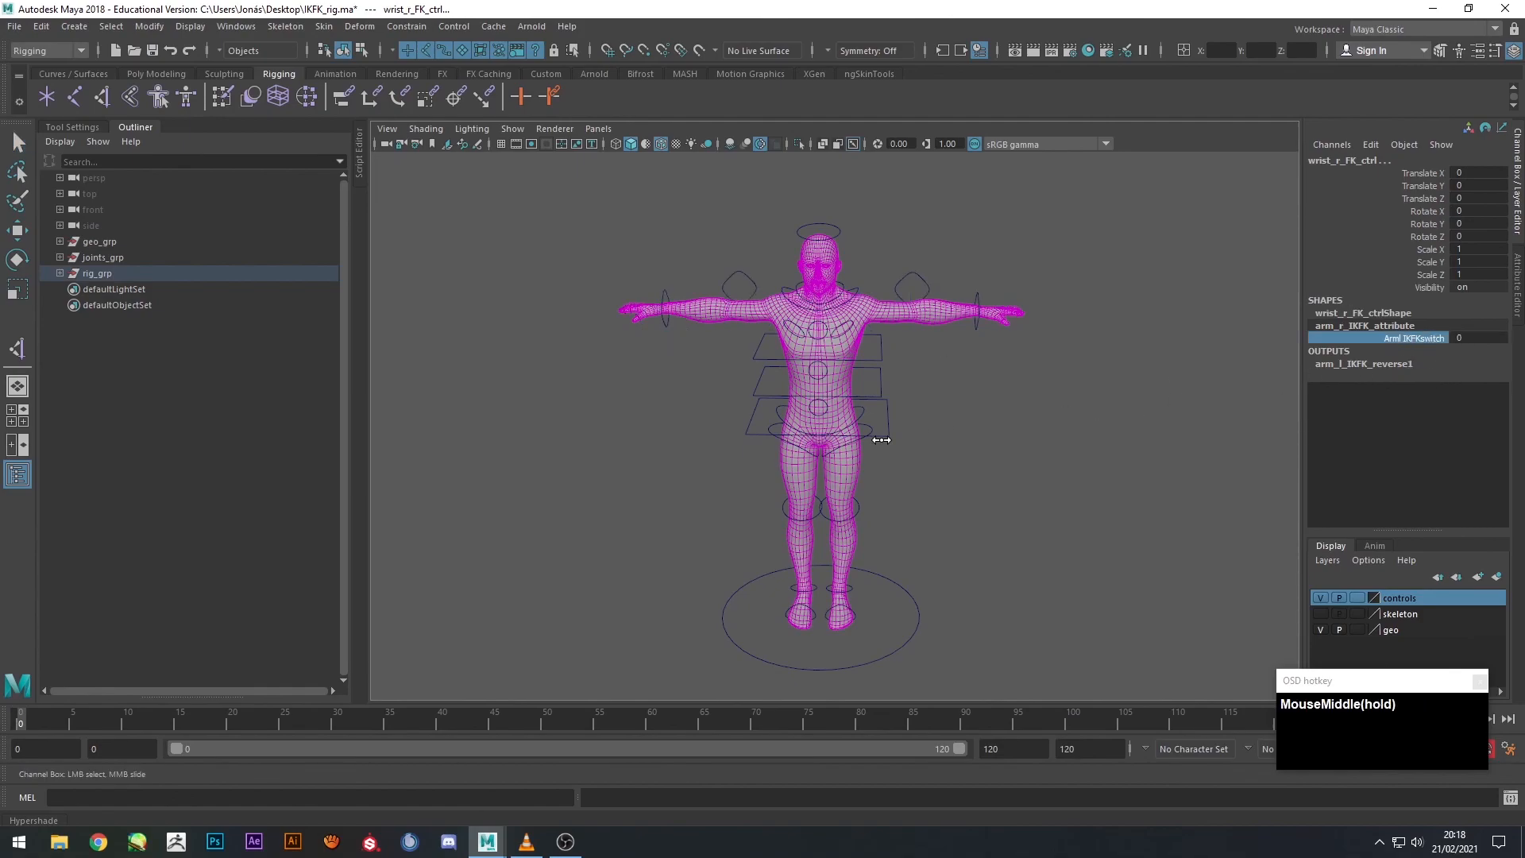
Set Leg IKFKswitch to 0 on both ball FK controls to switch the left and right legs to IK.
left_click(876, 577)
left_click(851, 612, "shift")
left_click(811, 607, "shift")
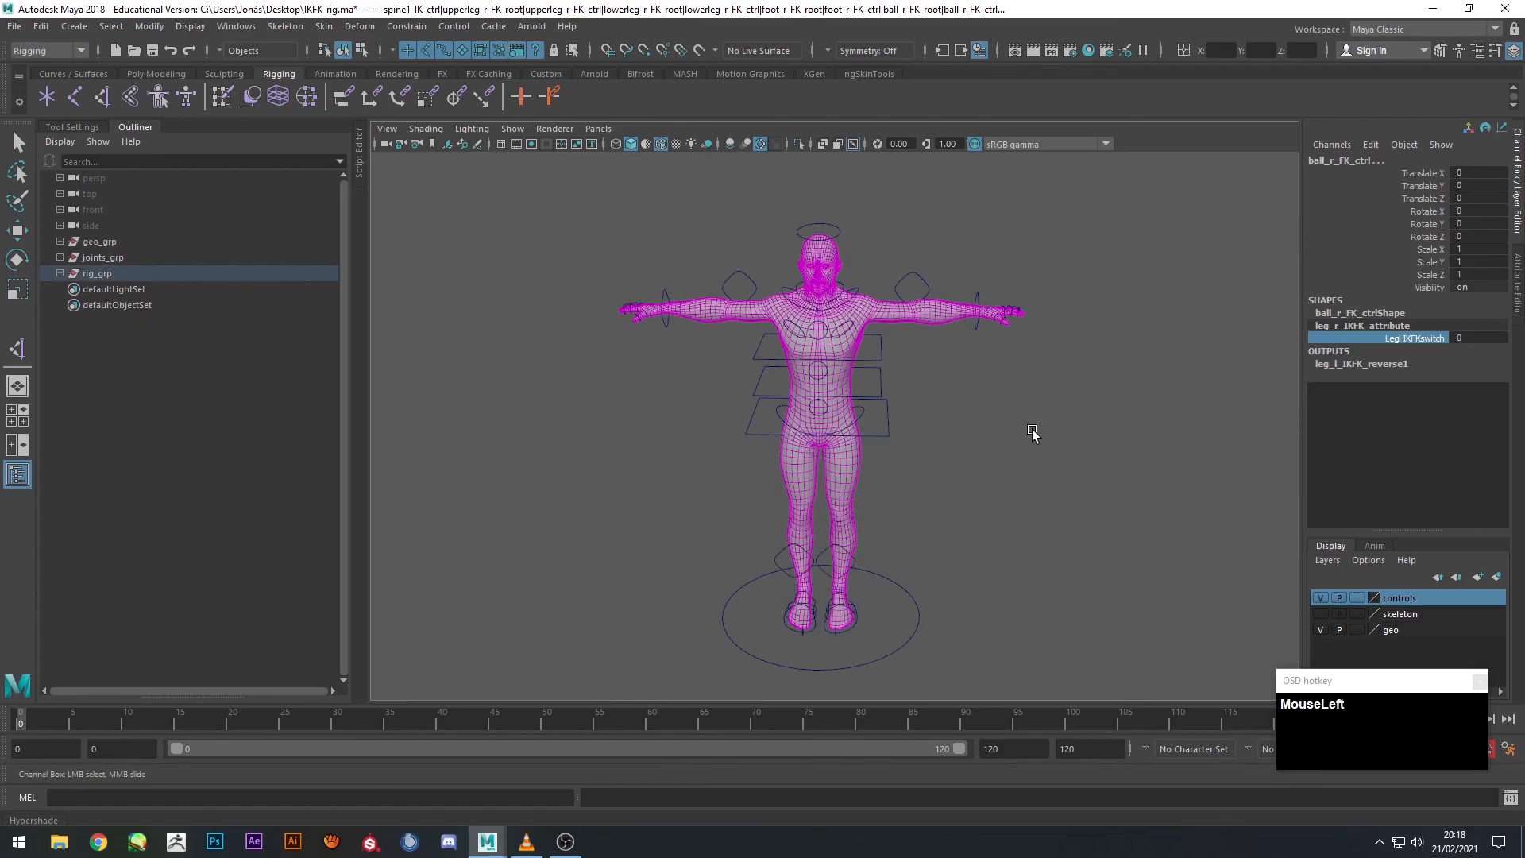
Test uniform scaling of supermover_ctrl alone and together with joints_grp, undoing each scaling and clearing the selection.
left_click(854, 574)
left_click_drag(902, 612, 843, 584)
key("r")
key("ctrl+z")
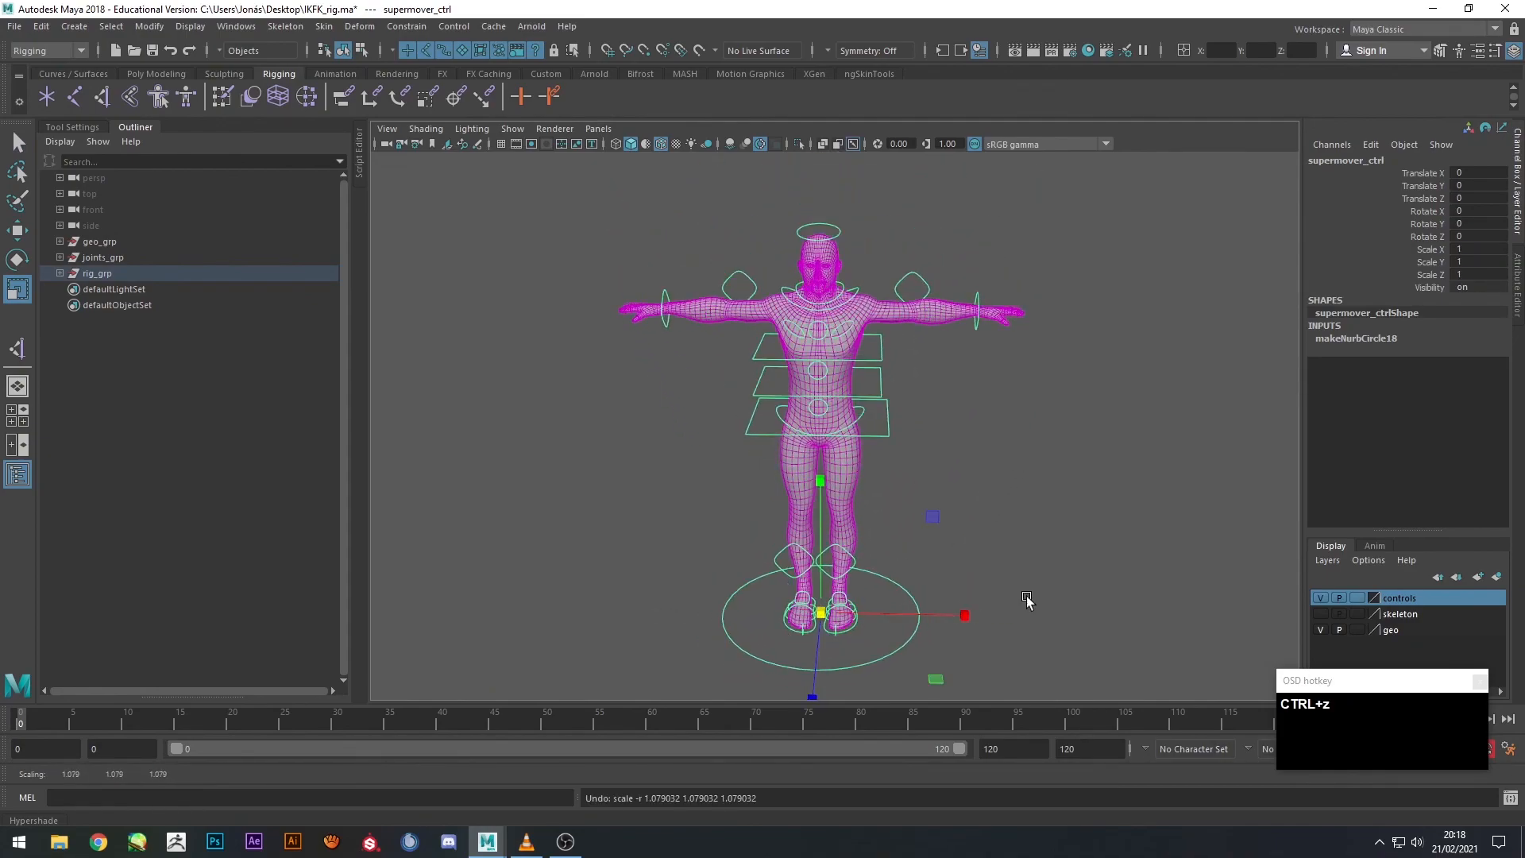
left_click_drag(958, 574, 1065, 545)
left_click(105, 257, "ctrl")
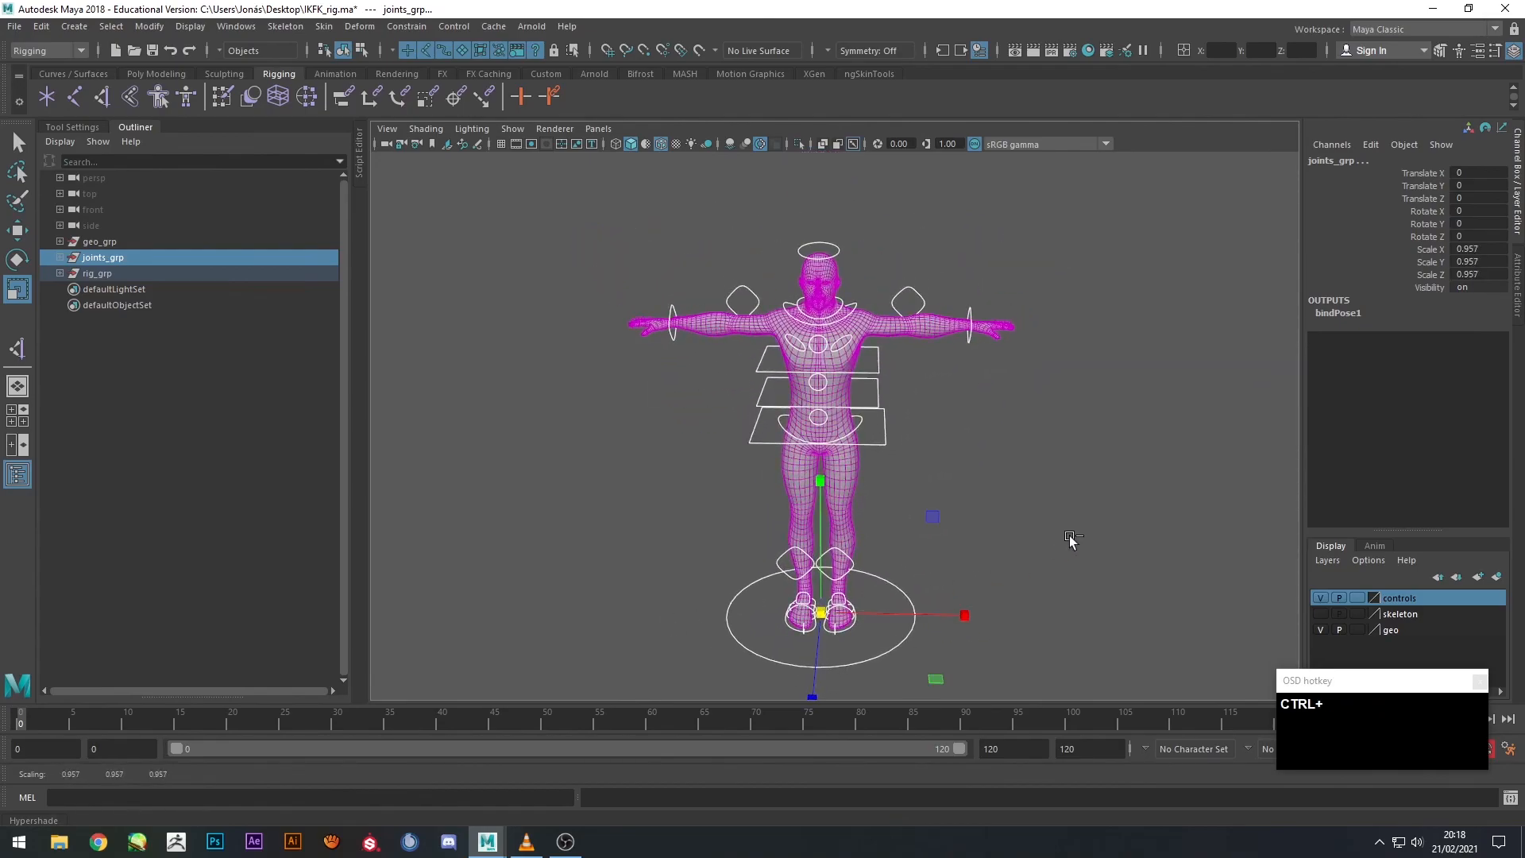
left_click(1089, 508)
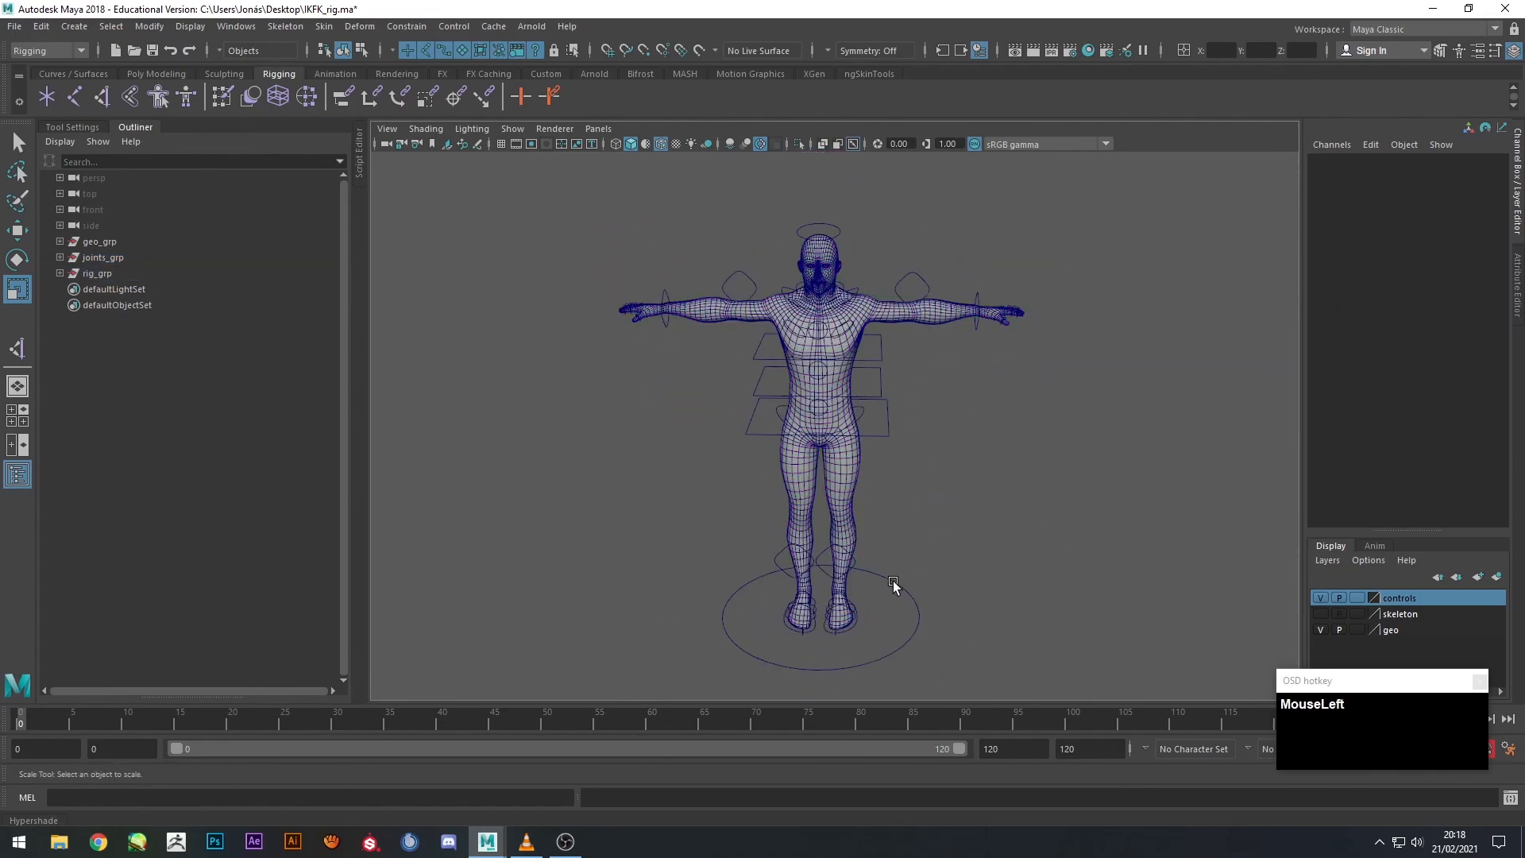
Open the Node Editor, clear its existing arm graph and move the window clear of the character.
left_click(254, 24)
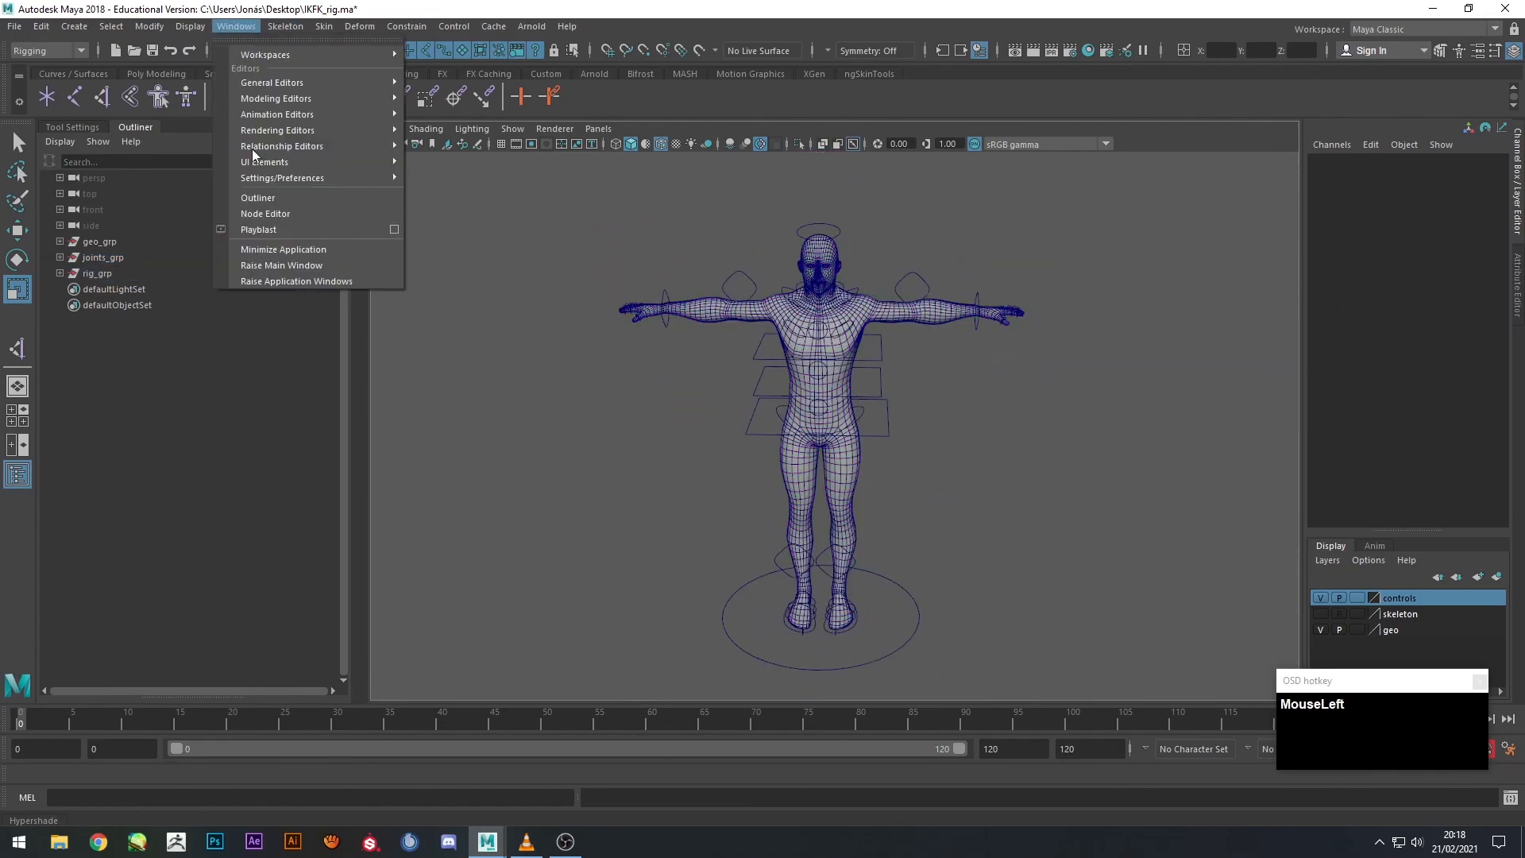
left_click(283, 218)
left_click_drag(697, 170, 1056, 210)
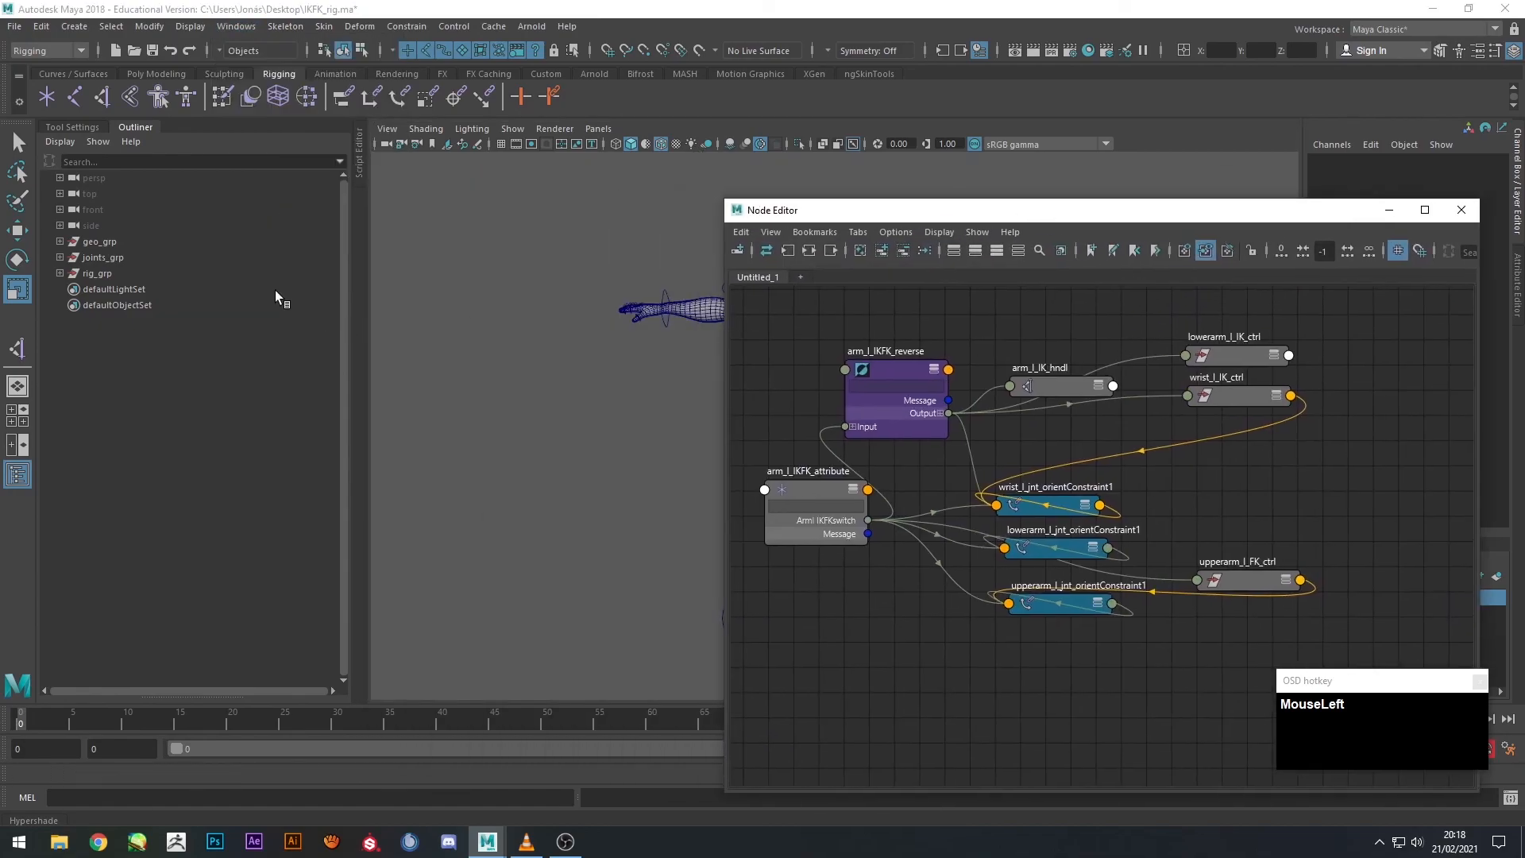
left_click(861, 252)
left_click_drag(858, 211, 1124, 200)
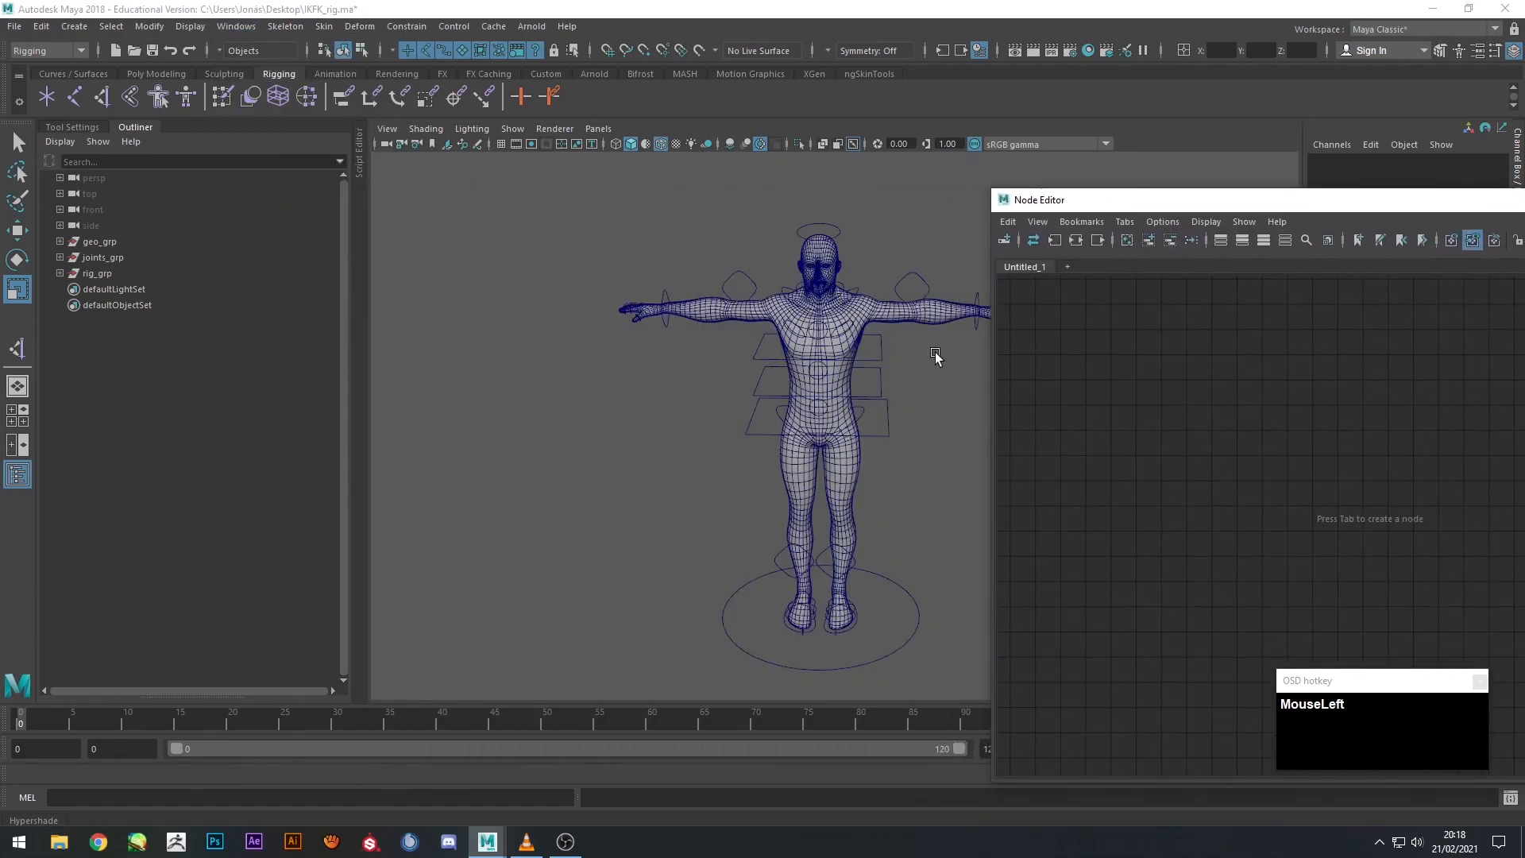
Add supermover_ctrl to the node graph, remove its supermover_ctrlShape node and reposition the control's node.
left_click(902, 586)
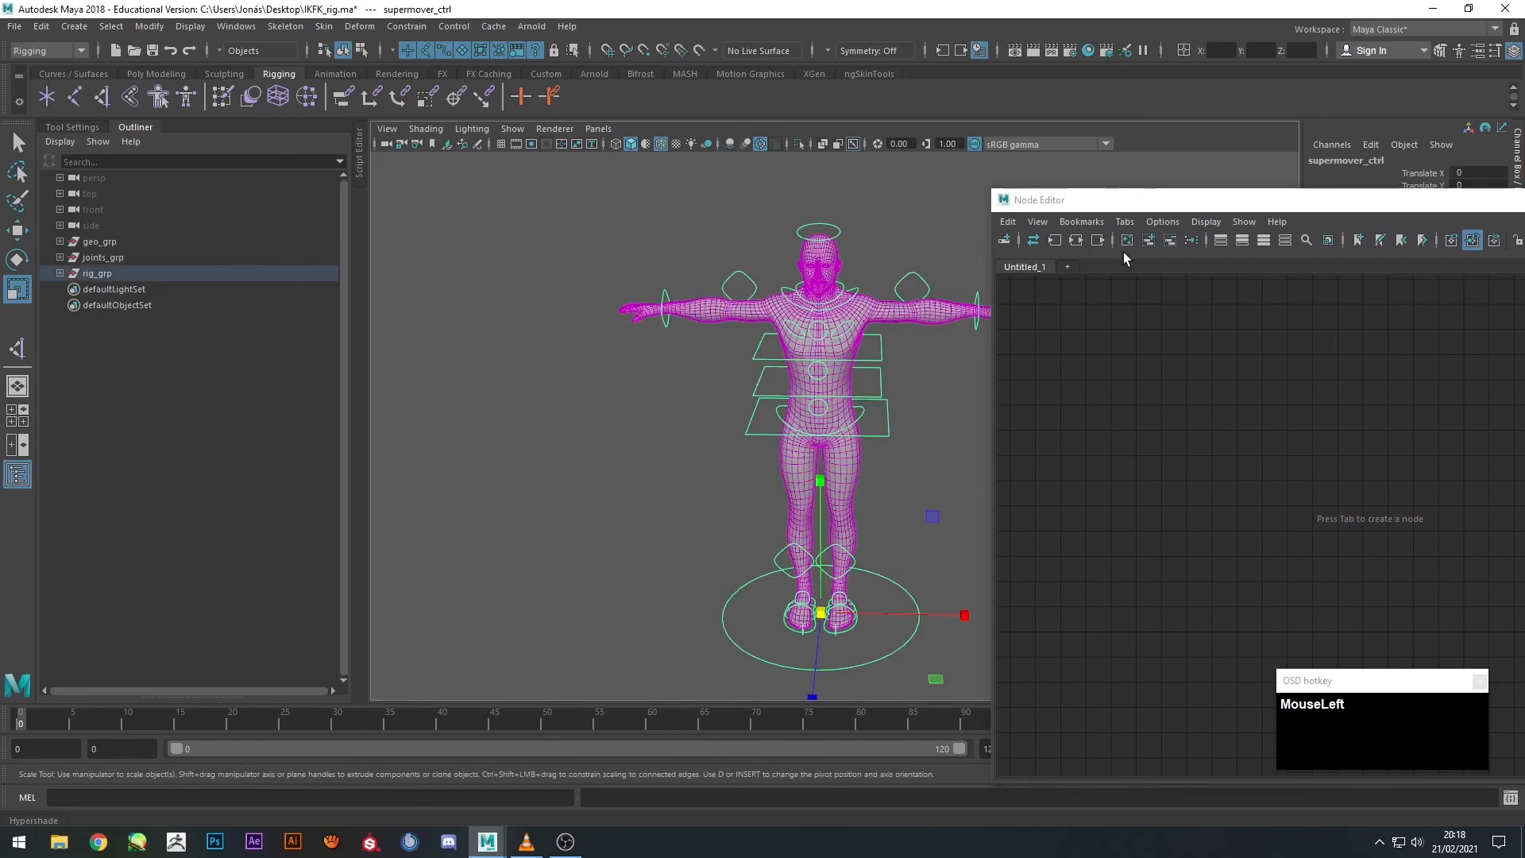
left_click(1074, 241)
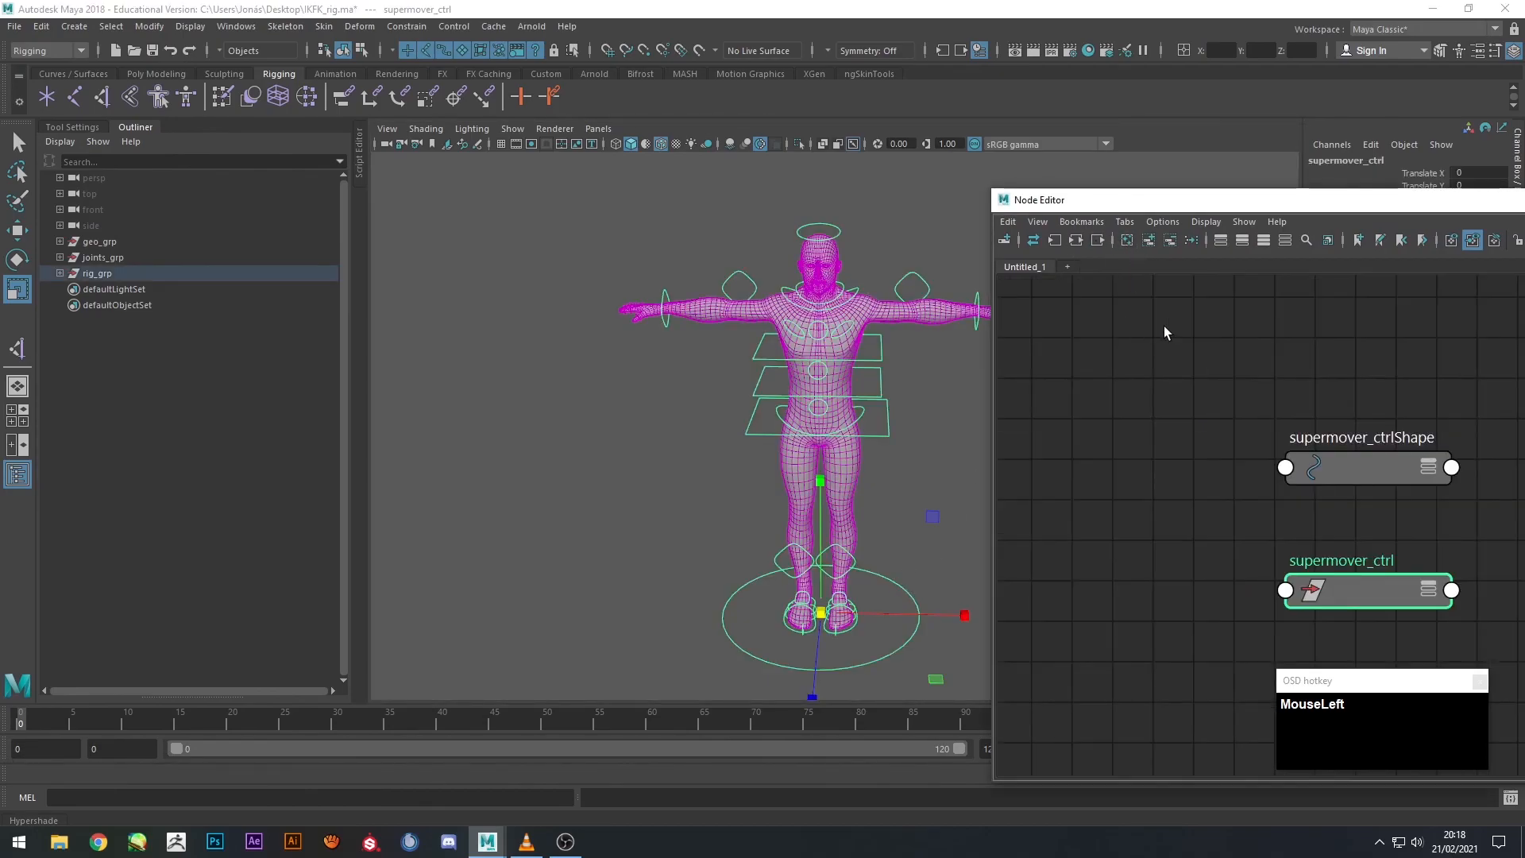
left_click_drag(1265, 208, 1216, 206)
left_click(1294, 461)
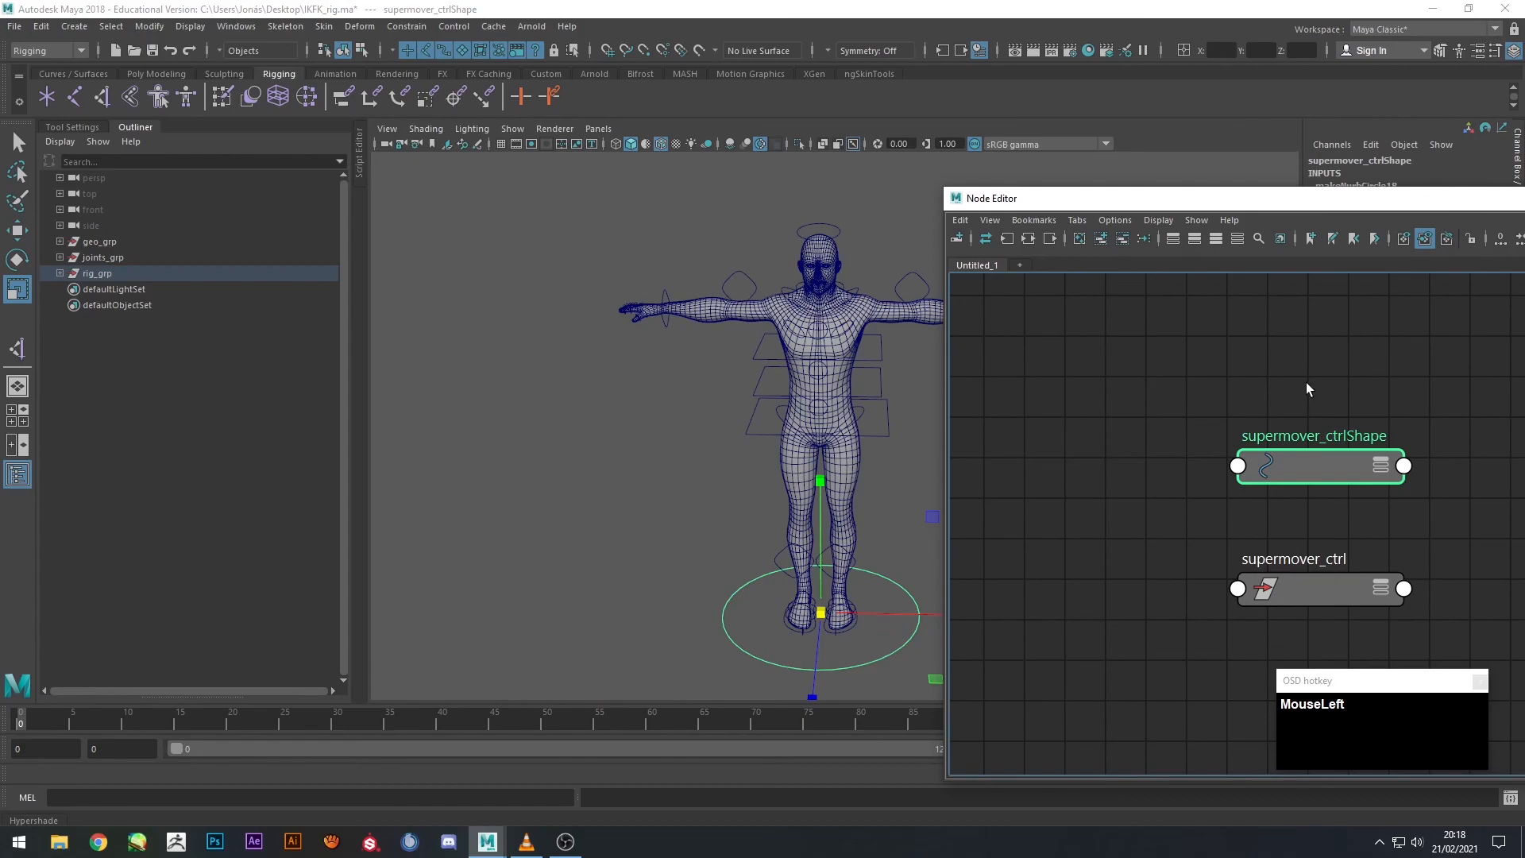
left_click(1126, 241)
left_click_drag(1299, 586, 1147, 397)
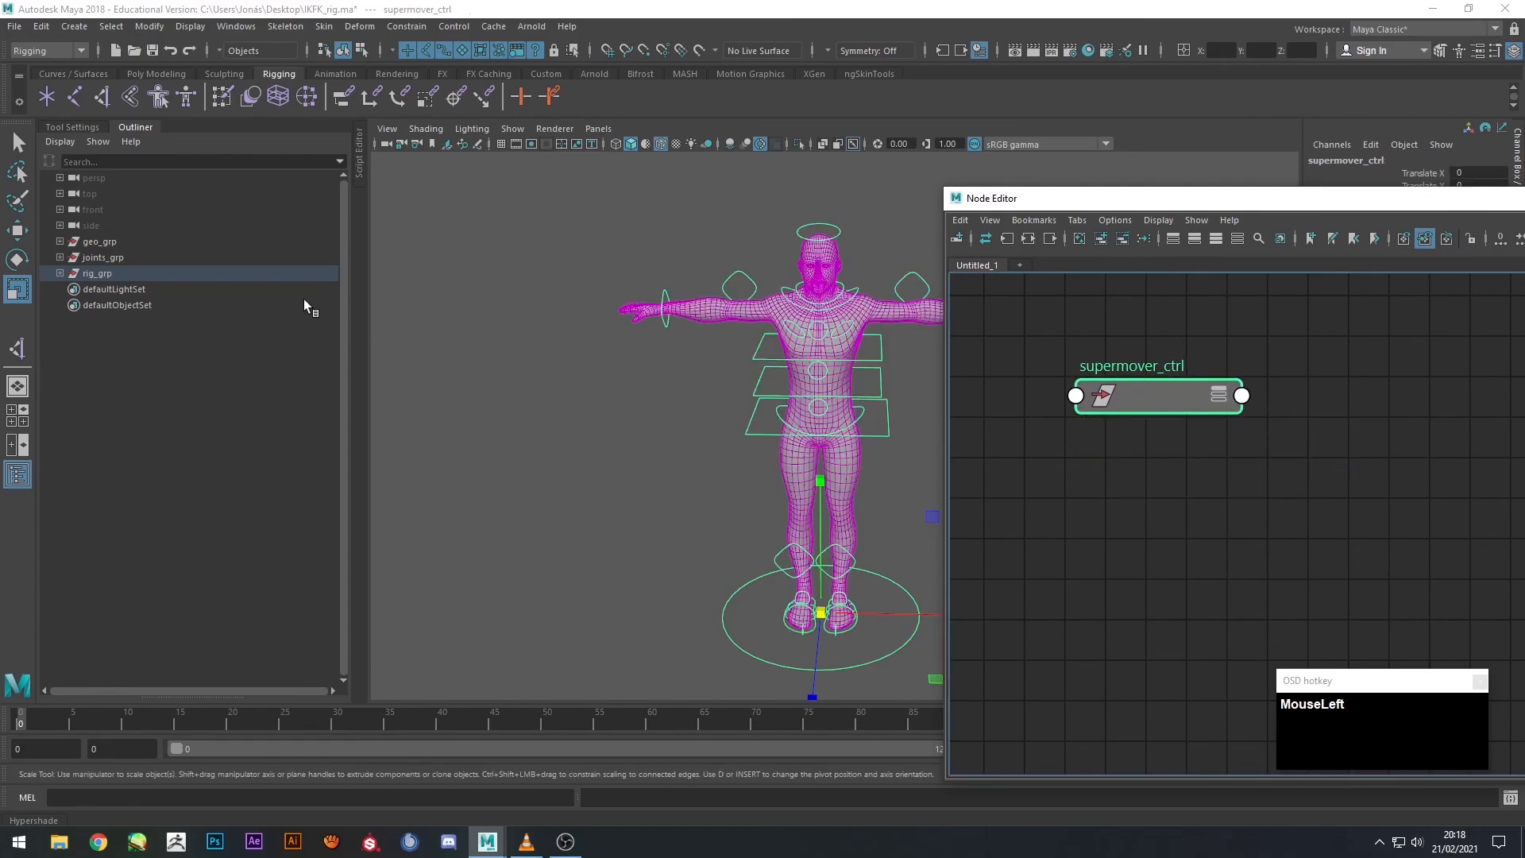
Add joints_grp from the Outliner to the node graph beside supermover_ctrl.
left_click(107, 255)
middle_click_drag(107, 256, 1342, 418)
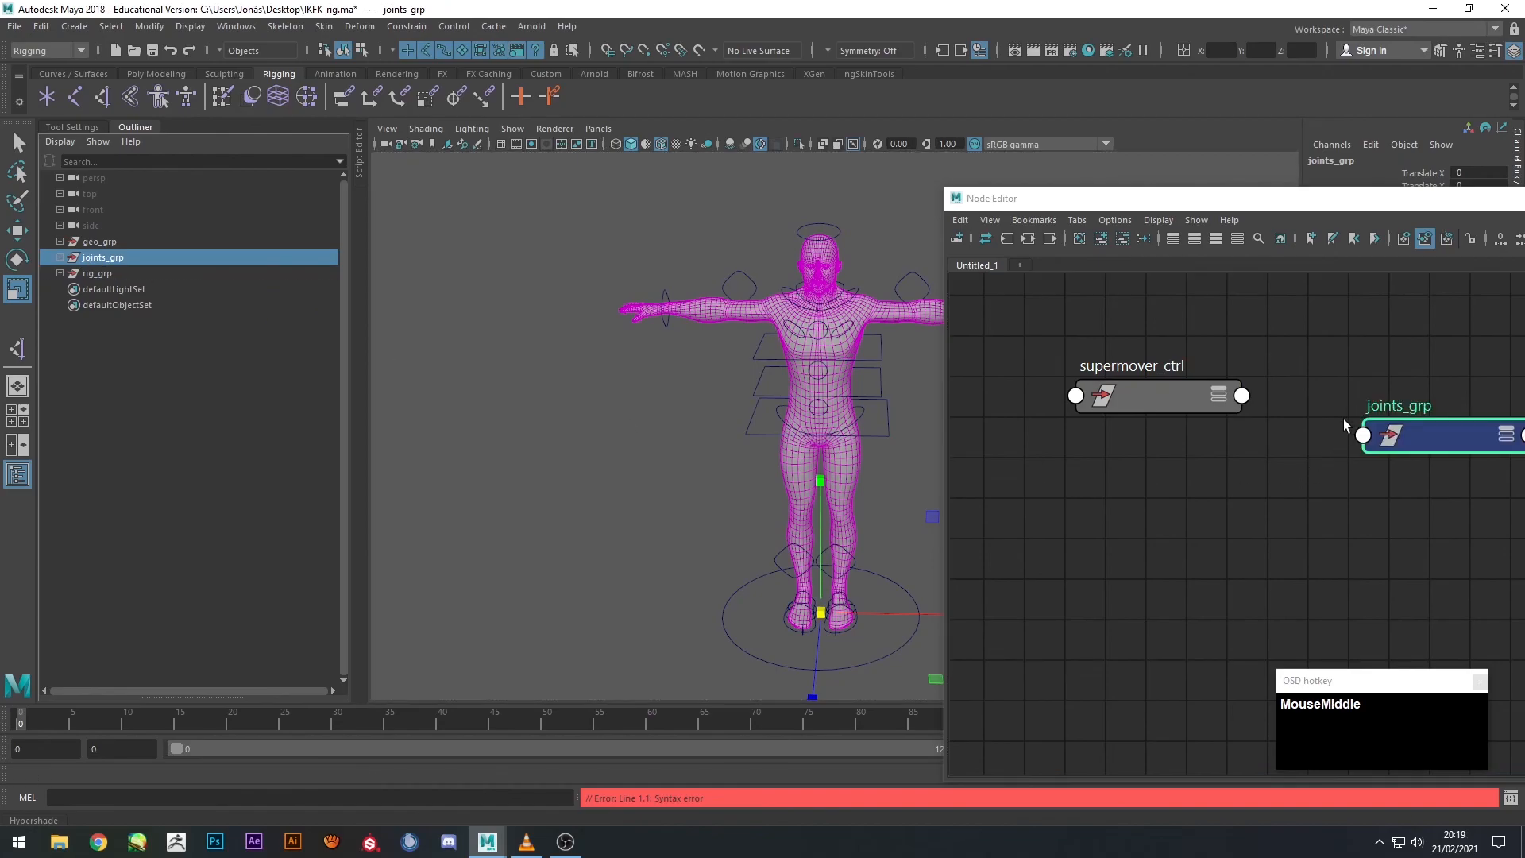
left_click_drag(1347, 213, 1204, 165)
left_click_drag(1284, 394, 1297, 394)
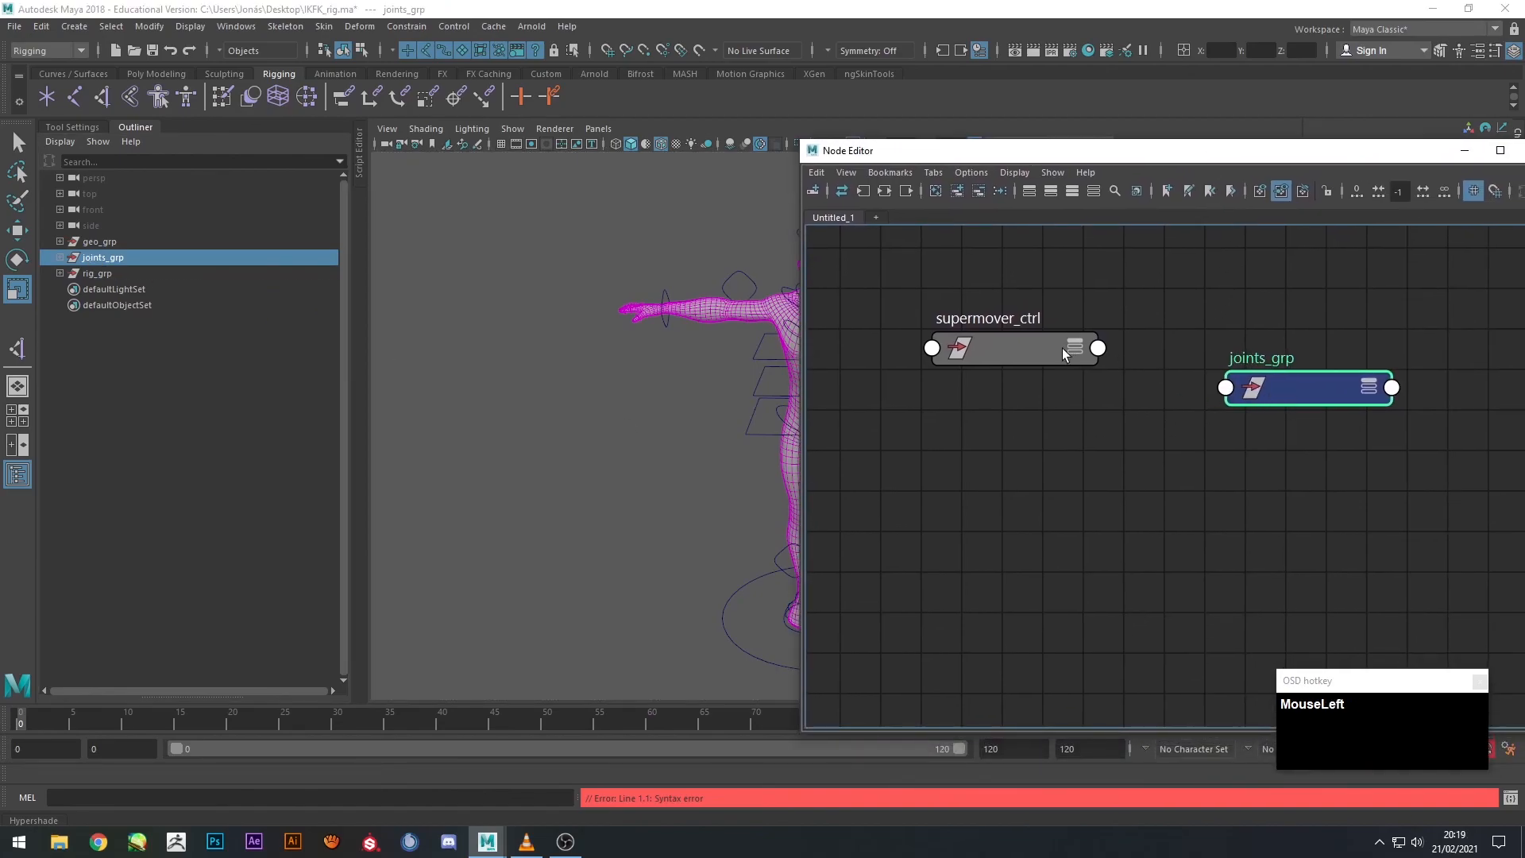
Connect the Scale output of supermover_ctrl to the Scale input of joints_grp, close the Node Editor and clear the selection.
left_click_drag(1064, 350, 998, 389)
left_click(1045, 389)
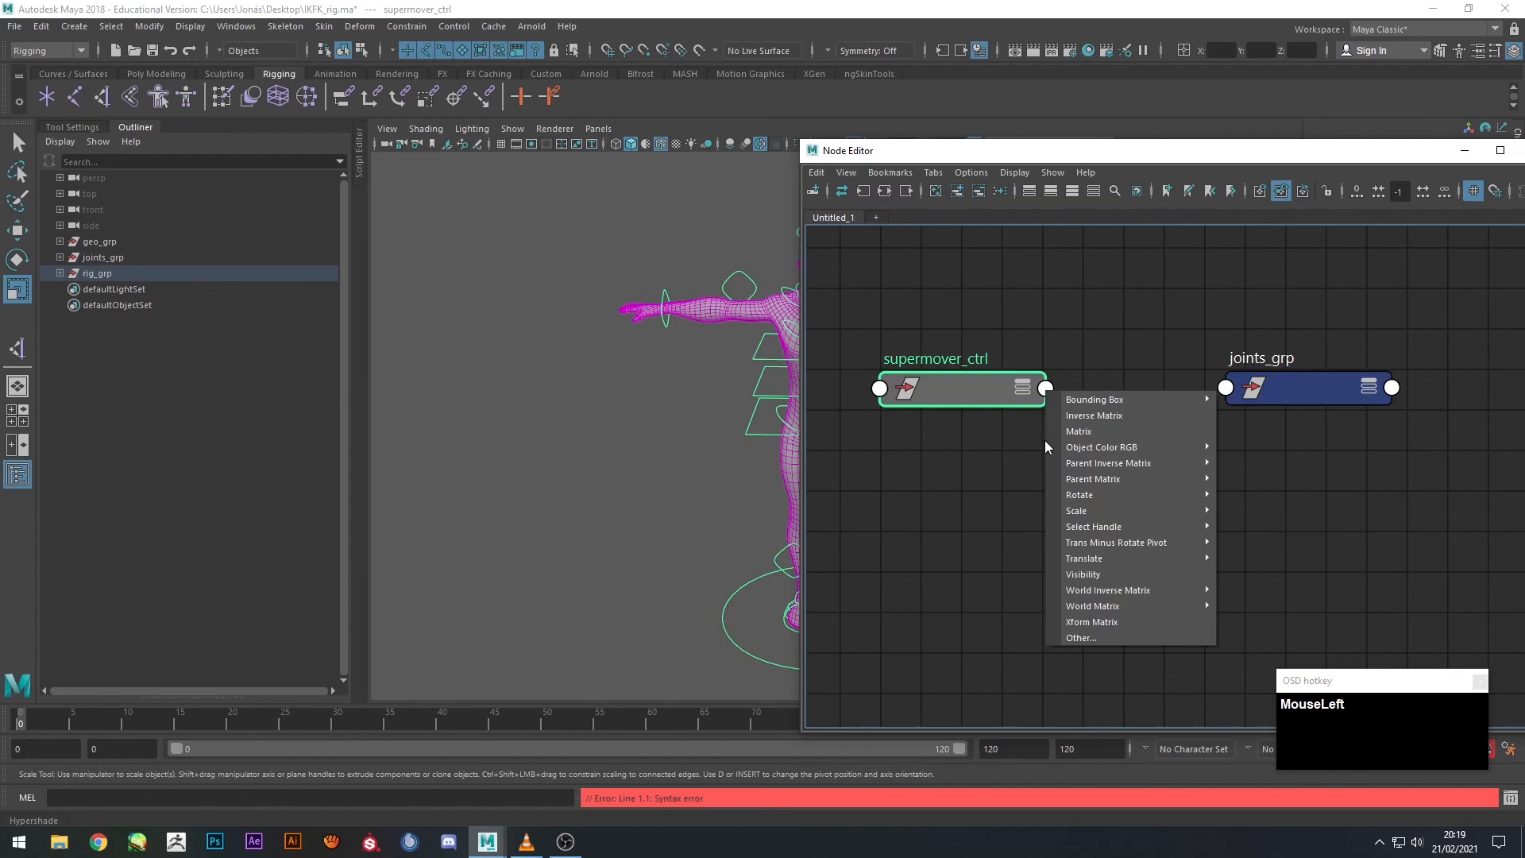
left_click(1022, 387)
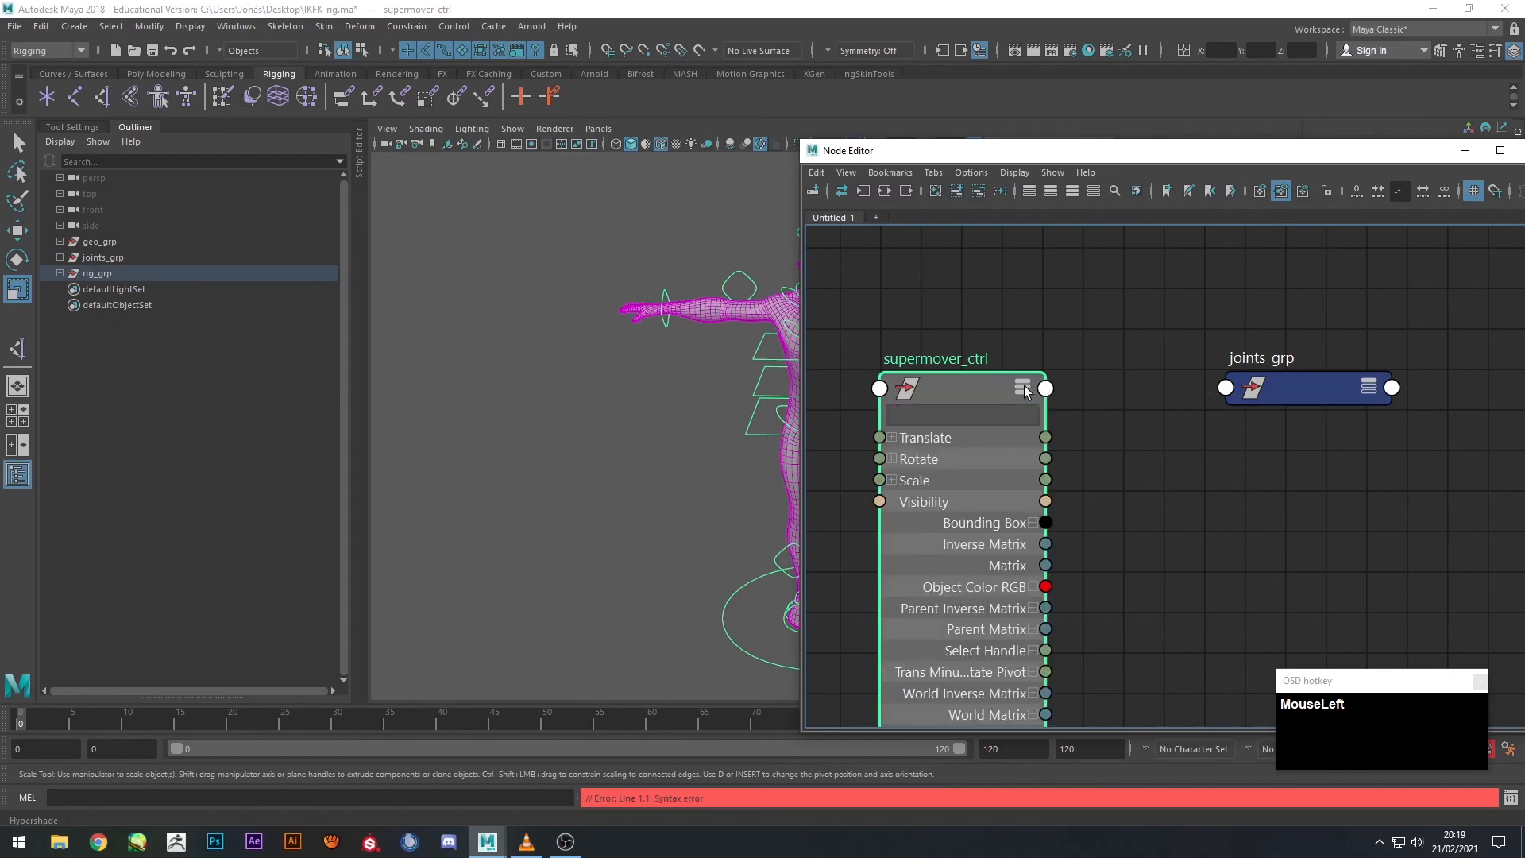
left_click_drag(1085, 493, 1262, 416)
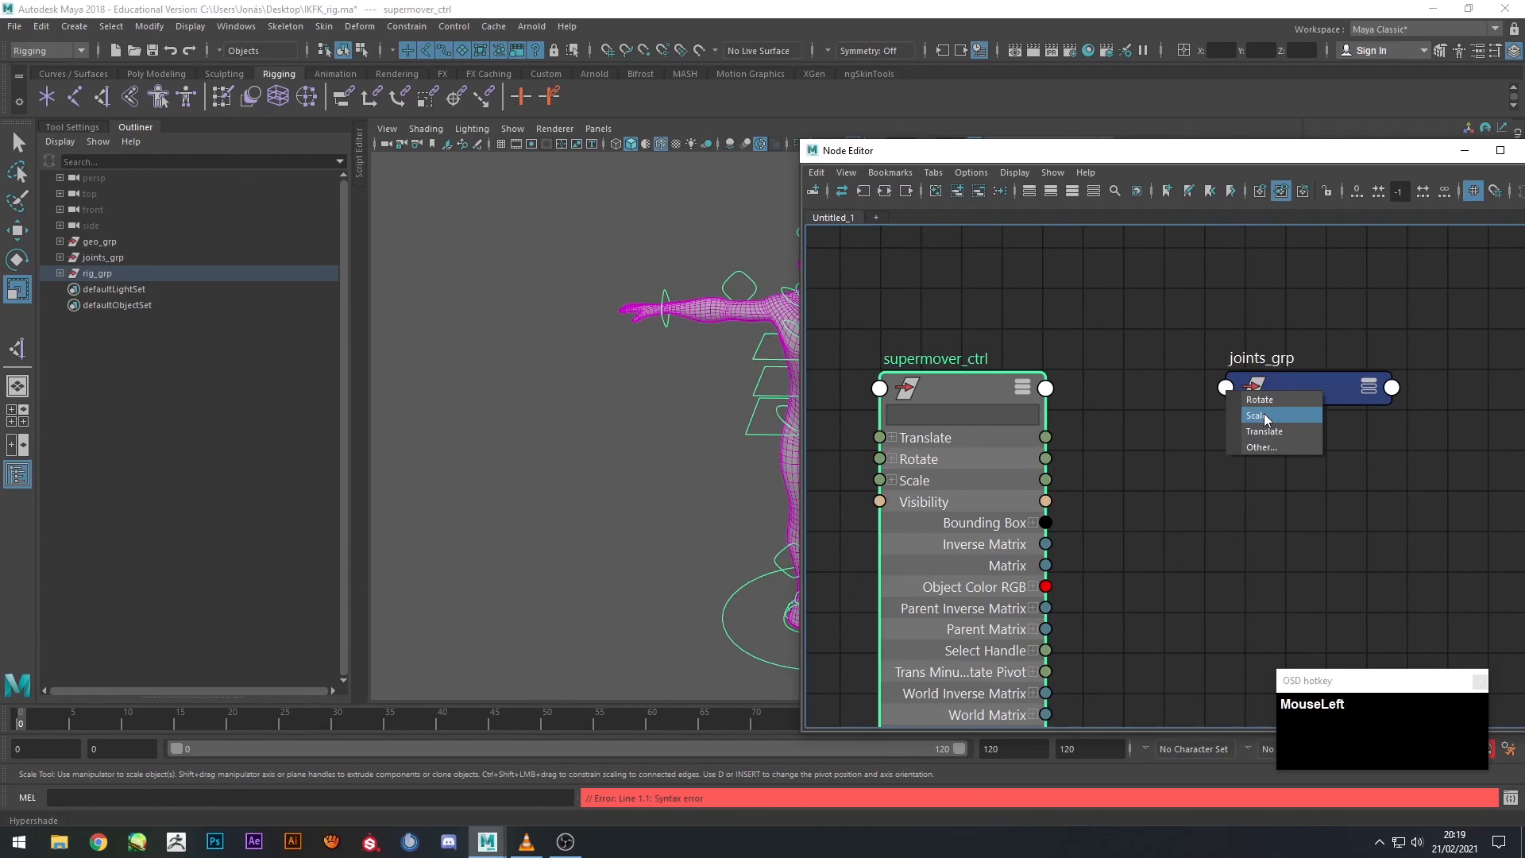
left_click(1264, 413)
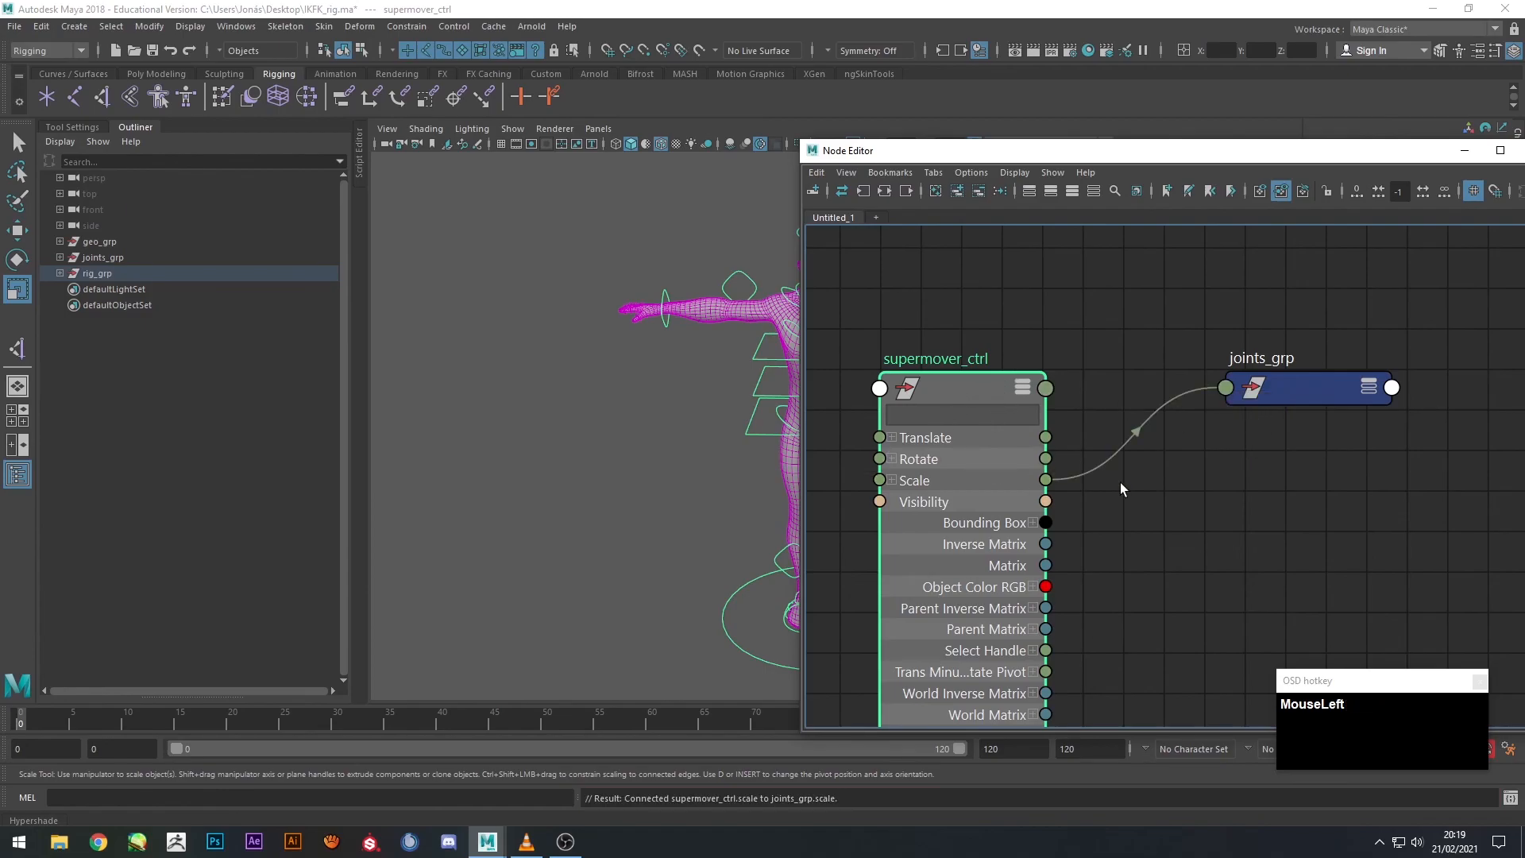
left_click_drag(1407, 151, 1192, 165)
left_click(1322, 167)
left_click(933, 624)
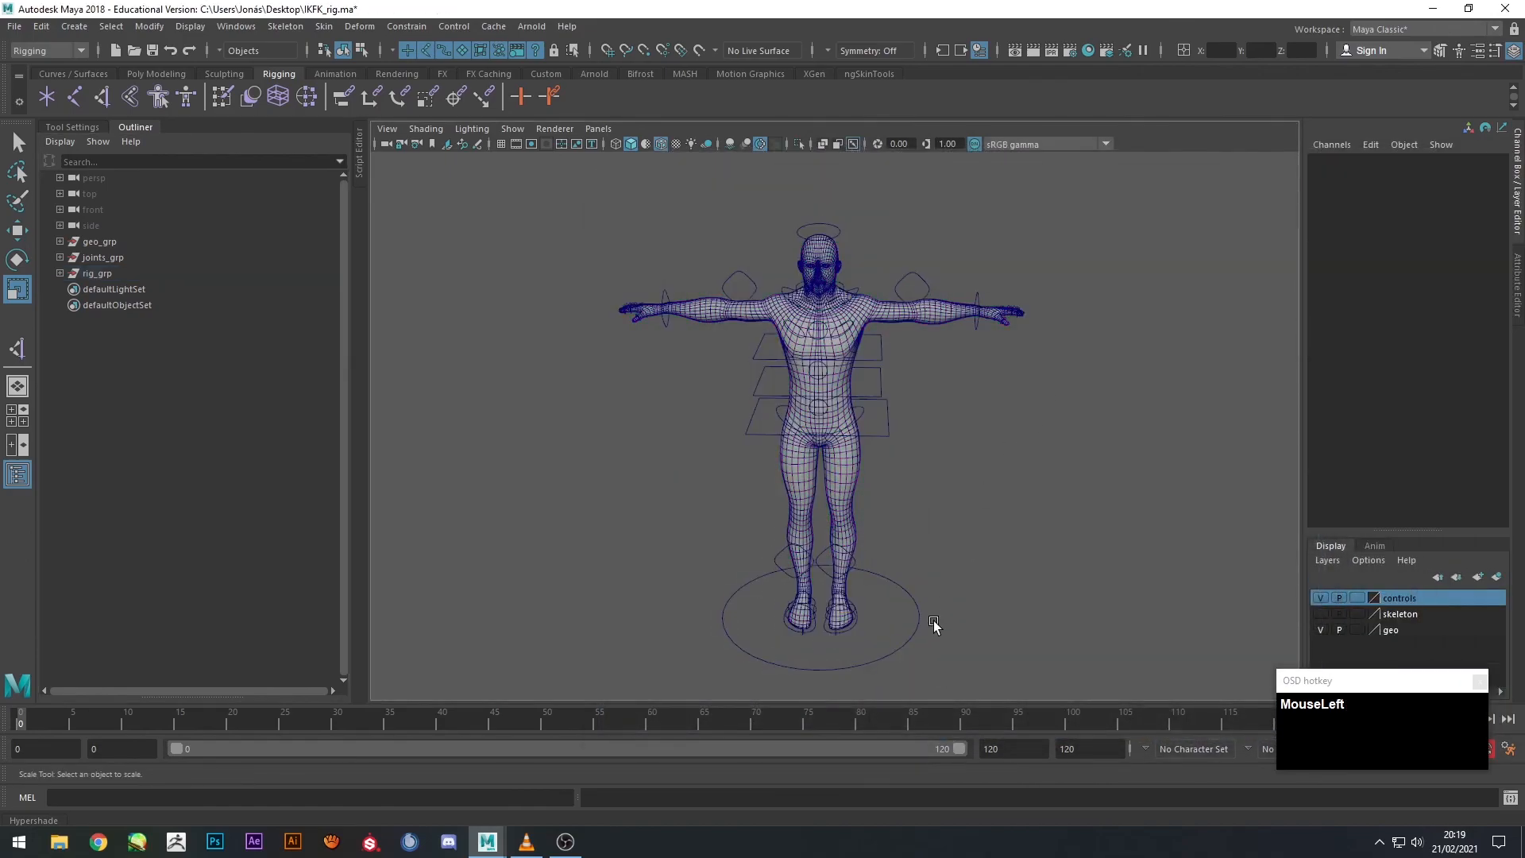
Test scaling the whole rig with the connected supermover_ctrl, undo the changes and clear the selection.
left_click(901, 611)
left_click_drag(819, 617, 908, 409)
left_click(941, 373)
key("w")
key("ctrl+z")
key("ctrl+z")
key("ctrl+z")
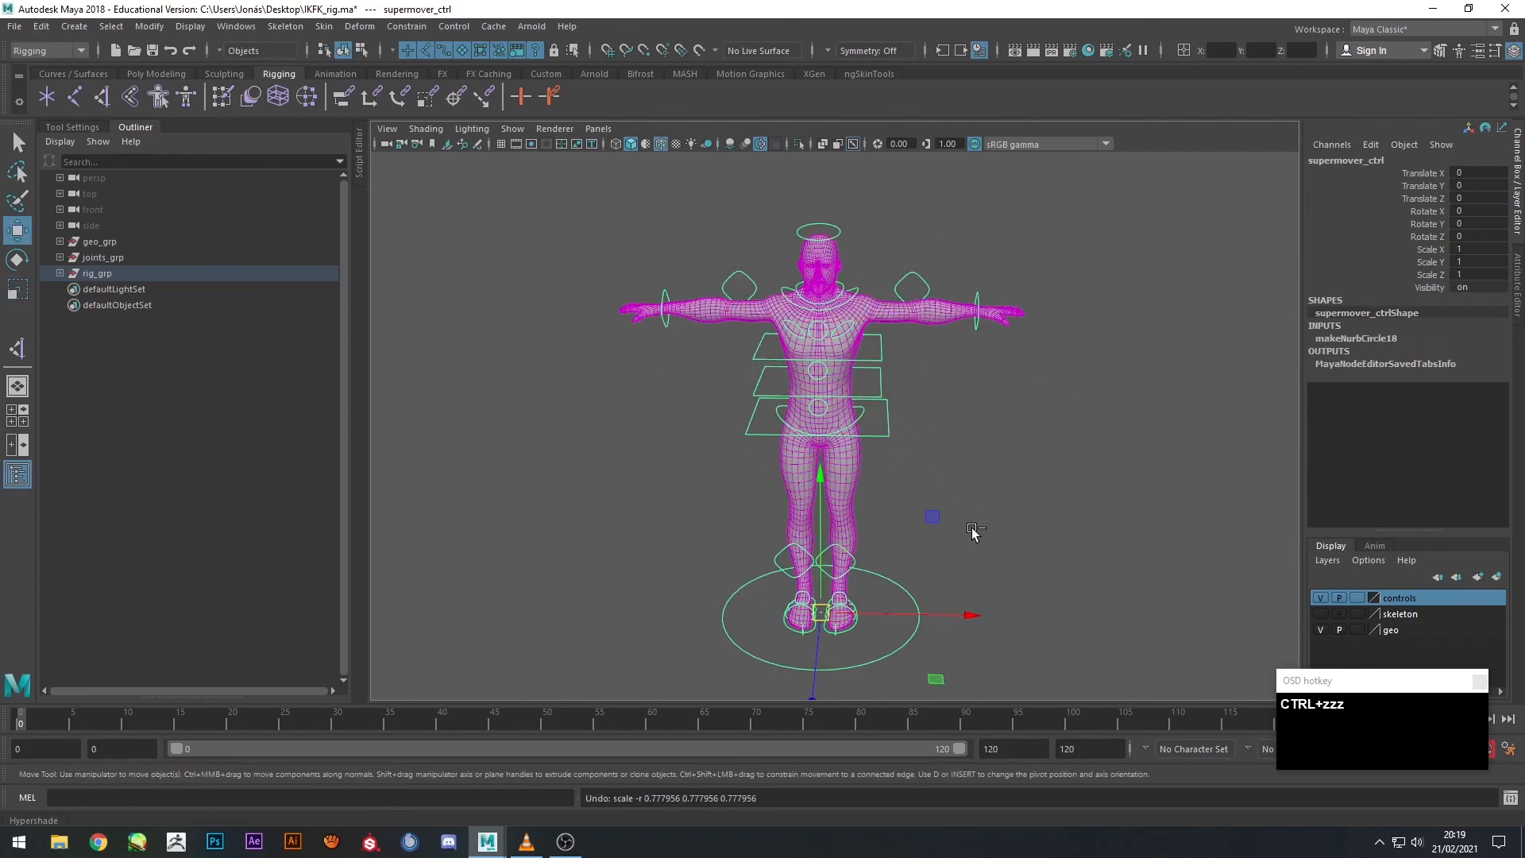
left_click_drag(1062, 517, 1020, 467, "alt")
left_click(1020, 466)
middle_click_drag(1020, 467, 997, 463, "alt")
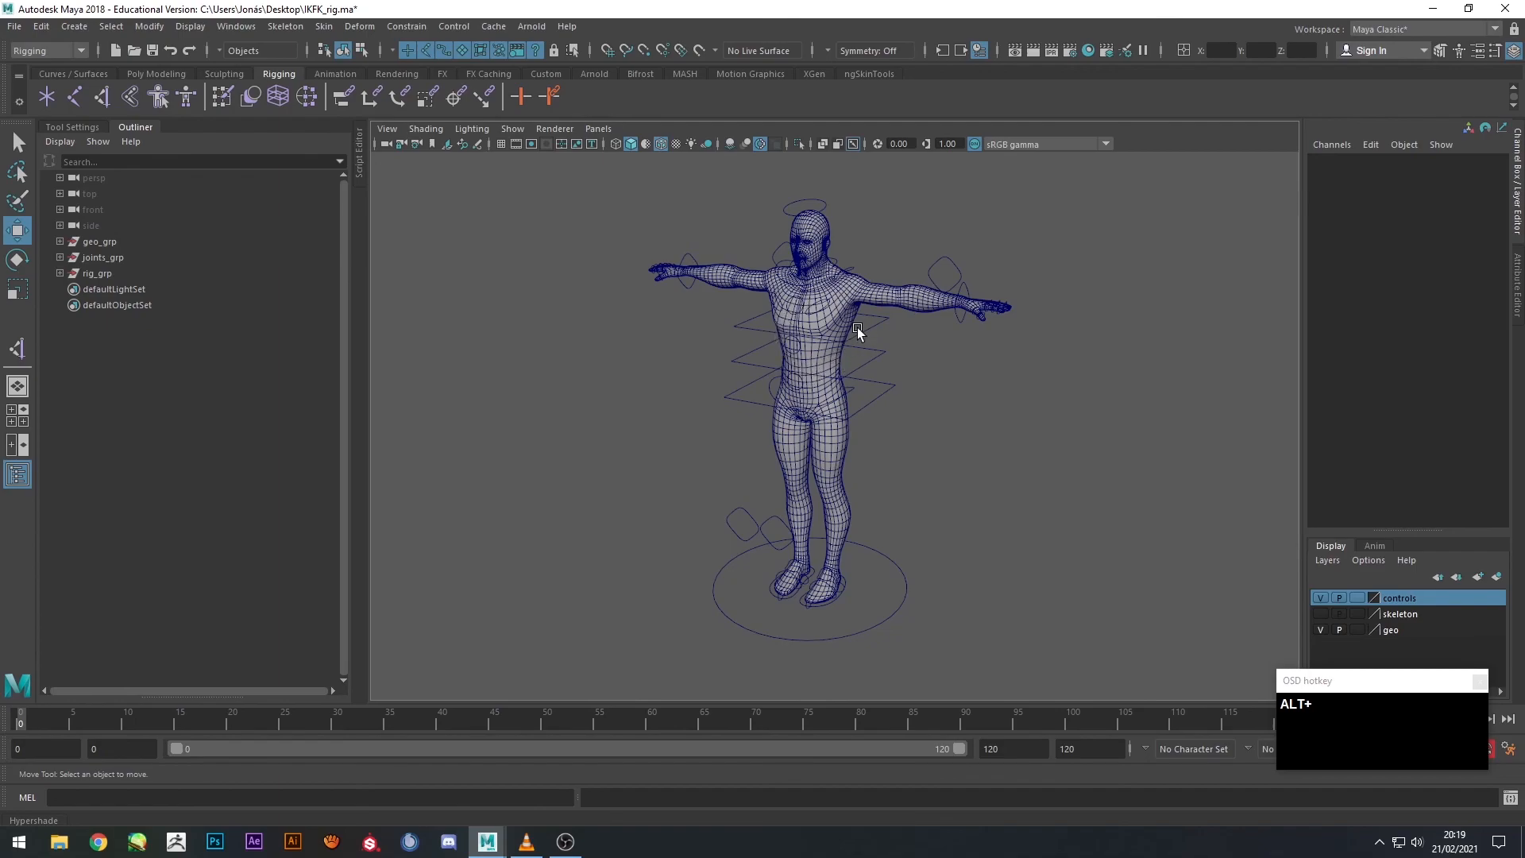
mouse_move(963, 447)
left_mouse_down("alt")
mouse_move(891, 456)
mouse_move(956, 458)
left_mouse_up("alt")
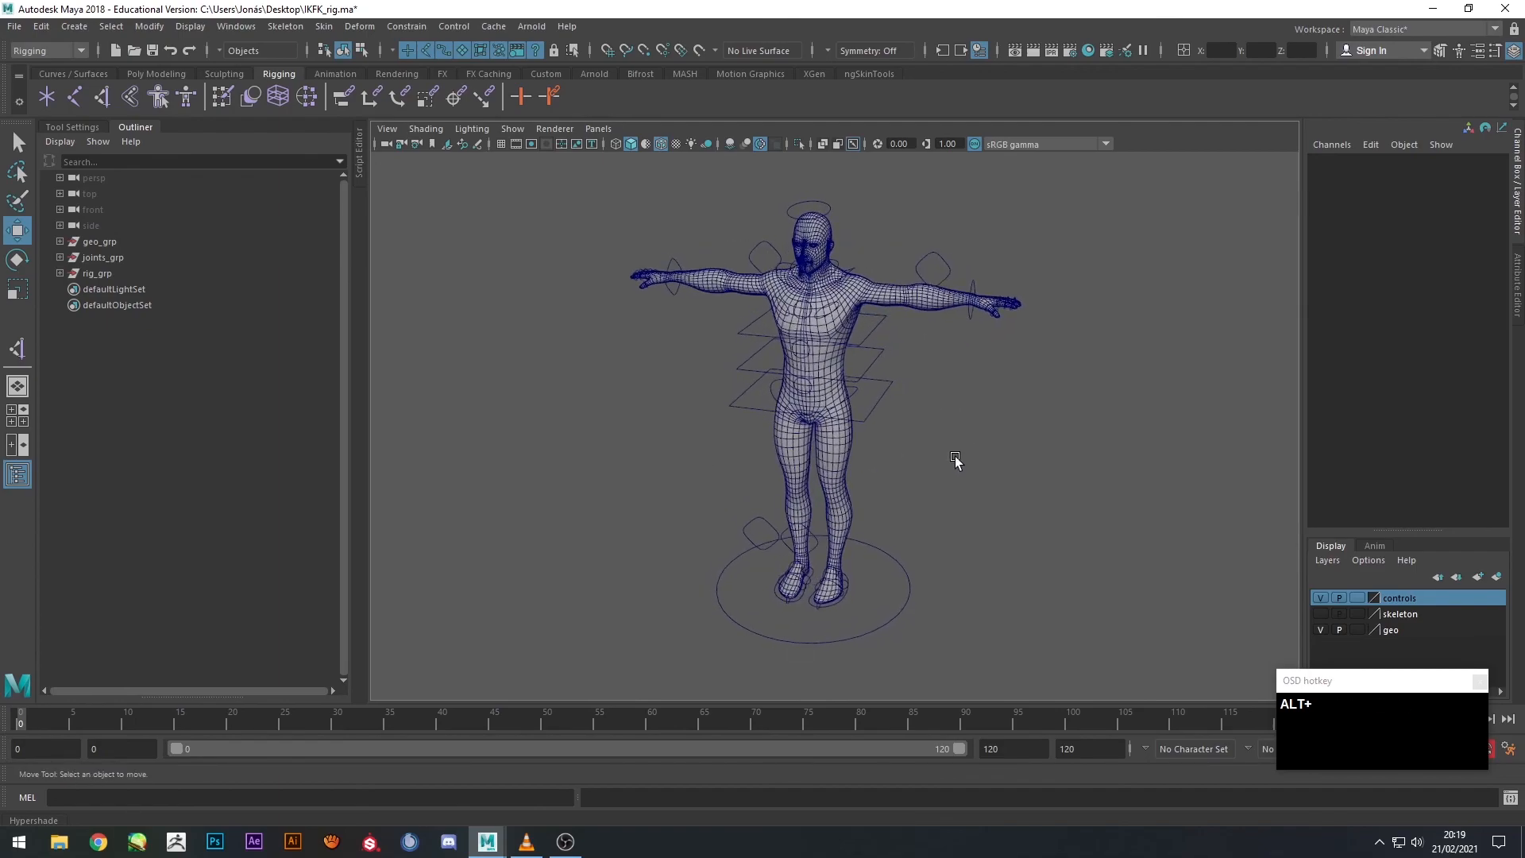